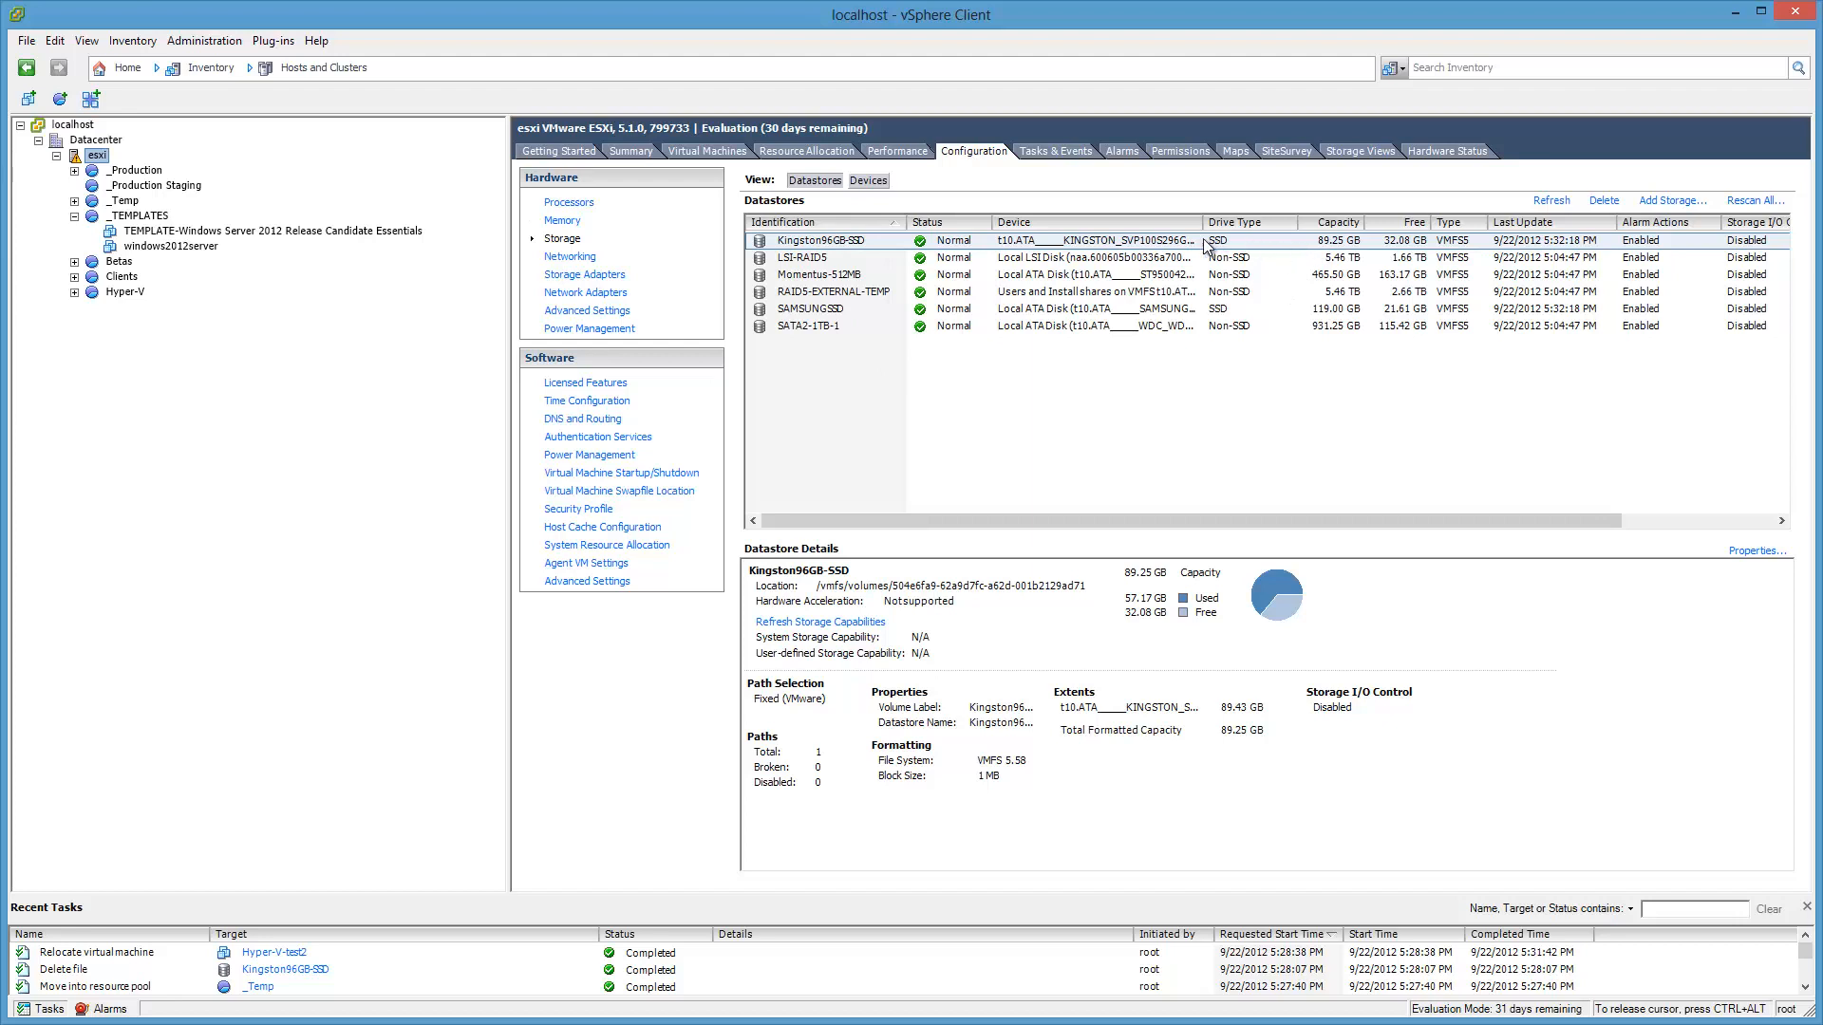
Step: Browse the Kingston96GB-SSD datastore's ISO folder and start a single-file upload
right_click(867, 242)
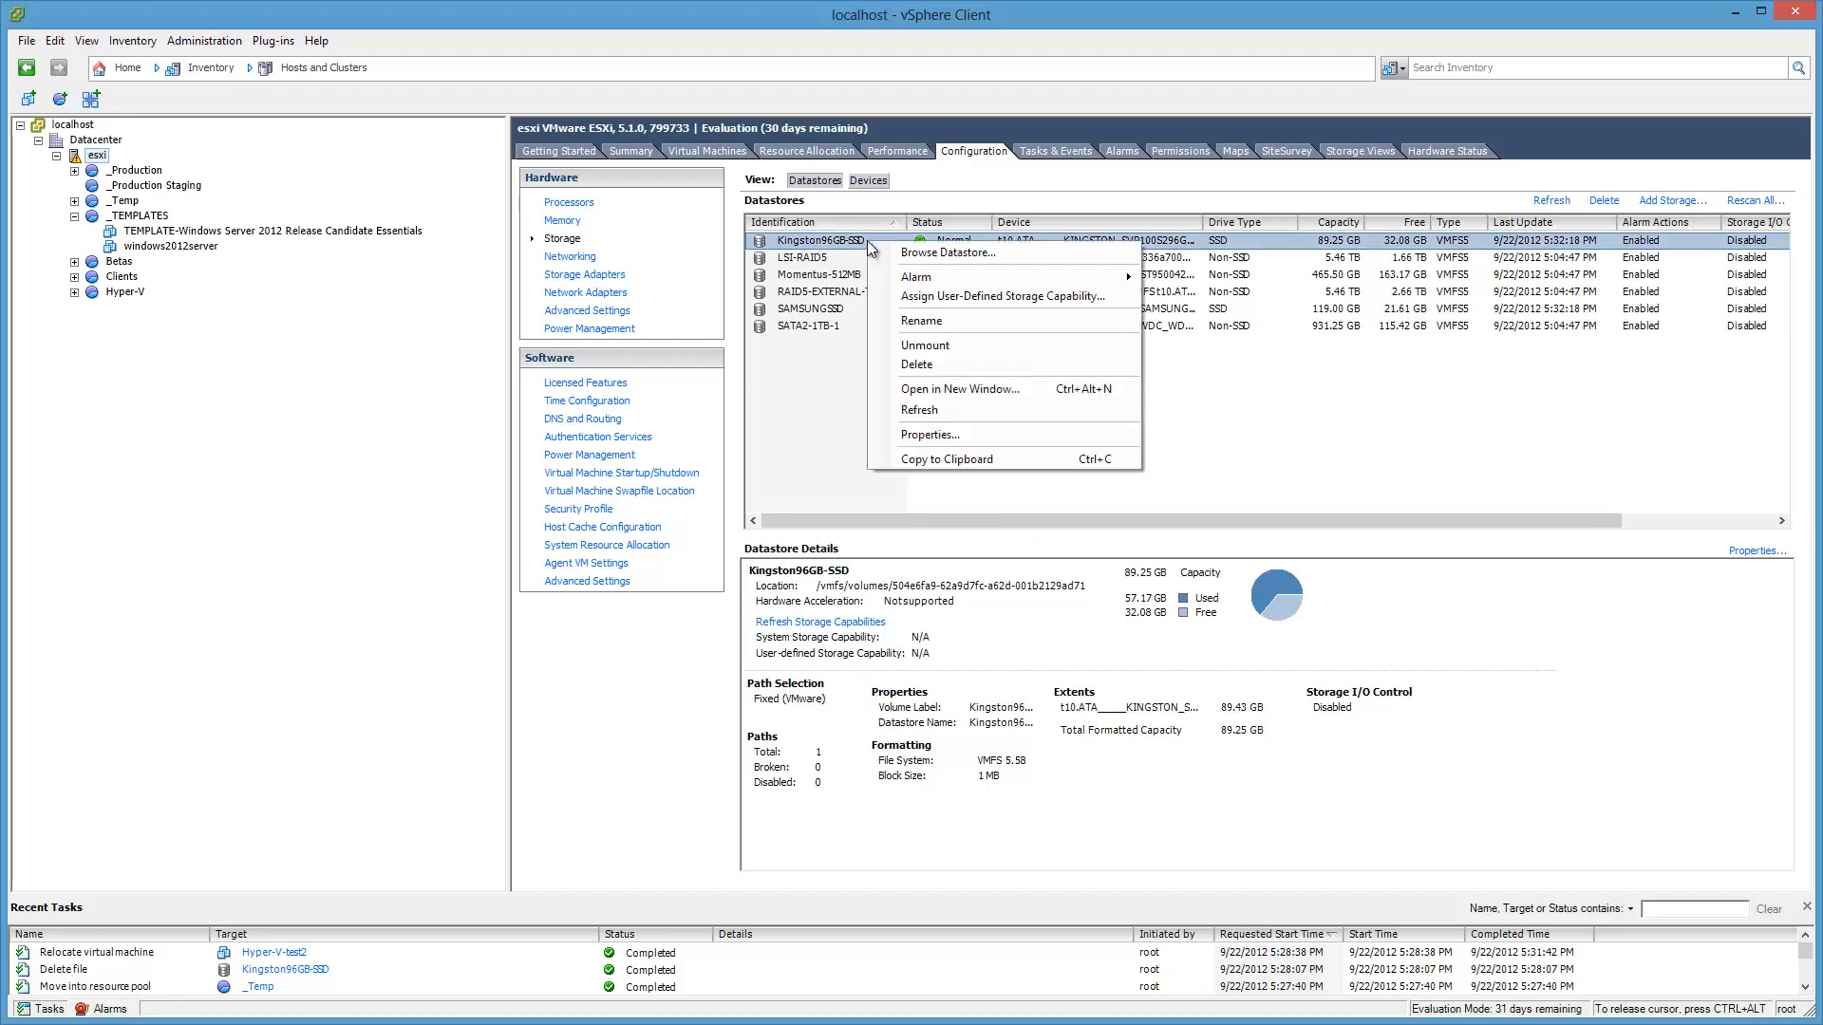
click(916, 255)
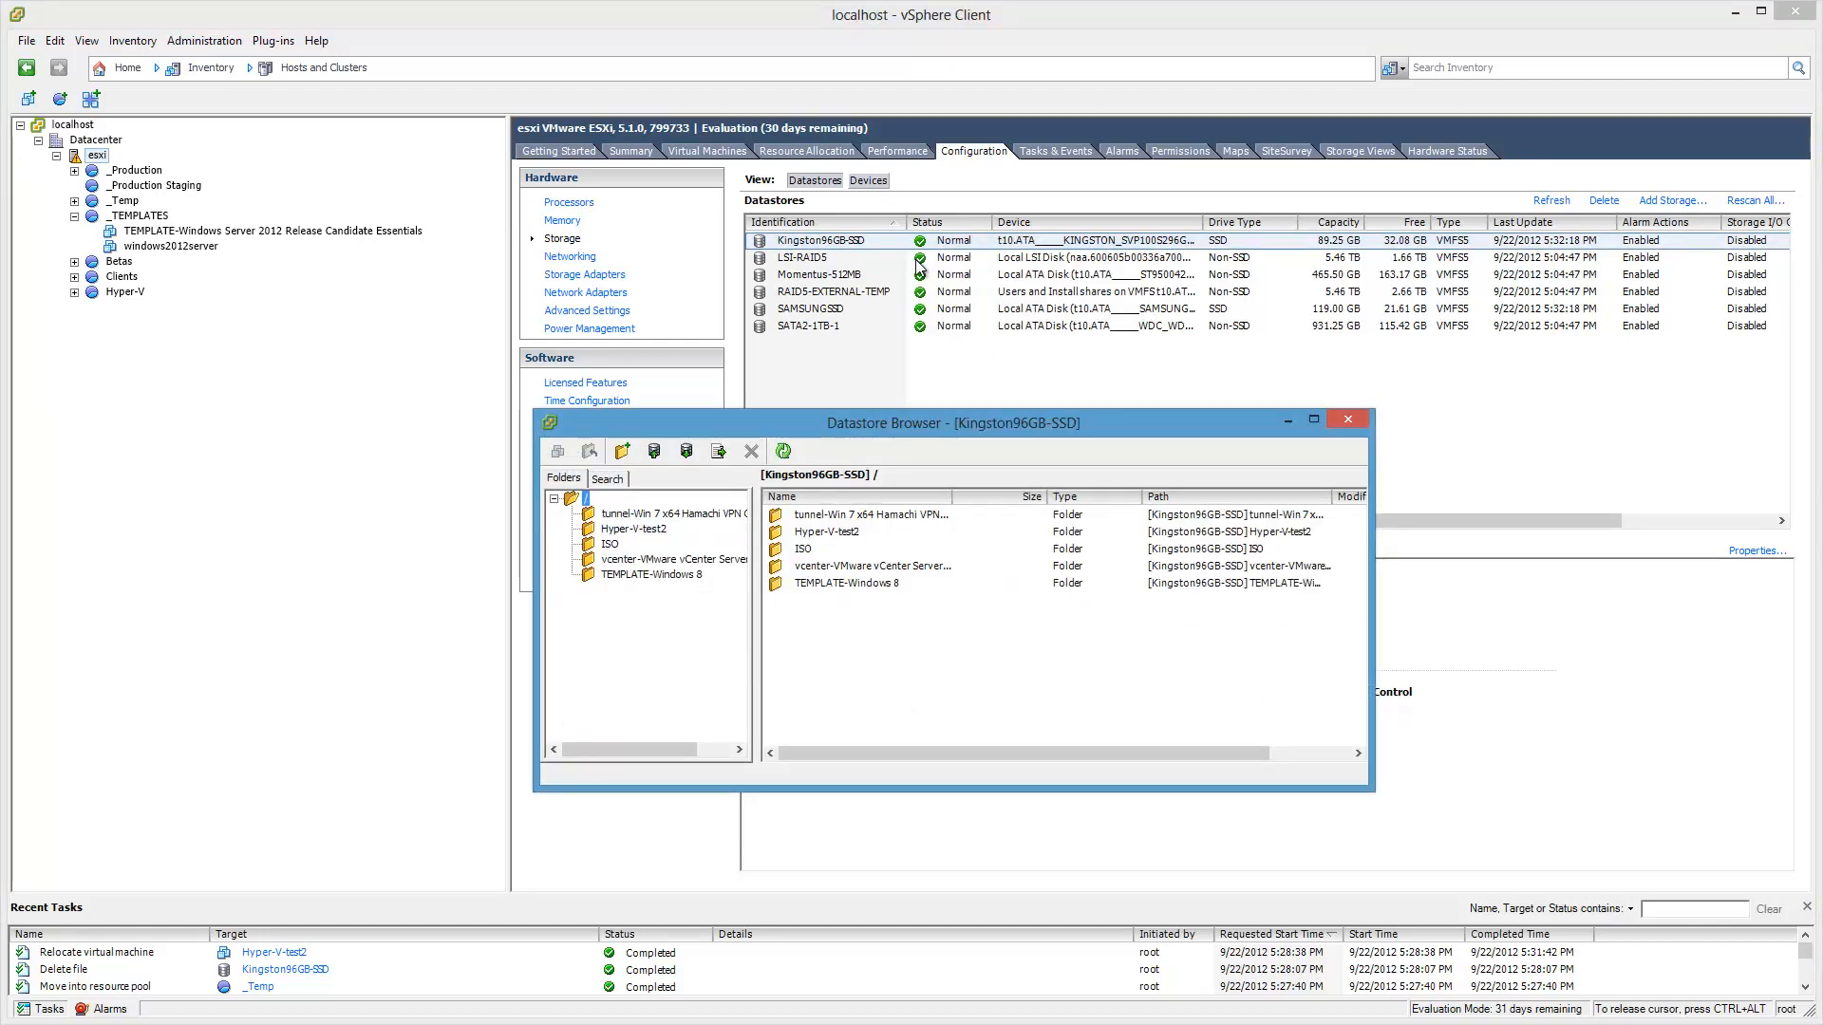
double_click(806, 551)
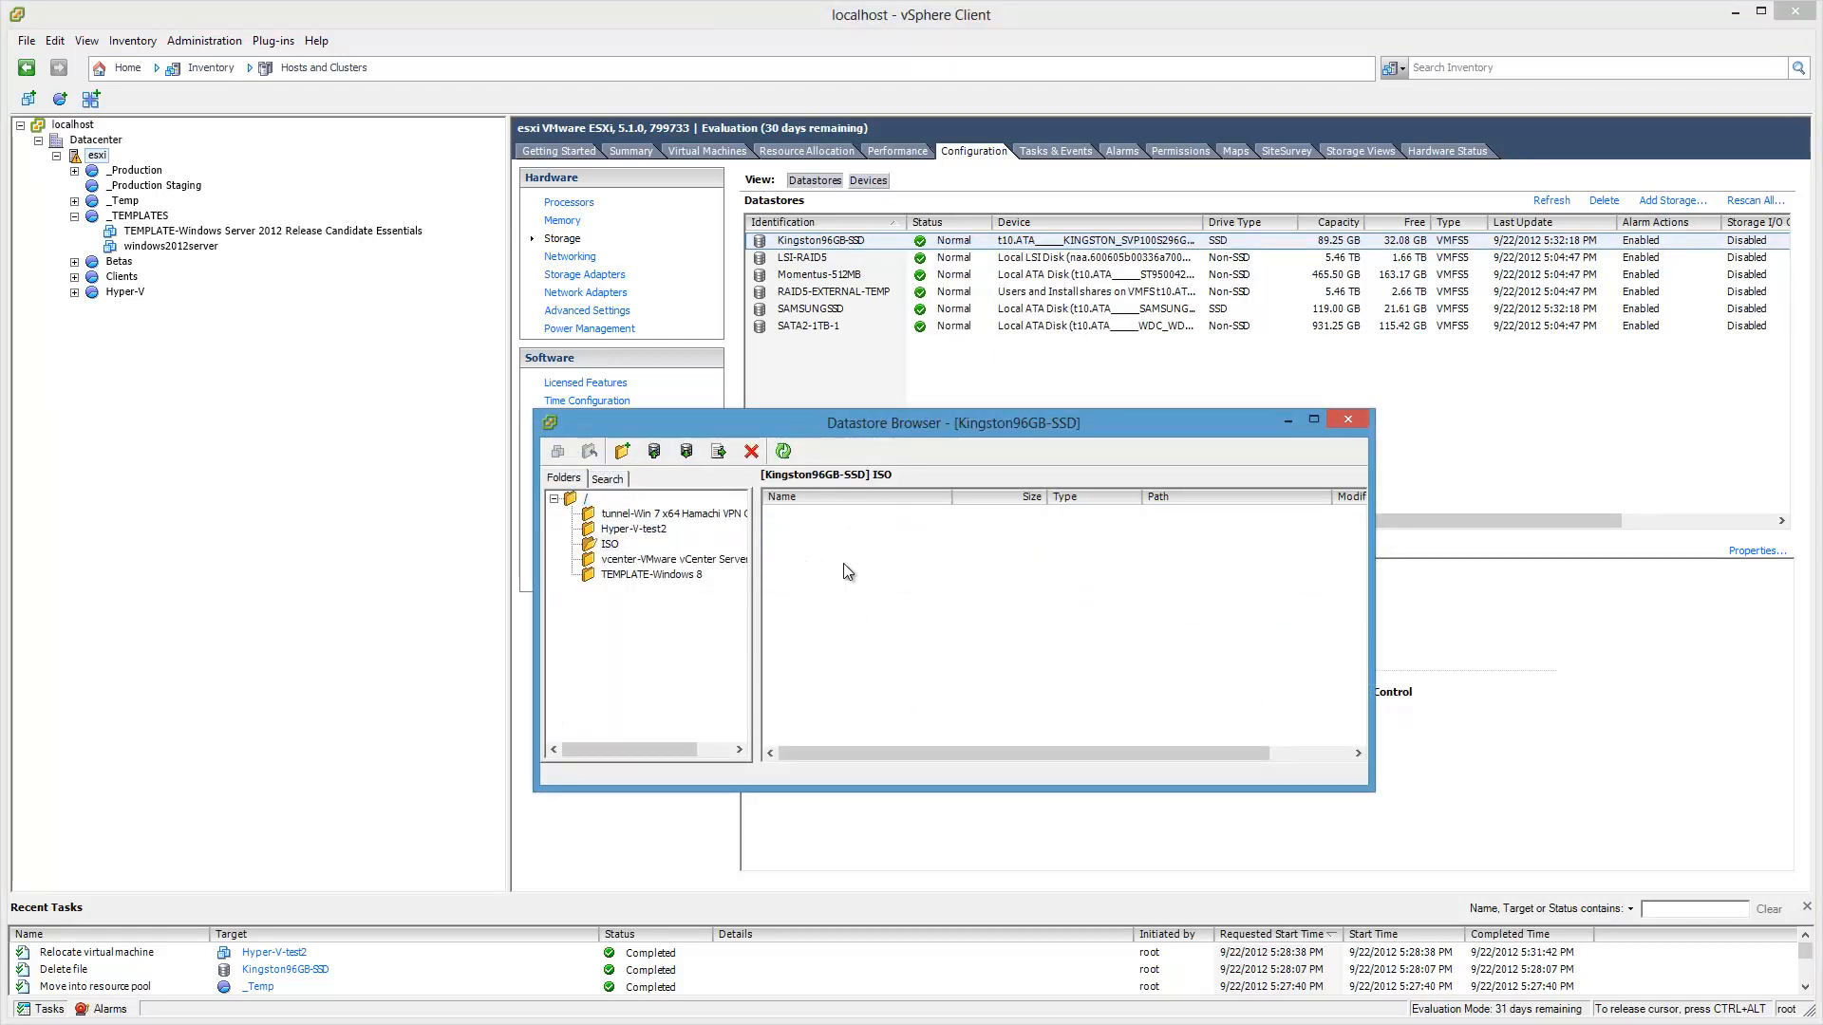
click(653, 453)
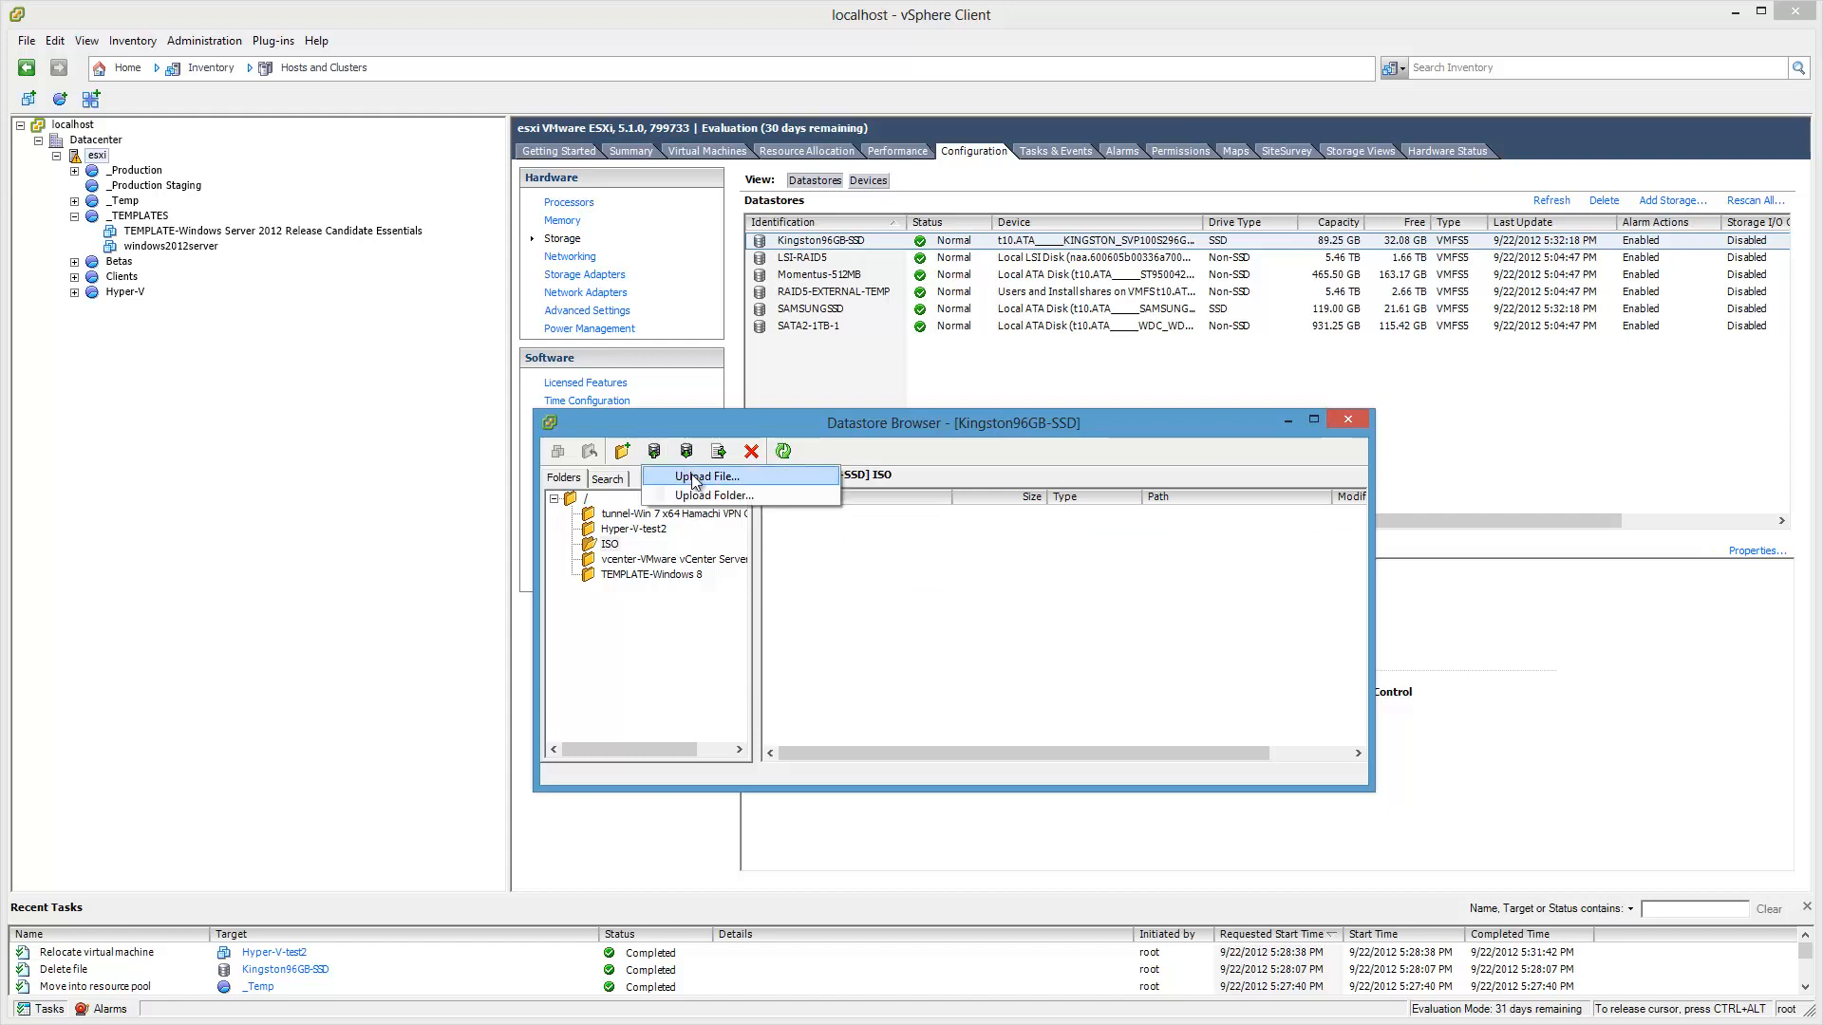
click(694, 479)
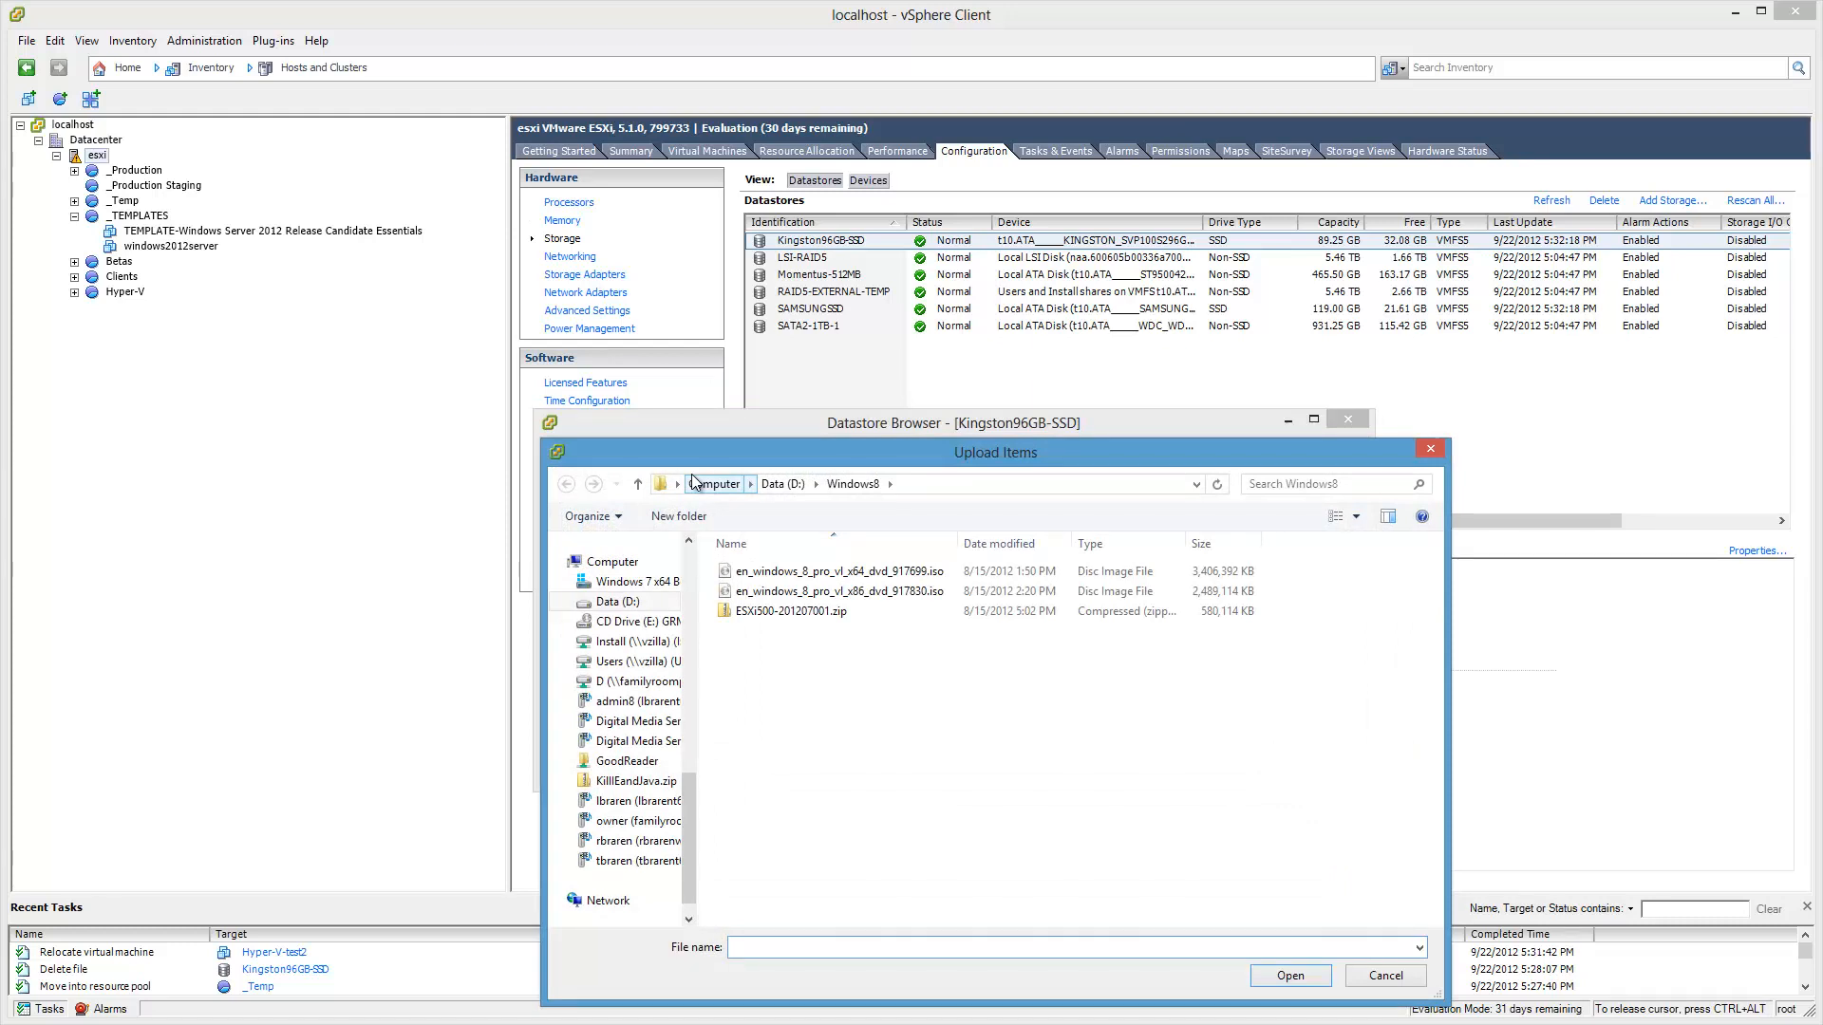
Step: Upload en_windows_8_pro_vl_x64_dvd_917699.iso to the ISO folder, overwriting the existing copy
click(871, 574)
double_click(870, 574)
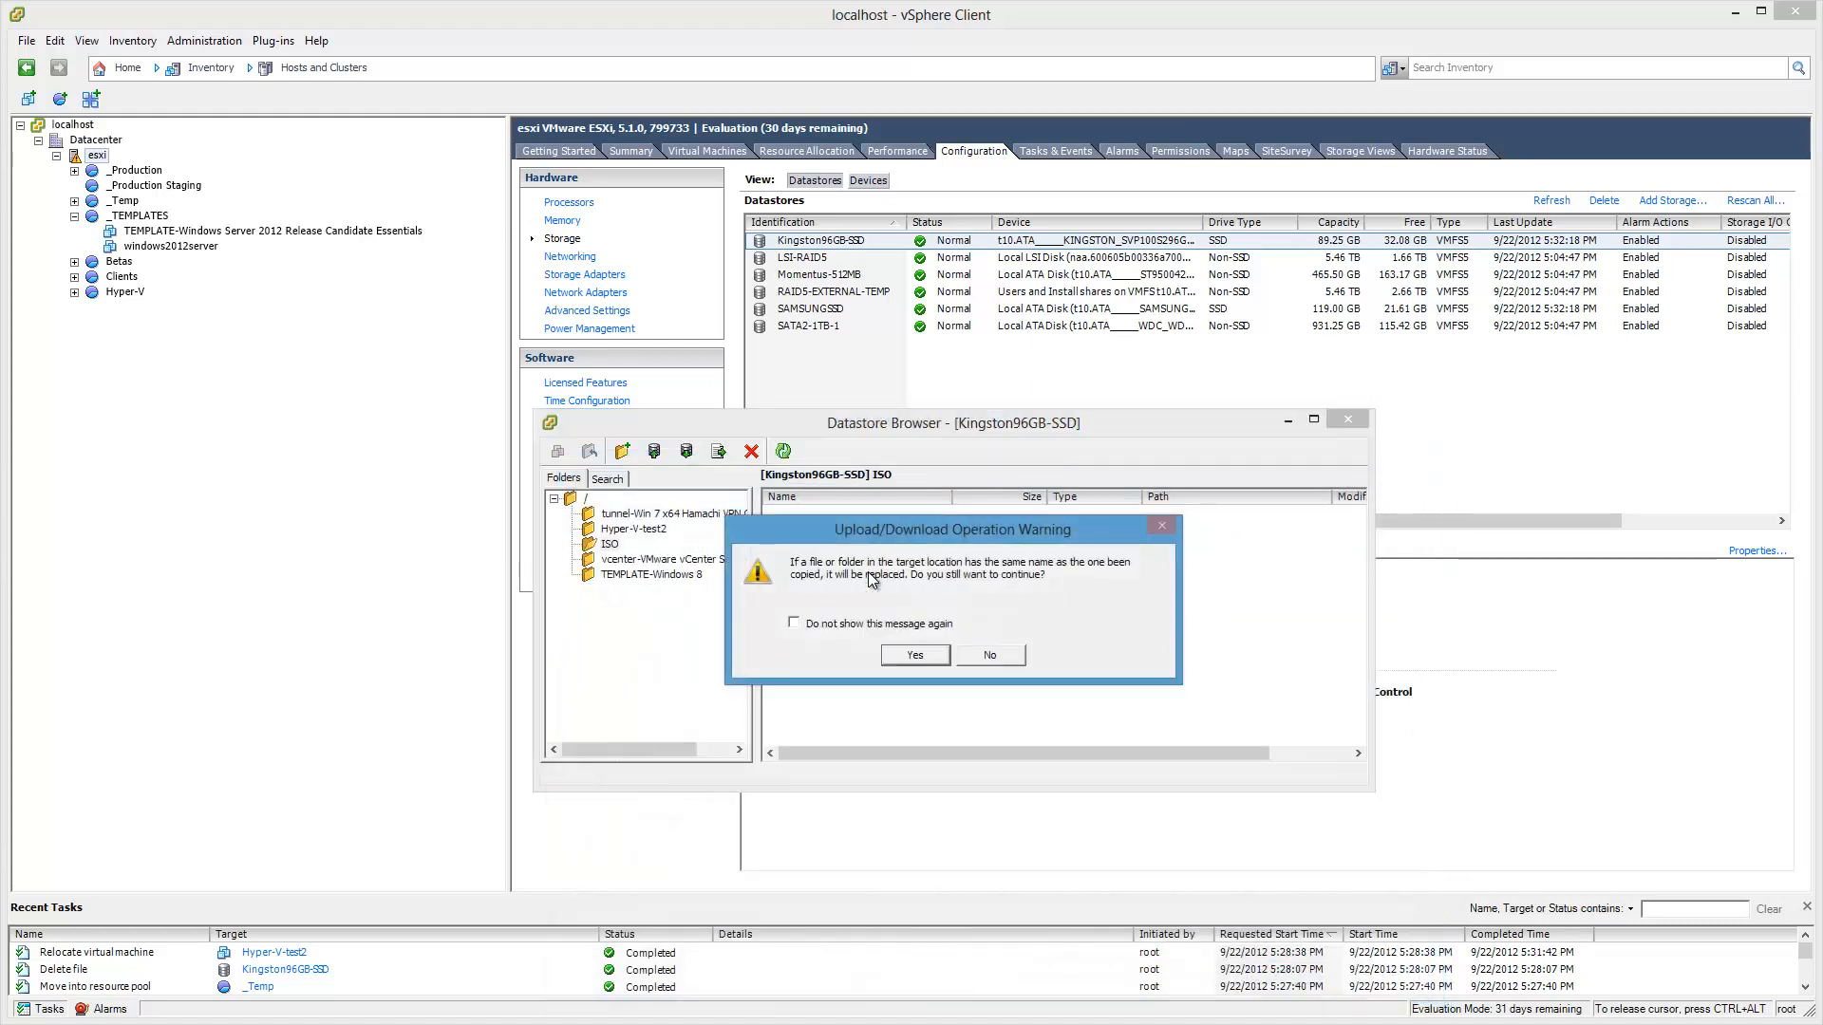
click(915, 655)
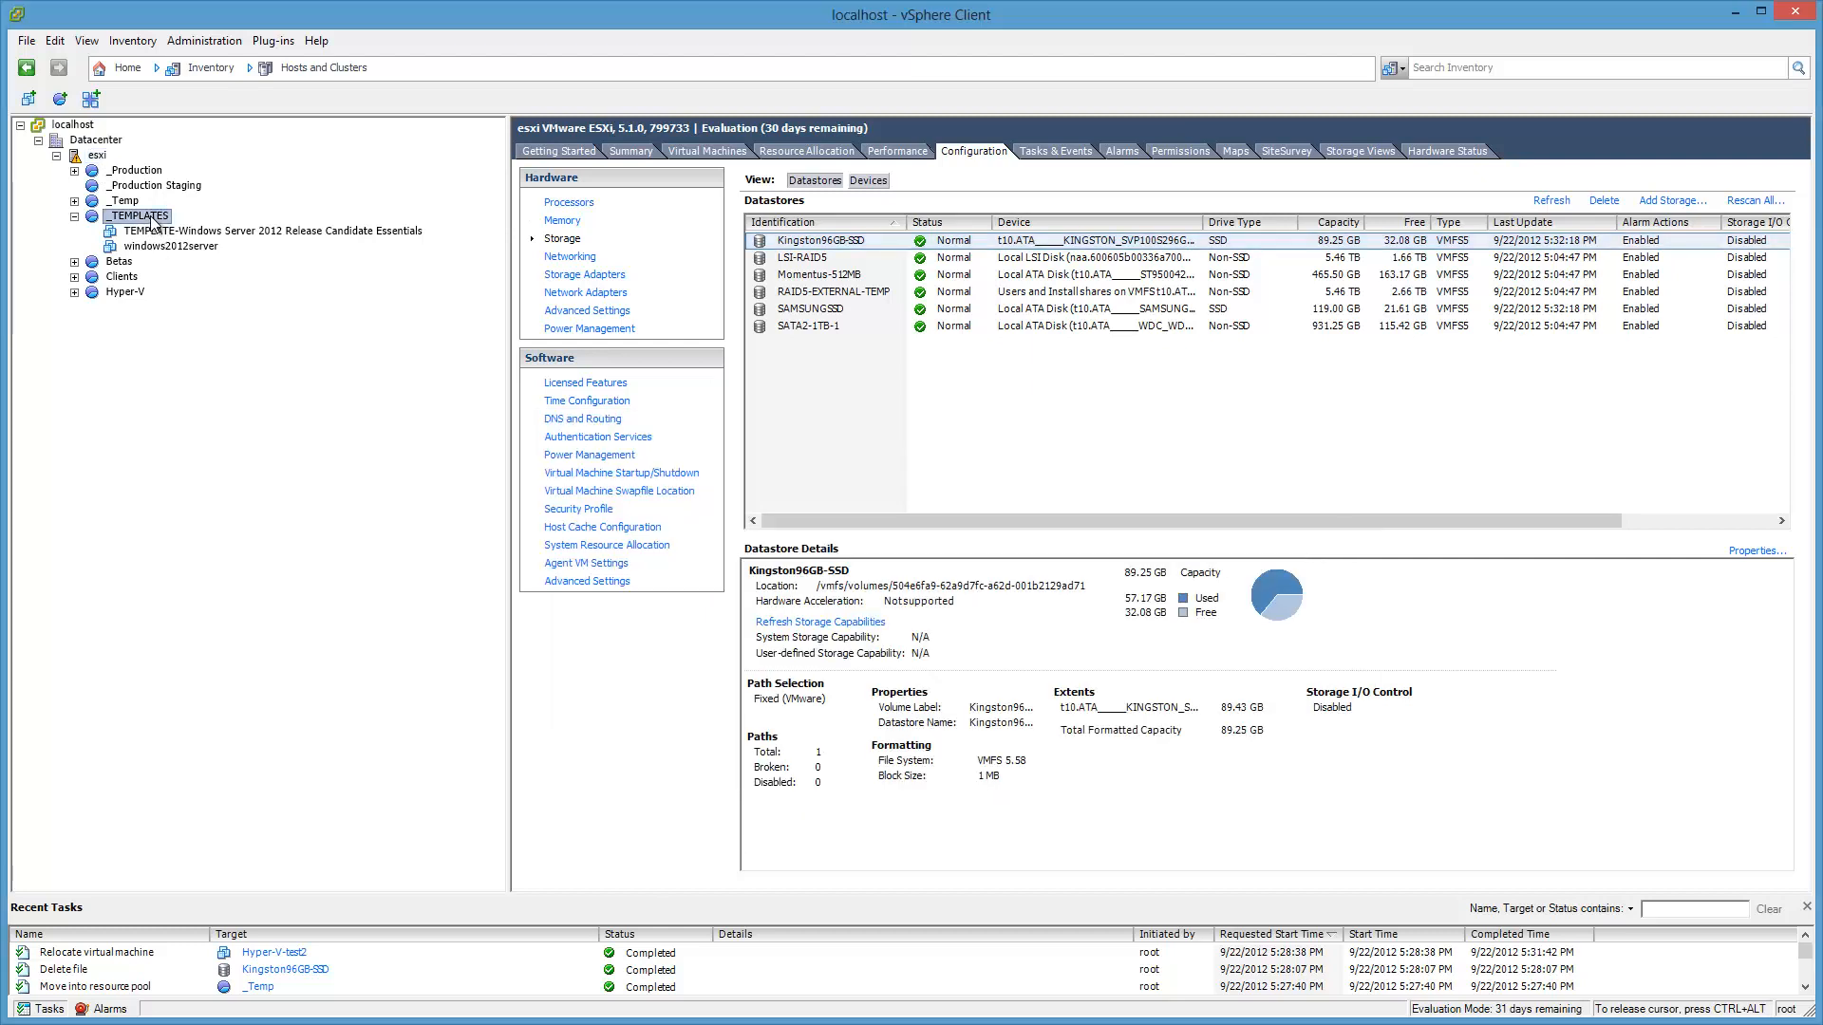
right_click(152, 220)
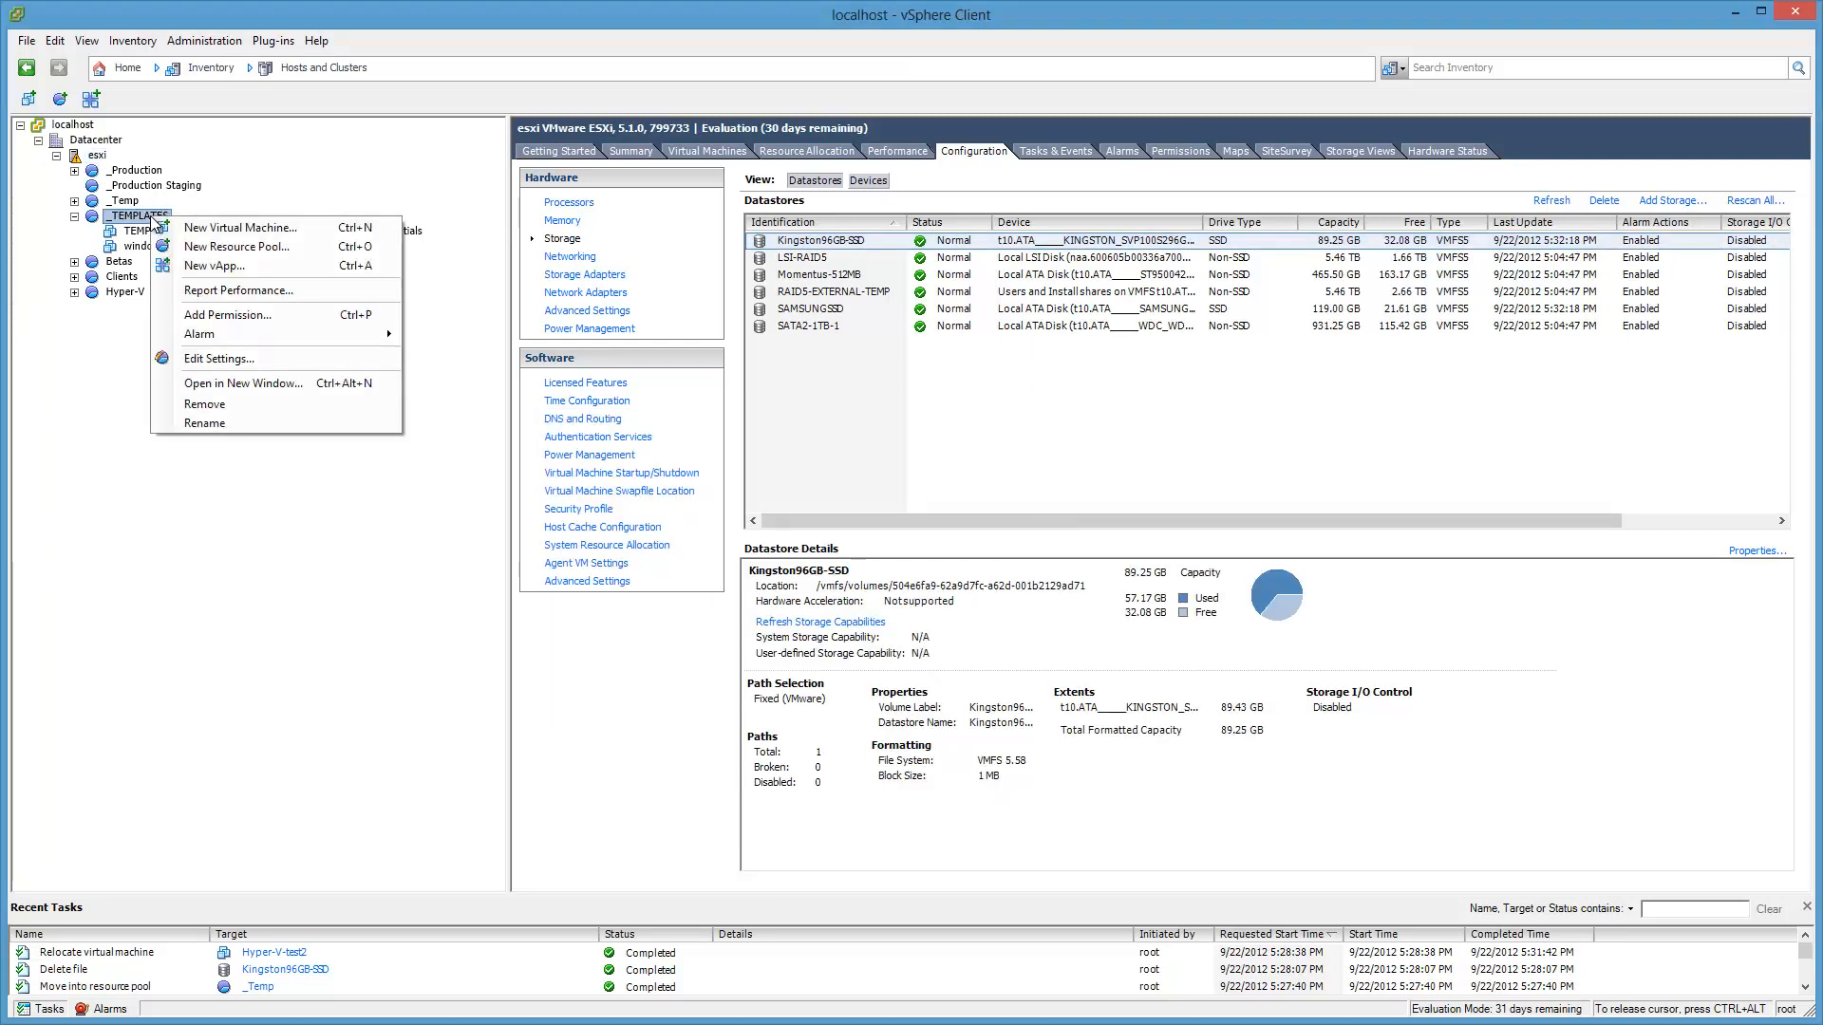
Step: Start a Custom new virtual machine in _TEMPLATES named TEMPLATE-windows8vm
click(300, 234)
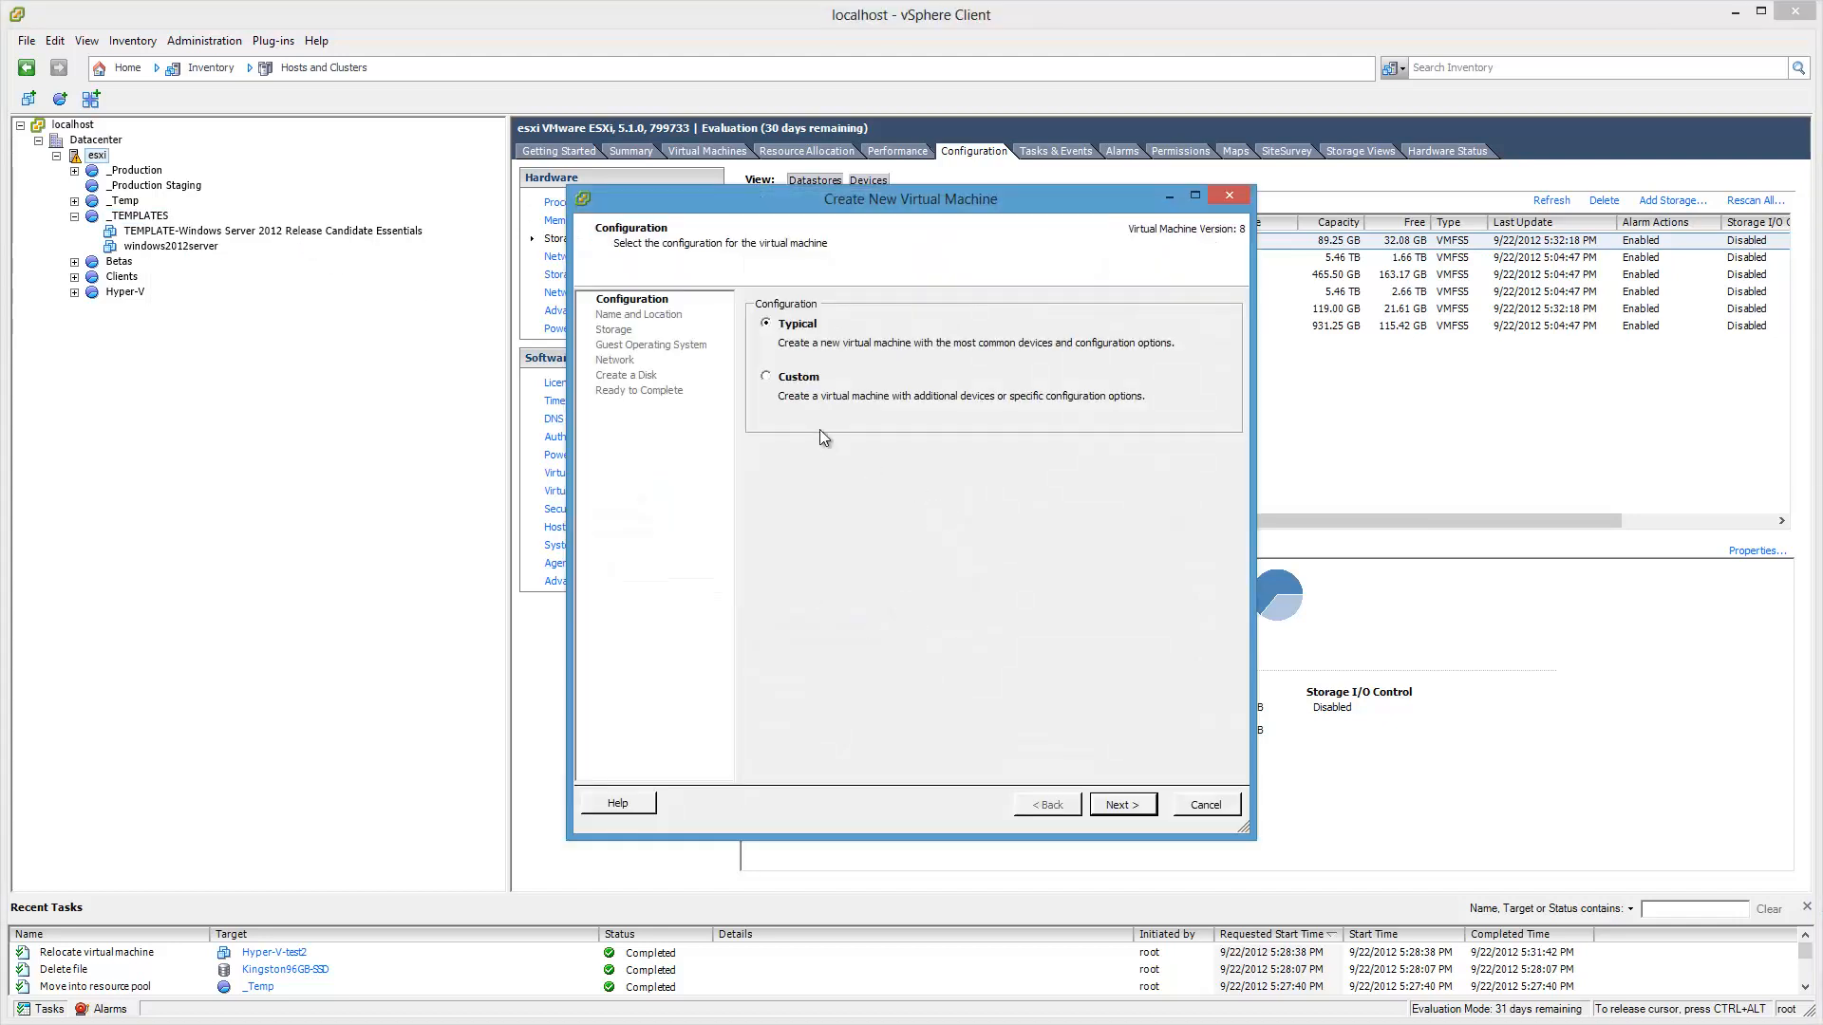
click(797, 377)
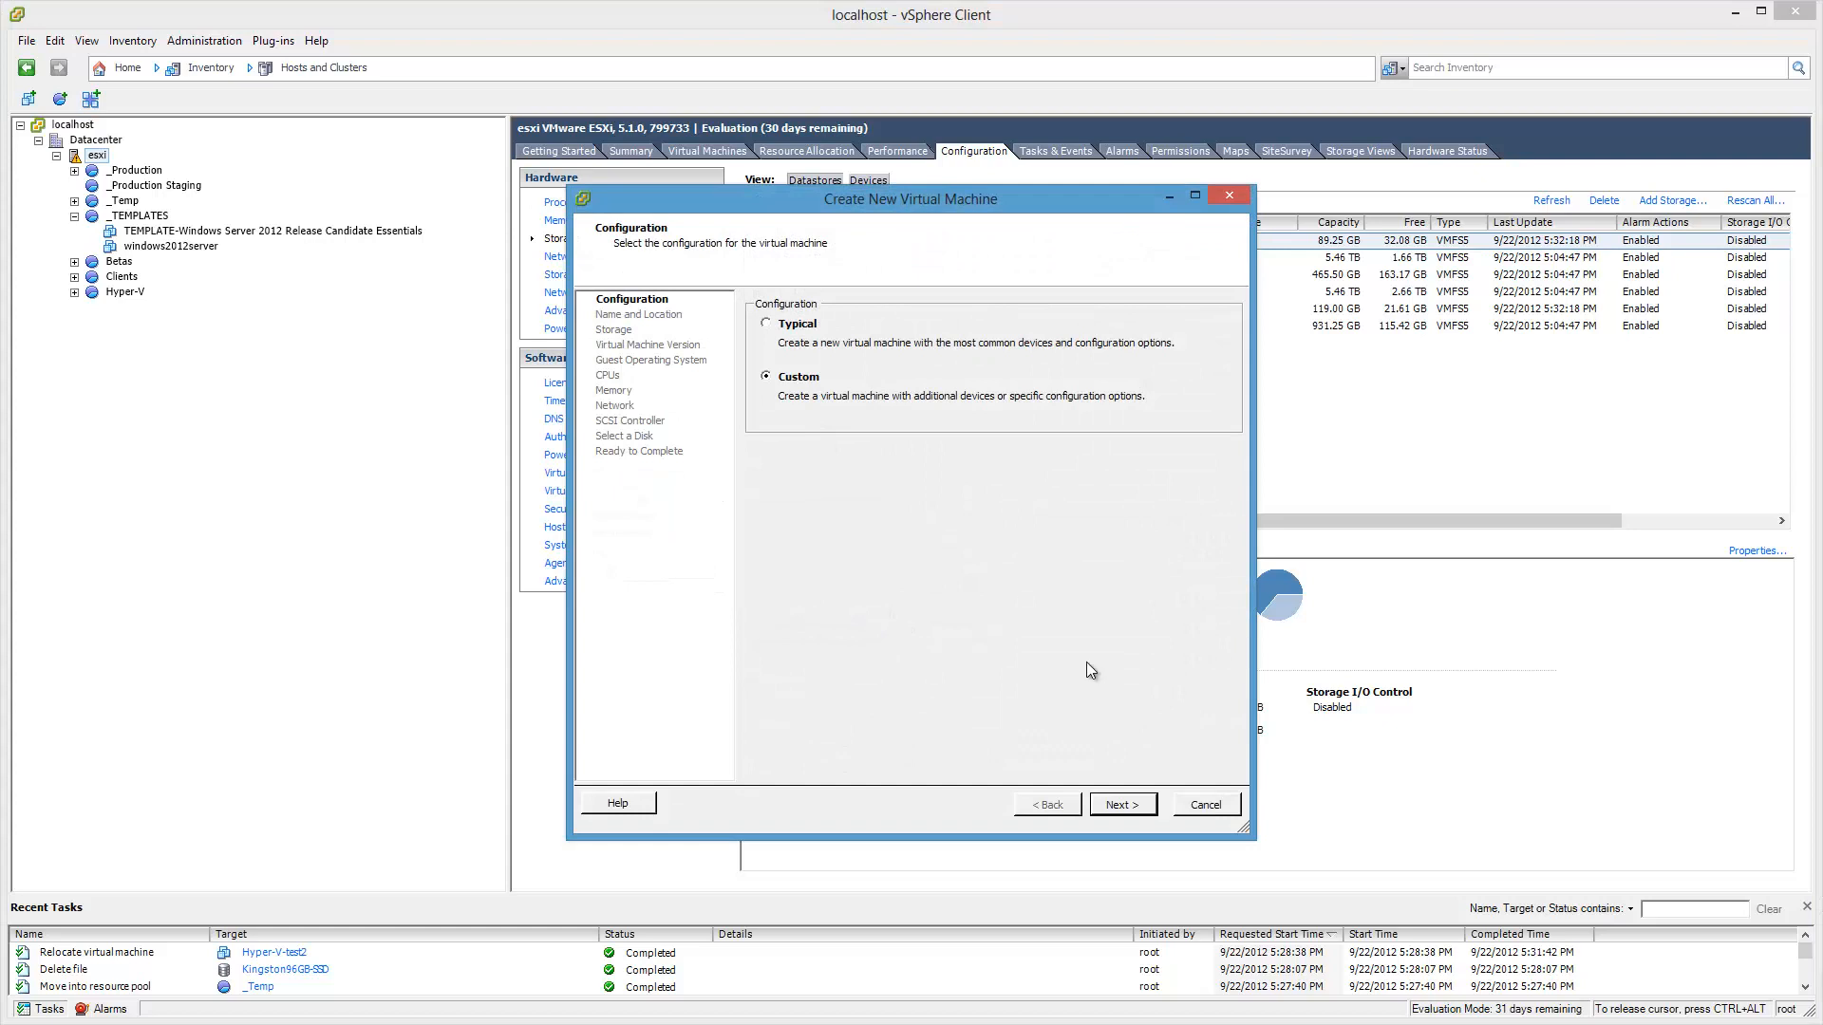
click(1120, 805)
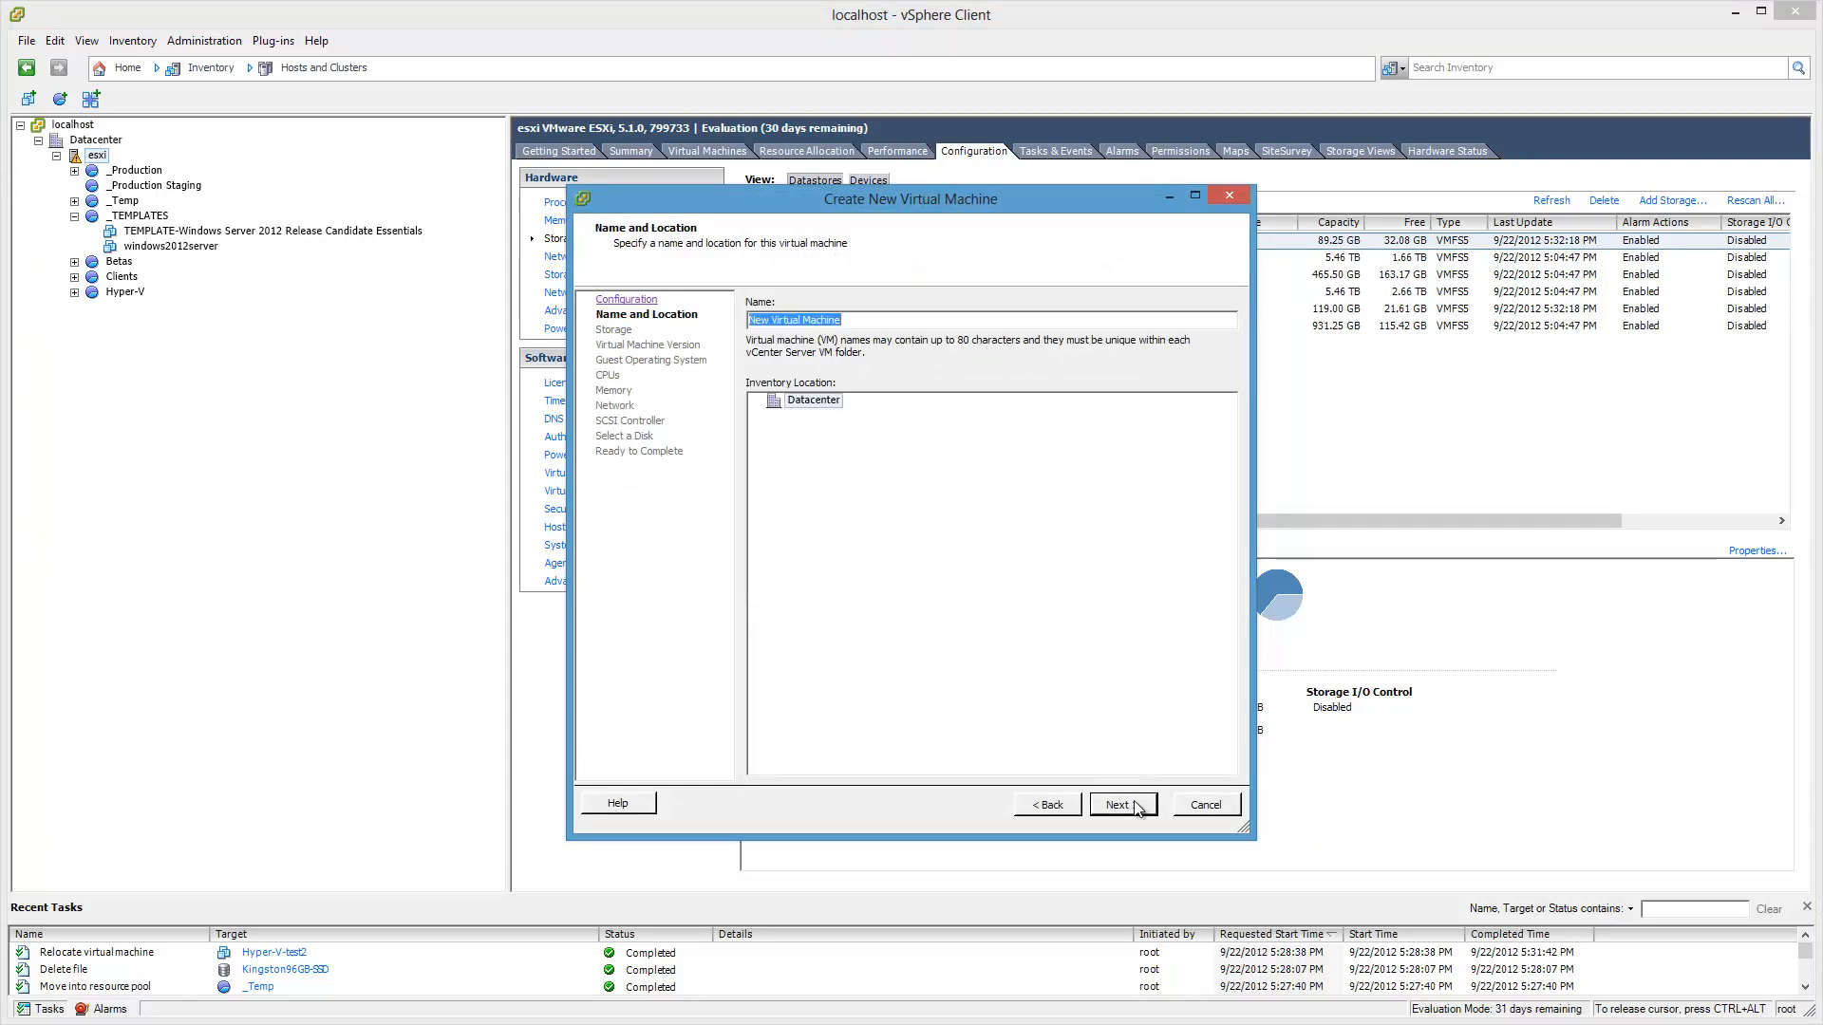
text(TEMPLATE-windows8vm)
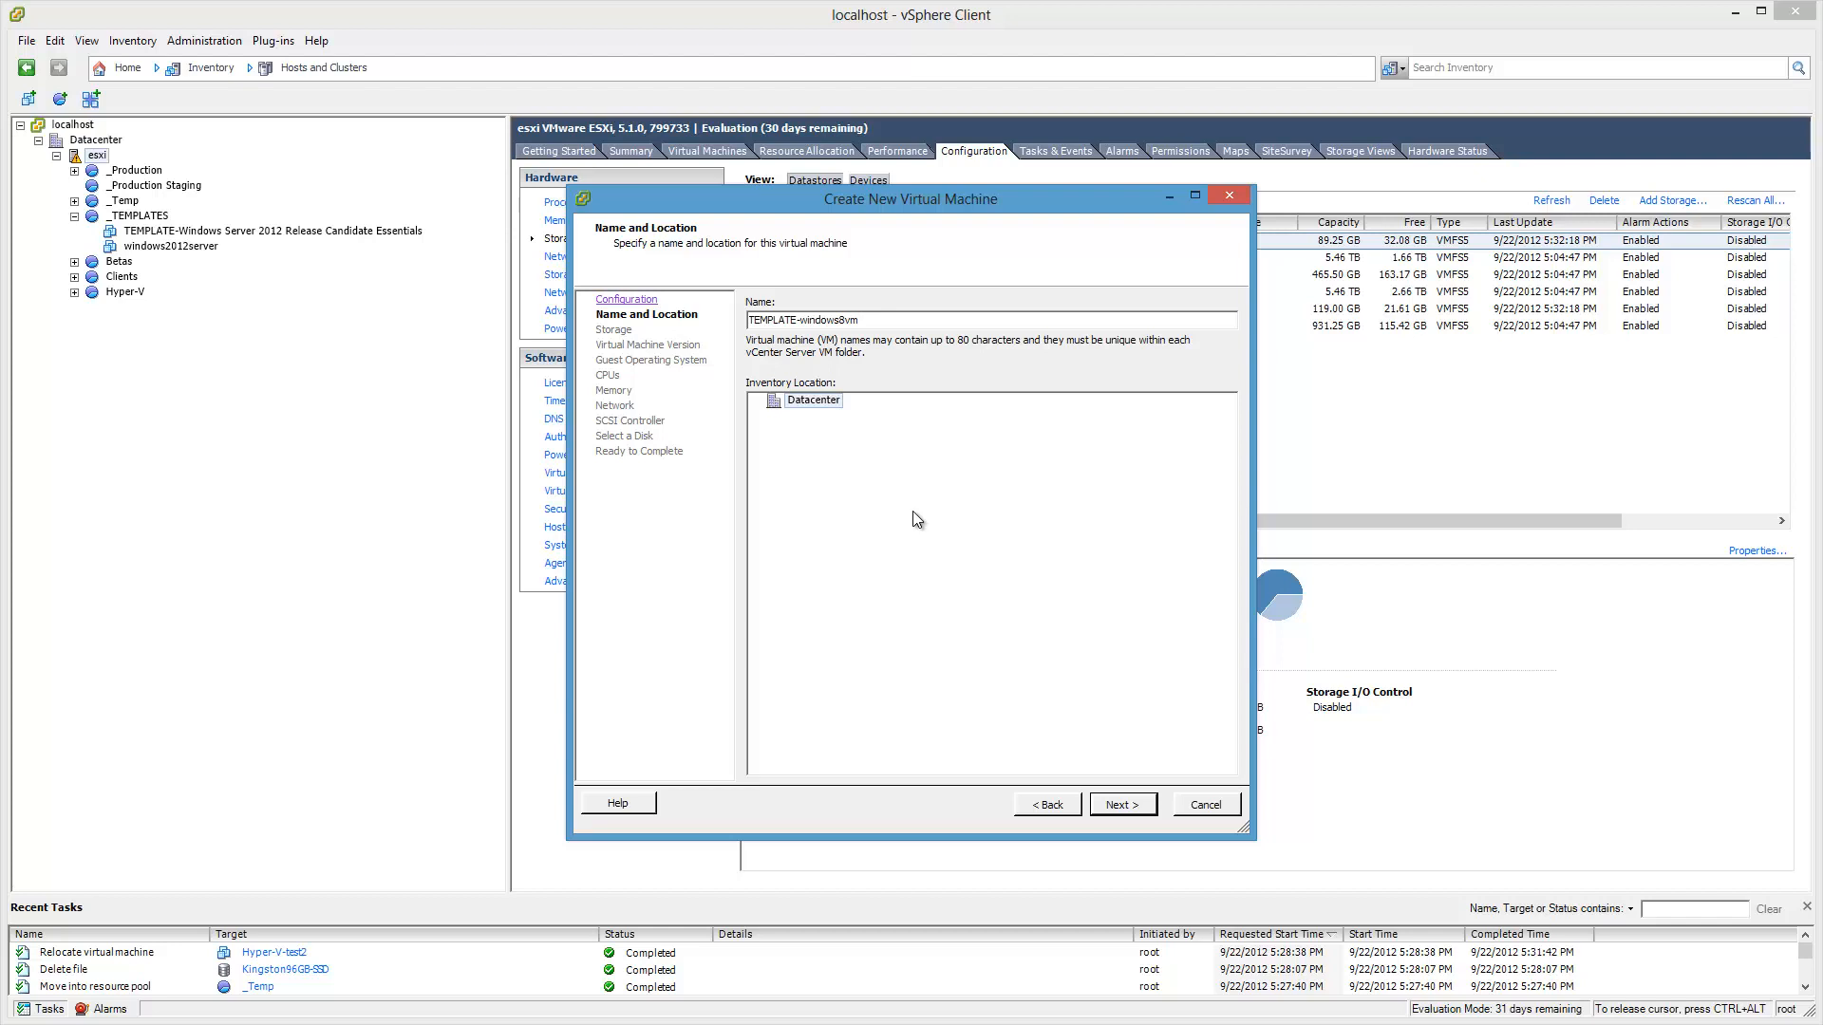
double_click(801, 320)
Step: Place the VM in Datacenter on Kingston96GB-SSD, version 8, guest OS Windows 8 (64-bit)
click(1052, 630)
click(1139, 817)
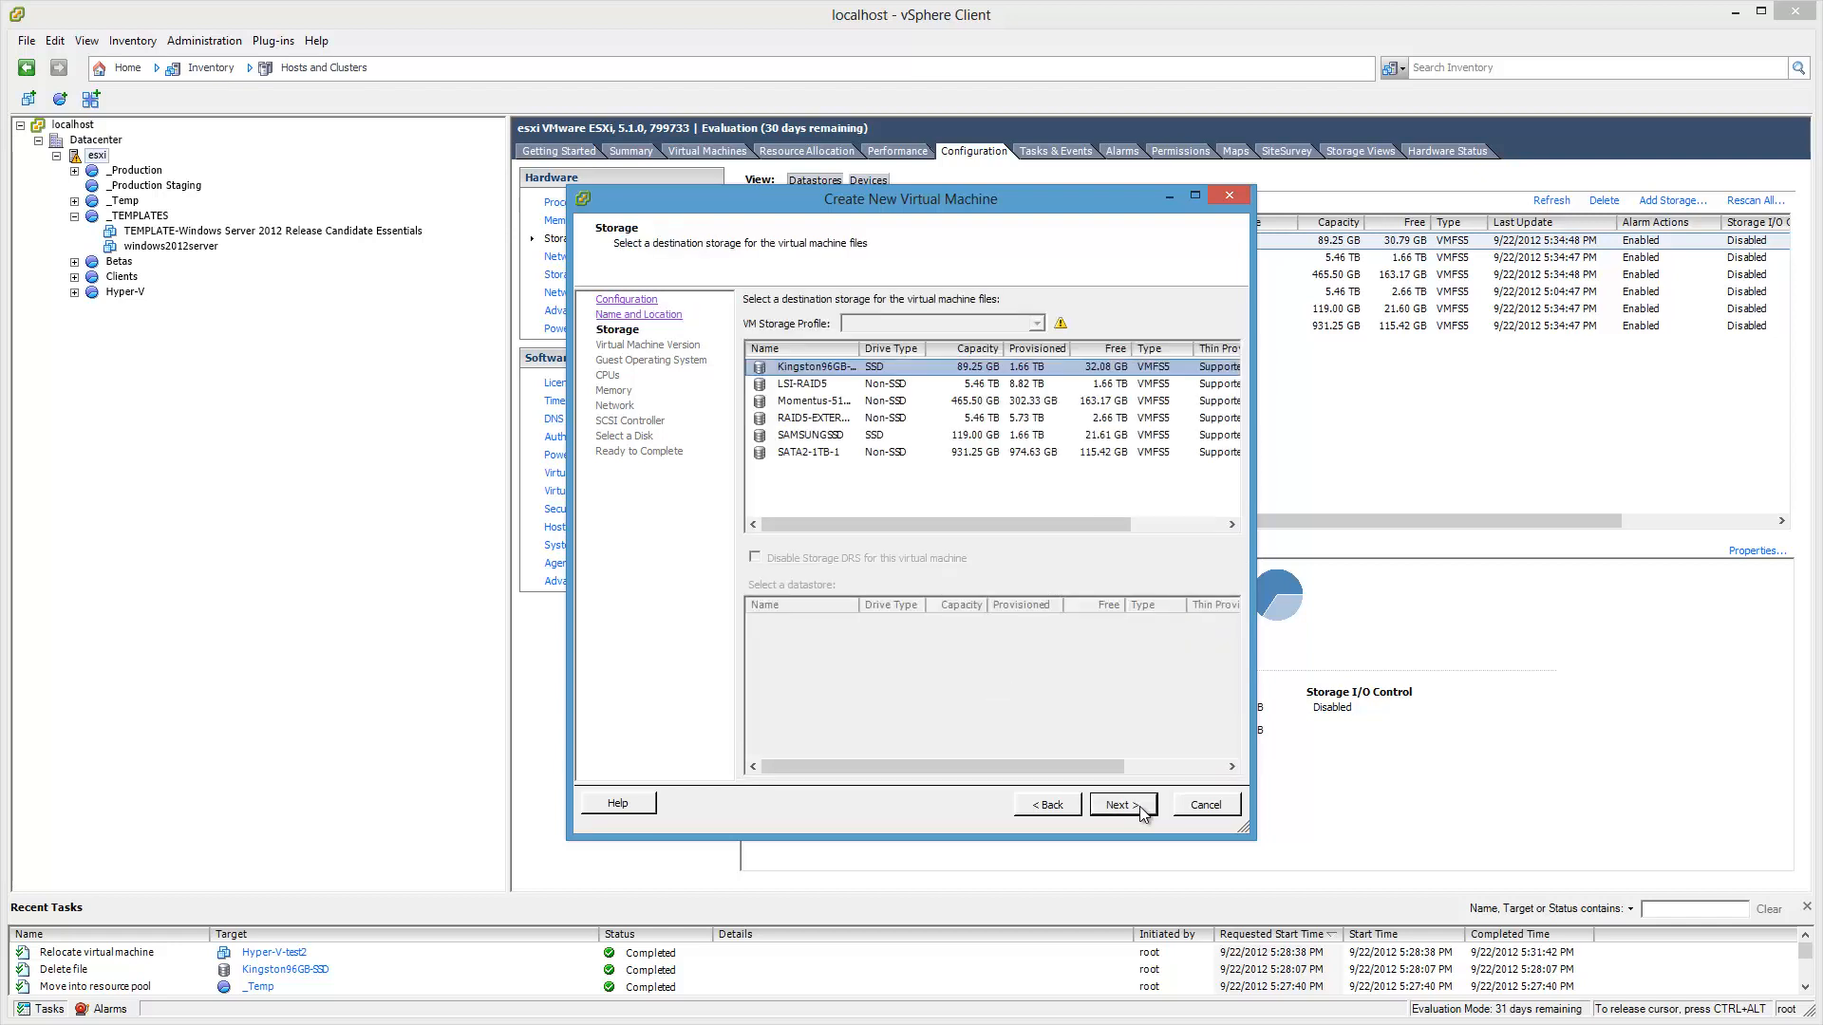
click(1140, 809)
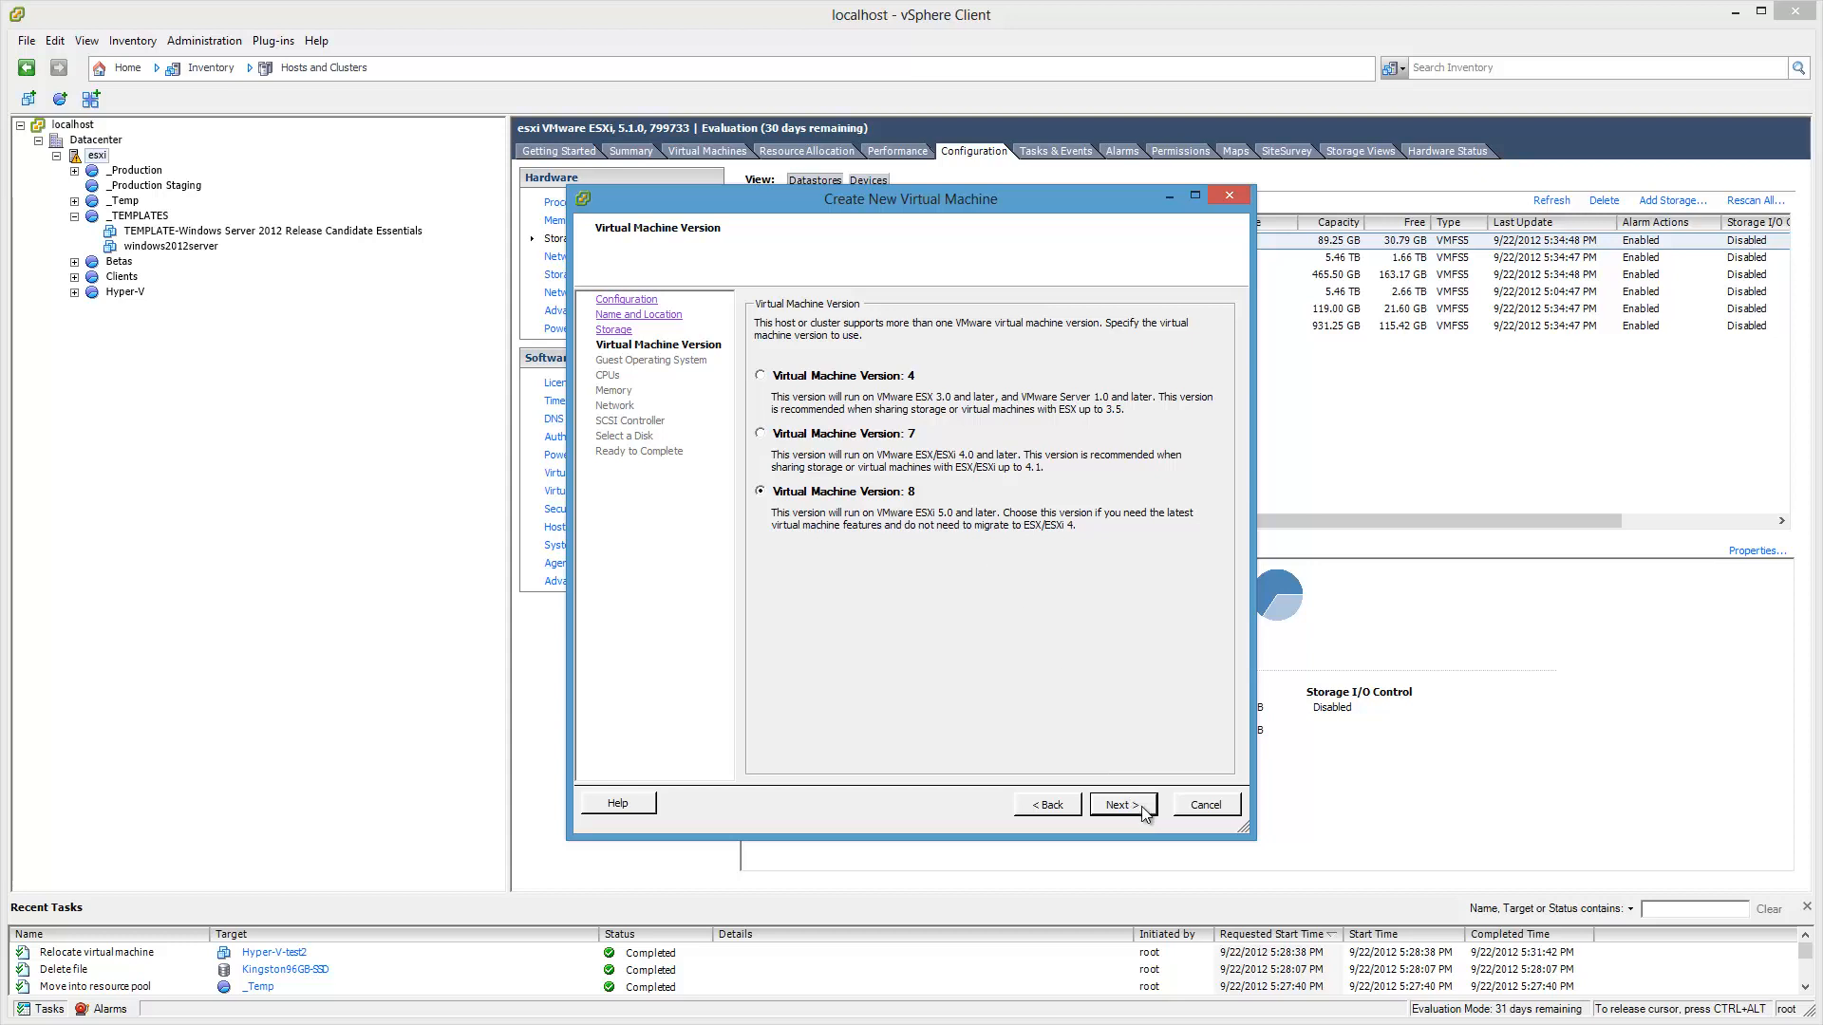
click(1142, 806)
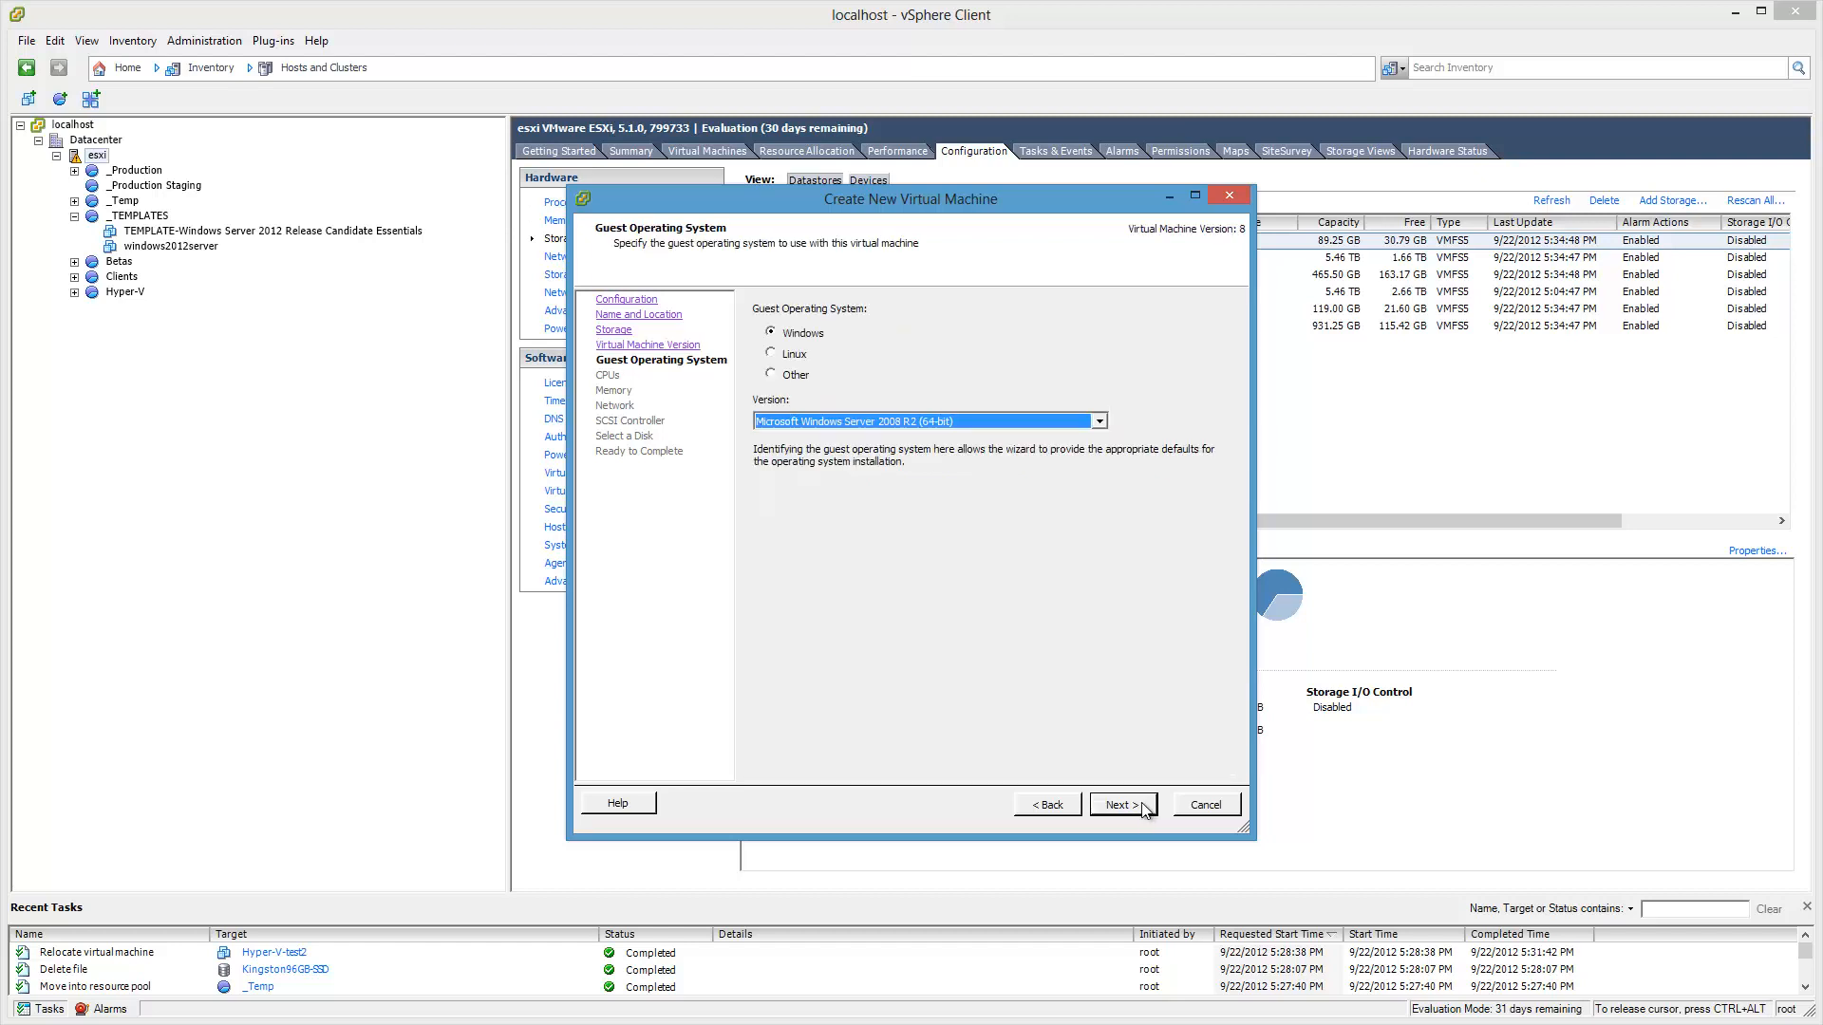
click(1099, 424)
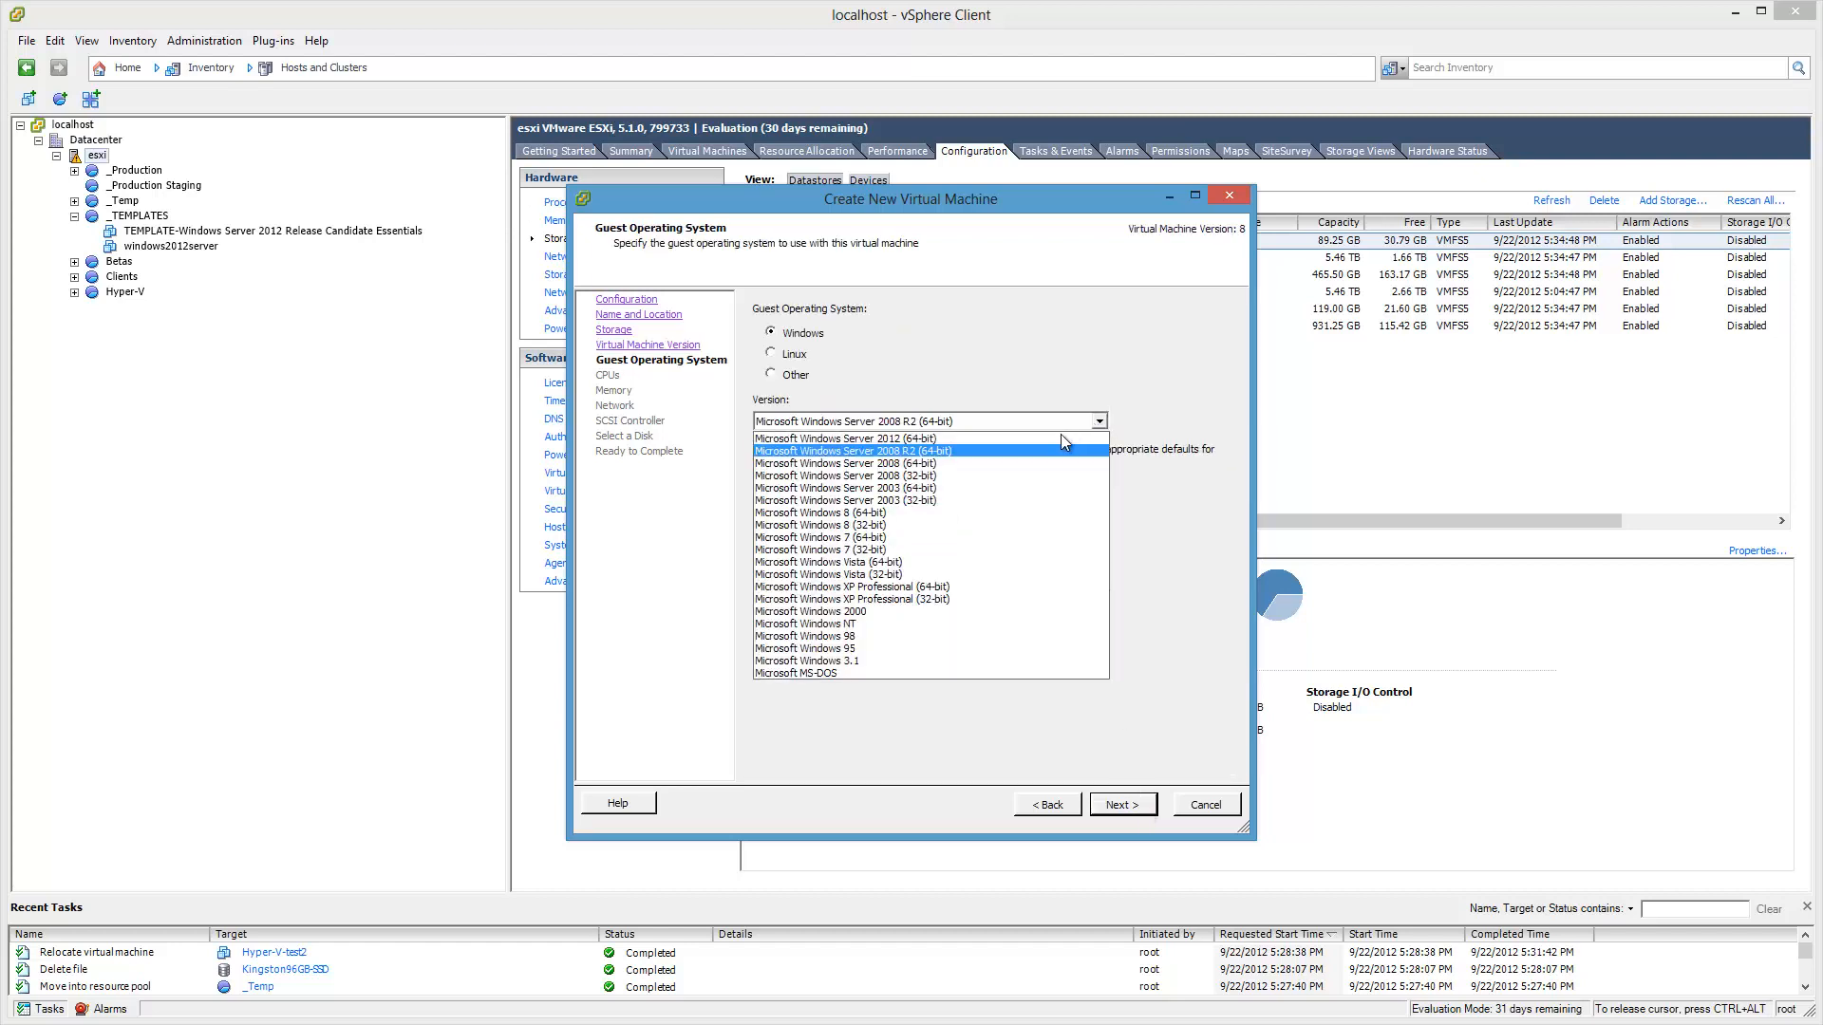
click(936, 513)
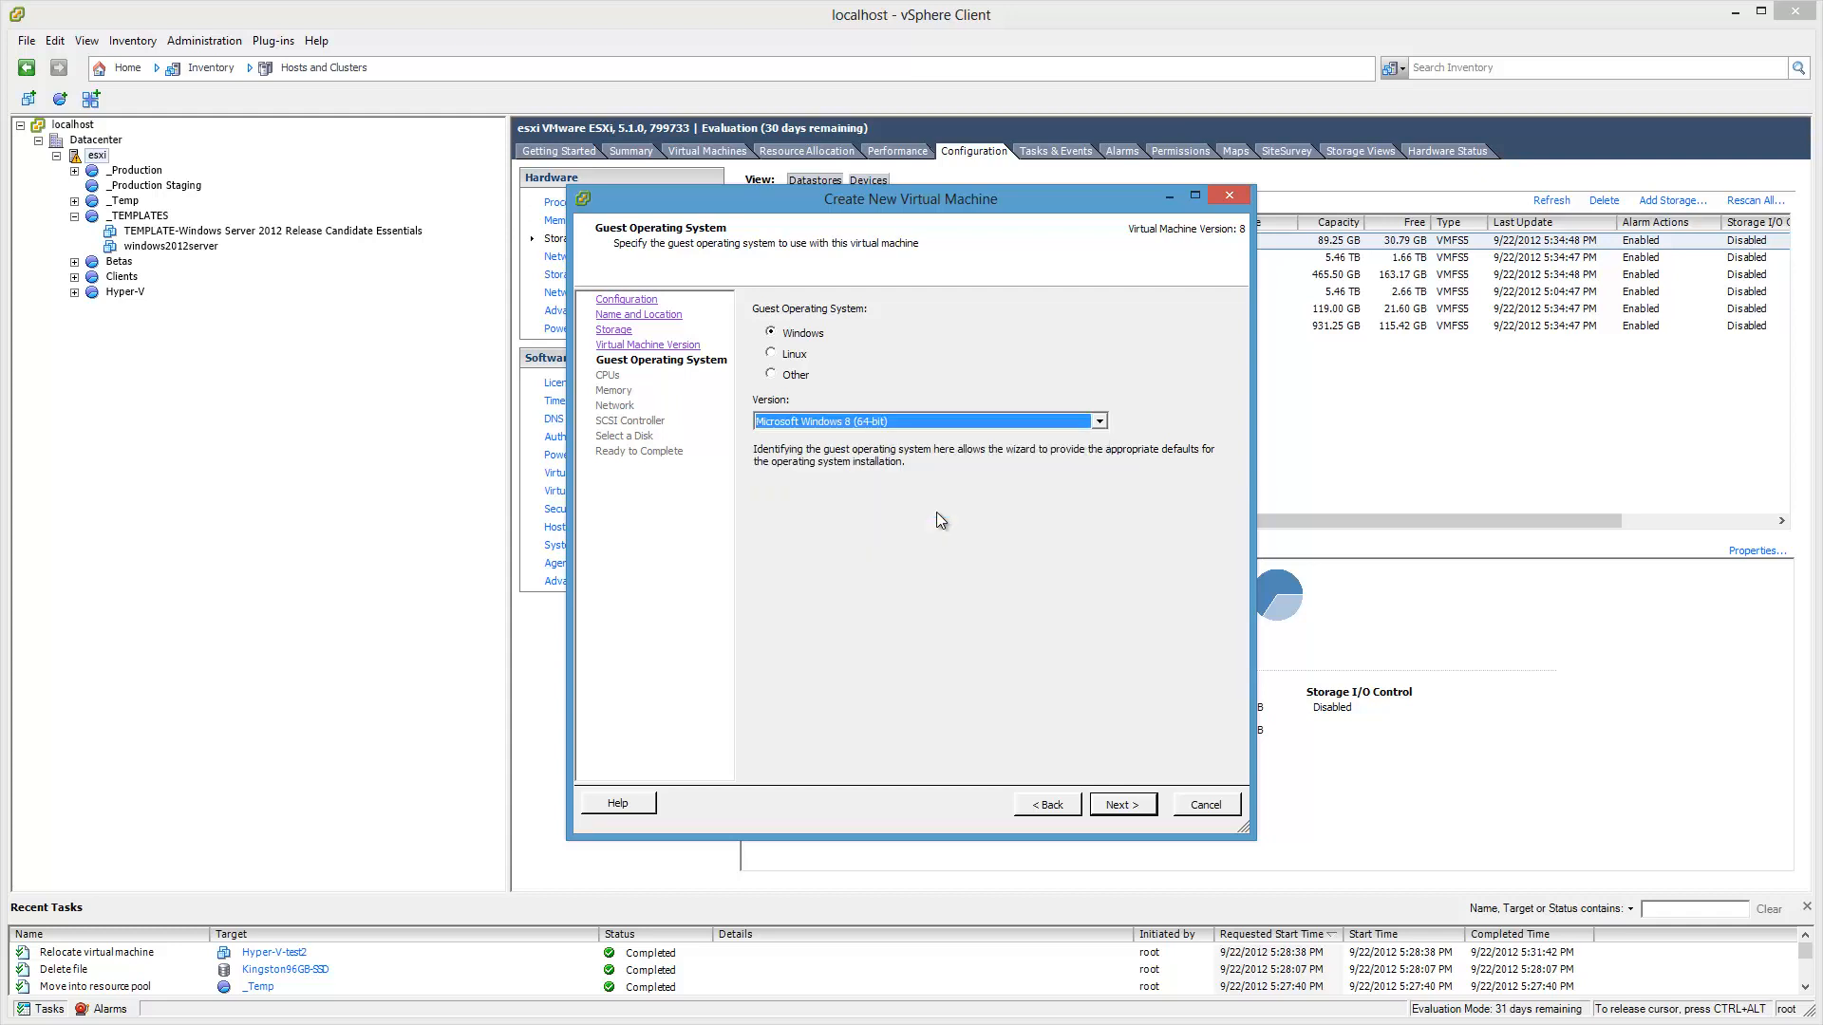
click(1143, 812)
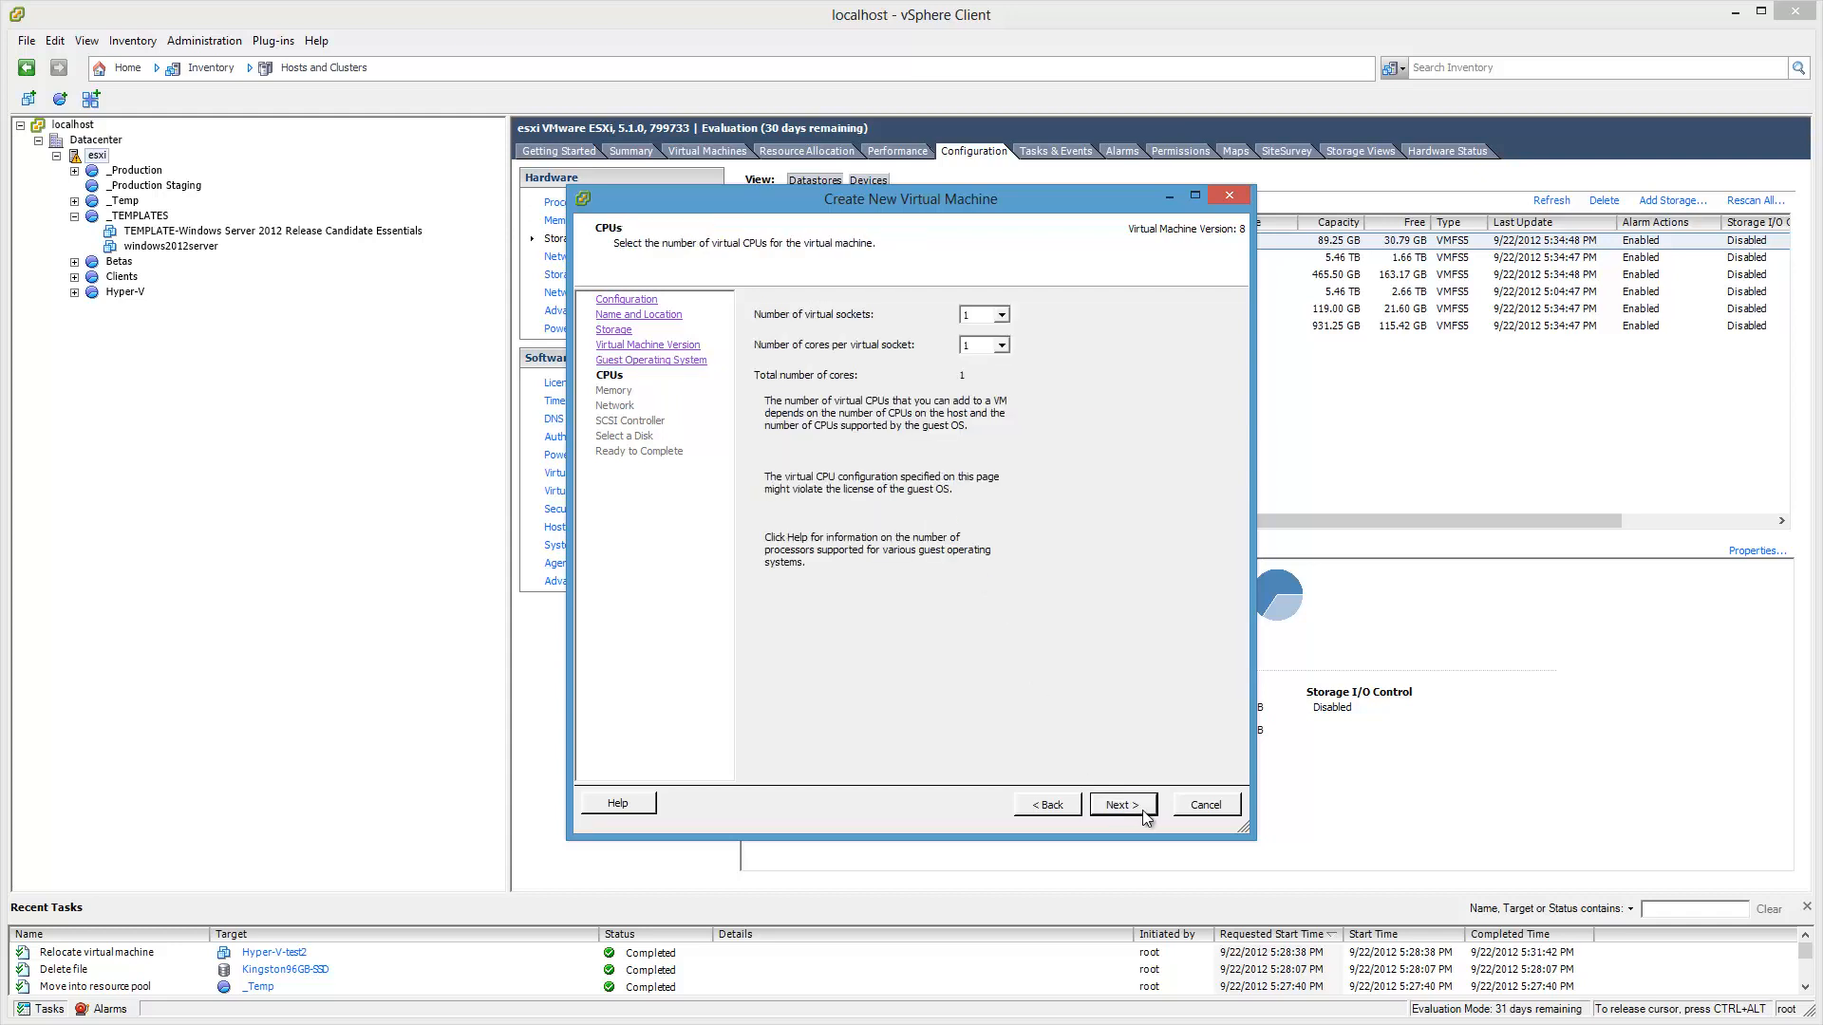
Step: Give the VM 2 cores per socket, 2 GB memory, a VMXNET 3 NIC and LSI Logic SAS
click(1003, 347)
click(997, 371)
click(1121, 806)
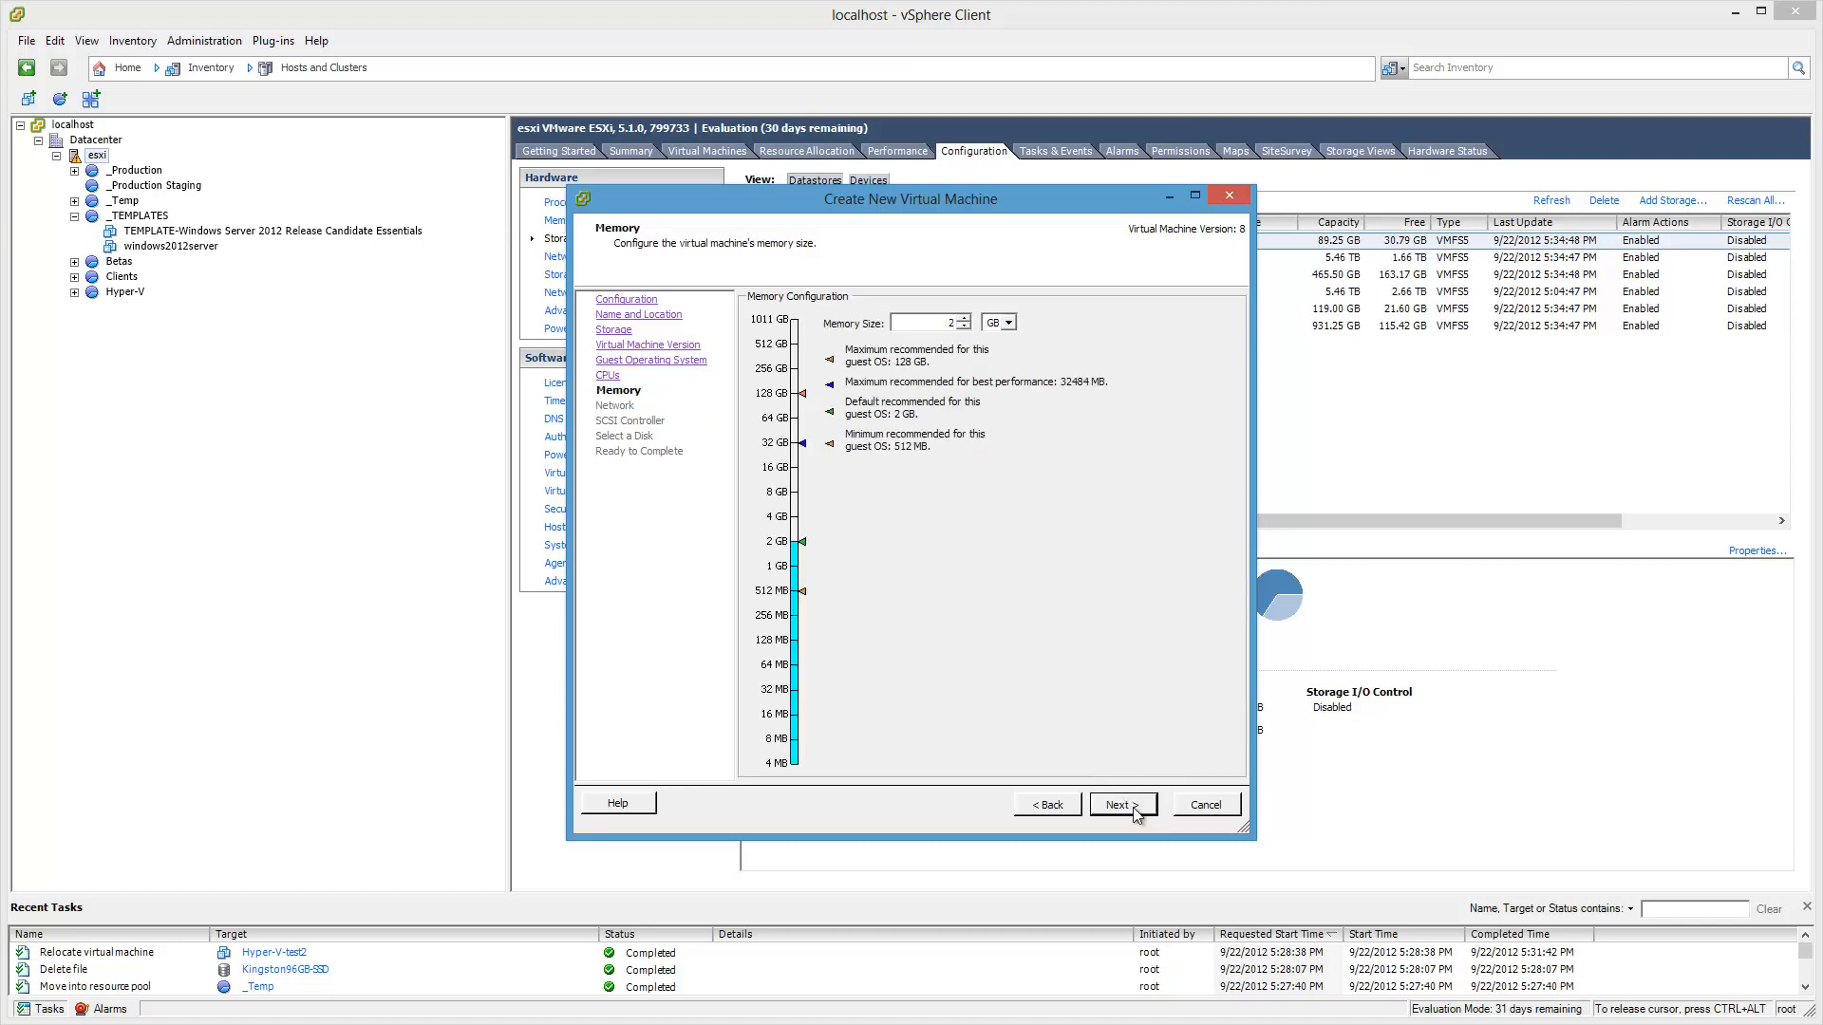
click(1123, 806)
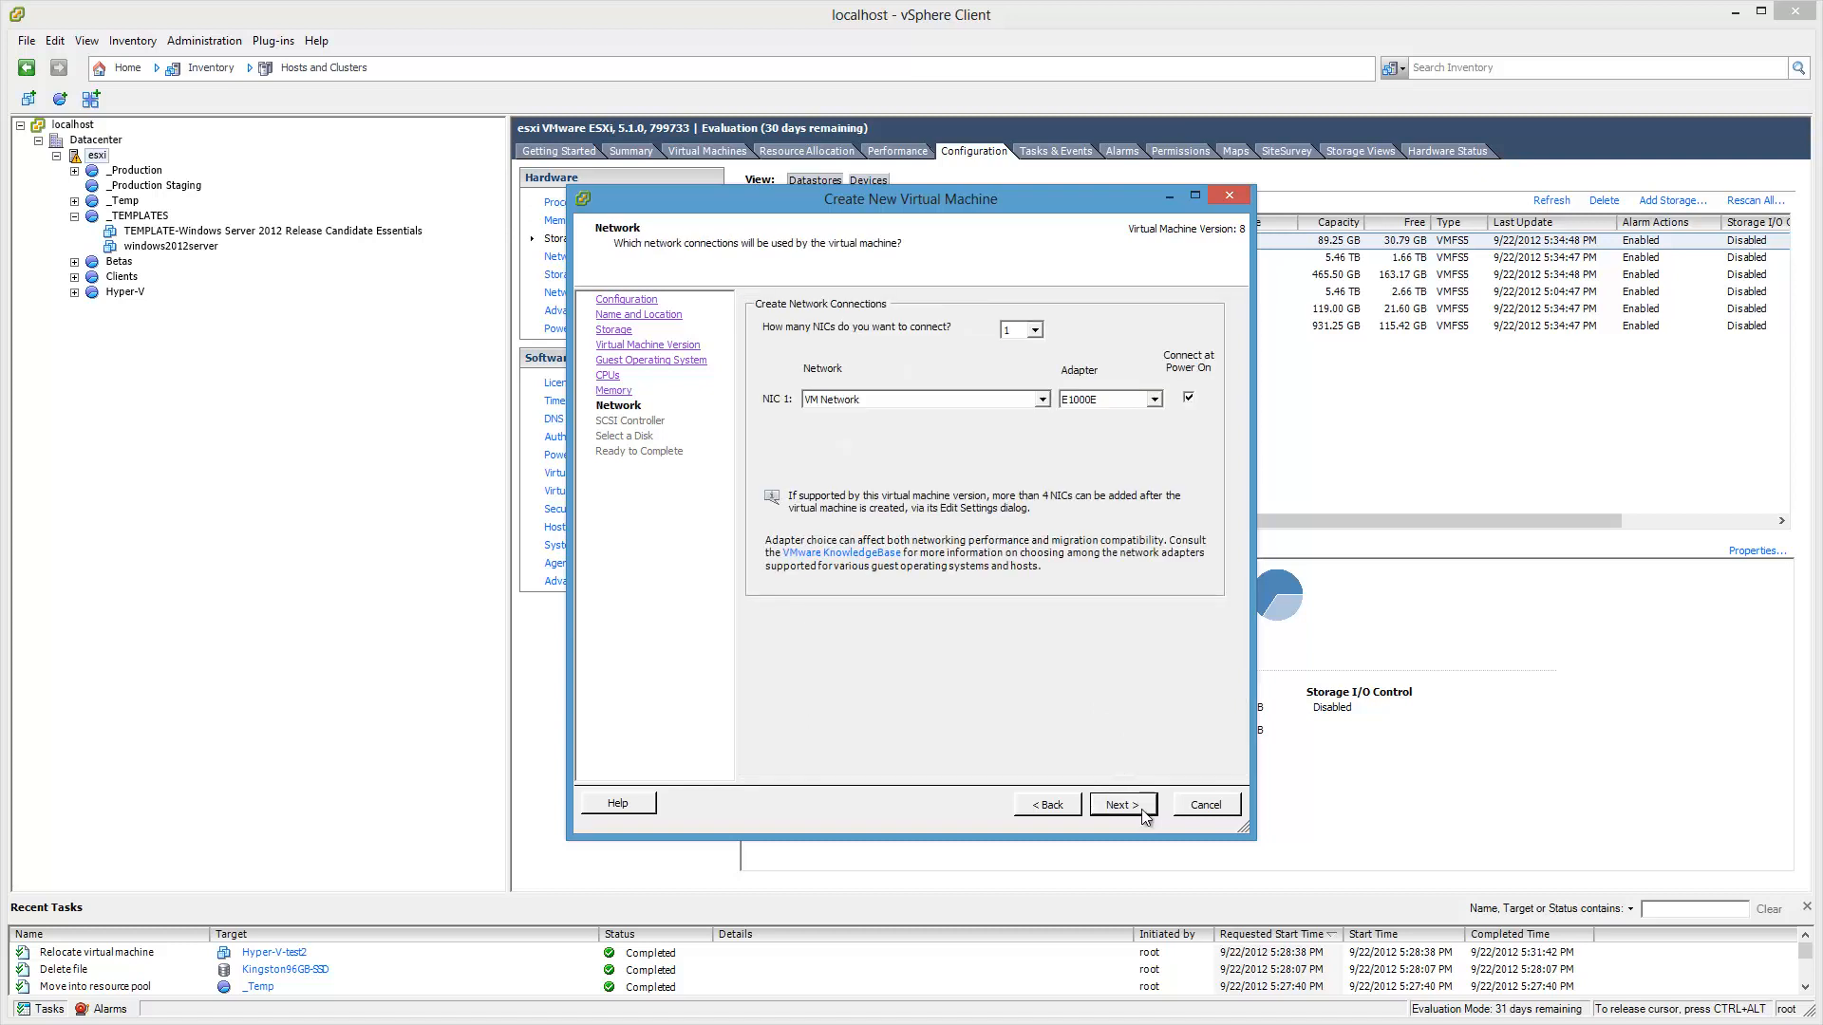
click(1153, 400)
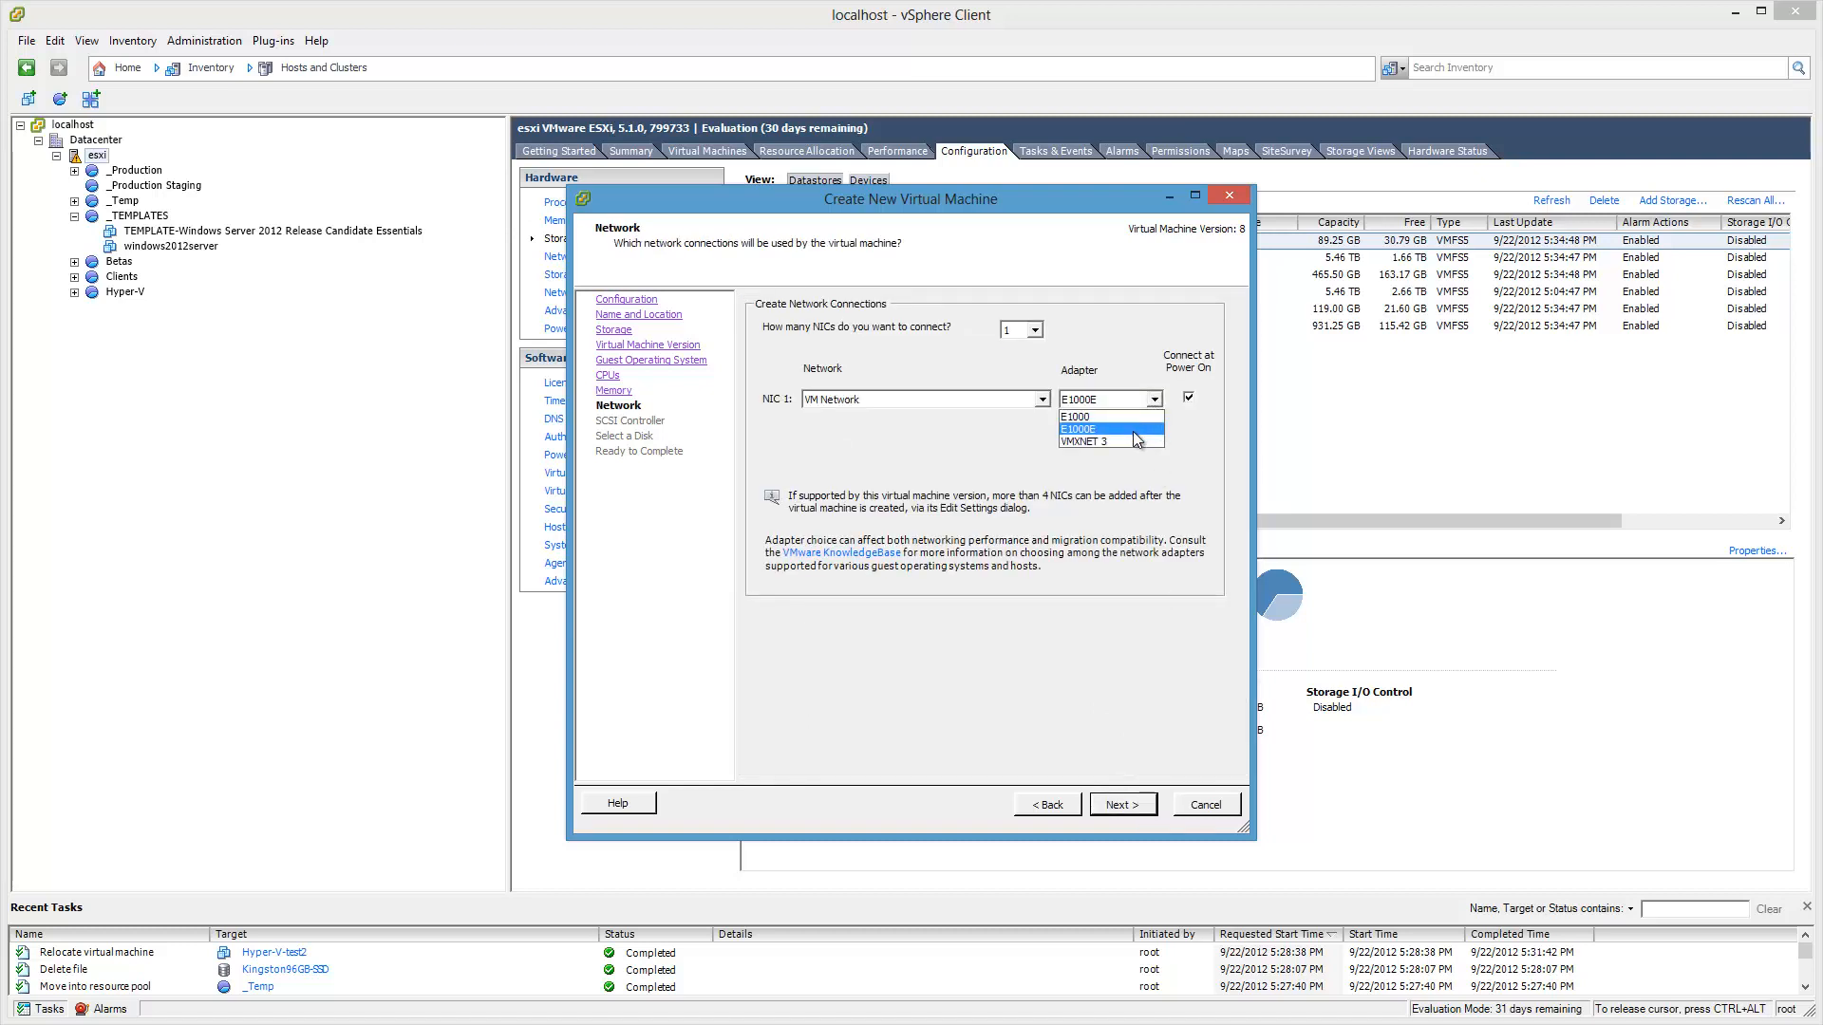
click(1130, 437)
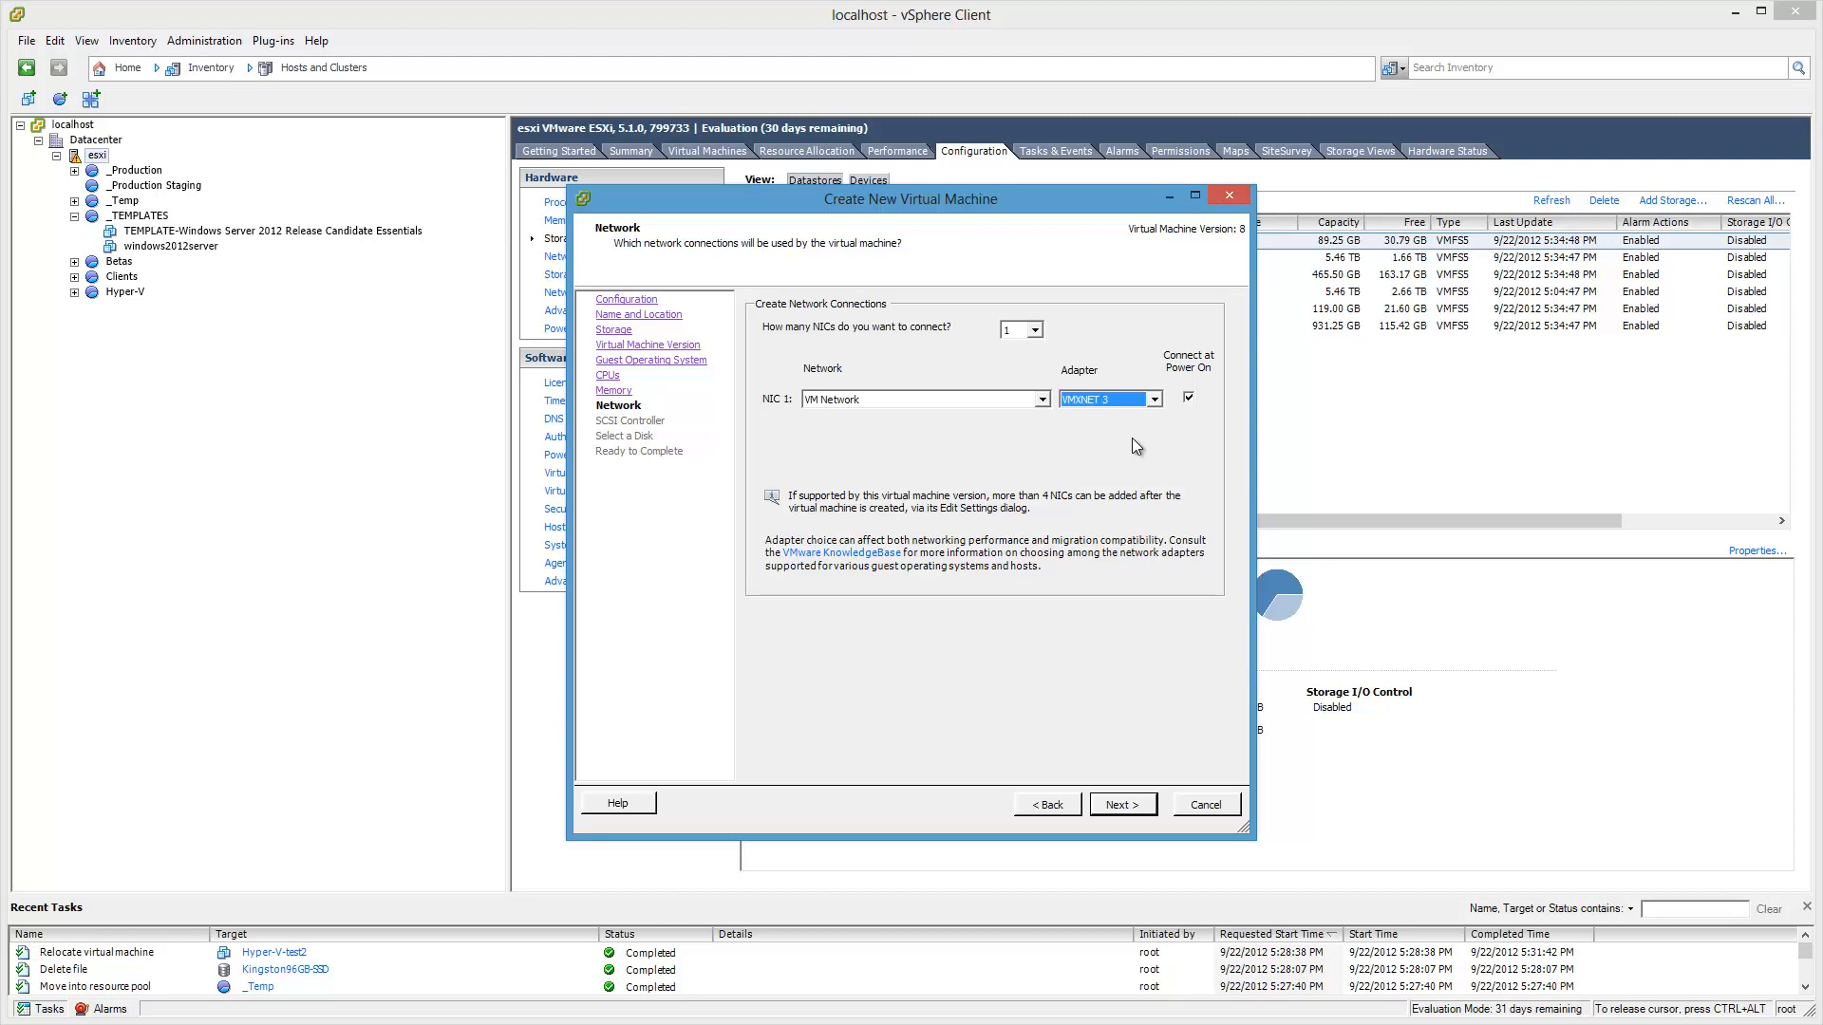
click(1133, 814)
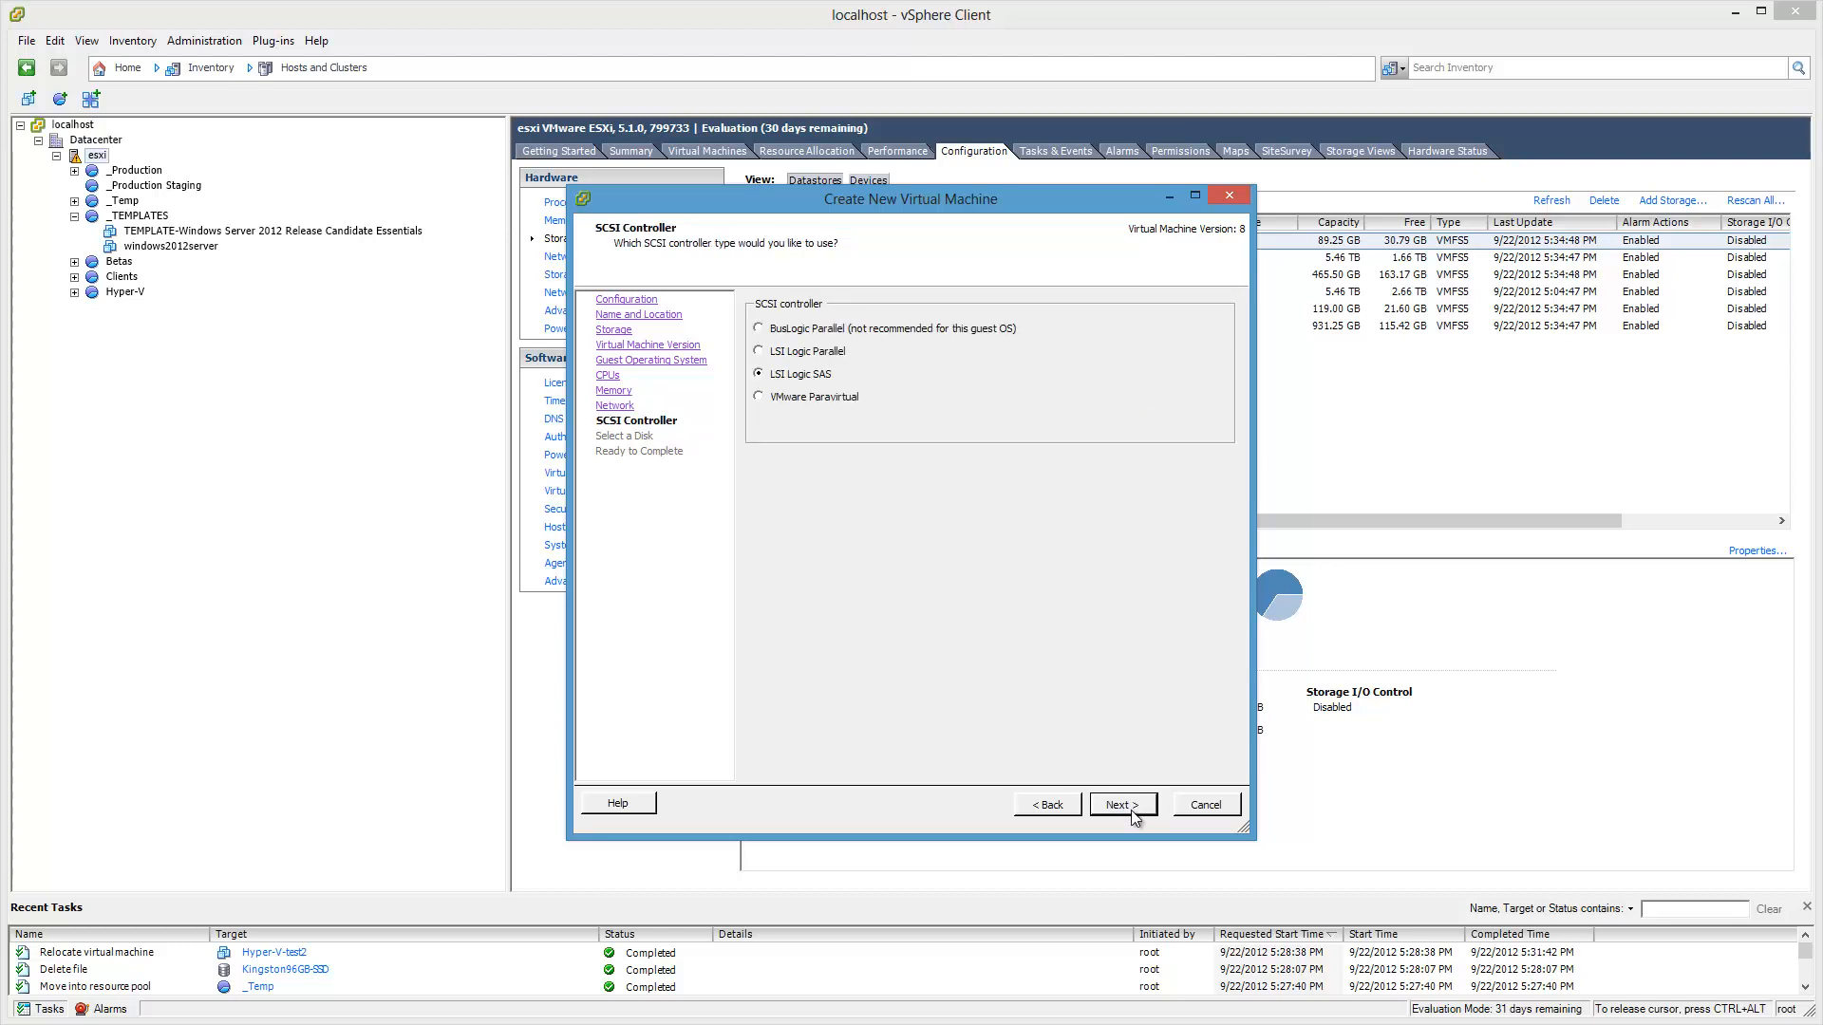
click(1133, 814)
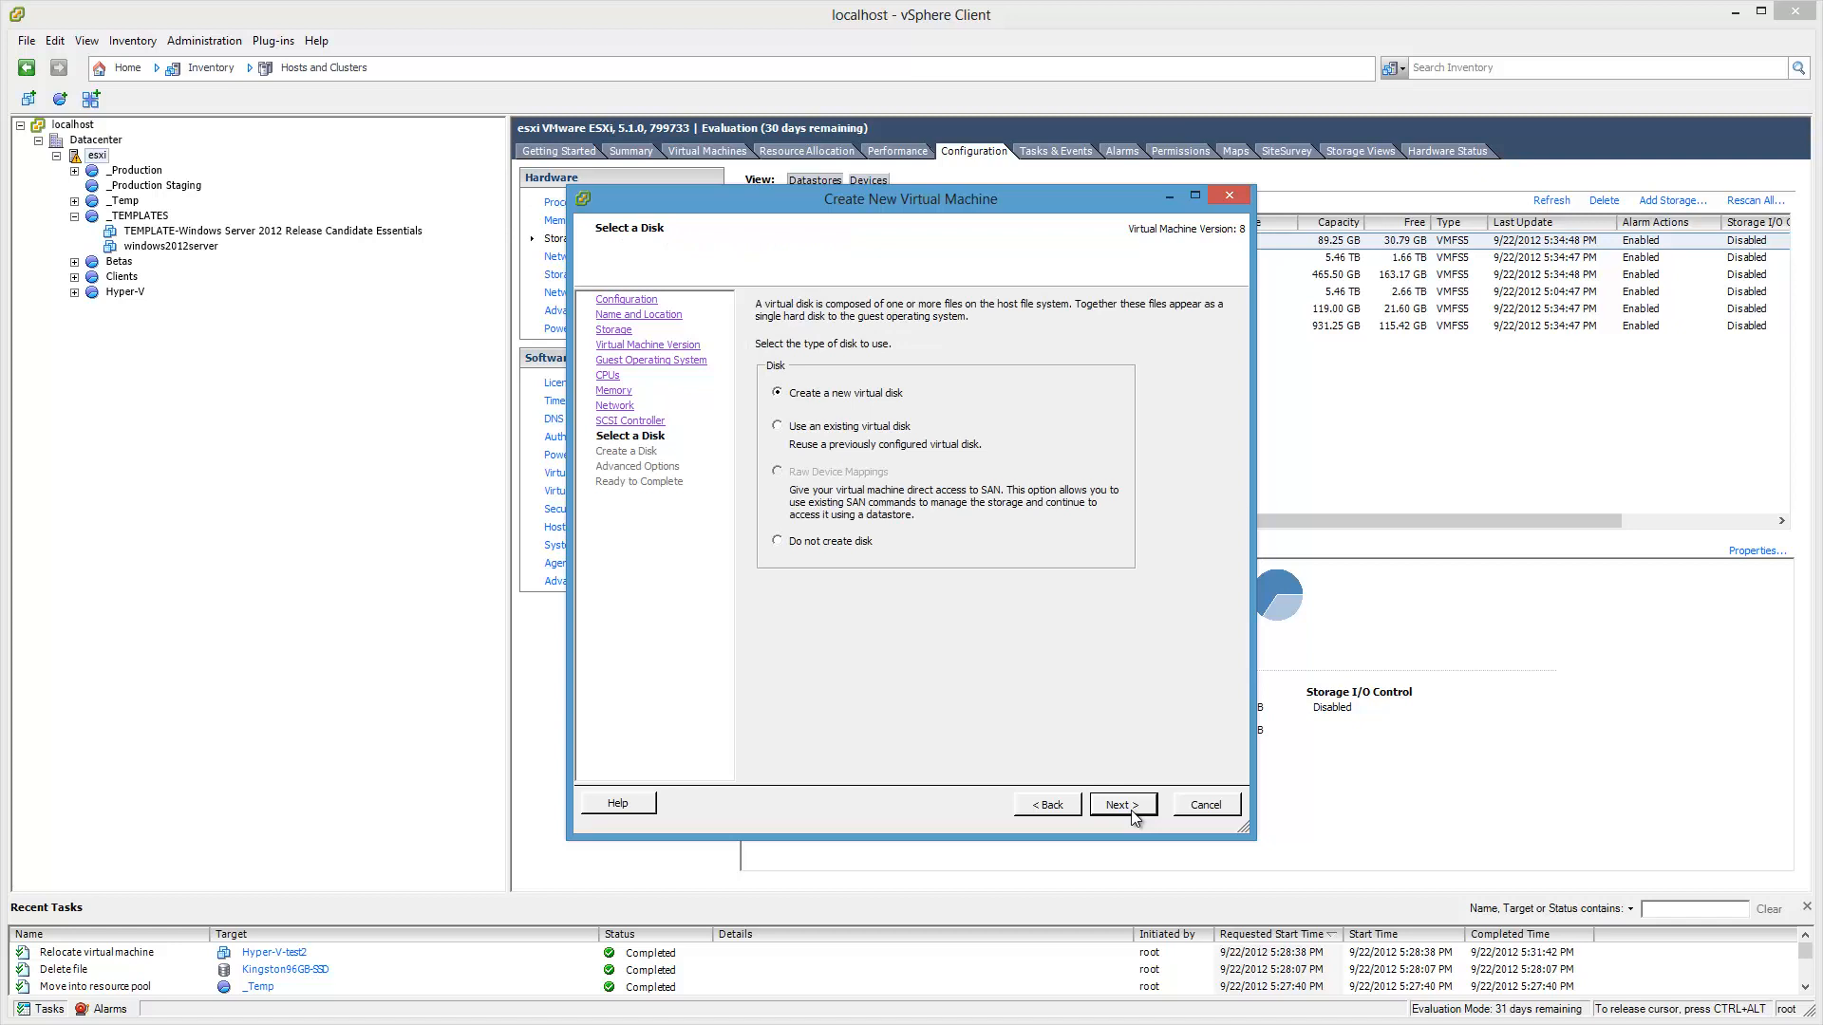
Step: Create a new 750 GB thin-provisioned disk and choose to edit settings before completion
click(1132, 814)
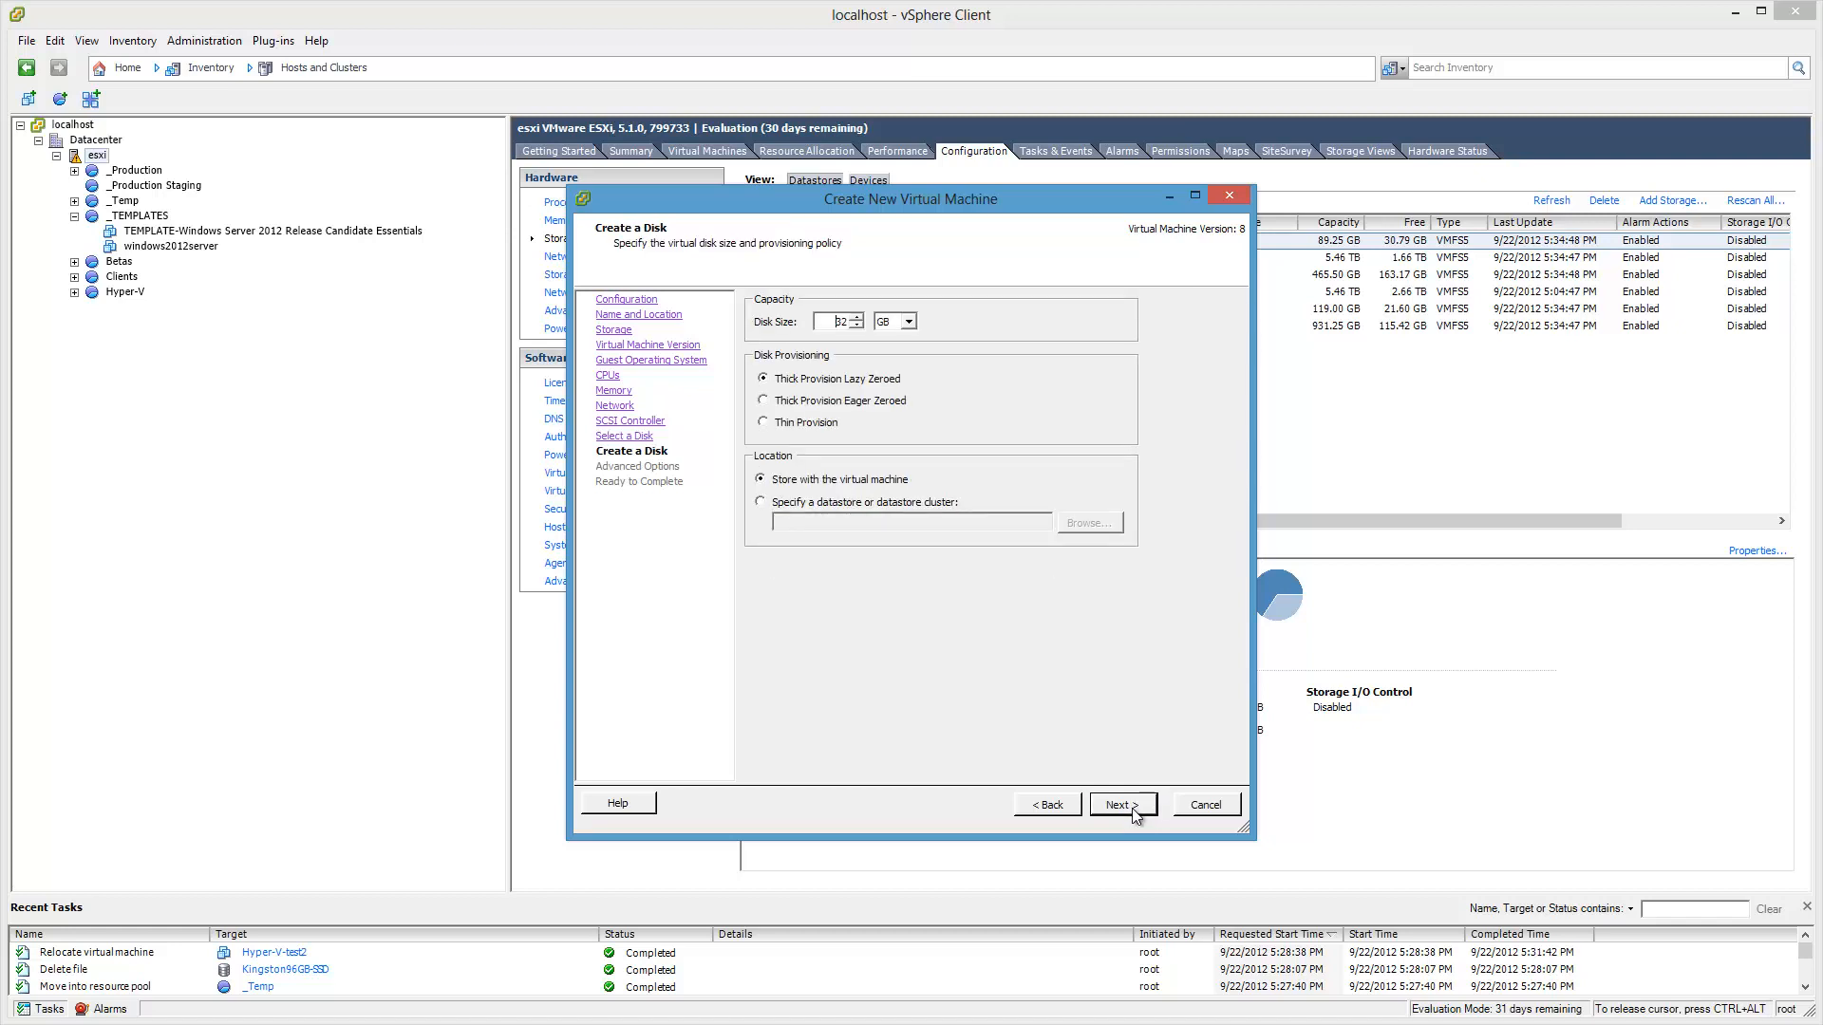
double_click(837, 320)
text(750)
click(1142, 811)
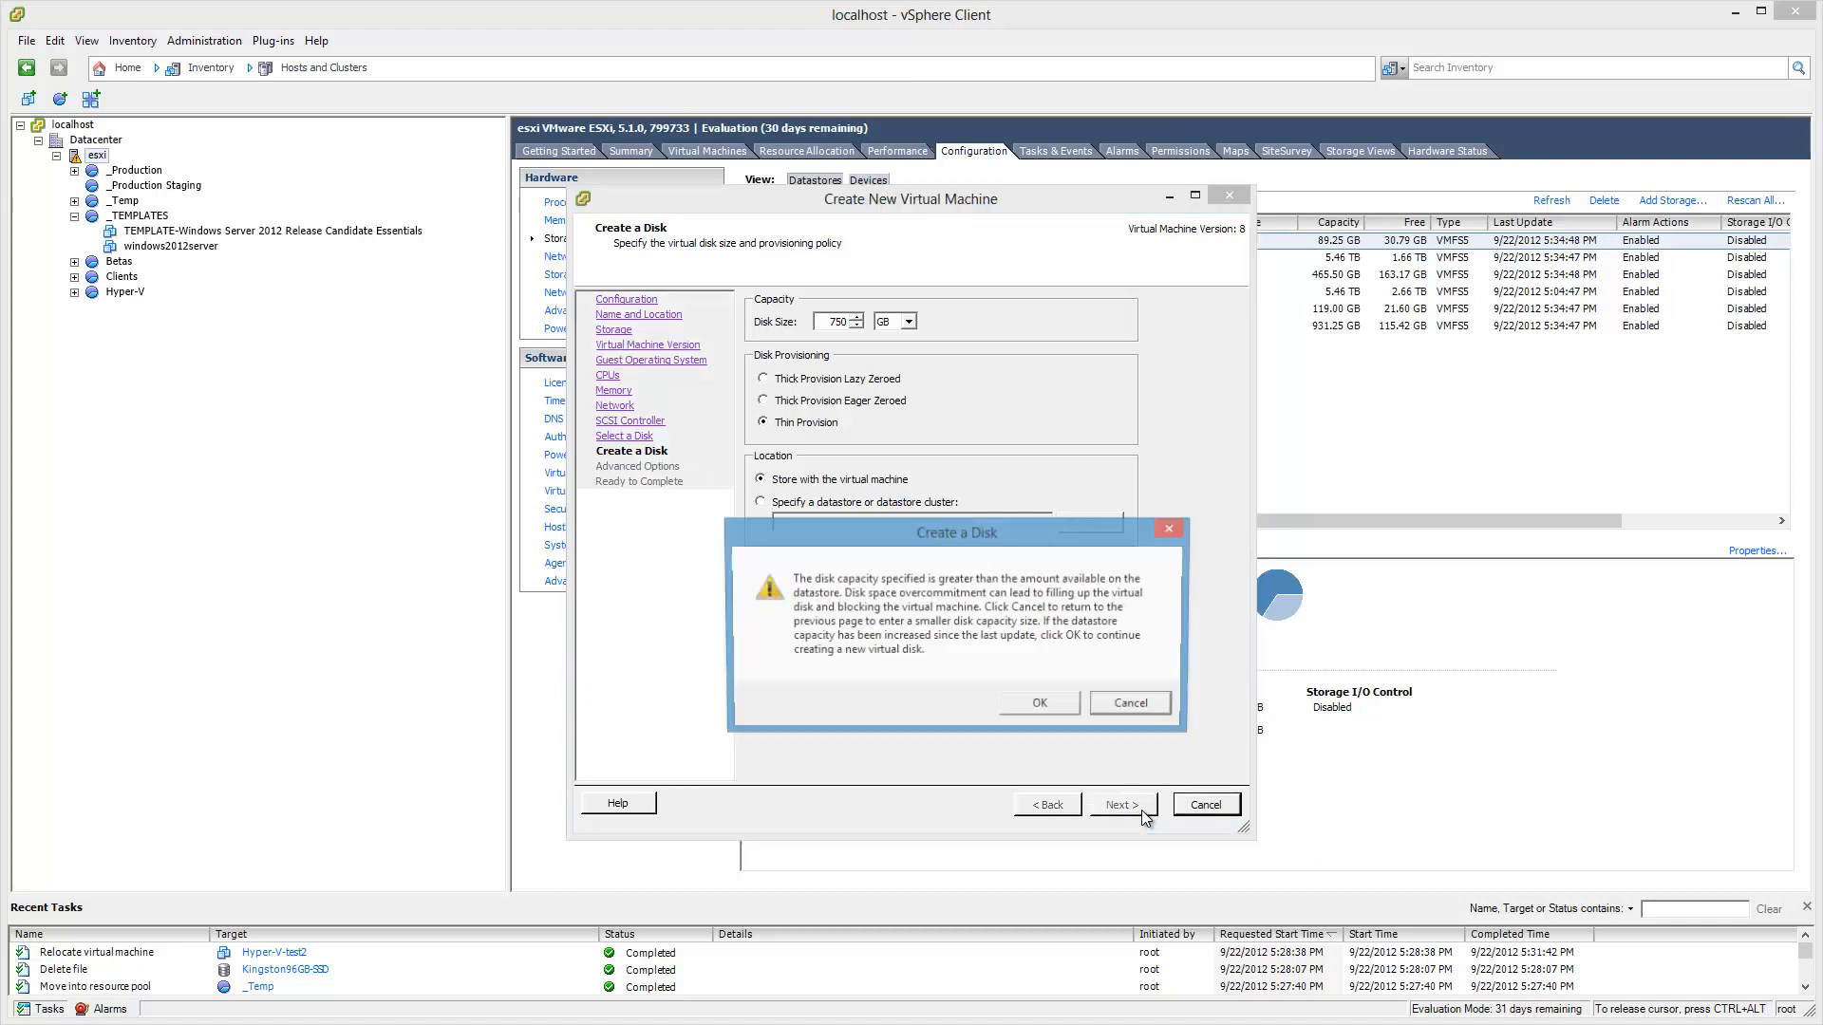
click(1042, 704)
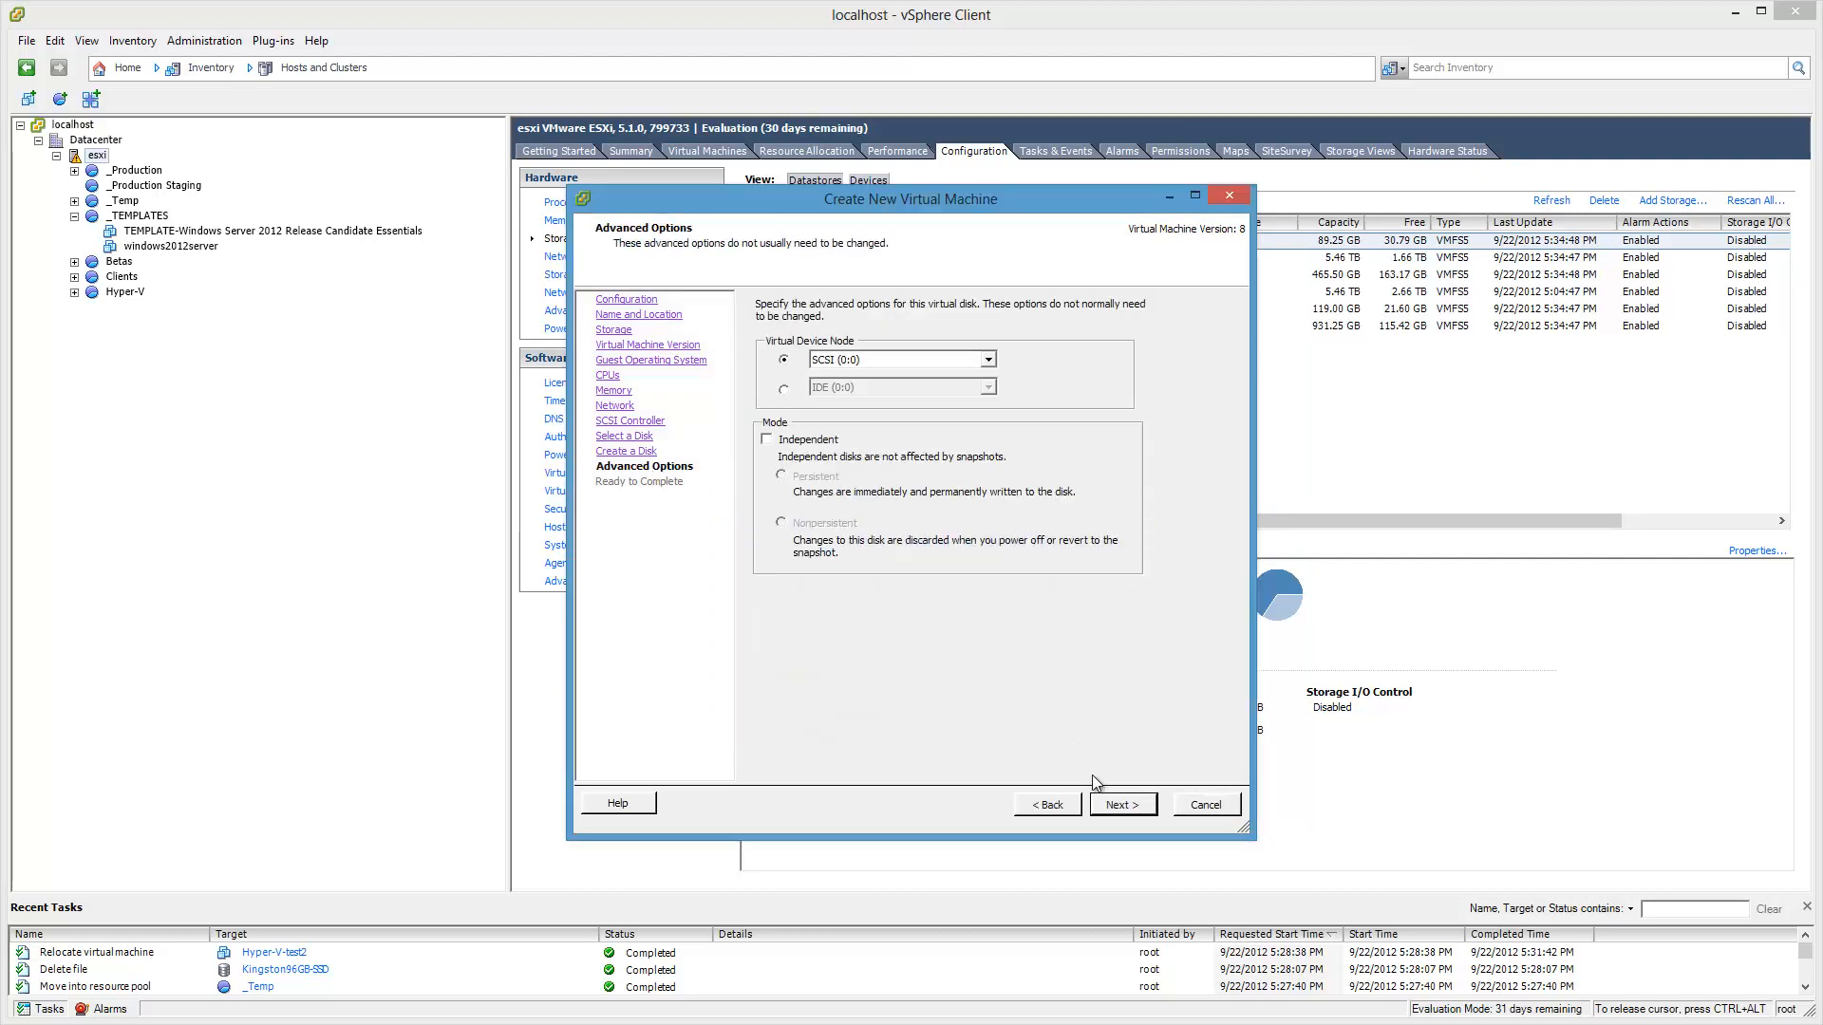
click(1134, 813)
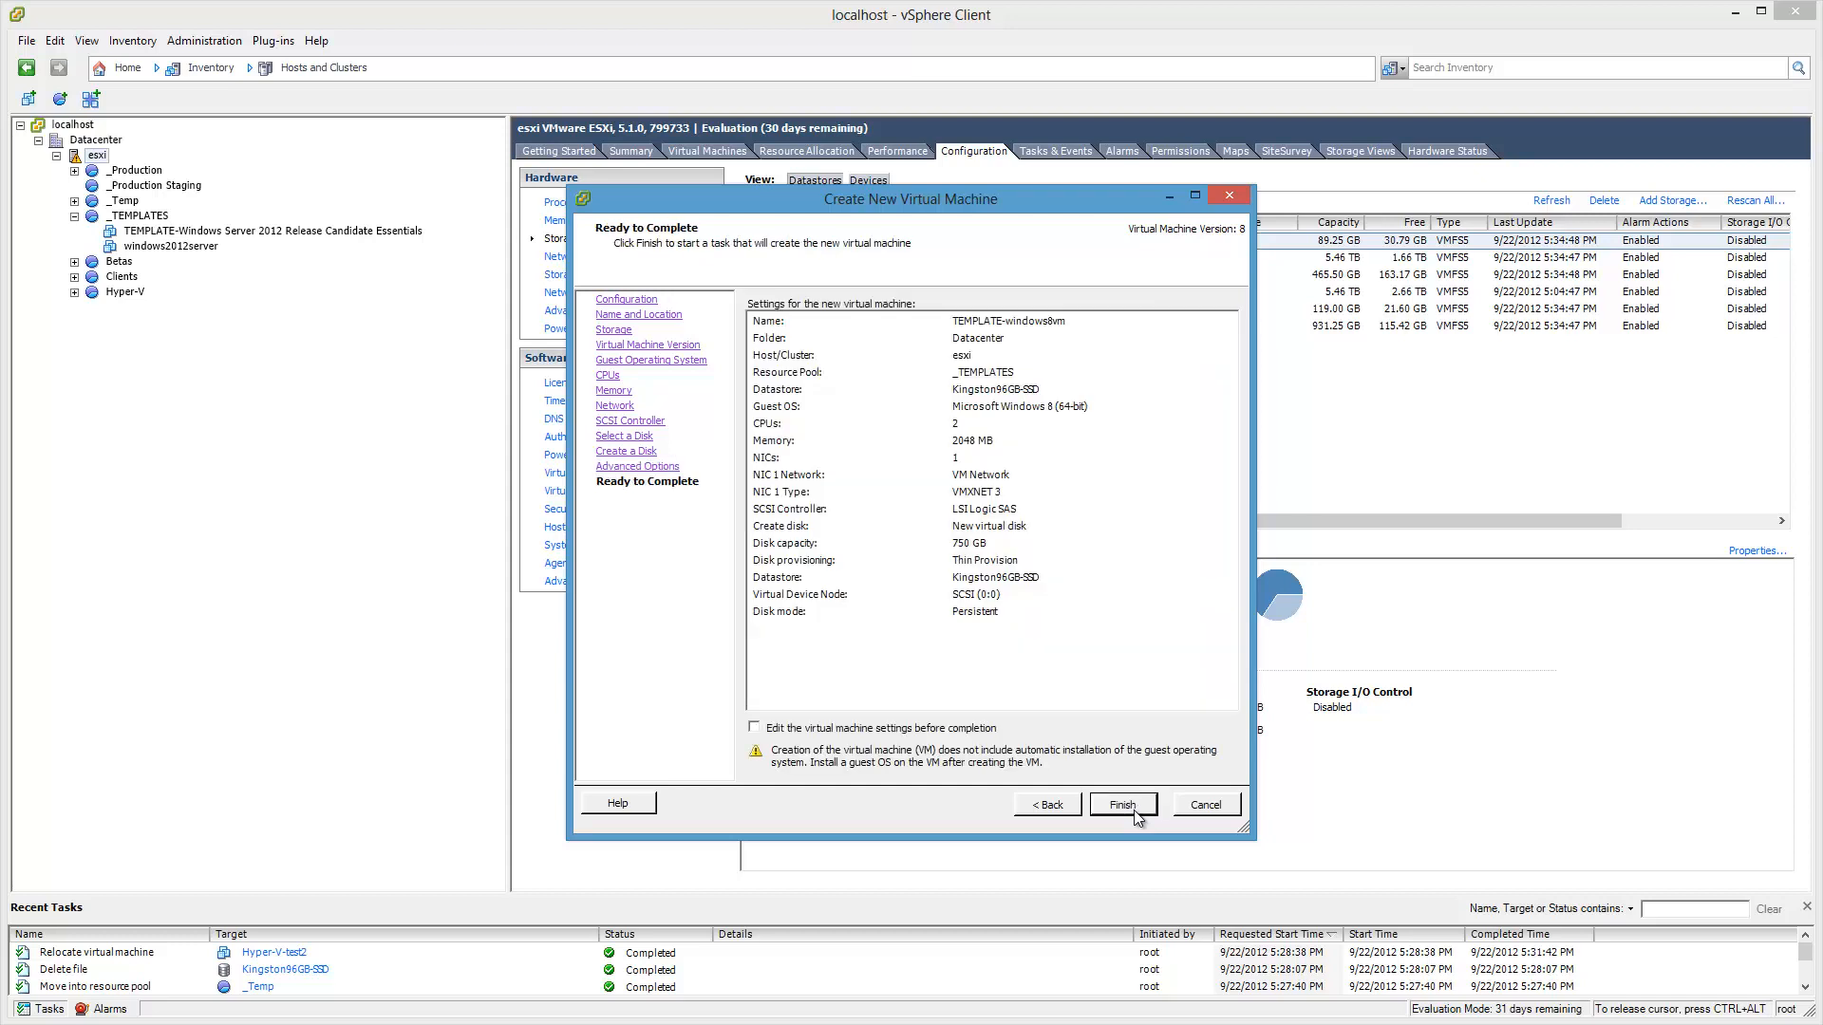
click(754, 729)
Step: Set the video card to auto-detect display settings with 3D support enabled
click(1133, 811)
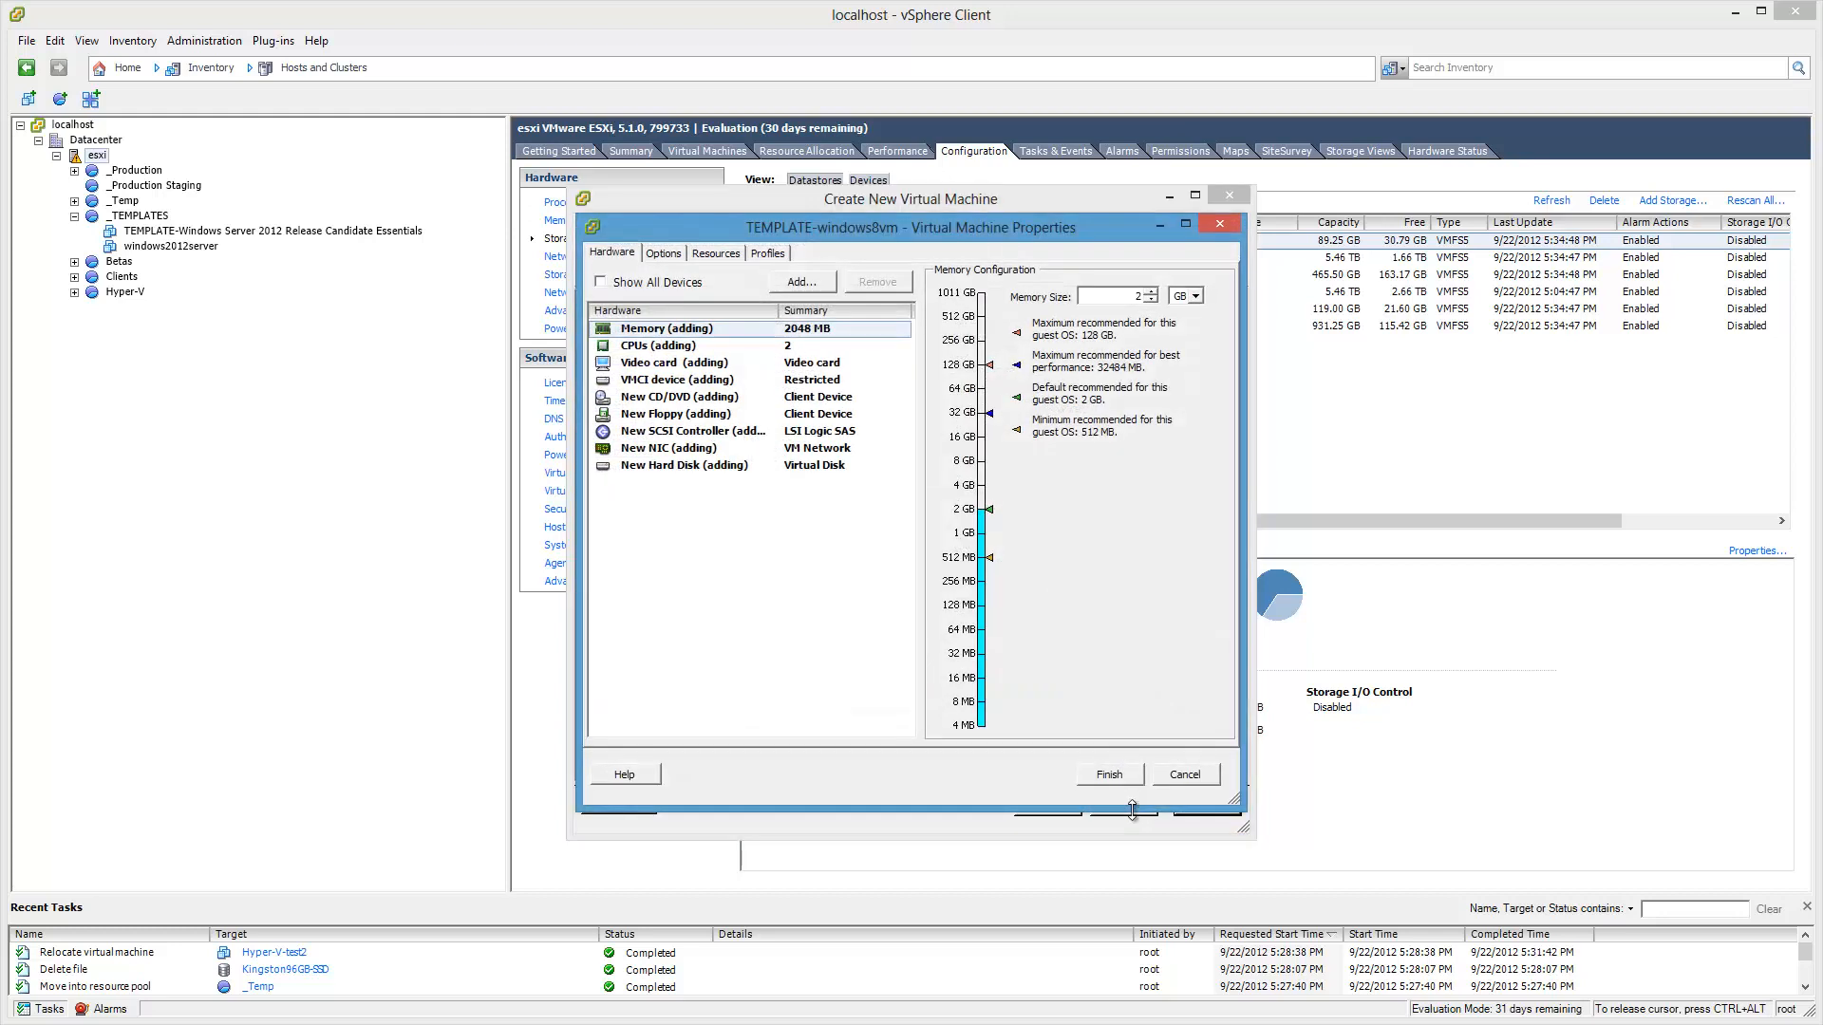
click(704, 347)
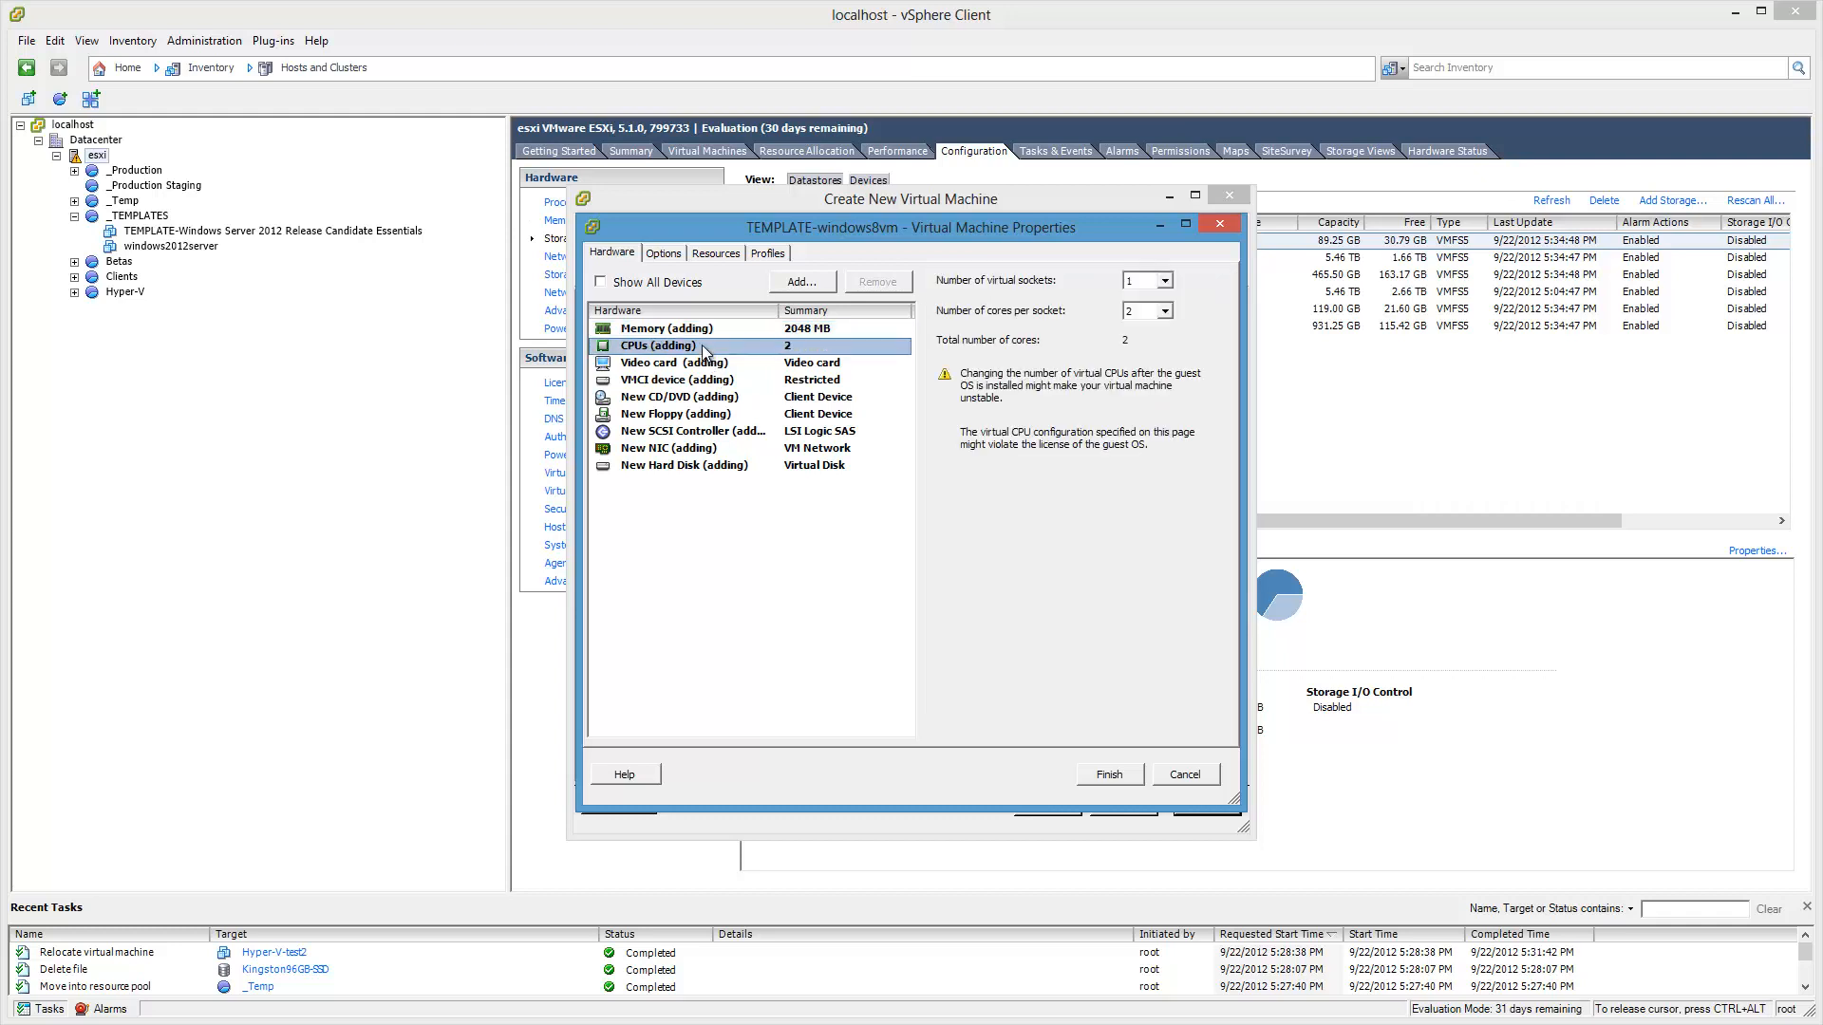
click(714, 366)
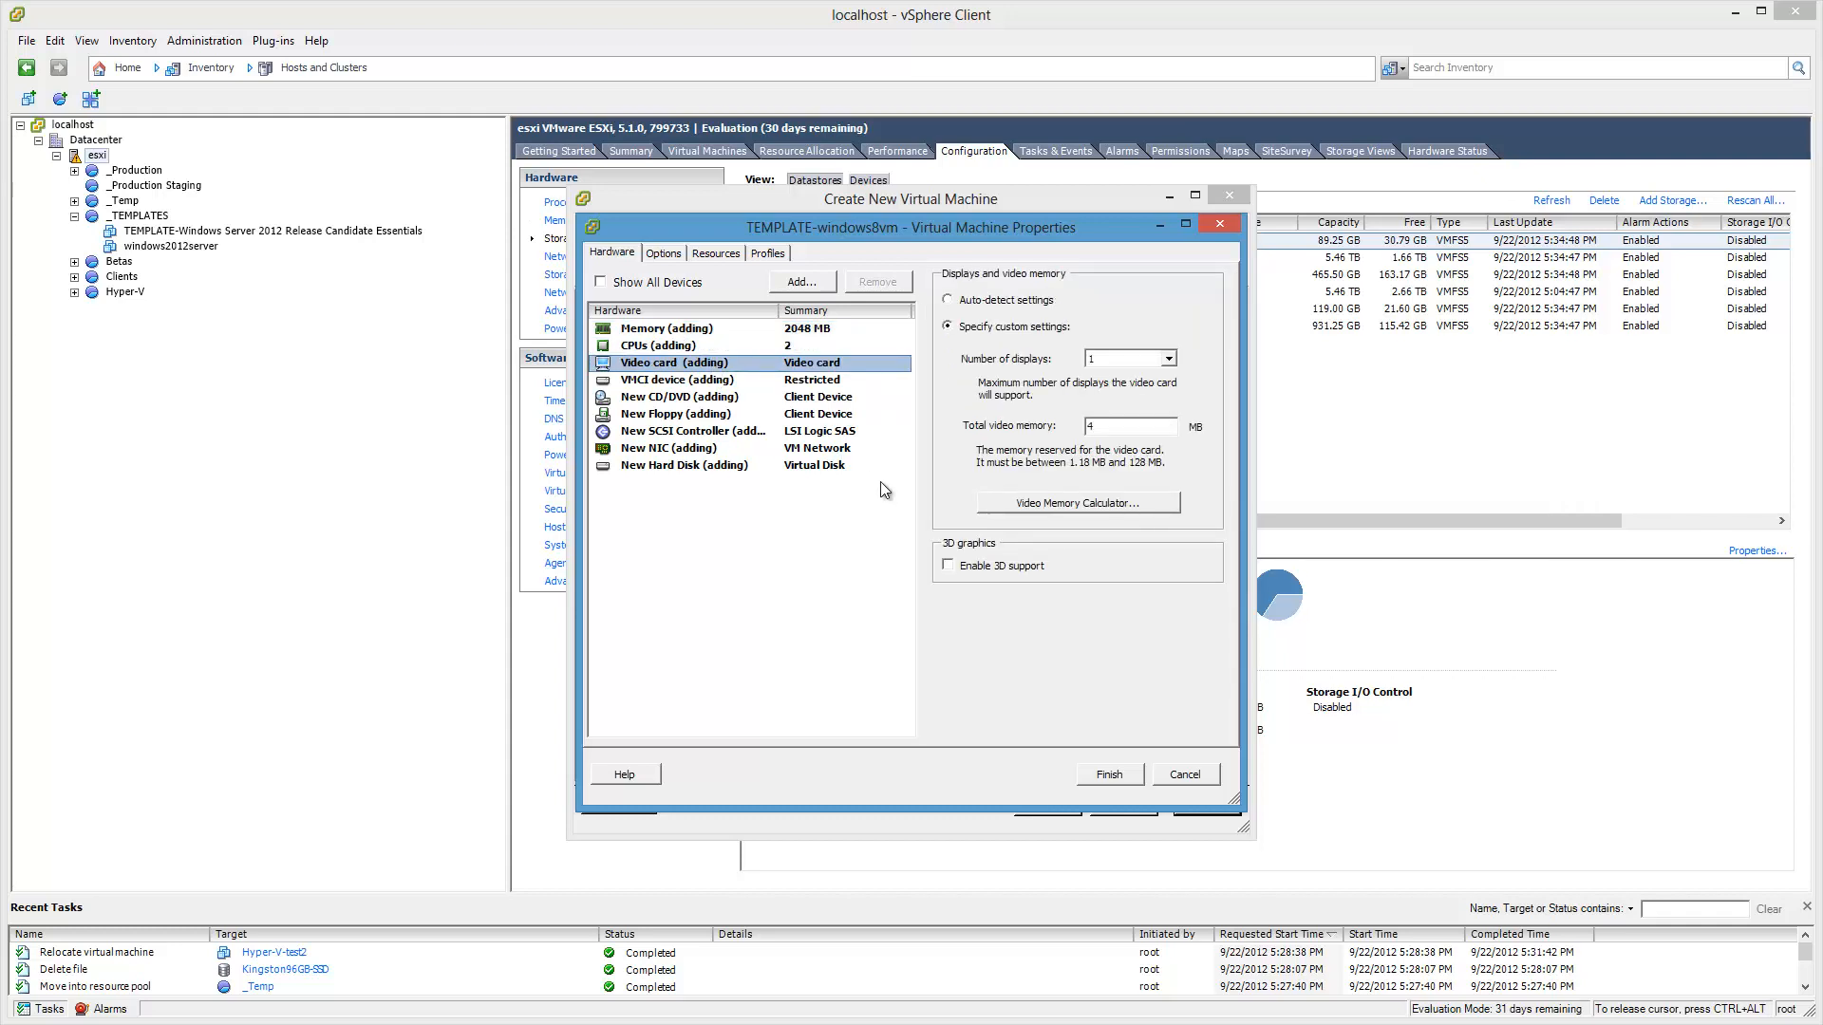
click(948, 300)
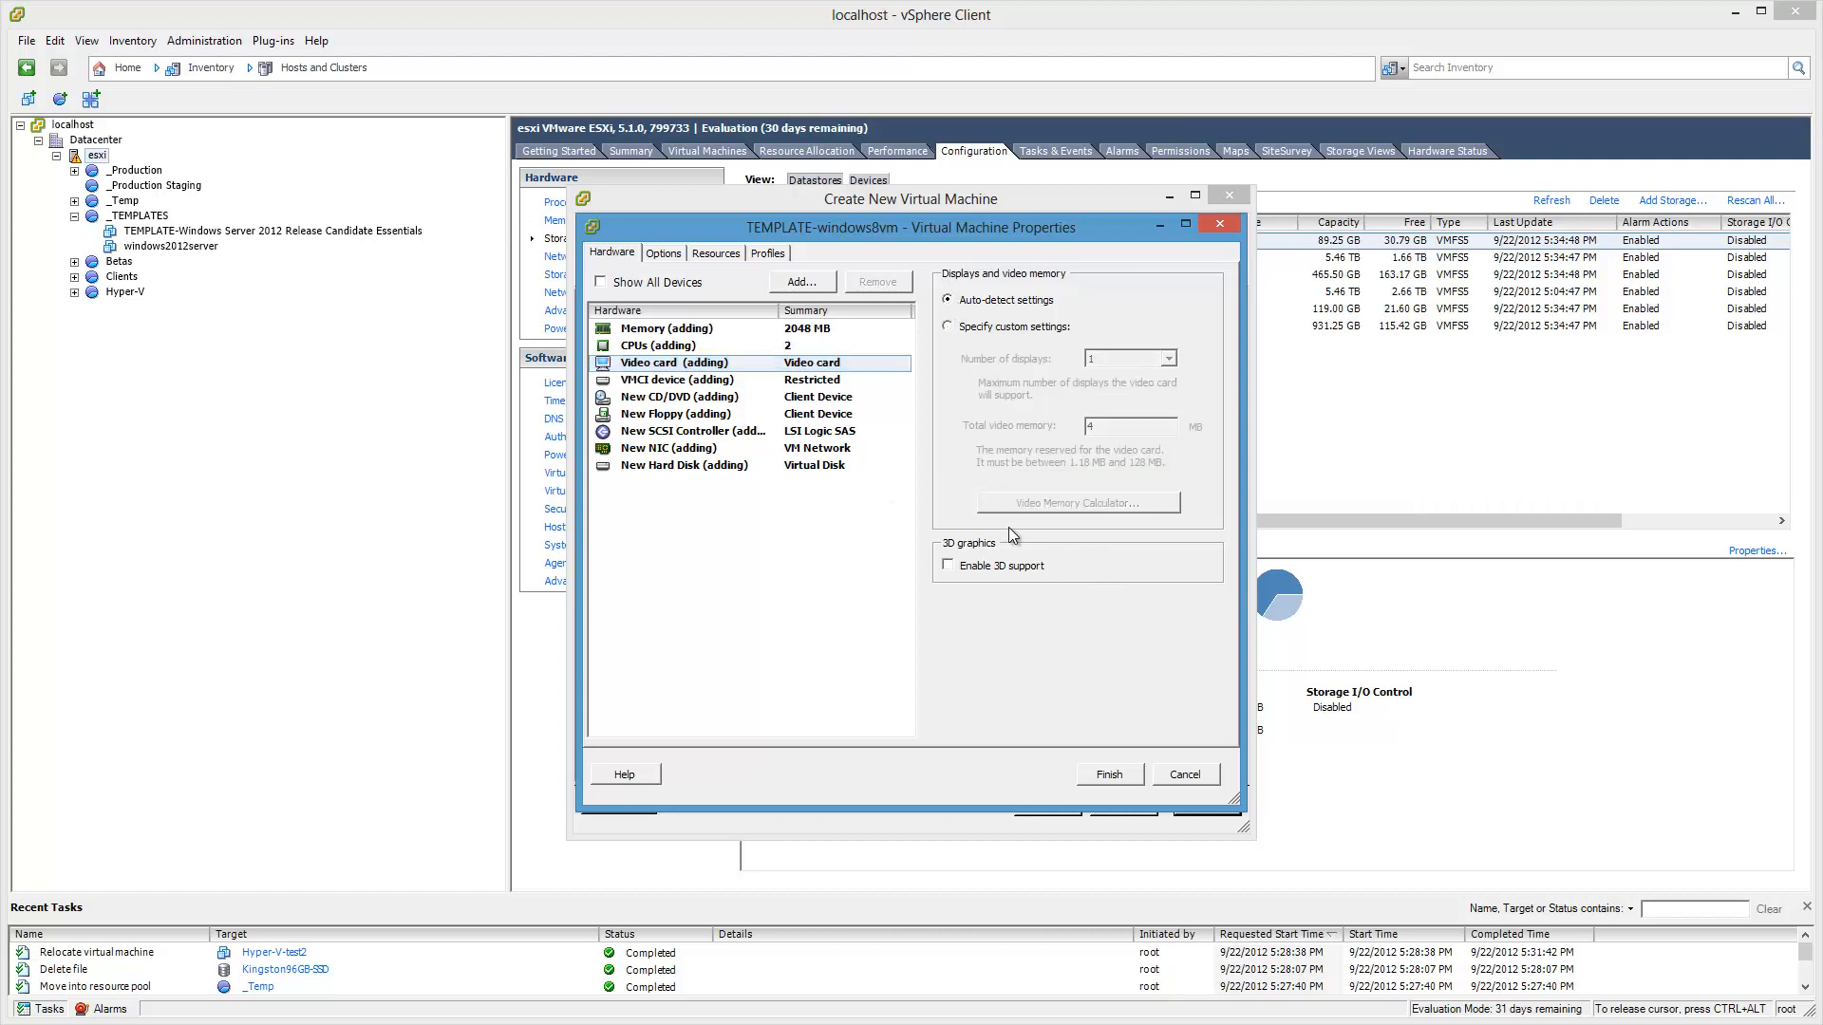
click(949, 566)
click(711, 397)
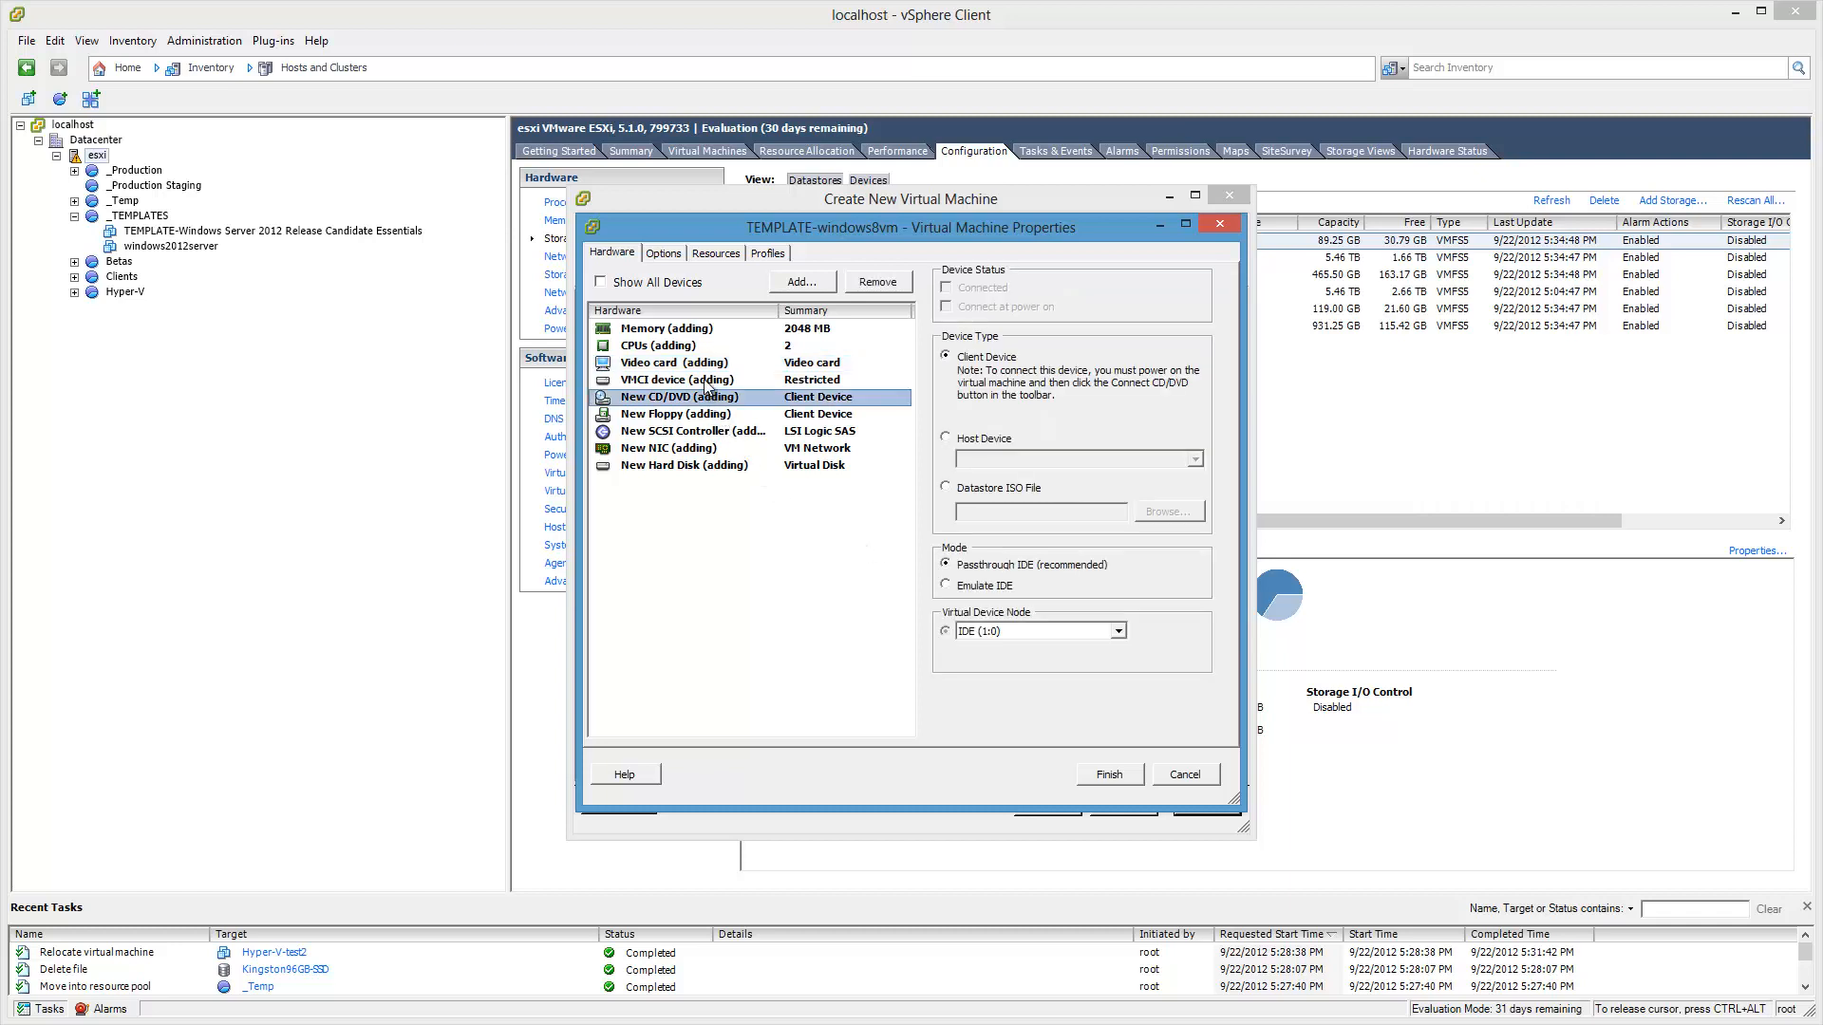
click(708, 380)
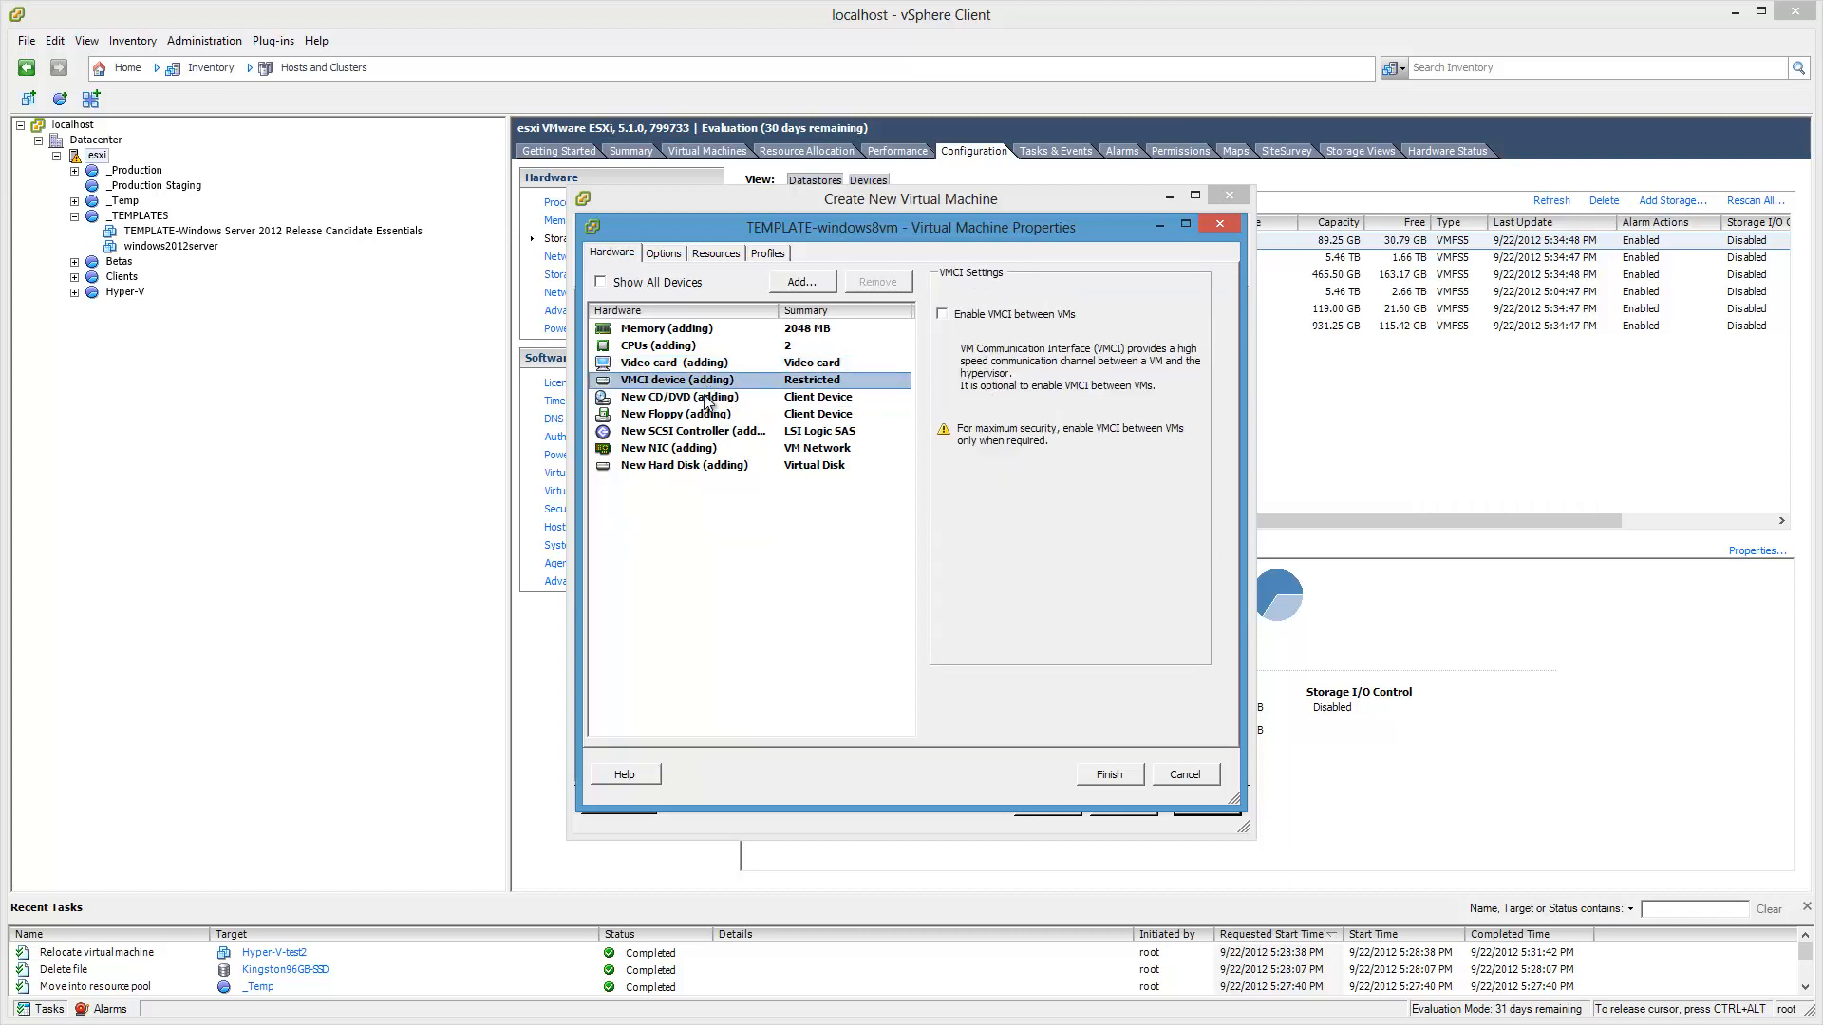
click(693, 399)
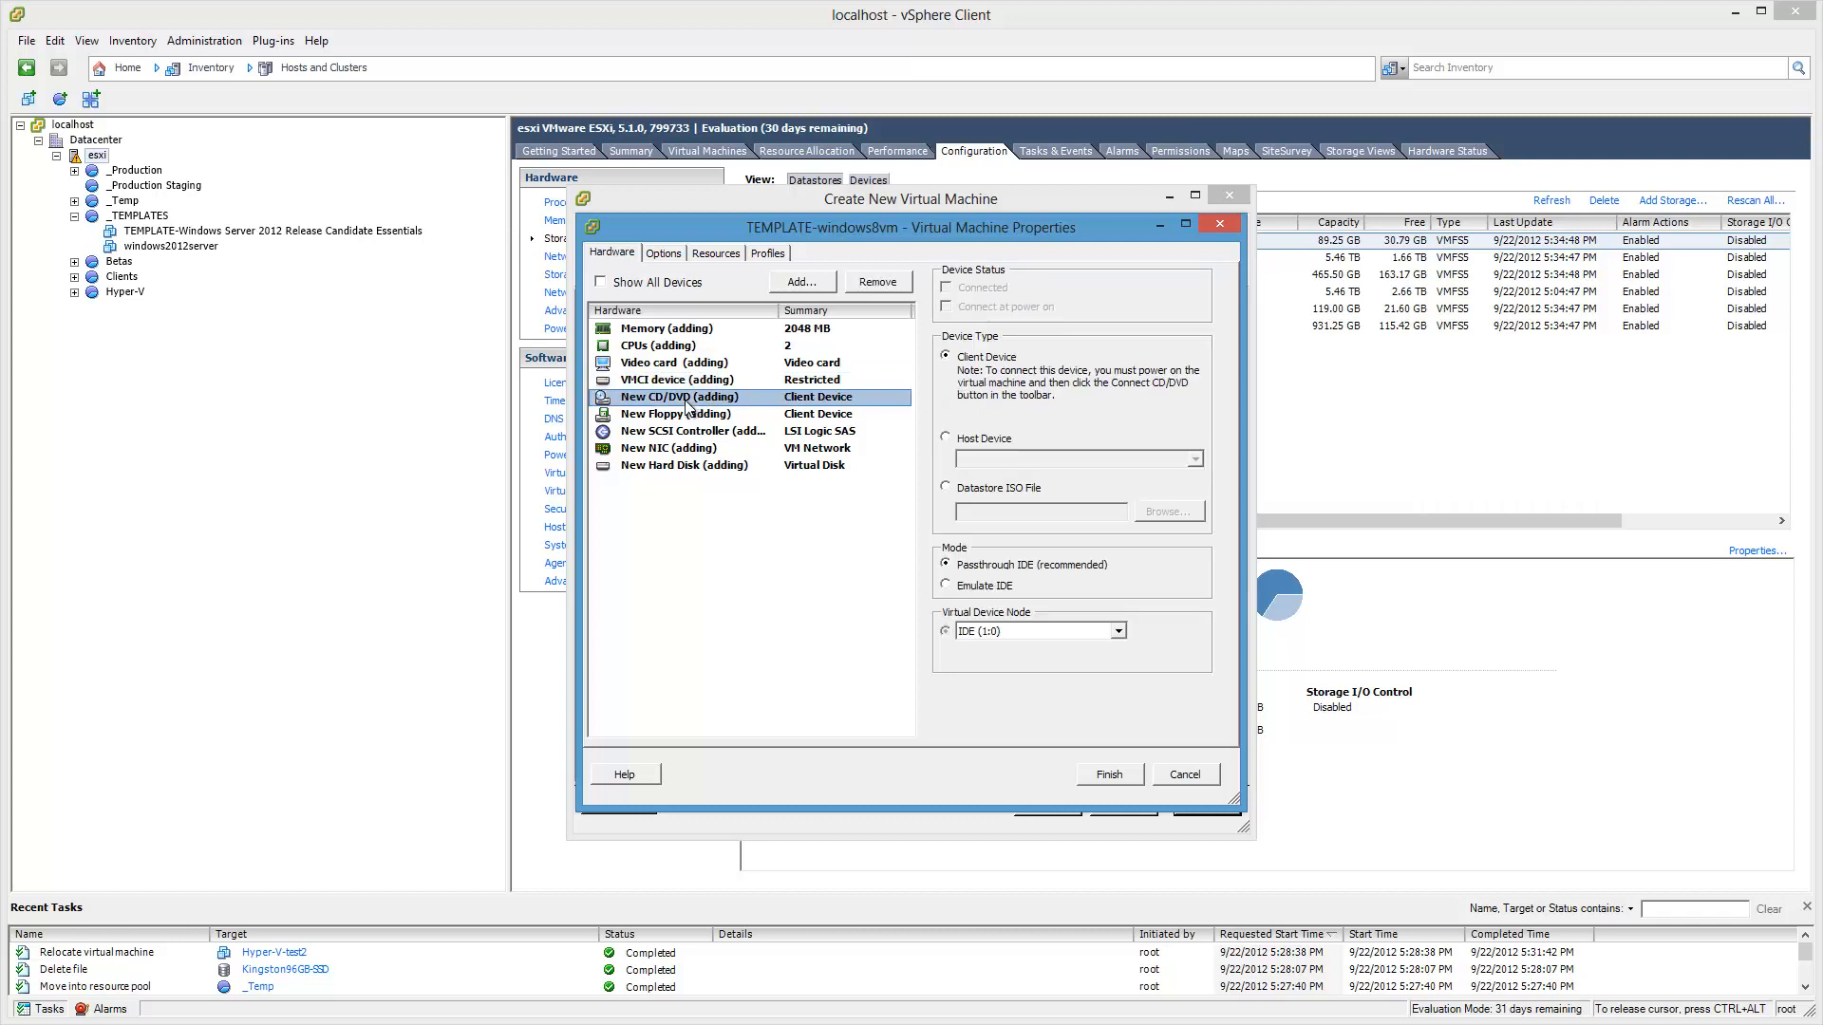
Step: Point the CD/DVD drive at the Windows 8 ISO in Kingston96GB-SSD/ISO, connecting at power on
click(946, 488)
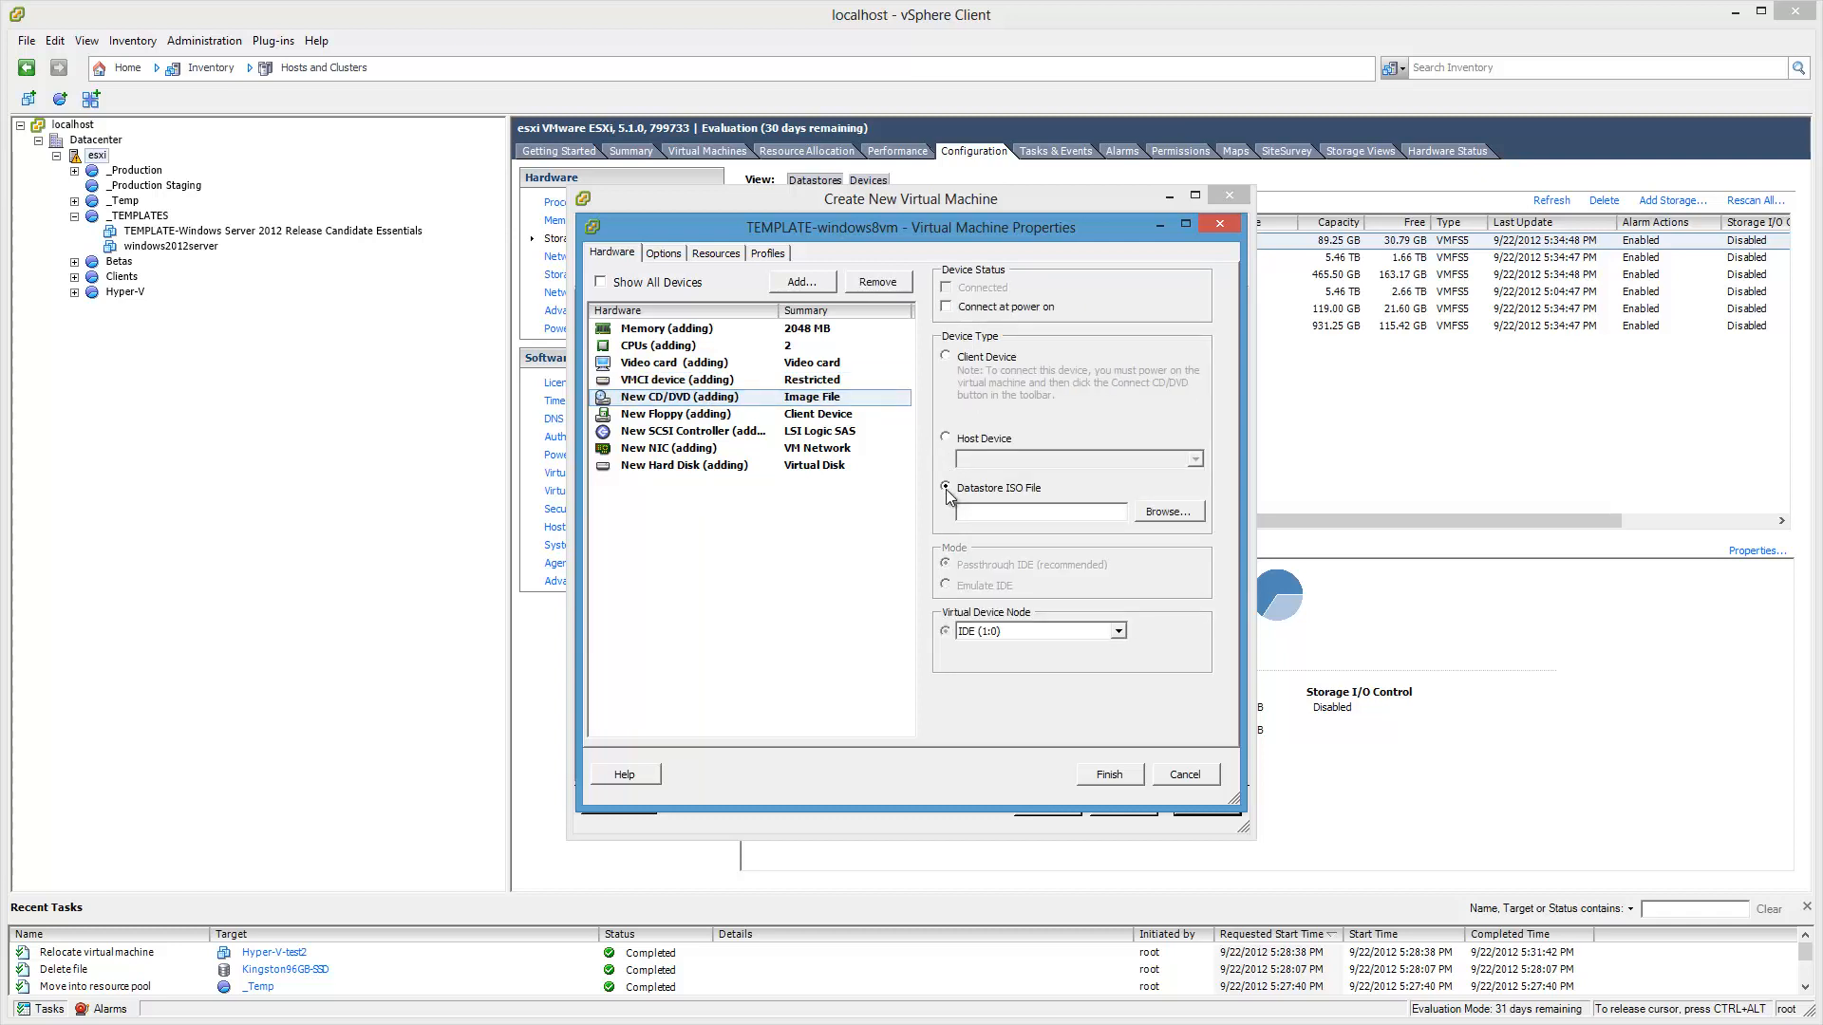
click(947, 309)
click(1186, 518)
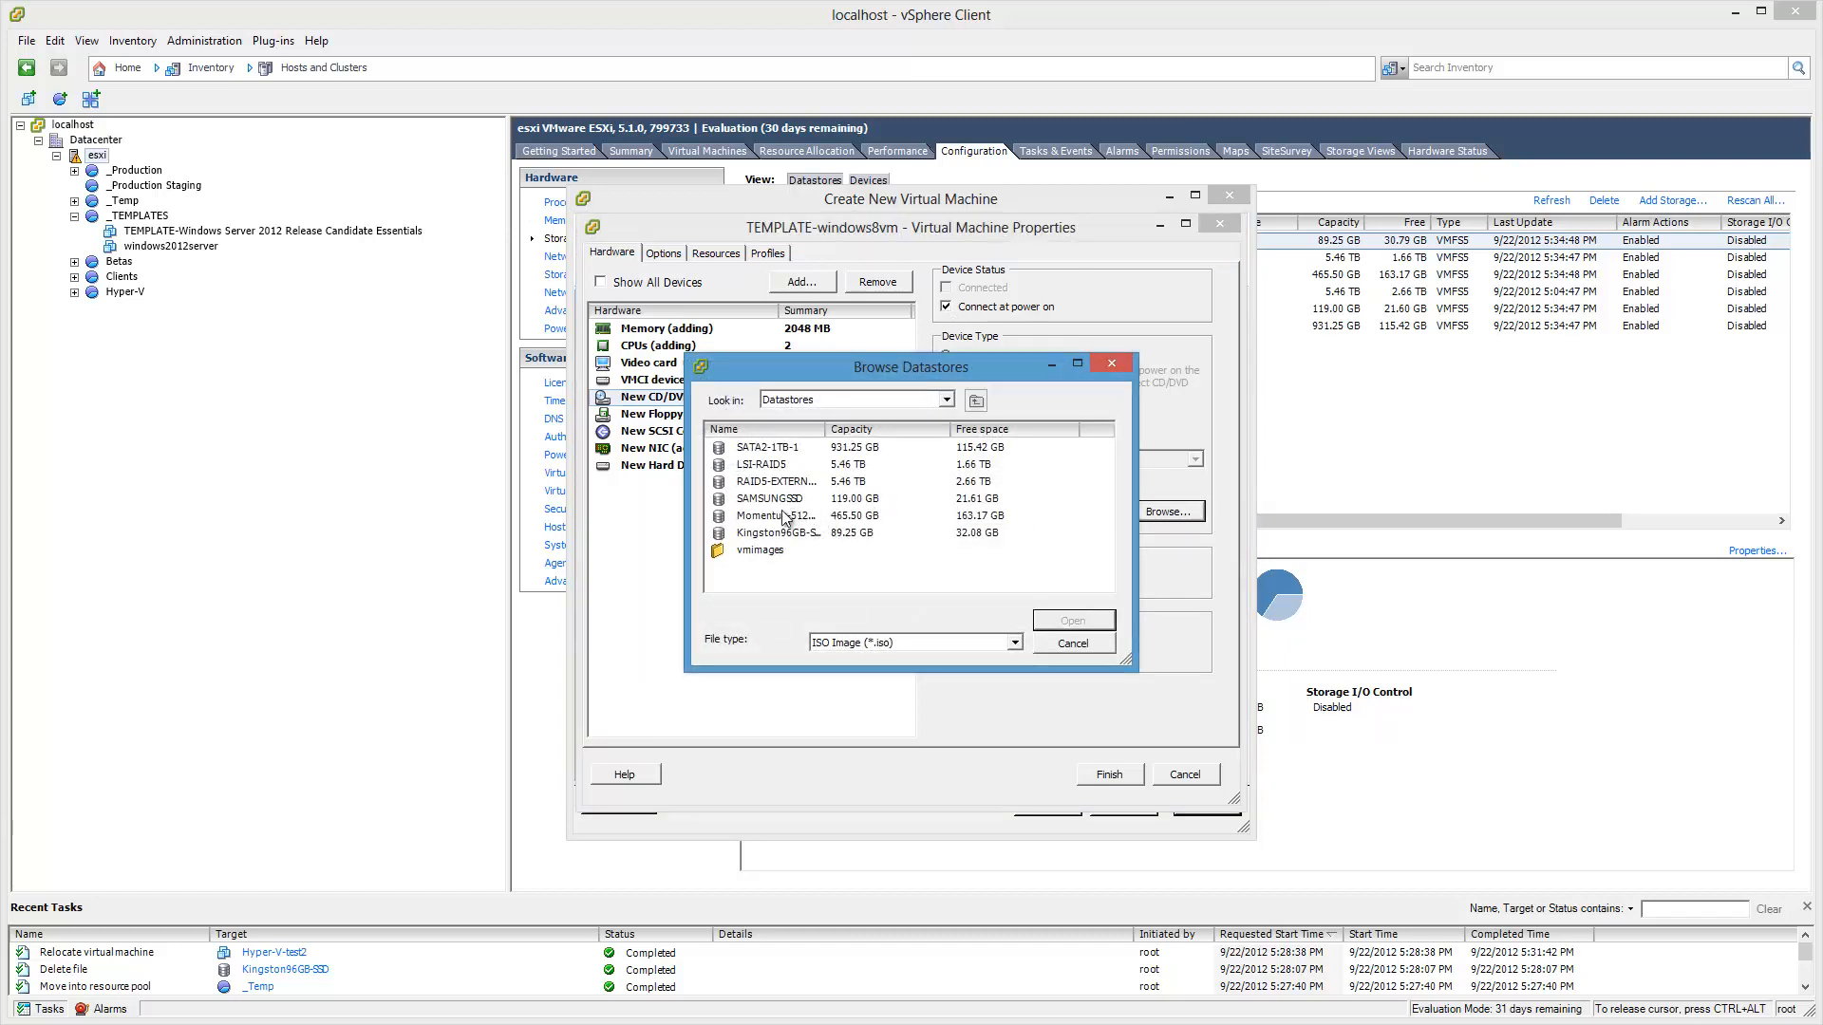
double_click(759, 536)
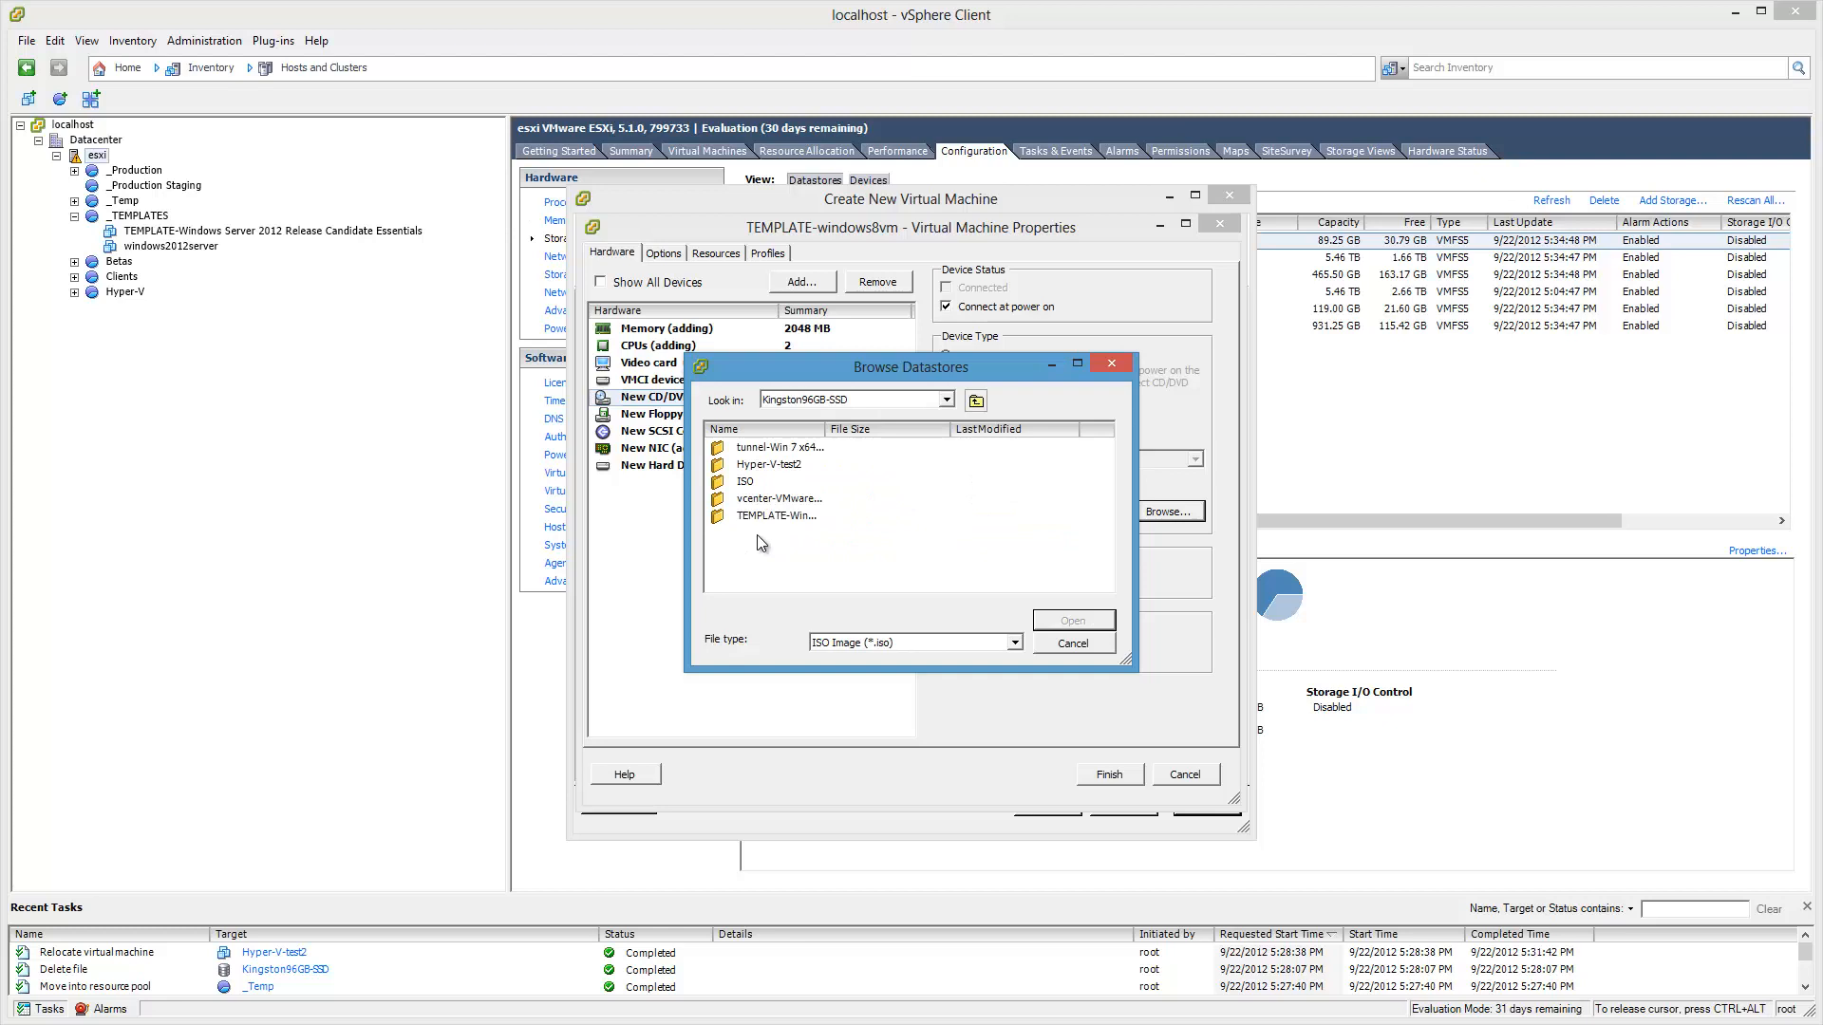
double_click(744, 480)
click(777, 452)
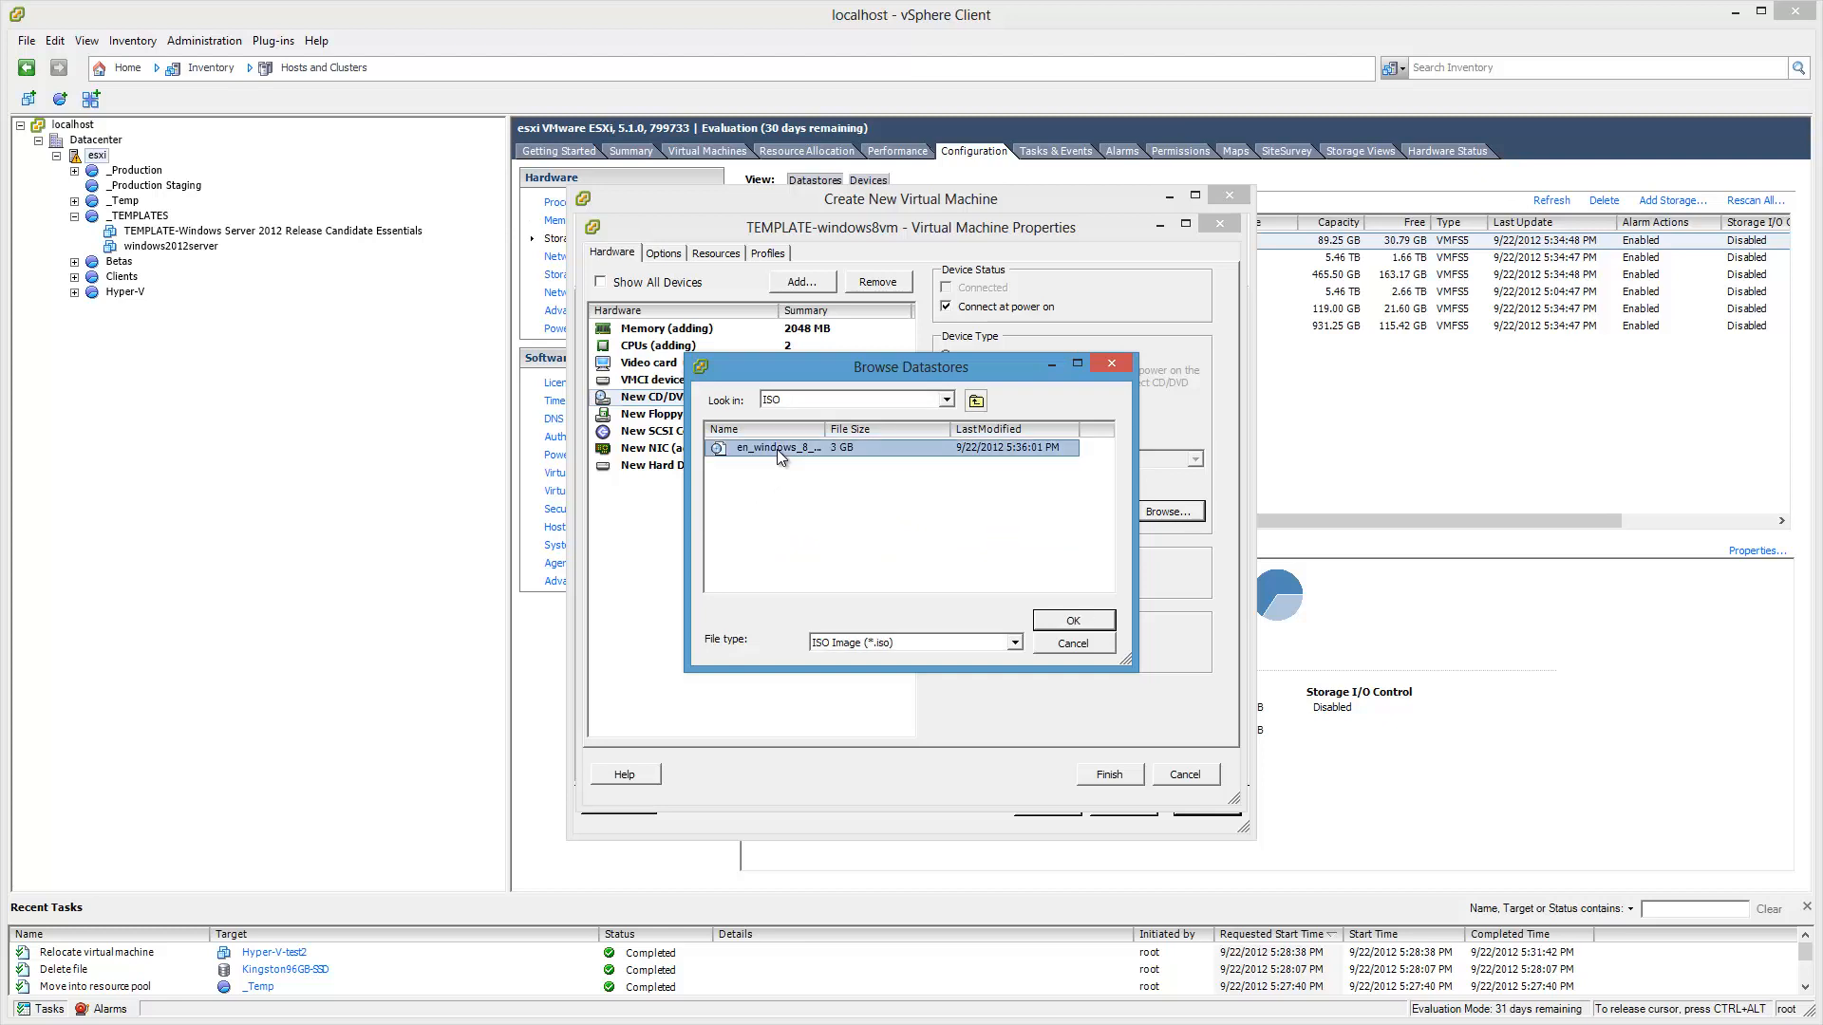
click(1074, 622)
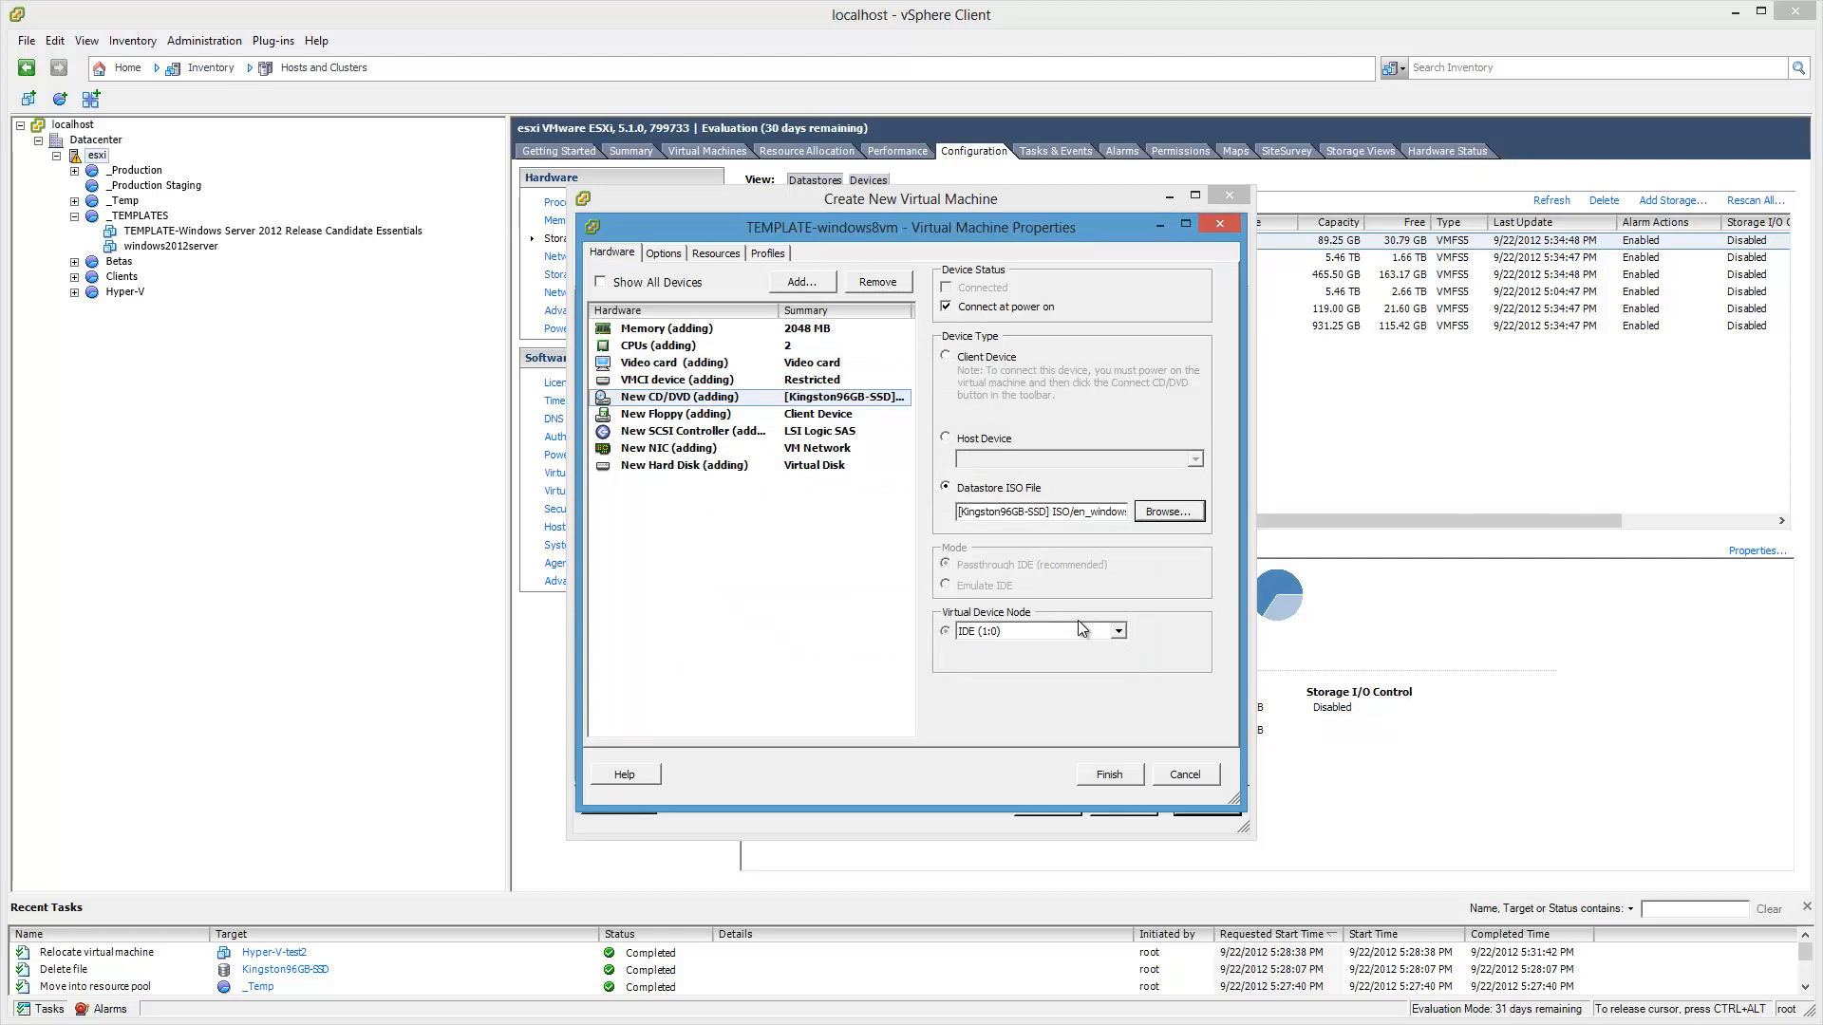
click(801, 283)
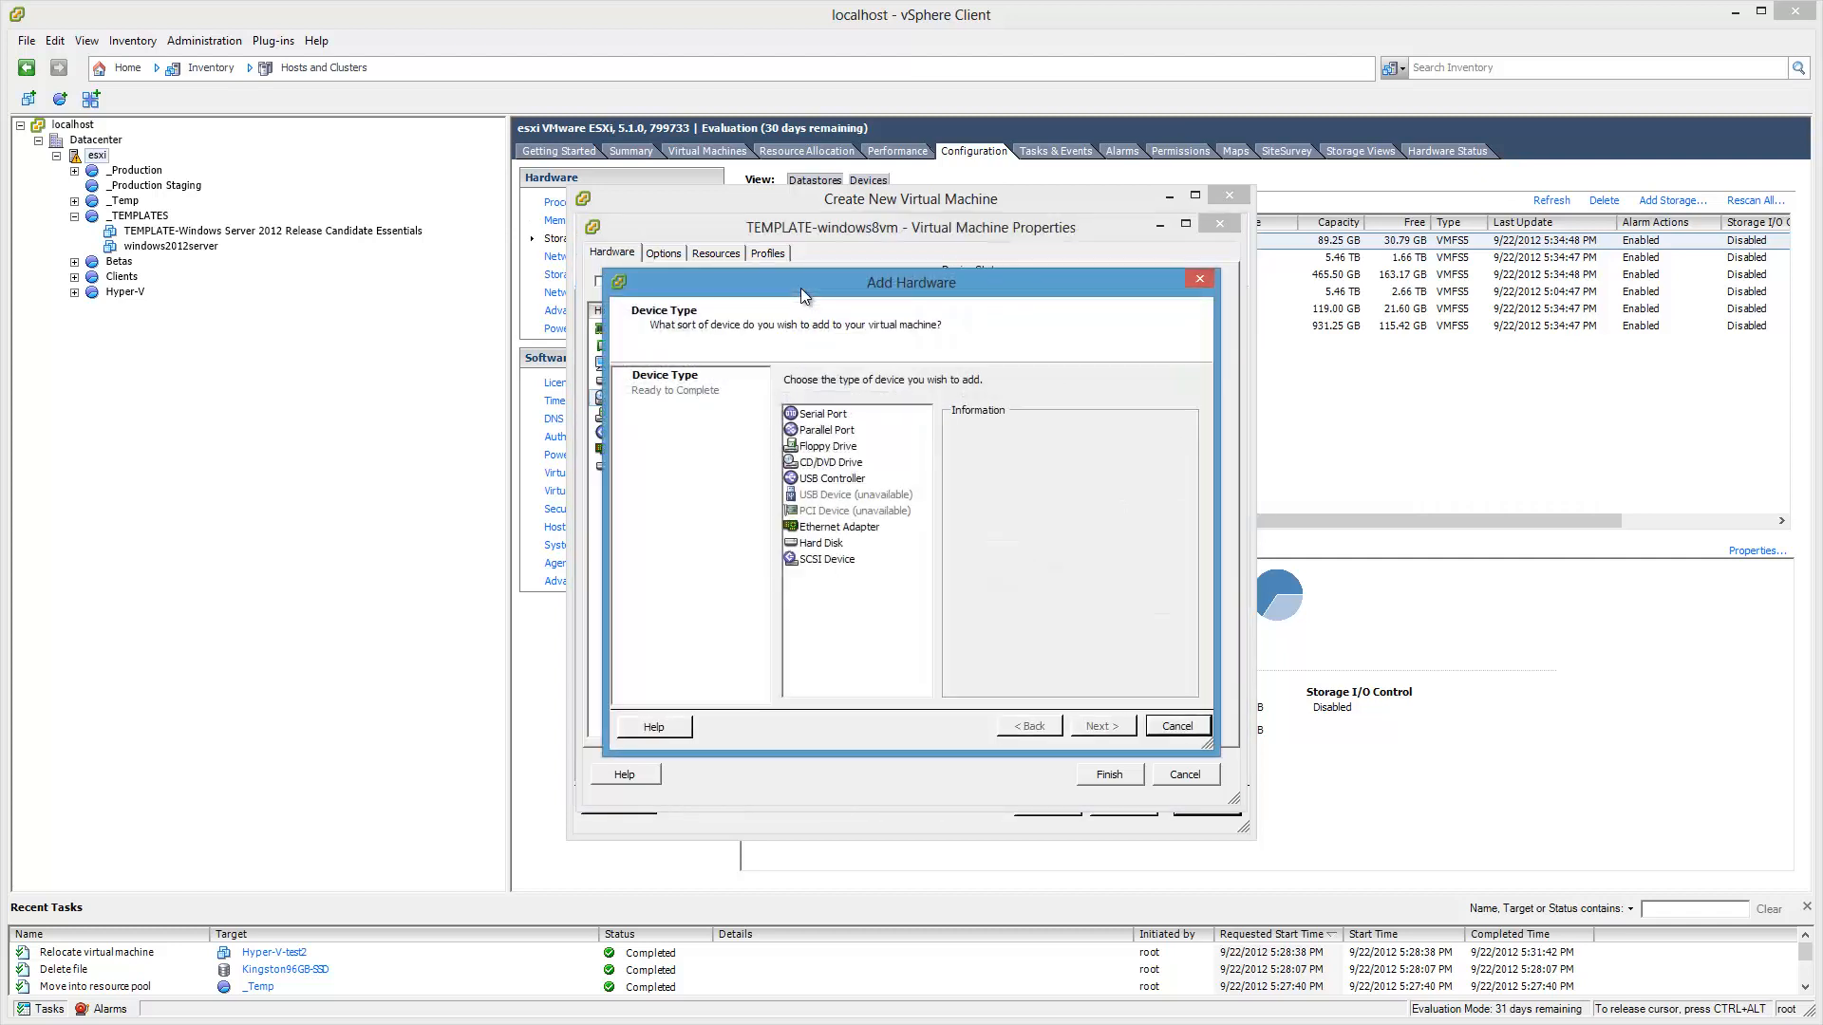
Step: Add a USB controller of type xHCI to the VM
click(862, 482)
click(1094, 726)
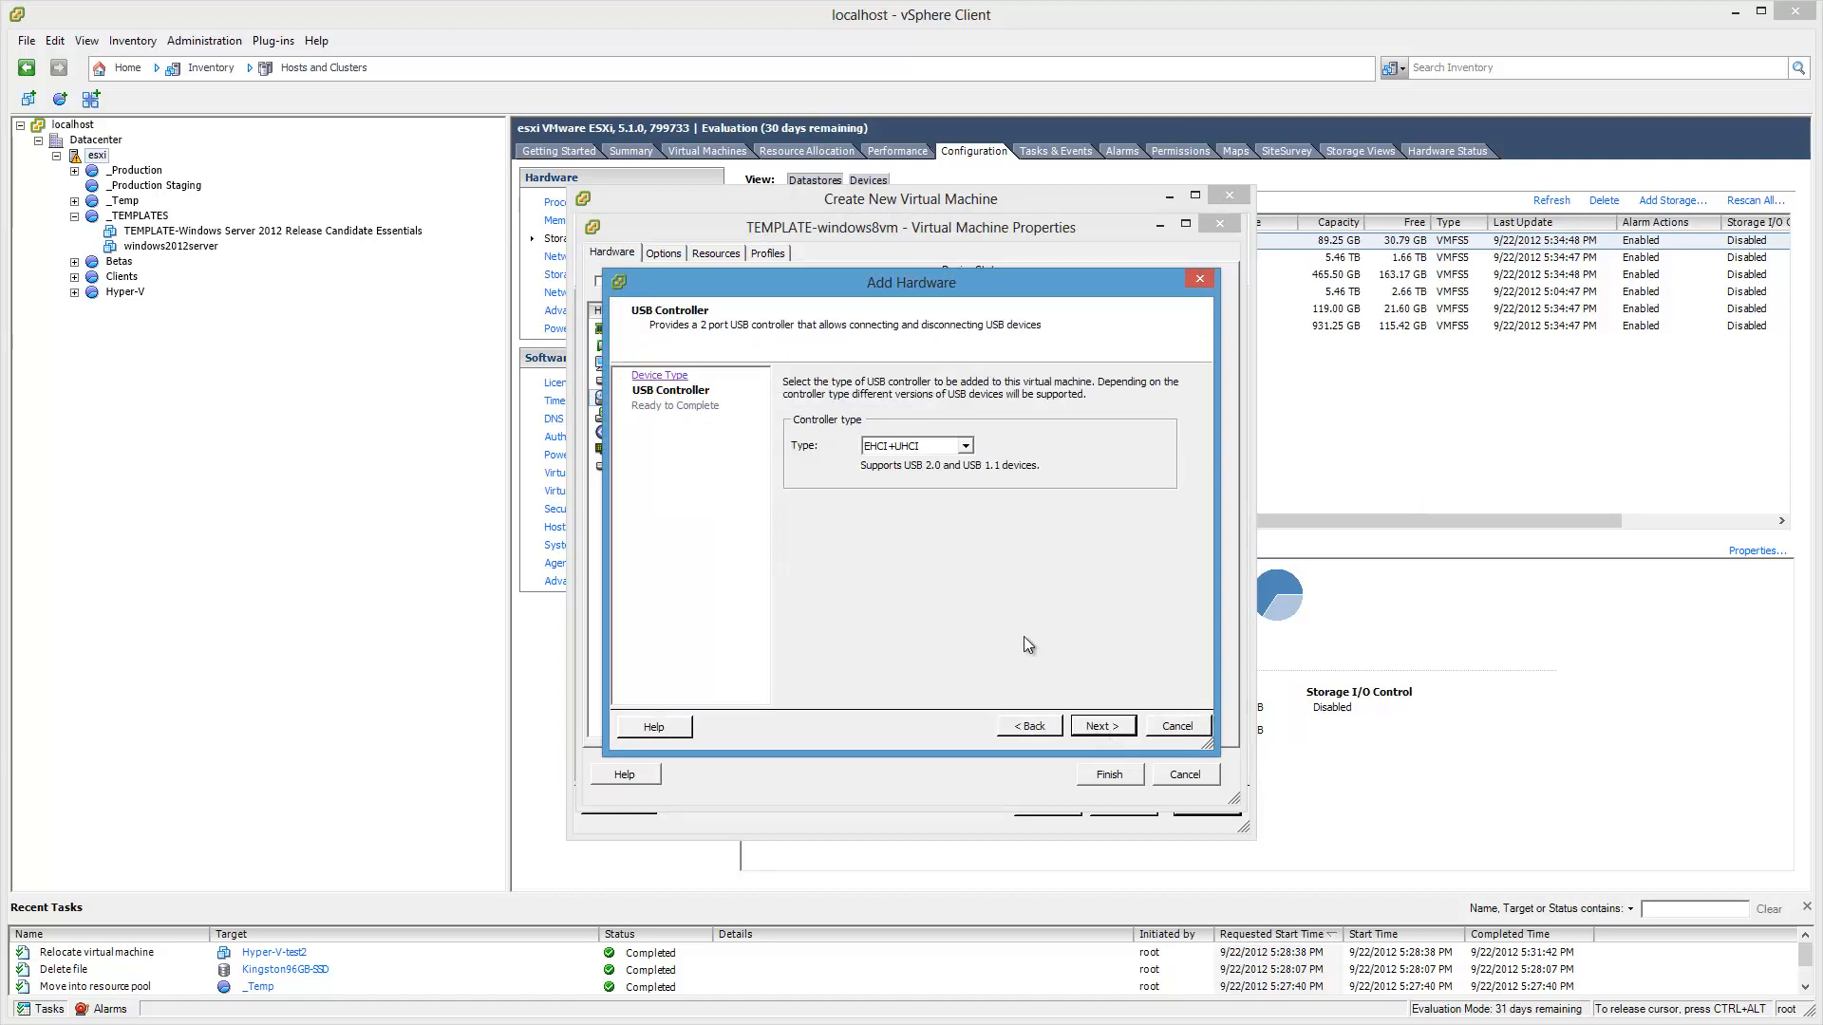
click(964, 446)
click(950, 476)
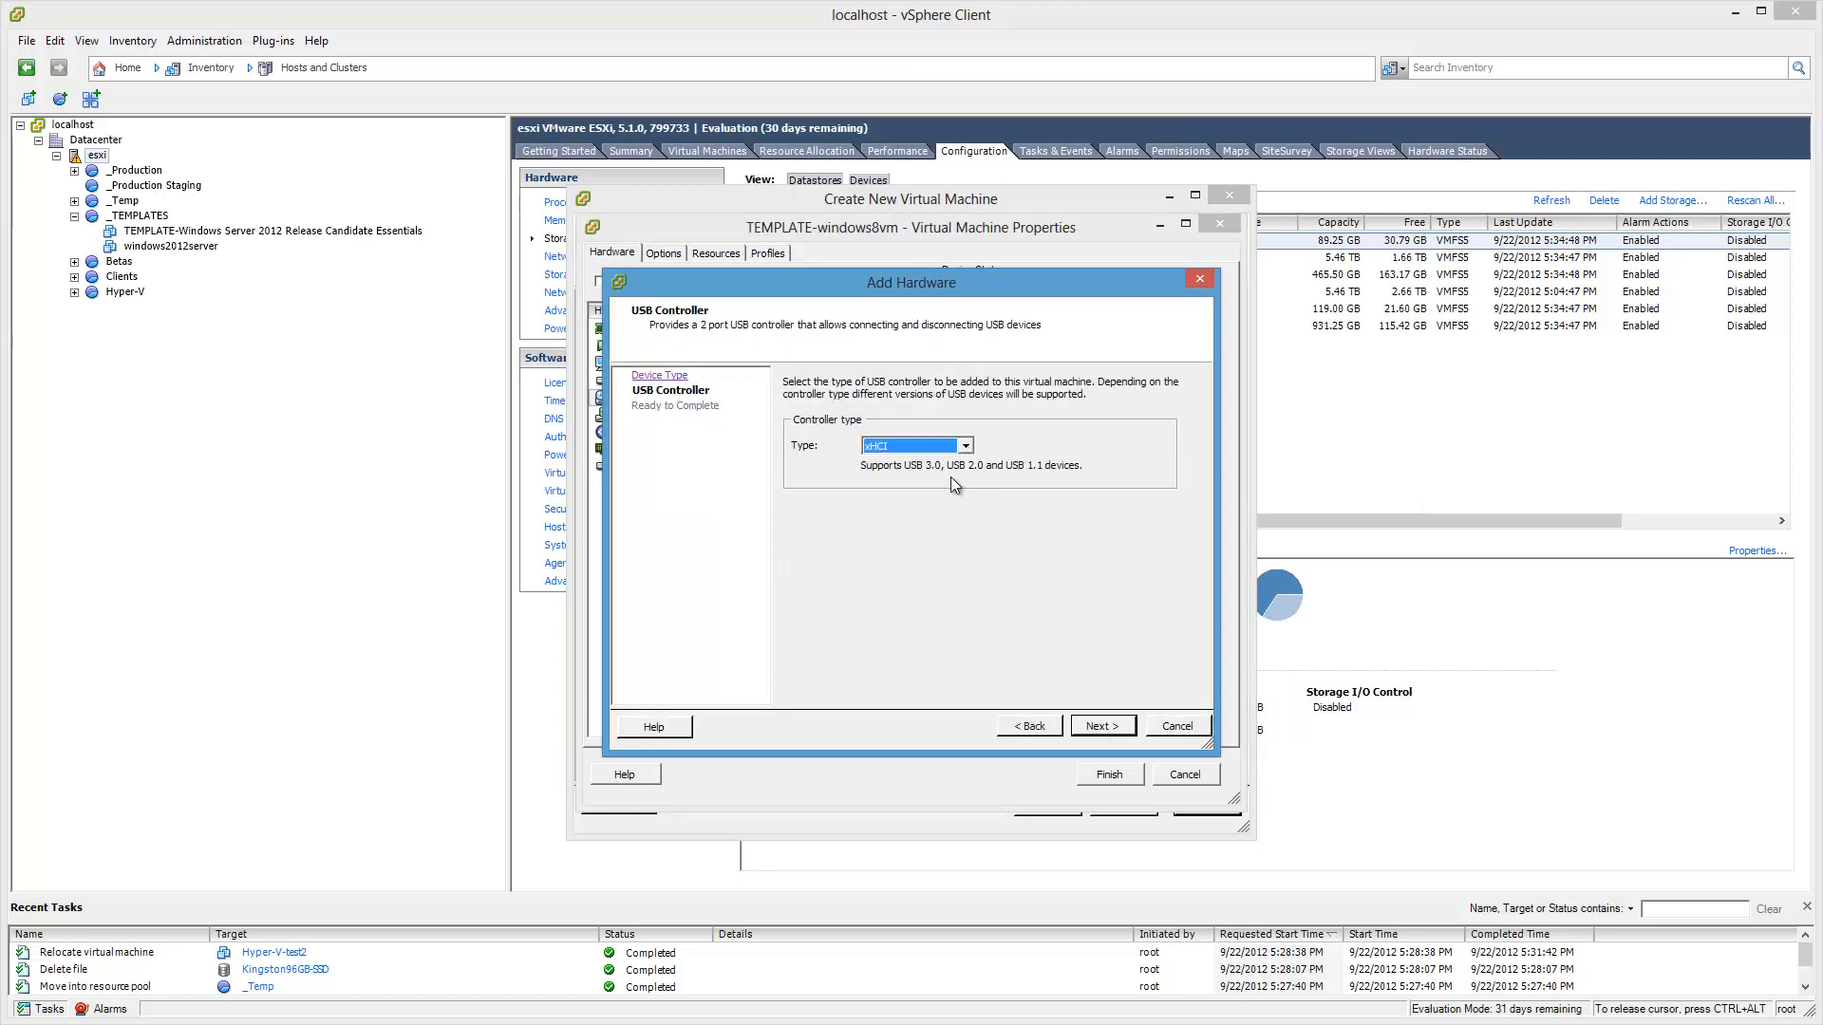
click(1113, 729)
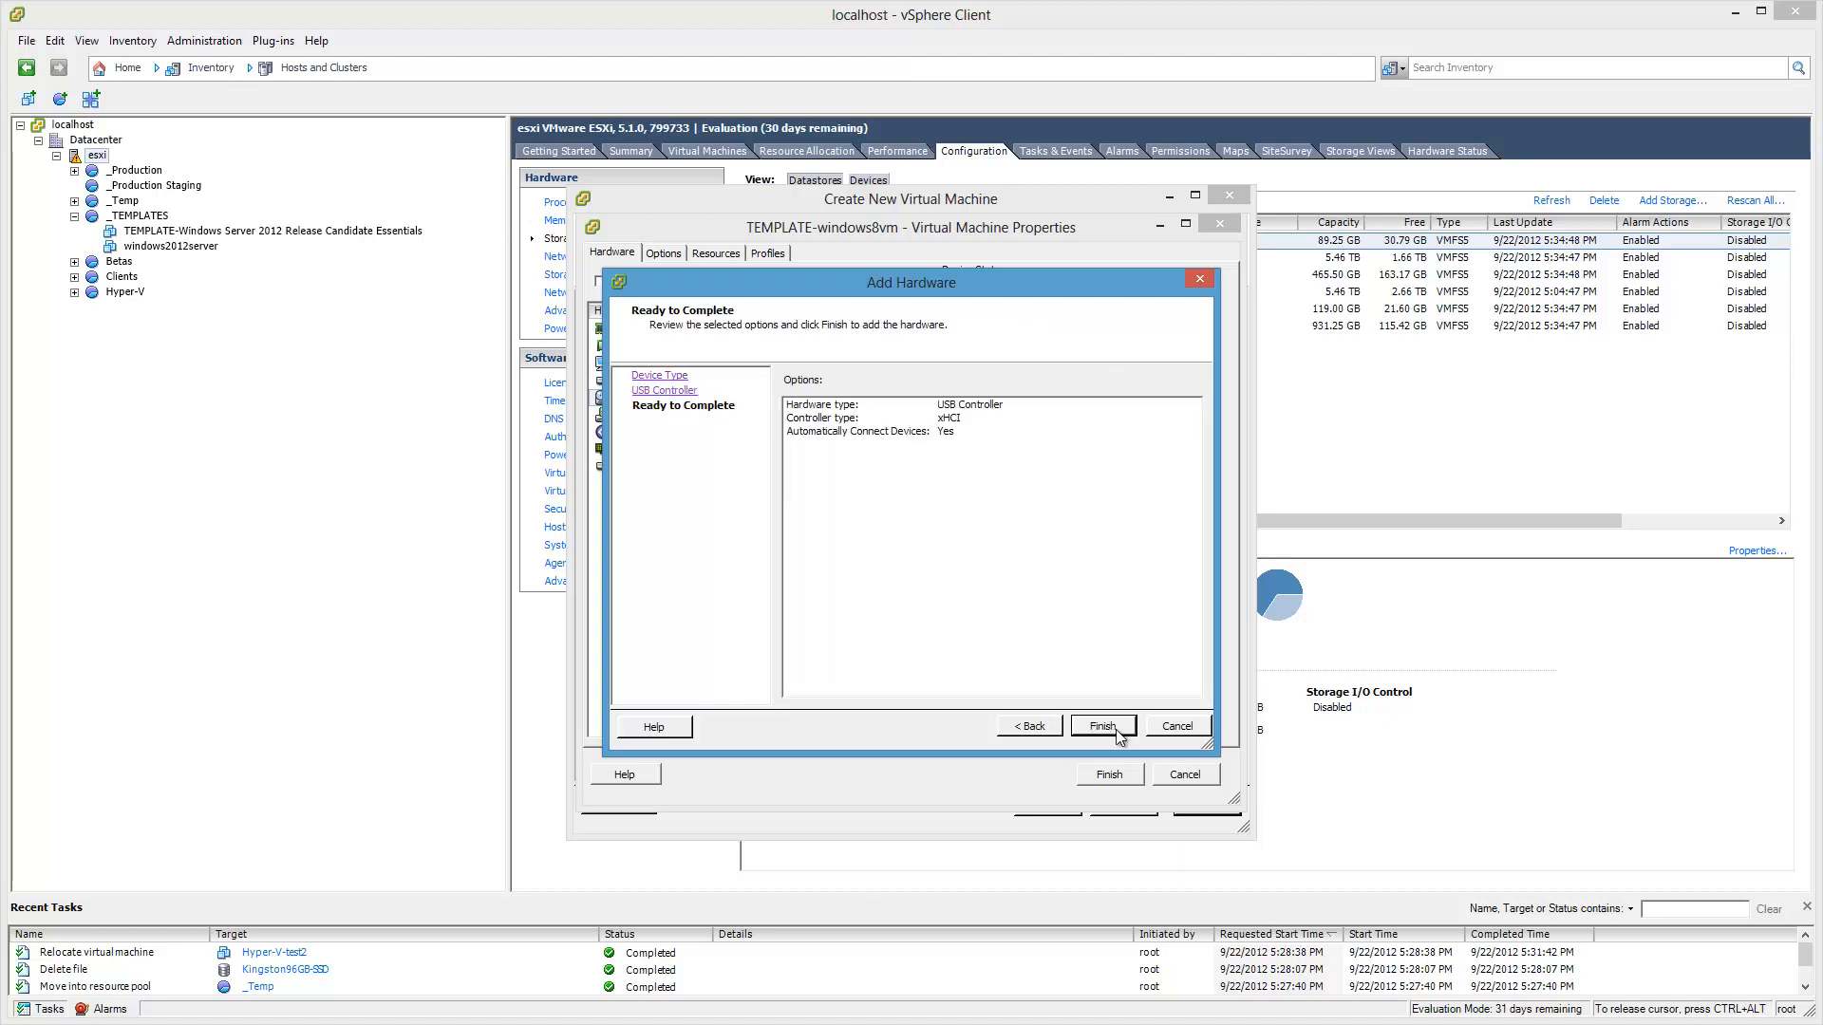
click(1104, 727)
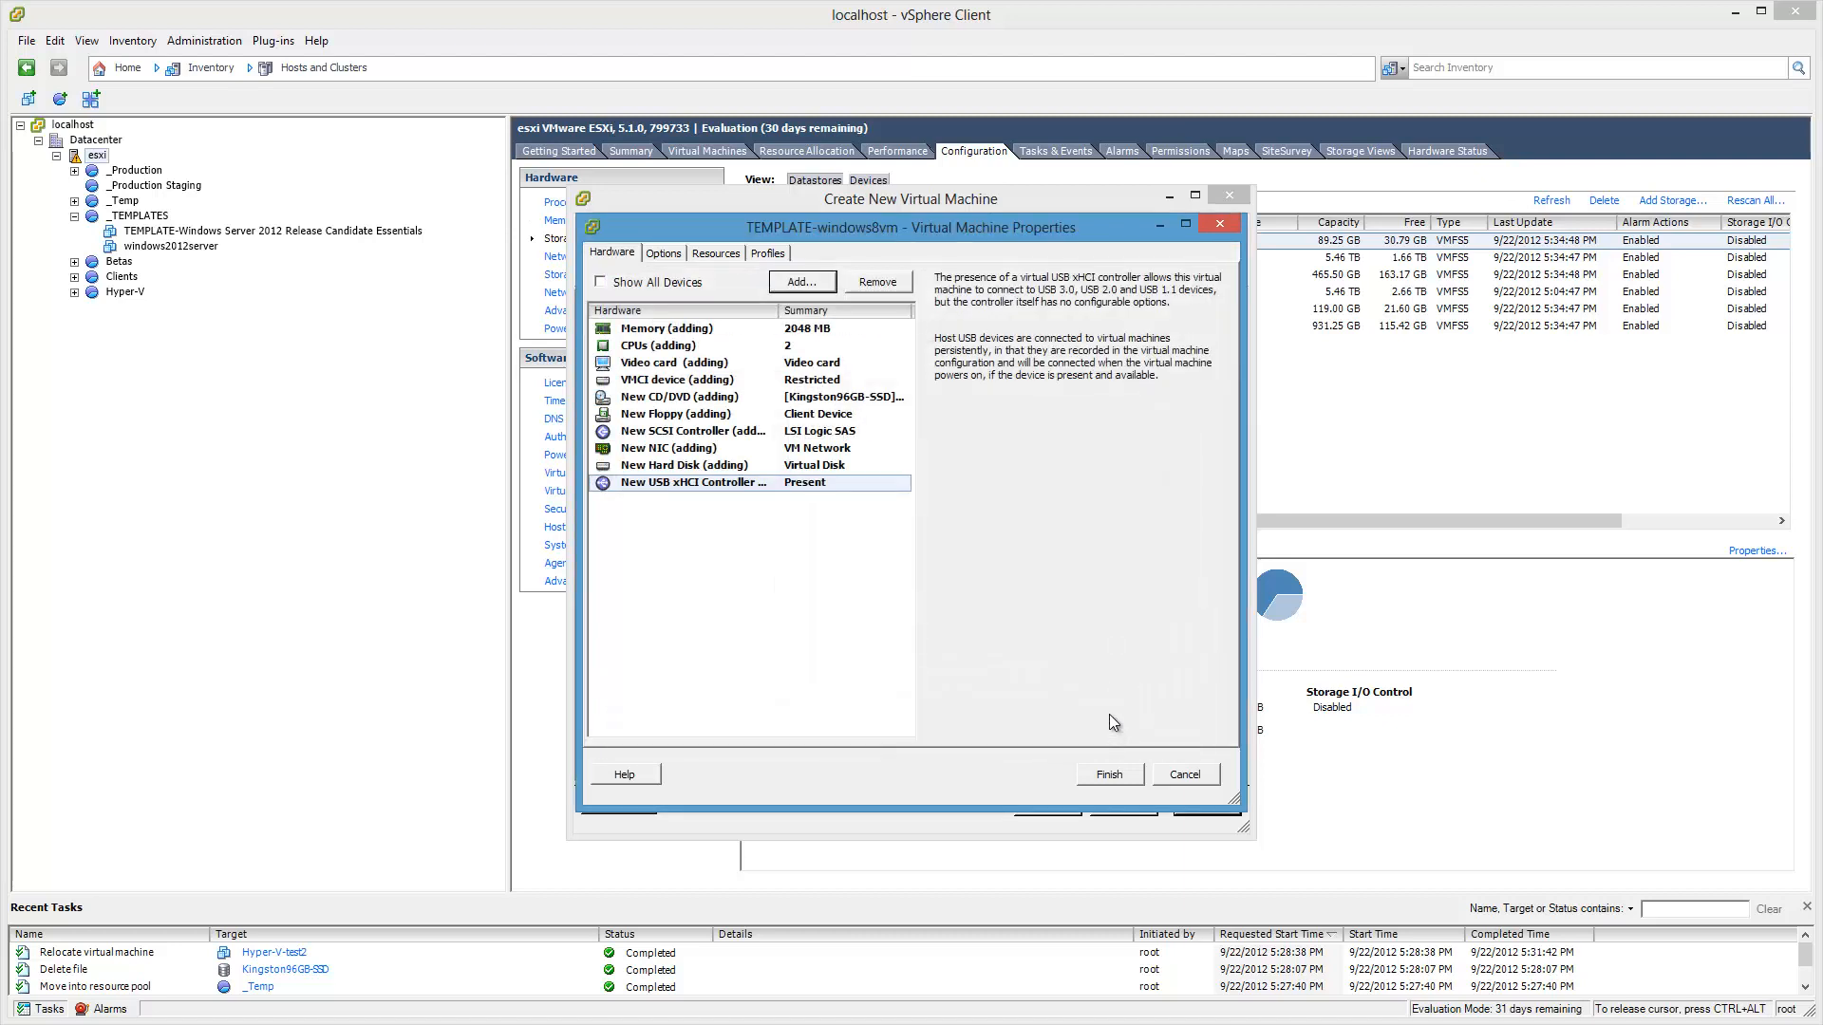
Step: Review the Options, Resources and Profiles settings, keeping BIOS, default swapfile and no storage profile
click(667, 252)
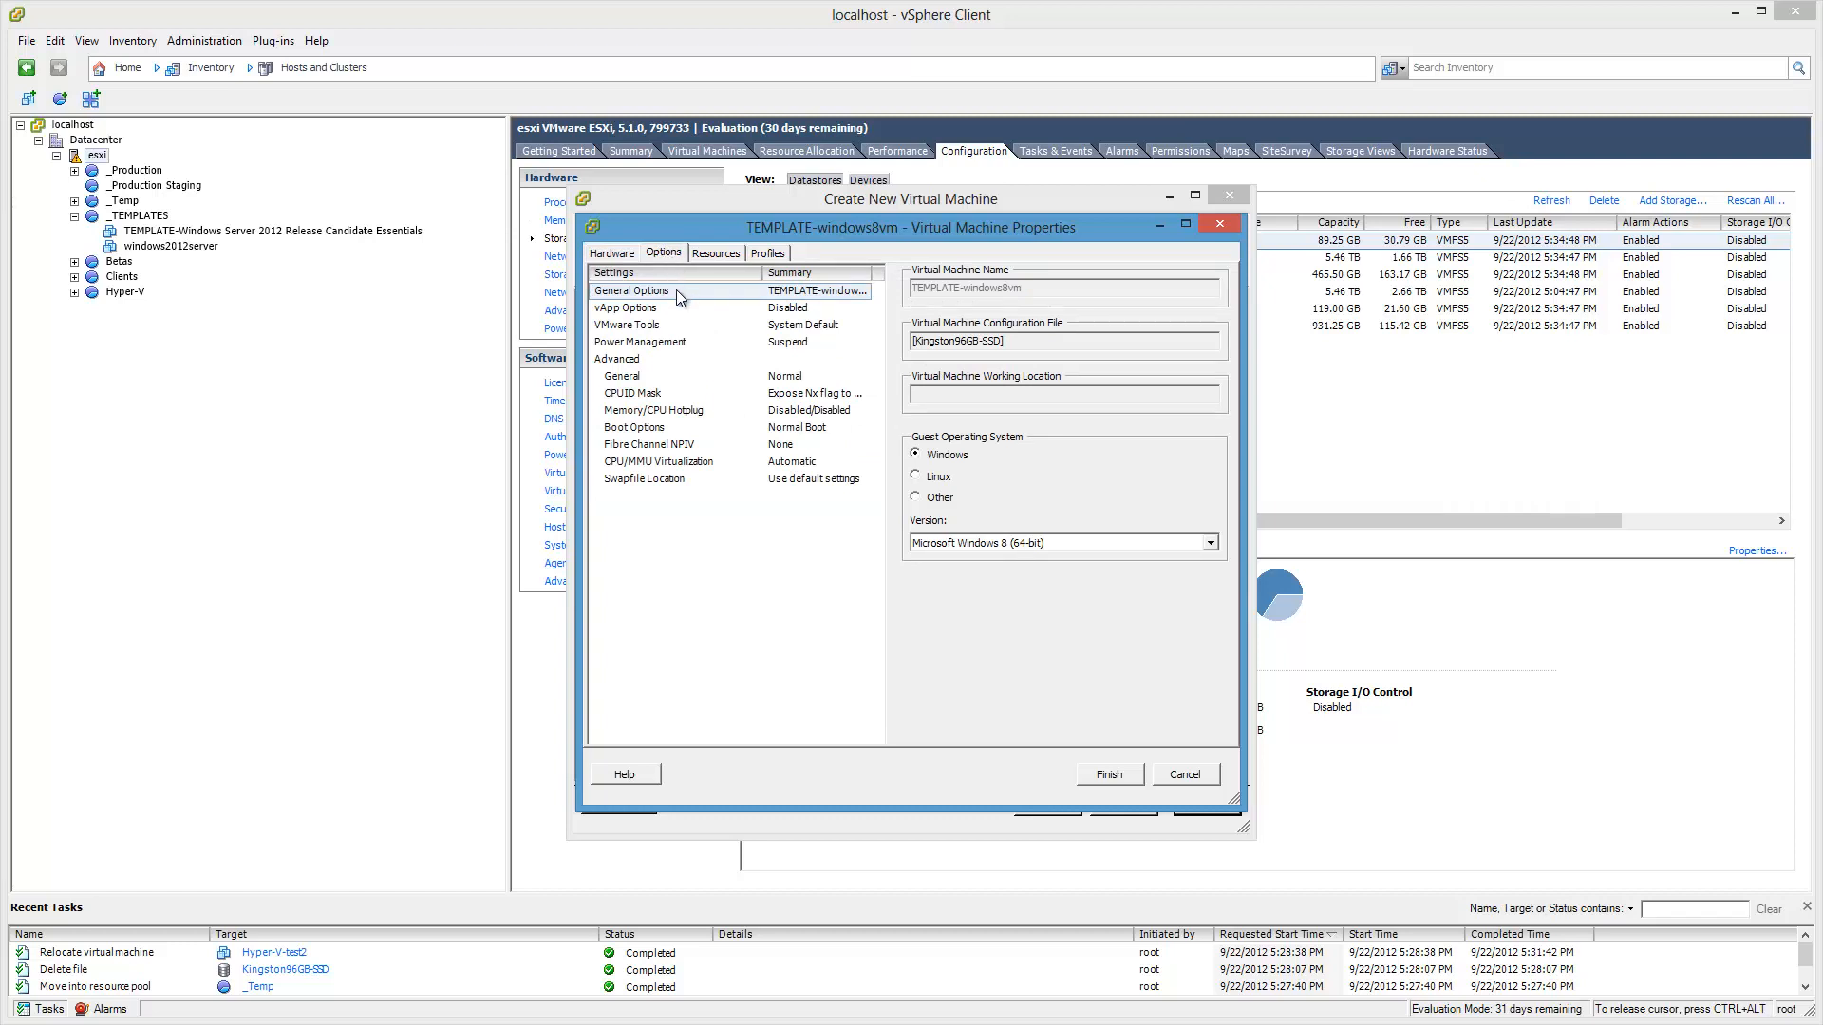
click(653, 328)
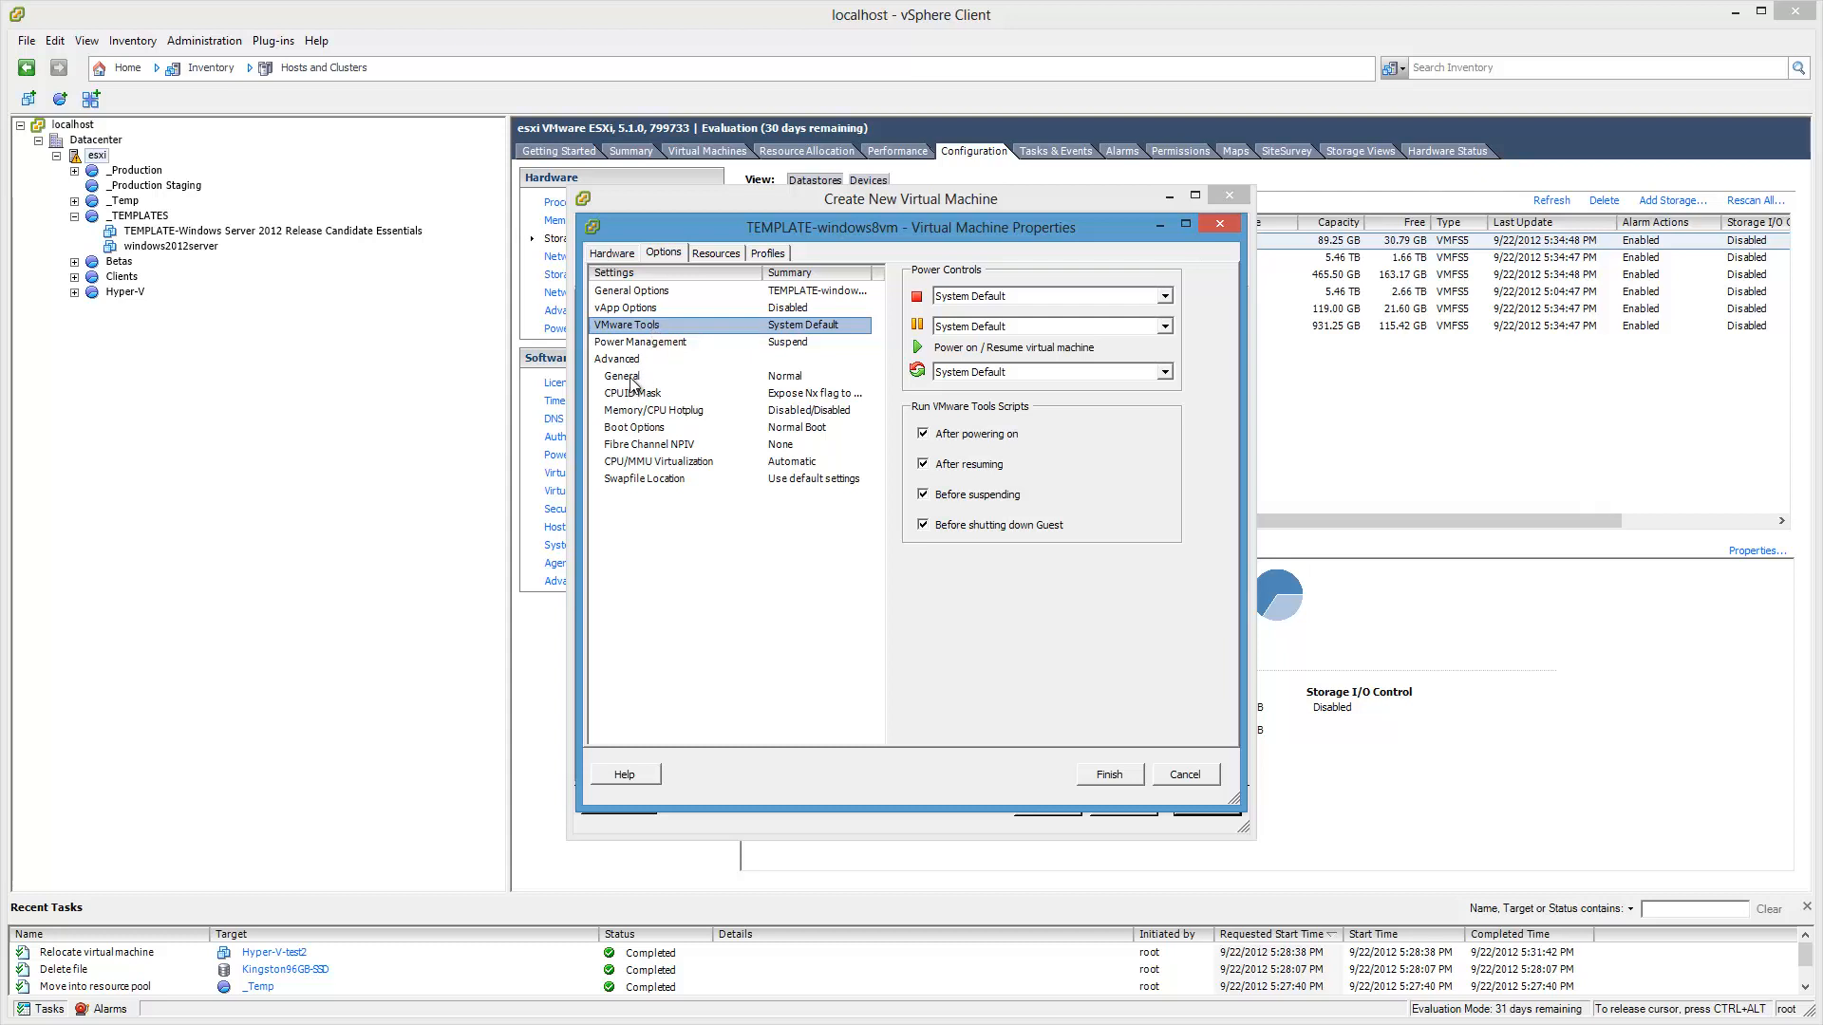
click(642, 347)
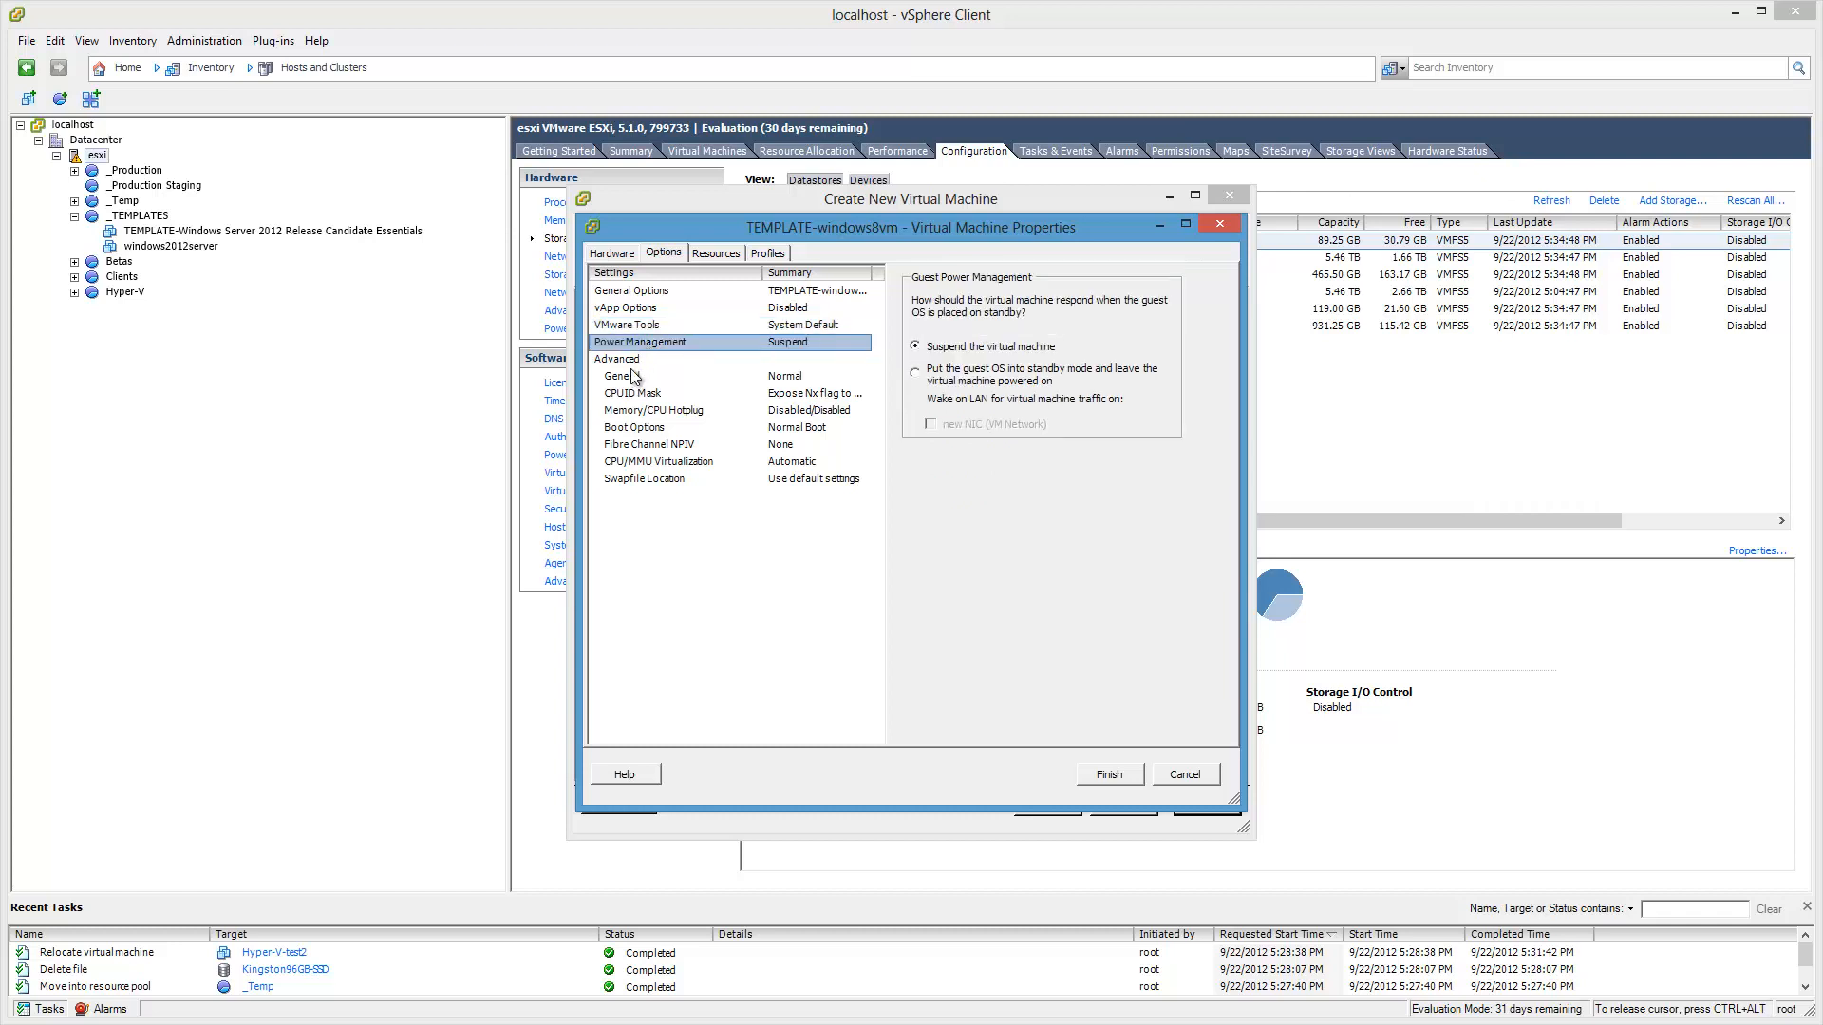
click(625, 294)
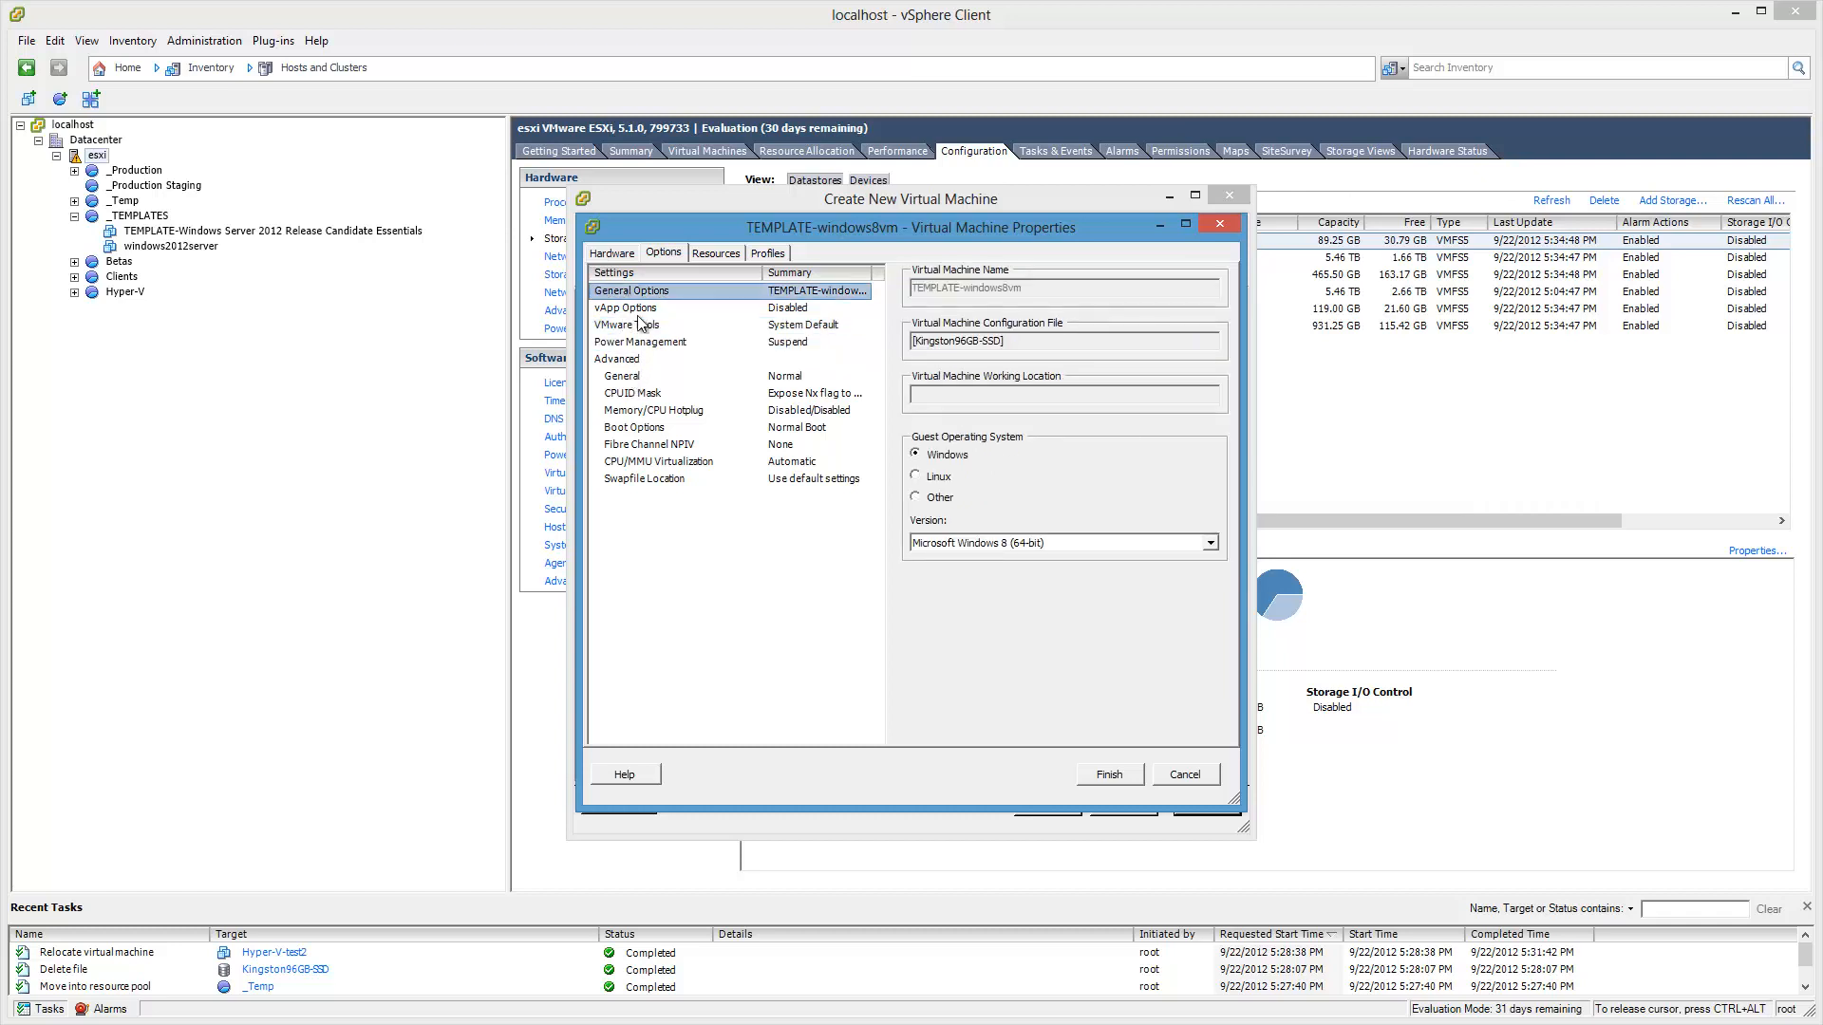
click(638, 309)
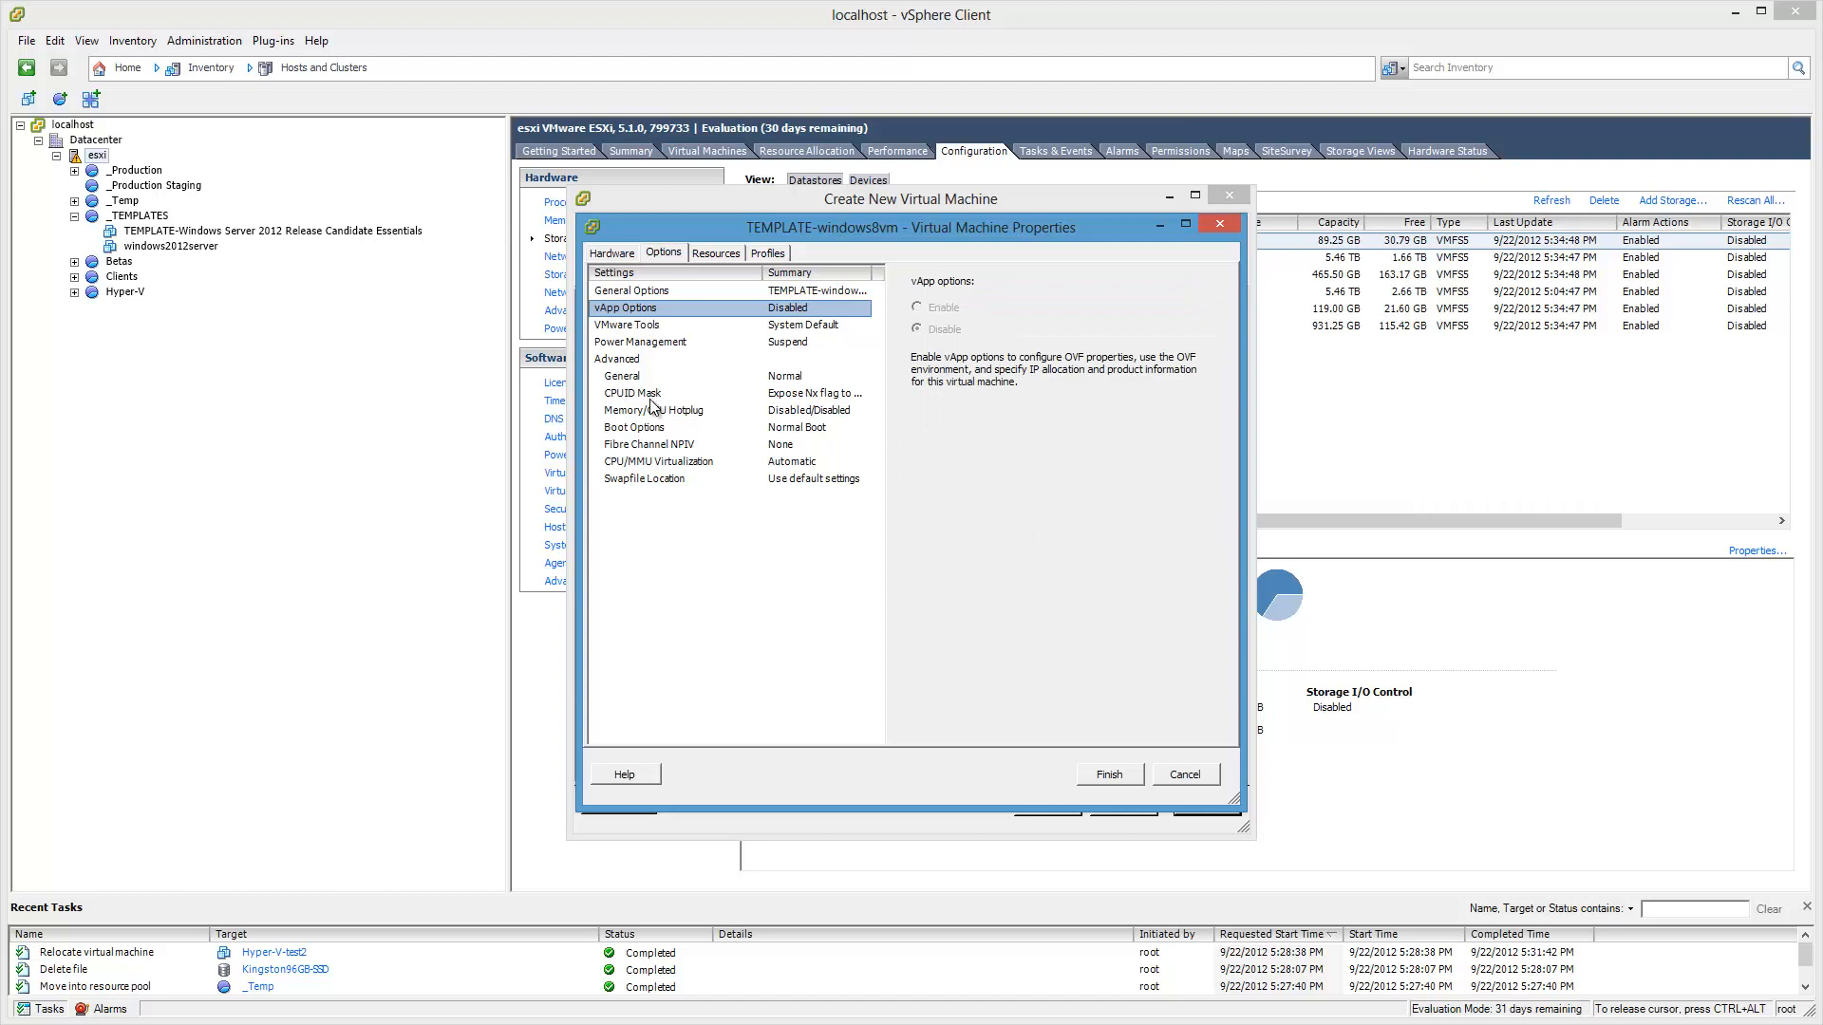
key(Down)
key(Down)
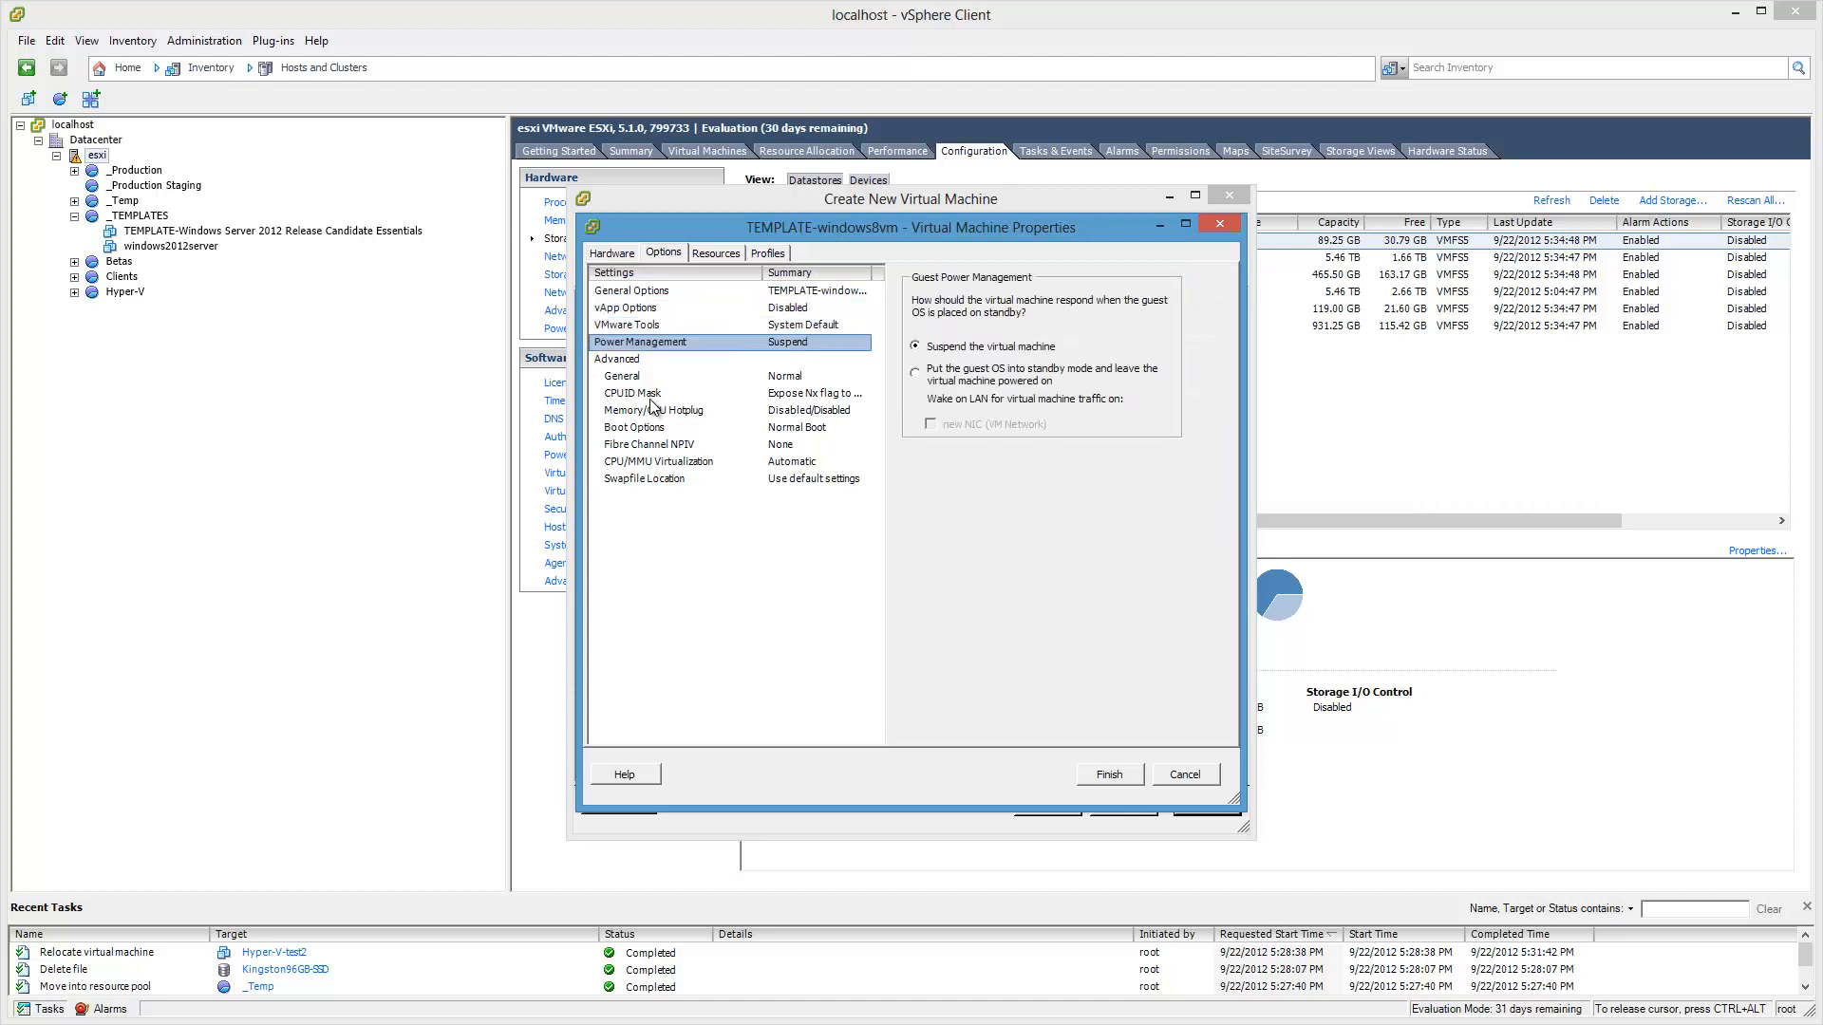
key(Down)
key(Down)
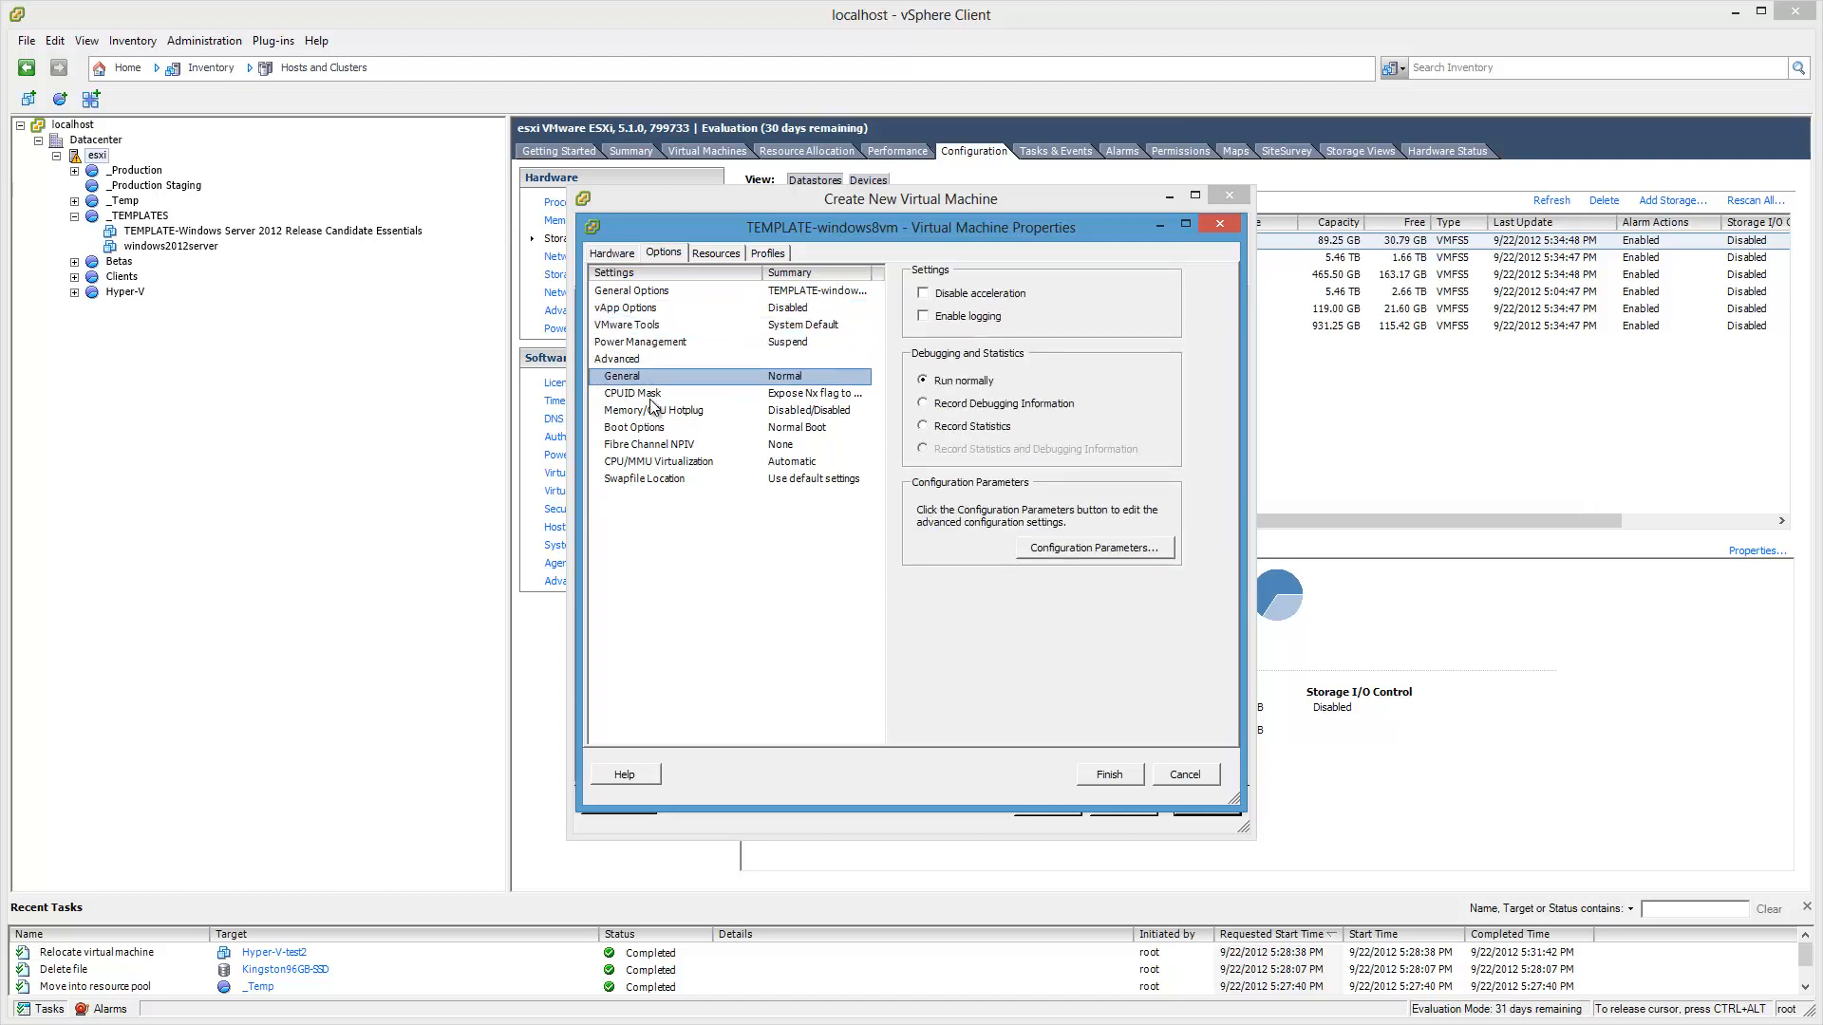
key(Down)
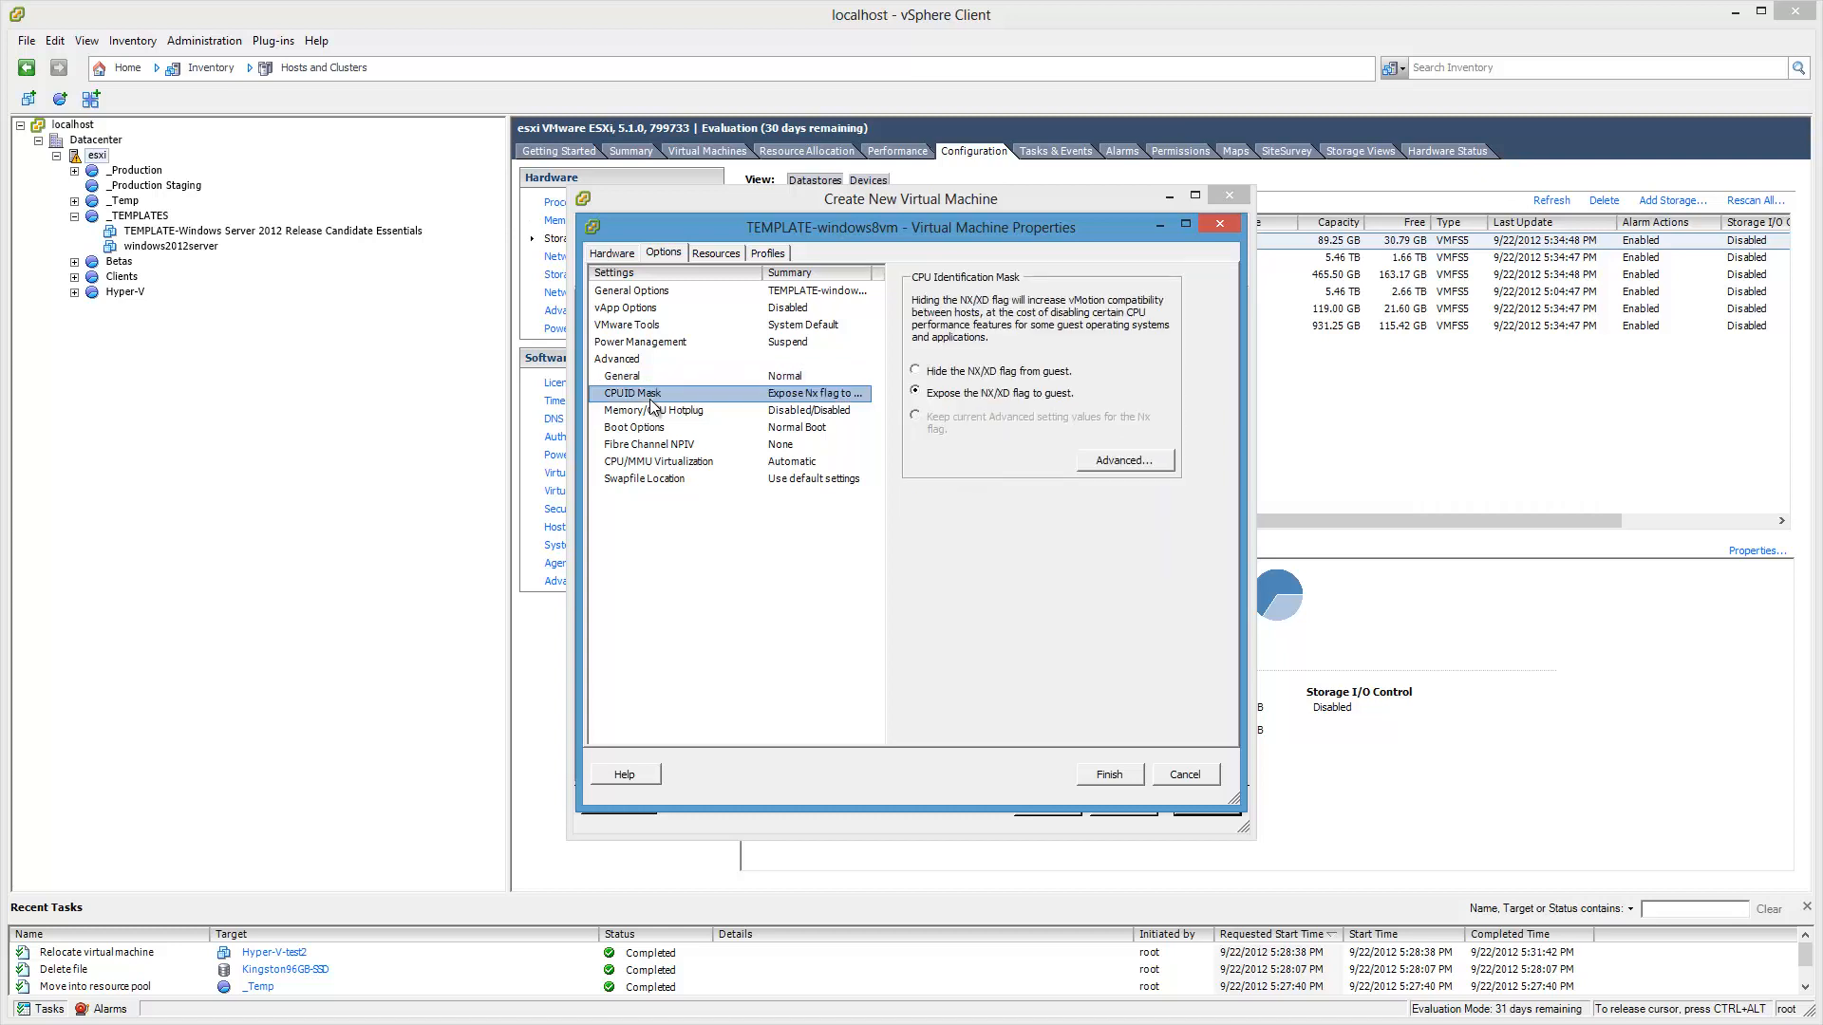
key(Down)
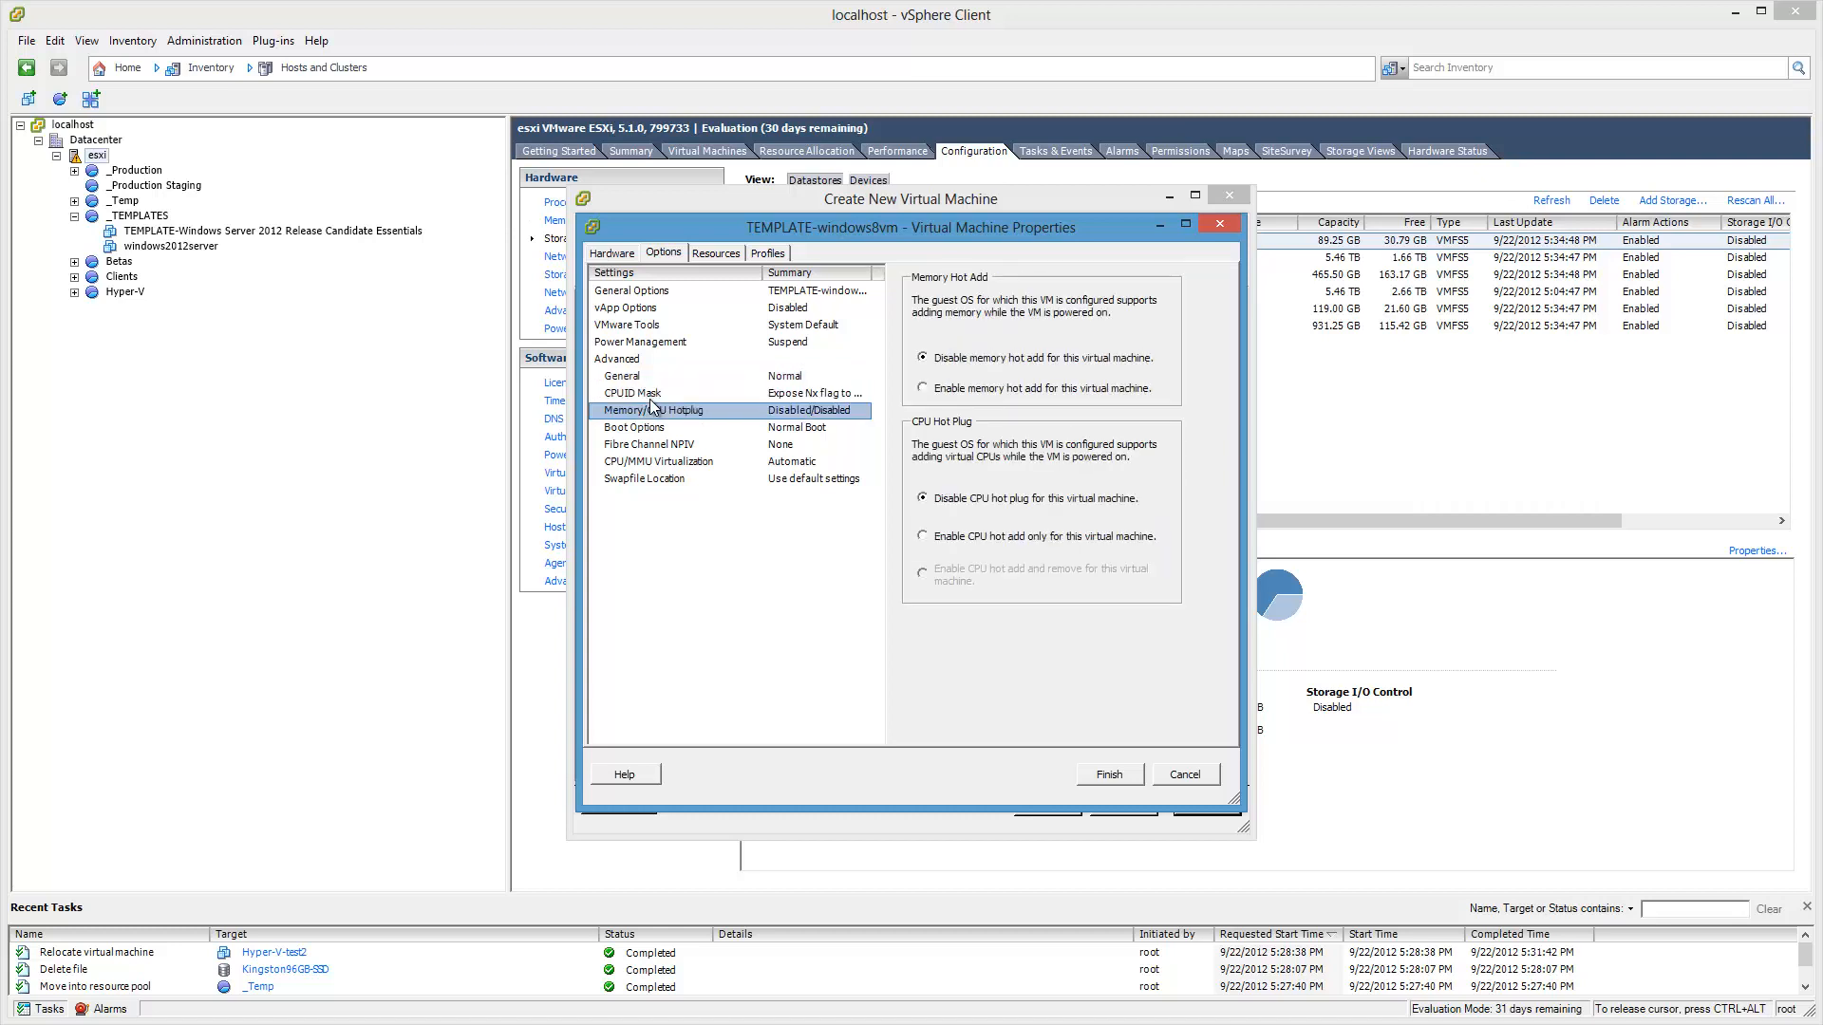
key(Down)
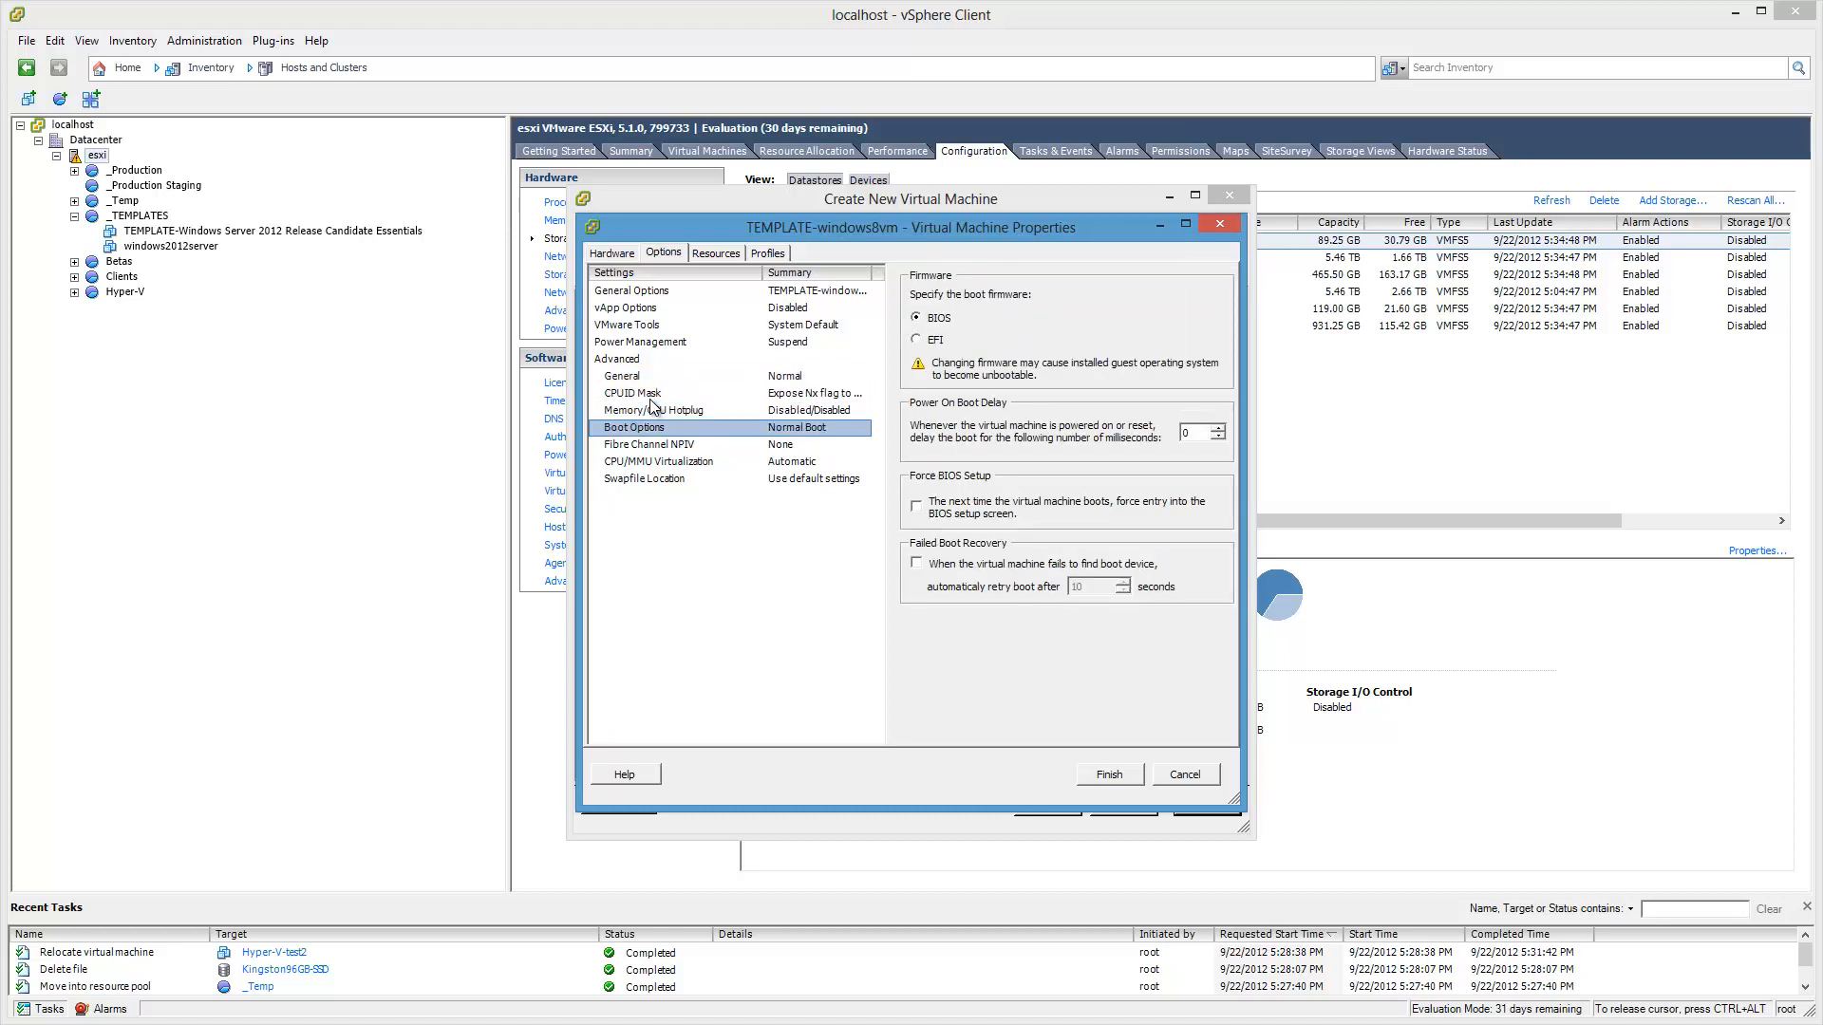
key(Down)
key(Down)
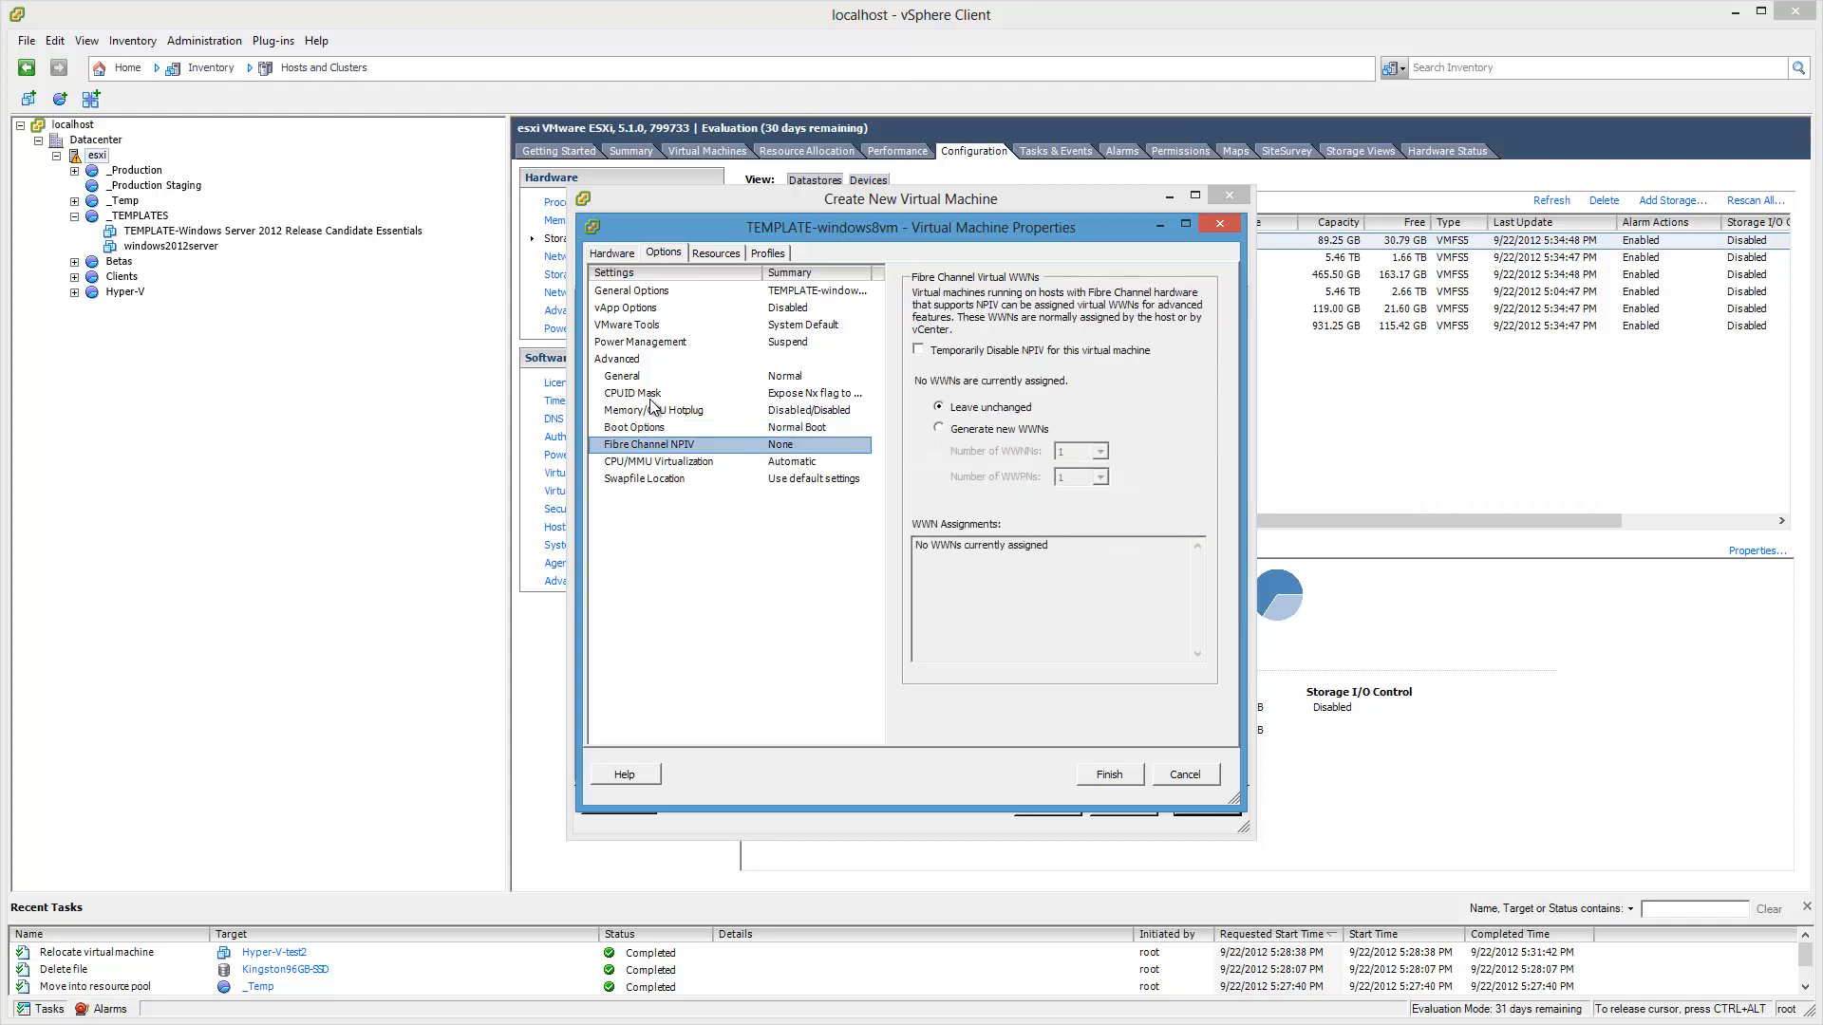
key(Down)
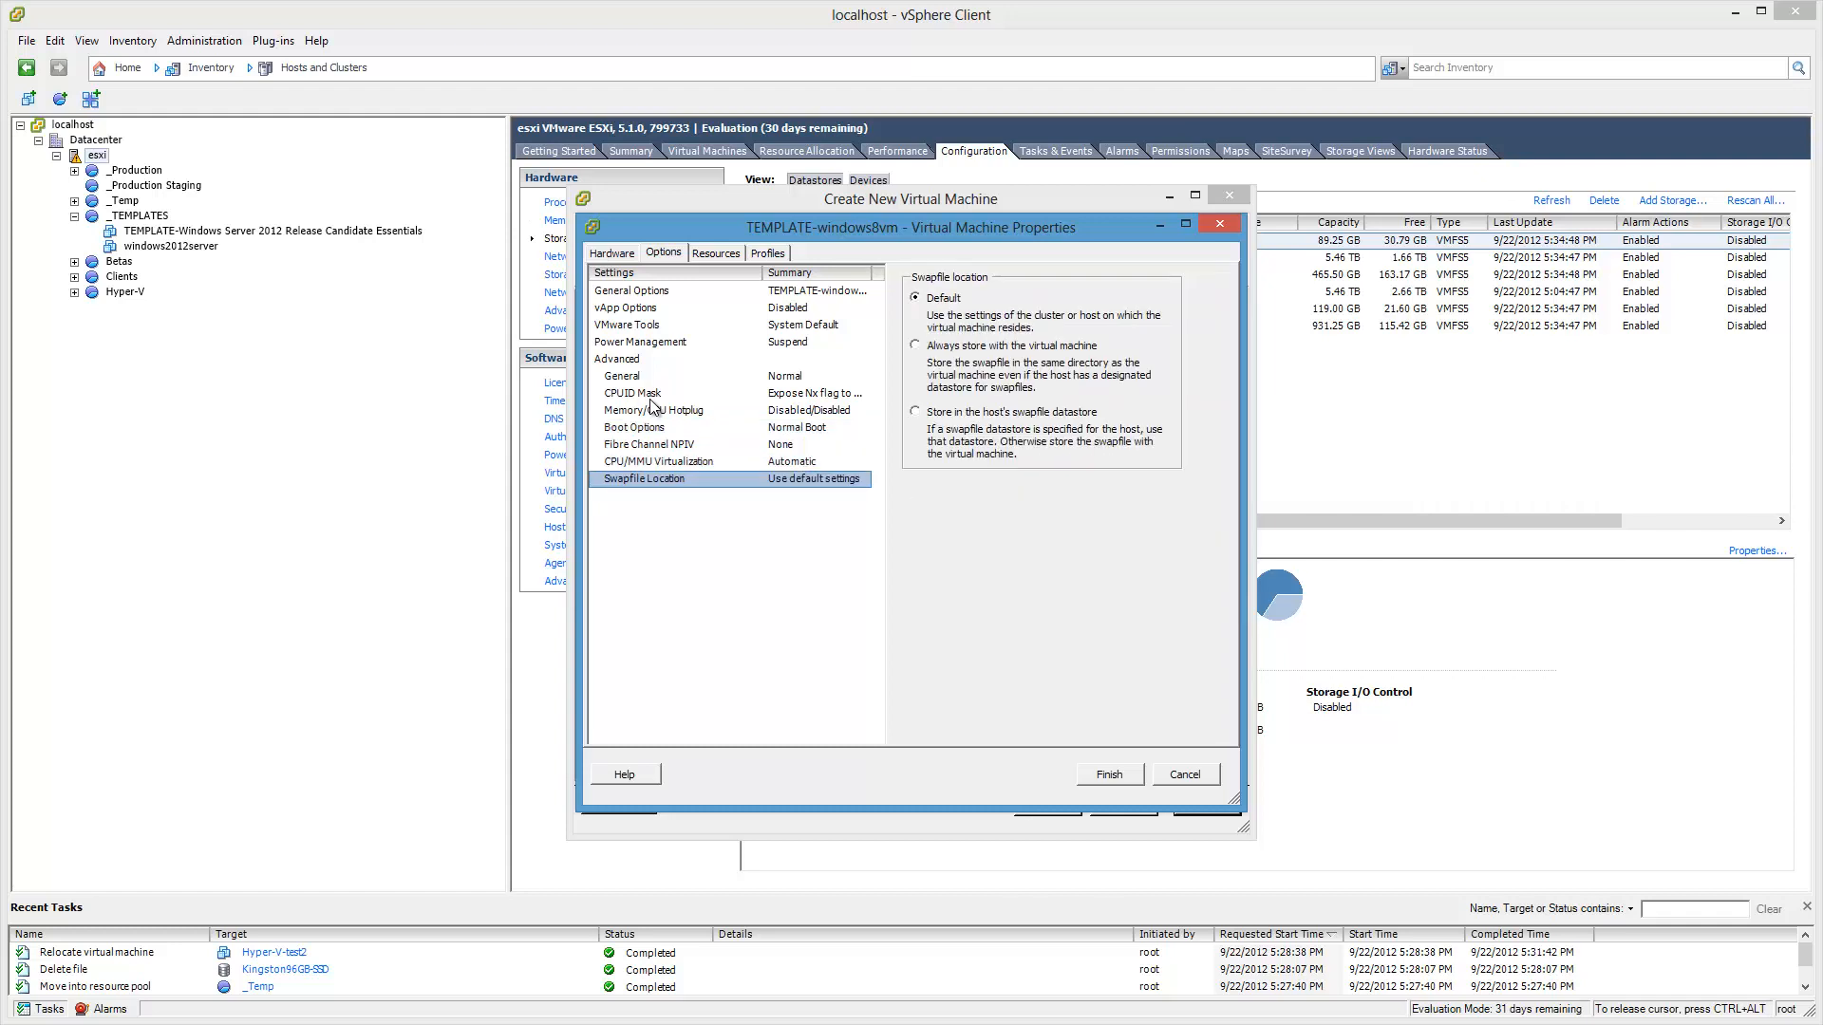
click(727, 257)
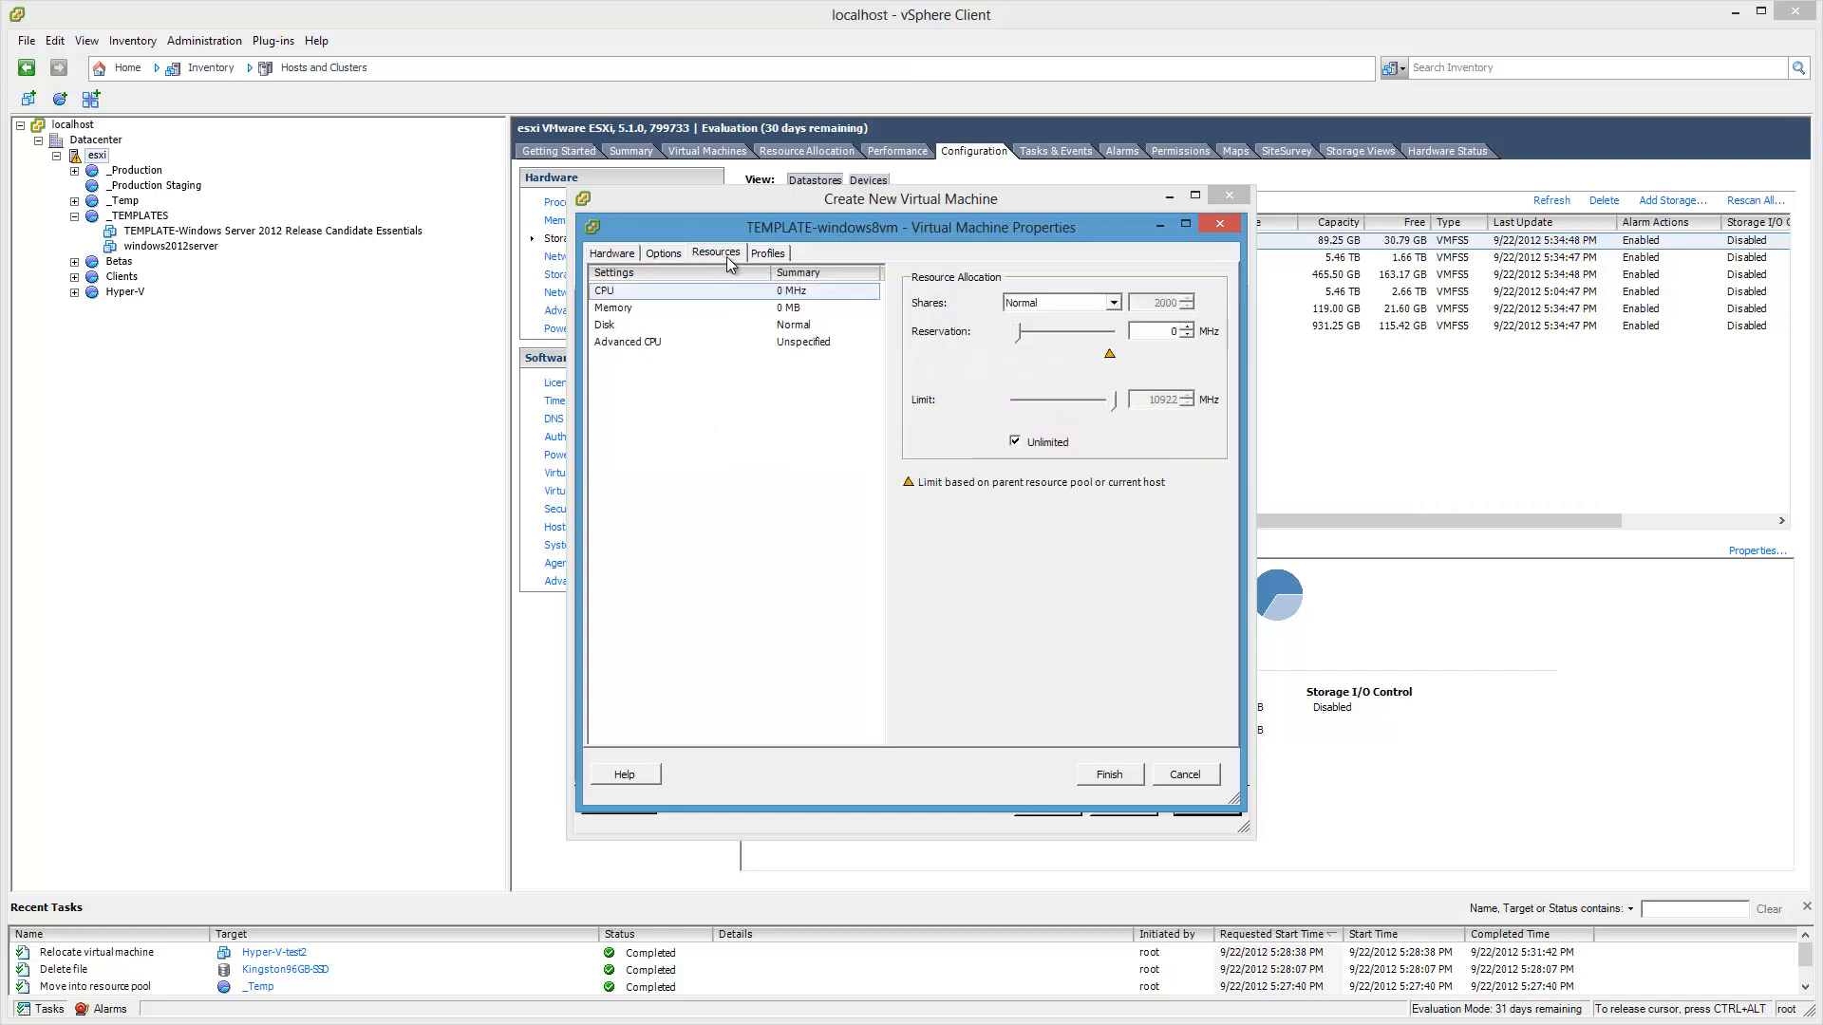
click(766, 254)
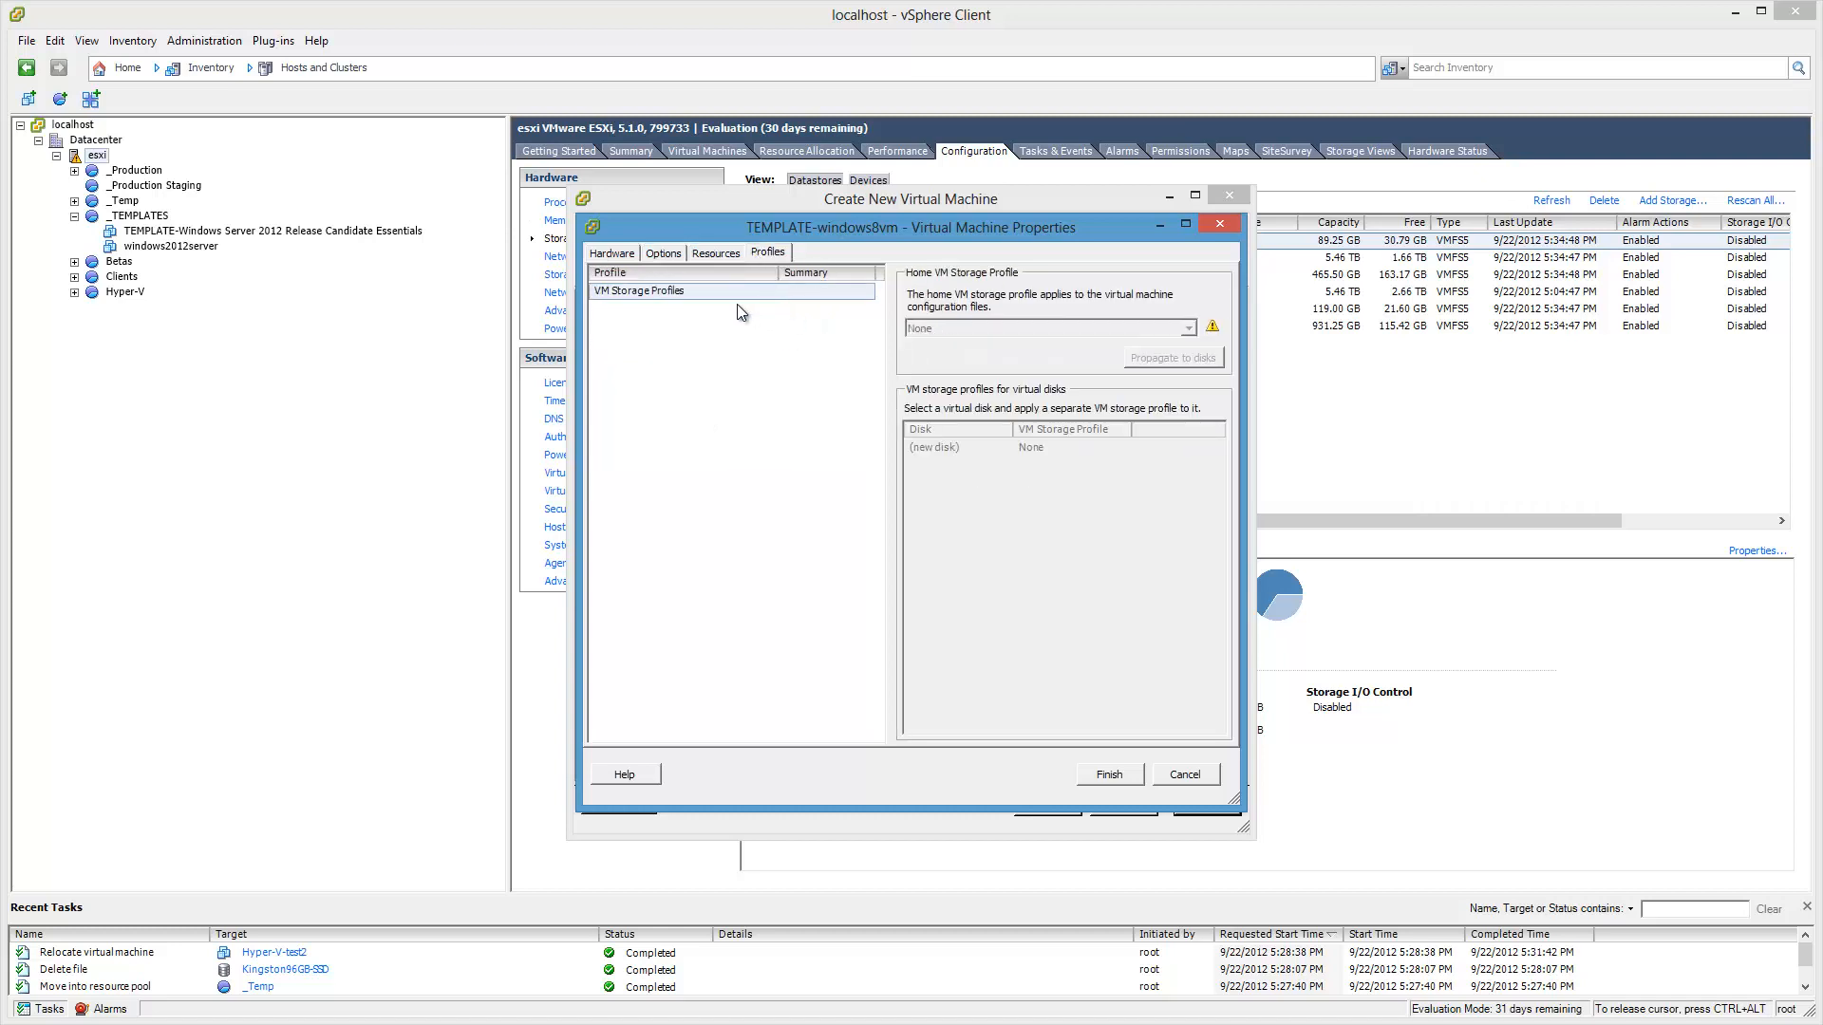
Step: Finish creating TEMPLATE-windows8vm and select it in the inventory
click(1107, 773)
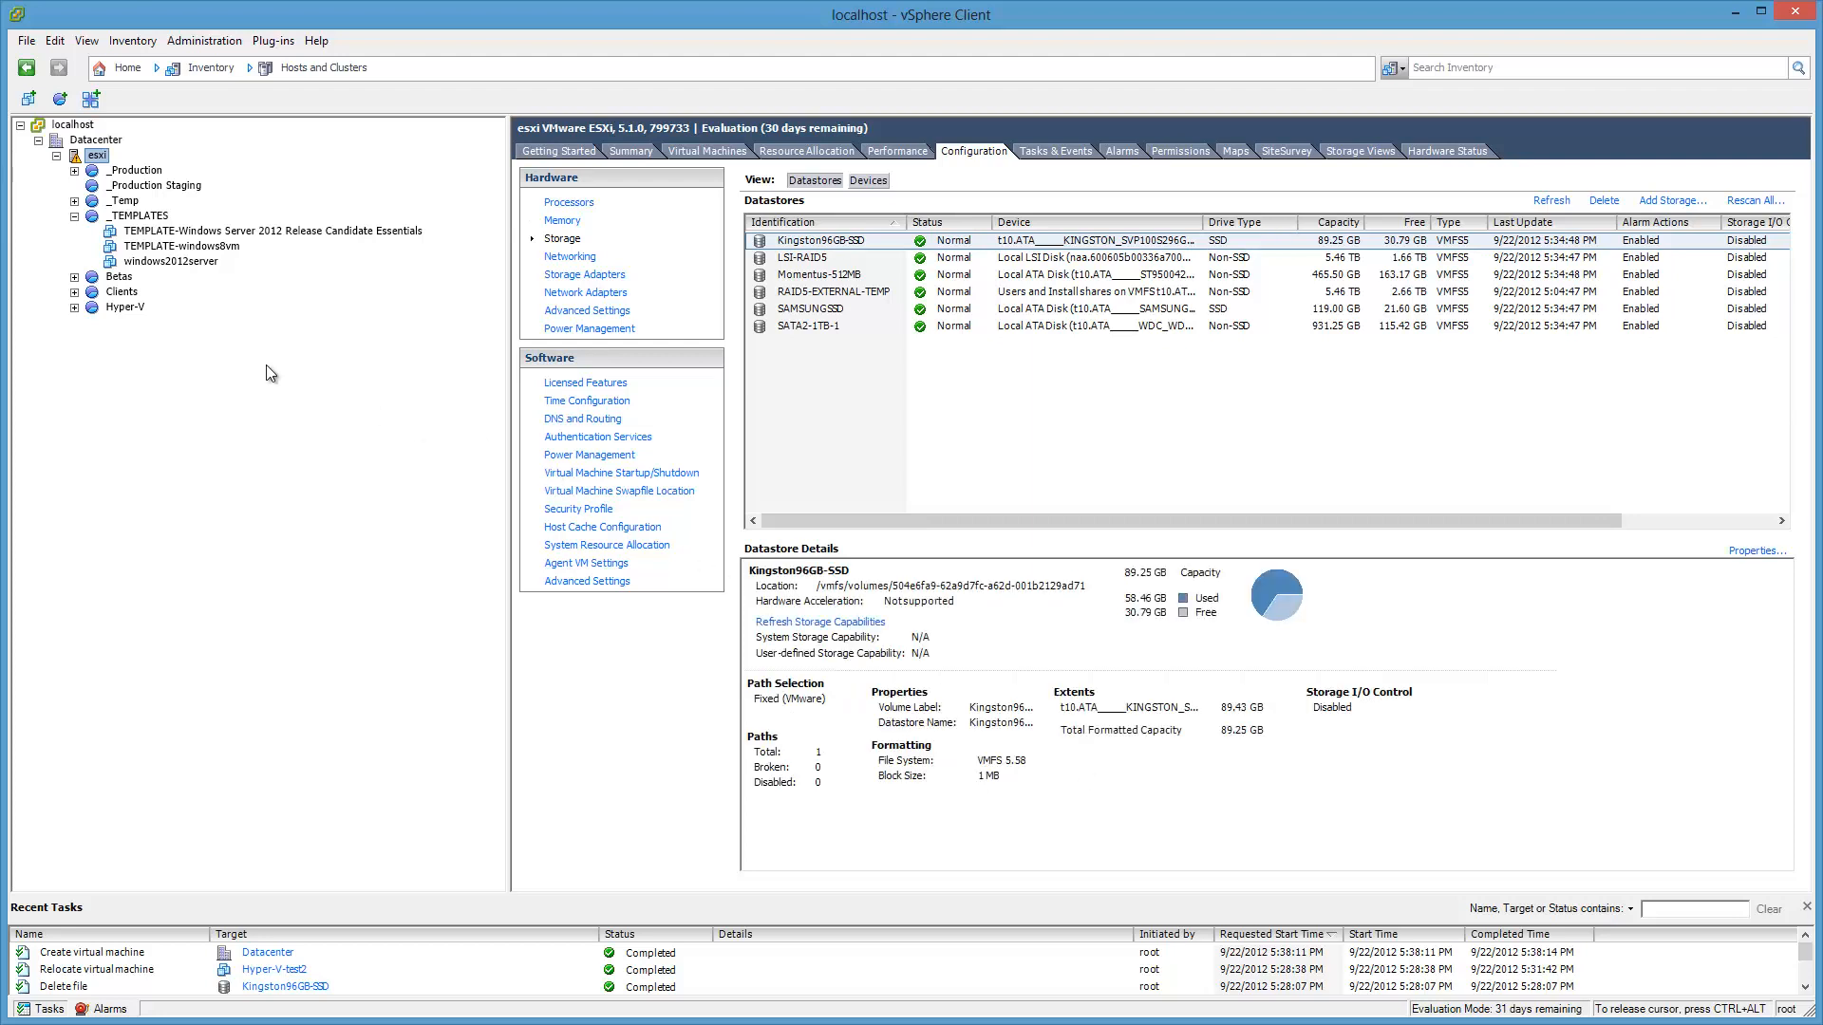
right_click(229, 250)
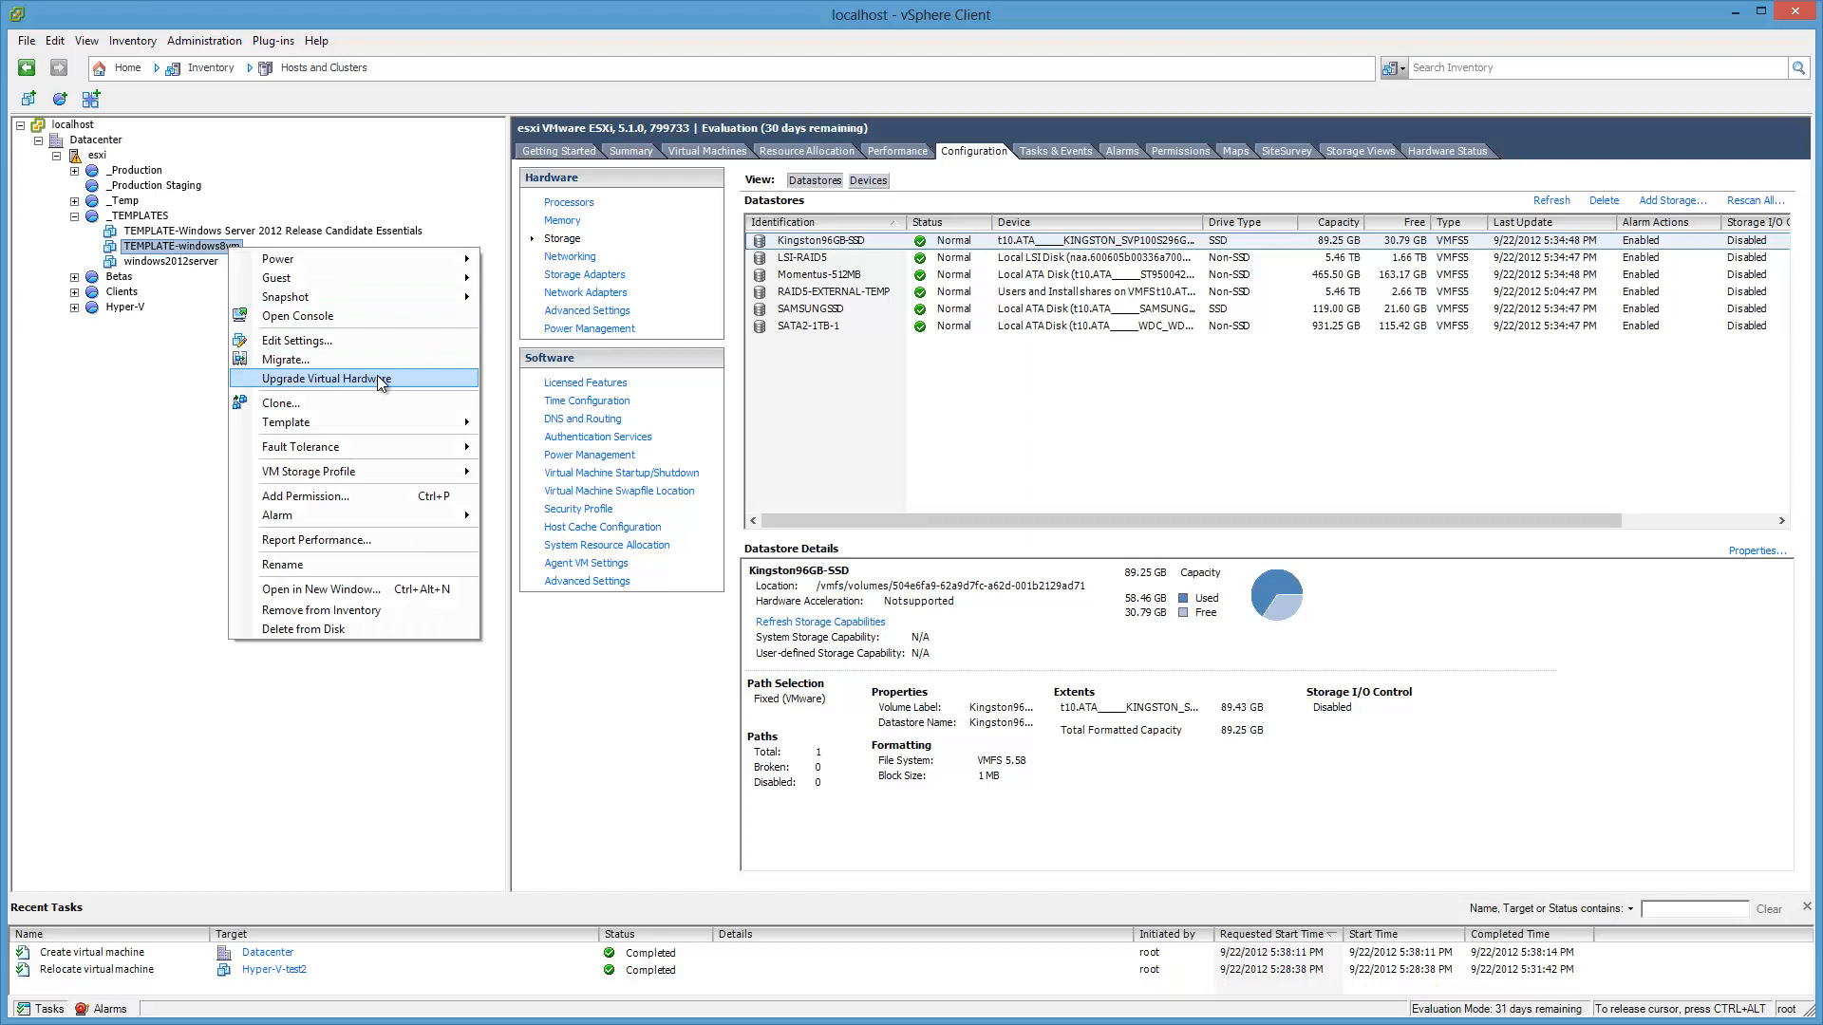
click(628, 156)
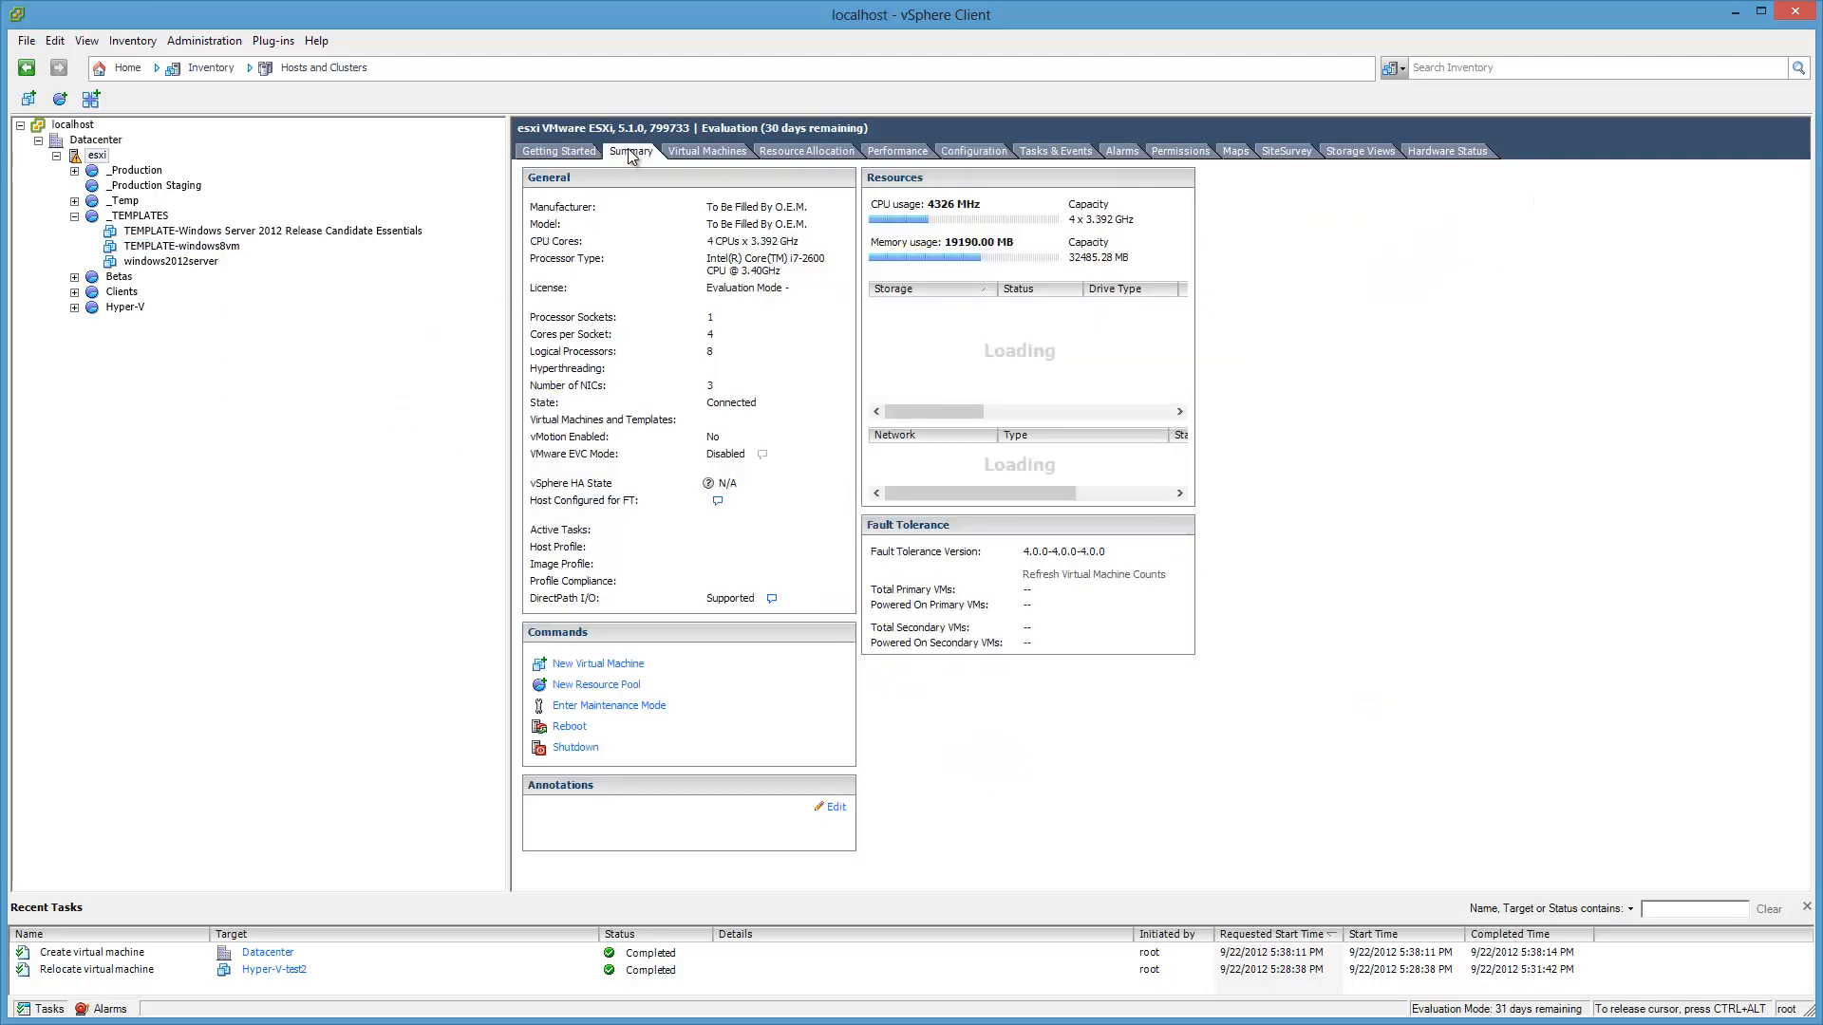
click(317, 264)
click(233, 247)
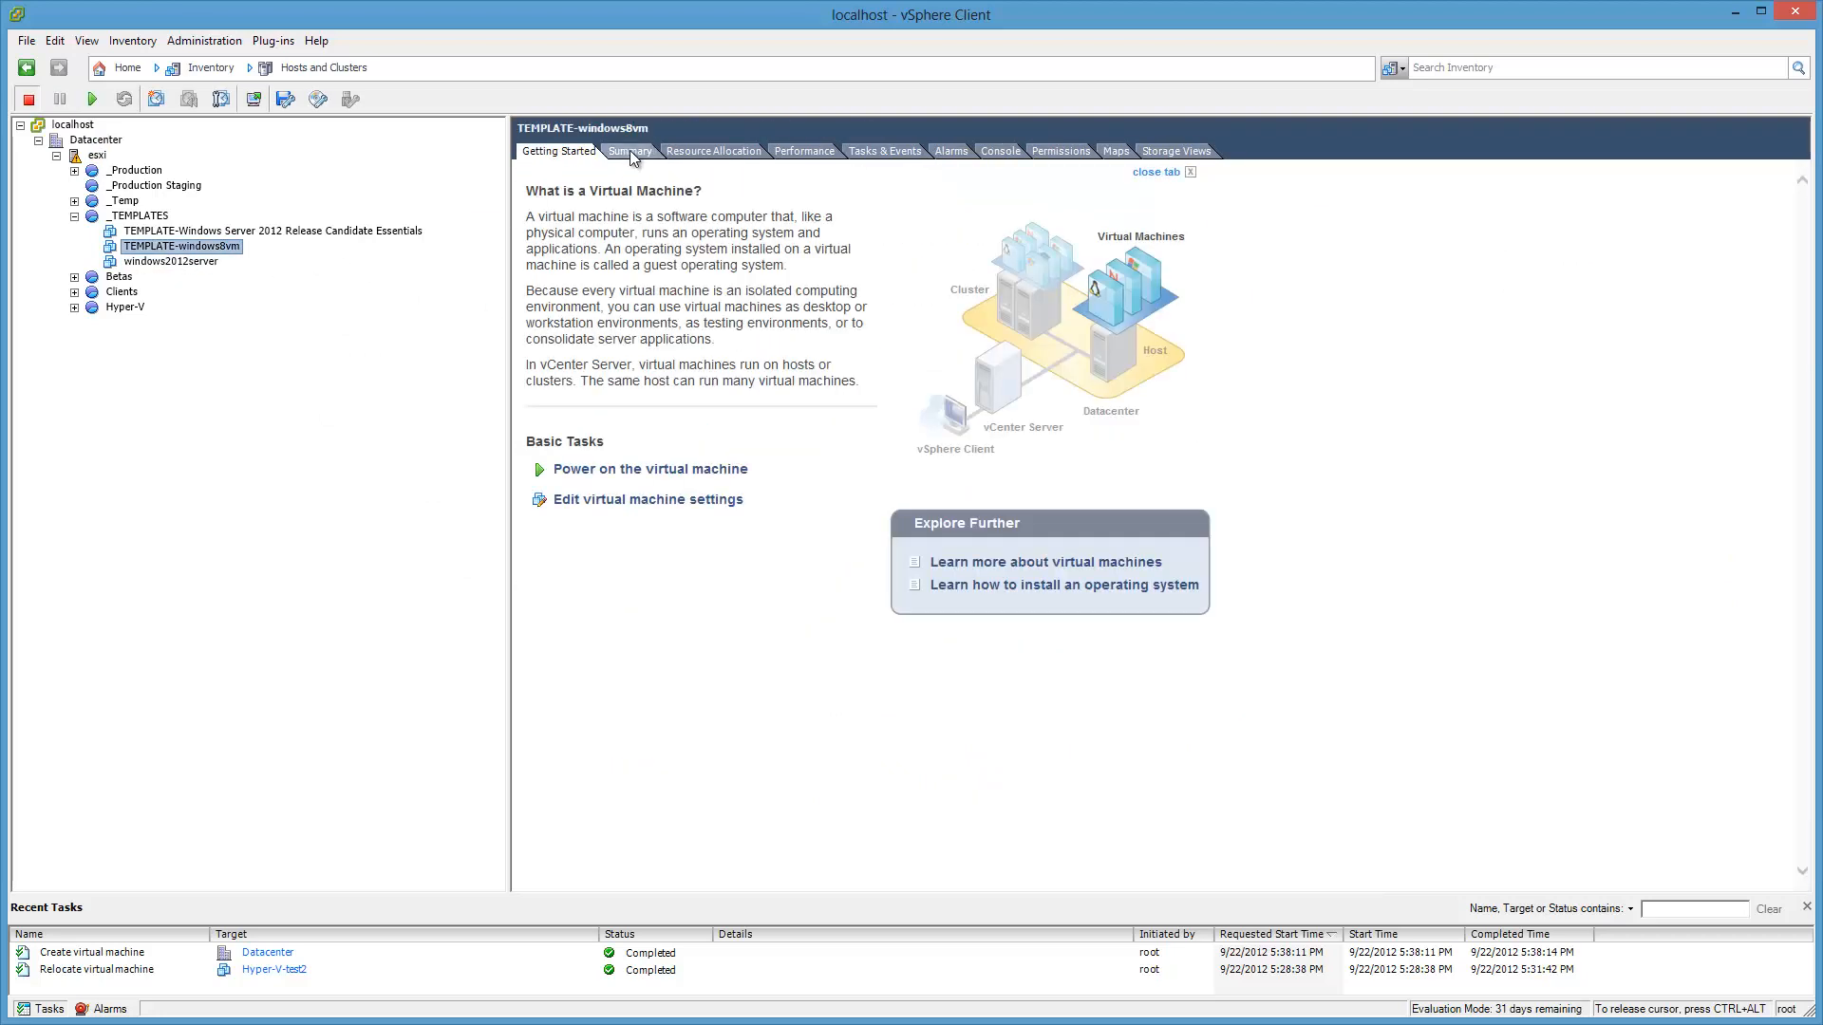
click(630, 152)
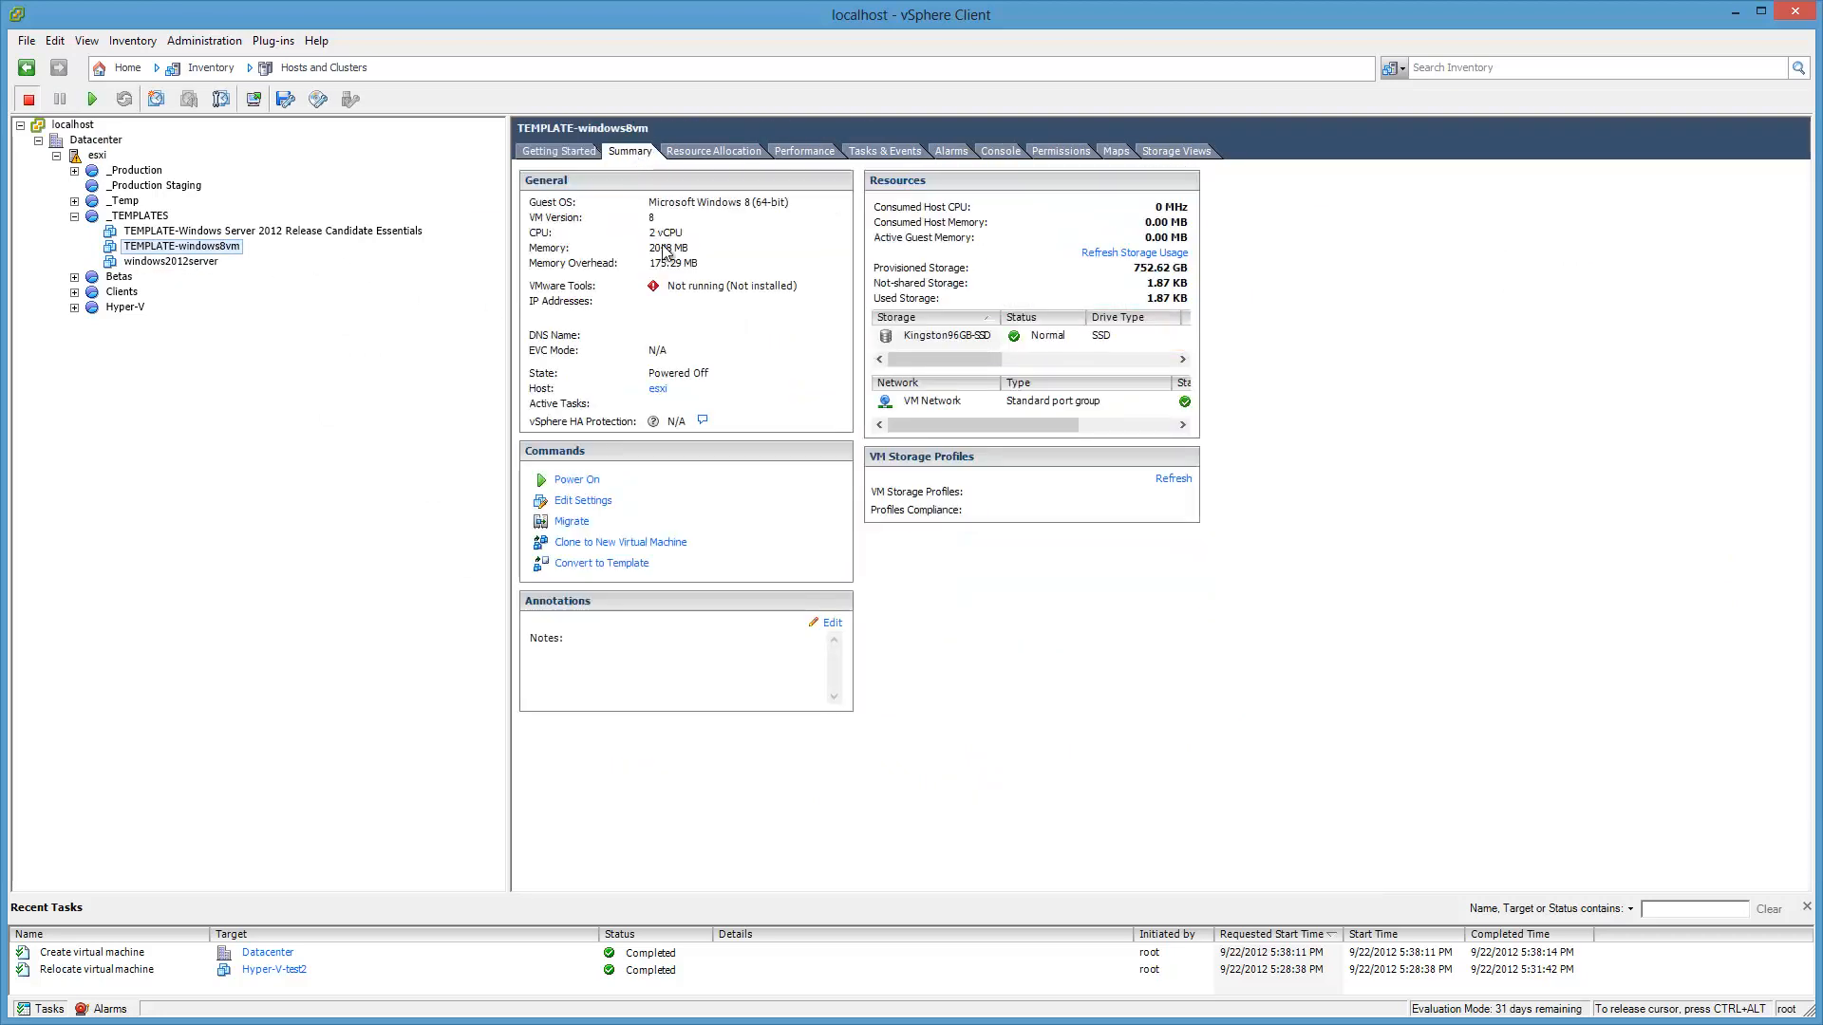
Step: Upgrade TEMPLATE-windows8vm's virtual hardware to vmx-09 and view its console
right_click(235, 254)
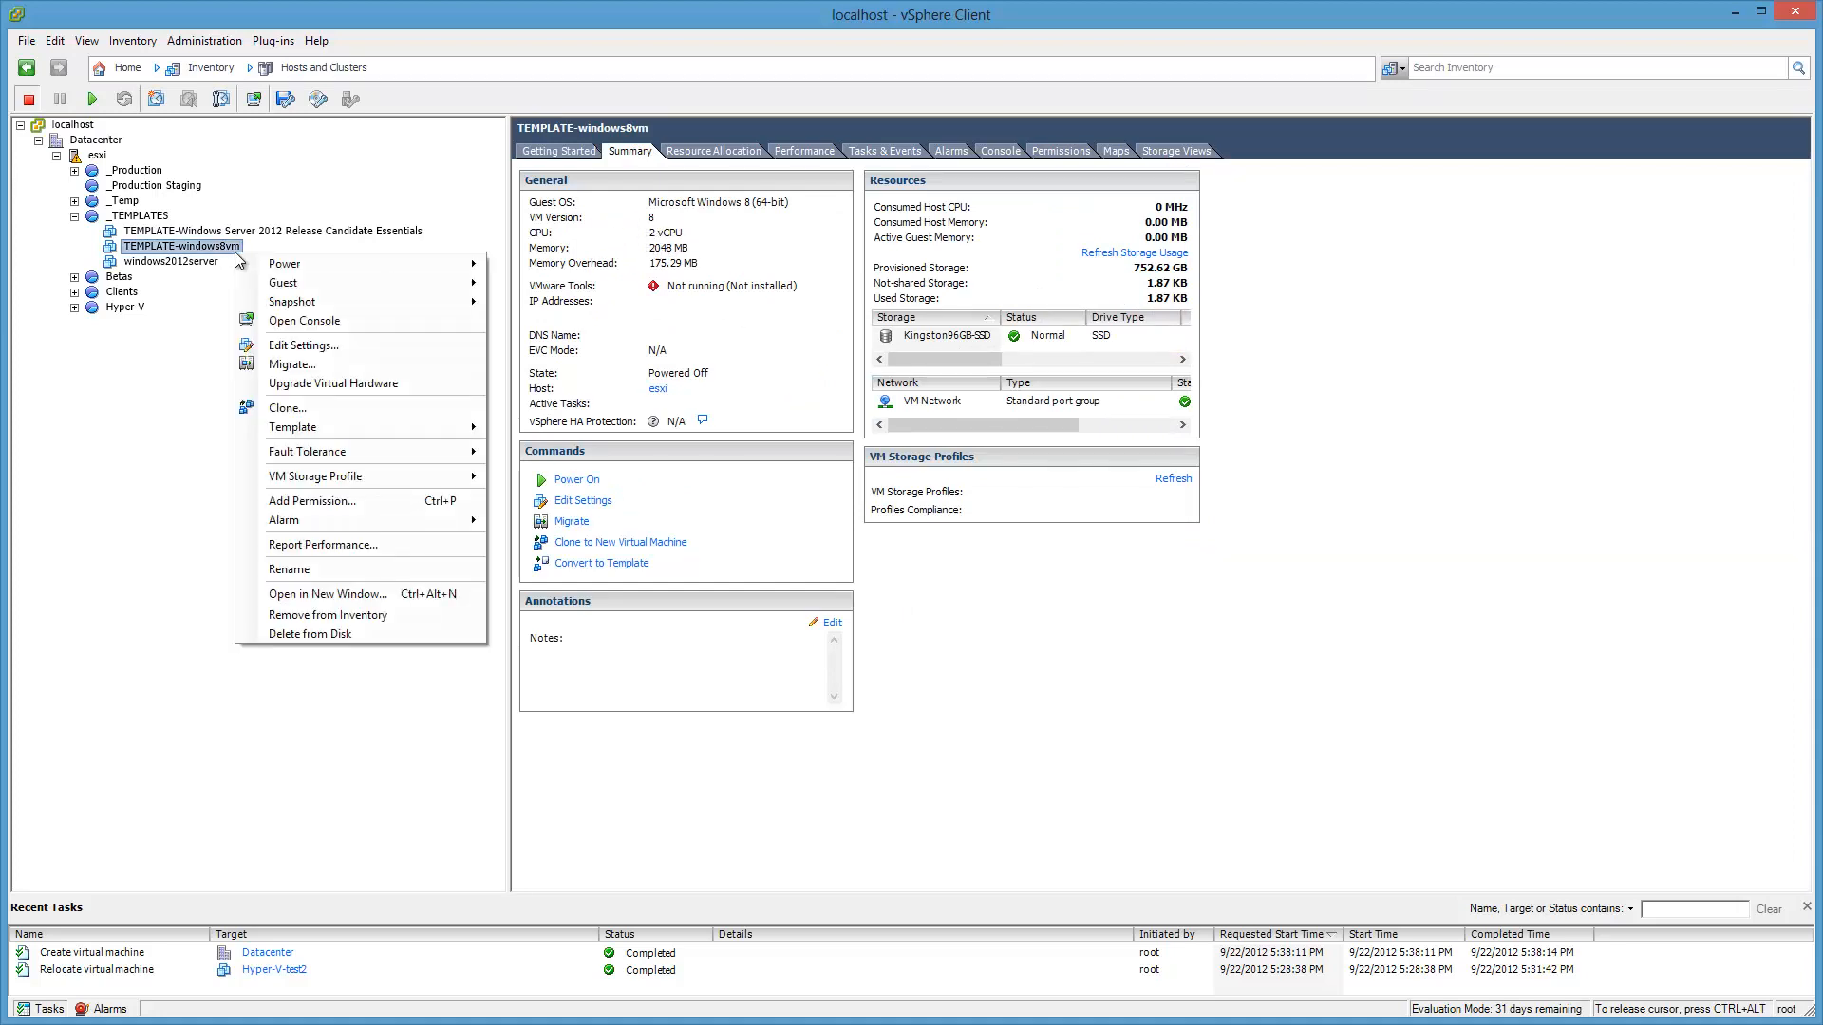
click(396, 382)
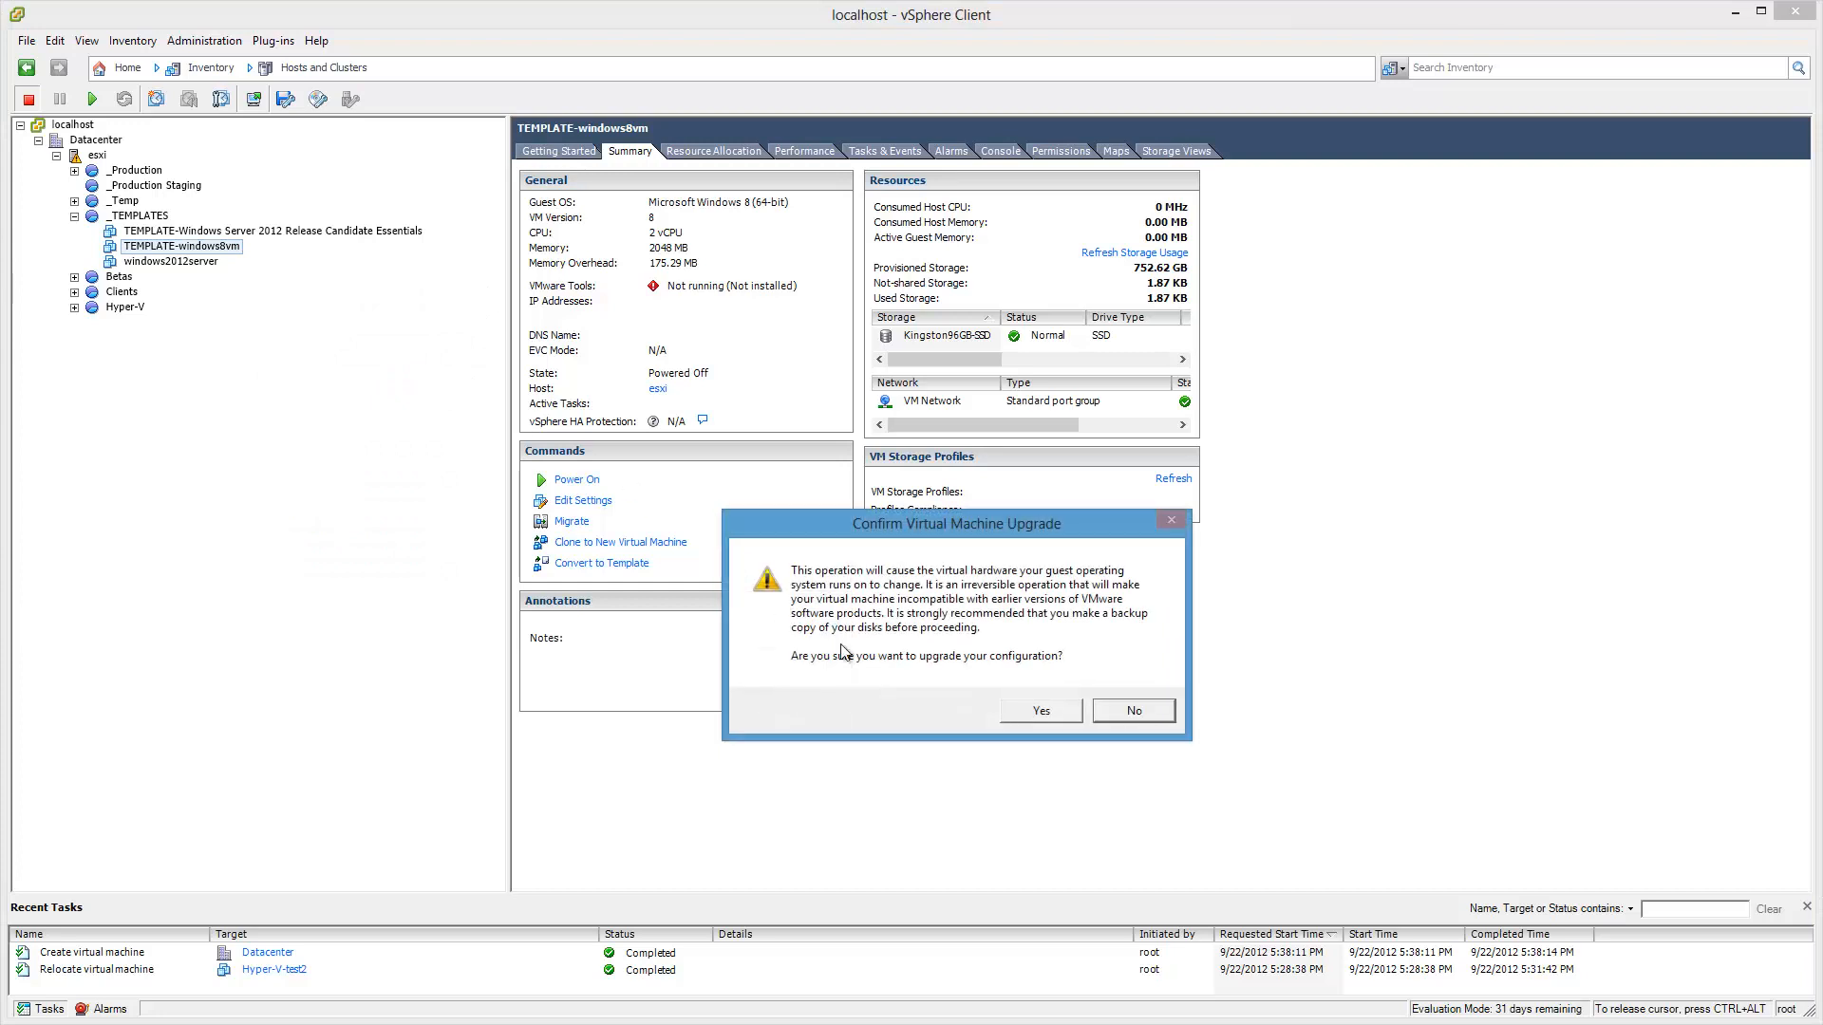
click(1044, 718)
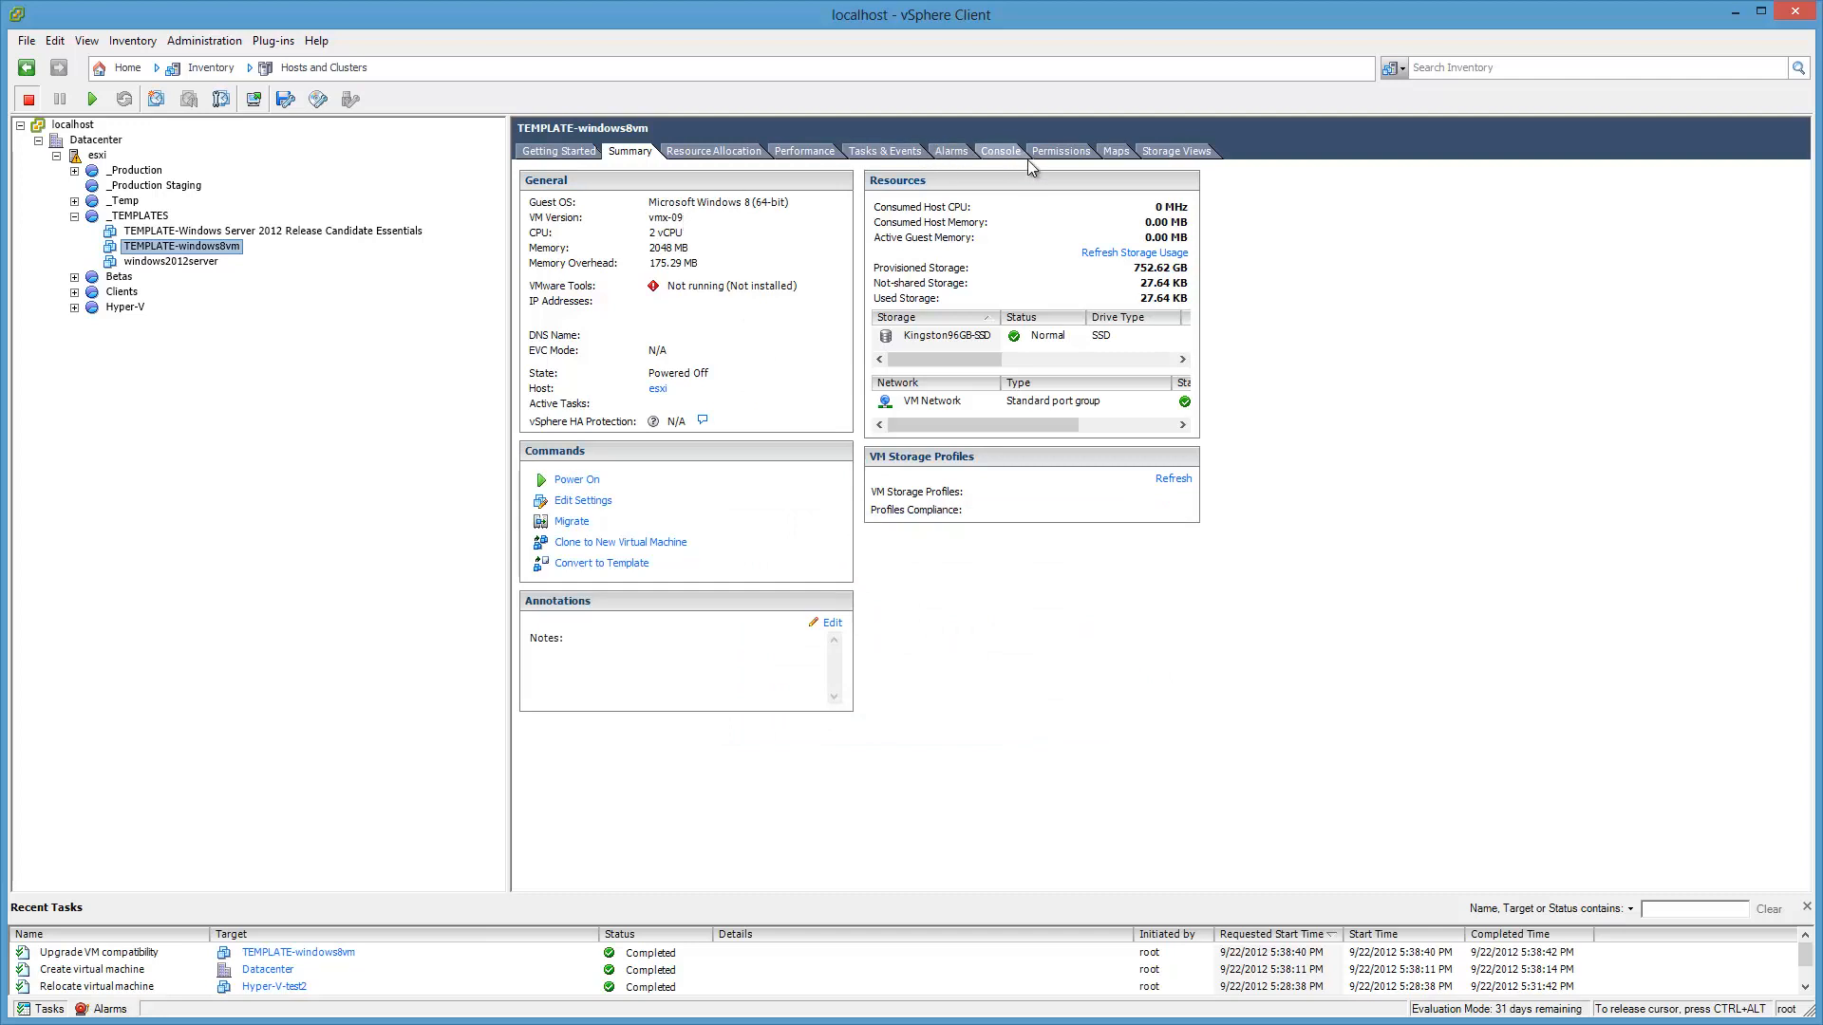
click(1002, 152)
Step: Power on TEMPLATE-windows8vm and start a custom Windows 8 install onto Drive 0's unallocated space
click(92, 99)
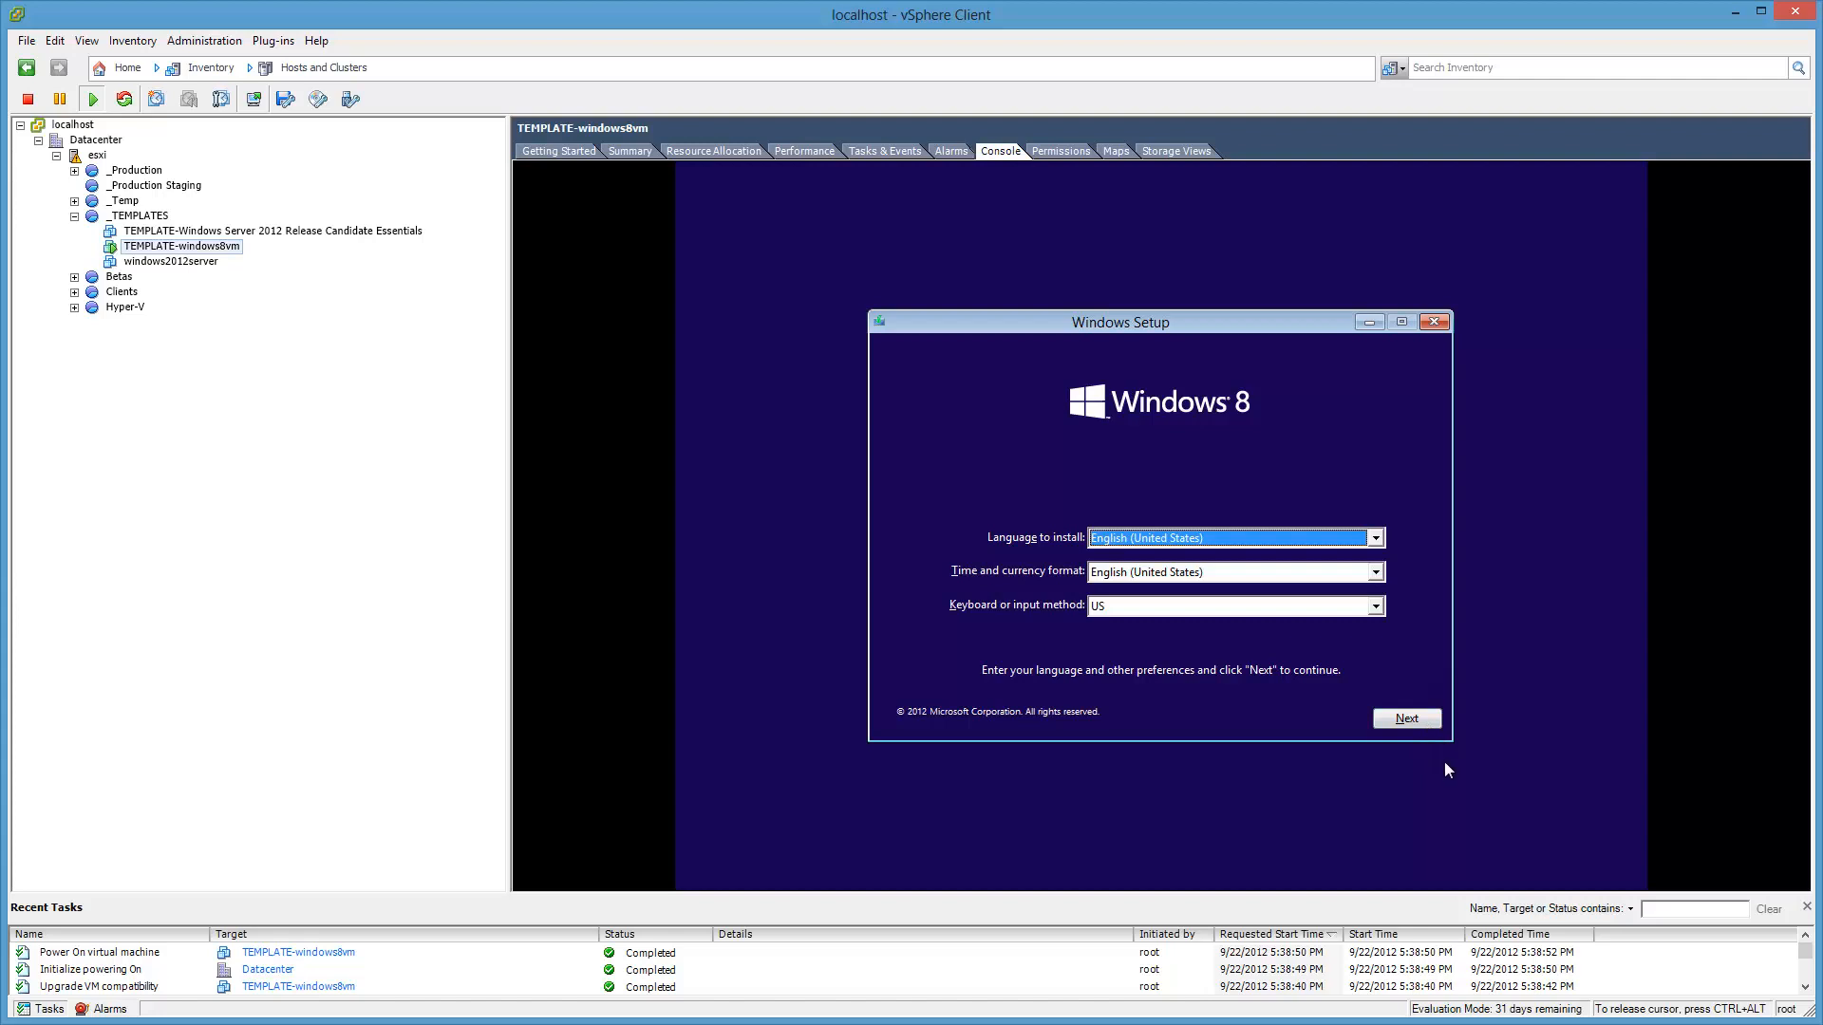
click(1429, 724)
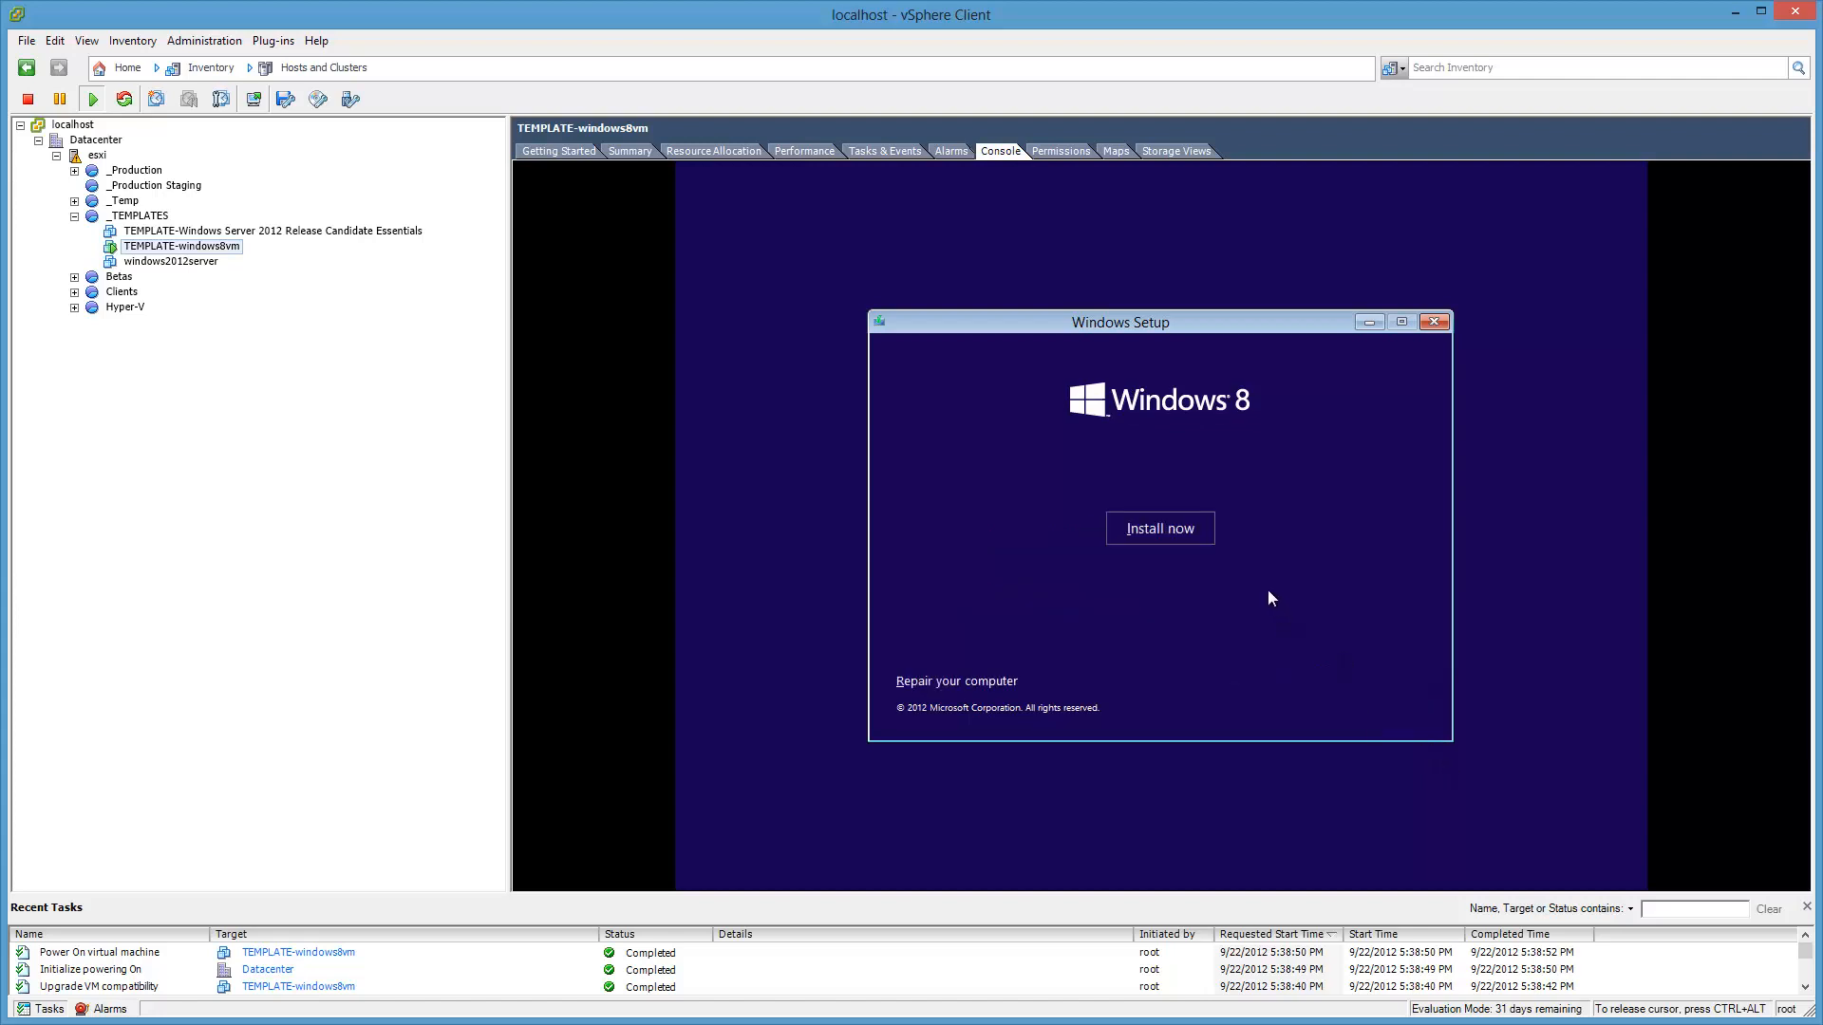
click(1208, 525)
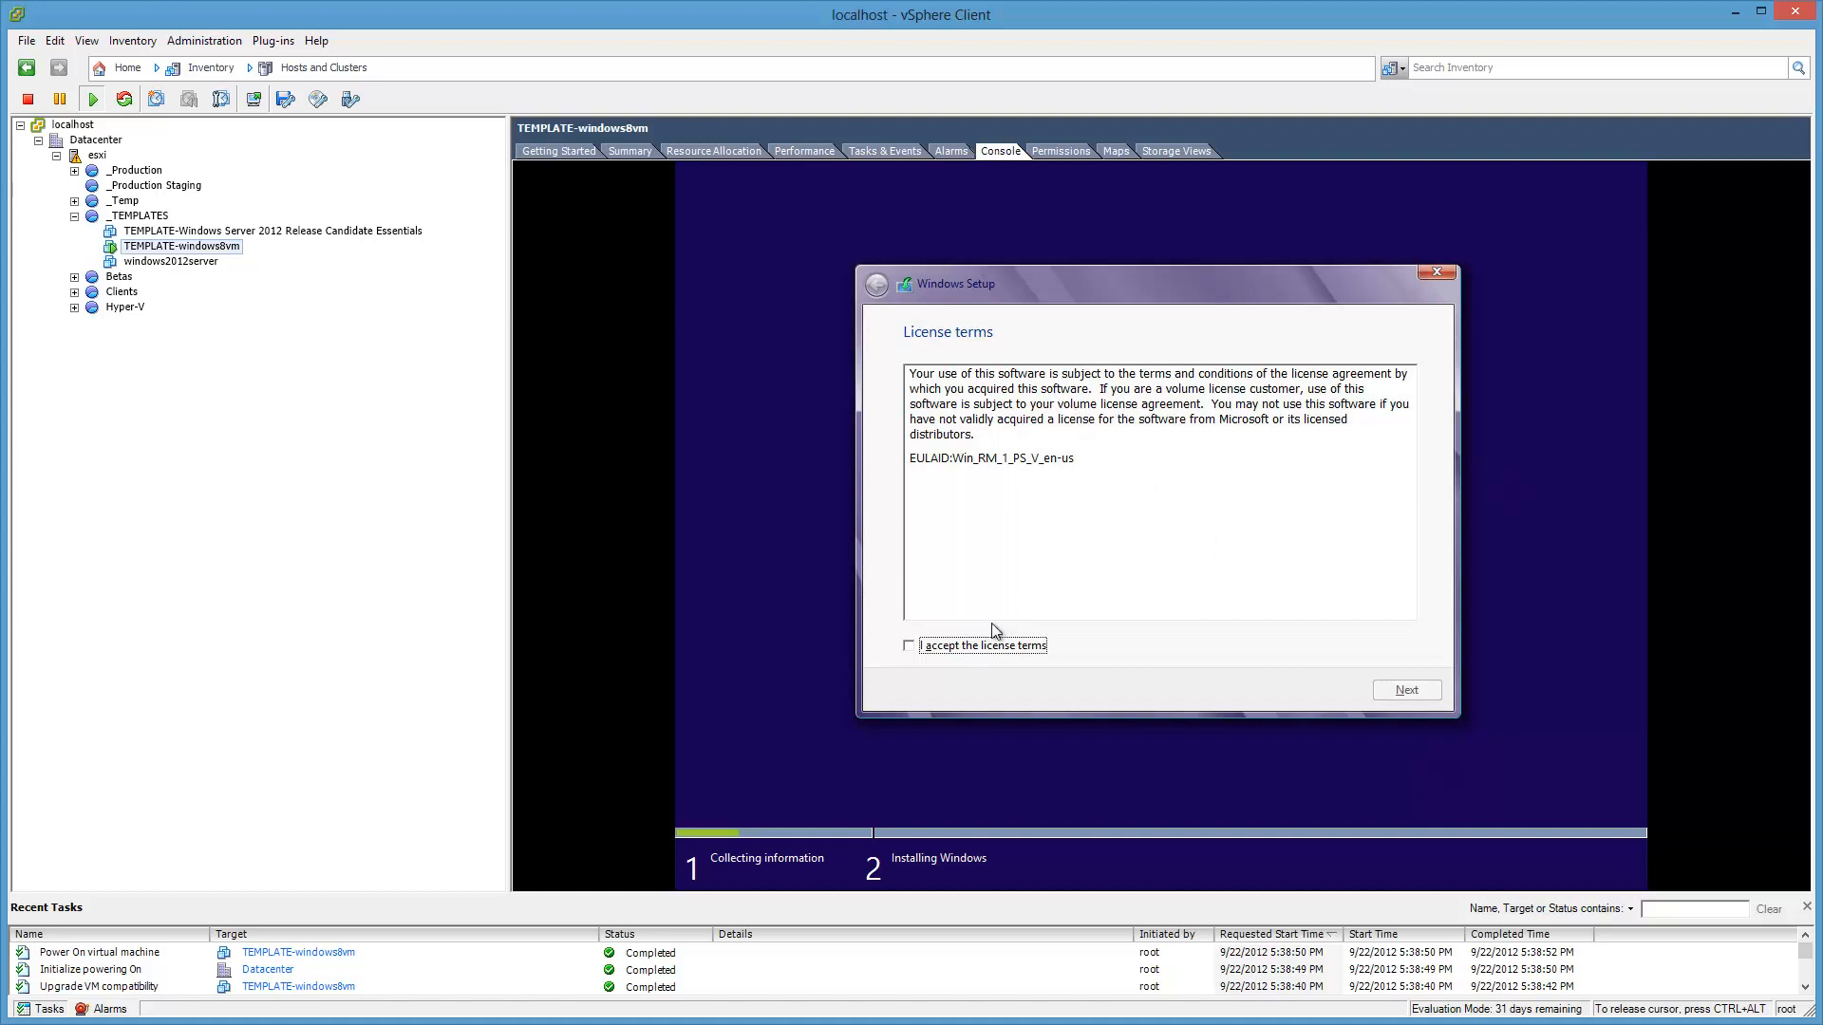
click(1005, 654)
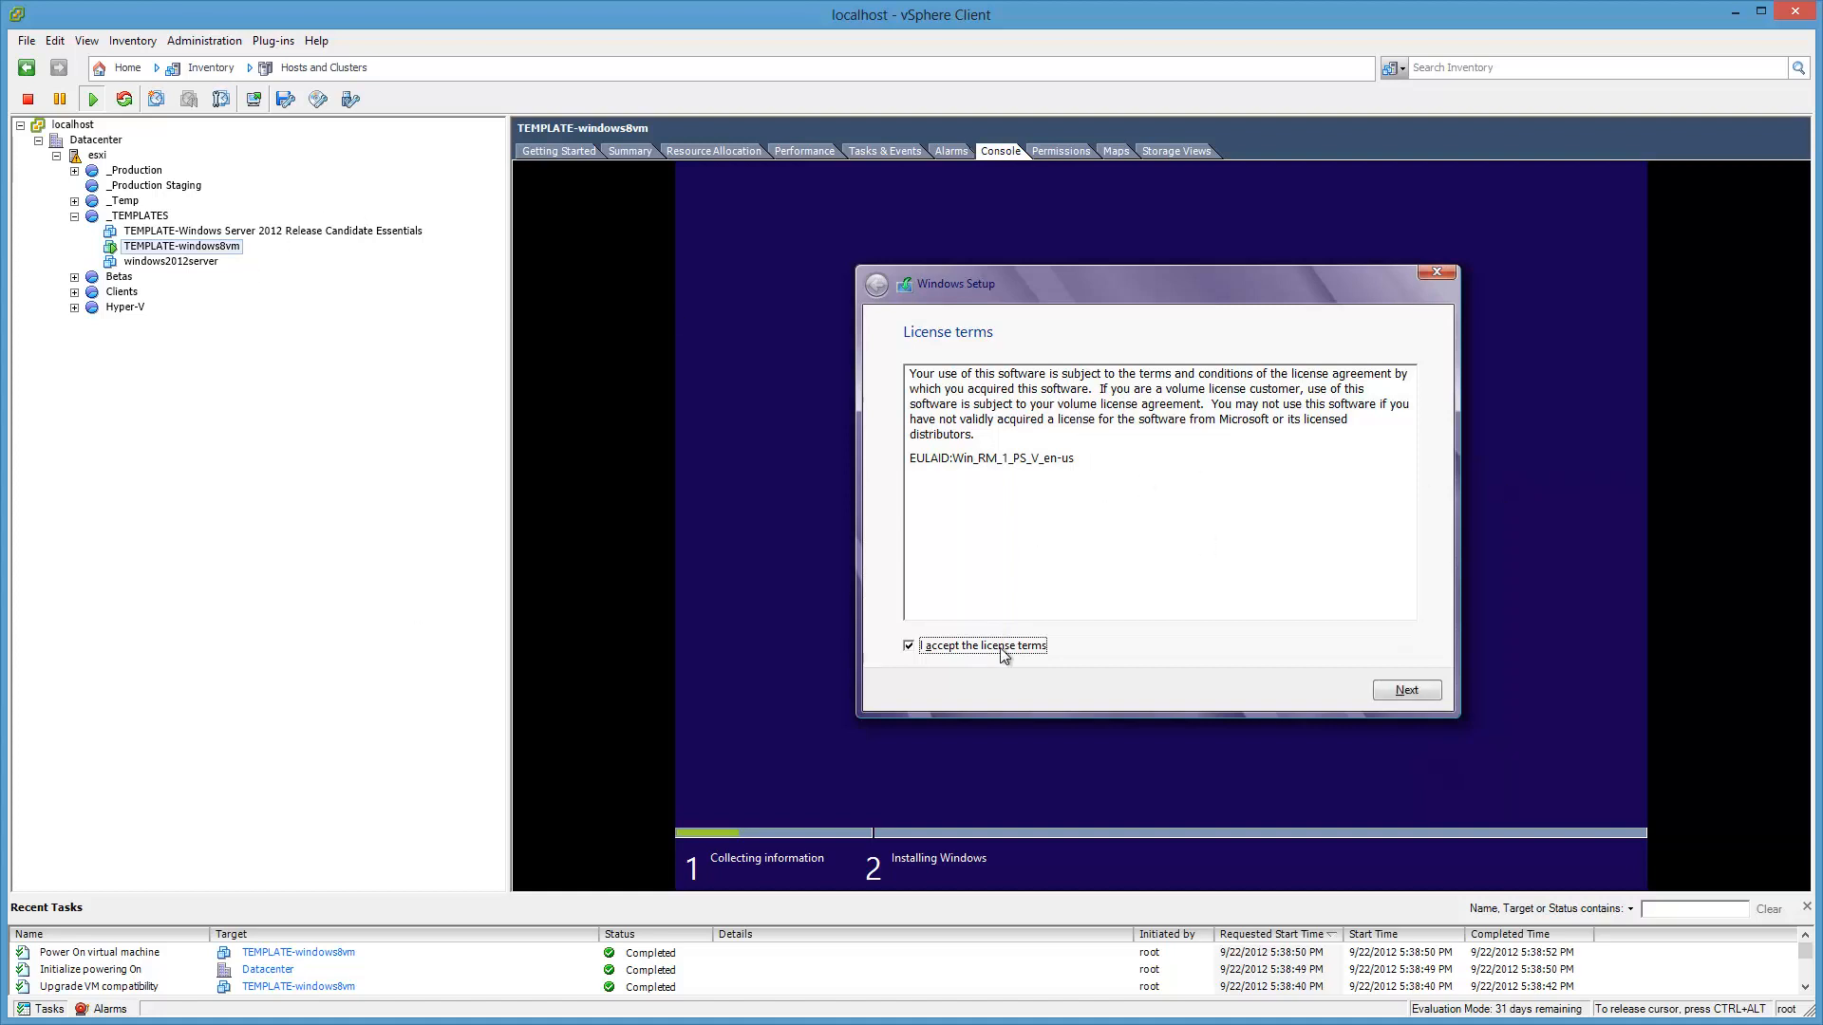
click(1431, 696)
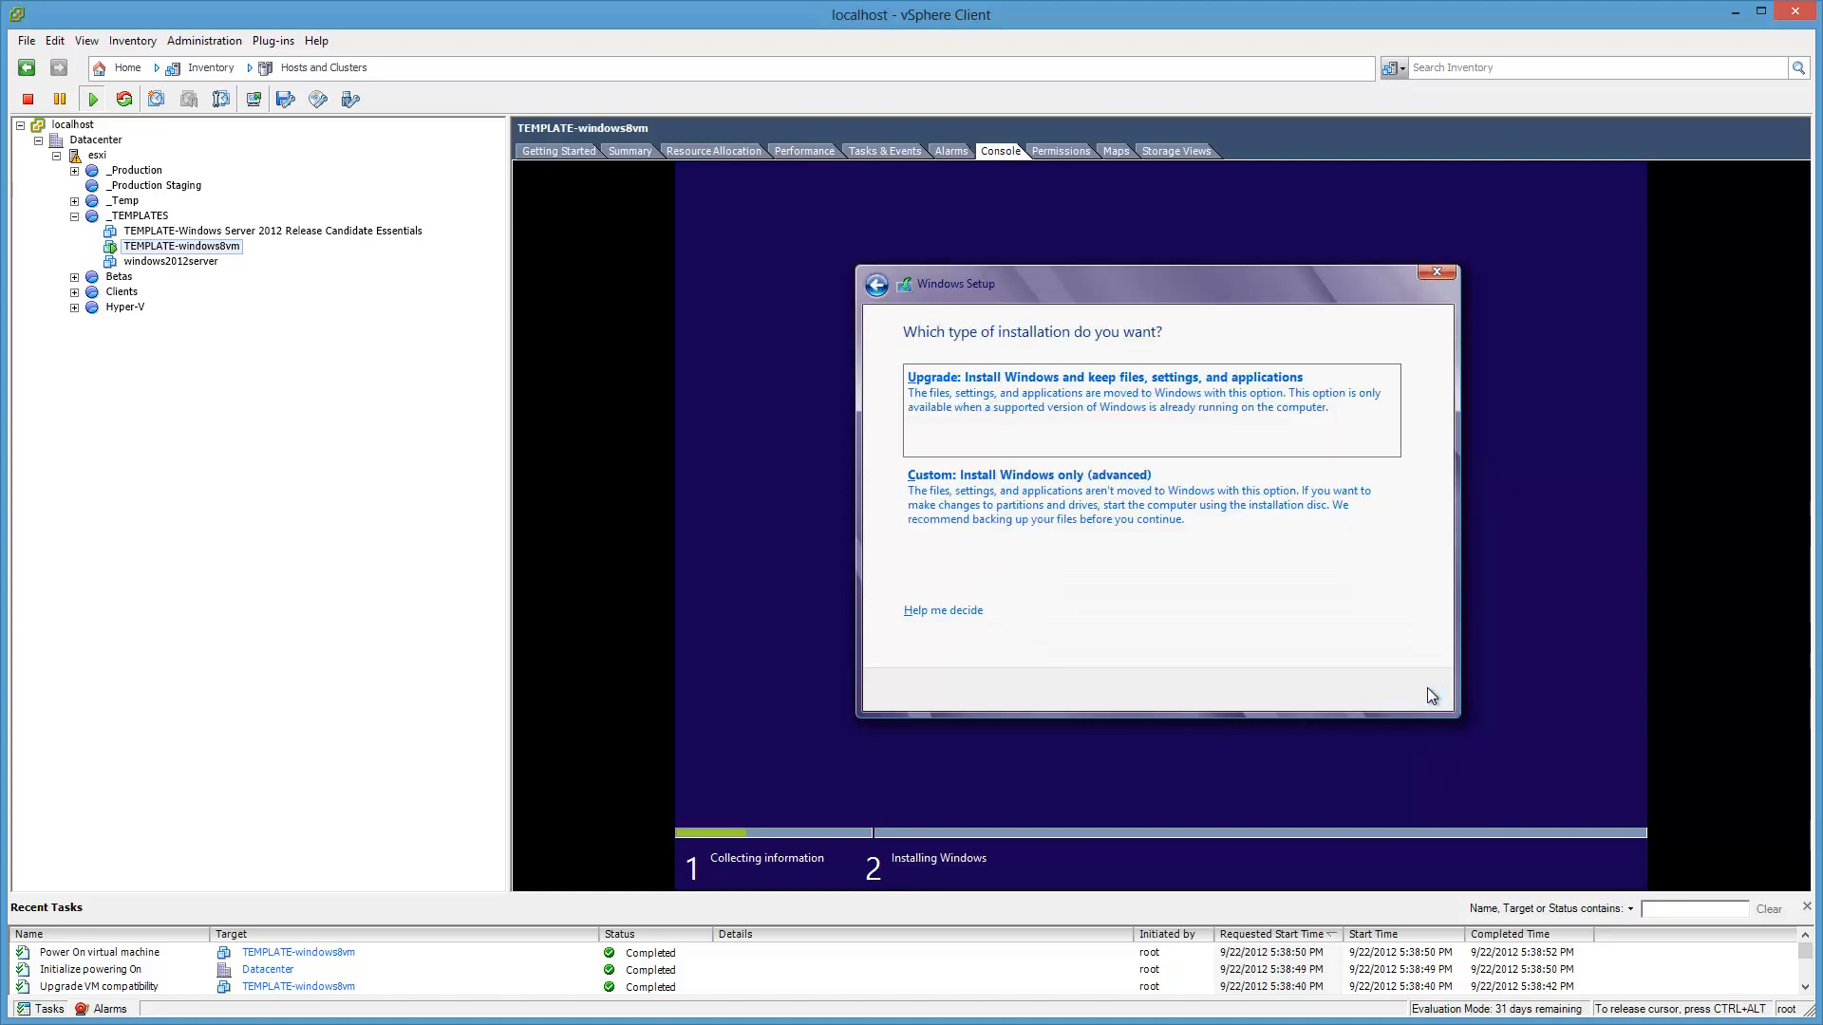
click(1366, 541)
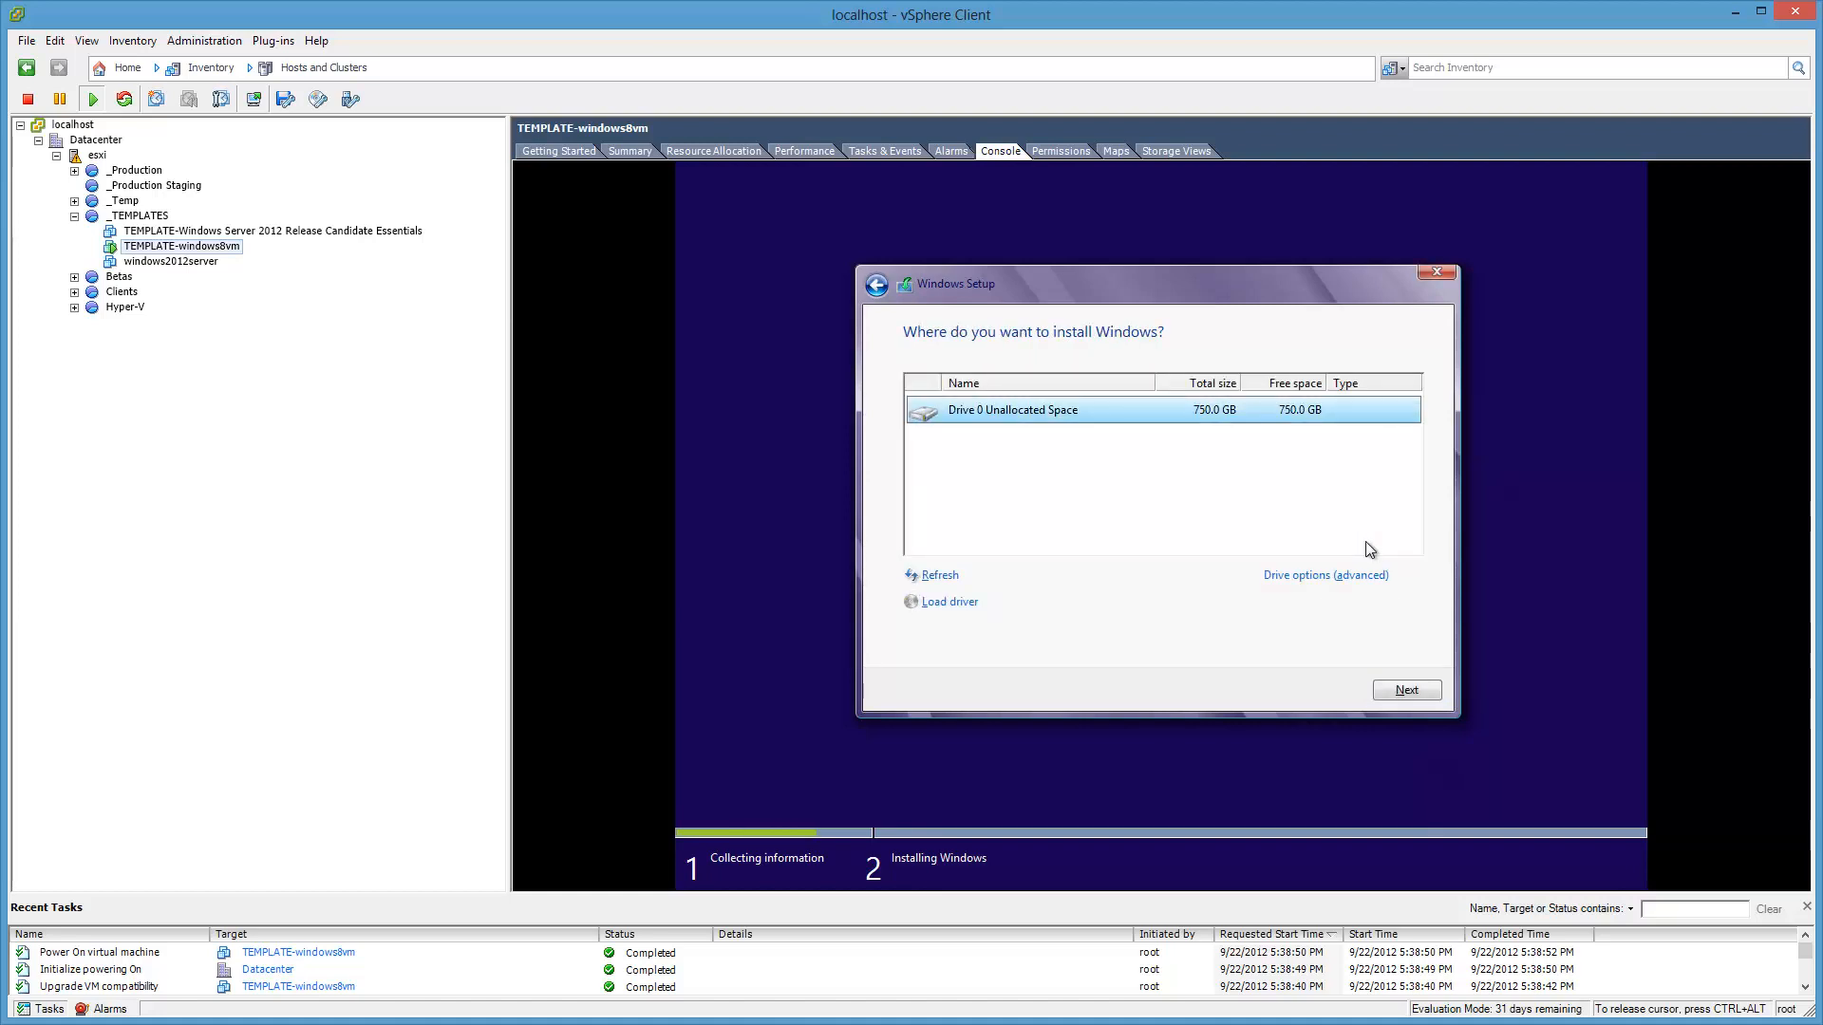
click(1424, 700)
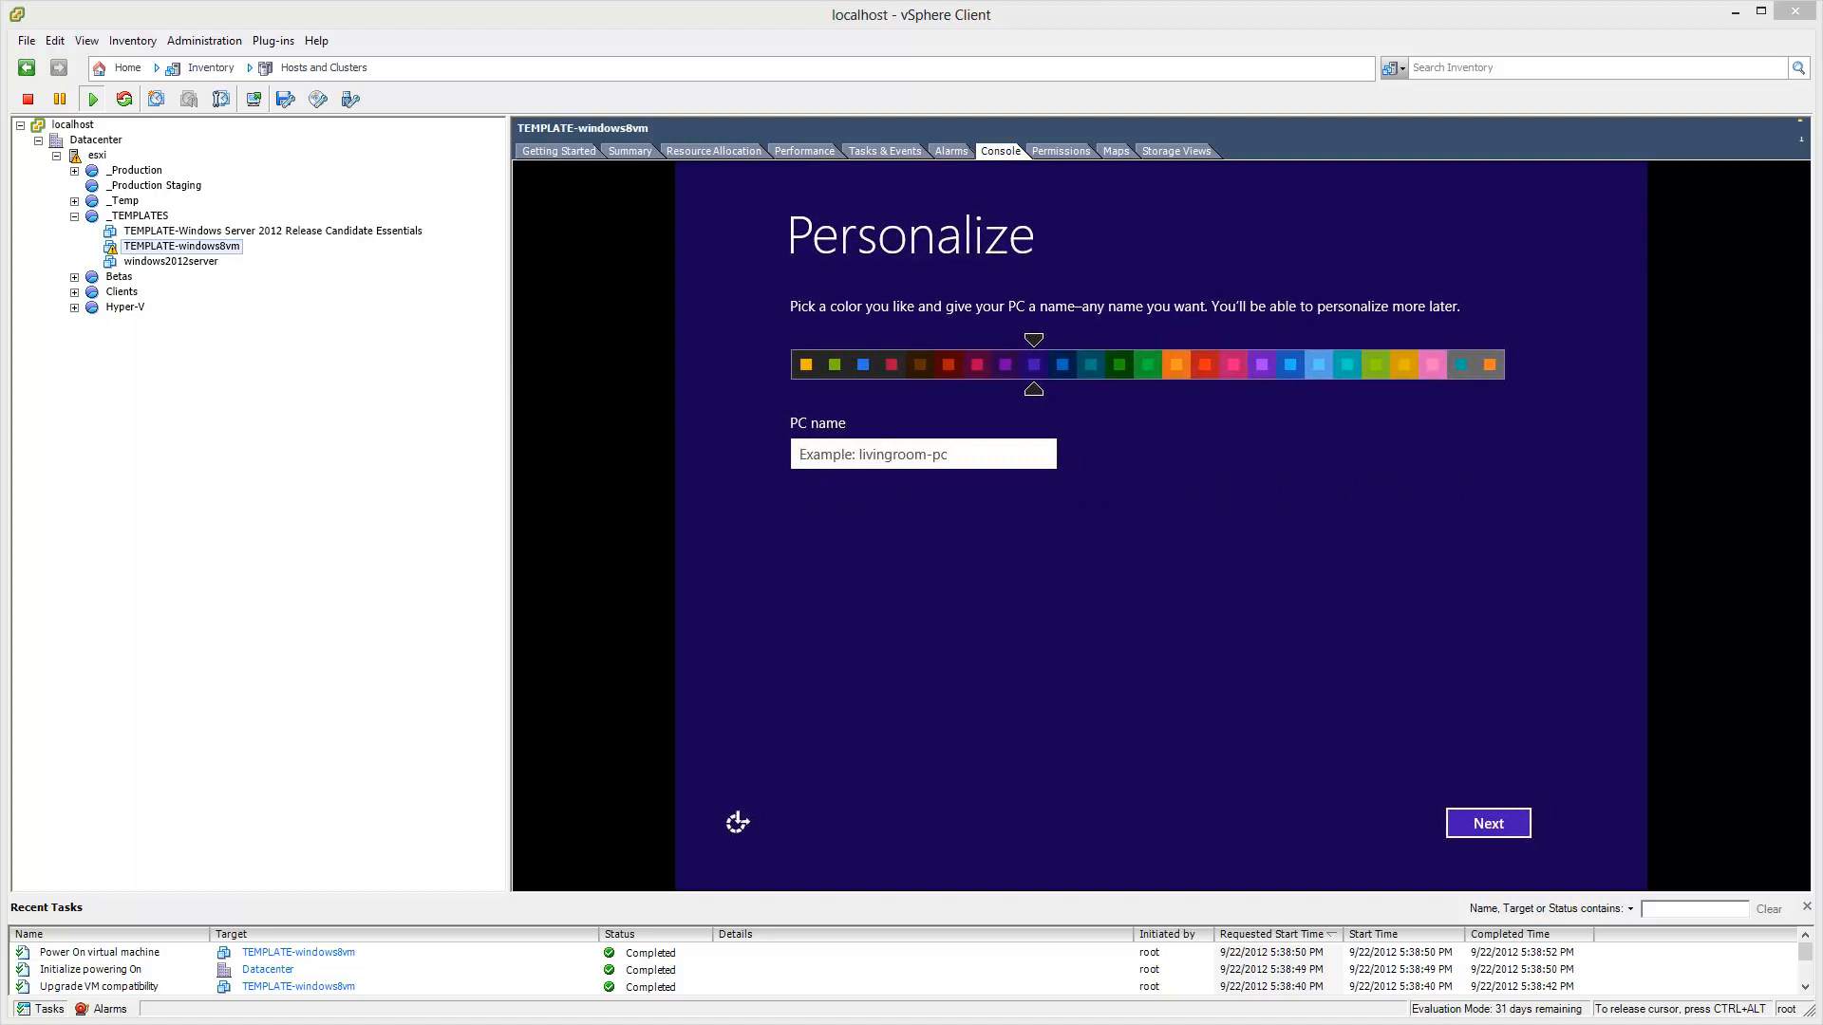
Step: Name the PC 'windows8vm' on the Personalize page
click(847, 460)
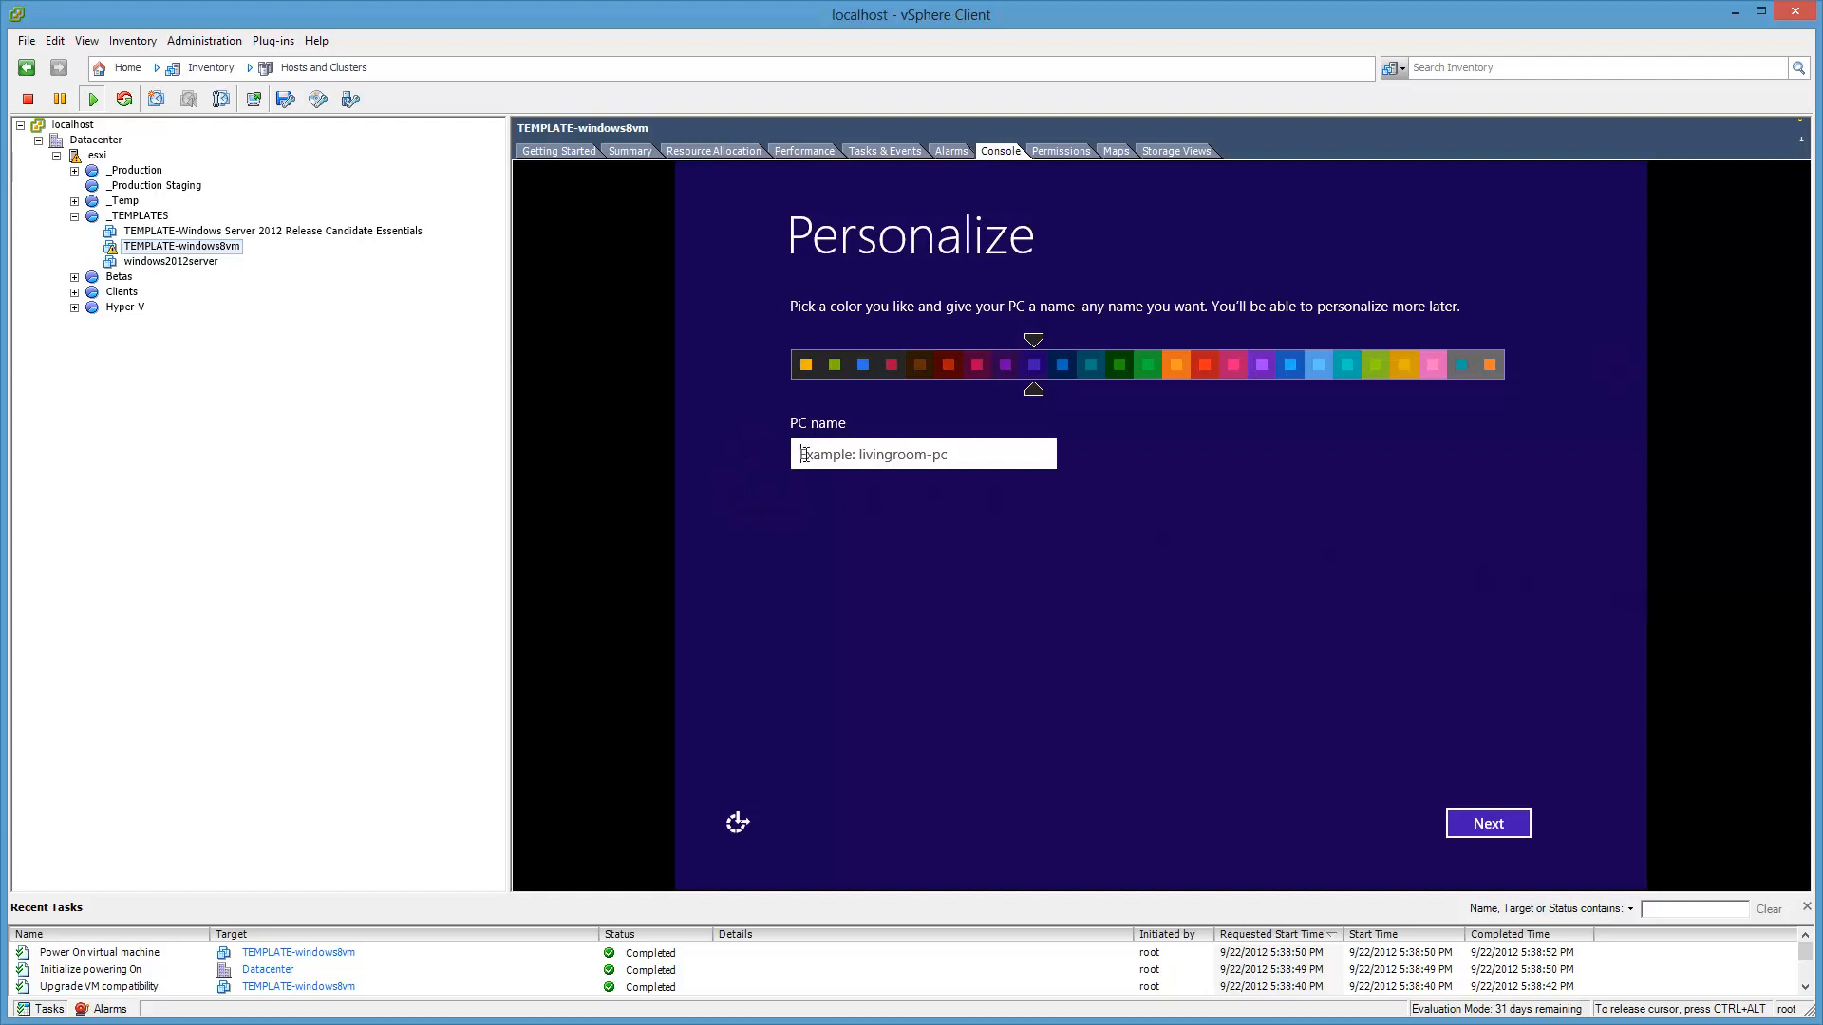
text(windows8vm)
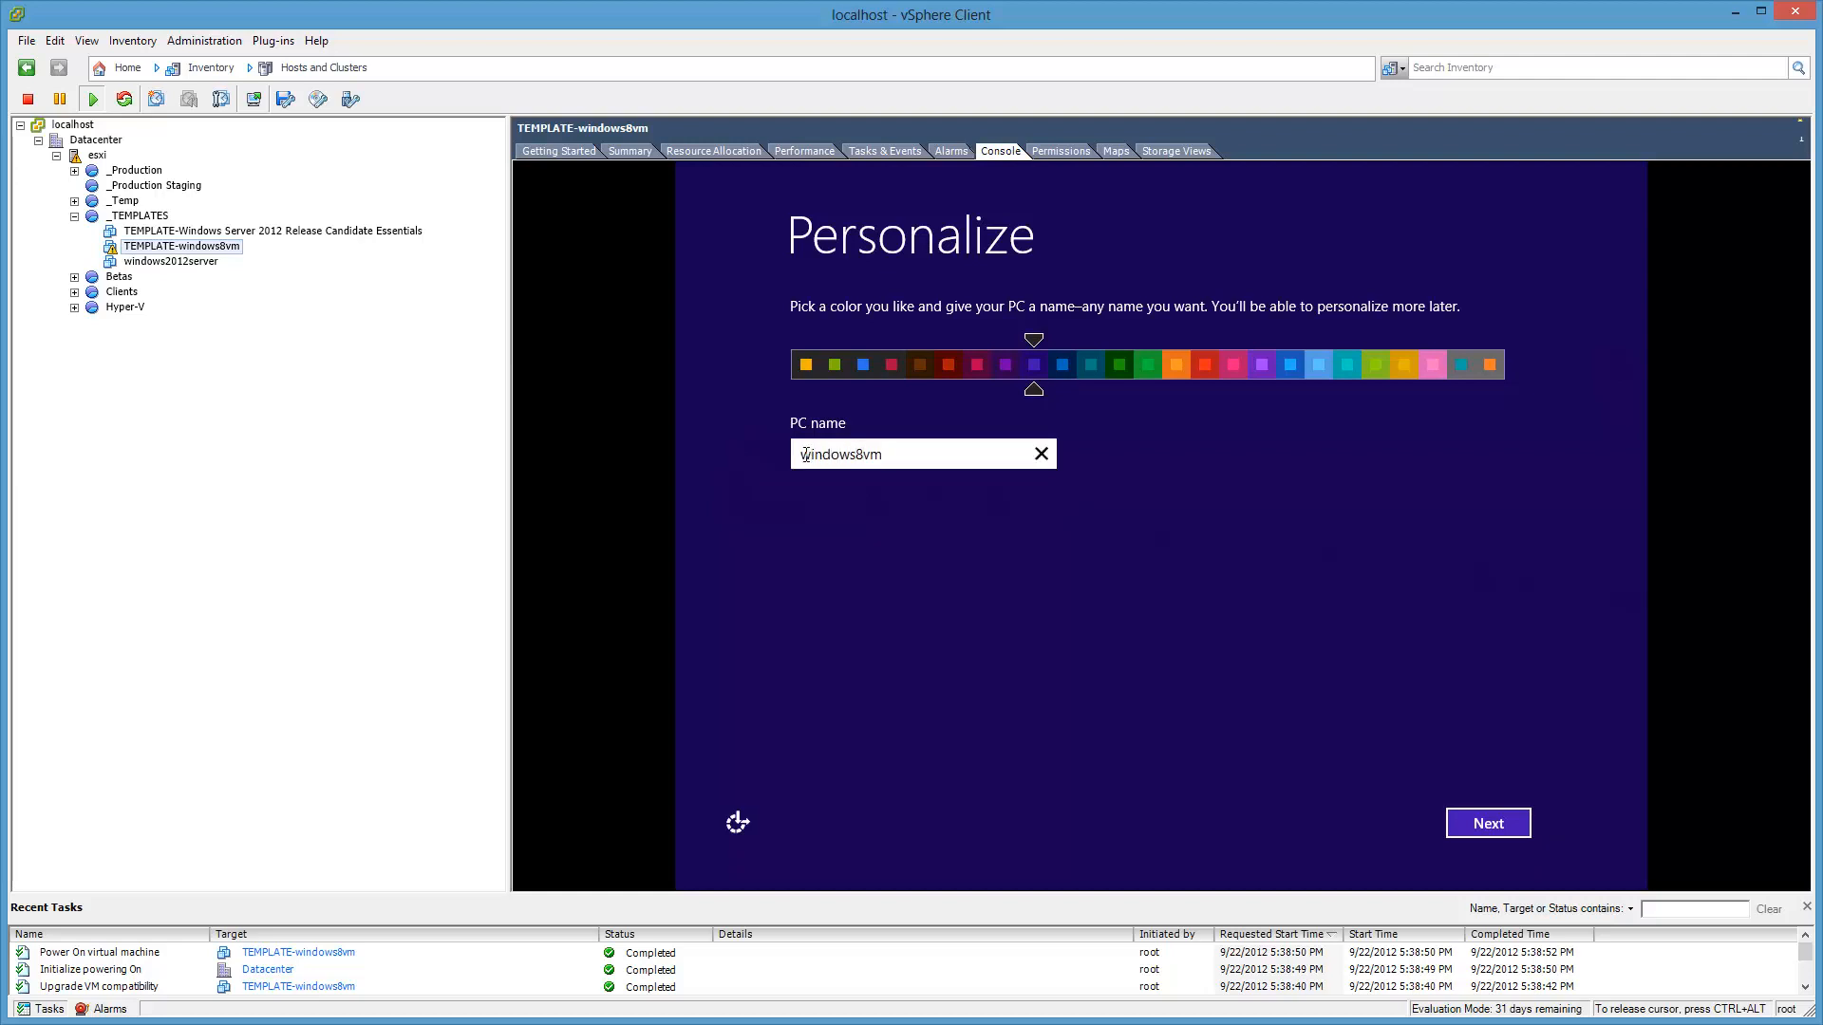
click(1507, 826)
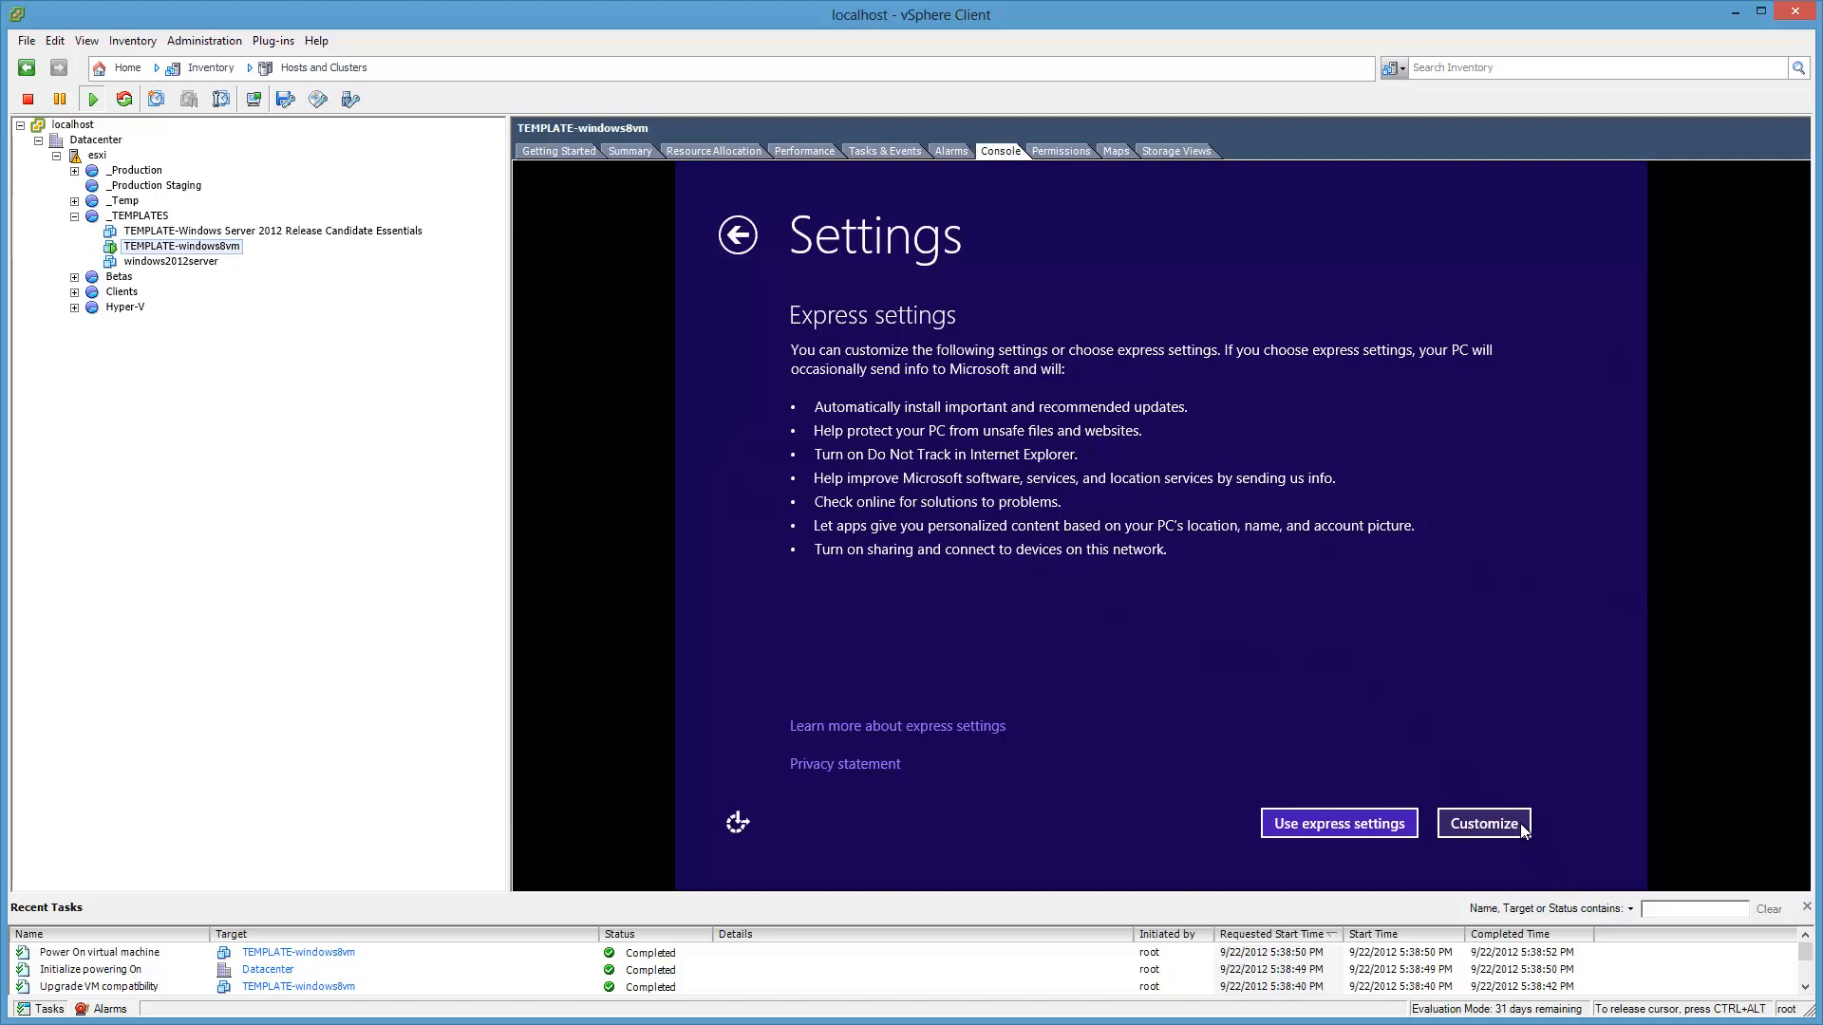
Step: Customize settings with Windows Update set to 'Don't set up' and accept the remaining pages
click(1520, 823)
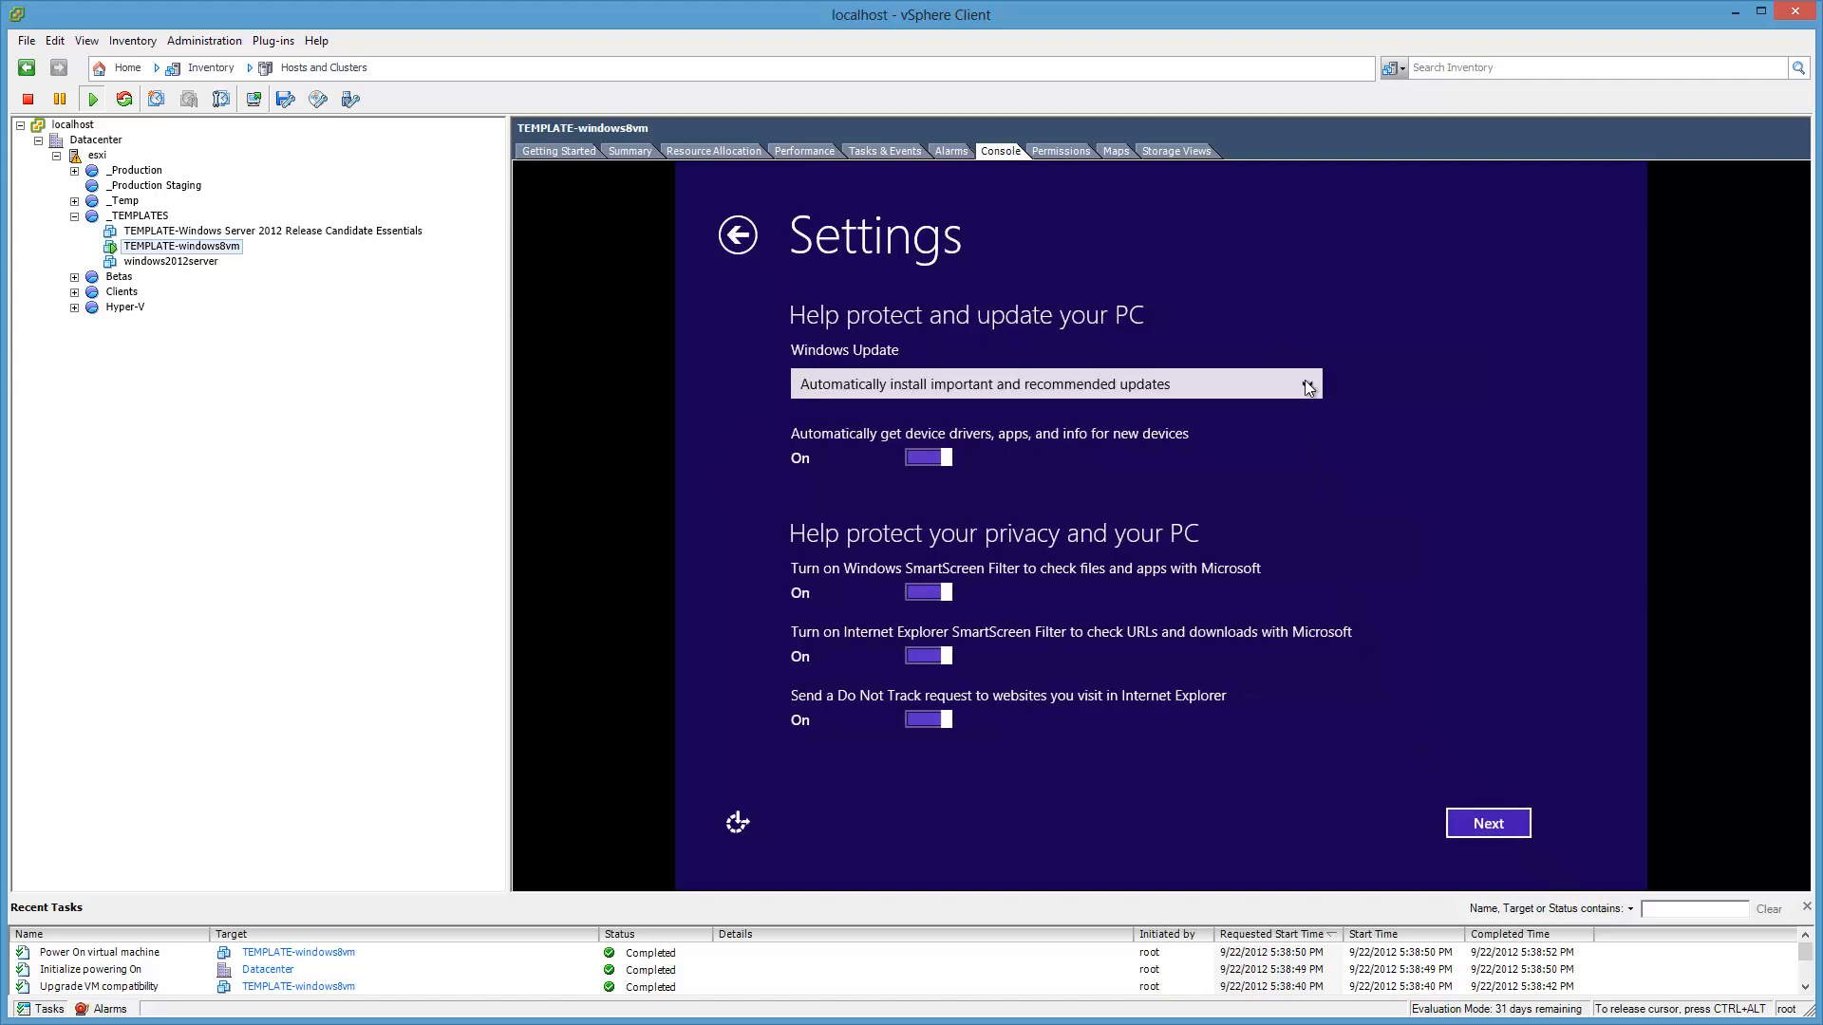
click(1307, 386)
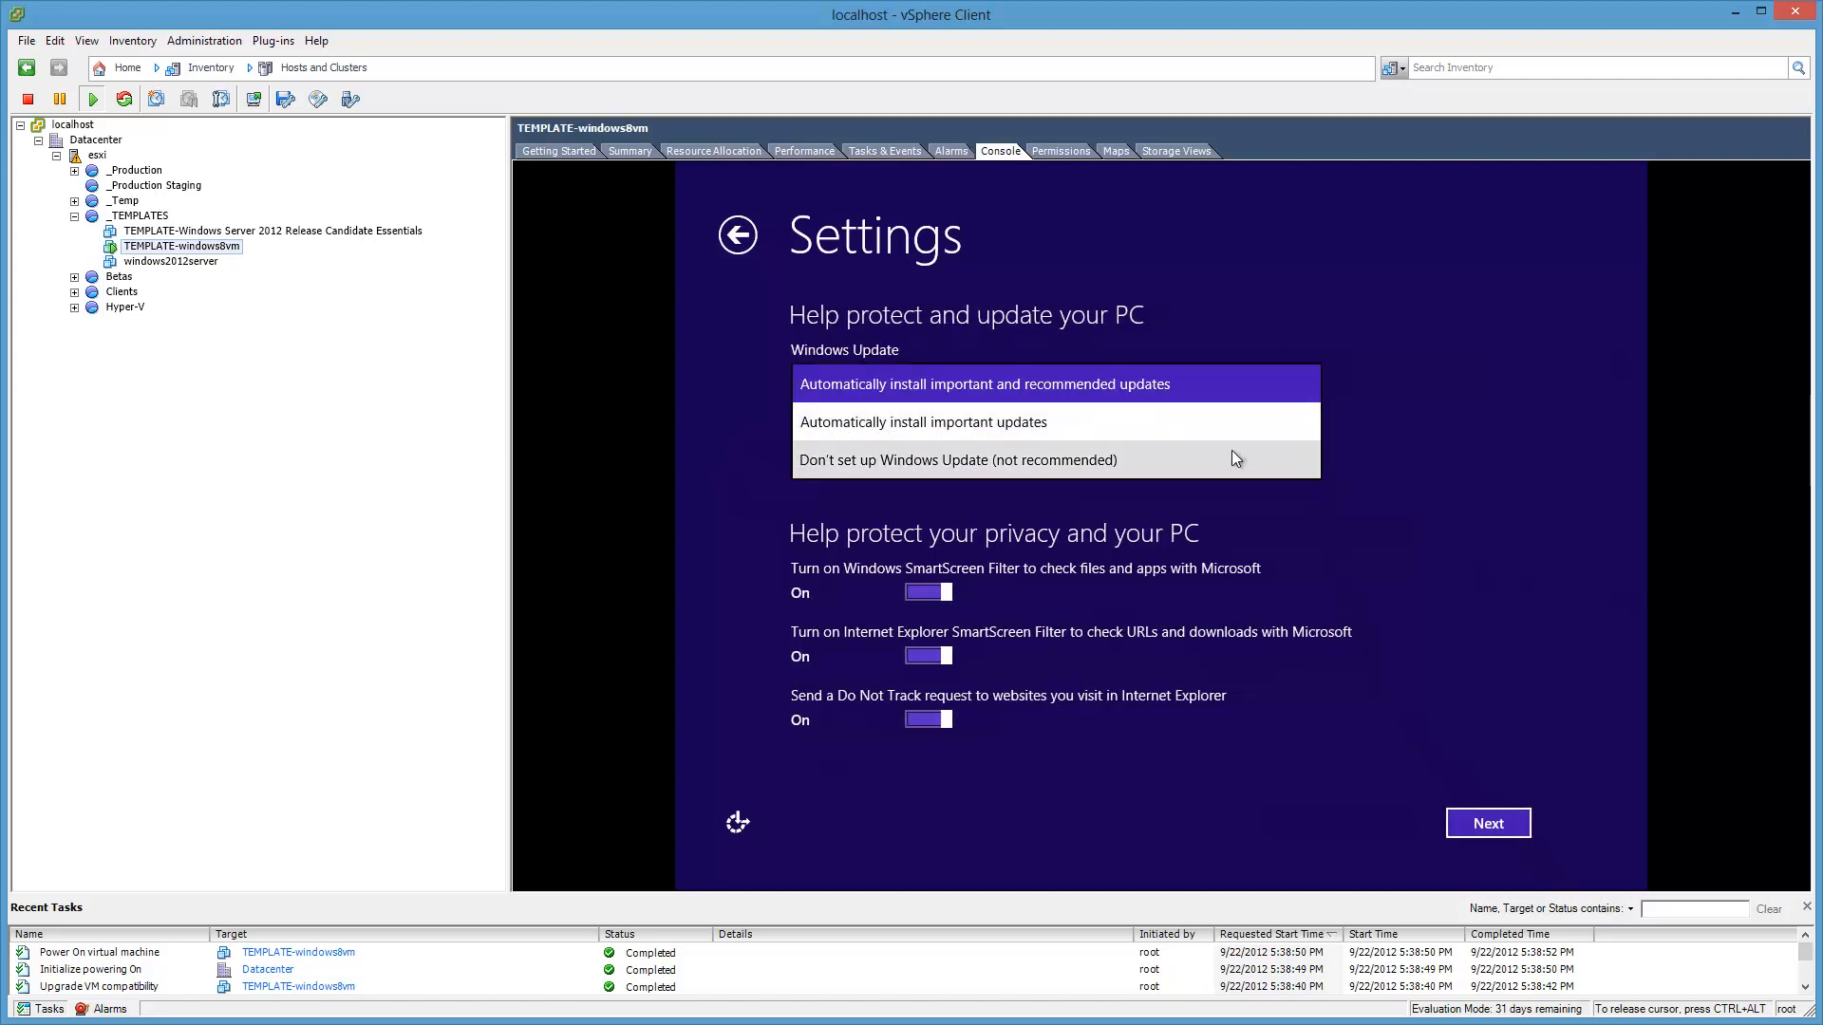
click(1235, 459)
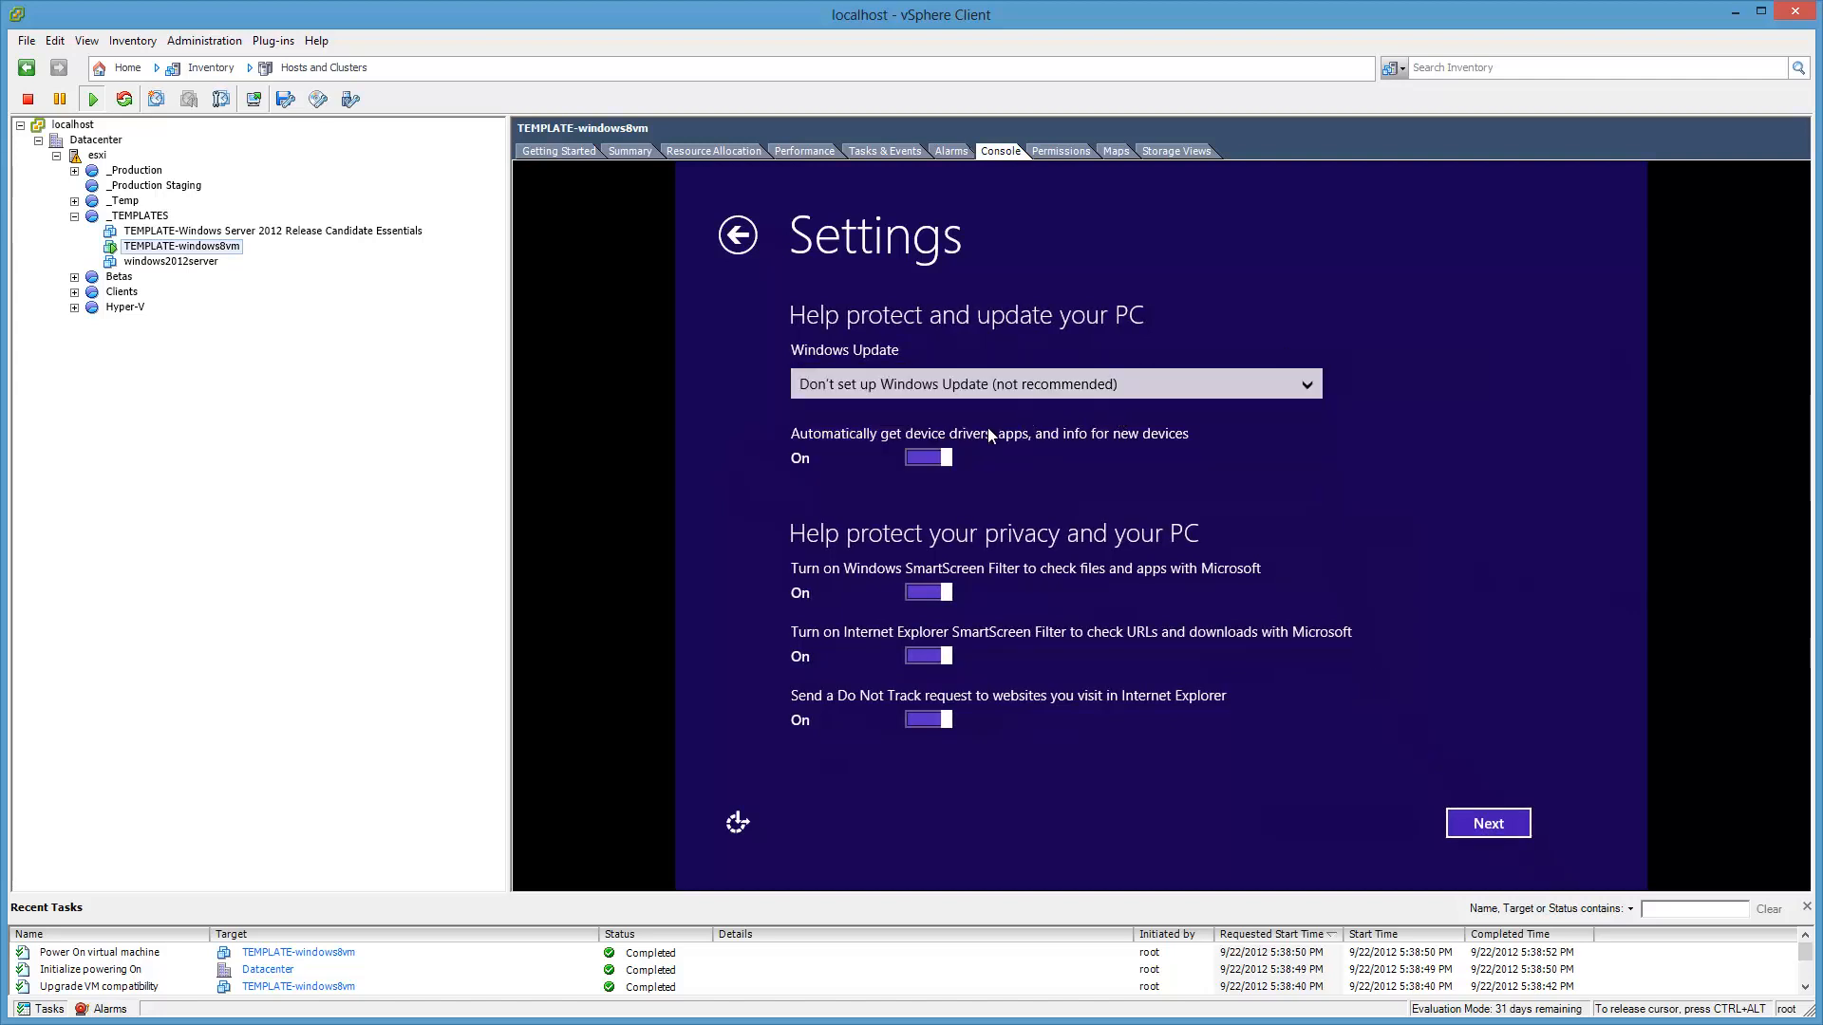
click(1511, 828)
click(1512, 828)
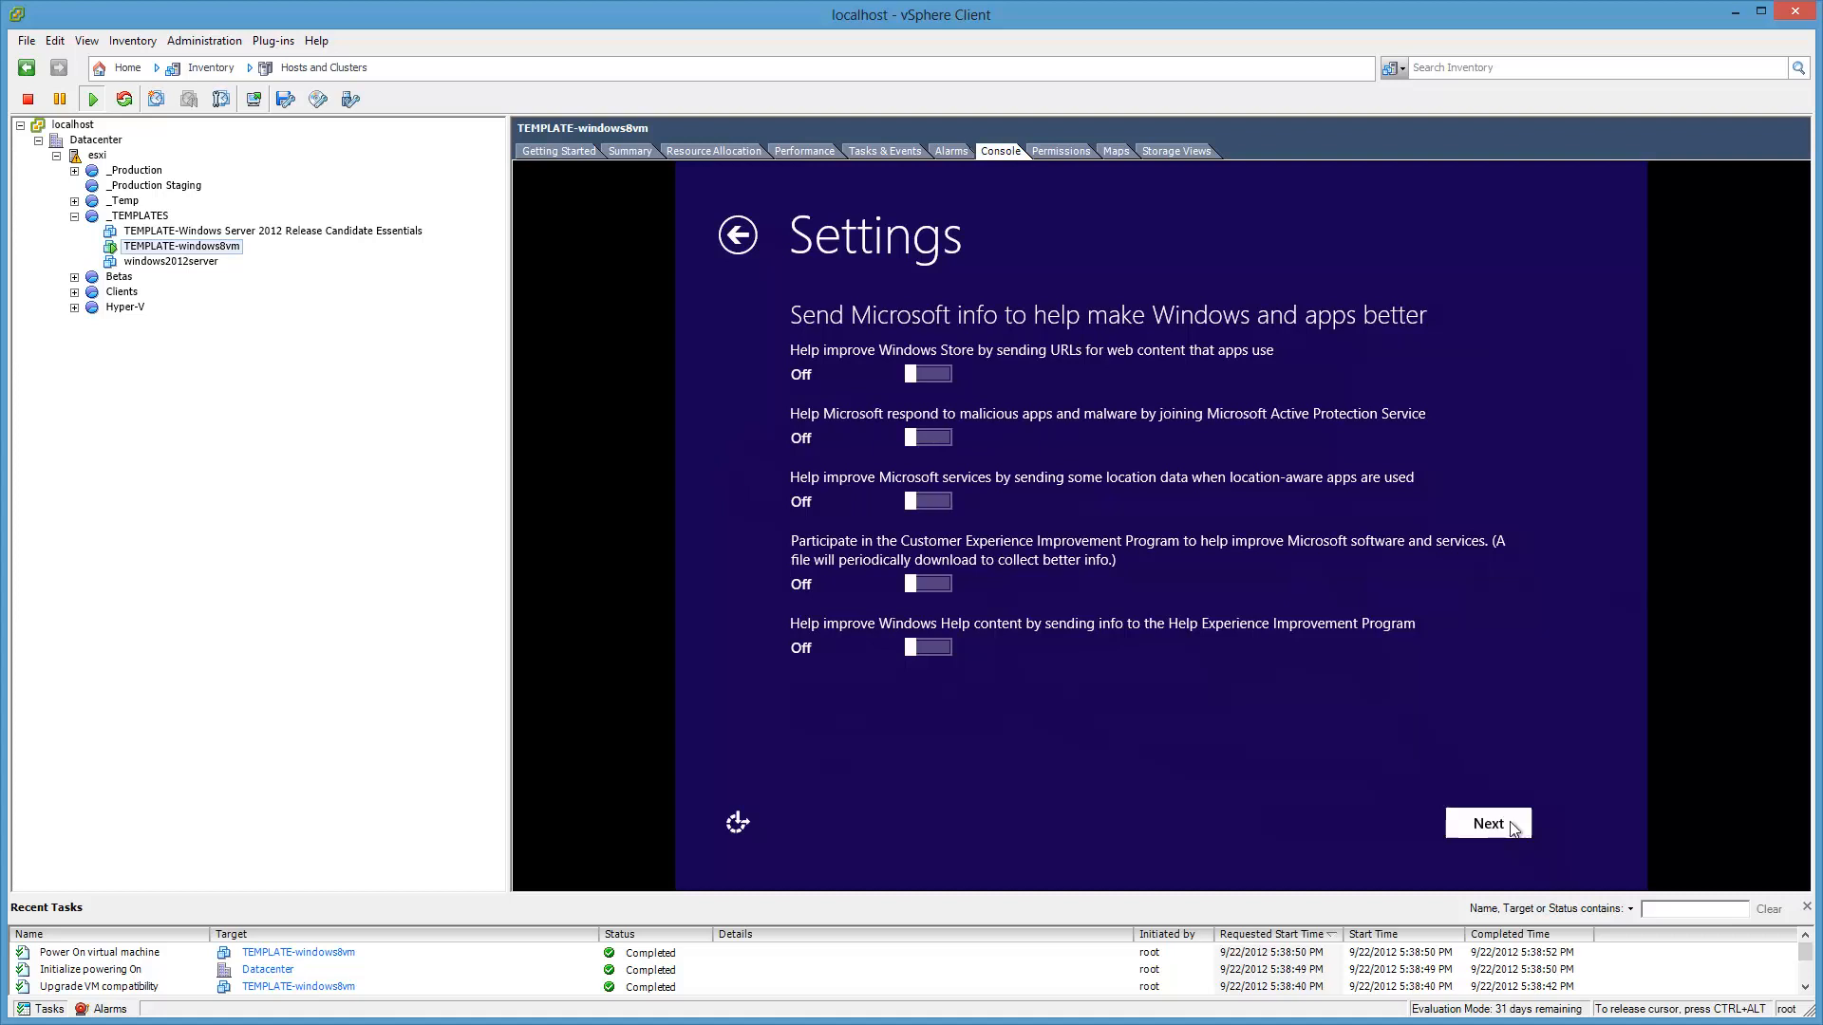
click(1513, 829)
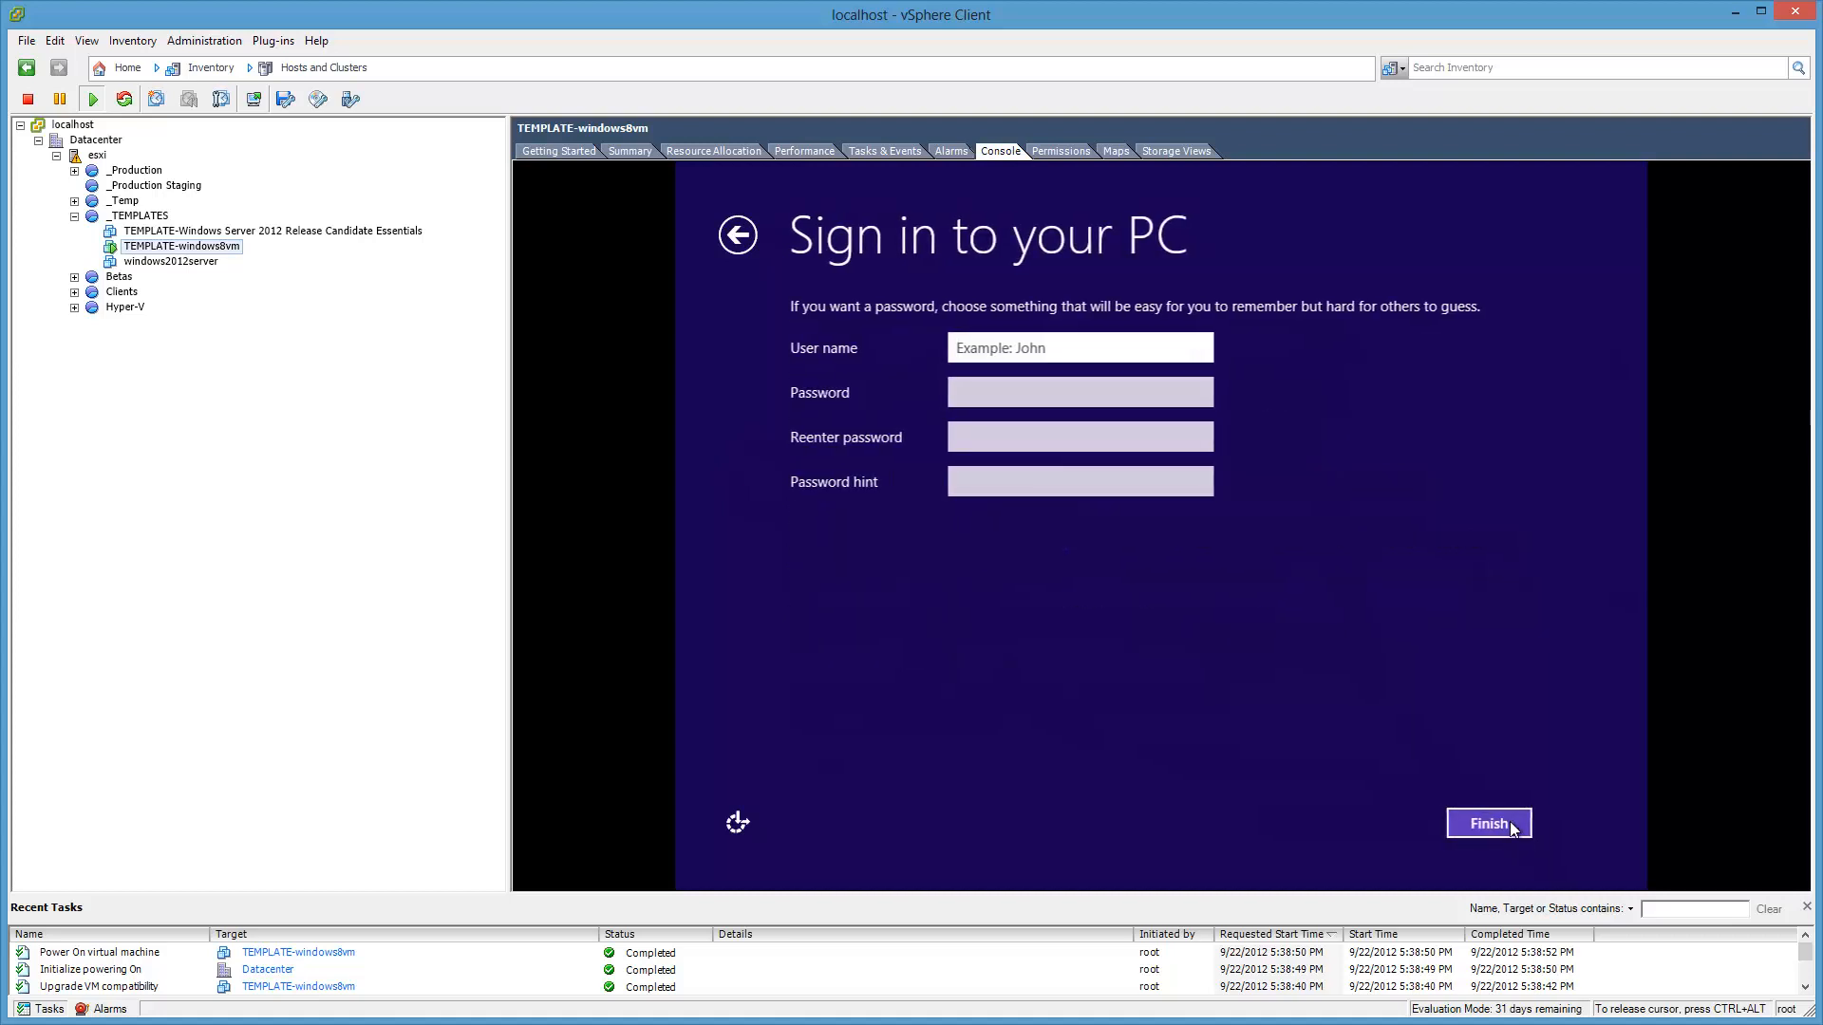
Step: Enter the local account name 'user', its password twice, and a password hint
text(user)
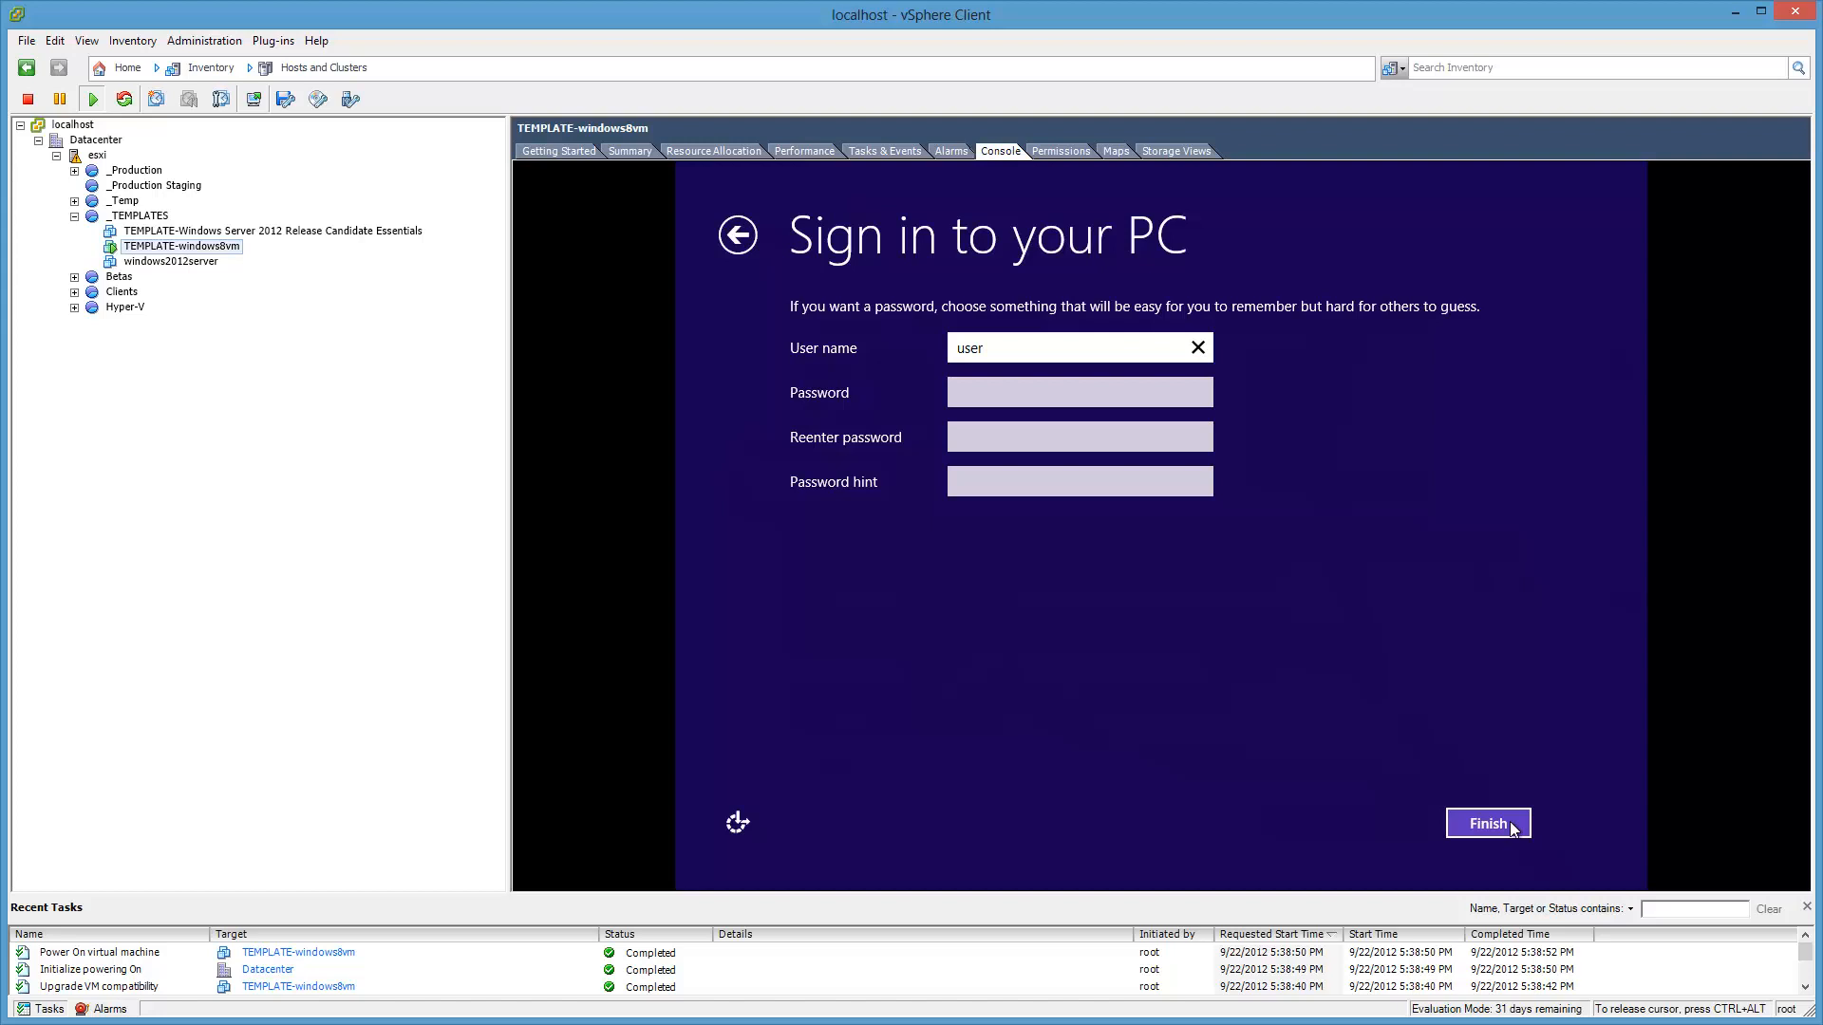
key(Tab)
text(password)
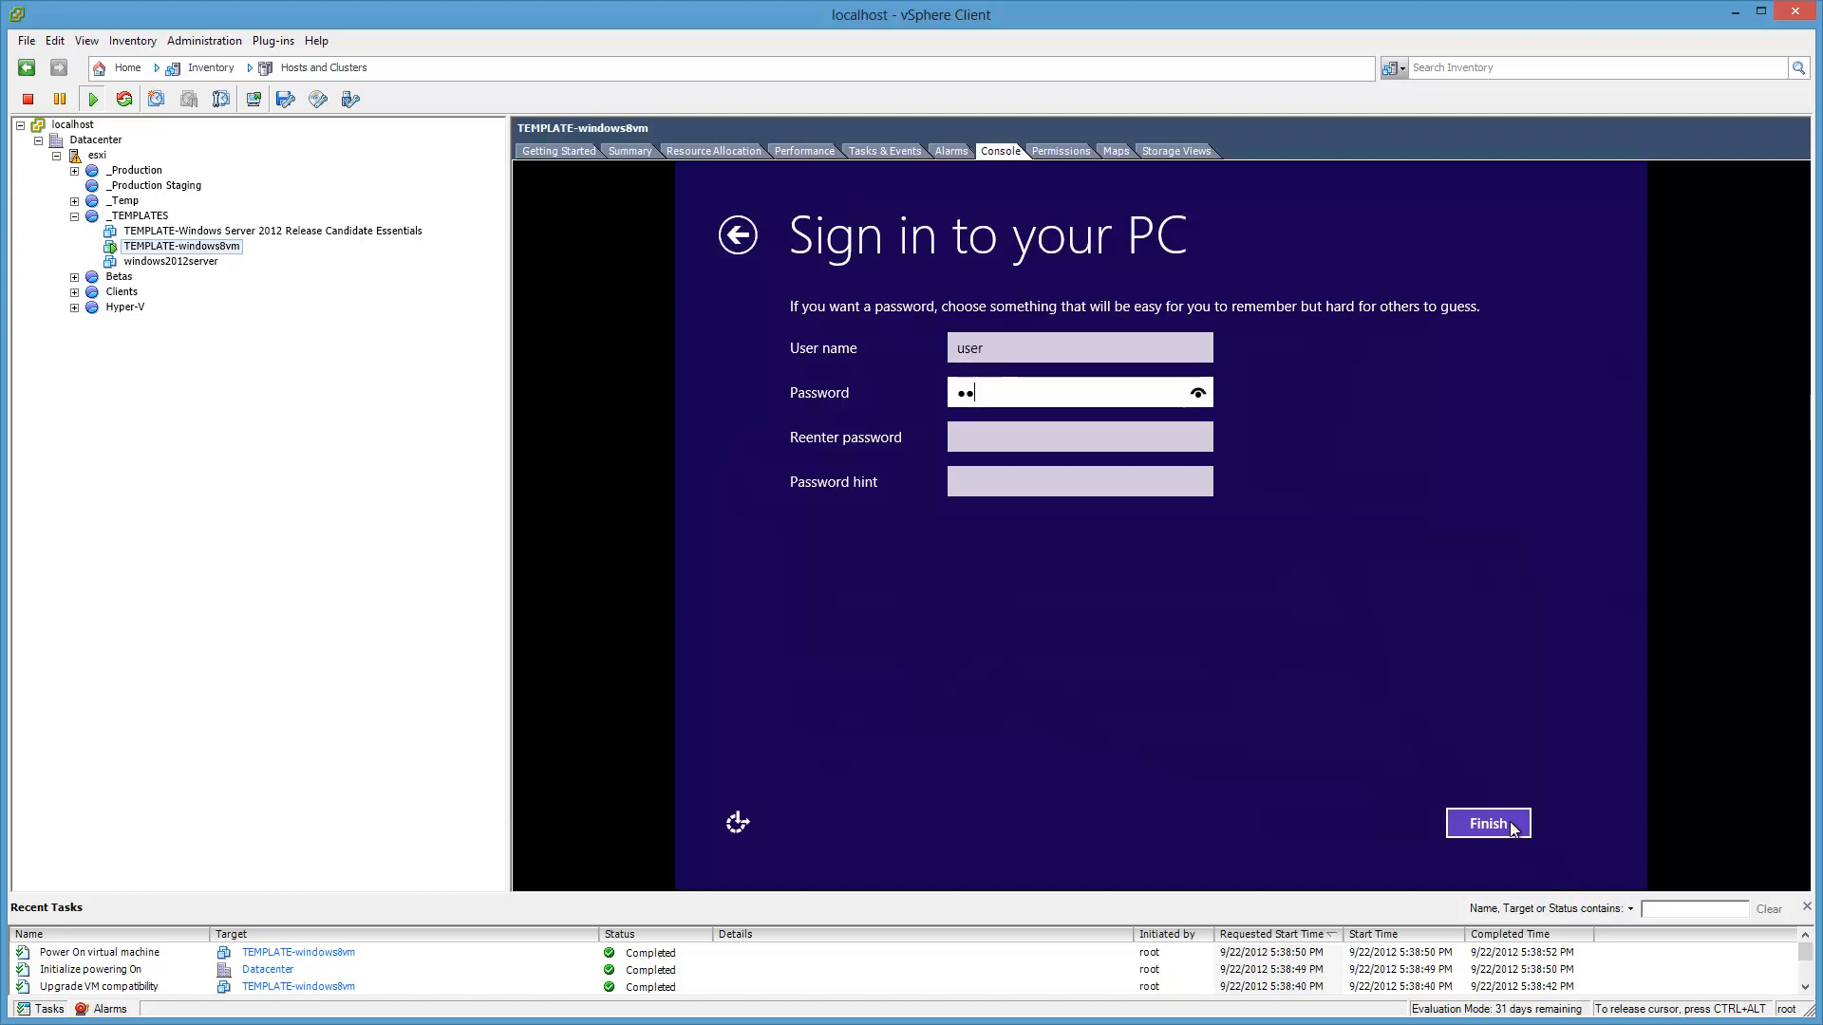
key(Tab)
text(password)
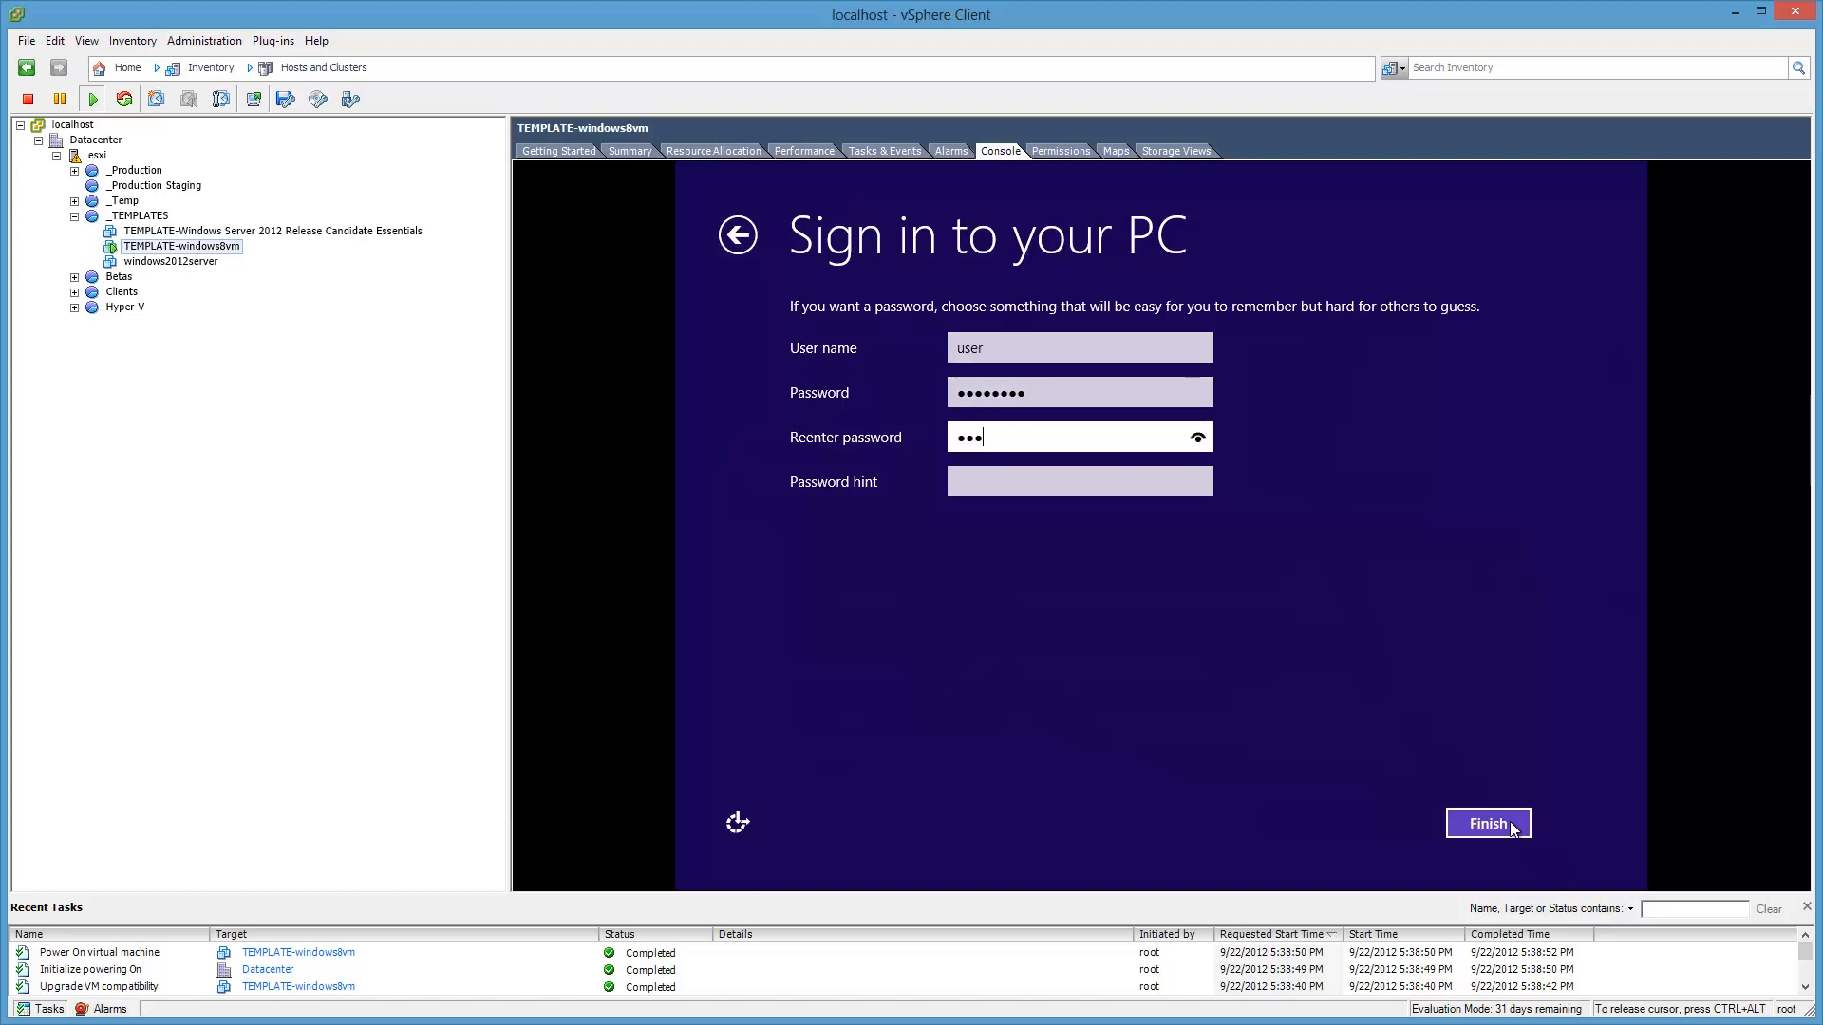
key(Tab)
text(P)
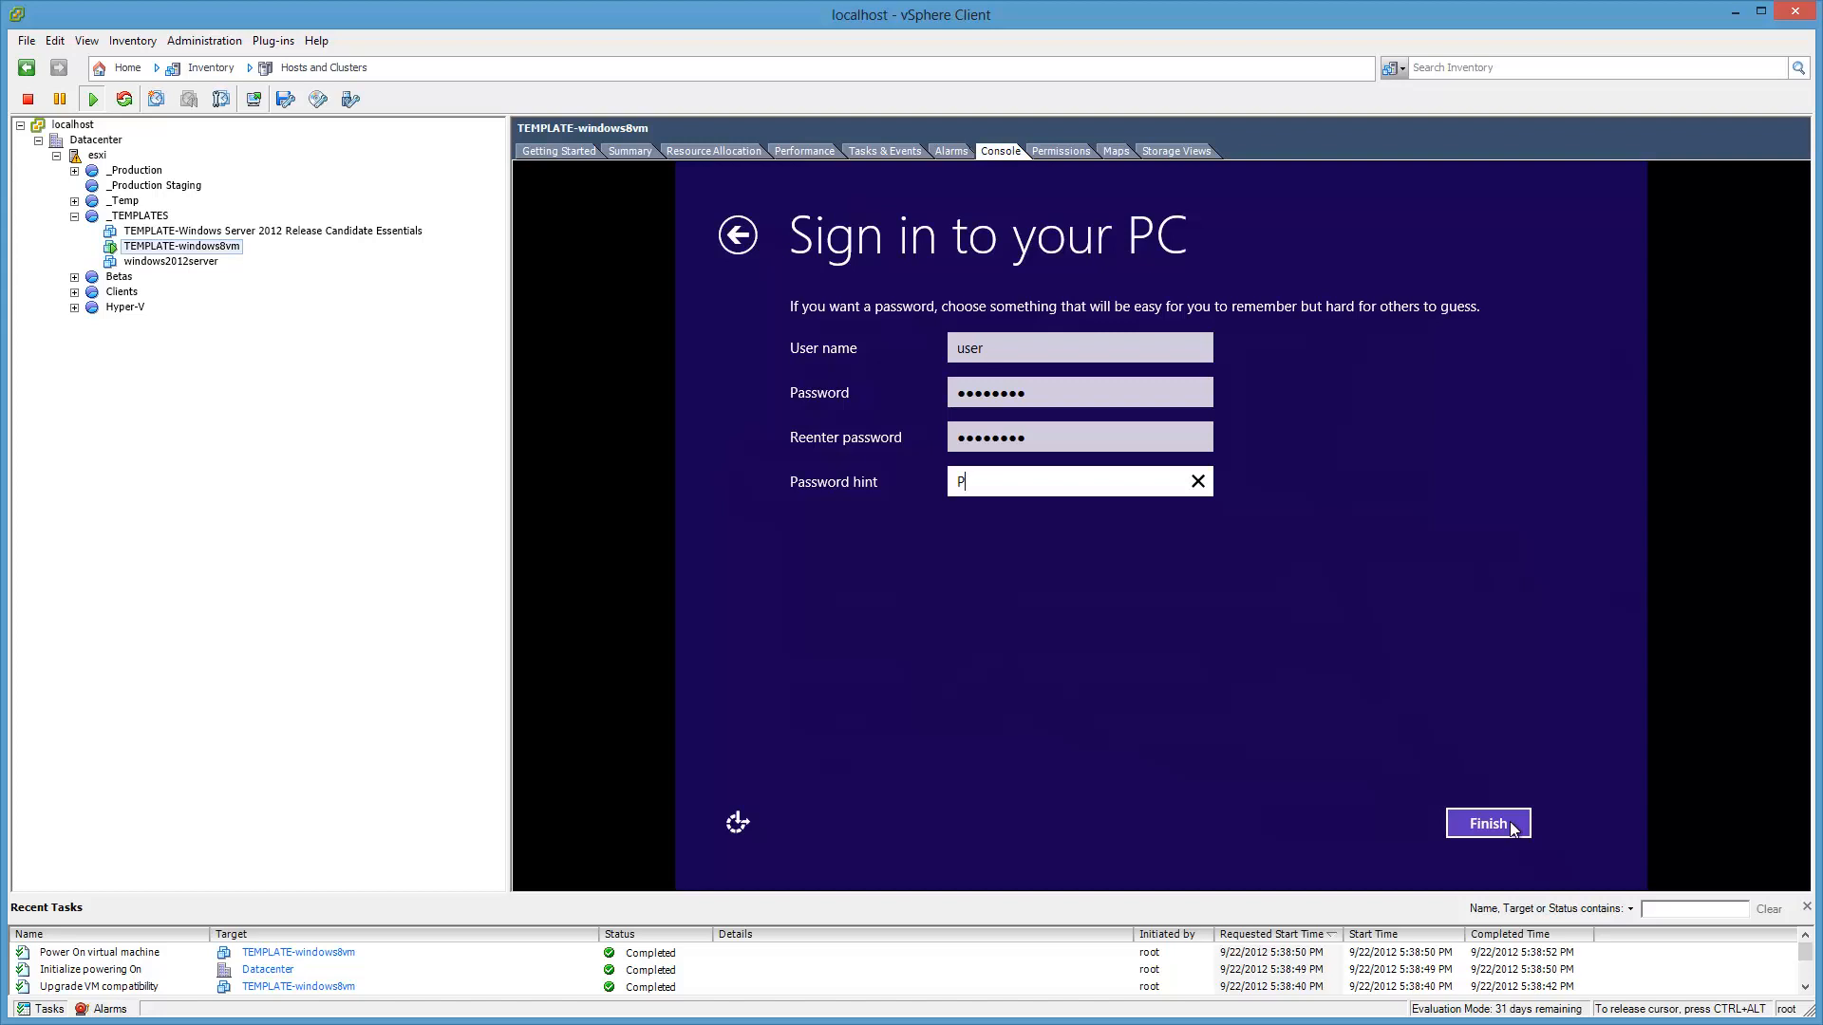
Step: Finish creating the account and switch from the Start screen to the desktop
click(1512, 824)
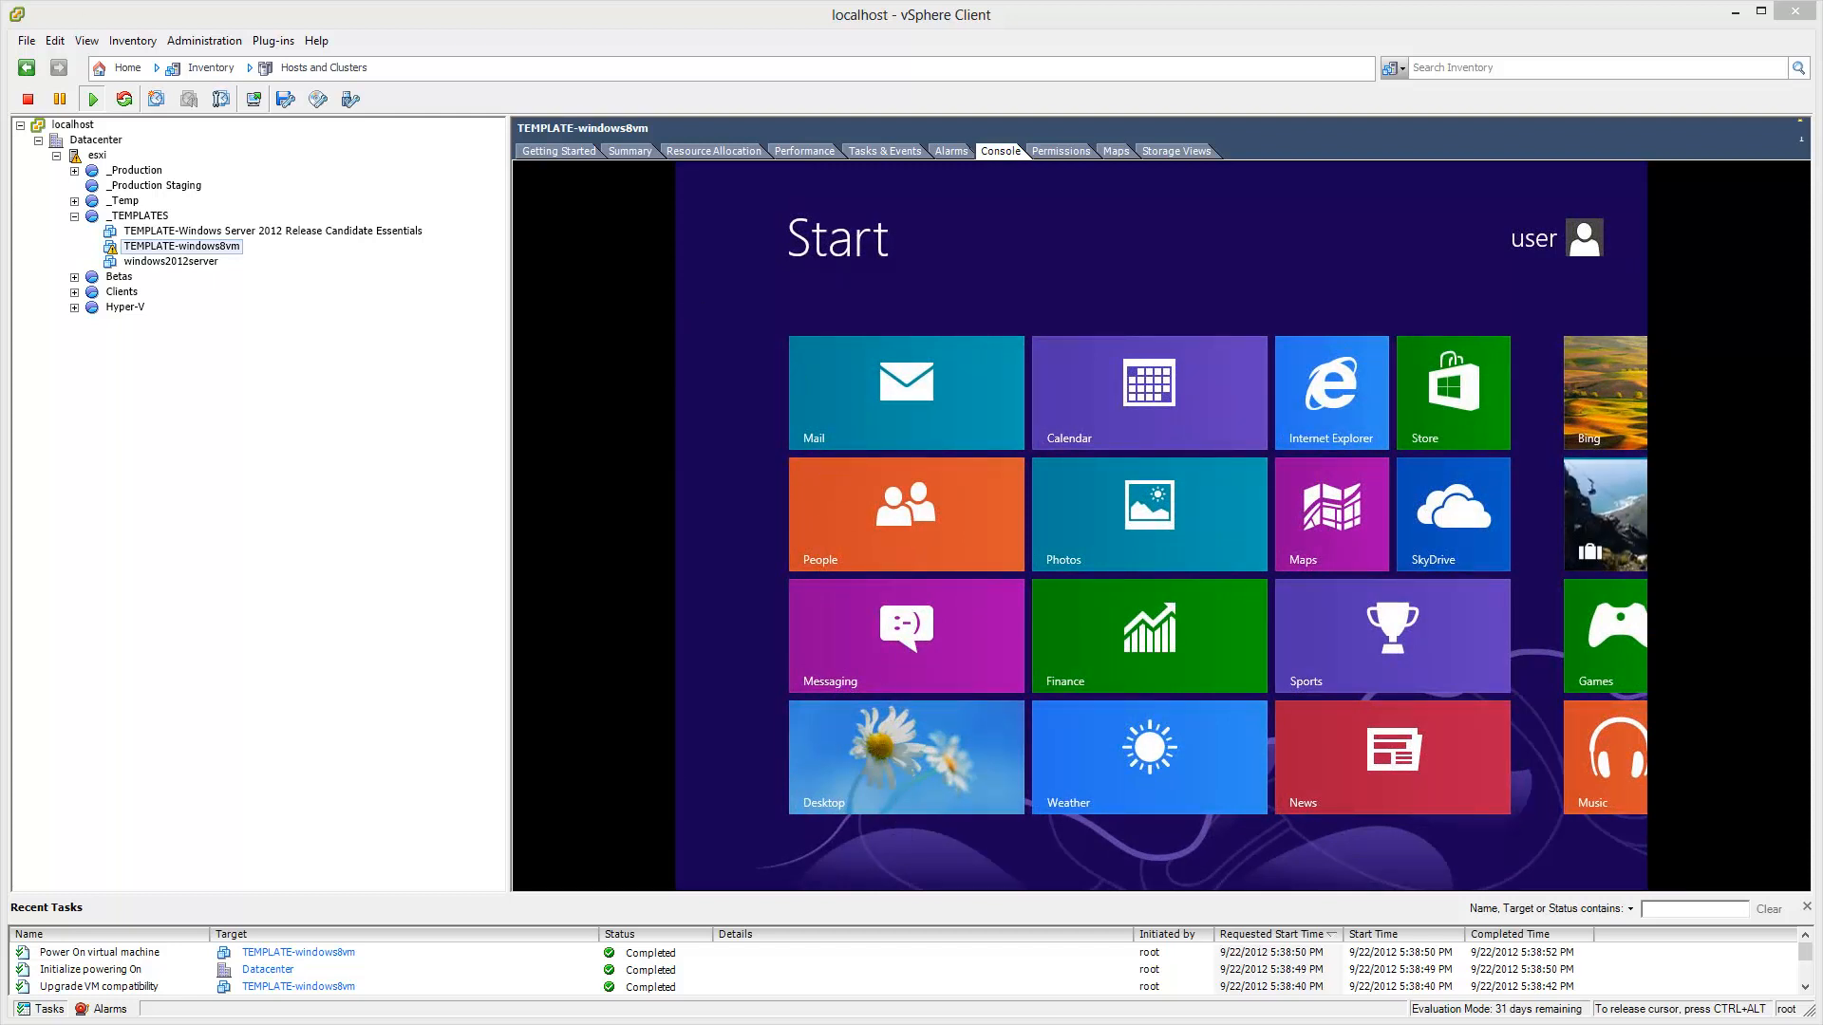
click(897, 744)
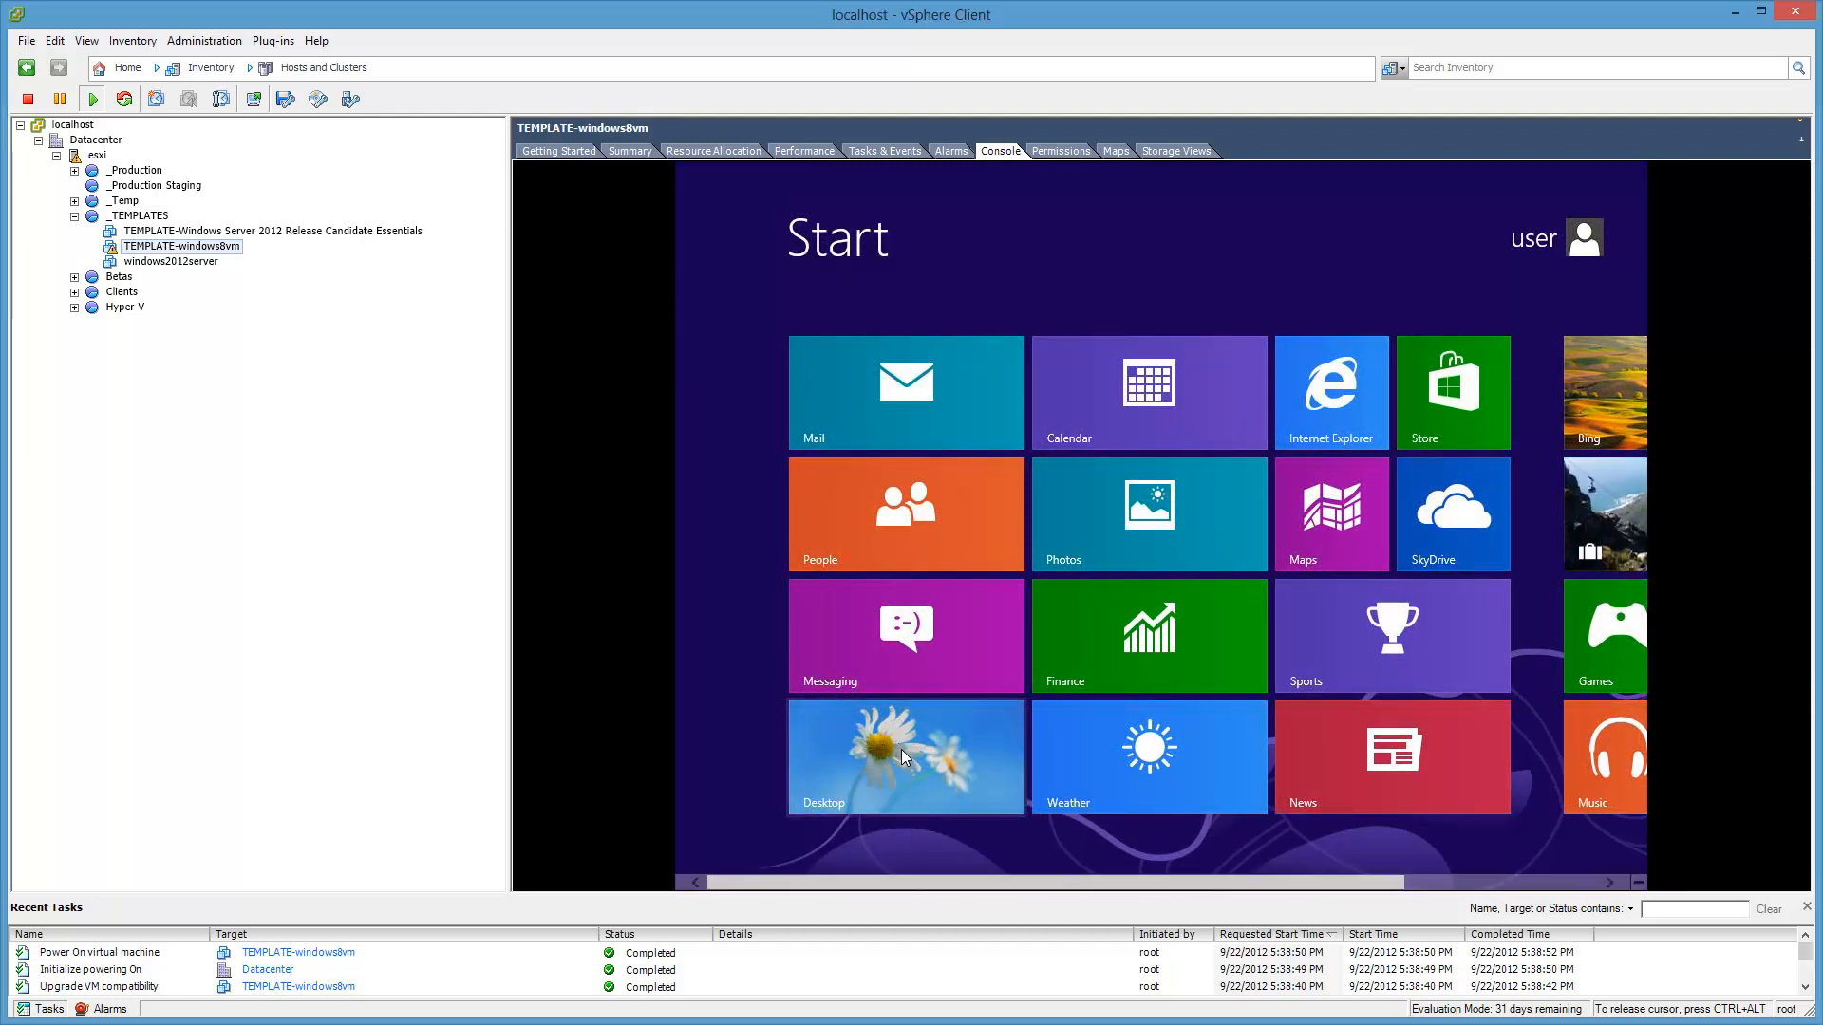
click(904, 757)
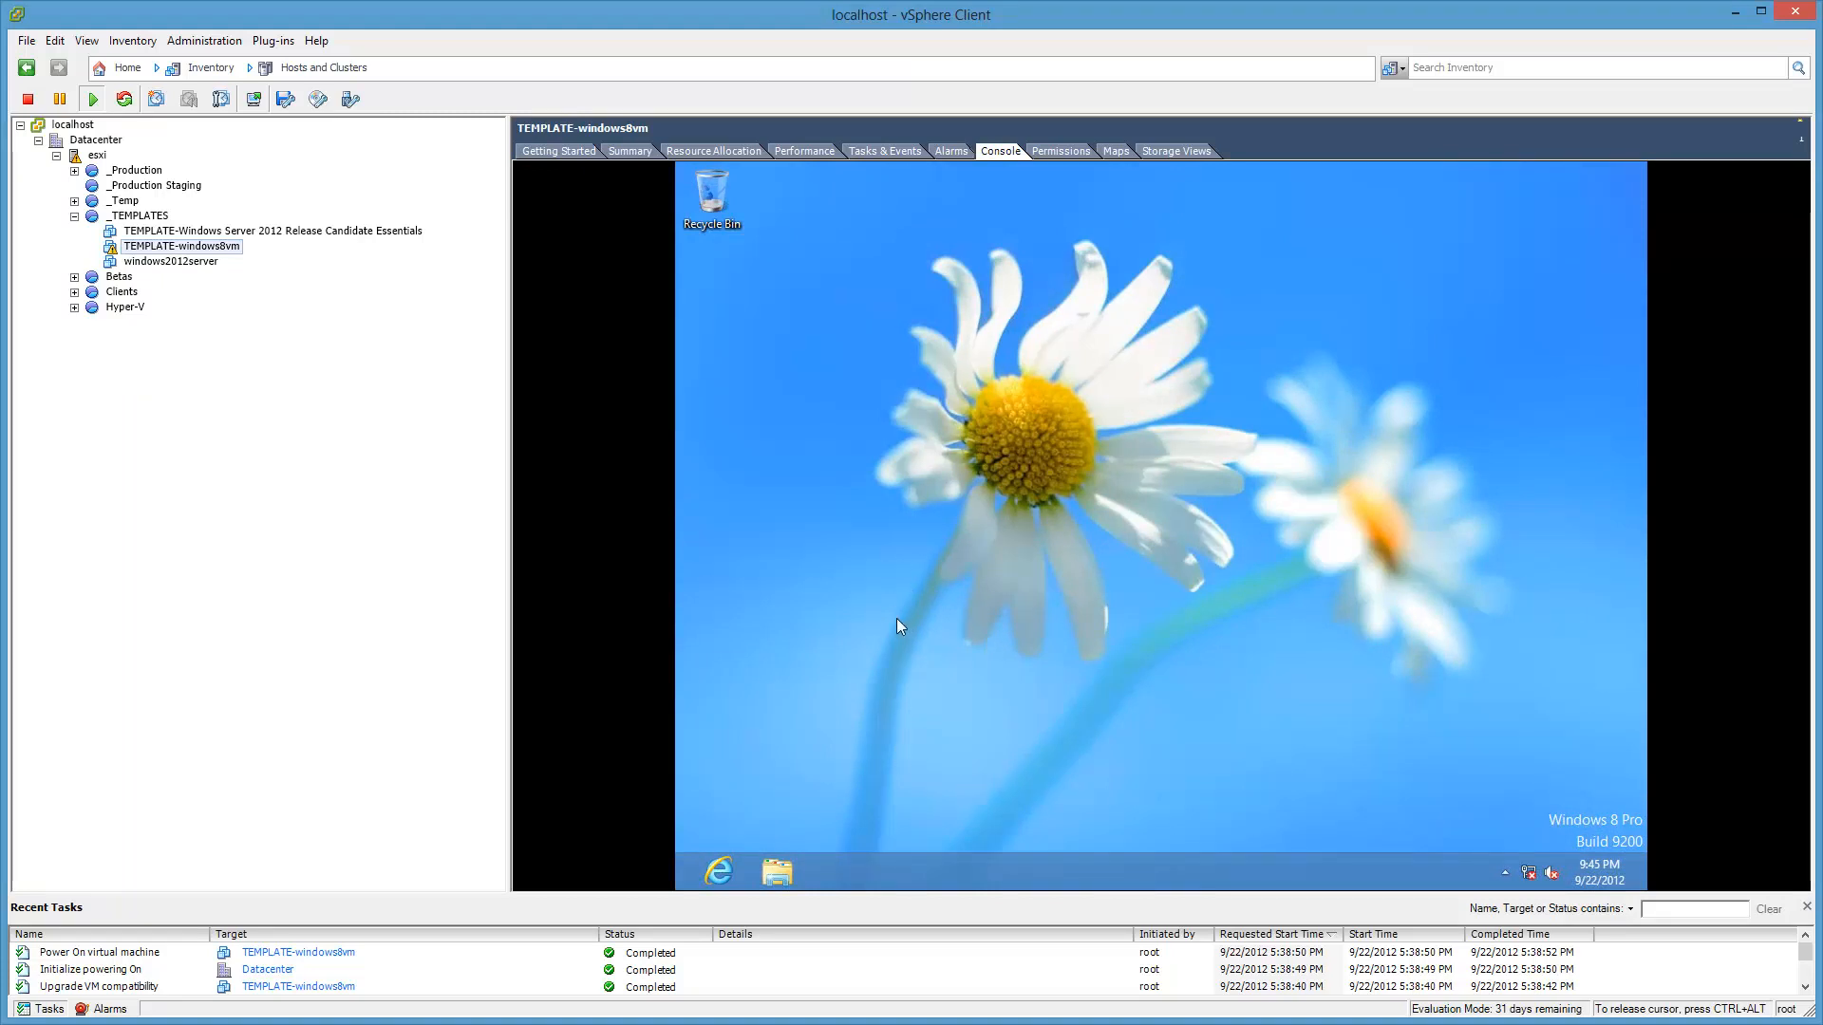
Step: Launch Guest > Install/Upgrade VMware Tools on TEMPLATE-windows8vm and confirm with OK
right_click(235, 253)
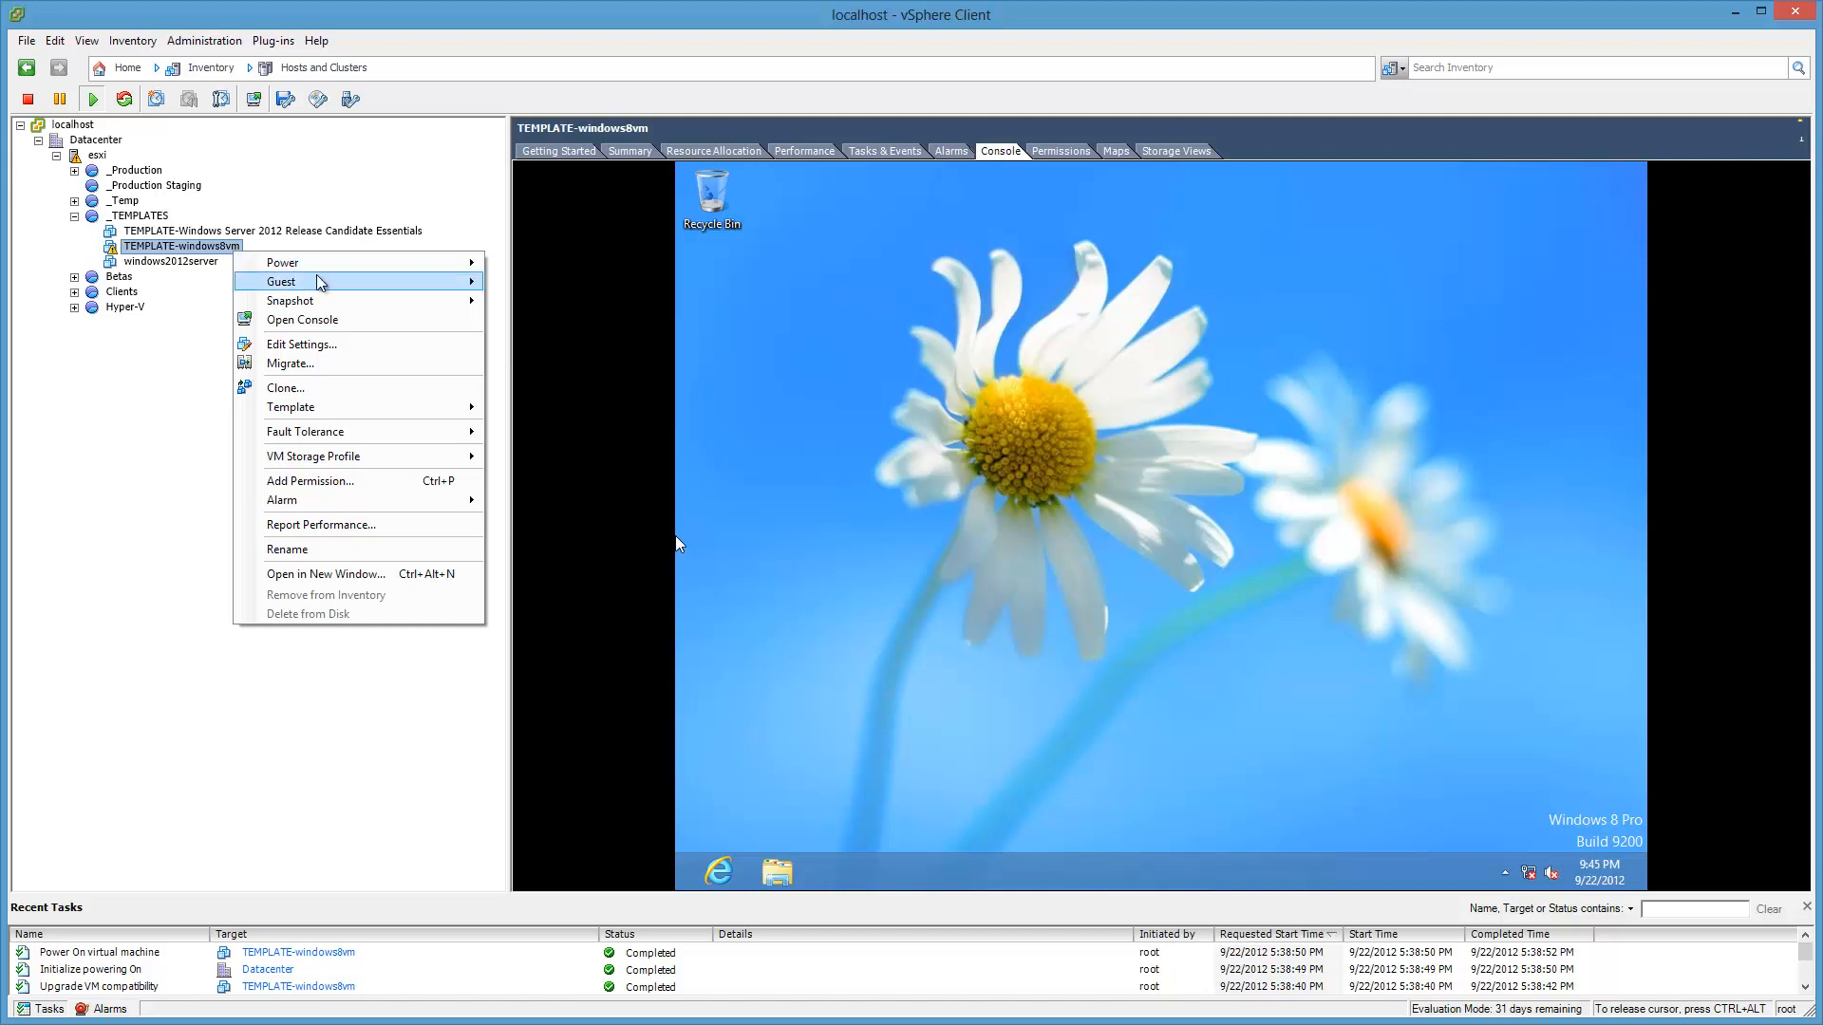
mouse_move(350, 281)
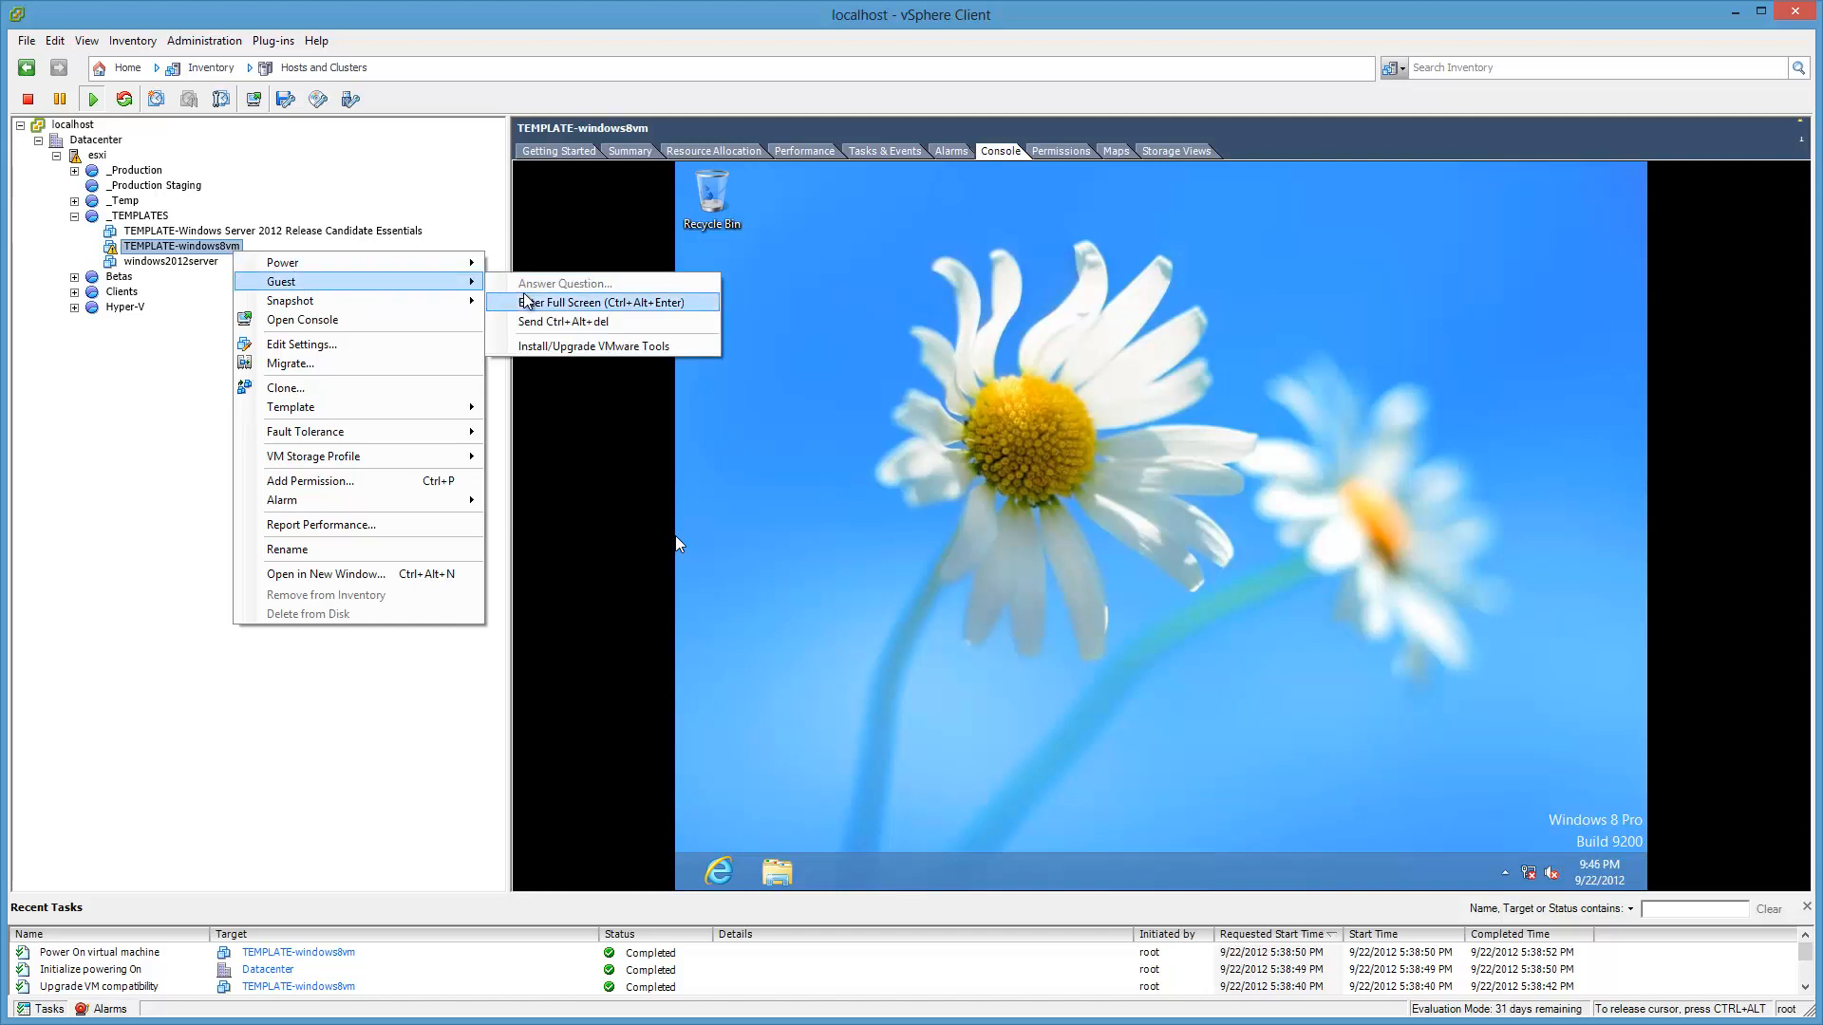
click(672, 348)
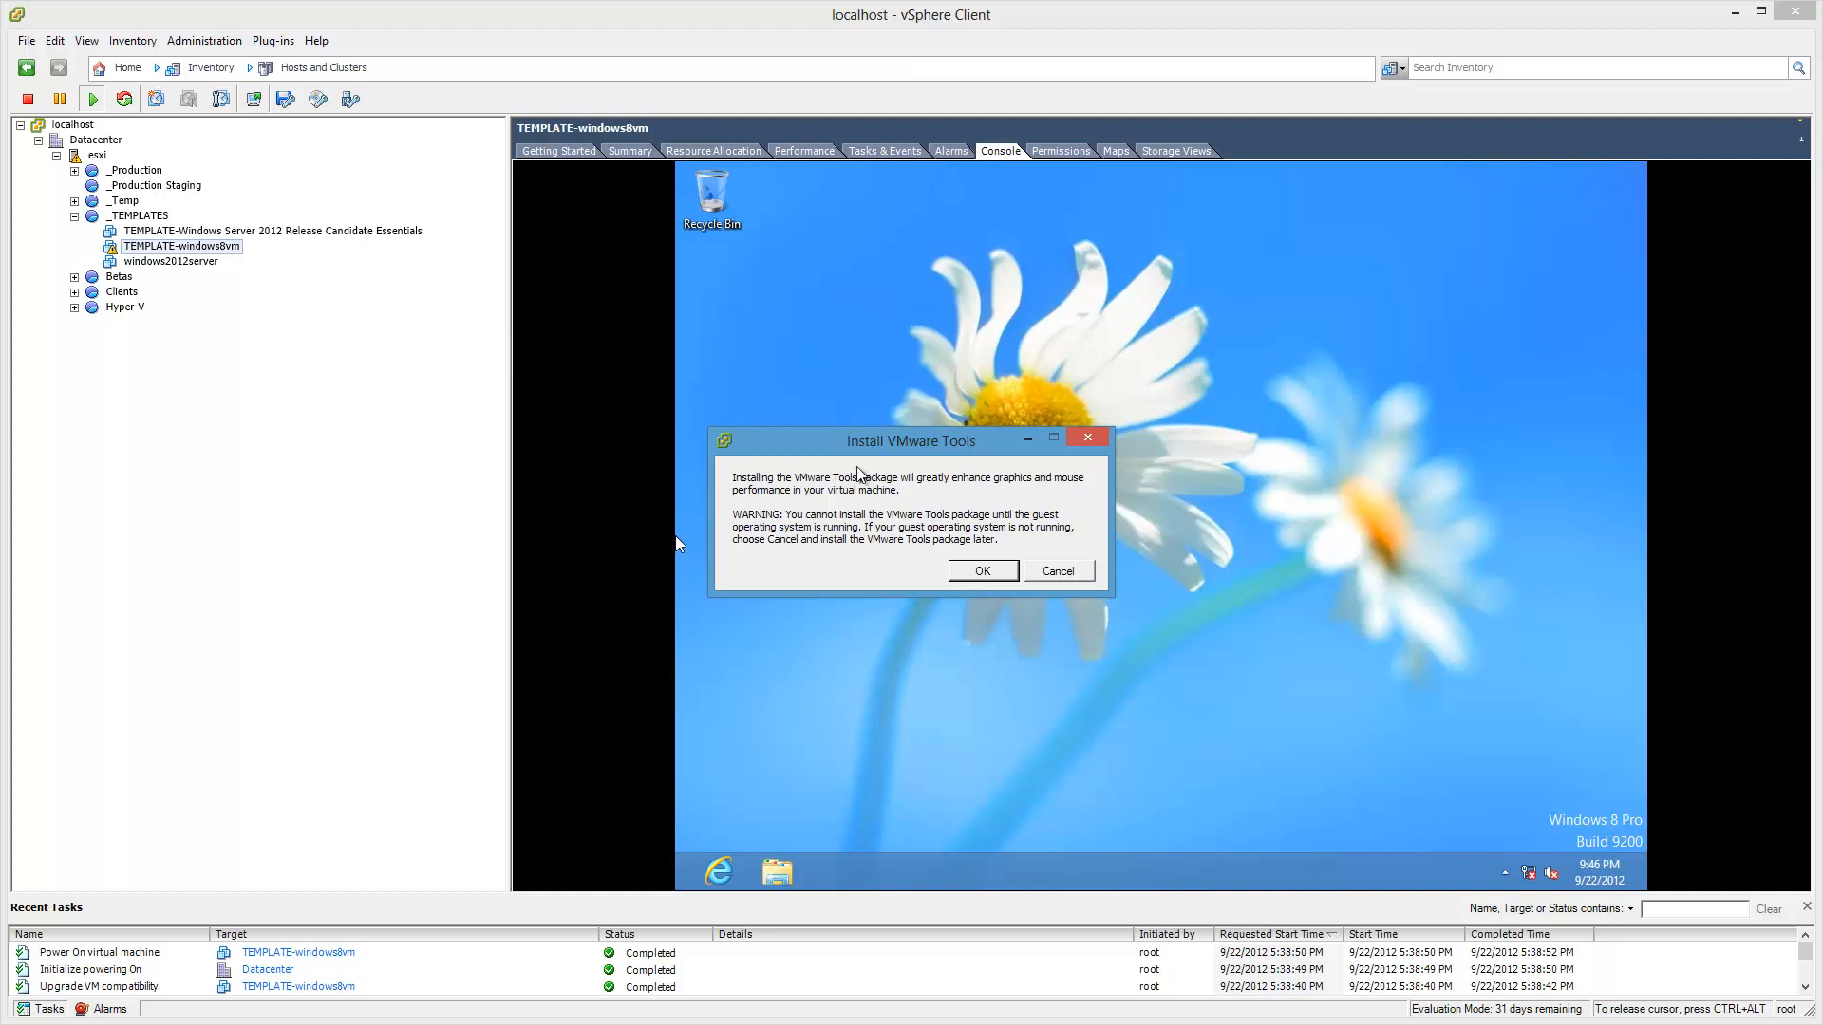
click(689, 544)
click(987, 573)
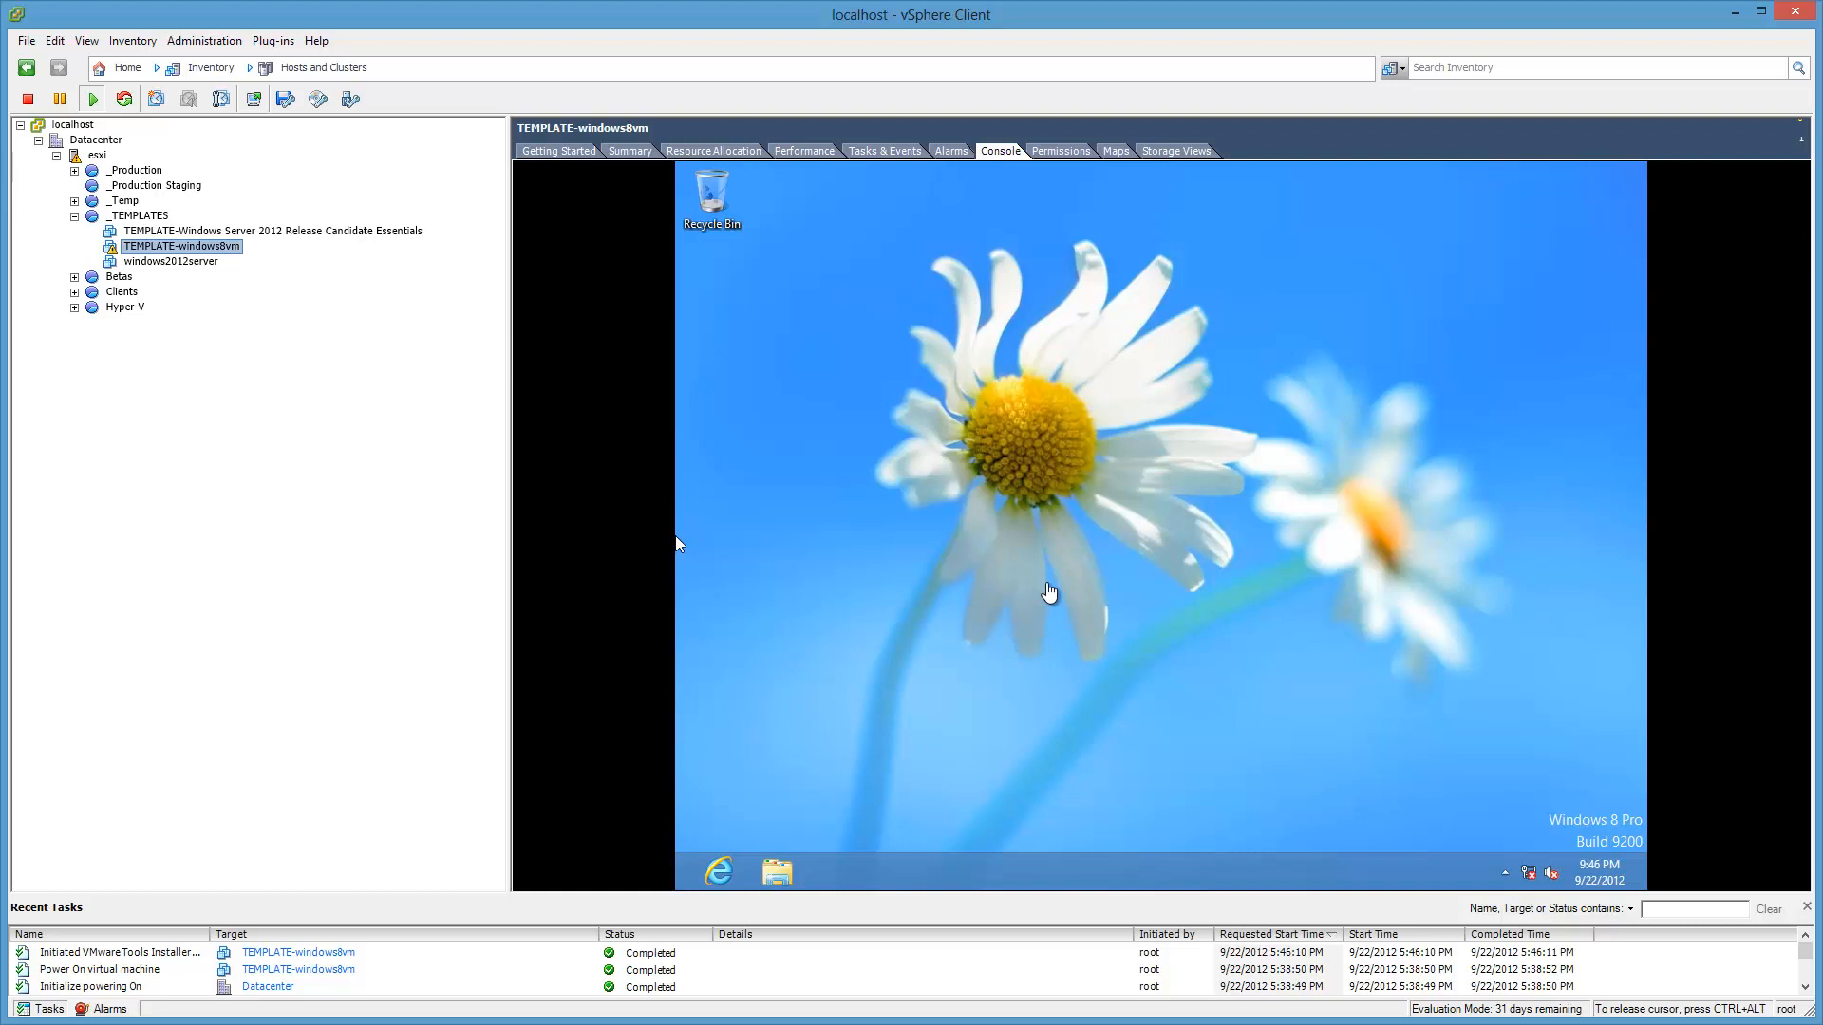
click(676, 543)
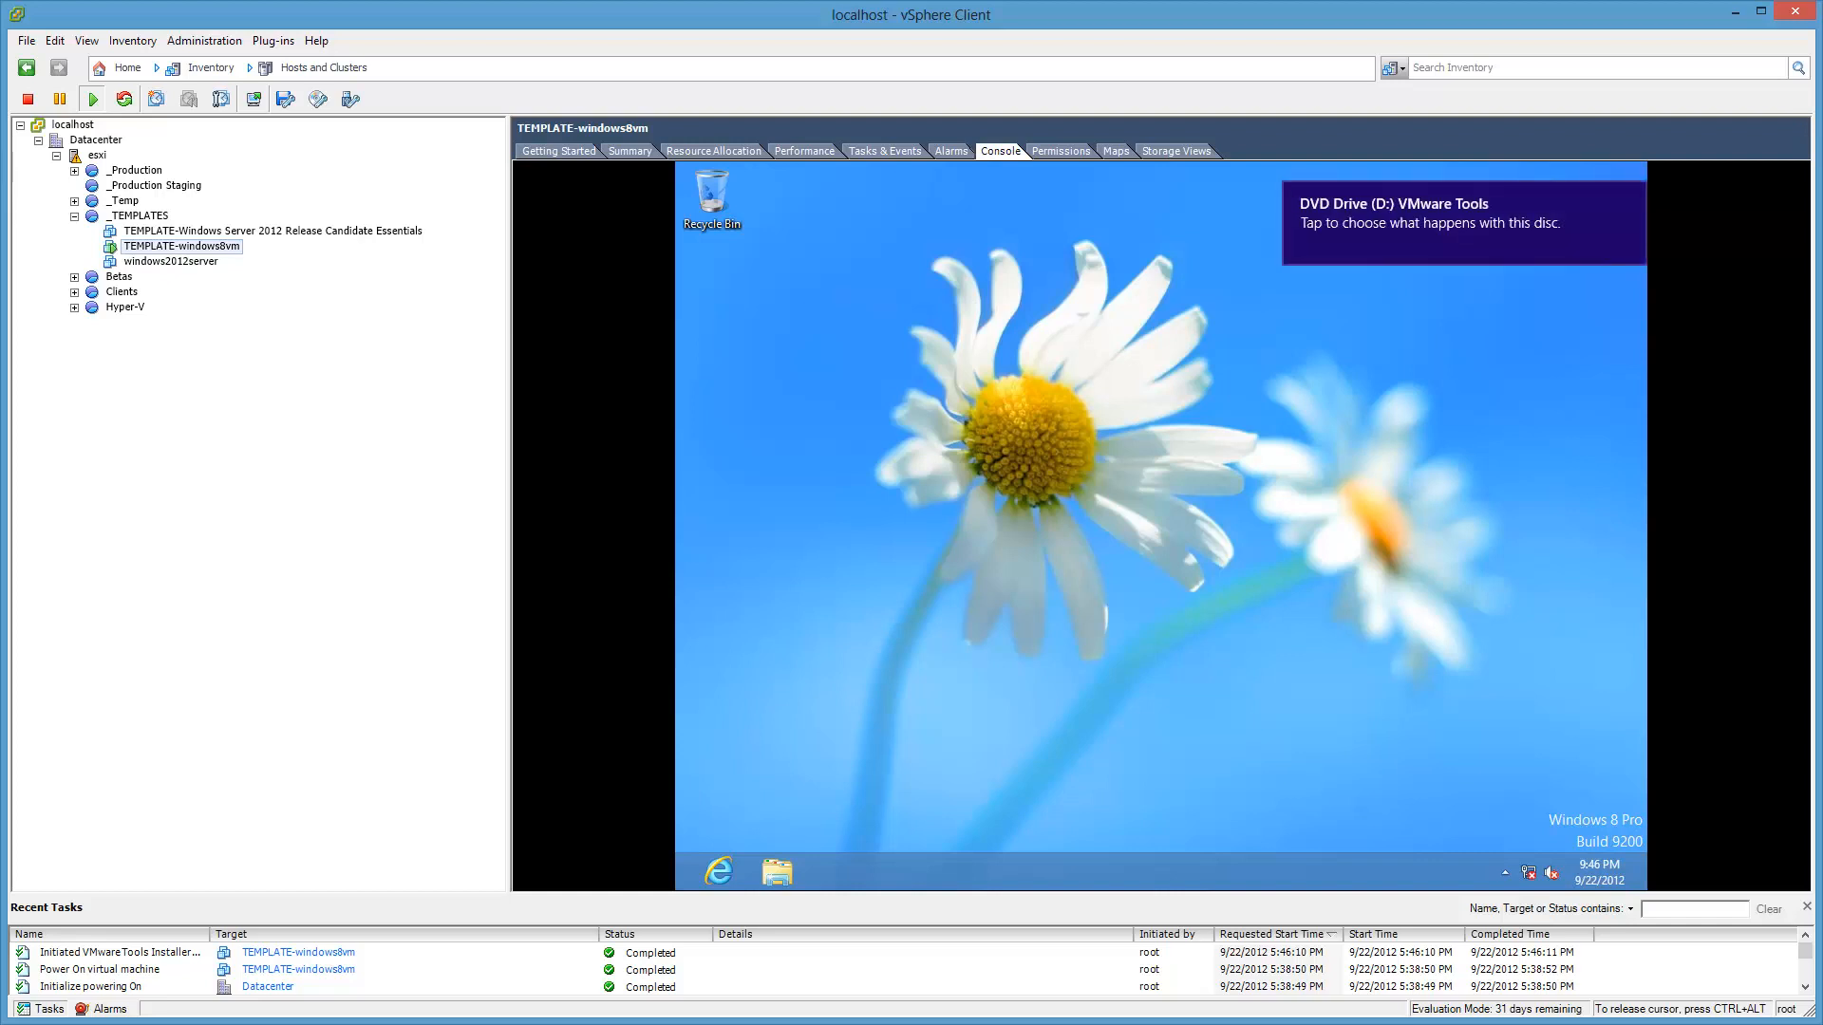
Step: Run setup64.exe from the VMware Tools disc and install using the Complete setup type
click(1435, 224)
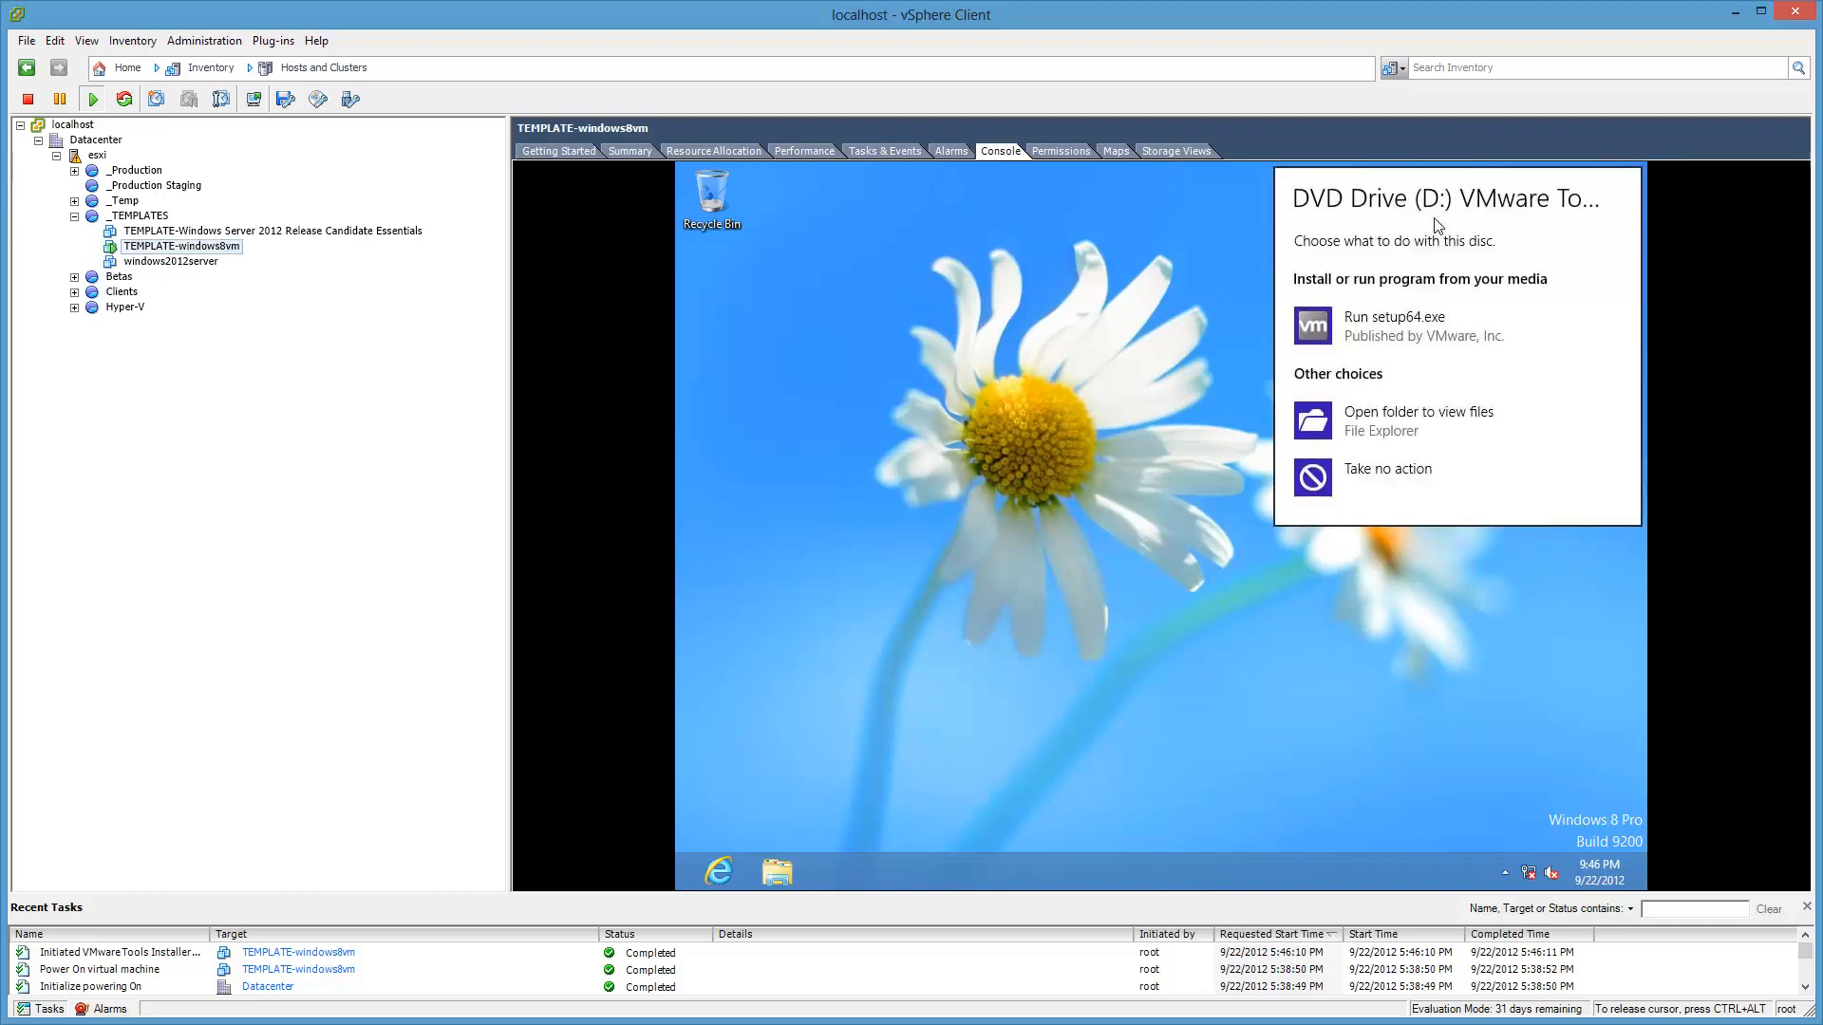
click(1412, 328)
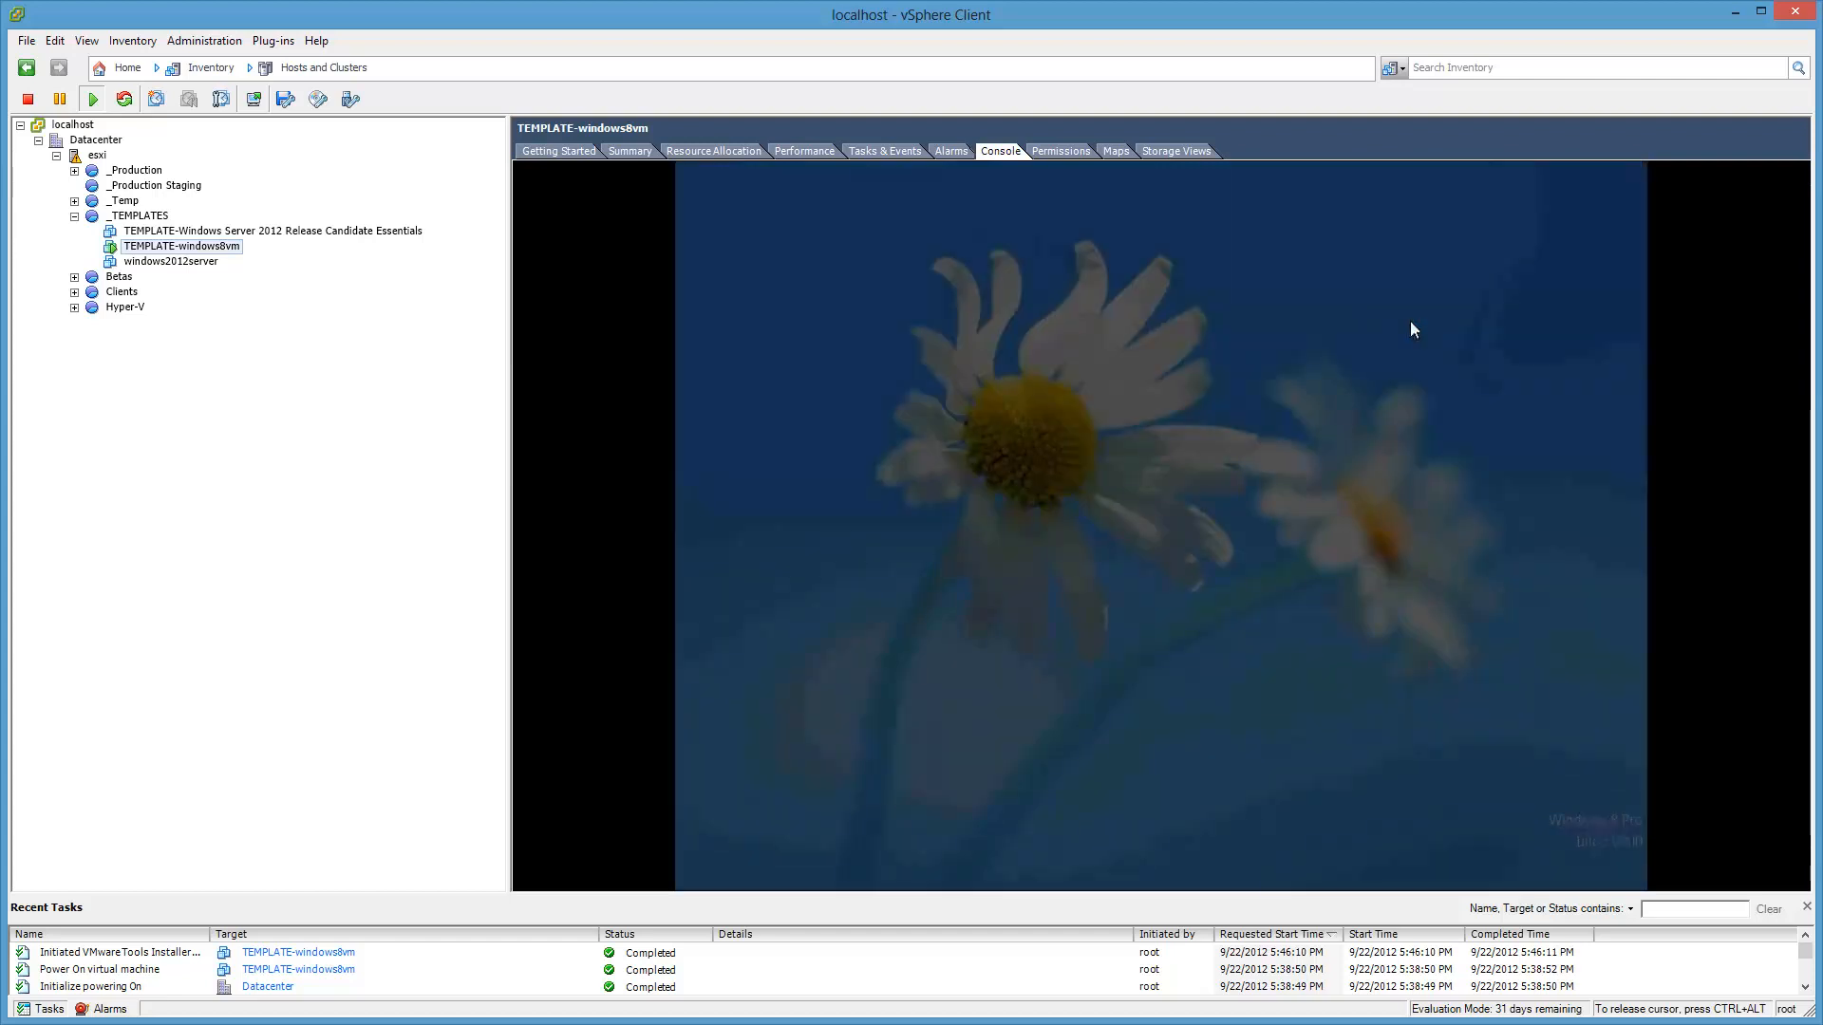
click(1245, 556)
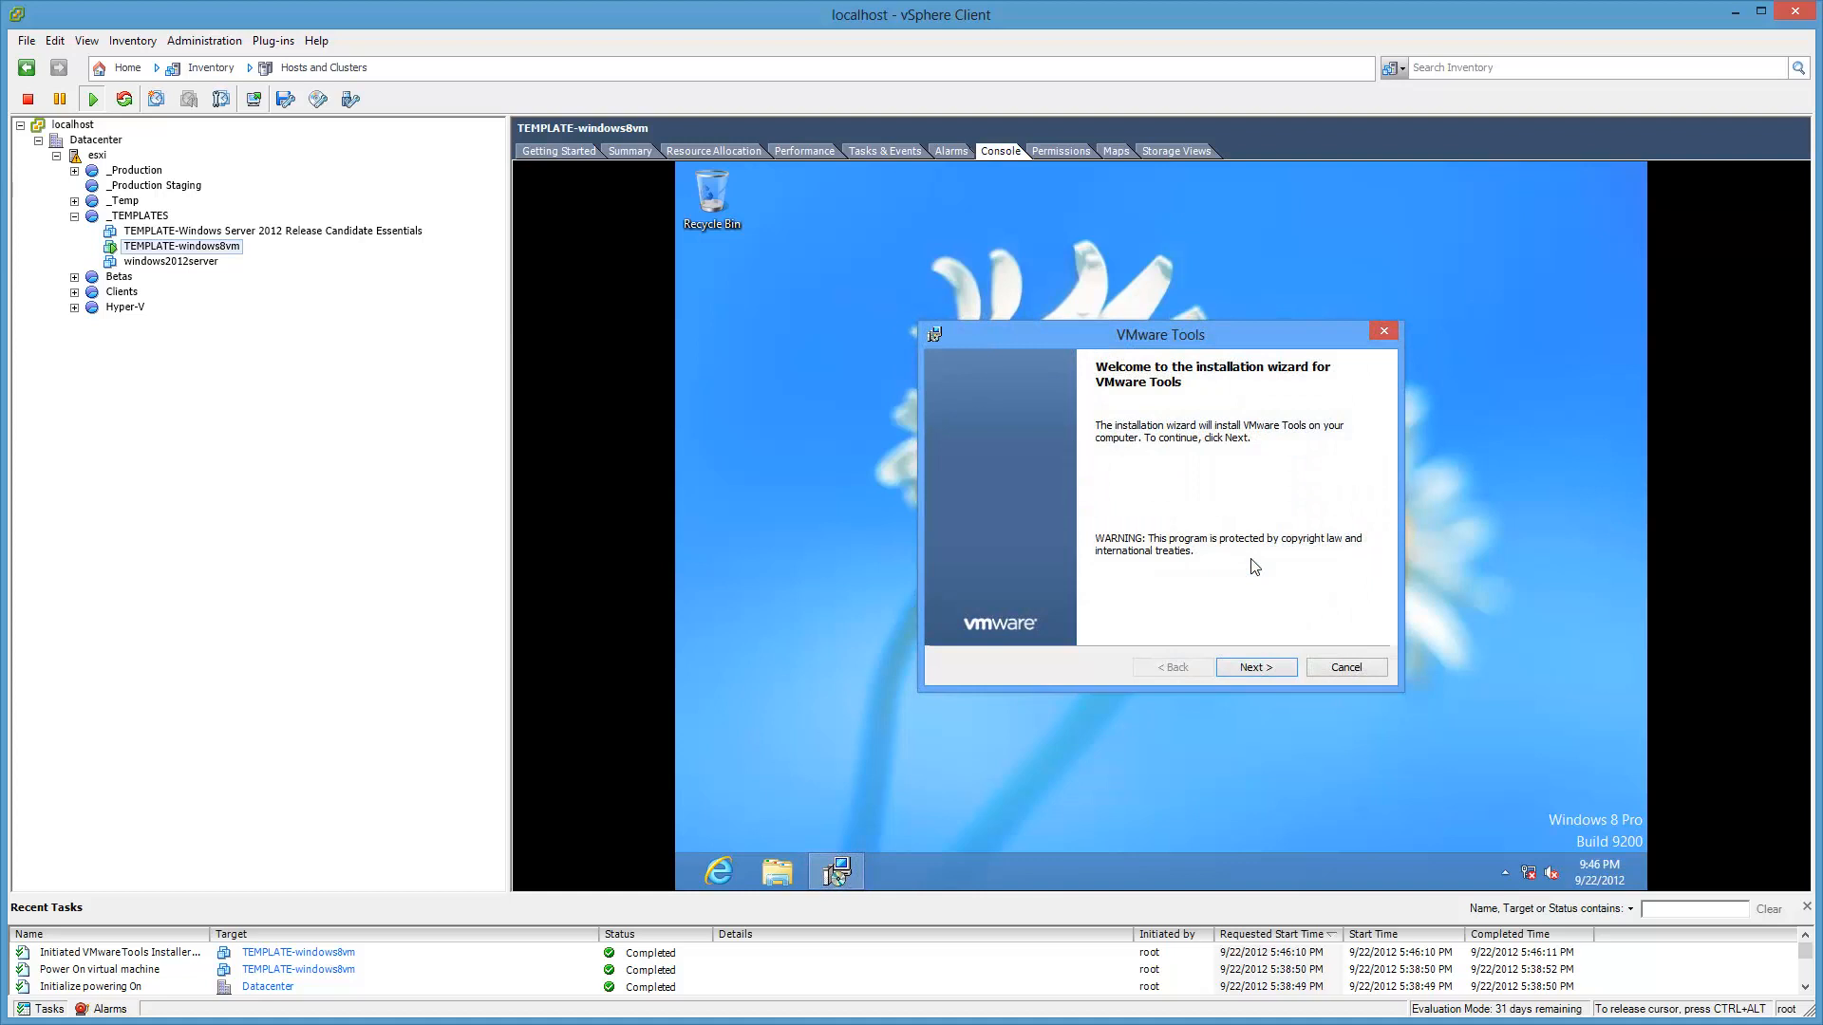
click(1275, 672)
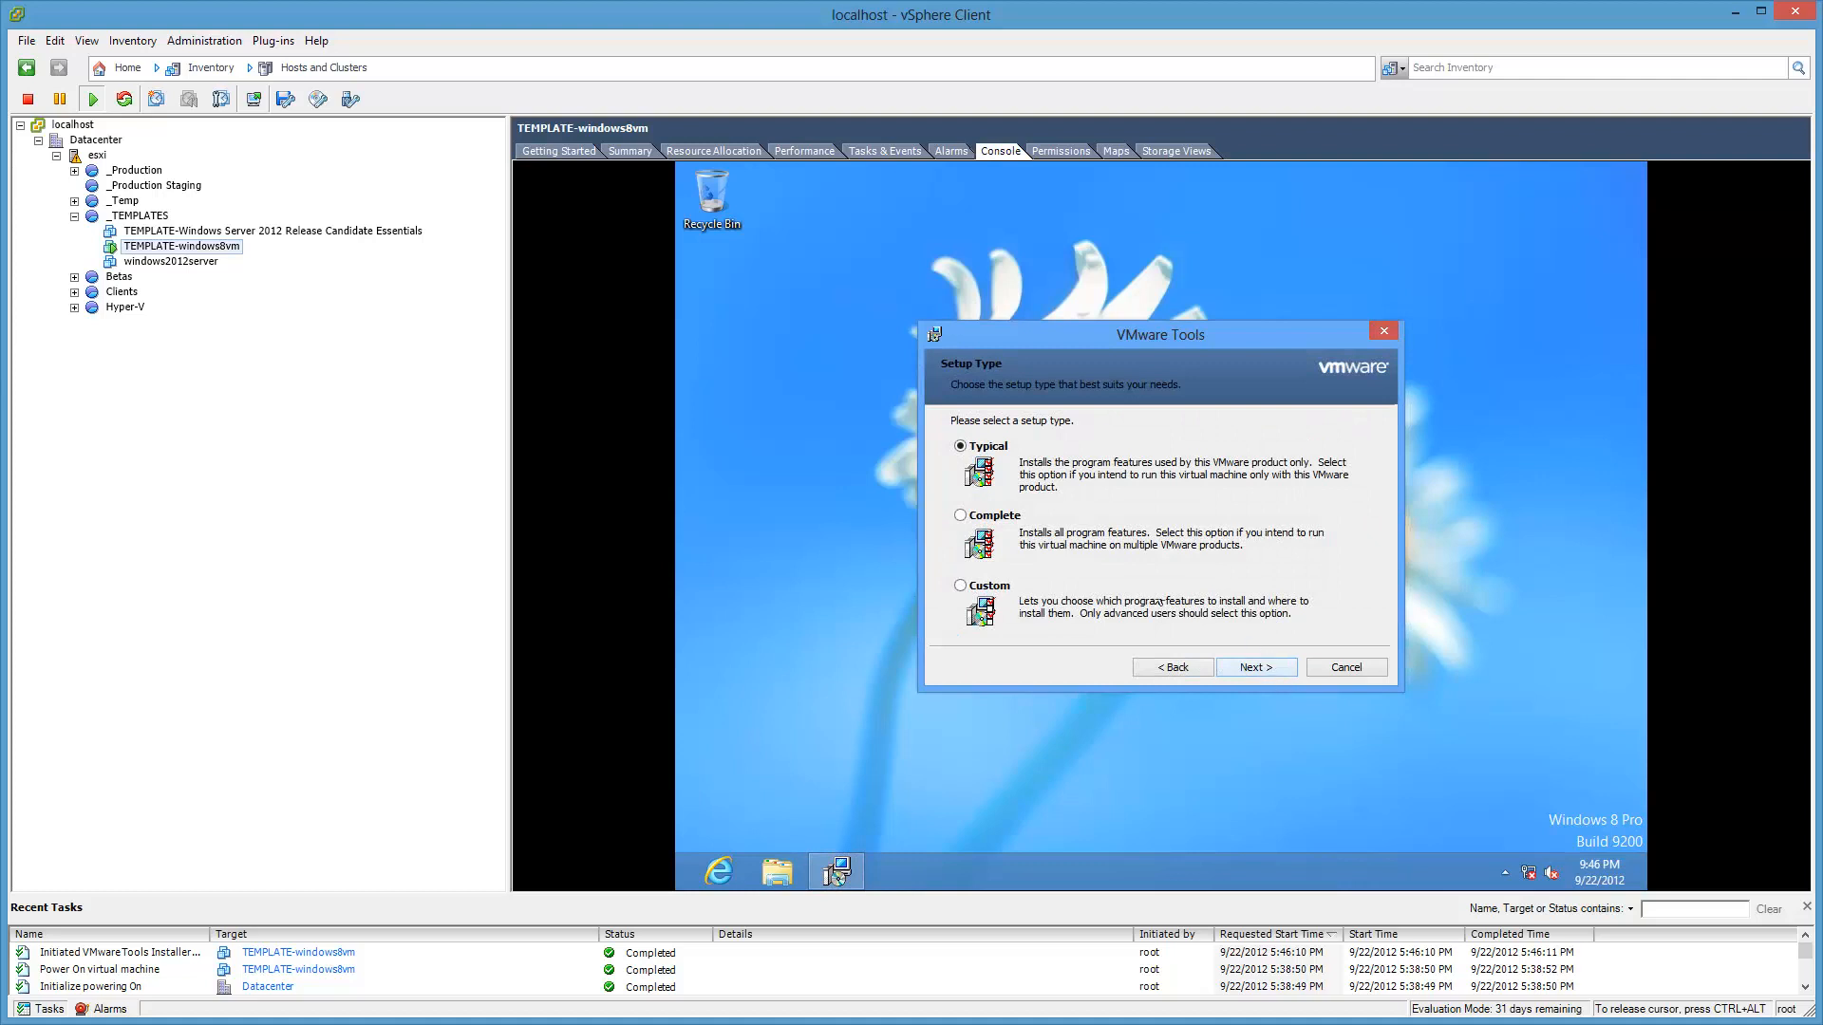
click(961, 517)
click(1278, 668)
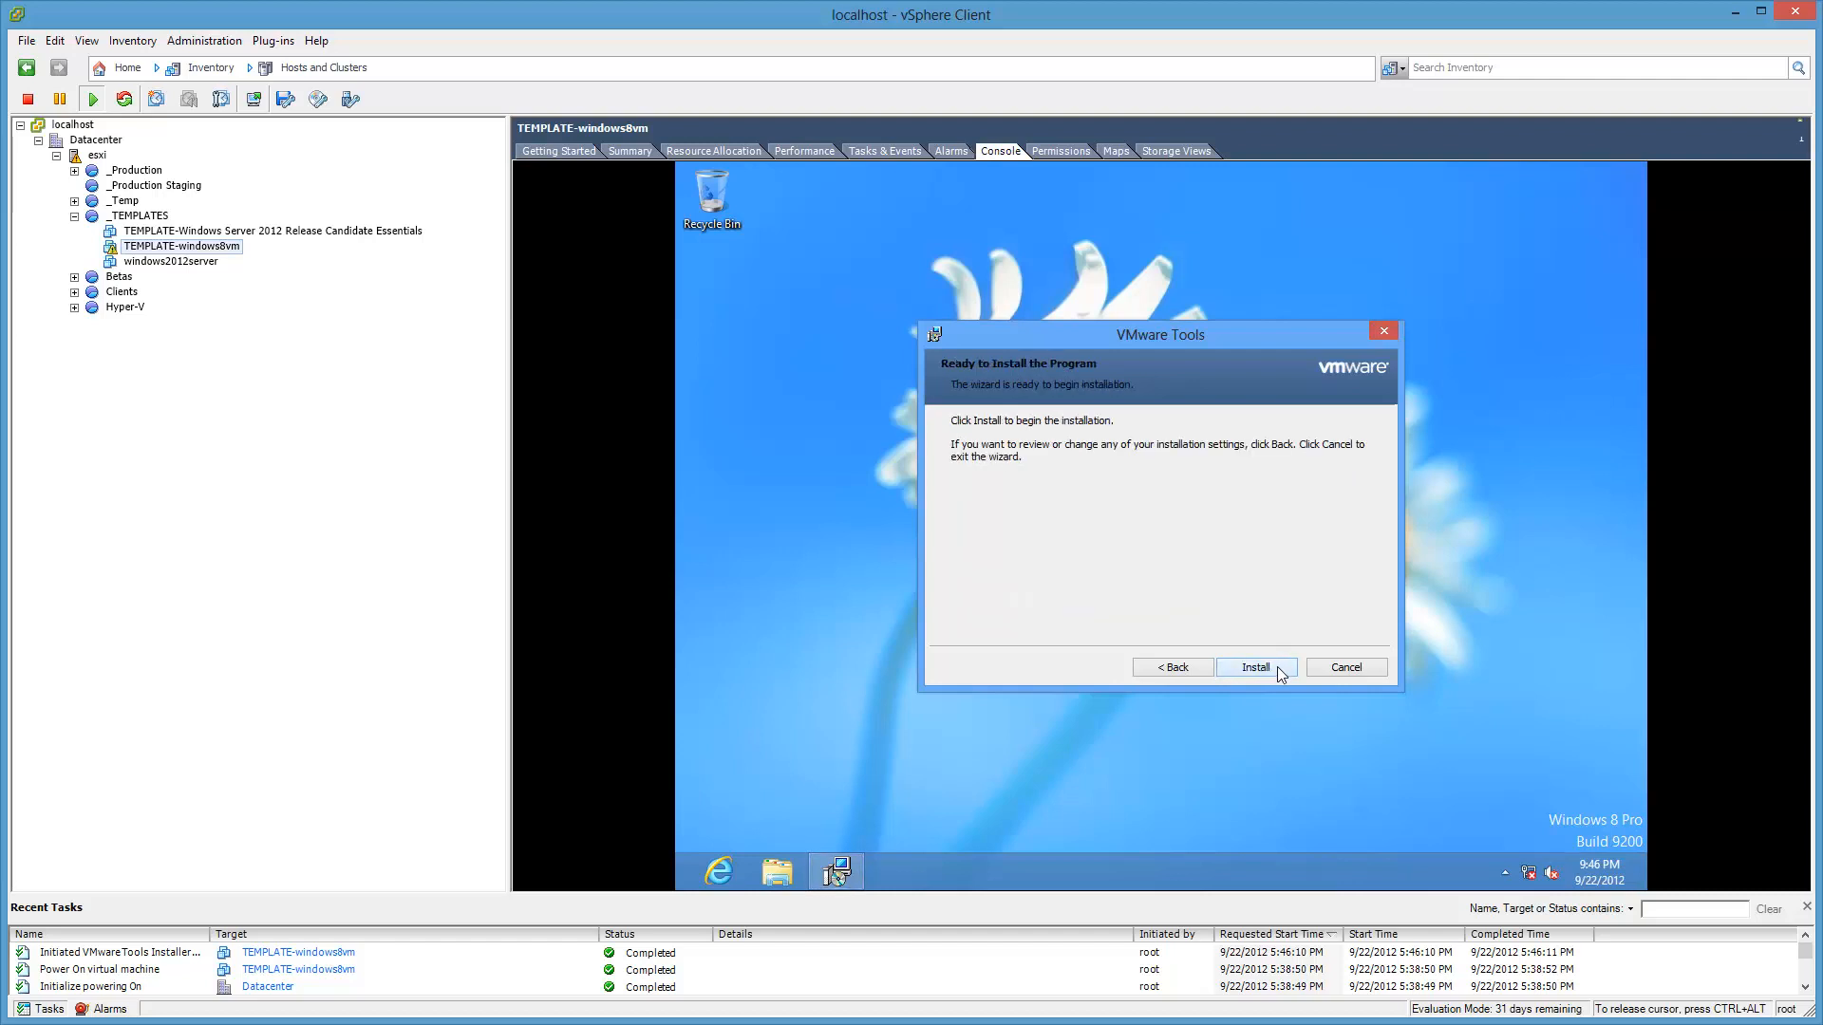
click(1278, 666)
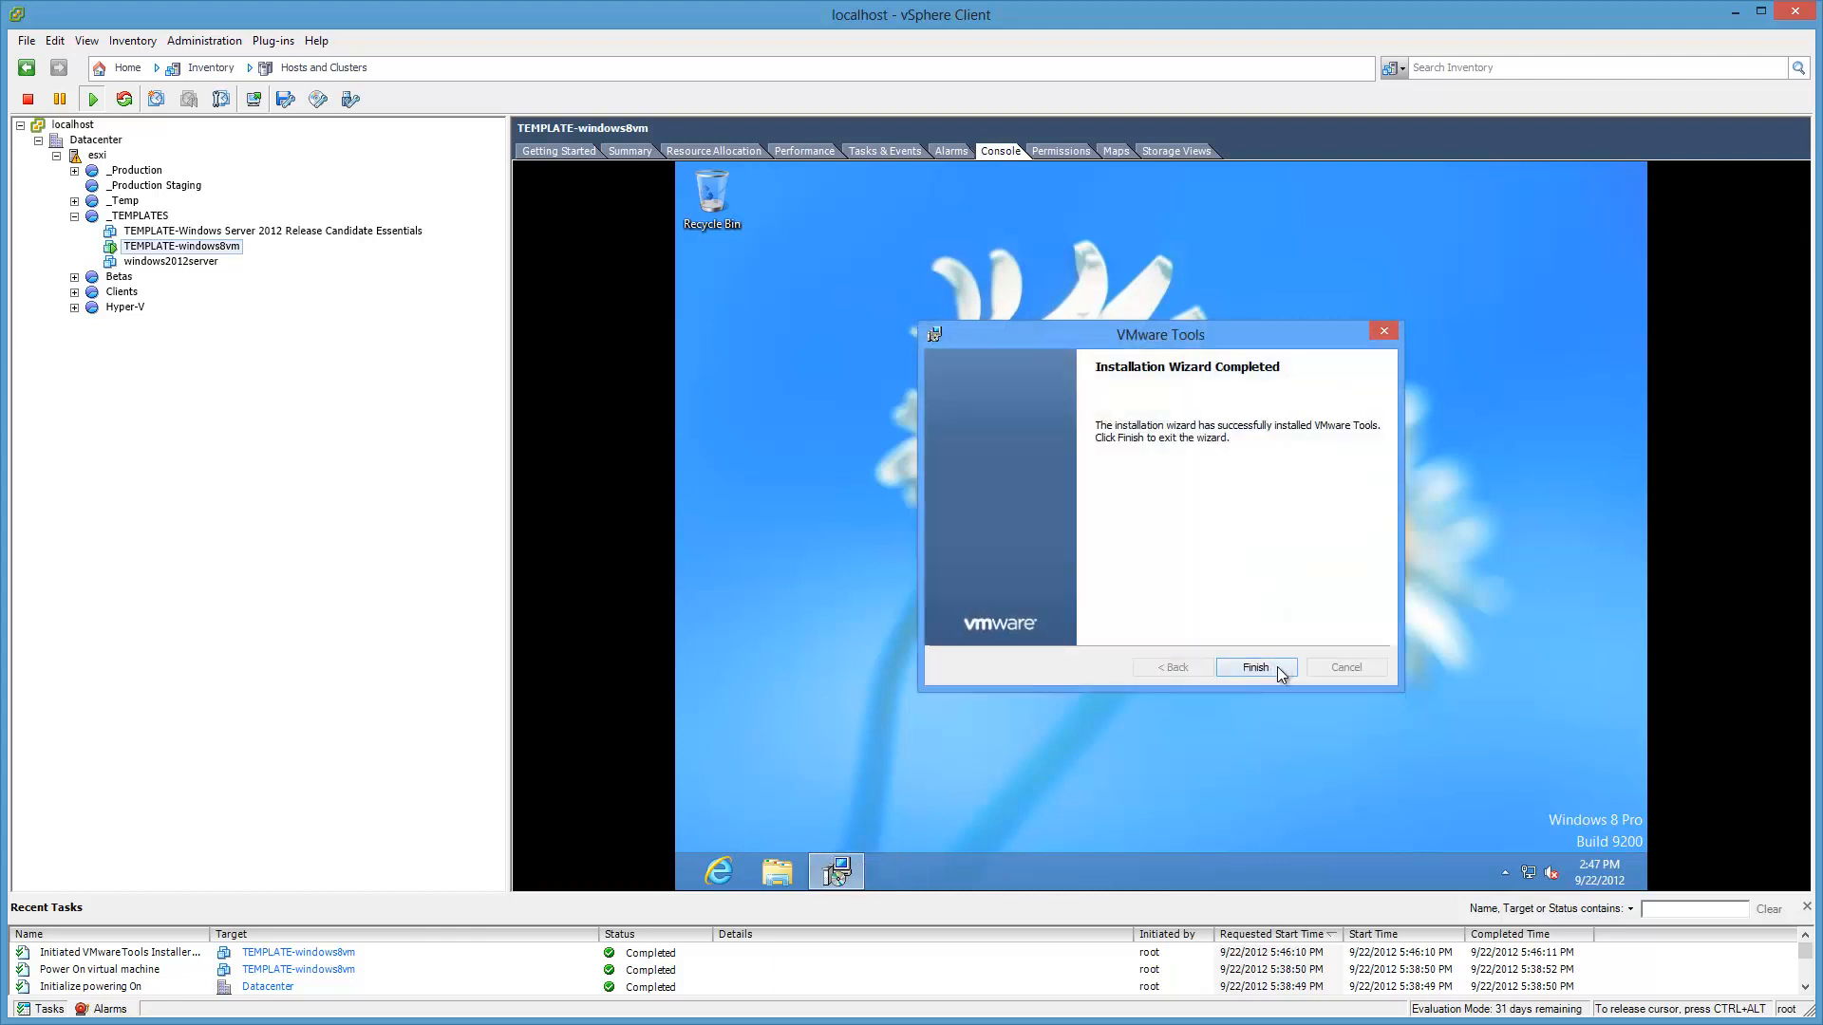
click(1278, 667)
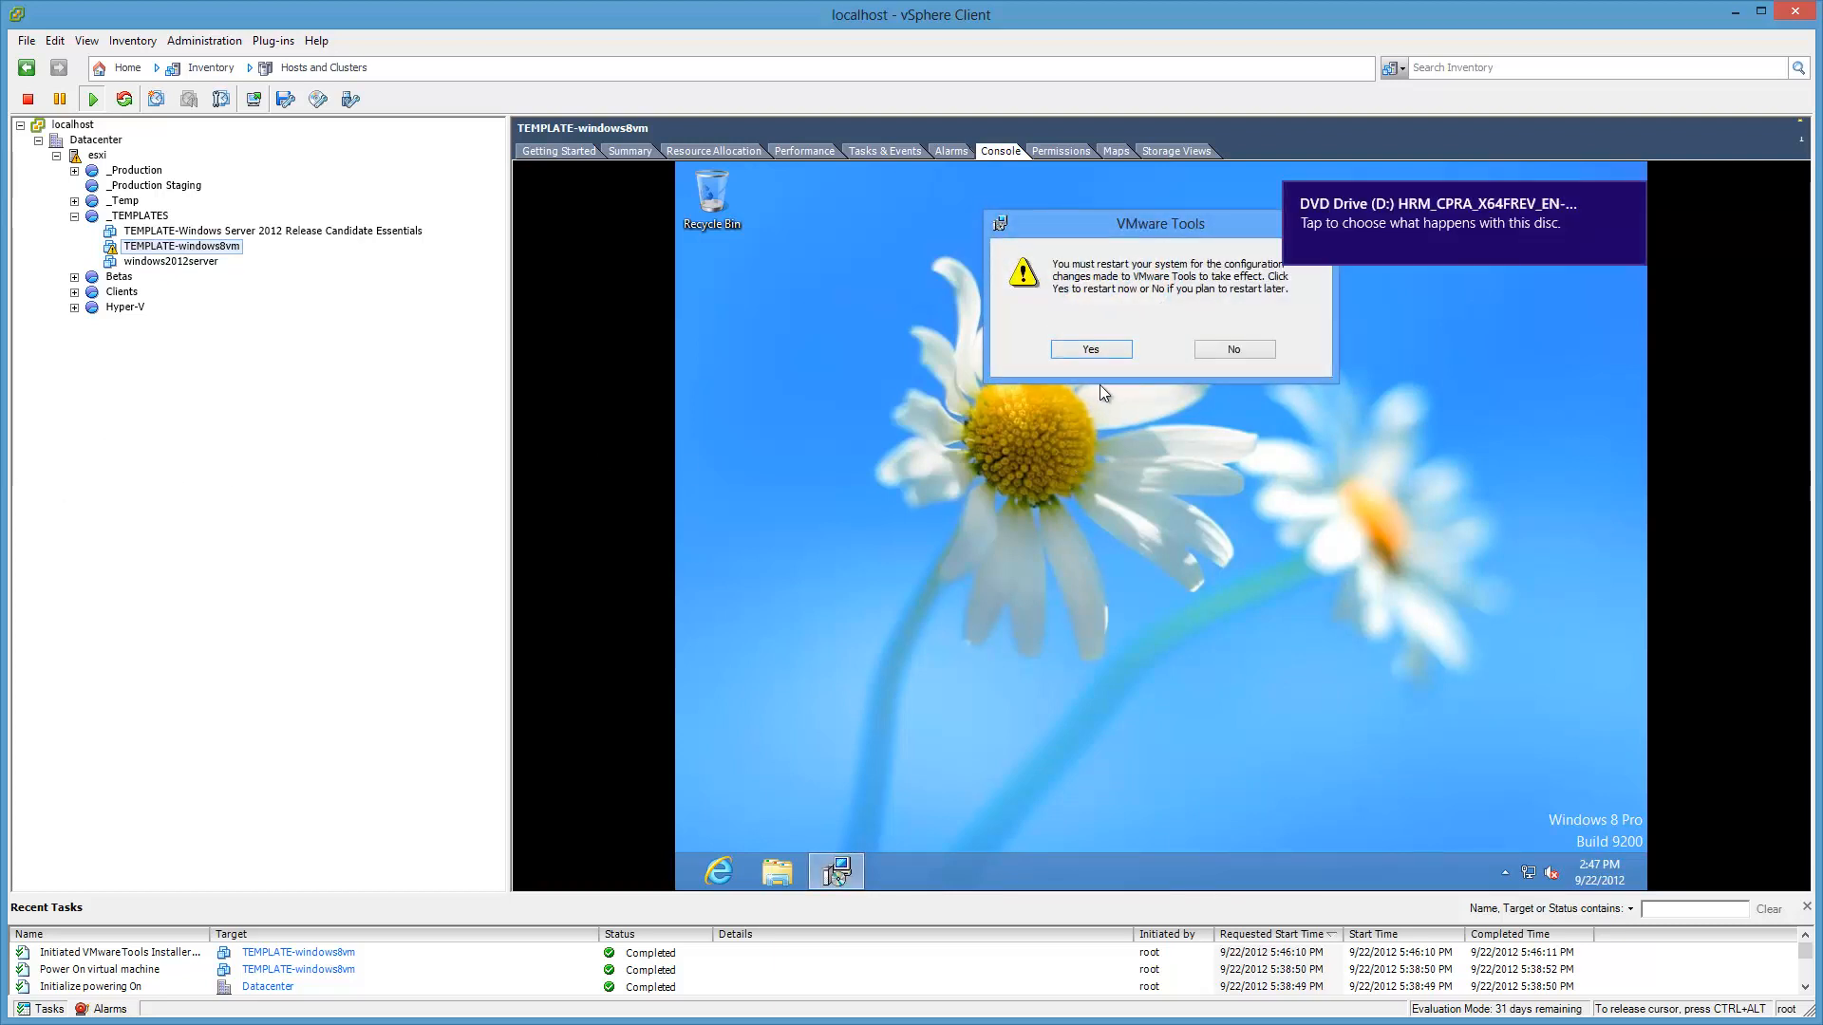
Step: Restart the guest, sign back in with the account password, and go to the desktop
click(1101, 350)
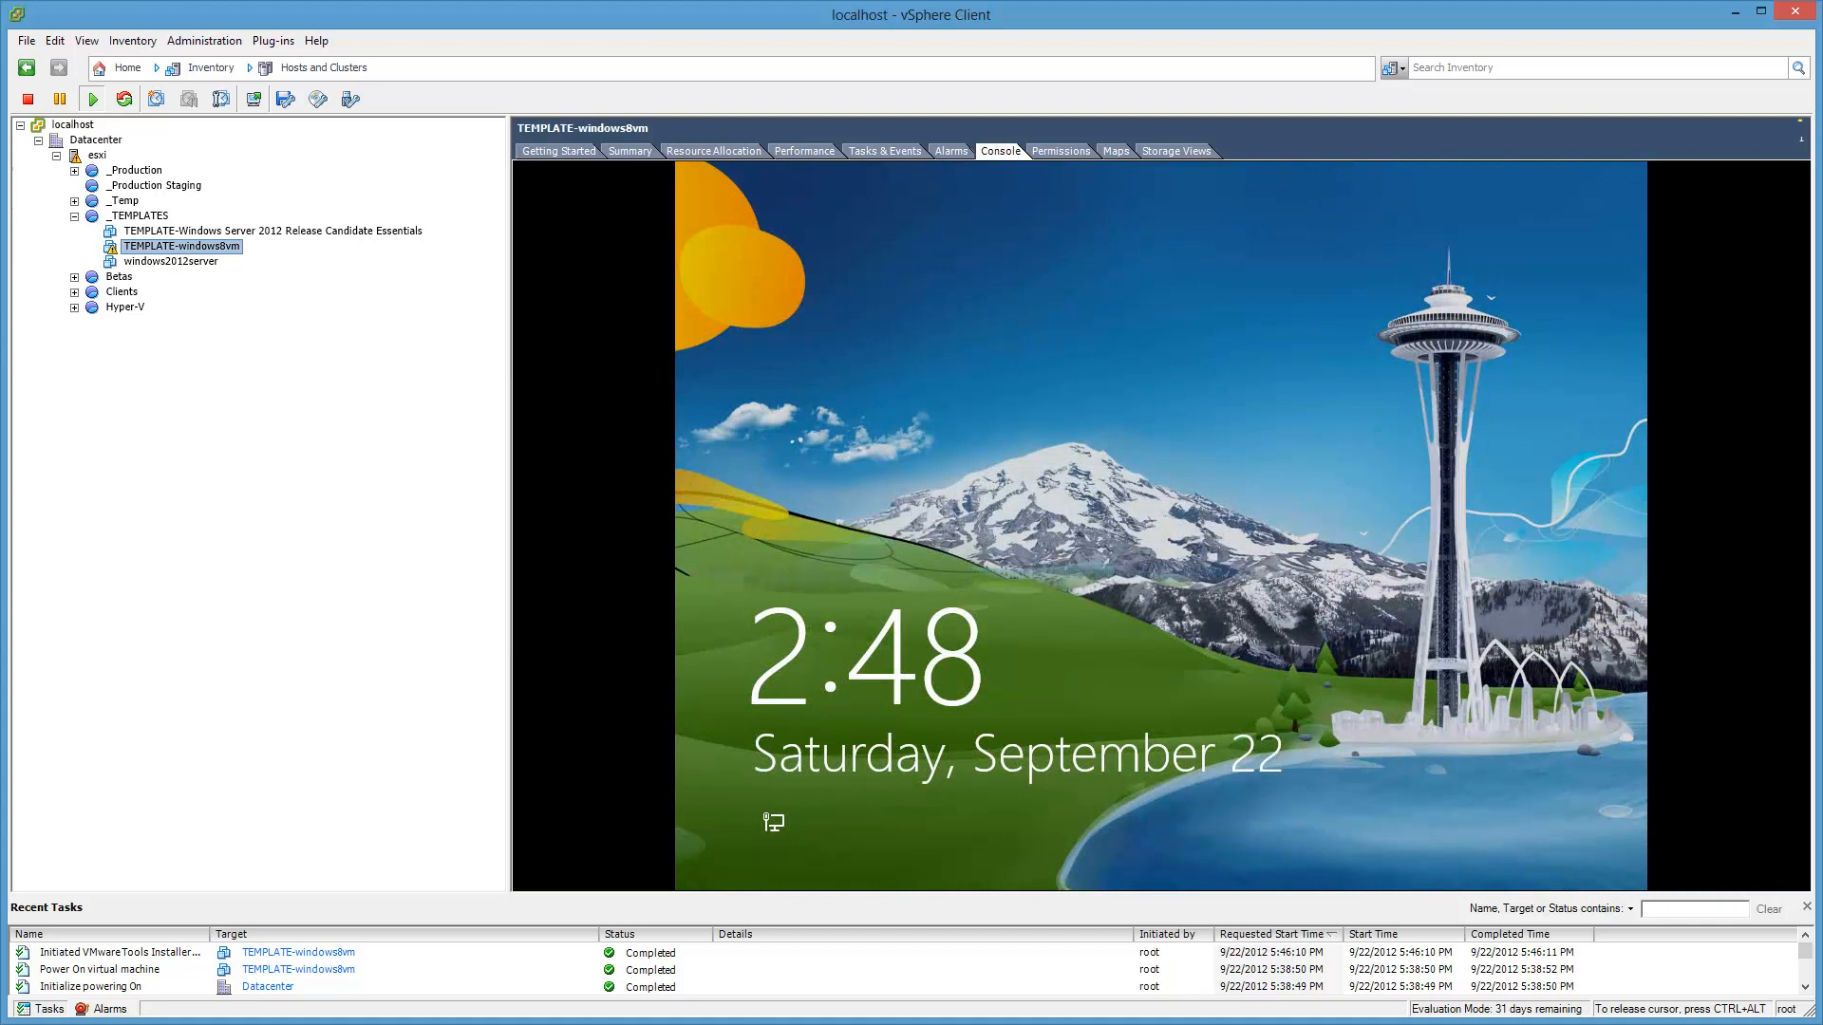
click(1160, 526)
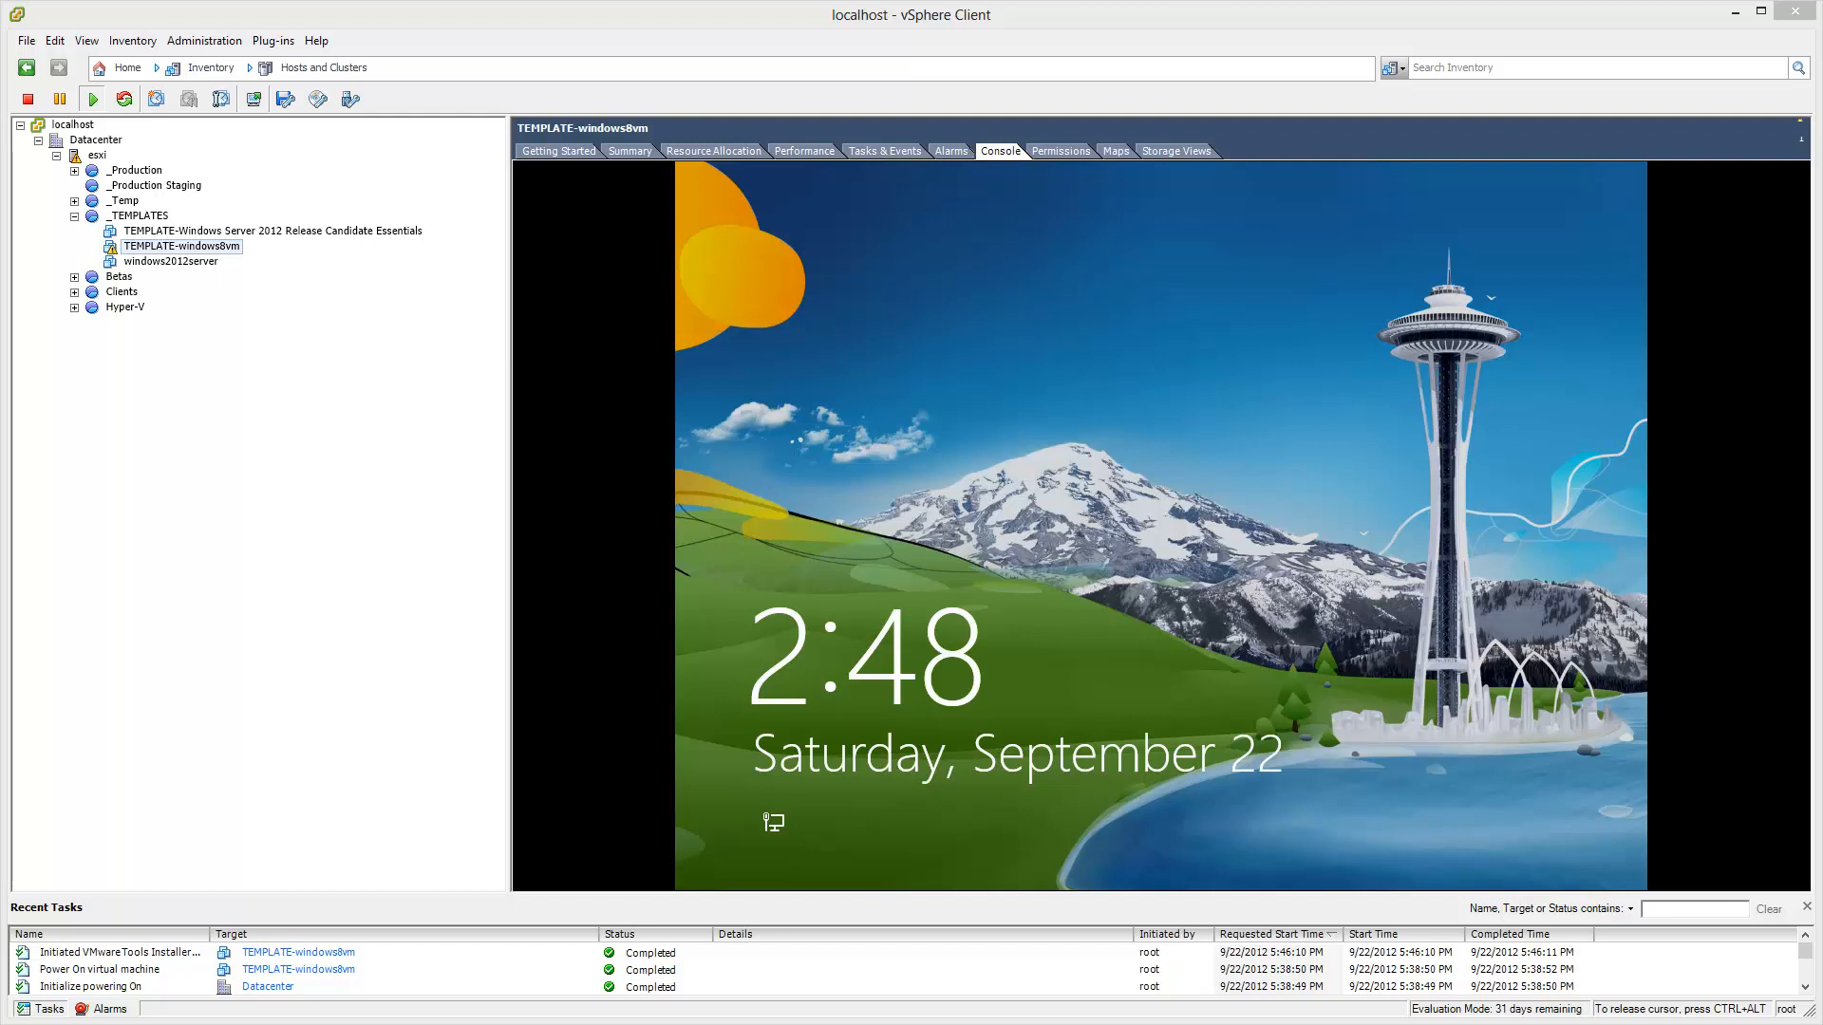
click(1194, 358)
text(p)
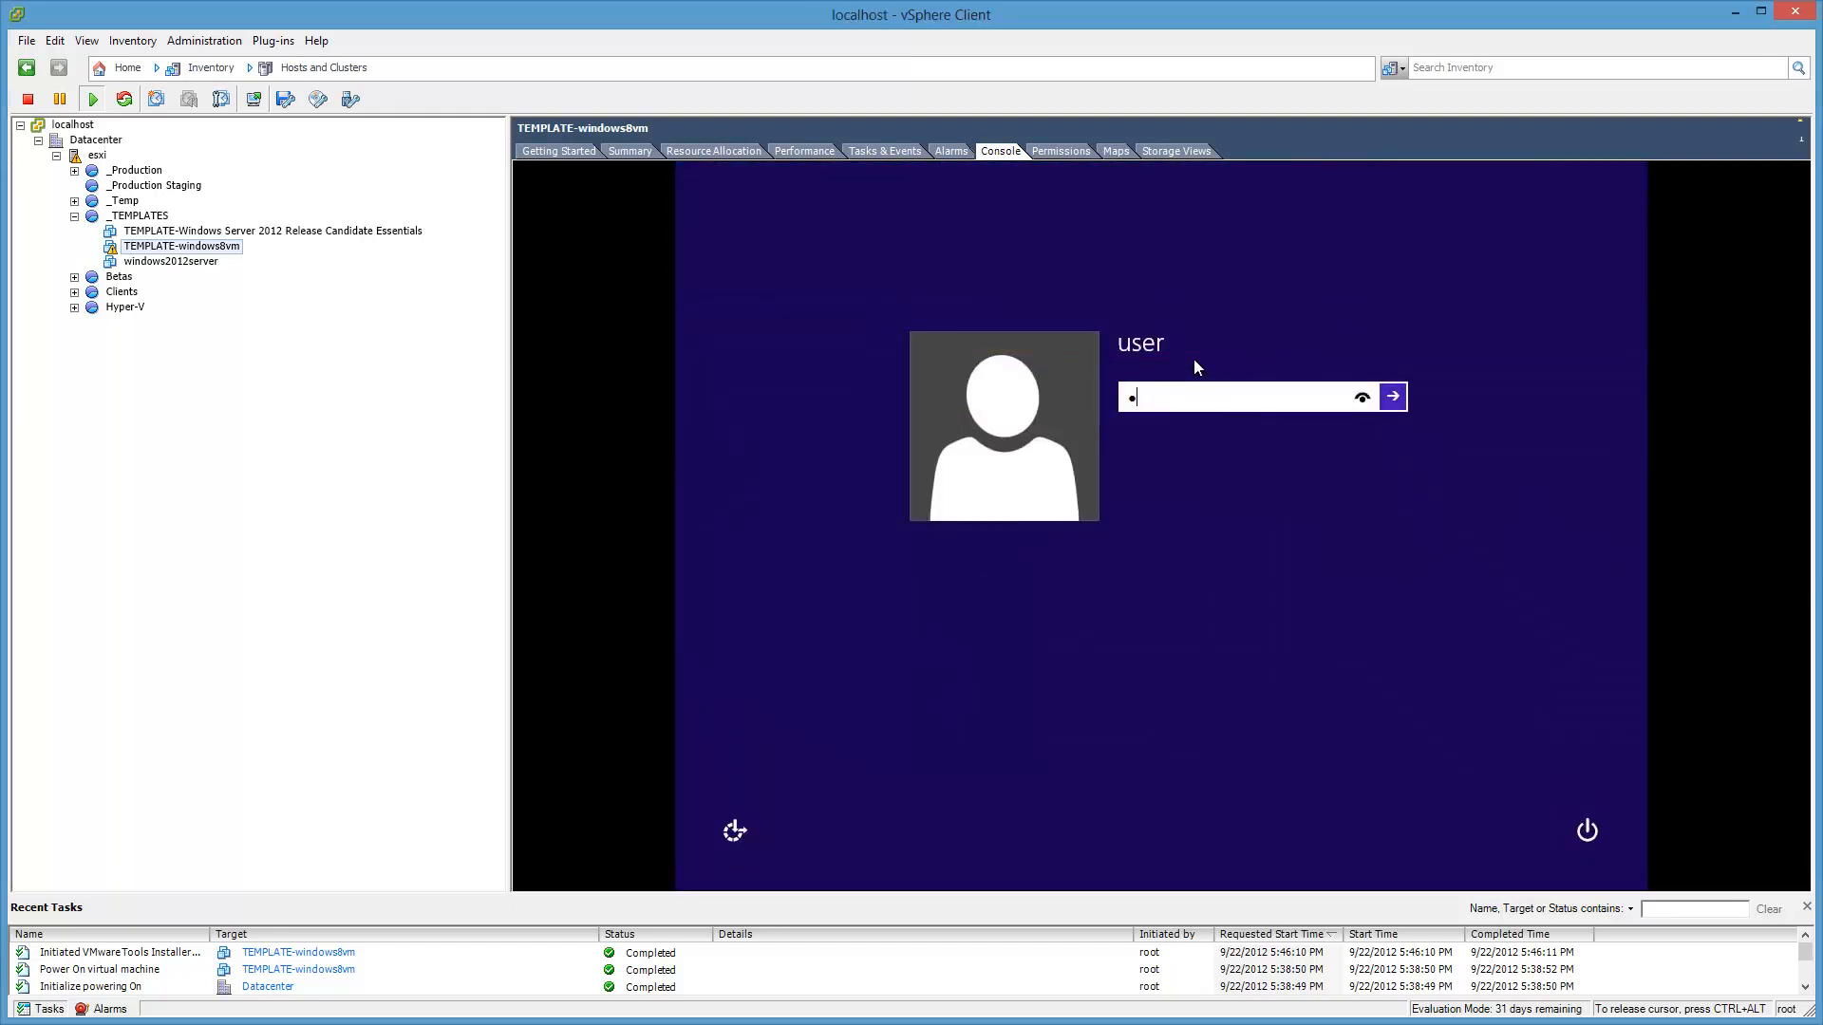
text(assword)
key(Return)
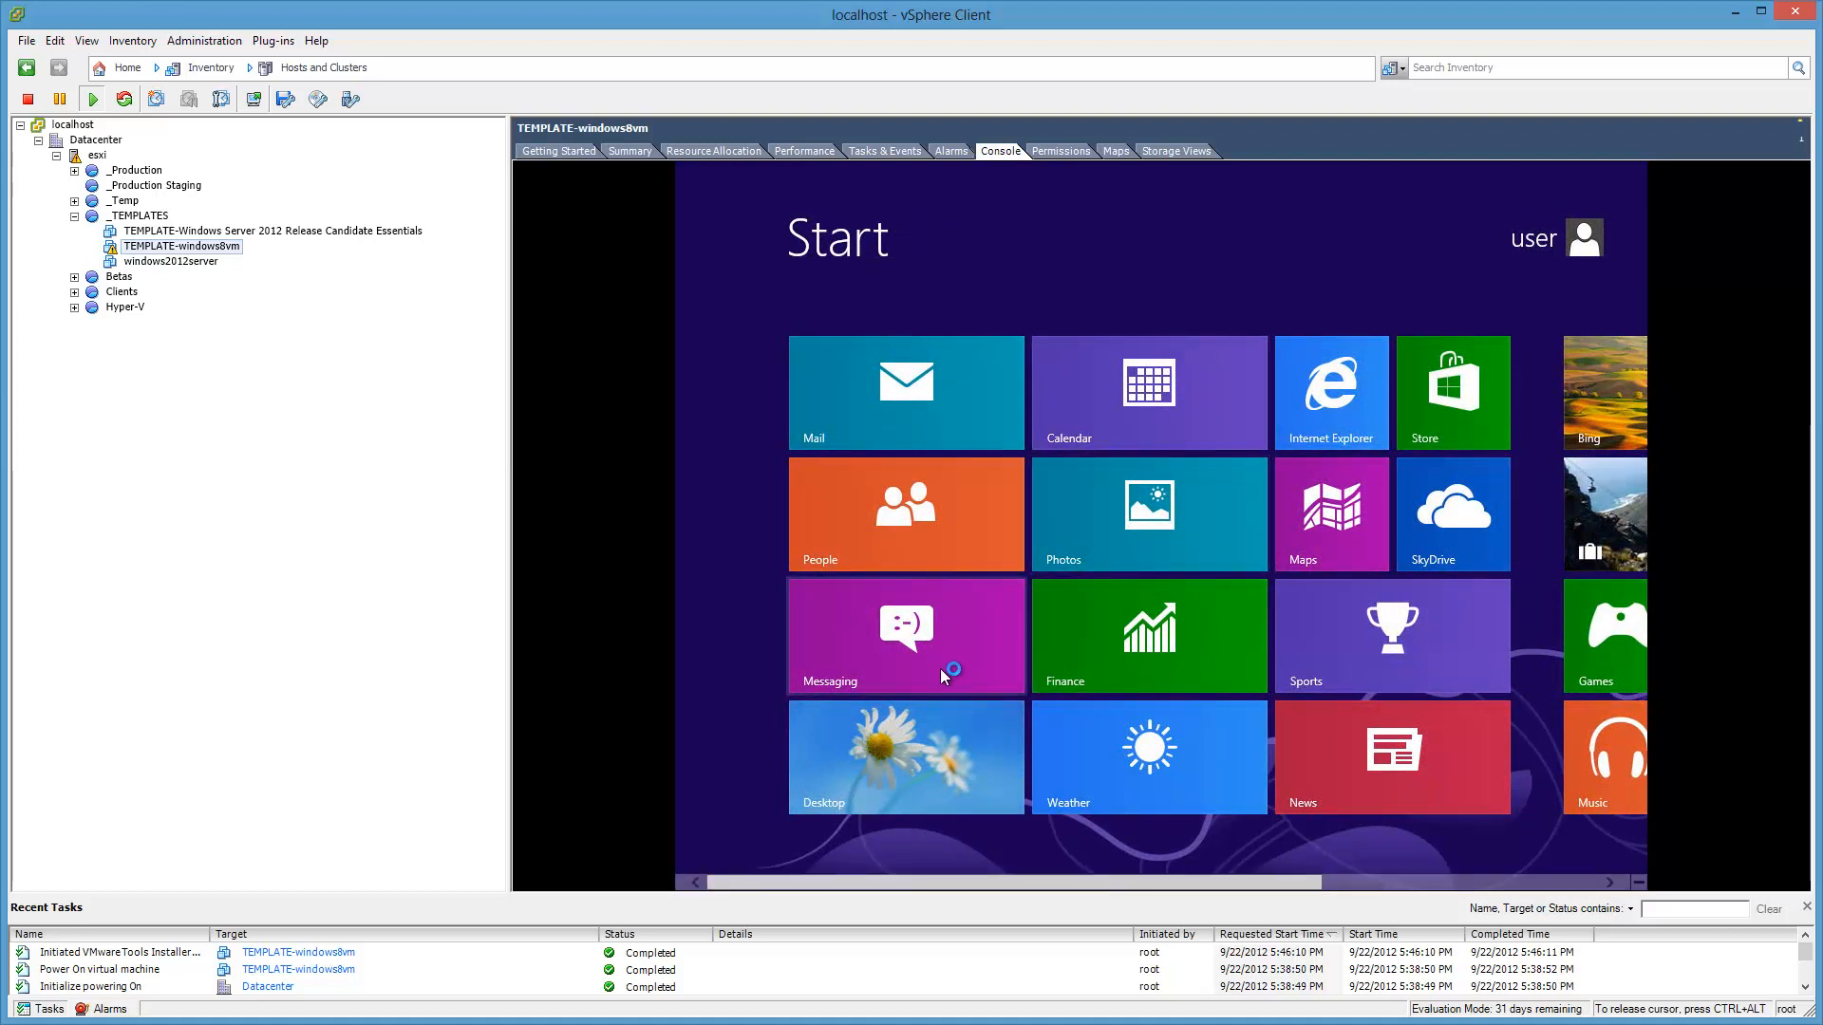
click(923, 738)
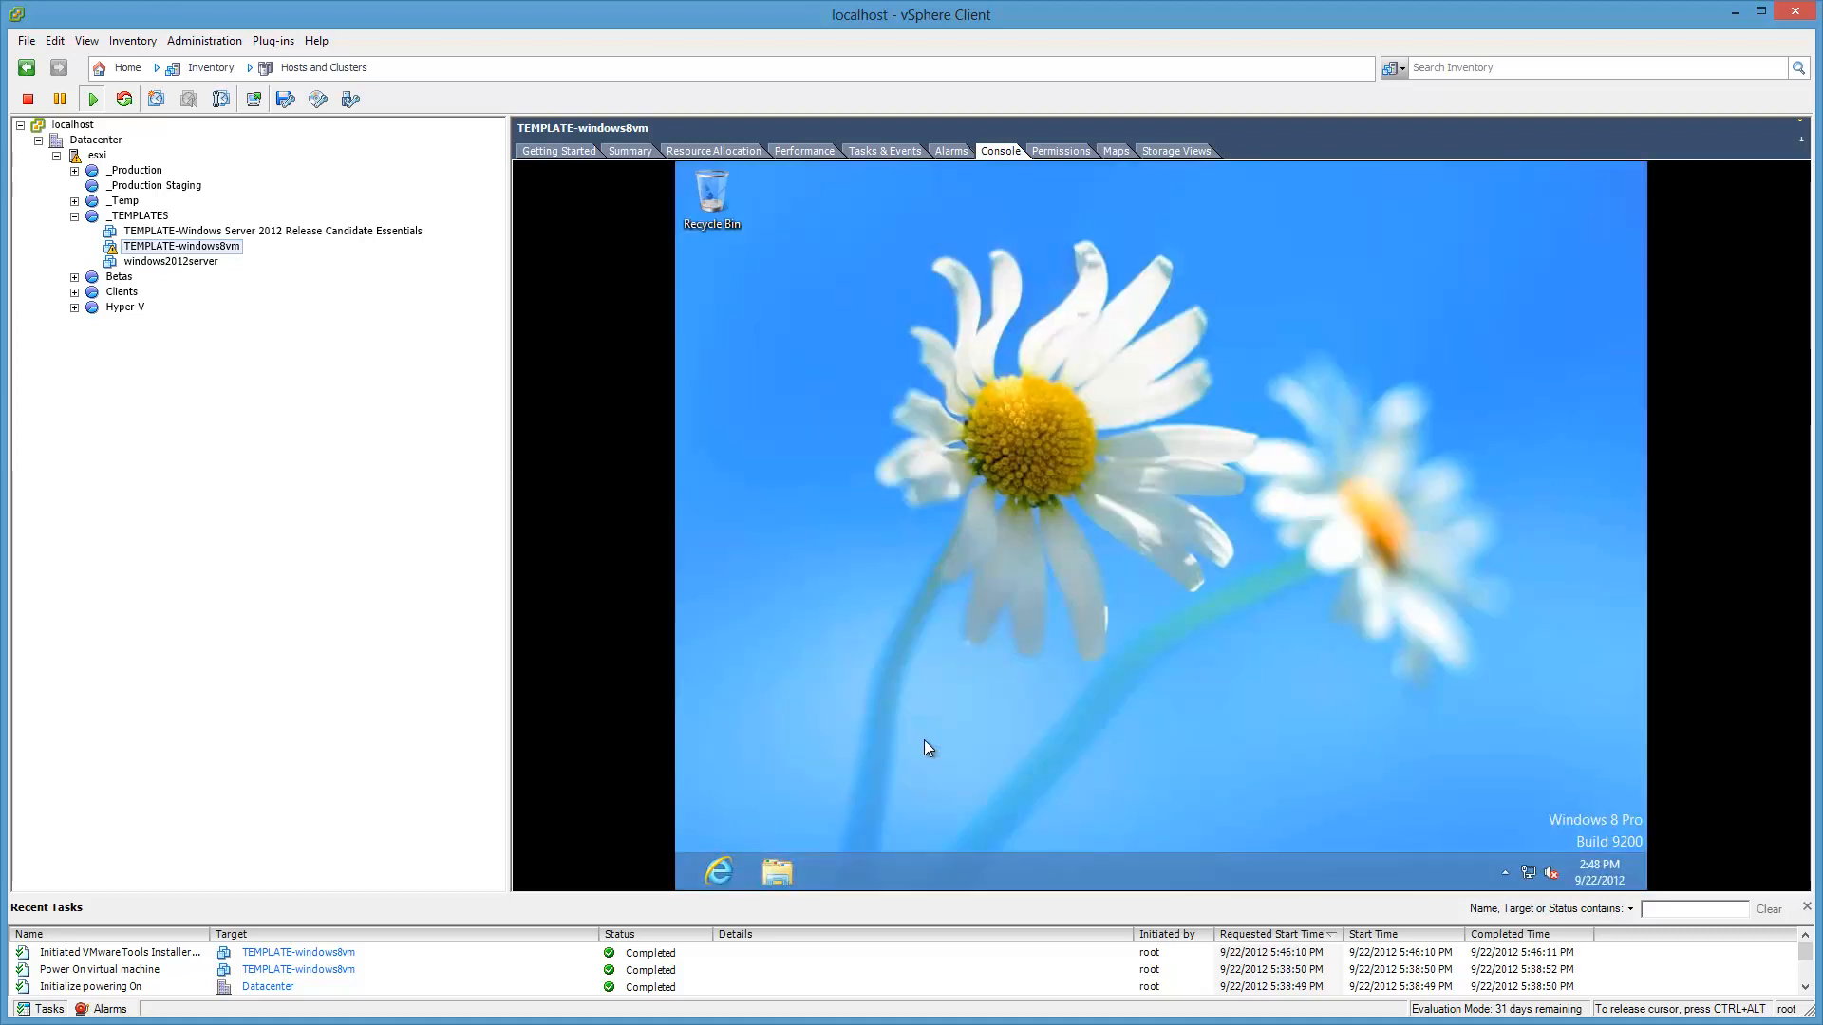
Step: Check the guest's network status in Network and Sharing Center and the networks panel
right_click(1530, 873)
click(1529, 858)
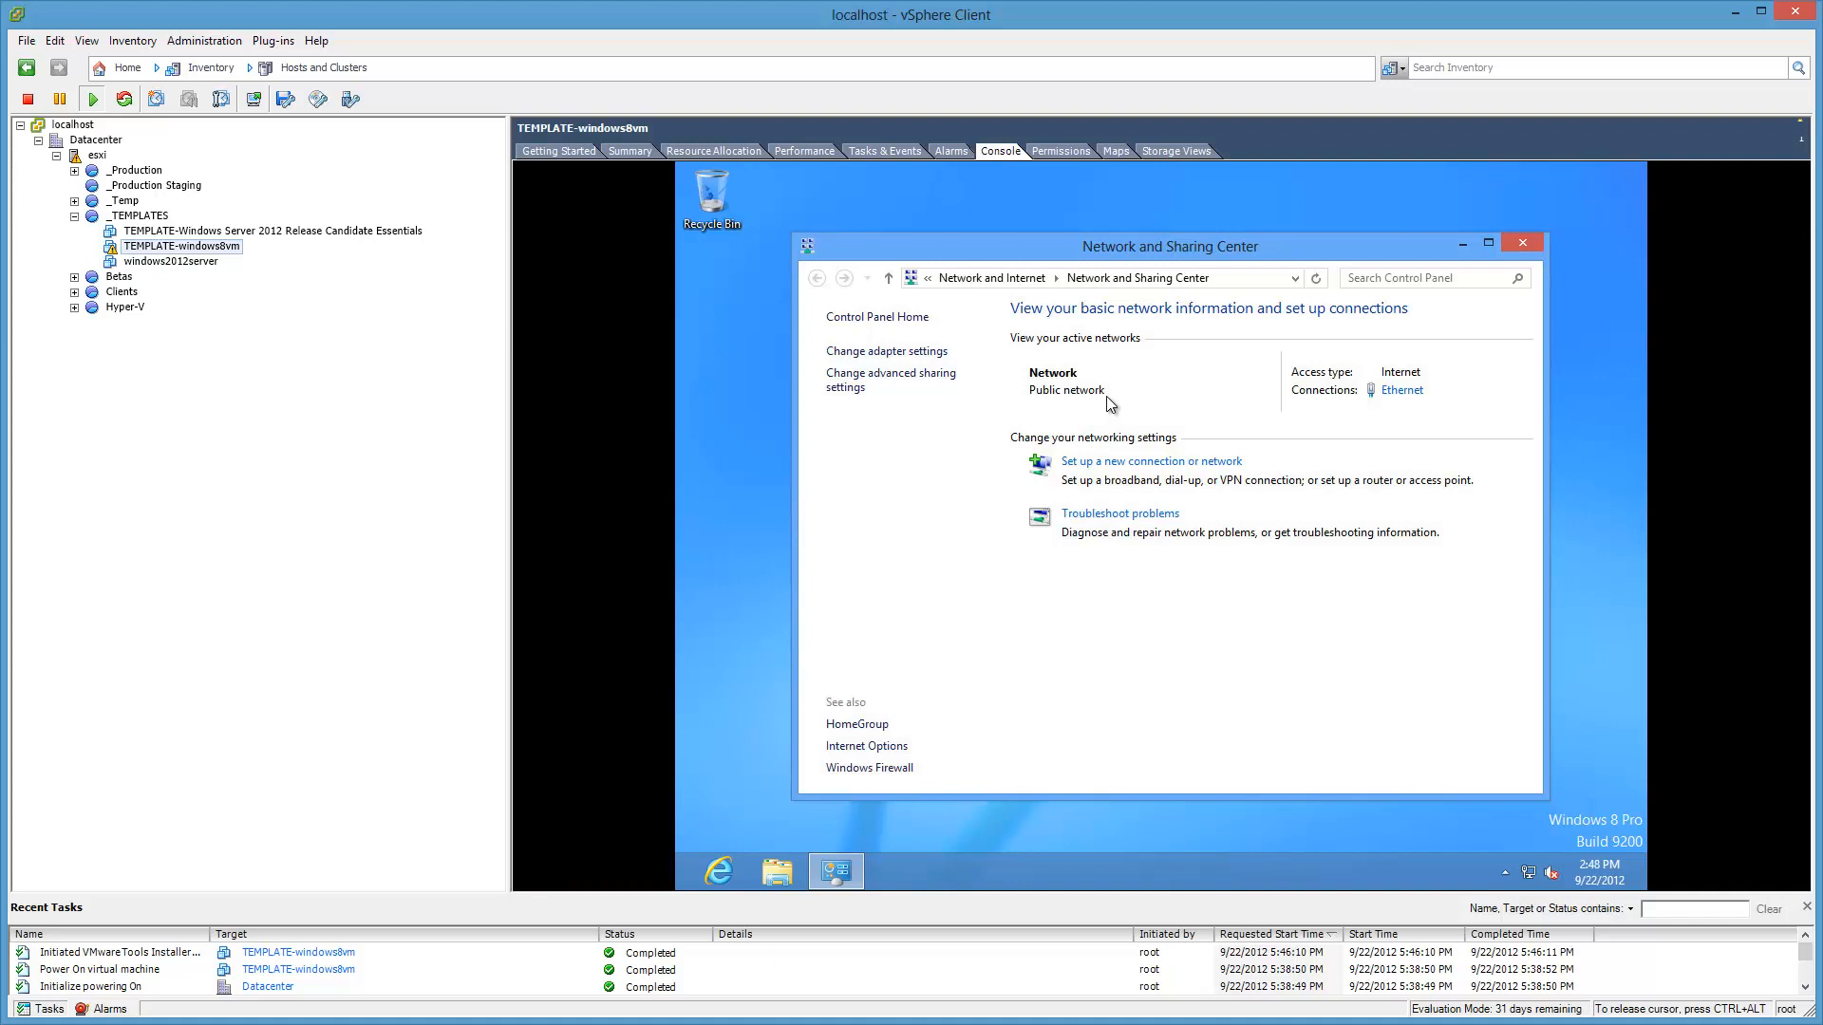
click(1519, 244)
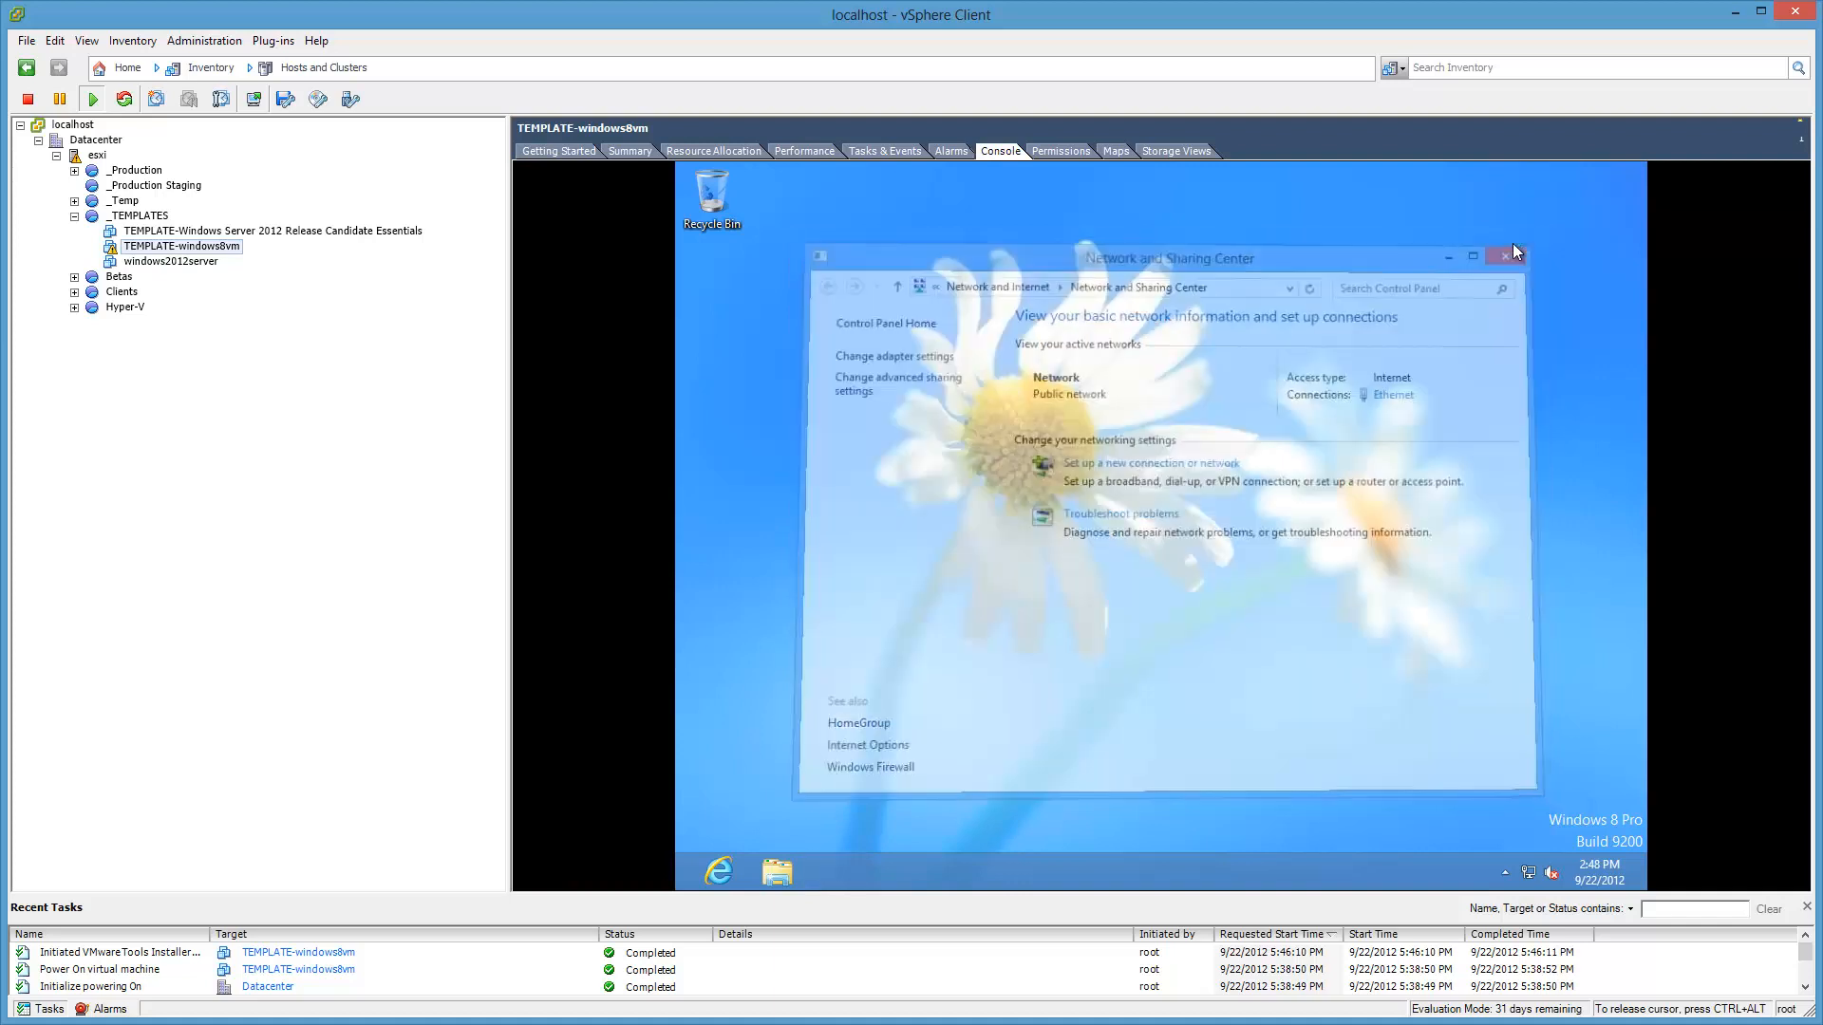
click(1530, 872)
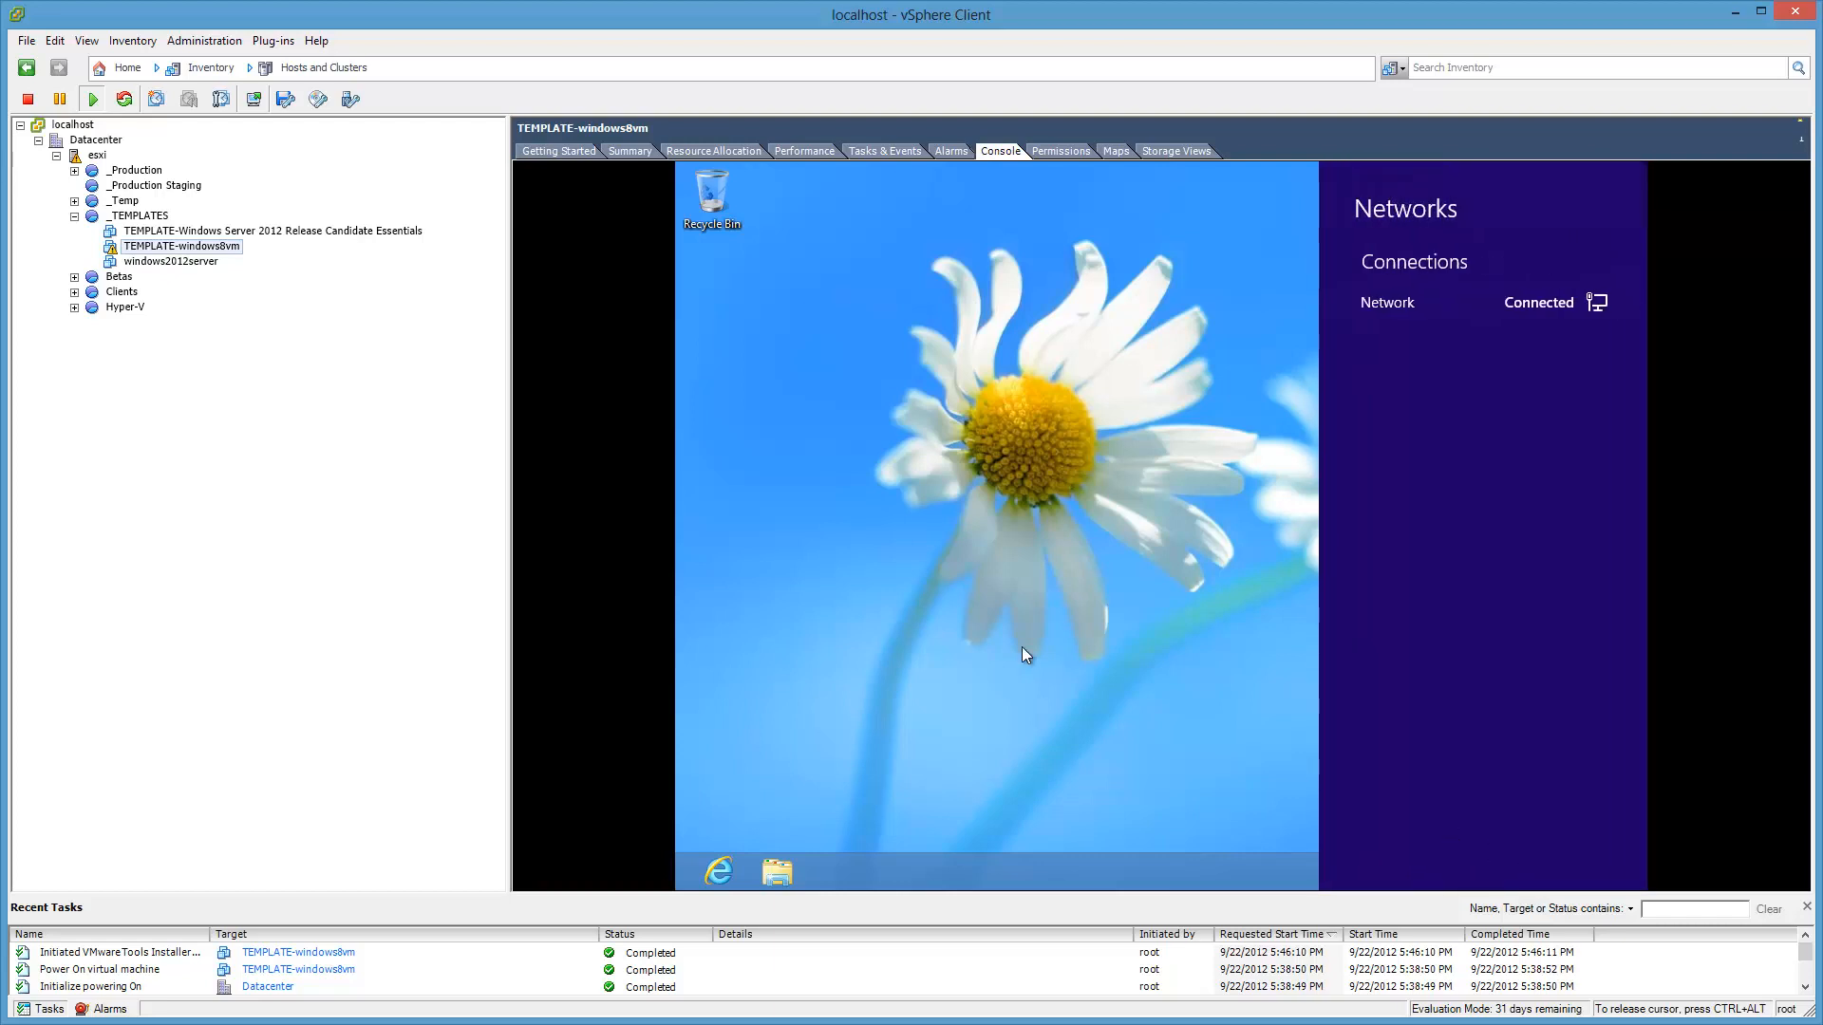
click(1023, 648)
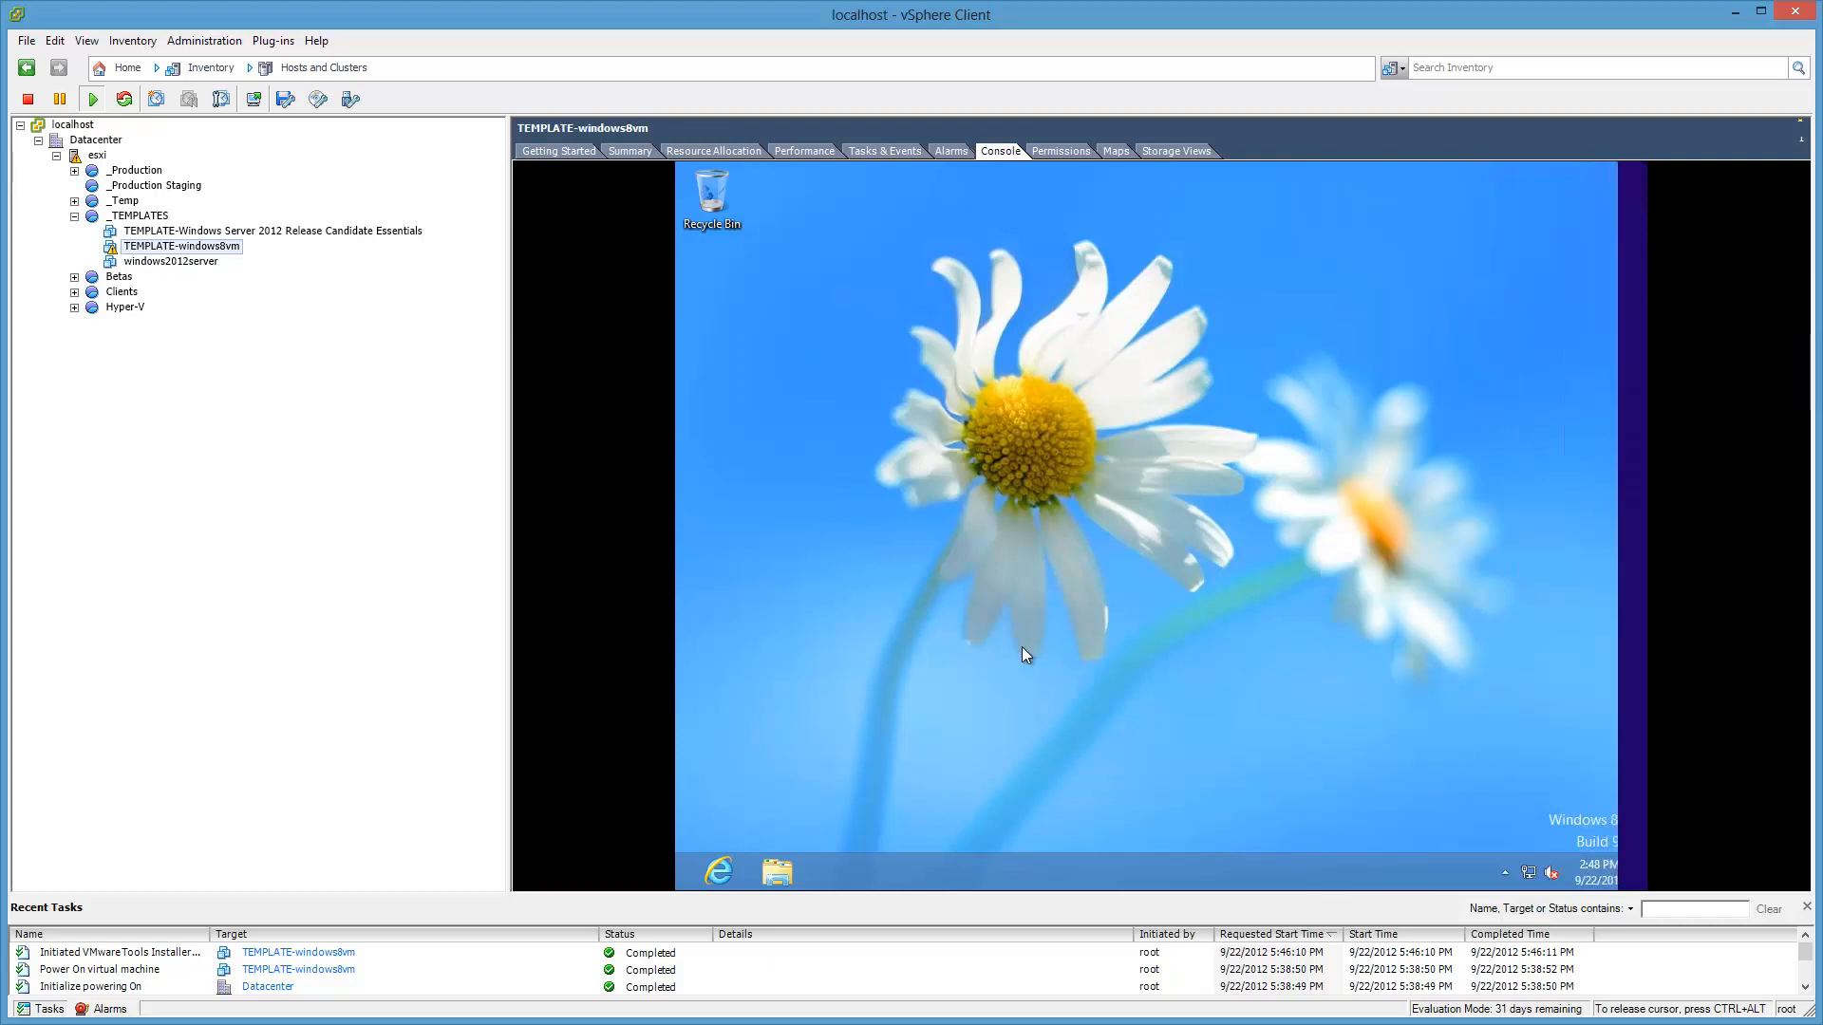
click(1530, 876)
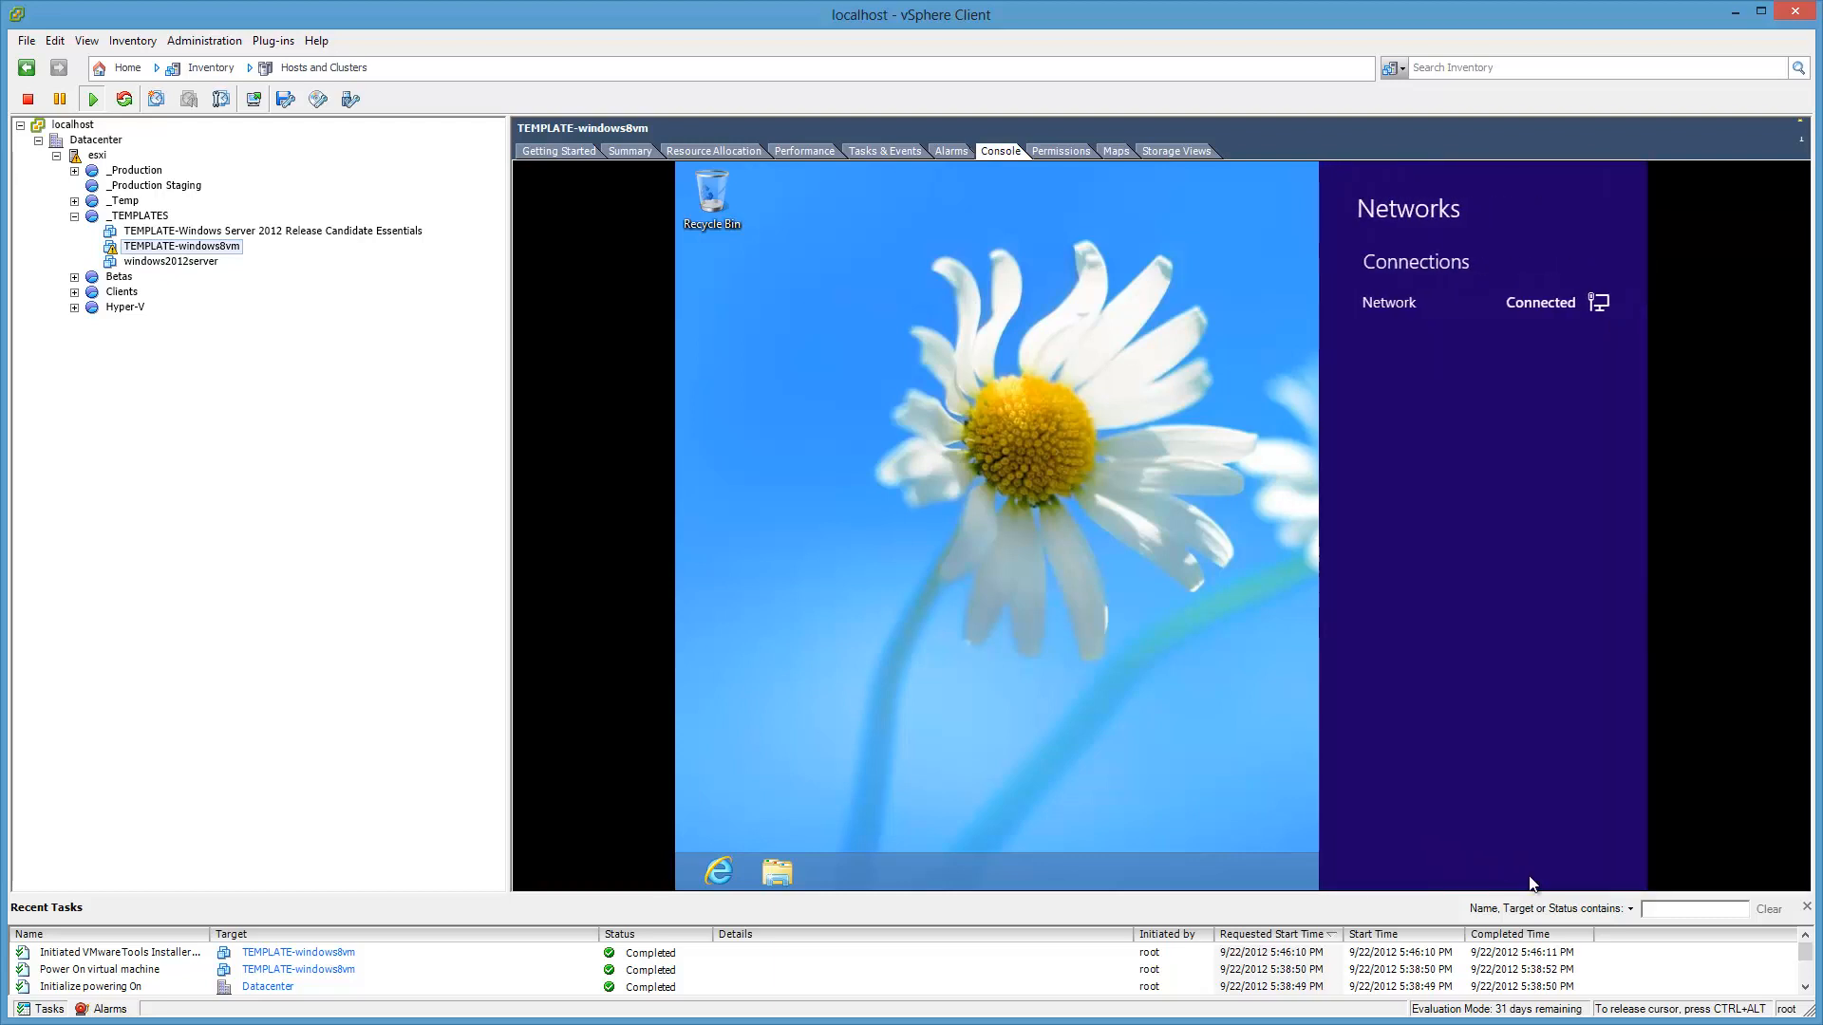
Step: Turn on sharing and connecting to devices, verify in Network and Sharing Center, then close it
right_click(1450, 314)
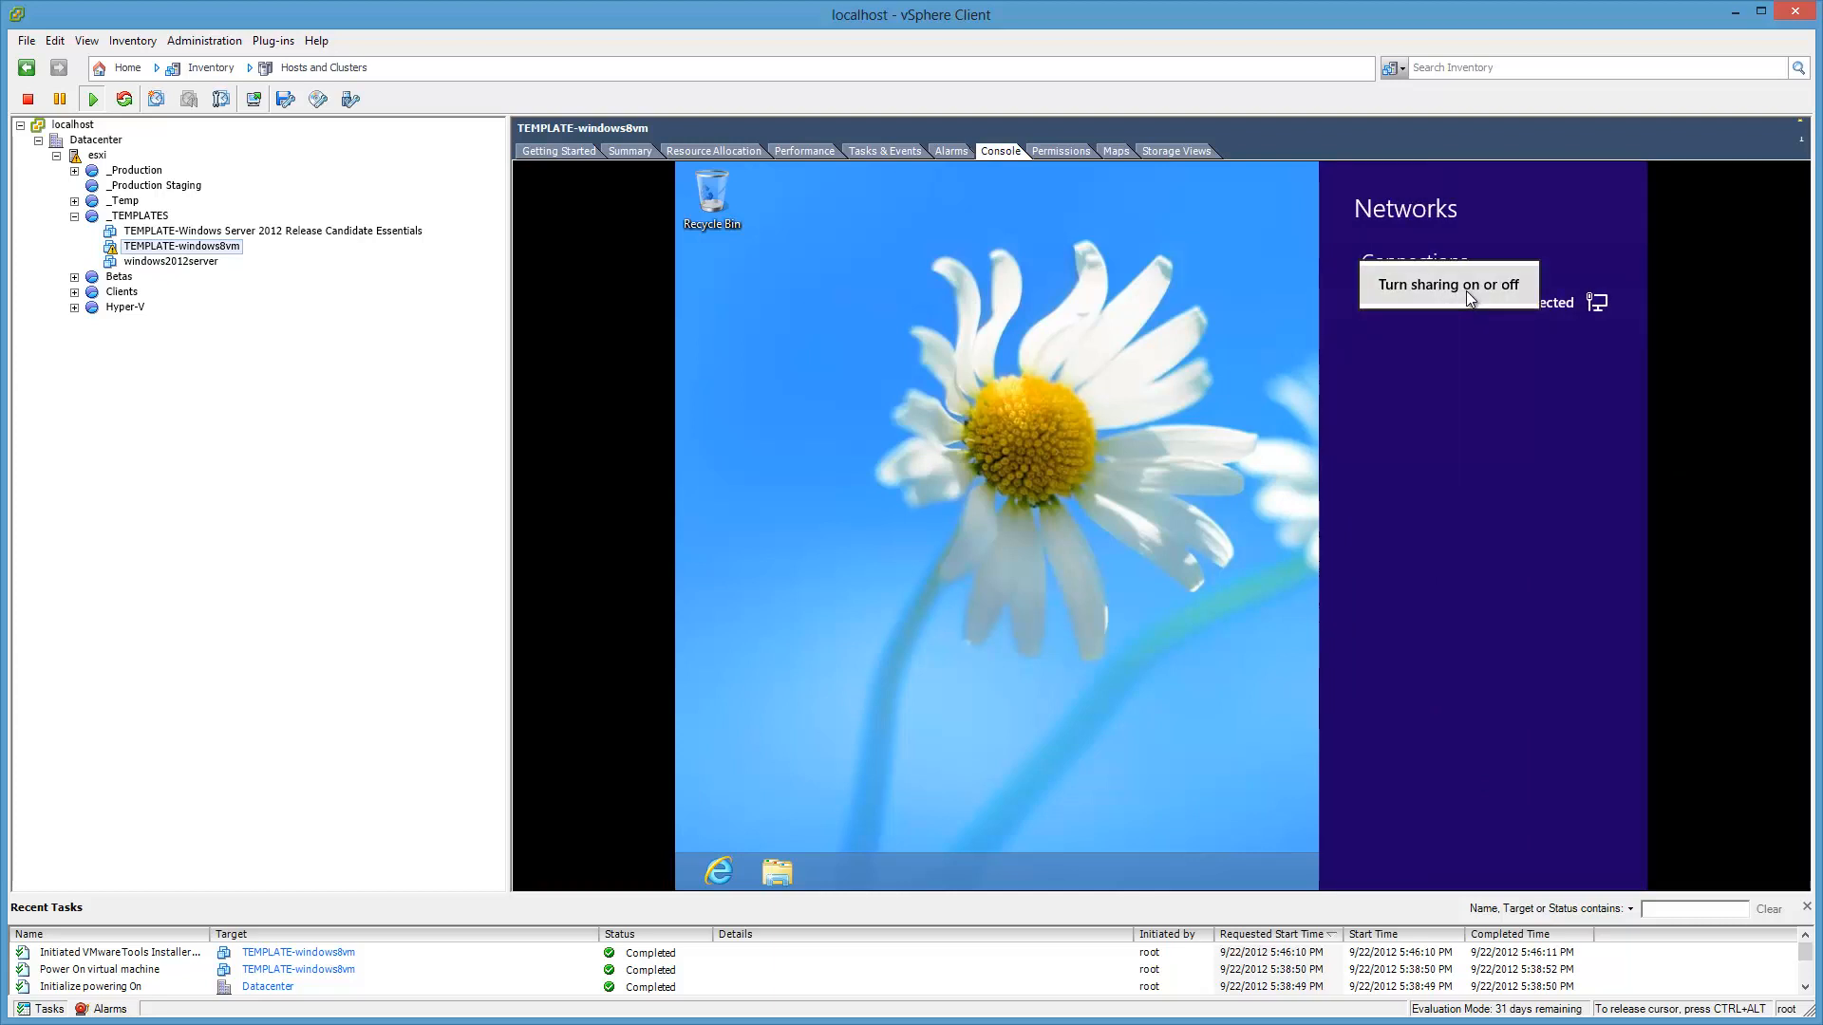
click(1466, 291)
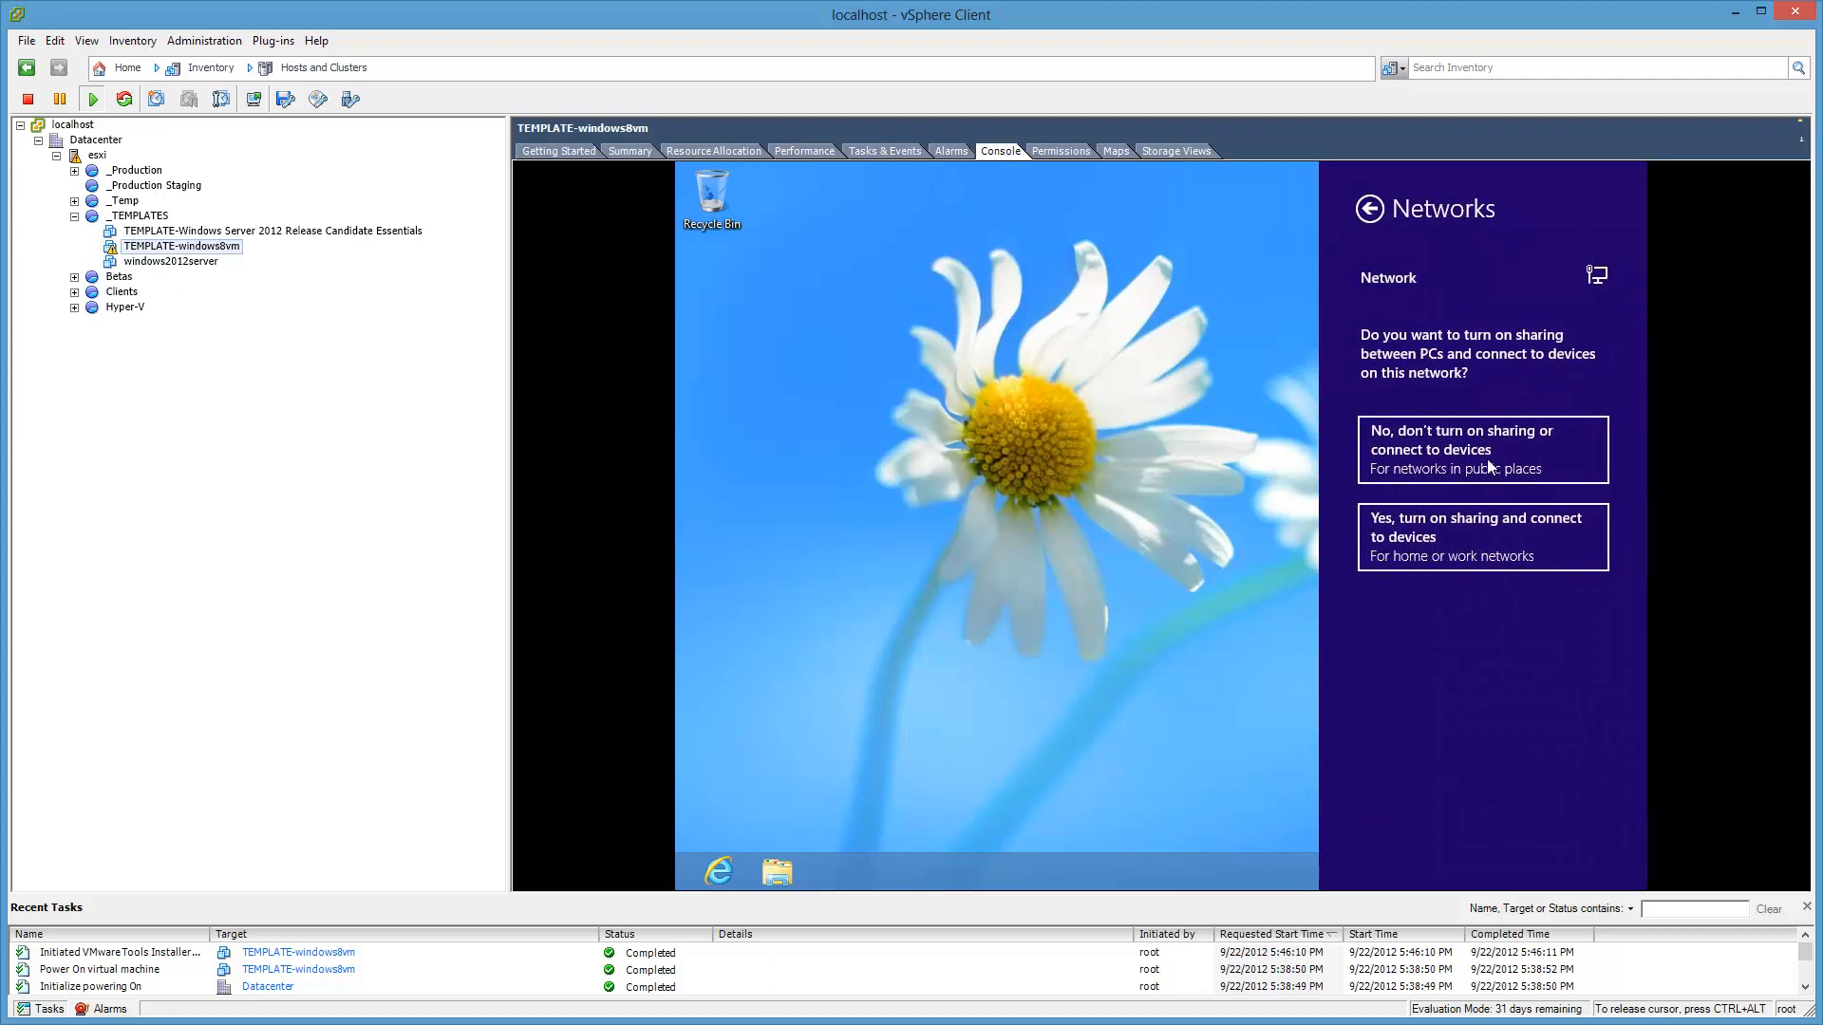
click(1546, 548)
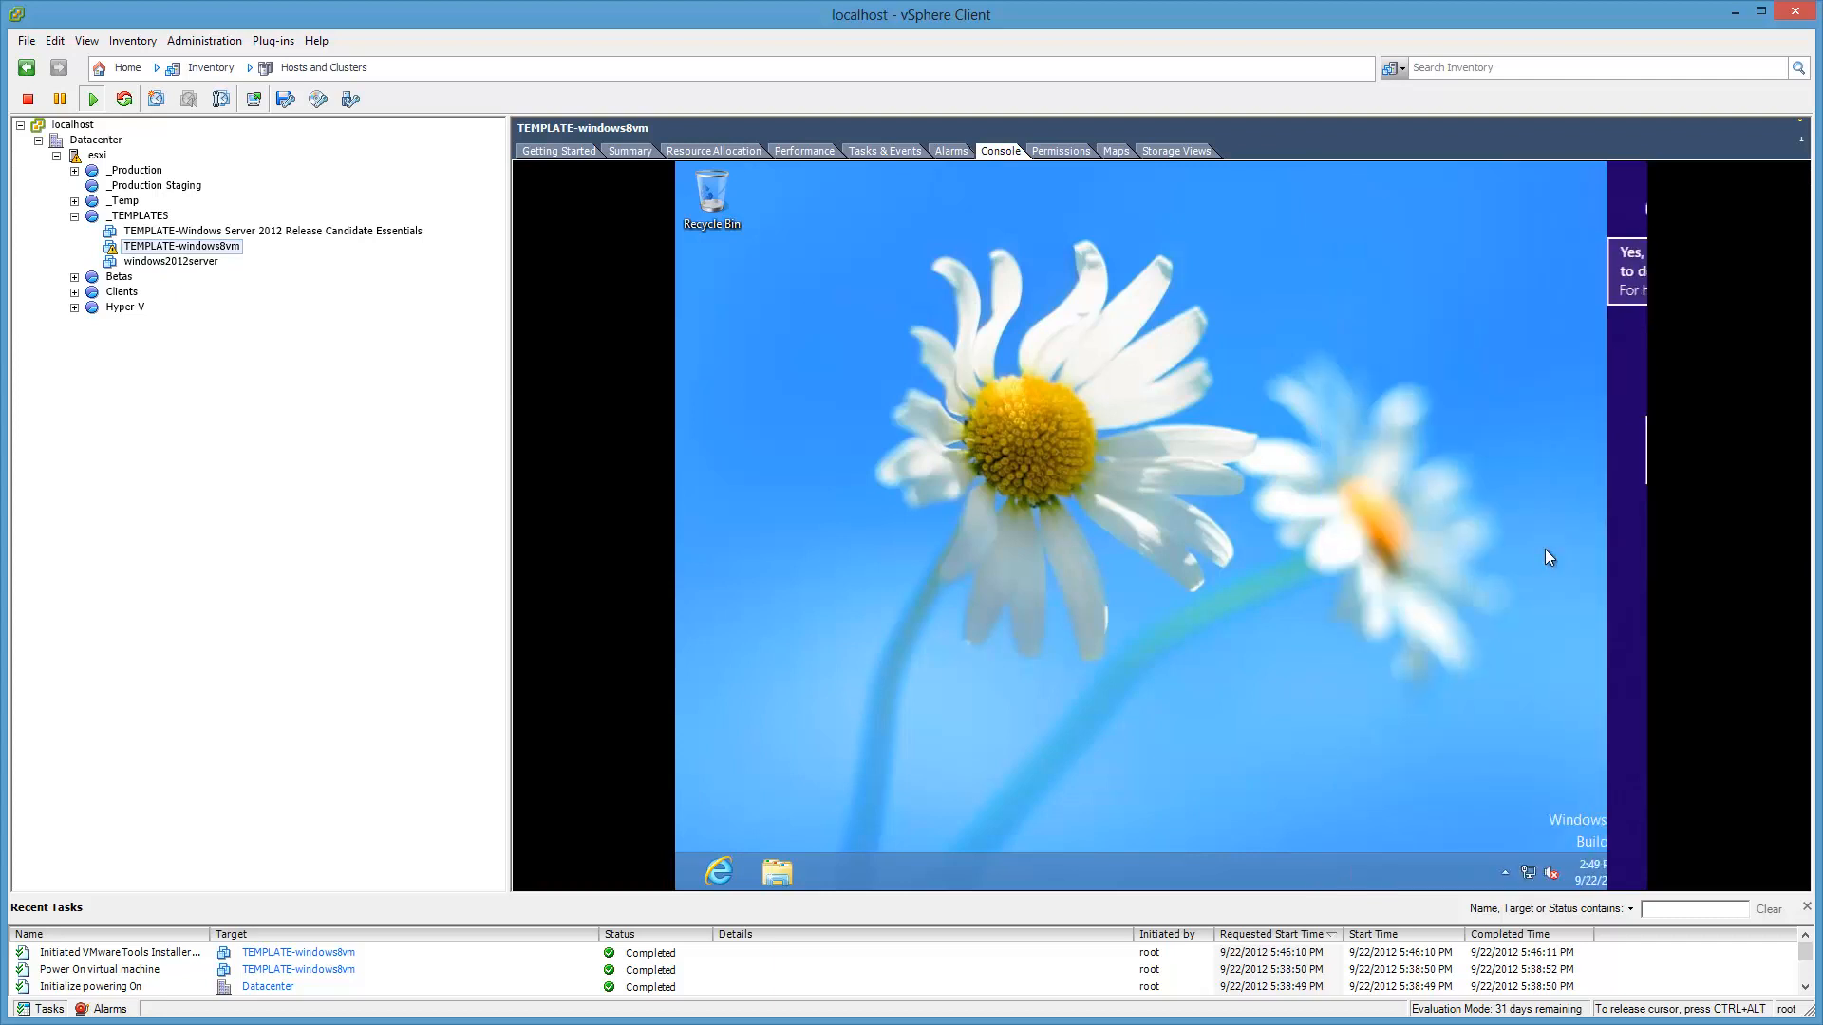
right_click(1526, 881)
click(1576, 863)
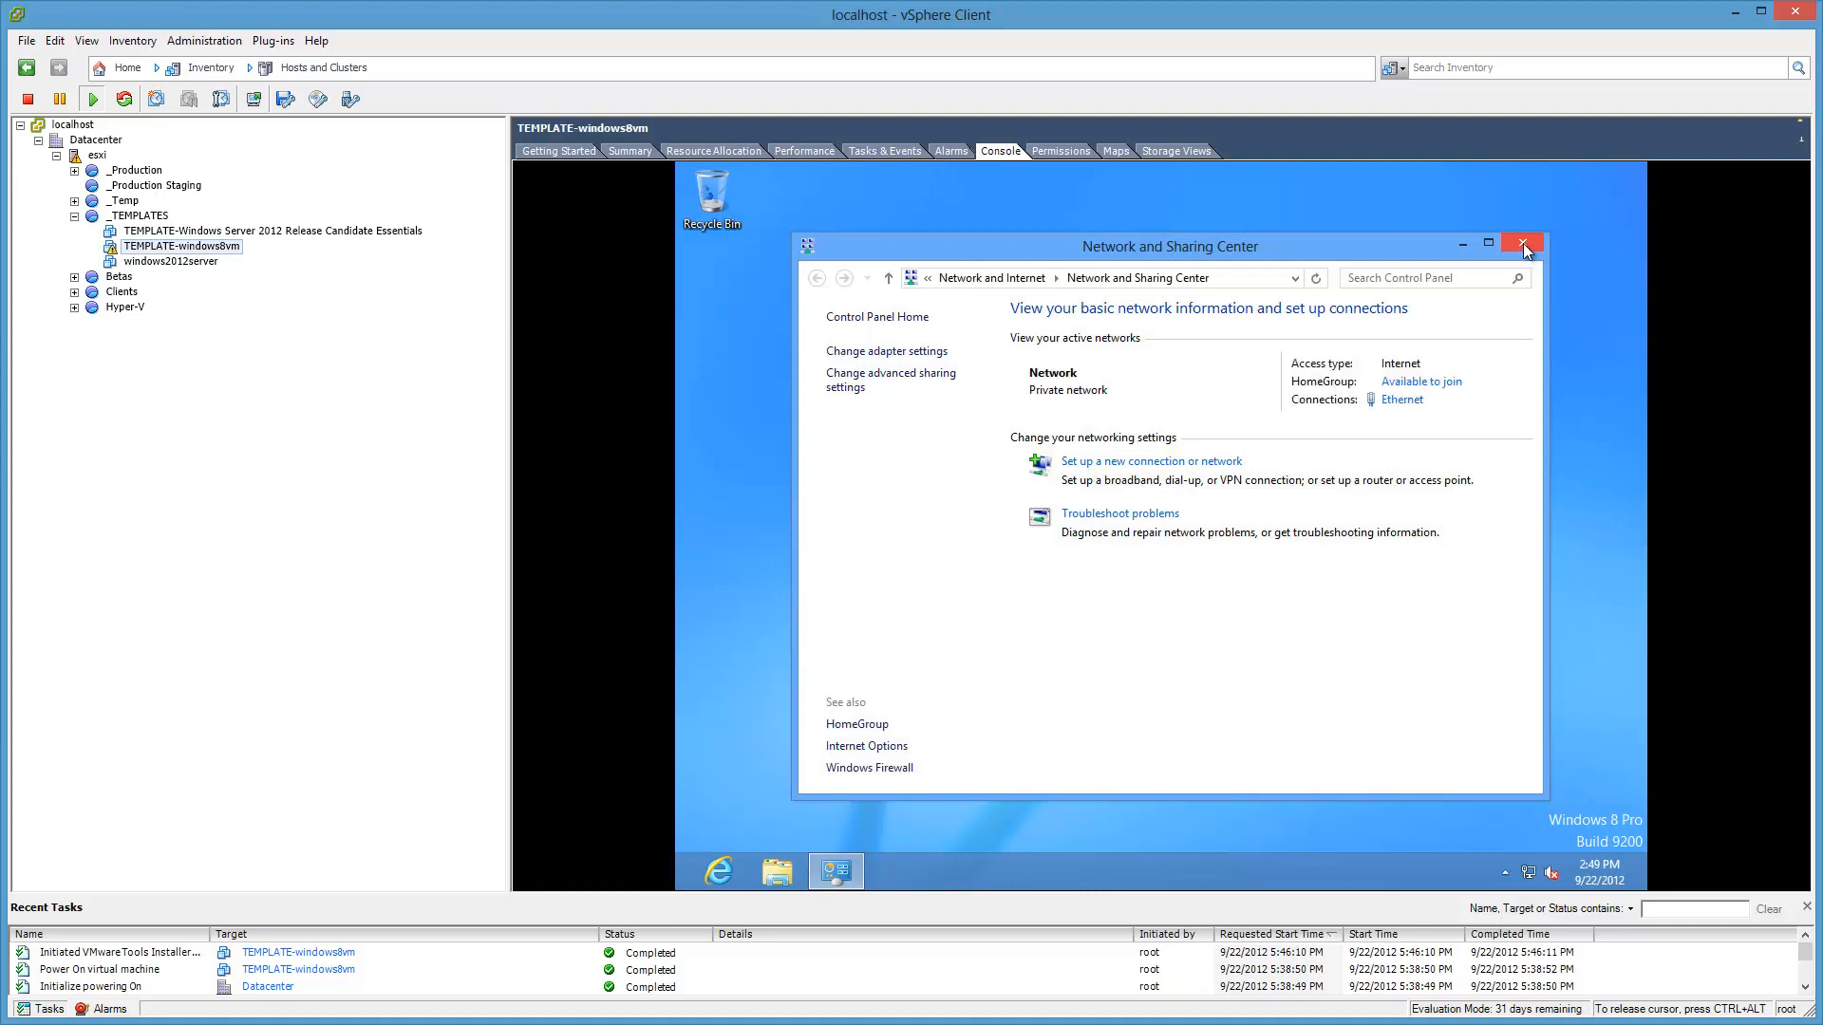
click(1523, 243)
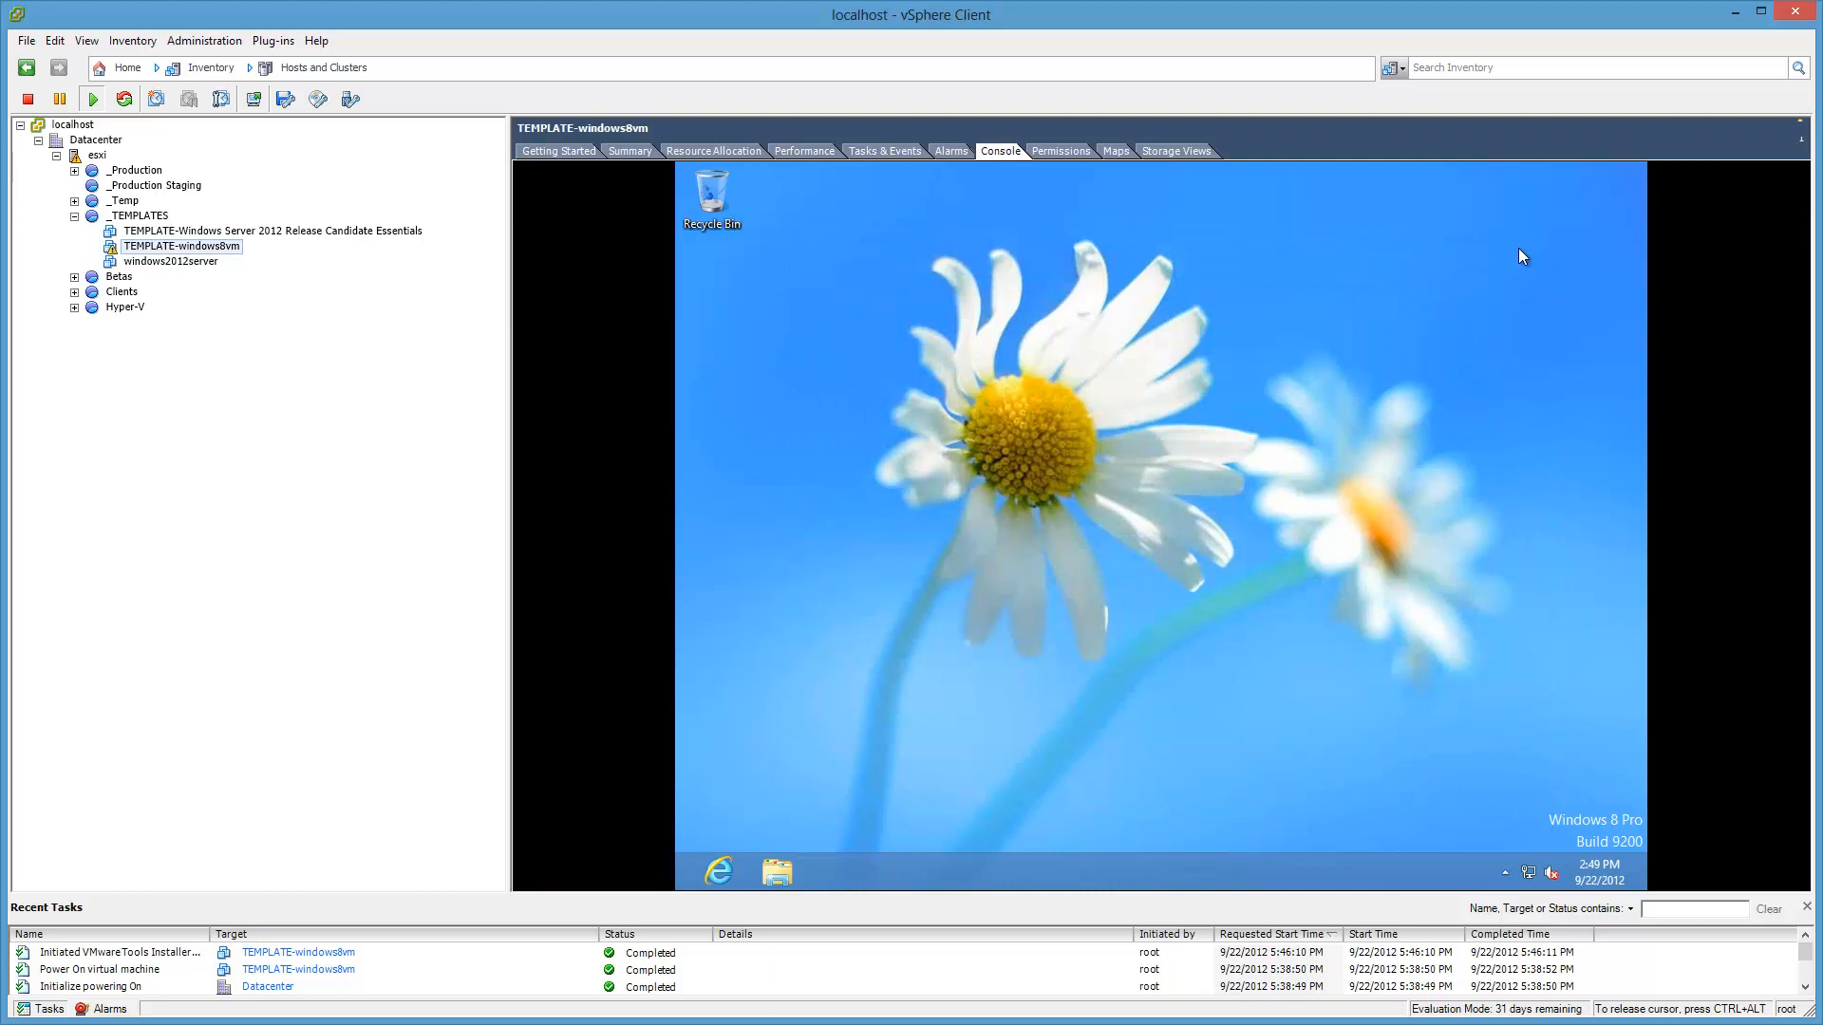
key(ctrl+alt)
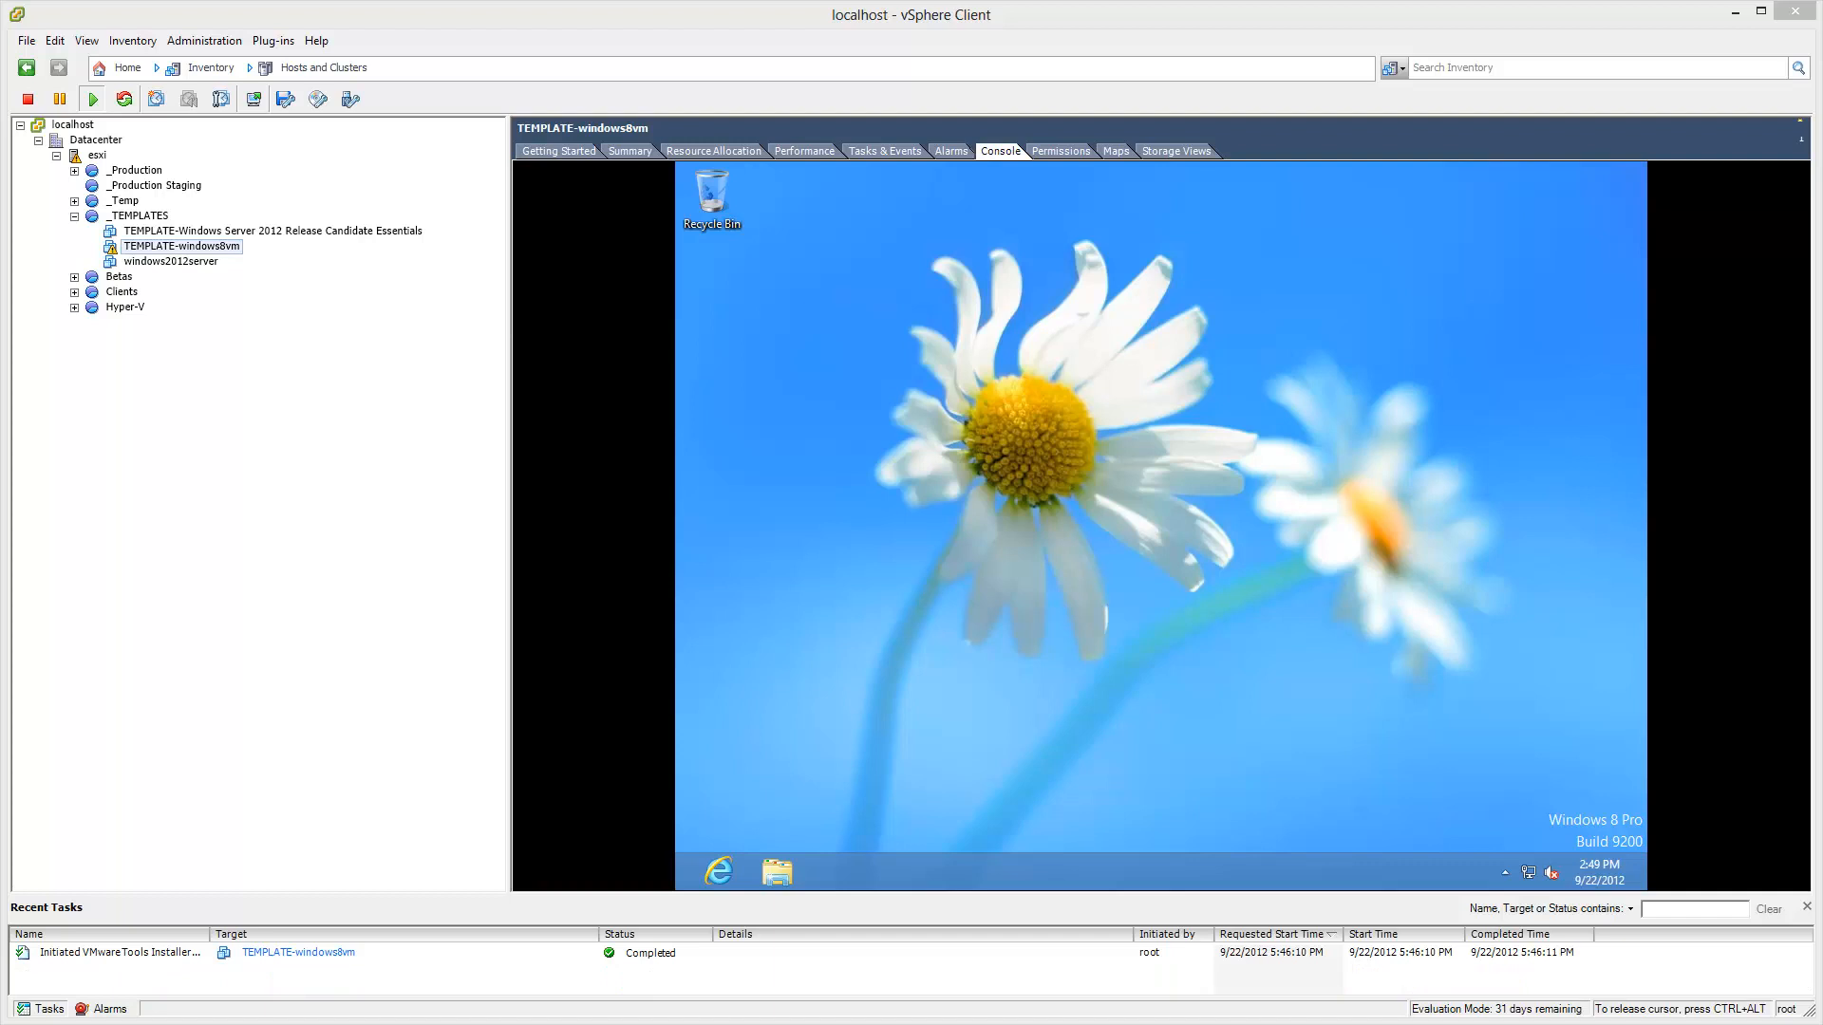
Step: Change the guest's screen resolution to 1366×768 and keep the changes
right_click(1155, 508)
click(1216, 667)
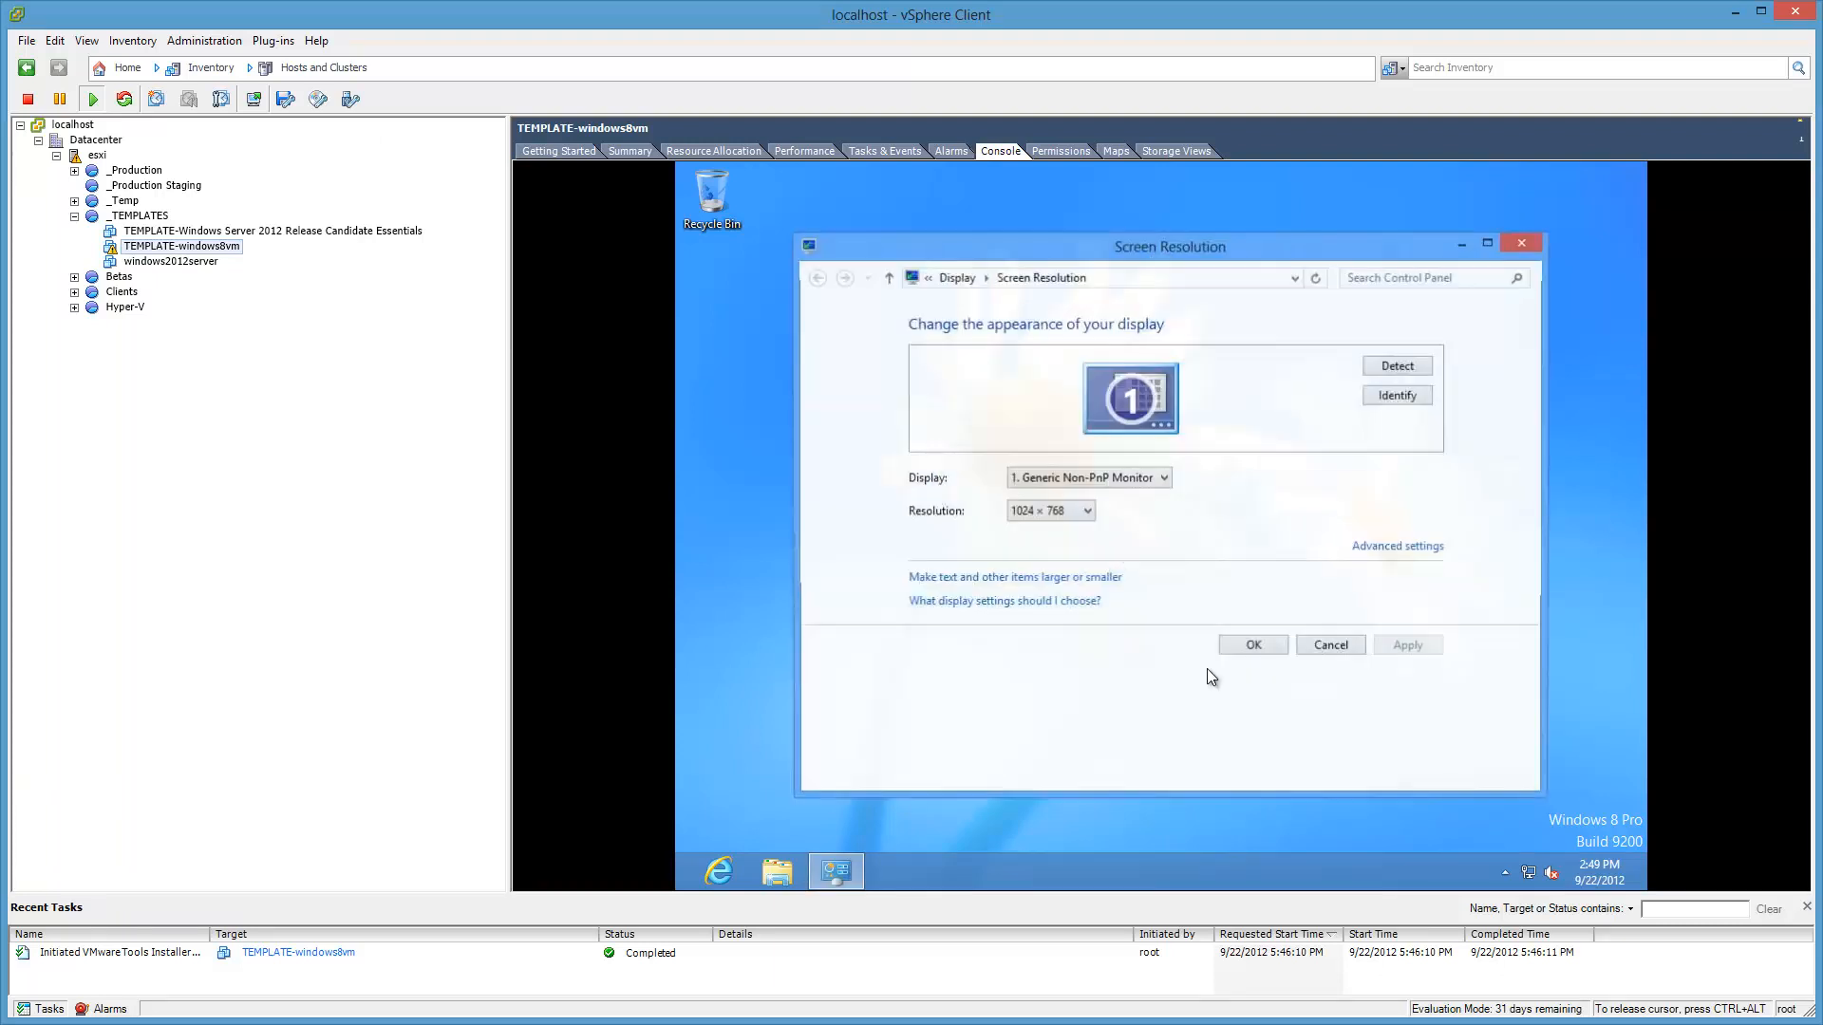
click(1092, 511)
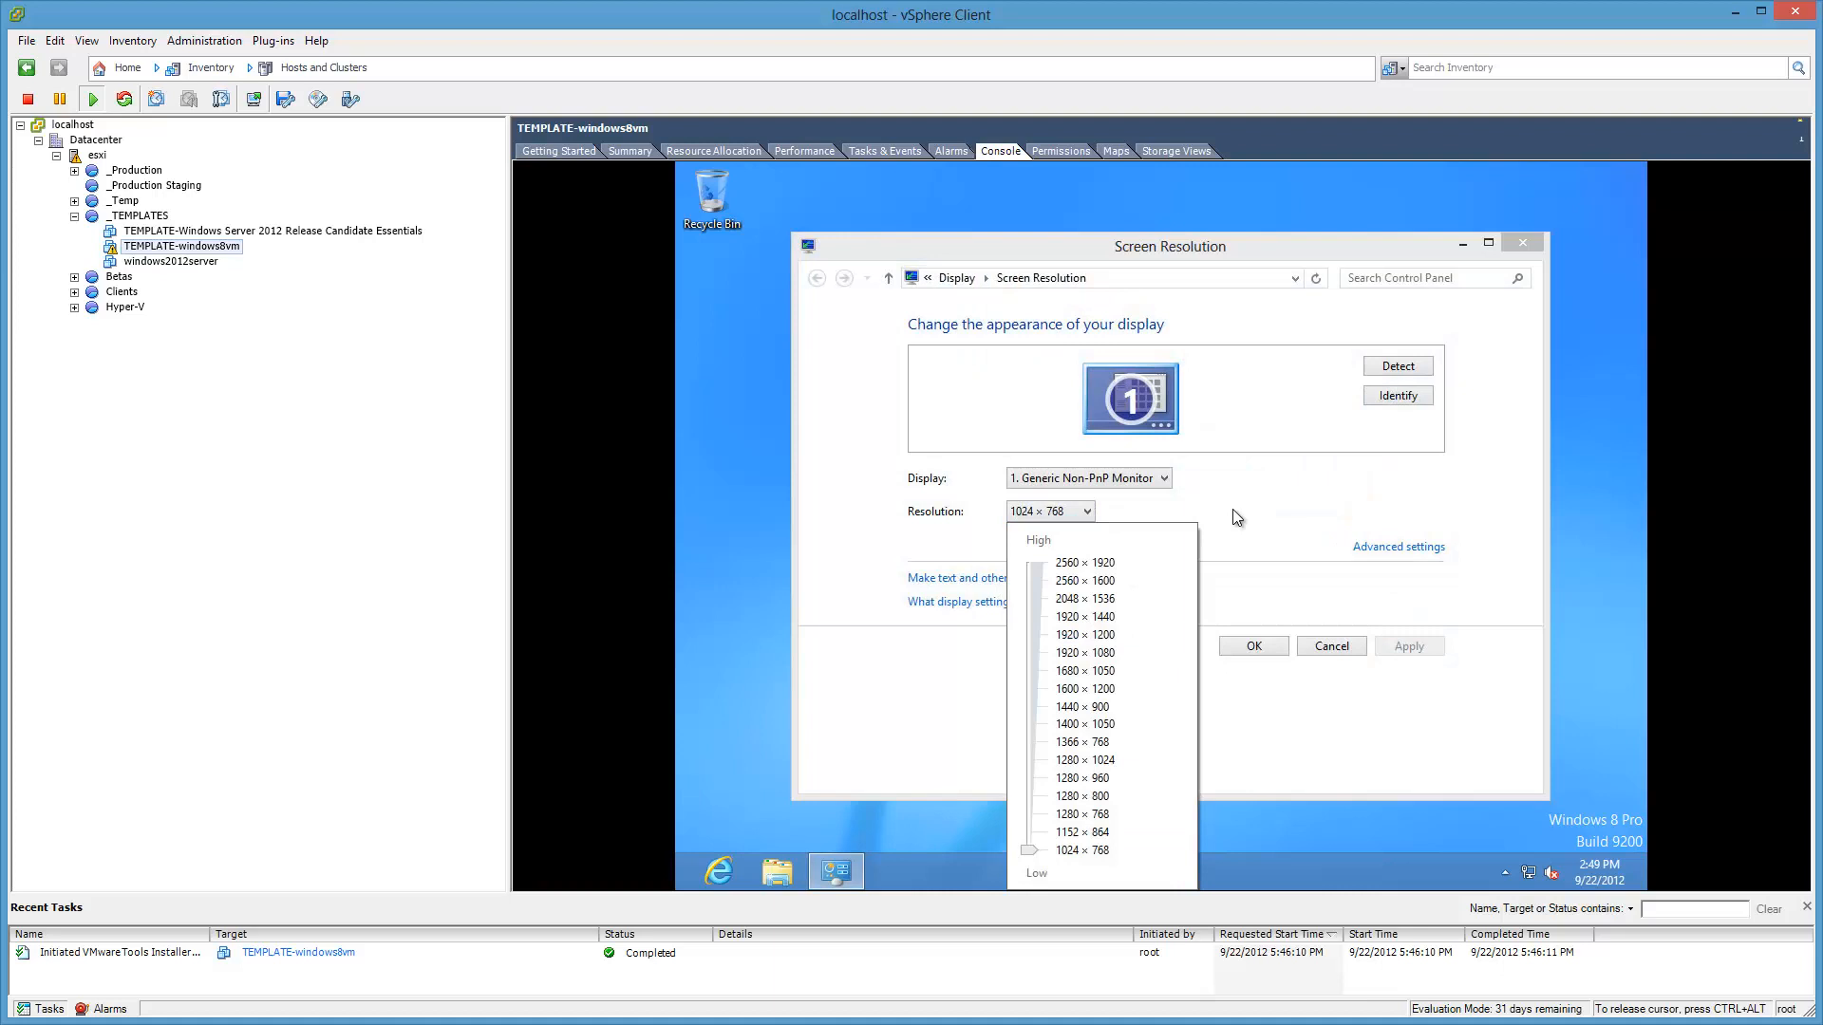
click(1035, 744)
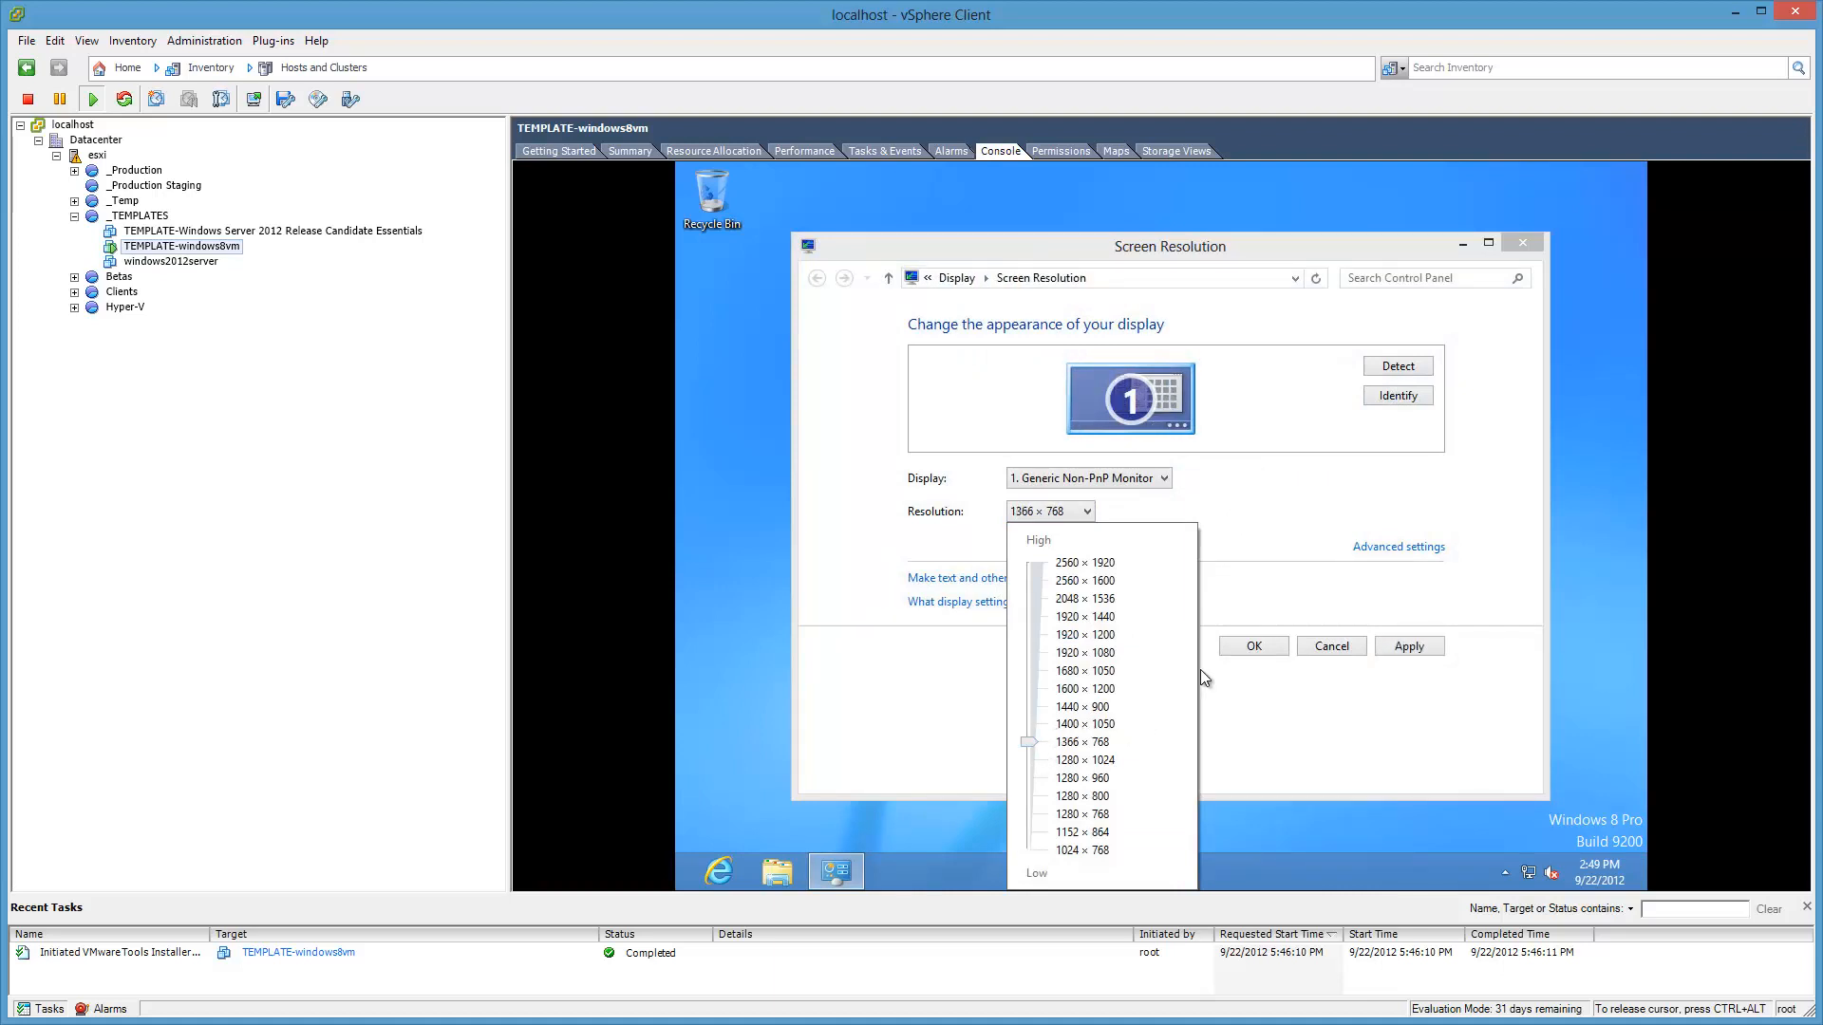
click(1259, 642)
click(1258, 642)
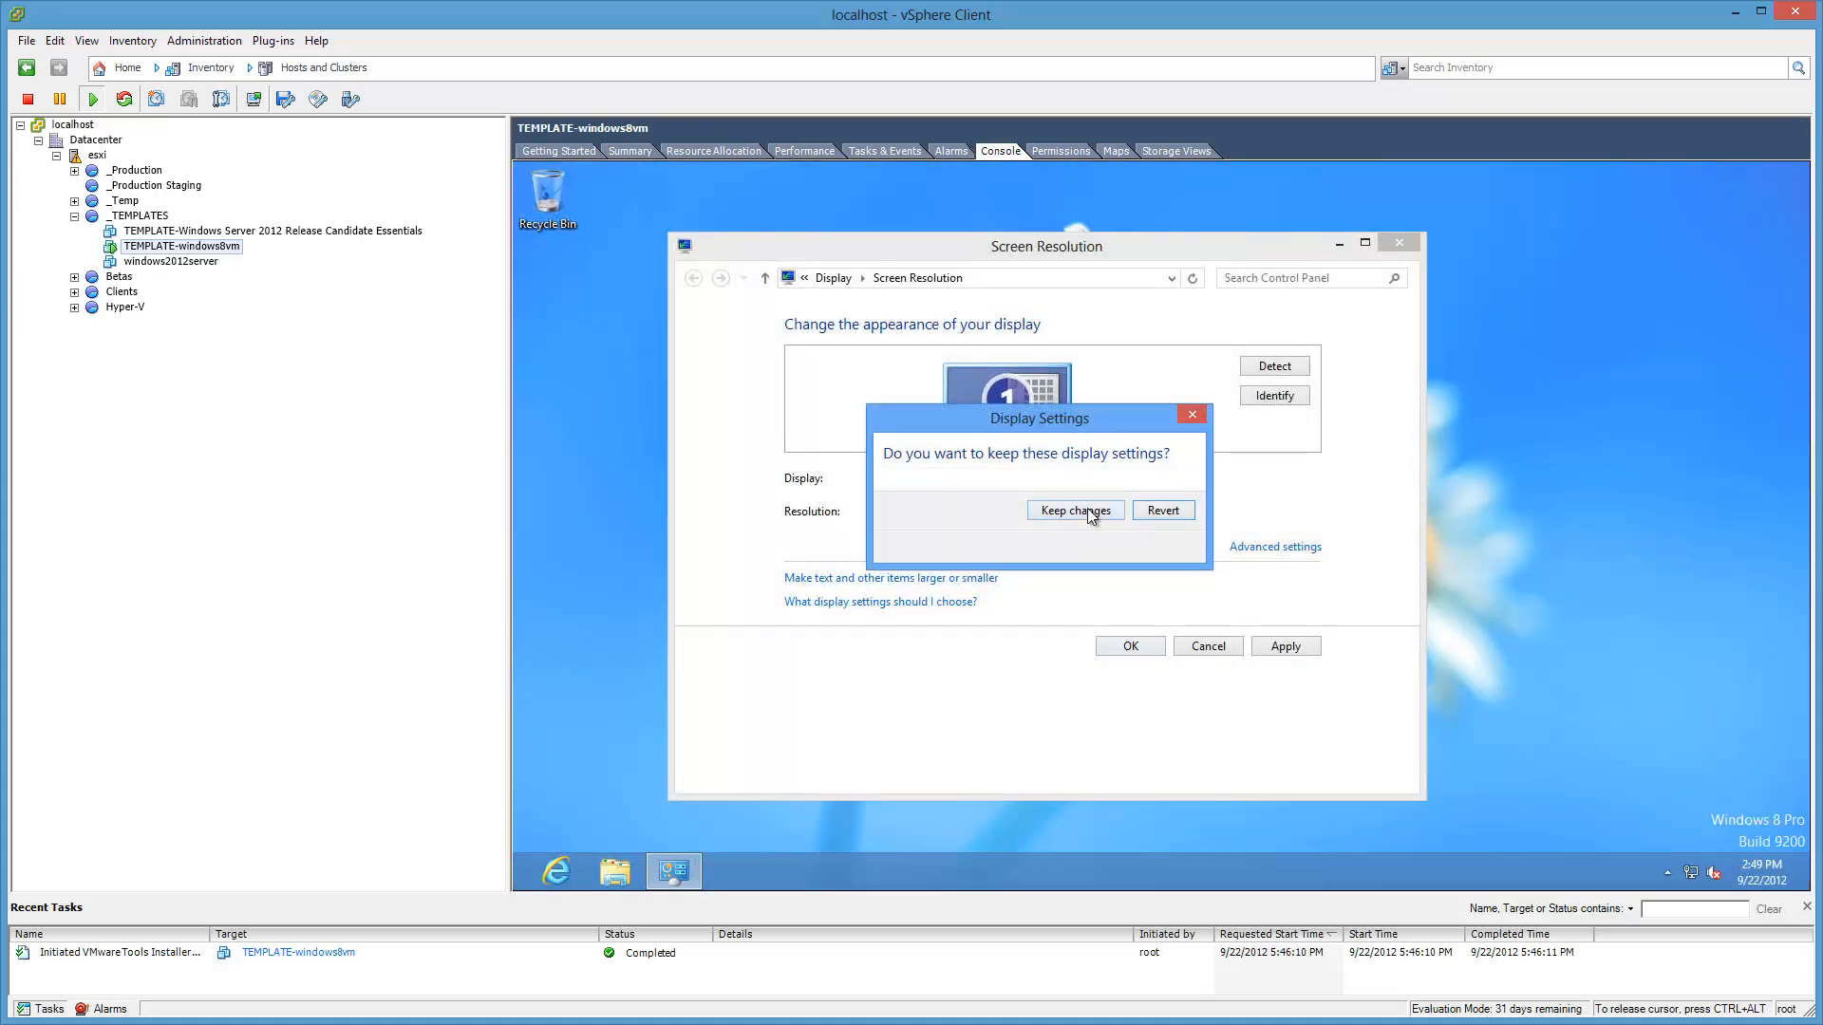
click(1086, 511)
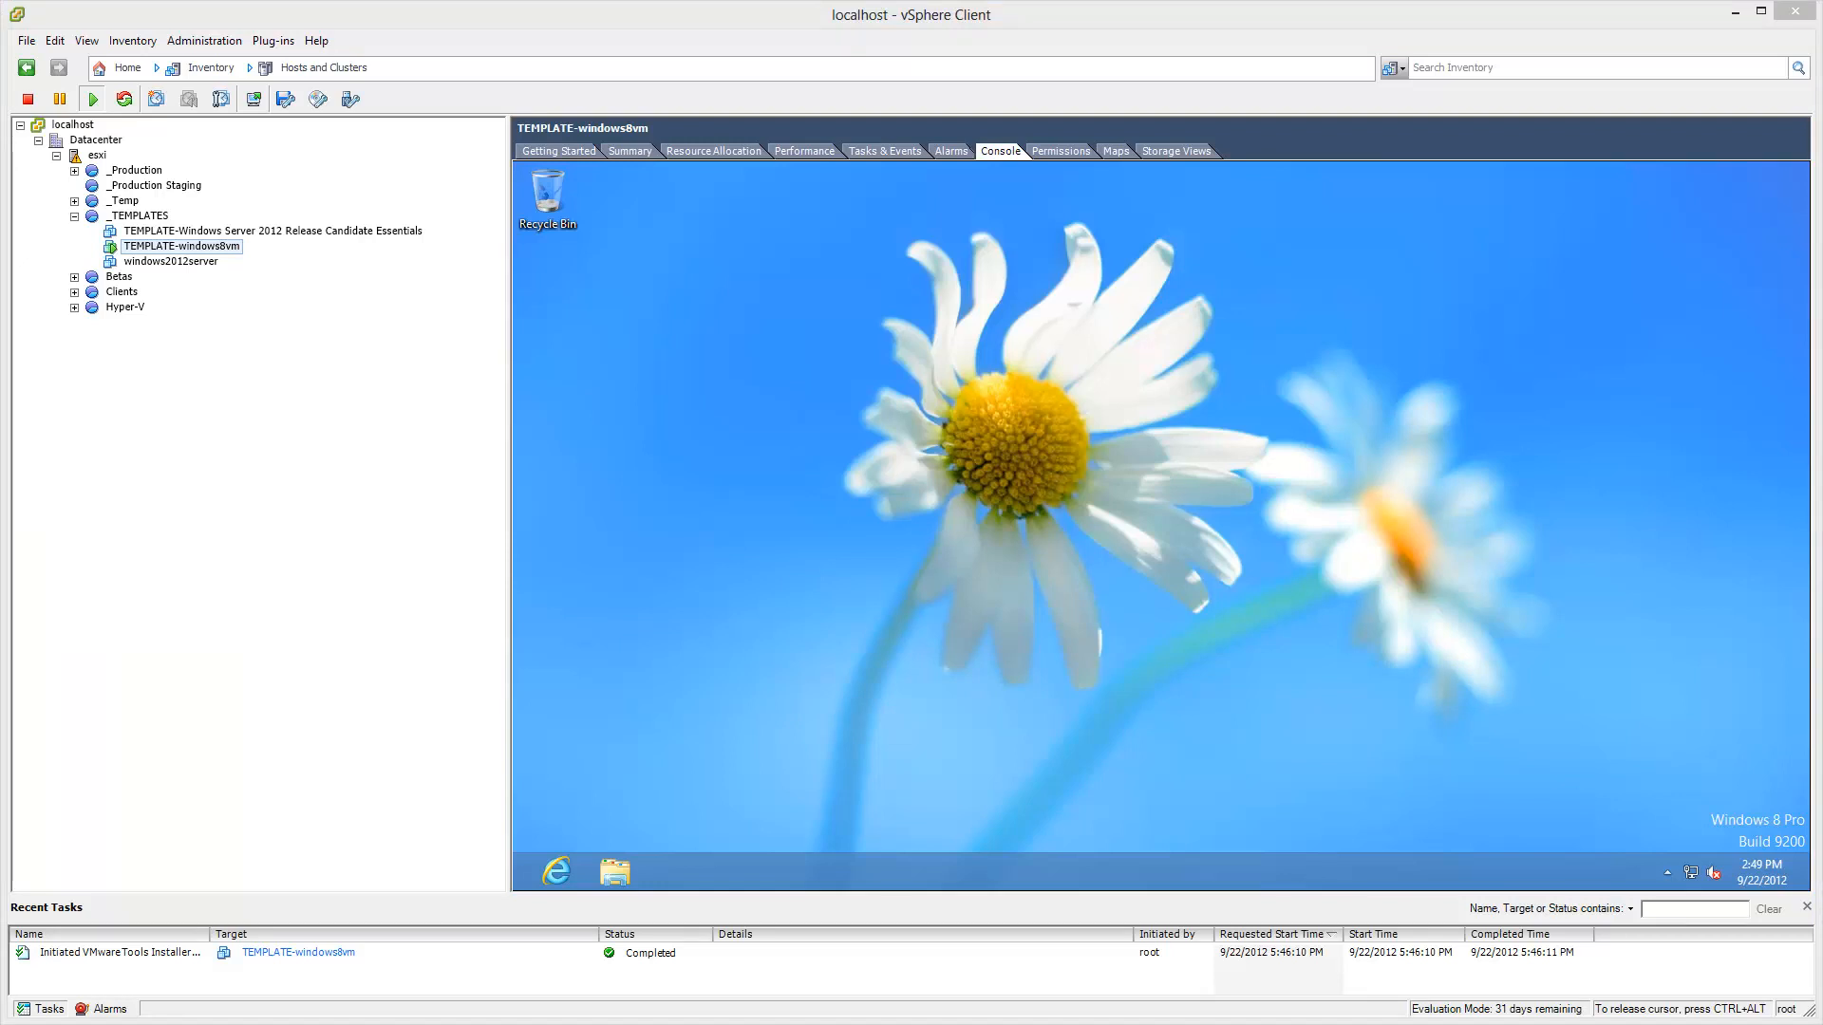
click(1390, 479)
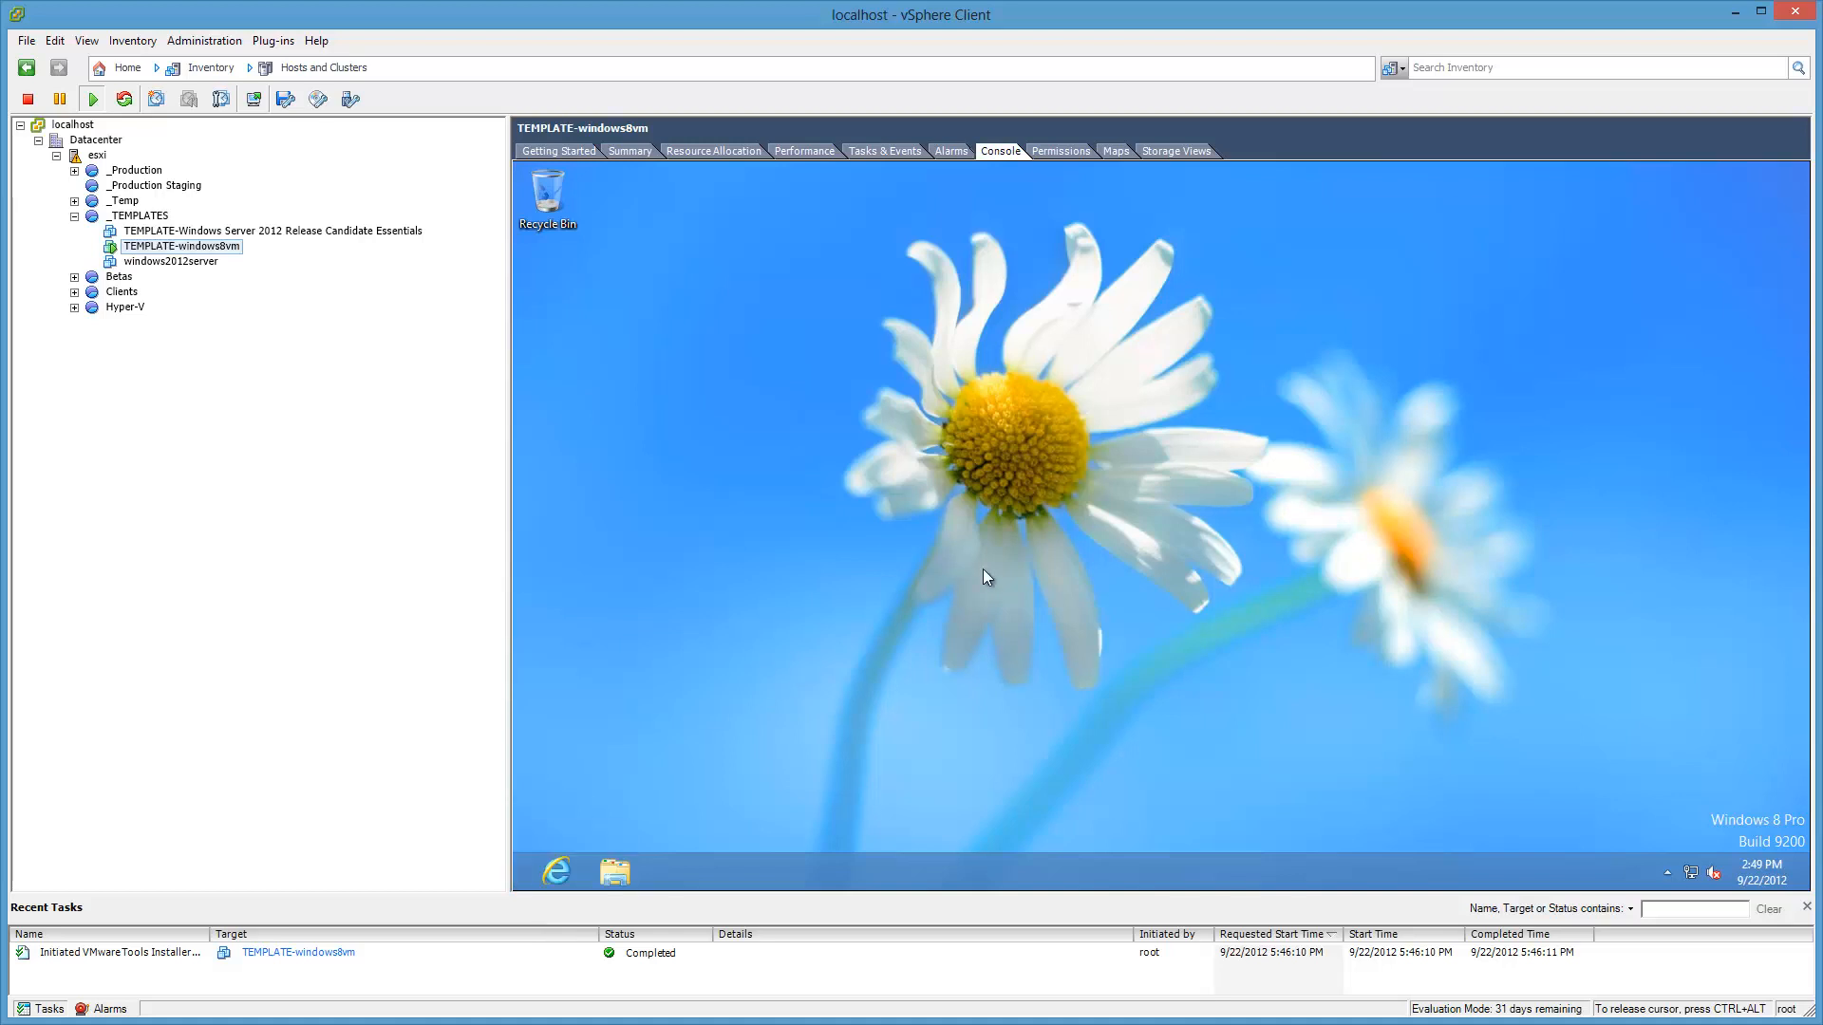
Step: In netplwiz, uncheck 'Users must enter a user name and password', confirming the account password twice
key(super+r)
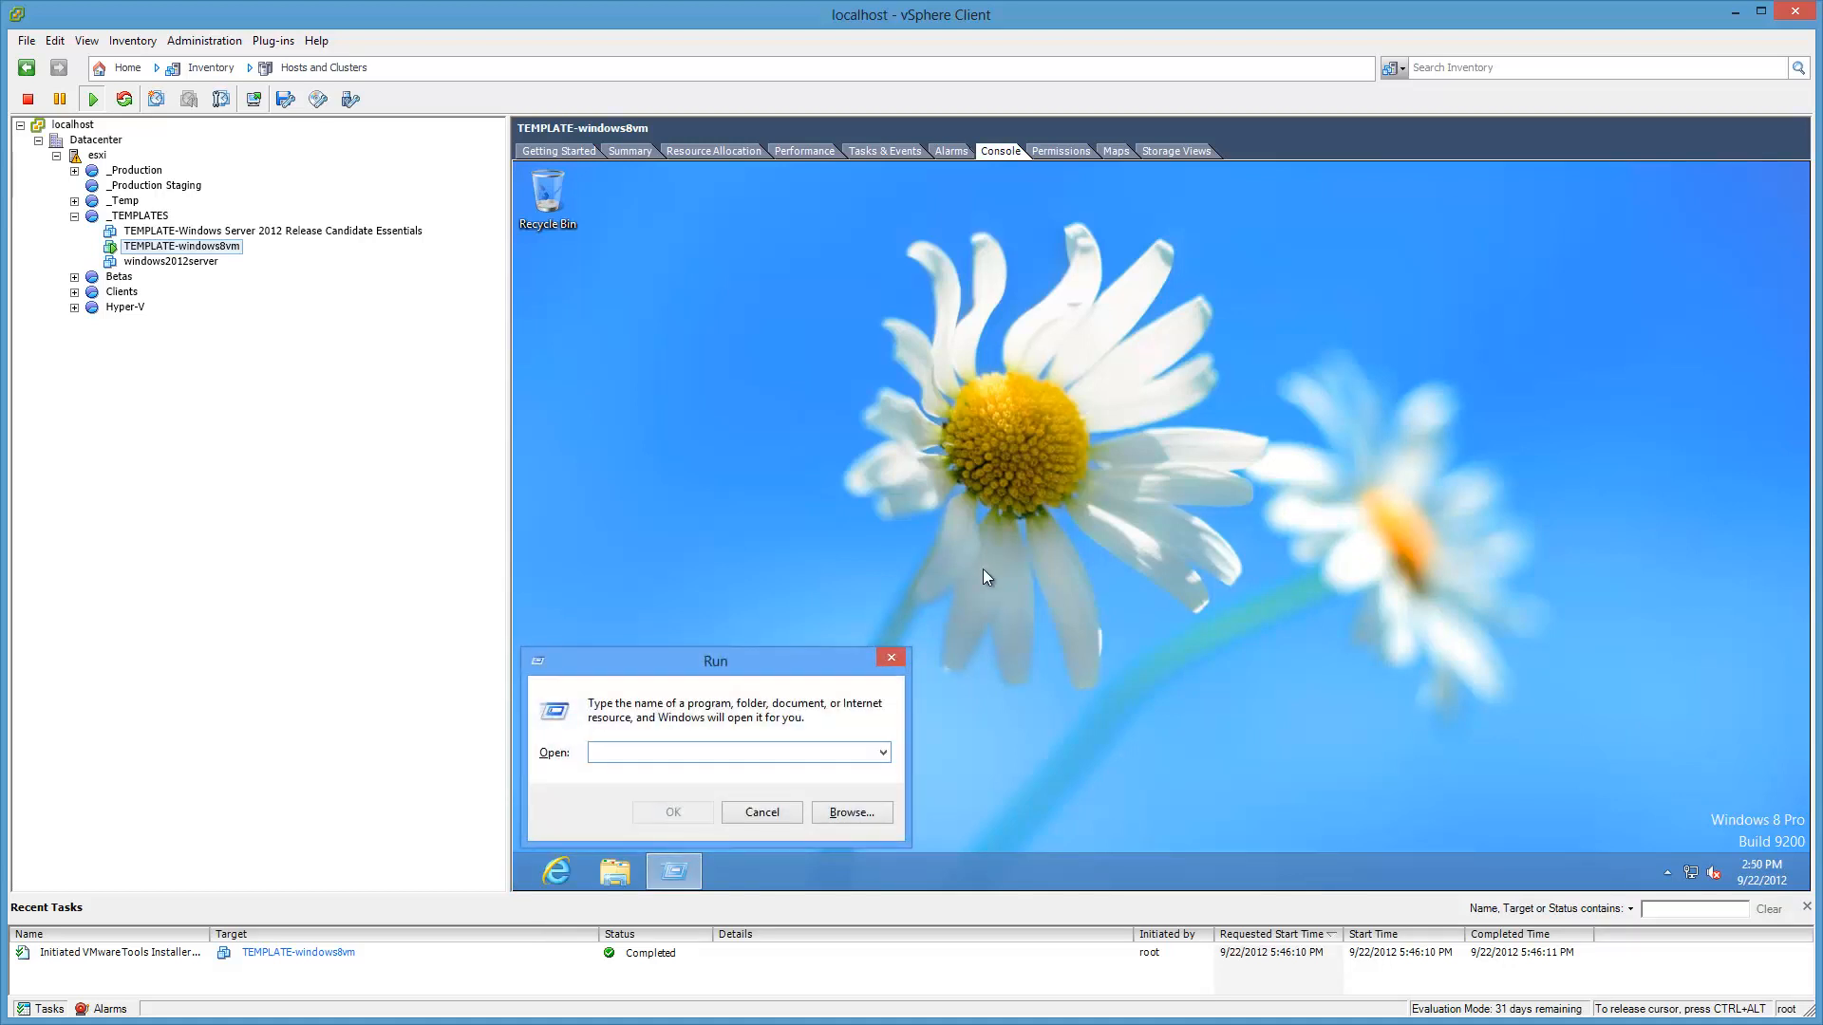
text(netplwiz)
key(Return)
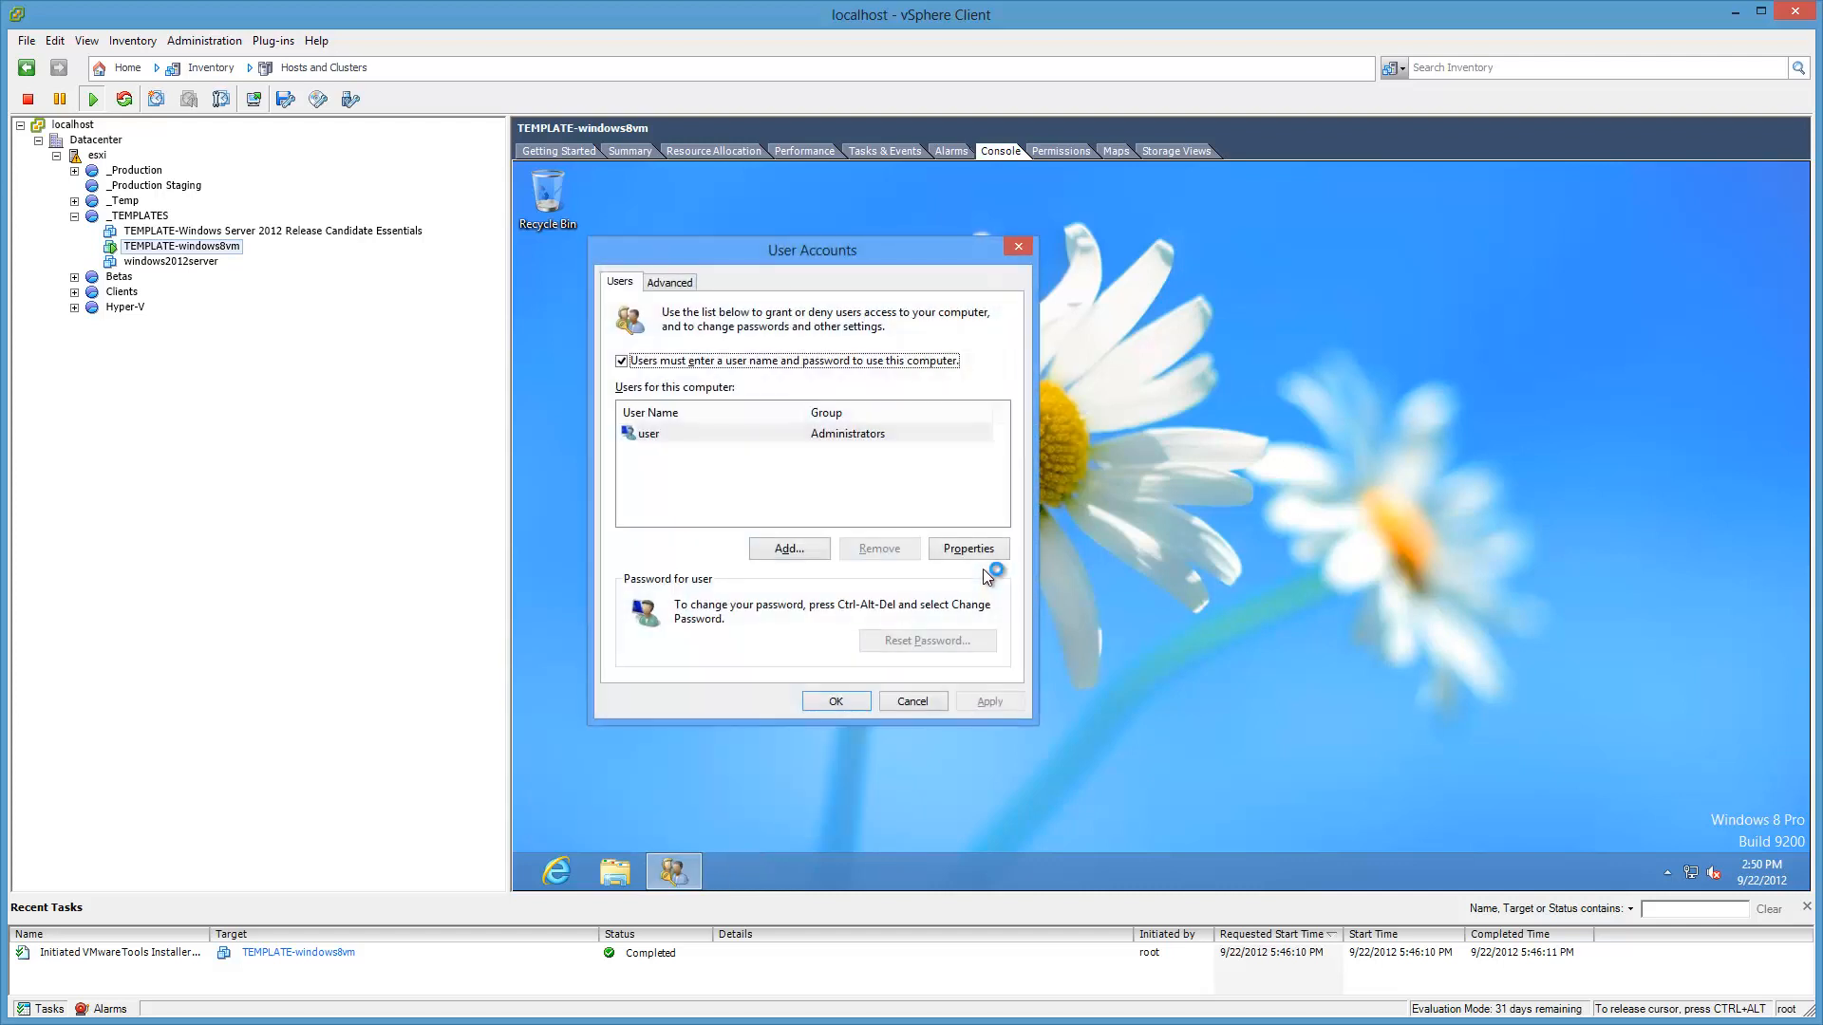
click(954, 366)
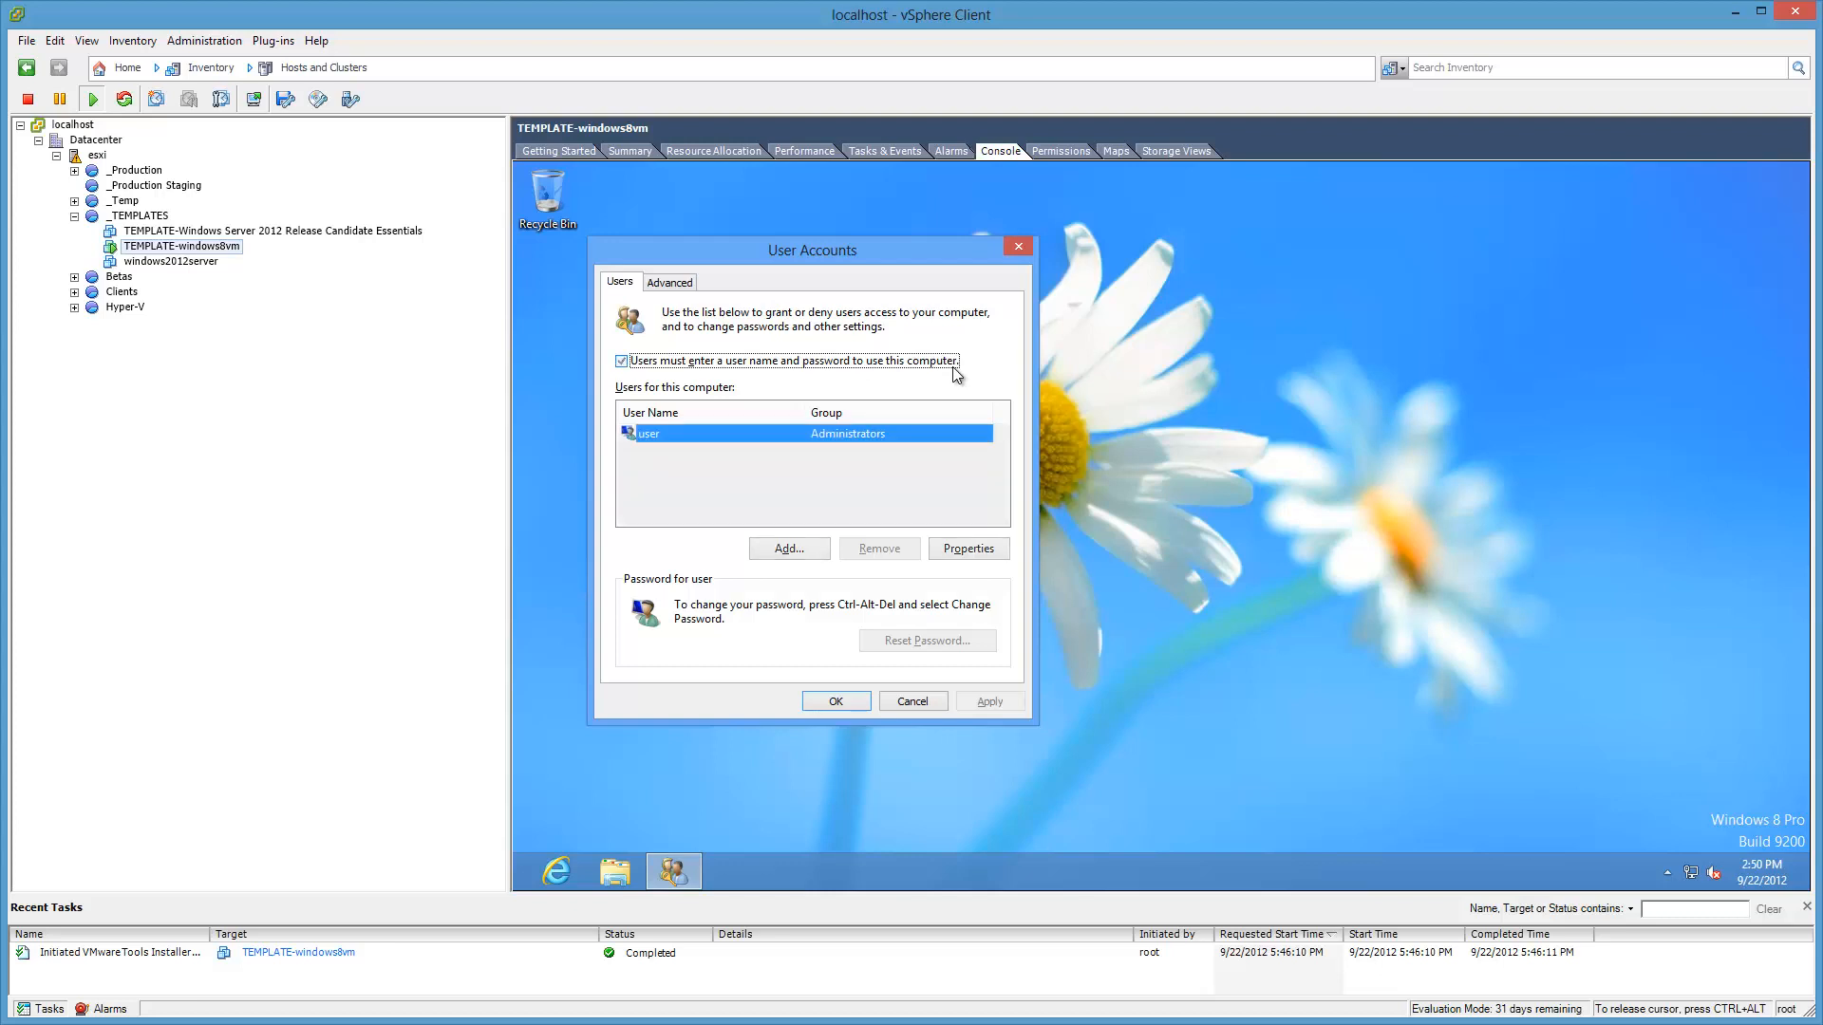
click(1012, 704)
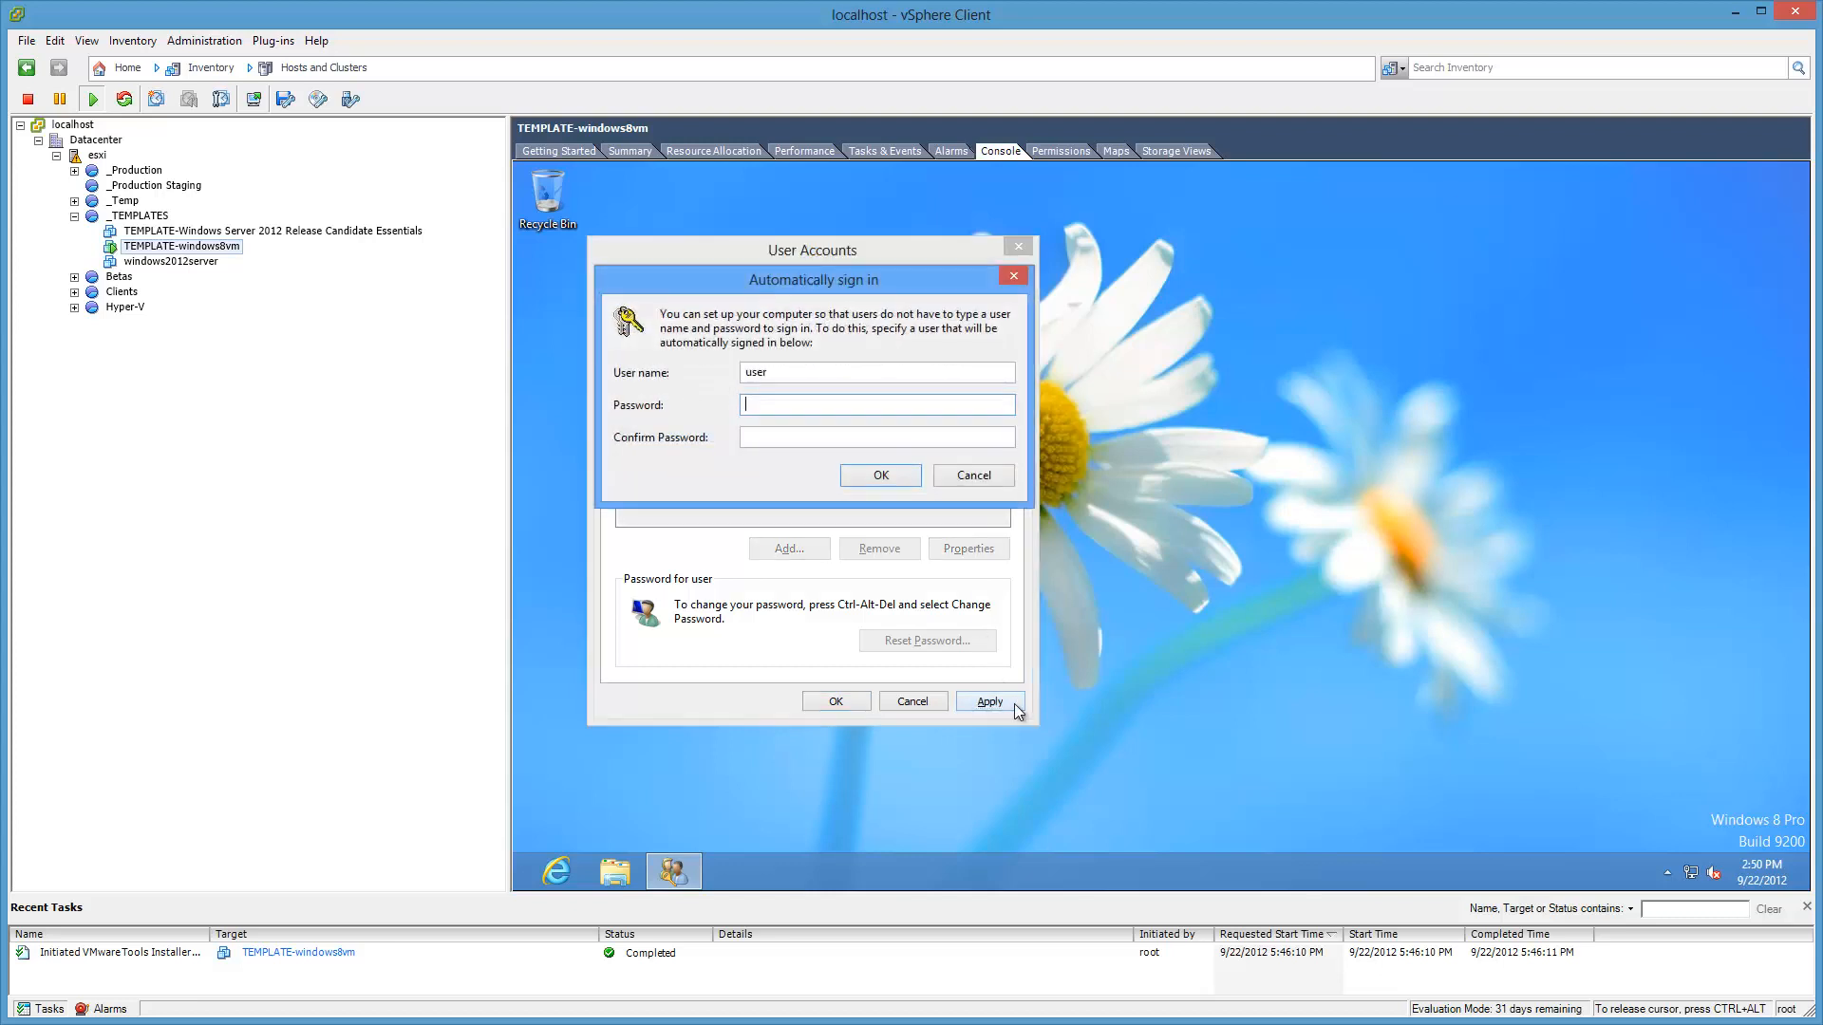
text(password)
key(Tab)
text(password)
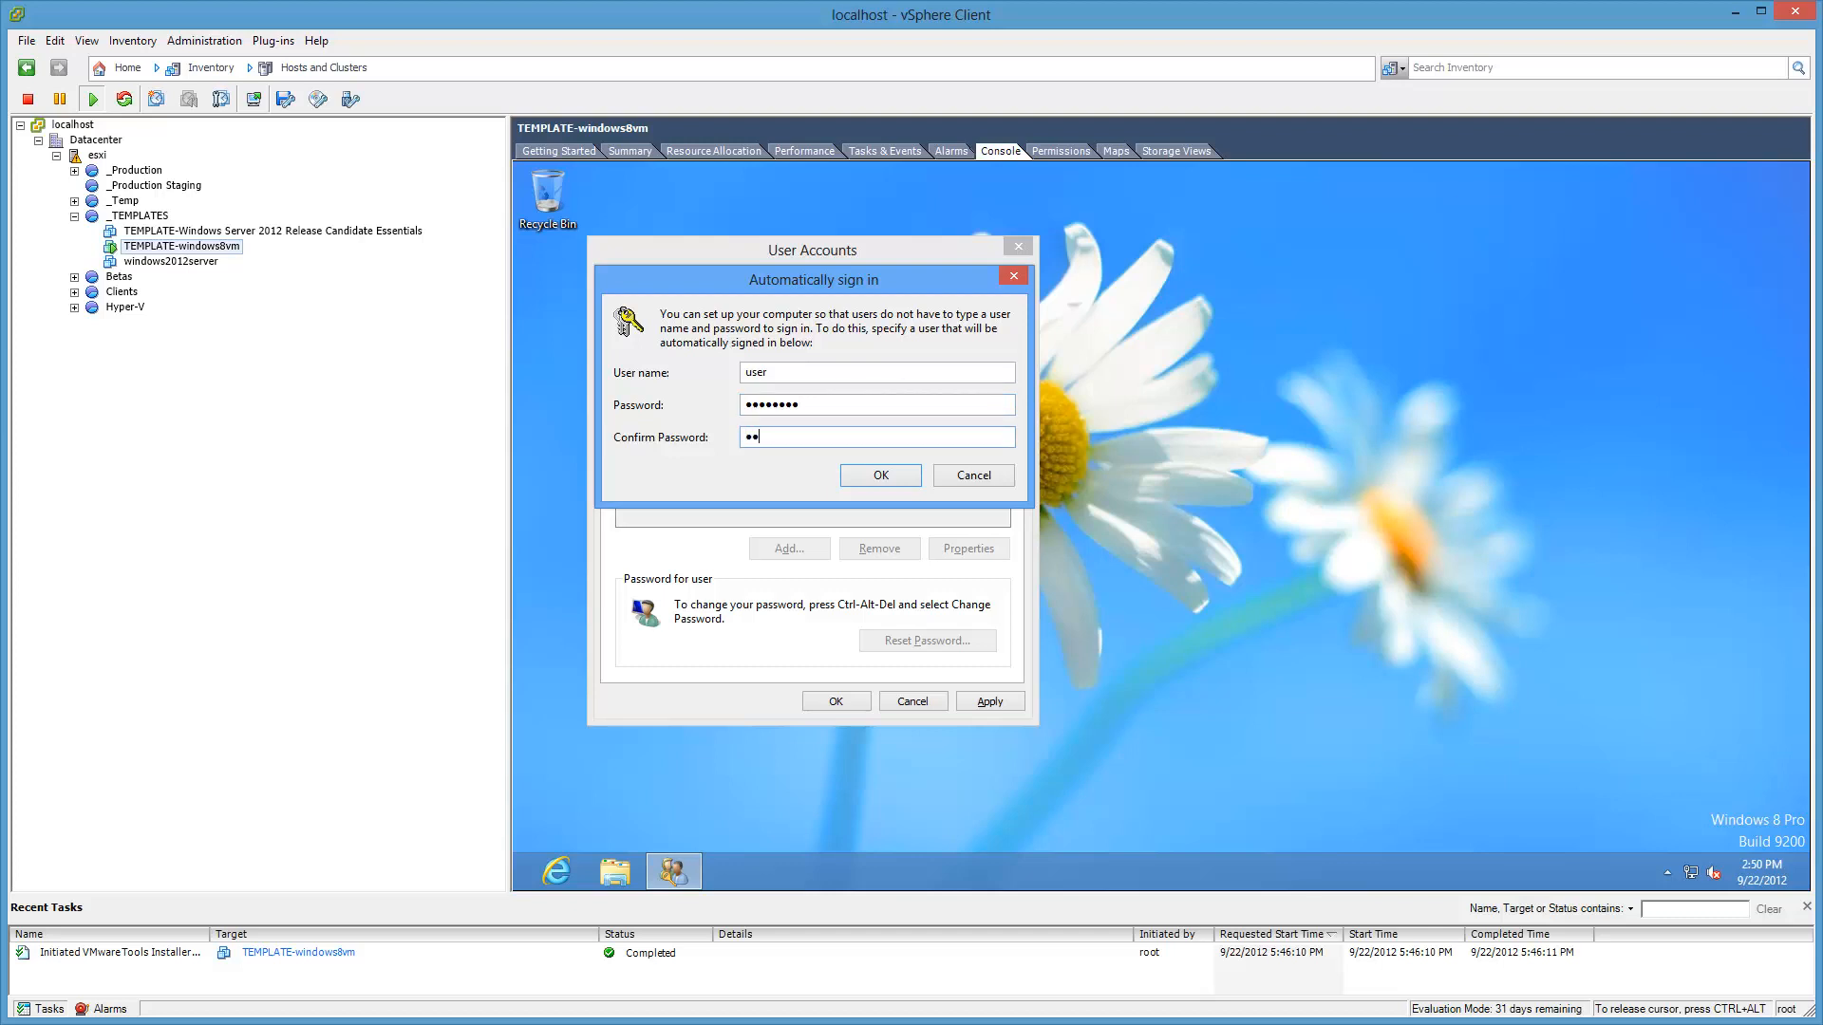
key(Return)
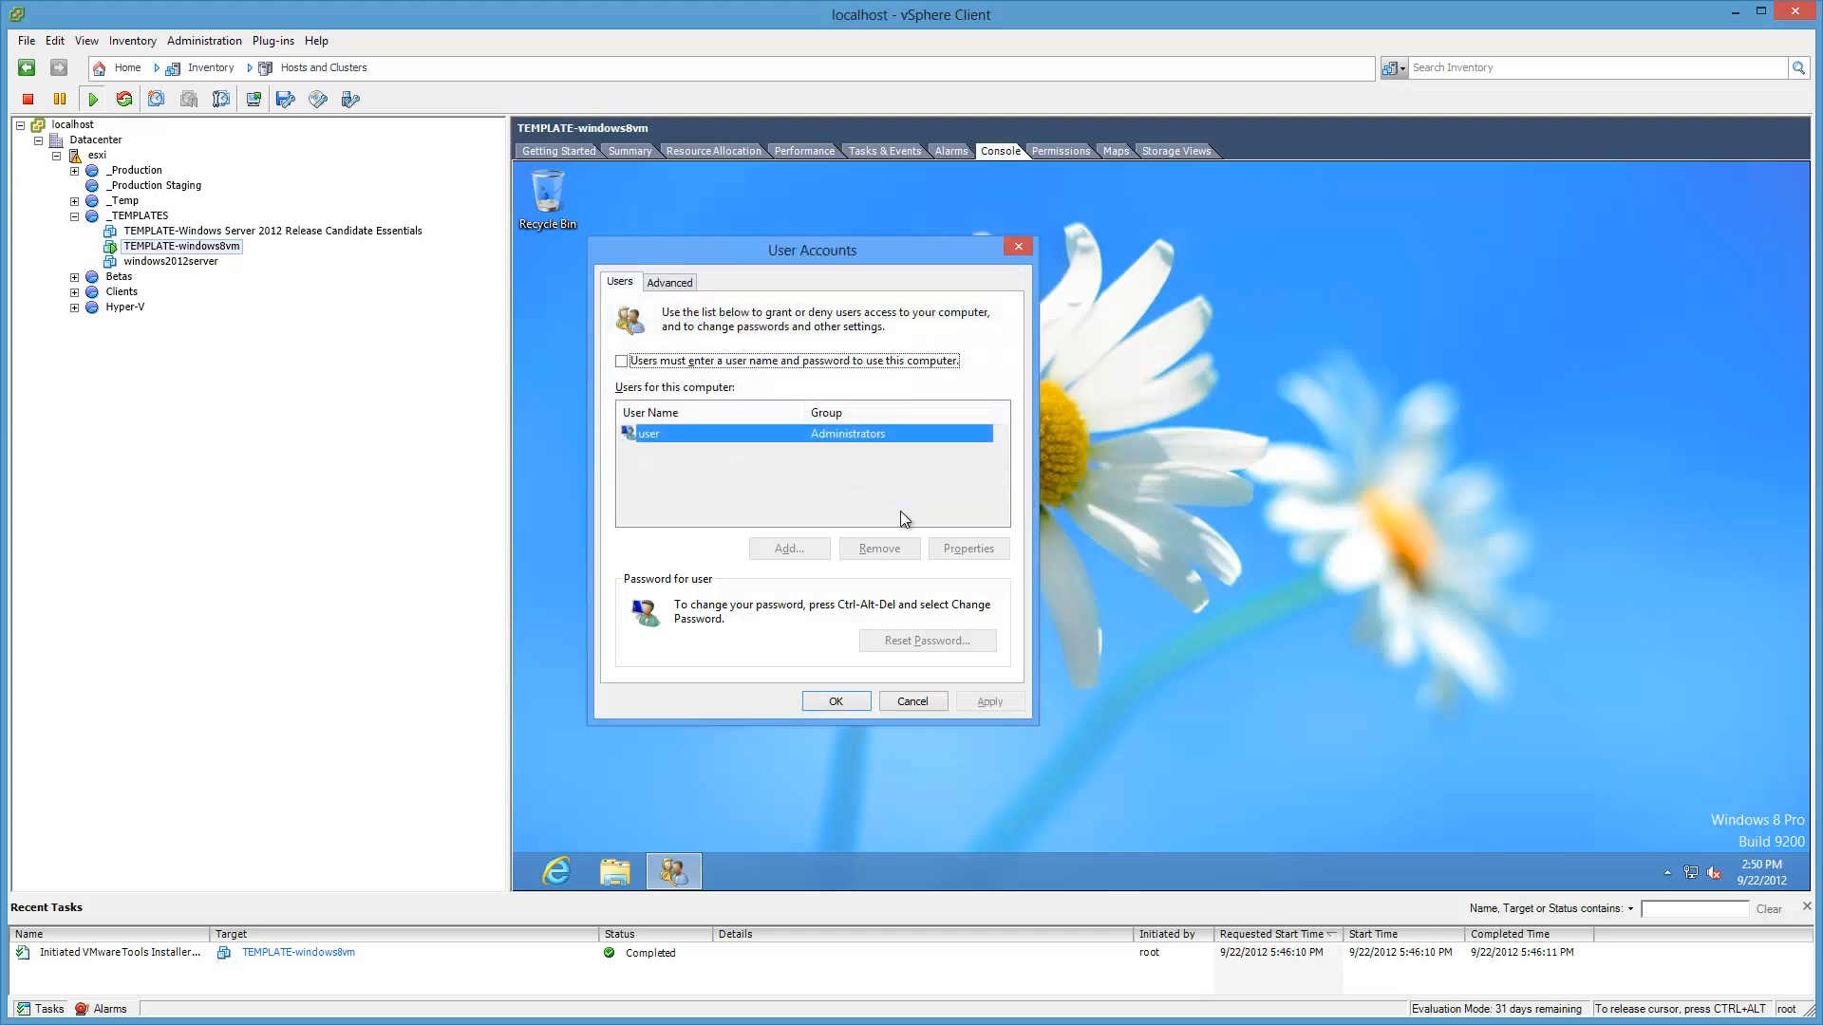
click(858, 701)
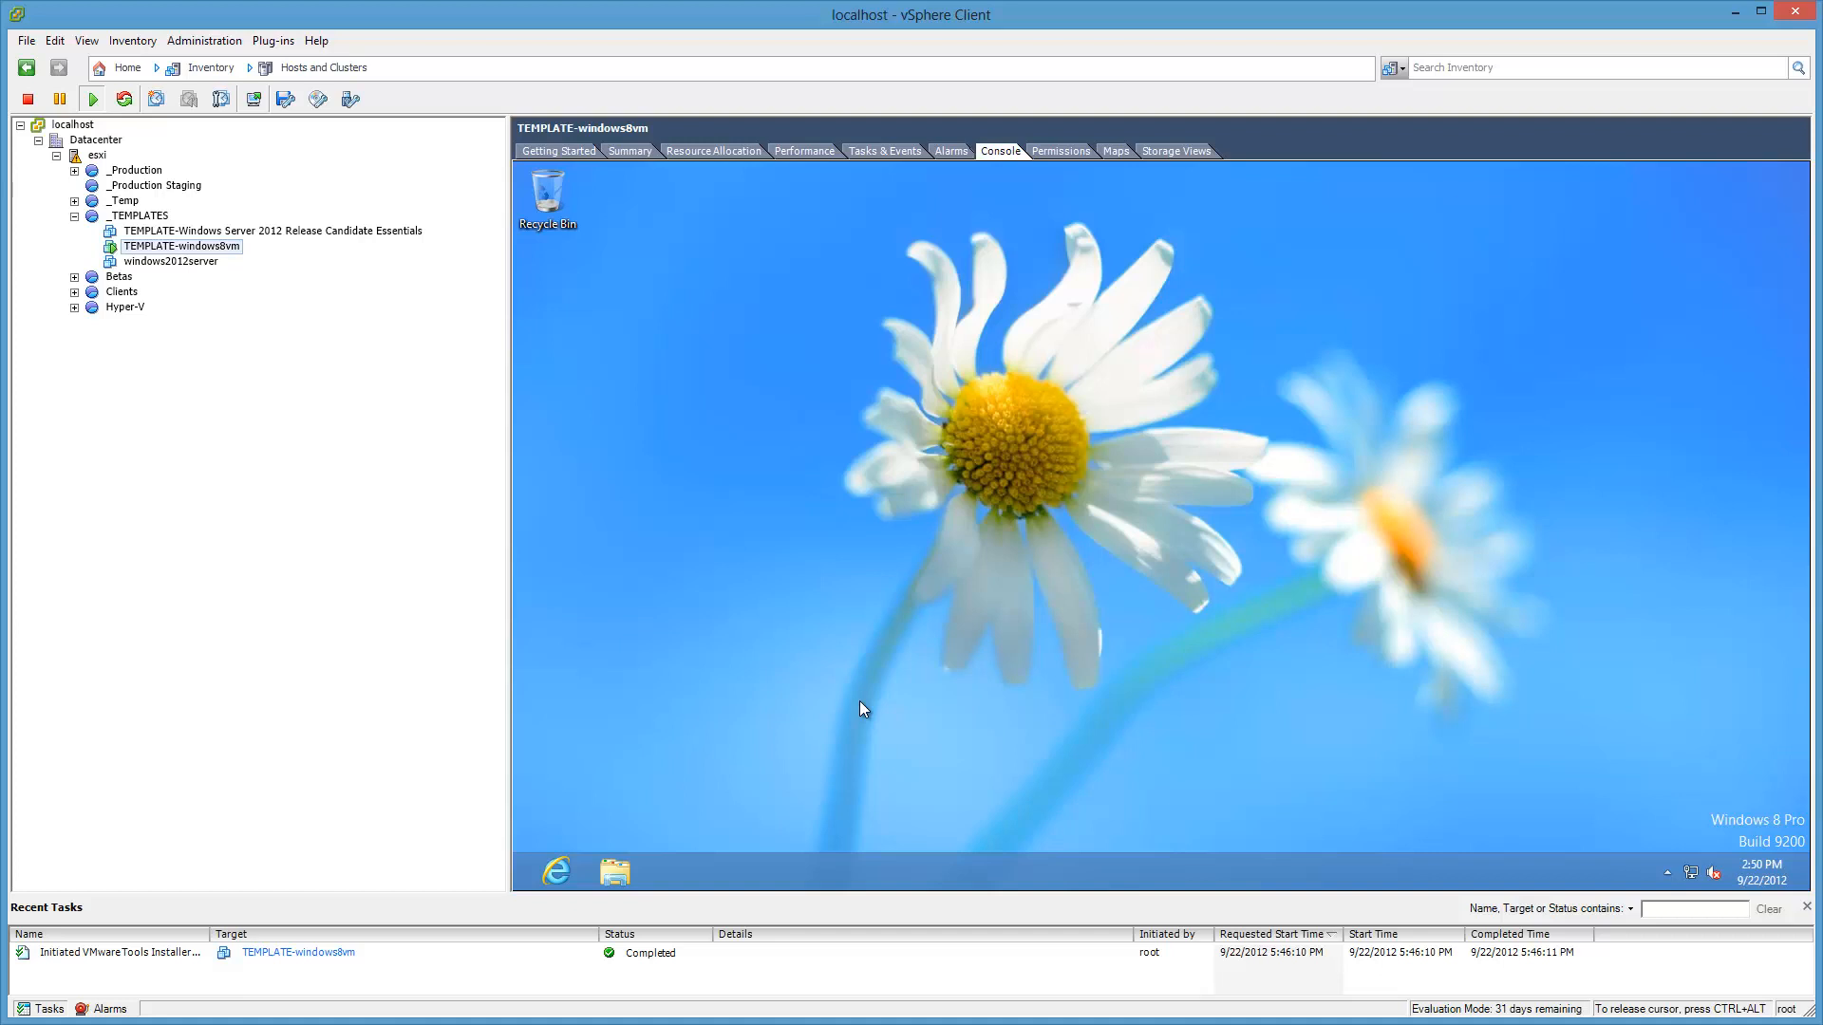
key(ctrl+alt)
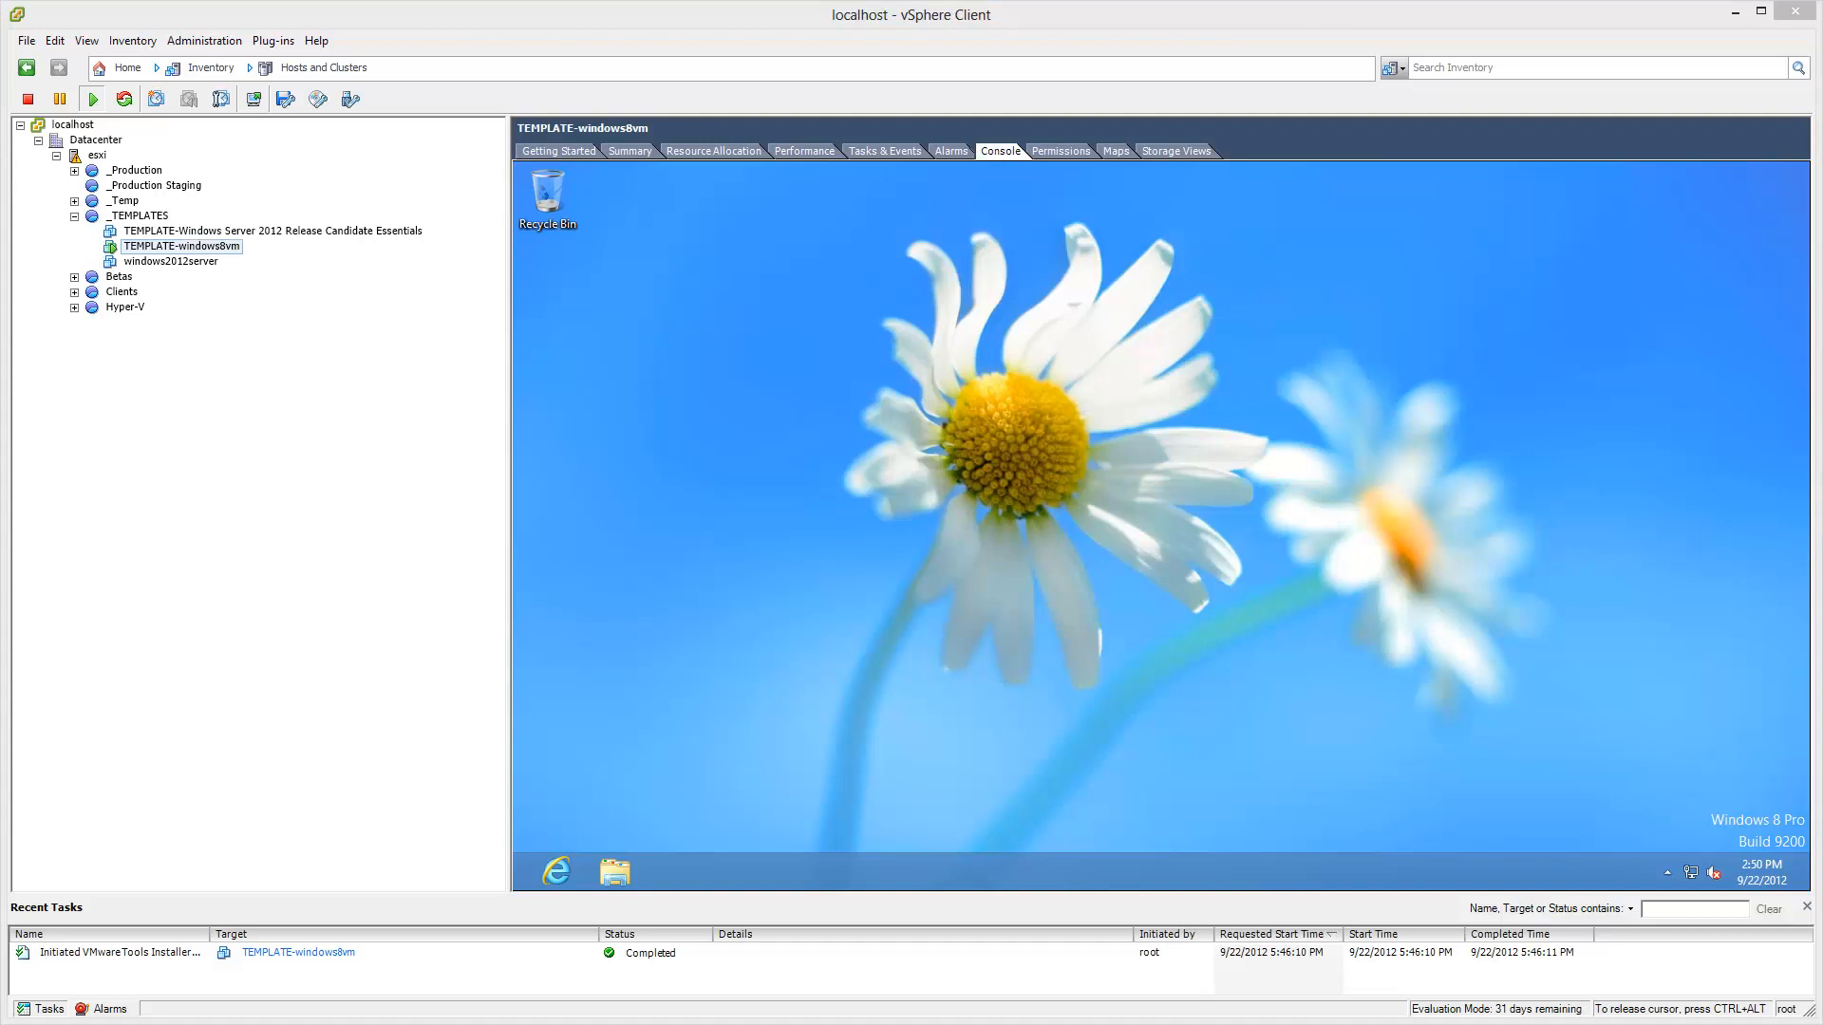
click(1331, 559)
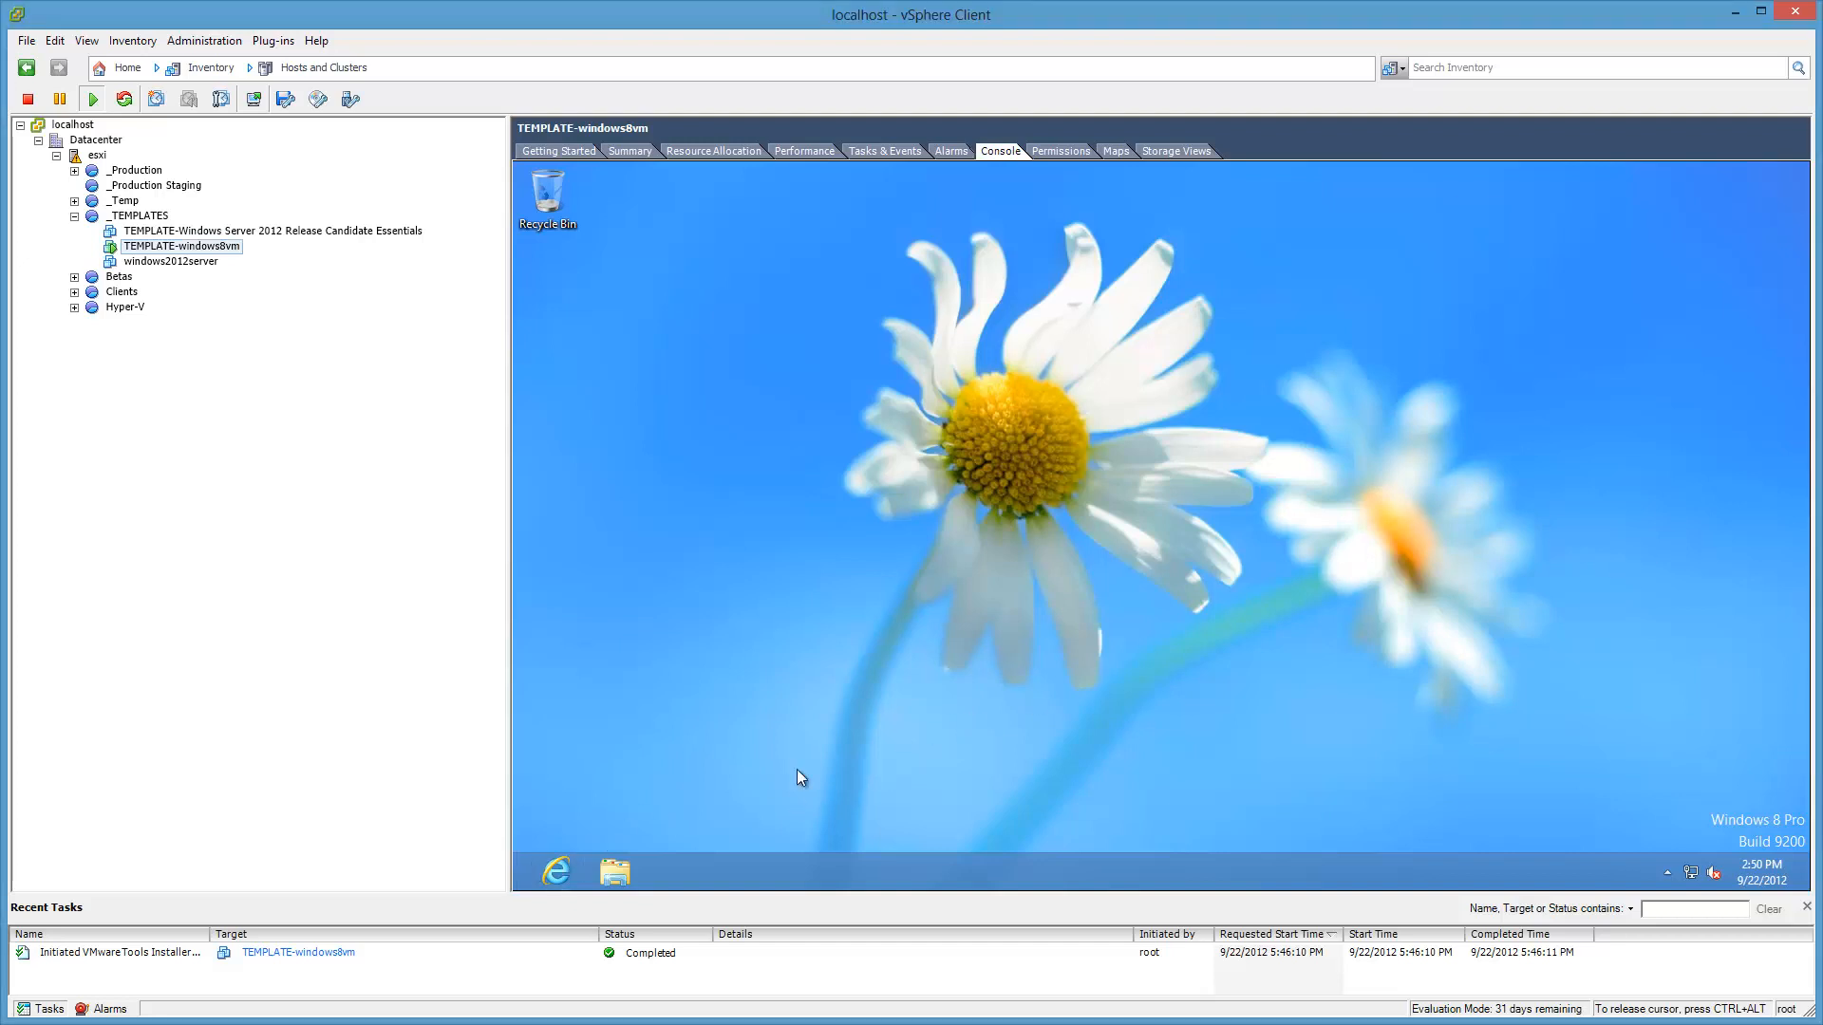
Step: Set the guest's time zone to Eastern Time (US & Canada)
key(ctrl+alt)
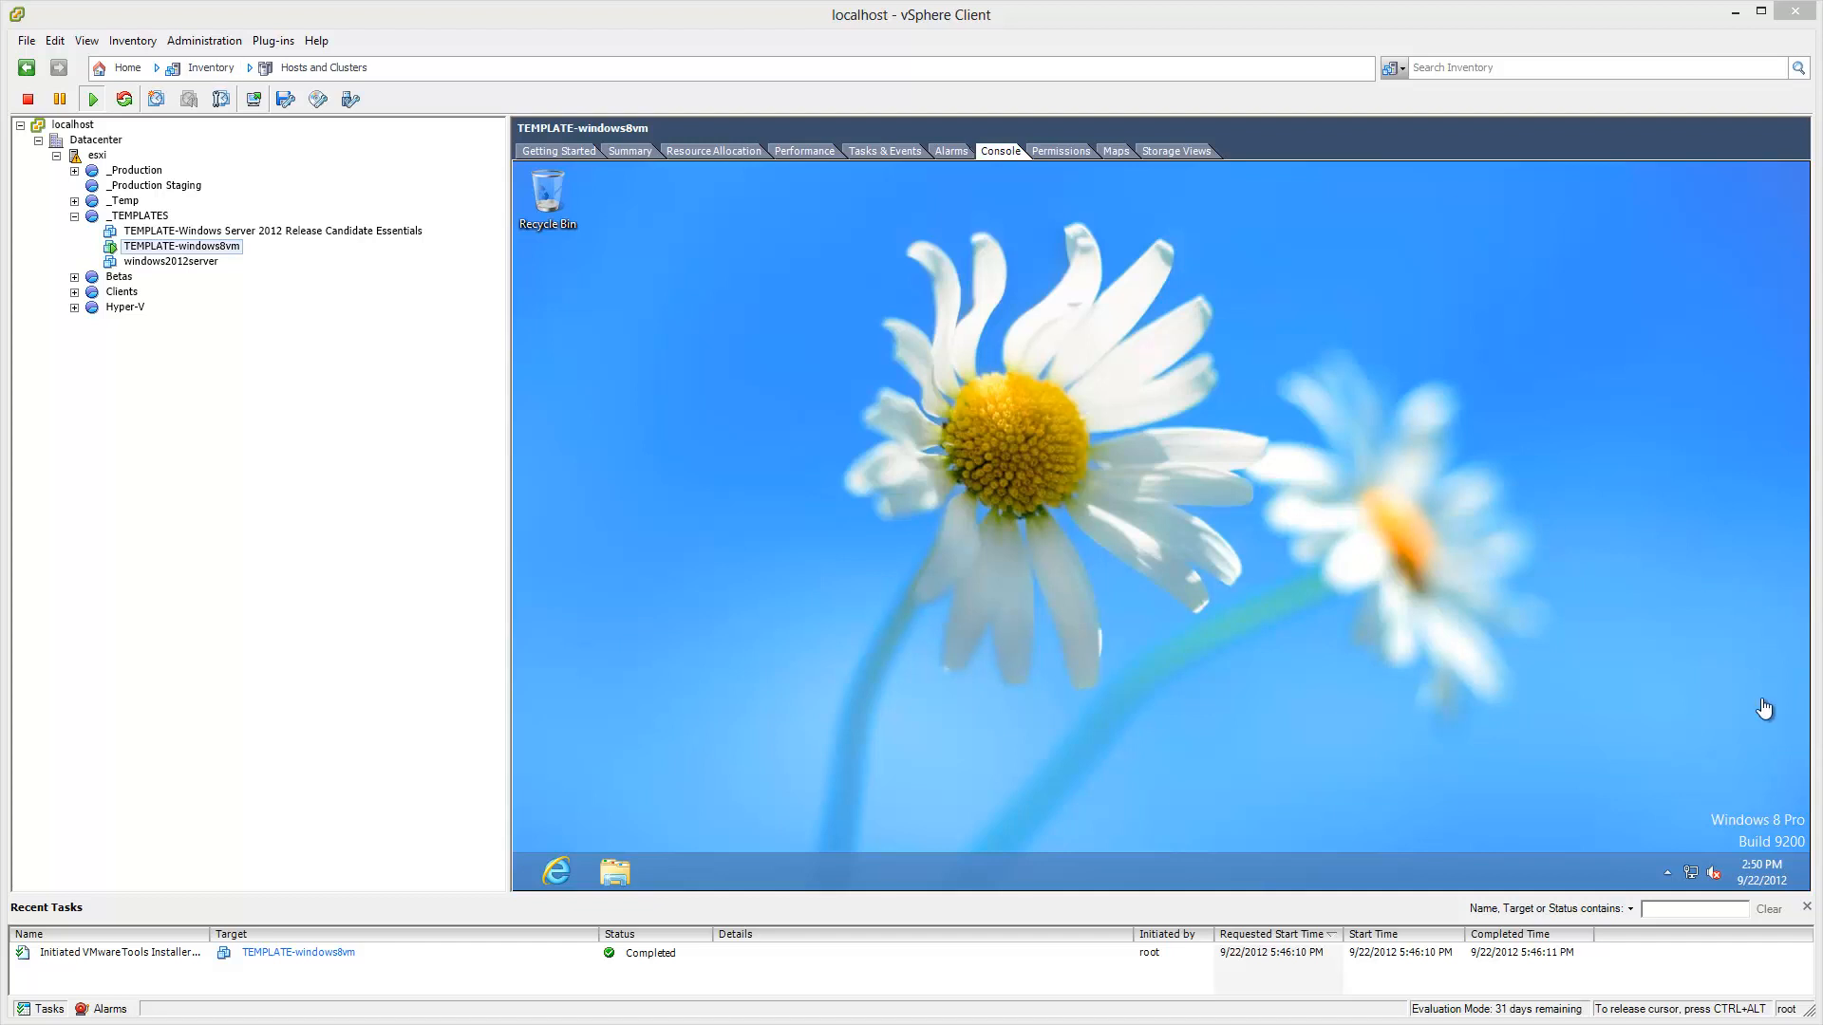
click(1785, 879)
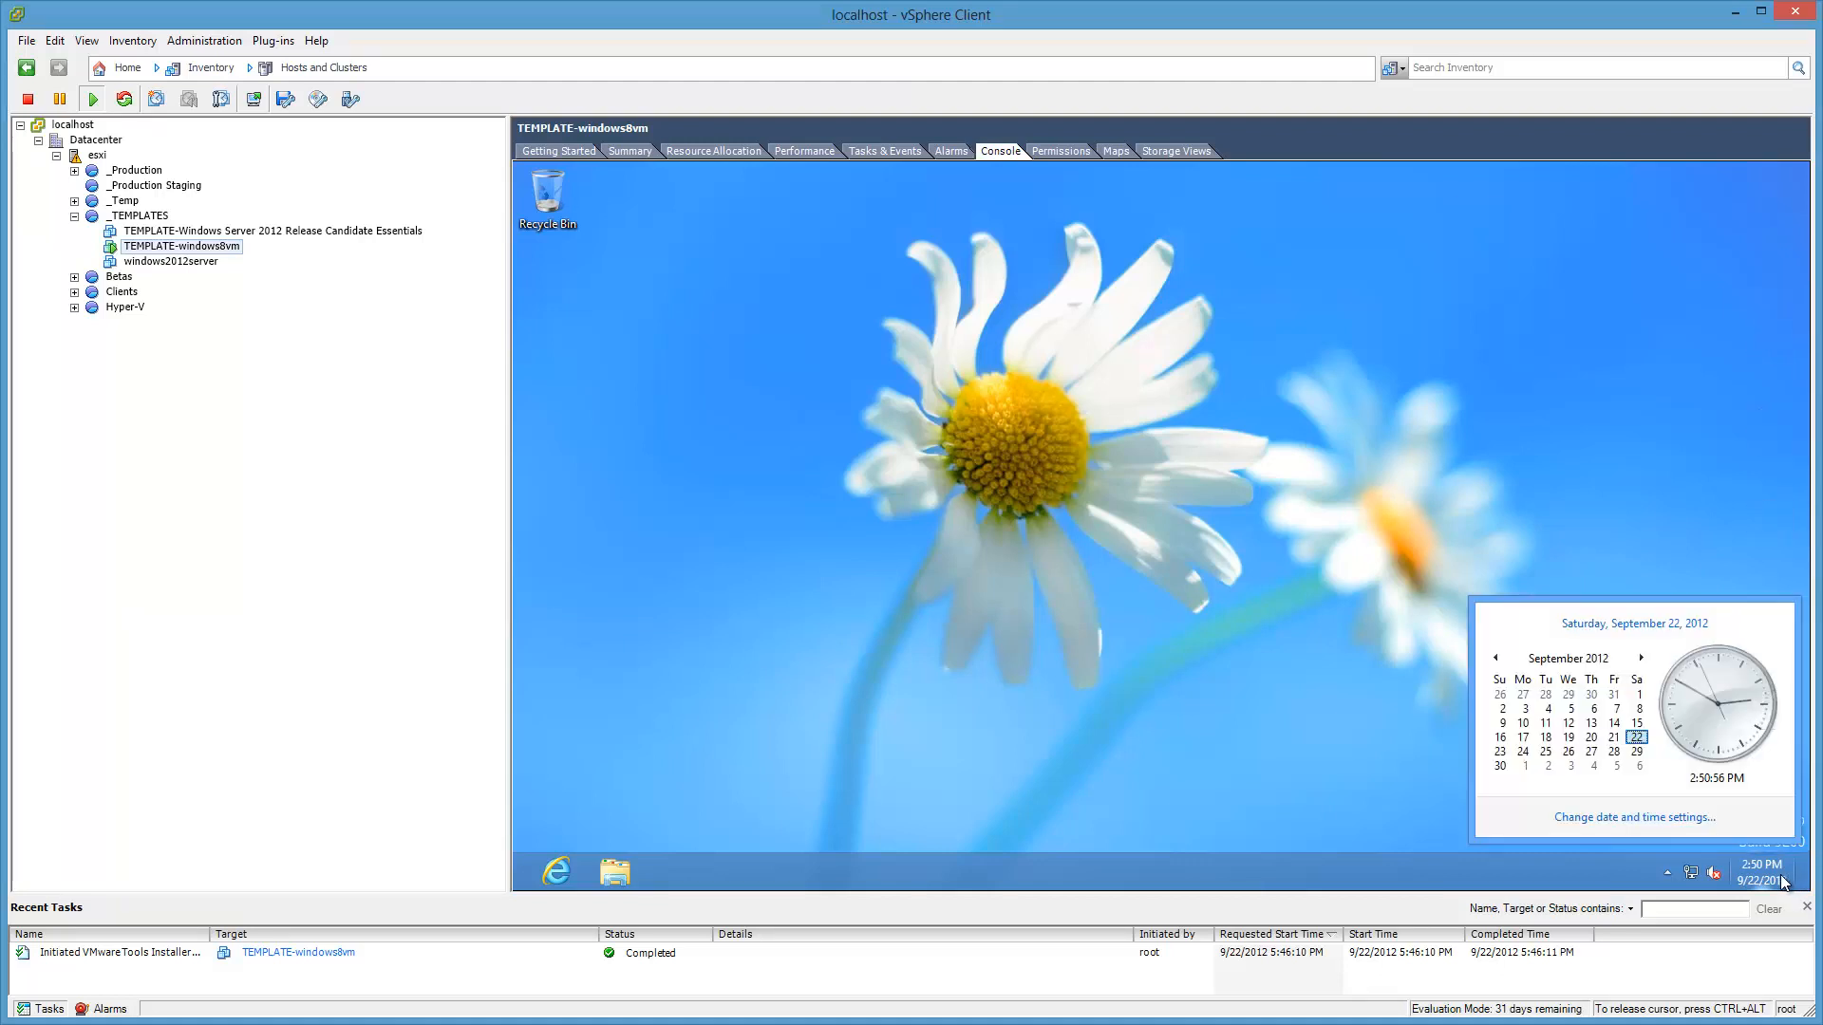
click(1689, 819)
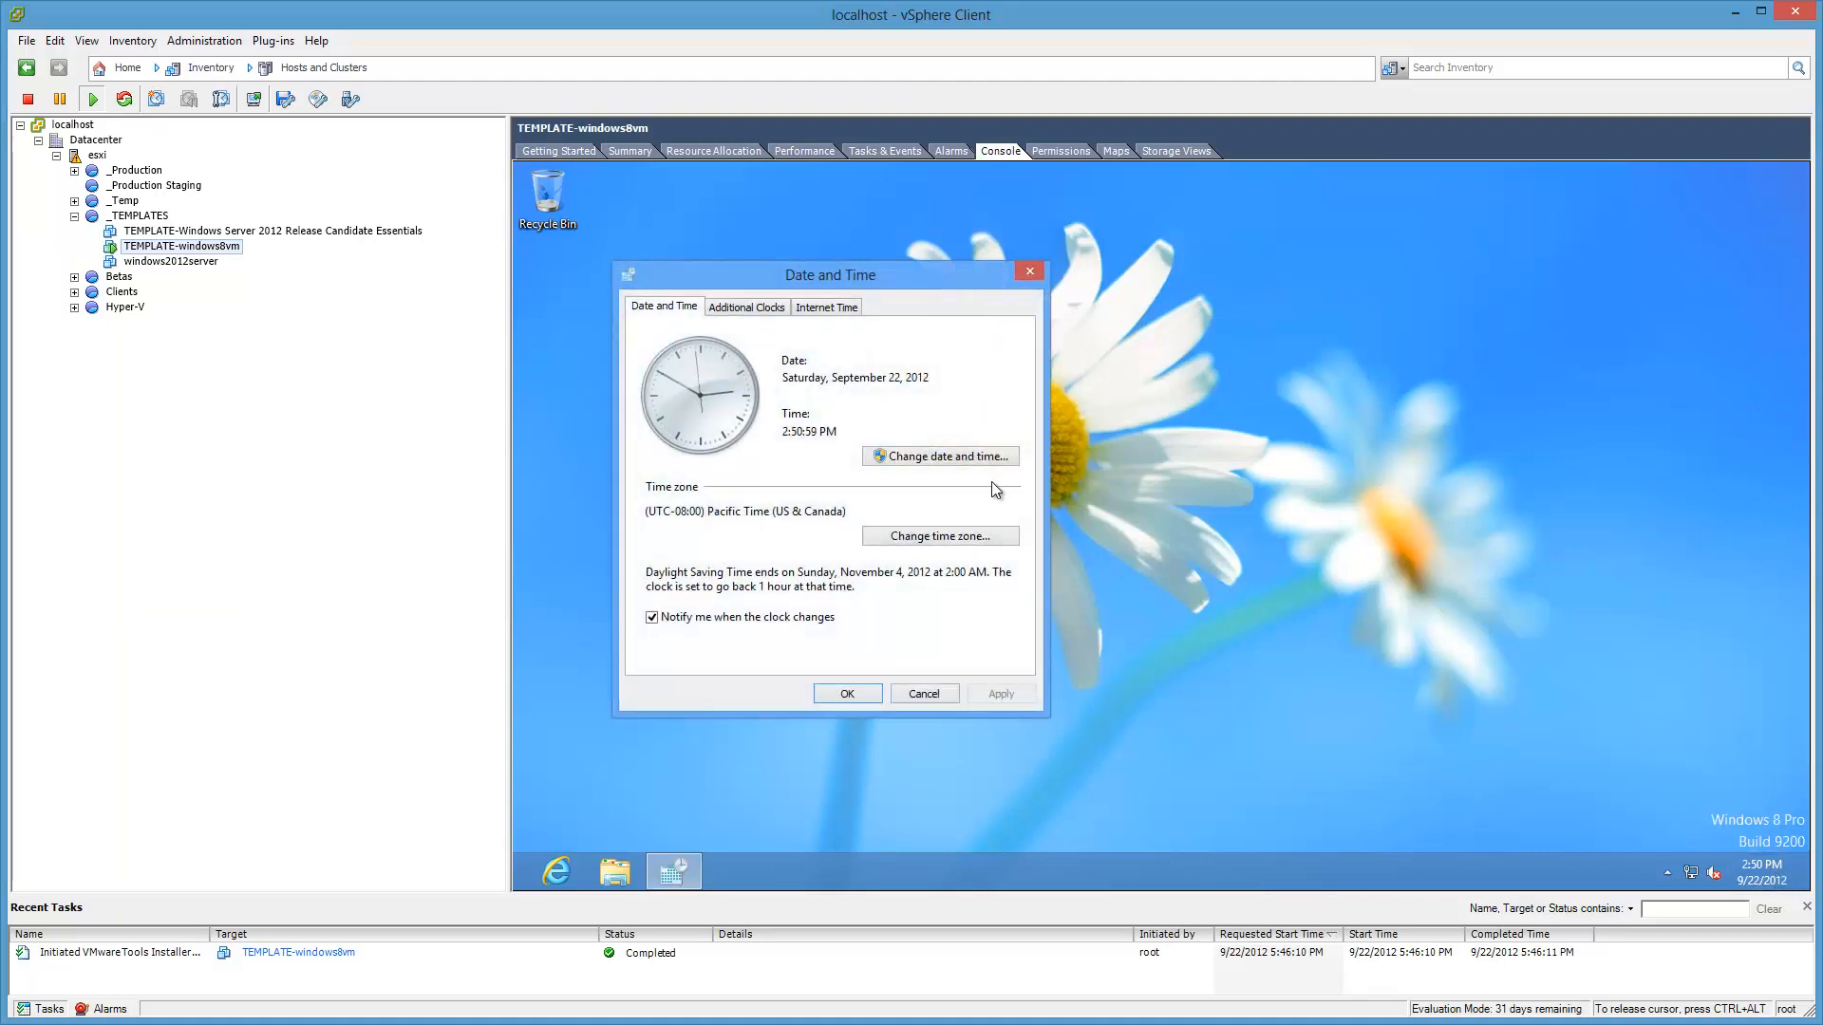
click(992, 539)
key(Down)
key(Down)
key(Down)
key(Down)
key(Down)
key(Down)
key(Down)
key(Down)
key(Down)
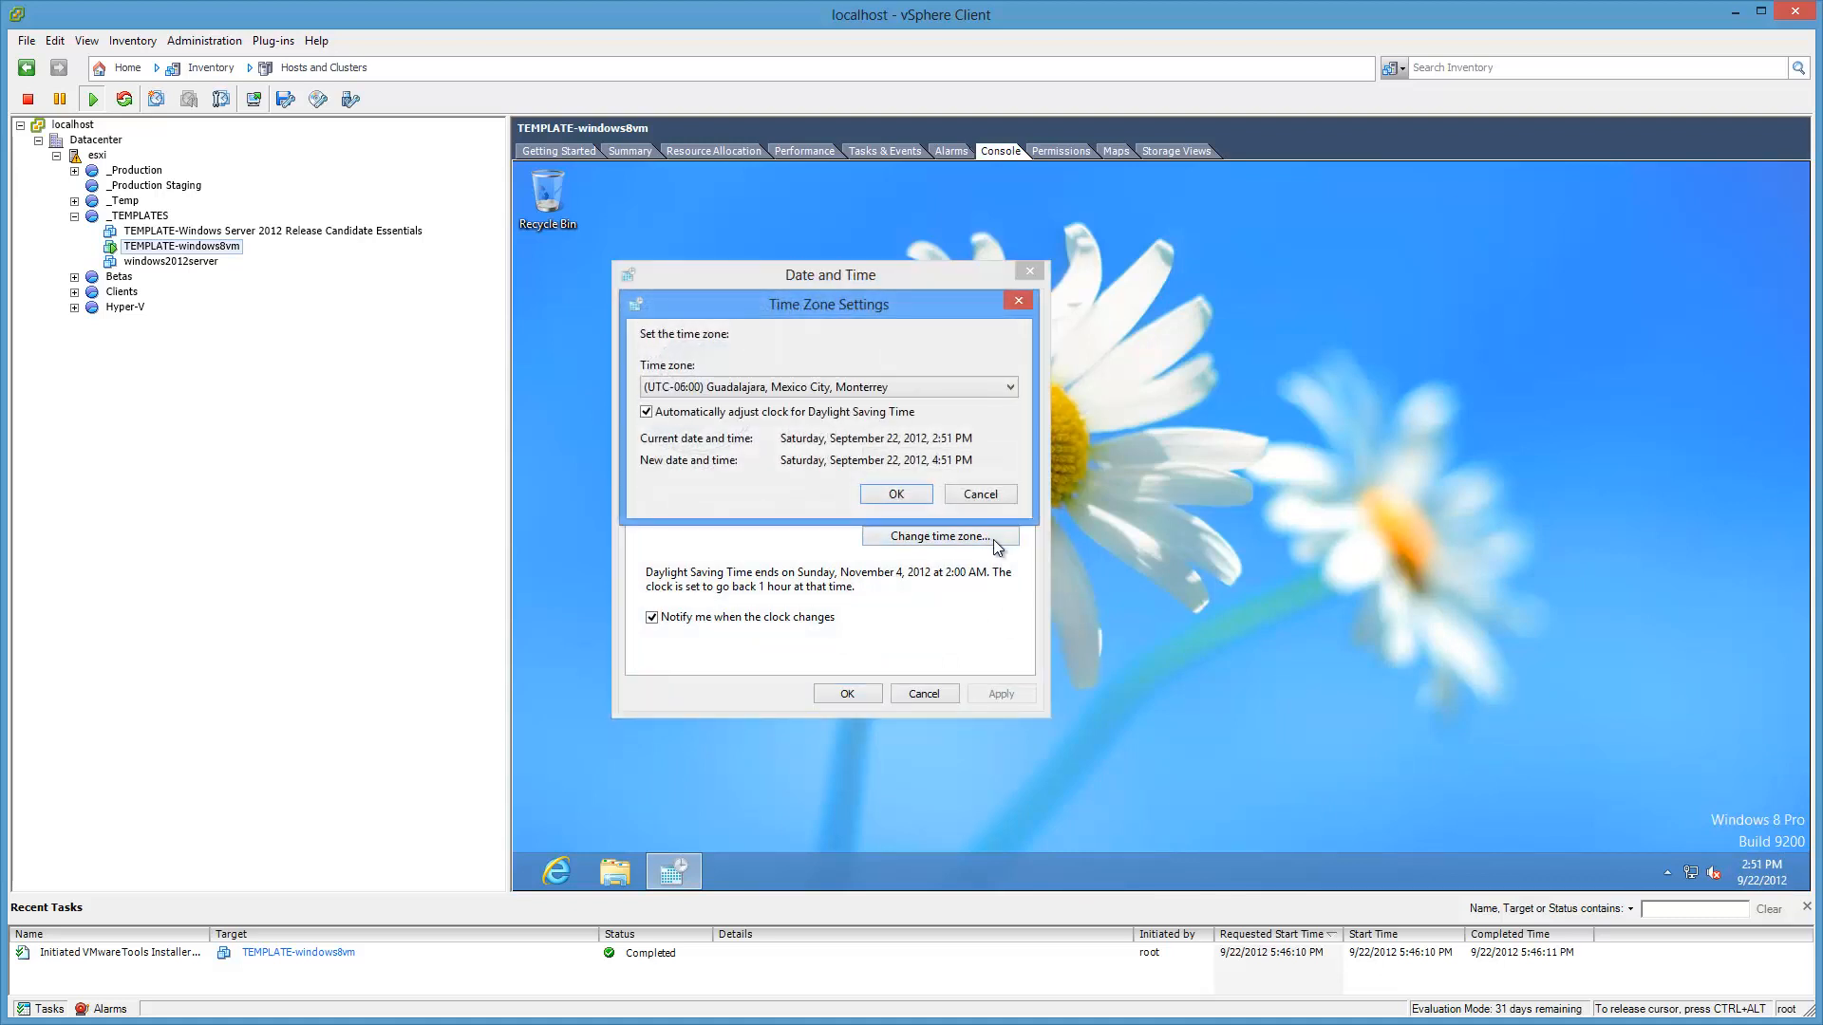
key(Return)
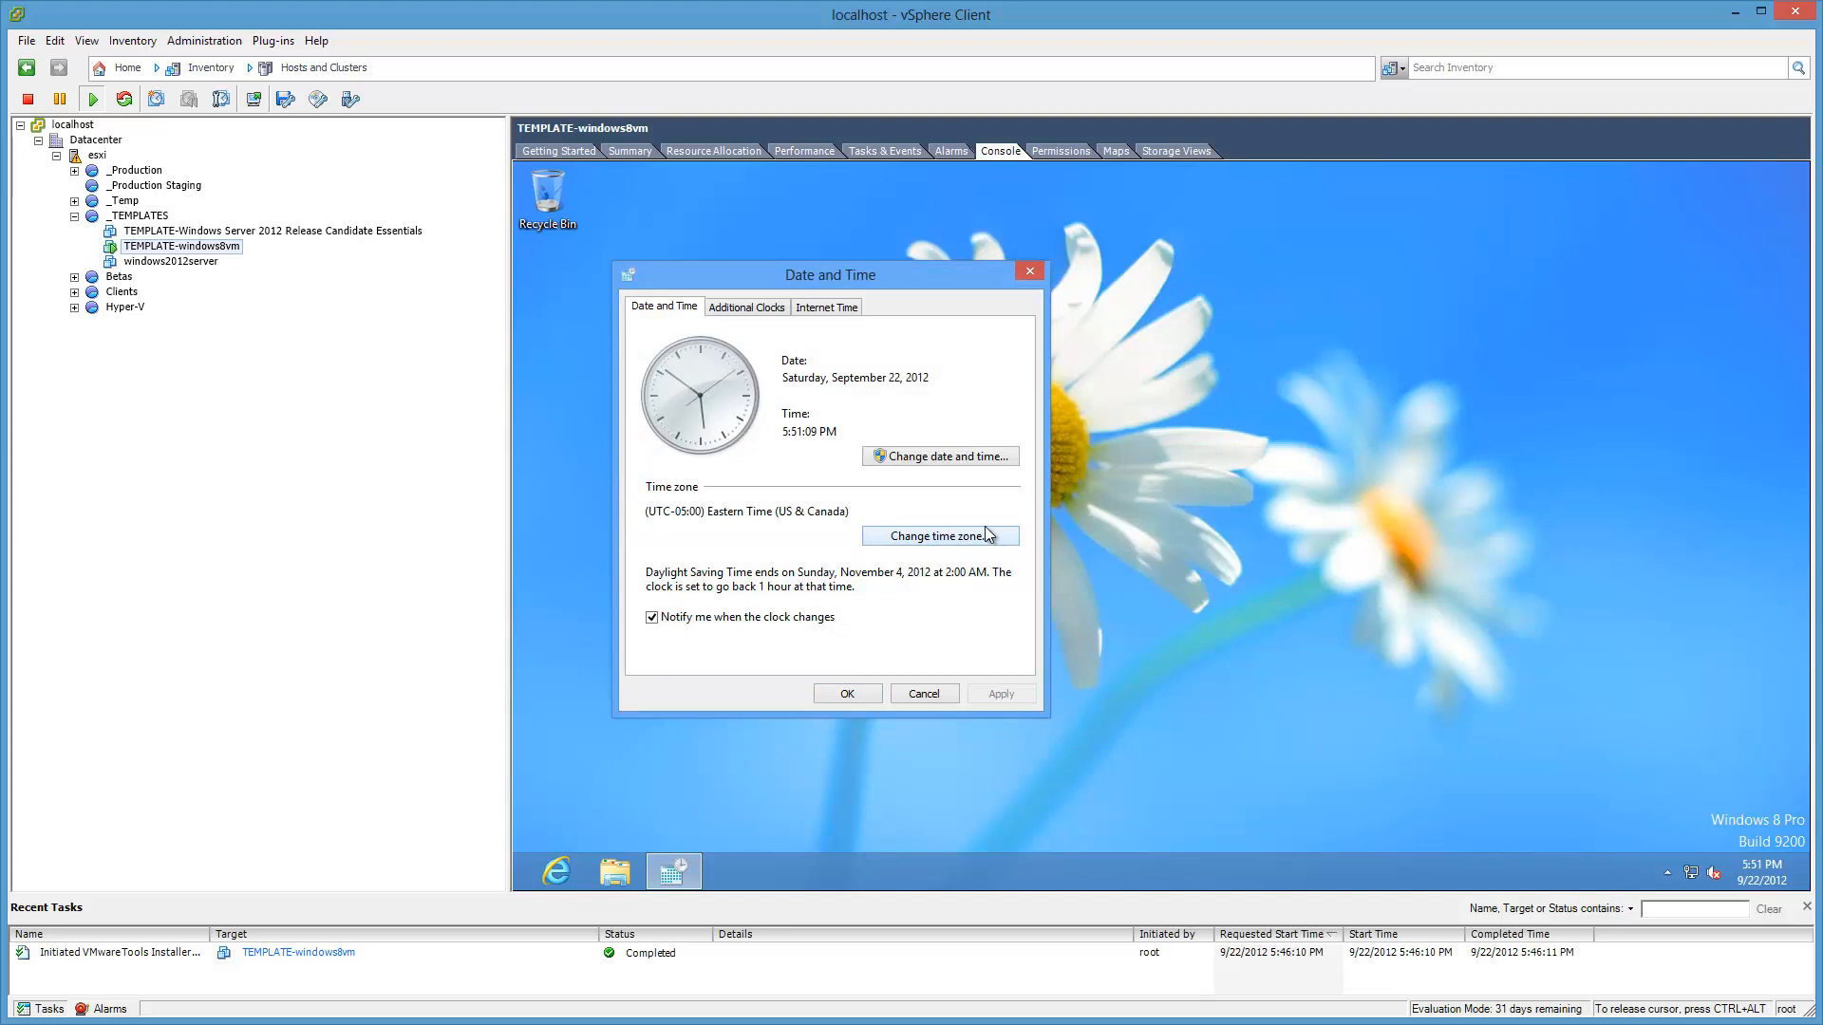
Step: Turn off synchronization with an Internet time server and save the date and time settings
click(830, 317)
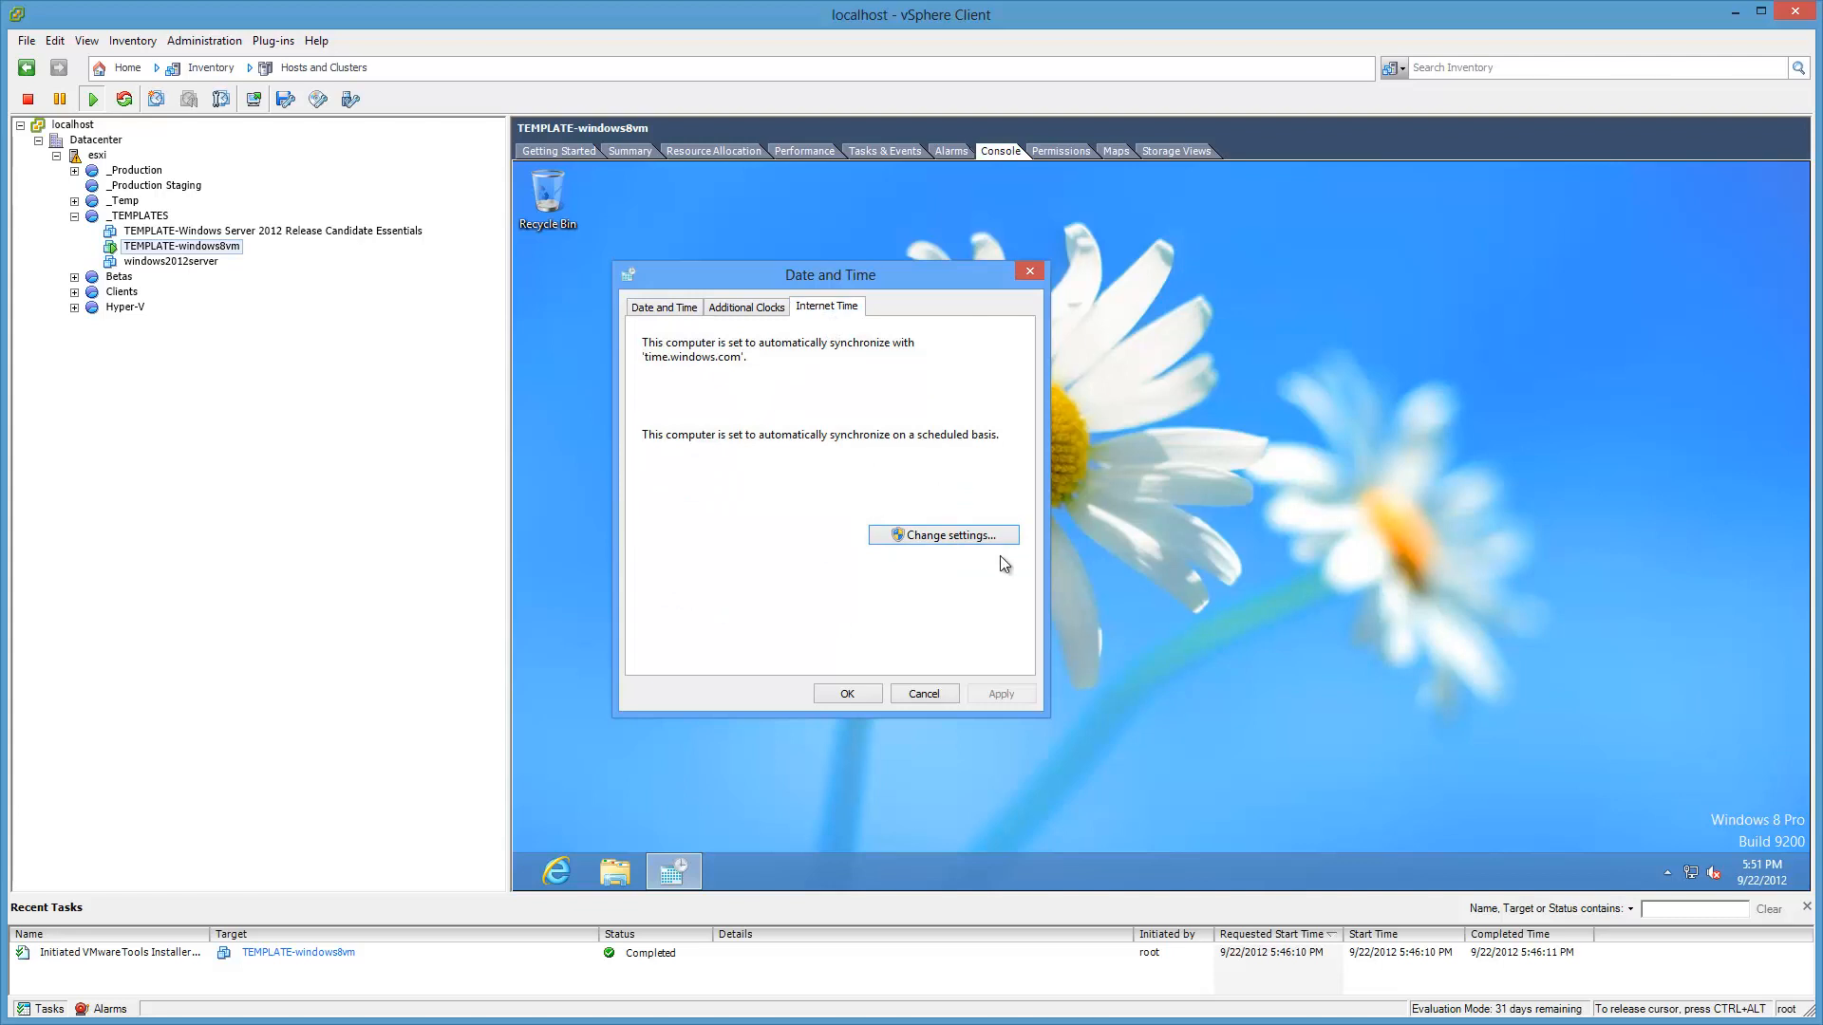
click(997, 536)
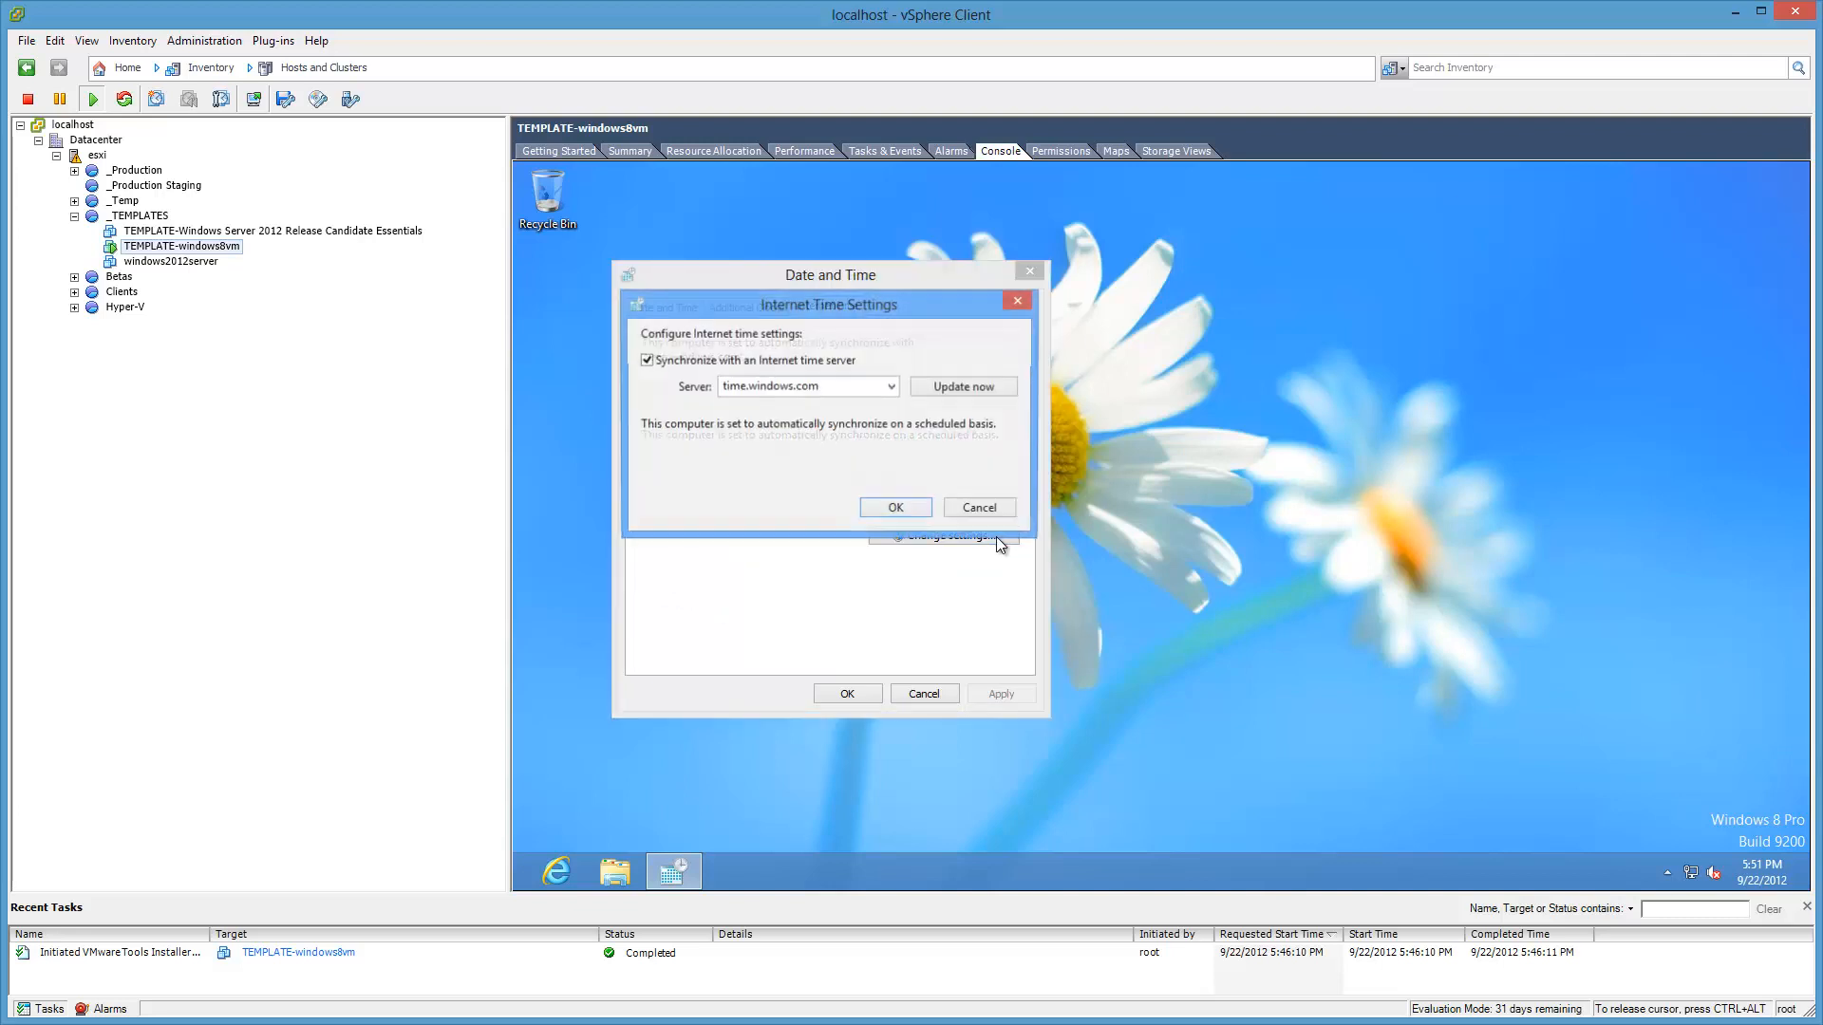
click(743, 364)
click(918, 508)
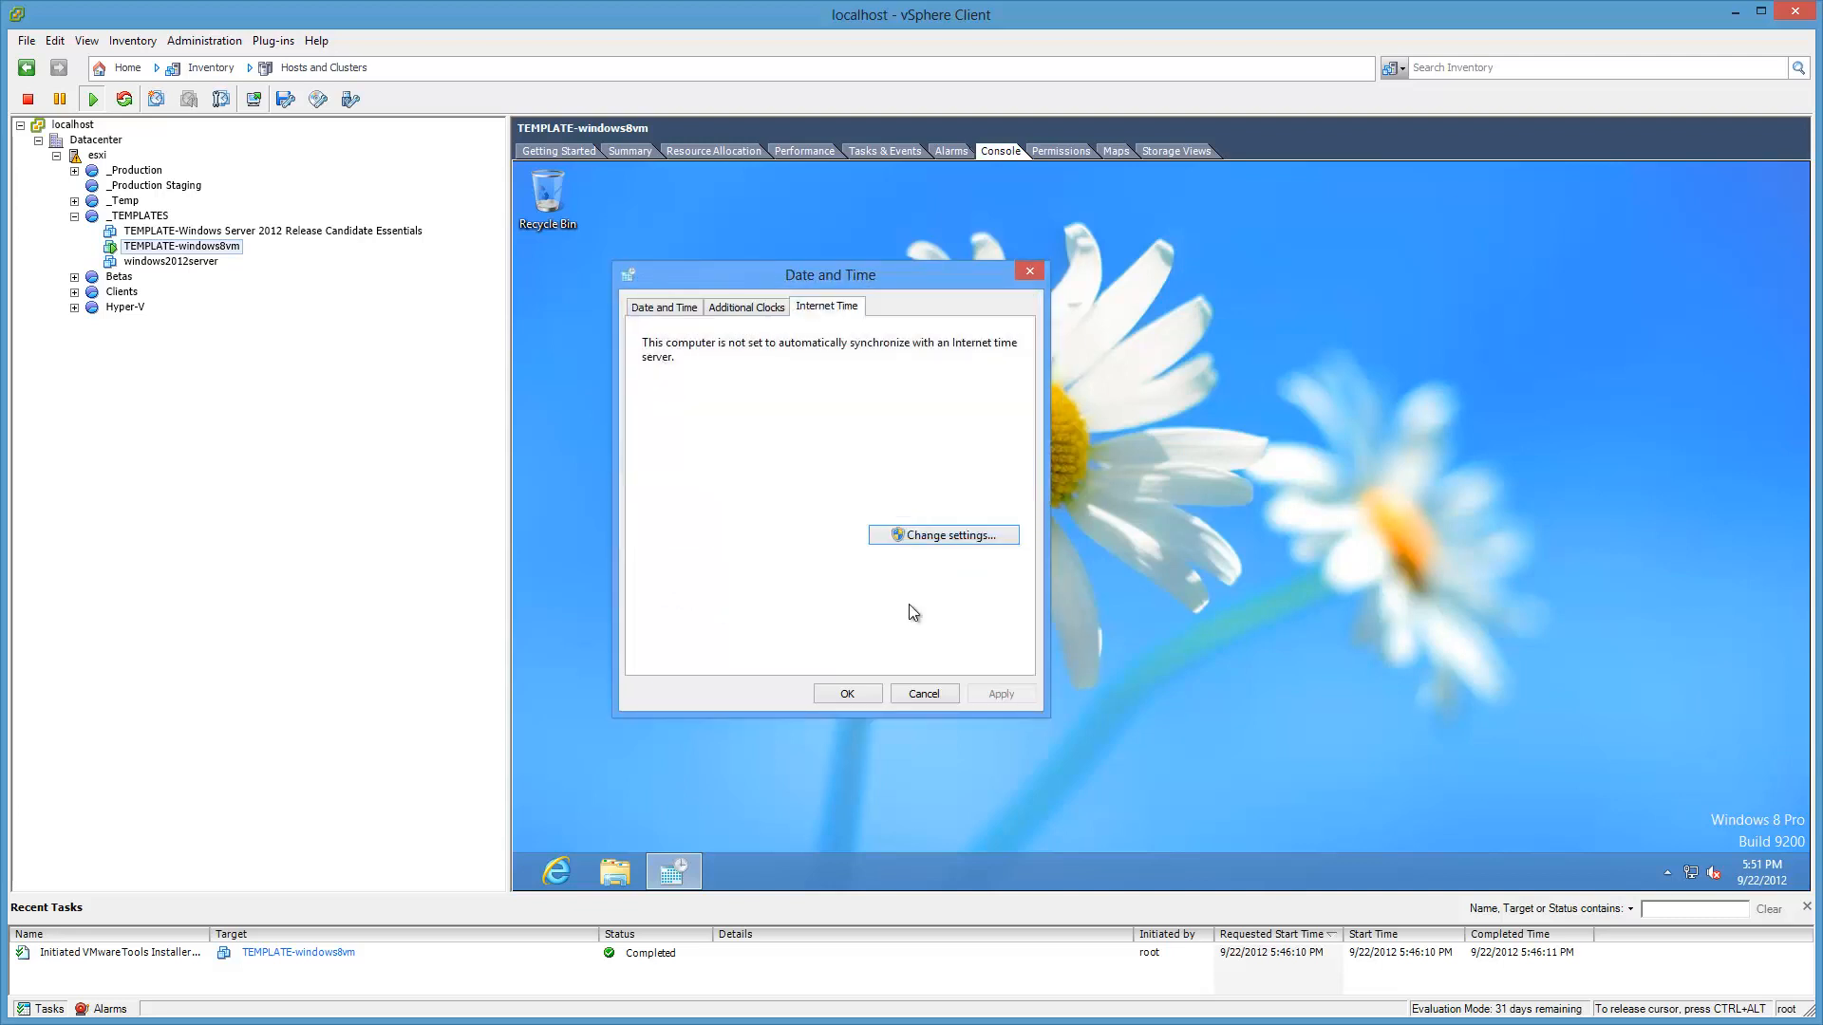
click(850, 694)
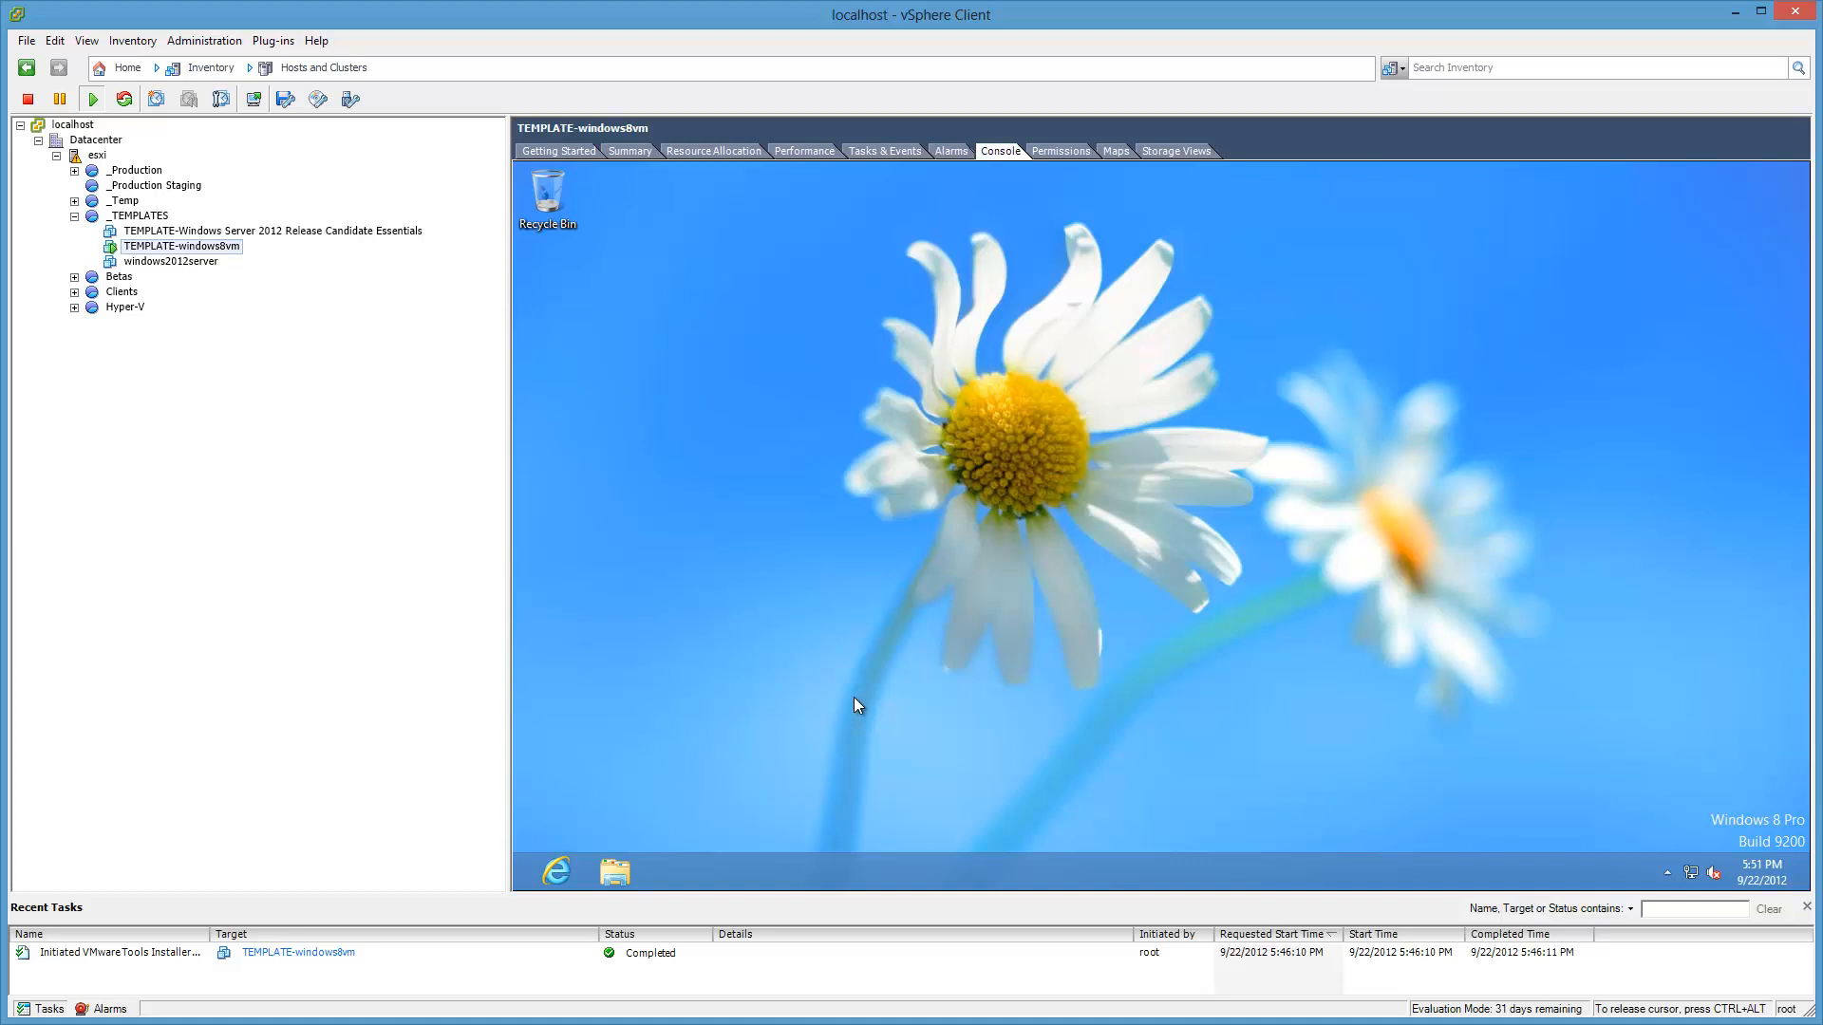
Step: Turn on 'Synchronize guest time with host' in TEMPLATE-windows8vm's VMware Tools options and apply it
right_click(237, 255)
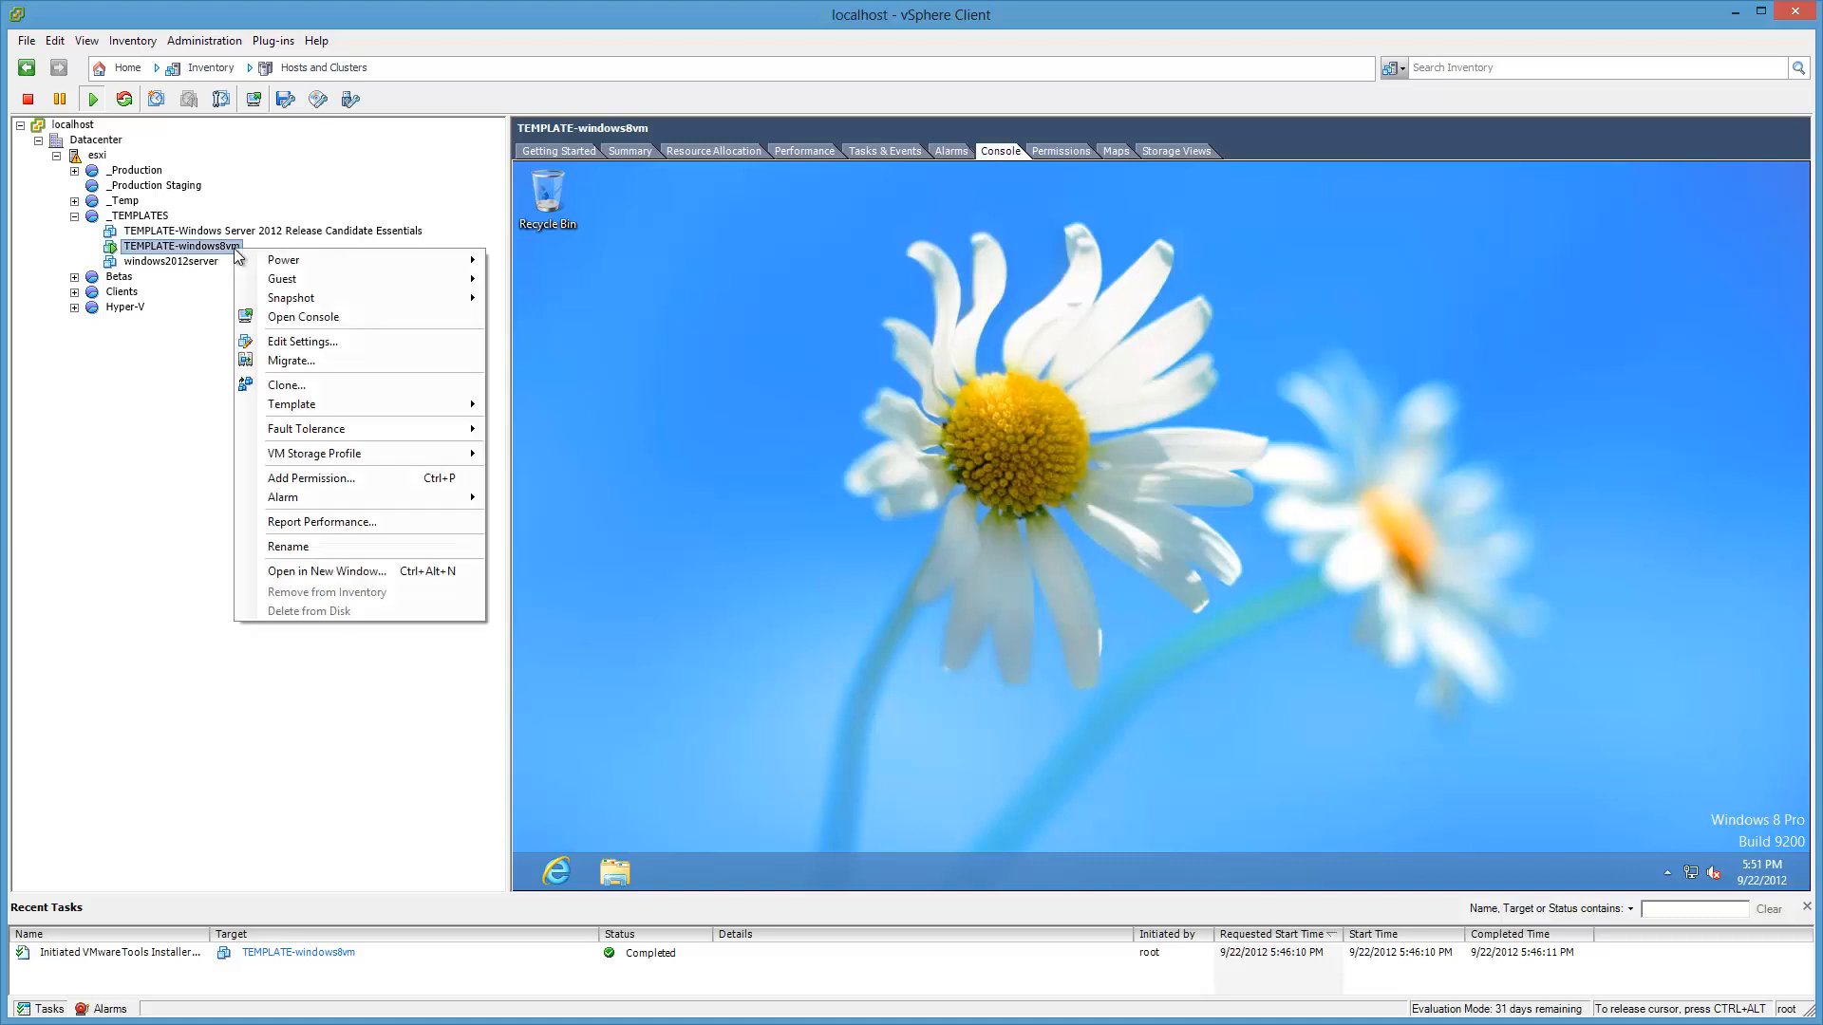
click(344, 348)
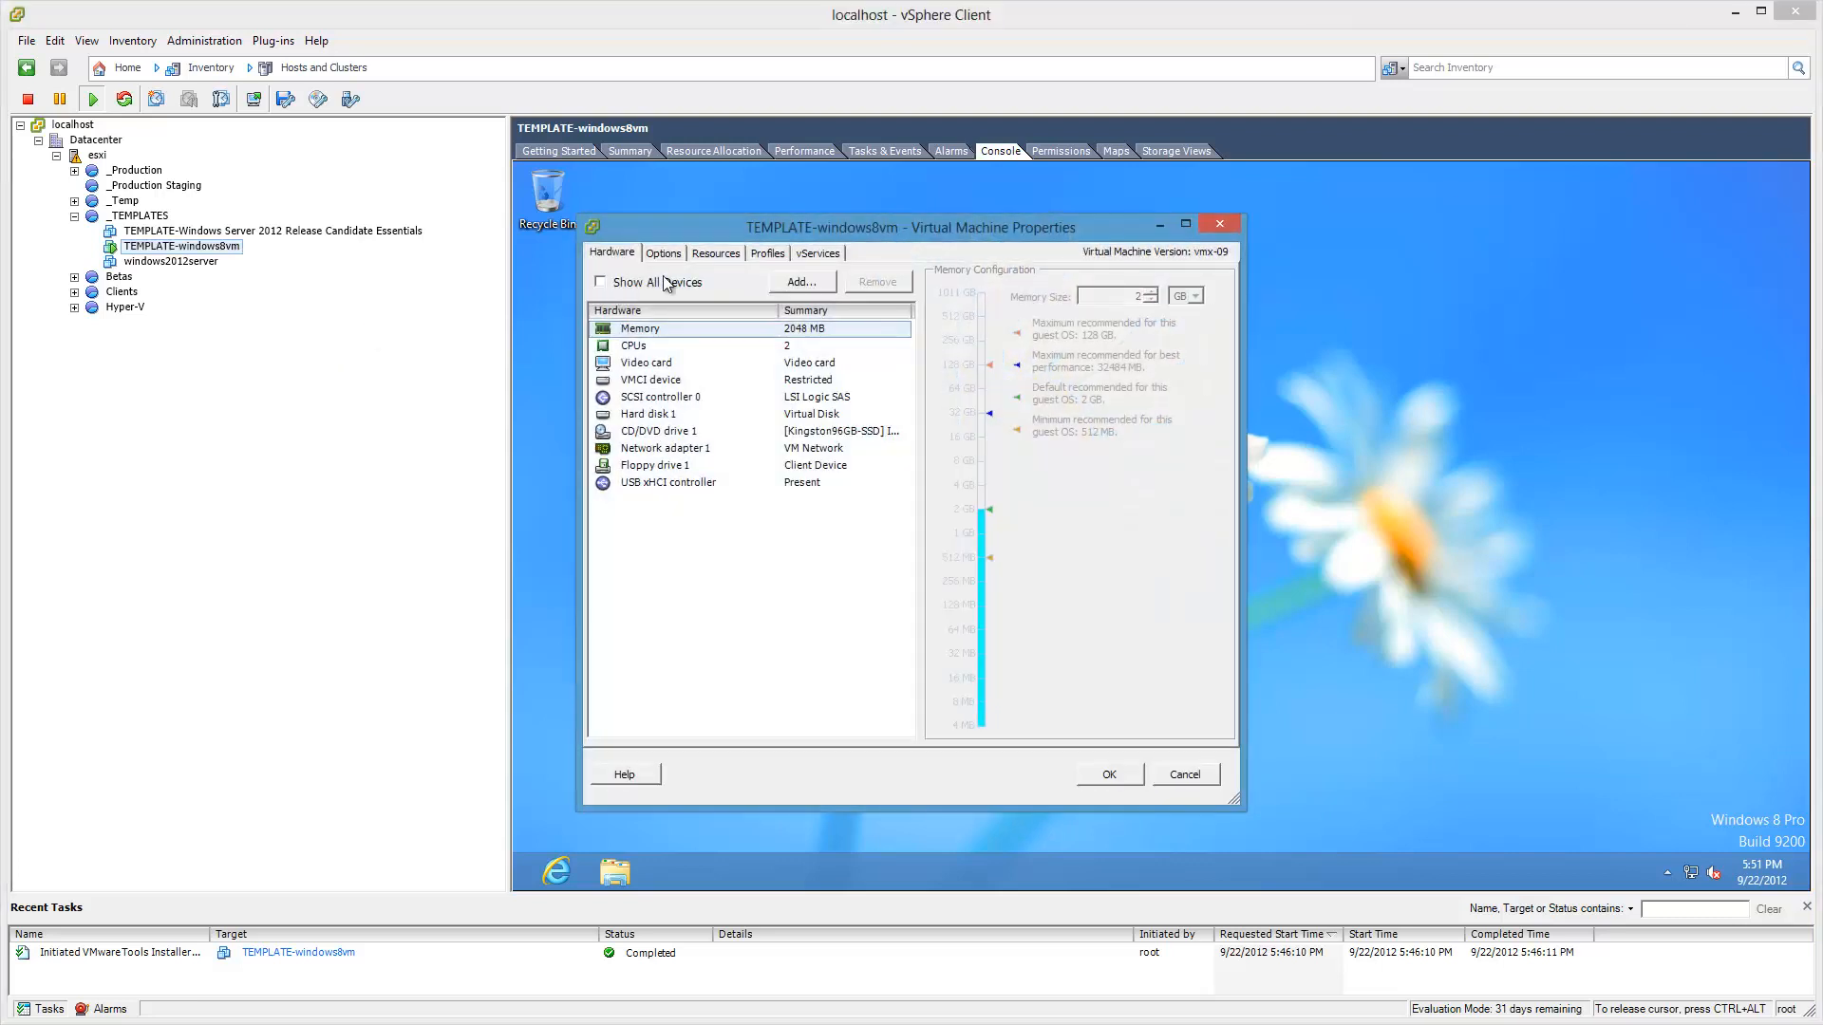
click(665, 254)
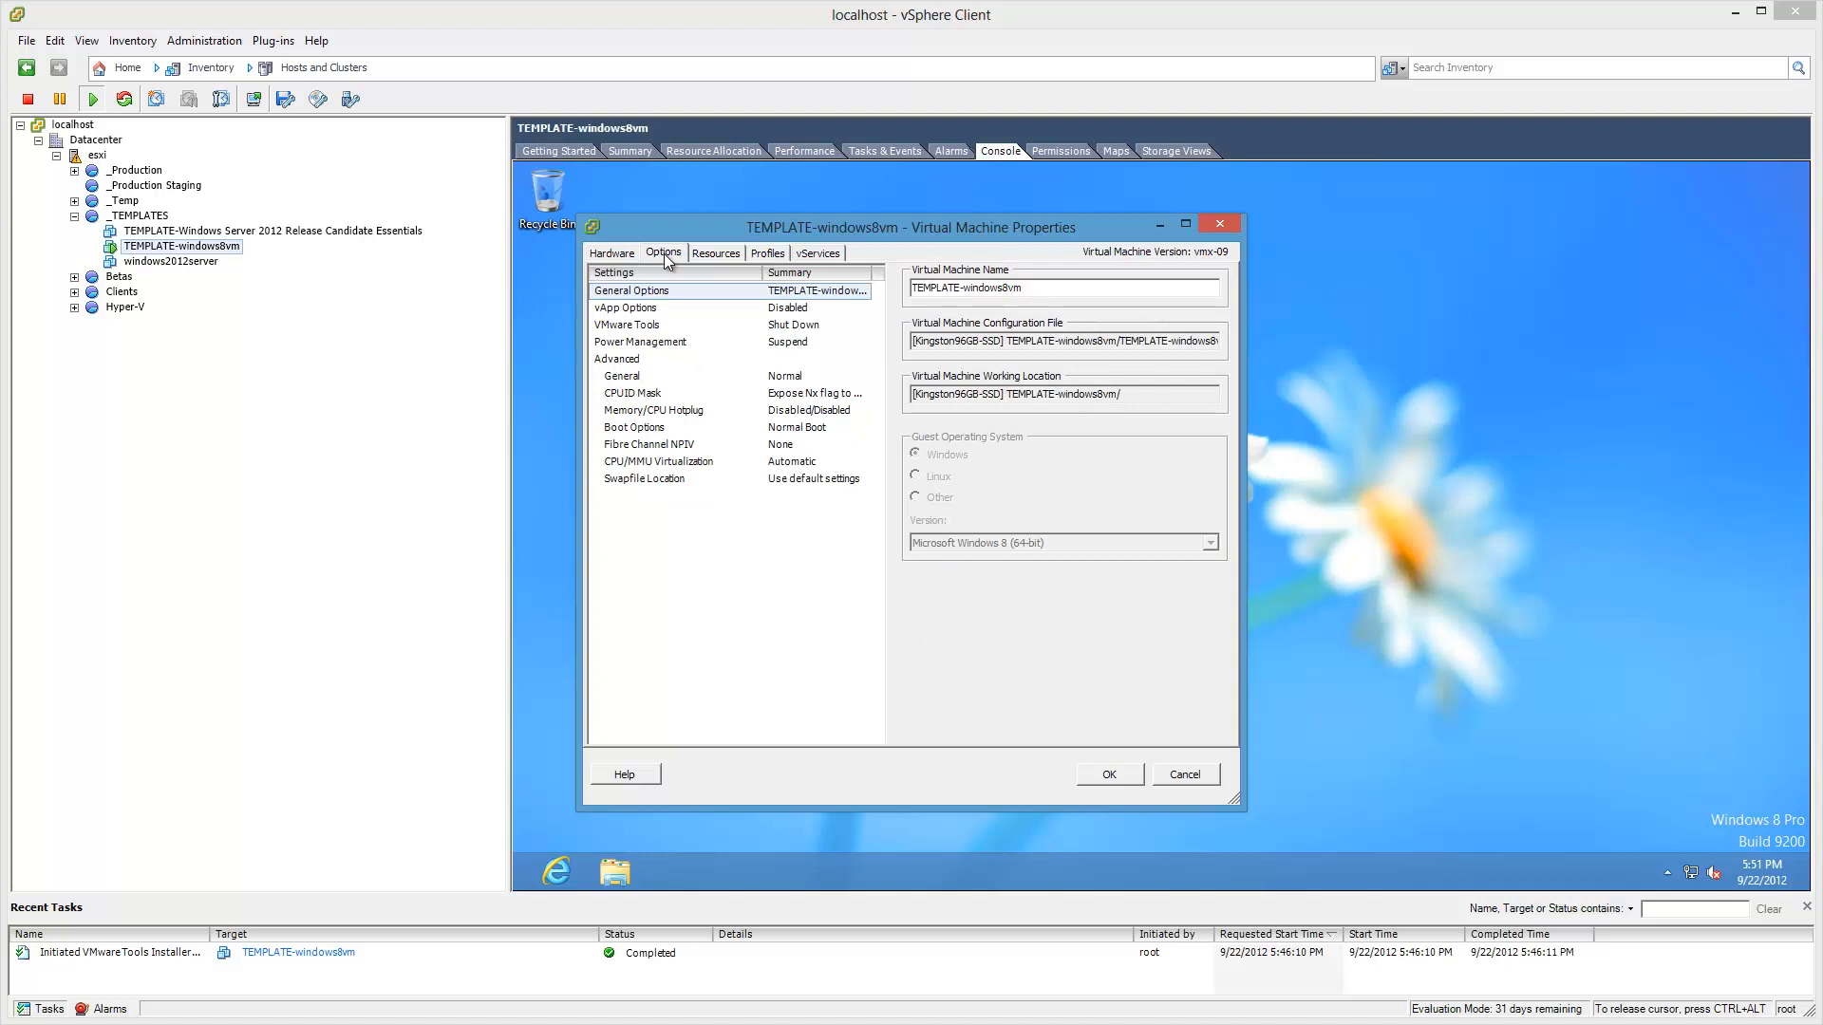
click(648, 325)
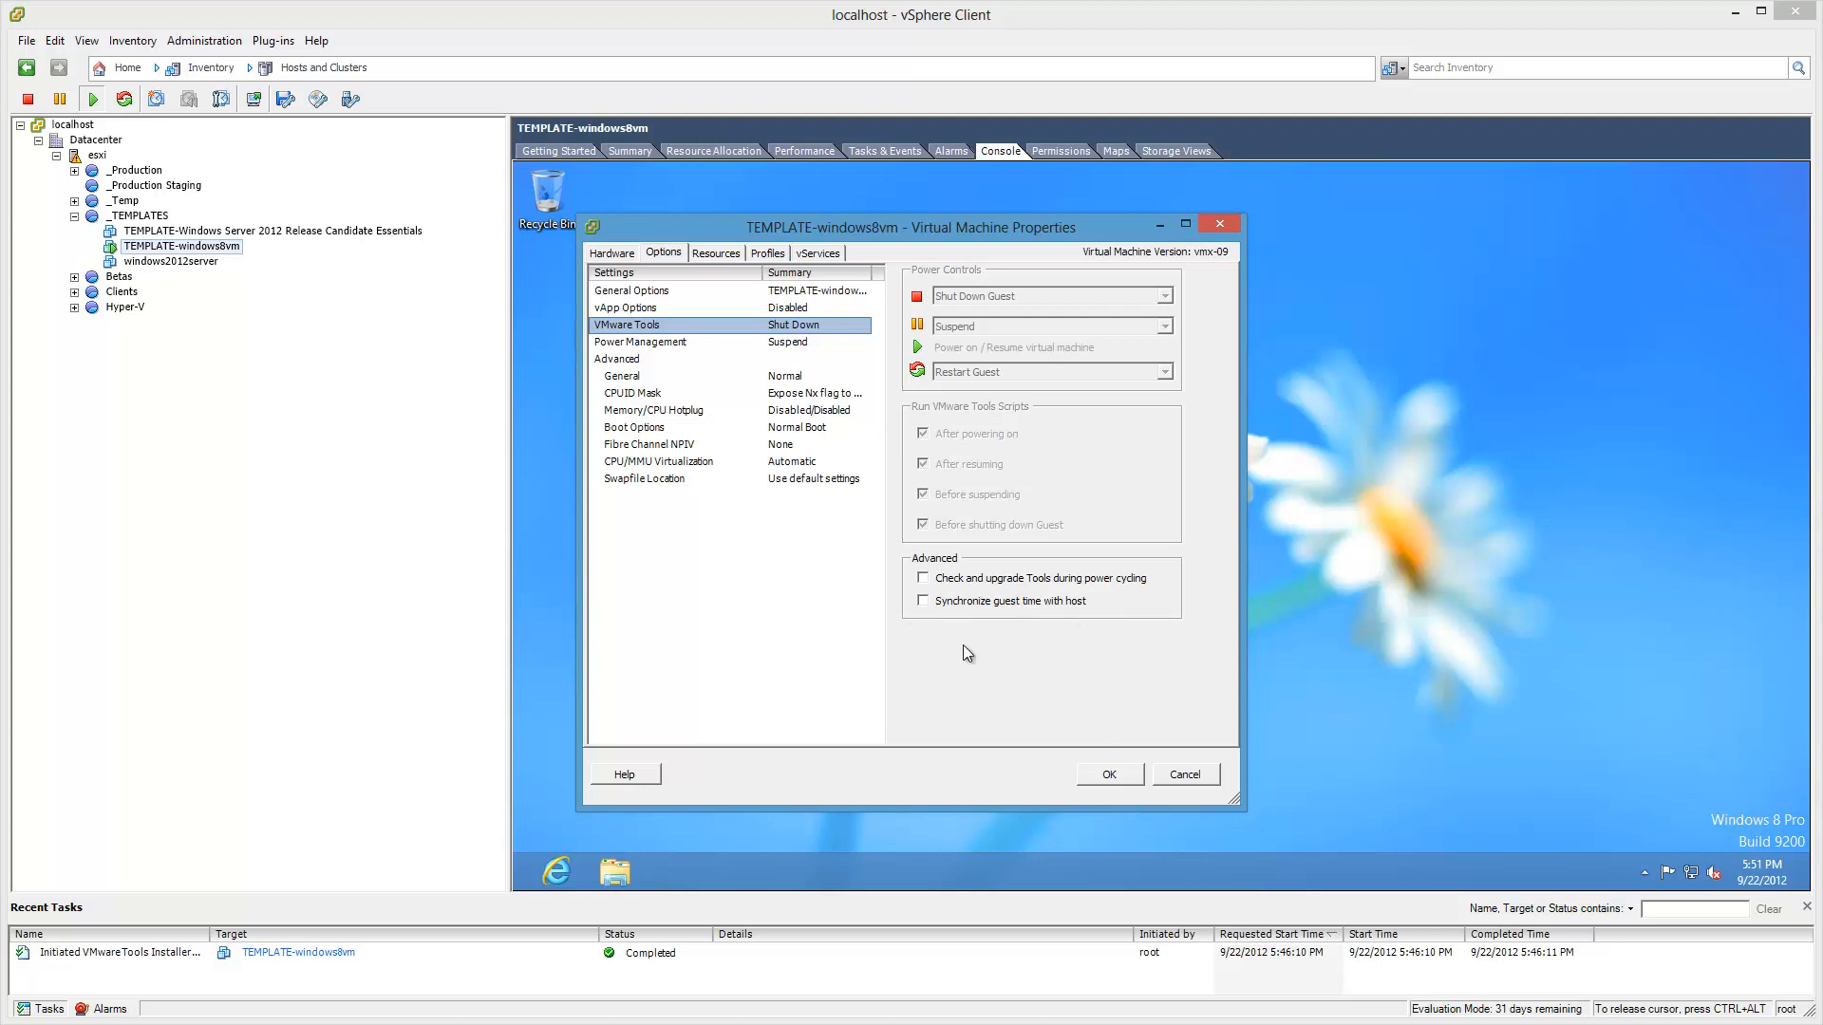
click(923, 601)
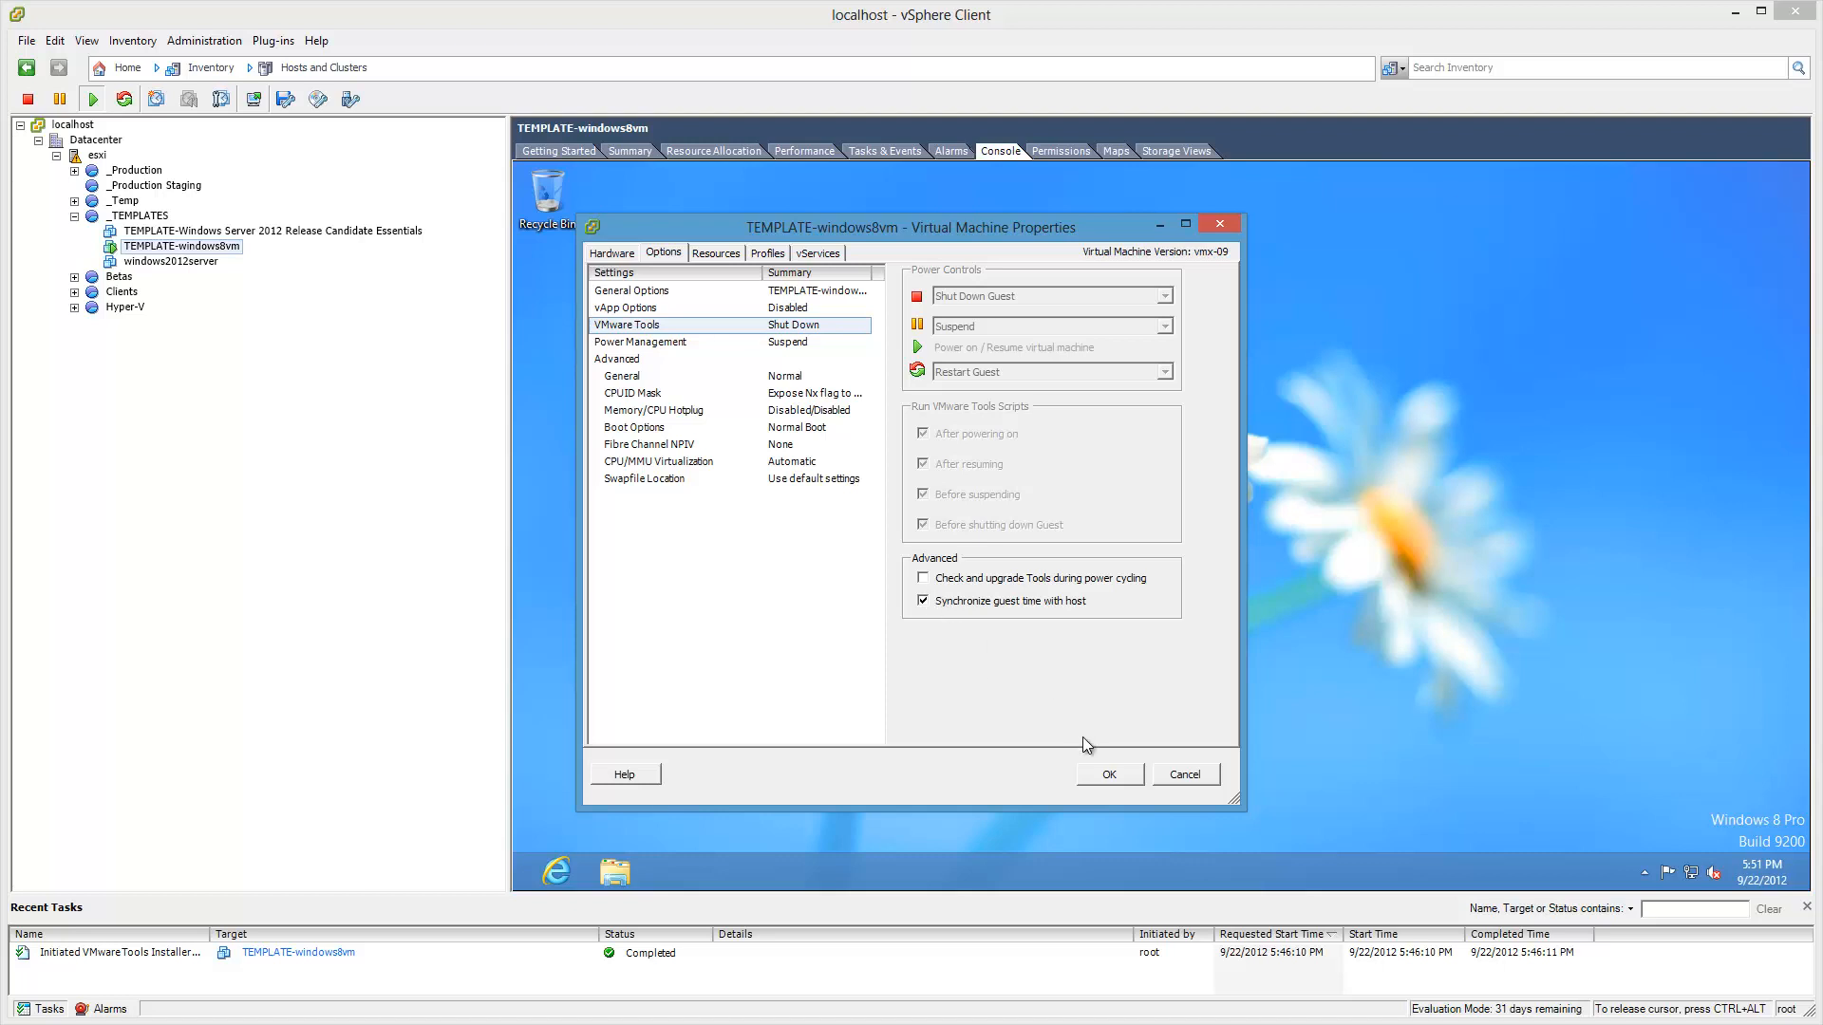
click(1124, 779)
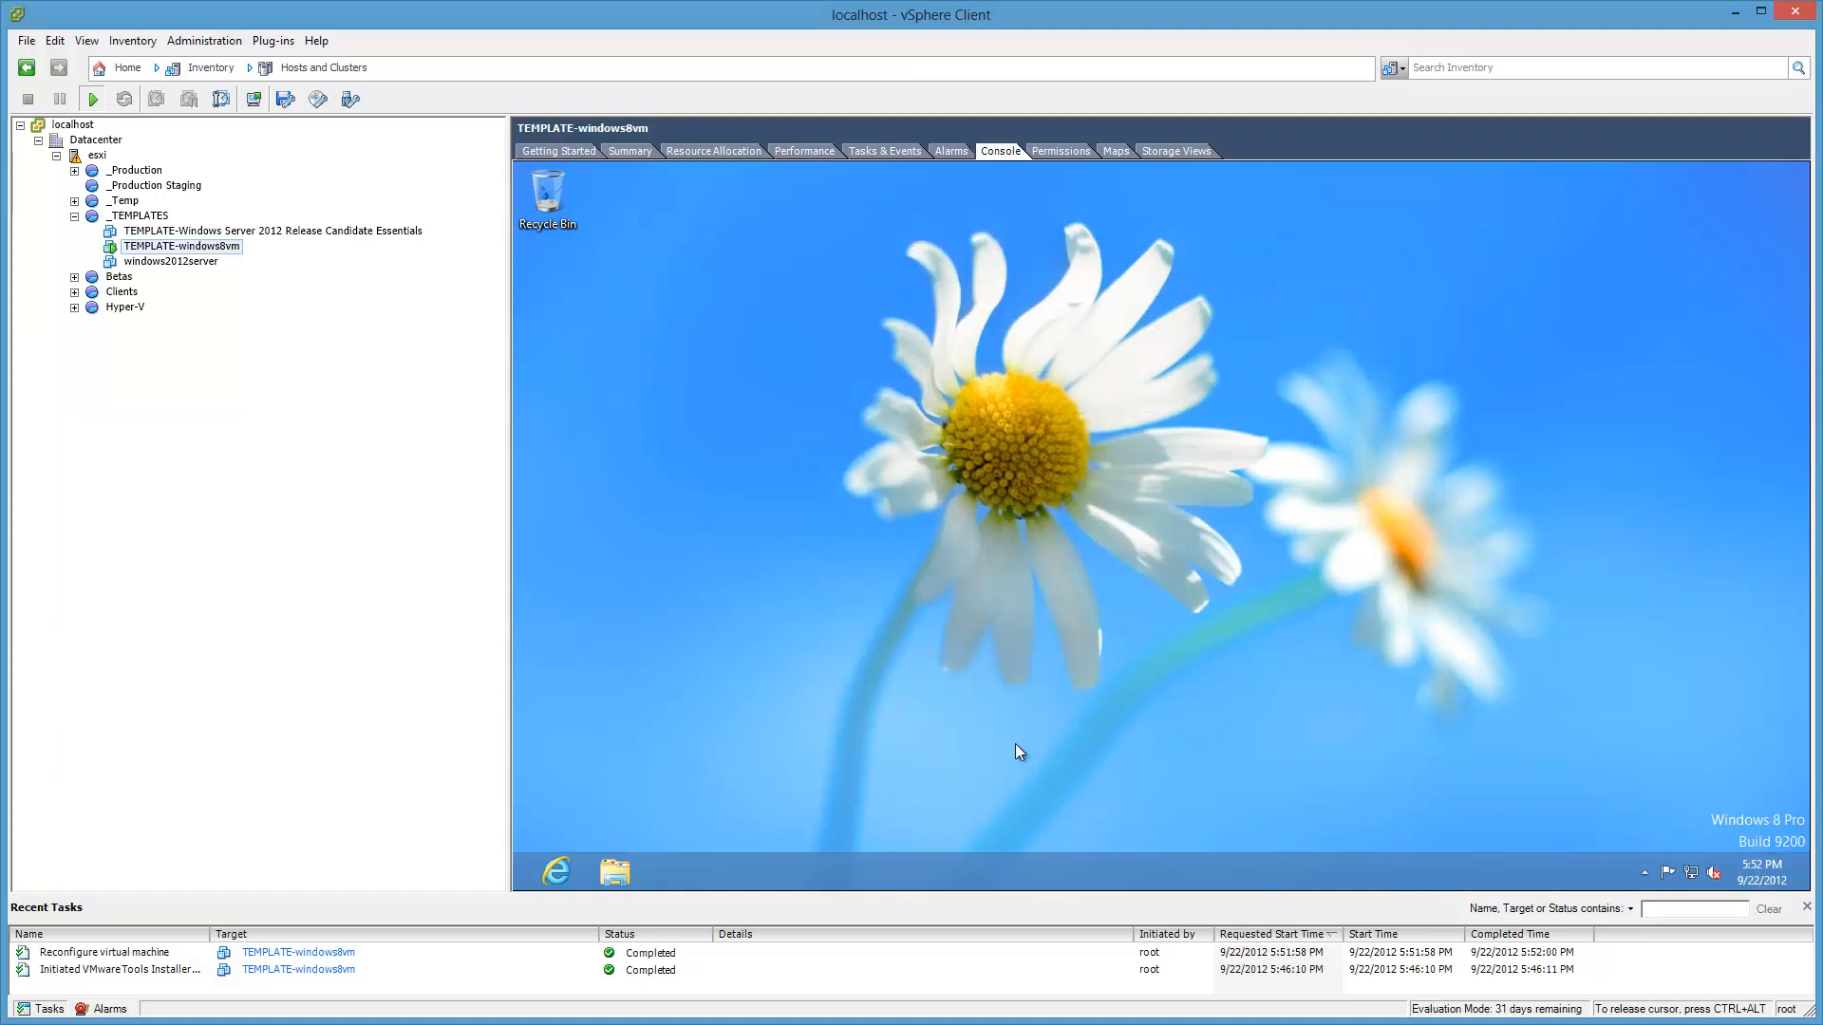
Step: Set the guest taskbar to always show all icons and notifications
click(740, 667)
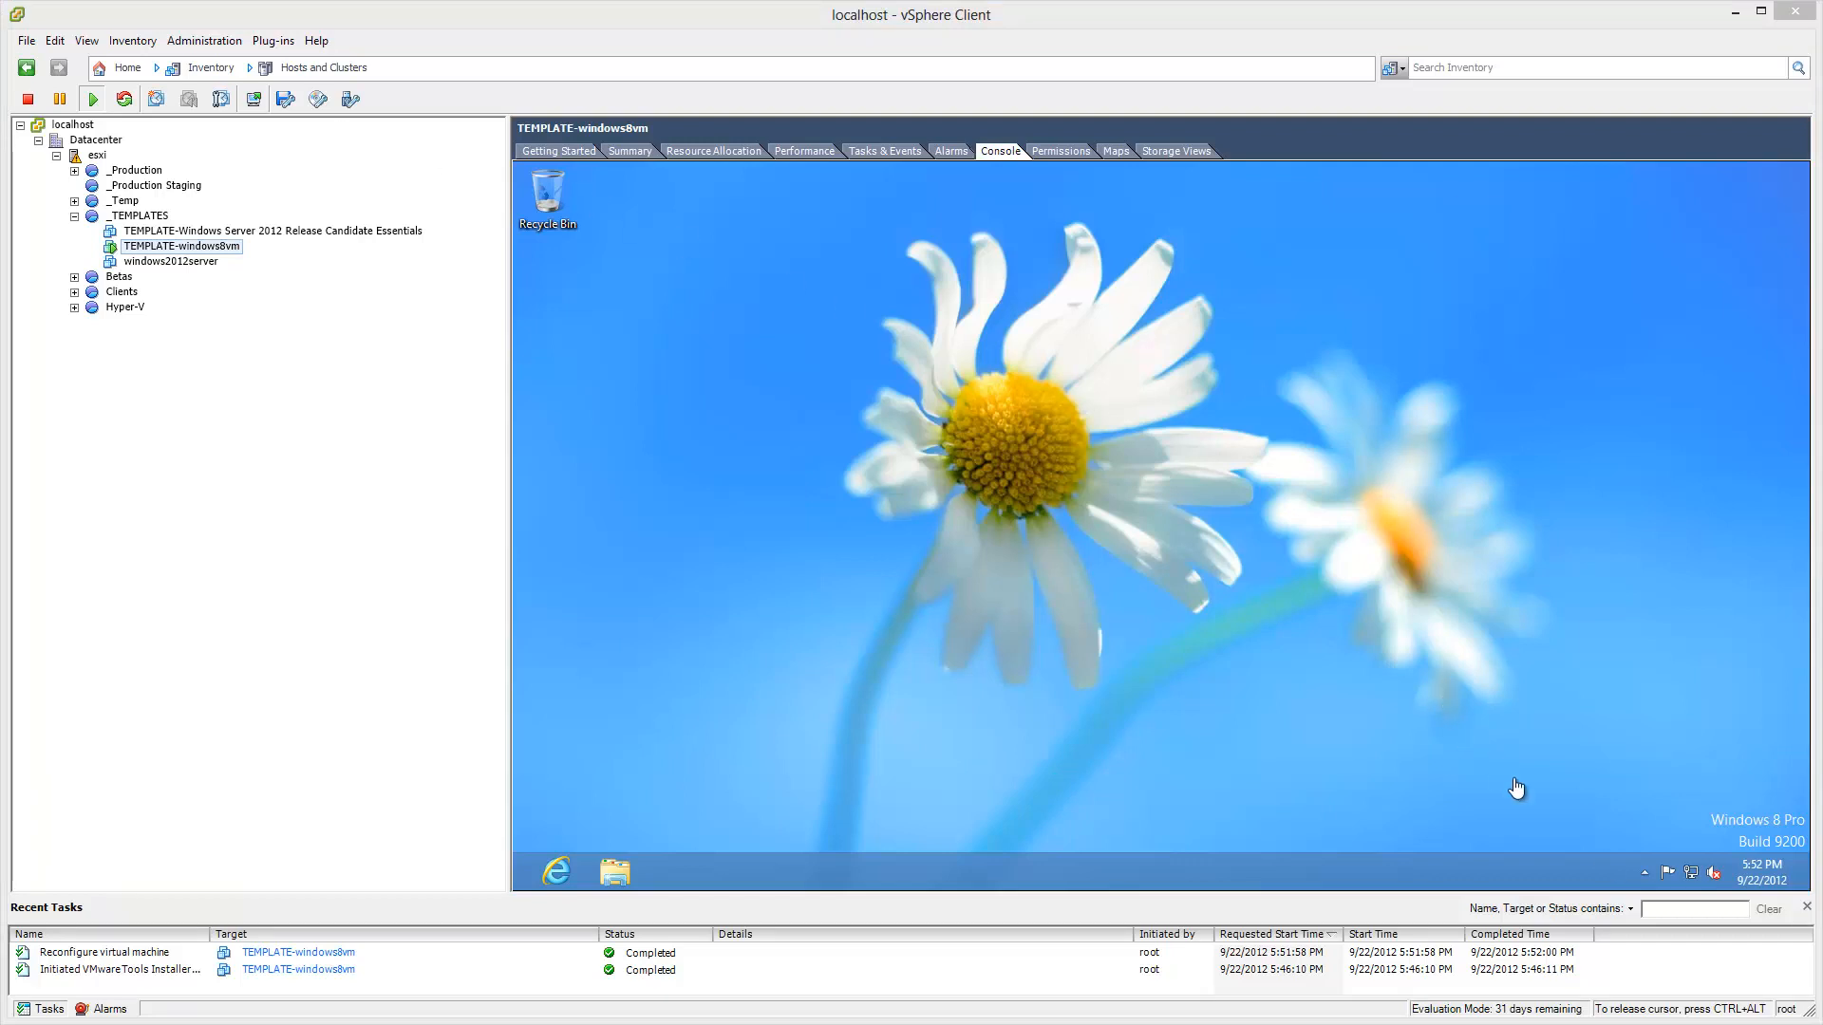
click(1645, 876)
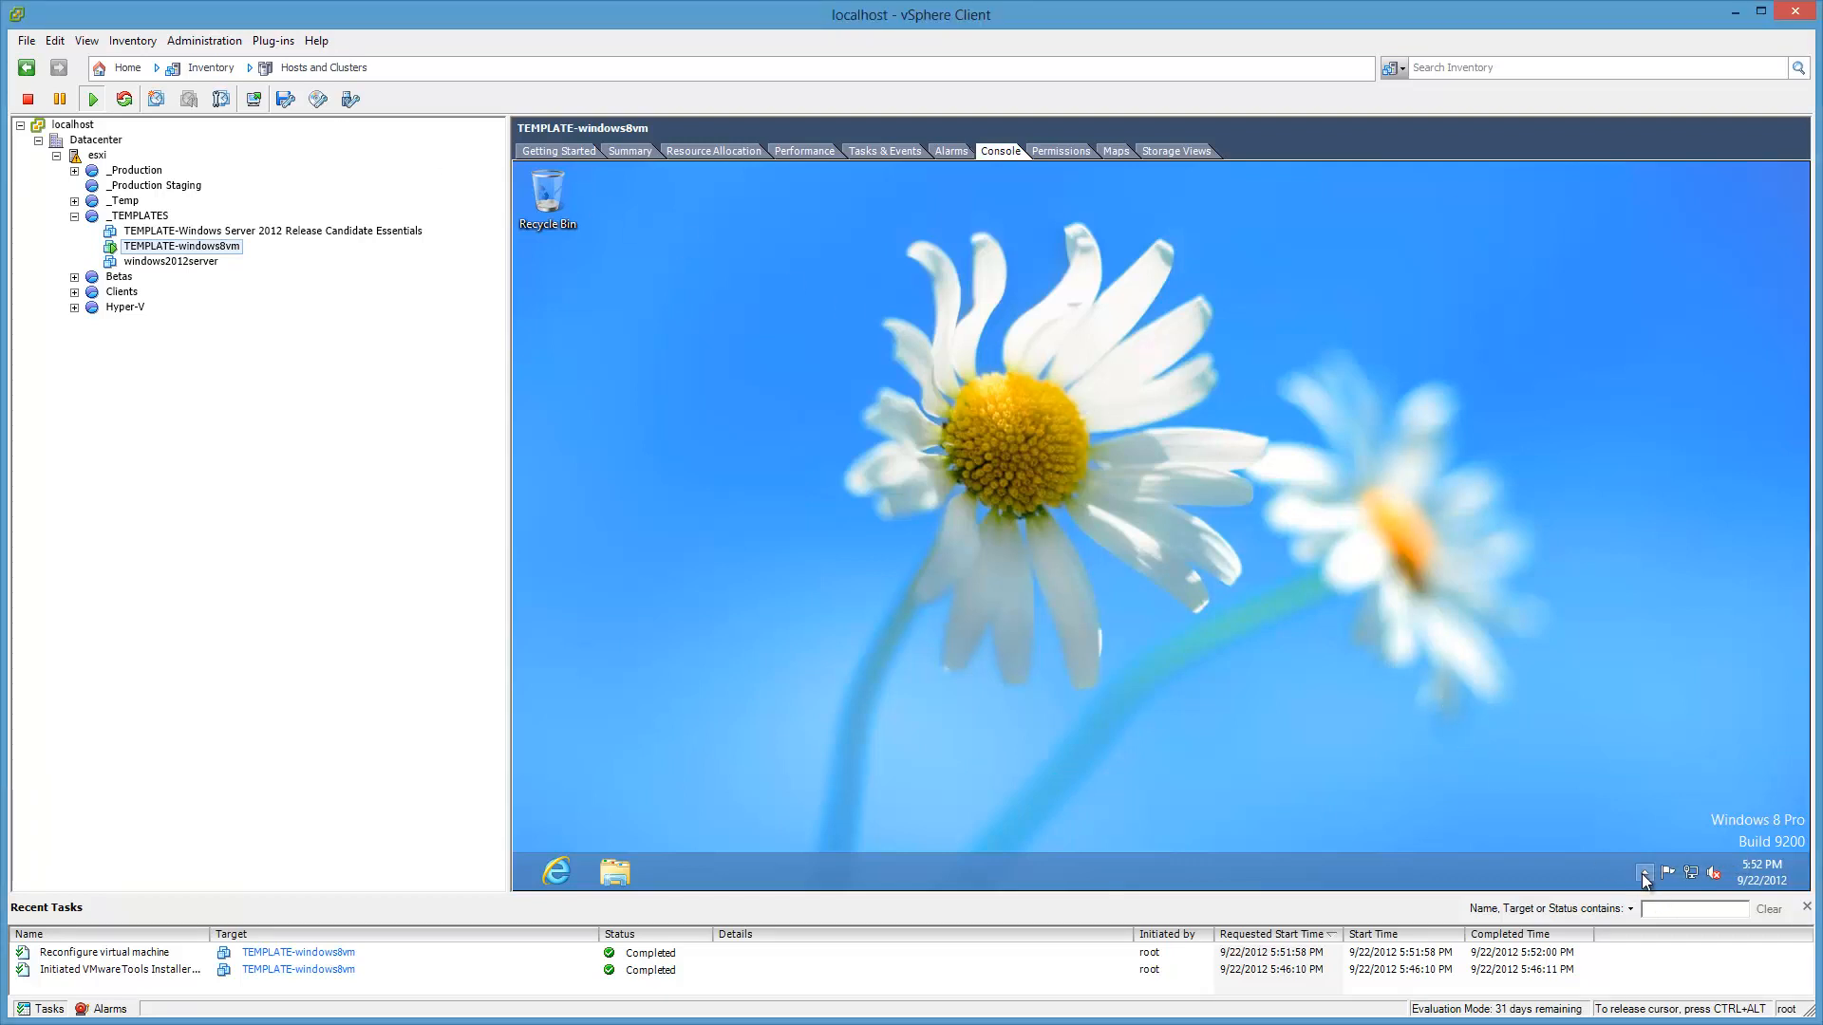
click(1641, 827)
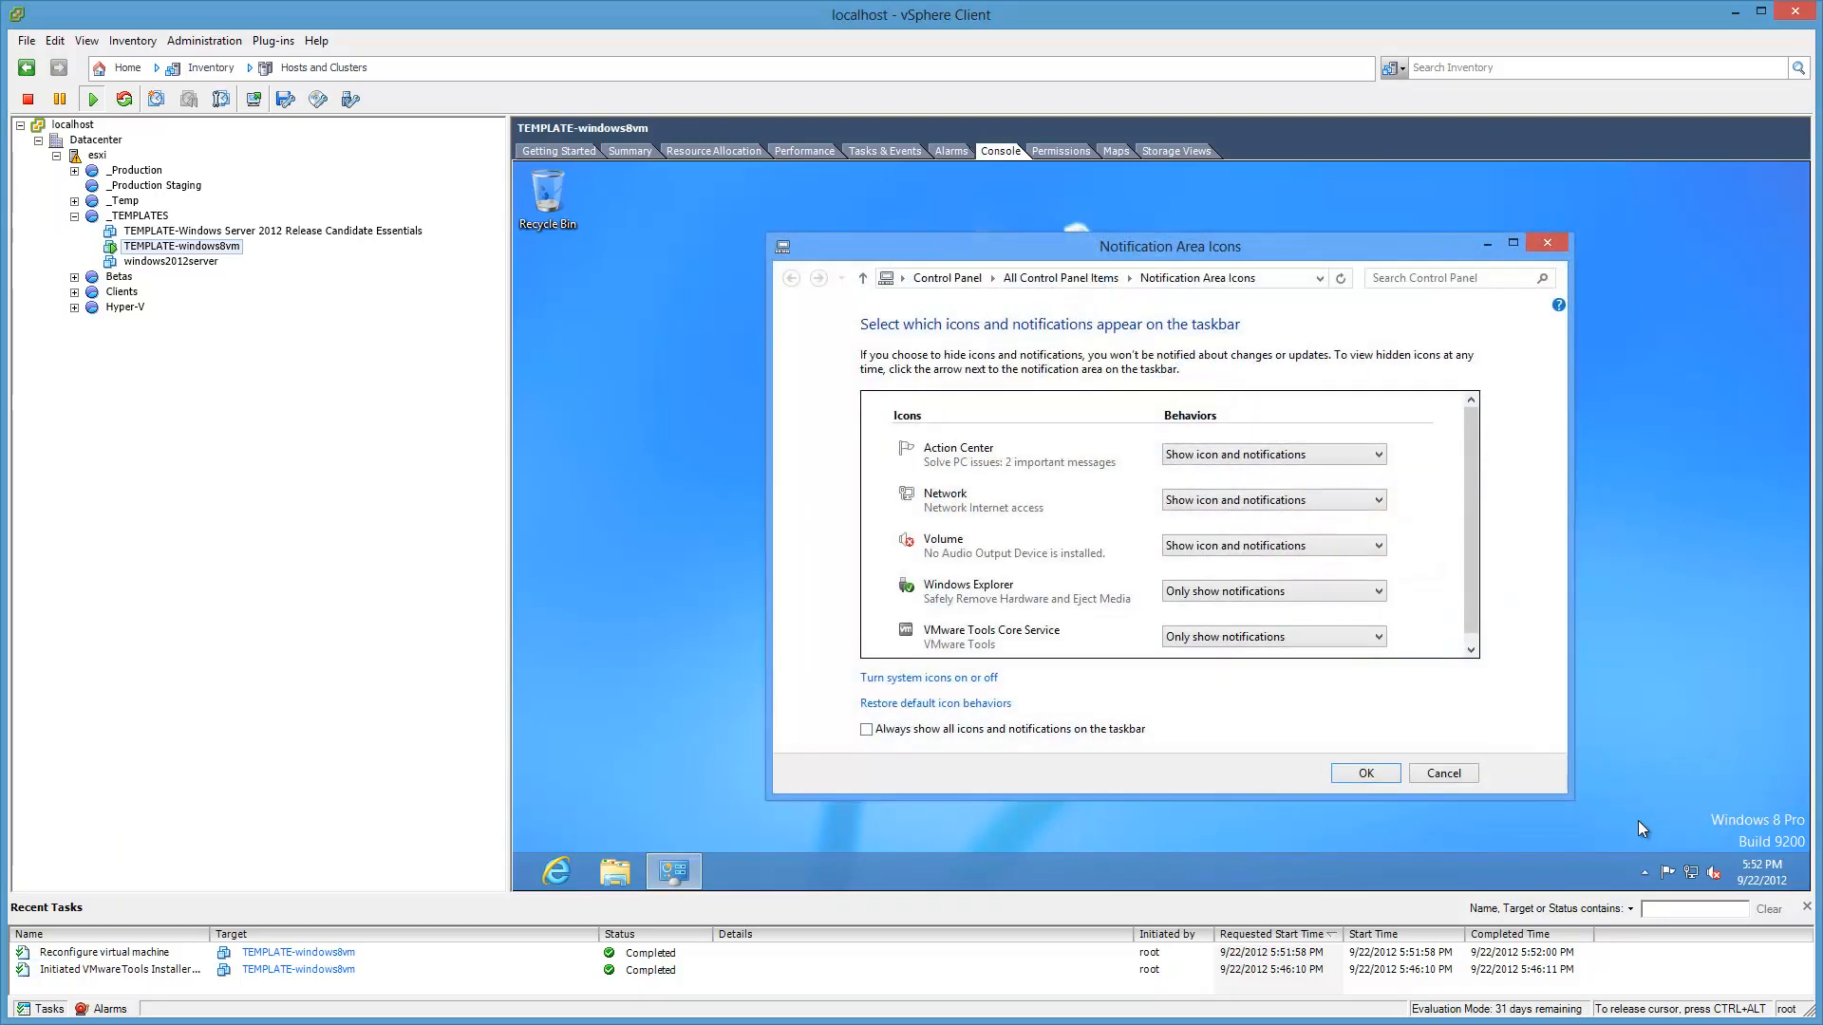
click(1097, 733)
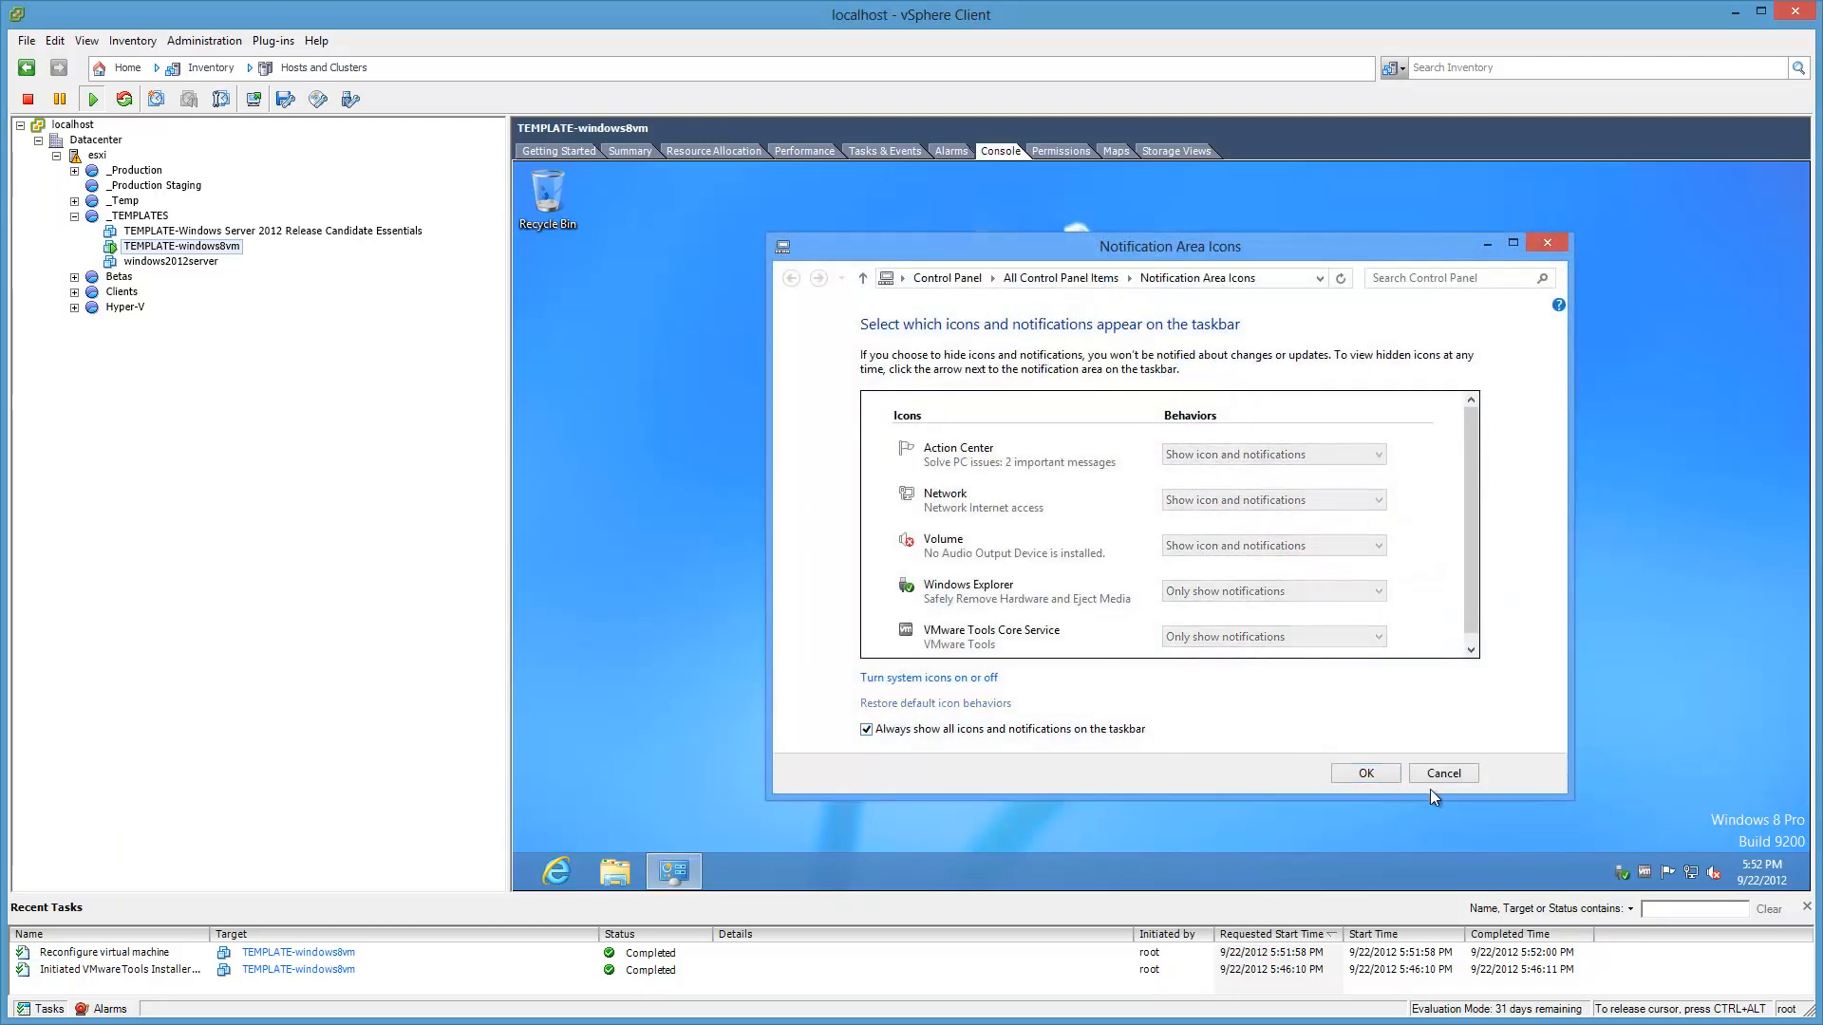
click(1387, 777)
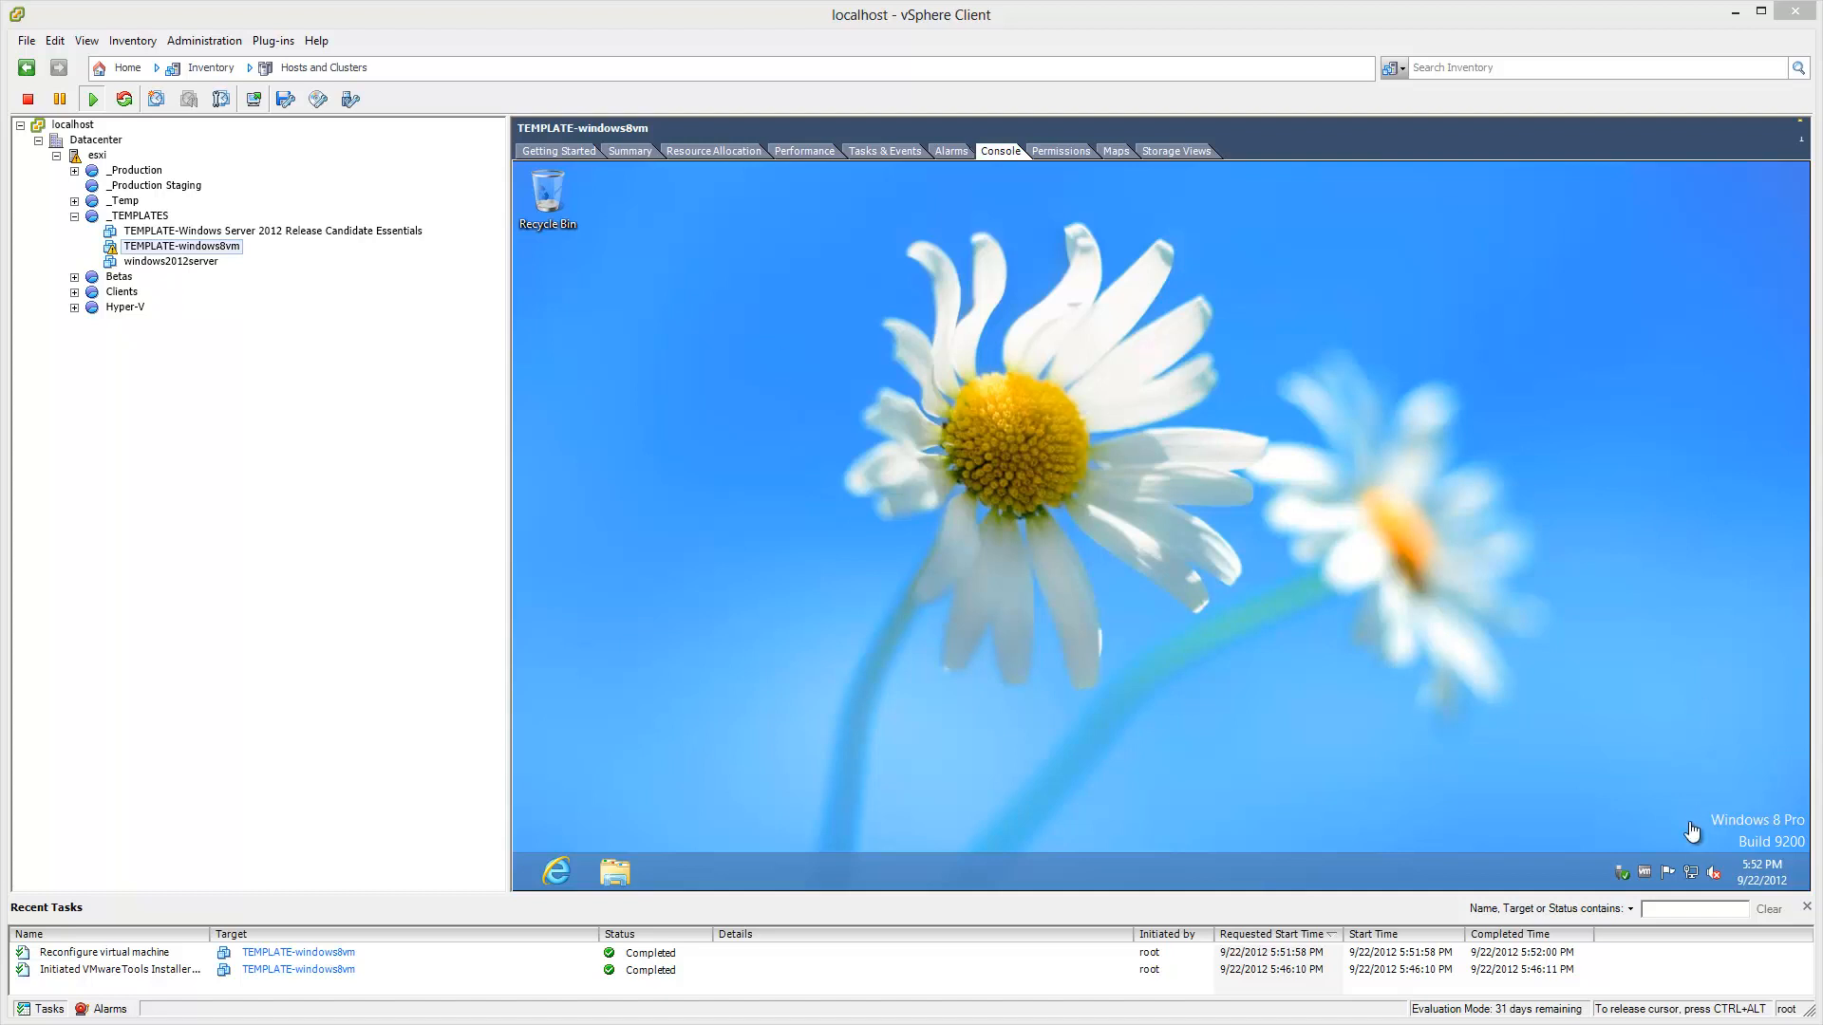
Step: View the About VMware Tools information from the tray icon, then close it
click(1648, 878)
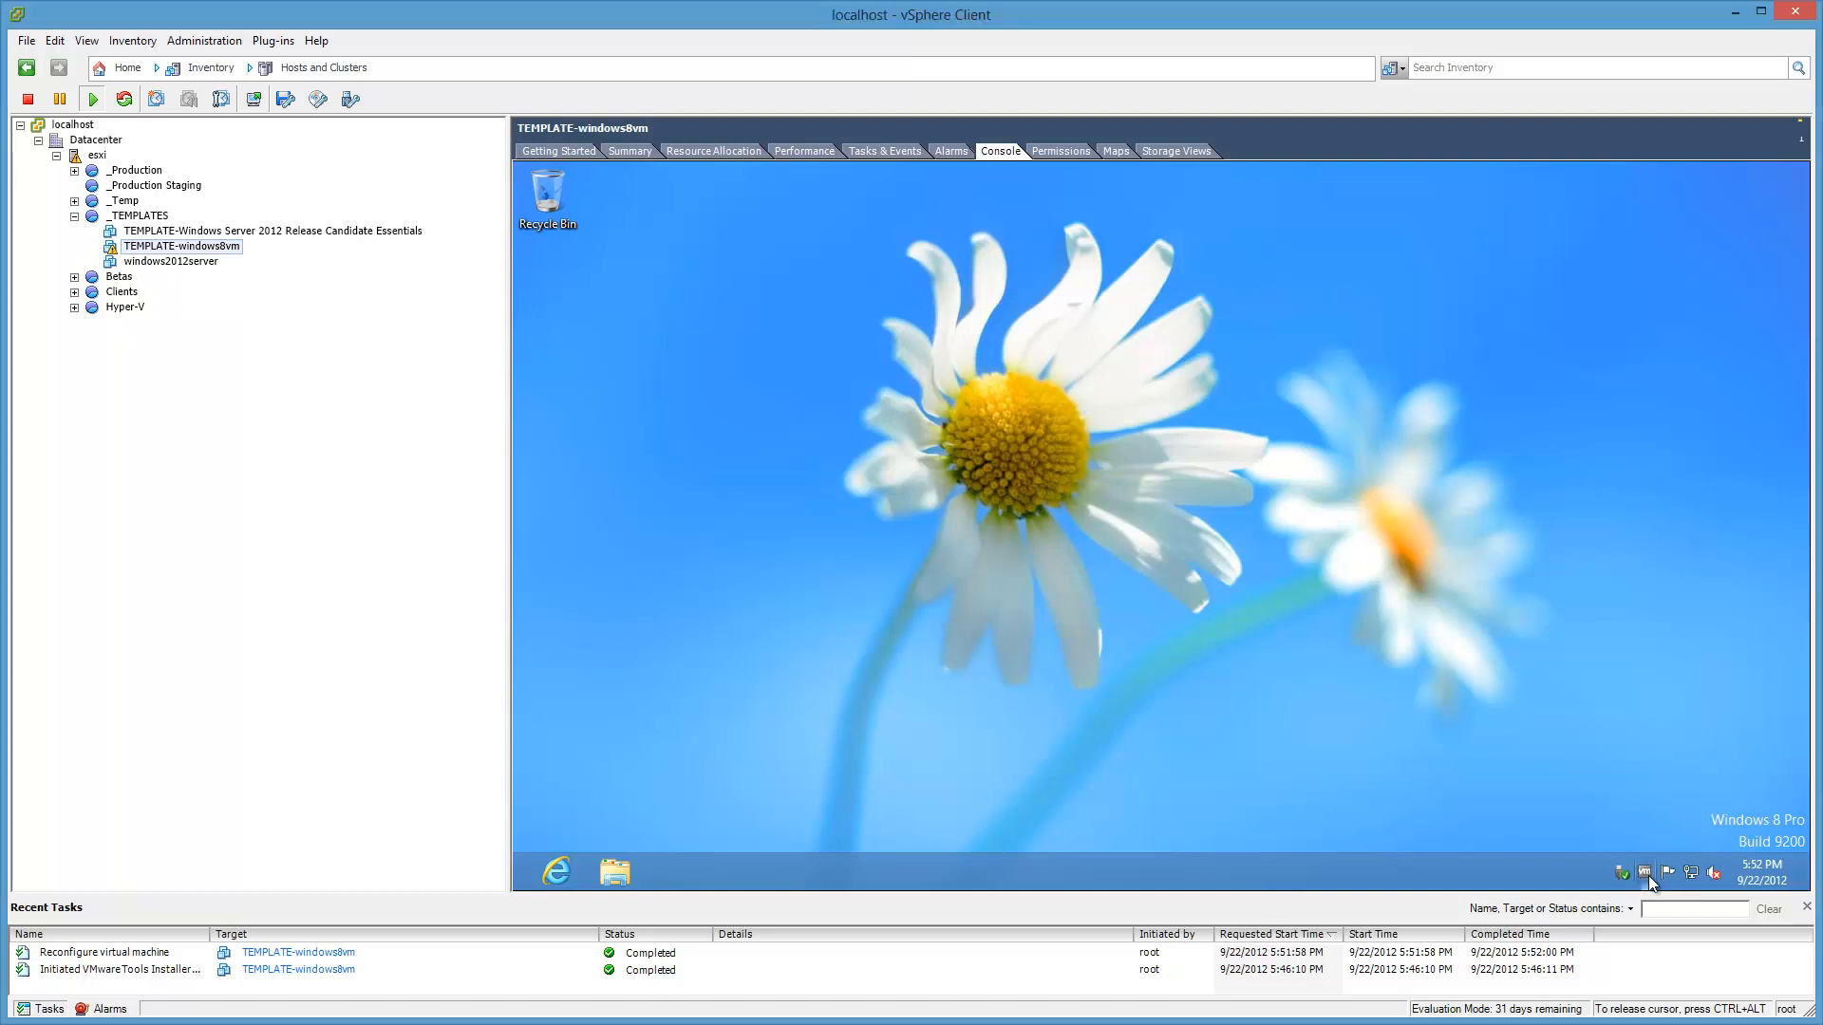
double_click(1648, 876)
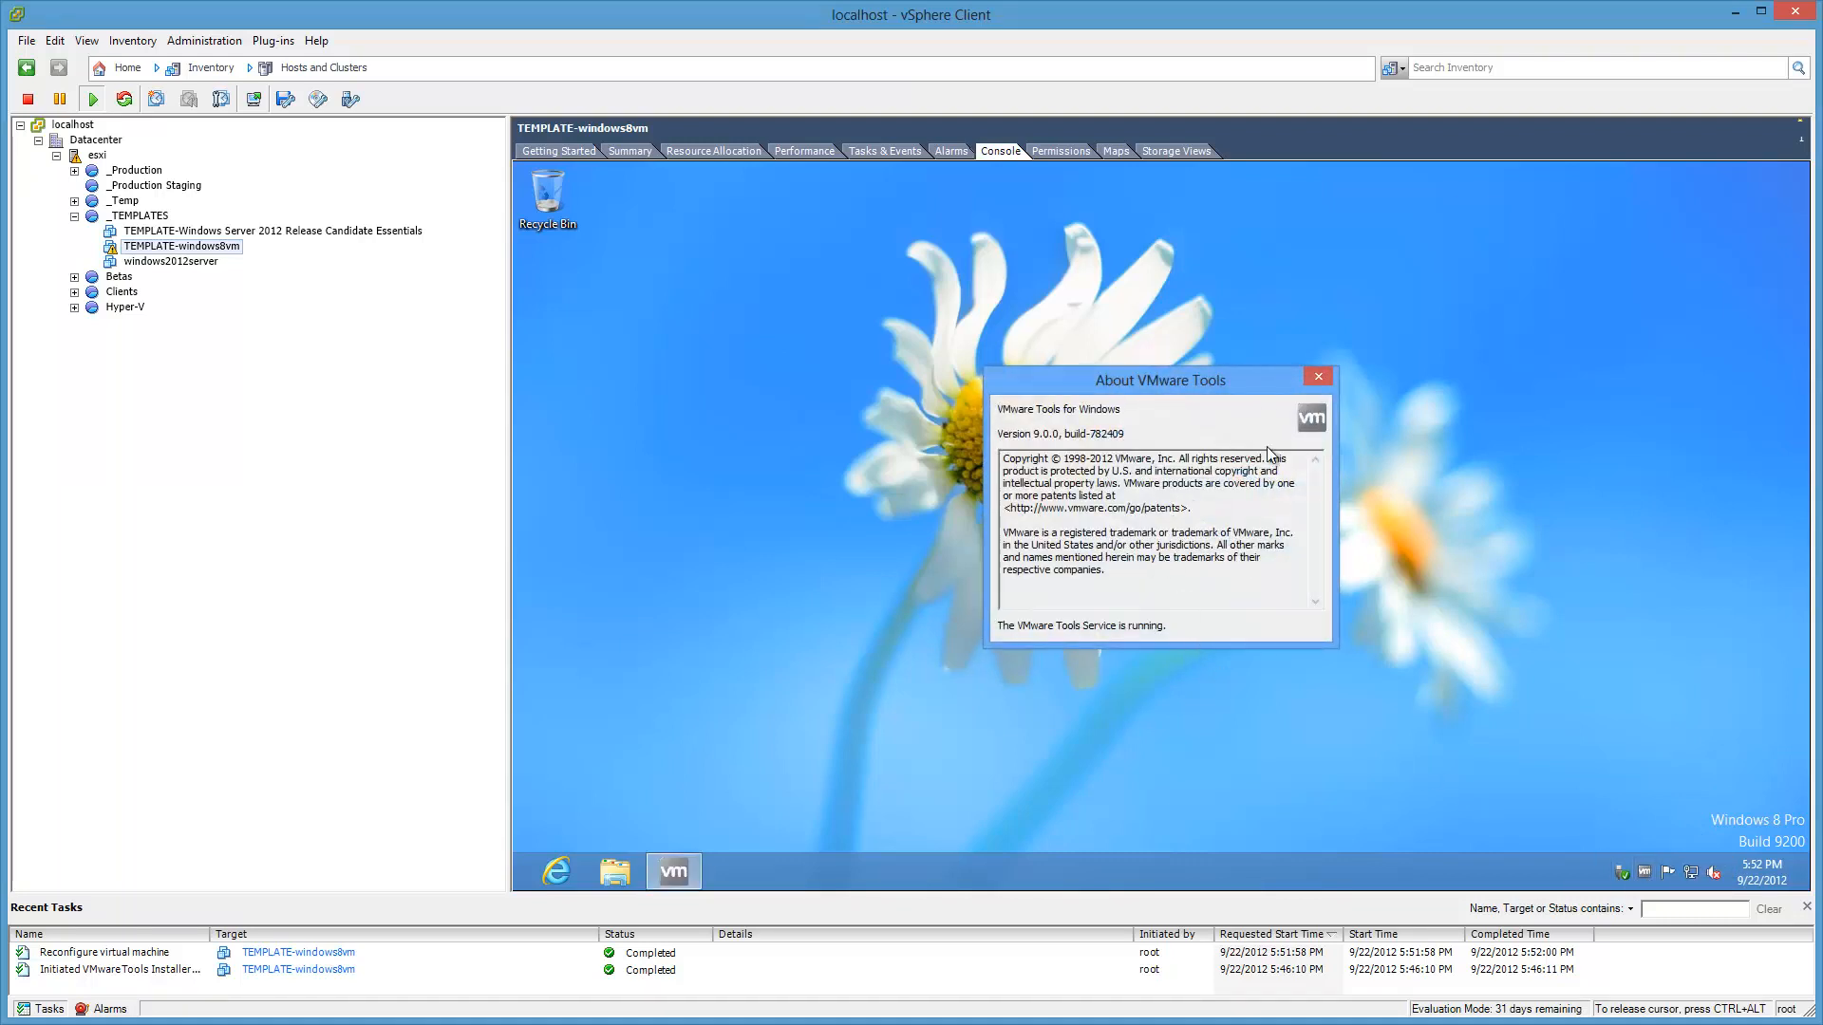
click(1319, 376)
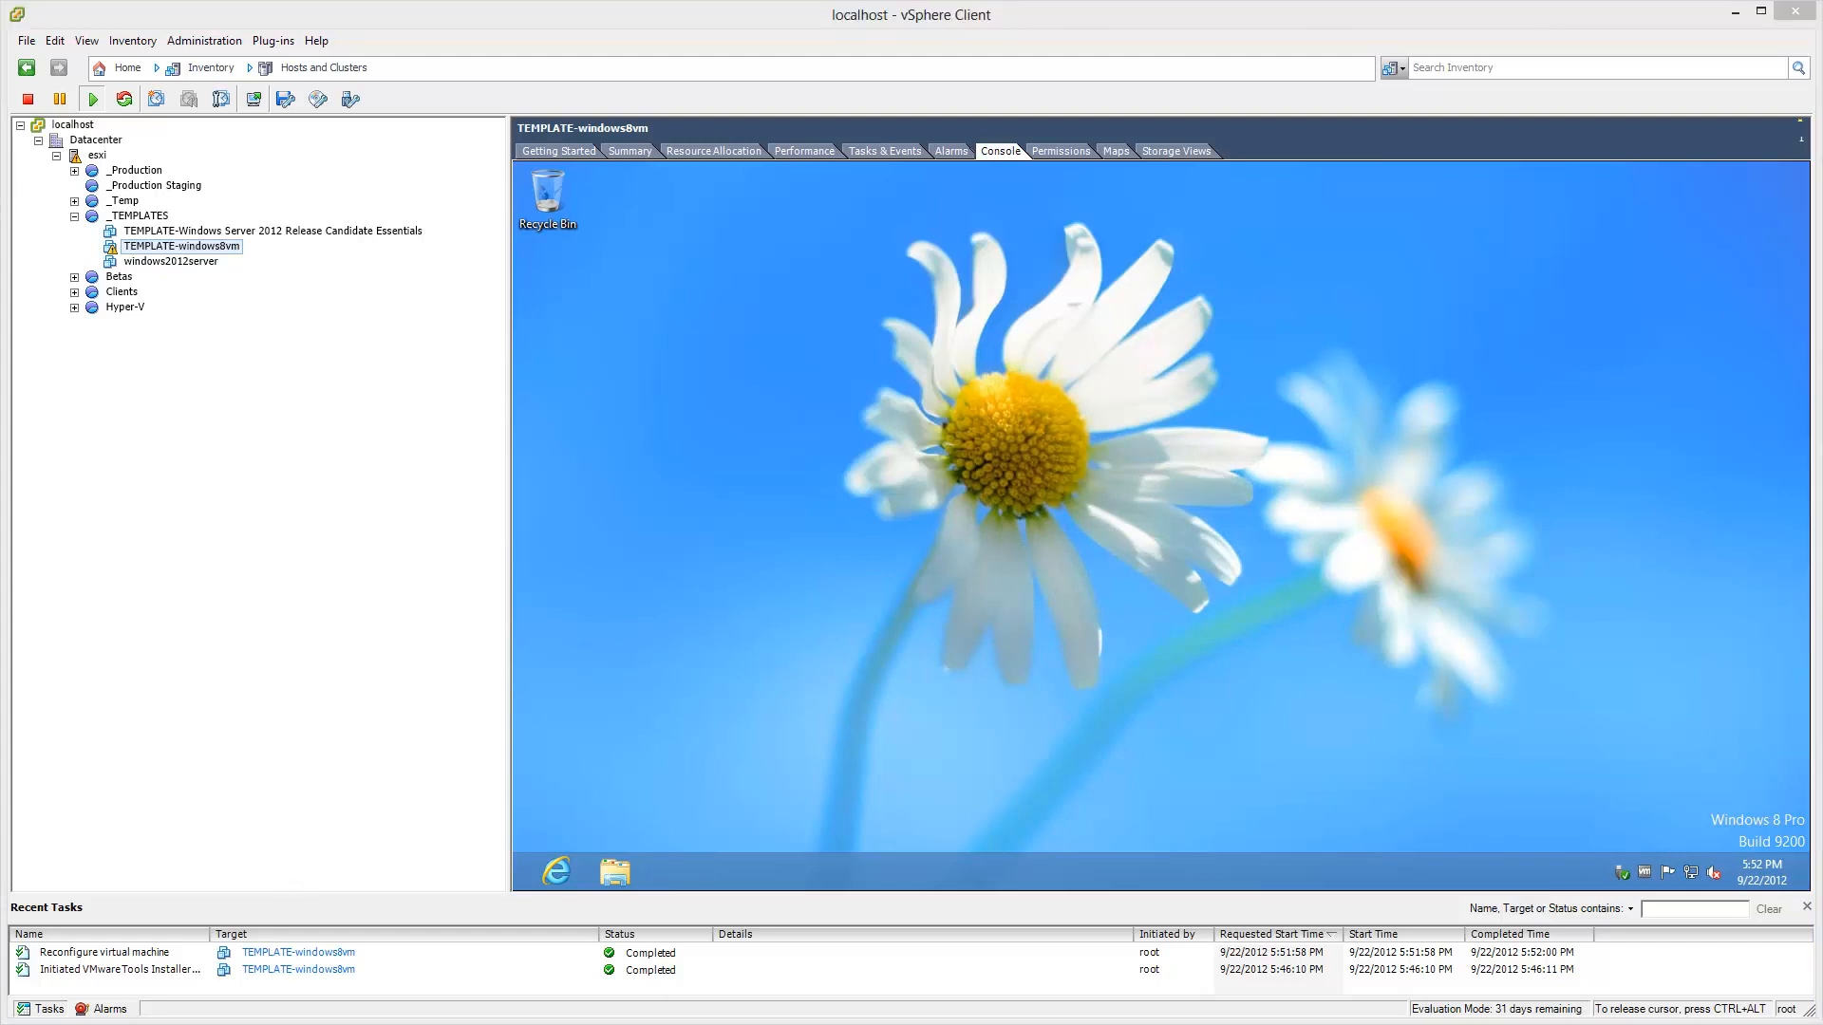
click(1320, 651)
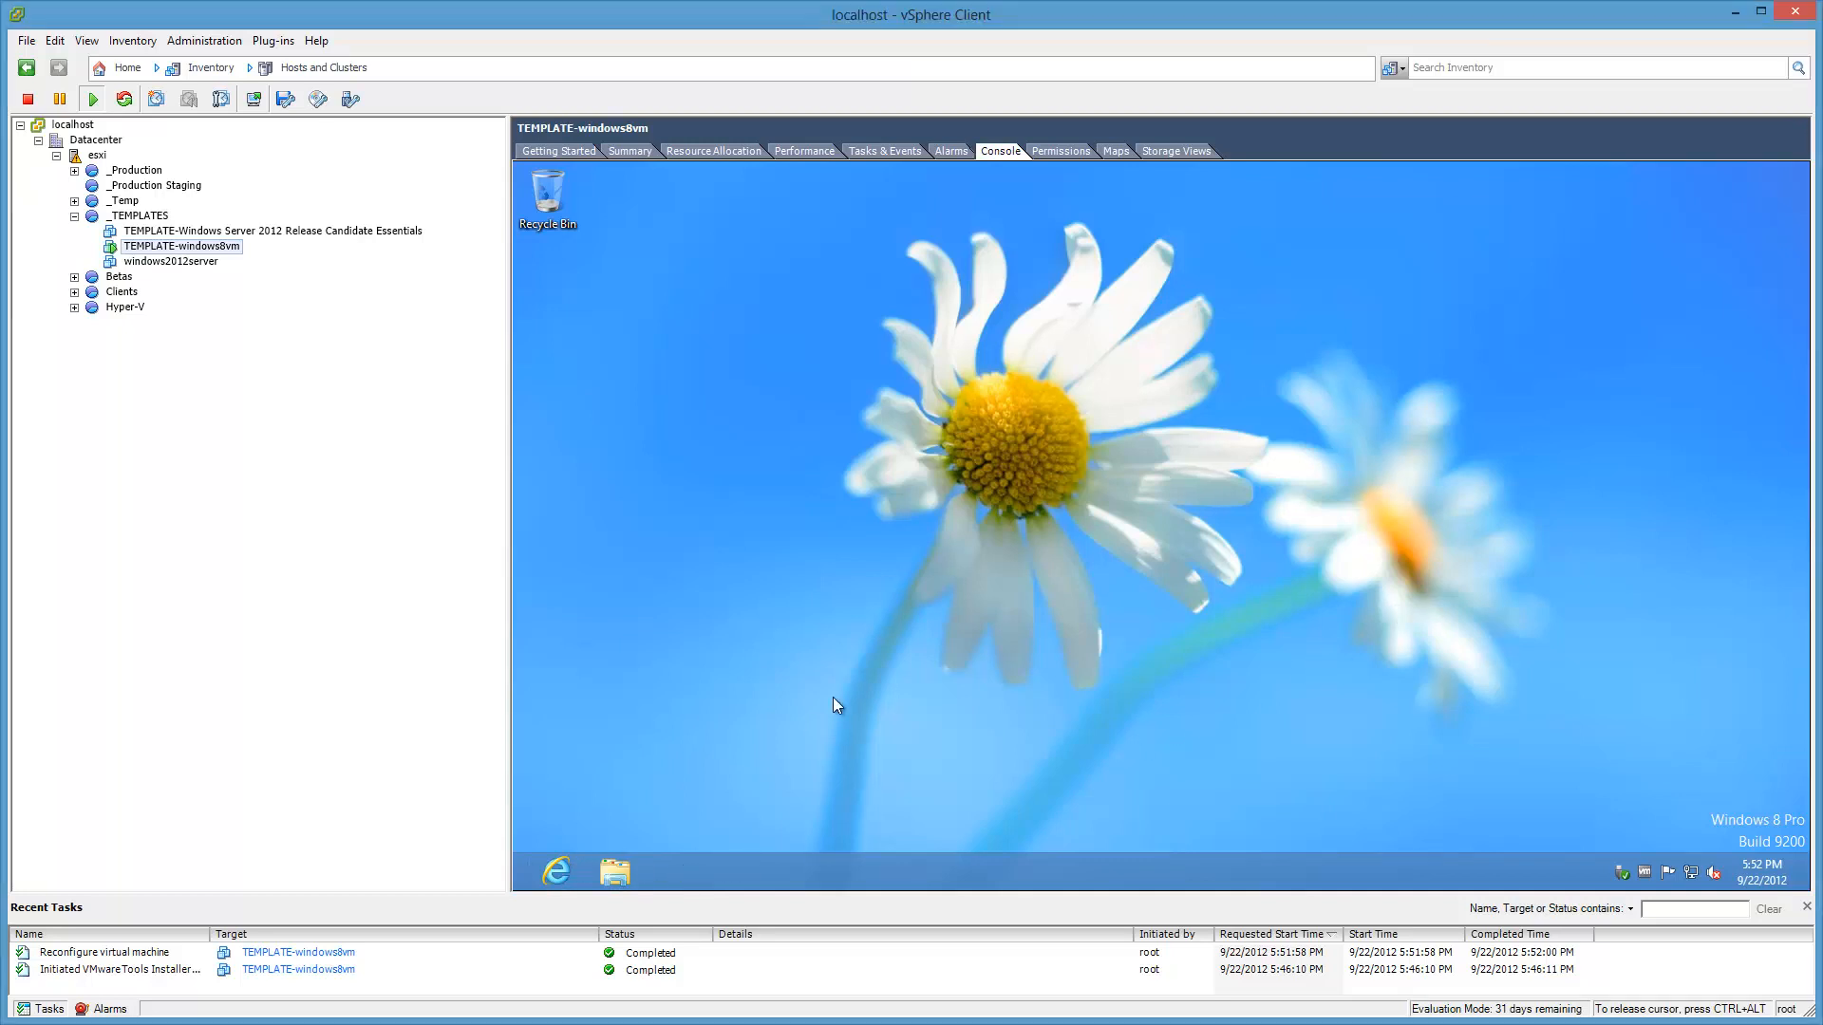
Step: Set the guest's Balanced power plan to never turn off the display and never sleep
key(super+w)
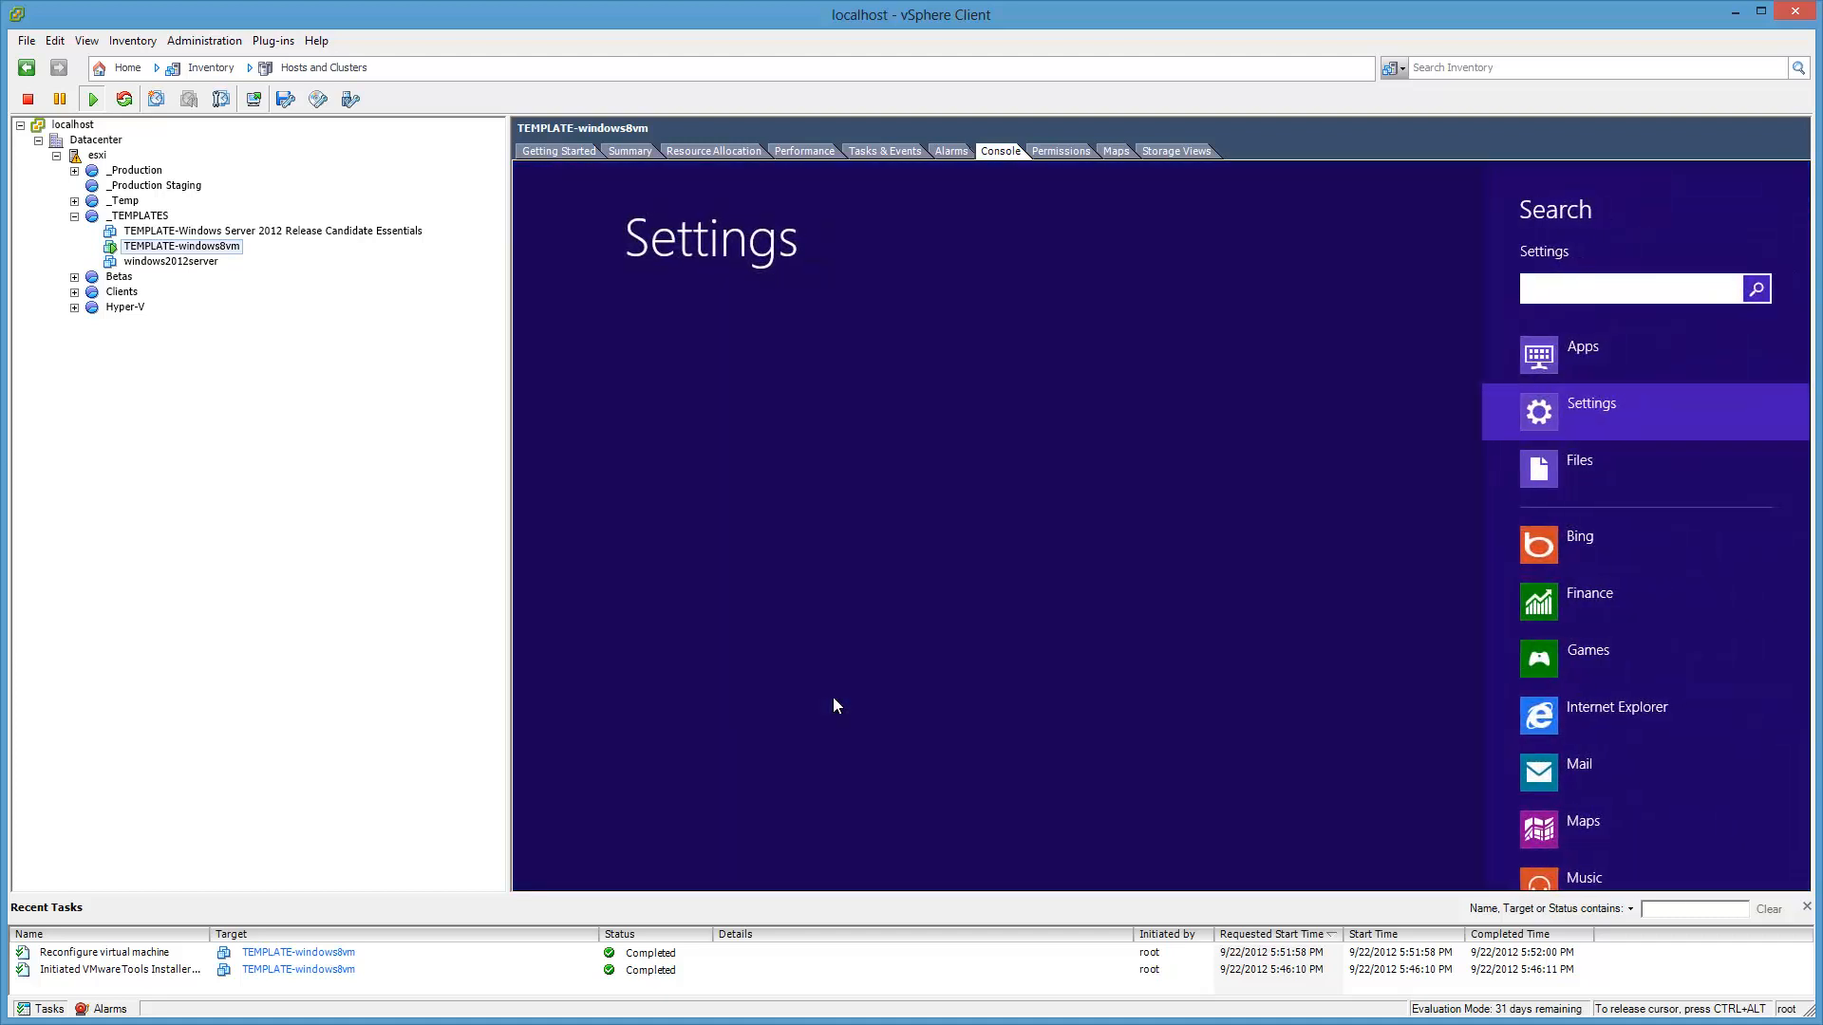
text(scre)
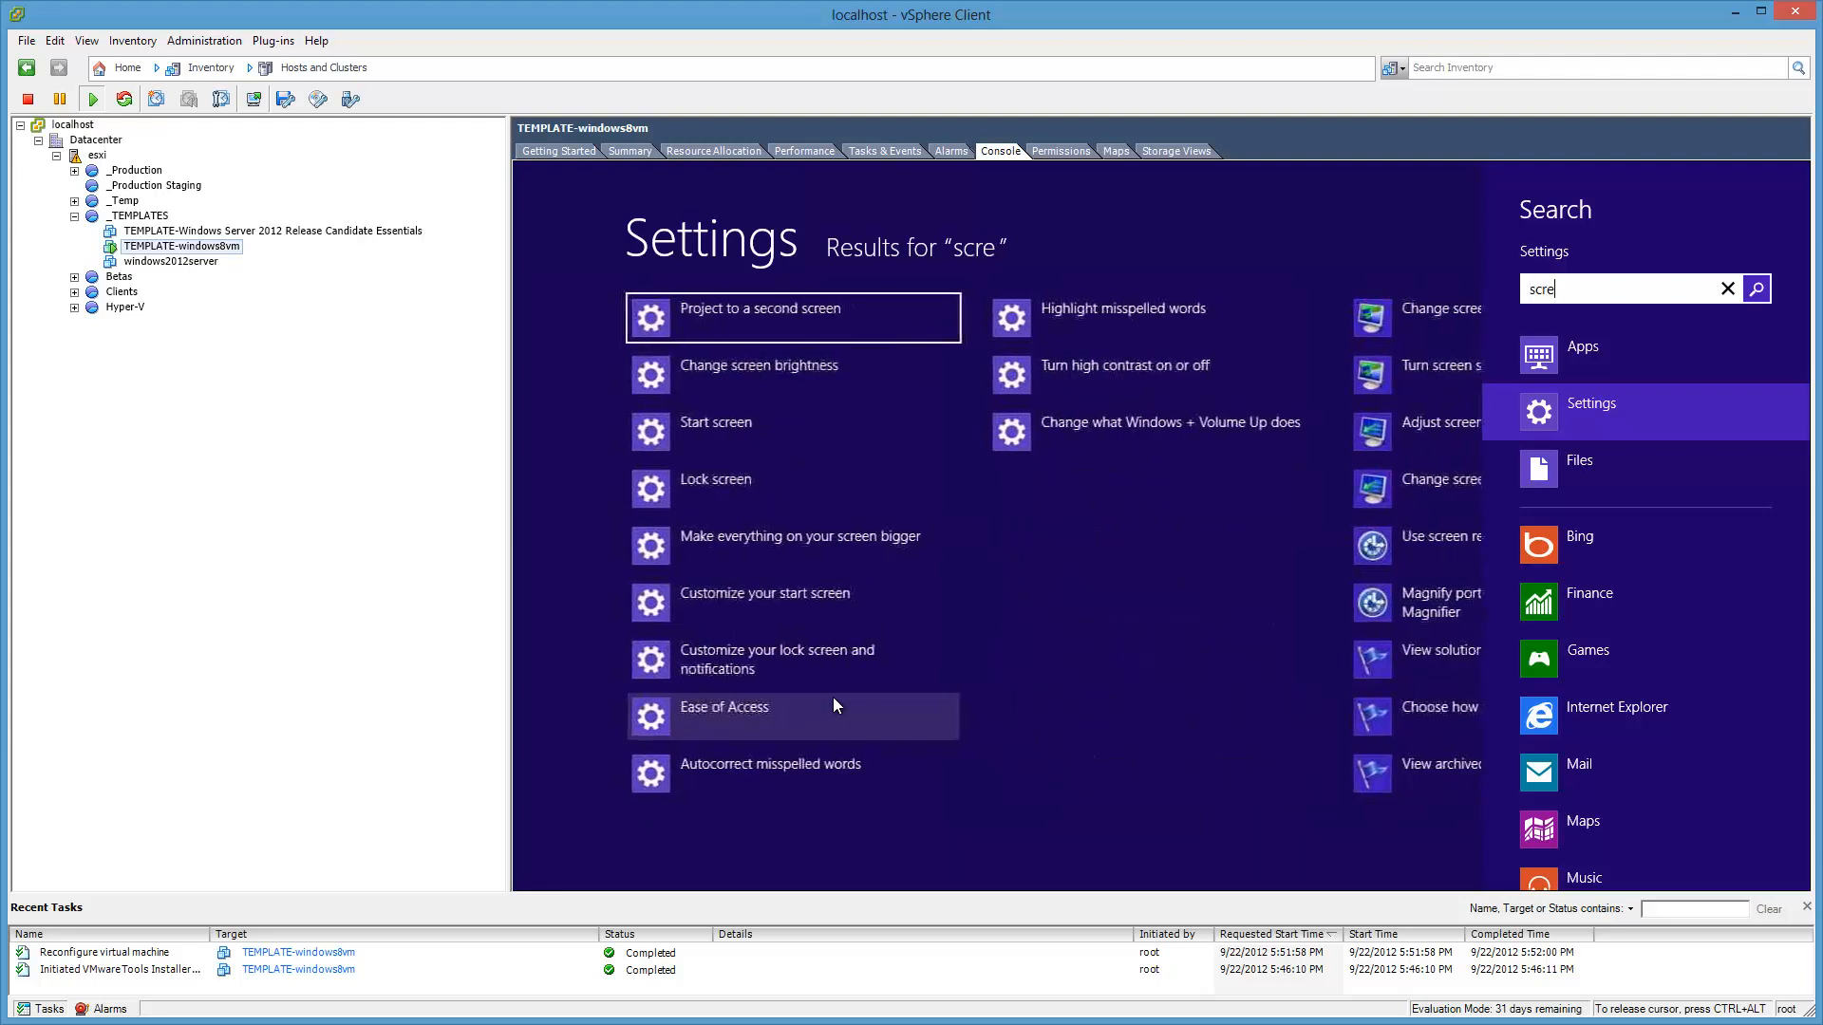
text(ensav)
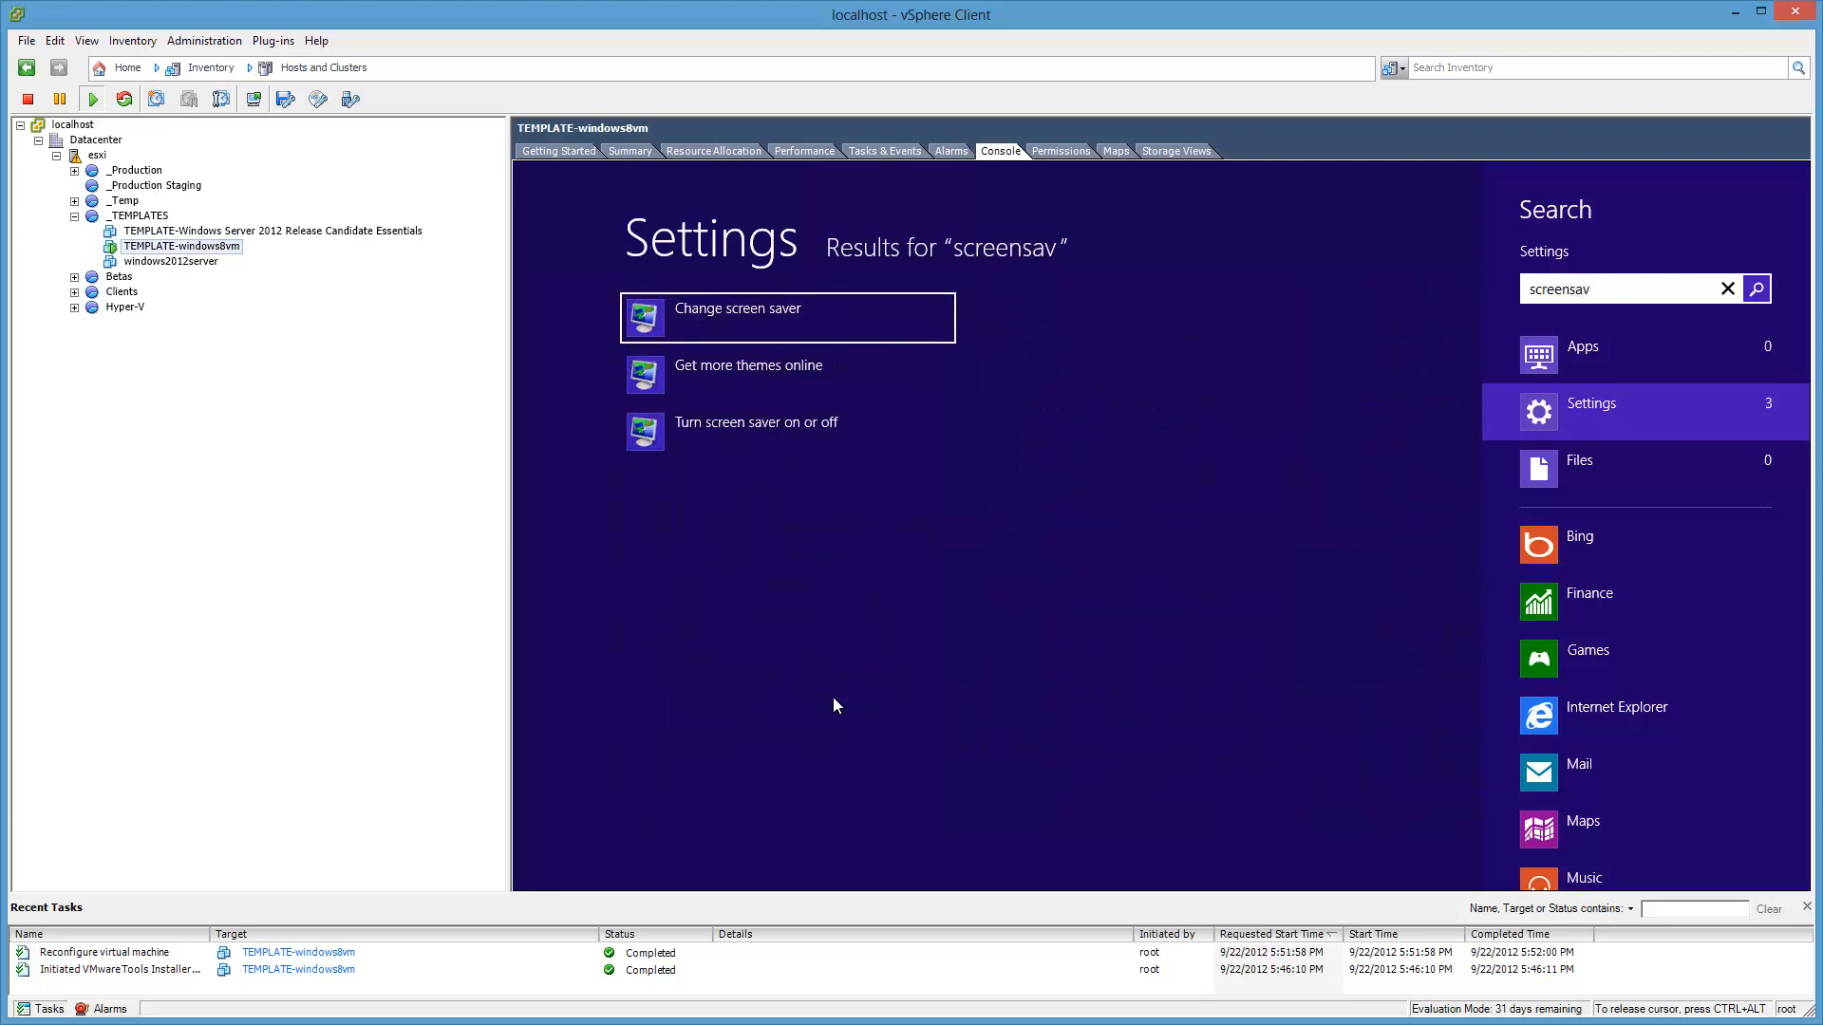
key(Return)
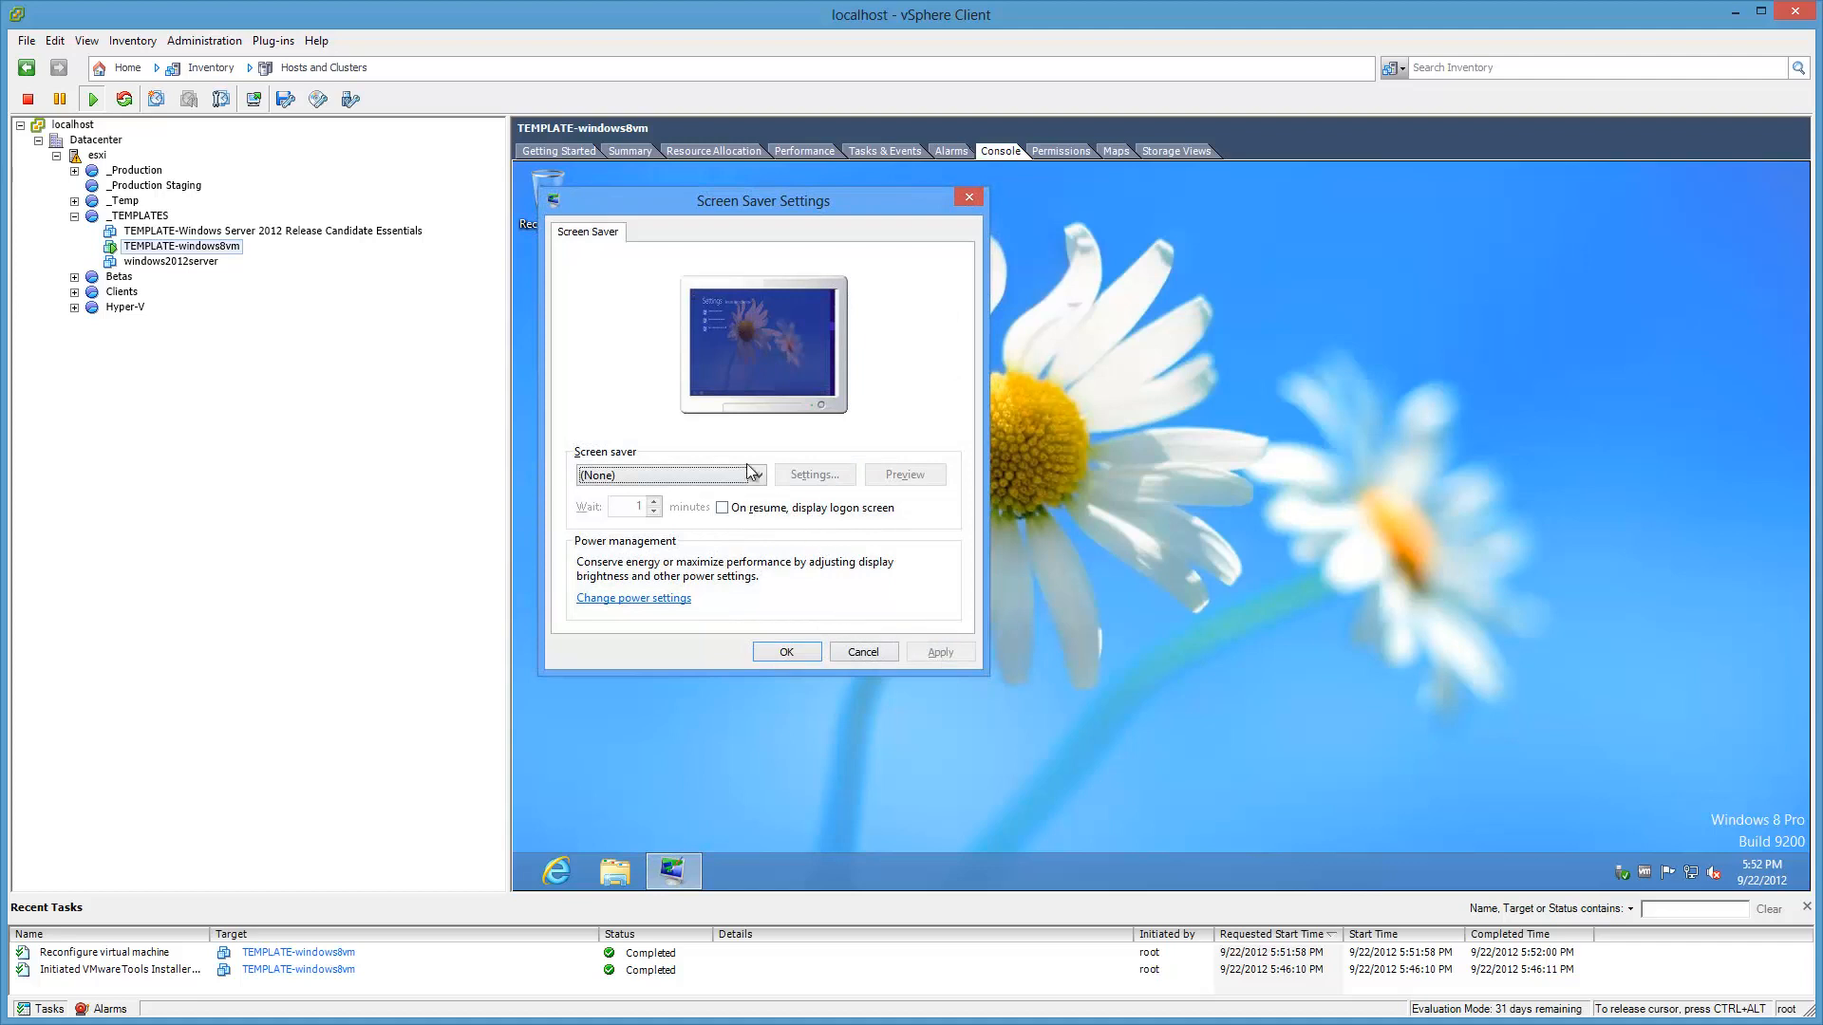
click(680, 600)
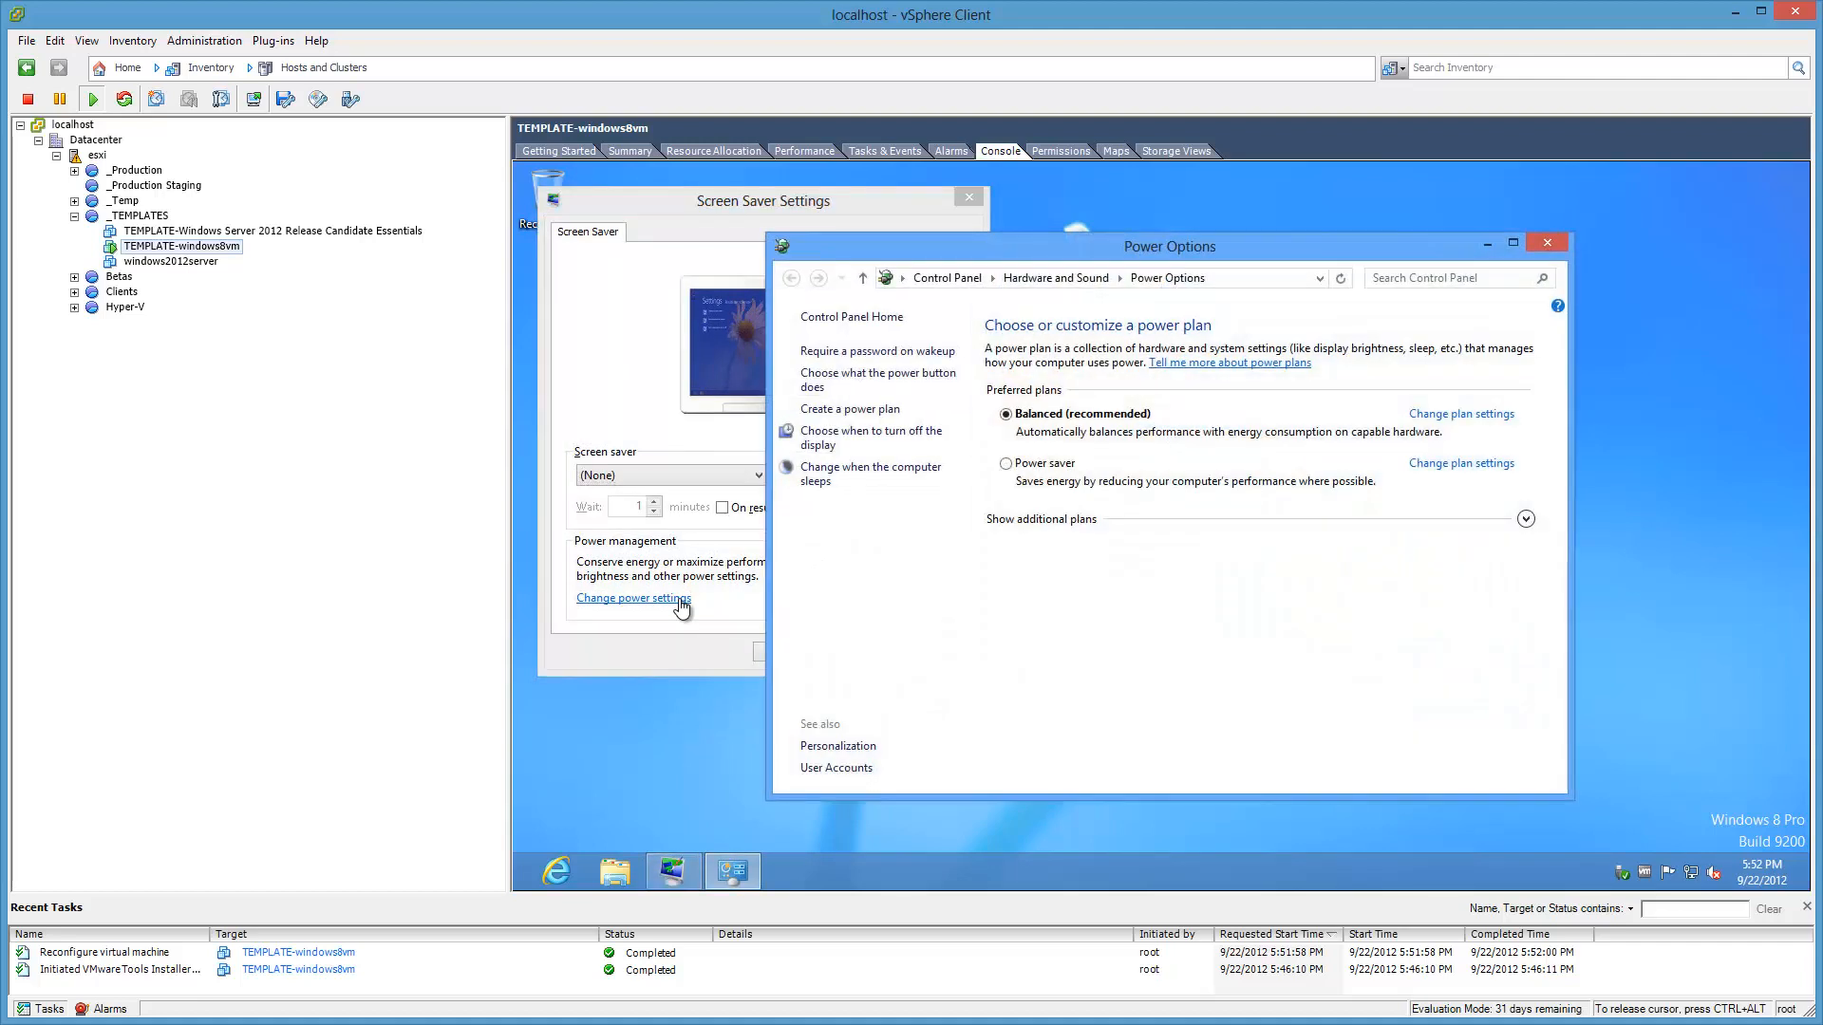
click(1510, 429)
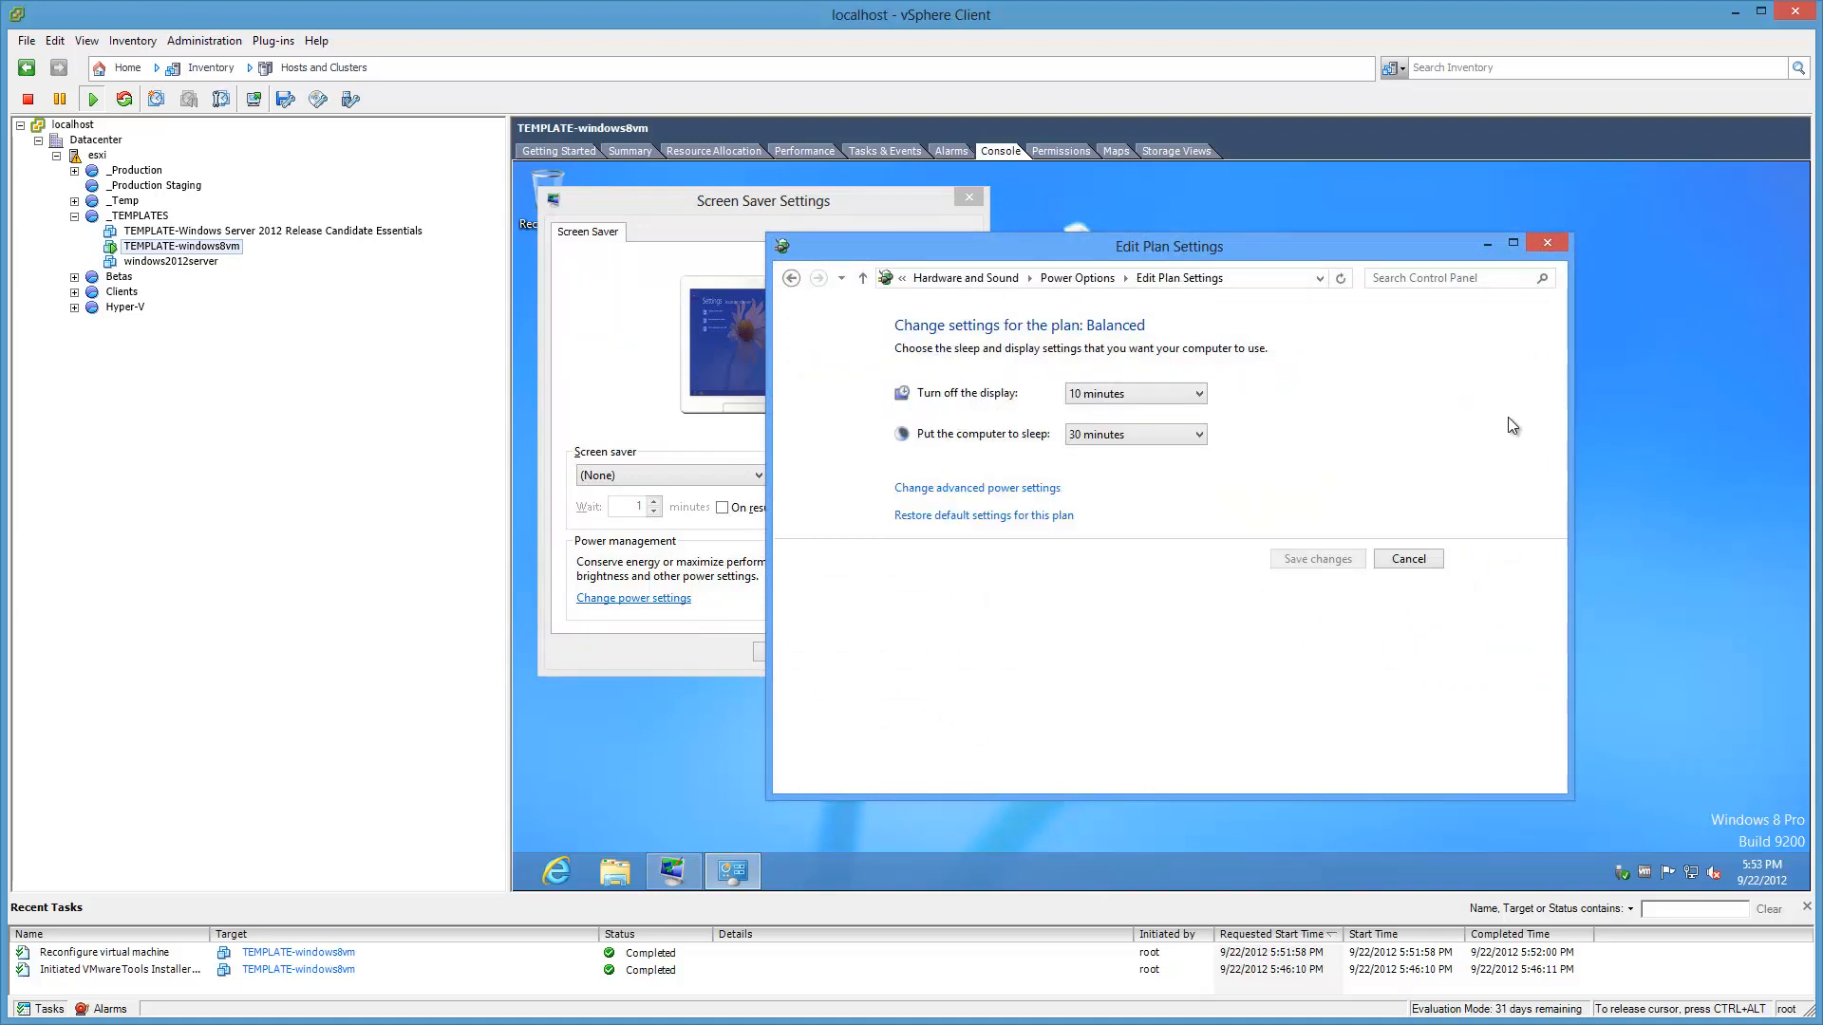
click(1202, 395)
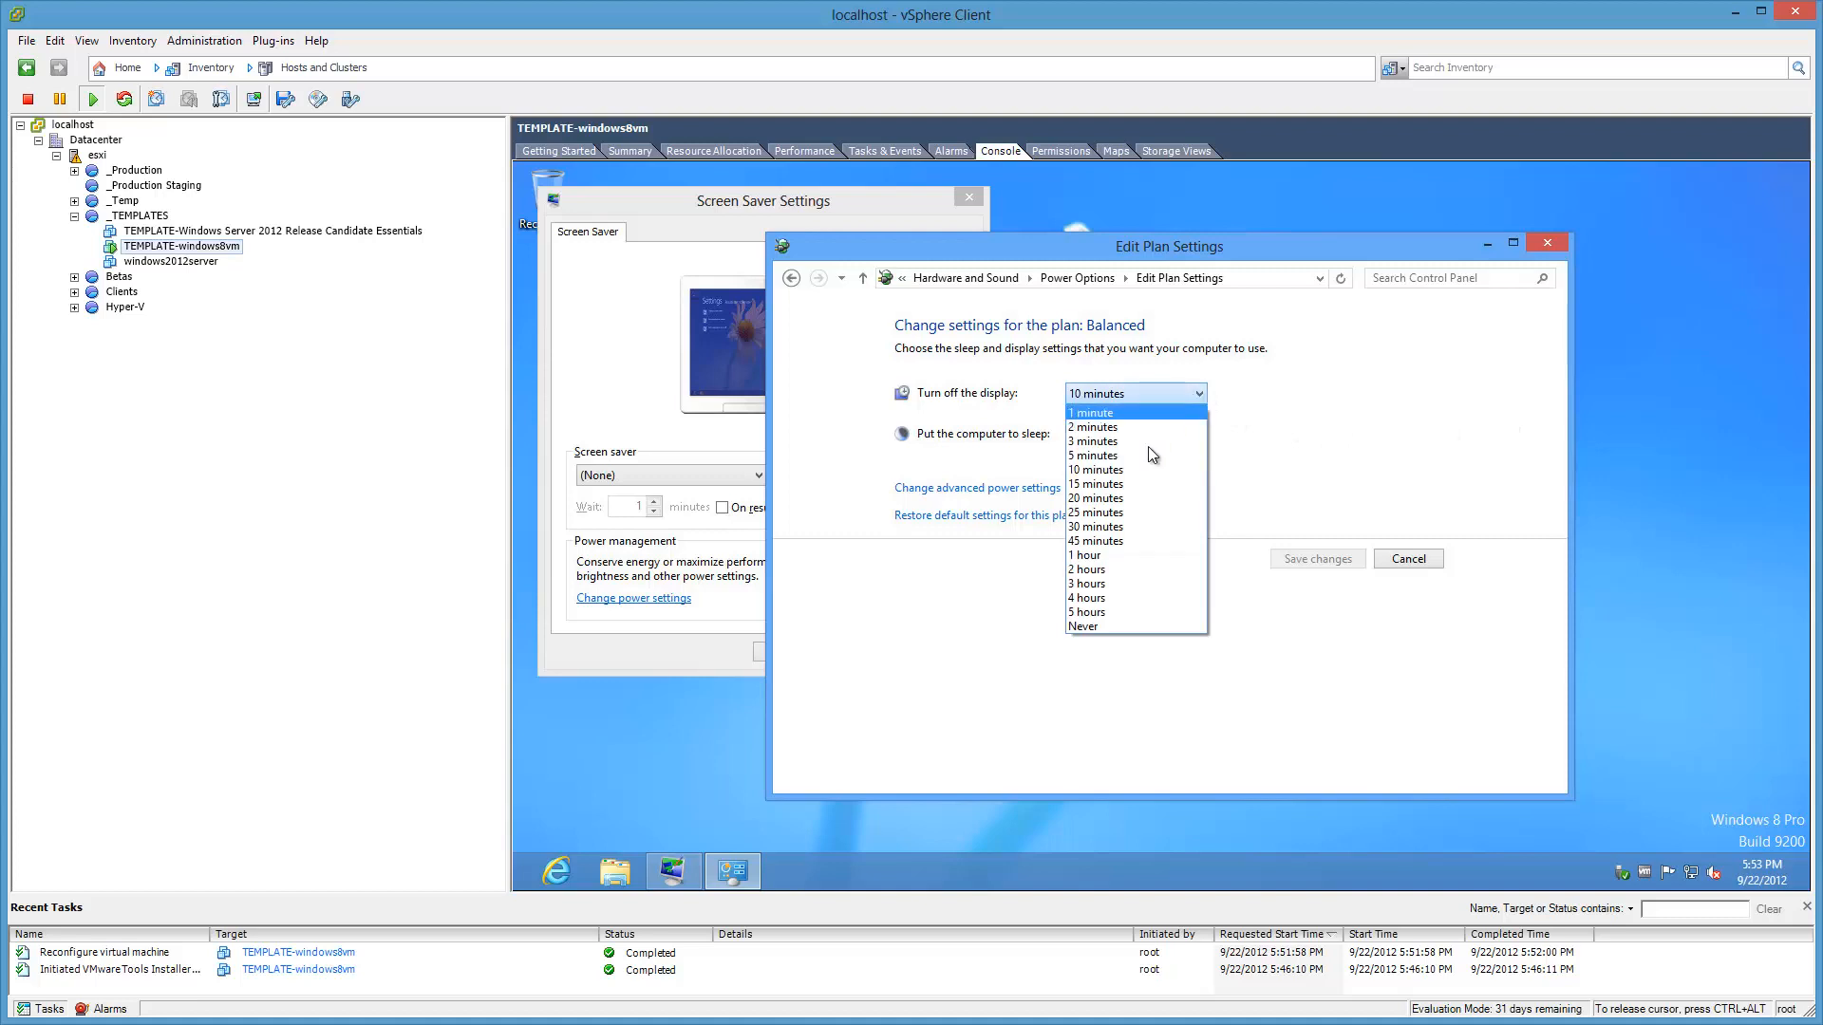
click(1101, 627)
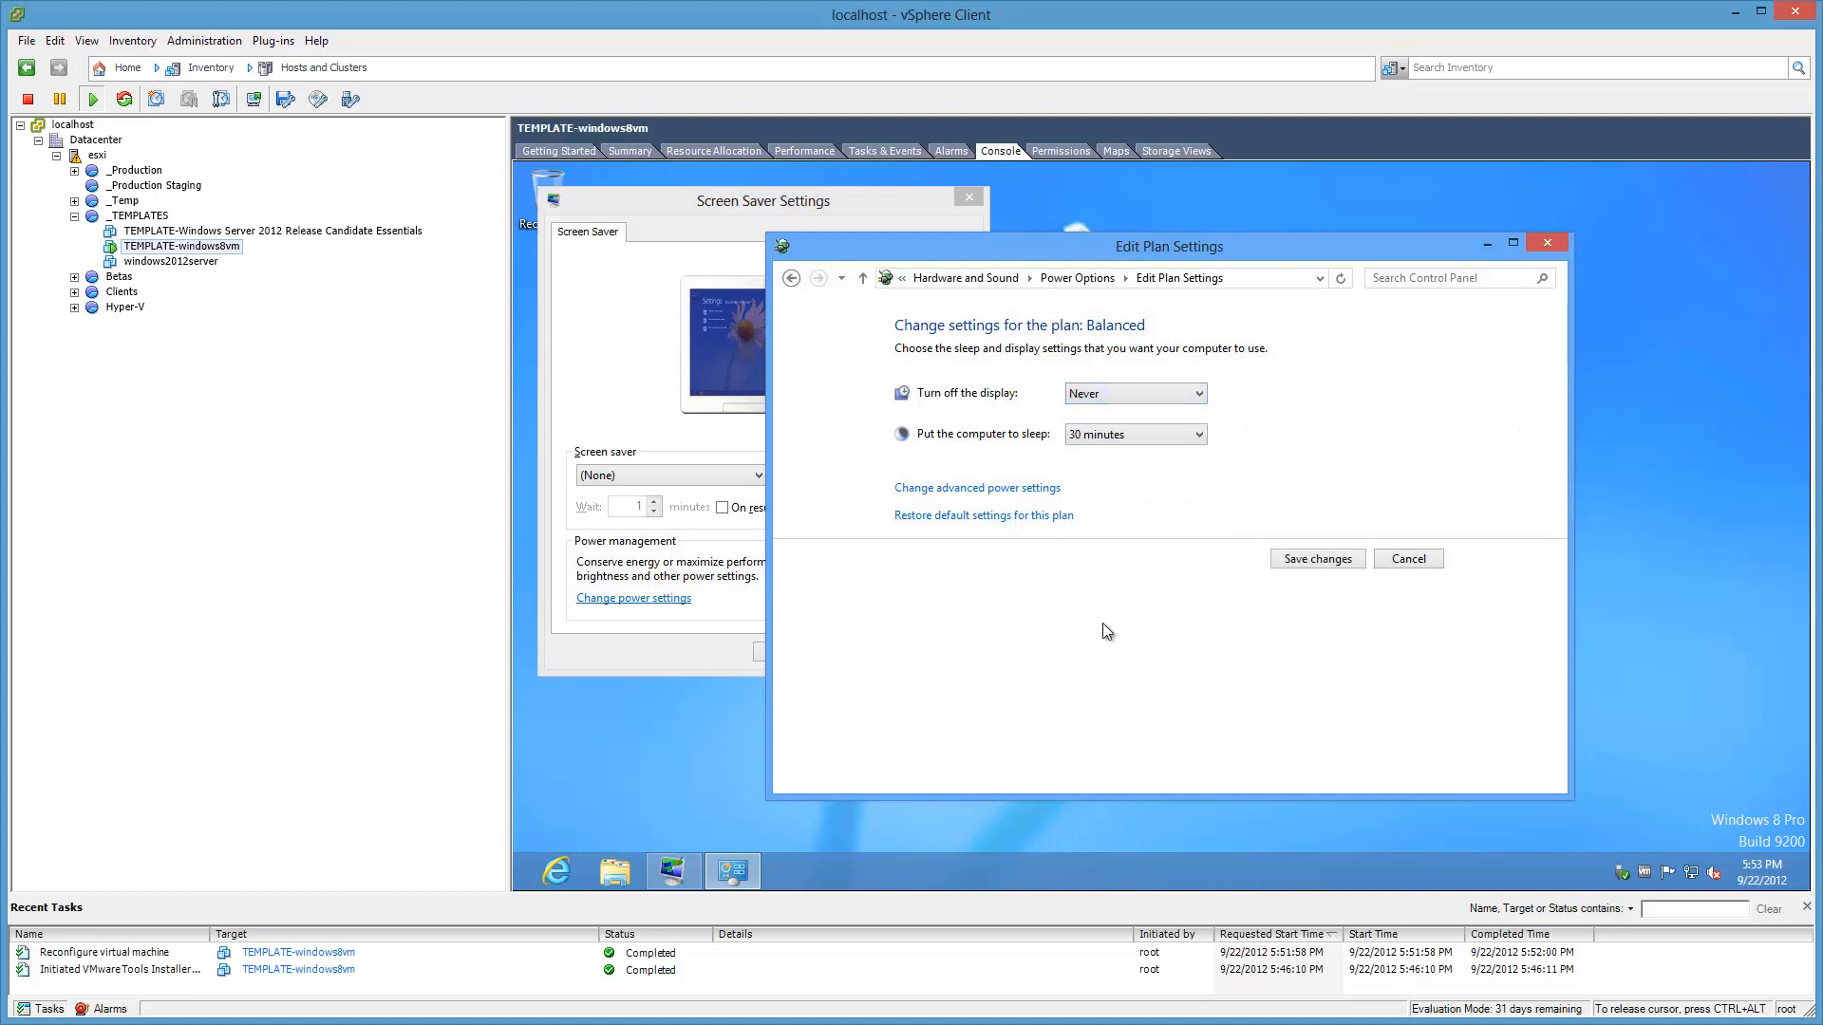
click(1198, 435)
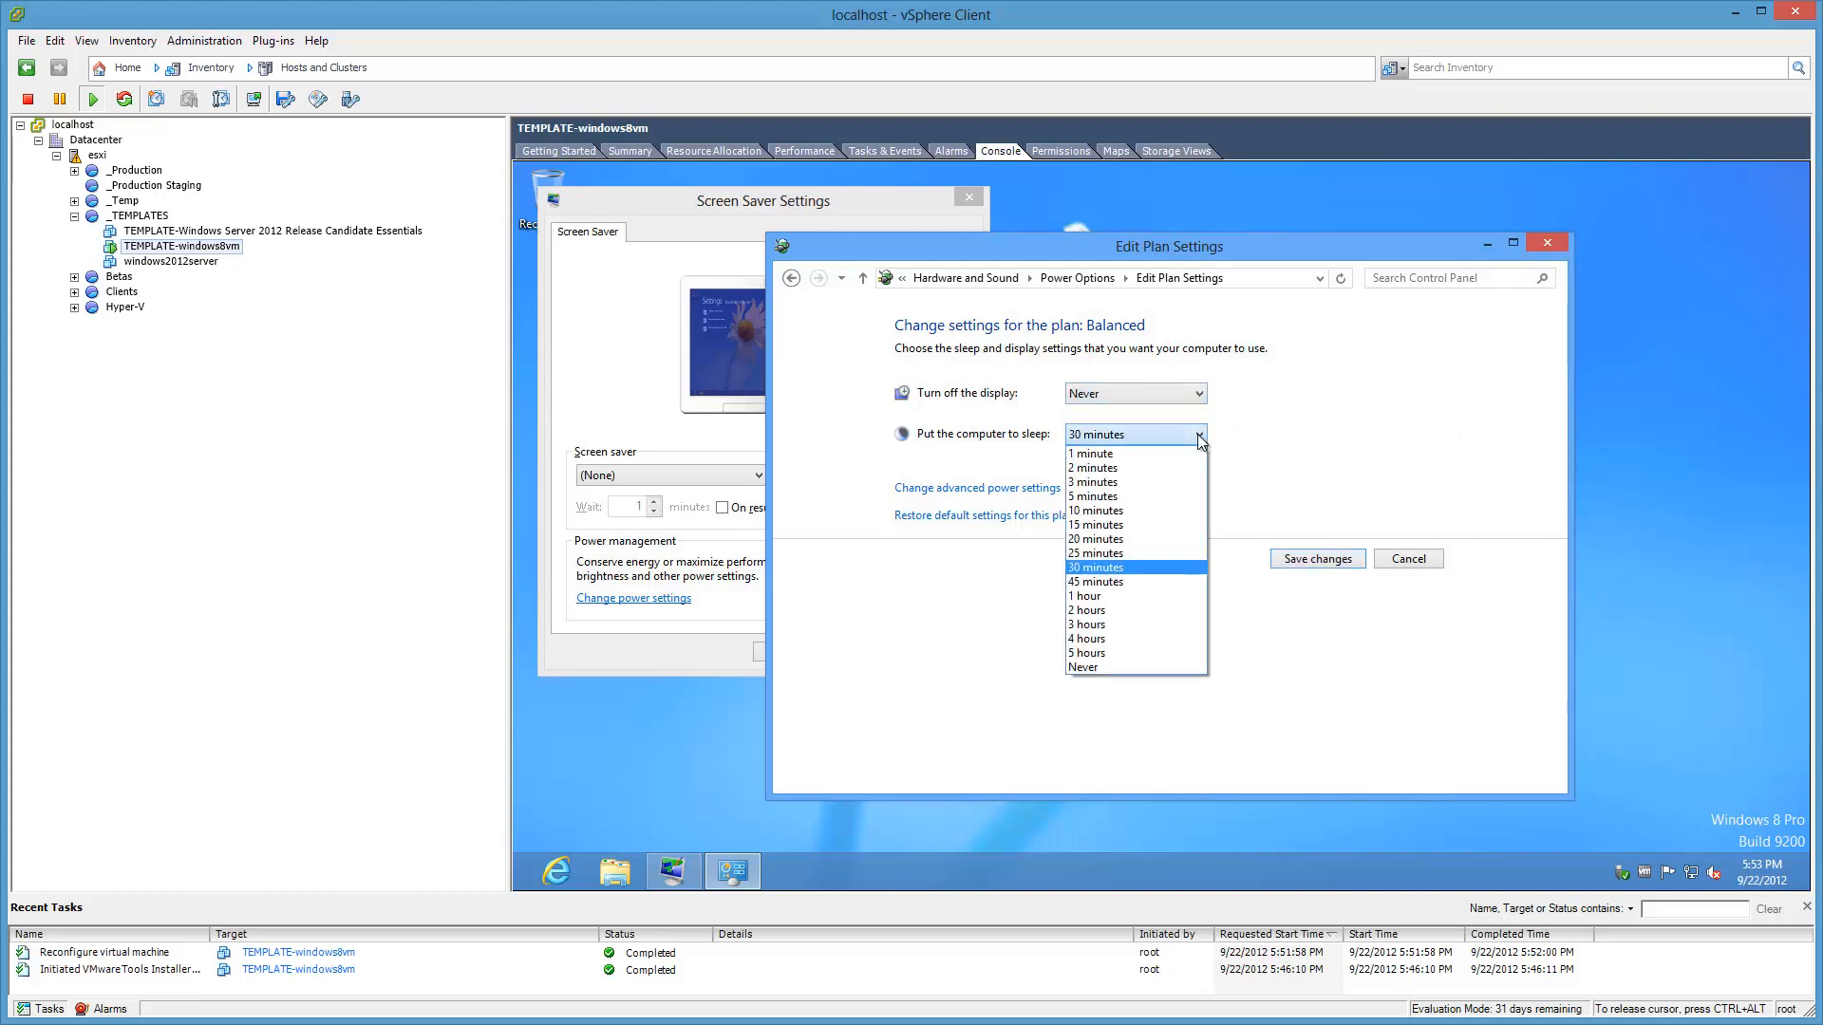
click(1111, 668)
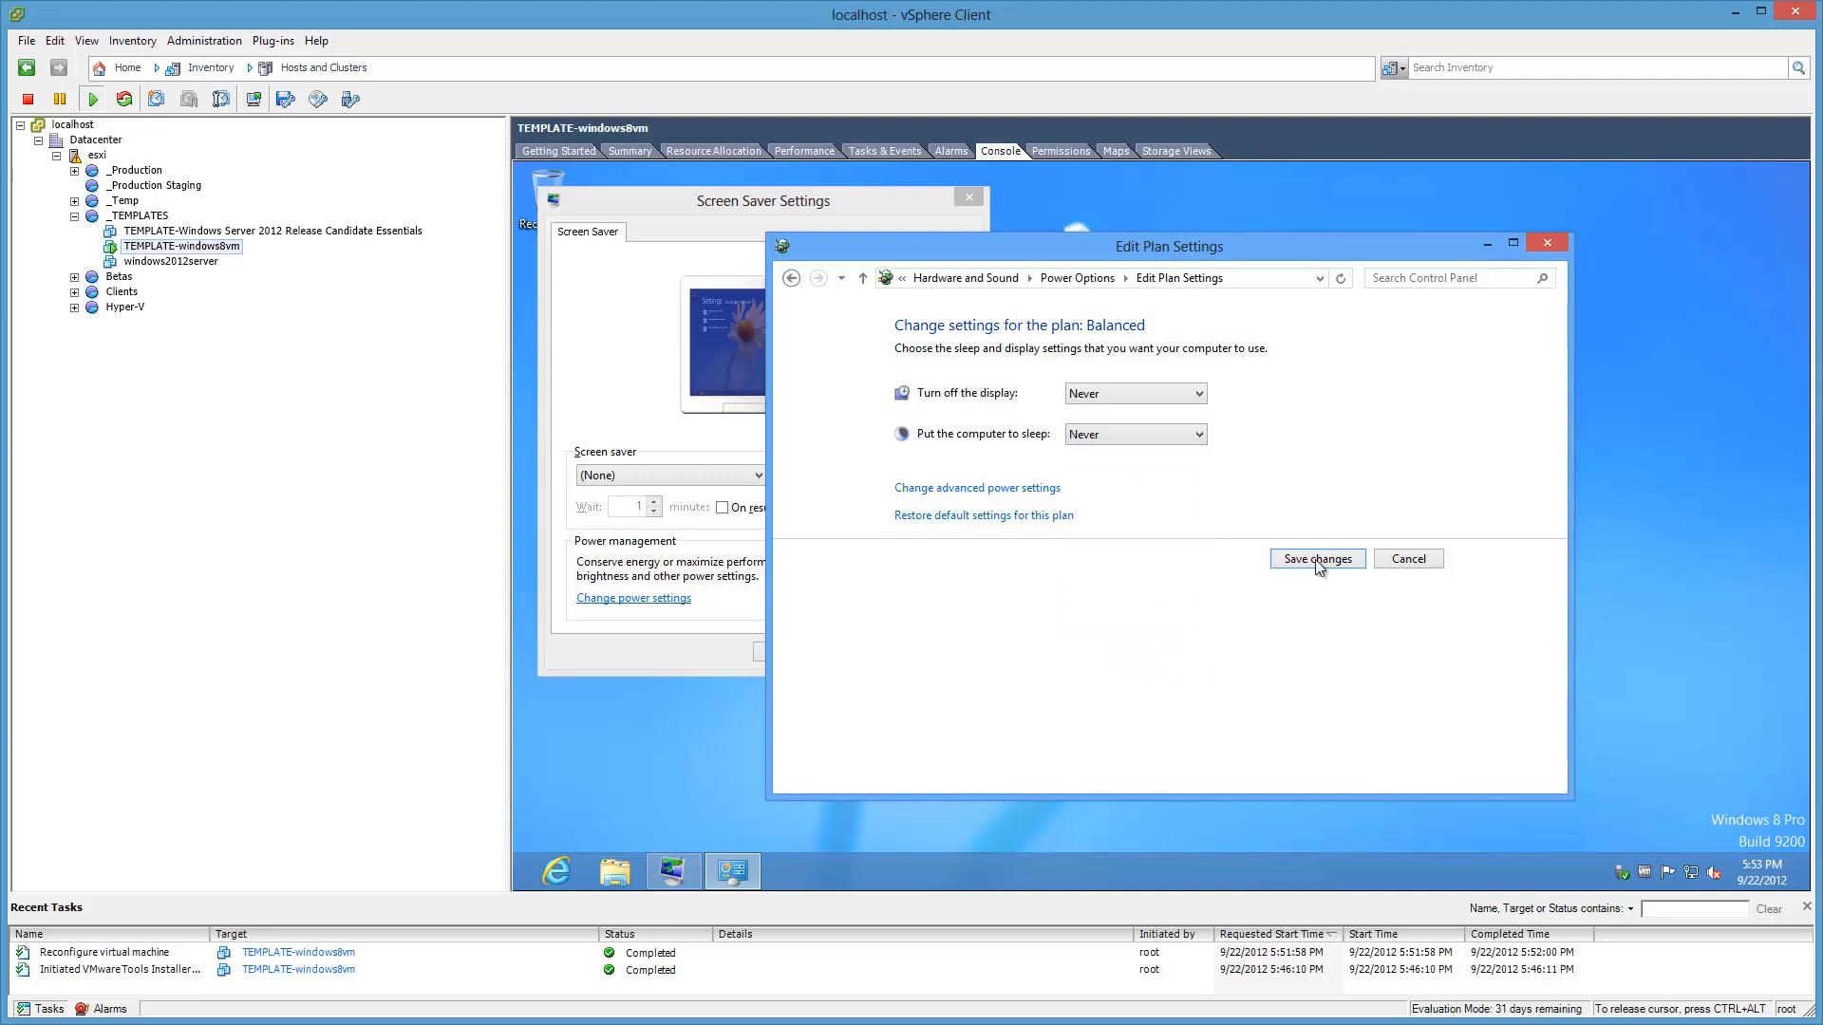
Step: Stop requiring a password on wakeup, save the Balanced plan, and close the power and screen saver settings
click(1050, 490)
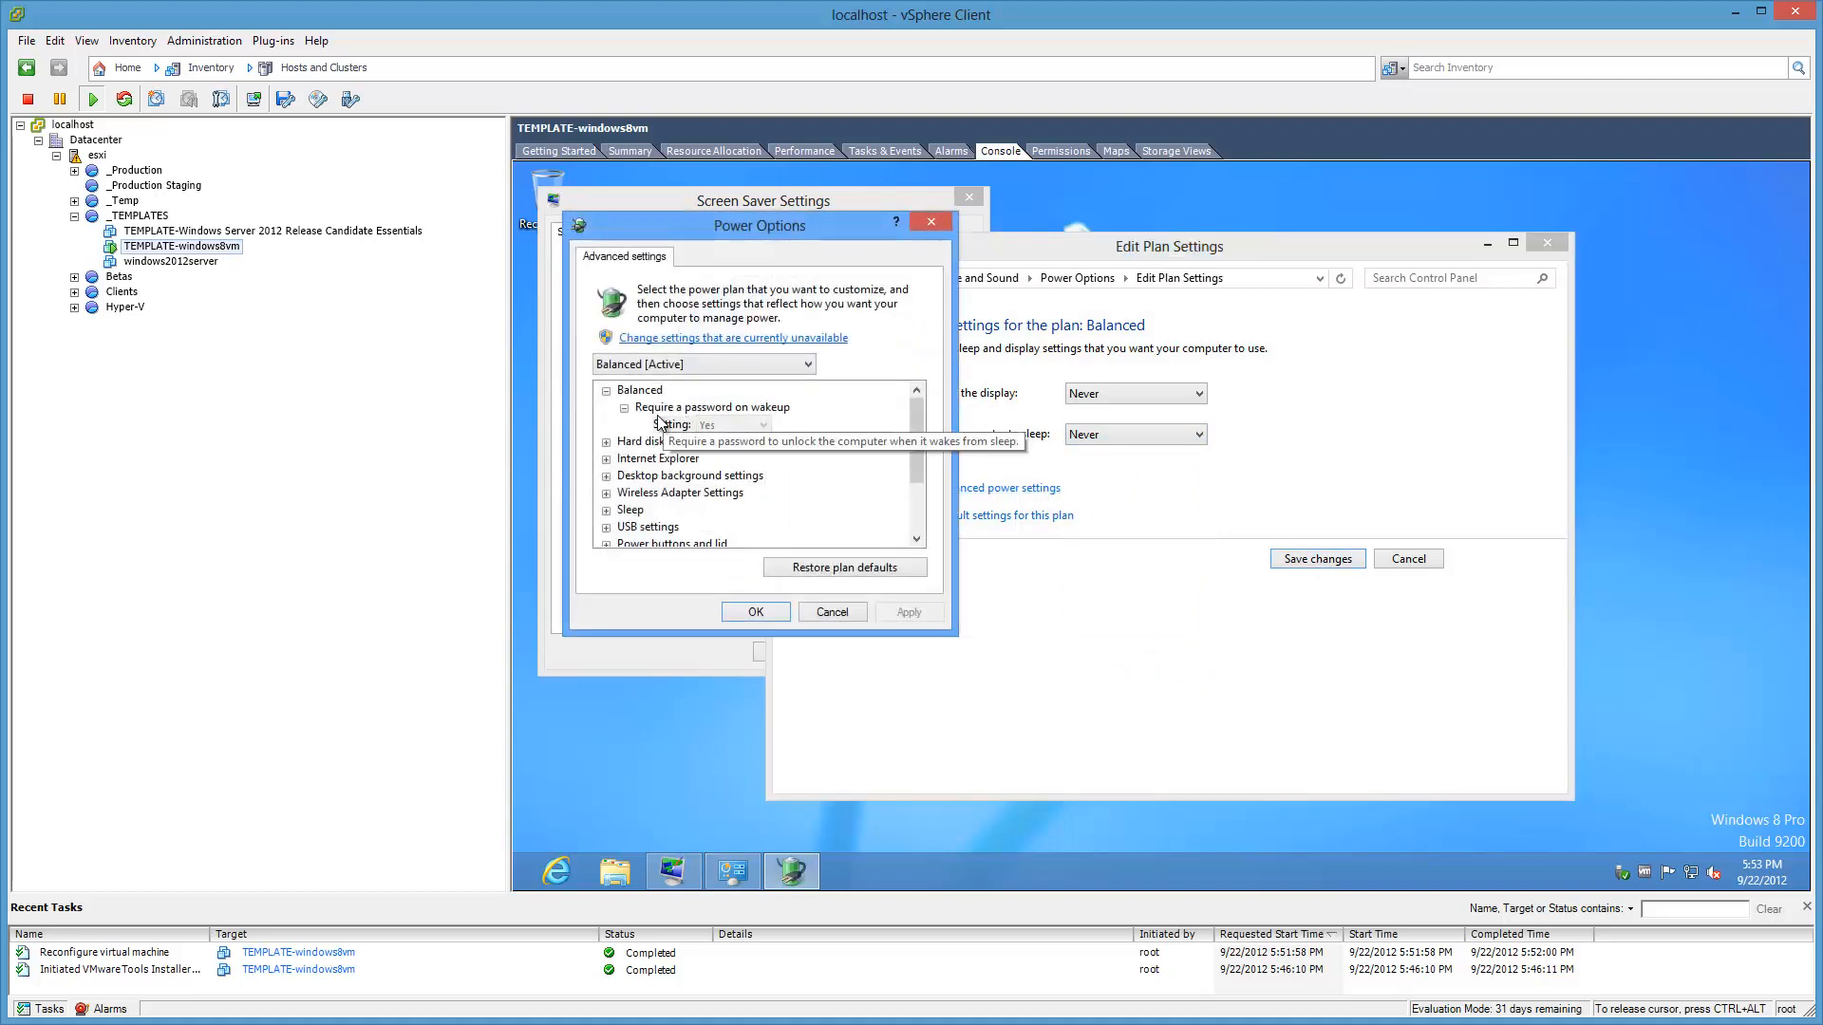
click(668, 339)
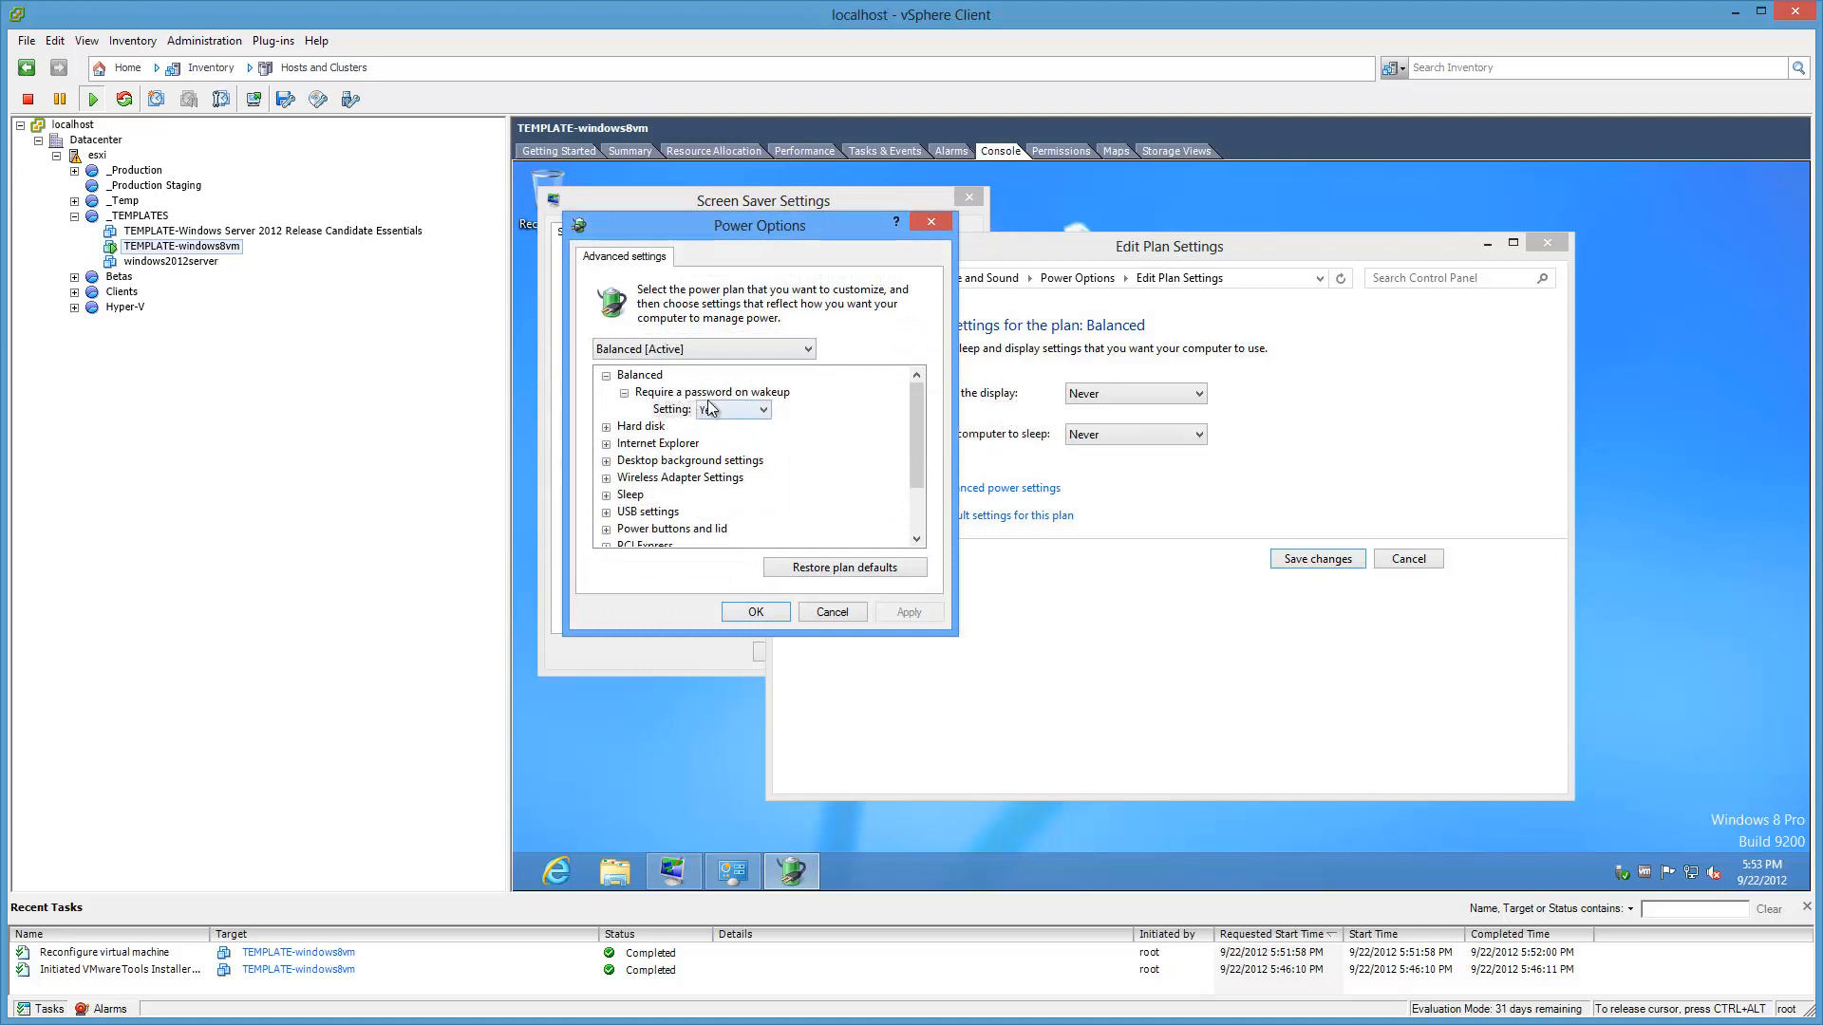
click(762, 411)
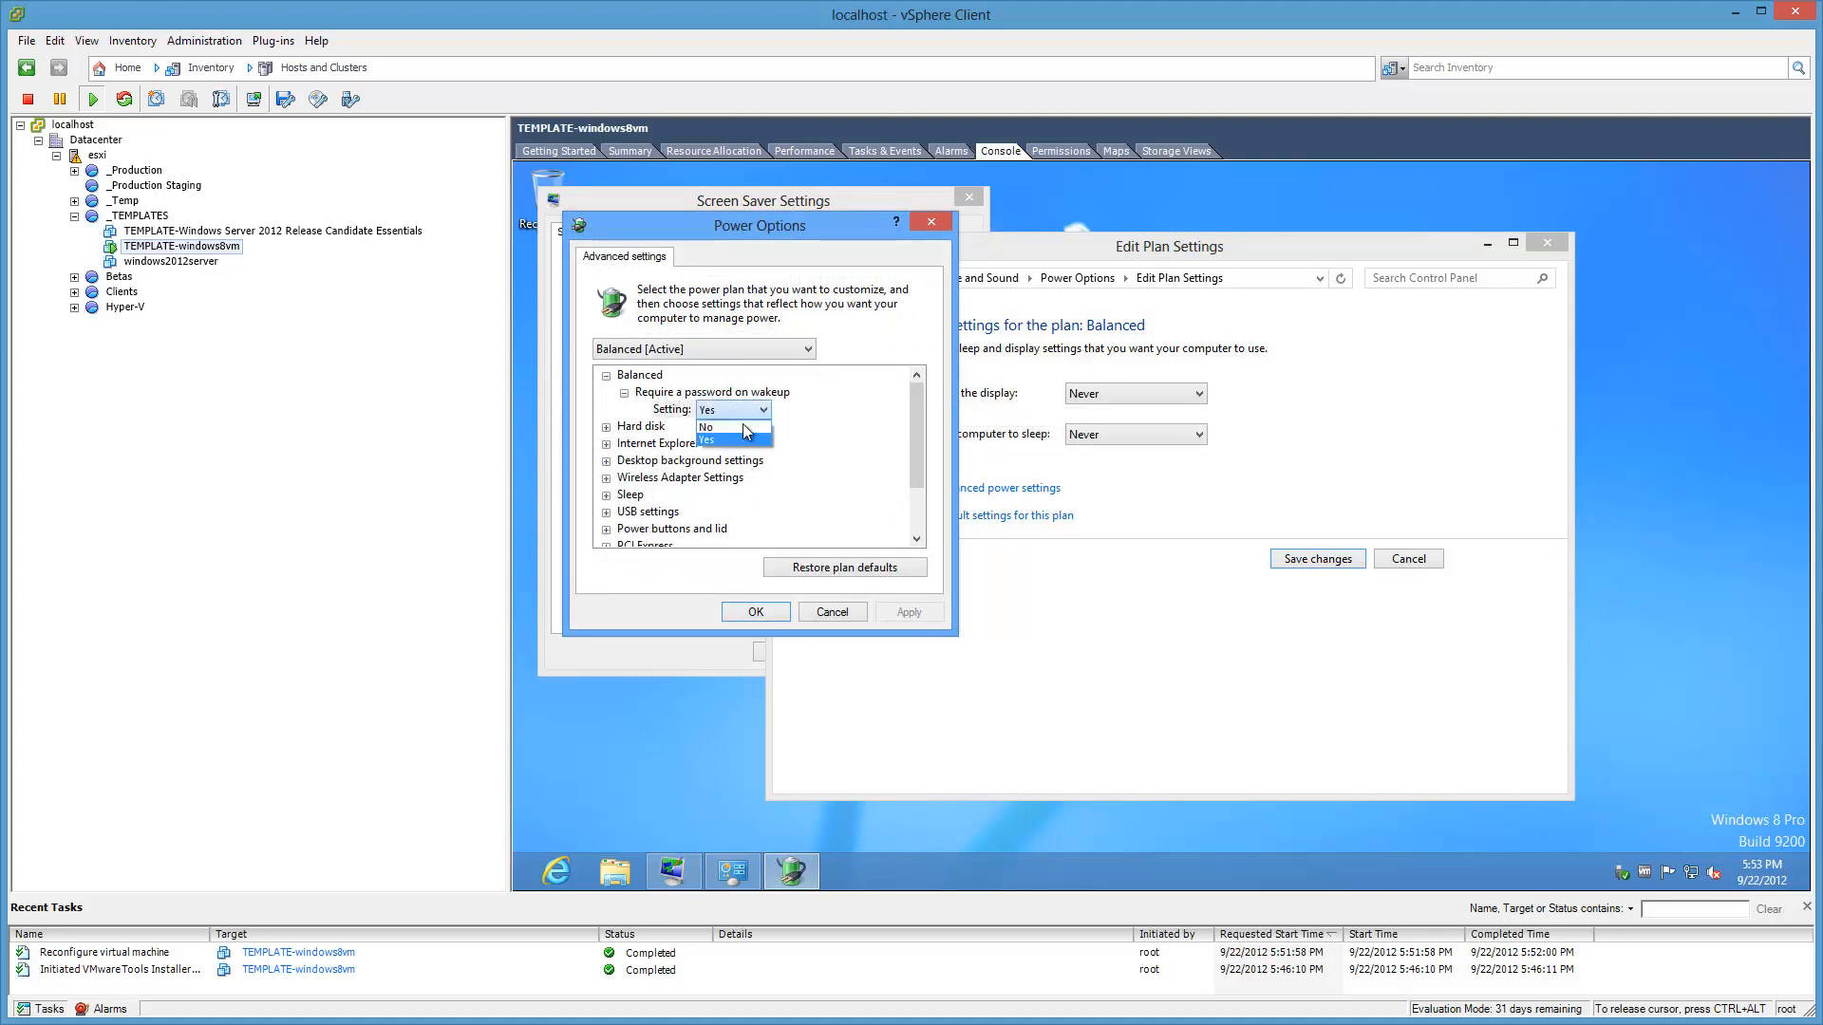
click(739, 442)
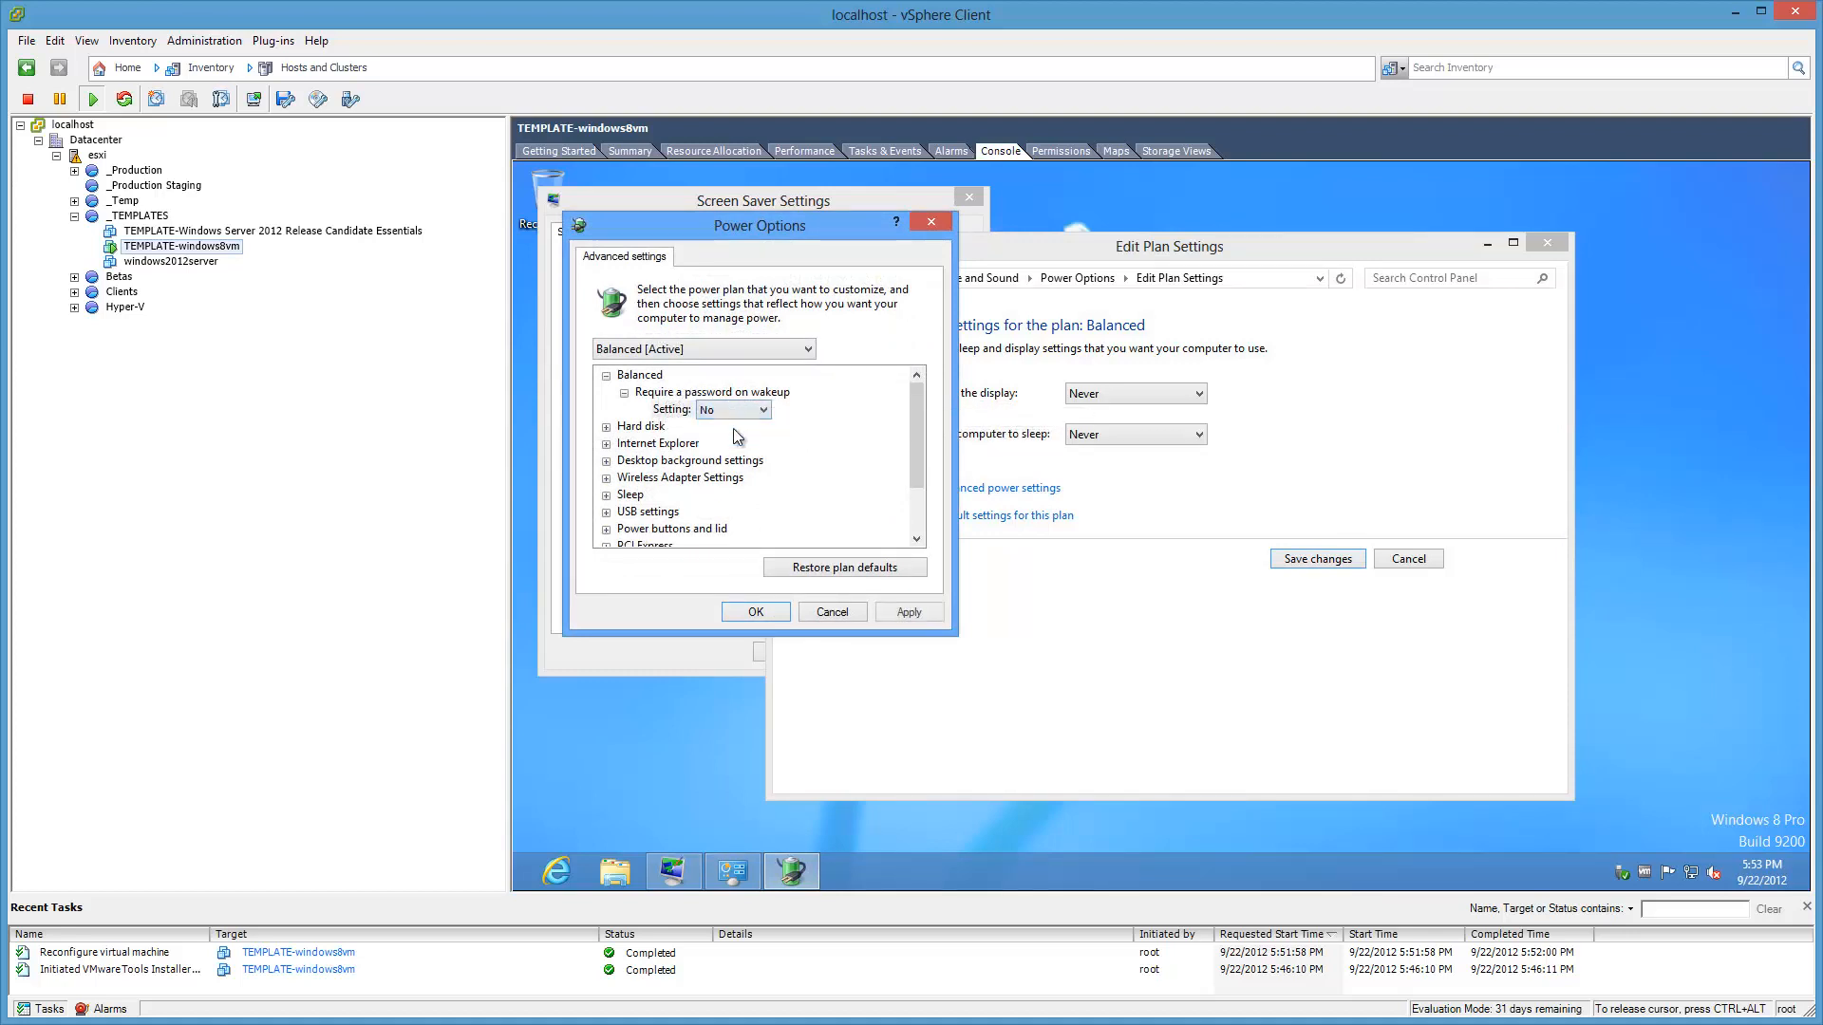
click(756, 612)
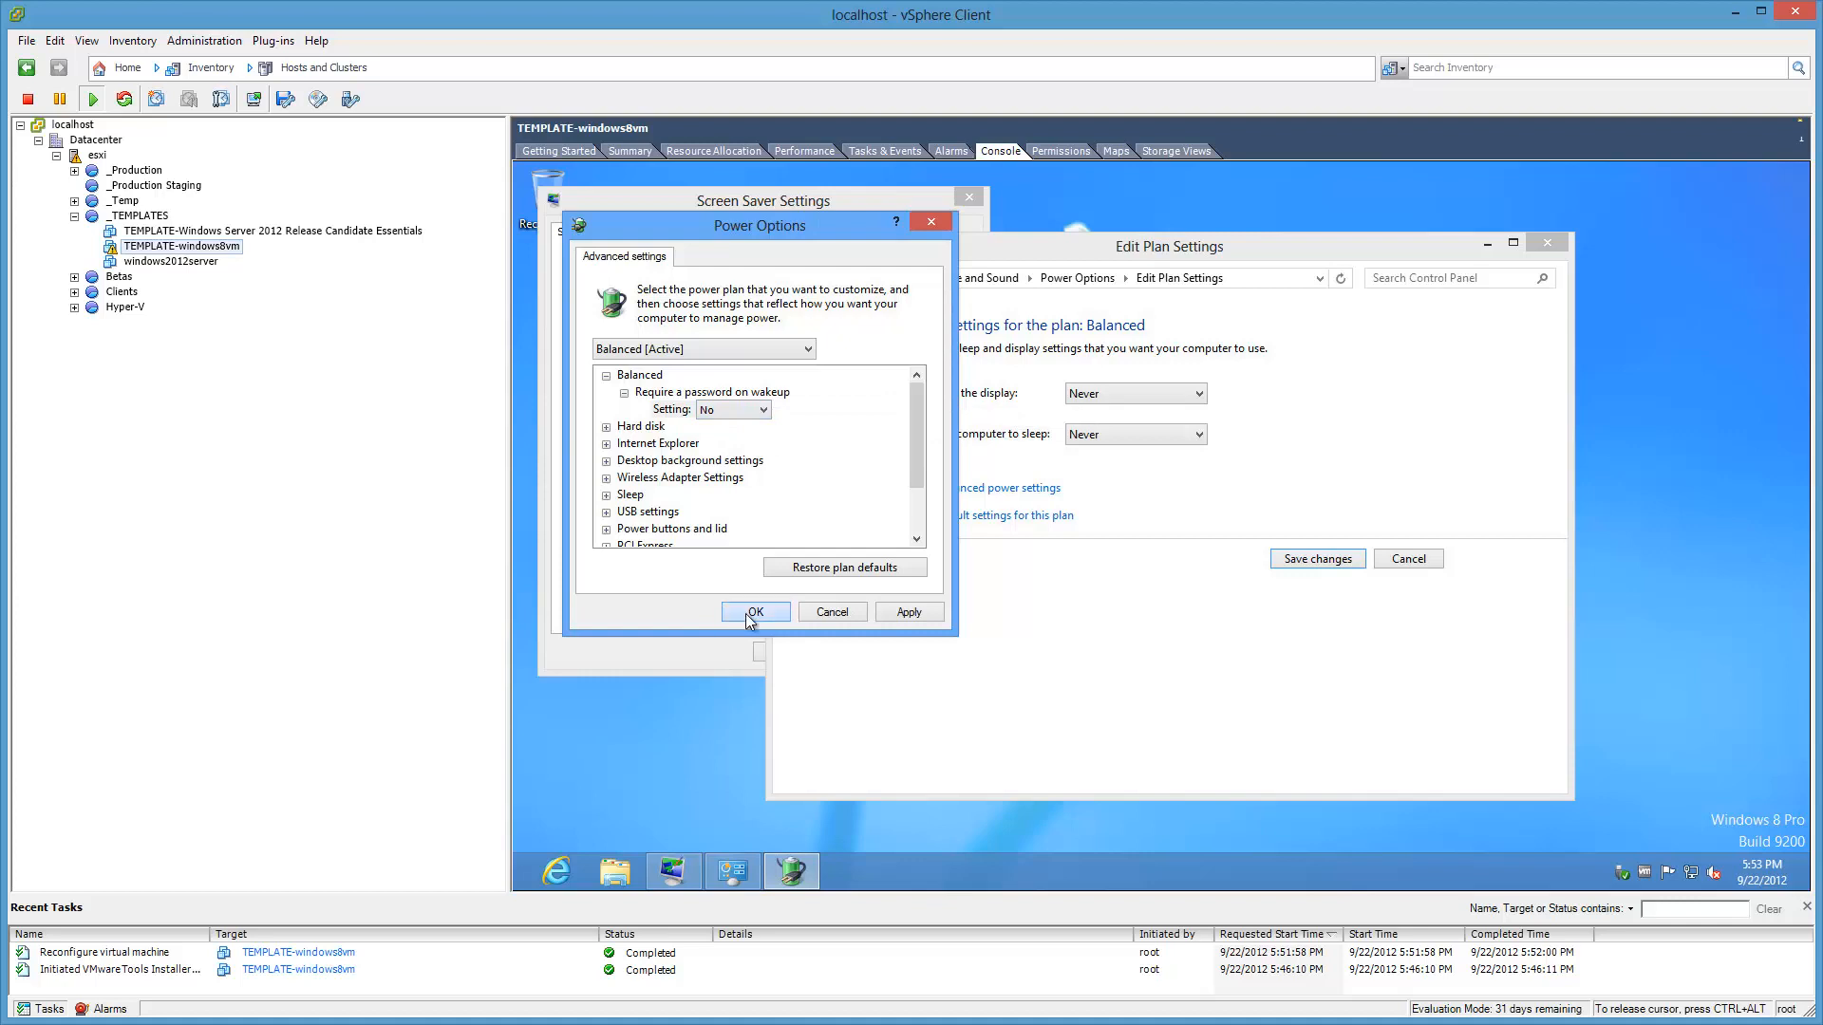
click(1326, 560)
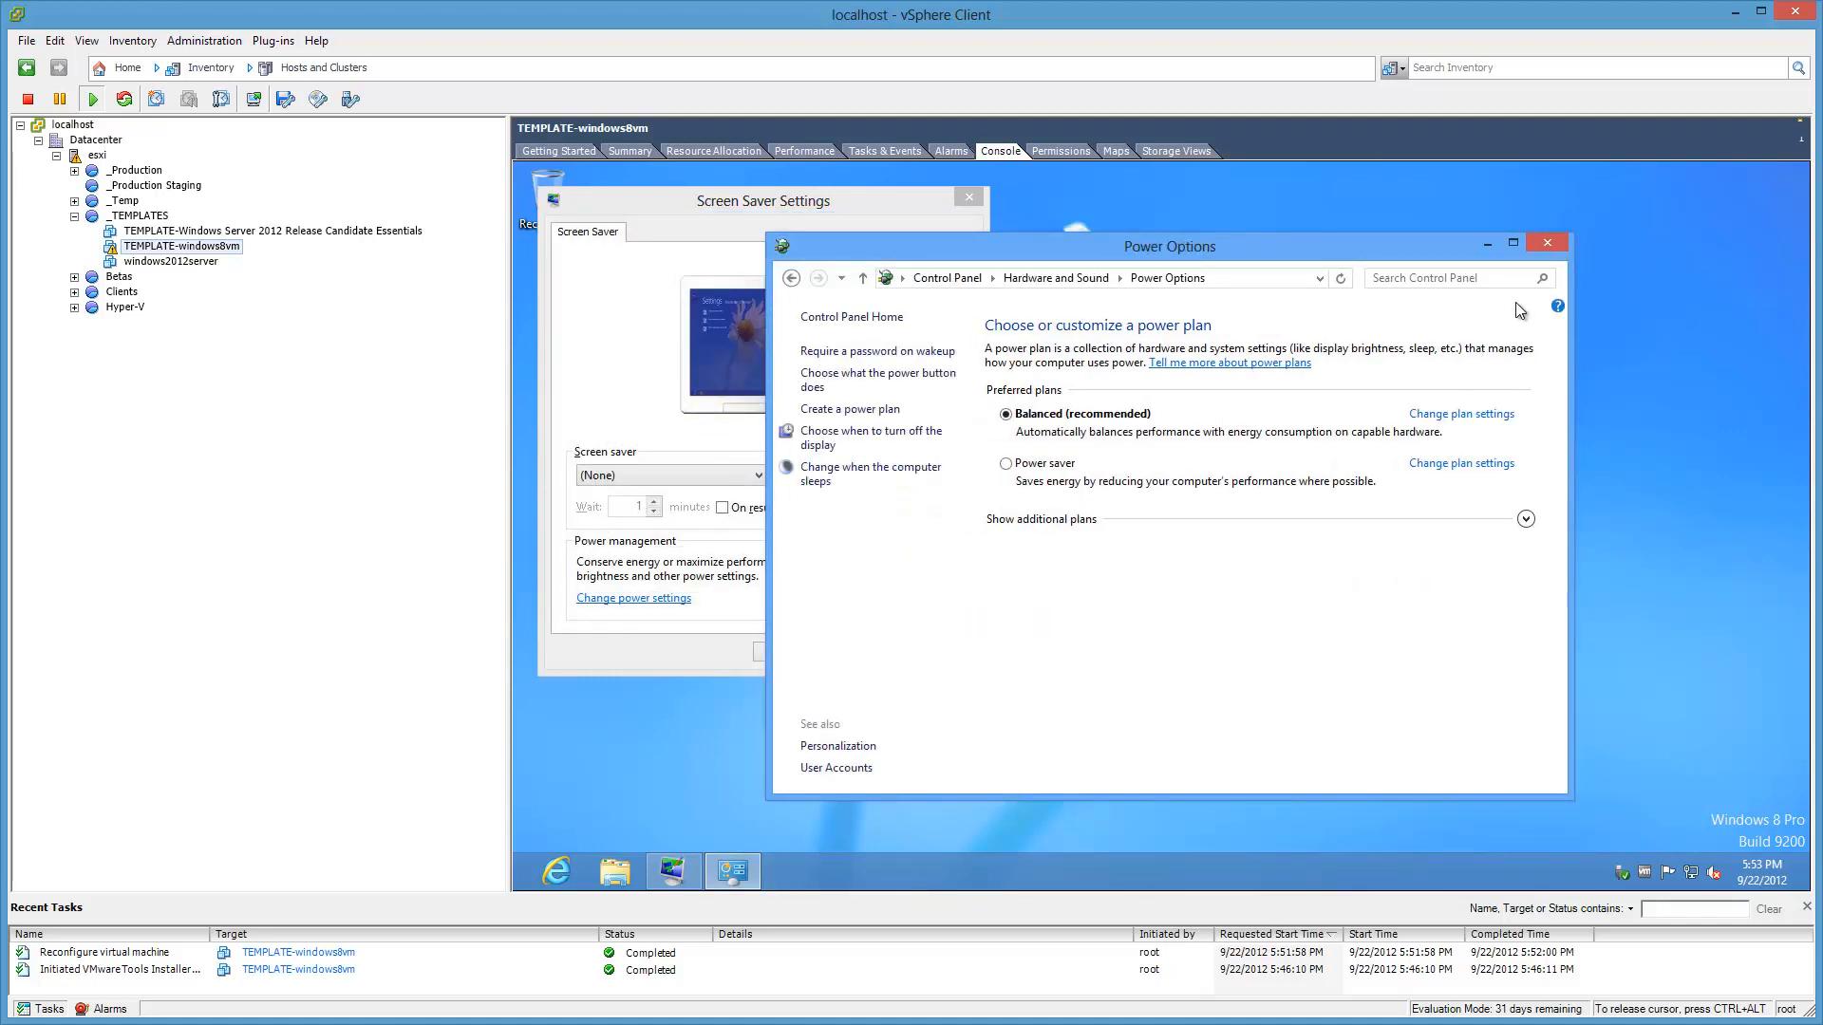
click(1543, 247)
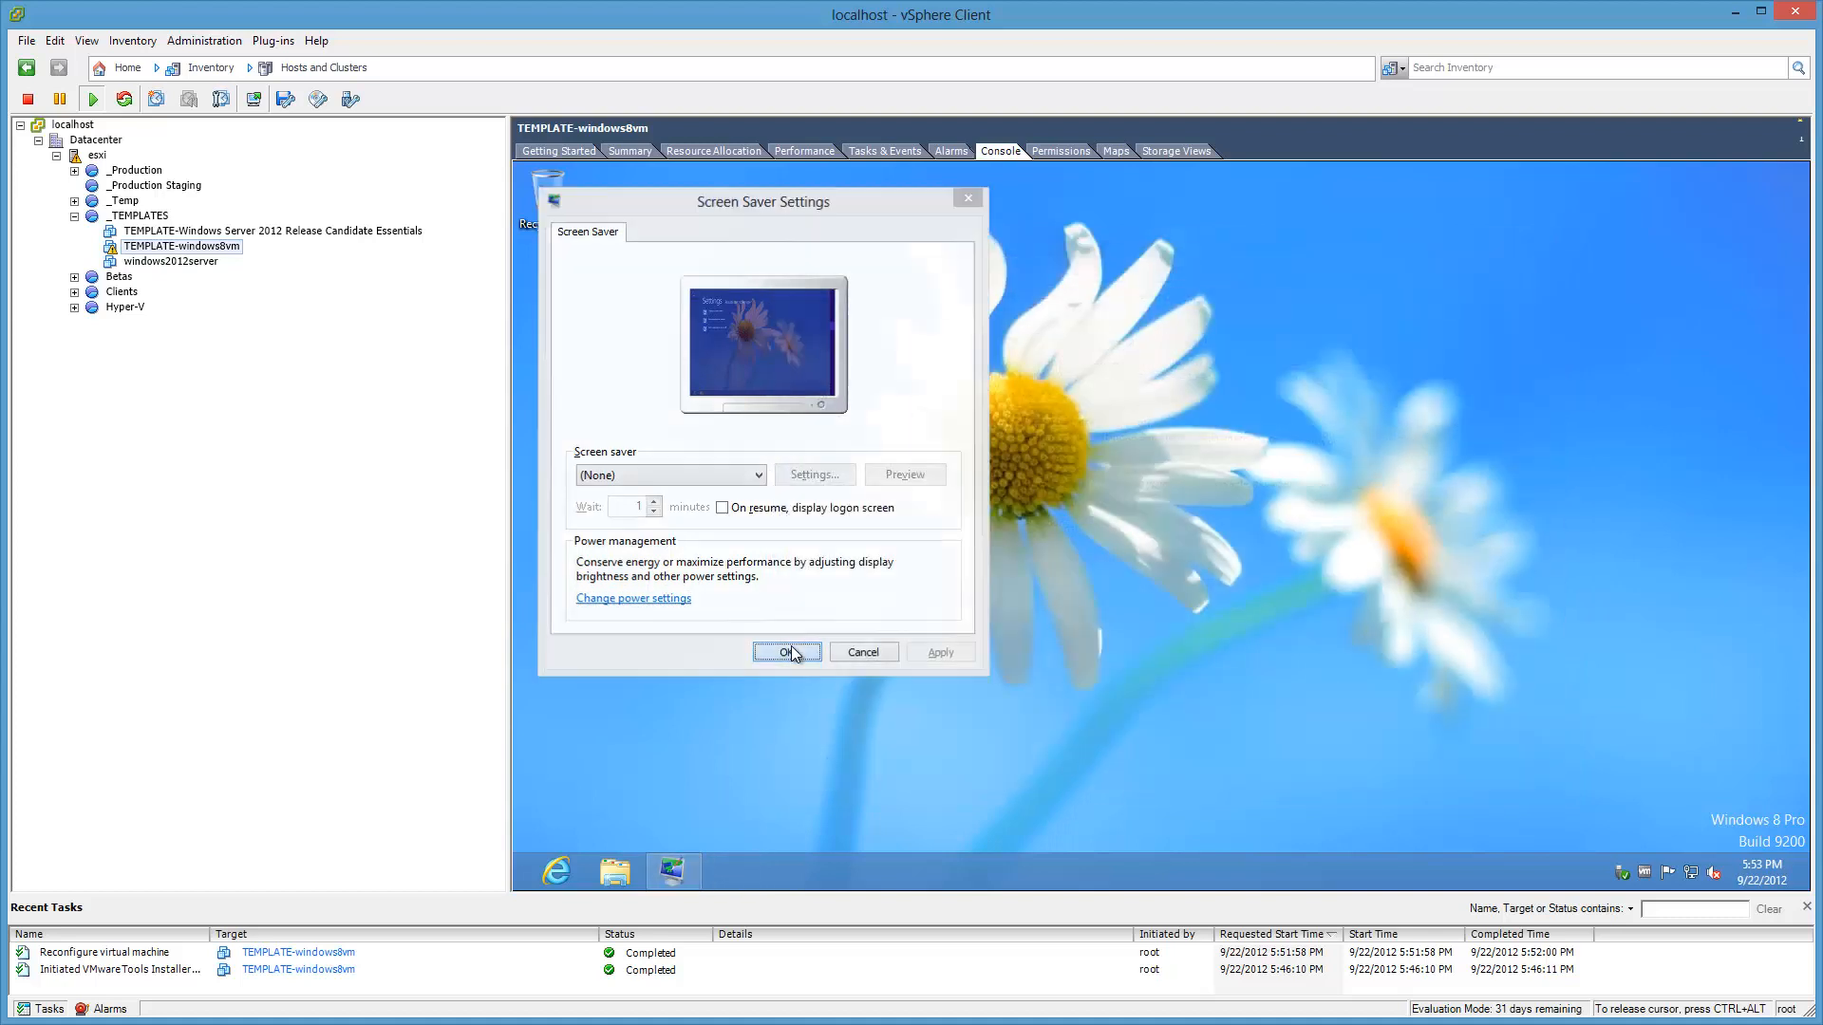
click(792, 648)
key(ctrl+alt)
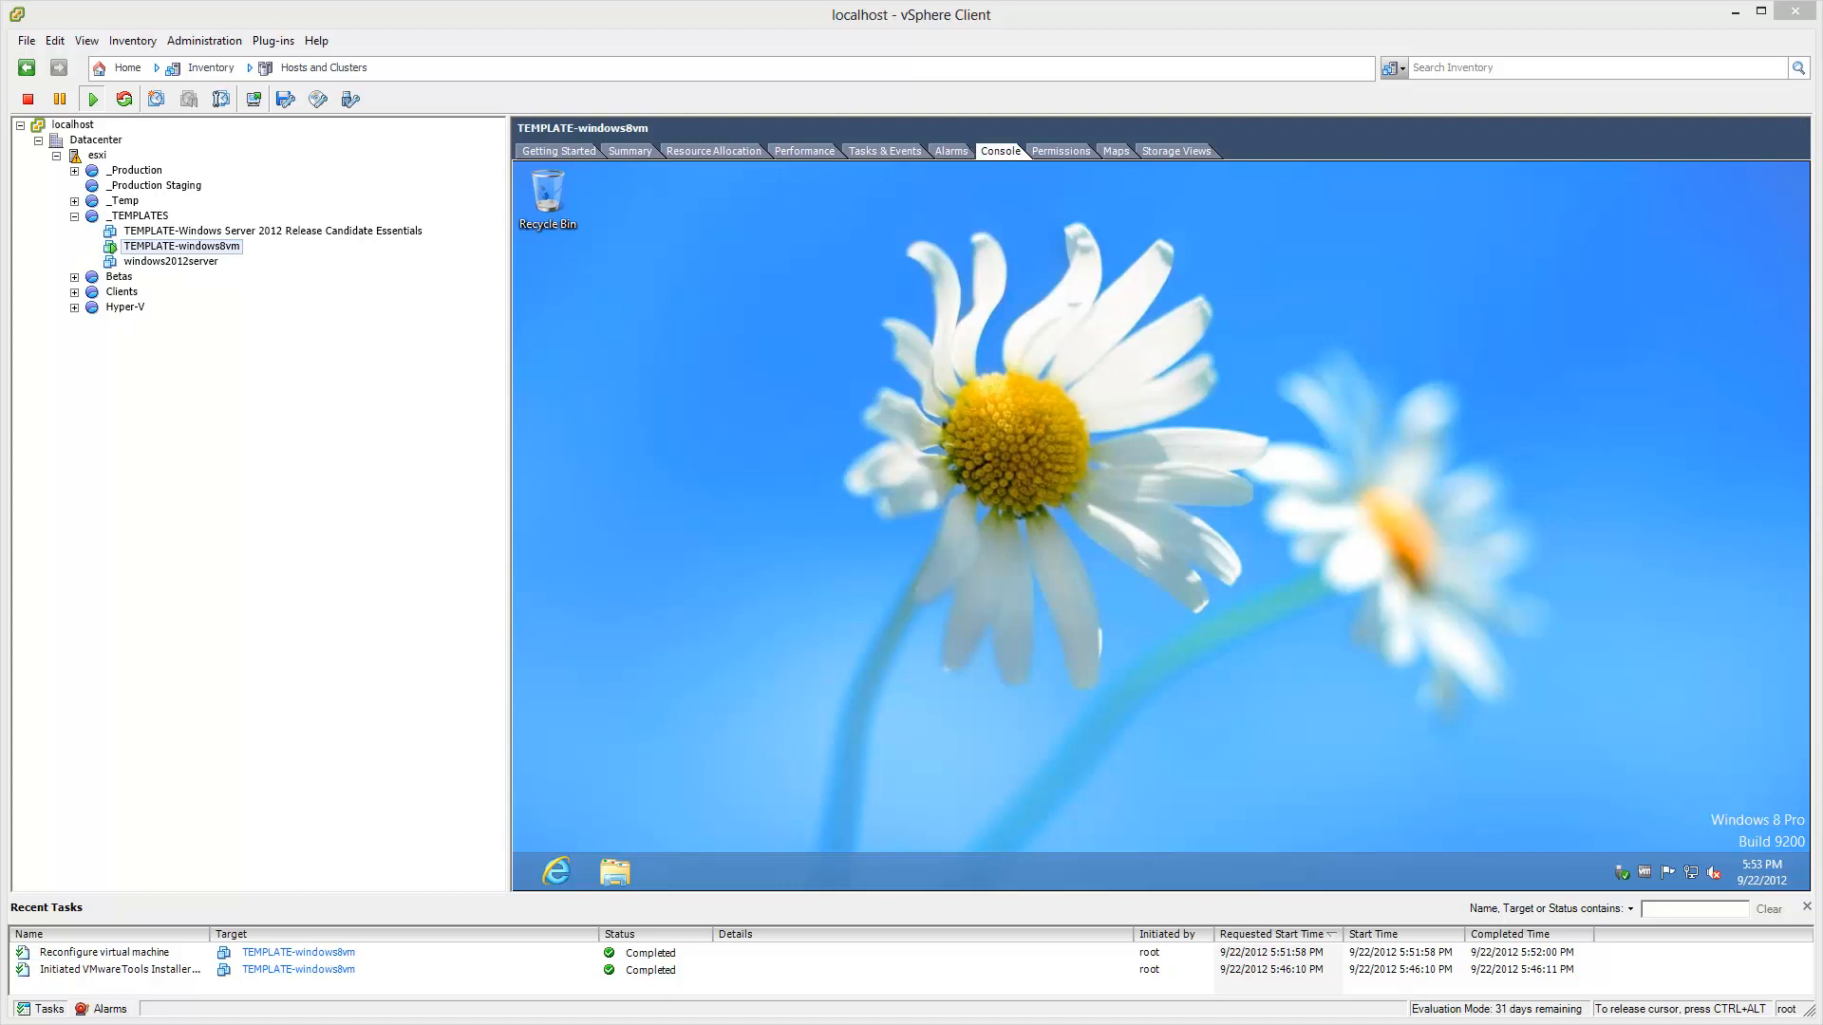
click(1074, 592)
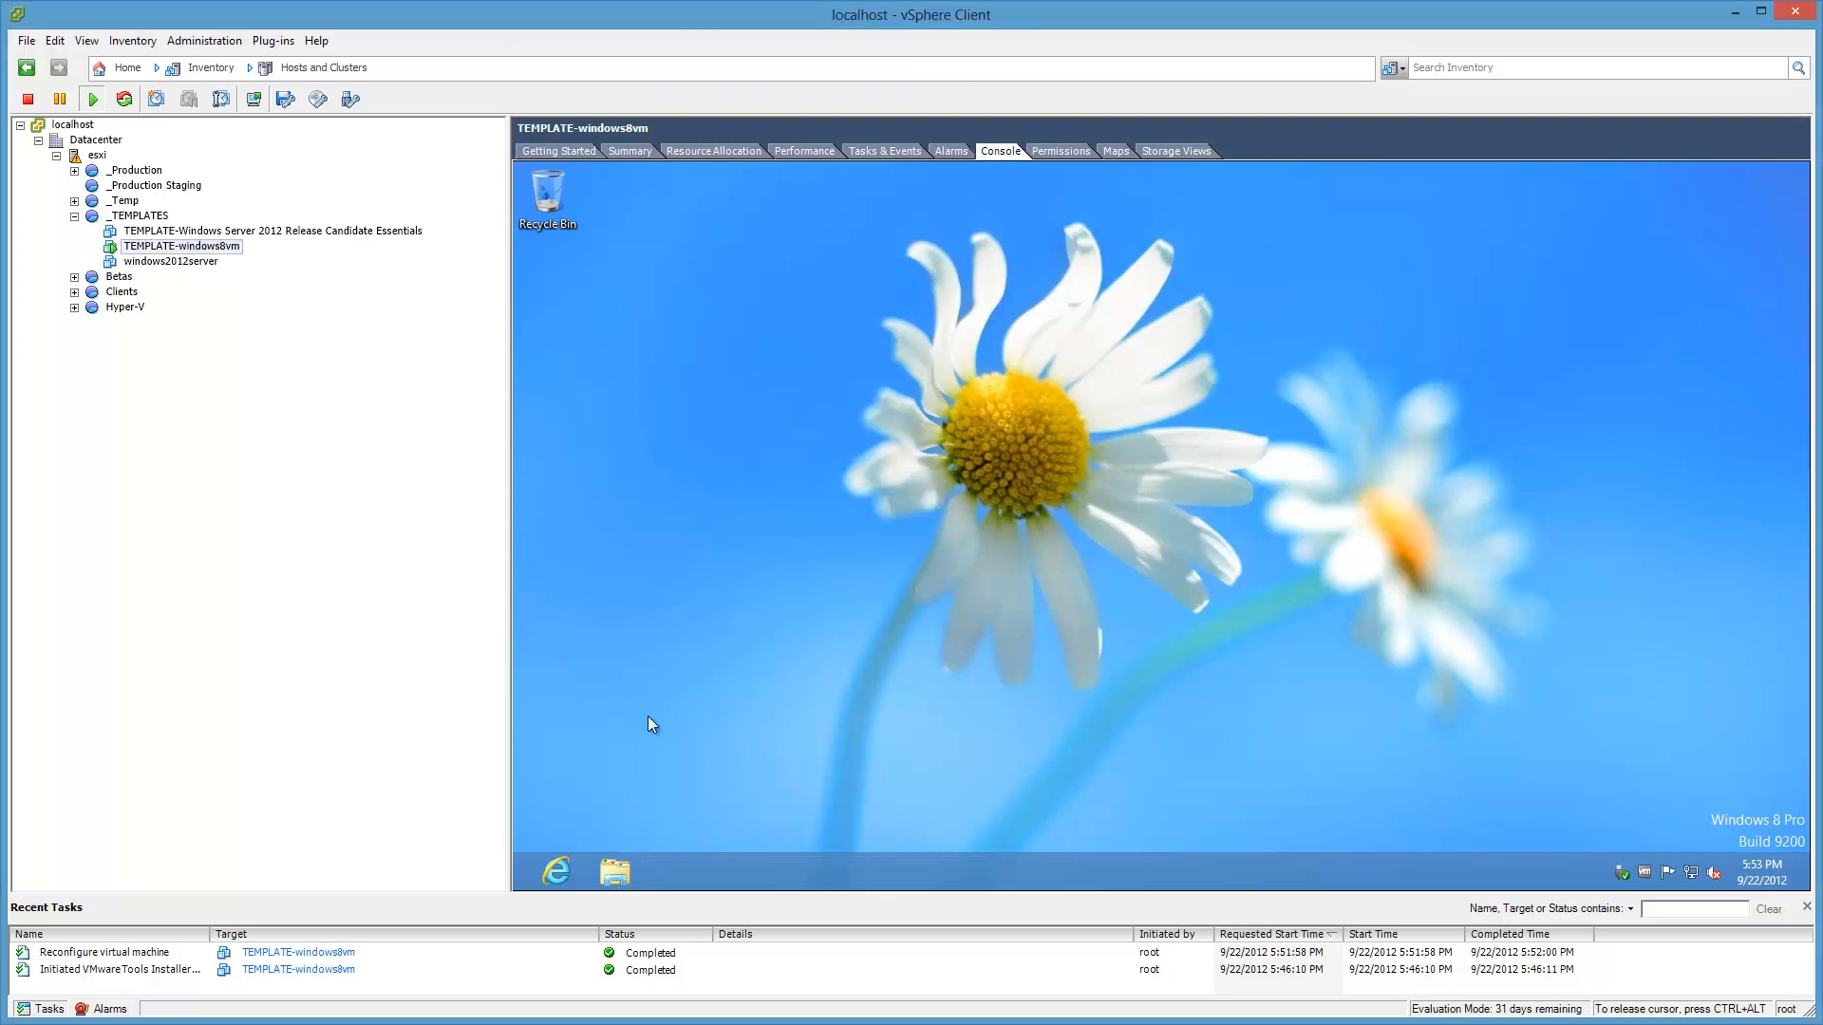
Step: From the System window's Remote settings, allow remote connections to this computer
mouse_move(514, 892)
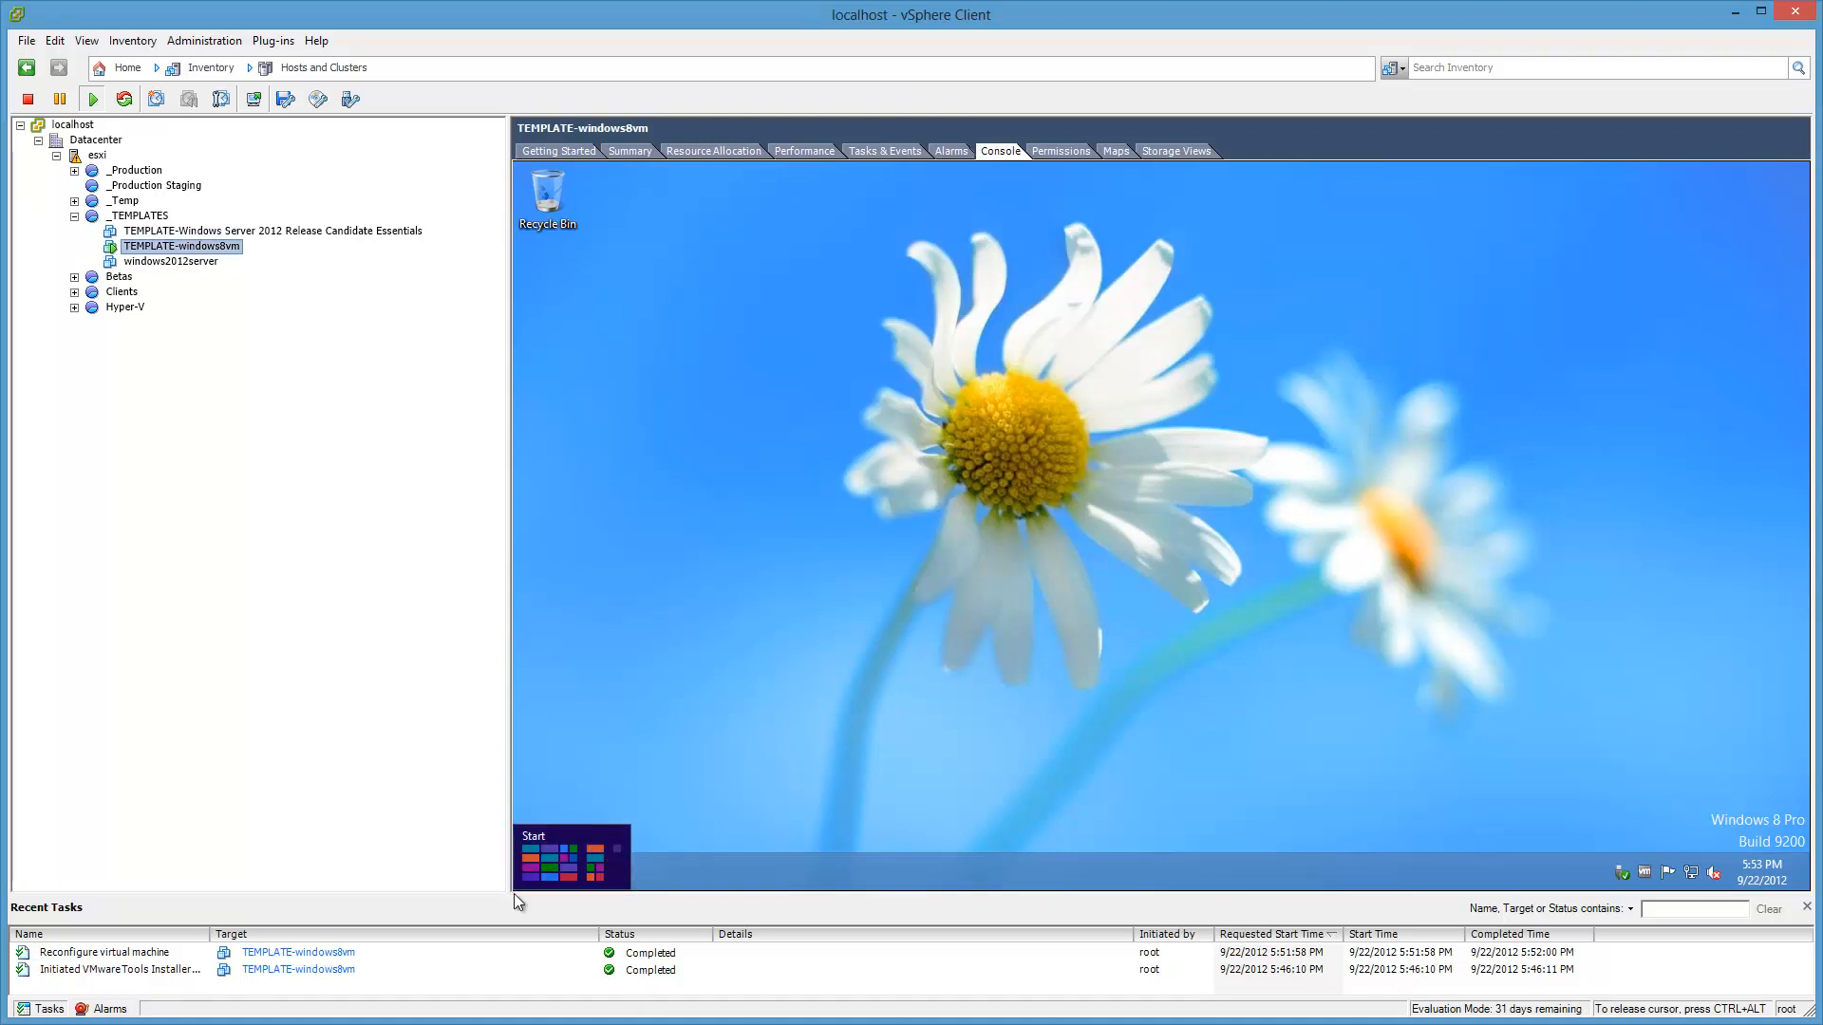
right_click(521, 890)
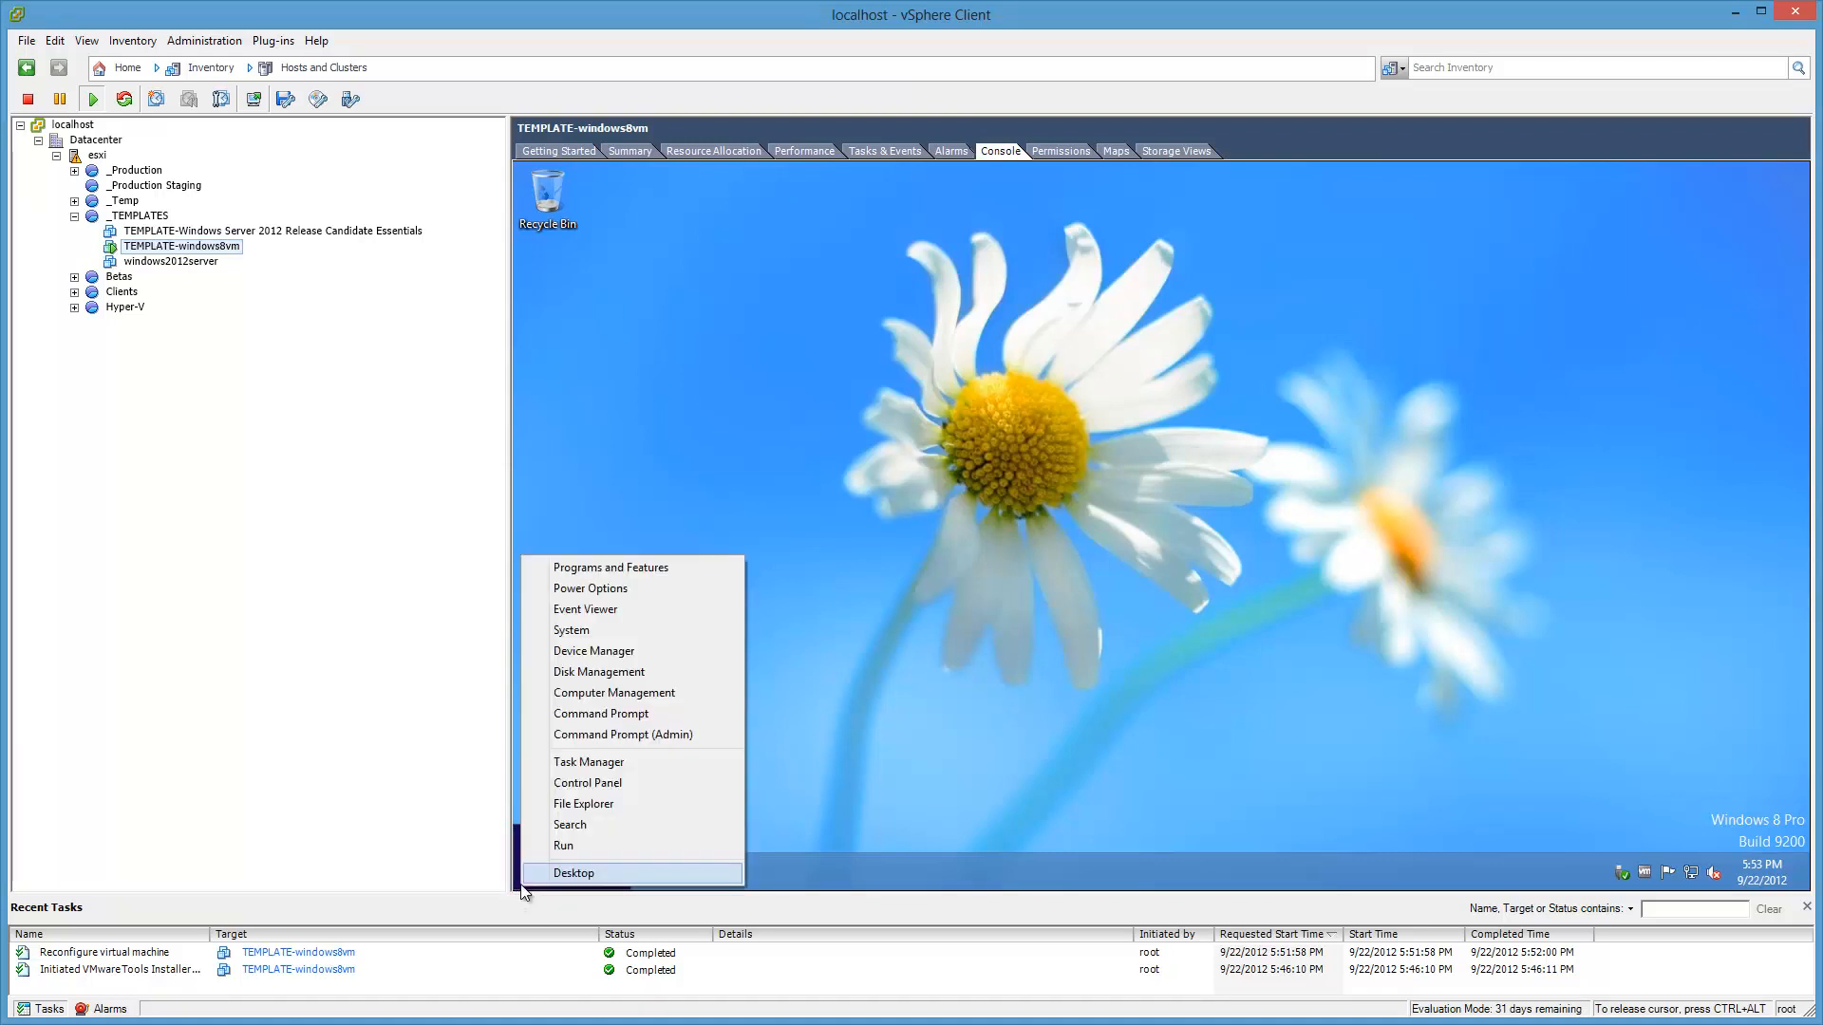
click(636, 635)
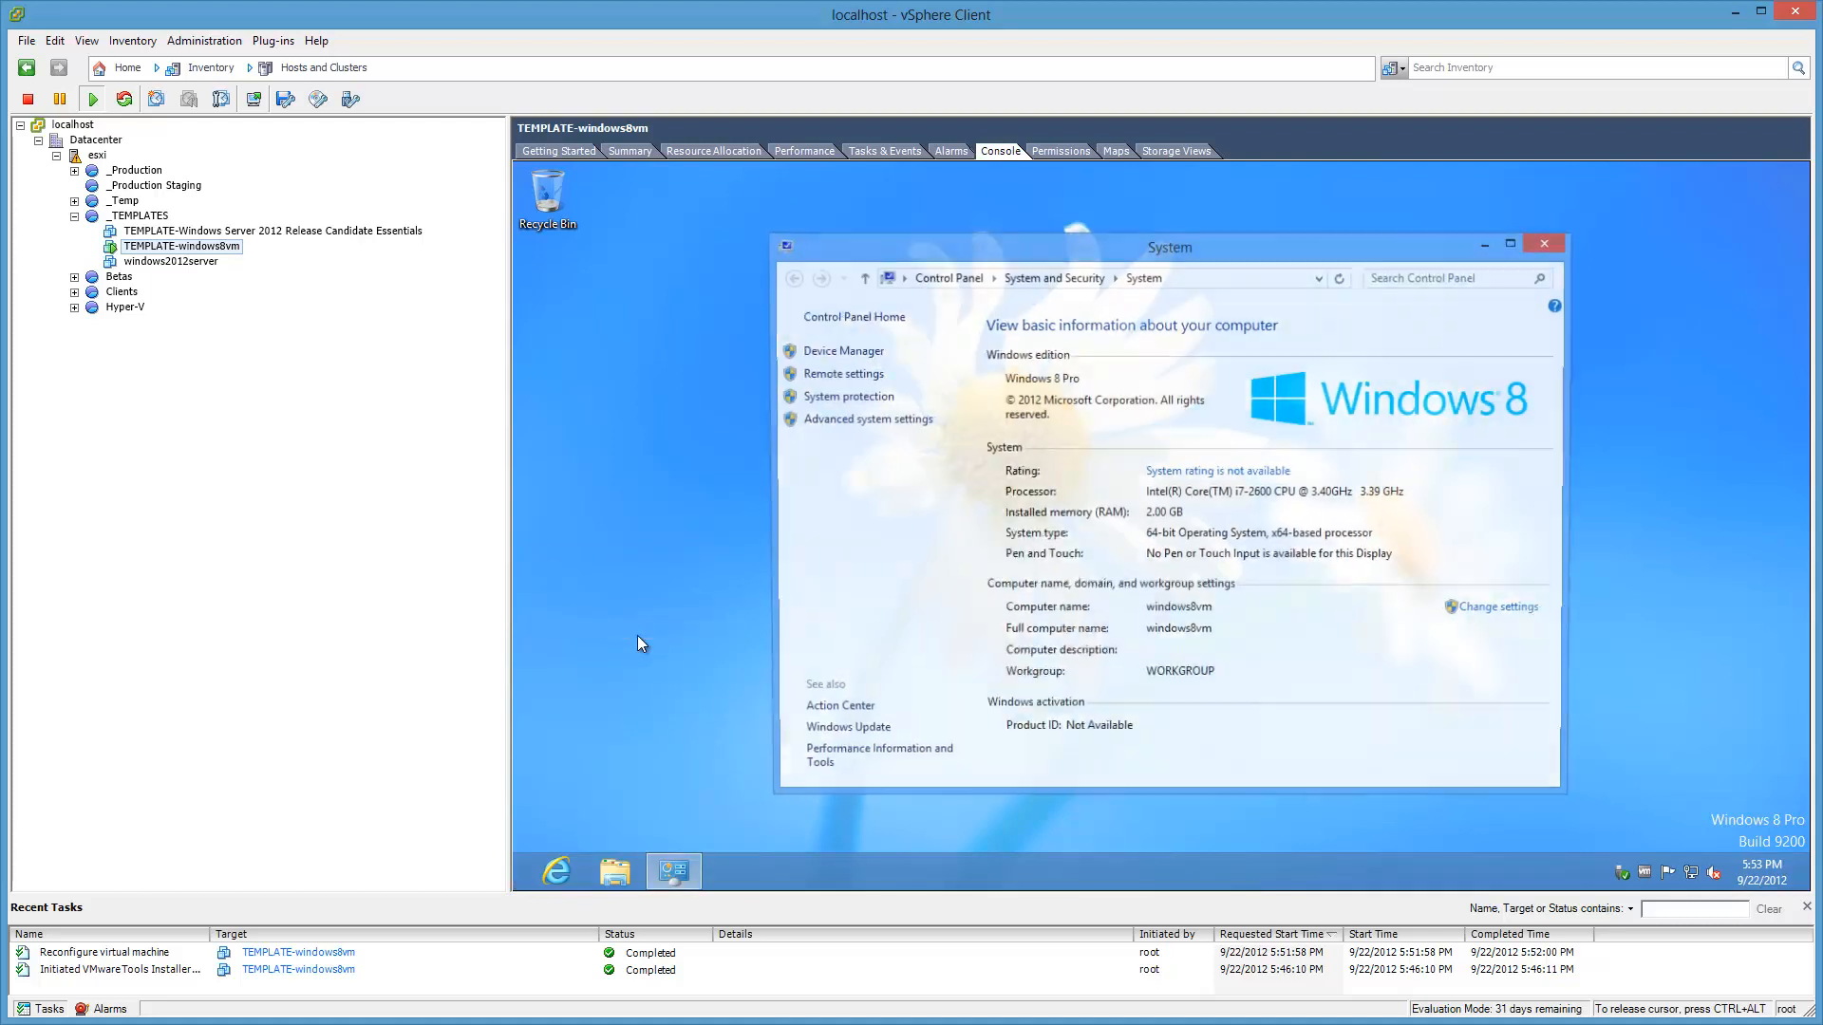
click(861, 376)
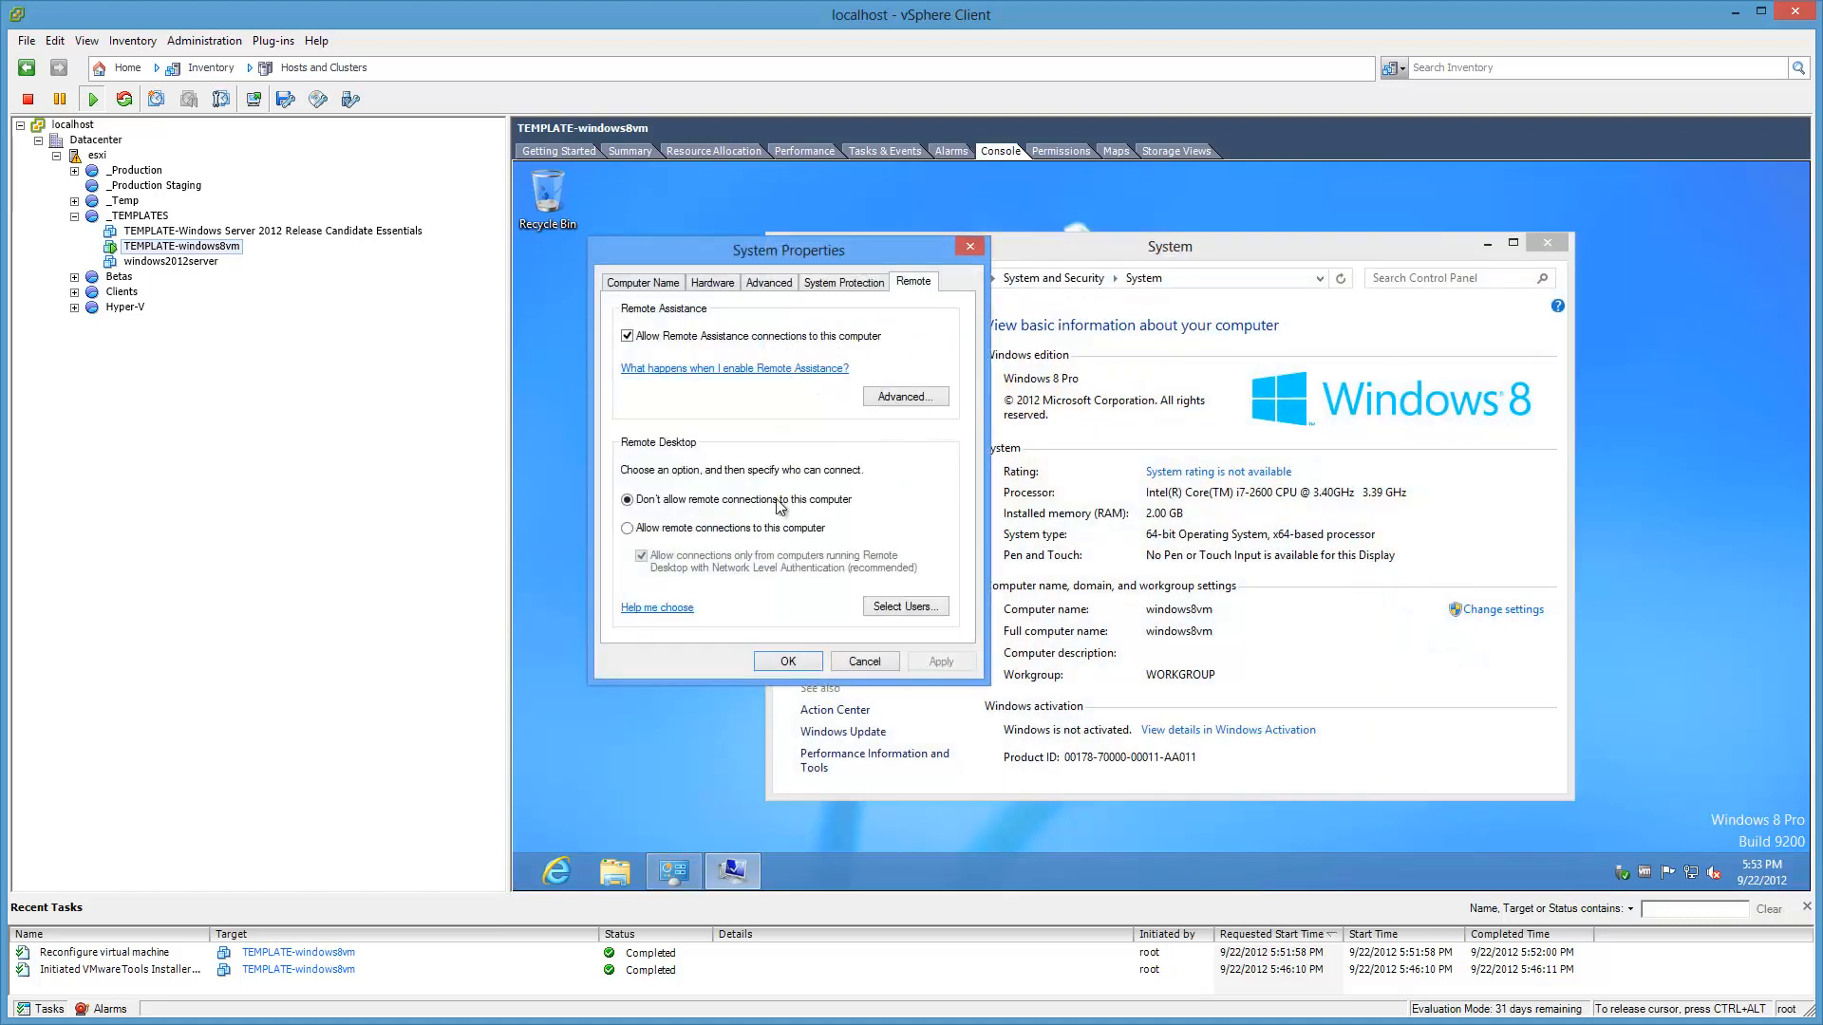
click(628, 528)
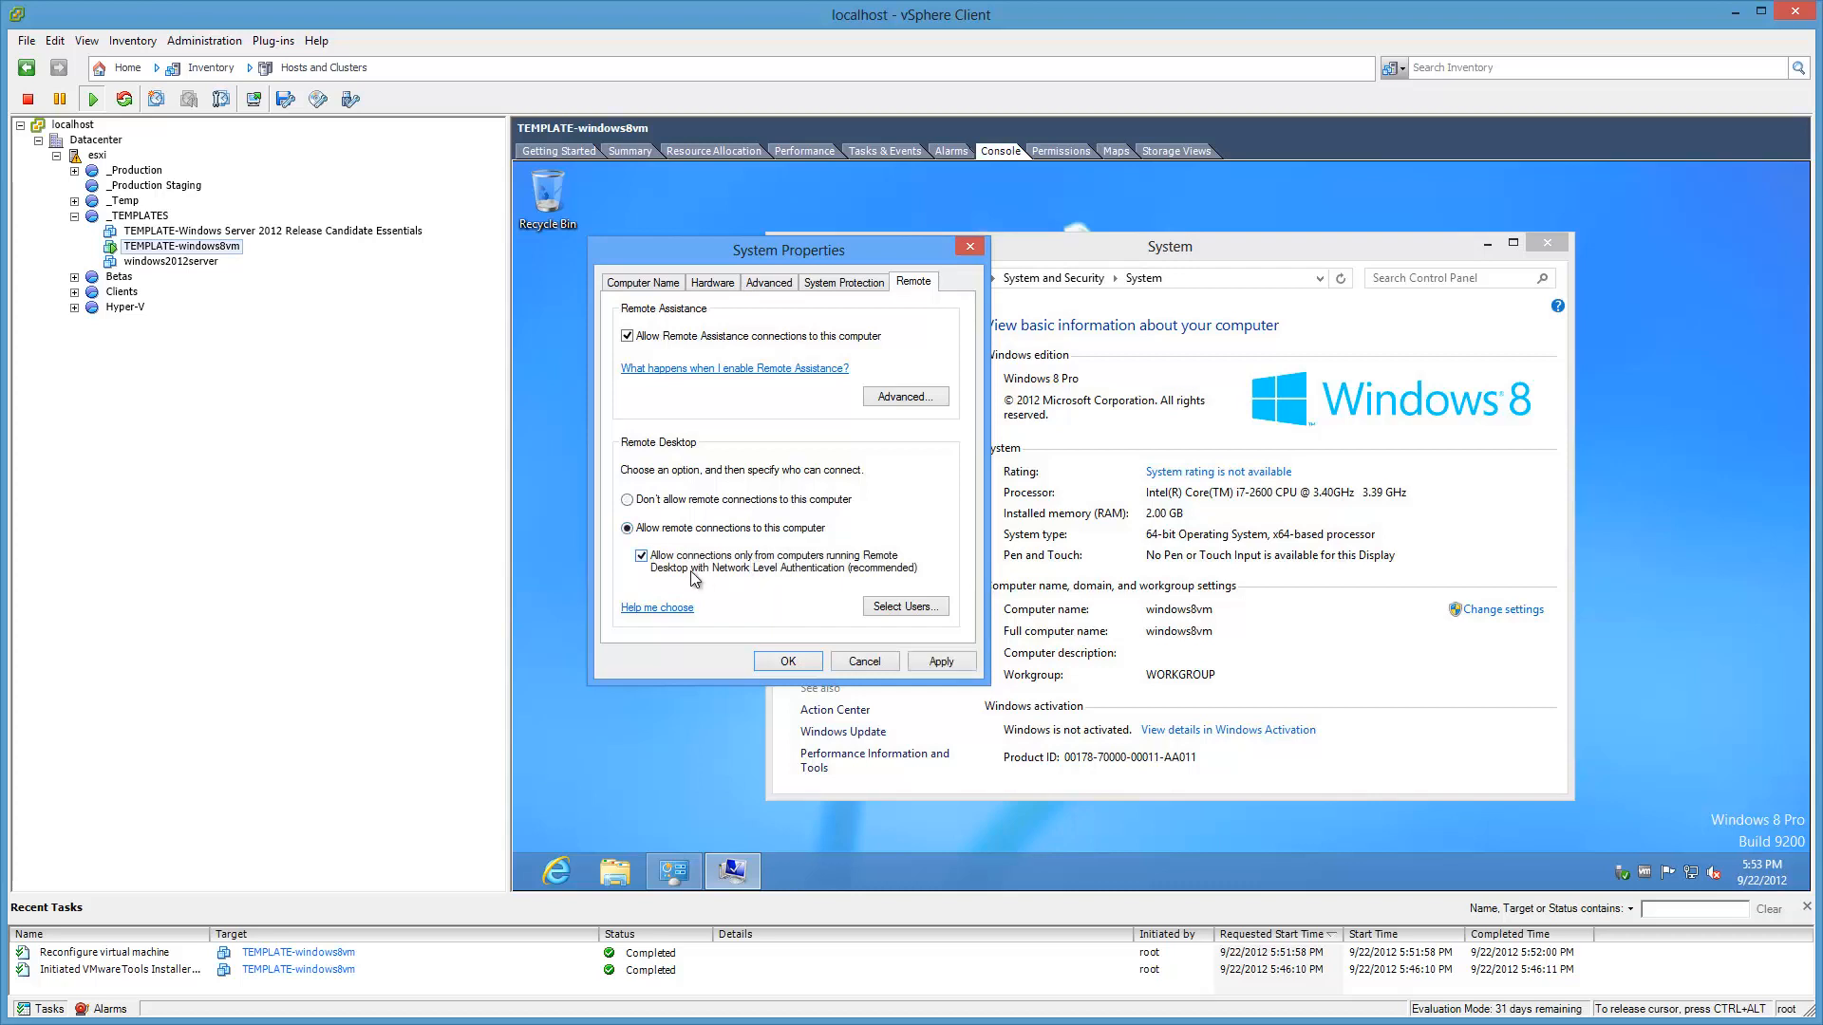
click(788, 661)
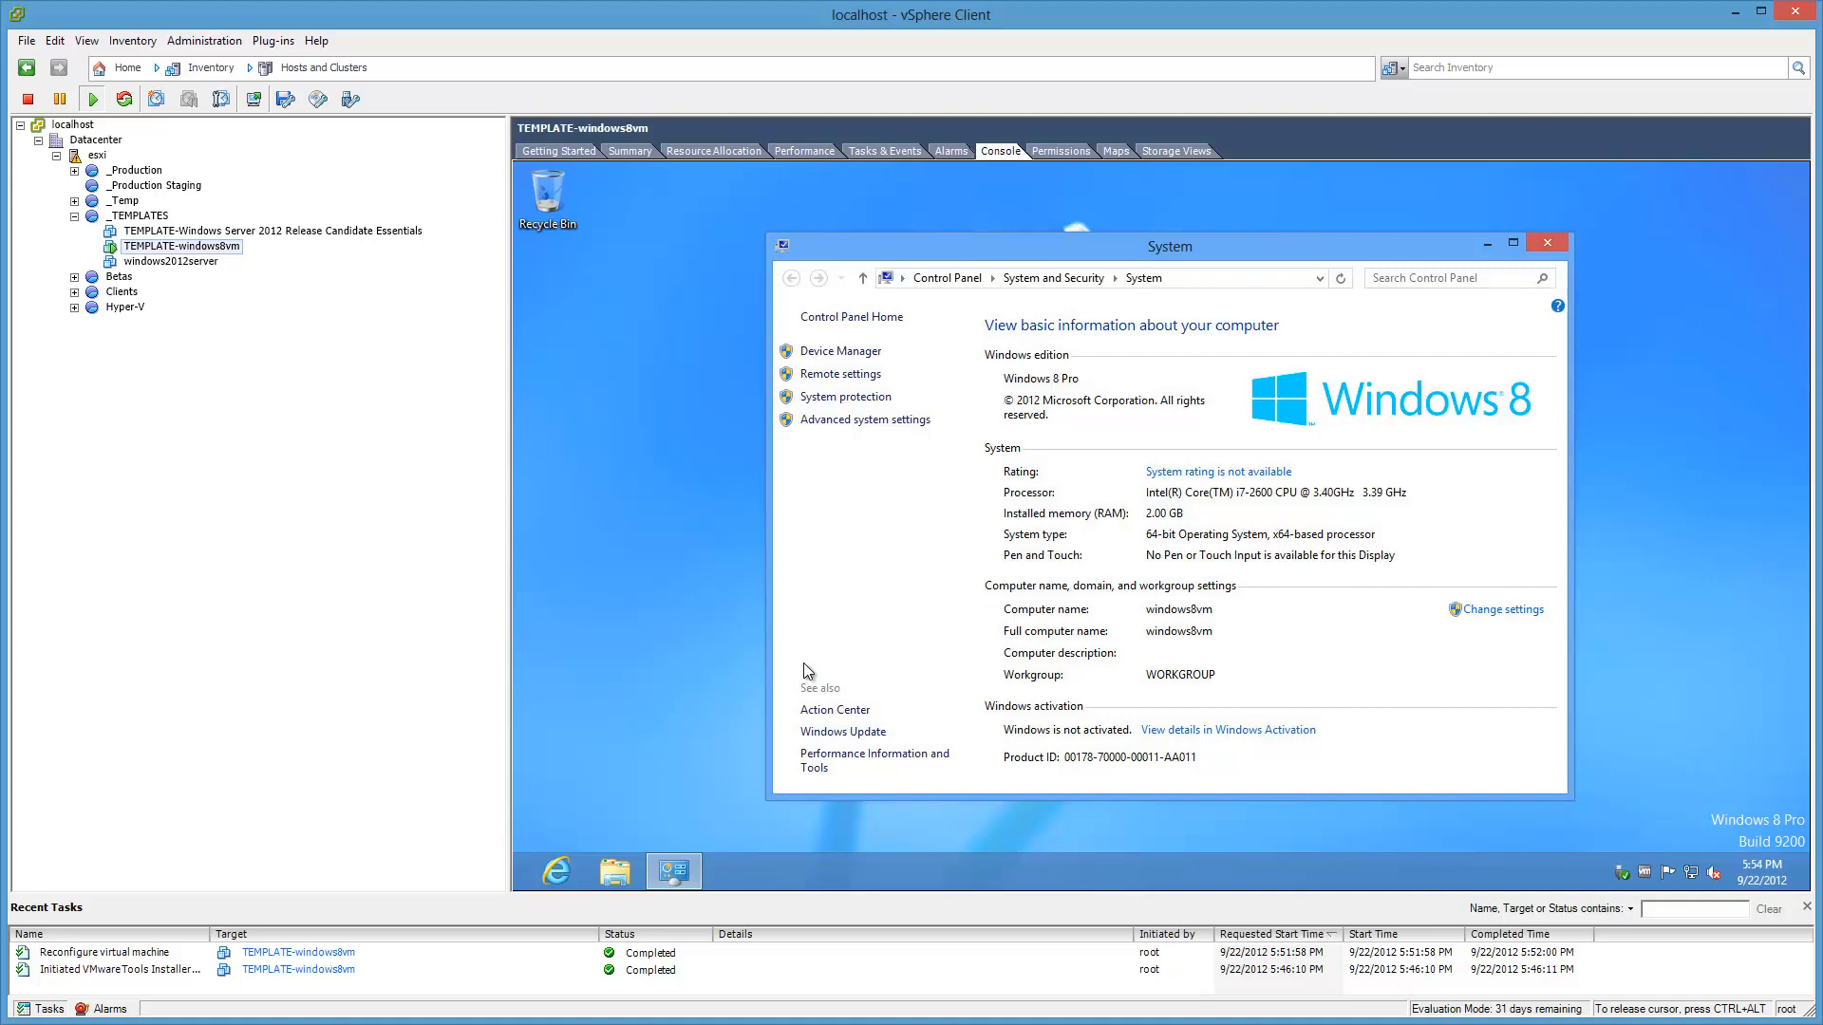
key(ctrl+alt)
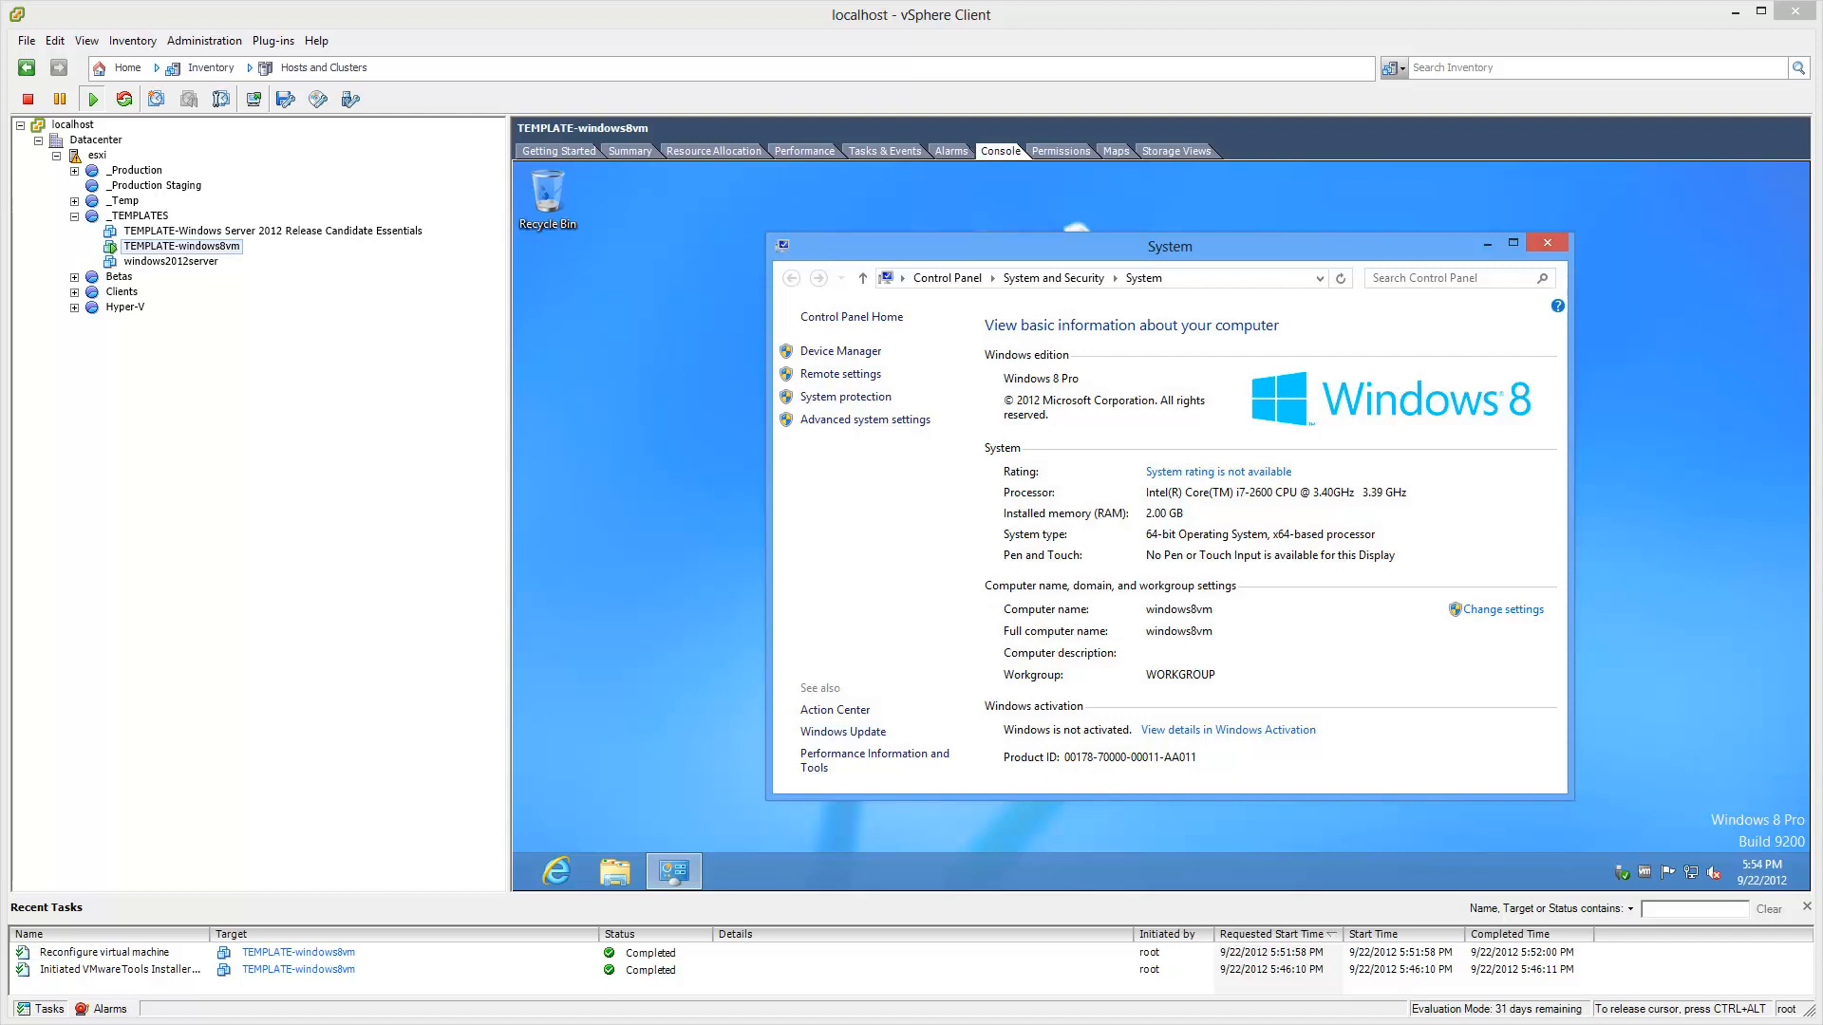
Step: Launch Remote Desktop Connection via mstsc and connect to the VM's IP 10.10.1.137
drag(114, 1023, 88, 829)
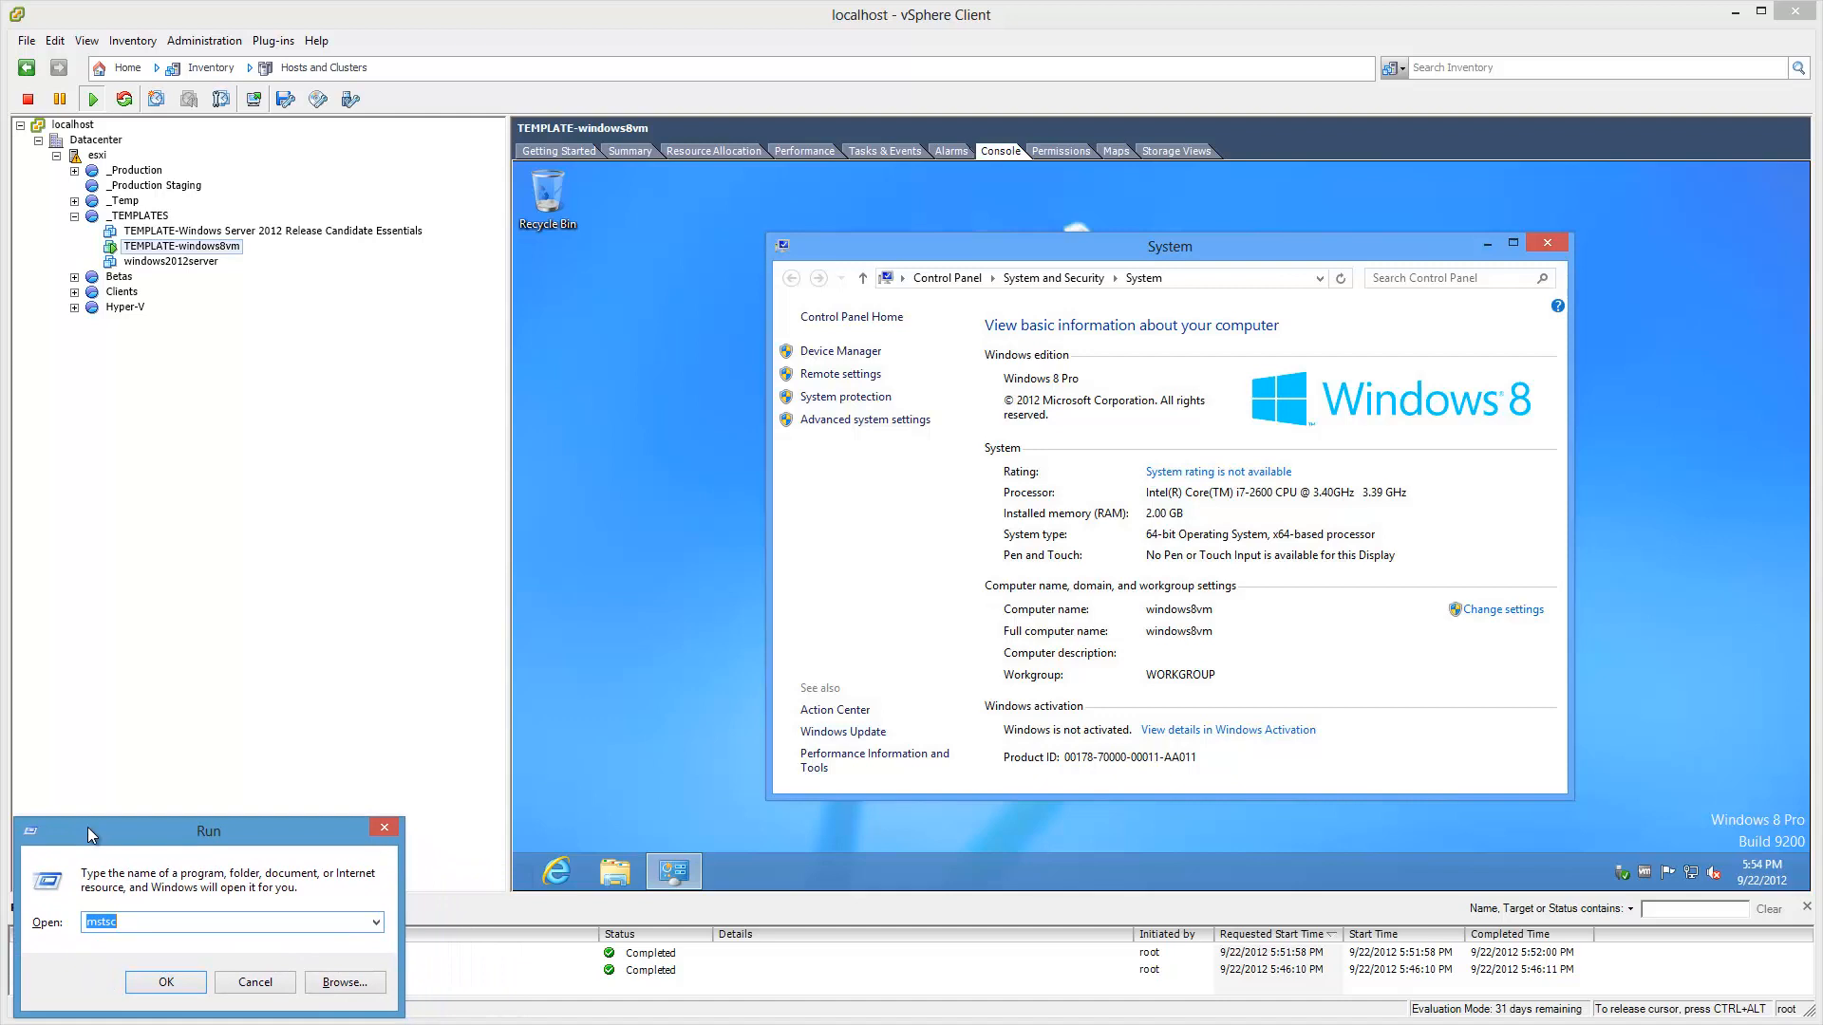
text(mst)
key(Return)
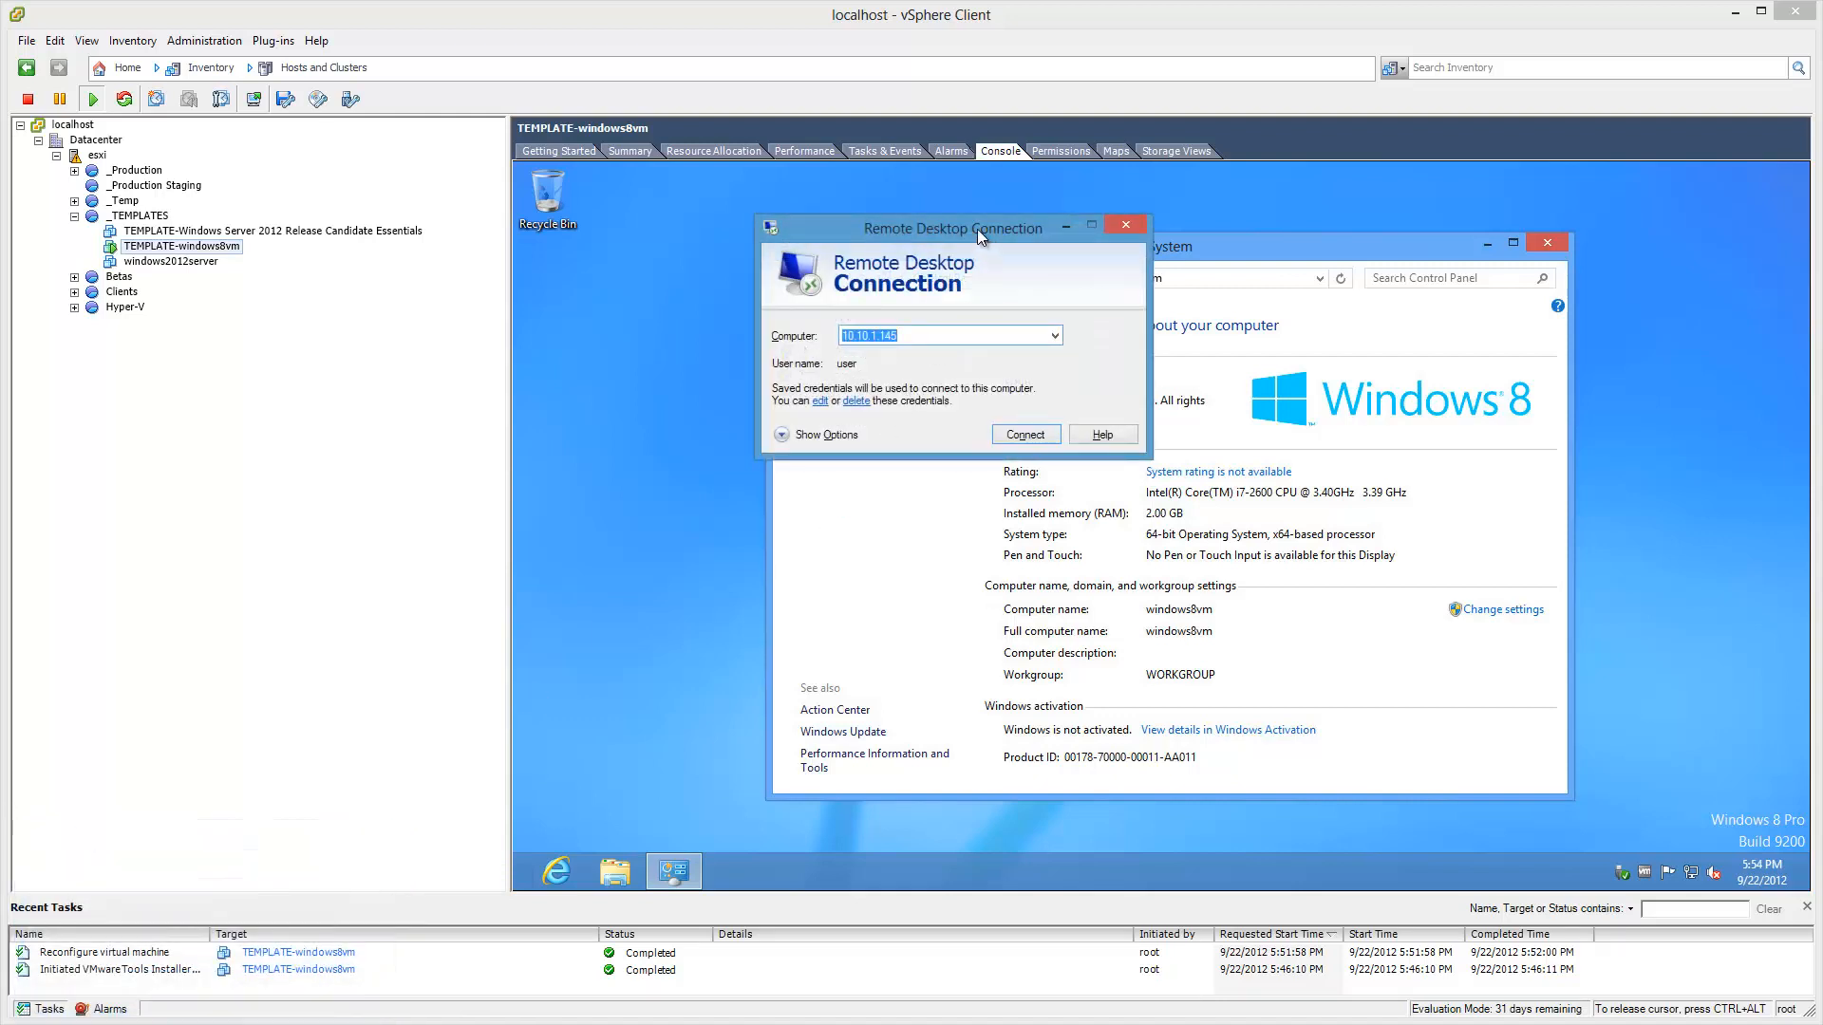
drag(977, 230, 106, 427)
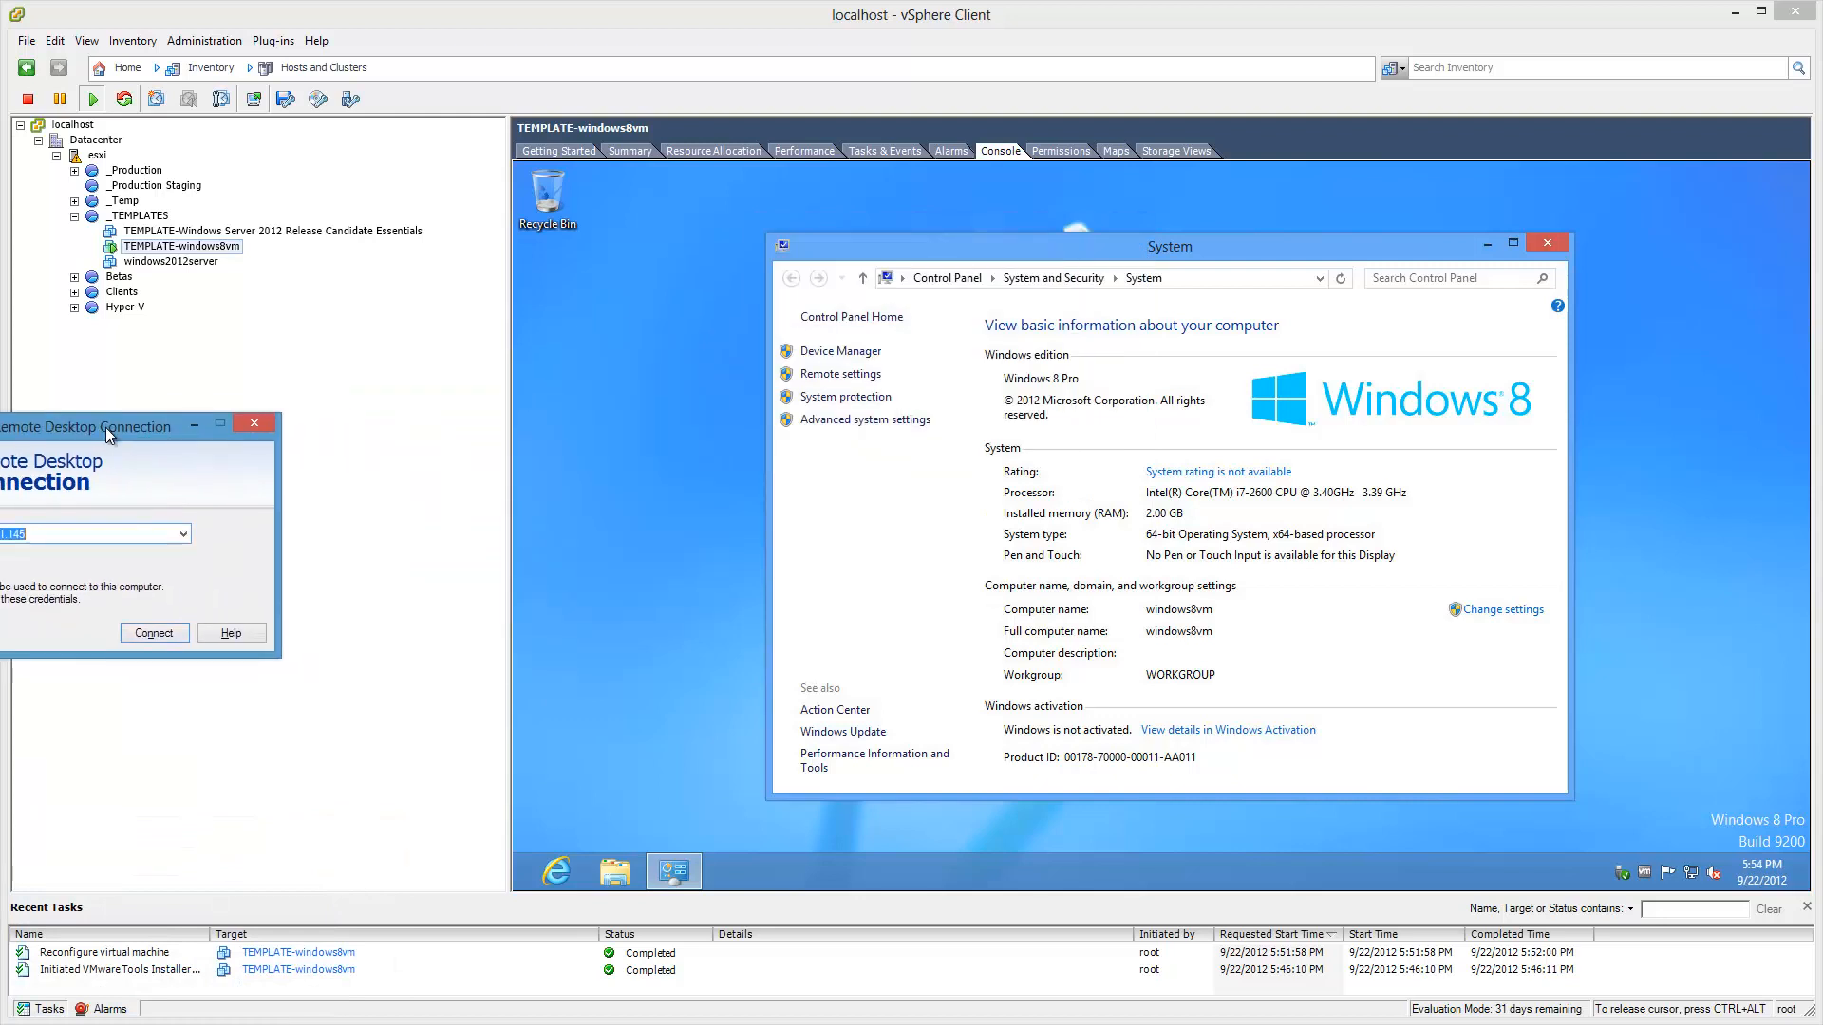
click(635, 151)
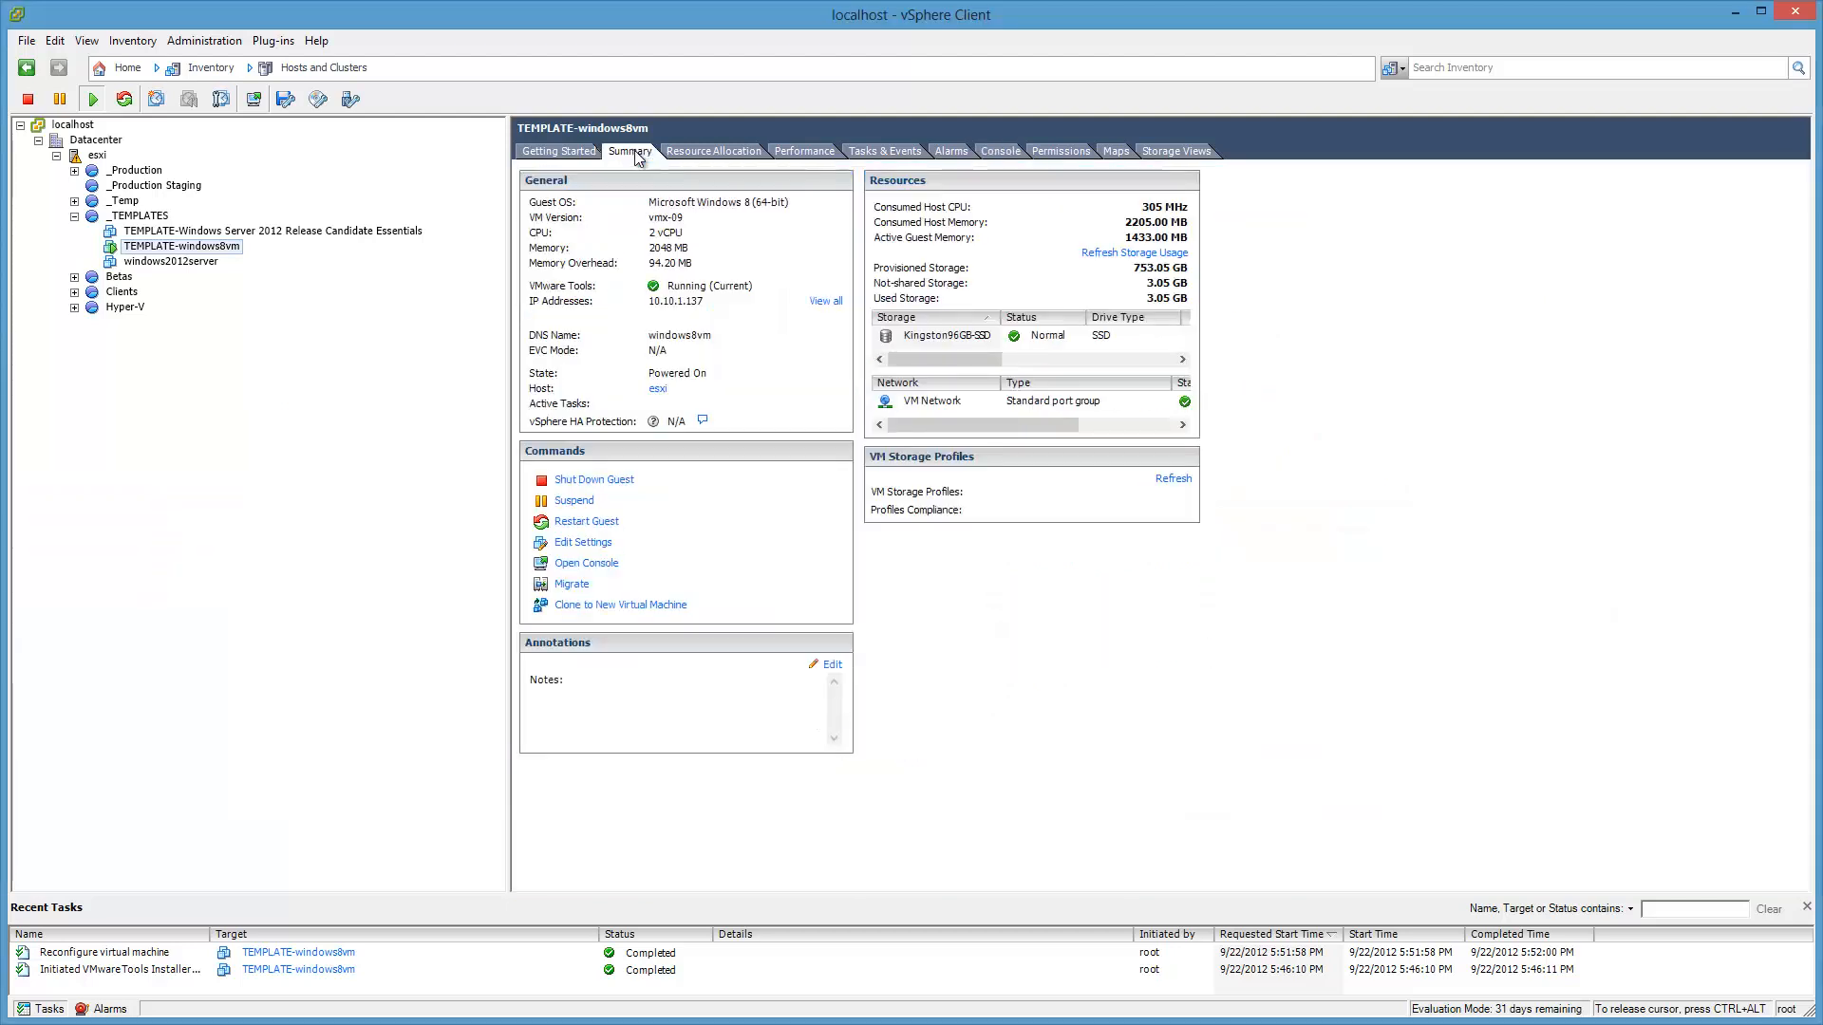
click(1000, 152)
drag(0, 441, 383, 415)
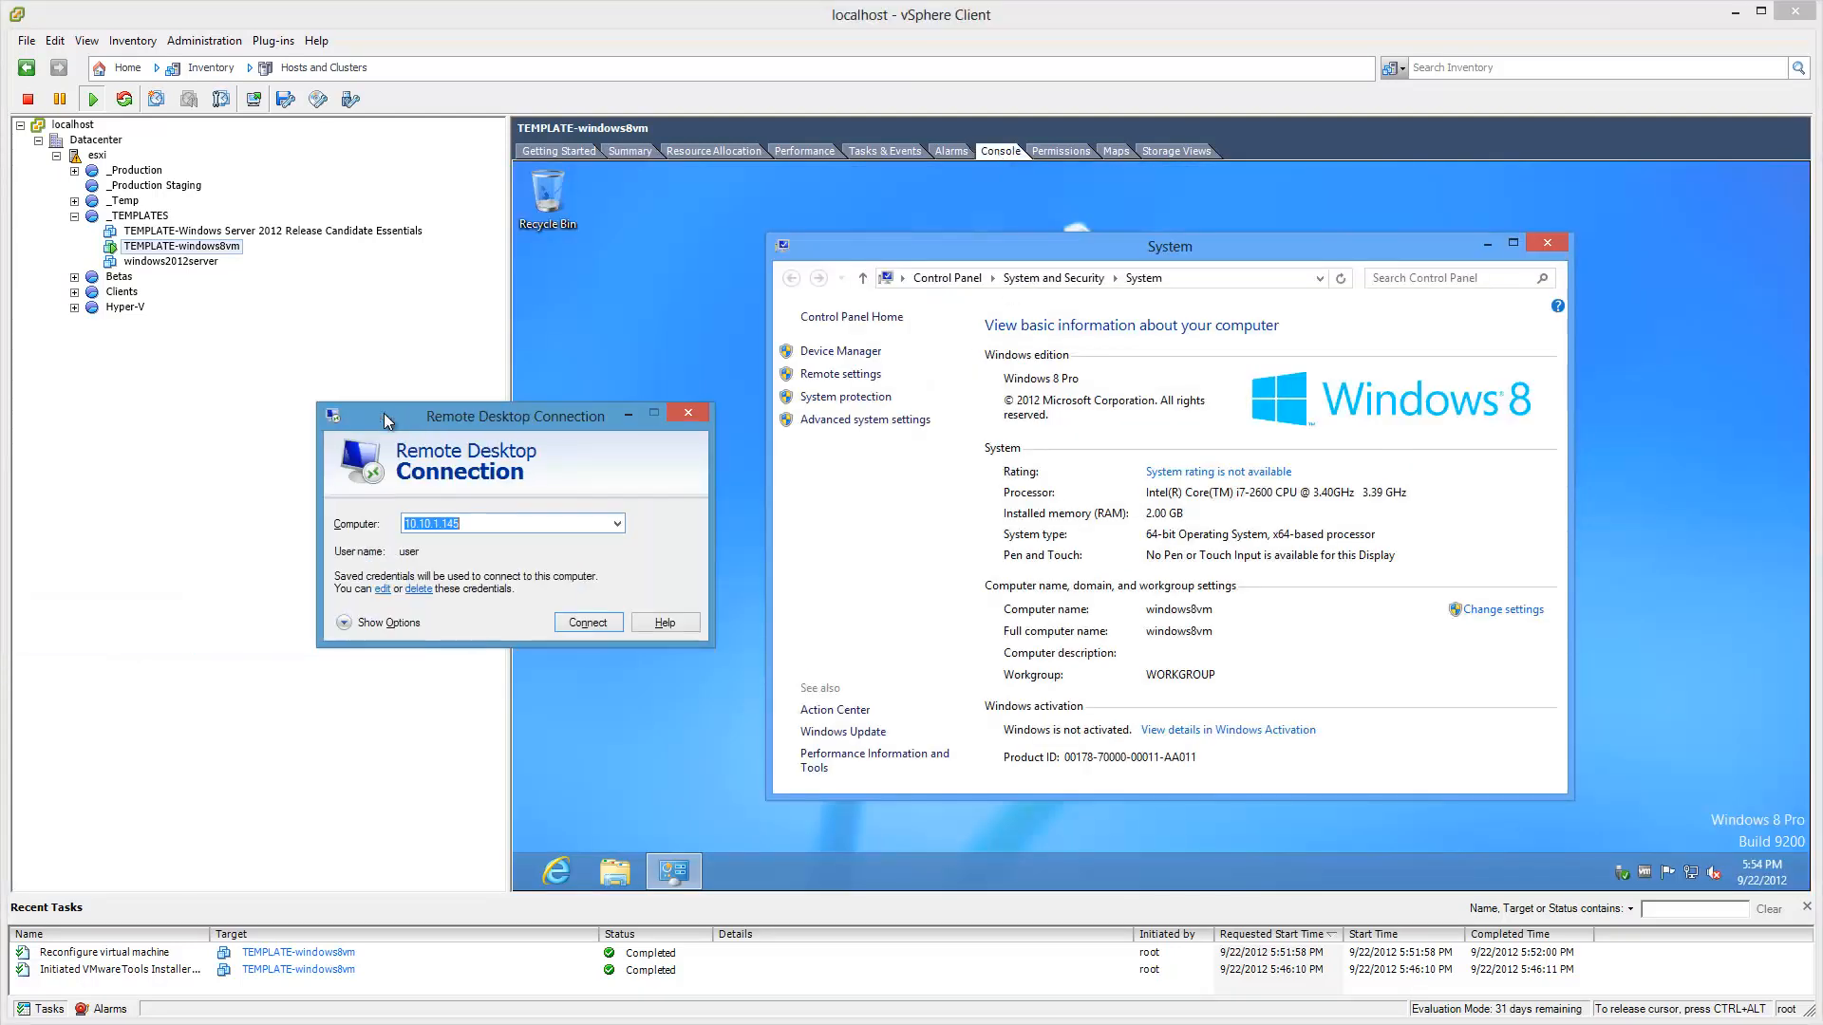
text(10.10.1.137)
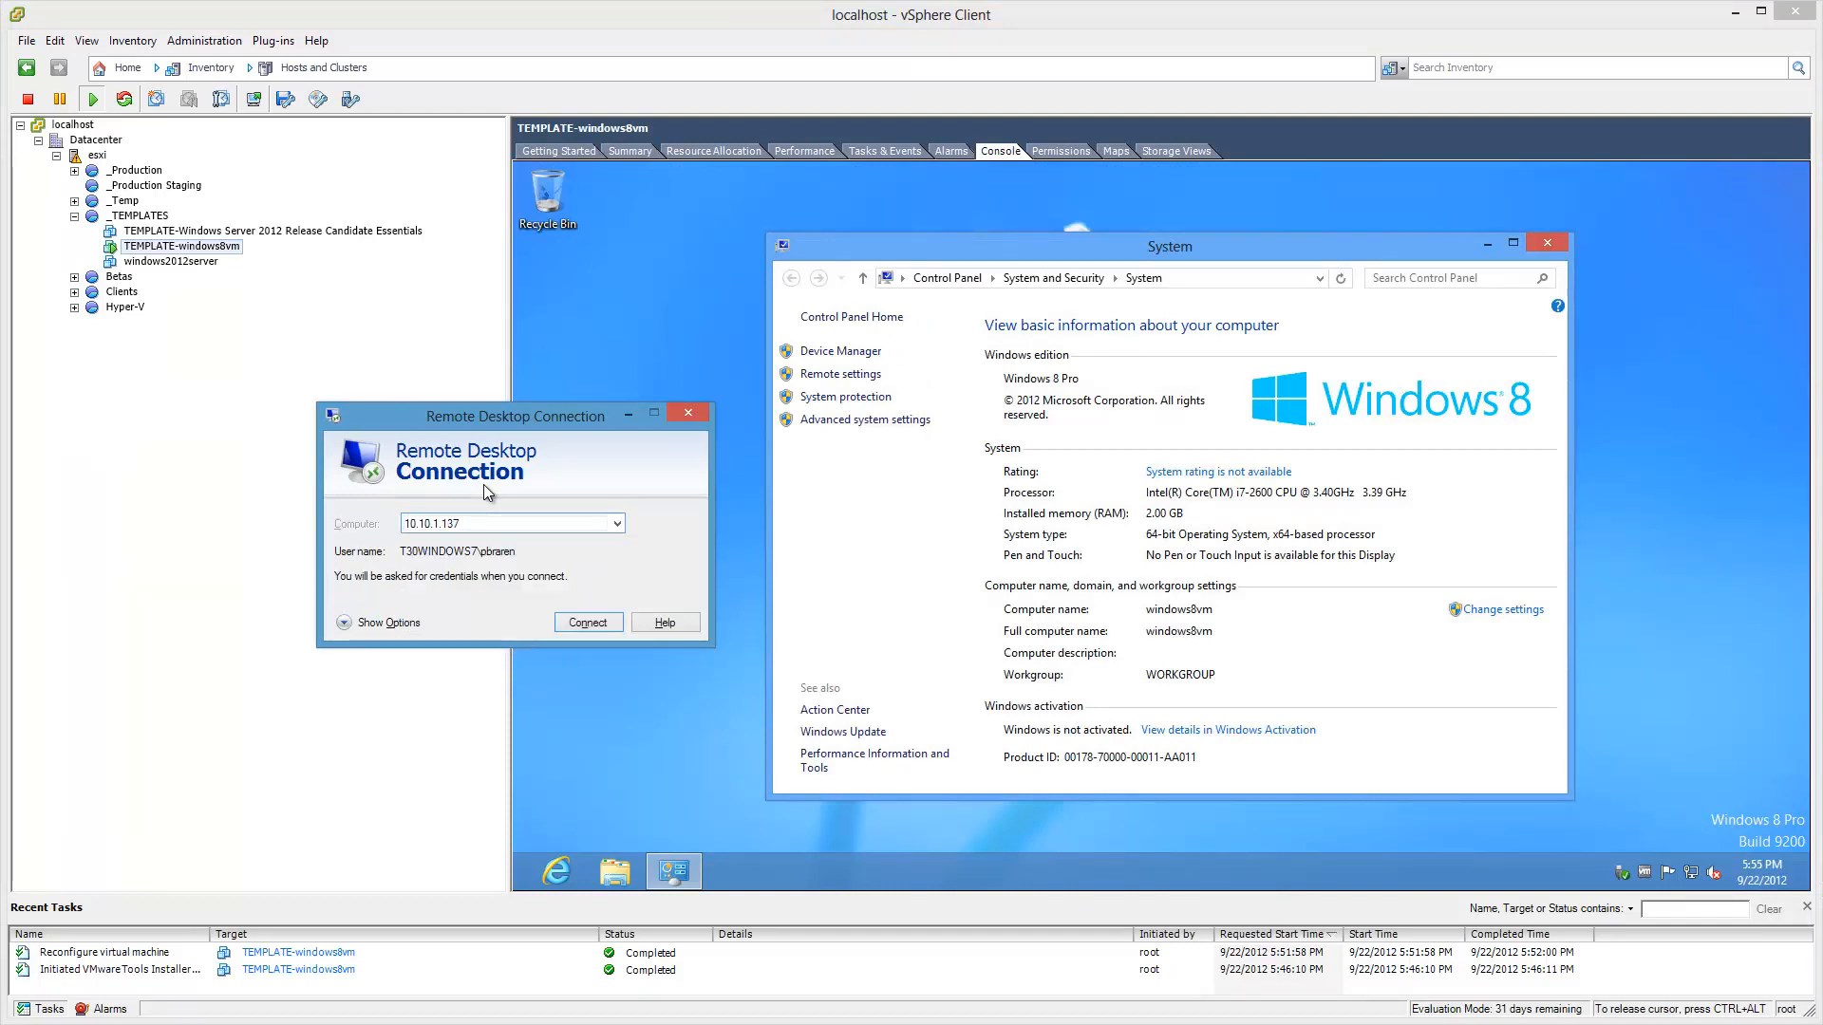
key(Return)
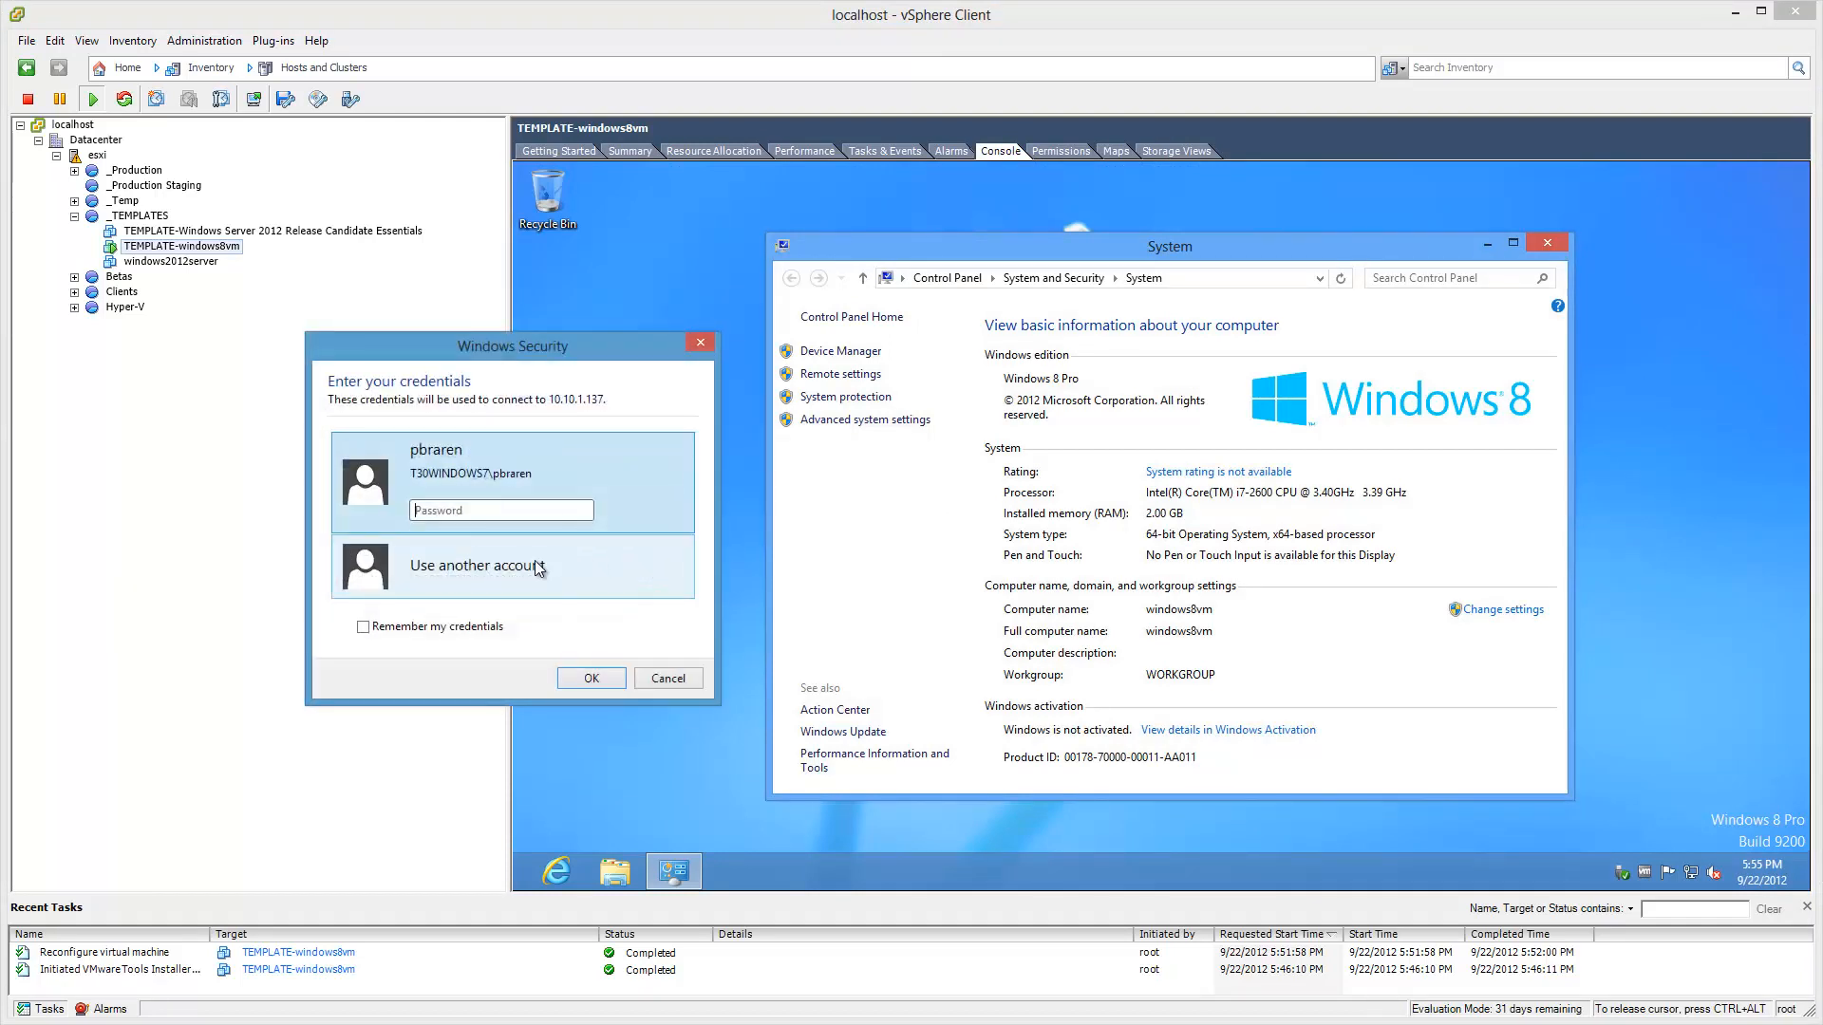
Step: Sign in with another account's username and password, and accept the certificate without future warnings
click(539, 568)
text(user)
key(Tab)
text(pwd)
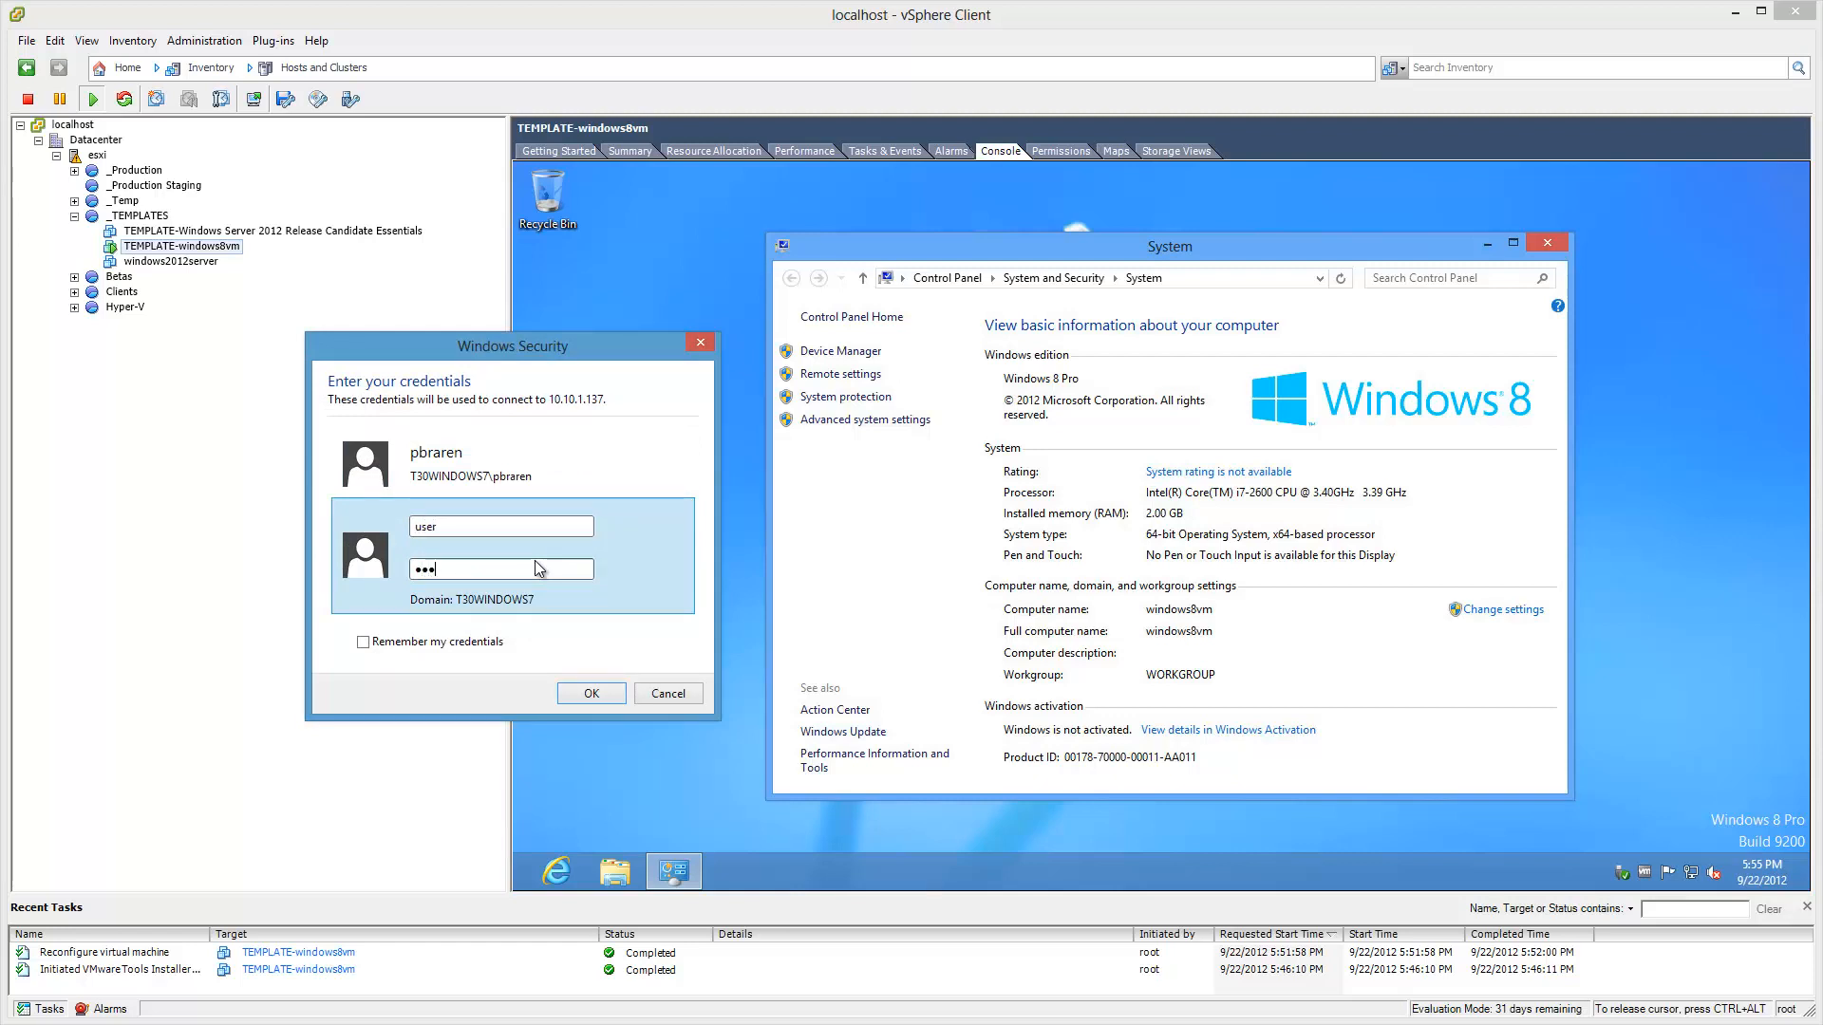
text(sword)
click(596, 699)
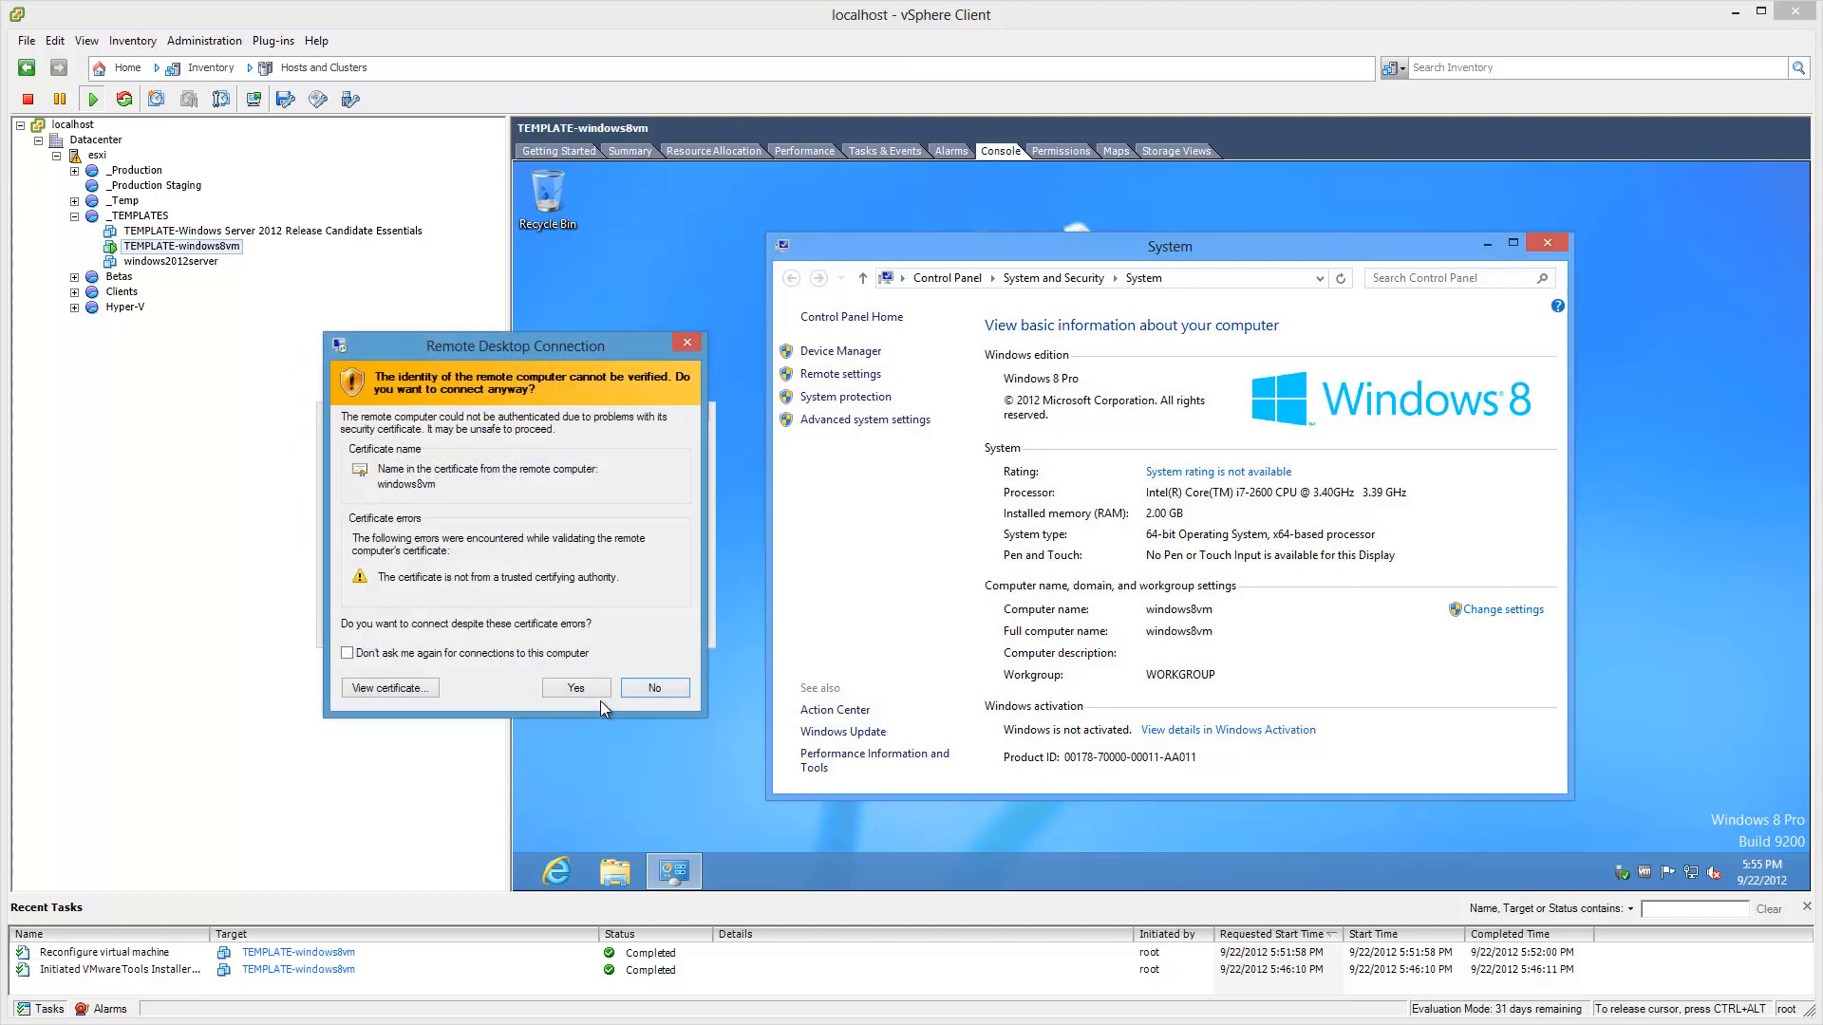
click(439, 655)
click(605, 696)
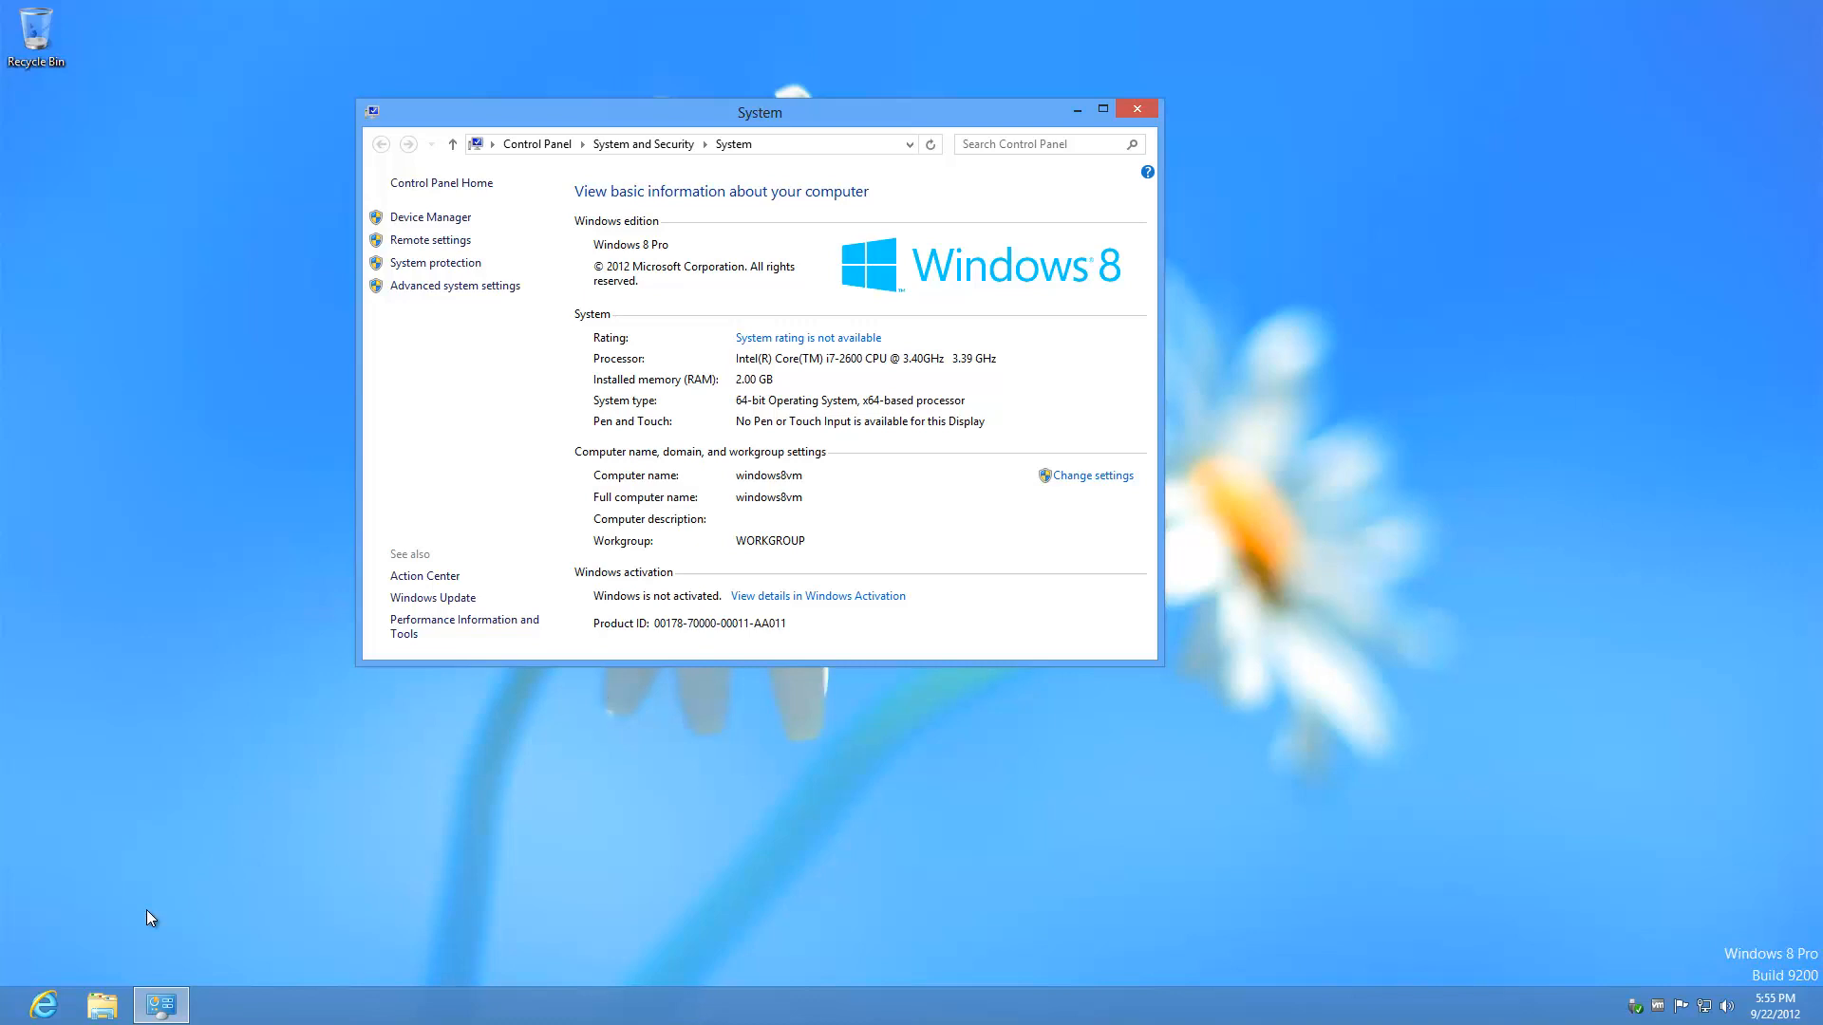
click(690, 868)
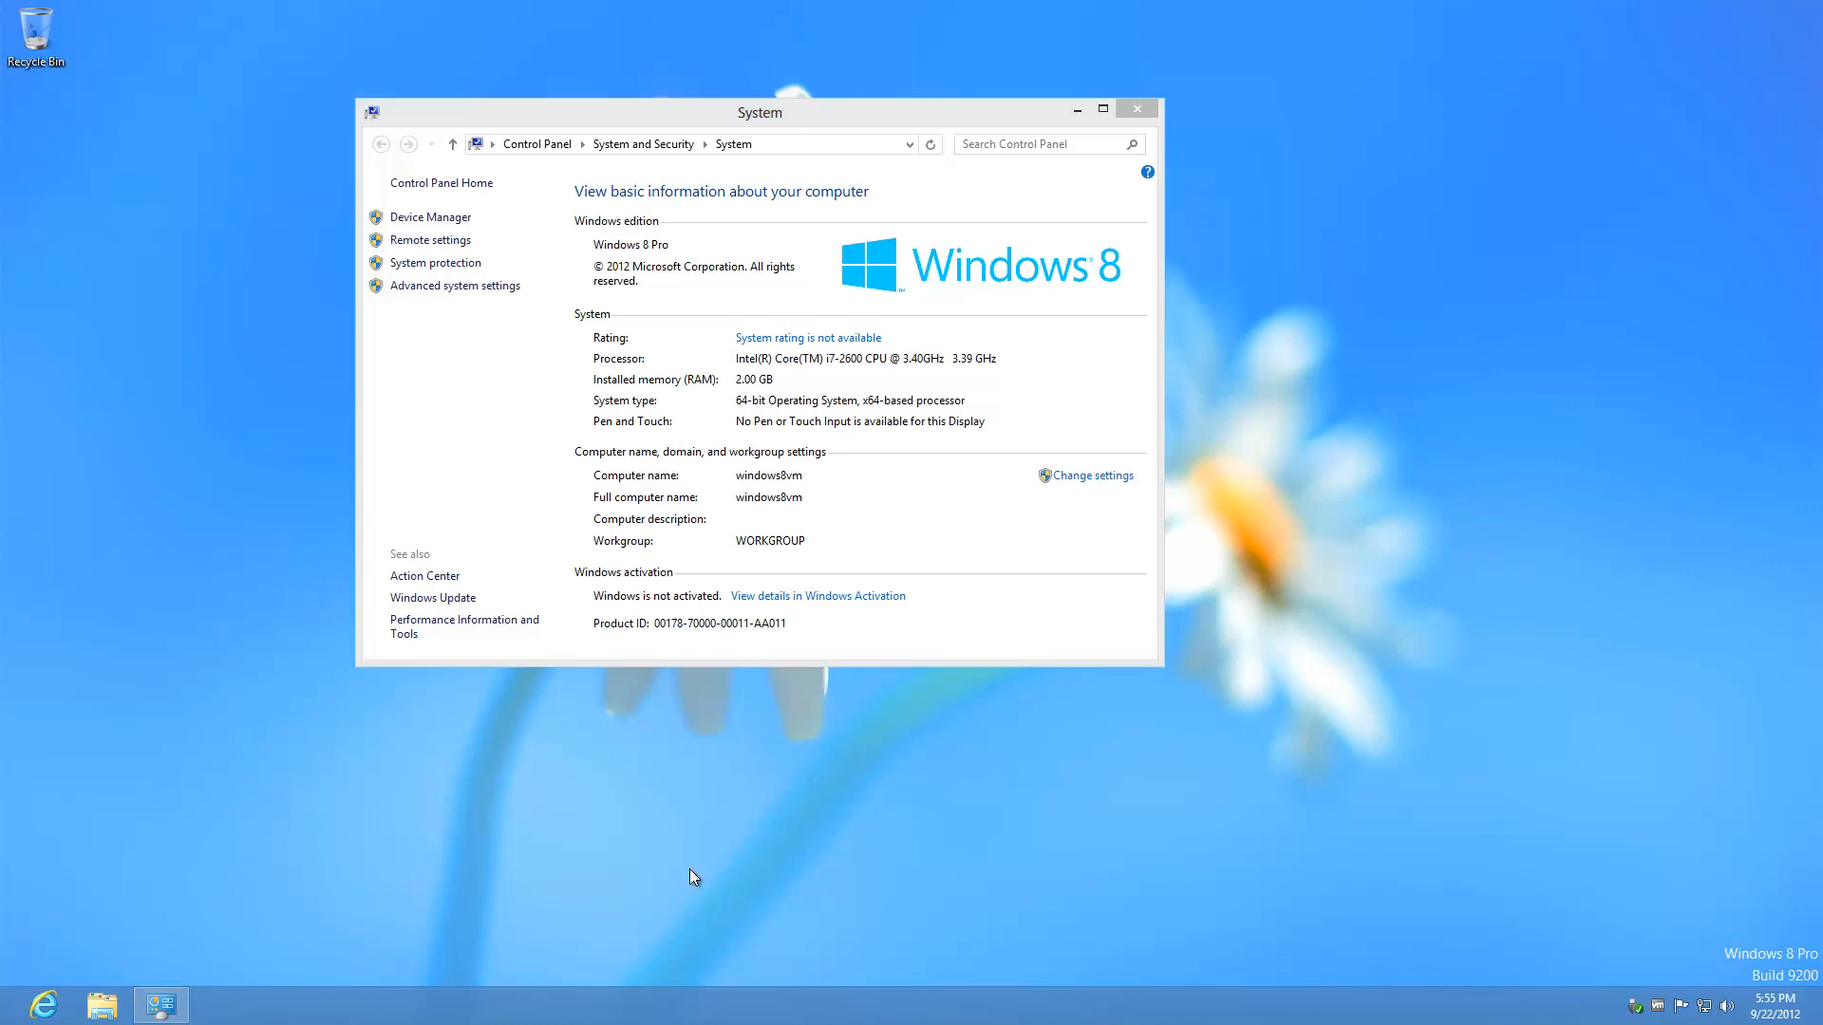
key(super+w)
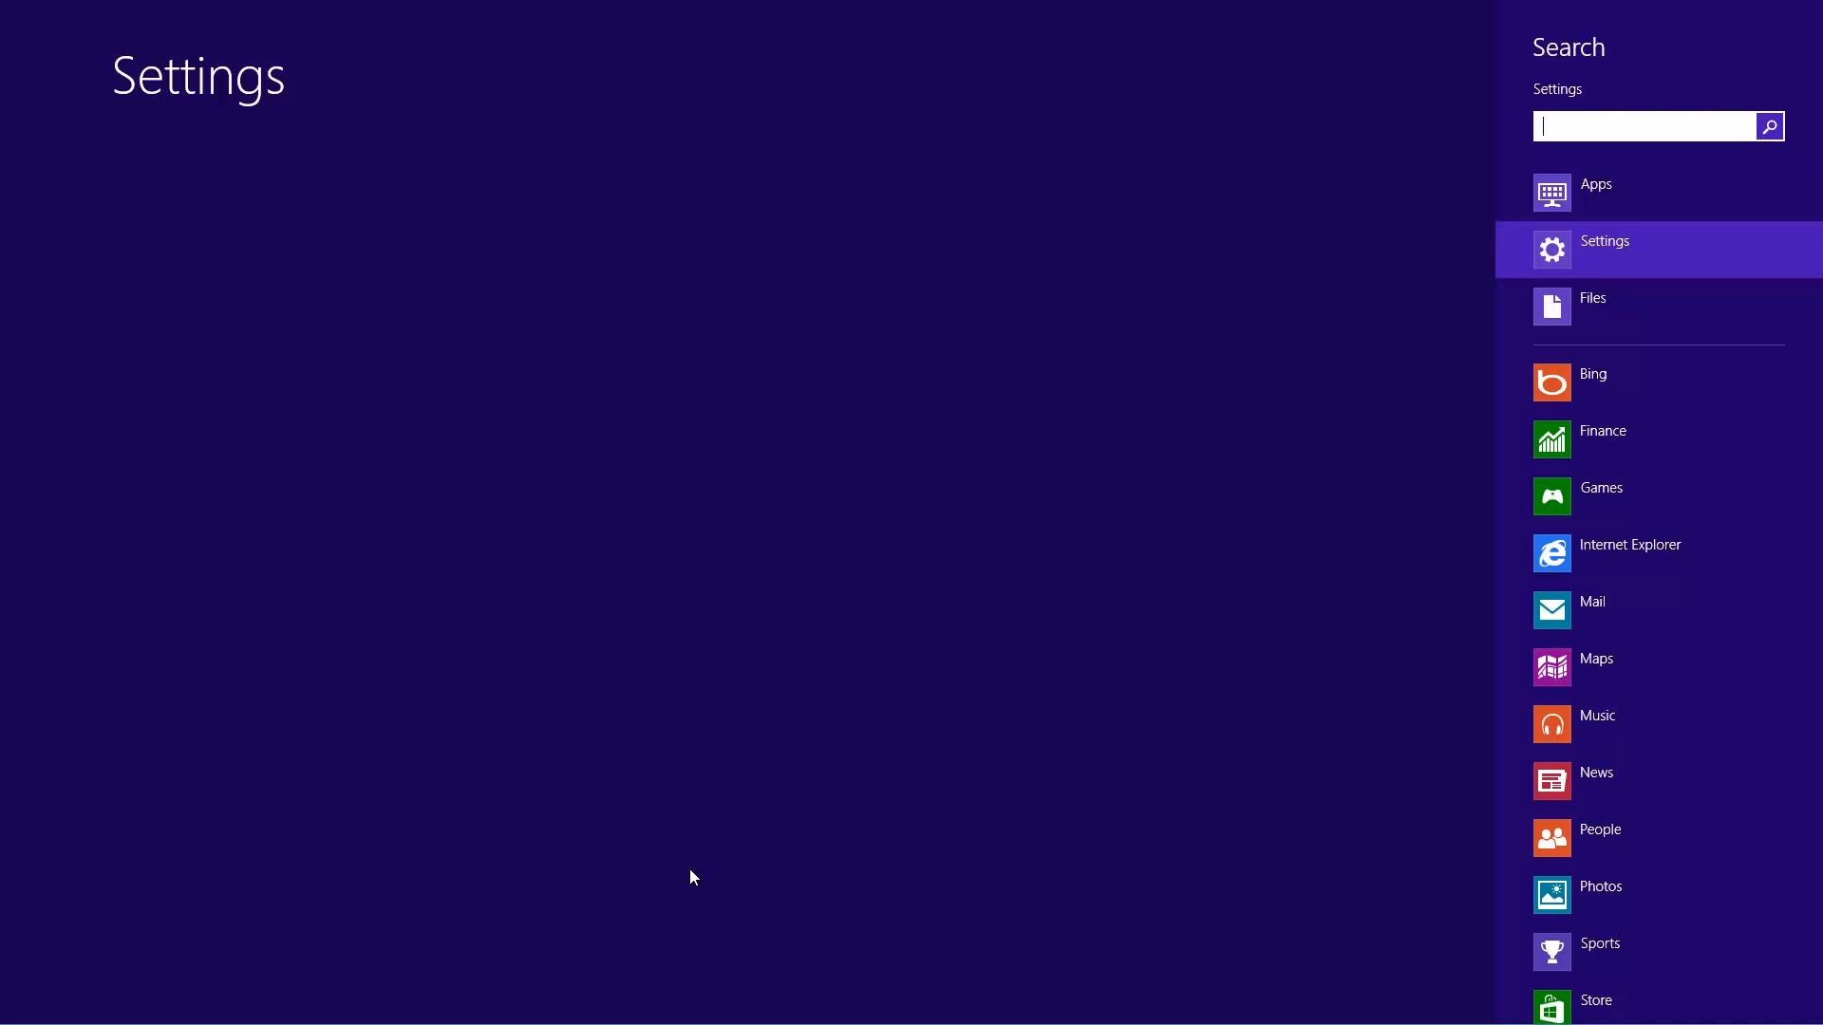
text(sound)
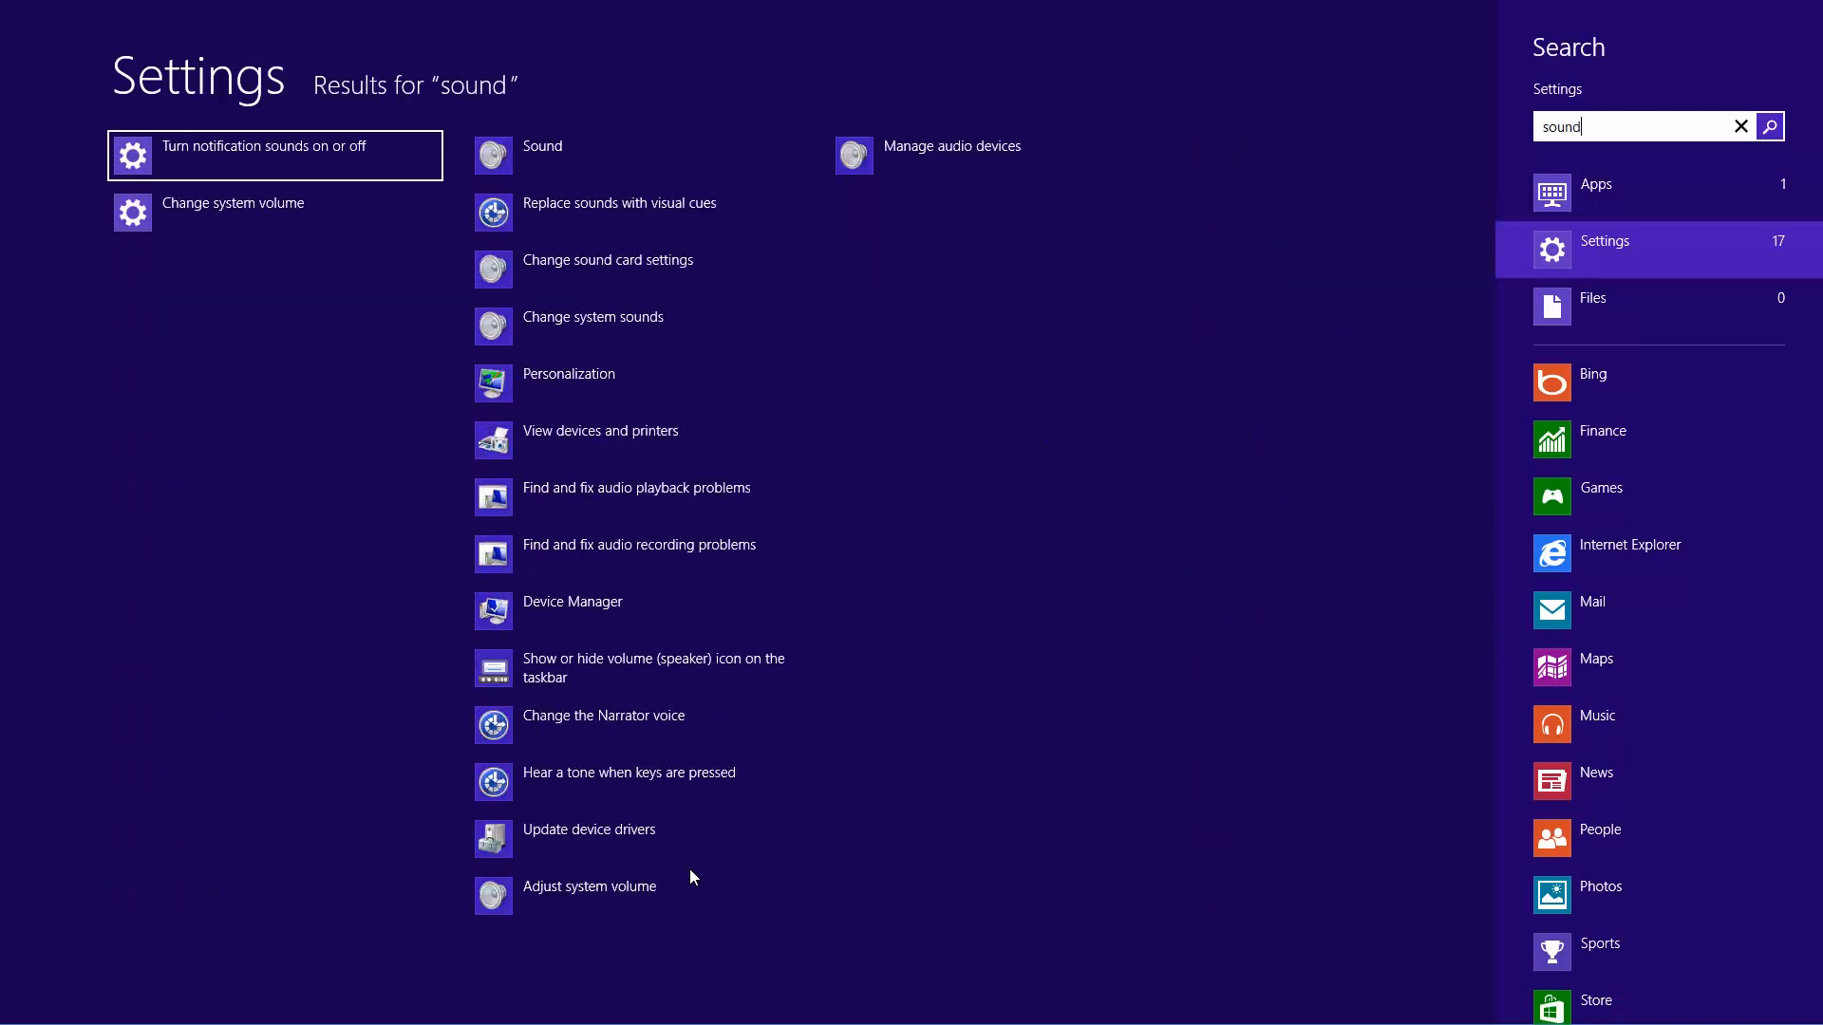
key(Right)
key(Return)
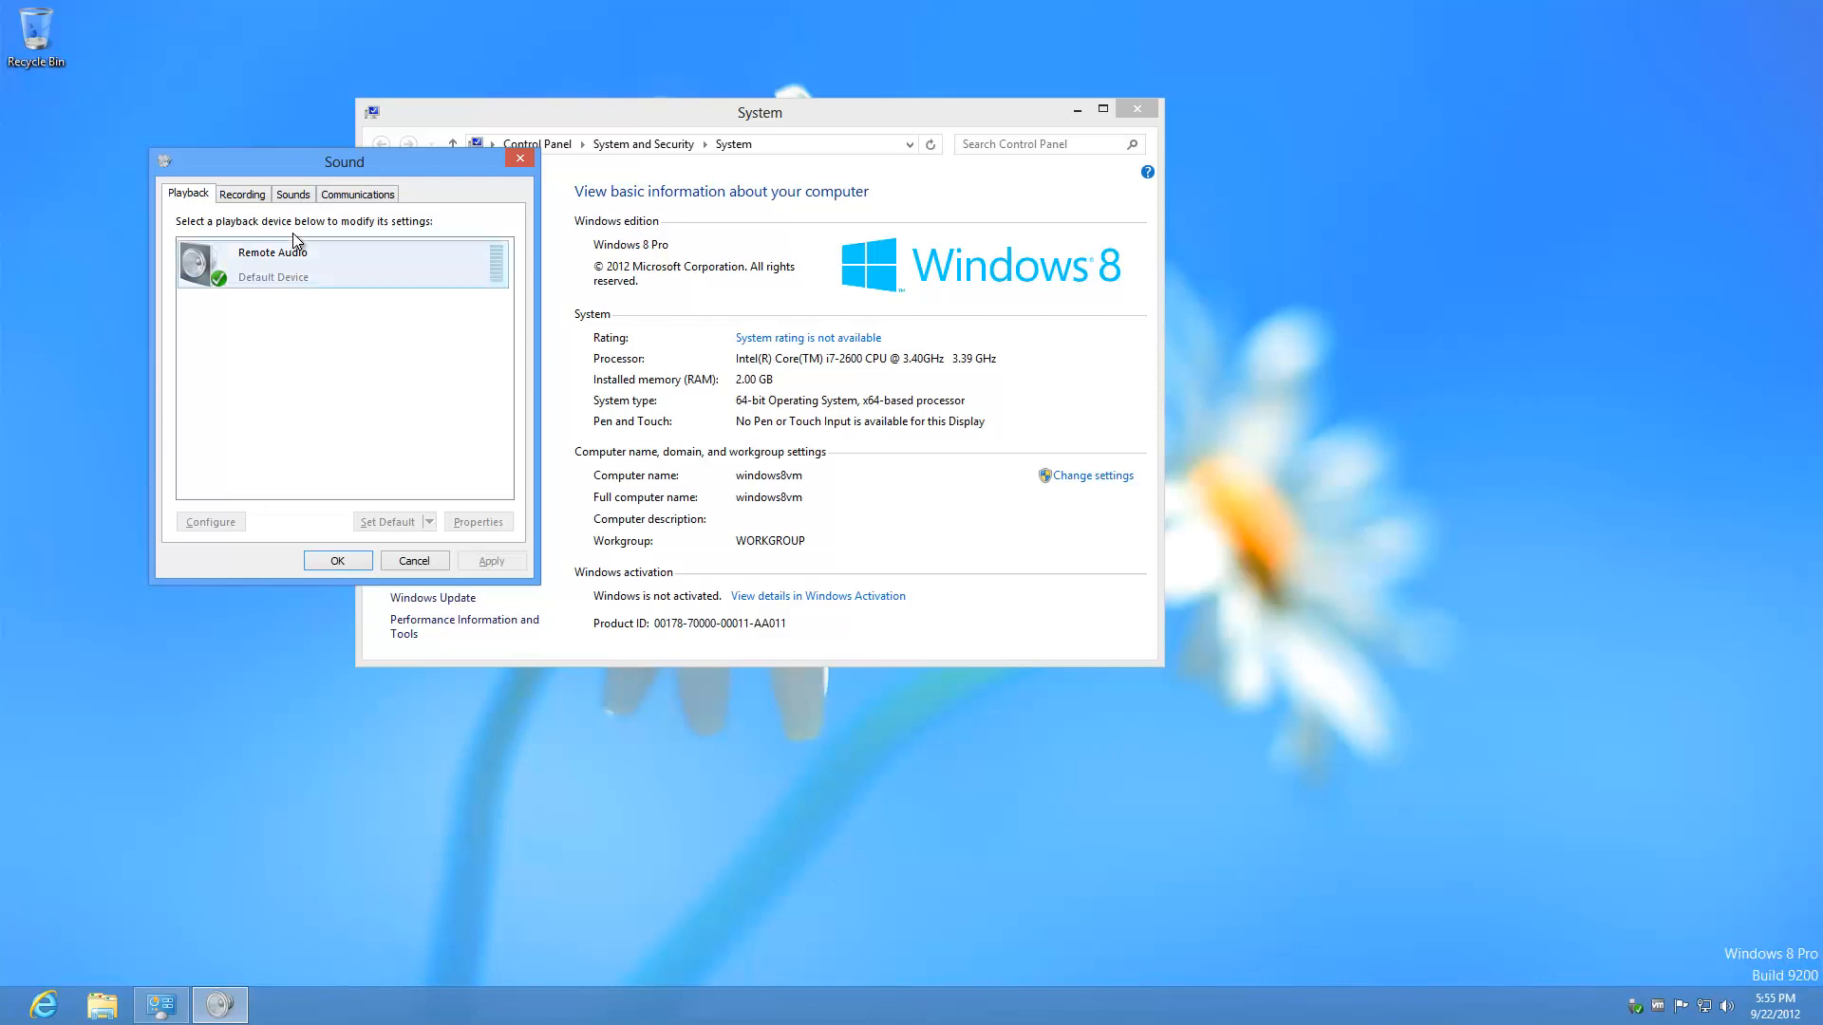
right_click(304, 272)
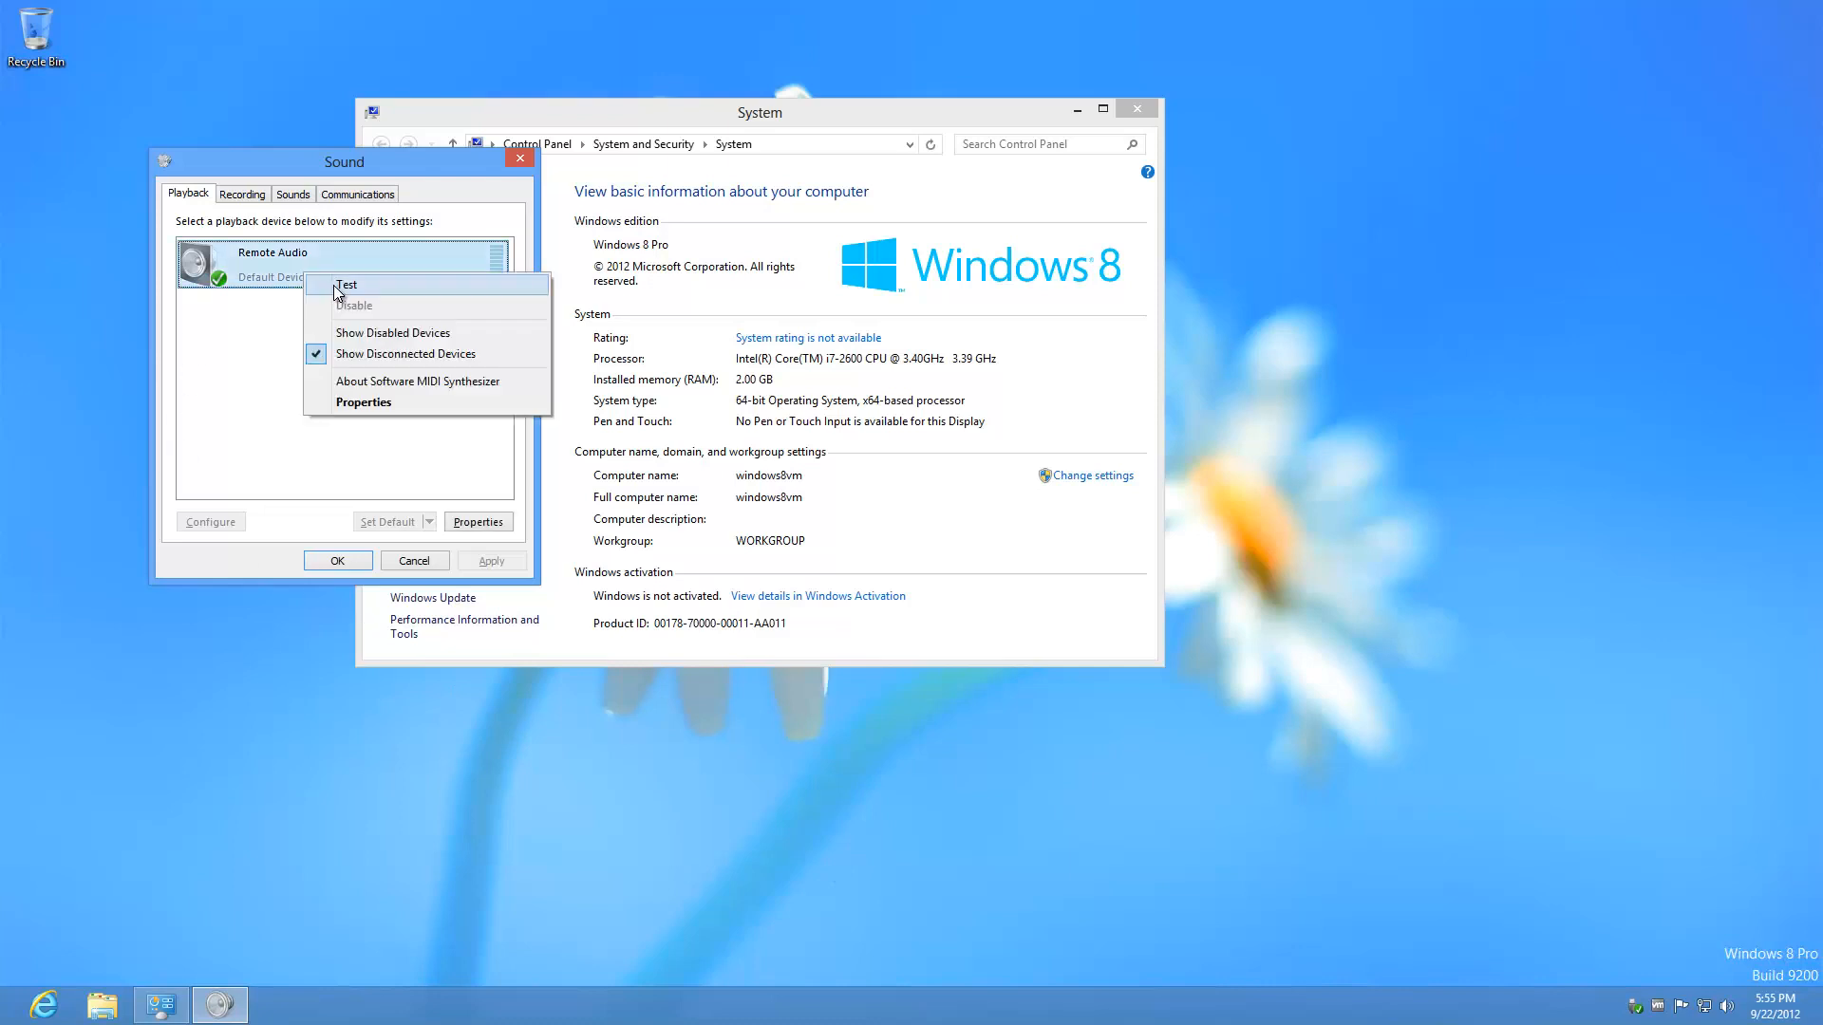
click(334, 285)
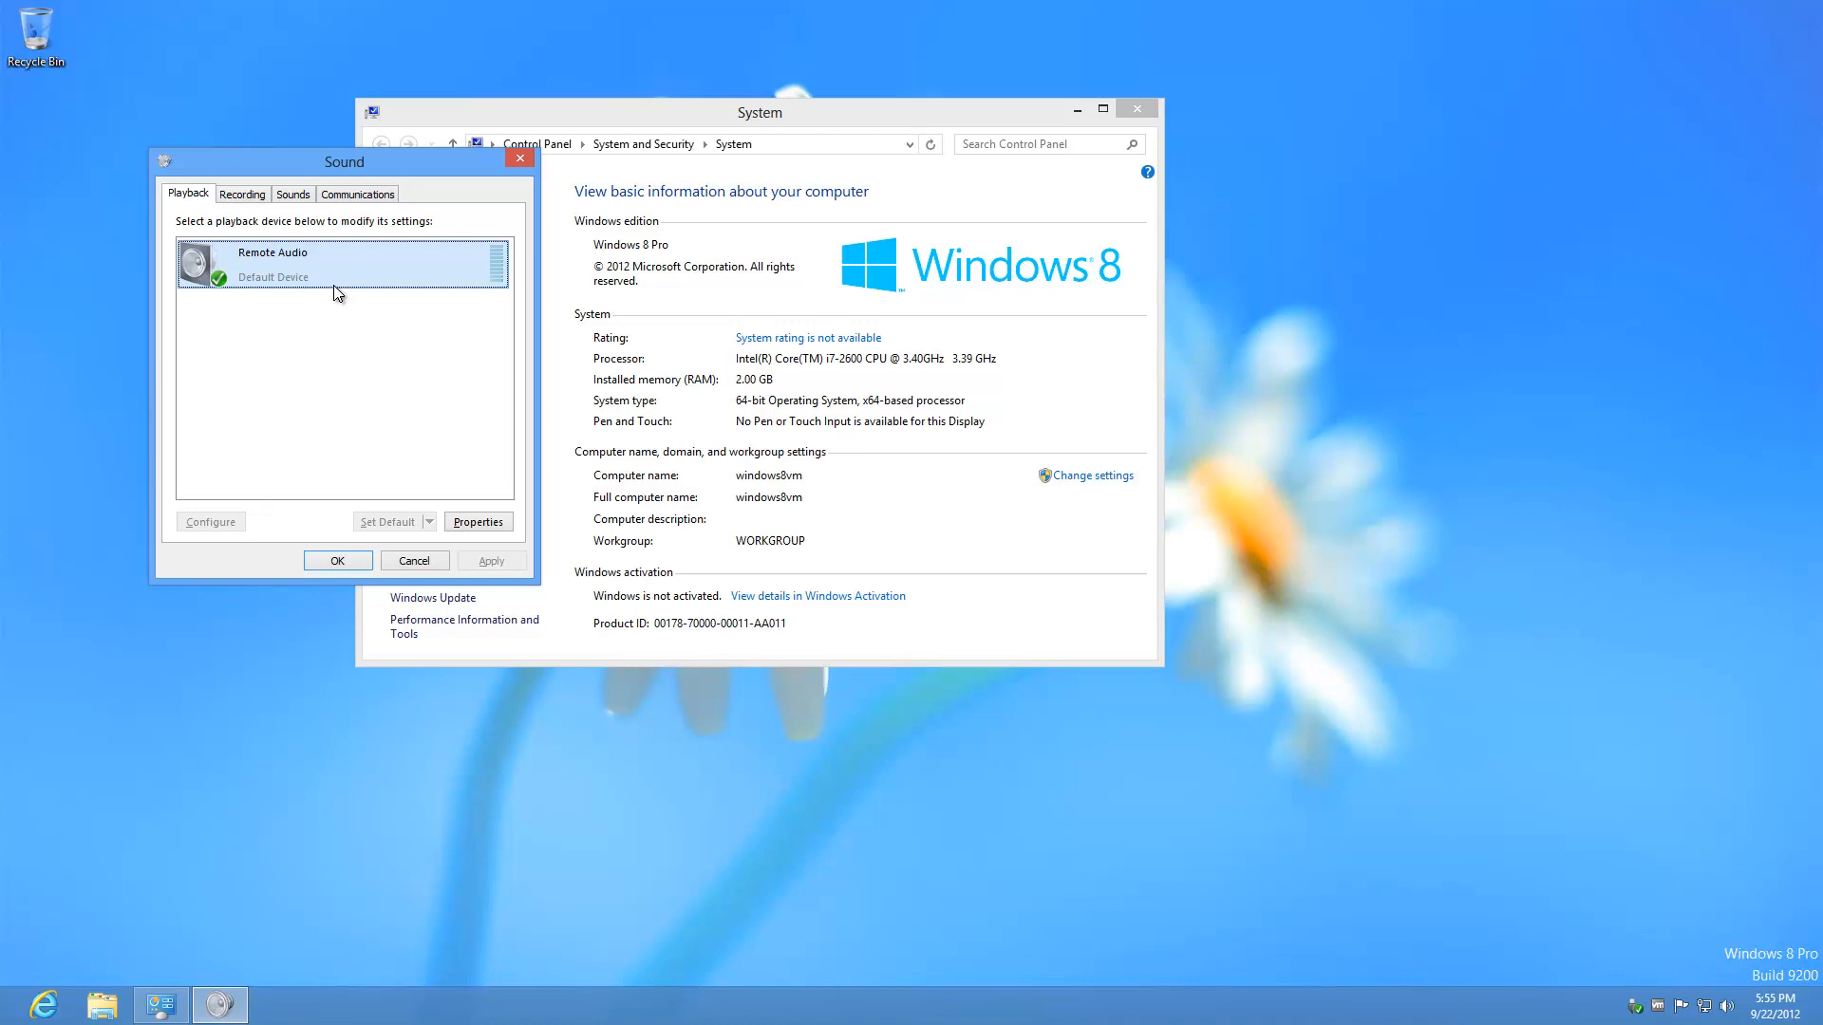
click(334, 566)
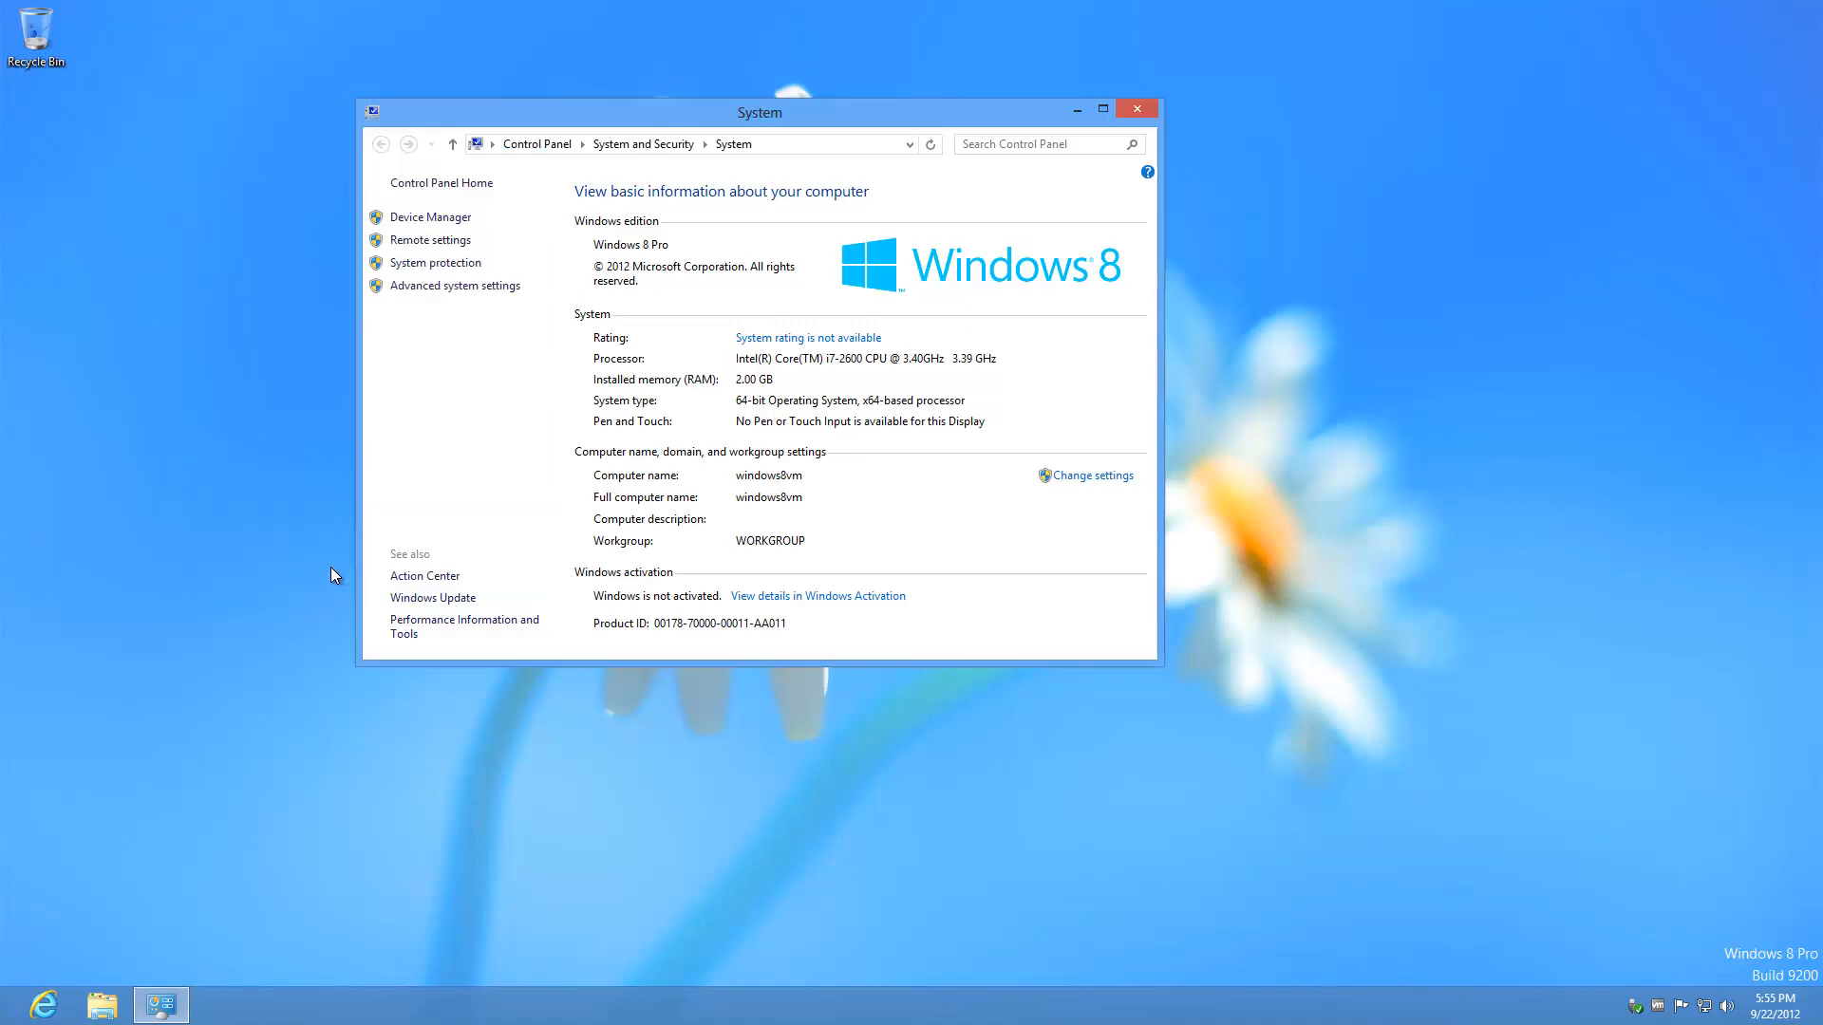
Step: Close the System window in the remote session
click(1139, 112)
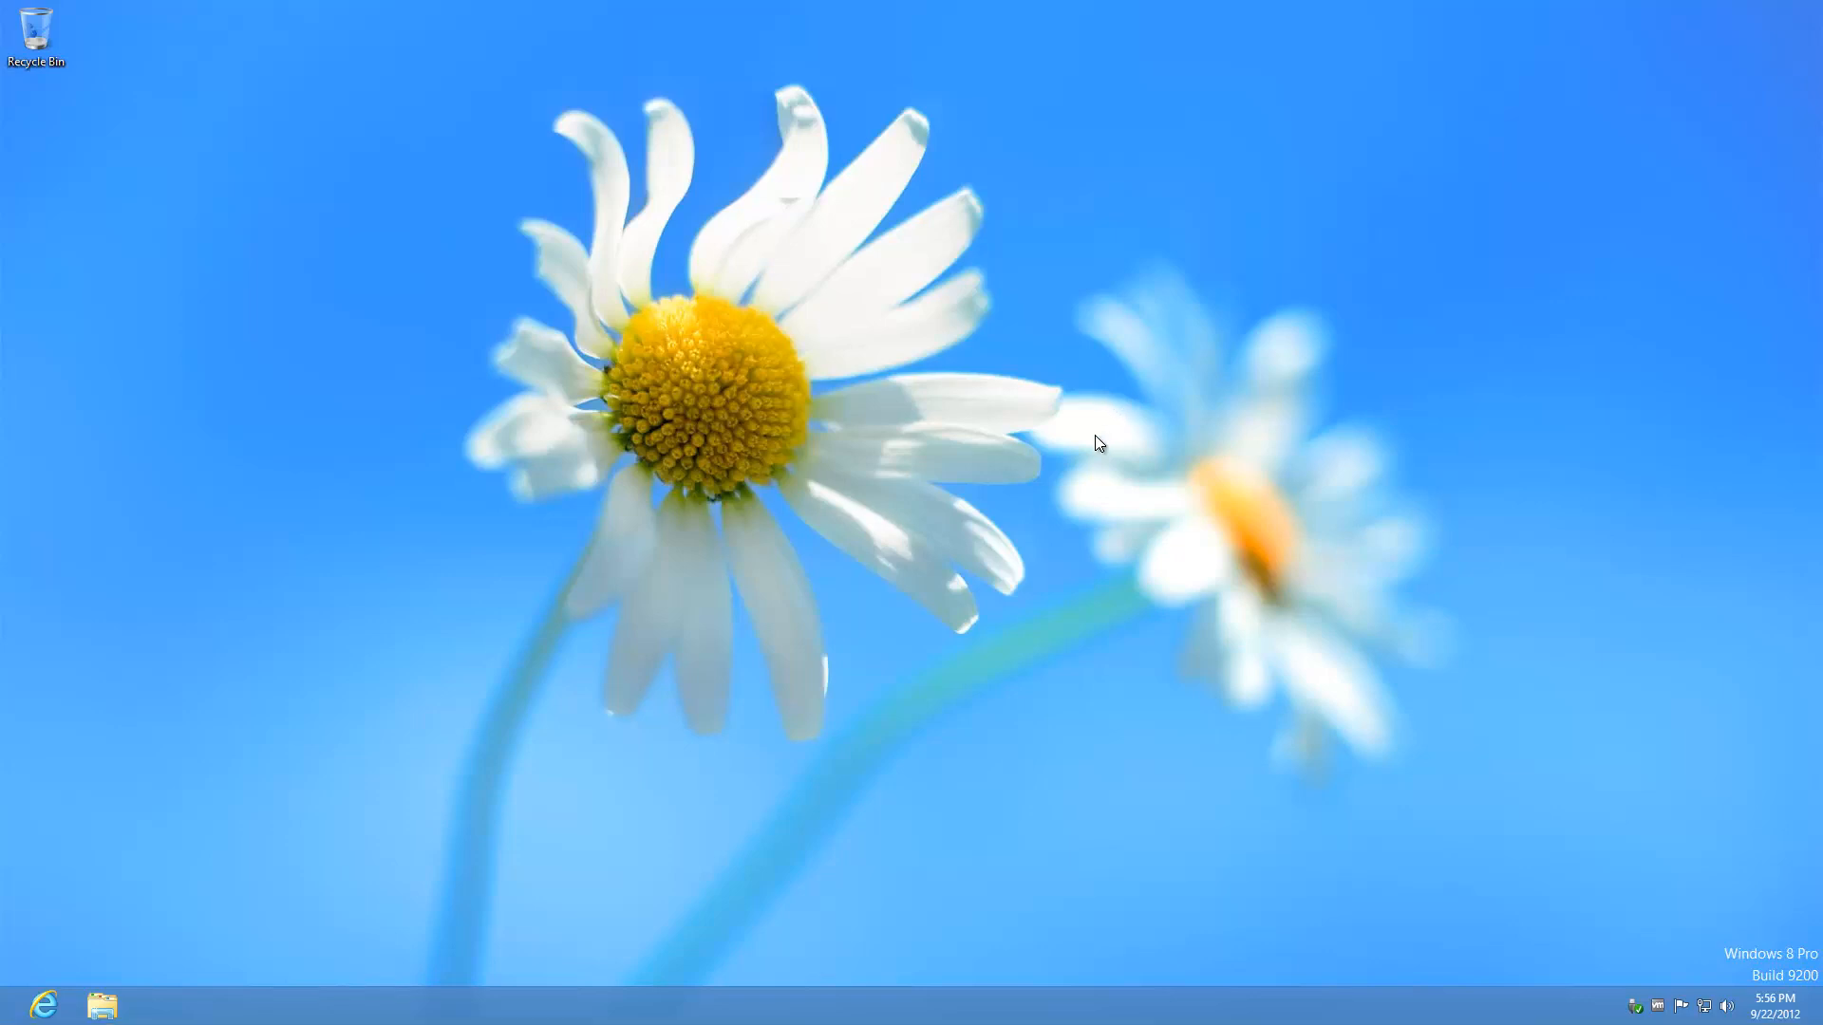
Step: In File Explorer's Local Disk (C:), create a folder named command and return to C:\
click(103, 1007)
click(425, 549)
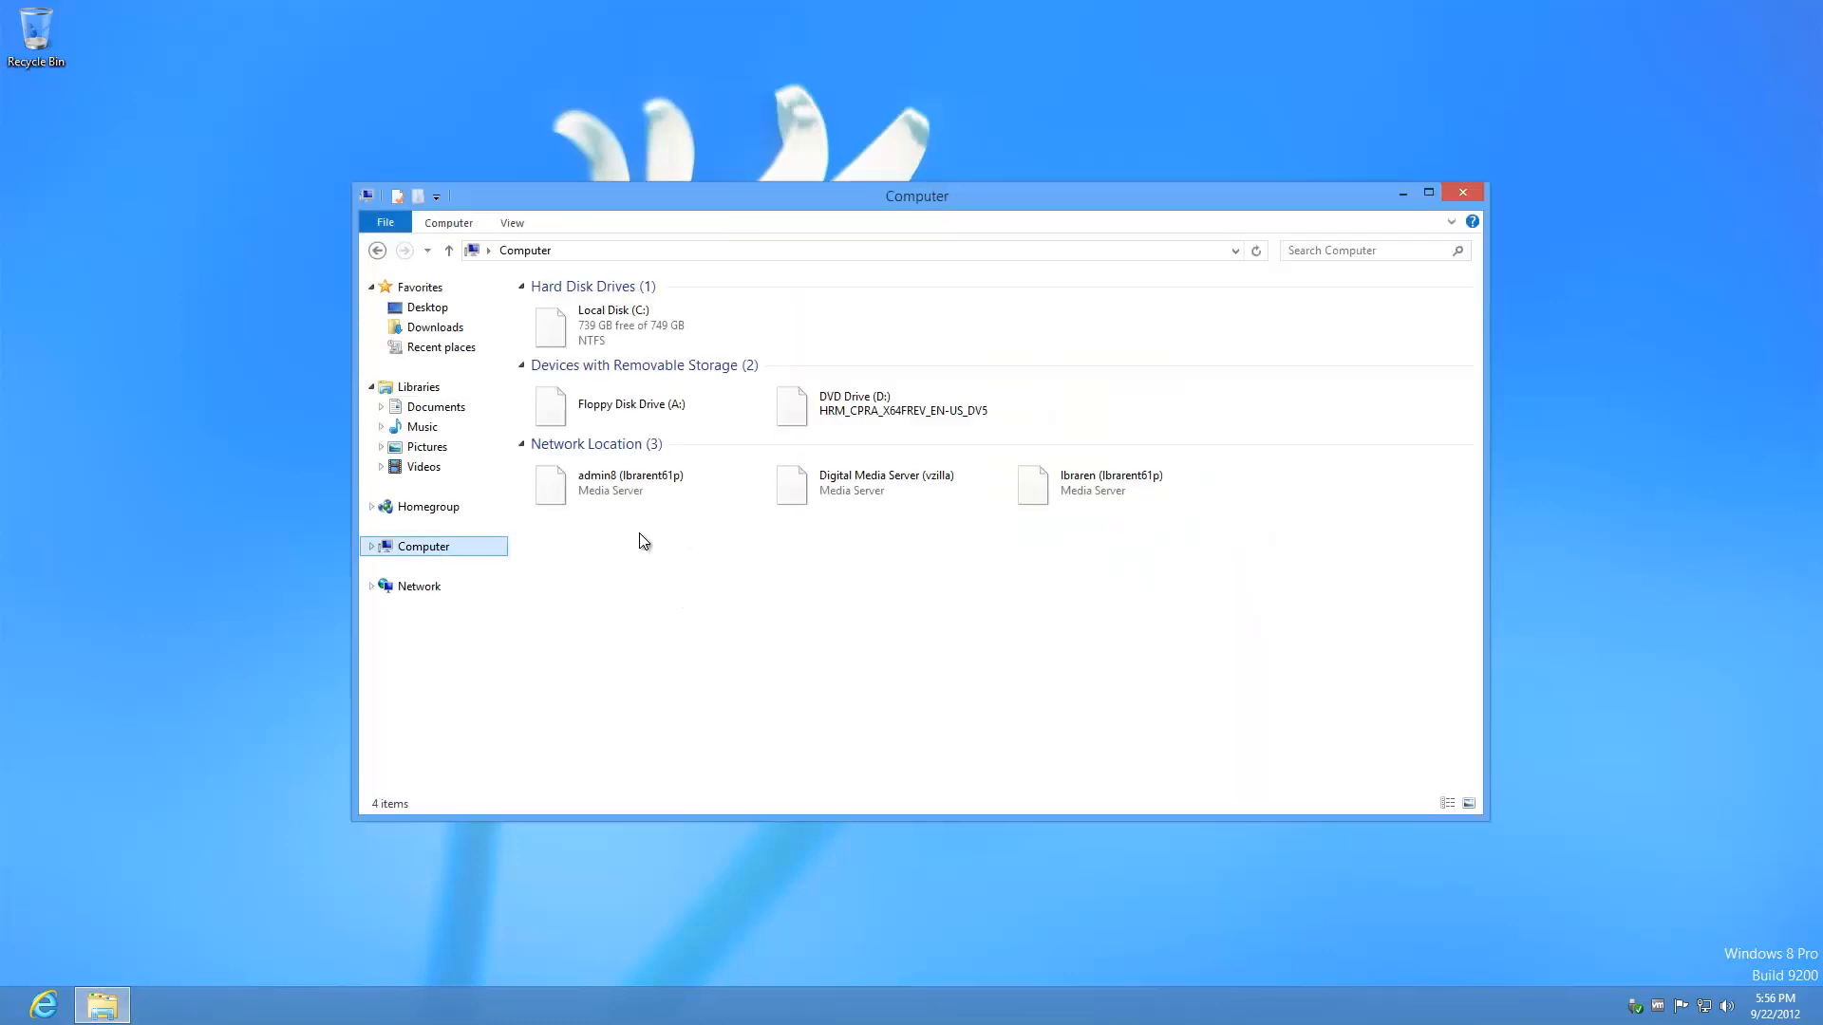
double_click(682, 349)
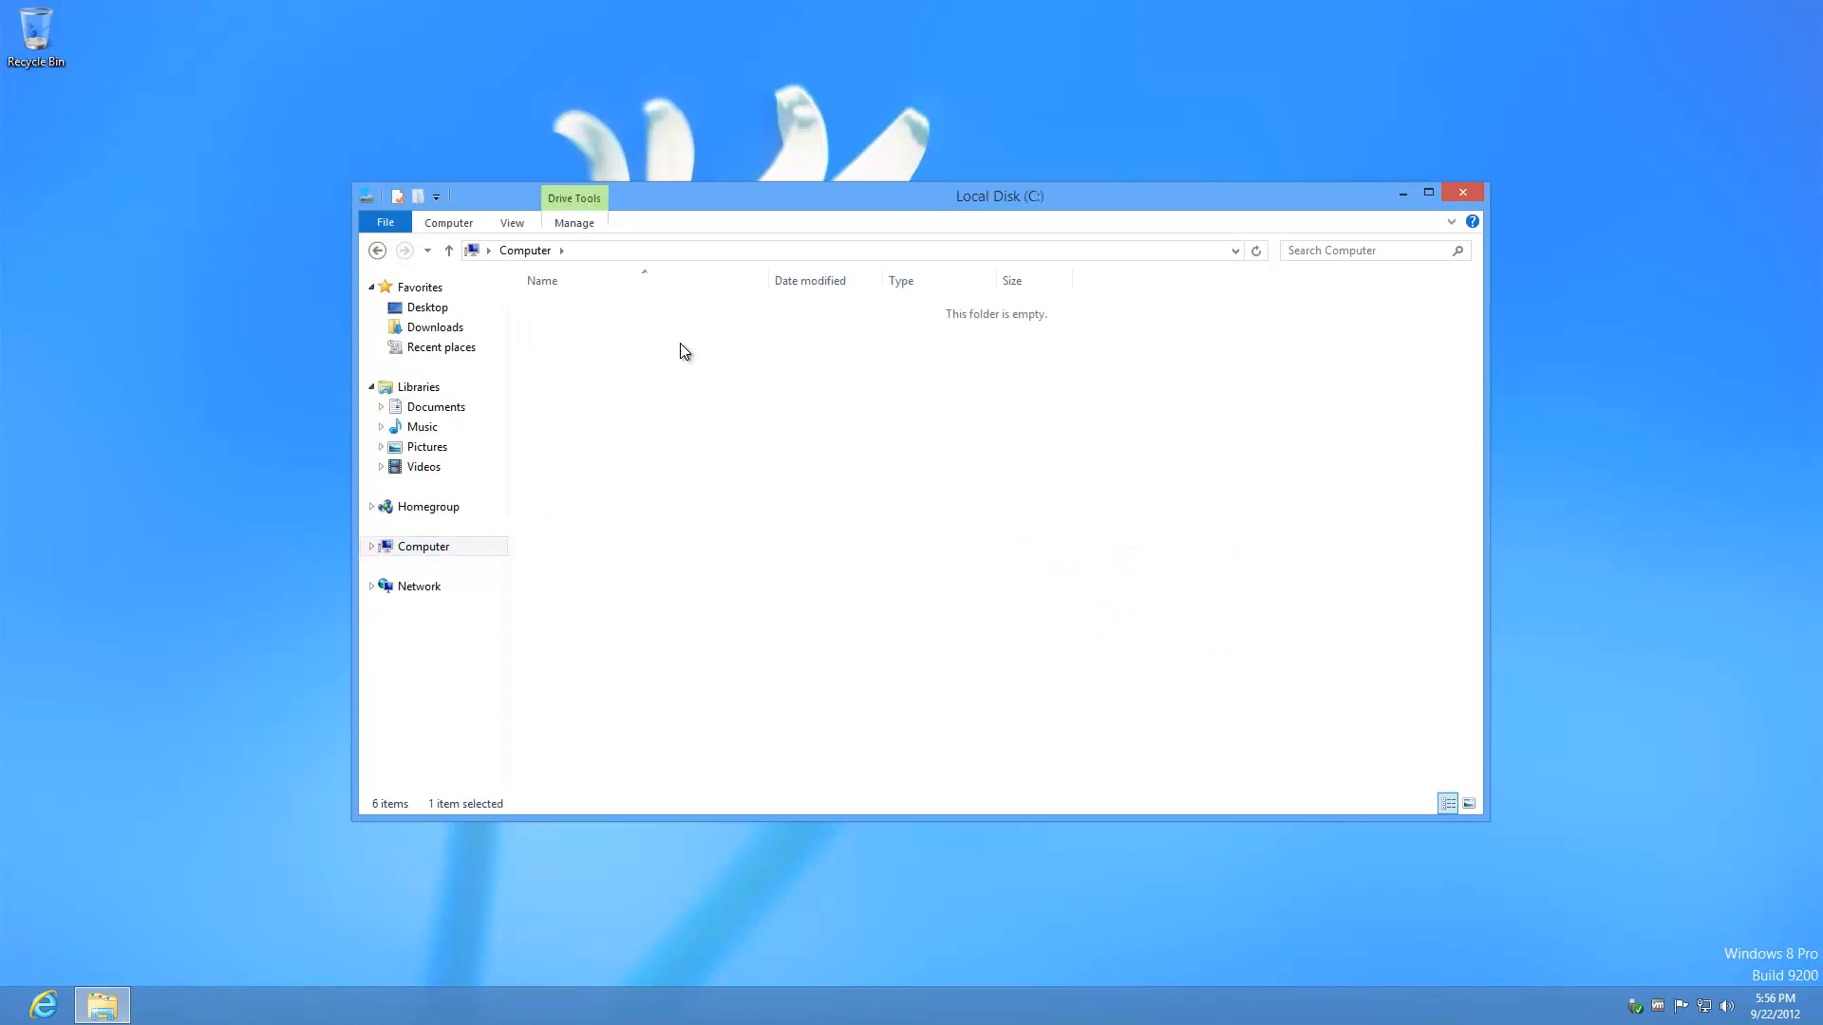
right_click(653, 488)
mouse_move(738, 669)
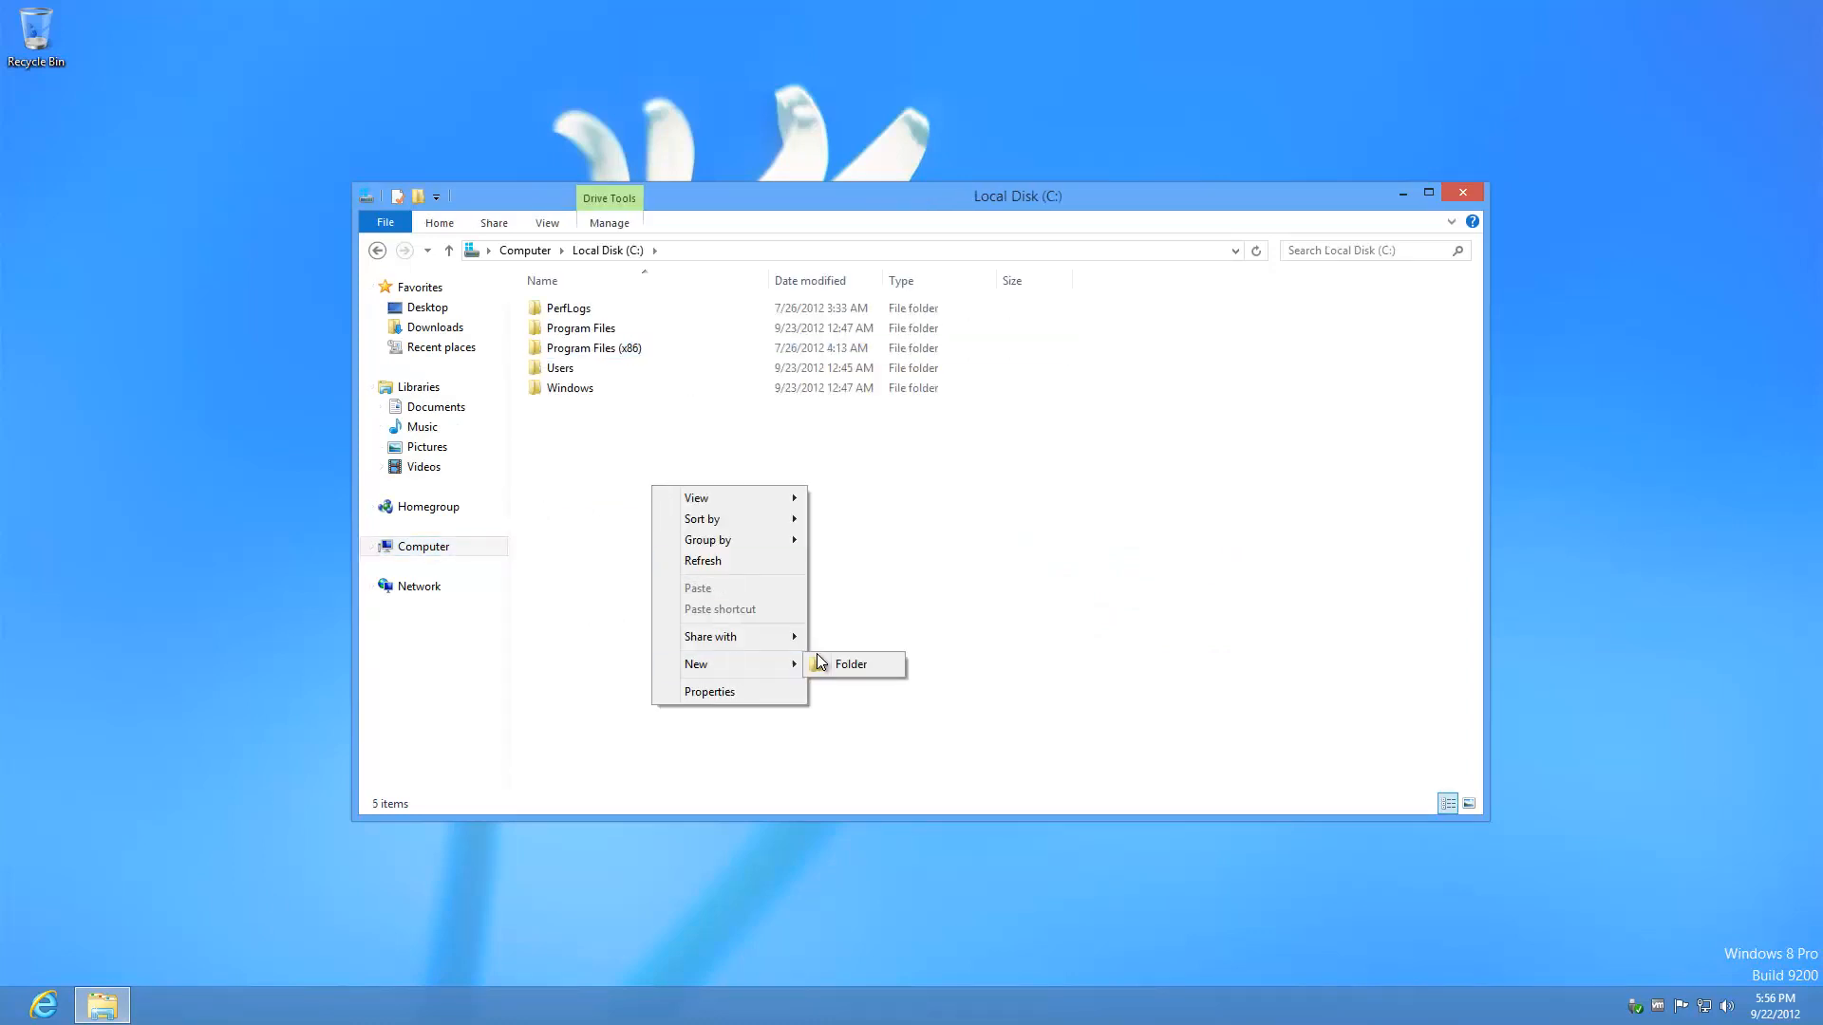
click(864, 665)
text(command)
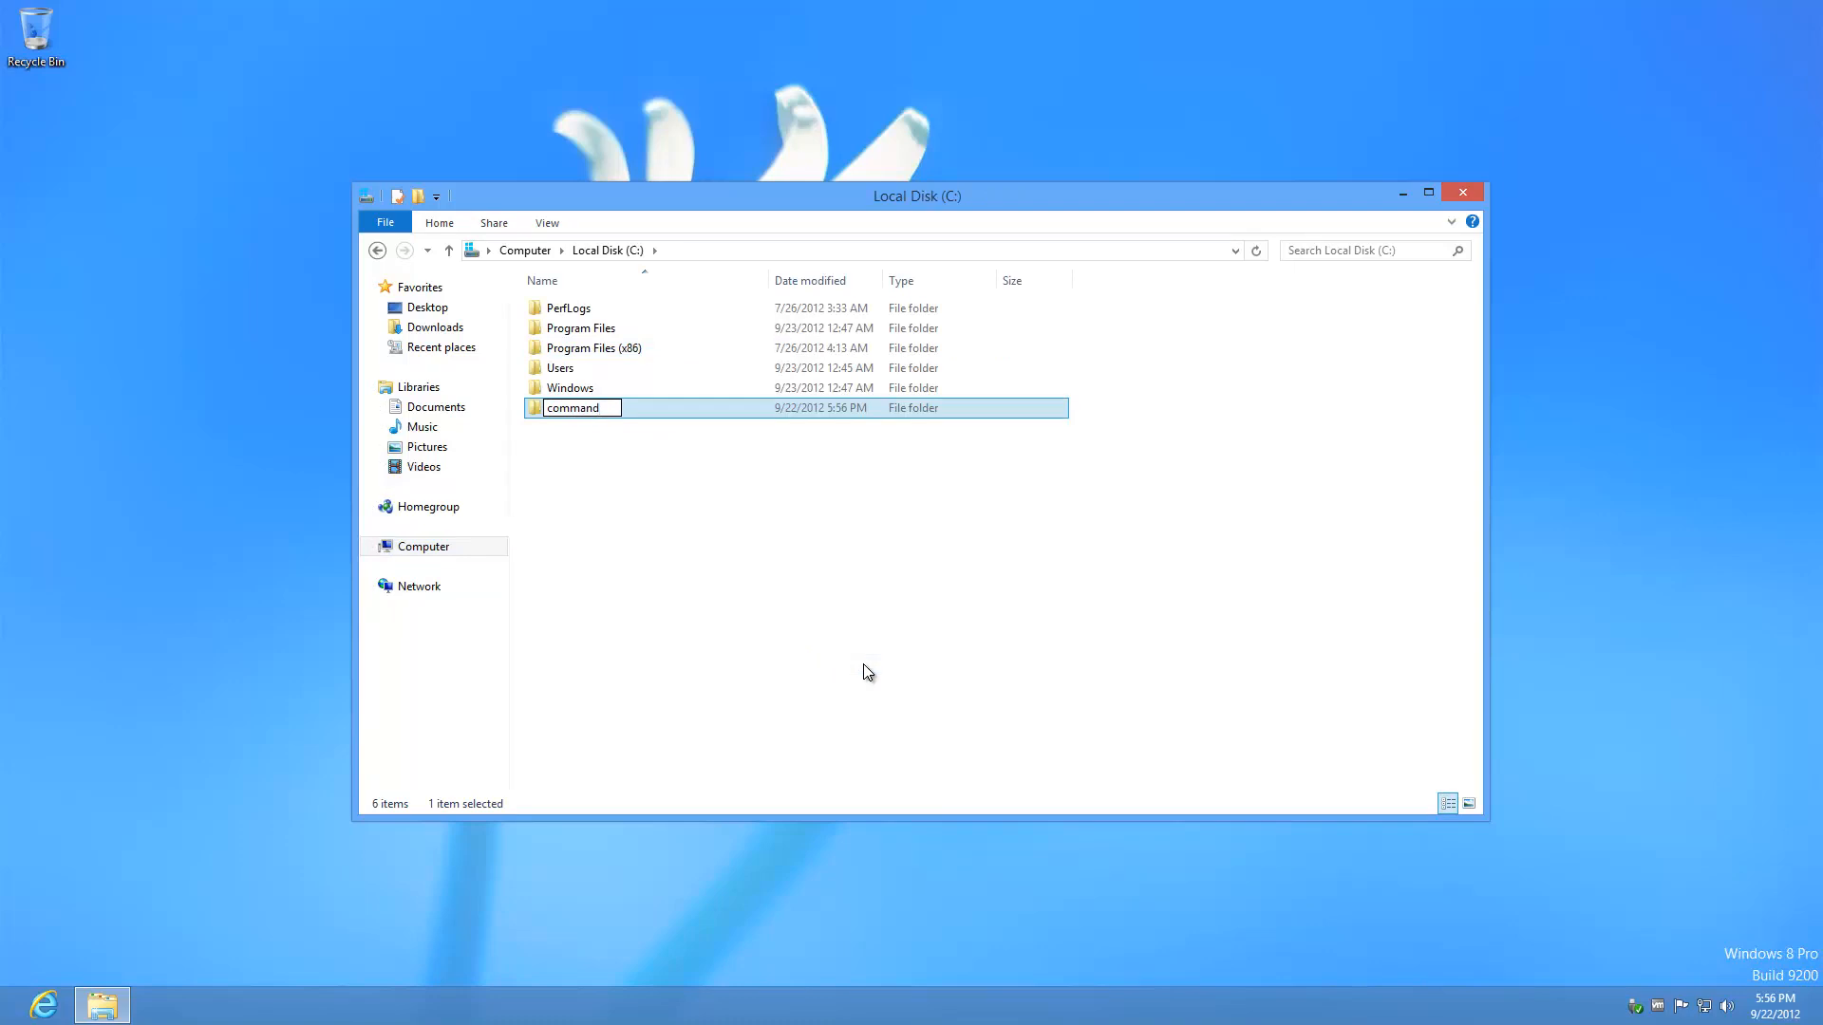
key(Return)
key(Return)
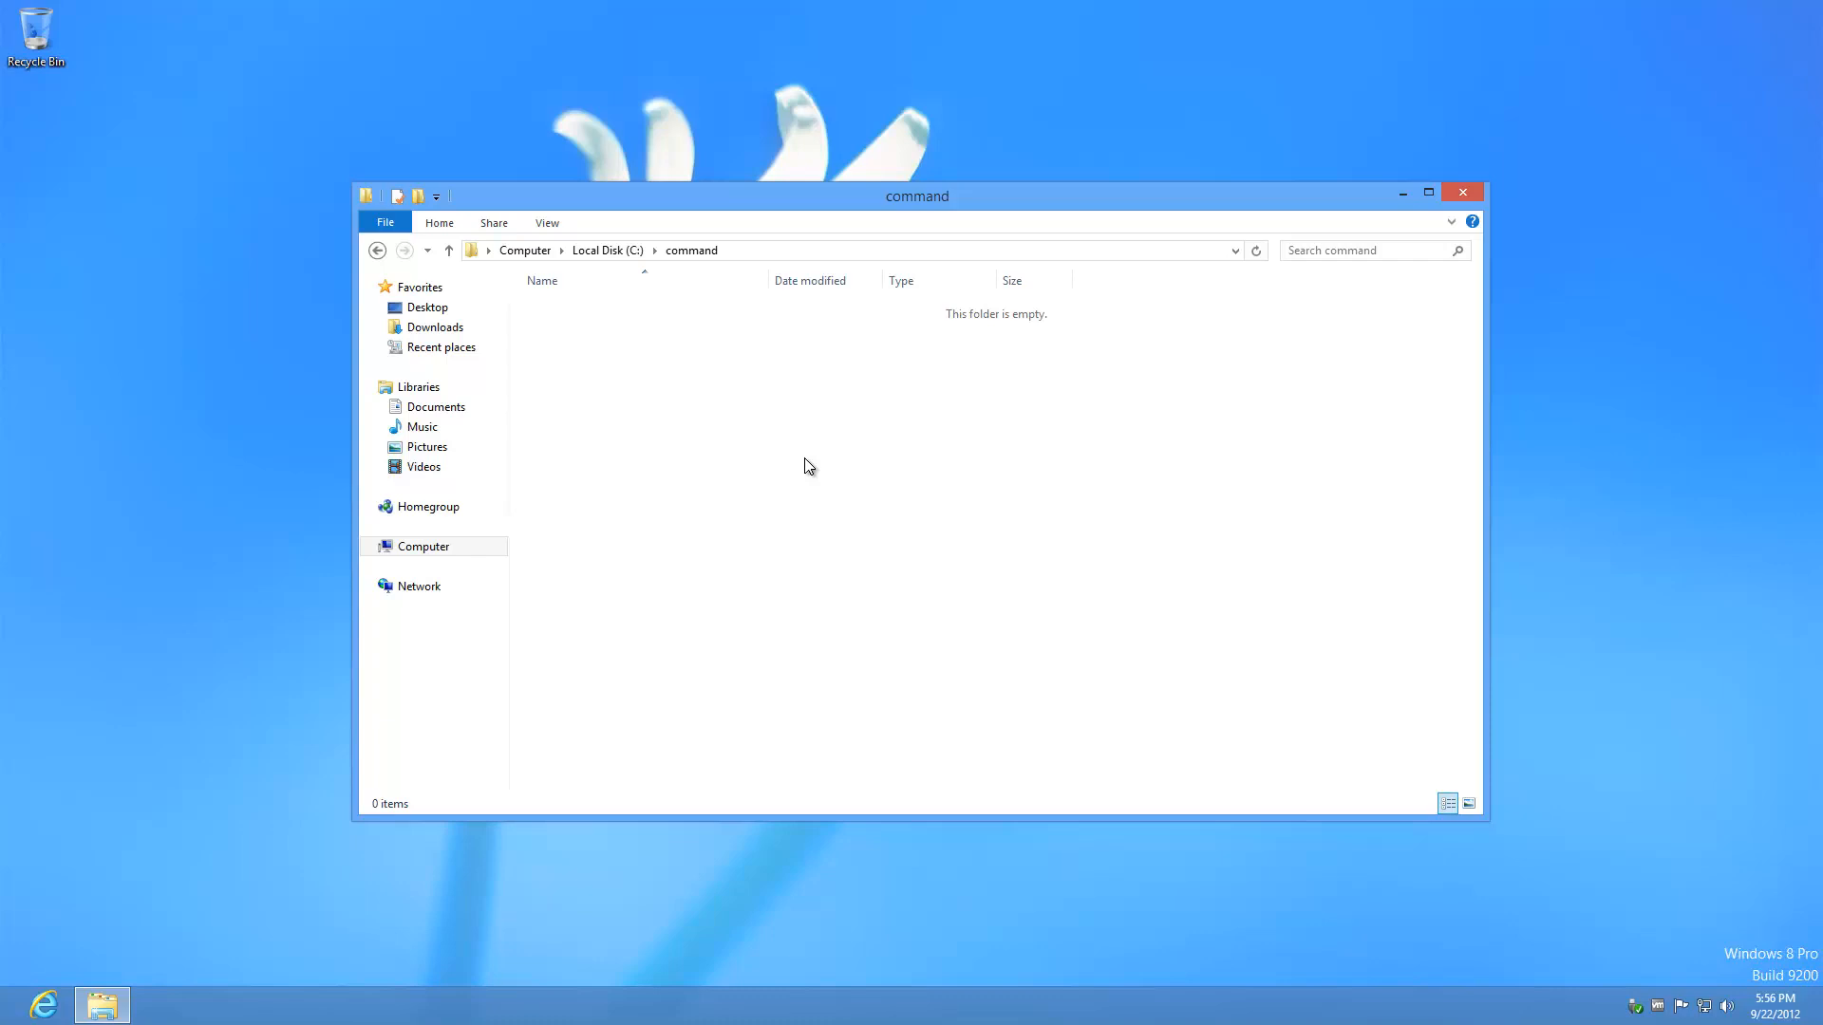
click(608, 251)
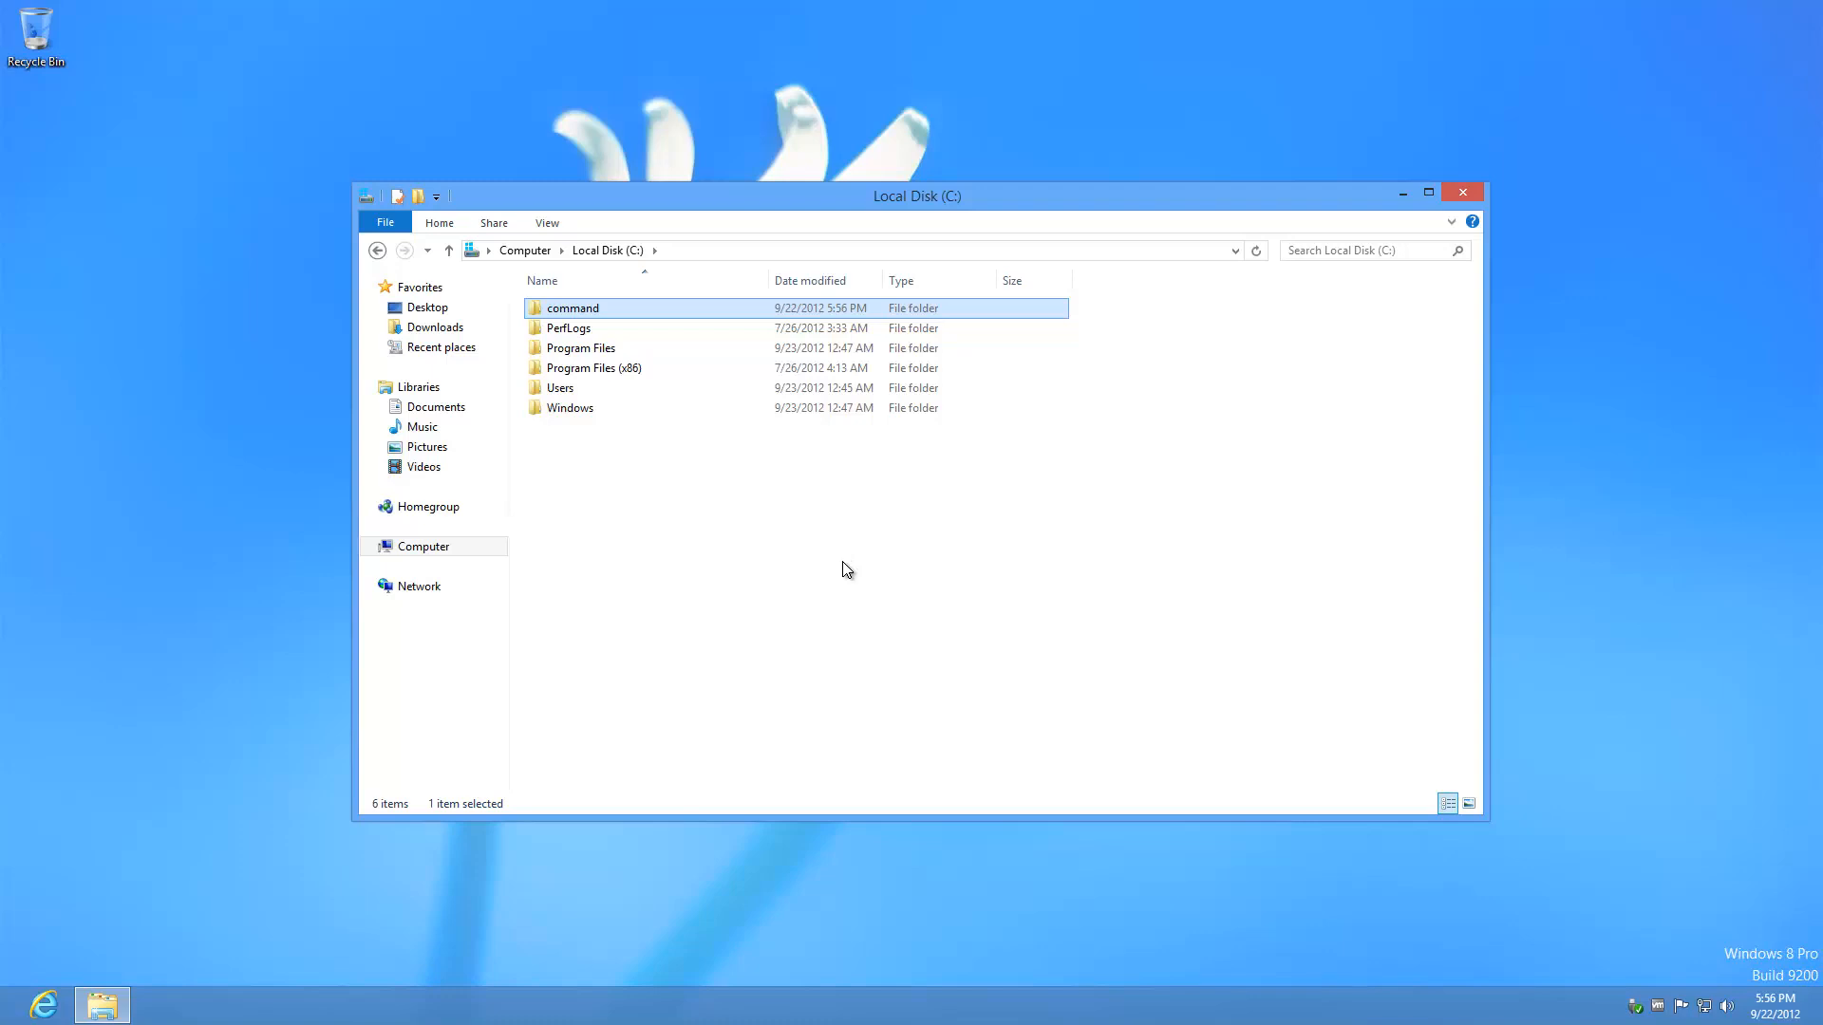
right_click(615, 317)
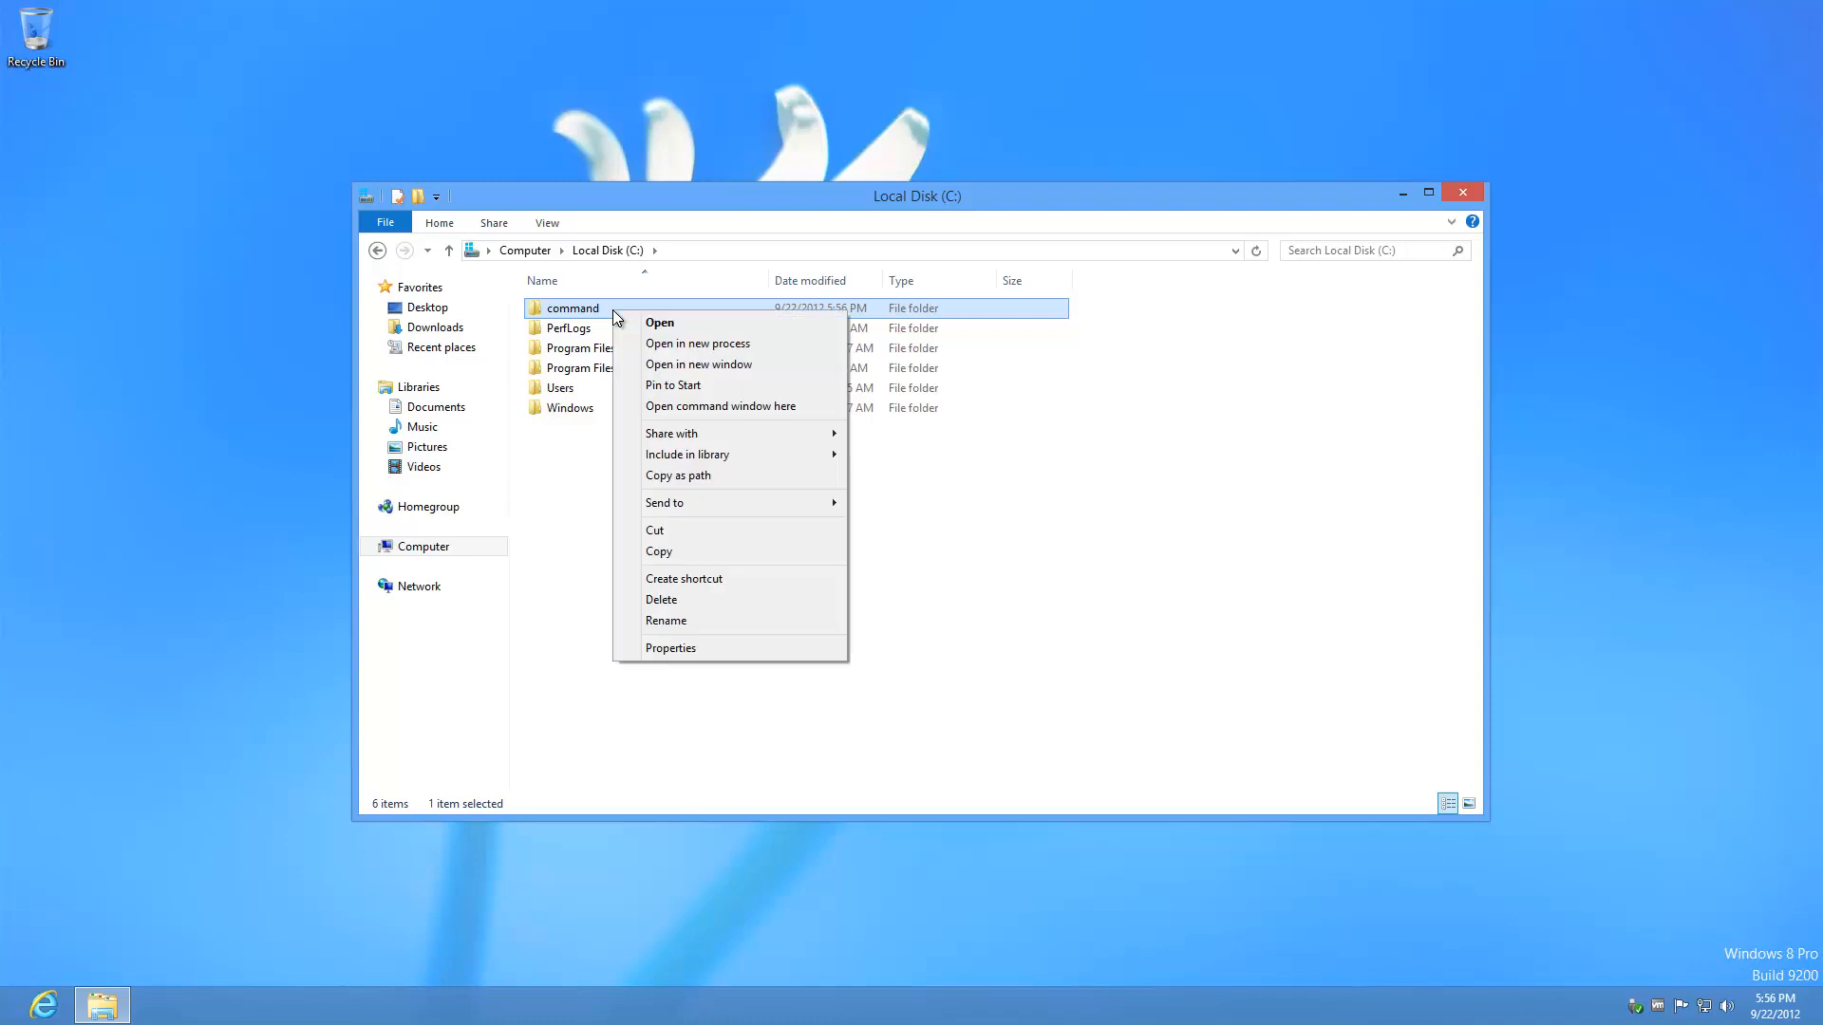
Step: Open a command prompt in C:\command and create StartTaskManager.cmd with notepad
click(801, 406)
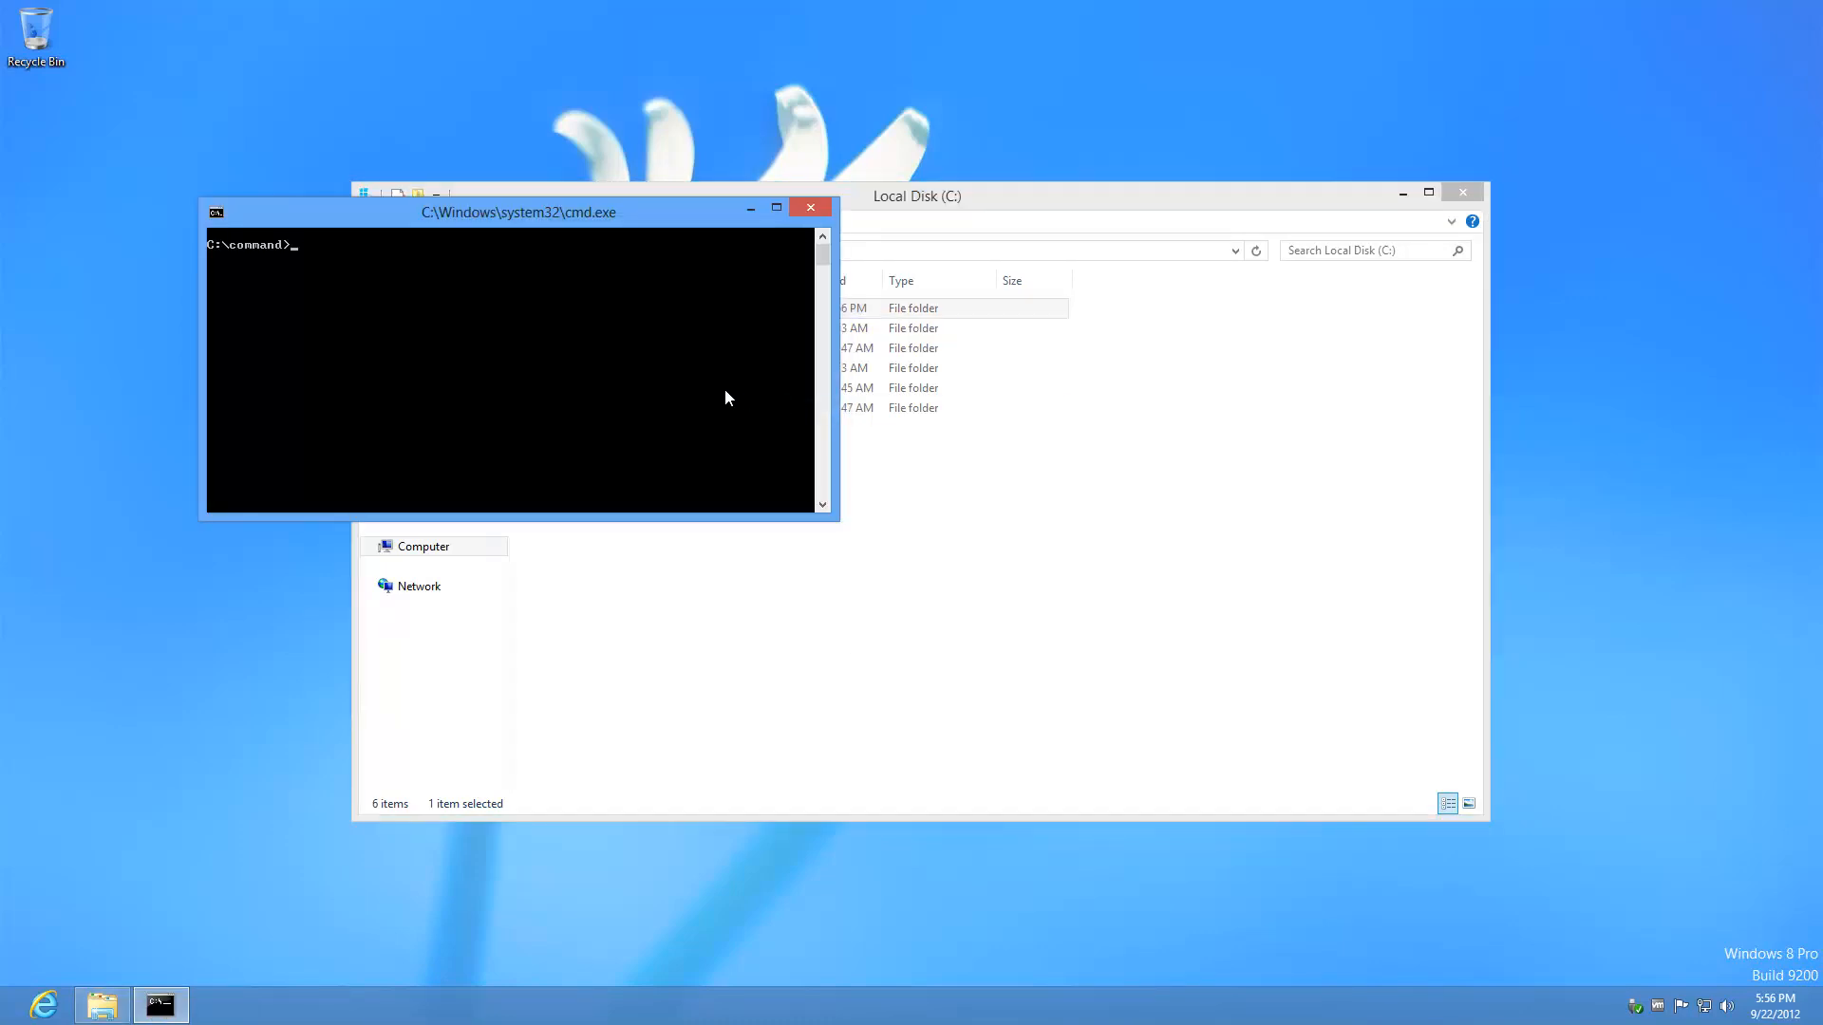
text(notepad StartTaskManager.cmd)
key(Return)
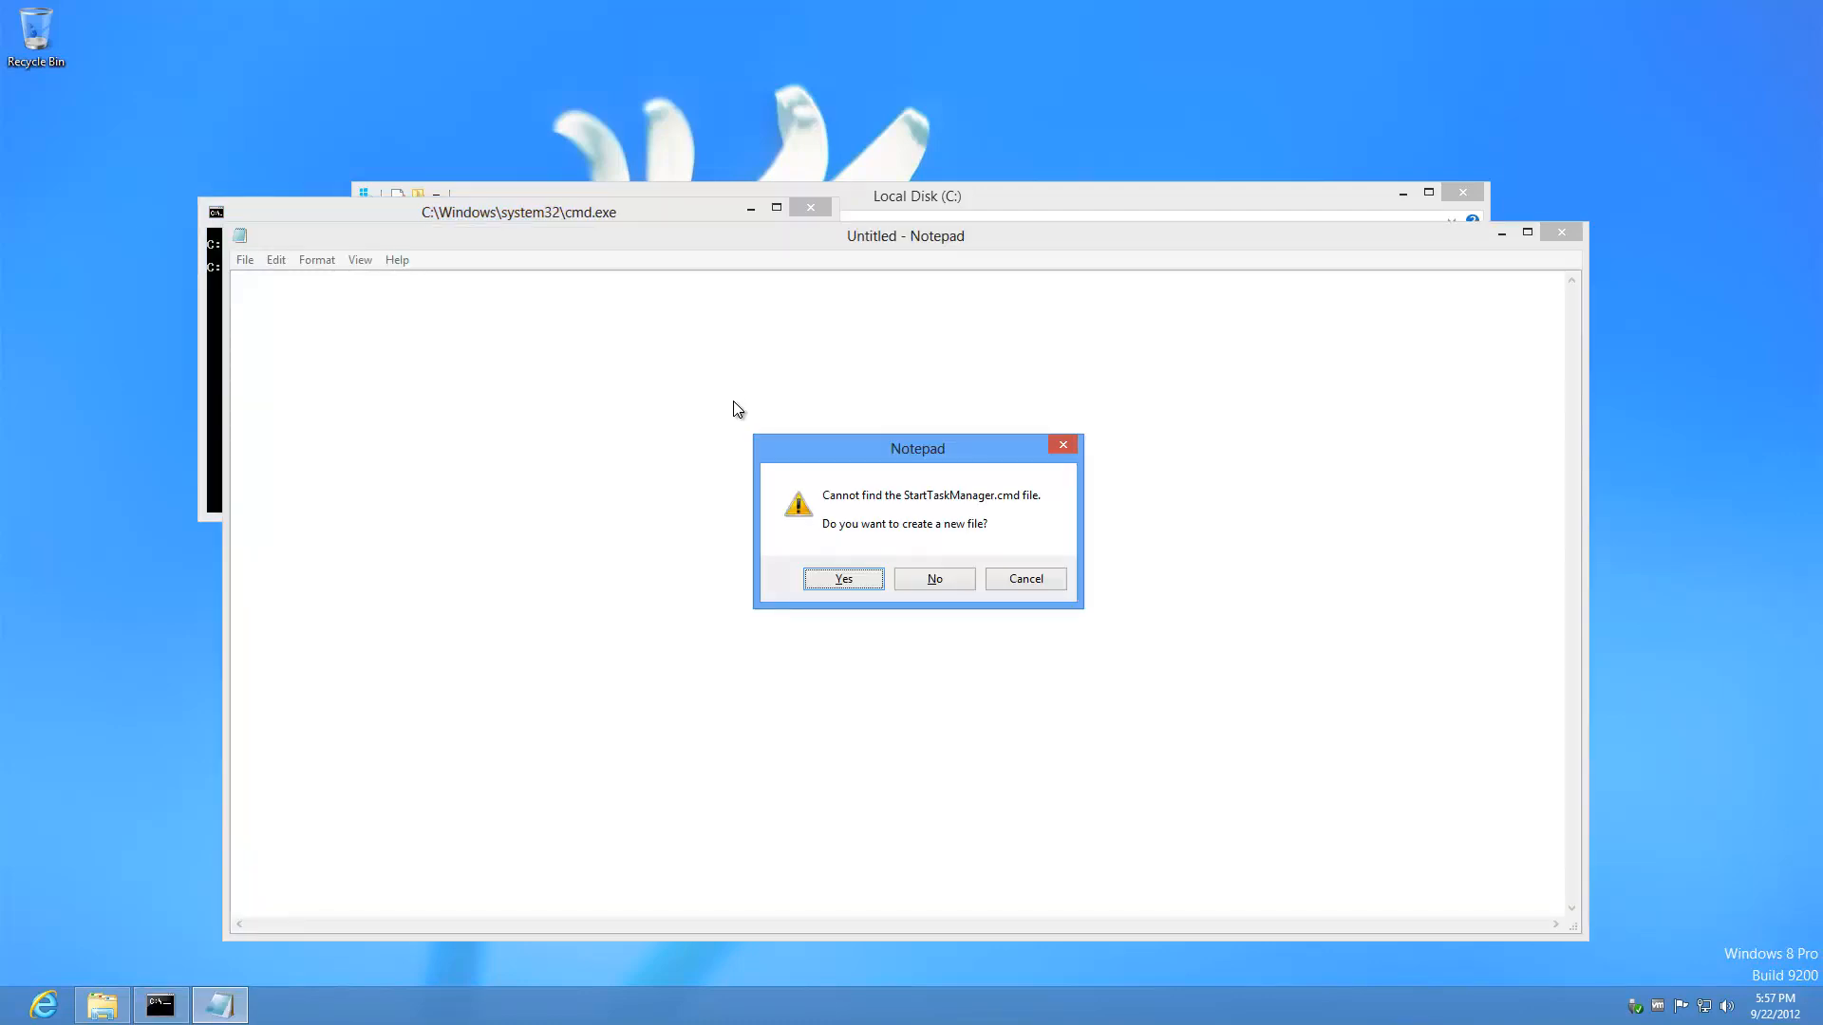
click(867, 586)
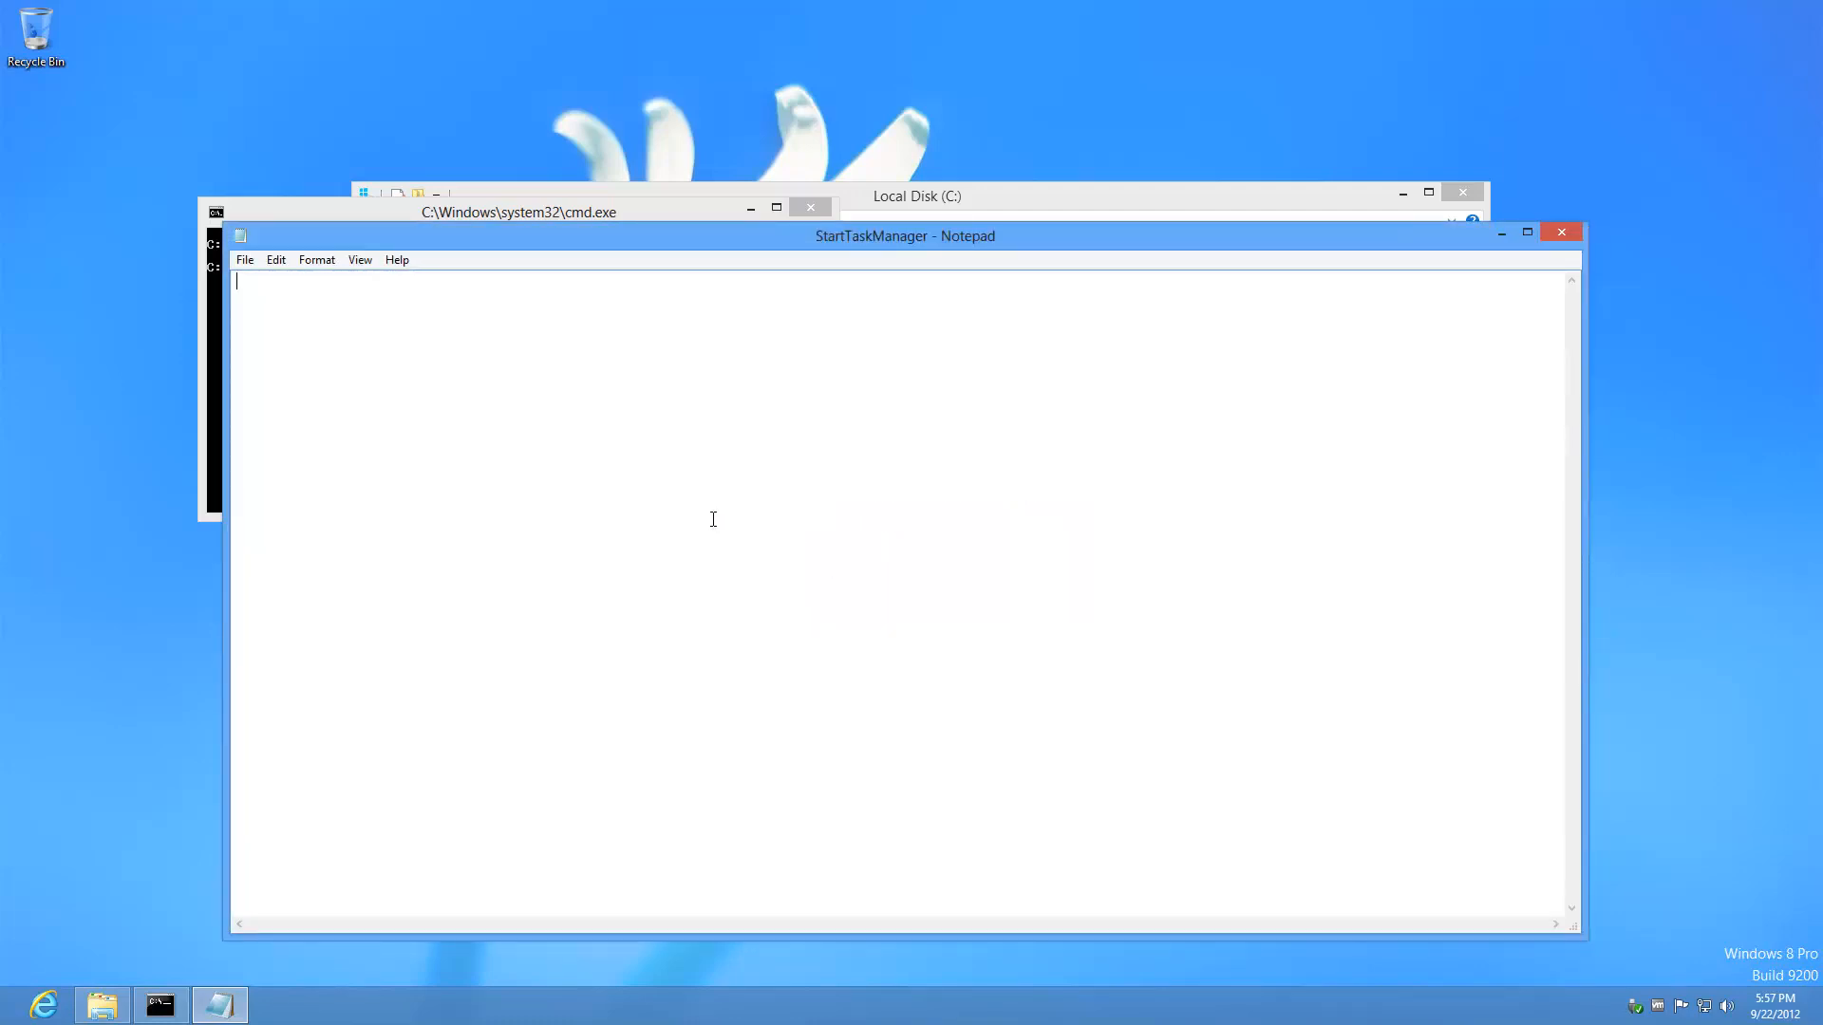
Step: Write 'start /min taskmgr.exe' and 'exit' into the script, save it, and close the command prompt
text(start /min taskmb)
key(BackSpace)
text(gr.exe exit)
key(Return)
click(1558, 231)
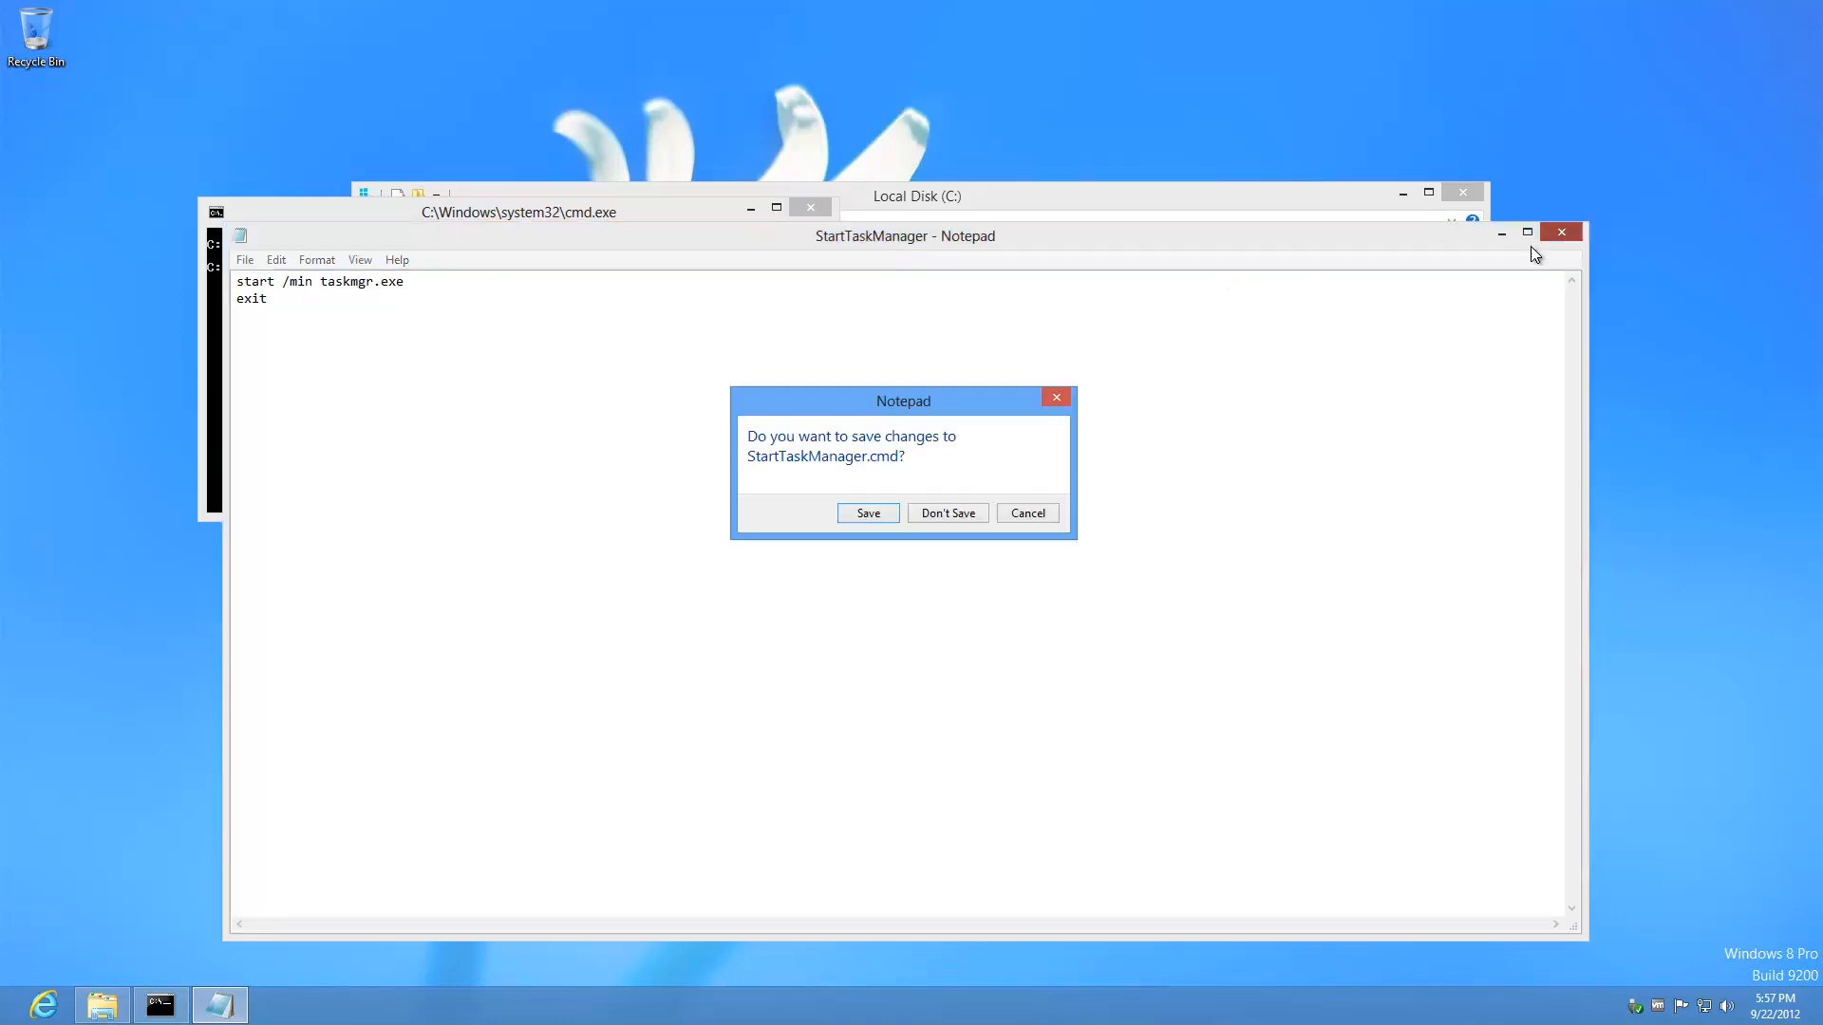
click(868, 513)
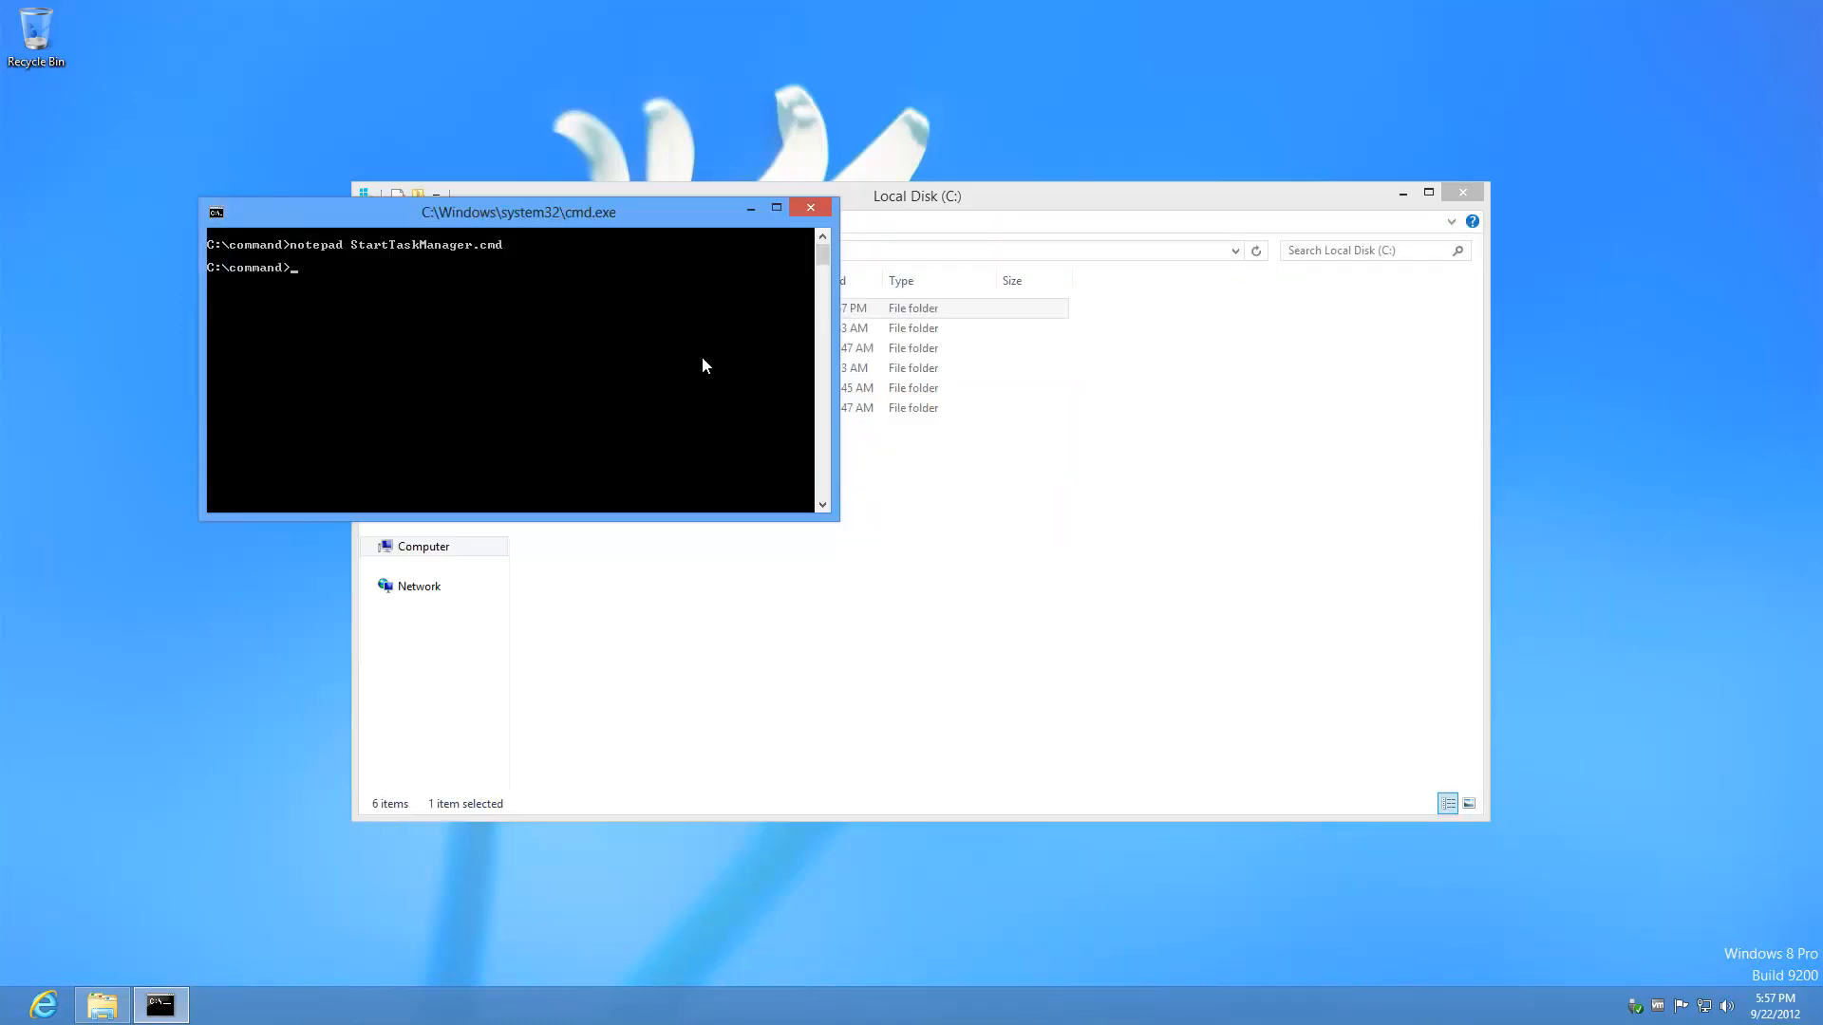
click(812, 208)
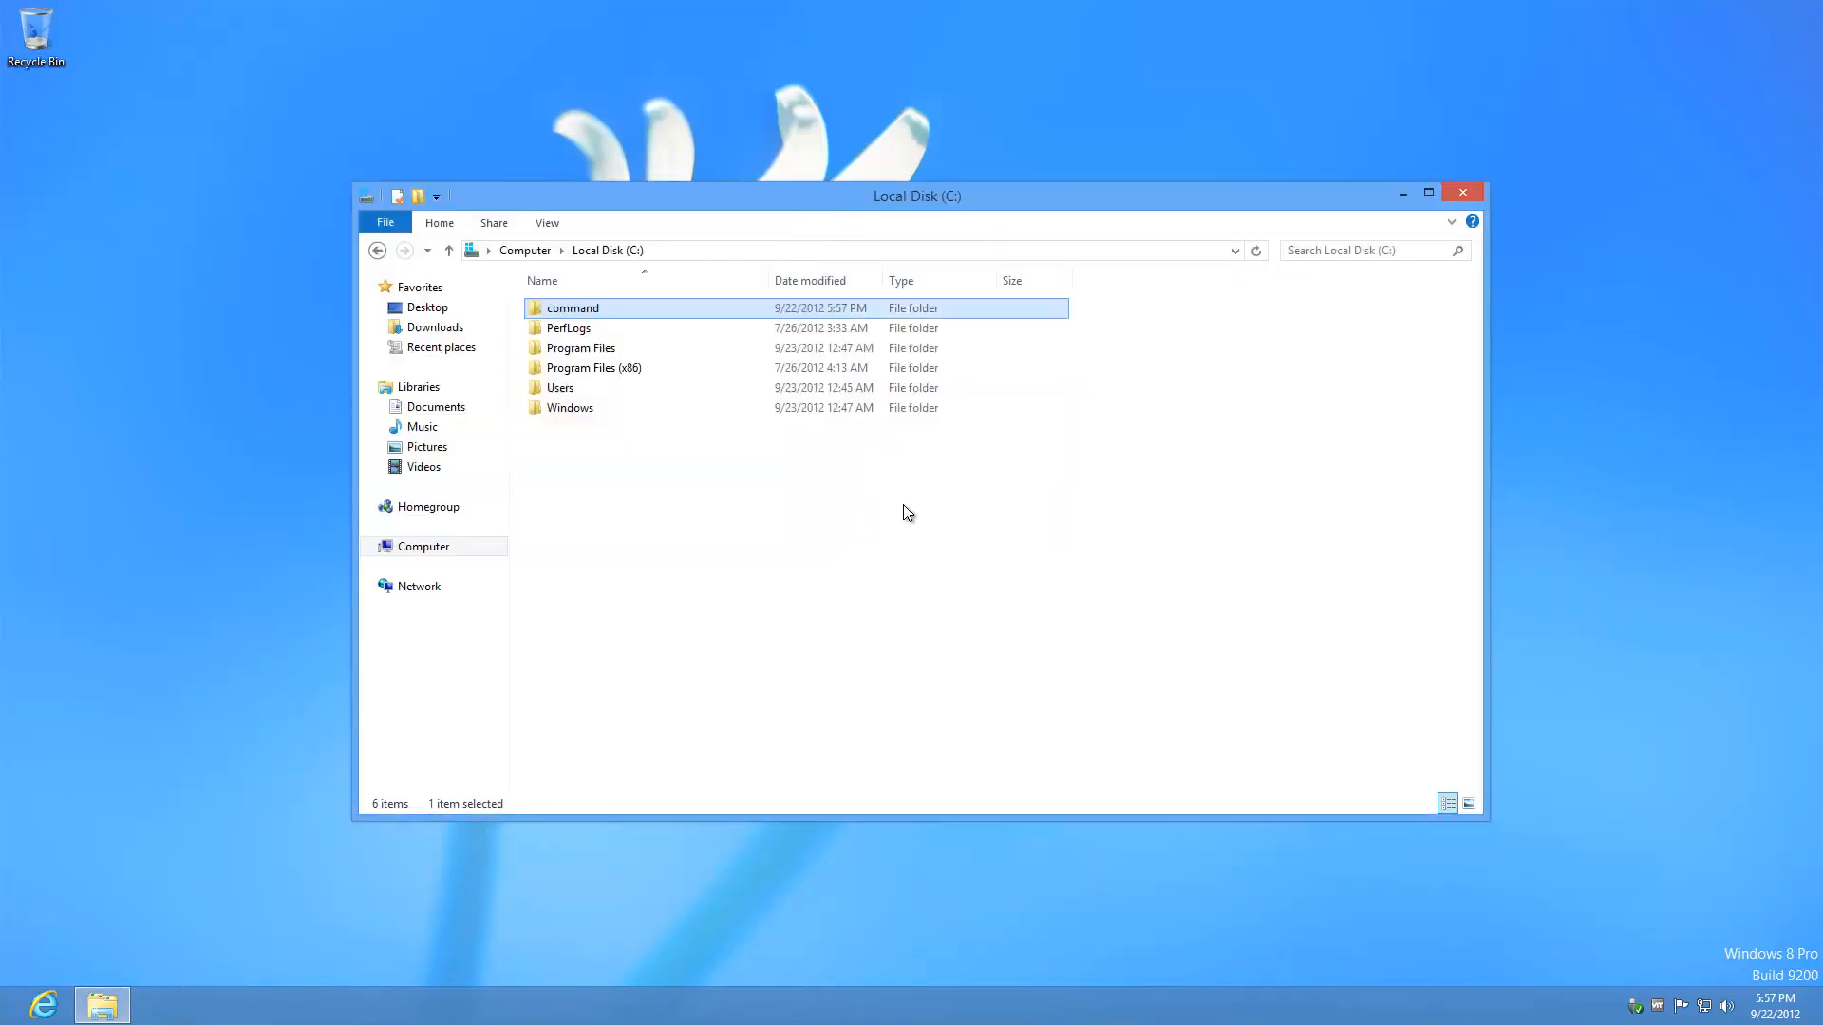
Step: Create a desktop shortcut to C:\command\StartTaskManager.cmd
double_click(612, 310)
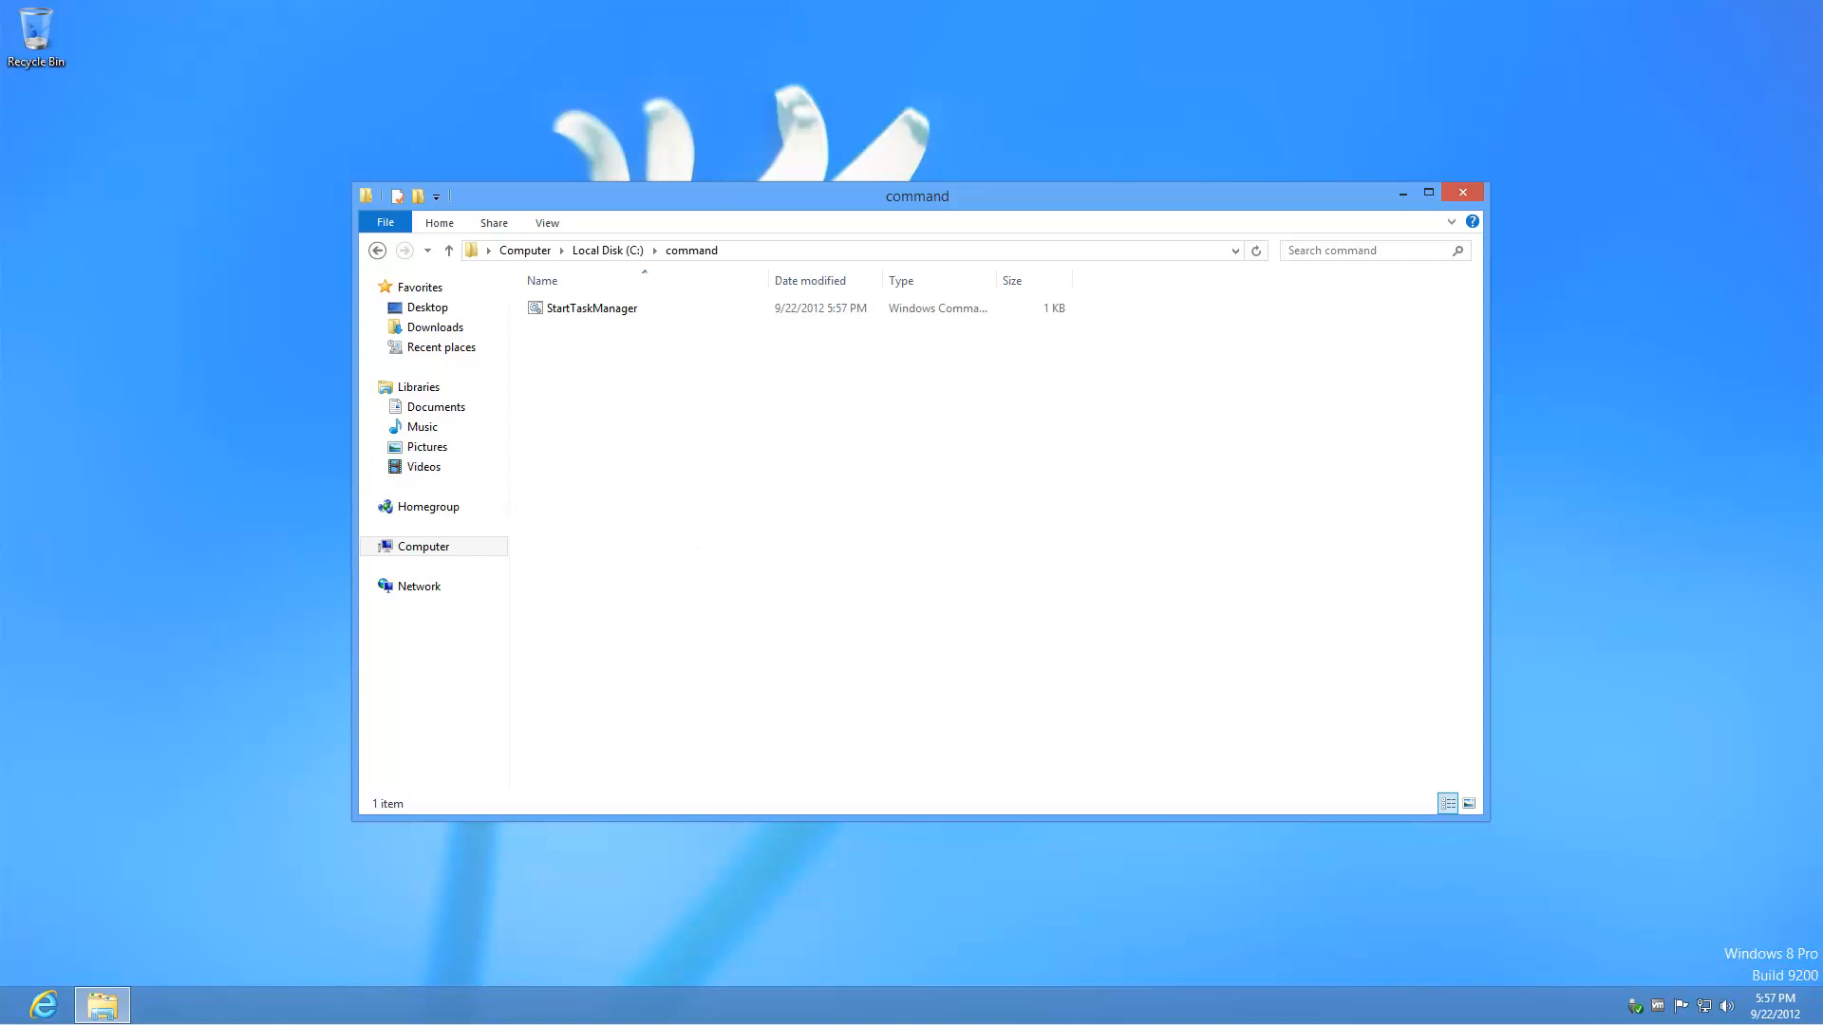
click(586, 312)
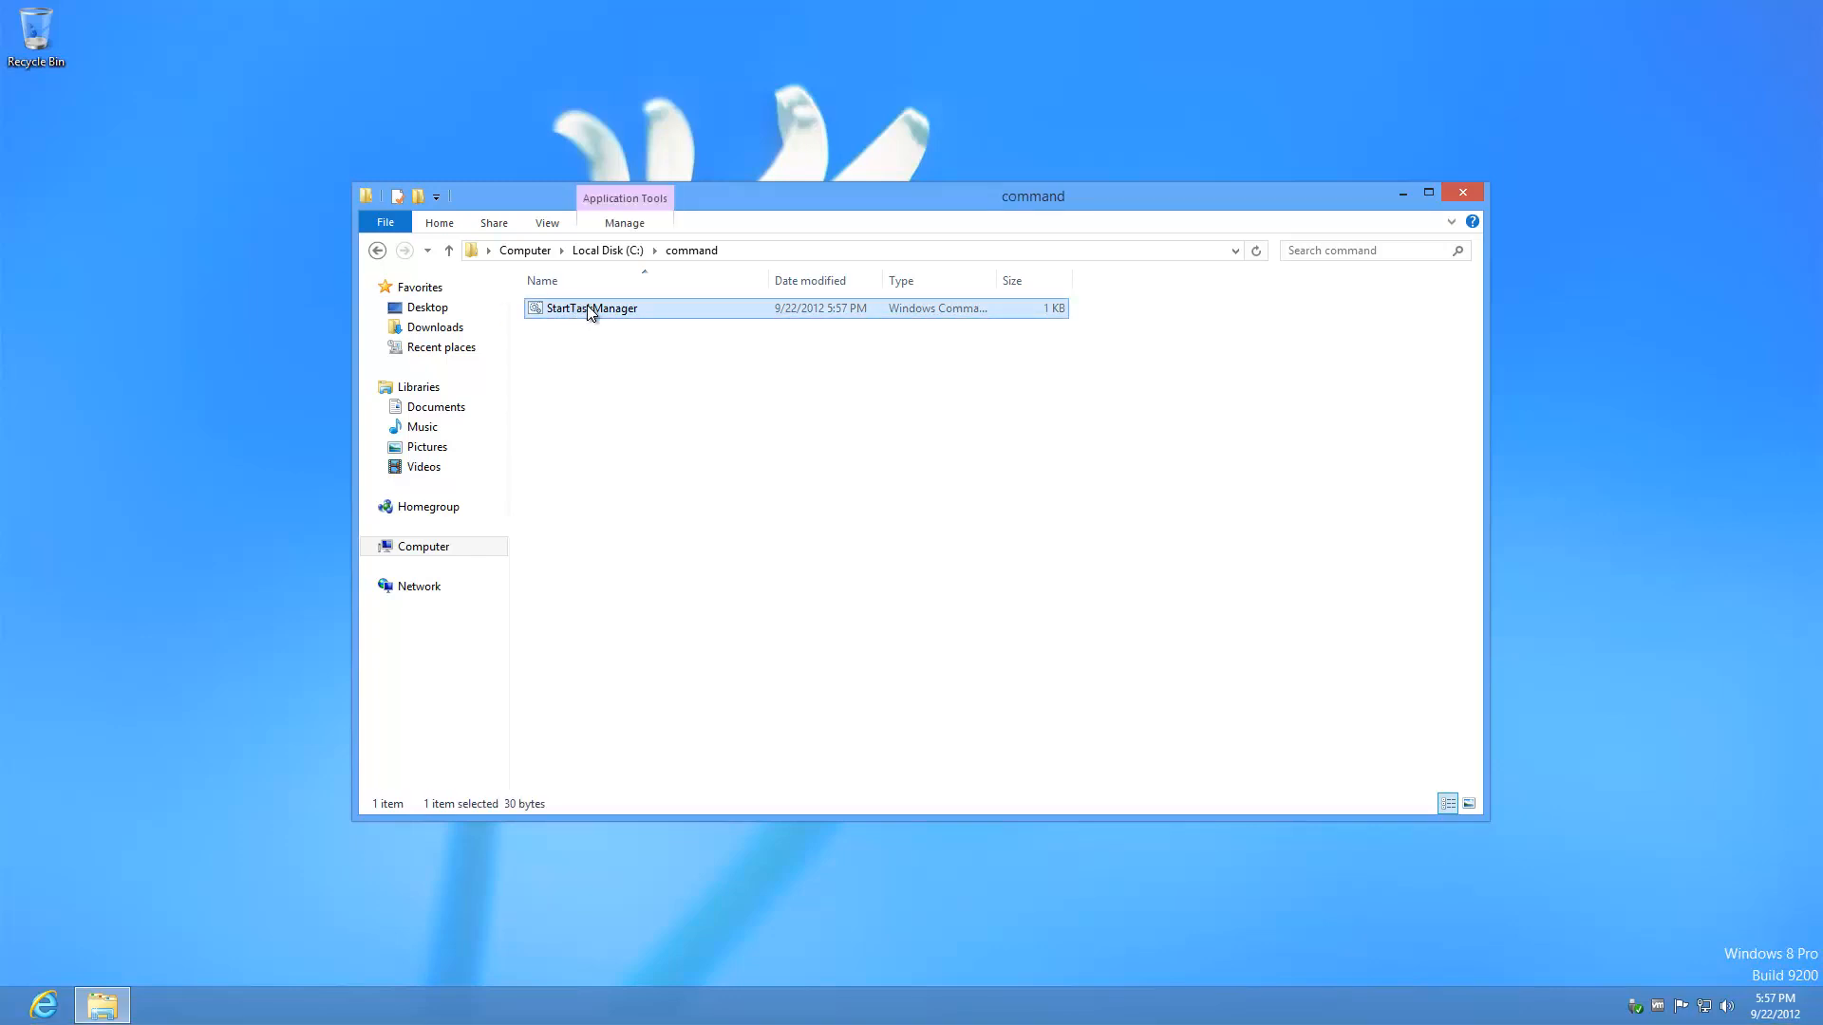
drag(598, 313, 117, 212)
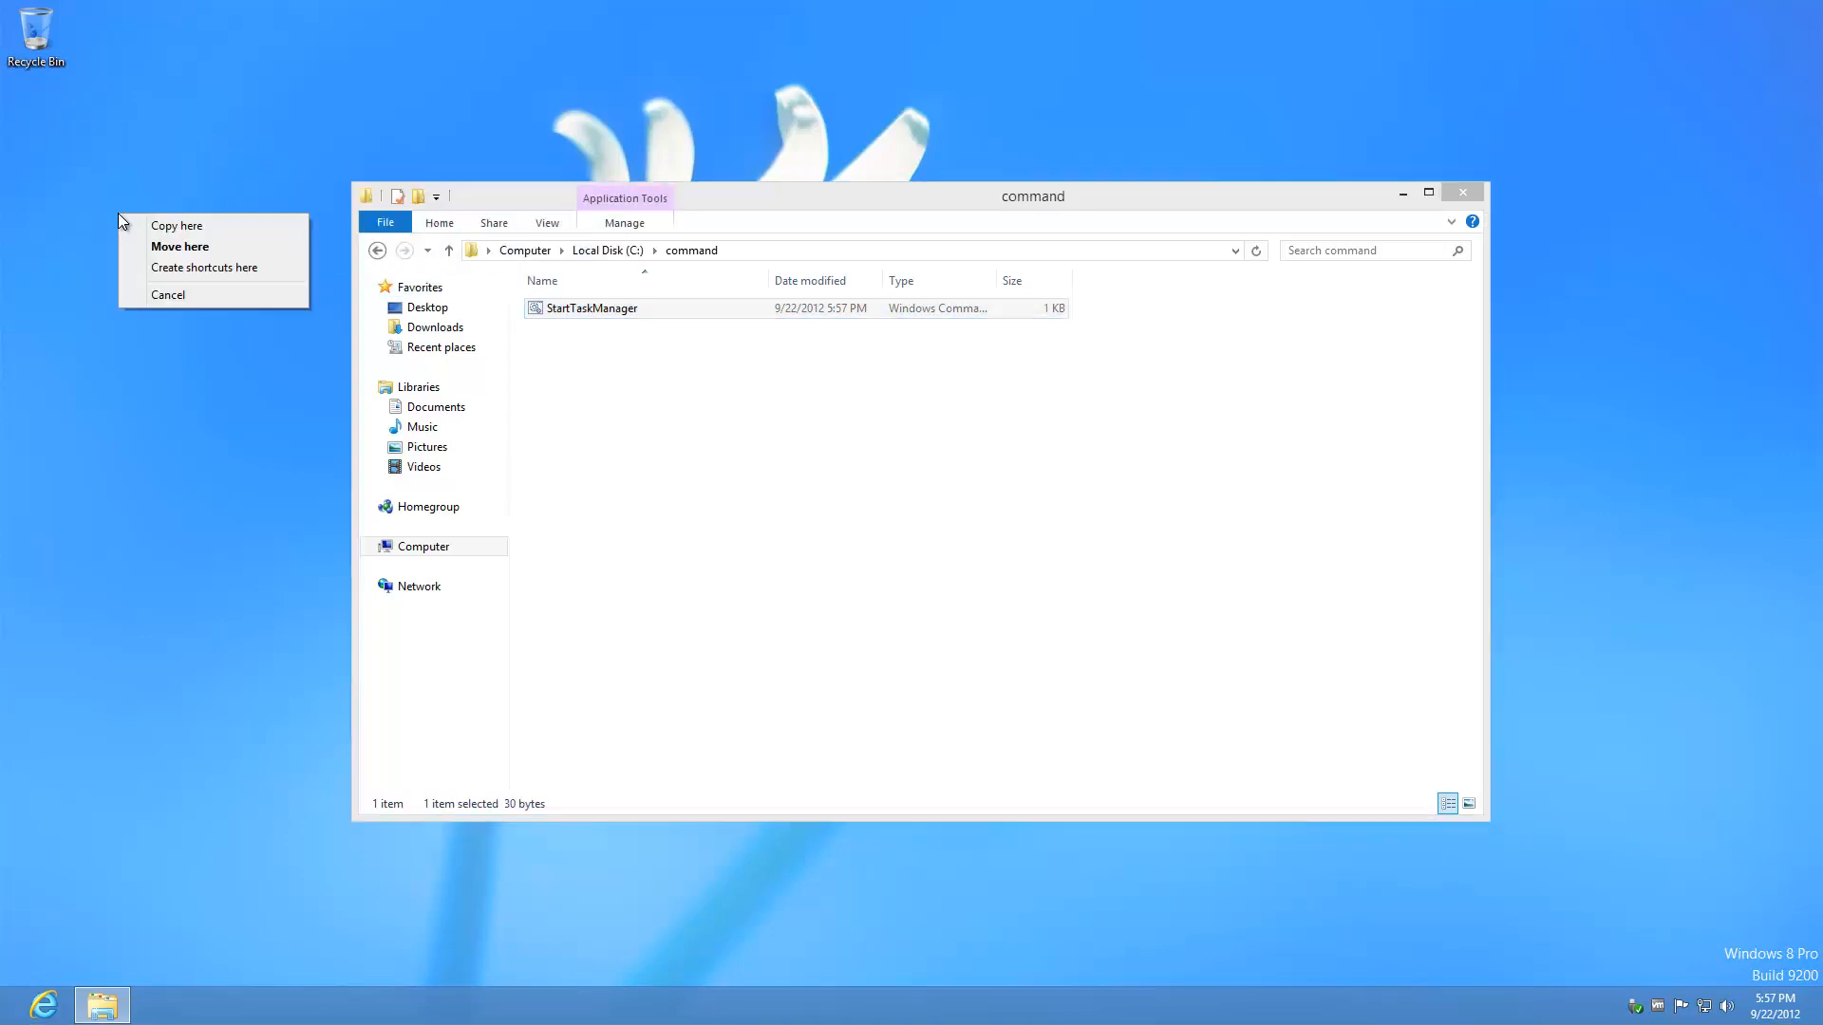
click(190, 267)
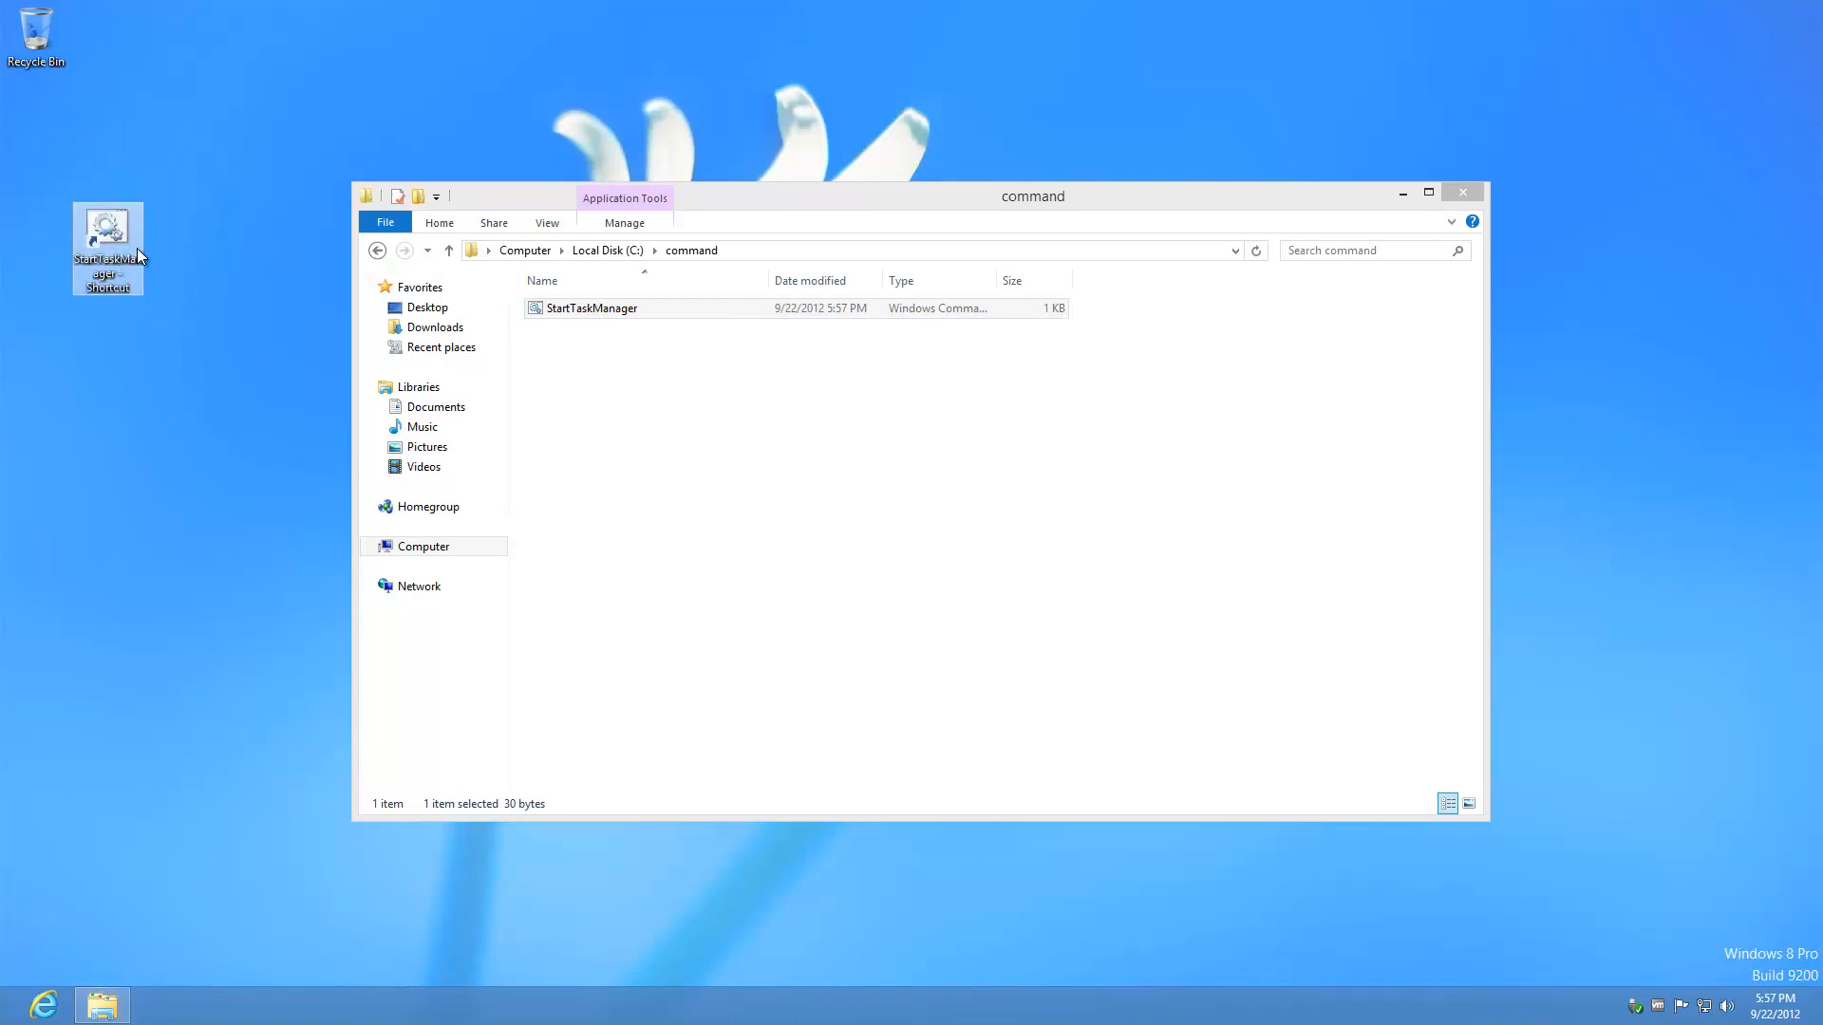
Step: Set the shortcut to run Minimized with shortcut key Ctrl + Shift + T
right_click(135, 287)
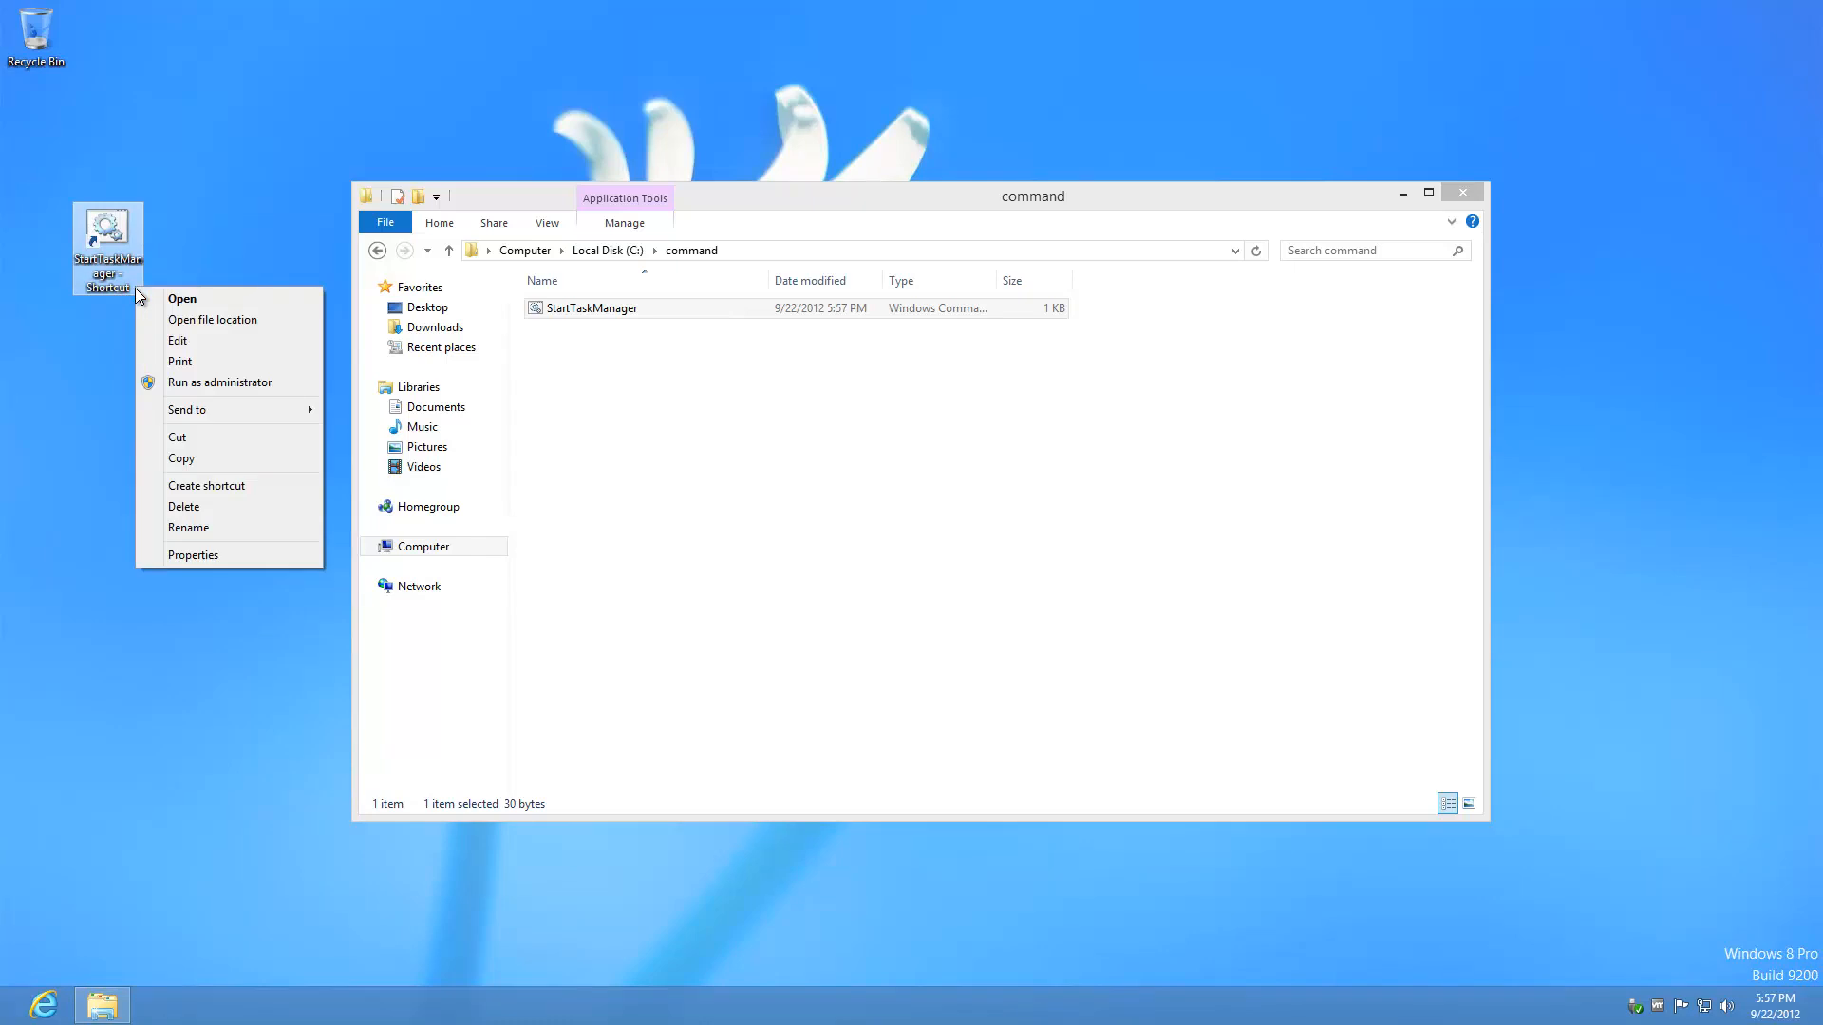
click(193, 556)
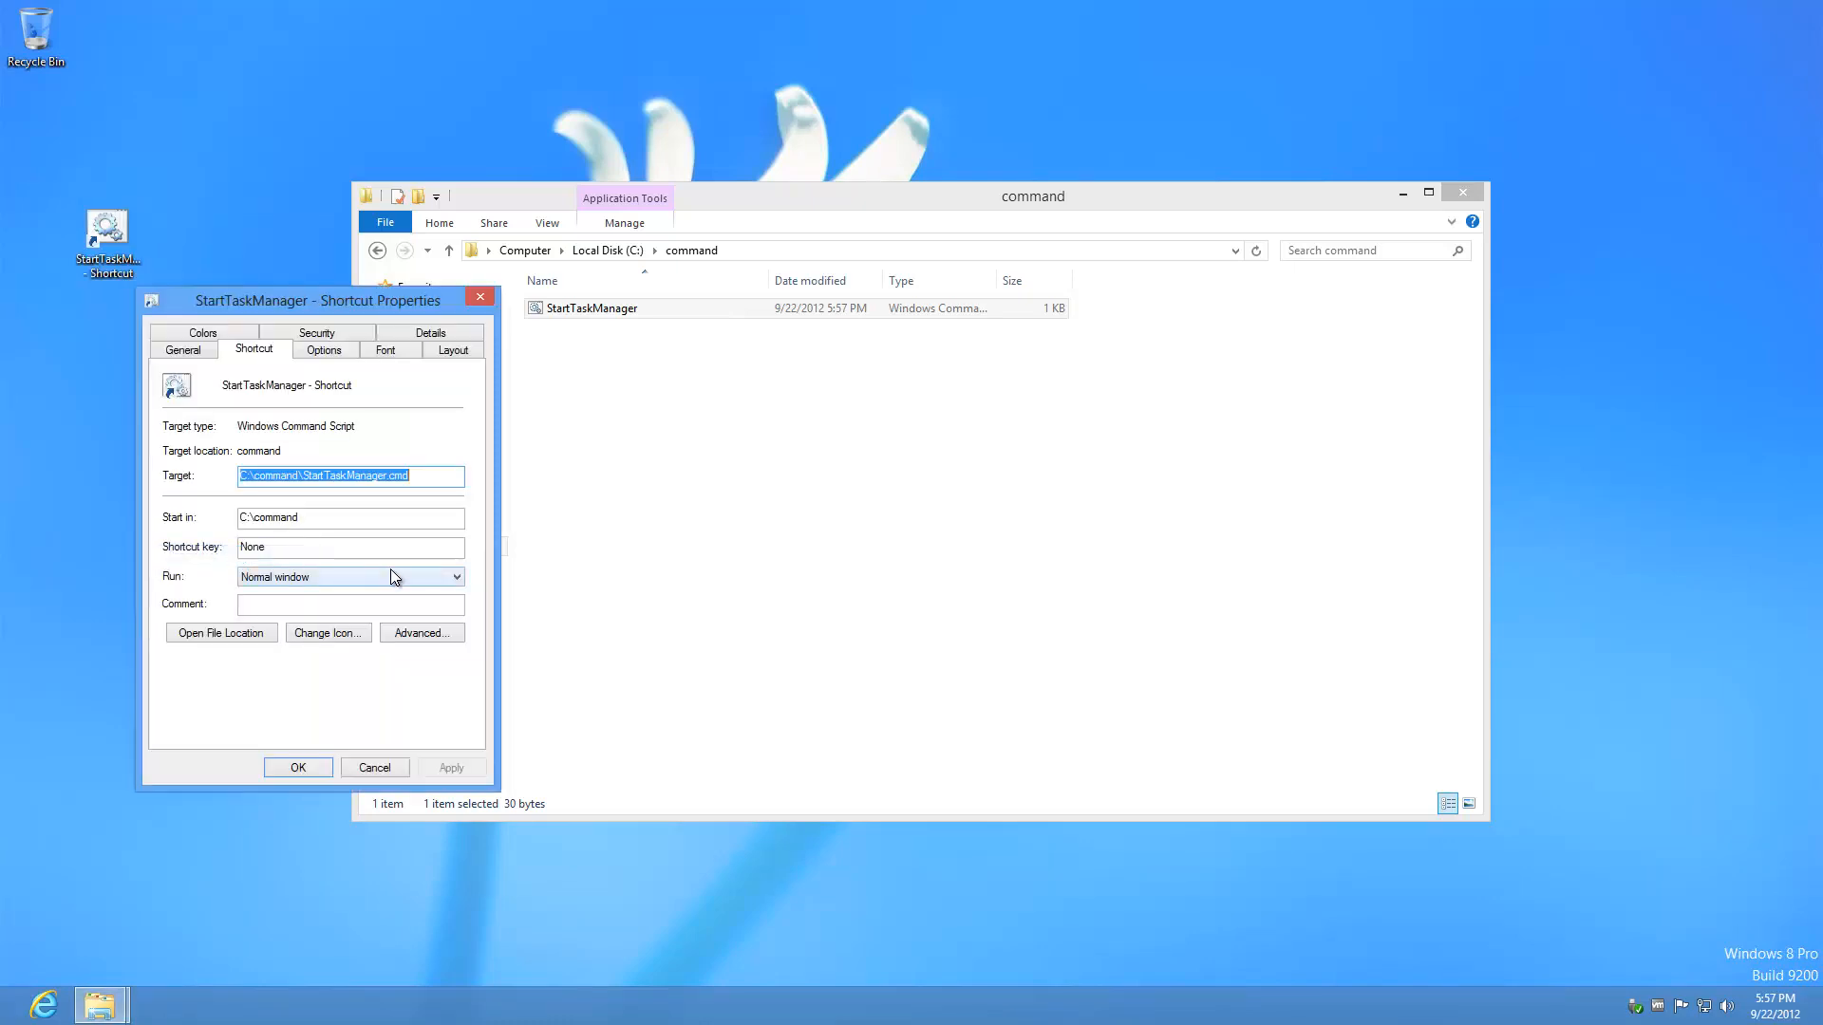
click(458, 578)
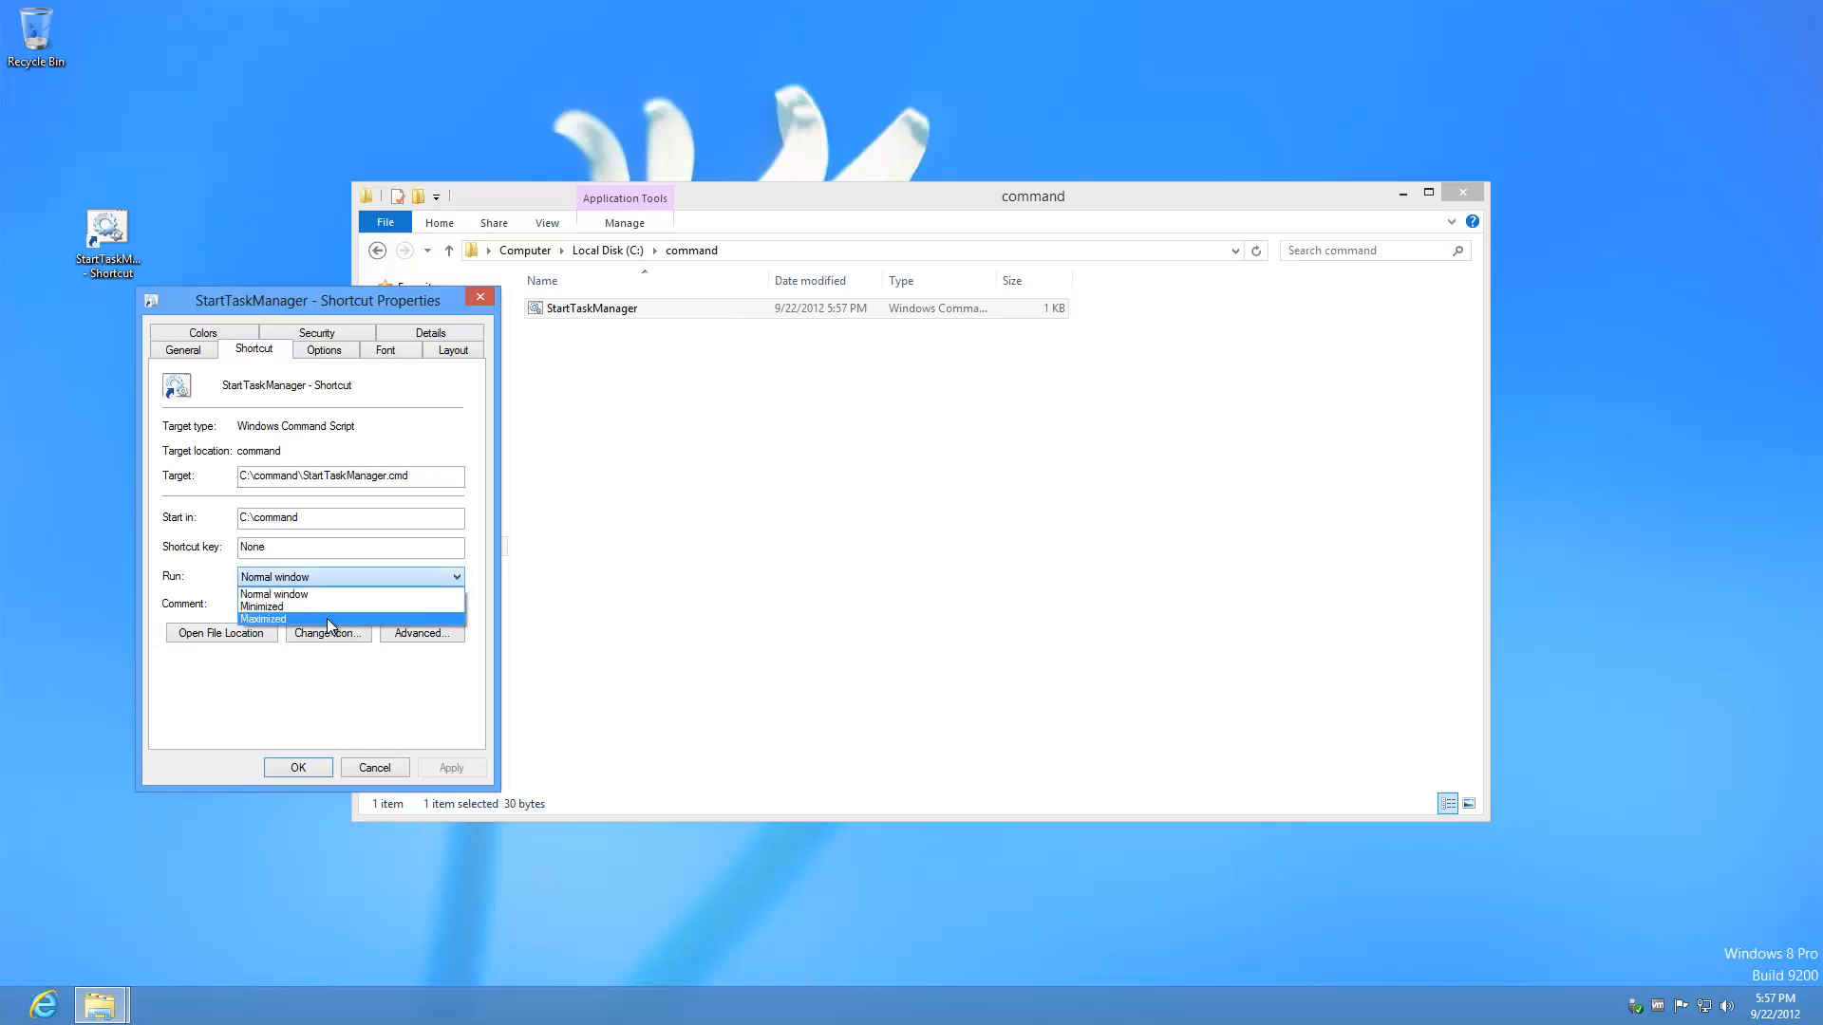
click(299, 611)
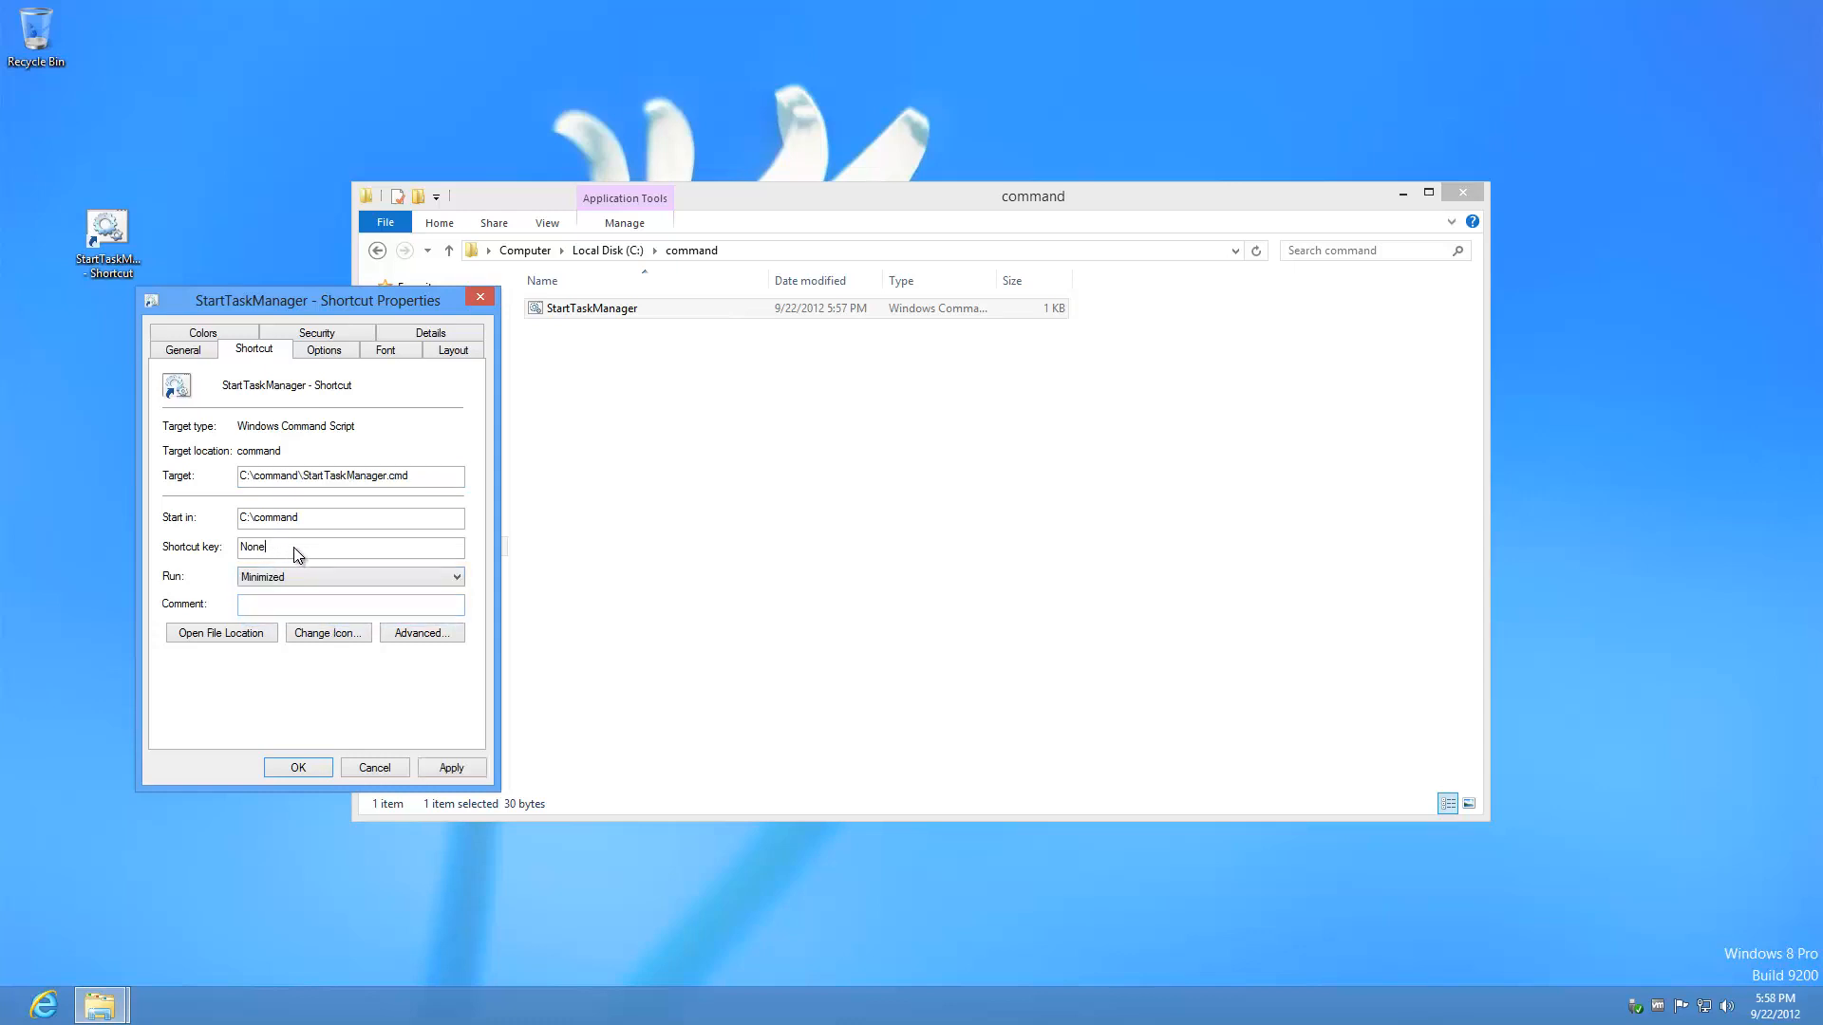
key(ctrl+shift+t)
click(319, 771)
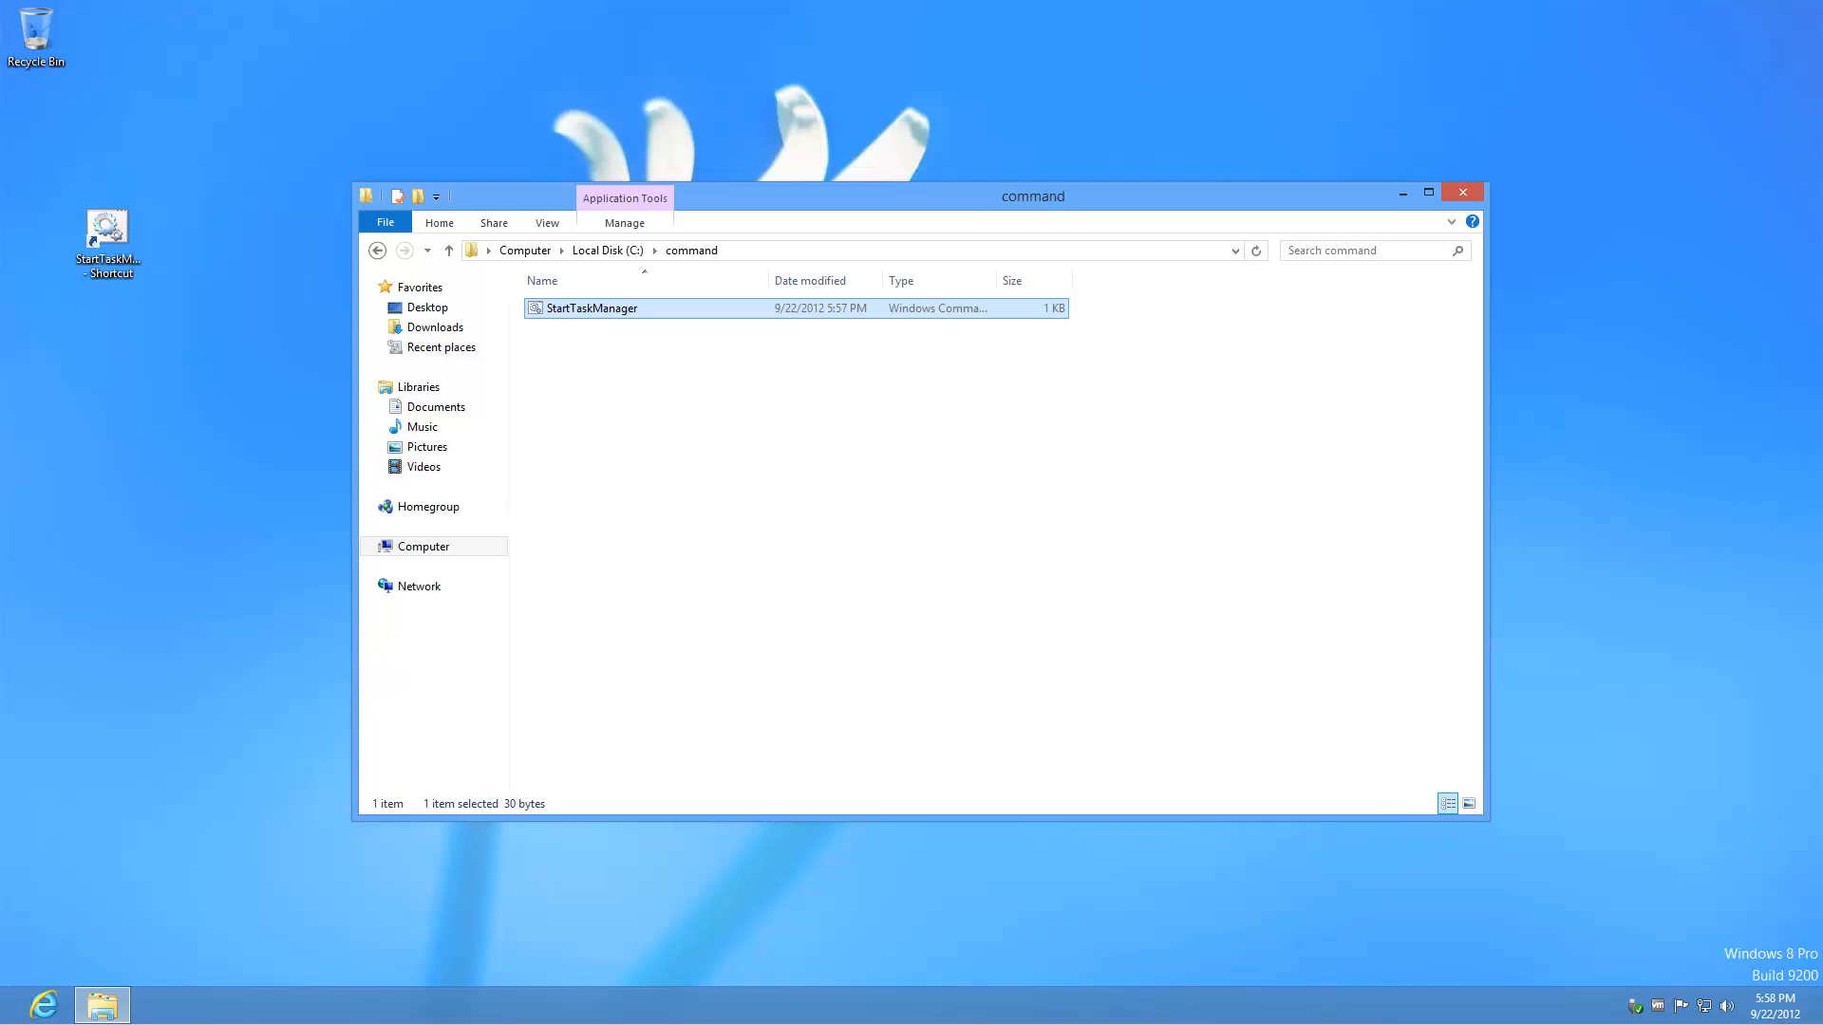
Step: Move the StartTaskManager desktop shortcut into the Shell:Common Startup folder with administrator permission
click(190, 693)
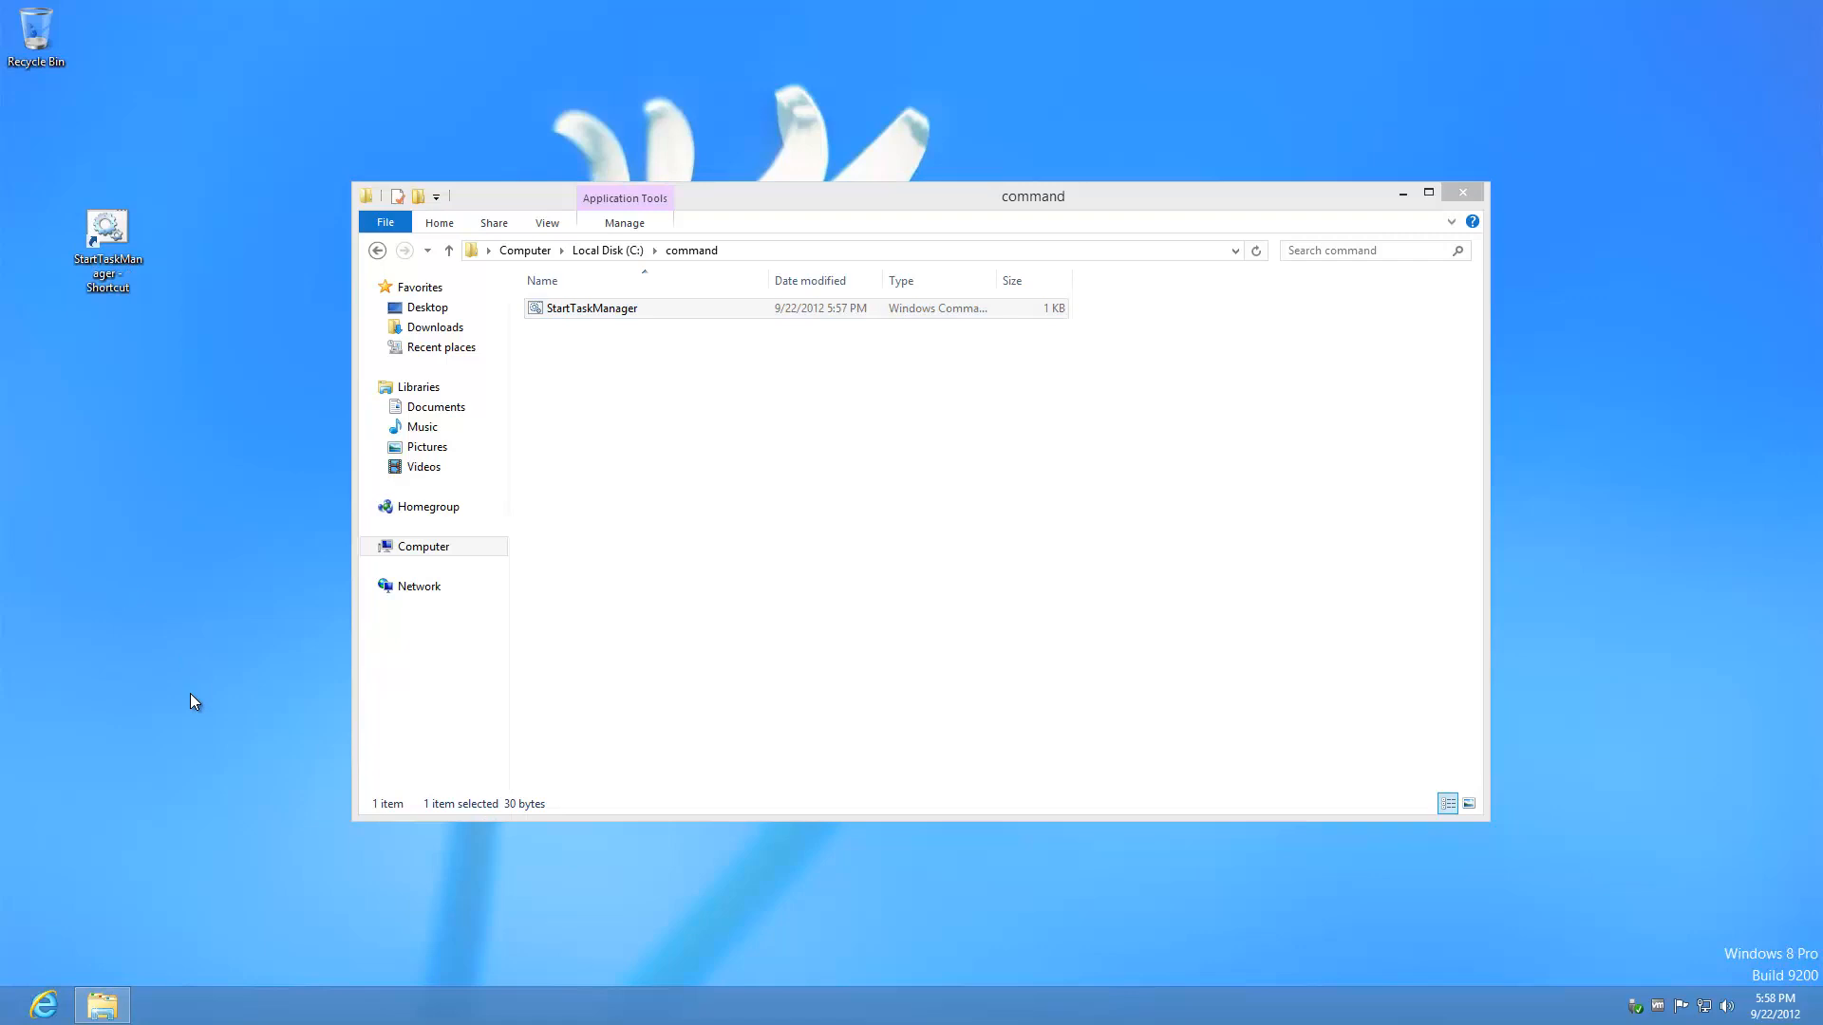
key(super+r)
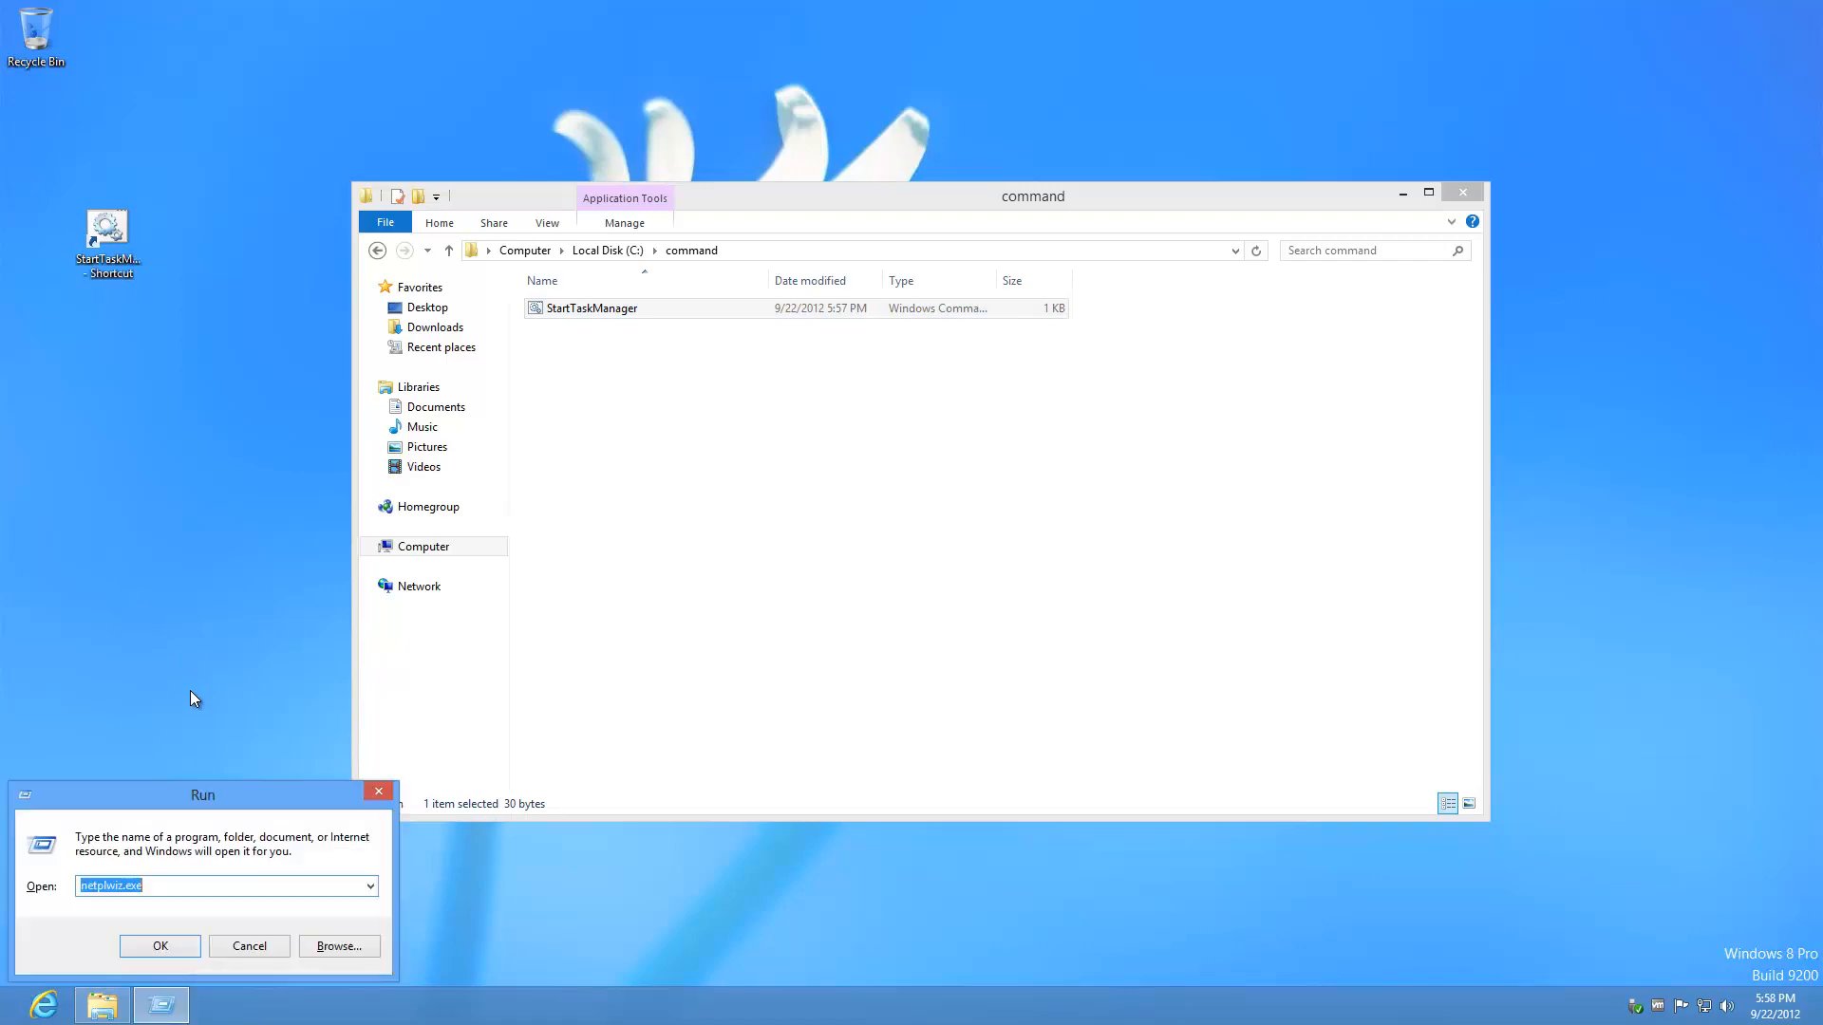
text(Shell:Common Startup)
key(Return)
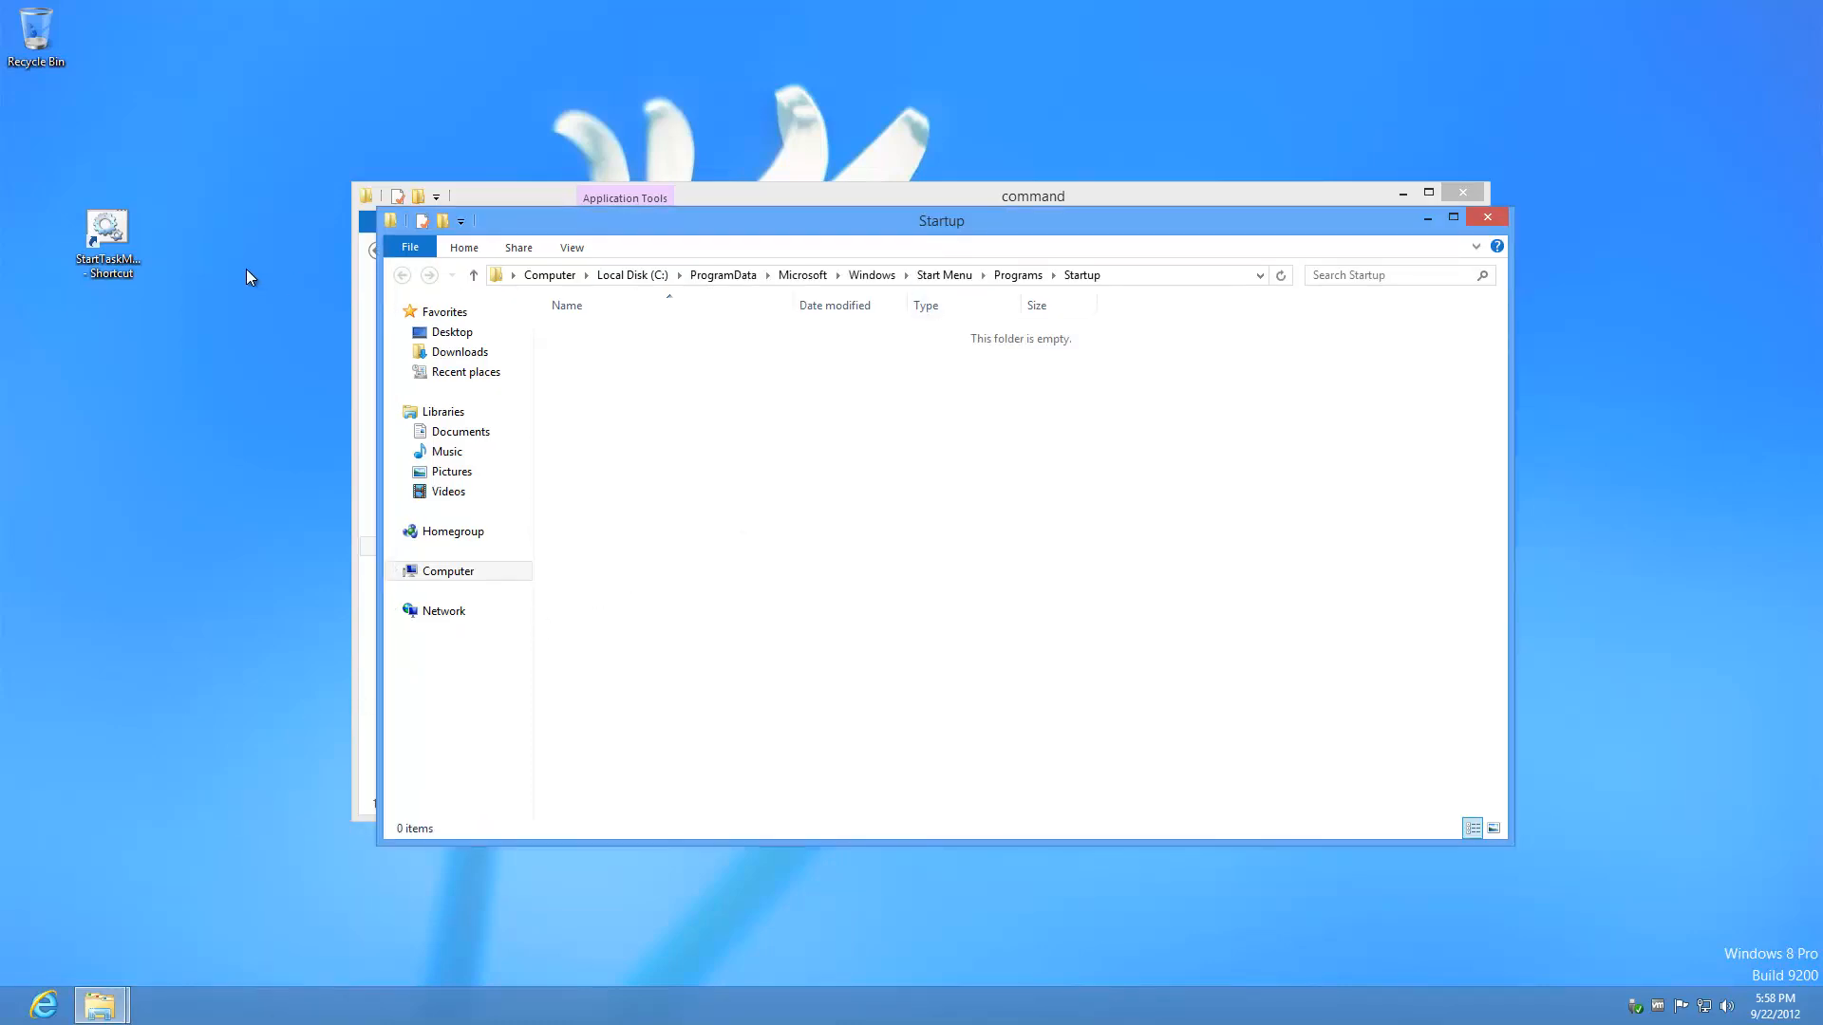
drag(115, 245, 898, 453)
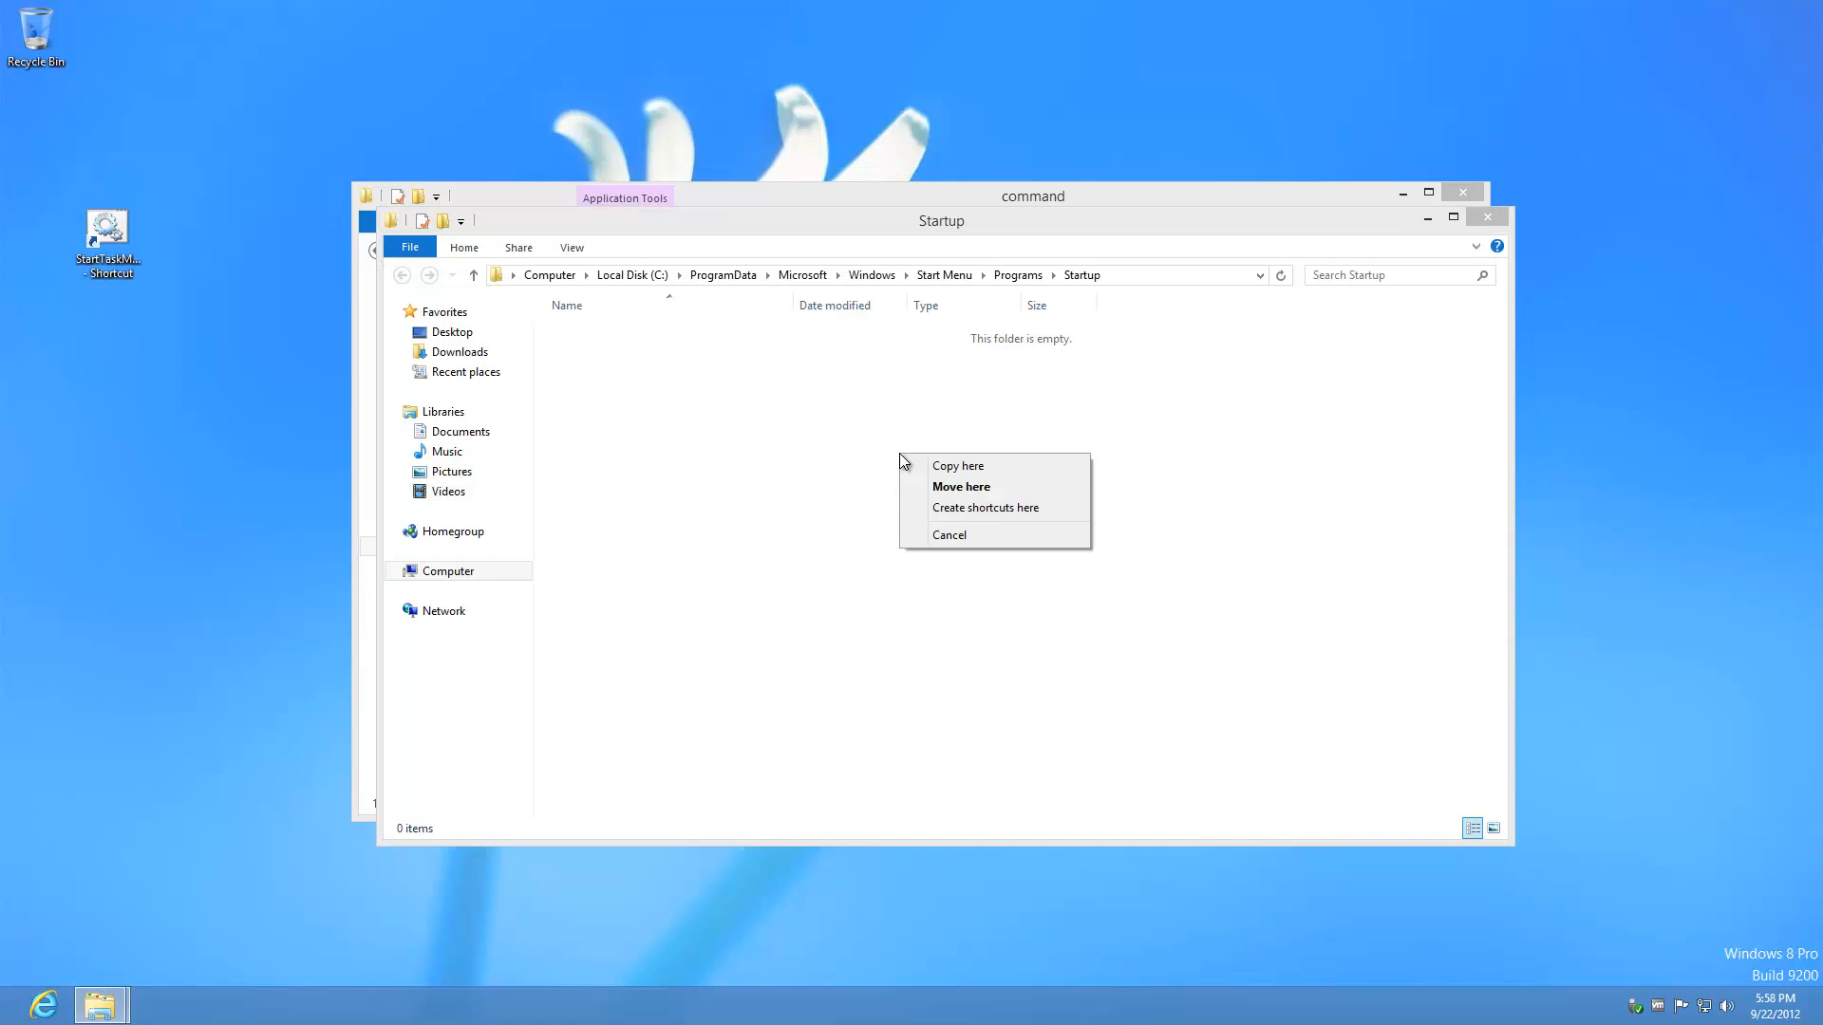
click(1014, 486)
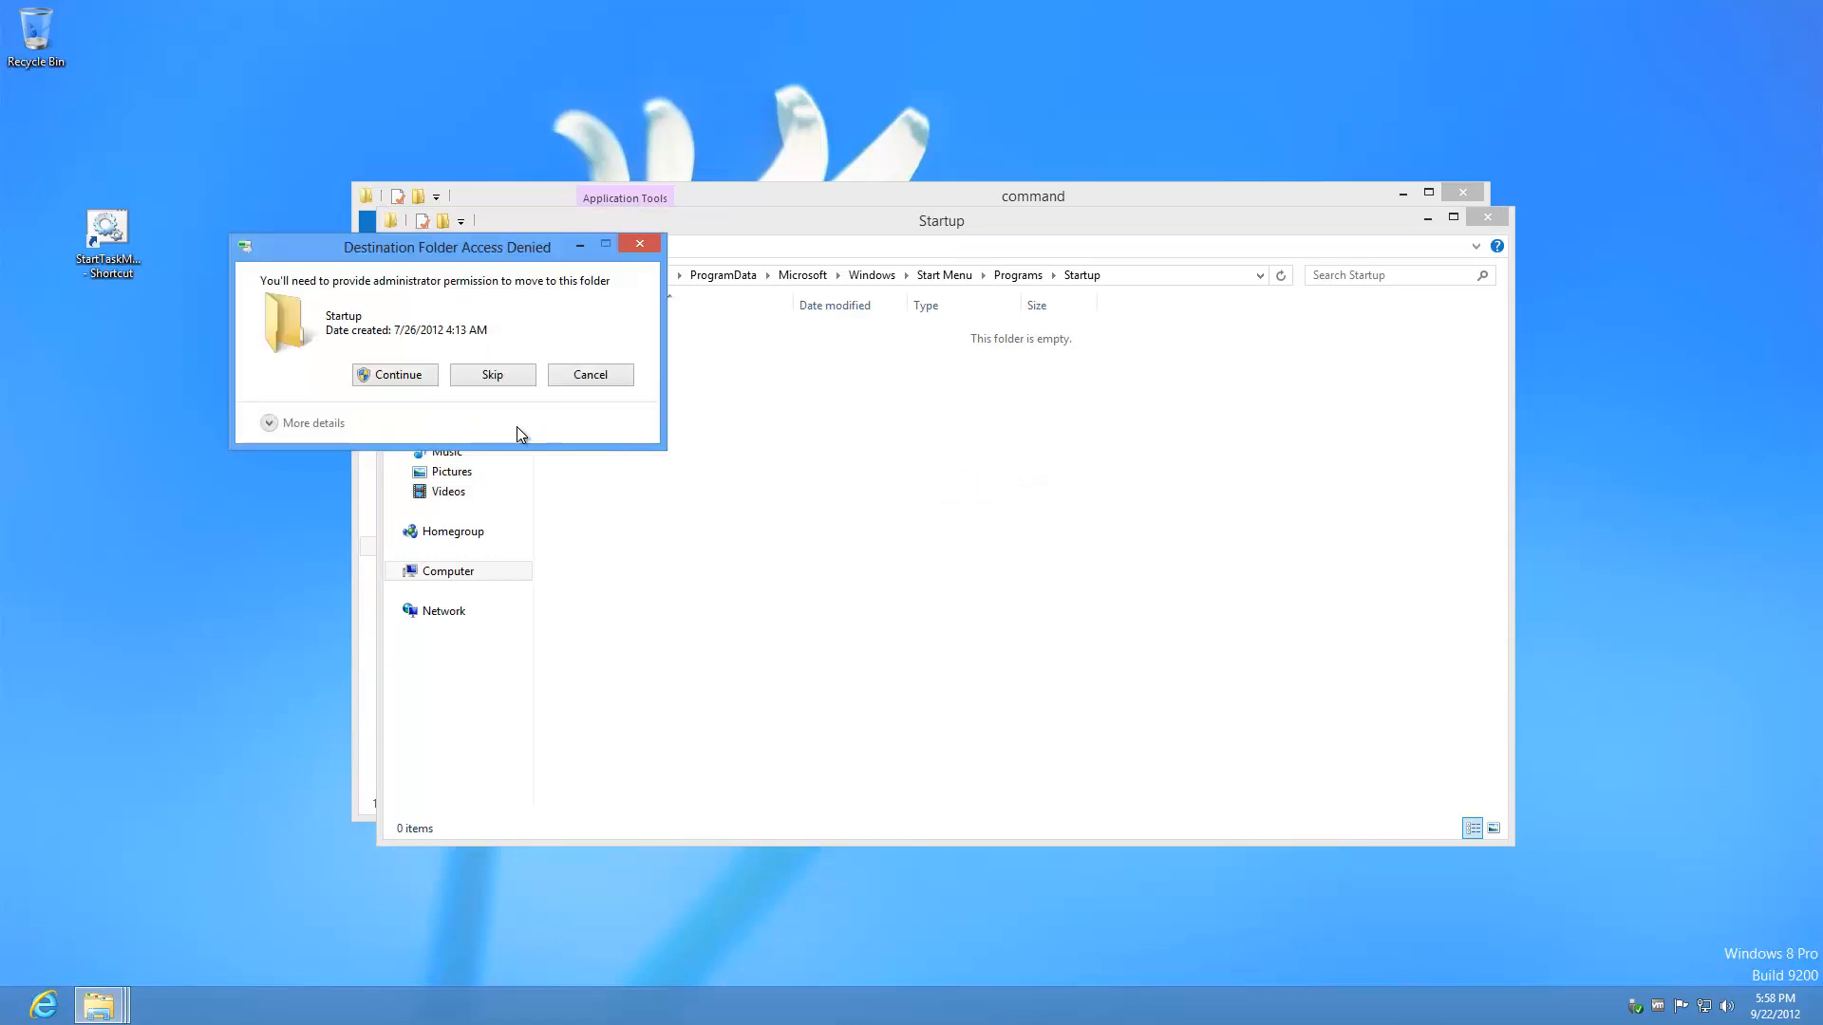
click(422, 378)
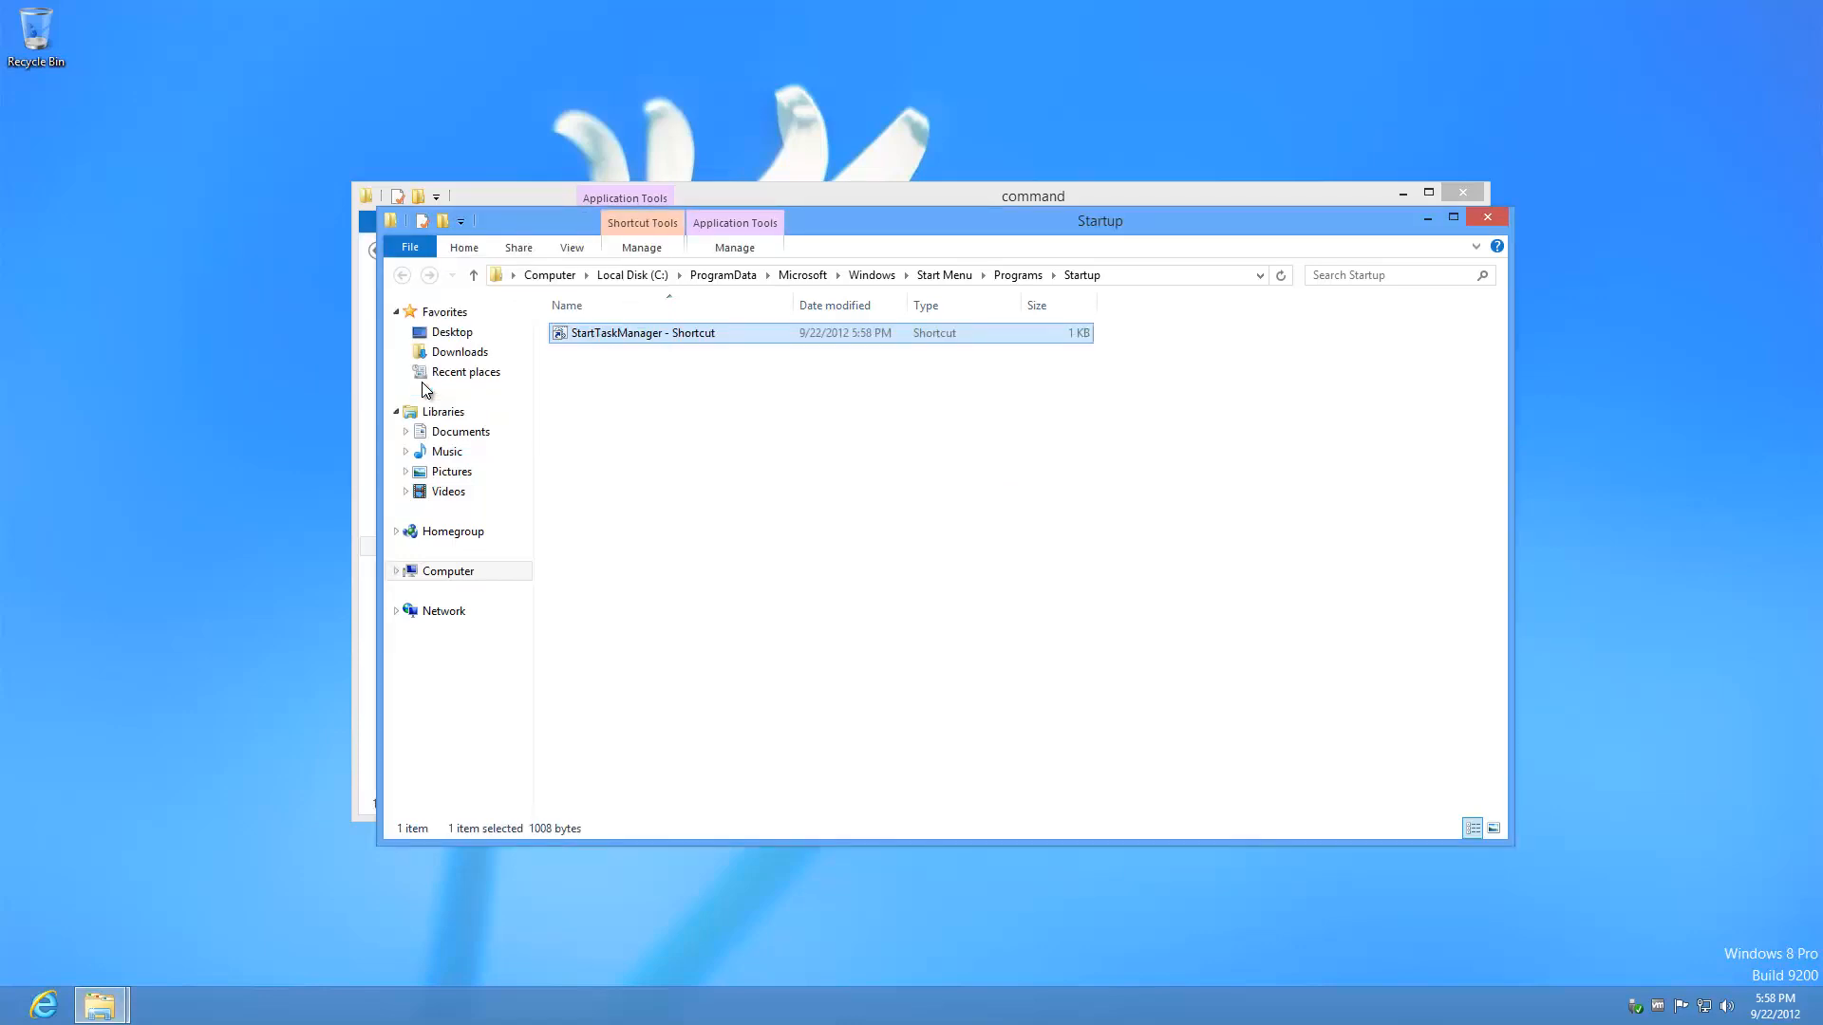
Step: Test the StartTaskManager shortcut and expand Task Manager to its detailed Performance view
double_click(774, 338)
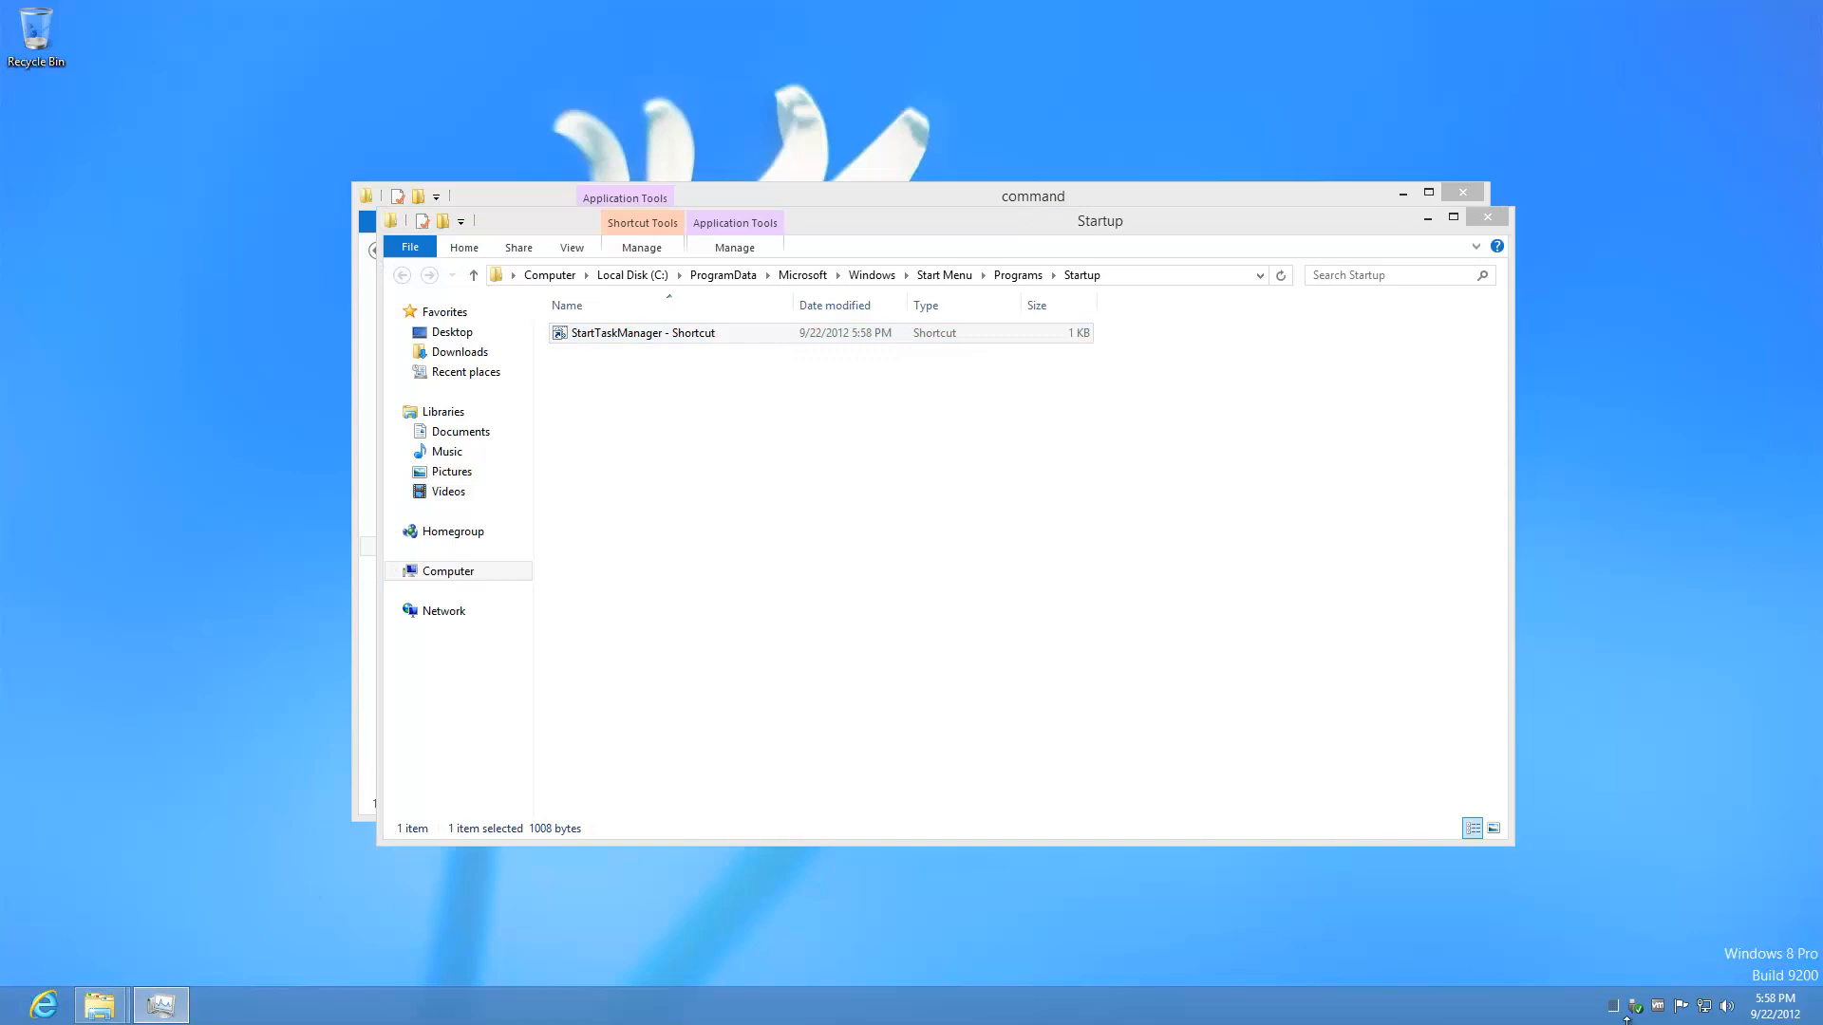
click(160, 1005)
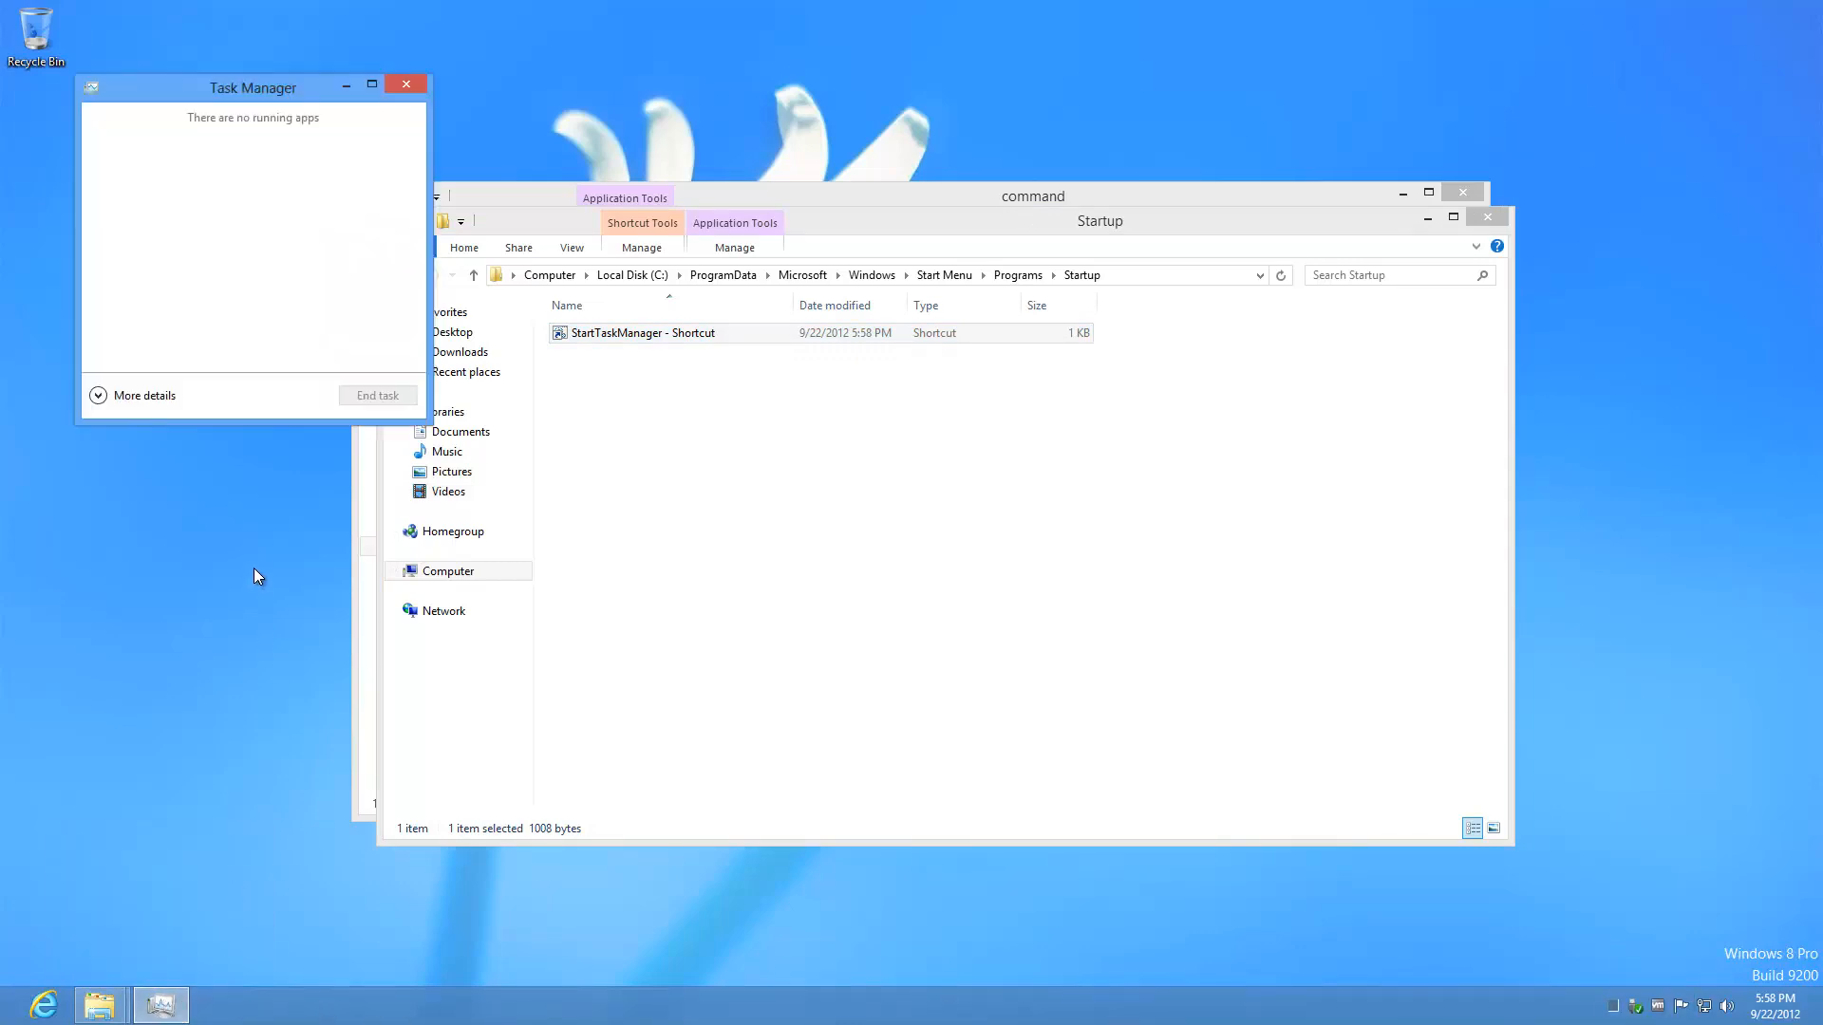
click(99, 397)
click(190, 139)
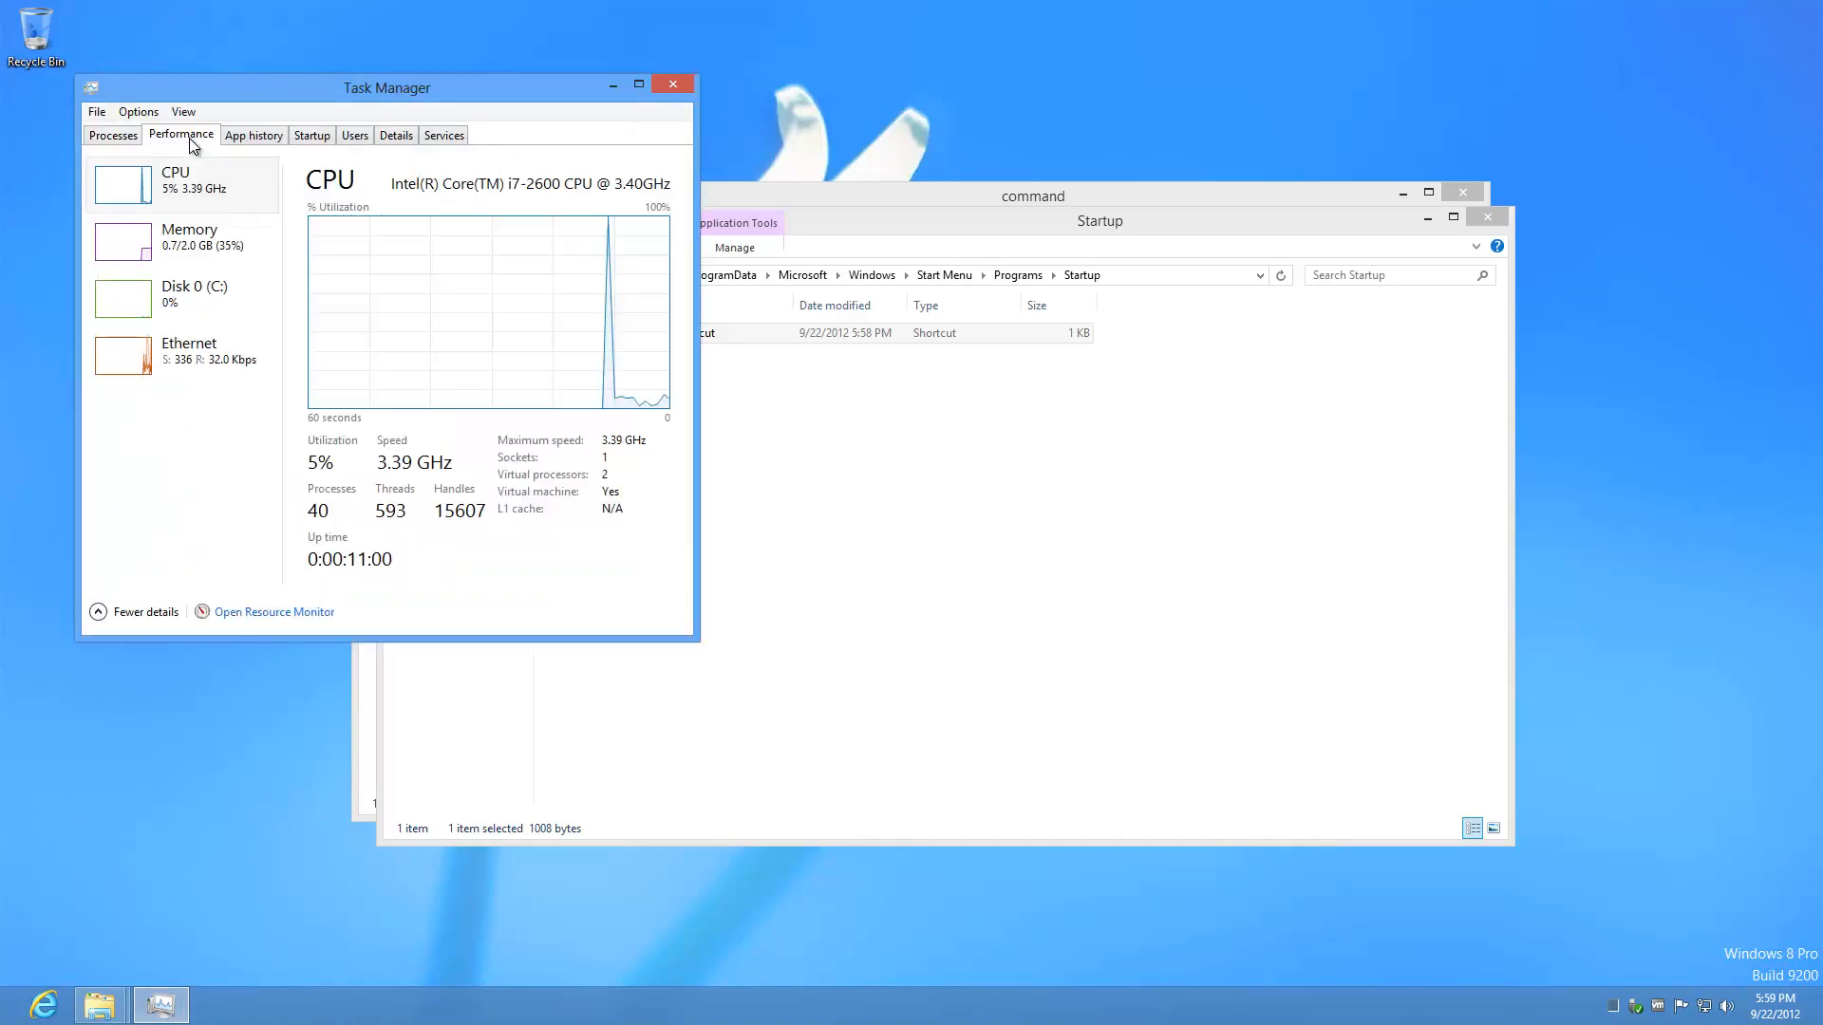
Step: Turn on Always on top and Hide when minimized in Task Manager's Options, then close it
click(154, 114)
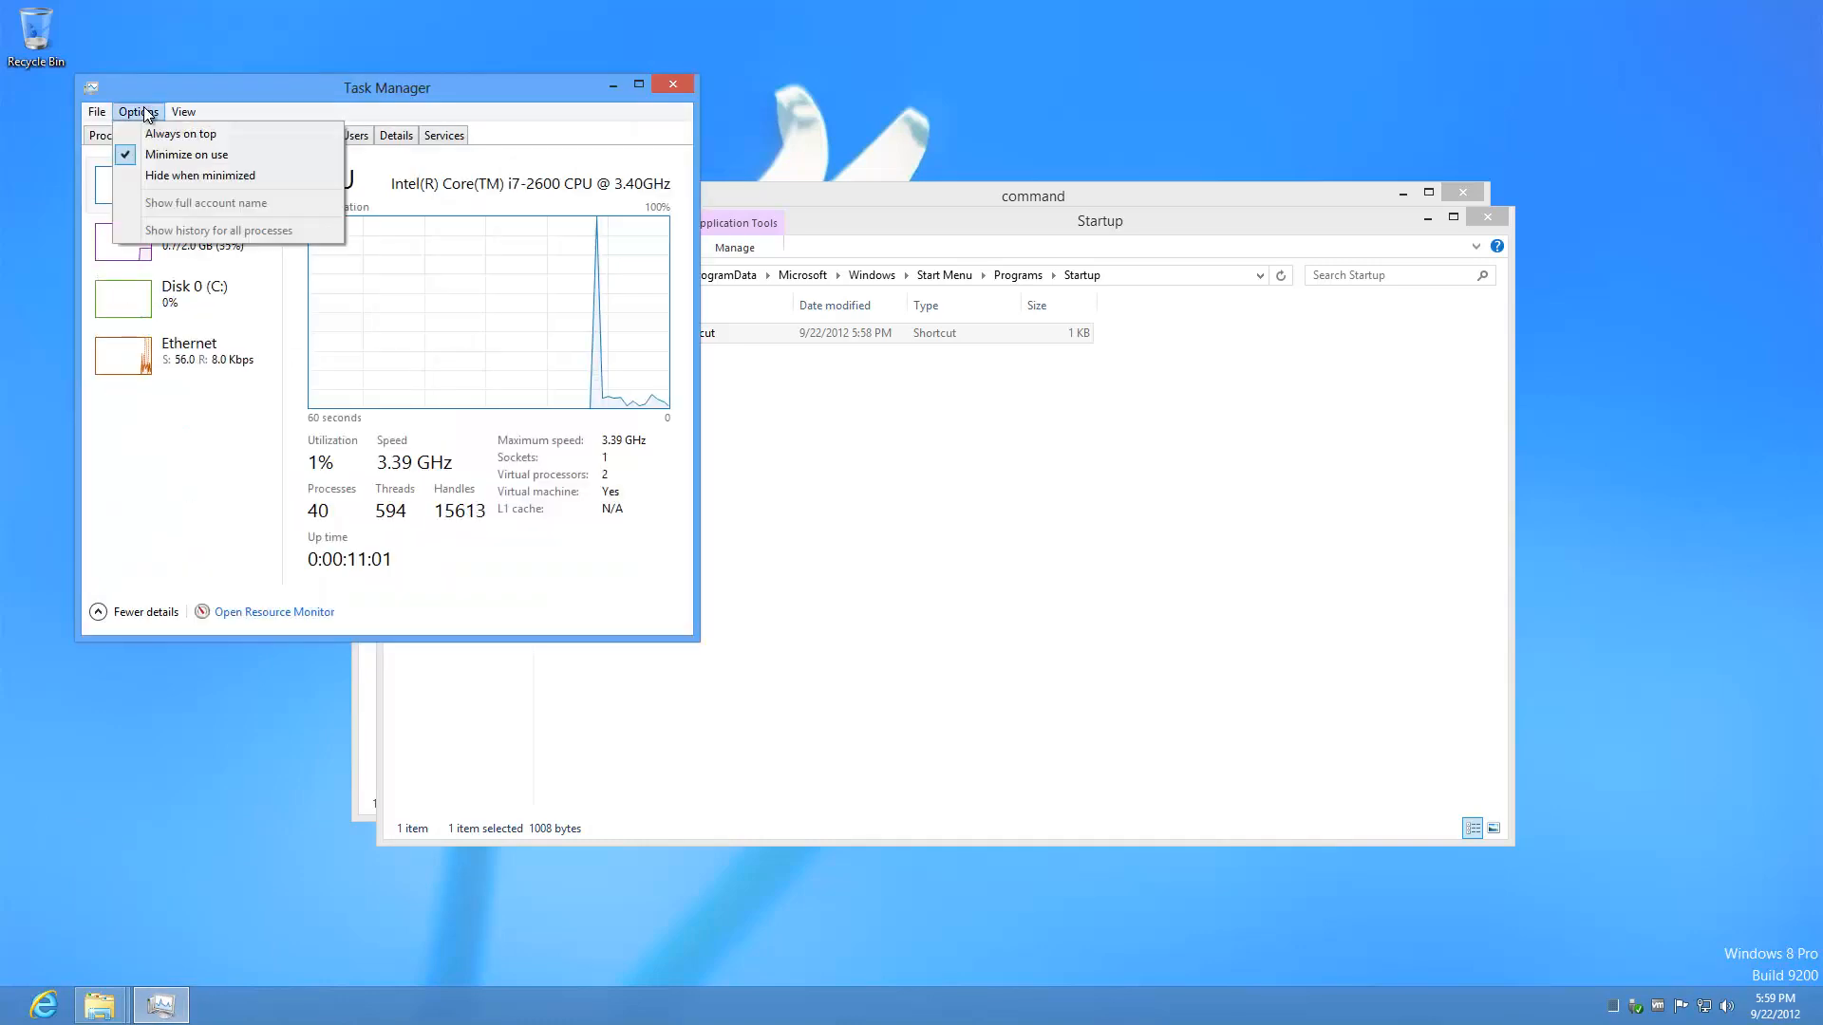
click(224, 137)
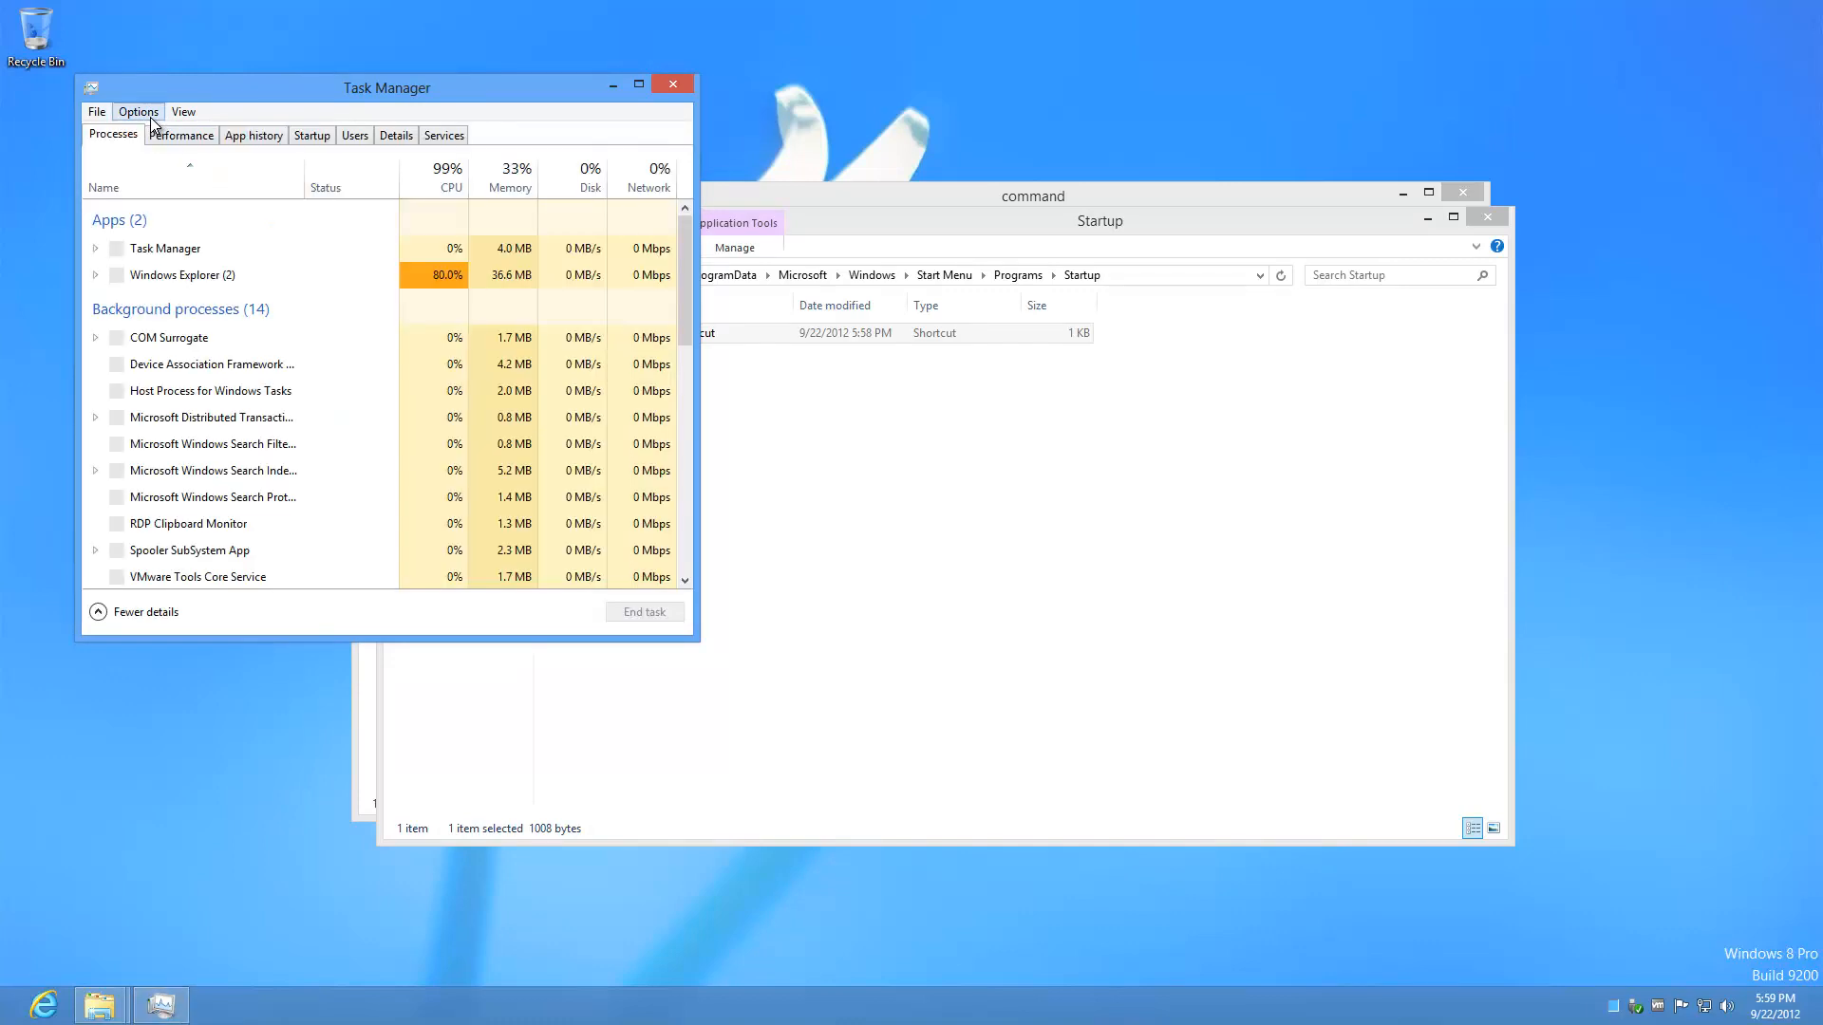
click(150, 116)
click(178, 177)
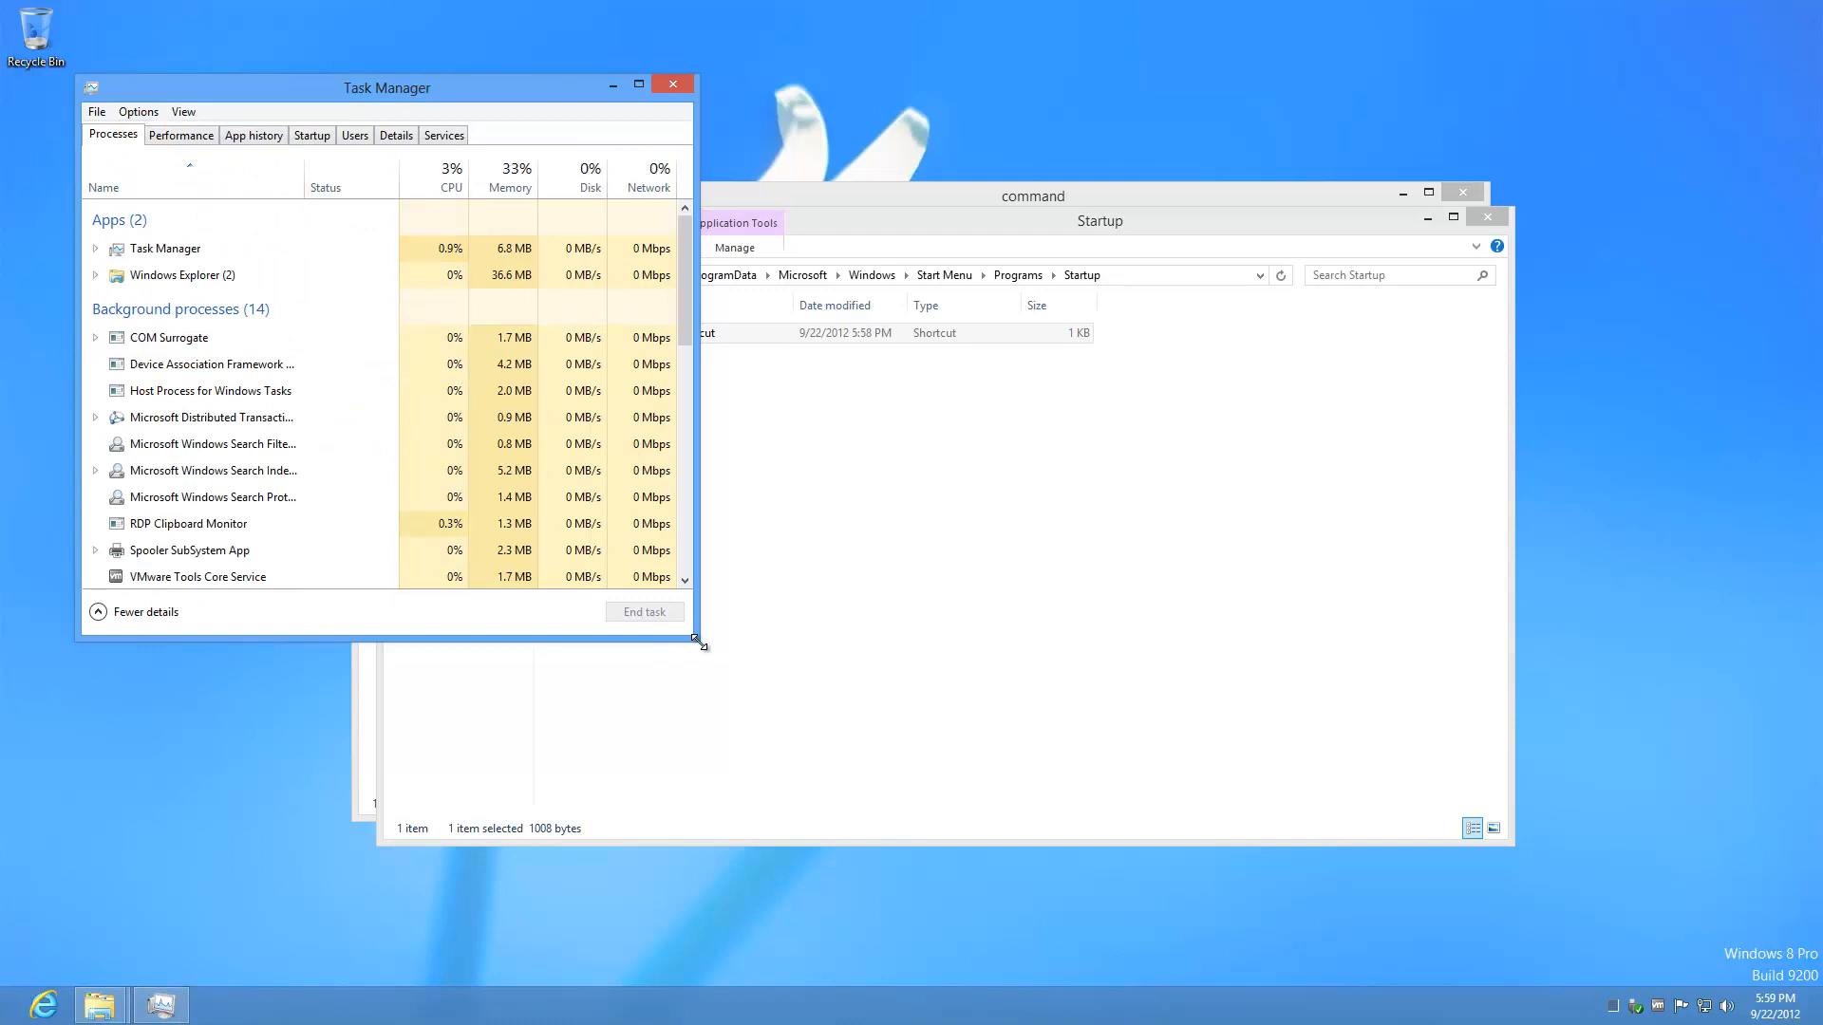
drag(698, 642, 802, 811)
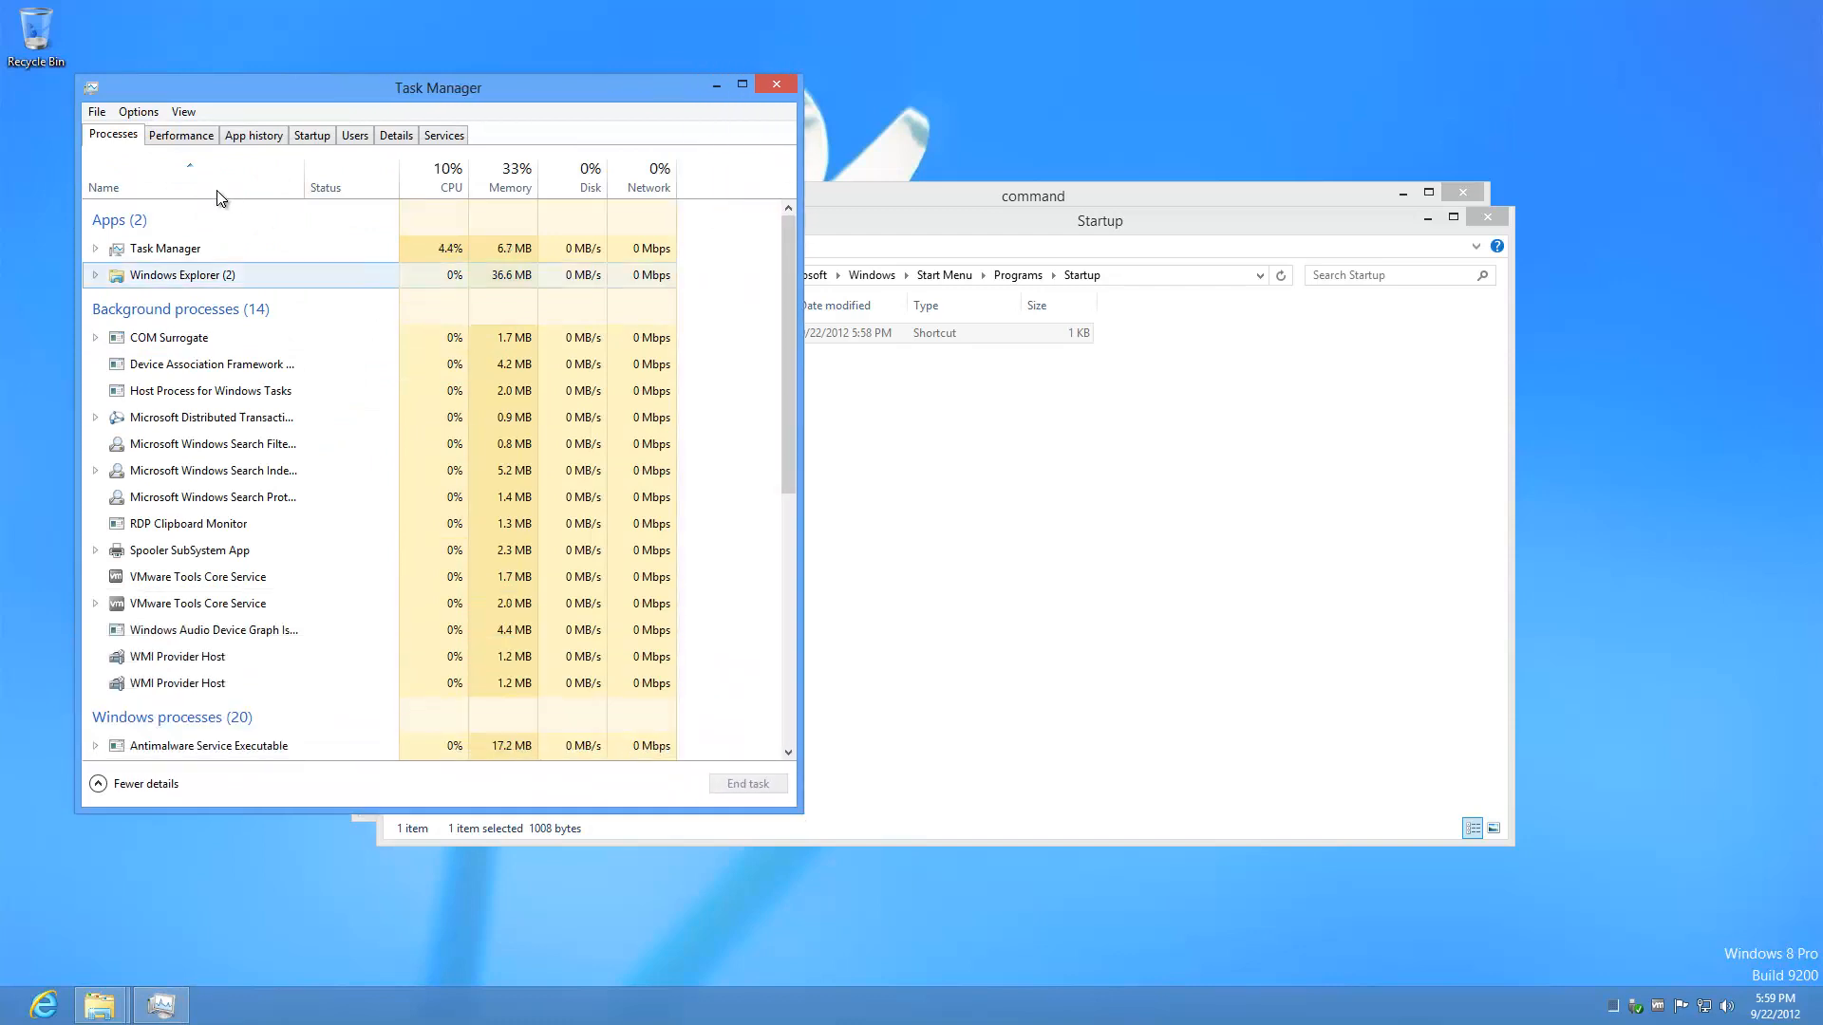
click(180, 135)
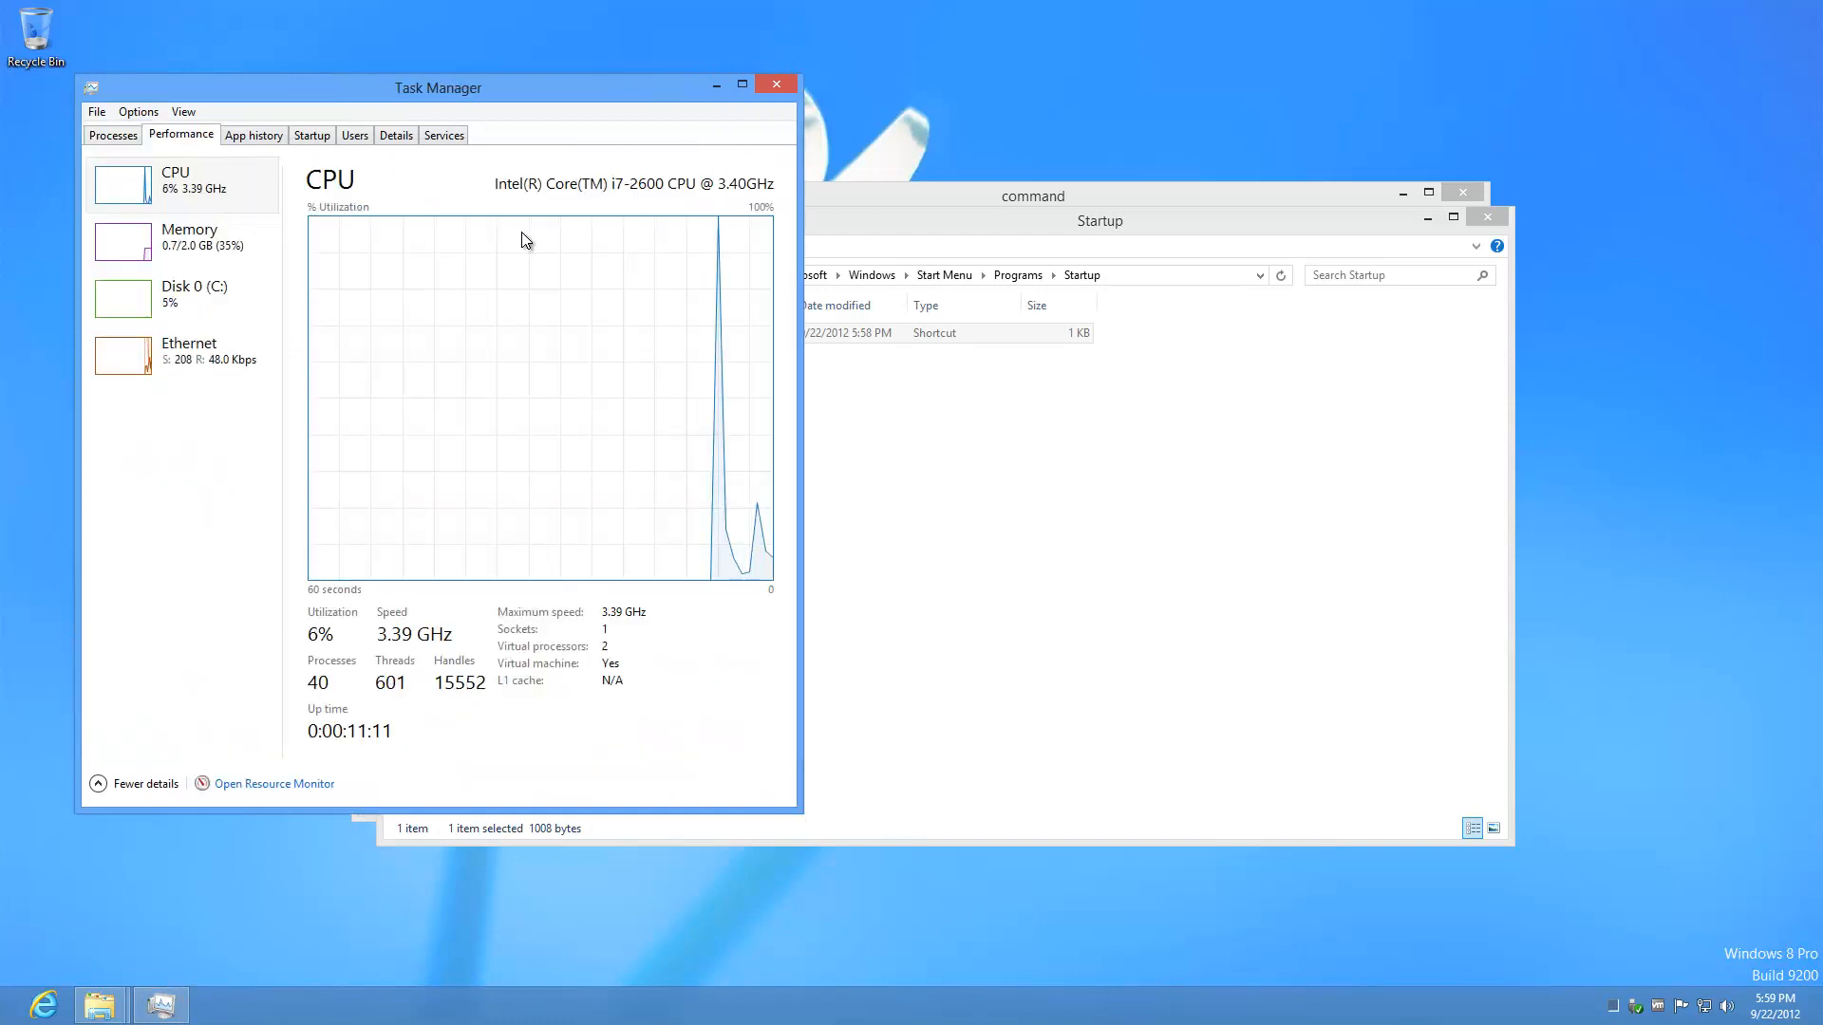
click(778, 83)
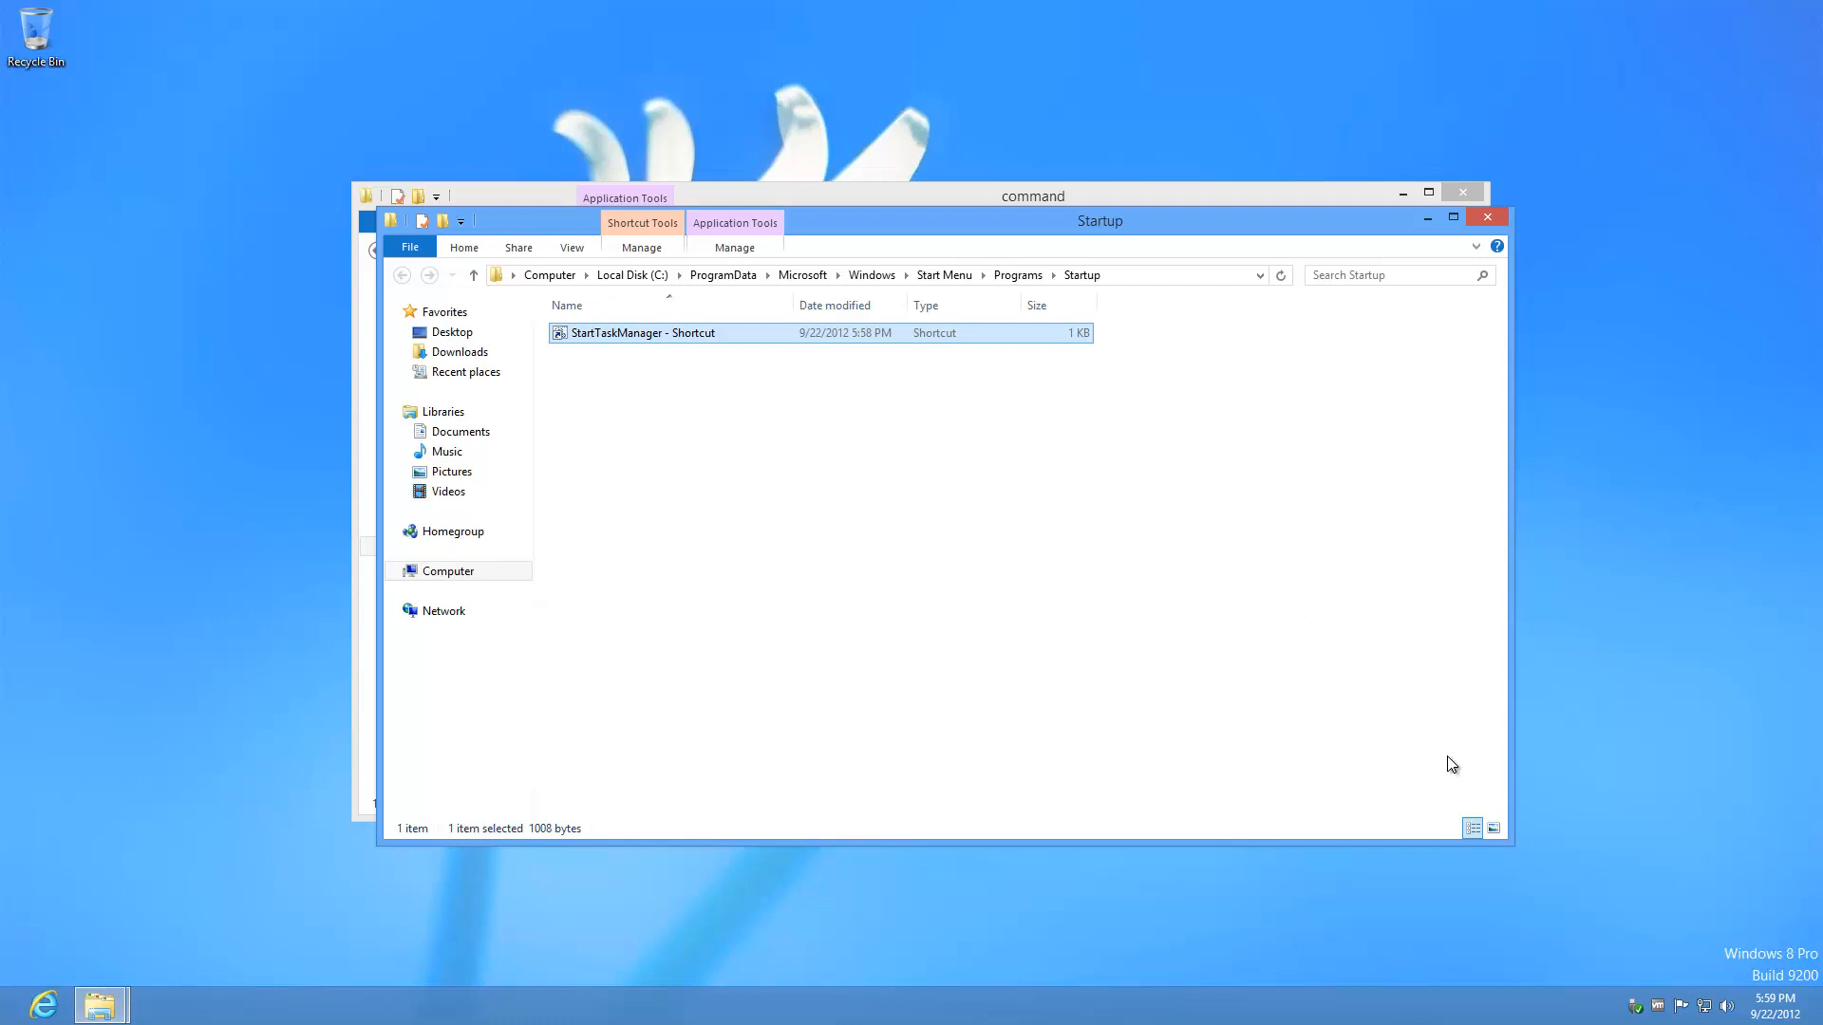
Step: Relaunch Task Manager from the StartTaskManager shortcut and confirm minimizing hides it in the tray
double_click(733, 340)
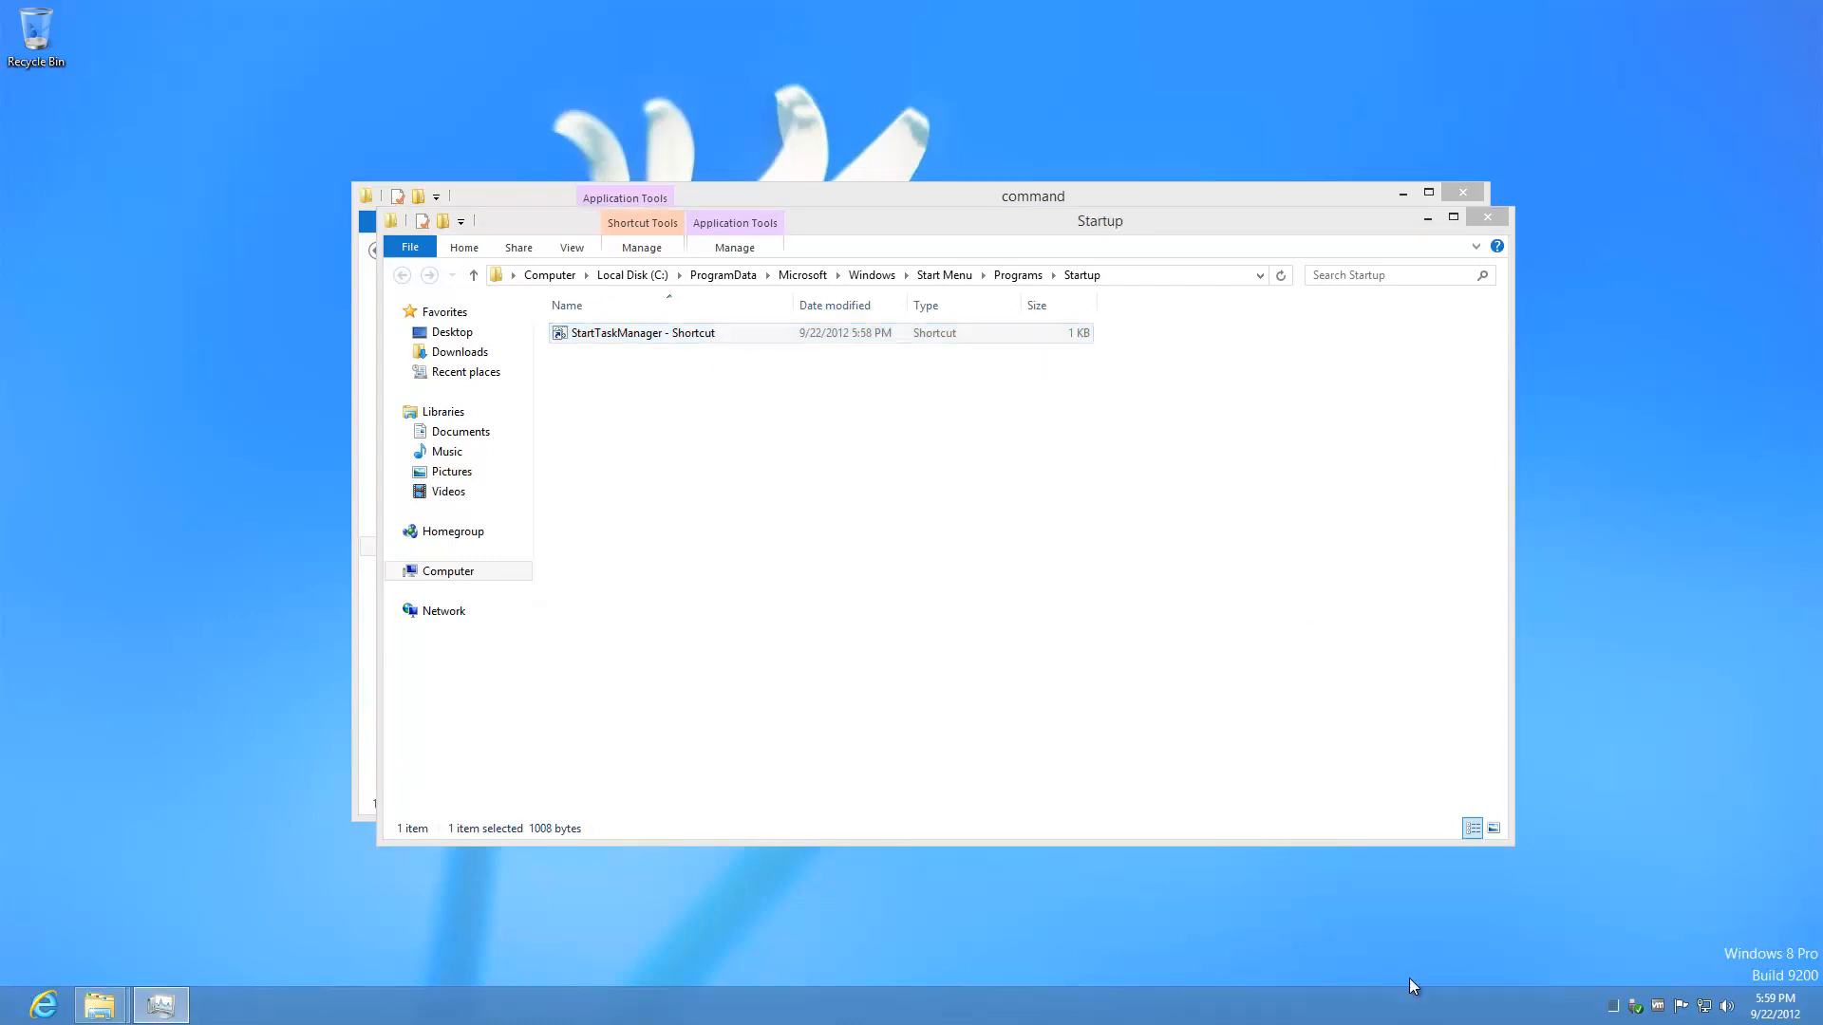
mouse_move(1617, 1012)
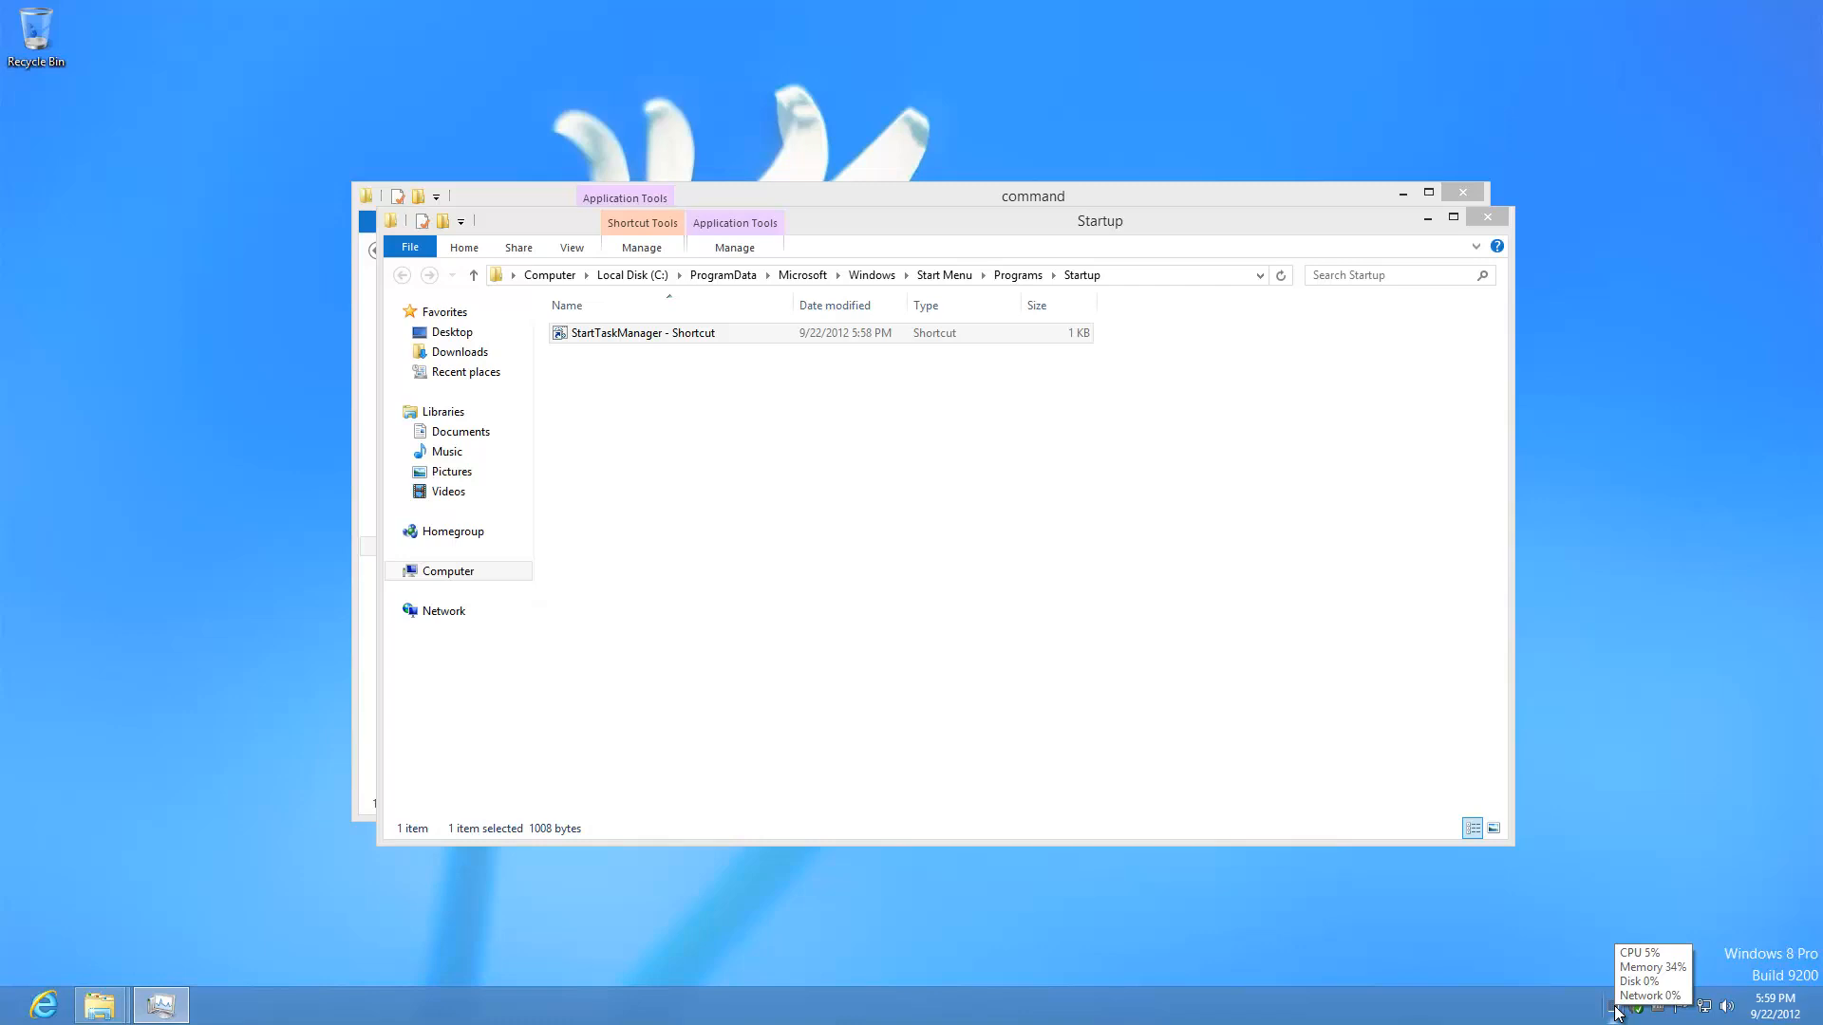
click(172, 1015)
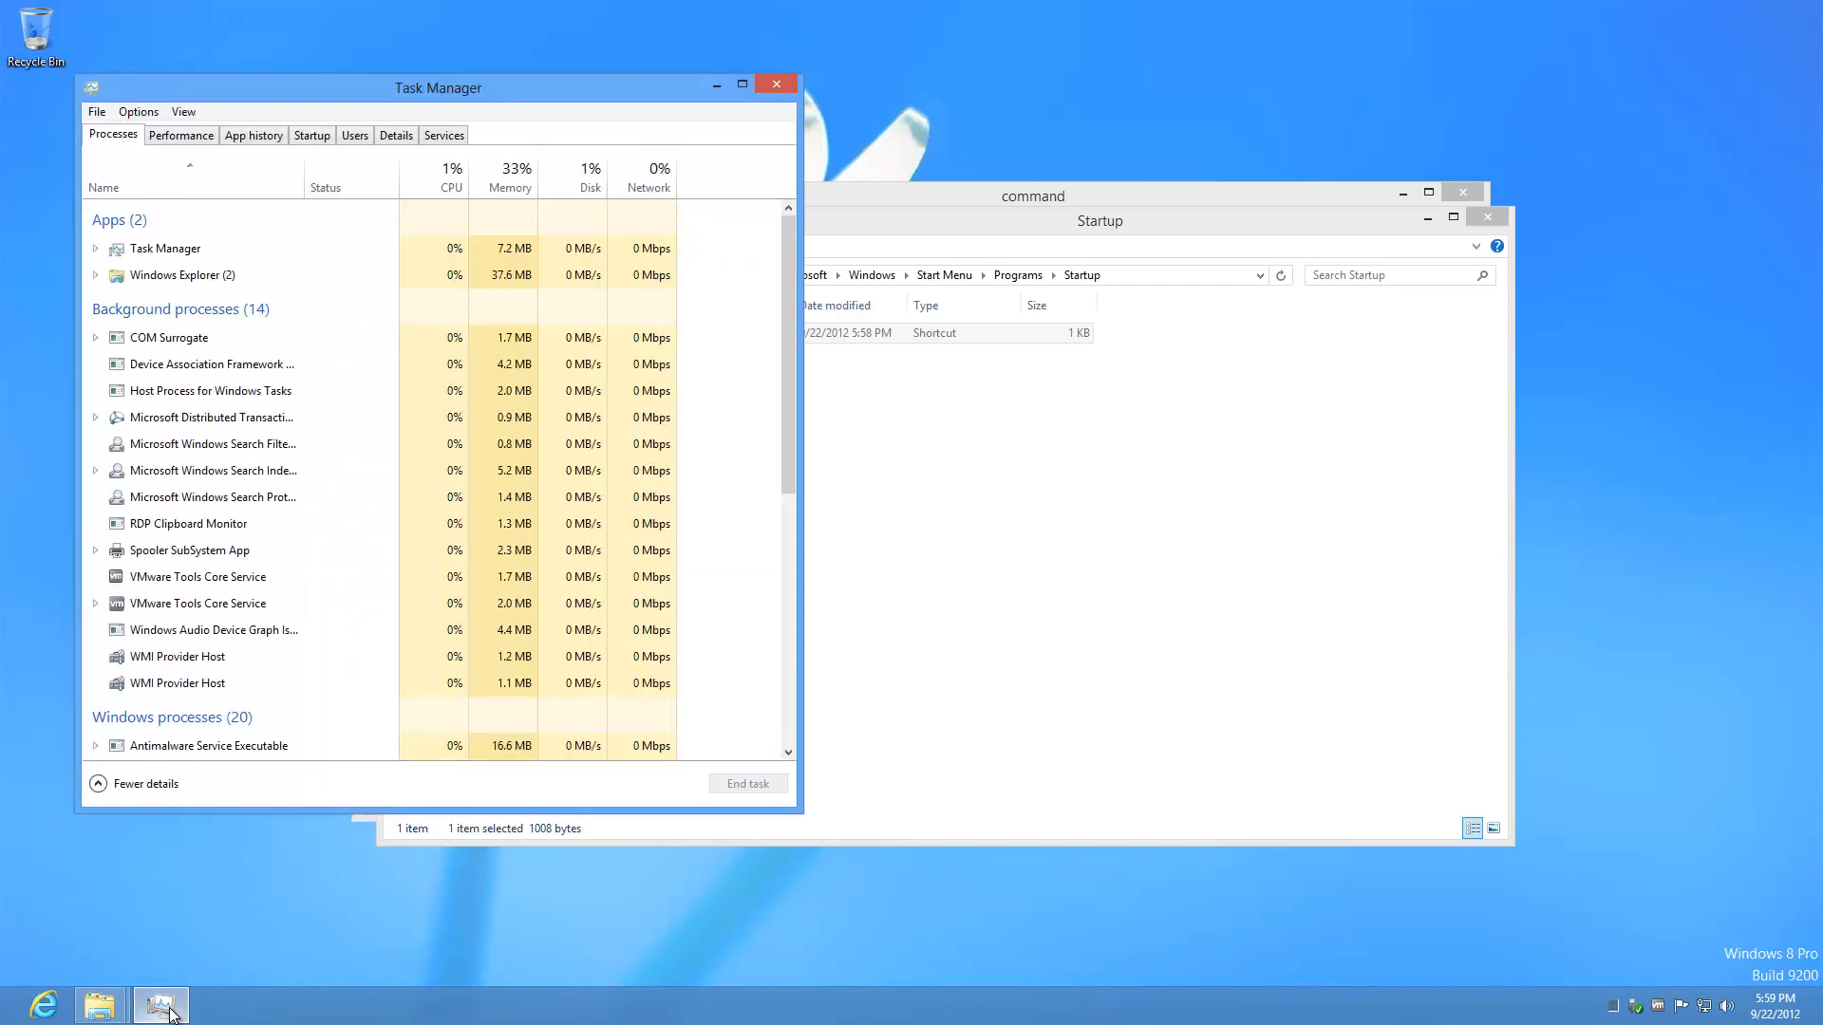
click(716, 85)
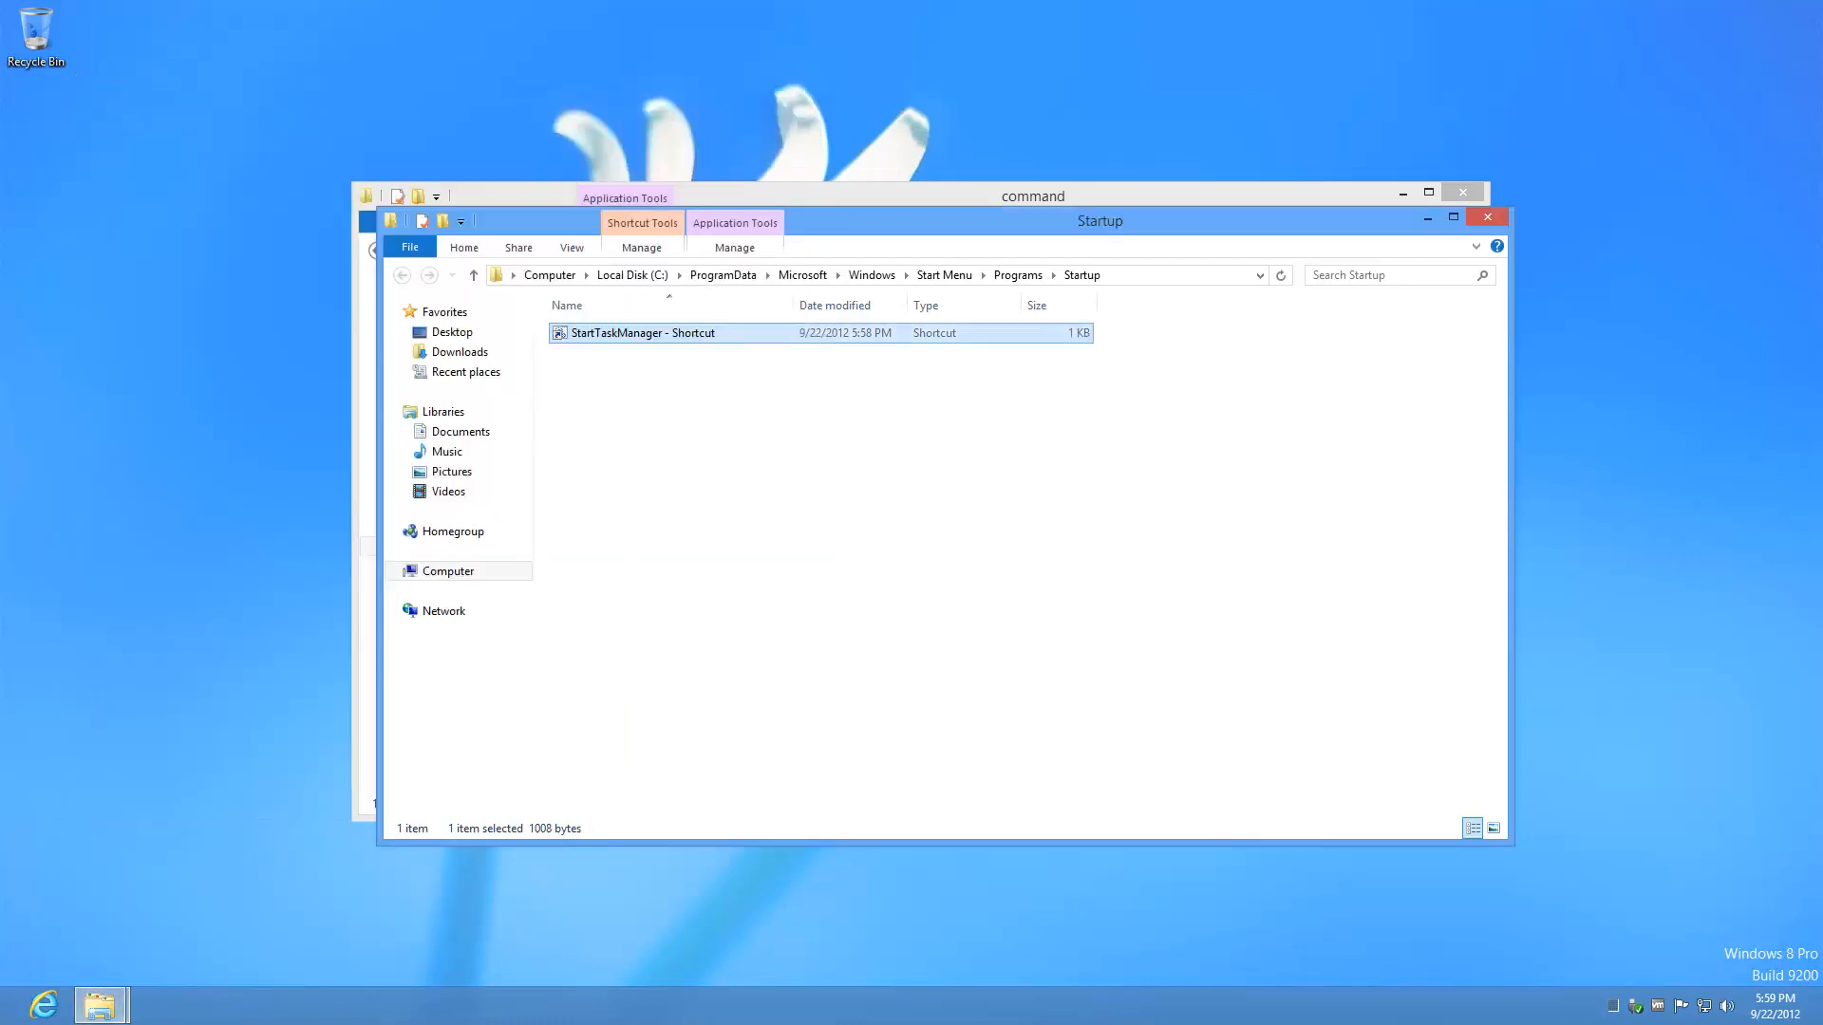
double_click(1614, 1007)
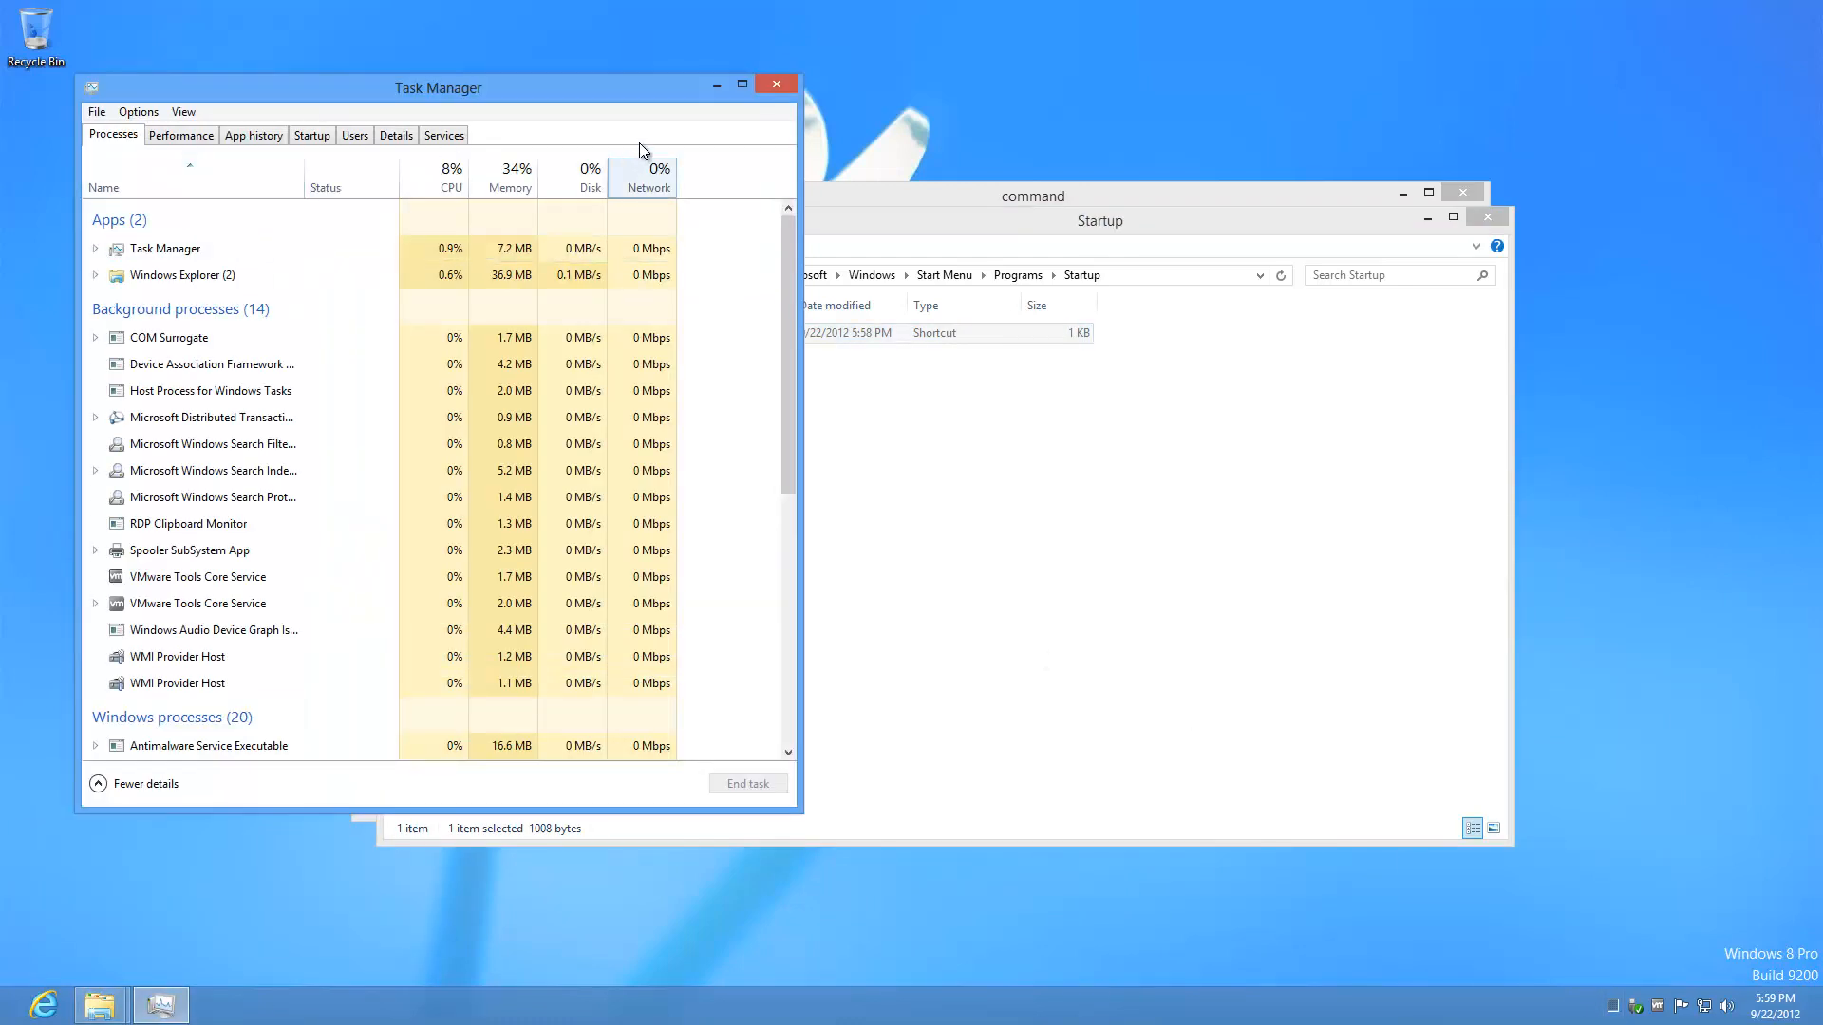
click(716, 85)
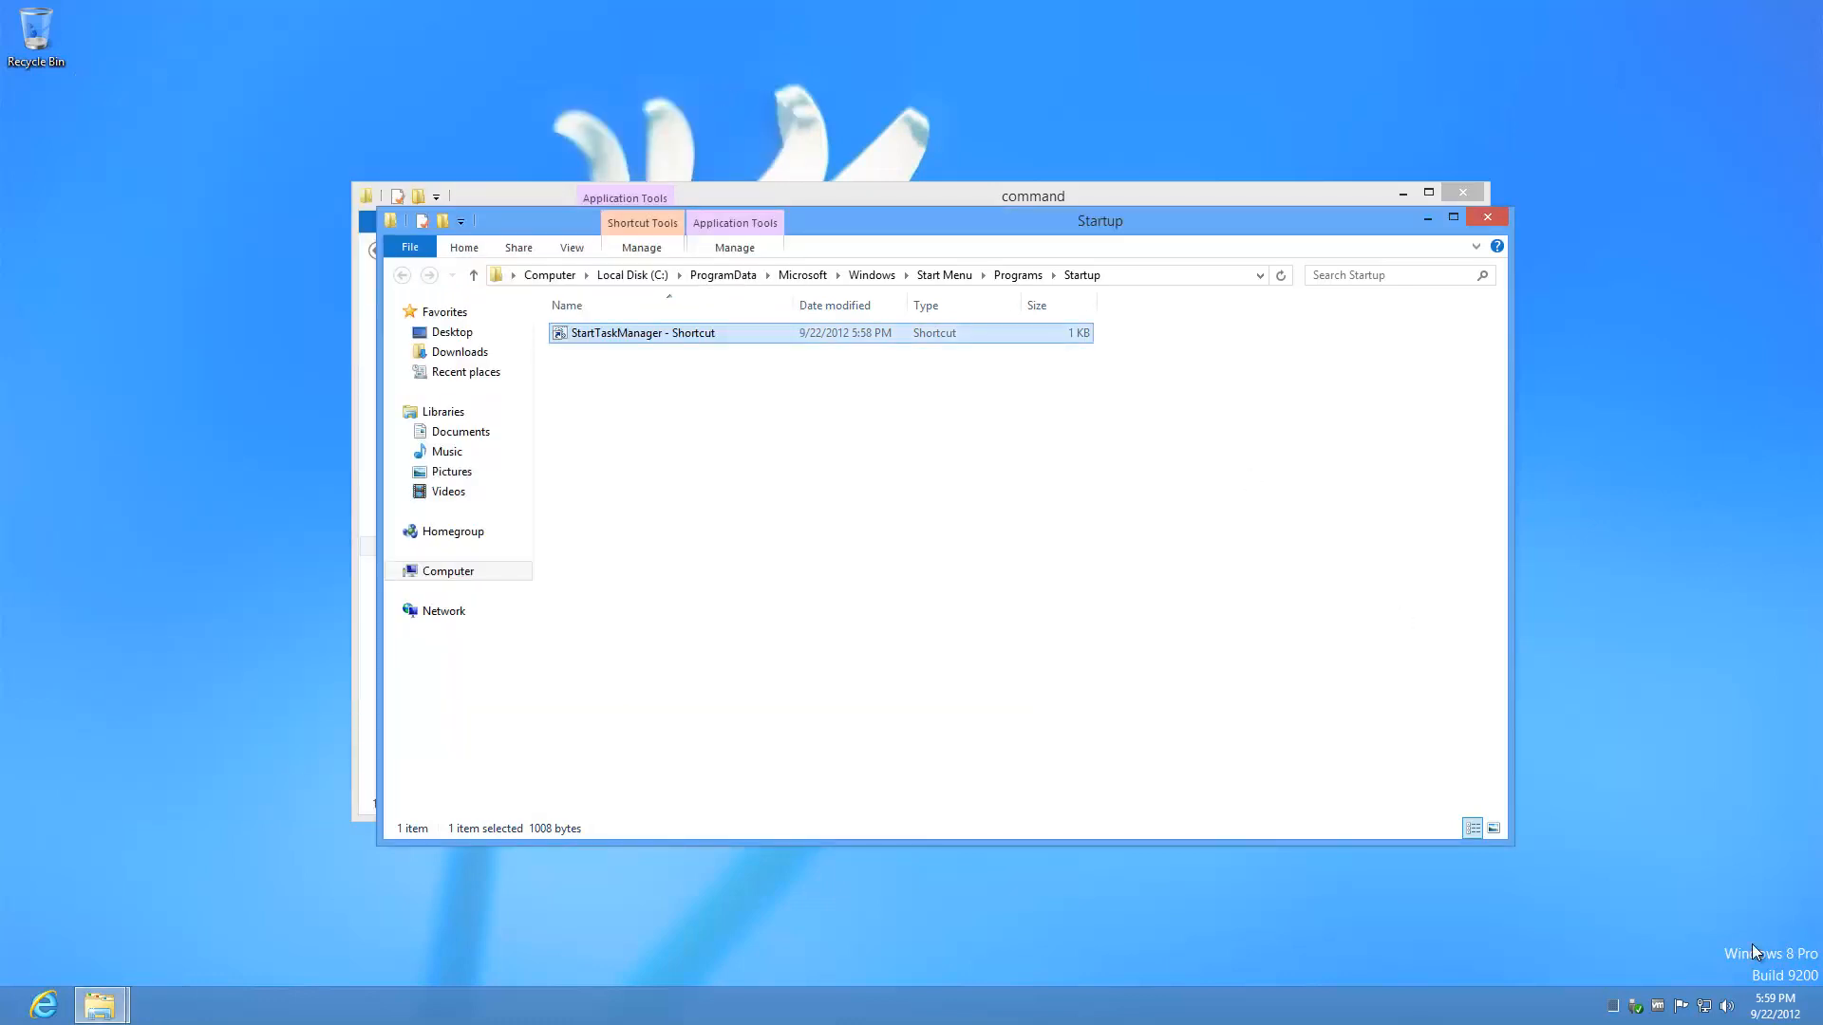
mouse_move(1616, 1014)
Step: Create a new text document in C:\command and name it Show Desktop.scf
drag(1092, 222, 1369, 303)
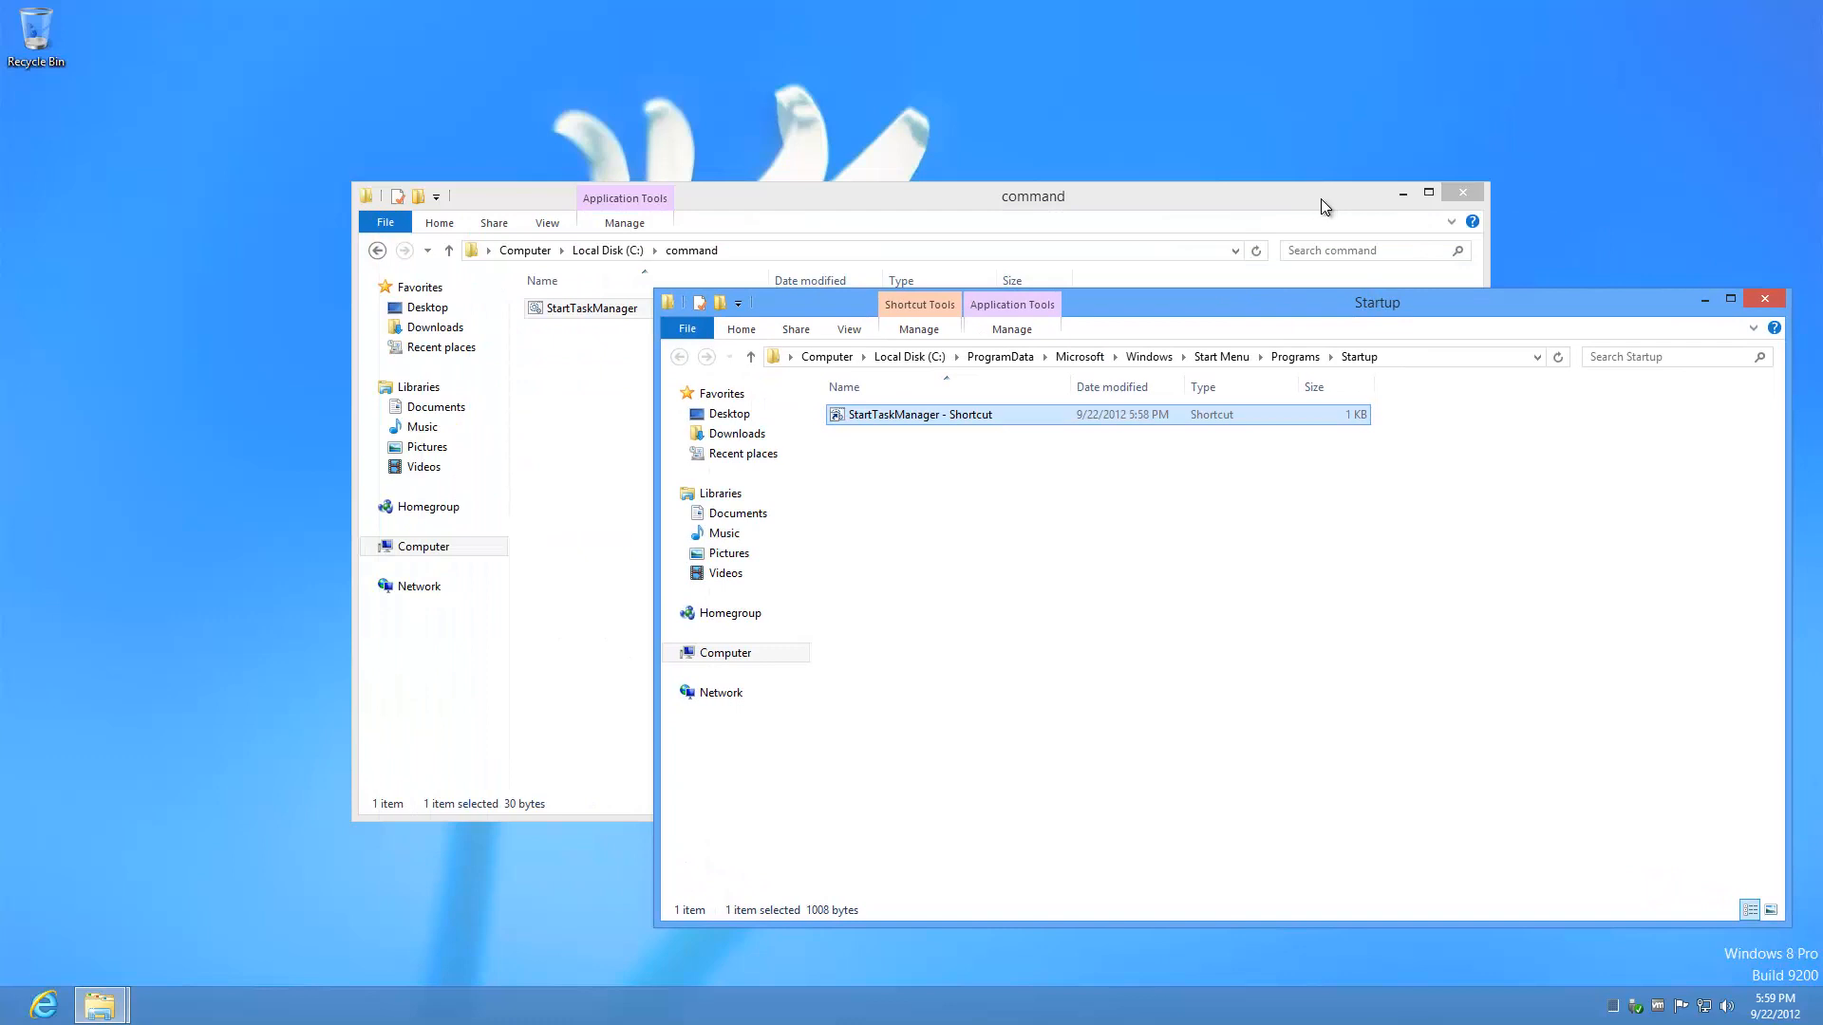
drag(1319, 198, 1036, 62)
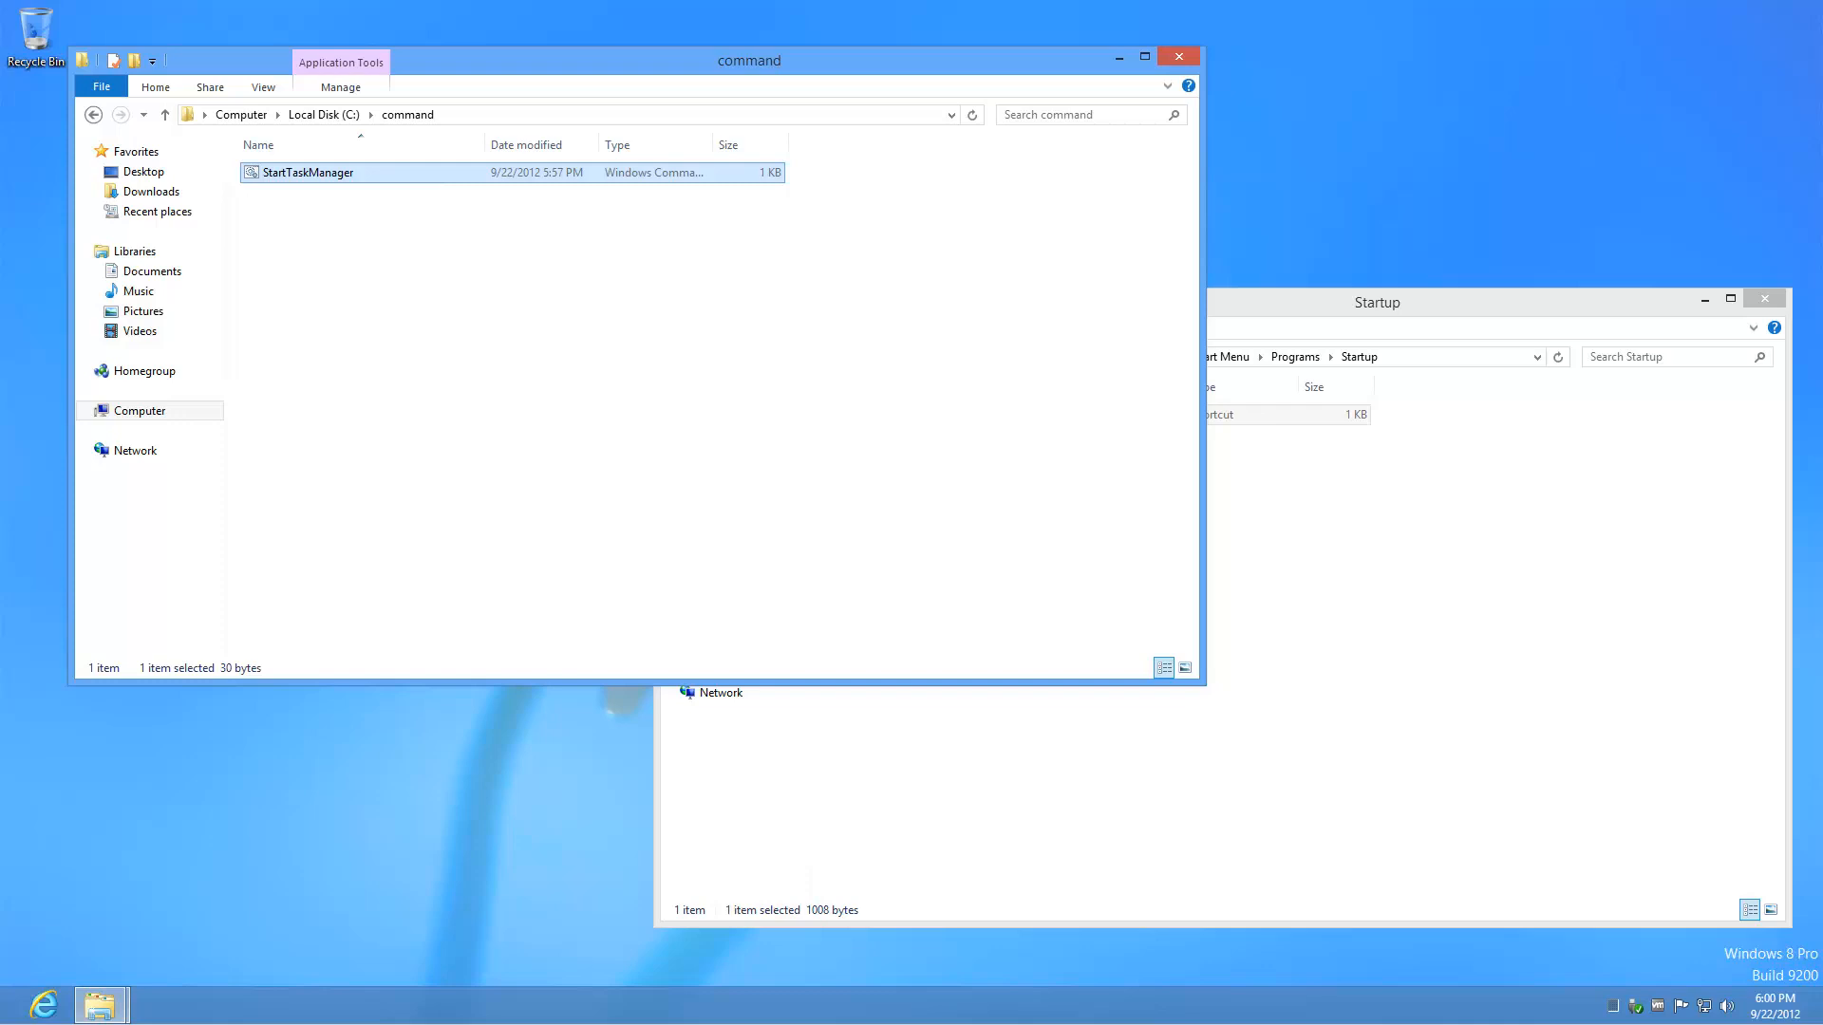
click(421, 239)
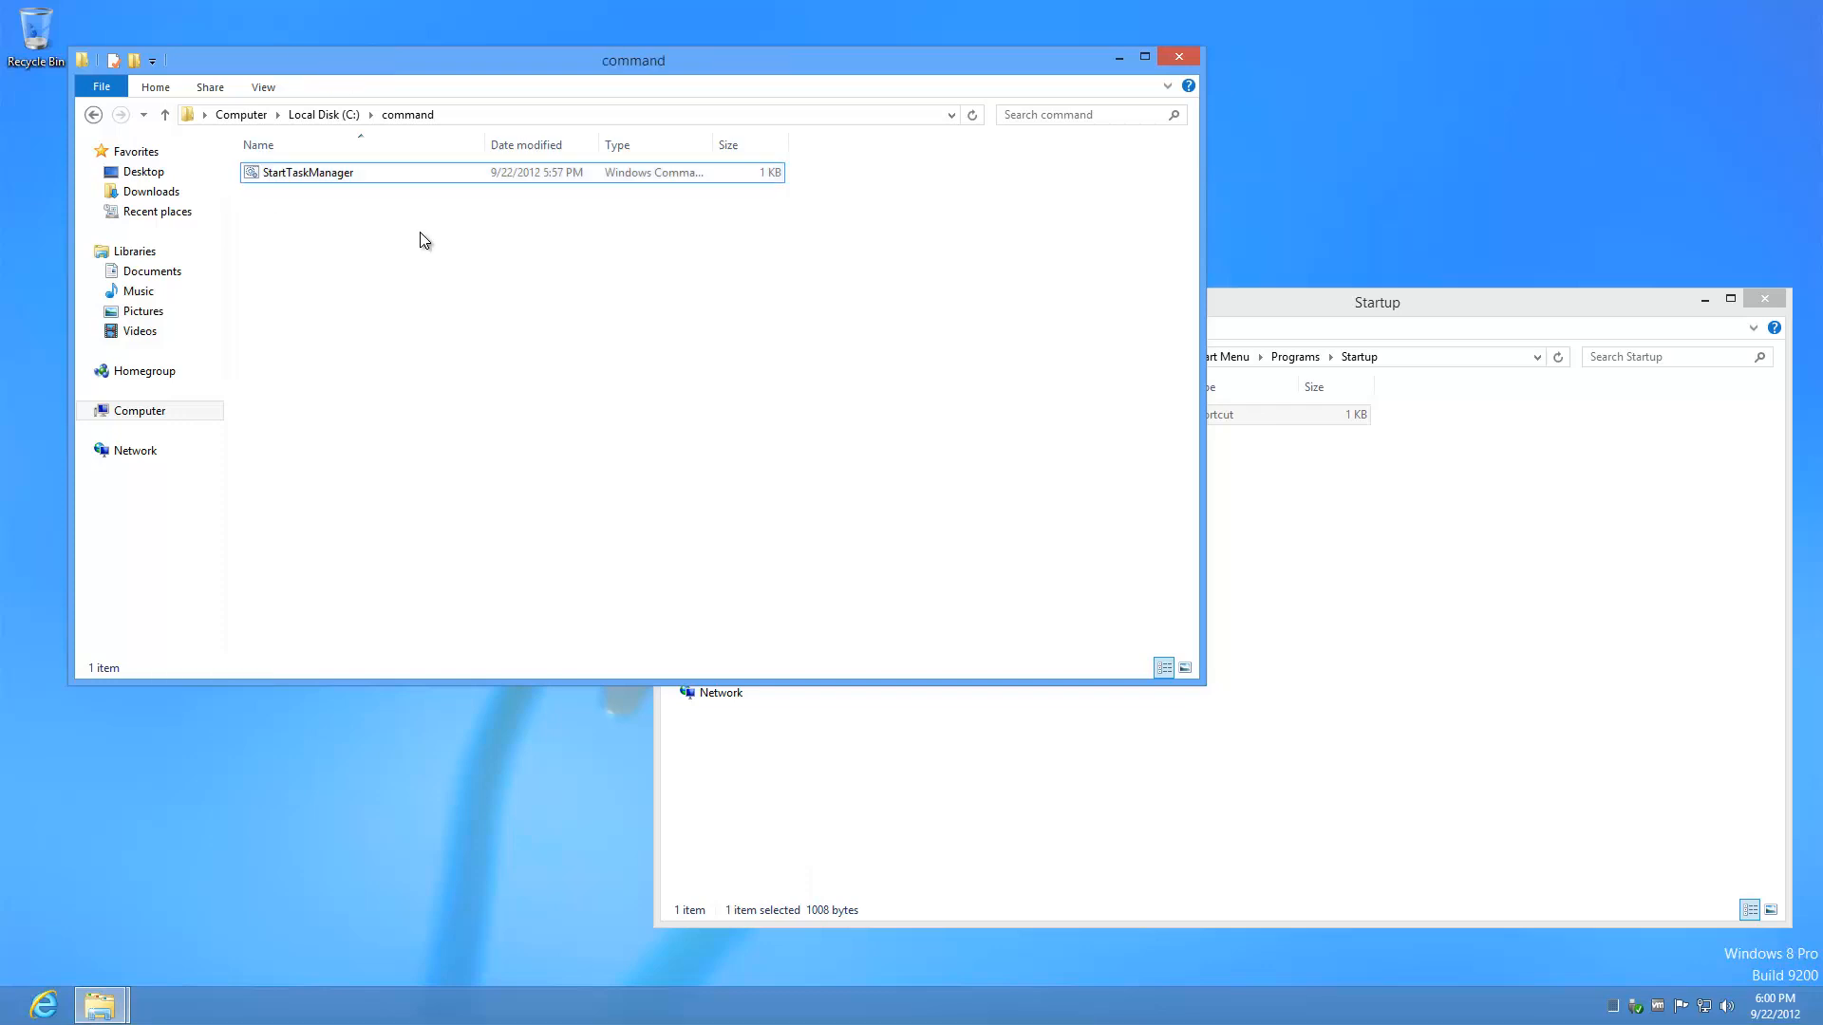
right_click(420, 239)
mouse_move(529, 446)
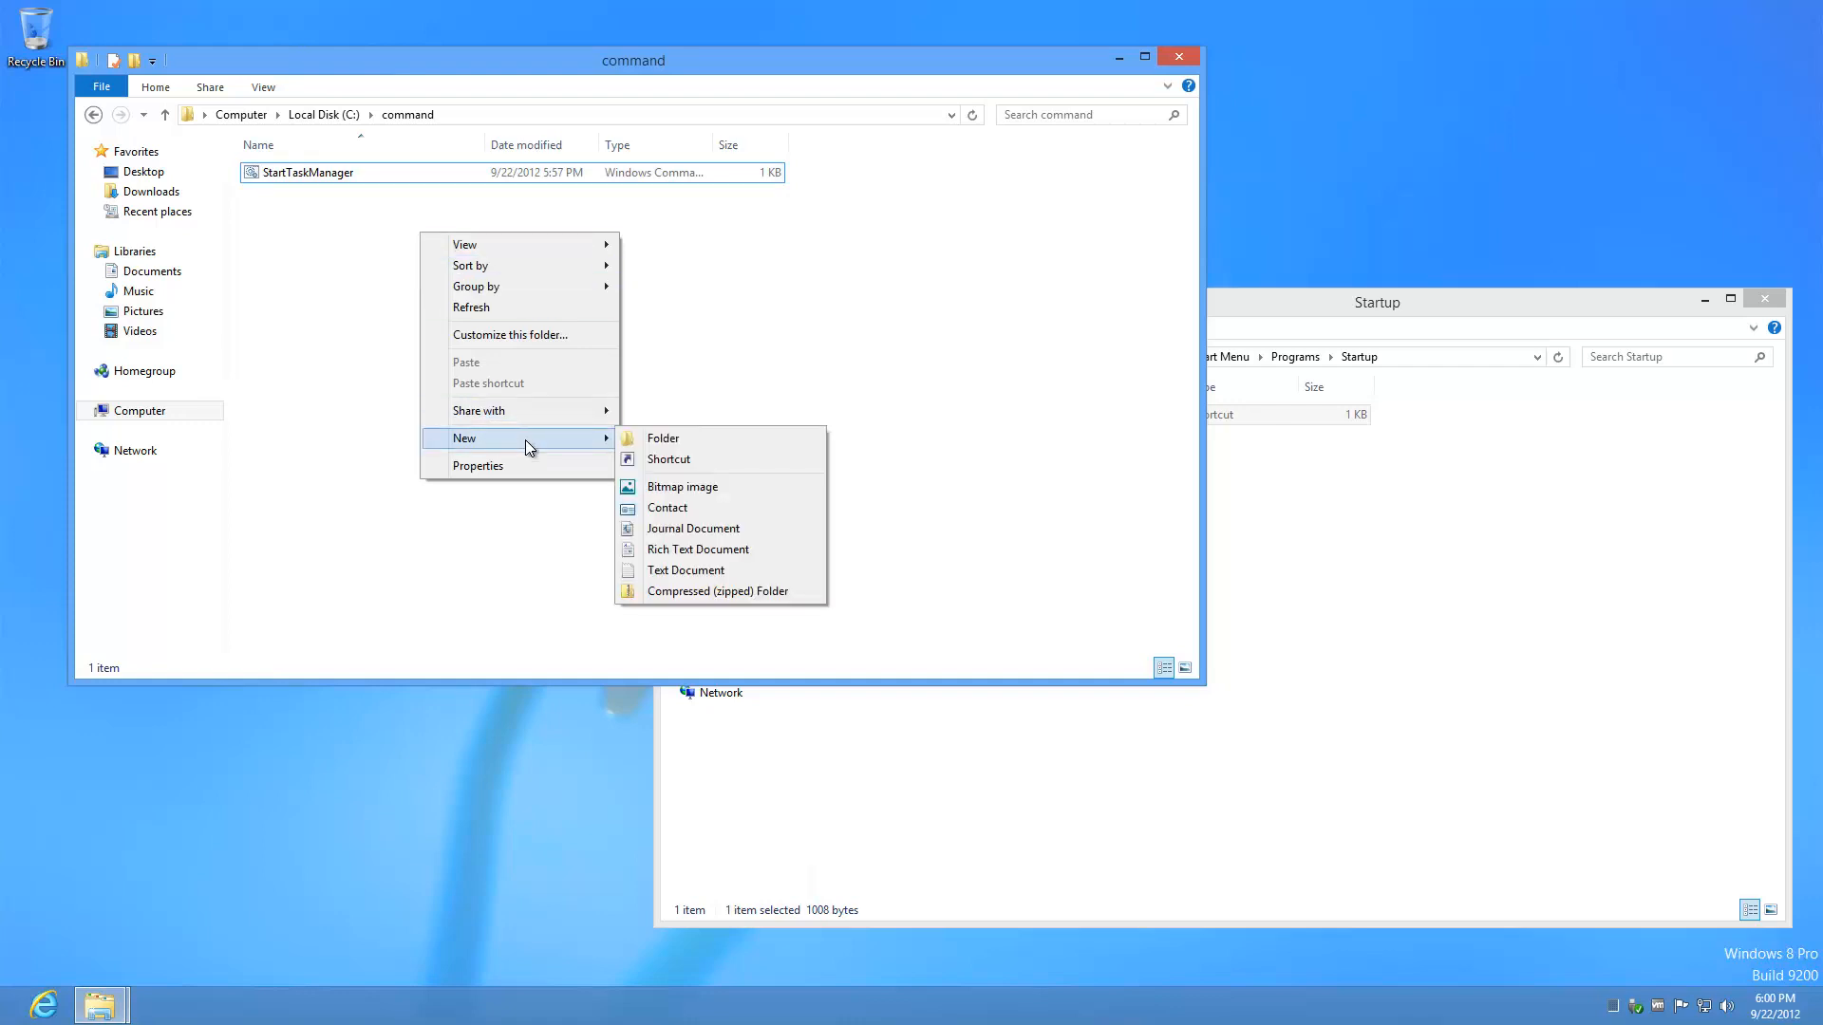
click(739, 572)
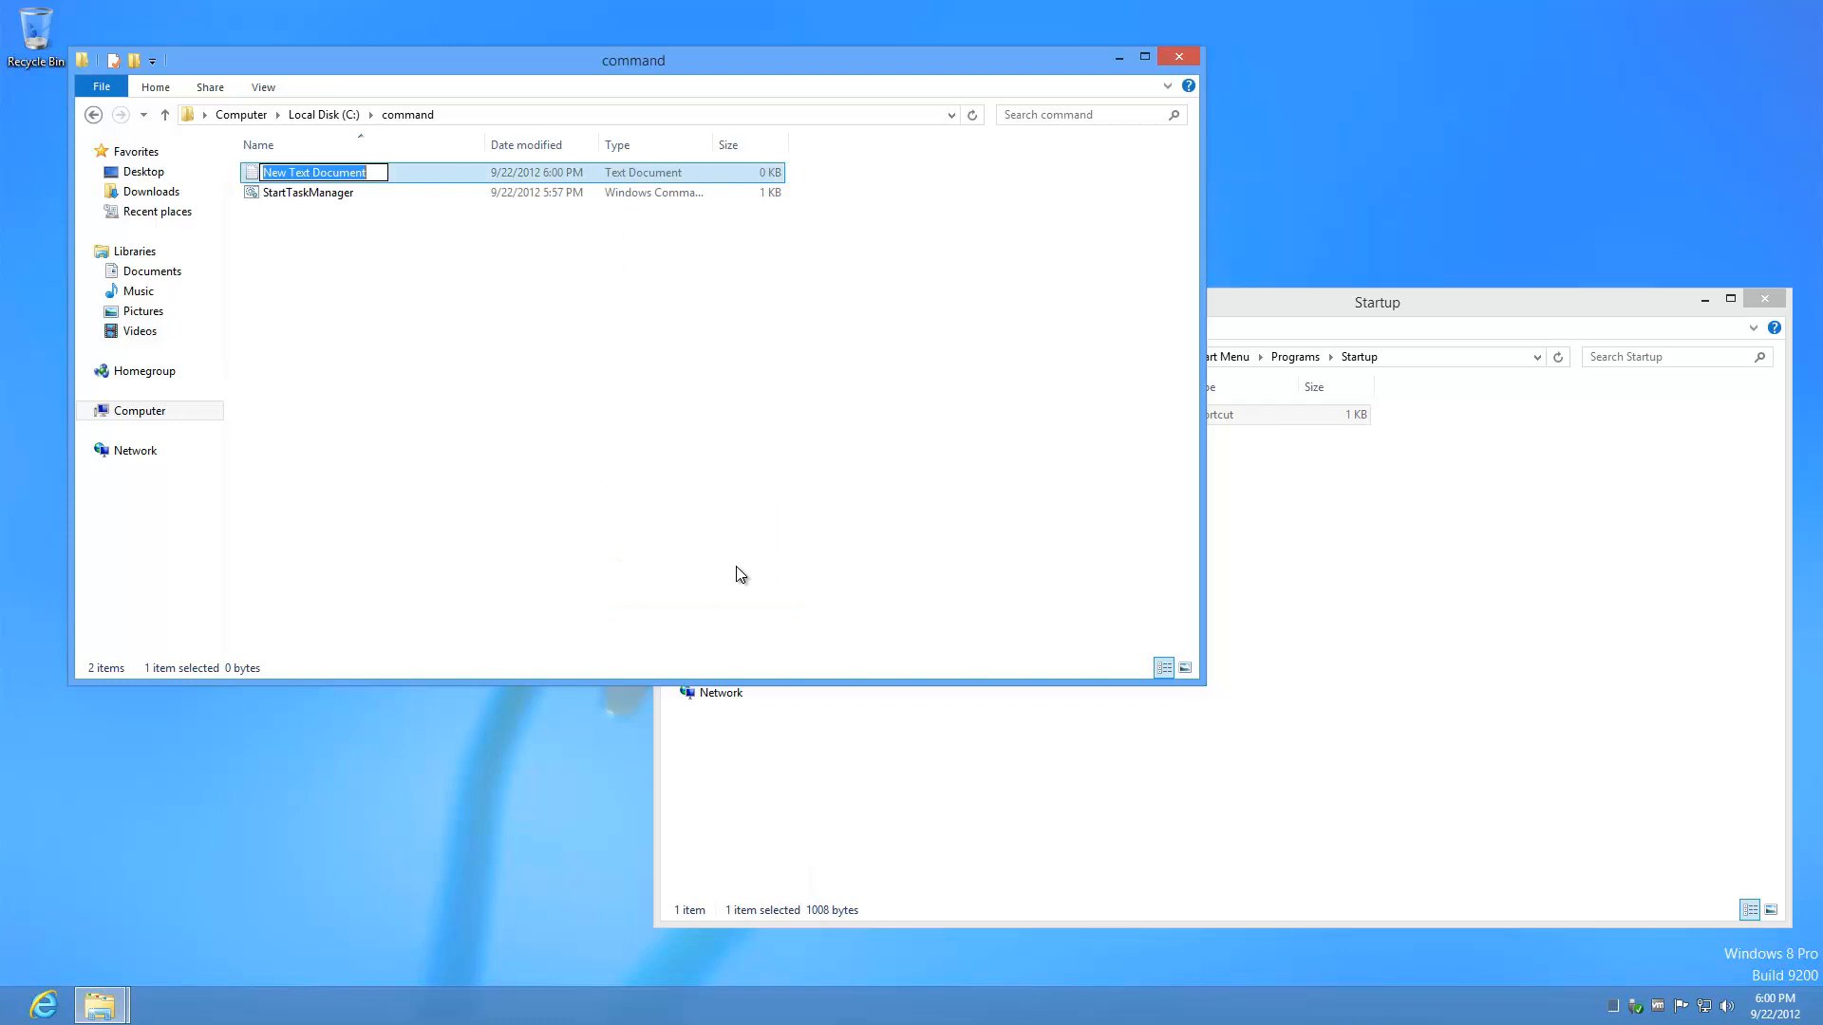
text(Show )
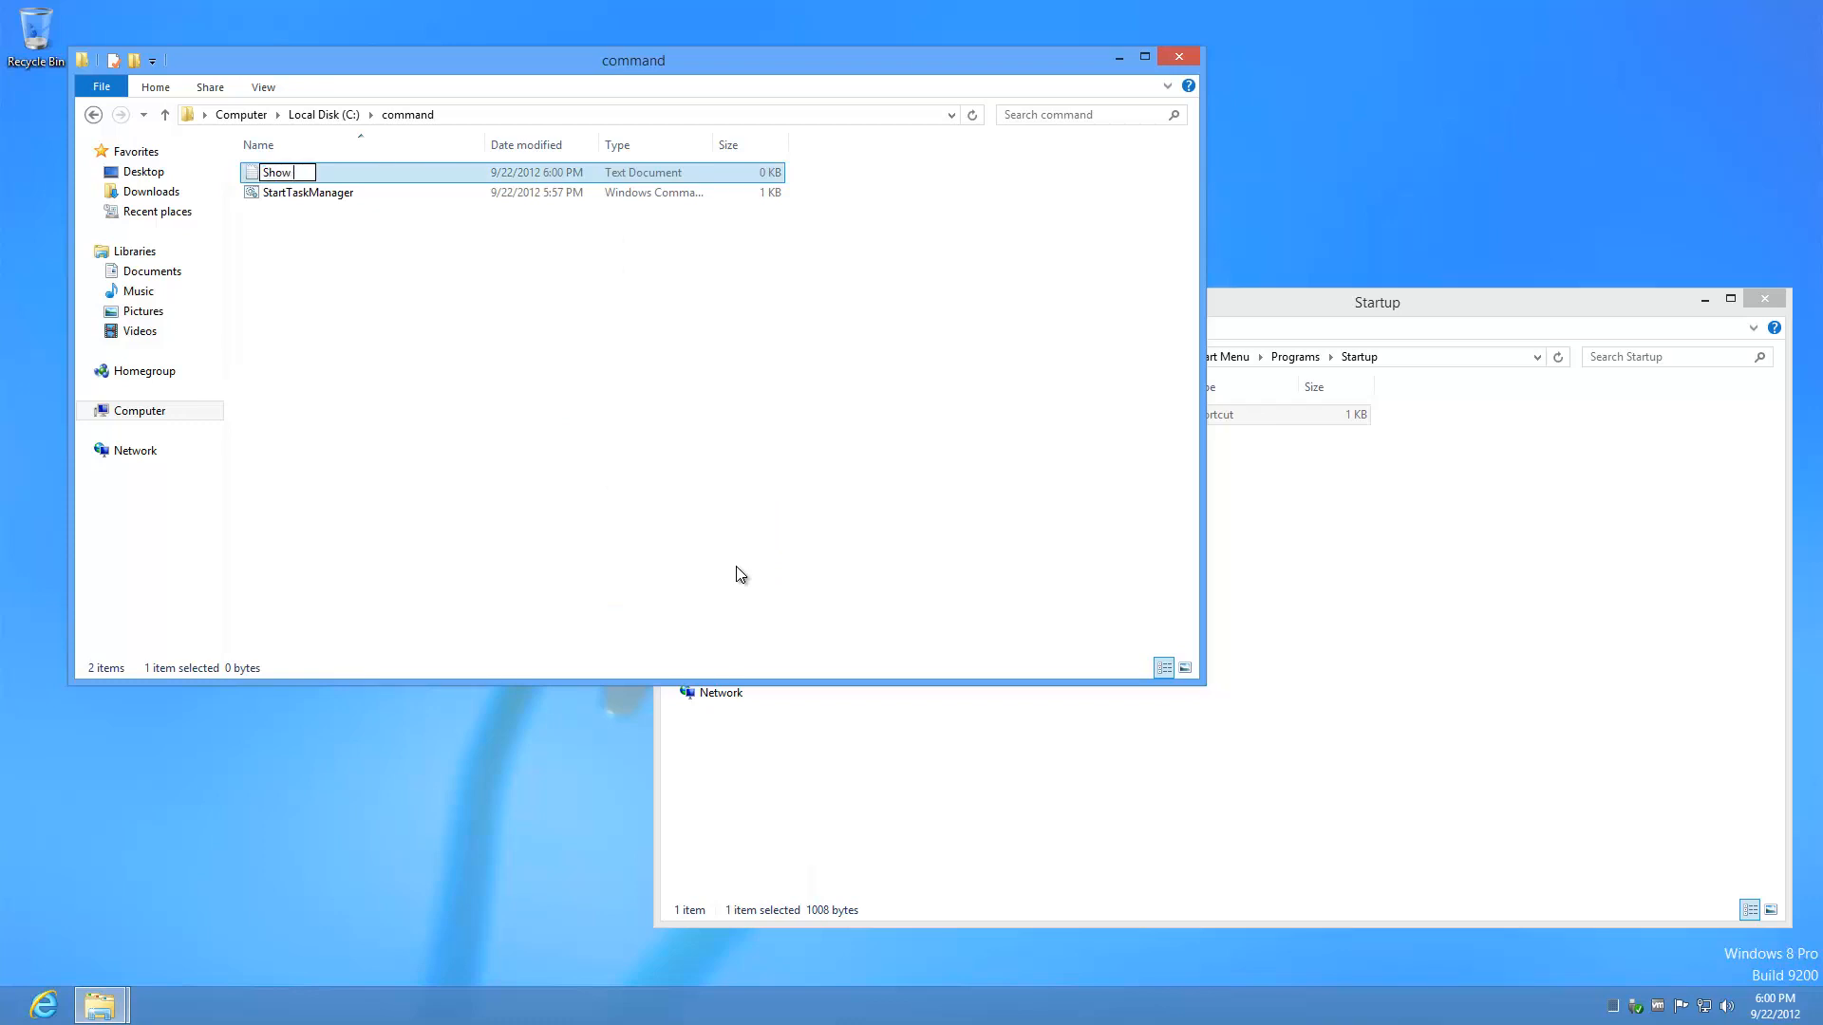
text(Desktop.scf)
key(Return)
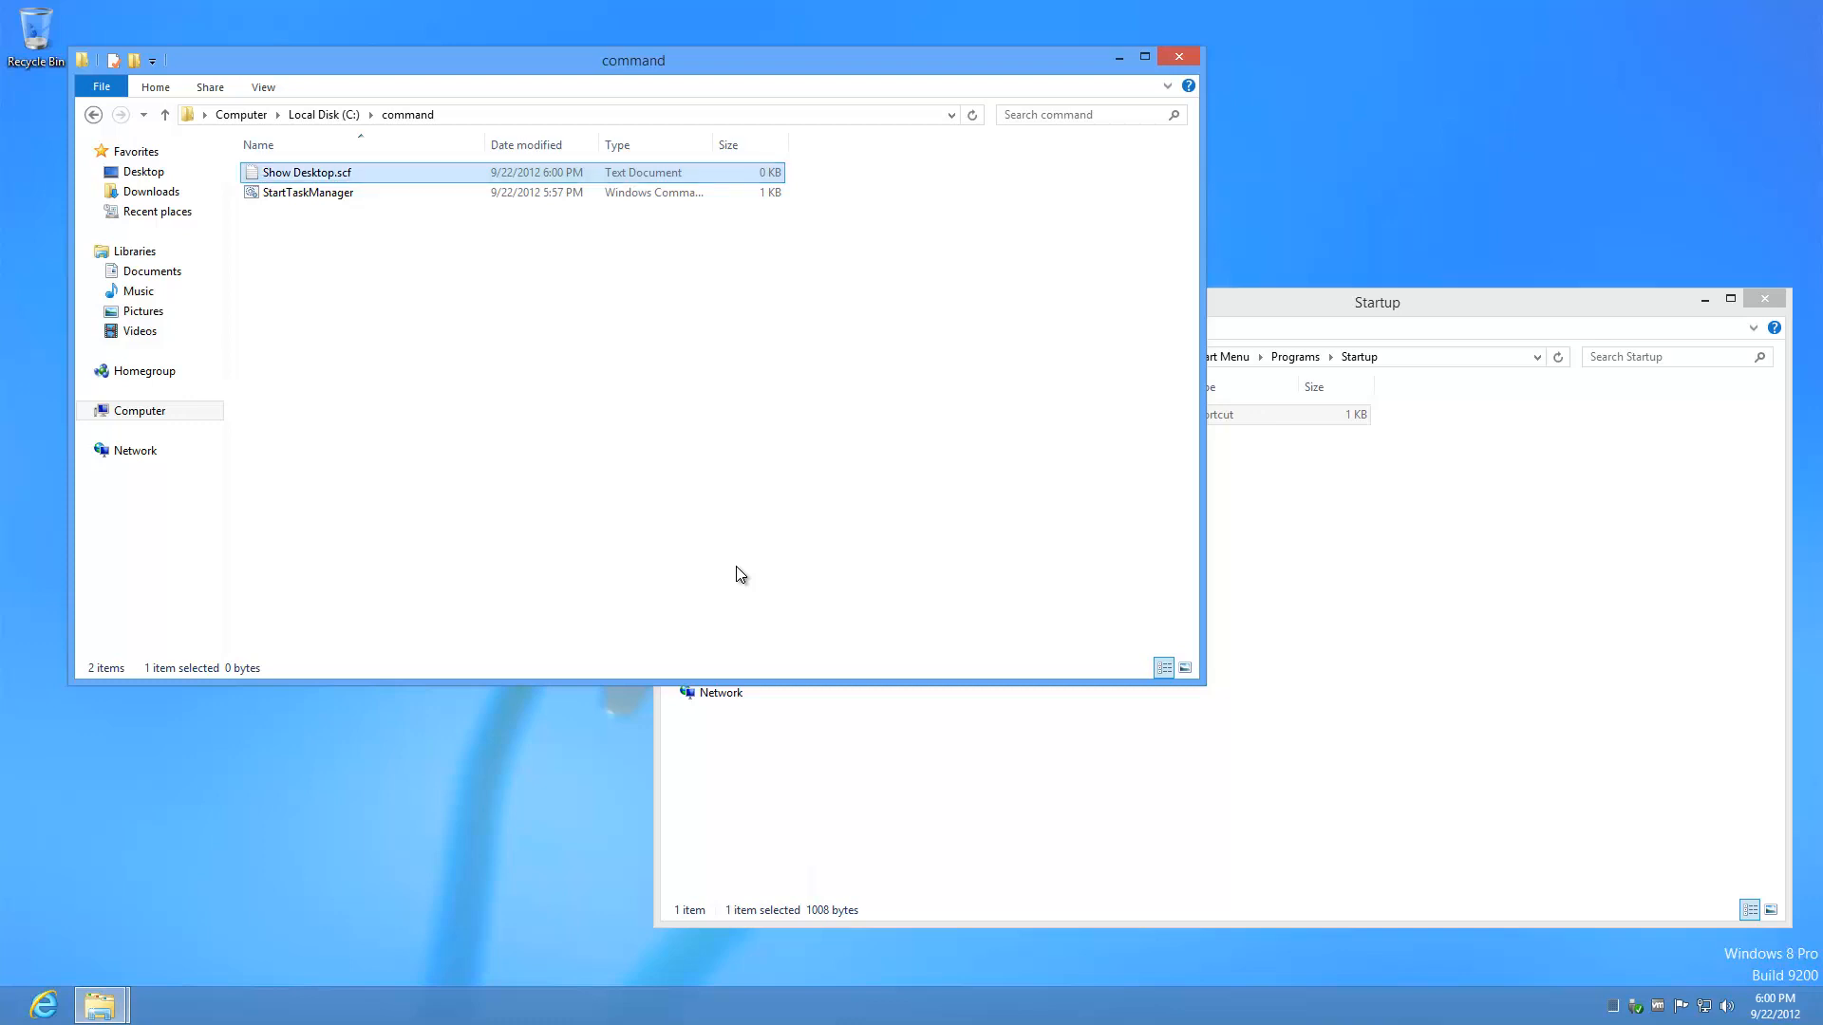
Step: Paste the Shell and ToggleDesktop lines into Show Desktop.scf, save it, and minimize vSphere Client
double_click(398, 175)
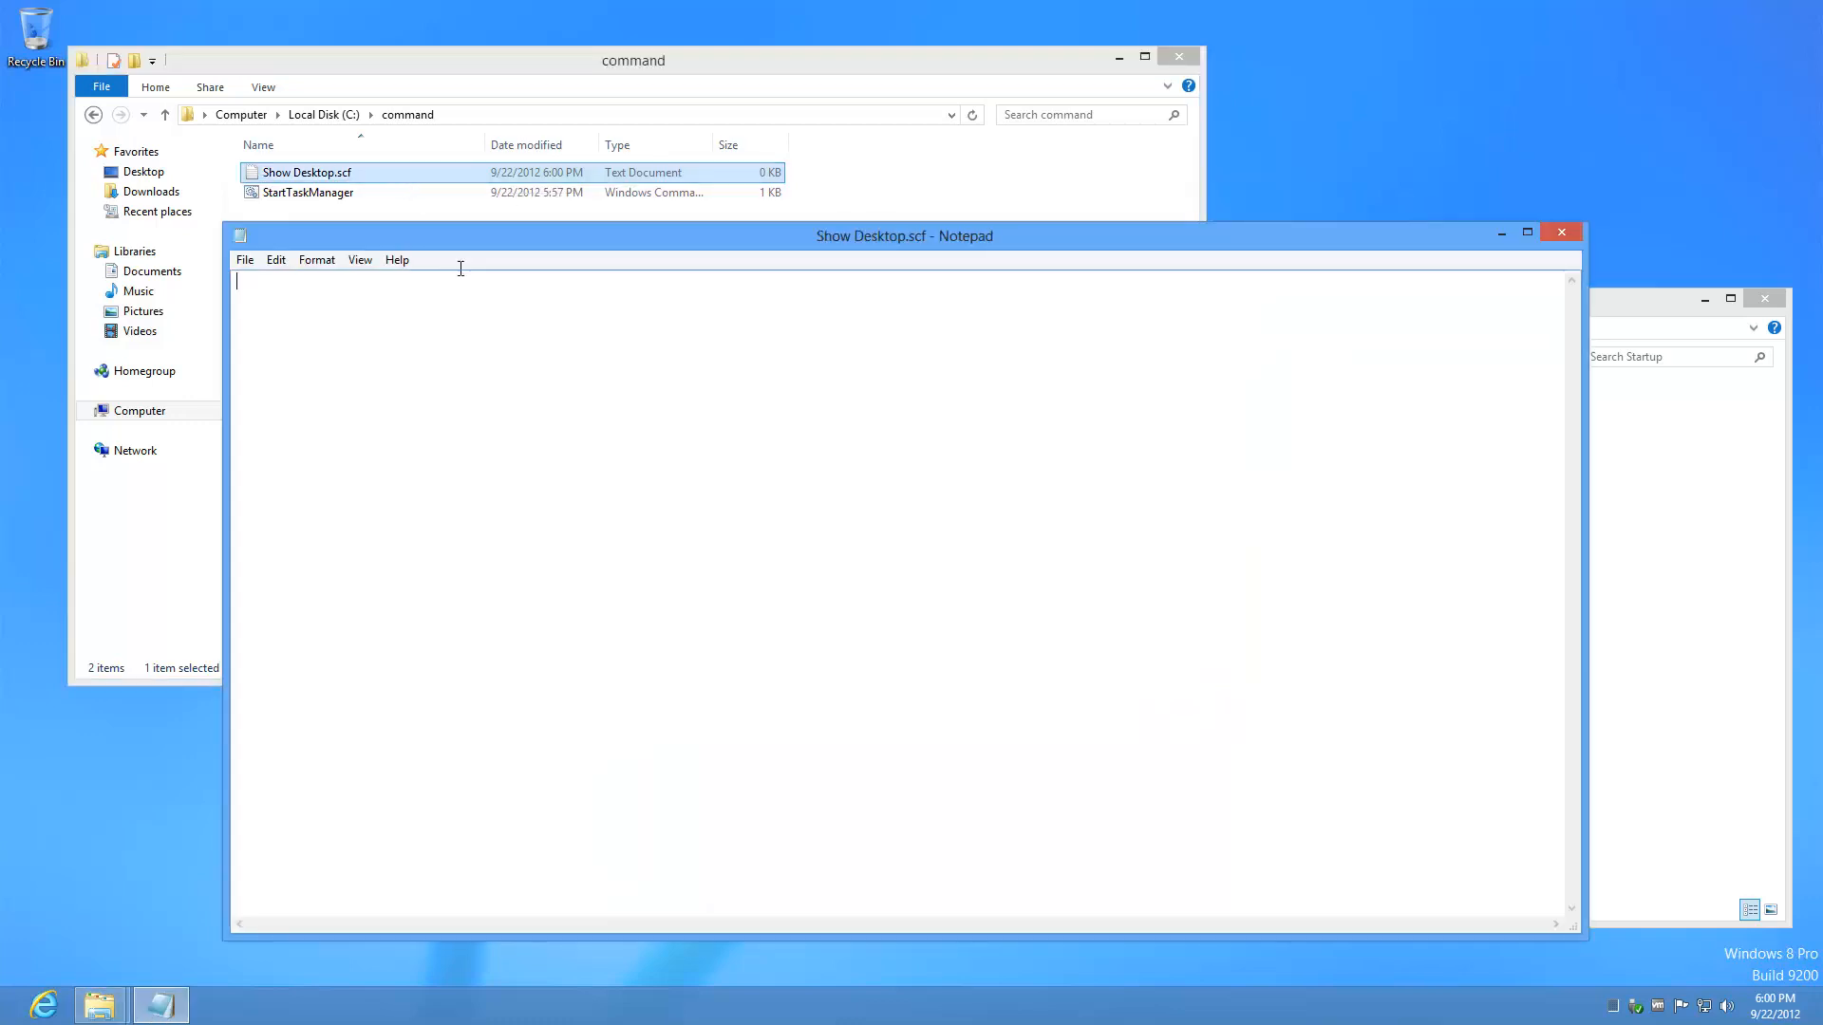
text([Shell] Command=2 IconFile=Explorer.exe,3 [Taskbar] Command=ToggleDesktop)
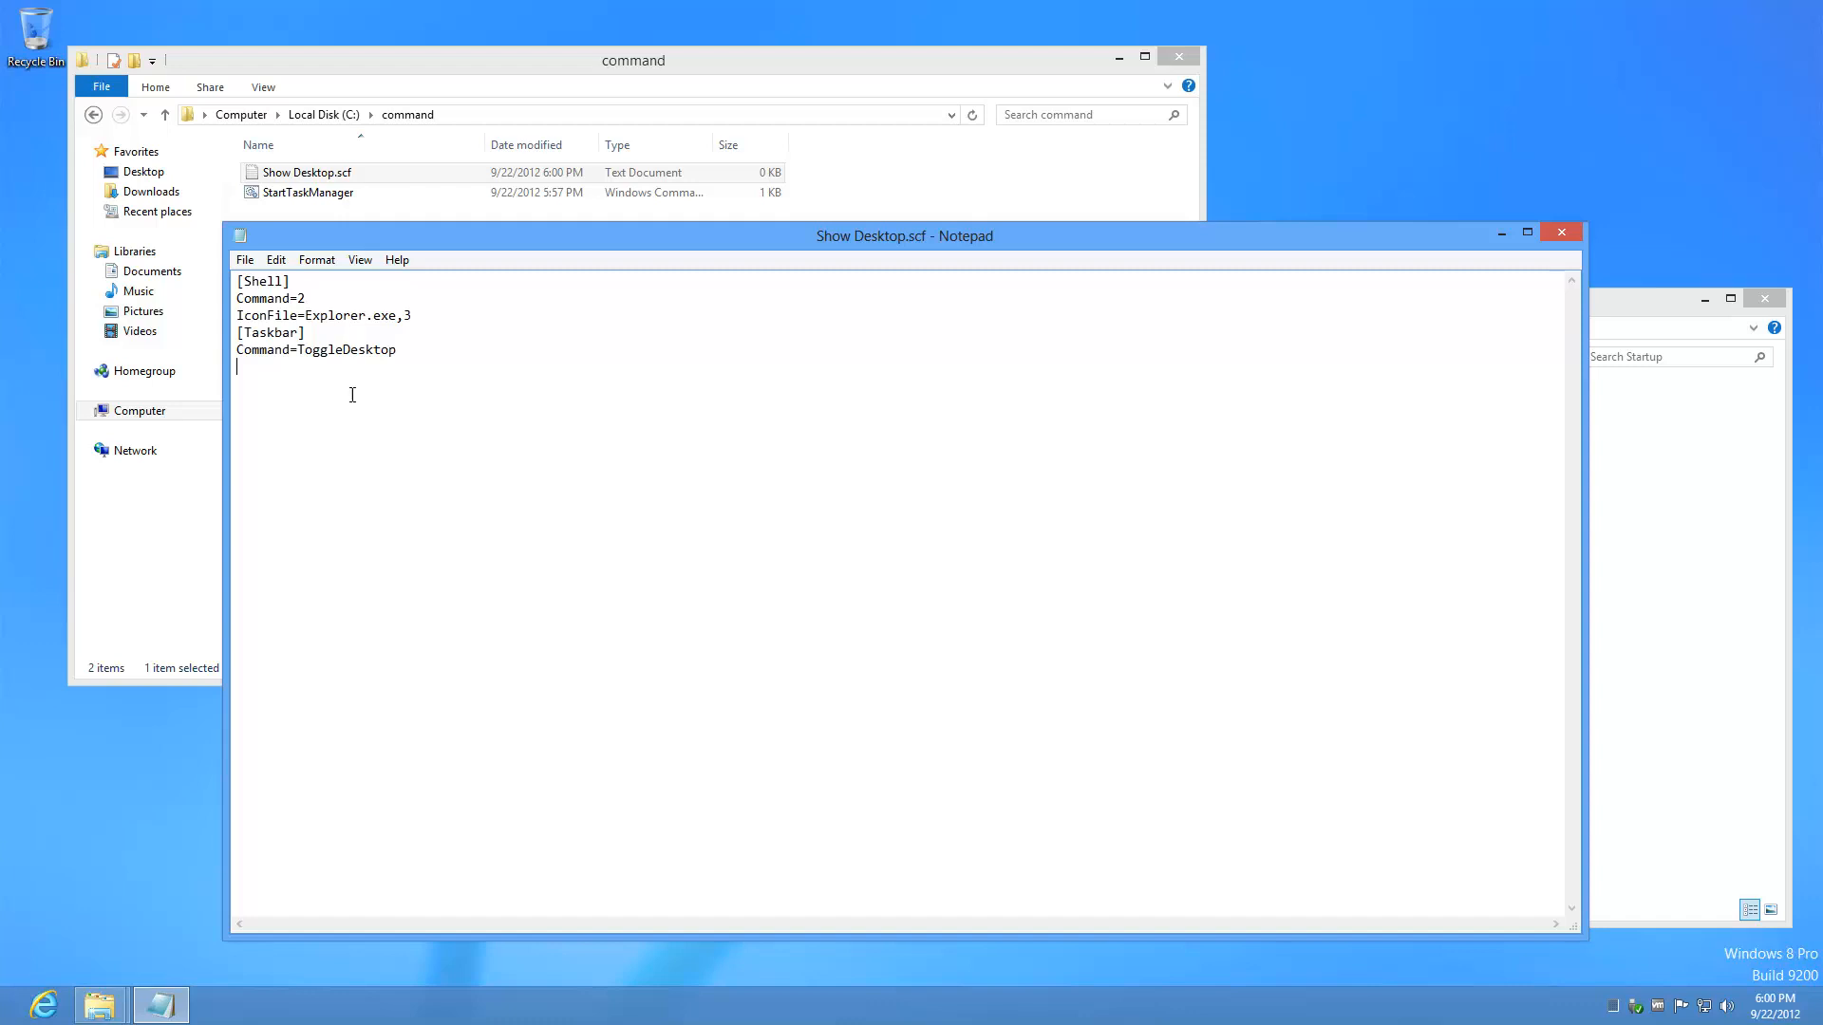
click(1562, 235)
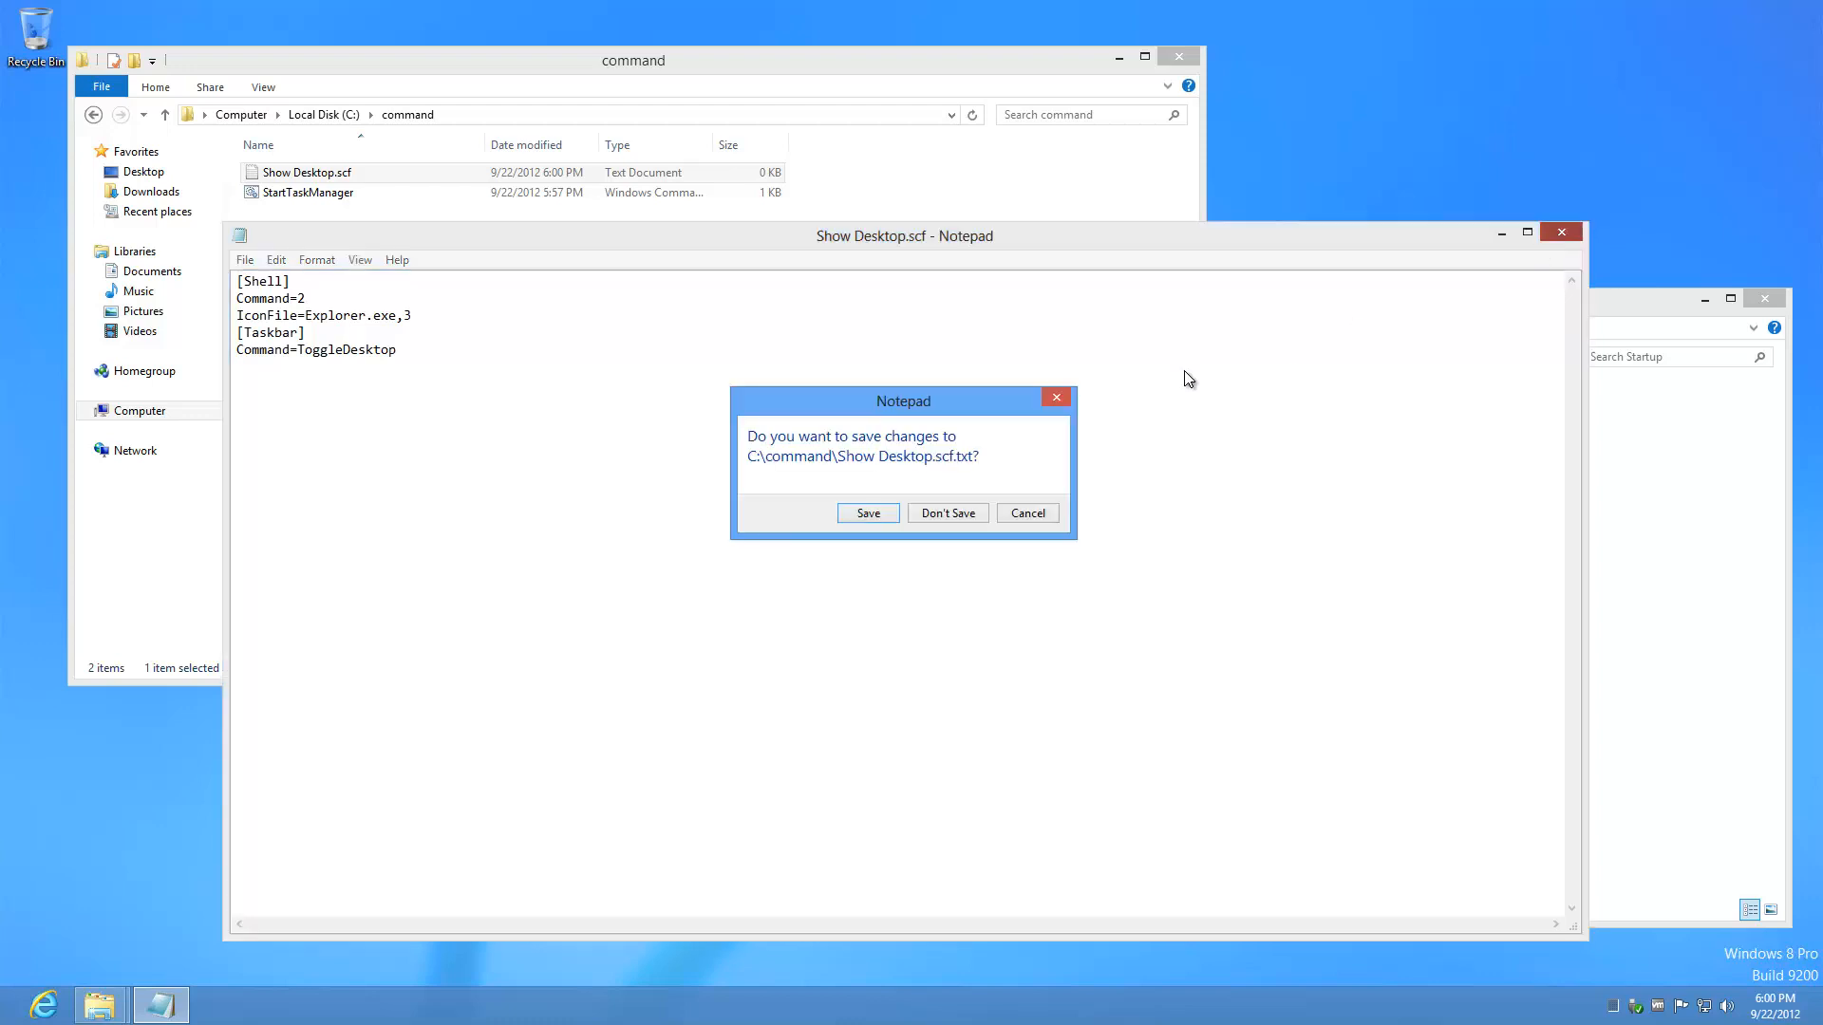
click(863, 514)
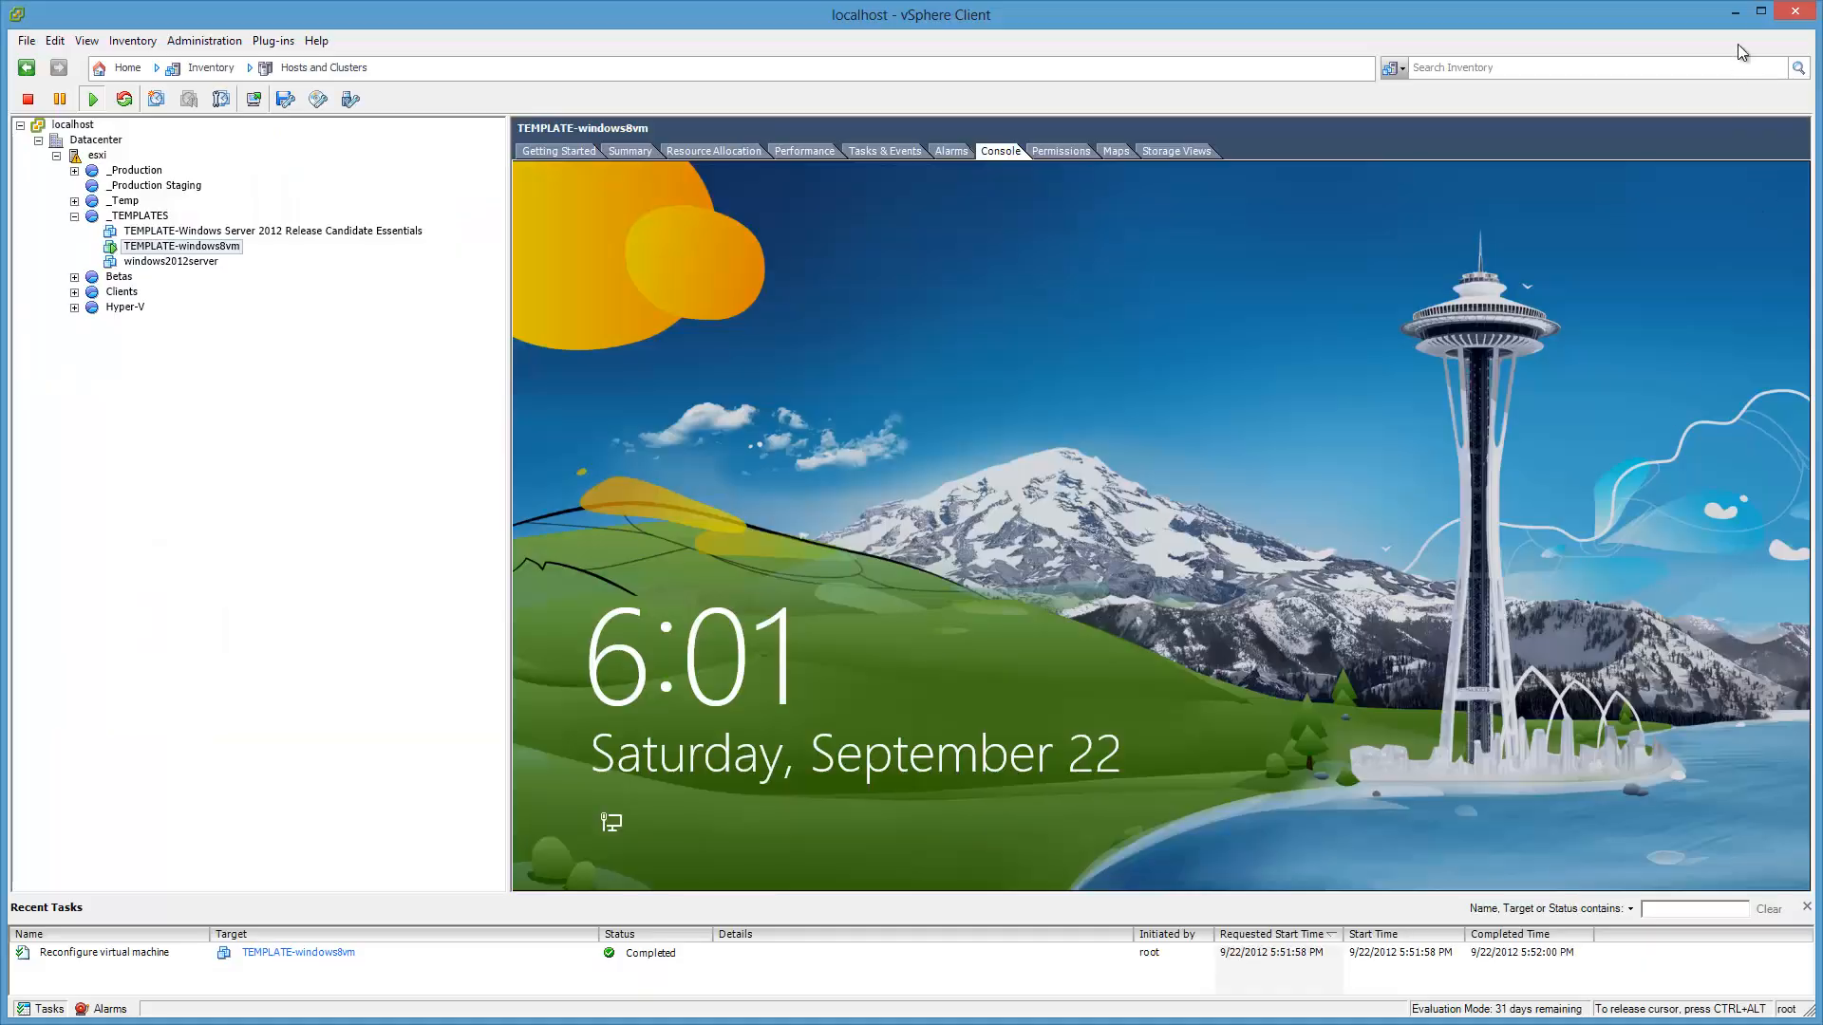
click(1740, 15)
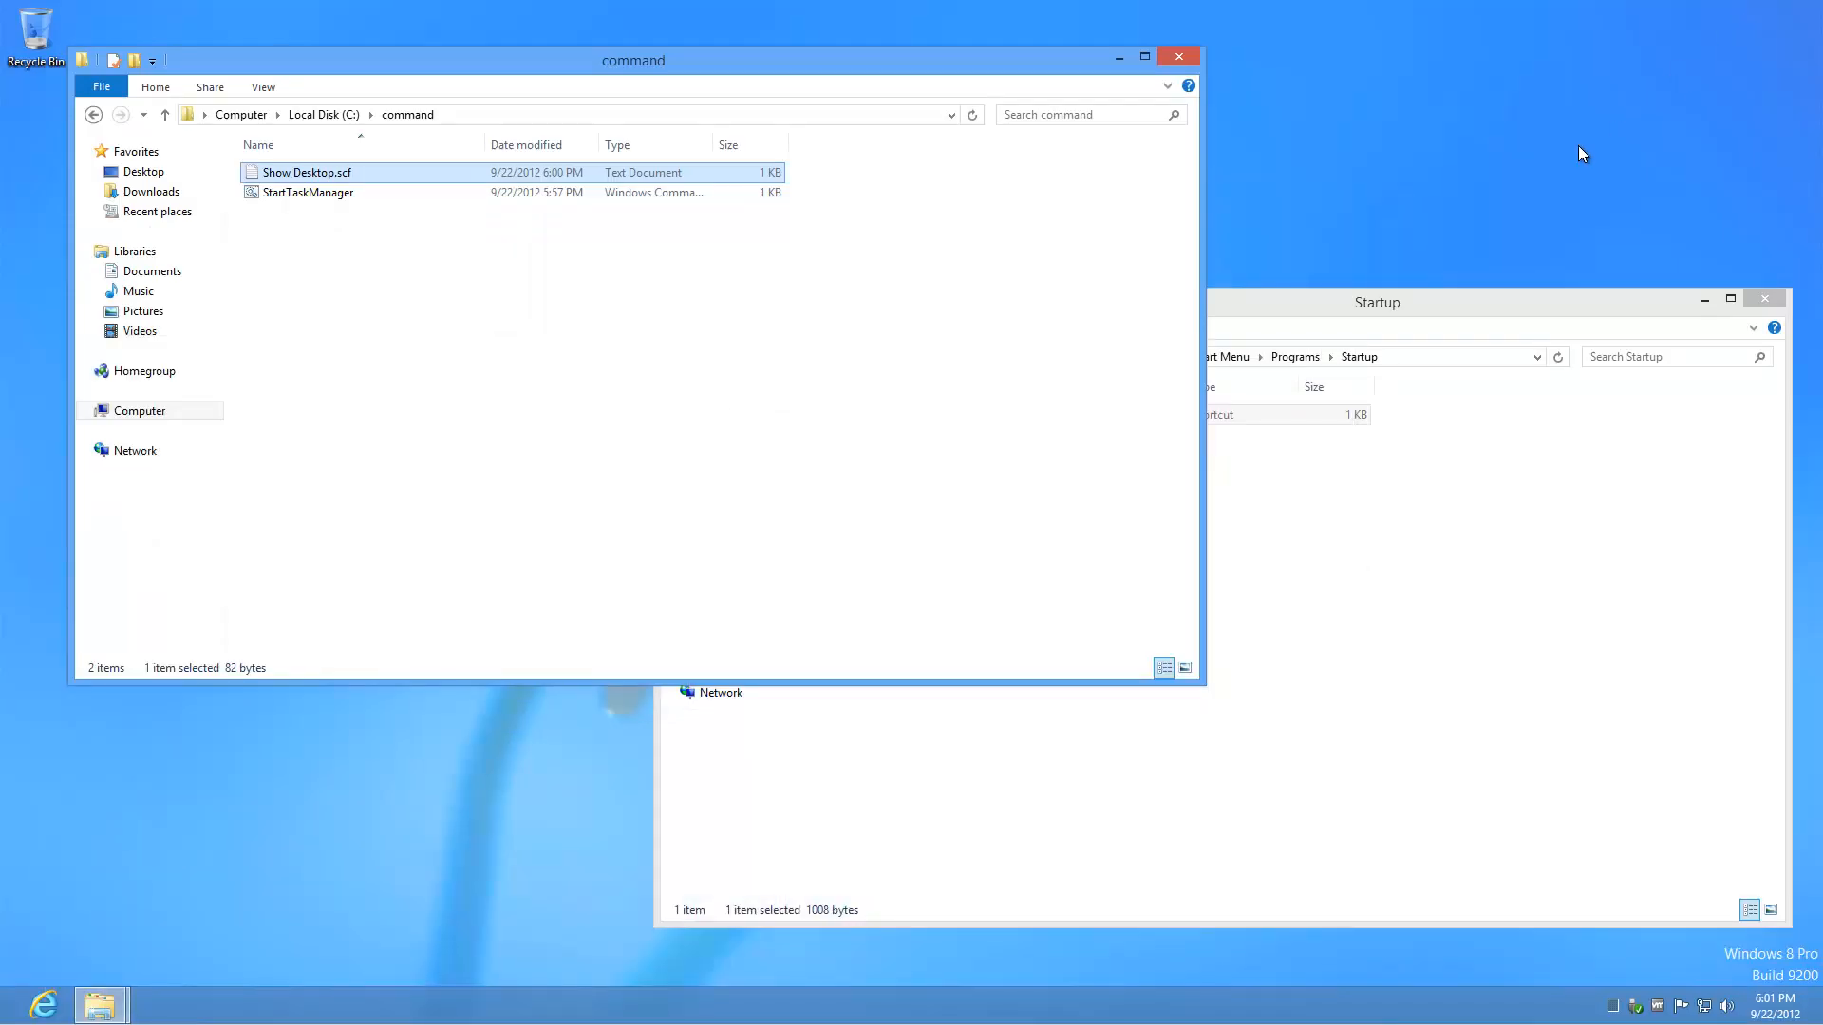
Step: Move Show Desktop.scf from C:\command into the all-users Startup folder, granting administrator permission
click(1521, 299)
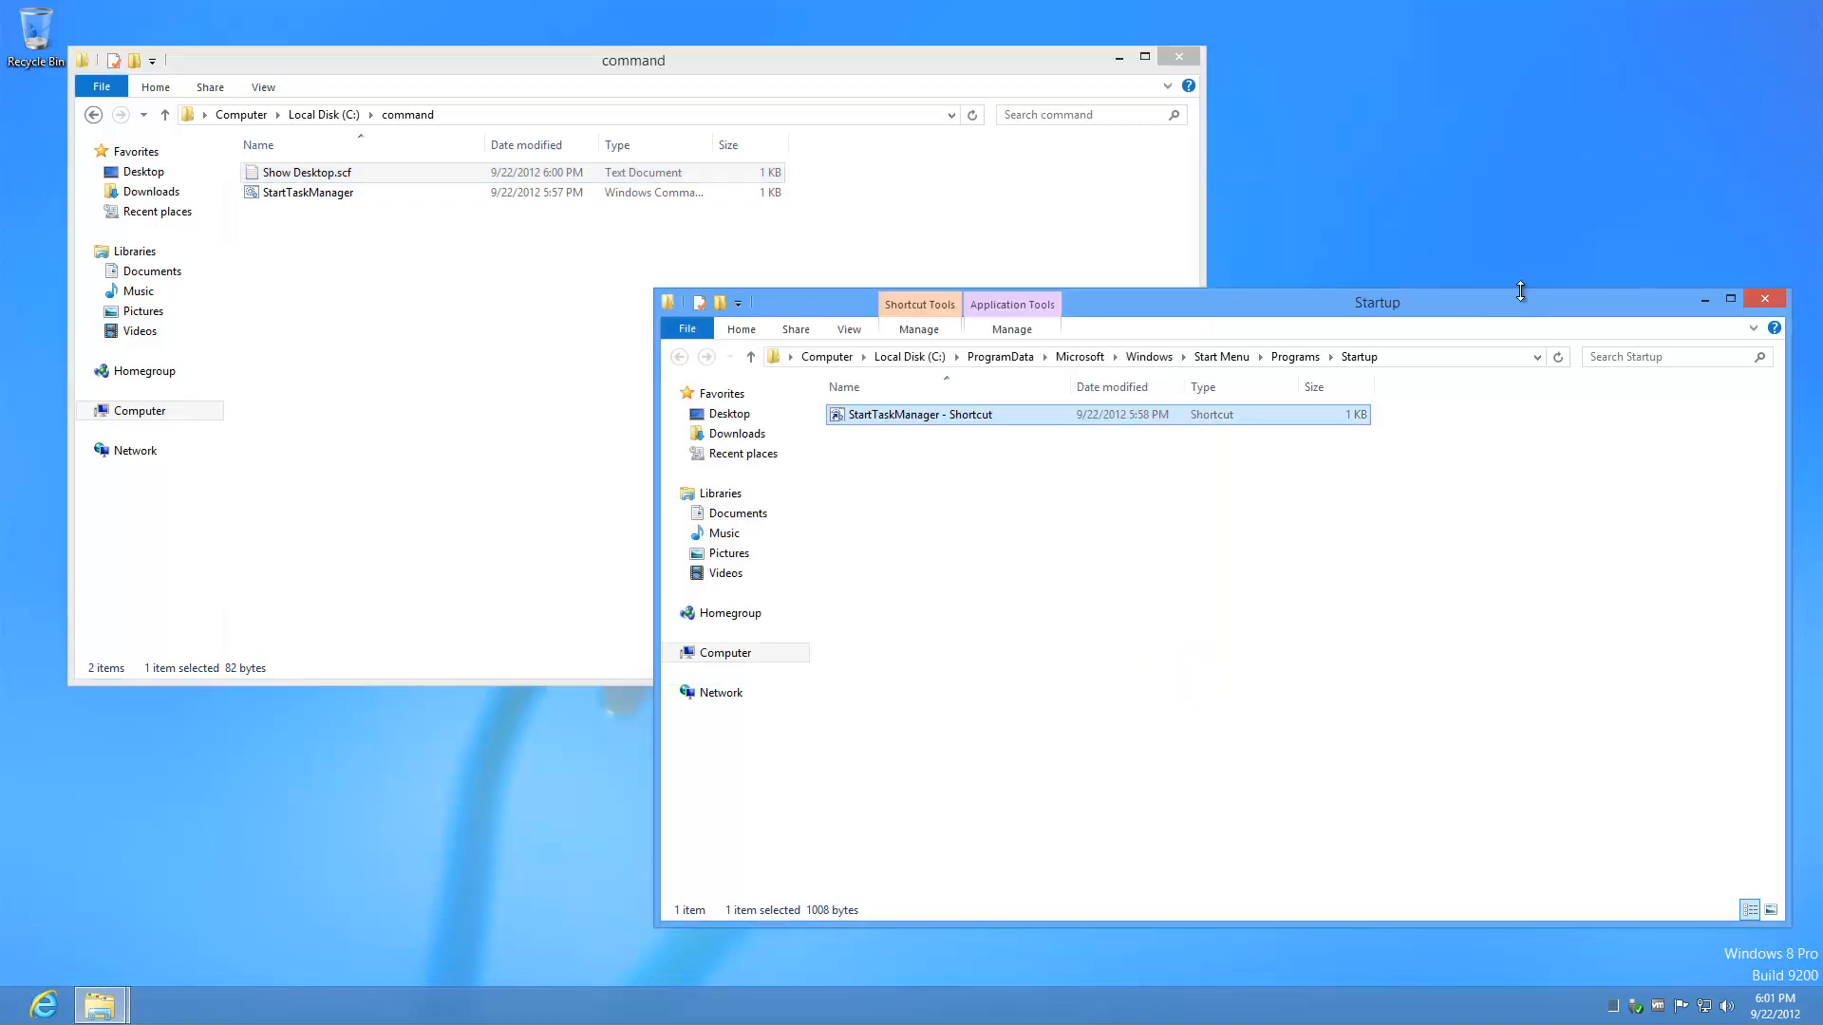
click(1041, 555)
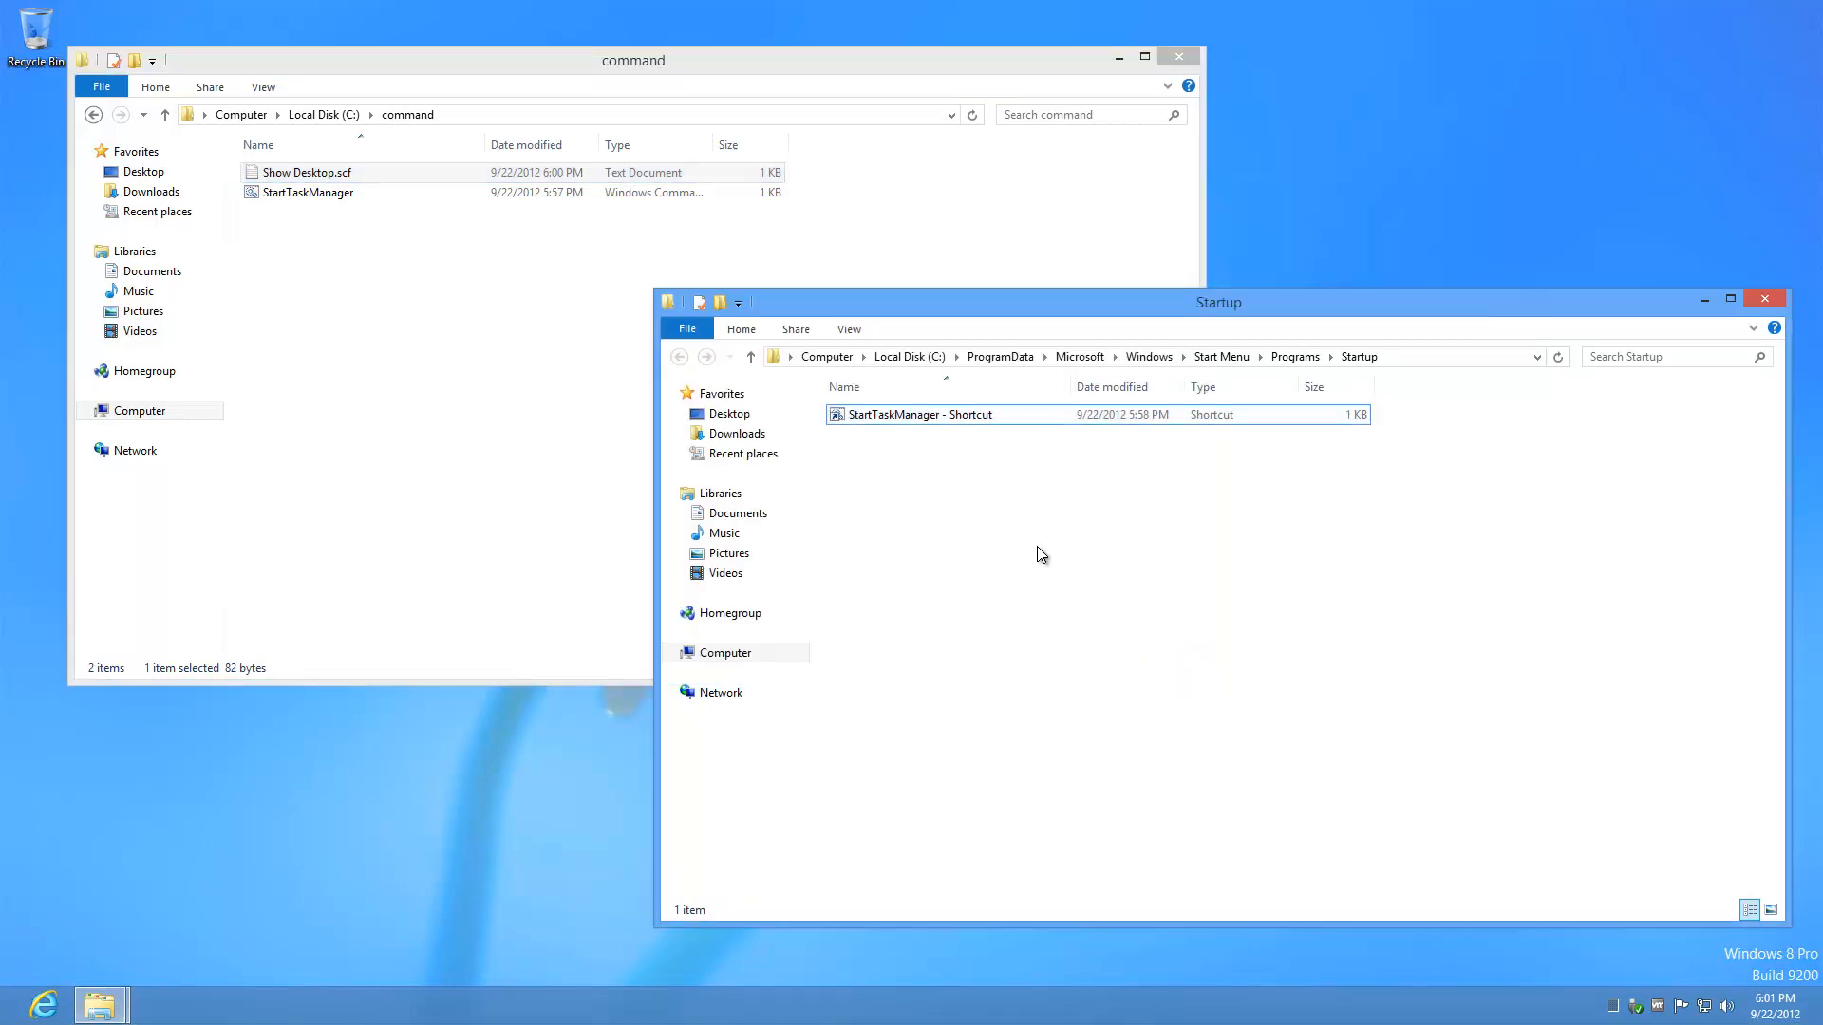
click(294, 174)
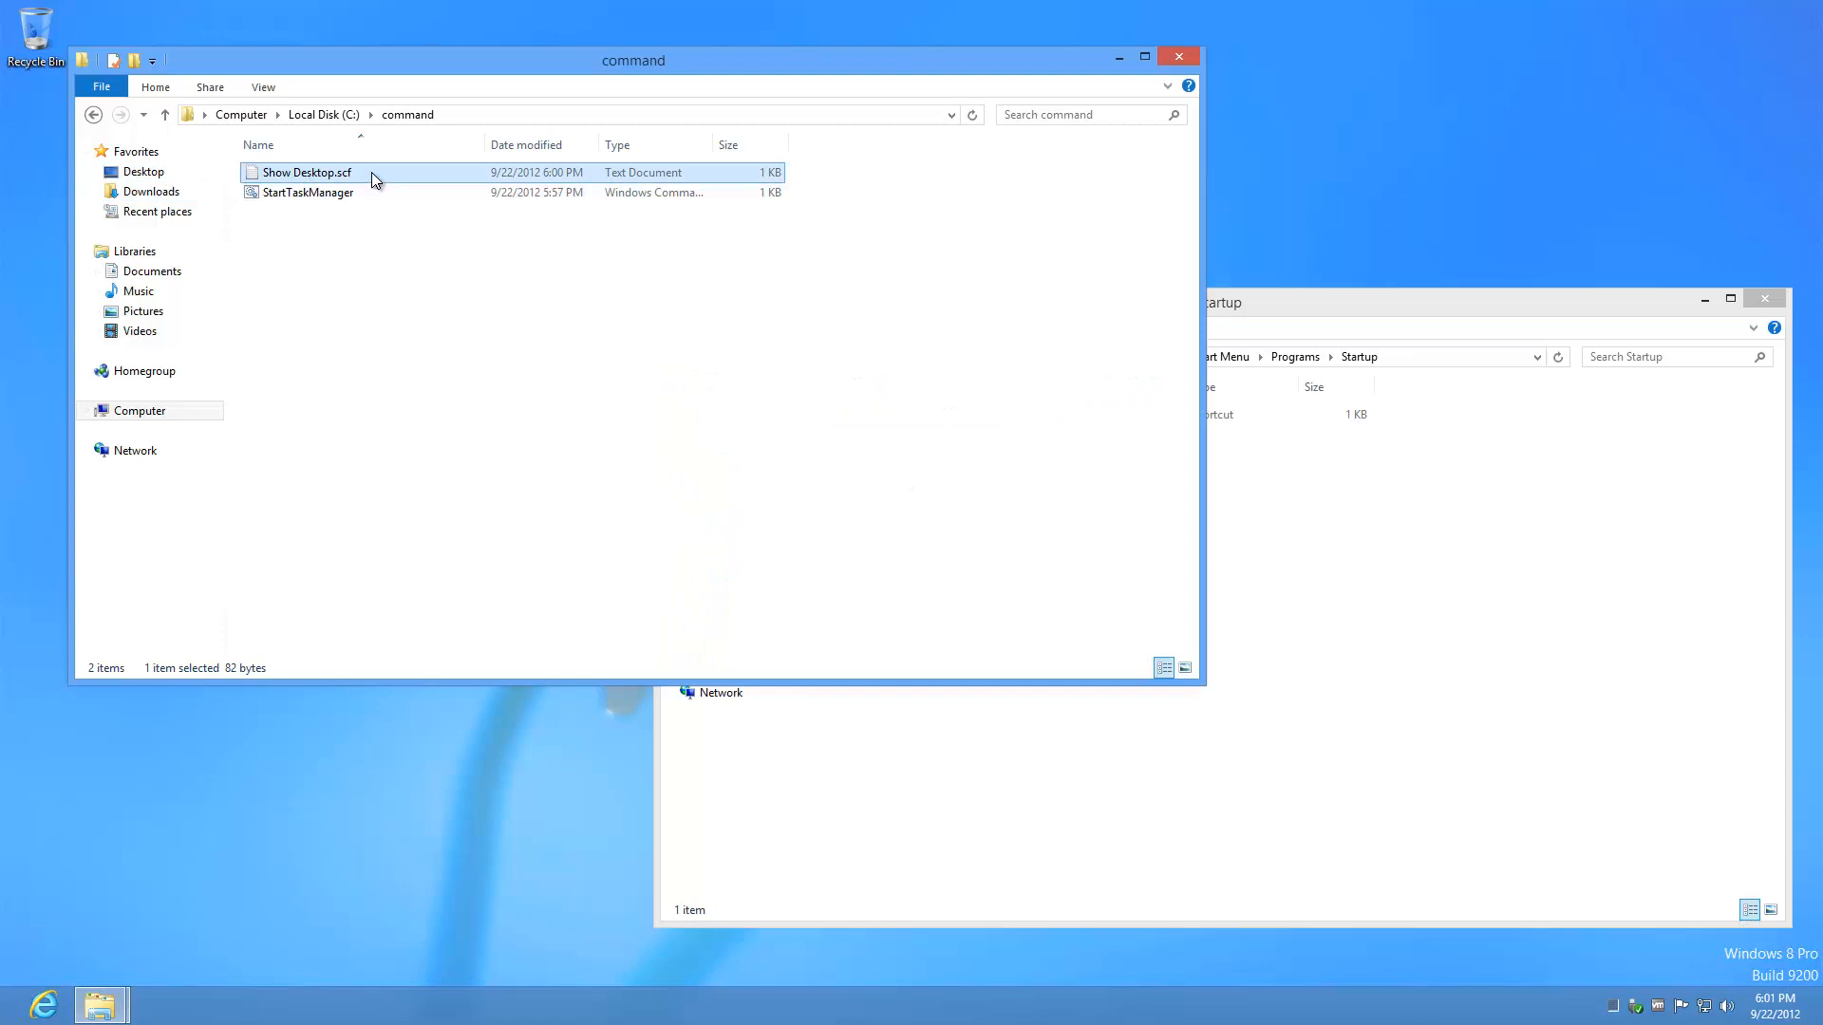
drag(373, 173, 1368, 569)
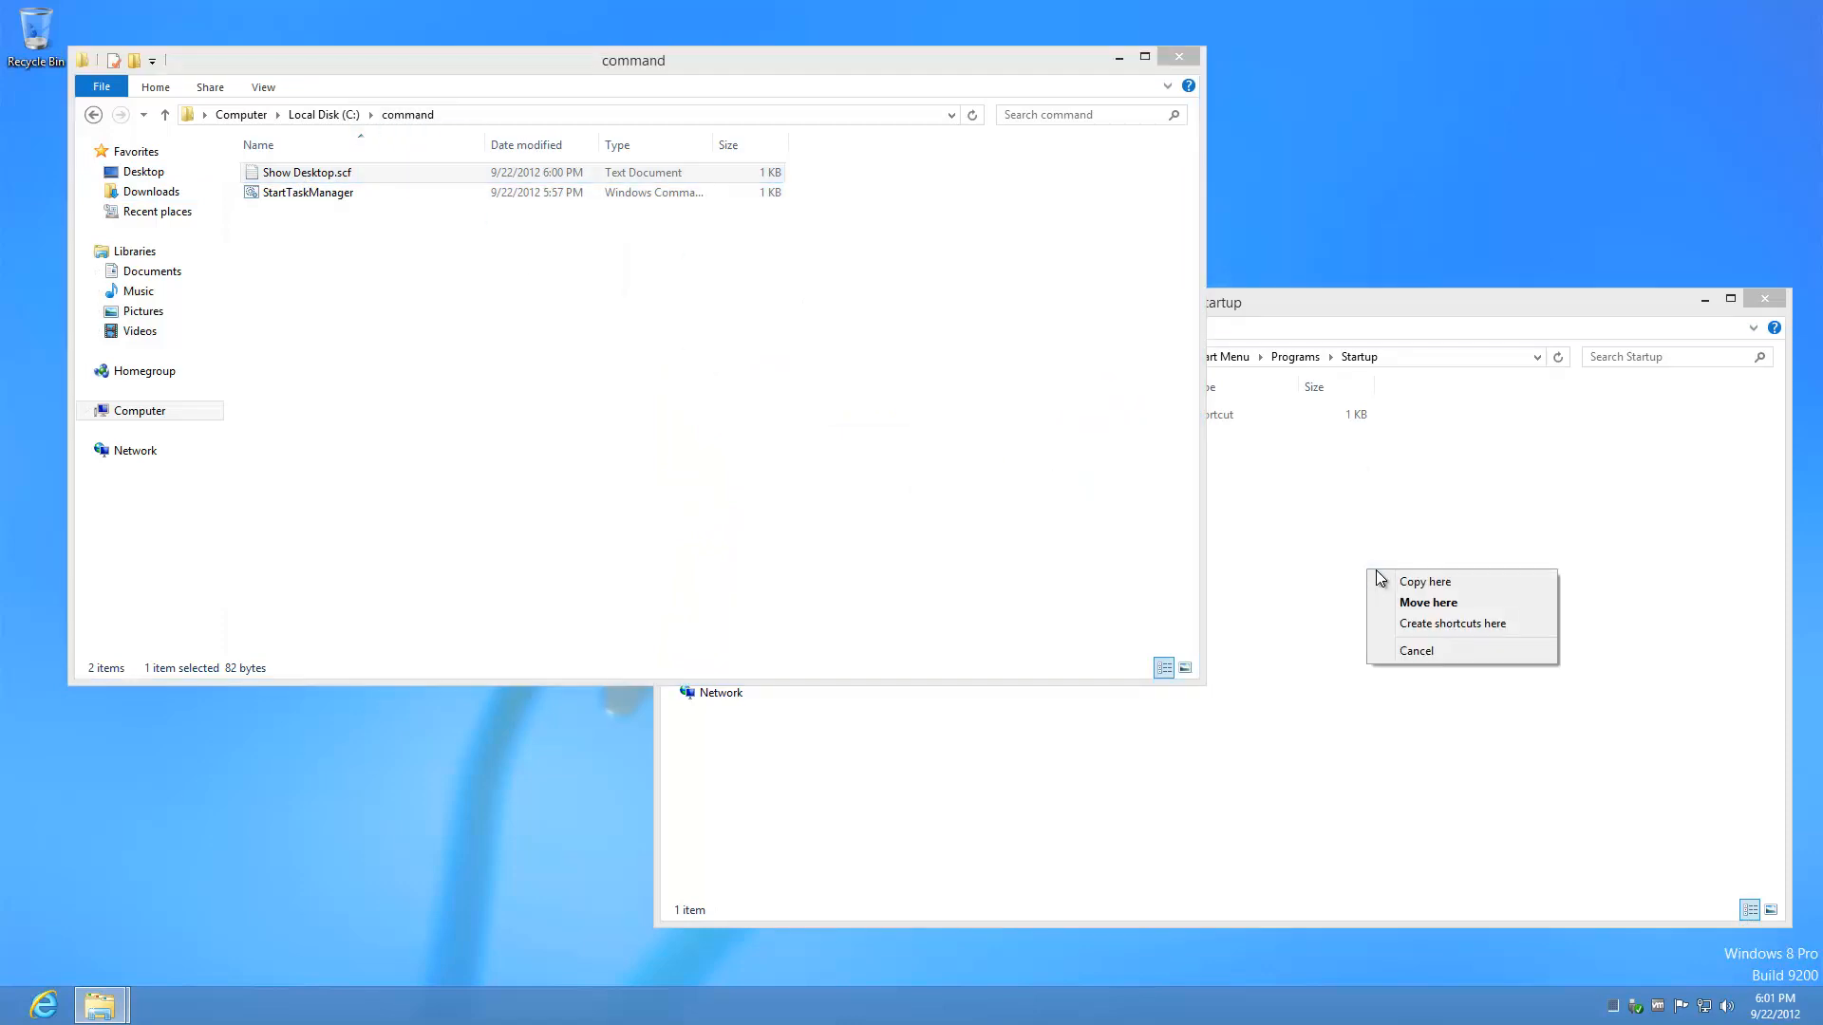
click(1416, 602)
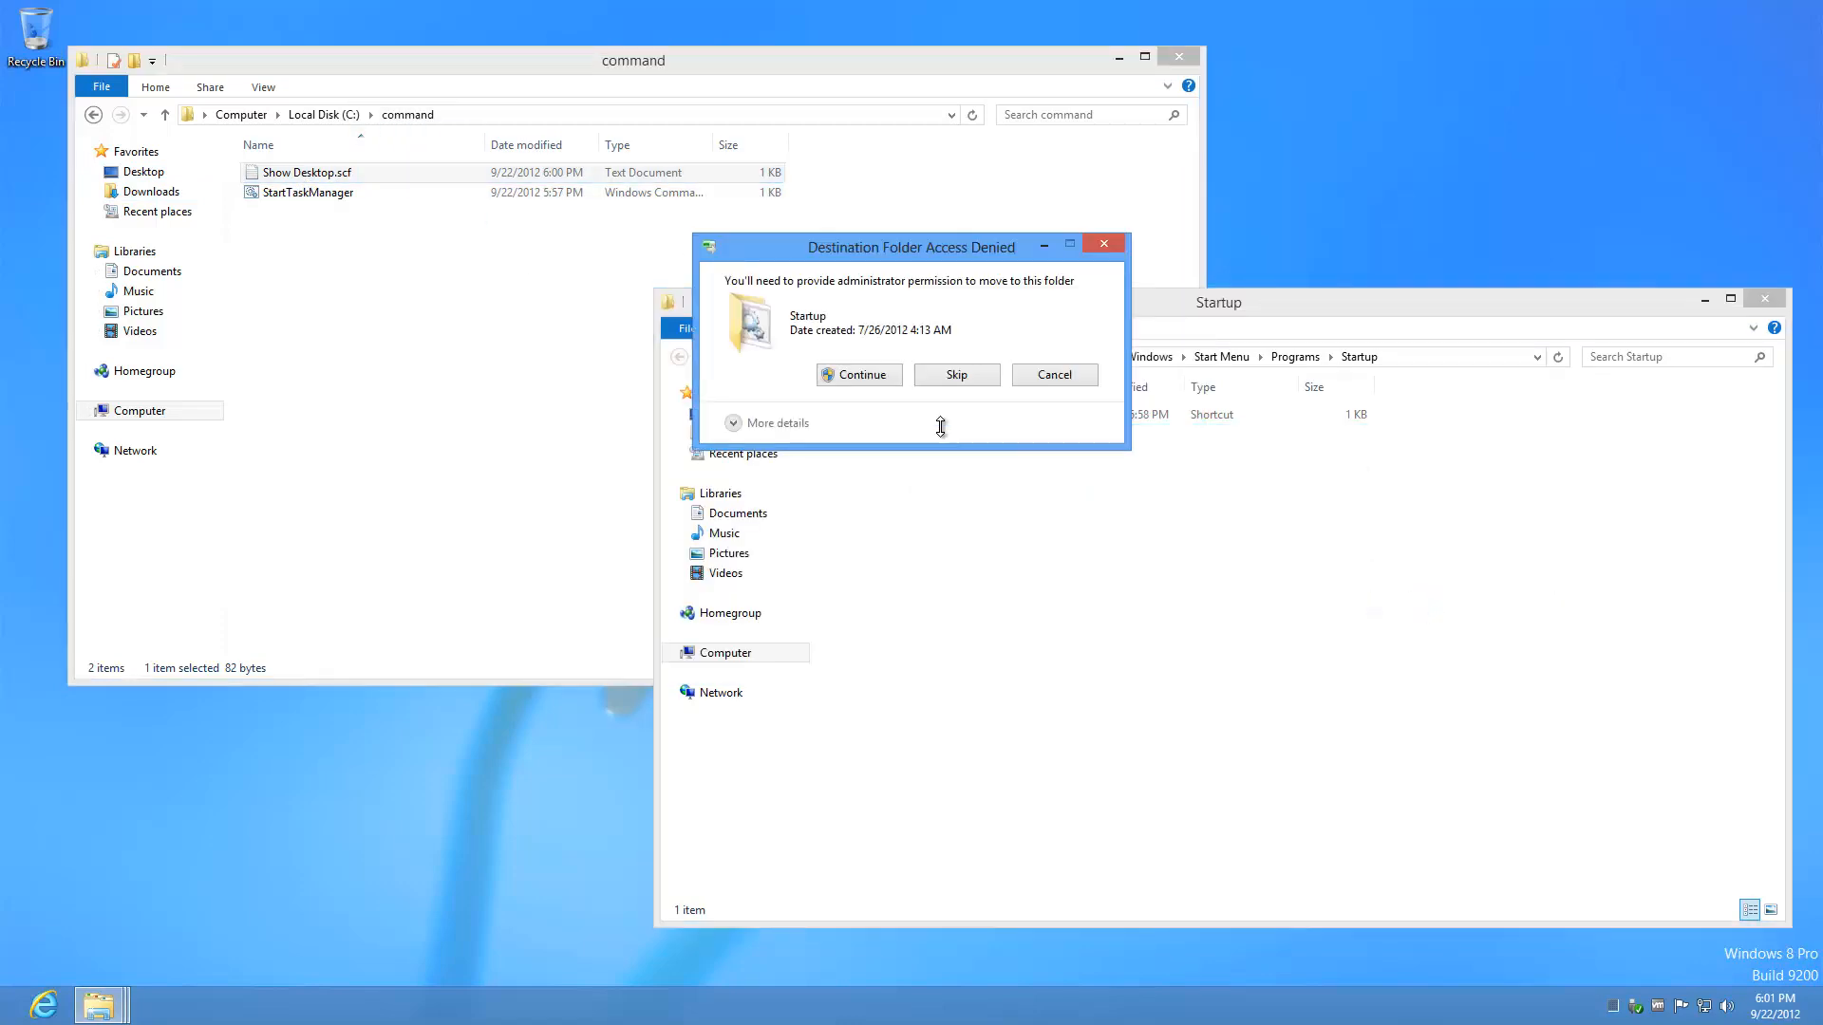
click(891, 382)
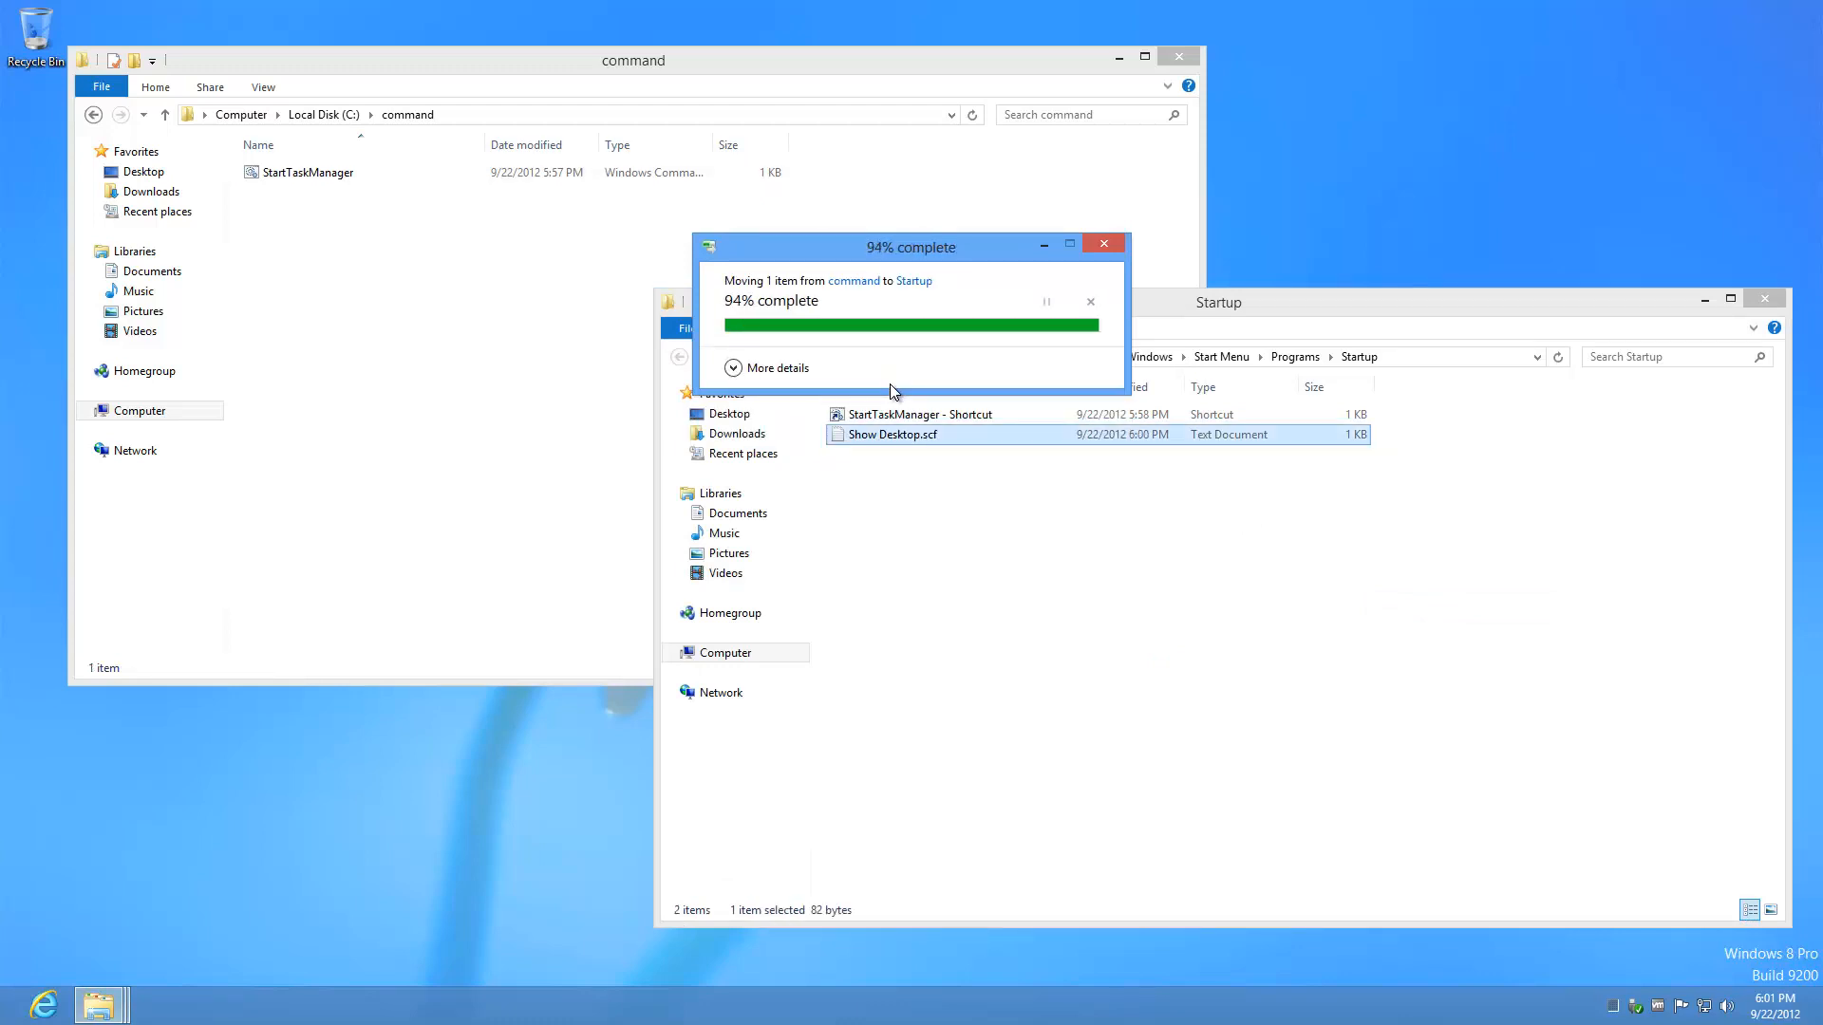
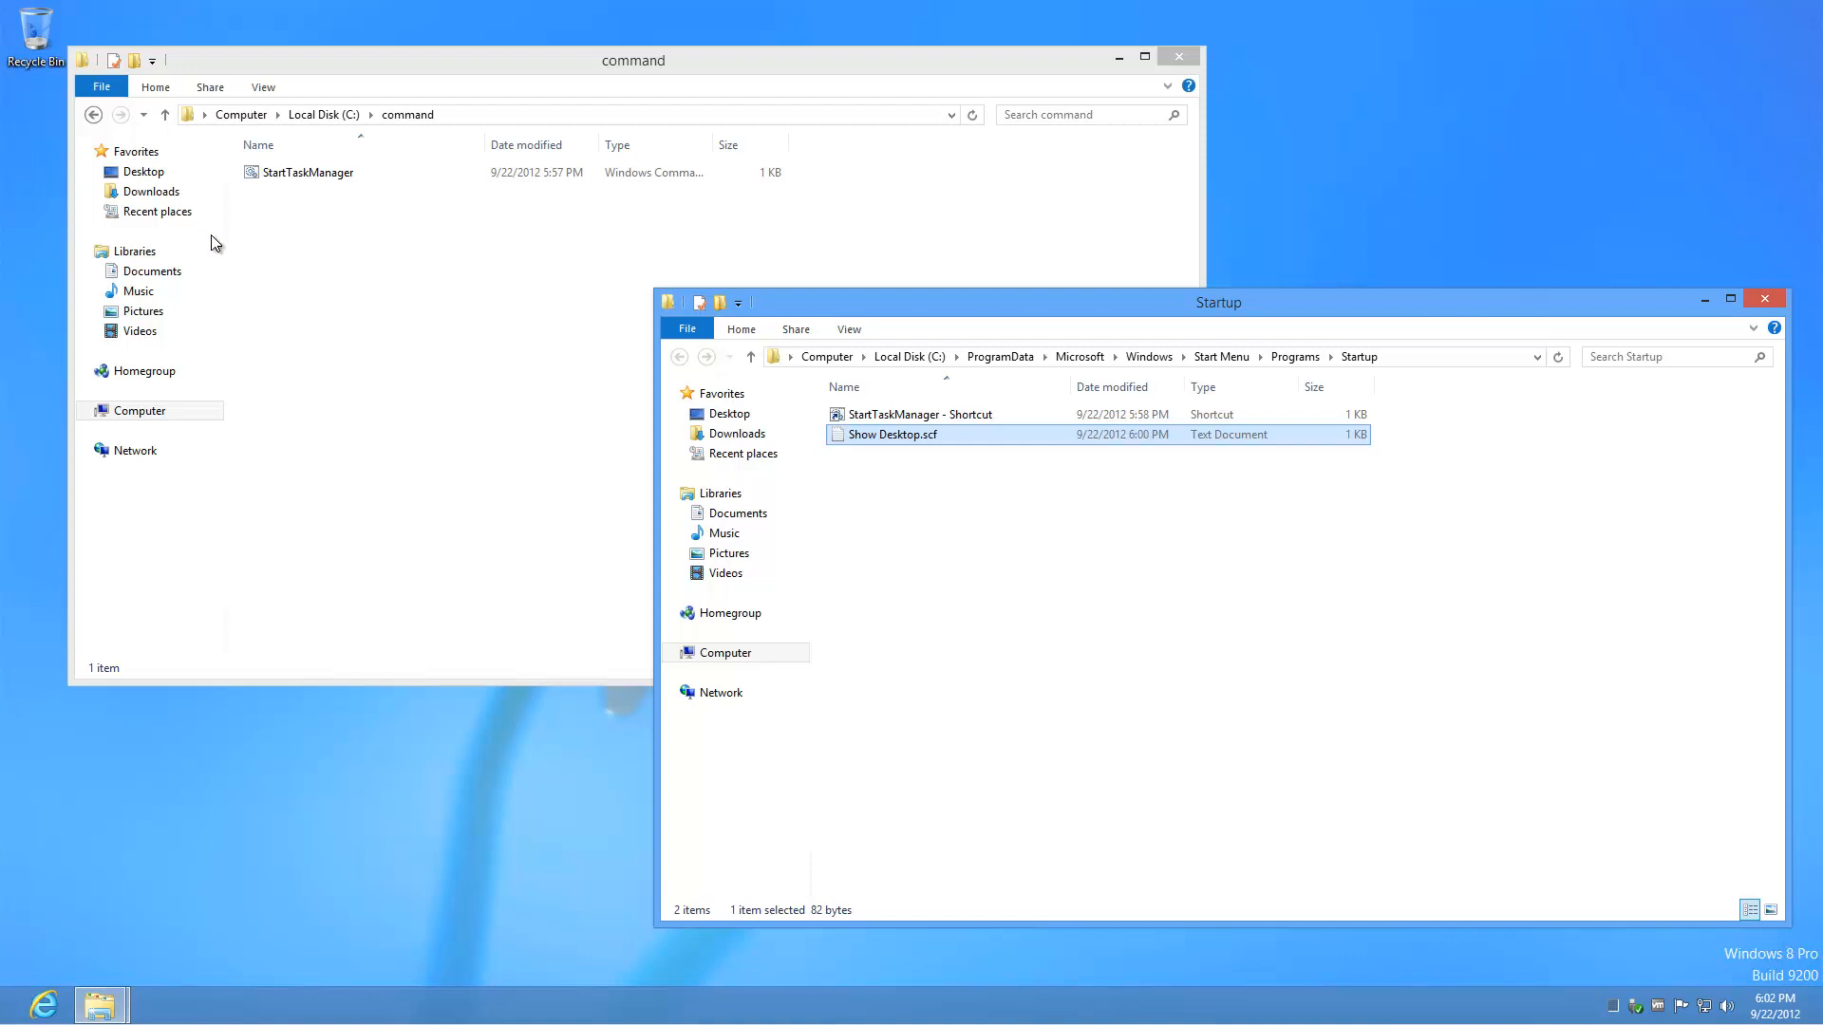
Step: Browse from Computer to the \\vzilla server's share list
click(839, 365)
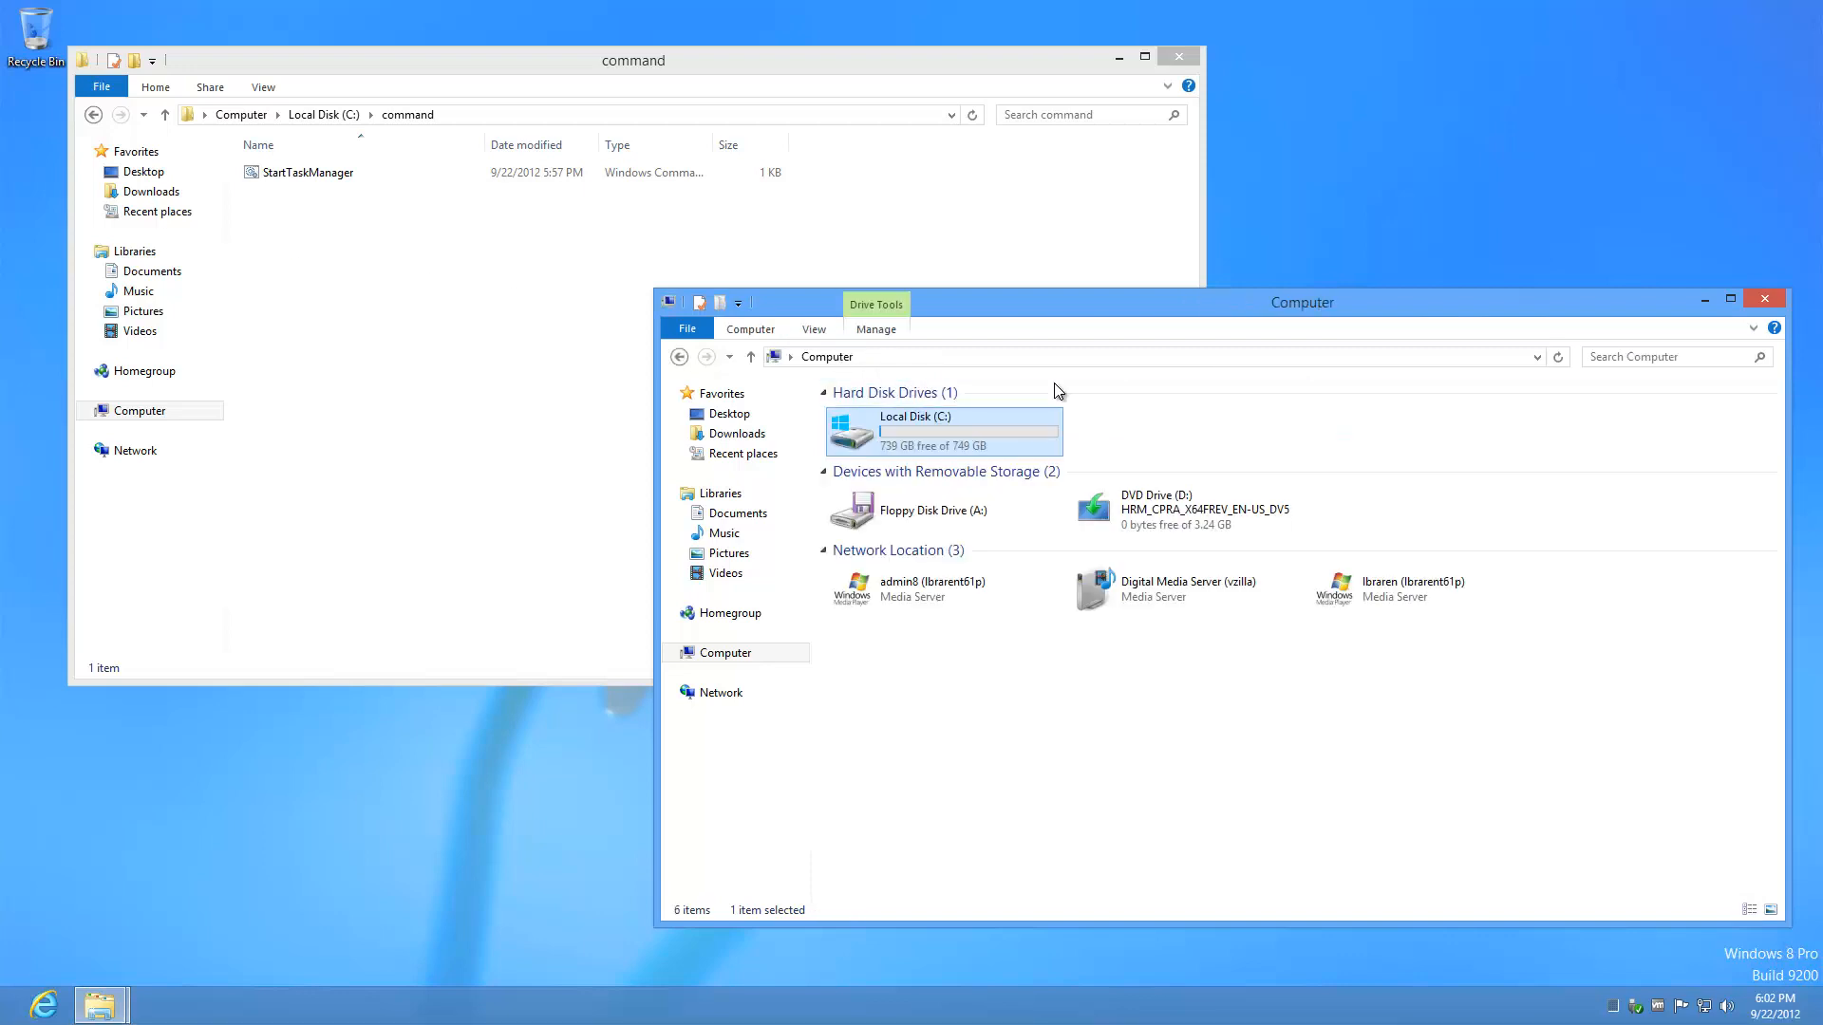
click(1048, 352)
text(\\vzilla)
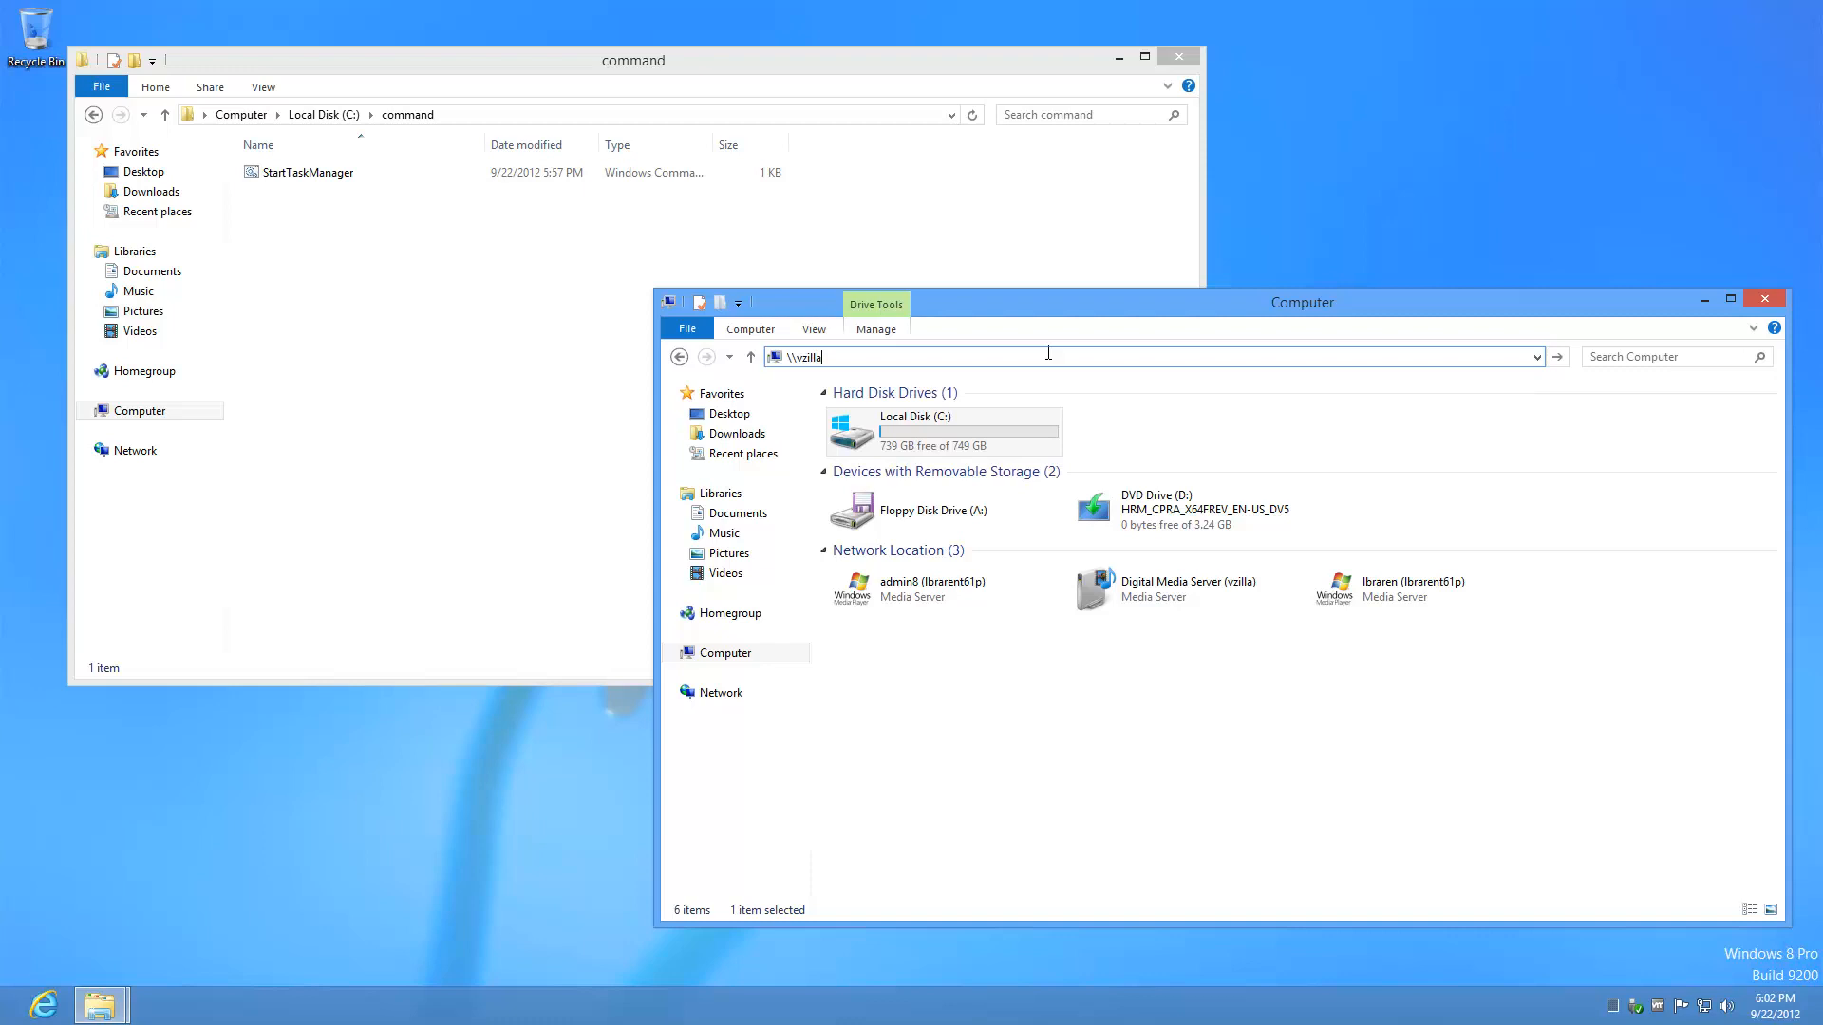
key(Return)
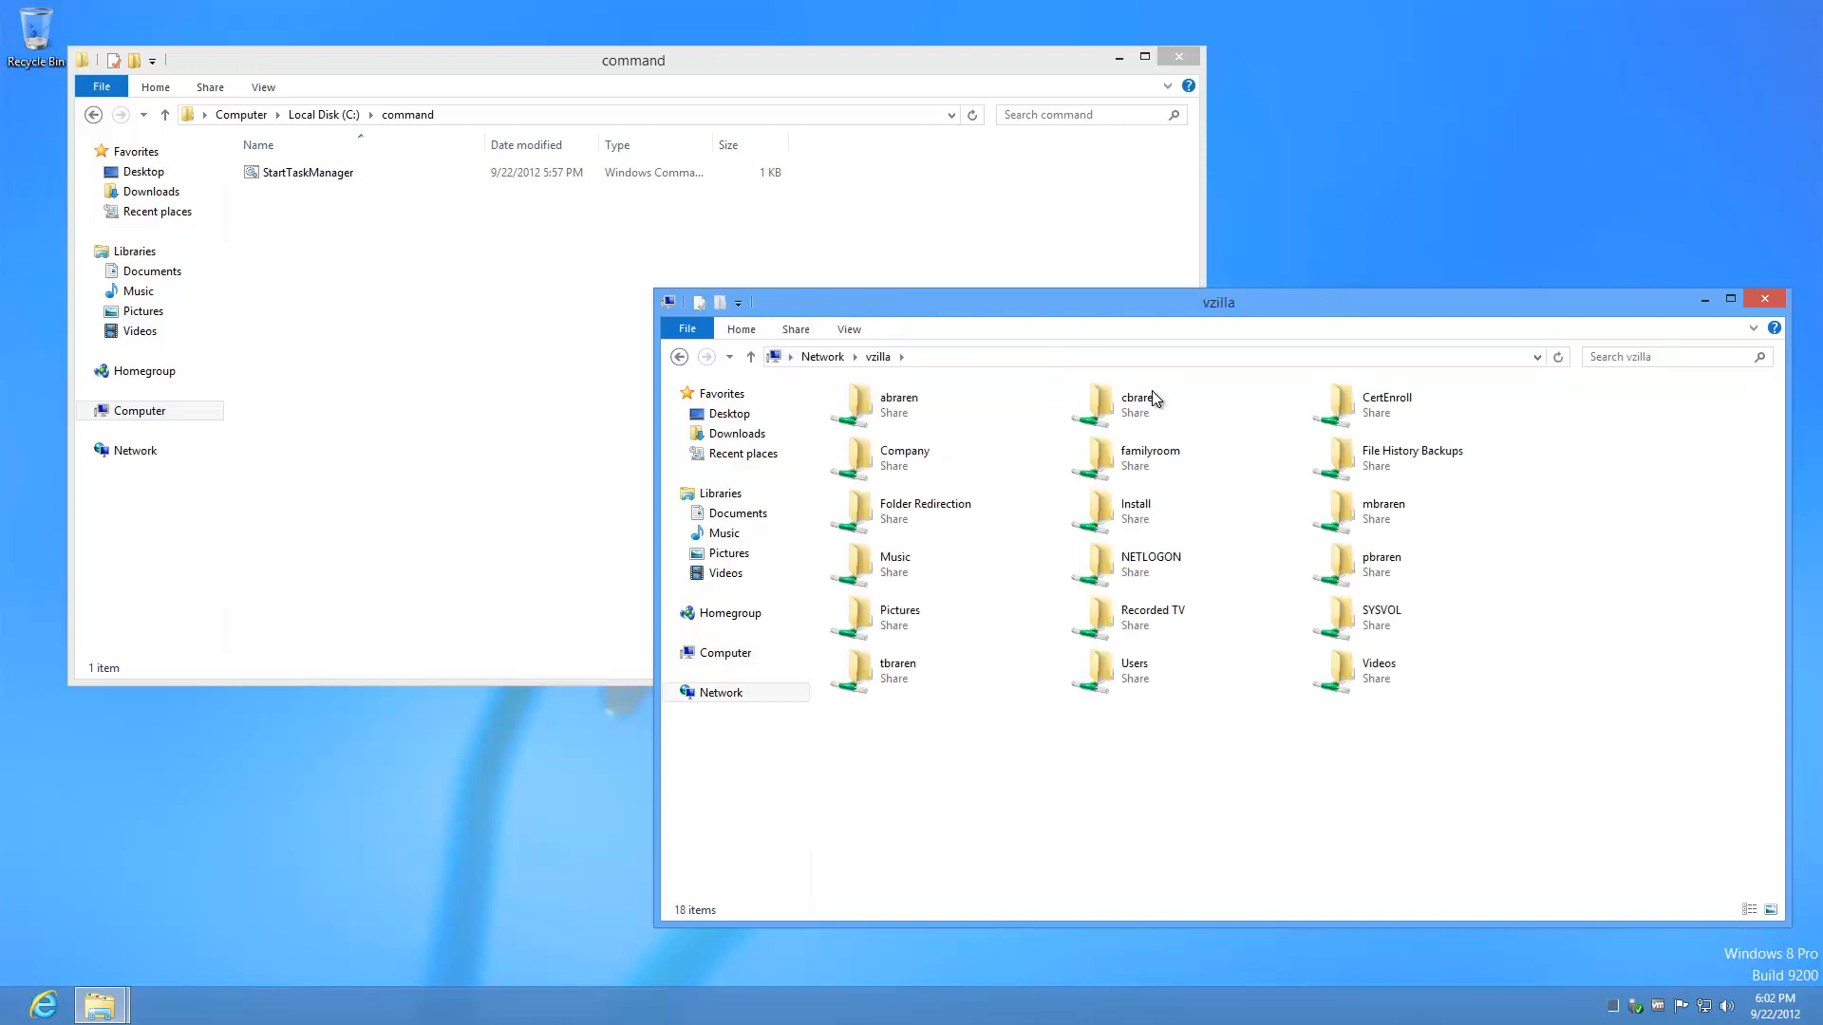
Step: Map the vzilla Install share as network drive I:
right_click(1162, 522)
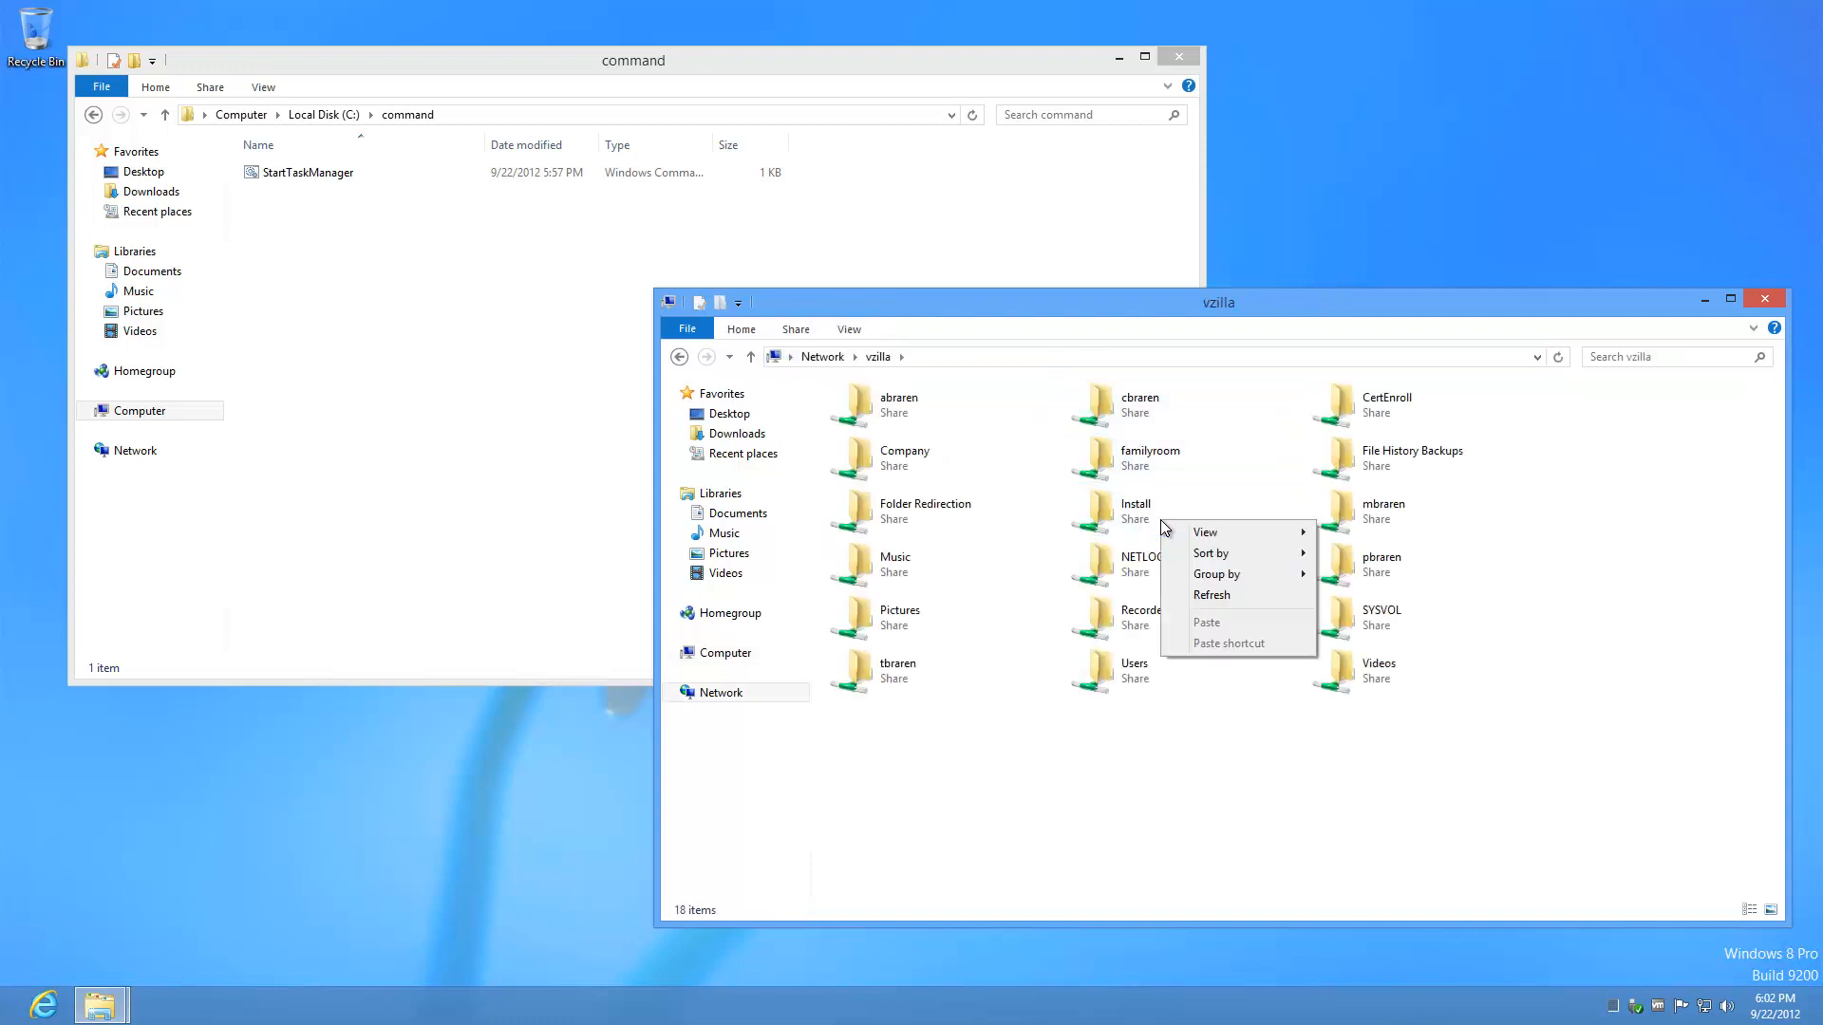
right_click(1156, 521)
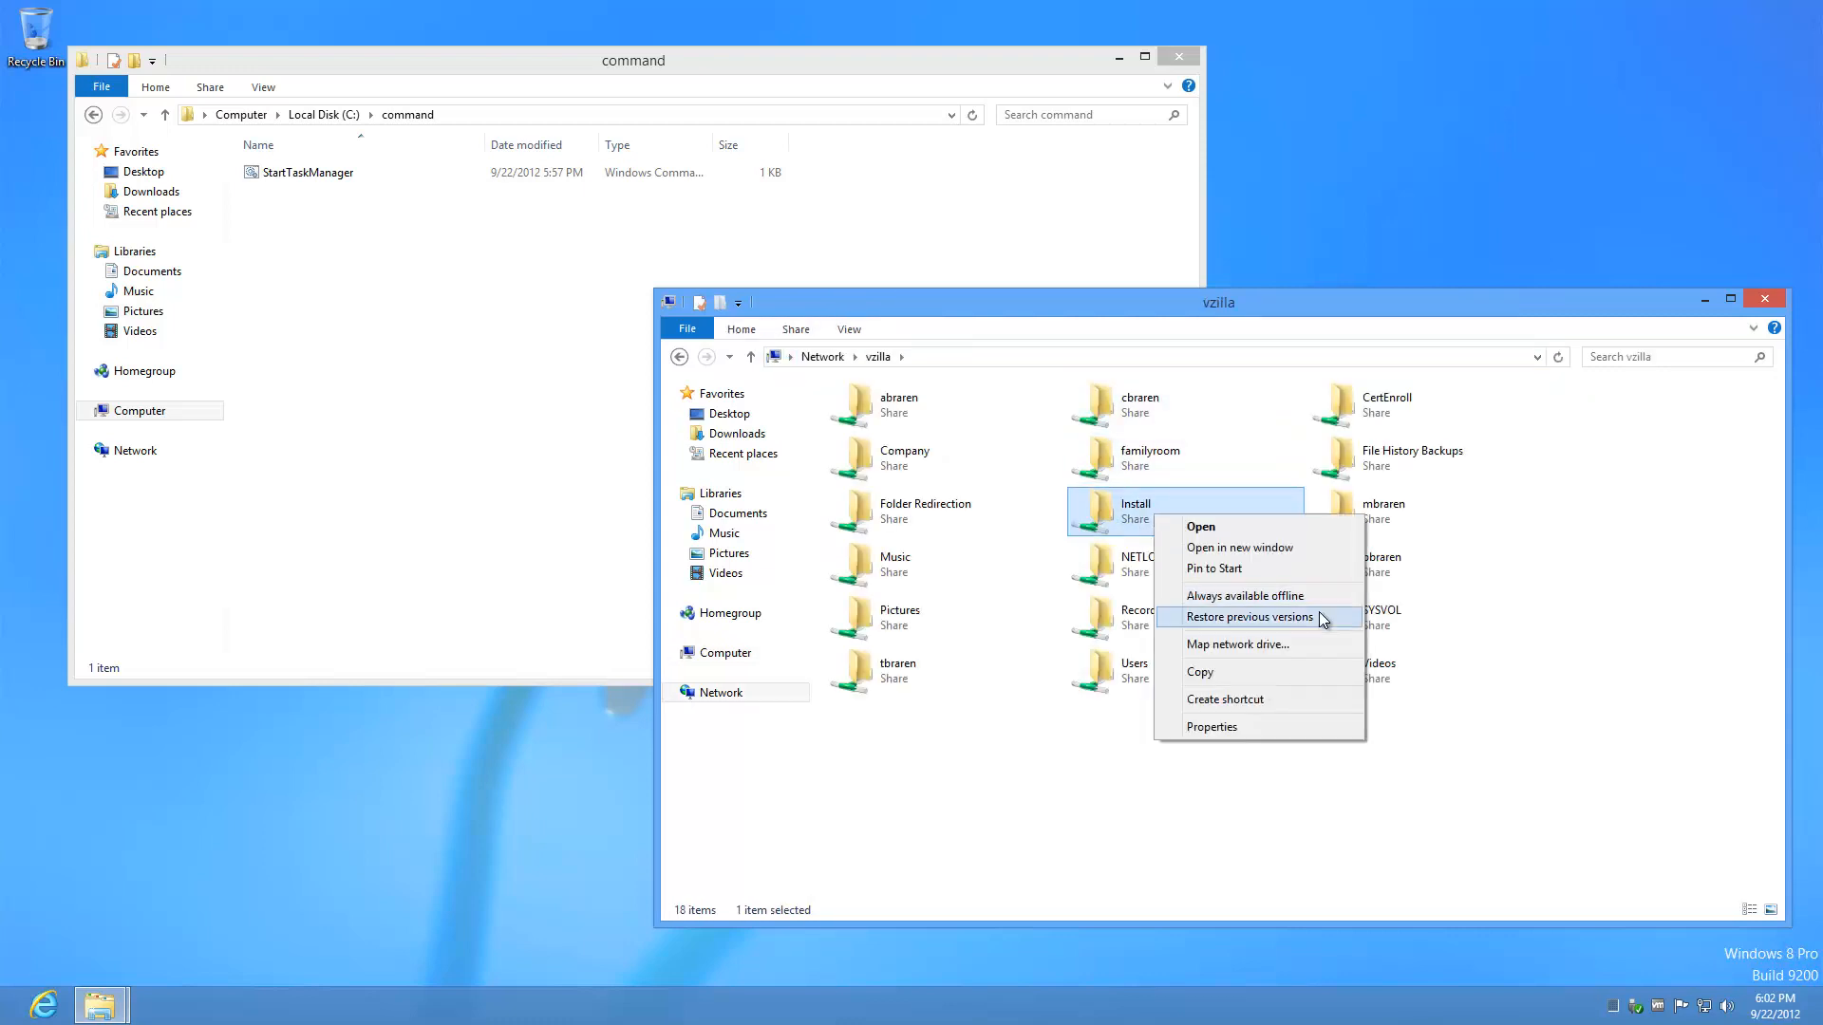
click(1292, 646)
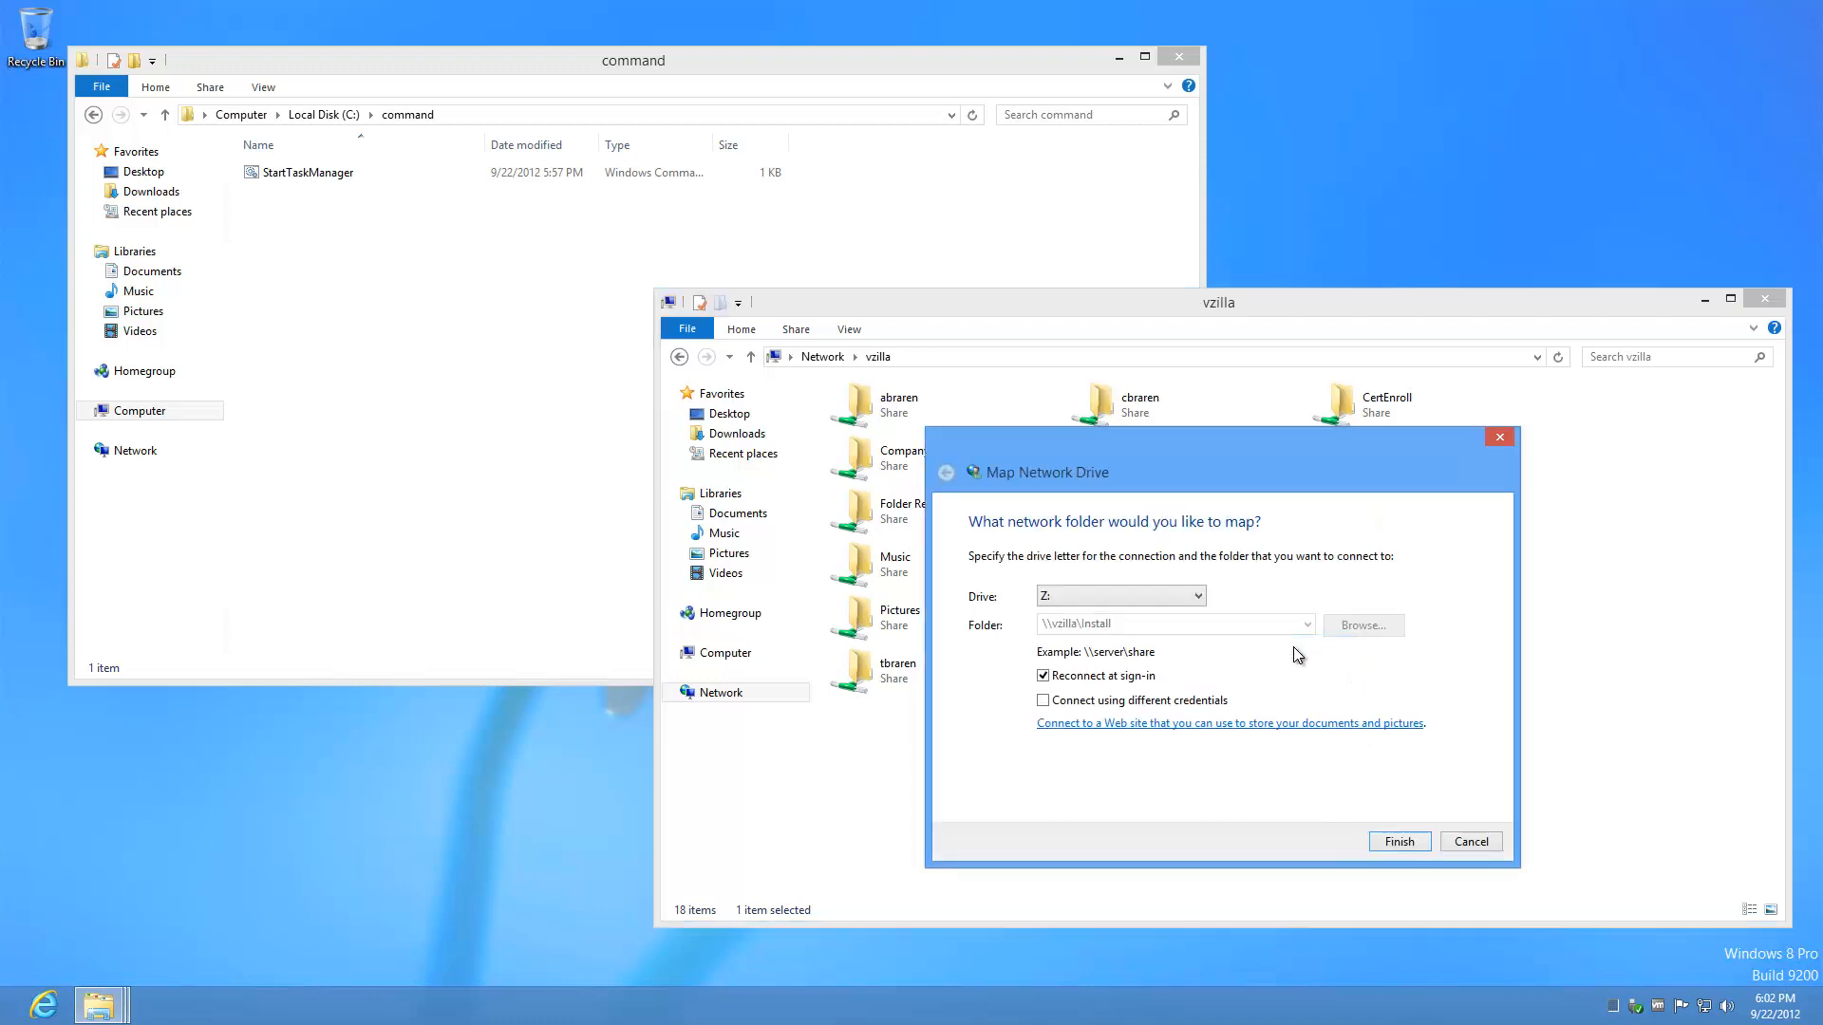
key(i)
key(Return)
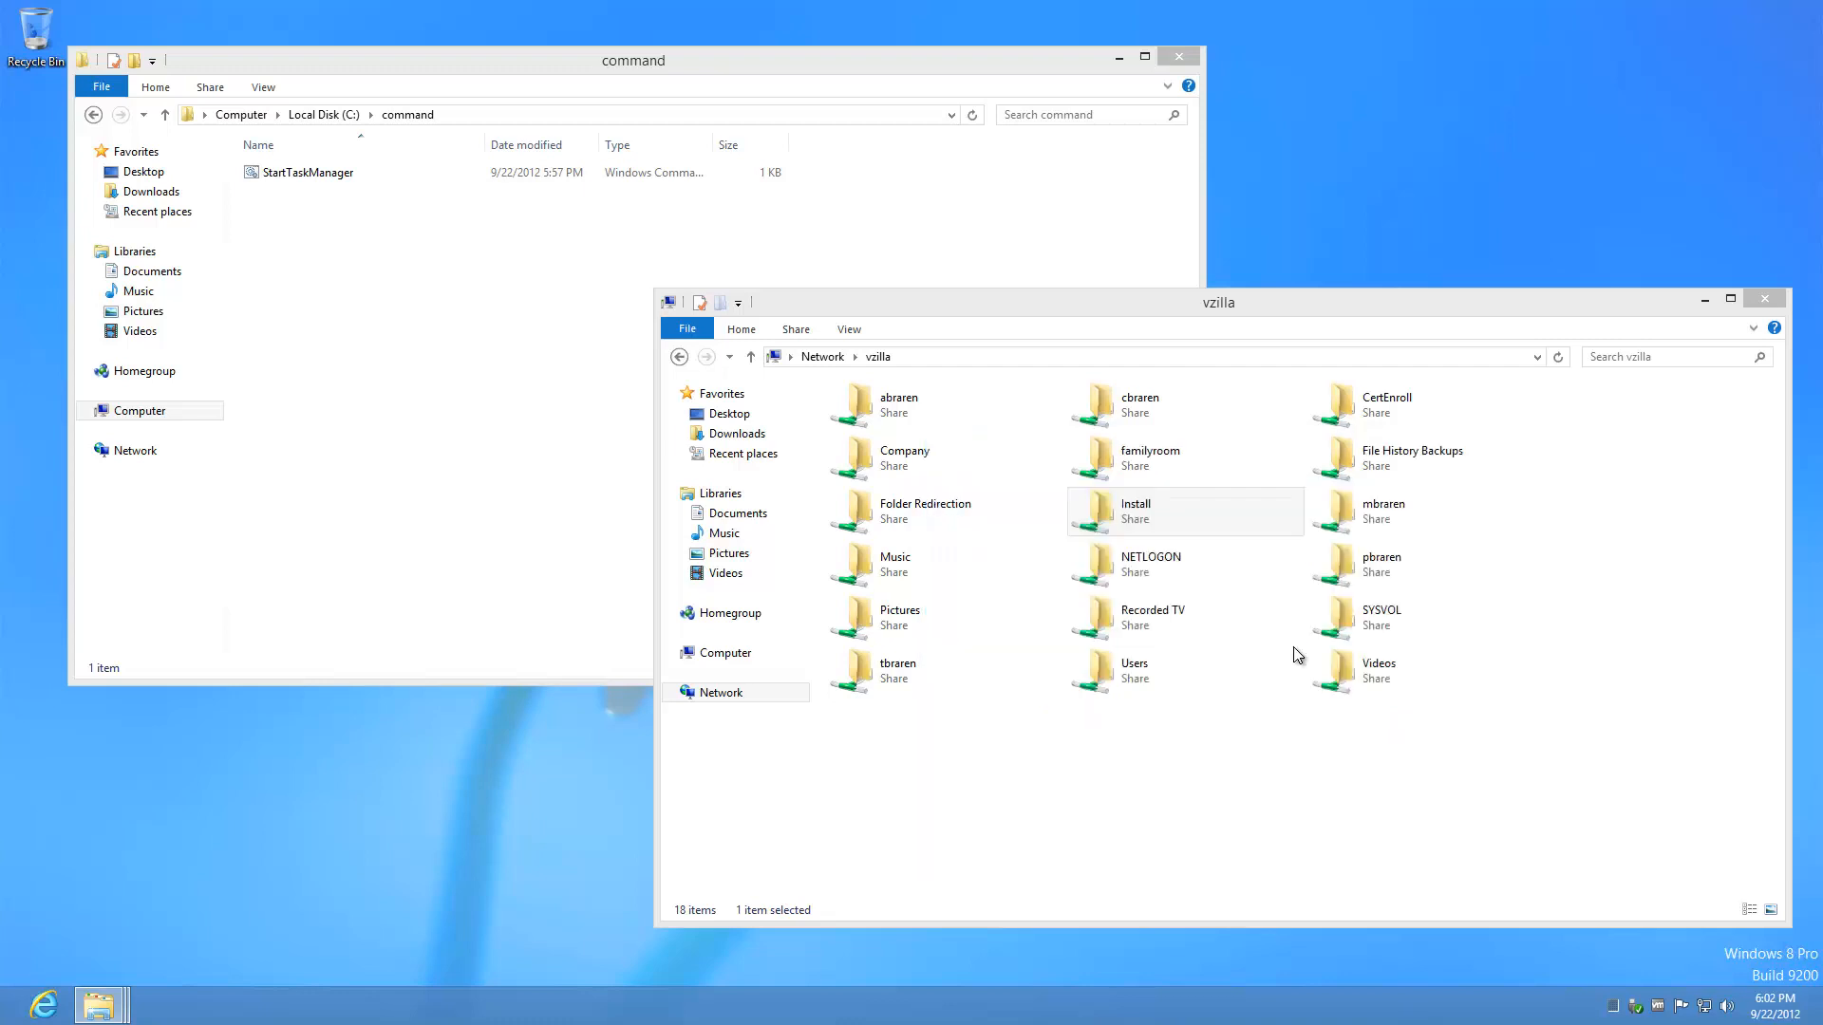
Step: Close the vzilla share list and open the BGInfo\BGInfo folder on the Install drive
click(1762, 299)
click(543, 475)
key(b)
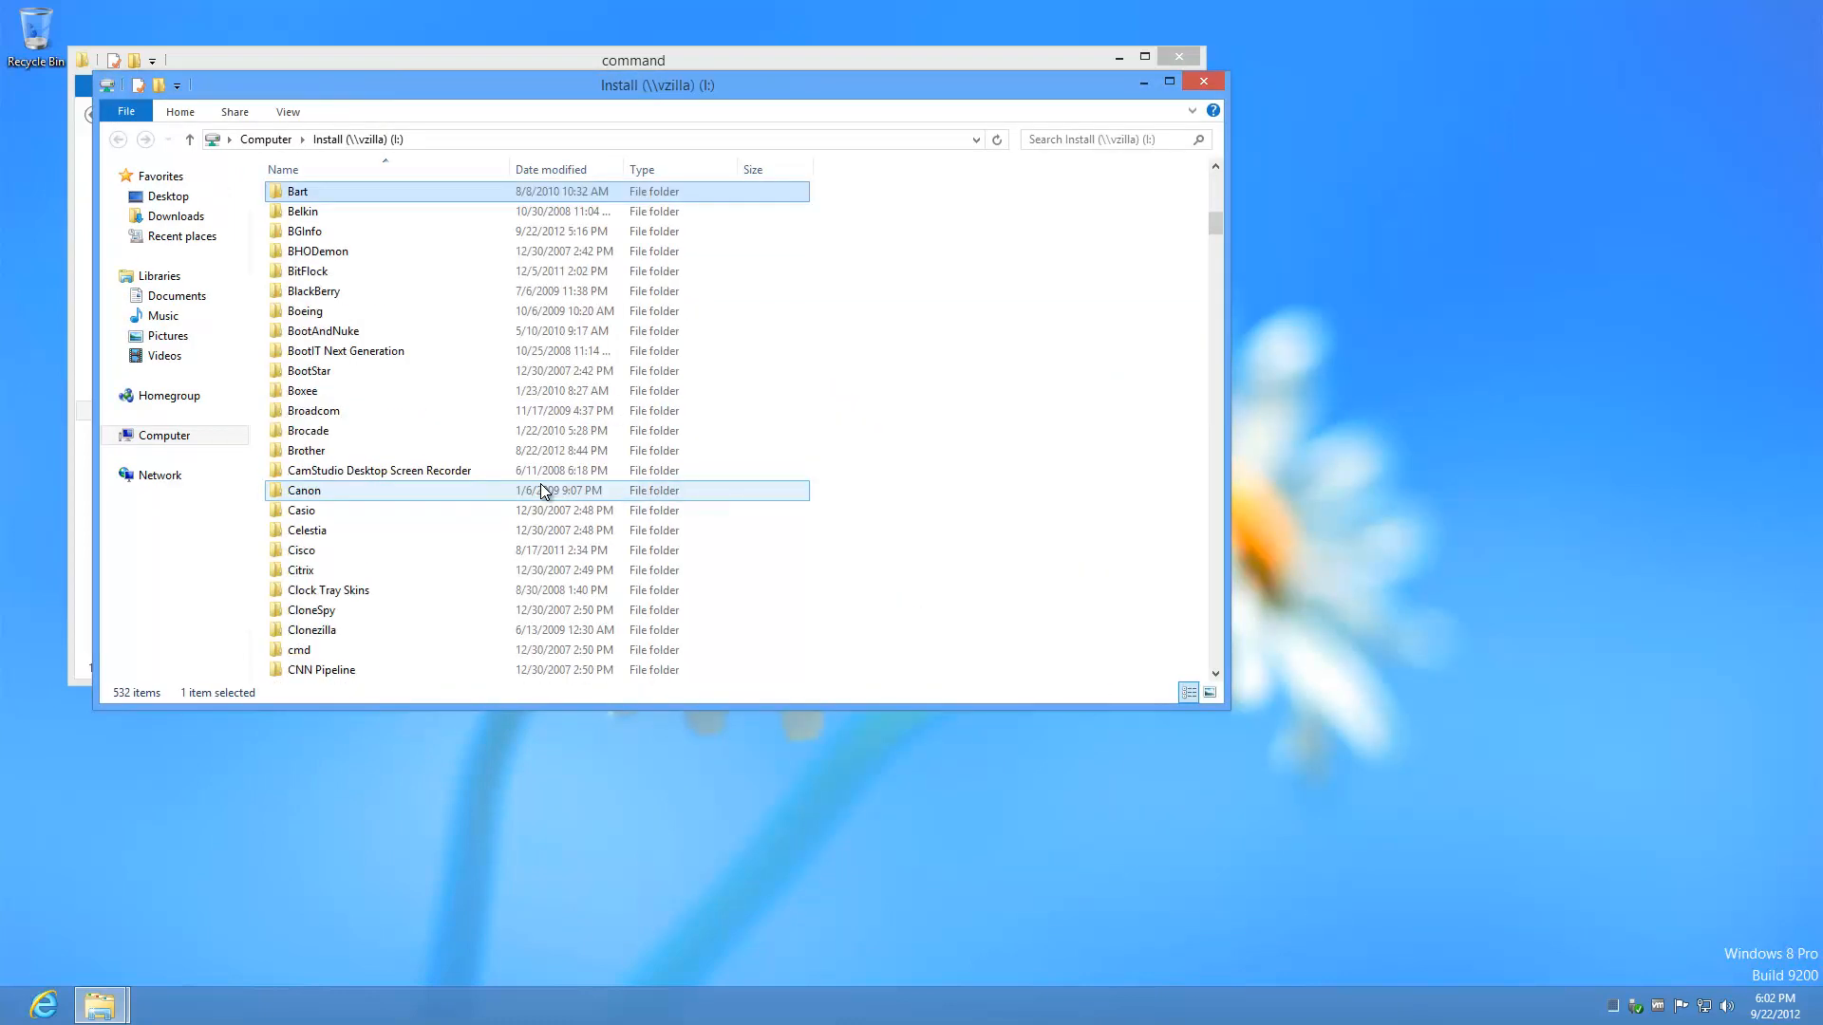
double_click(348, 237)
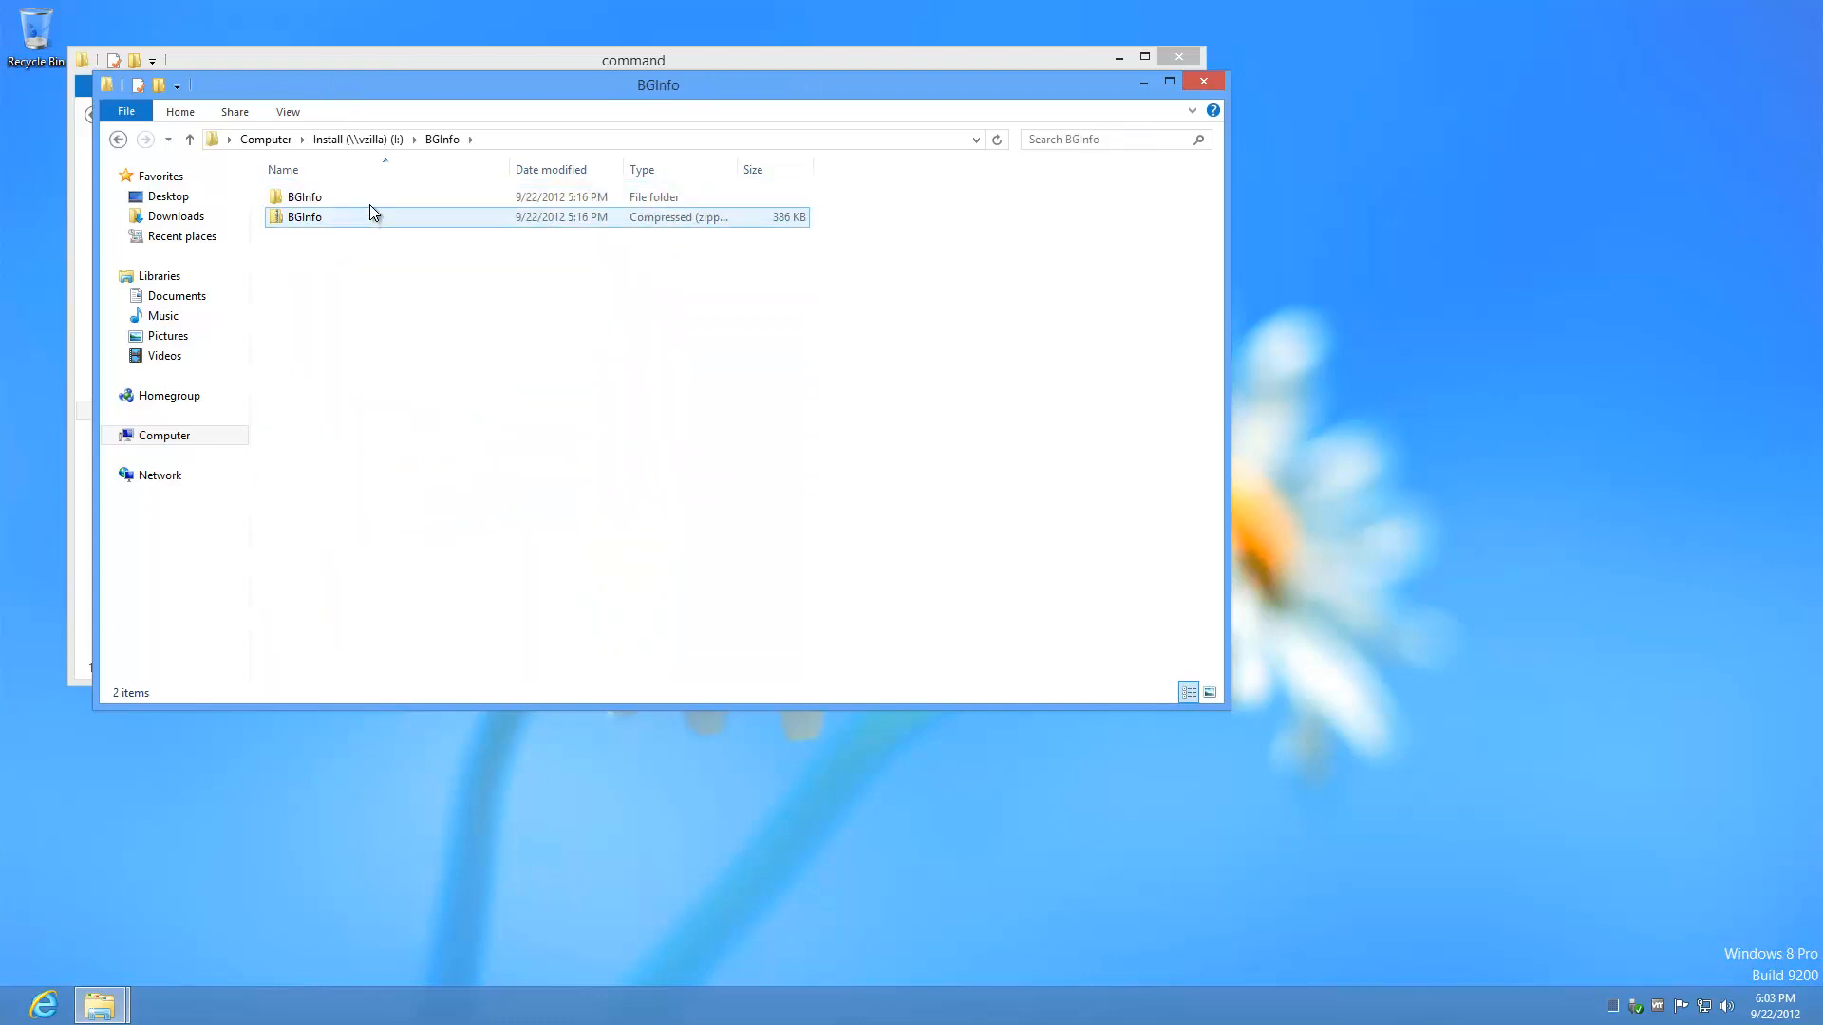
double_click(367, 198)
Step: Copy the Bginfo program and return to the C:\command window
right_click(369, 196)
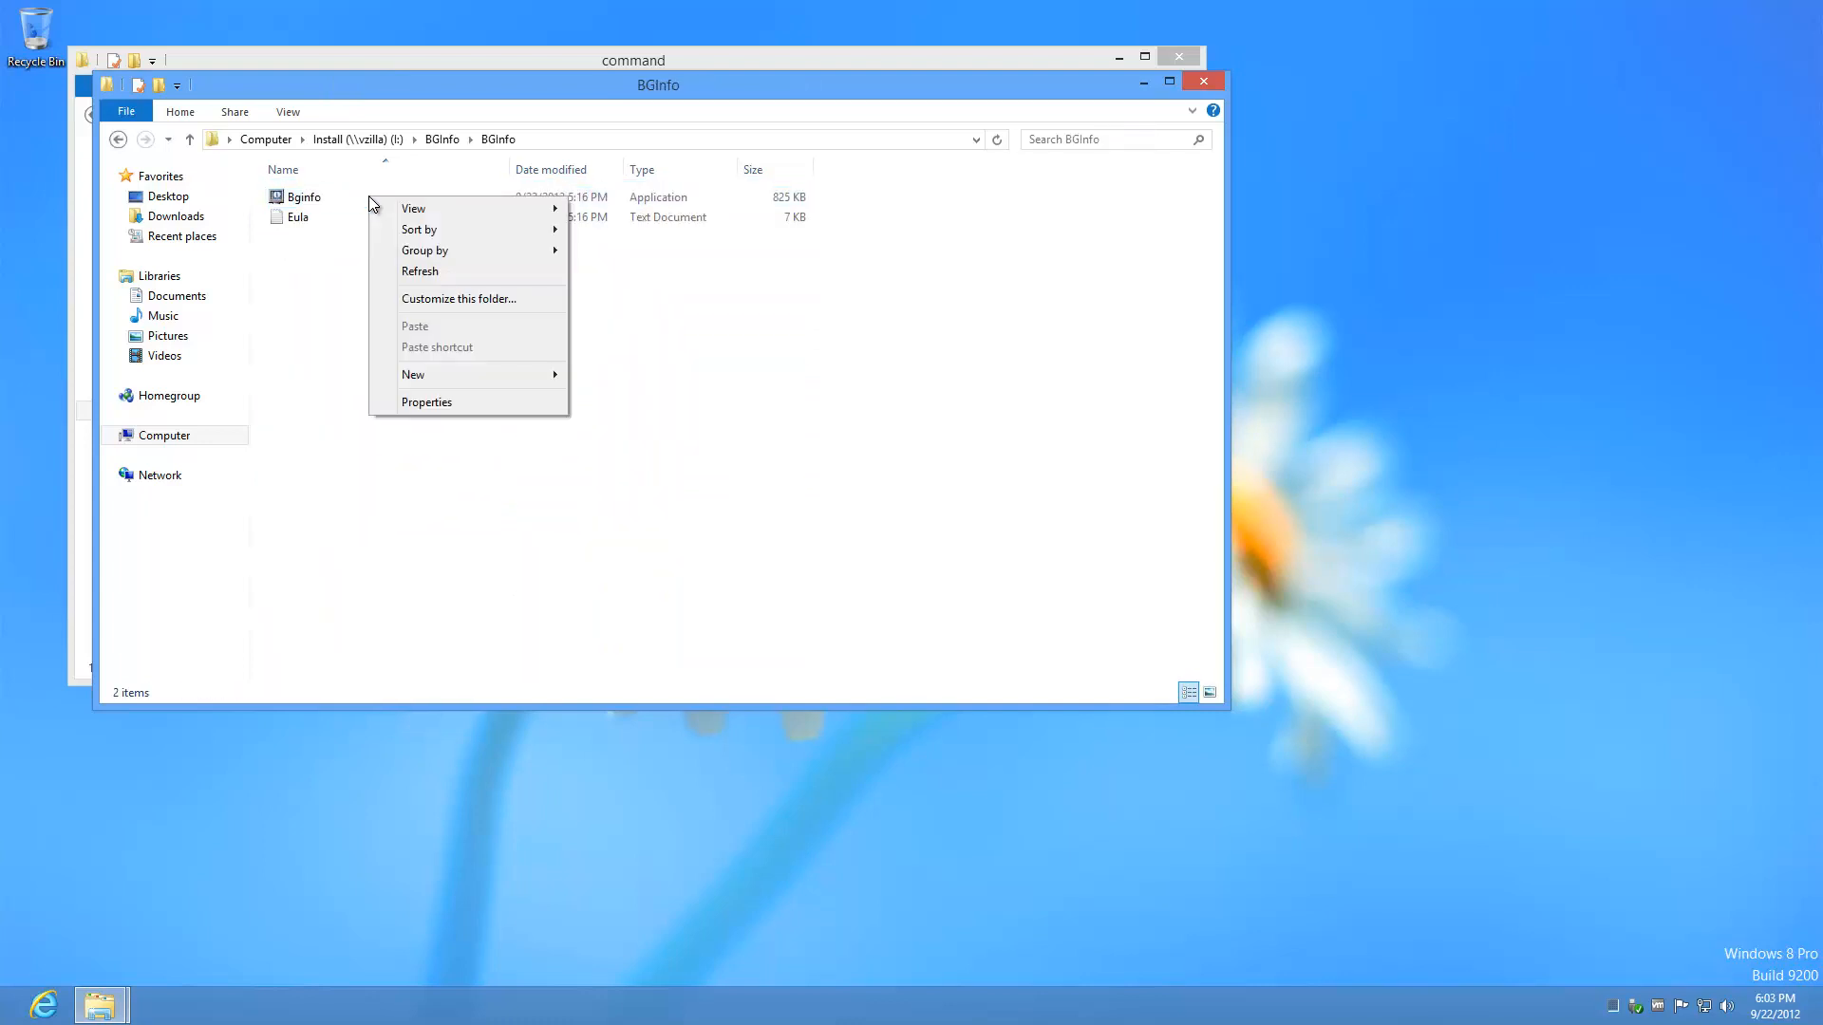
click(317, 200)
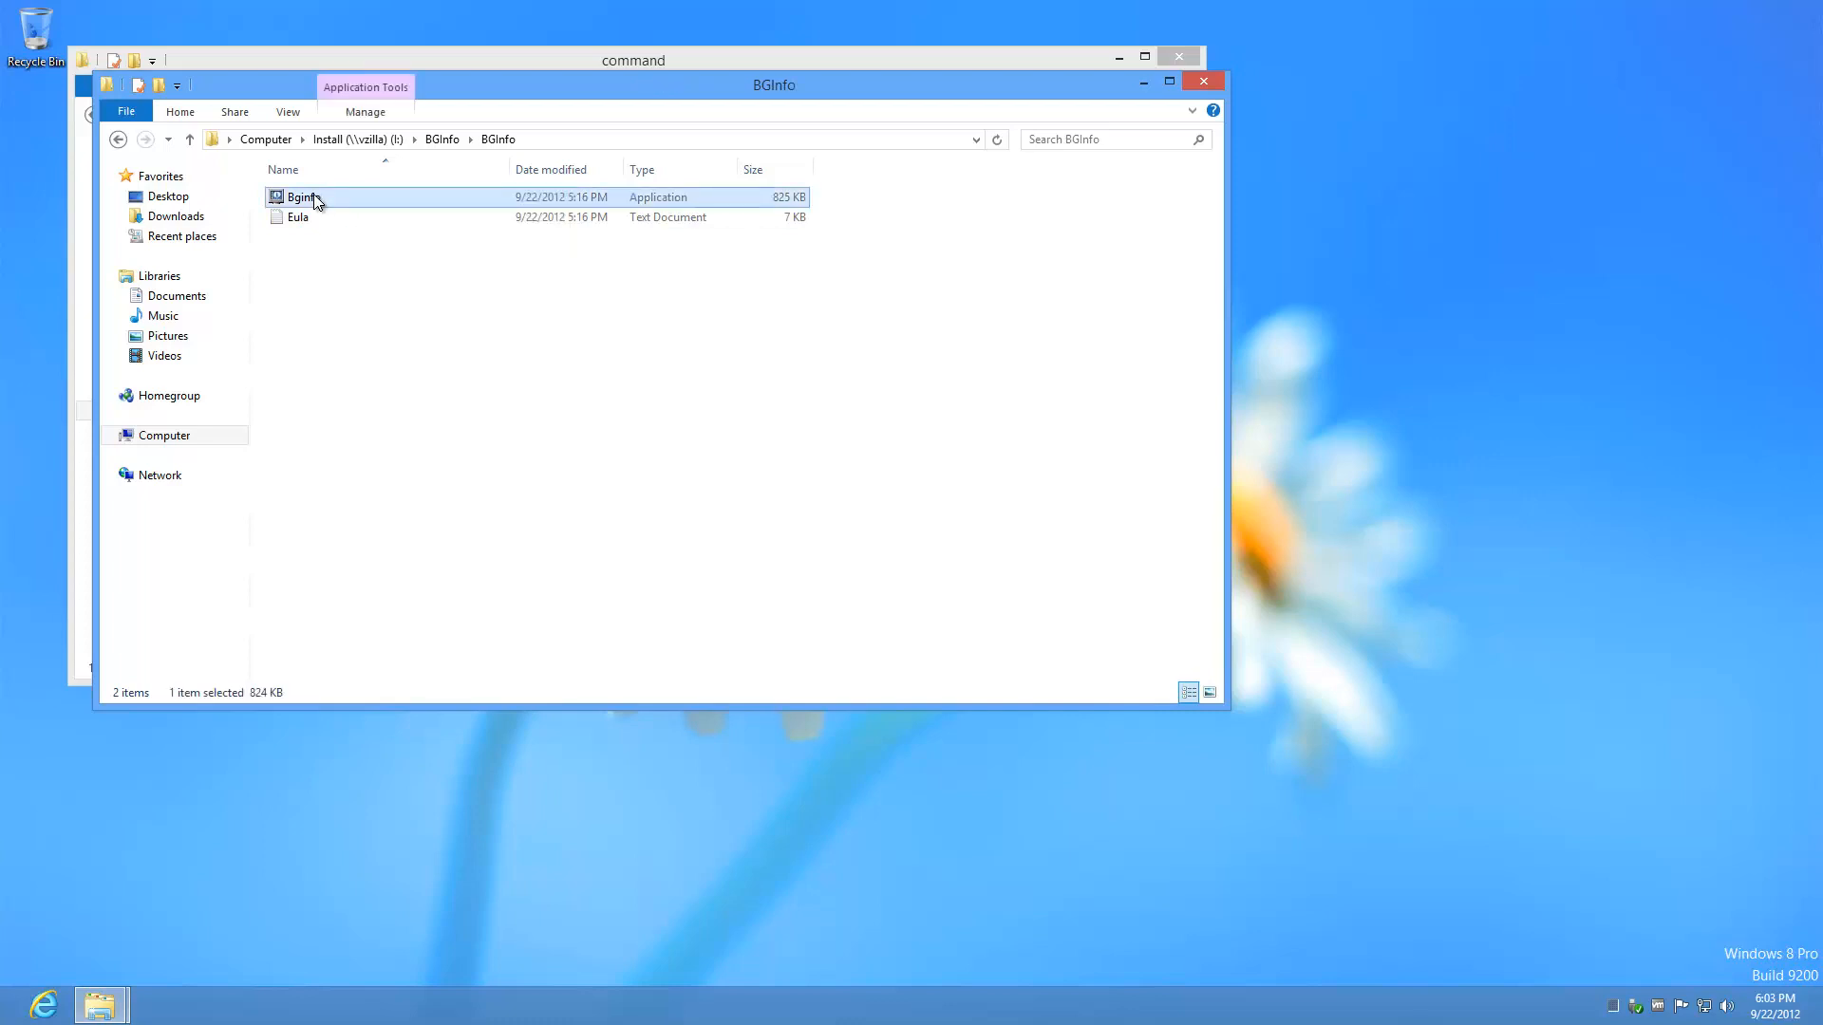
right_click(316, 201)
click(374, 397)
click(595, 63)
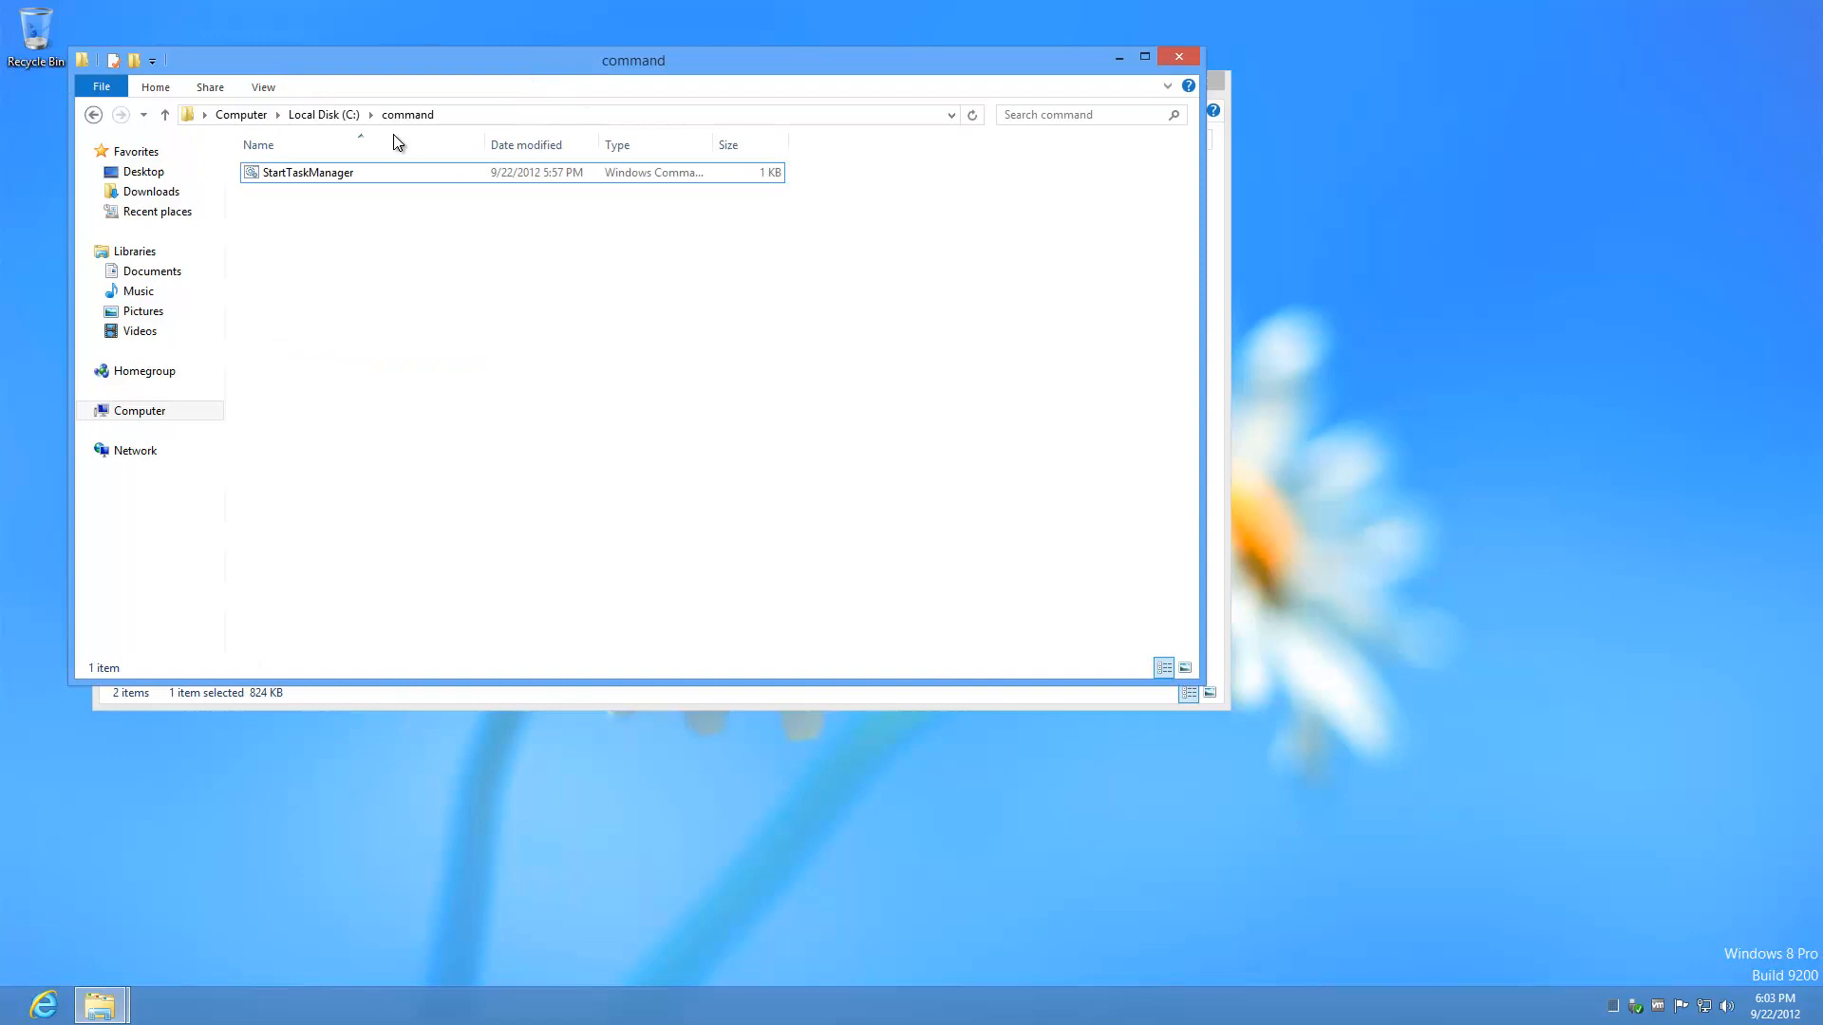
Step: Create a new folder named util at the root of C: and open it
click(324, 114)
right_click(531, 438)
mouse_move(600, 616)
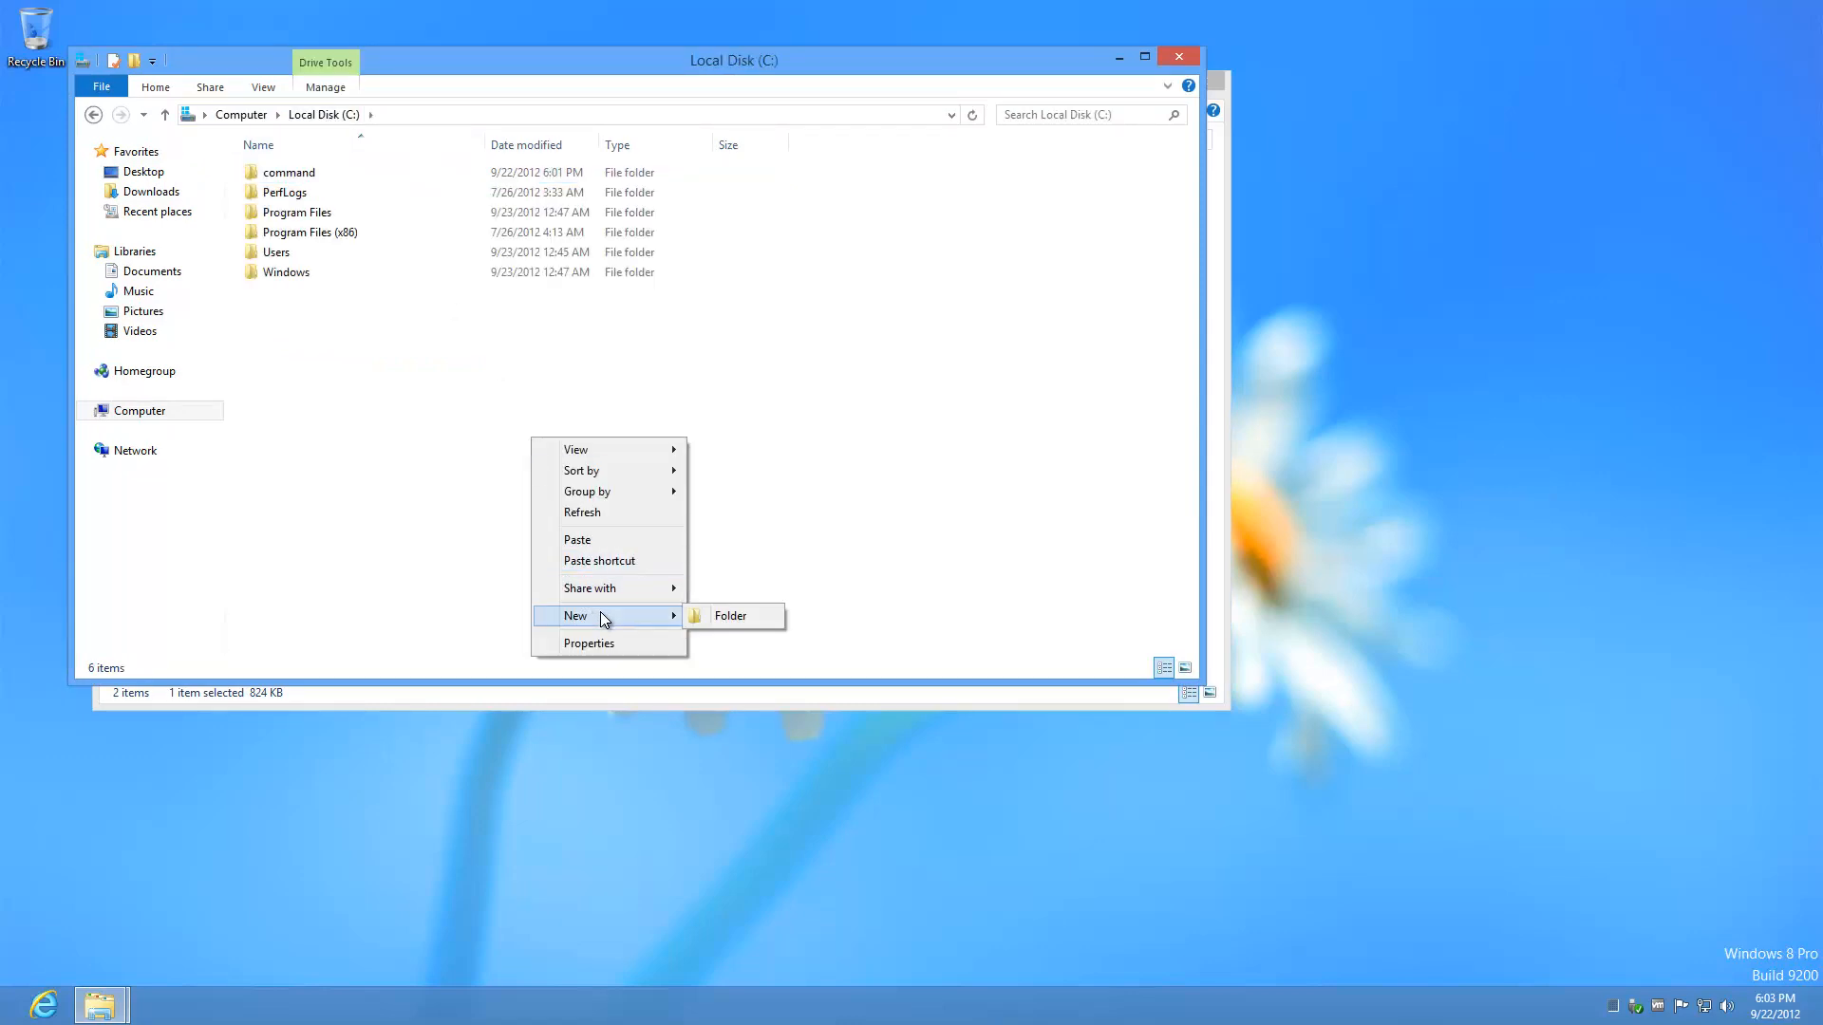
click(733, 618)
text(util)
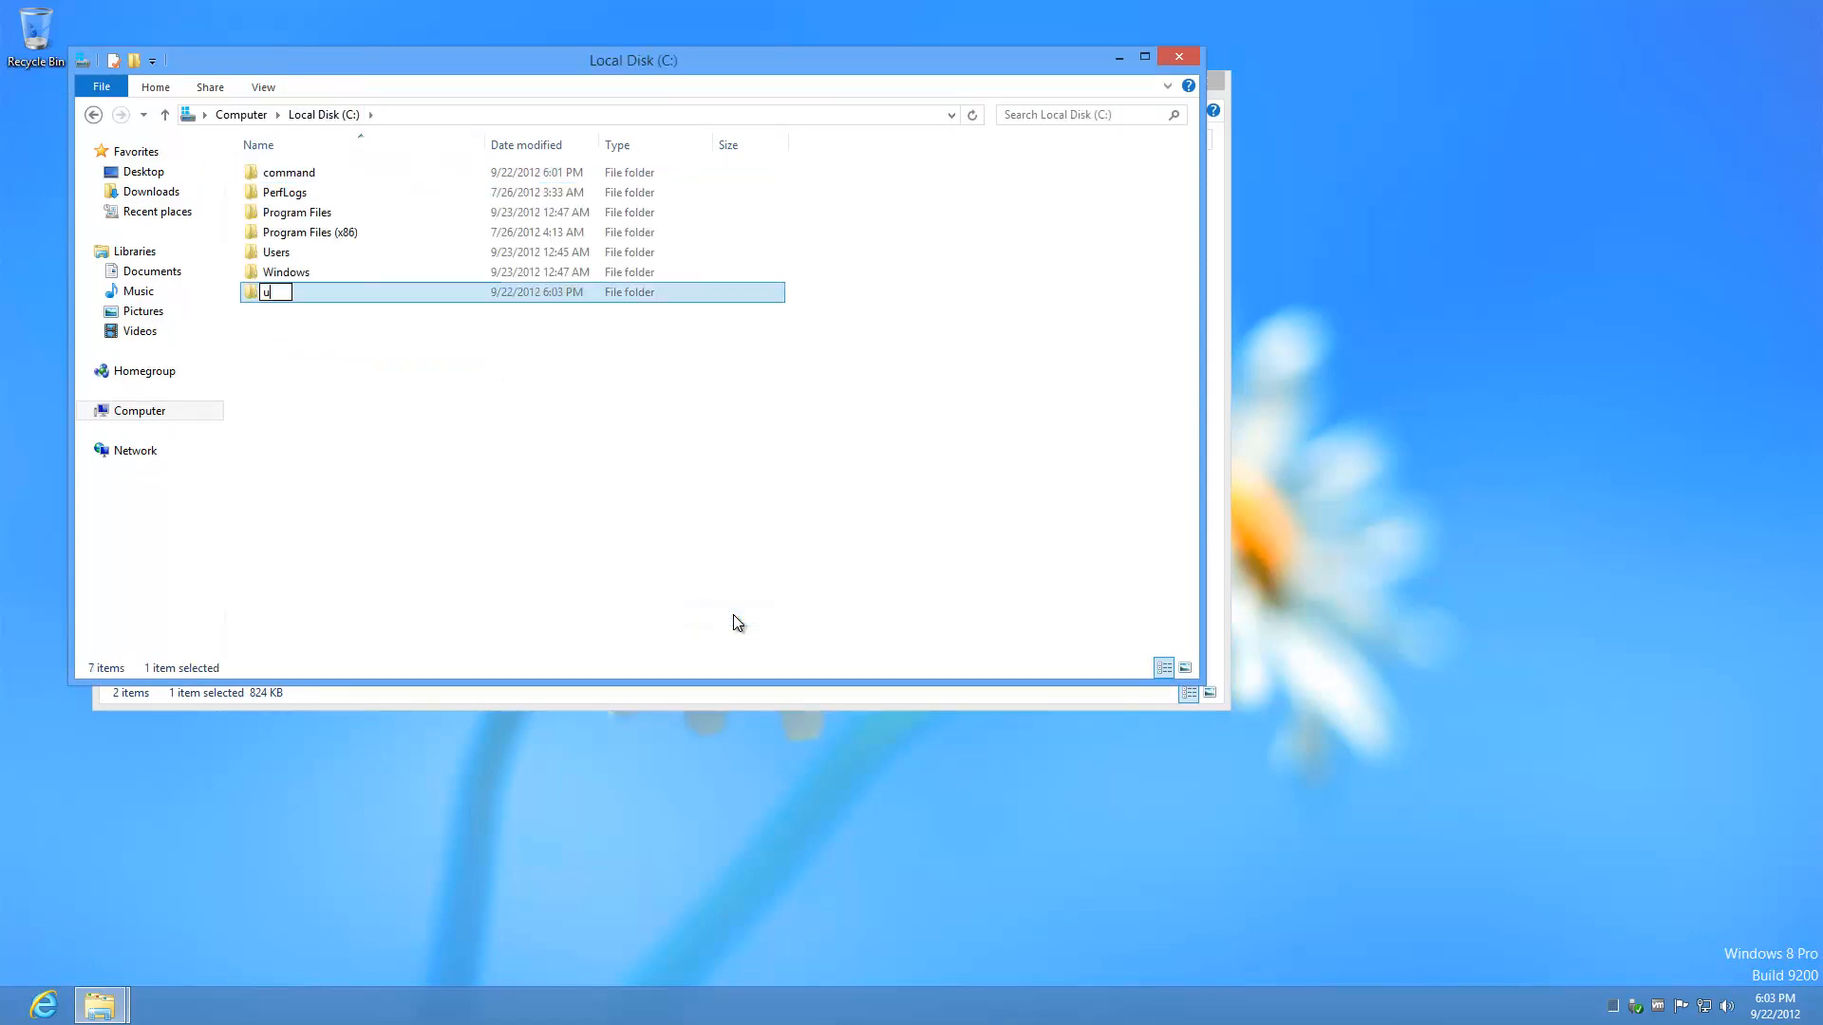
key(Return)
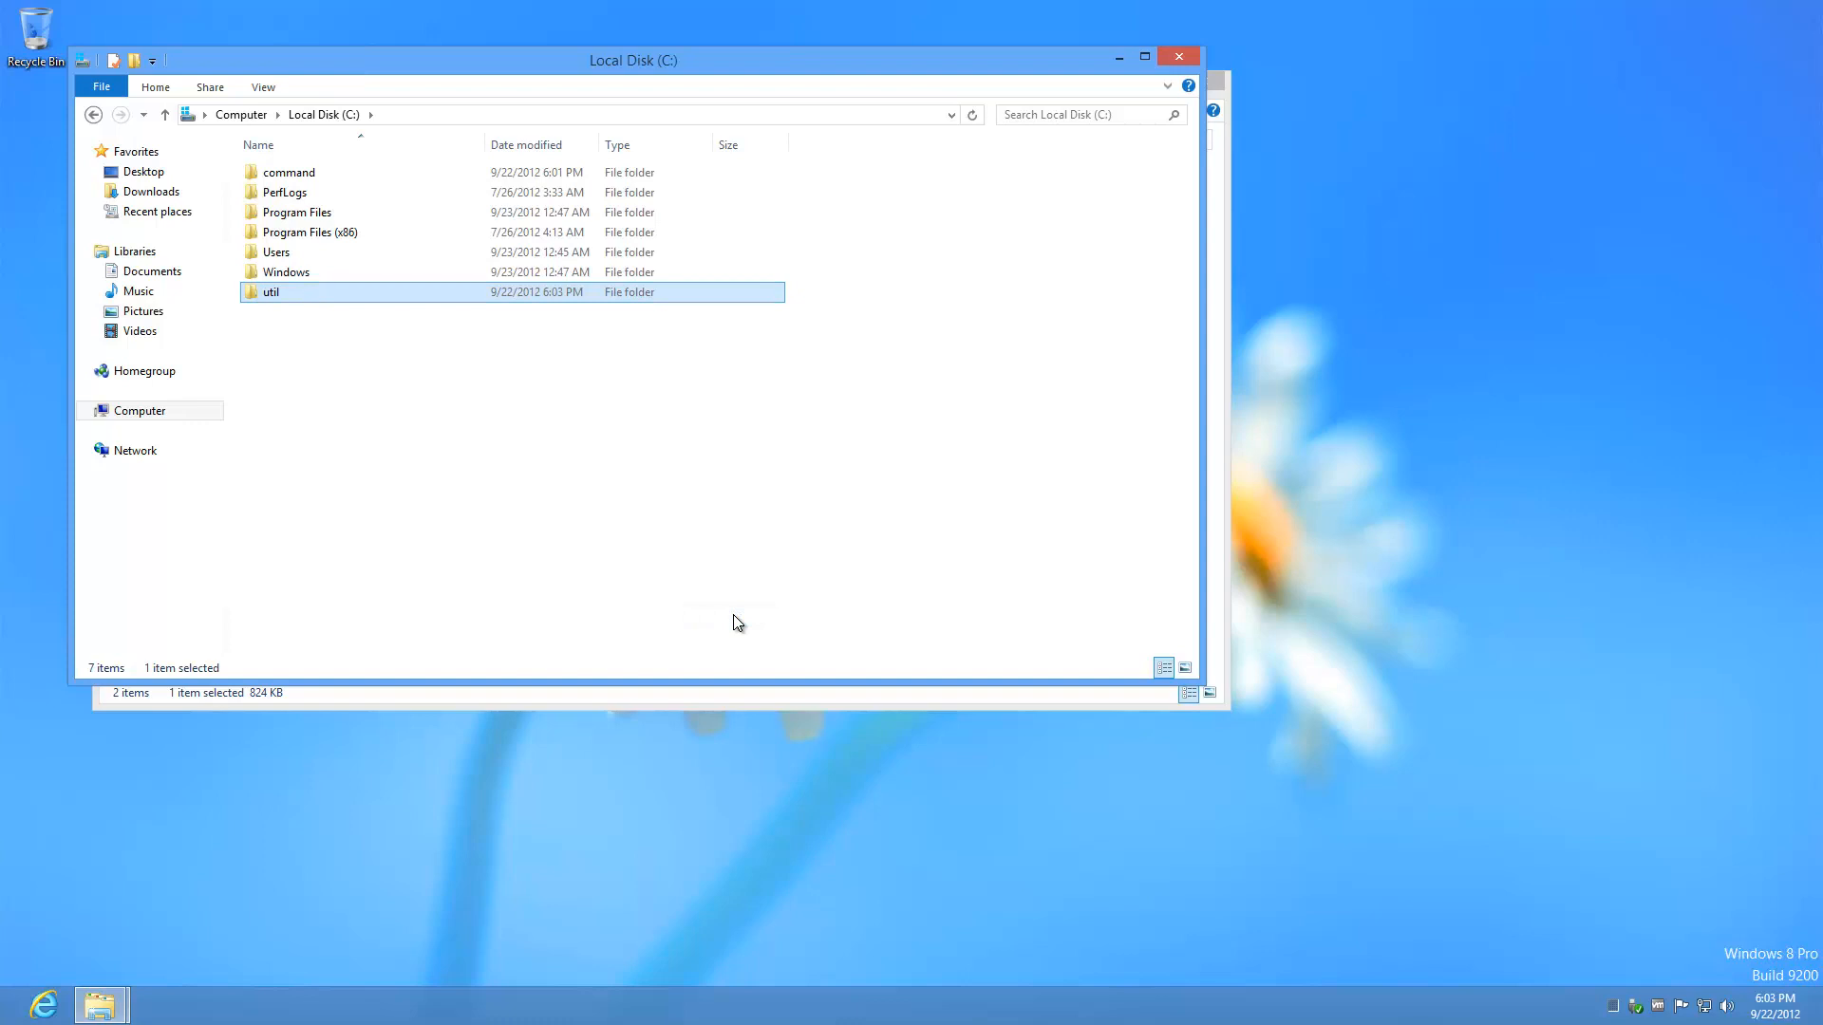
key(Return)
Step: Paste Bginfo into C:\util and close the BGInfo window
right_click(663, 475)
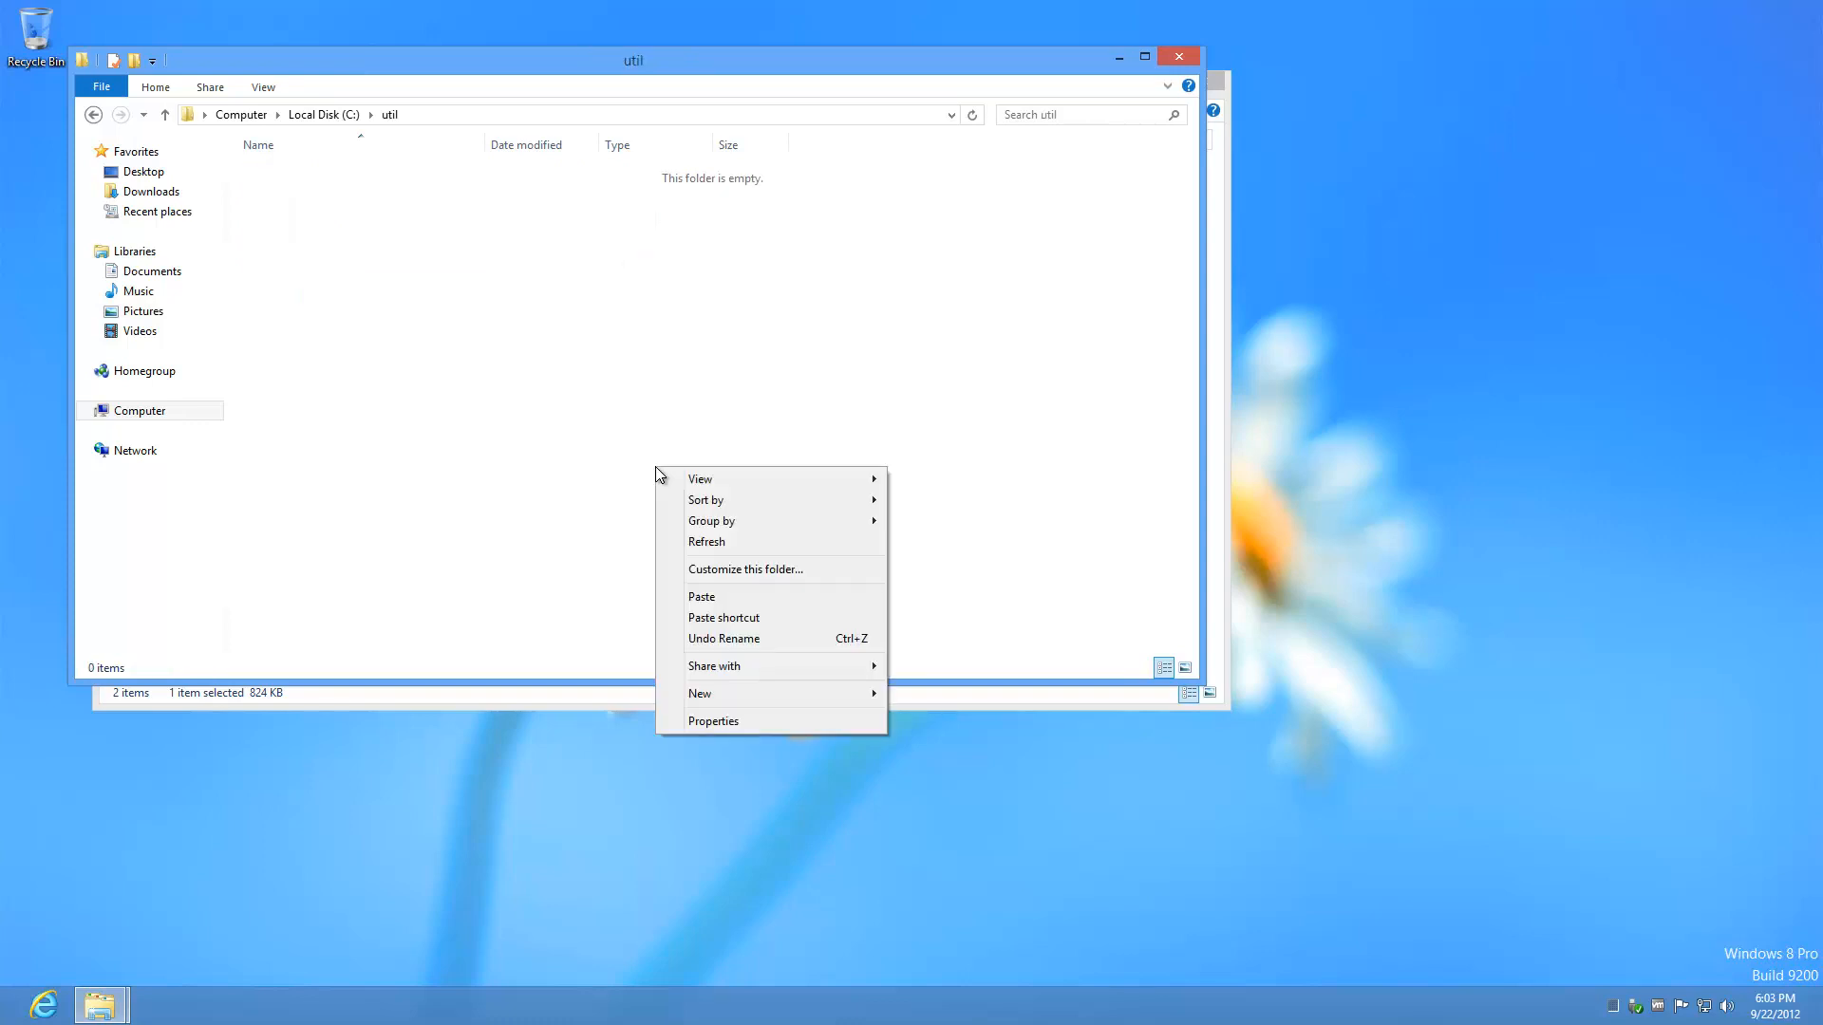
click(710, 598)
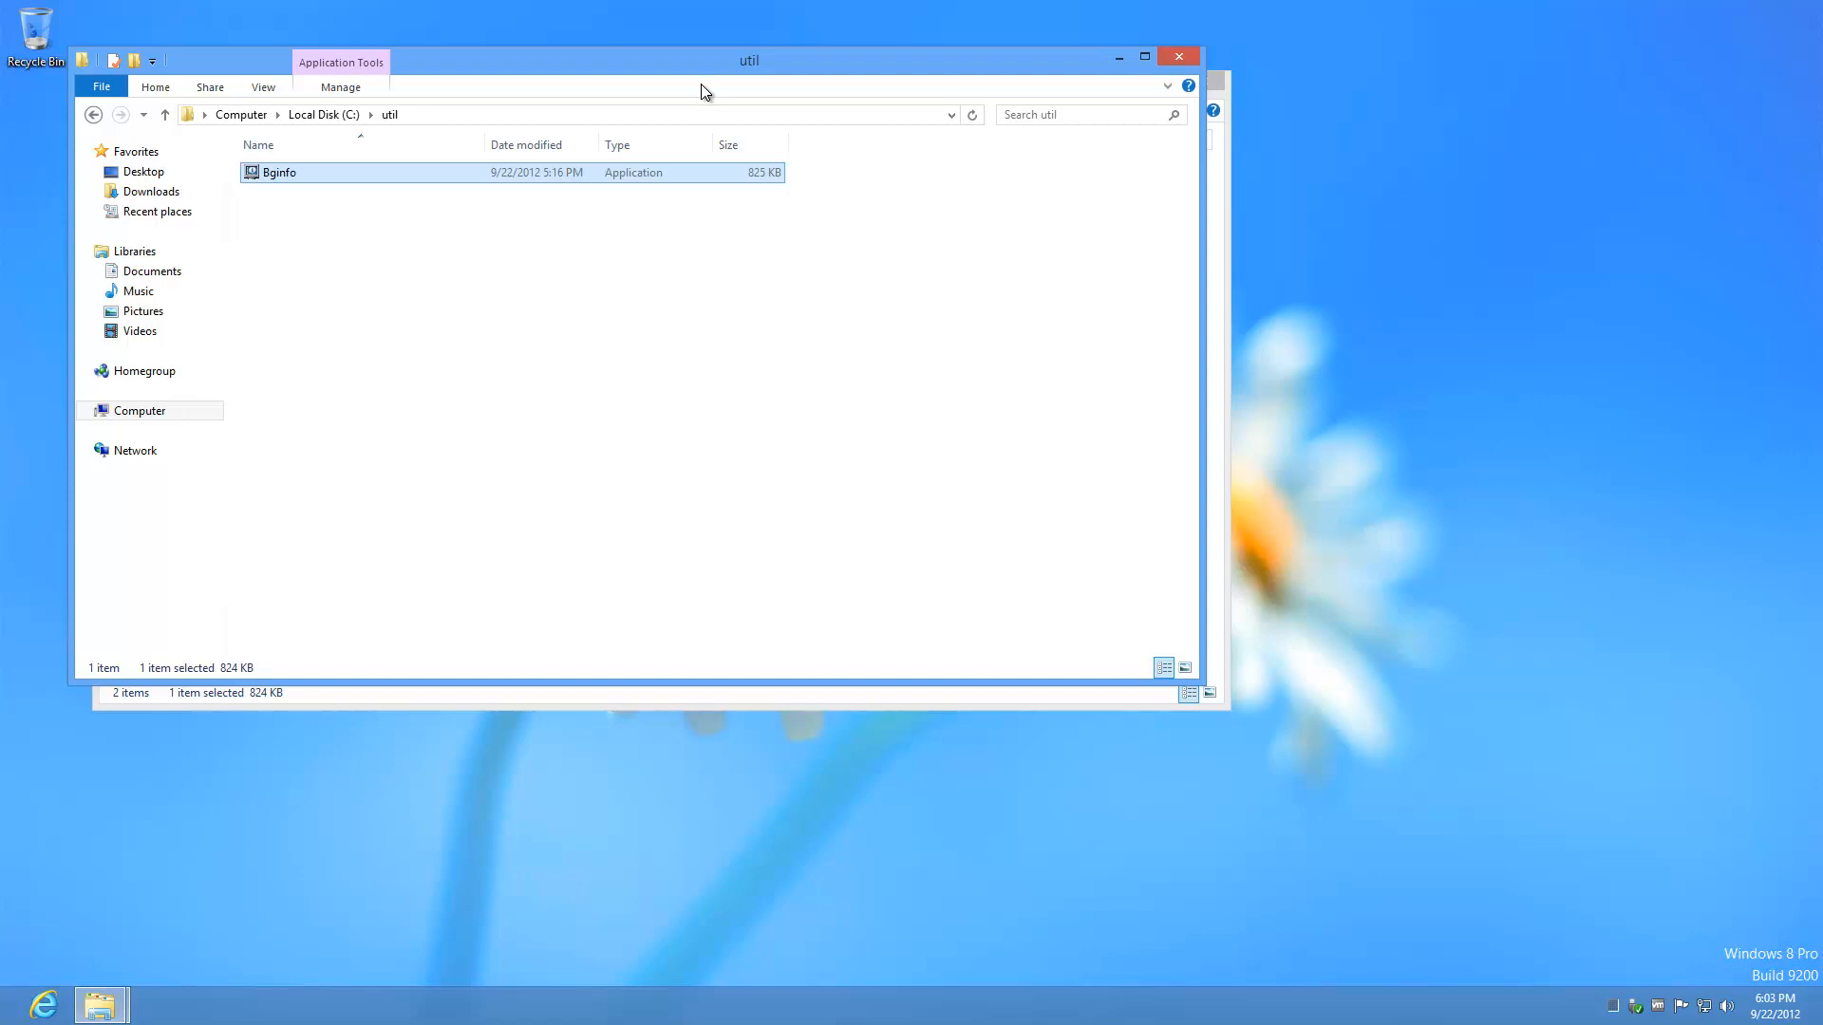
drag(710, 68, 1253, 340)
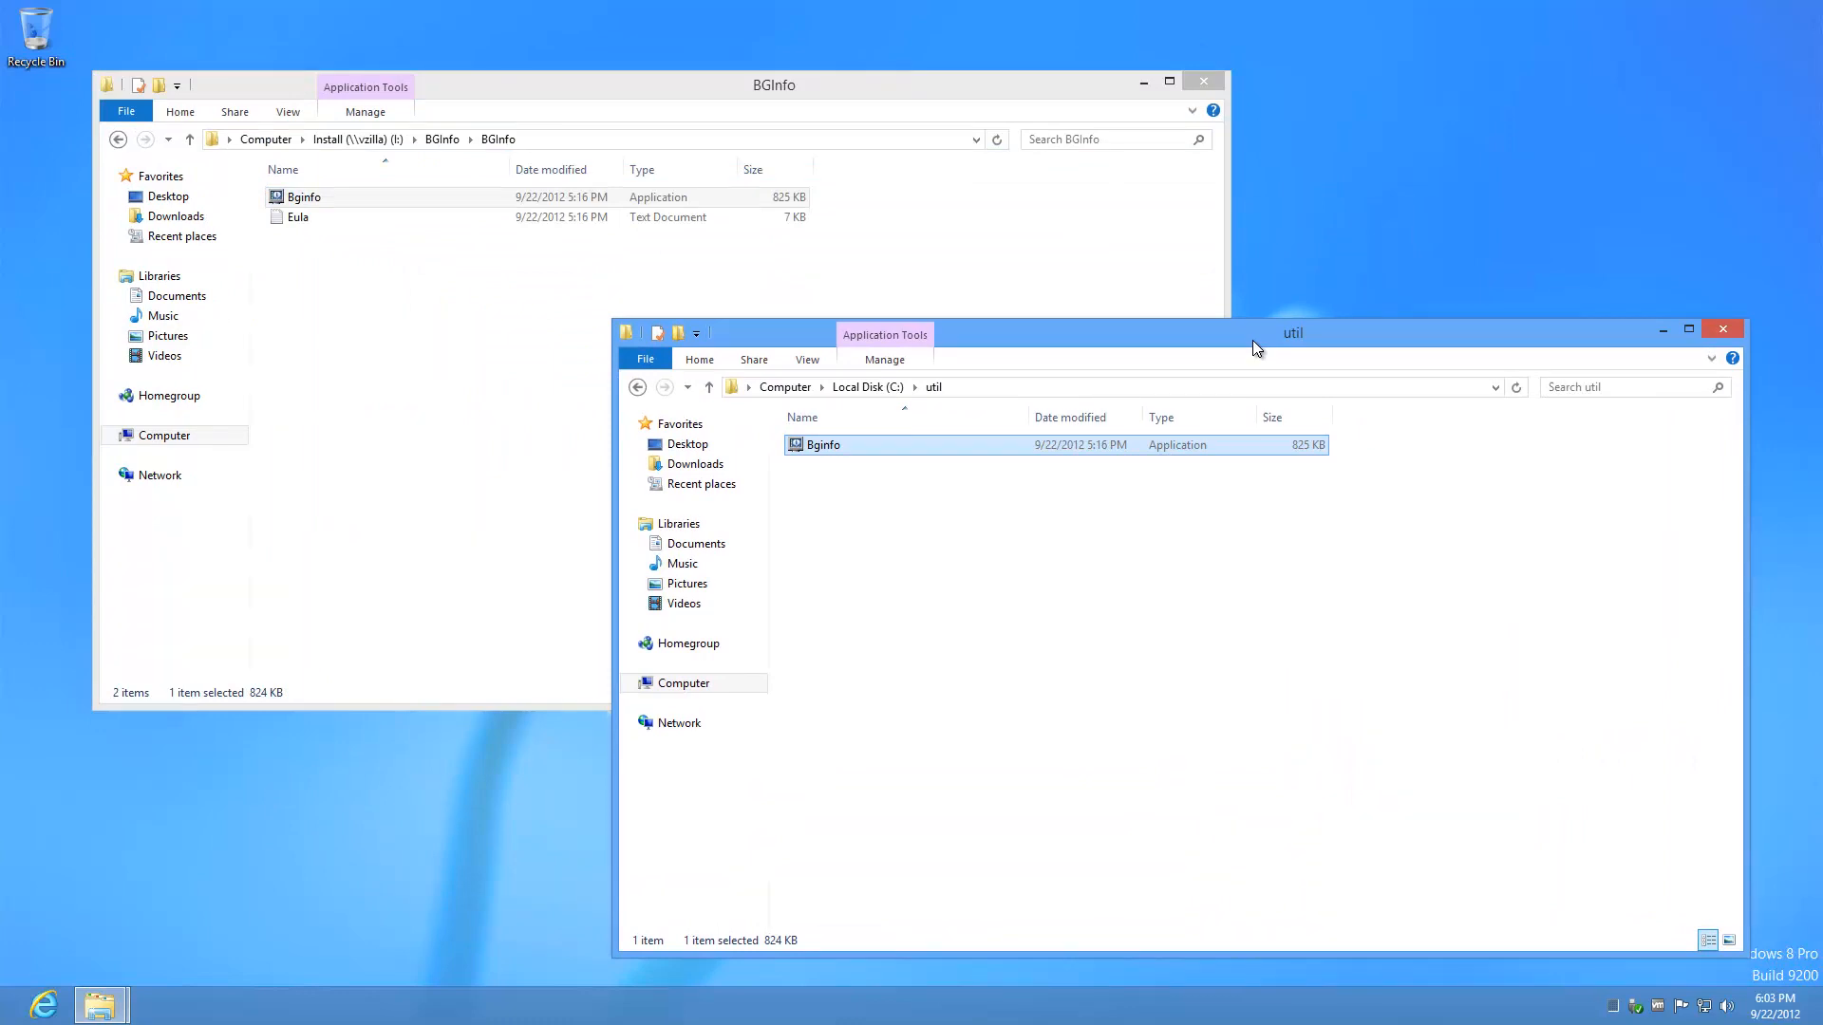
click(1185, 85)
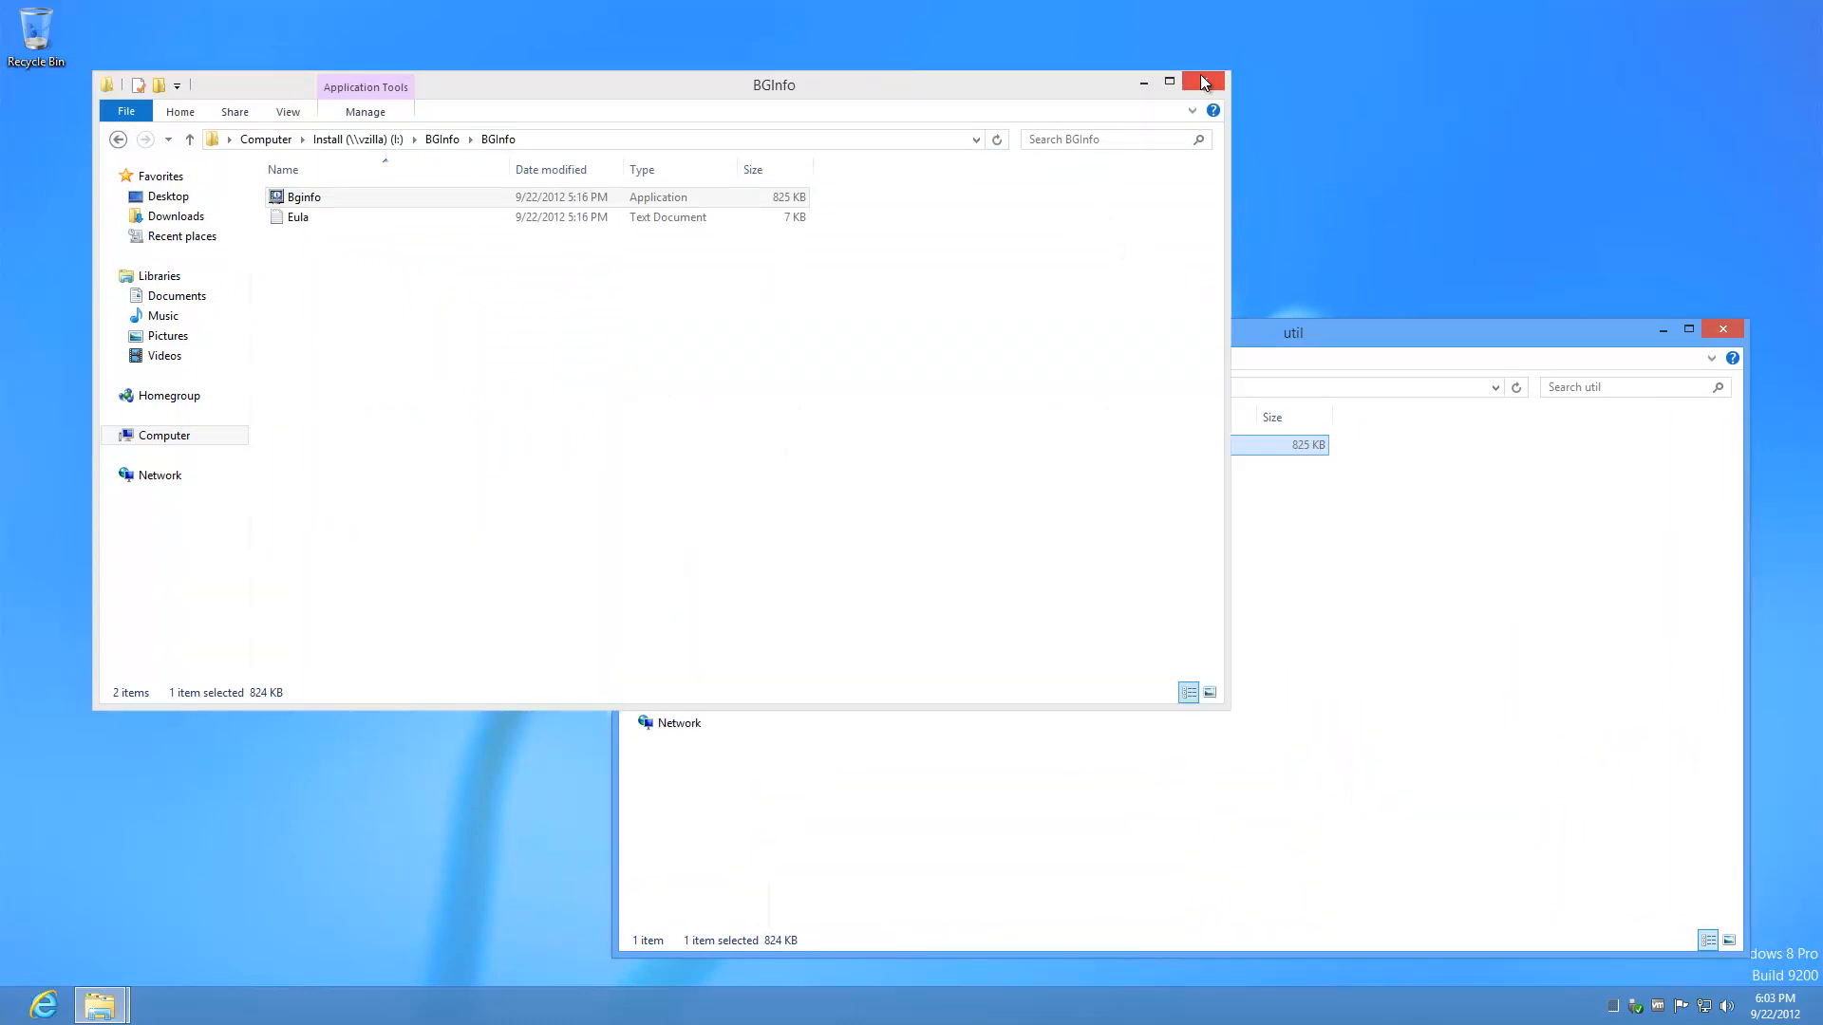
click(1202, 82)
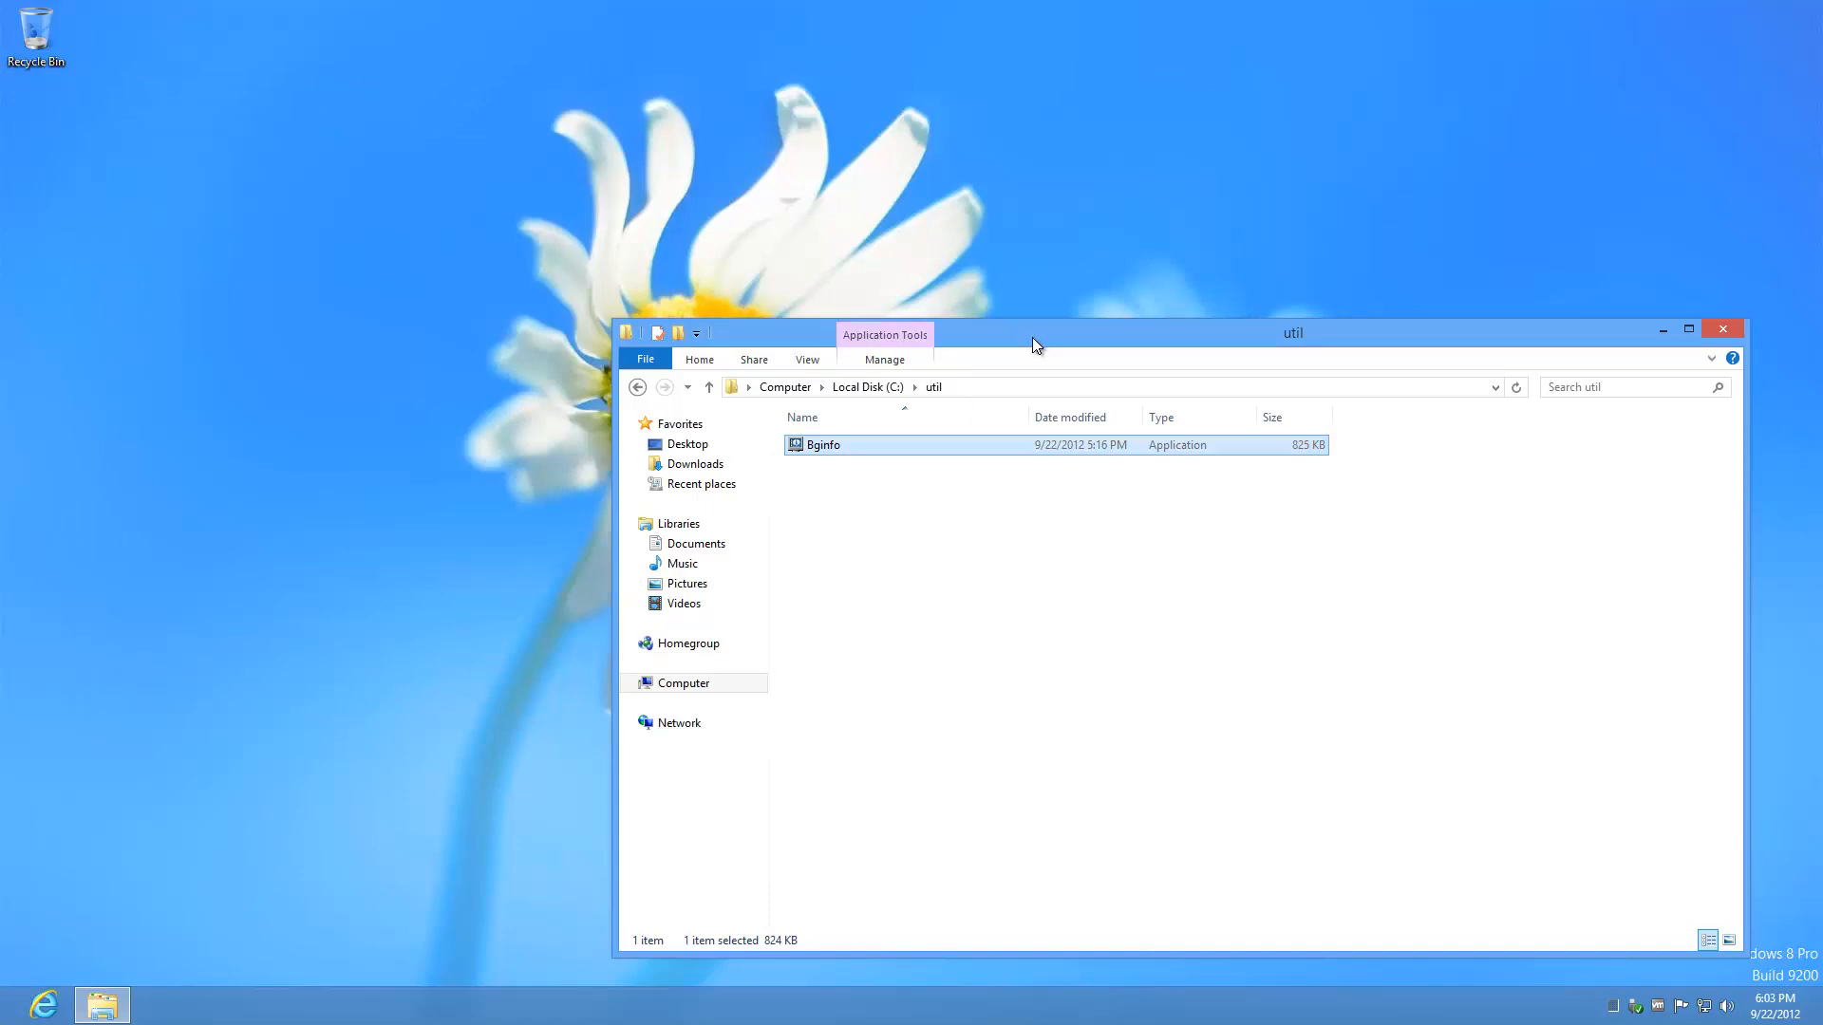
drag(1033, 338, 569, 40)
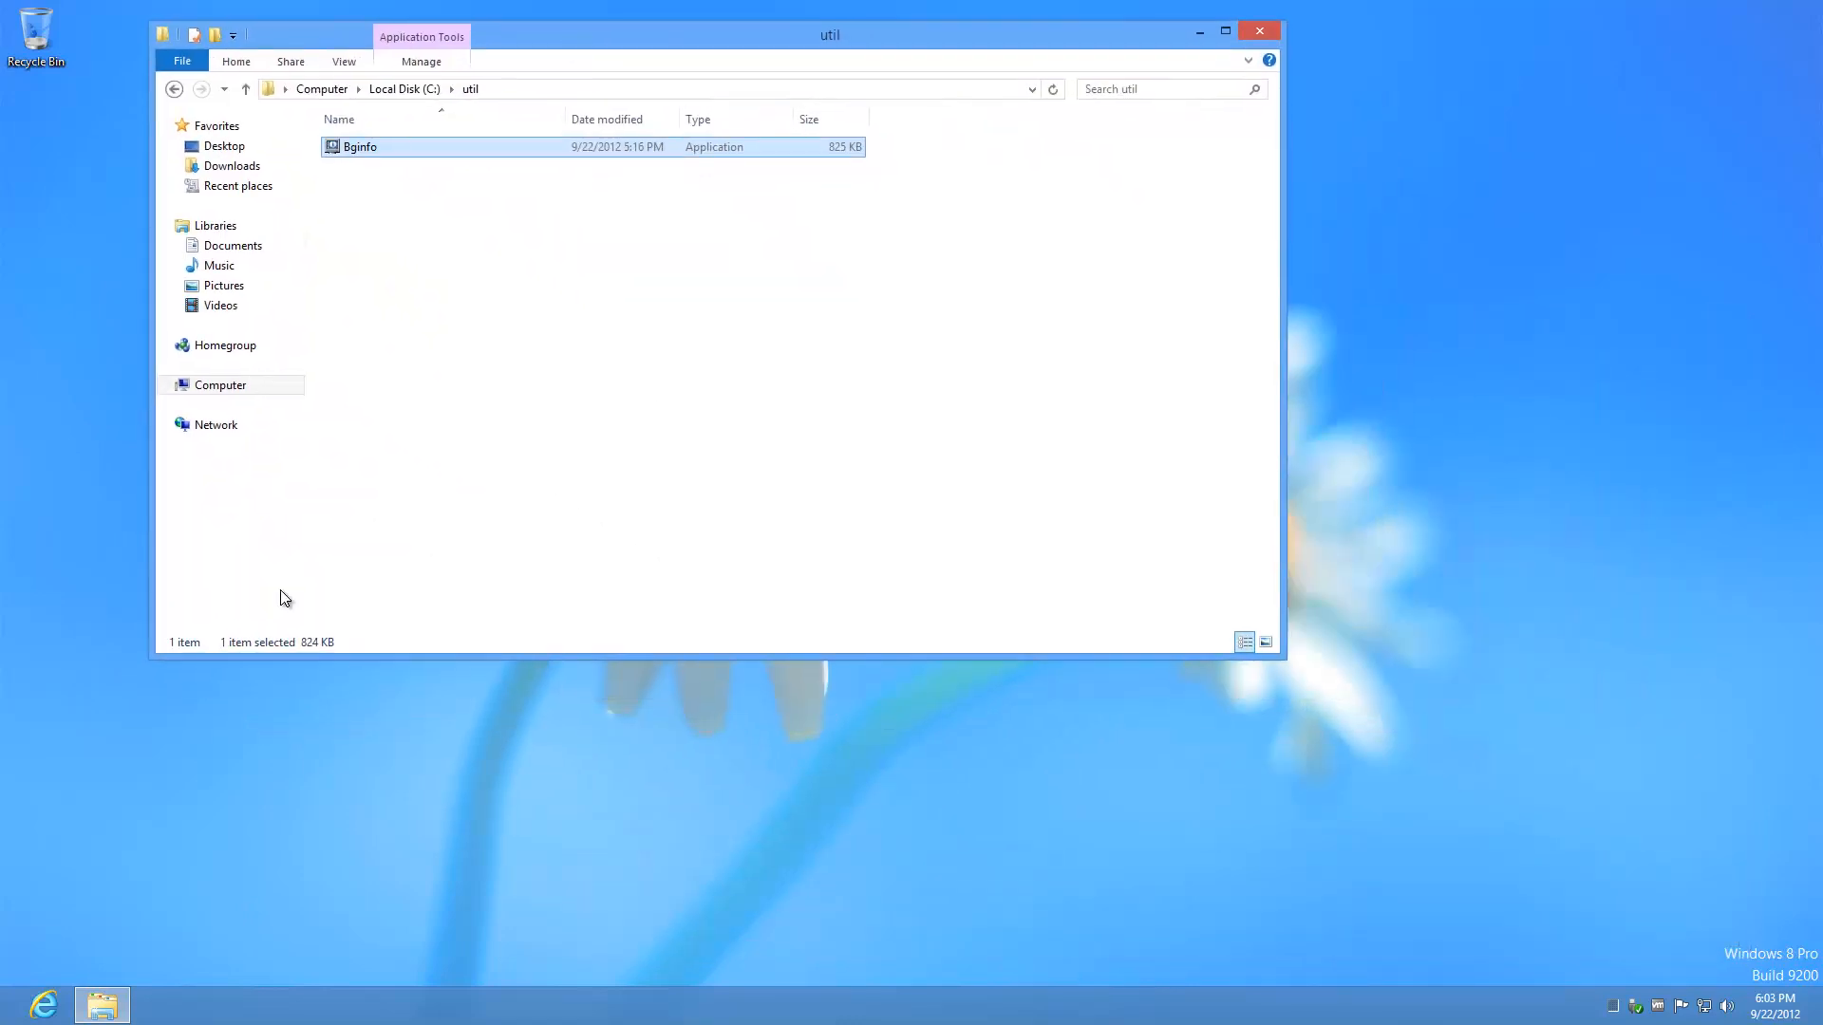
Step: Open the common Startup folder beside the util window, with Bginfo selected
key(super+e)
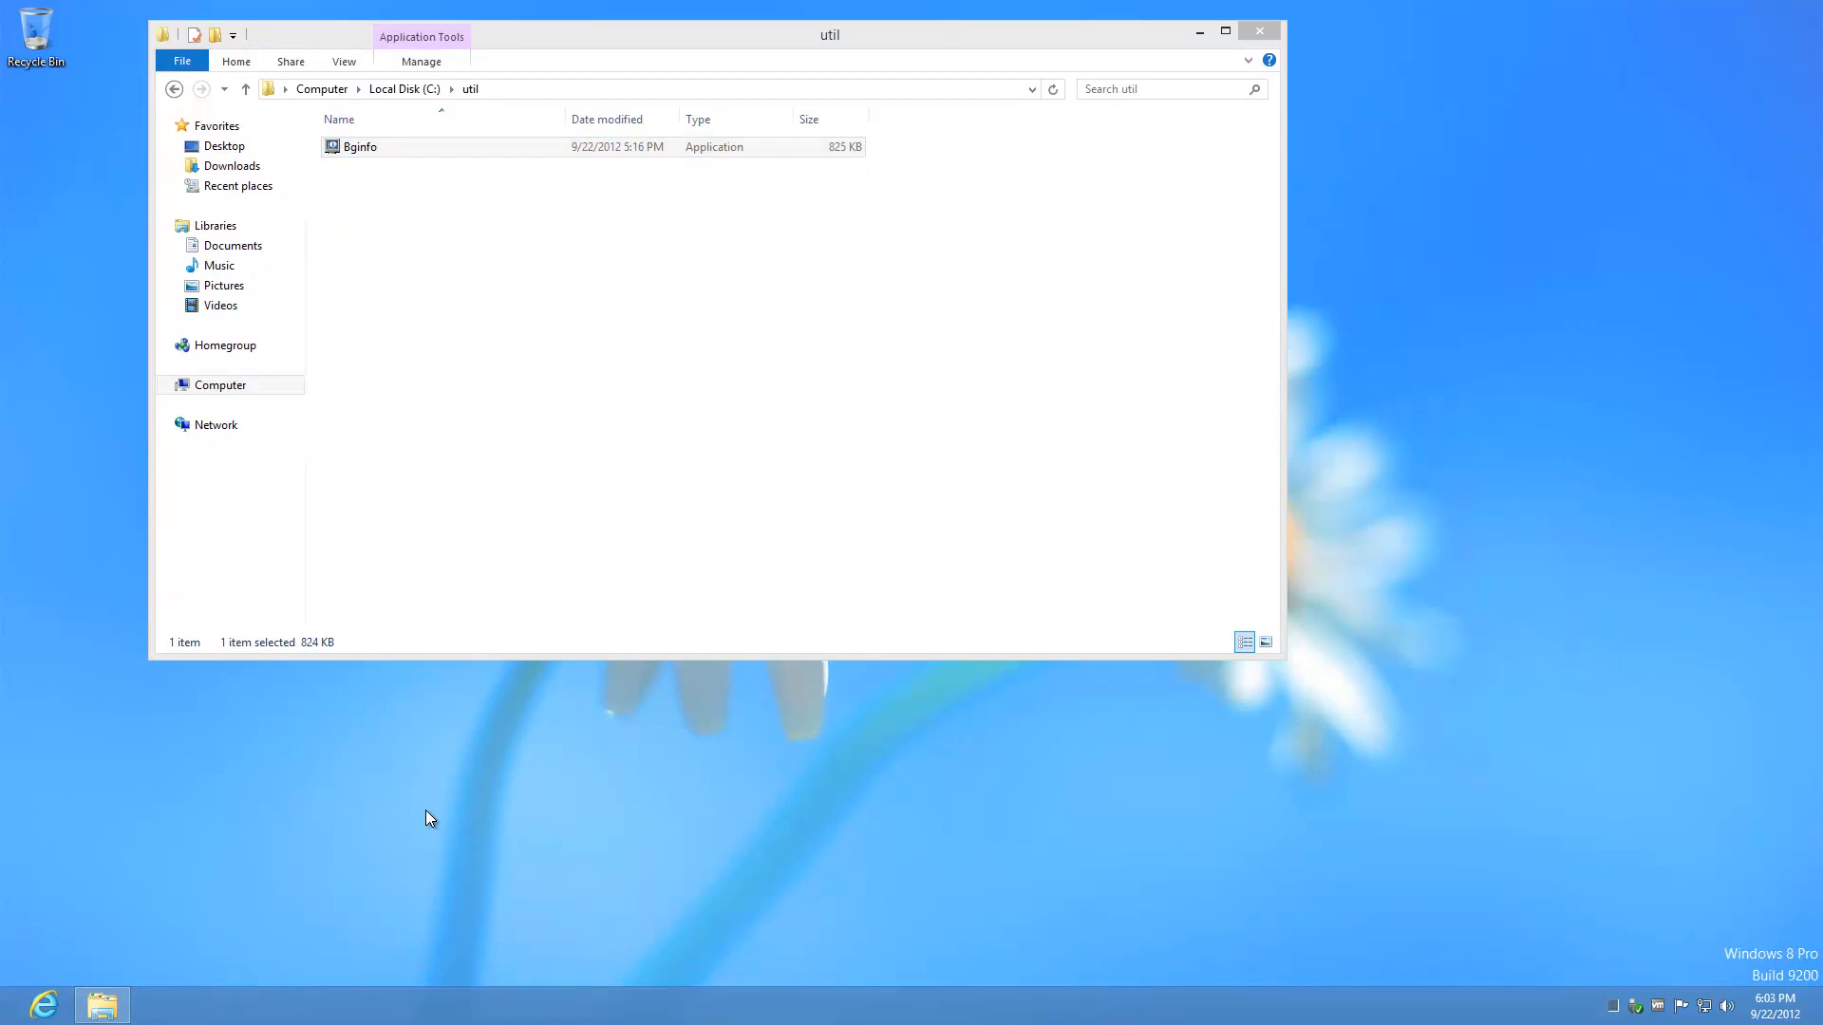
key(super+r)
click(157, 945)
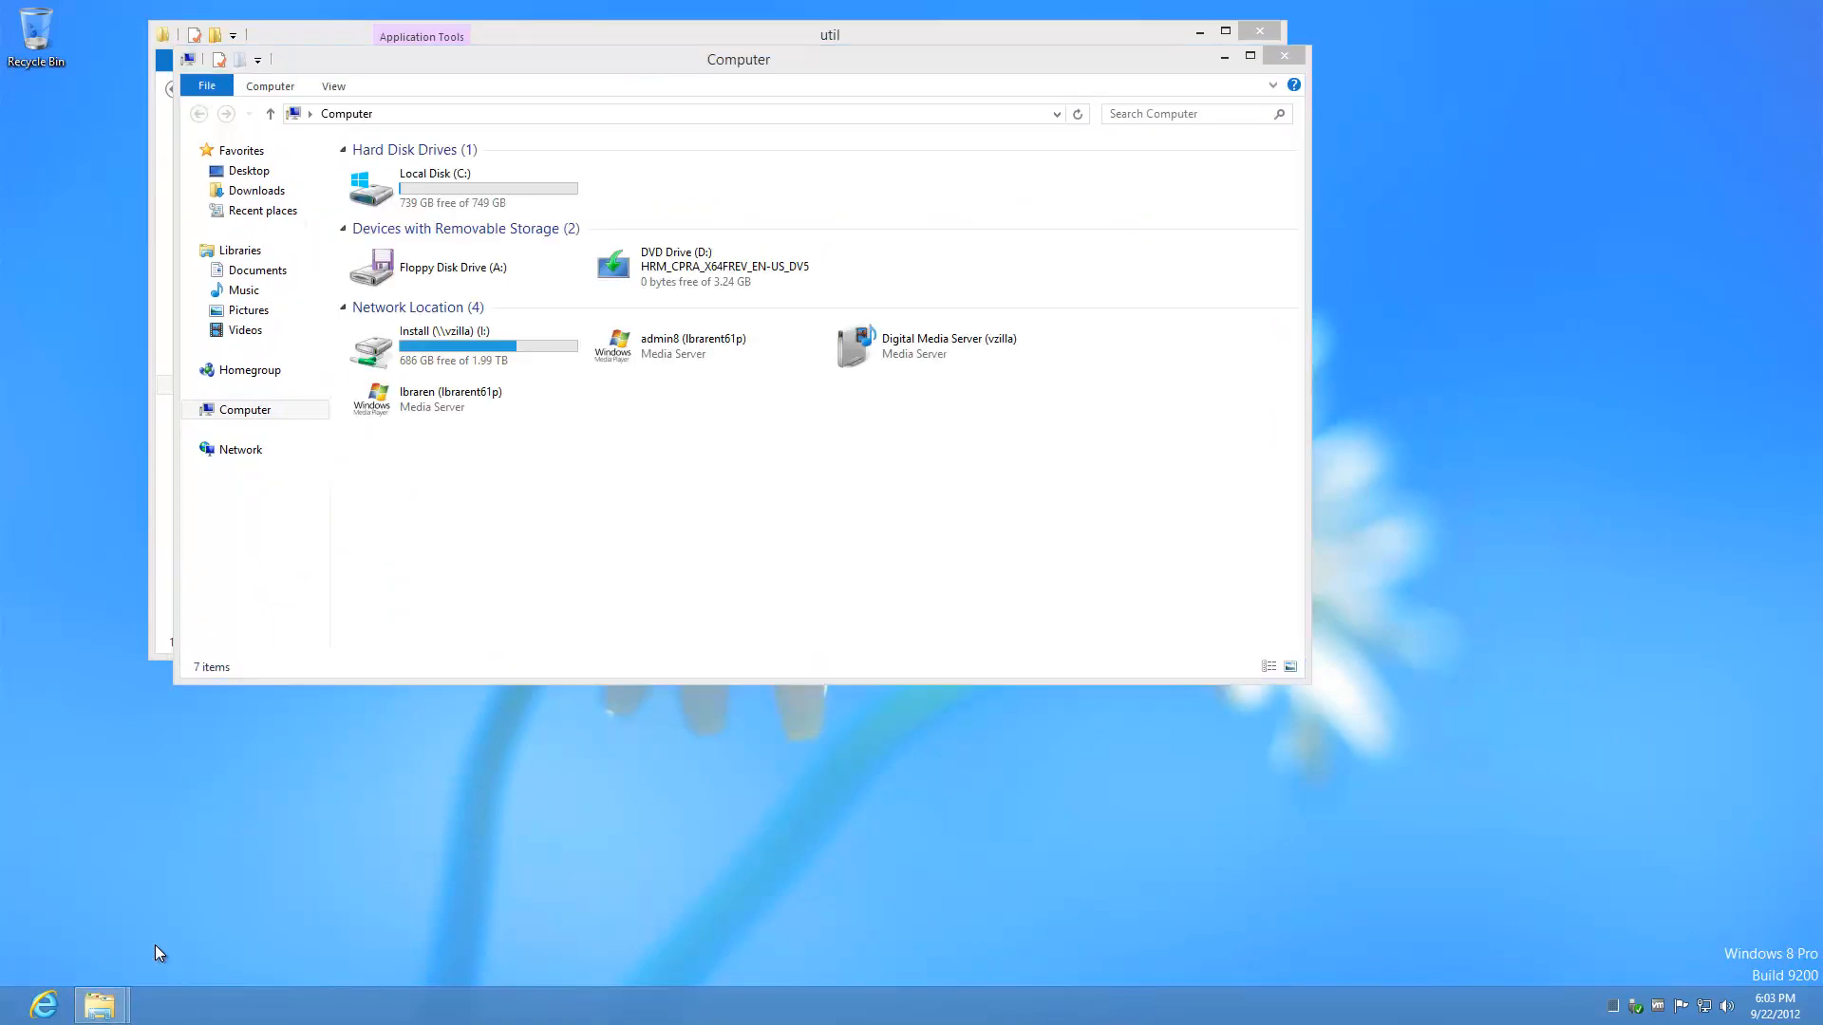
drag(841, 84, 1486, 439)
click(1284, 56)
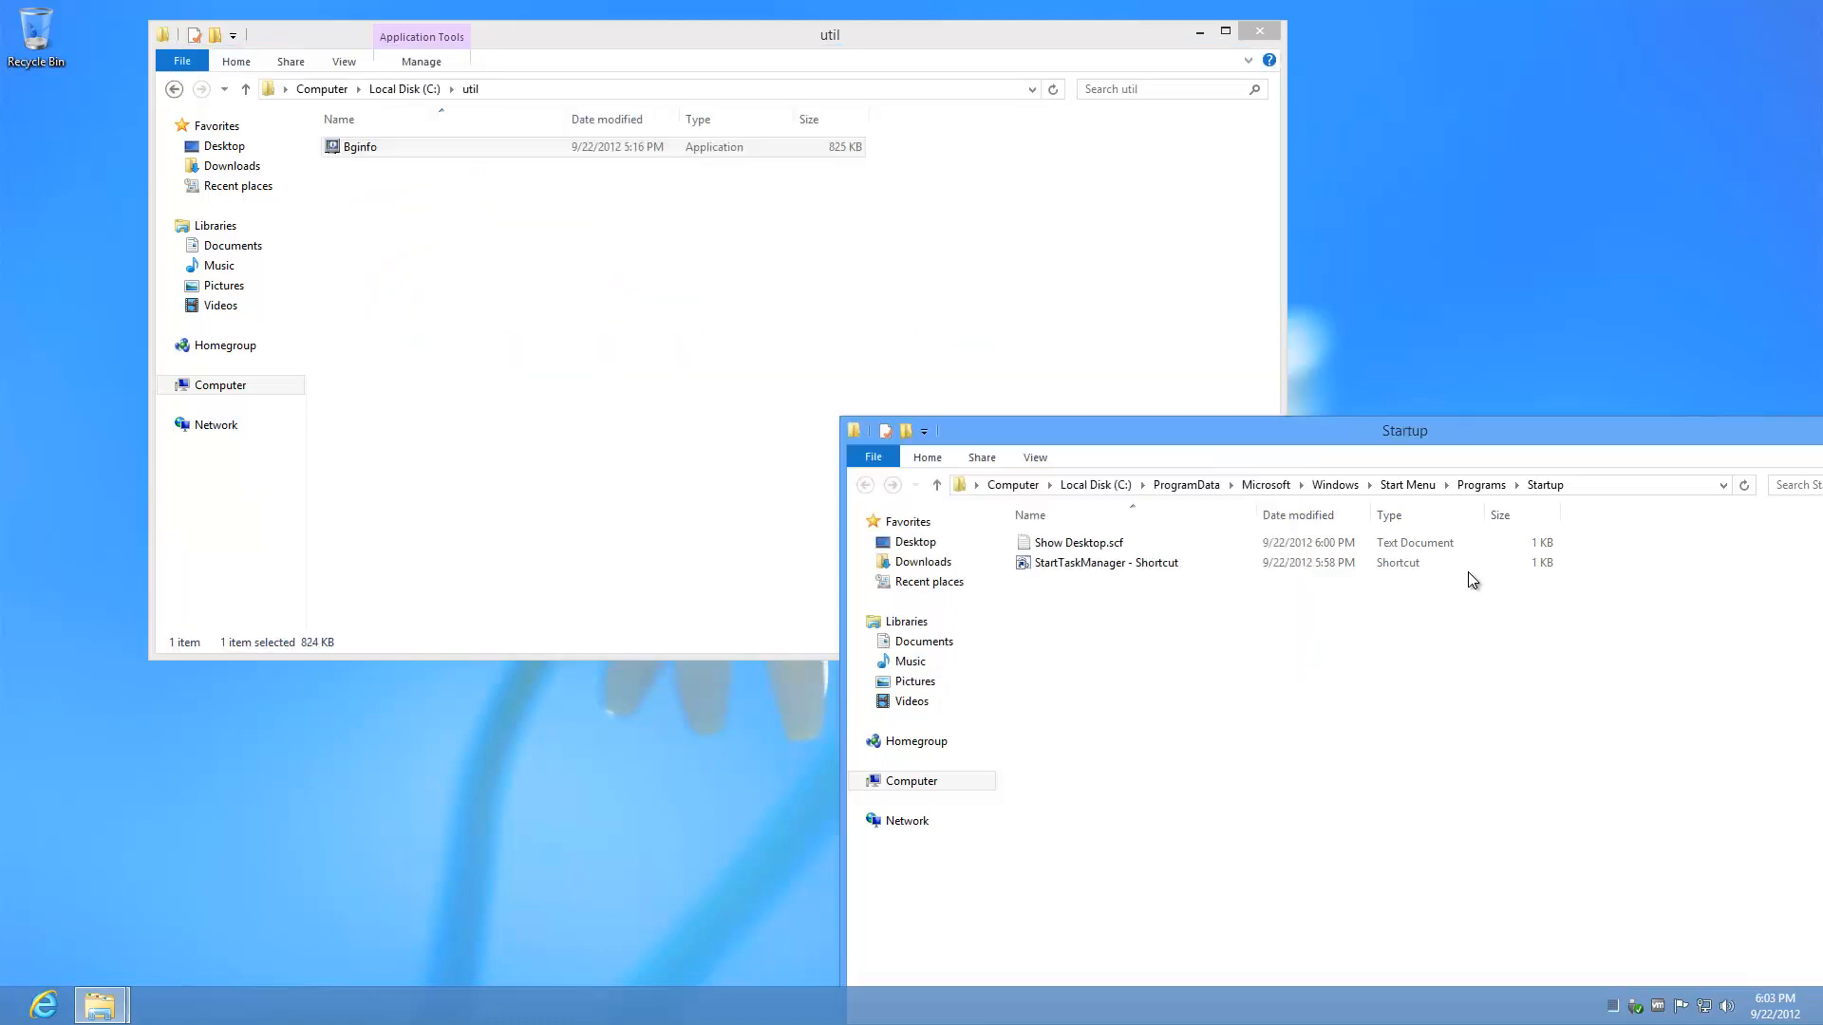
click(575, 146)
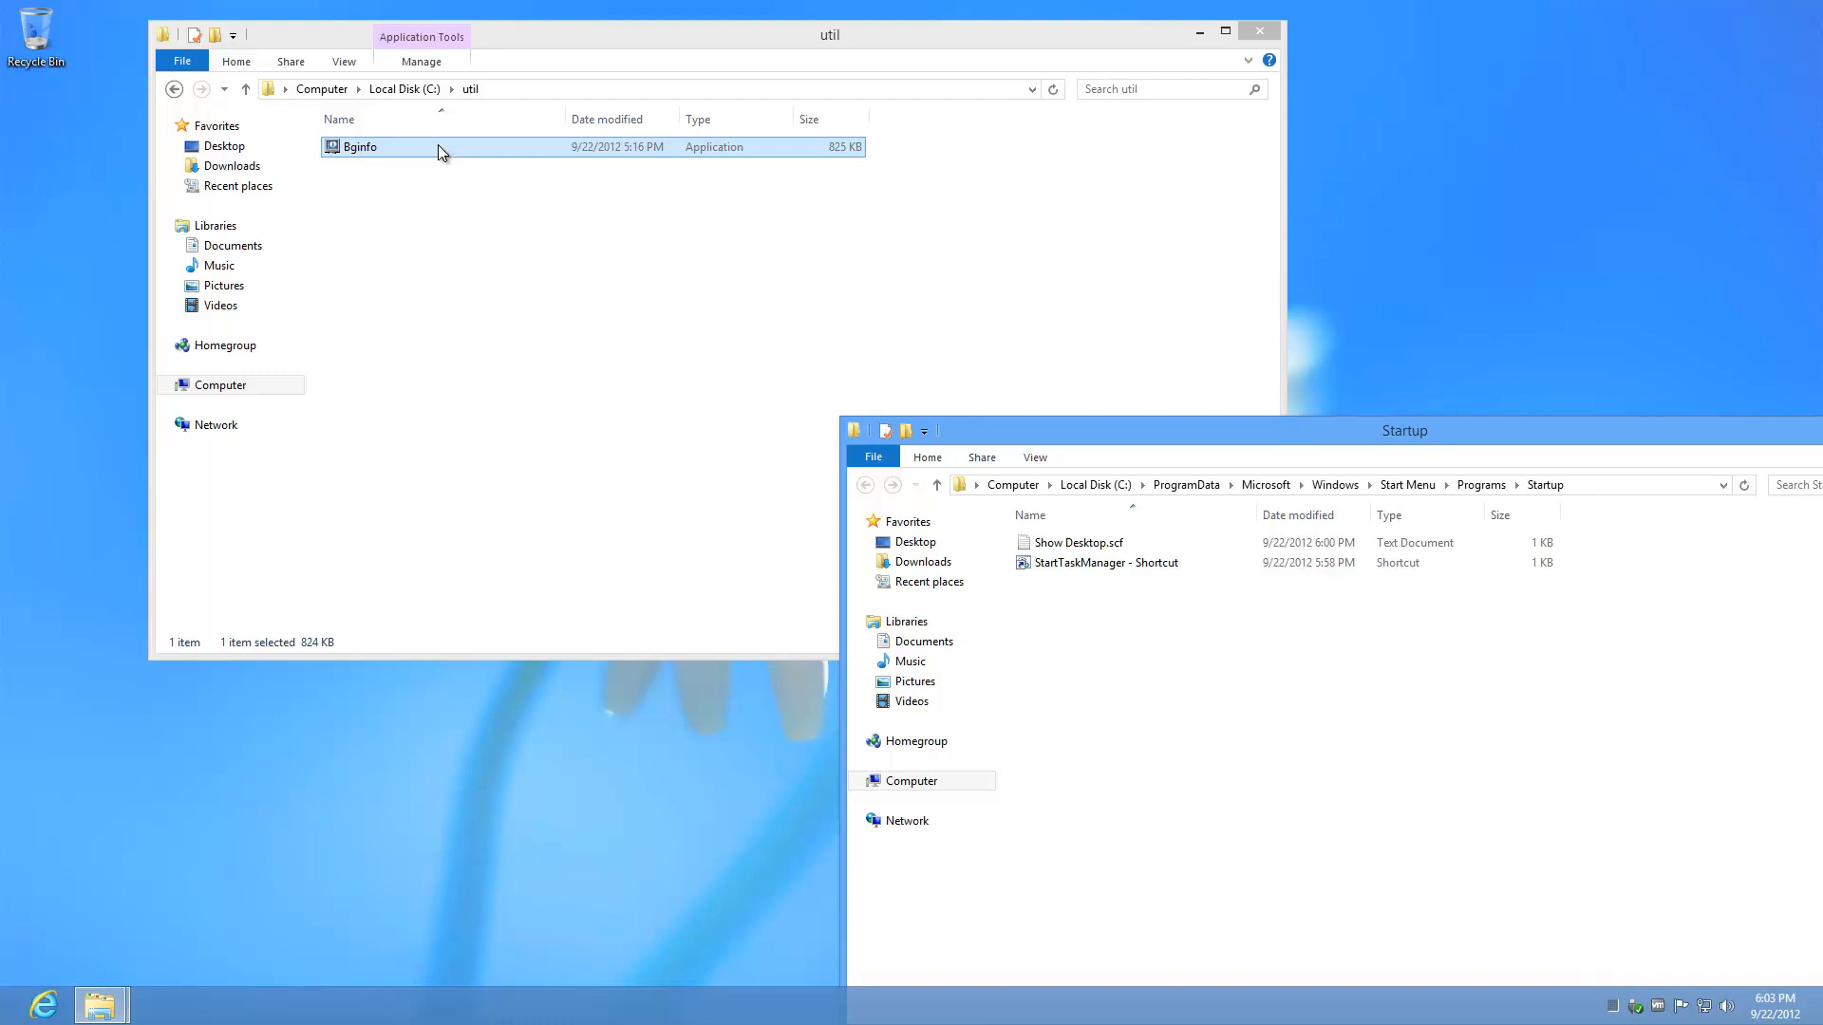
Step: Create a desktop shortcut to Bginfo with target C:\util\Bginfo.exe /timer 0
drag(437, 144, 59, 344)
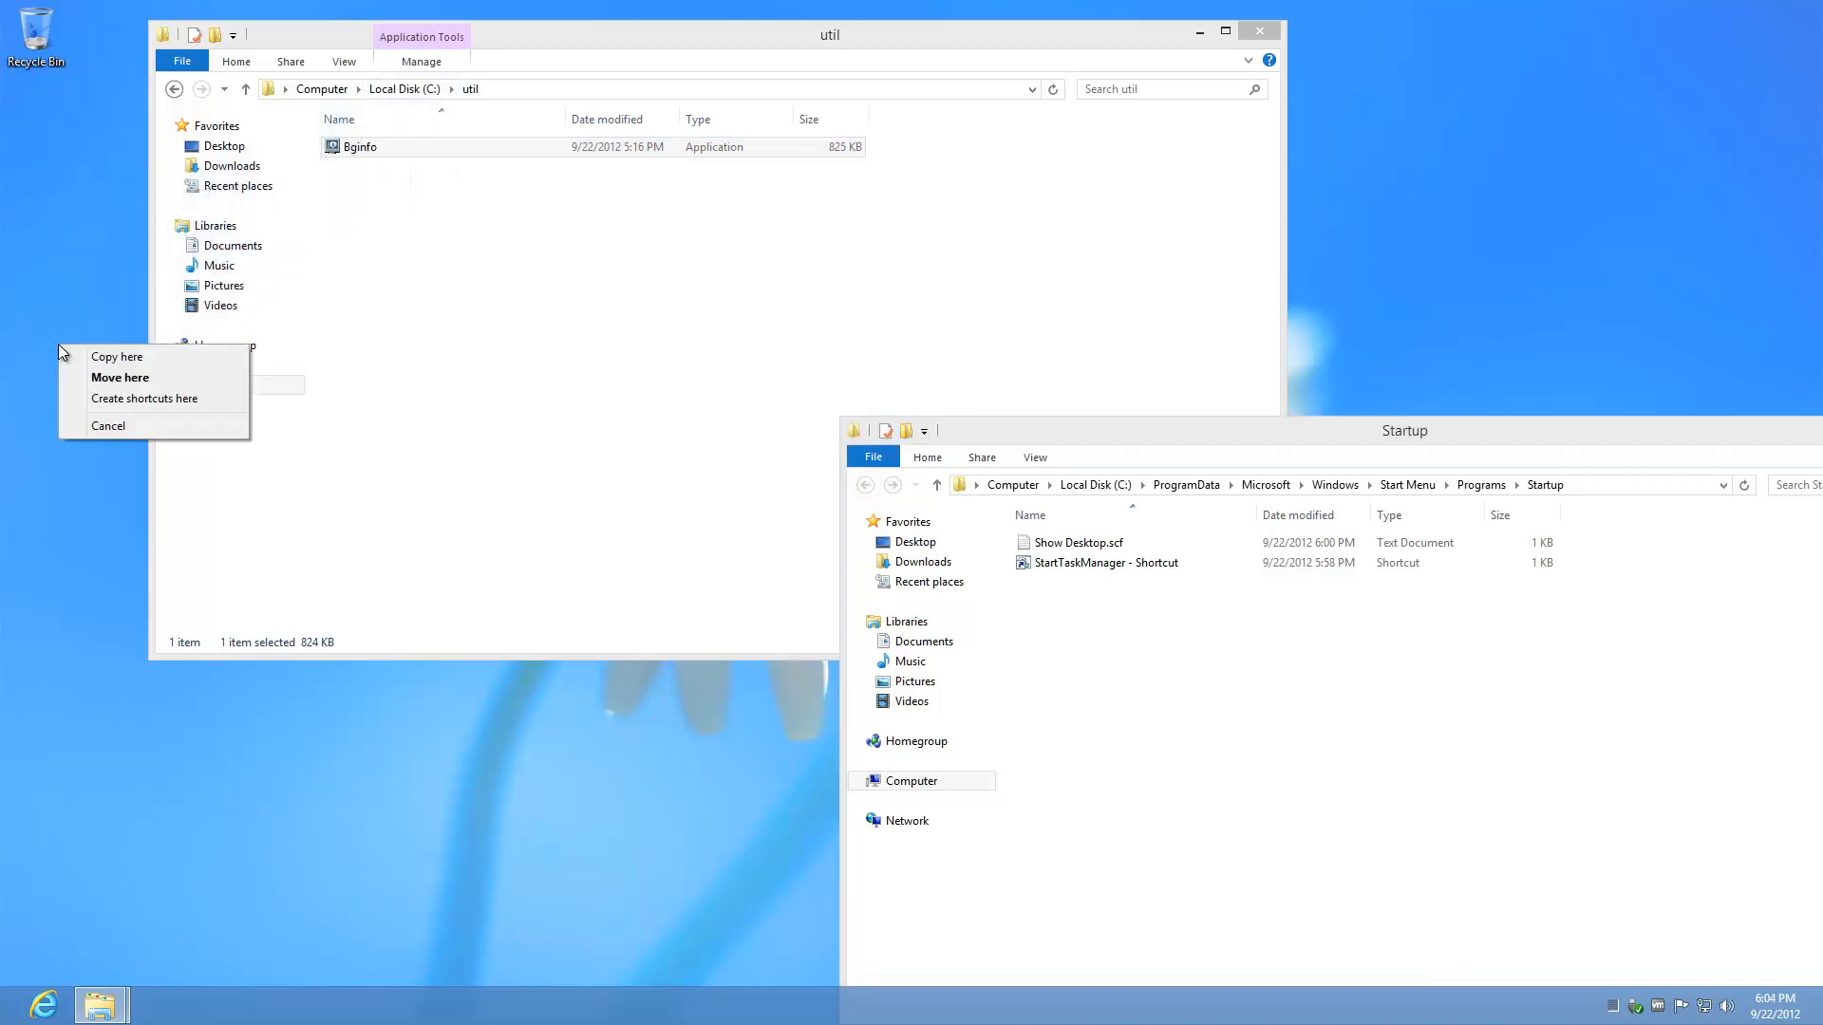
click(117, 397)
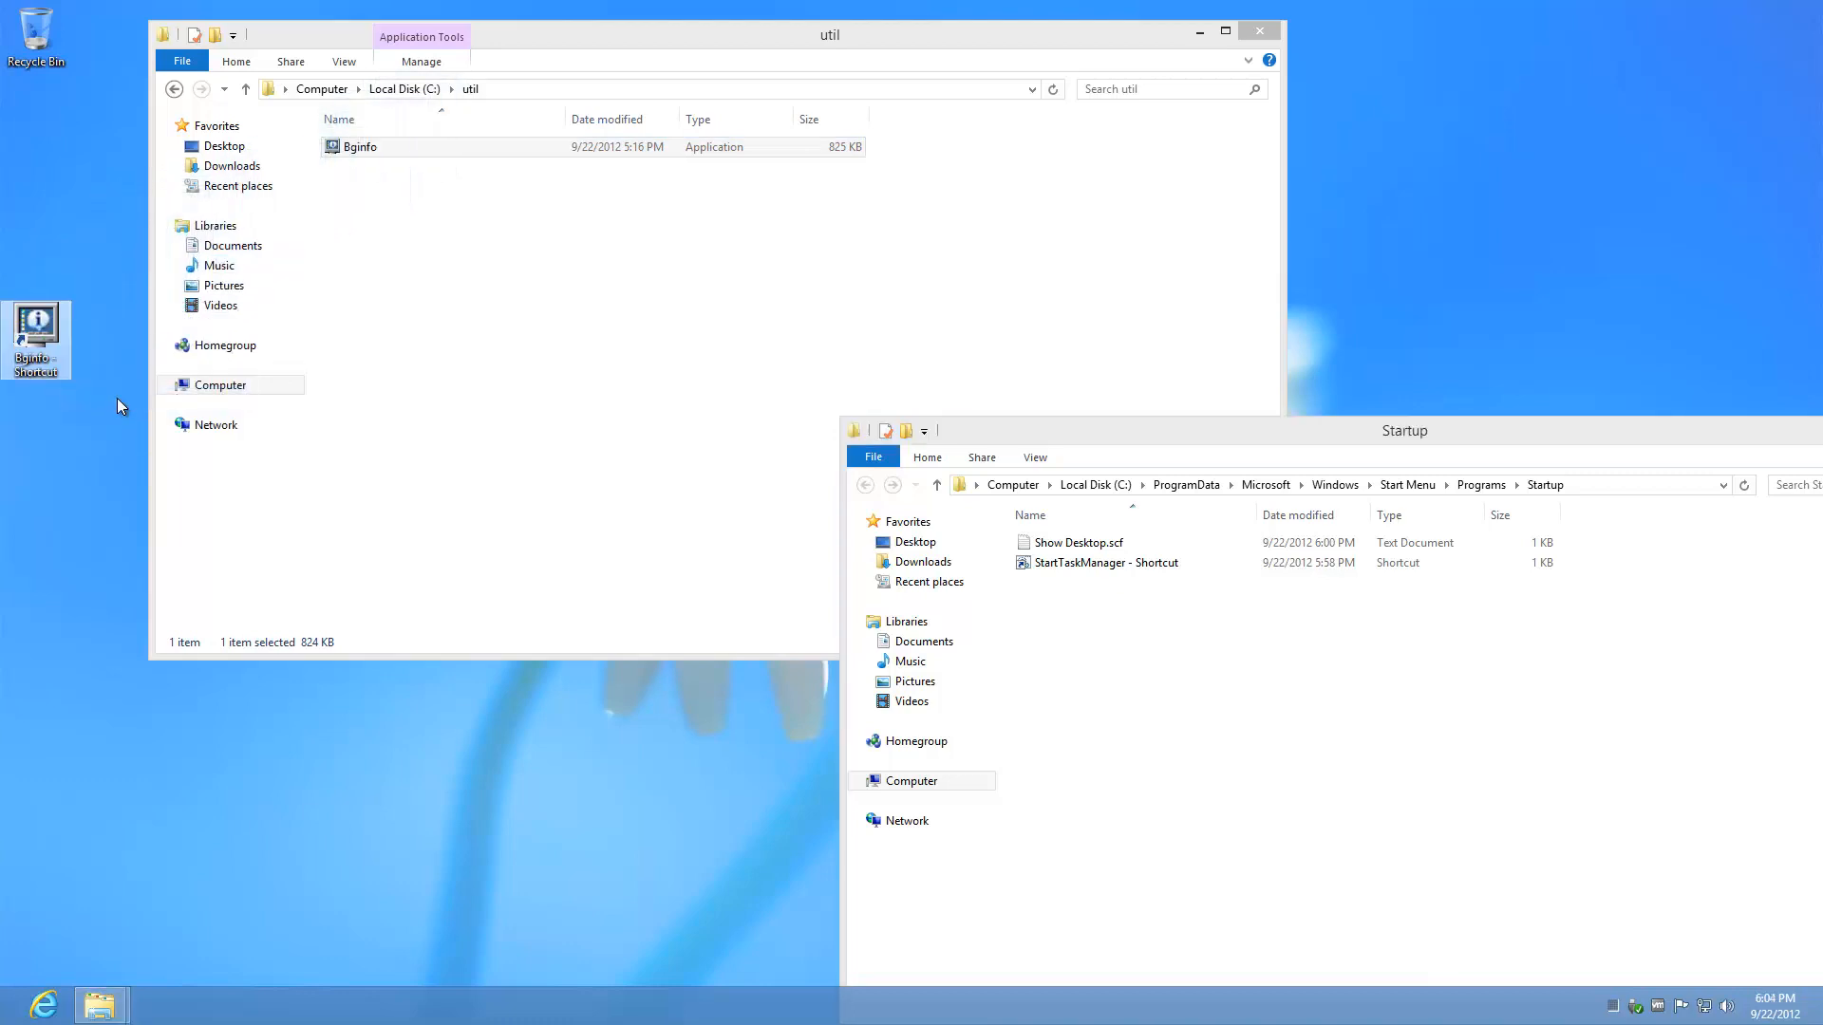
right_click(35, 363)
click(150, 673)
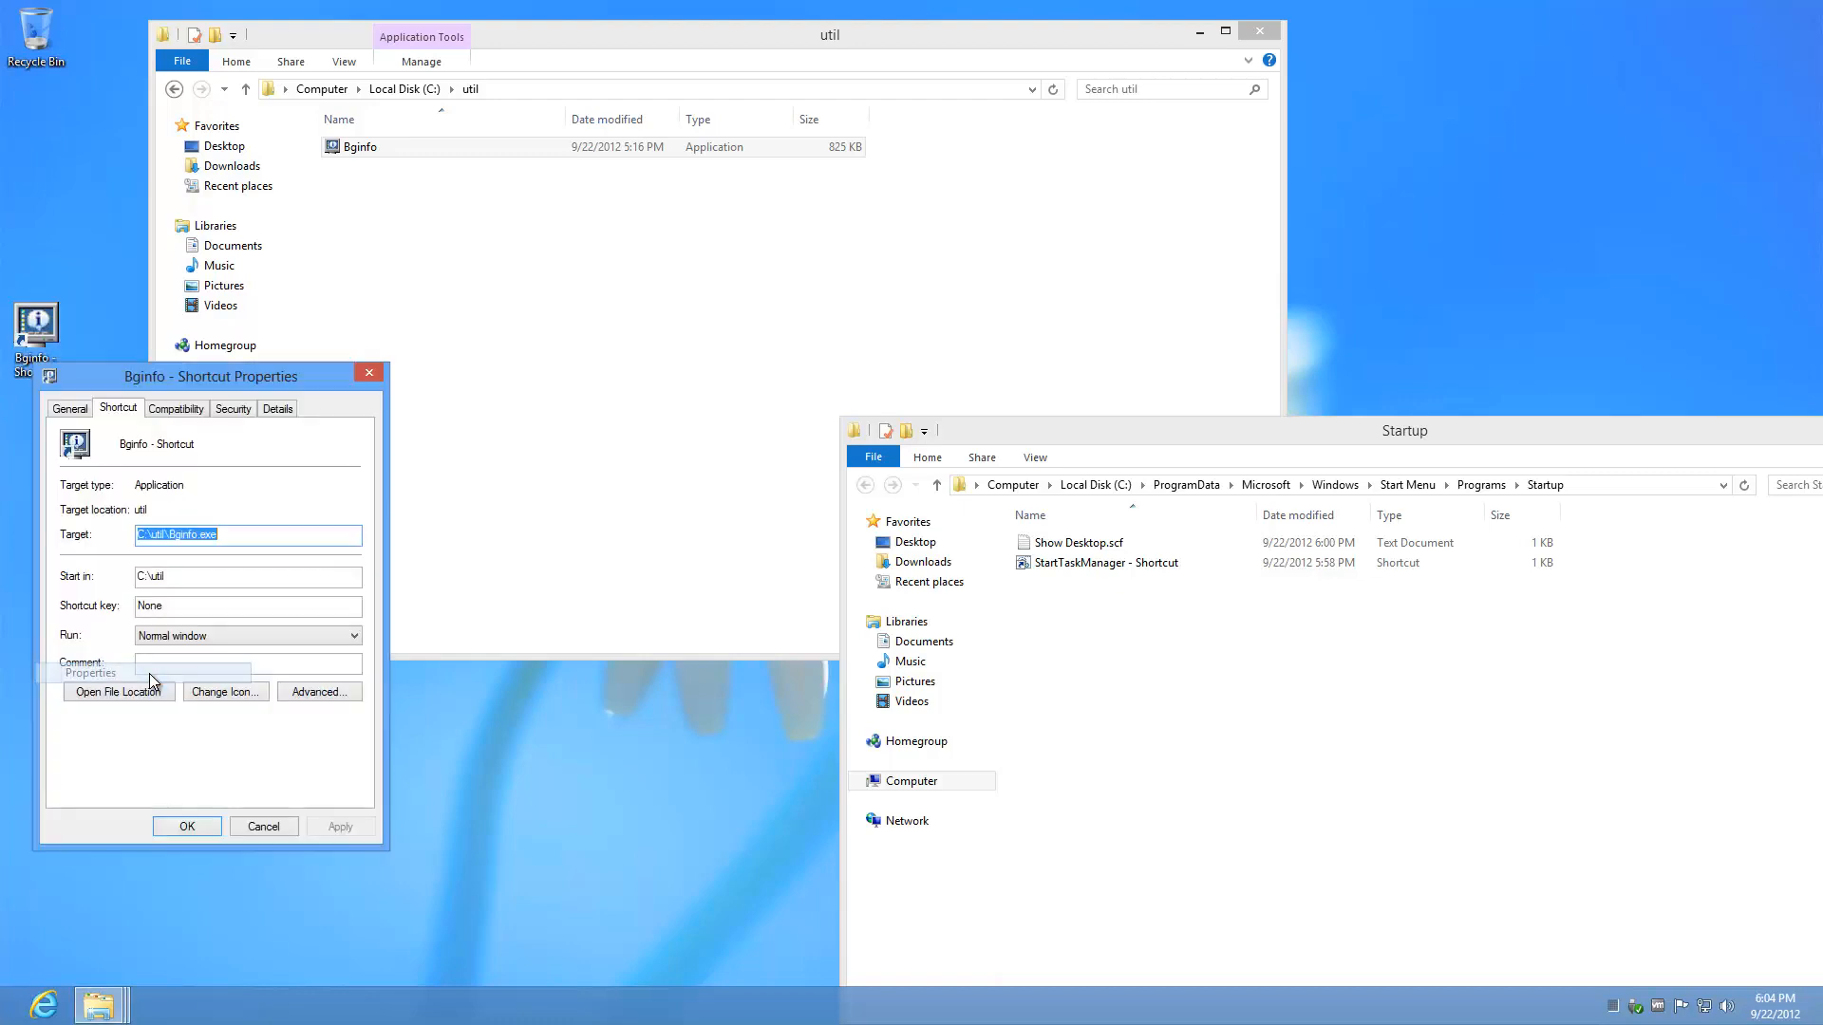
click(239, 537)
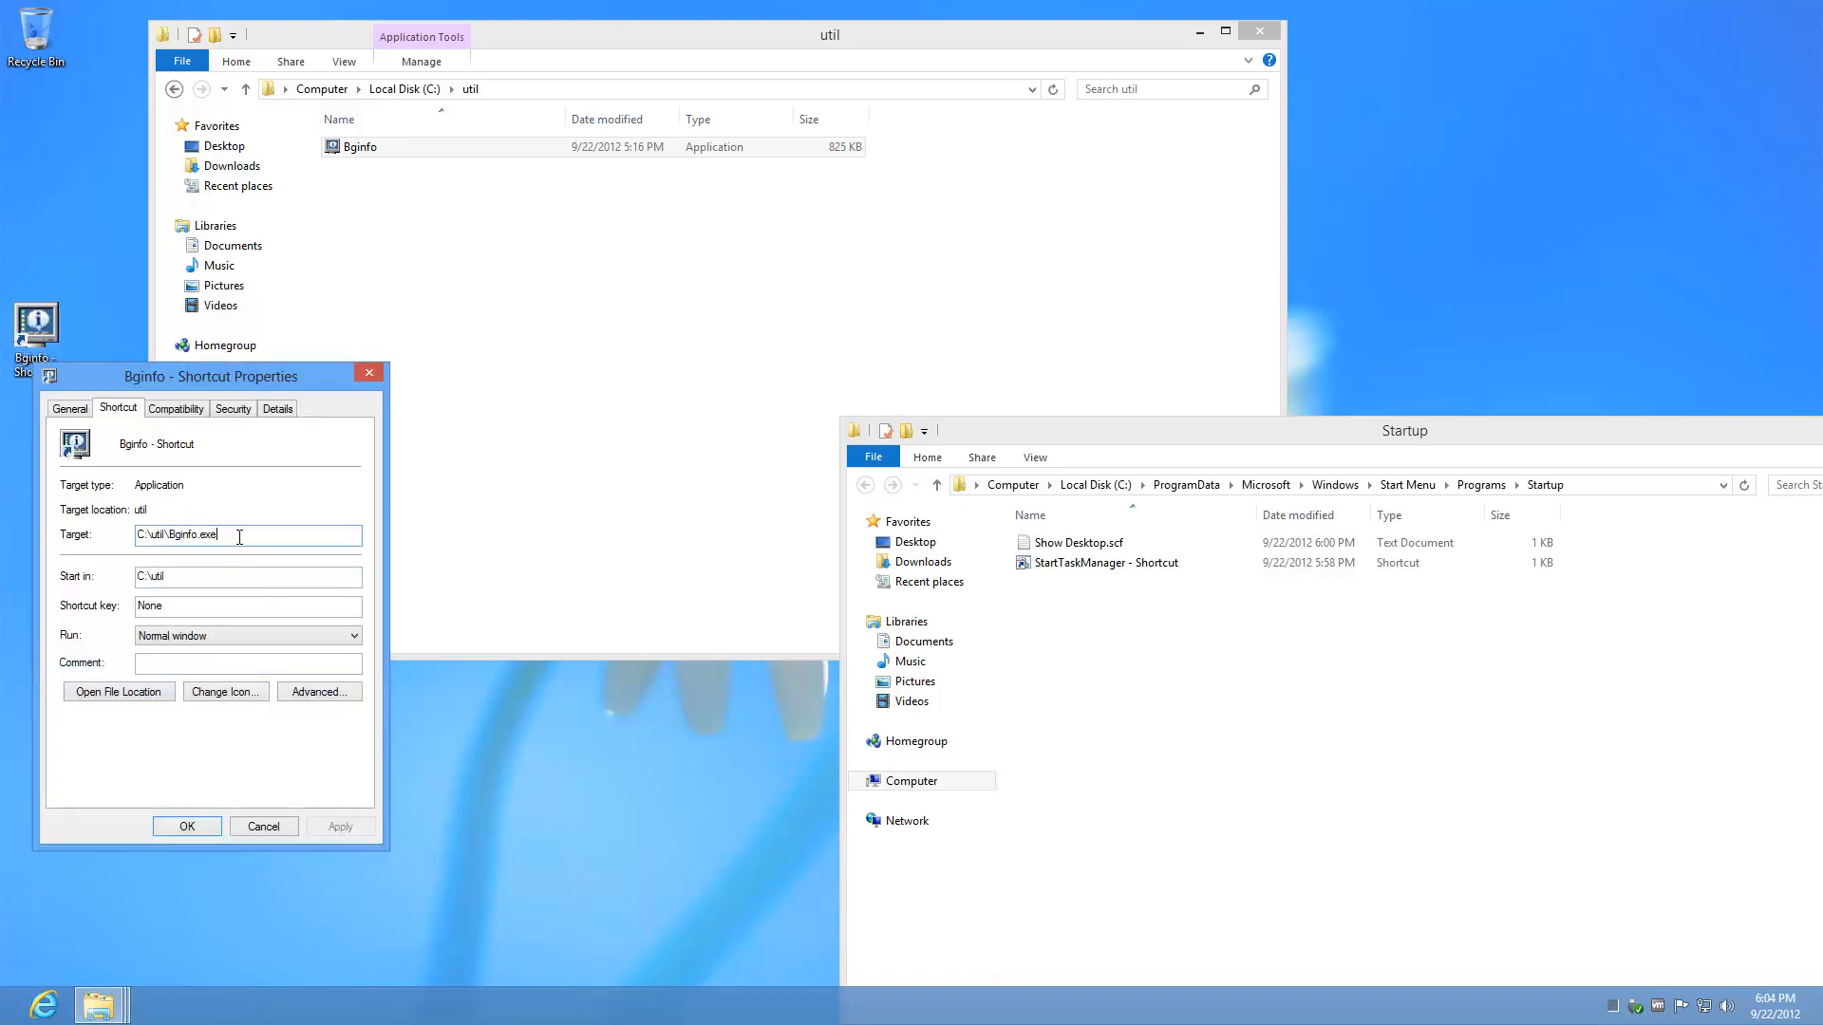
text(/timer:0)
key(Return)
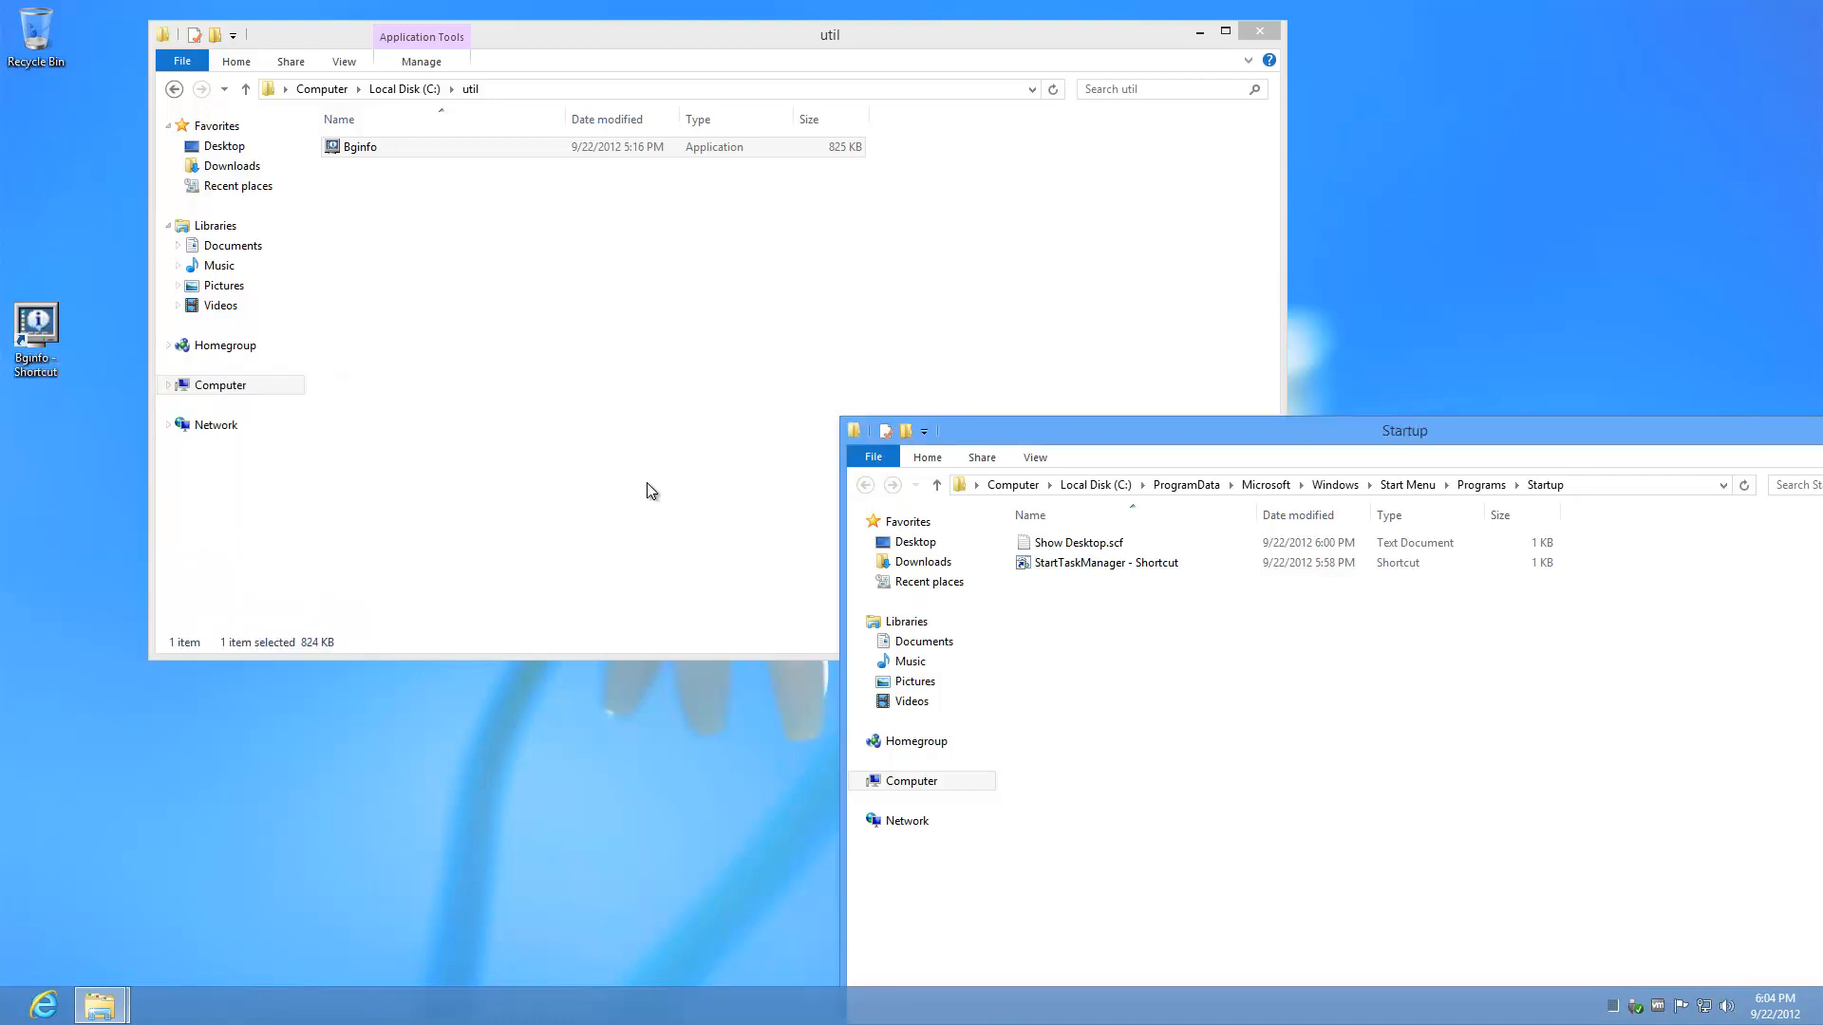
Step: Reopen the Bginfo shortcut's properties to verify its target
click(50, 346)
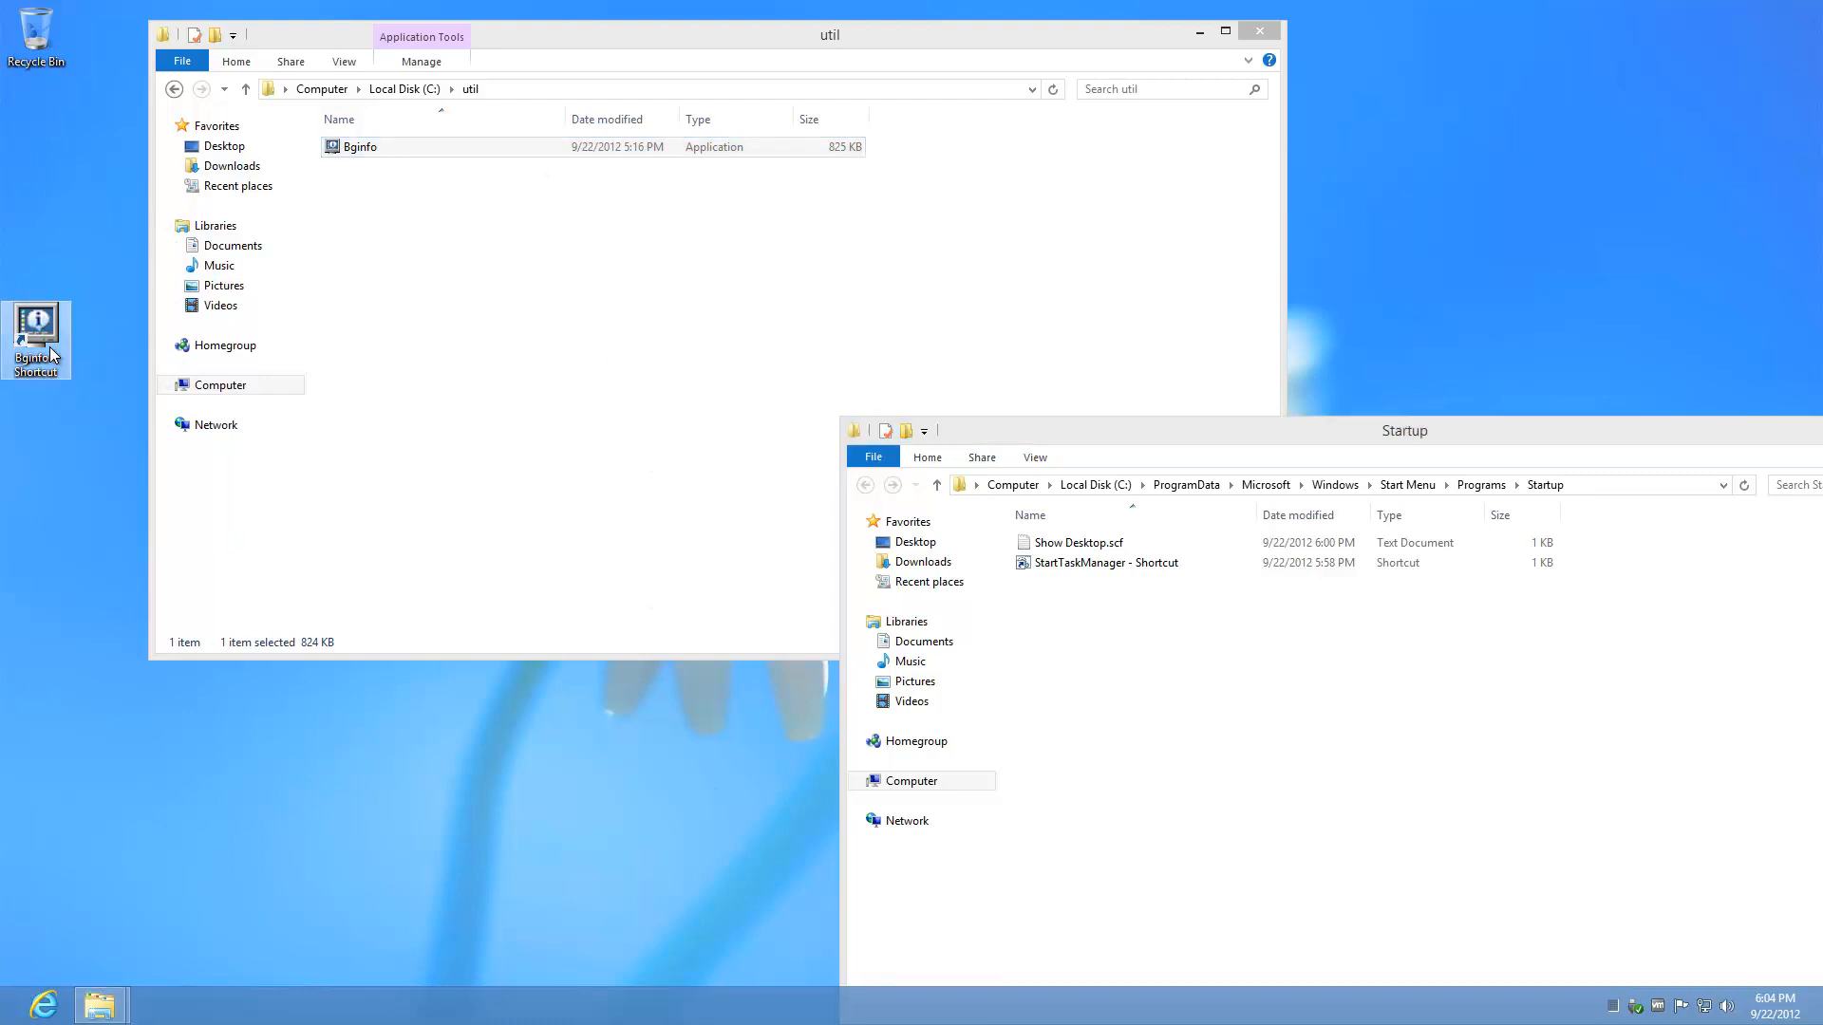
right_click(49, 346)
click(107, 658)
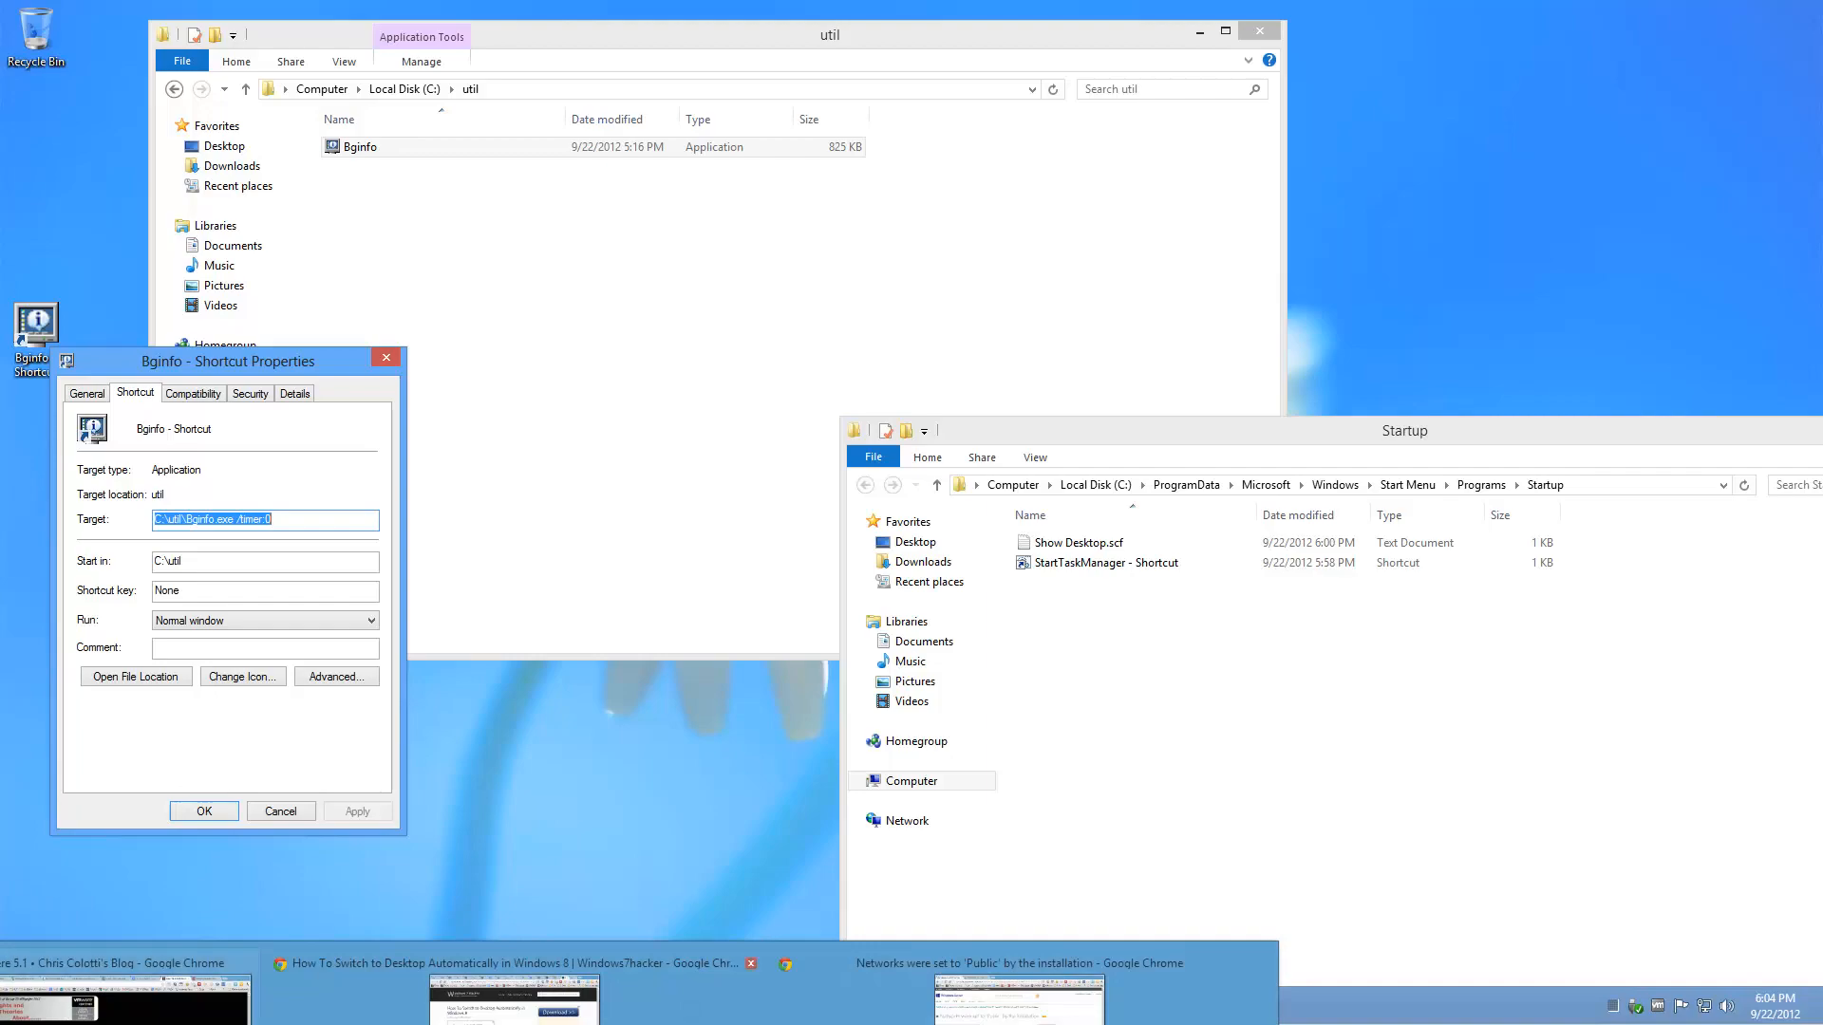
mouse_move(1018, 1002)
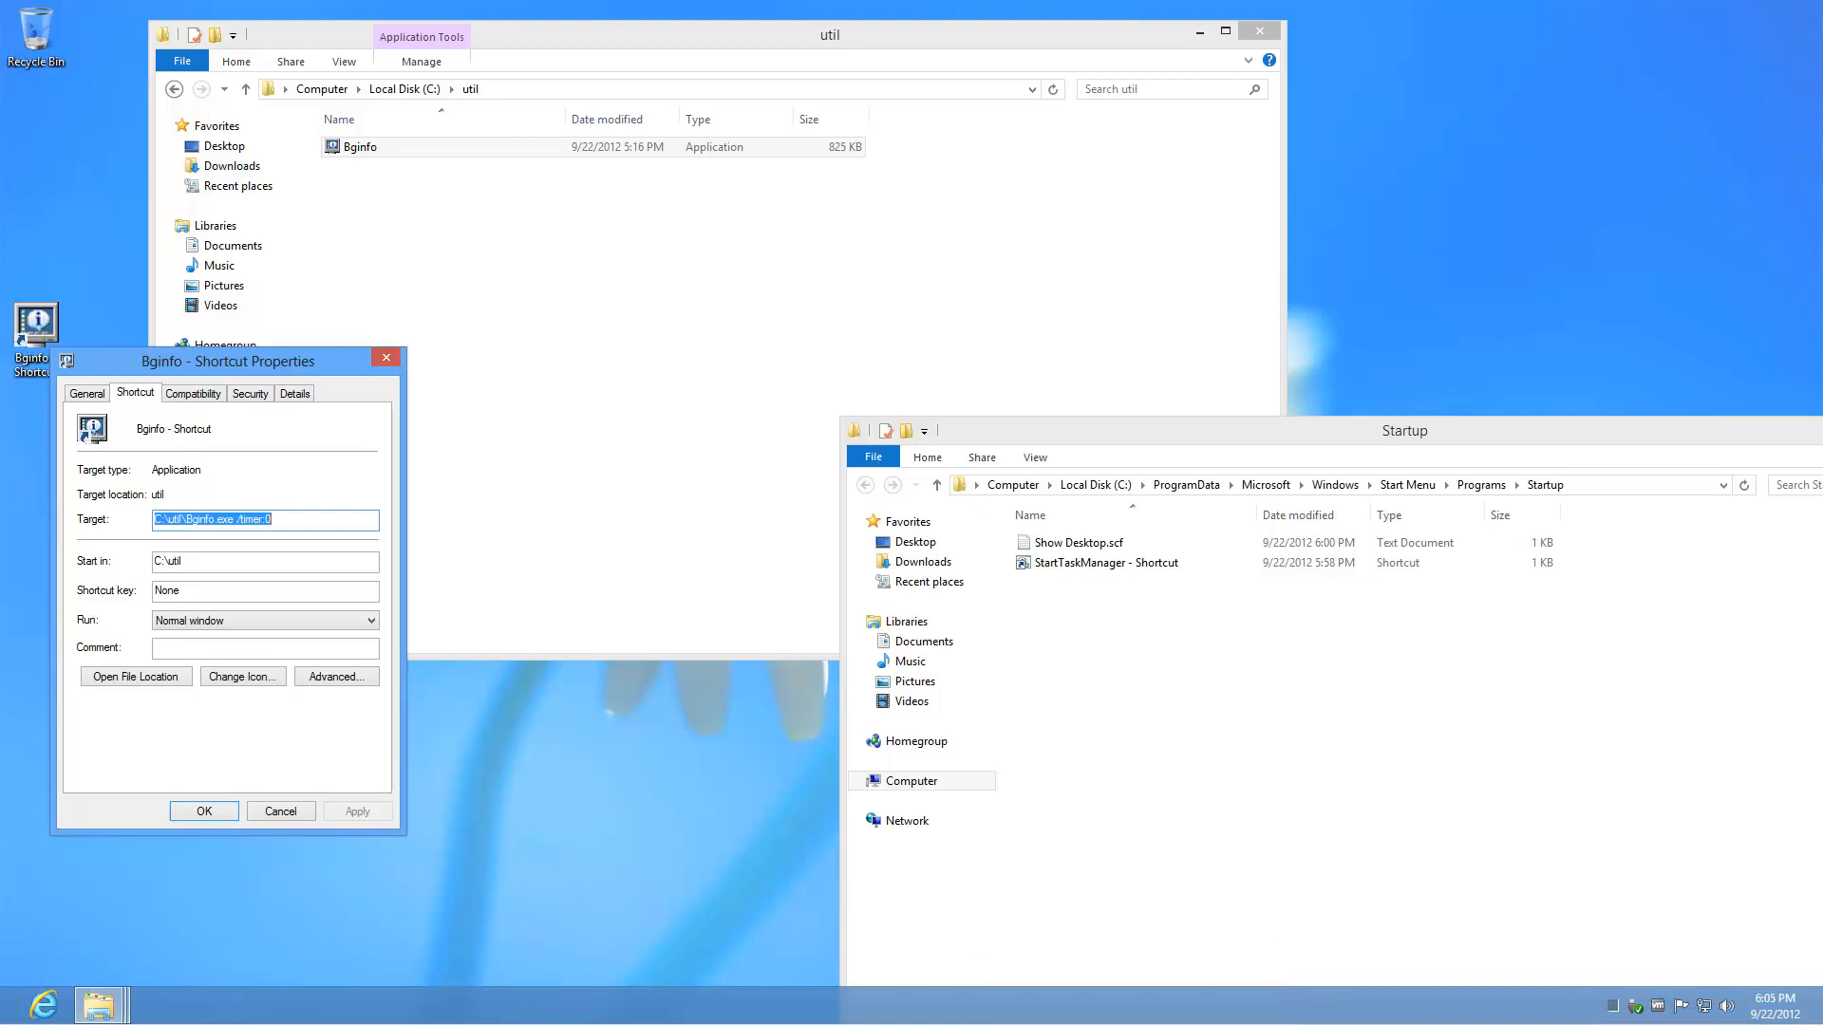
drag(0, 0, 447, 22)
drag(760, 786, 1699, 978)
key(ctrl+f)
text(/timer)
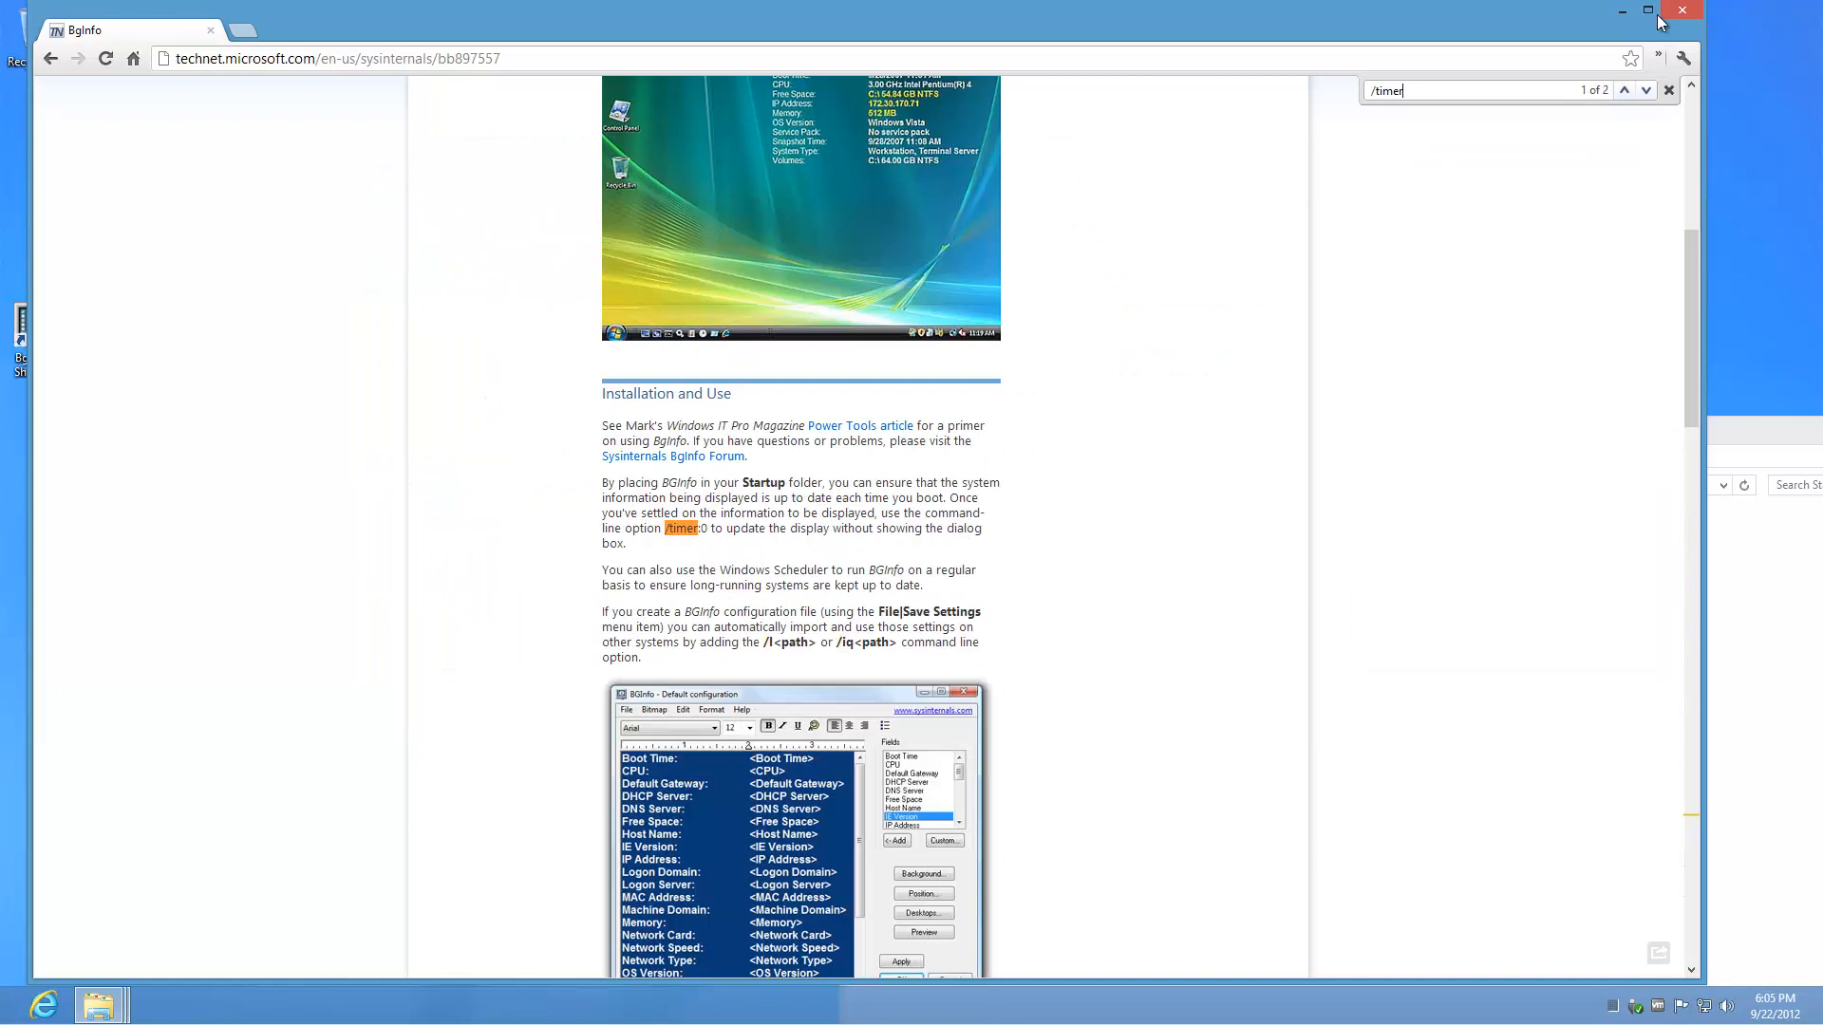
click(1622, 10)
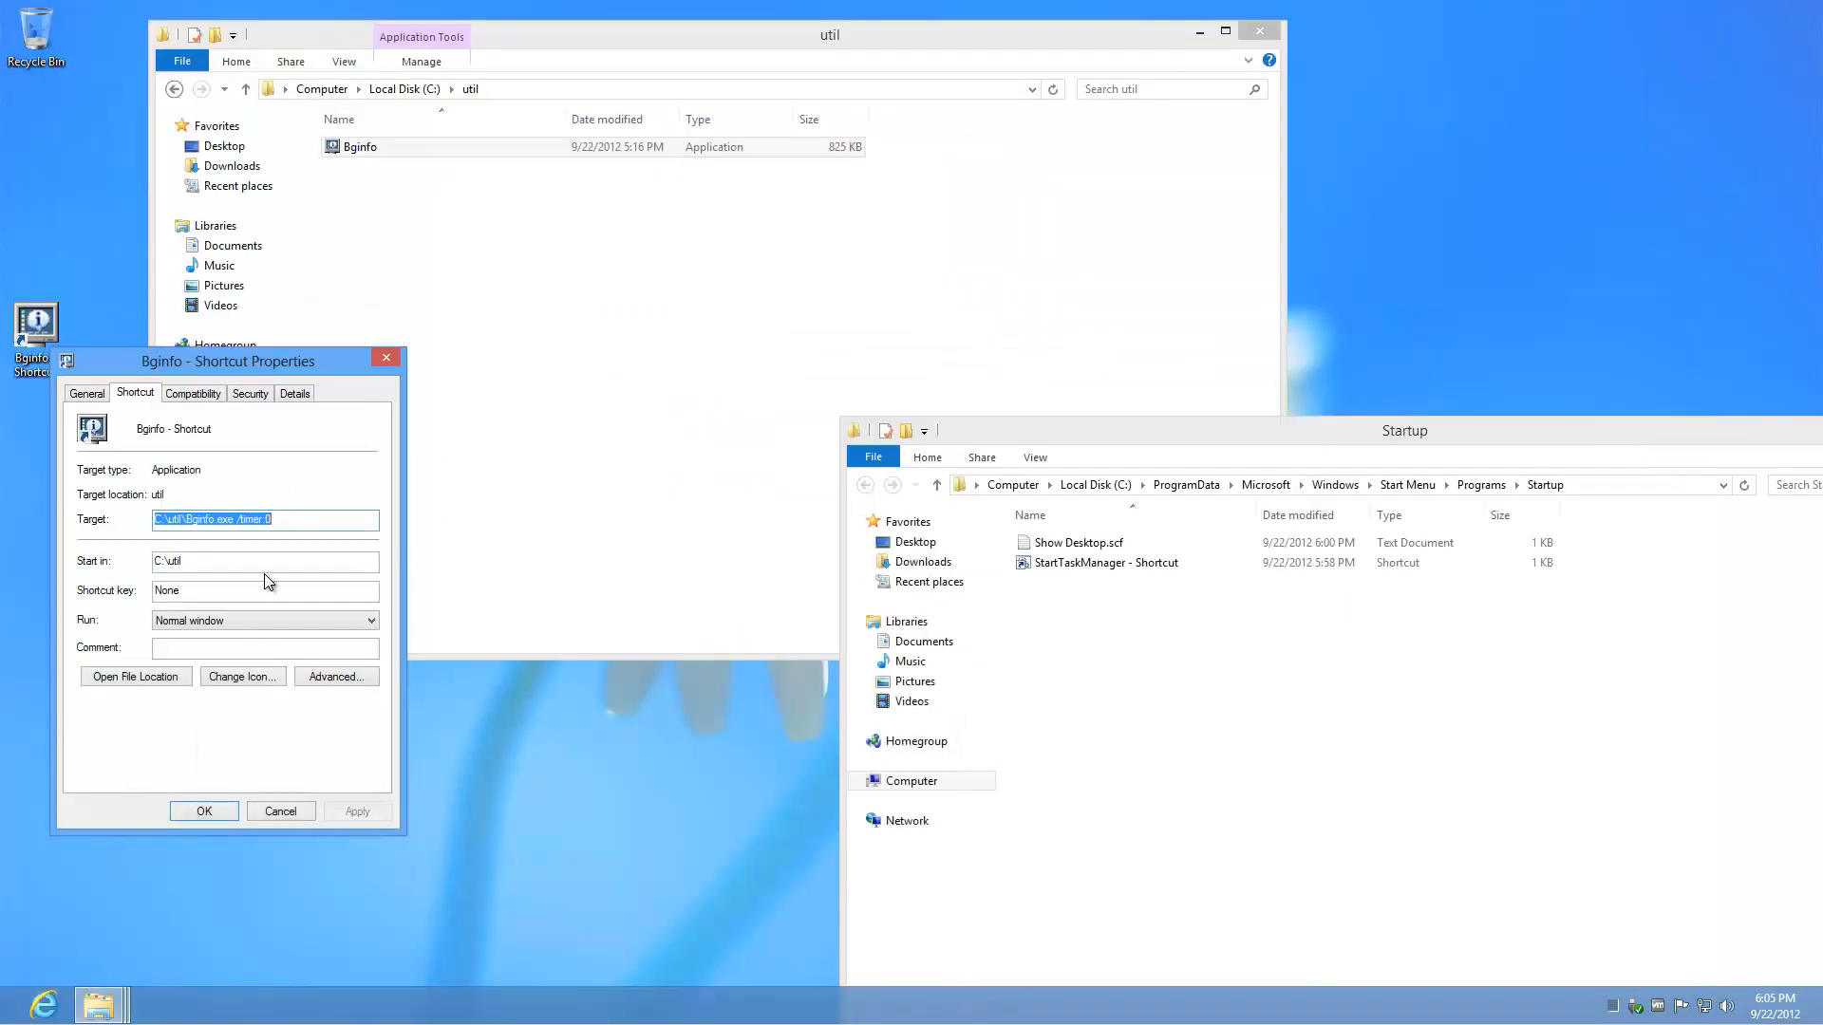
Step: Move the Bginfo desktop shortcut into the common Startup folder, granting administrator permission
click(205, 811)
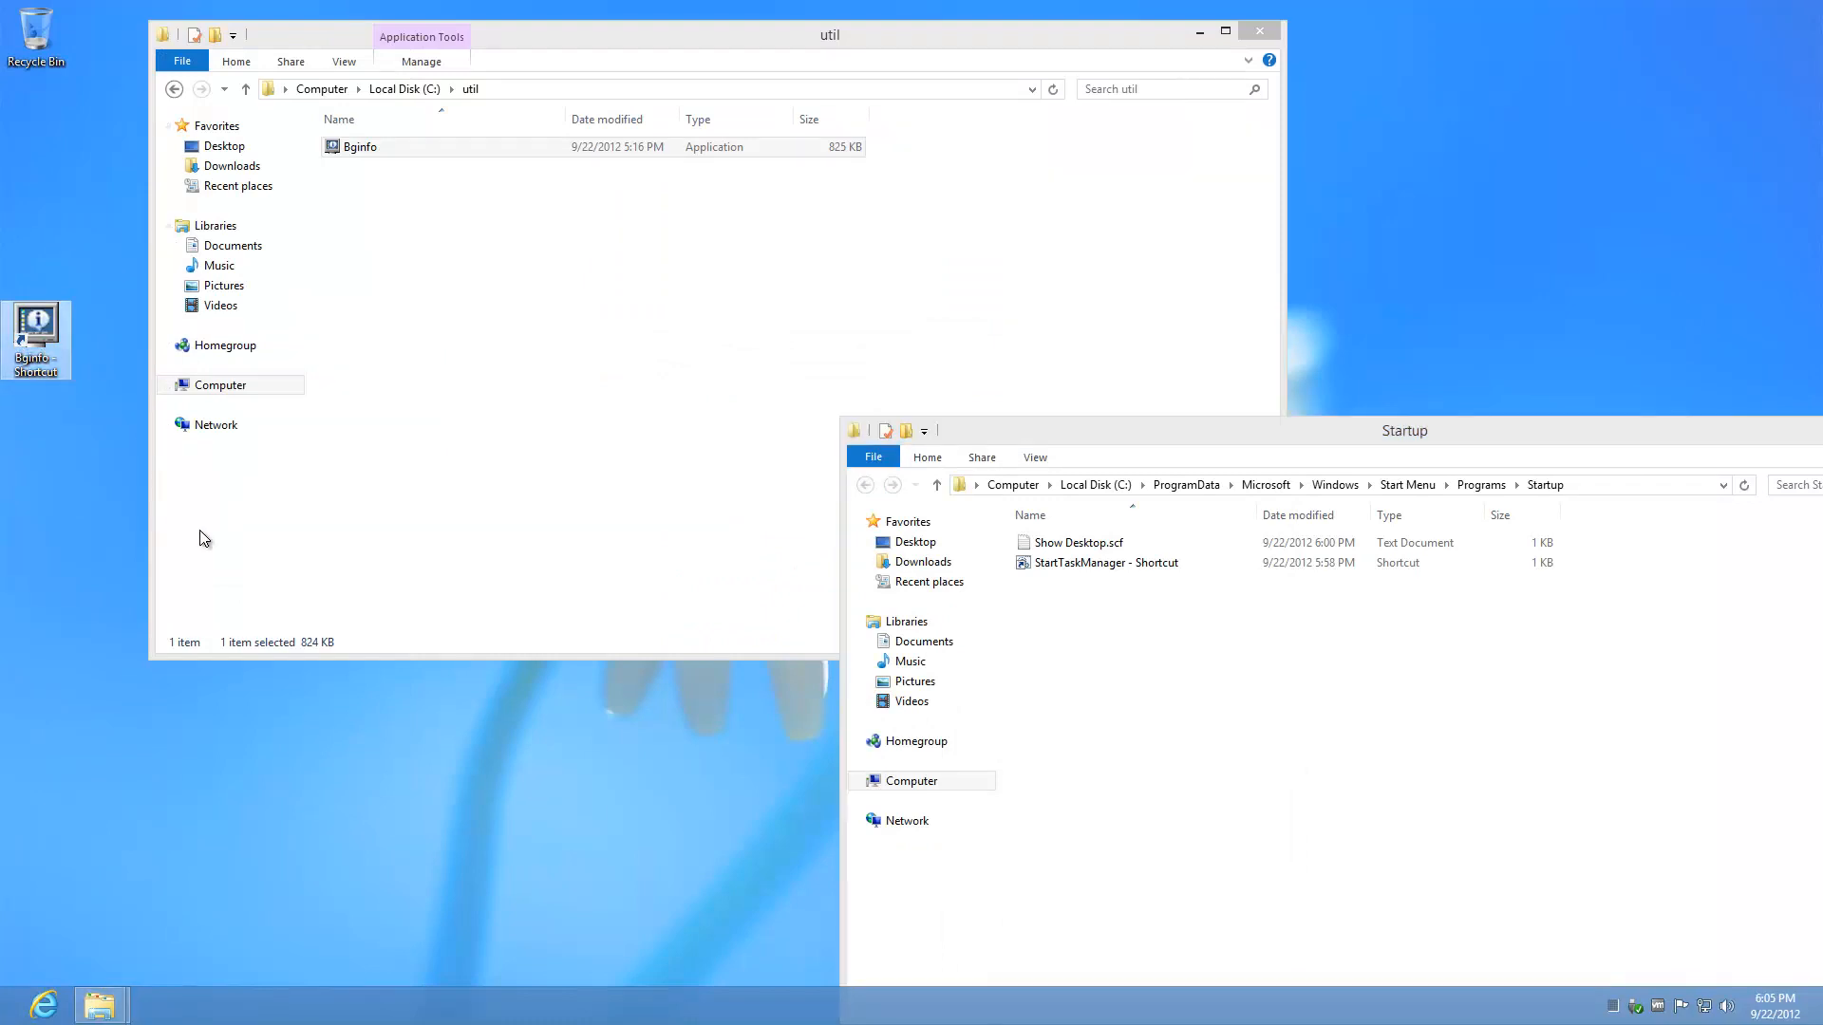
drag(36, 359, 1223, 724)
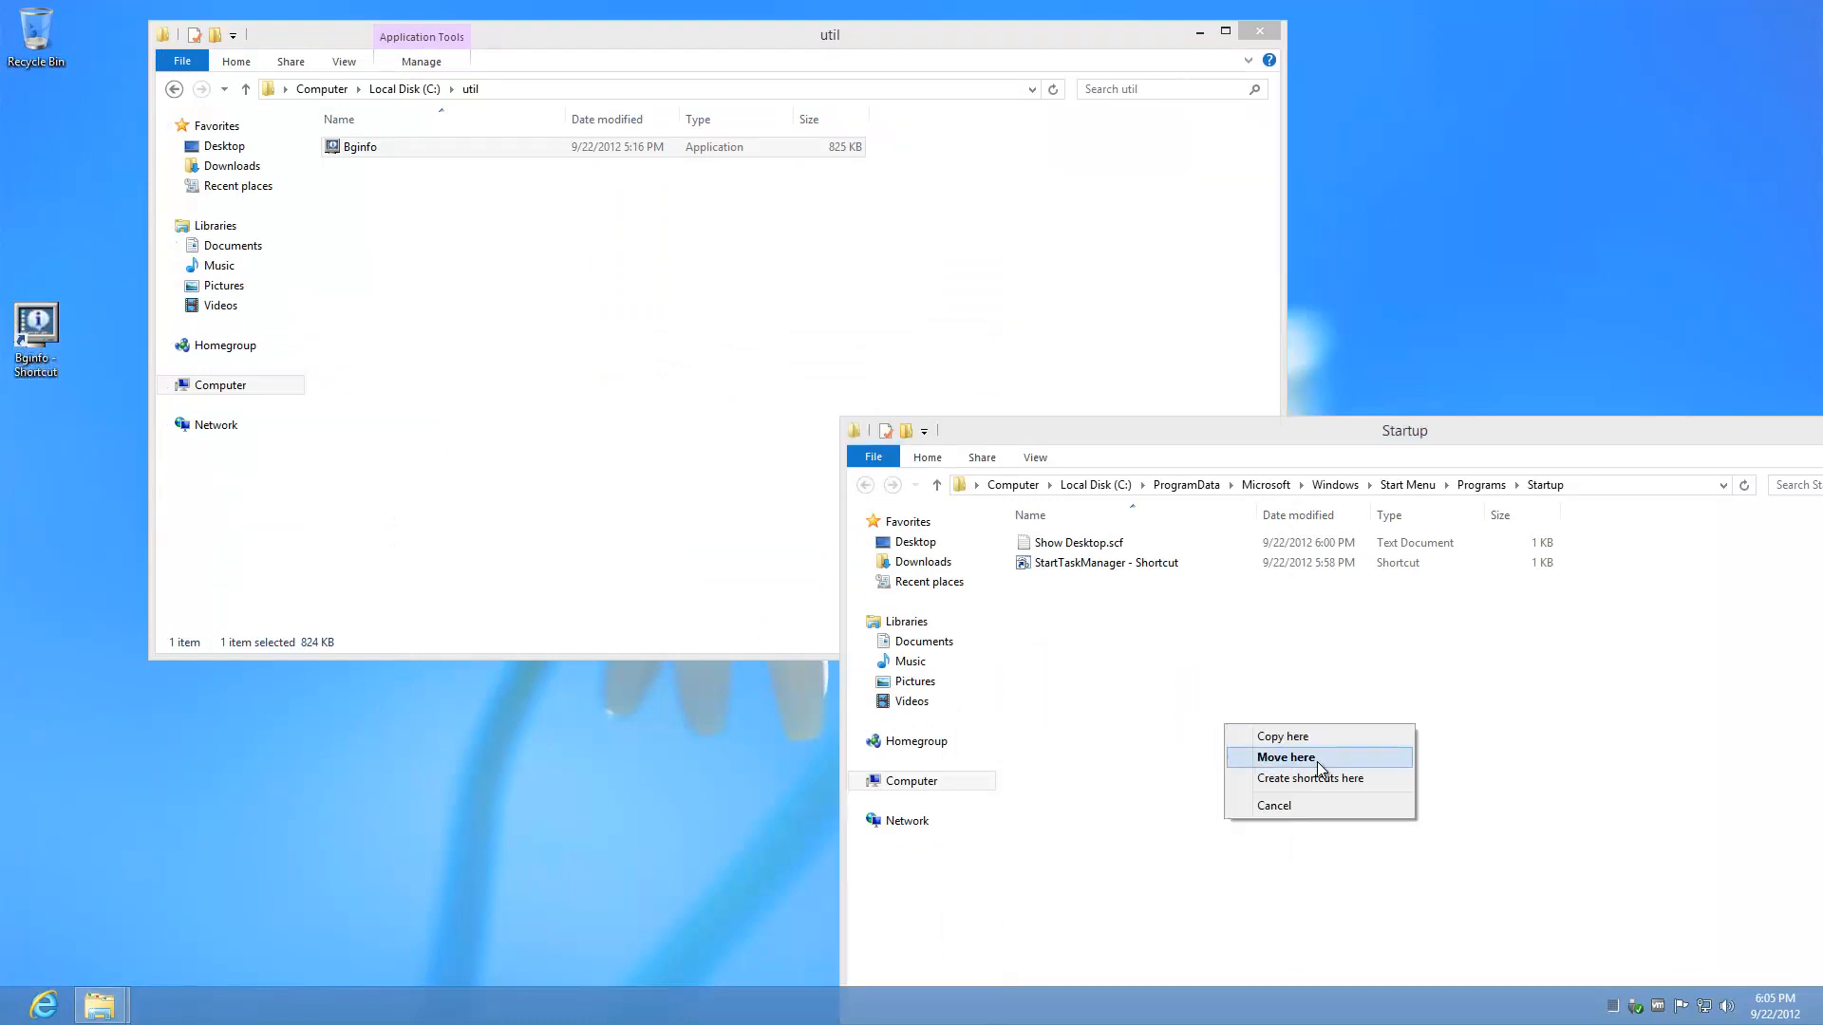
click(1343, 761)
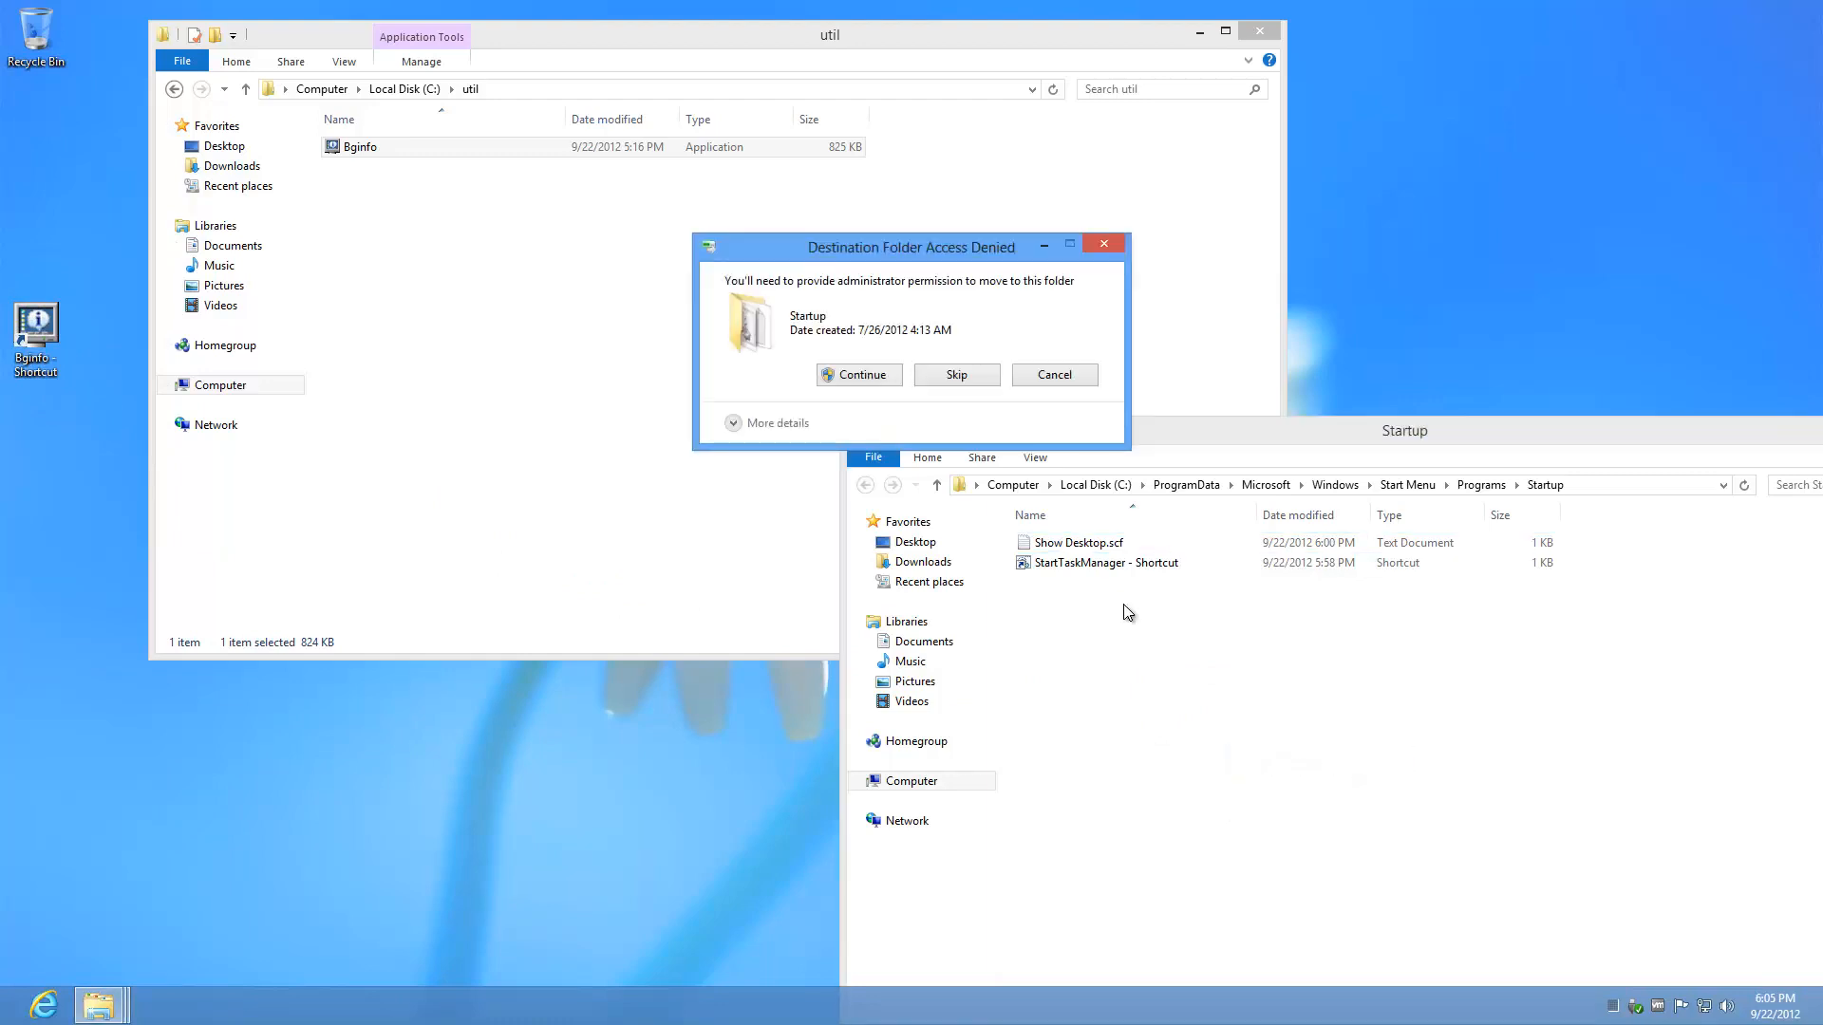
click(884, 383)
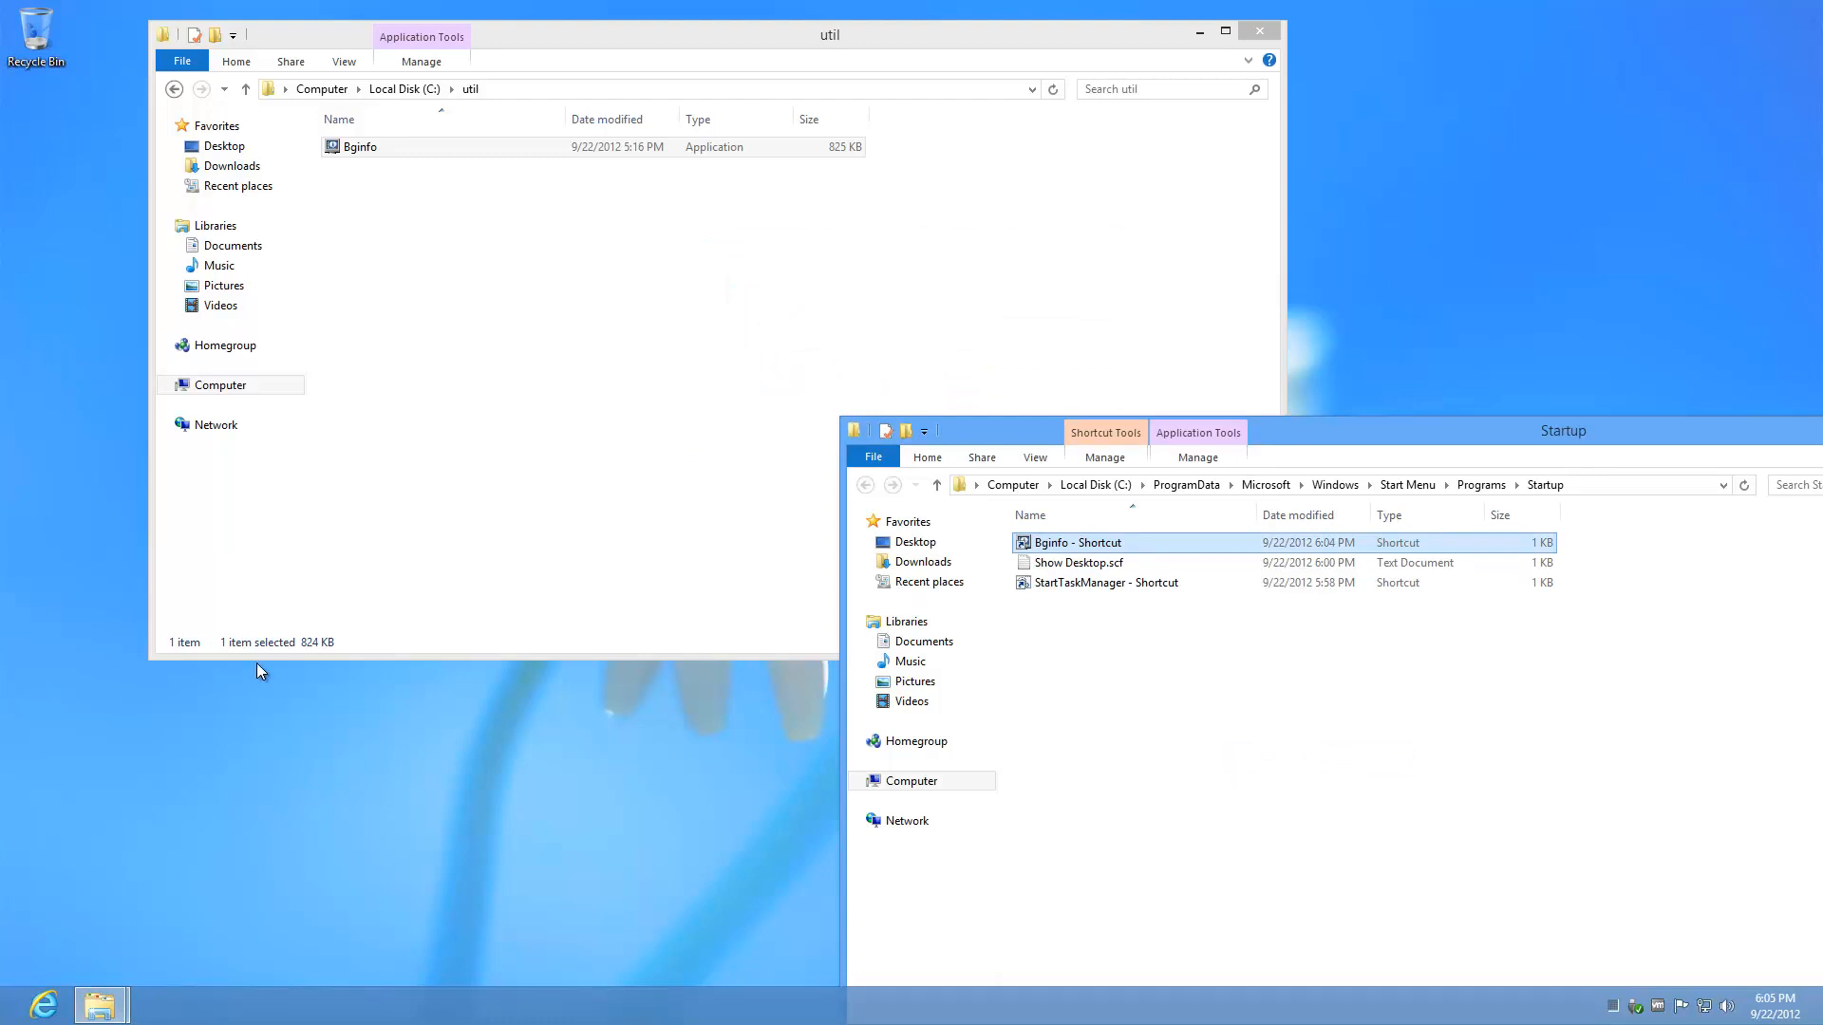
Step: Open the Install (I:) network drive from Computer
mouse_move(1136, 1024)
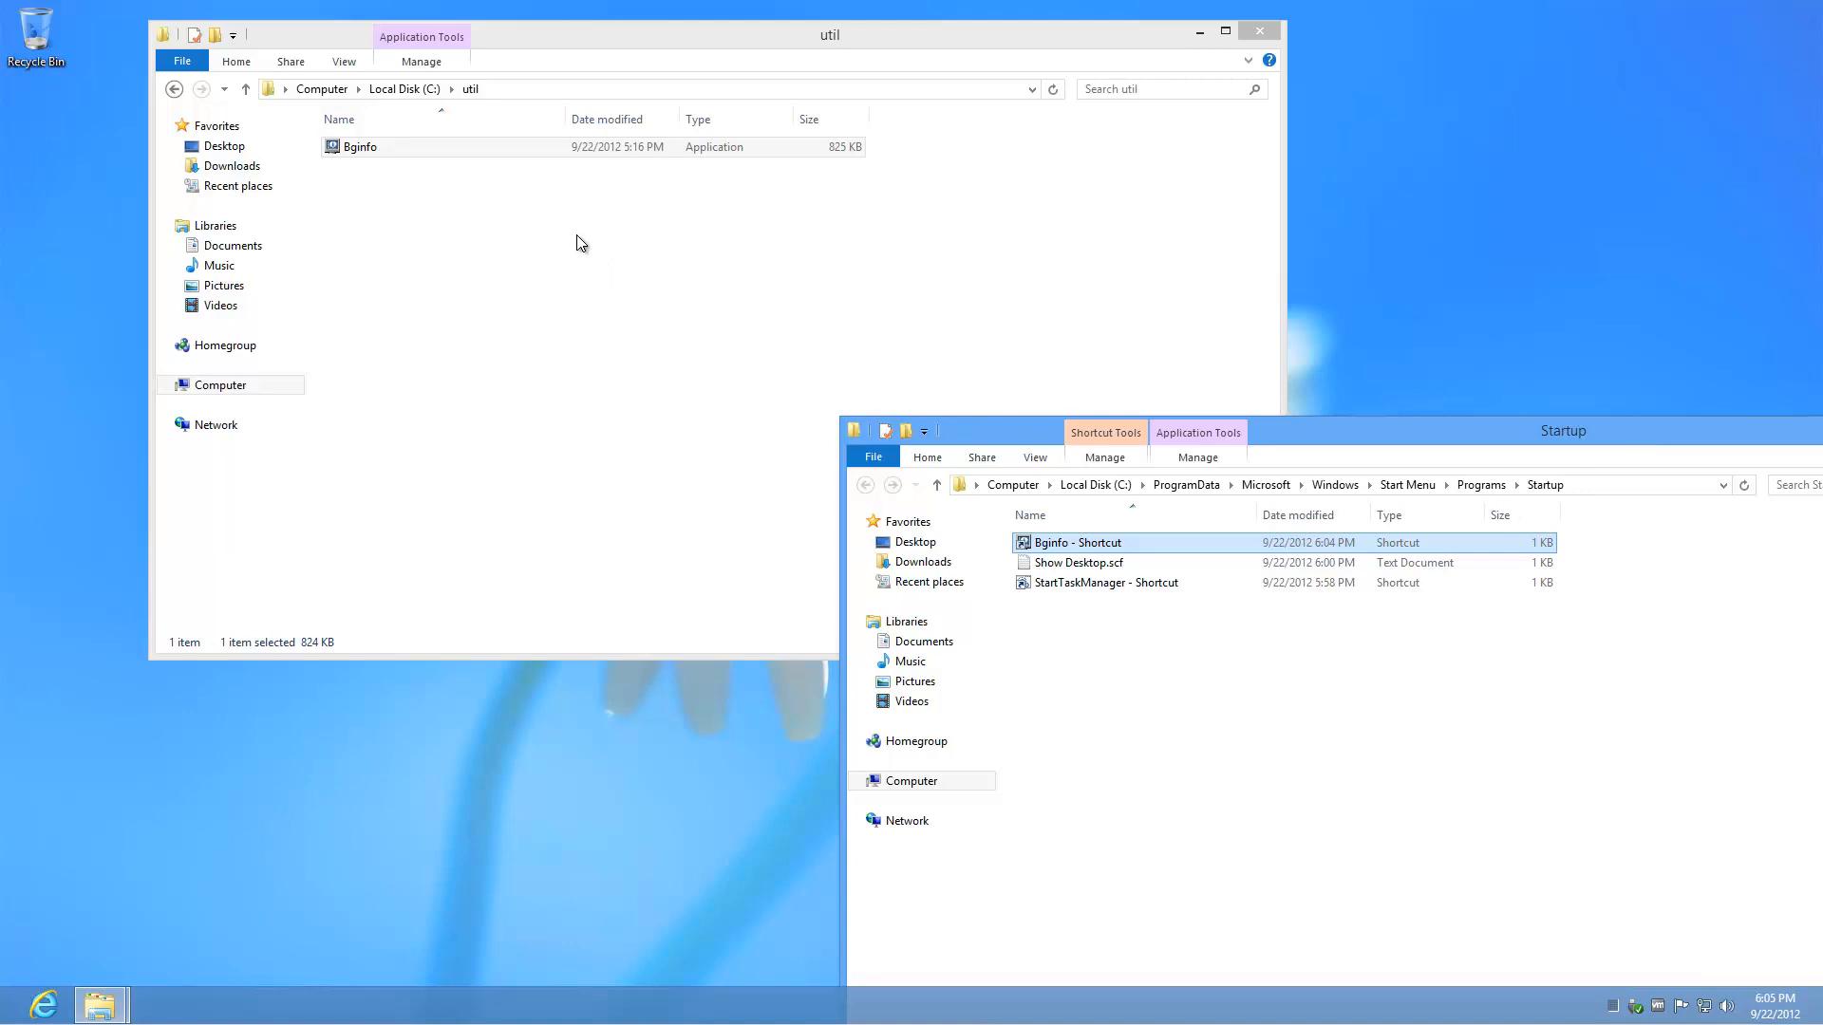
click(169, 386)
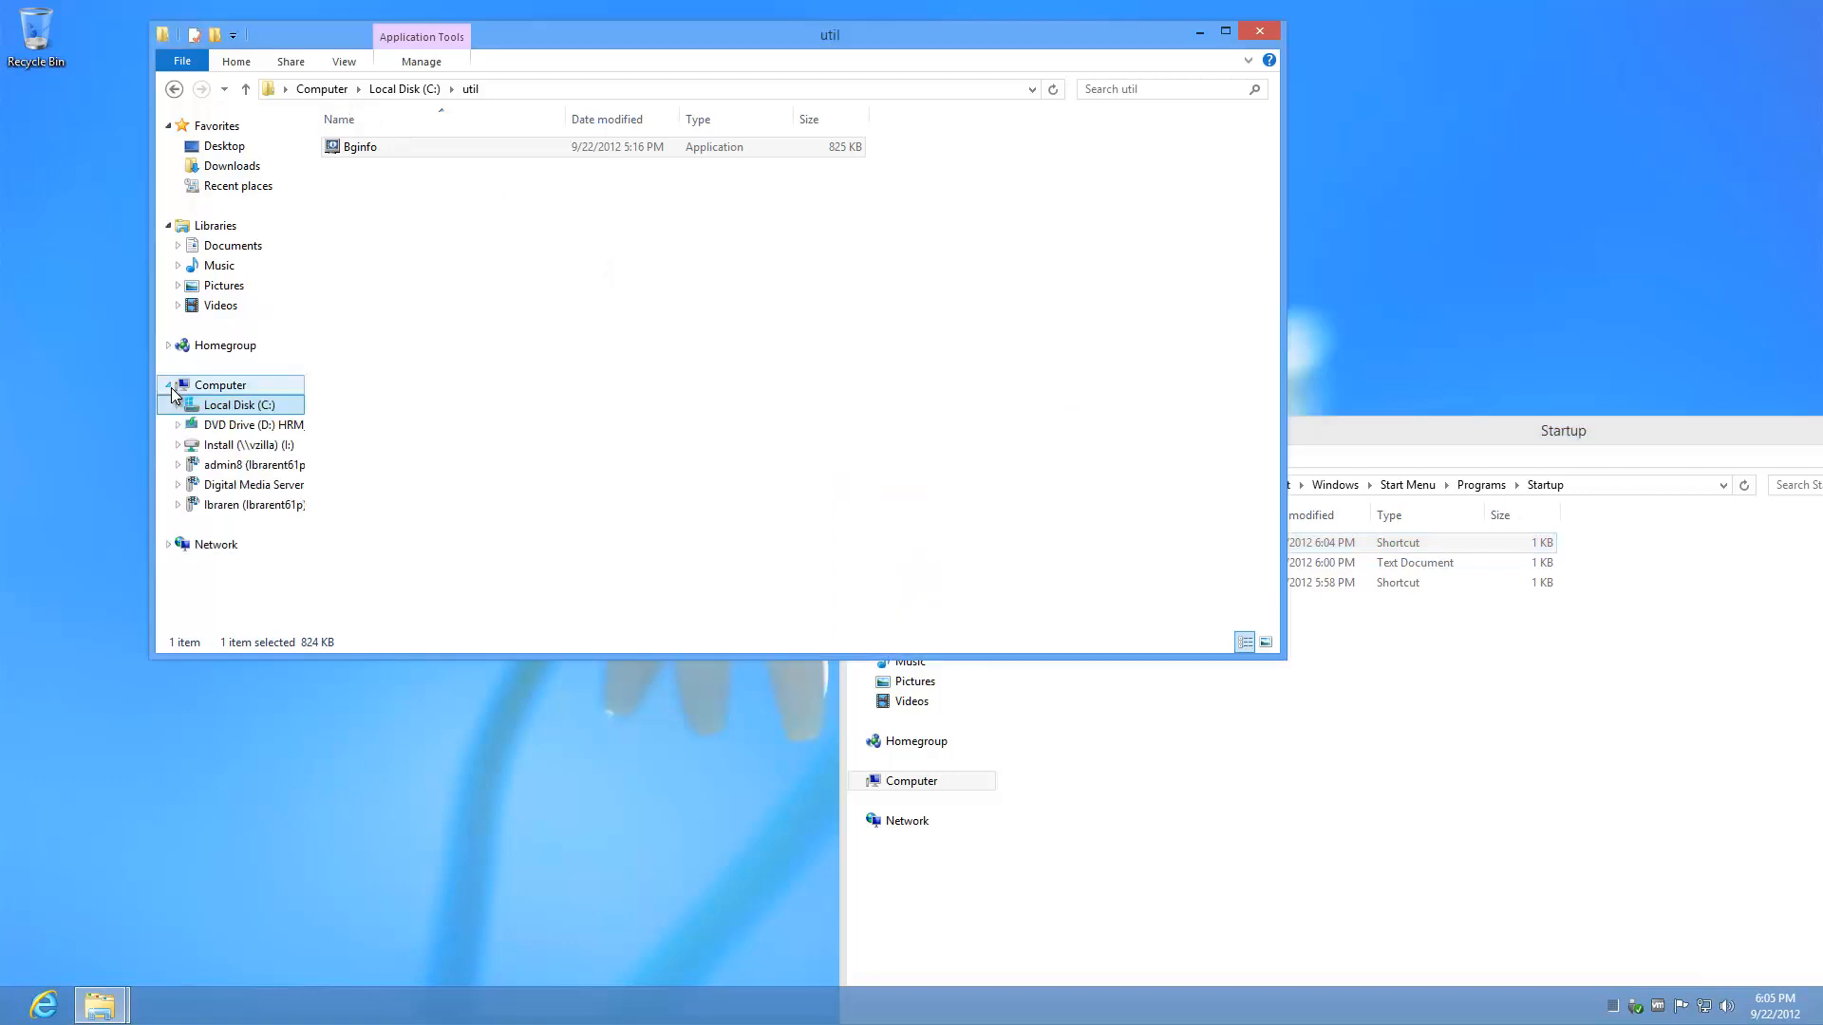
click(250, 443)
click(461, 274)
Step: Copy the poweroff application from the Install drive's Poweroff folder
text(pow)
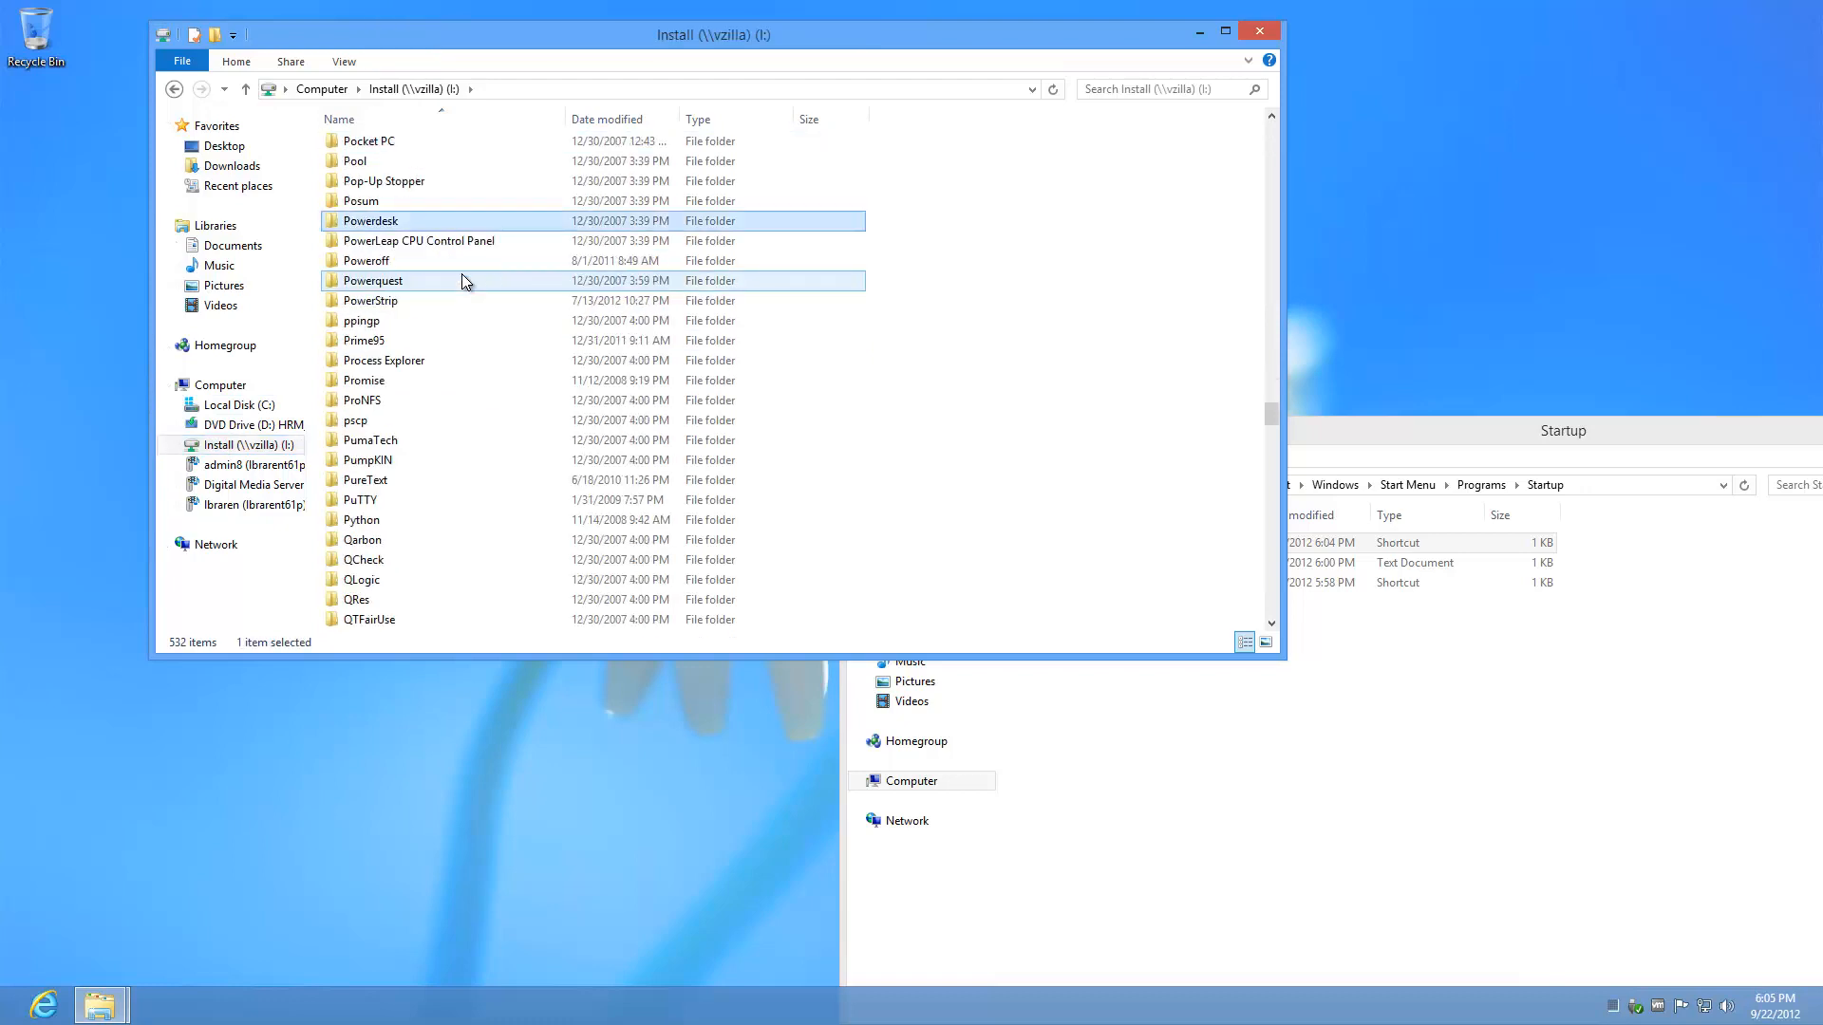
text(ero)
key(Return)
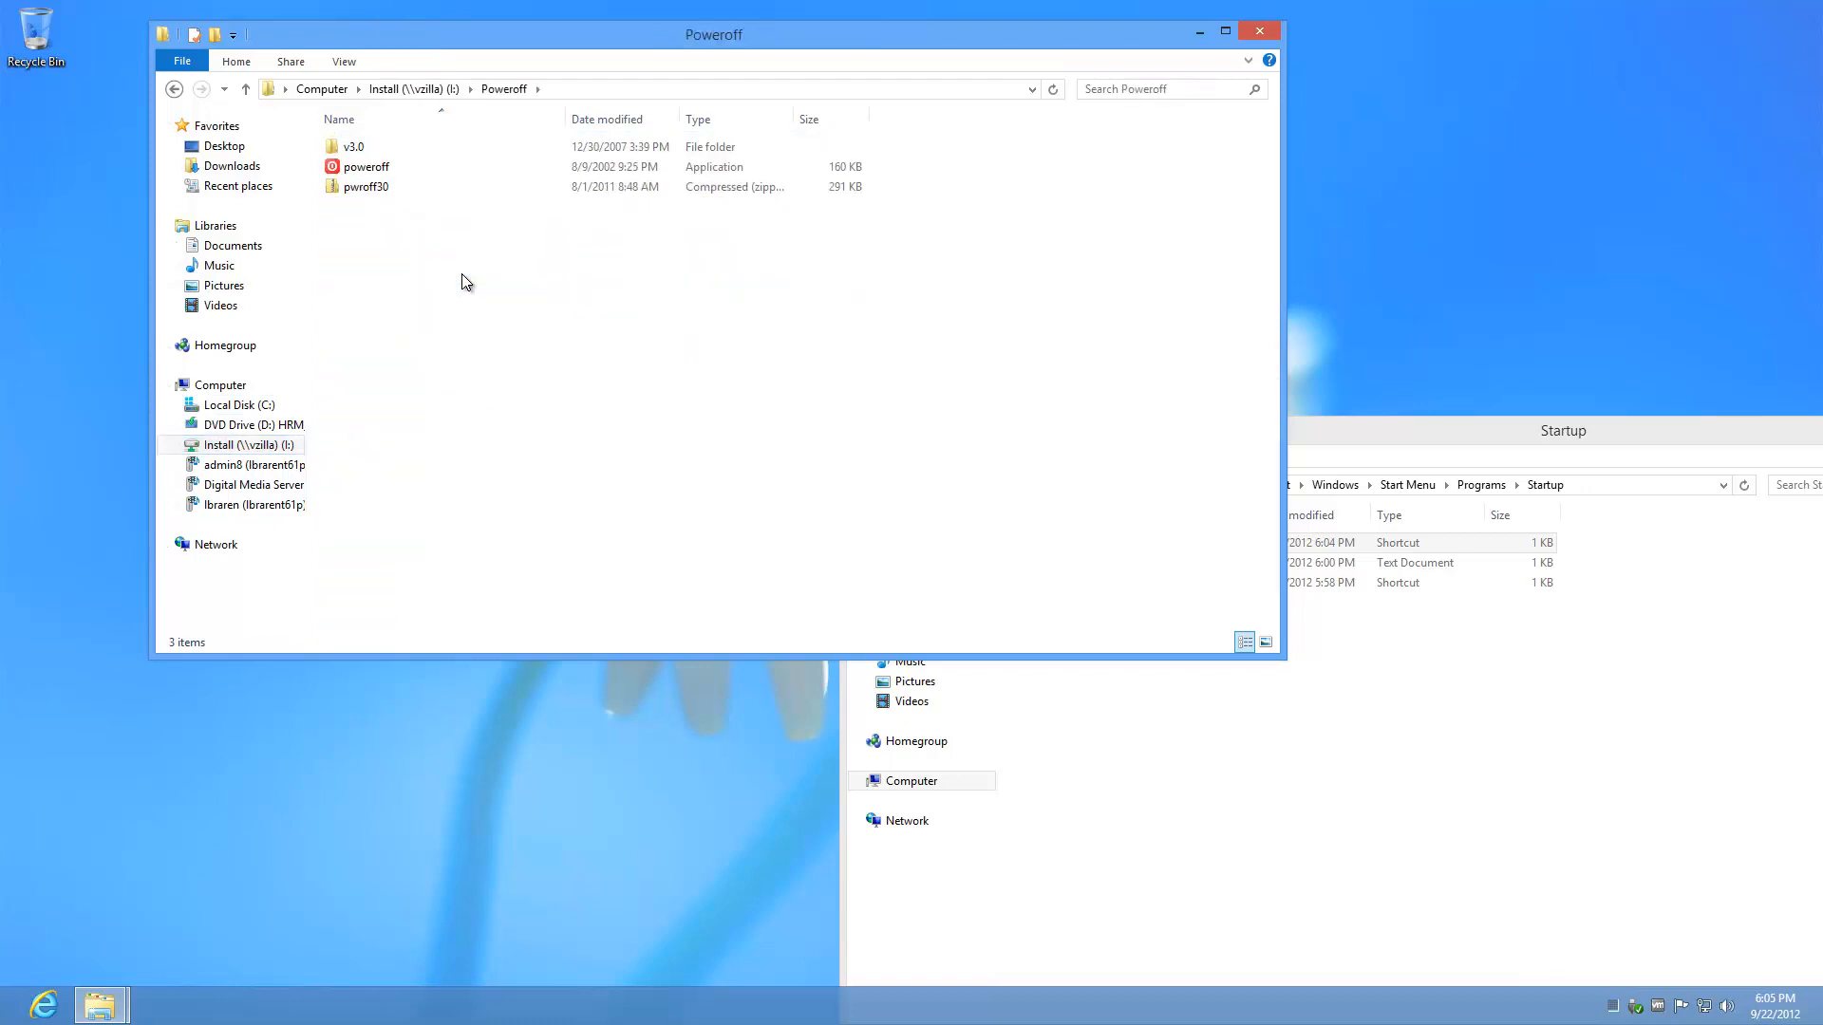
right_click(379, 175)
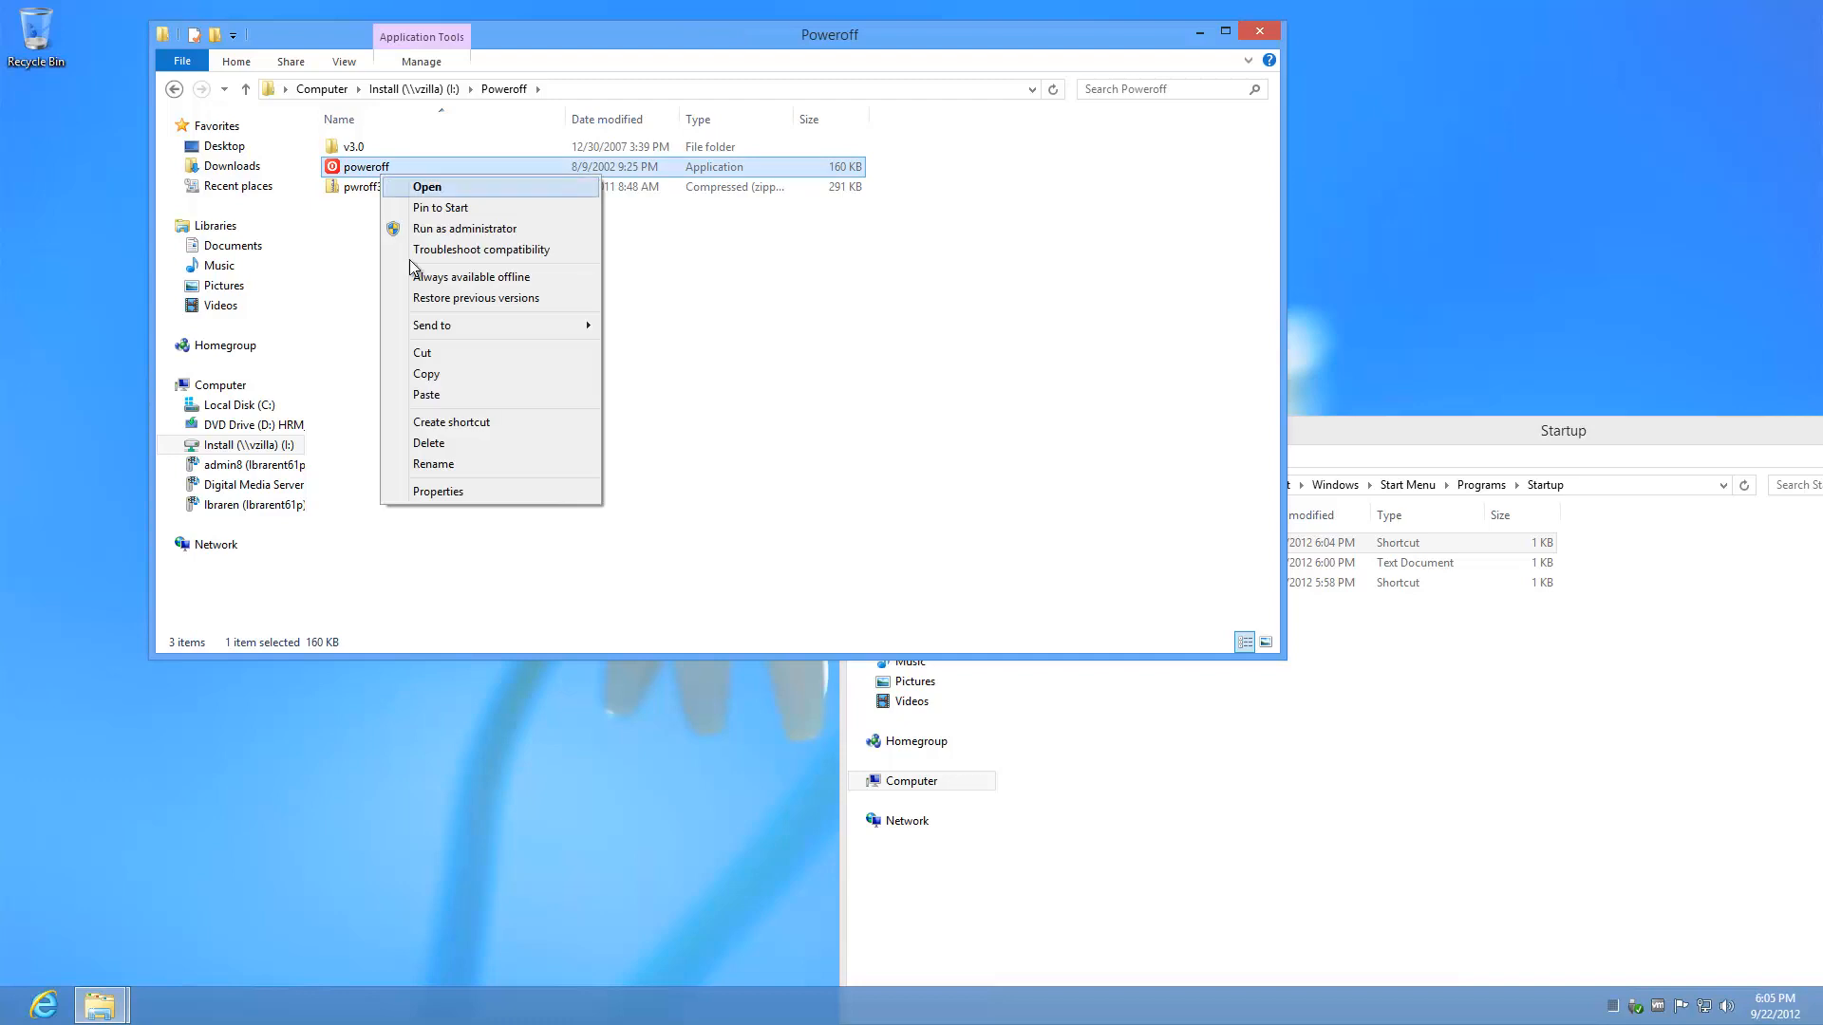
click(443, 372)
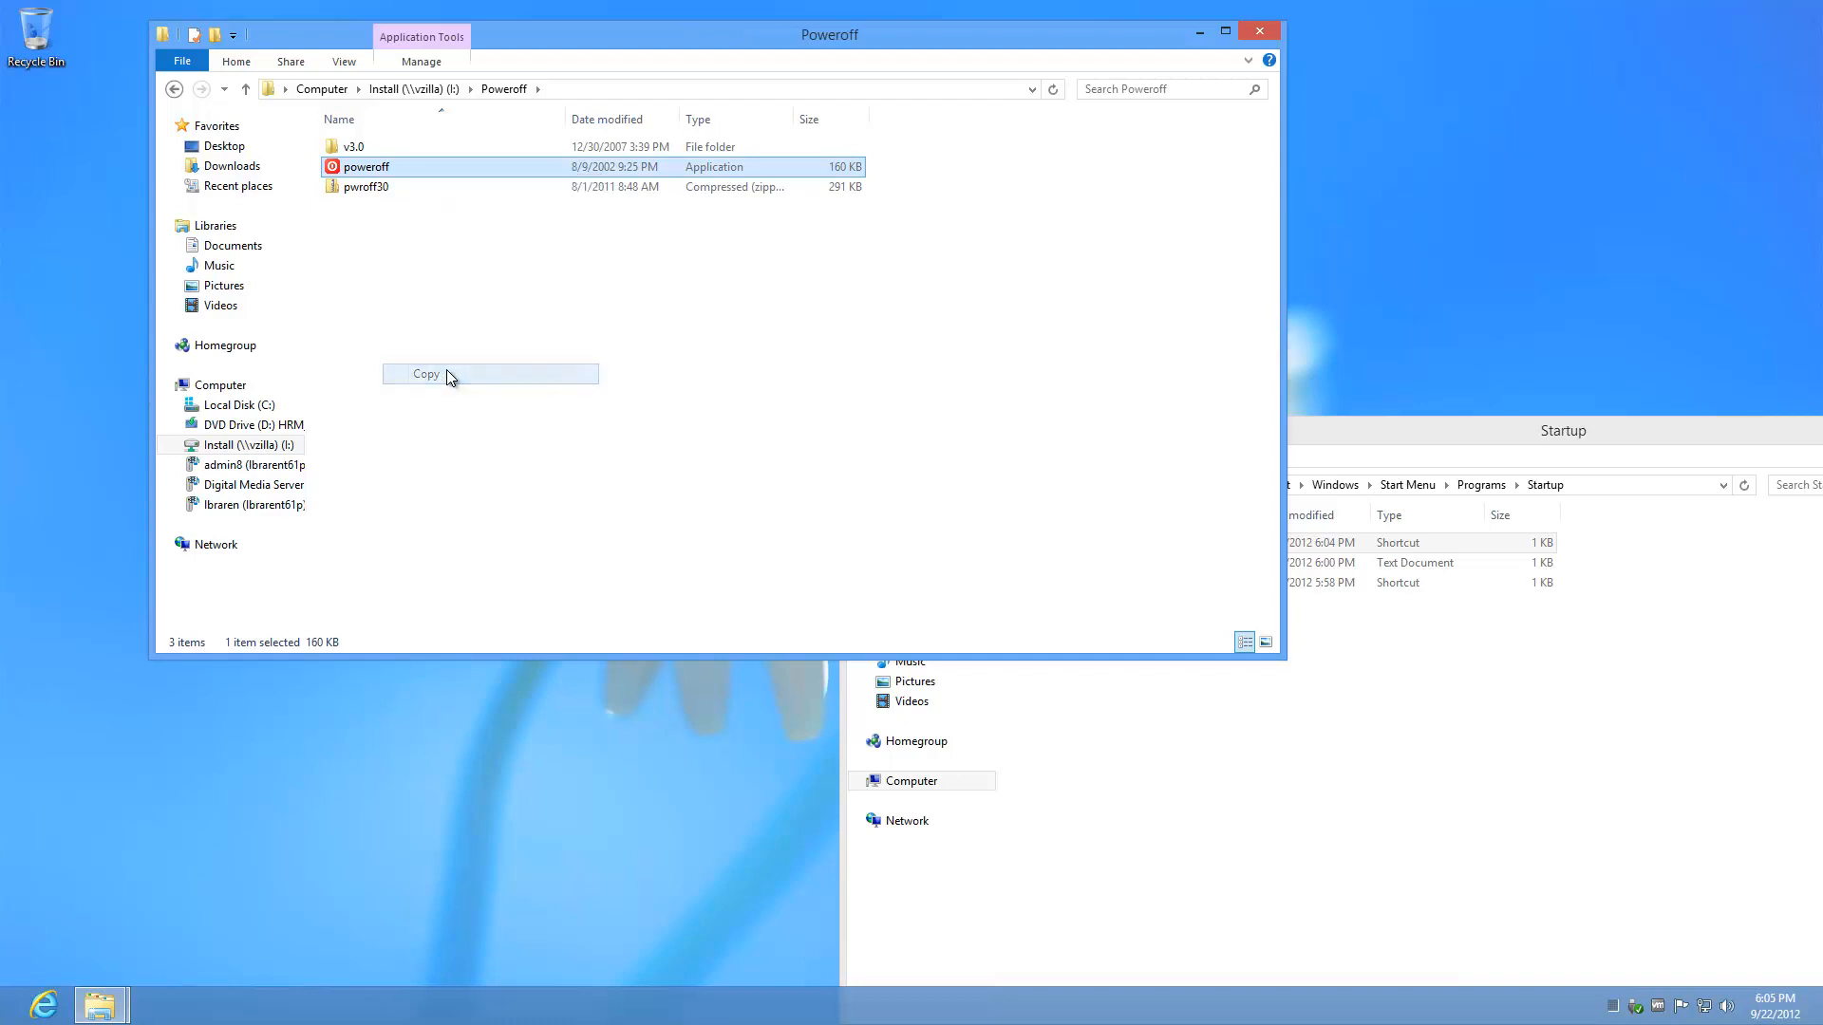
Step: Paste poweroff into C:\util, pin it to the taskbar and launch it
click(247, 408)
double_click(386, 251)
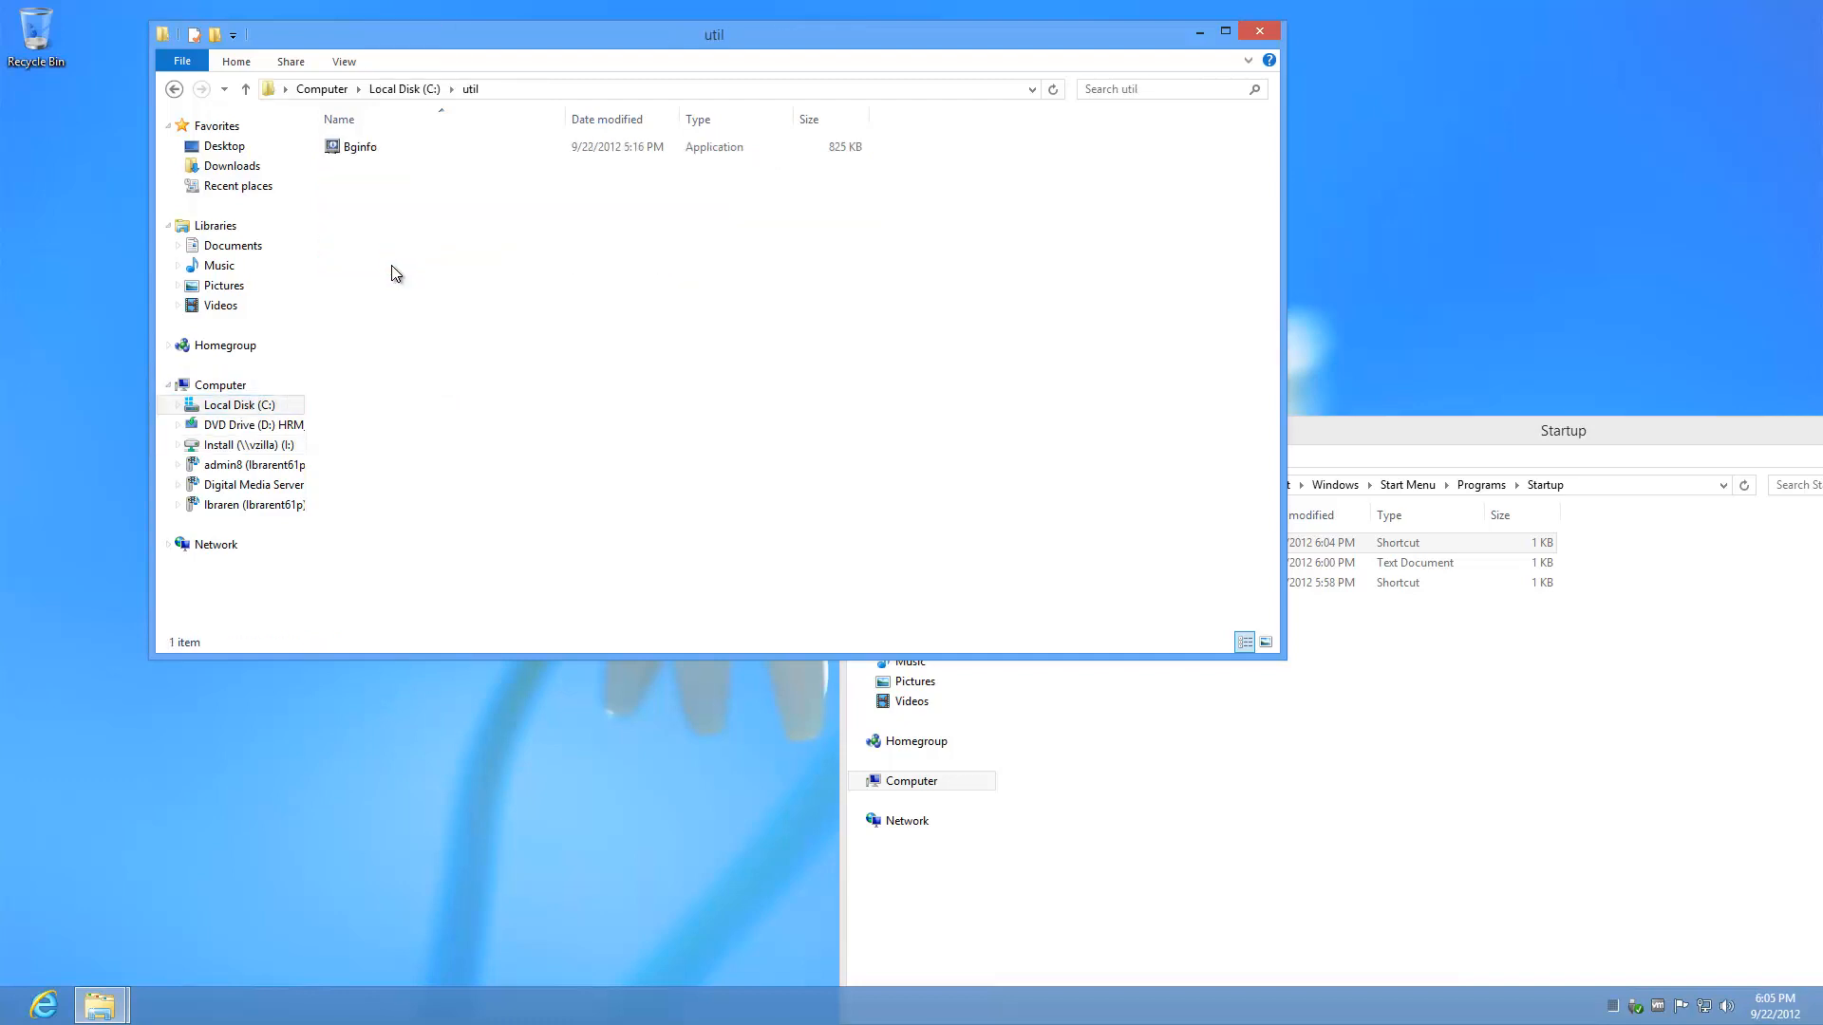
right_click(391, 266)
click(439, 393)
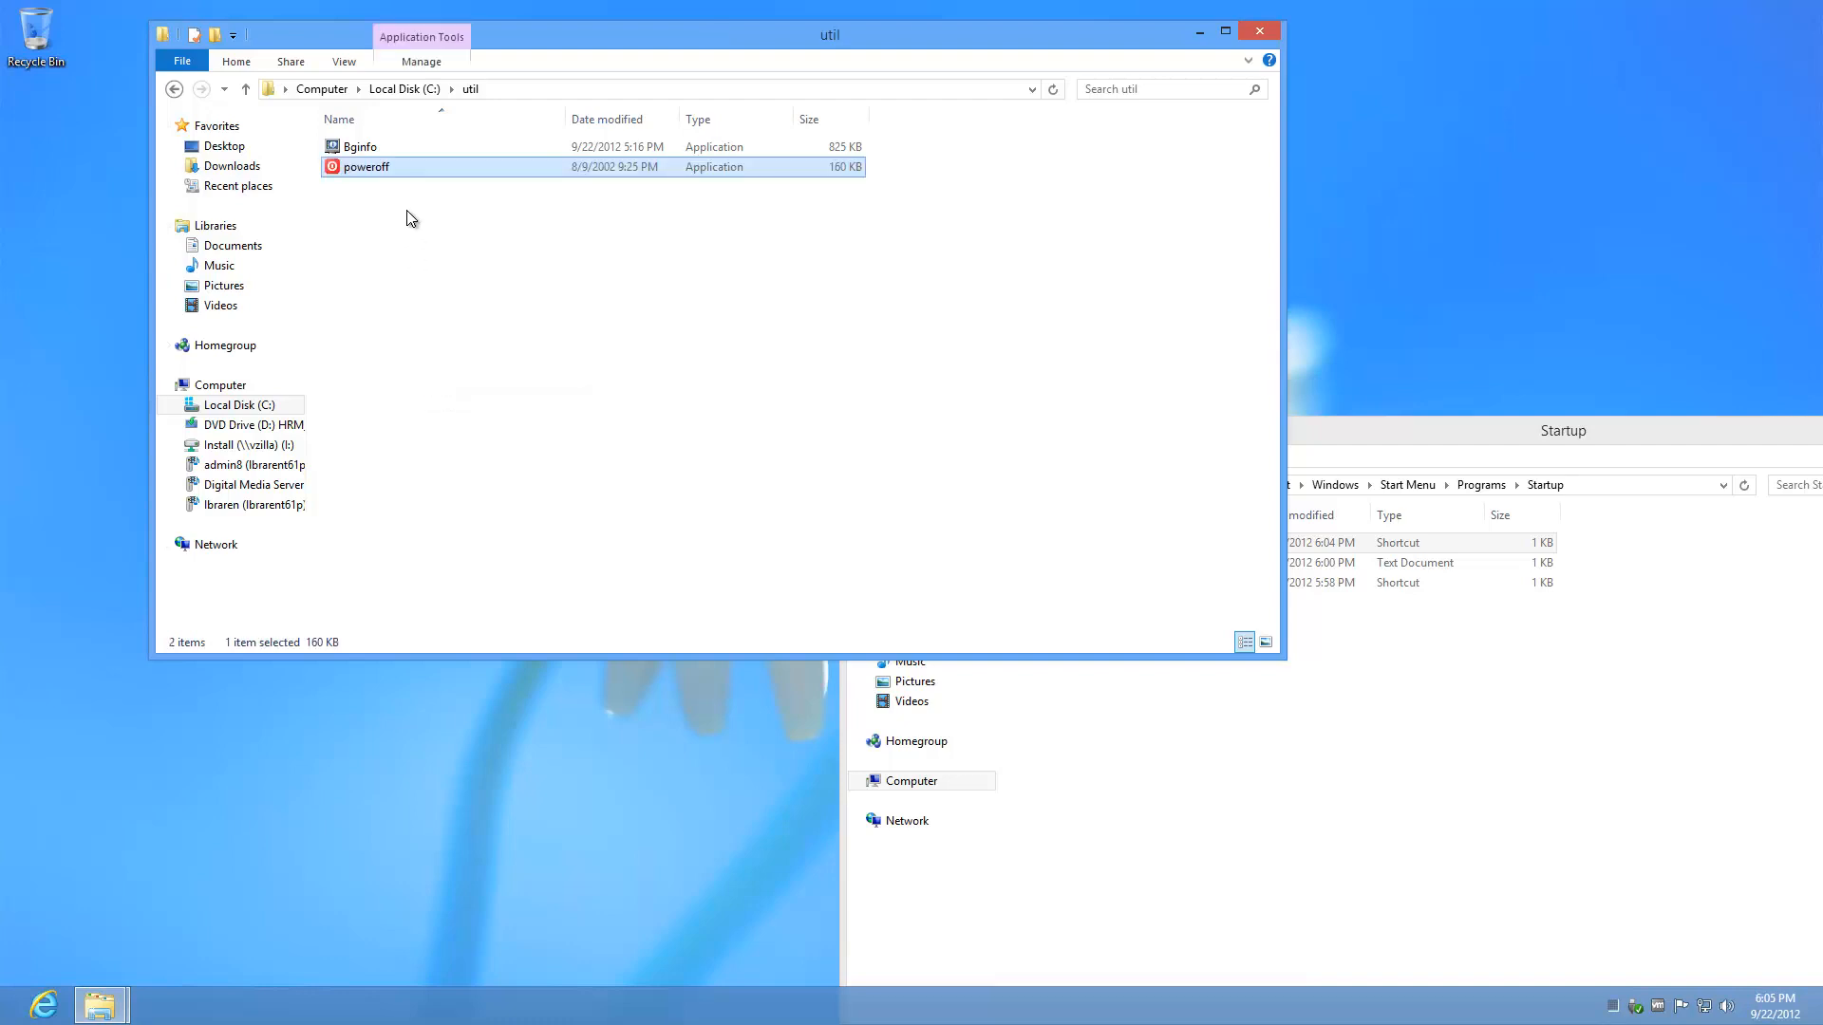
drag(401, 166, 159, 1009)
click(159, 1007)
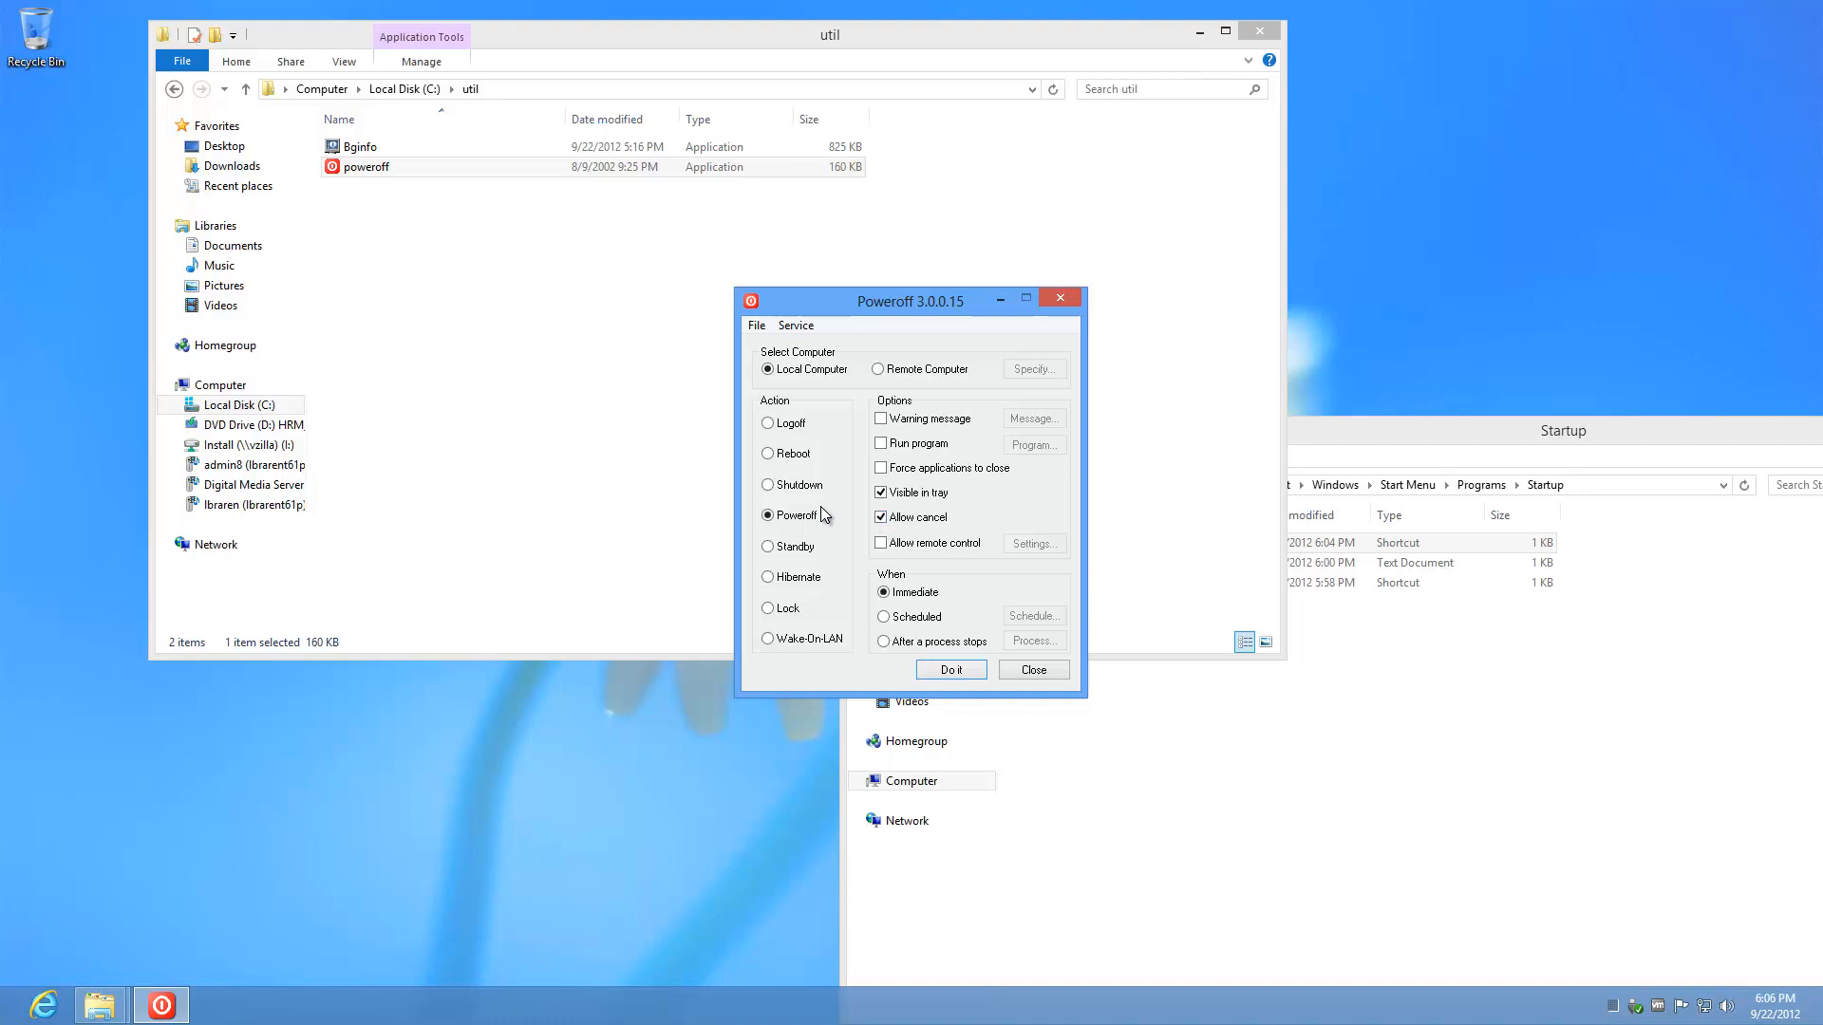
Step: Set Poweroff to Reboot with forced application closing, save the settings, and reboot now
click(790, 455)
click(926, 469)
click(756, 326)
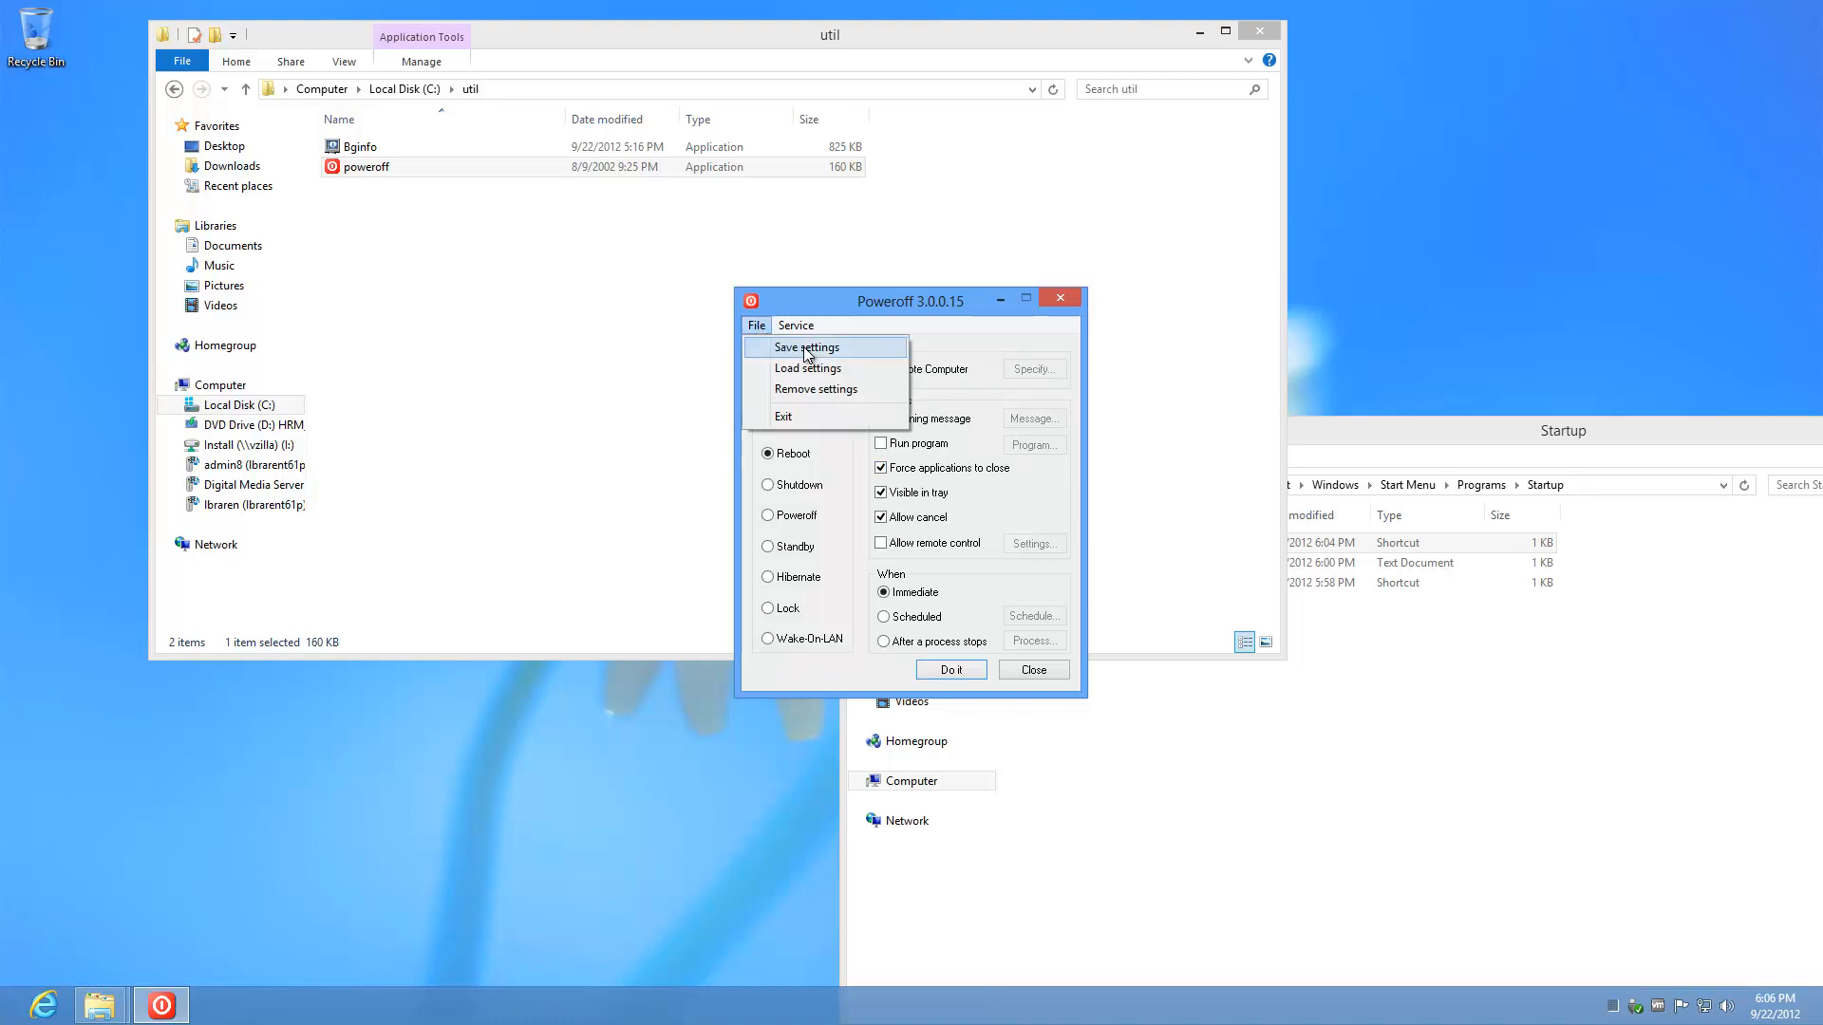
click(845, 347)
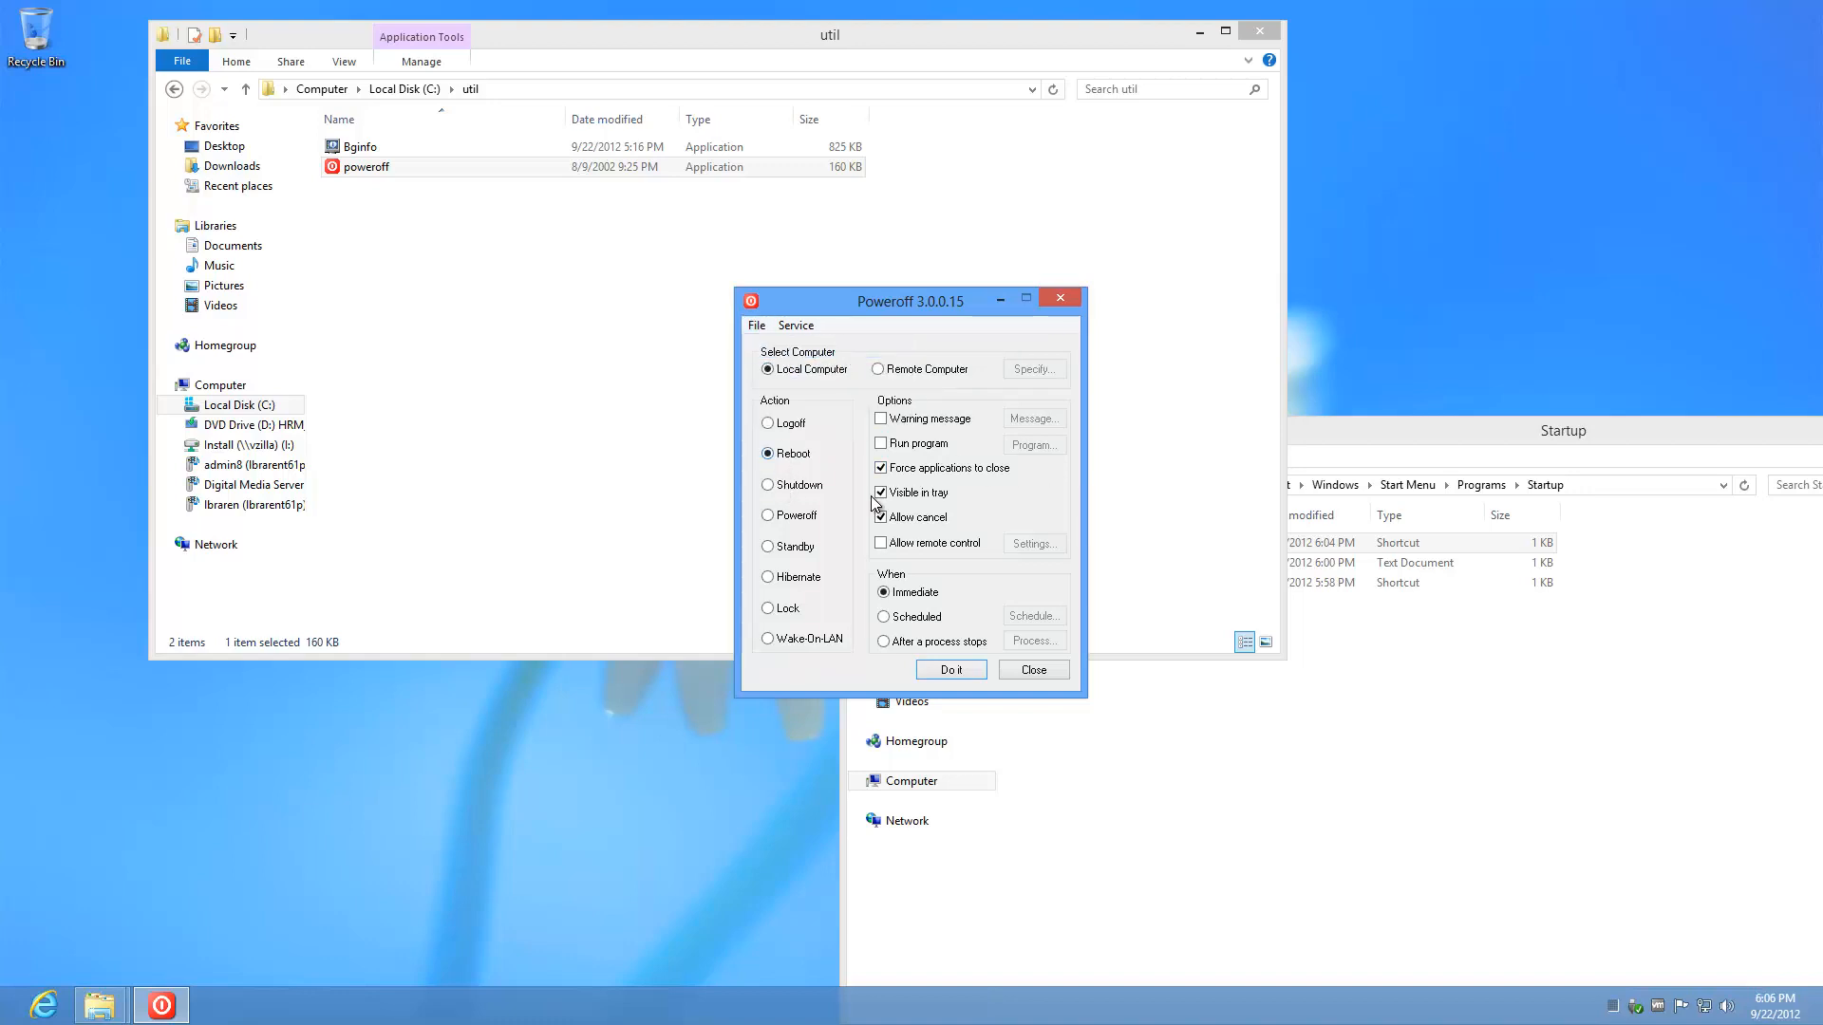
click(952, 670)
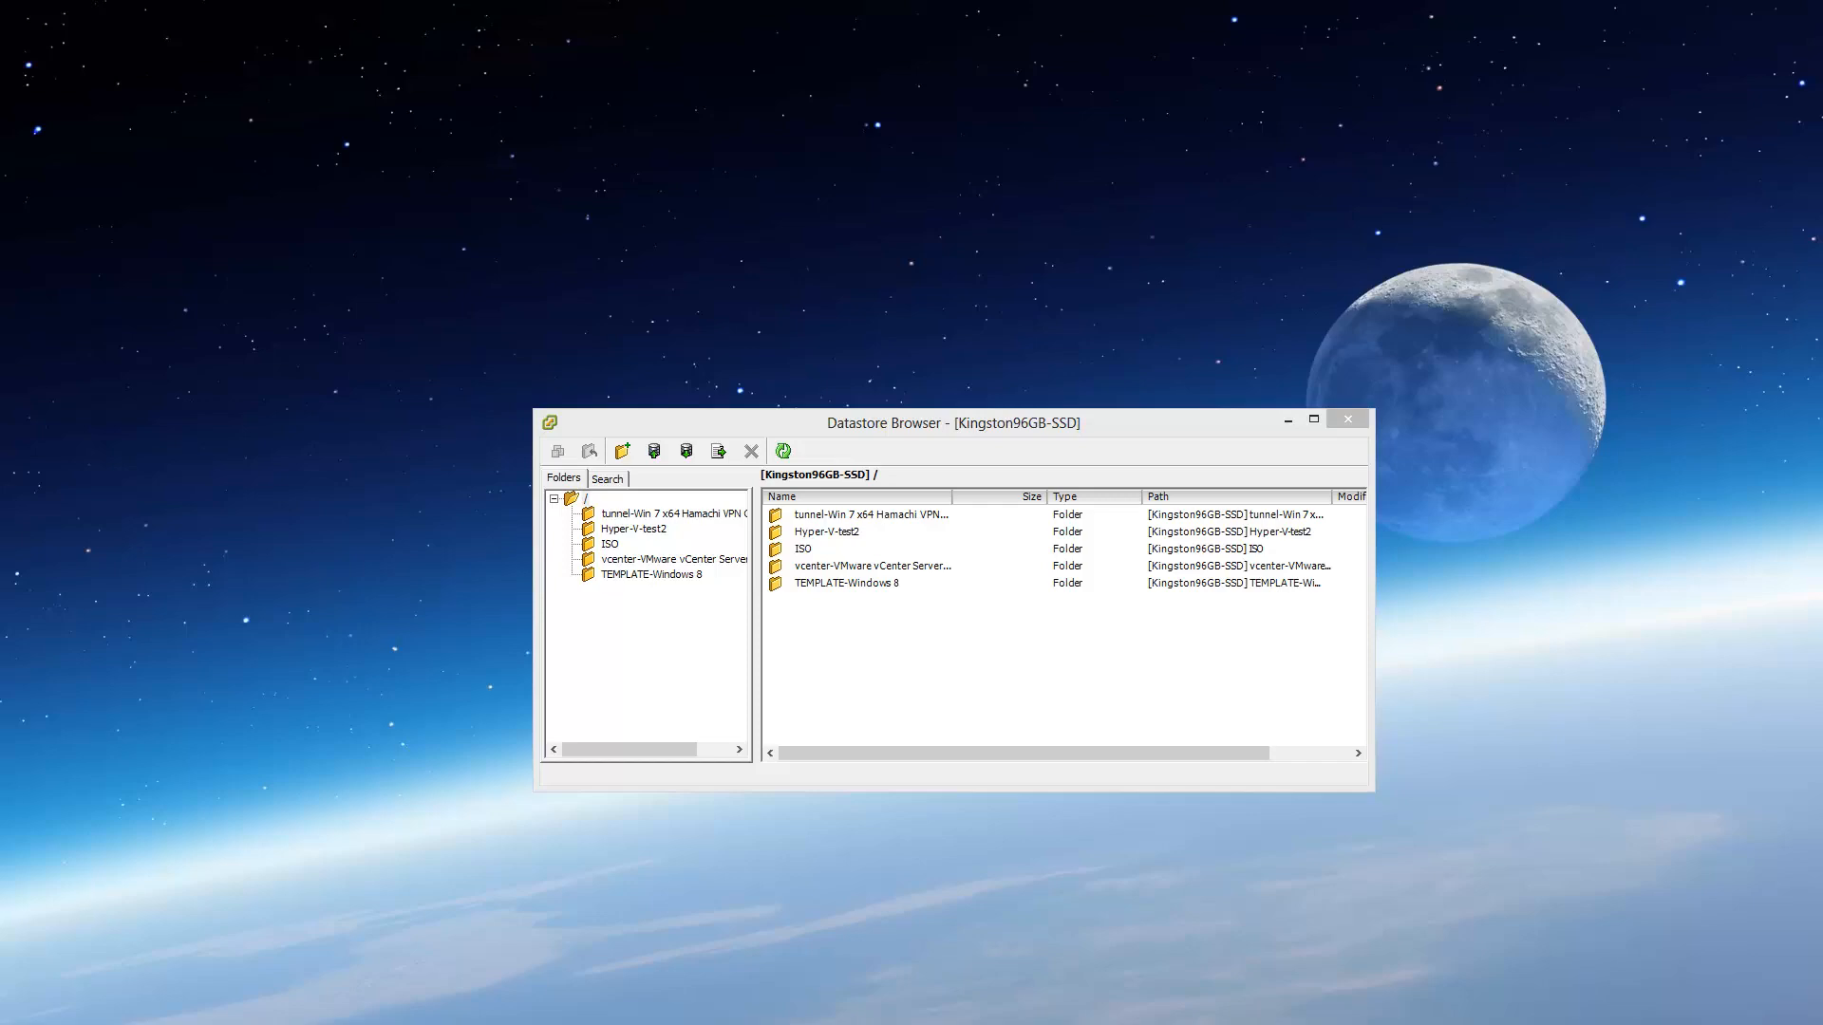
Step: Bring vSphere Client forward and connect to the rebooted Windows 8 VM via Remote Desktop
click(124, 1001)
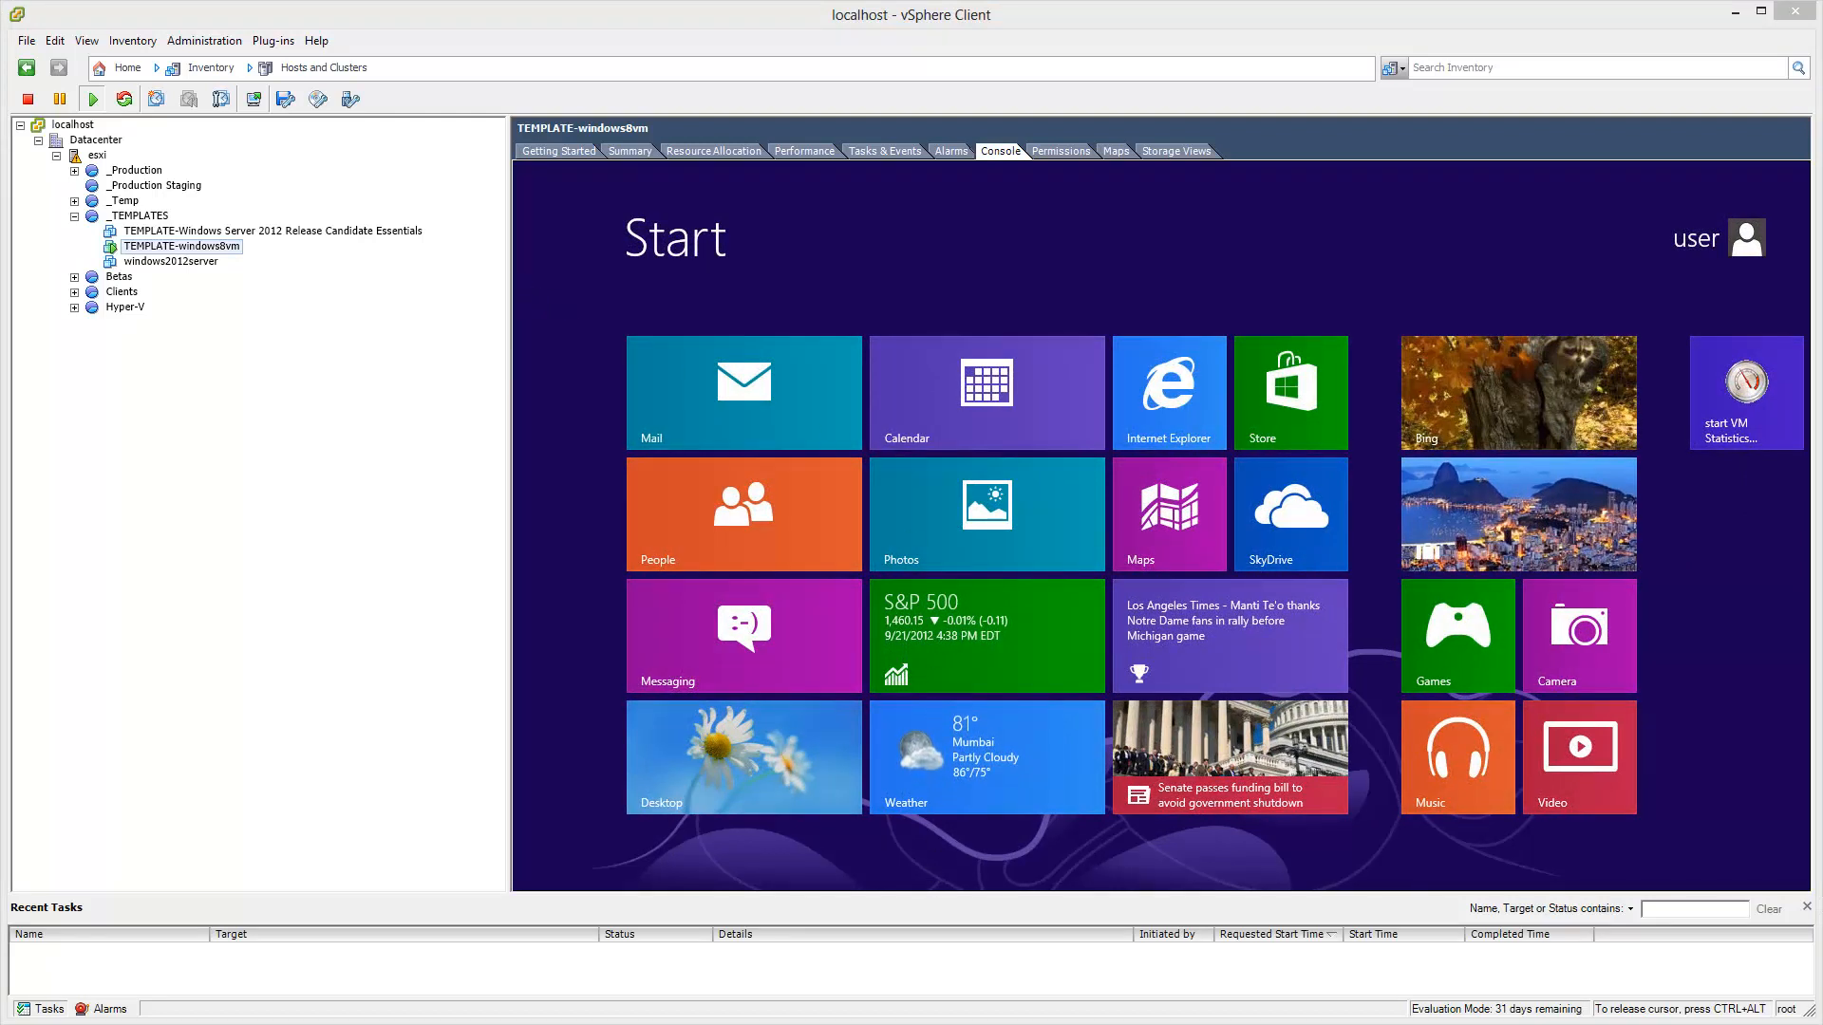
click(855, 1020)
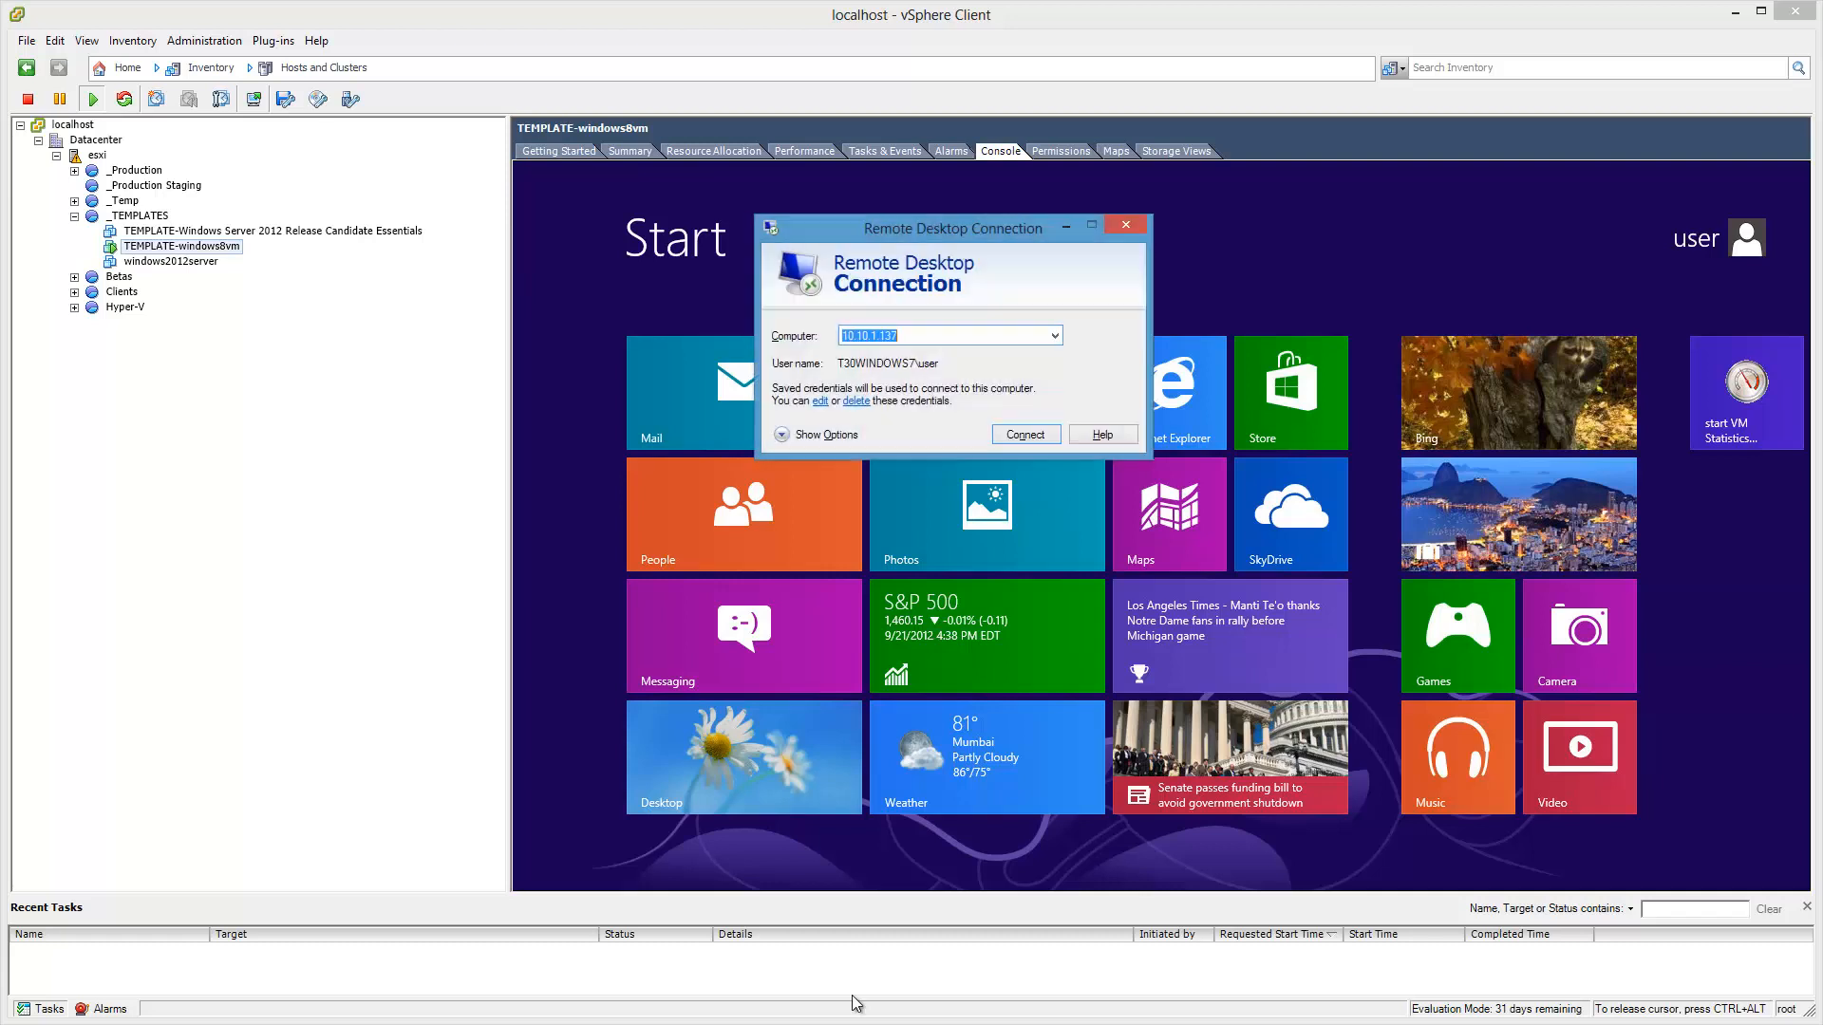
click(1042, 441)
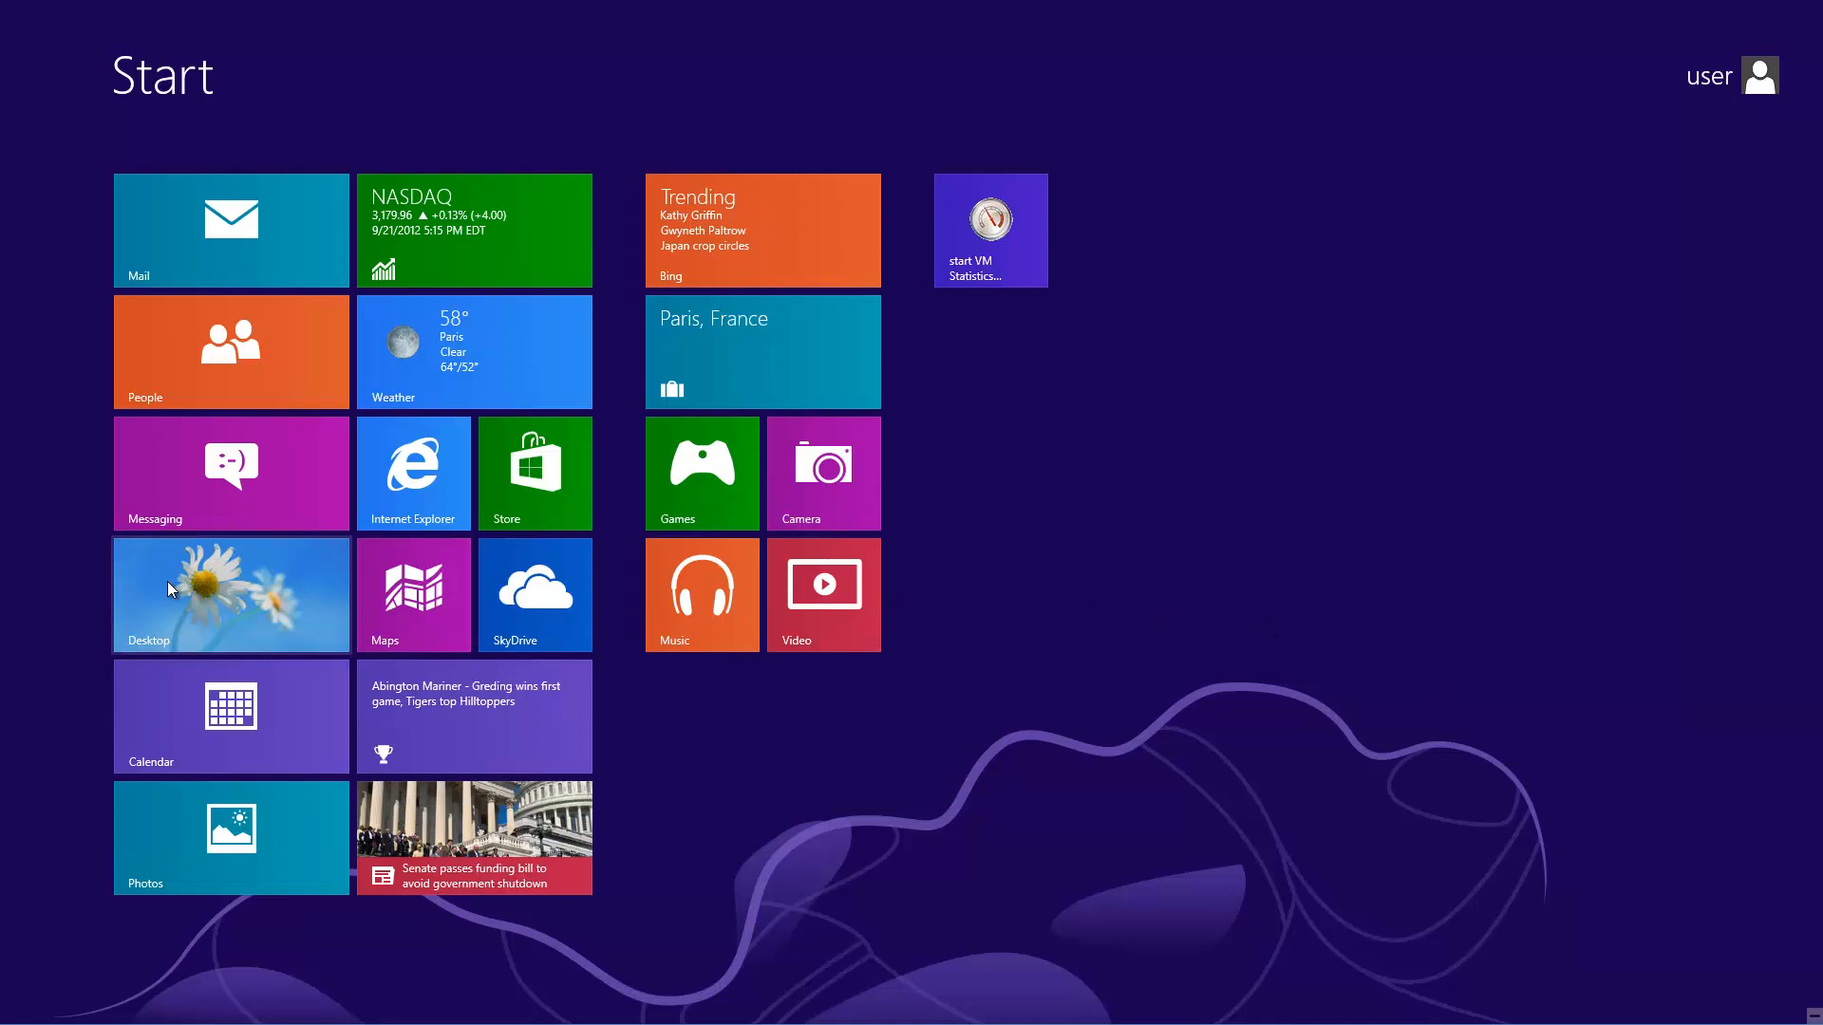
Step: Go to the desktop, close the Show Desktop.scf Notepad window, and accept the BGInfo license
click(224, 605)
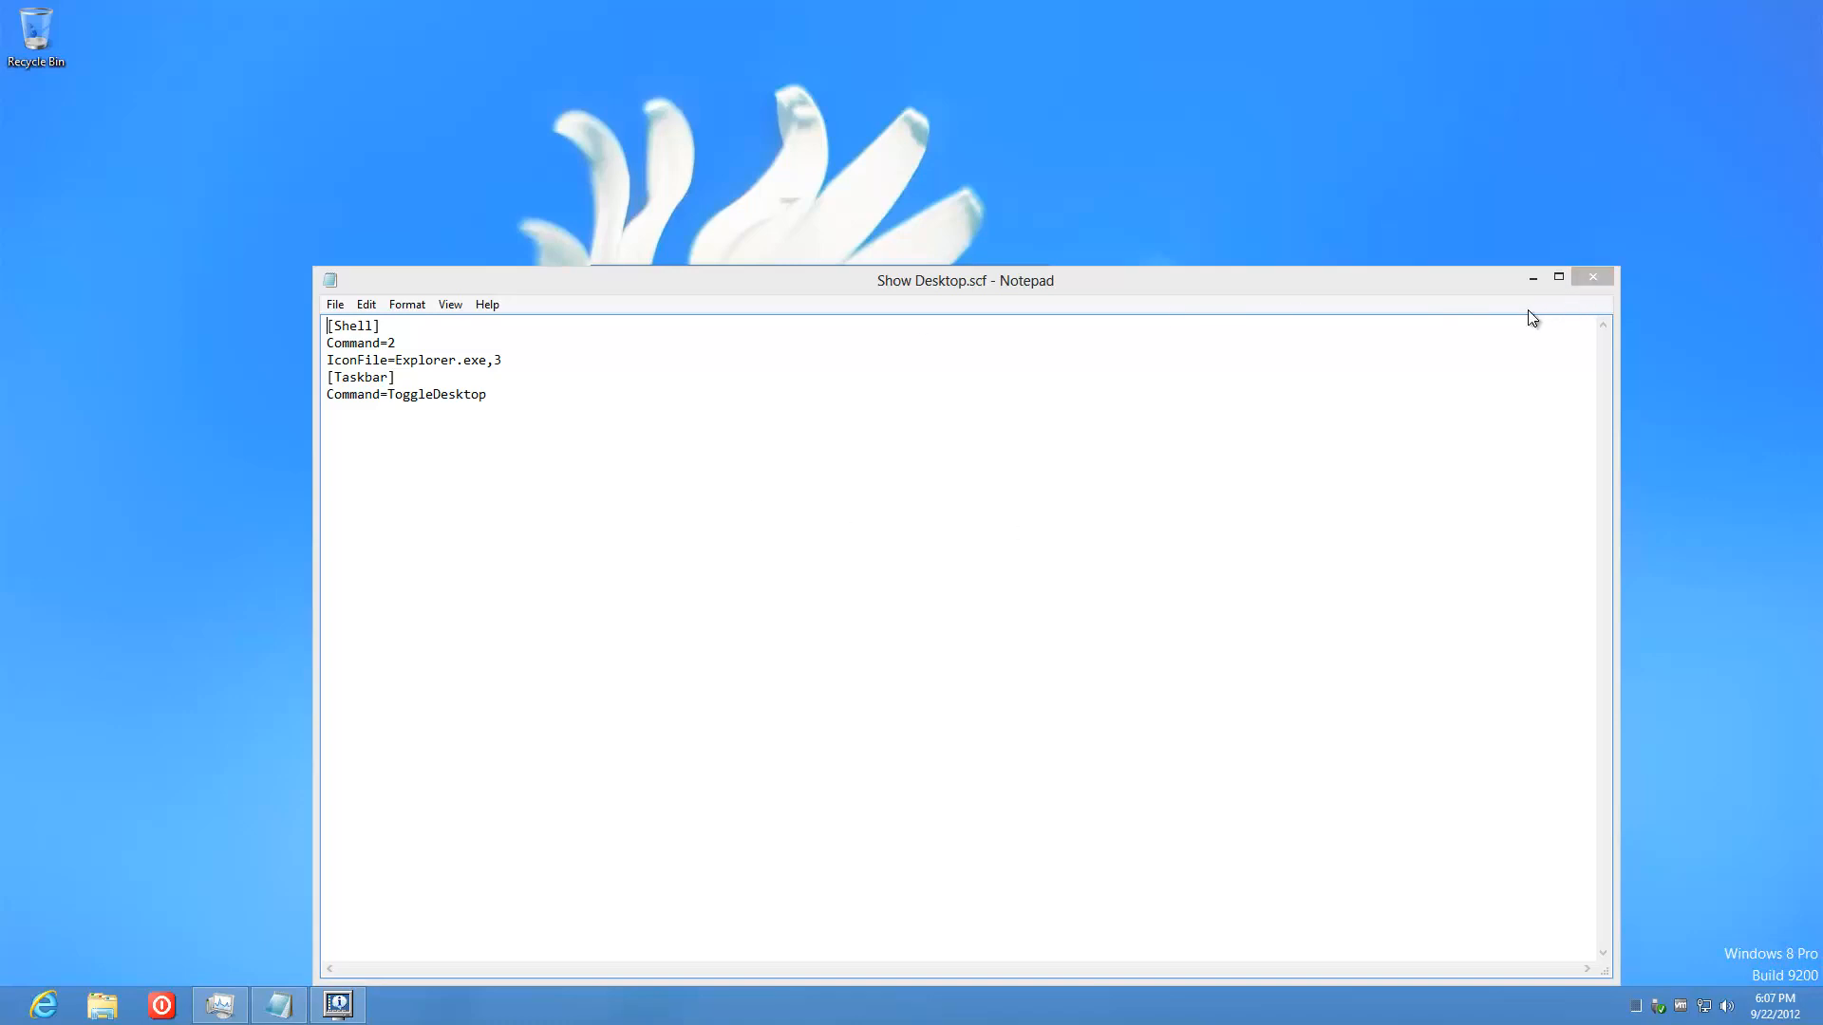
click(1595, 278)
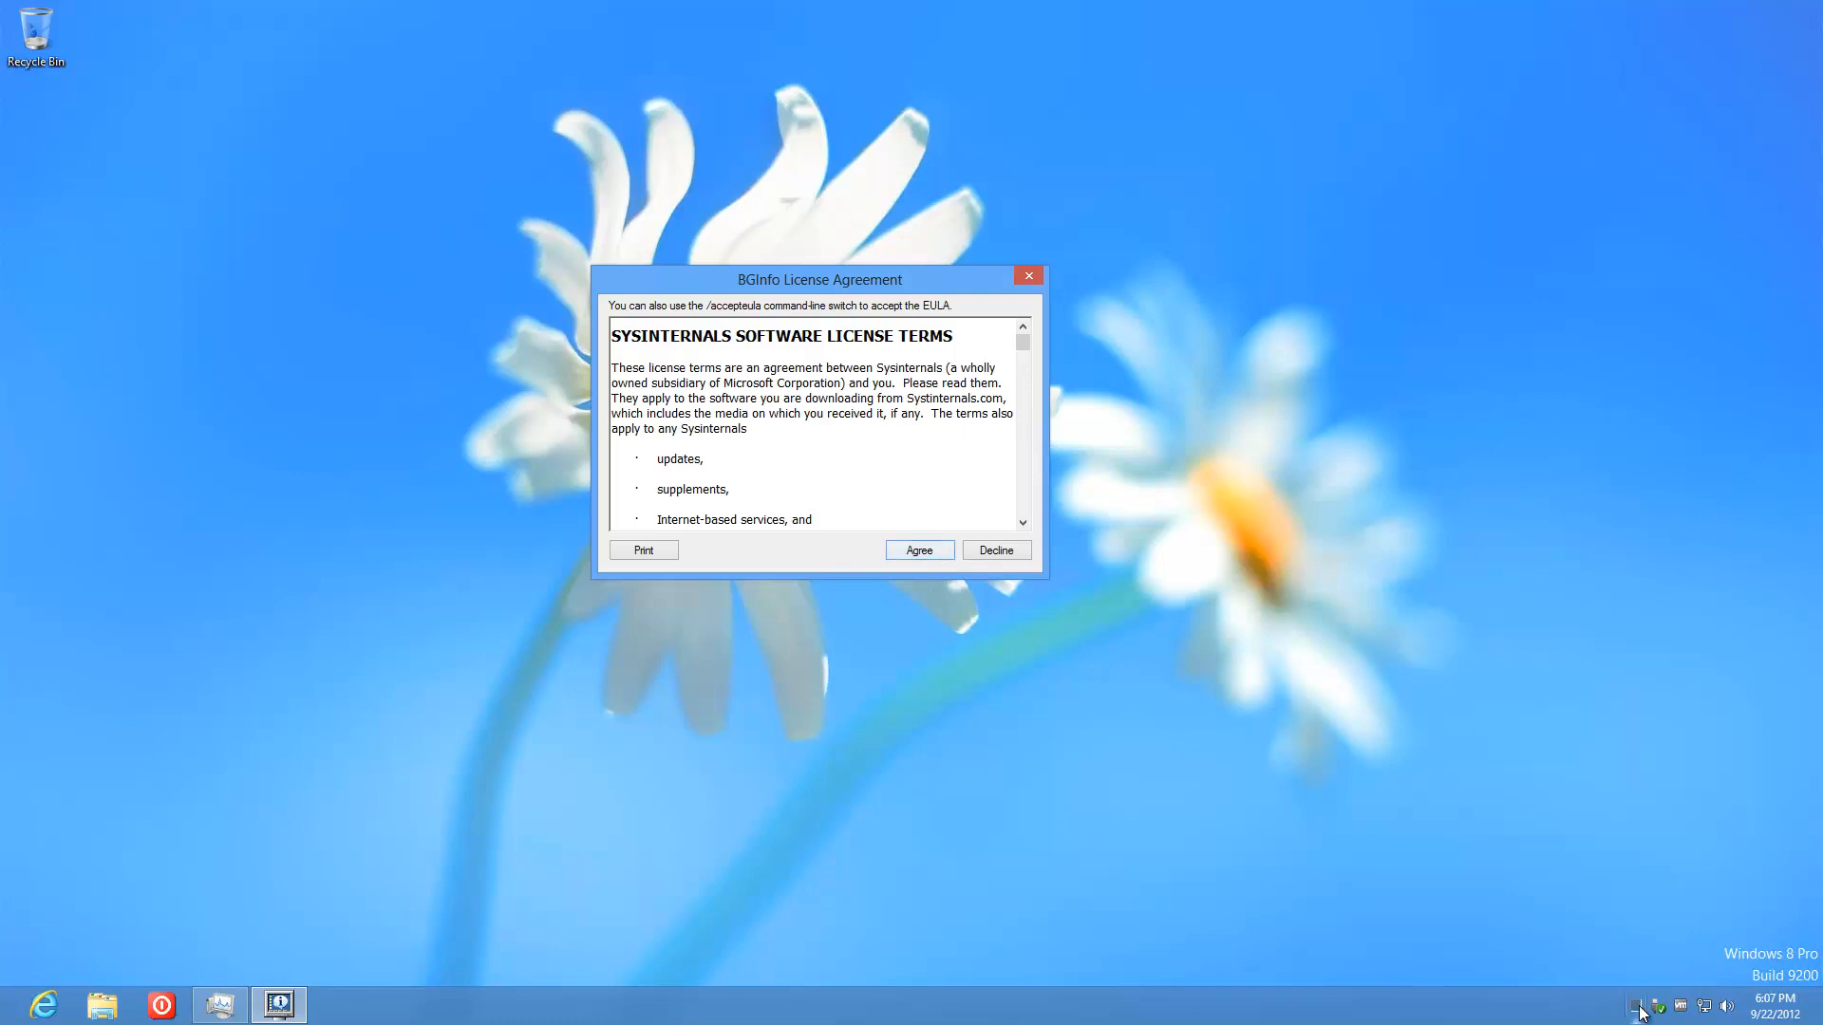
click(919, 551)
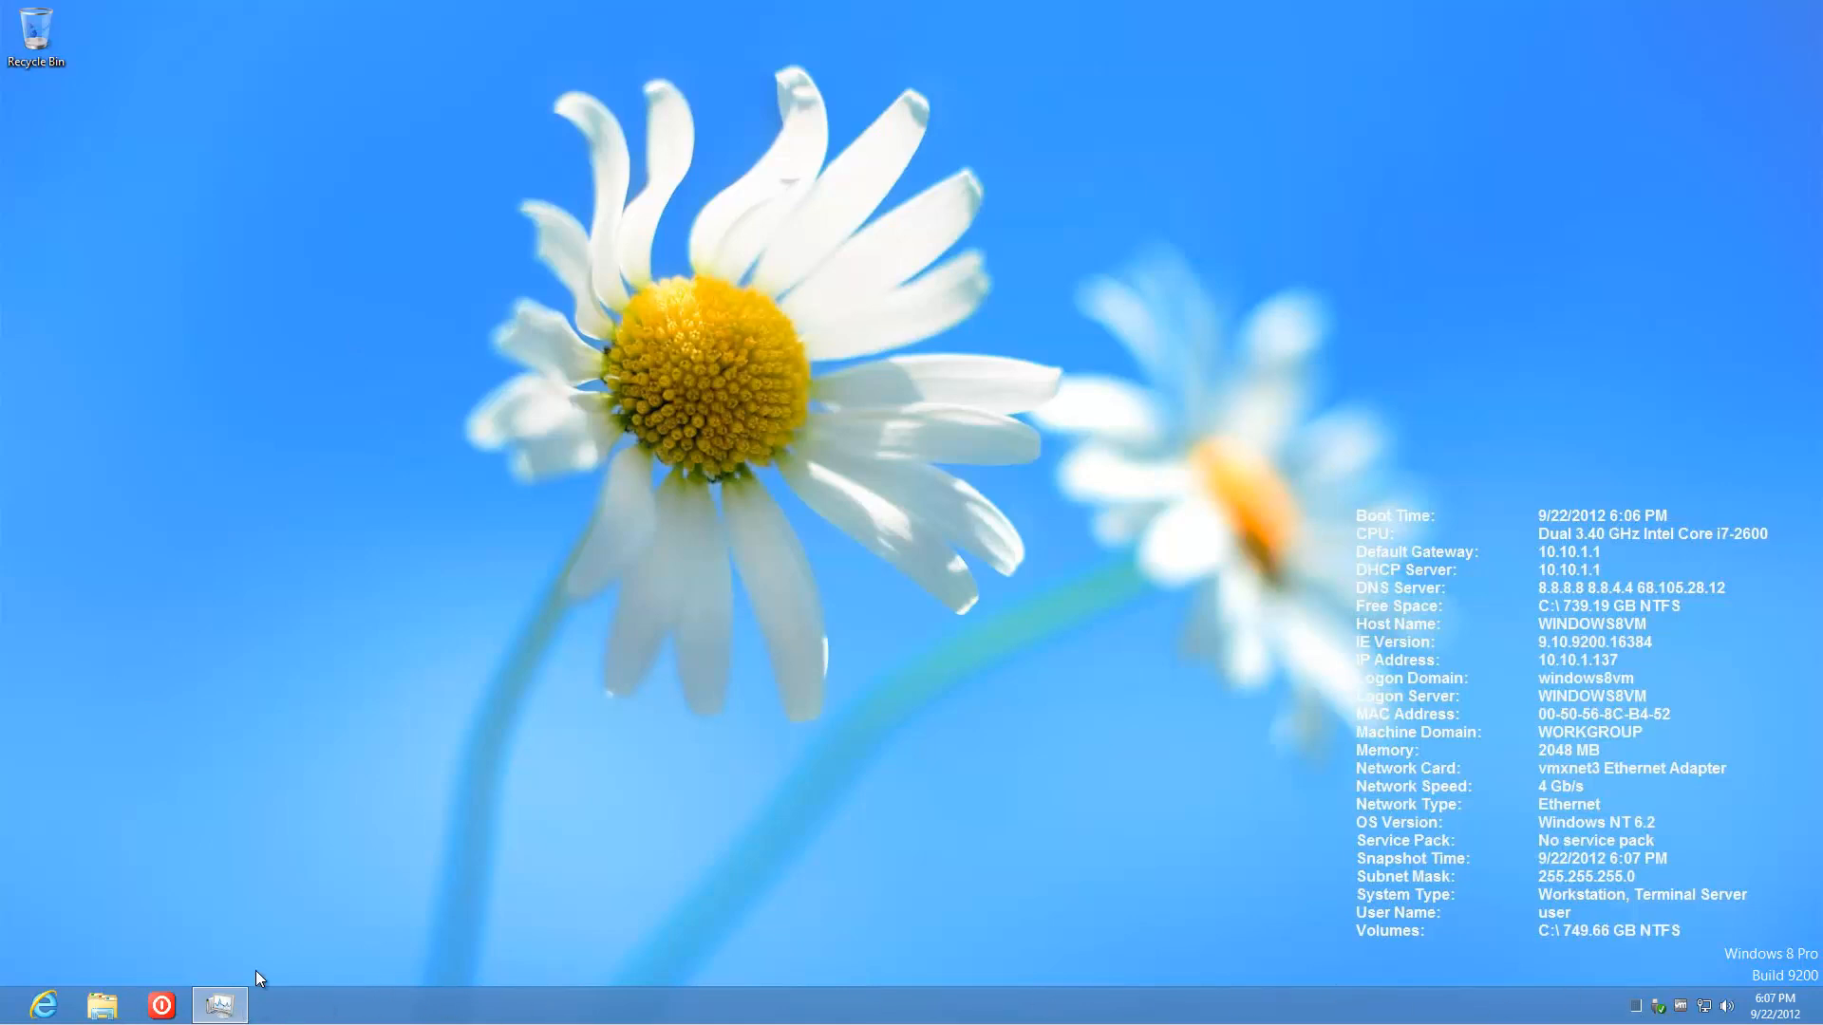
Step: Open Task Manager, minimize it to the tray and restore it twice, then close it
click(220, 1004)
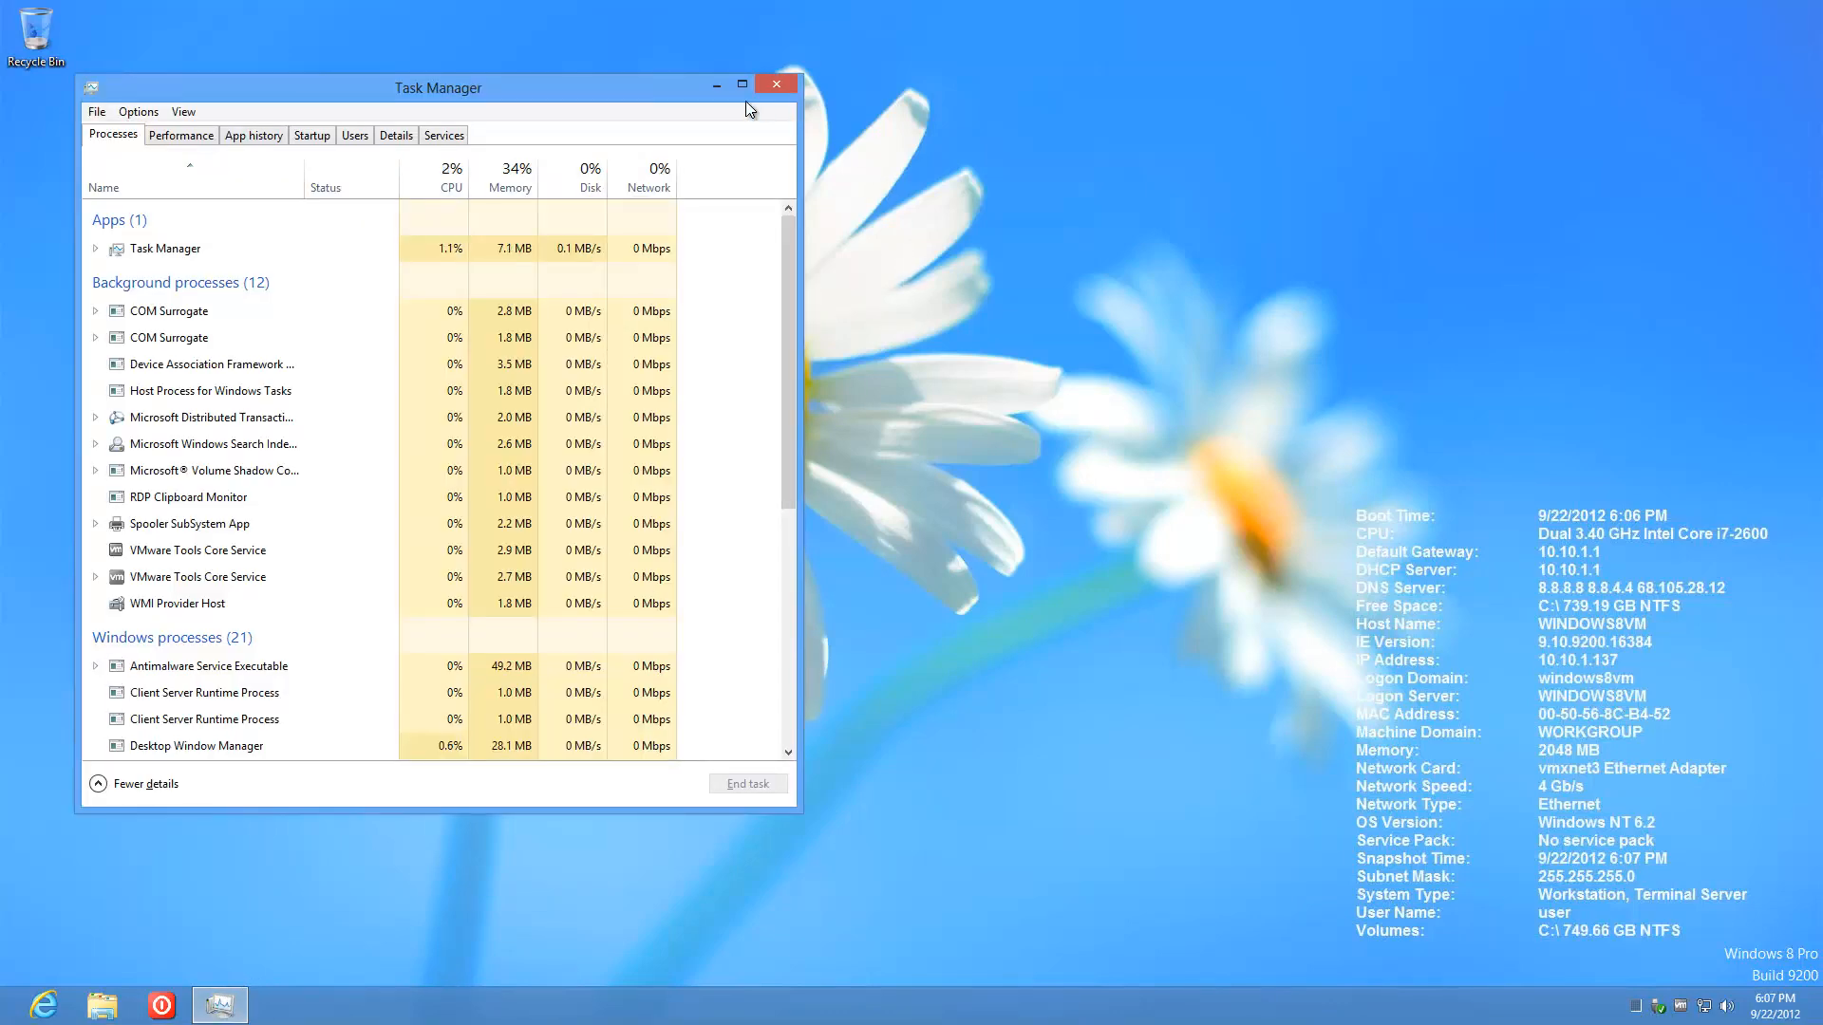
click(714, 88)
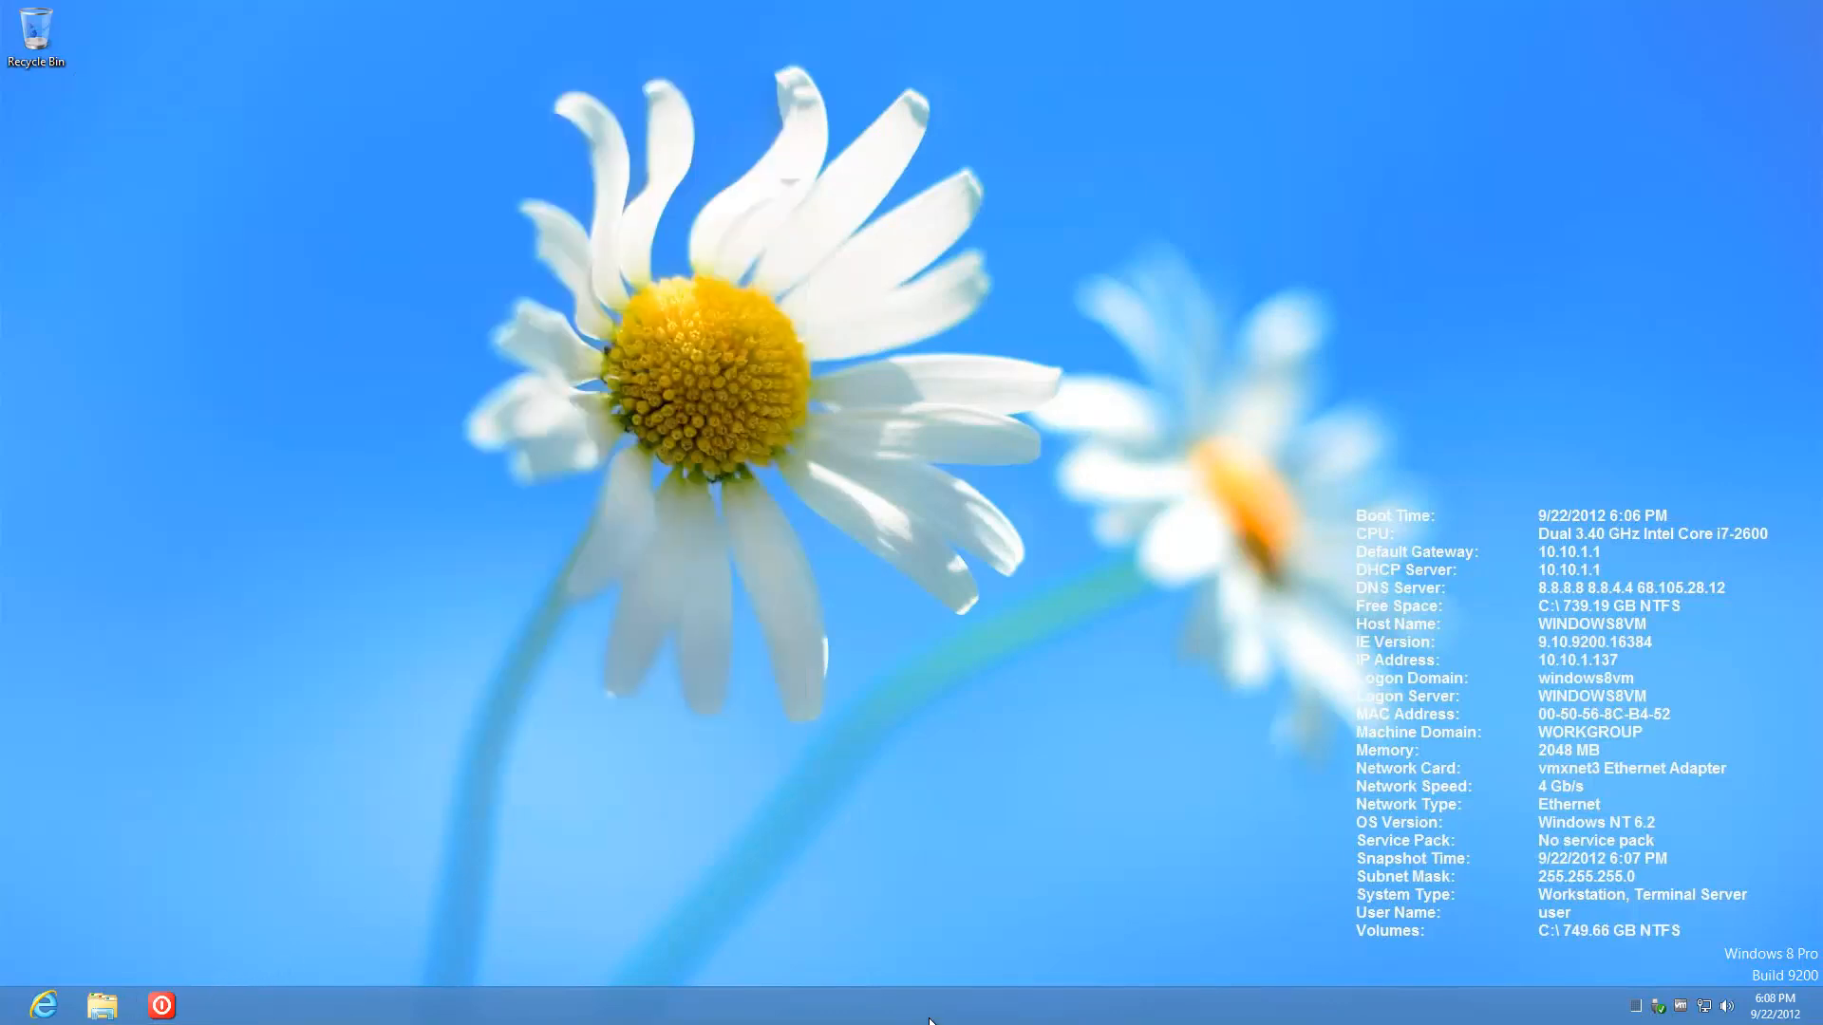
click(1635, 1008)
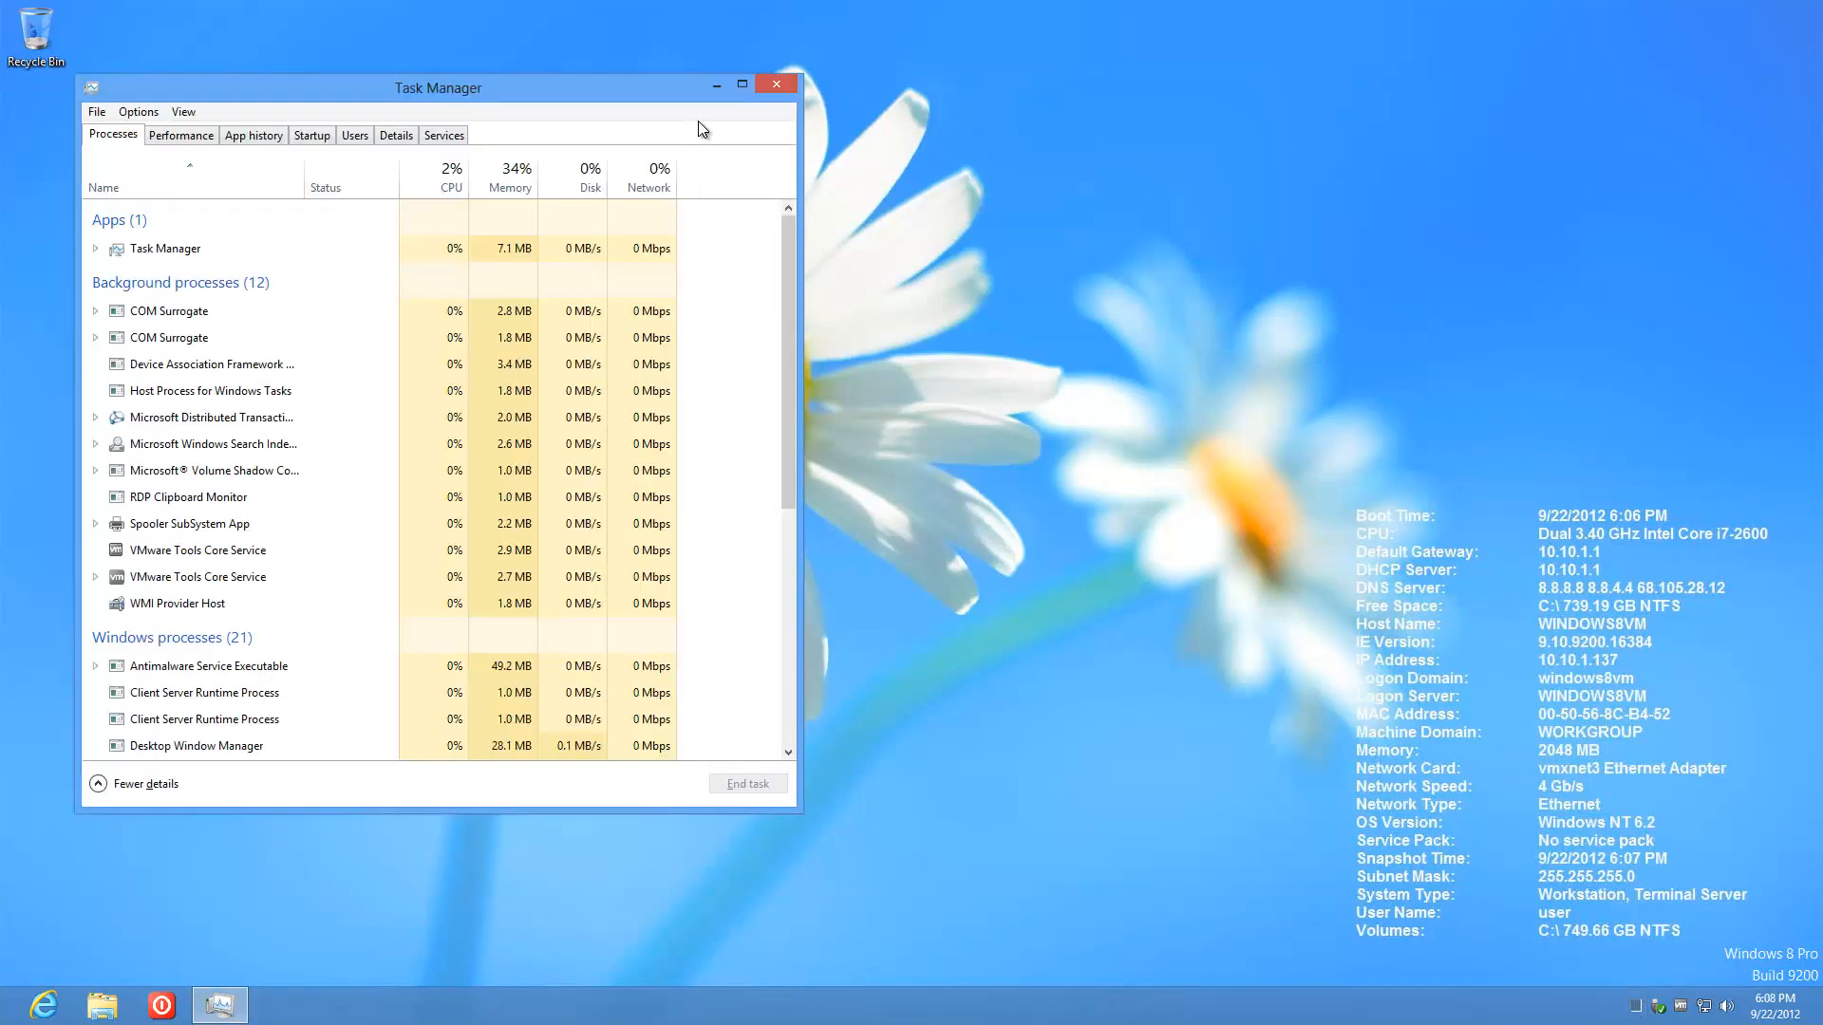
click(717, 86)
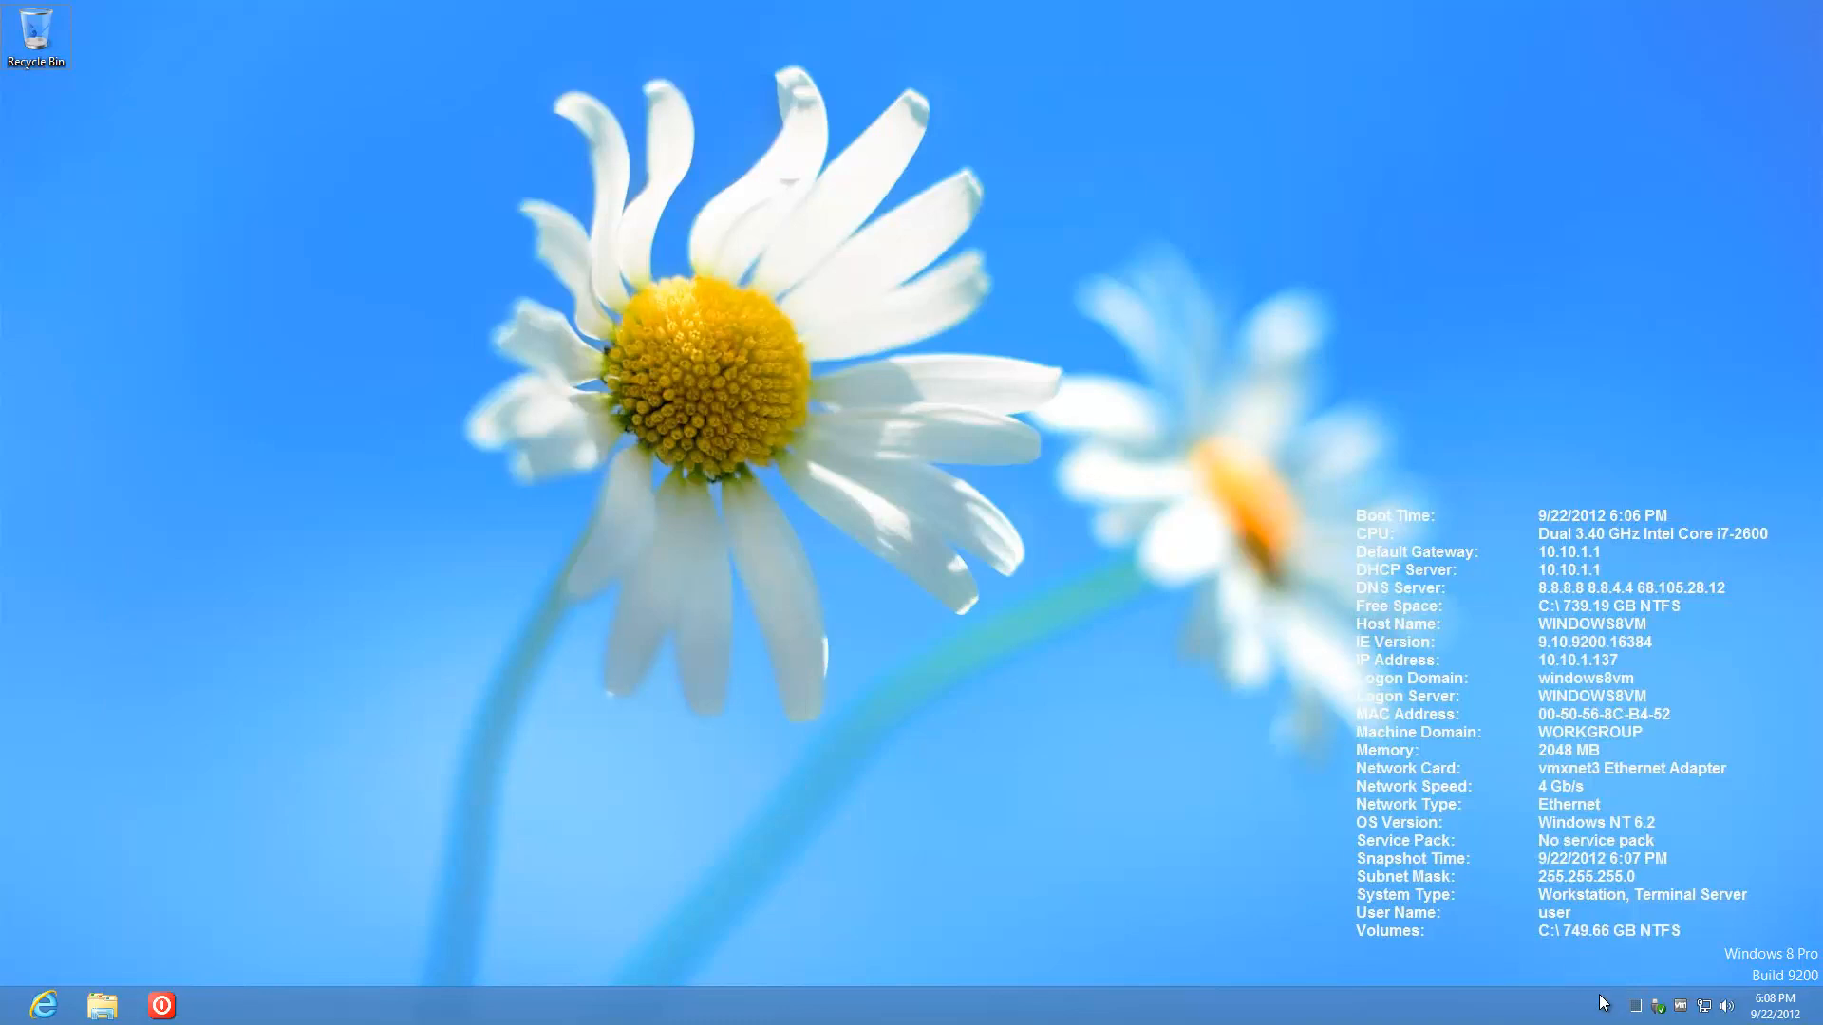
click(1635, 1008)
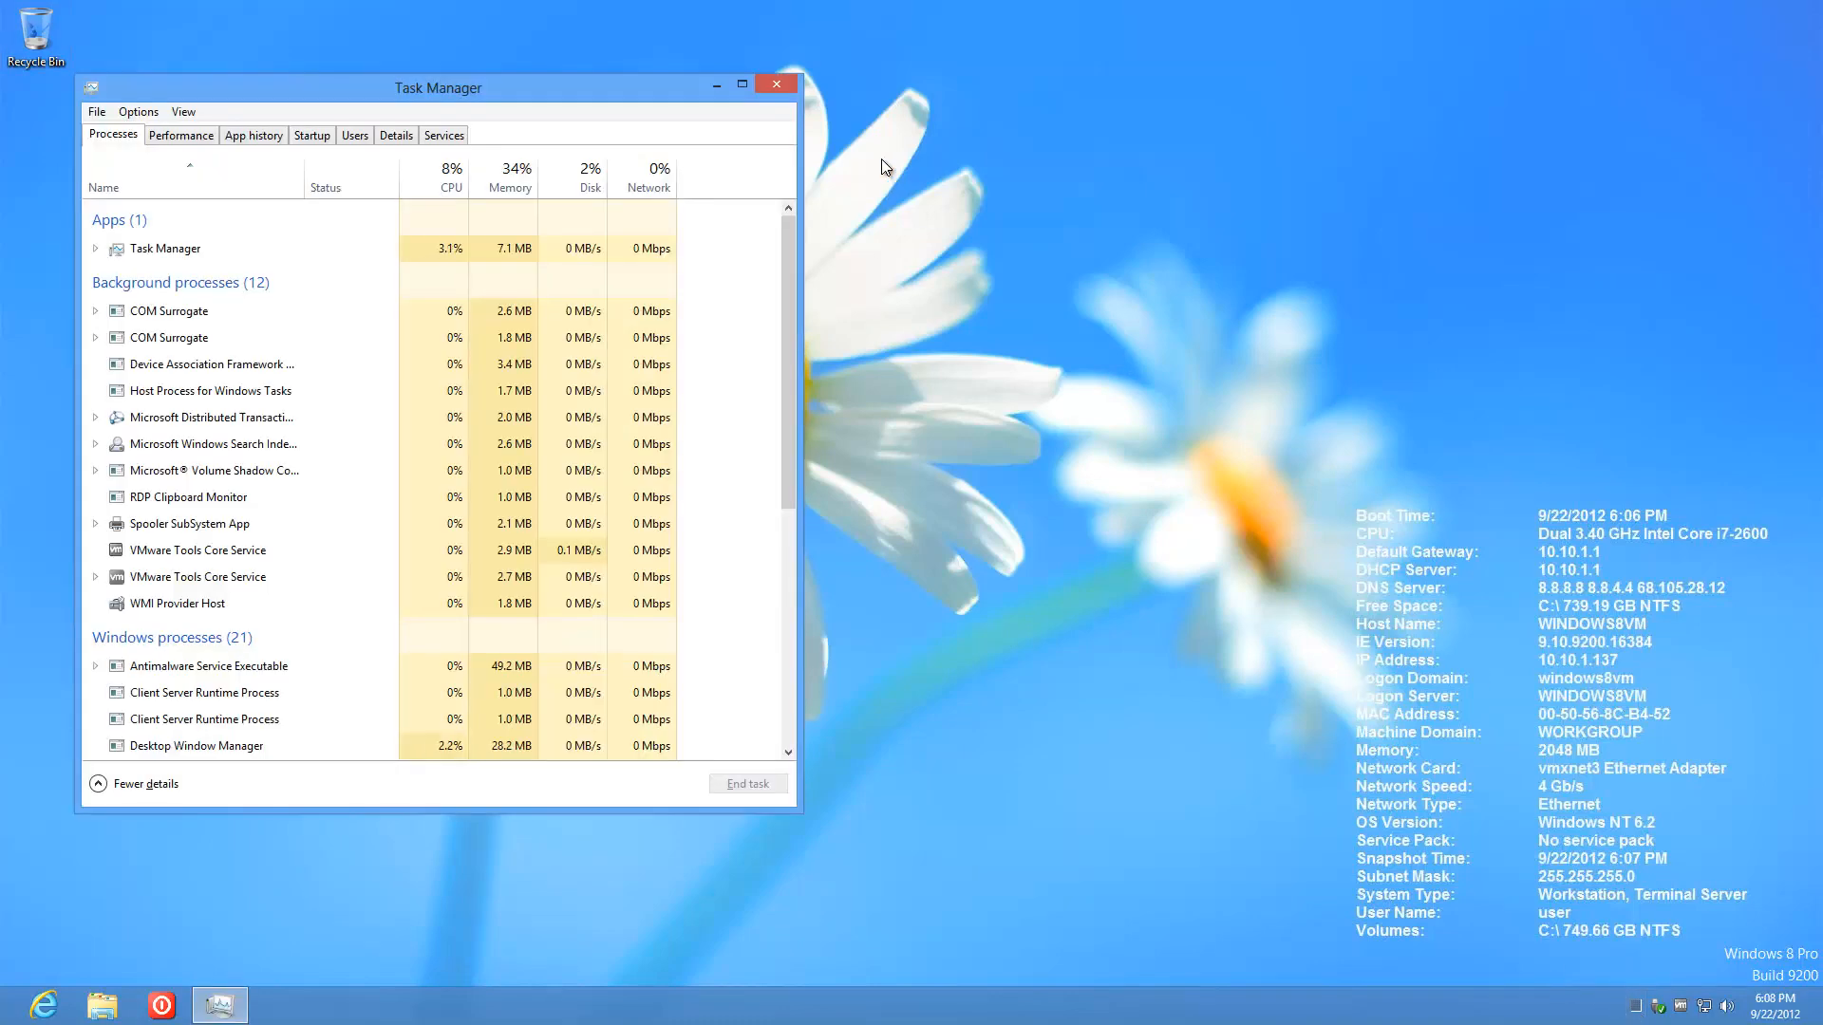
click(777, 83)
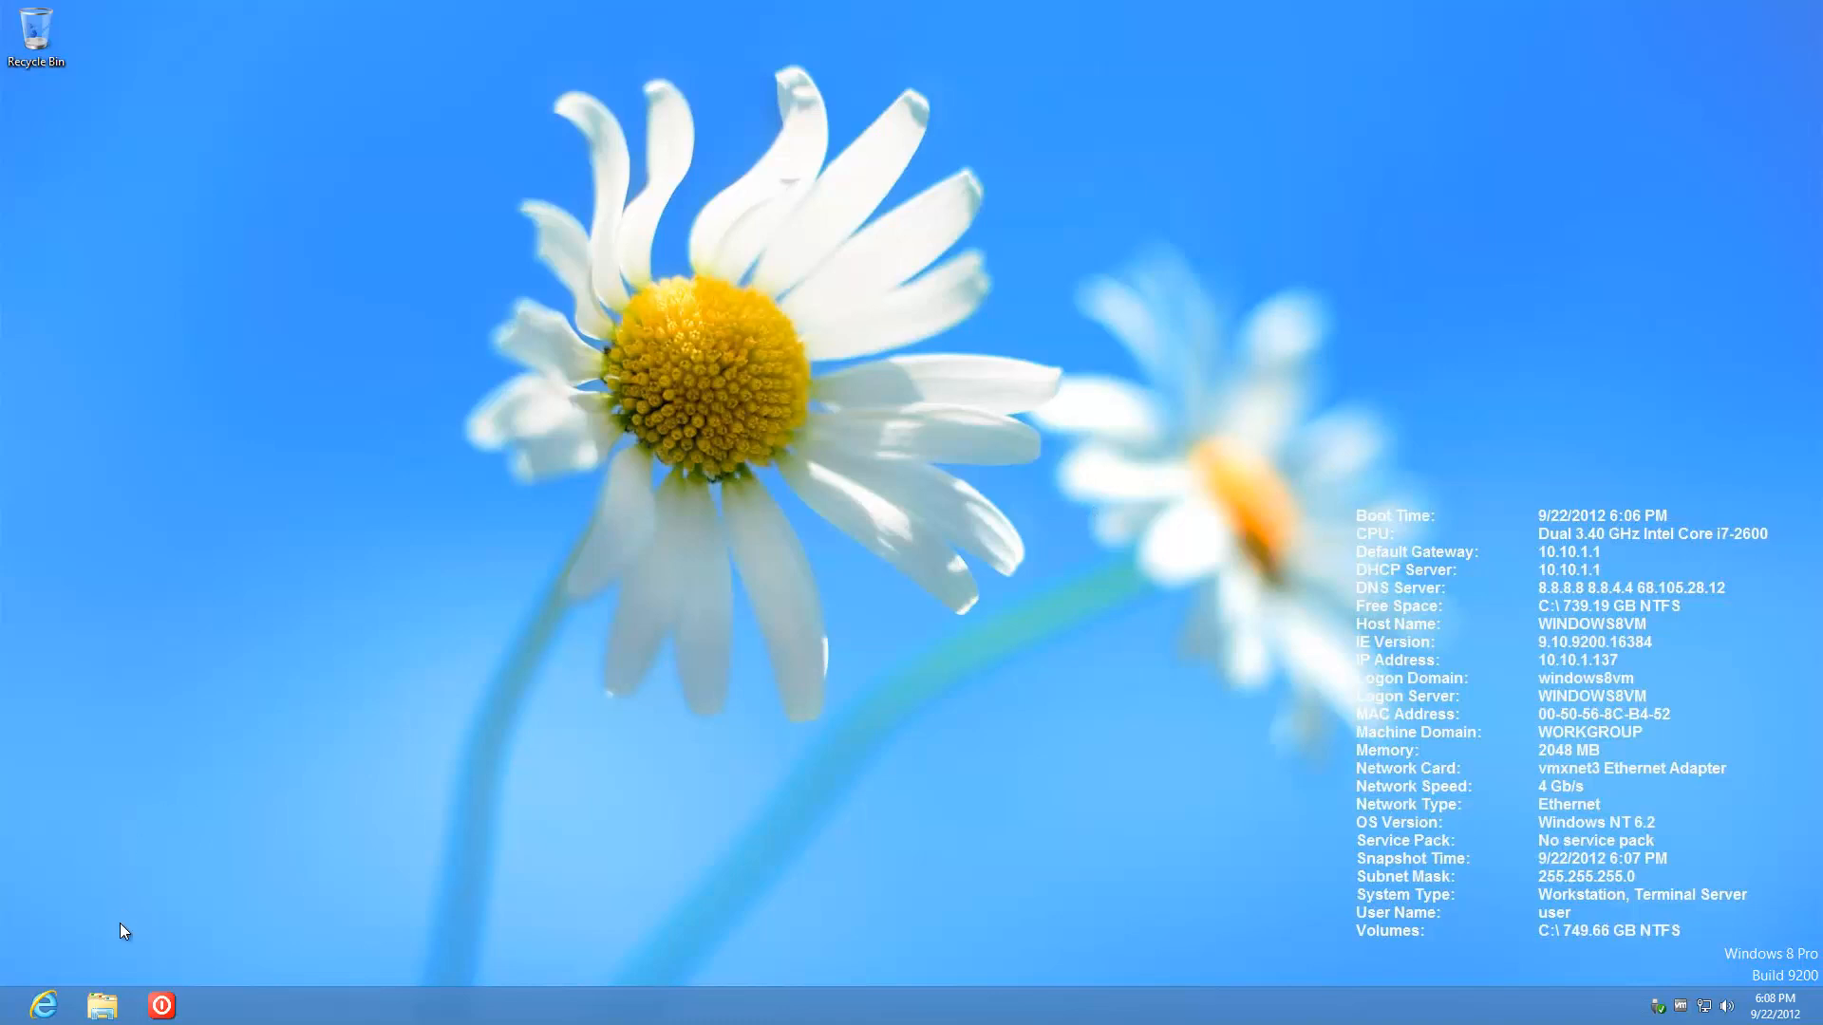
Step: Inspect the StartTaskManager script's properties in C:\command without changes, then close the Explorer window
click(119, 999)
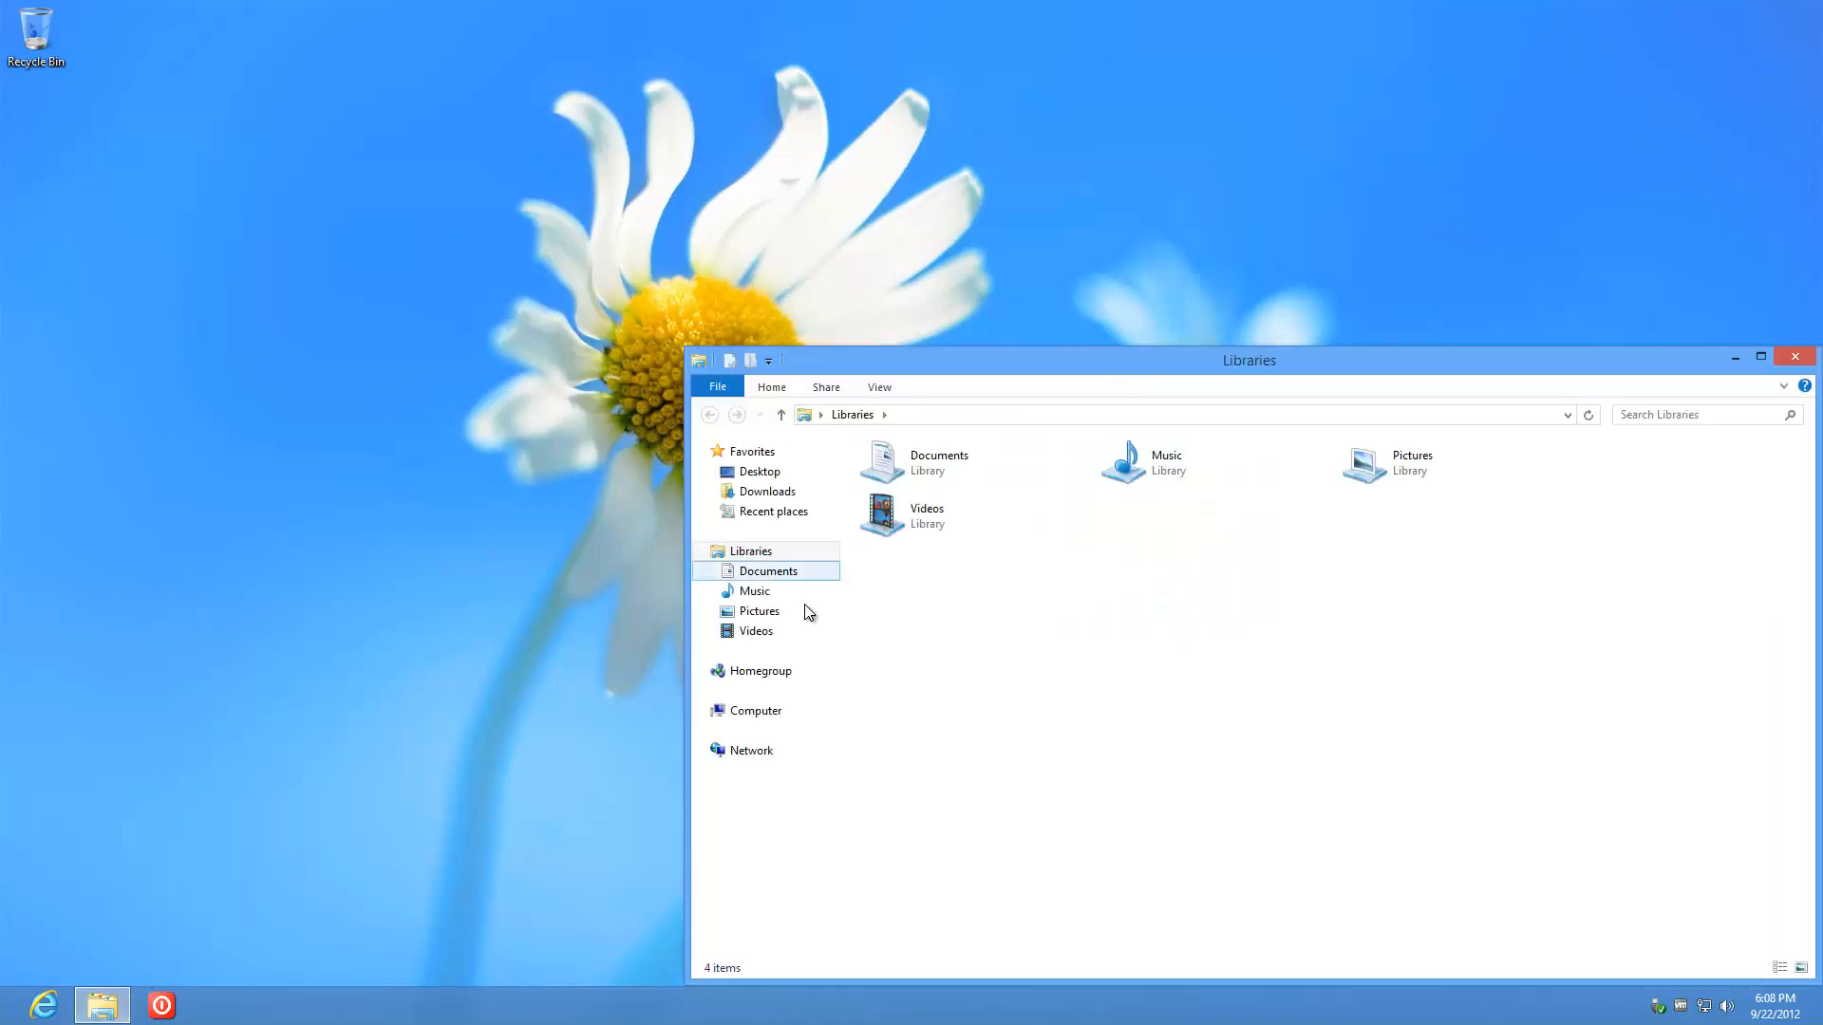
click(748, 711)
double_click(967, 499)
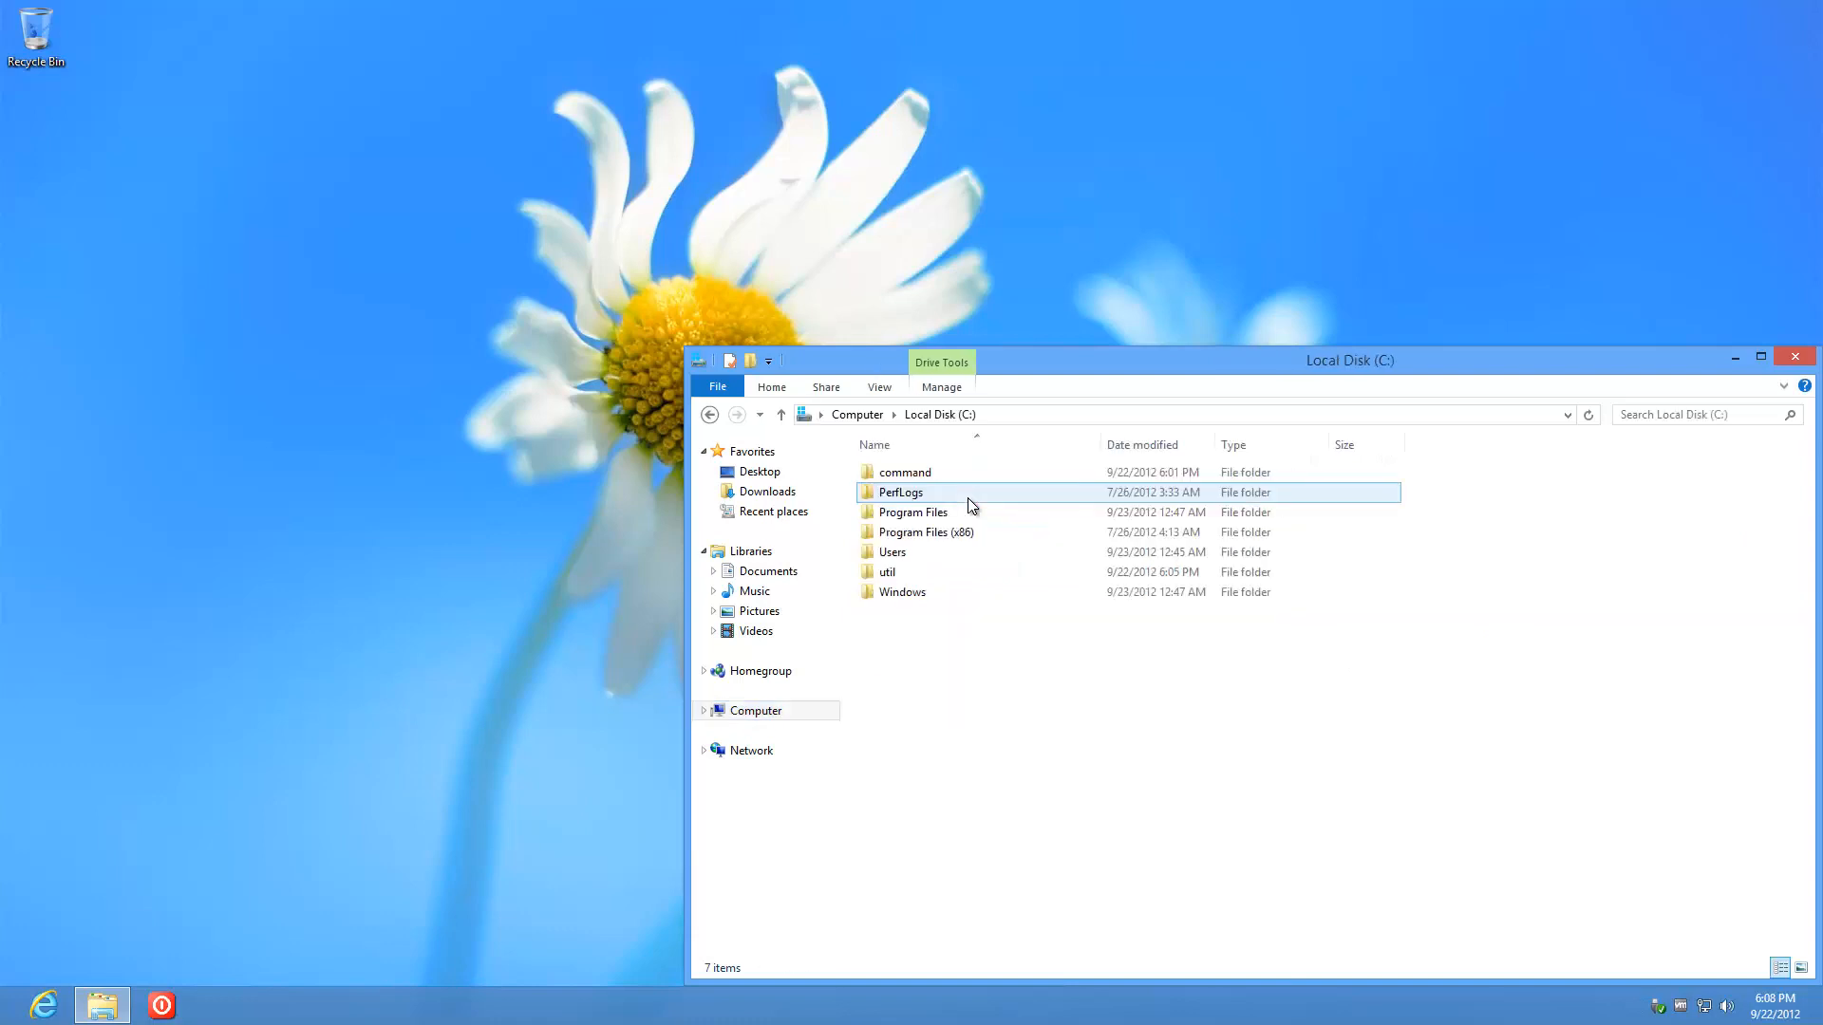
double_click(930, 480)
right_click(926, 474)
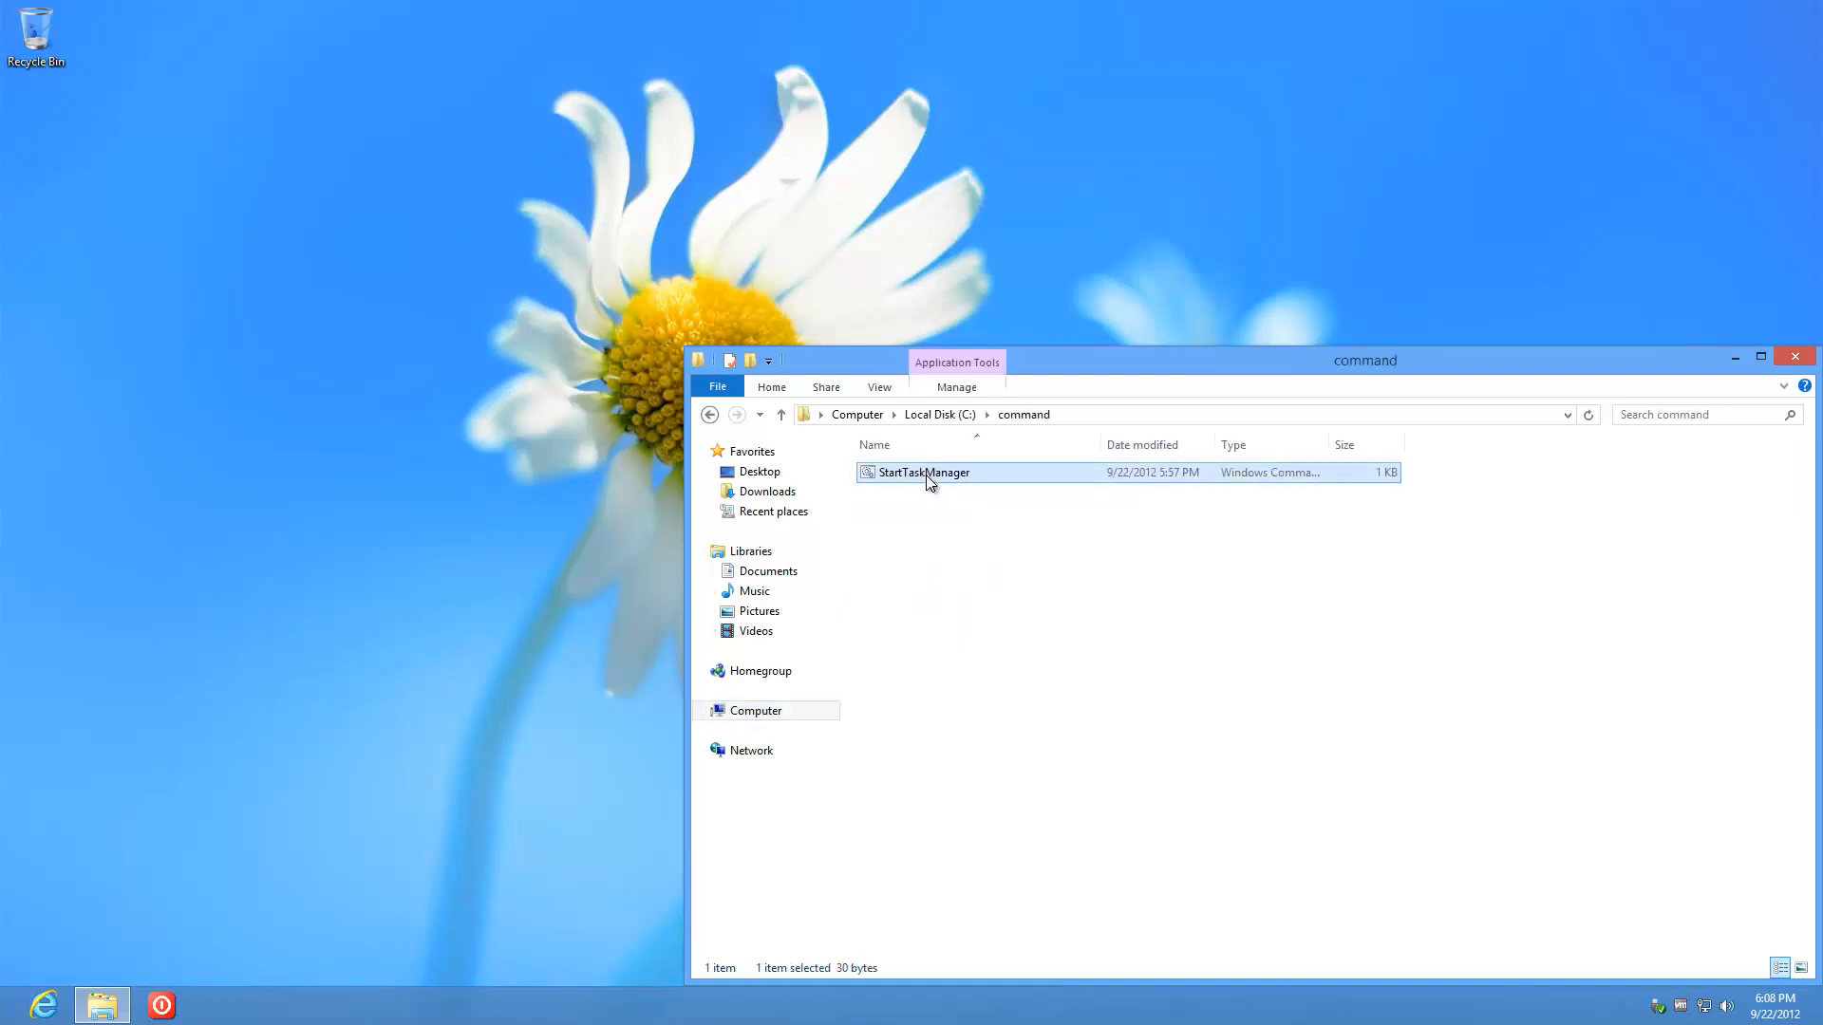
click(1010, 724)
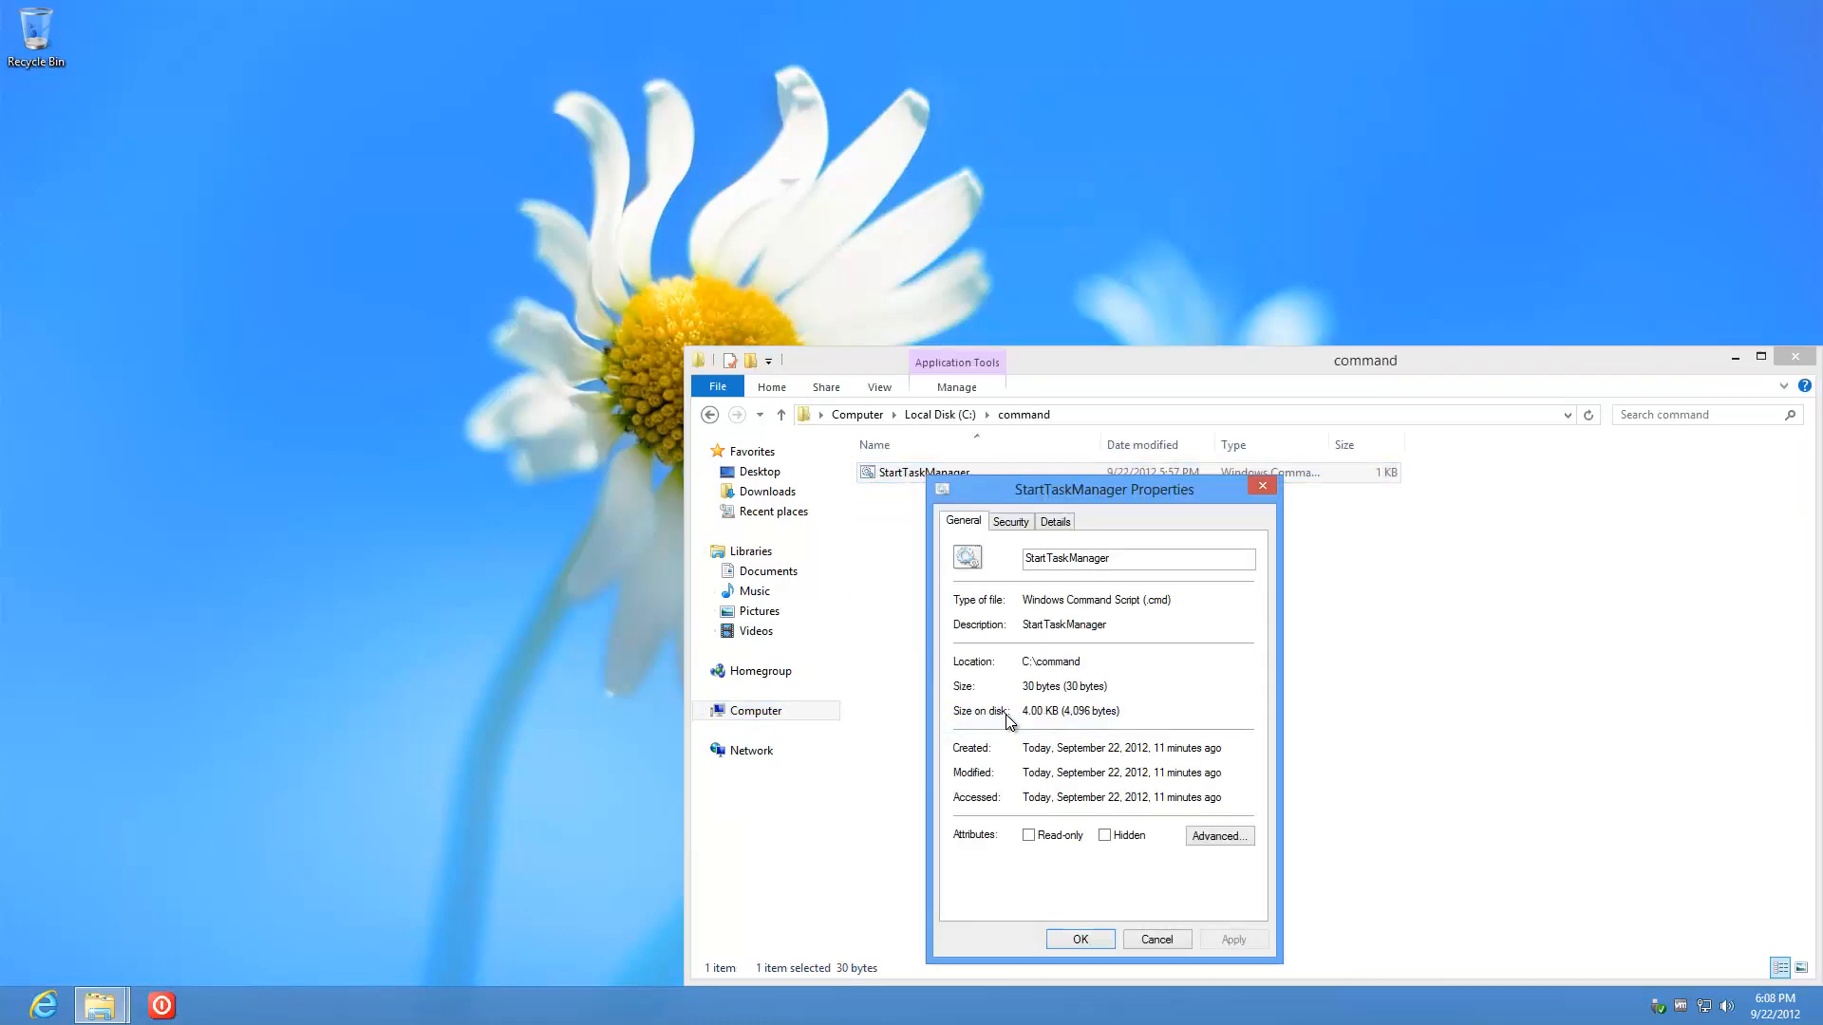
click(1144, 940)
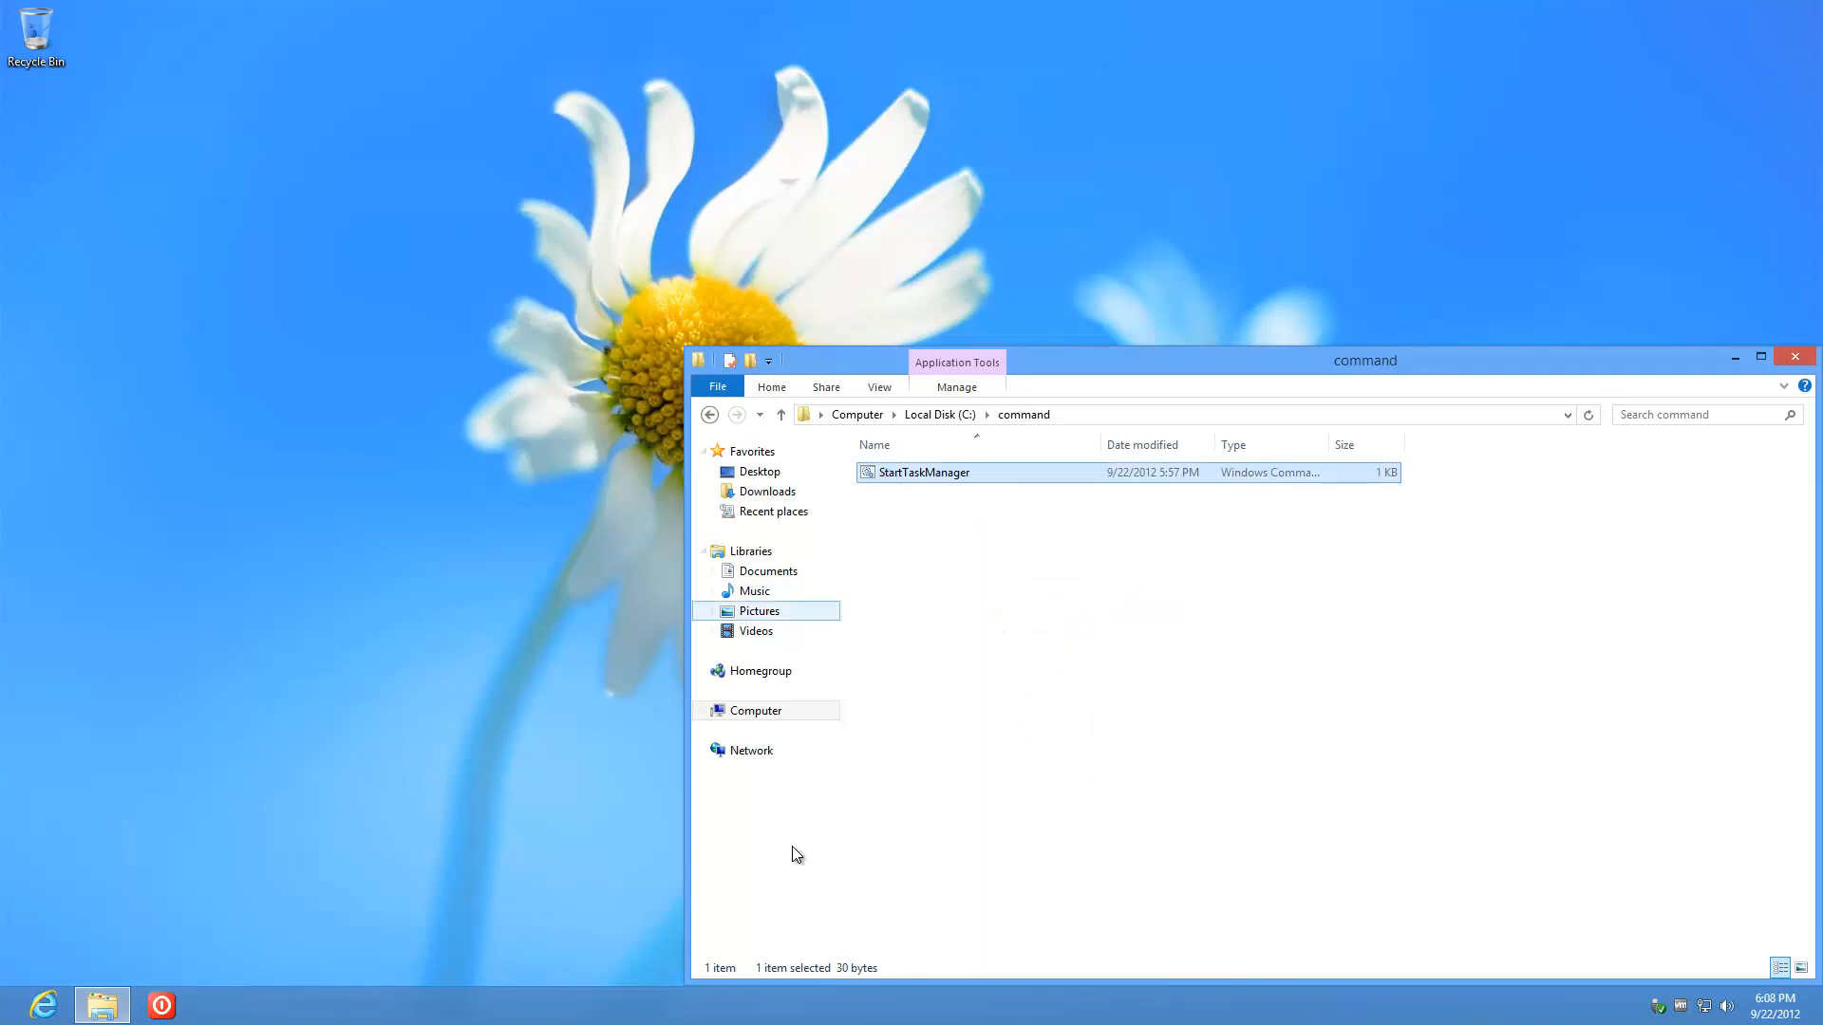
click(1795, 357)
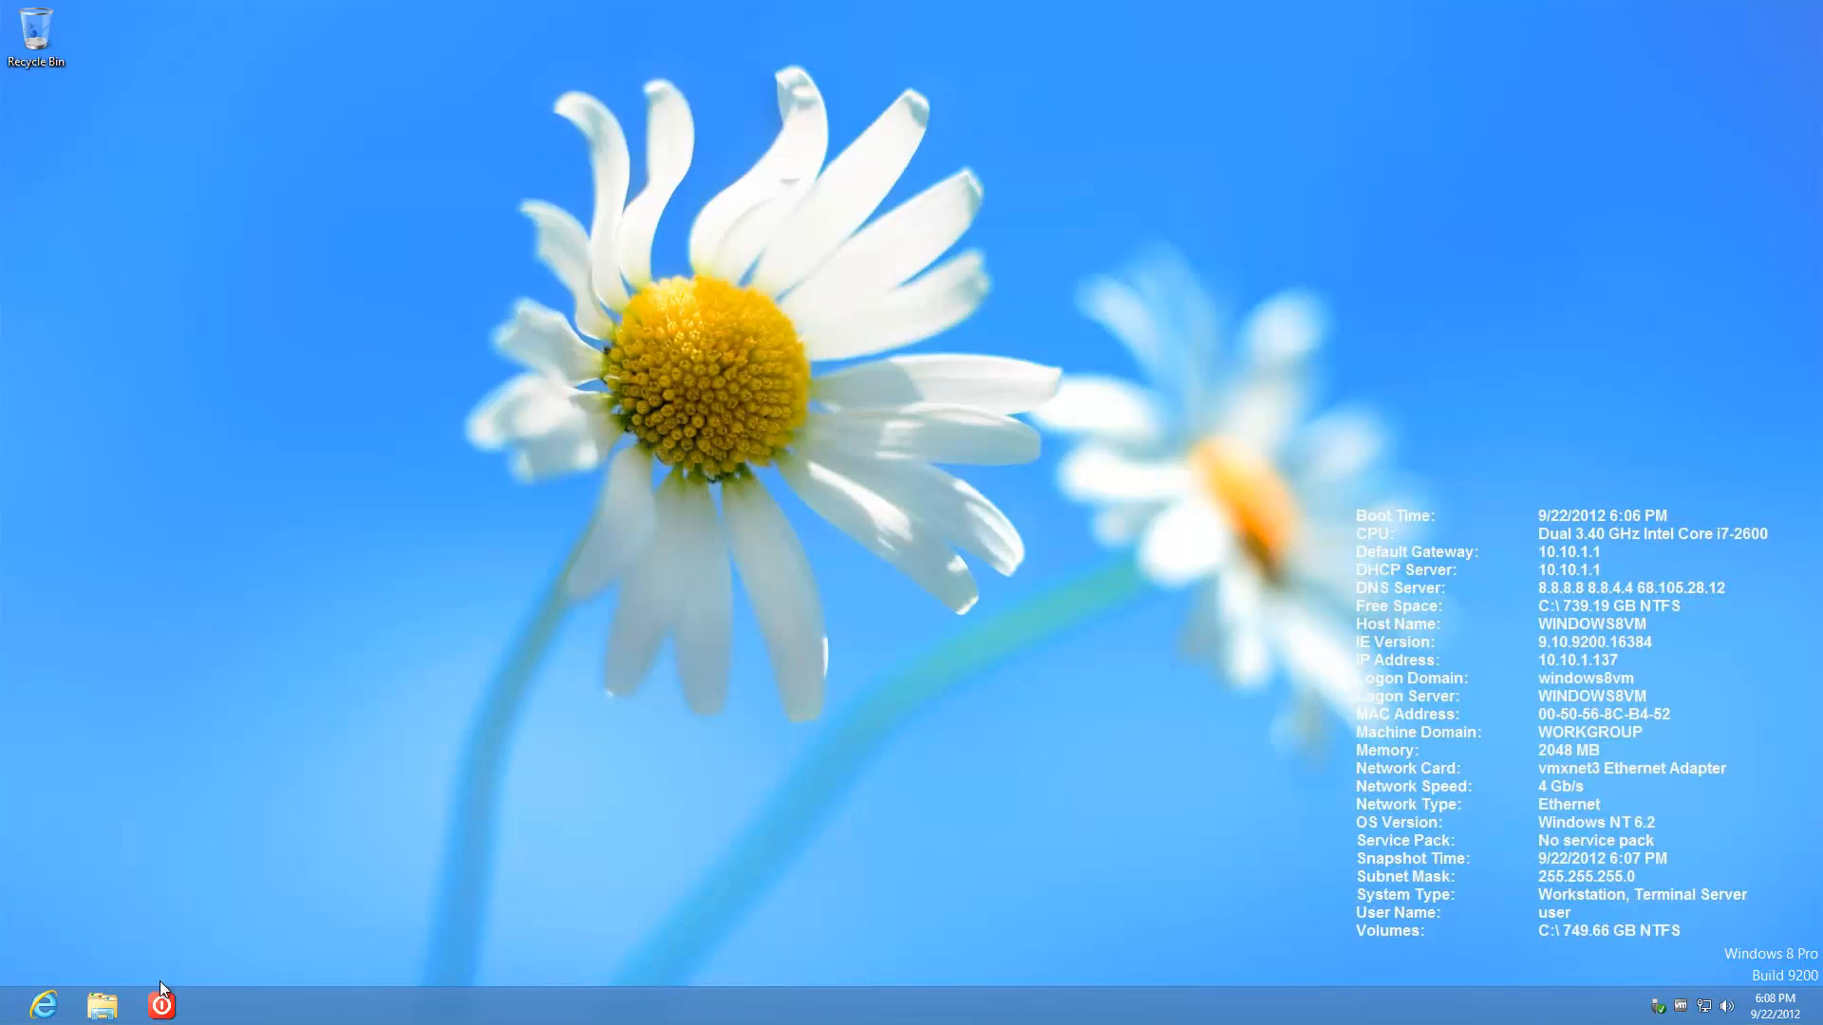
Step: Launch Task Manager from the taskbar and minimize it to the notification area
right_click(468, 1003)
click(539, 940)
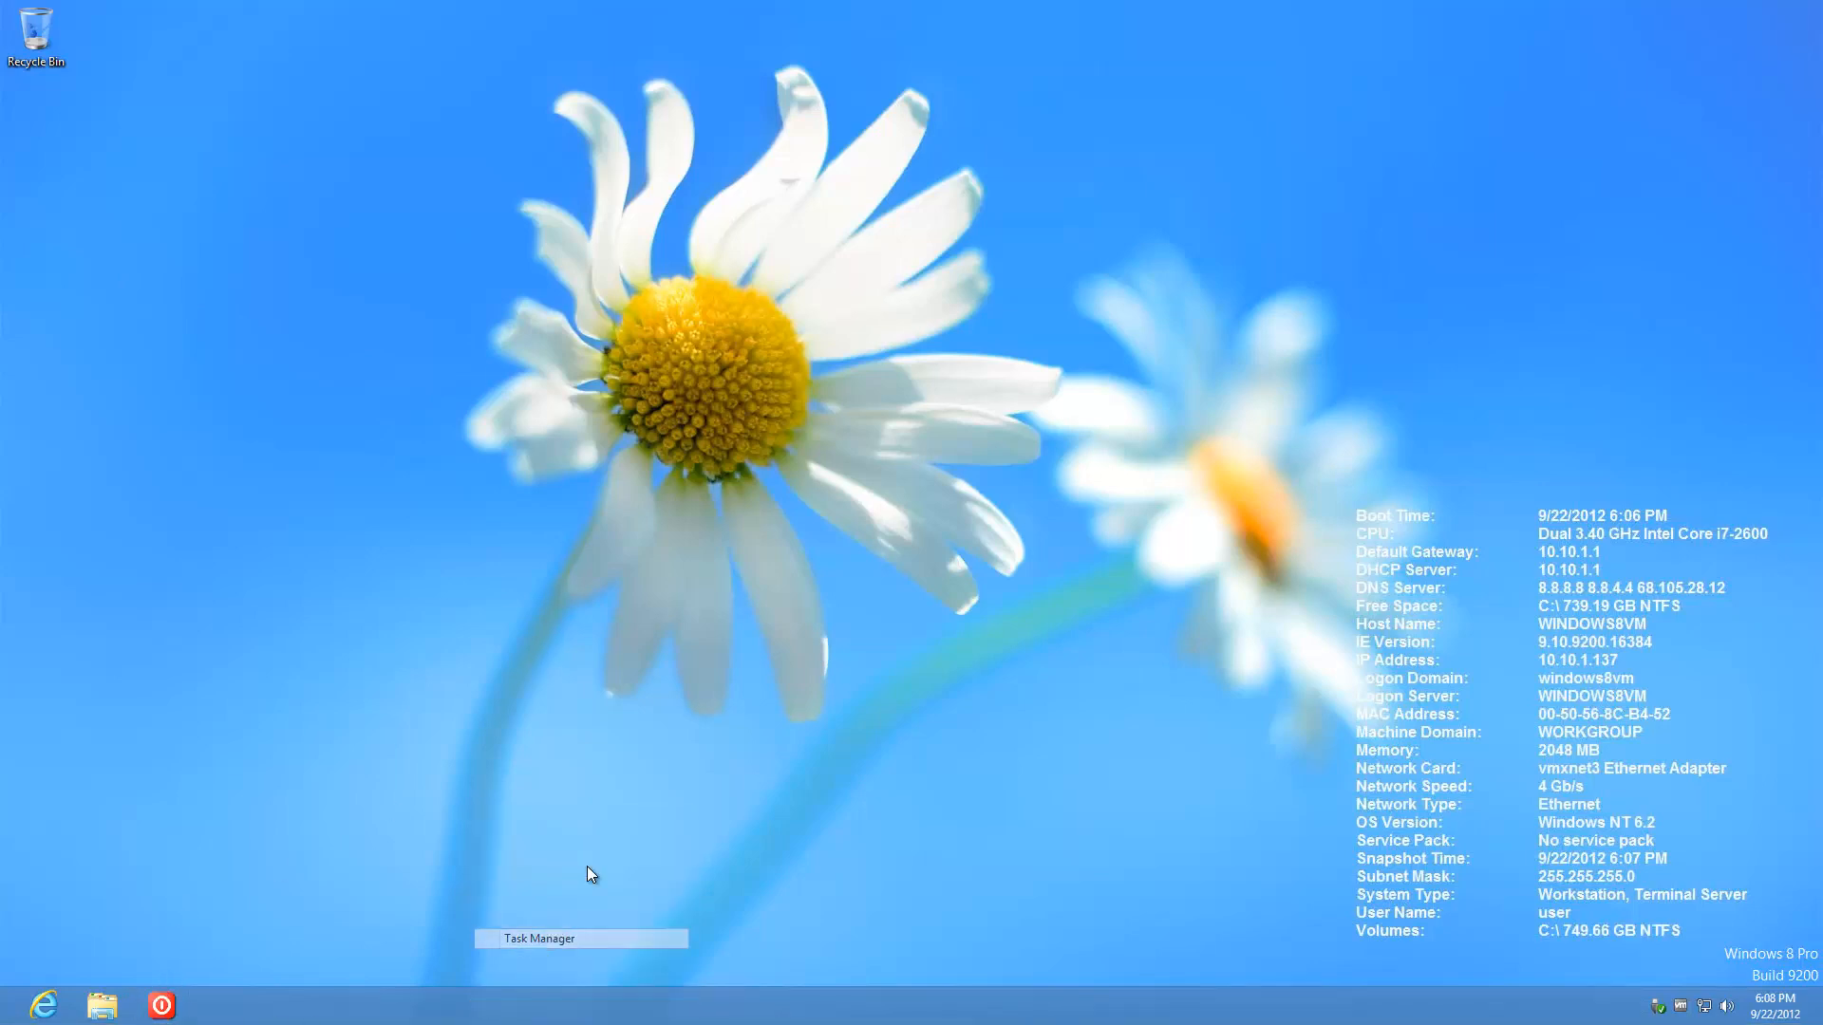
click(728, 83)
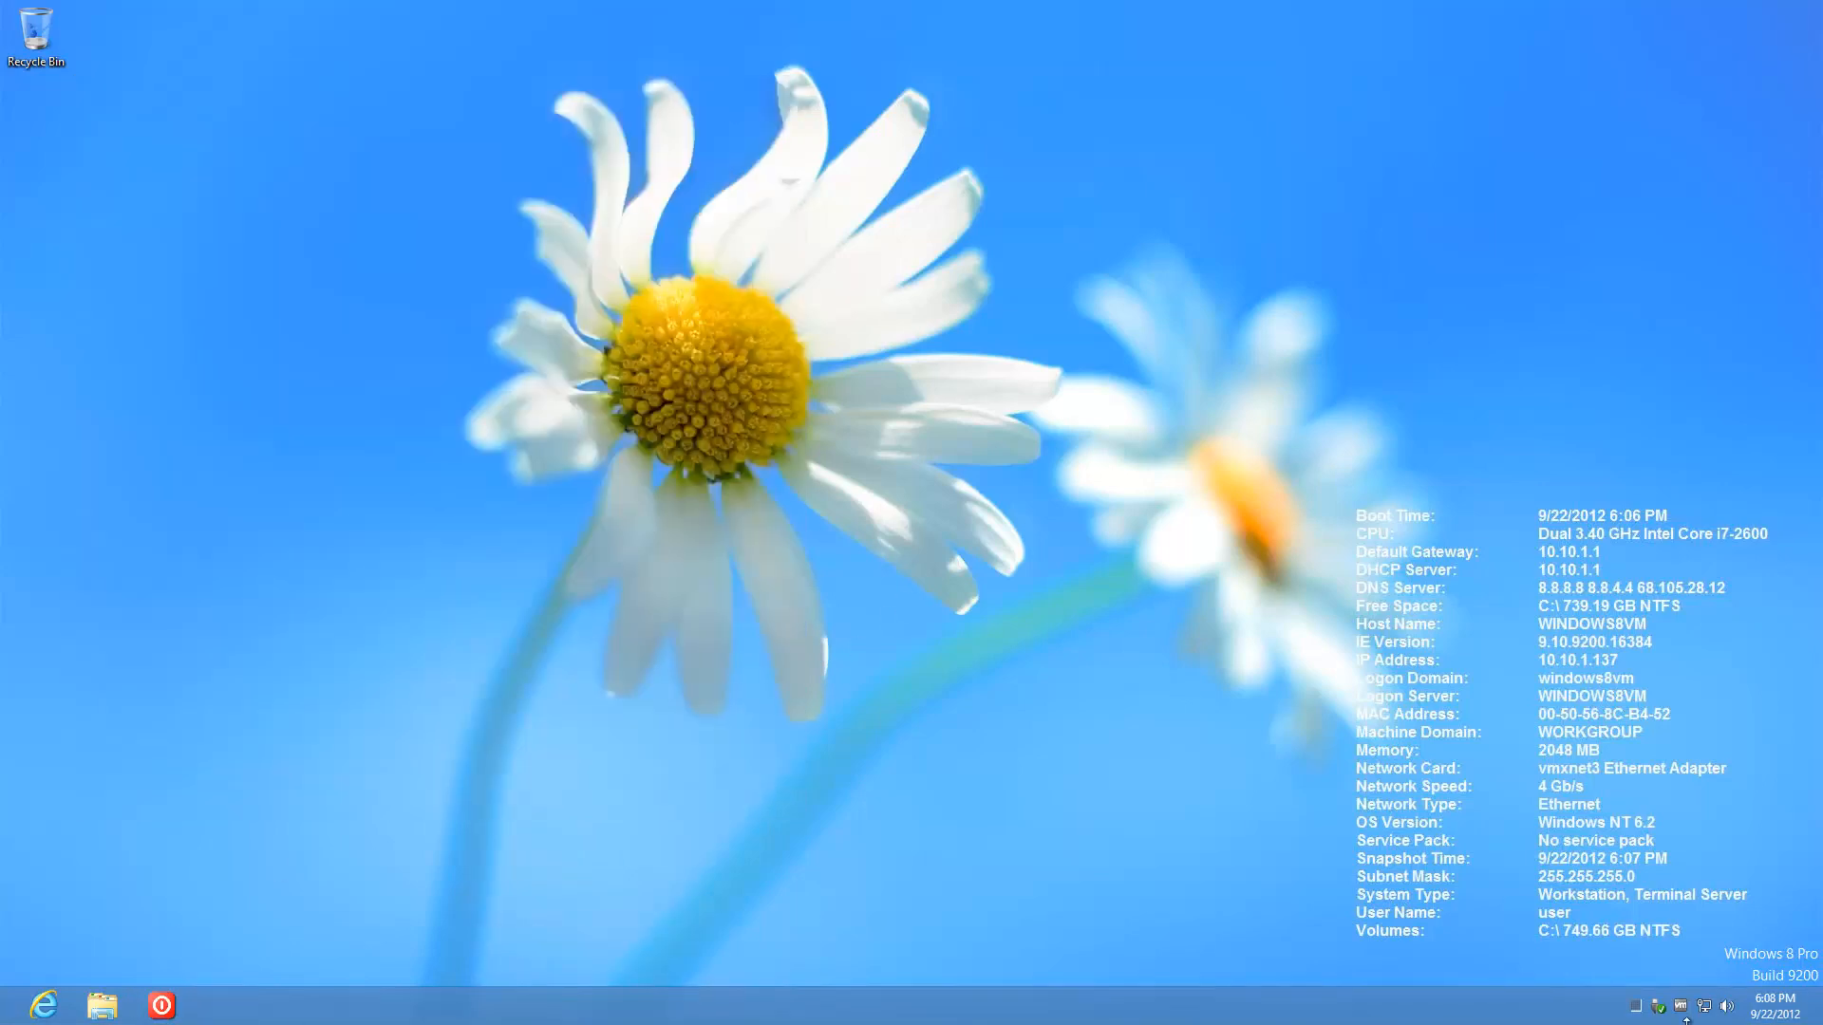
Step: In Folder Options, show extensions for known file types and display the full path in the title bar
click(103, 1006)
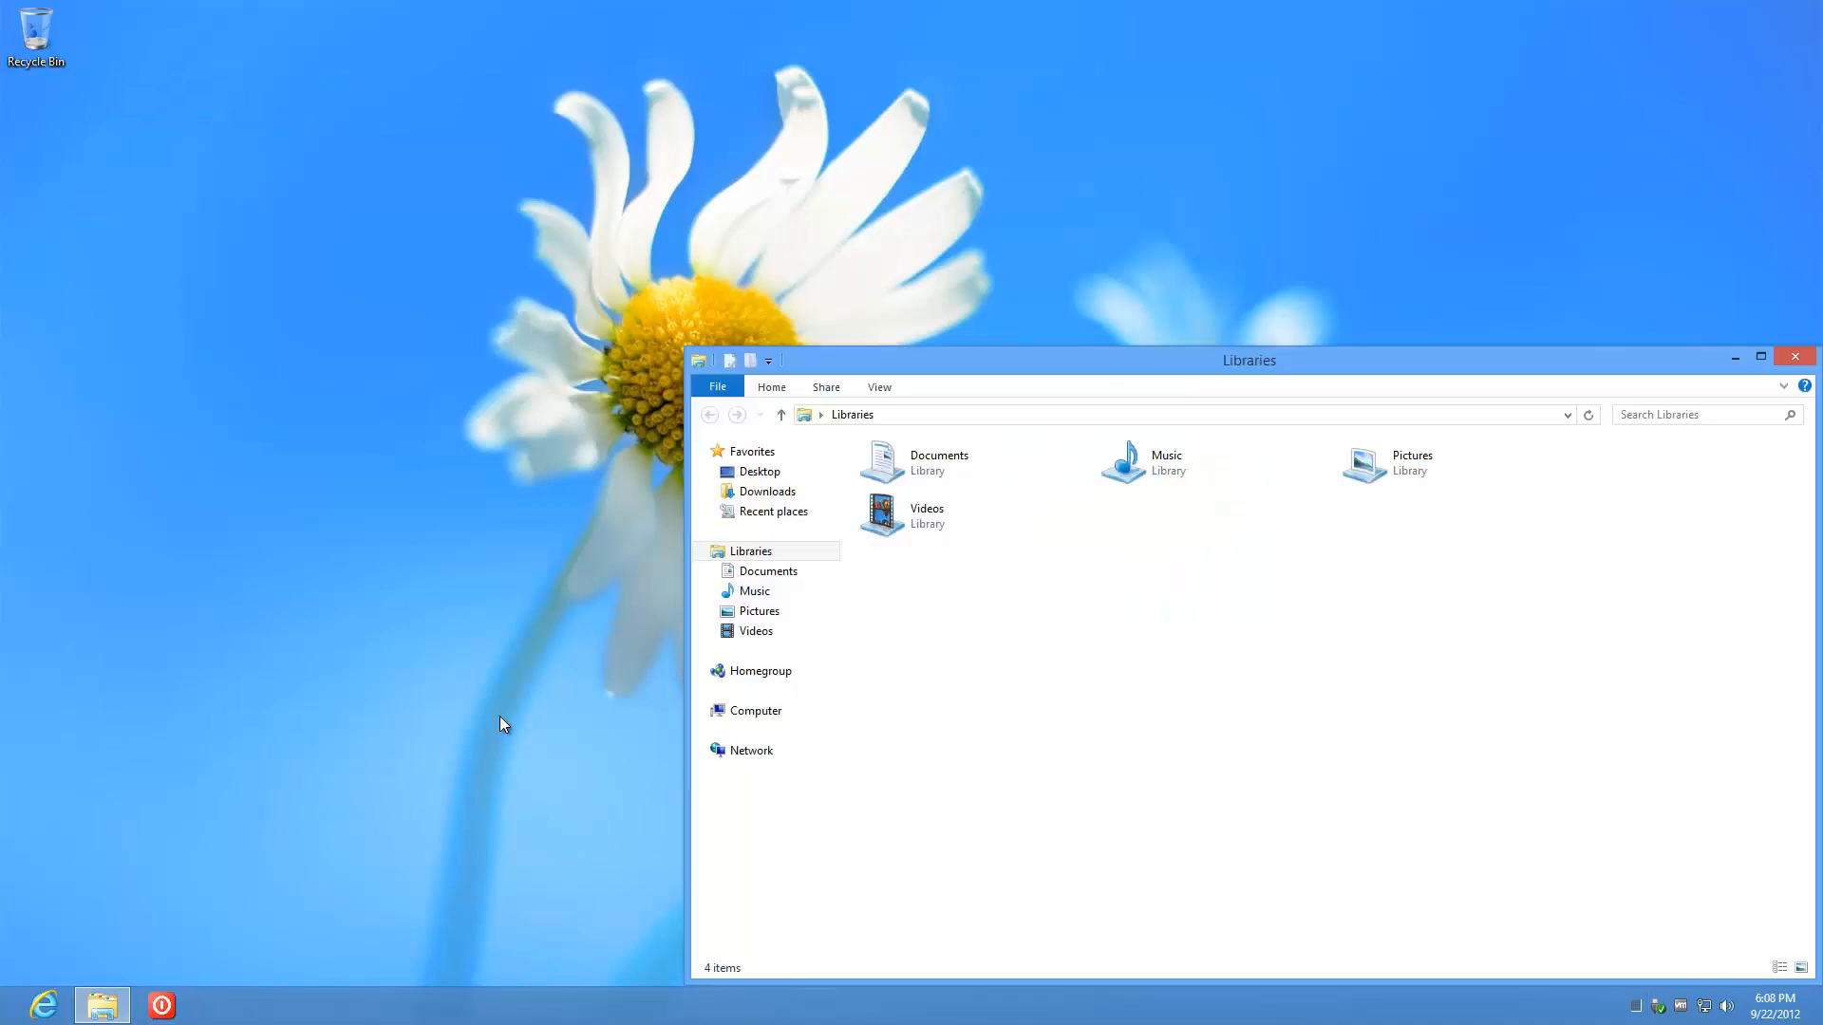
click(872, 389)
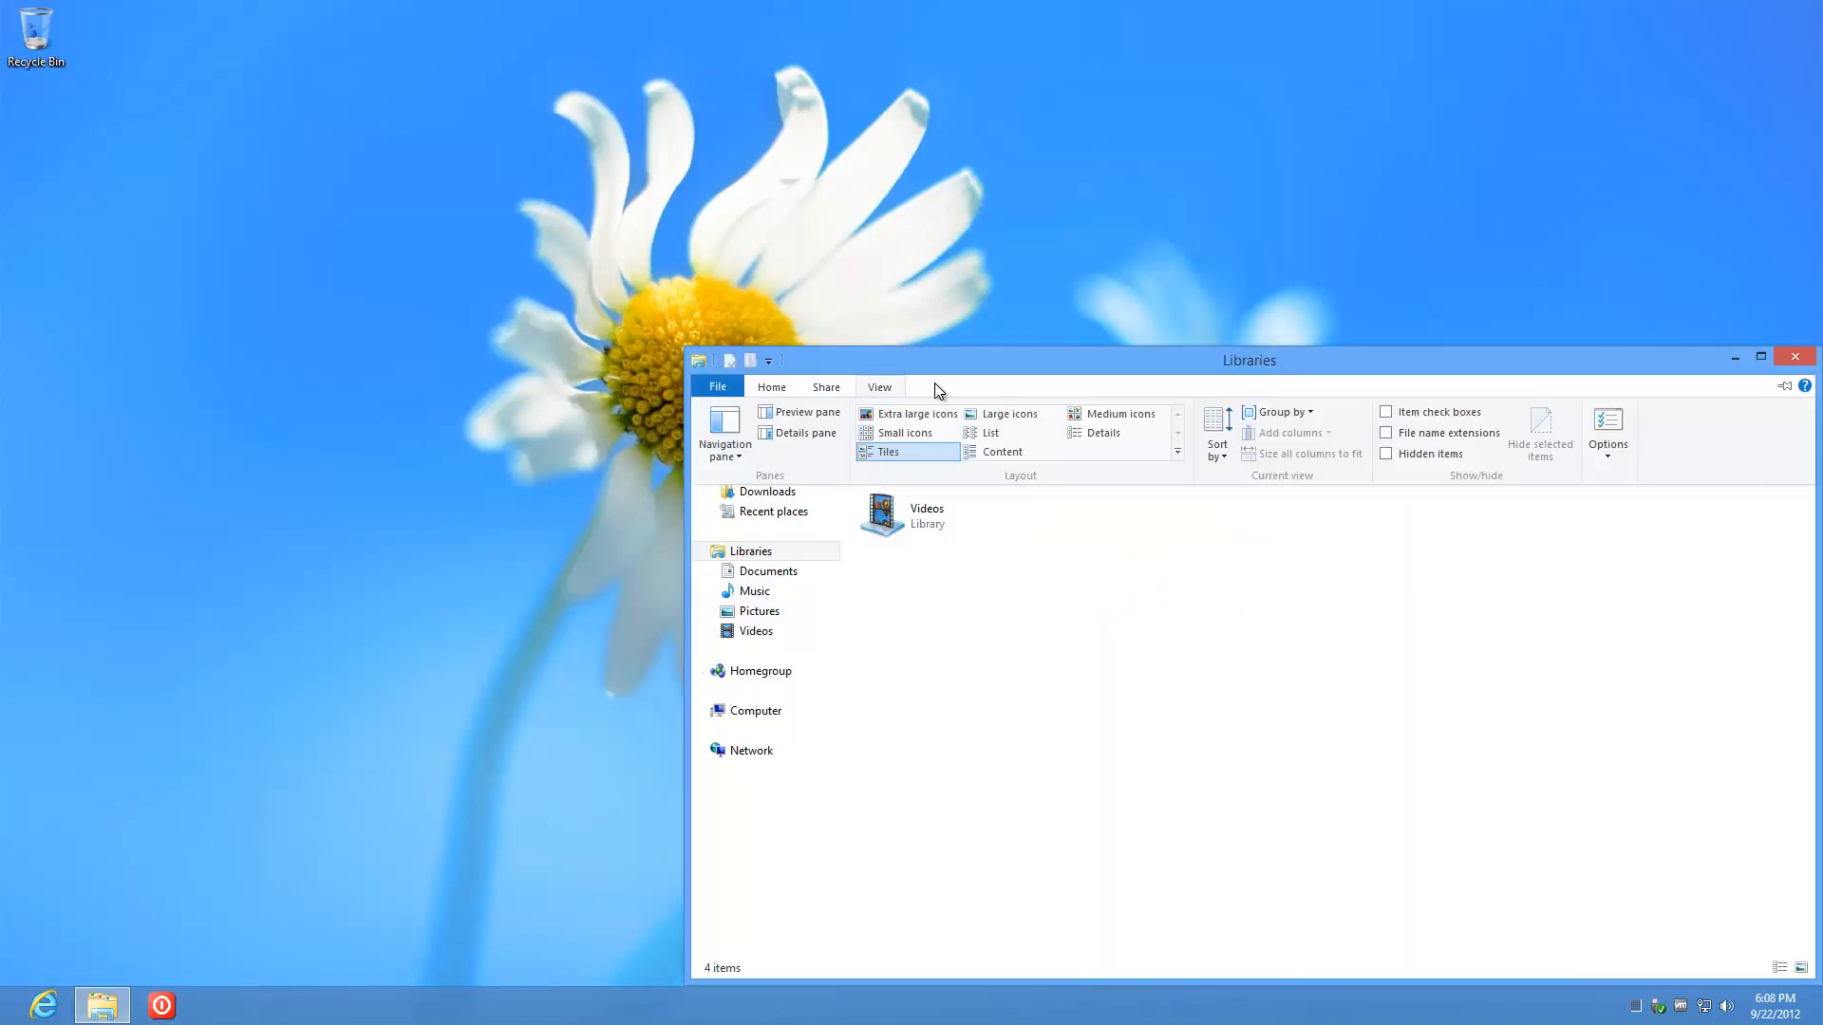
click(1609, 453)
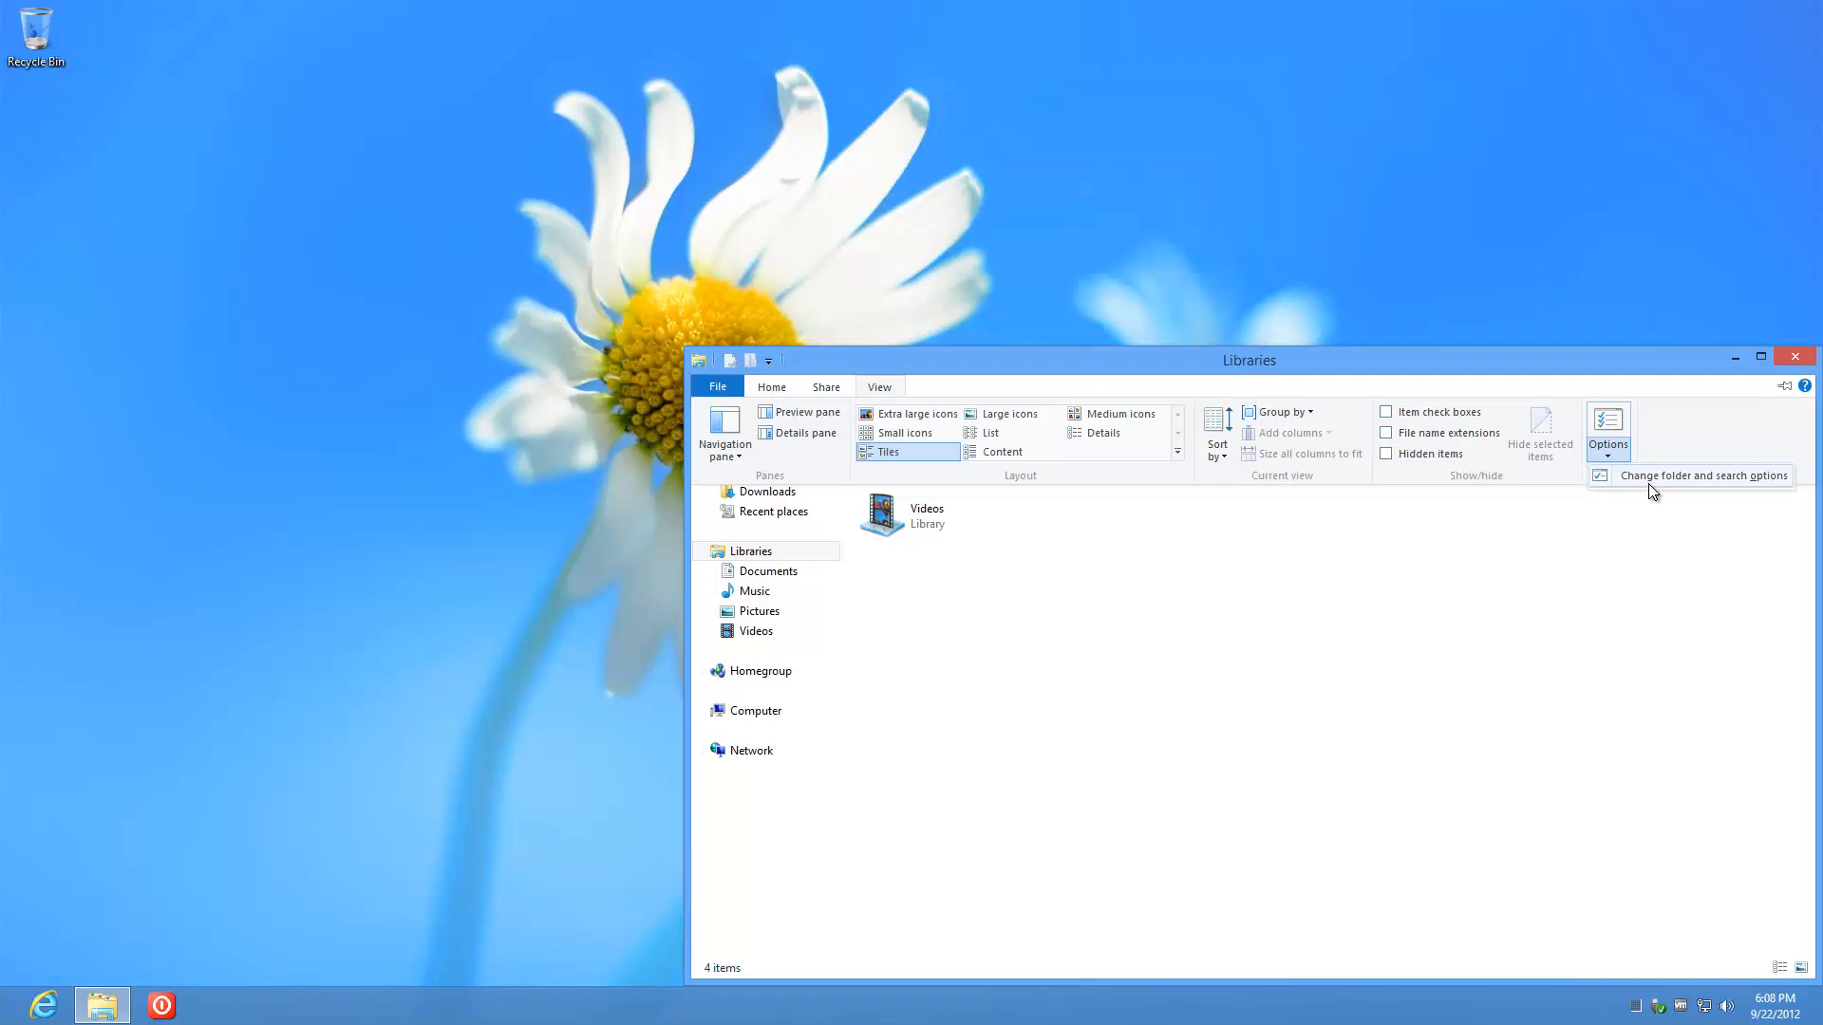
click(786, 496)
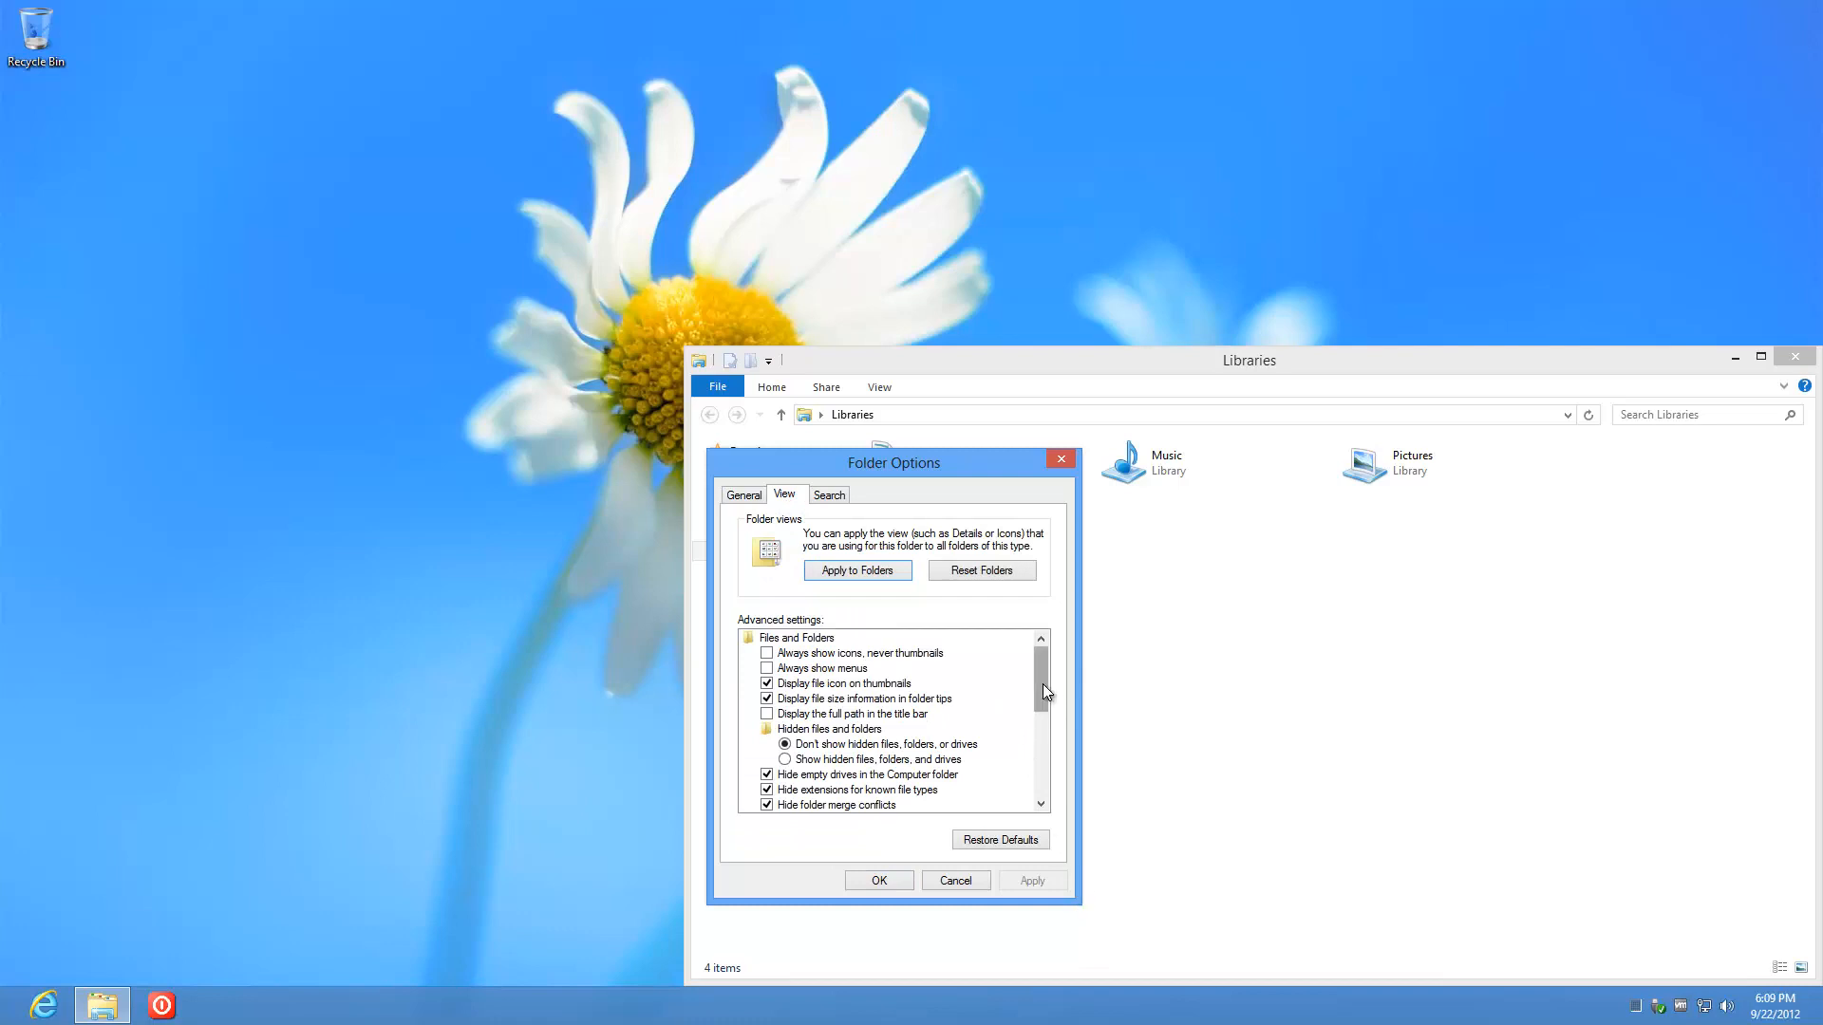
drag(1042, 682, 1043, 704)
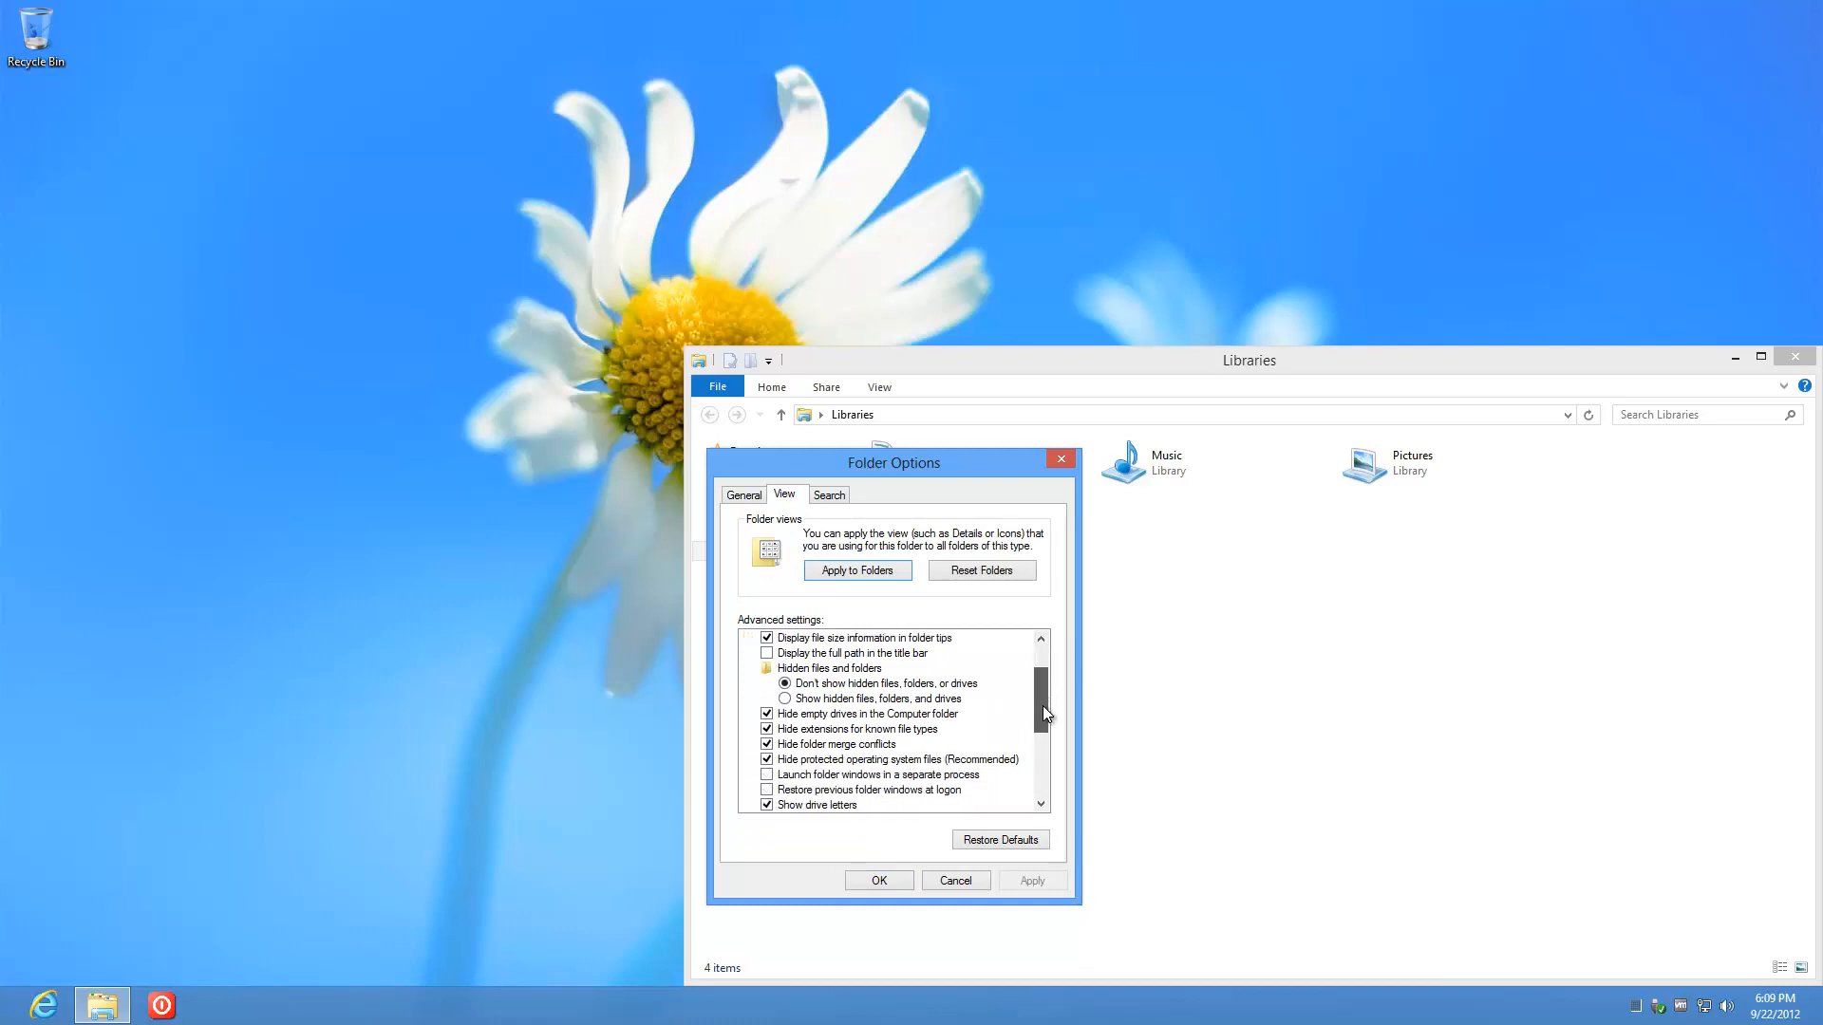
click(857, 730)
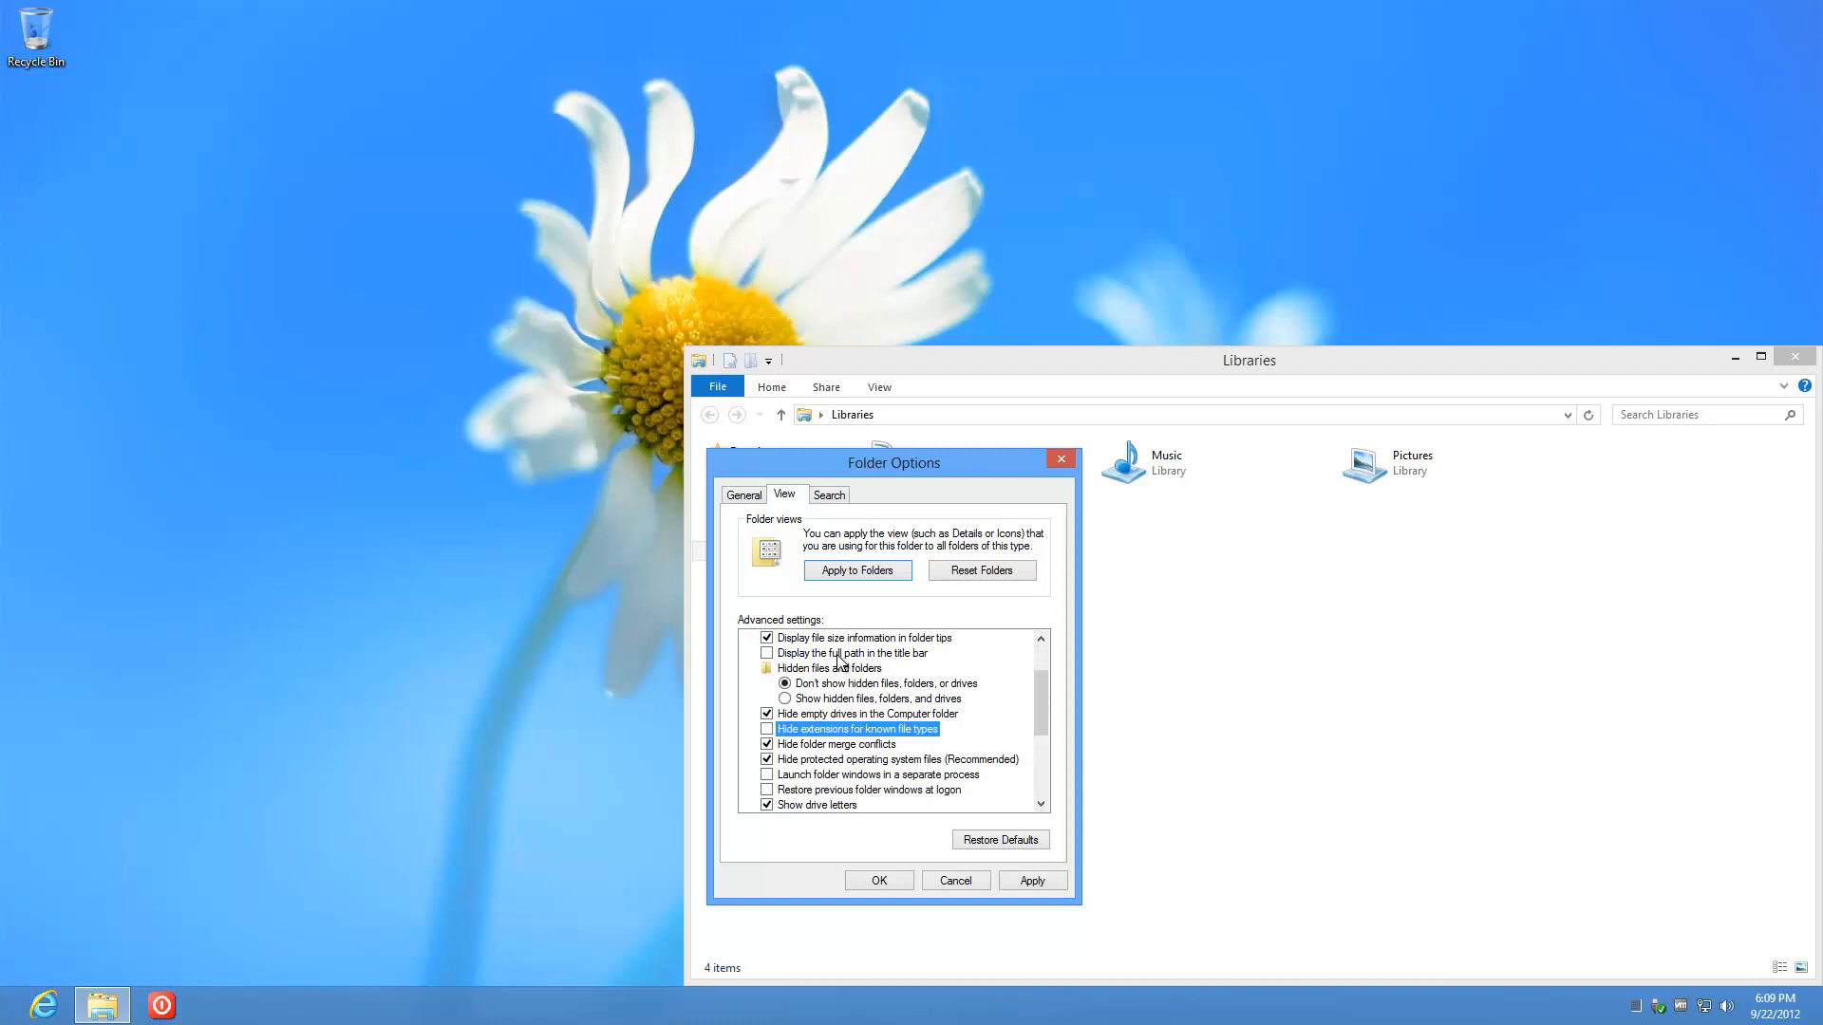
click(769, 653)
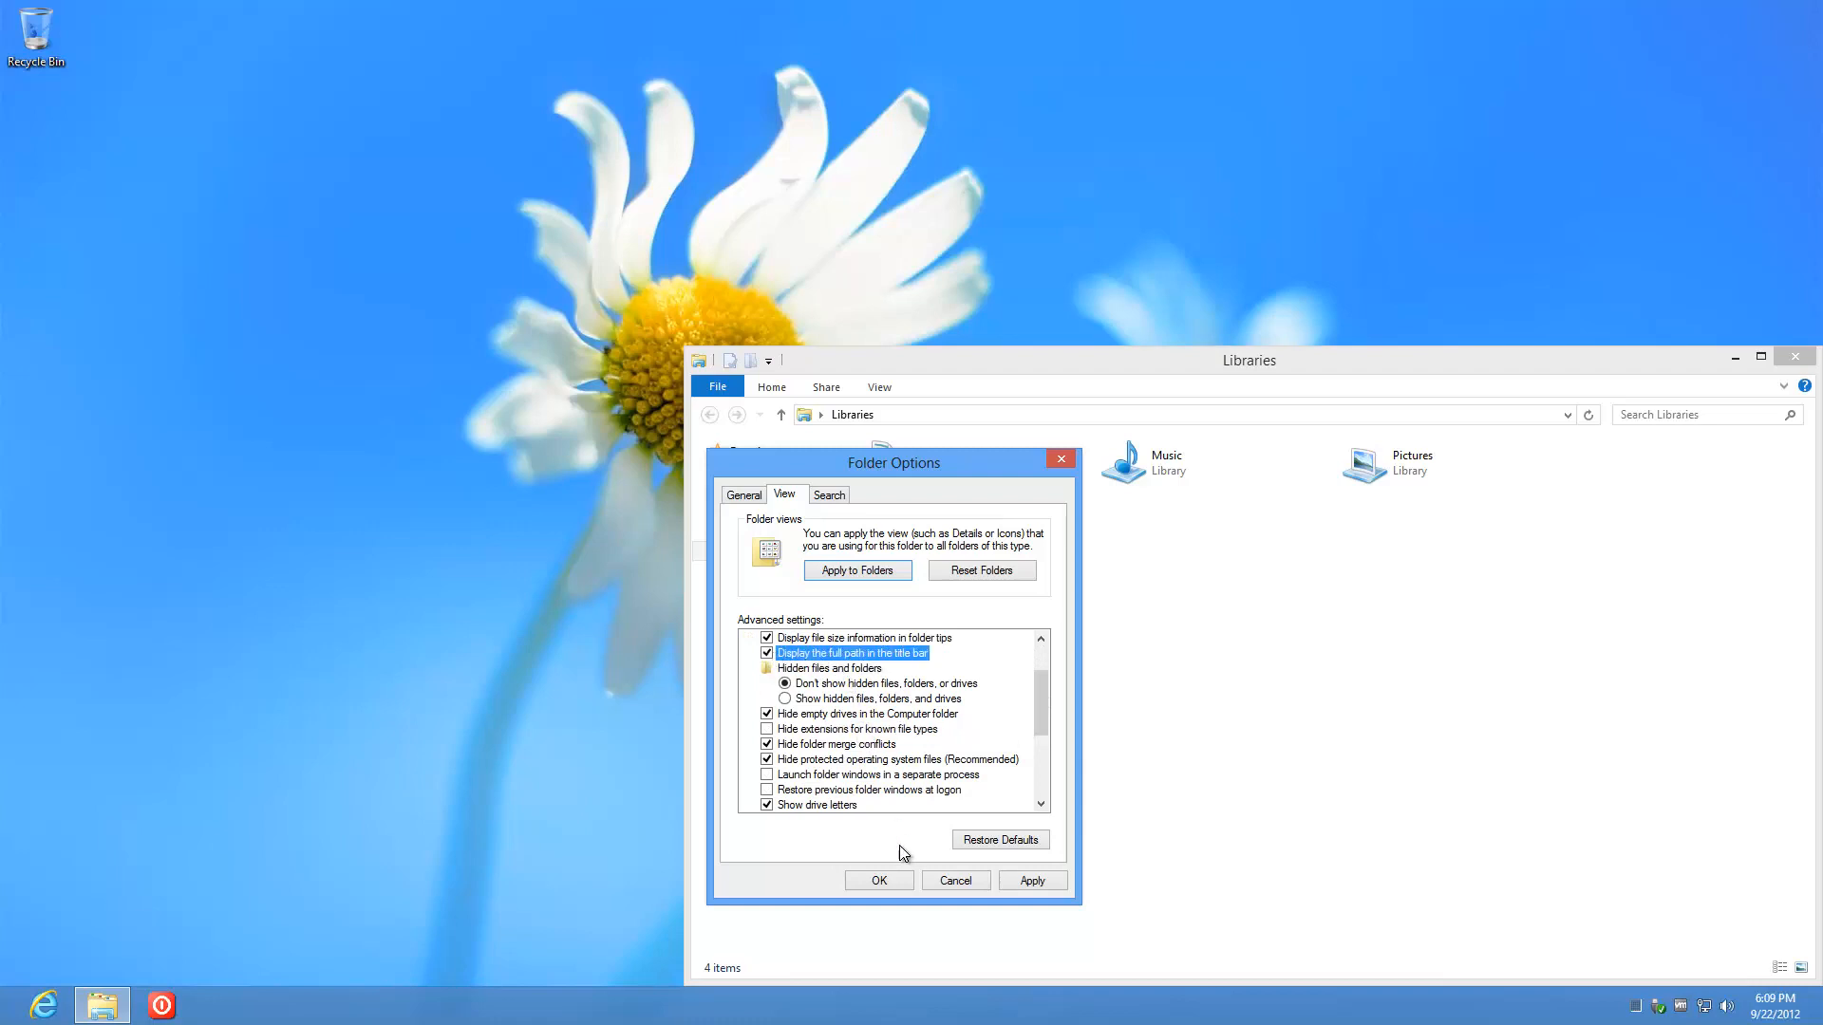
click(881, 881)
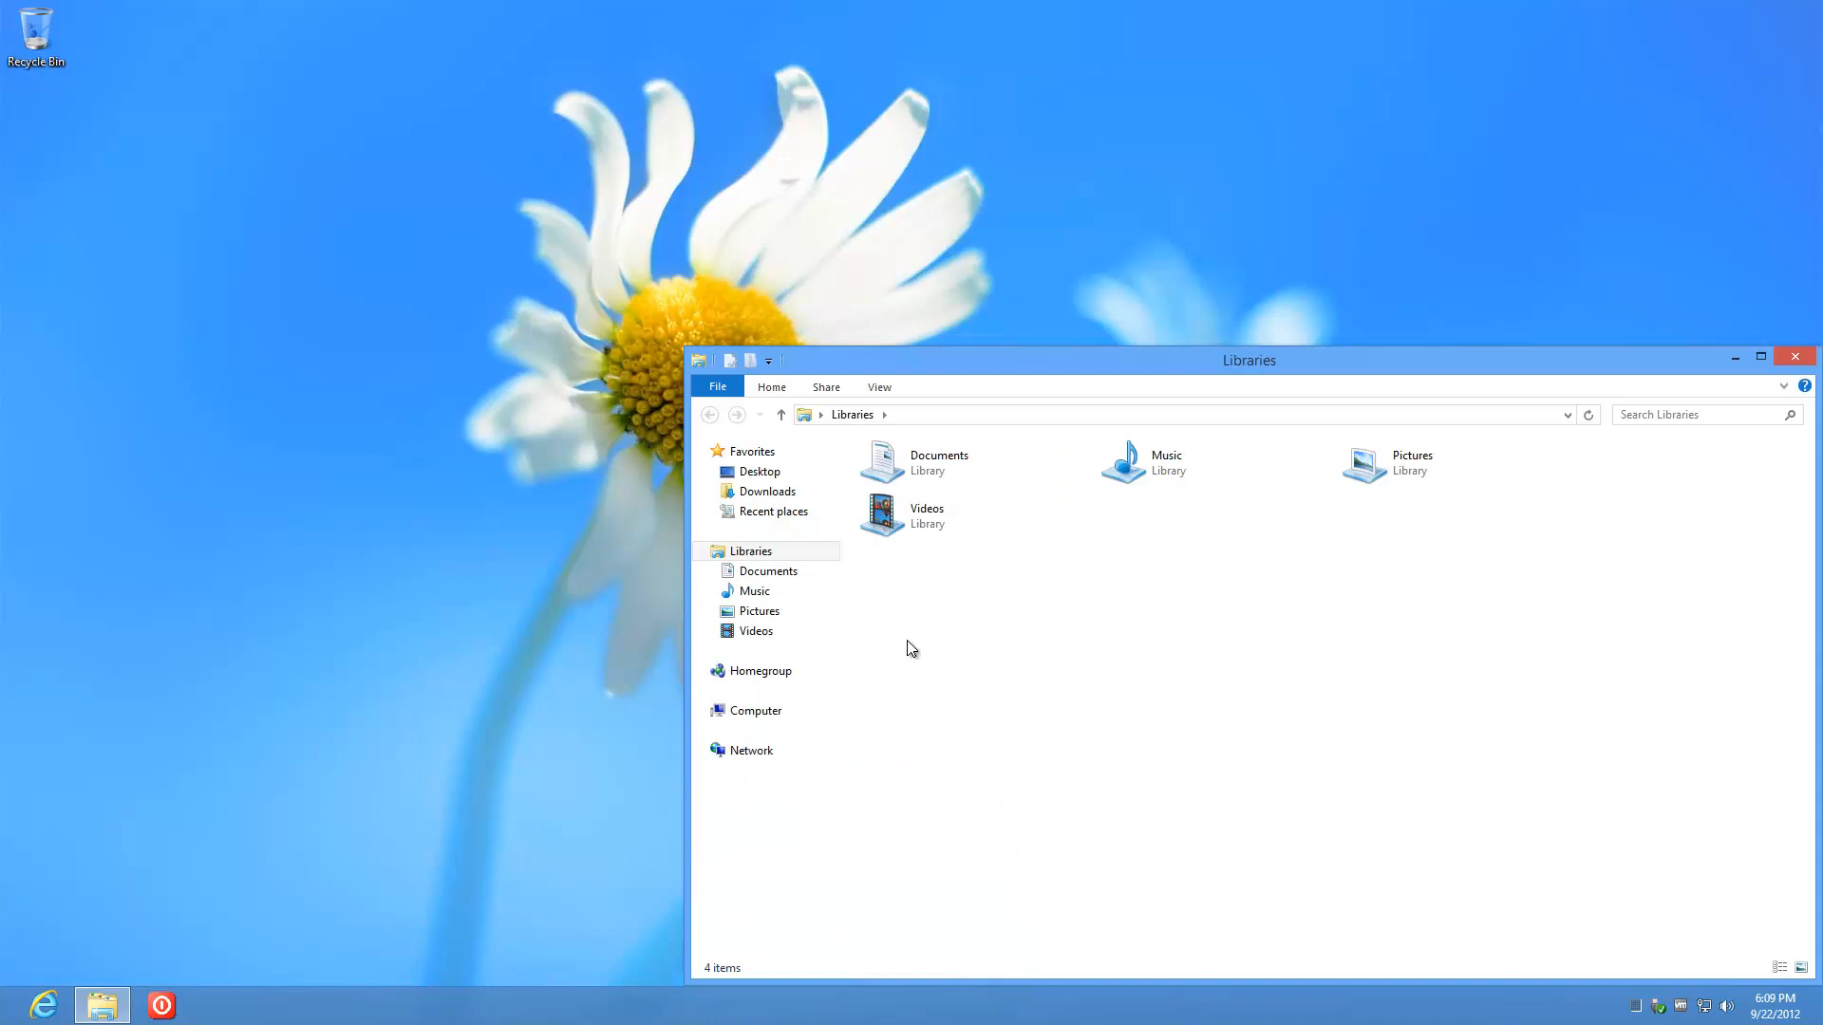
Step: Switch Libraries to Details view, then close and reopen the Libraries window
click(877, 390)
click(1118, 433)
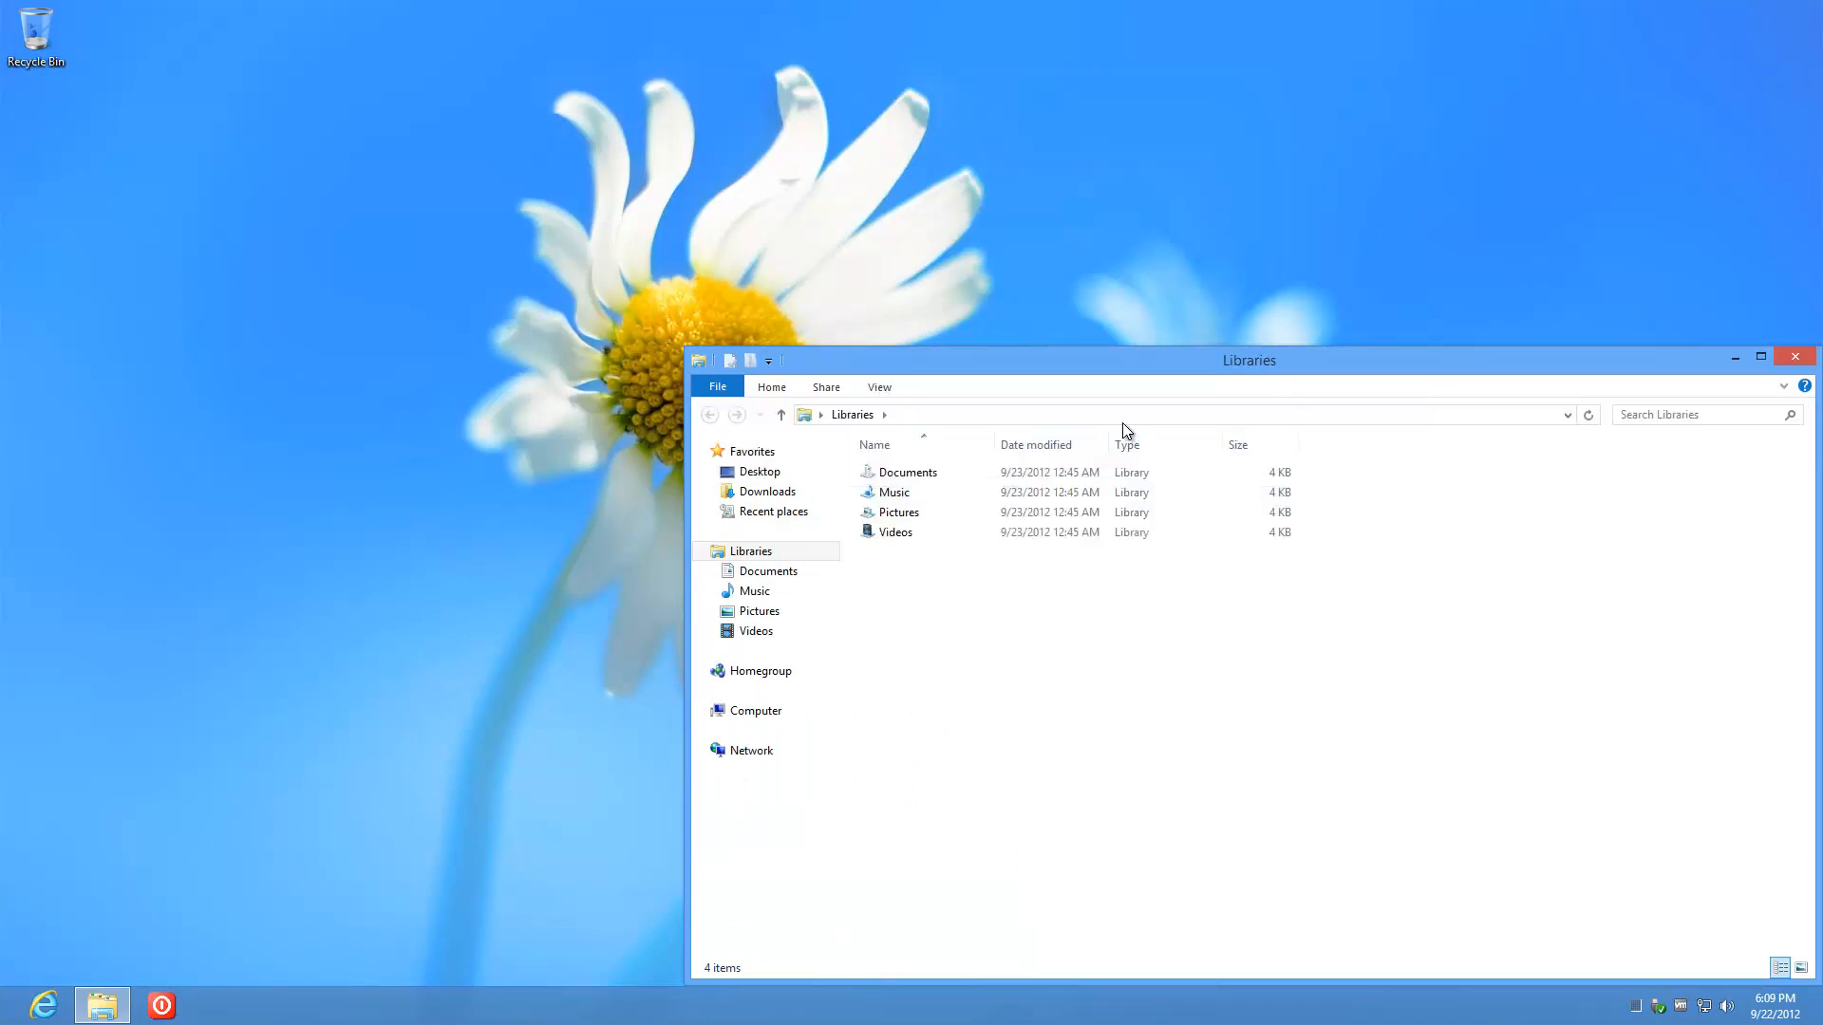
click(1793, 357)
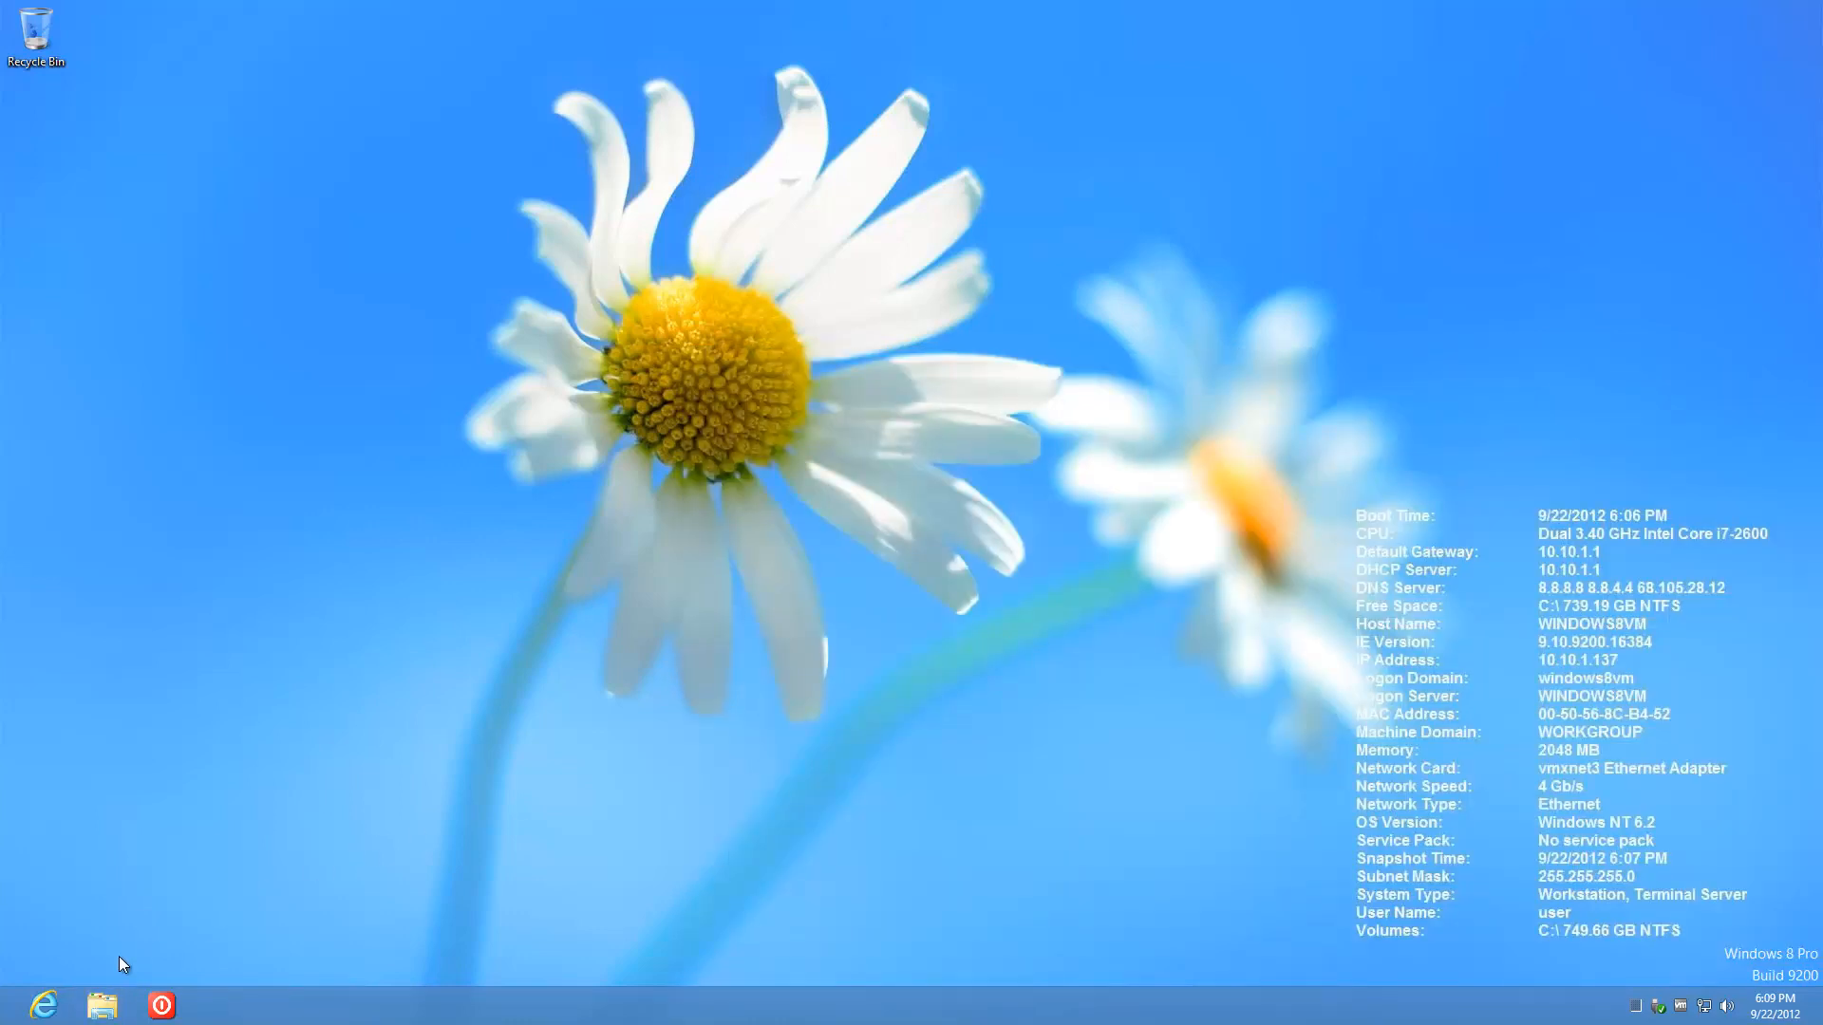
click(102, 1006)
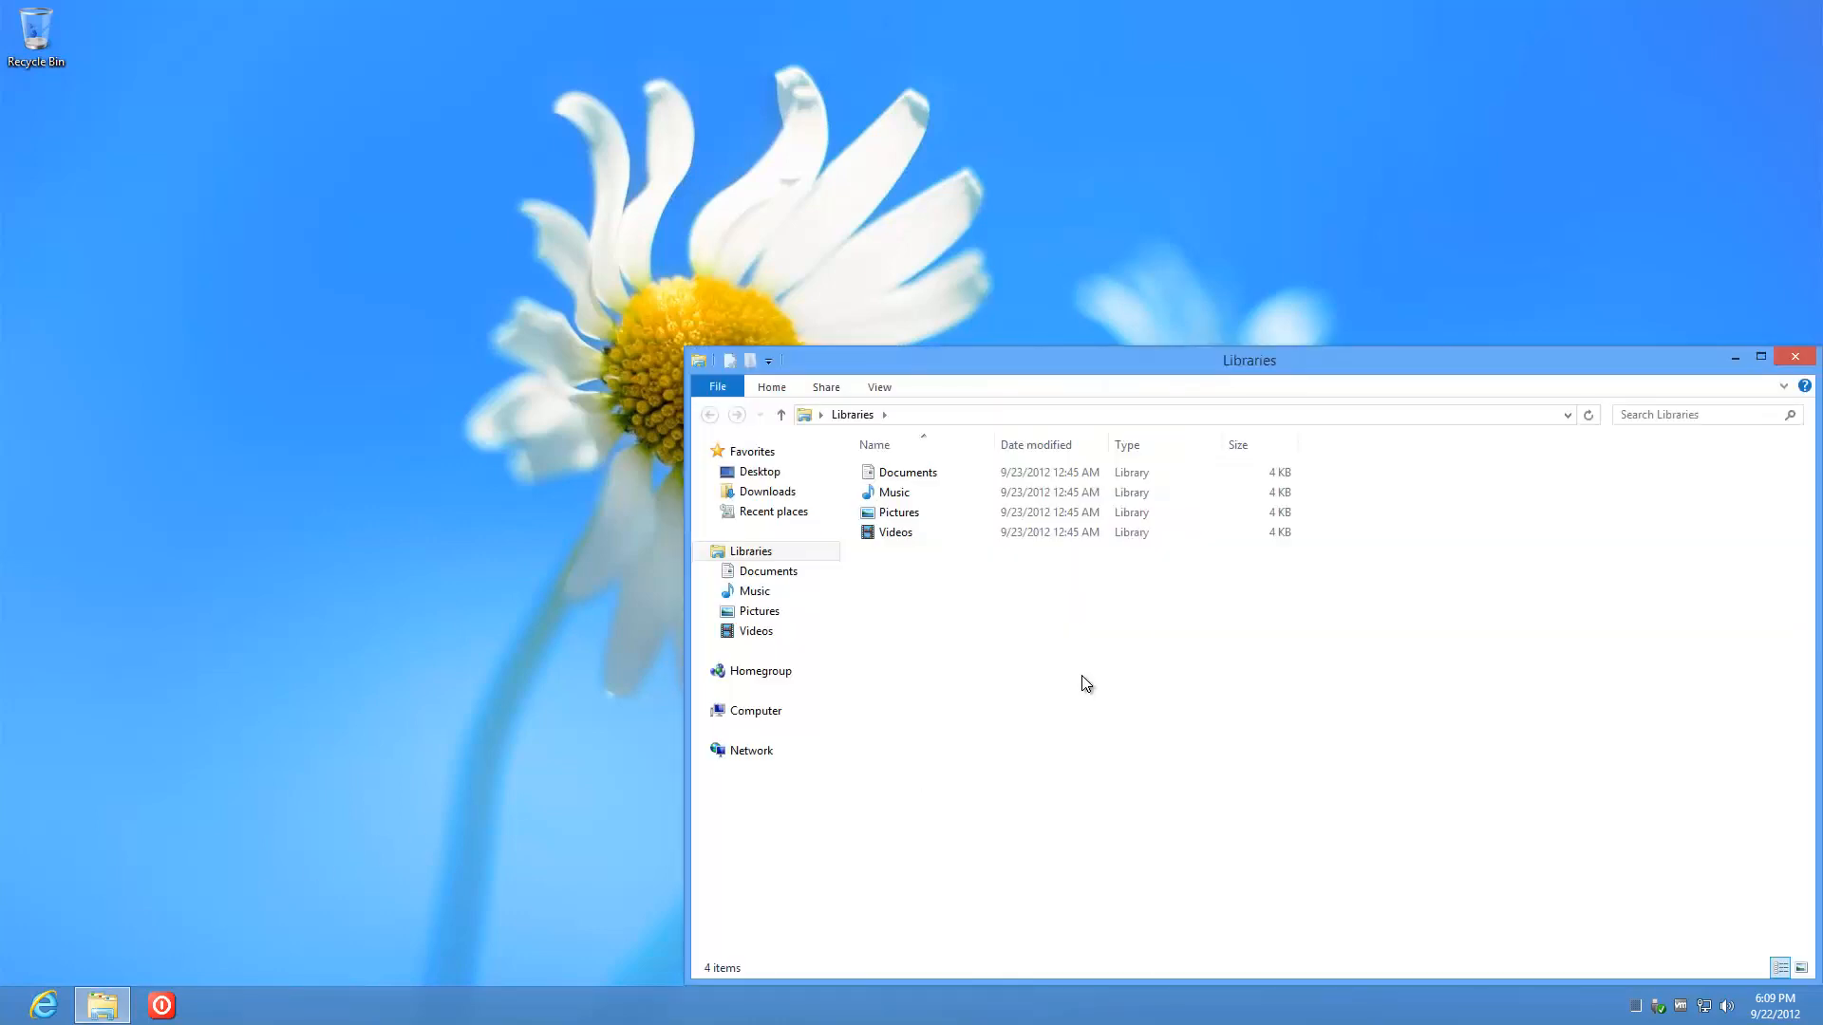
Step: Close the Libraries window, leaving the BGInfo desktop visible
click(1800, 362)
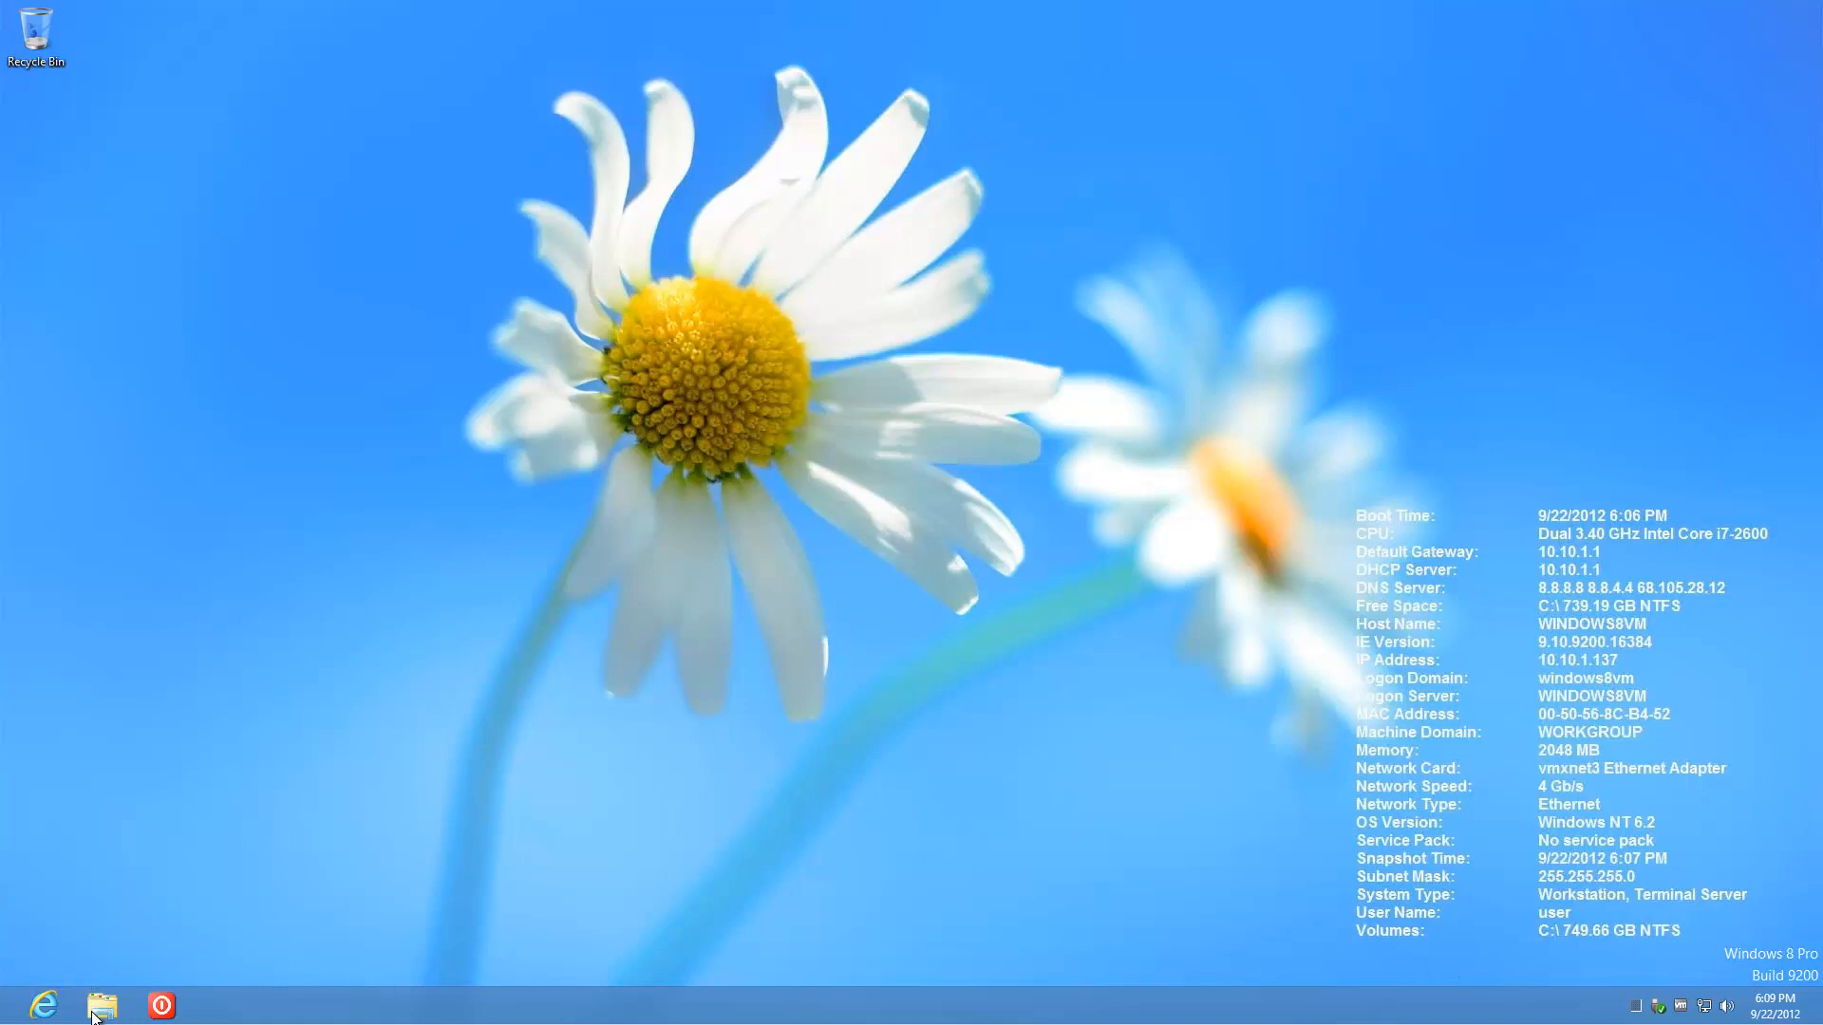
right_click(8, 1021)
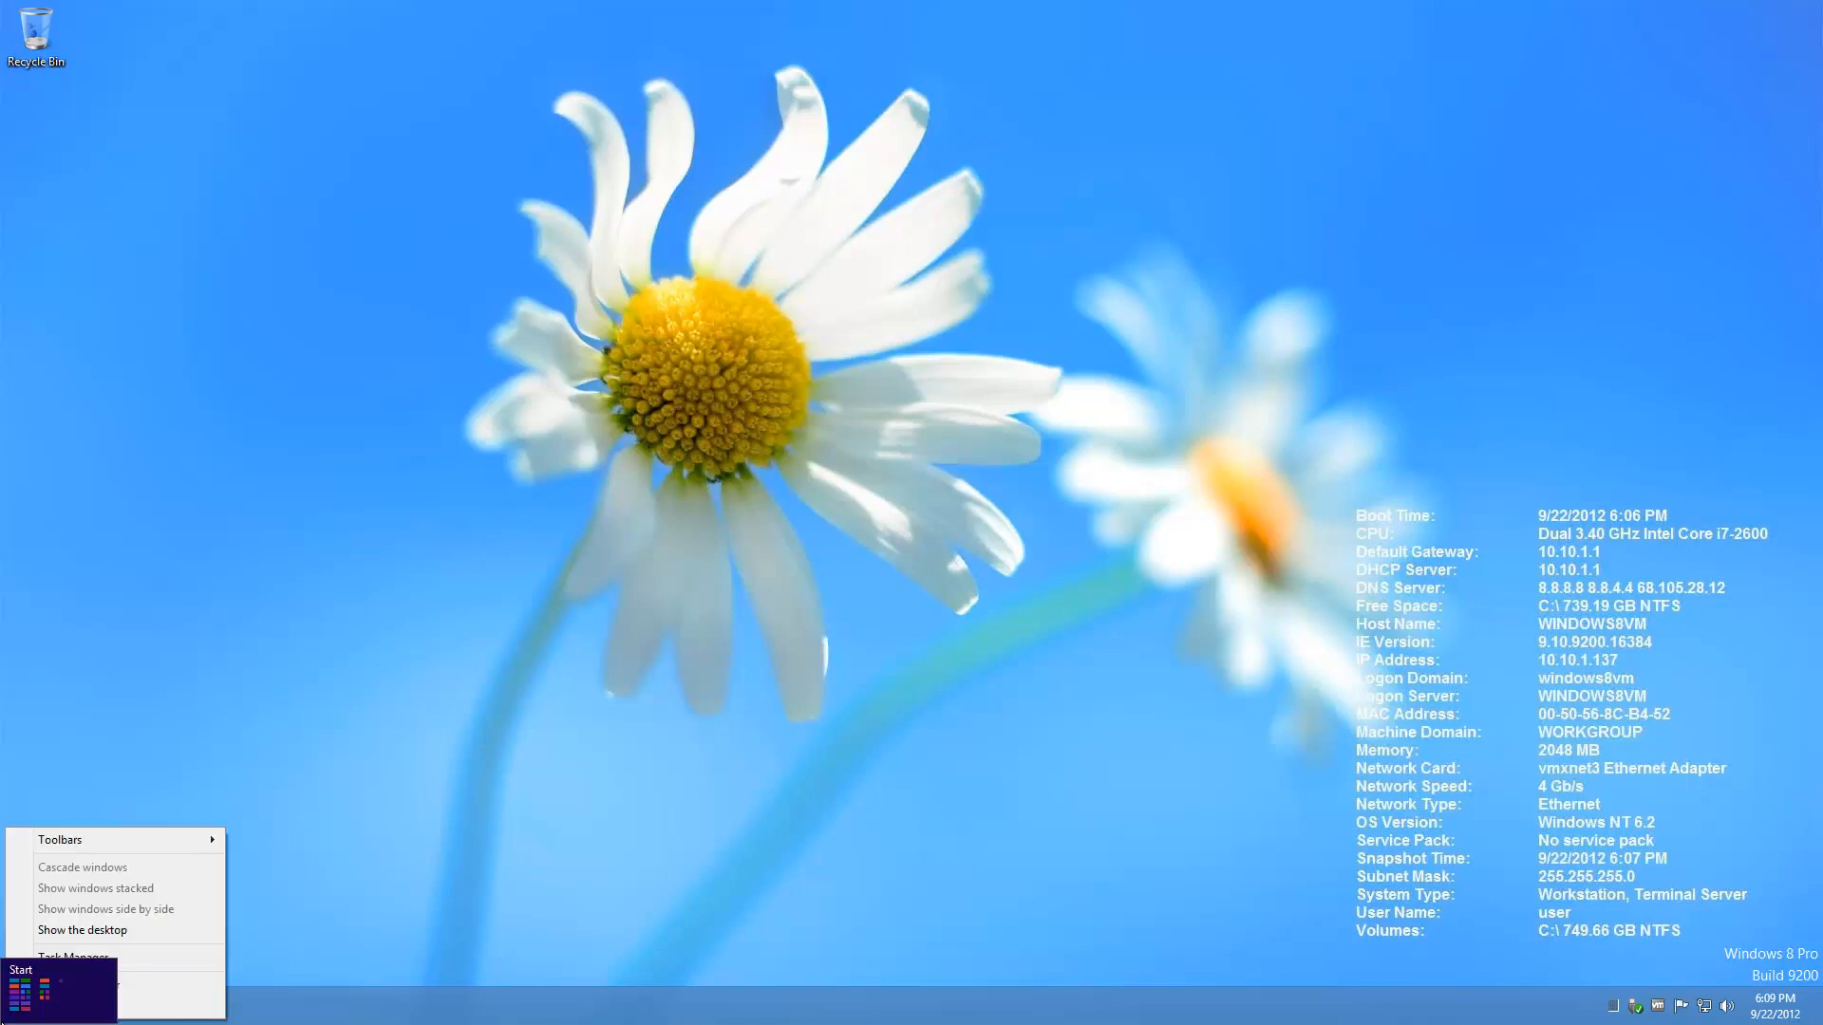
Step: Launch Registry Editor as administrator by running regedit
right_click(3, 1023)
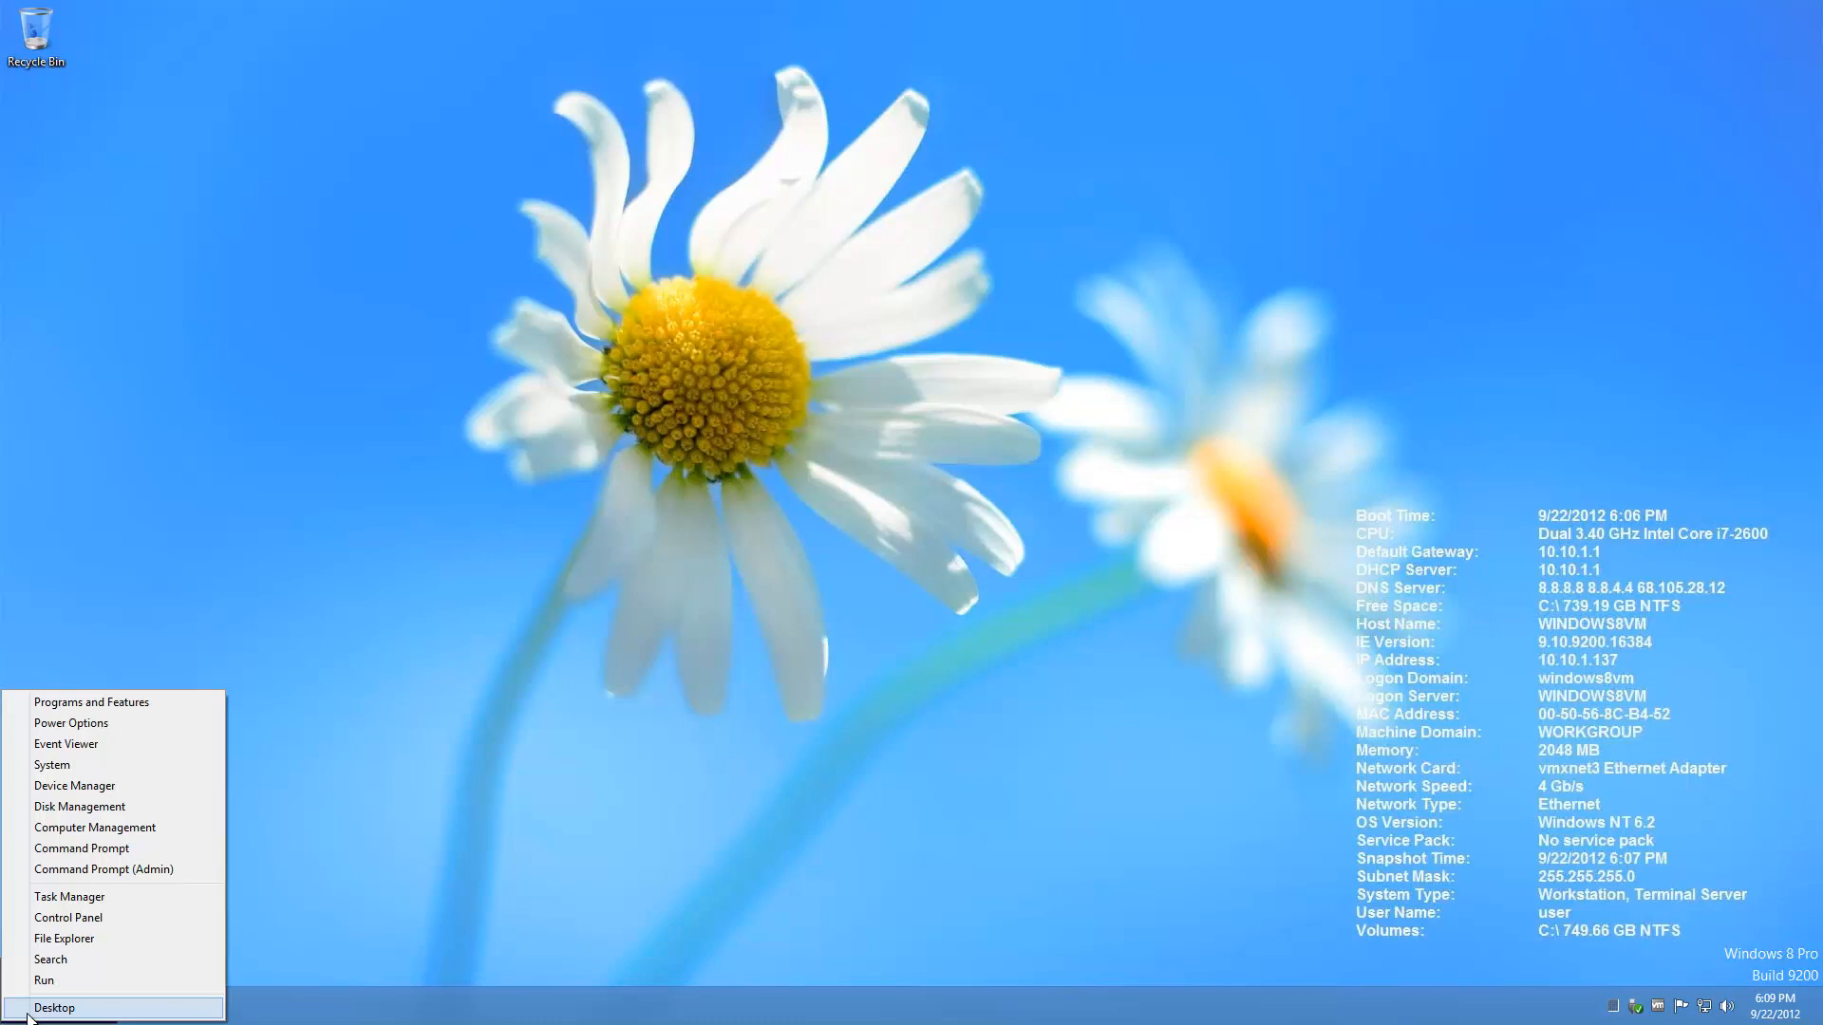
click(70, 981)
text(regedit)
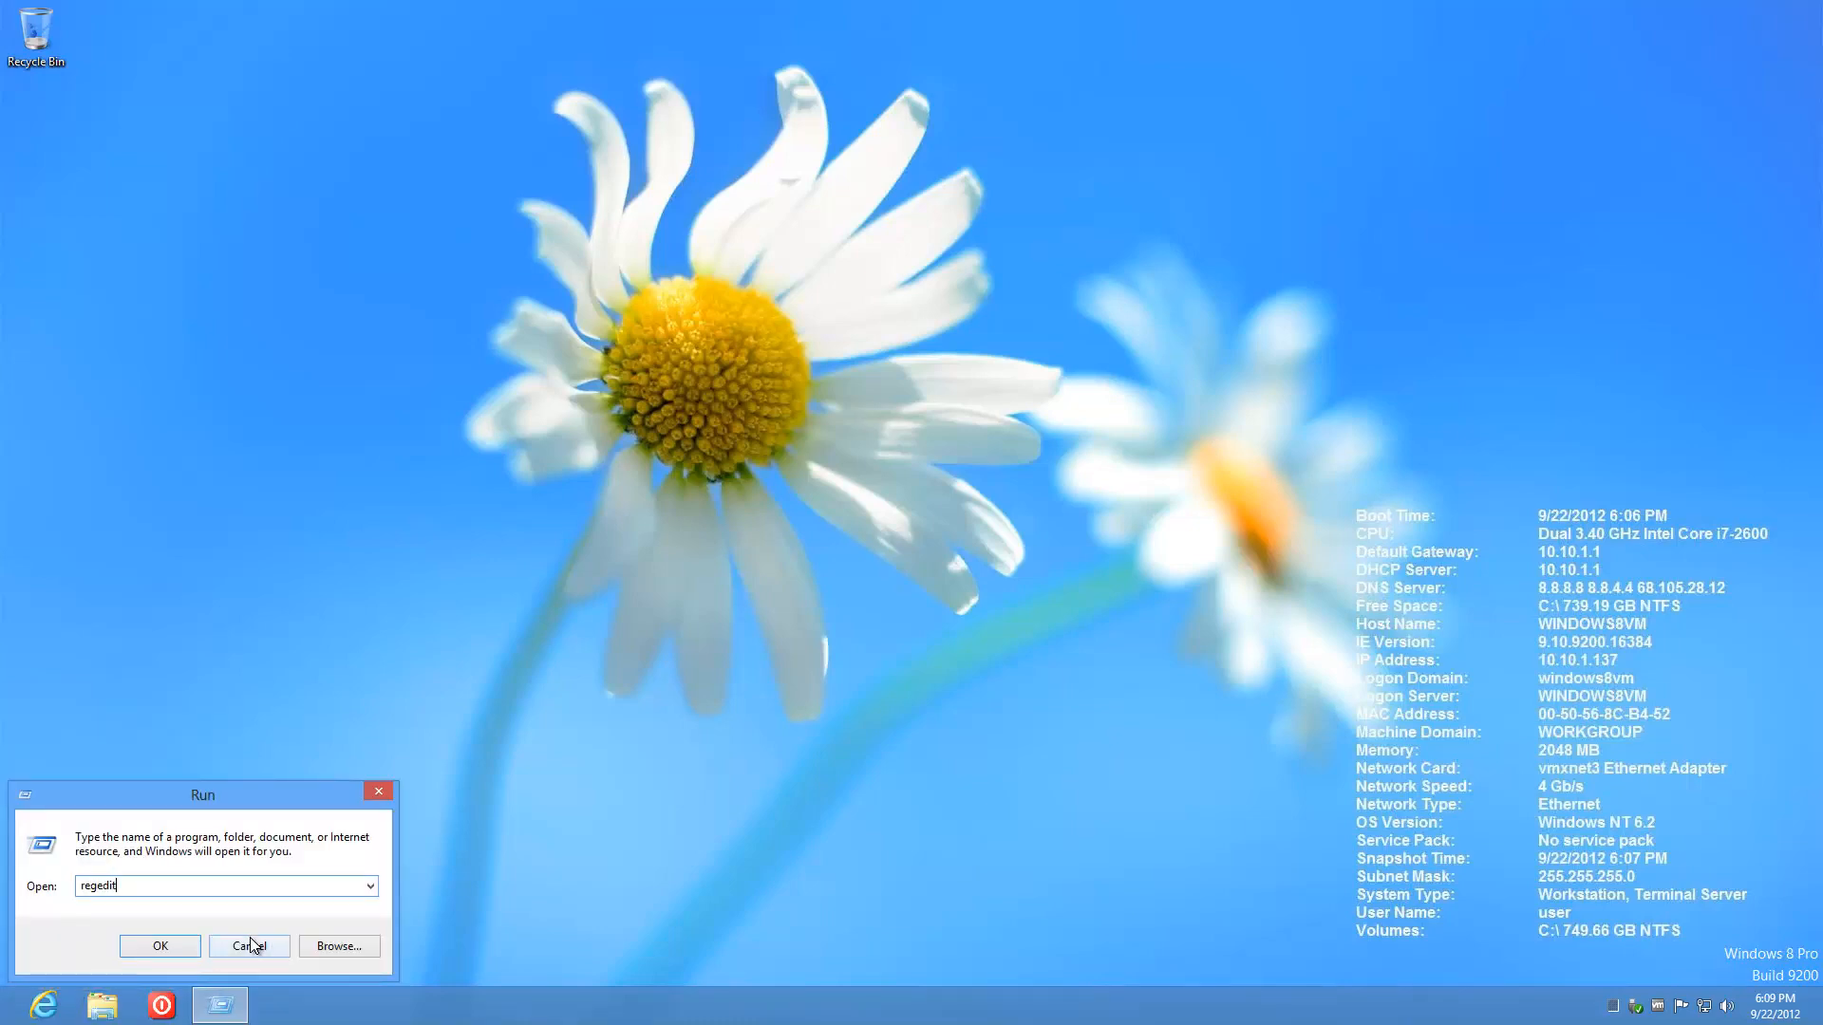
key(Return)
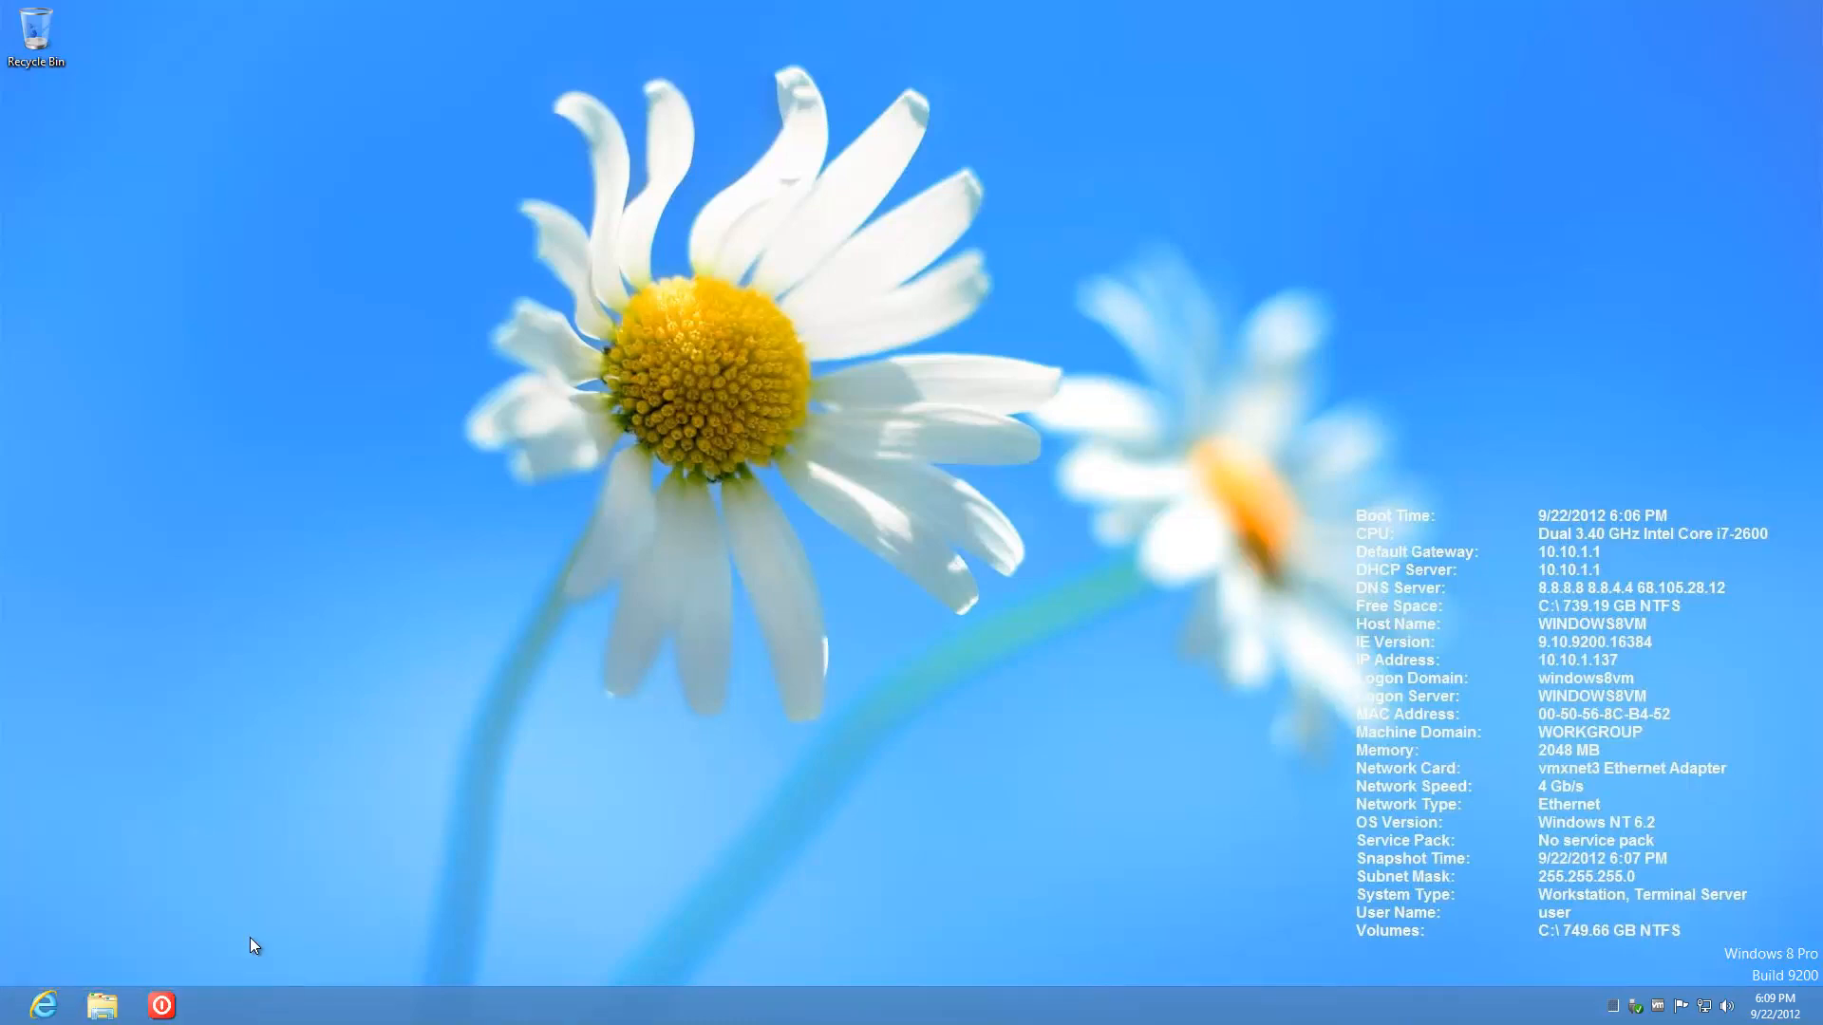
click(1012, 537)
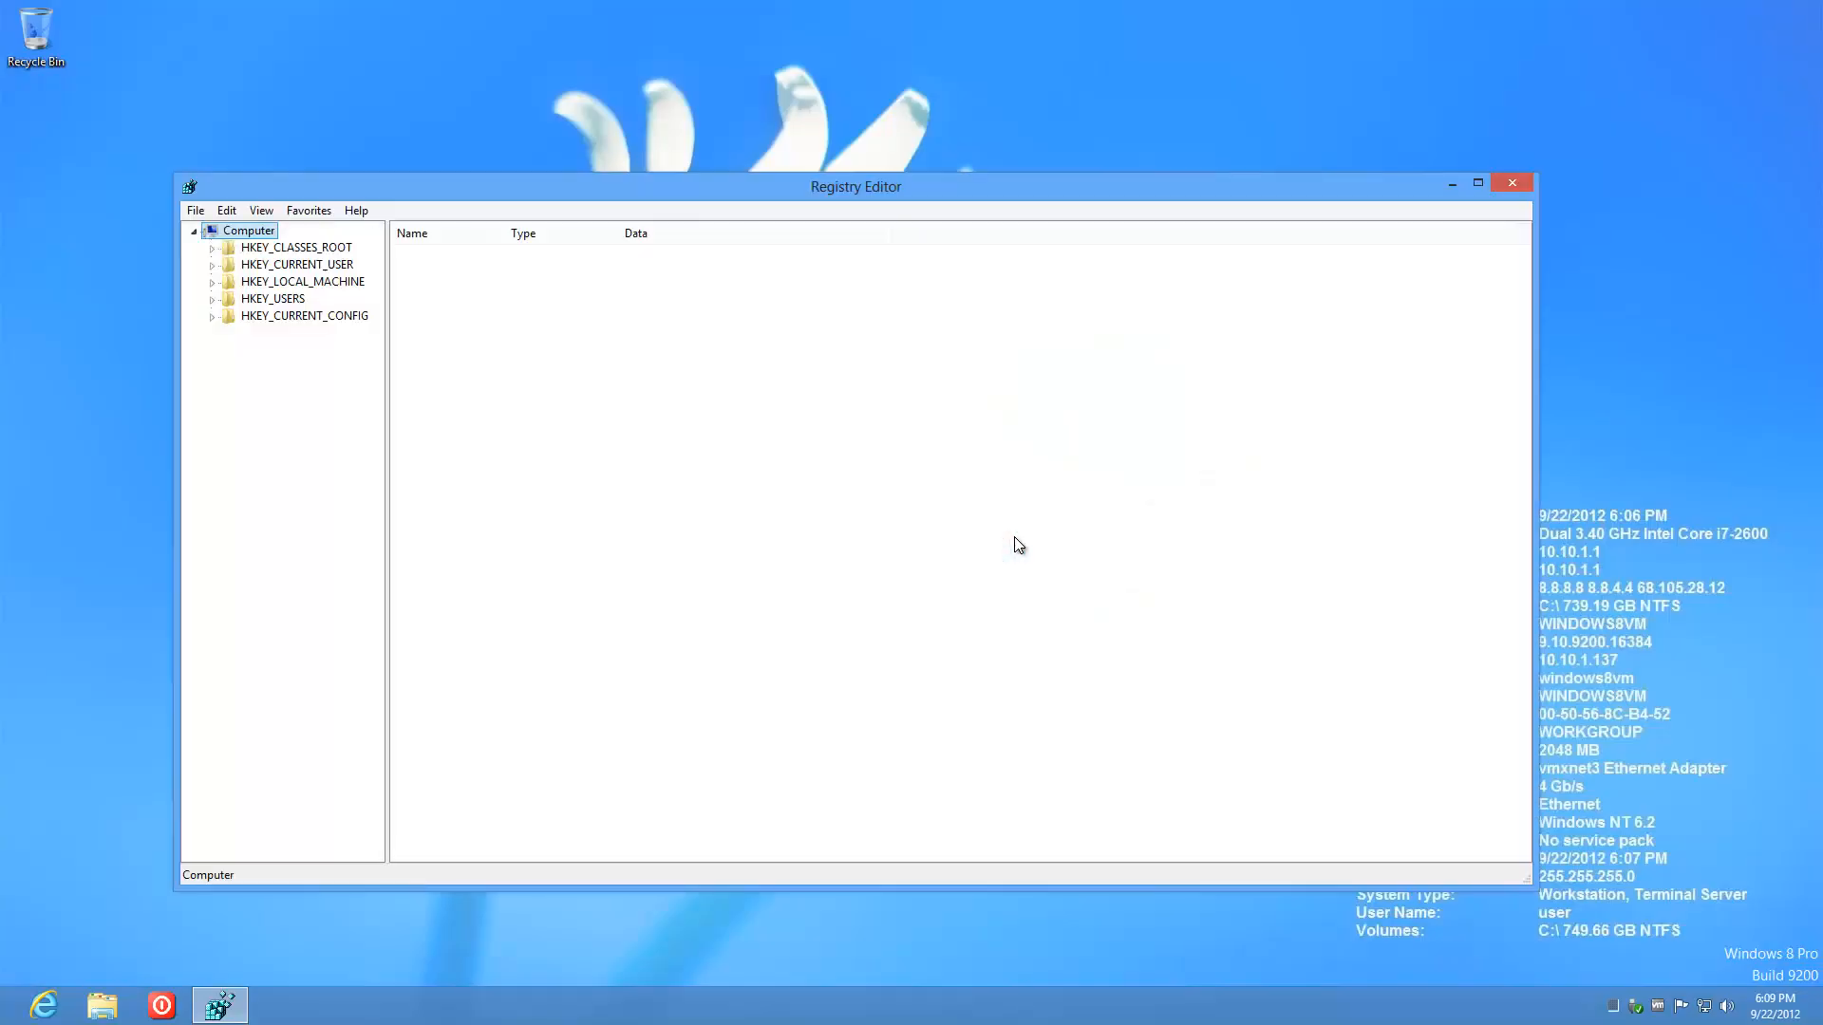
Step: Set PaintDesktopVersion under HKCU\Control Panel\Desktop to 1 and close Registry Editor
click(213, 265)
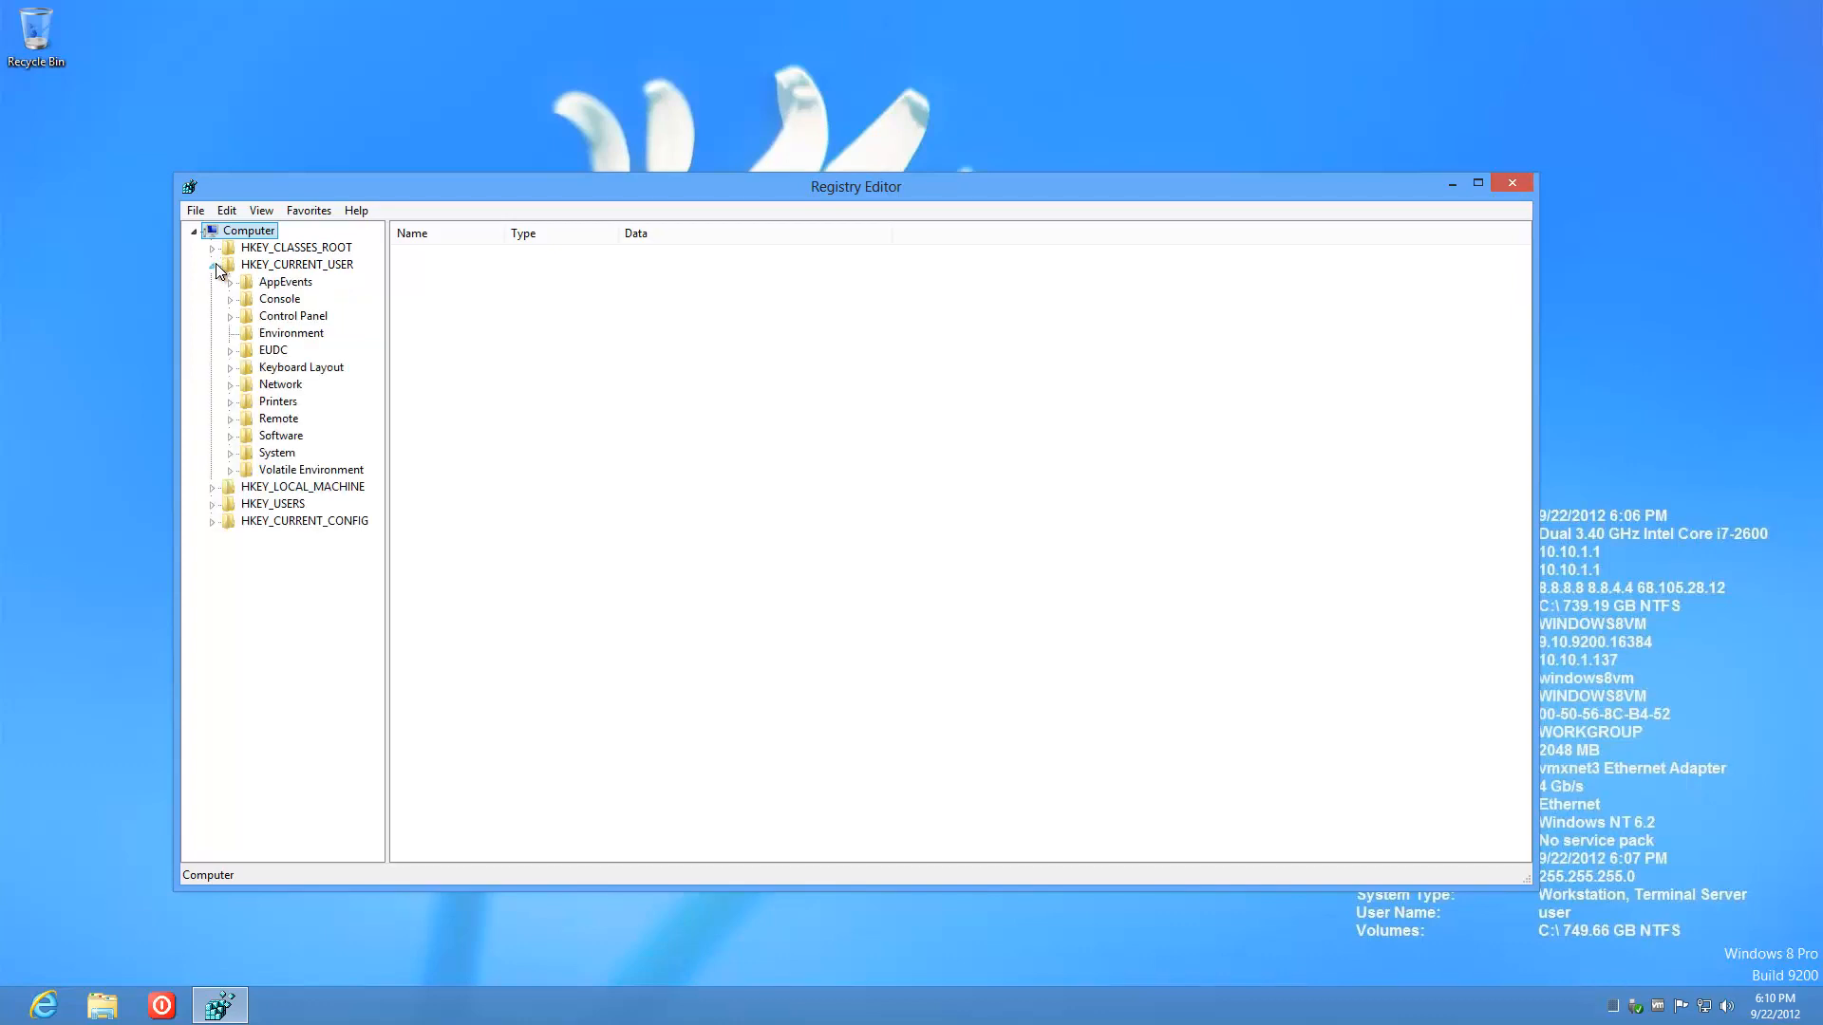
click(229, 317)
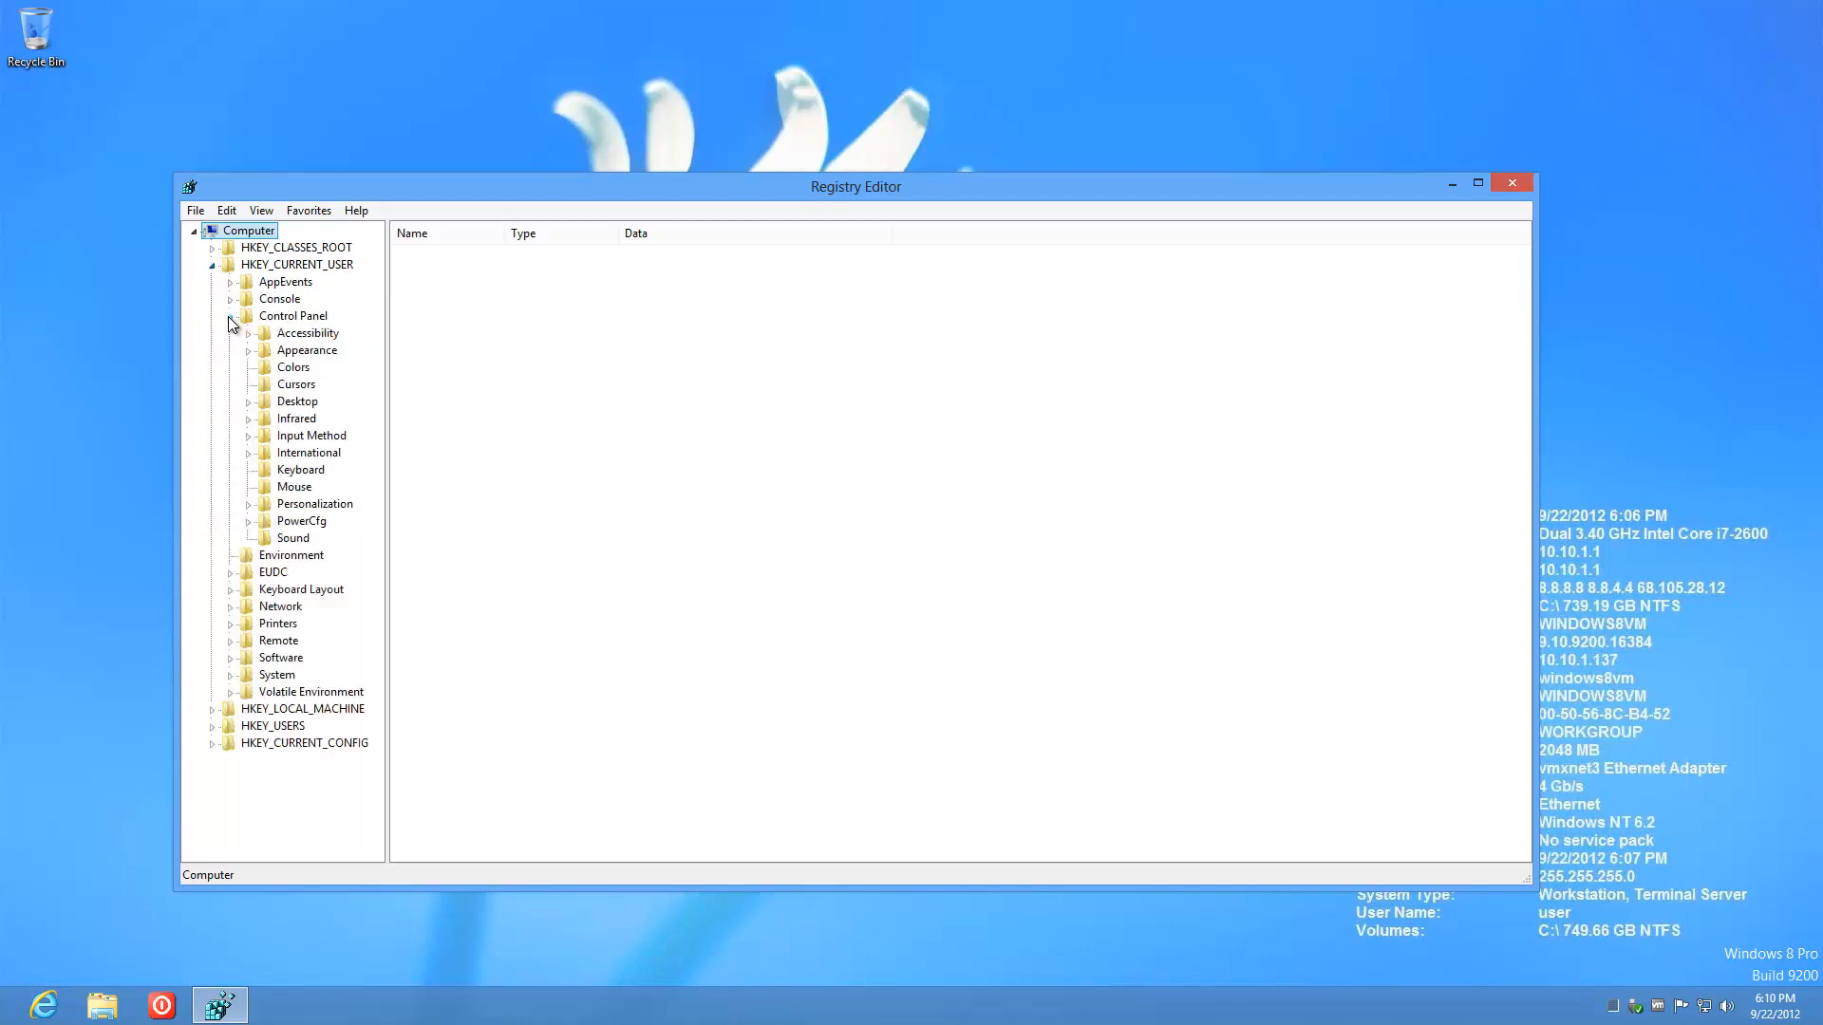
click(248, 403)
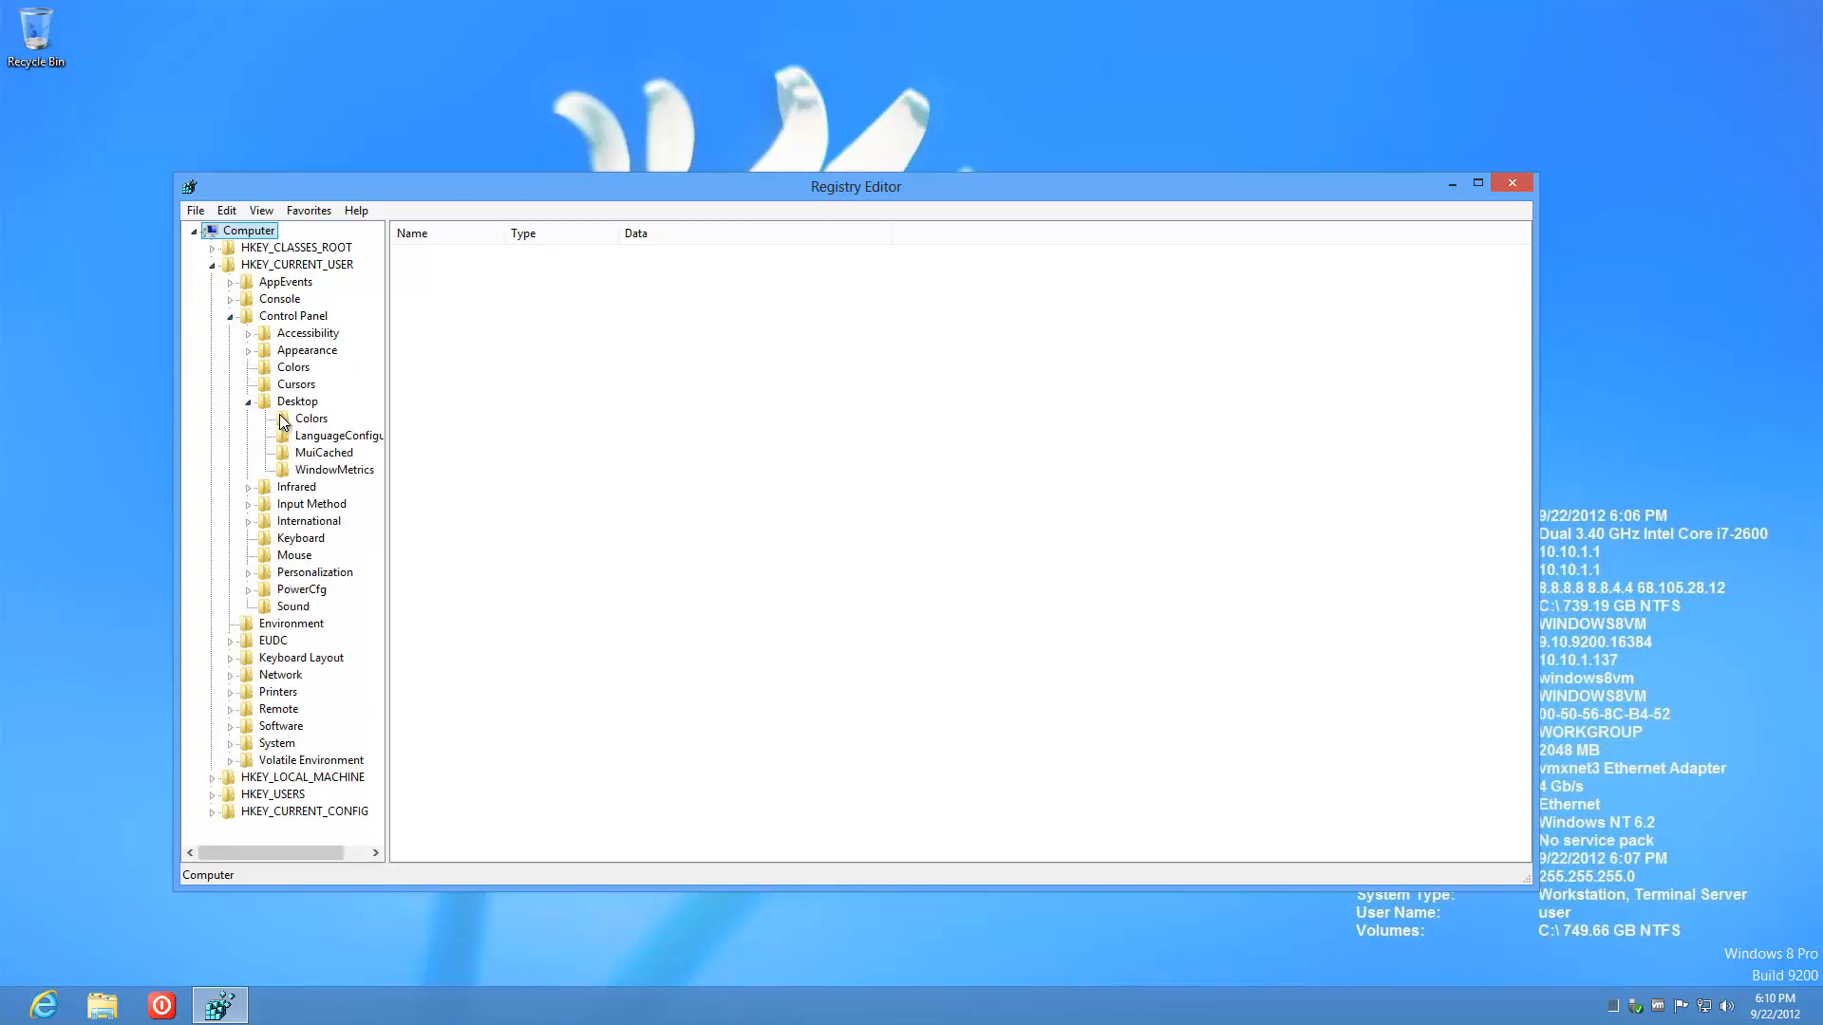
click(286, 405)
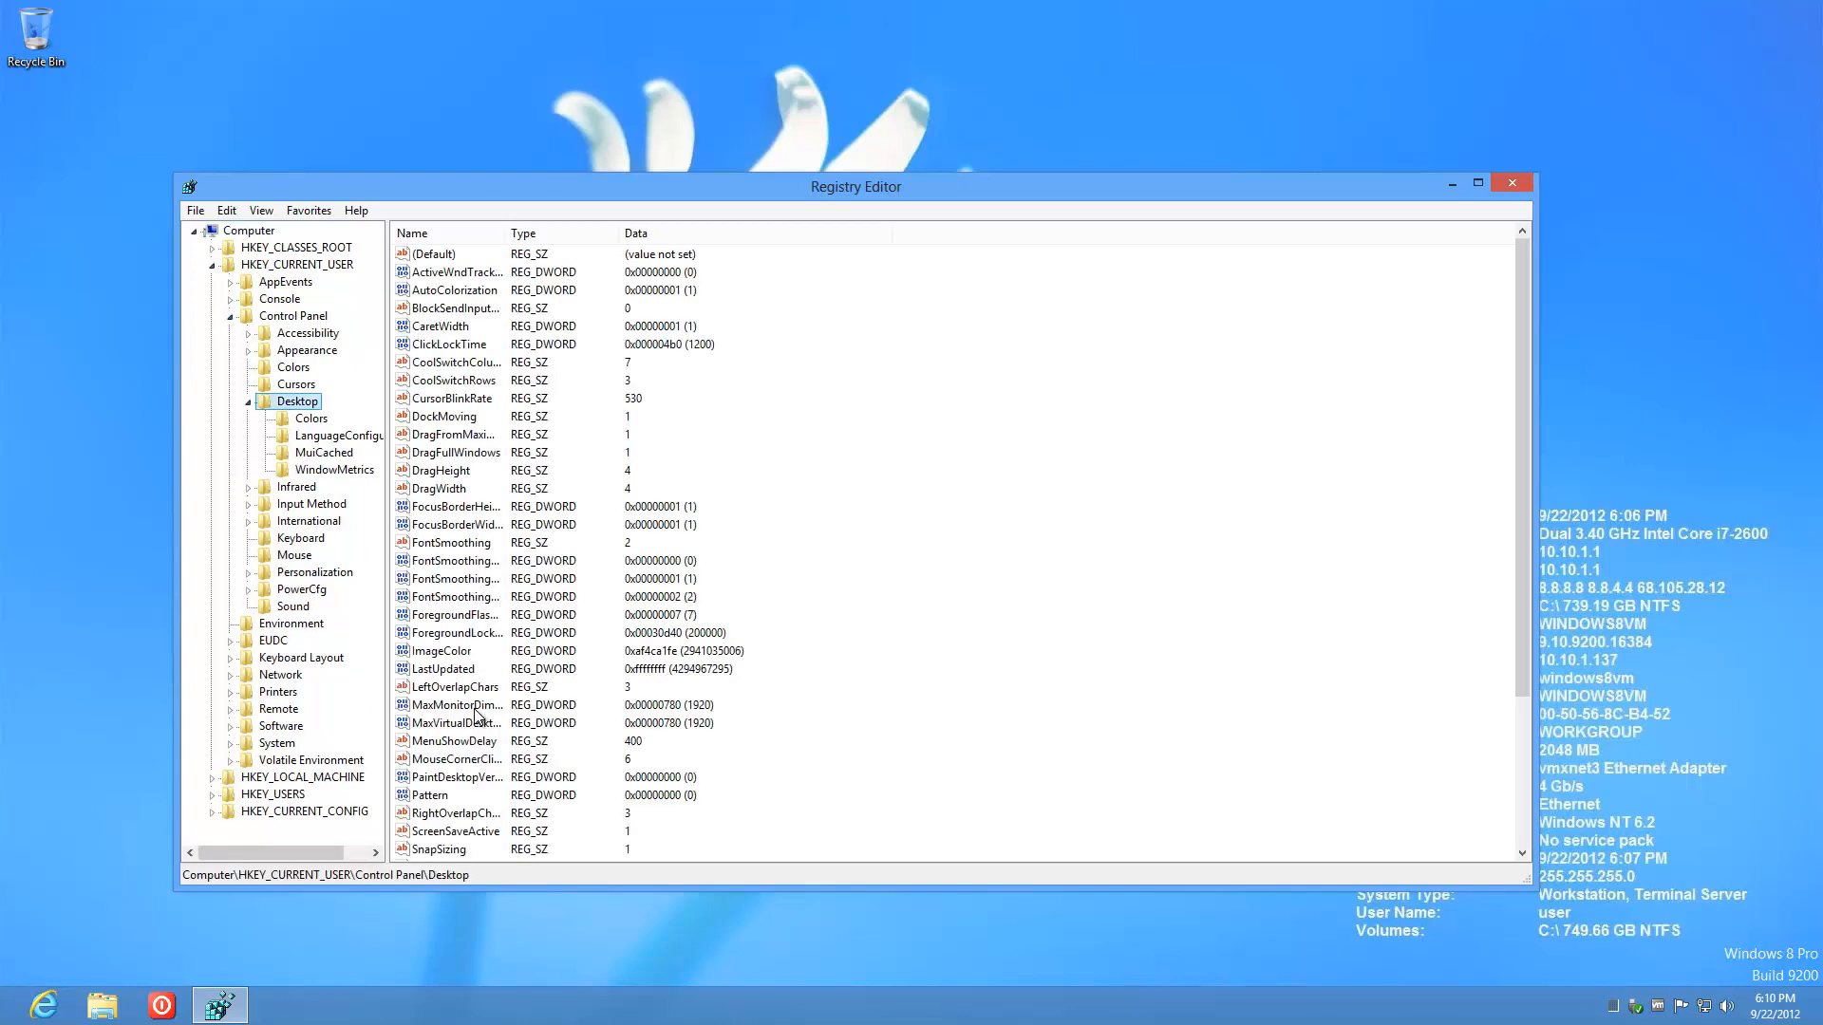
double_click(465, 775)
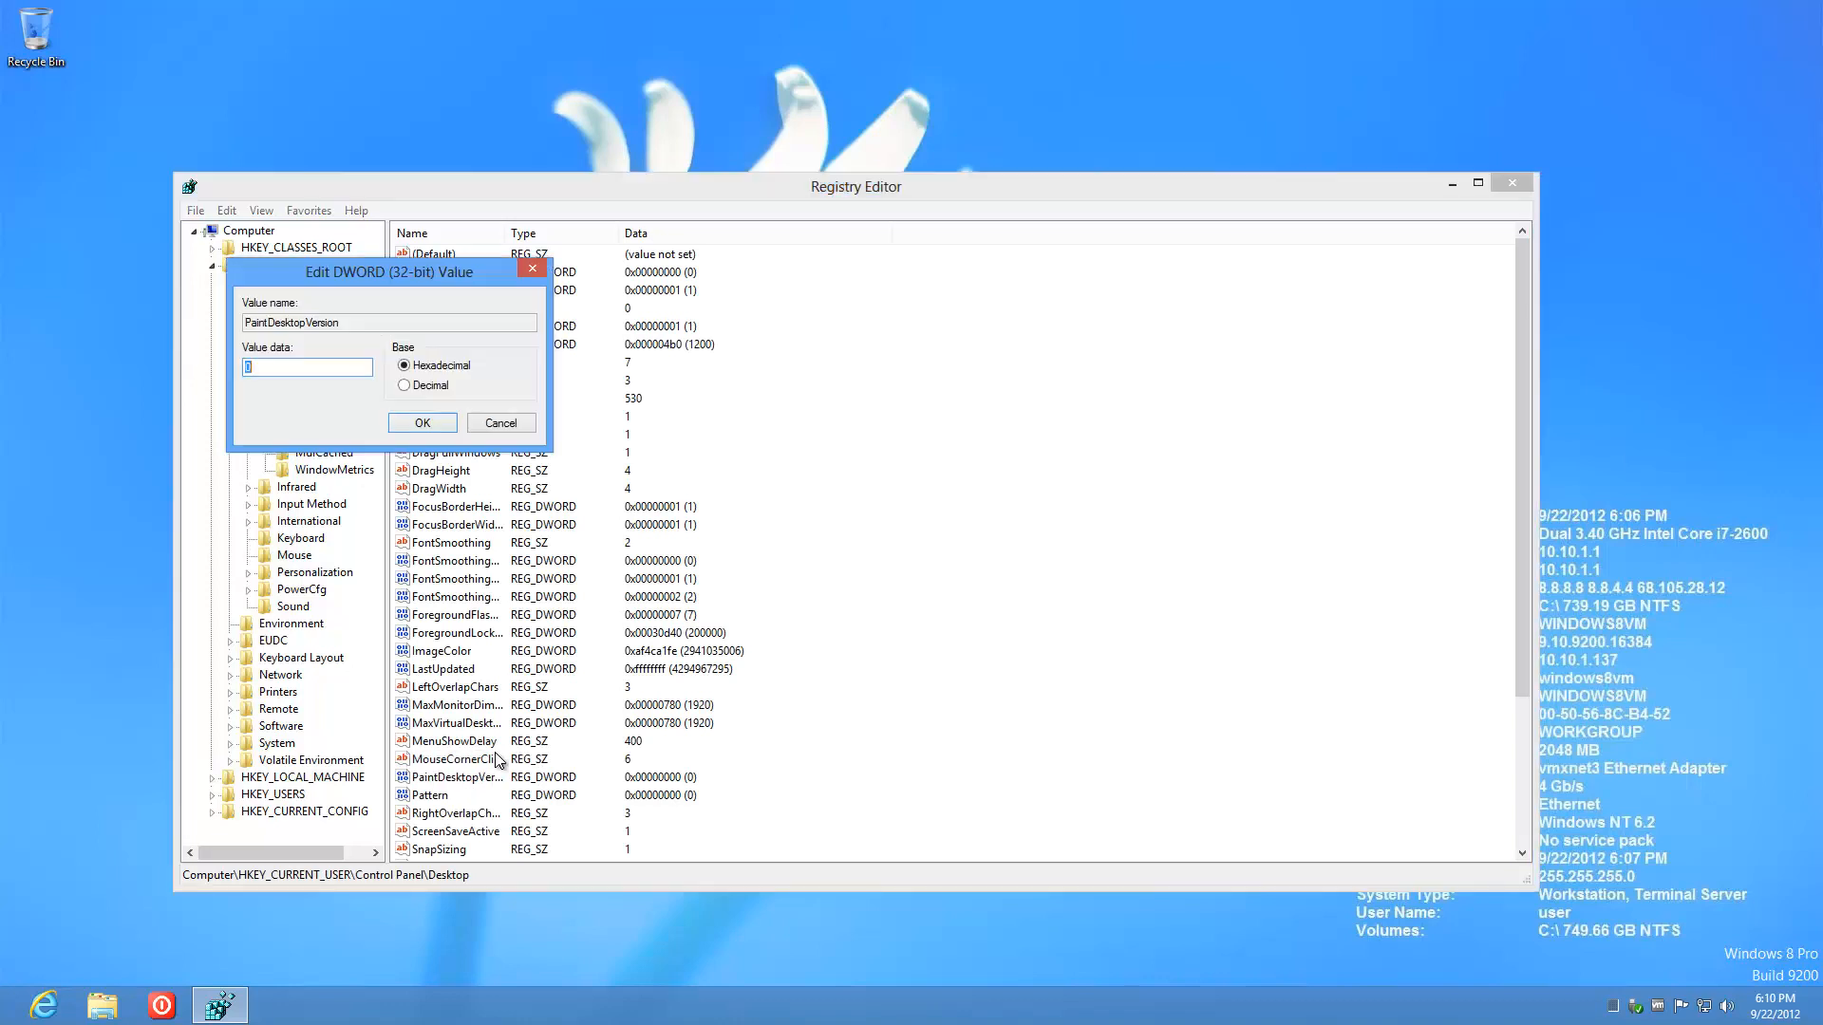
text(1)
click(419, 424)
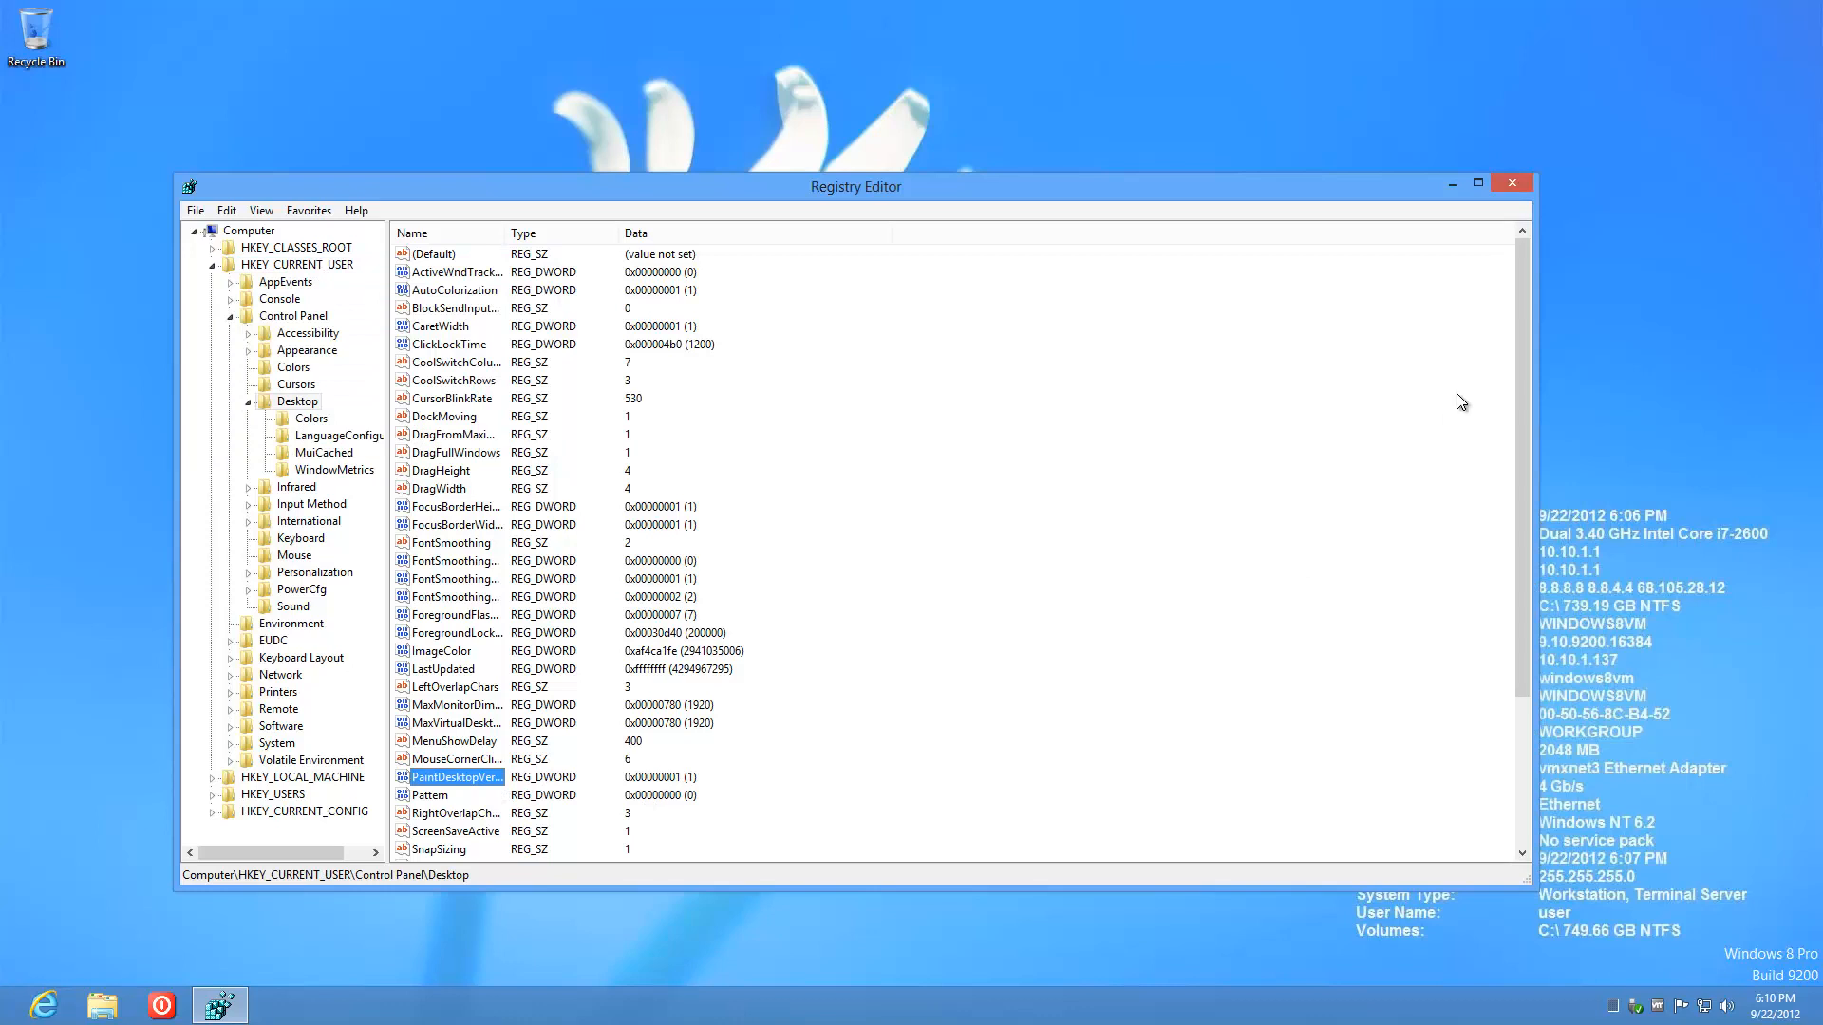
click(1512, 184)
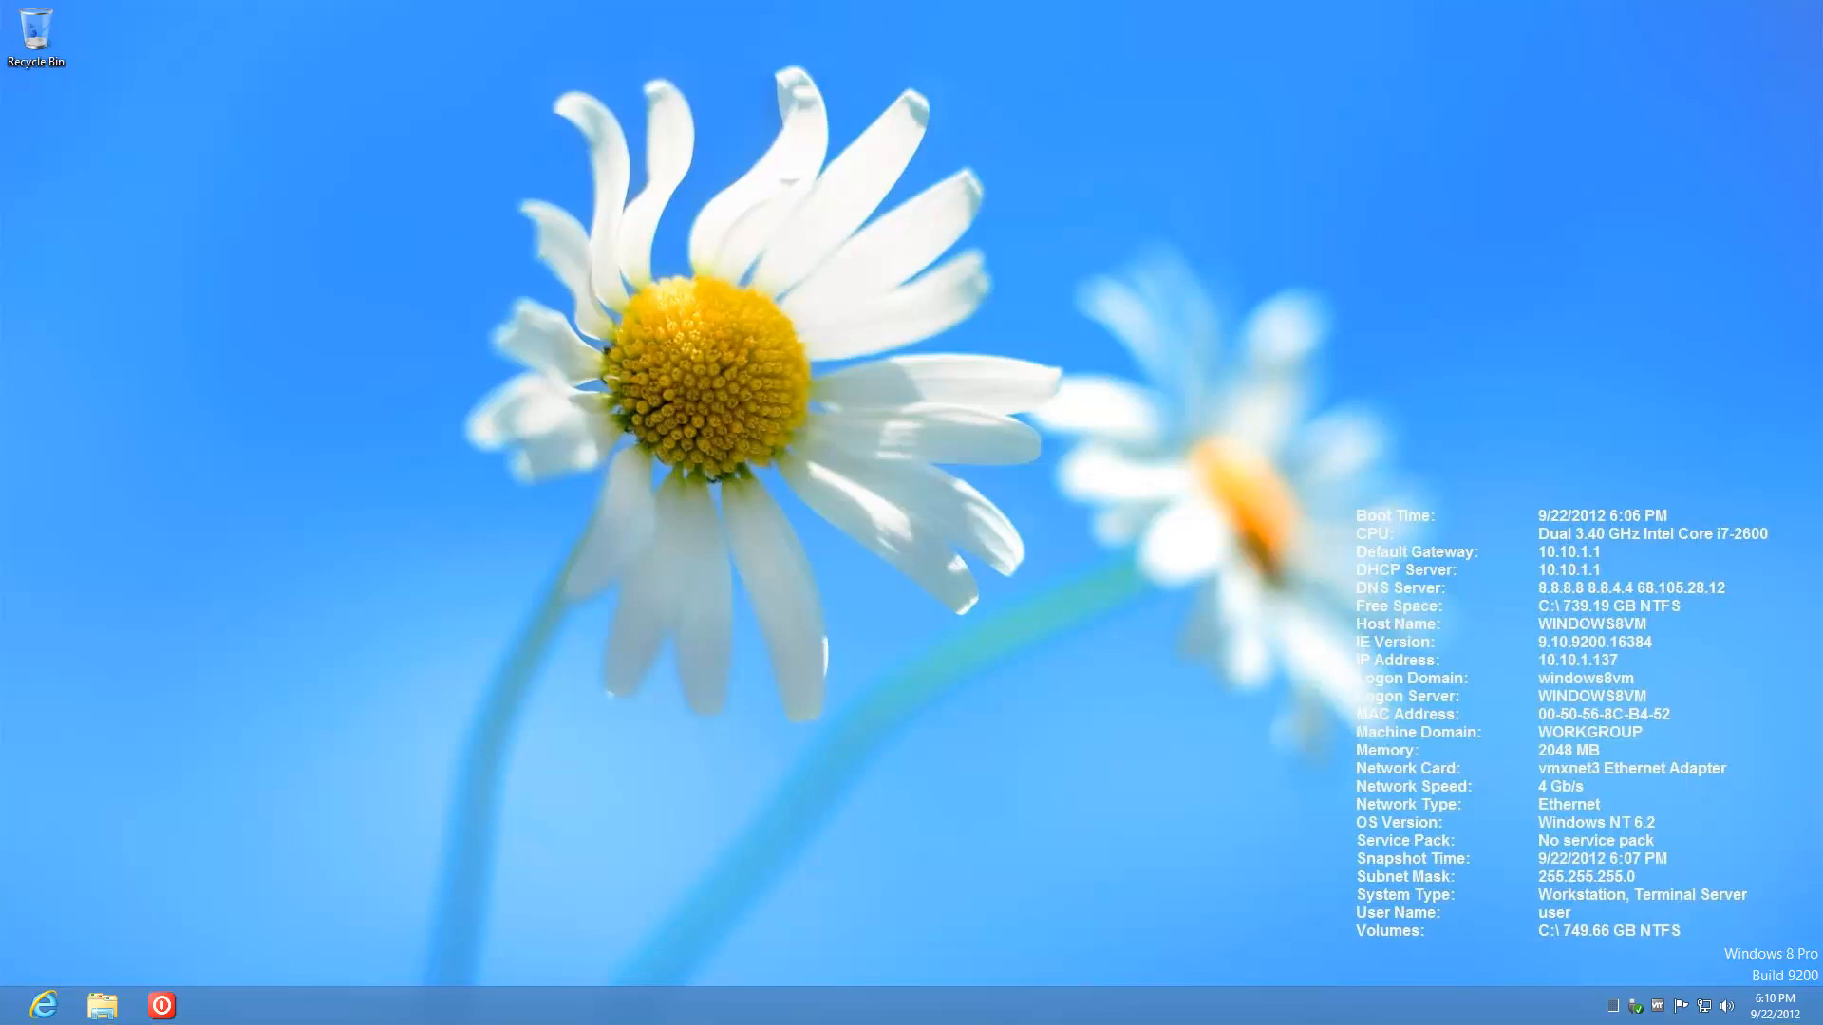
Step: Open TEMPLATE-windows8vm's settings on CD/DVD drive 1, then return to the Windows 8 remote desktop
click(221, 1012)
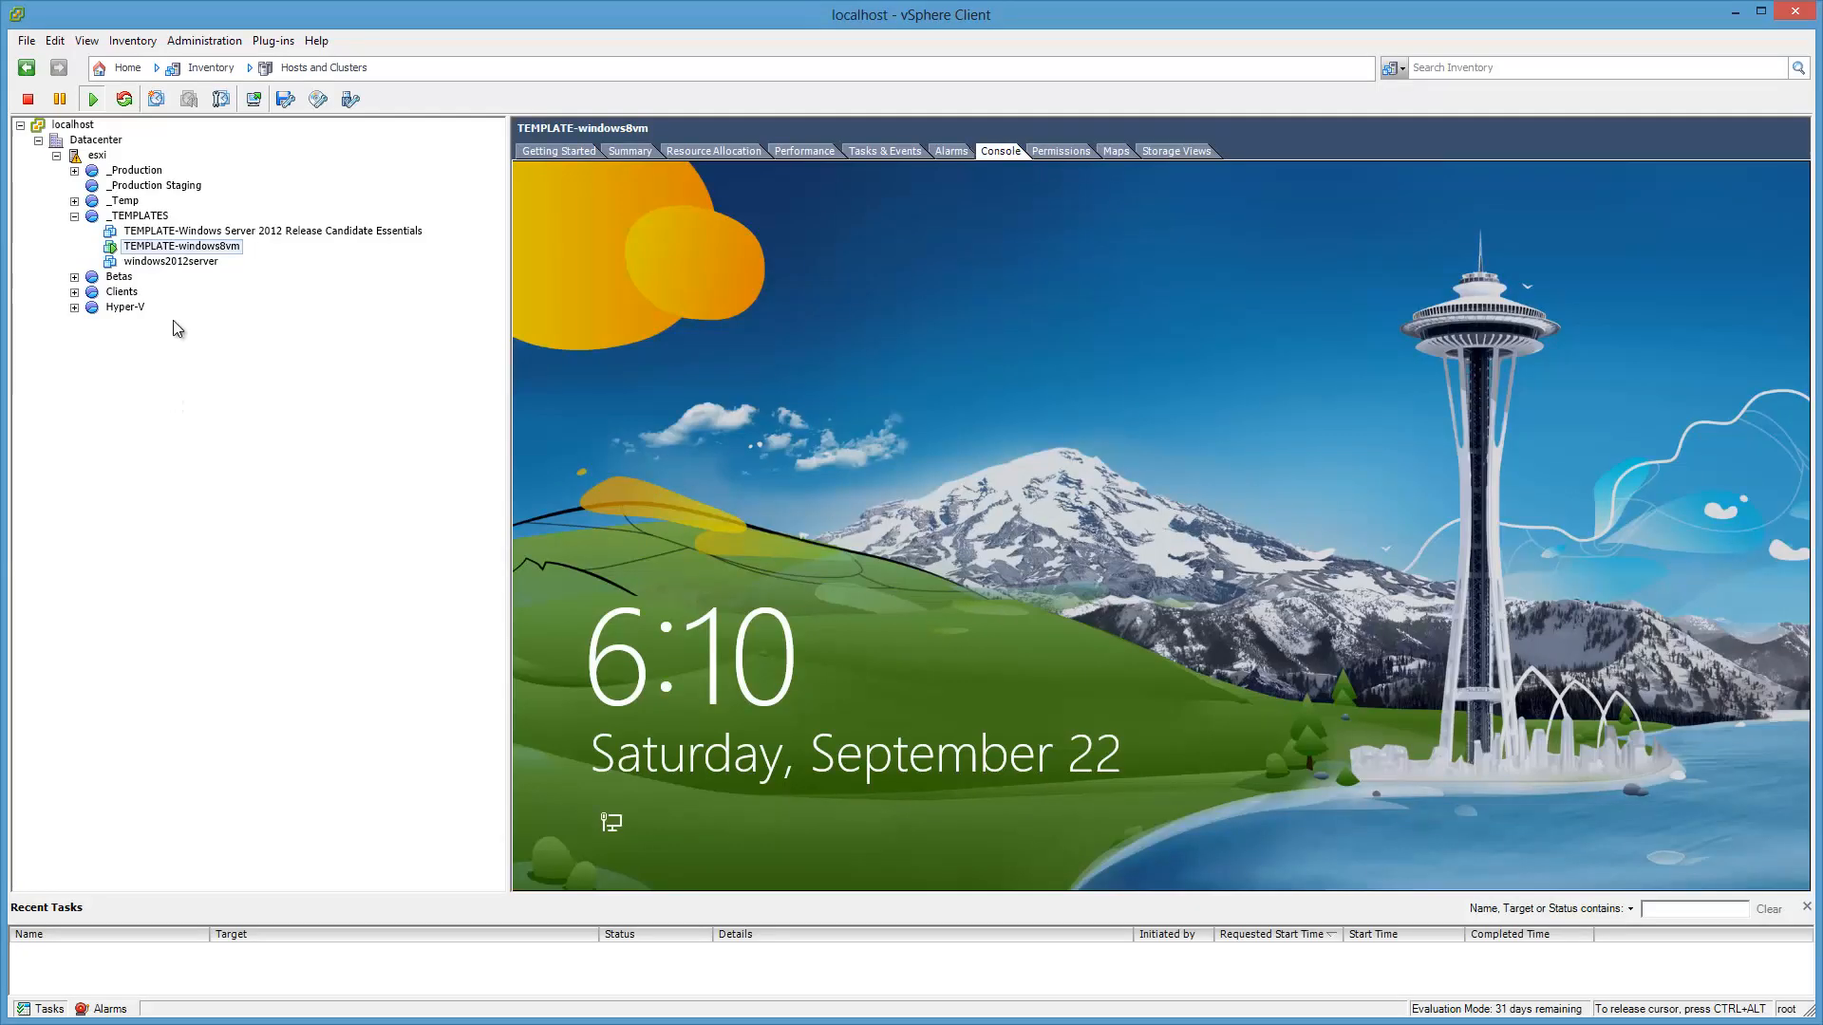
right_click(228, 253)
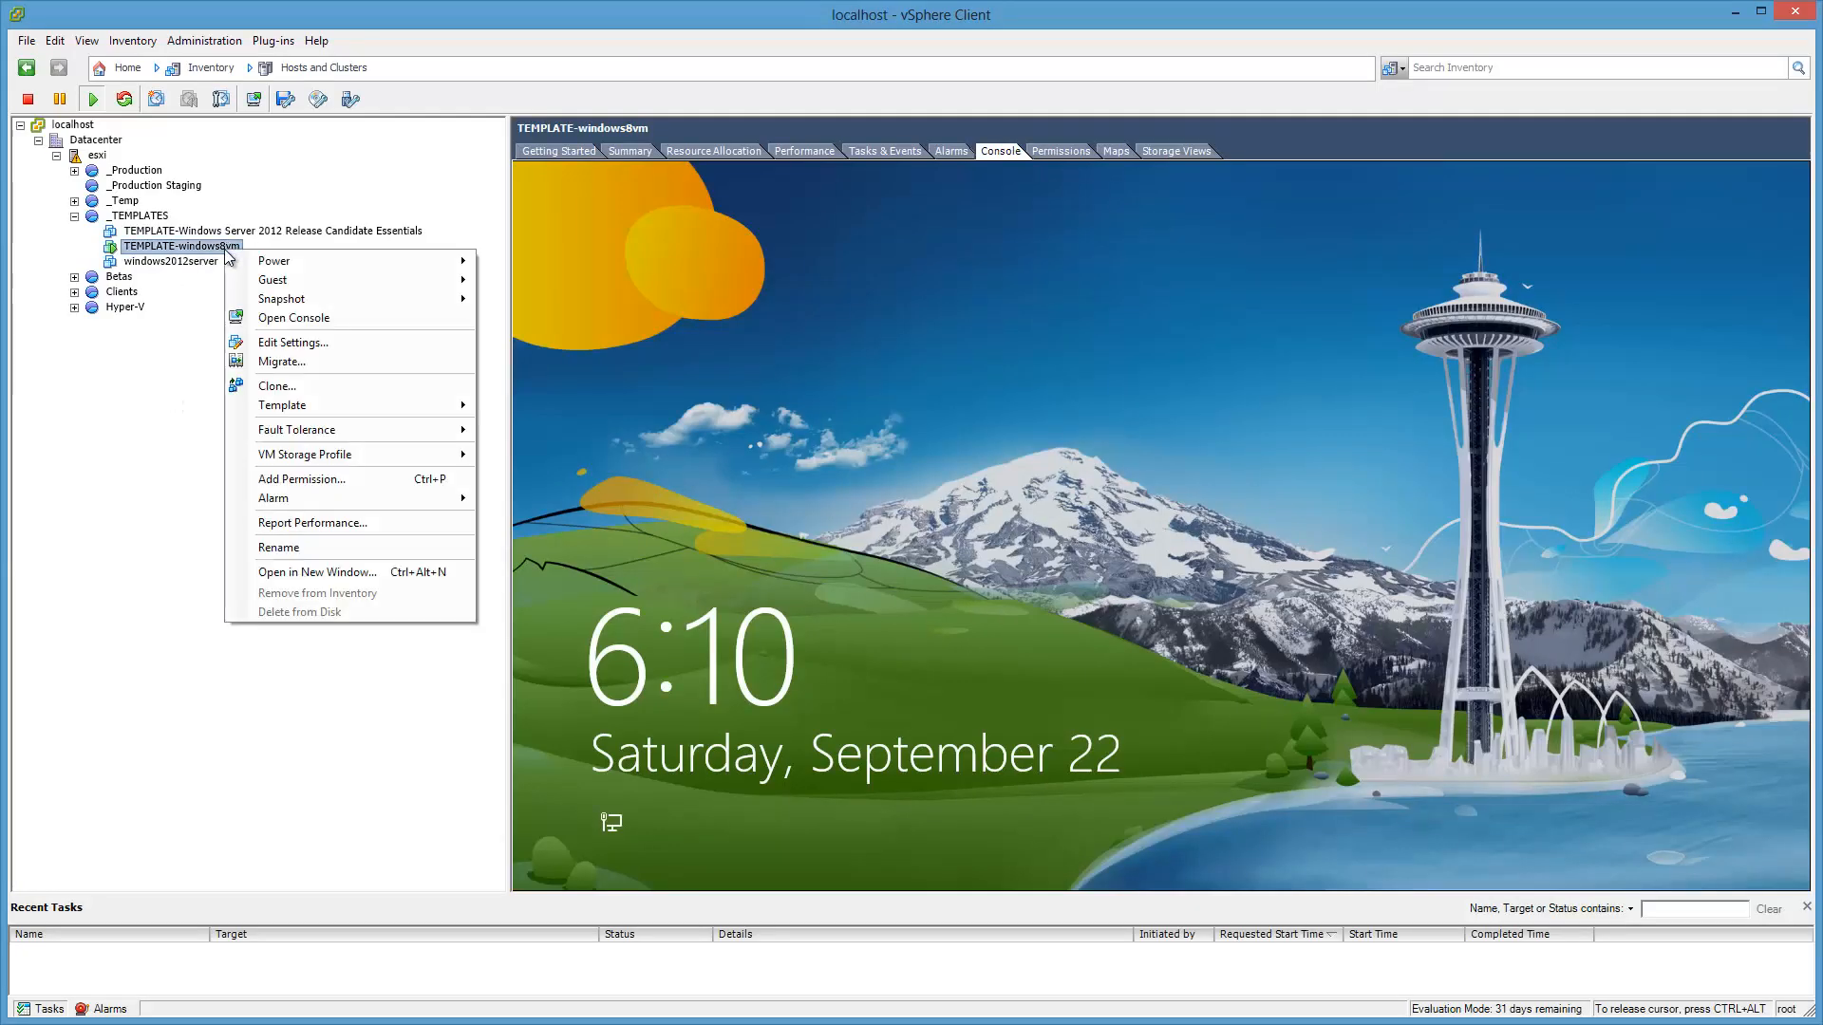
click(320, 342)
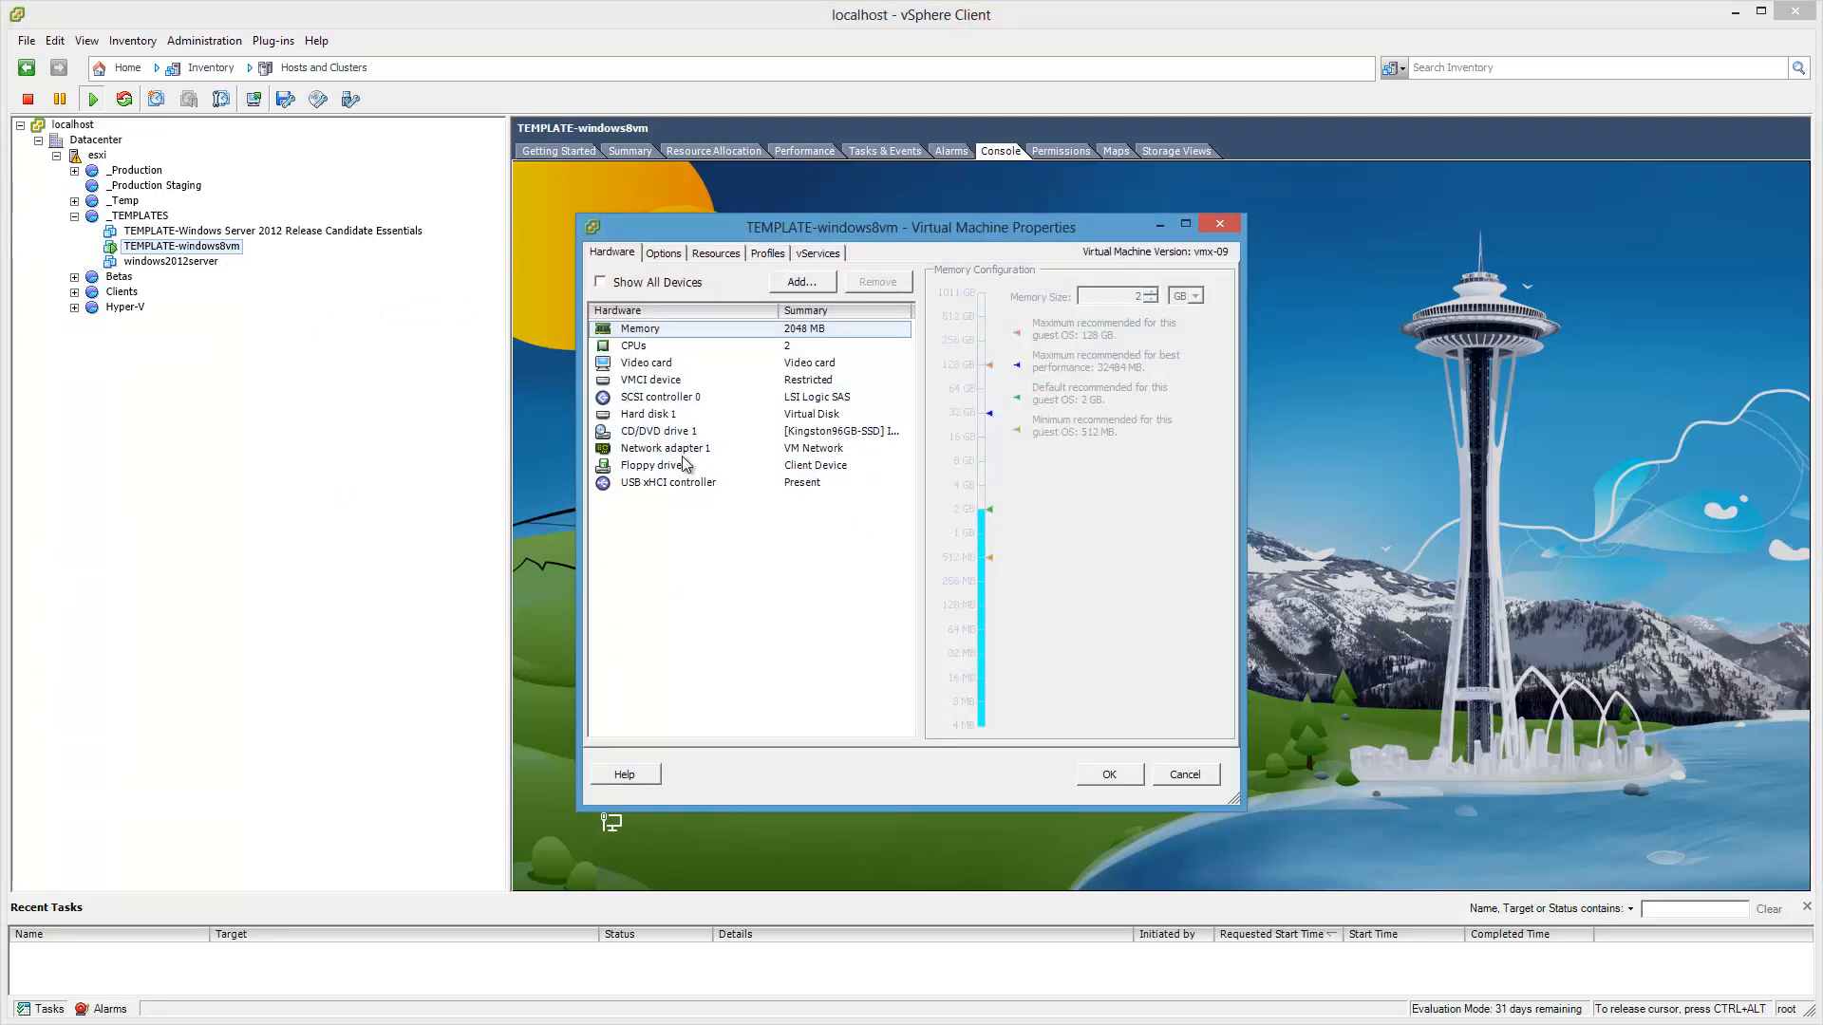
click(685, 433)
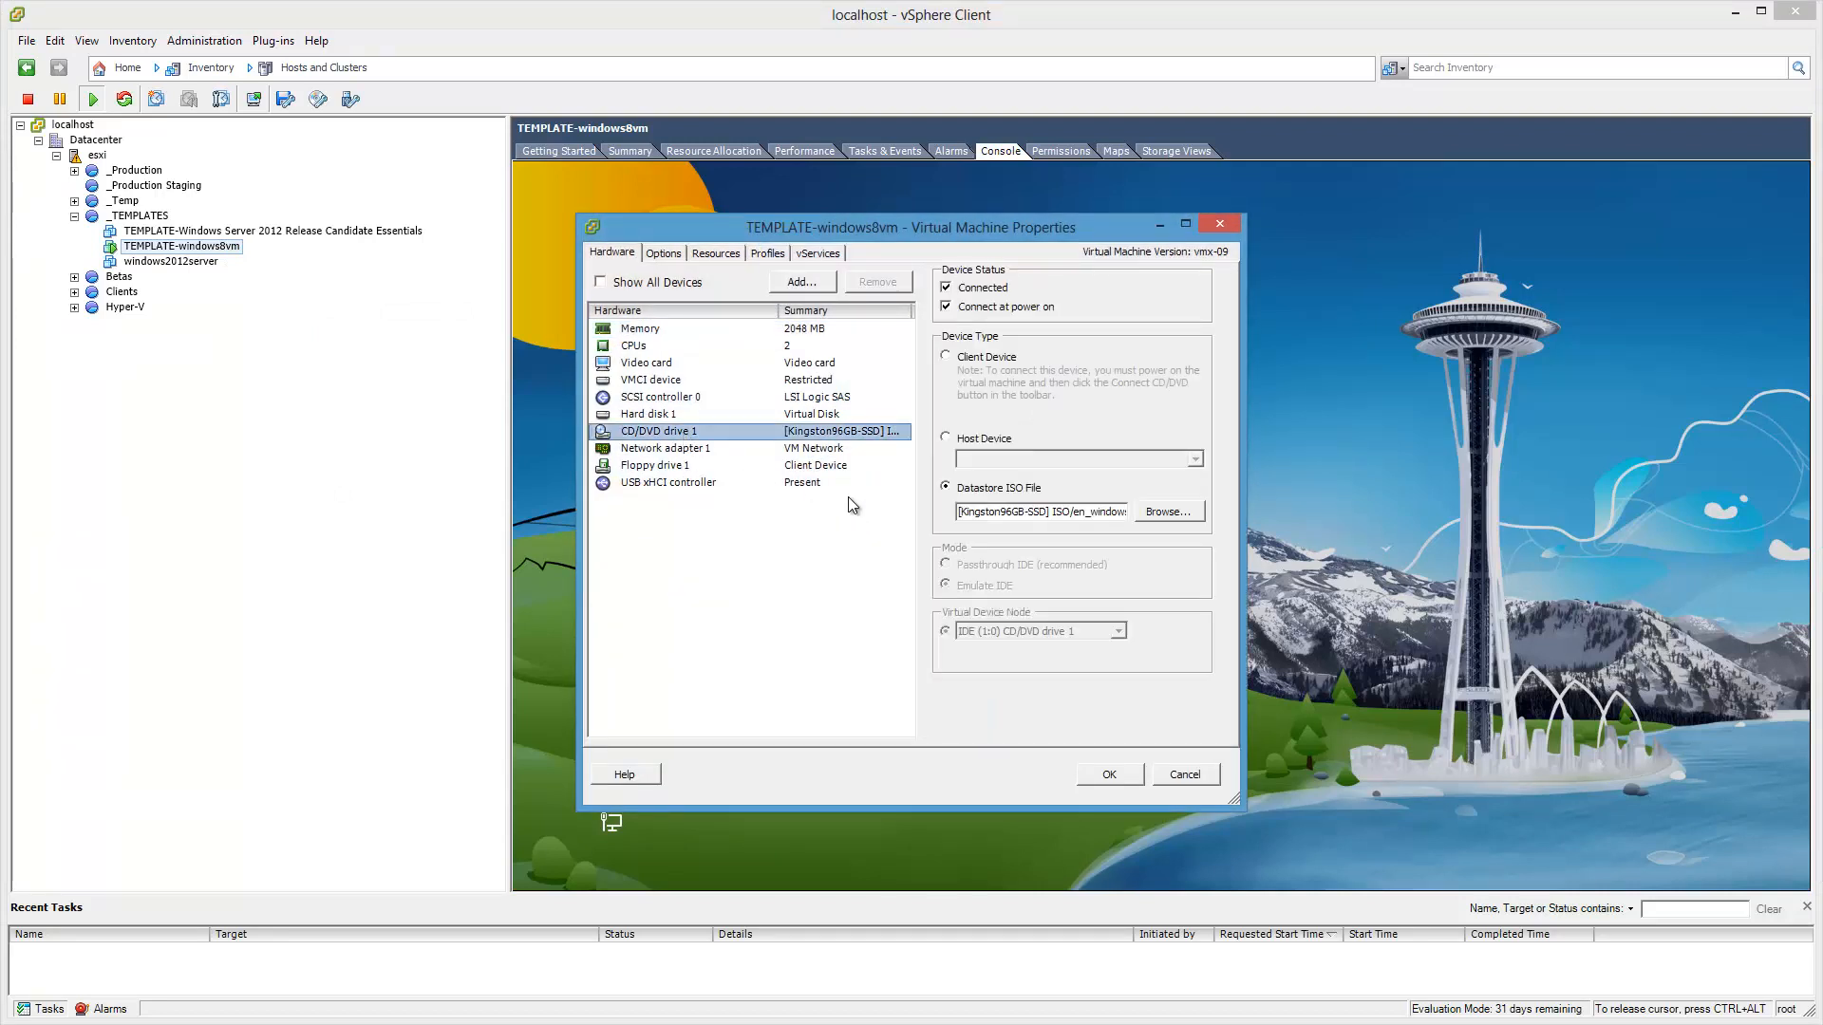
mouse_move(1136, 1024)
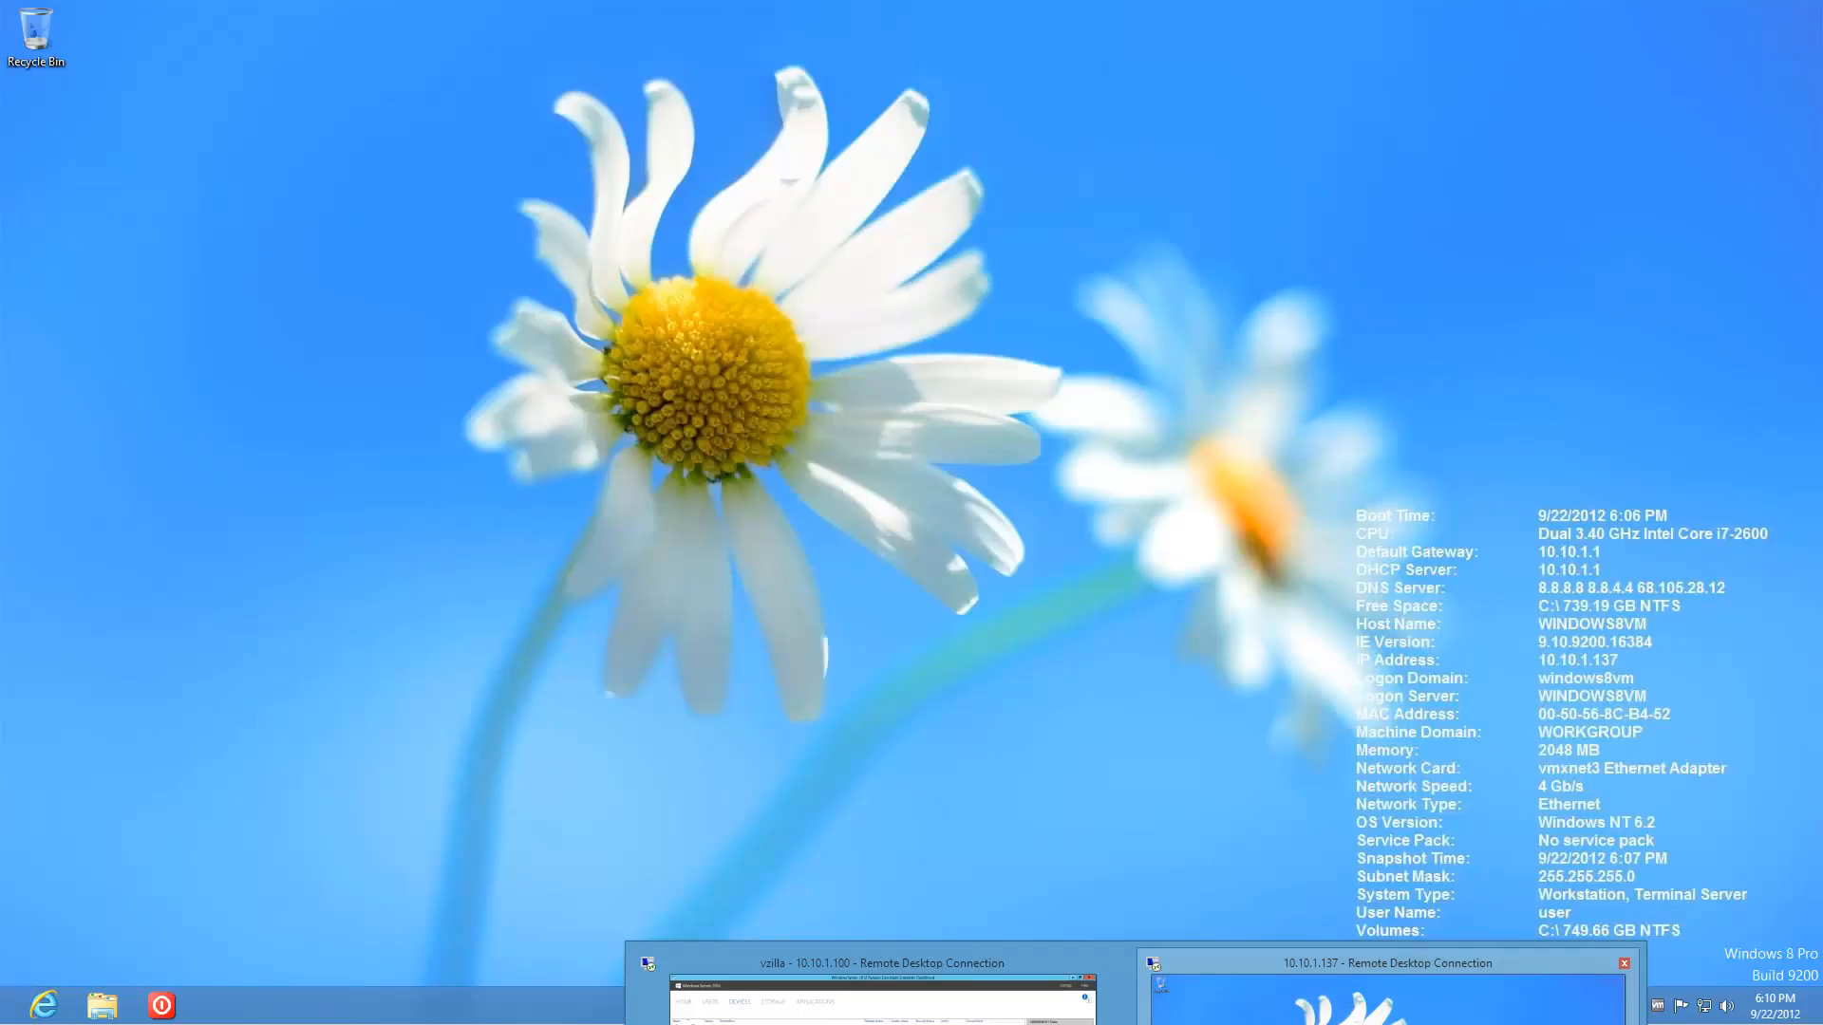
click(1386, 1002)
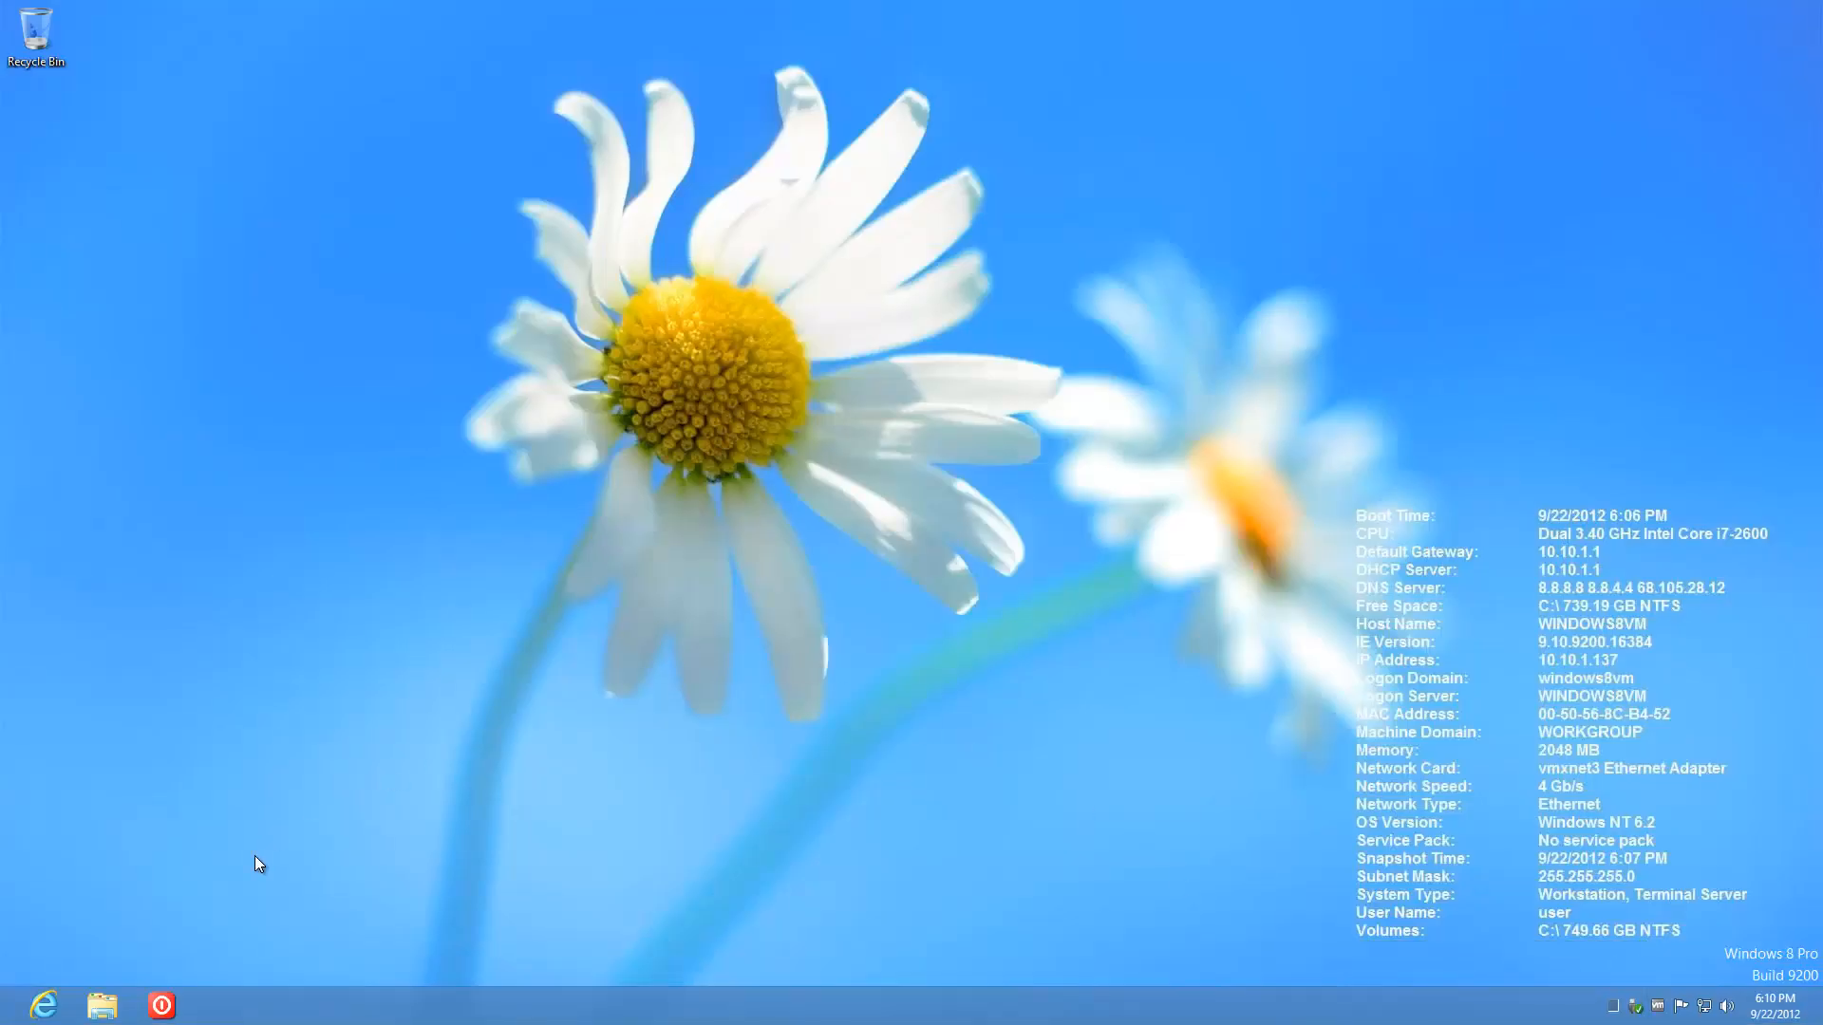
Step: Show the Computer drives view and open an enlarged Disk Management window
click(101, 1006)
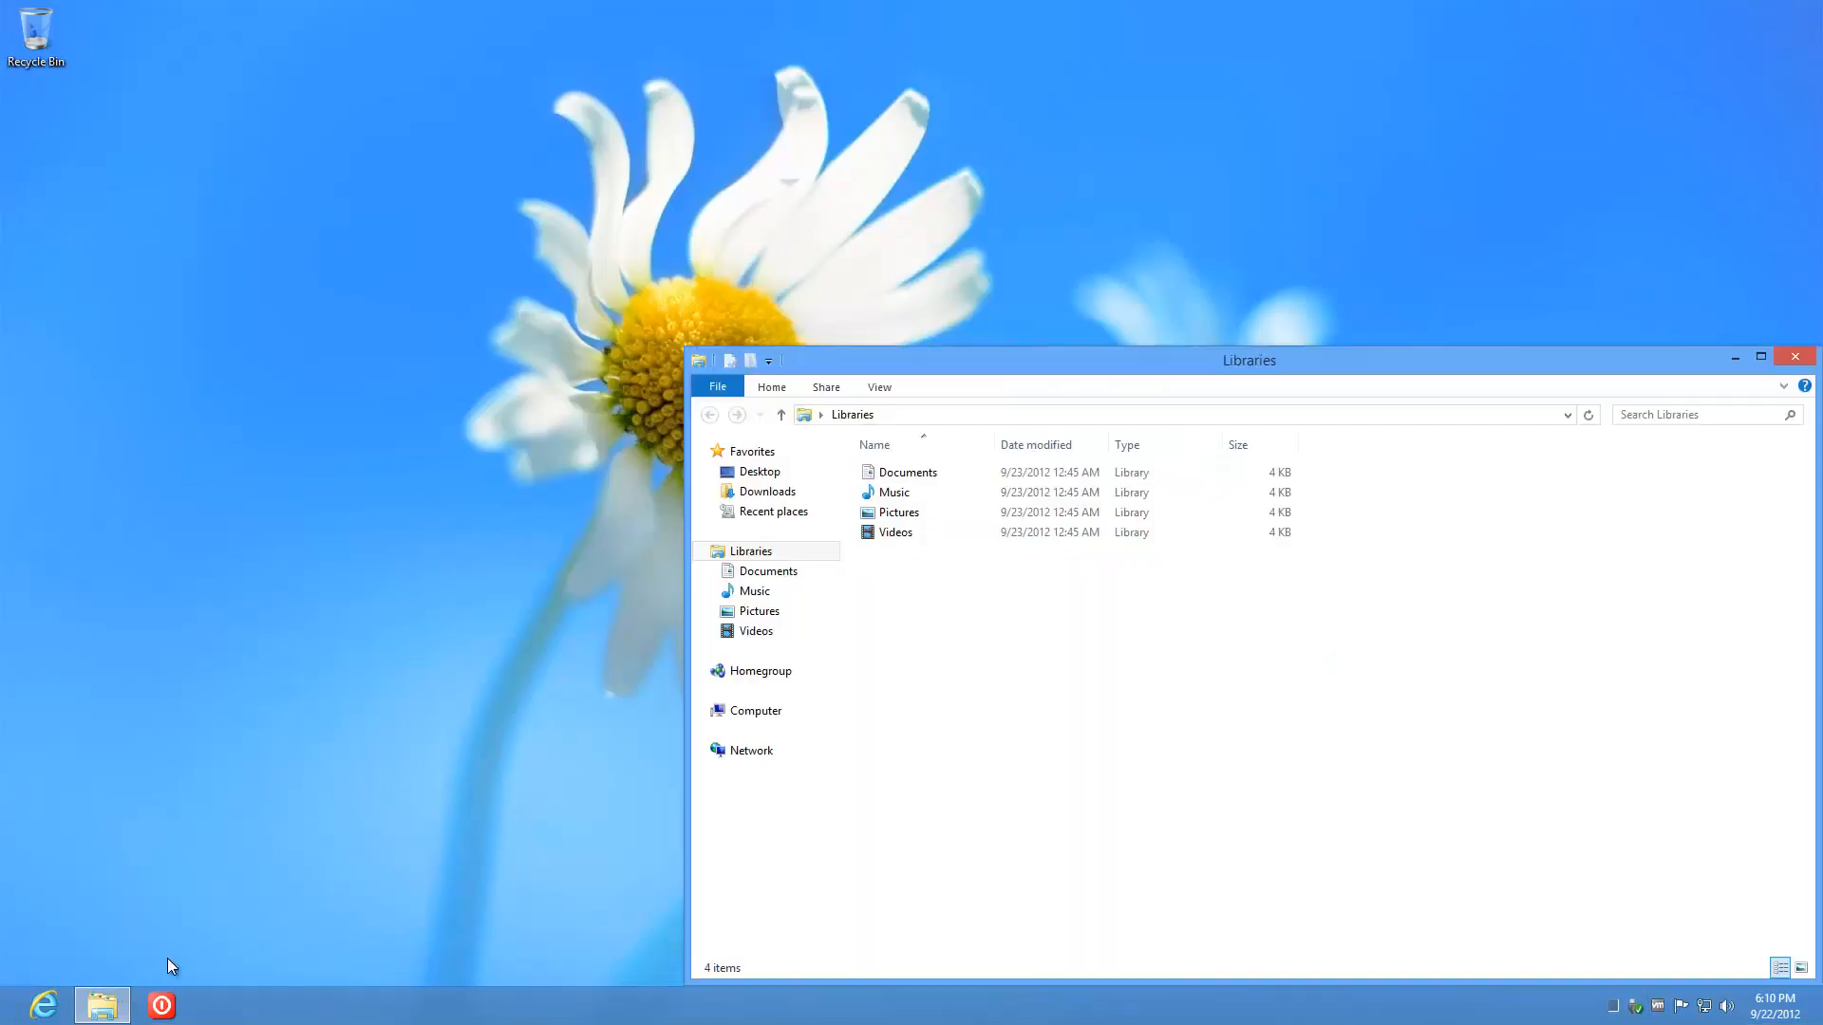
click(768, 712)
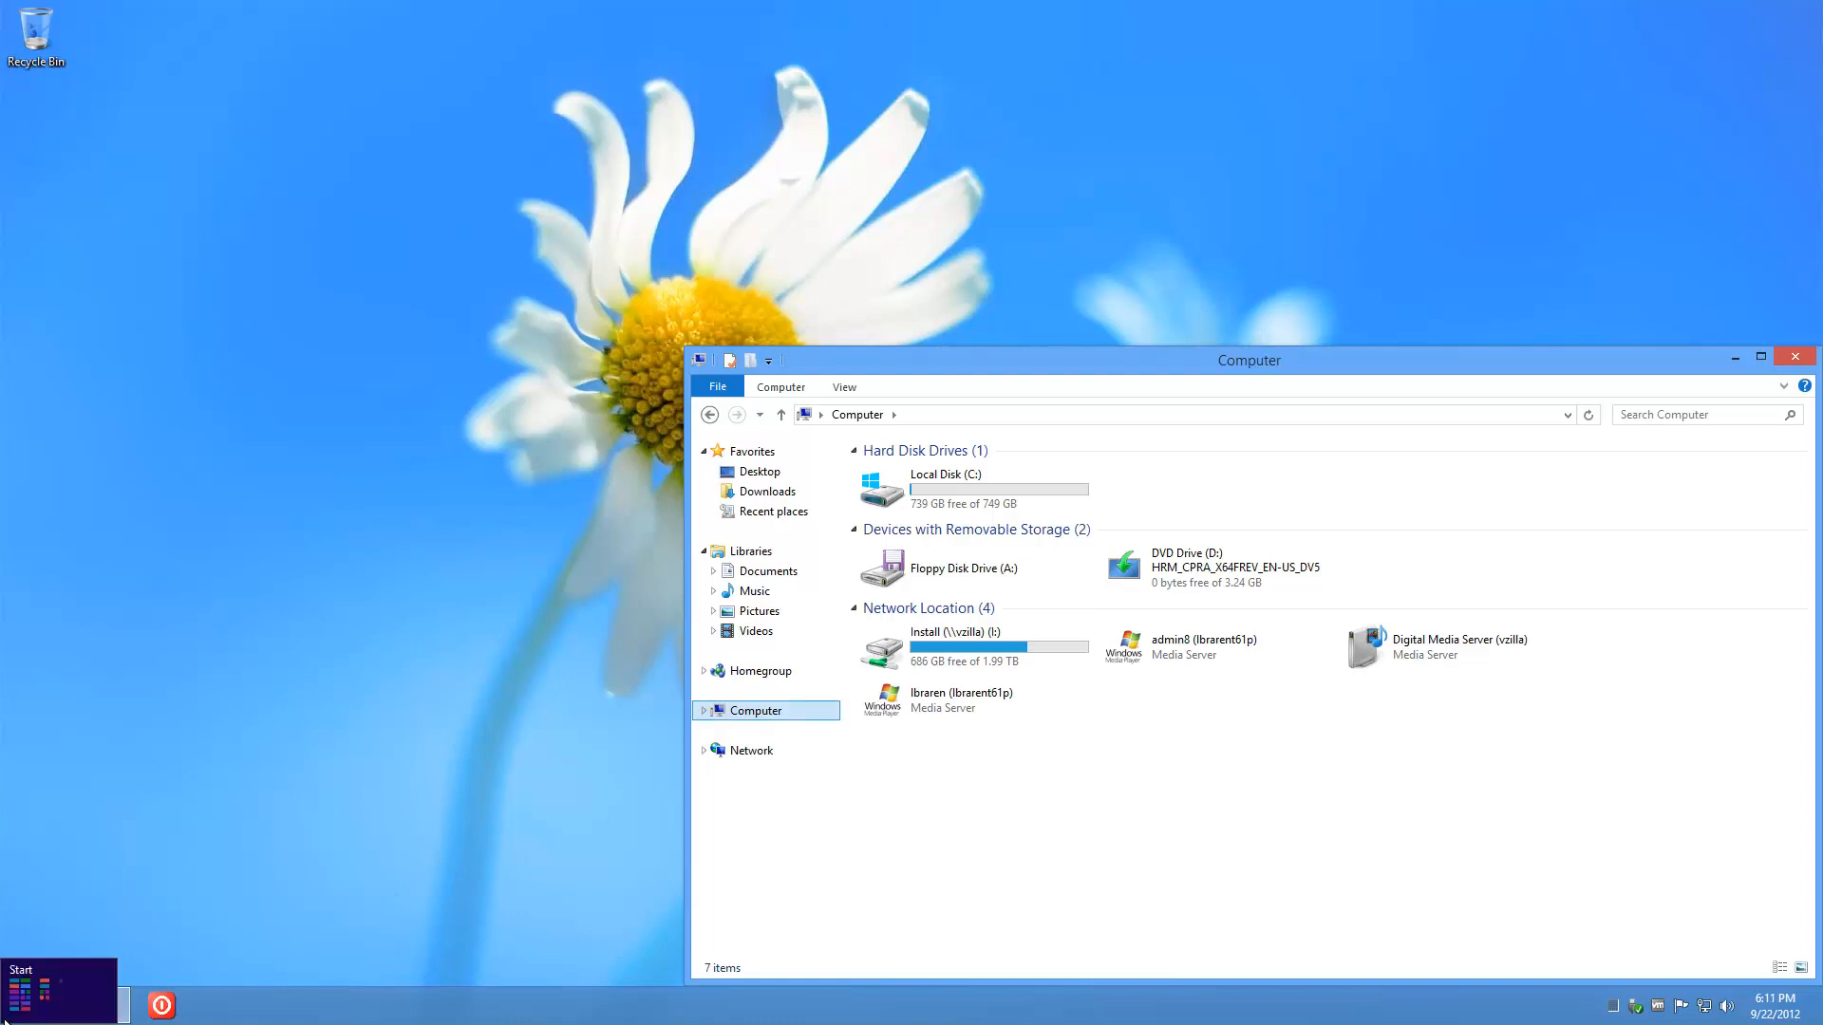
right_click(3, 1022)
click(78, 804)
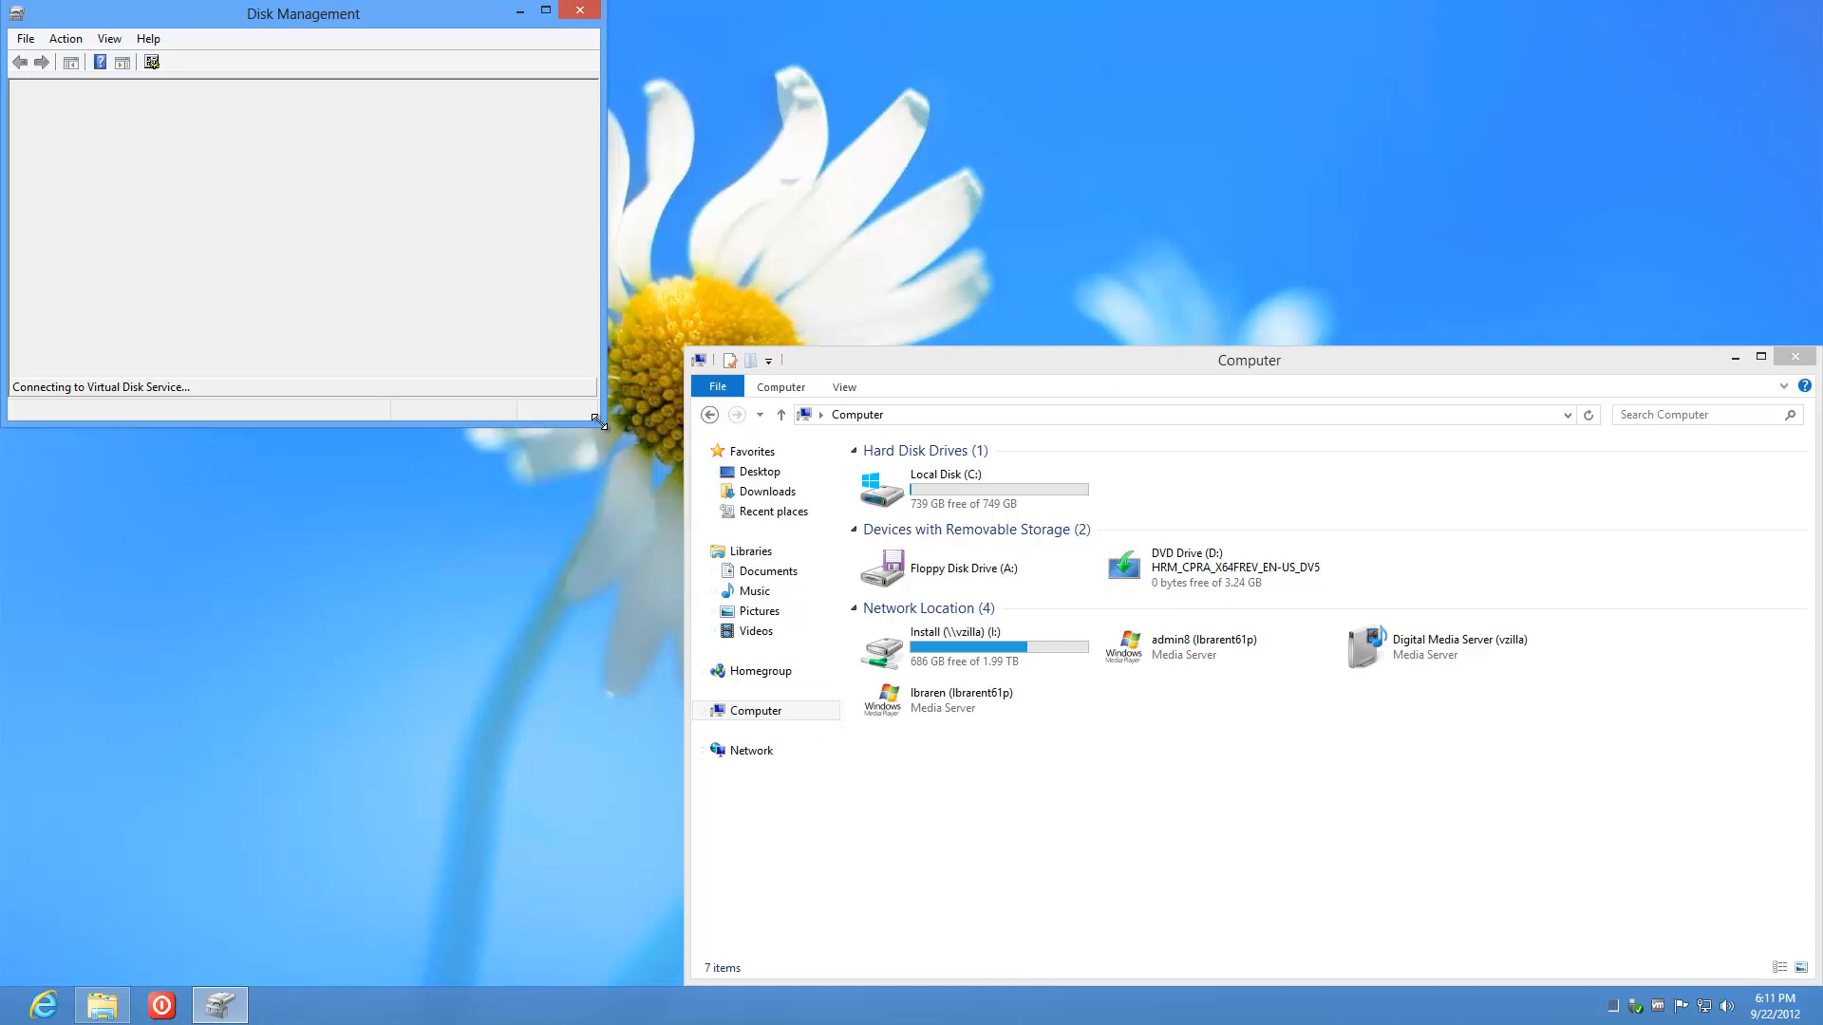
drag(598, 422, 1118, 796)
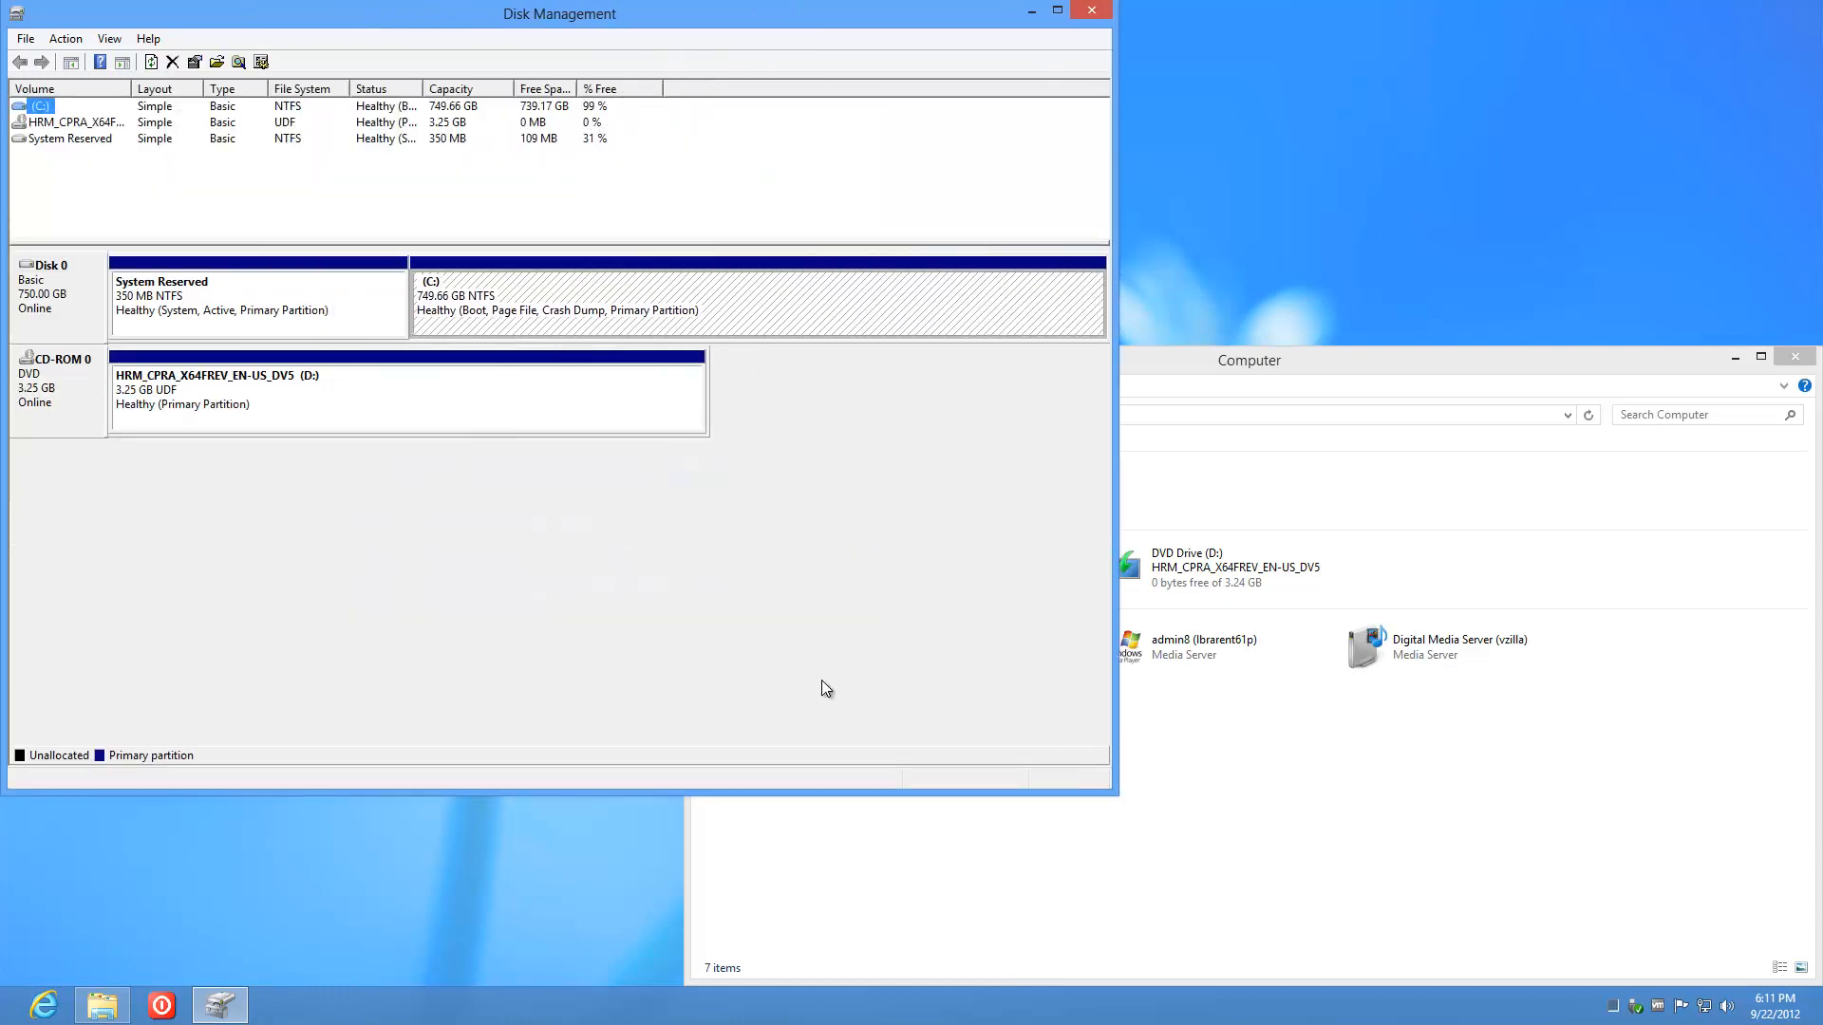
Step: Change the DVD drive letter from D: to V: and close Disk Management
right_click(309, 408)
click(367, 480)
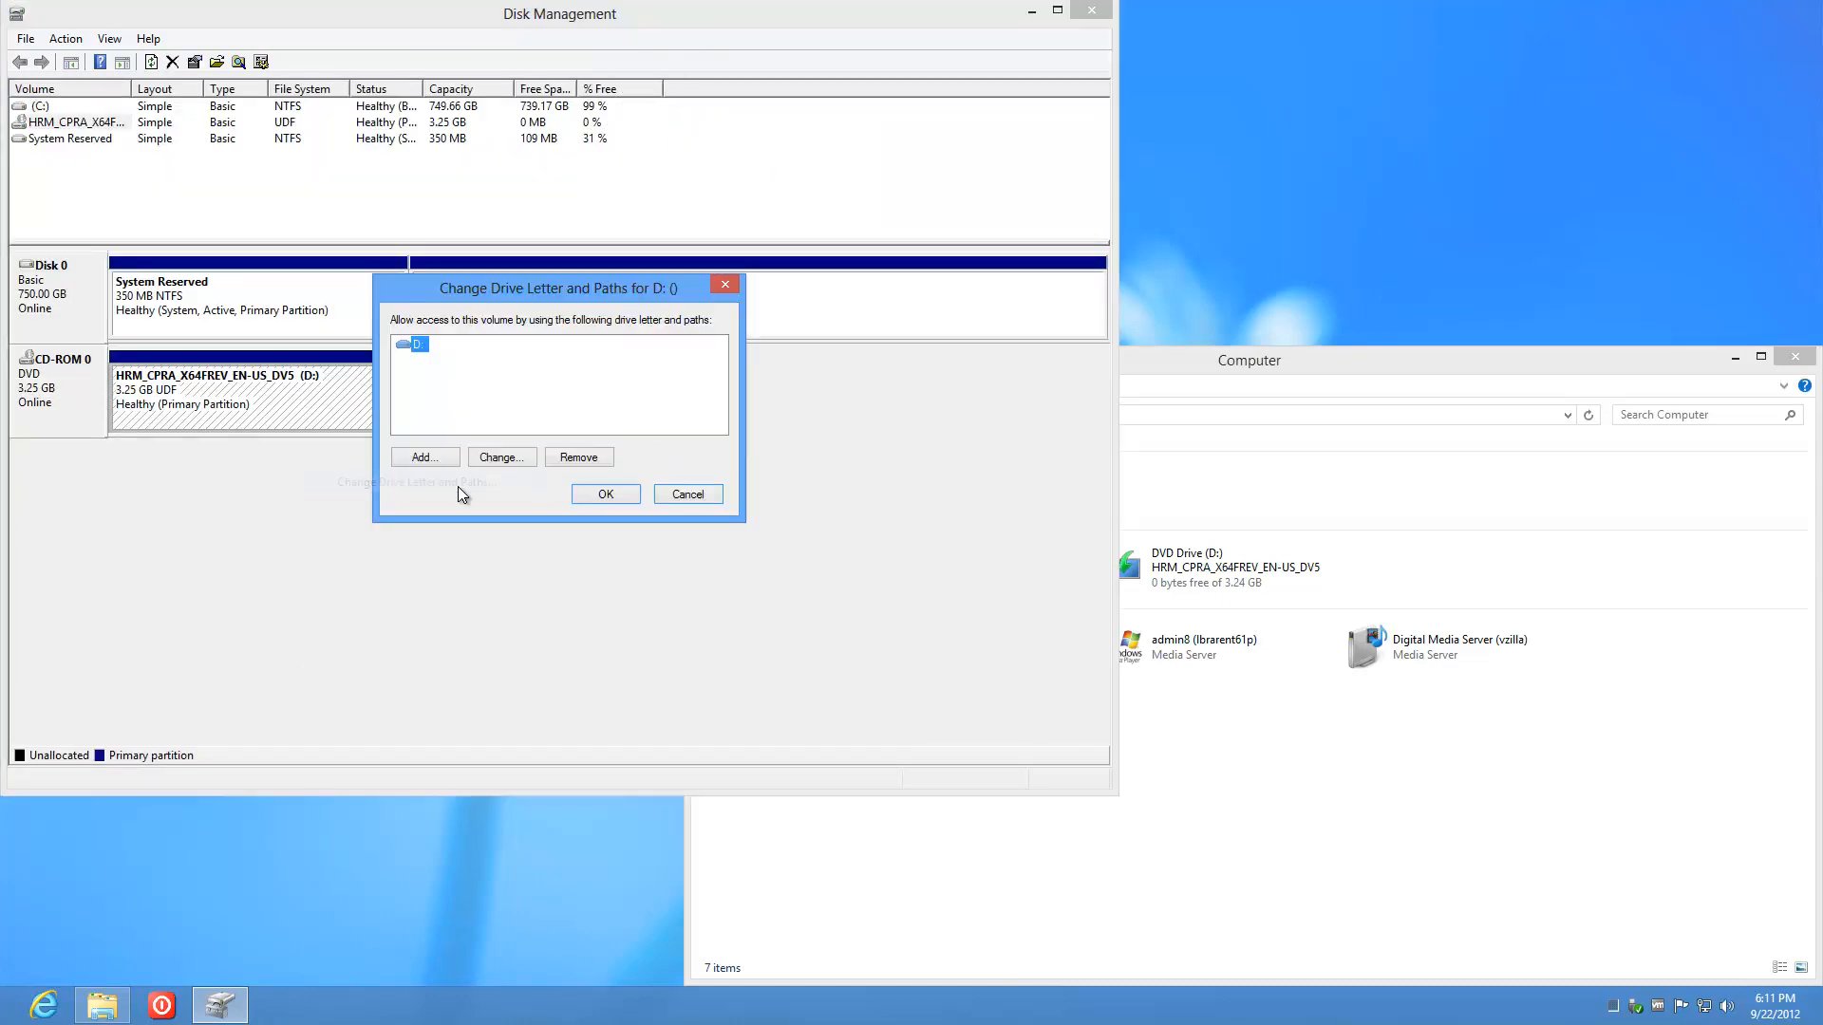
click(482, 455)
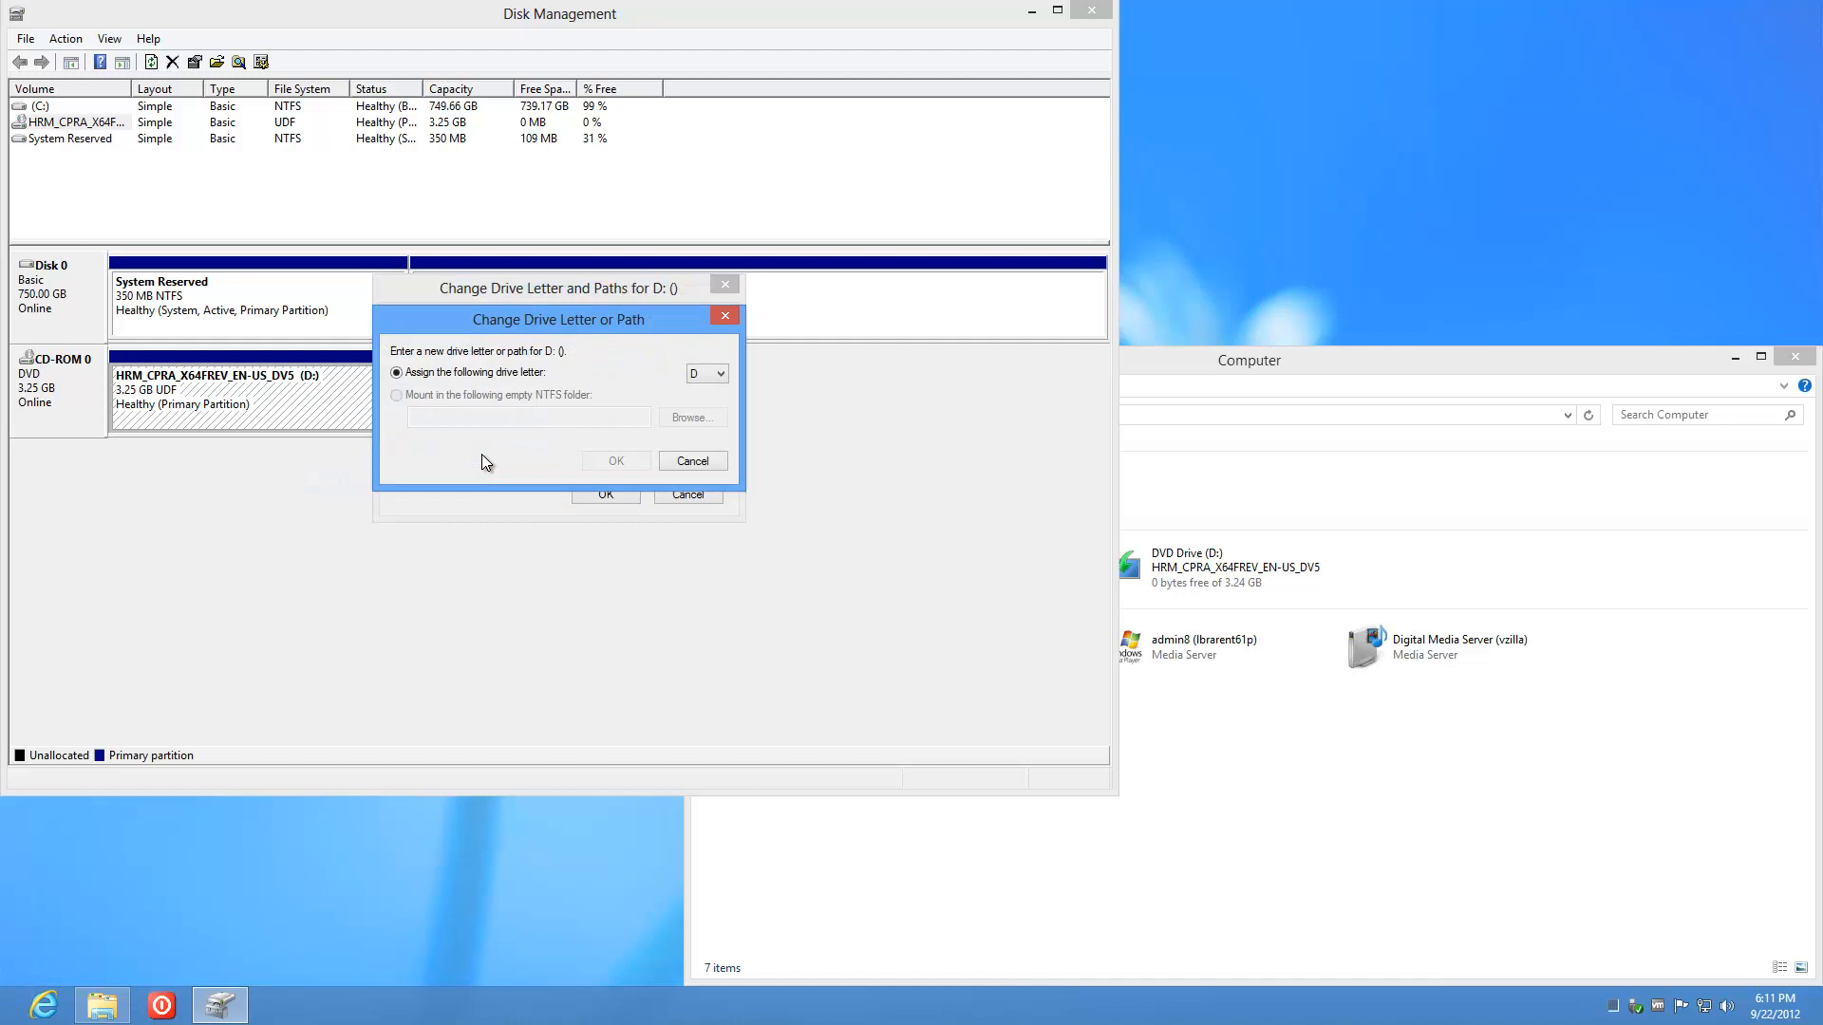
click(707, 376)
click(707, 391)
click(627, 464)
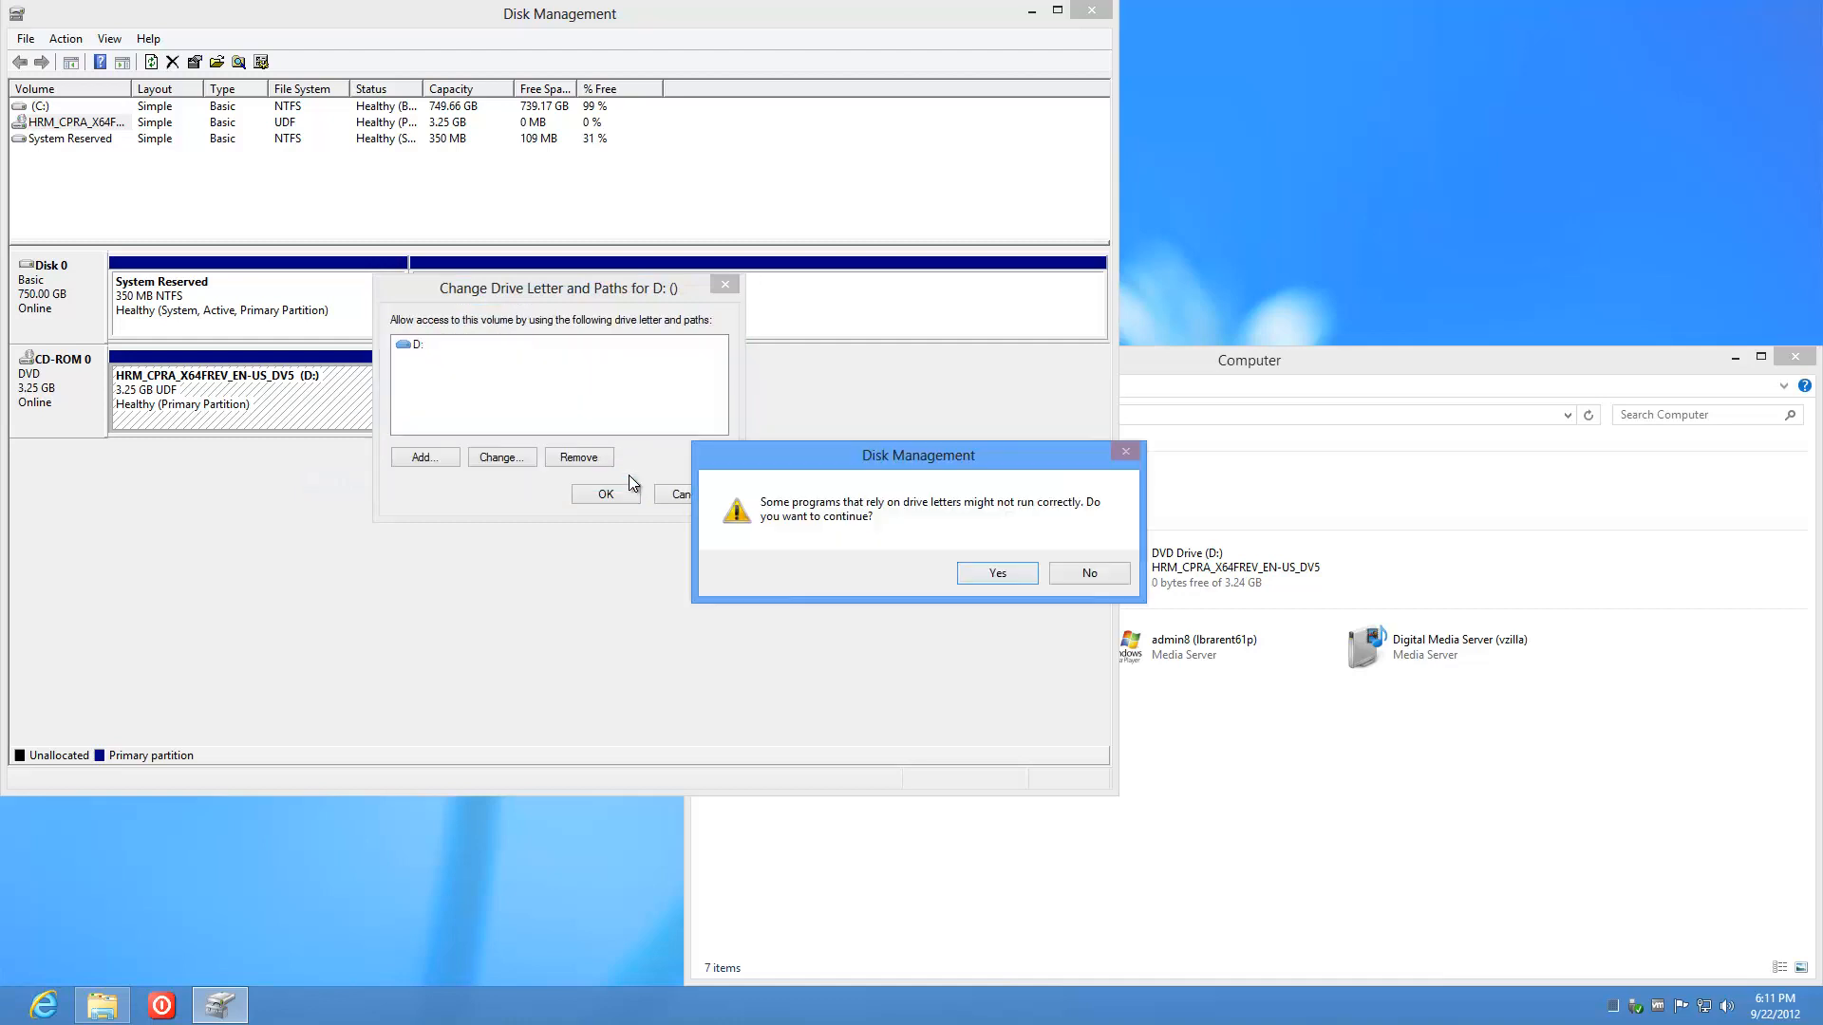
click(995, 573)
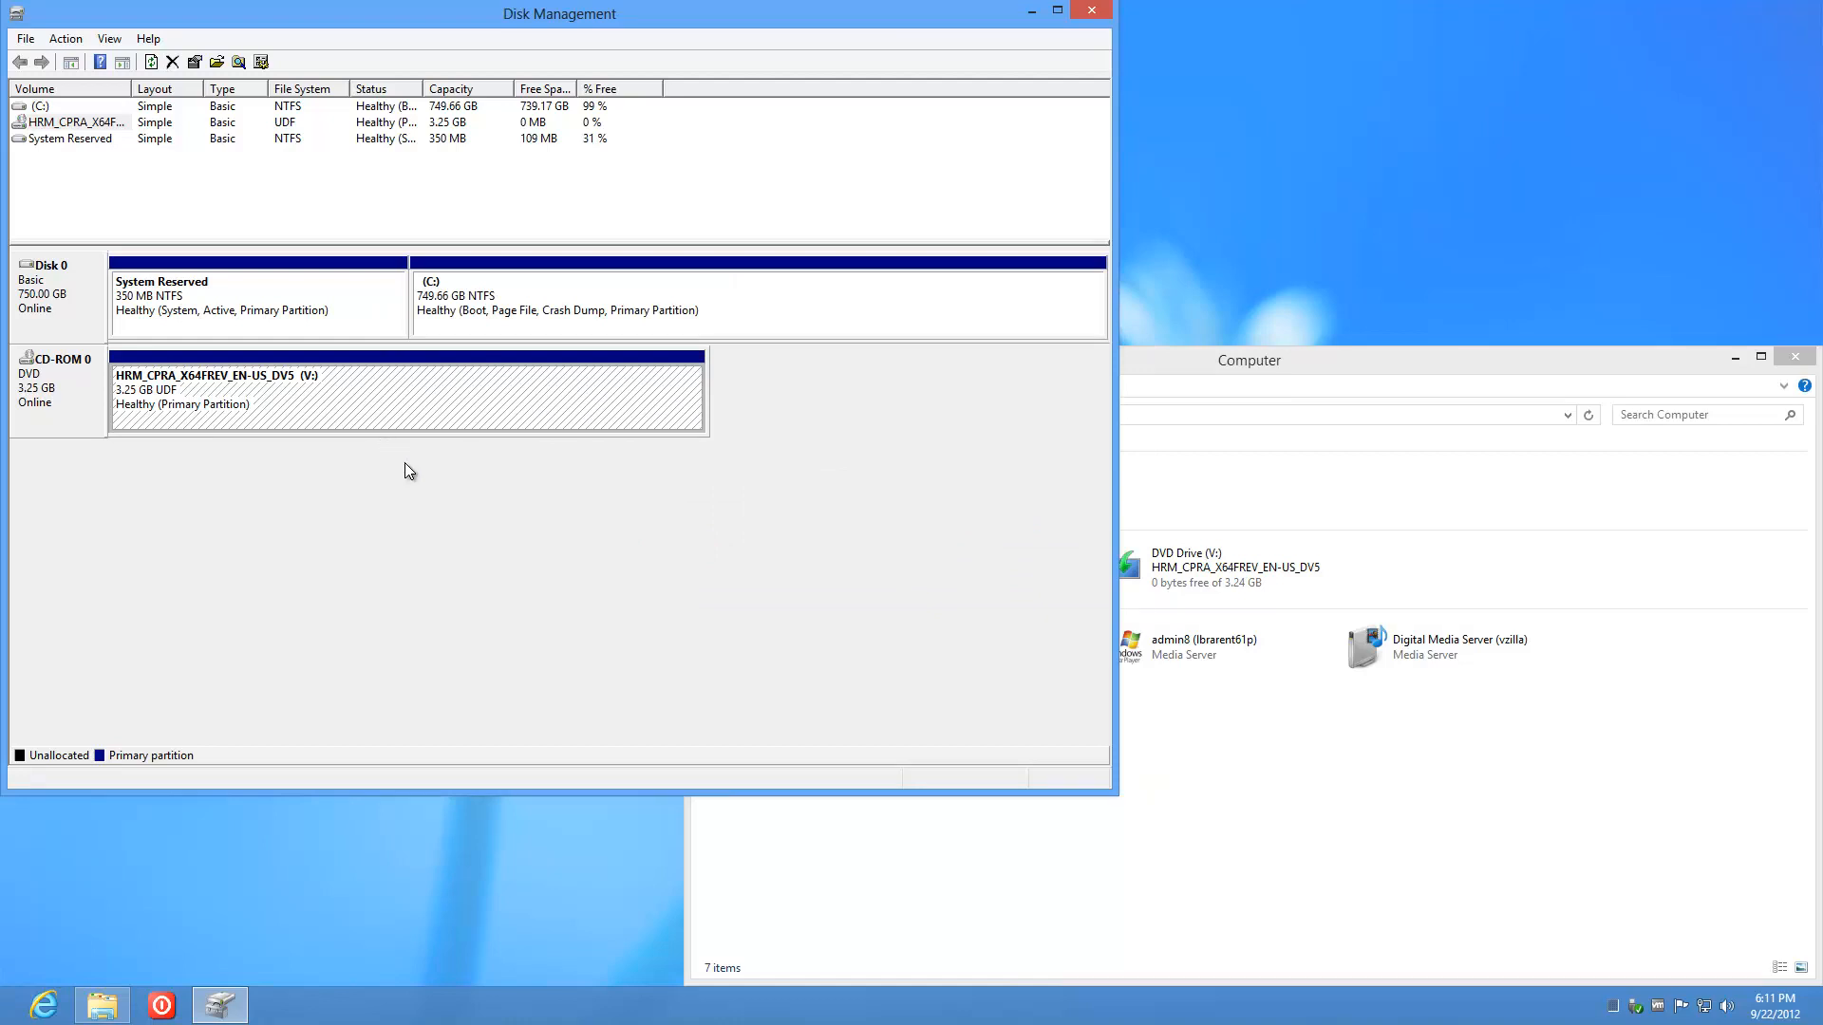
click(1079, 14)
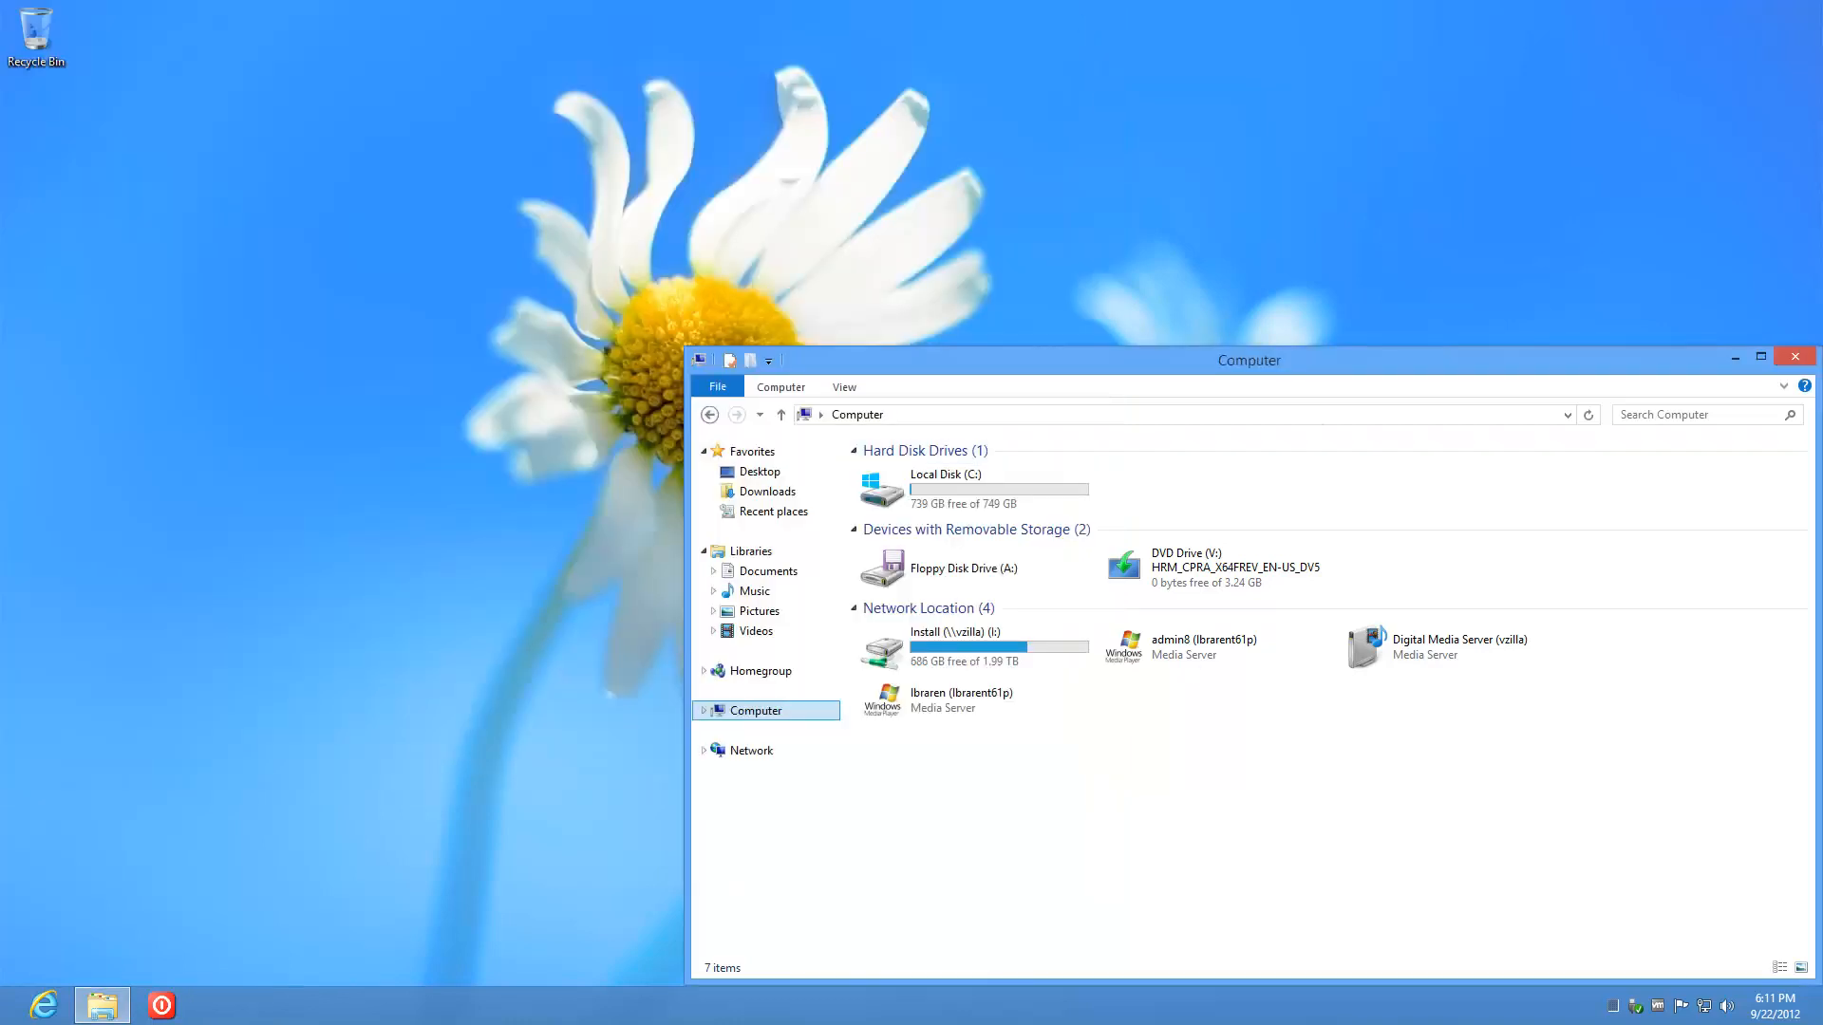
Step: Disconnect CD/DVD drive 1, set it to Client Device, and save the VM settings
mouse_move(254, 1024)
click(123, 993)
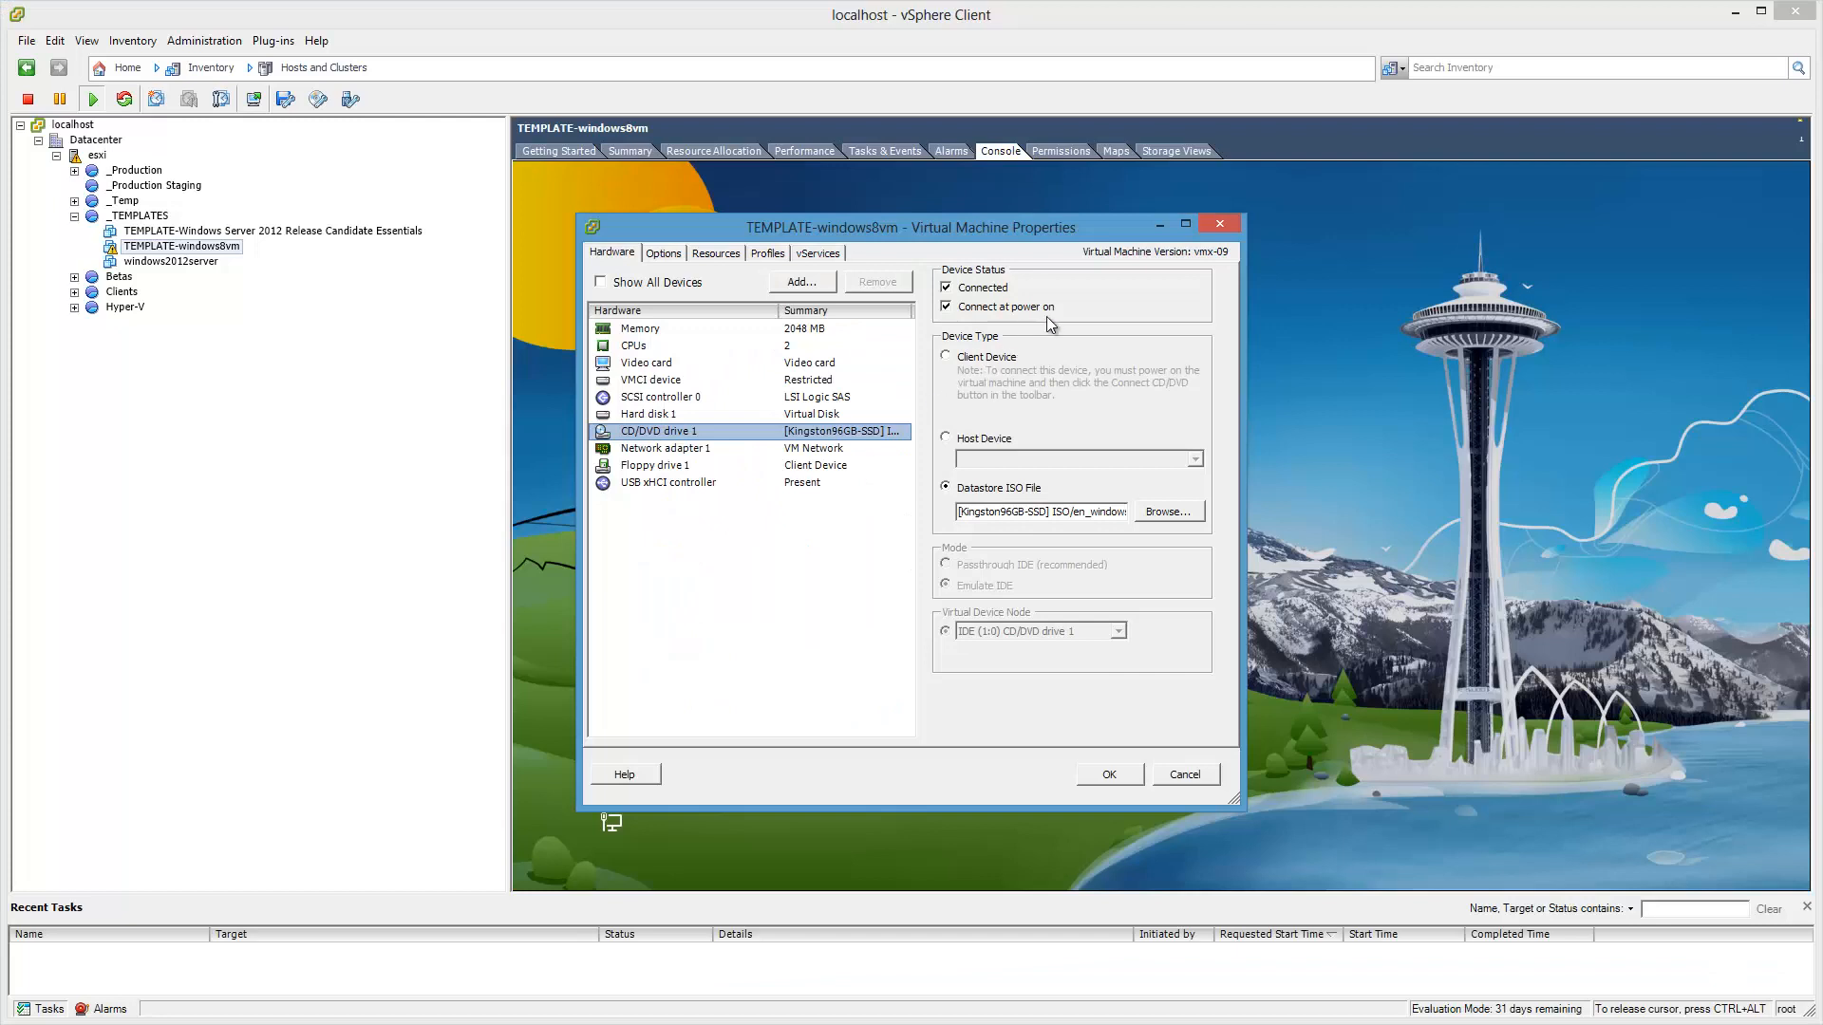
click(960, 290)
click(947, 357)
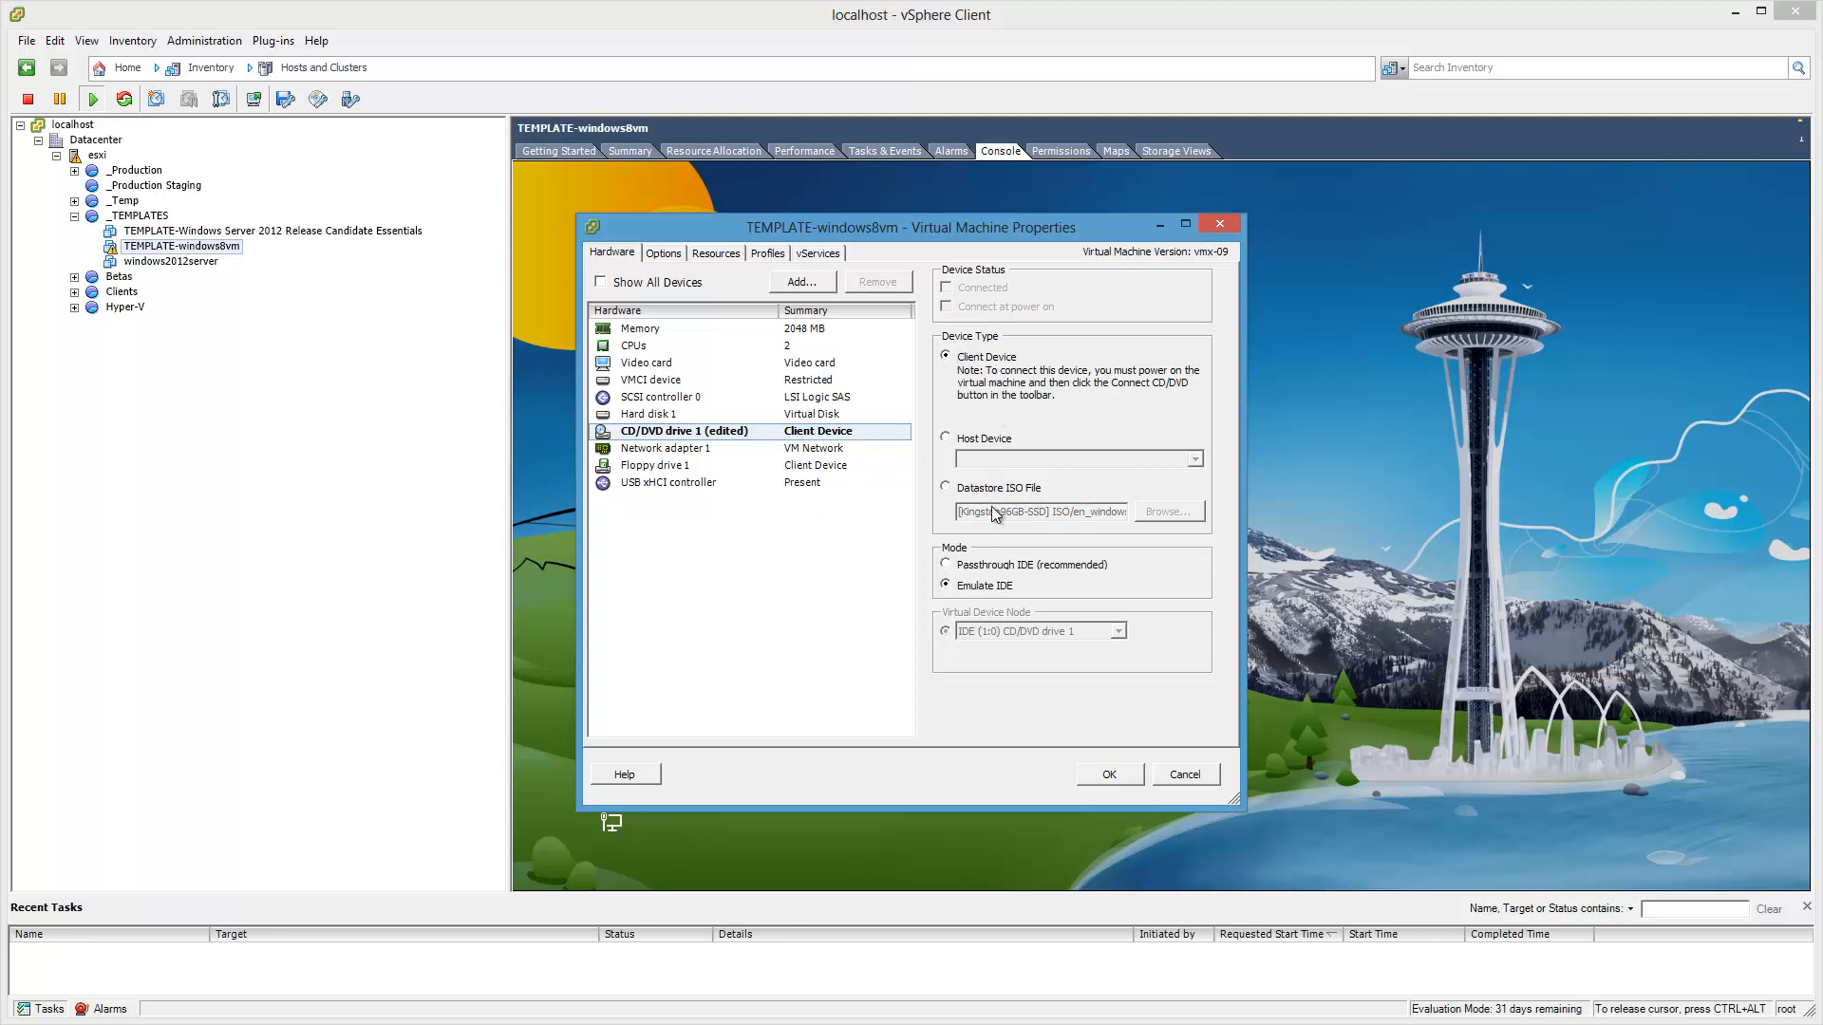
click(1108, 774)
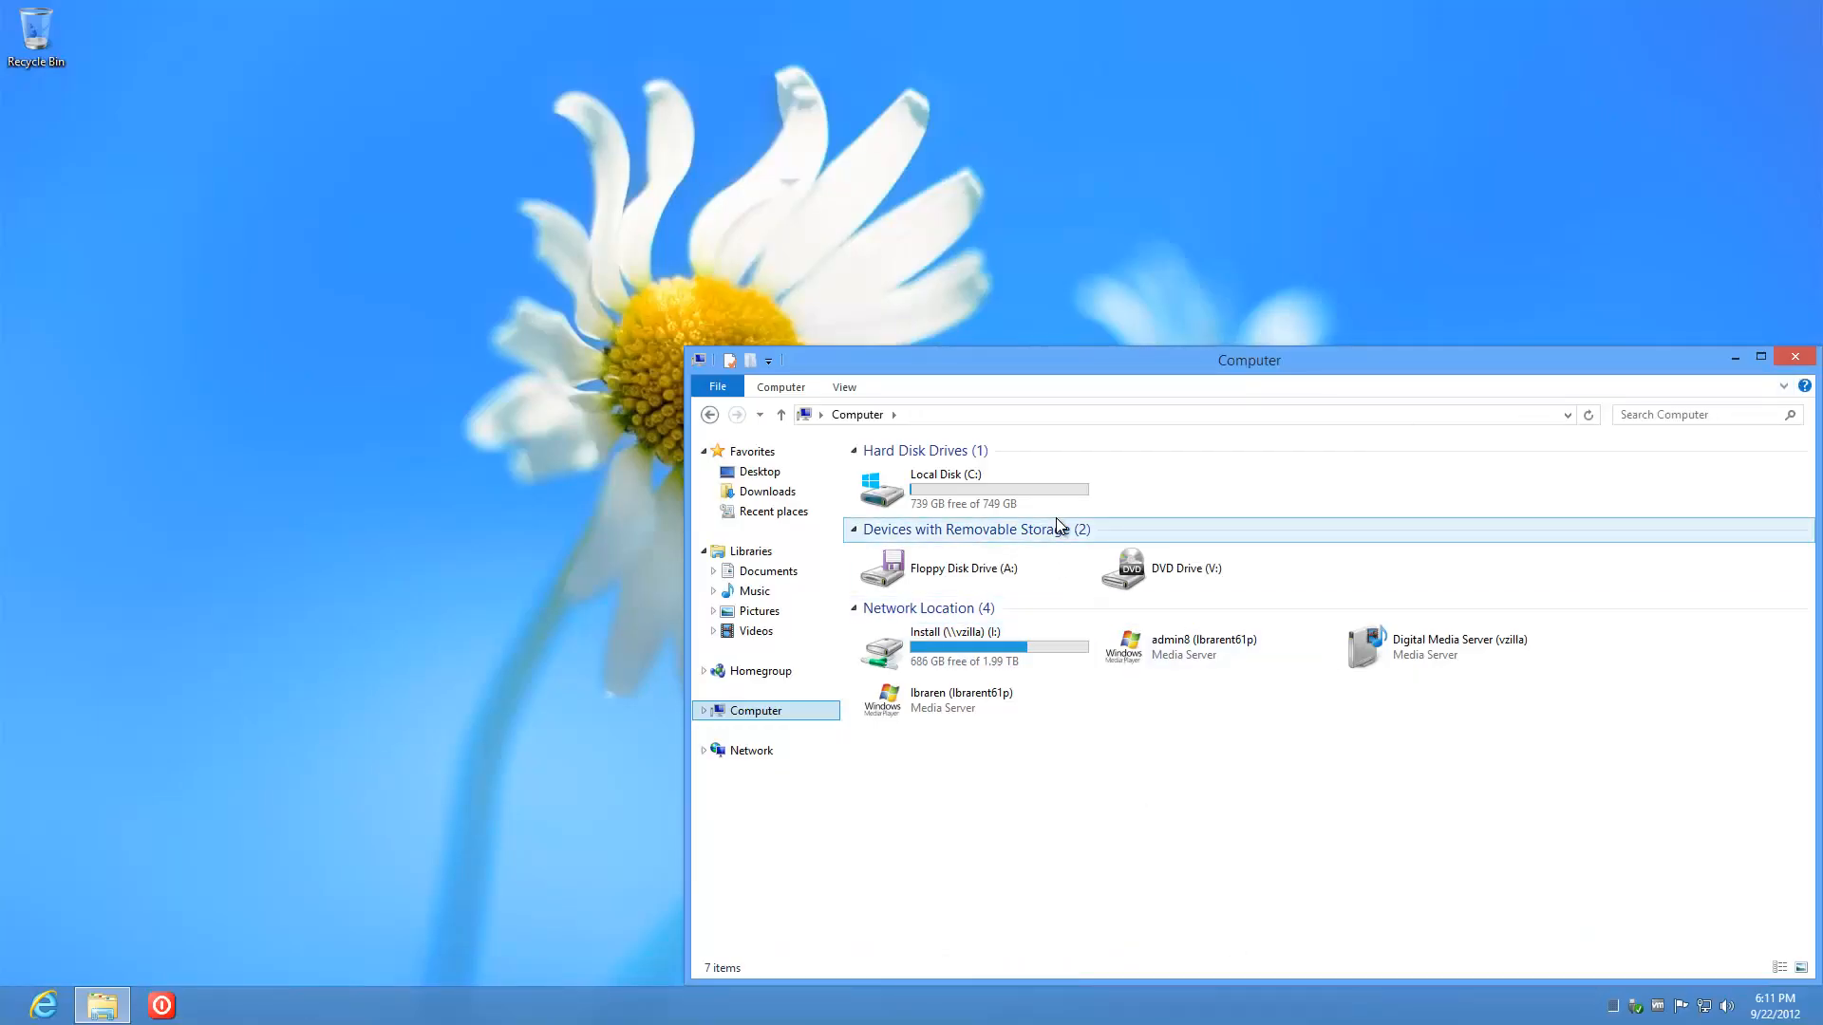
Step: Move the Computer window, select DVD Drive (V:), and close the window
drag(1169, 362, 860, 184)
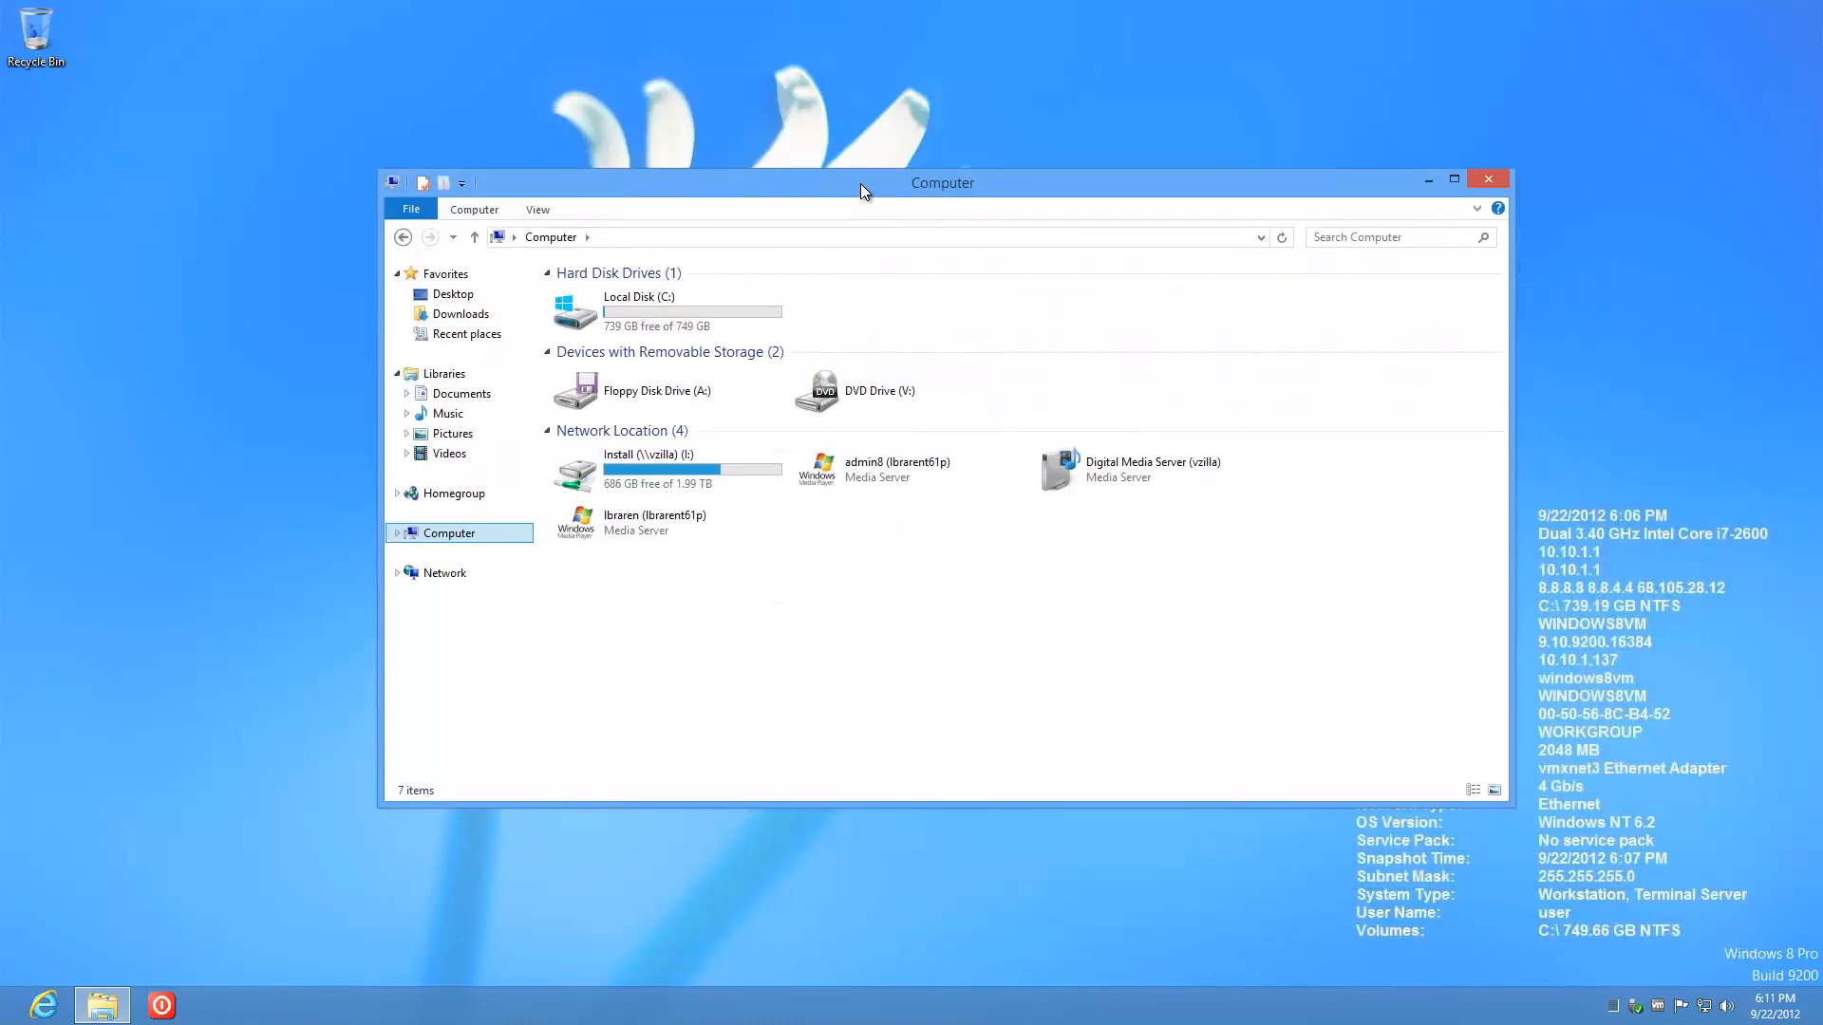
click(897, 401)
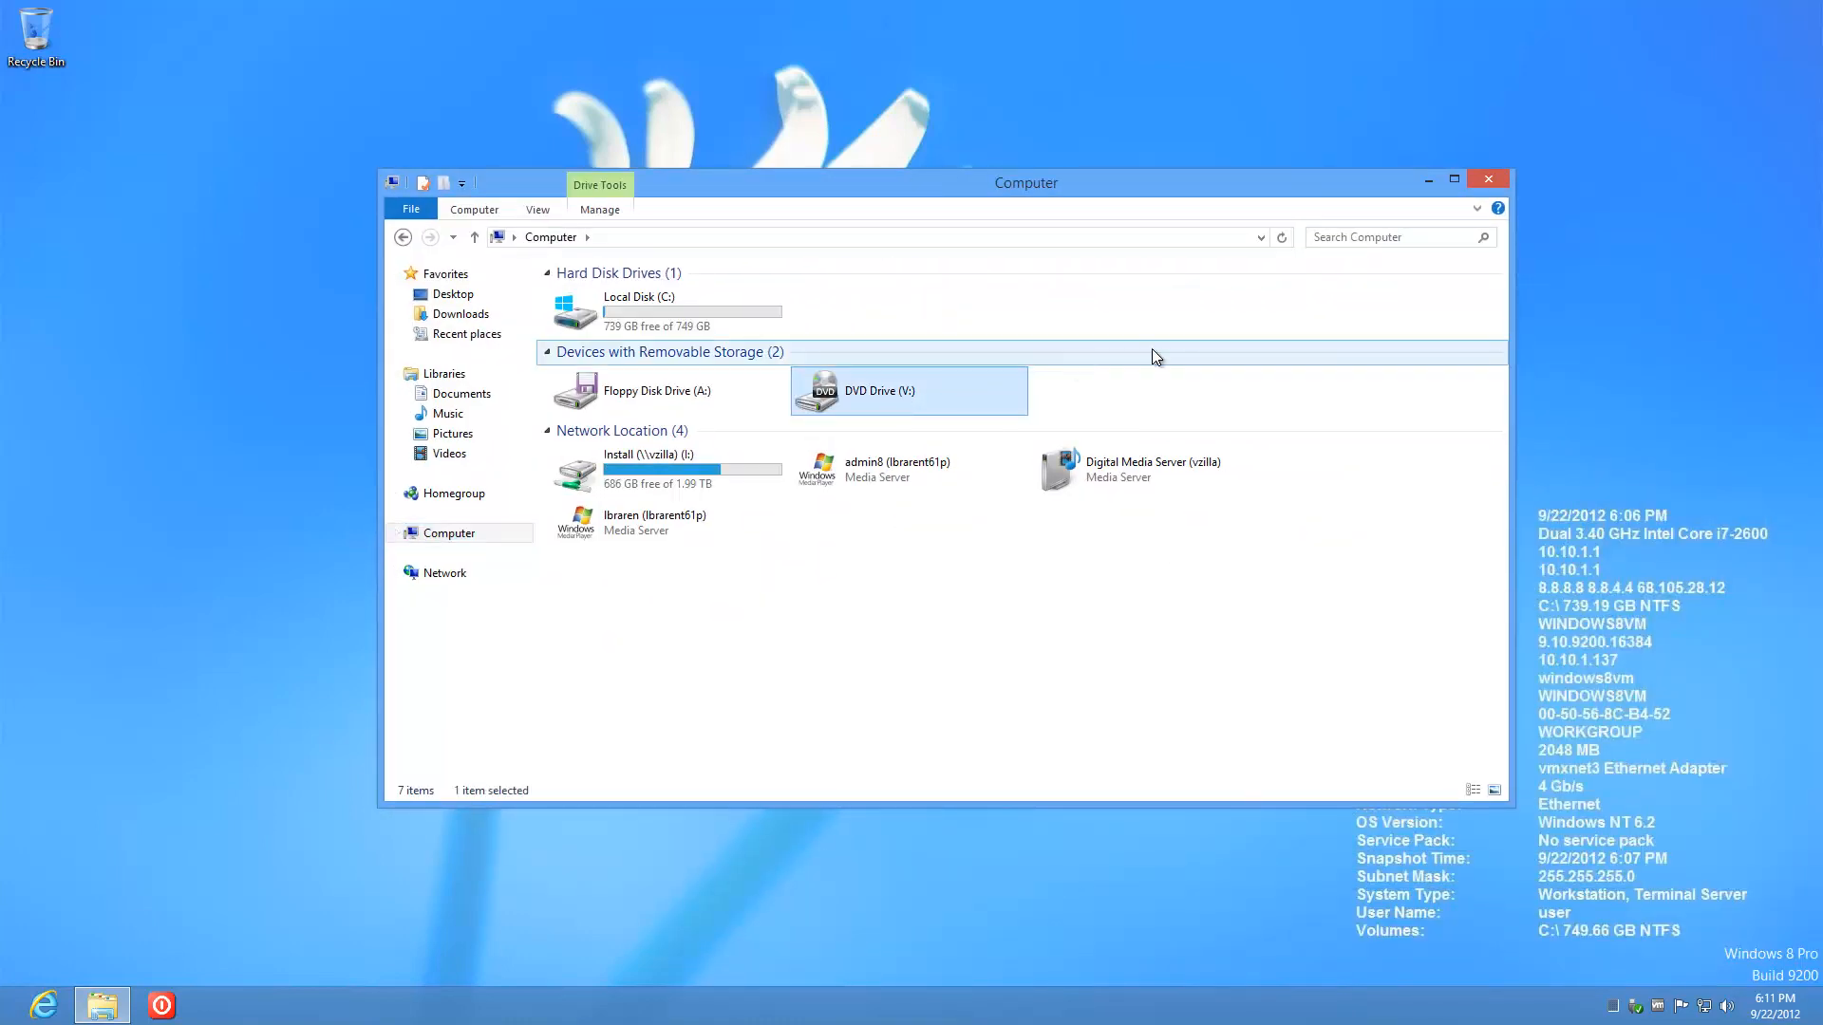
click(1490, 179)
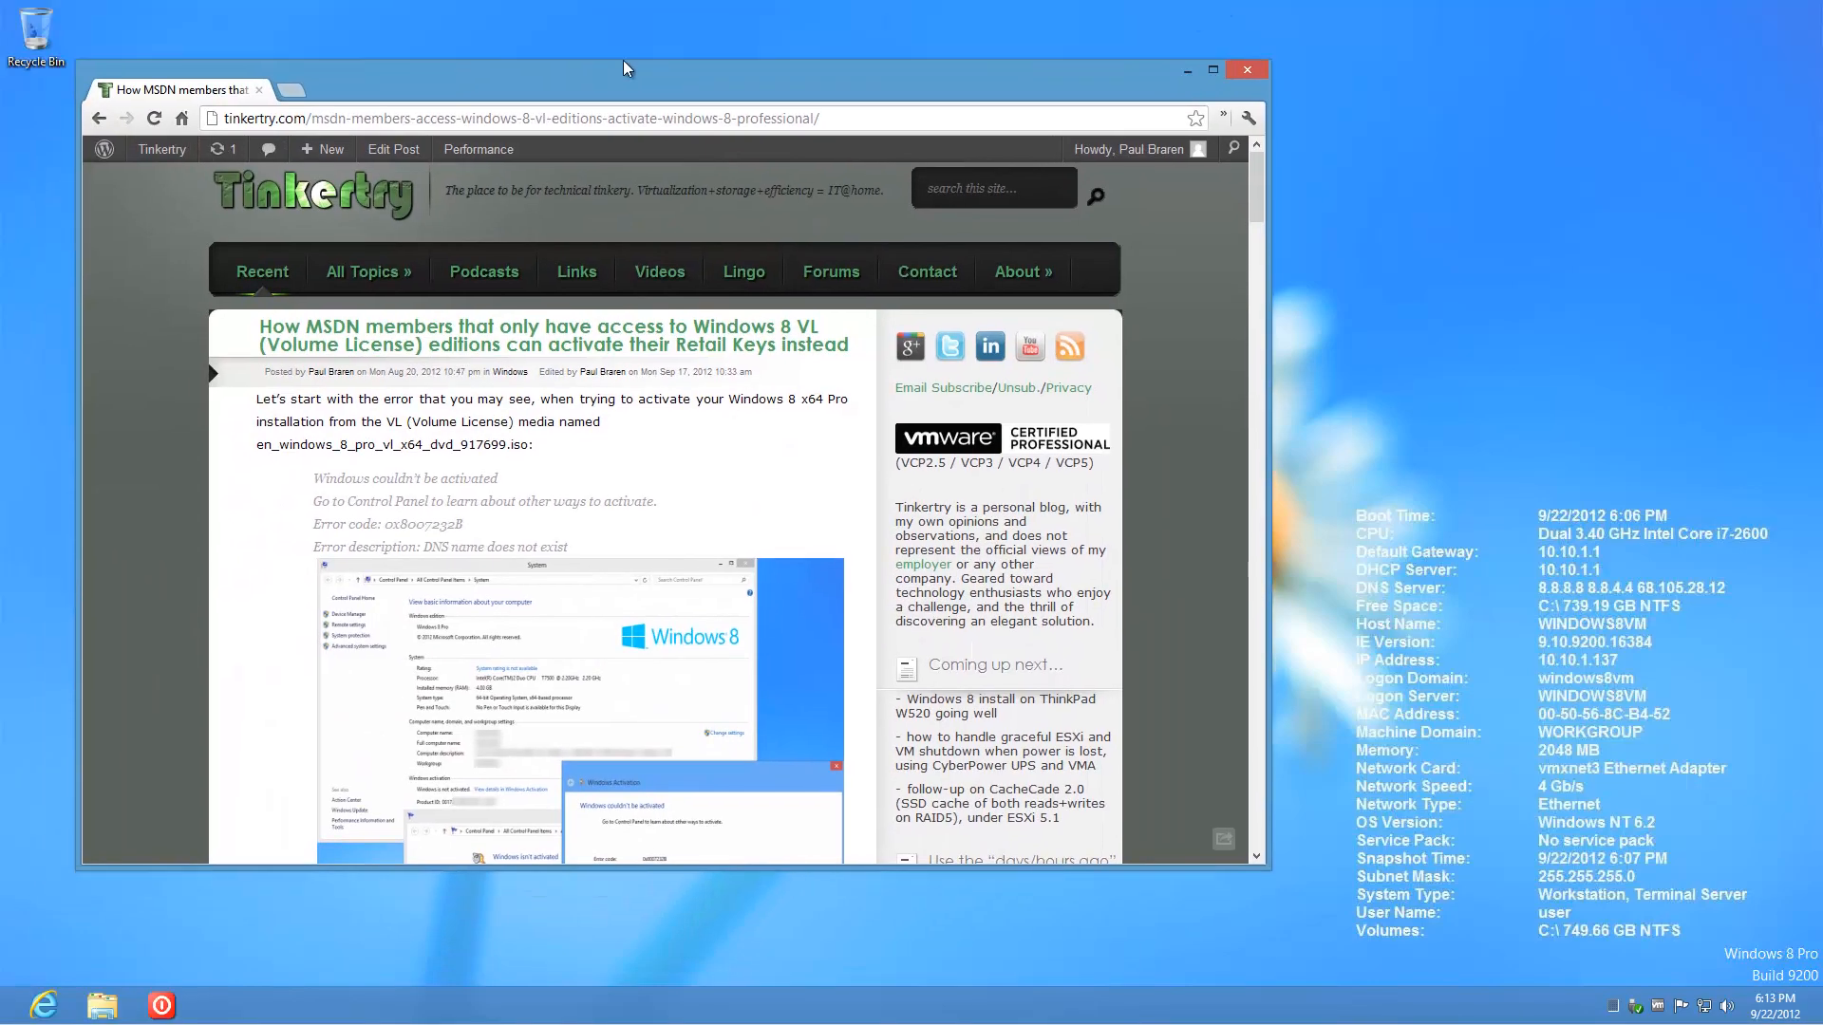
Step: Scroll the TinkerTry article to the slmgr steps, move Chrome aside, and bring up Run
drag(622, 68, 682, 45)
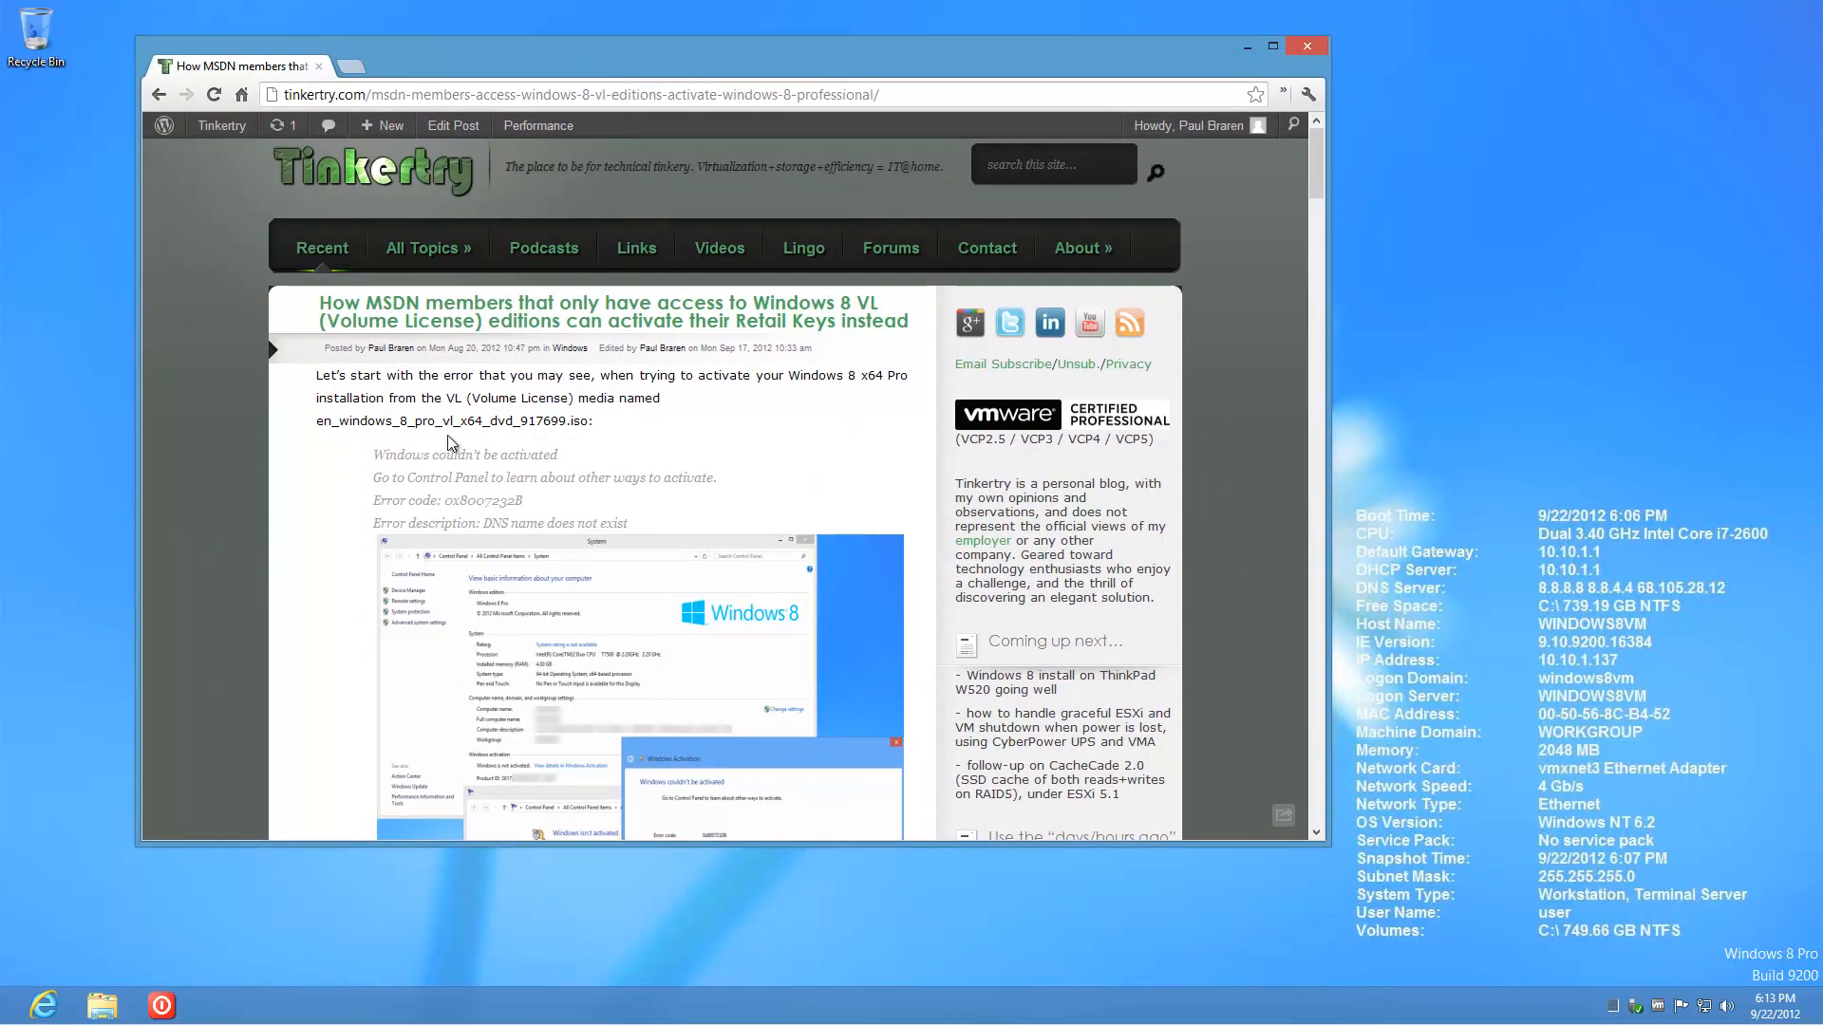
scroll(448, 434, down, 15)
scroll(450, 430, down, 5)
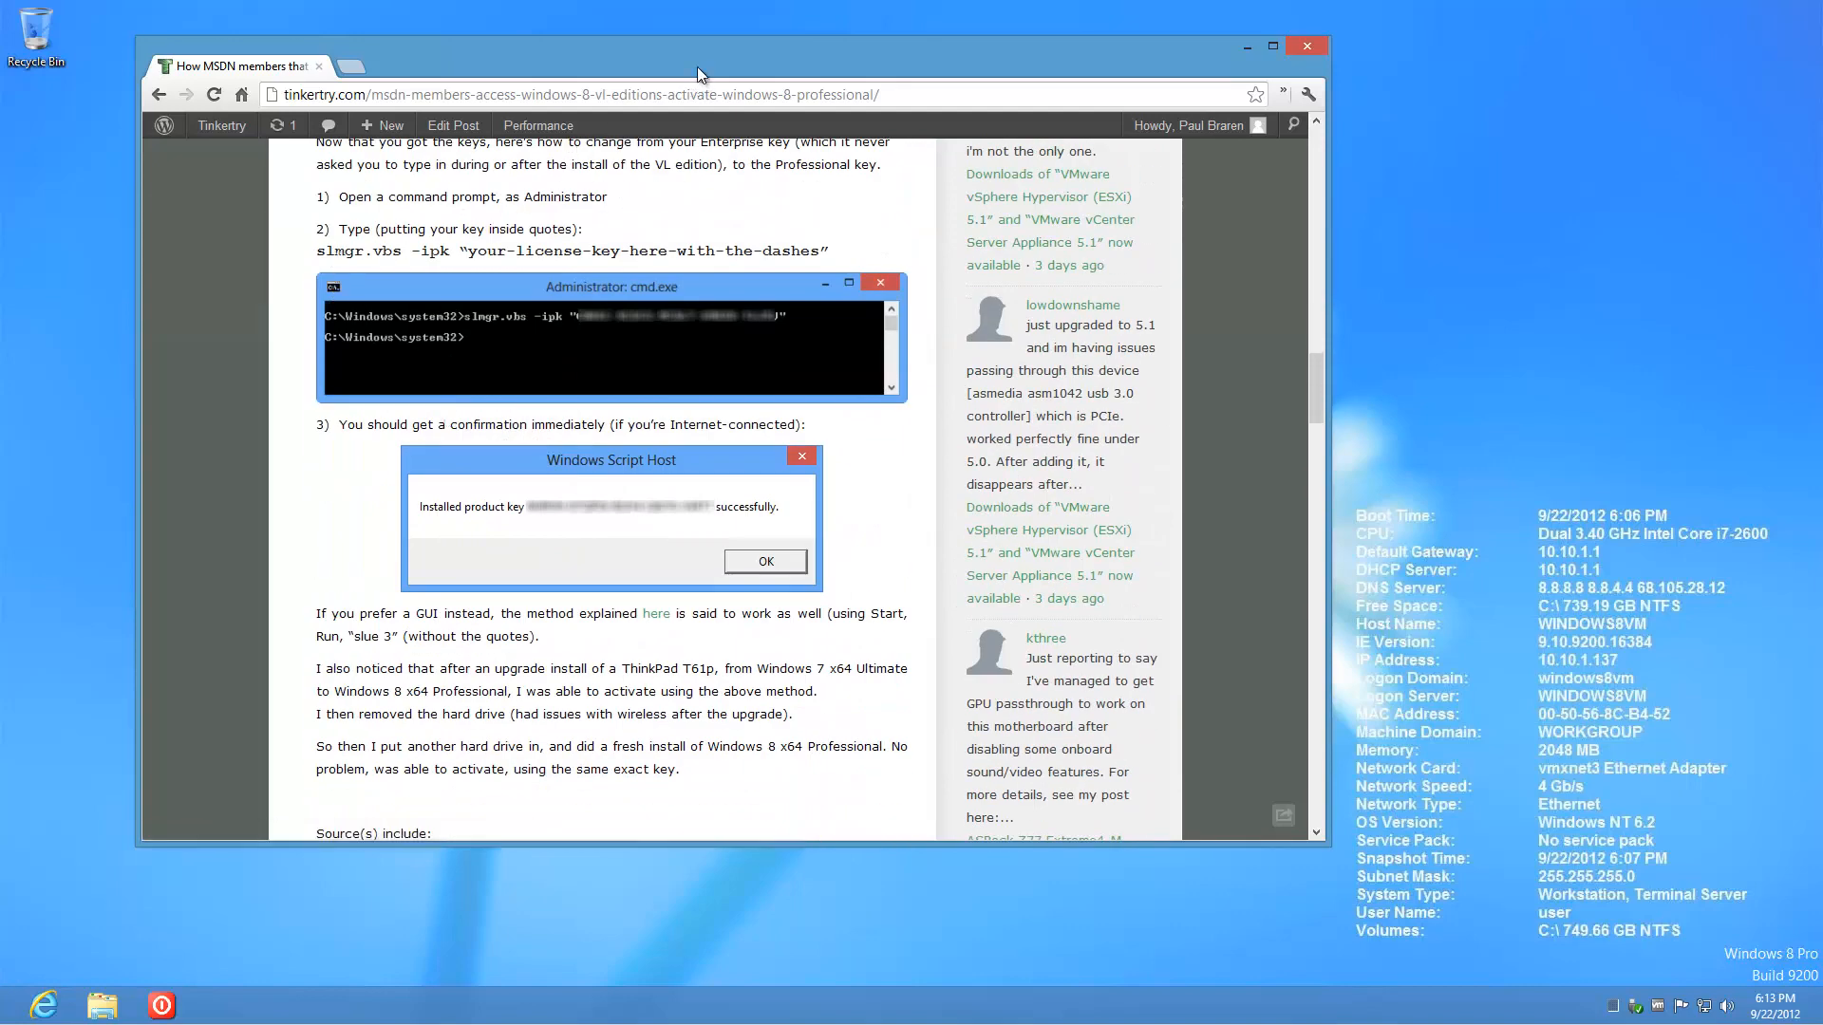
drag(697, 67, 410, 197)
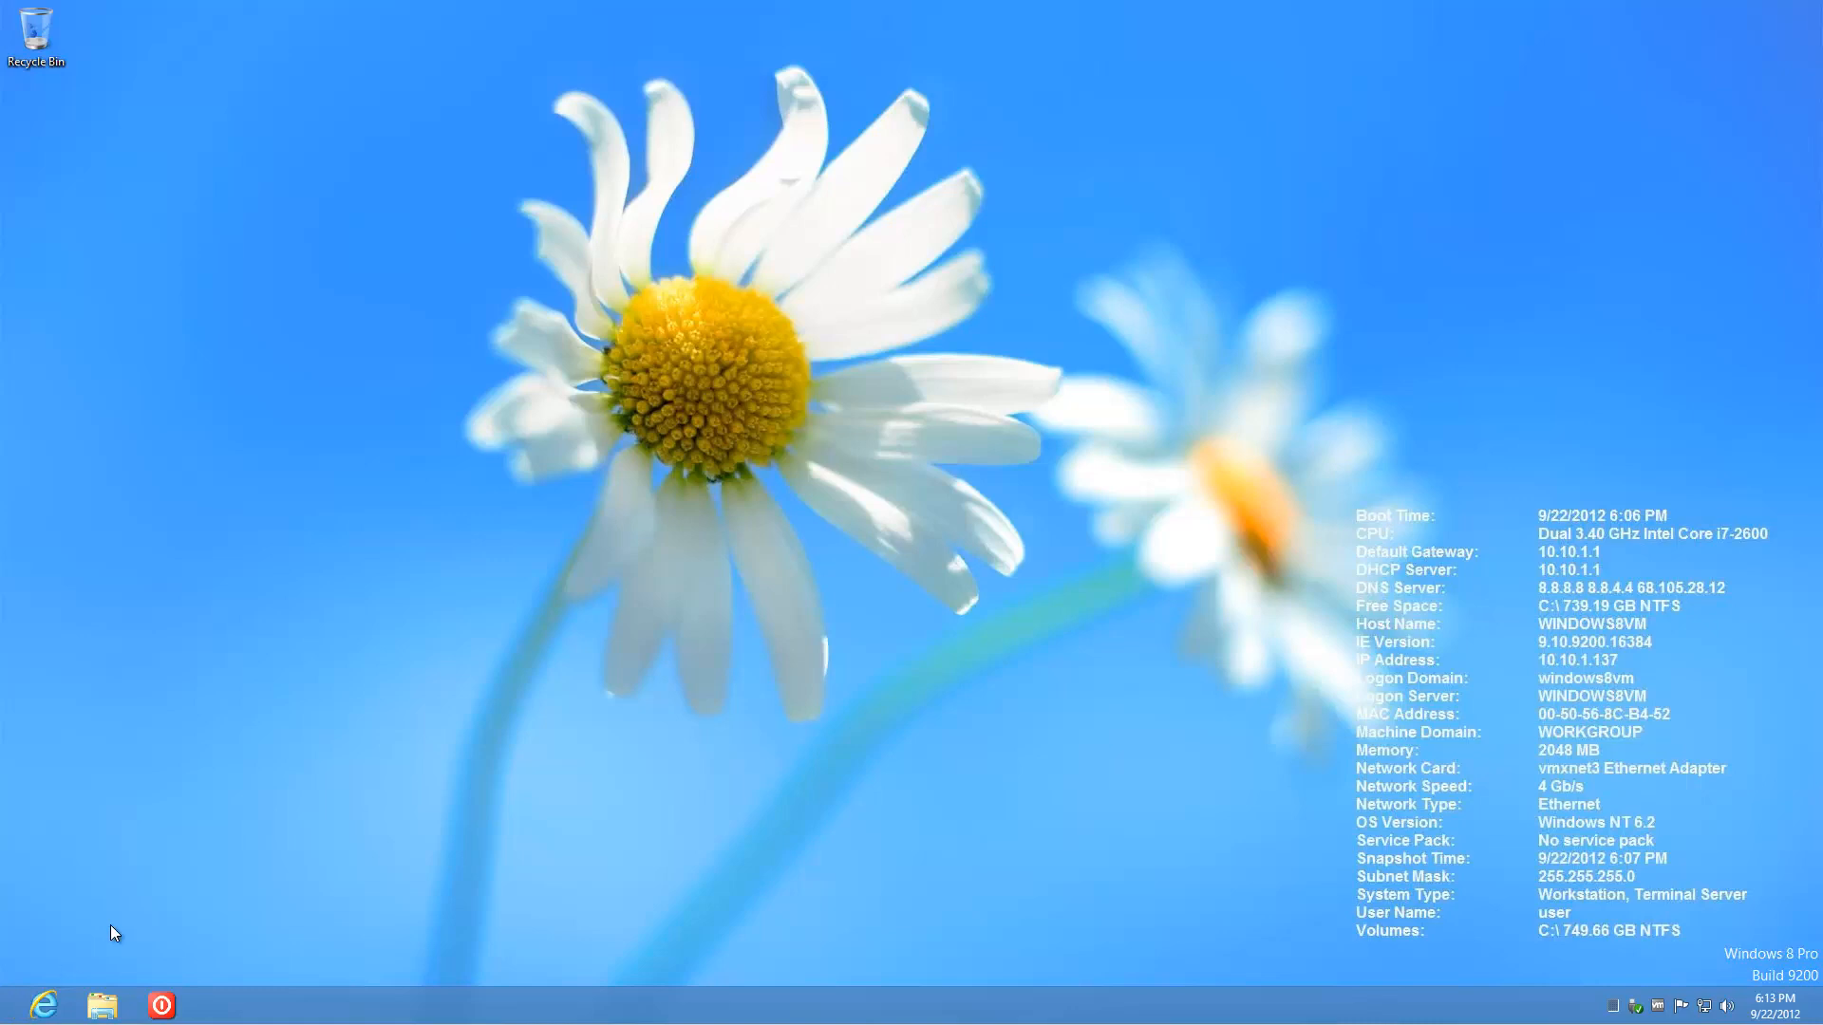
key(super+r)
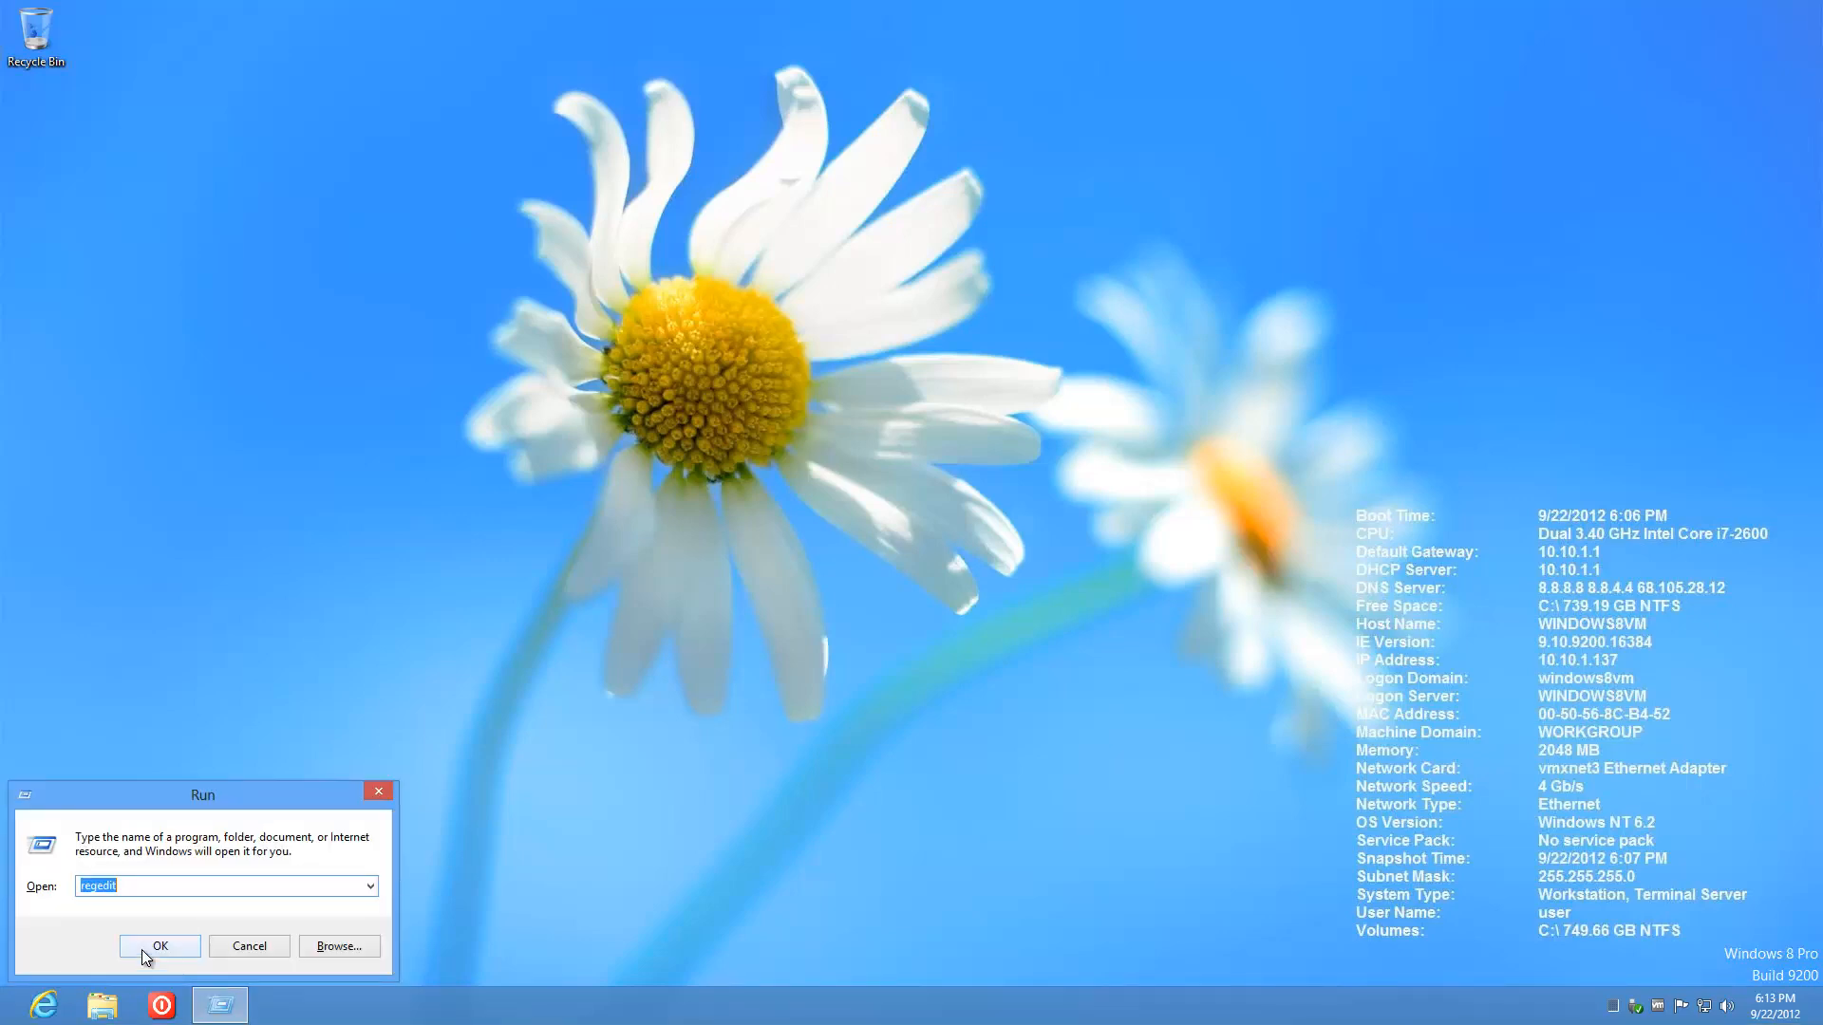
Step: Cancel the Run box and launch an elevated administrator Command Prompt
click(254, 950)
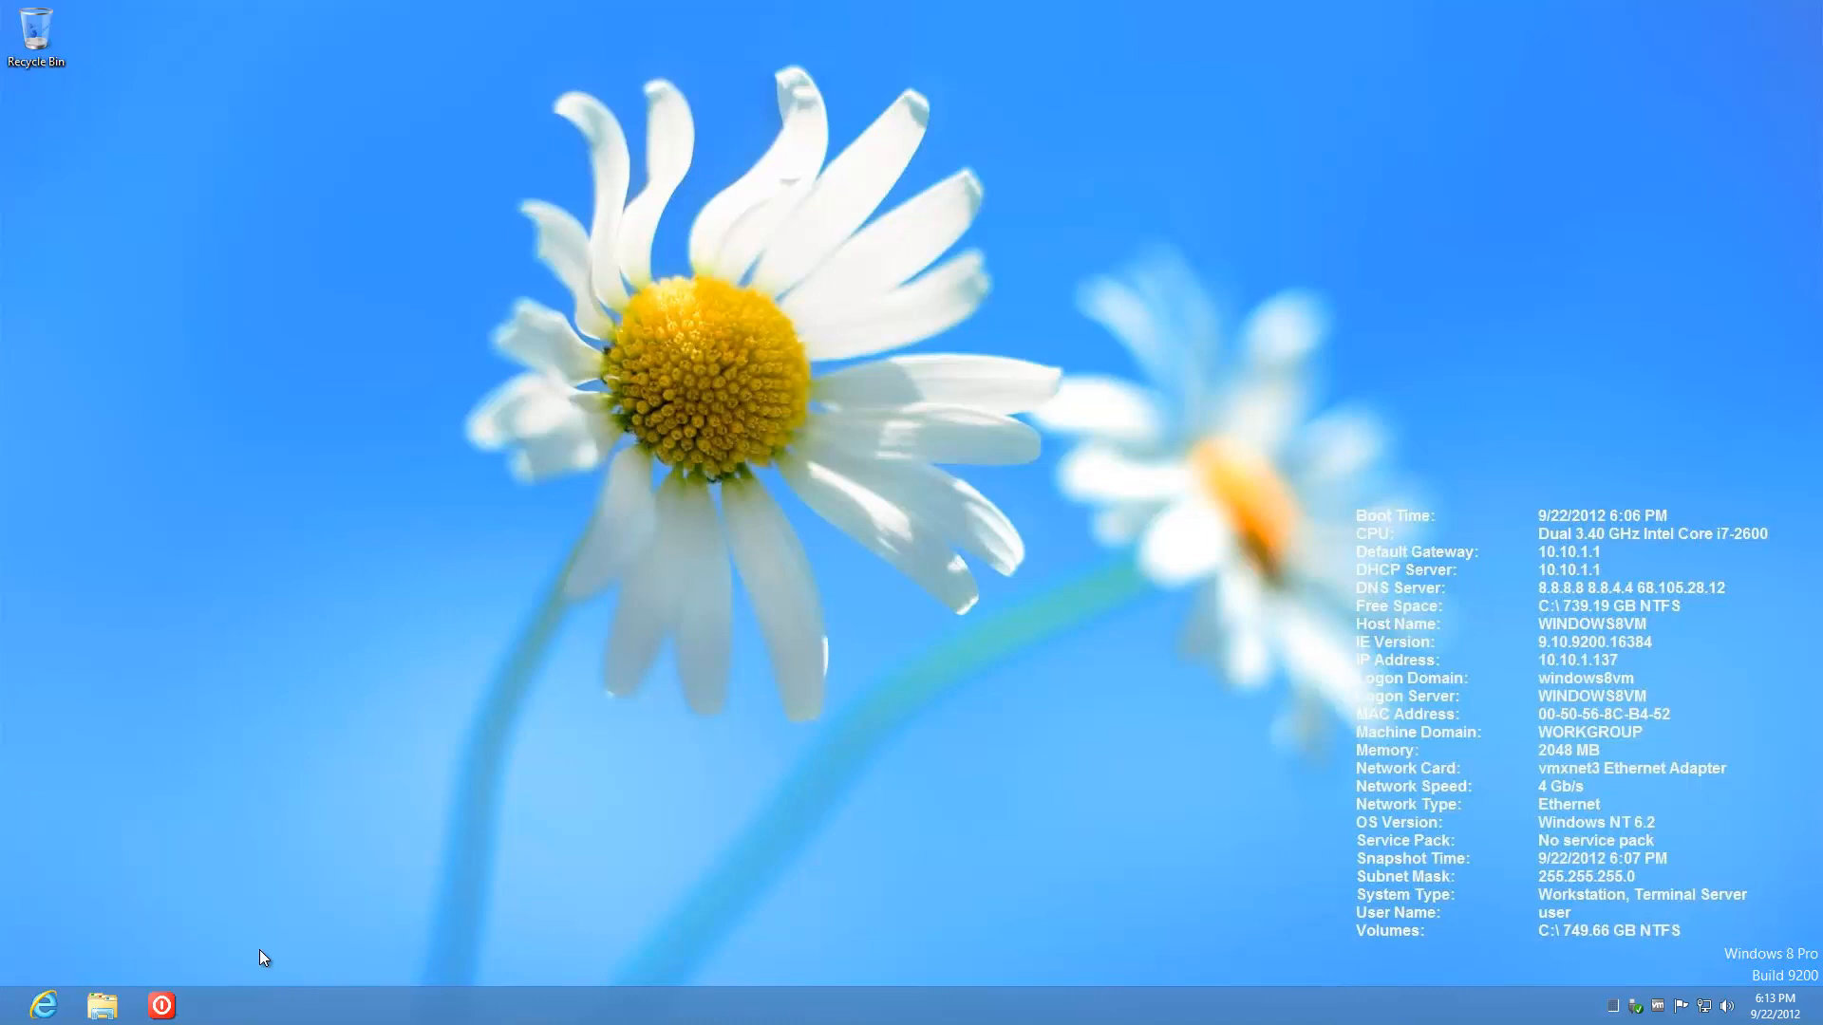
mouse_move(0, 1019)
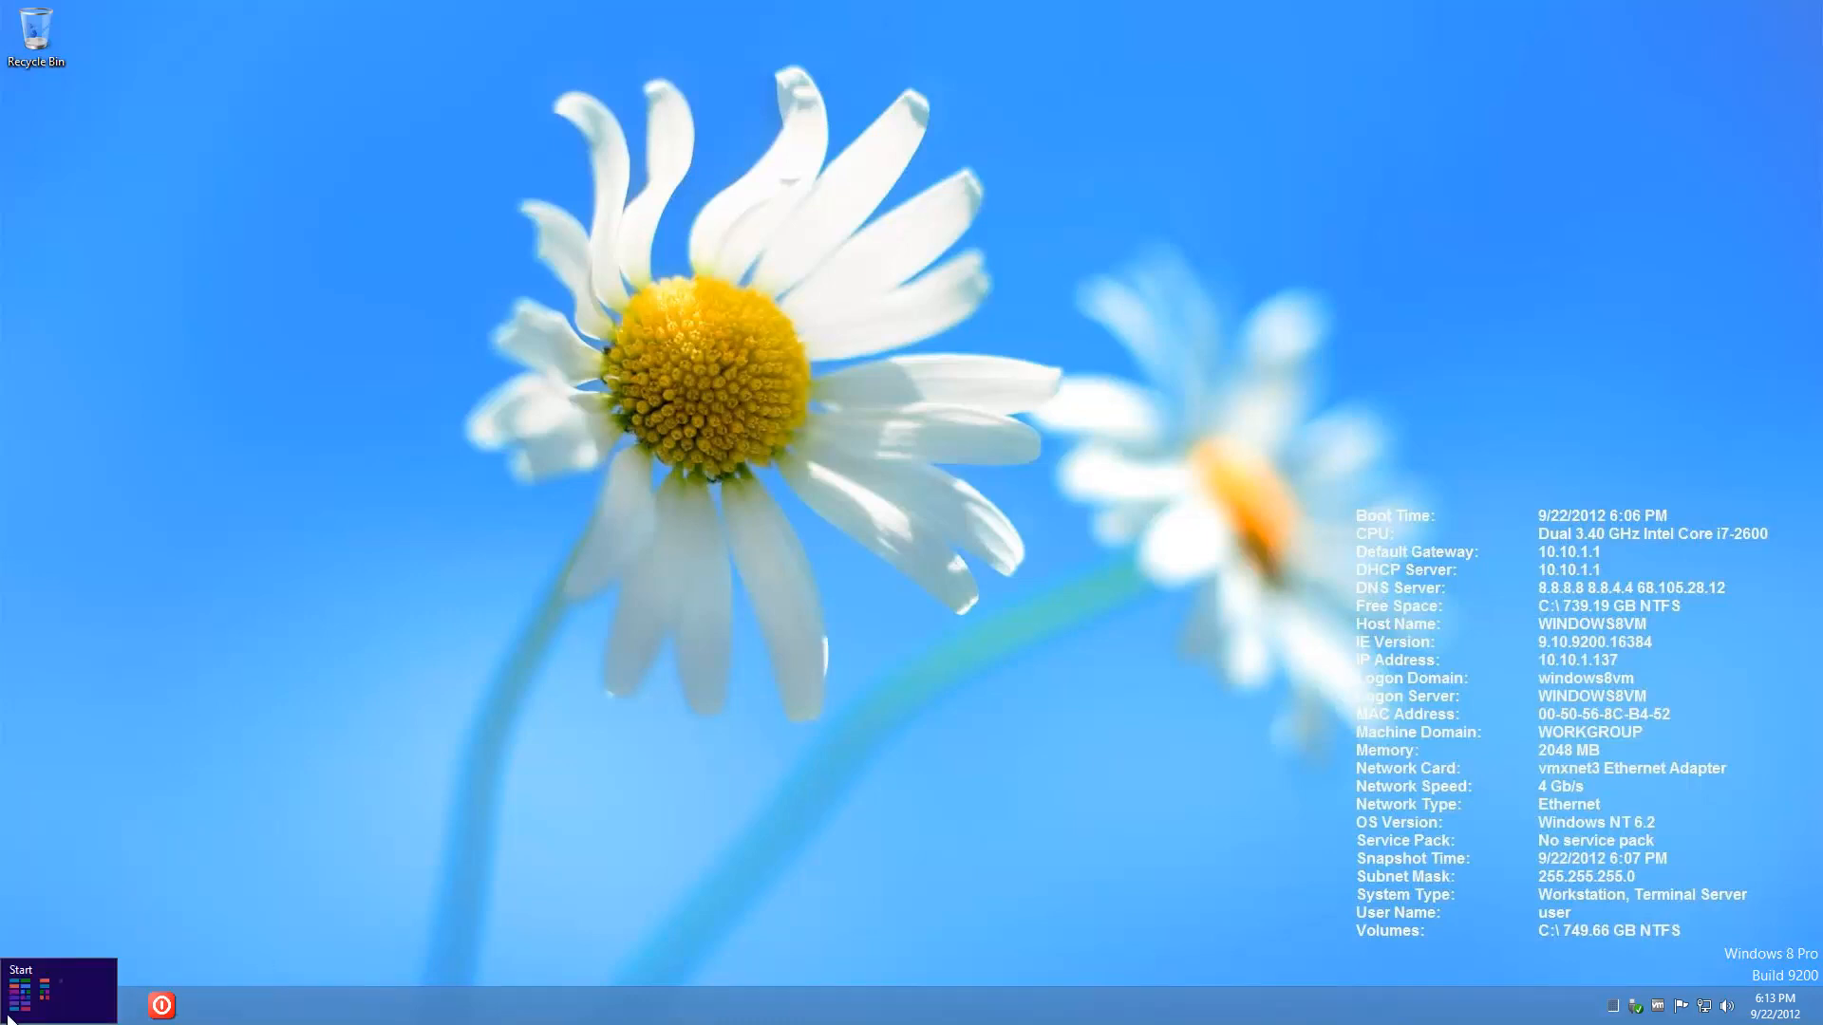
right_click(10, 1017)
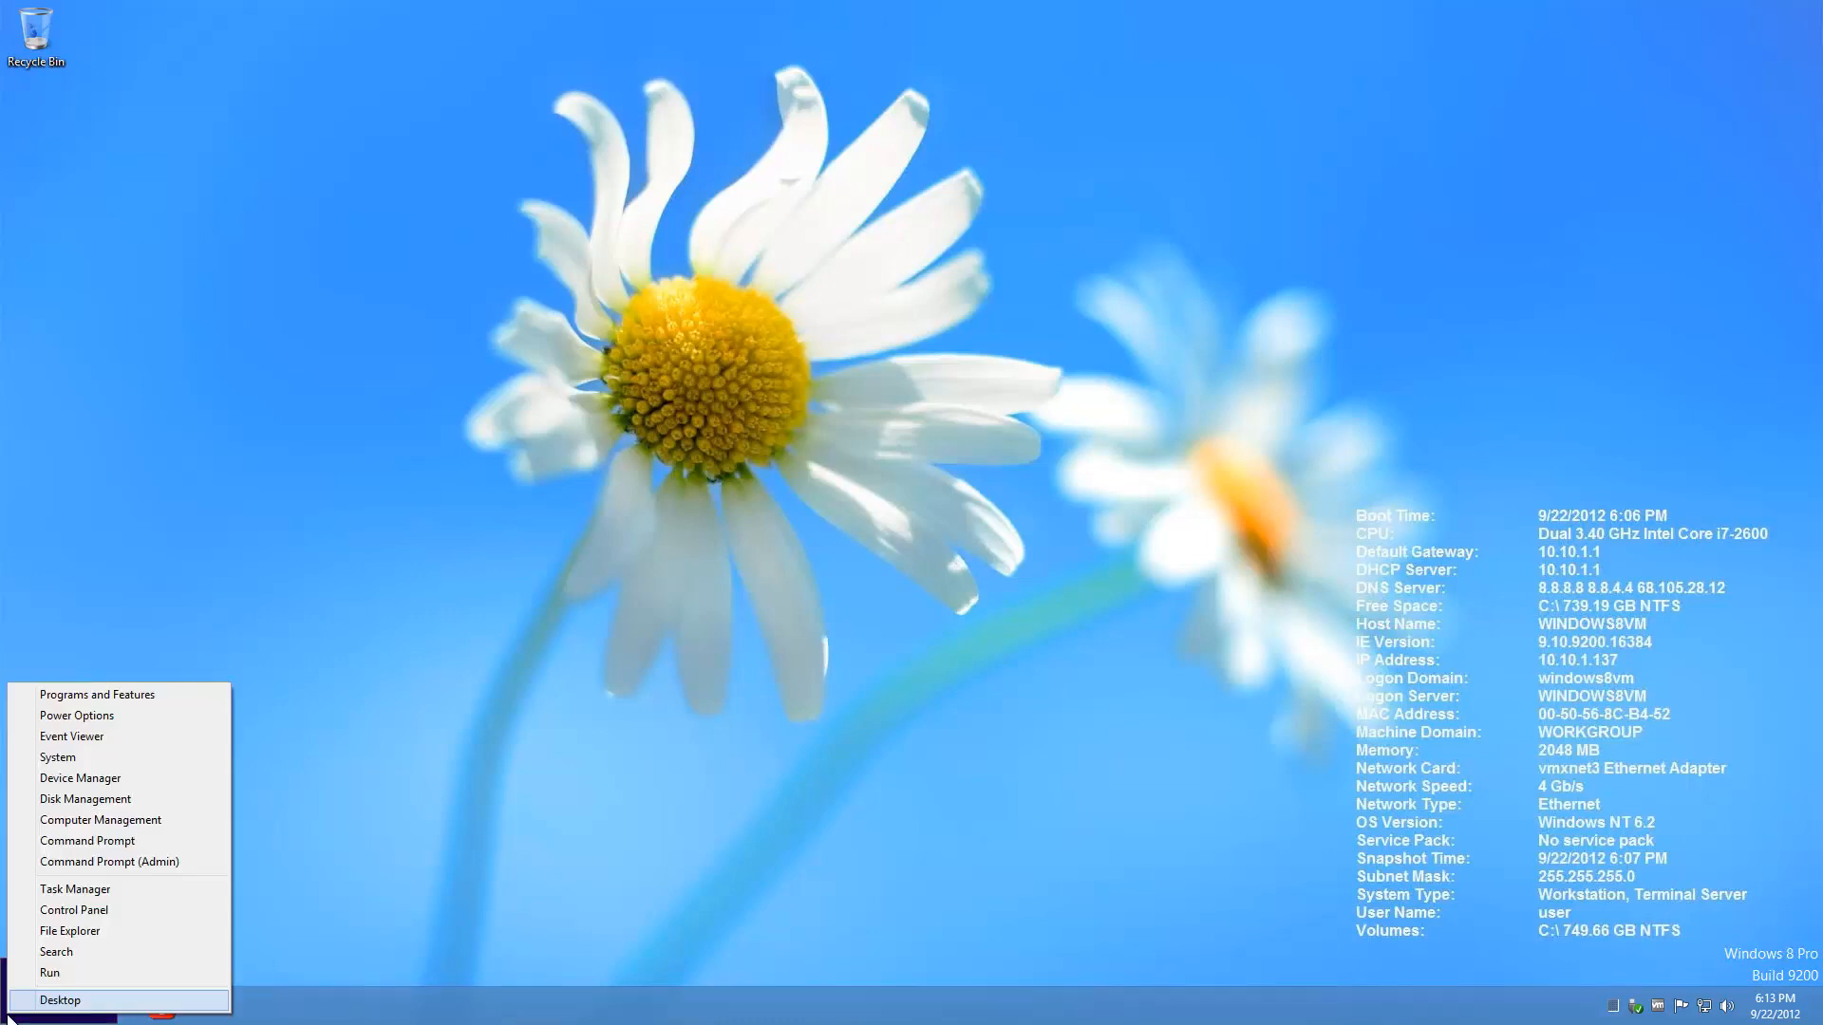
click(104, 864)
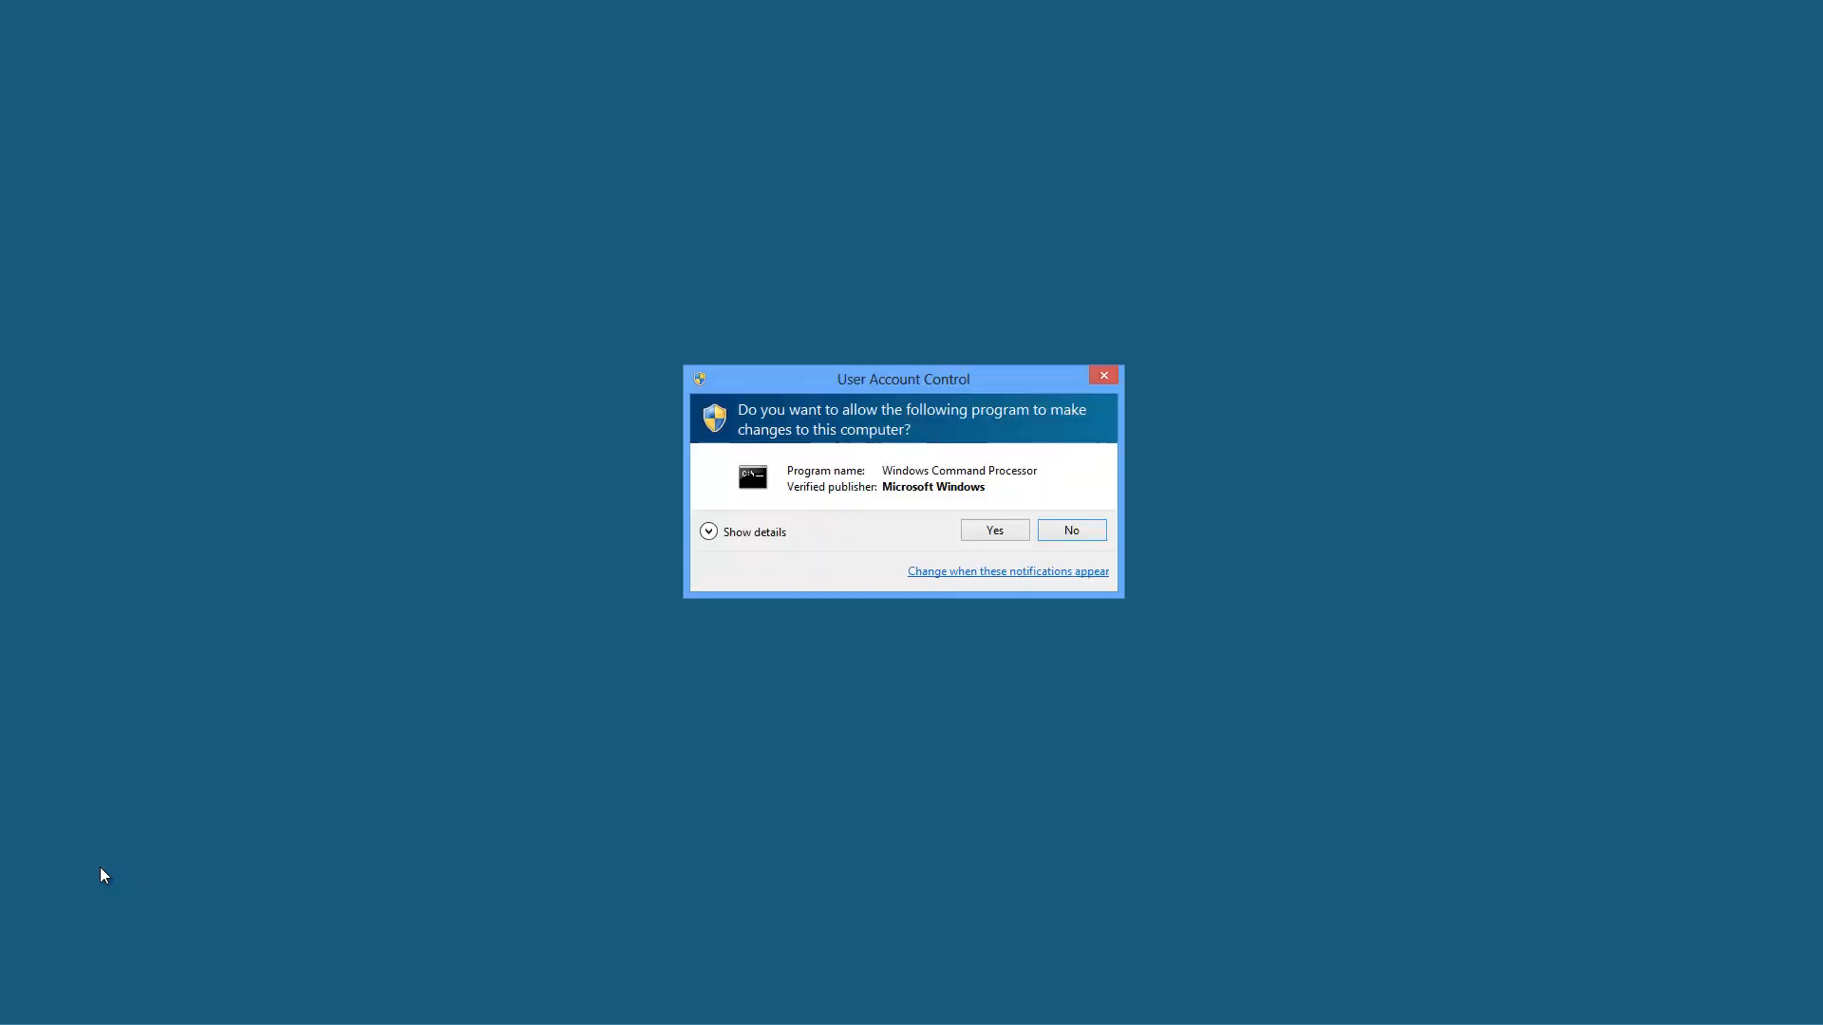
click(1004, 530)
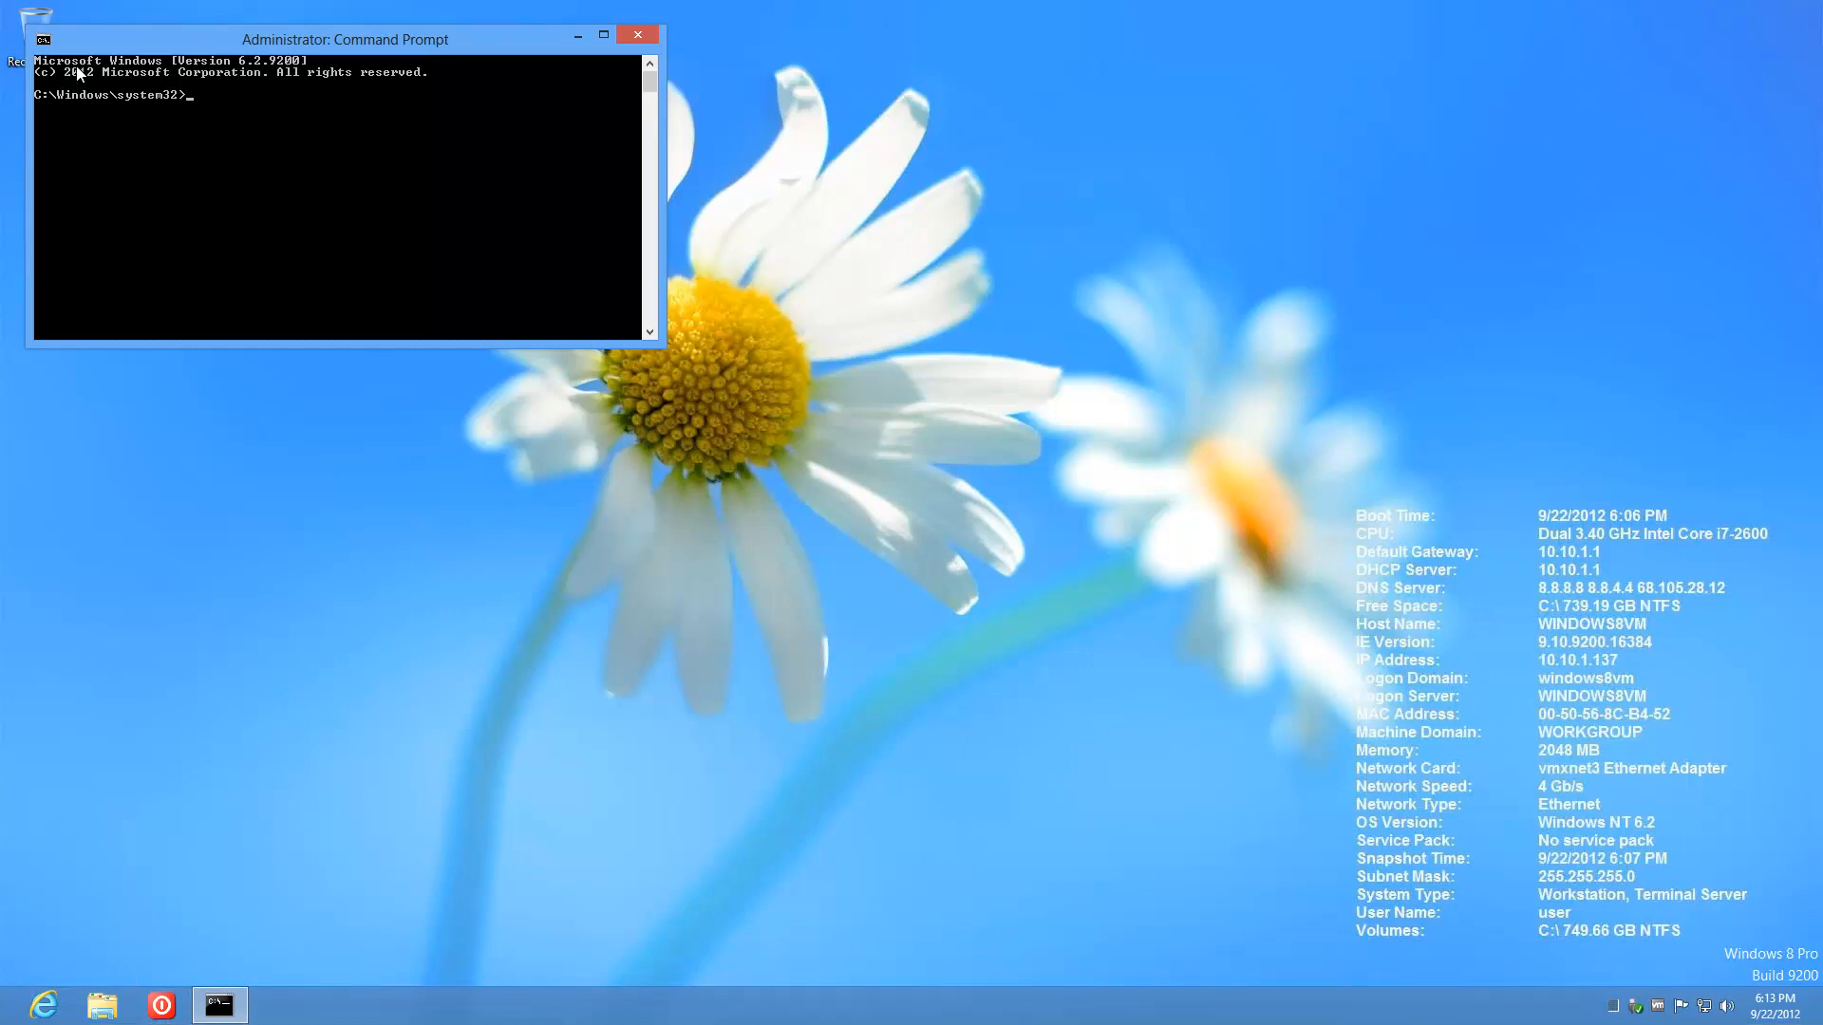
Step: Paste and run the slmgr product key command, dismiss the success message, and close the prompt
click(43, 40)
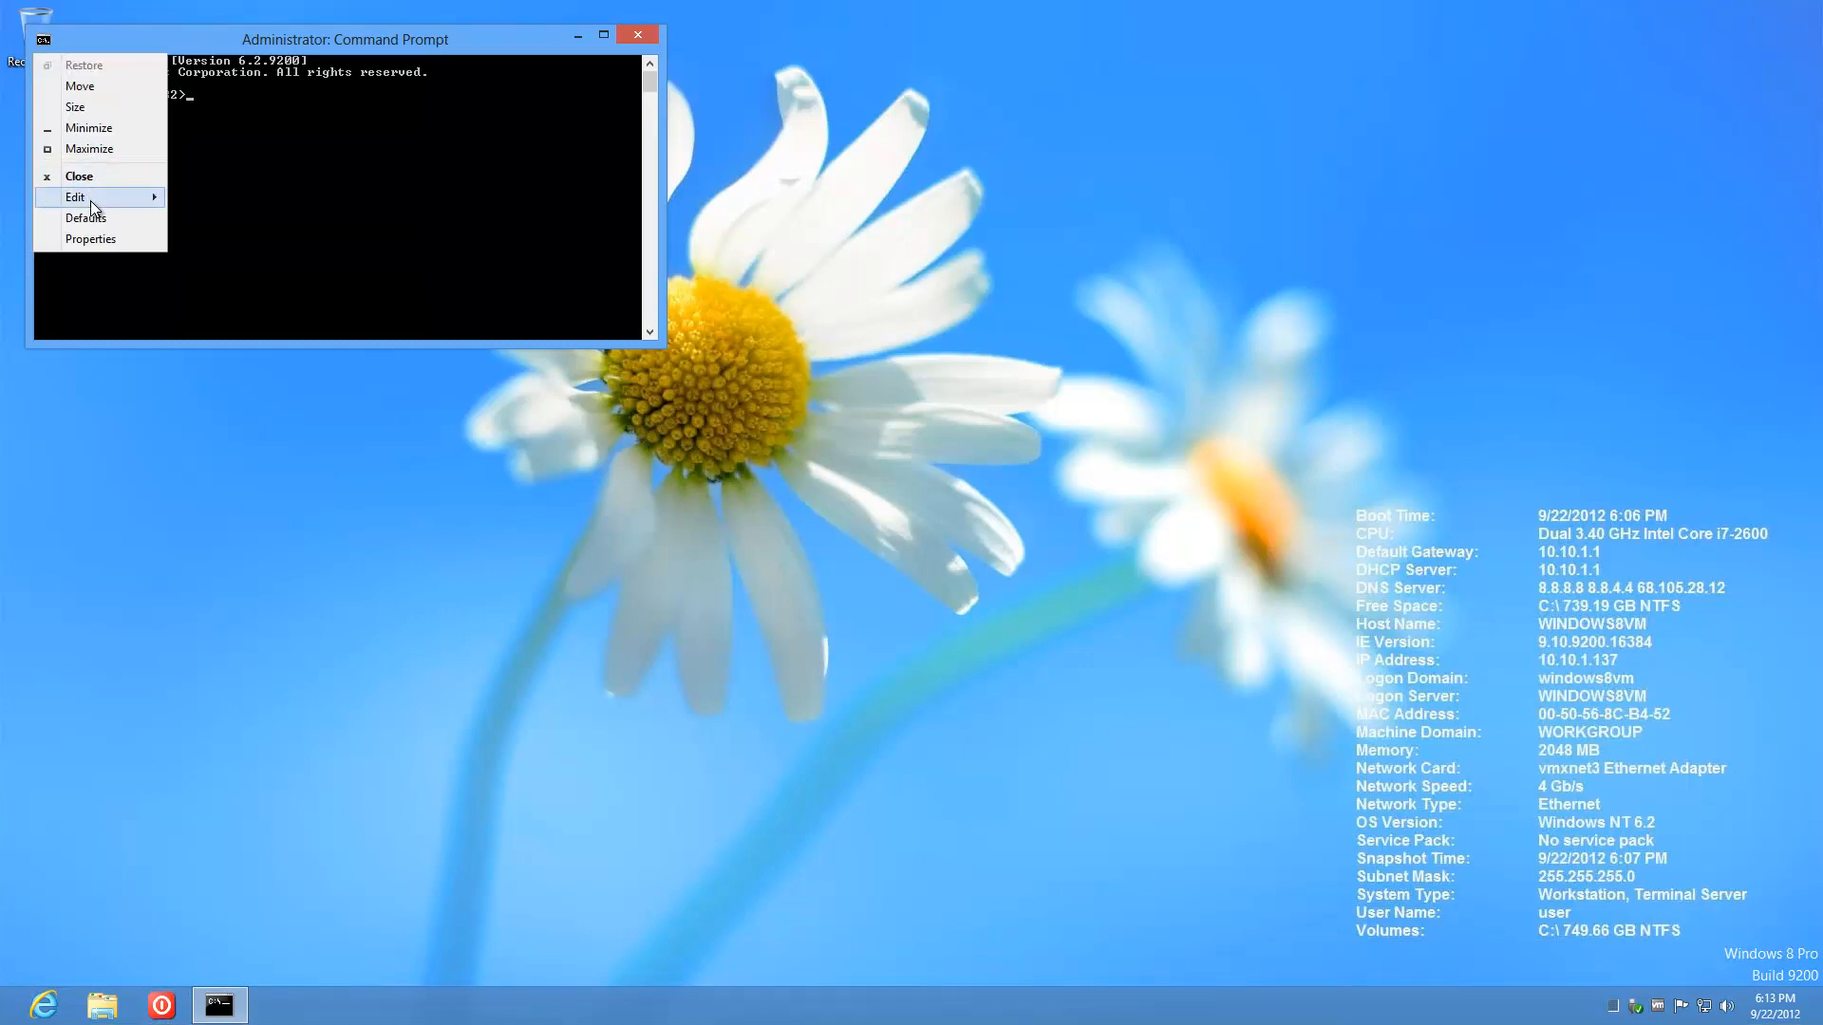
mouse_move(90, 200)
click(221, 241)
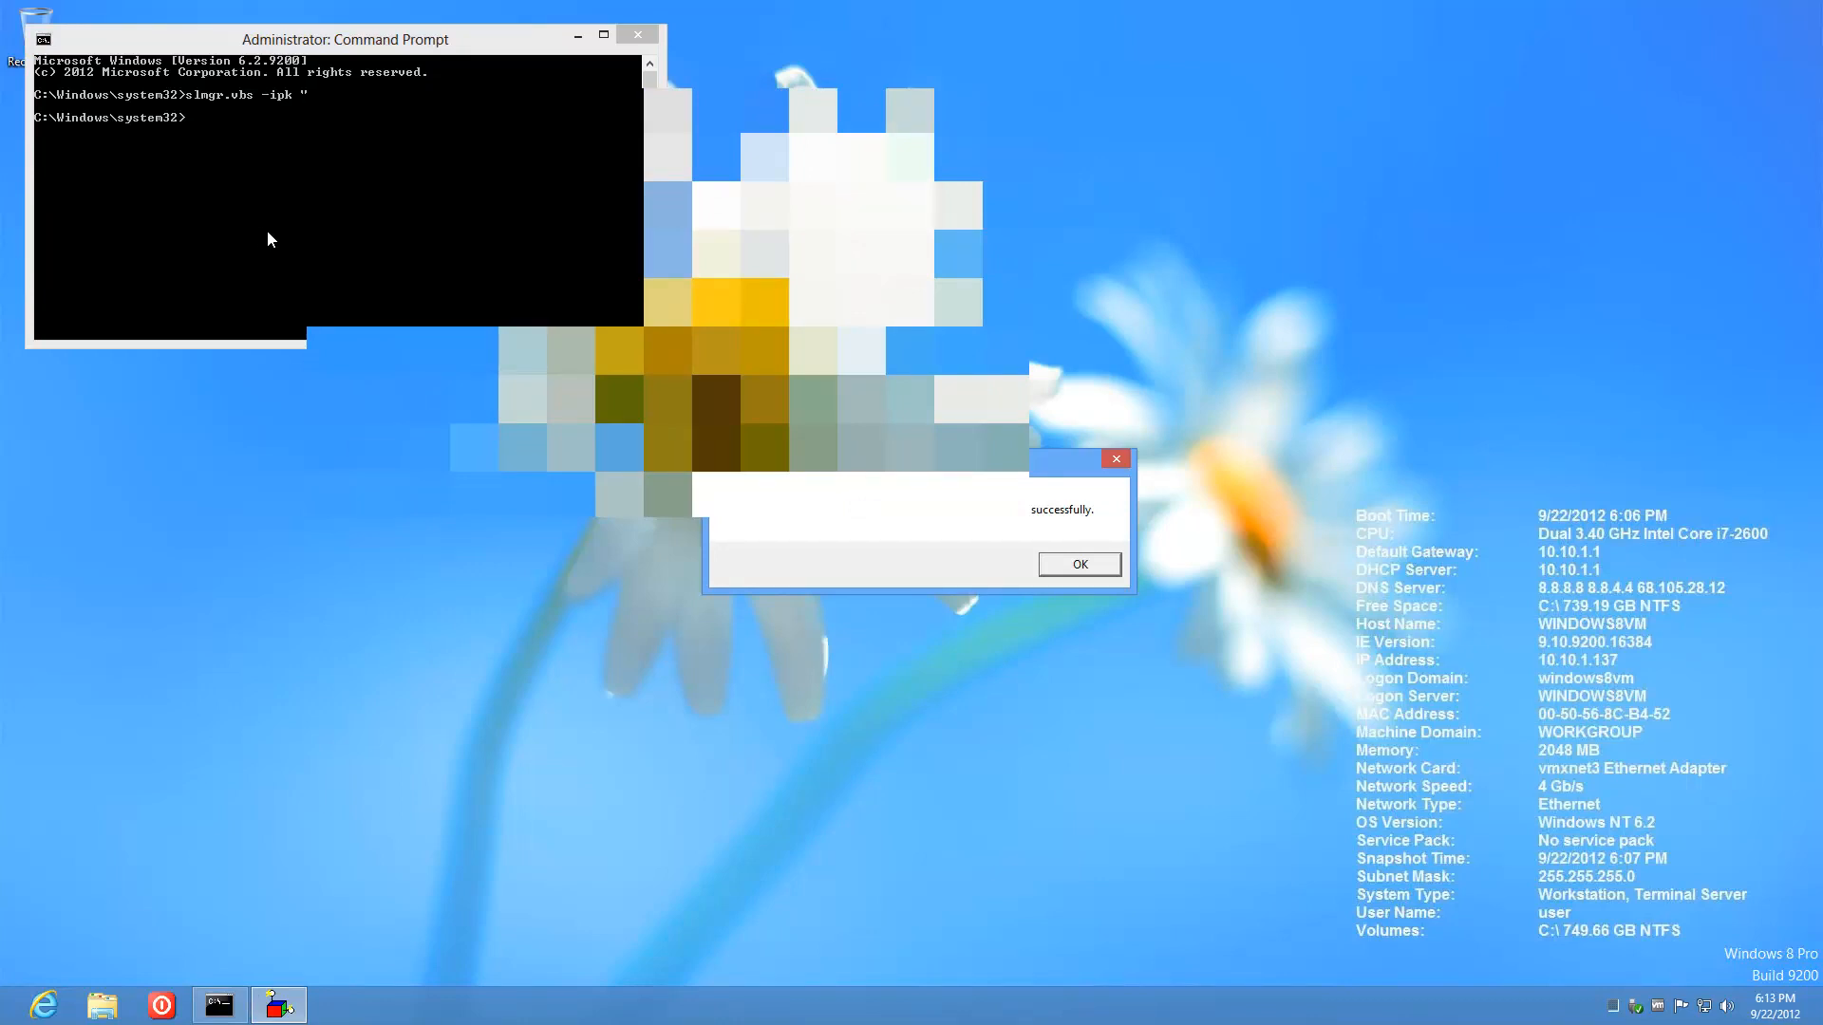
click(1078, 565)
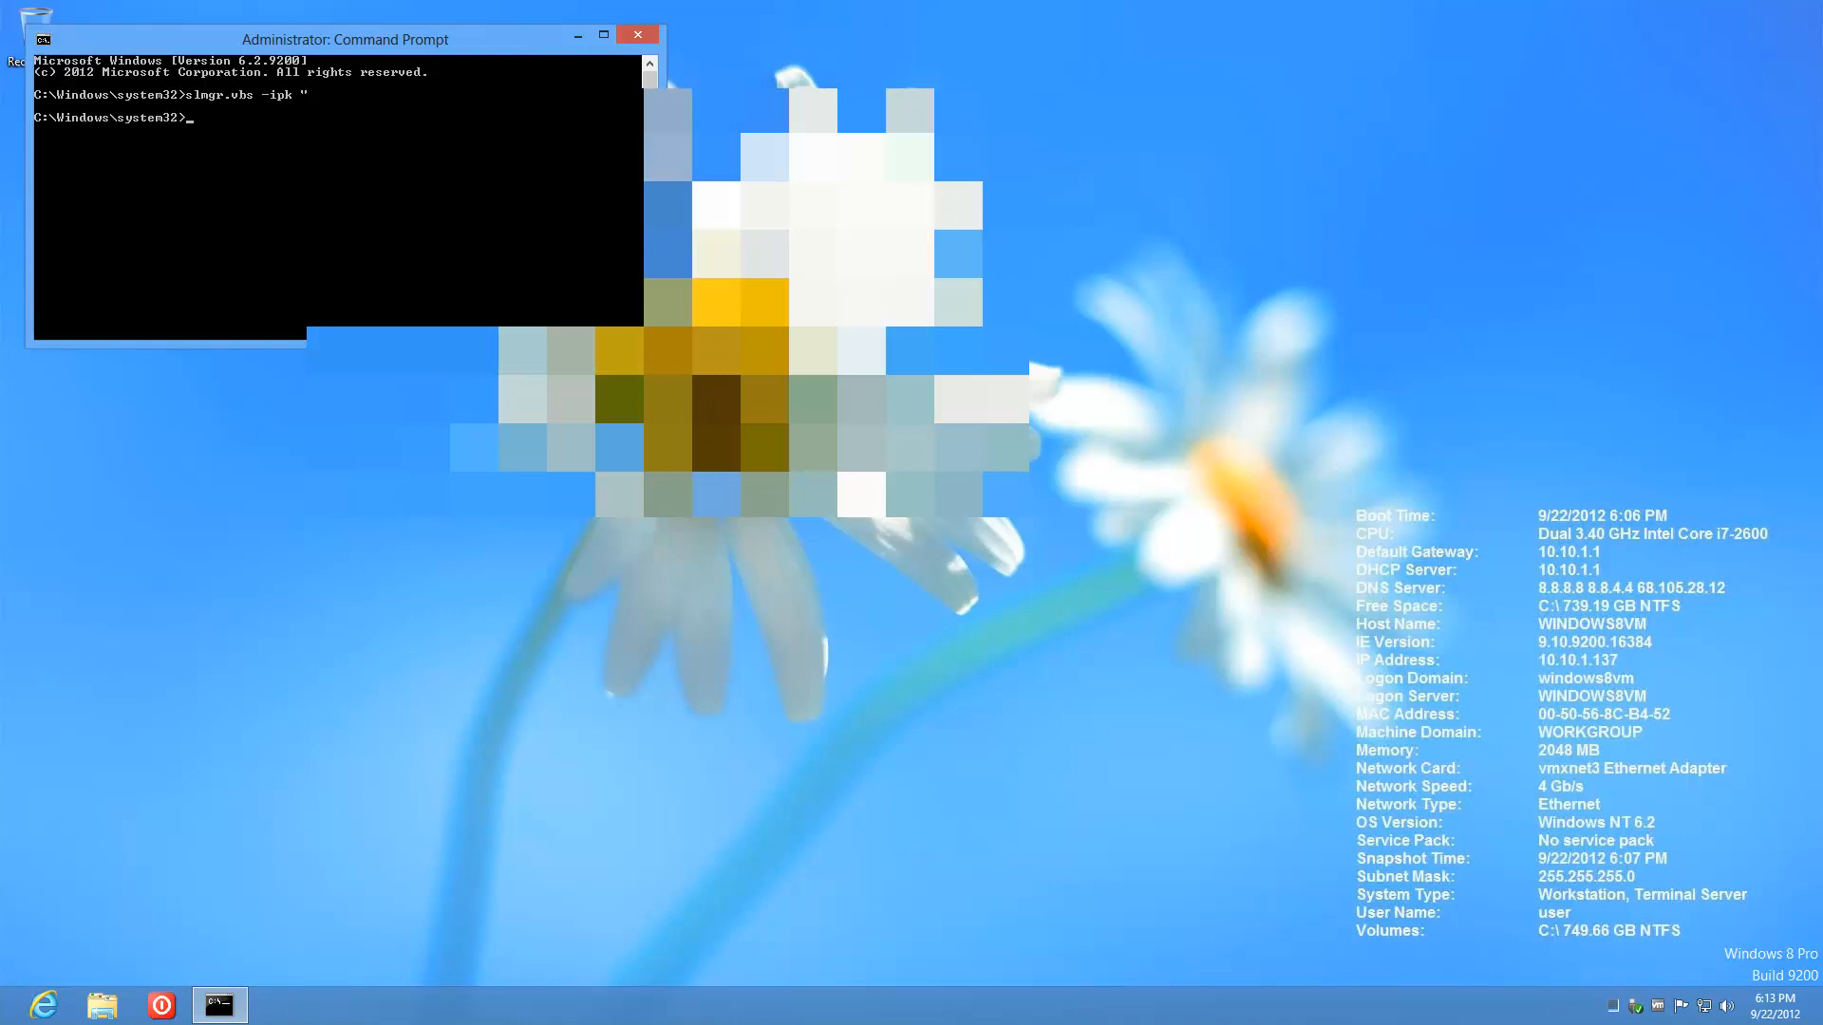
click(652, 34)
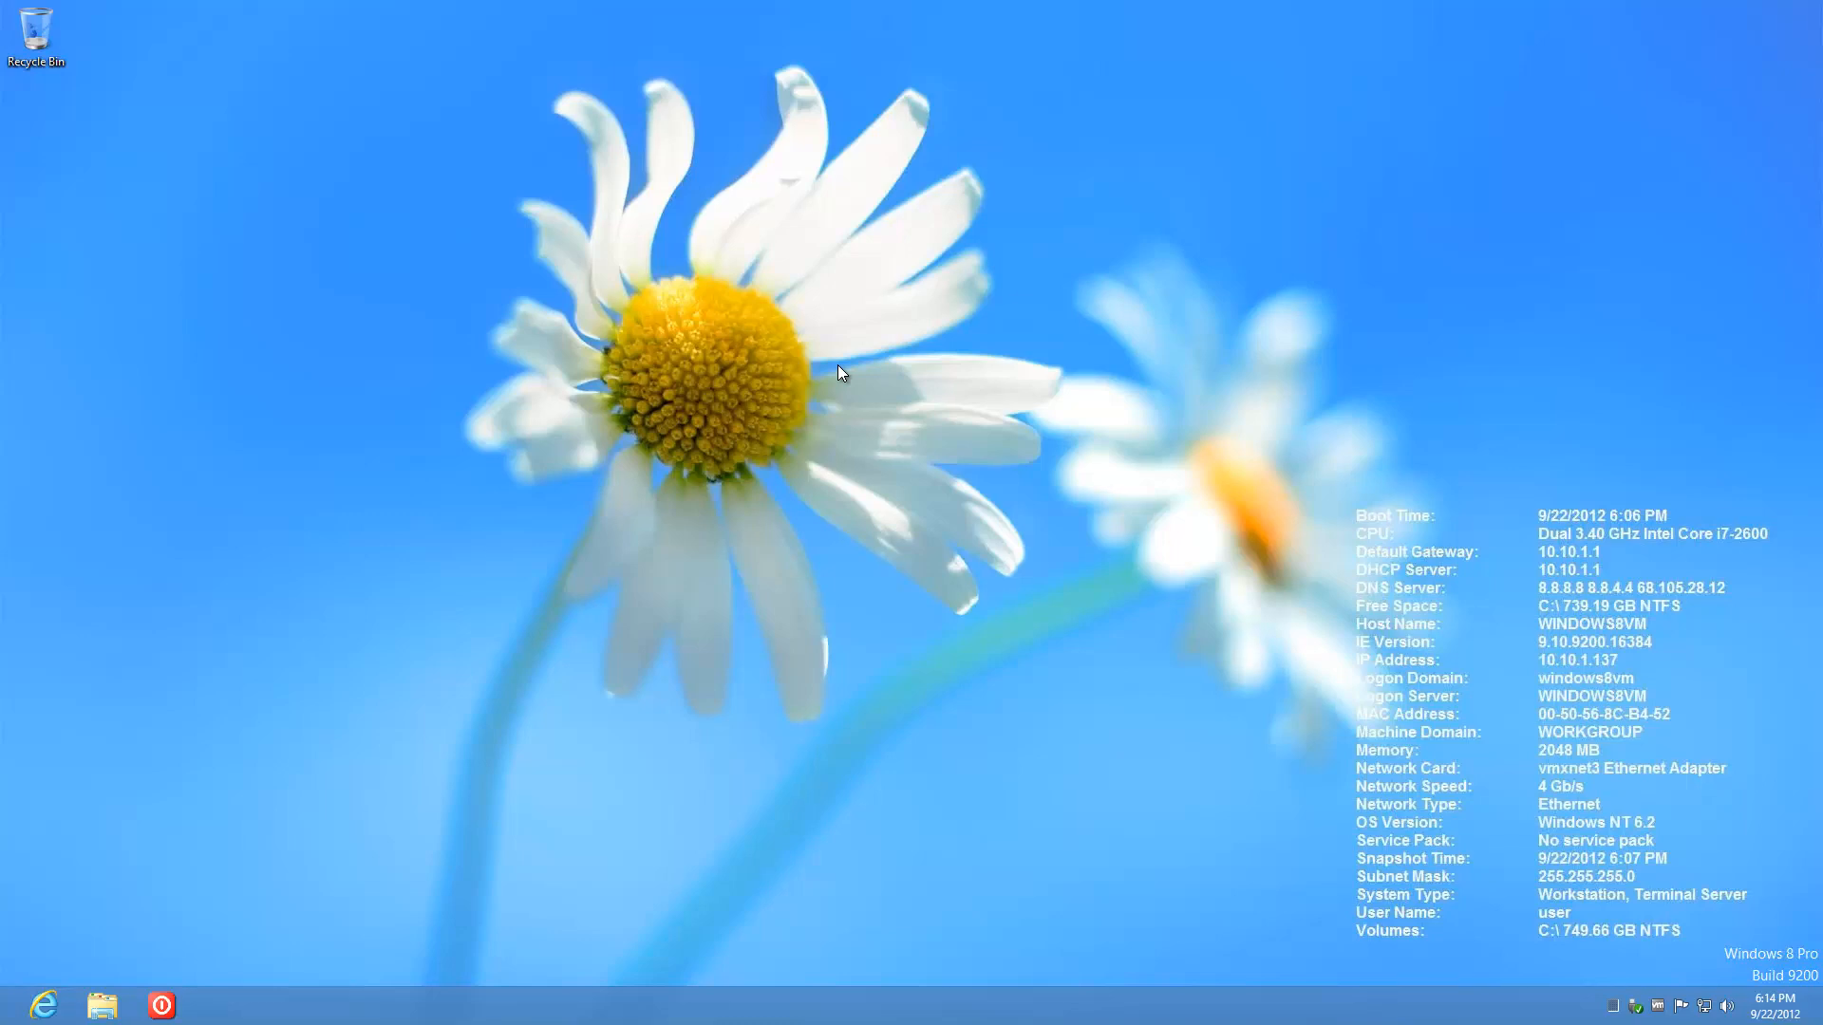
mouse_move(3, 1020)
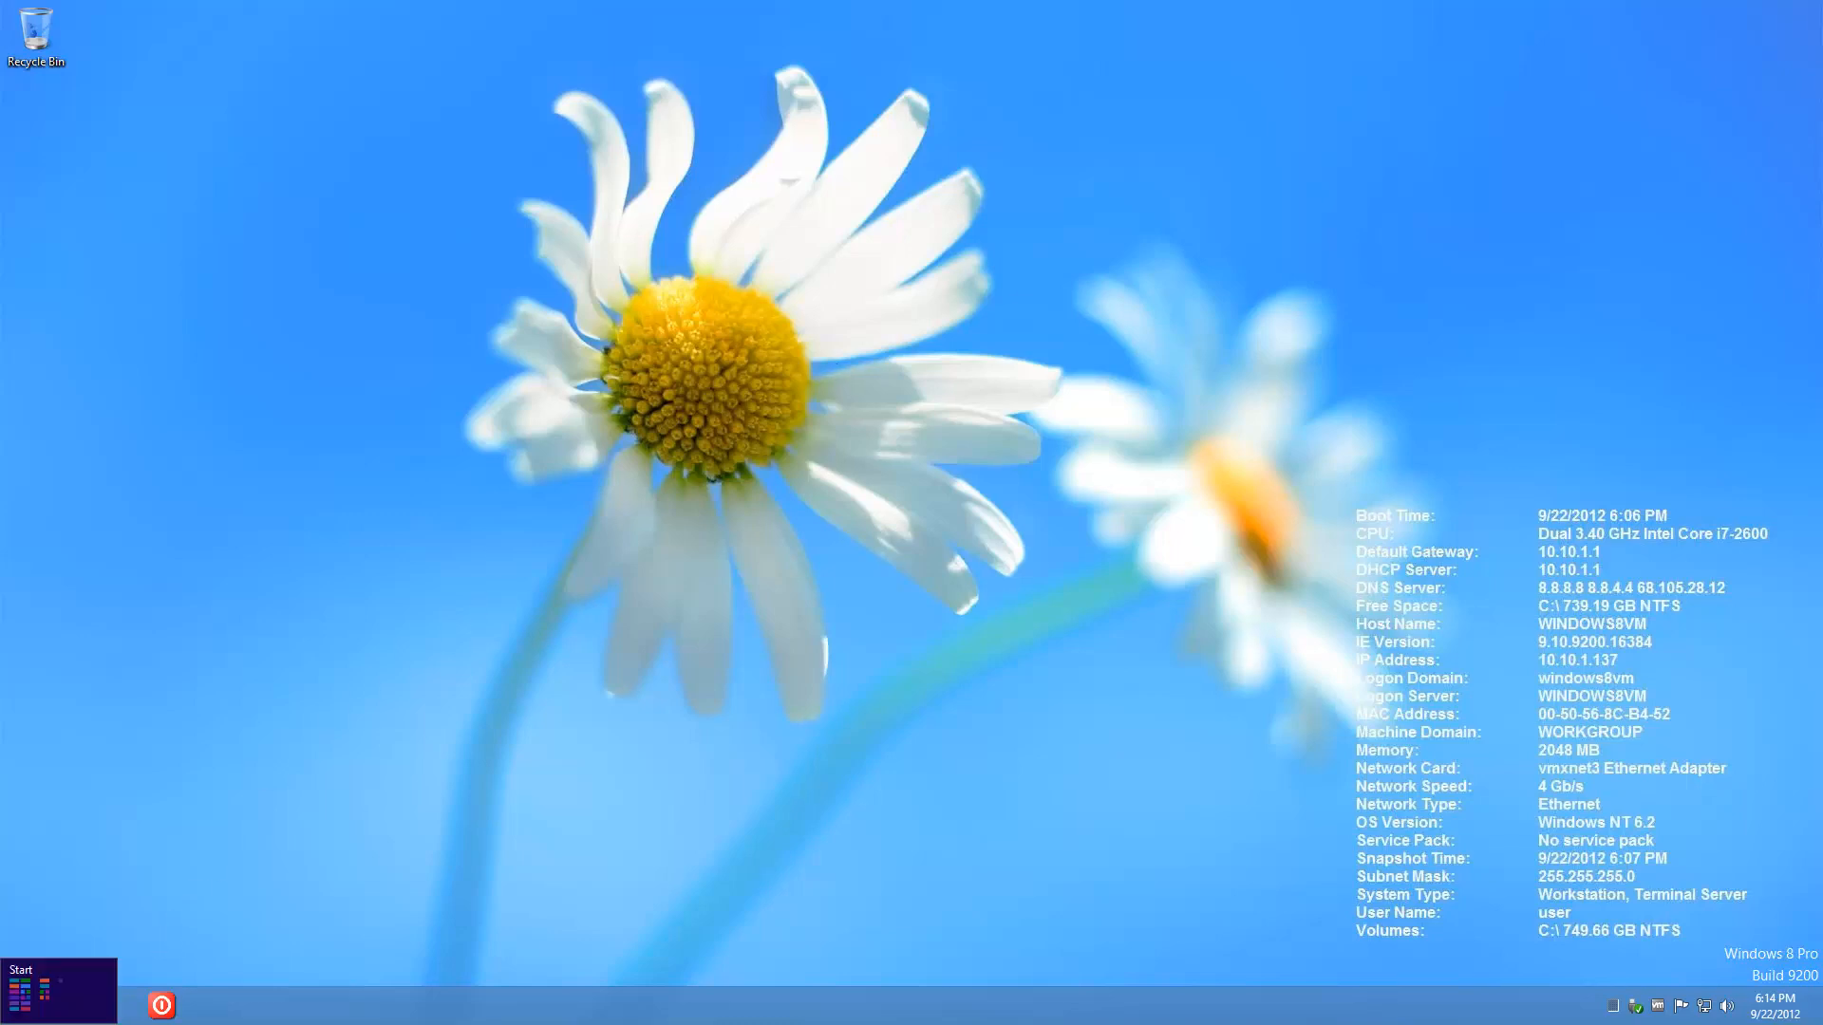
right_click(9, 1018)
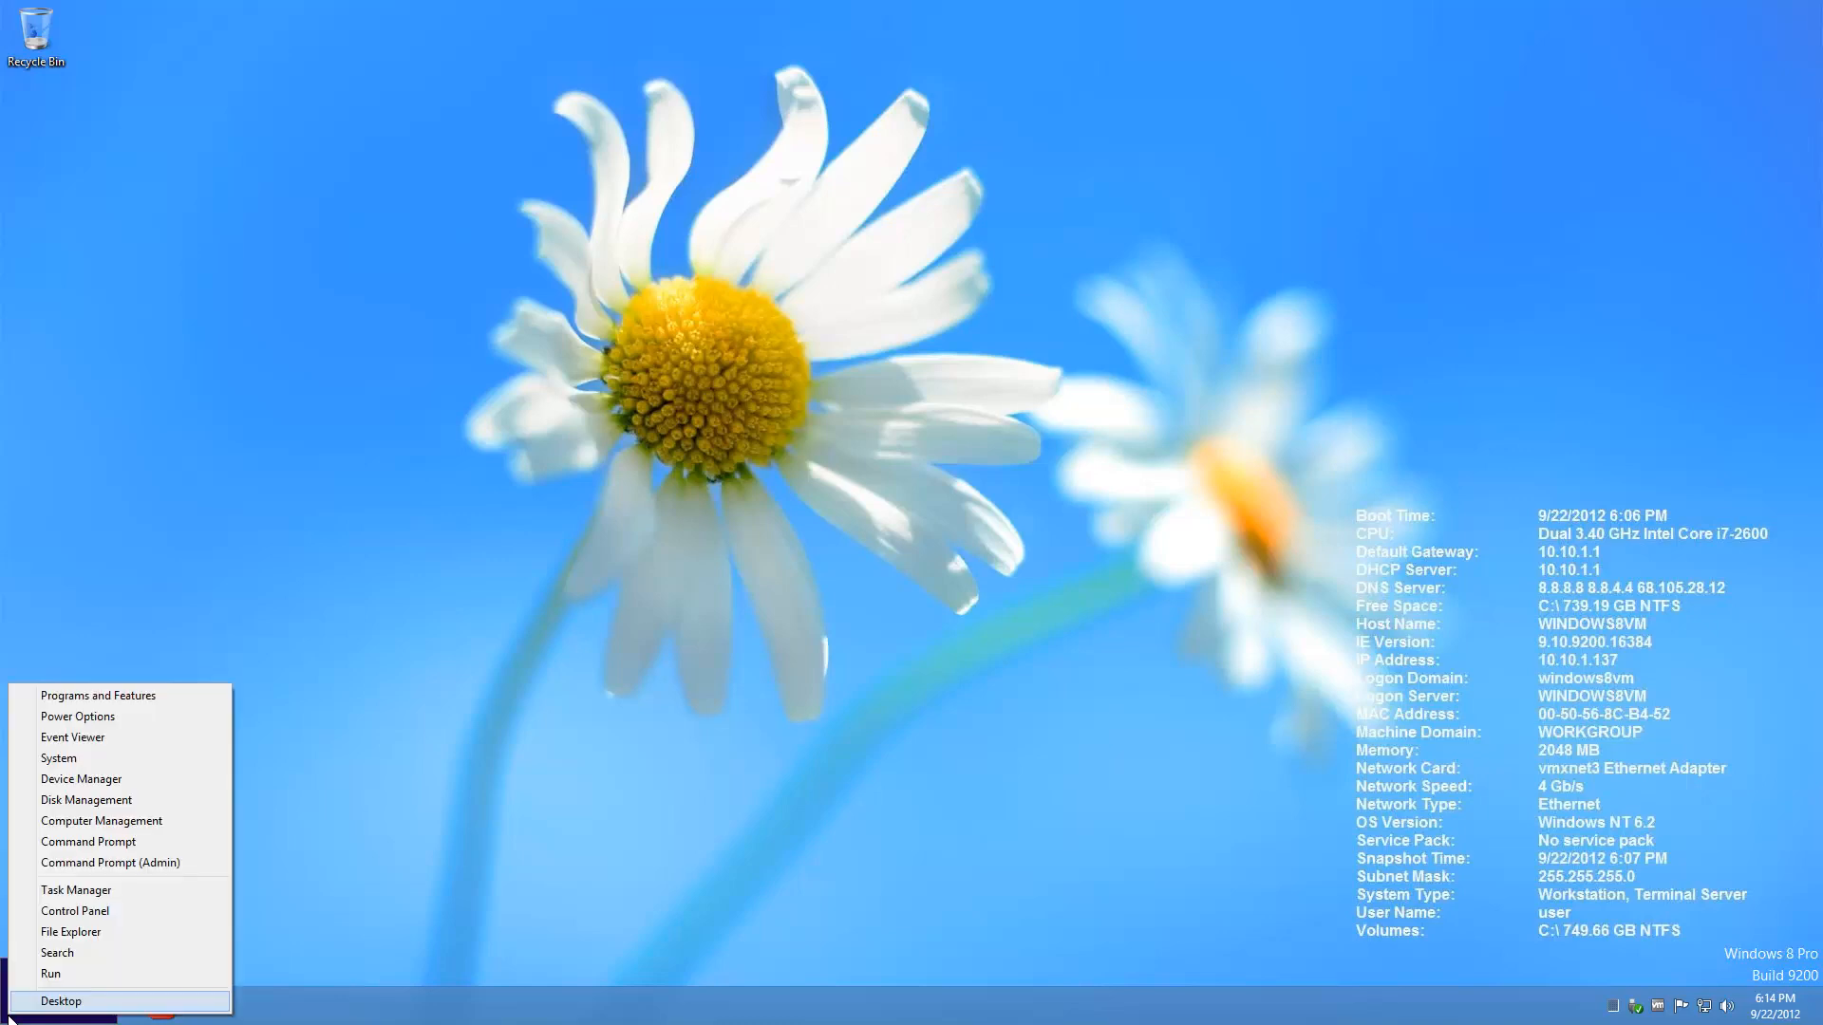
click(123, 764)
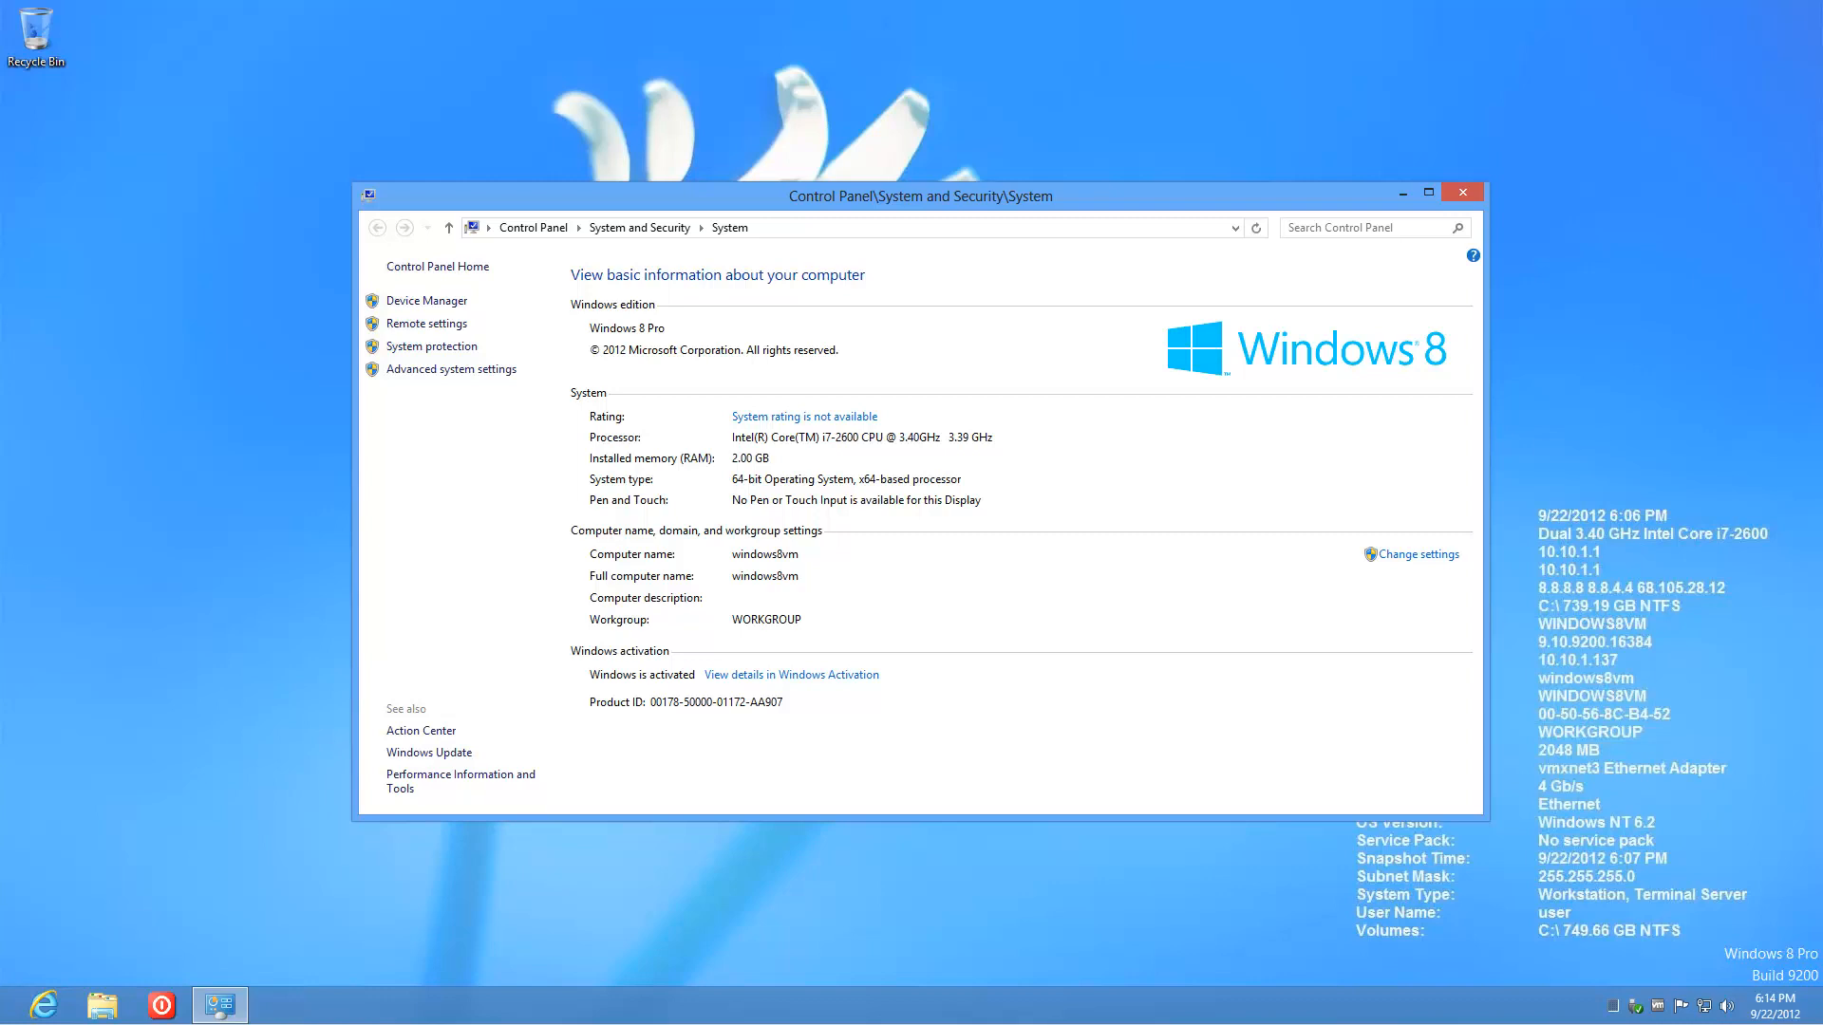
click(1463, 193)
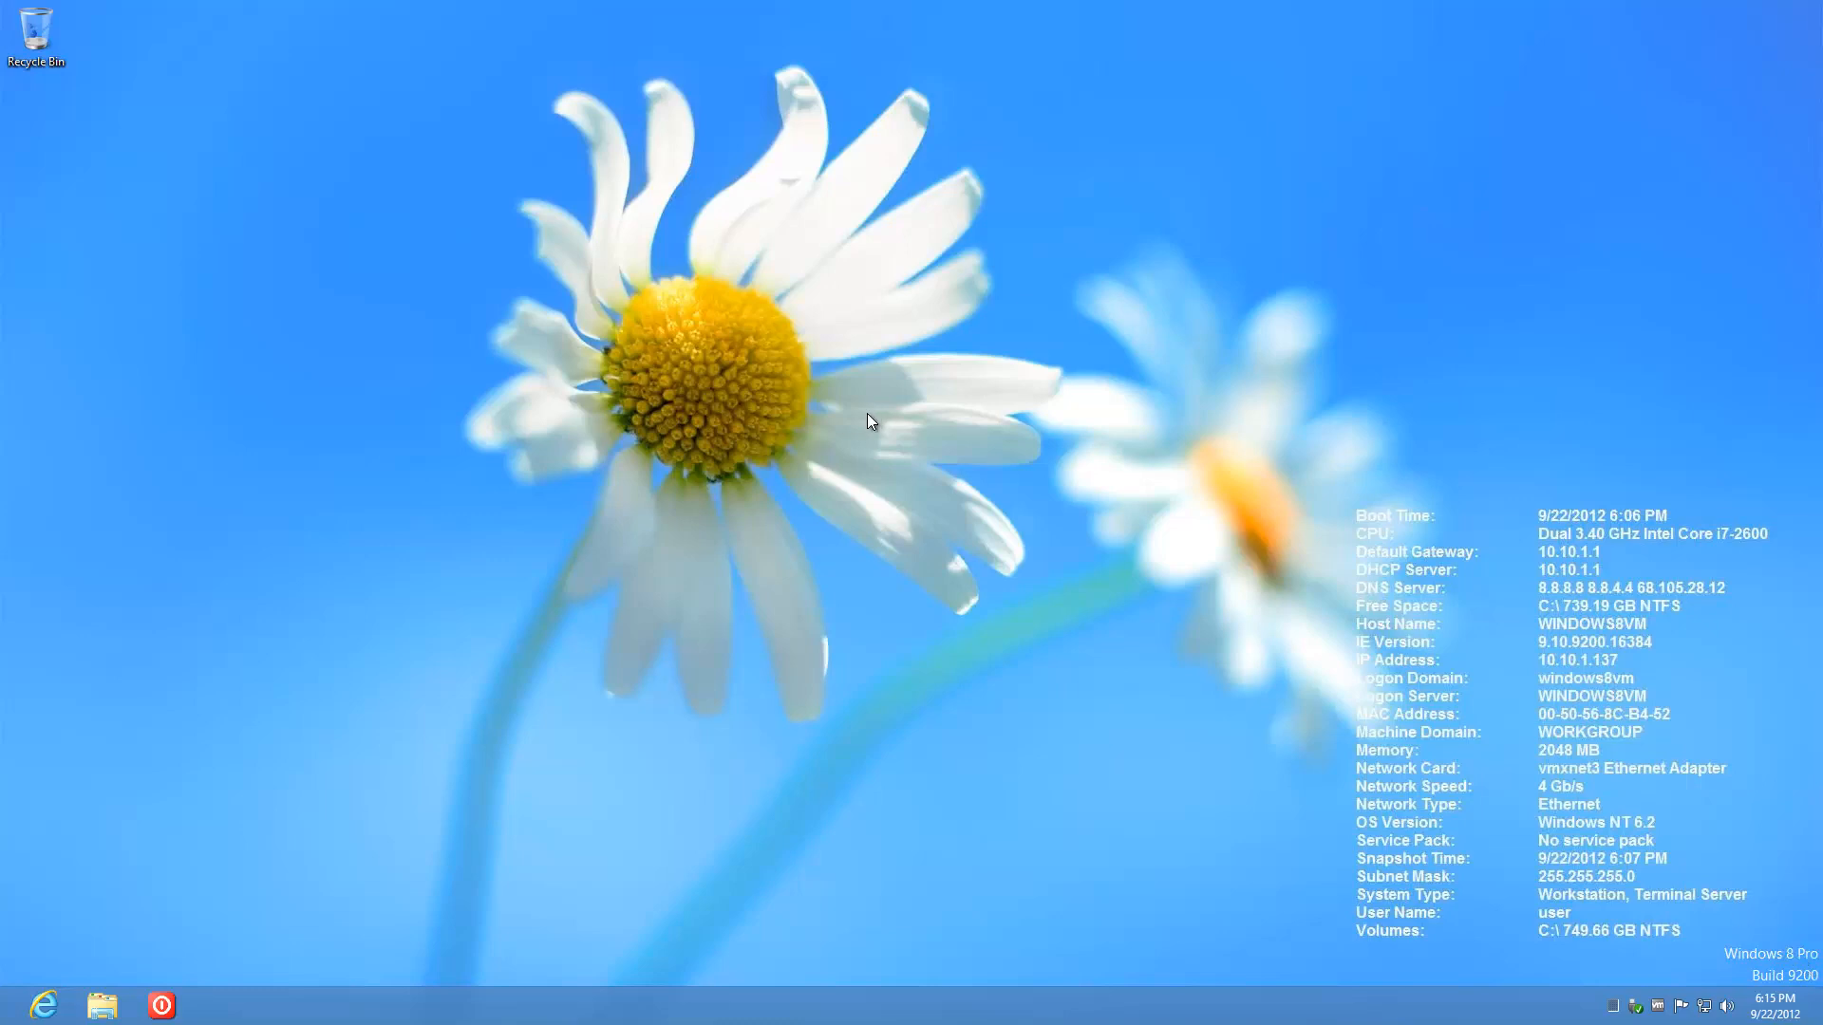
Step: Switch the desktop background picture location to Solid Colors in Personalization
right_click(970, 700)
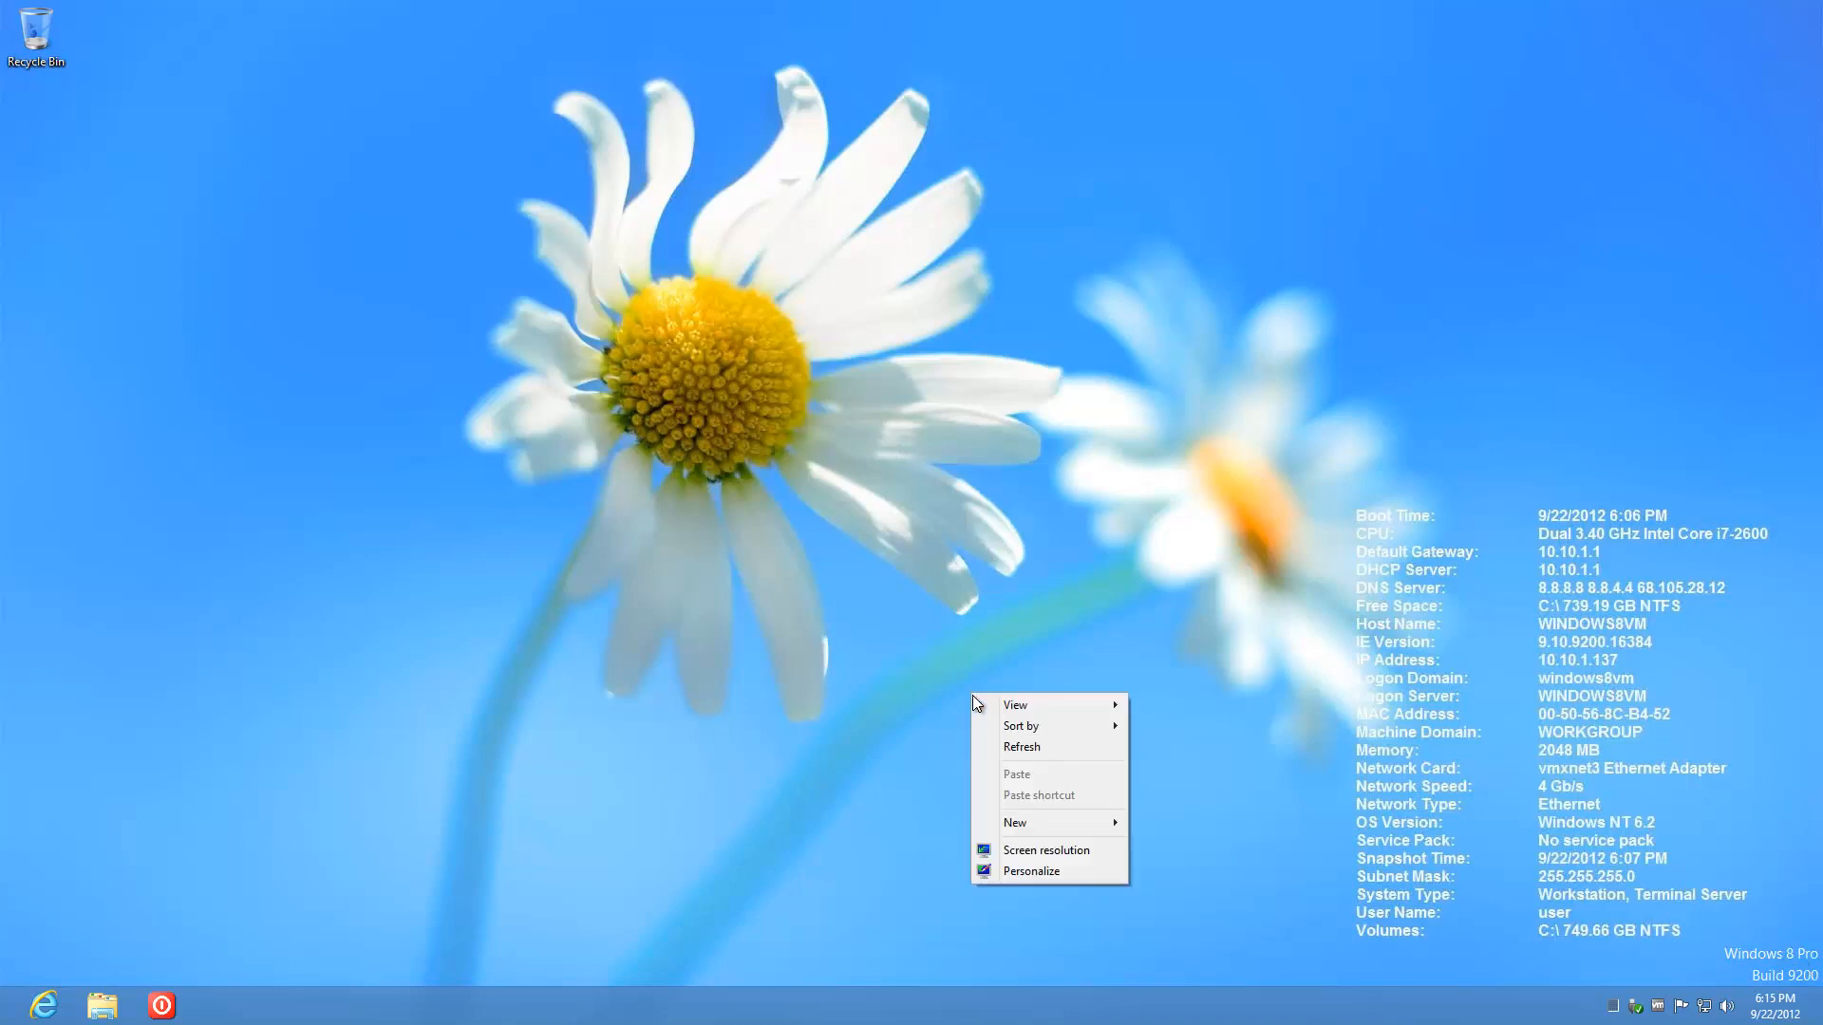
click(1098, 871)
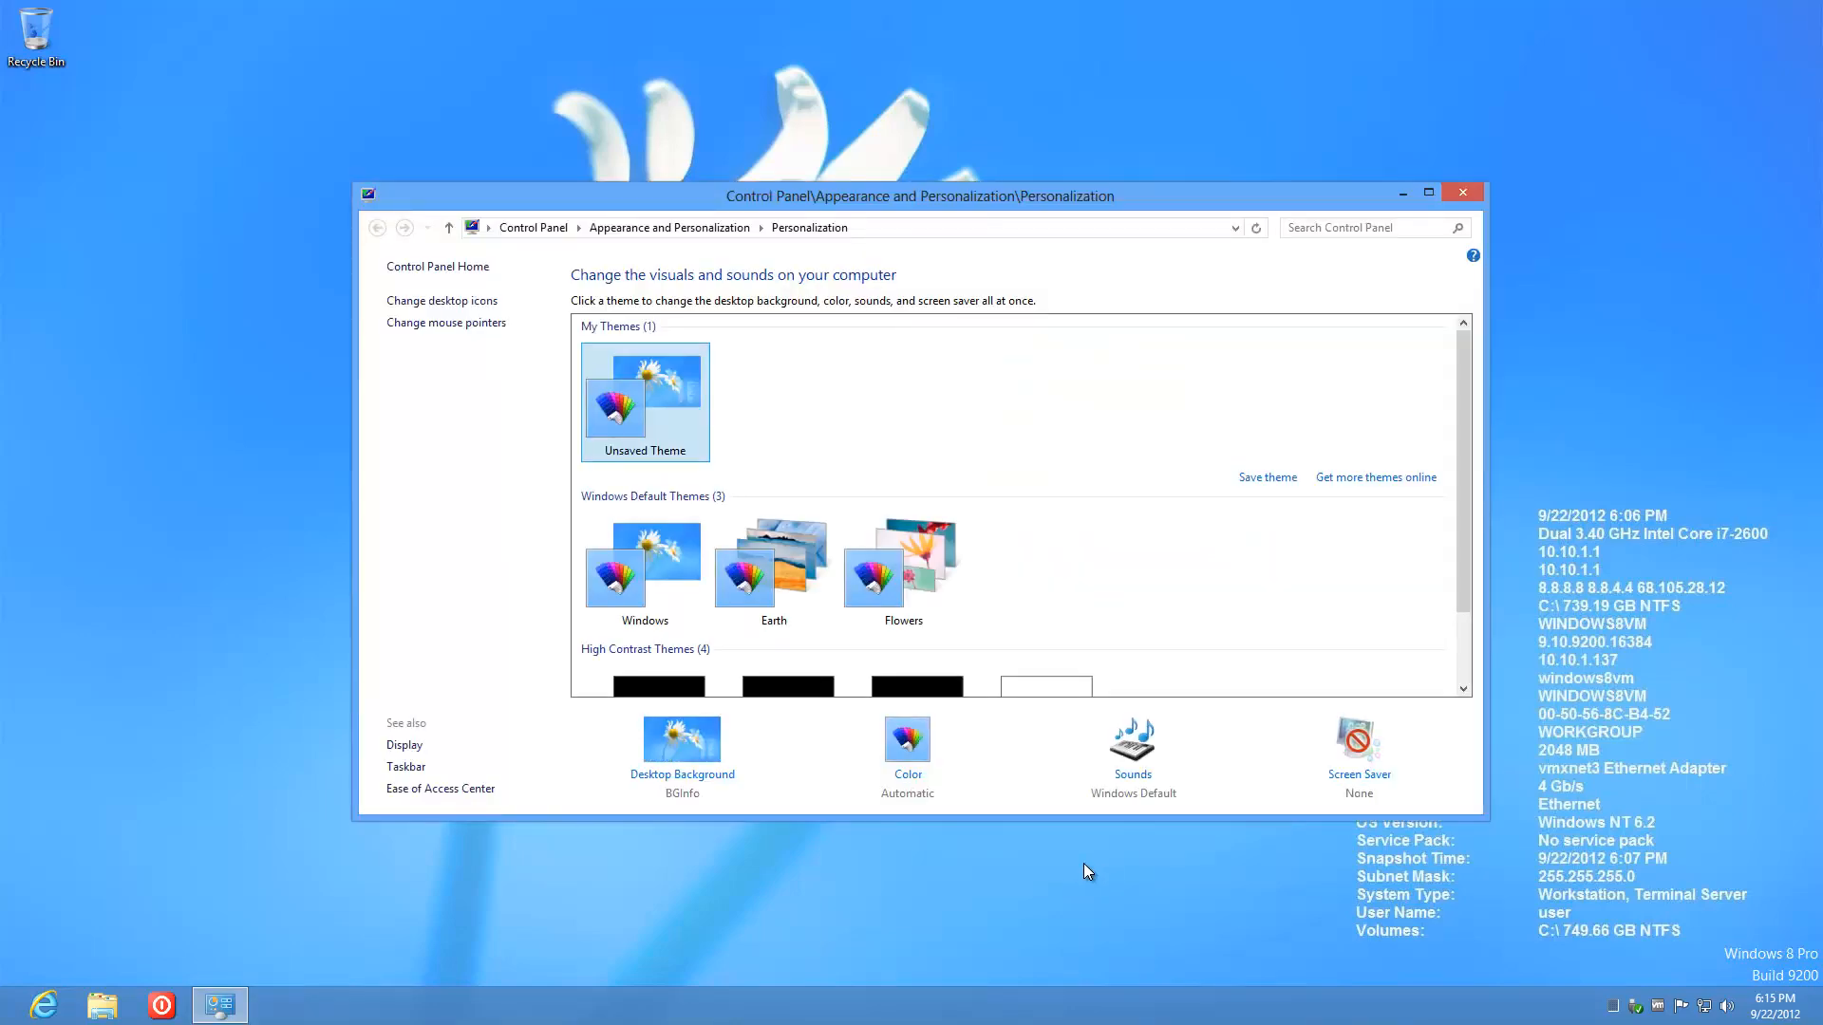
click(720, 773)
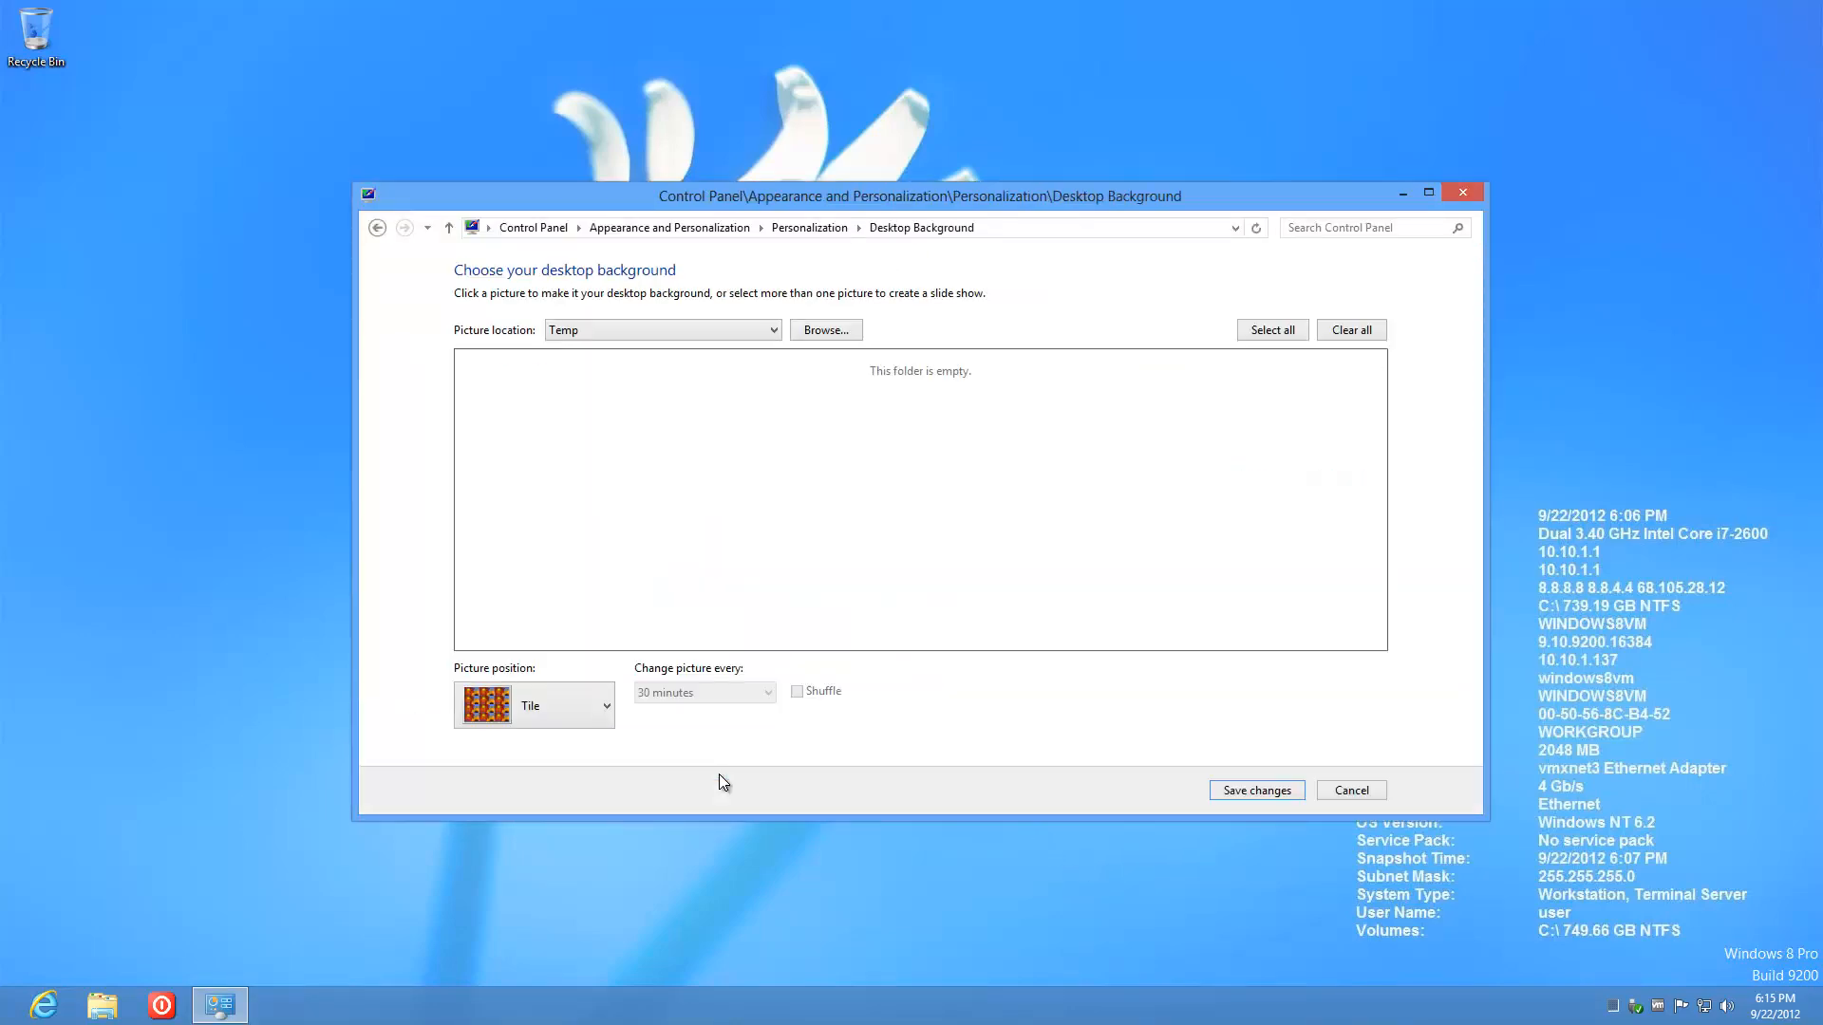
click(773, 328)
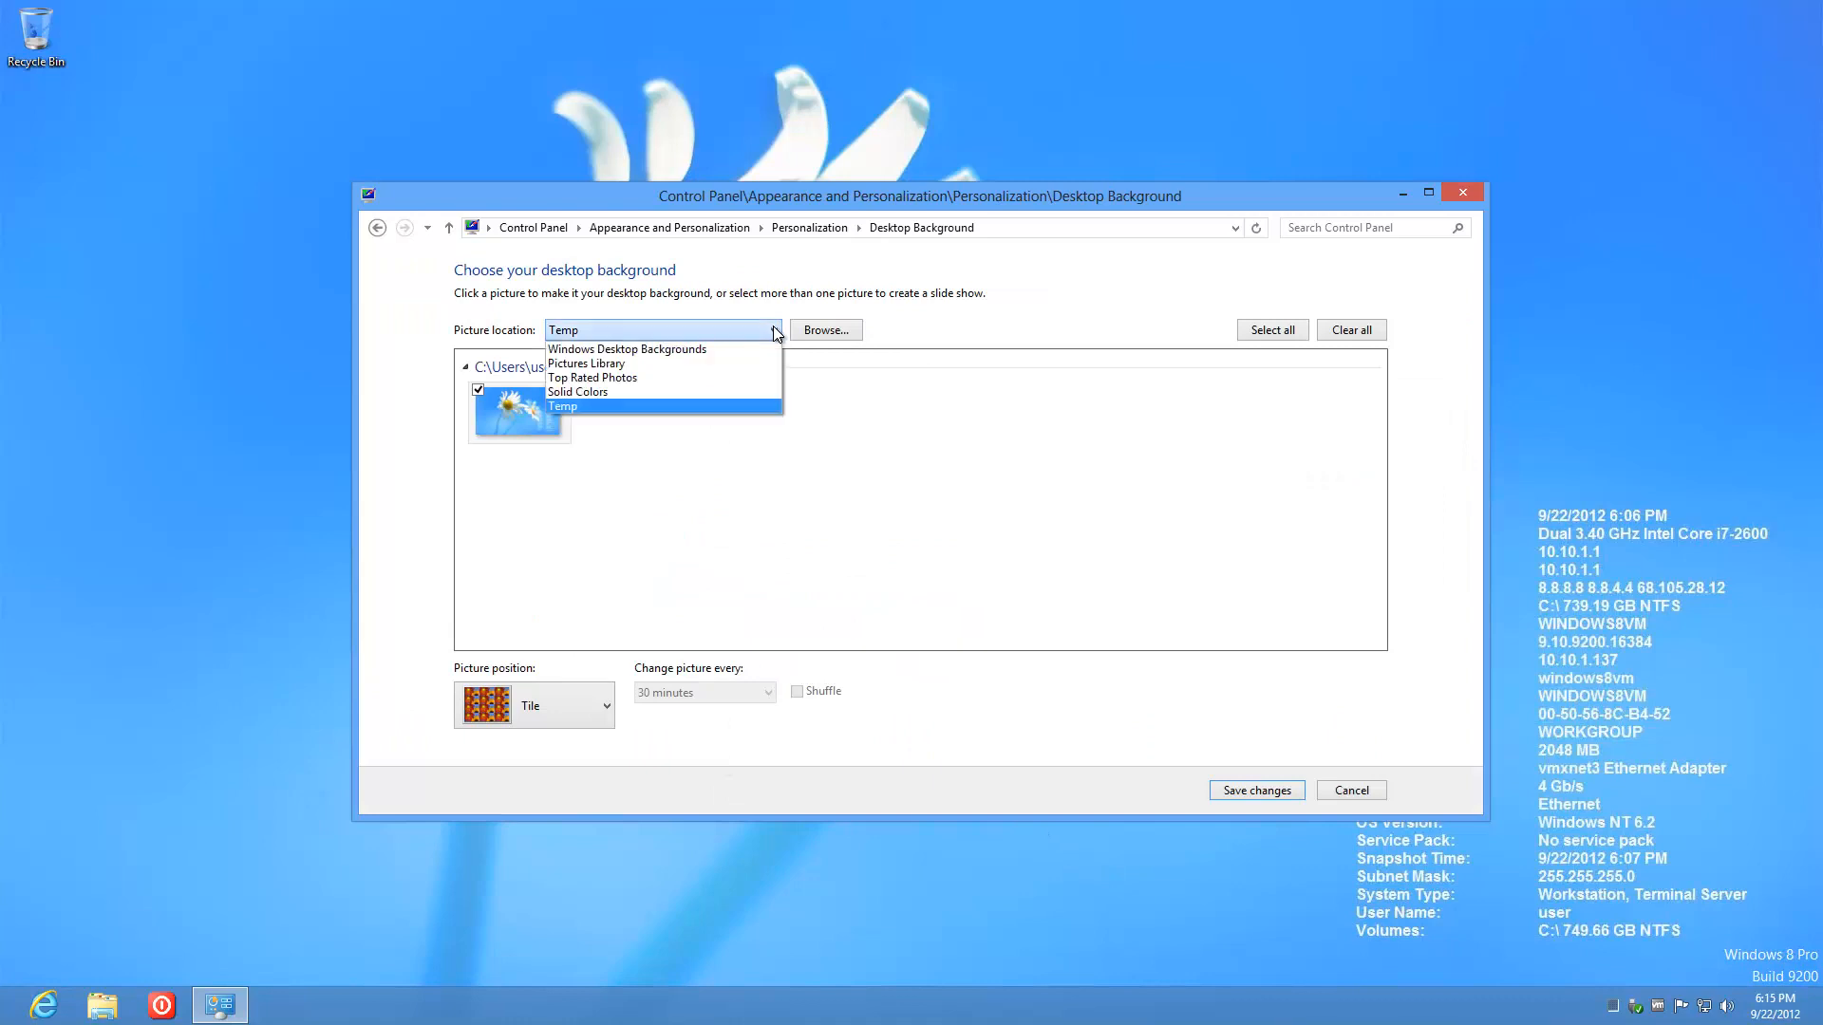
click(687, 389)
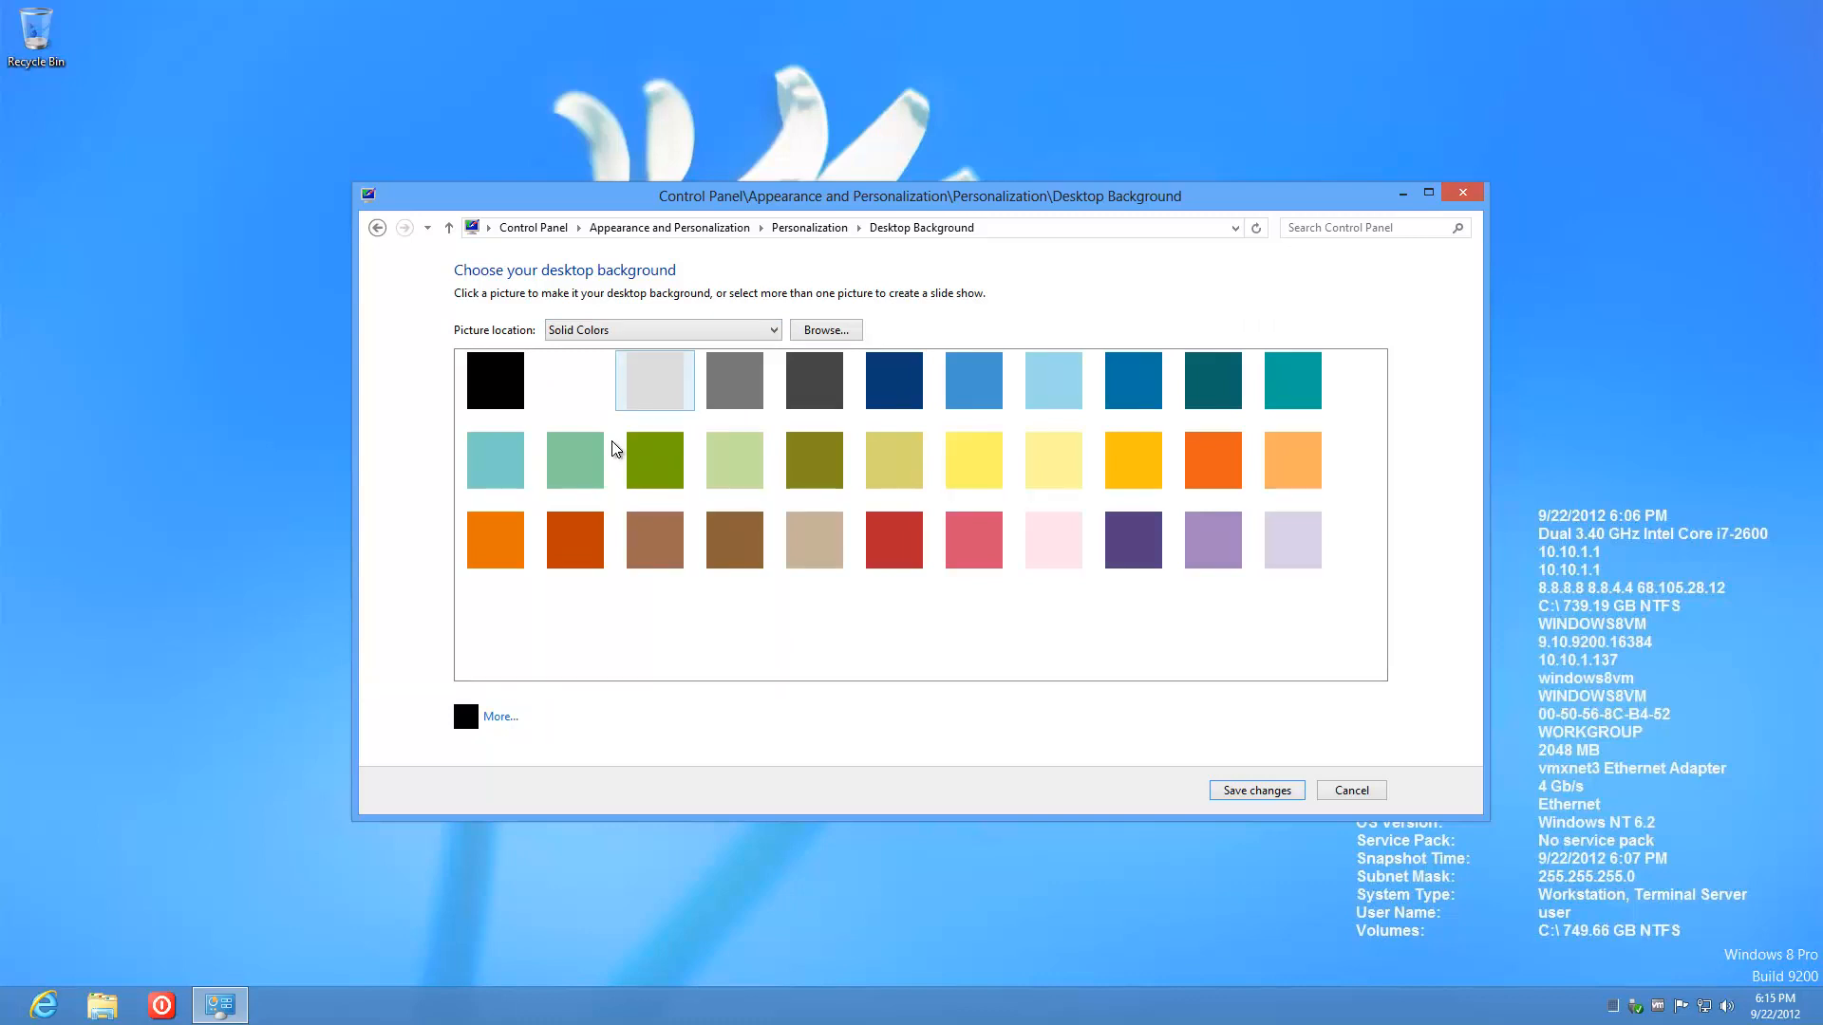
Step: Save medium blue as the background, close Personalization, and launch Poweroff
click(515, 476)
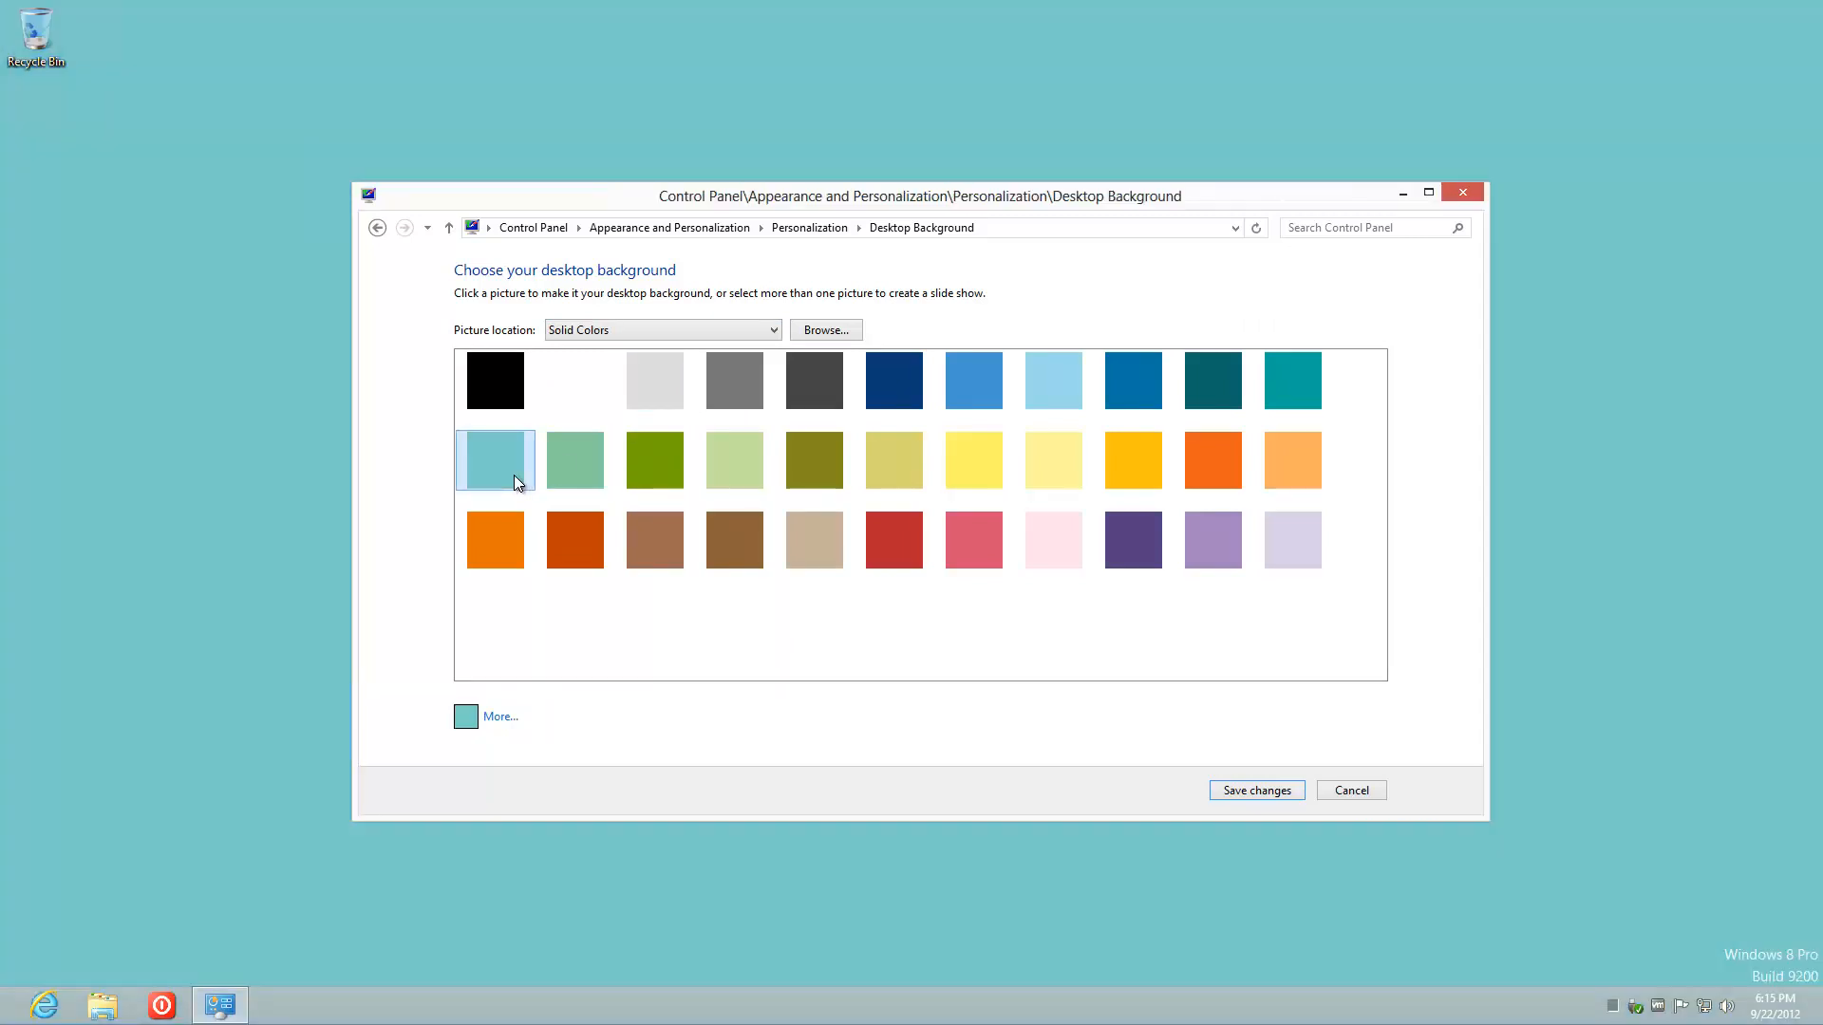
click(1233, 395)
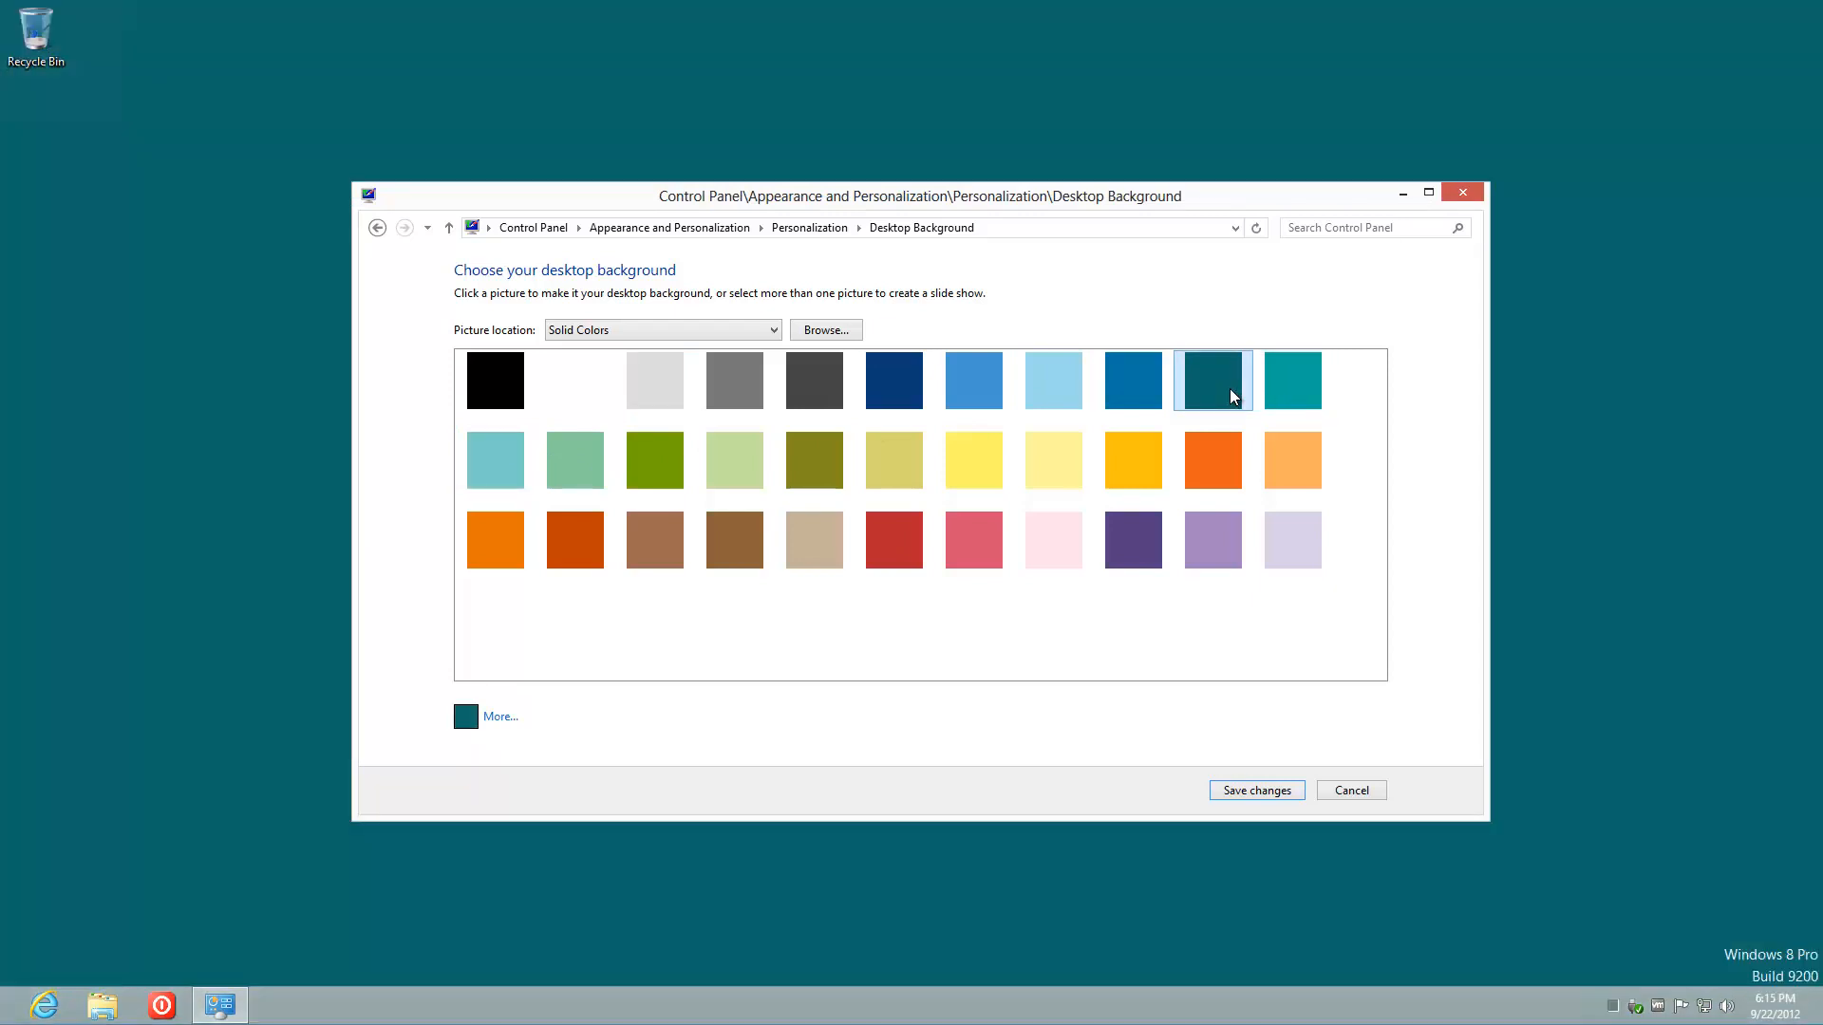
click(987, 384)
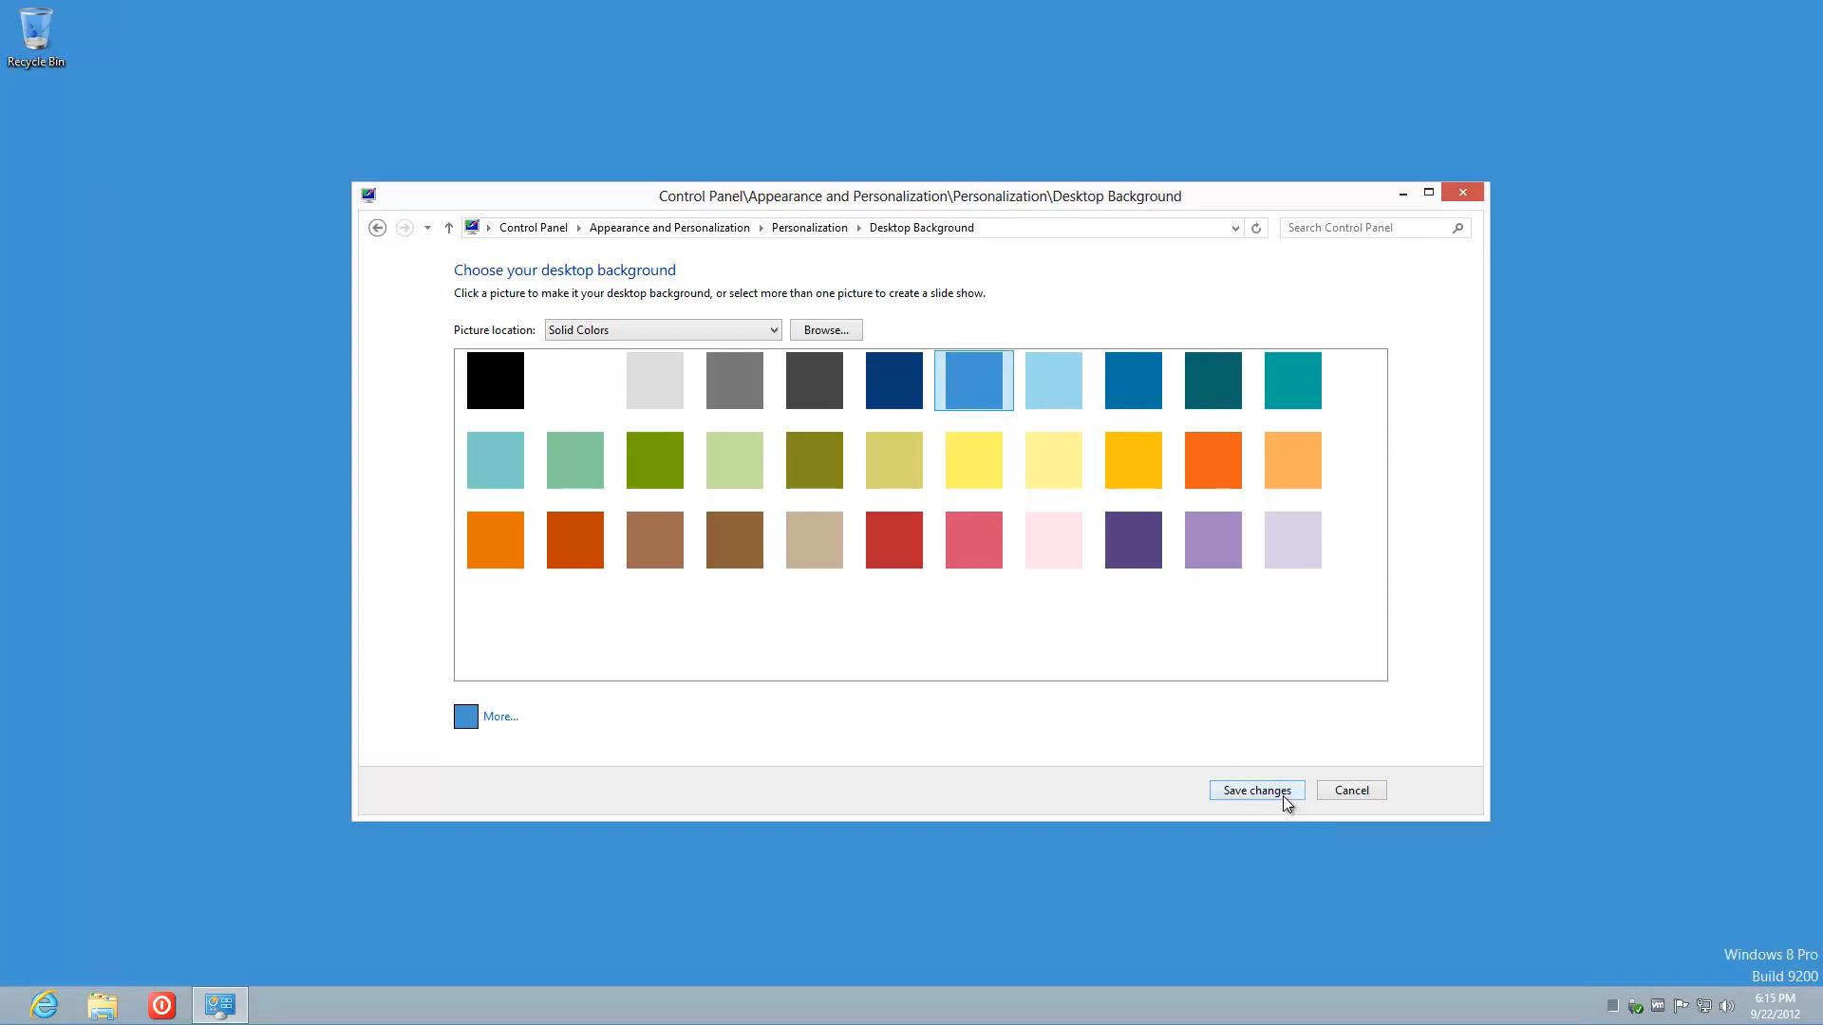
click(1282, 792)
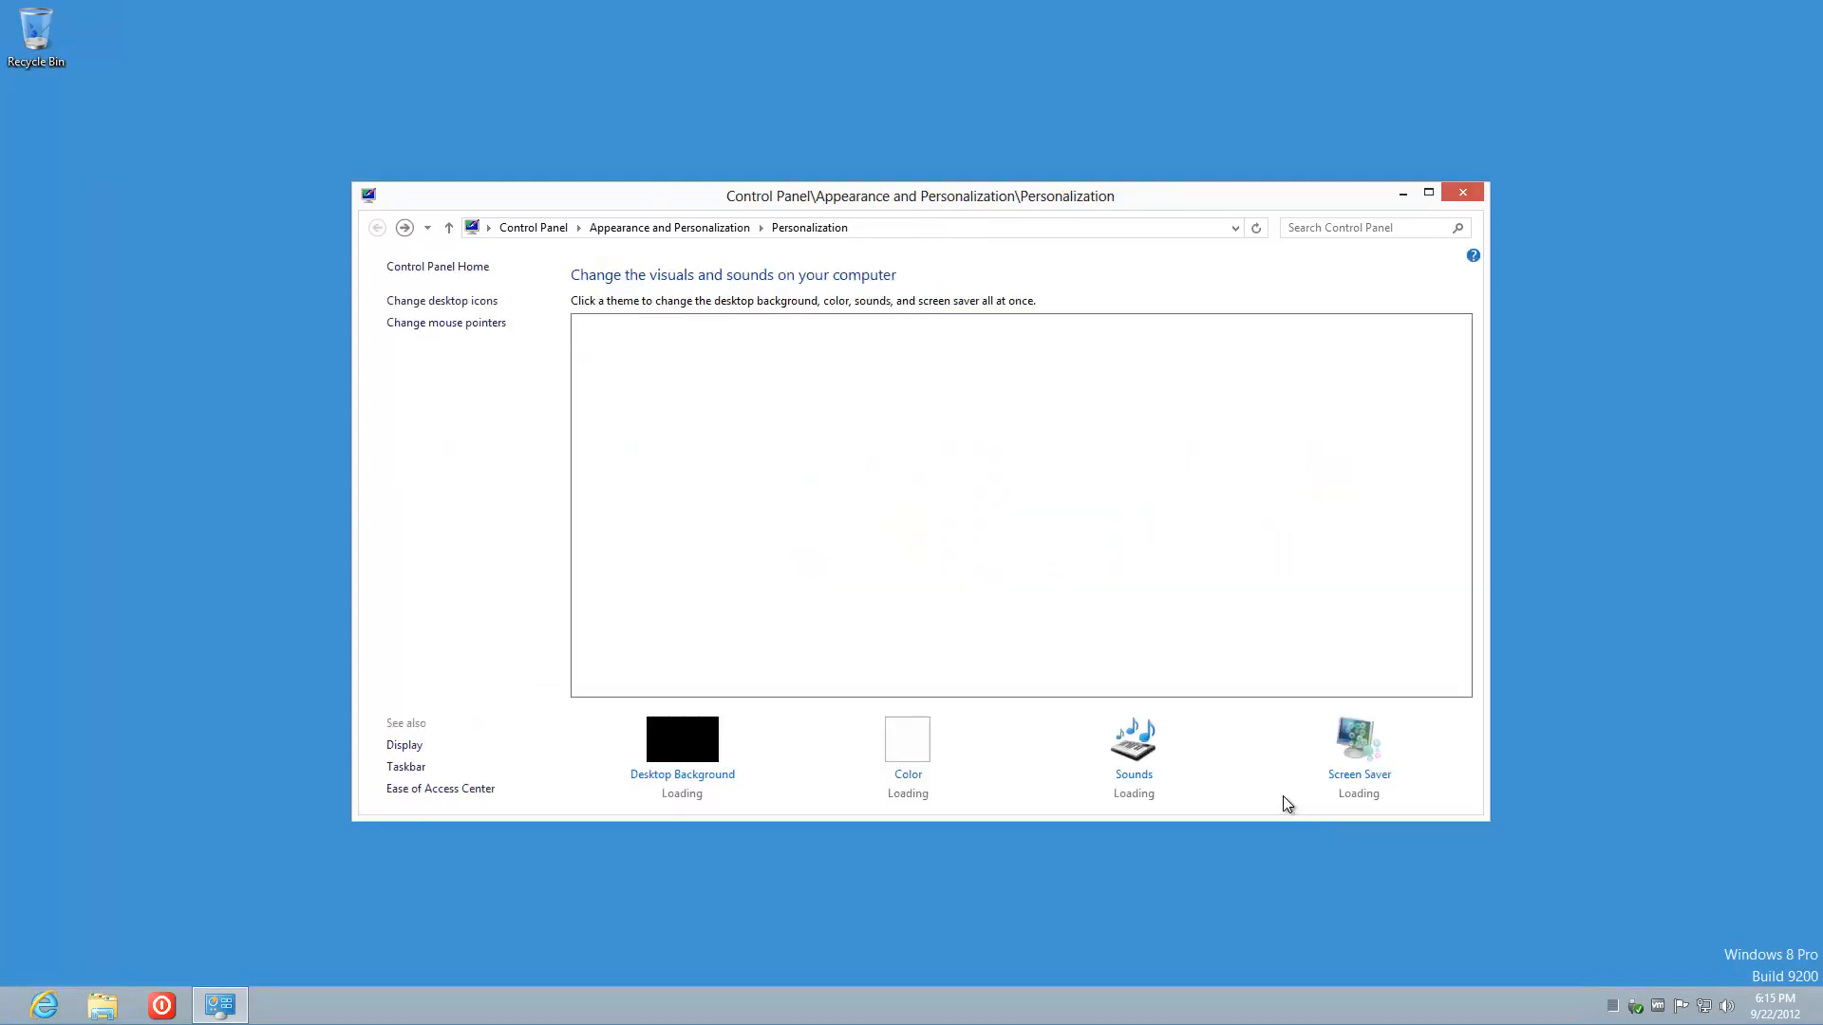
click(1460, 196)
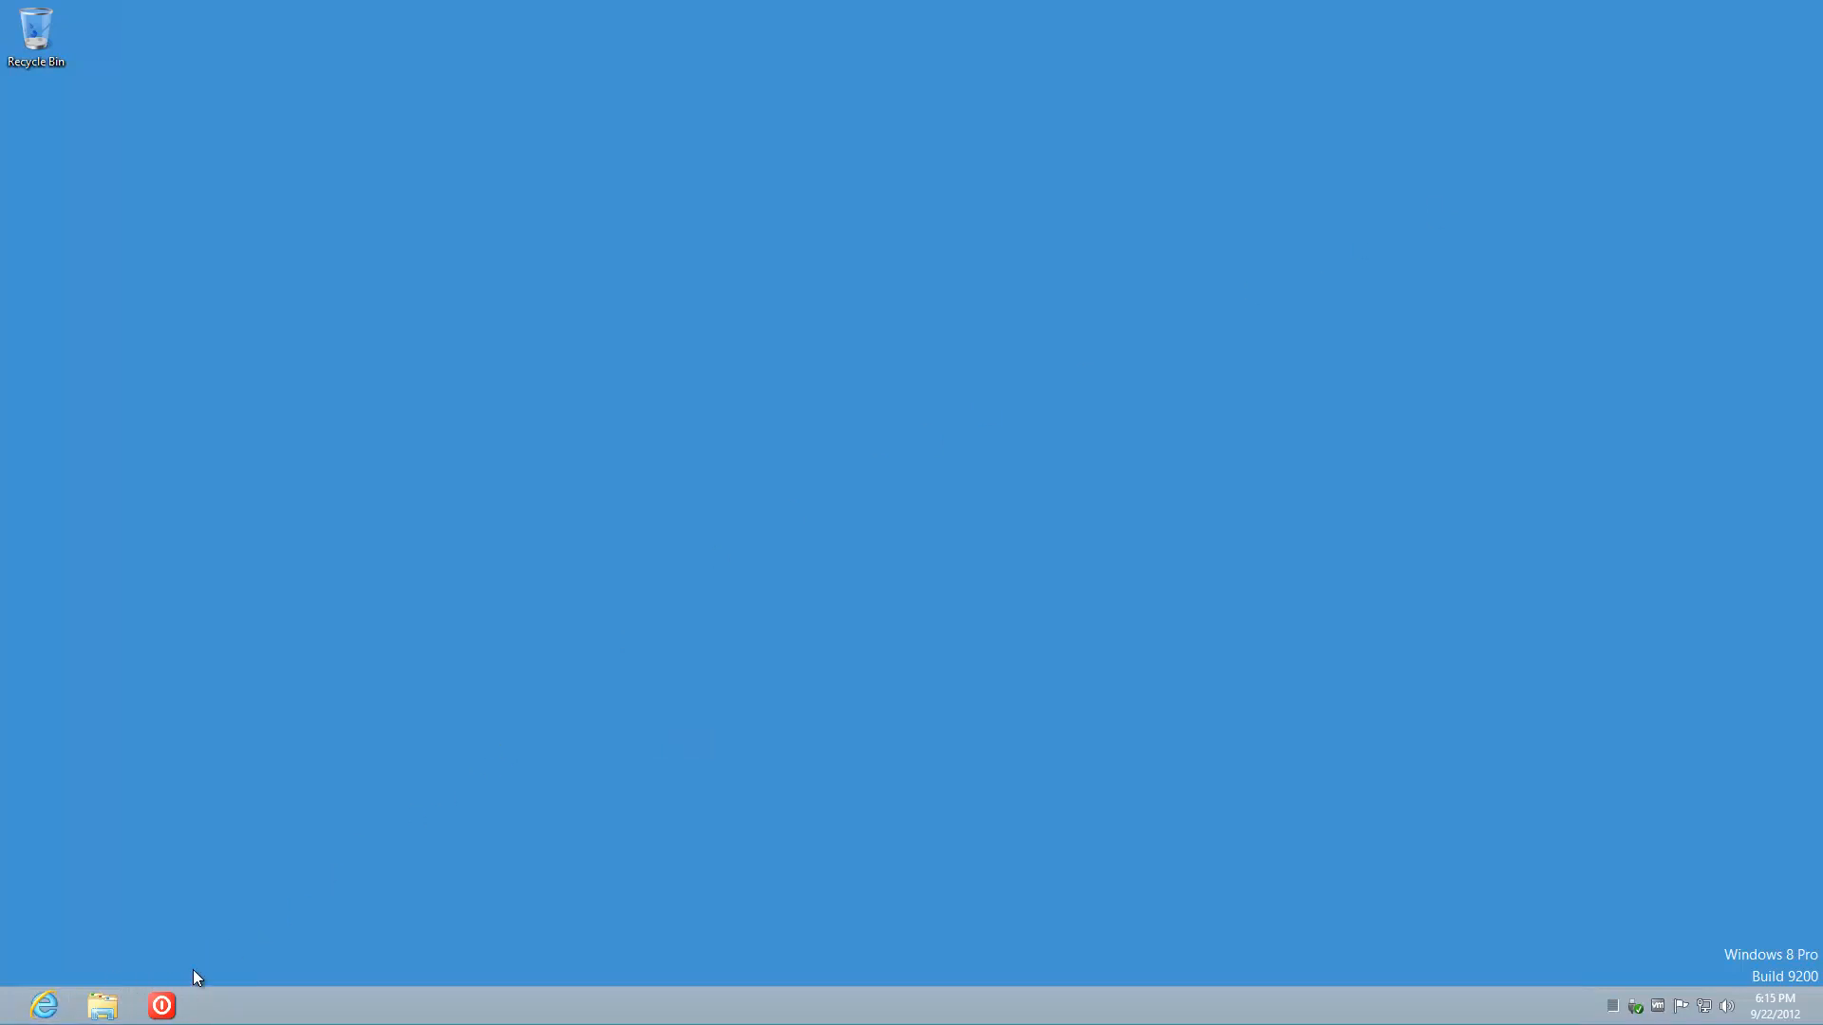
click(169, 1008)
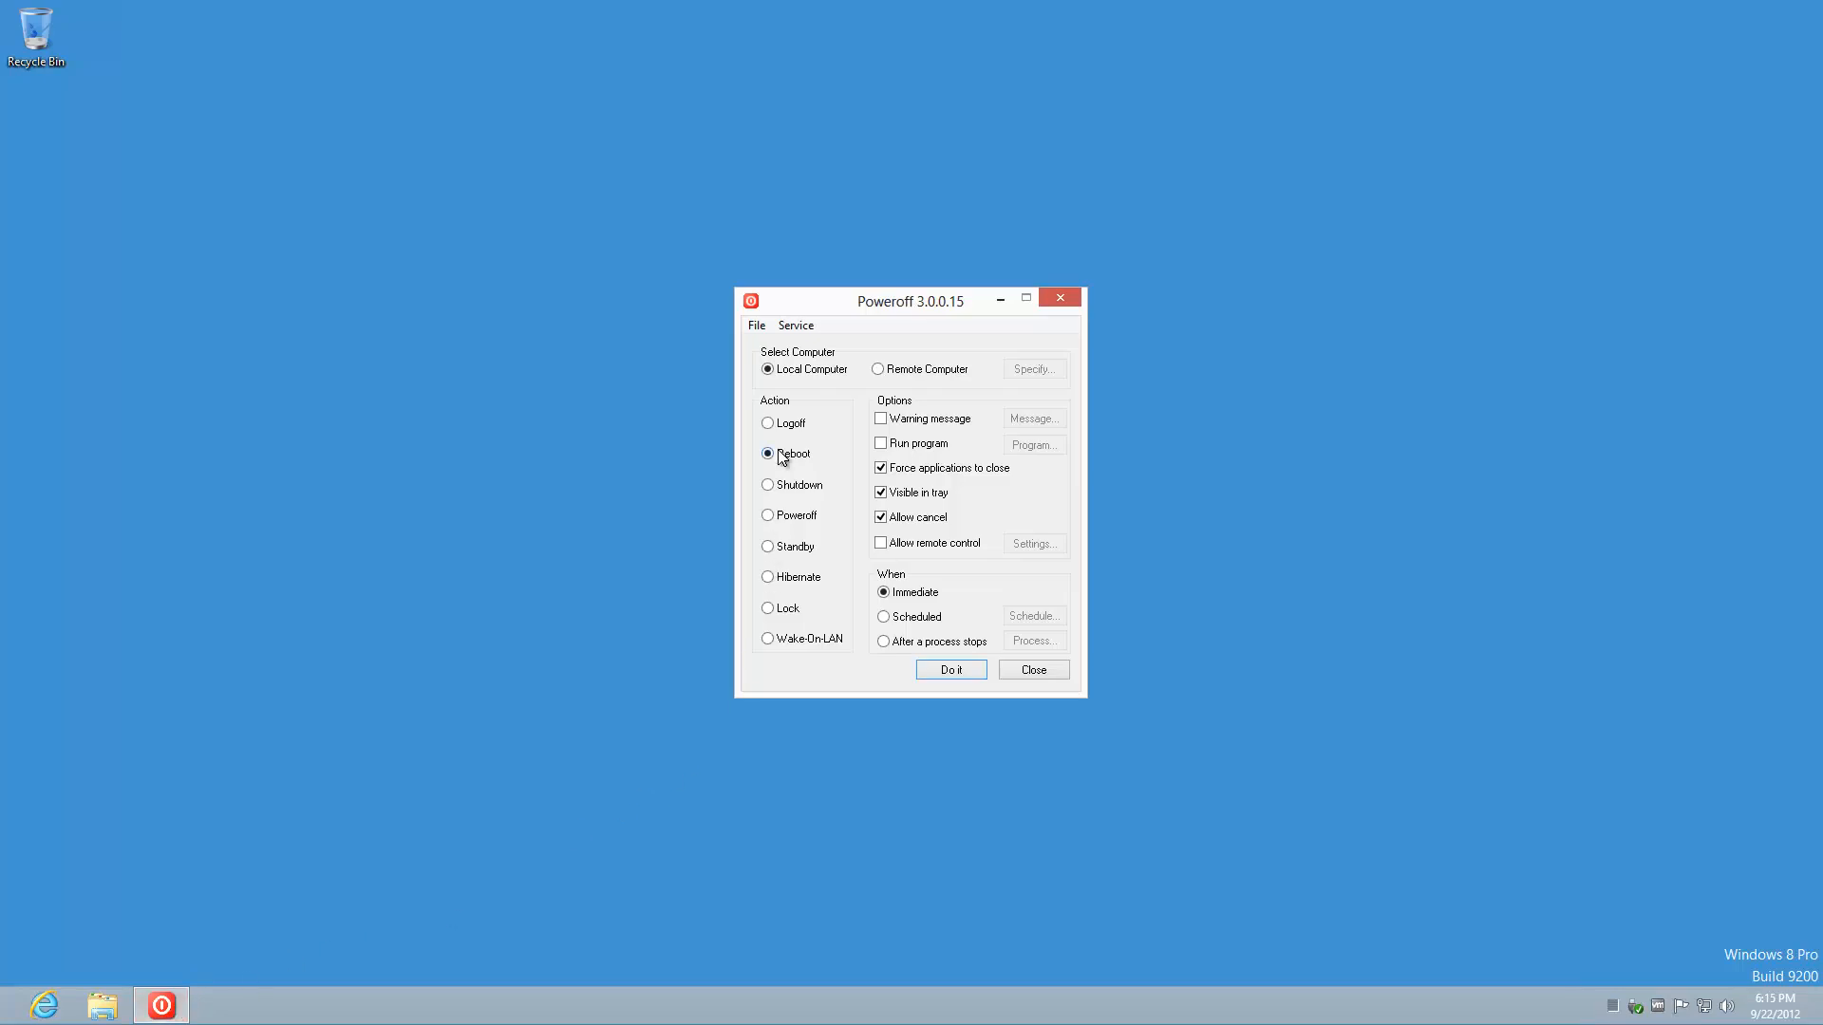
Step: Reboot the VM from Poweroff, dismiss the RDP error, and close Remote Desktop Connection
click(951, 671)
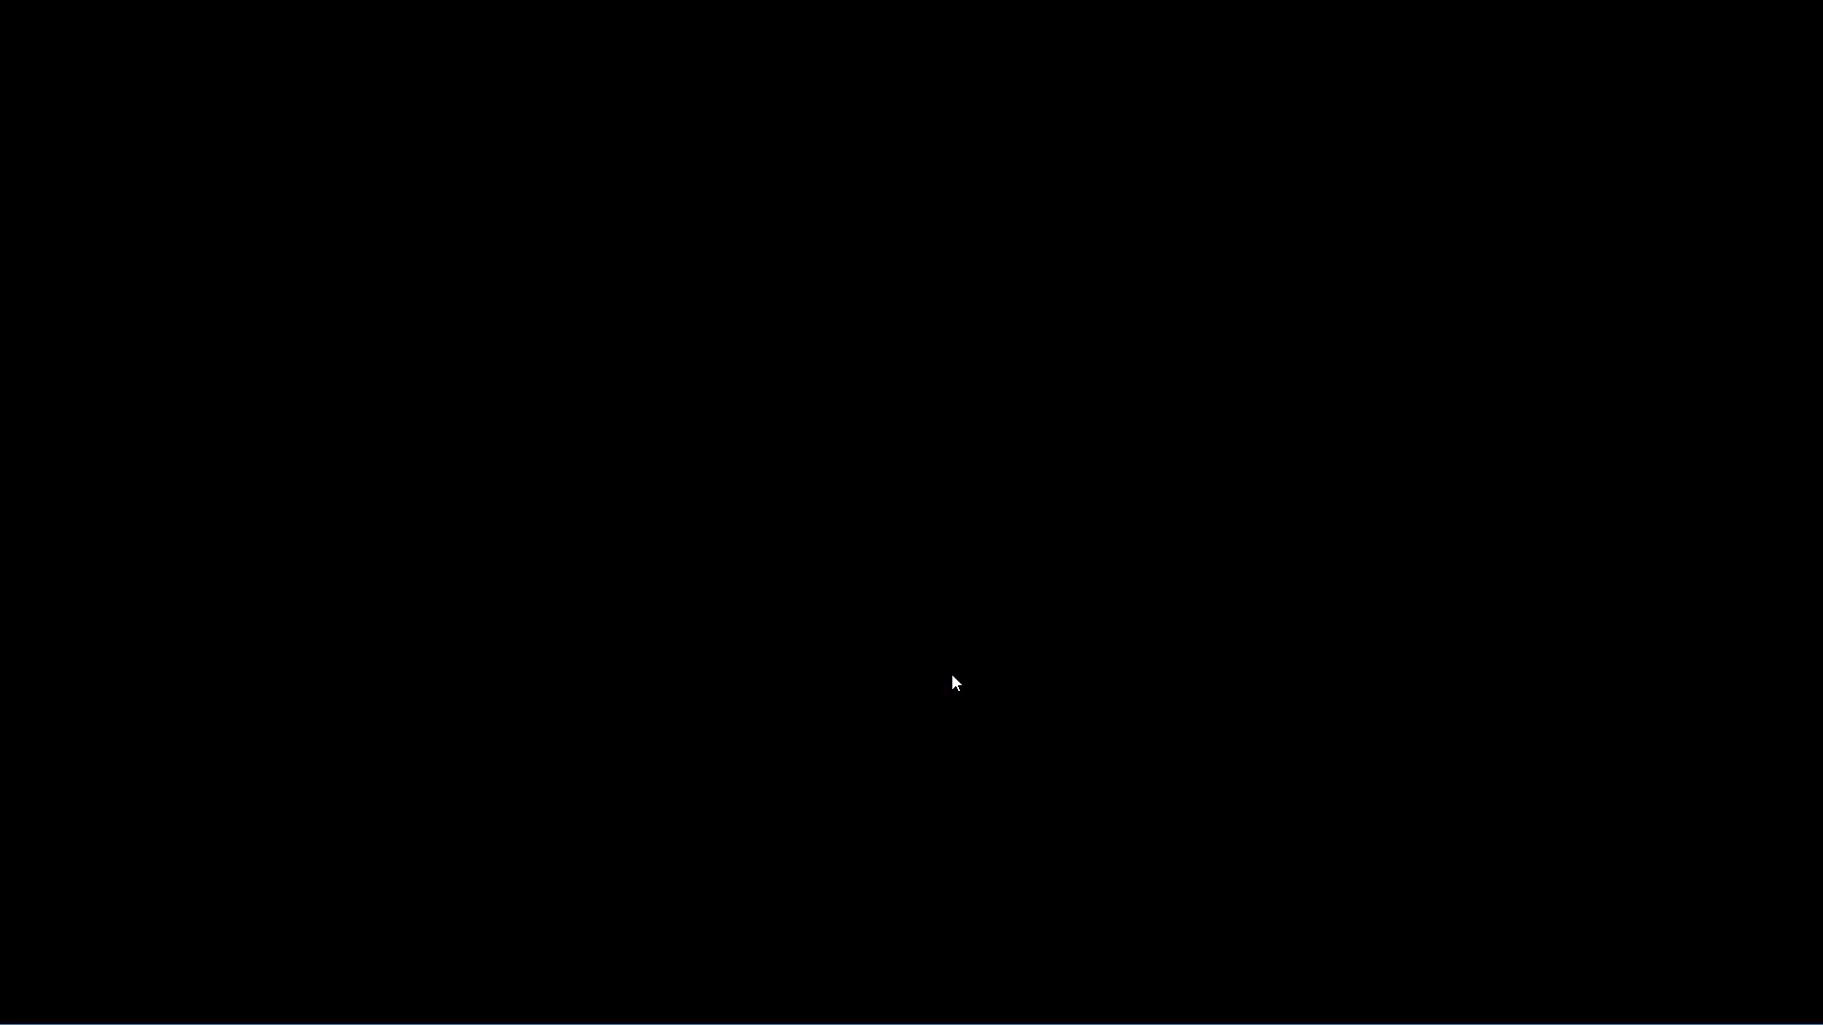
click(1100, 636)
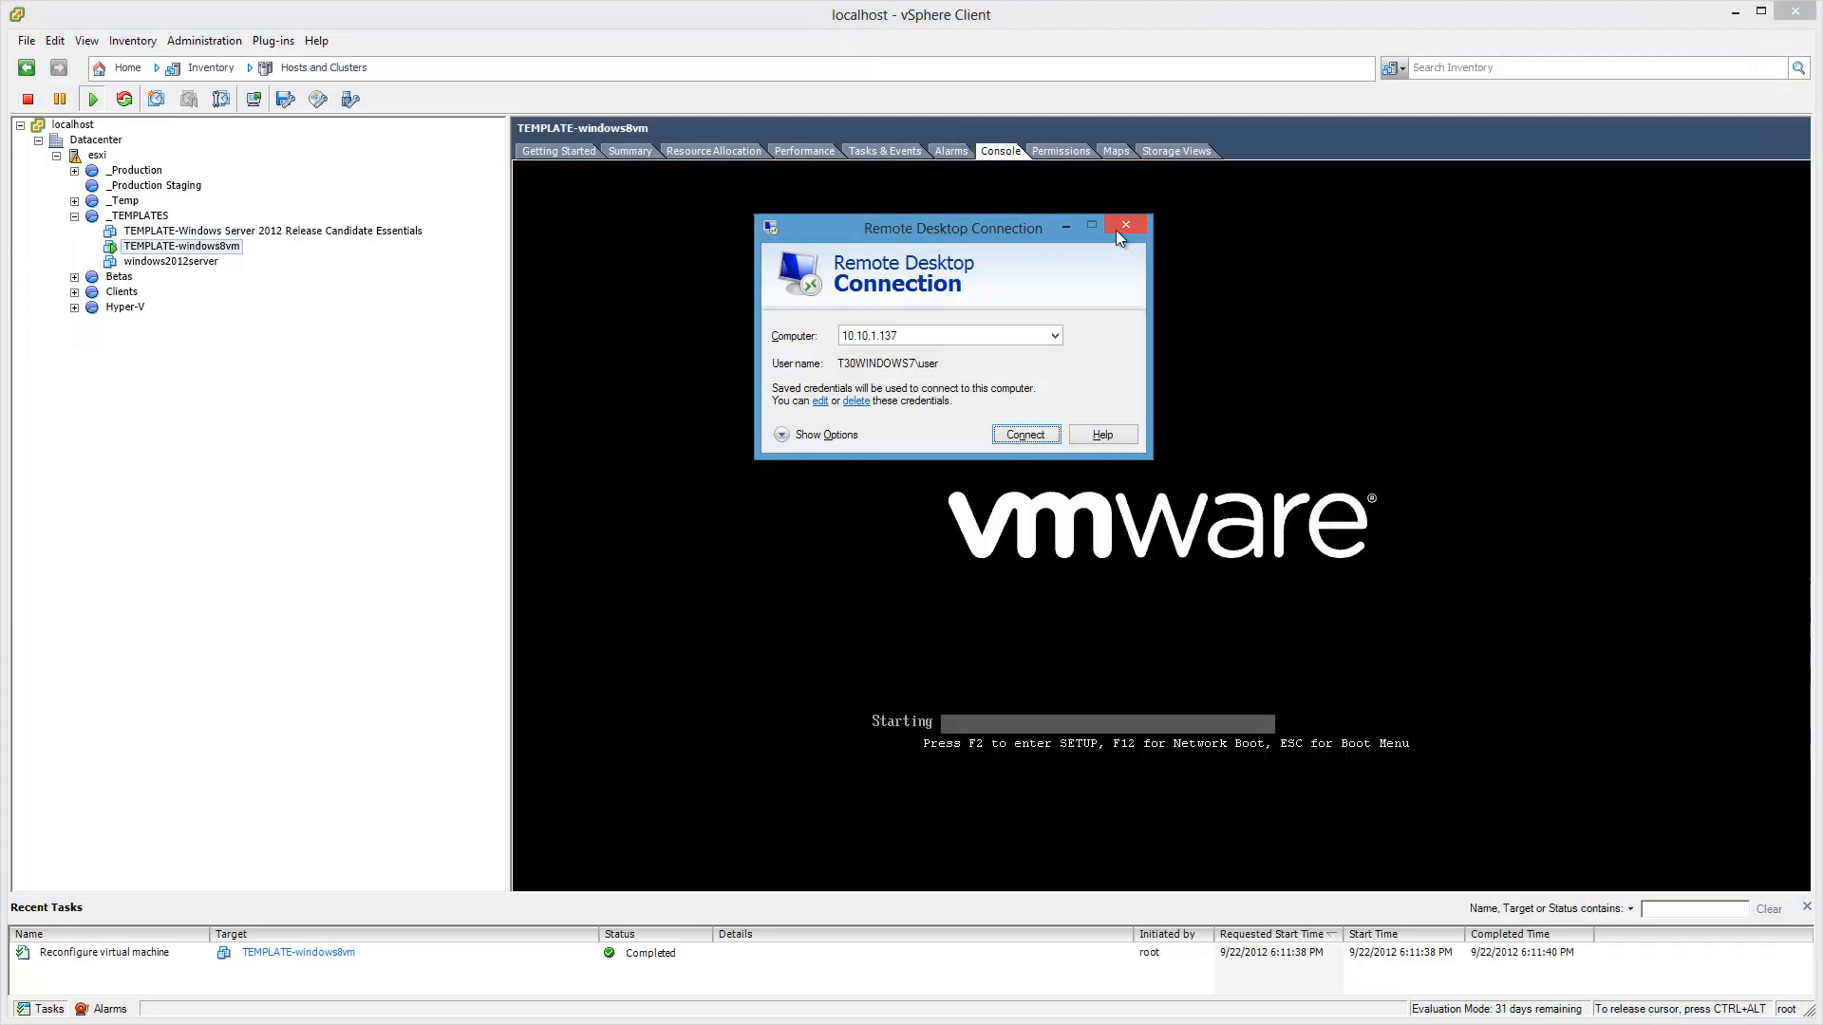
click(1116, 228)
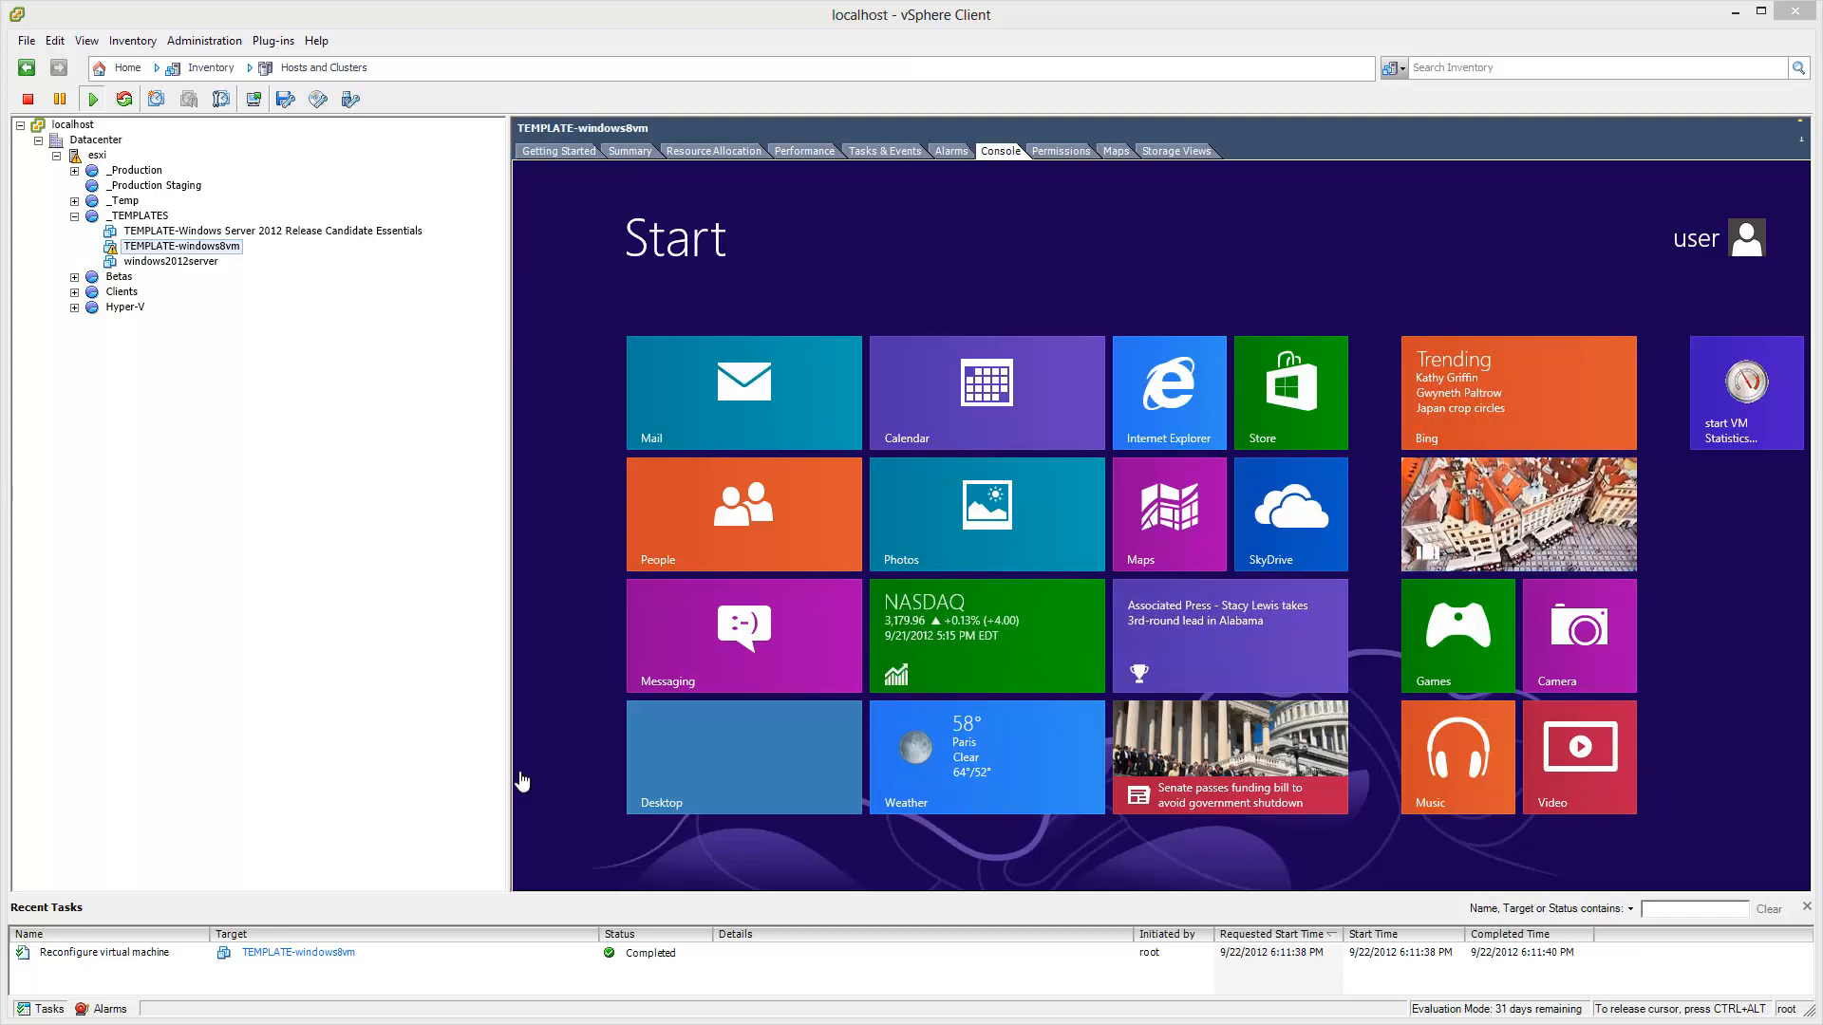
Step: Go to the Windows 8 desktop and close the Show Desktop.scf.txt Notepad window
click(766, 750)
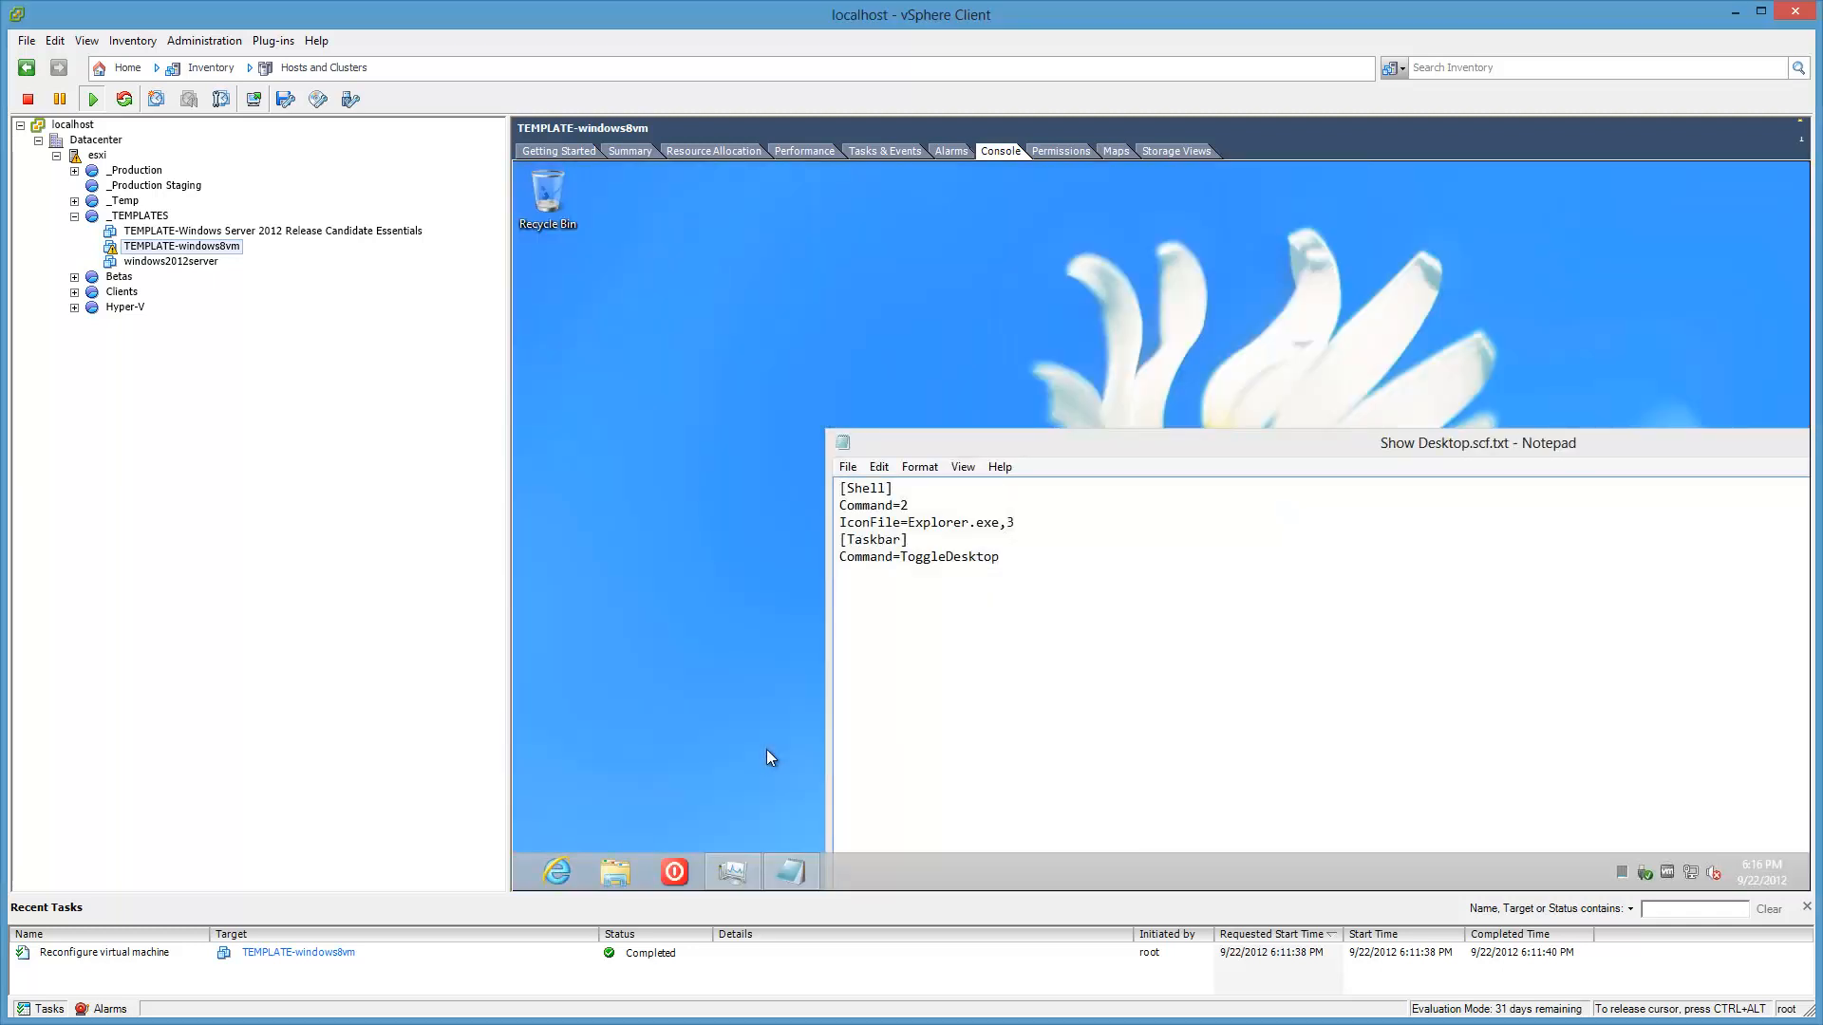
drag(1185, 440, 844, 324)
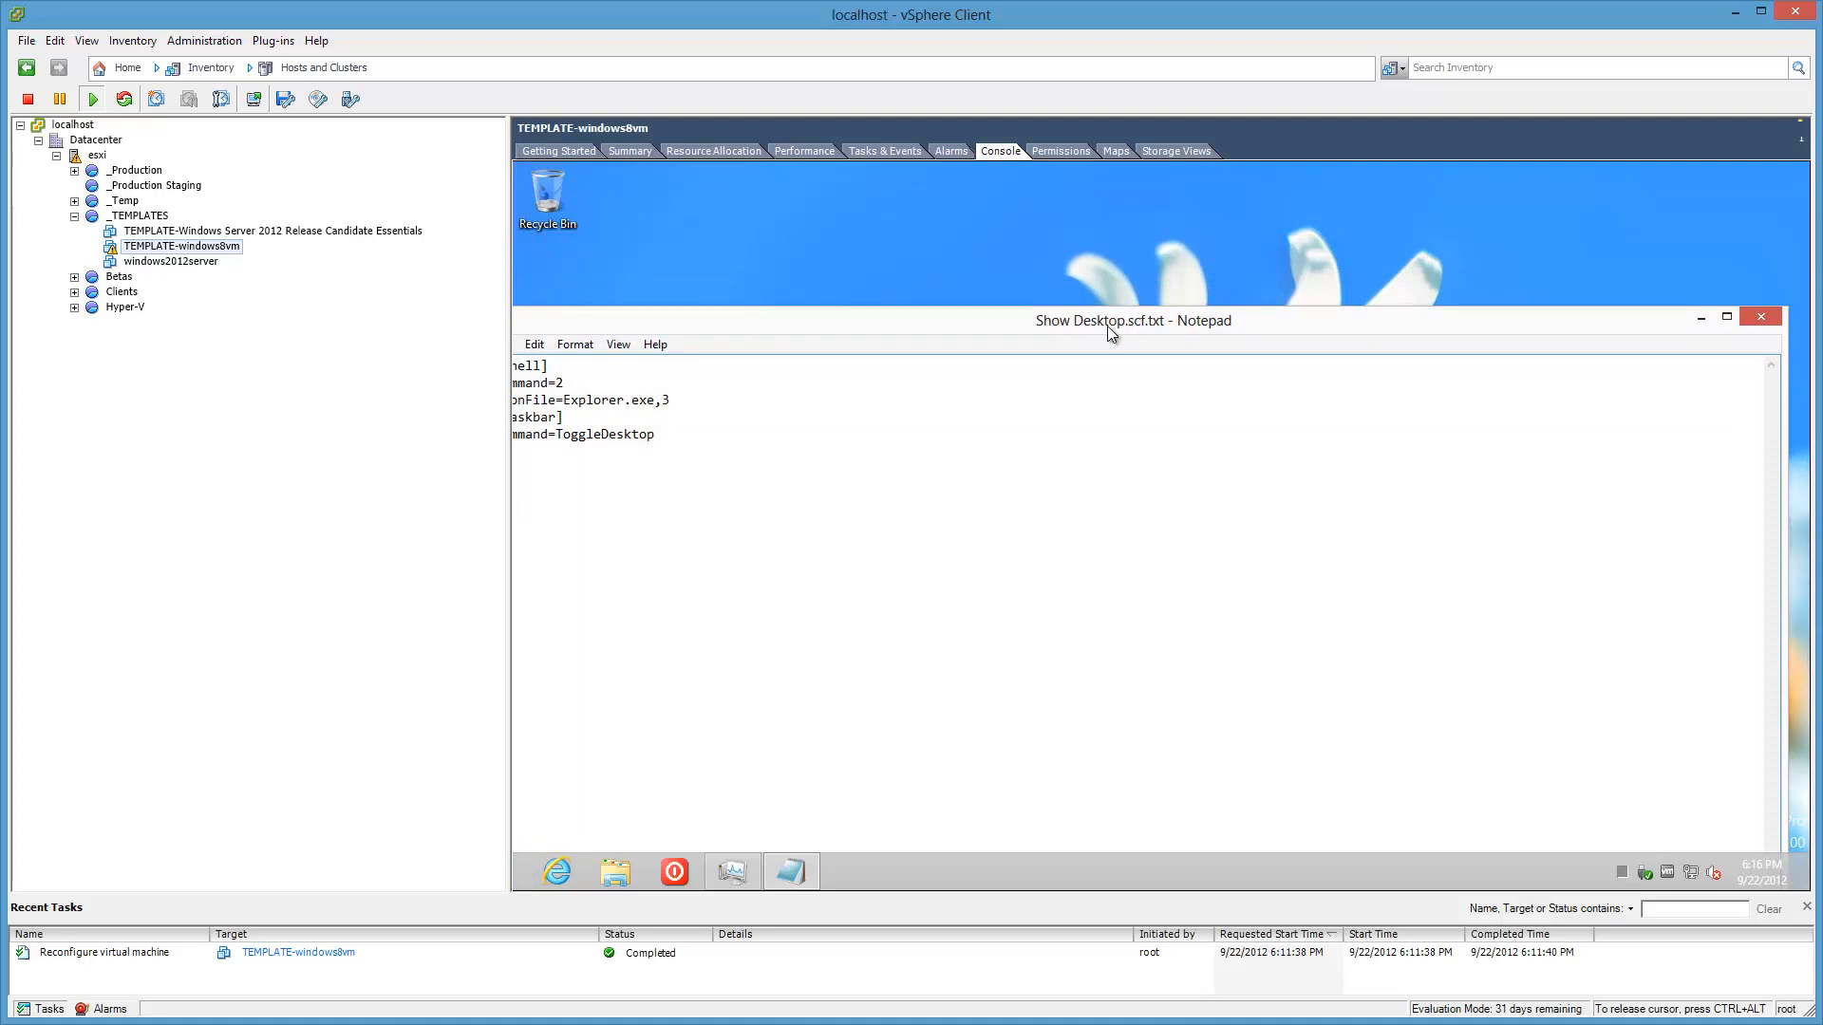
click(1763, 317)
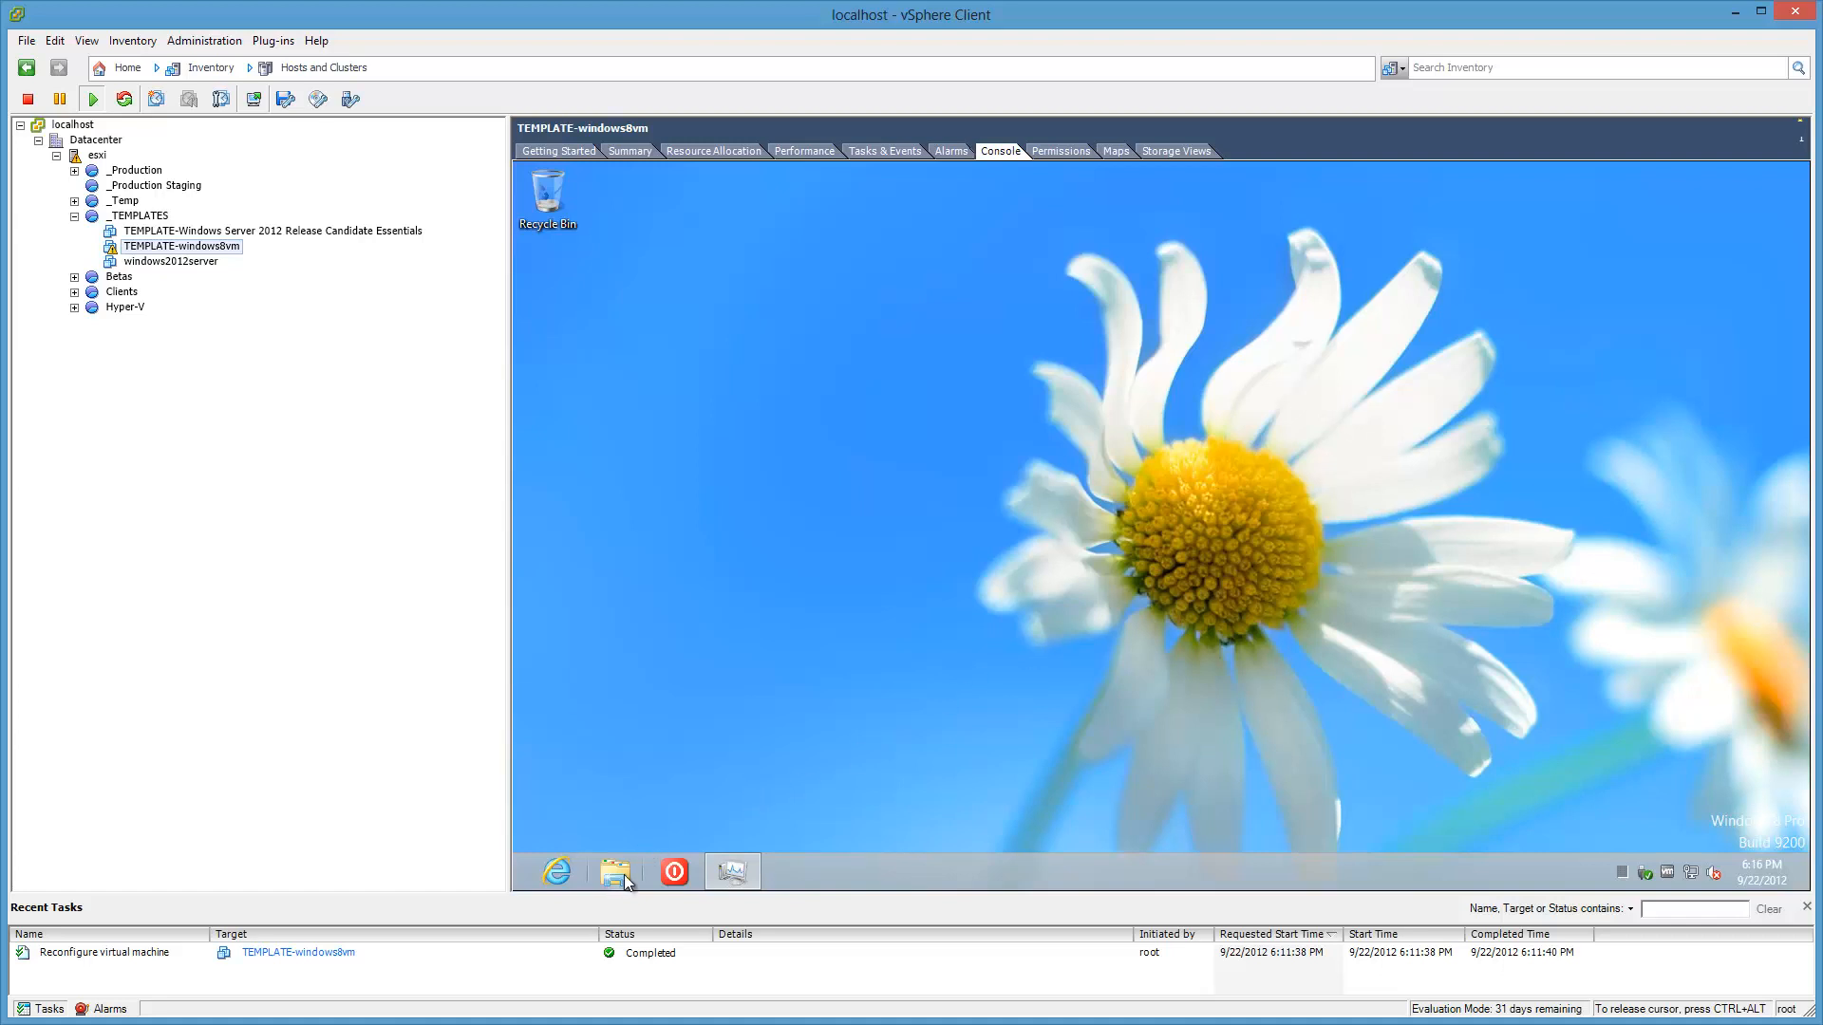
mouse_move(517, 887)
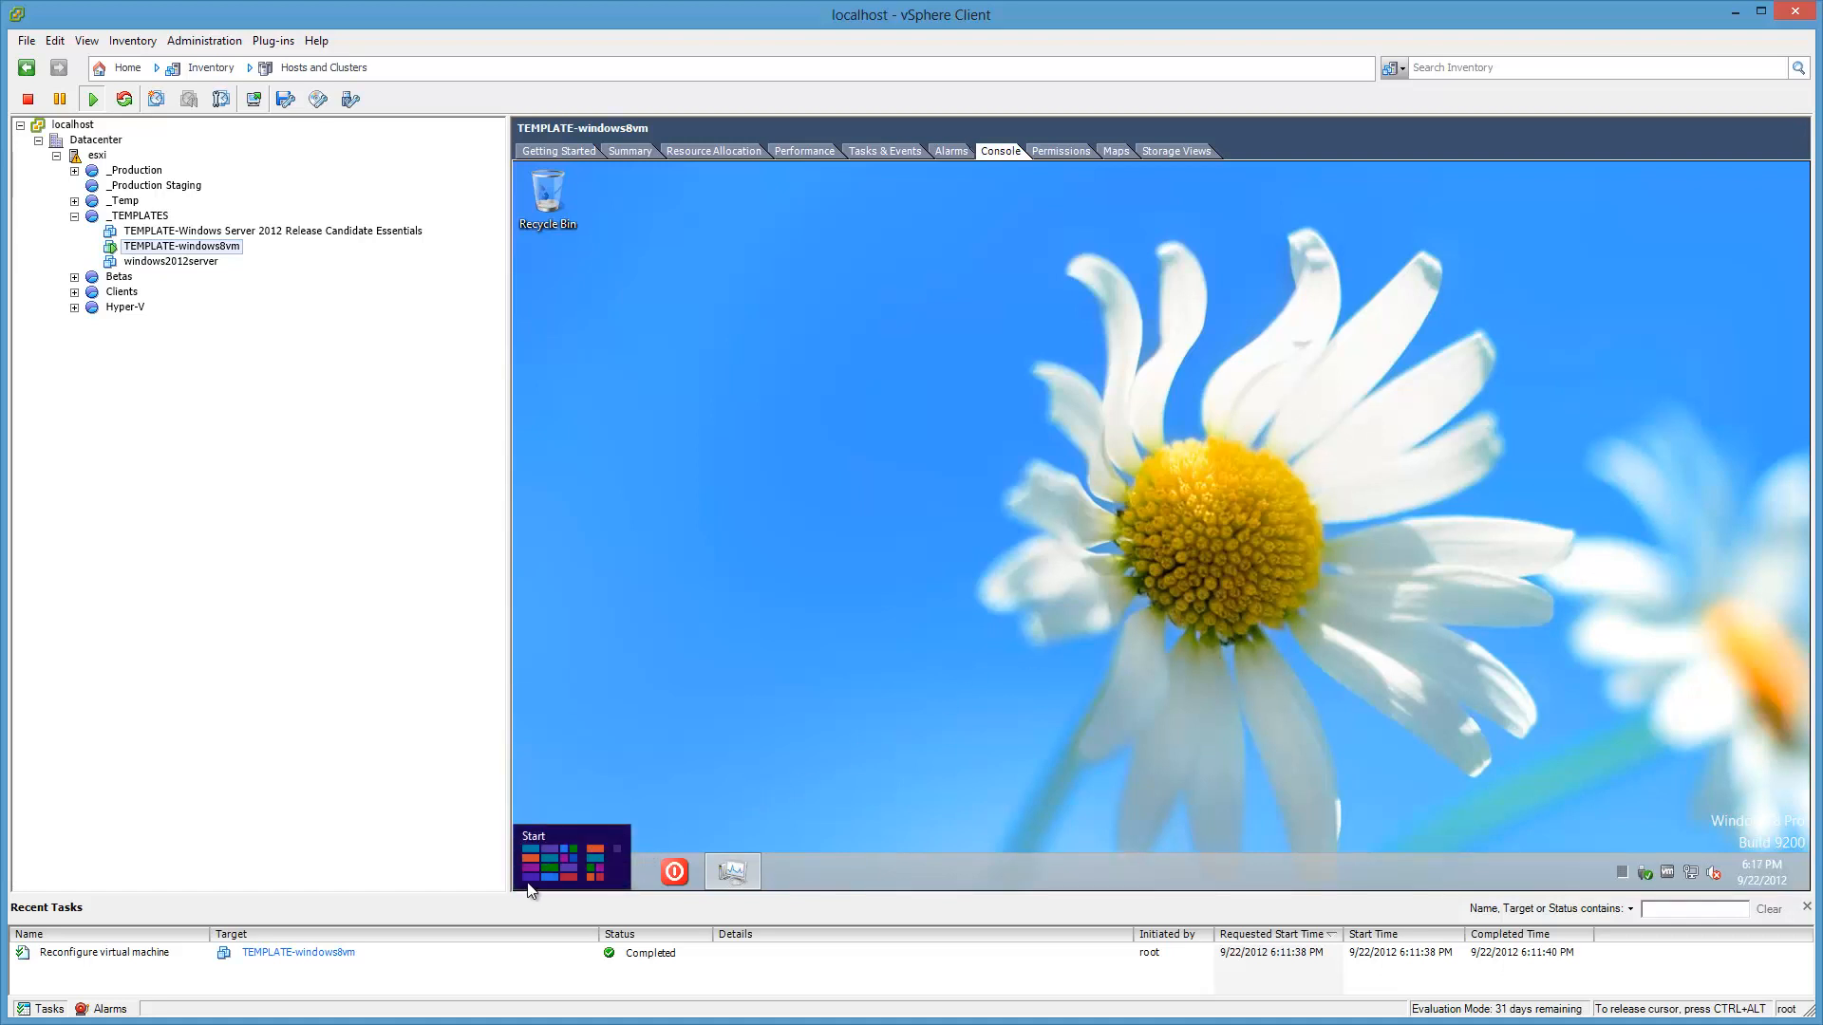
Step: Open the shell:Common Startup folder from the Run box
right_click(529, 890)
click(569, 834)
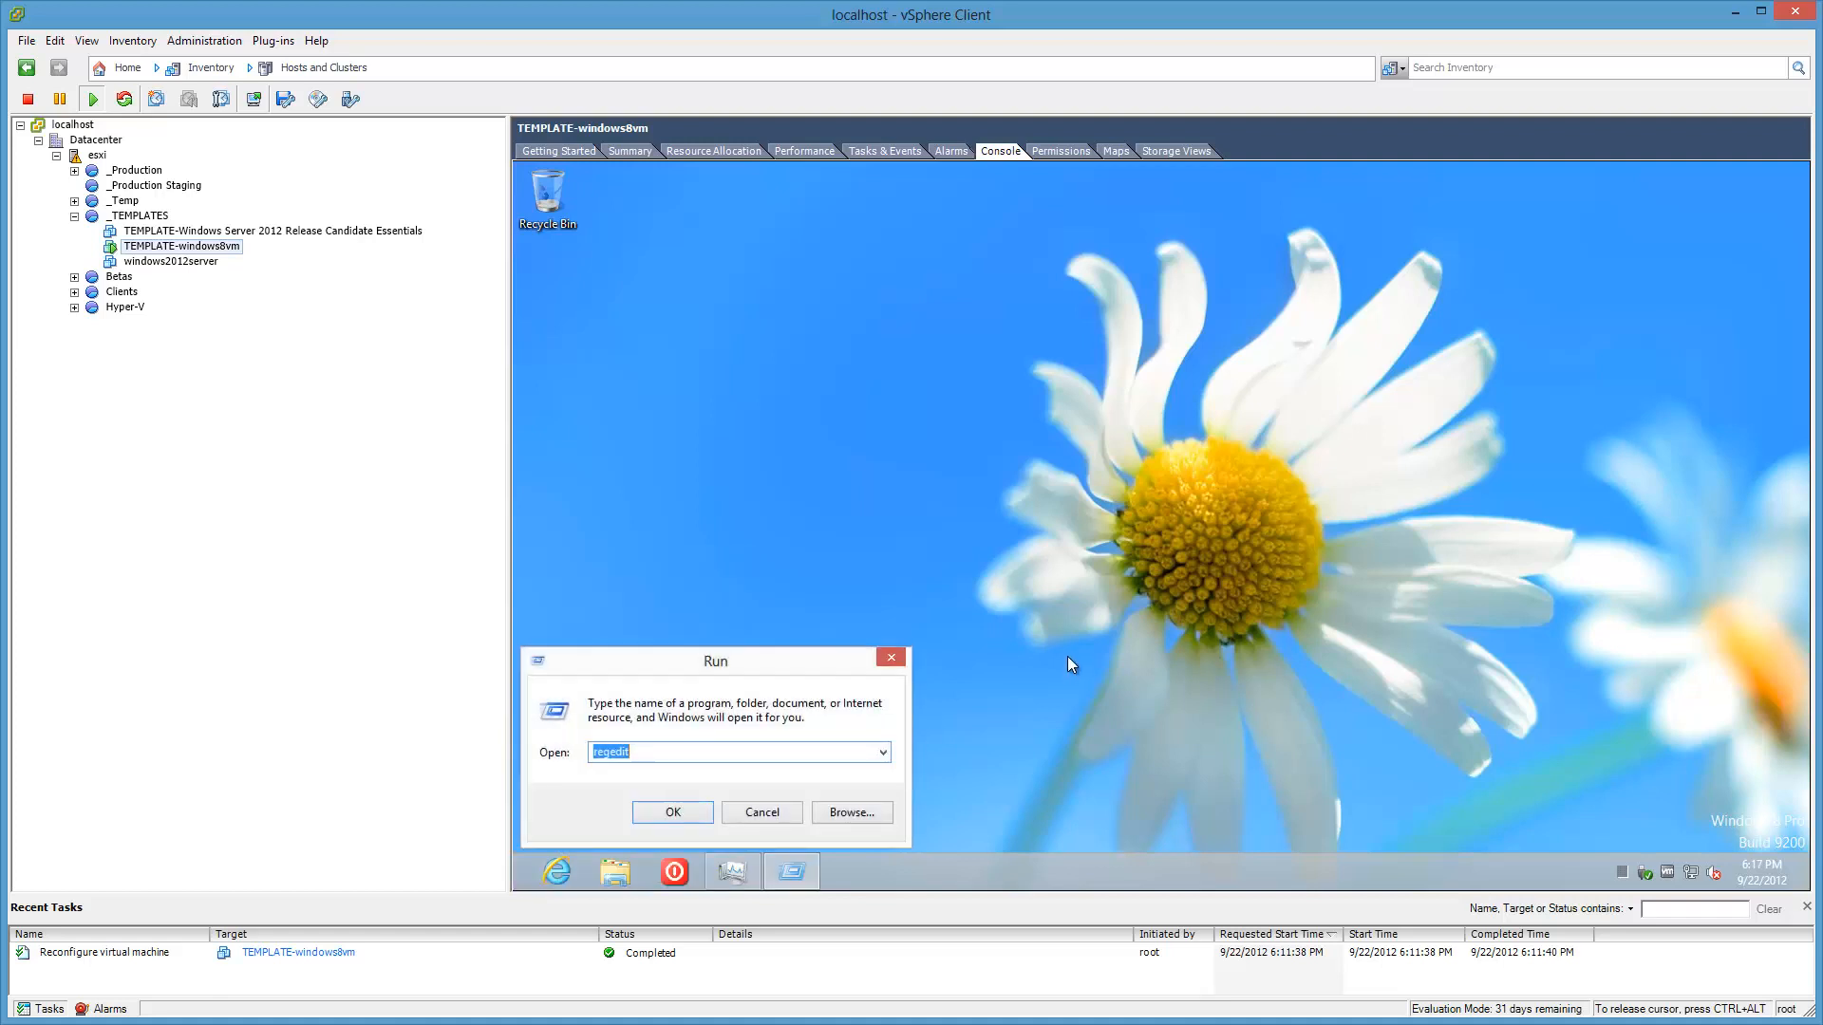
text(St)
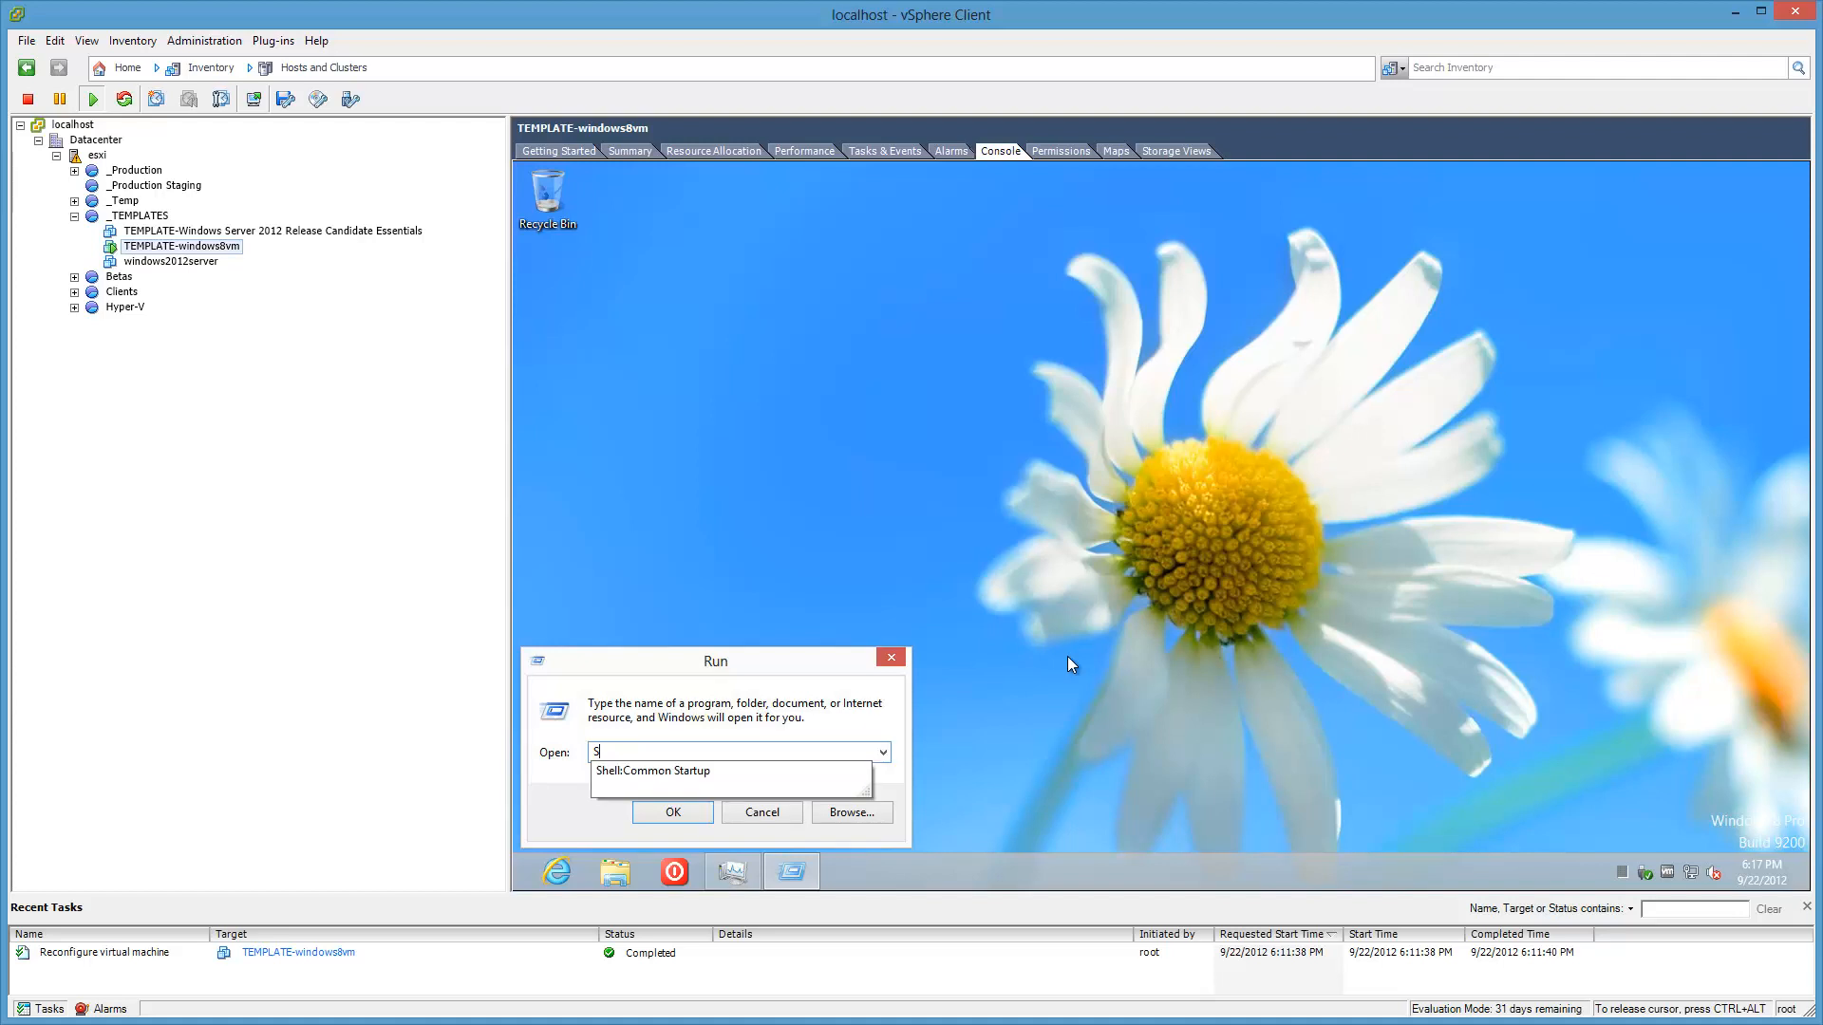
key(Down)
key(Return)
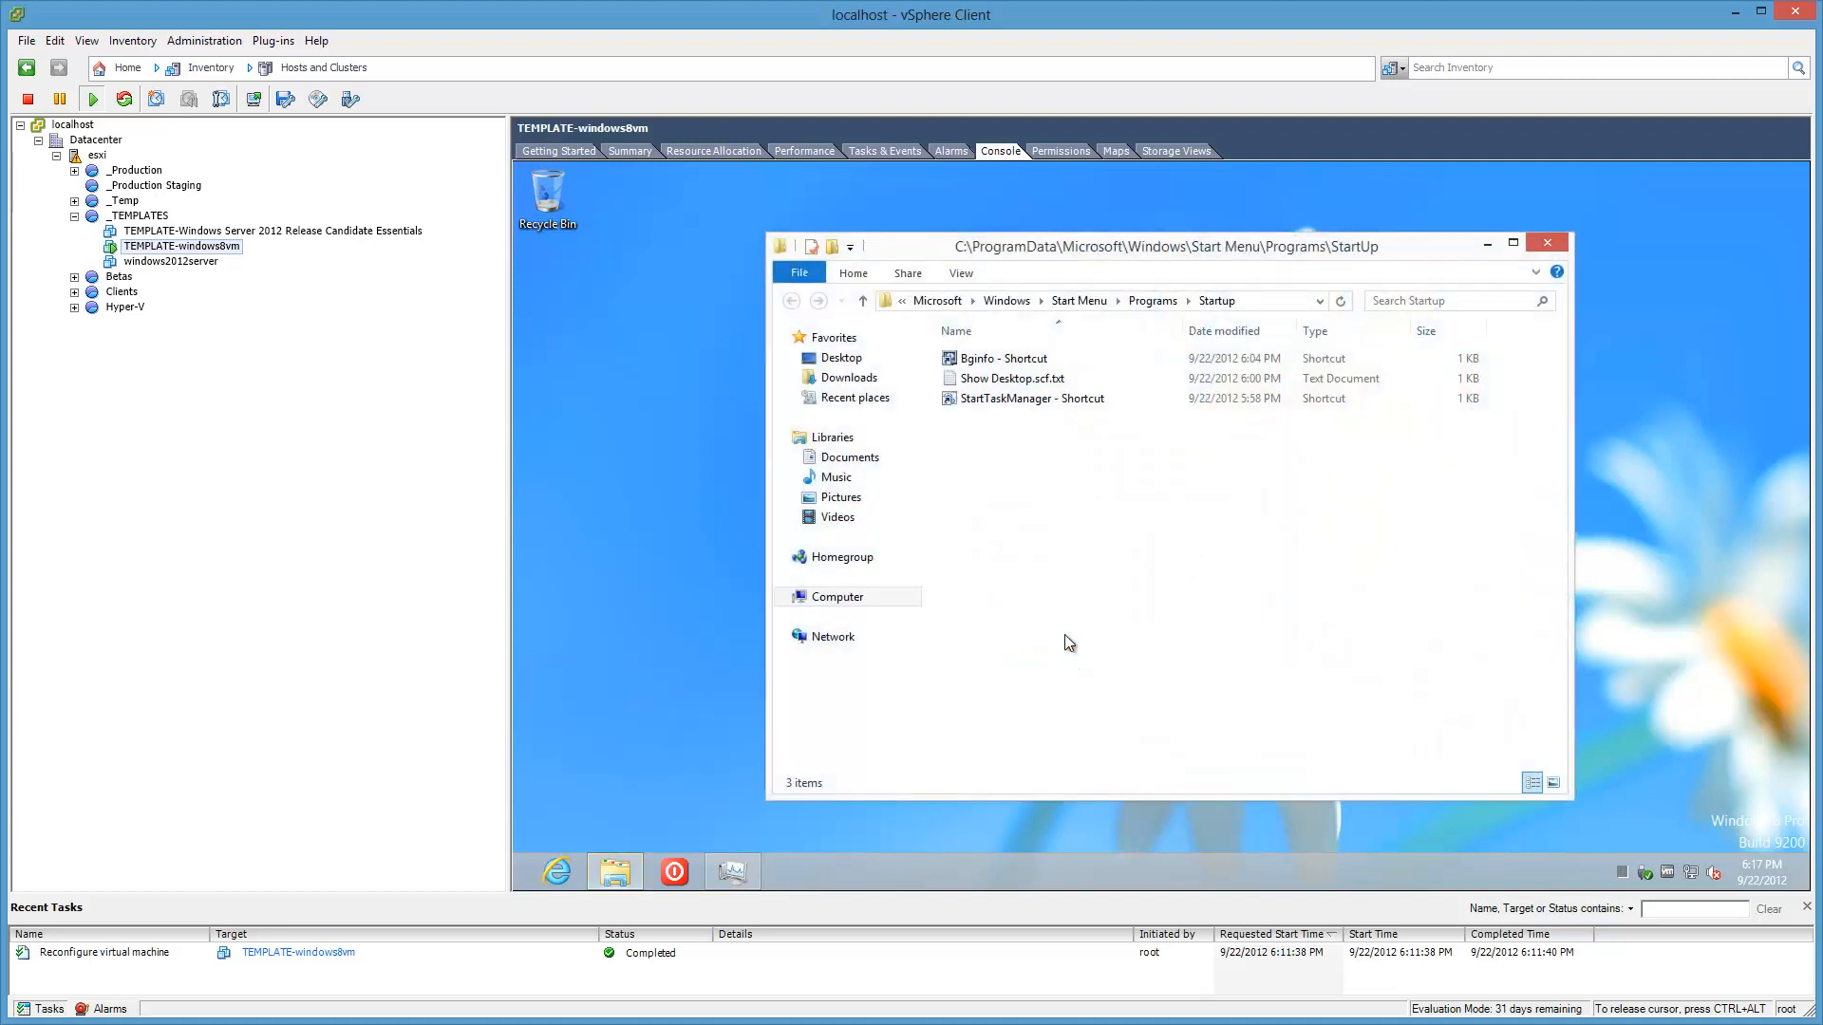
Step: Rename Show Desktop.scf.txt to Show Desktop.scf, accept the prompts, and close Explorer
click(1035, 379)
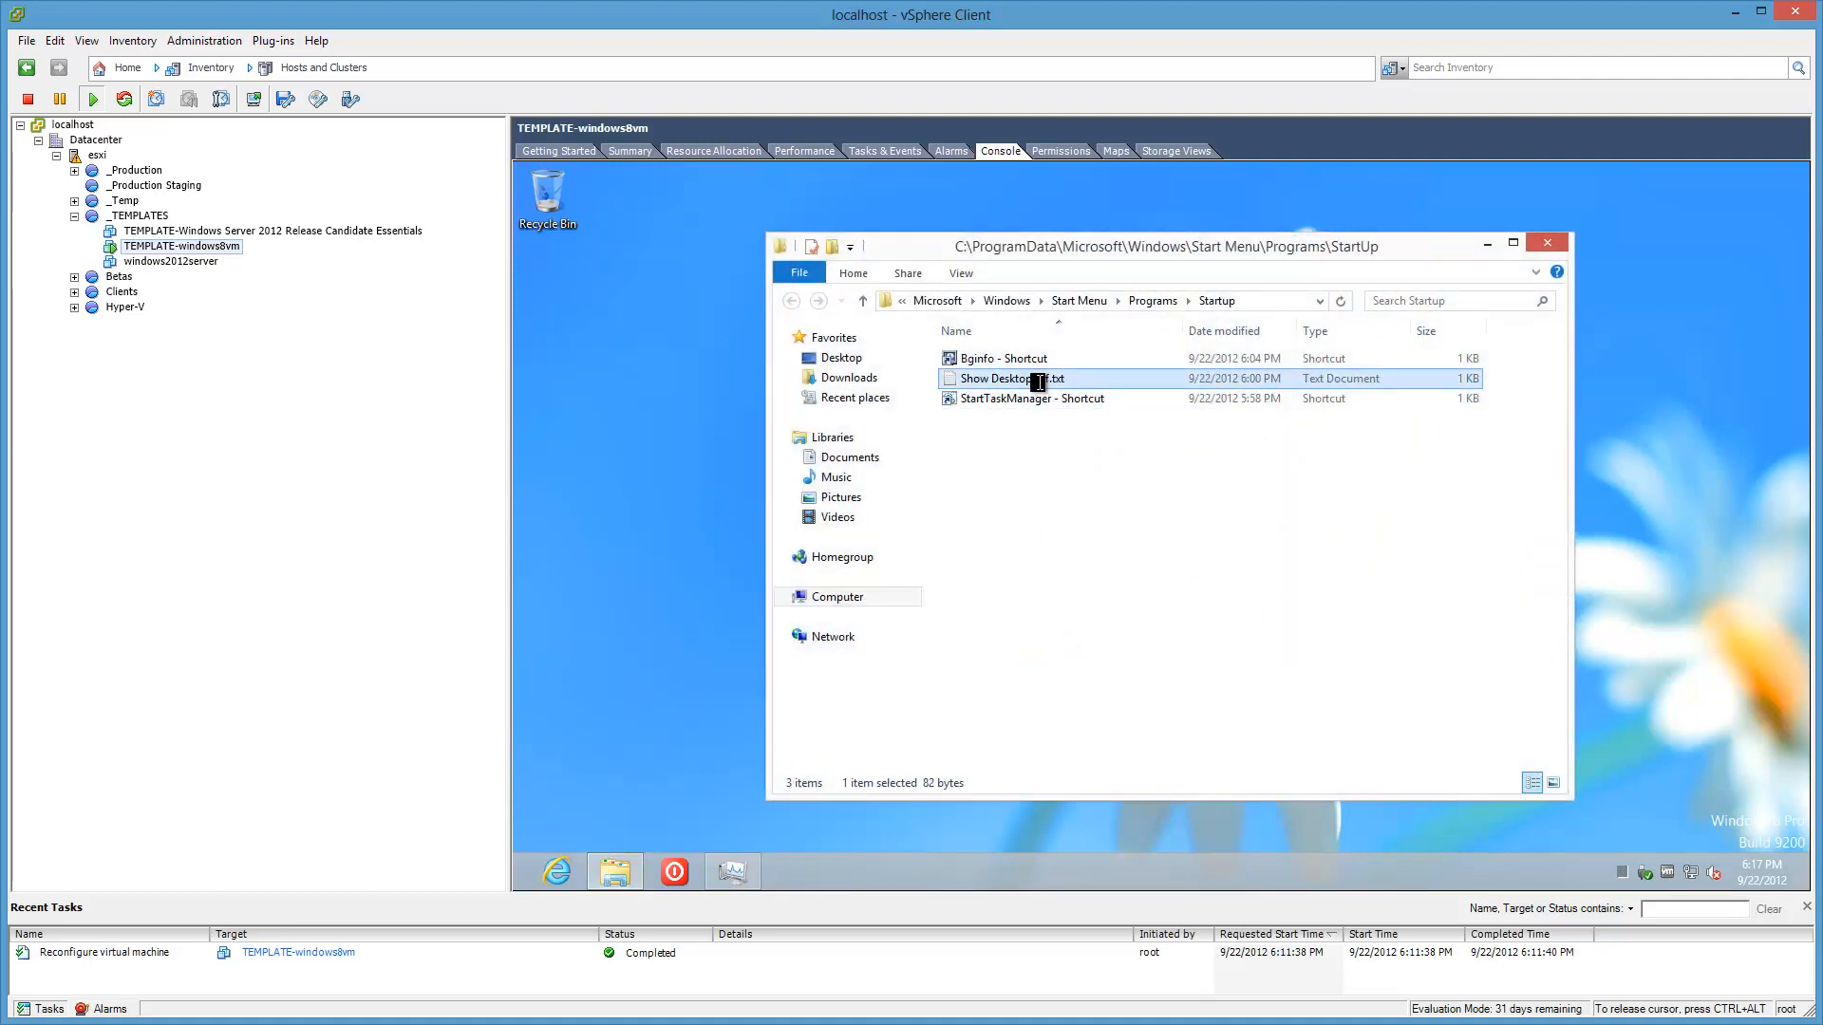
click(1049, 379)
click(1069, 385)
key(BackSpace)
key(BackSpace)
key(BackSpace)
key(BackSpace)
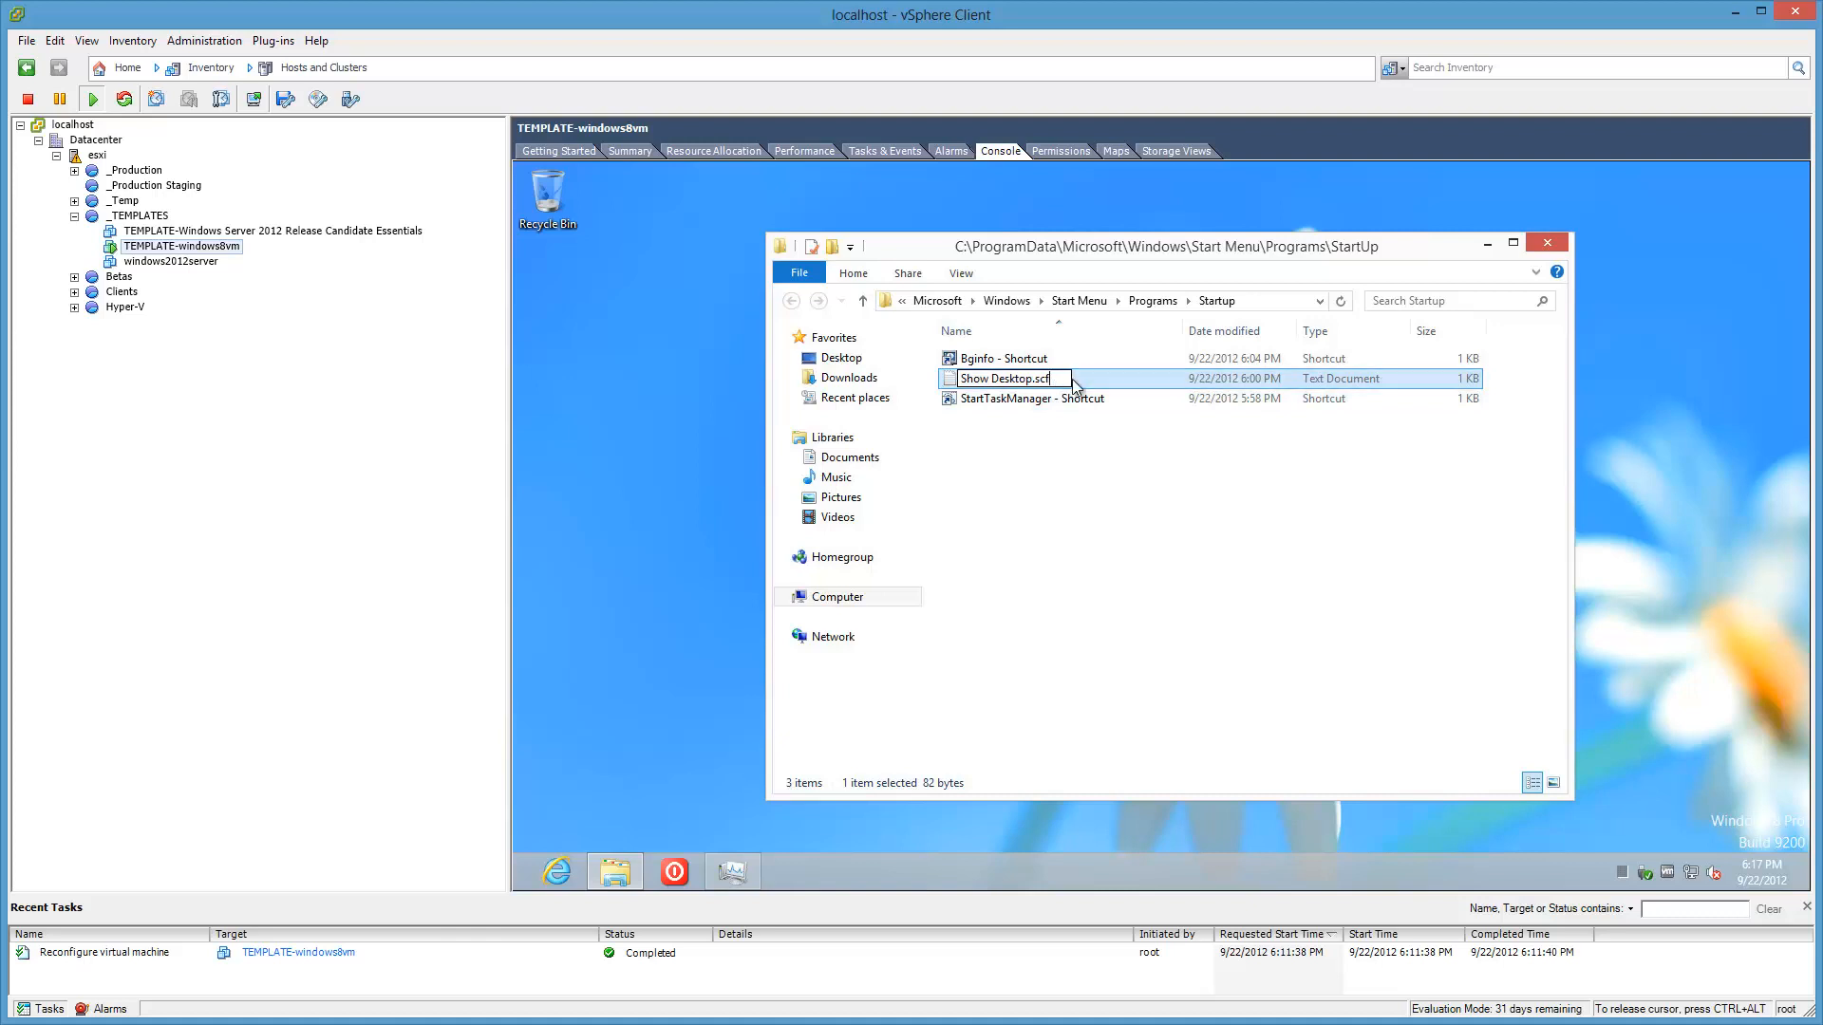
key(Return)
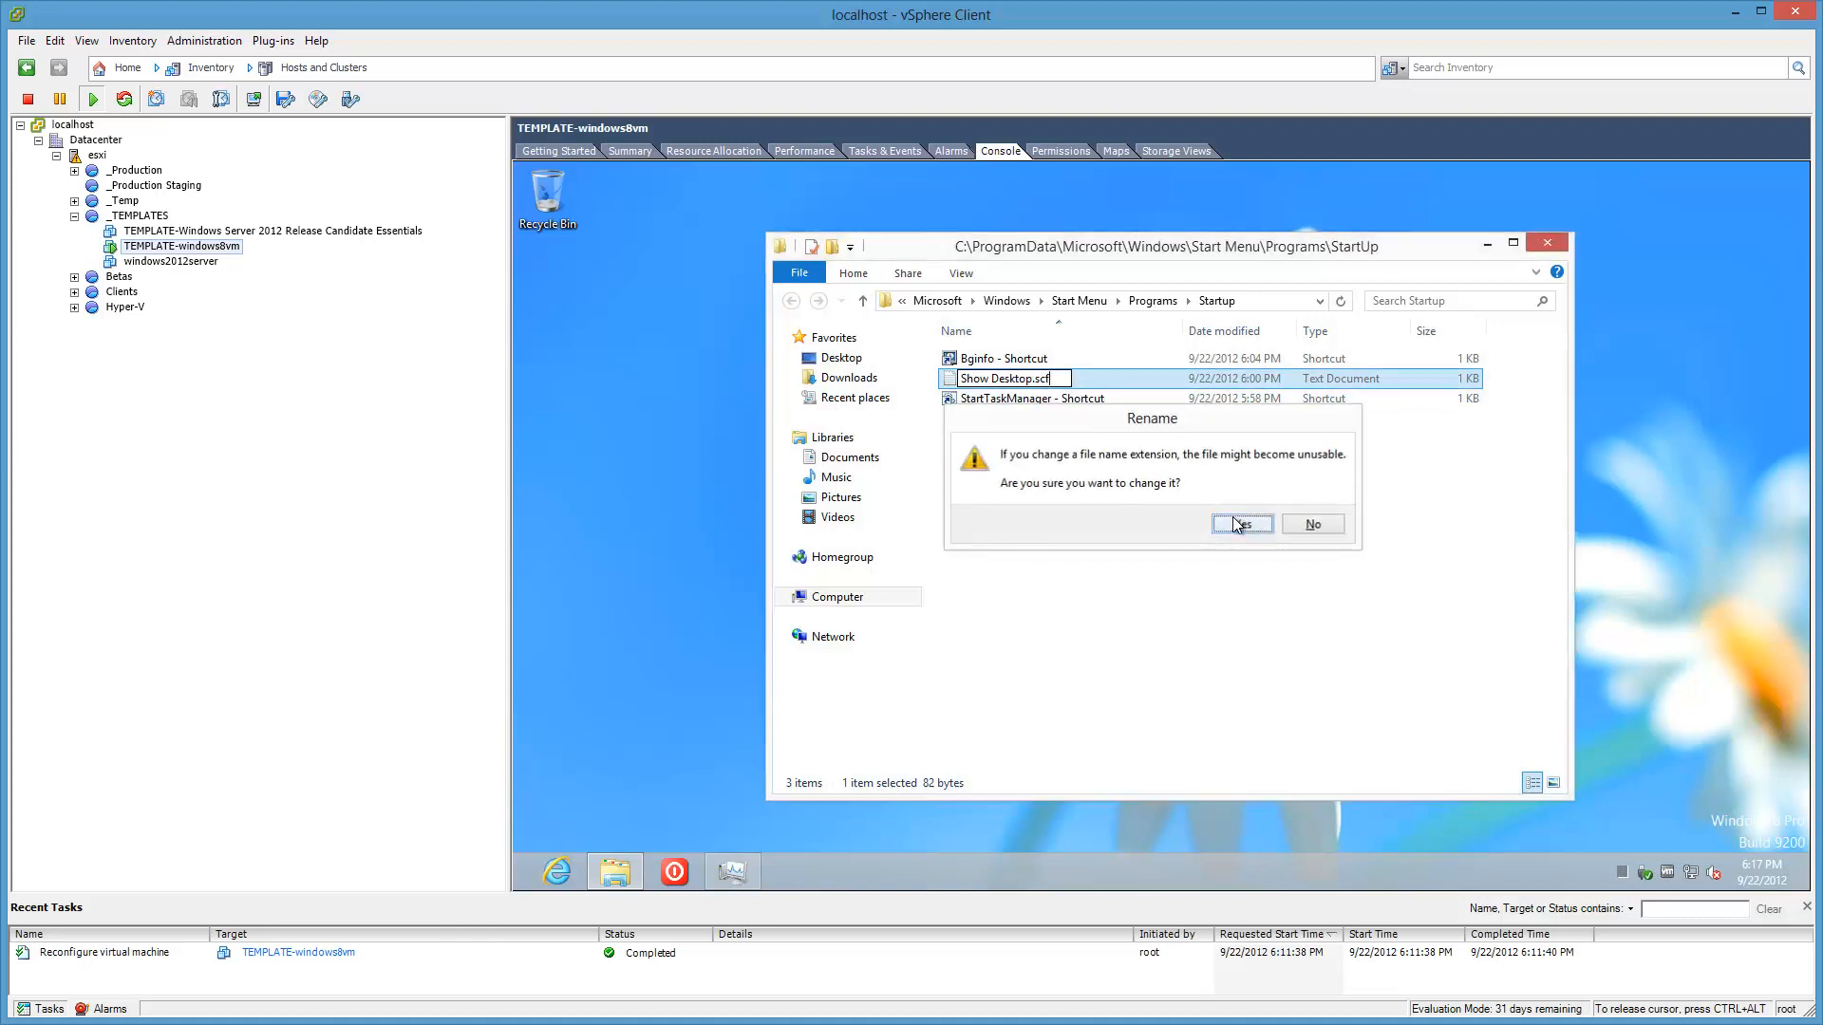
click(1239, 522)
click(1160, 602)
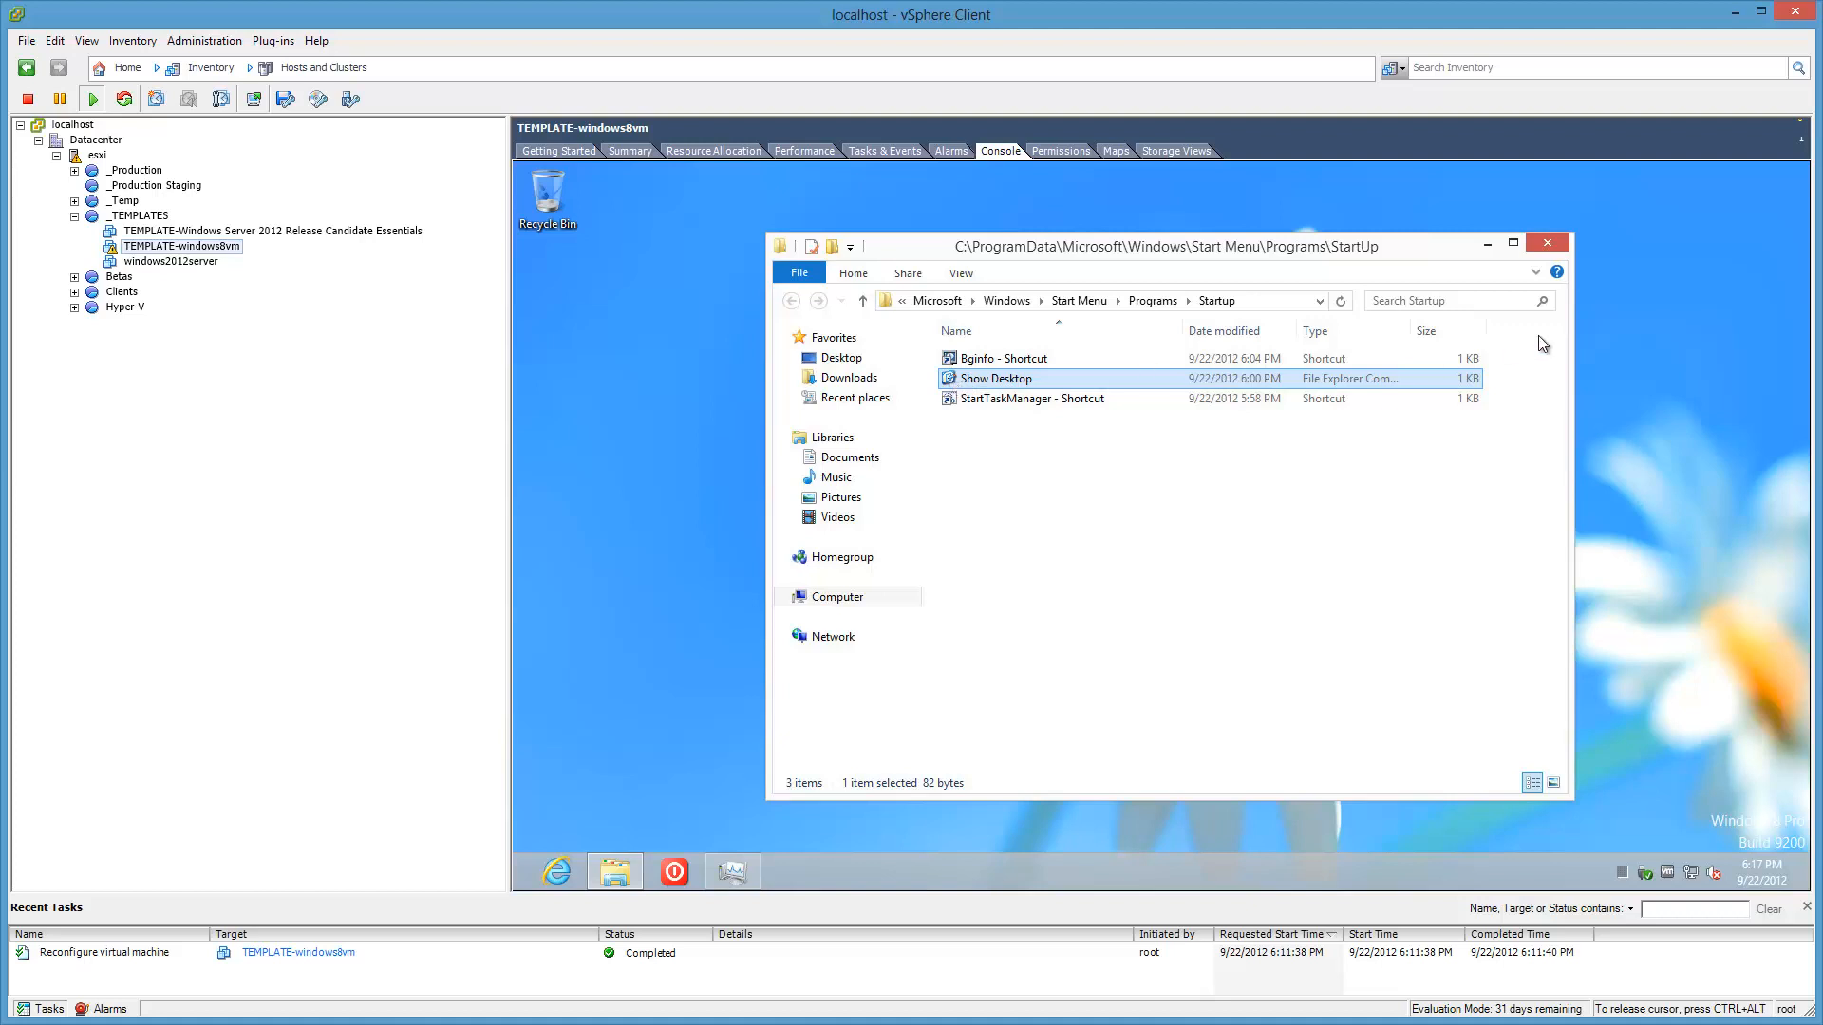
click(1549, 244)
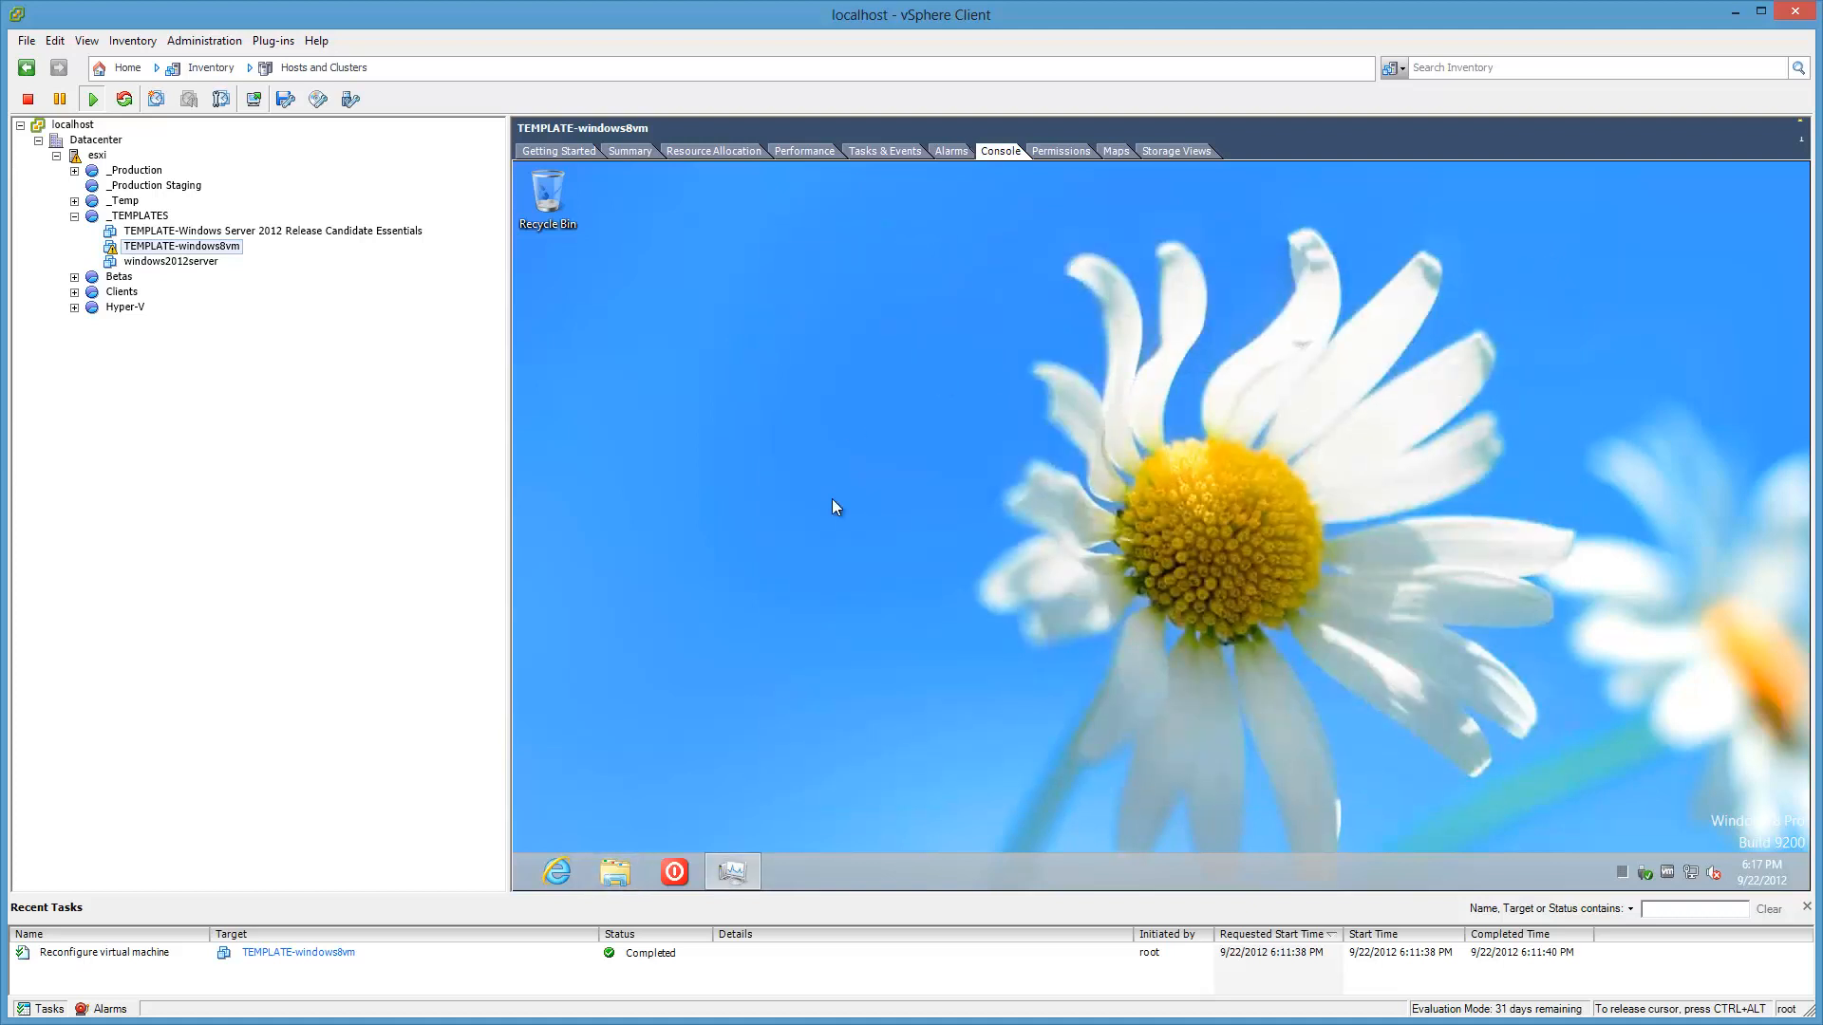
click(657, 876)
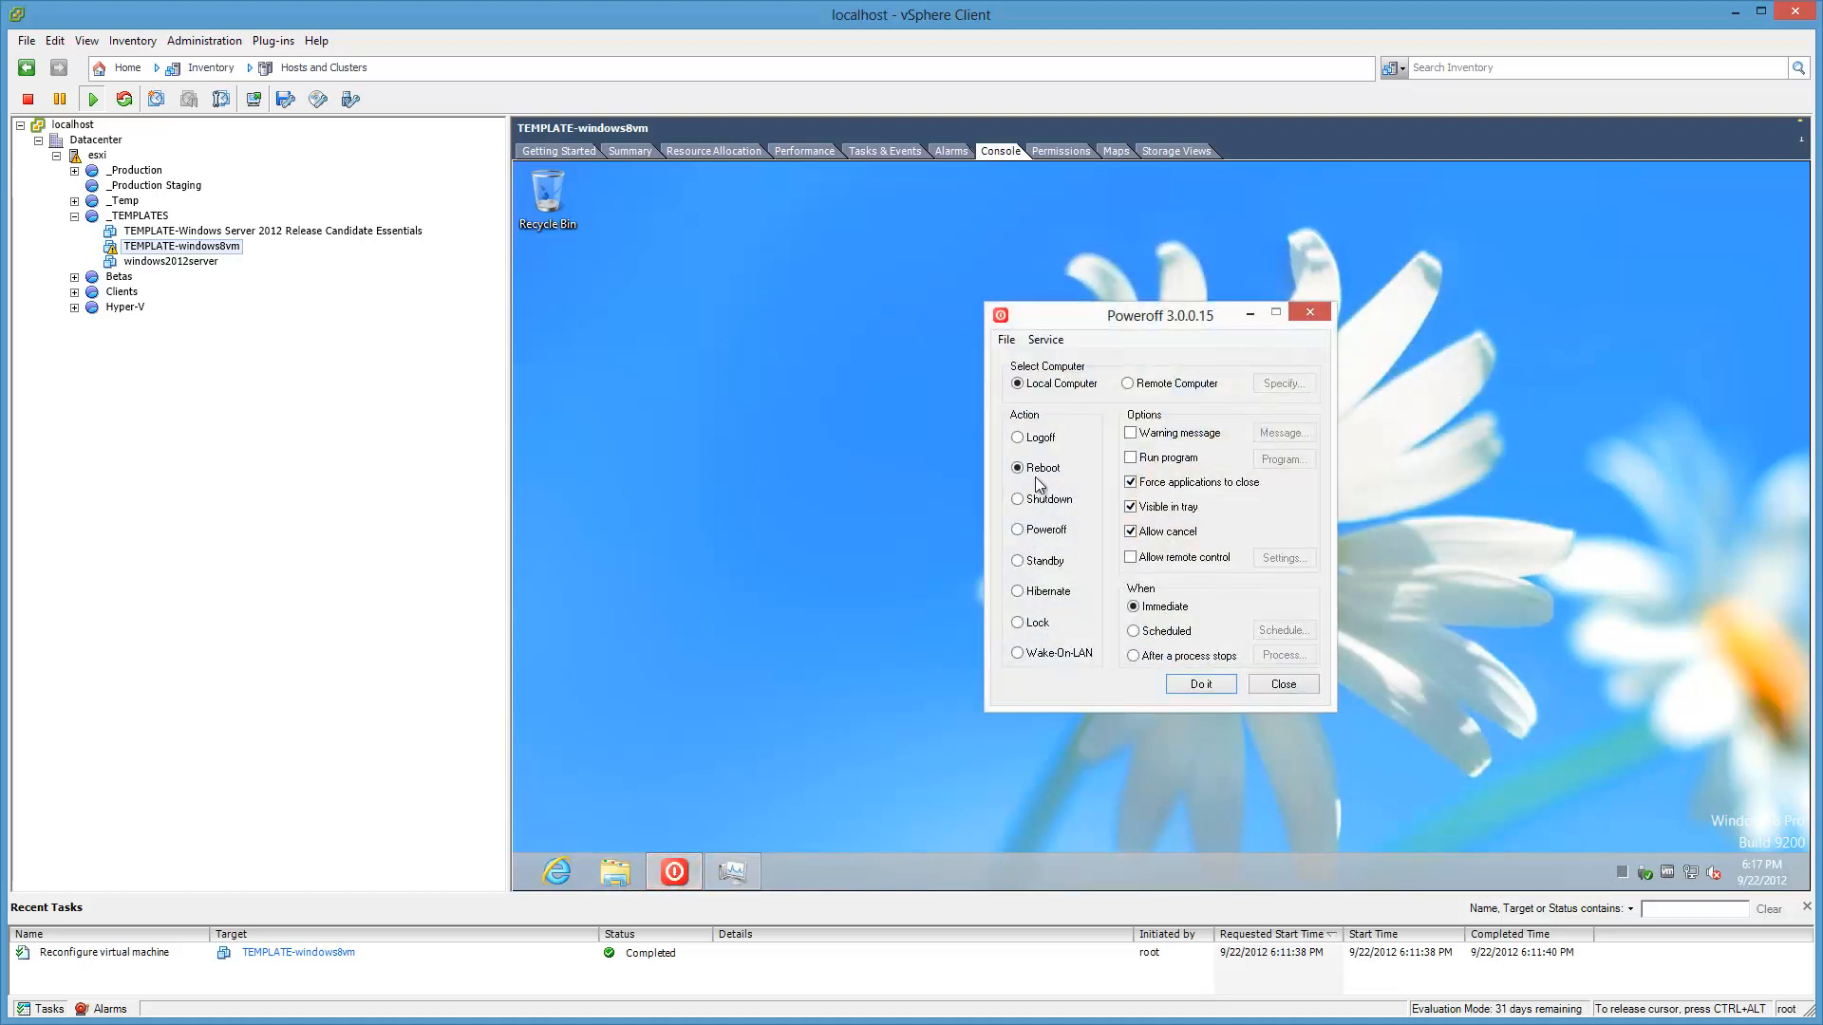
Step: Close Poweroff and open Personalize from the guest desktop's shortcut menu
click(1284, 685)
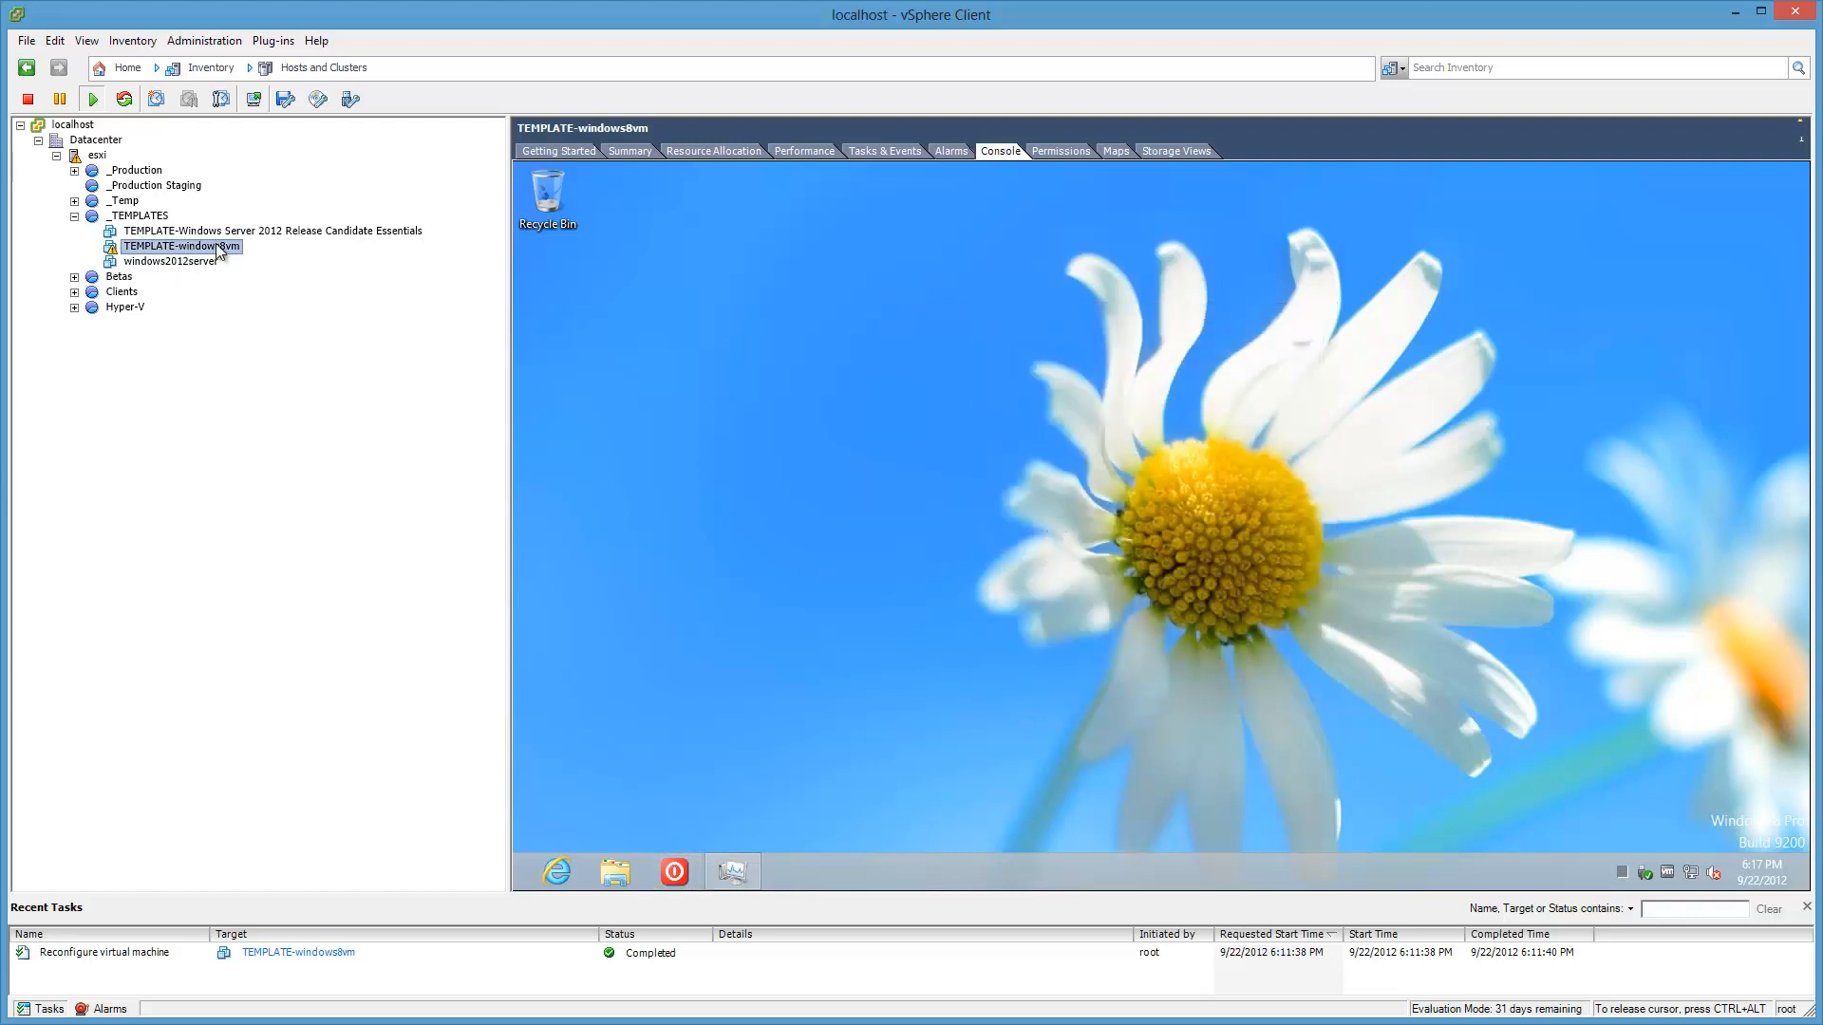
right_click(220, 249)
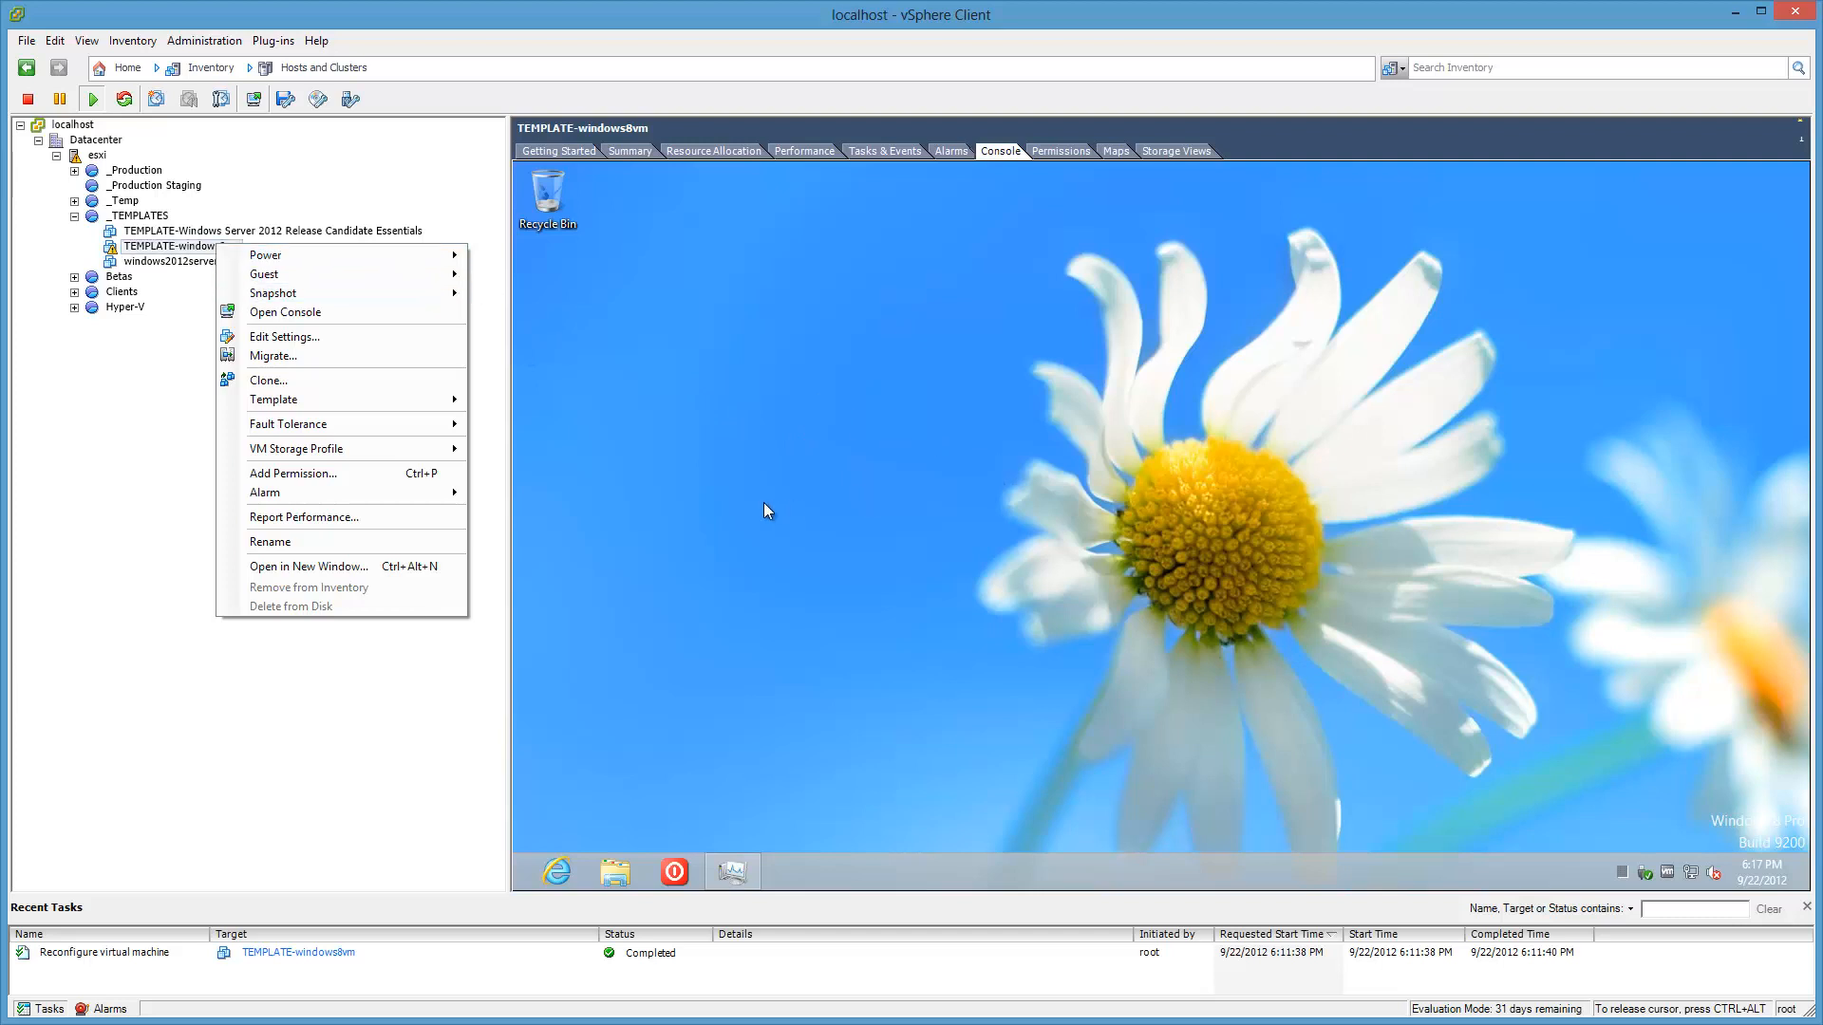
click(135, 252)
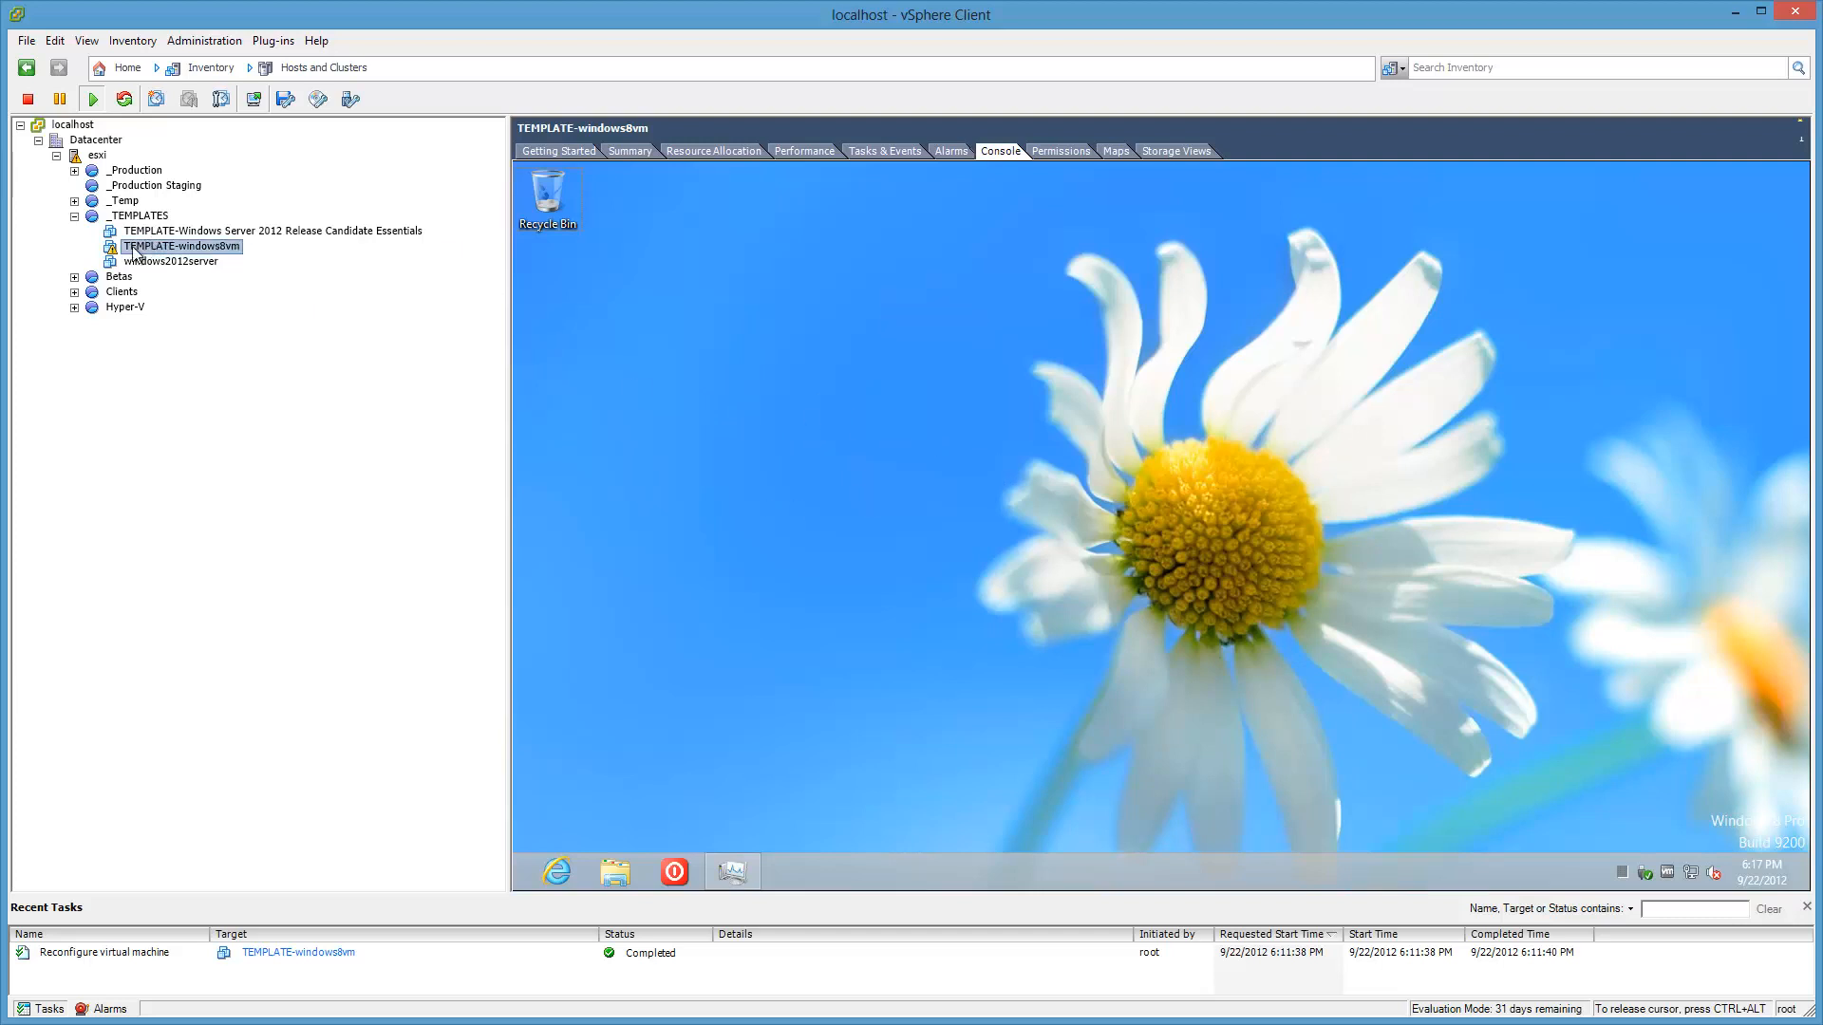
right_click(1244, 573)
click(1293, 754)
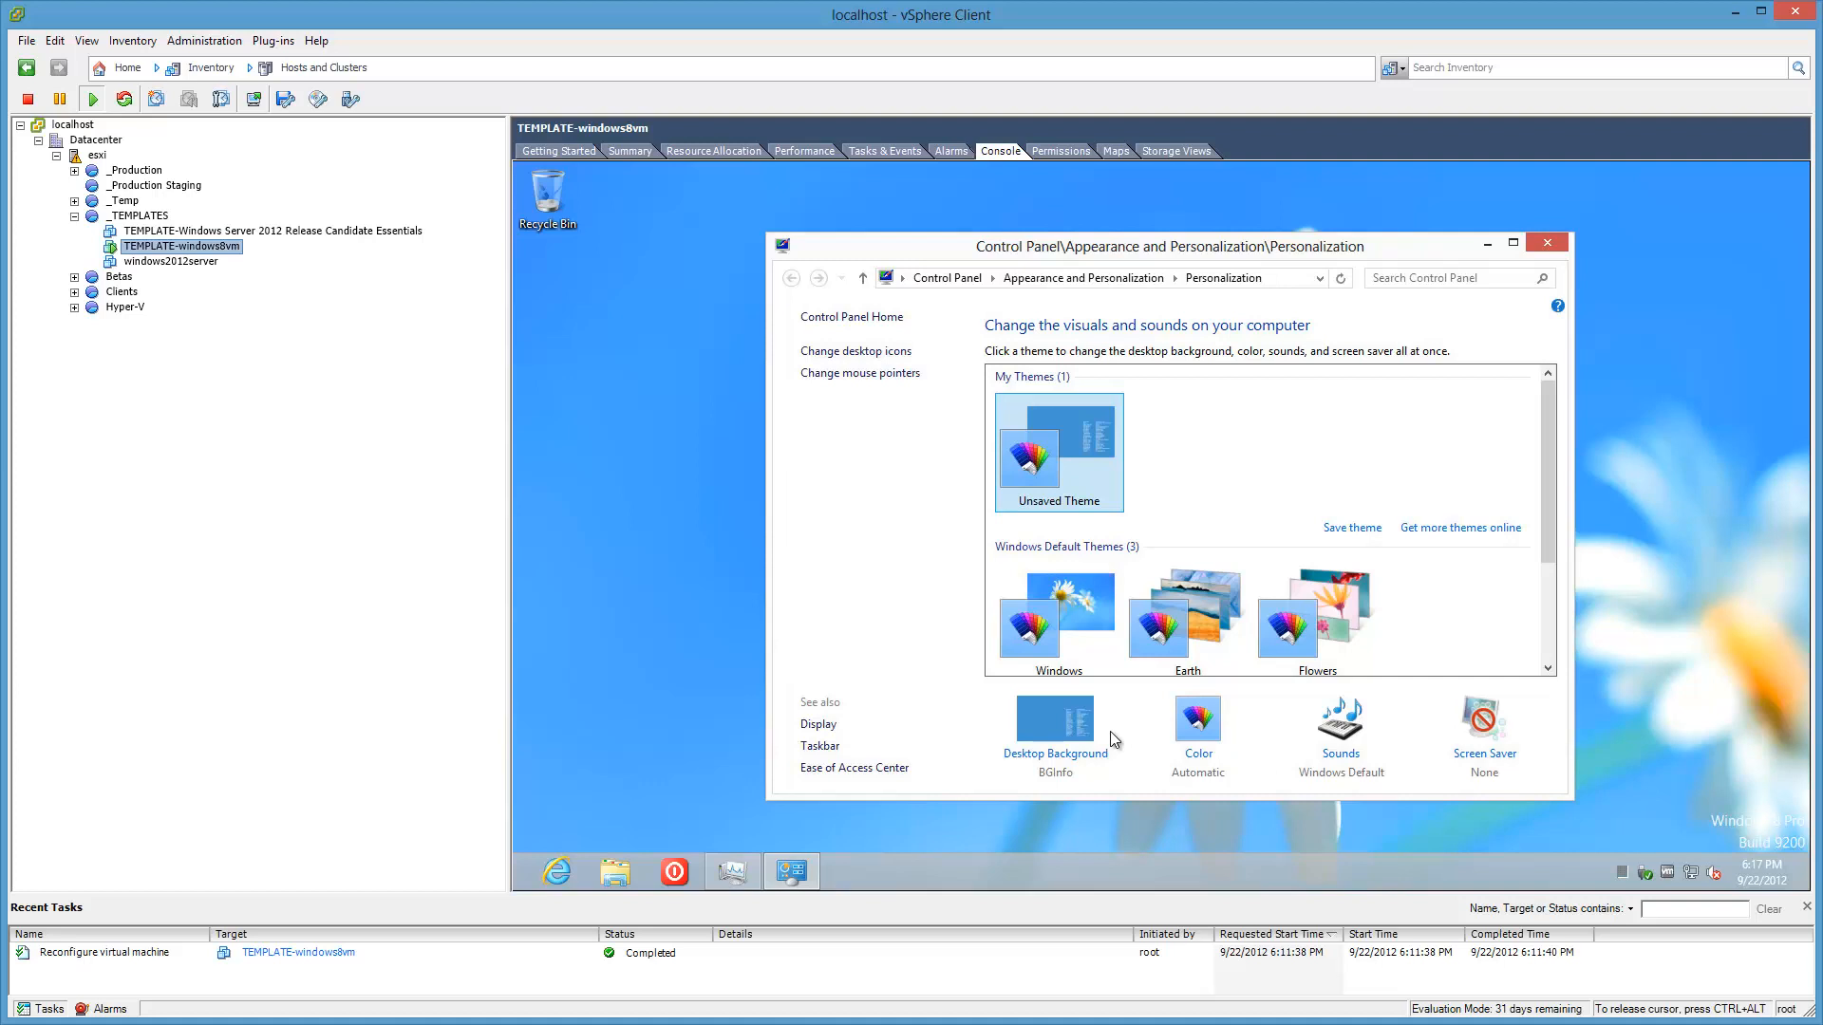
Step: Check the Desktop Background picture locations, then close Control Panel without changes
drag(1552, 492, 1544, 622)
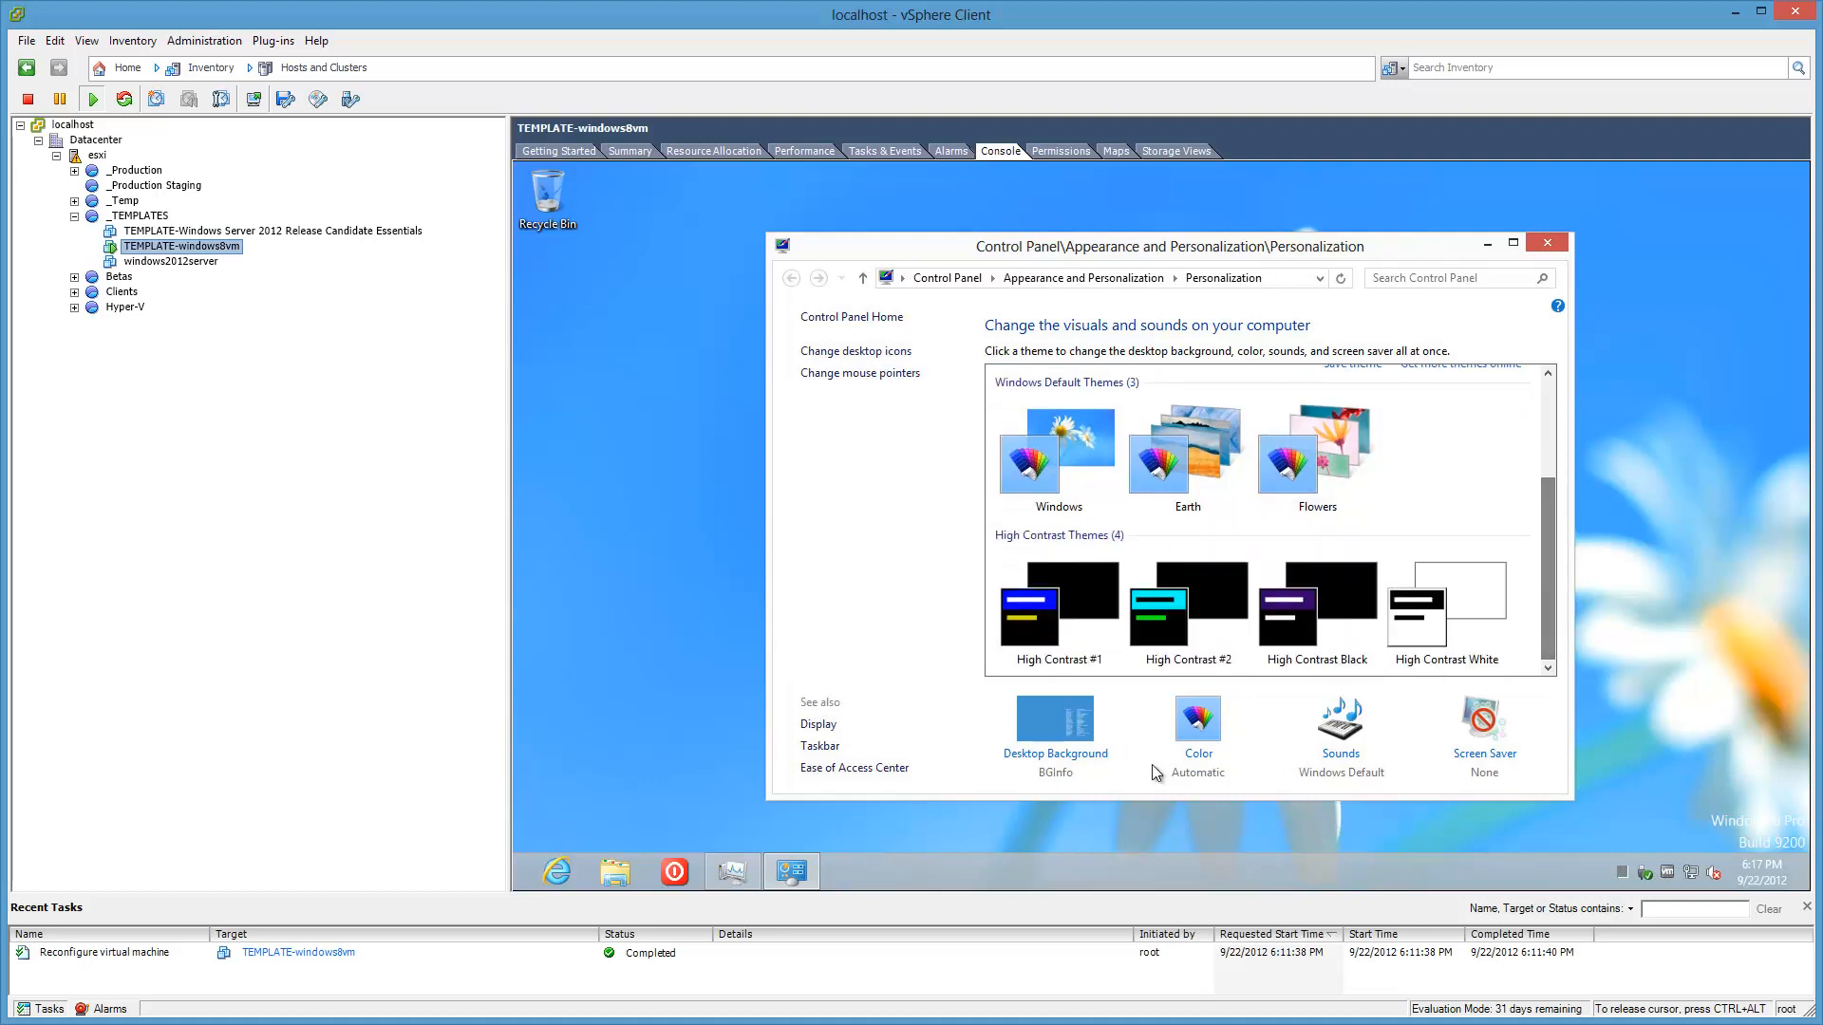
click(1074, 746)
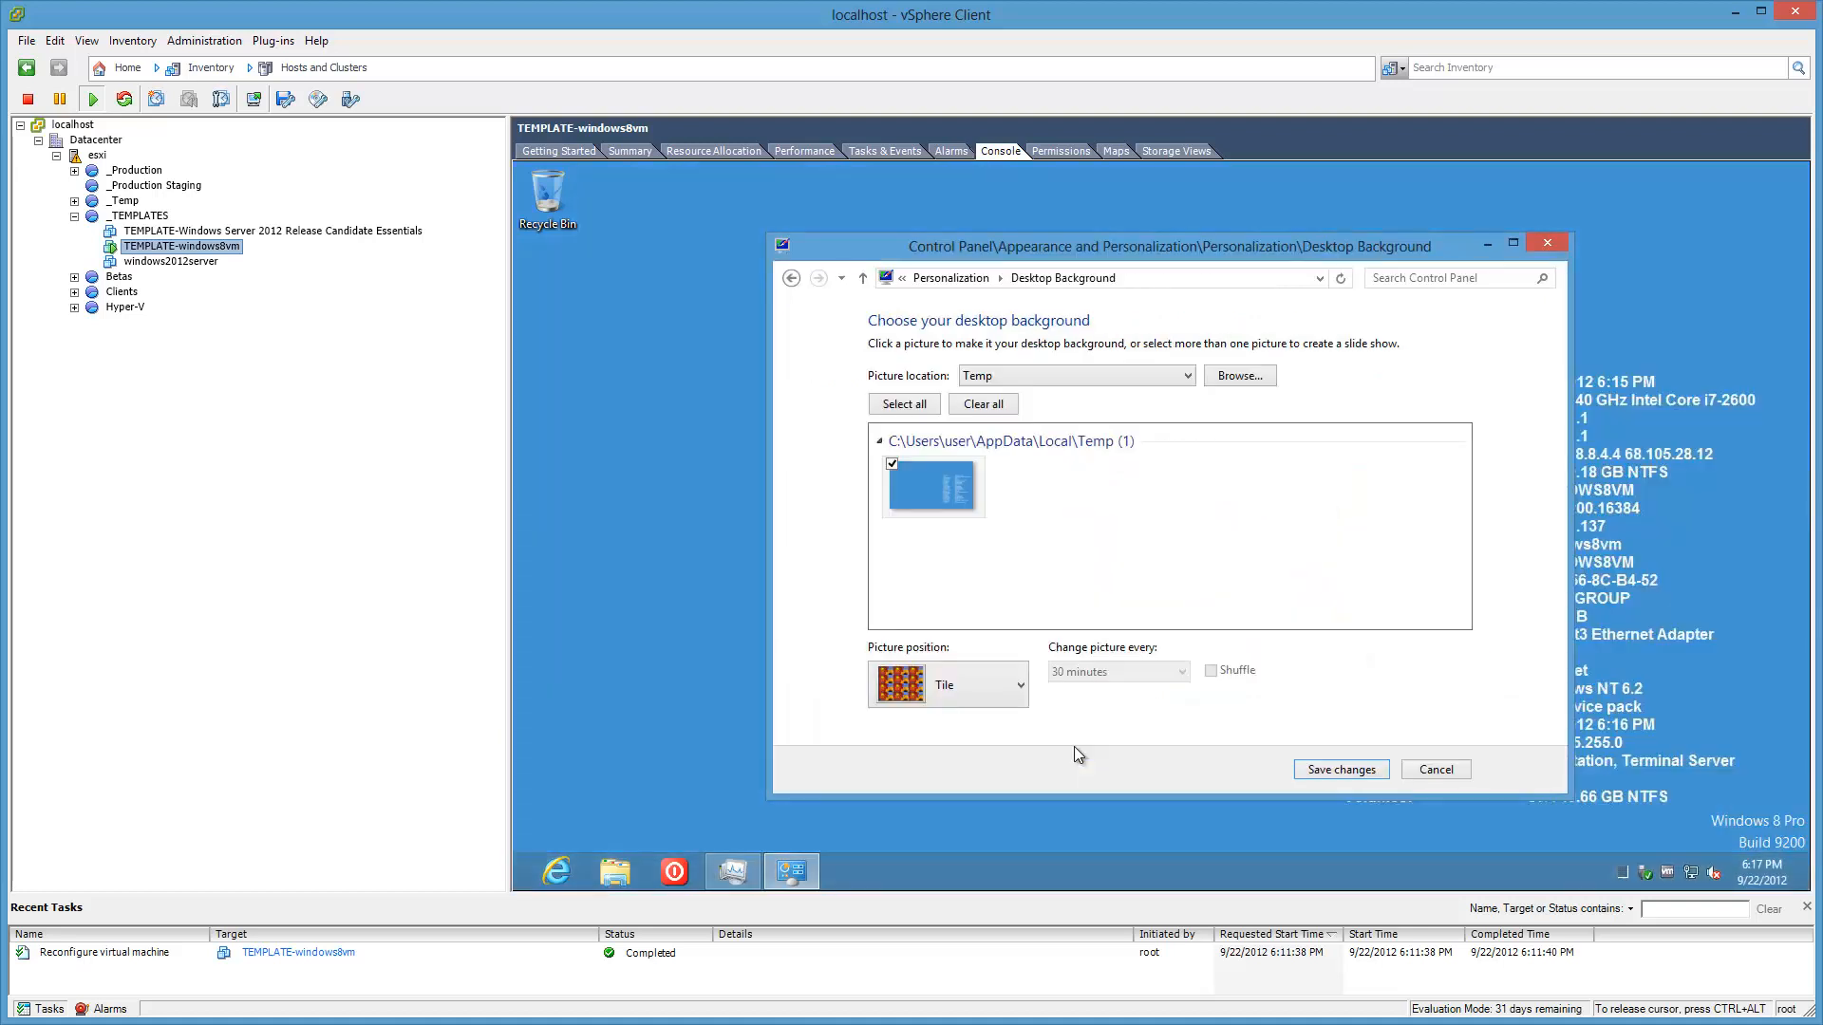
click(1075, 377)
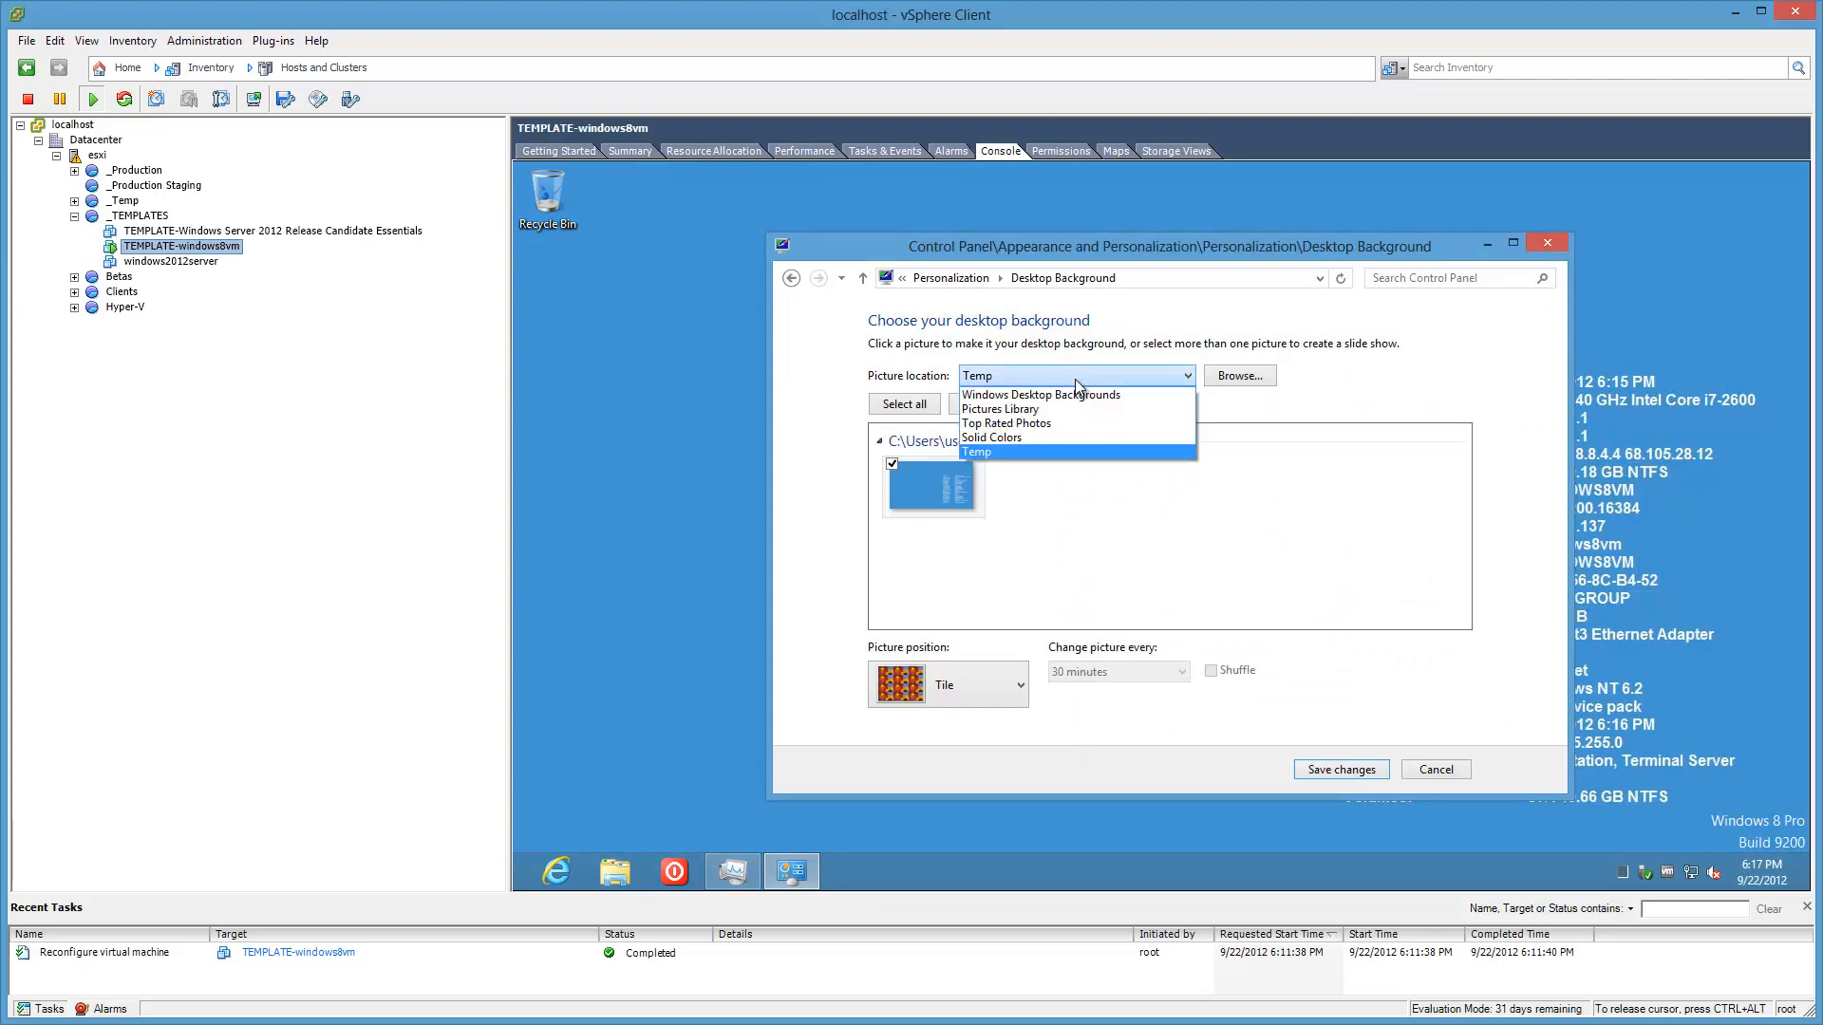
click(1552, 247)
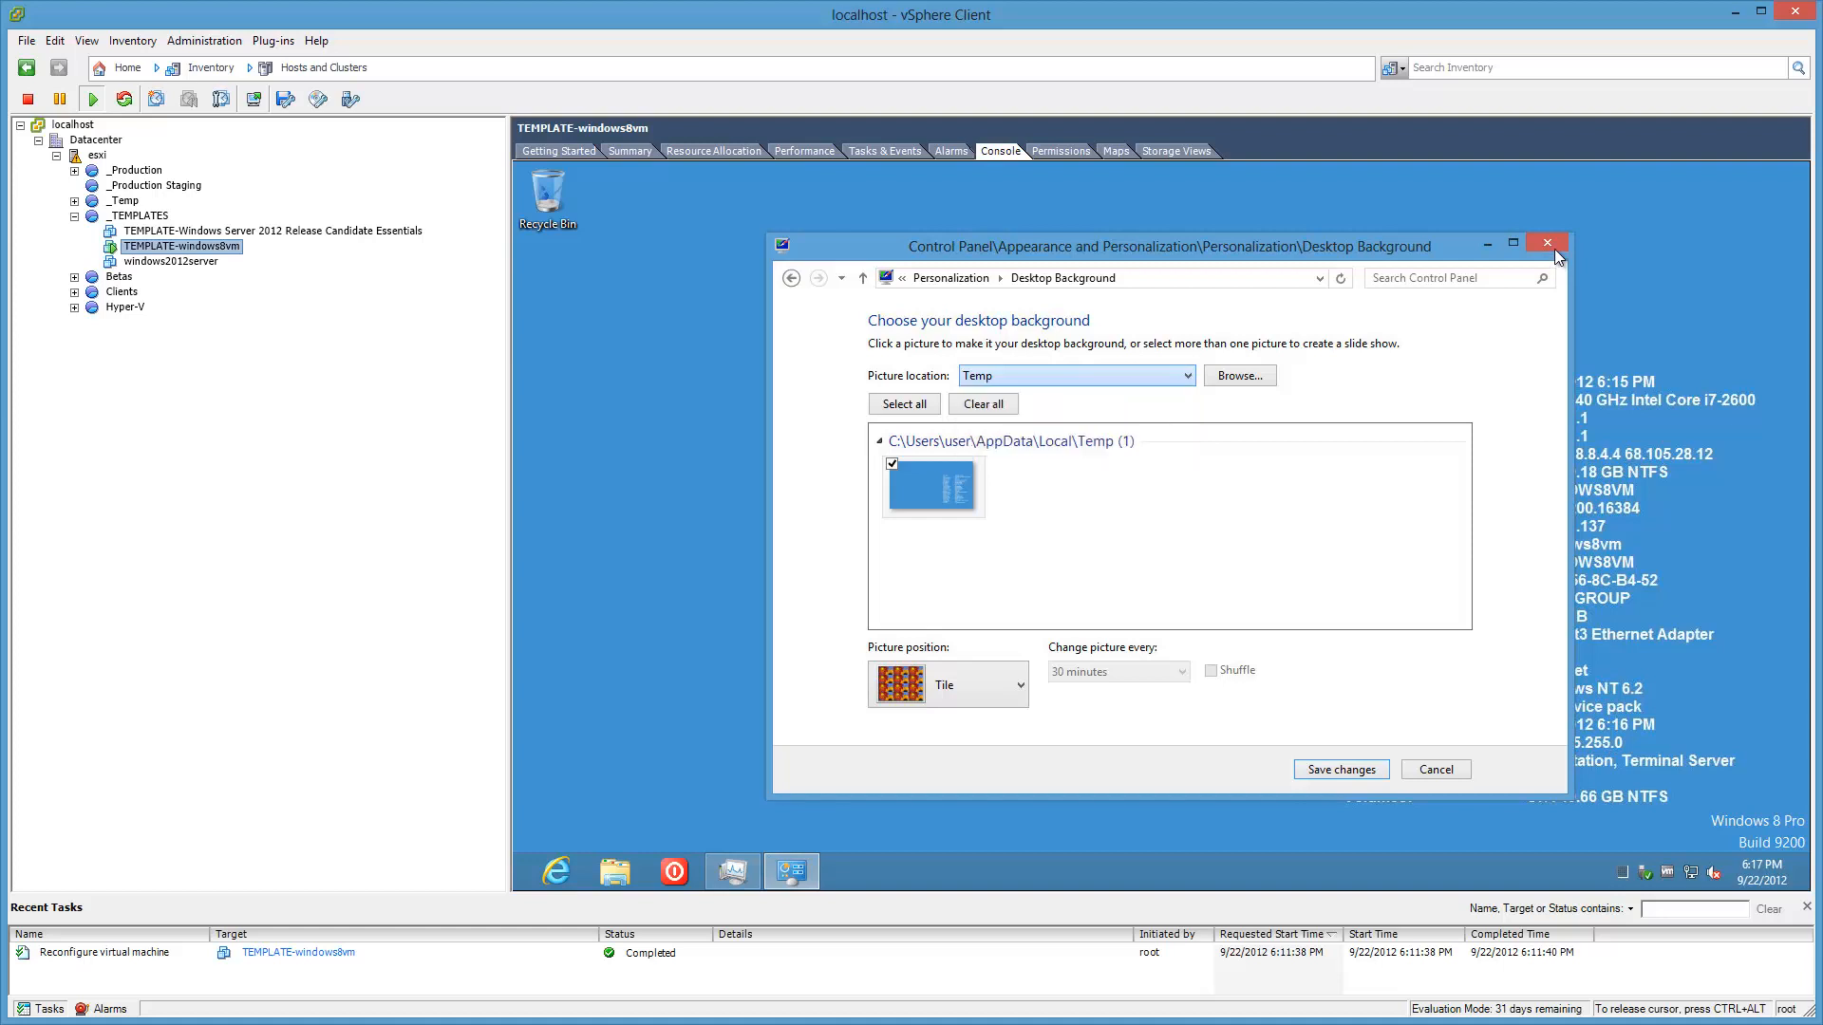
click(1553, 246)
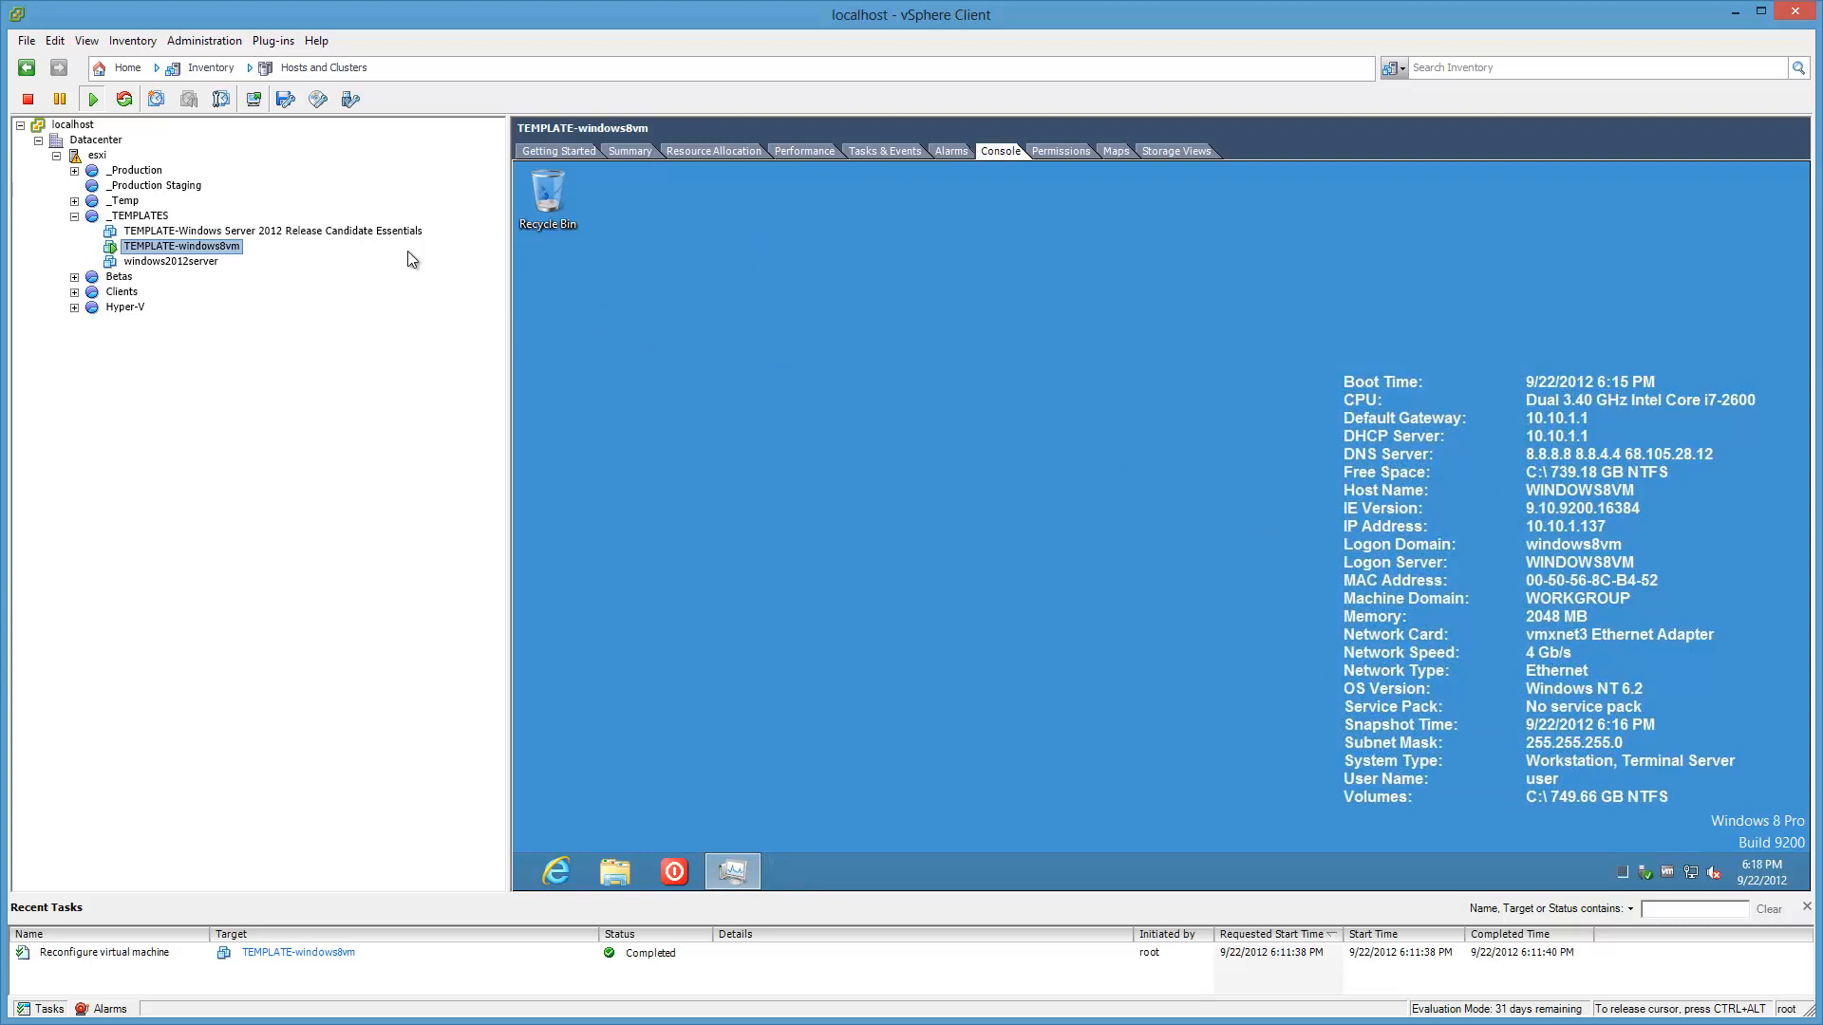
Step: Shut down the TEMPLATE-windows8vm guest, confirming Yes, then power it back on
right_click(231, 250)
mouse_move(284, 262)
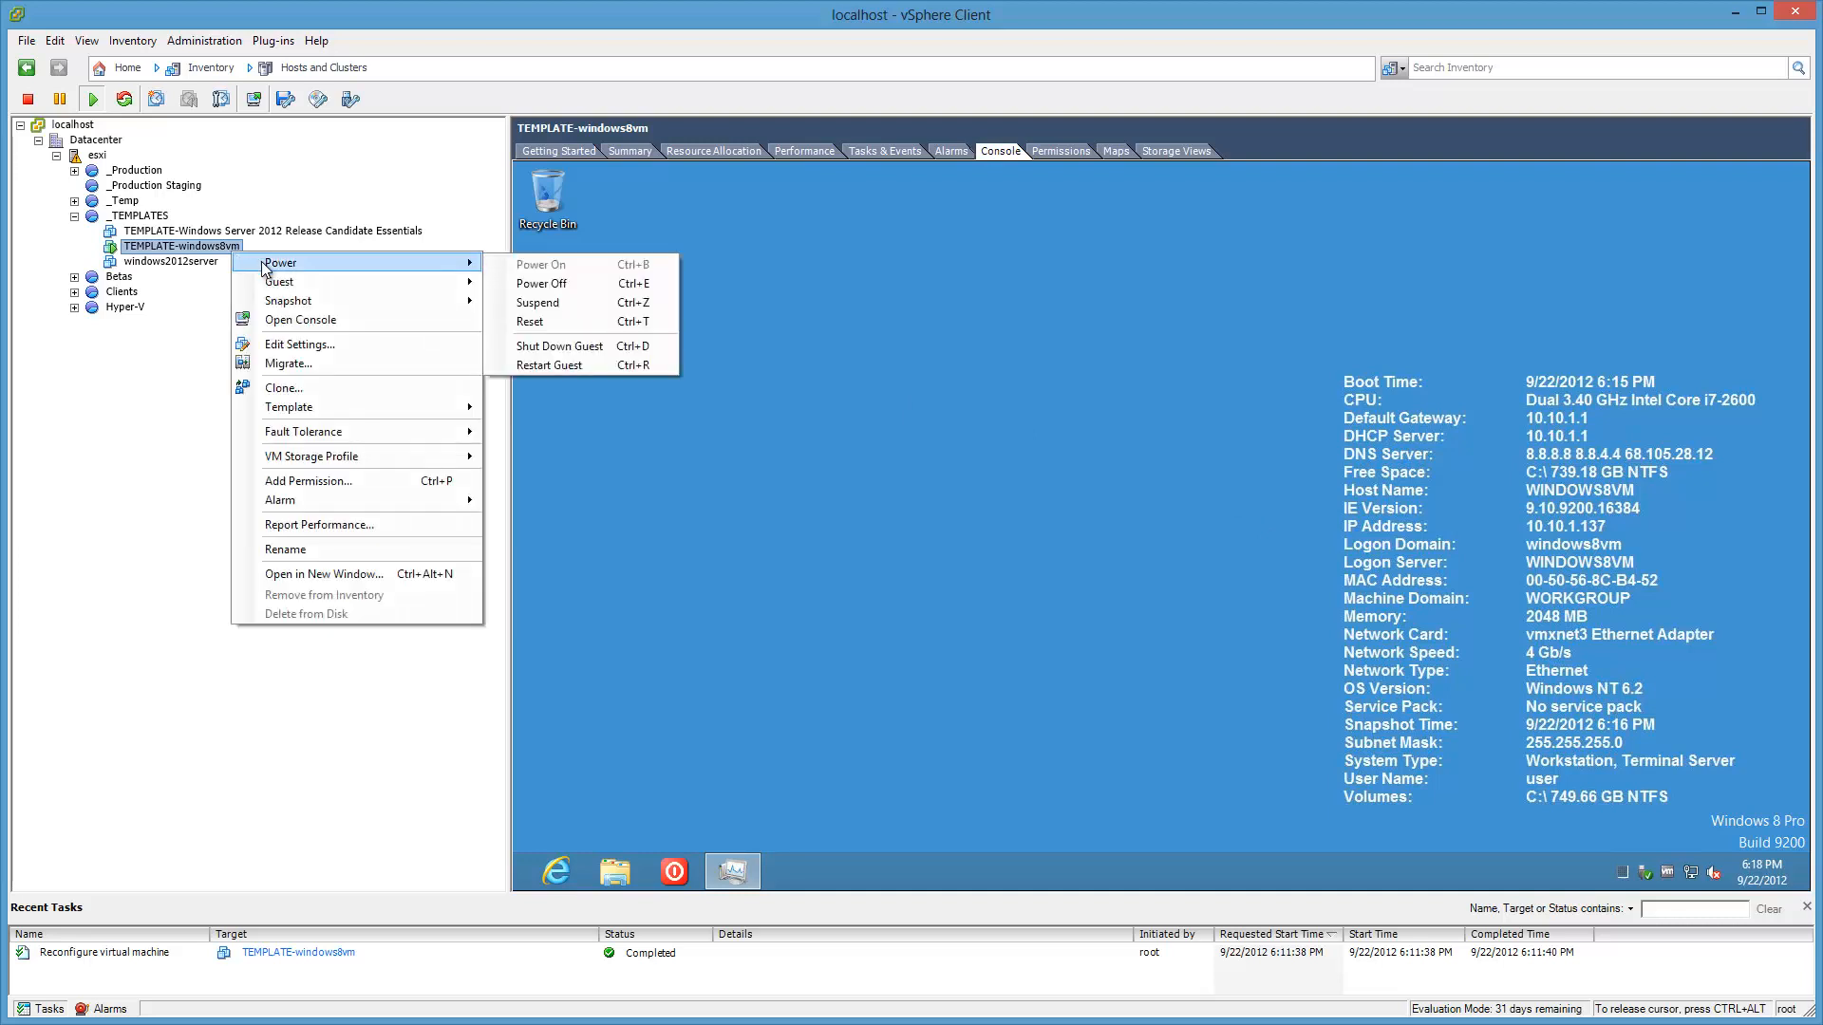
click(648, 345)
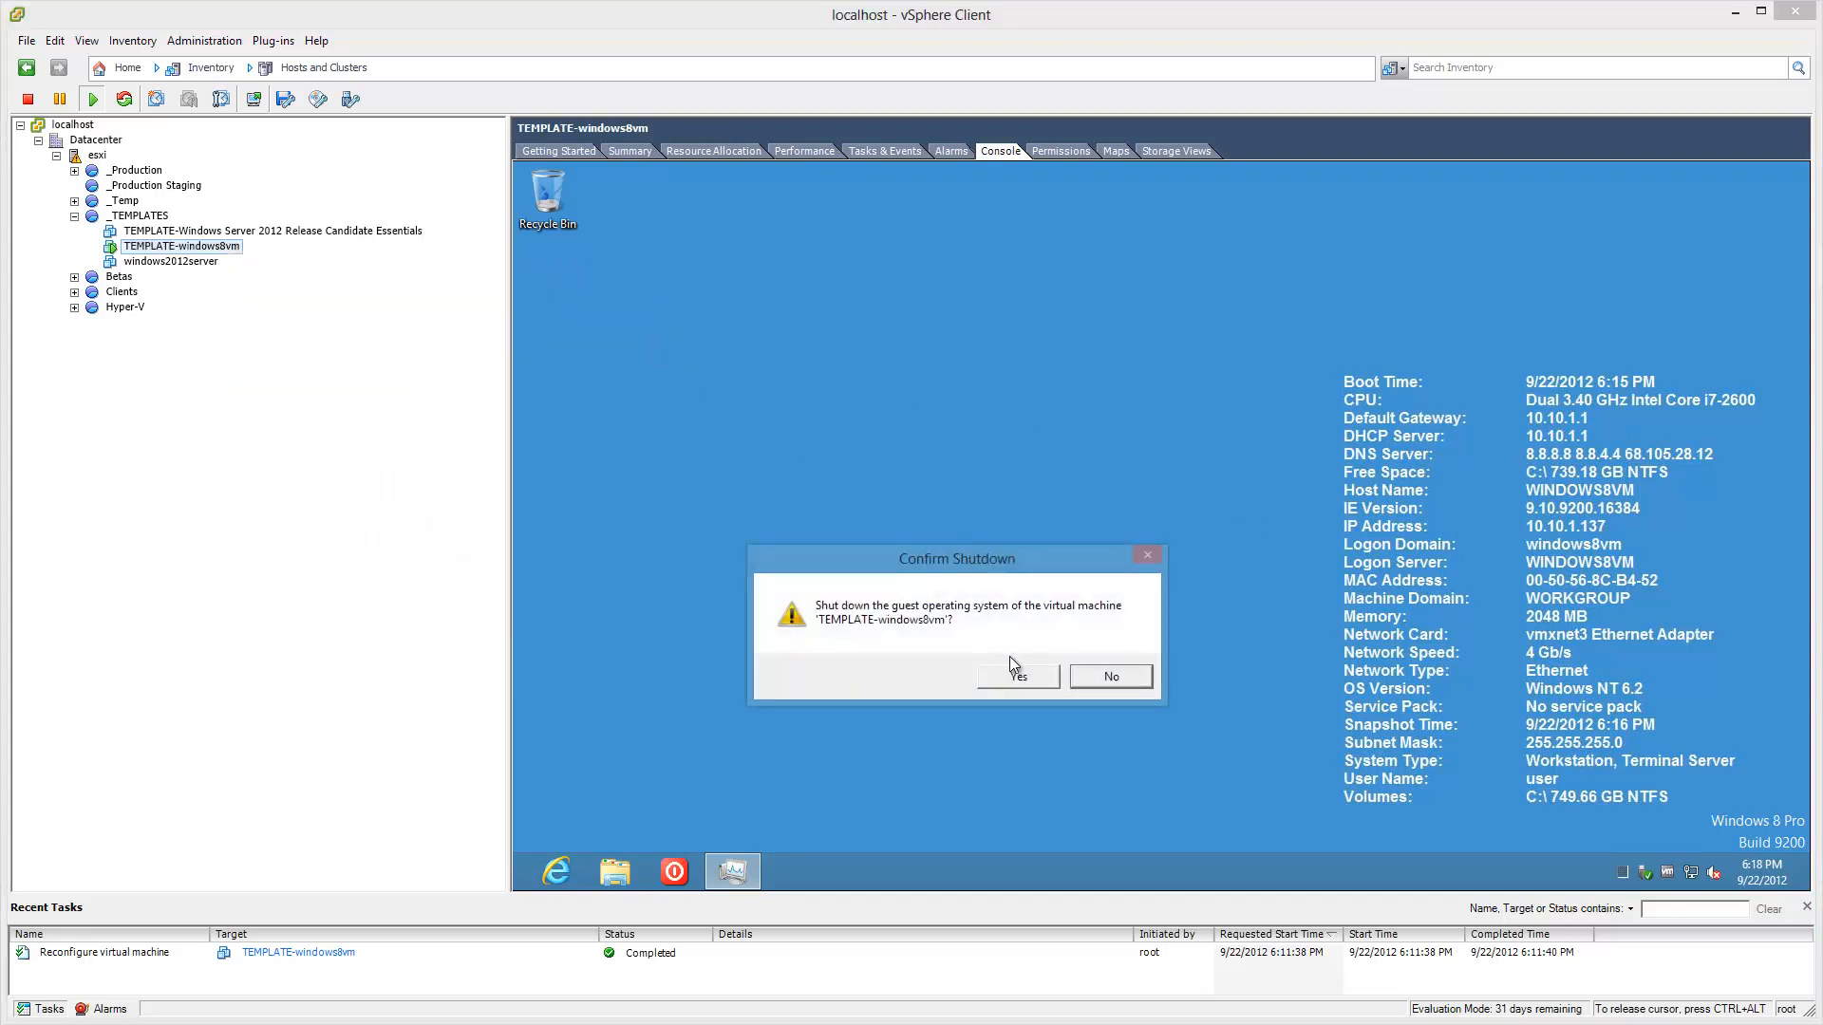
click(1022, 675)
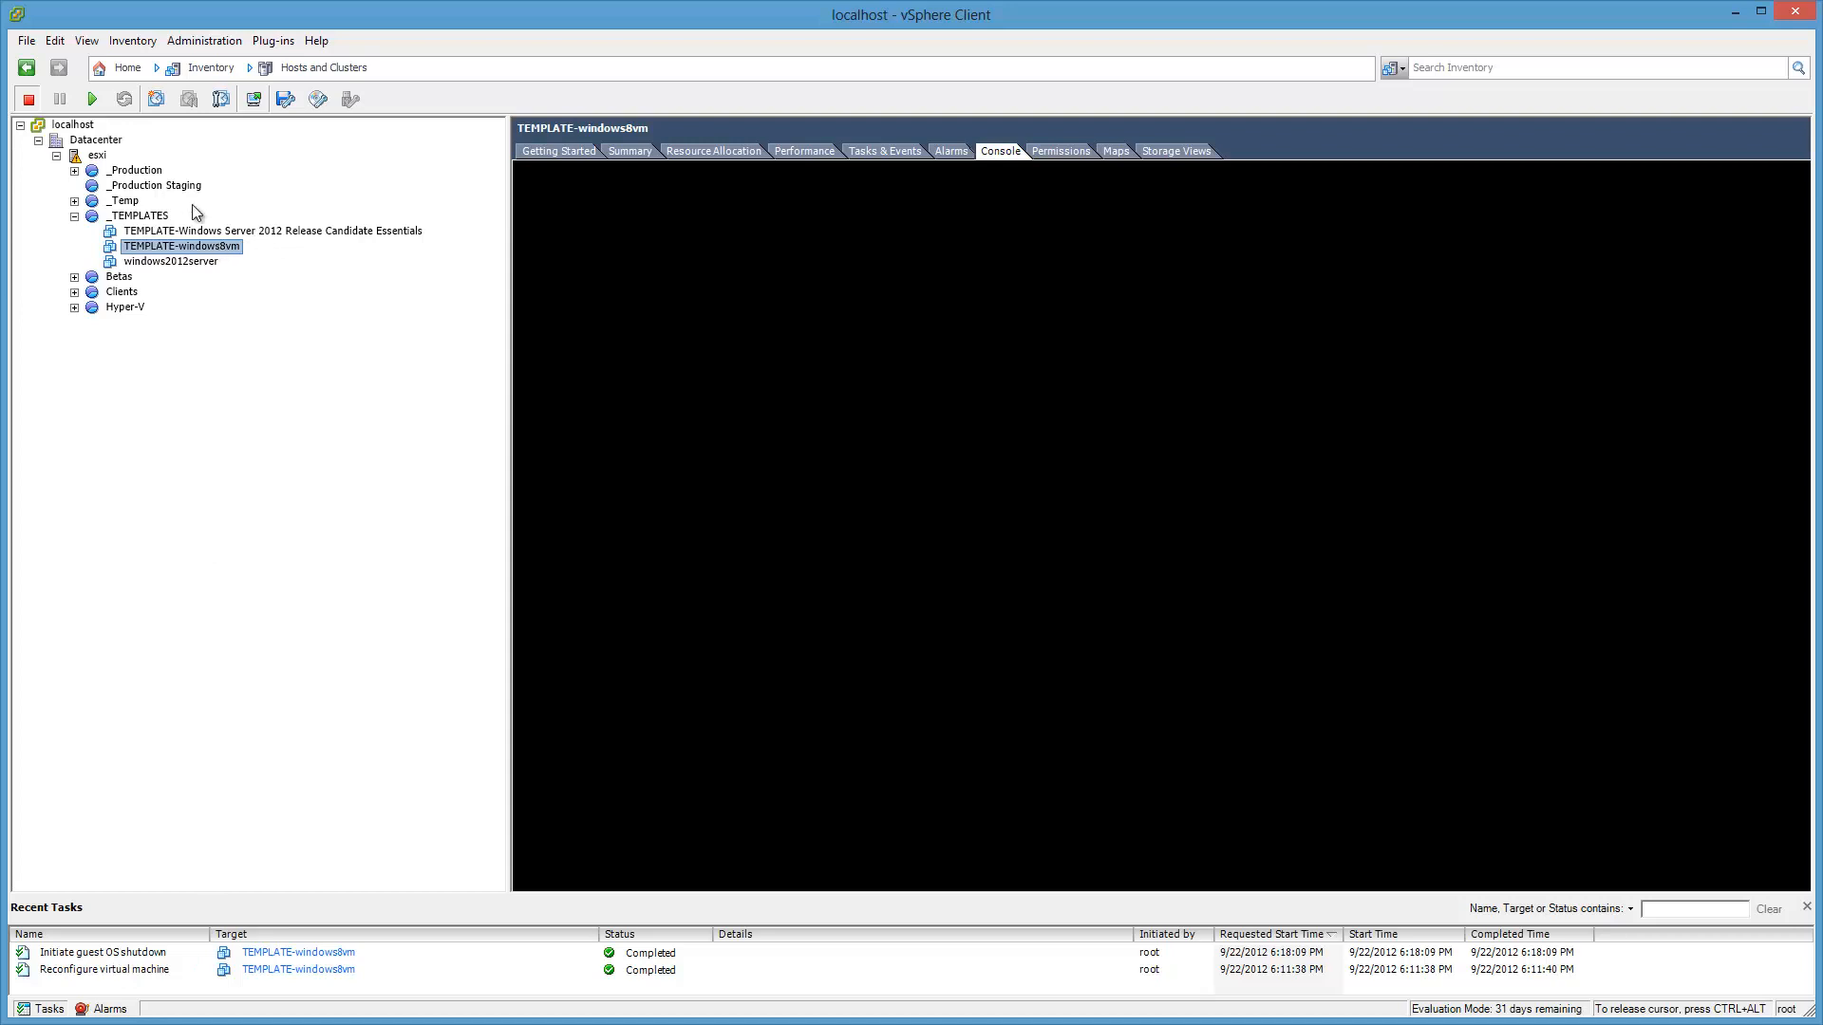
click(92, 102)
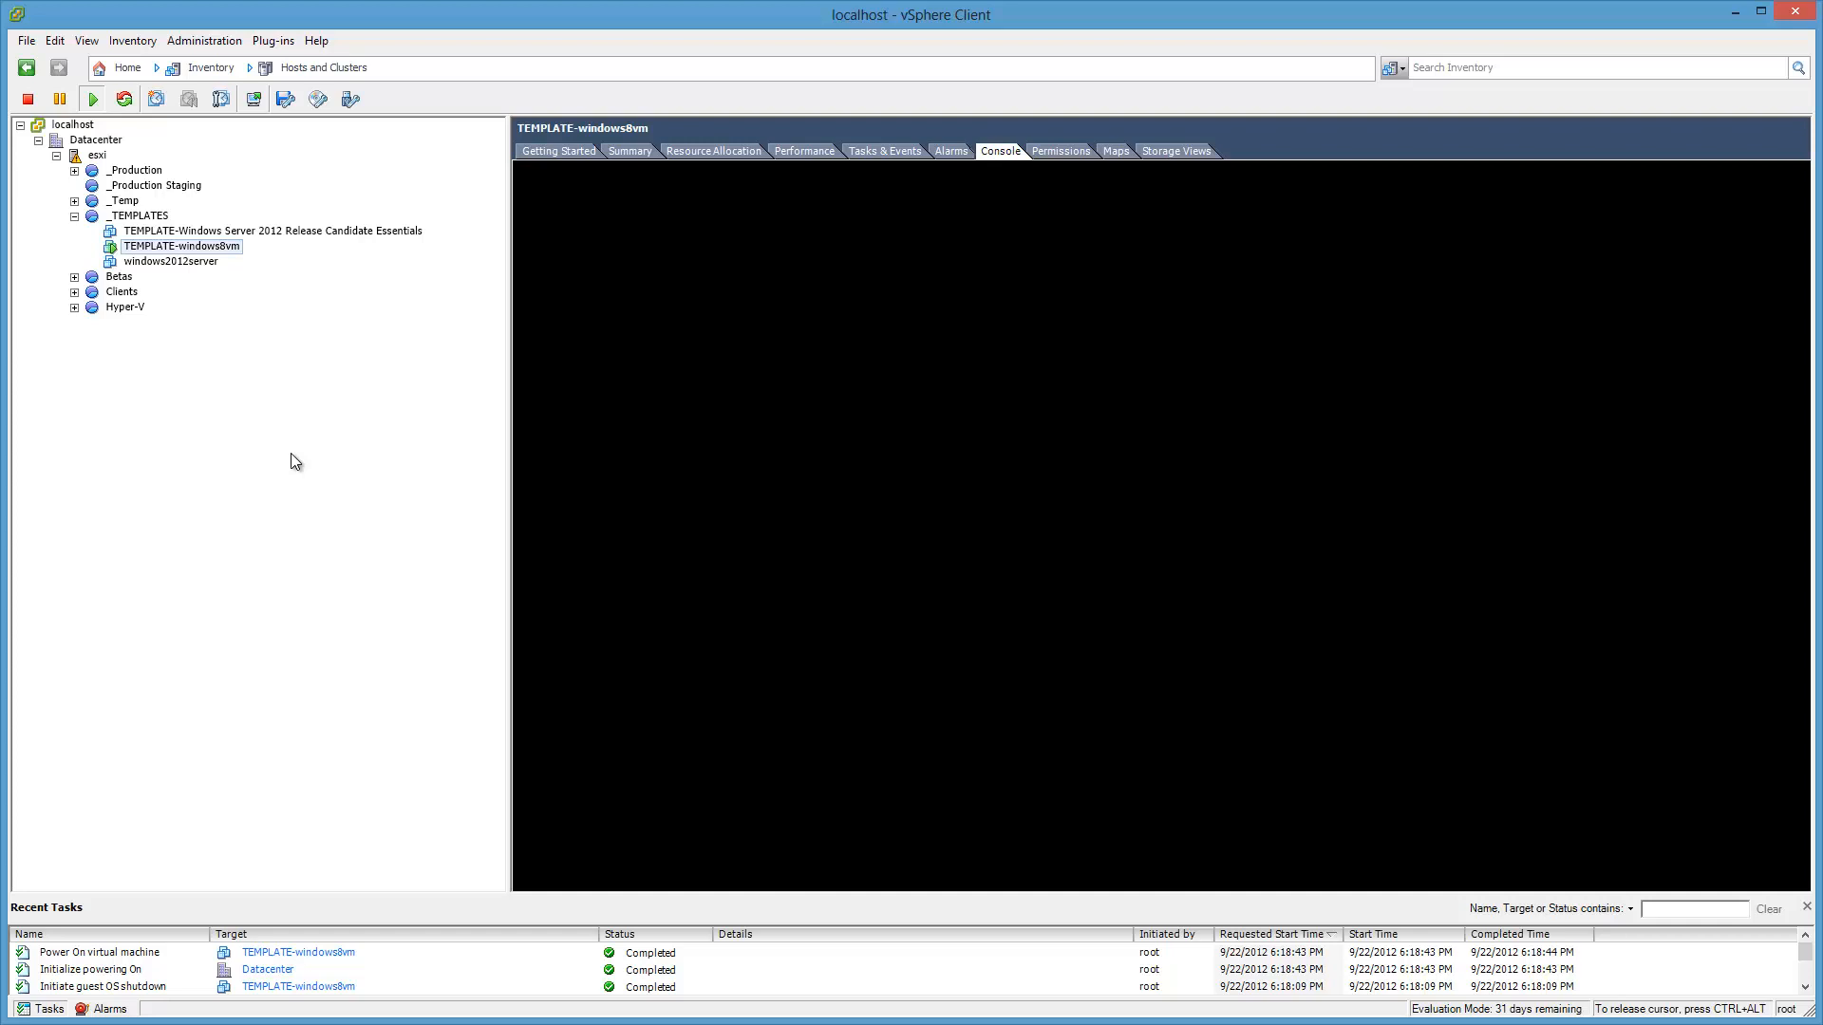
Step: Open and close a separate console window for the VM, then switch the guest to the desktop
right_click(231, 255)
click(272, 312)
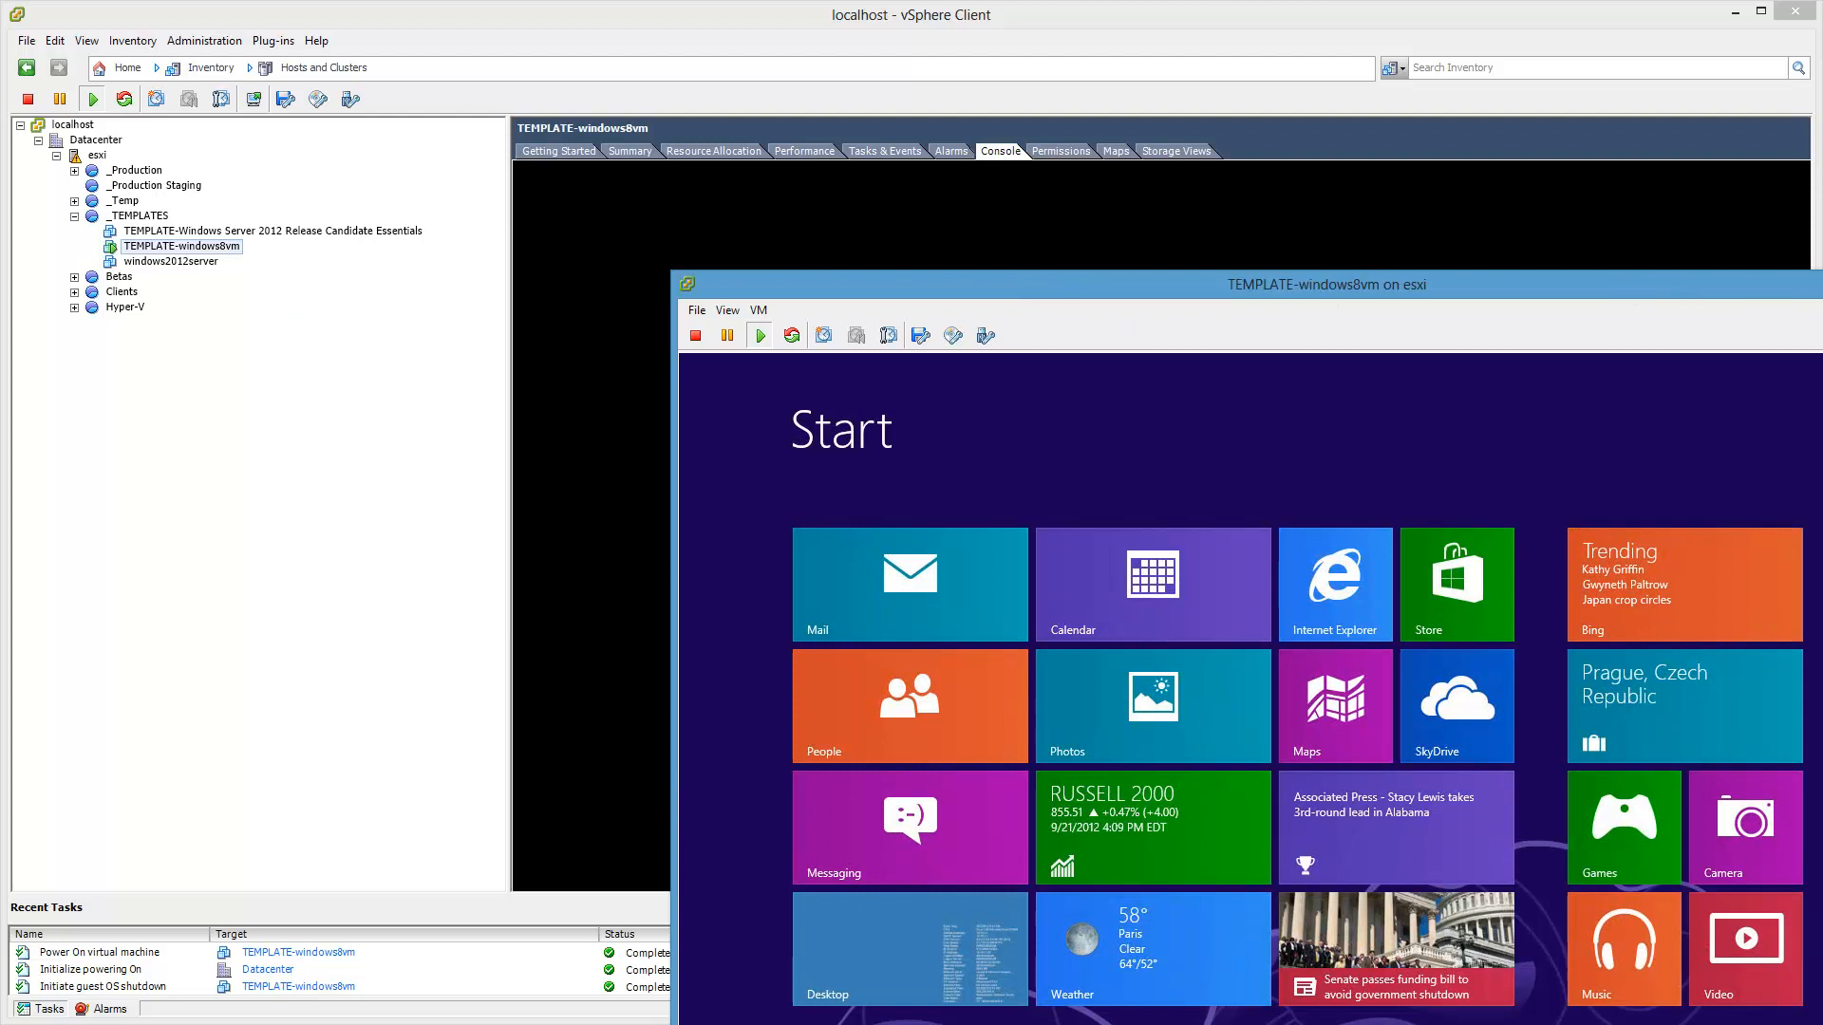
drag(1776, 285, 1474, 118)
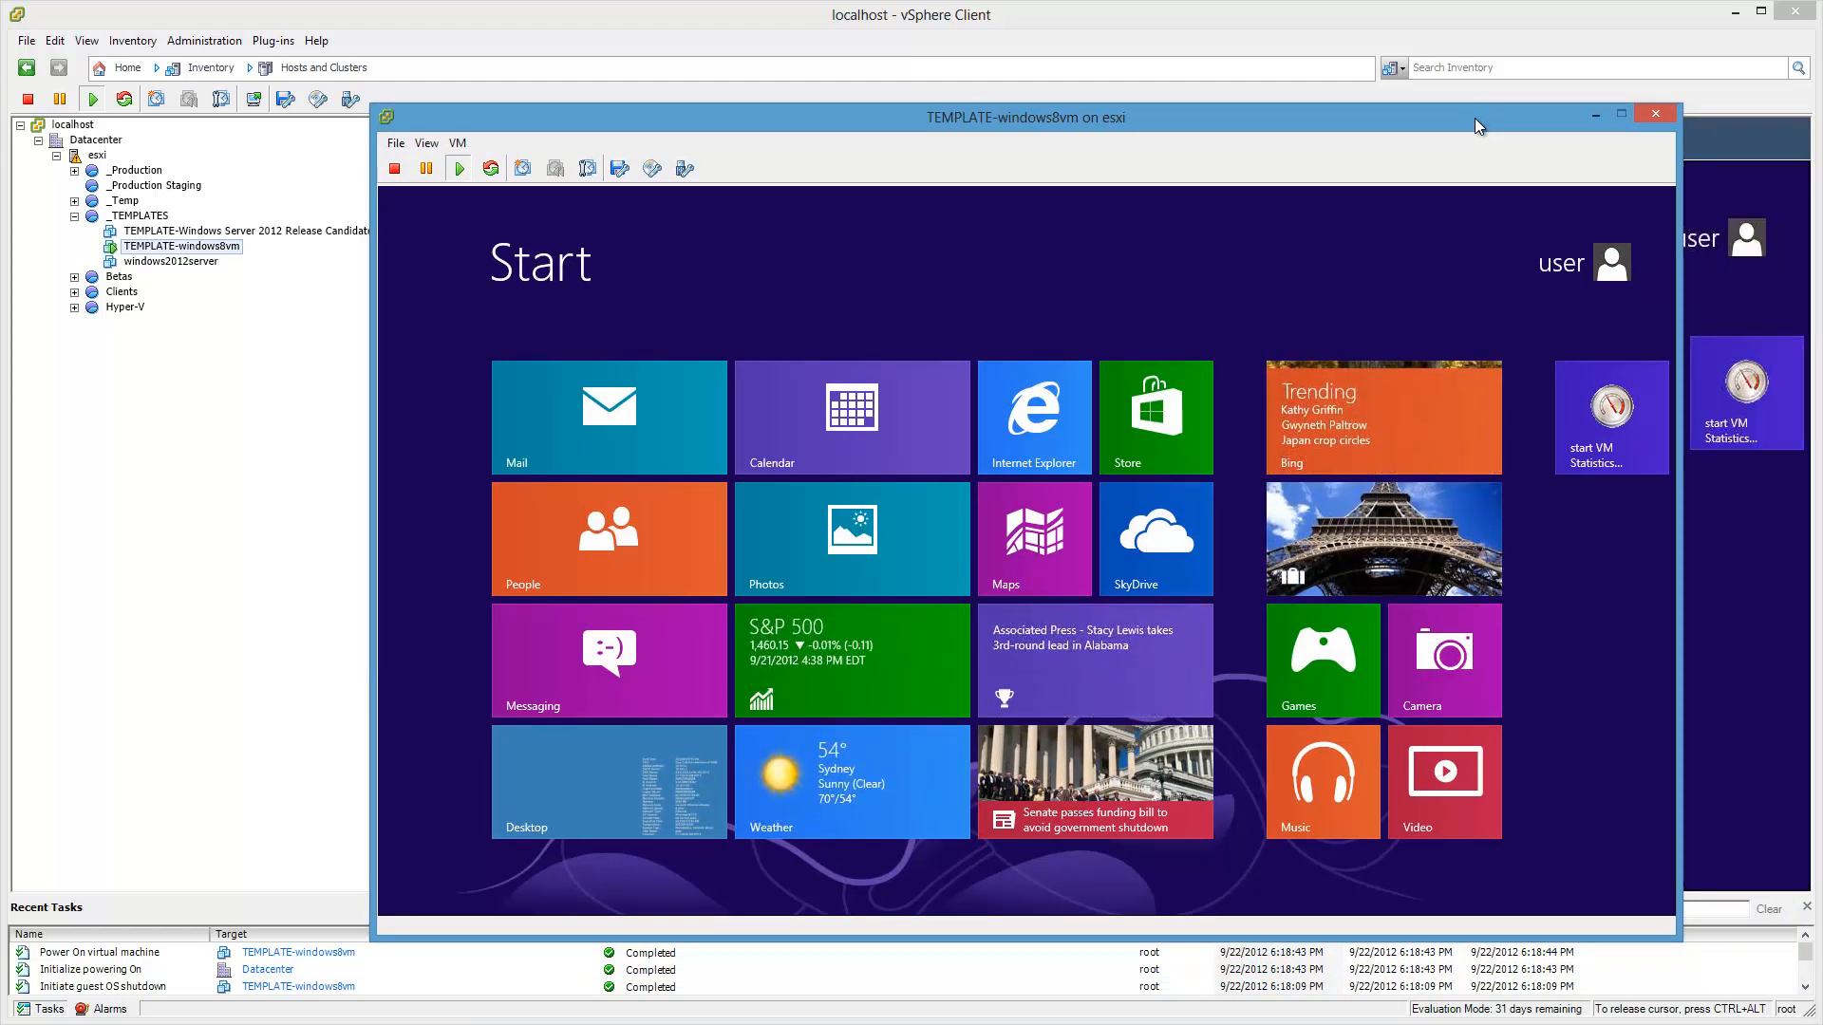
click(1654, 115)
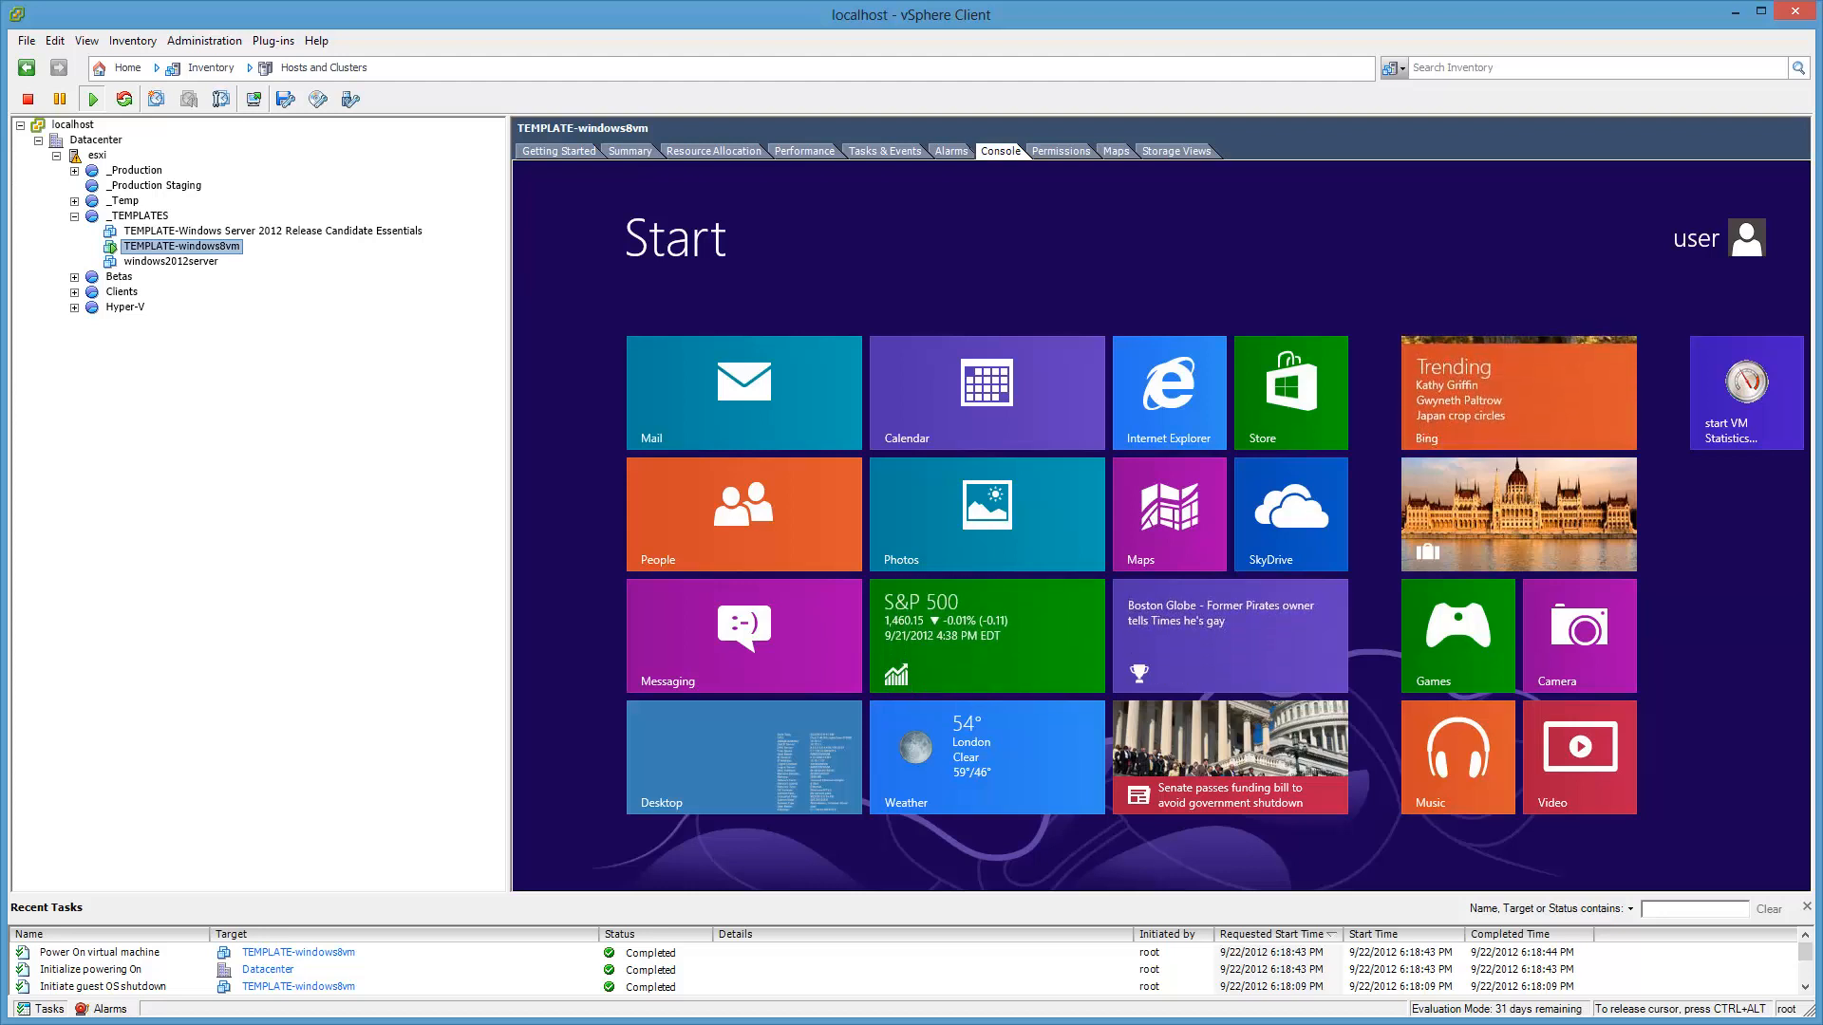
click(796, 735)
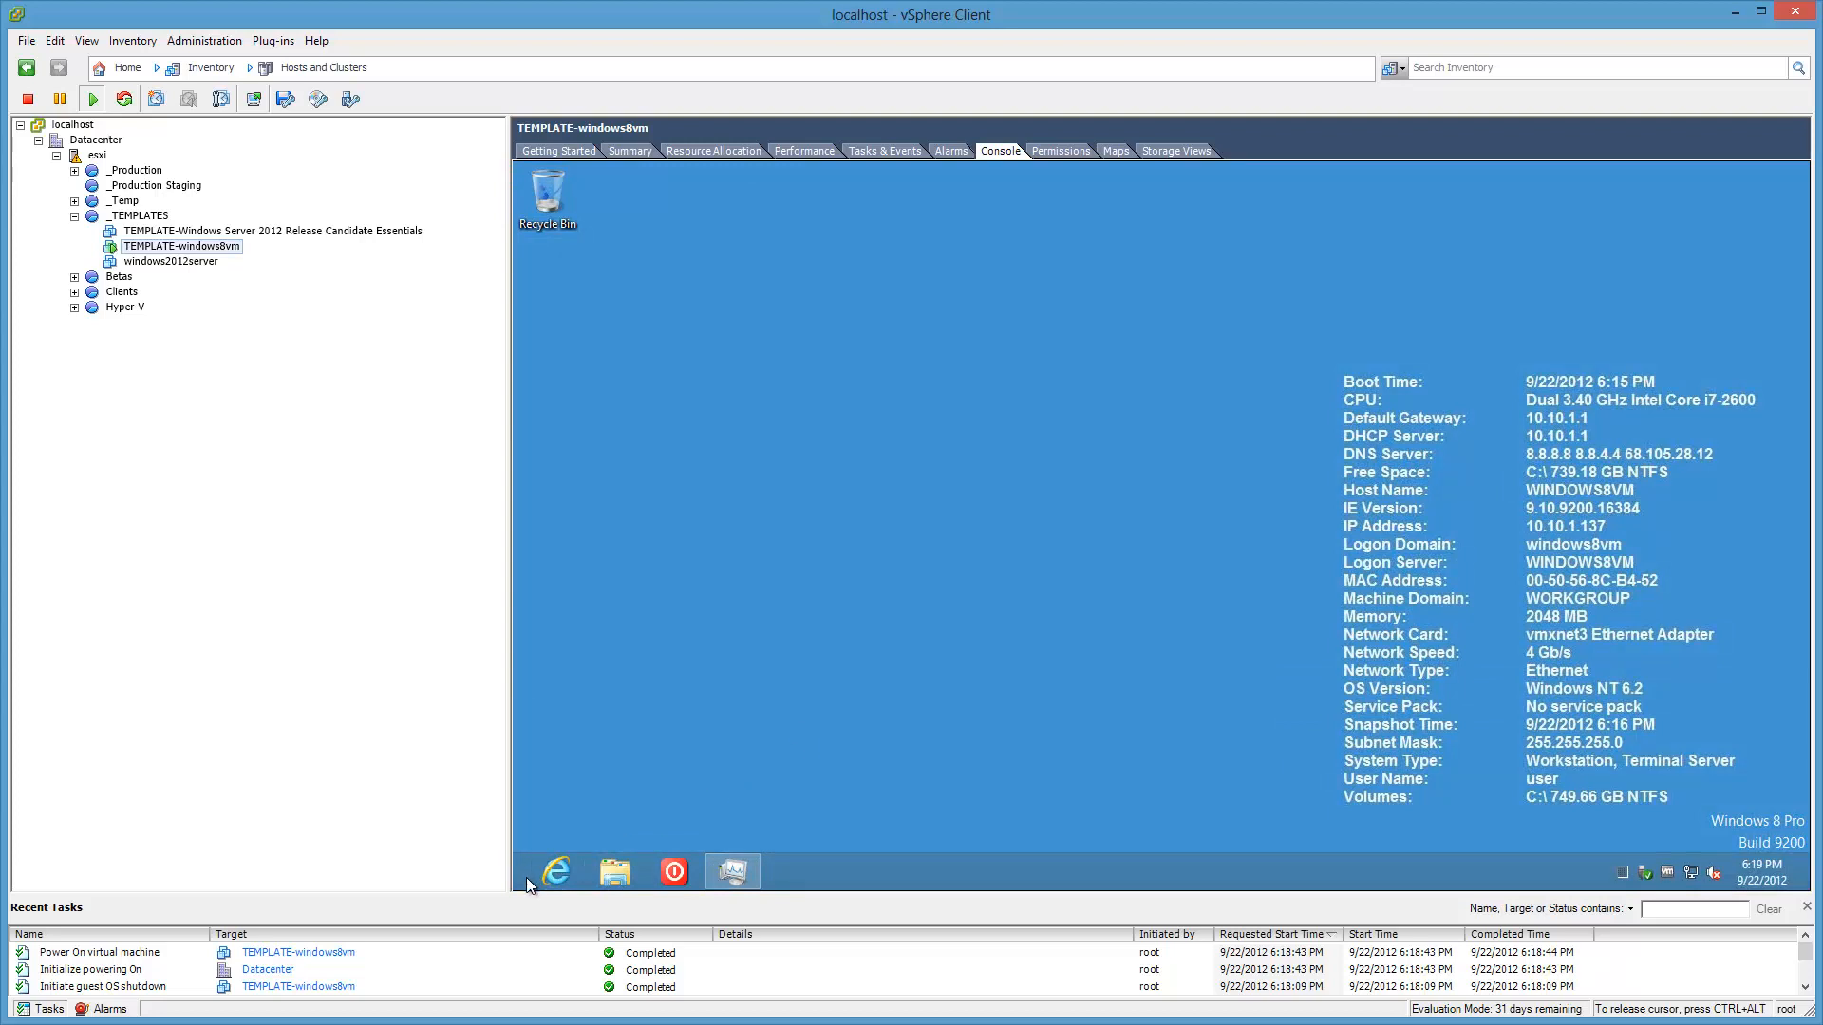
Step: Open the Common Startup folder and inspect the Bginfo shortcut's properties
key(super+r)
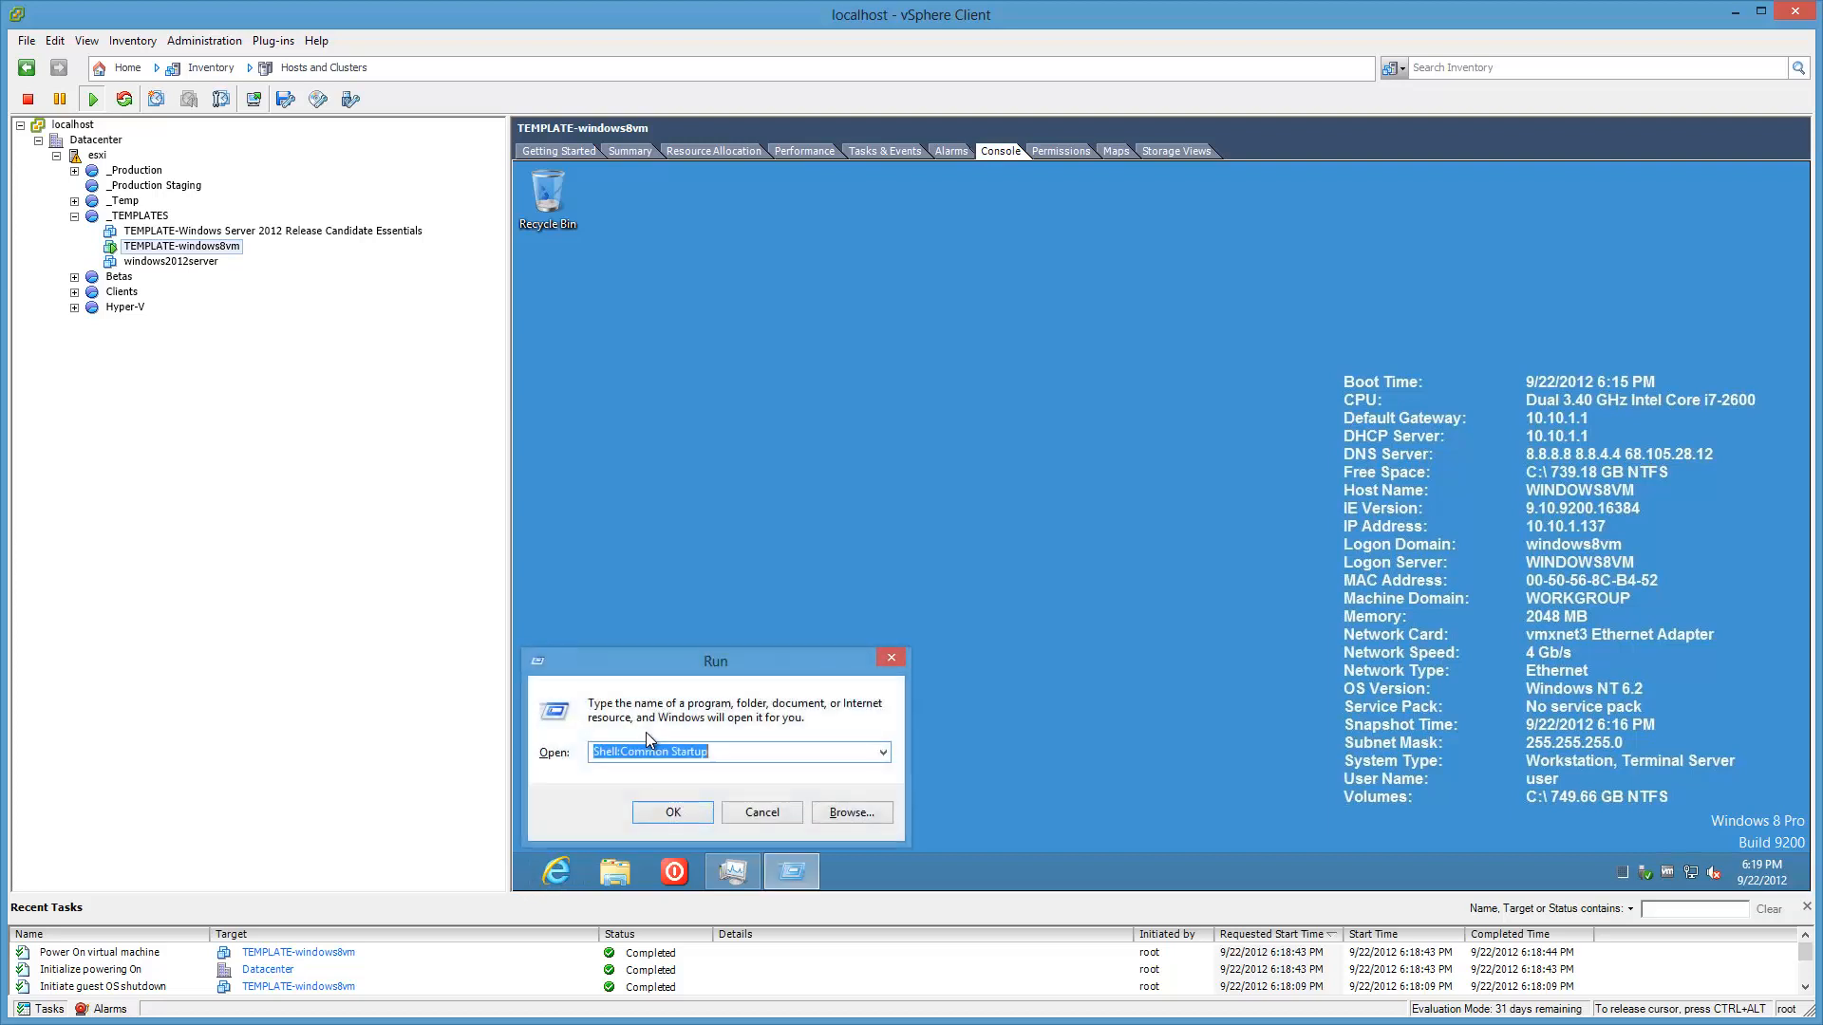
click(667, 814)
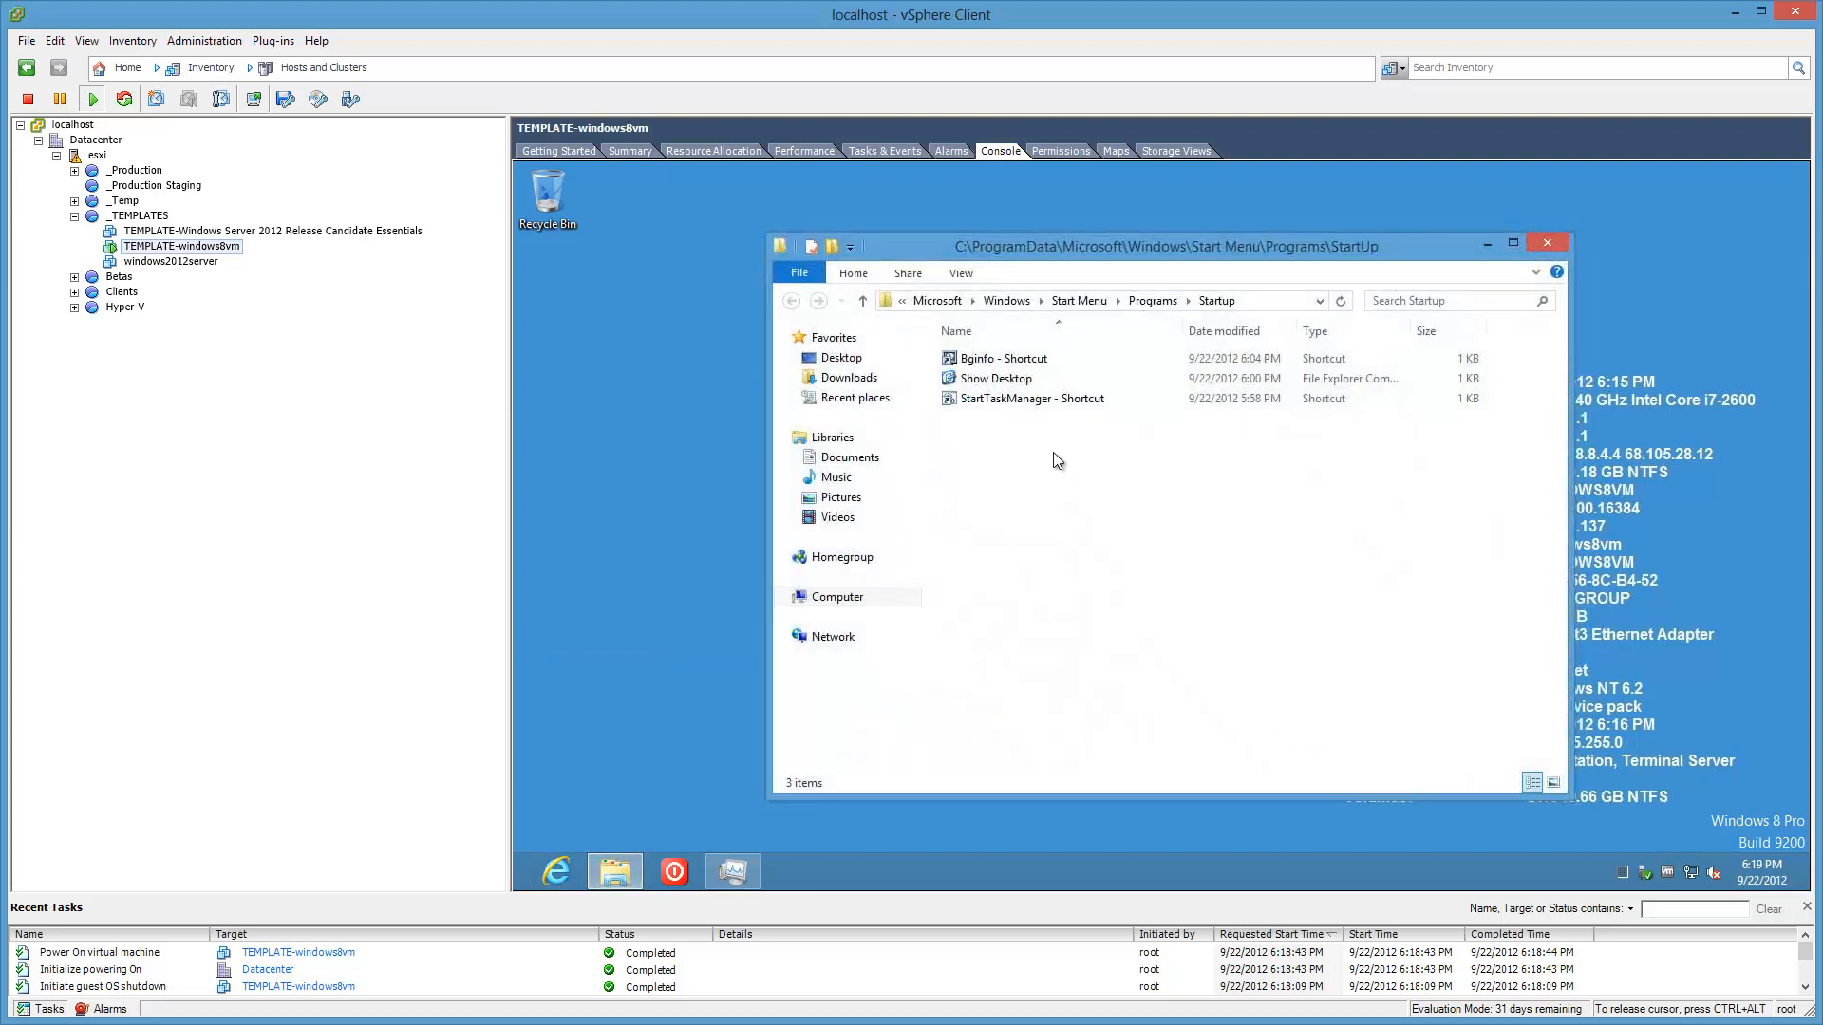
right_click(1024, 358)
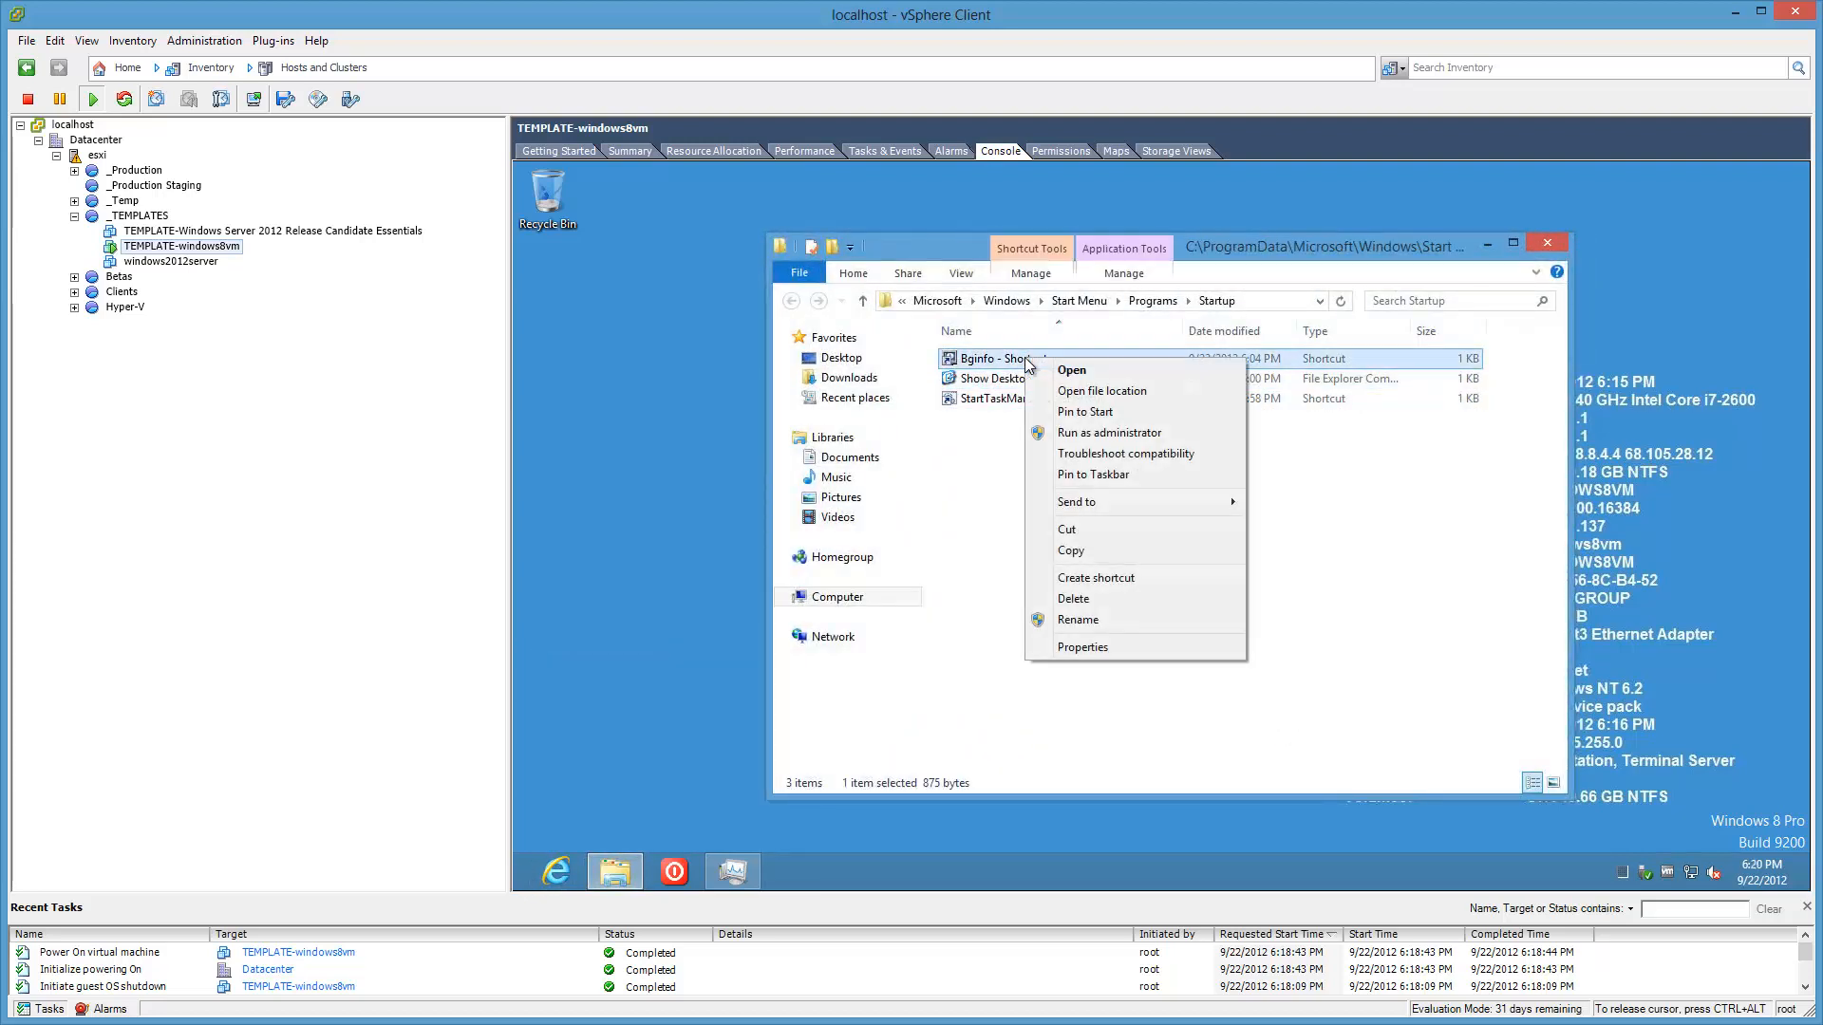
click(1118, 647)
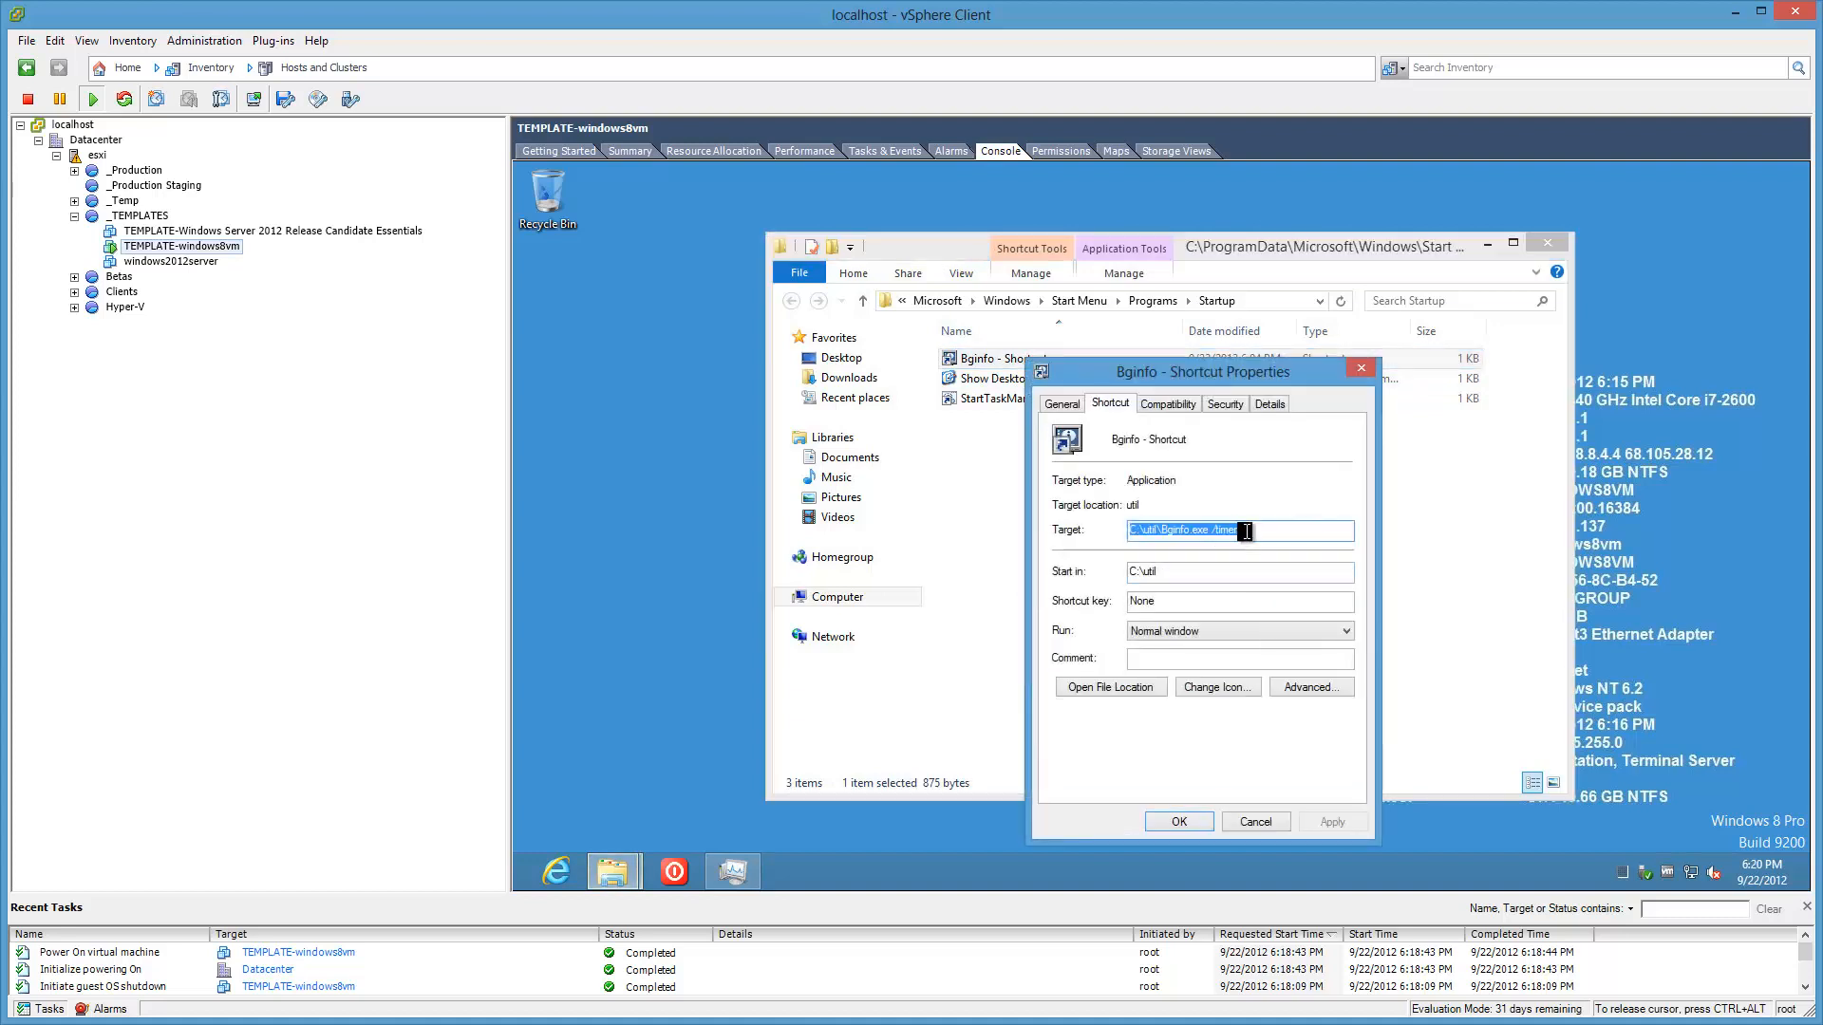
click(1244, 823)
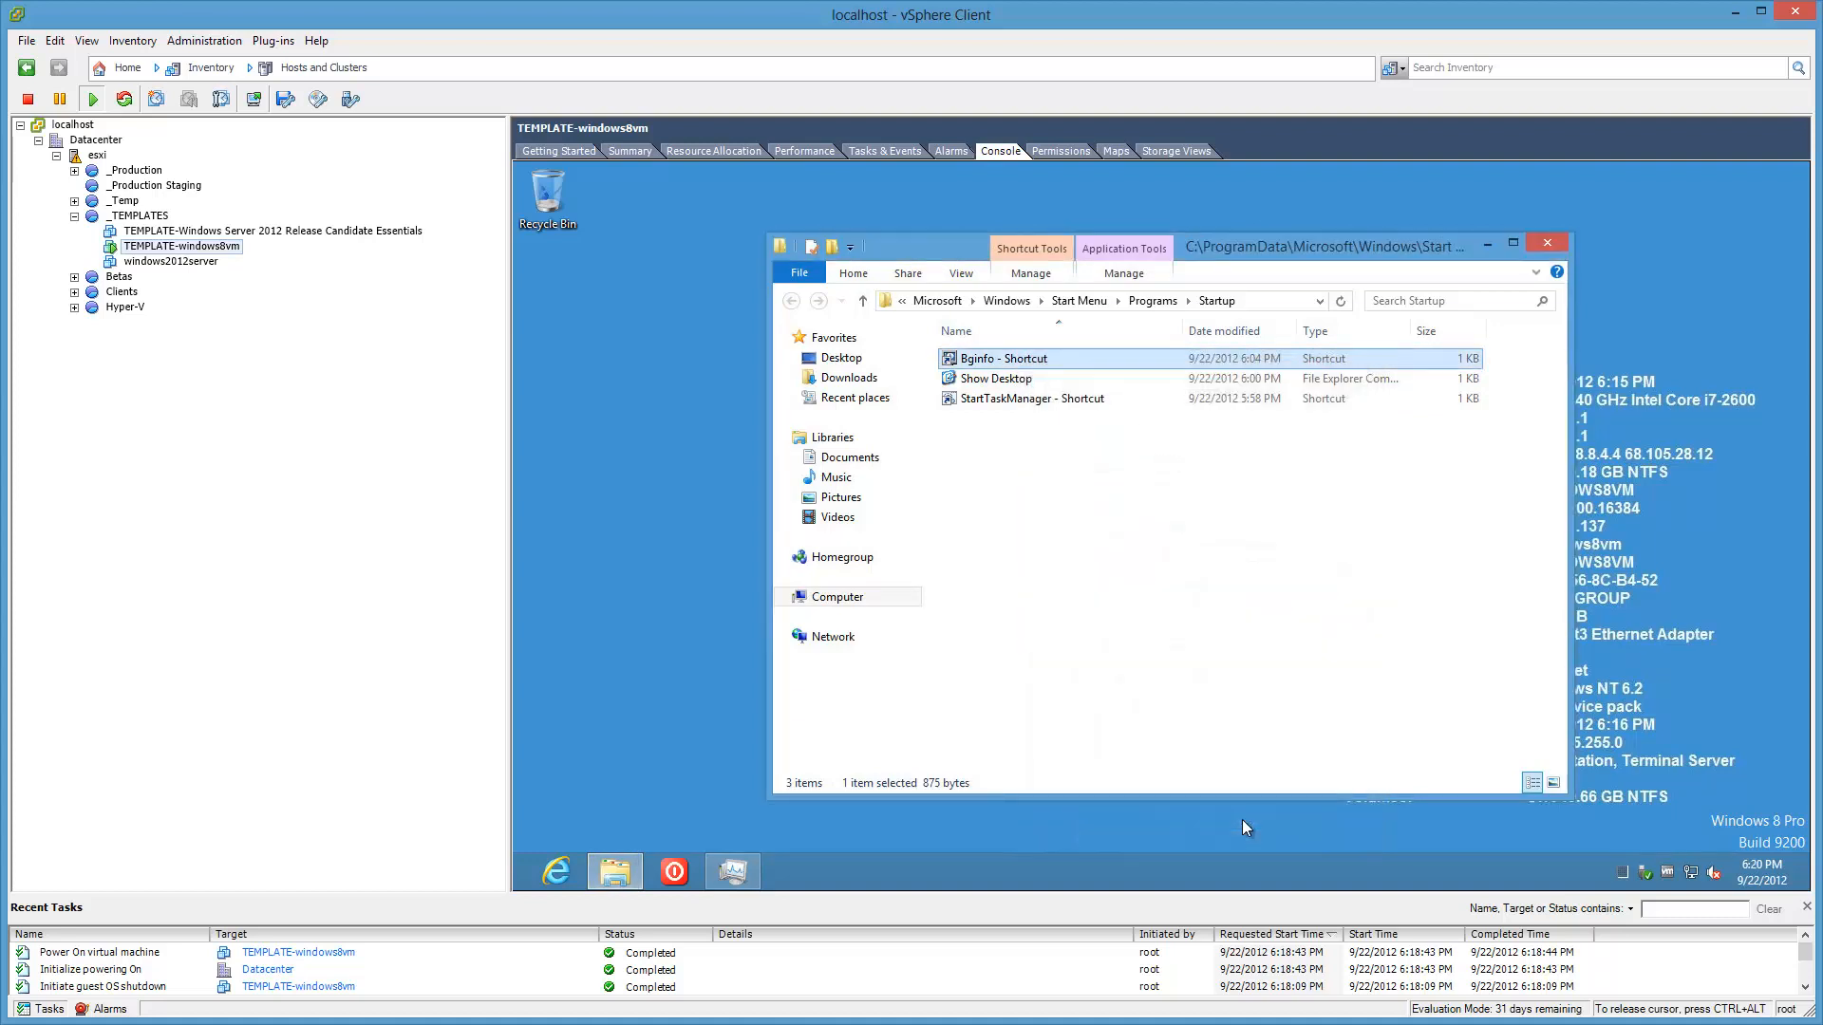
Step: Run Bginfo.exe from C:\util in a new Explorer window, then close that window
right_click(618, 871)
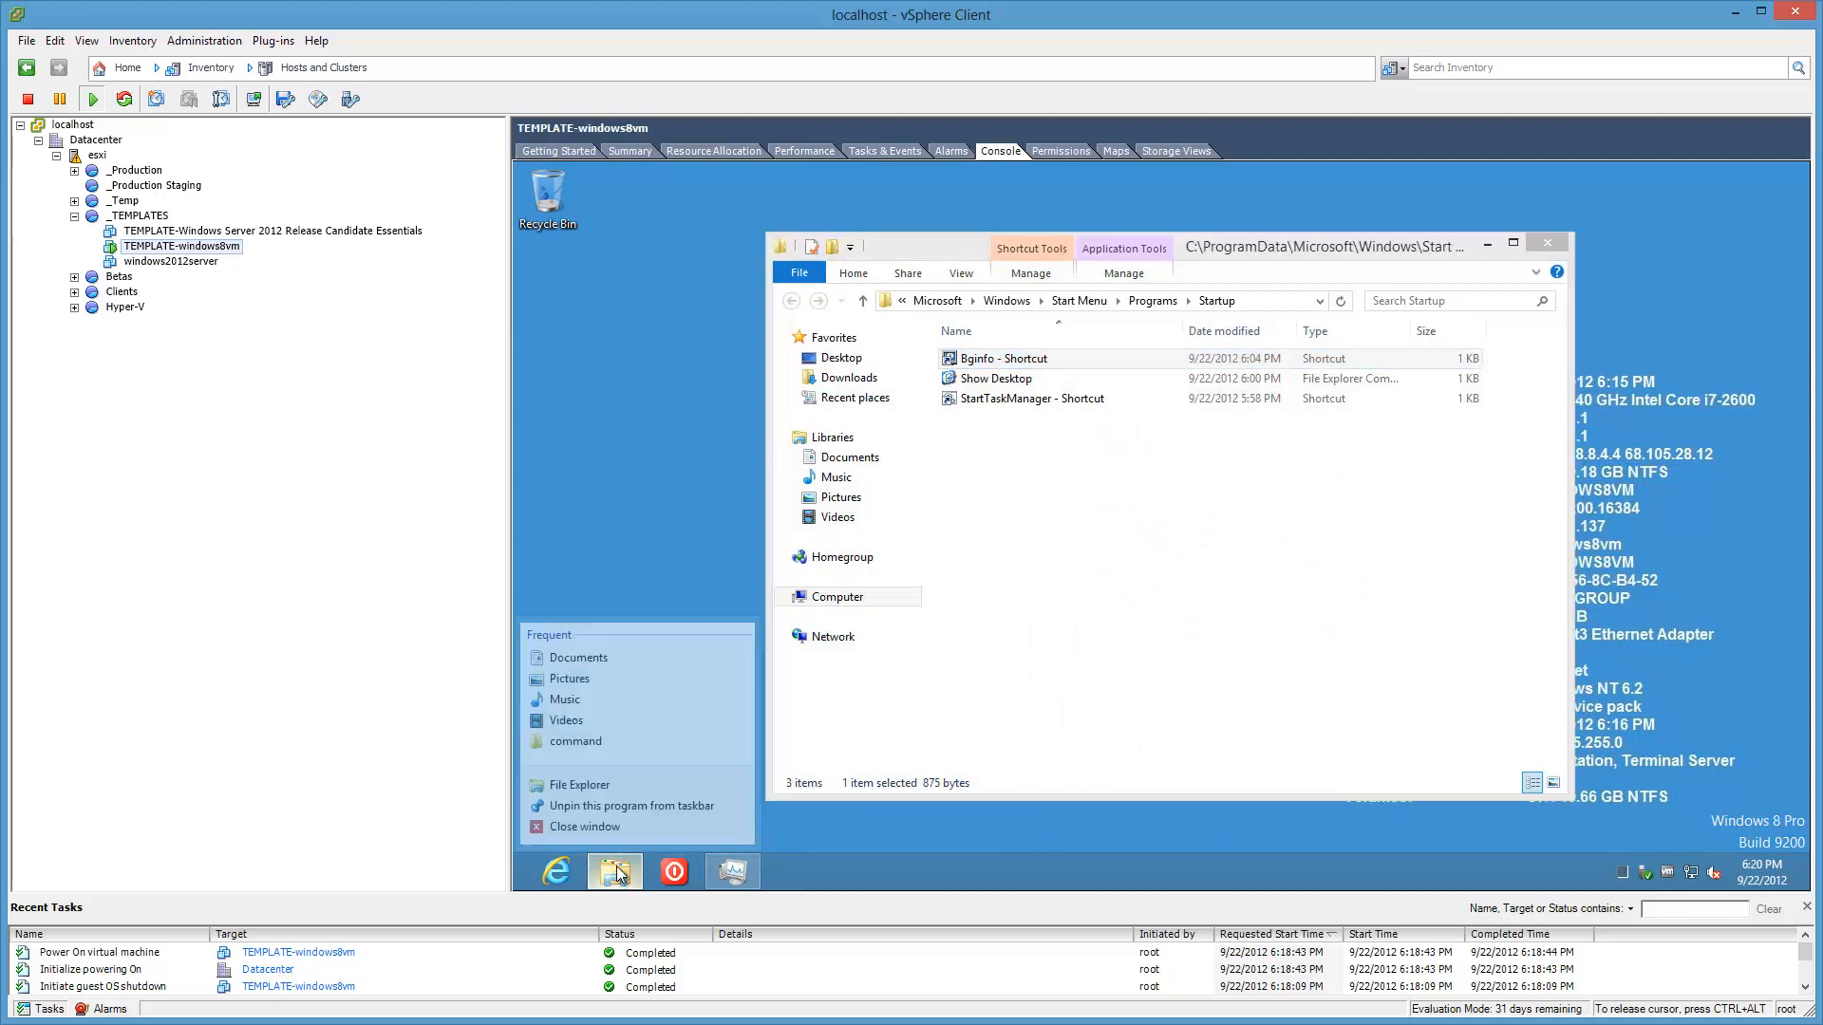
click(580, 784)
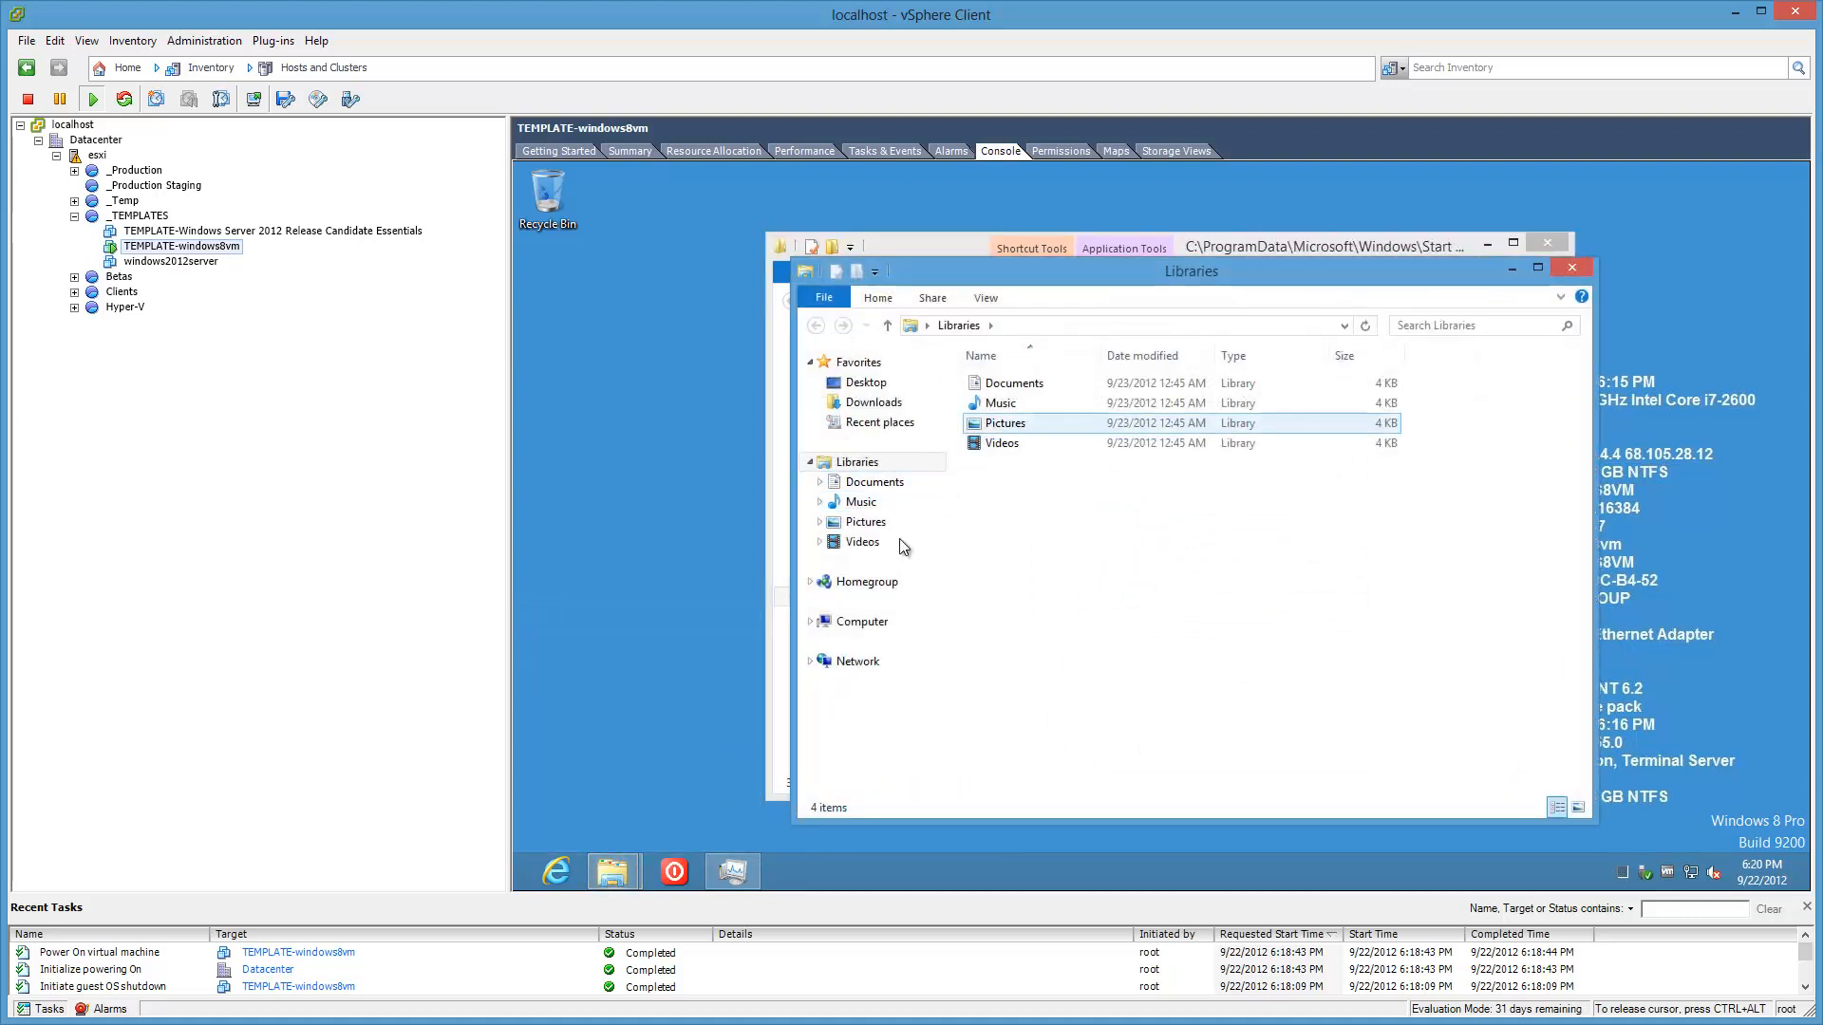
click(860, 622)
double_click(1093, 415)
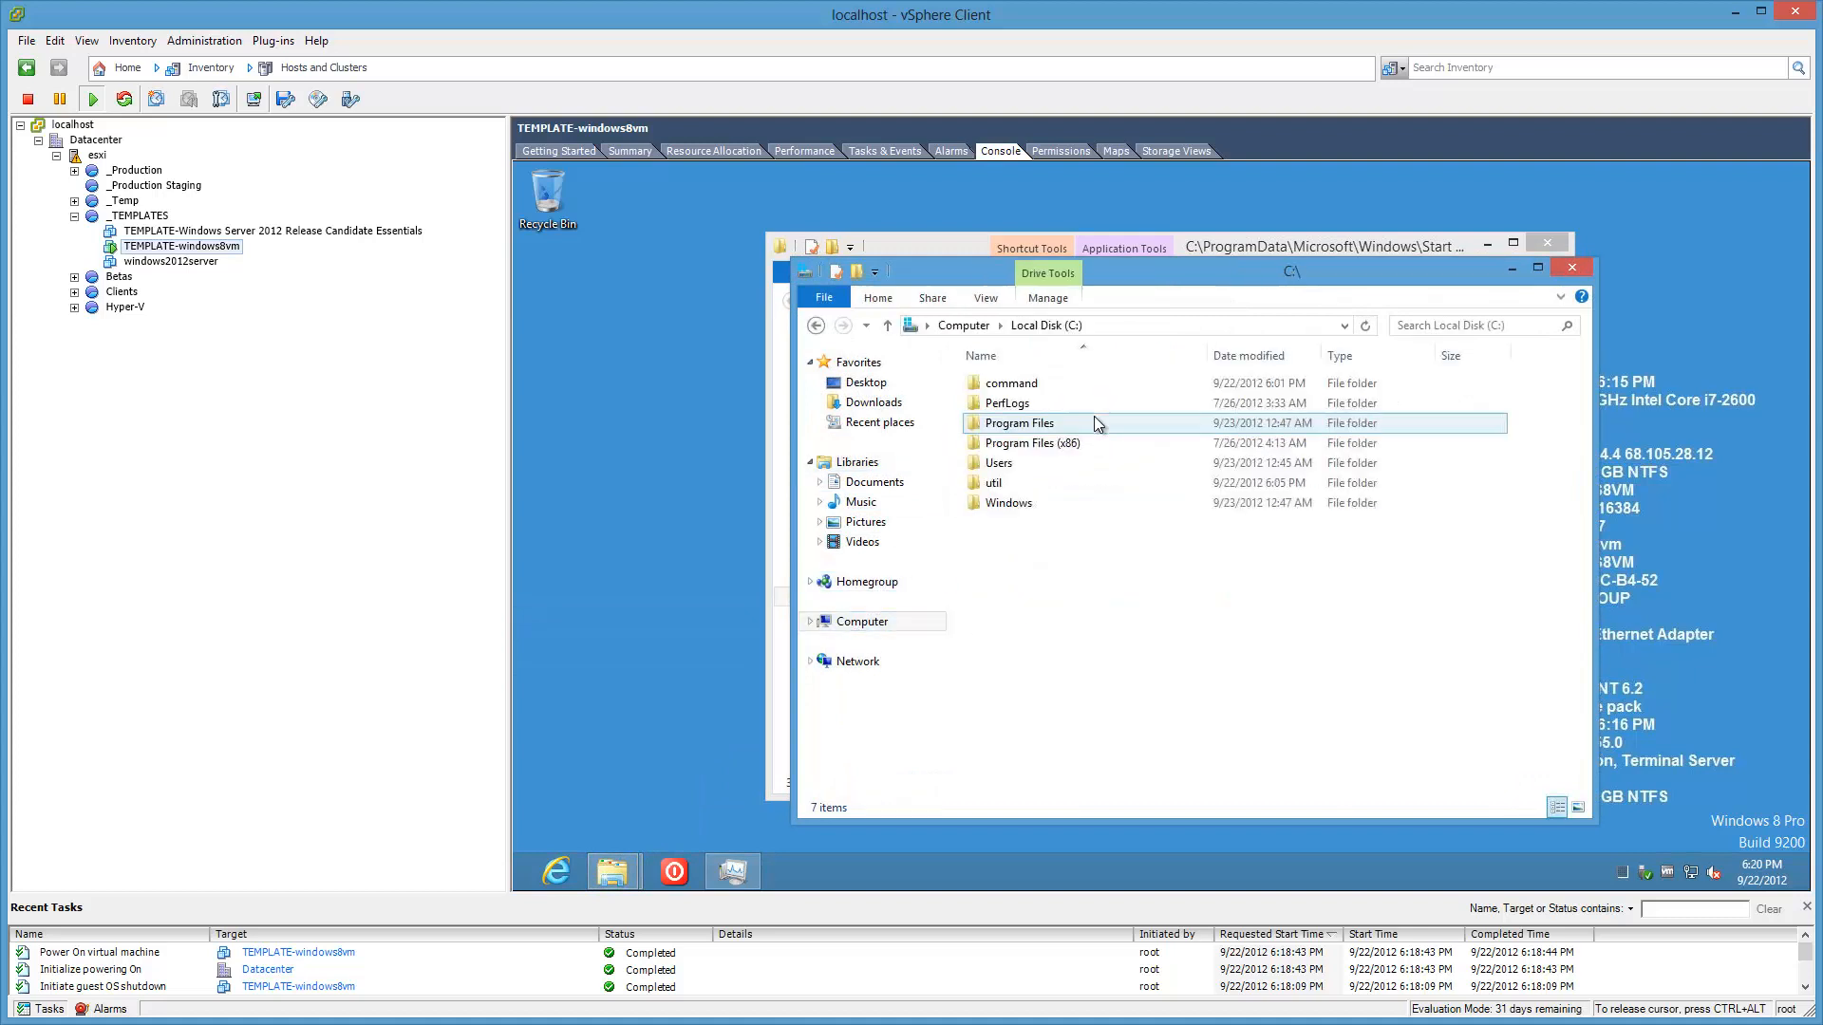
double_click(1016, 482)
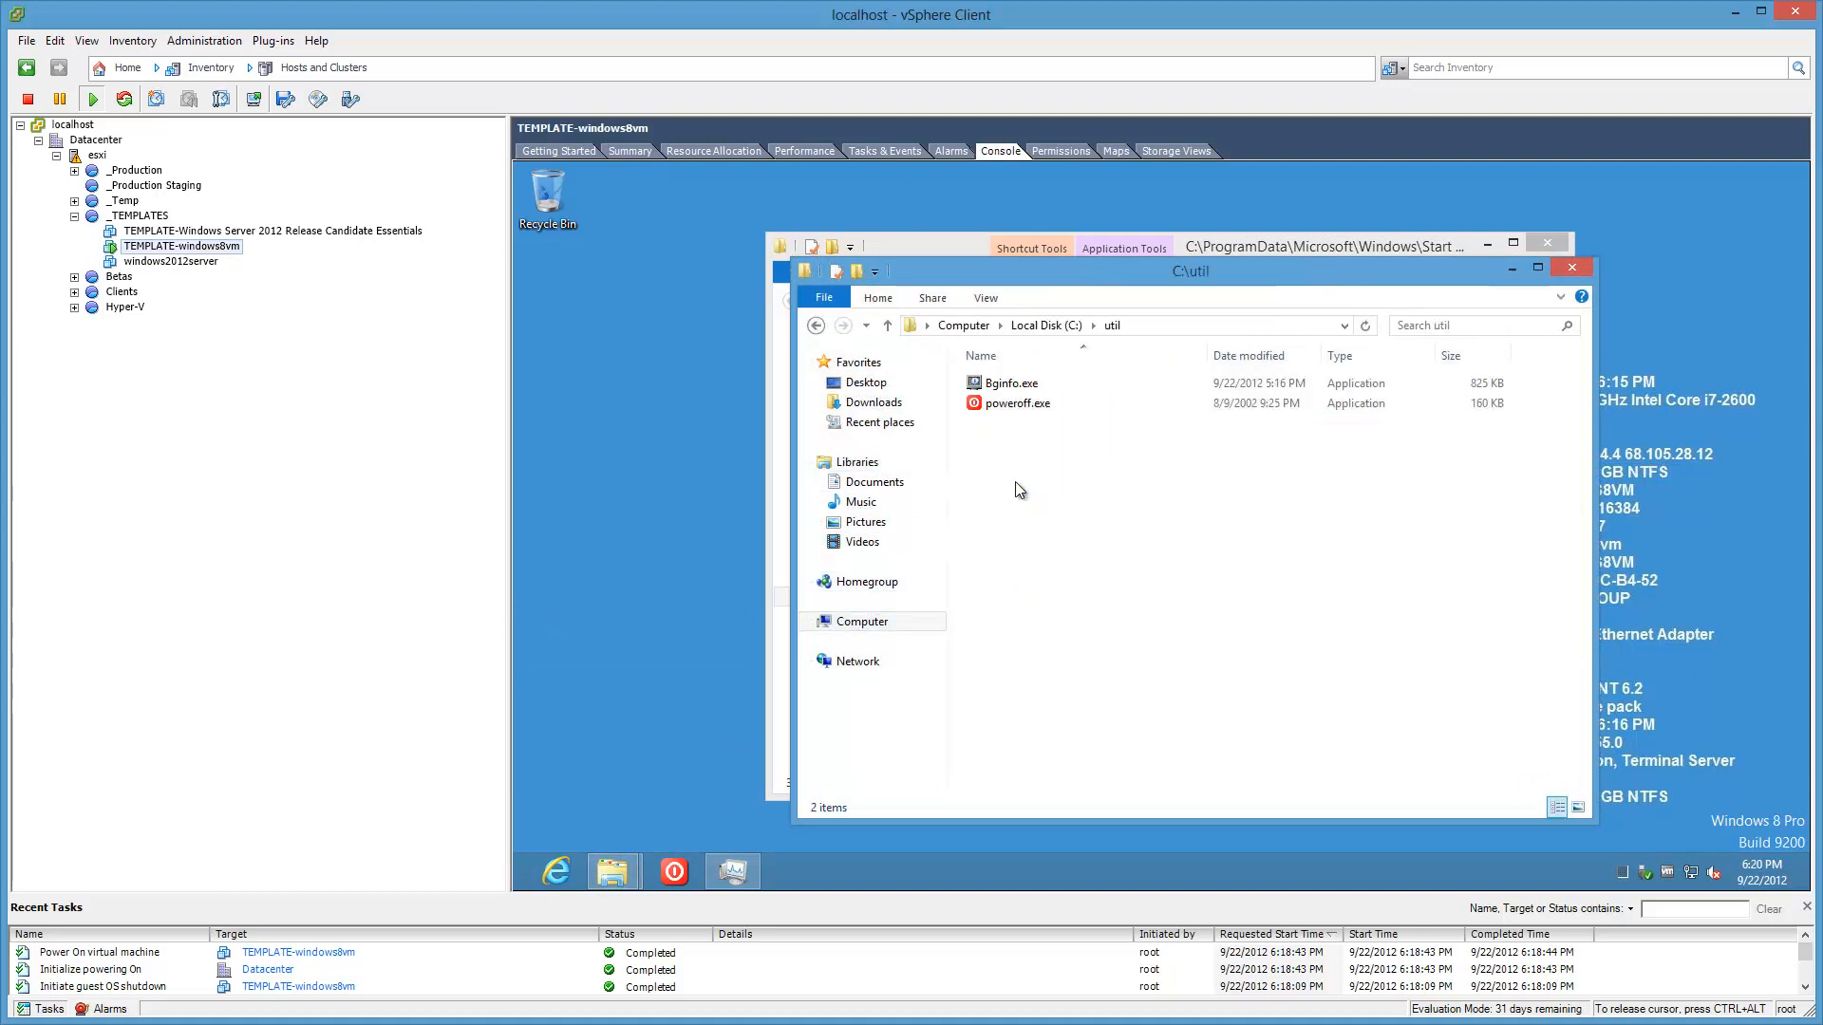
double_click(1007, 384)
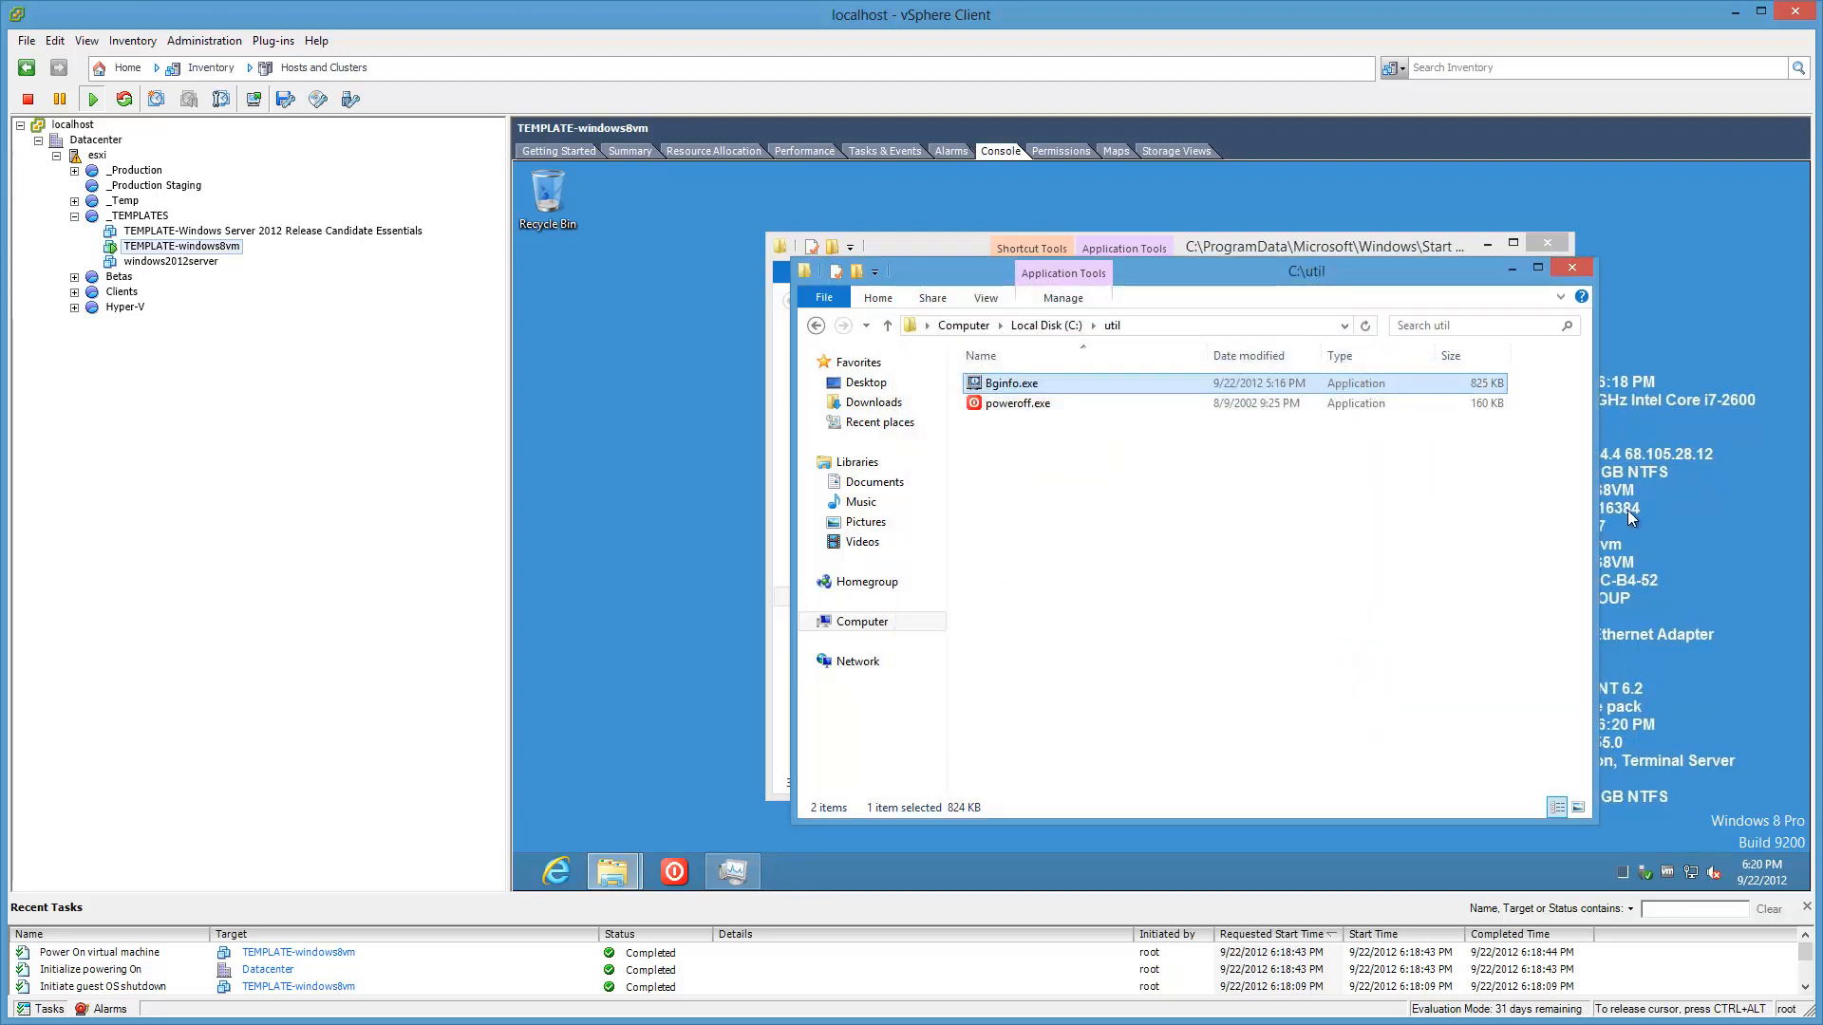
click(1571, 269)
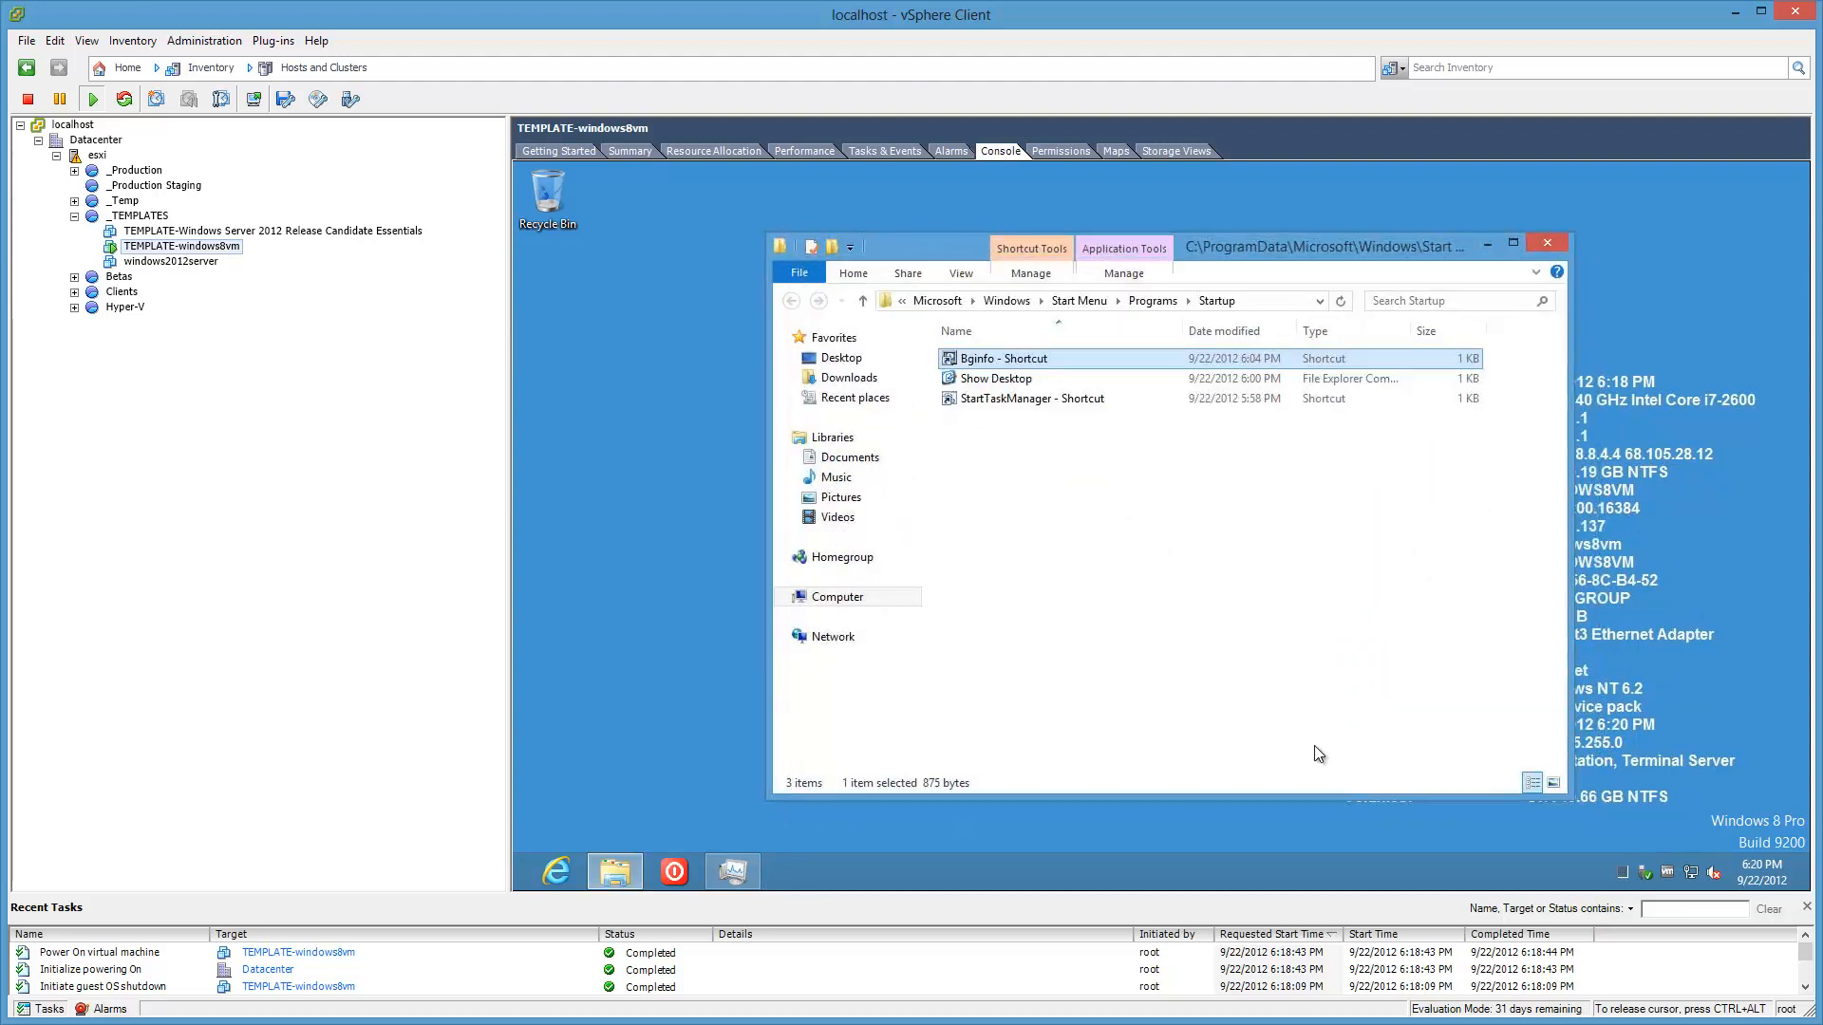
Step: Inspect the Show Desktop file's properties in the Startup folder
click(1009, 384)
right_click(1009, 384)
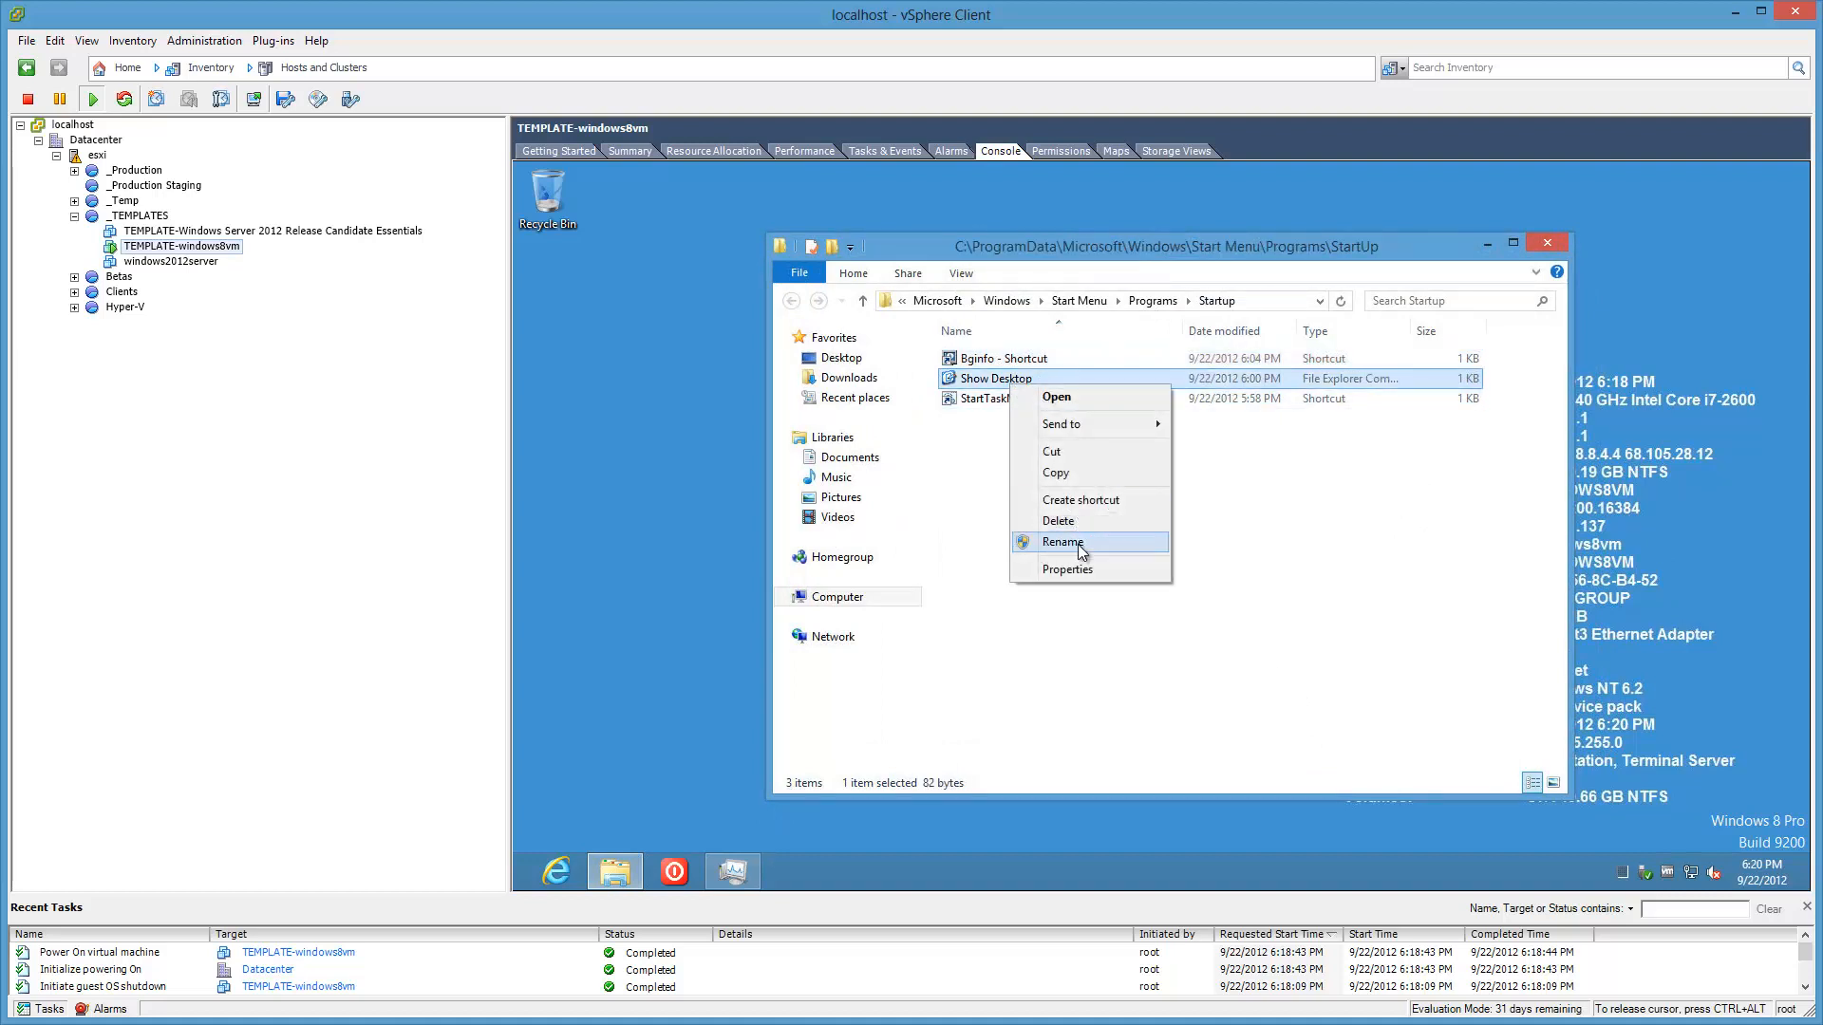
click(1085, 573)
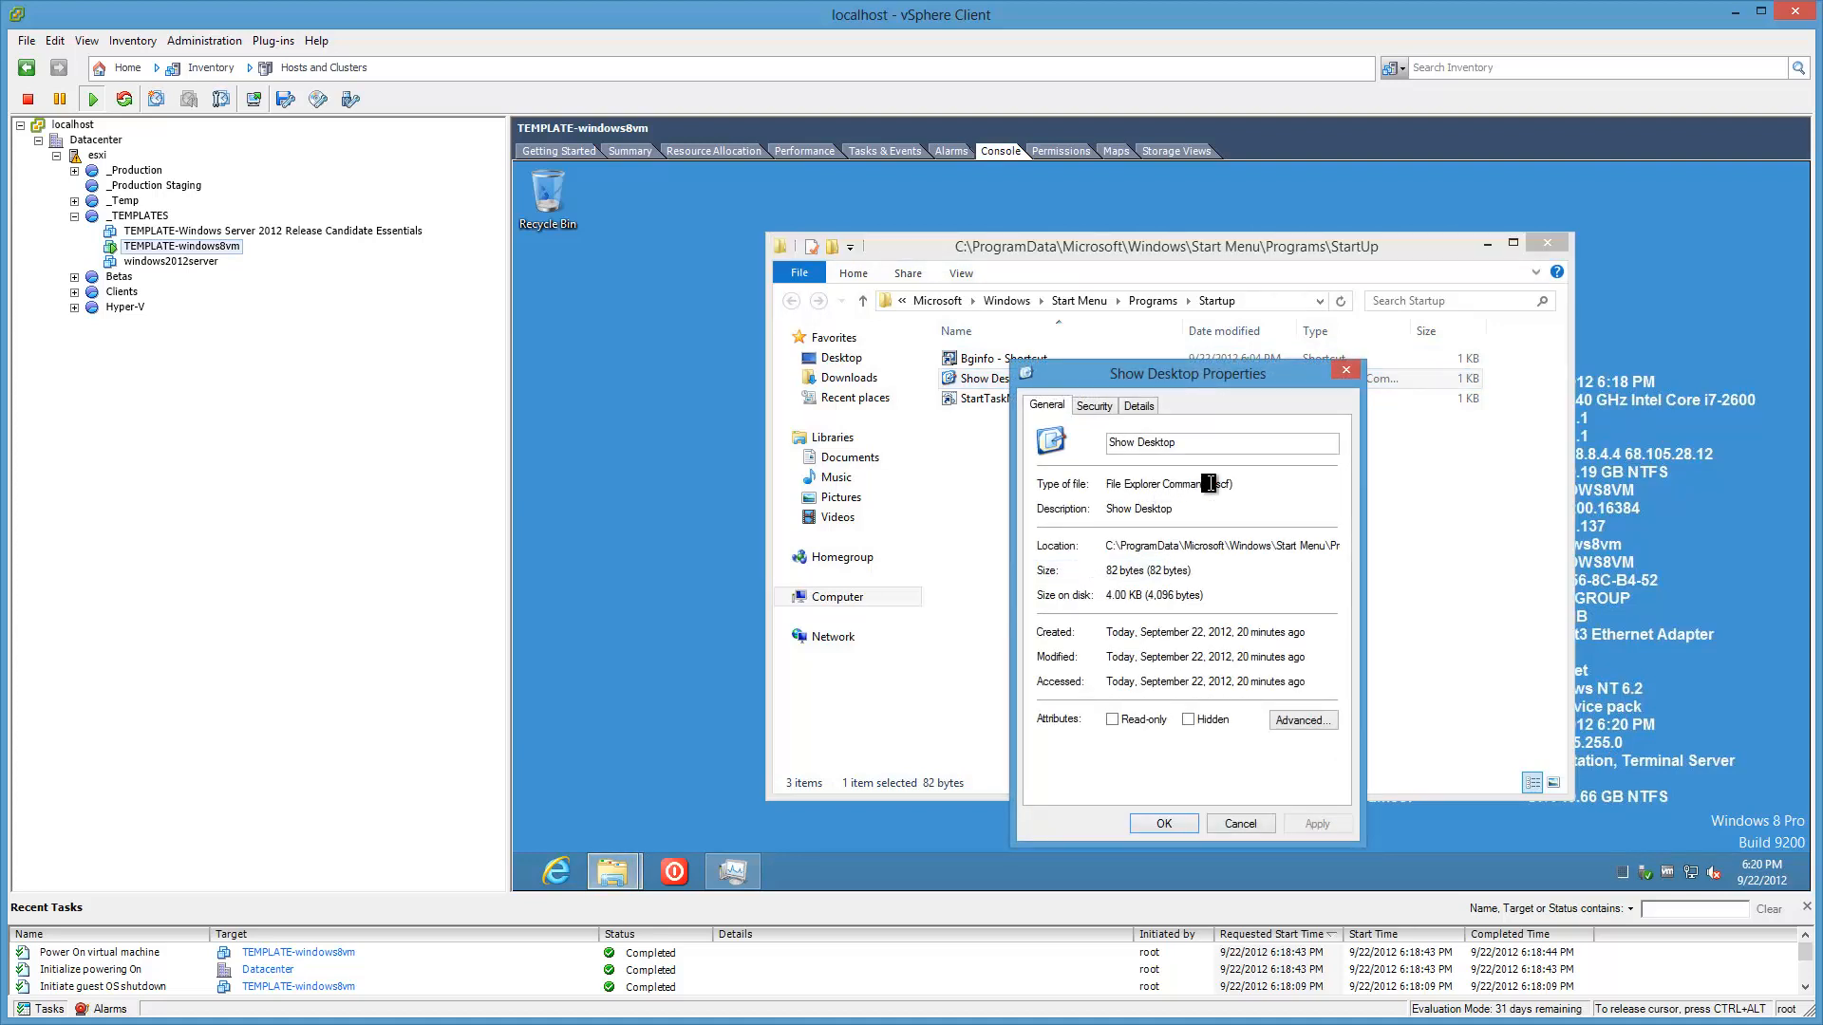
click(1238, 825)
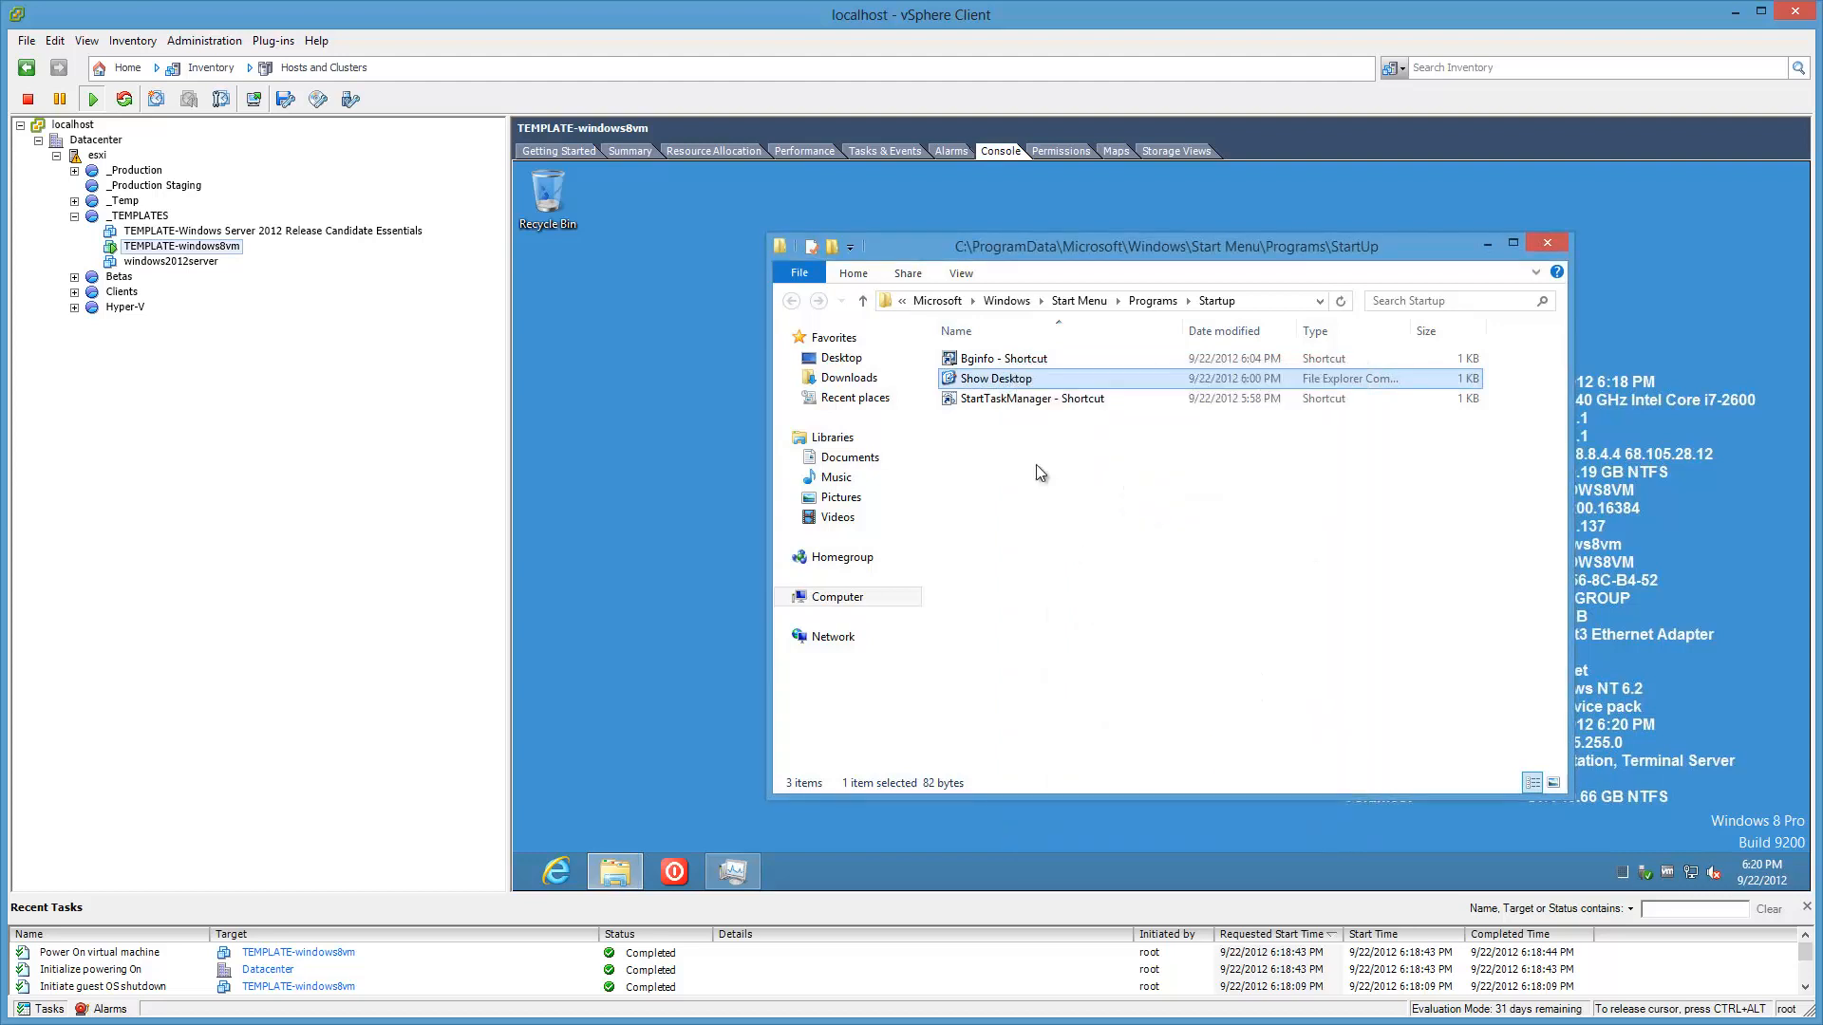
right_click(990, 385)
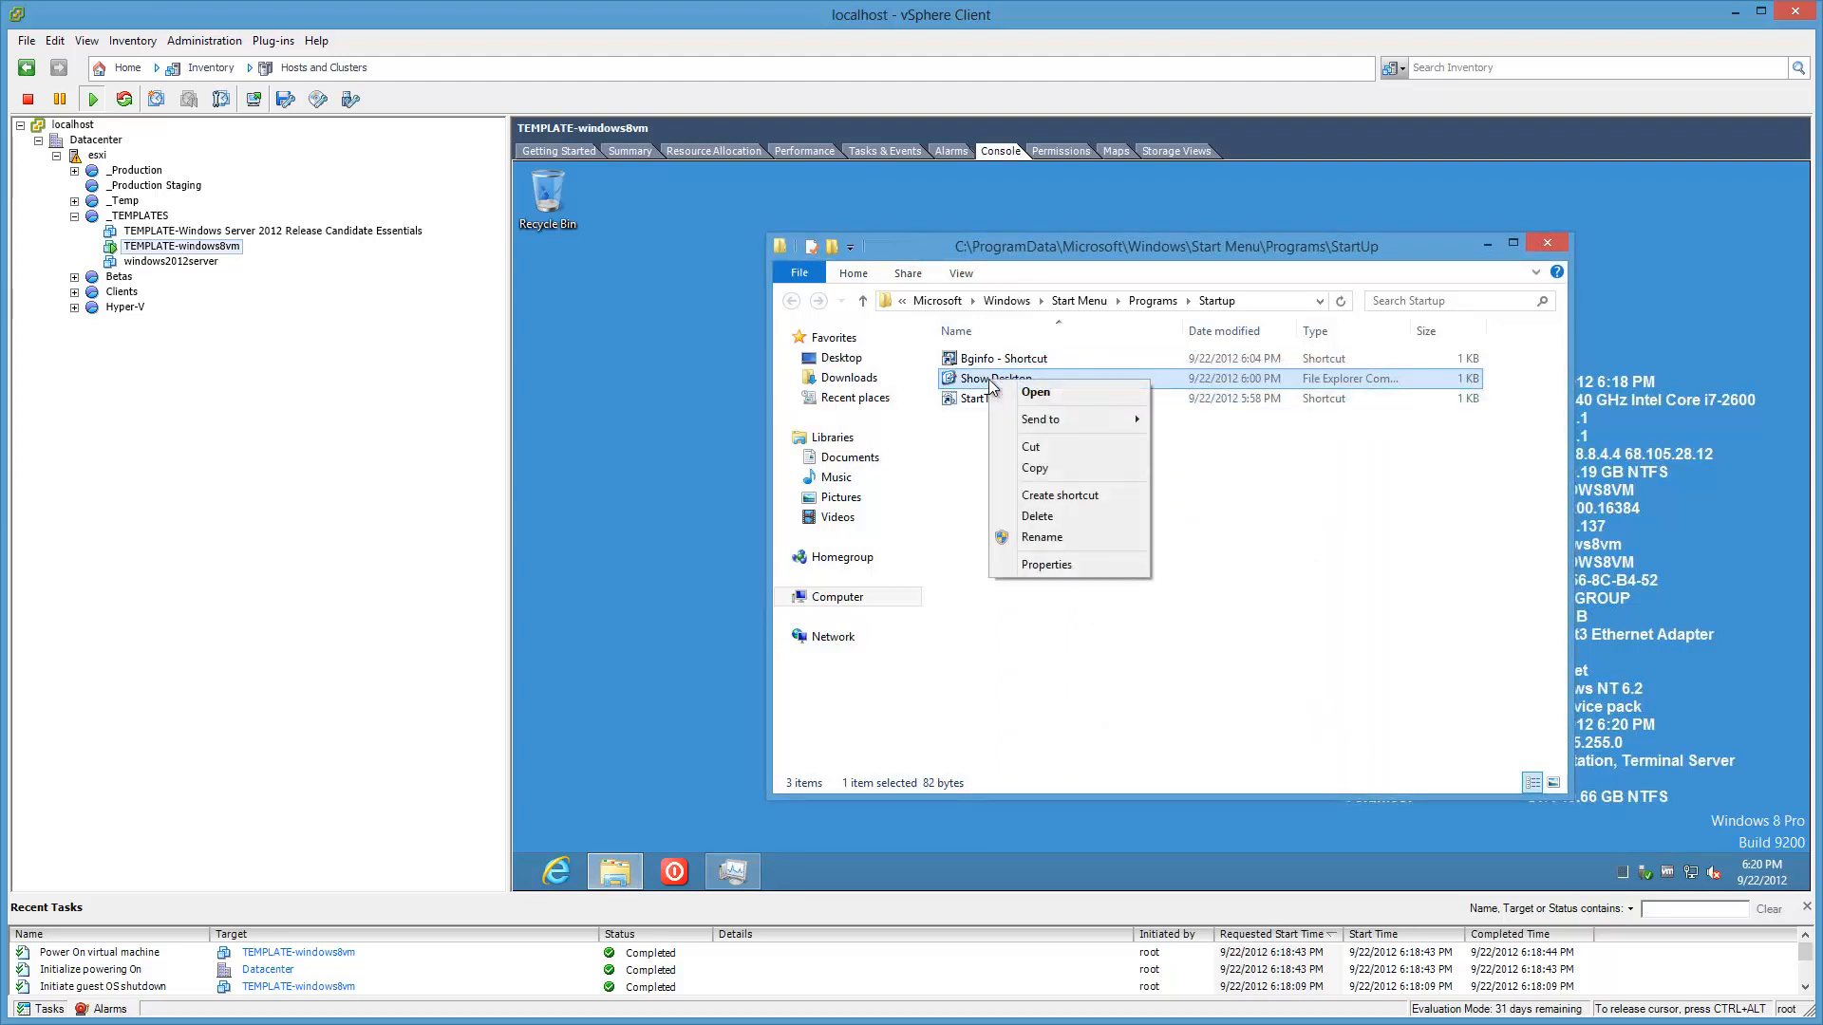
click(1198, 527)
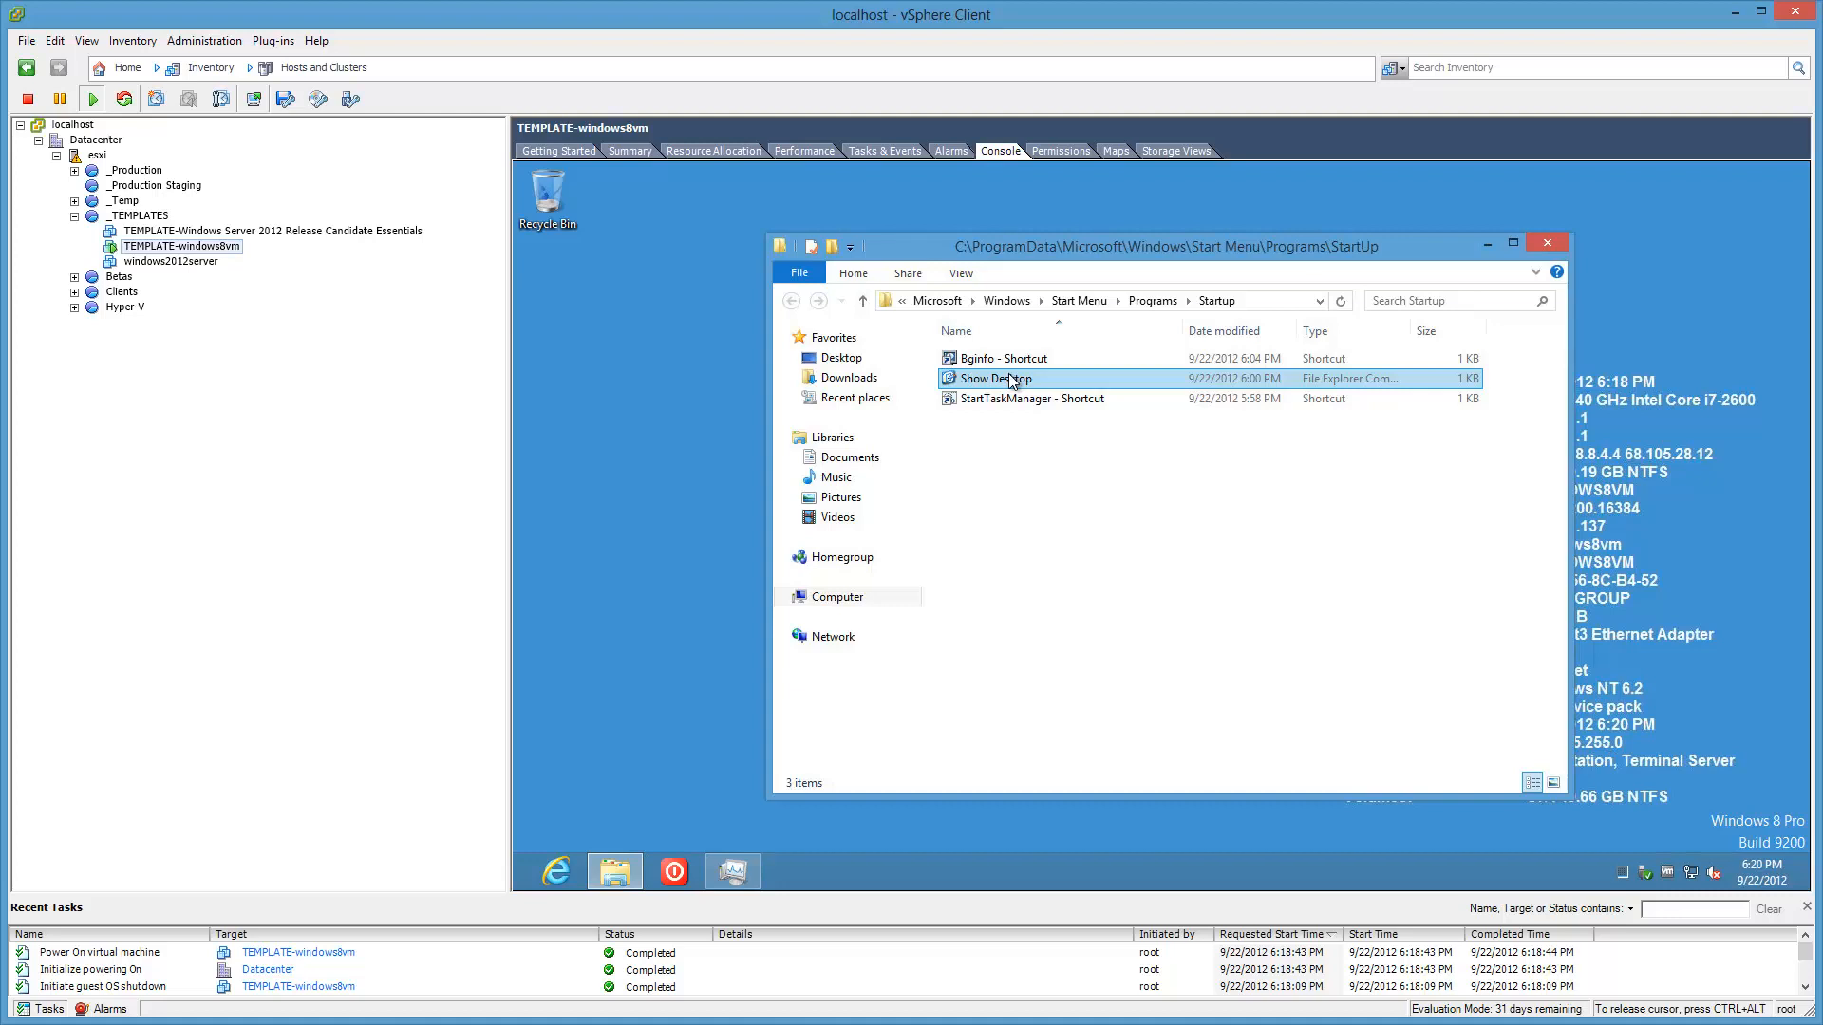
Step: Pin Show Desktop to the taskbar, test it, and close the Libraries and Startup windows
drag(1011, 380, 826, 864)
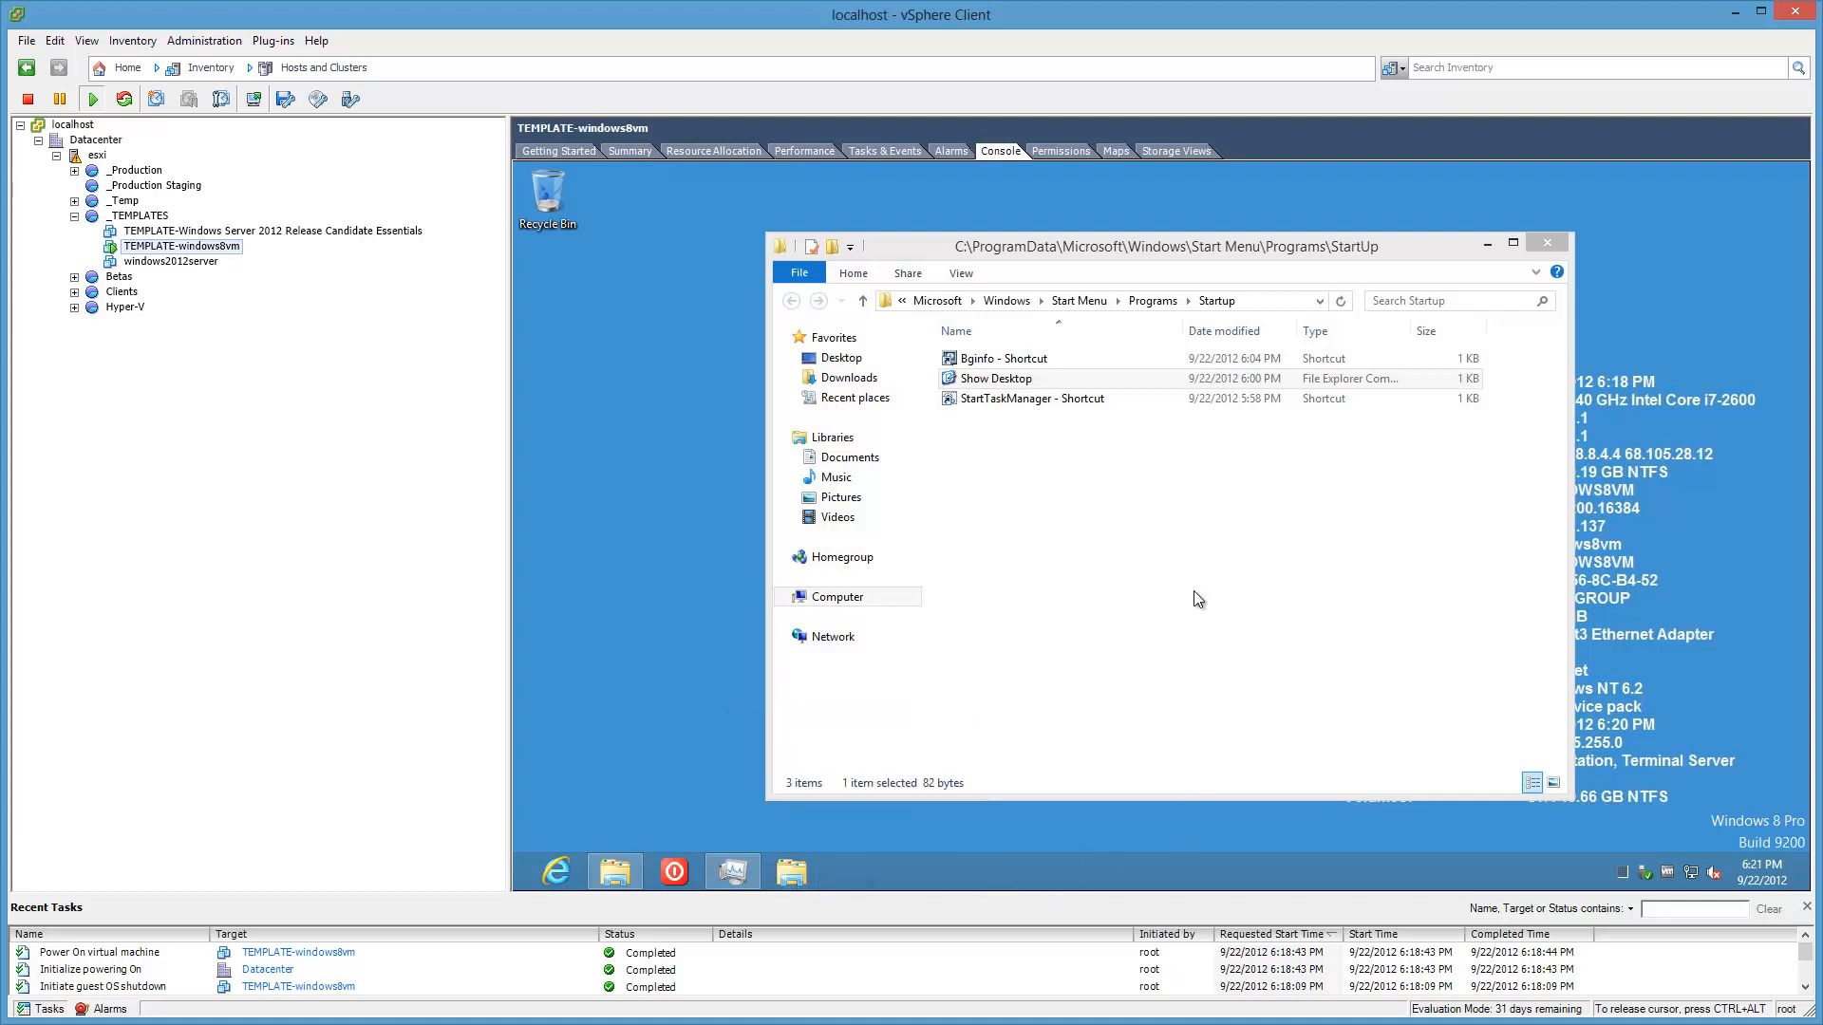
click(1432, 251)
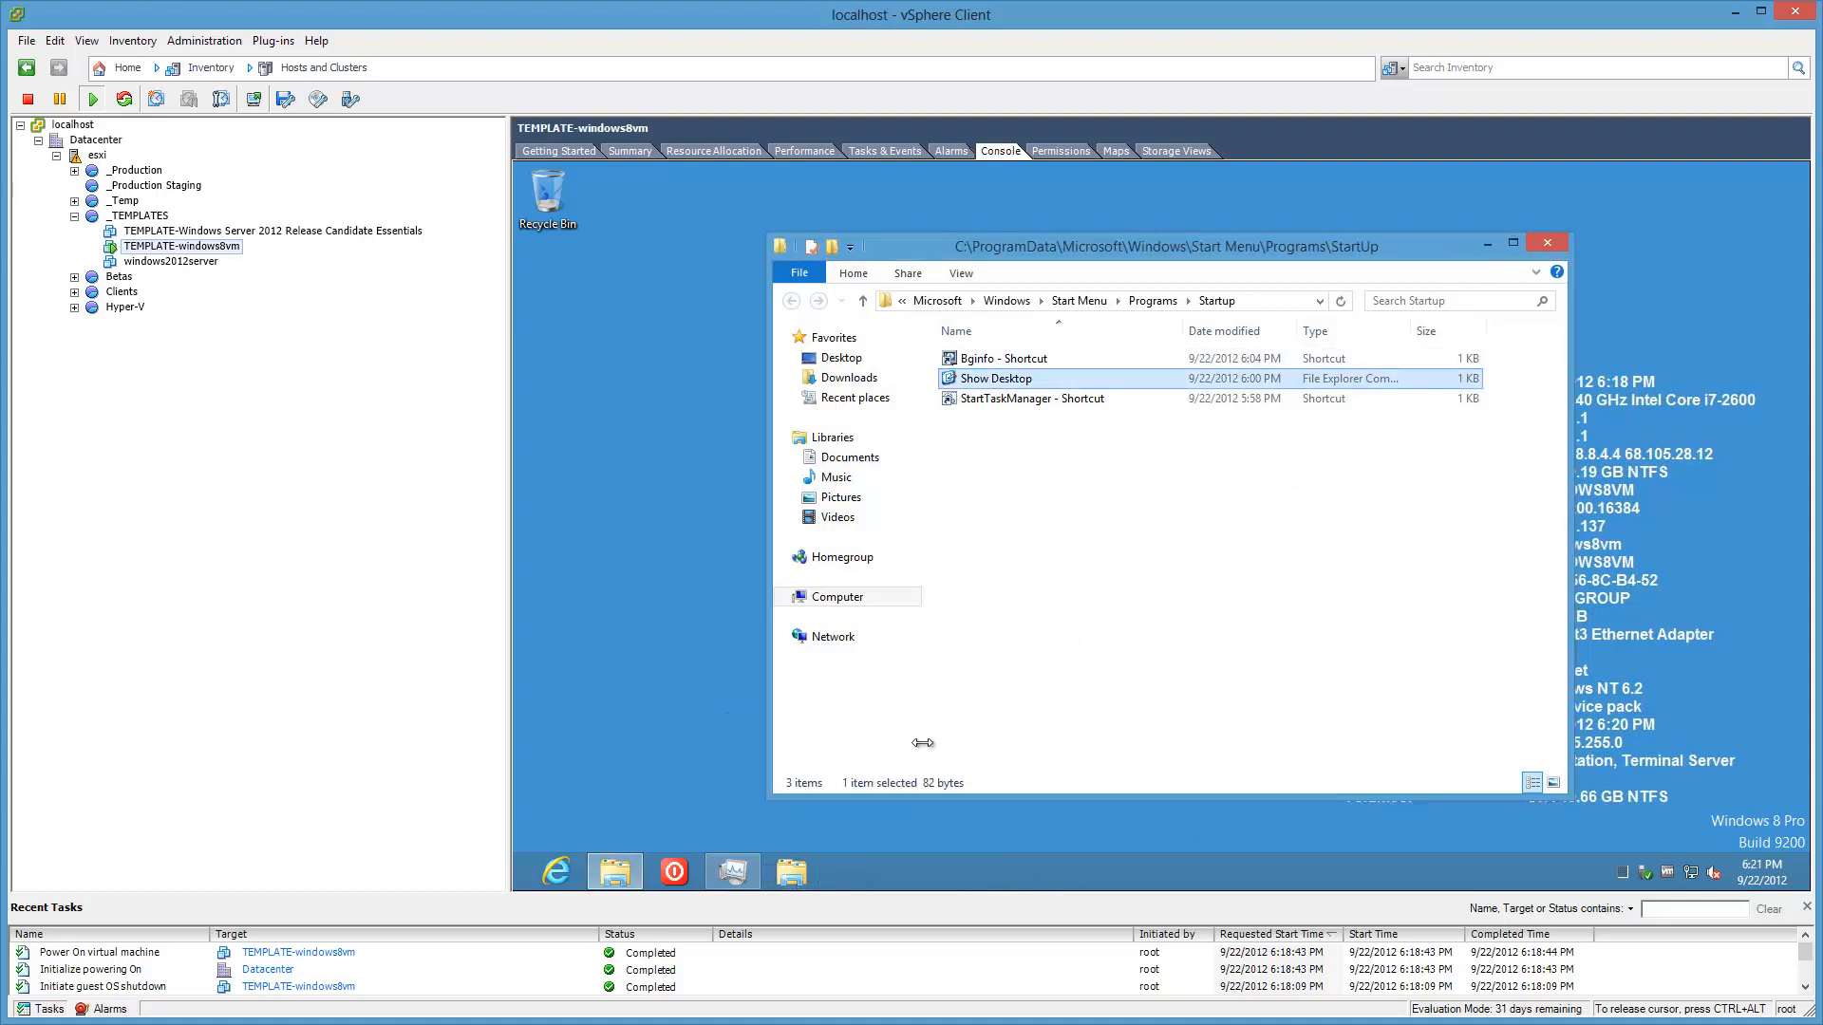
click(792, 871)
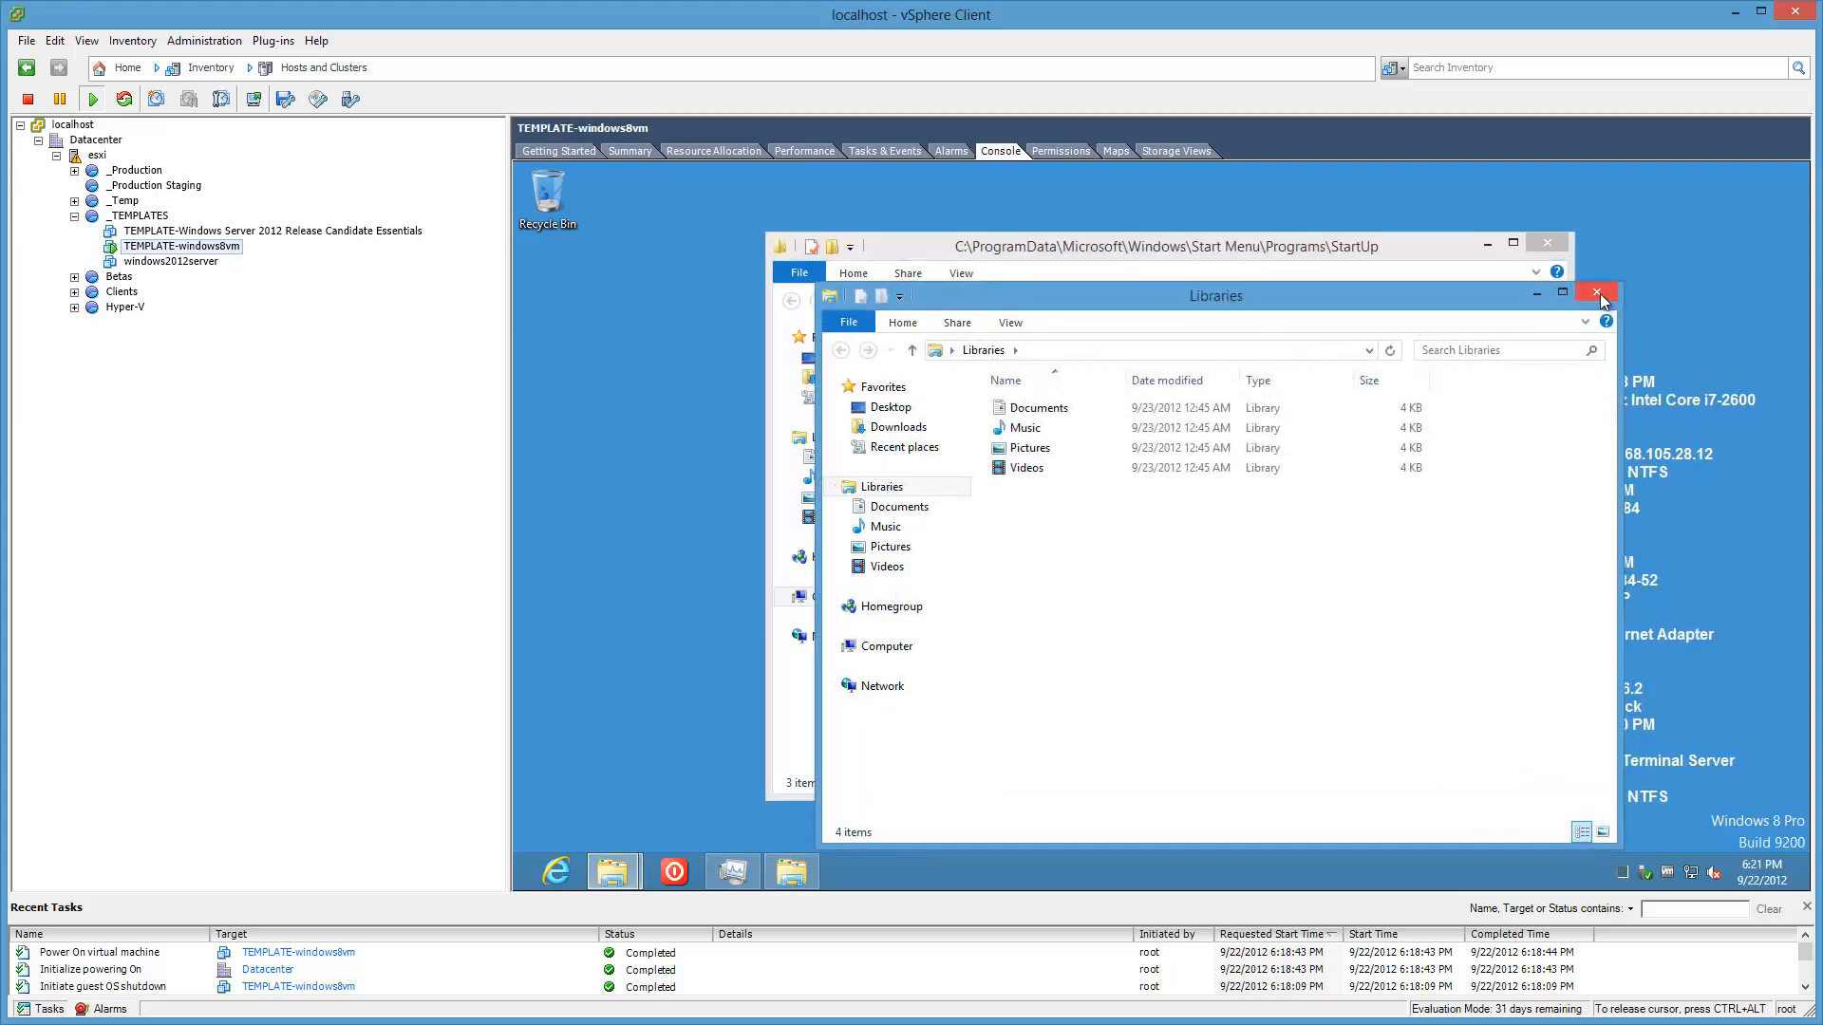
click(1598, 293)
click(1549, 244)
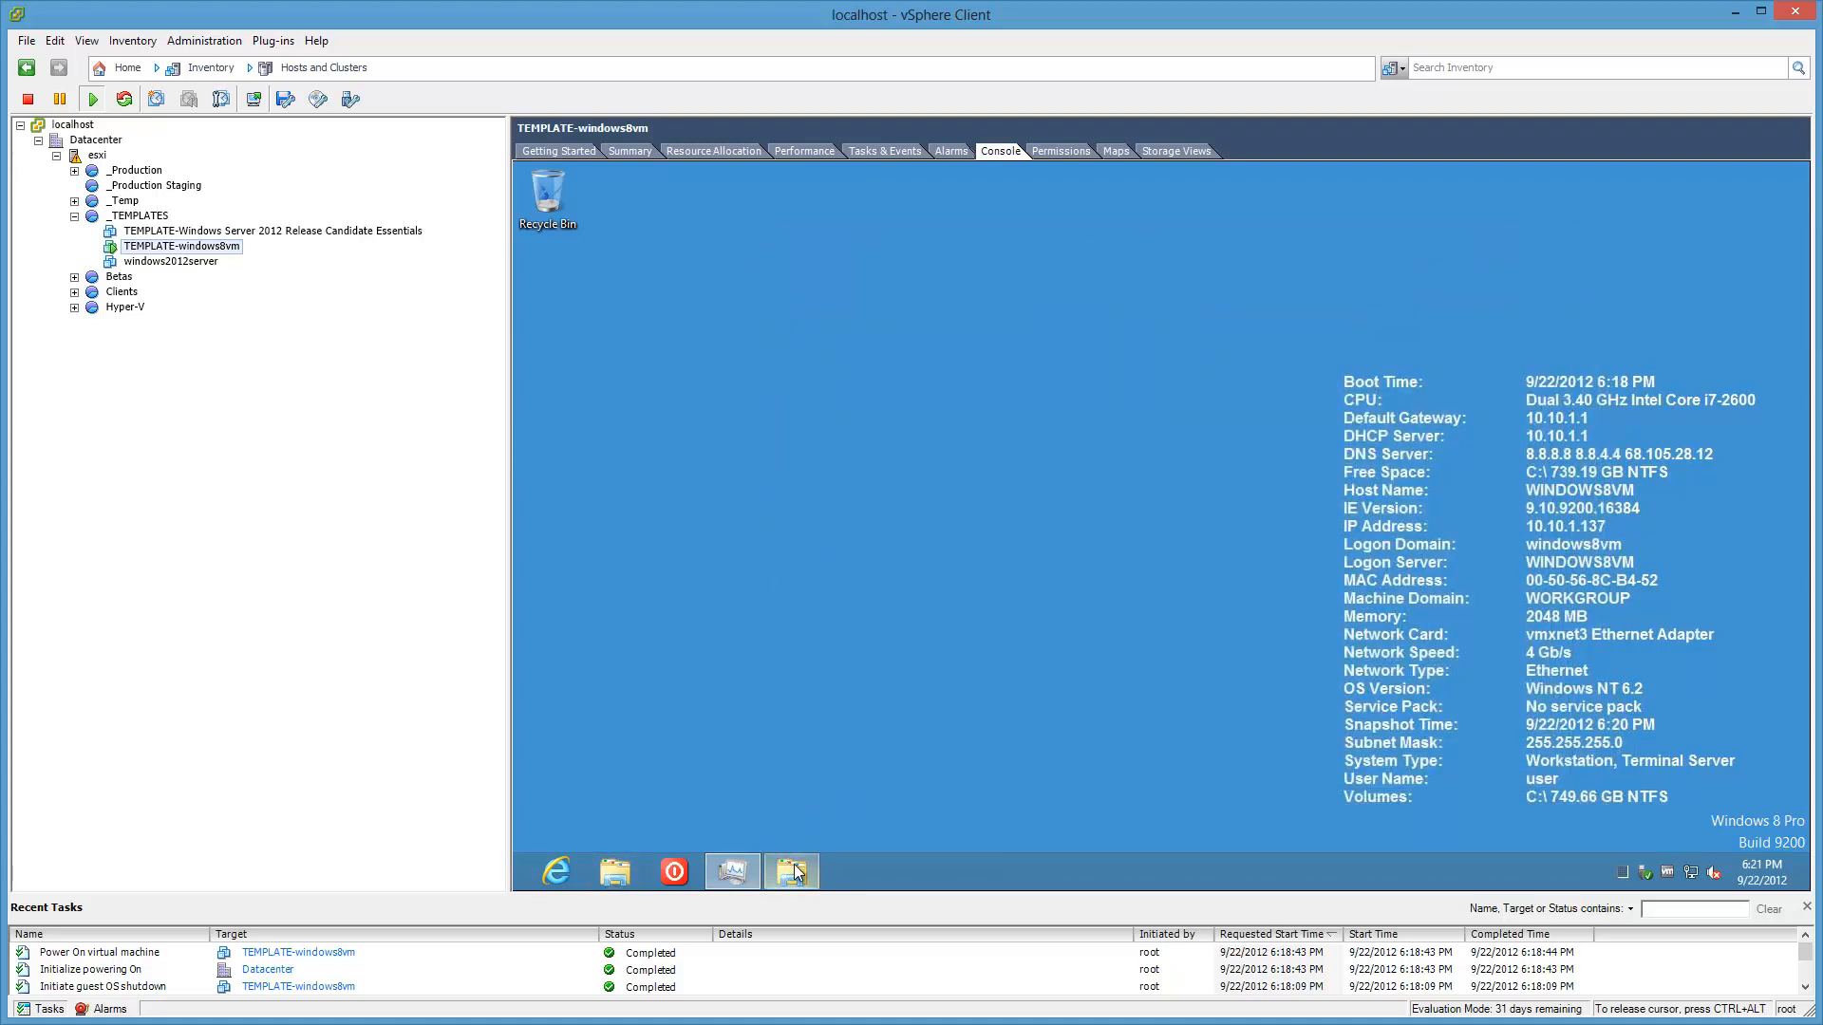
Step: Close the taskbar folder window and reopen the common Startup folder via Run
right_click(794, 864)
click(766, 822)
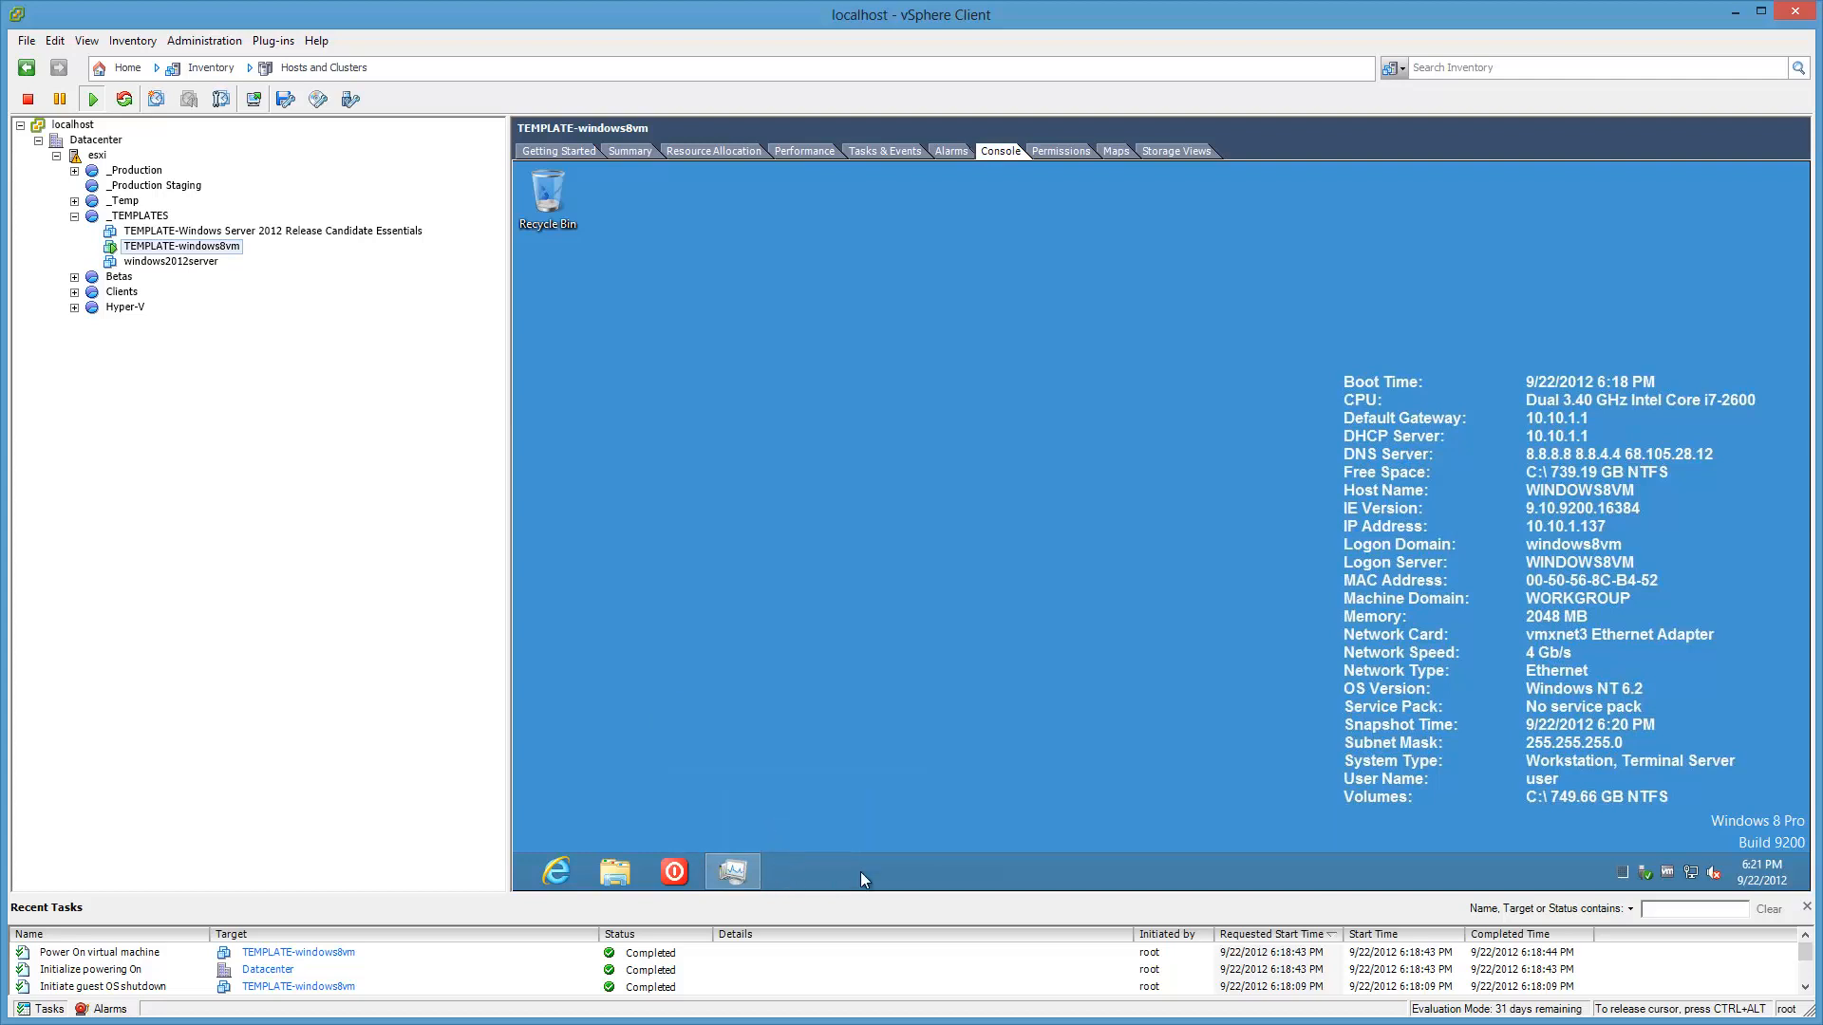
click(615, 872)
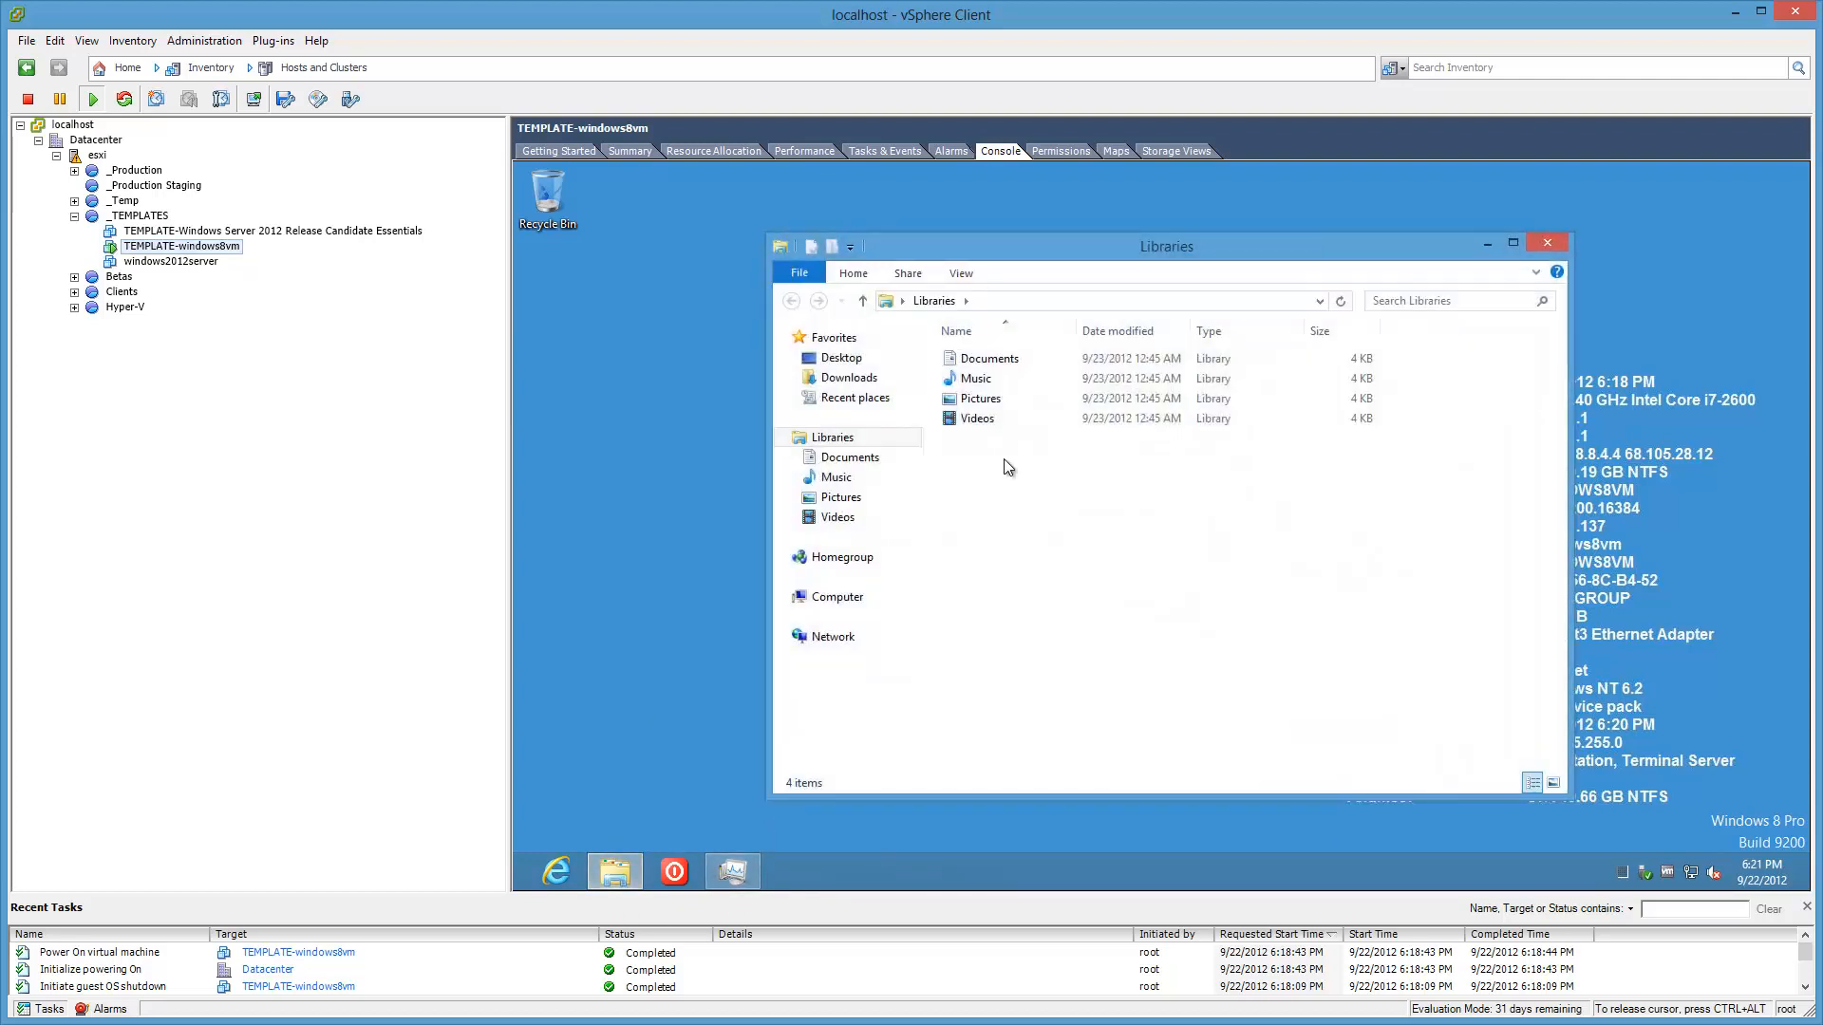
key(super+r)
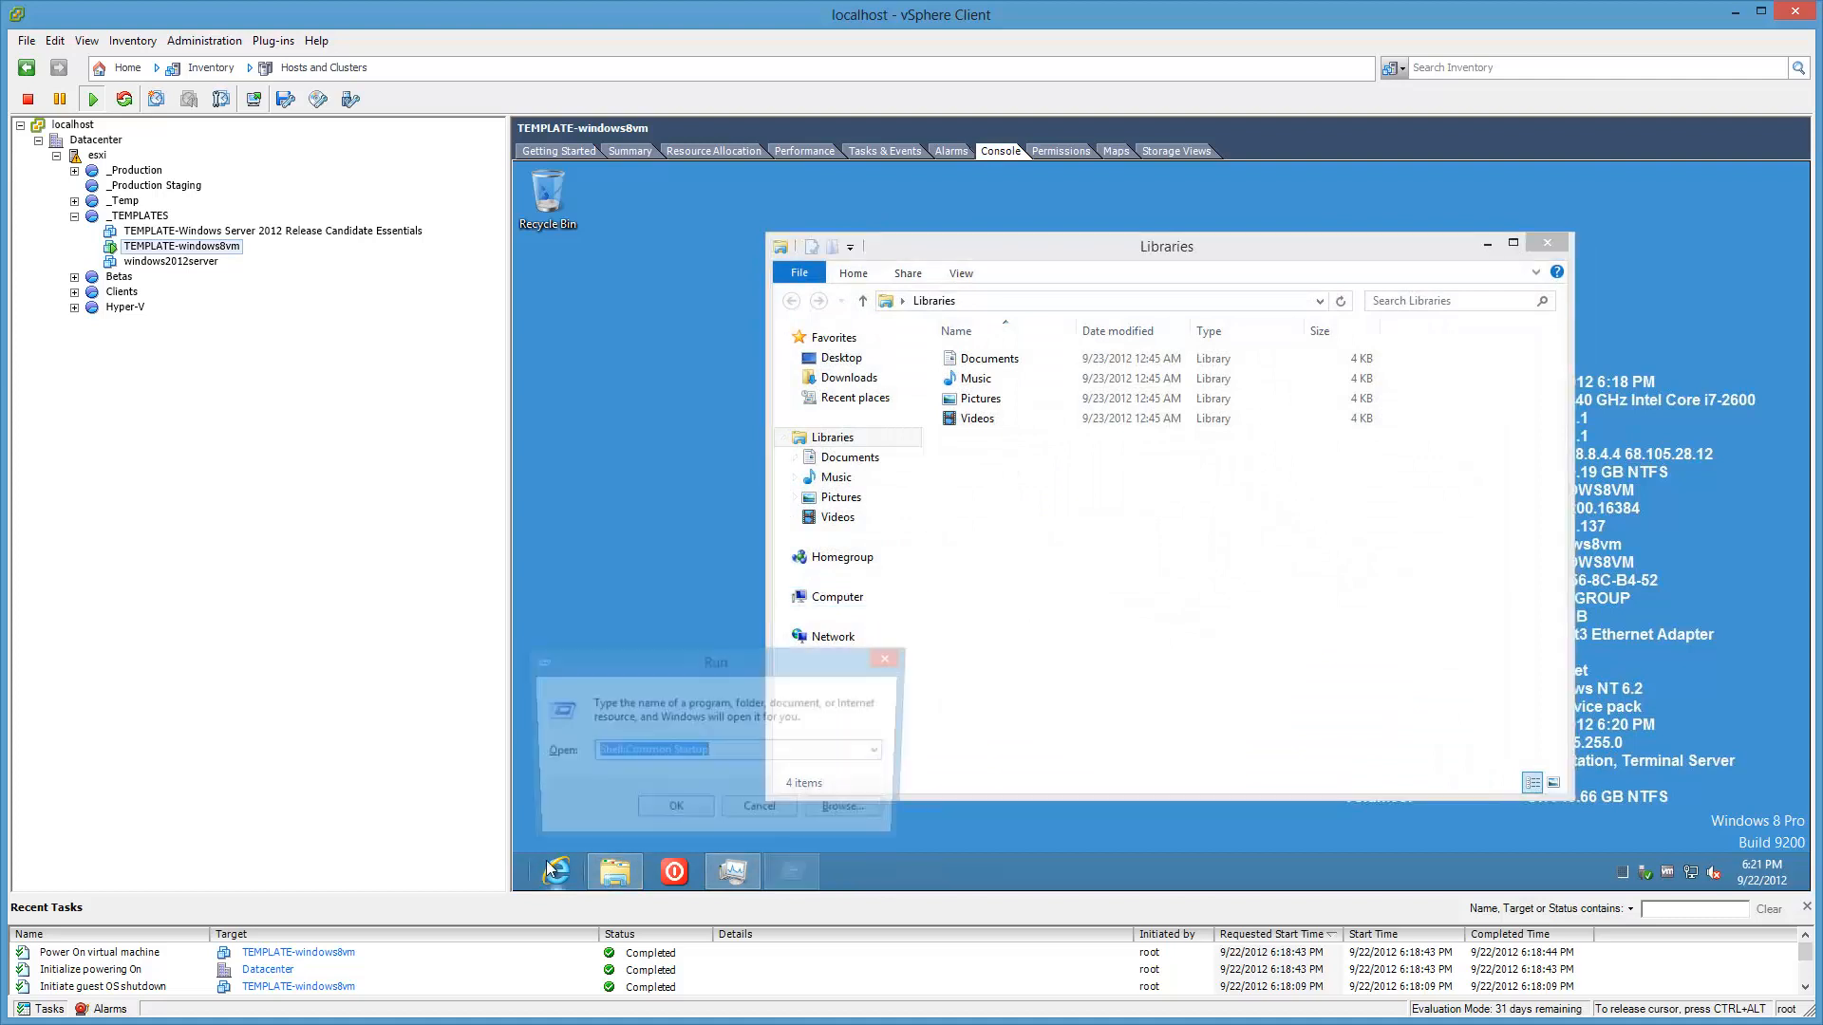
click(655, 809)
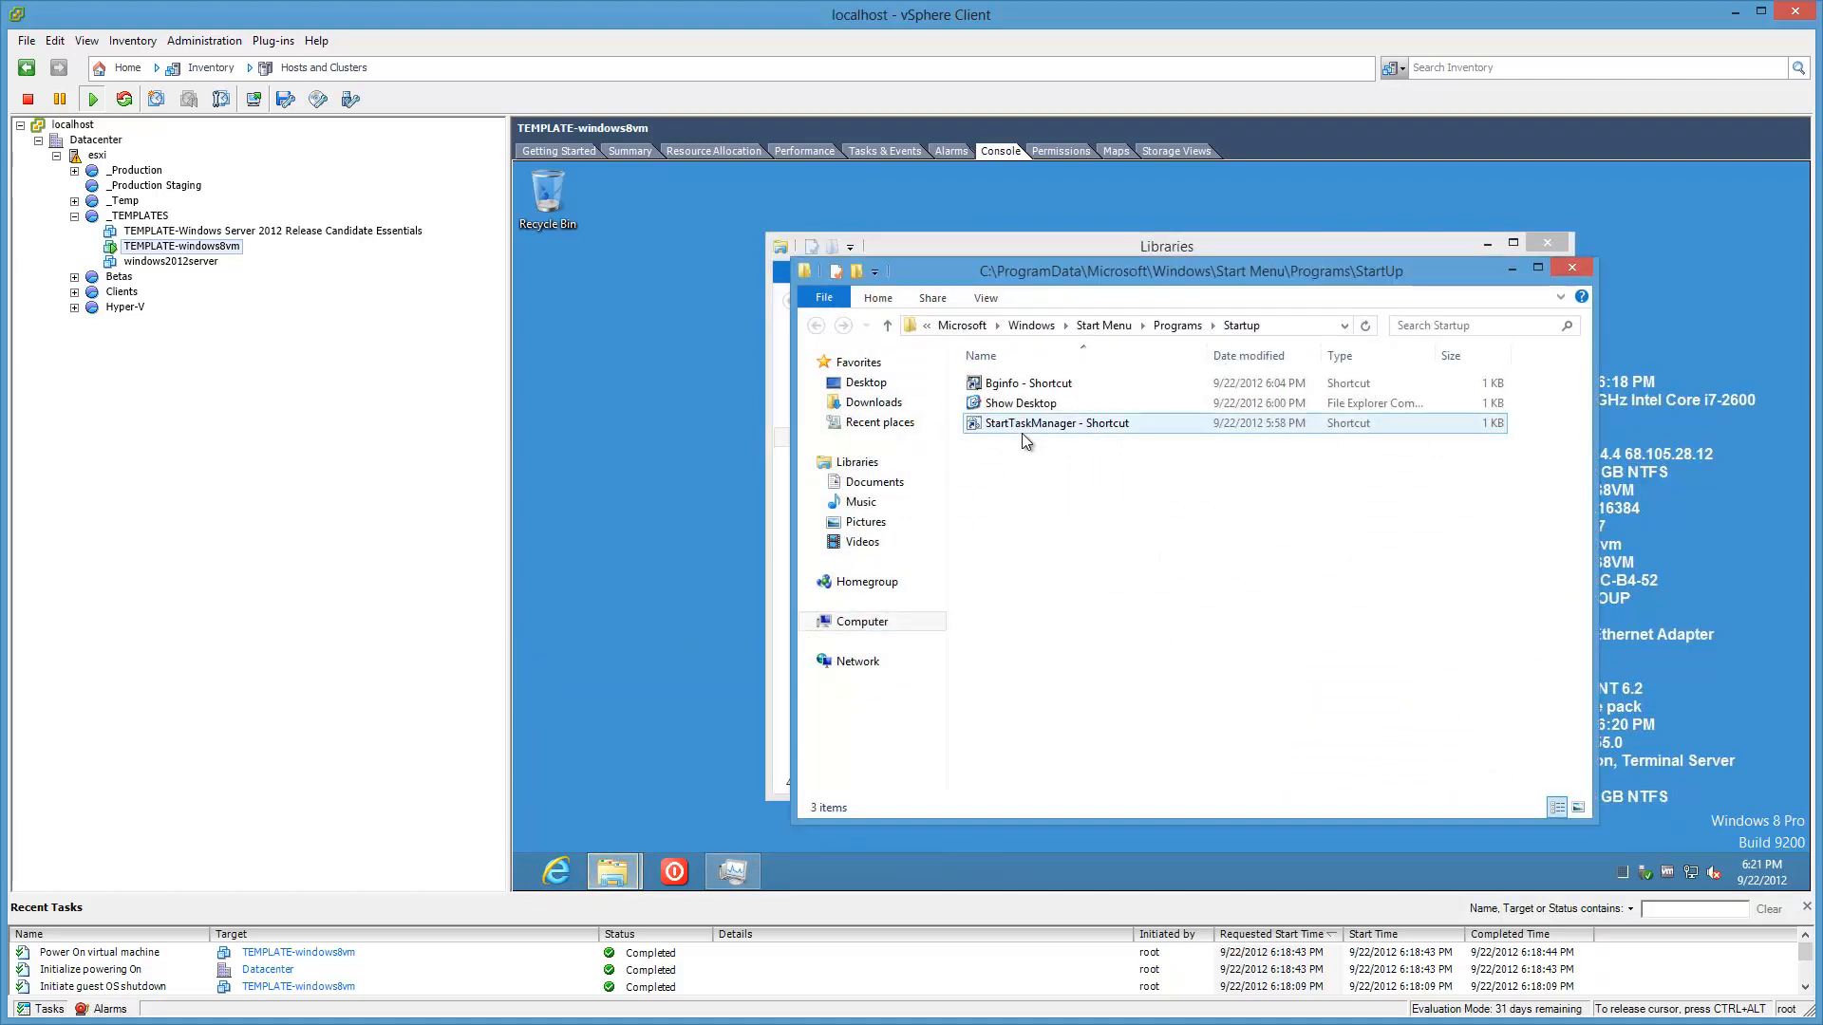
Step: Undo the accidental StartTaskManager move and drag Show Desktop onto the taskbar's Explorer icon
drag(1024, 424, 1022, 448)
click(1013, 393)
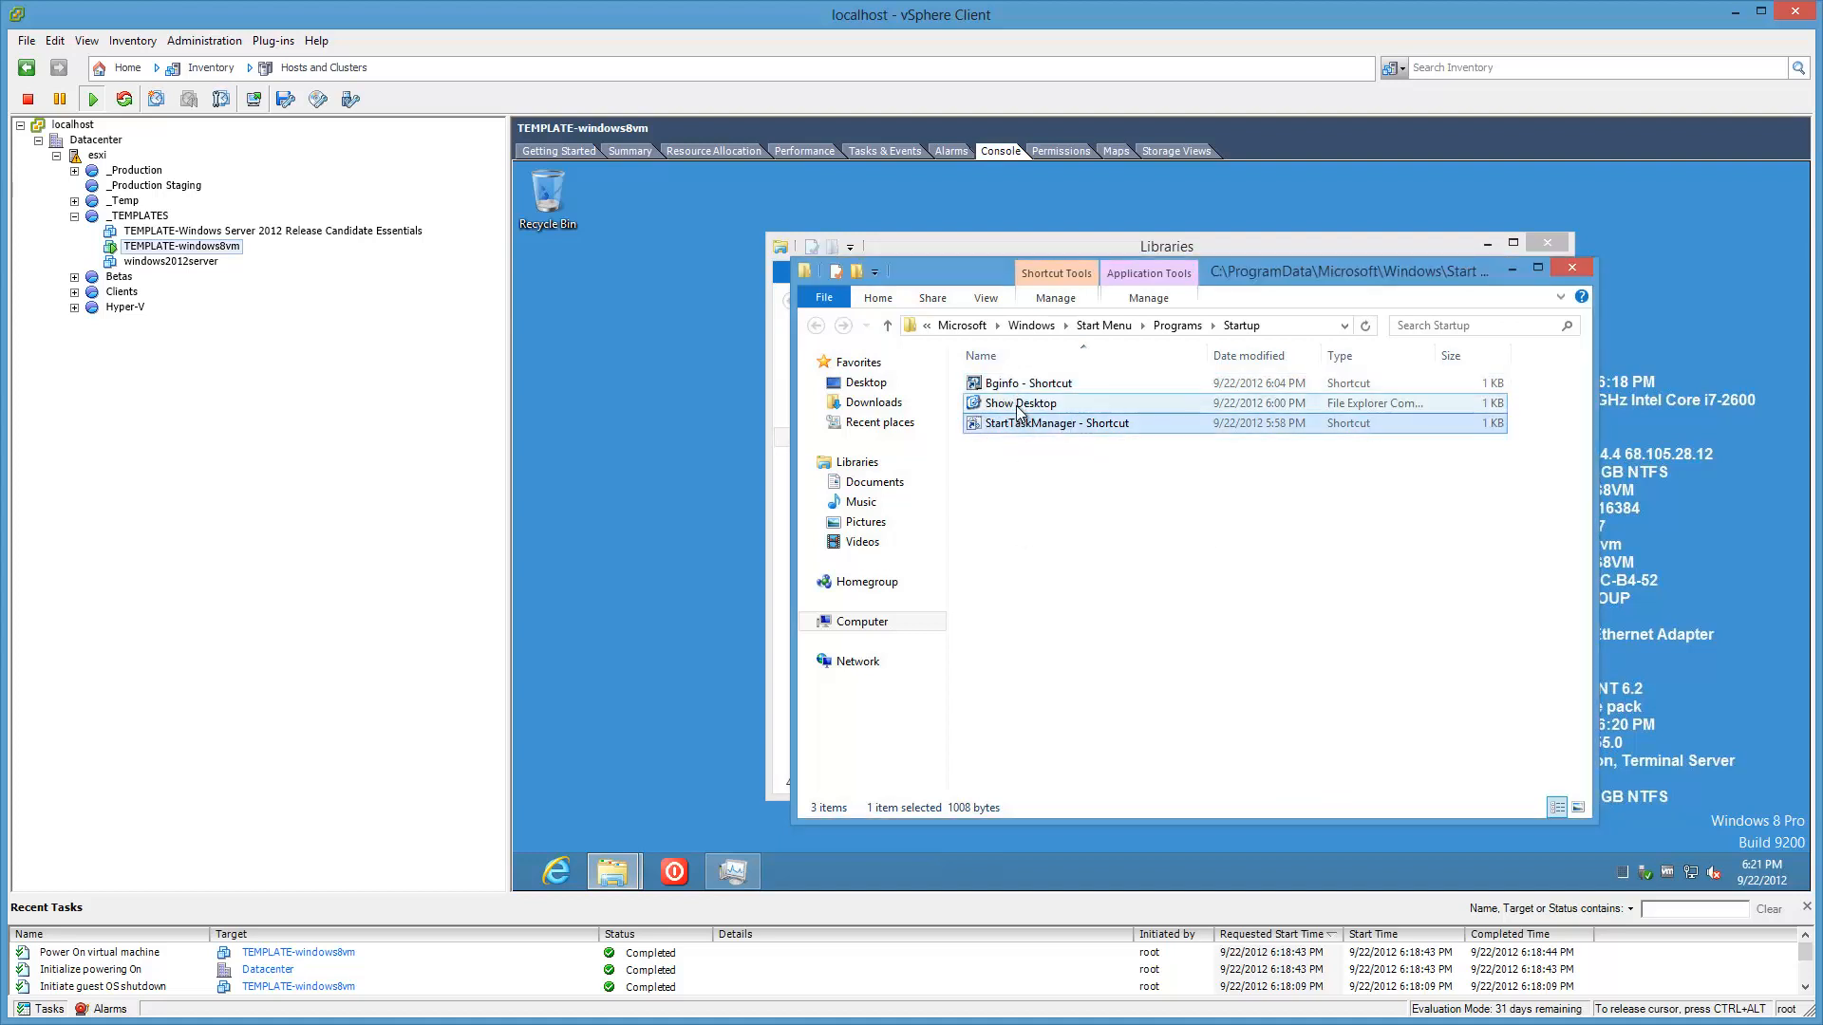
click(1024, 405)
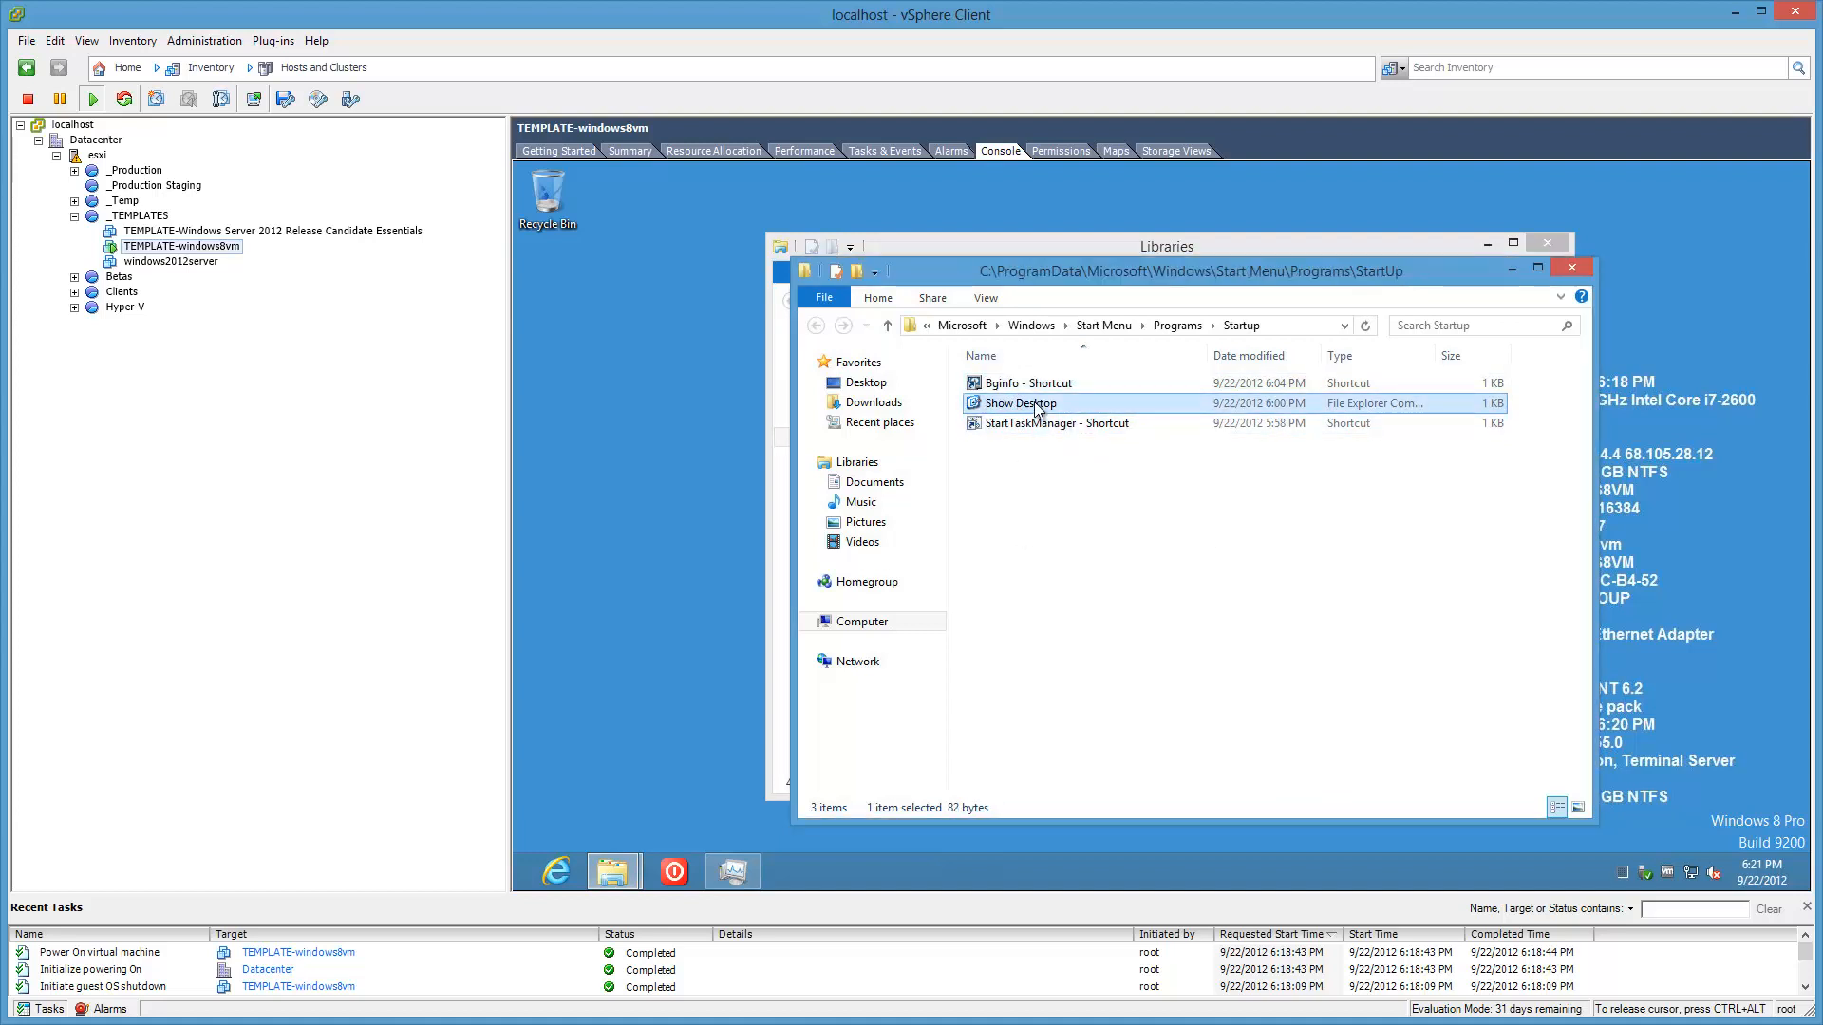
right_click(1036, 406)
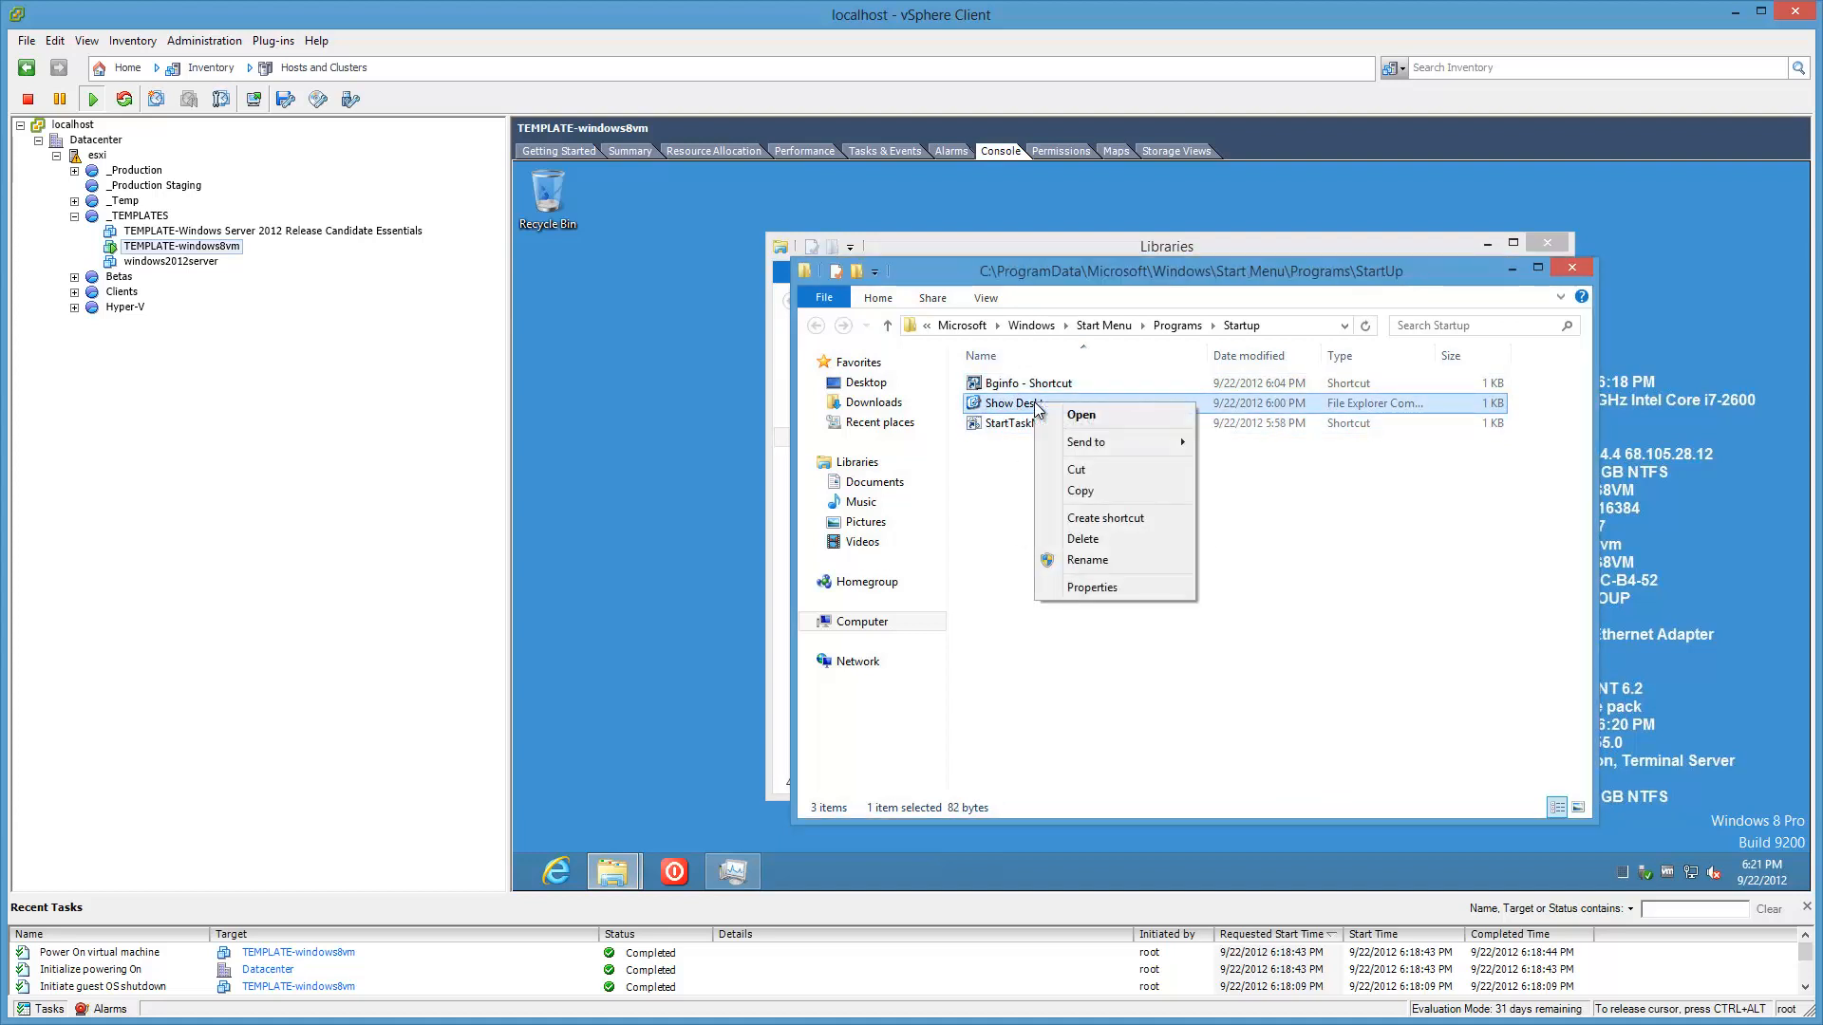
click(981, 487)
drag(1012, 404, 806, 869)
Step: Run Show Desktop from the Explorer jump list, then close the Libraries and Startup windows
right_click(805, 868)
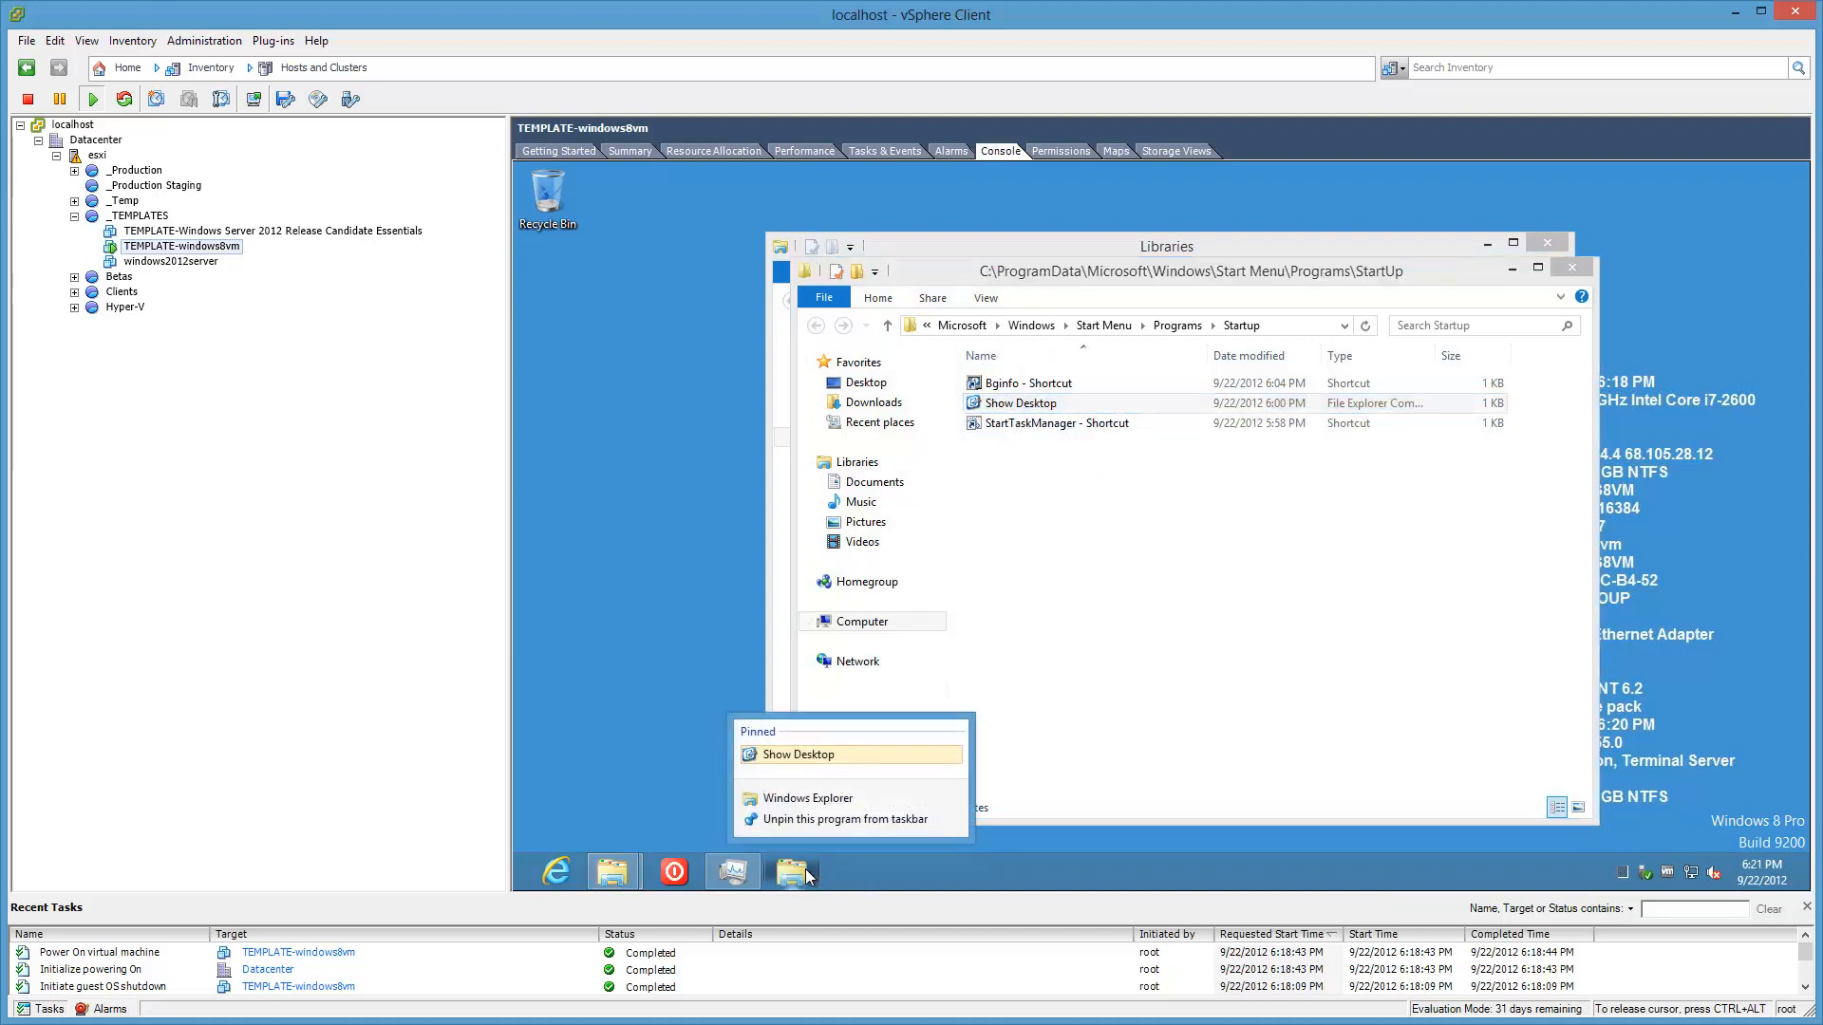
click(808, 757)
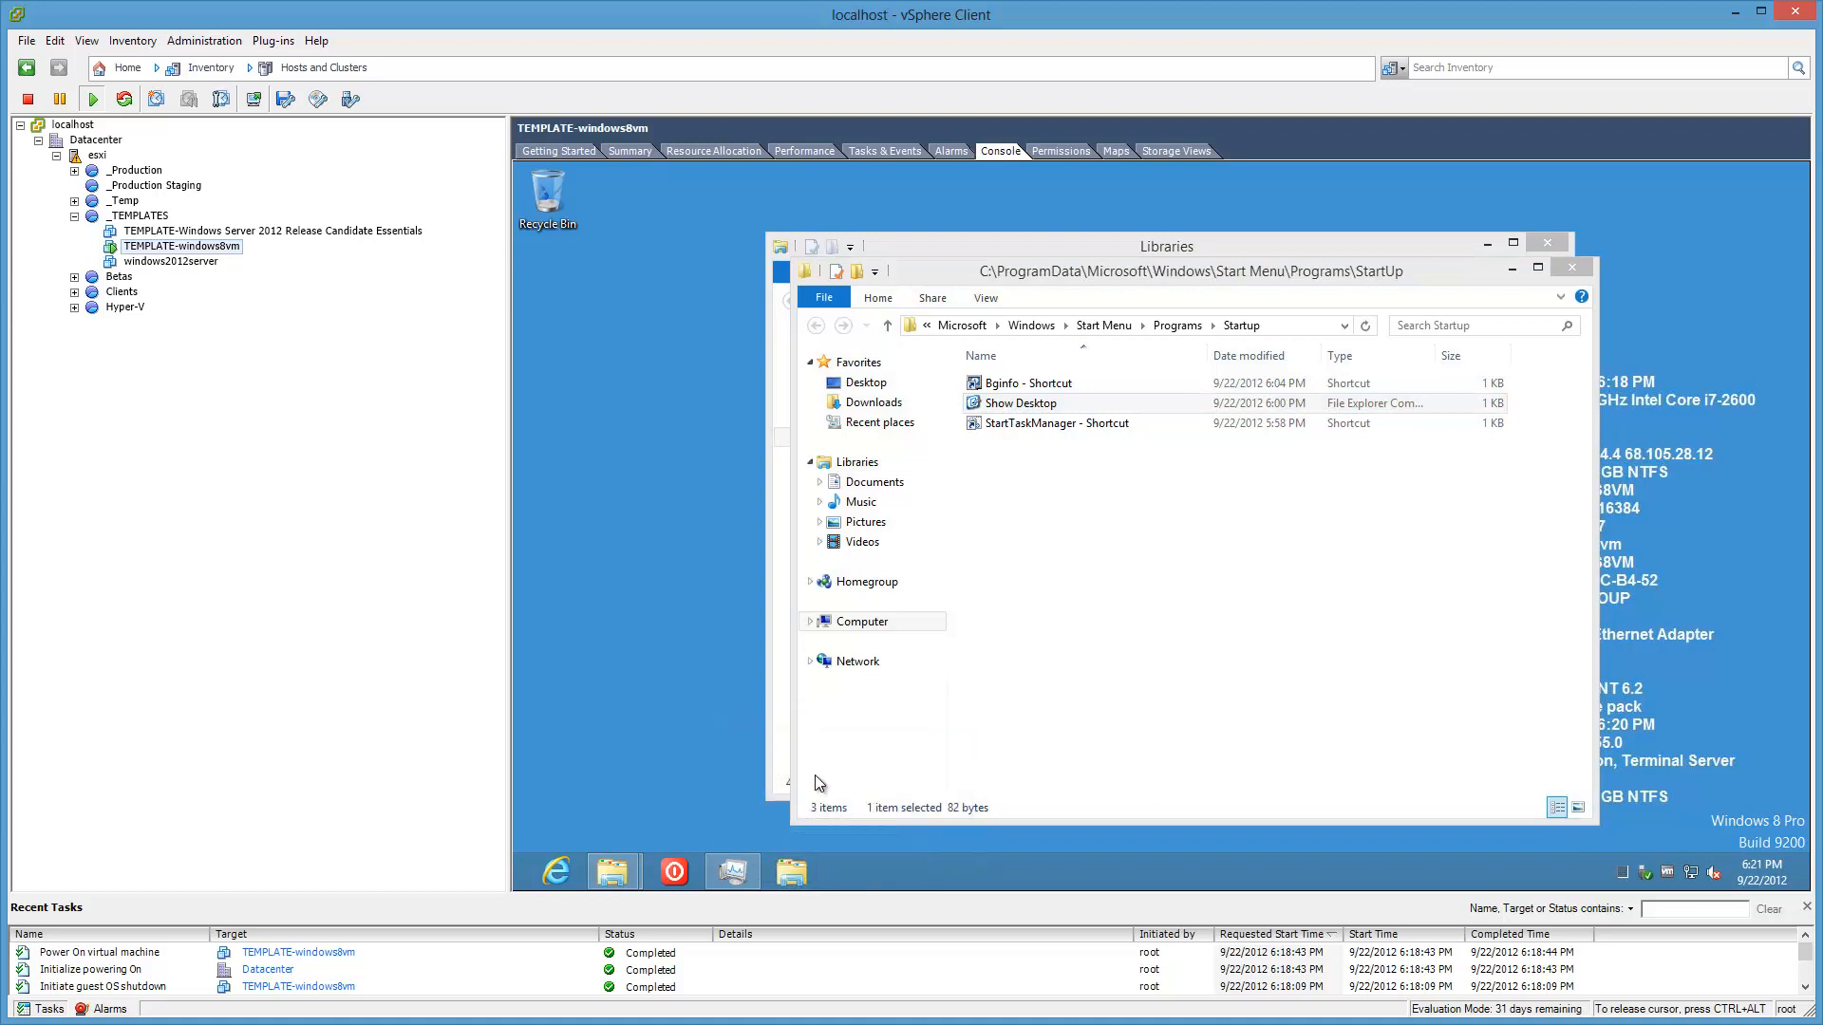
click(797, 869)
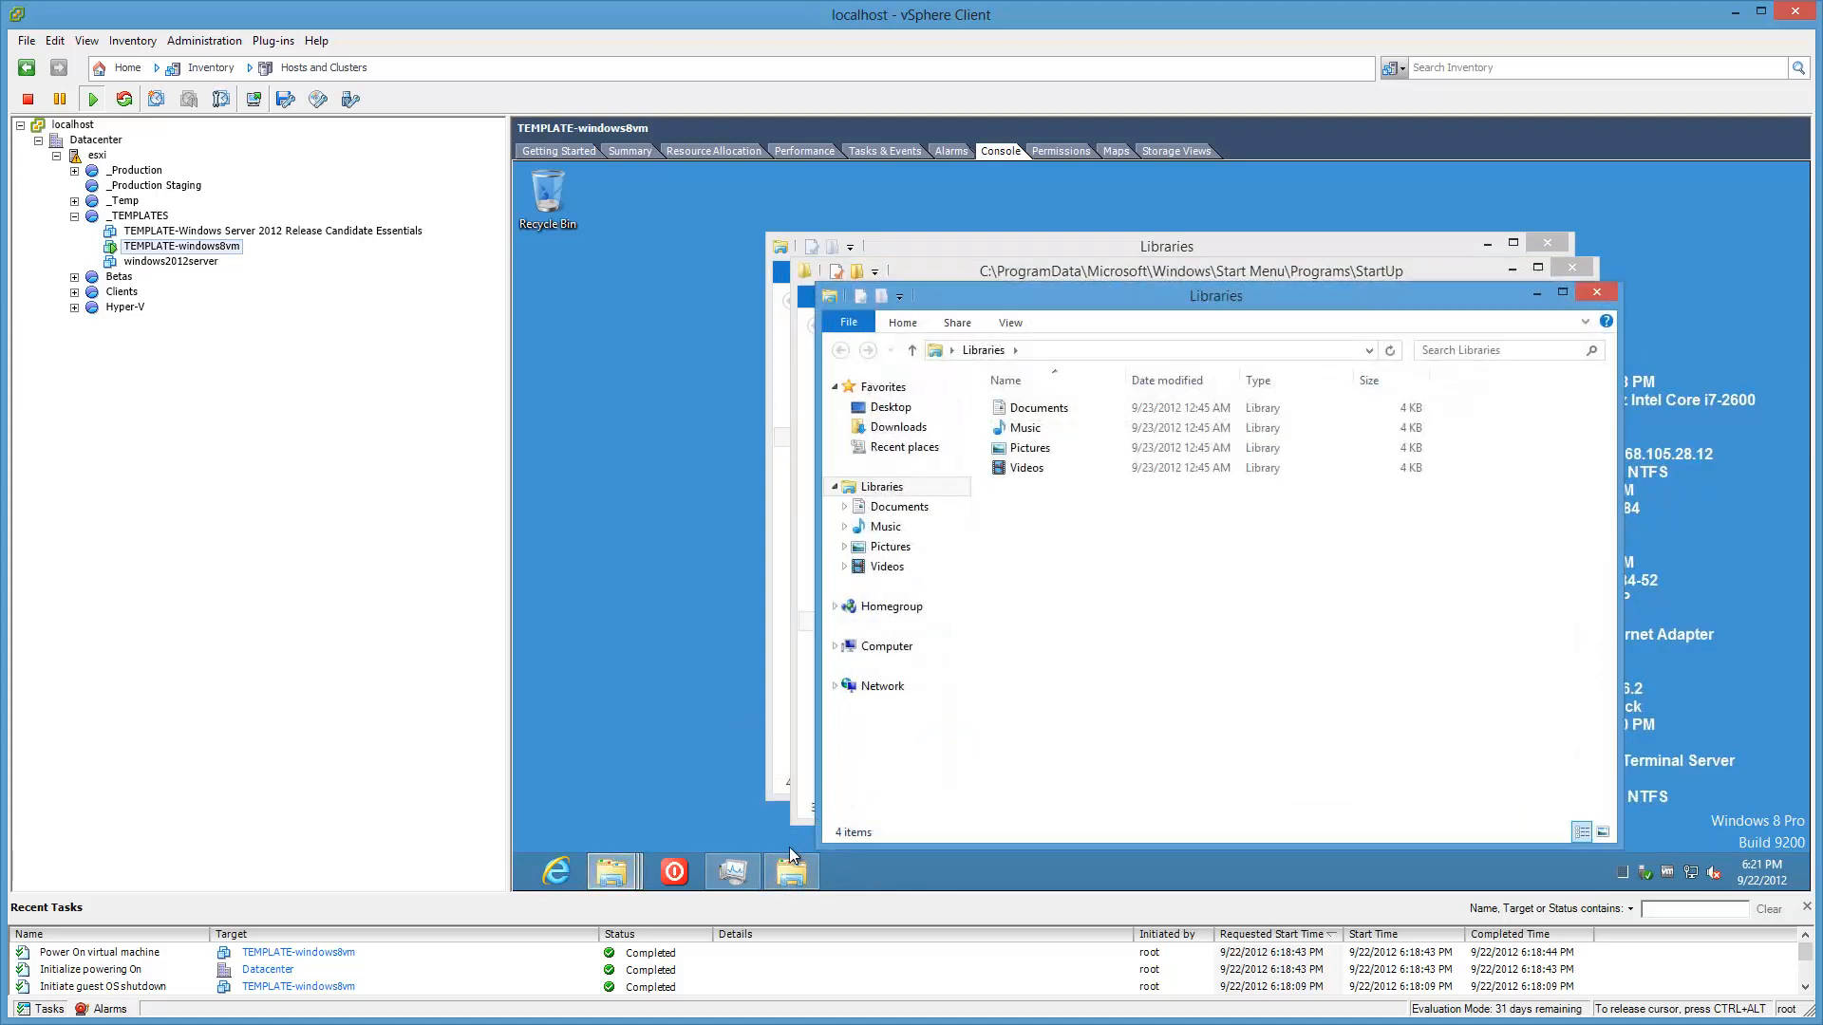
right_click(787, 872)
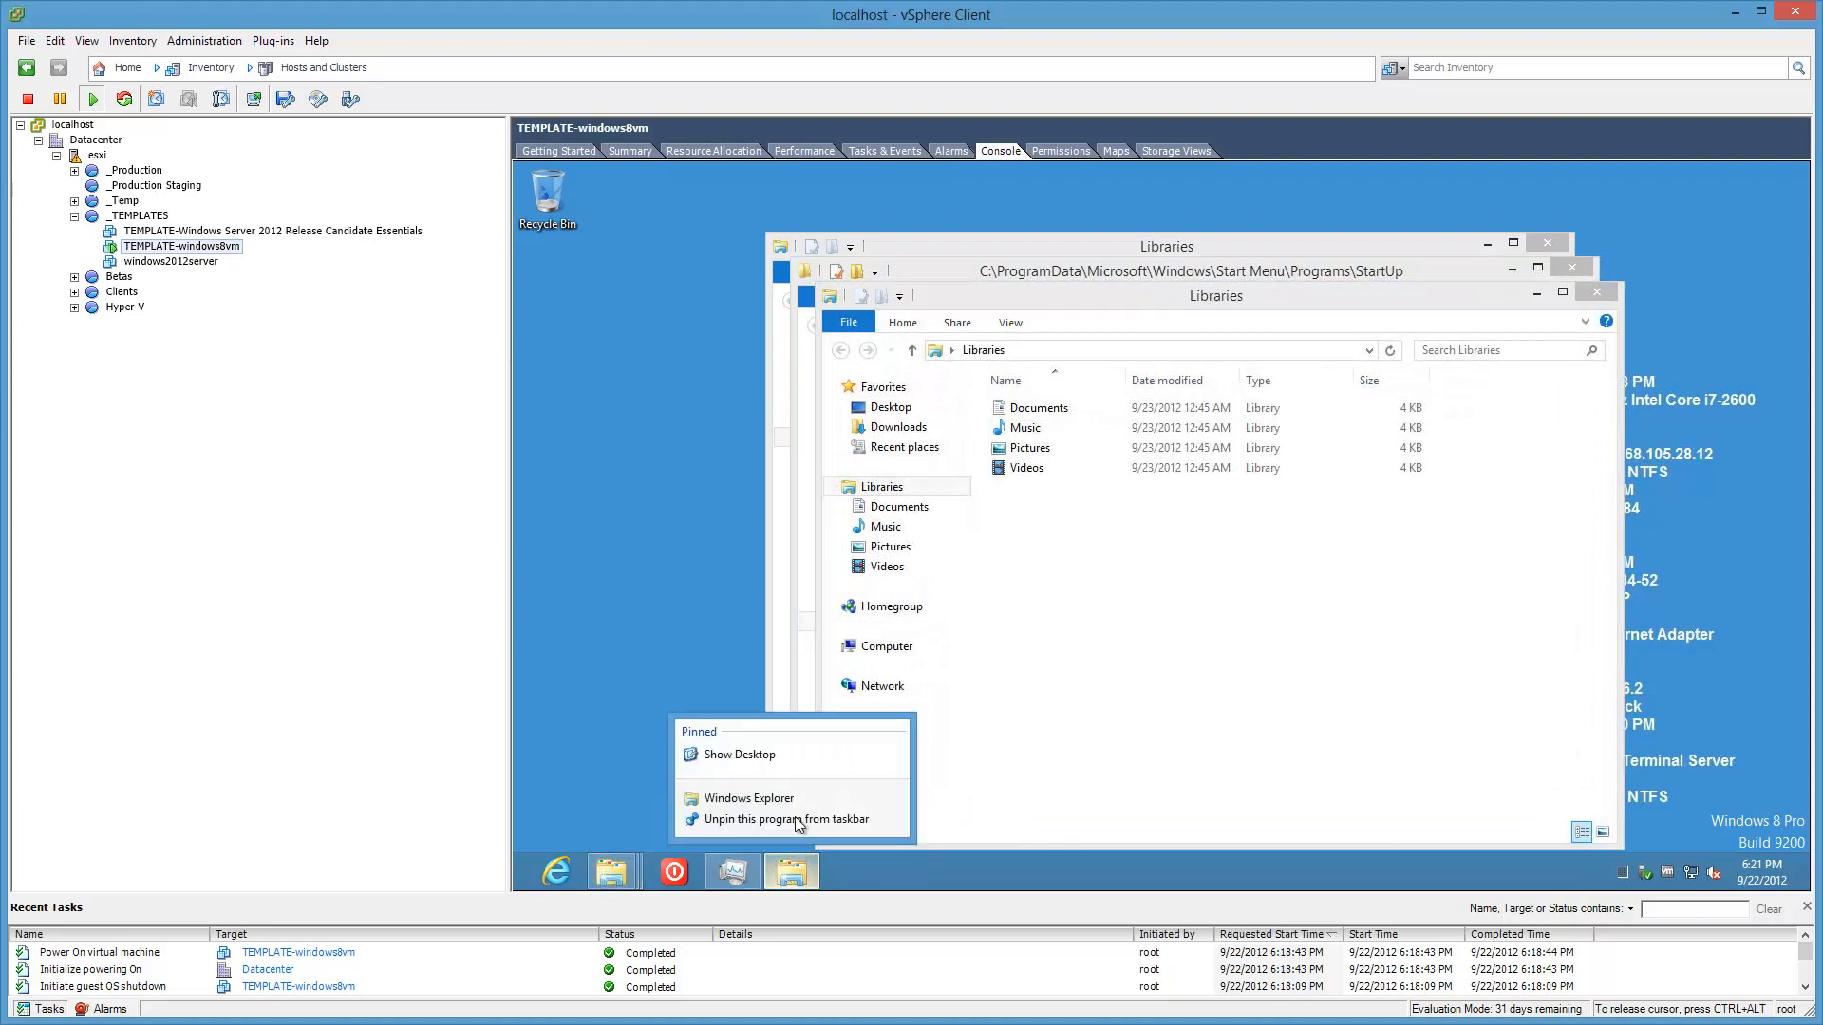
click(722, 755)
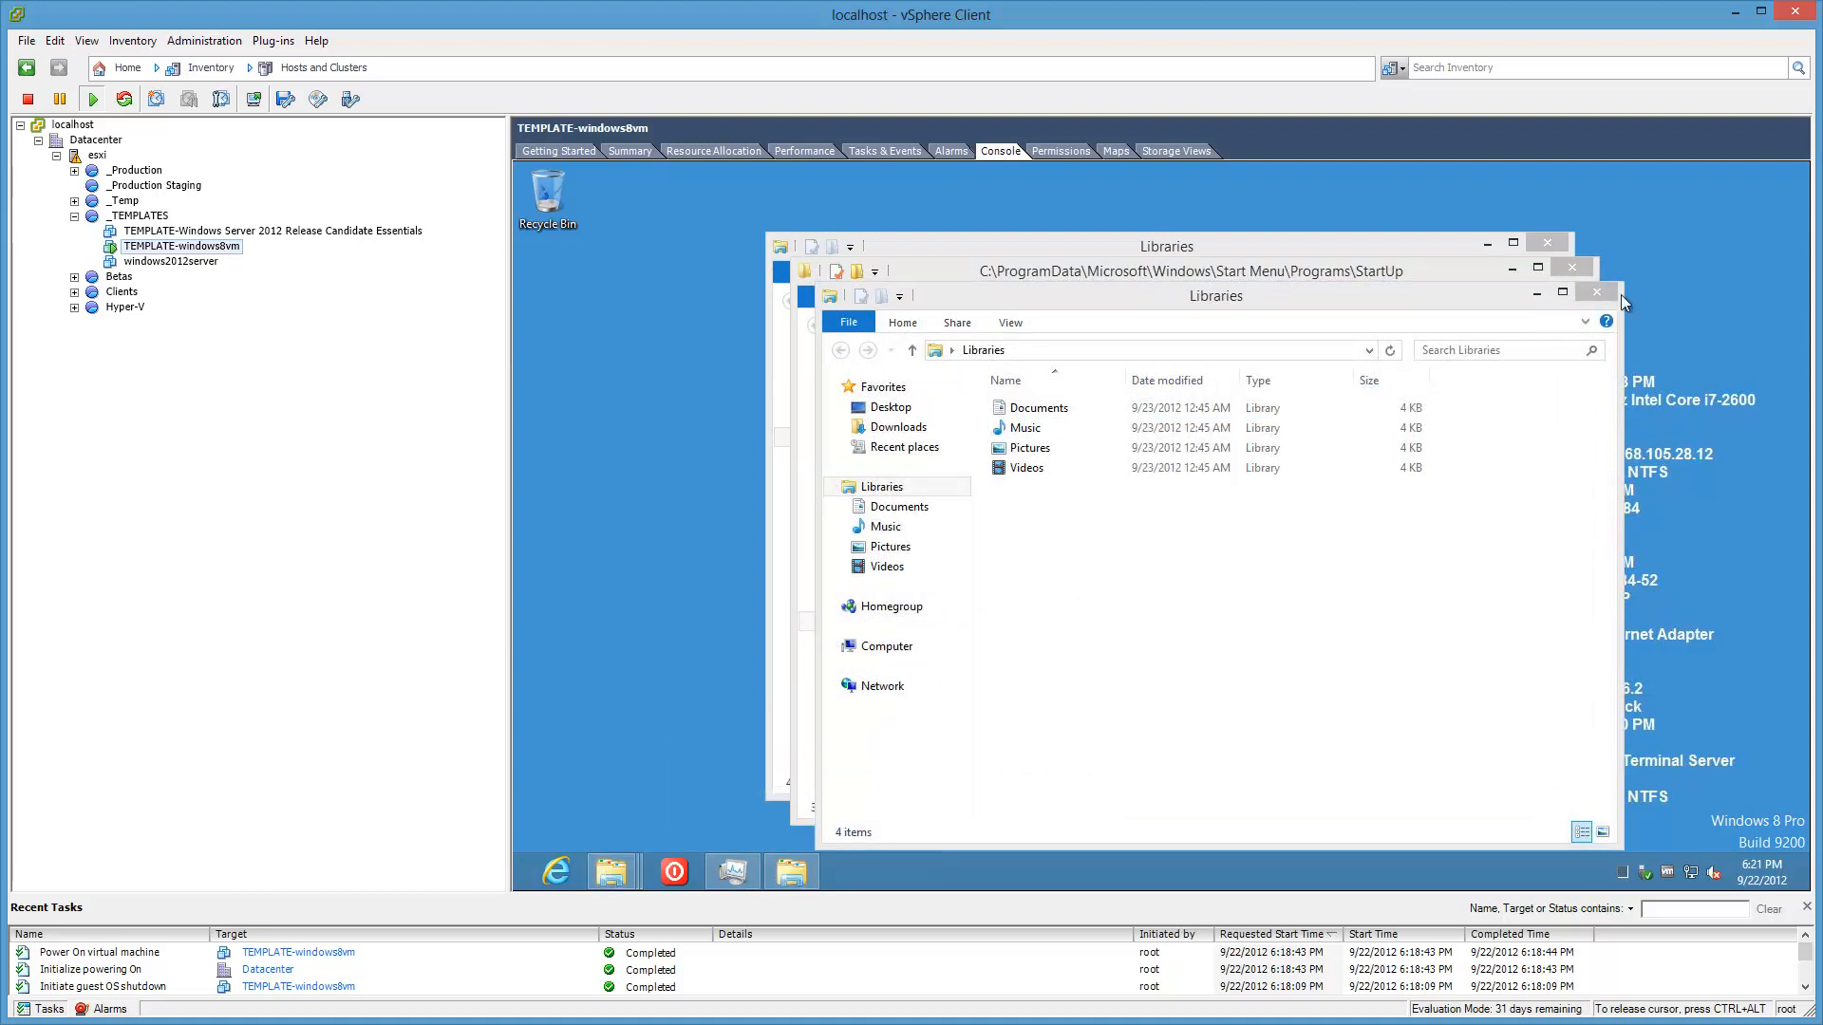
click(1597, 294)
click(1573, 269)
click(1556, 247)
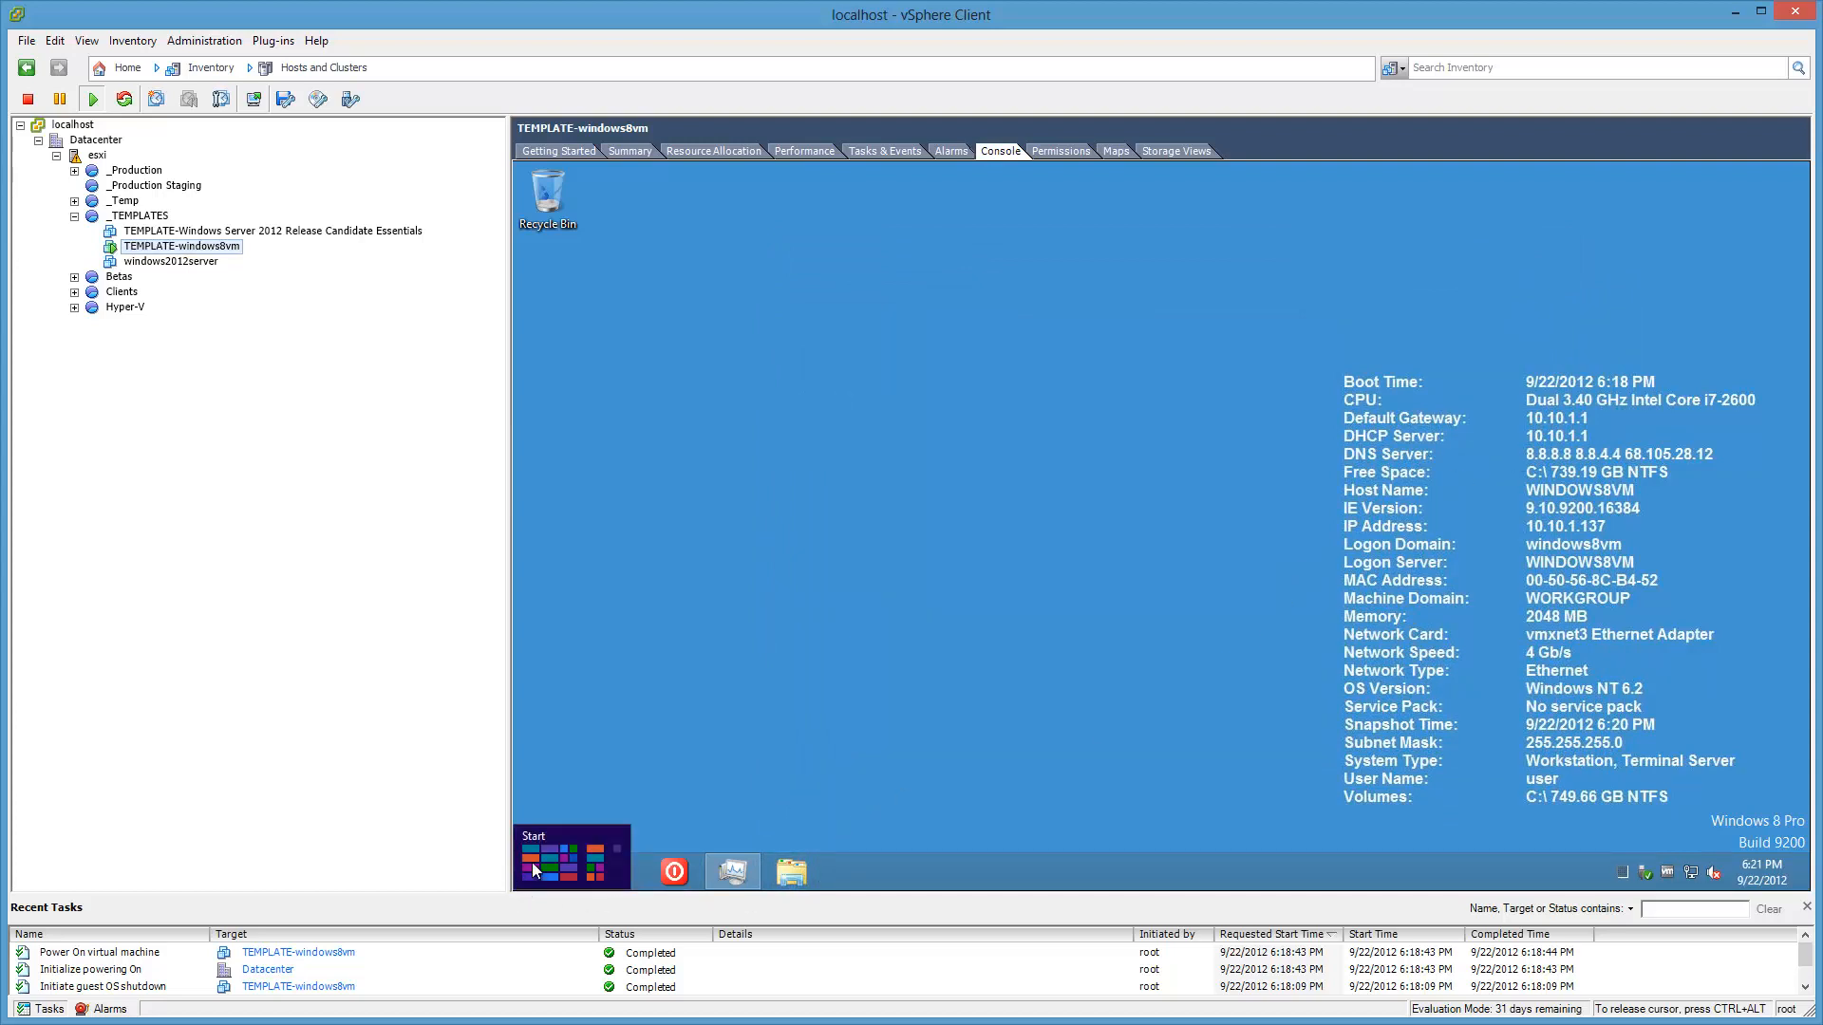
Step: Delete Show Desktop from shell:Common Startup, then switch Explorer to Computer
click(532, 863)
click(716, 738)
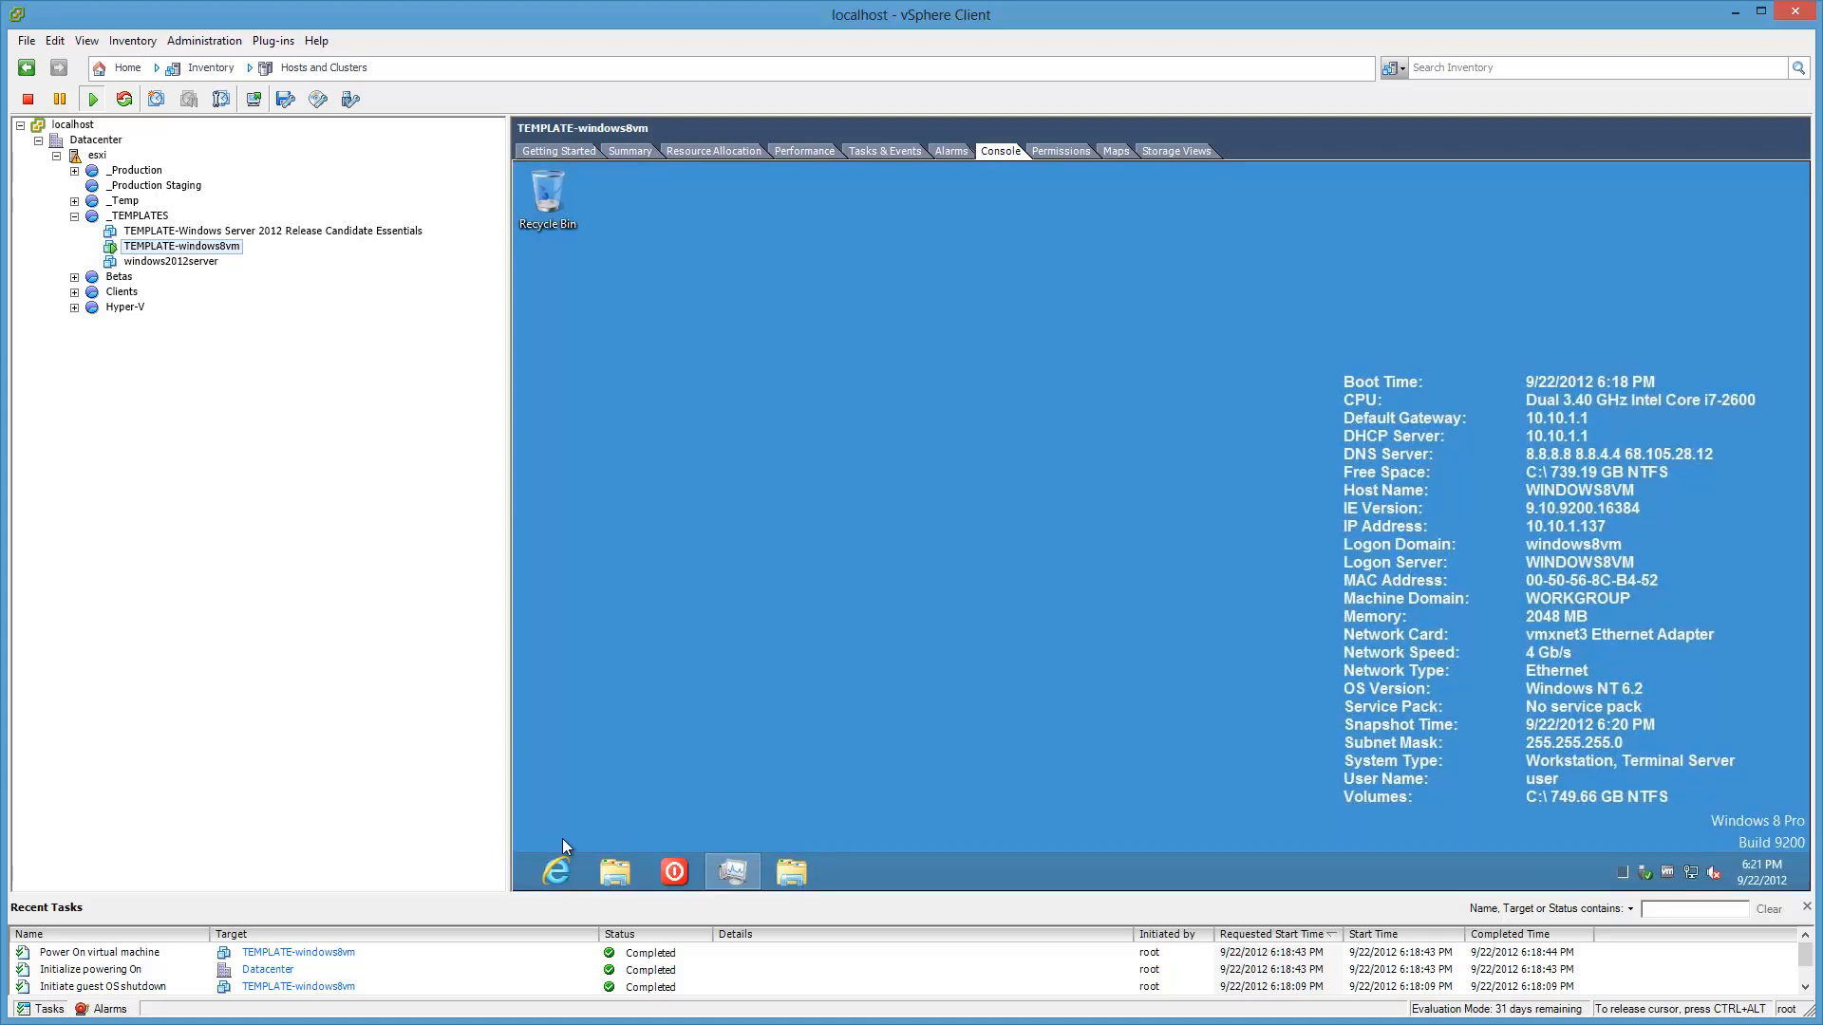
key(super+r)
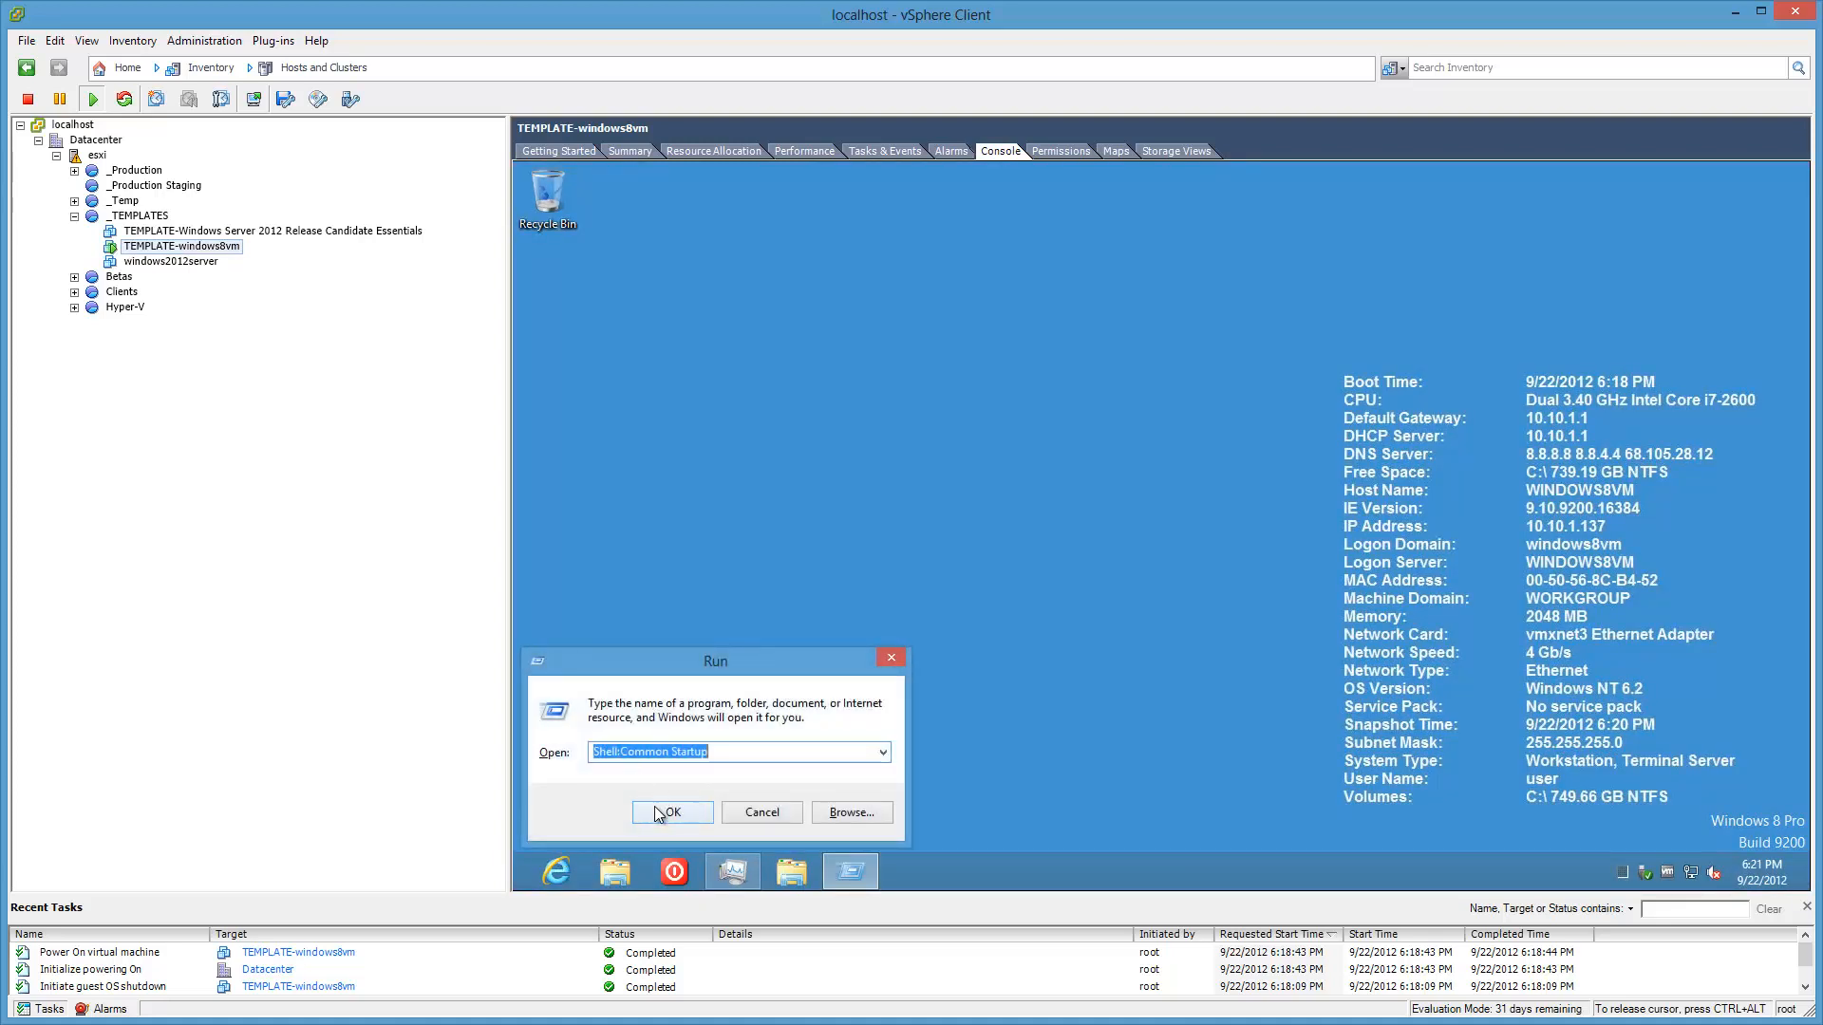
key(Return)
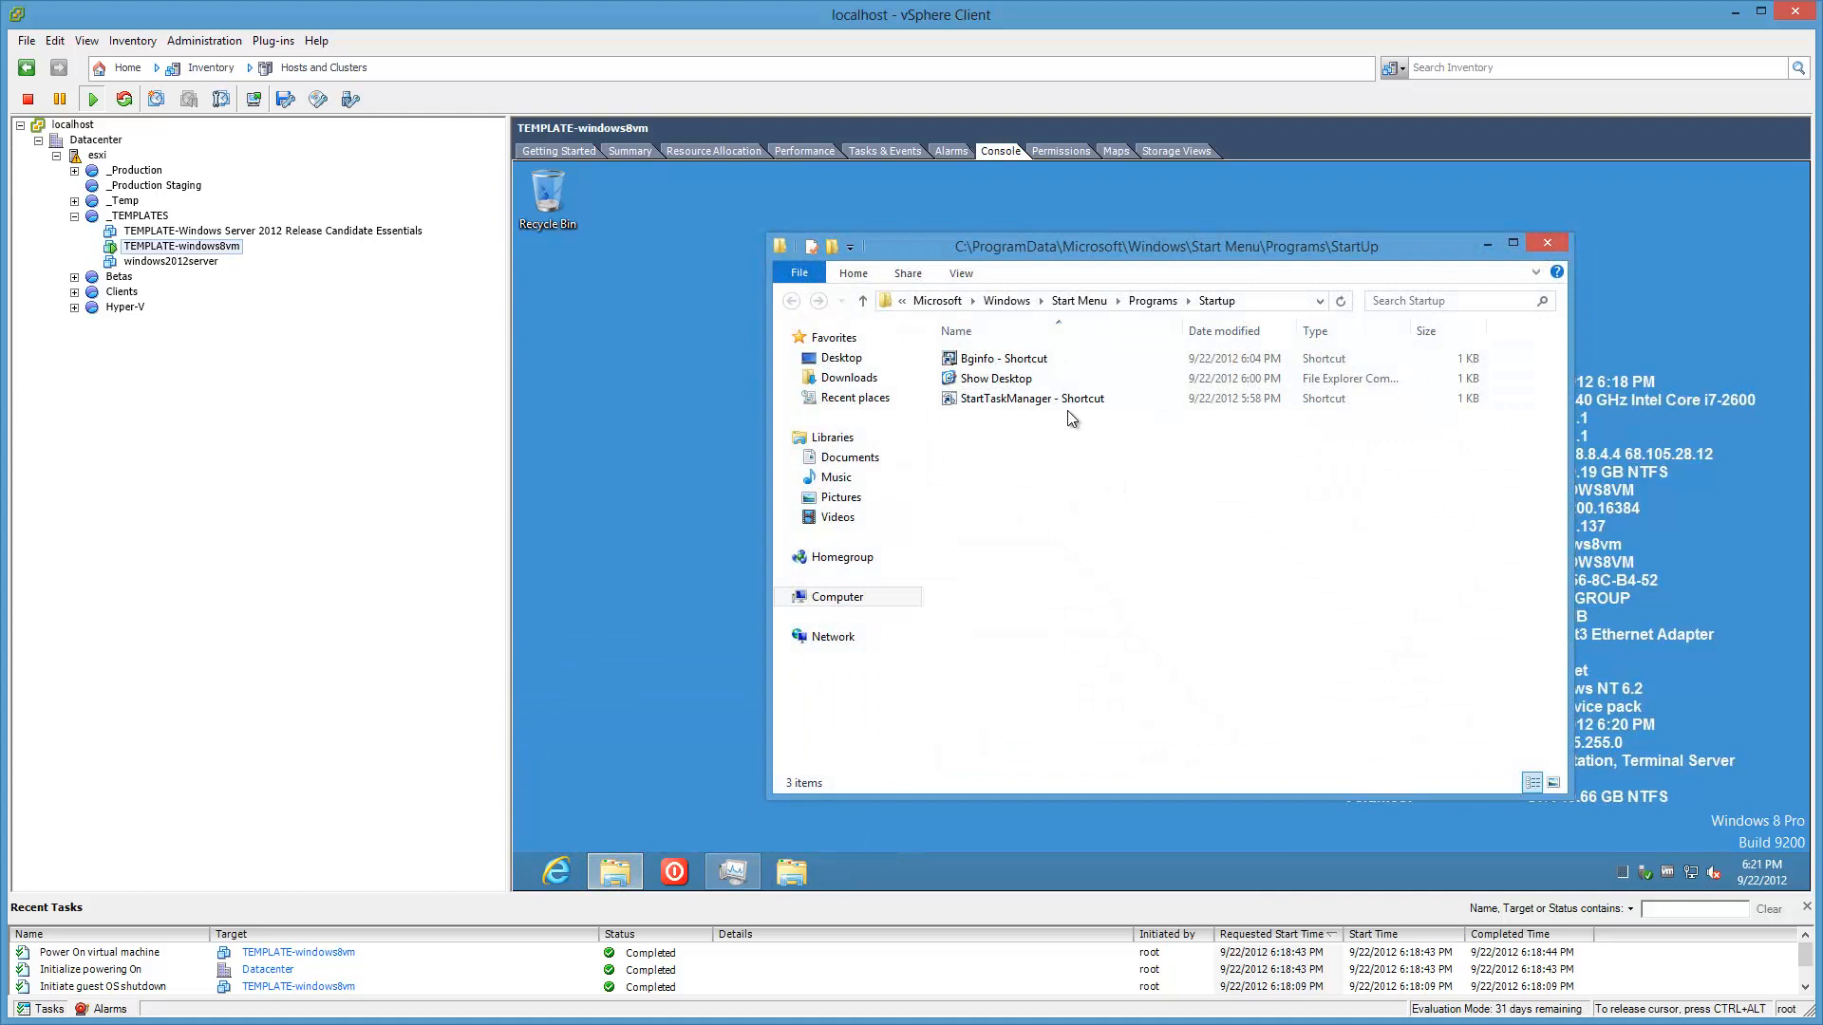
click(1025, 399)
click(1018, 378)
key(Delete)
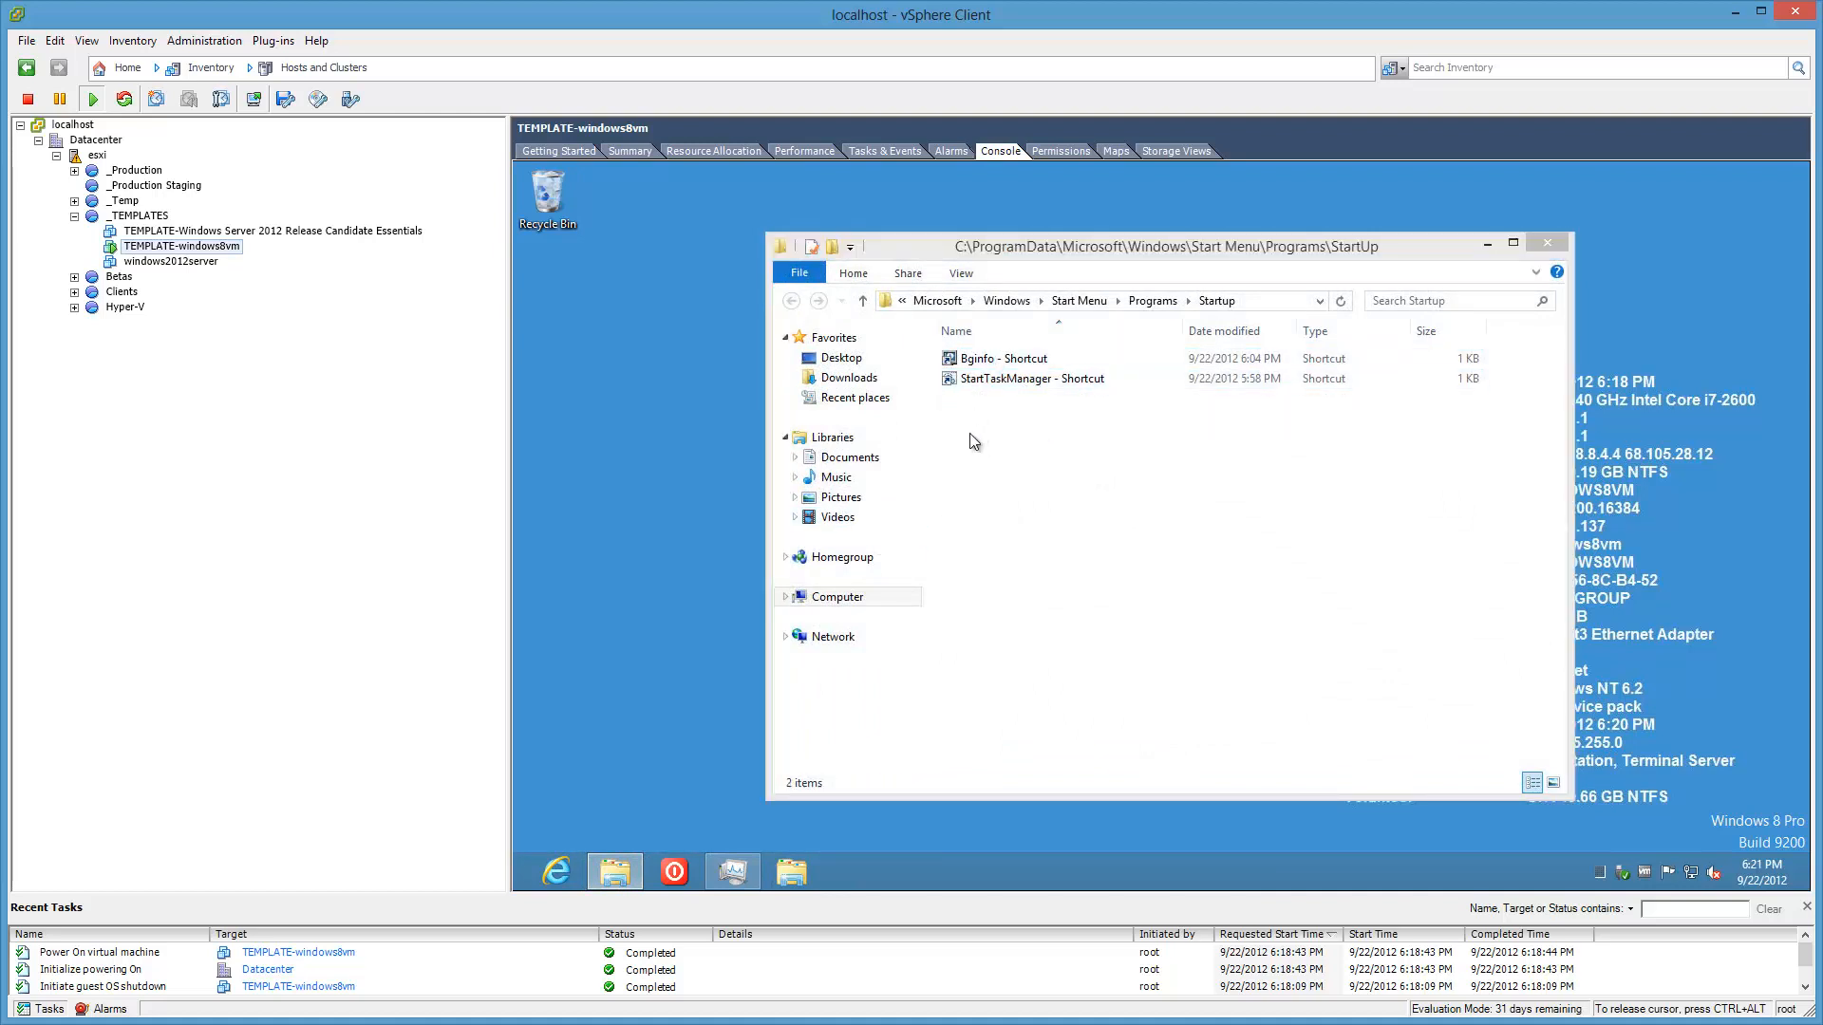
click(832, 608)
Step: Browse guest Explorer to C:\command, then start Remote Desktop Connection by typing msp
double_click(1017, 384)
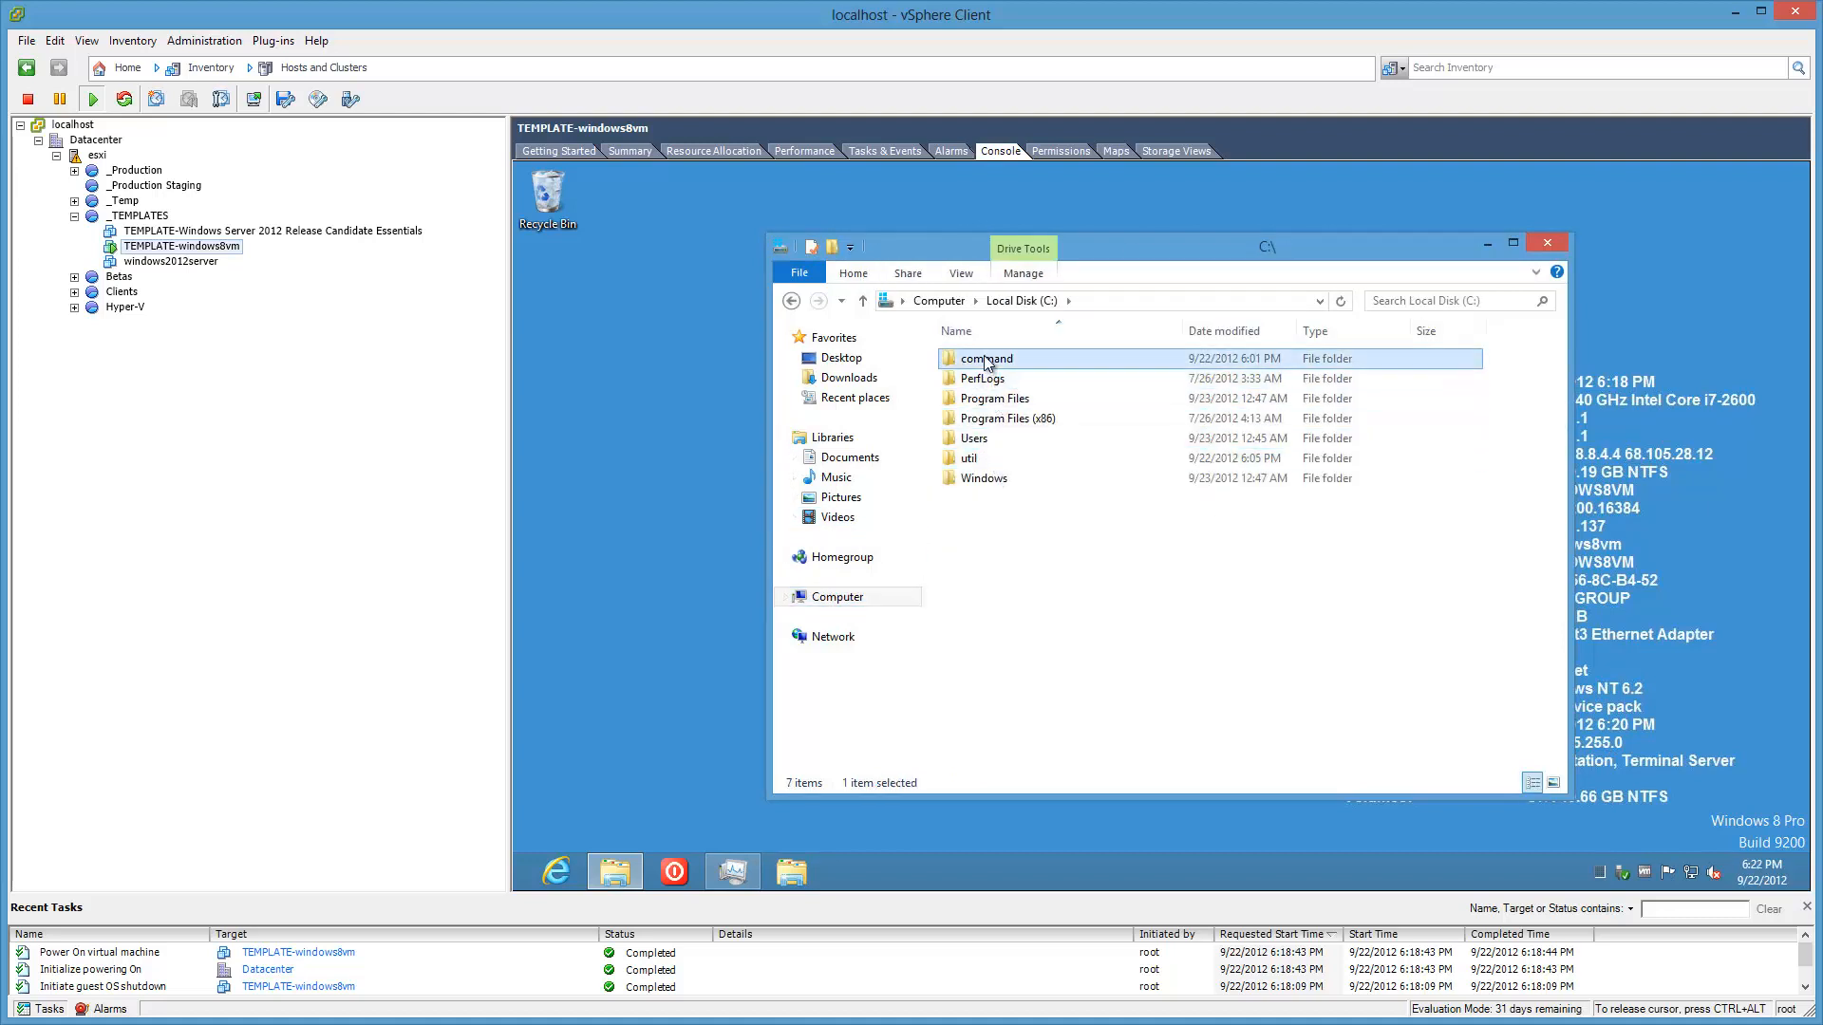
double_click(988, 360)
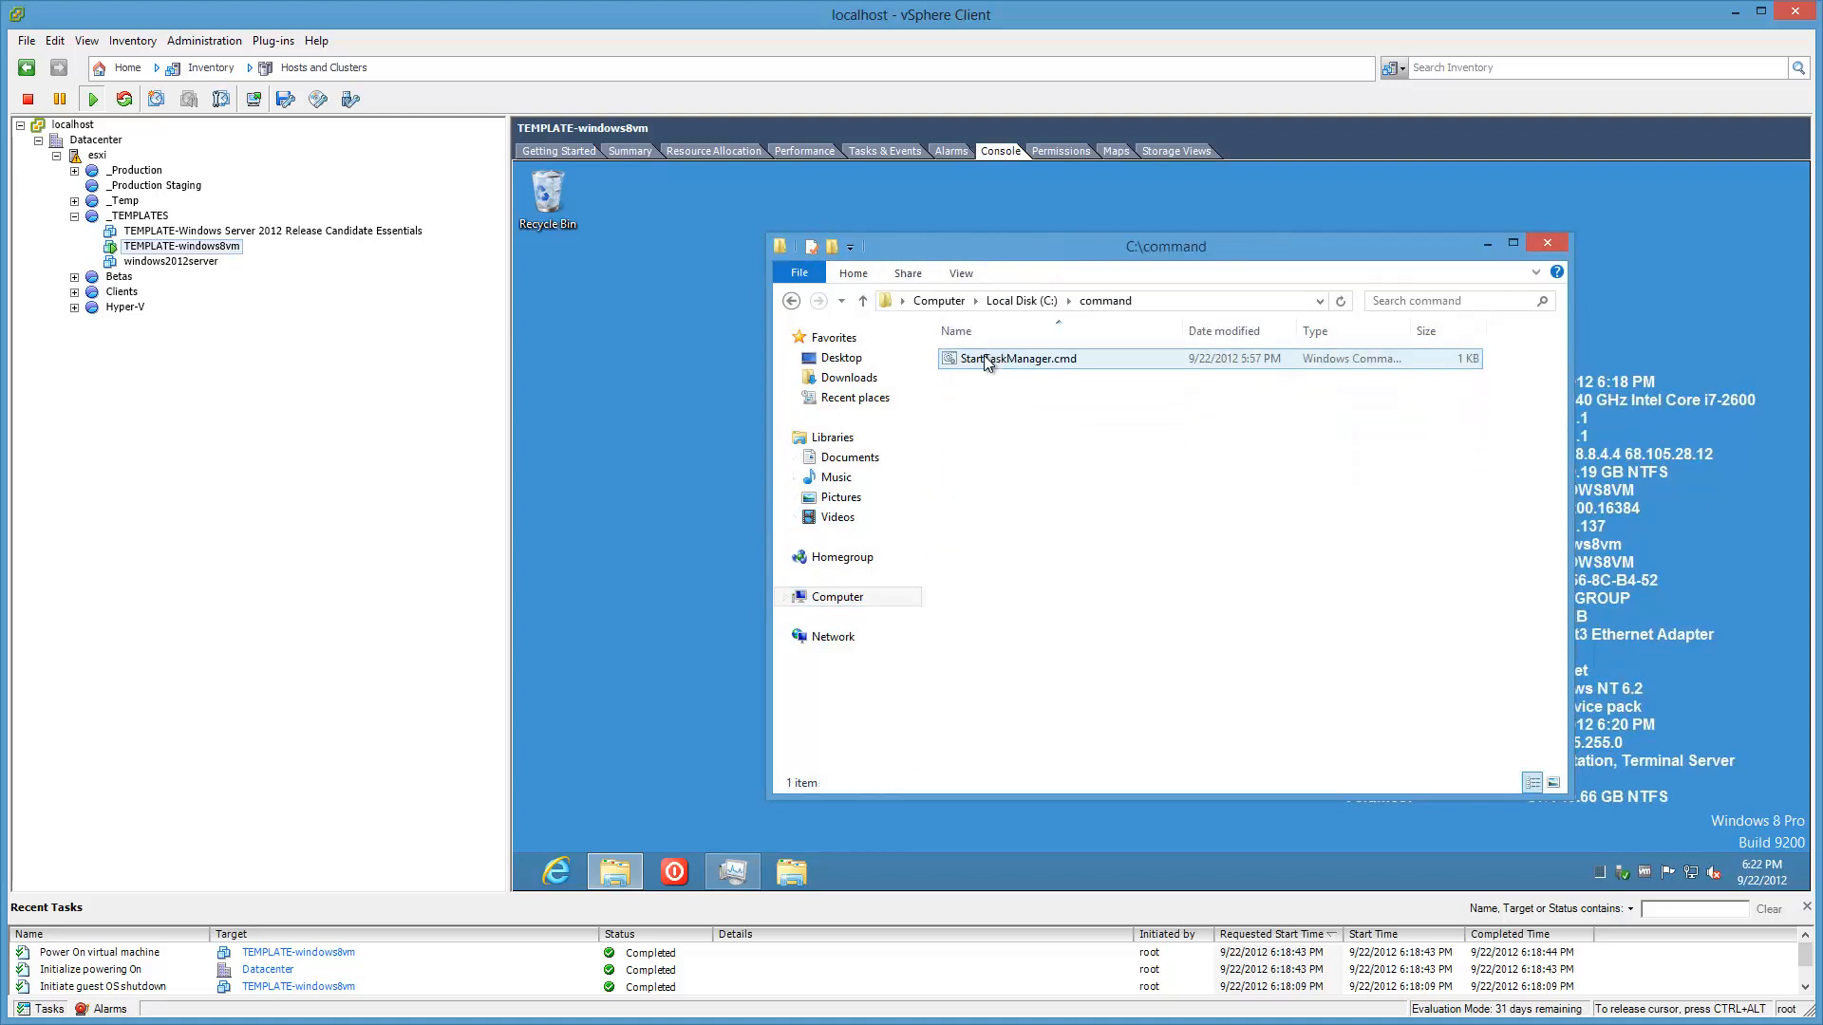
right_click(1022, 442)
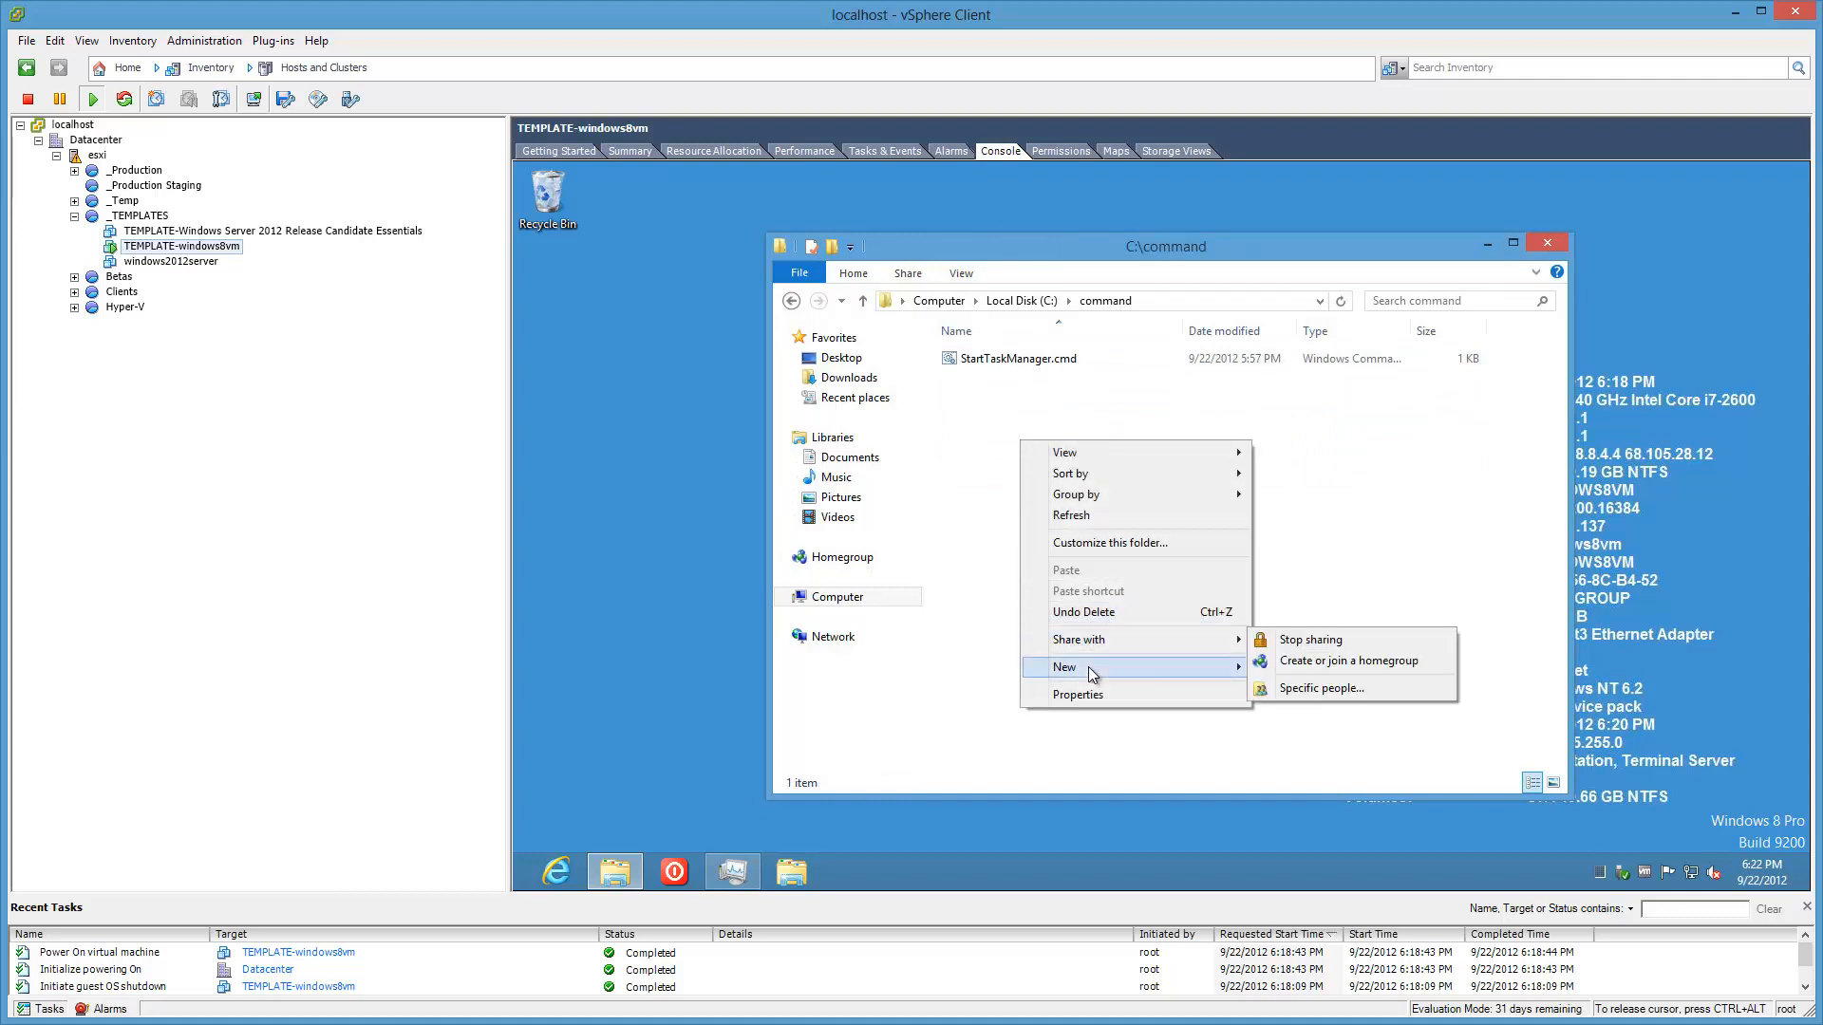
mouse_move(1088, 666)
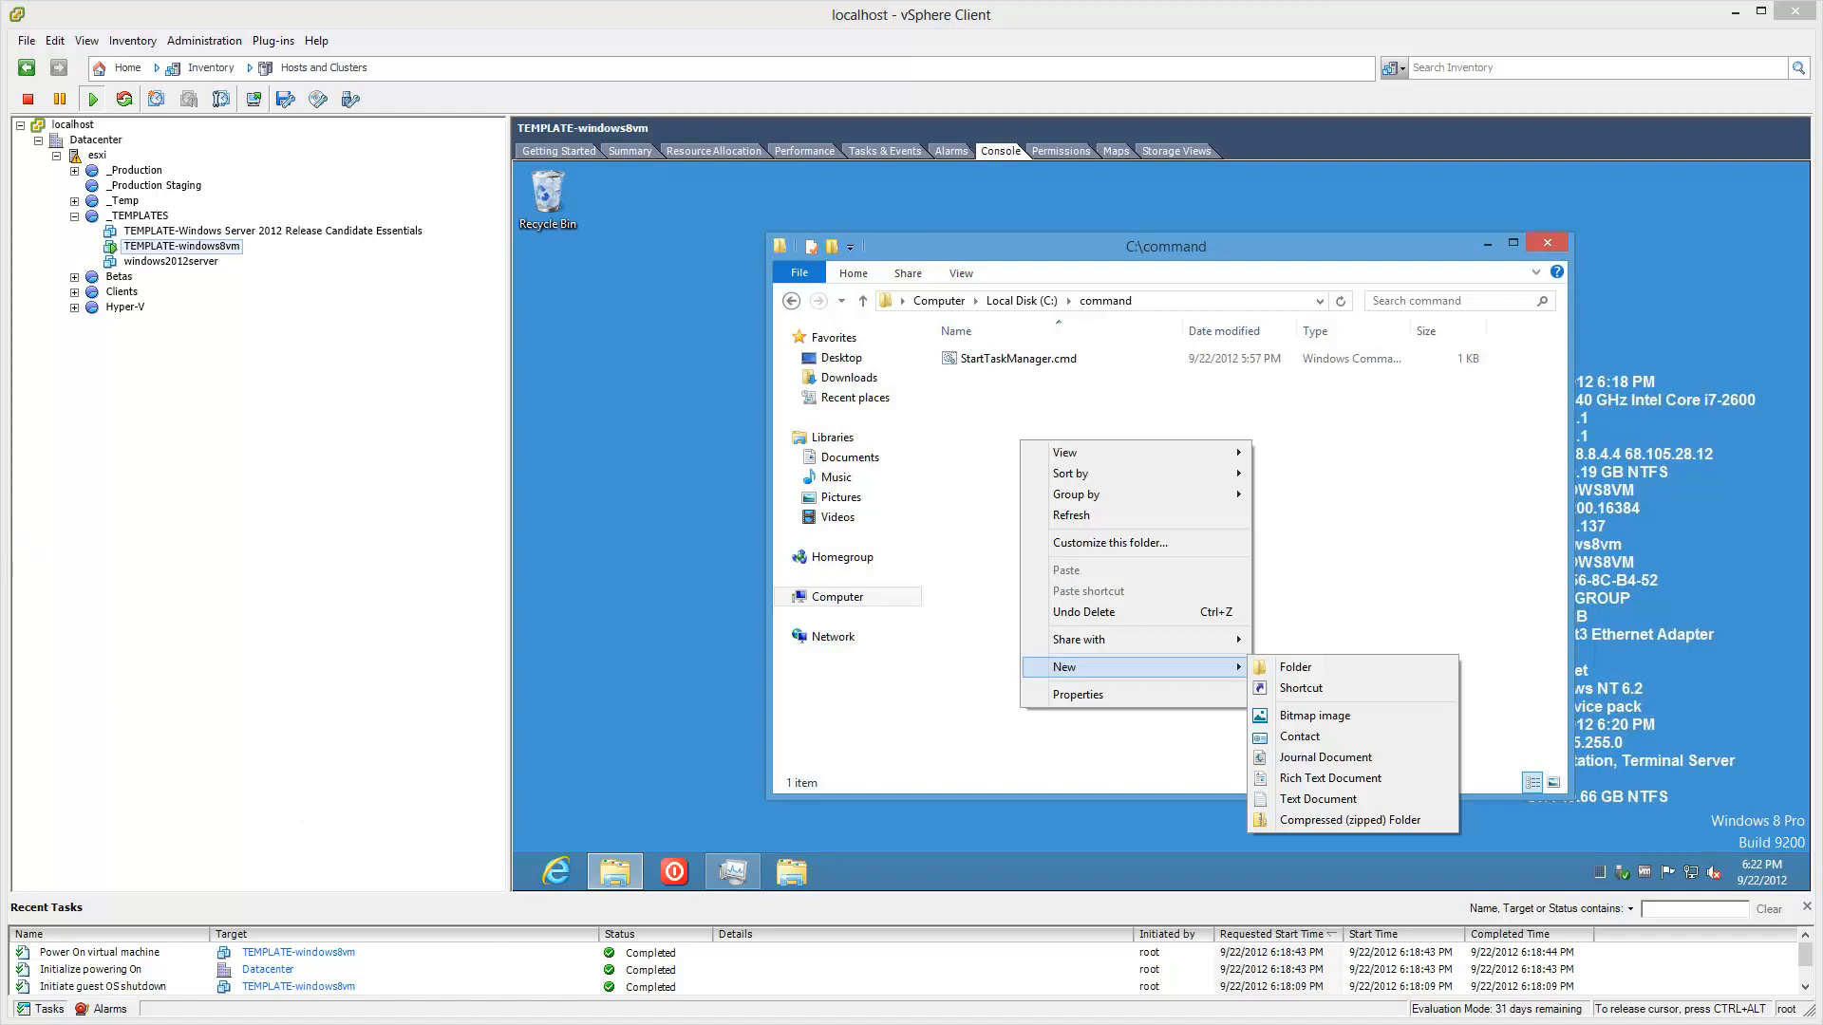
text(msp)
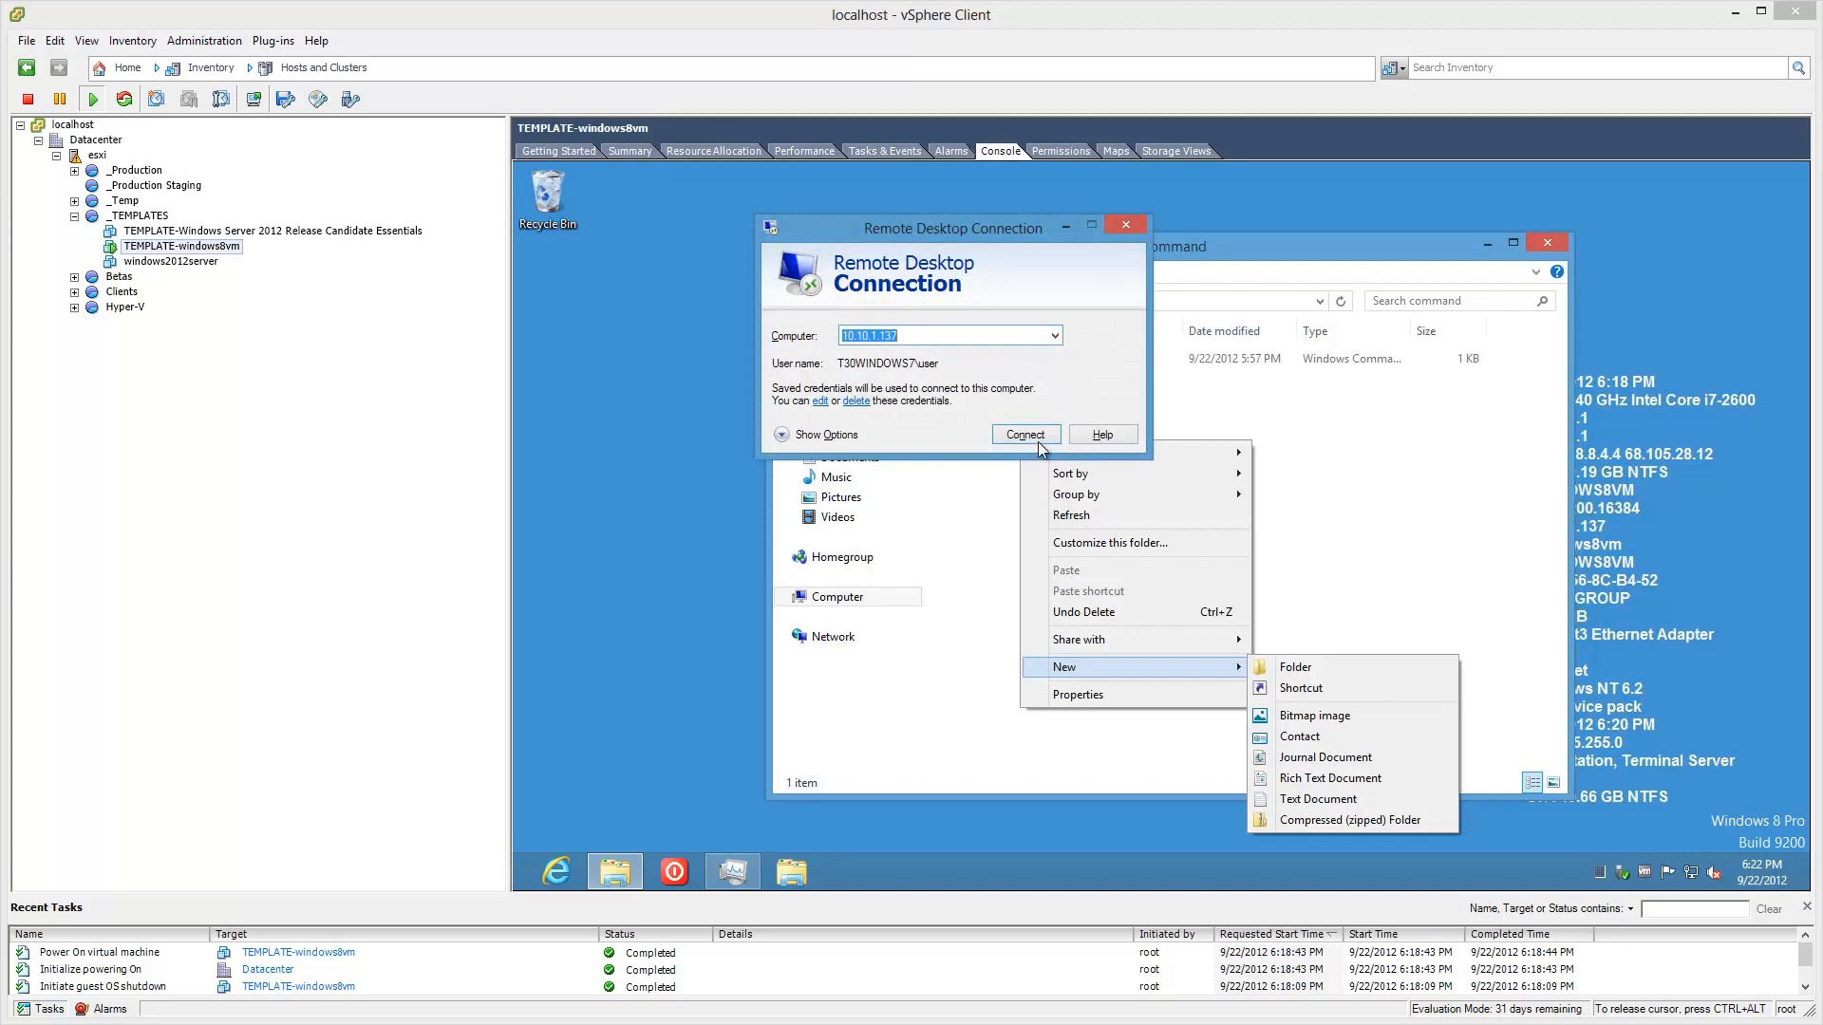
Step: Connect to the VM over Remote Desktop and dismiss C:\command's New menu unused
click(1038, 436)
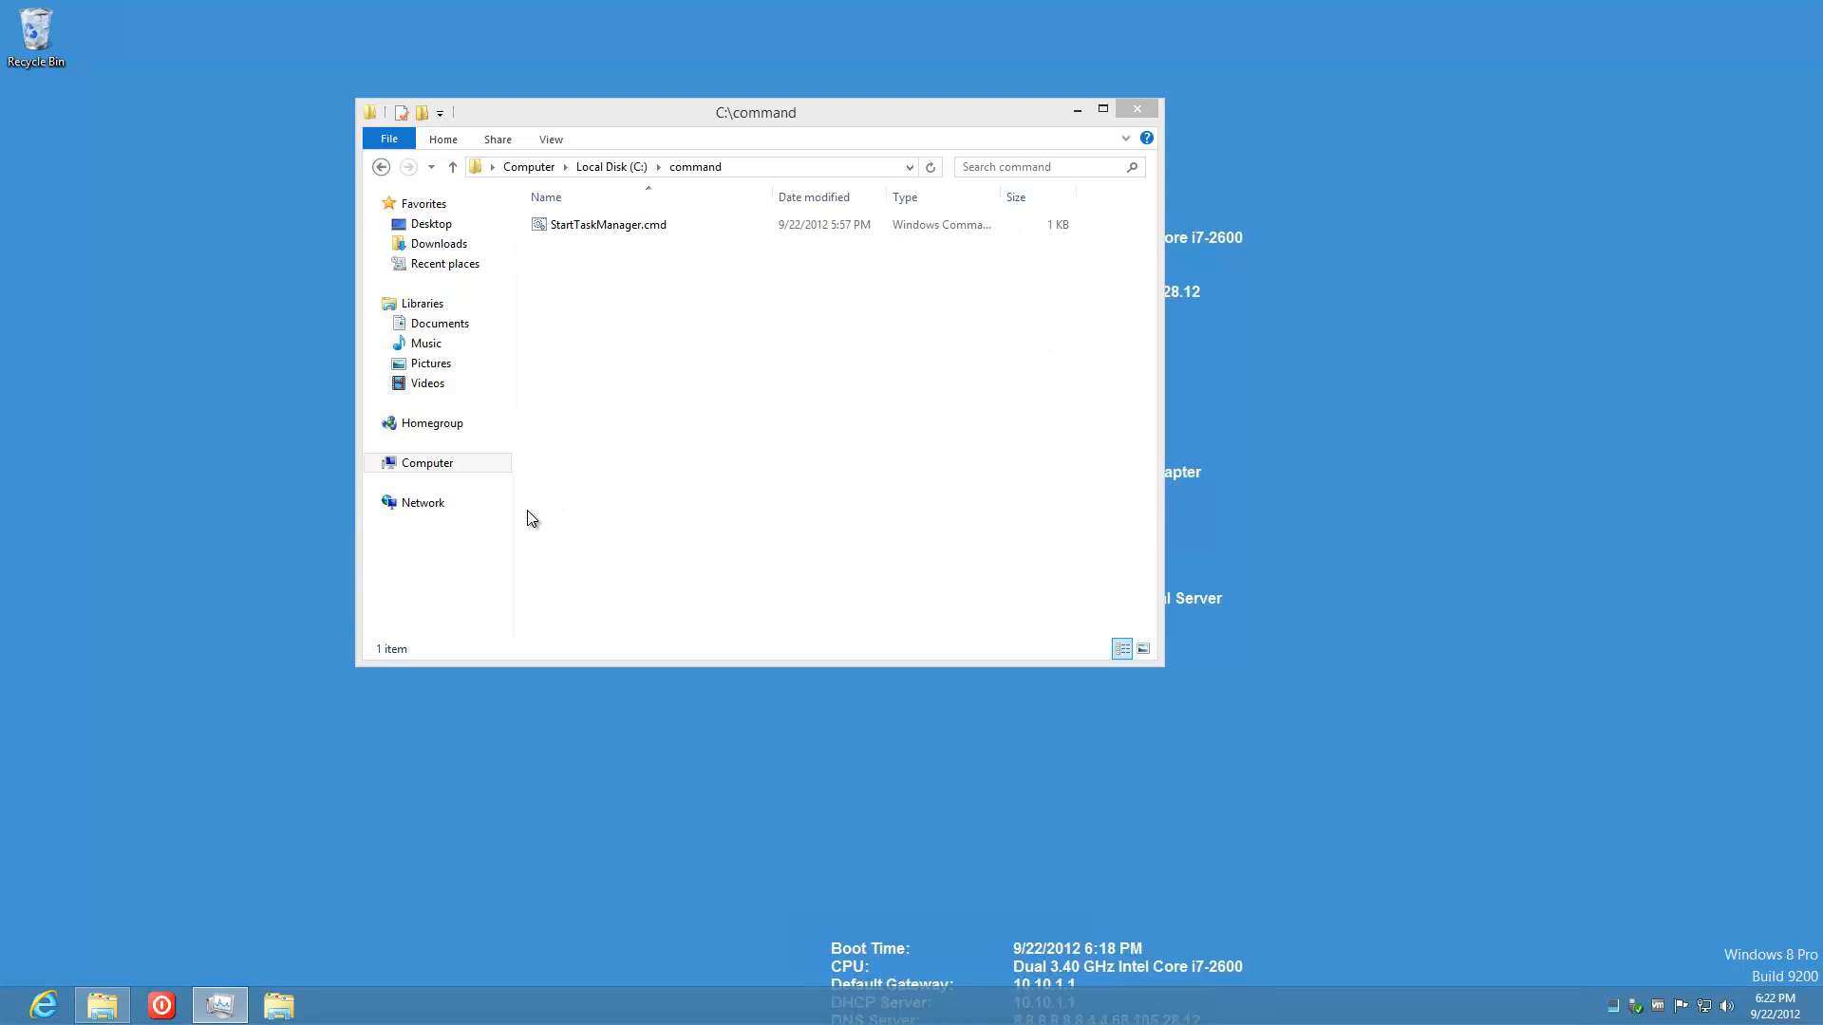
right_click(644, 374)
mouse_move(729, 598)
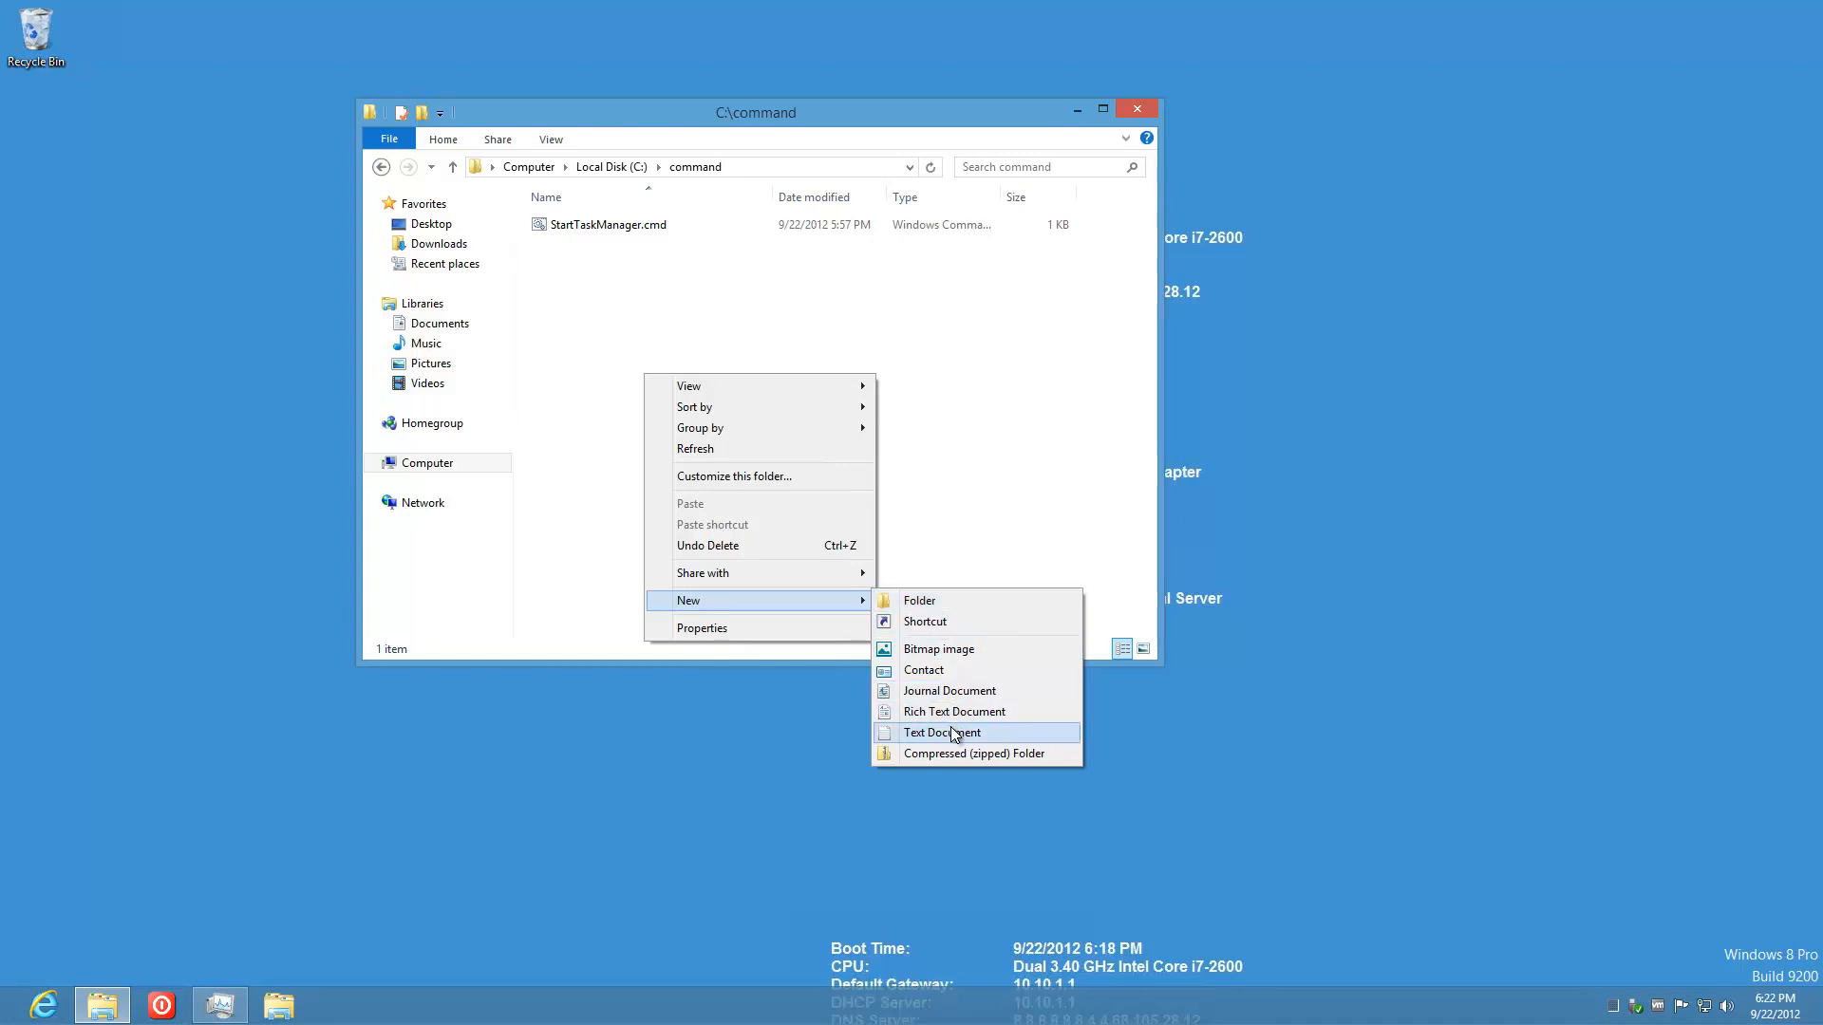
click(954, 476)
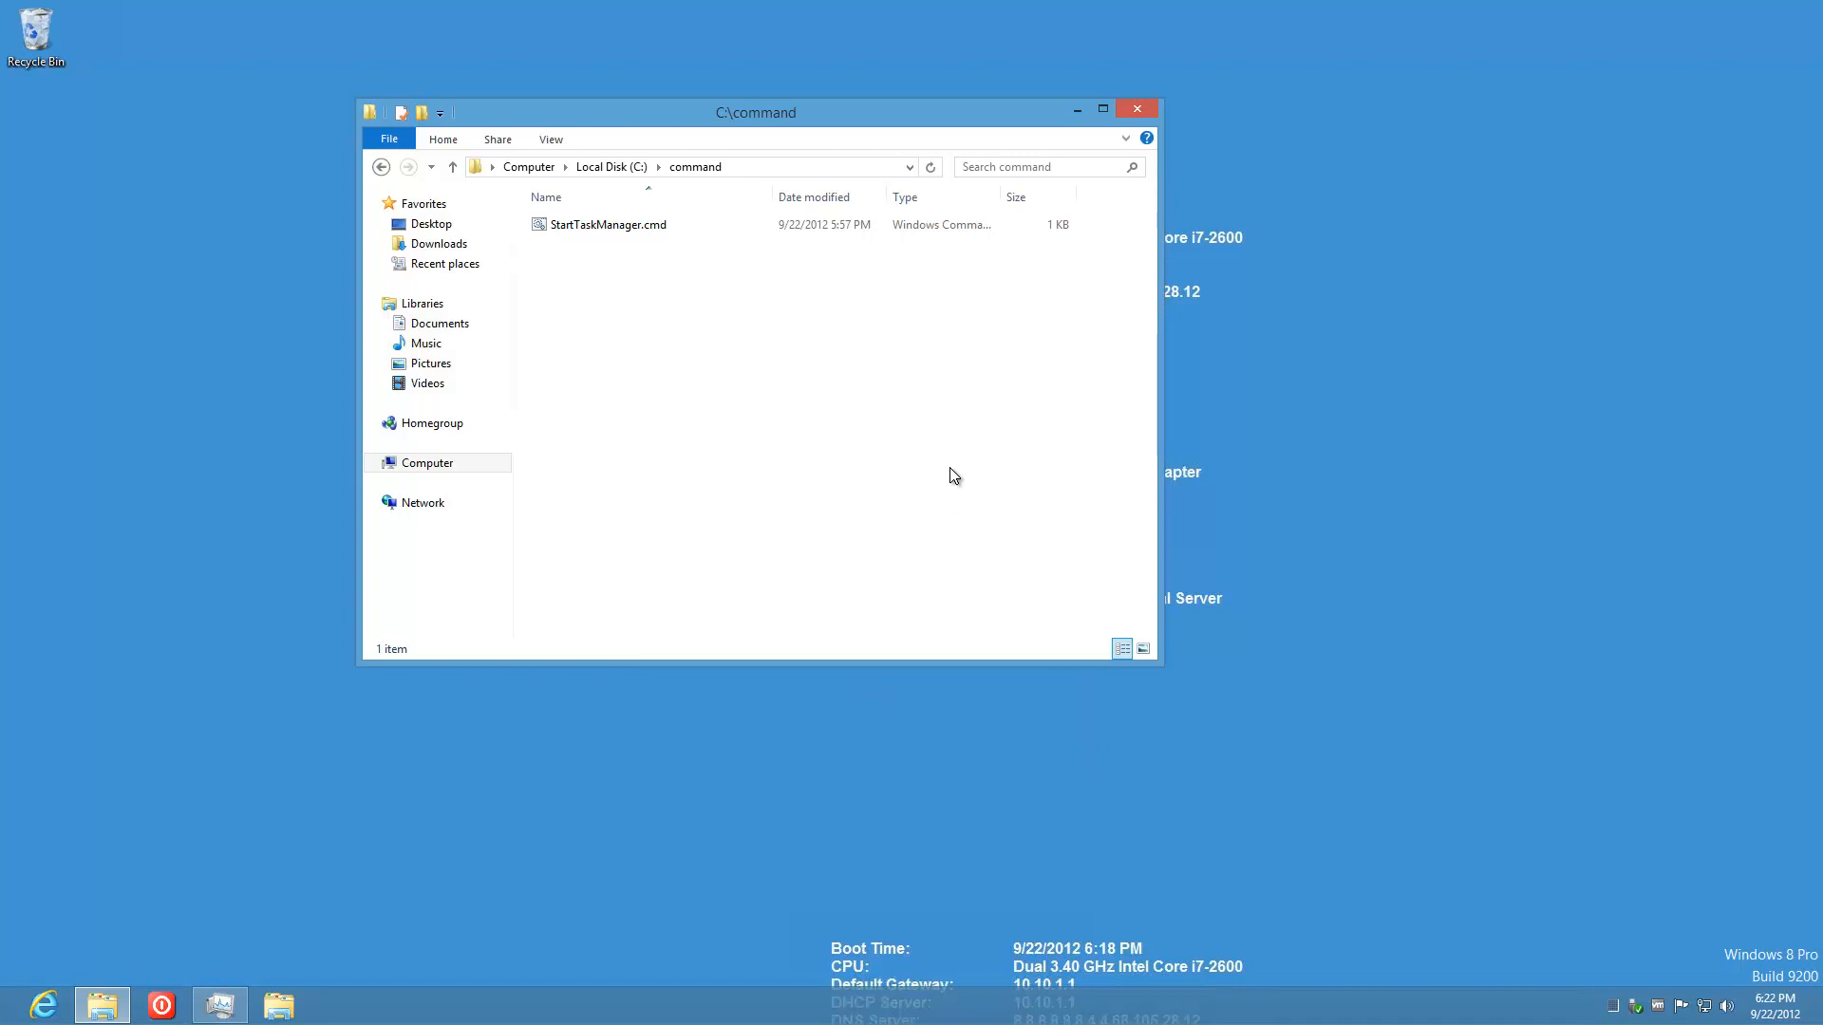
Step: Launch Notepad from an Apps search and paste the [Shell] and [Taskbar] show-desktop lines
key(super+w)
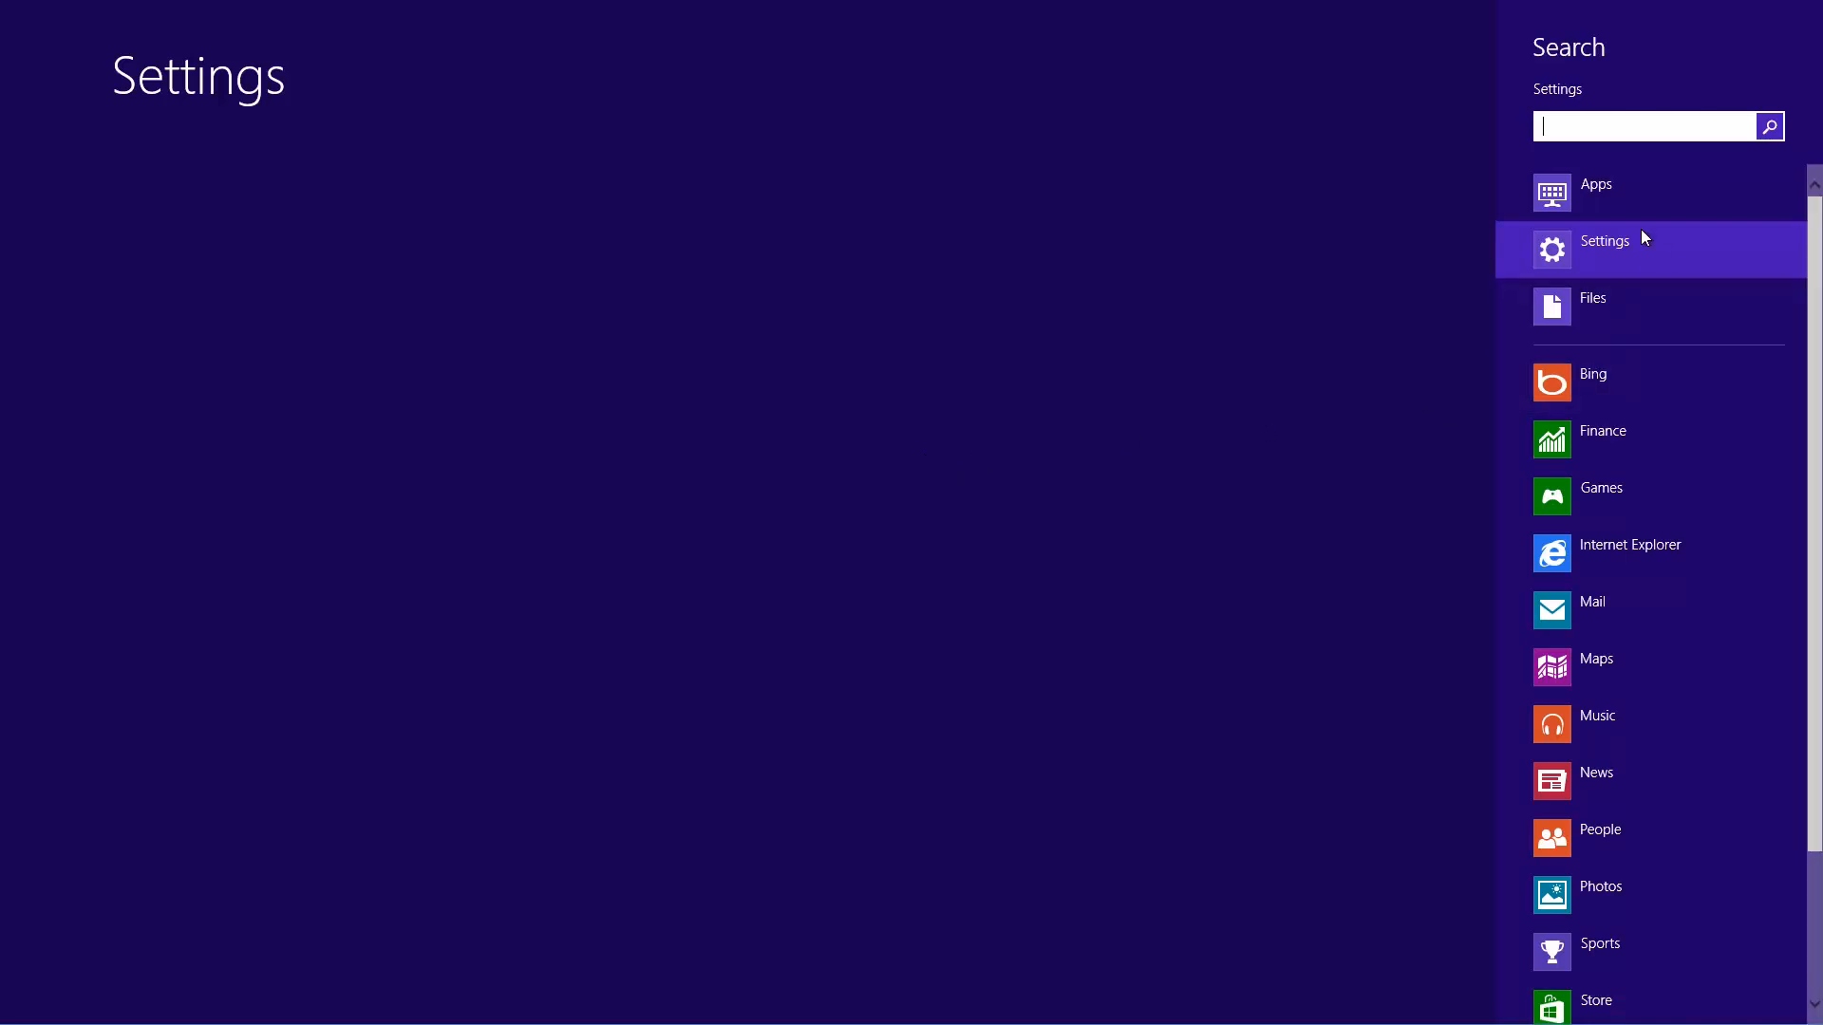
click(1620, 203)
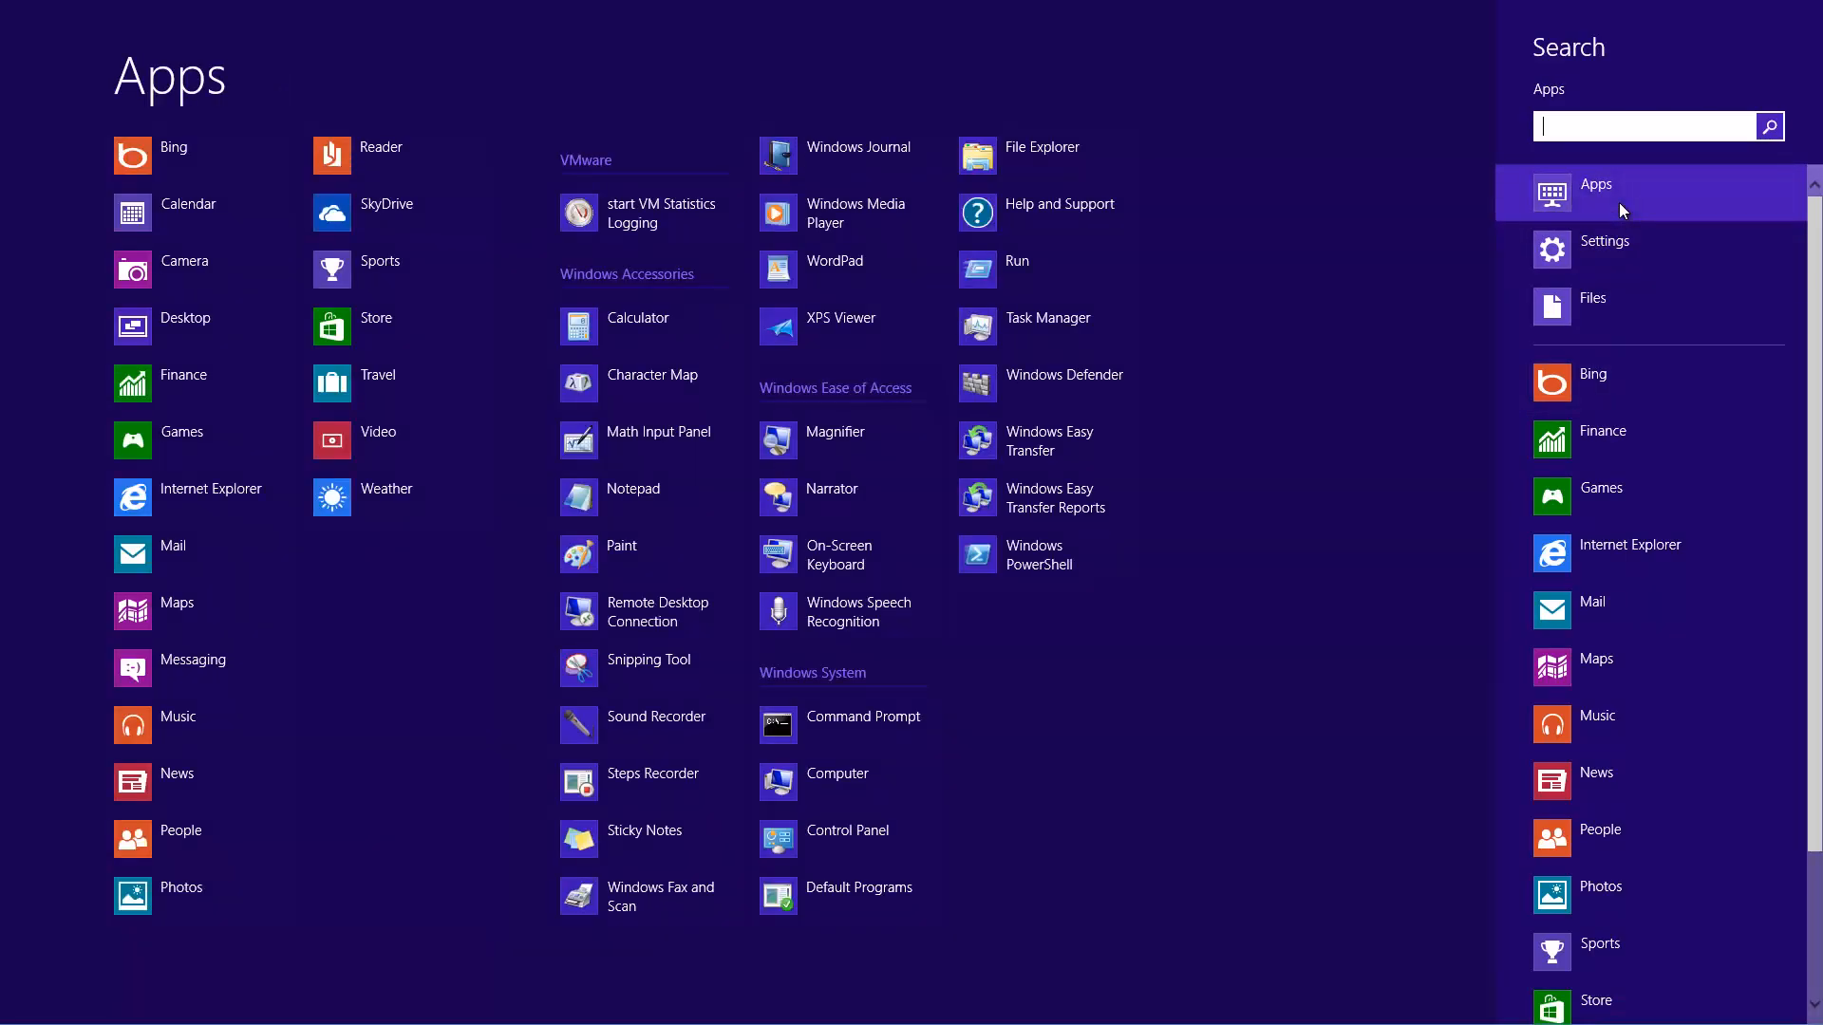
text(notepad)
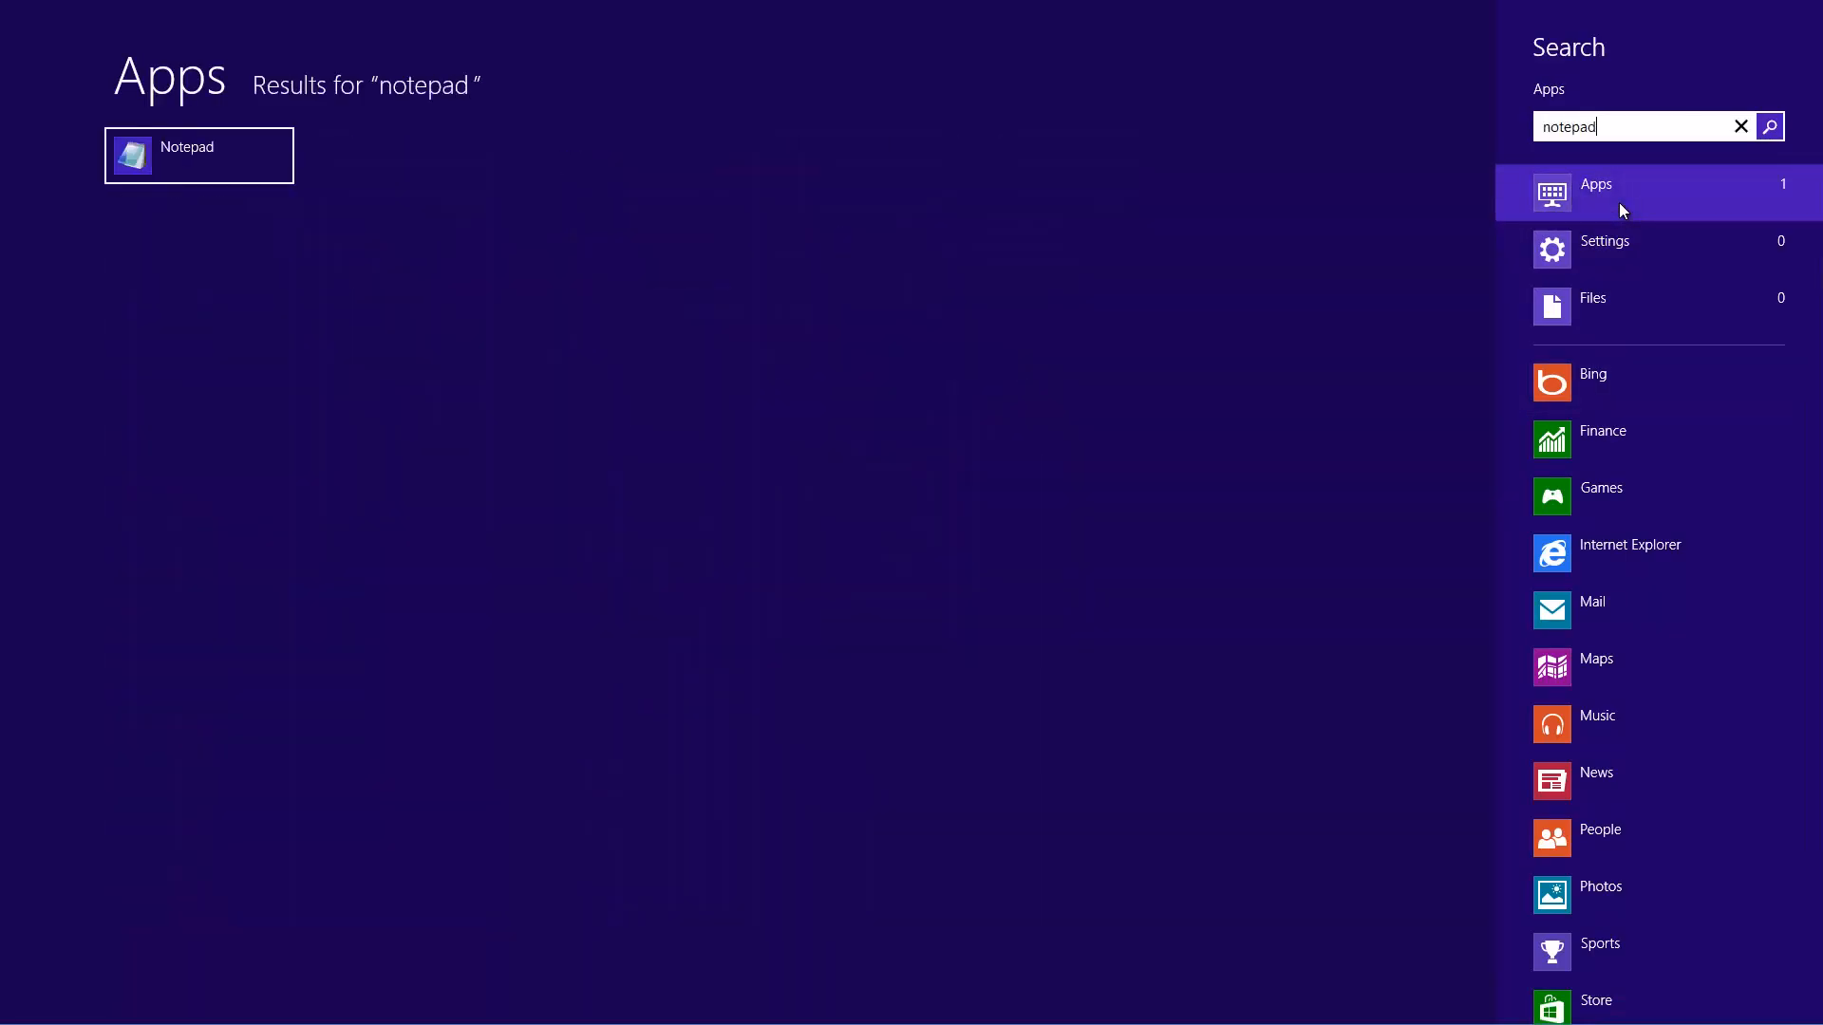
key(Return)
drag(881, 162, 1173, 196)
text([Shell] Command=2 IconFile=Explorer.exe,3  [Taskbar] Command=ToggleDesktop)
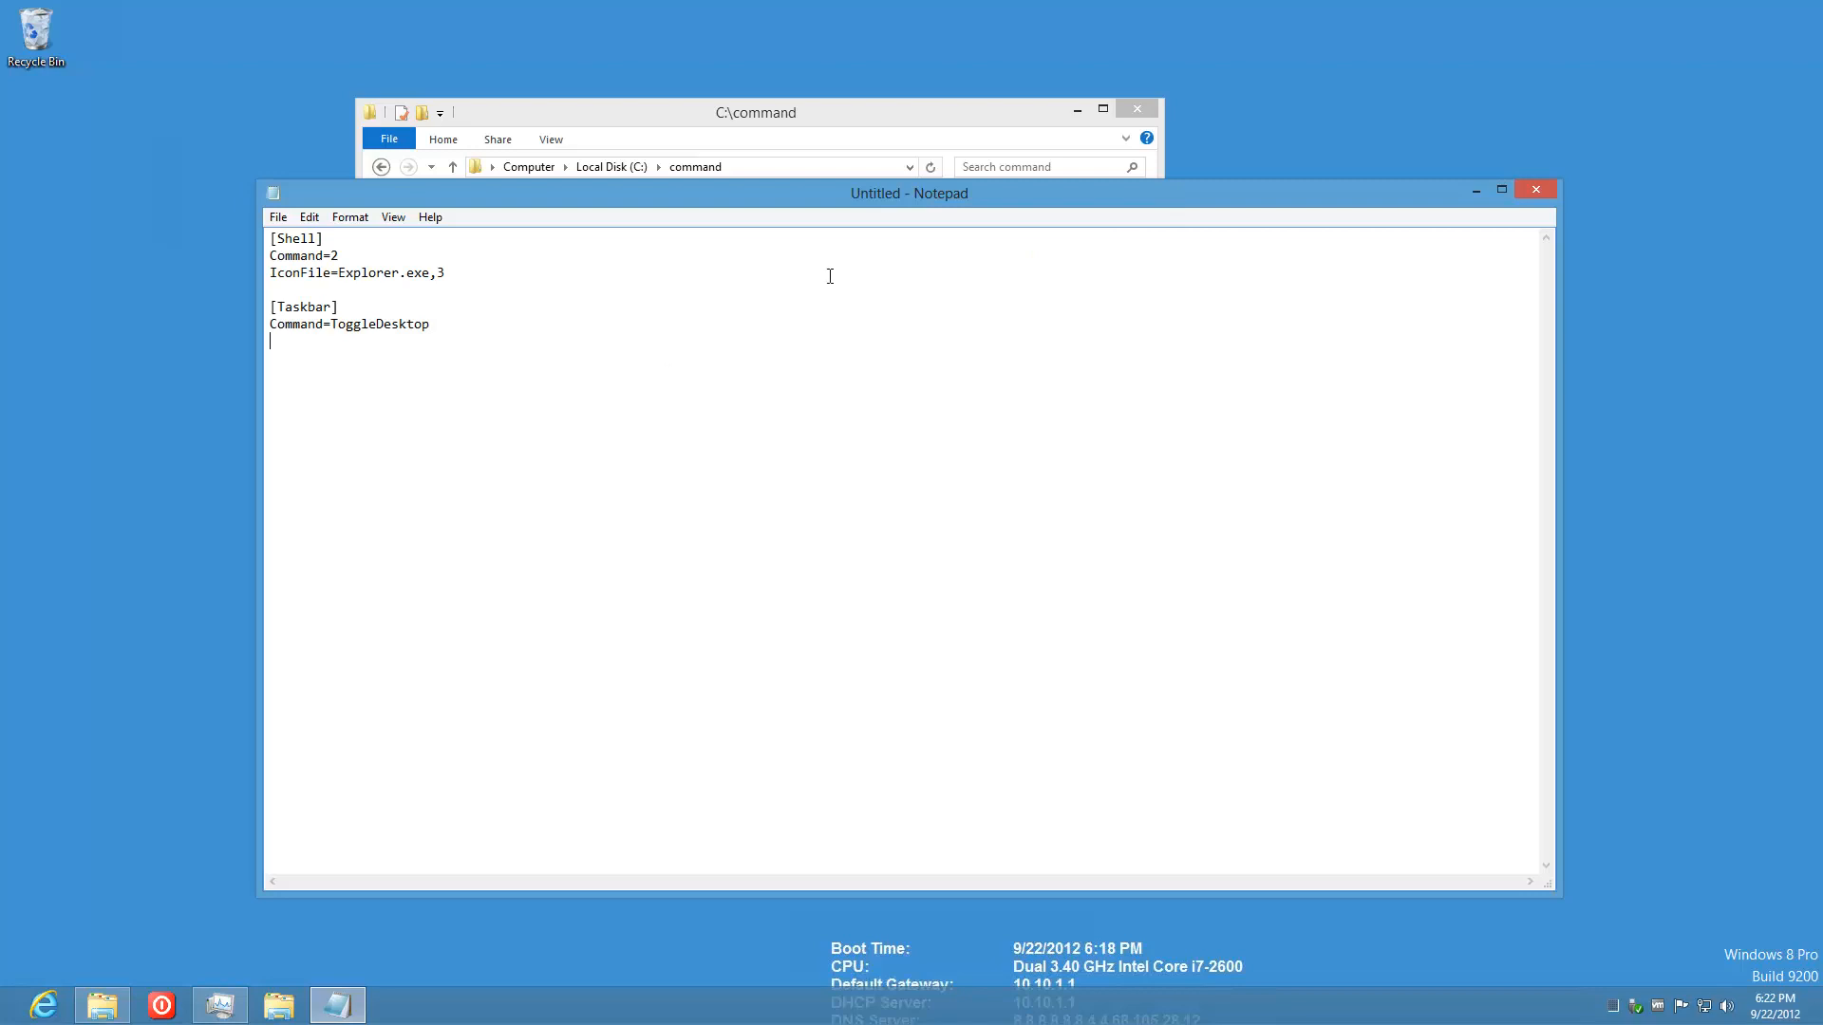
Step: Close Notepad, choose Save, and browse the Save dialog to C:\command
click(1533, 190)
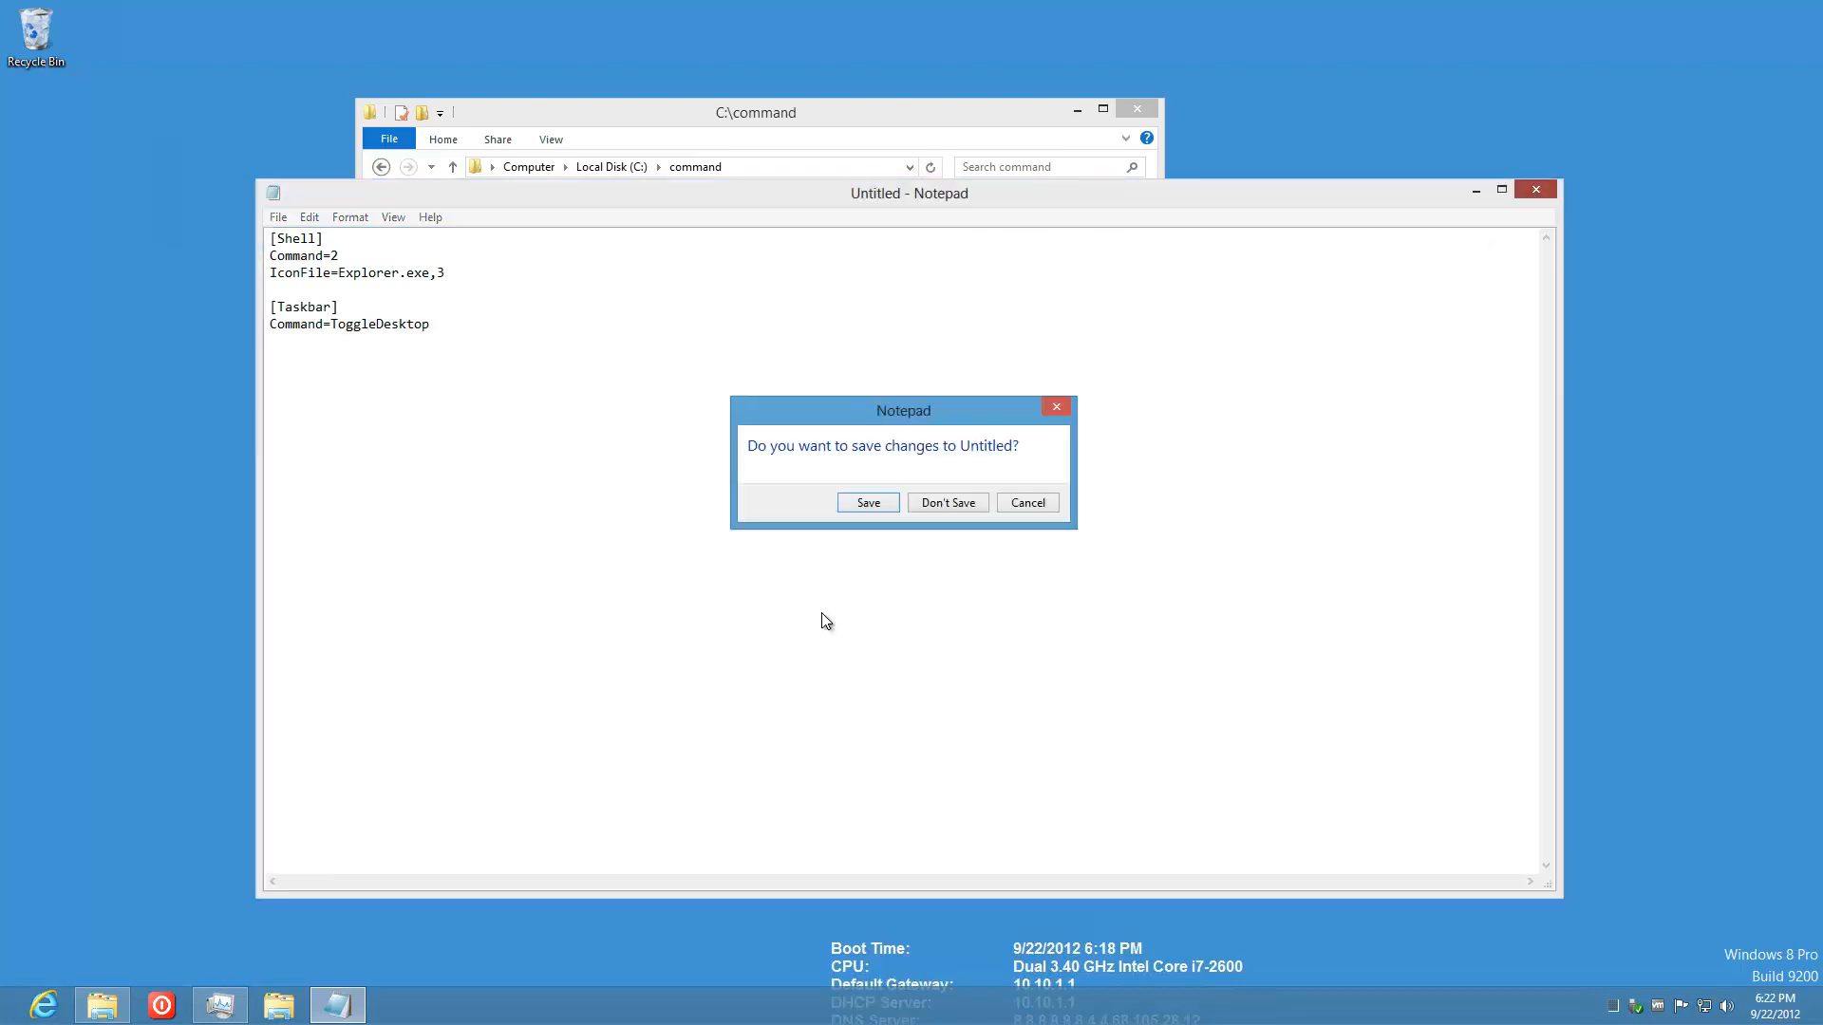
click(891, 505)
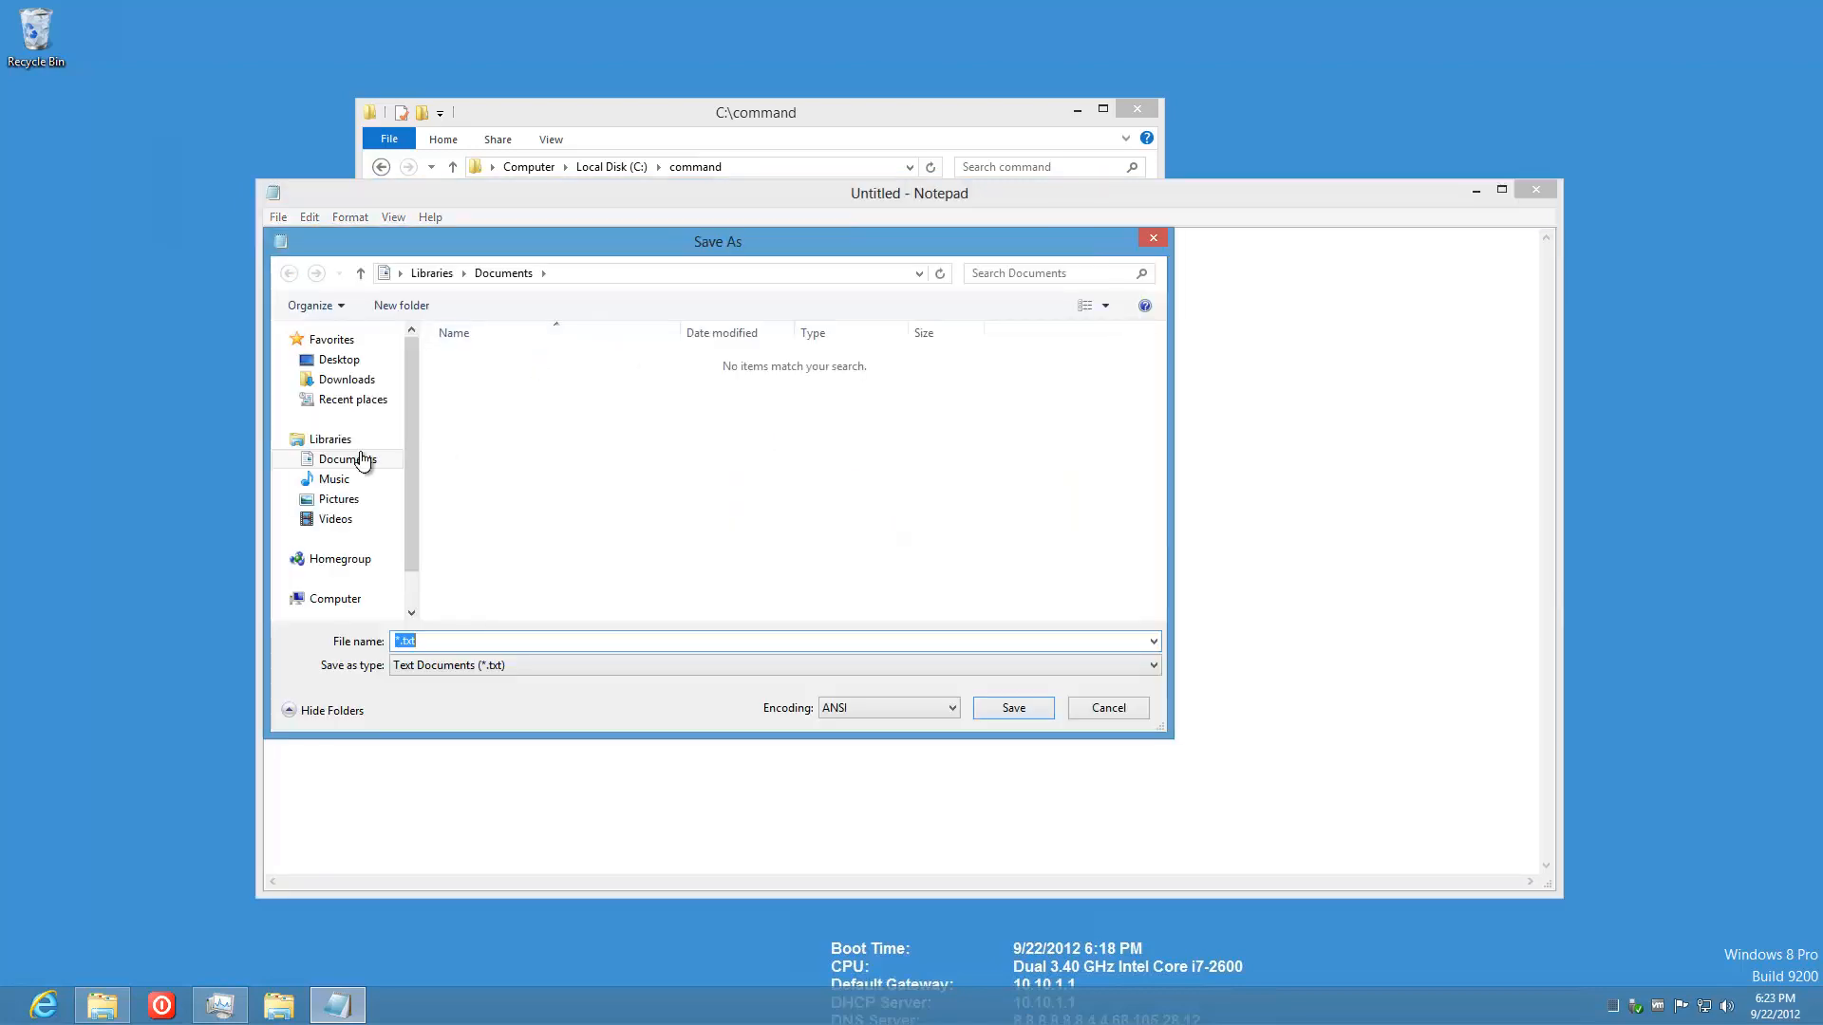
click(340, 598)
click(501, 392)
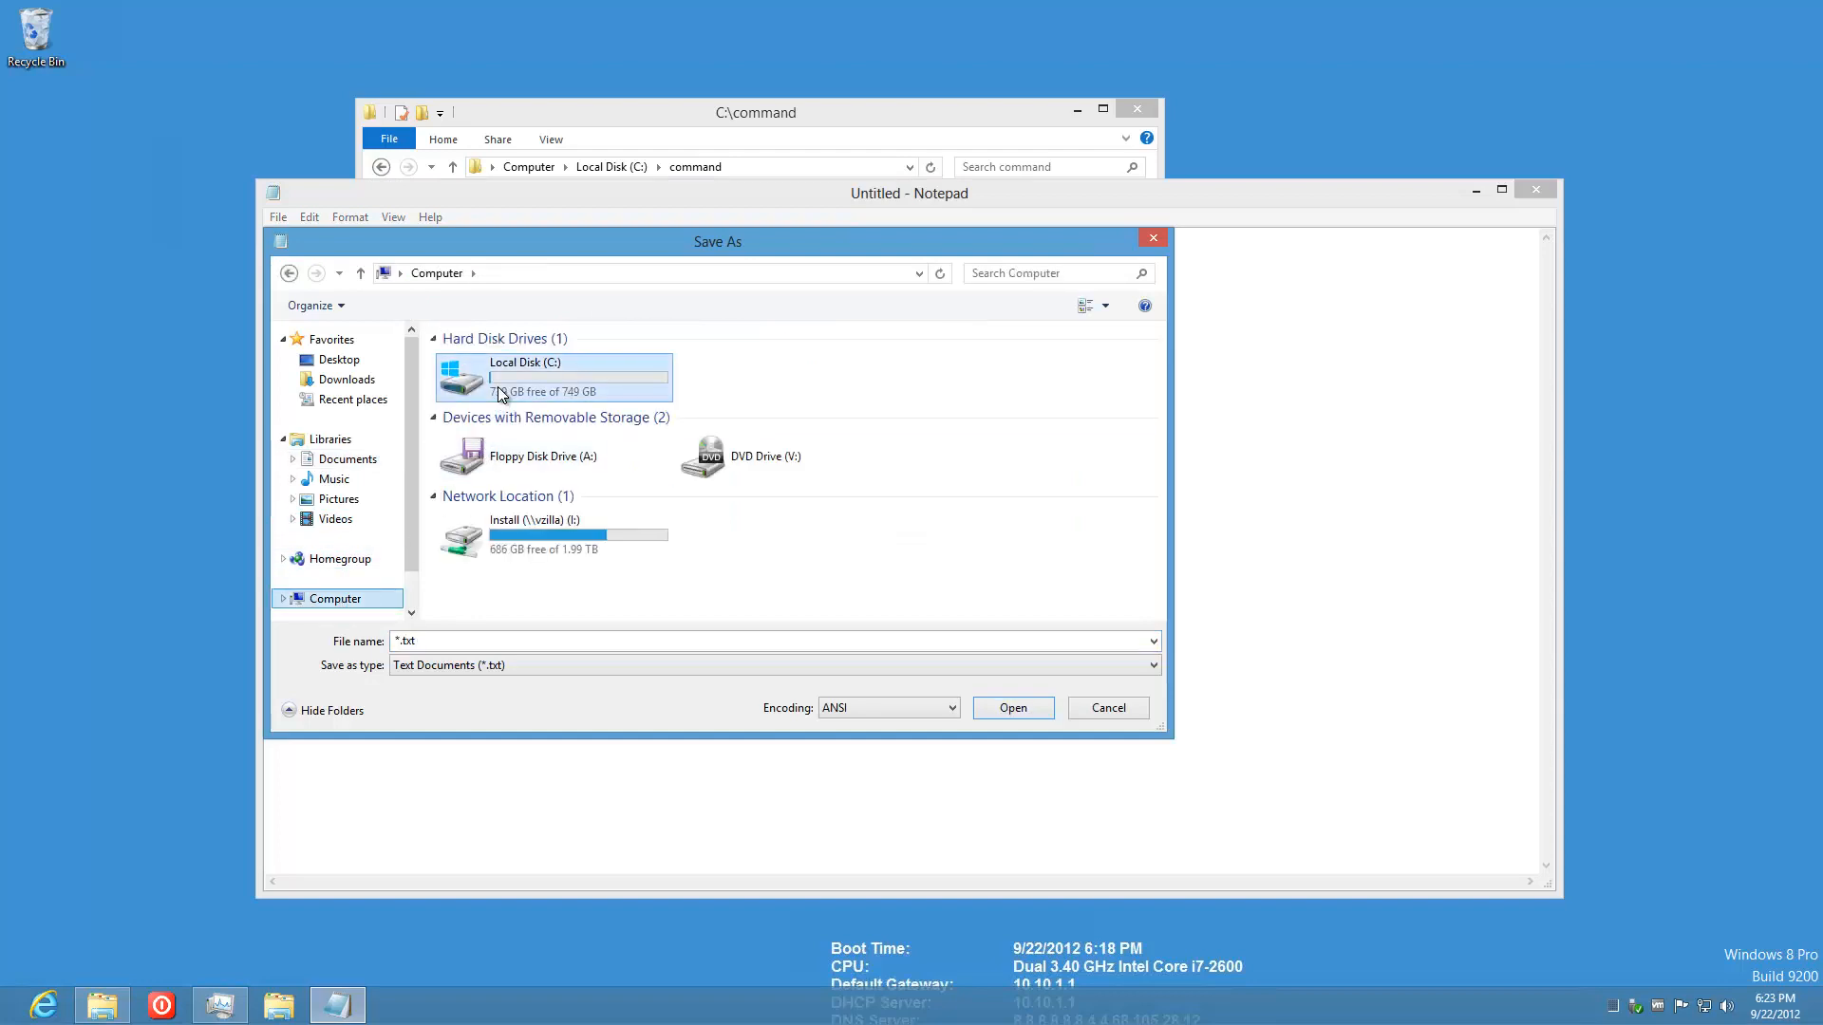
double_click(501, 392)
double_click(493, 363)
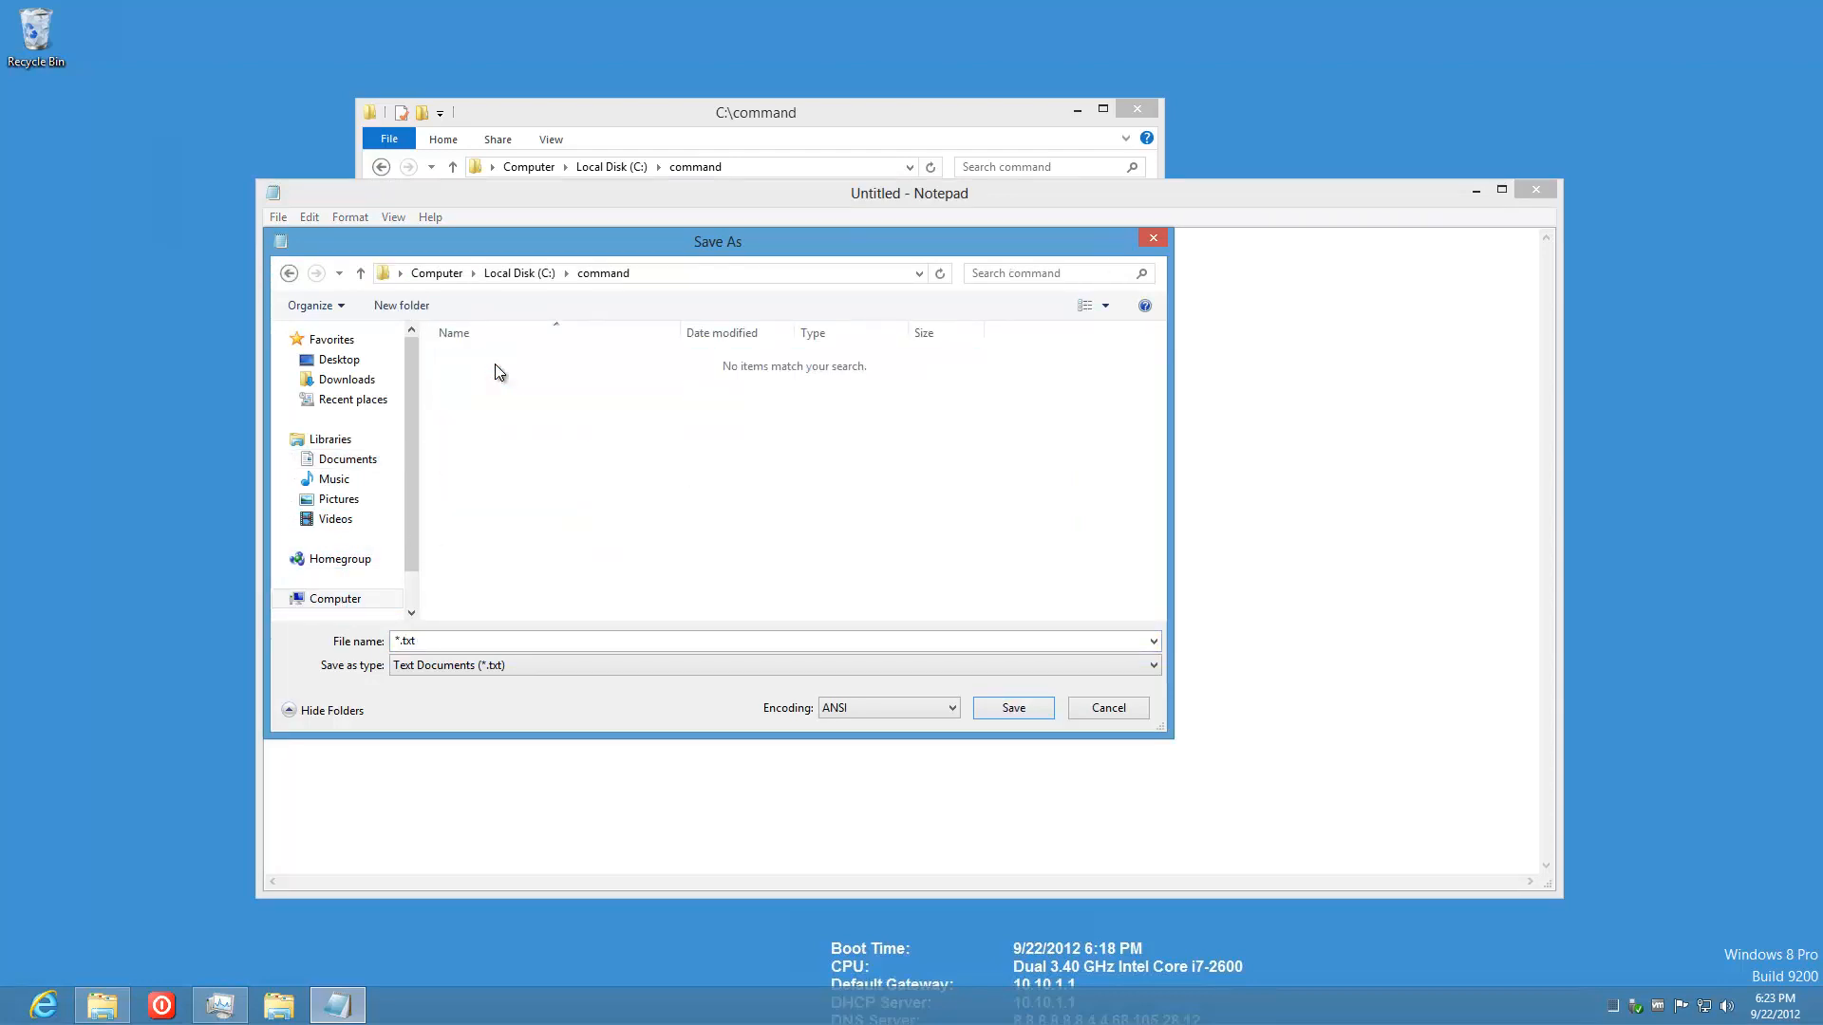
Step: Save the text as win8desktop.scf with Save as type All Files
click(509, 641)
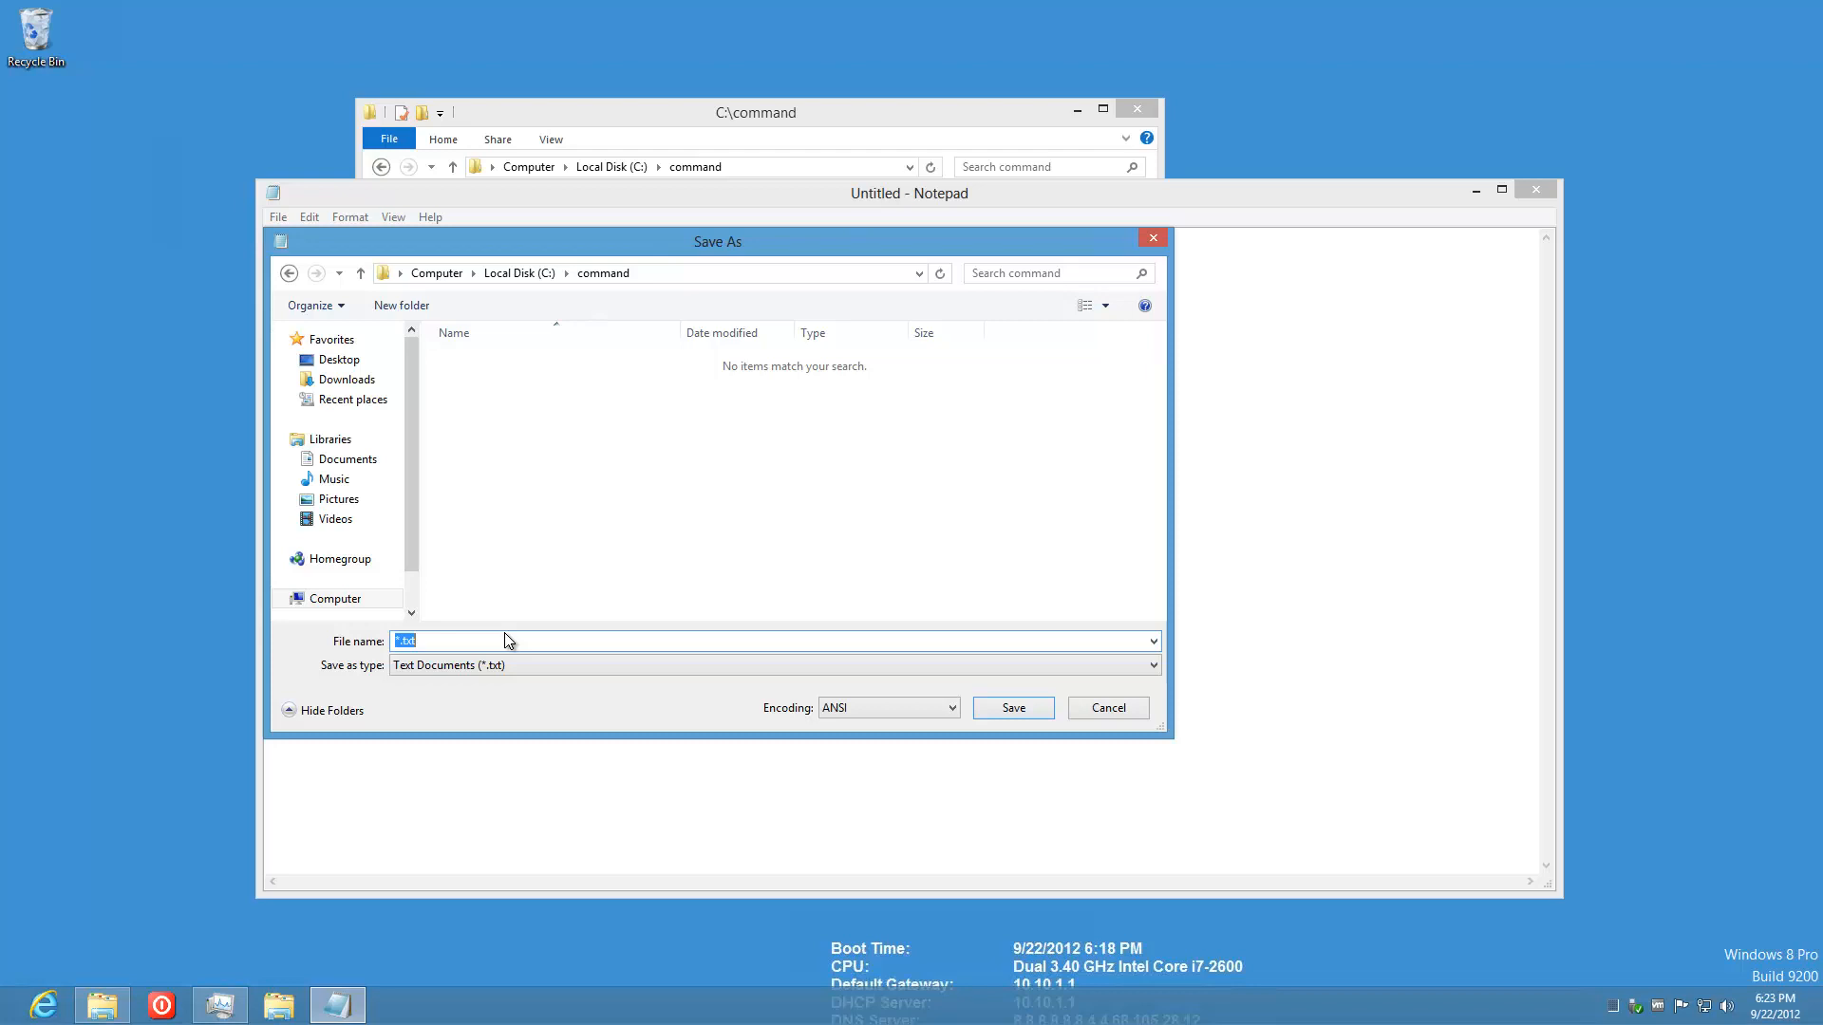
text(Toggl)
key(BackSpace)
key(BackSpace)
key(BackSpace)
key(BackSpace)
key(BackSpace)
text(win8desktop.scf)
click(517, 663)
click(480, 699)
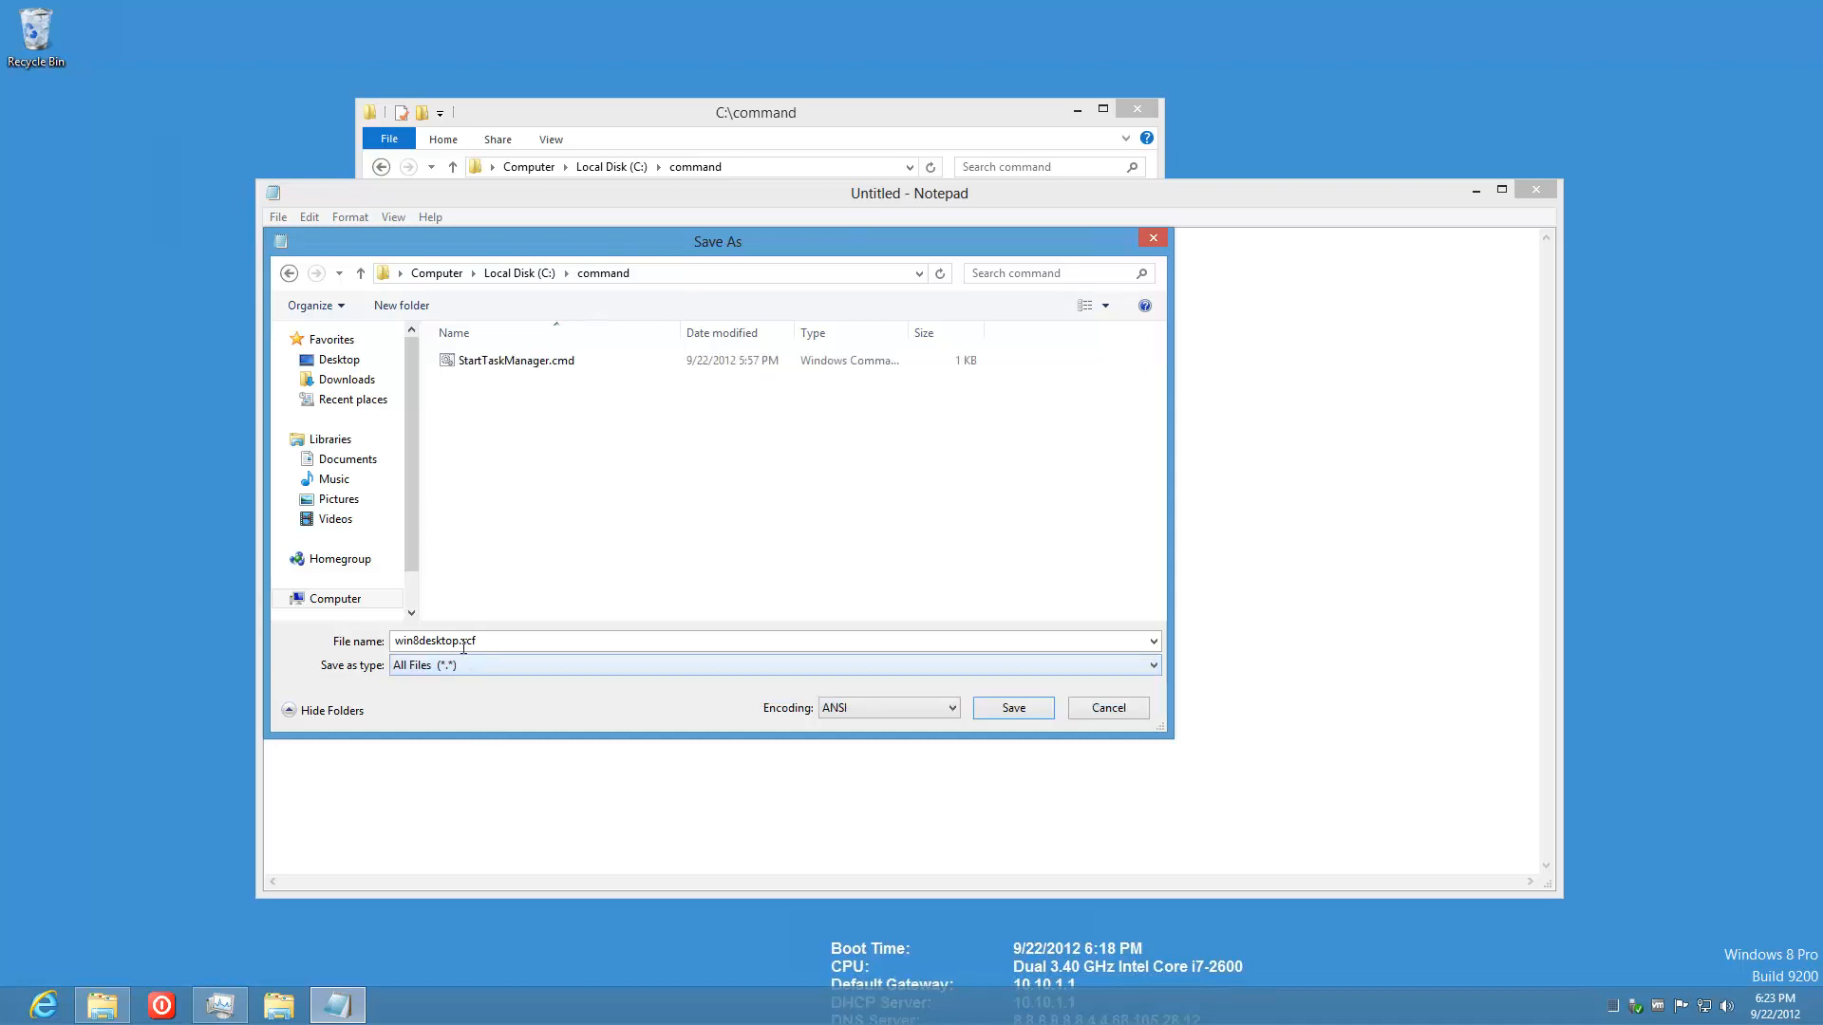
click(1013, 710)
key(alt+F4)
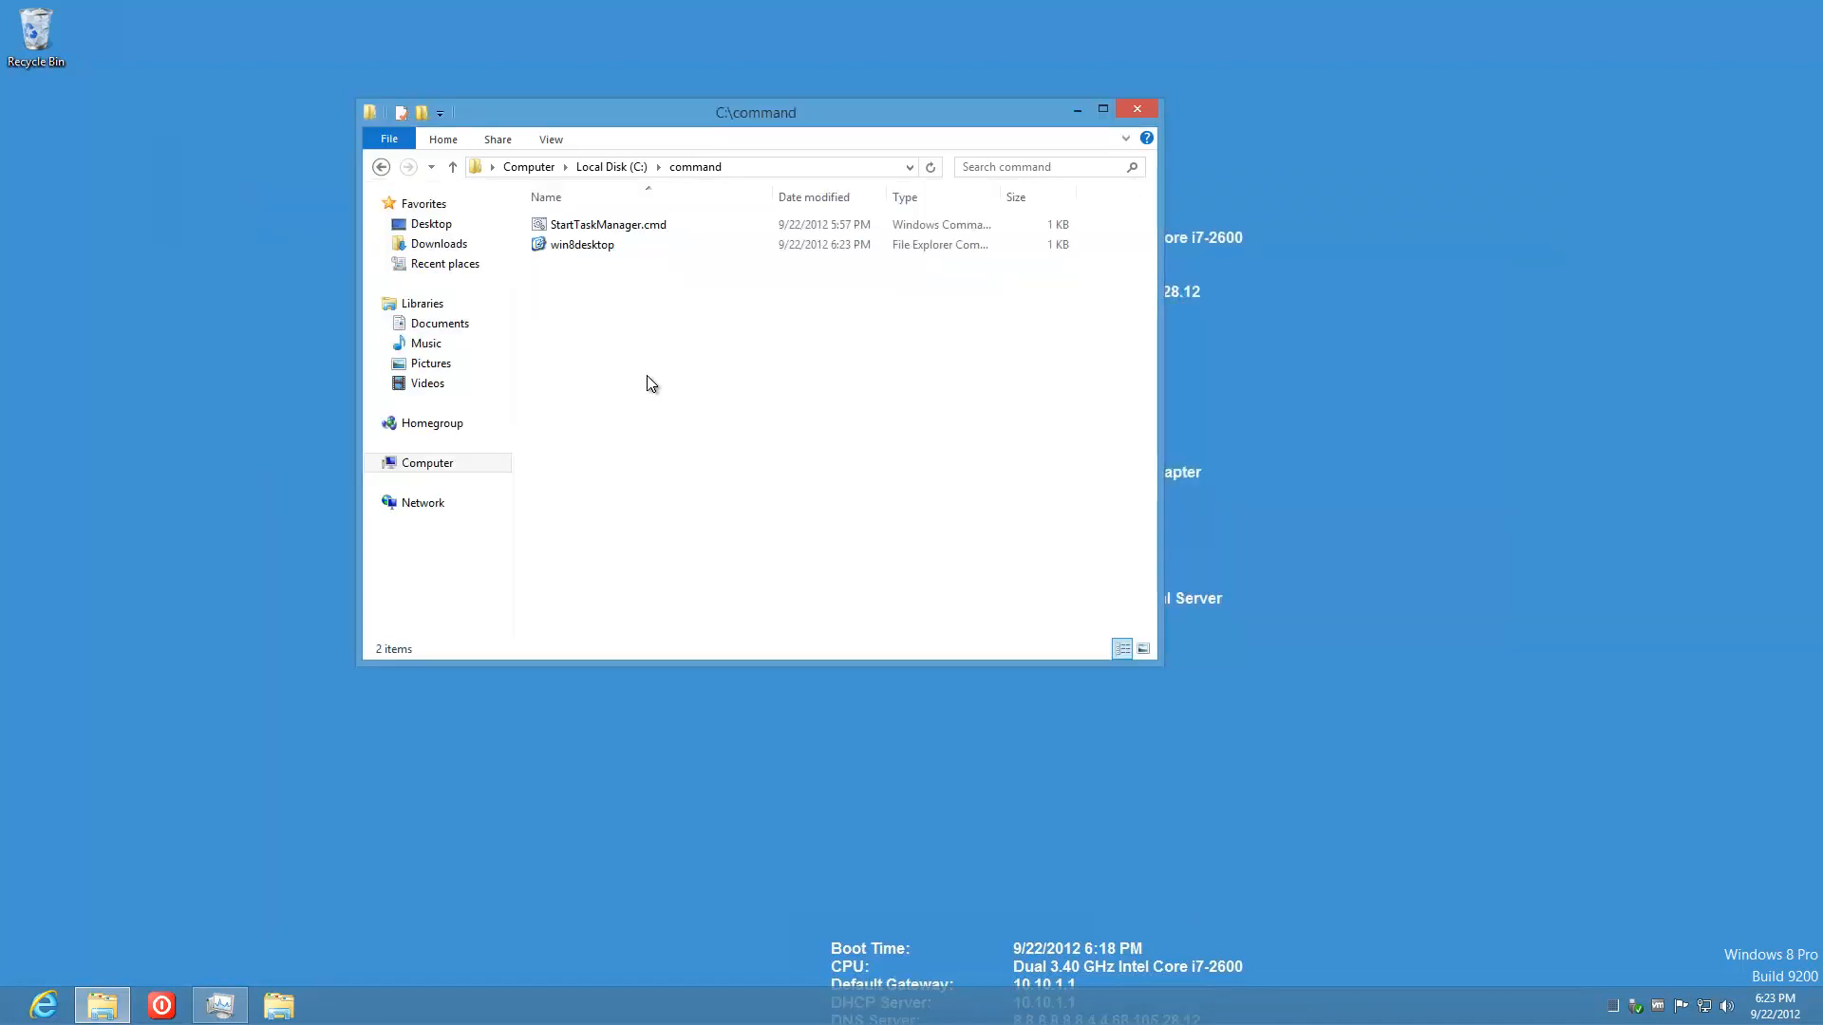
Step: Test-run win8desktop from C:\command to confirm it hides all windows
click(584, 247)
right_click(585, 249)
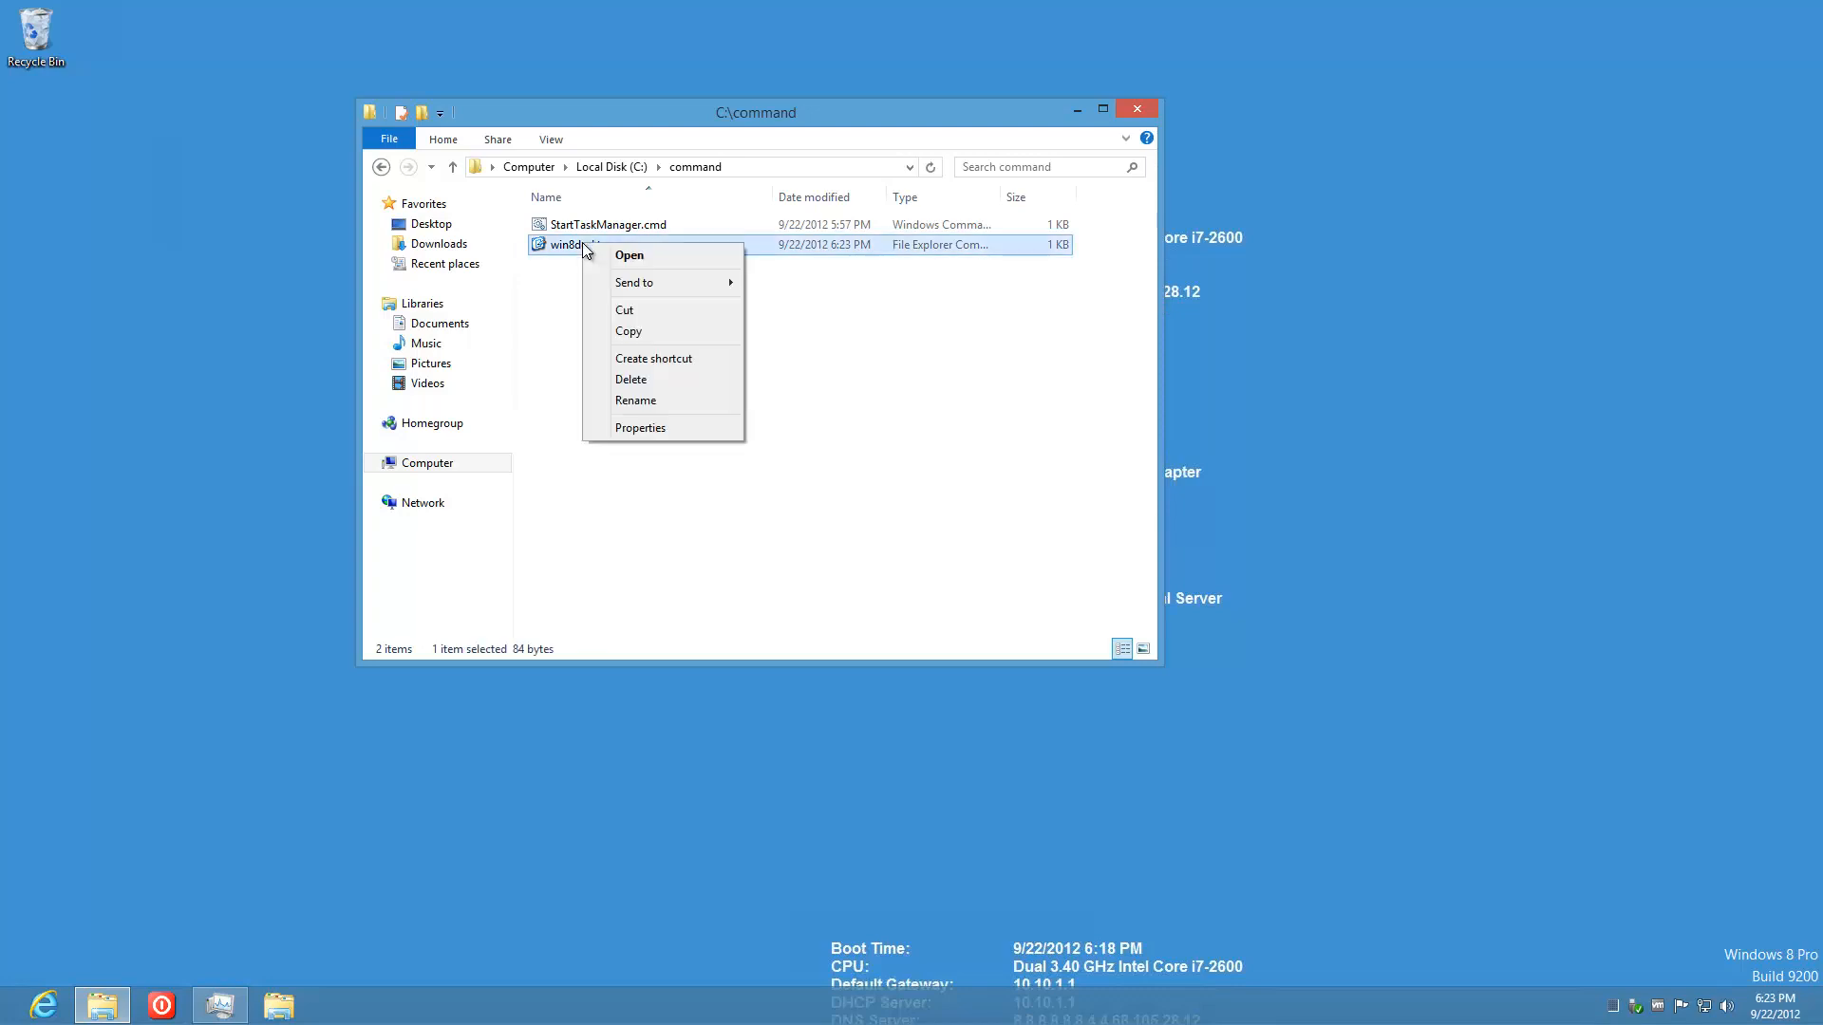
click(788, 361)
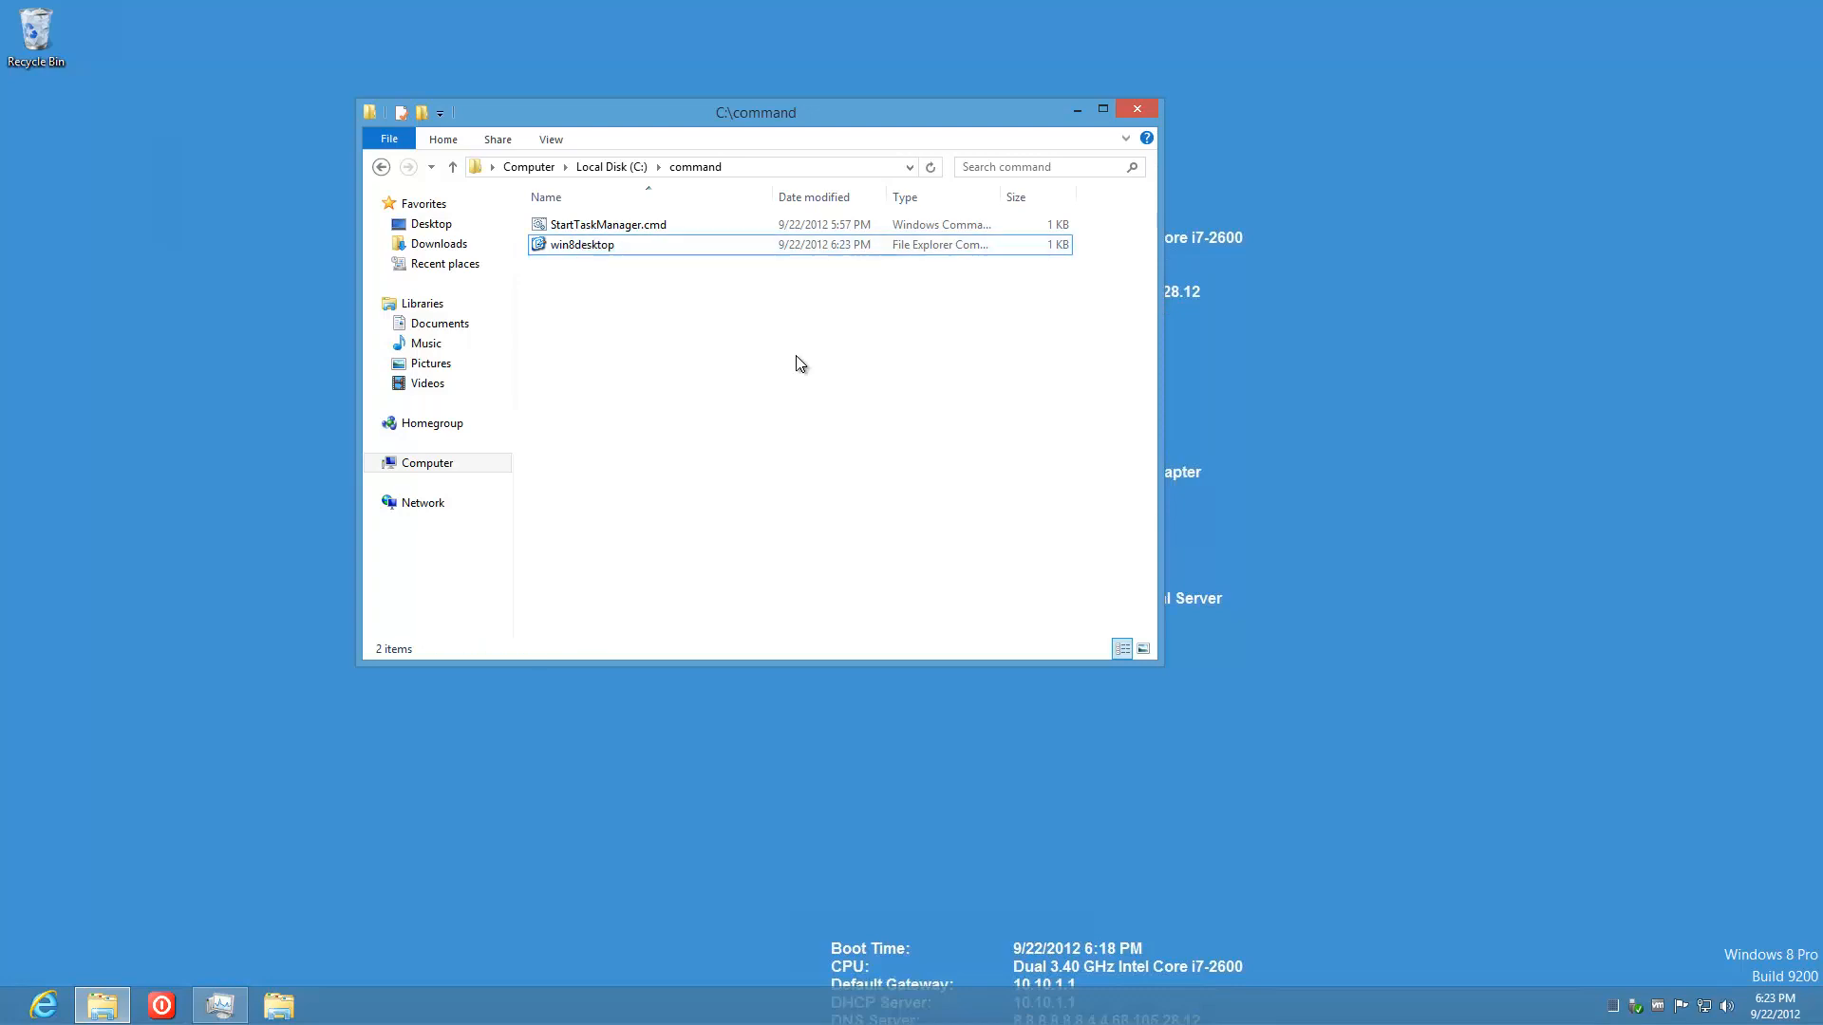
double_click(579, 247)
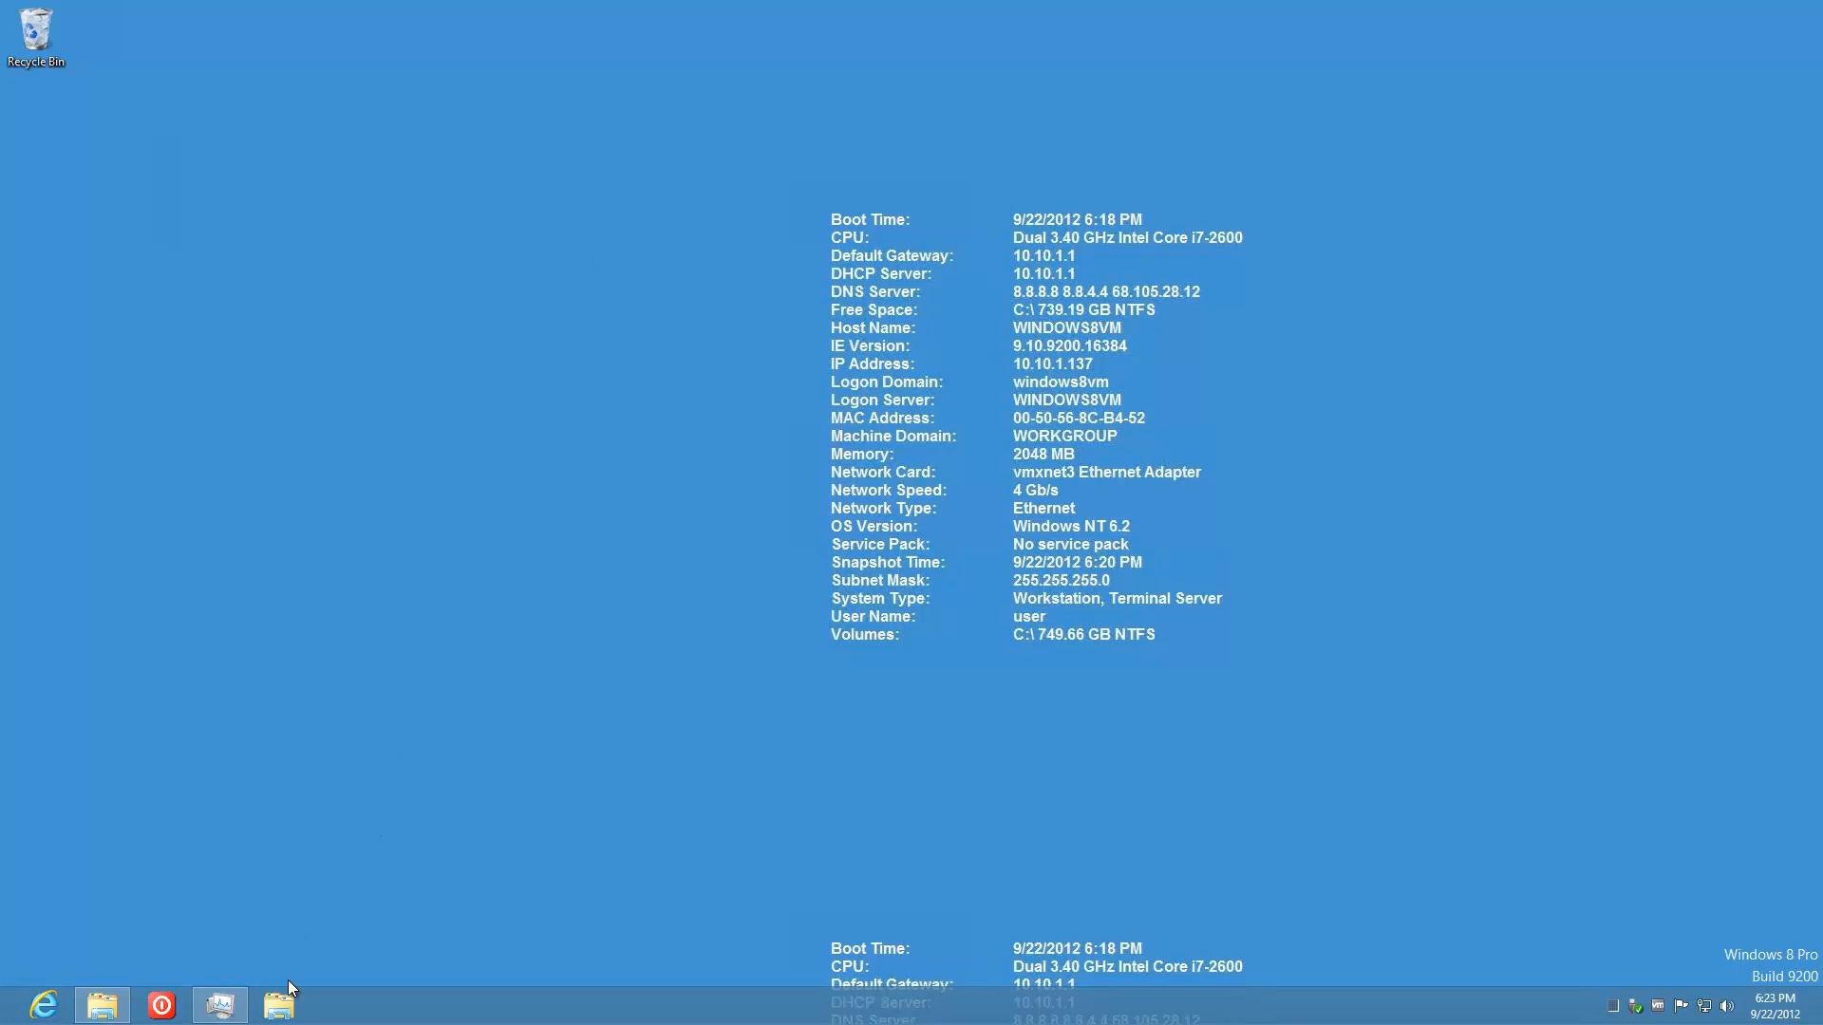
Step: Reopen C:\command in a new Explorer window and select win8desktop
click(279, 1005)
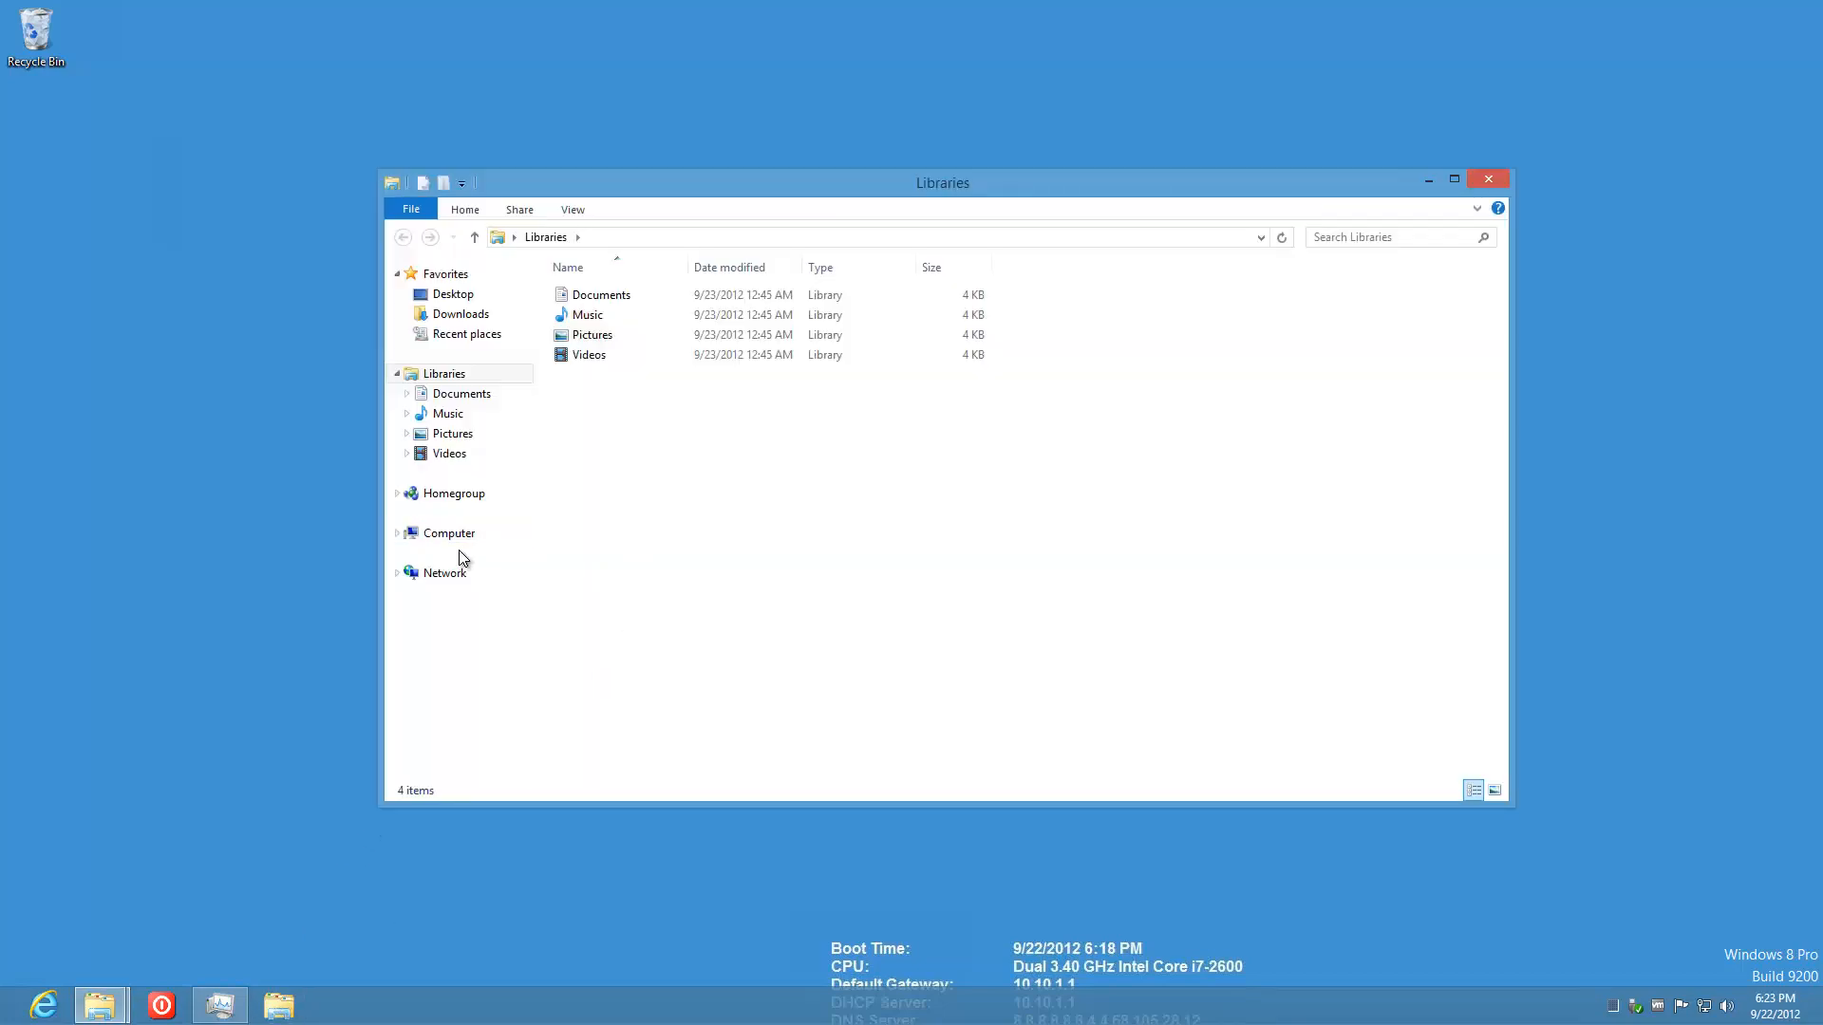
click(454, 536)
double_click(689, 313)
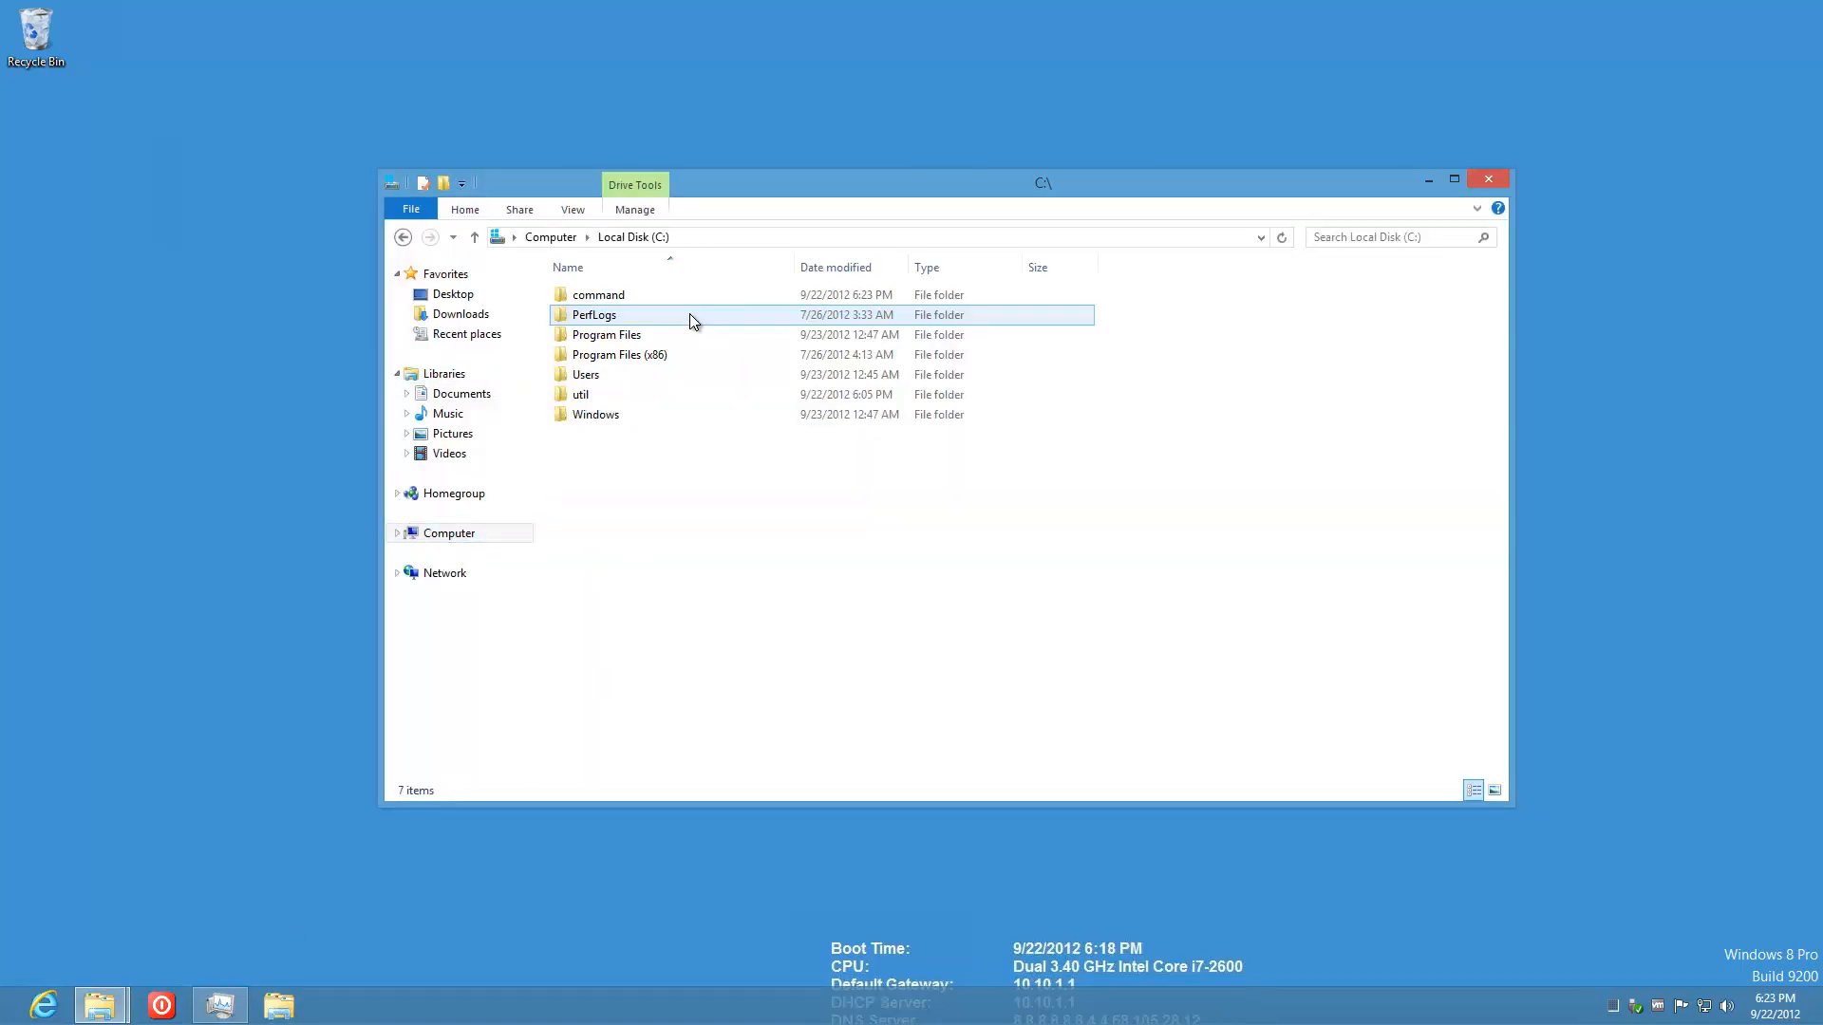
double_click(599, 295)
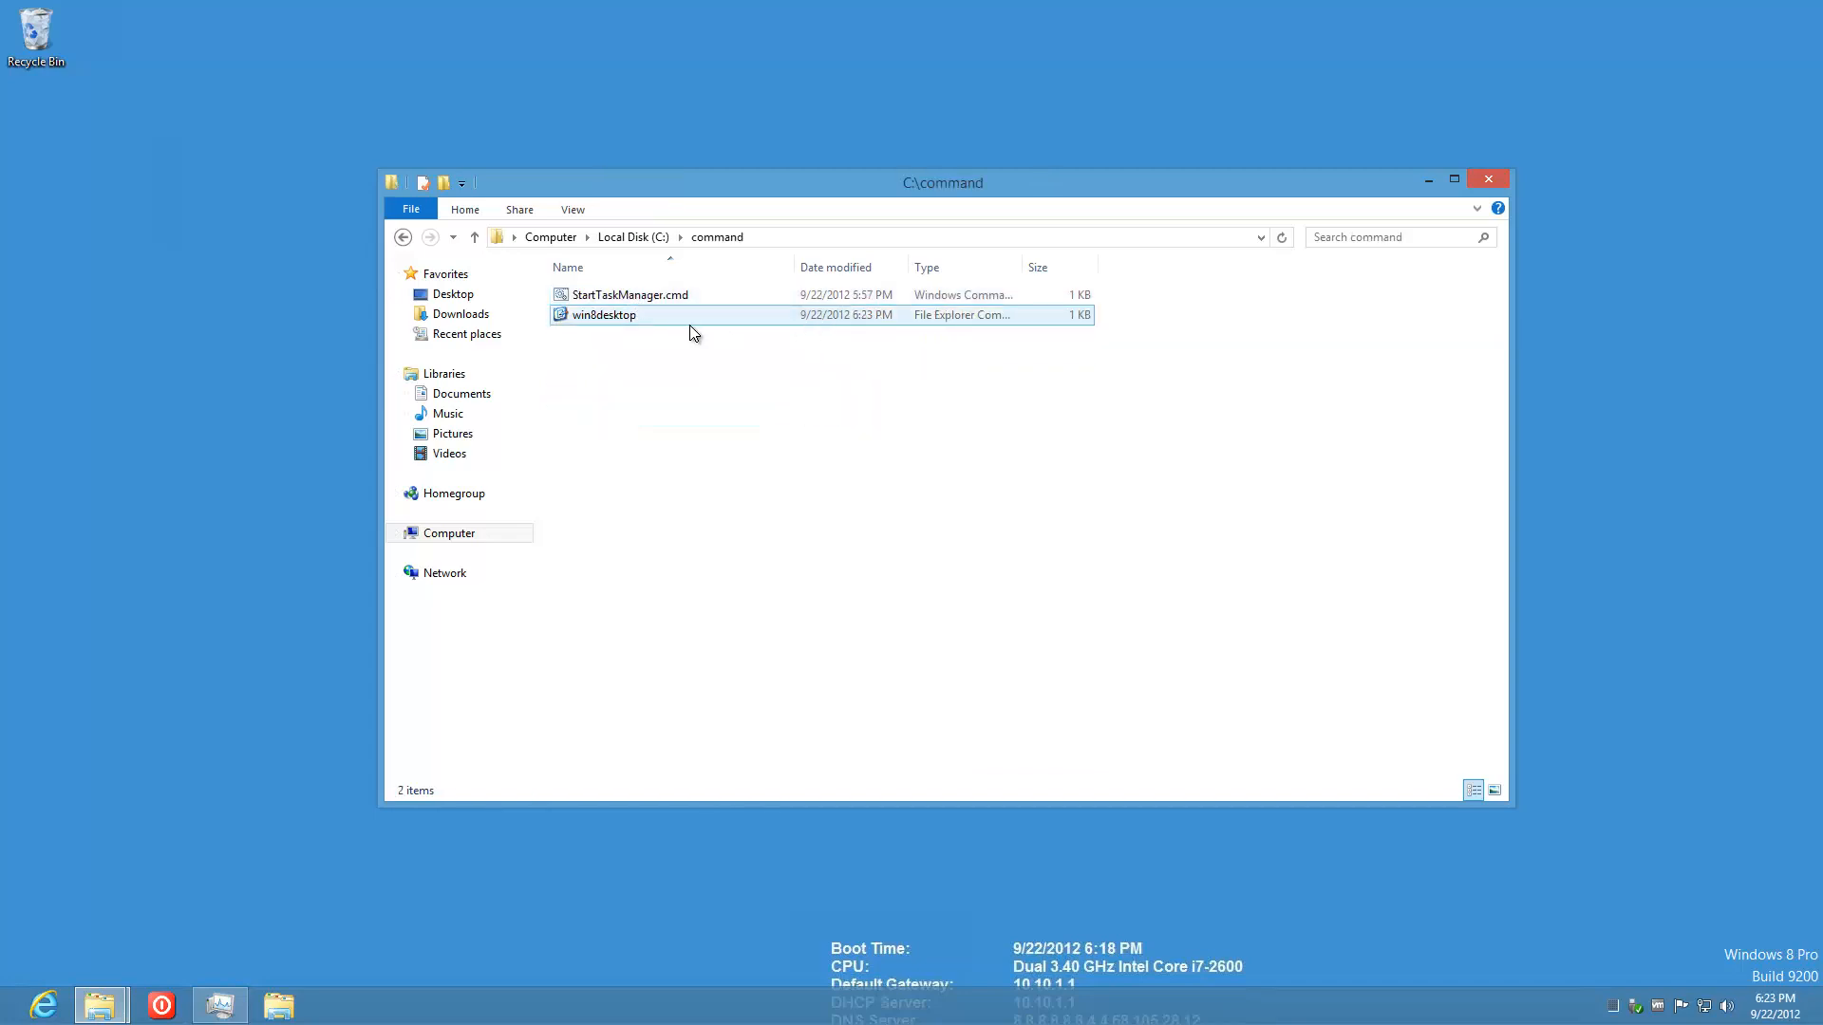
click(658, 321)
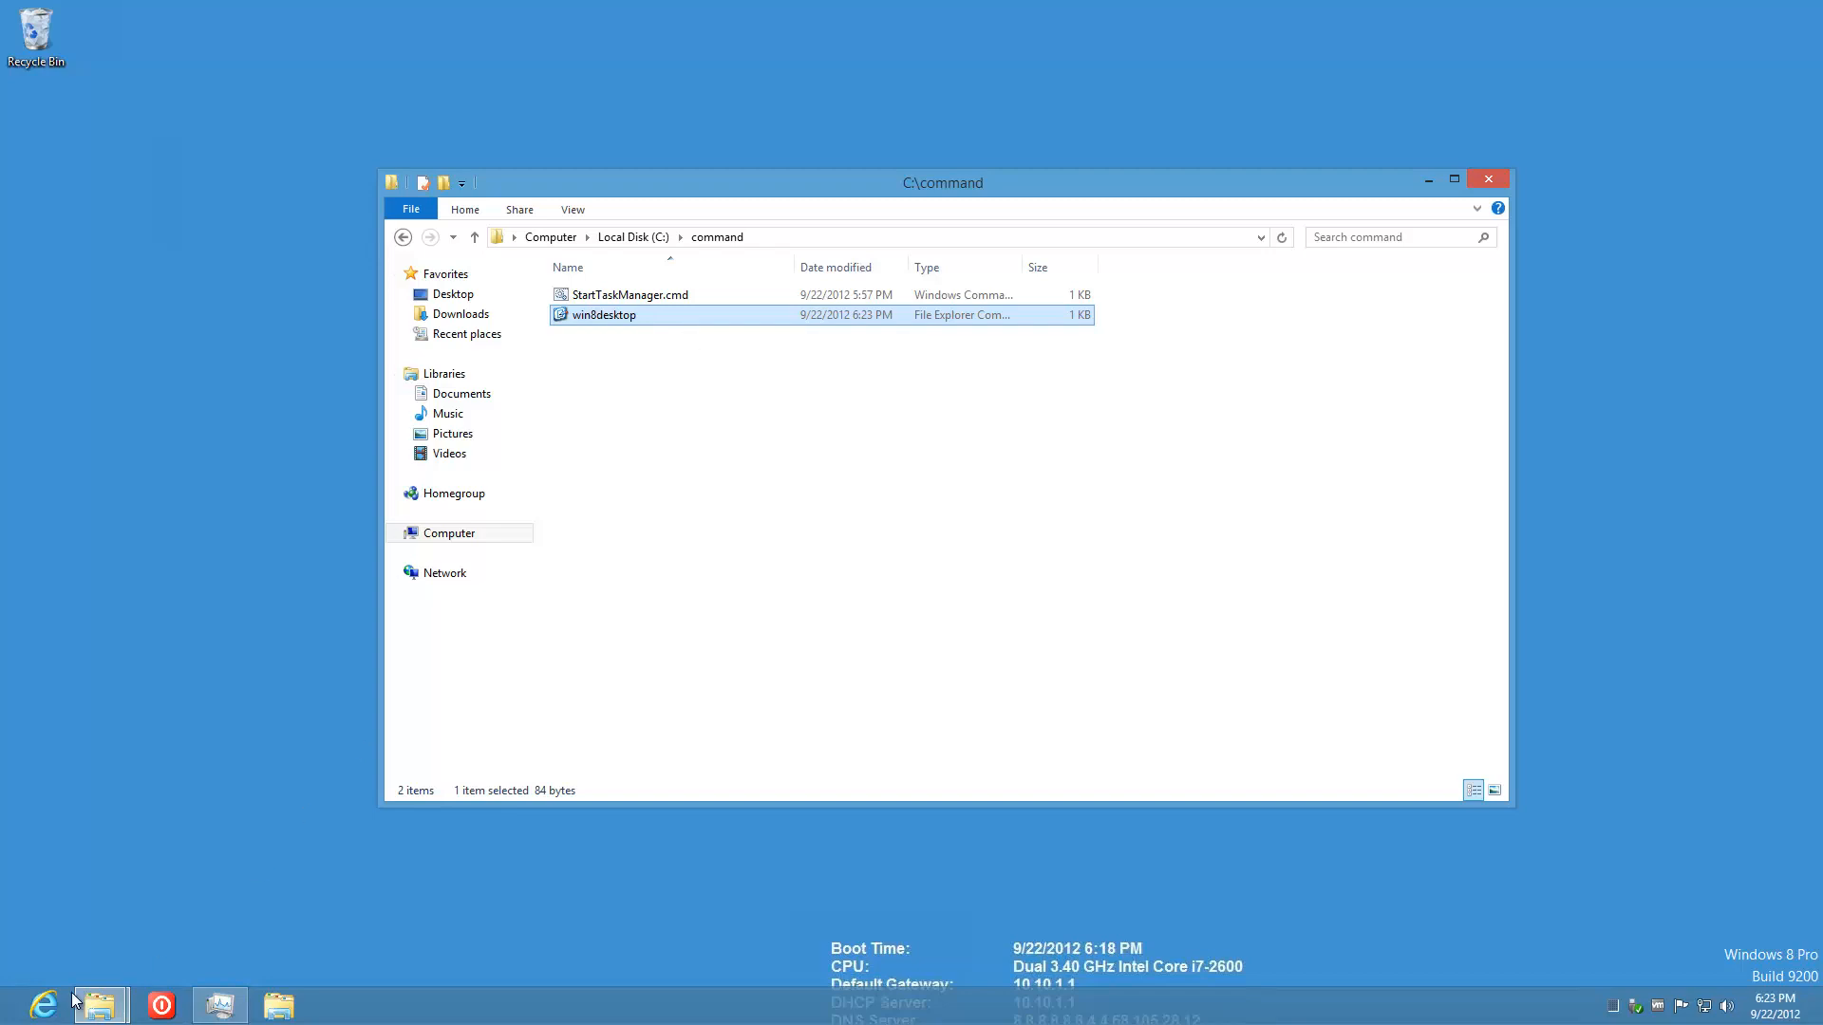
Step: Open shell:Common Startup and place its window beside C:\command
key(super+r)
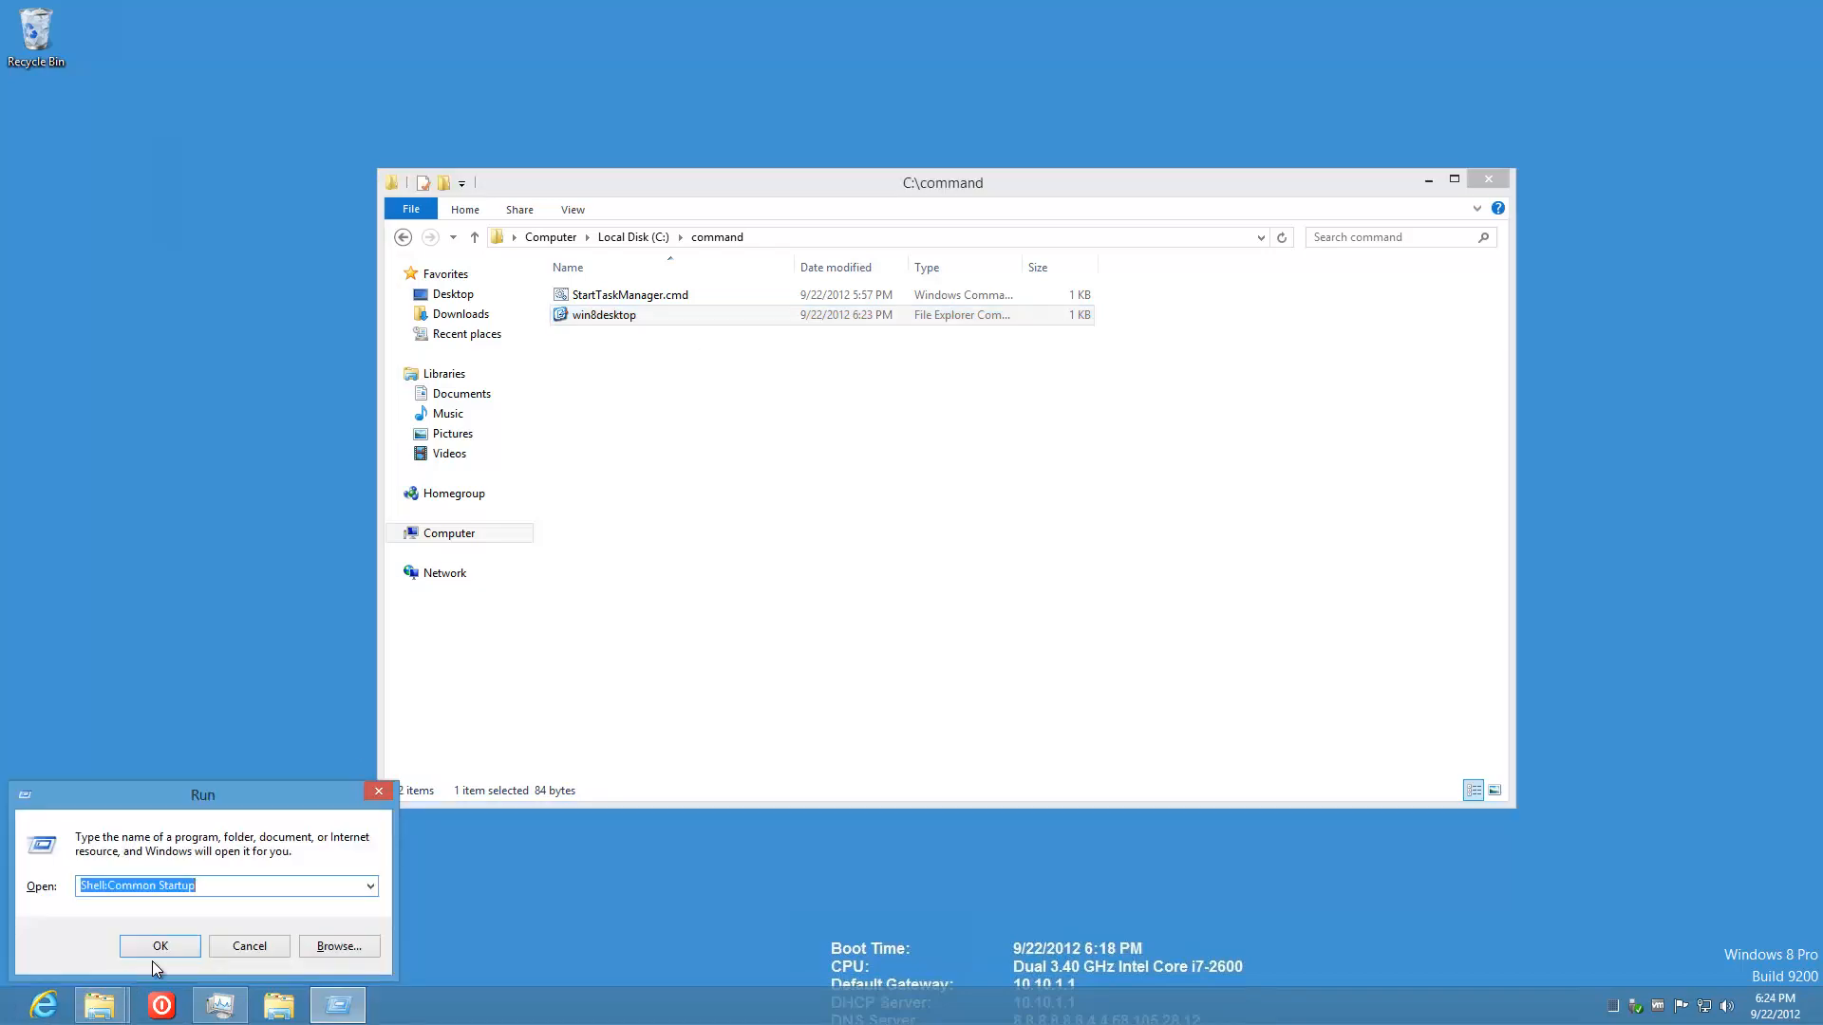
click(180, 947)
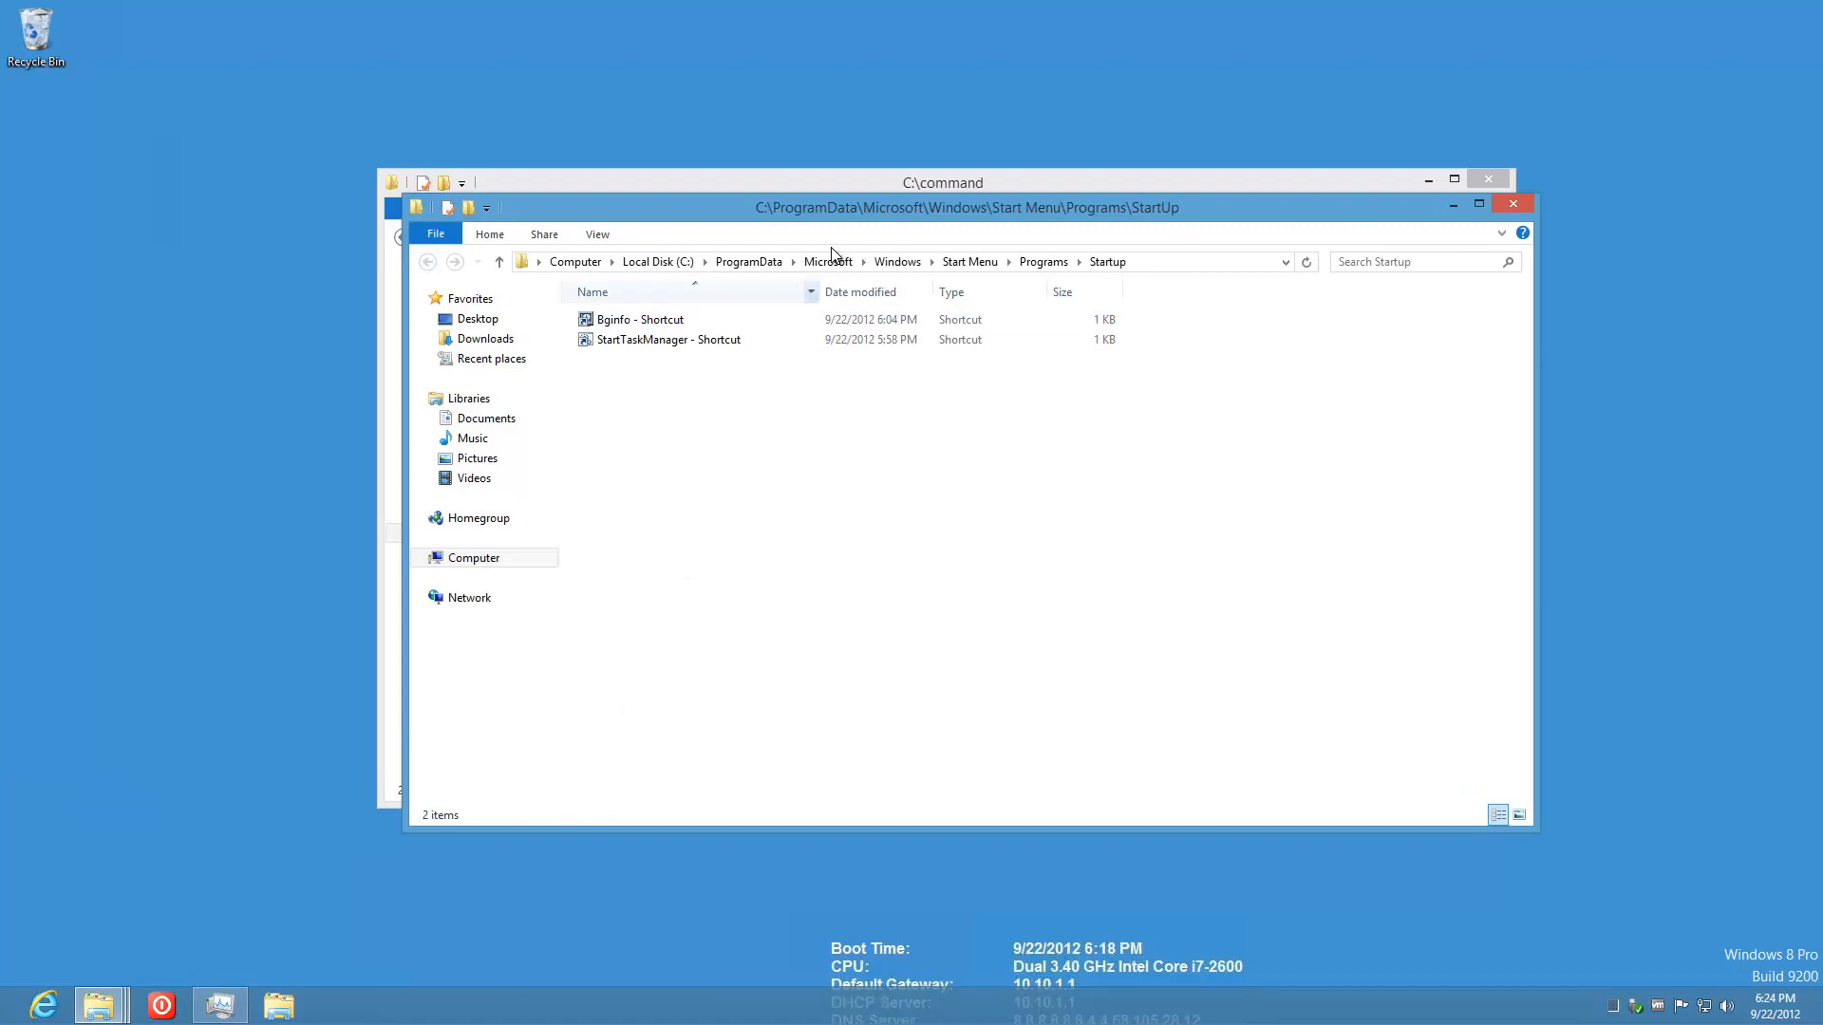
drag(845, 211, 1153, 305)
Step: Move win8desktop into the Startup folder with admin approval, then close both folders
drag(577, 314, 1635, 676)
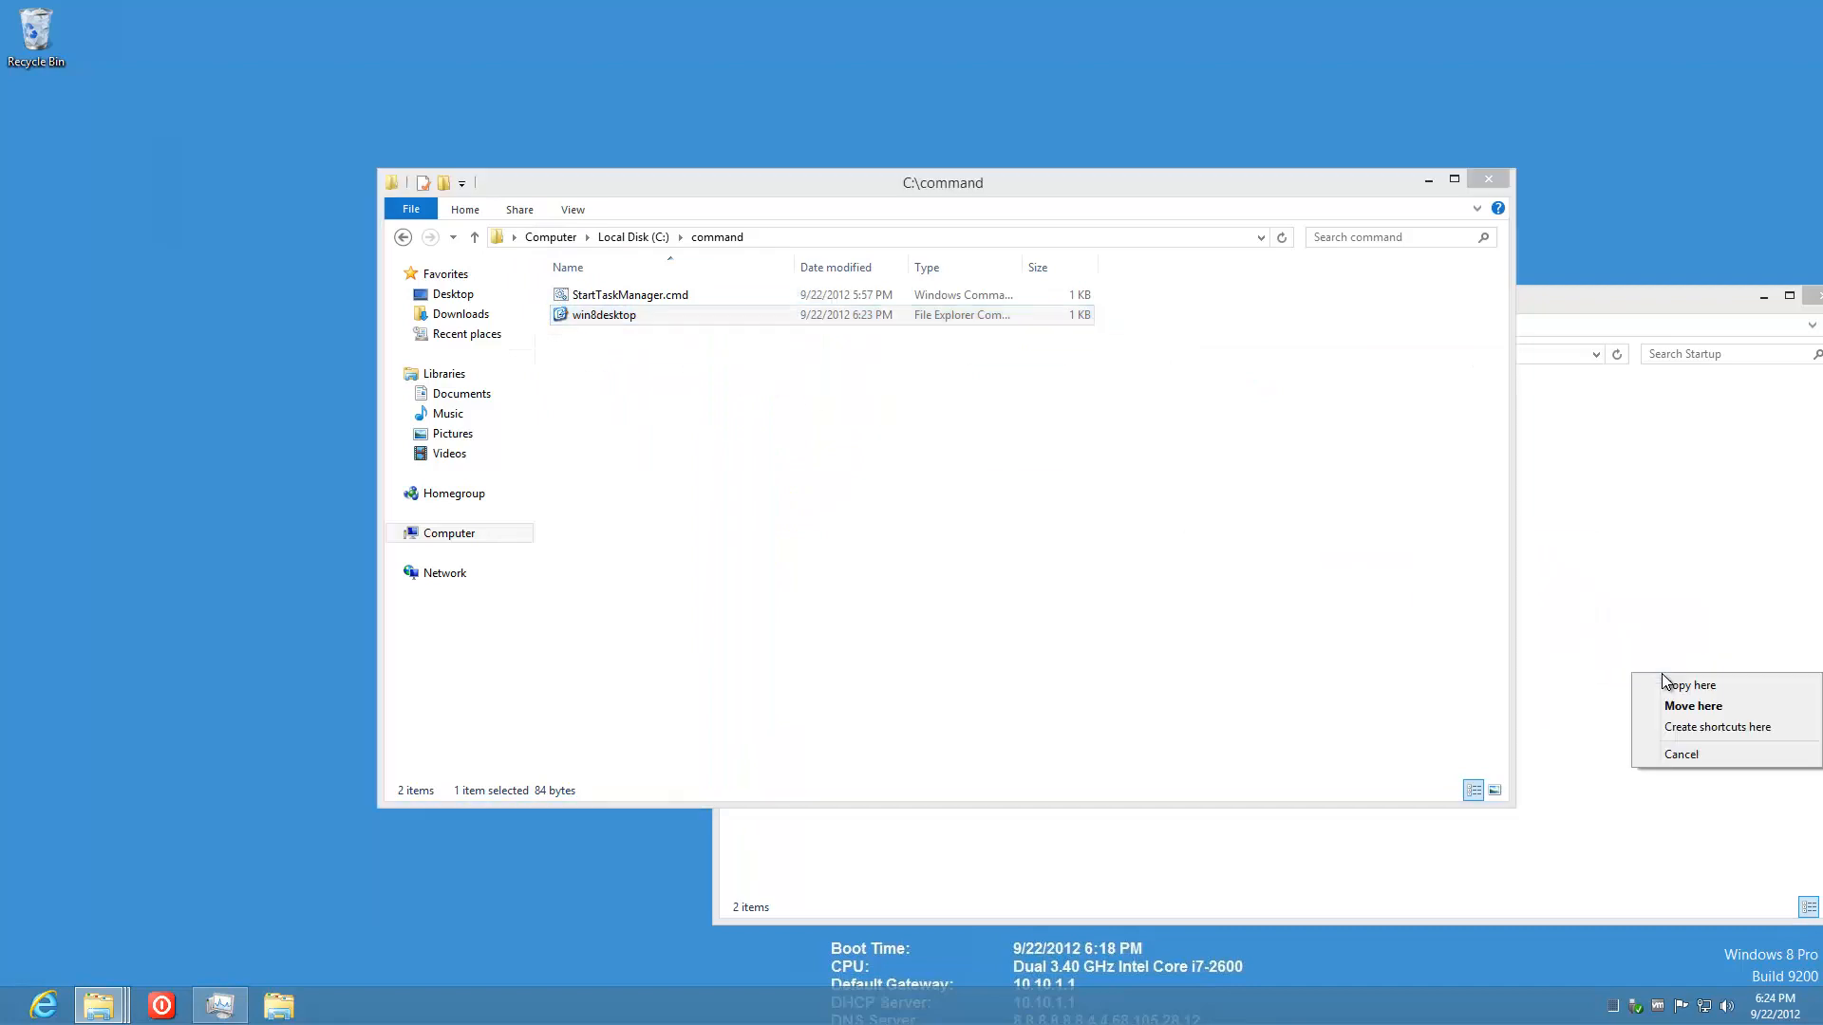
click(1669, 707)
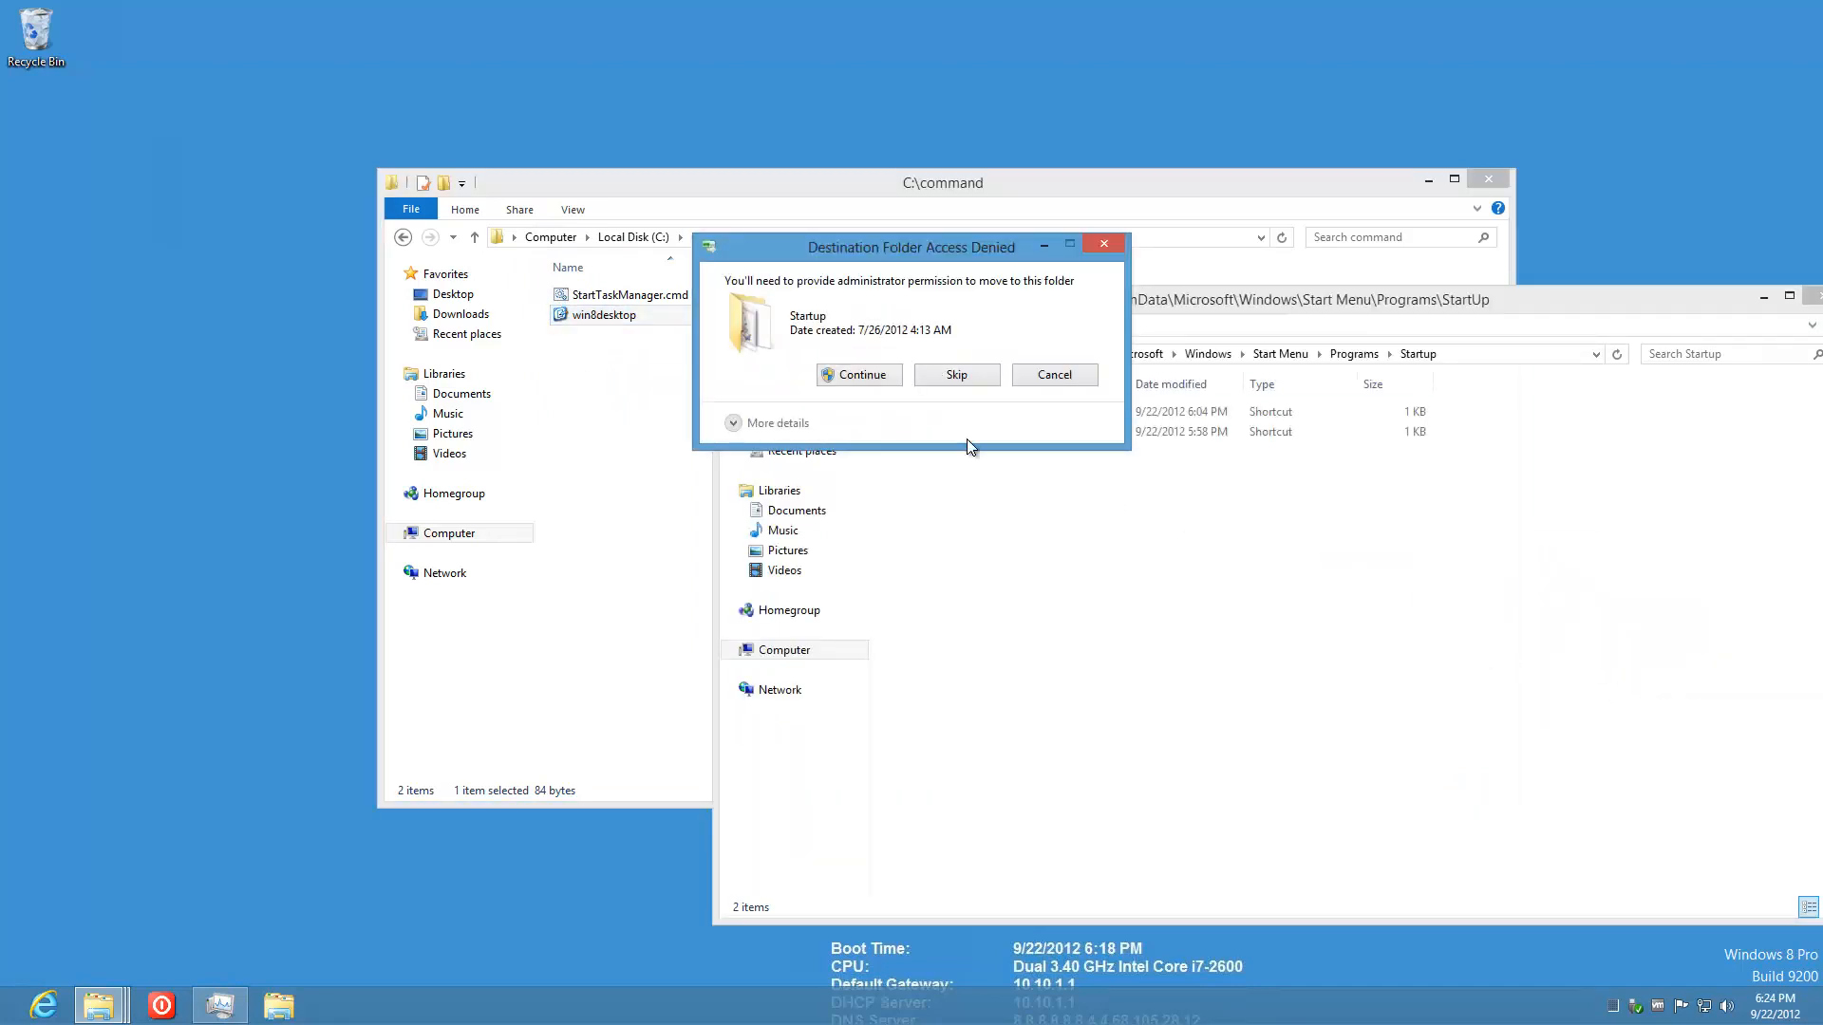
click(858, 375)
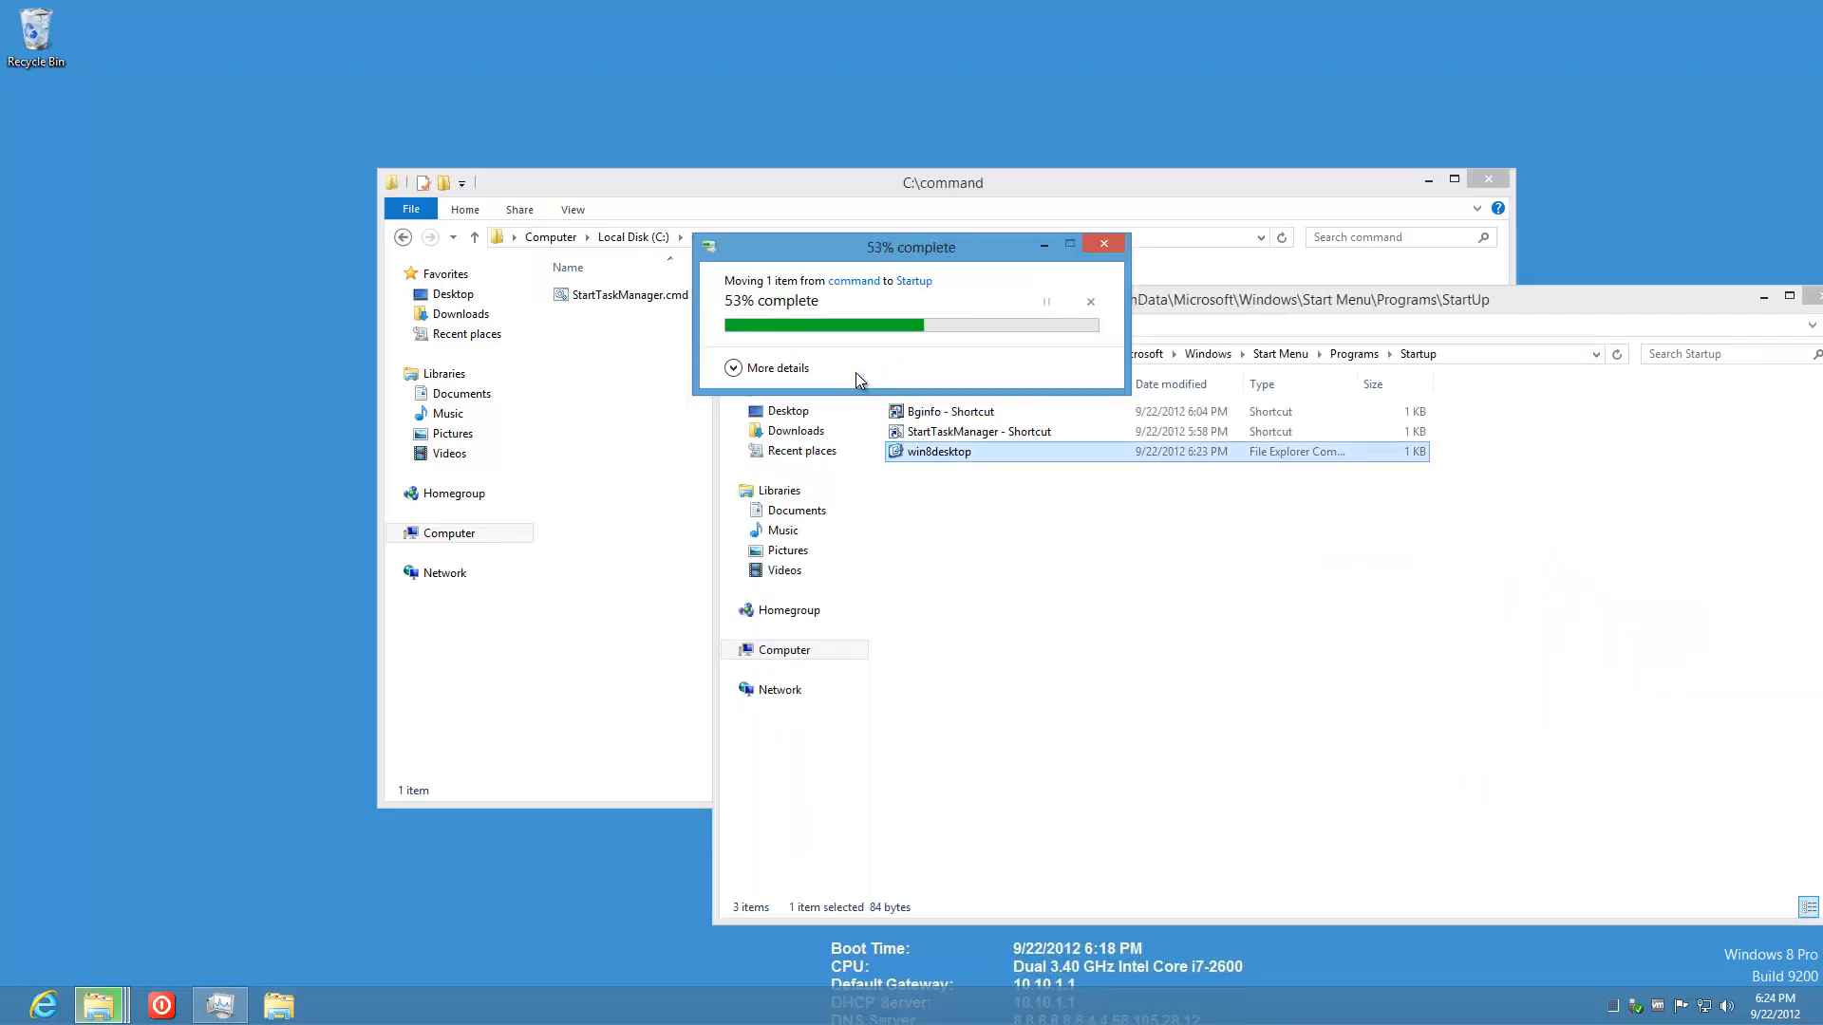
click(1813, 297)
click(1488, 180)
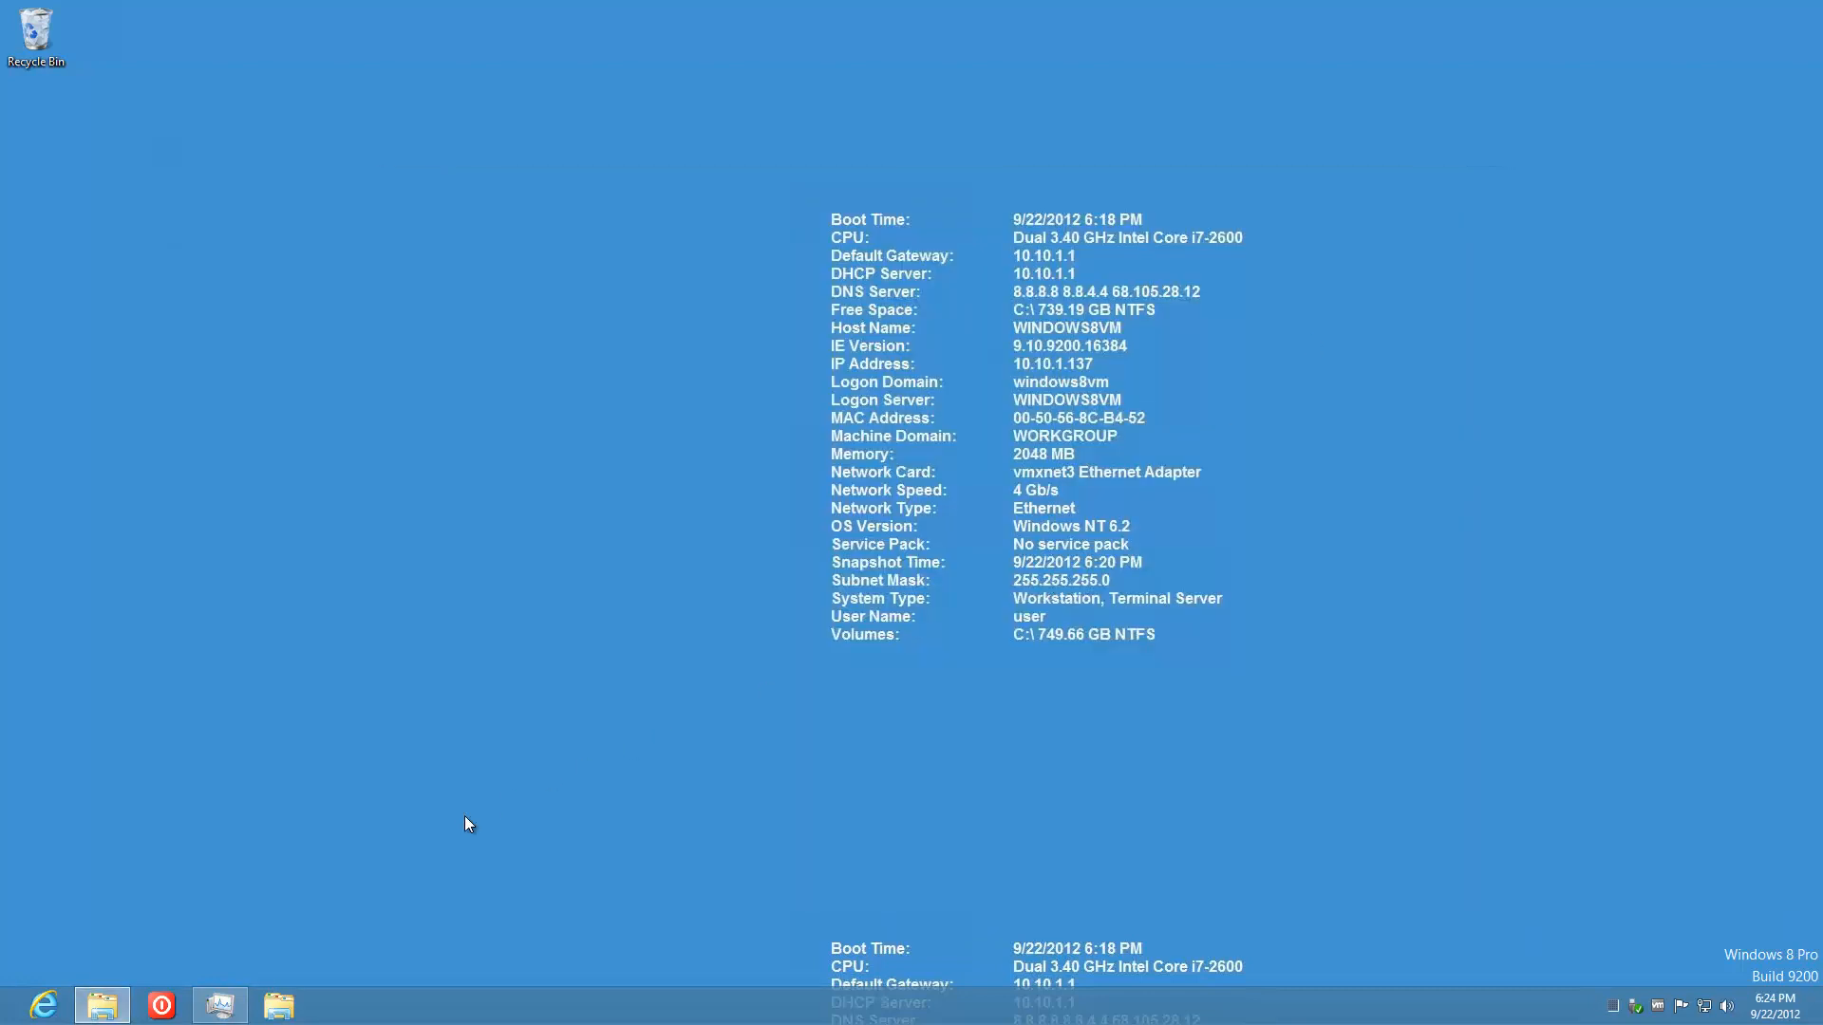
Step: Reboot the VM with Poweroff, acknowledge the disconnect, and minimize Remote Desktop Connection
click(161, 1007)
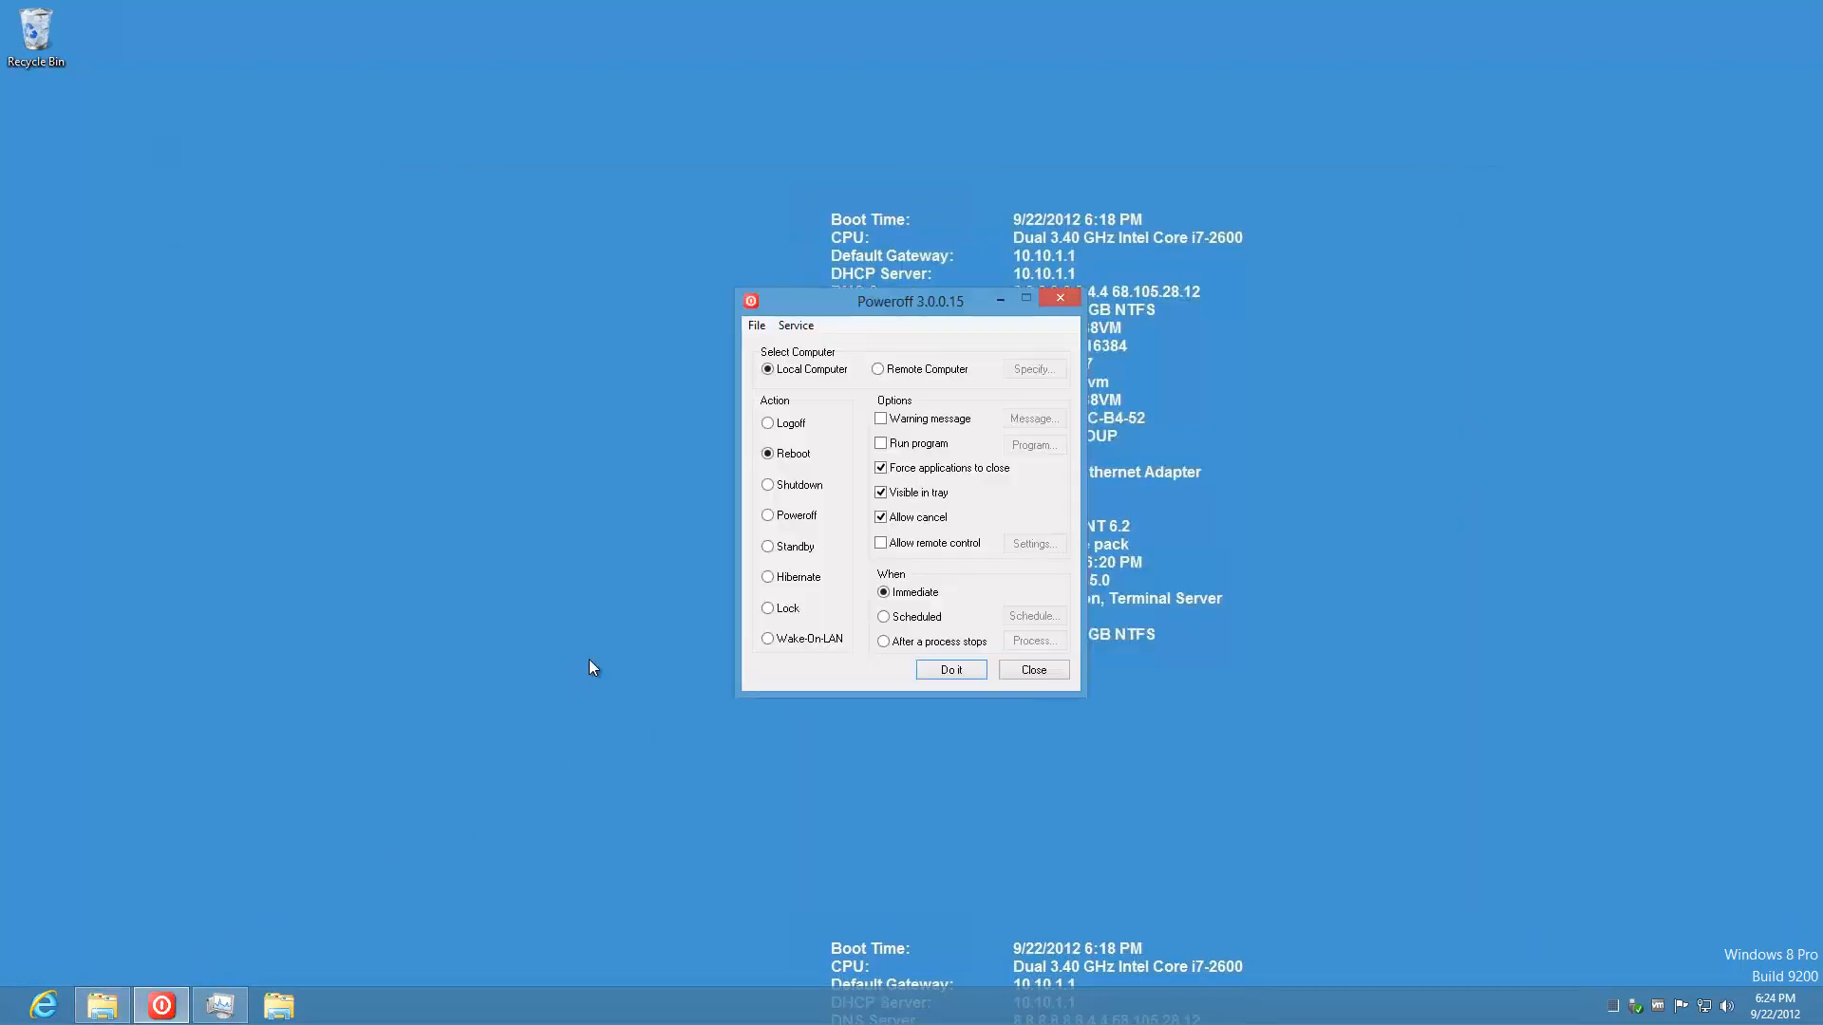
click(951, 671)
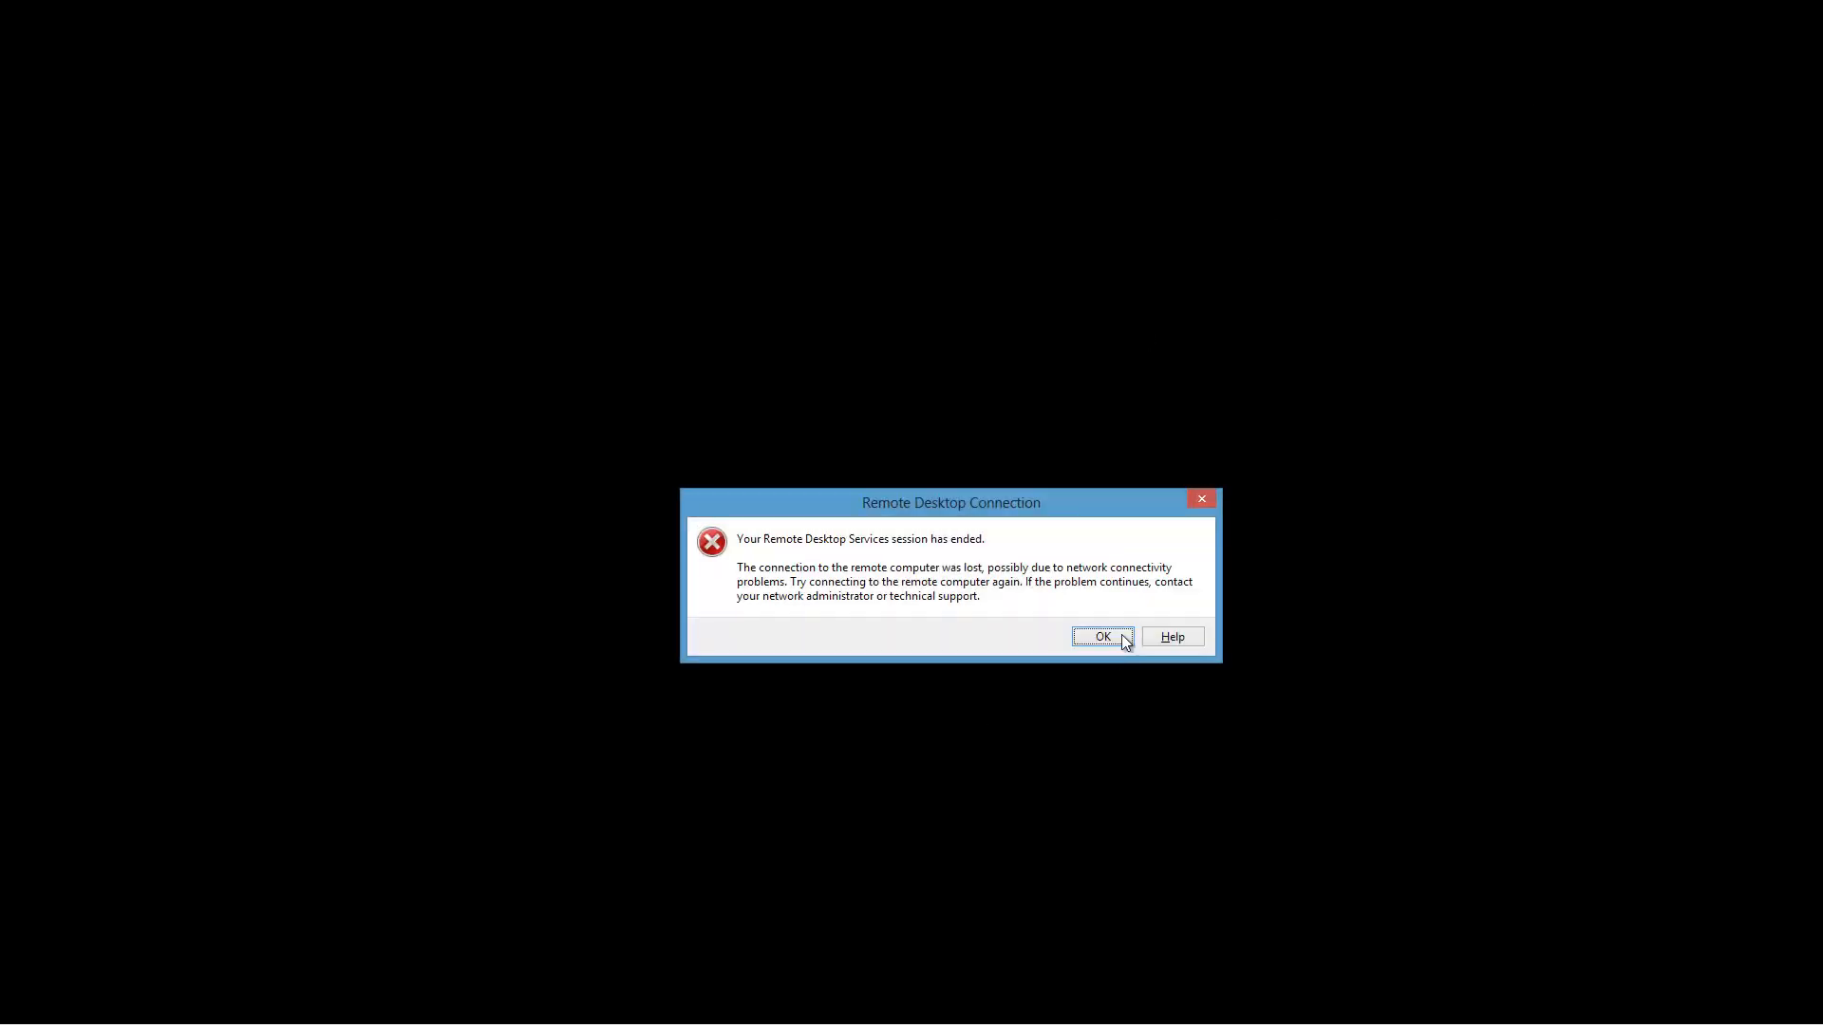
click(1103, 636)
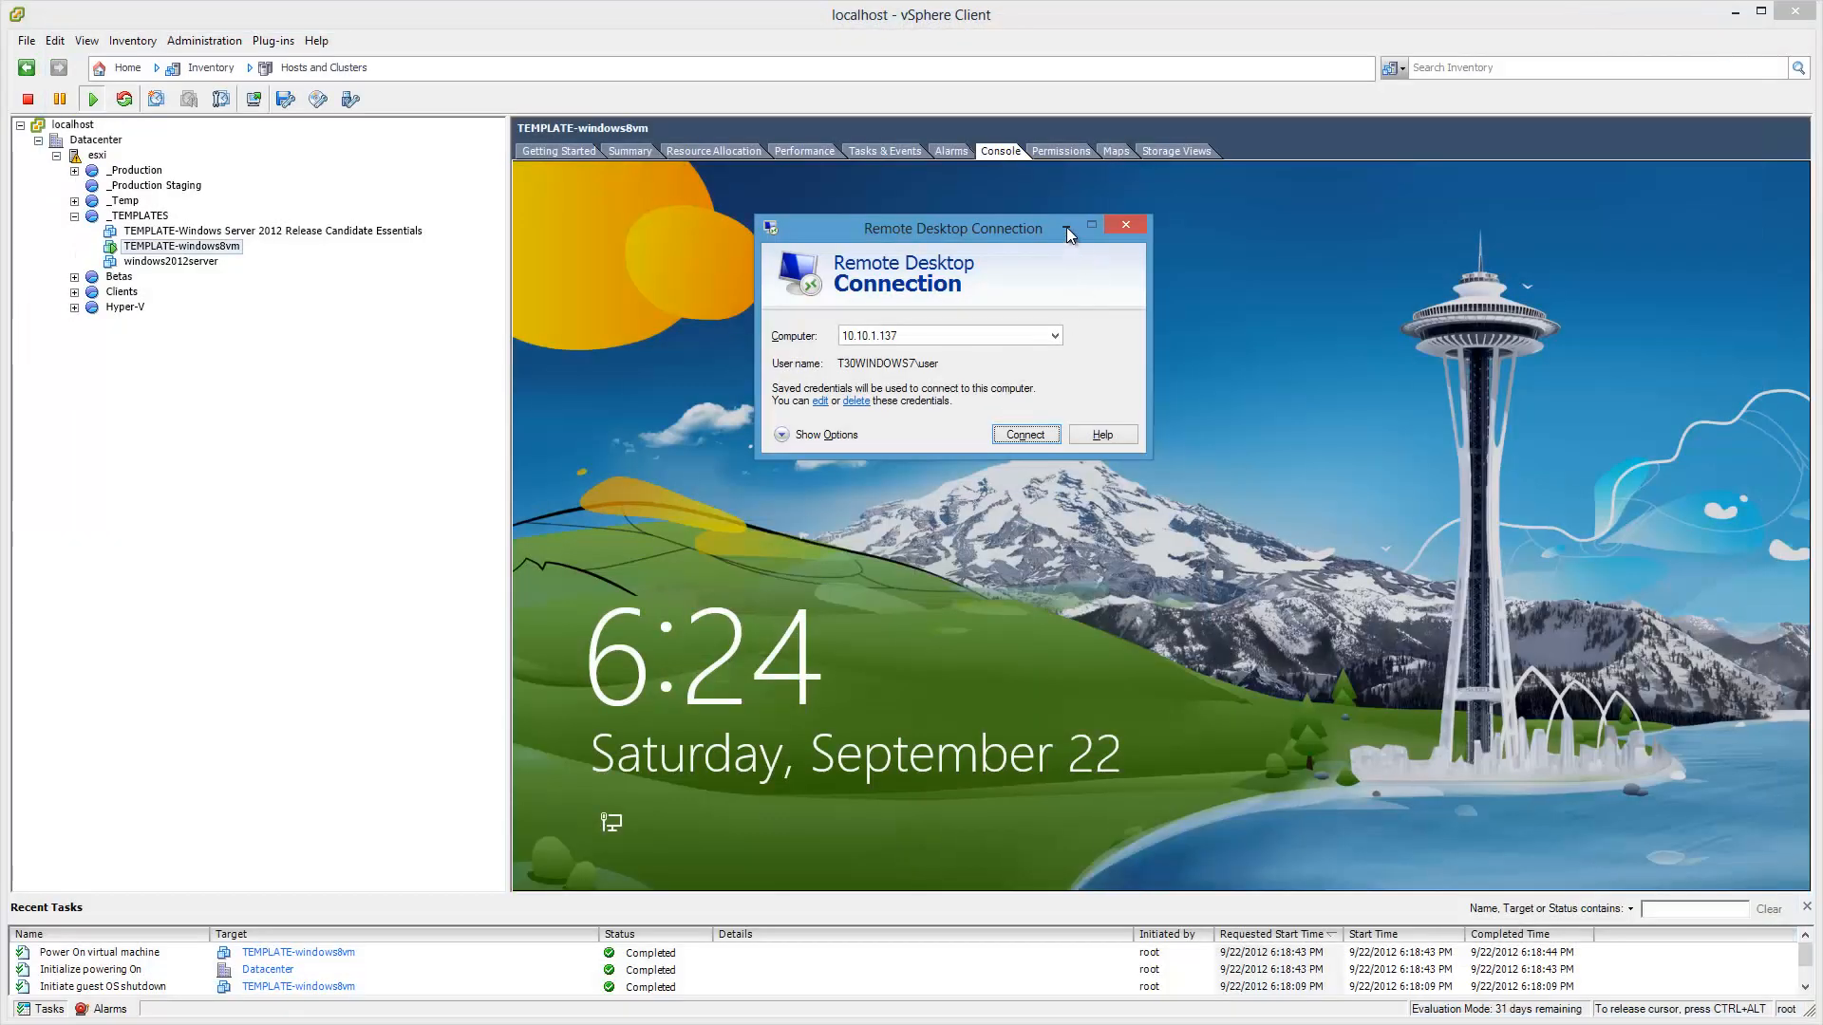
click(1066, 229)
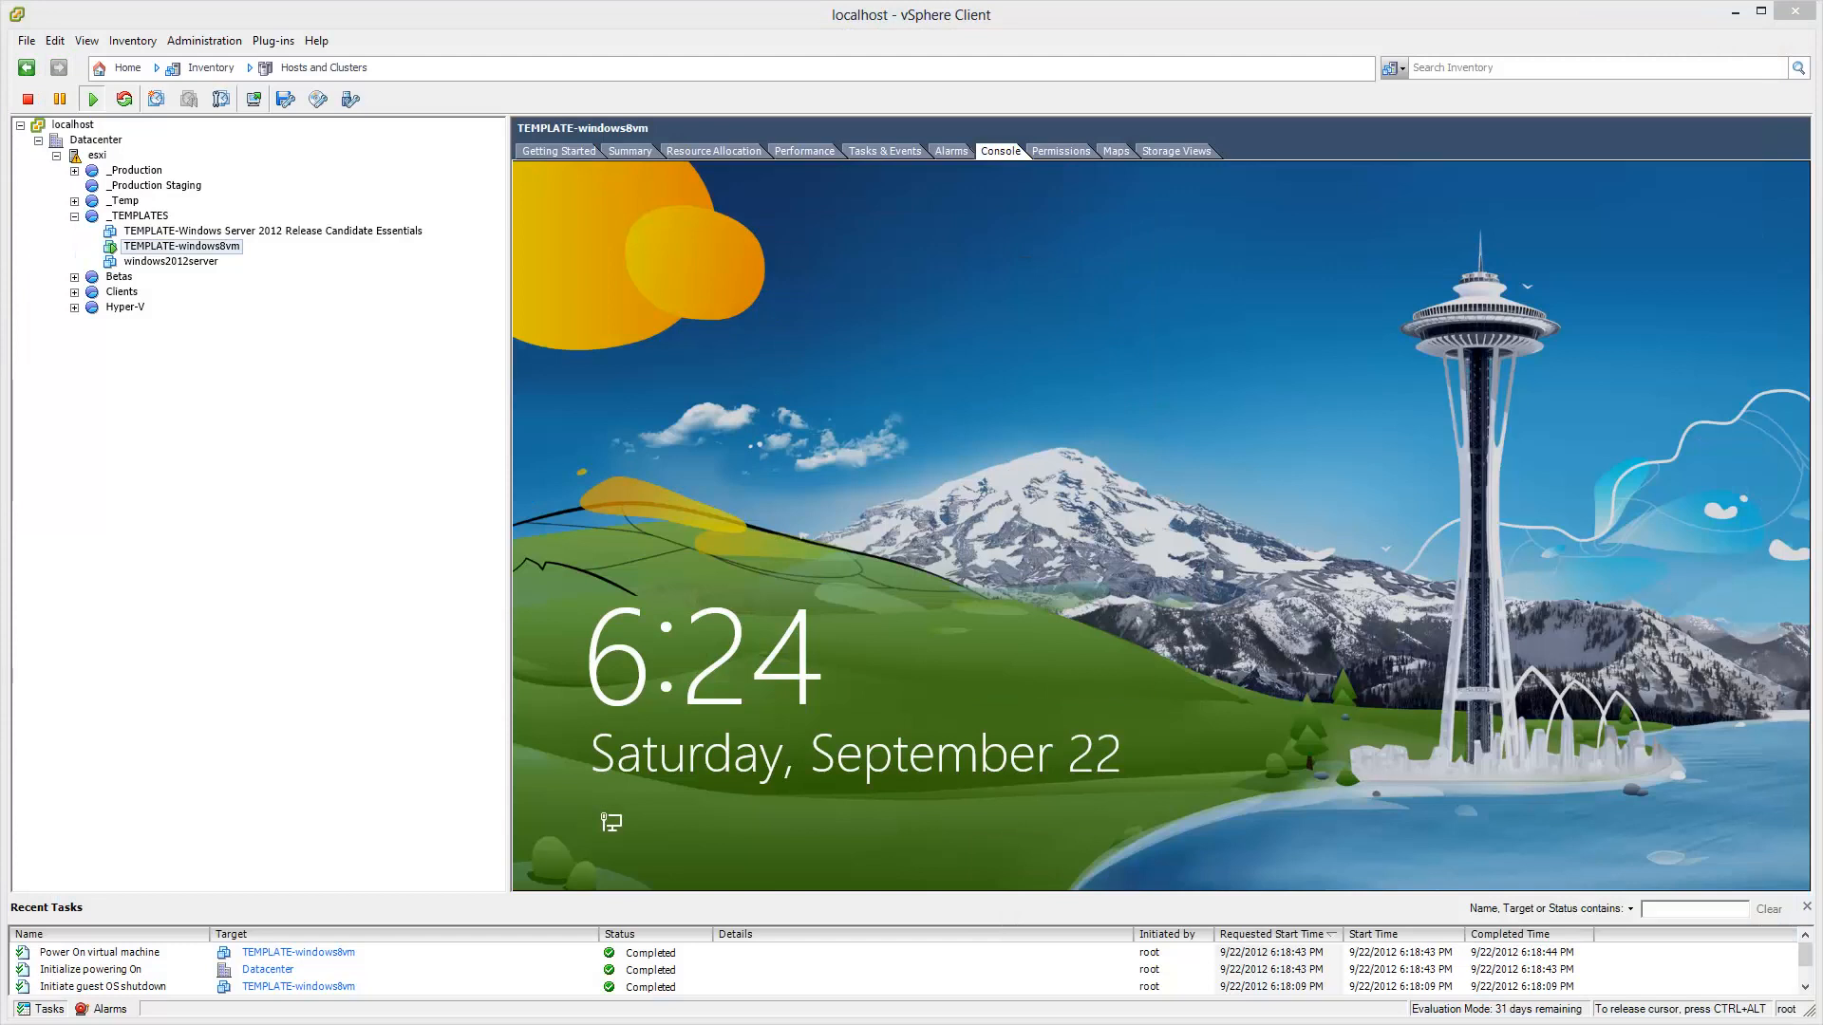
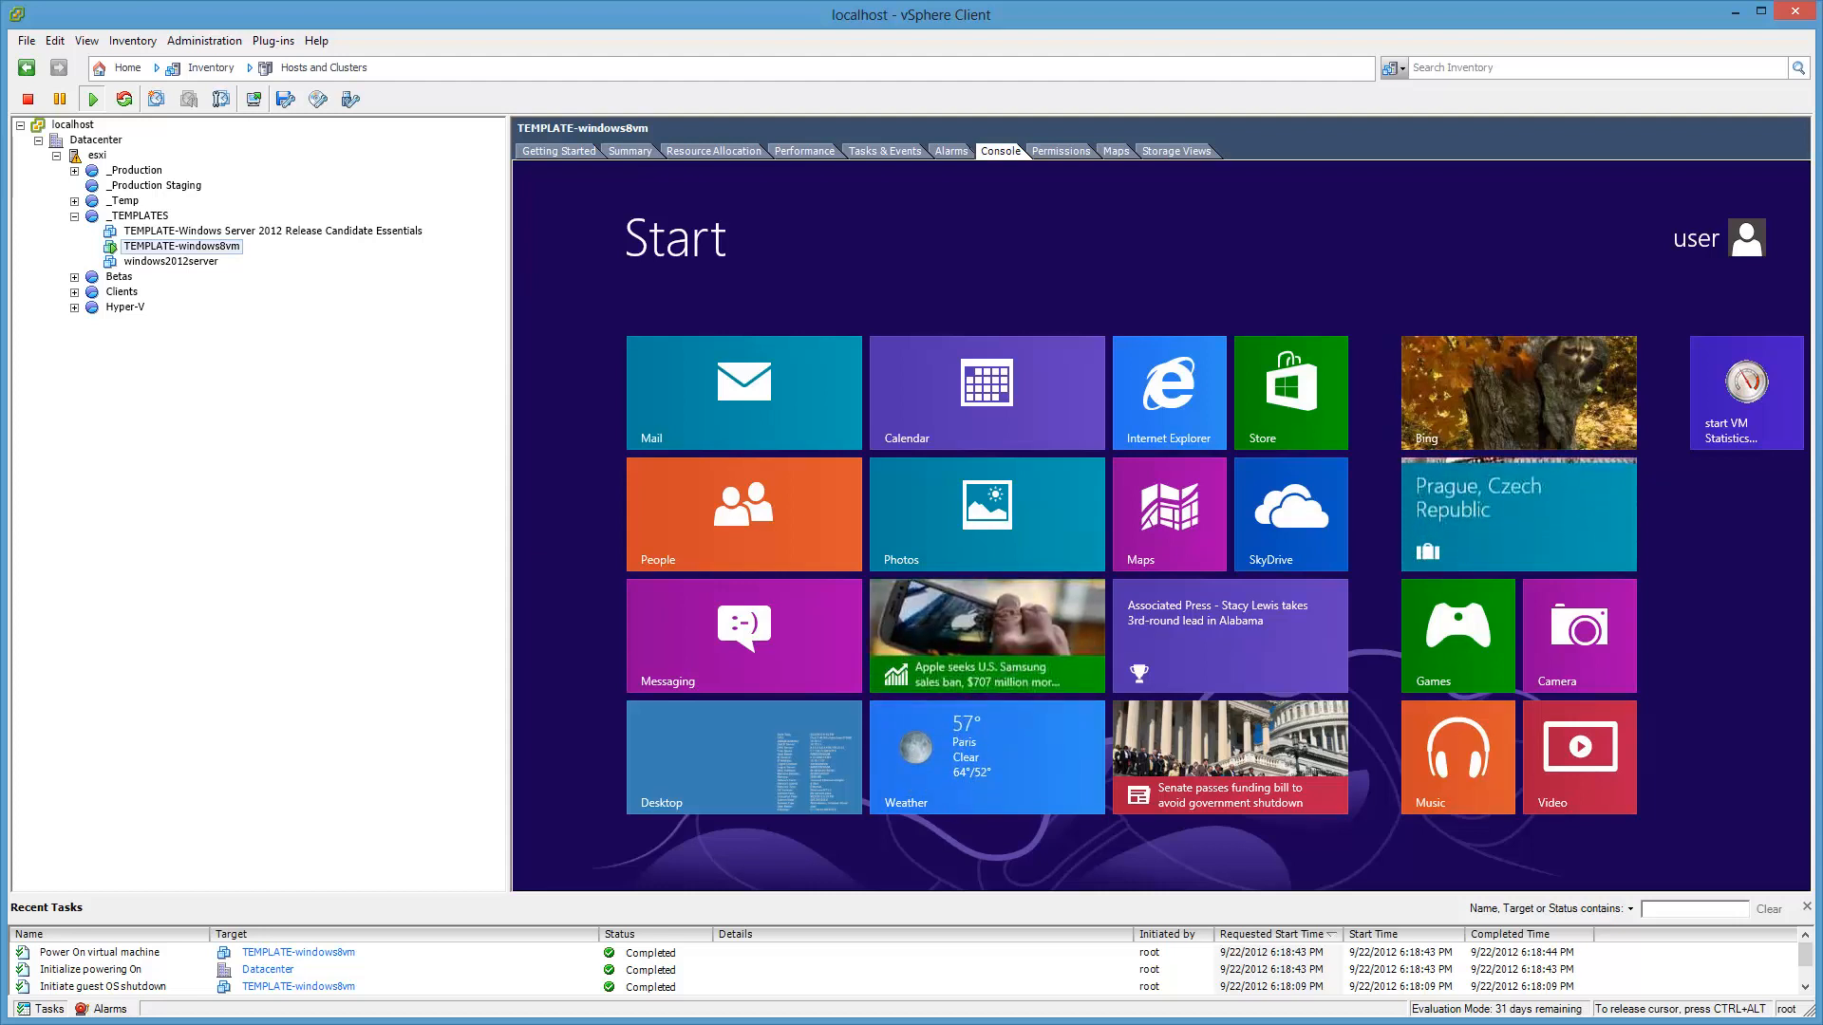
Step: Switch the Windows 8 guest console in TEMPLATE-windows8vm from the Start screen to the desktop
key(ctrl+shift+Escape)
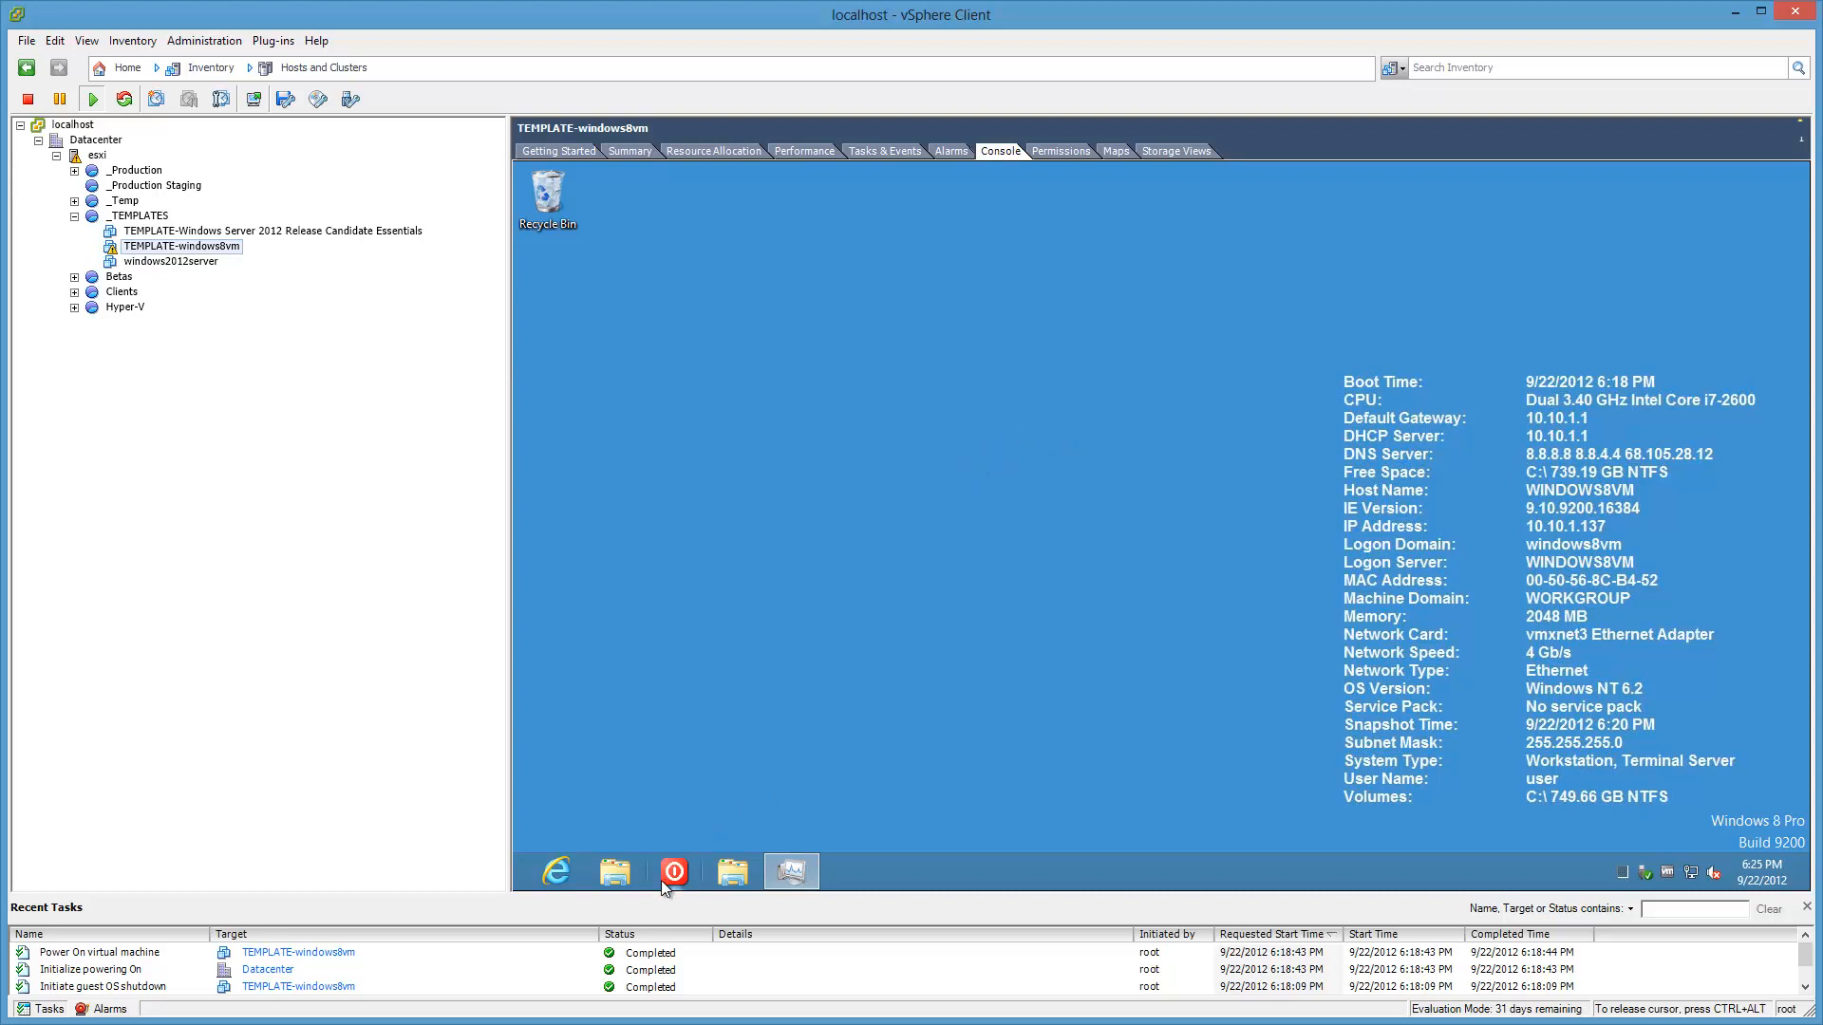
Step: Open TEMPLATE-windows8vm's Summary and check the triggered alarms and recent tasks
right_click(220, 252)
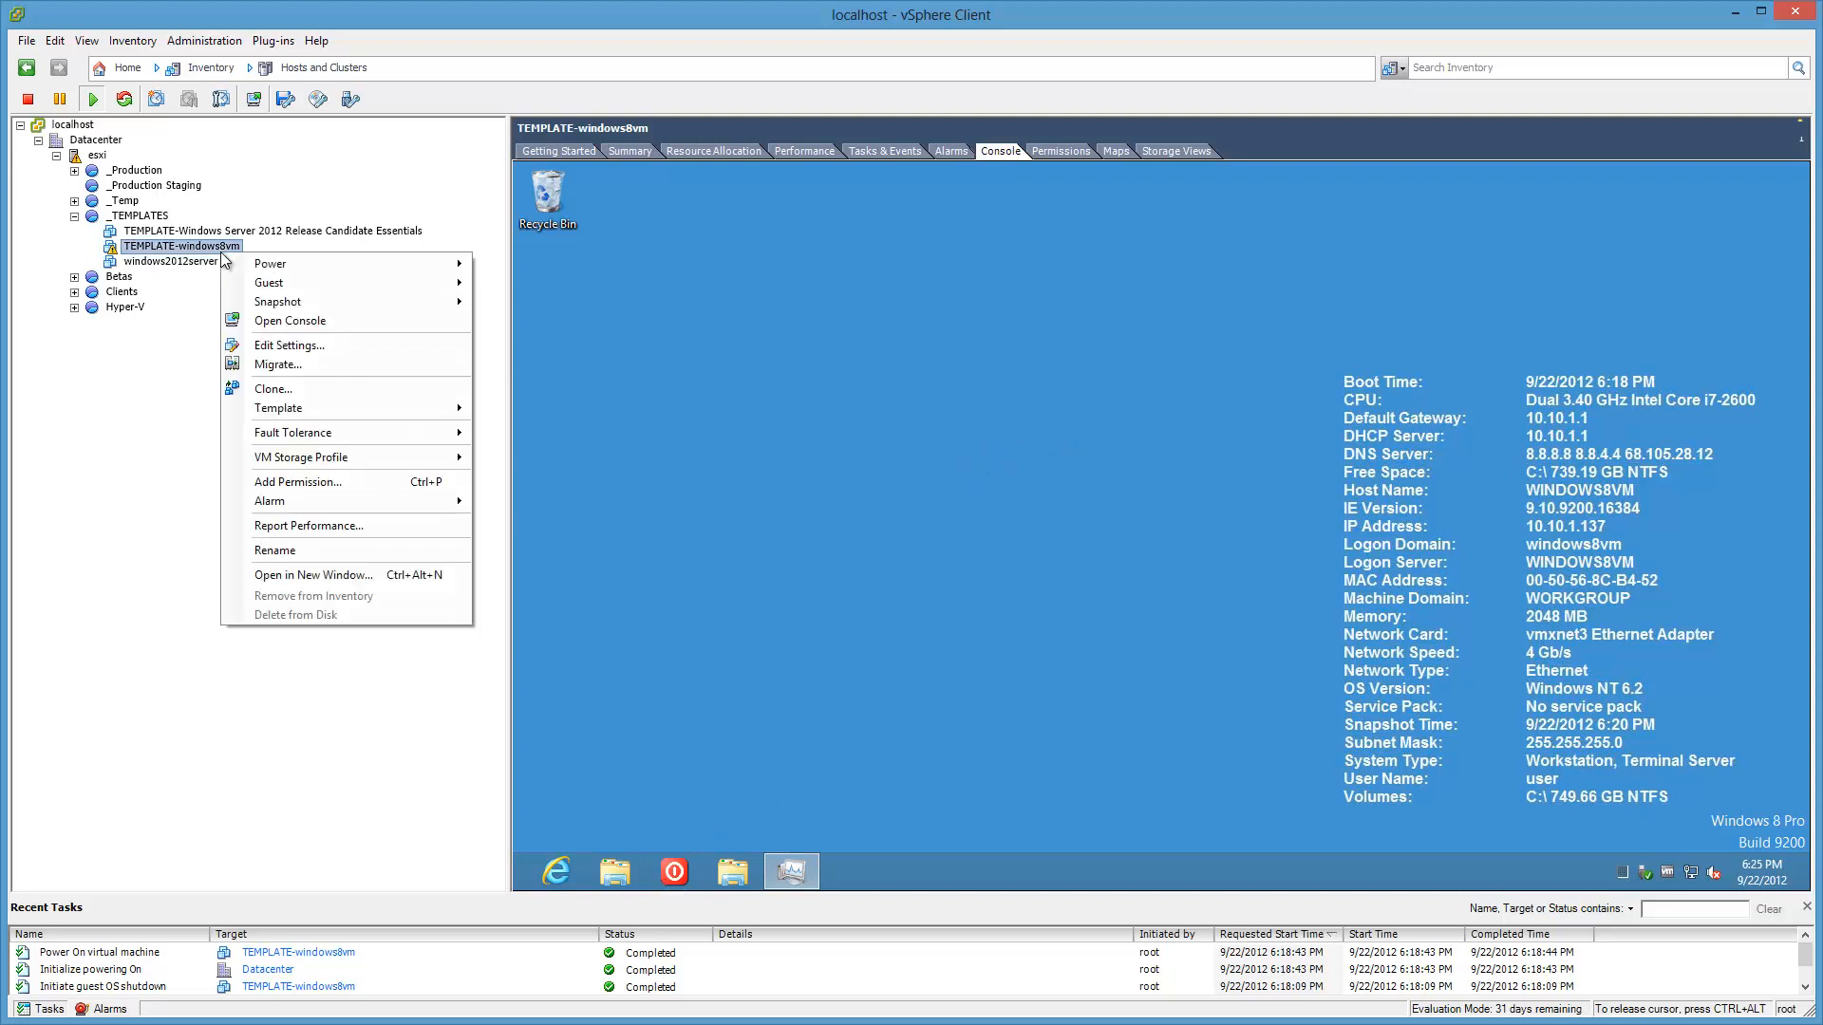
click(631, 151)
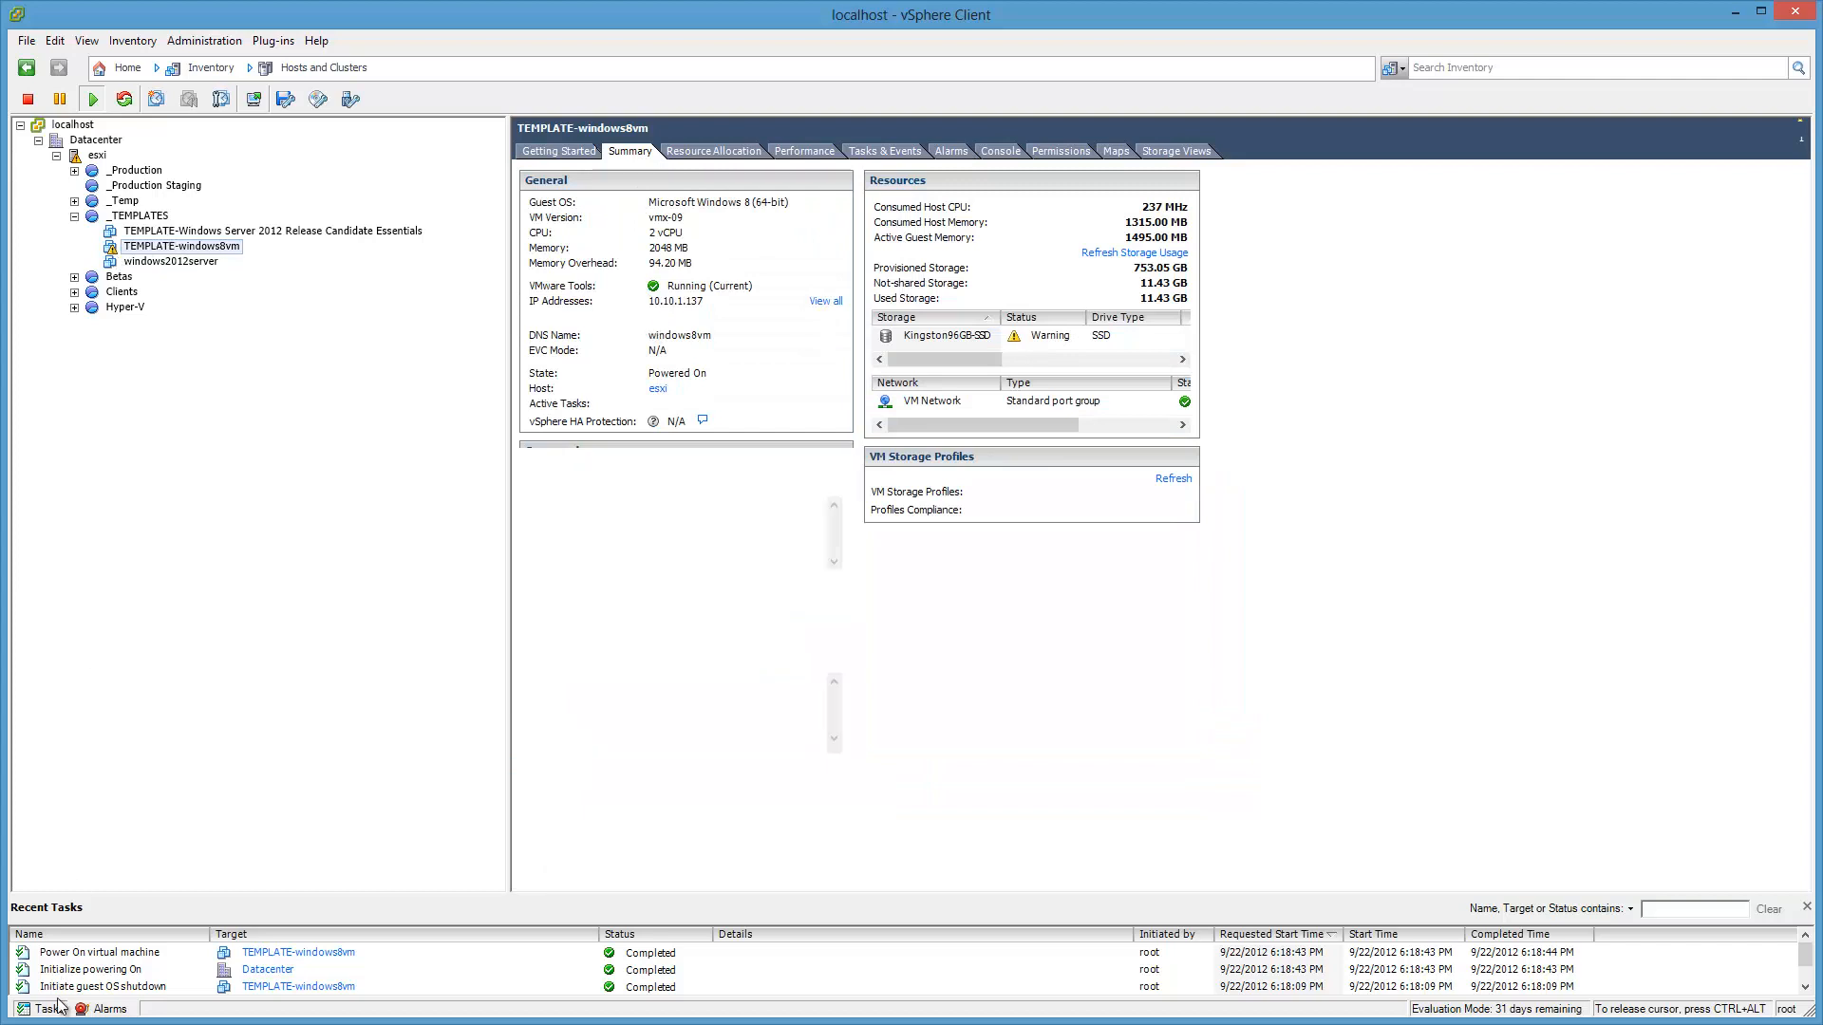
click(87, 1010)
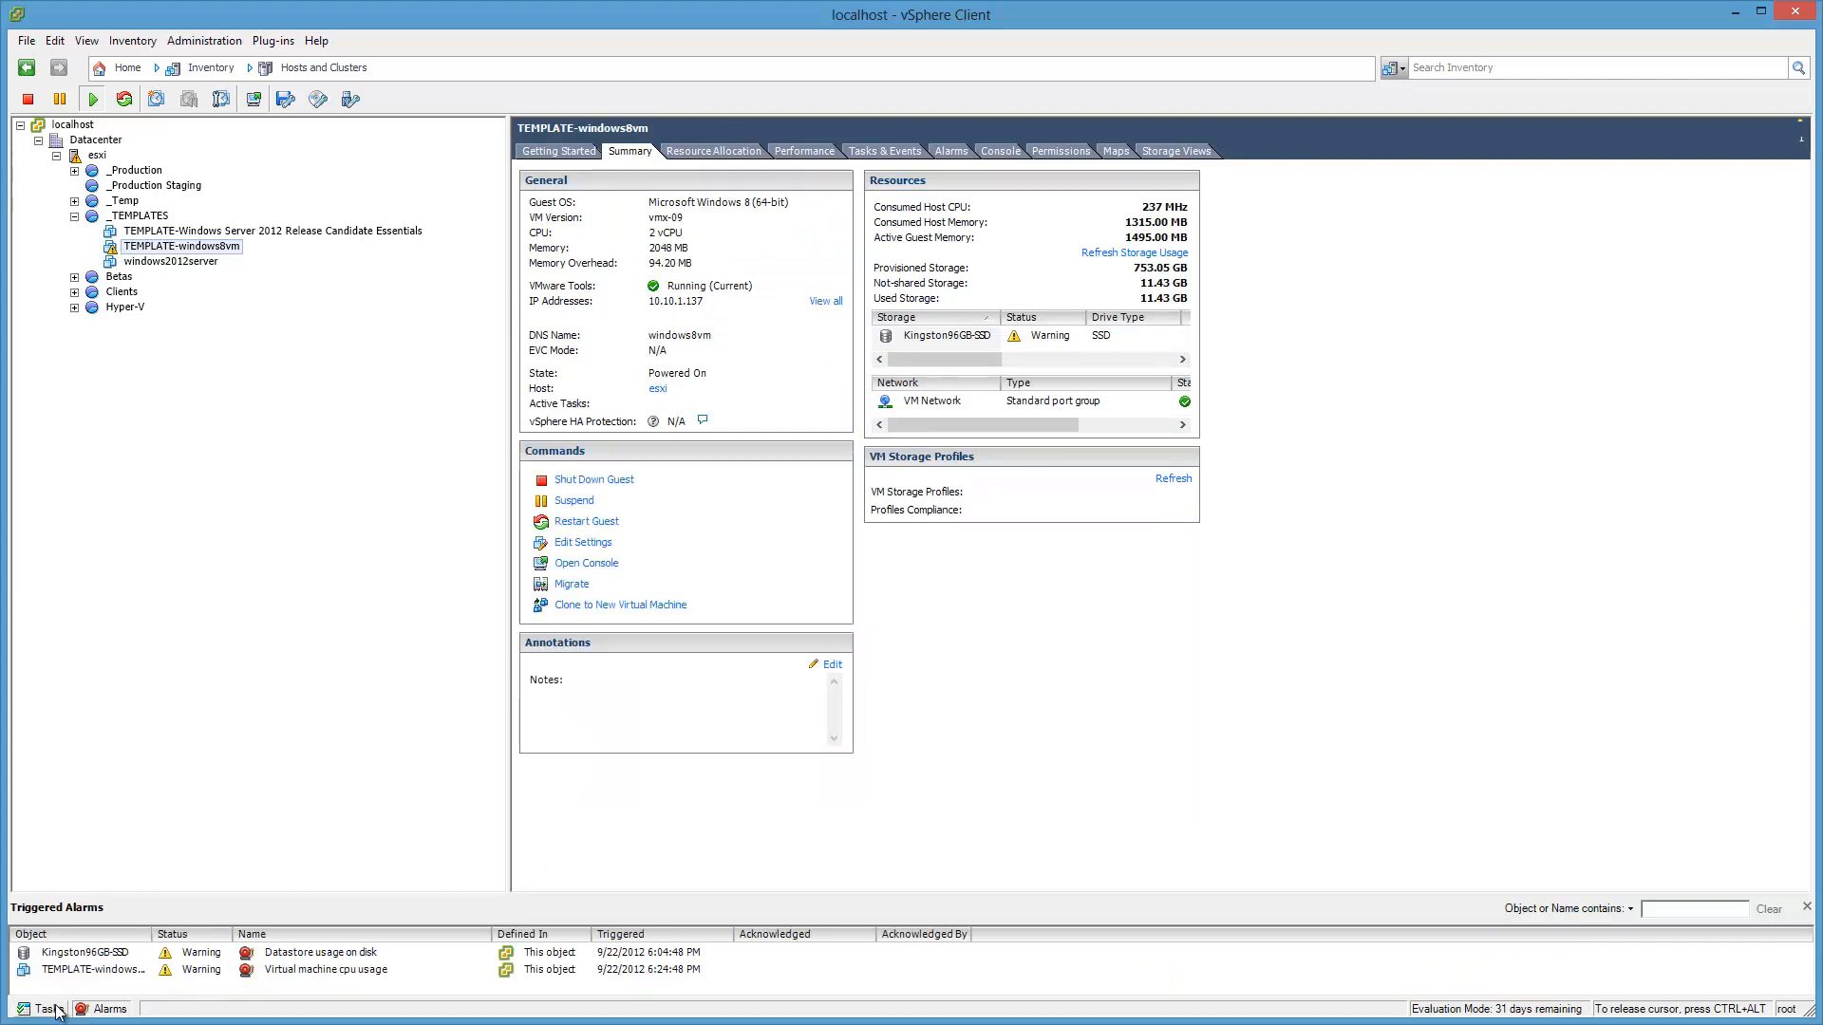
click(50, 1009)
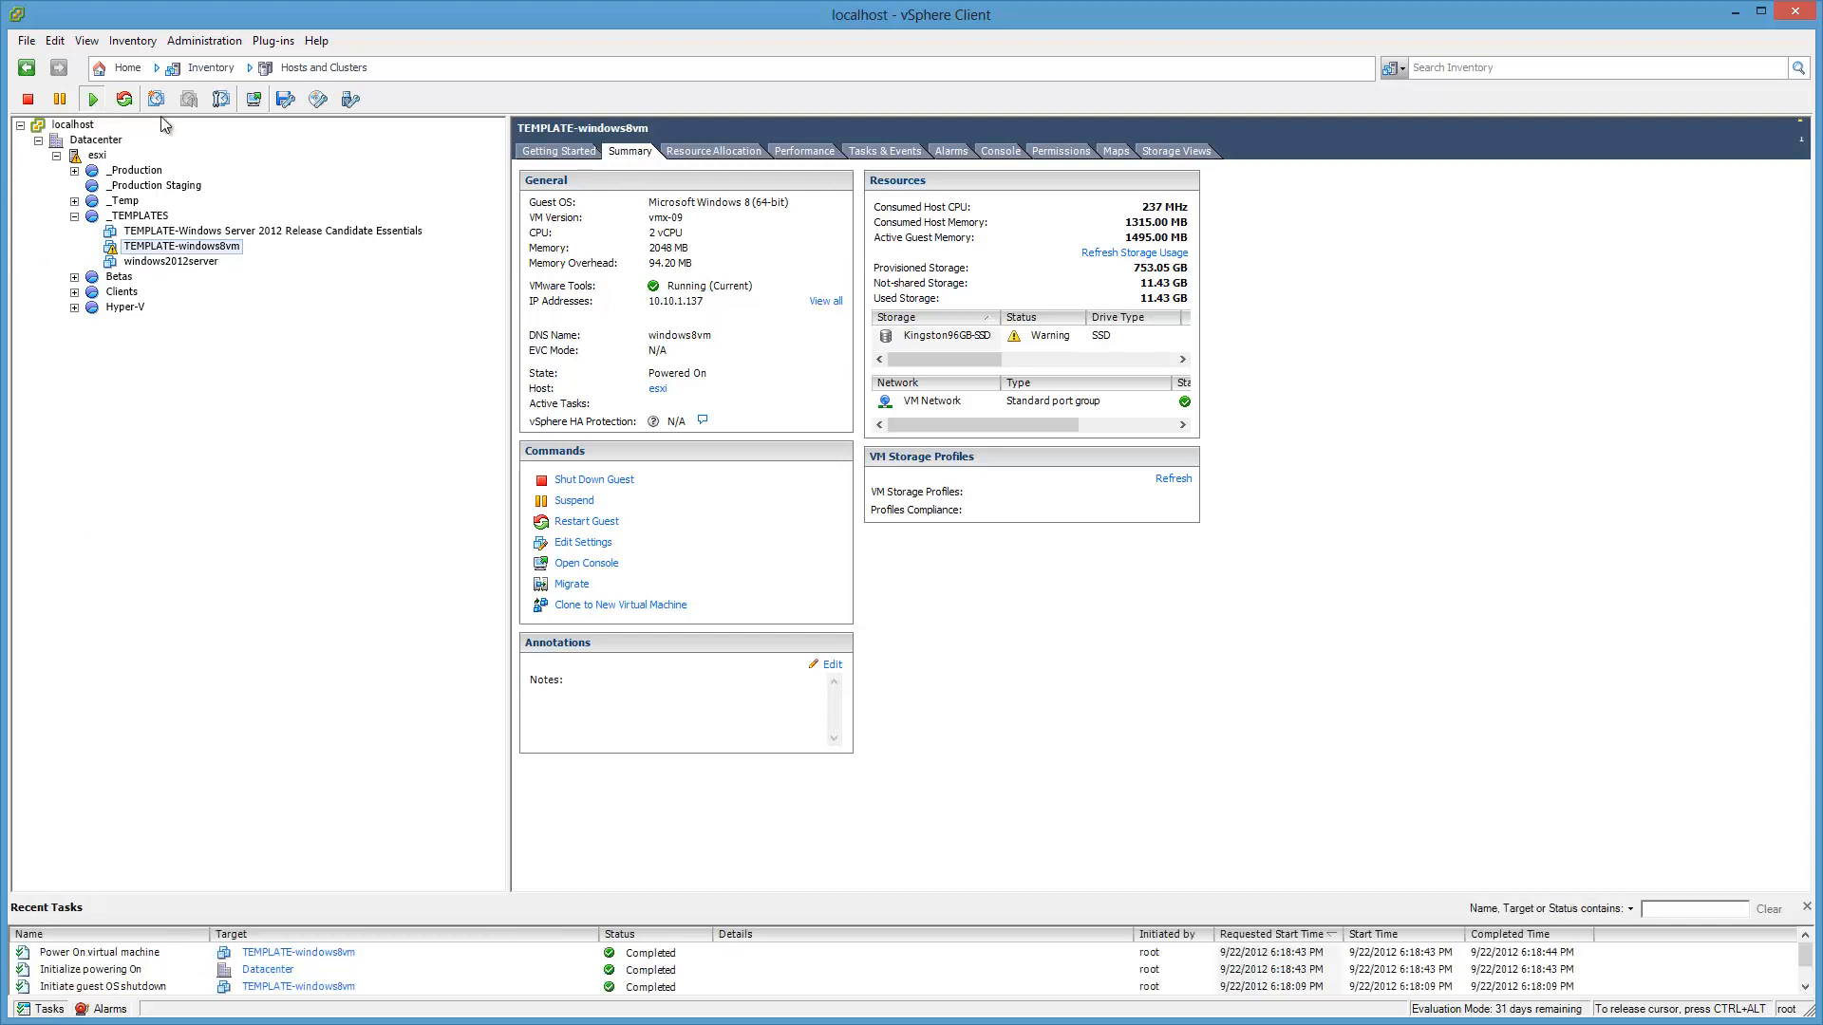
Step: Shut down TEMPLATE-windows8vm's guest OS, confirm it, and watch the console
right_click(230, 254)
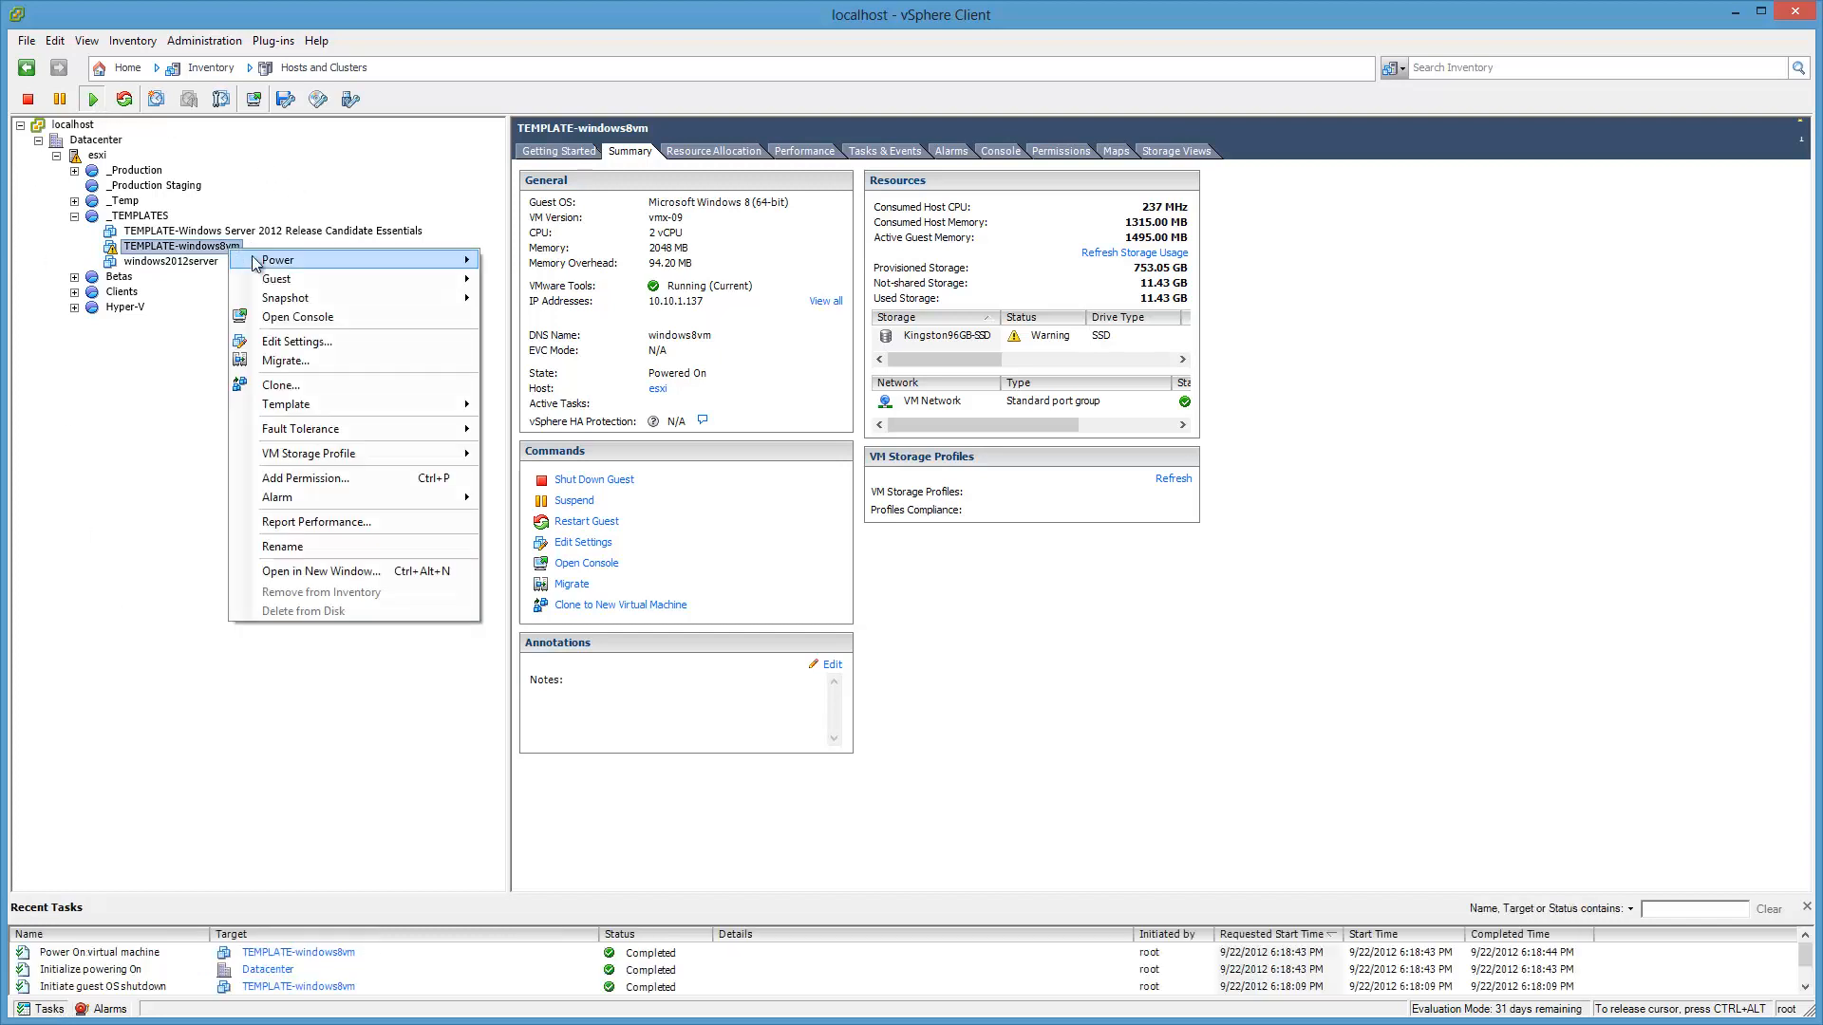
mouse_move(280, 261)
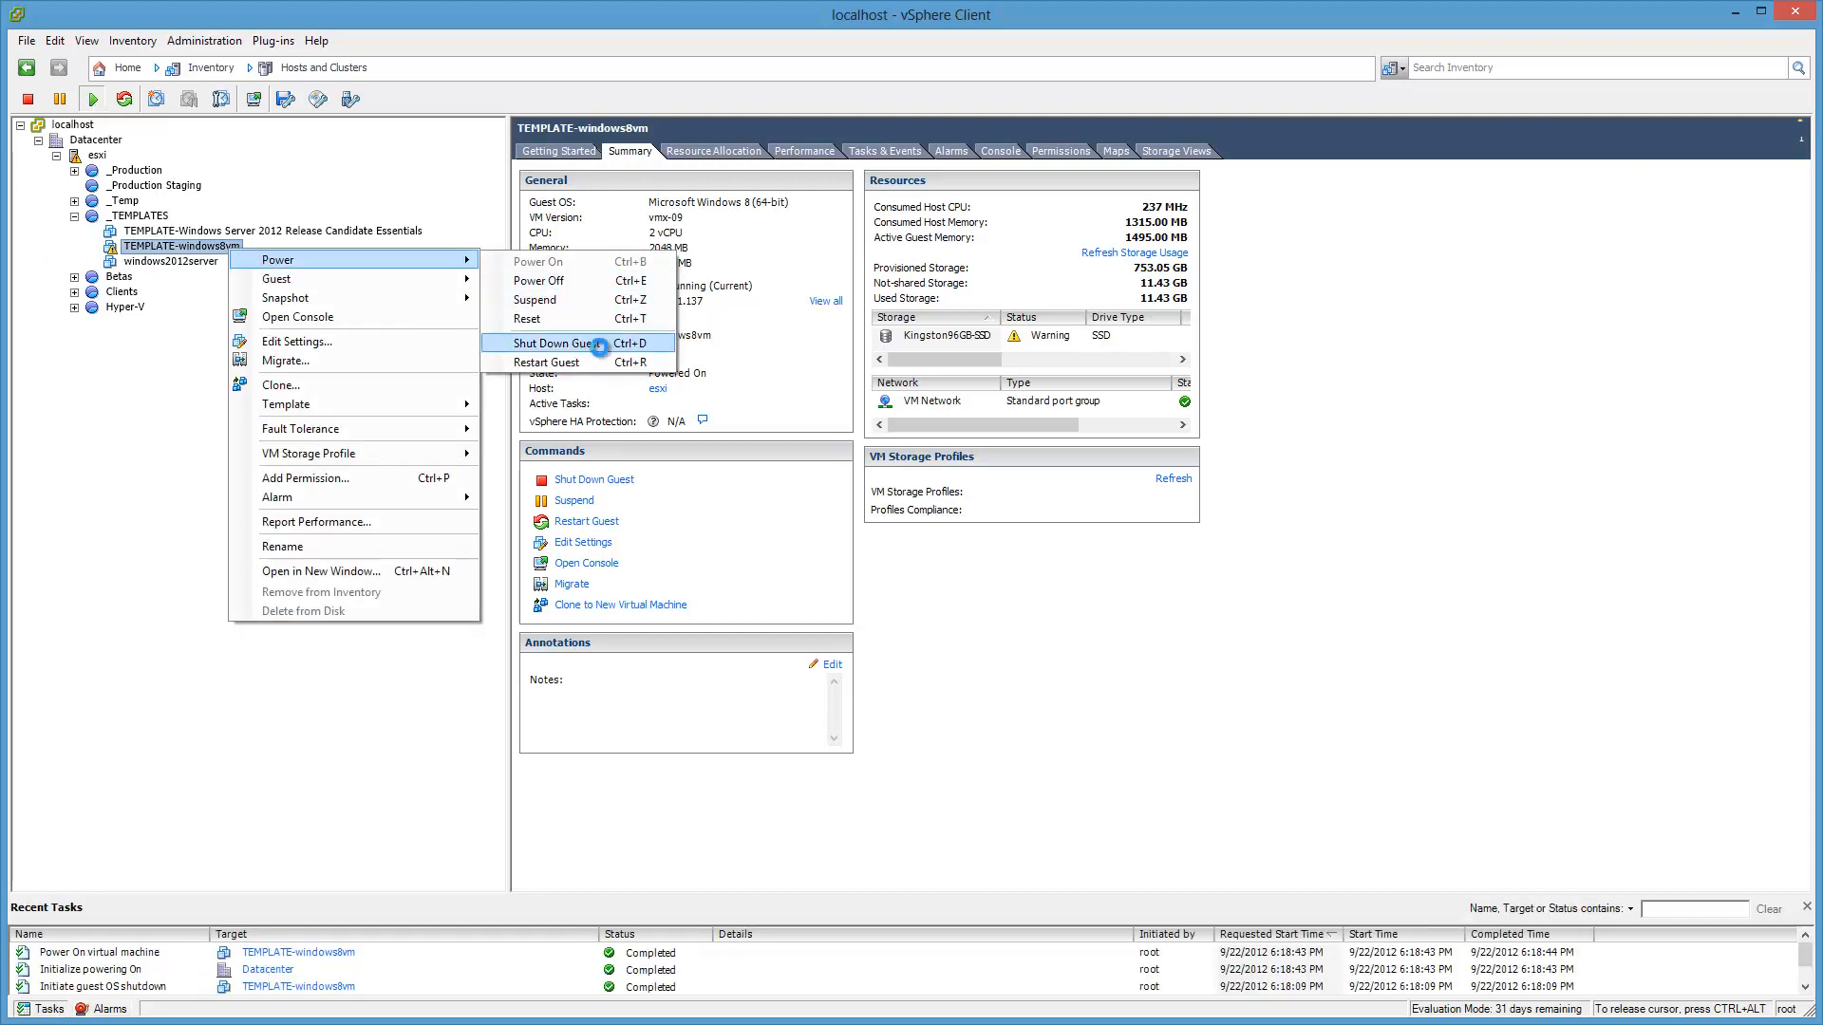
click(579, 344)
click(1018, 676)
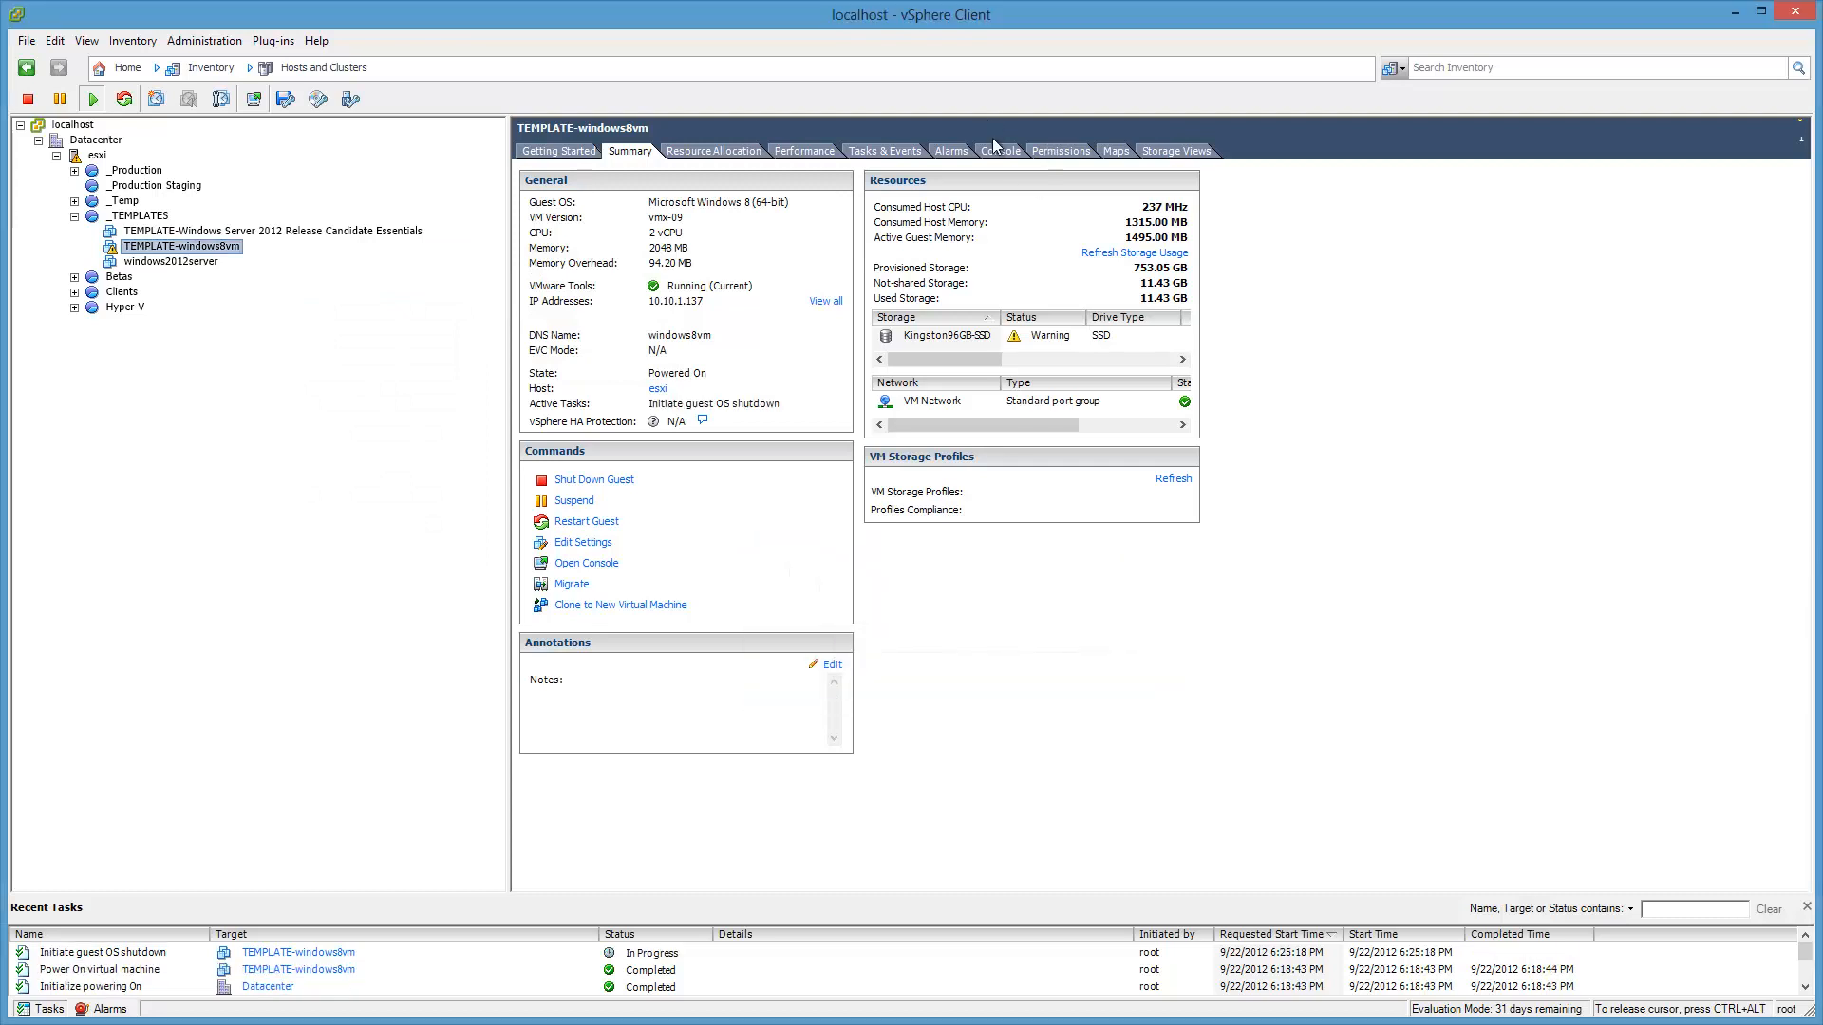
click(1001, 151)
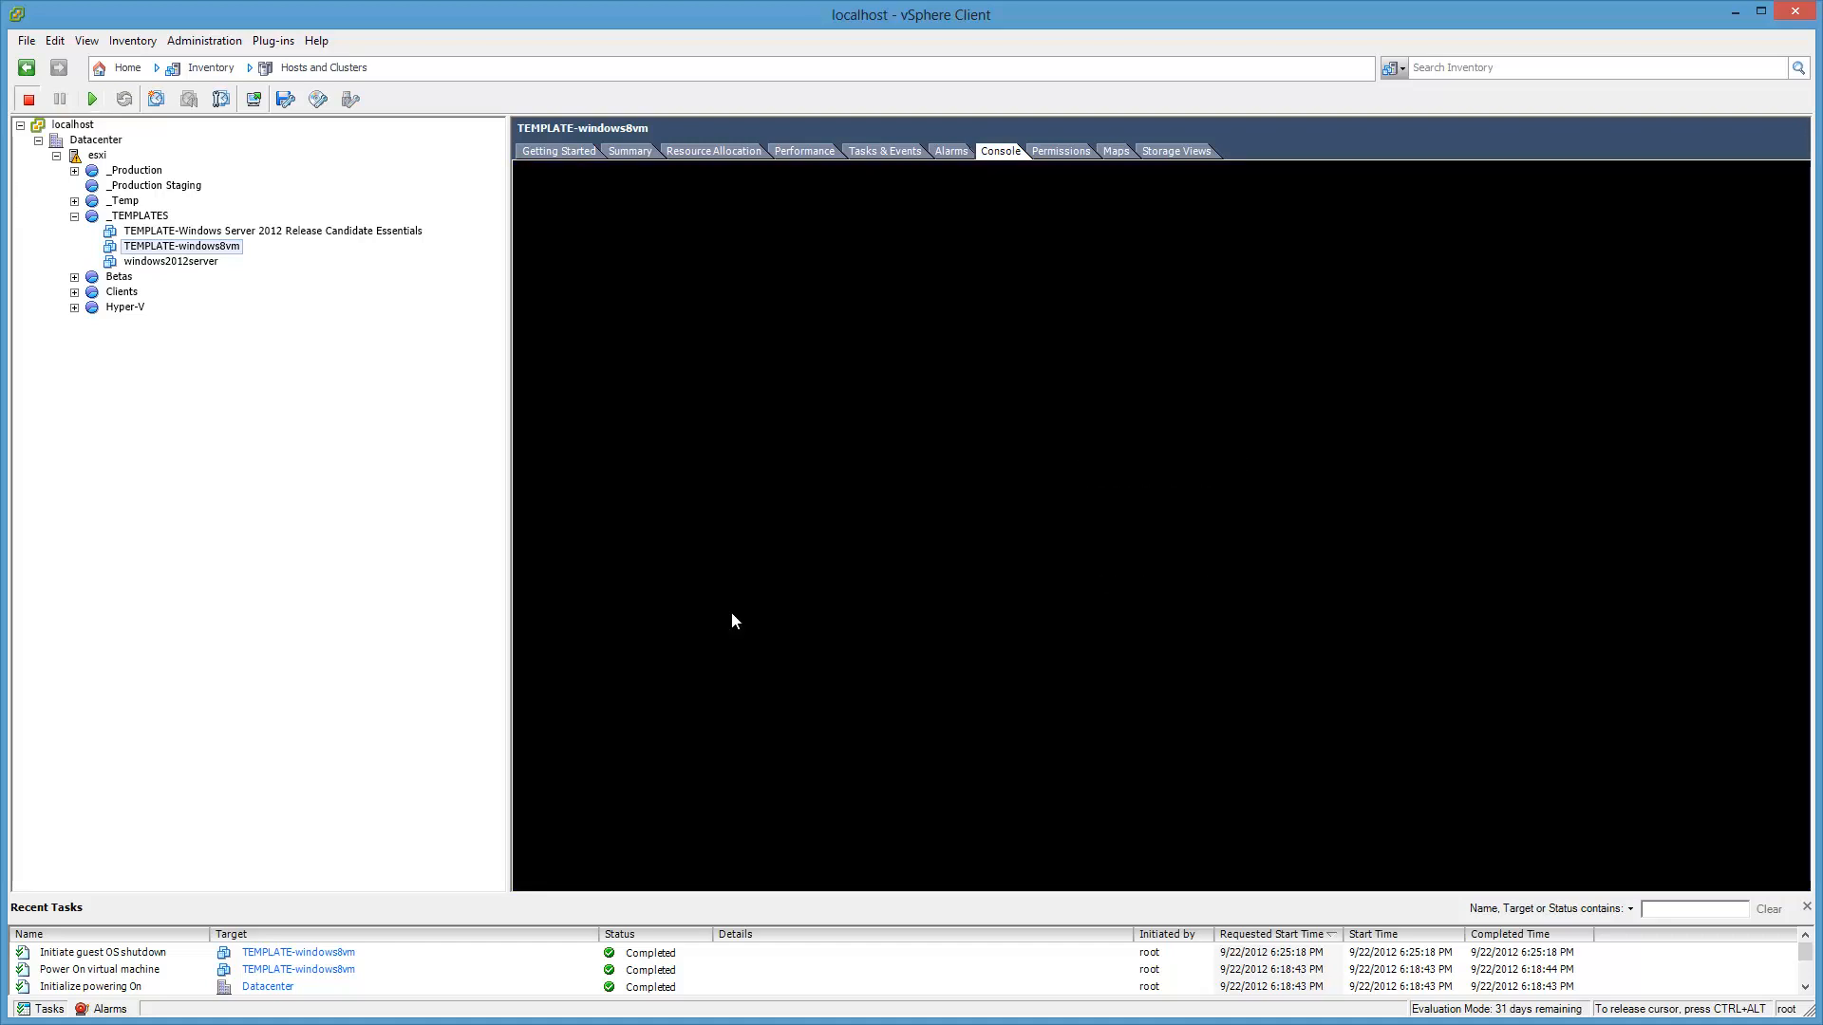
Step: Convert the powered-off TEMPLATE-windows8vm into a template
click(232, 252)
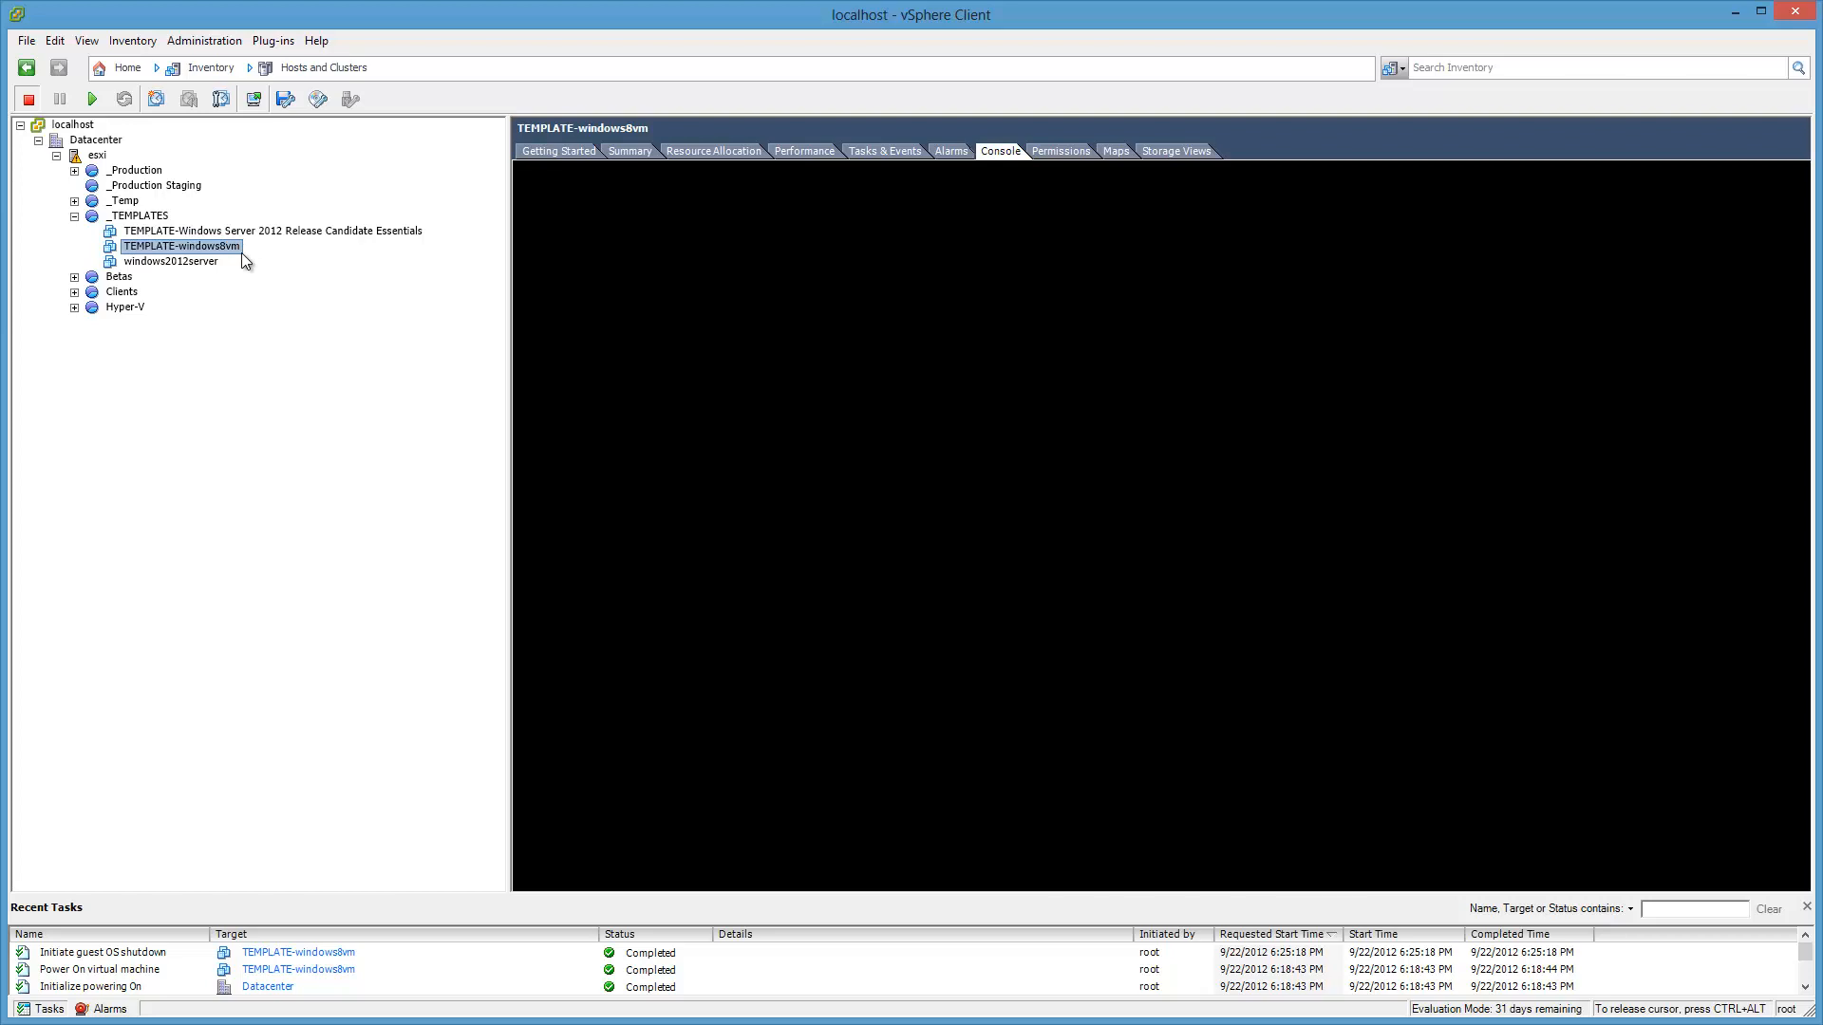
right_click(241, 253)
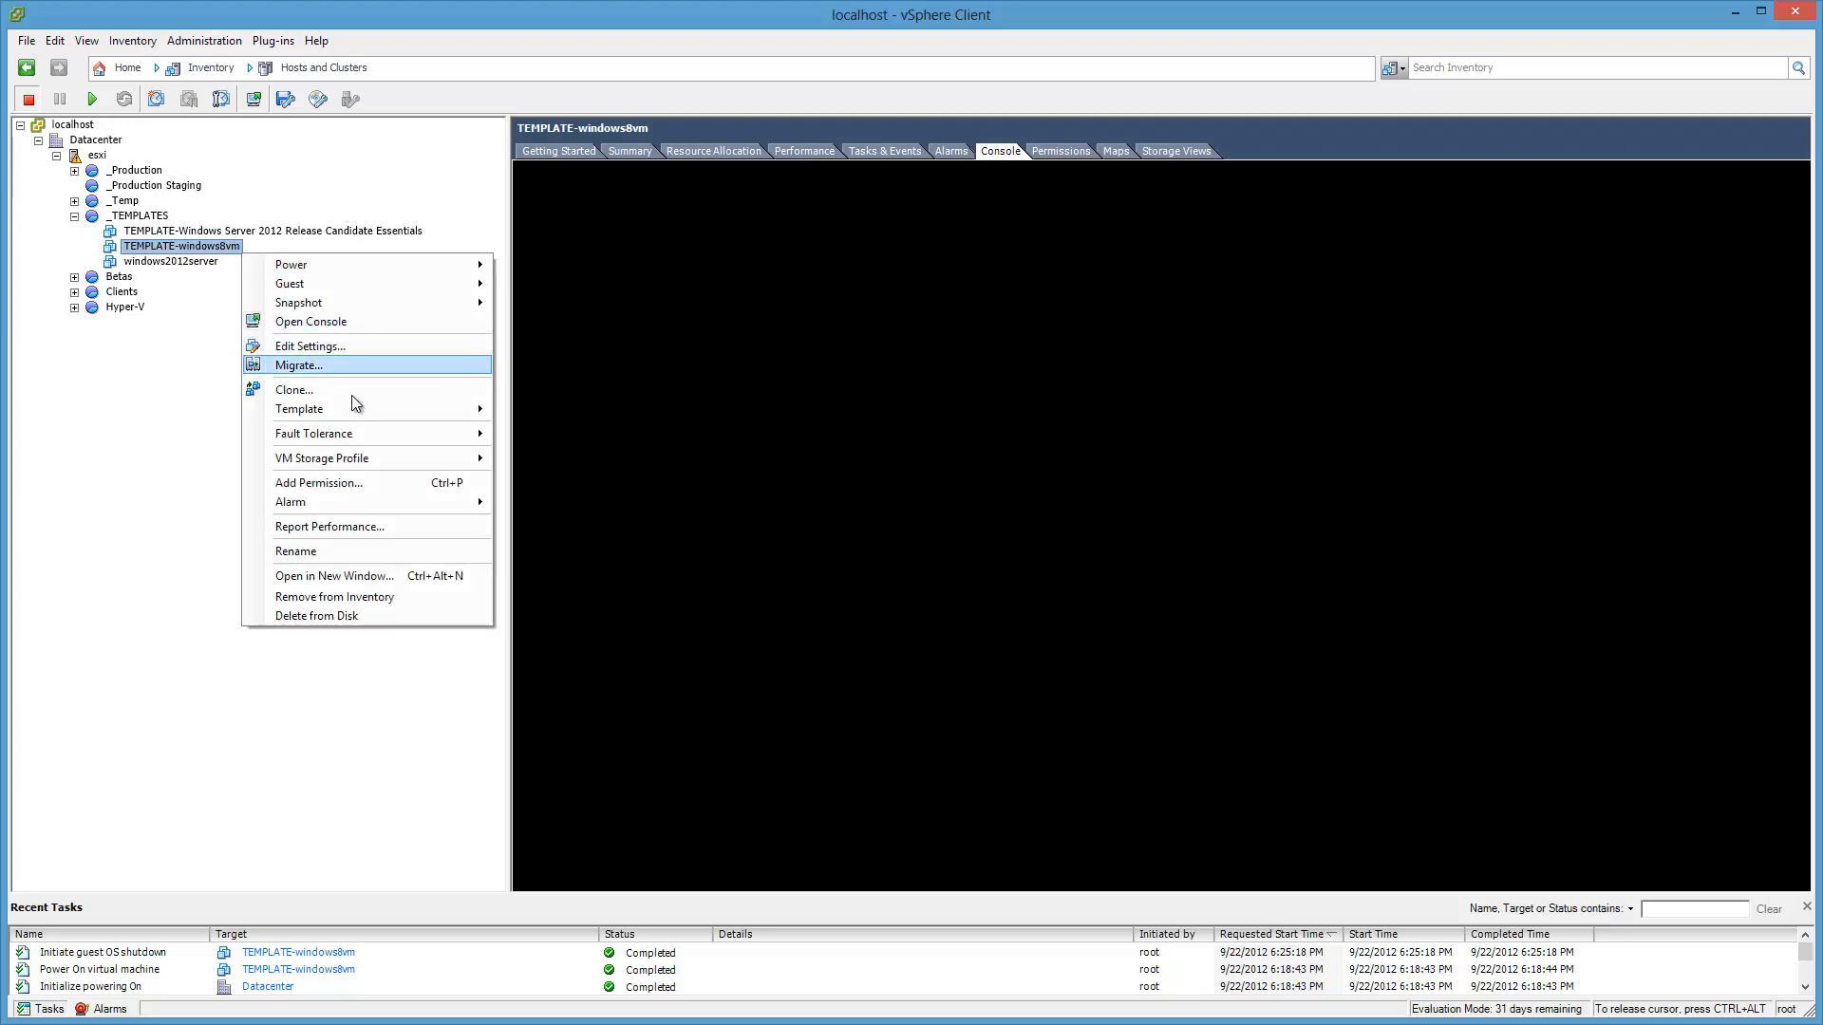
mouse_move(382, 416)
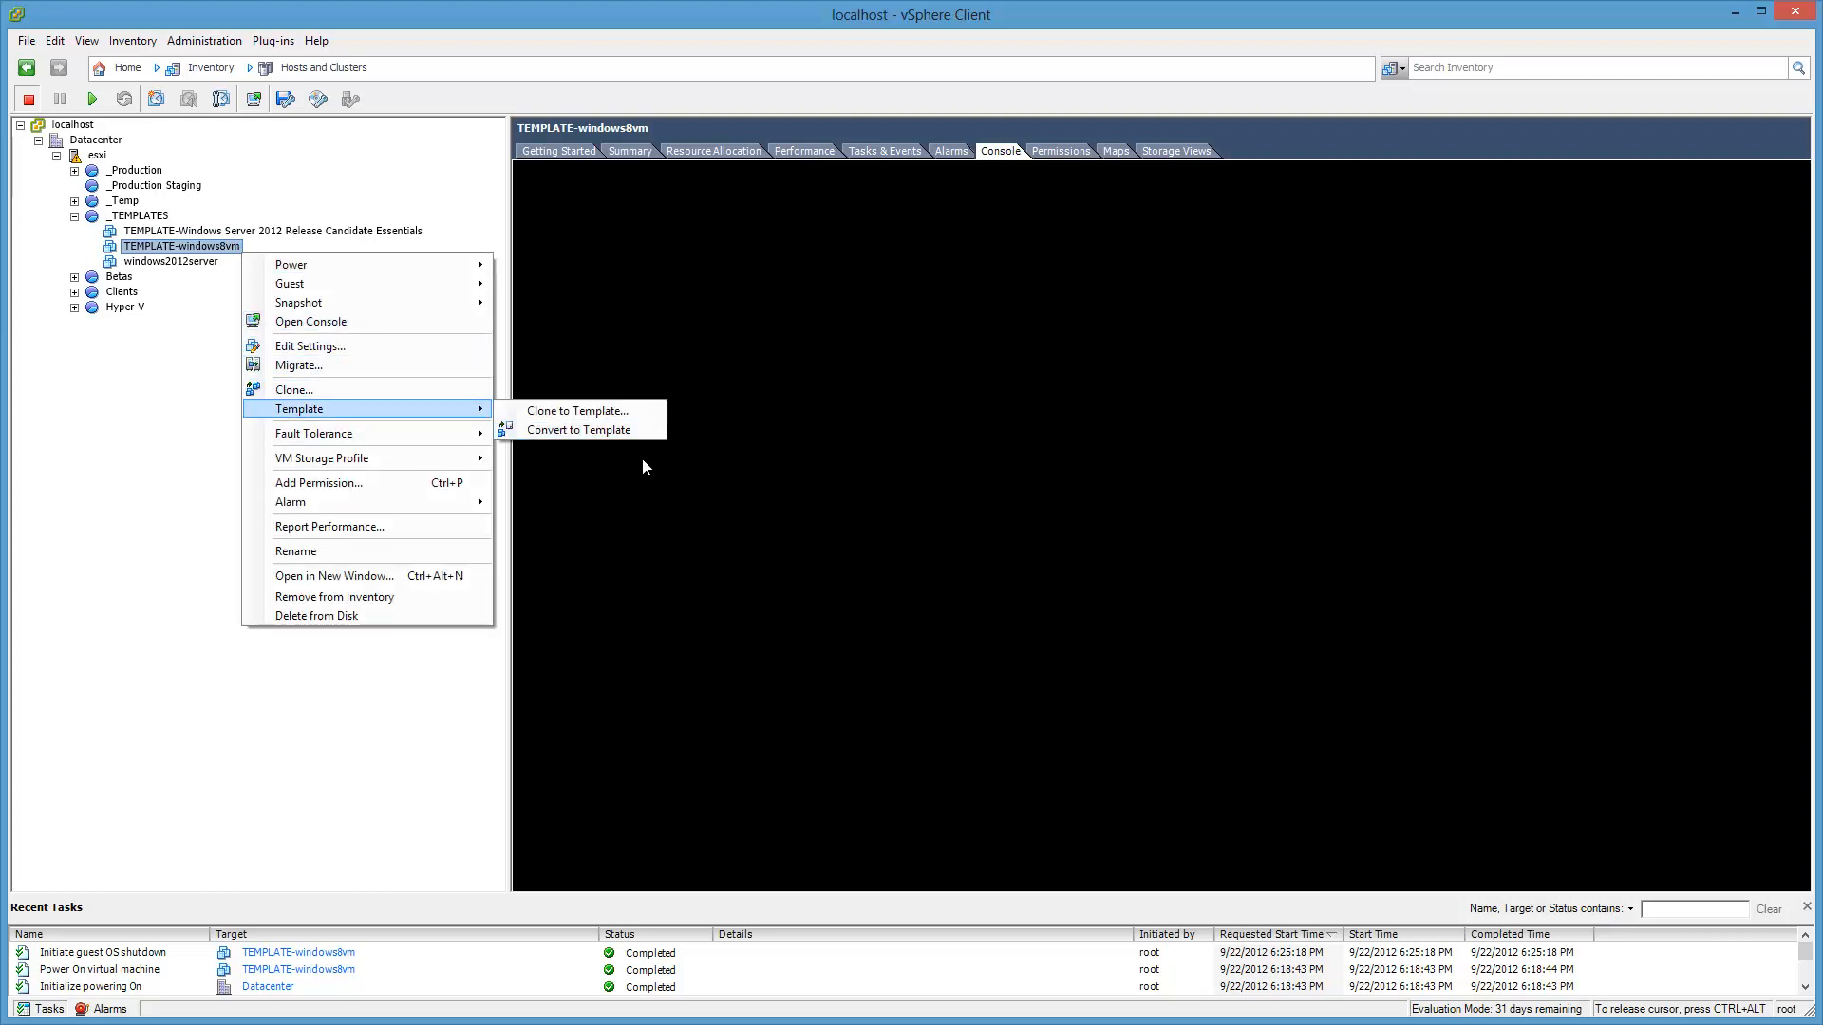
click(655, 432)
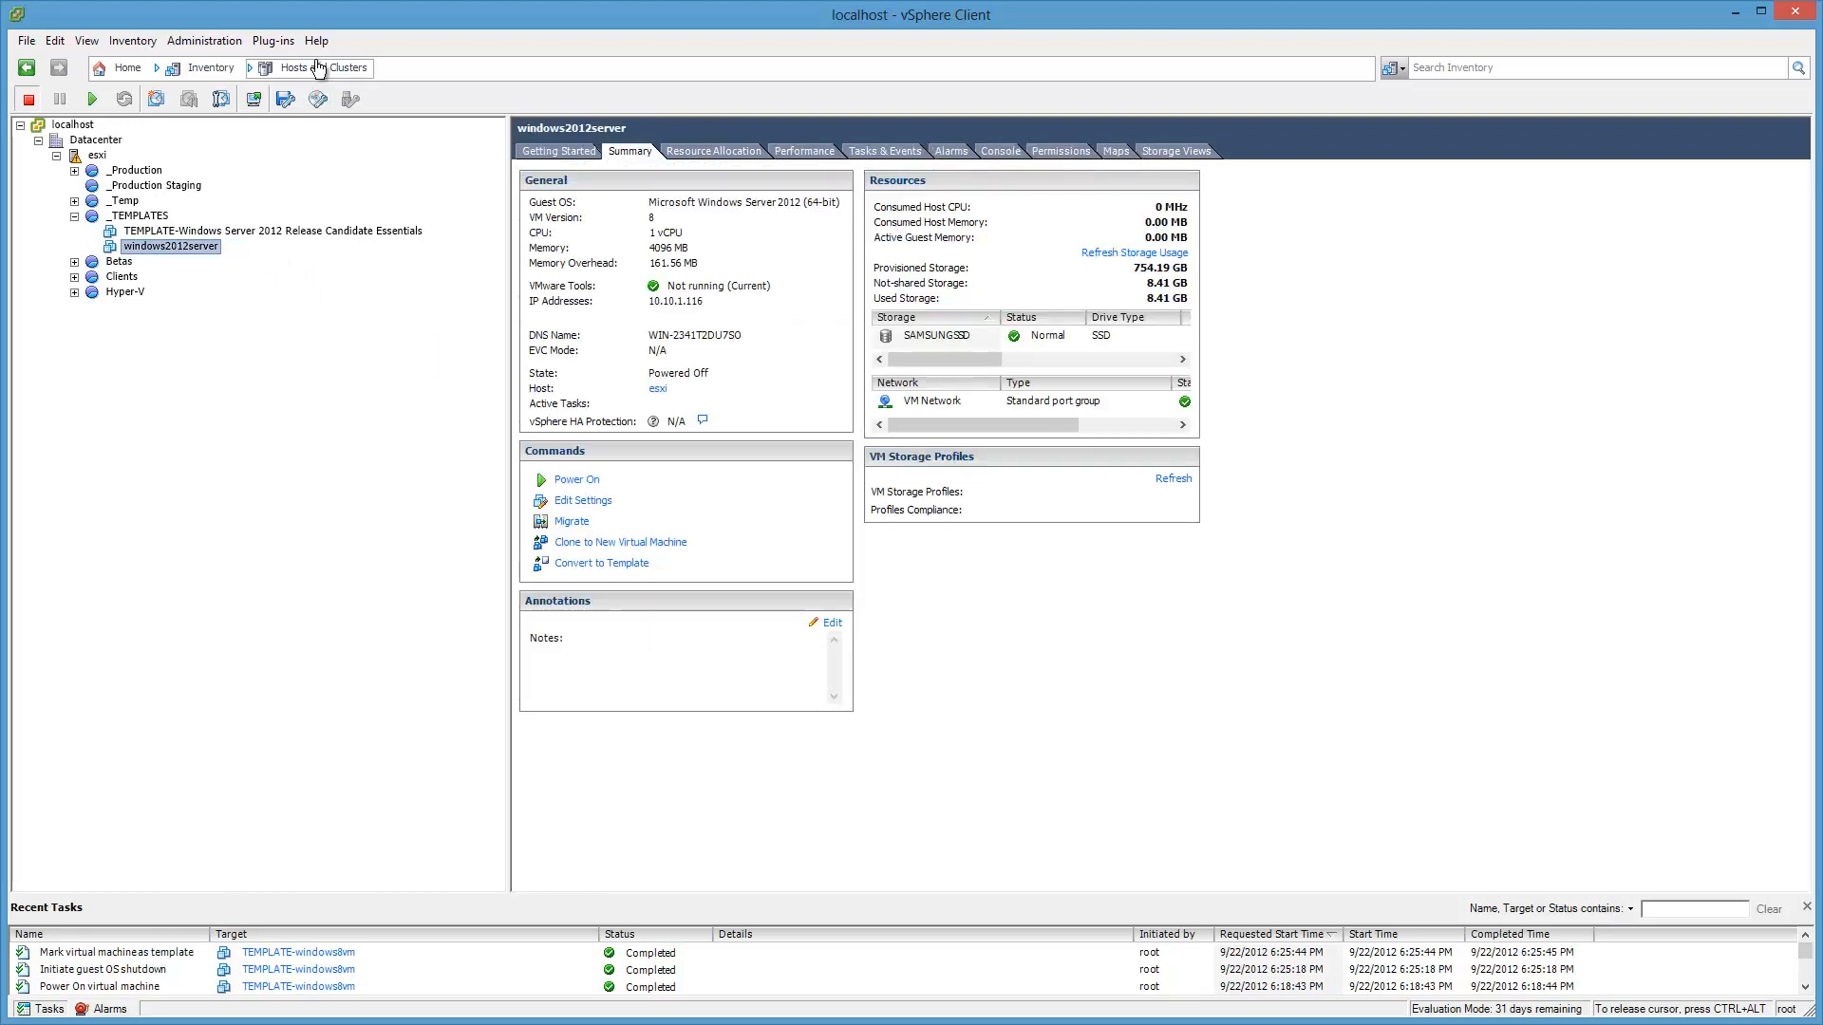
Step: Switch to the VMs and Templates view and show the TEMPLATE-windows8vm template's summary
click(324, 69)
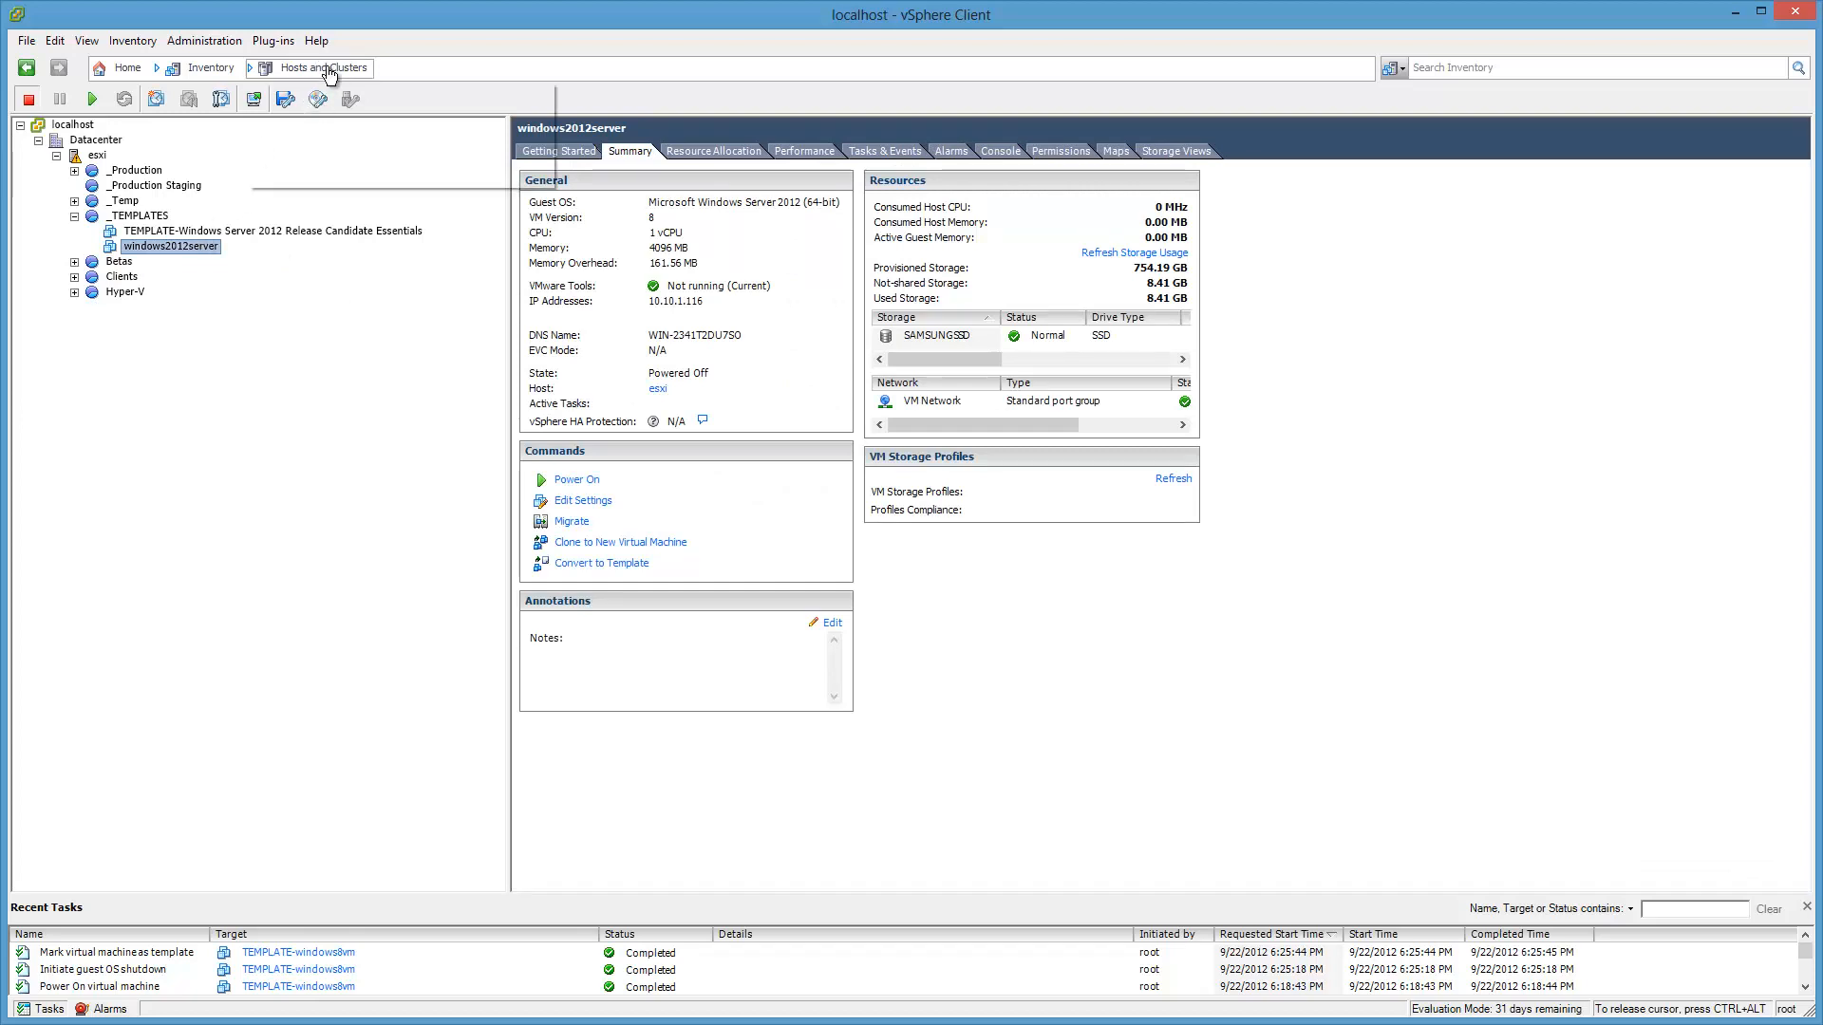
click(329, 134)
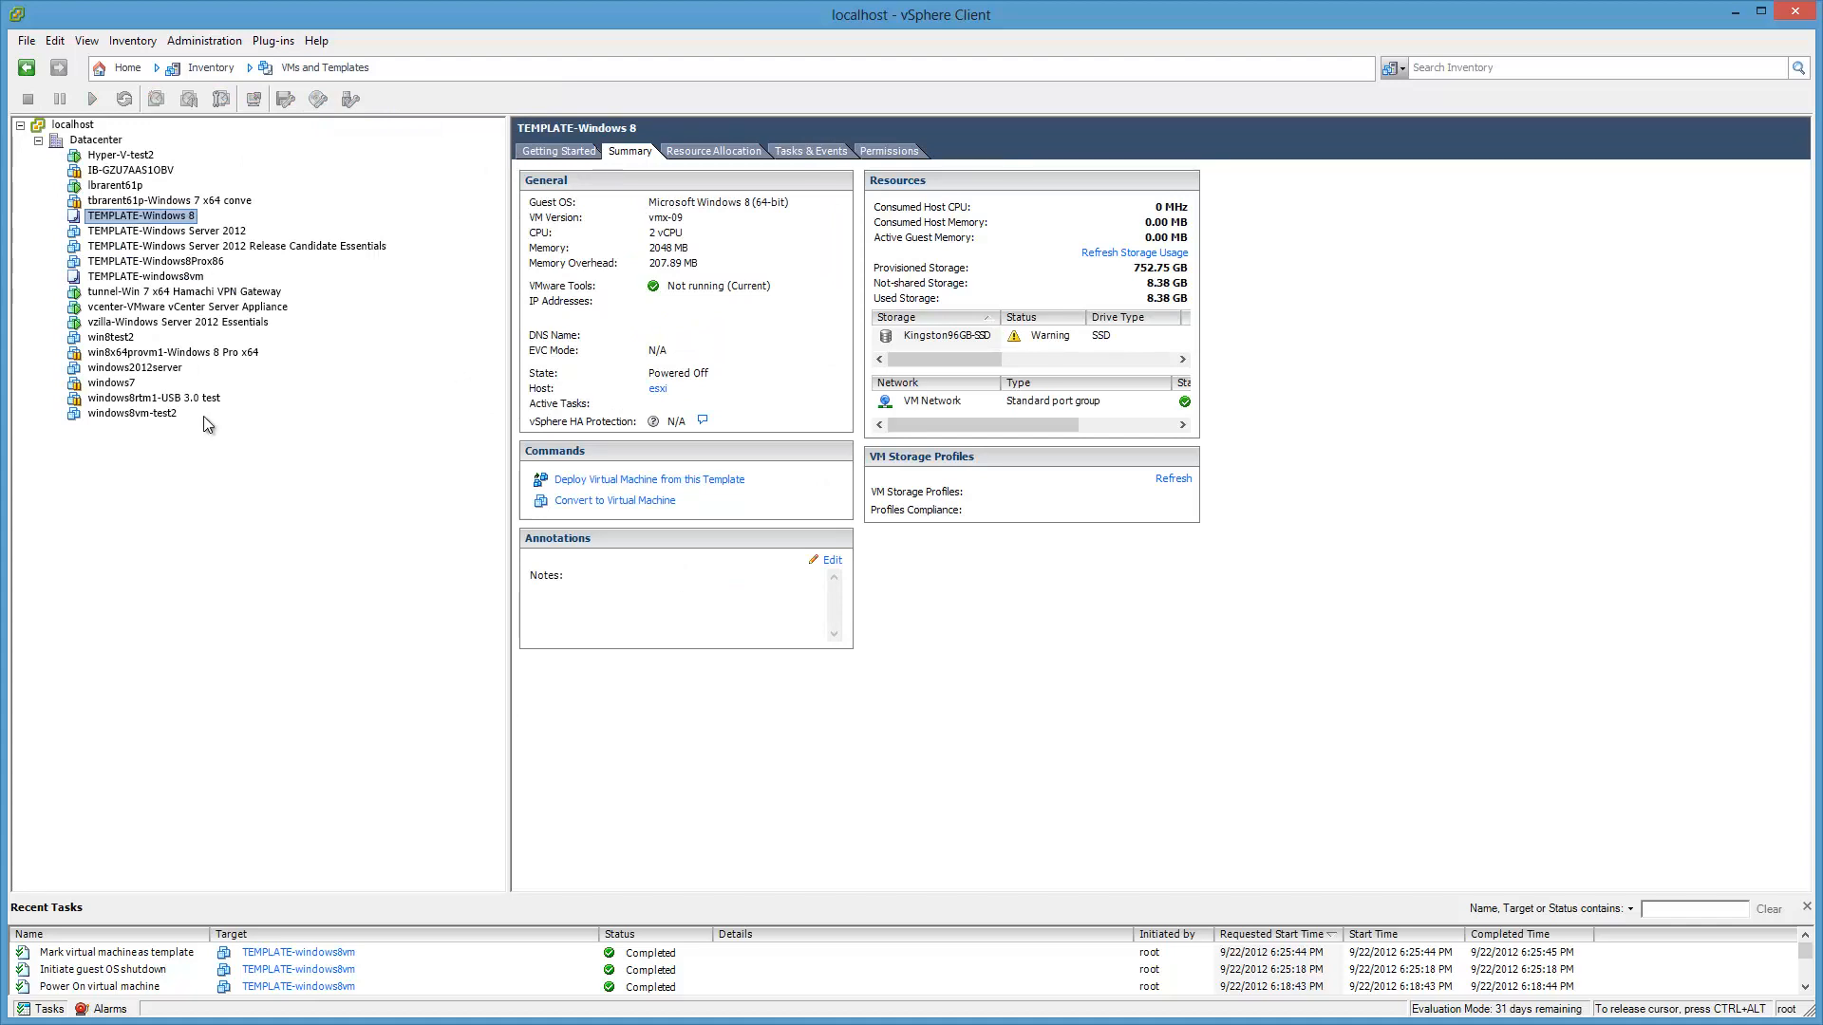
click(190, 277)
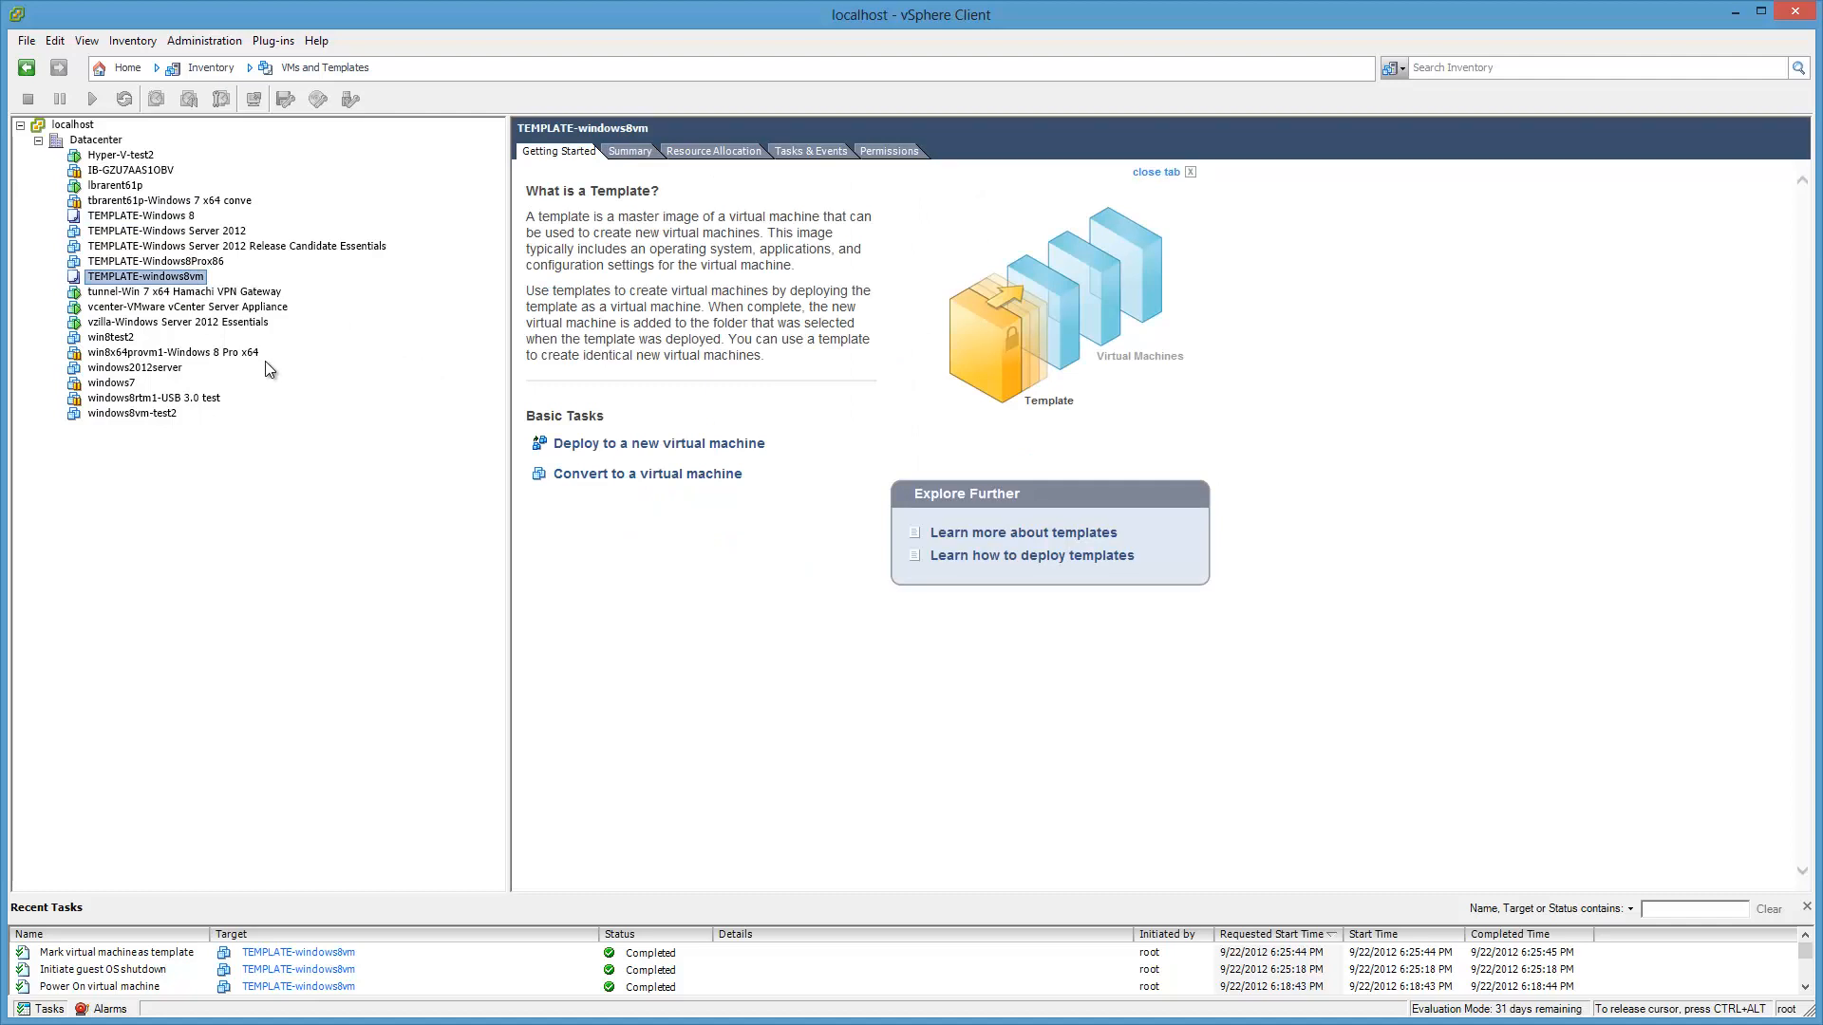
click(626, 152)
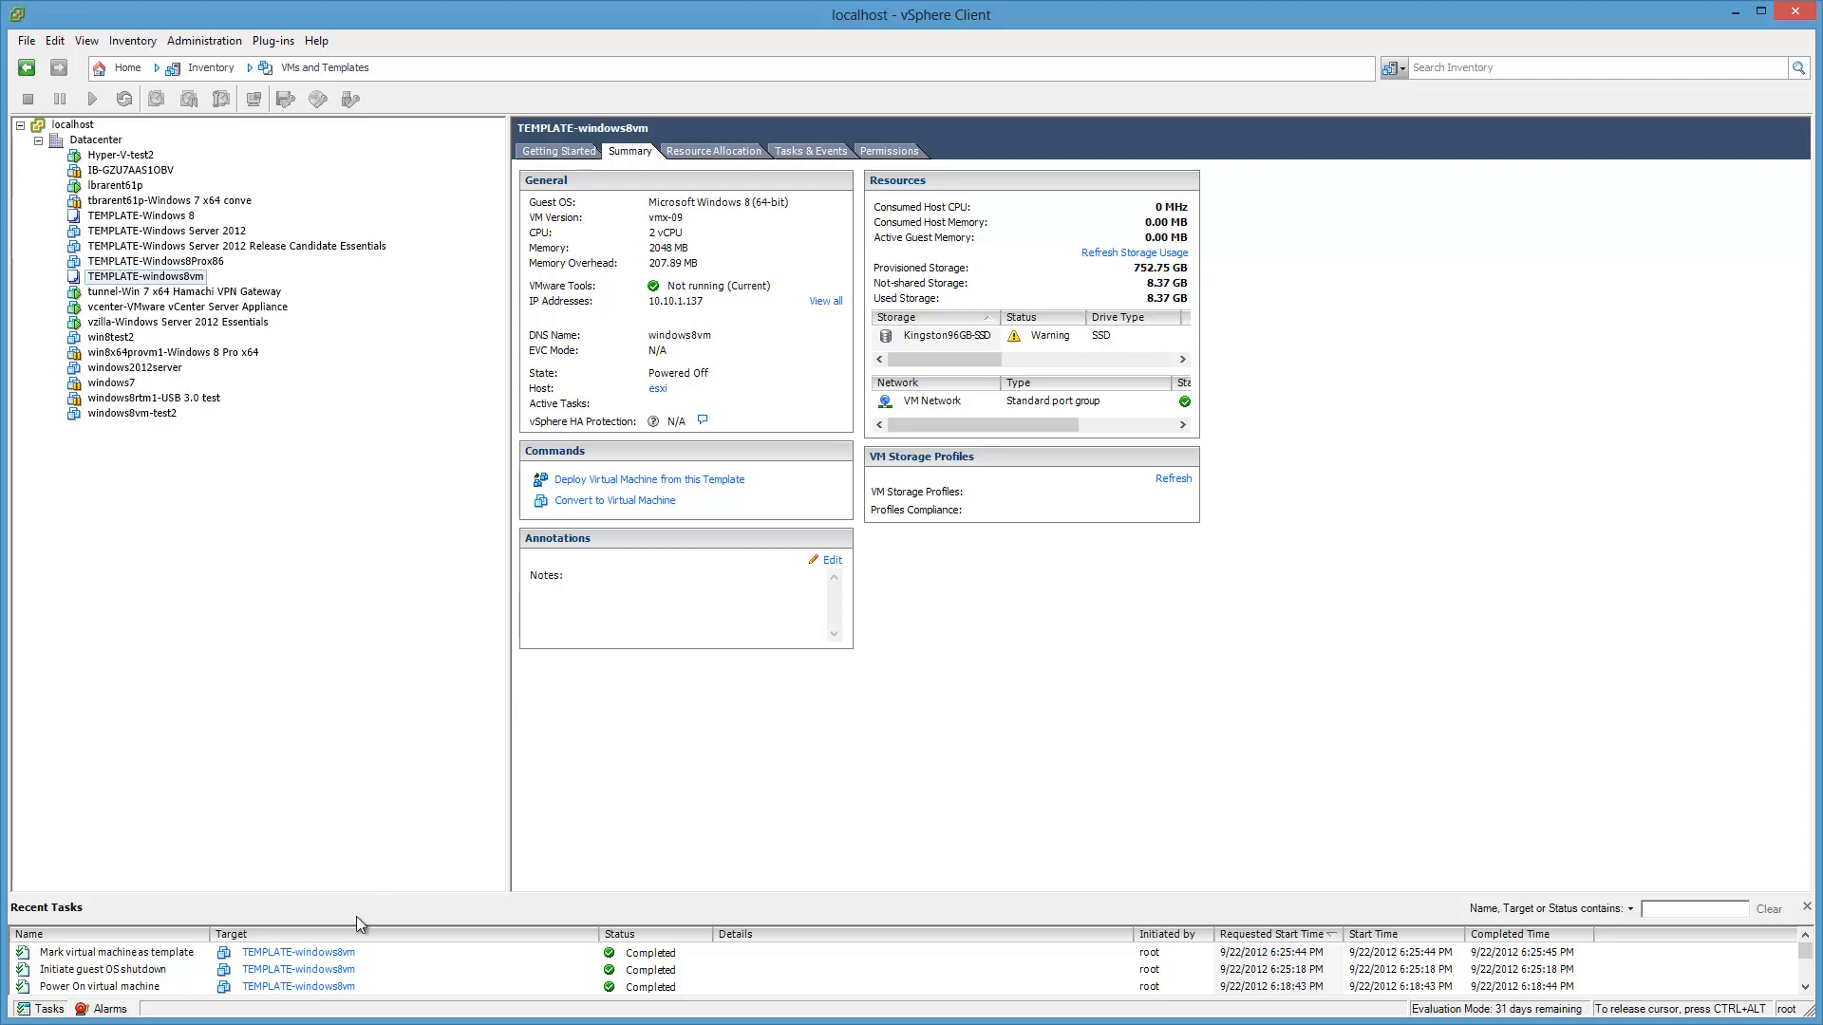
Step: Clear the Kingston96GB-SSD datastore alarm from the triggered alarms list
click(105, 1010)
click(99, 954)
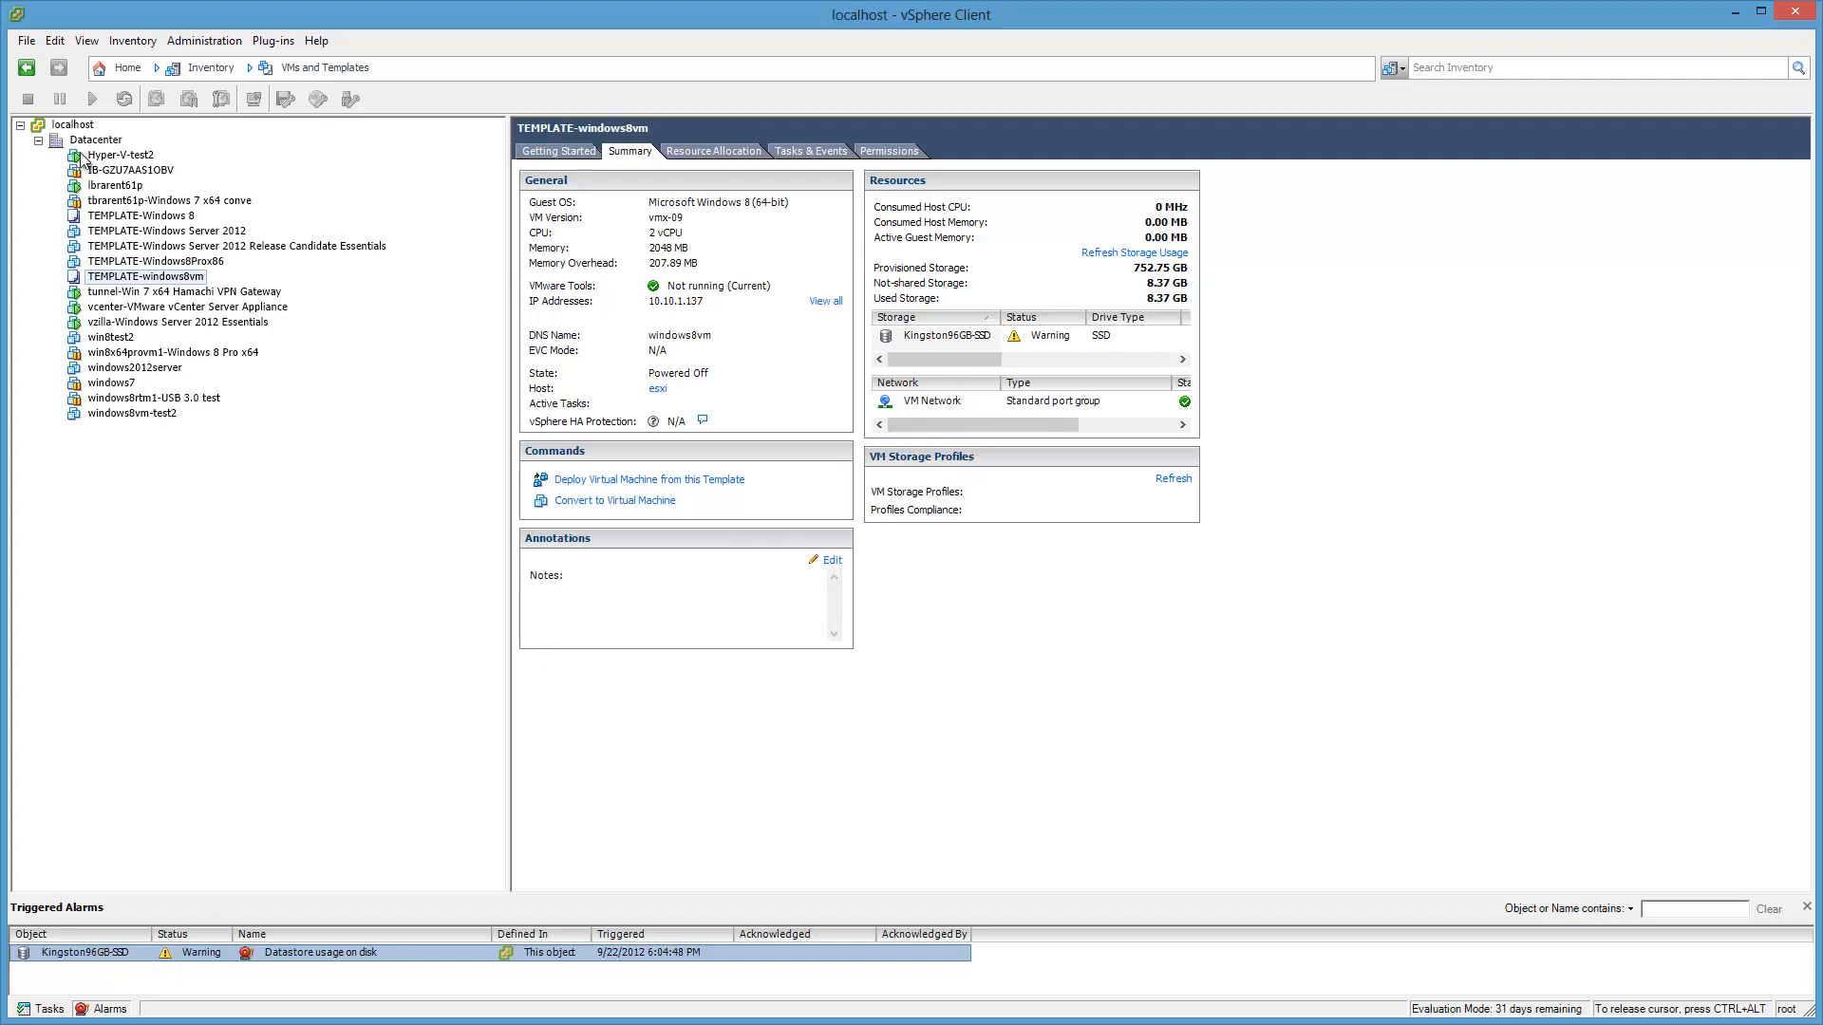
right_click(261, 953)
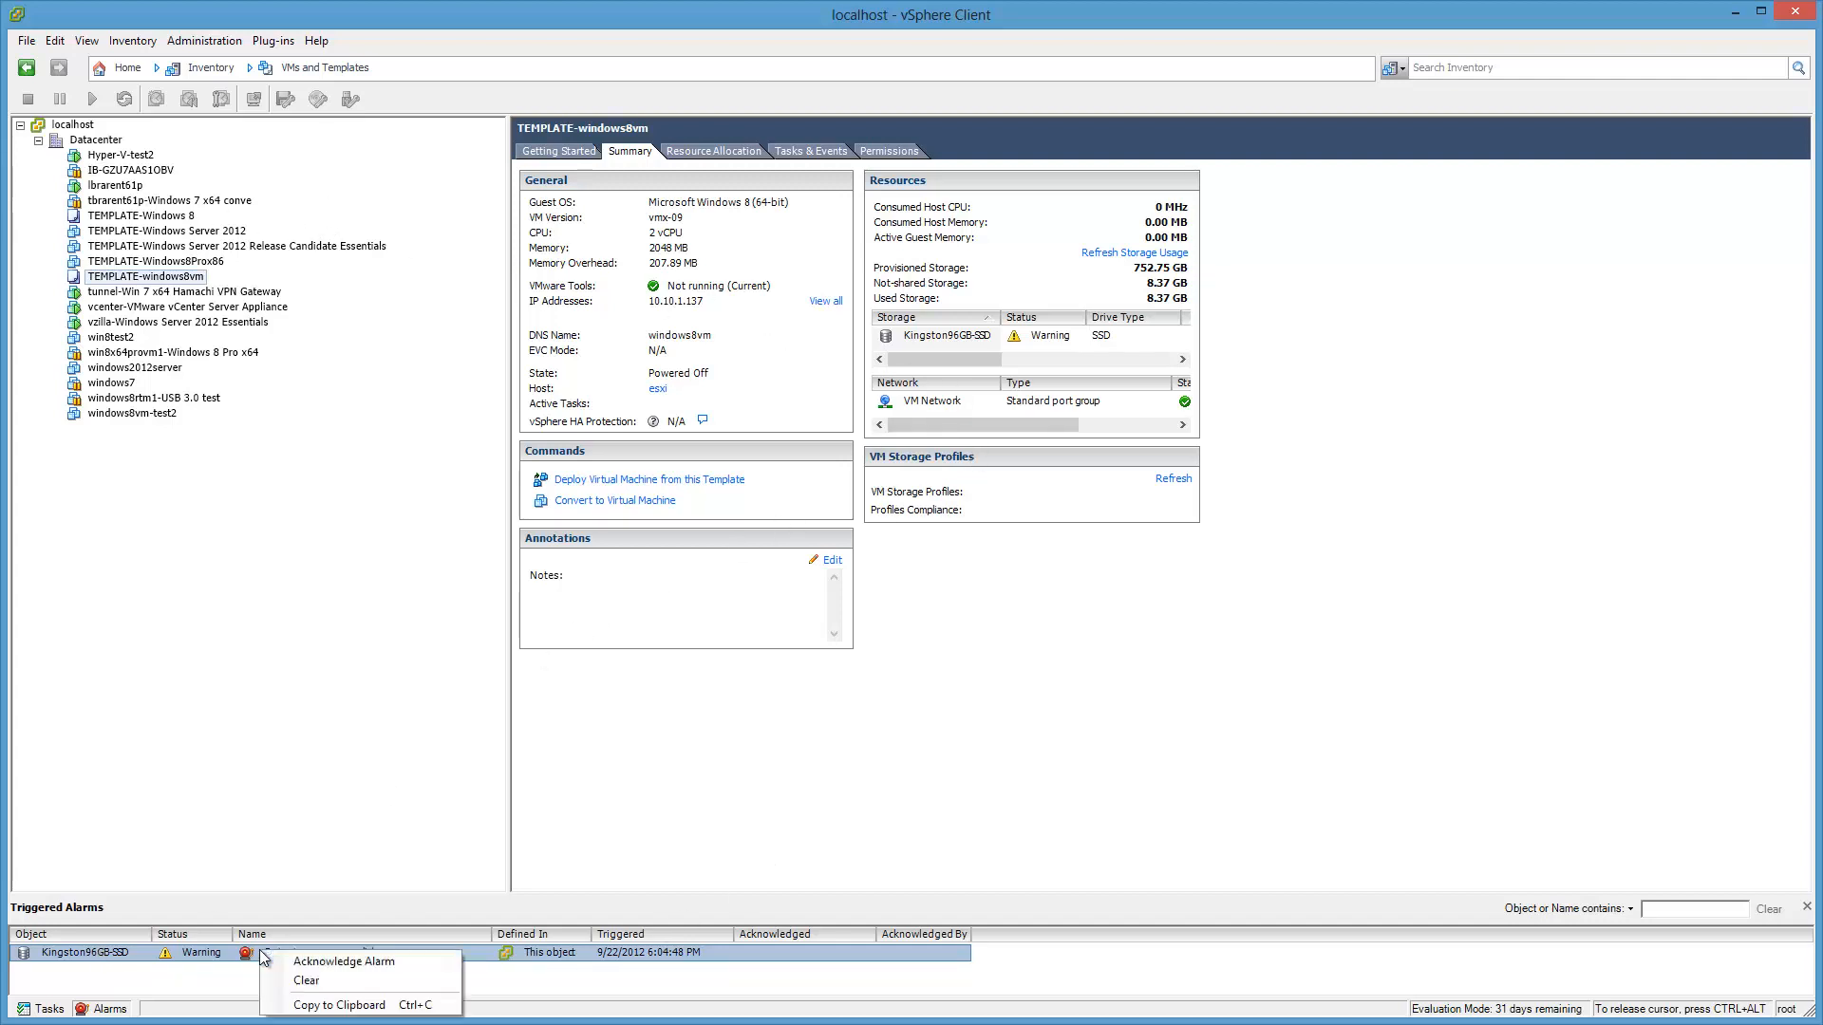
click(305, 981)
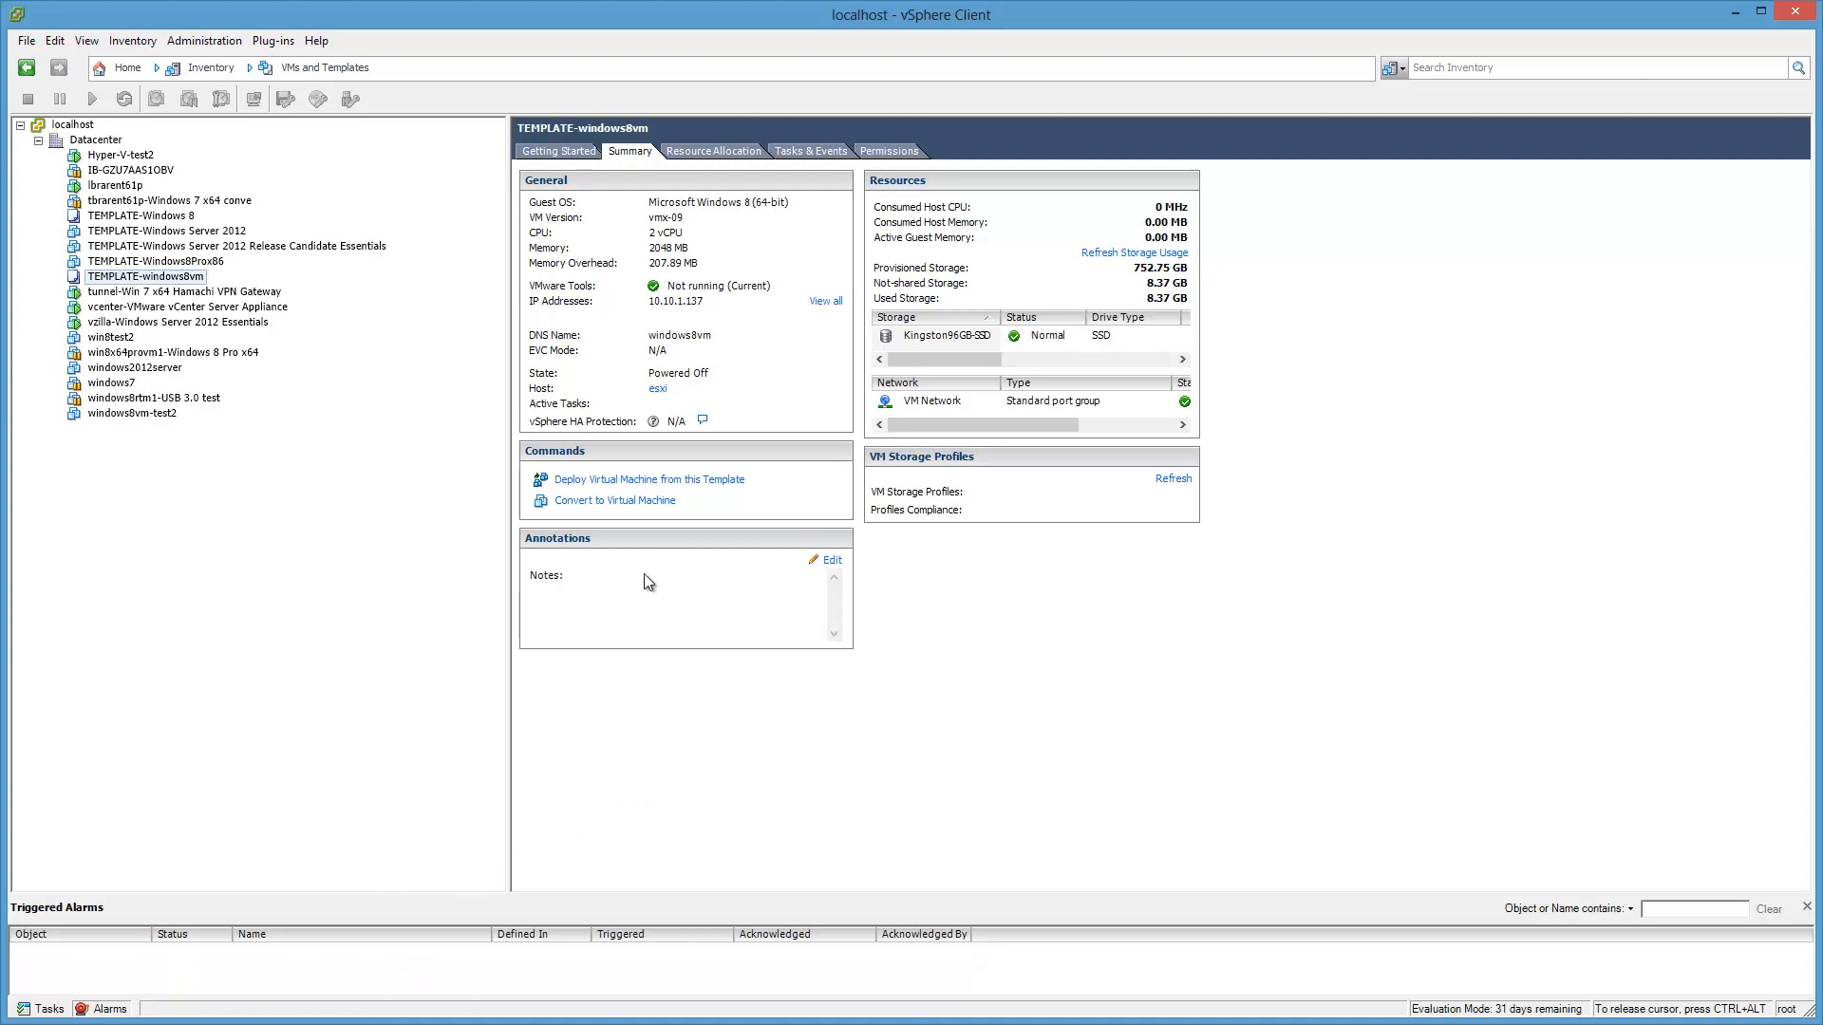
Step: Start the Deploy Virtual Machine wizard from the template, then close it
right_click(202, 286)
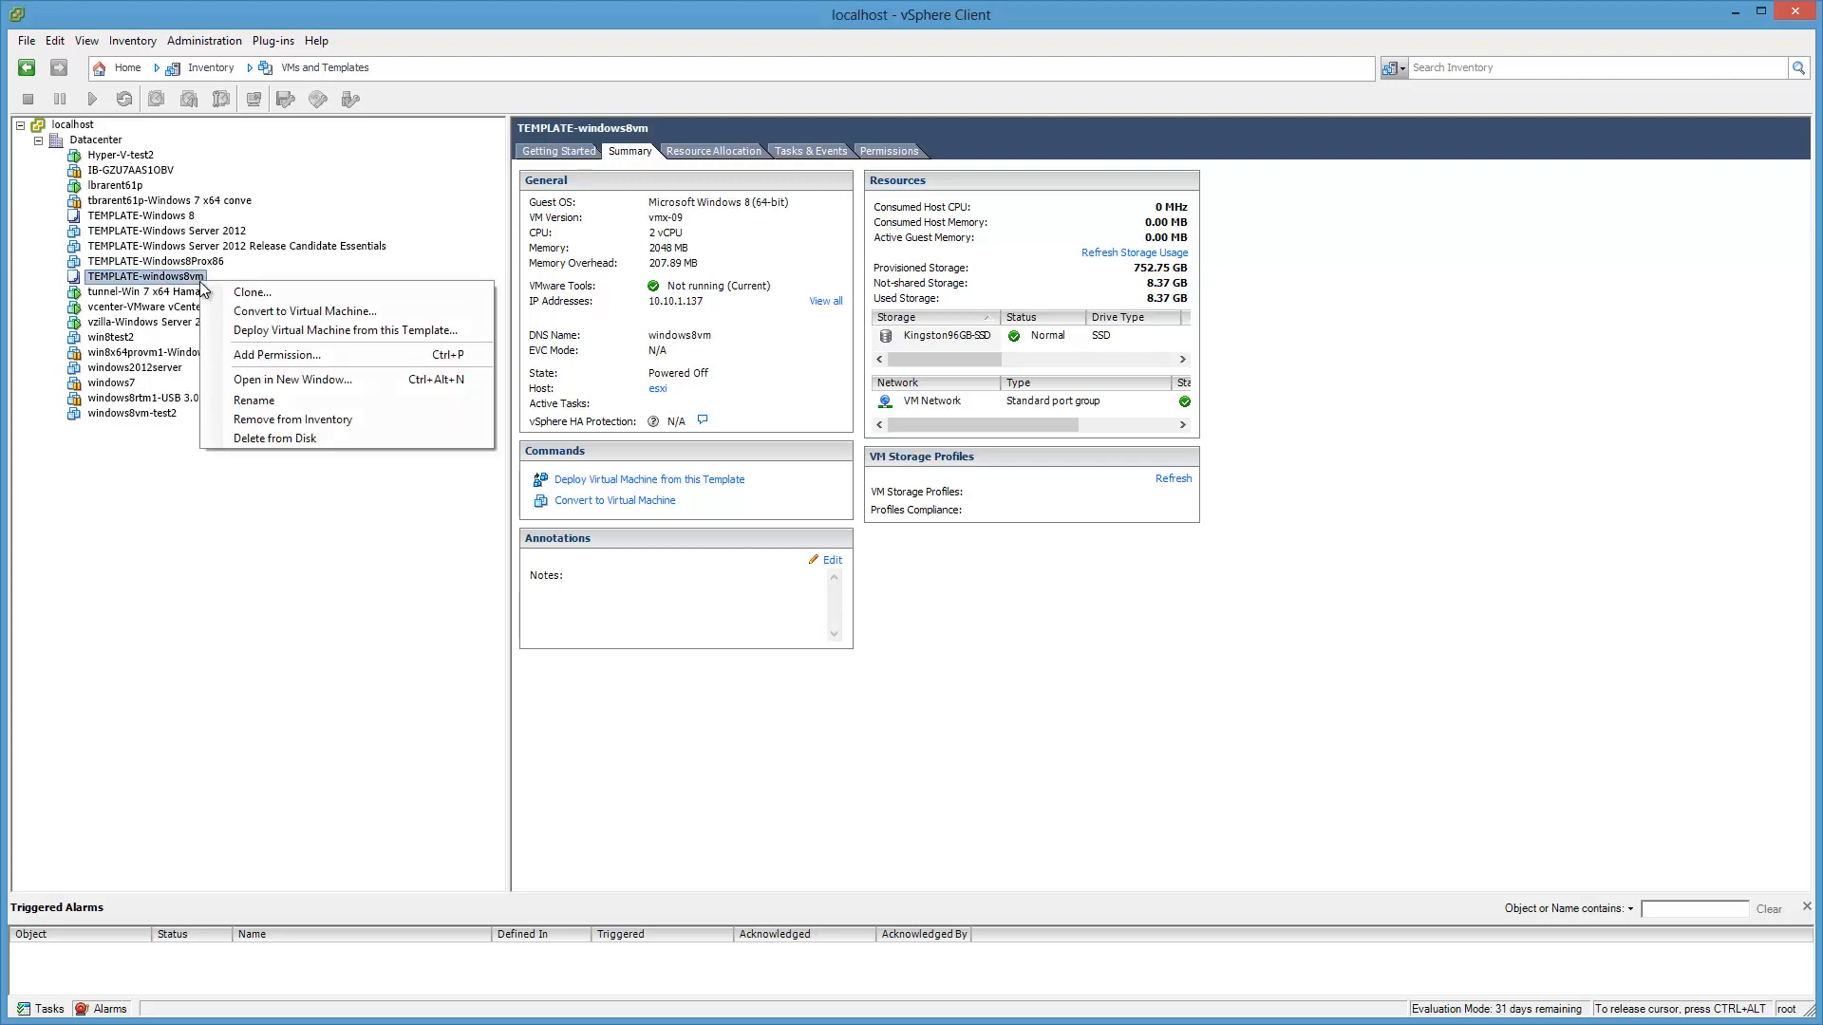
click(464, 329)
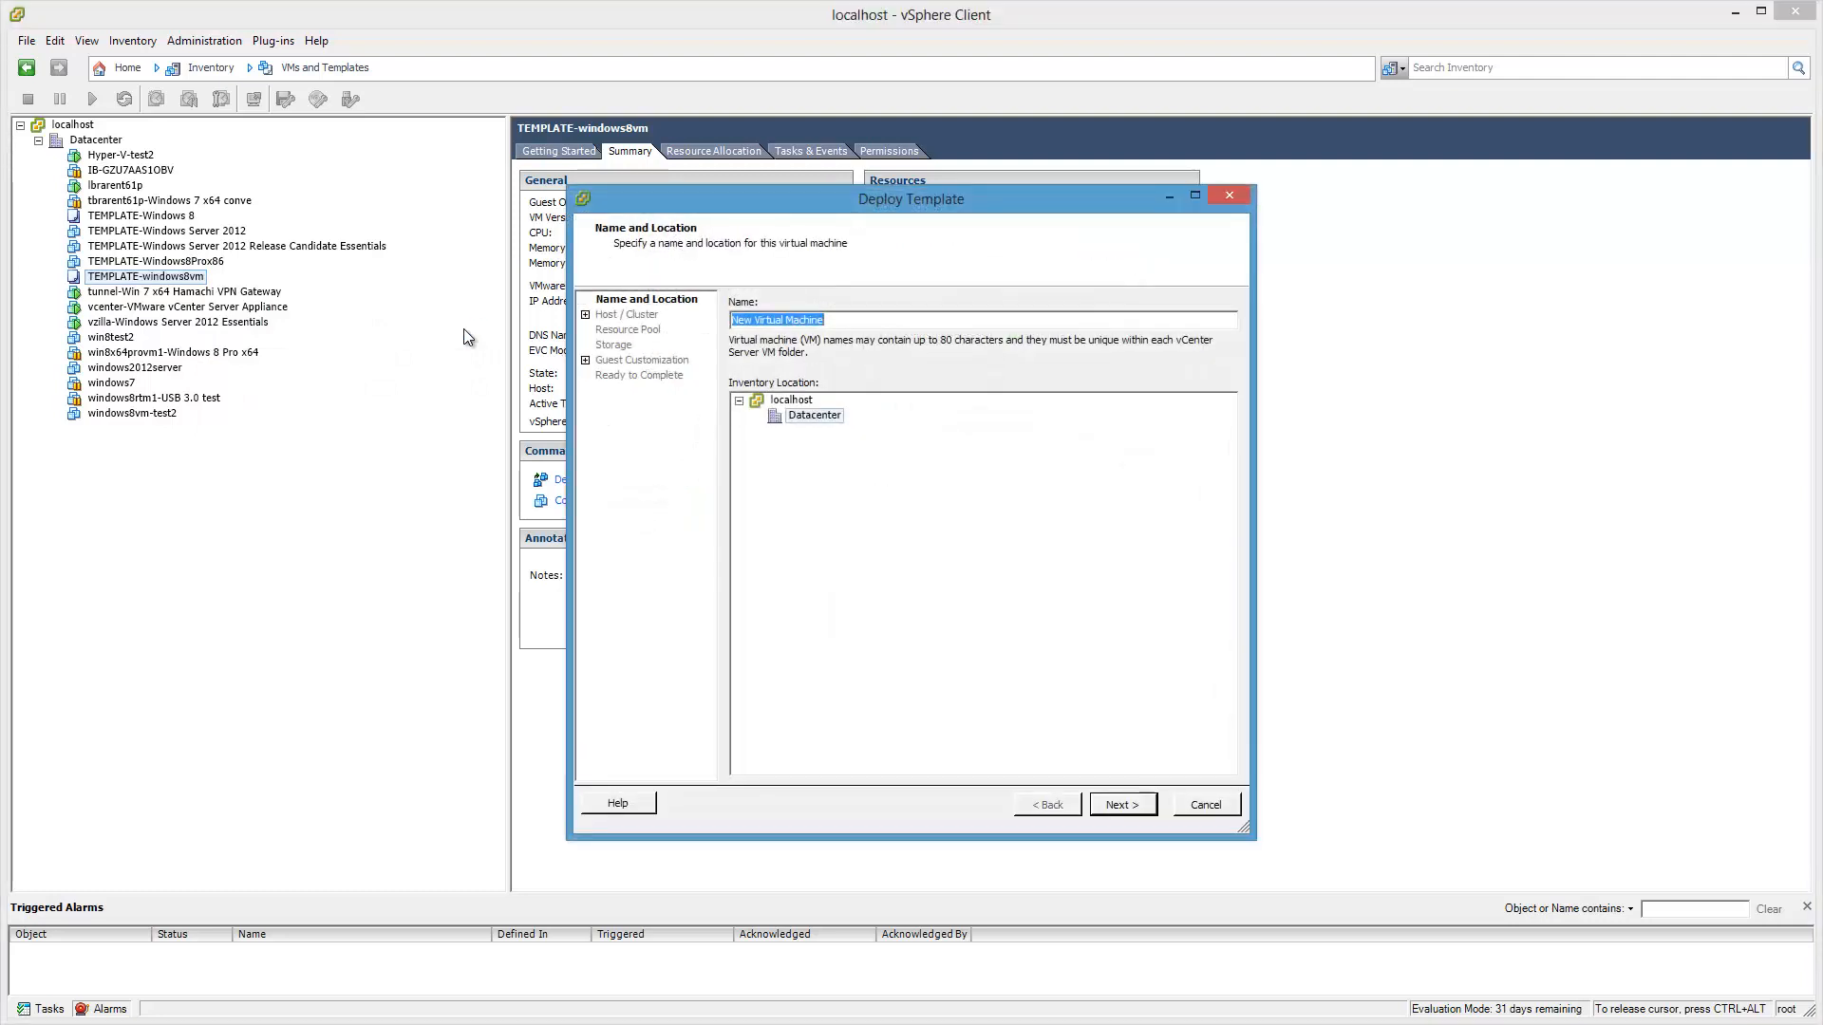
click(1232, 197)
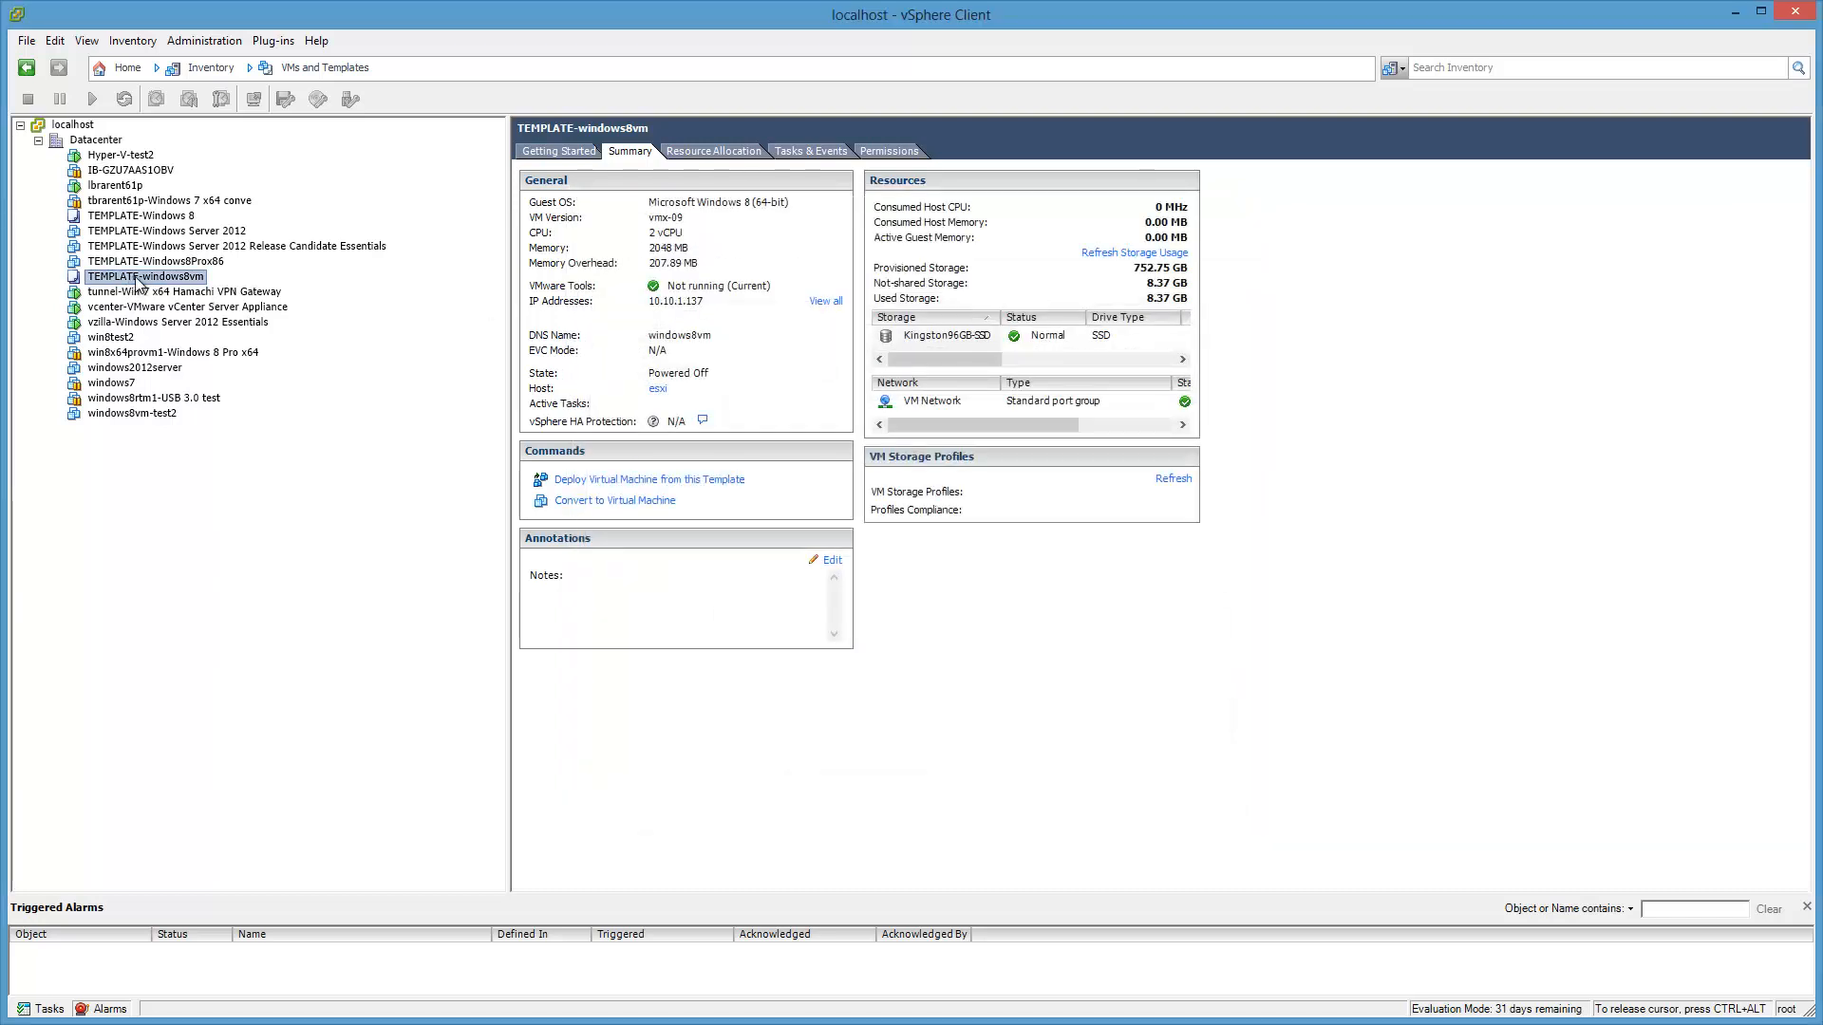
Step: Copy the name TEMPLATE-windows8vm and relaunch Deploy Virtual Machine from this Template
click(137, 278)
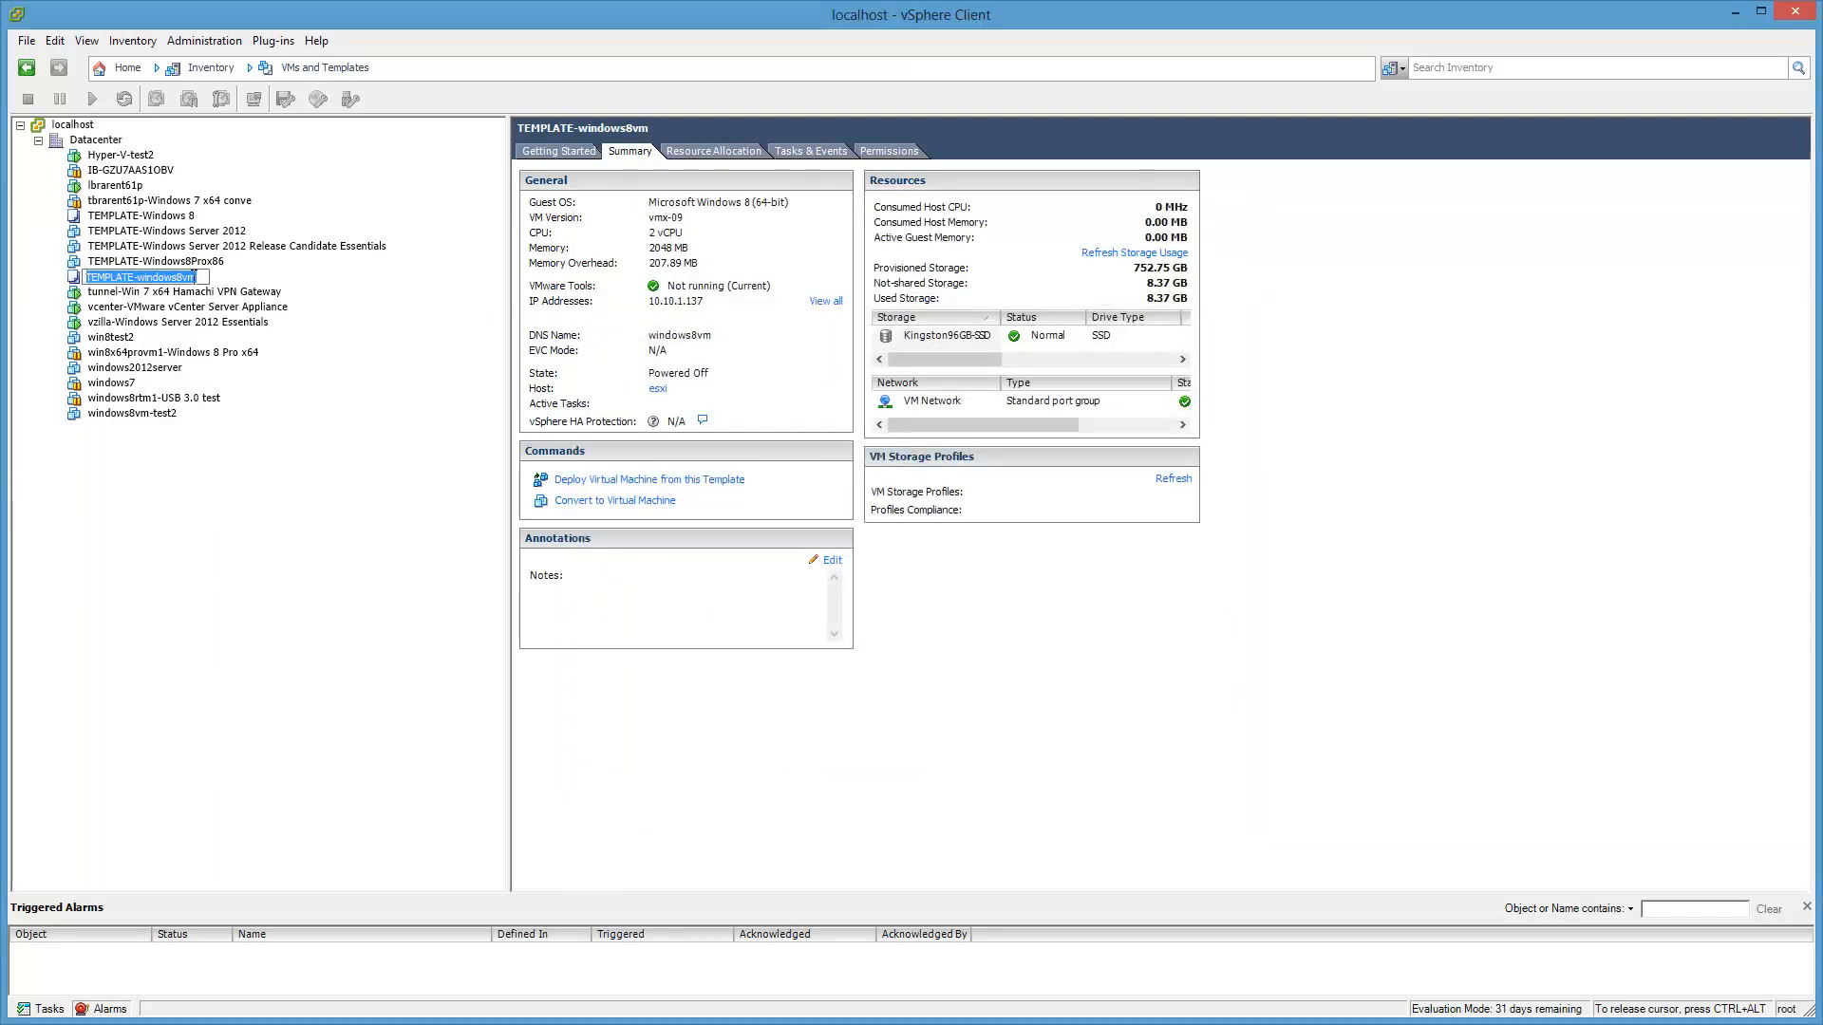
right_click(186, 279)
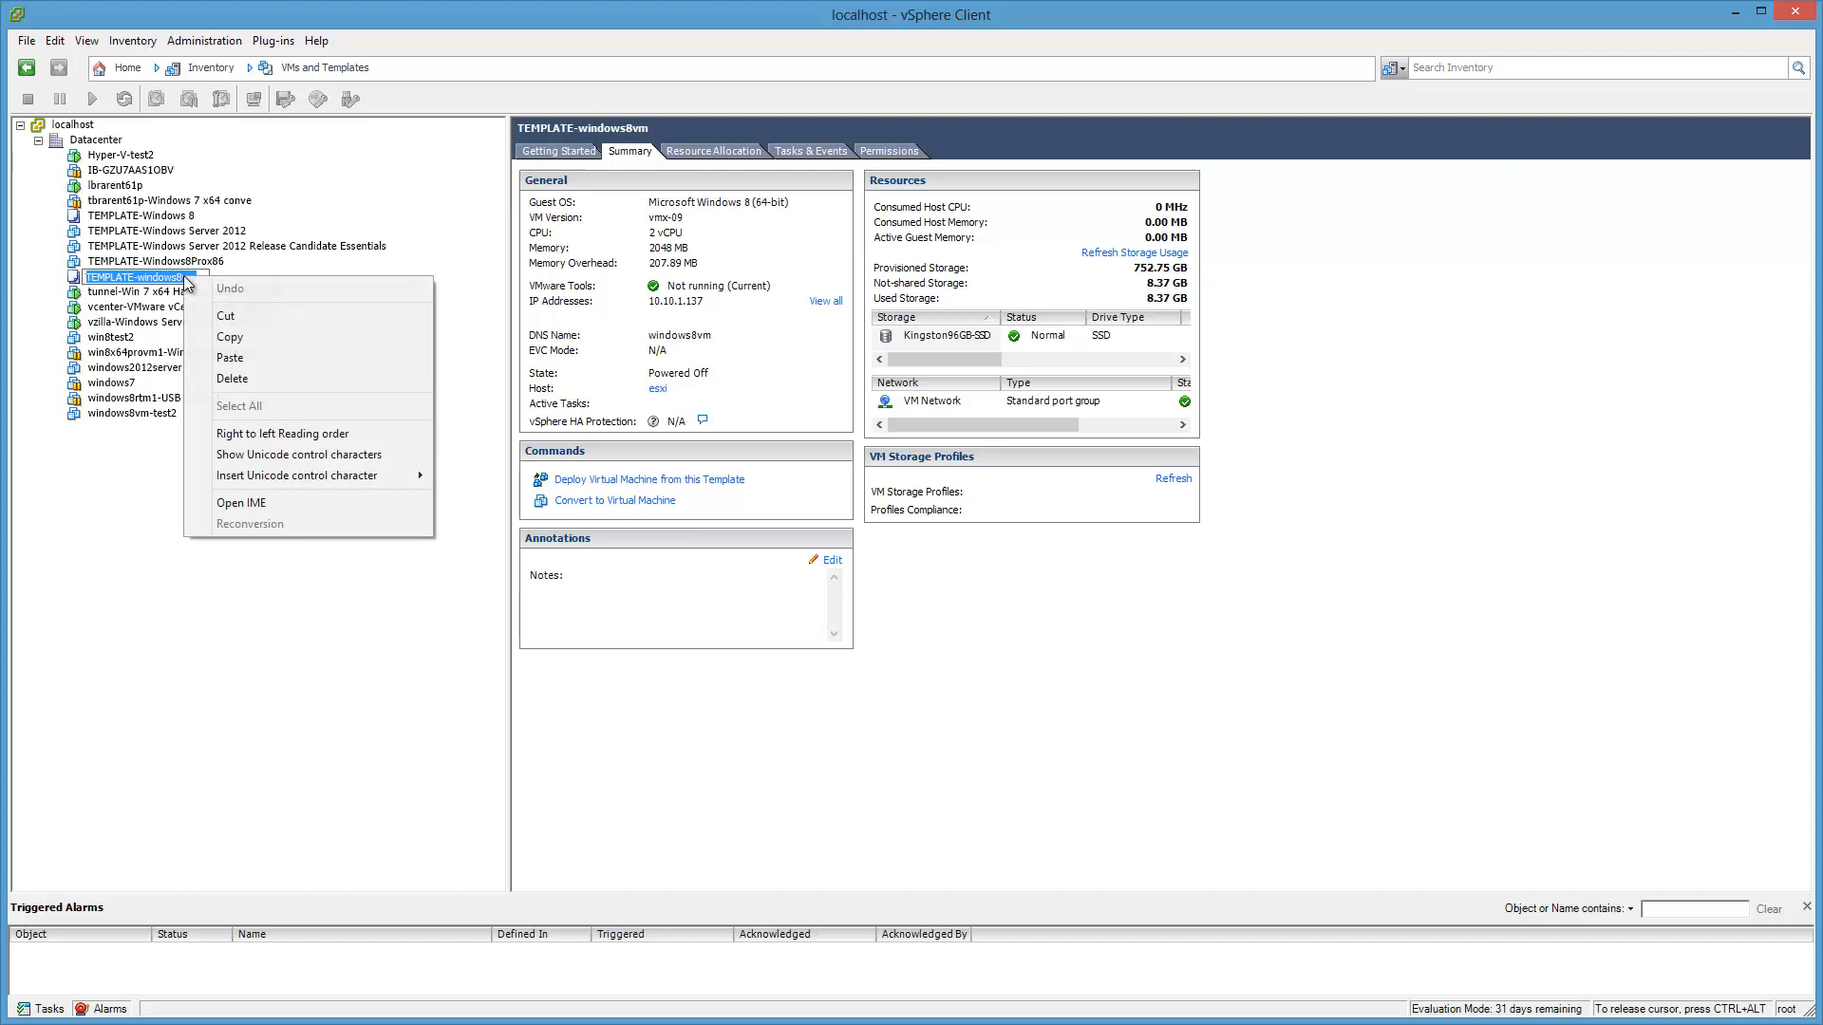
click(249, 331)
key(Escape)
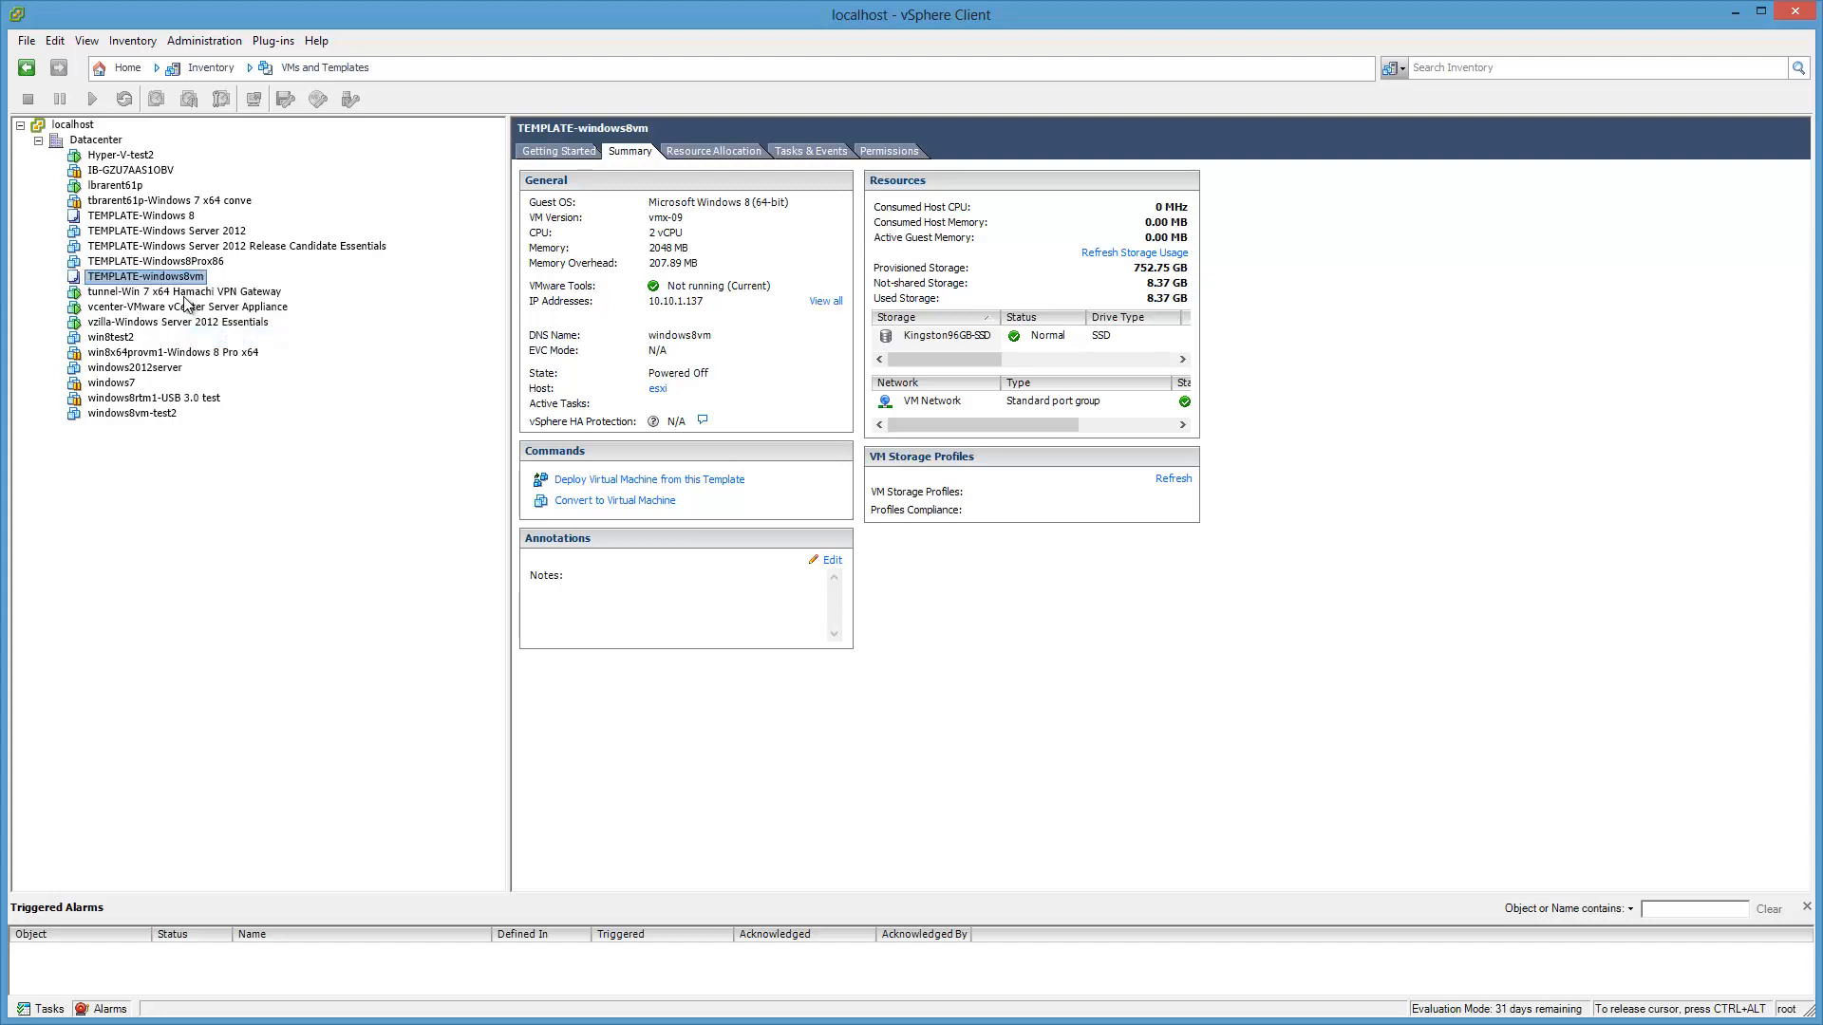
right_click(201, 285)
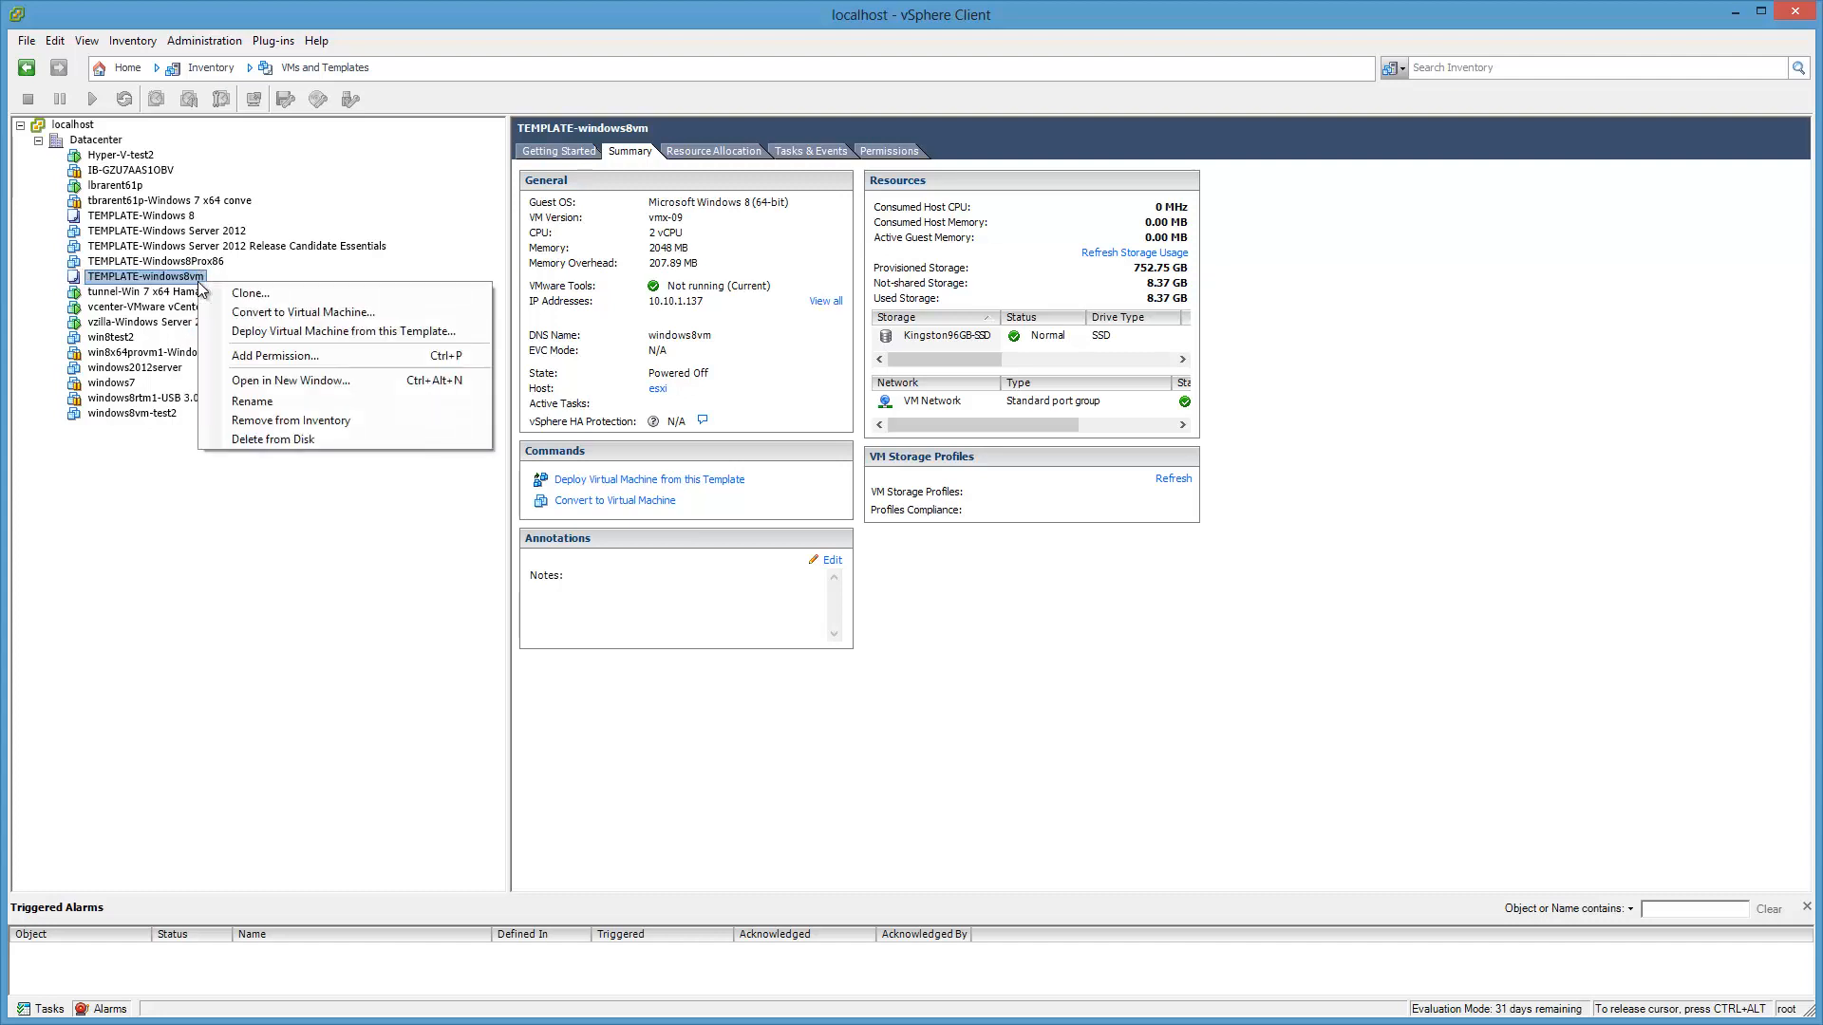
click(461, 331)
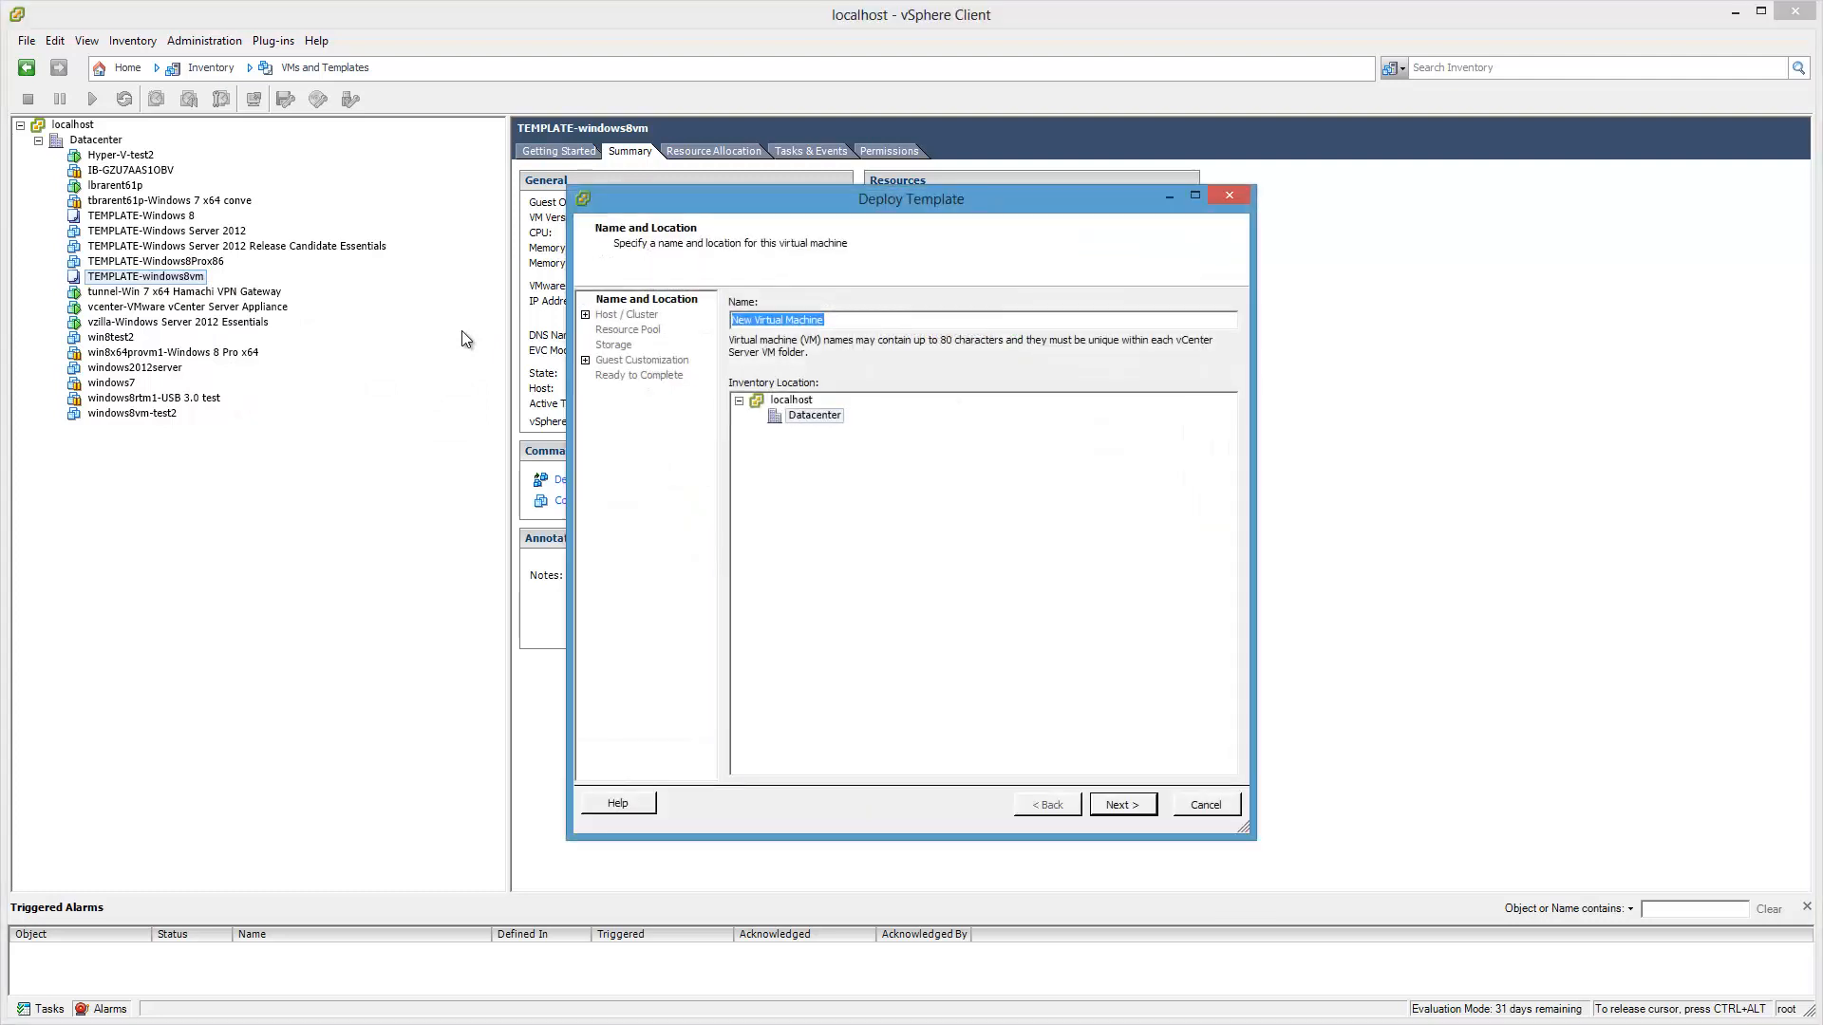
Step: Name the new VM TEMPLATE-windows8vm-windowsupdates, dropping the Sep-22-2012 date and 'with'
key(ctrl+v)
text(-withupdates)
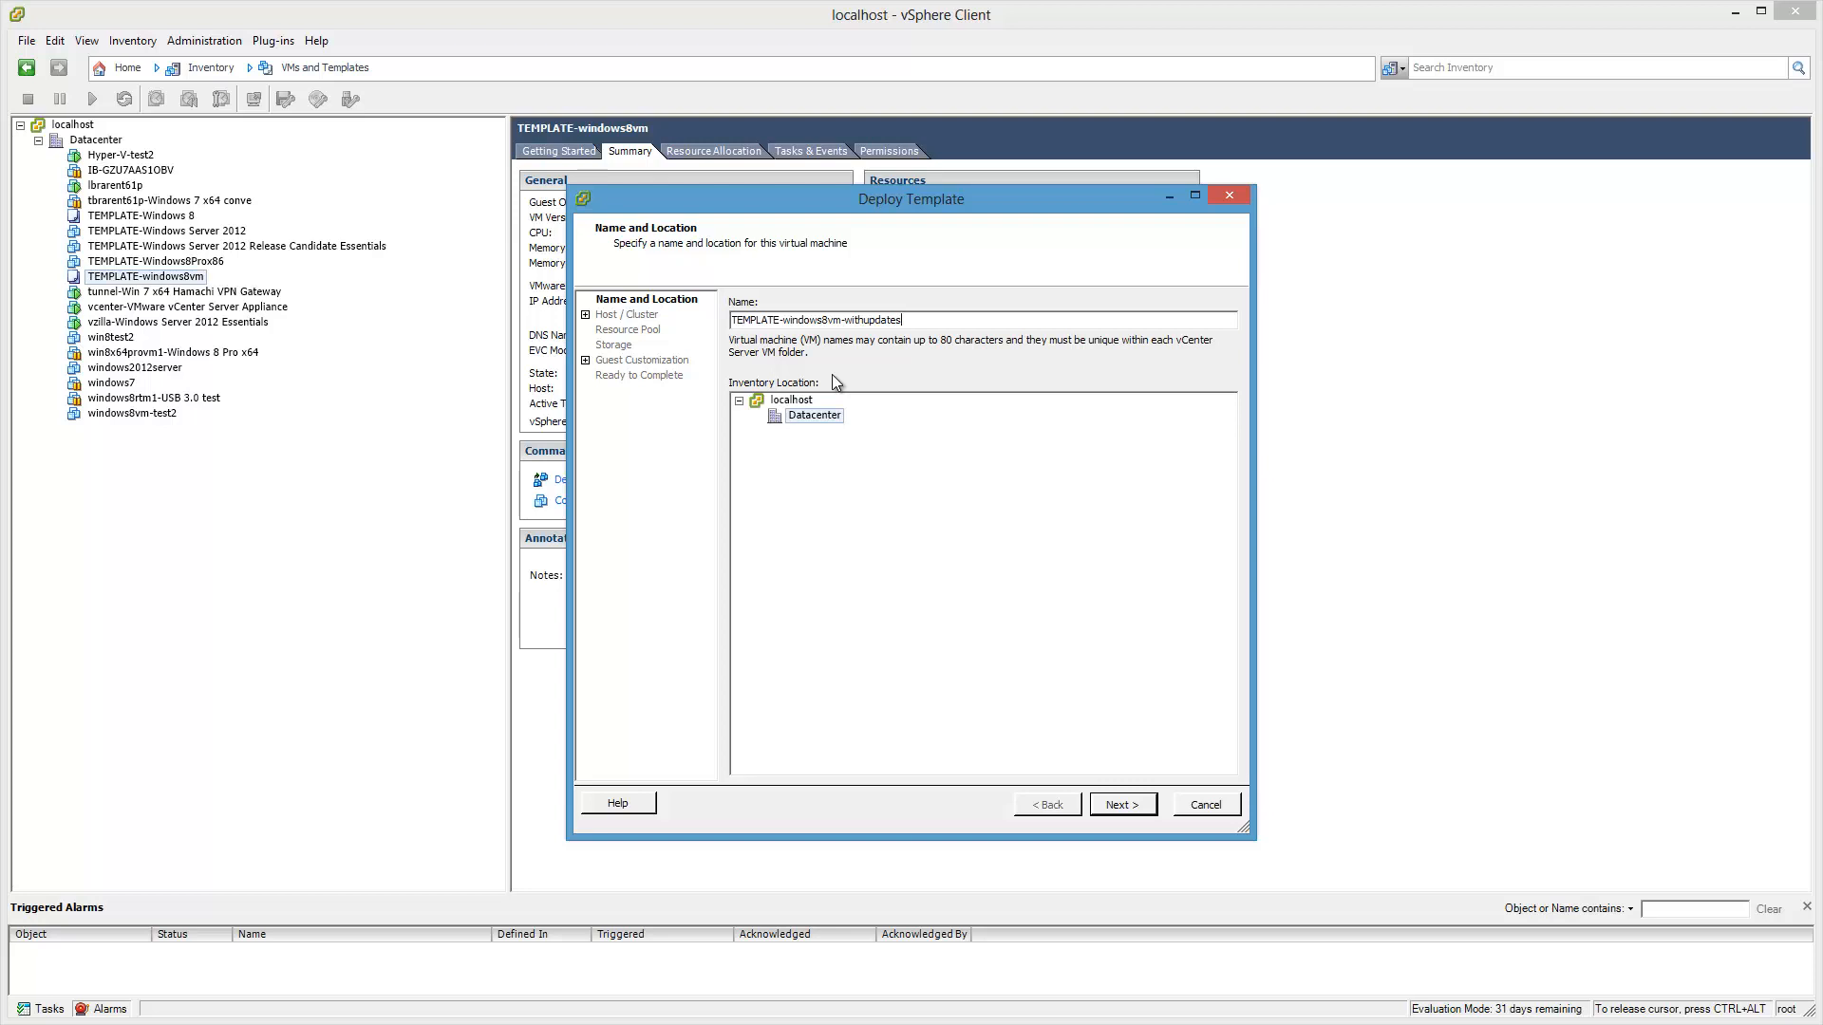
text(-Sep)
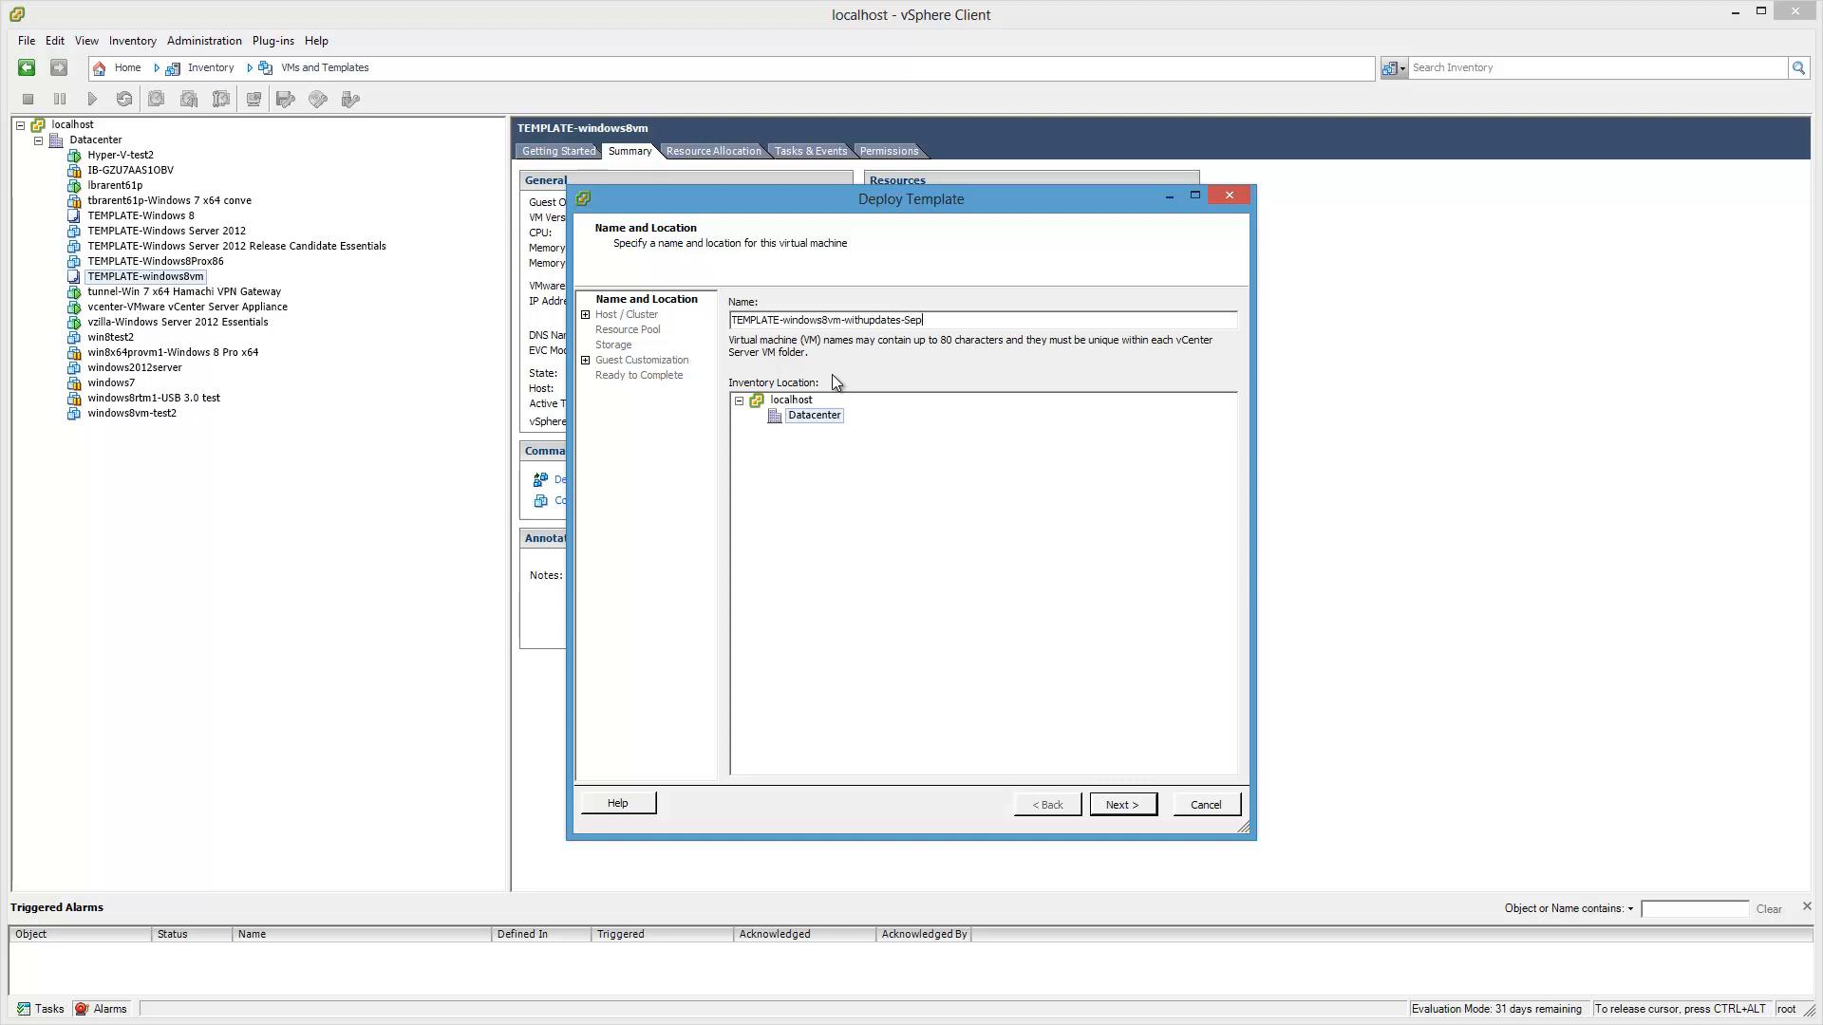
text(-22-2012)
drag(903, 320, 1144, 361)
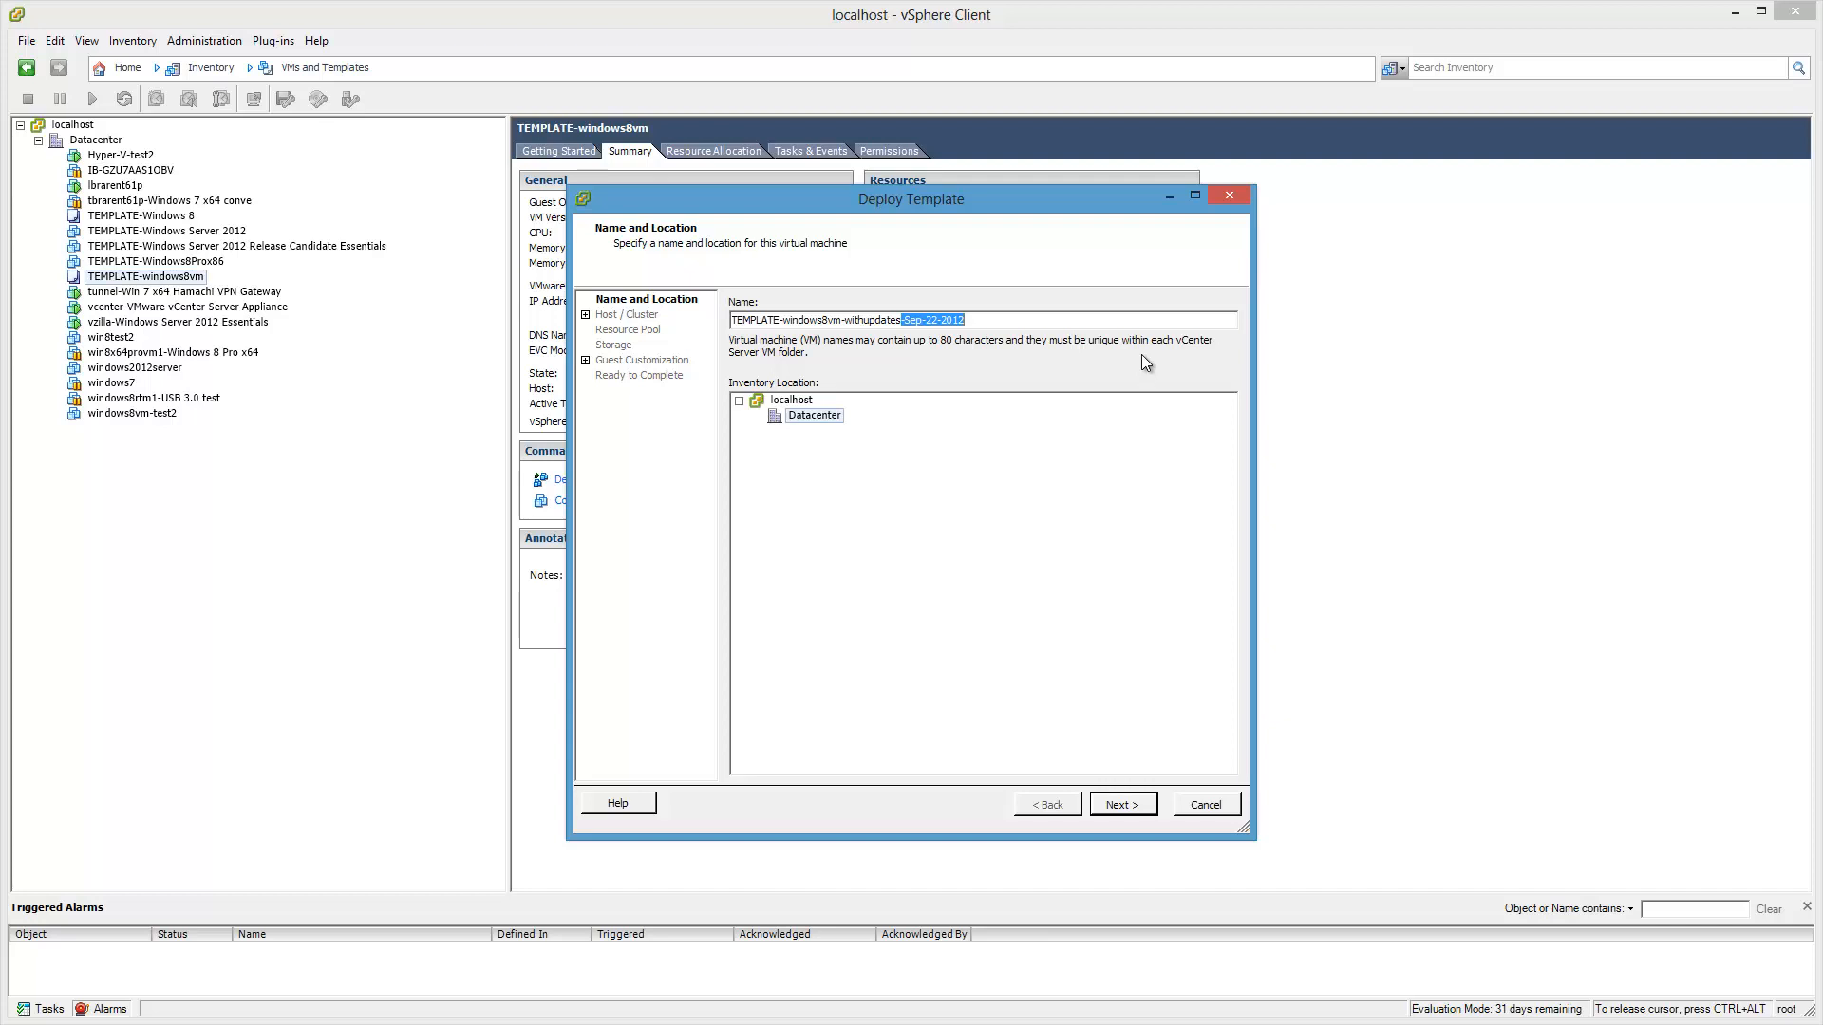
key(BackSpace)
click(845, 326)
key(Delete)
key(Delete)
key(Delete)
key(Delete)
text(dows8vm-windows)
key(BackSpace)
text(s)
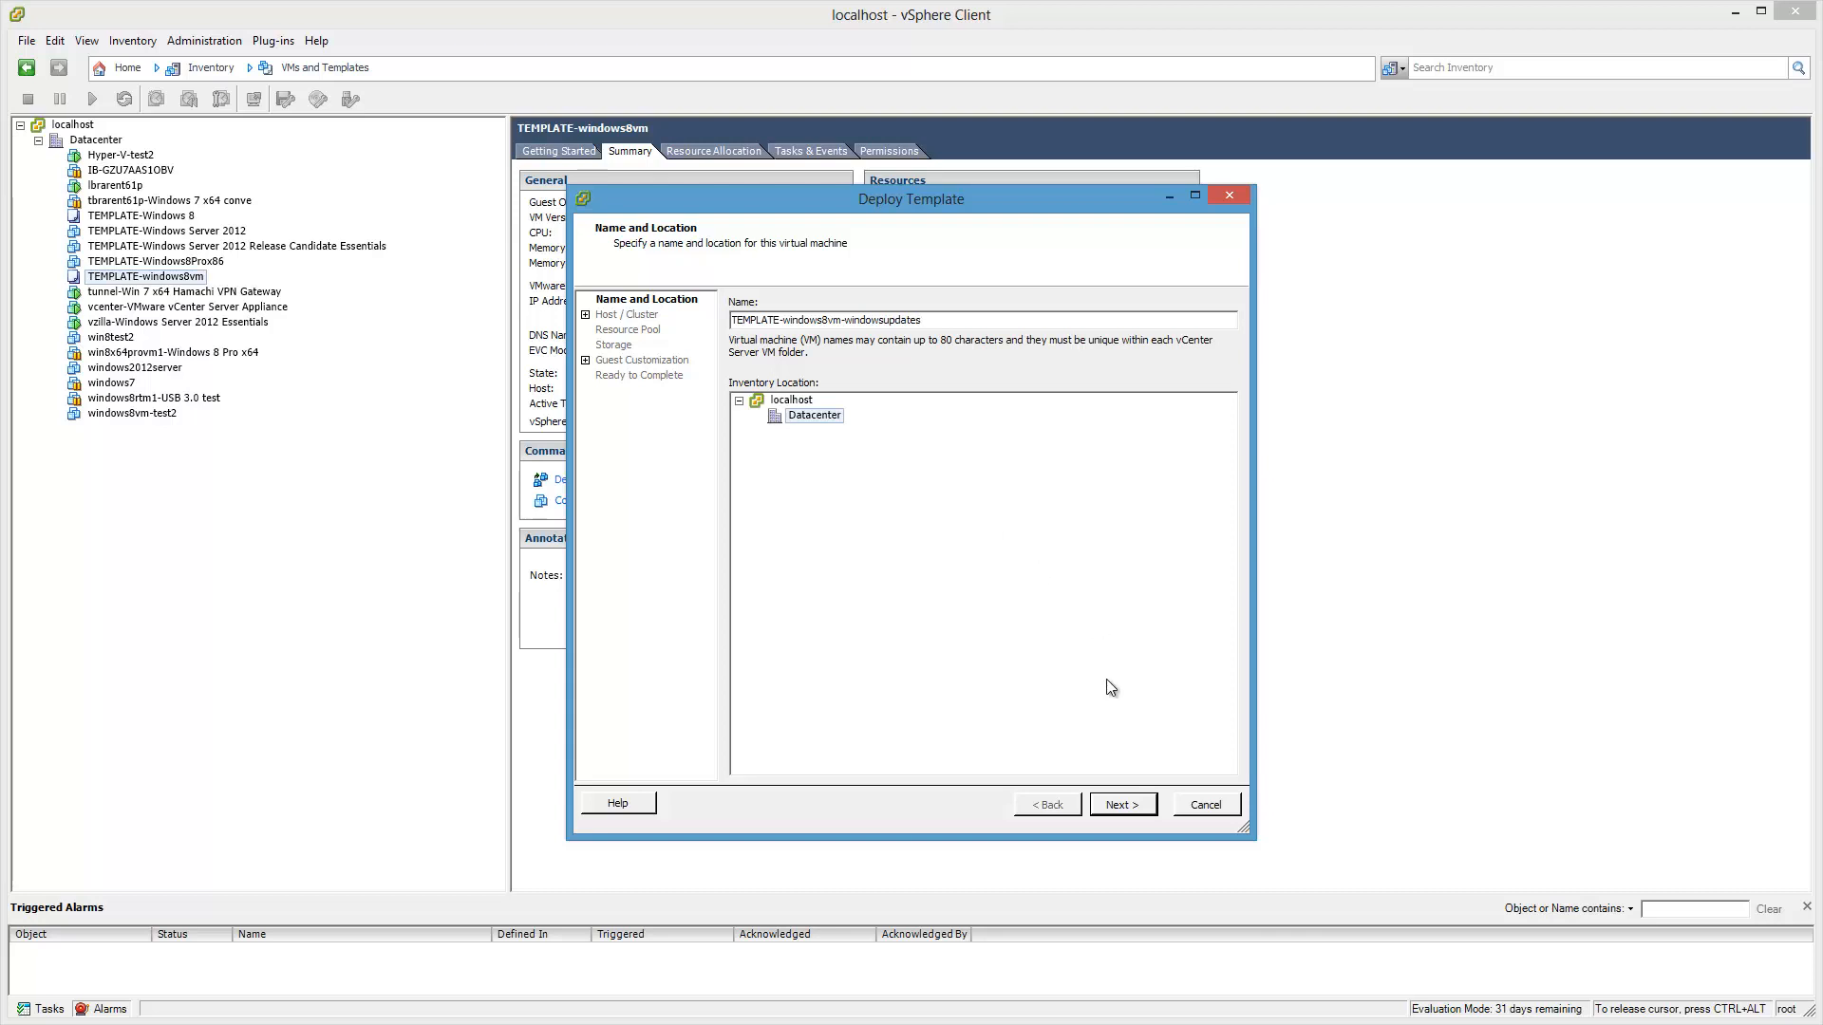
click(1121, 806)
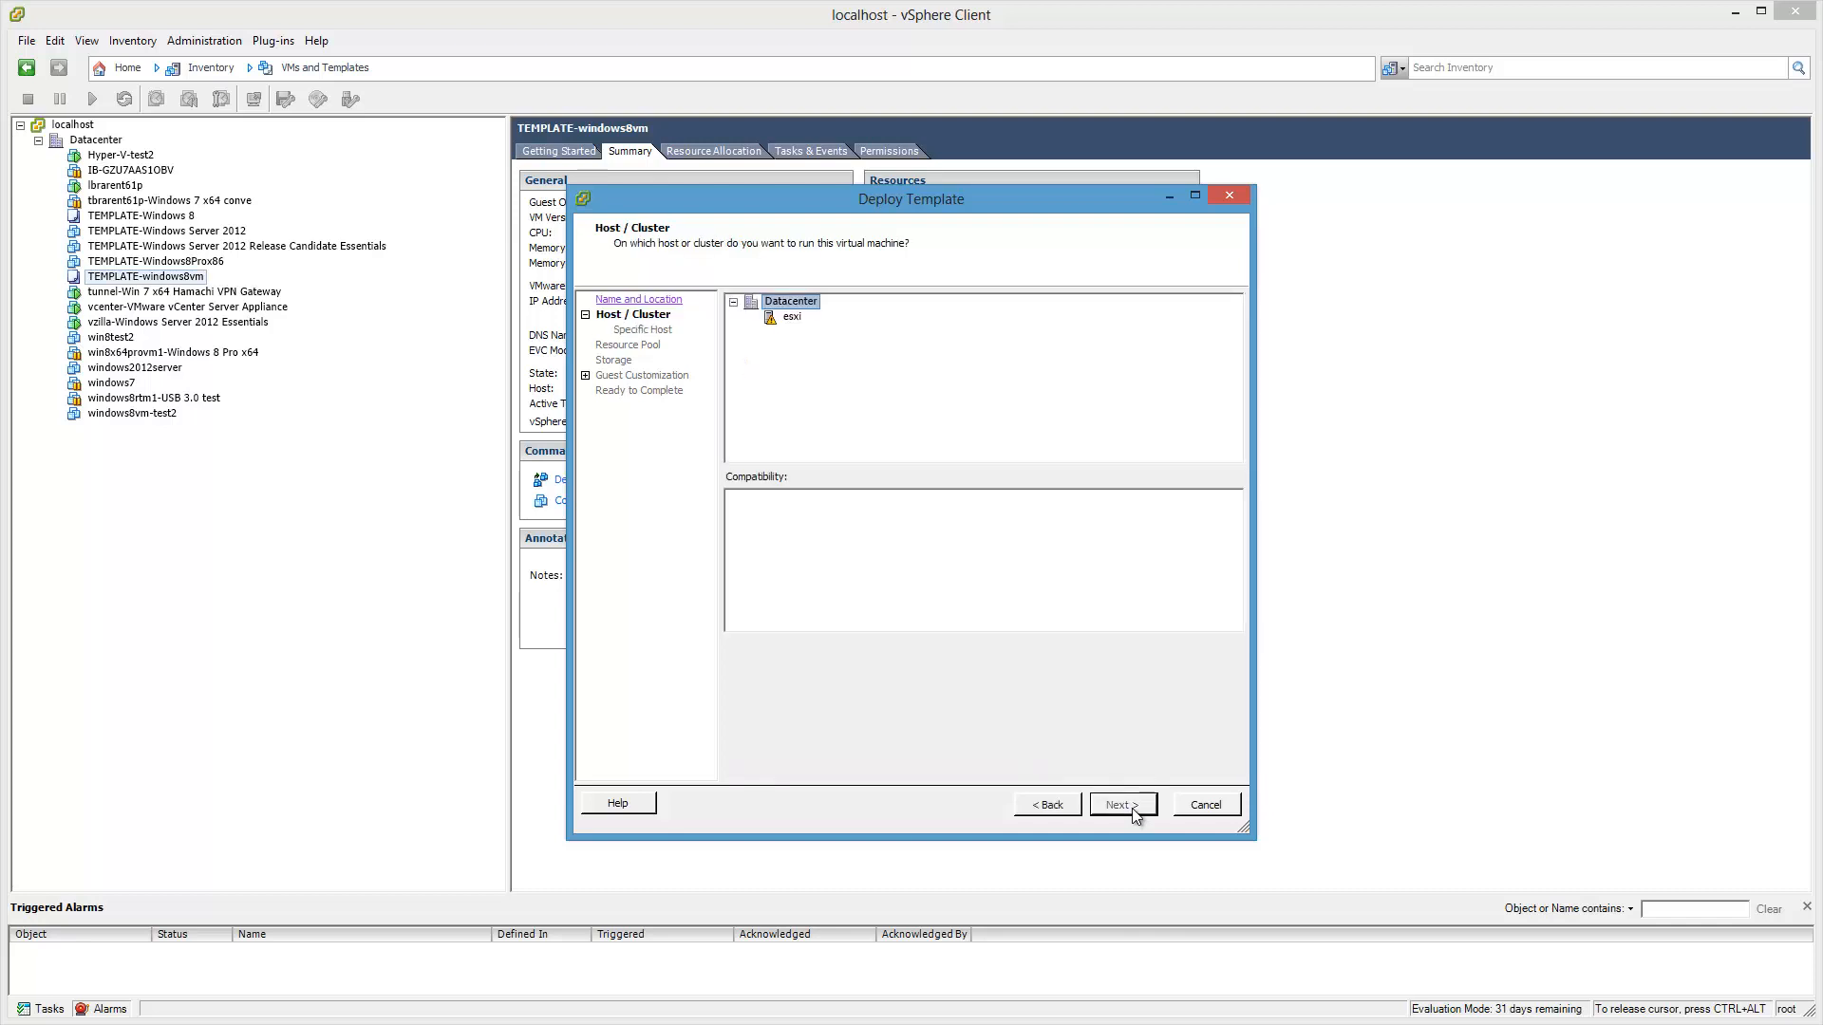
Step: Place the new VM on host esxi in the _TEMPLATES resource pool
click(791, 317)
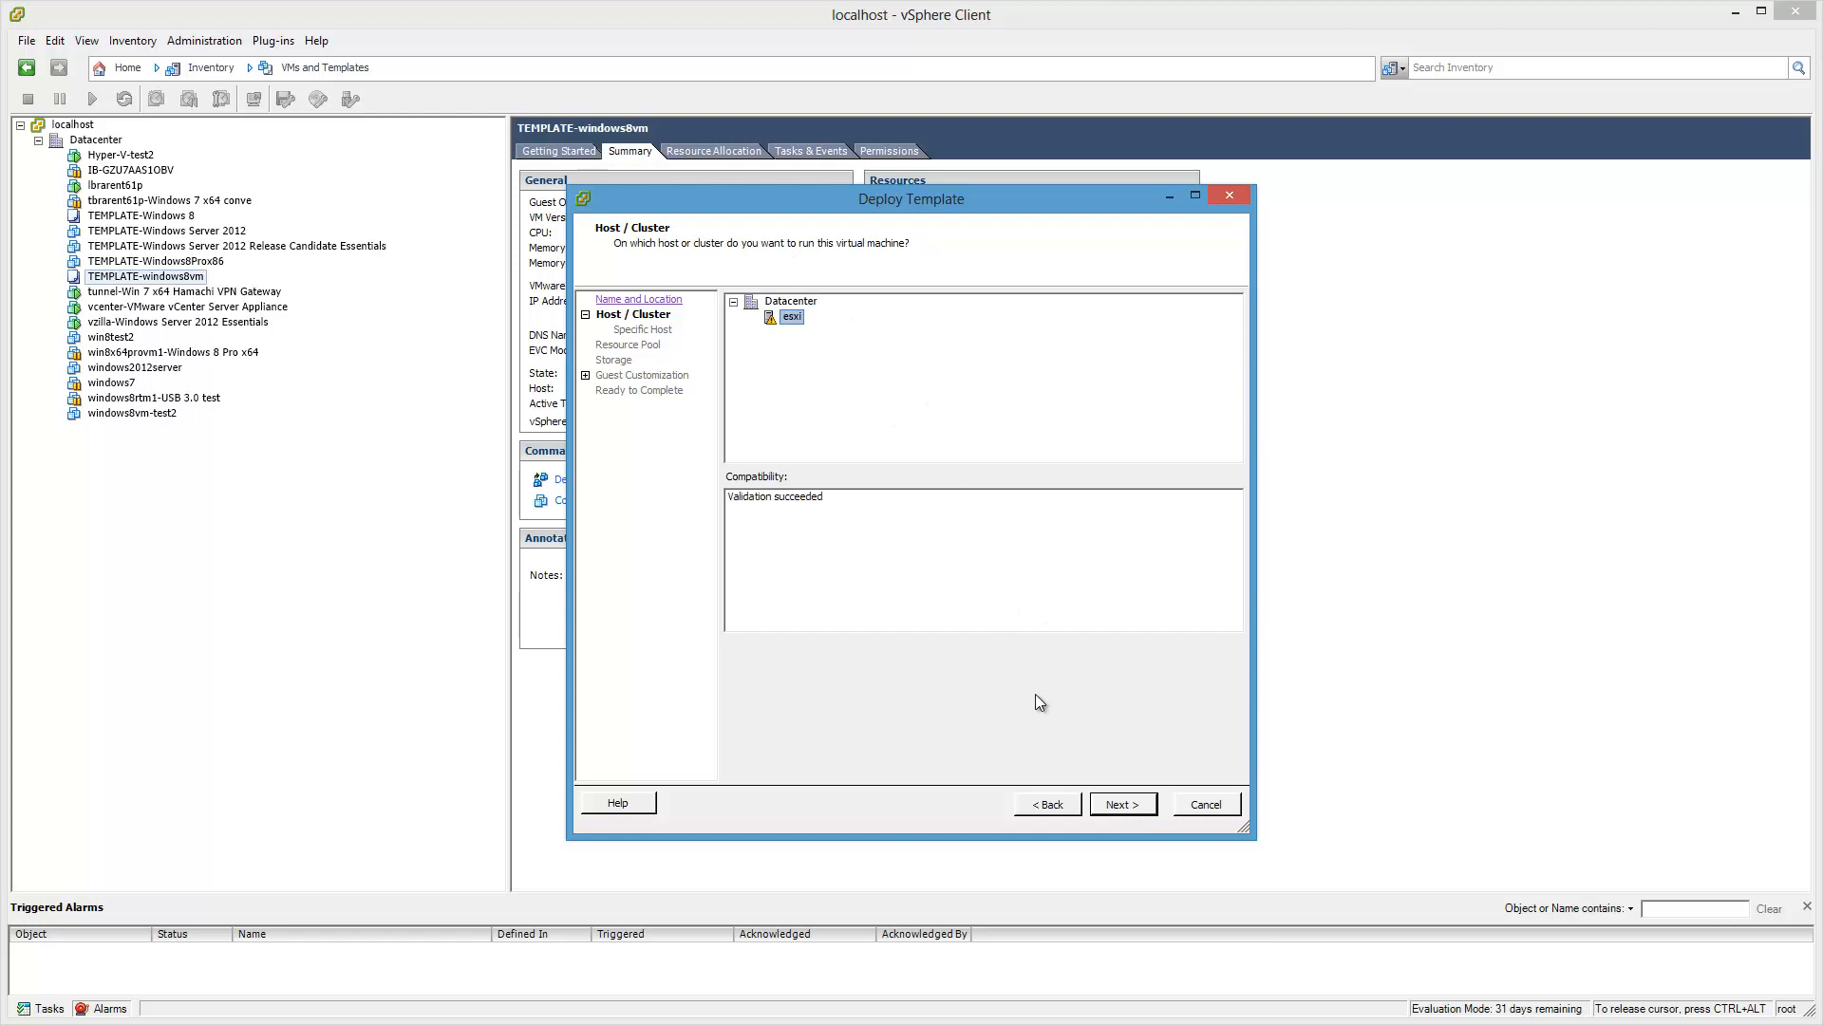
click(1120, 807)
click(817, 435)
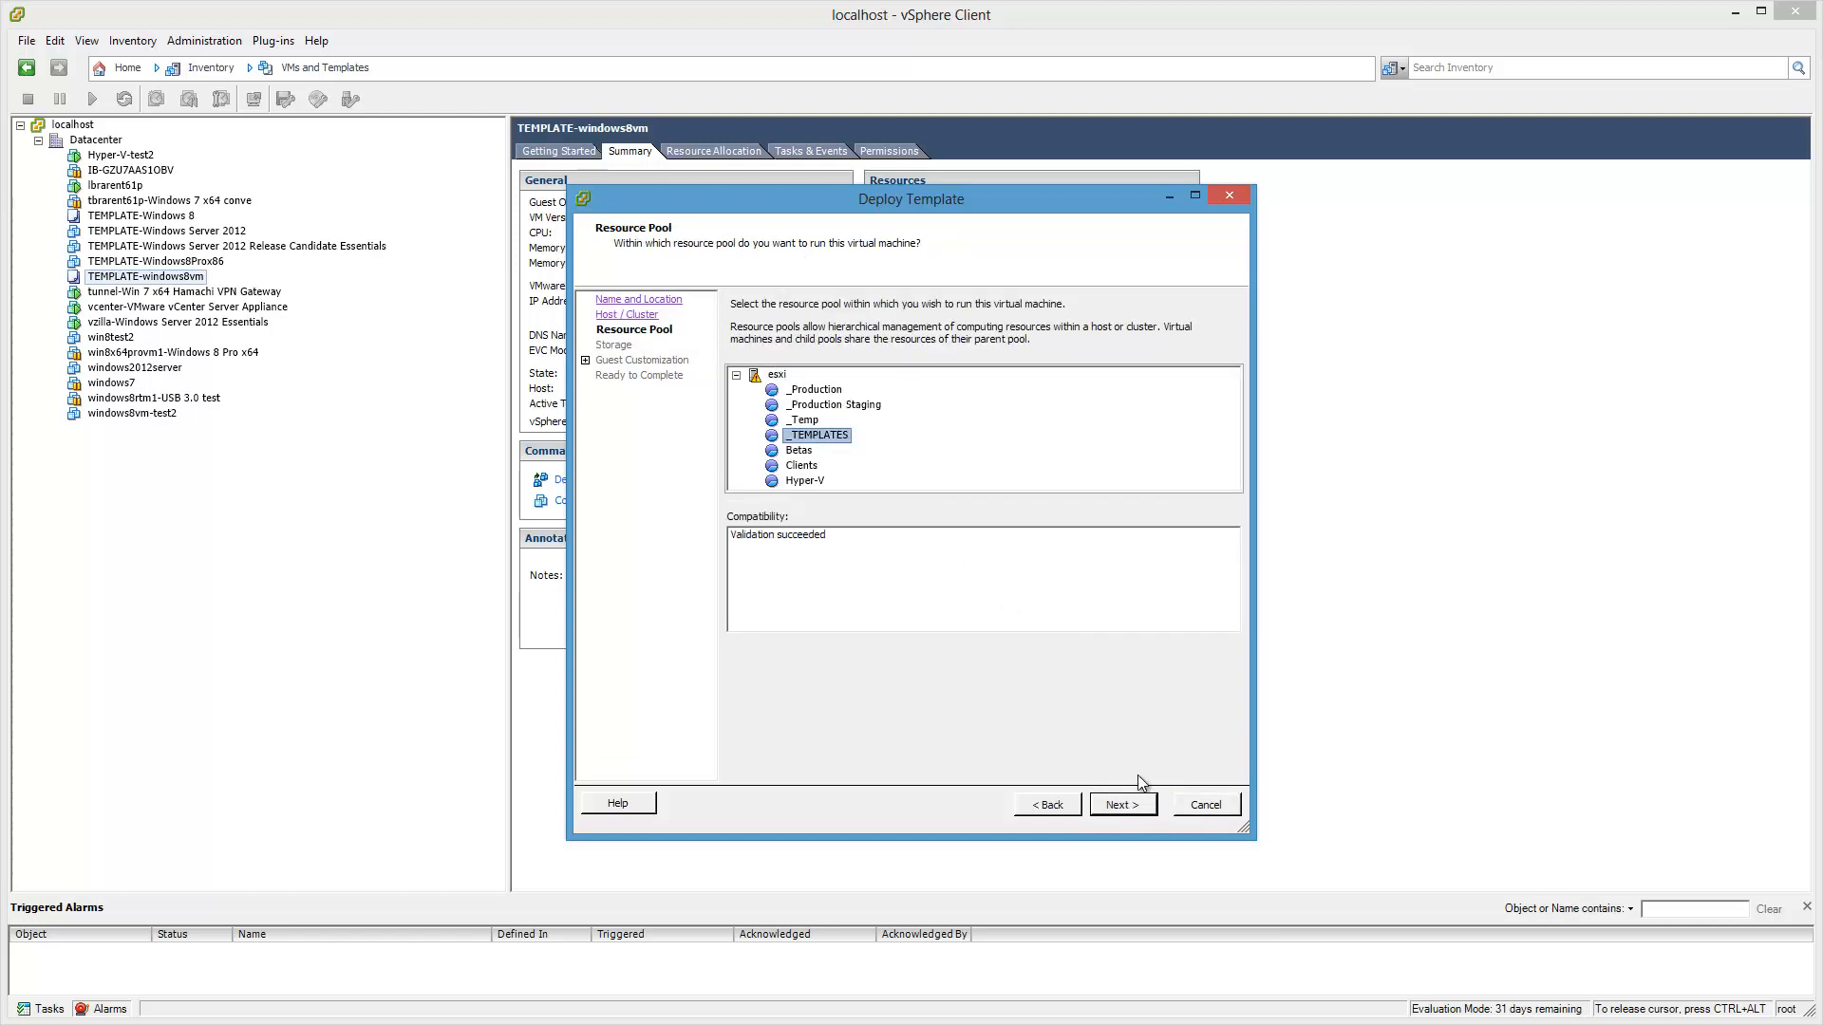
click(1140, 807)
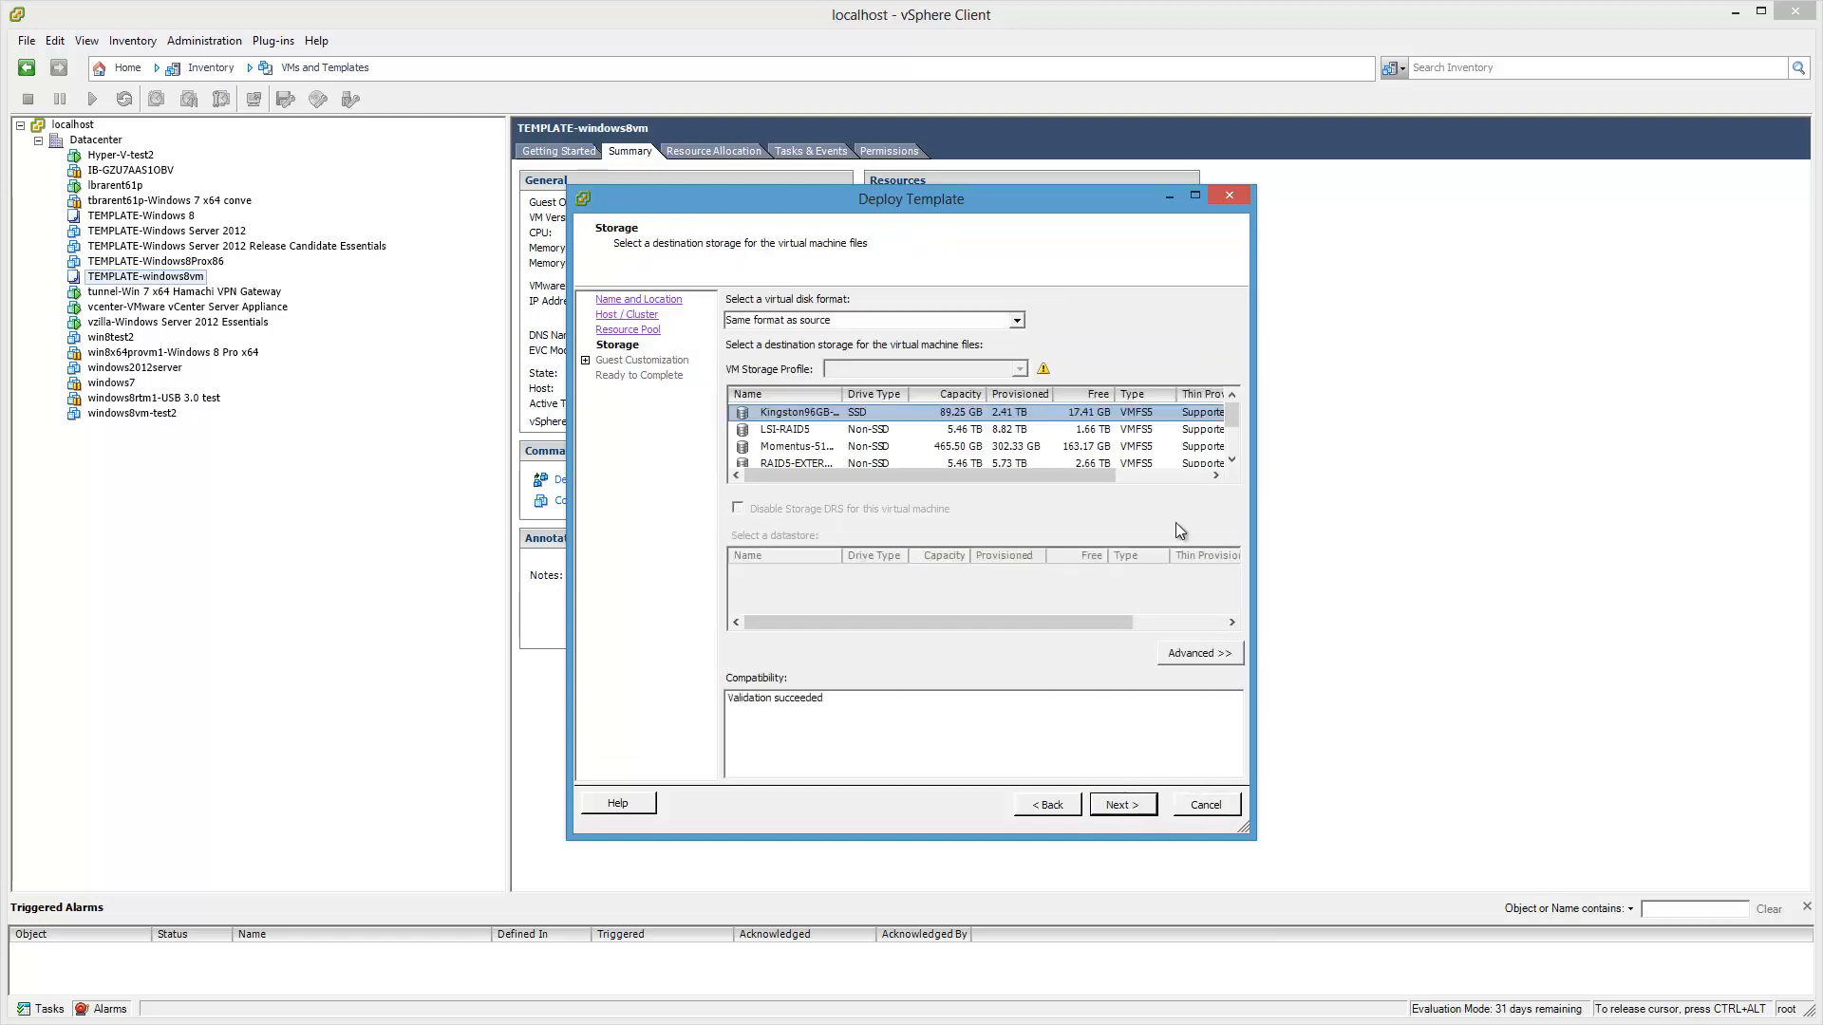
Step: Store the new VM's files on the LSI-RAID5 datastore
click(1232, 461)
click(1232, 460)
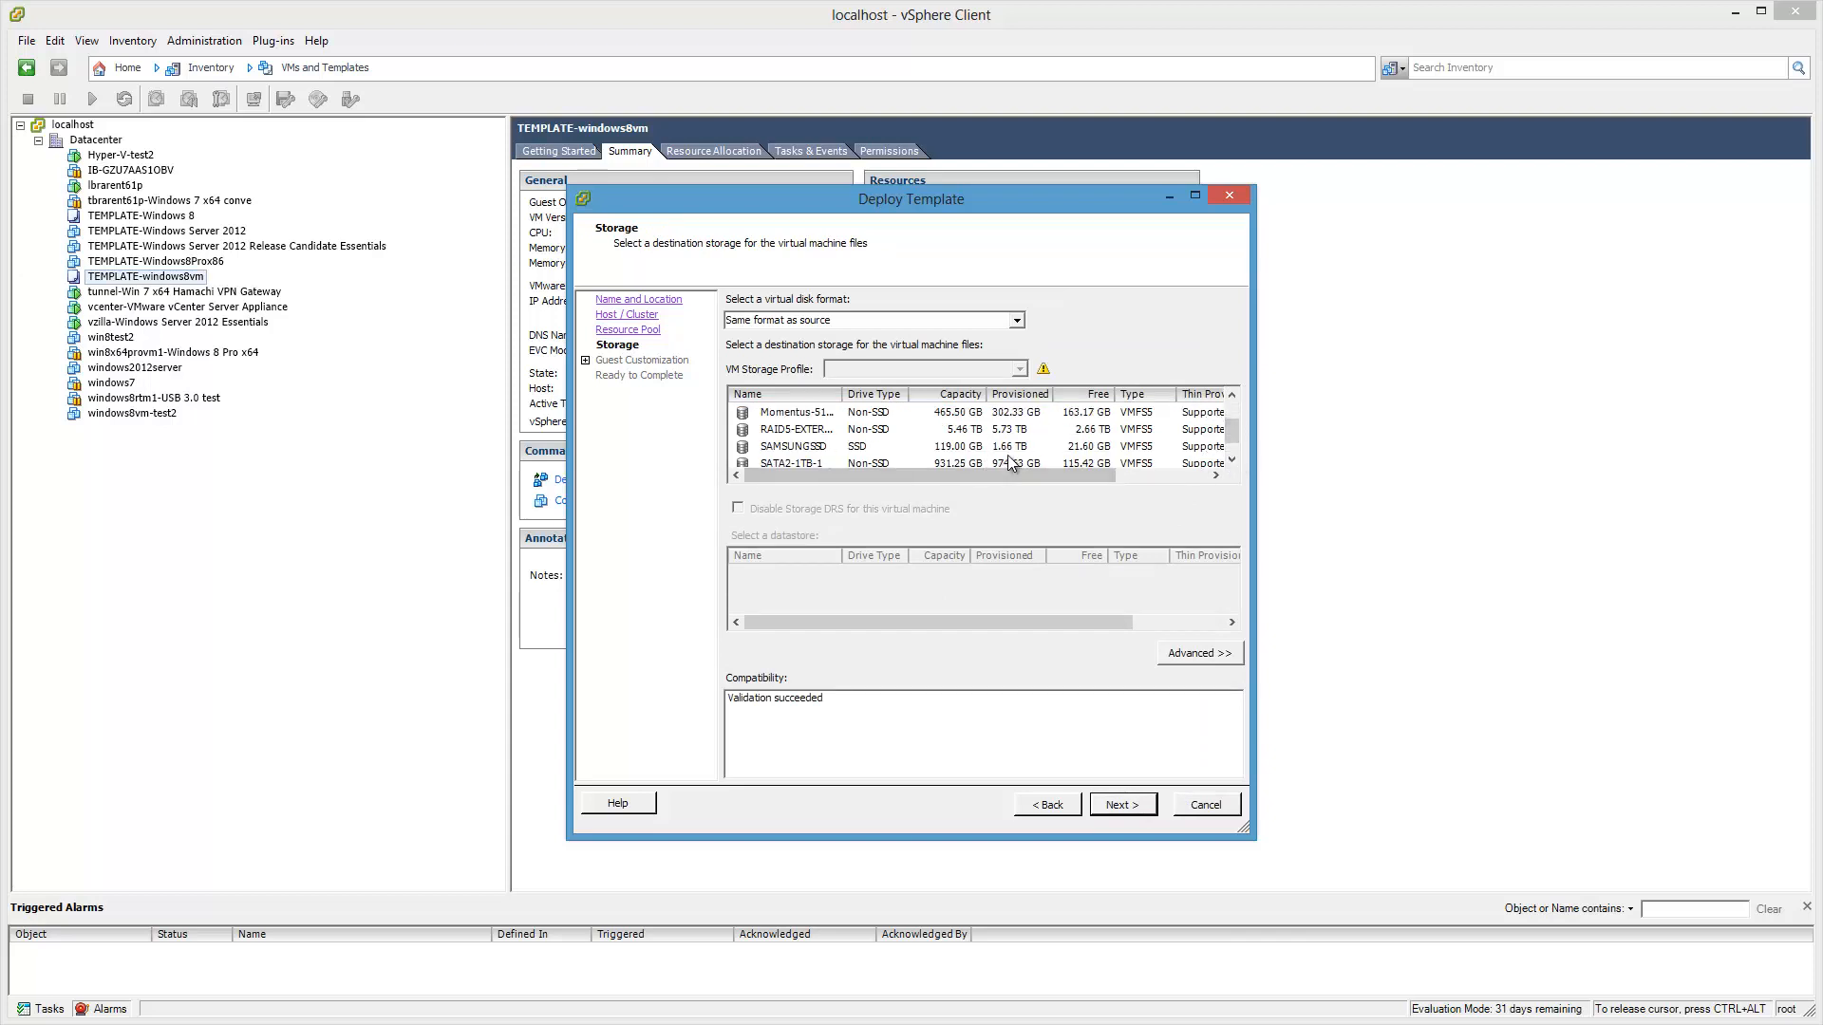
click(1236, 461)
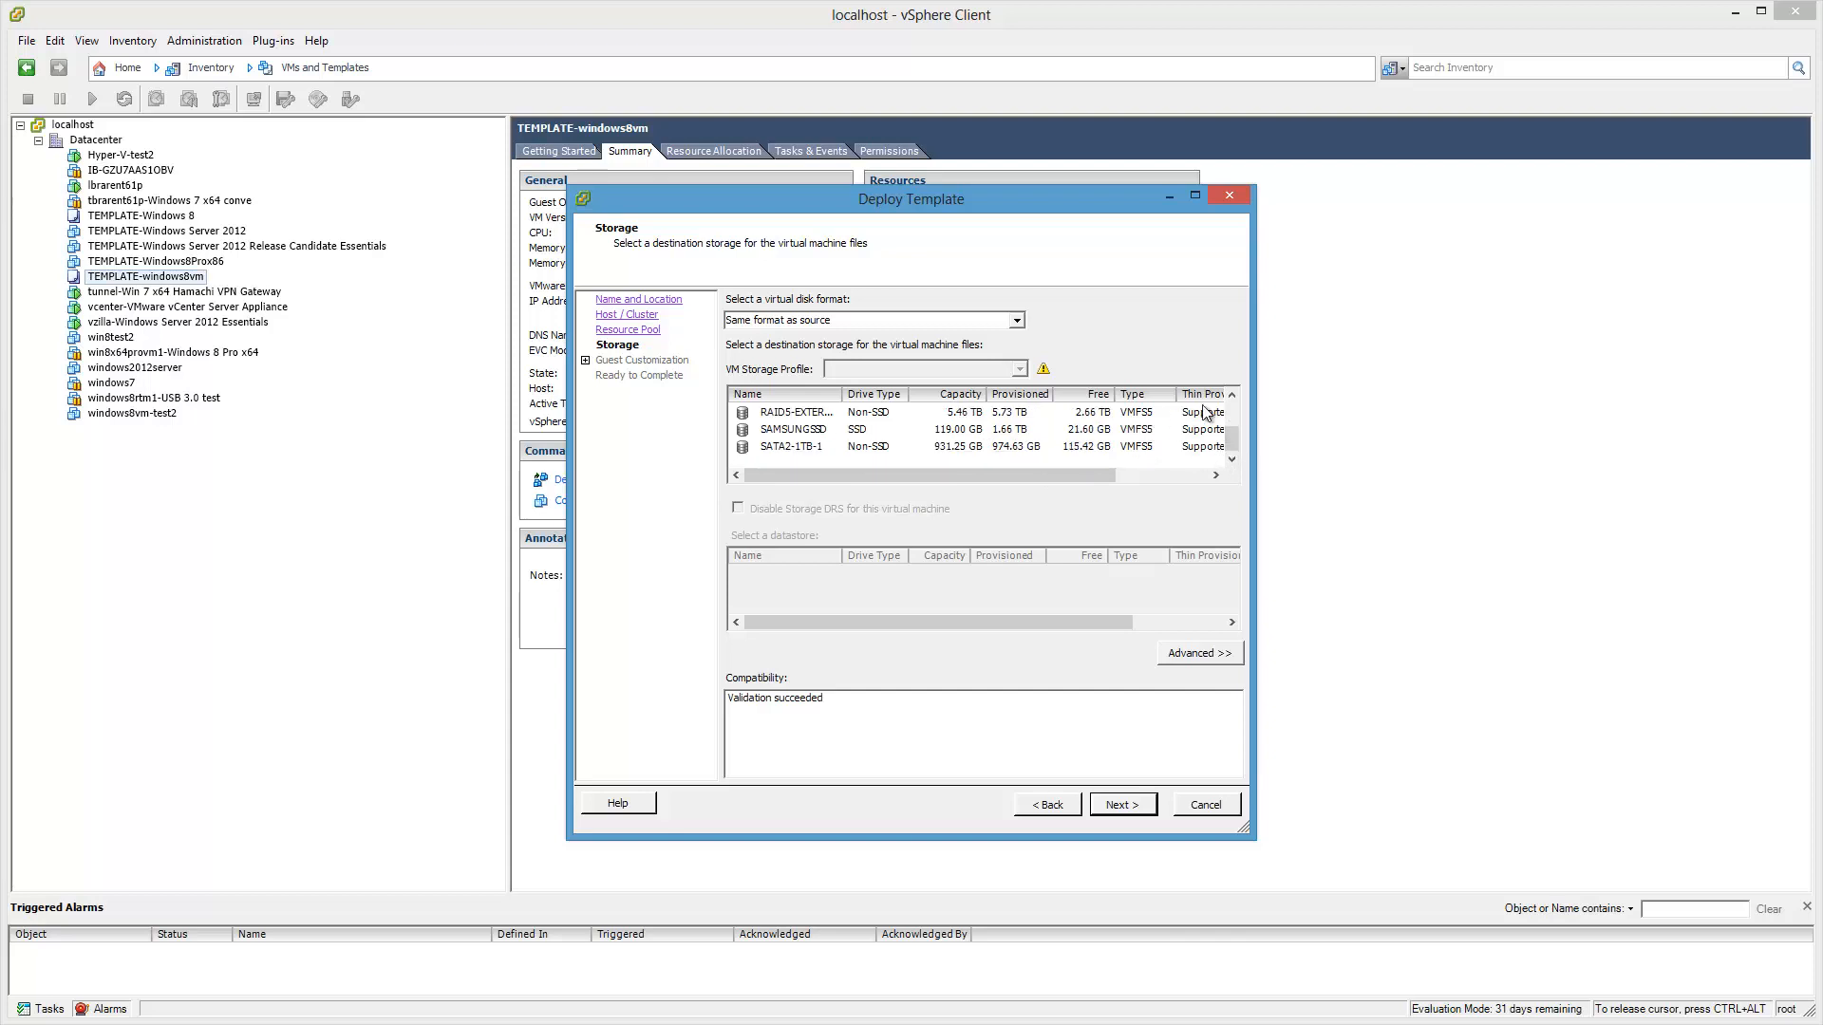
click(1232, 399)
click(1233, 399)
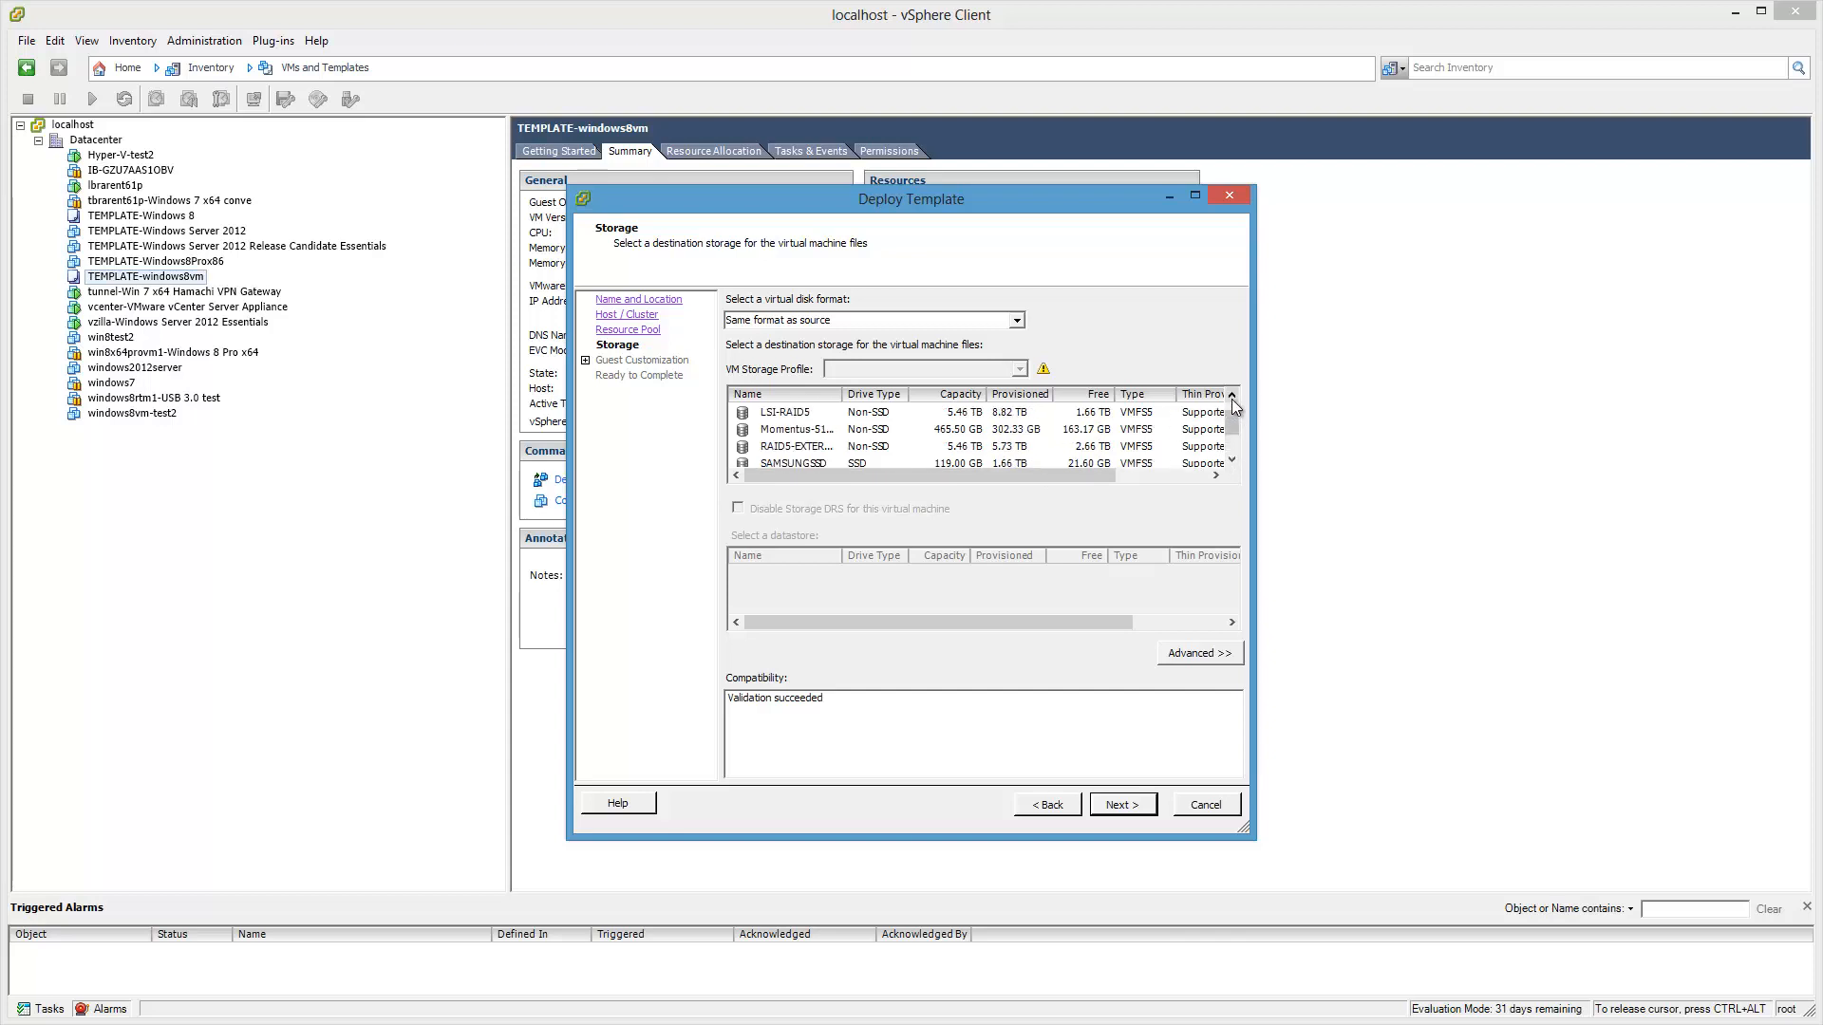
click(1094, 414)
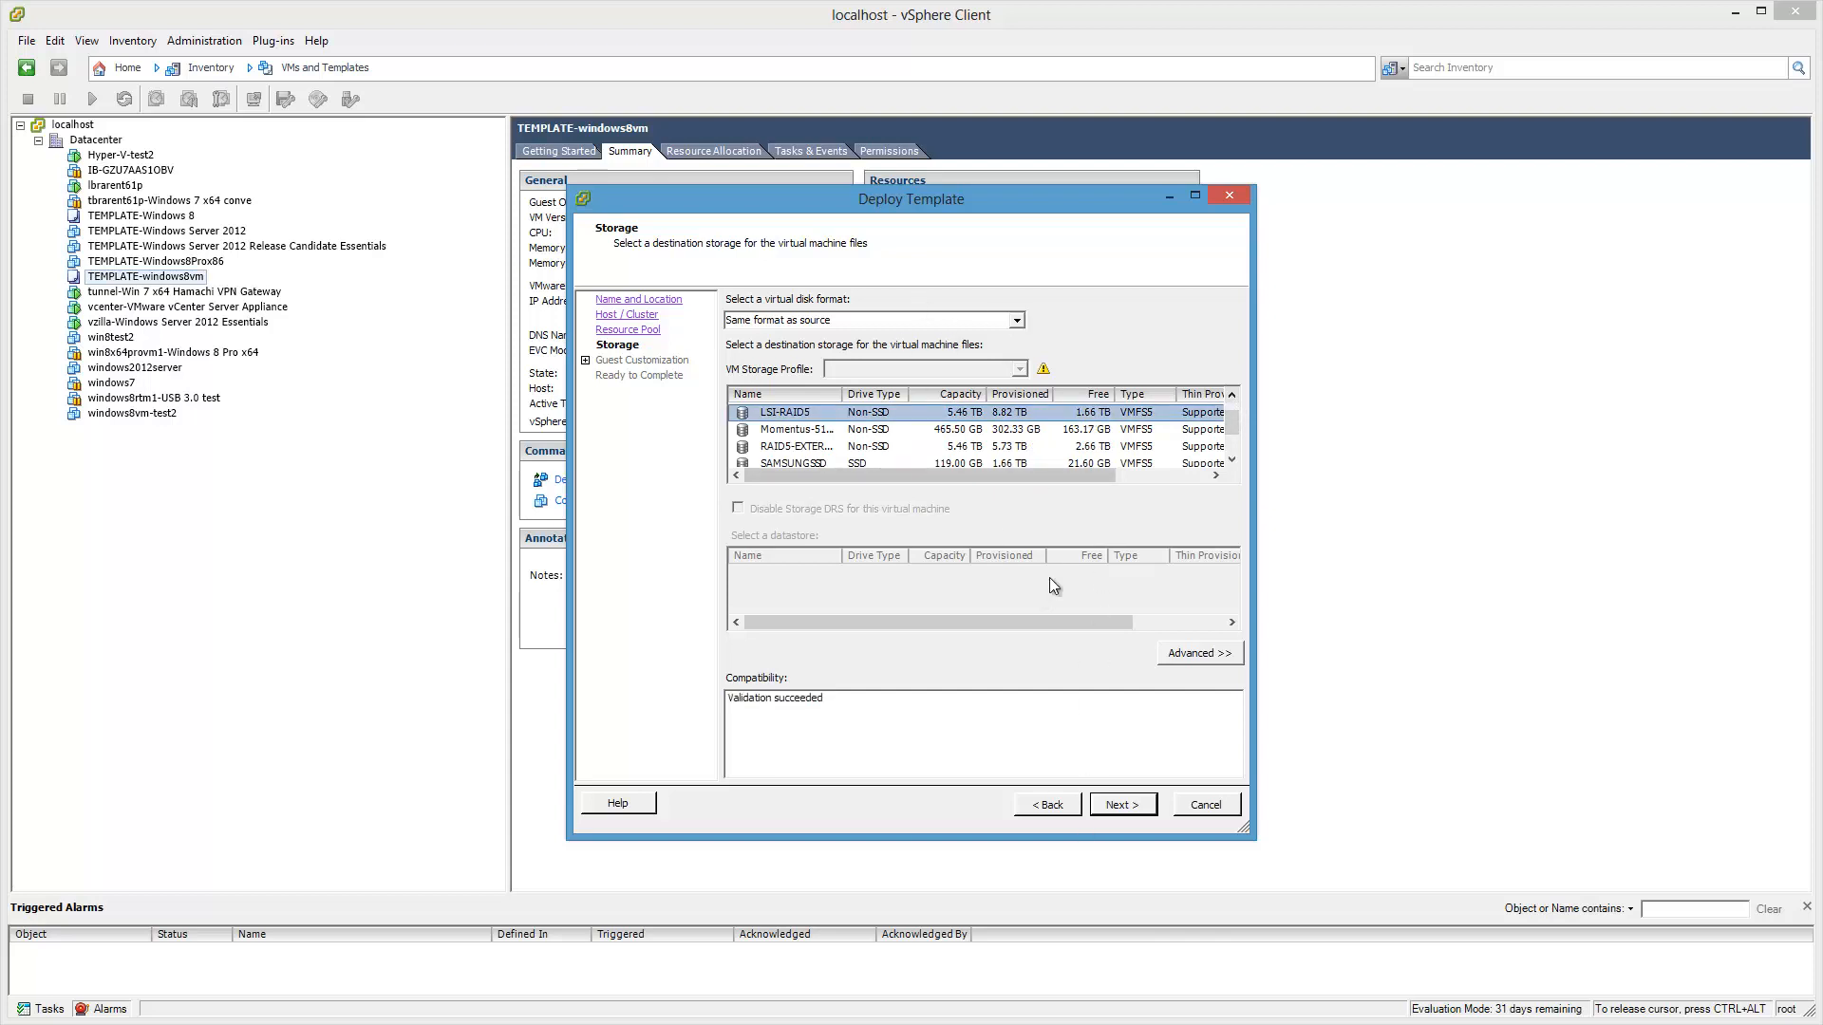
click(1127, 809)
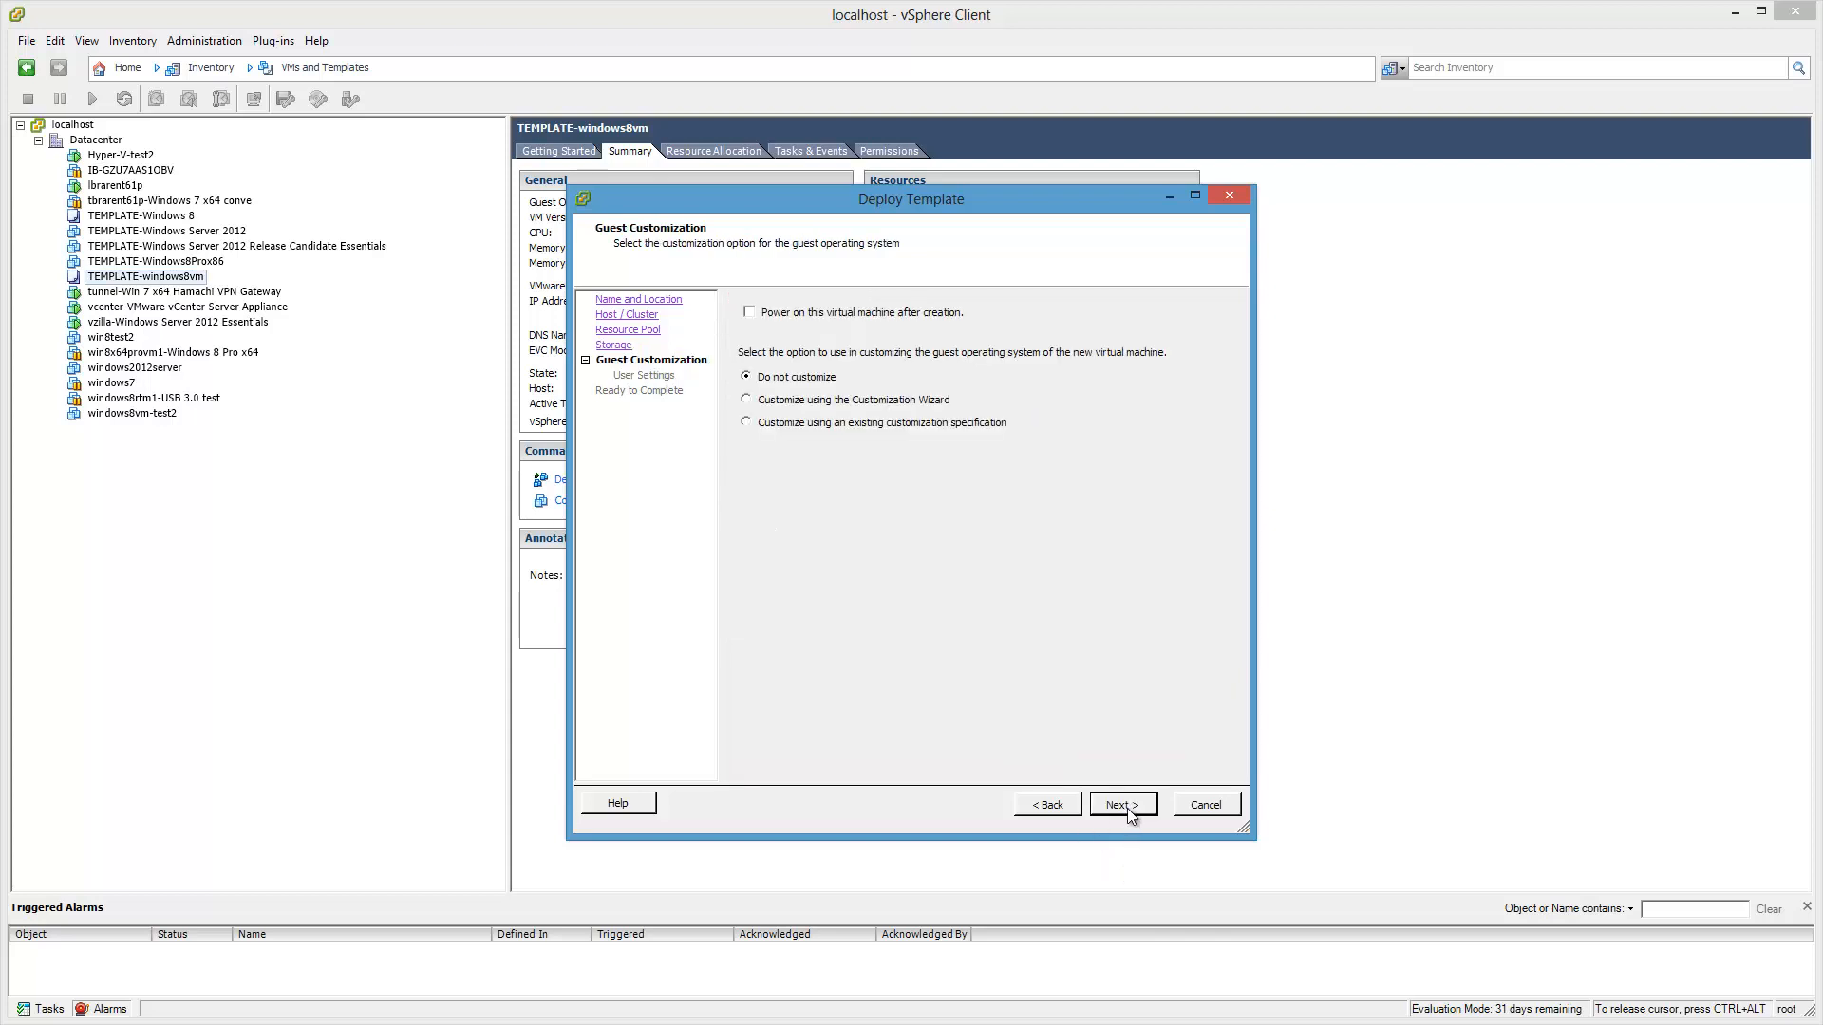
Step: Enable power on after creation and finish the deployment
click(752, 314)
click(1133, 812)
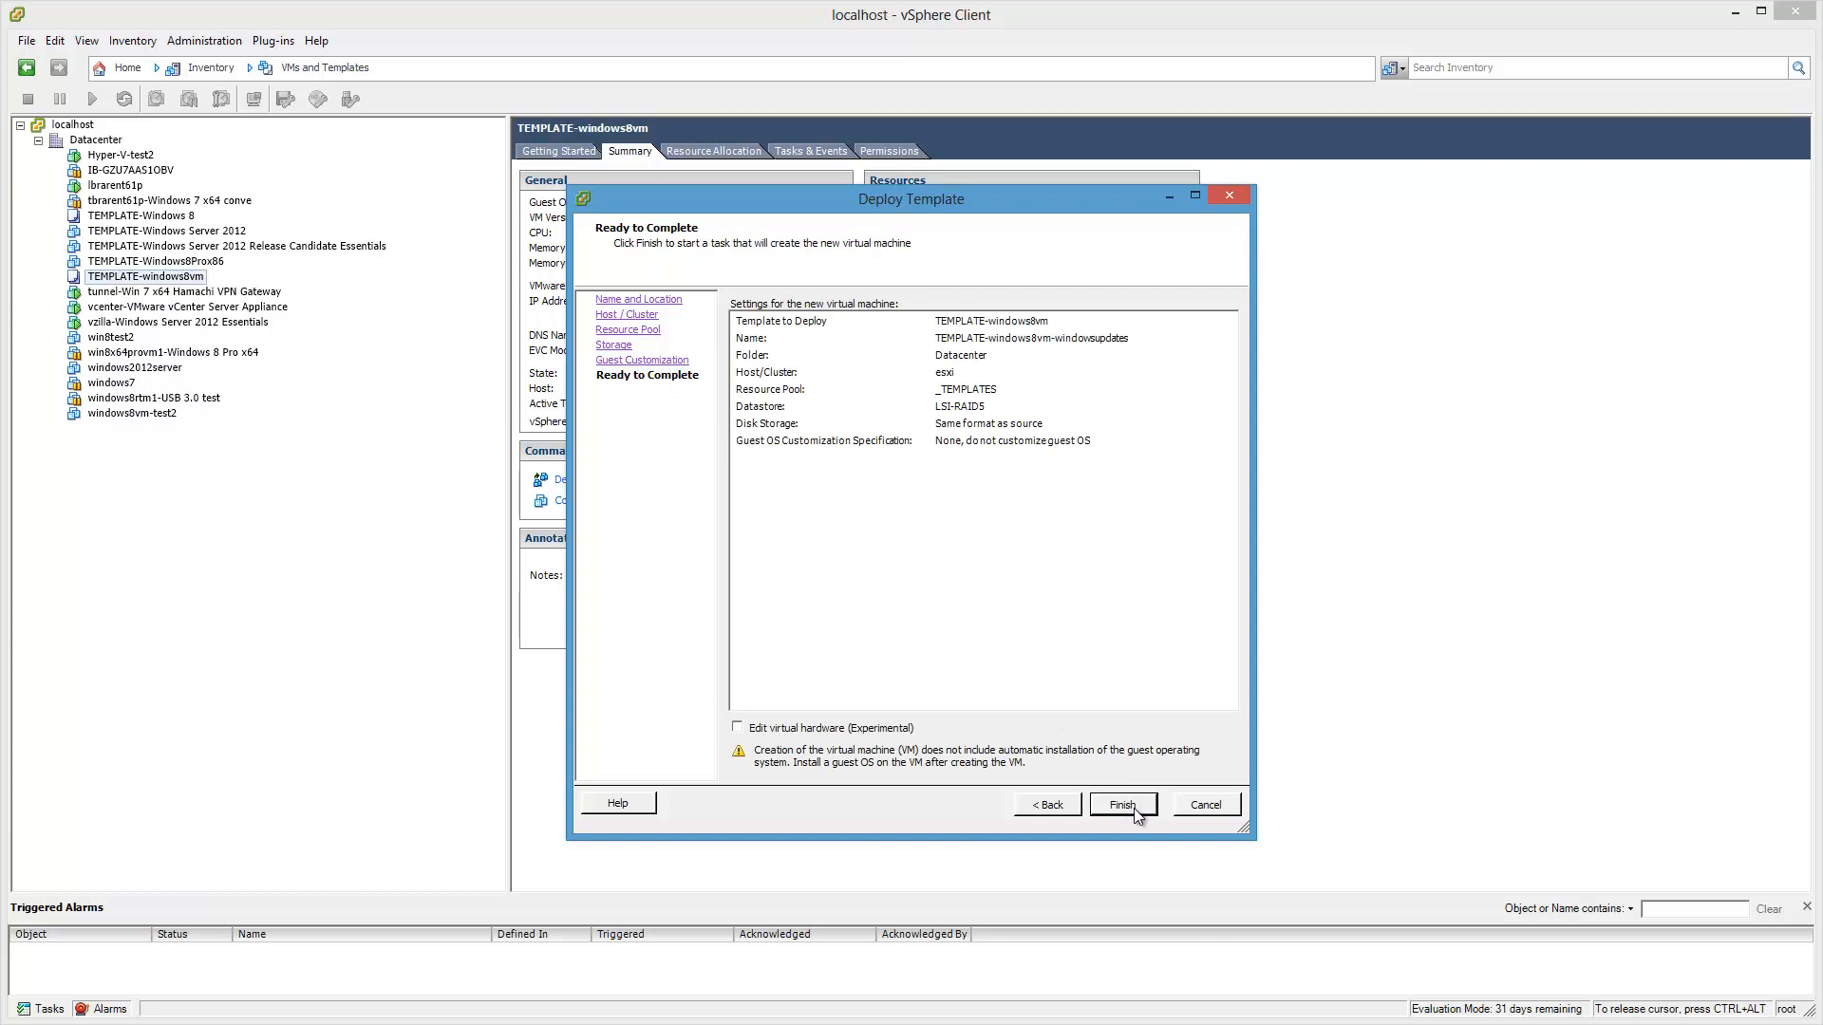
click(1136, 812)
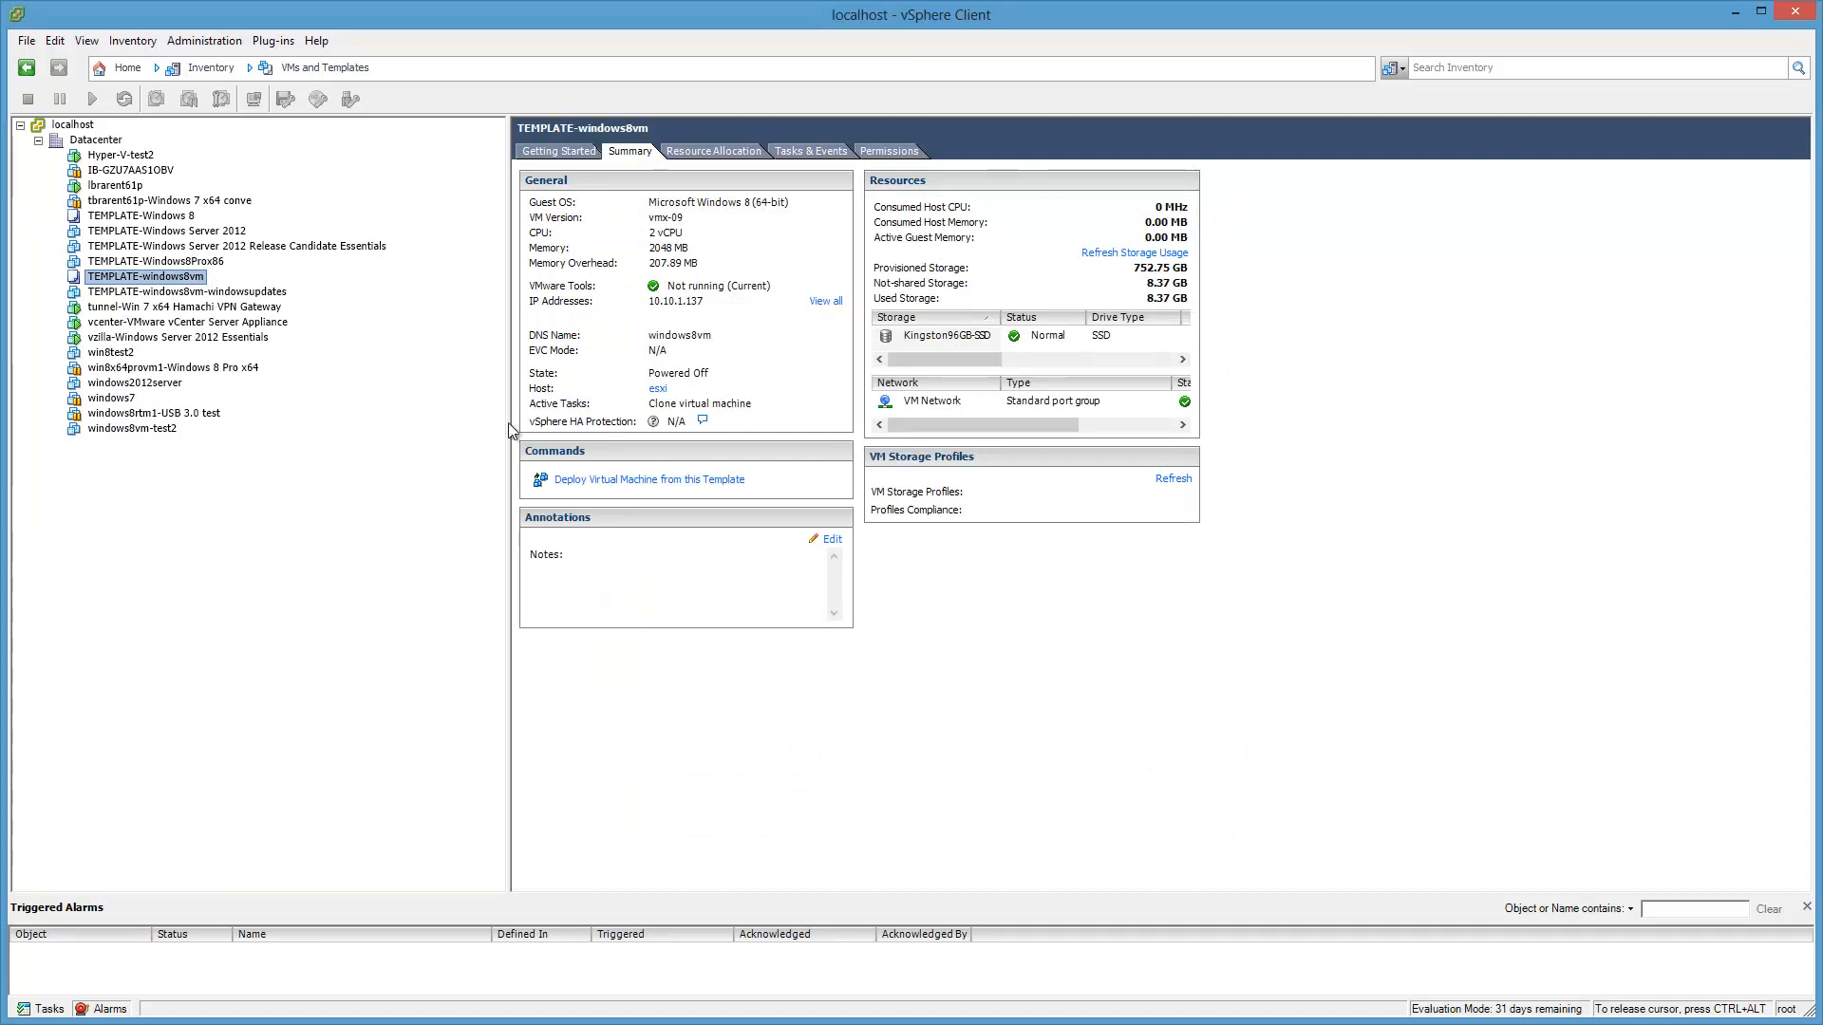
Step: Switch to Hosts and Clusters, show the clone task progress, and select TEMPLATE-windows8vm-windowsupdates
click(323, 70)
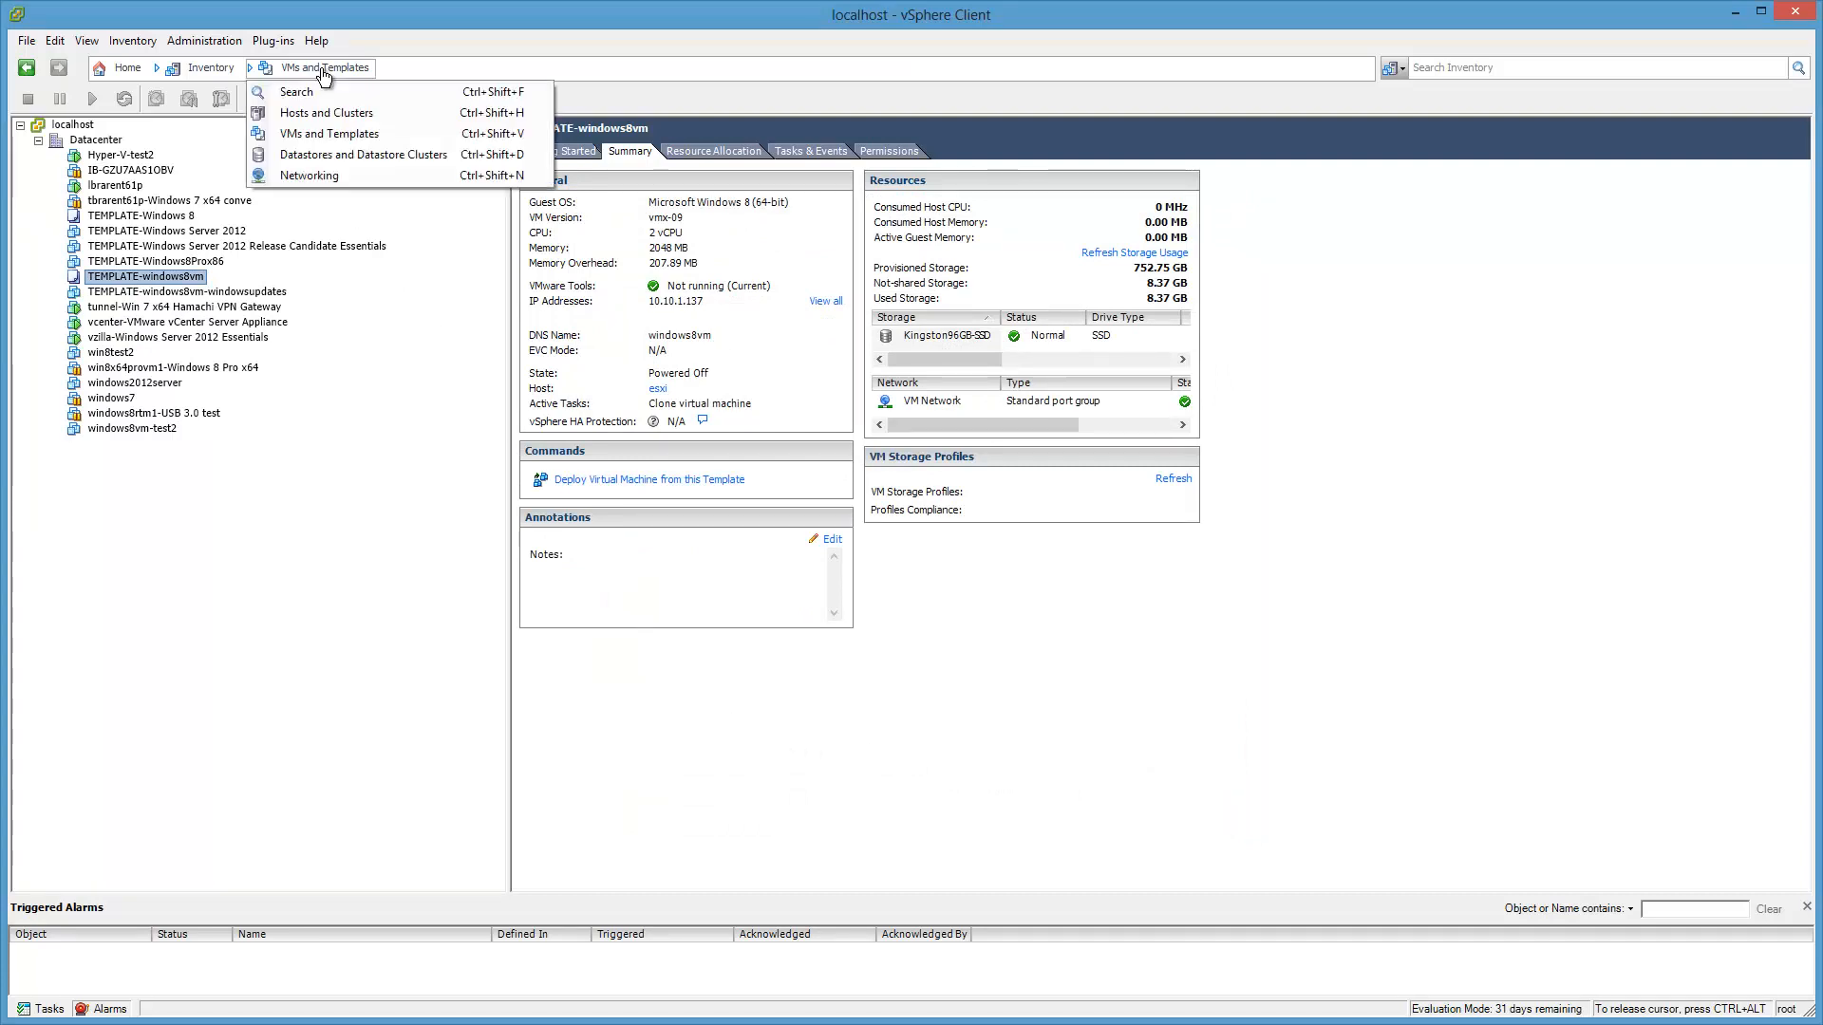
click(323, 113)
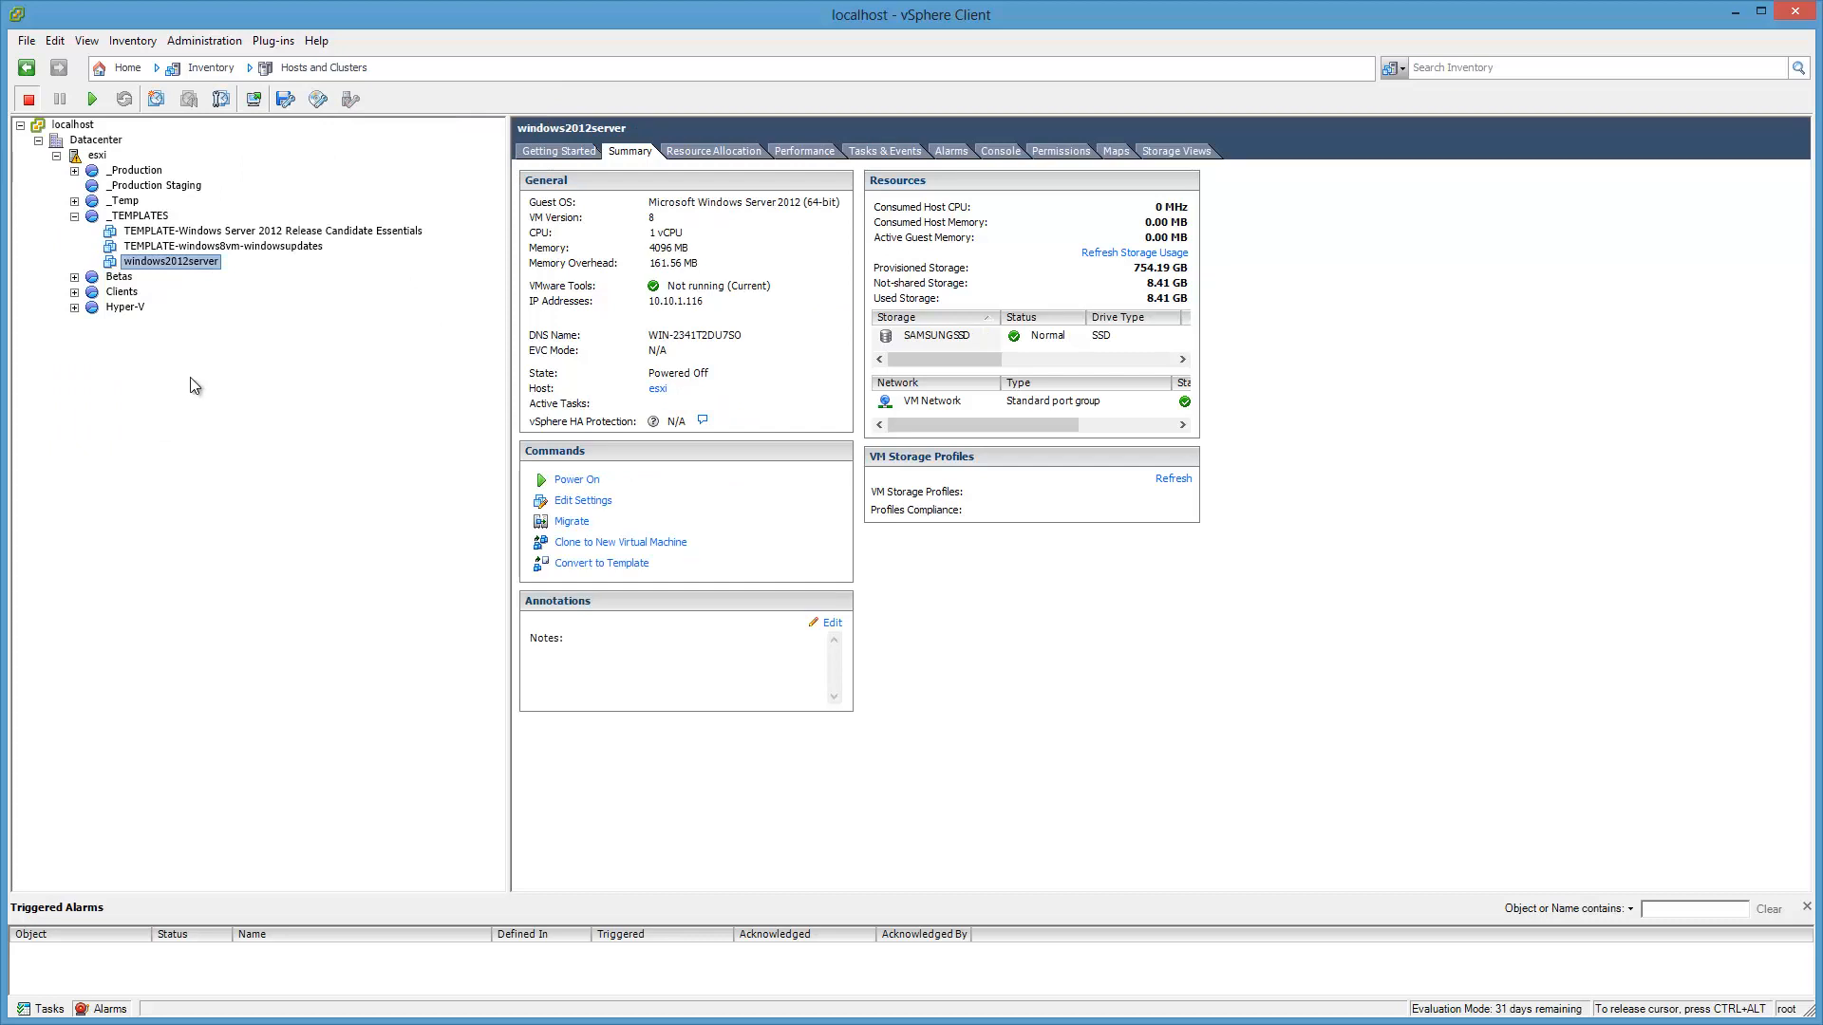
click(98, 1010)
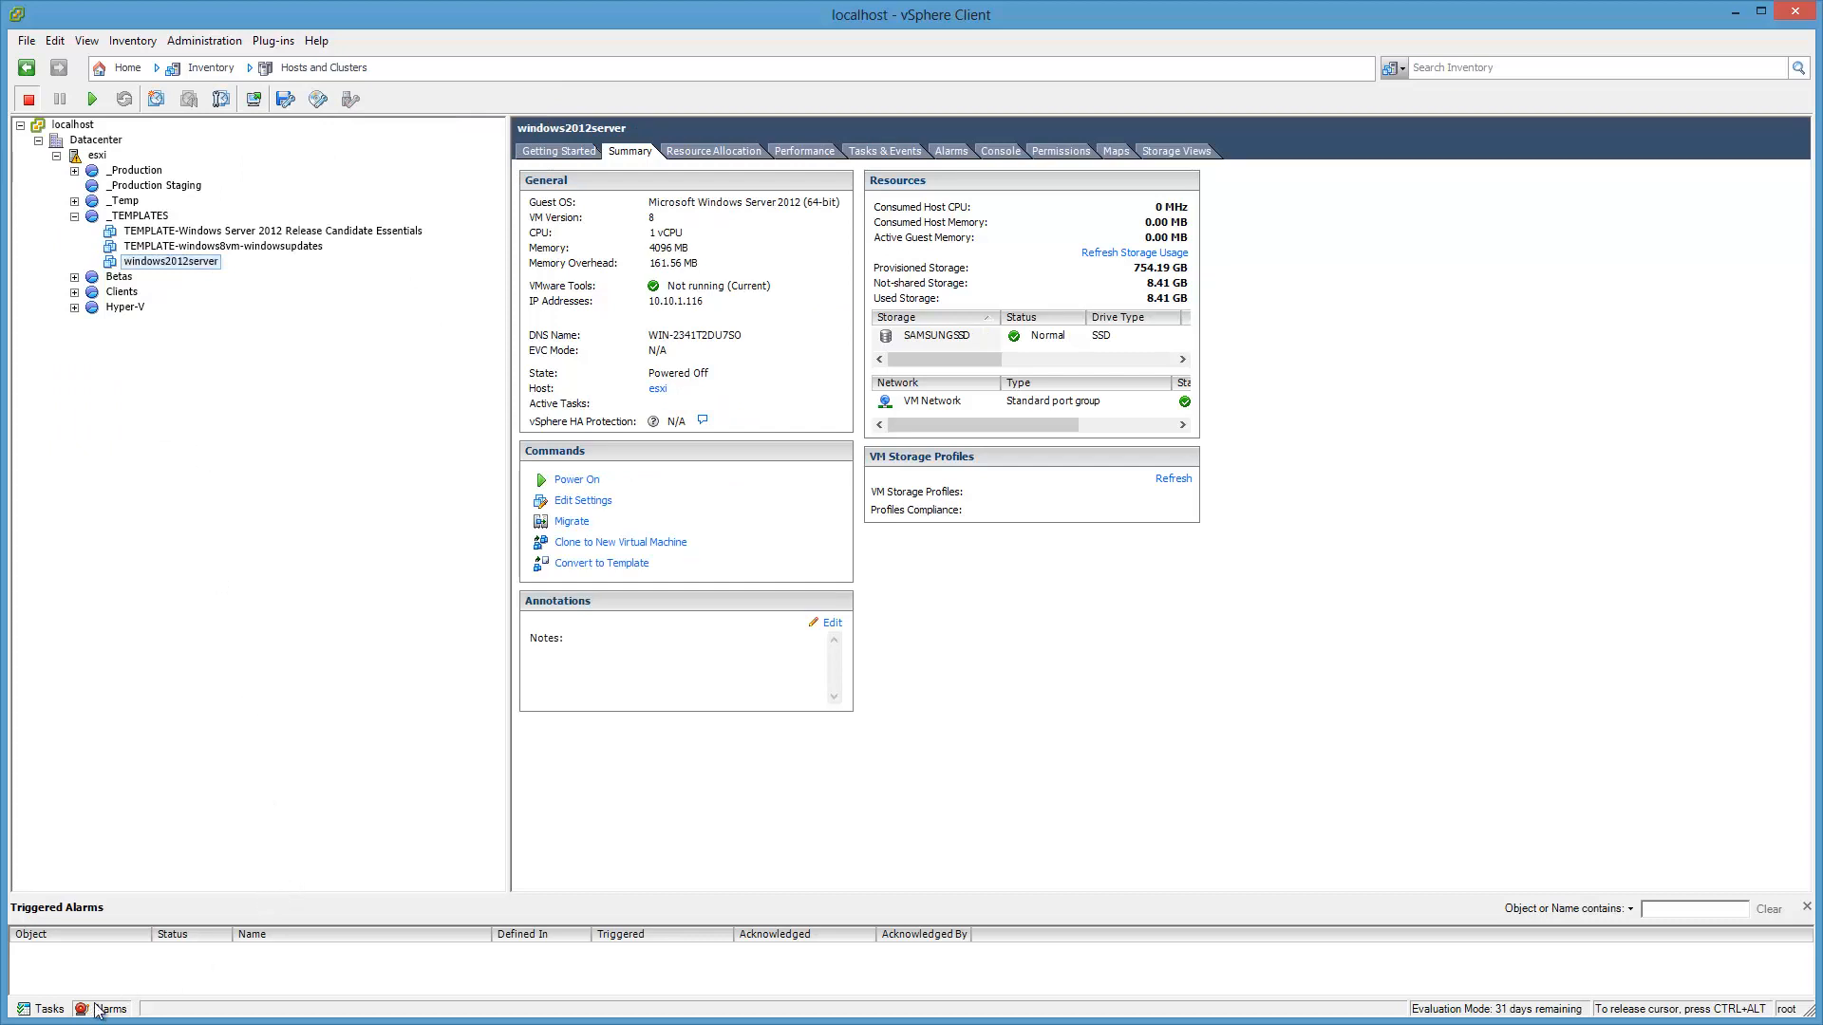
click(97, 1011)
click(48, 1011)
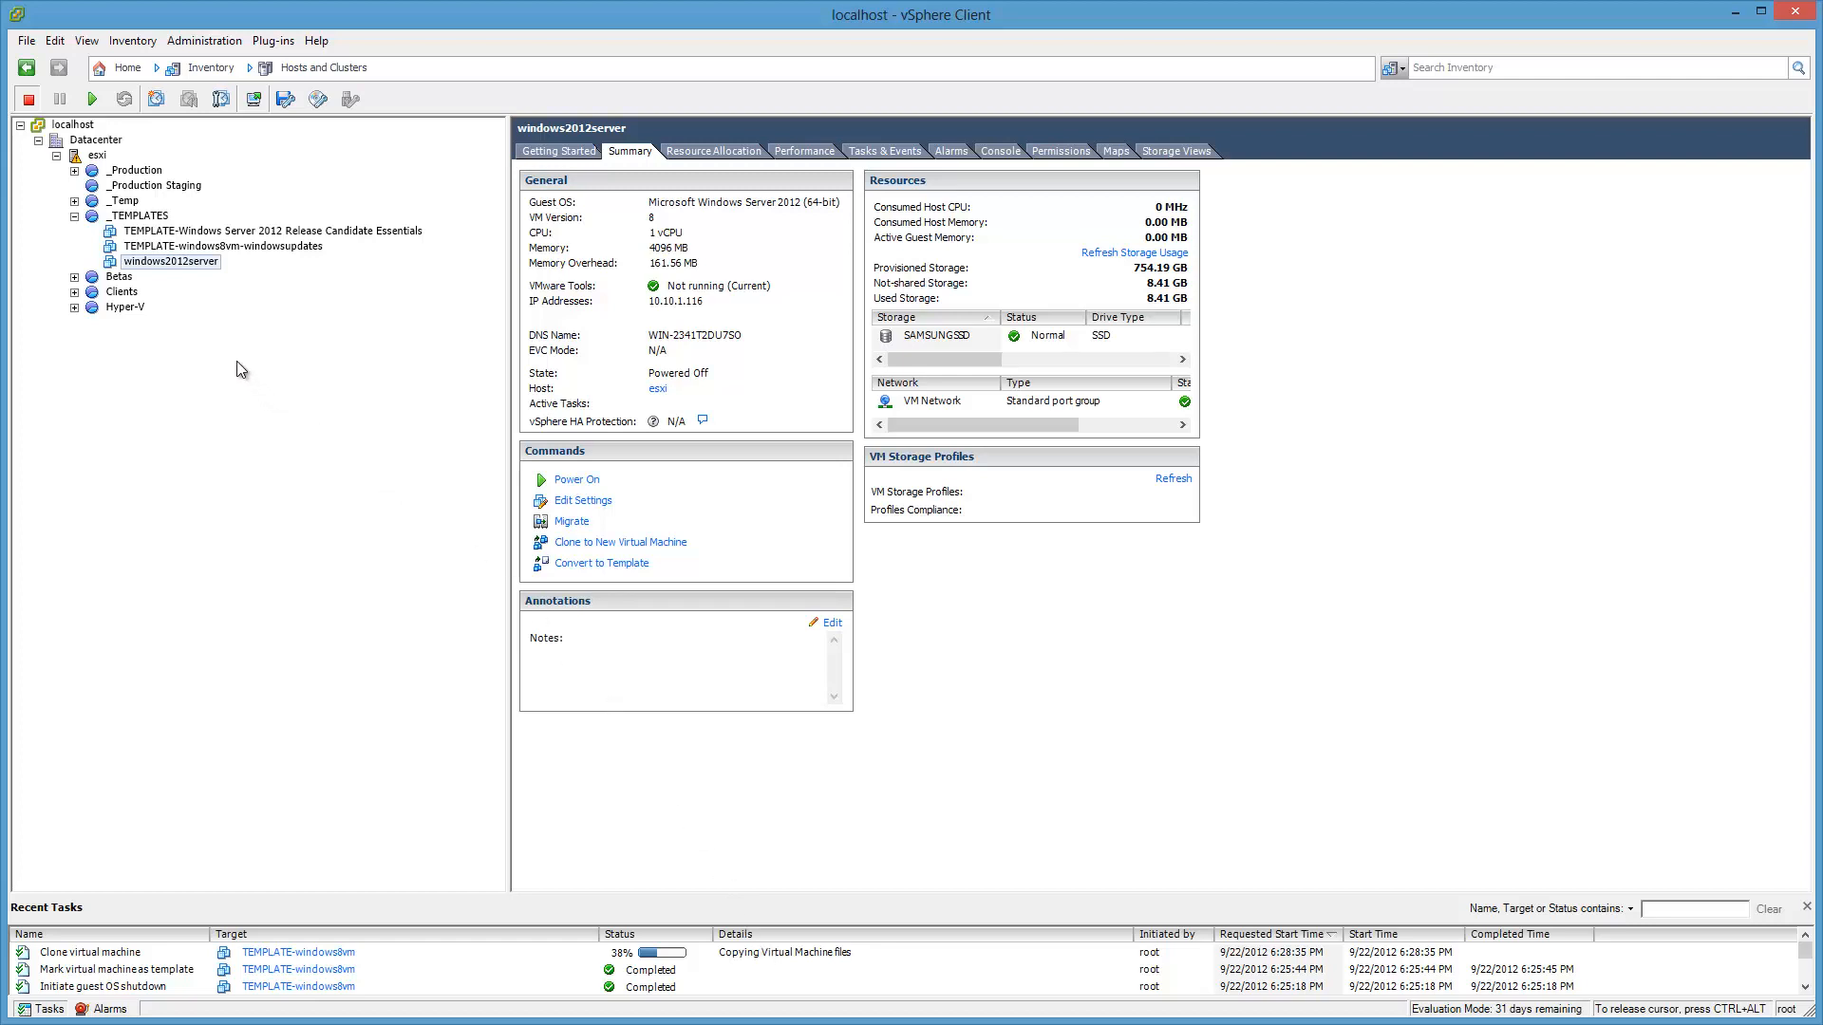
click(267, 247)
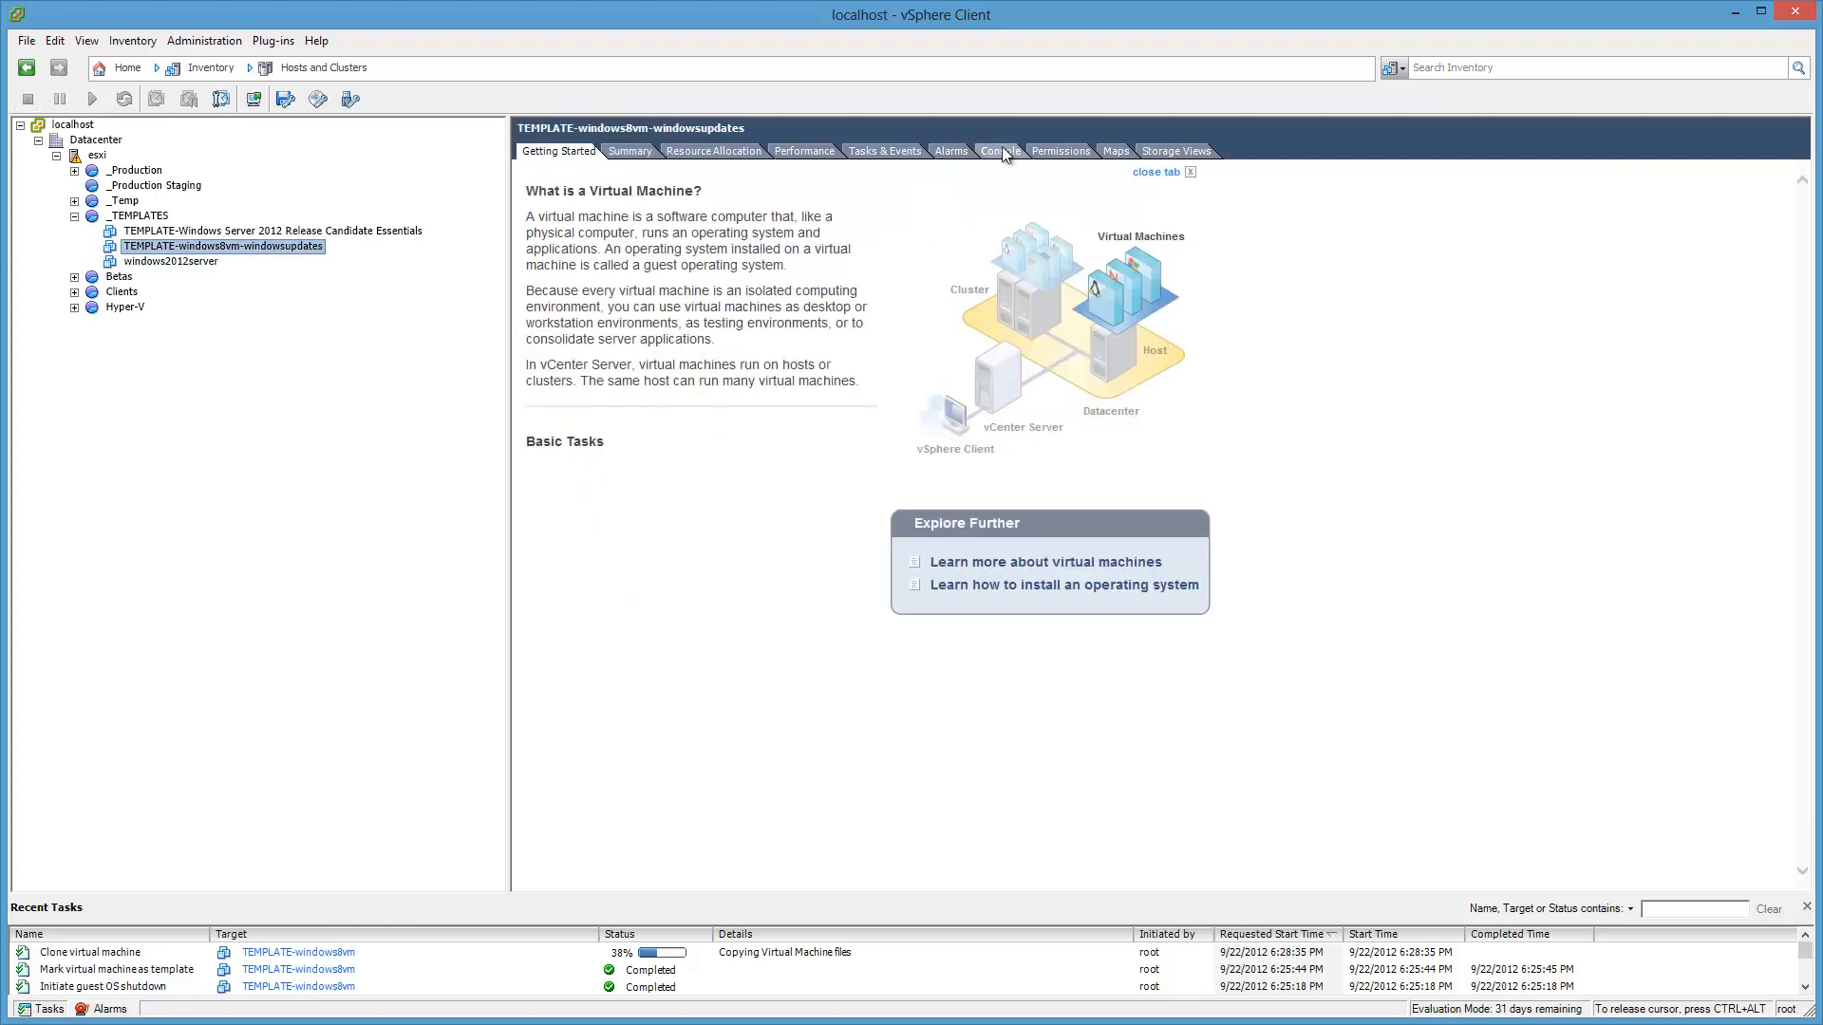
Step: Show TEMPLATE-windows8vm-windowsupdates's Console tab while the clone task runs
click(1002, 152)
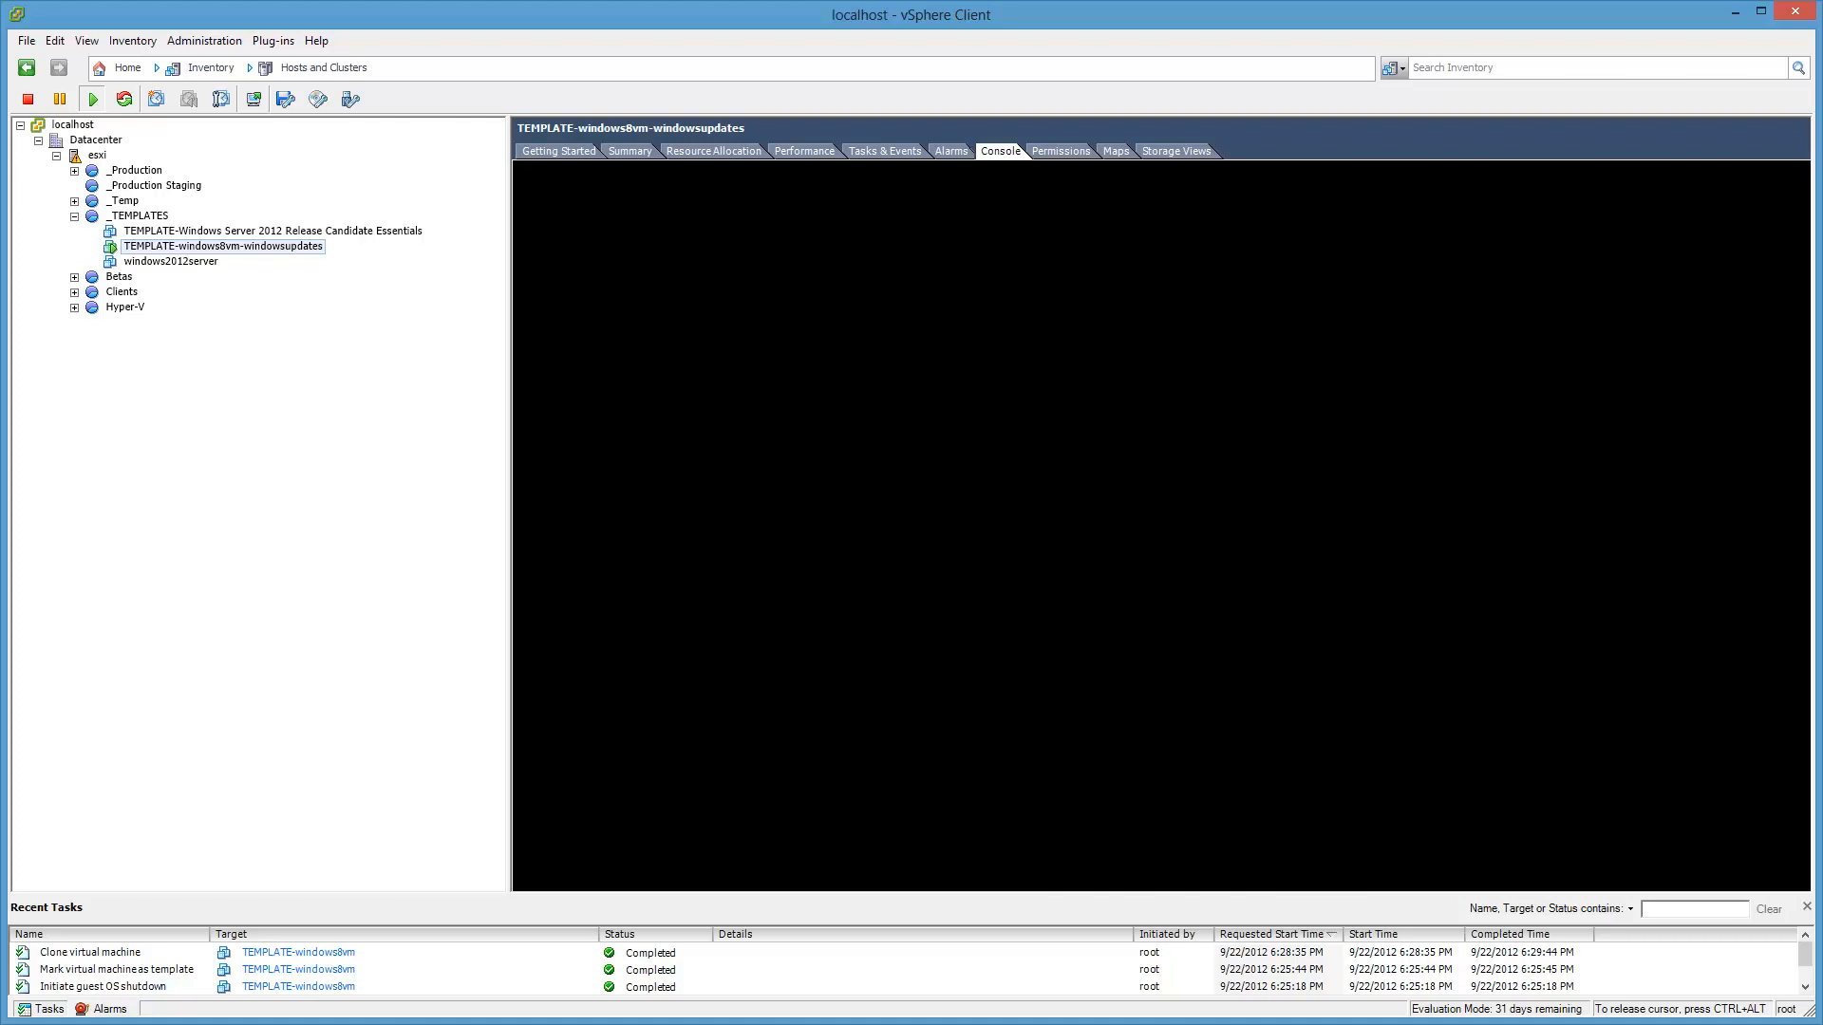
Step: Open the new VM's console in a separate window, move and close it, then dismiss the notice
right_click(290, 248)
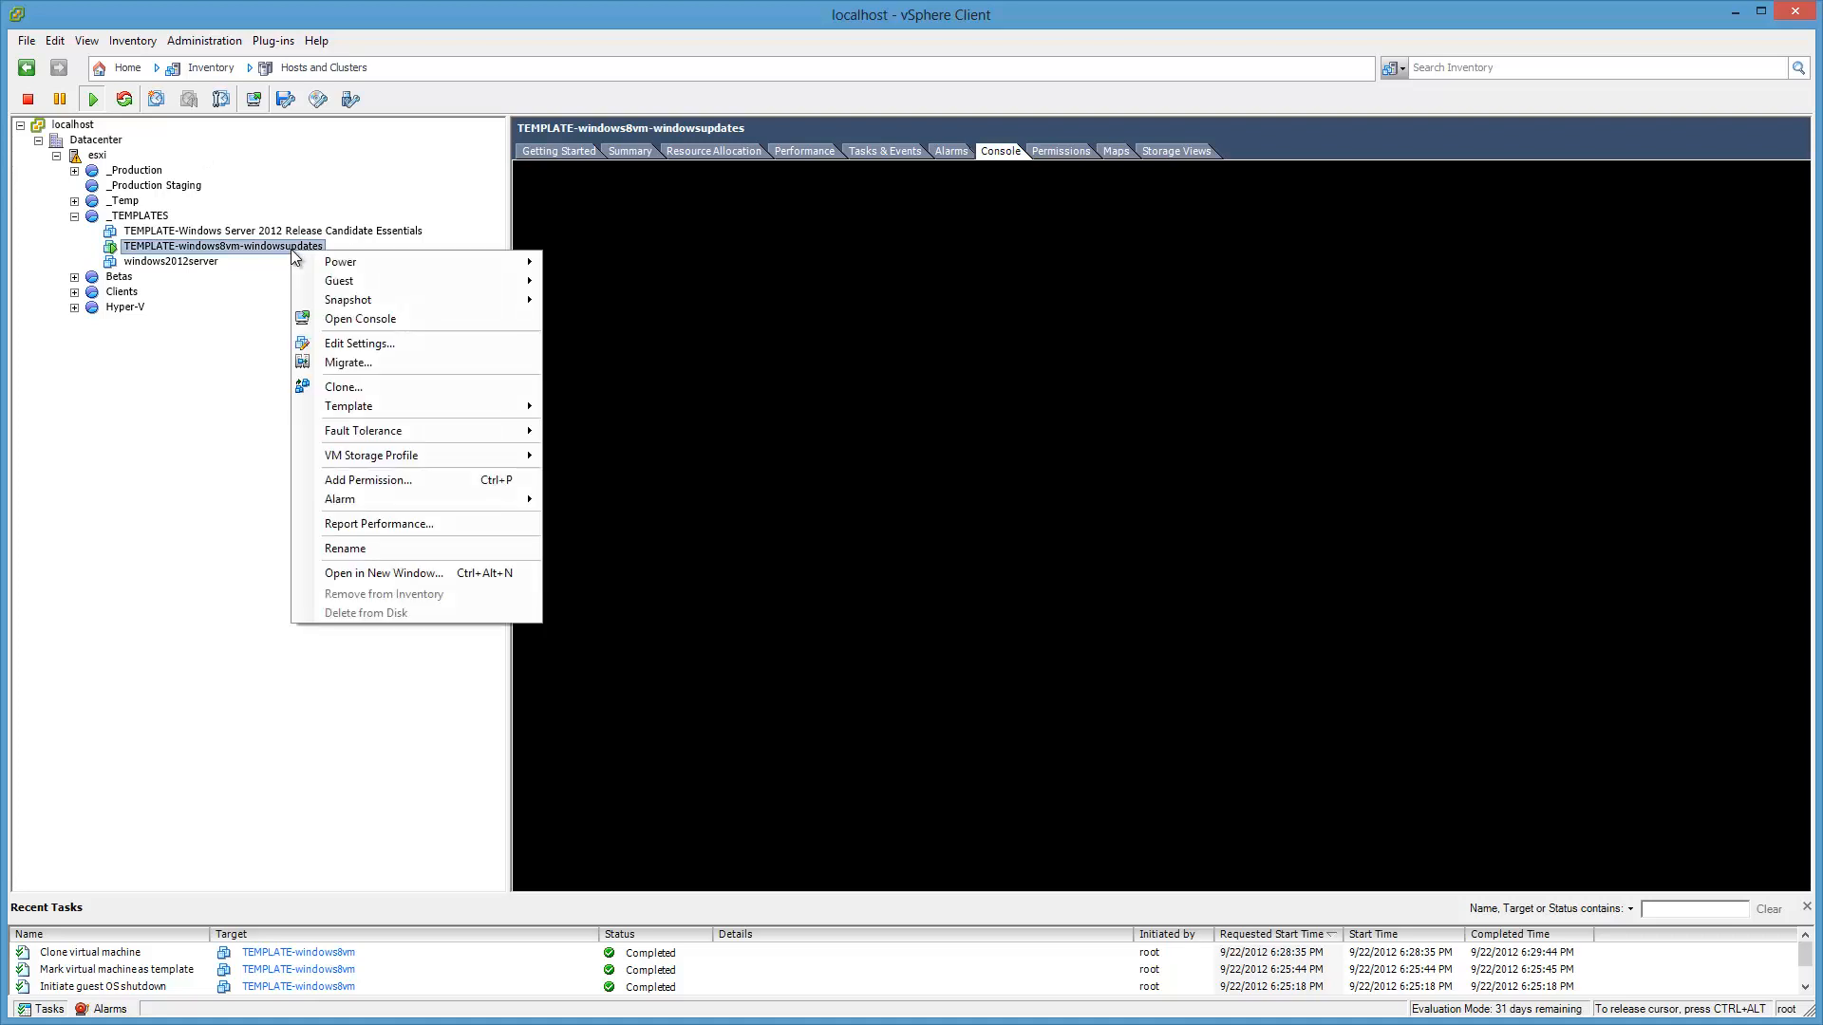
click(349, 322)
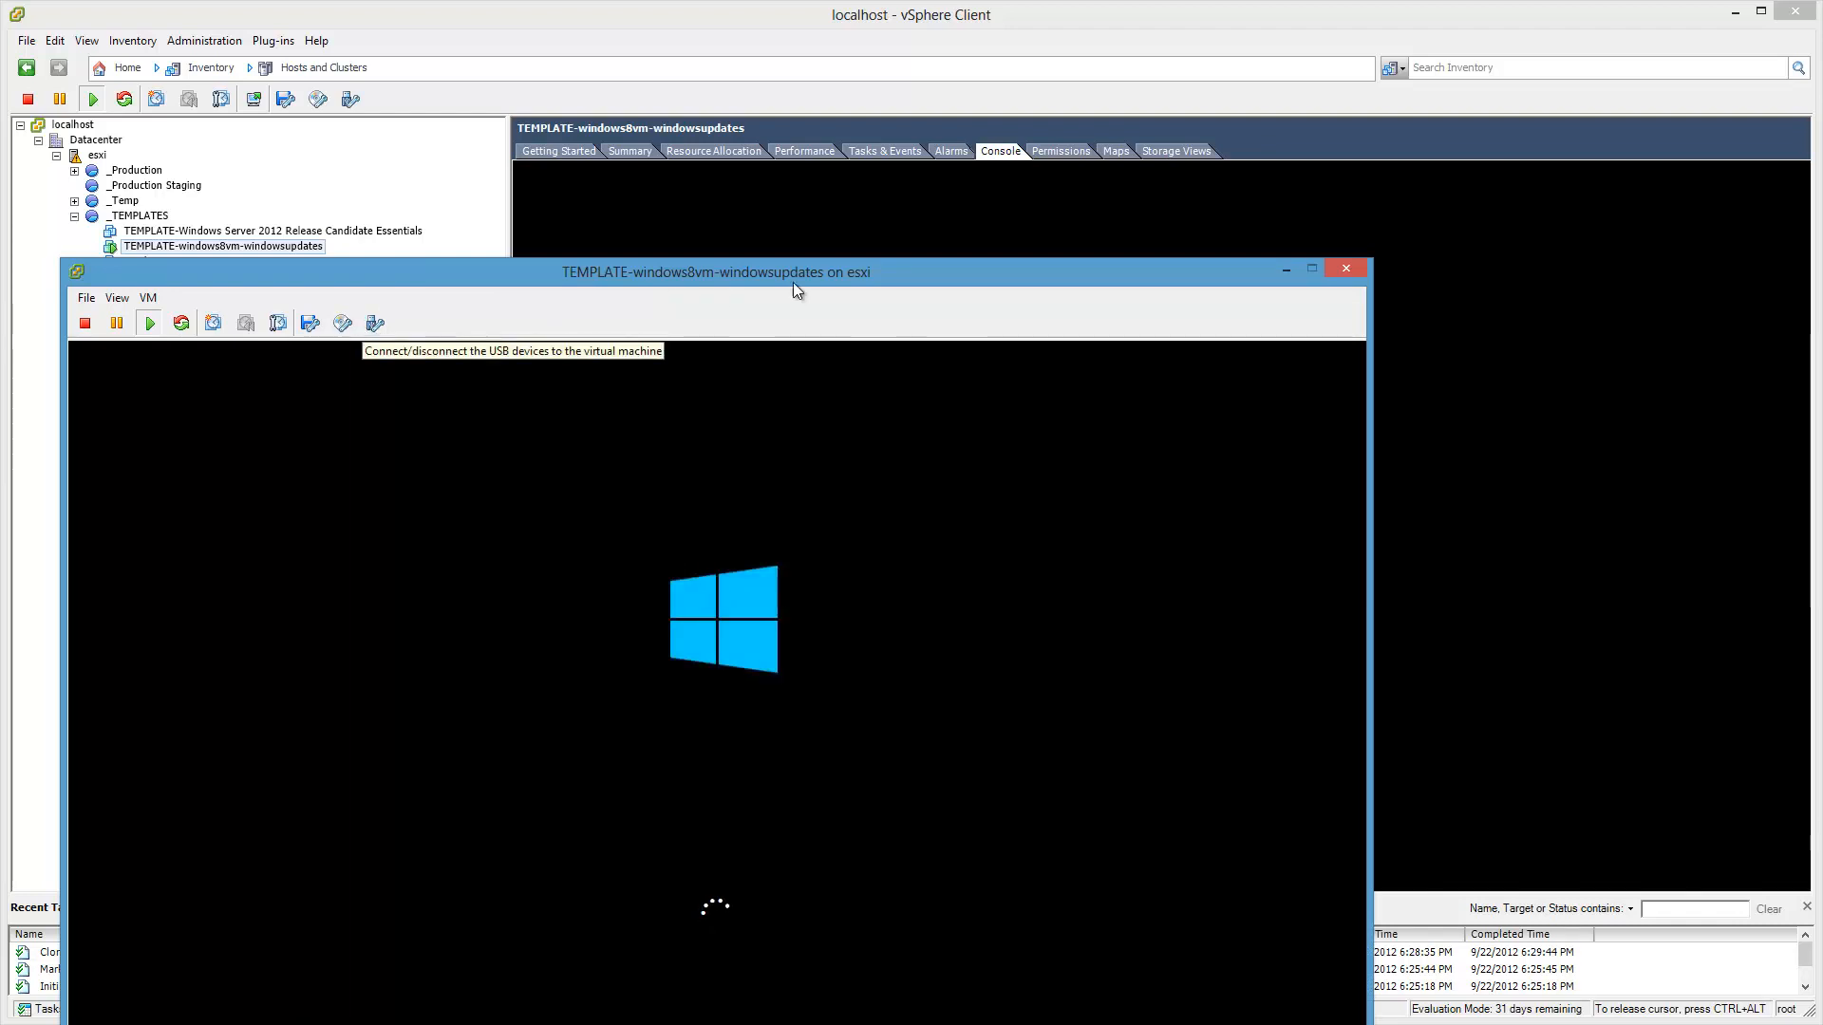
drag(1204, 282, 1341, 169)
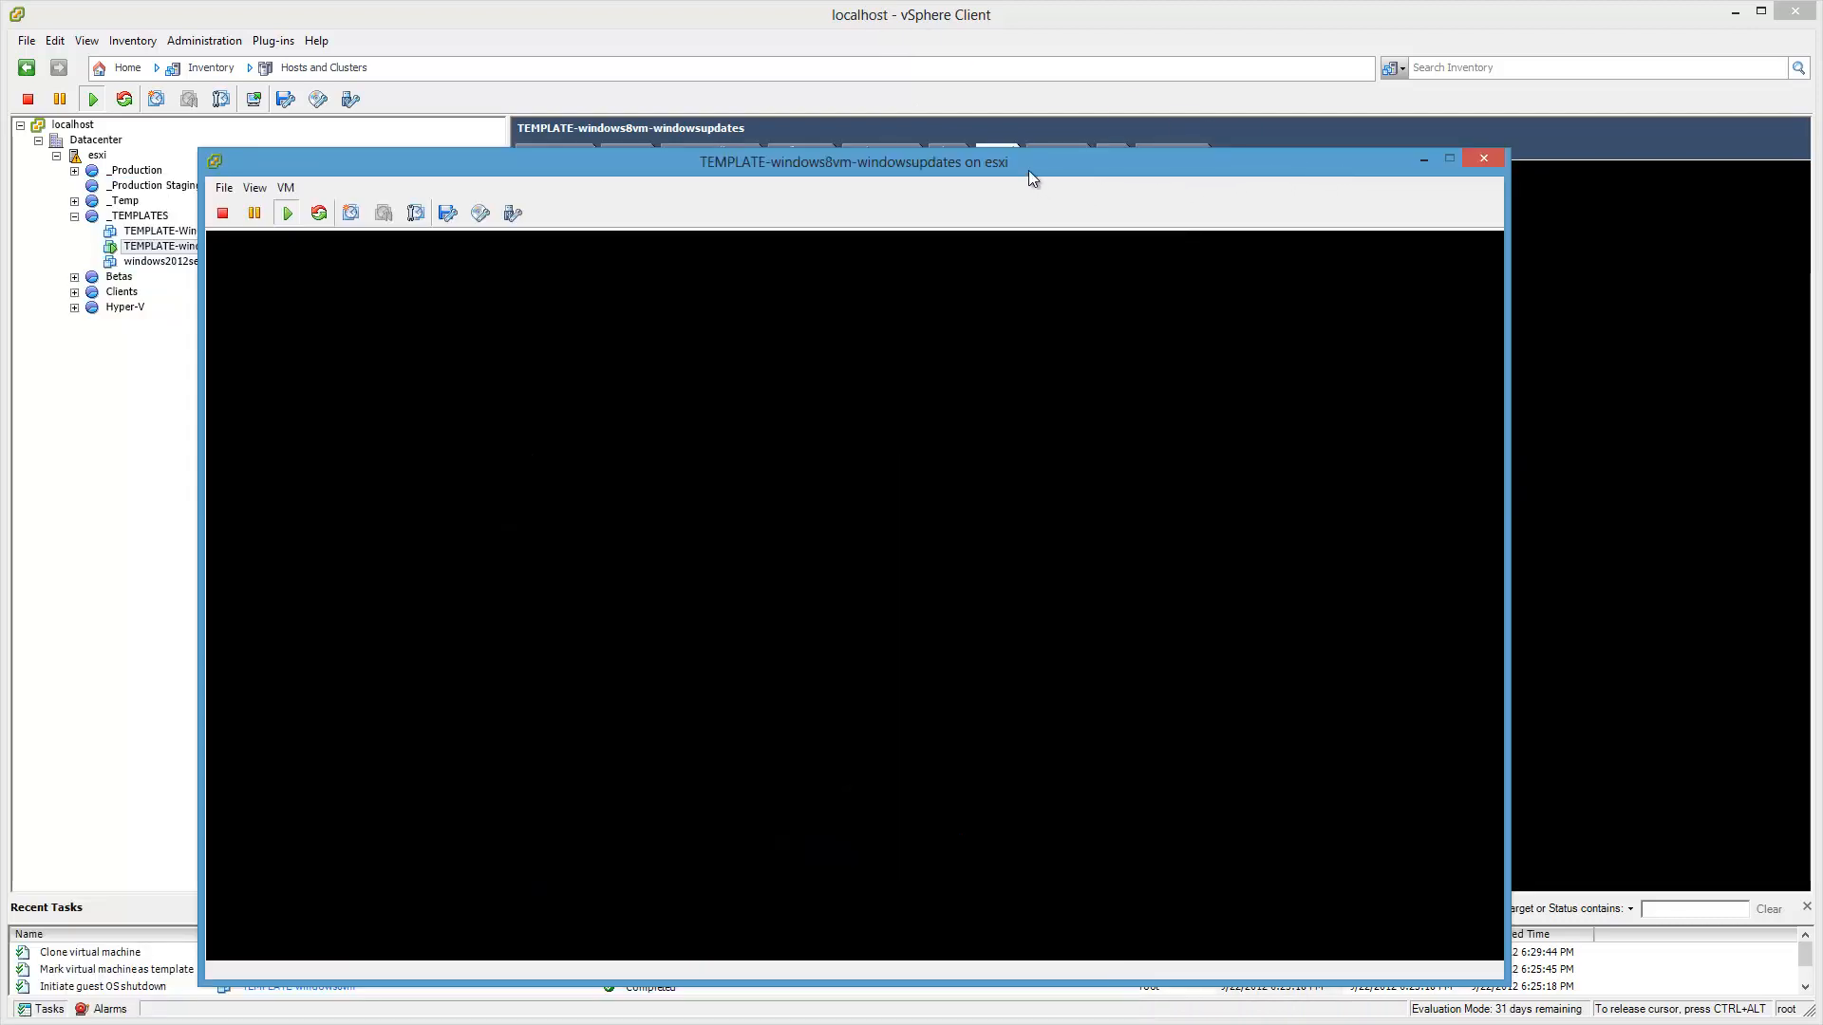
drag(1031, 172, 639, 116)
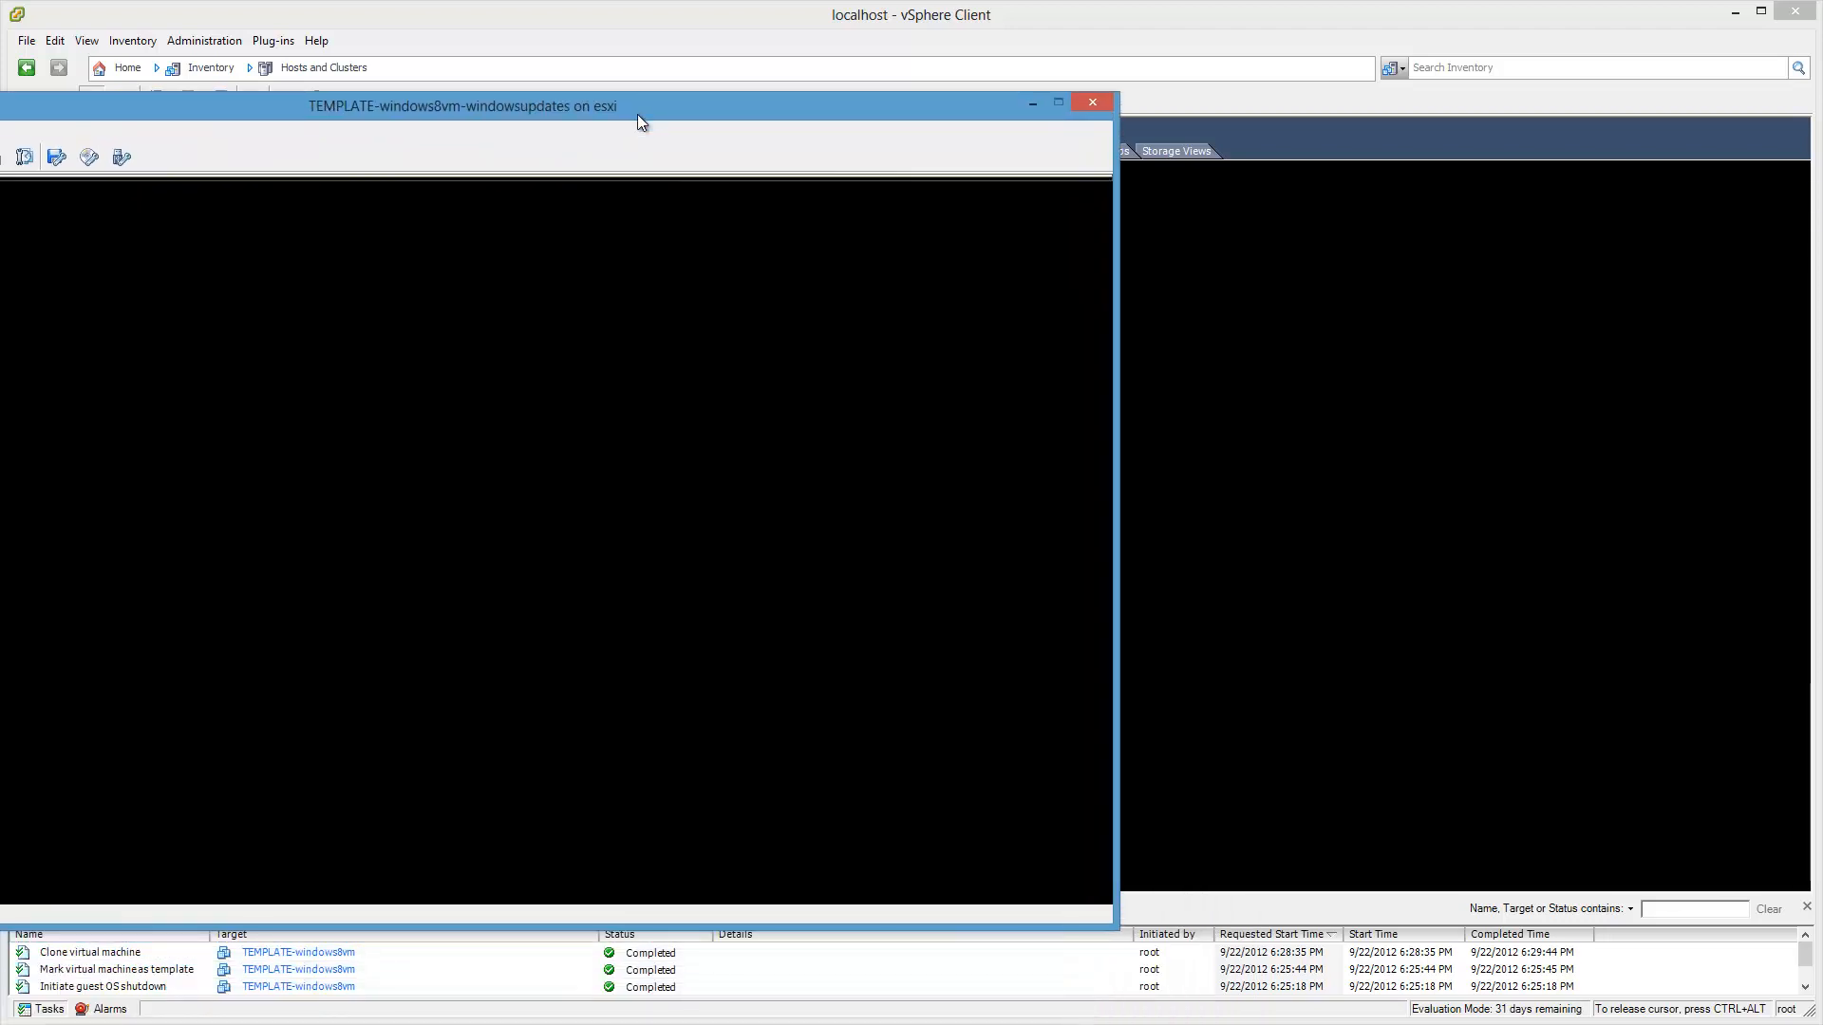
click(1091, 104)
click(1800, 173)
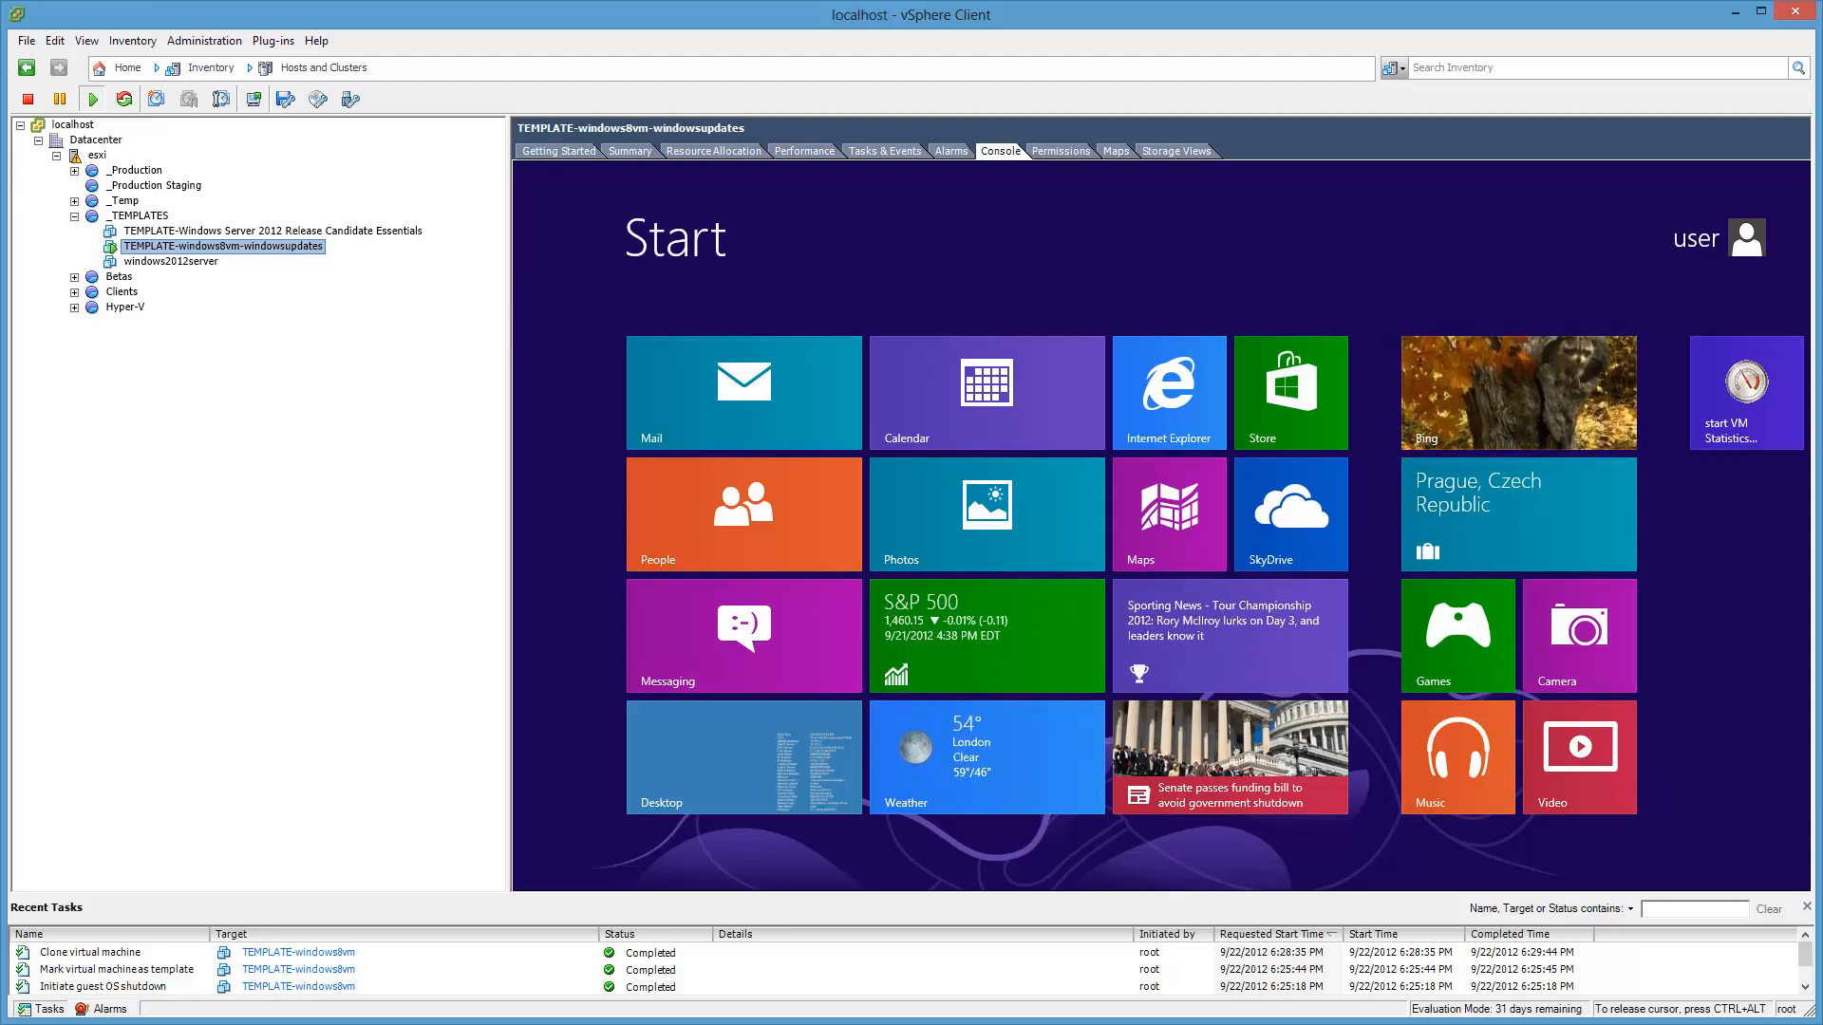
Step: Open Windows Update from the guest's System control panel on the Windows 8 desktop
click(766, 743)
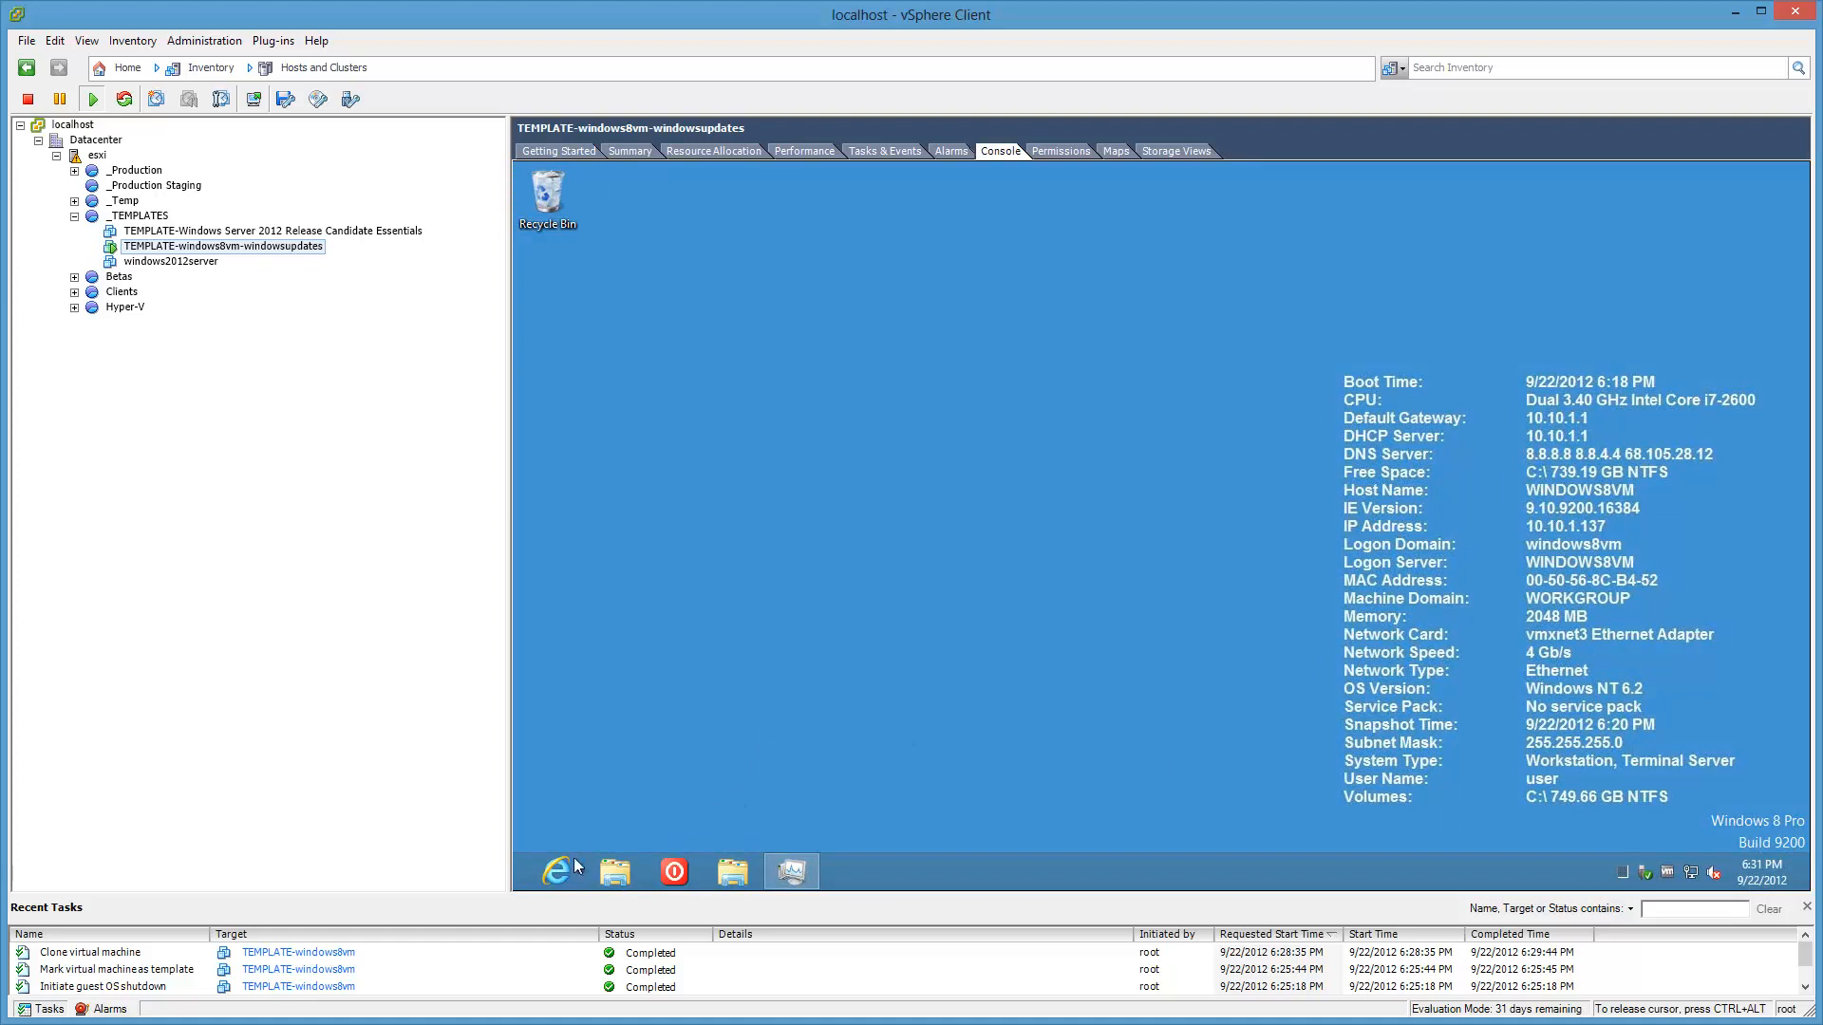
right_click(526, 879)
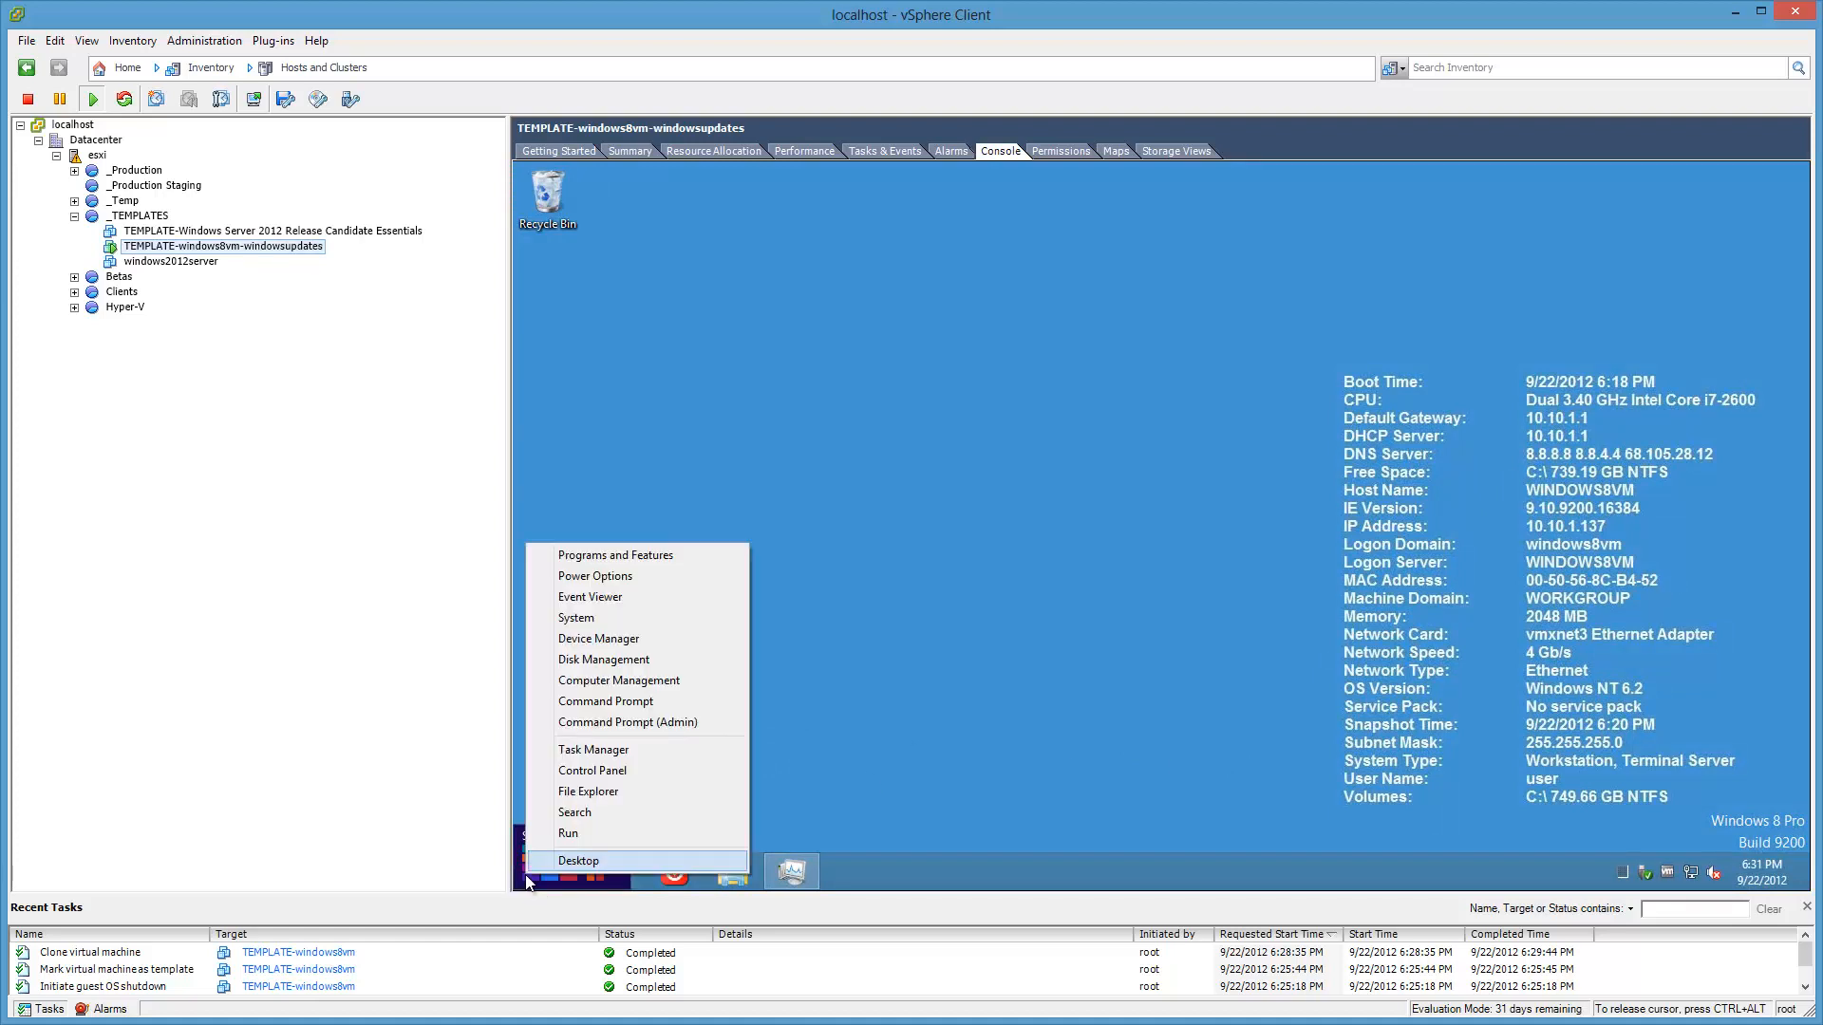
click(634, 619)
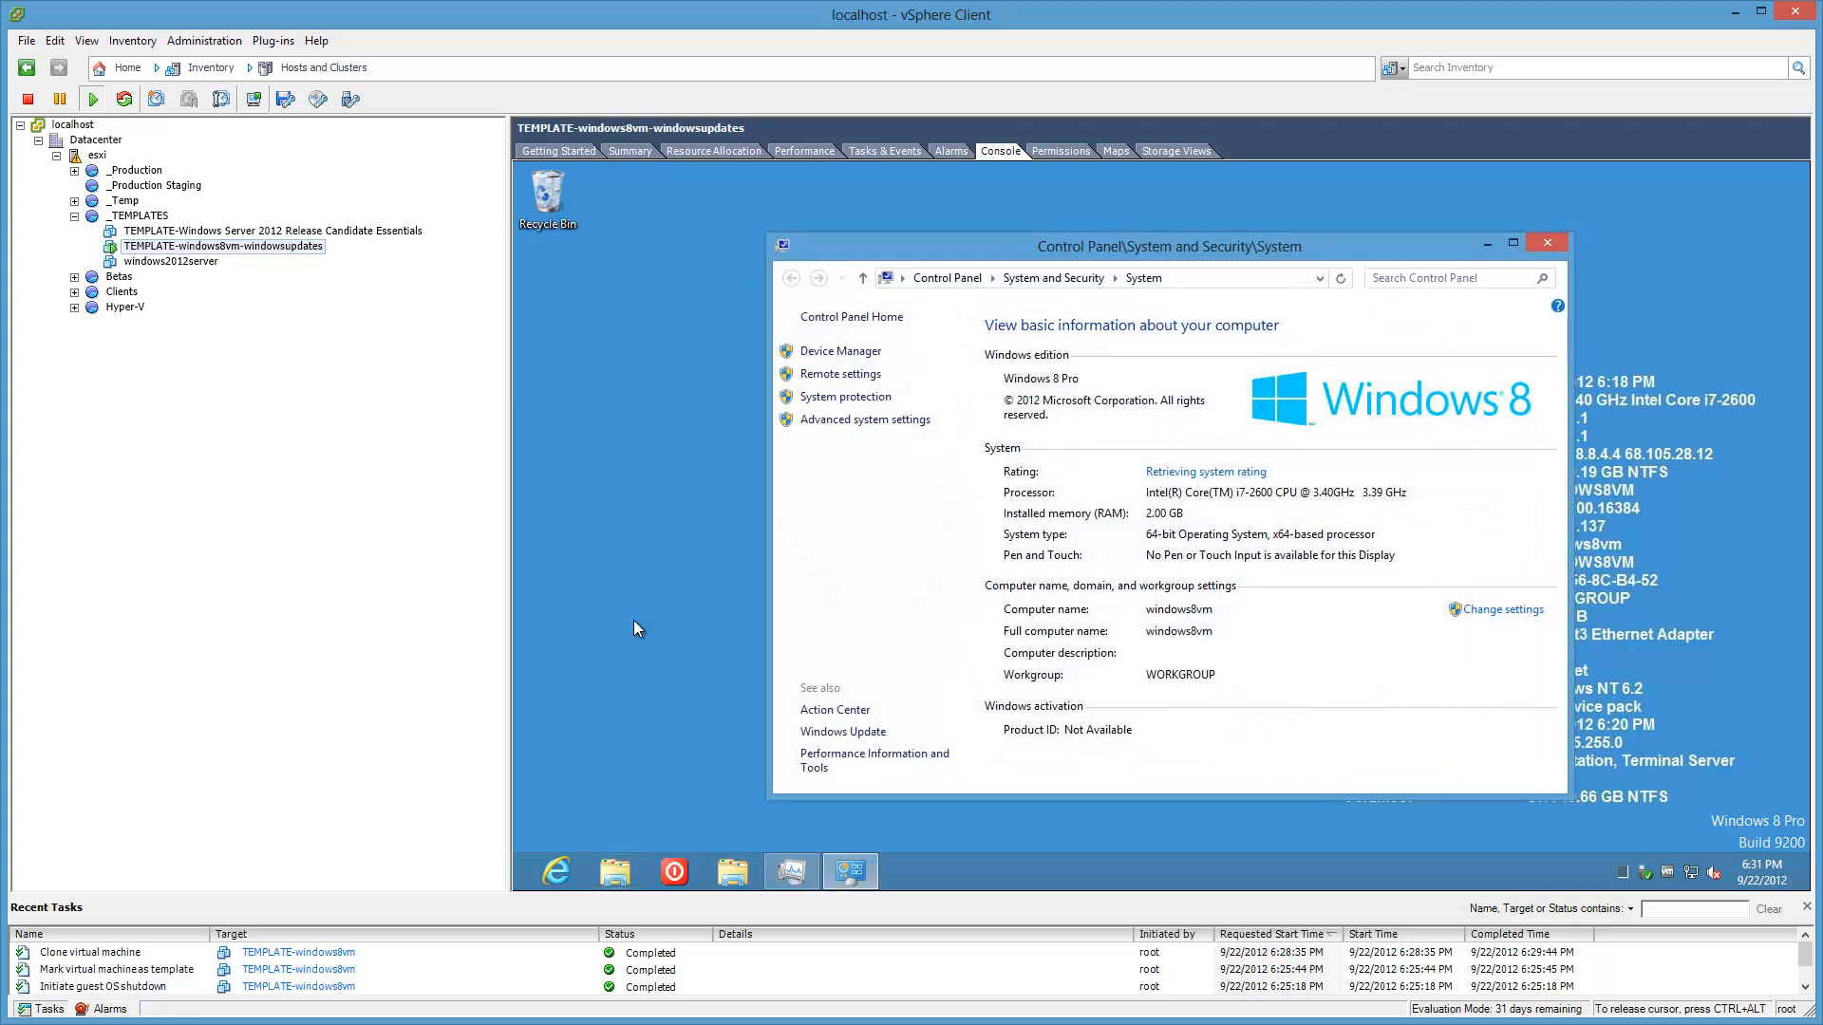
click(874, 742)
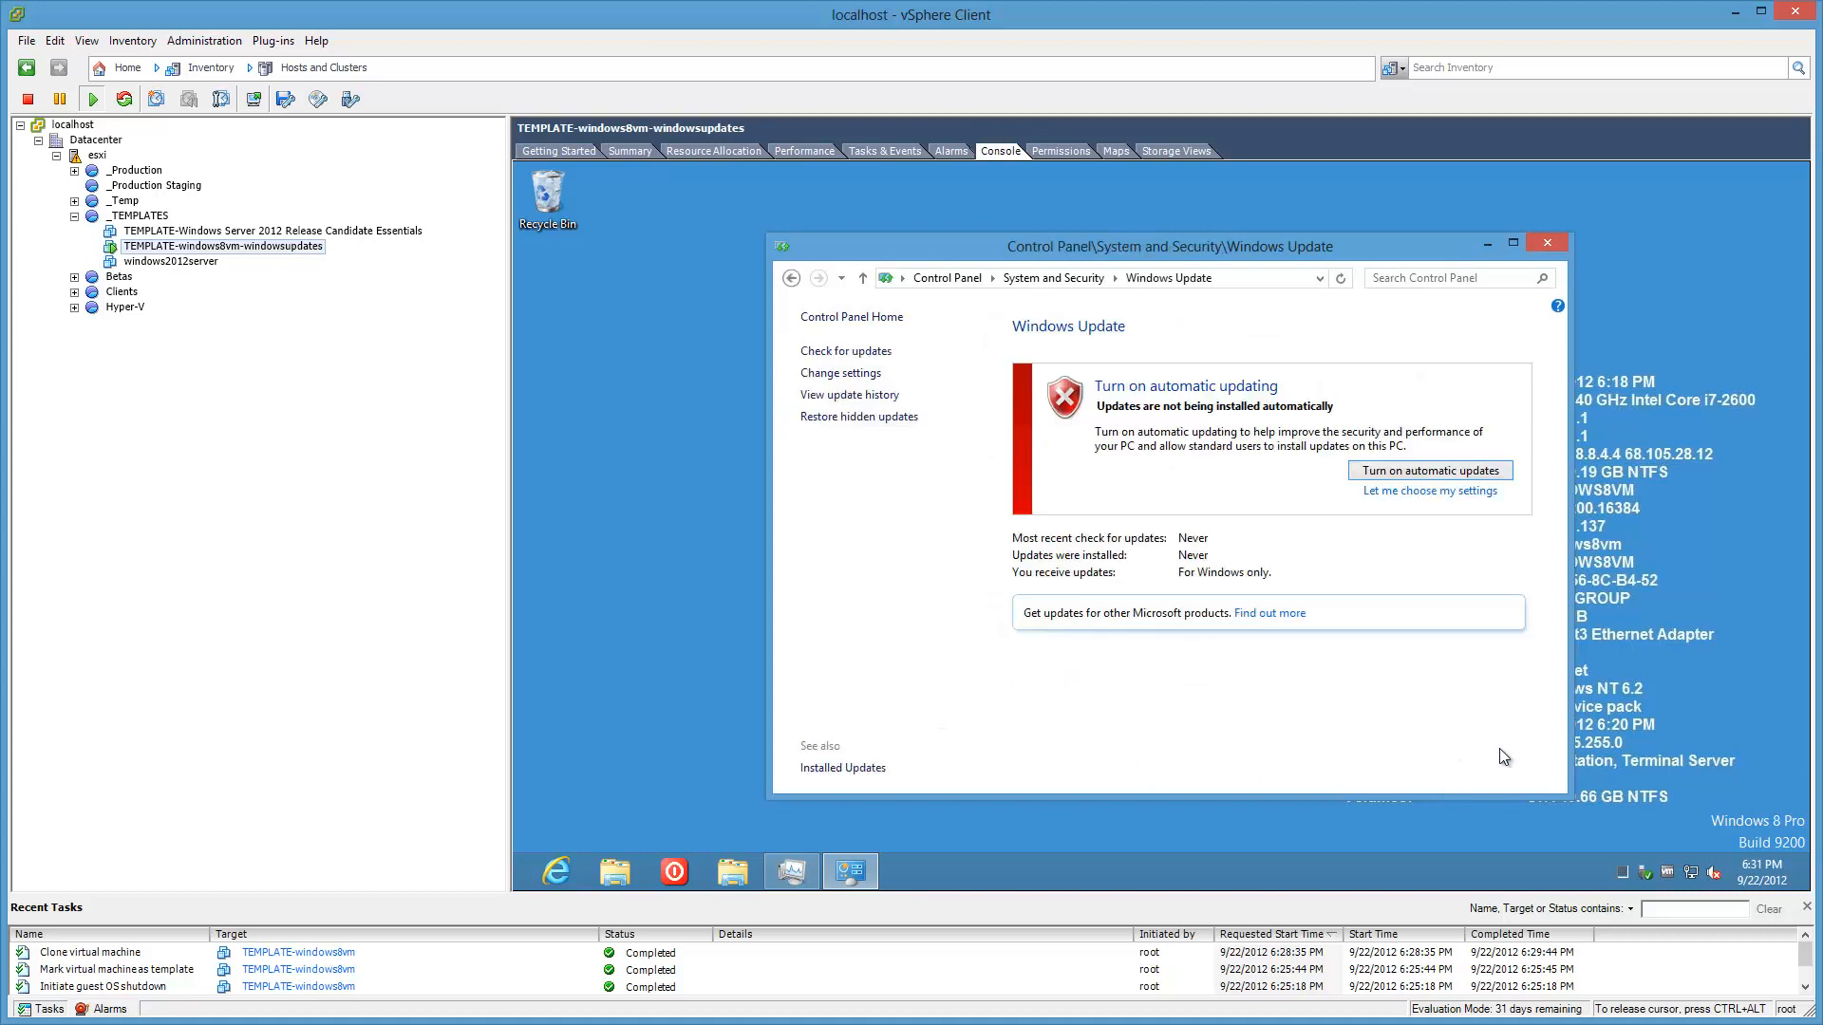
Step: Turn on automatic updates and install the two important Windows updates (14.5 MB)
click(1492, 472)
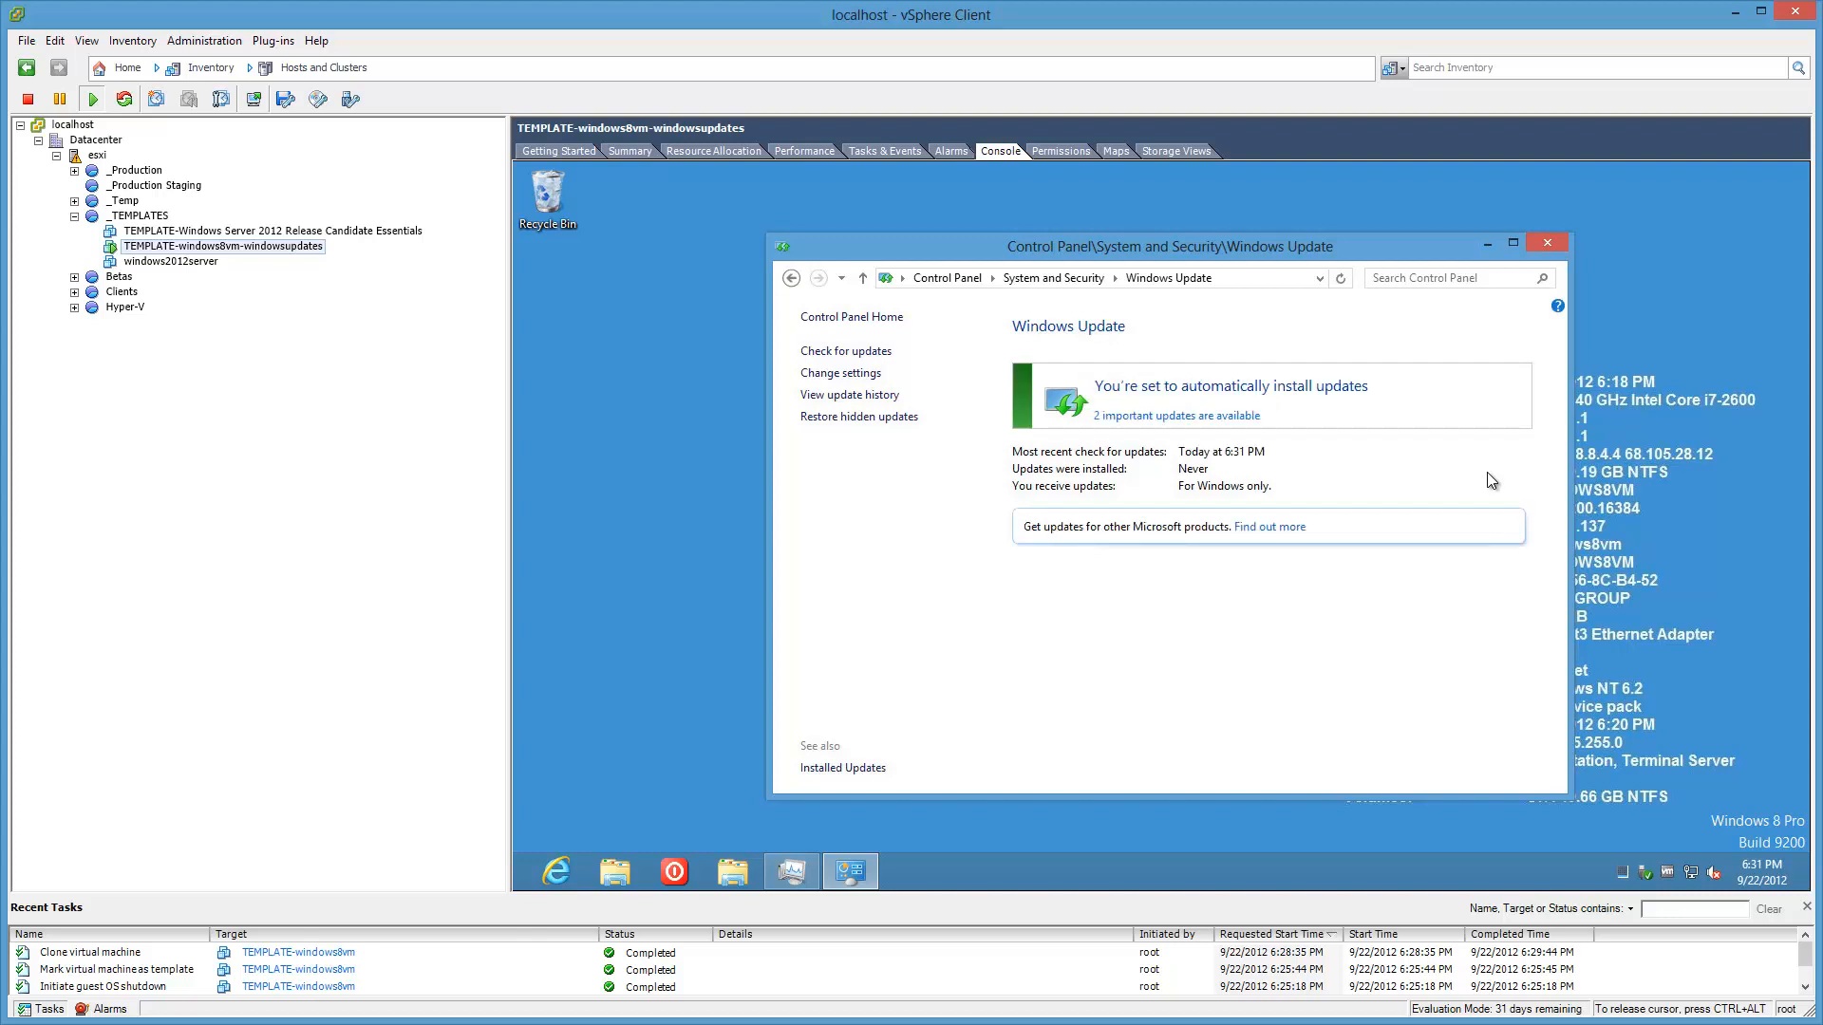
click(1239, 419)
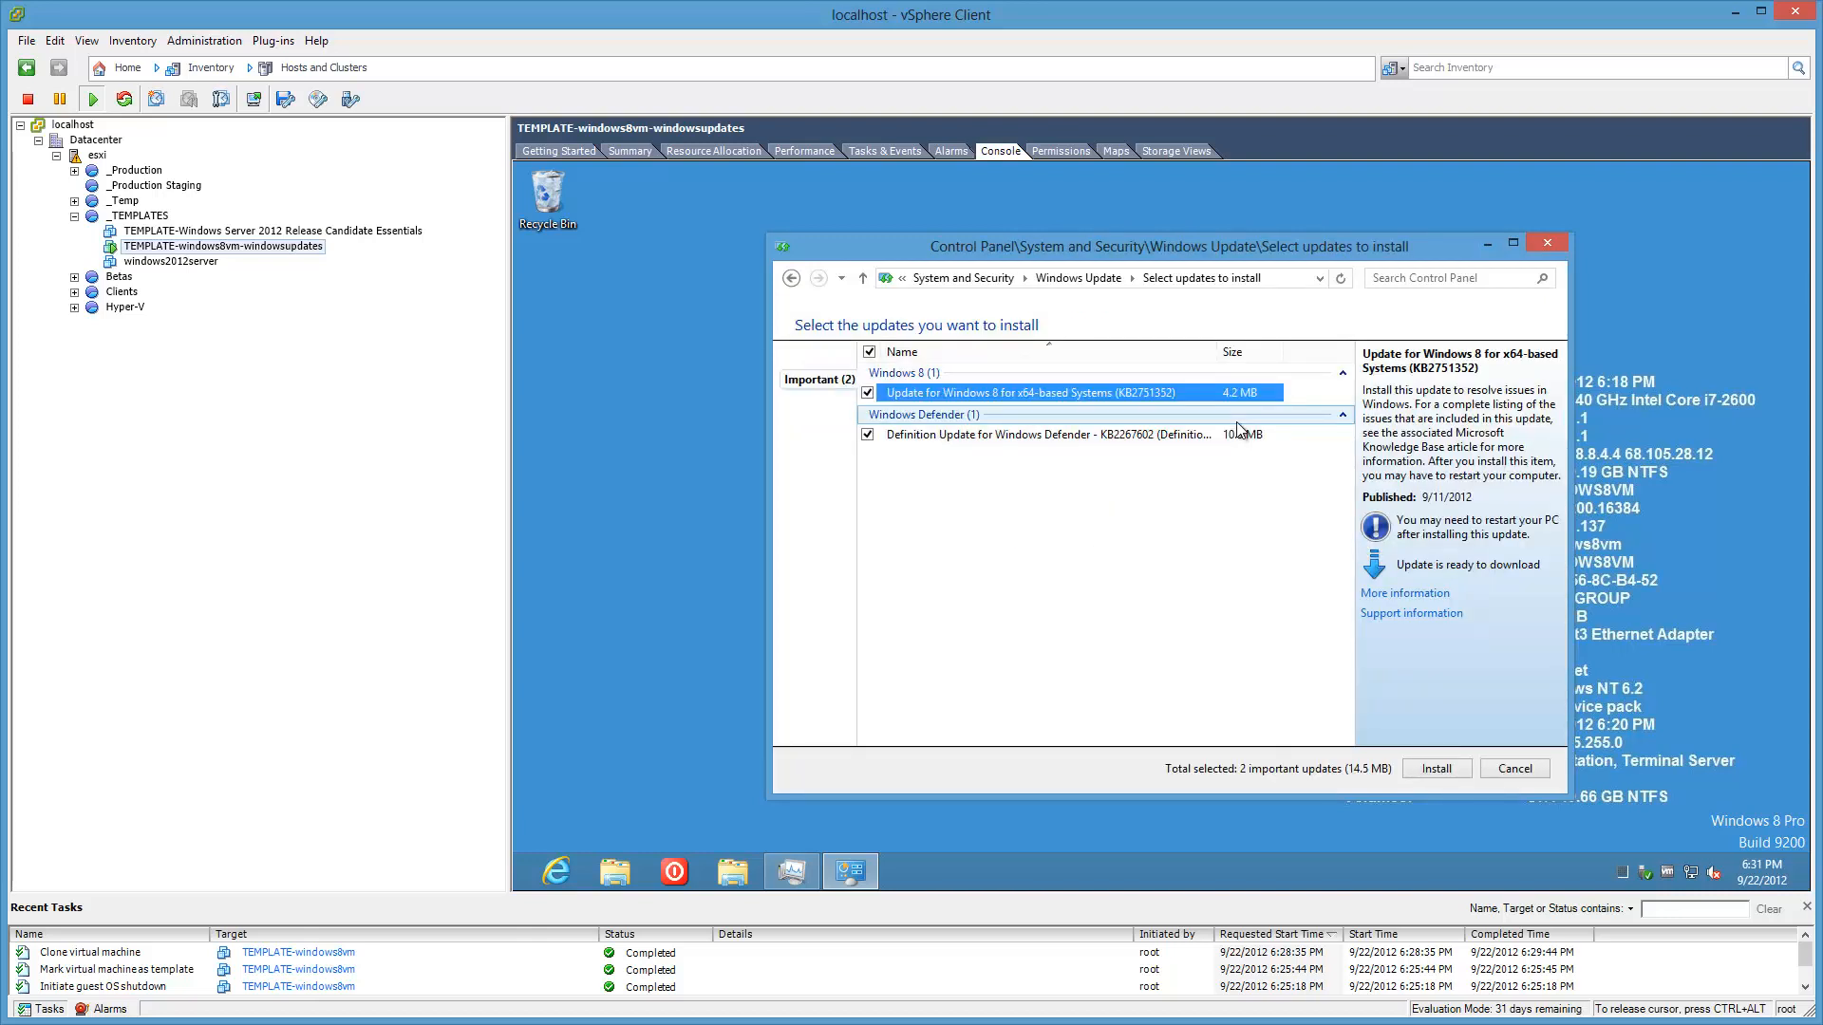
click(1437, 768)
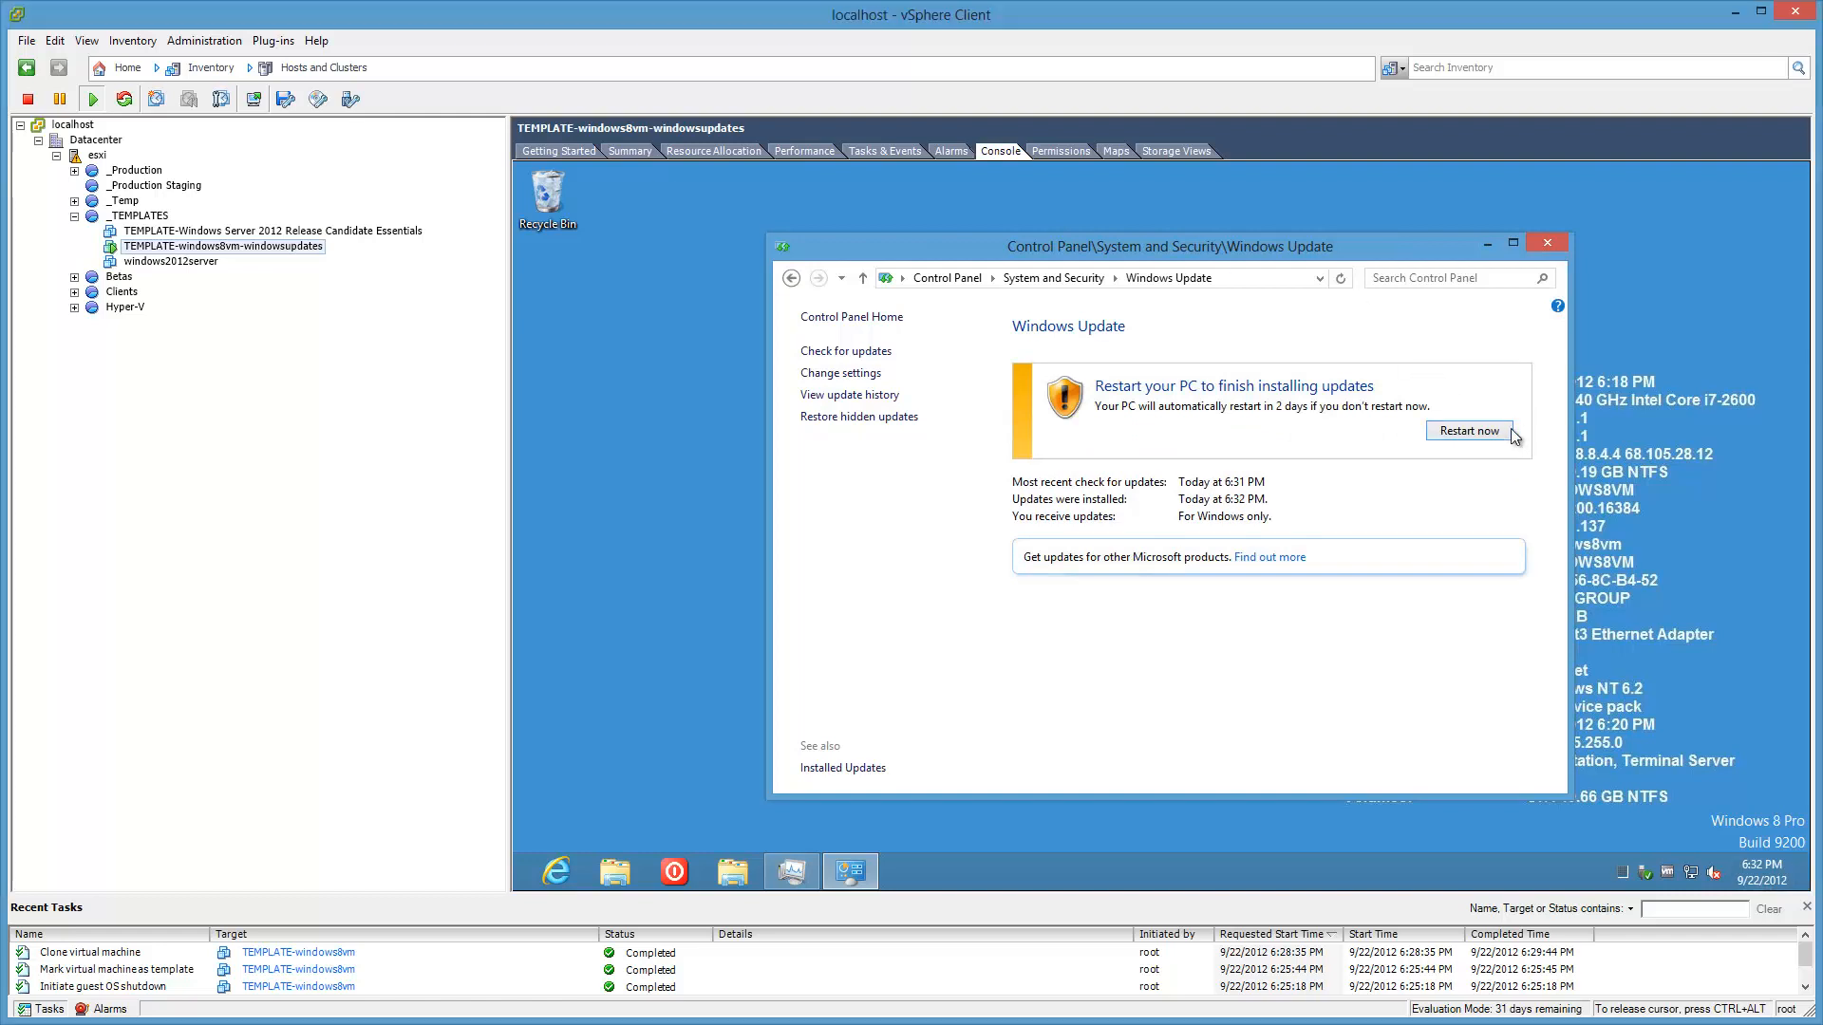
Step: Restart the Windows 8 guest to finish installing the updates
click(1469, 431)
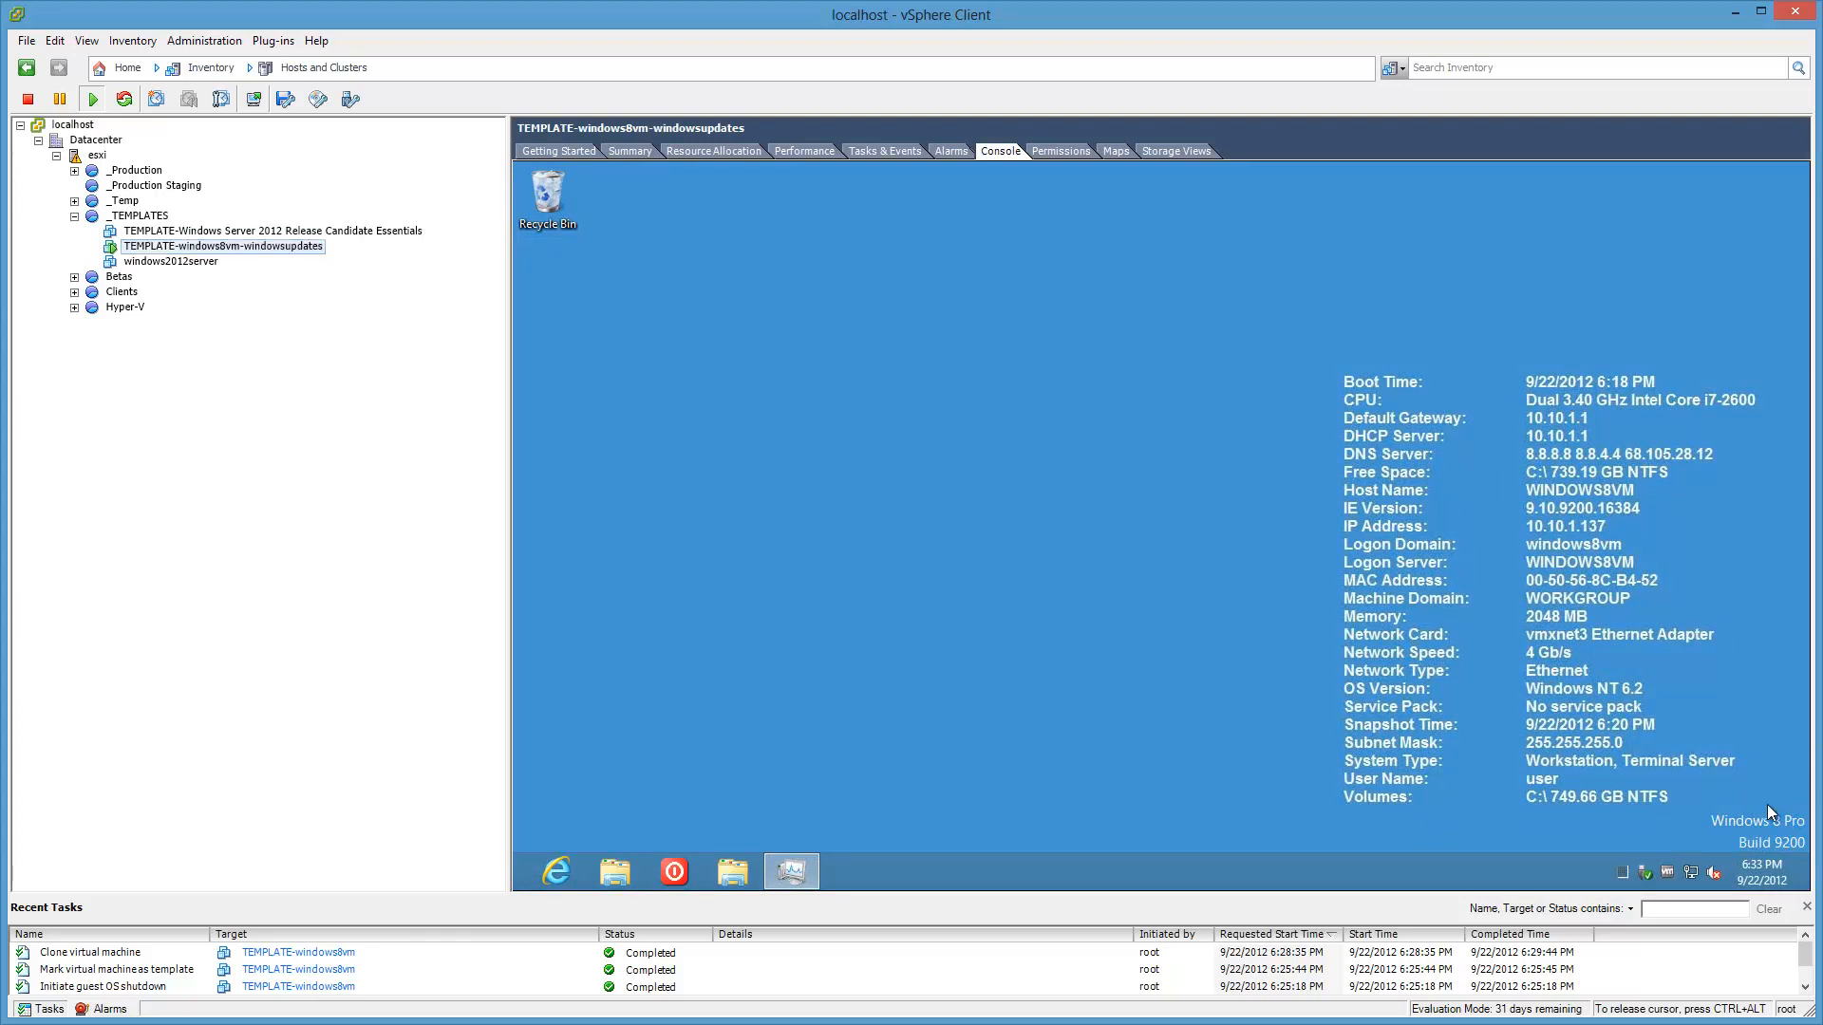
Step: Reopen Windows Update through the guest's System window, showing 1 important update available
mouse_move(518, 889)
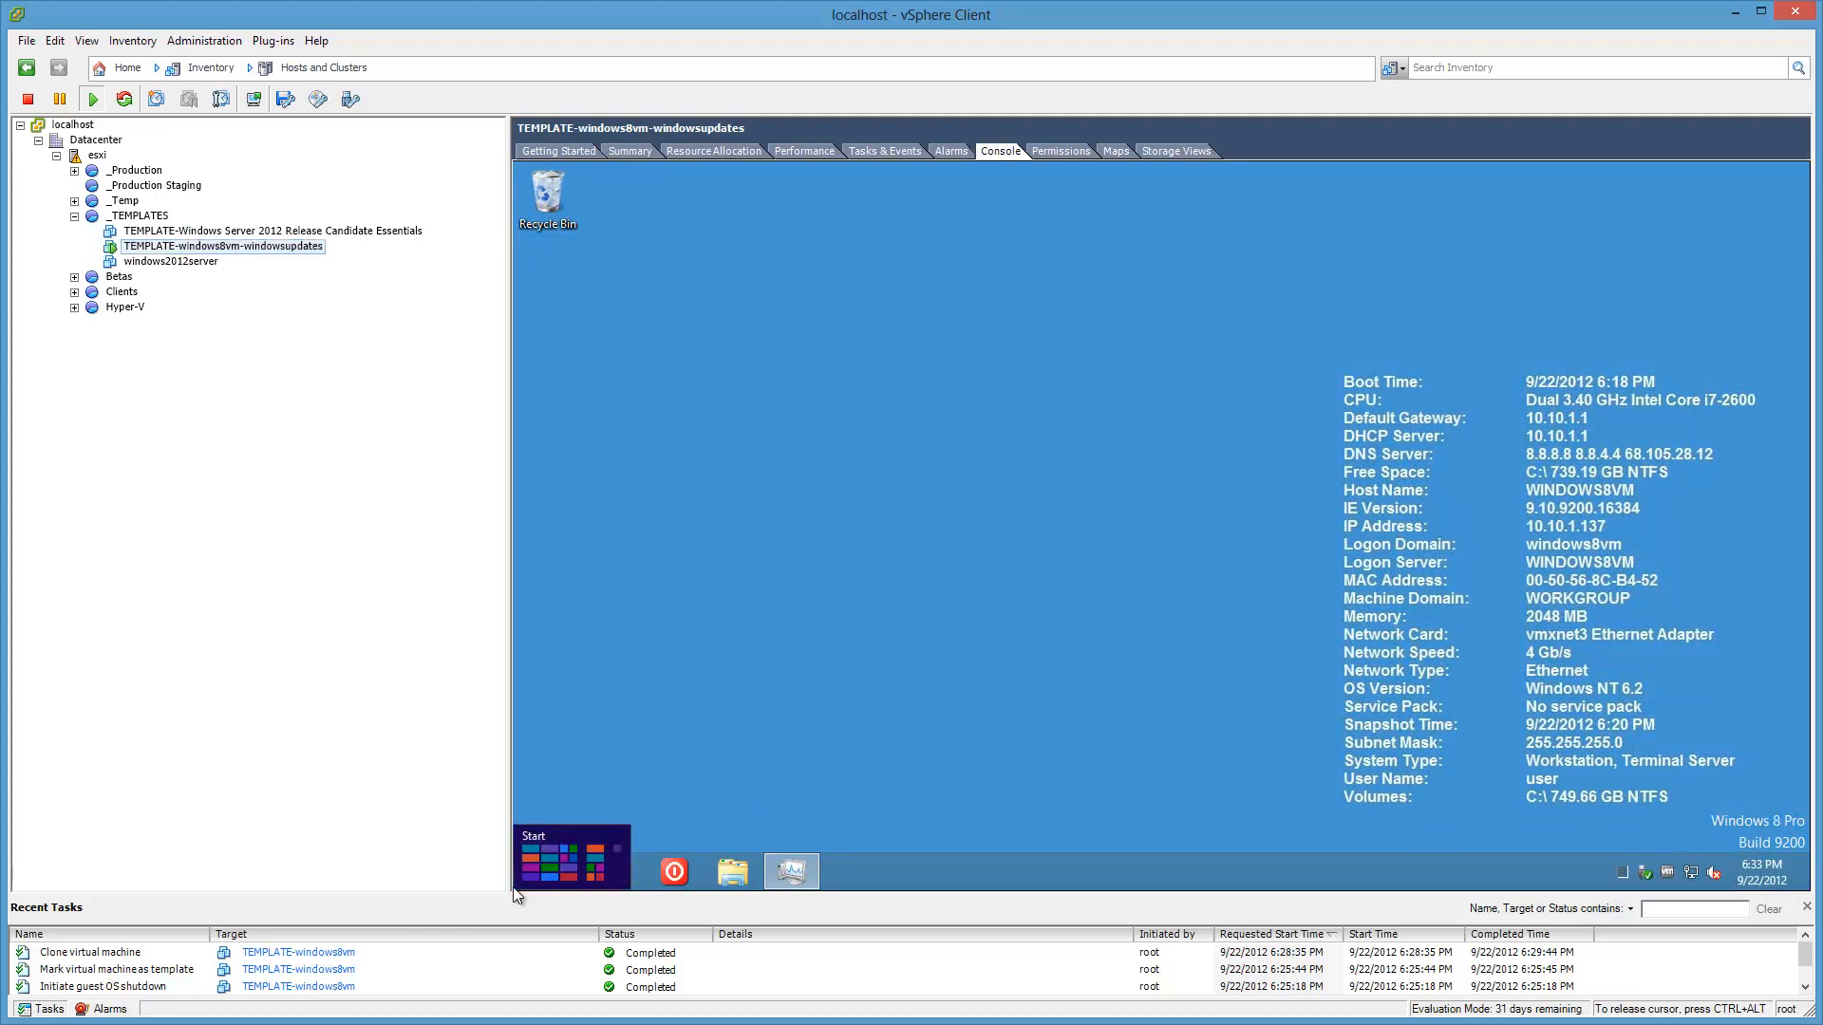
right_click(550, 840)
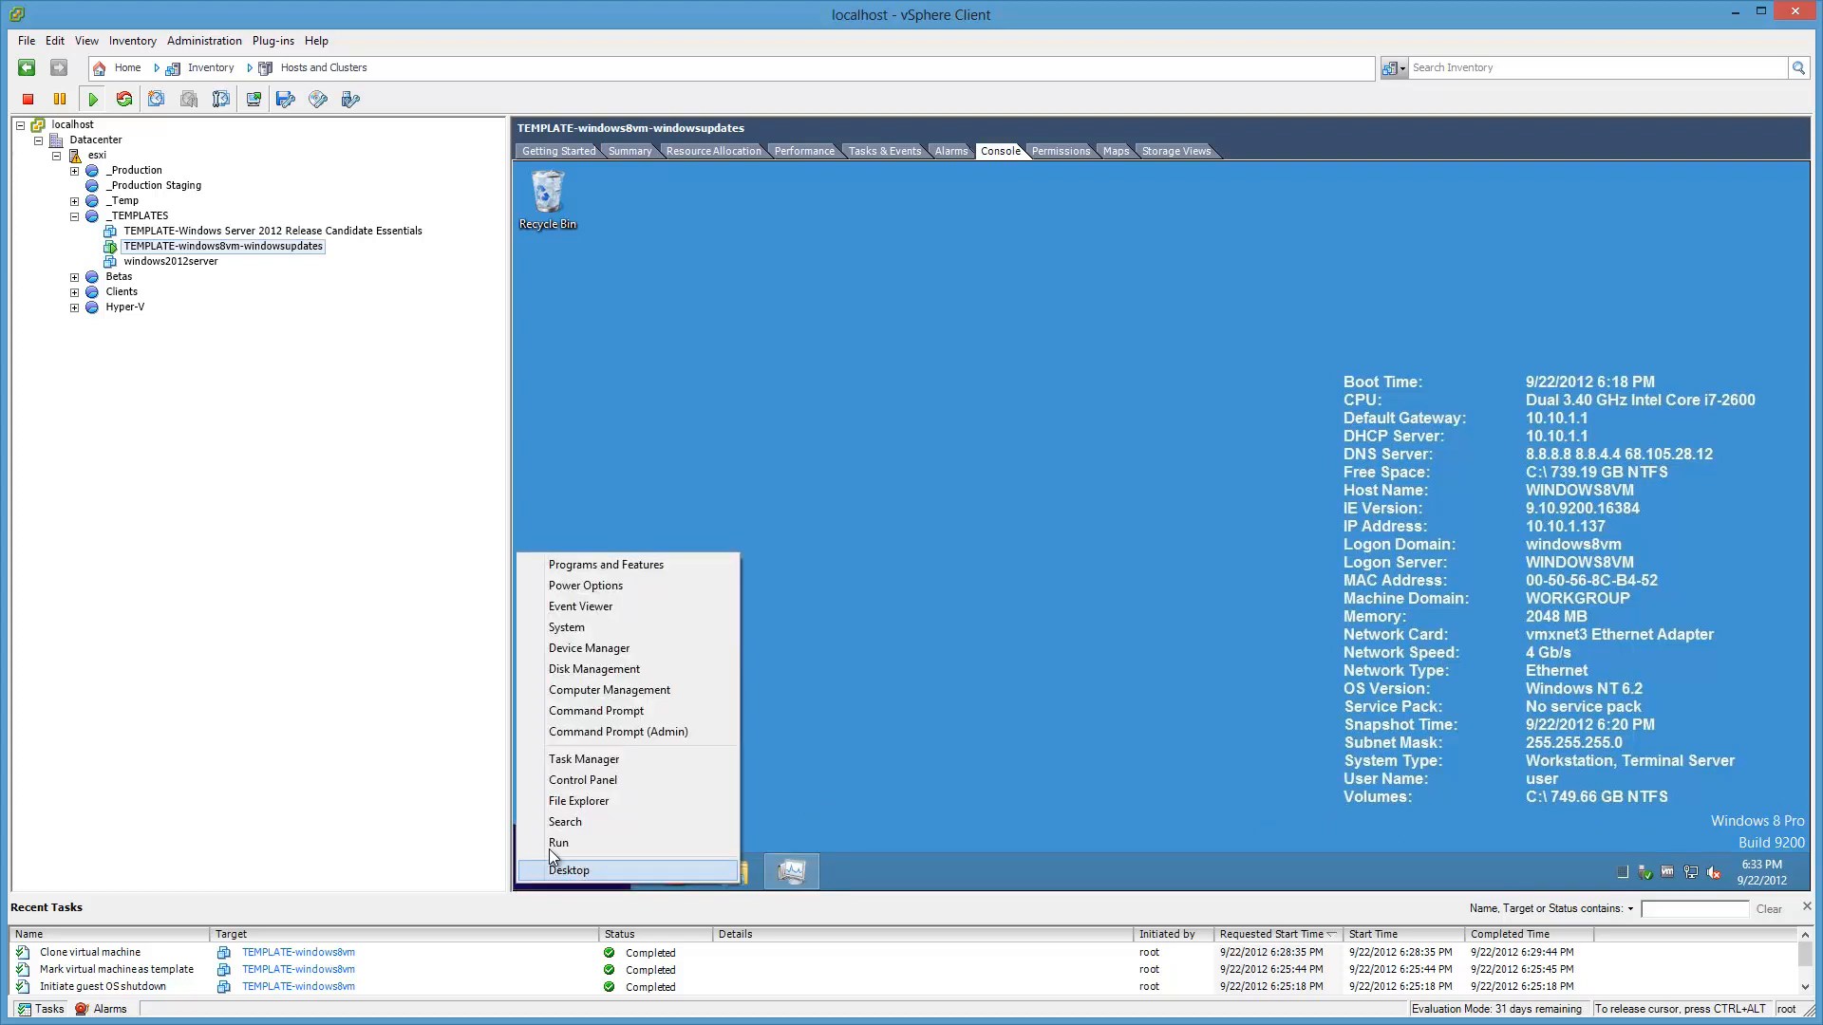
click(556, 632)
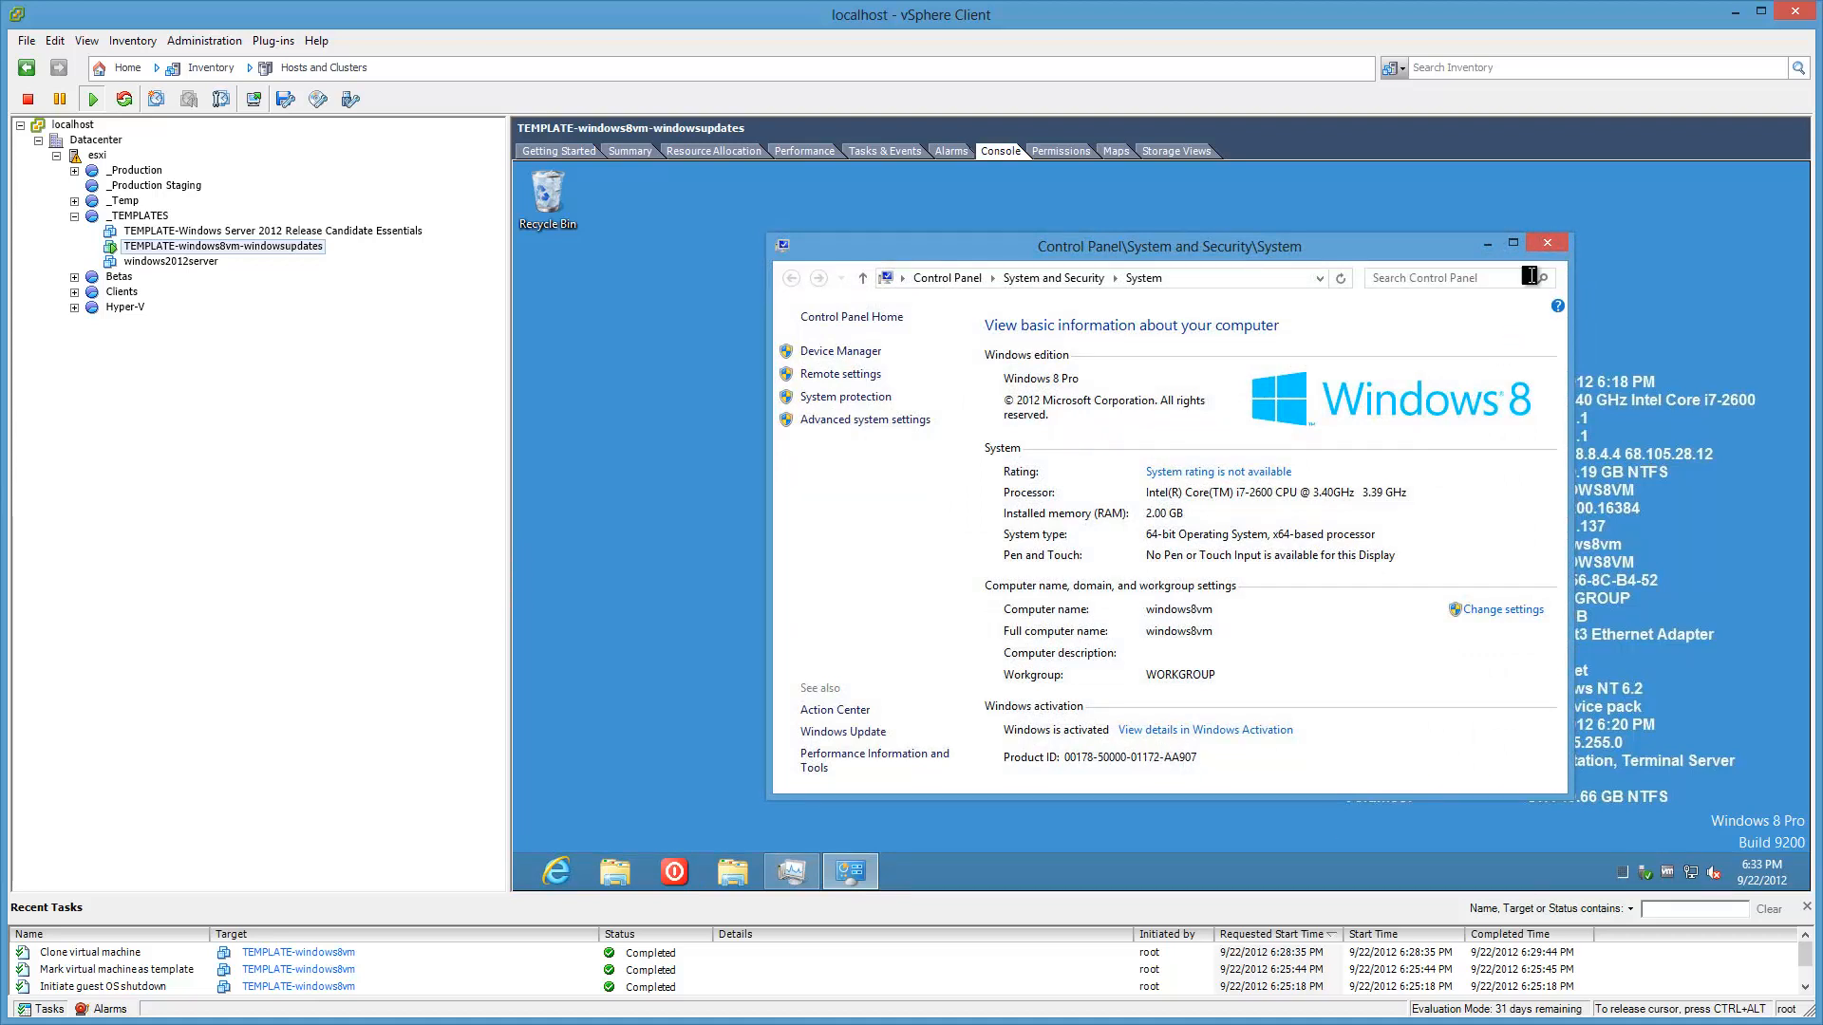
click(1546, 245)
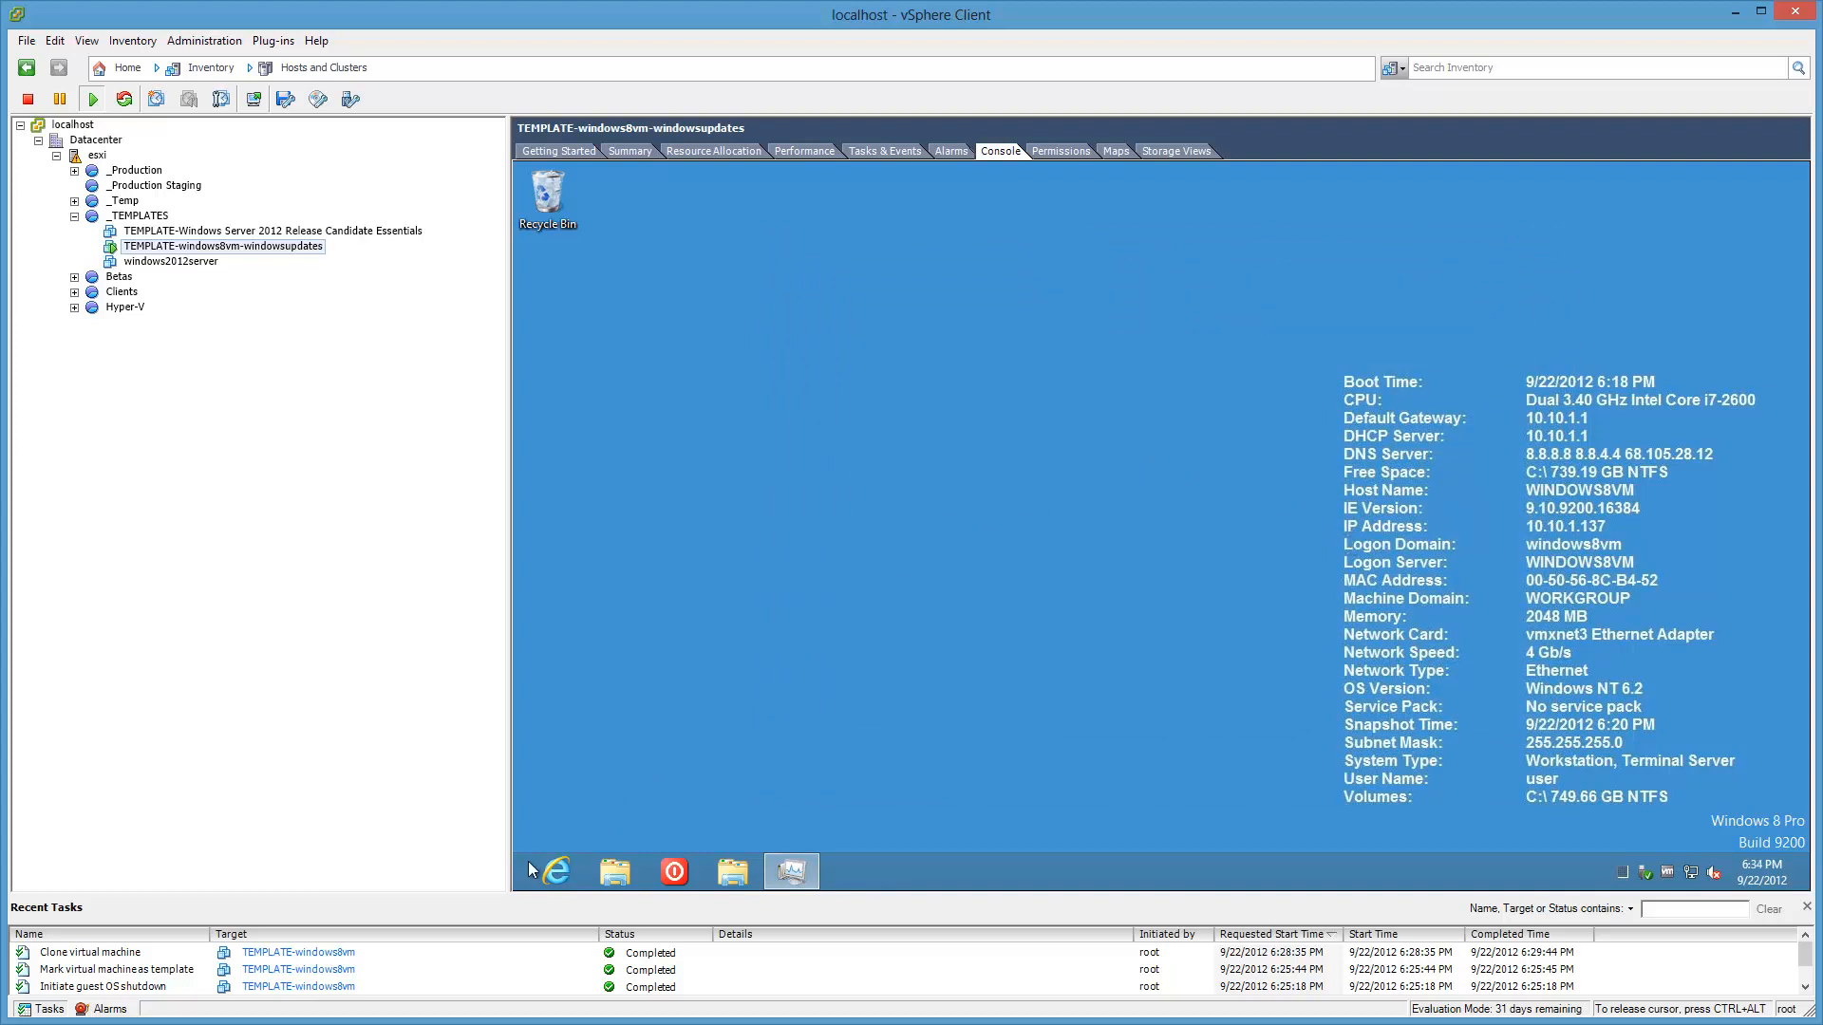
right_click(513, 891)
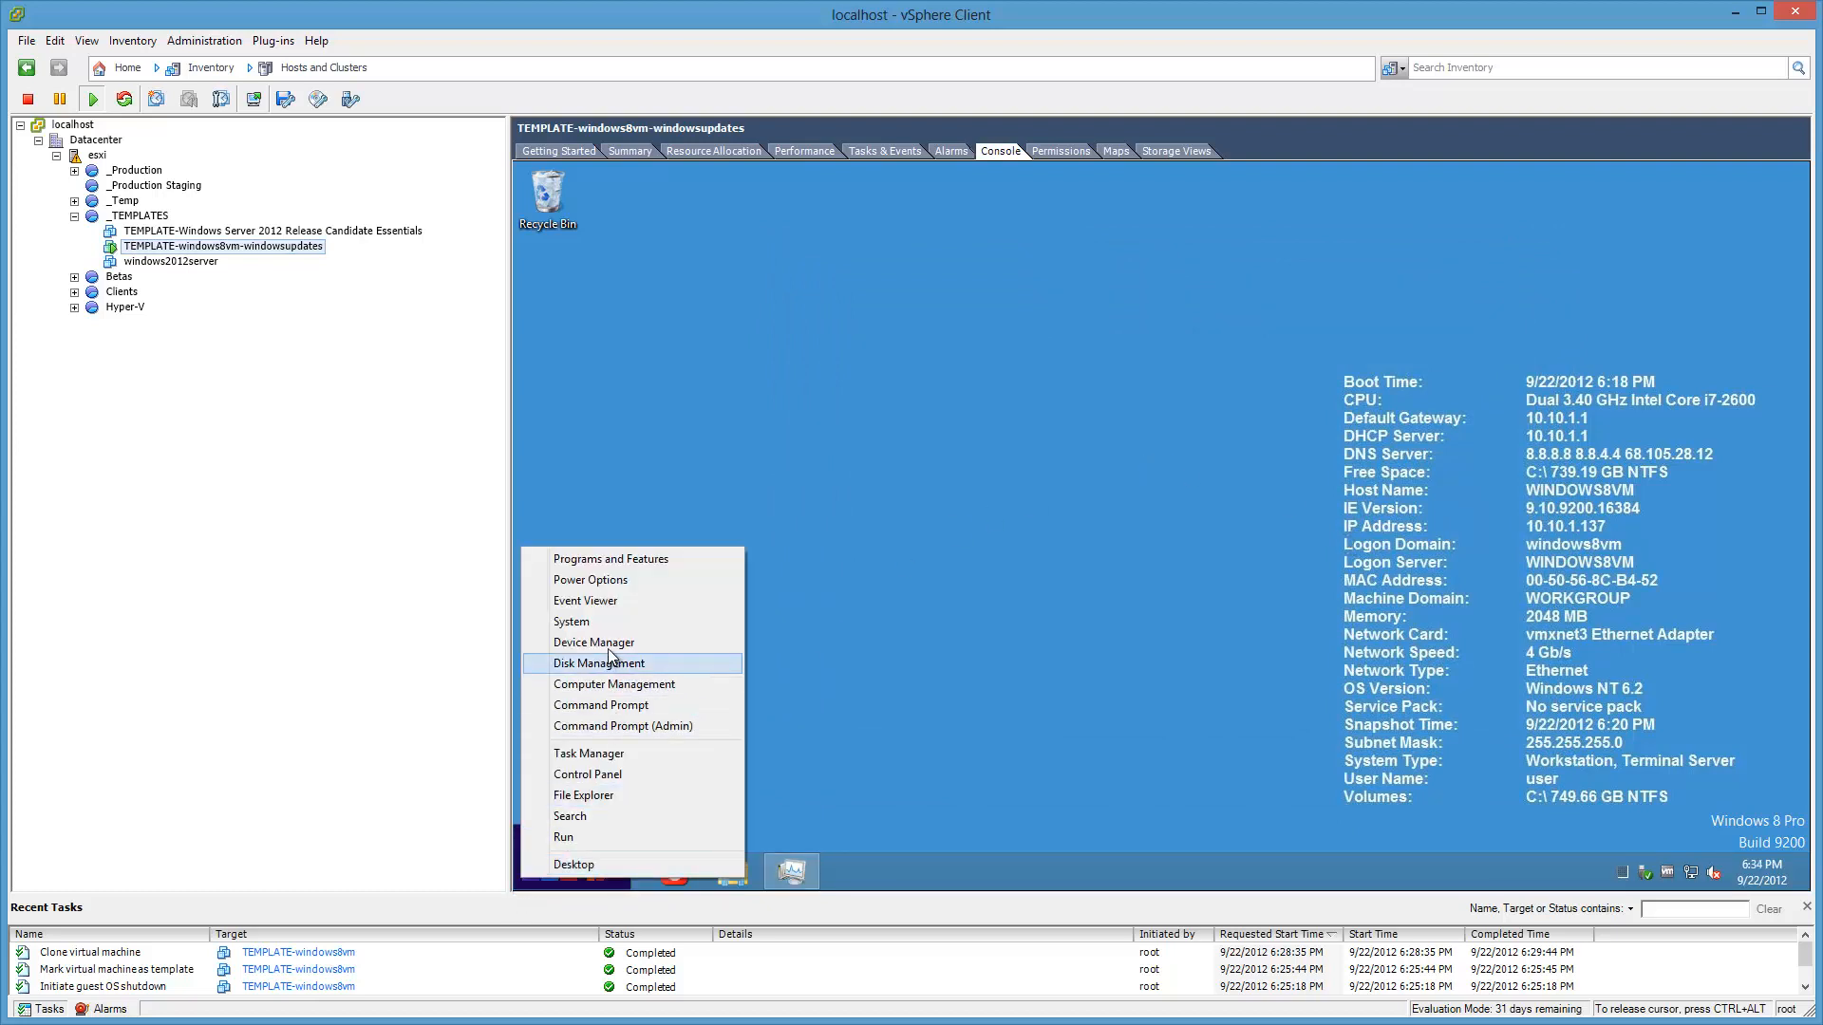
click(600, 625)
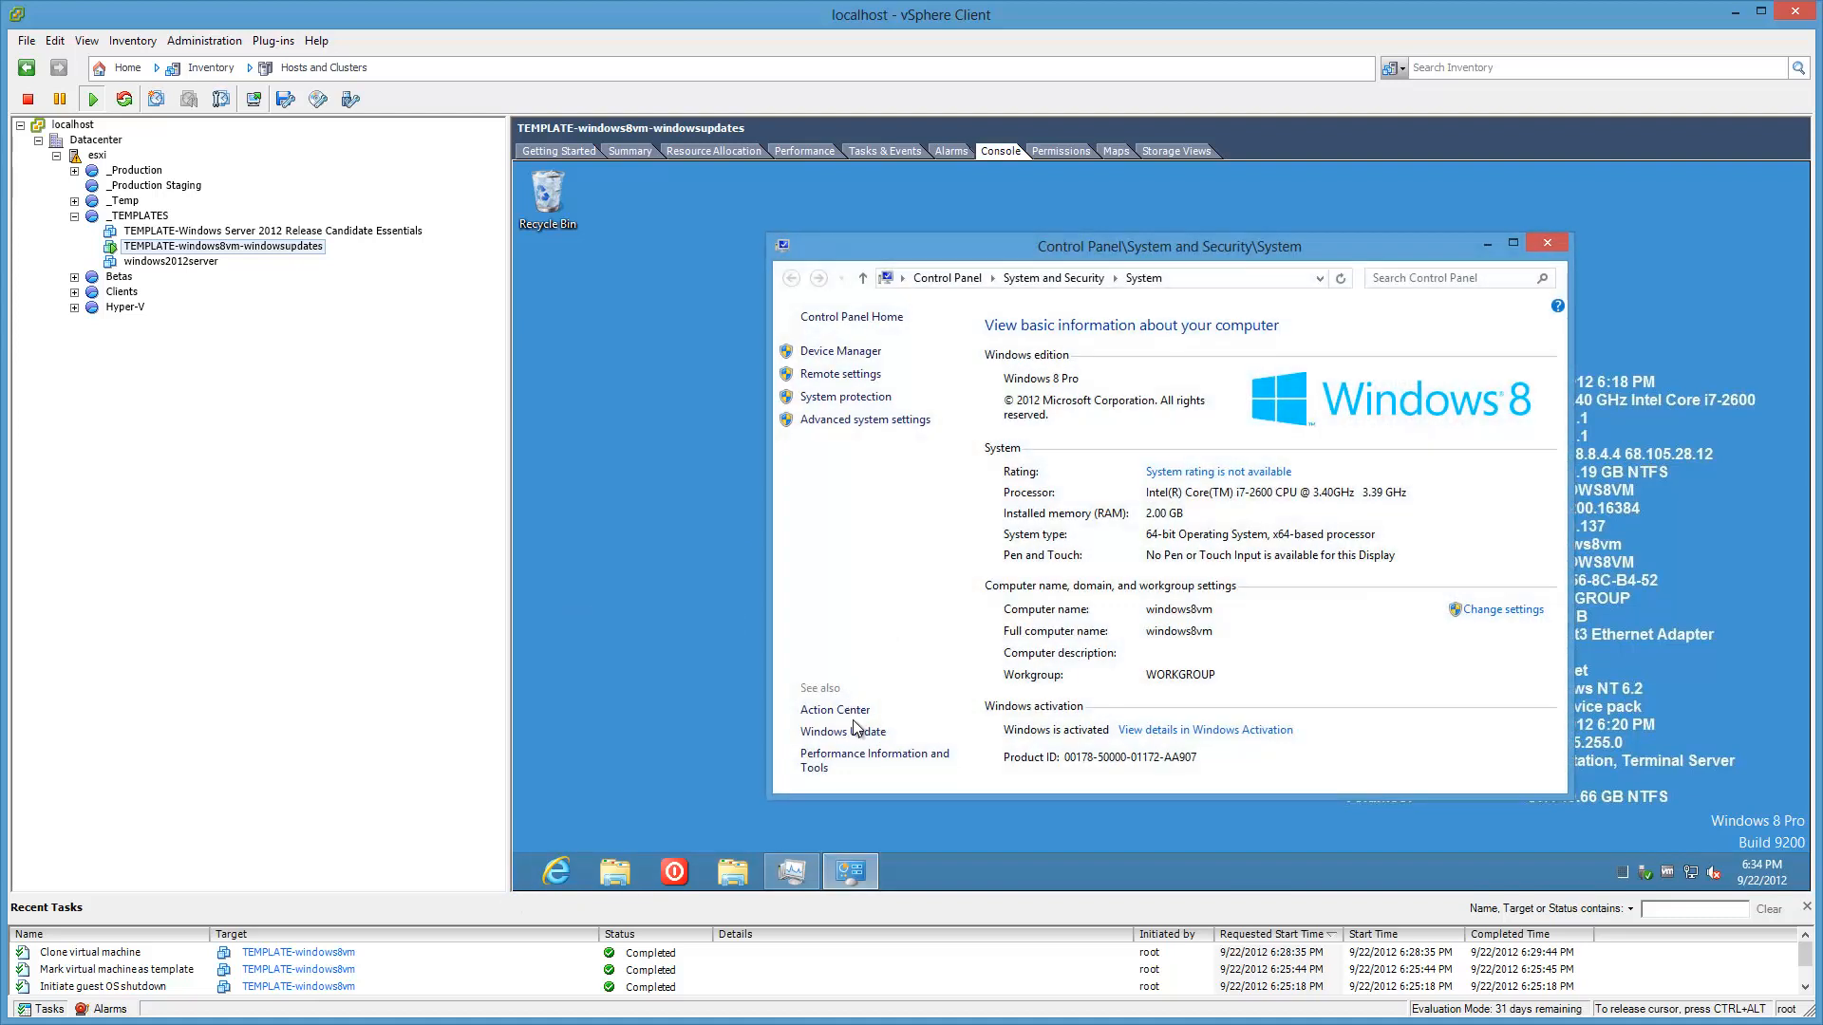
click(866, 731)
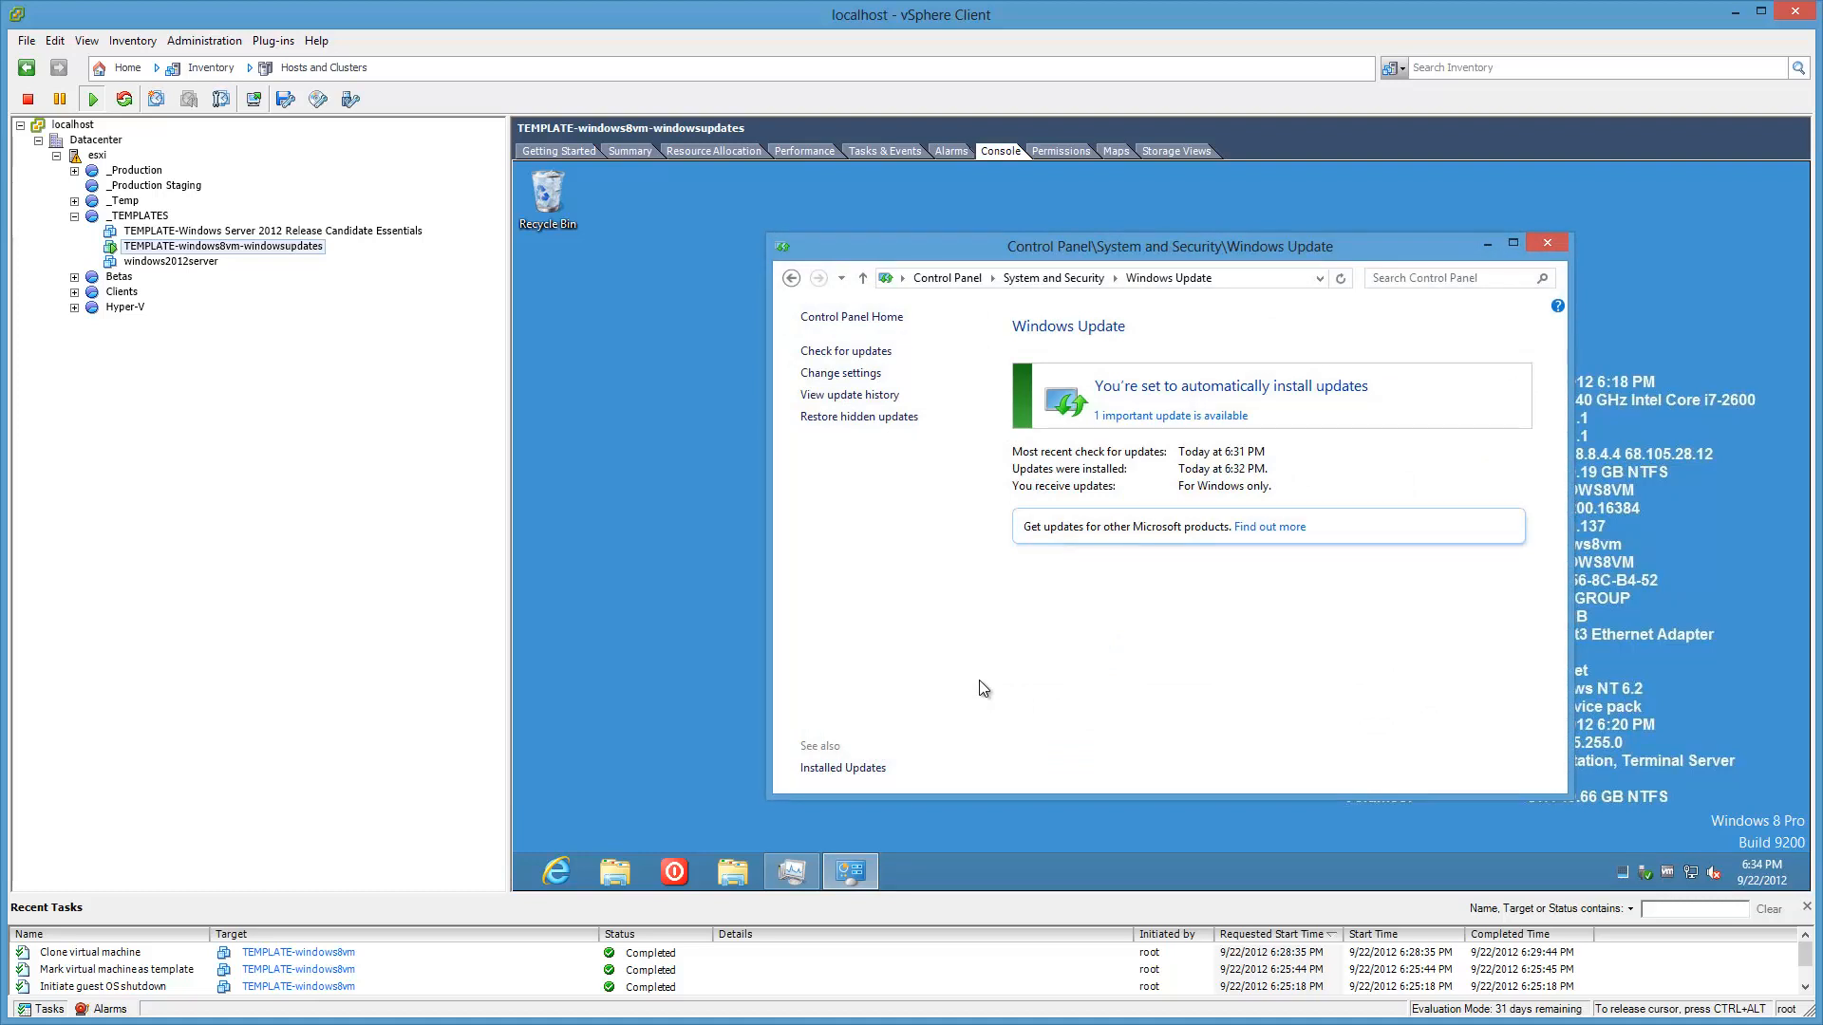
Step: Install the remaining Flash Player update, then close the Windows Update window
click(843, 373)
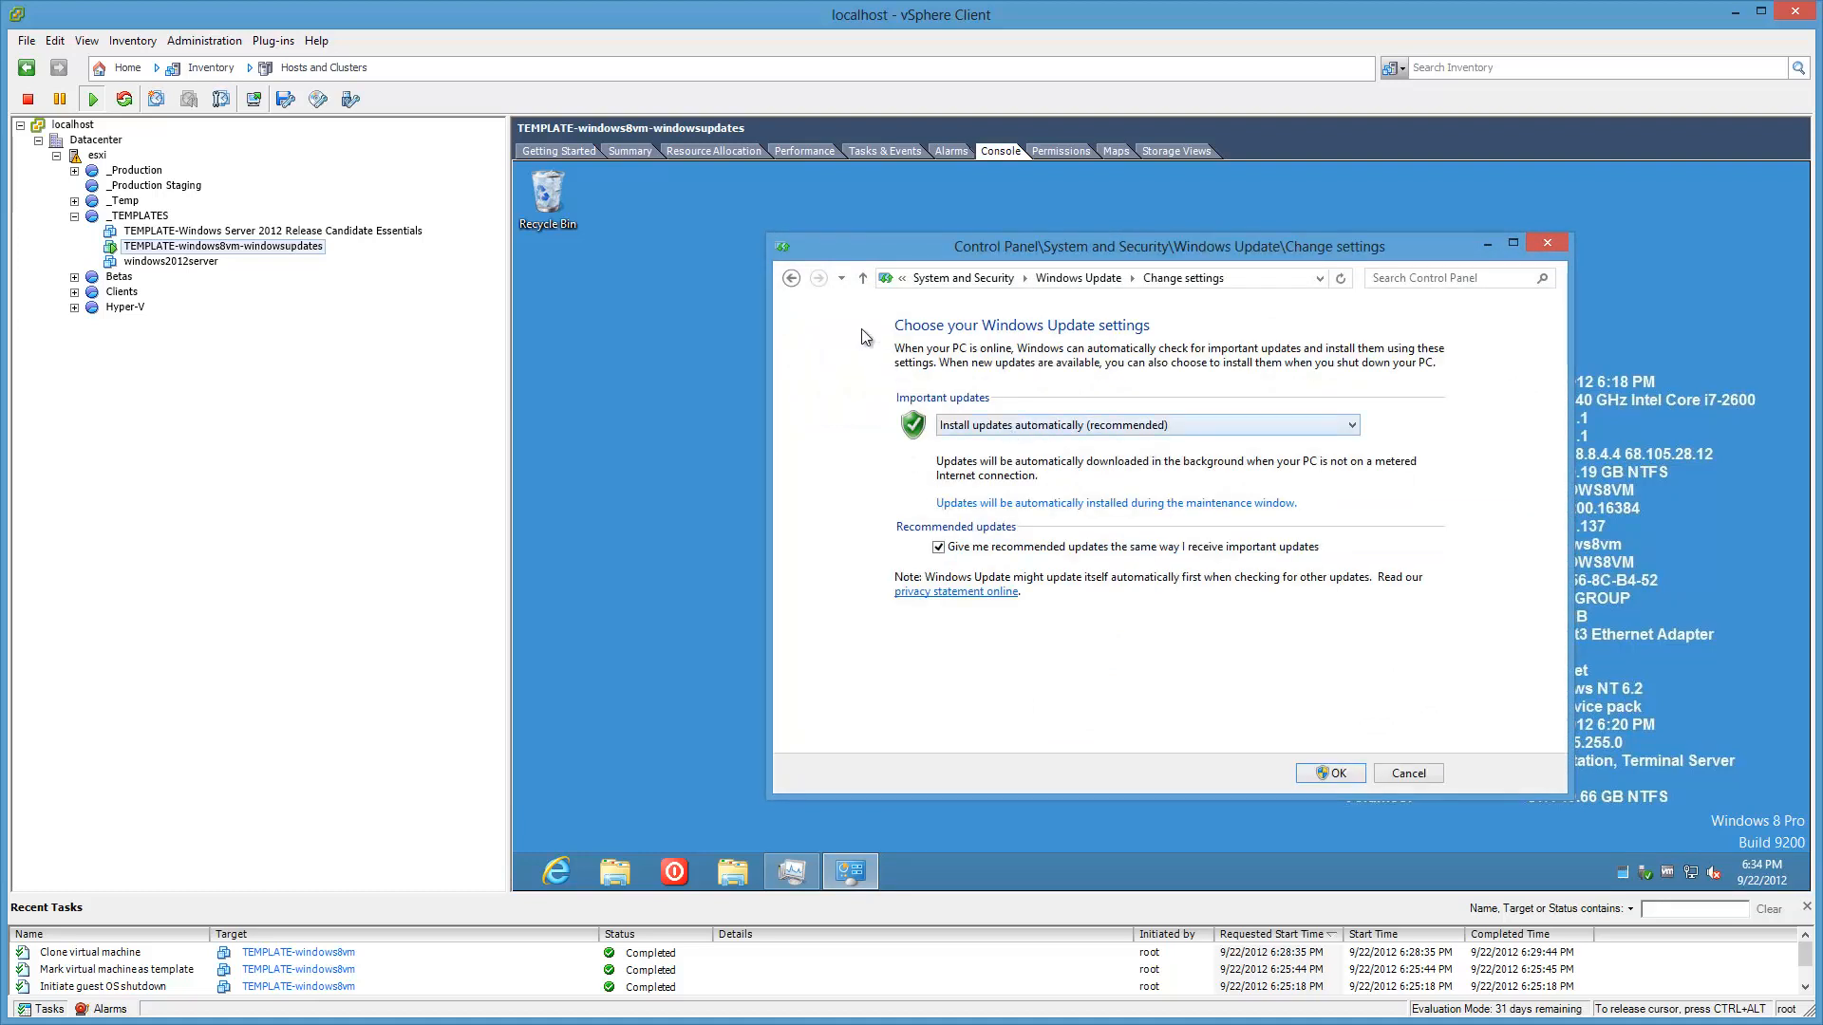
click(792, 278)
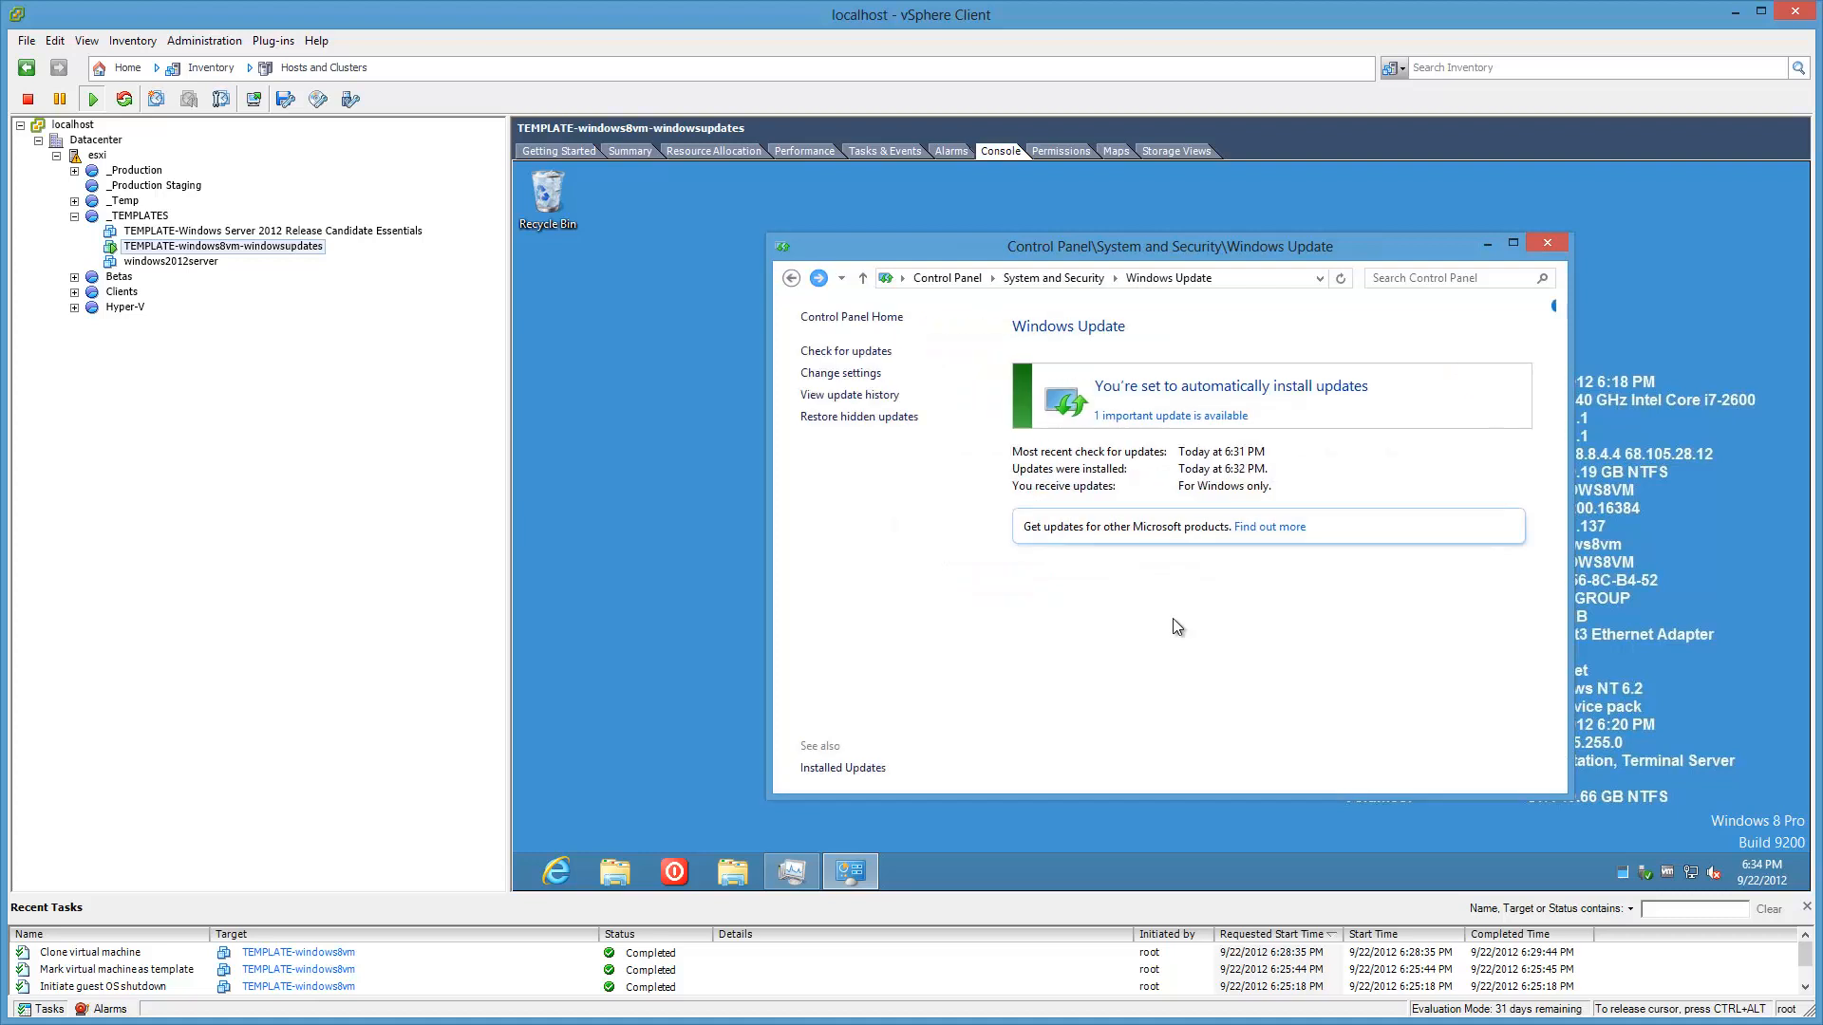
click(1176, 418)
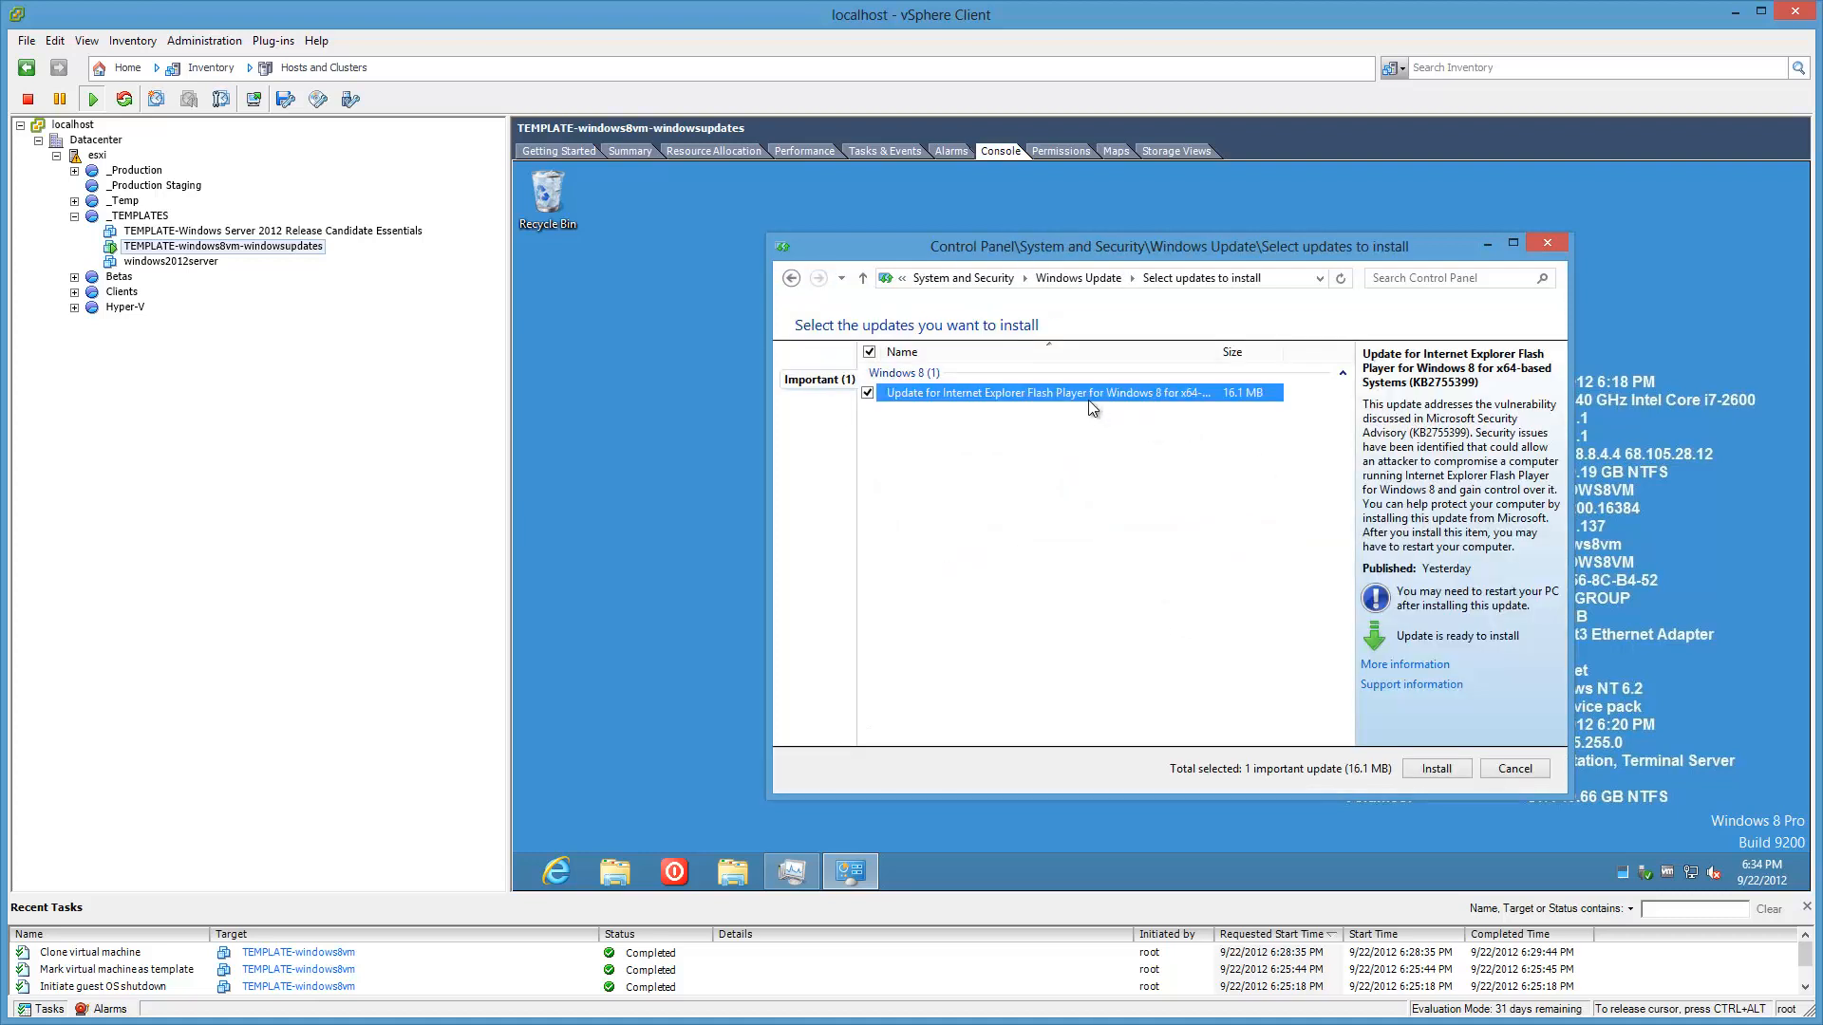
click(1459, 780)
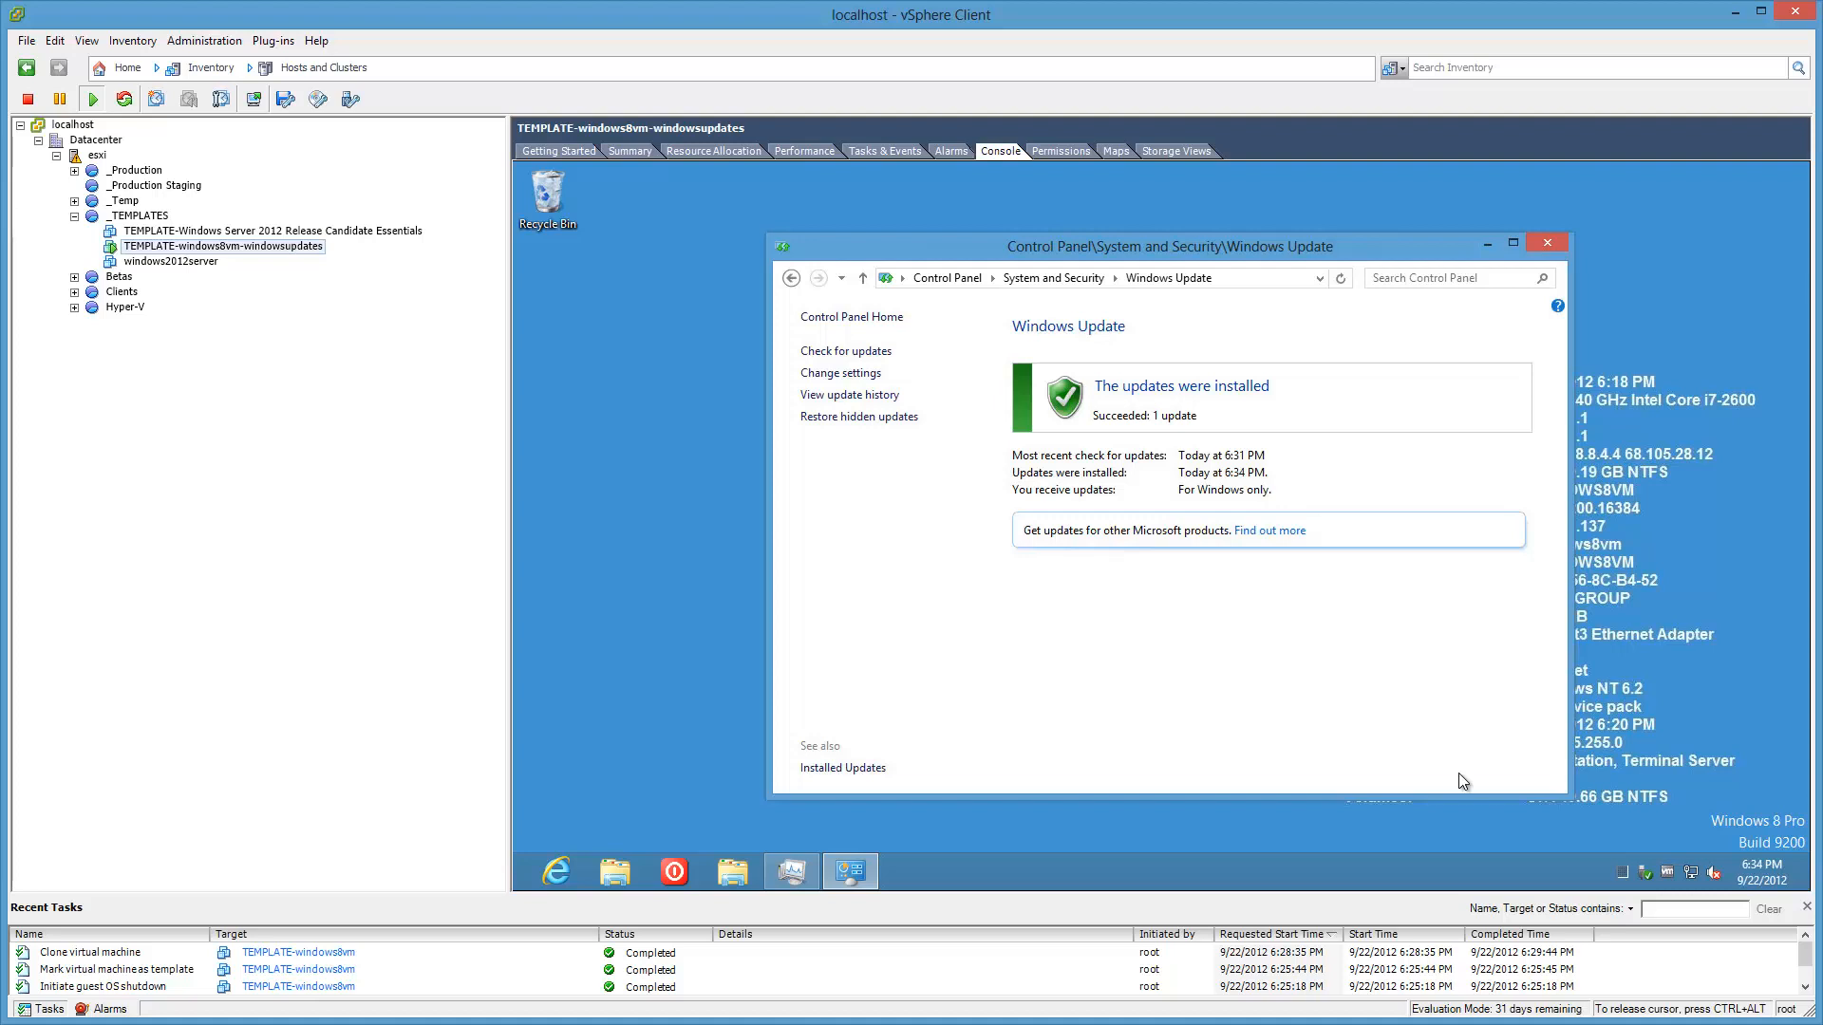
click(1549, 239)
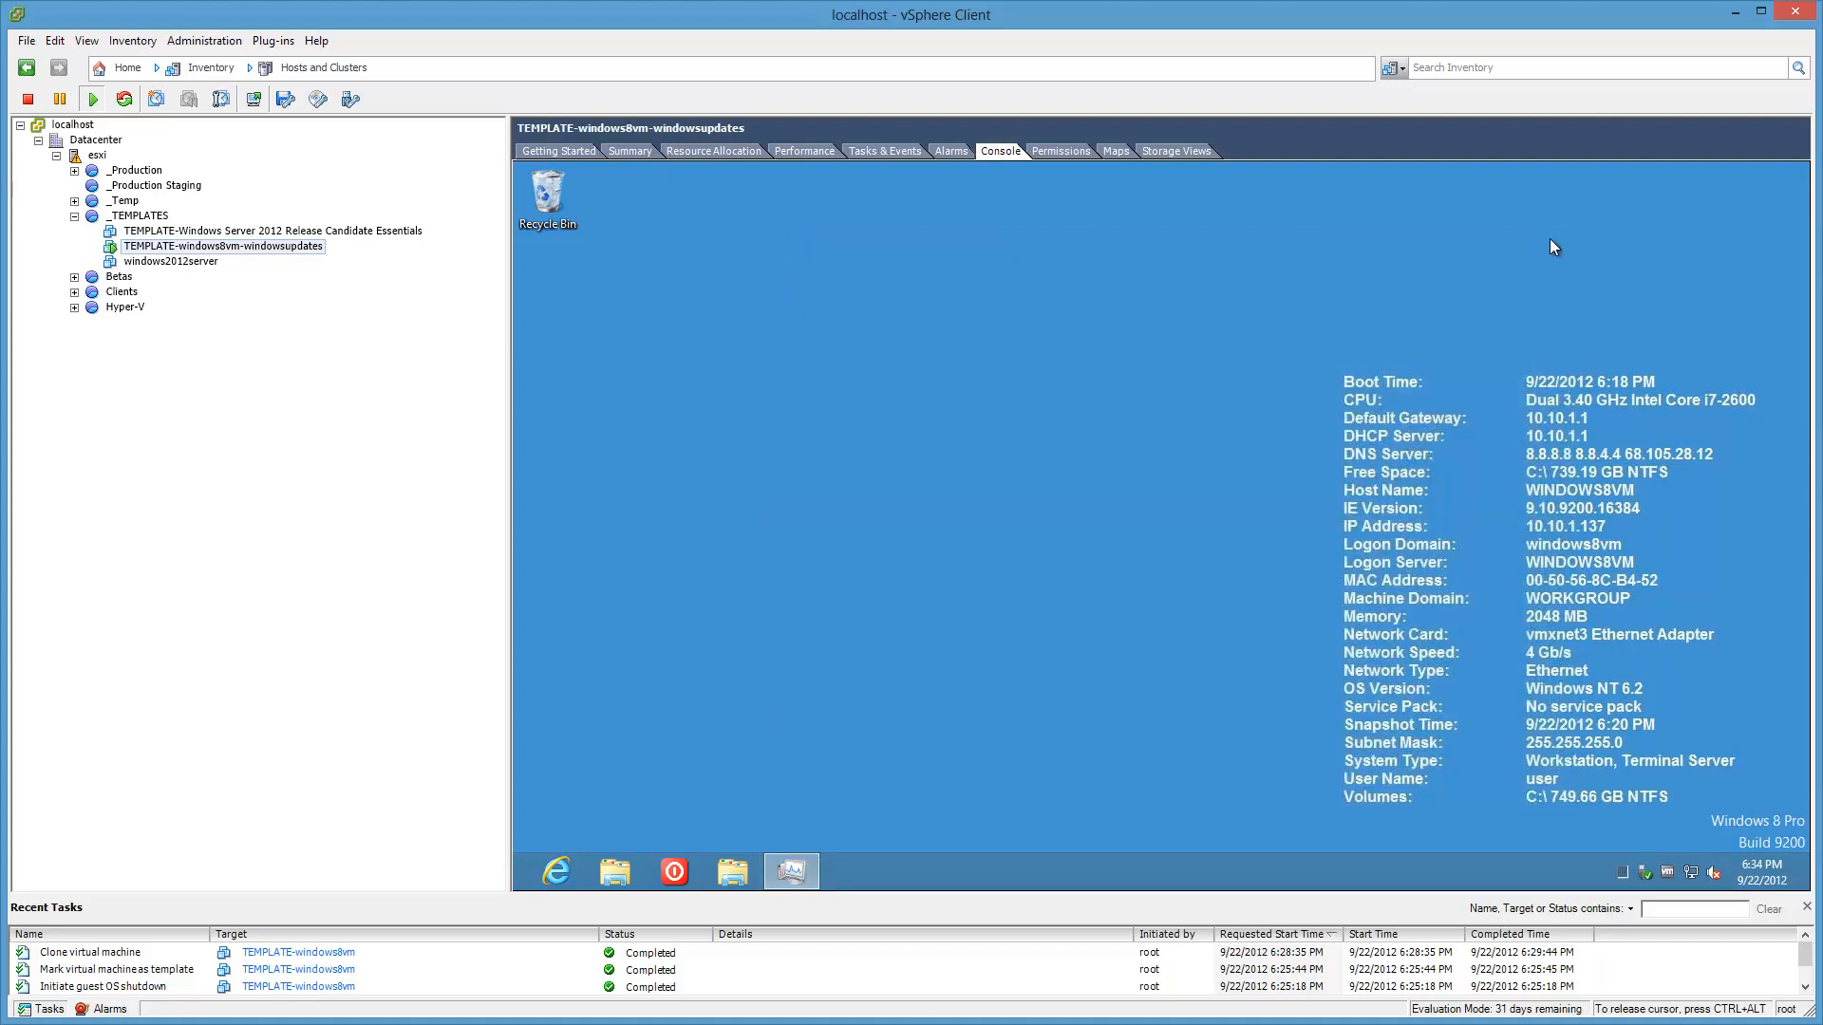
Step: Reboot the guest with the Poweroff utility and get back to its Windows 8 desktop
click(672, 869)
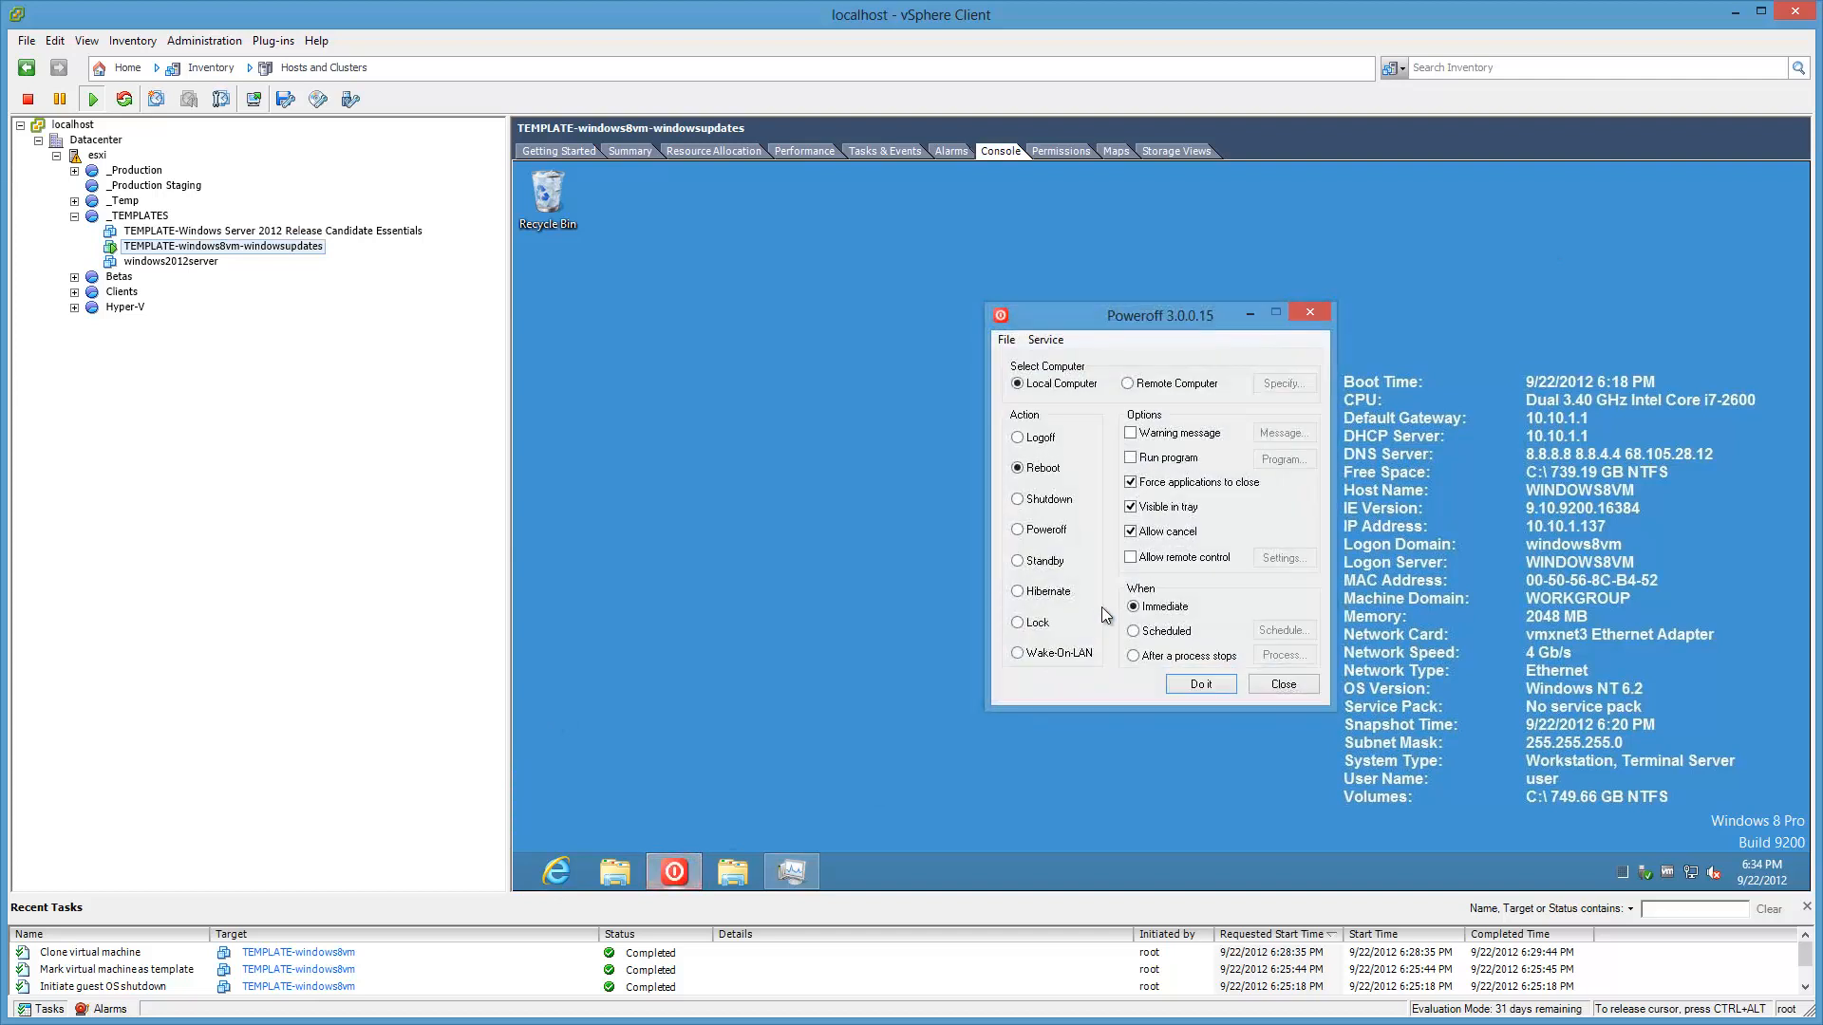
click(1201, 684)
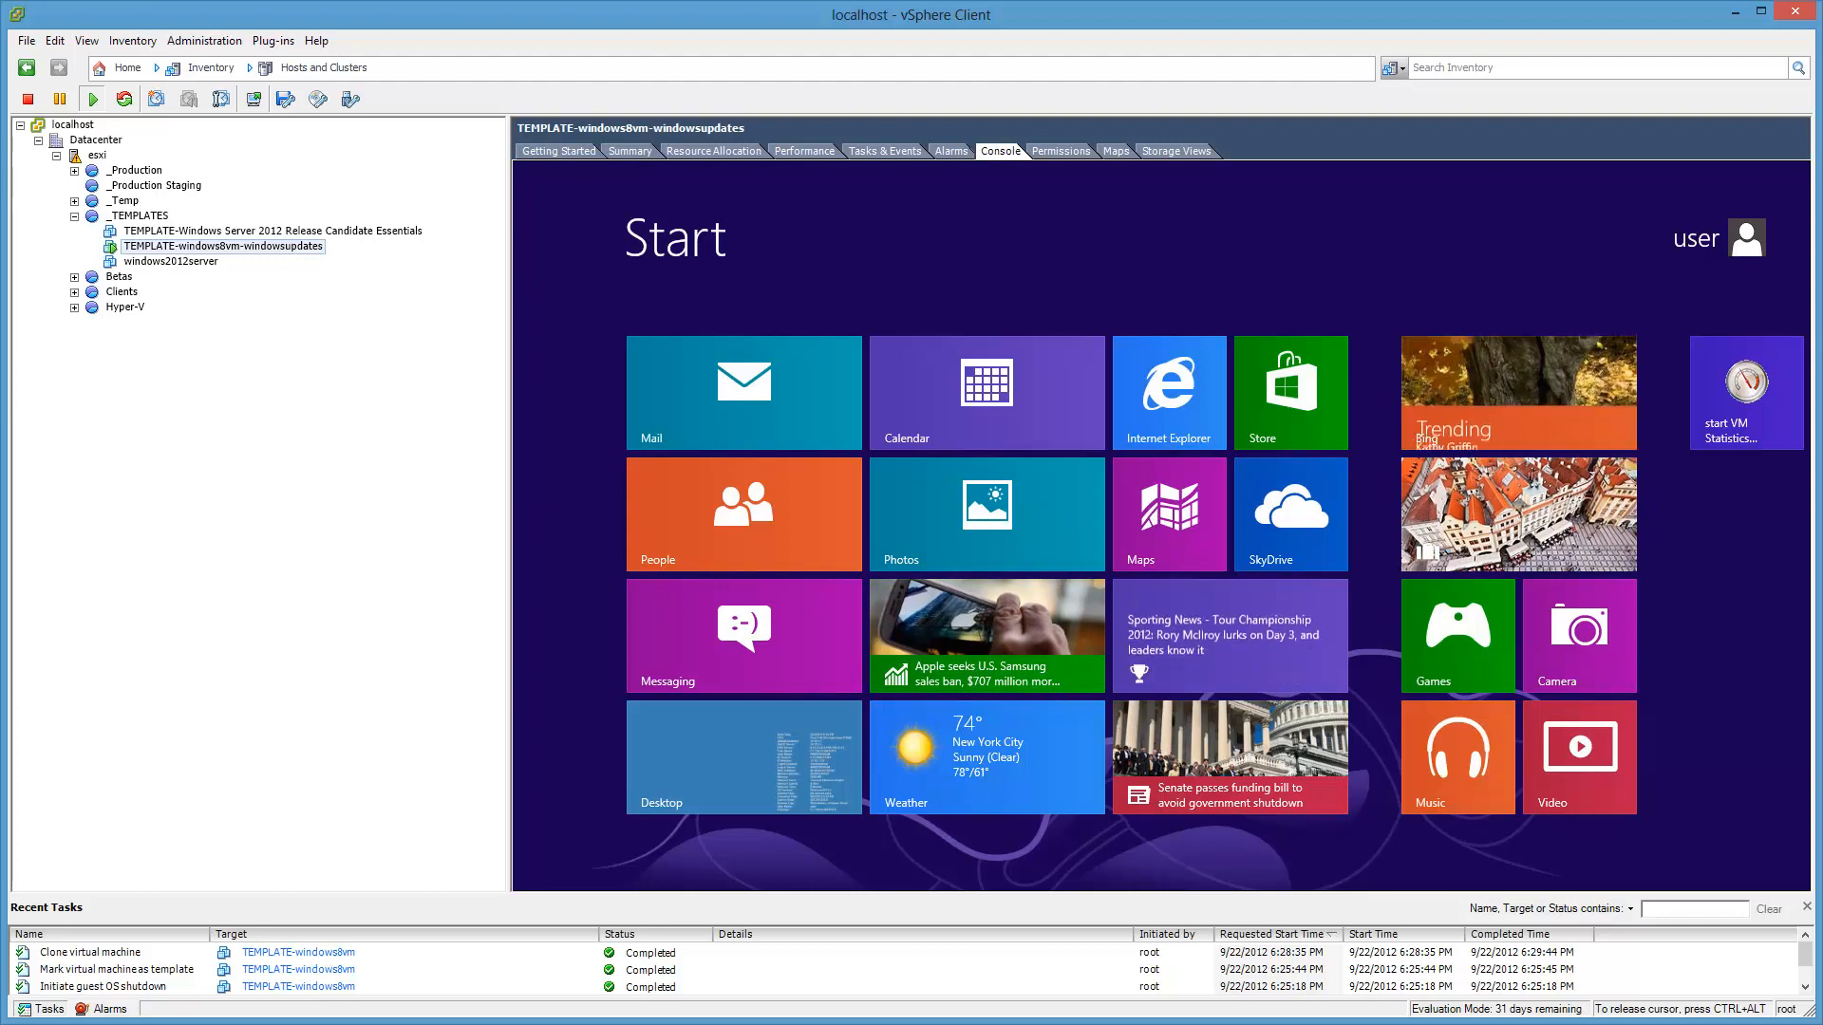
key(ctrl+shift+Escape)
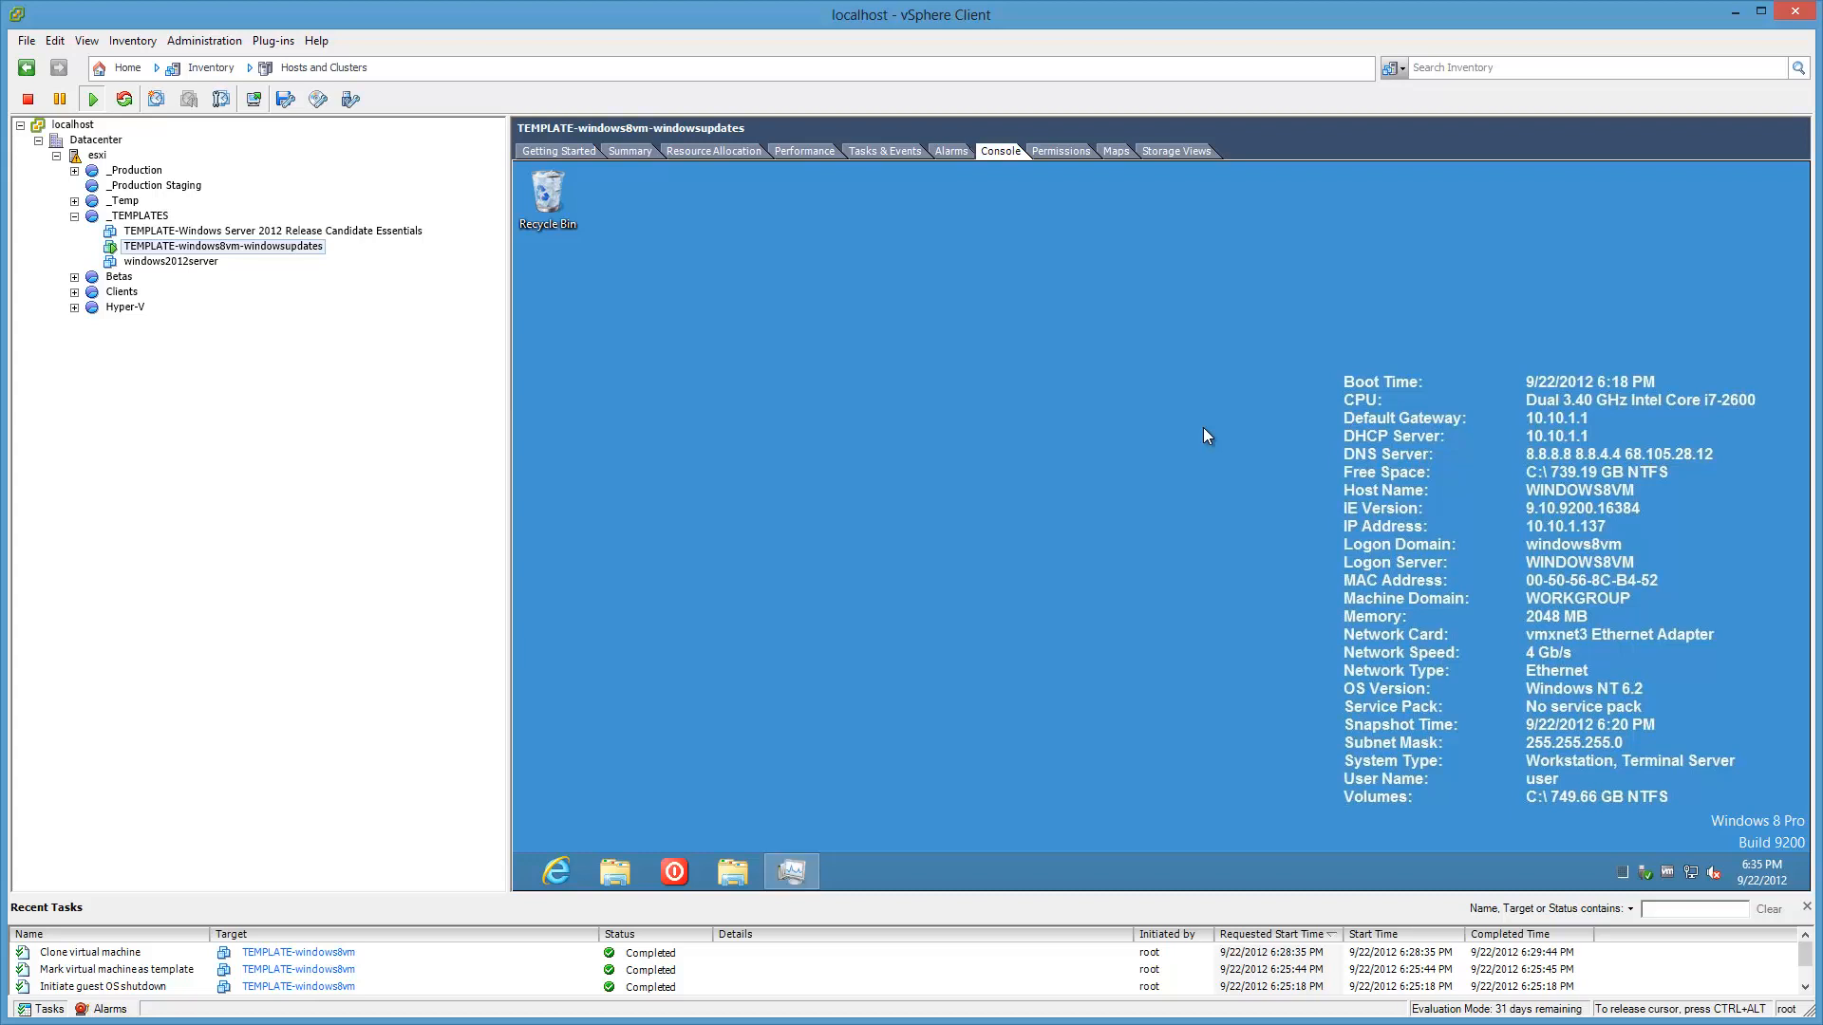
click(674, 871)
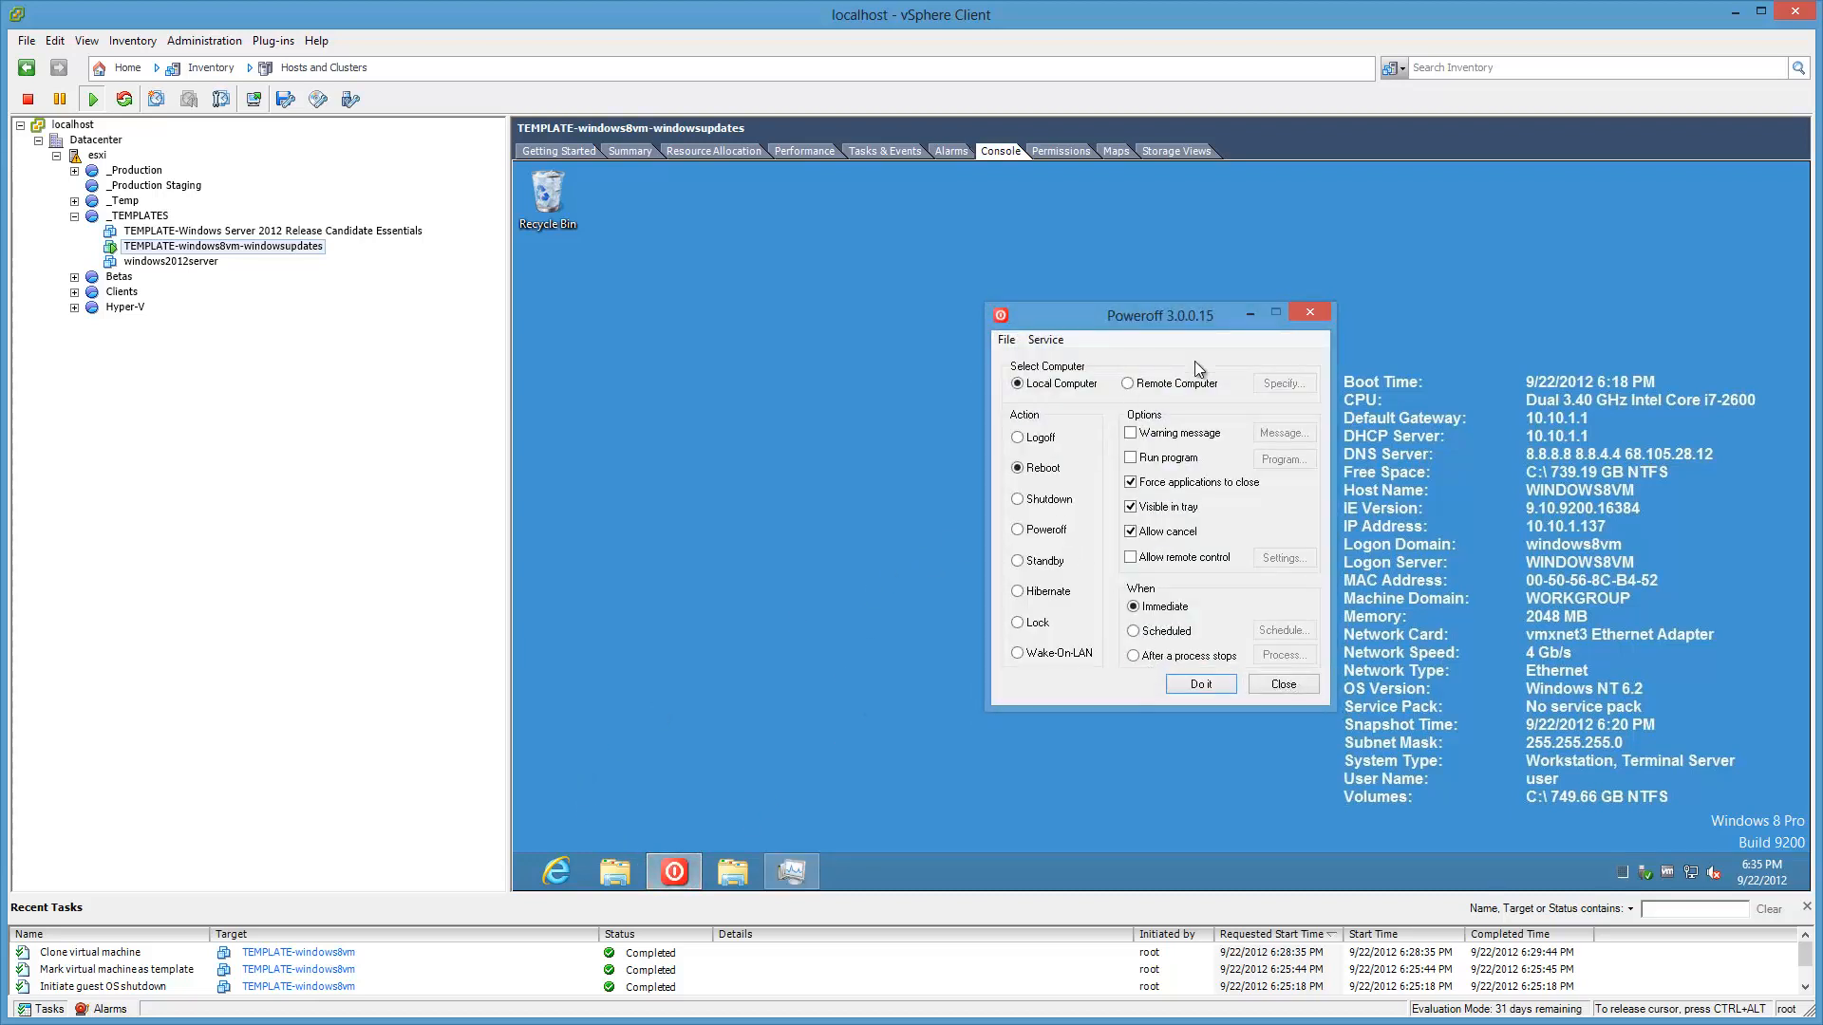
click(611, 268)
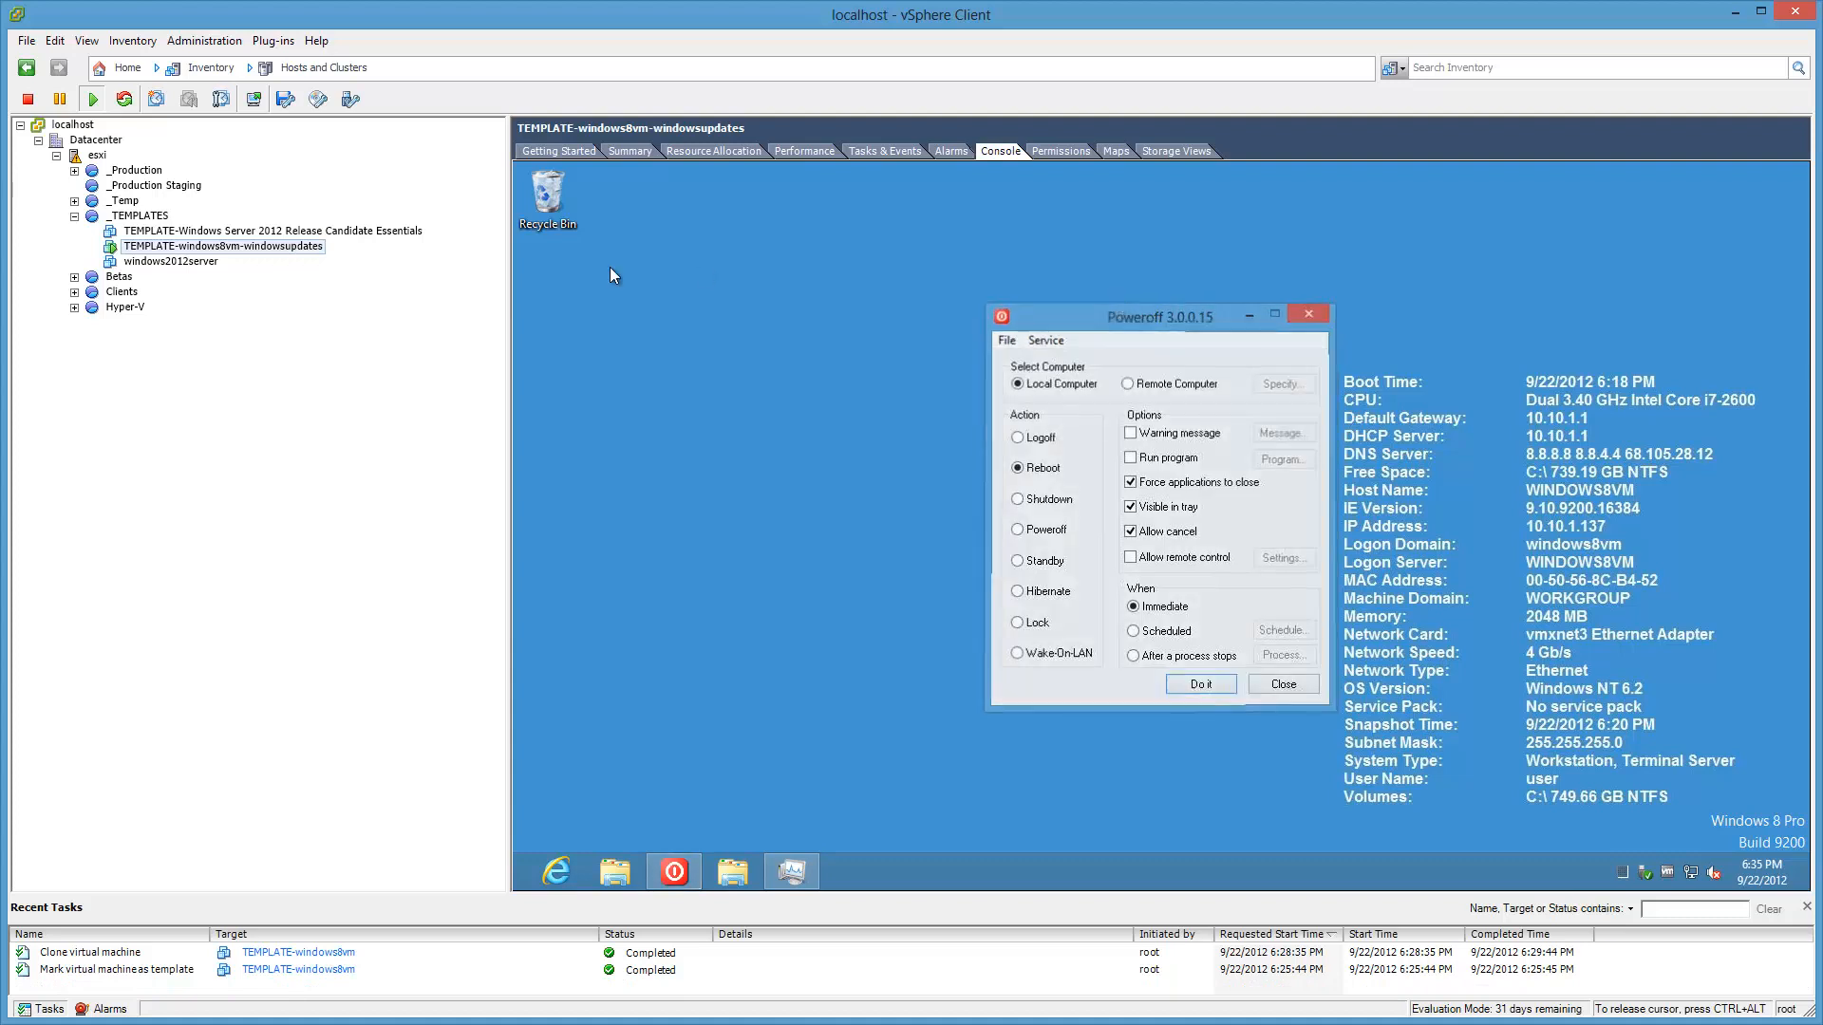
right_click(197, 248)
Step: Shut down the guest OS of TEMPLATE-windows8vm-windowsupdates and confirm with Yes
mouse_move(371, 258)
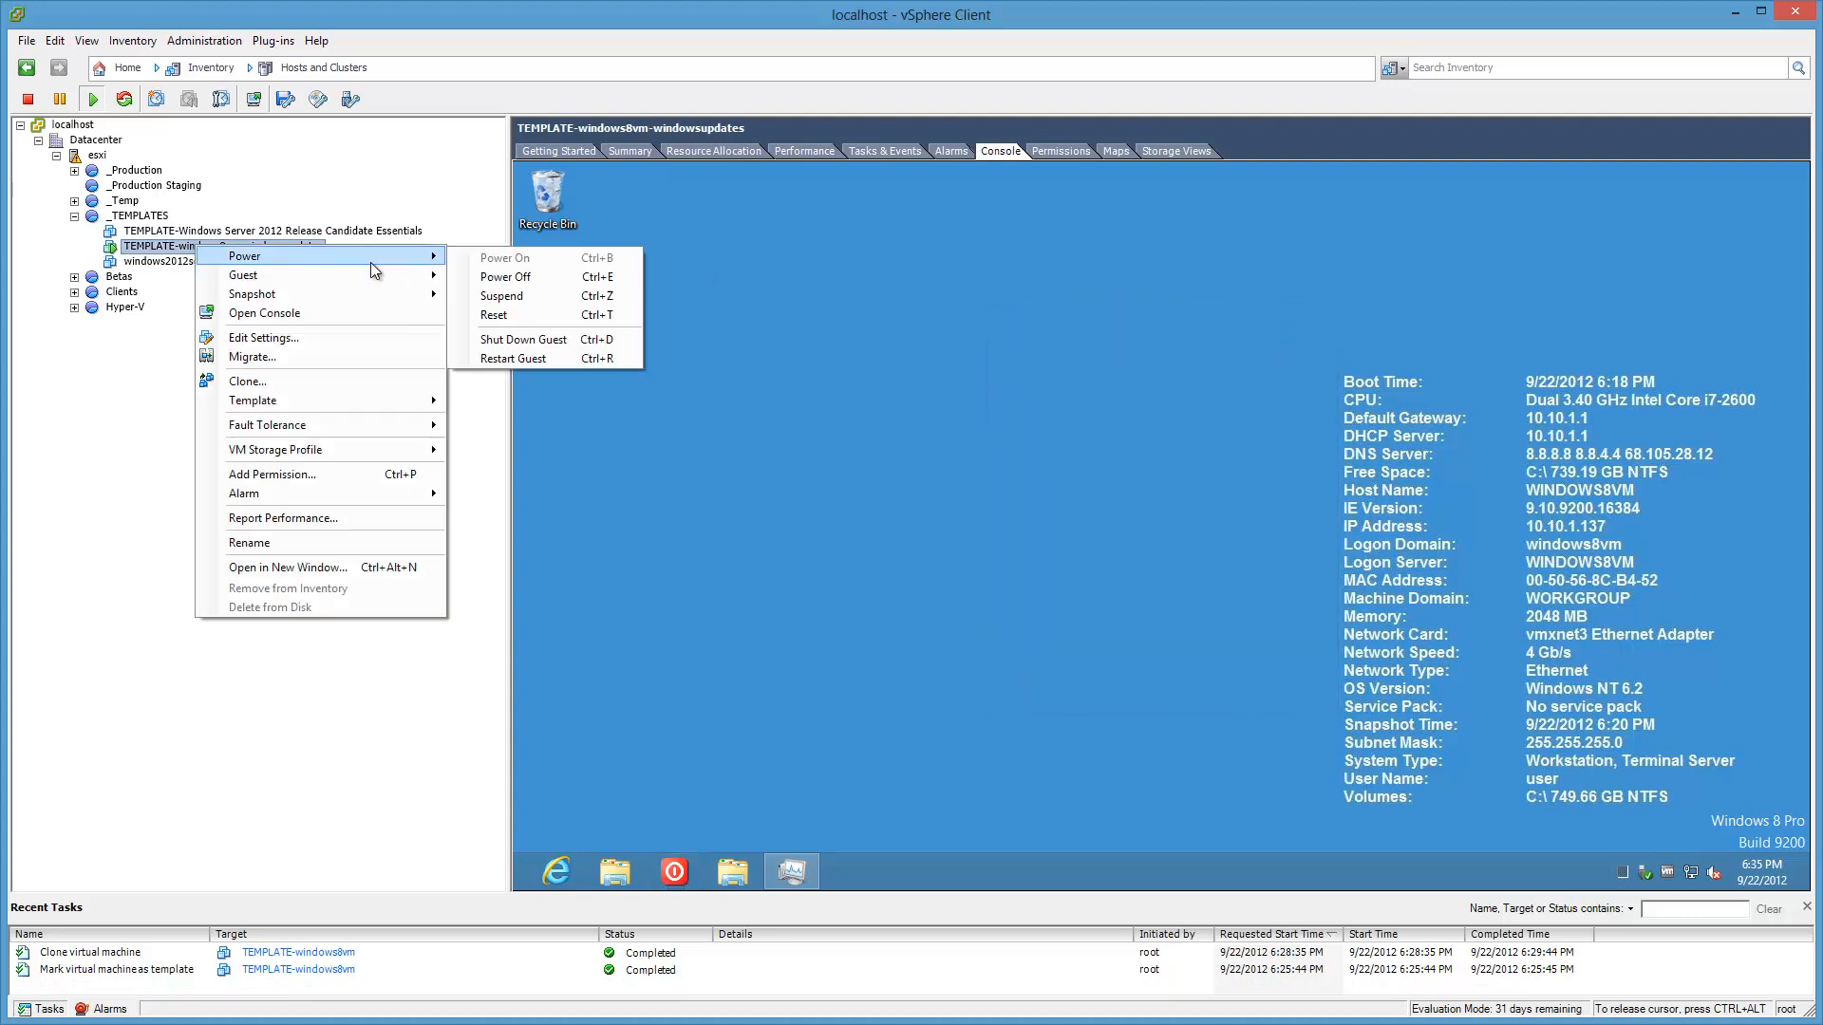
click(588, 344)
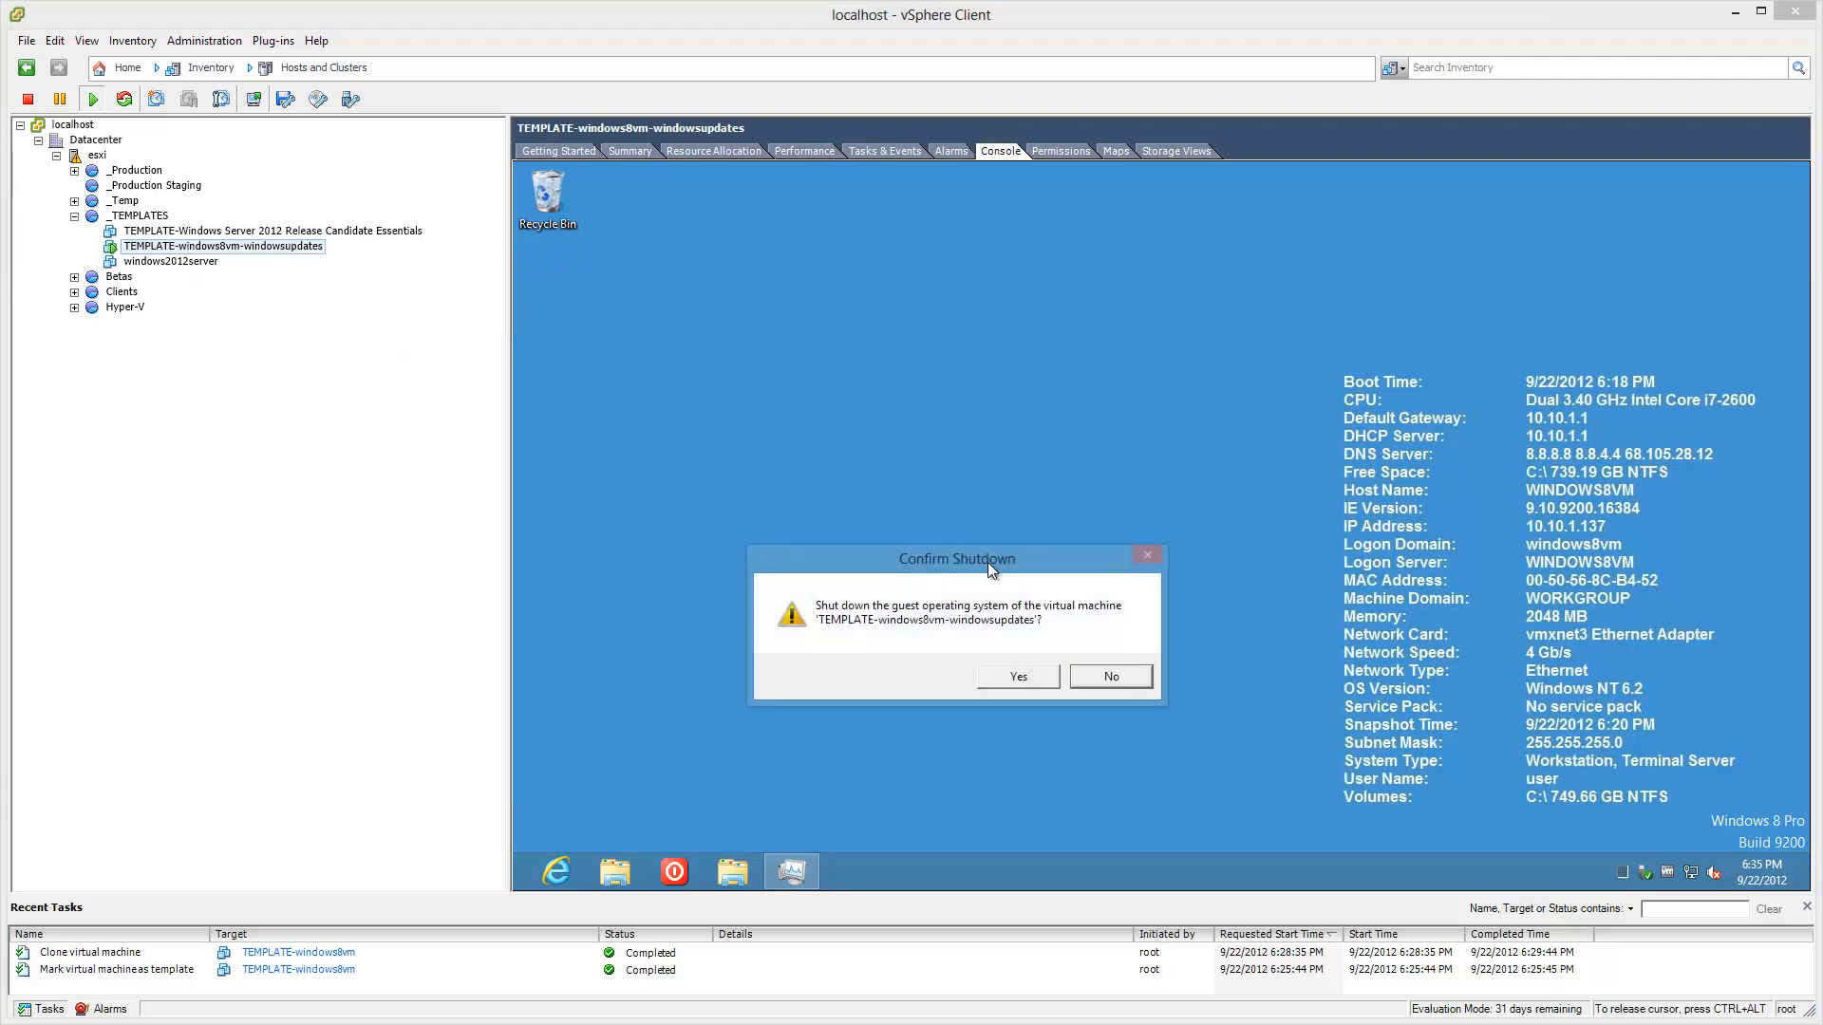
click(997, 678)
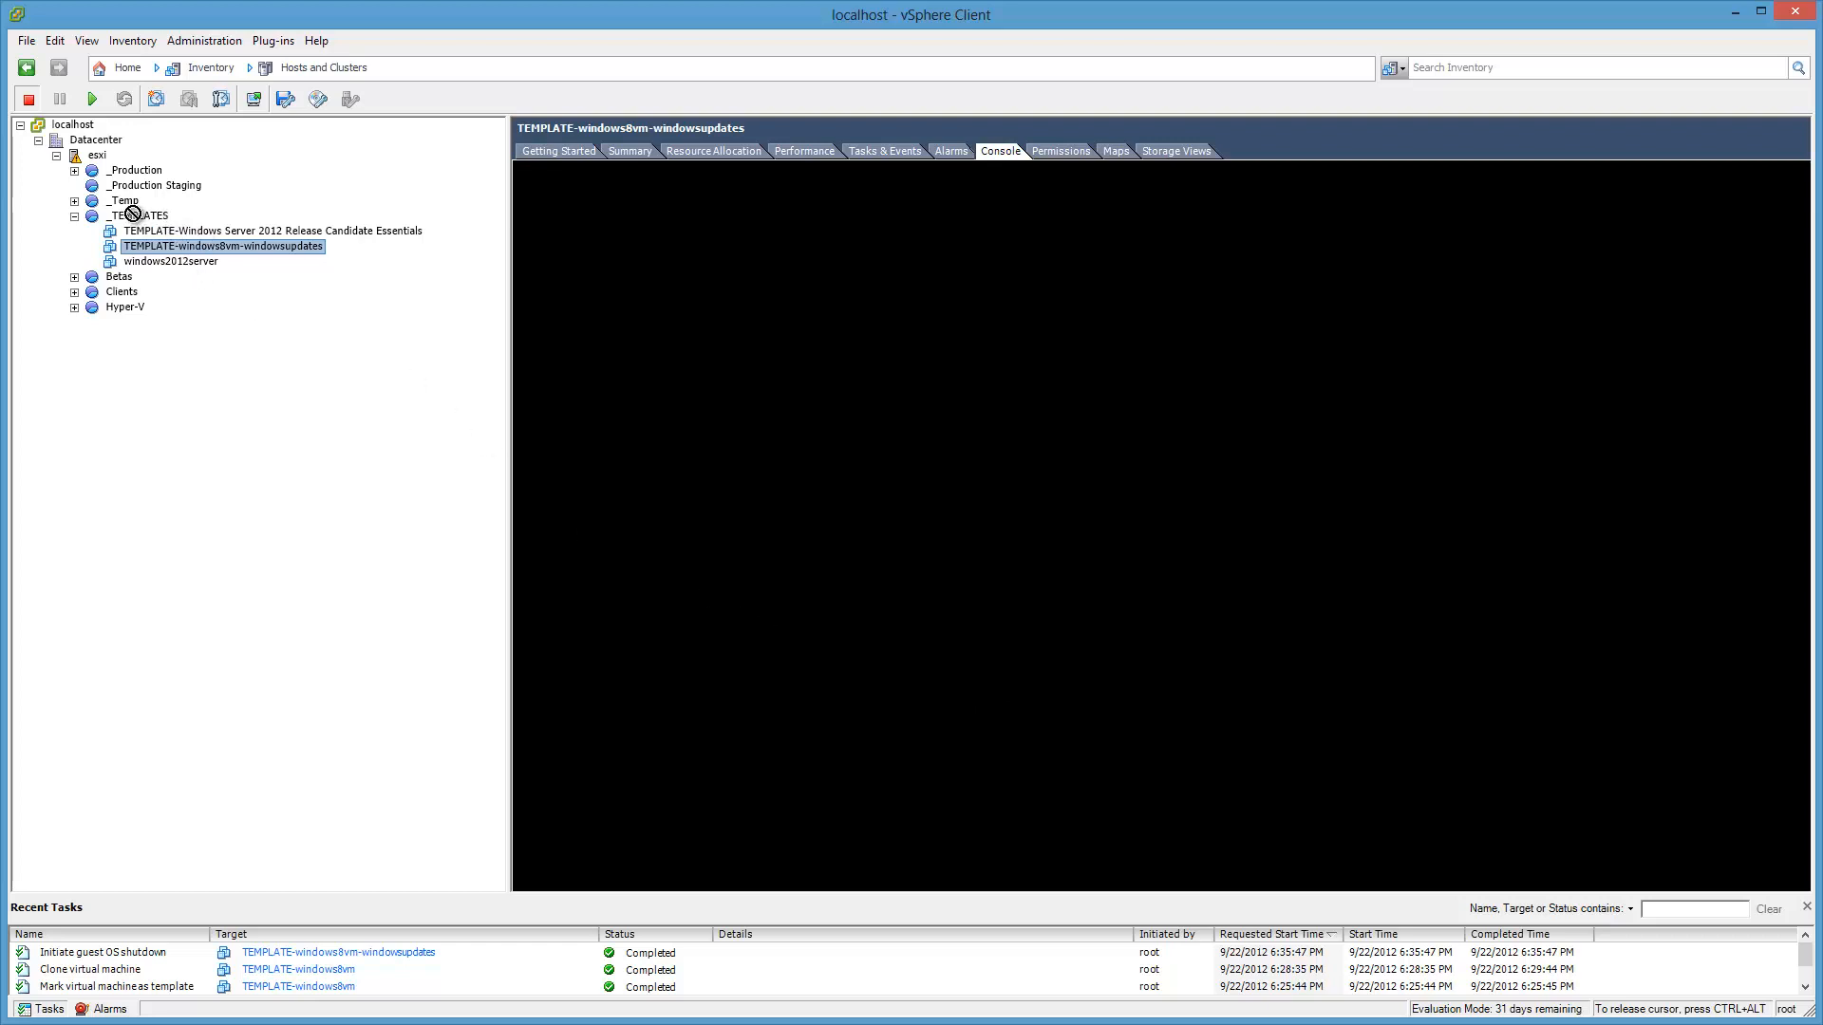
Step: Move Windows Server 2012 Essentials and windows2012server into _Temp, then convert the updated VM to a template
drag(133, 213, 123, 204)
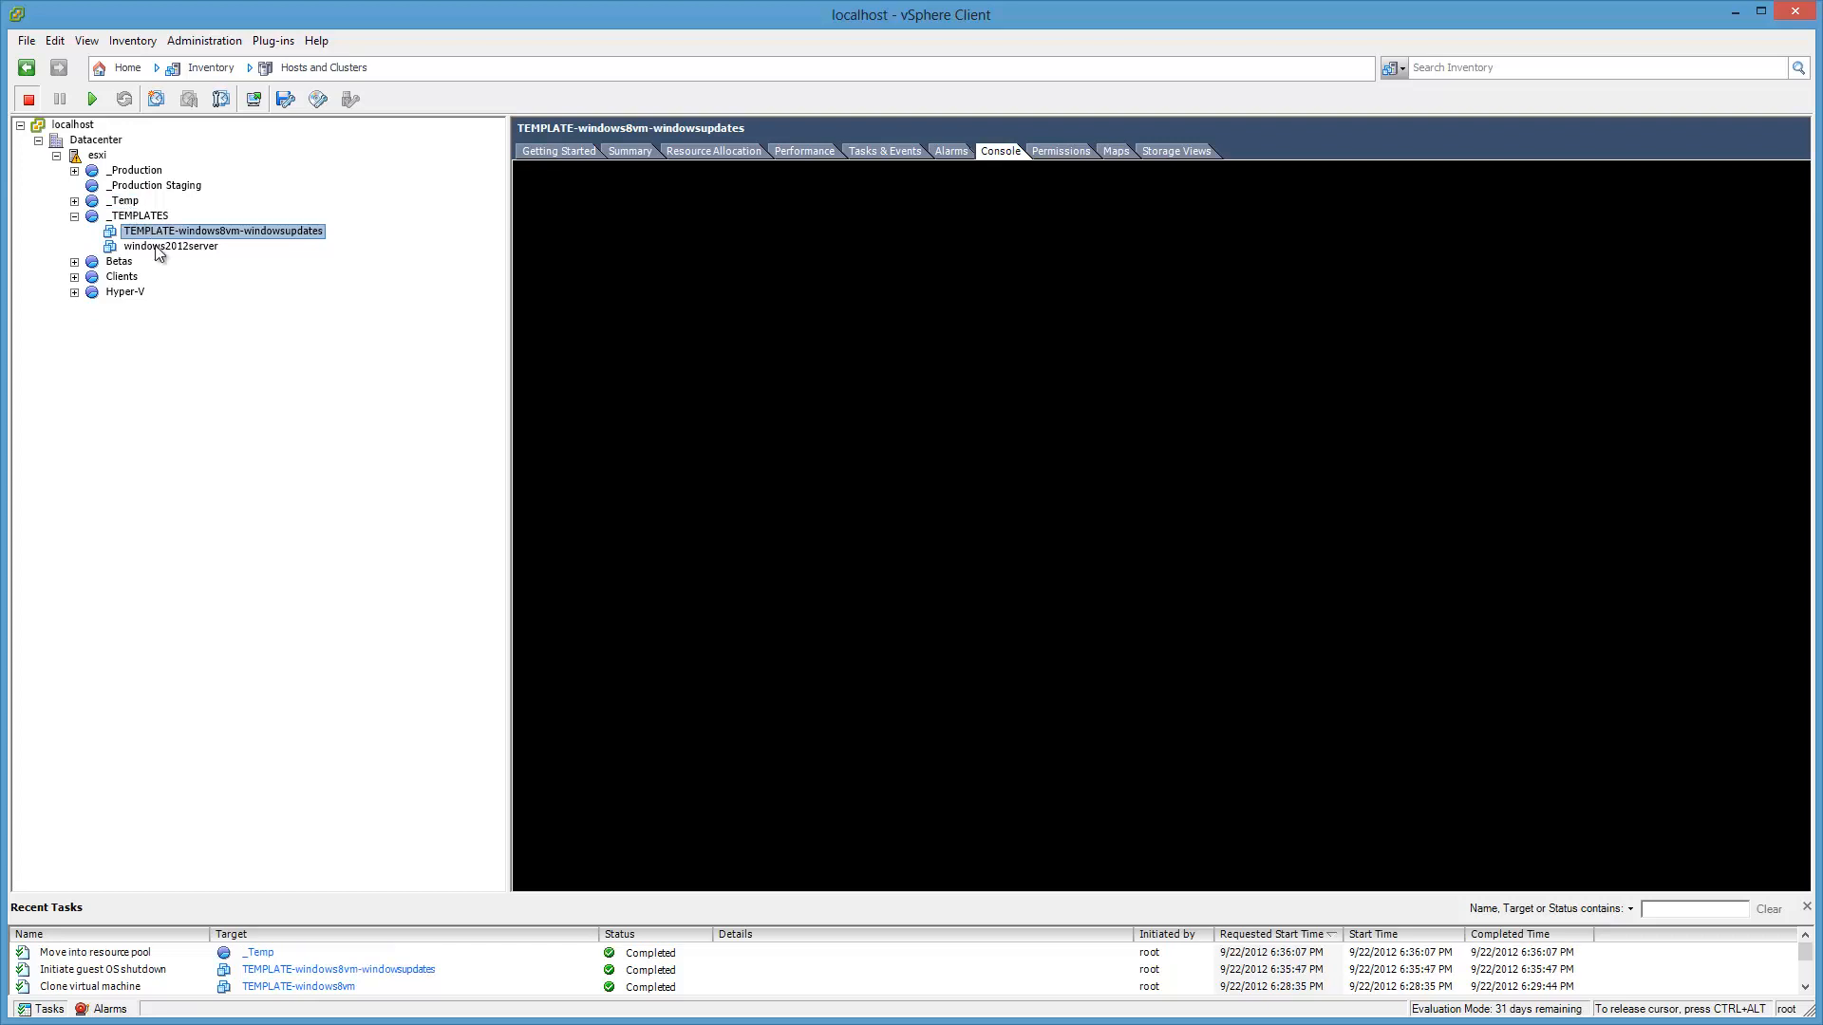
drag(131, 211, 130, 209)
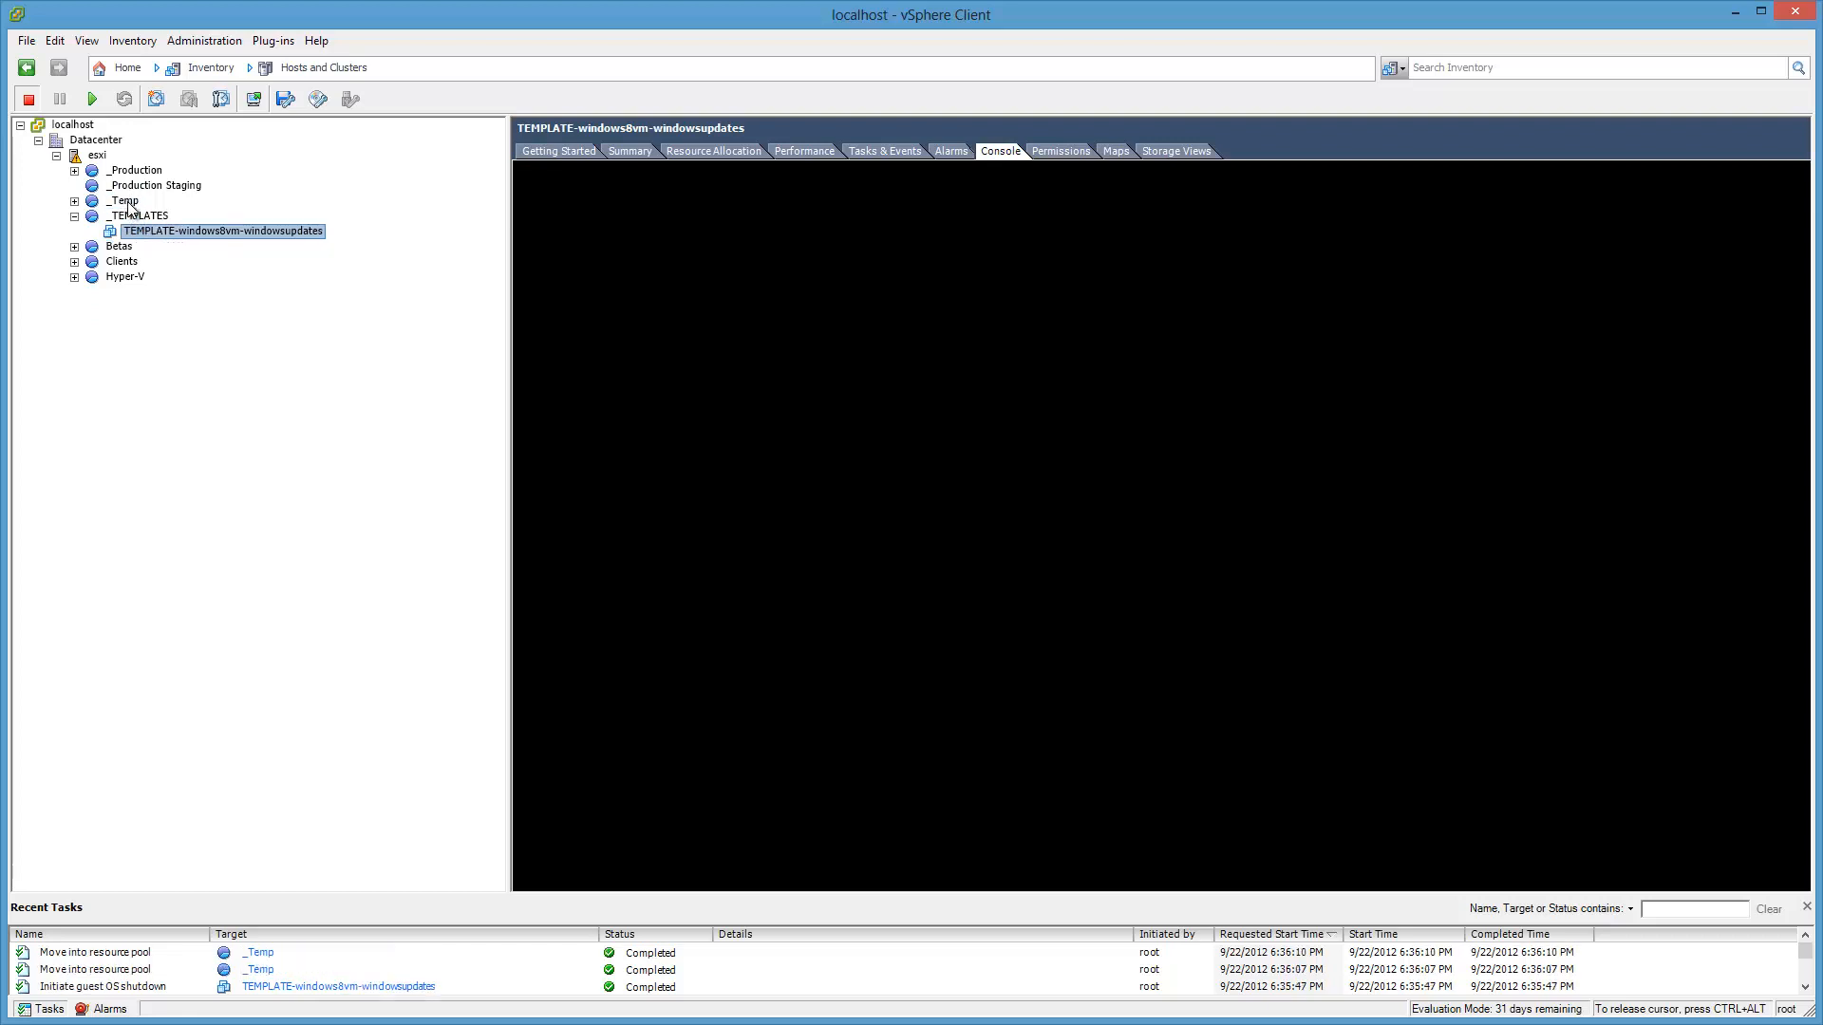
right_click(210, 236)
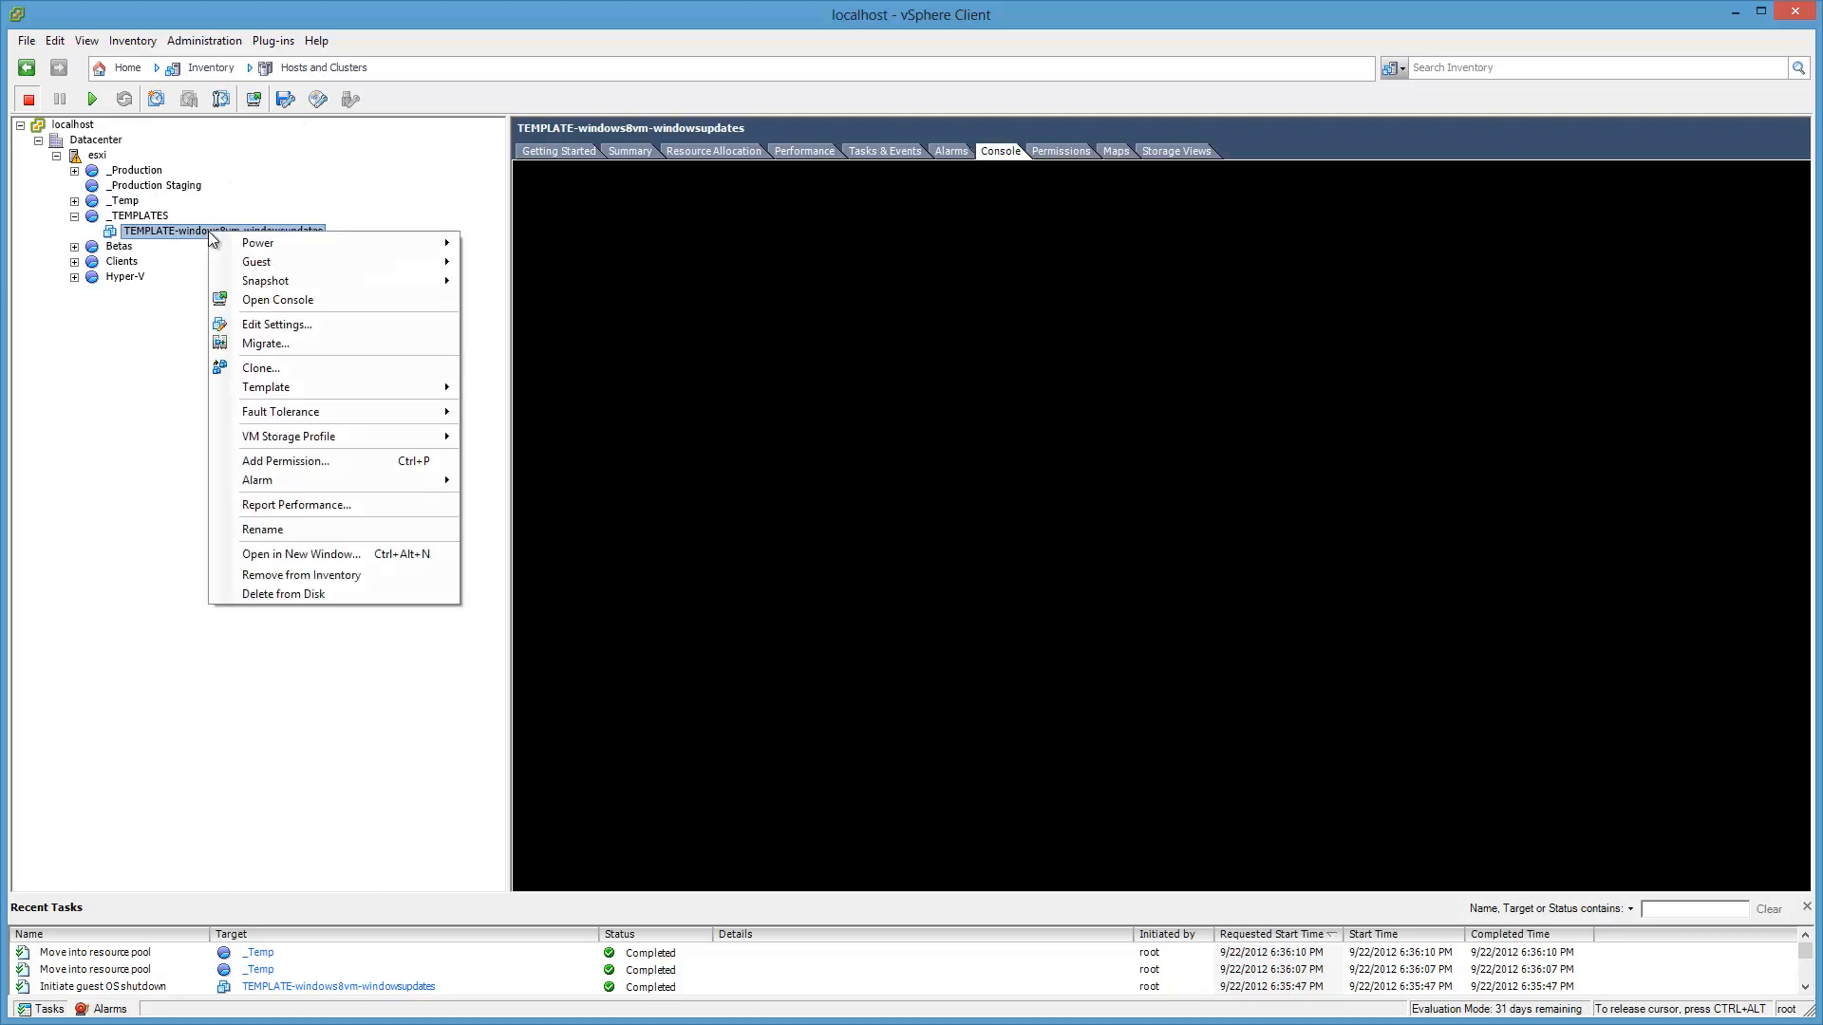
mouse_move(292, 385)
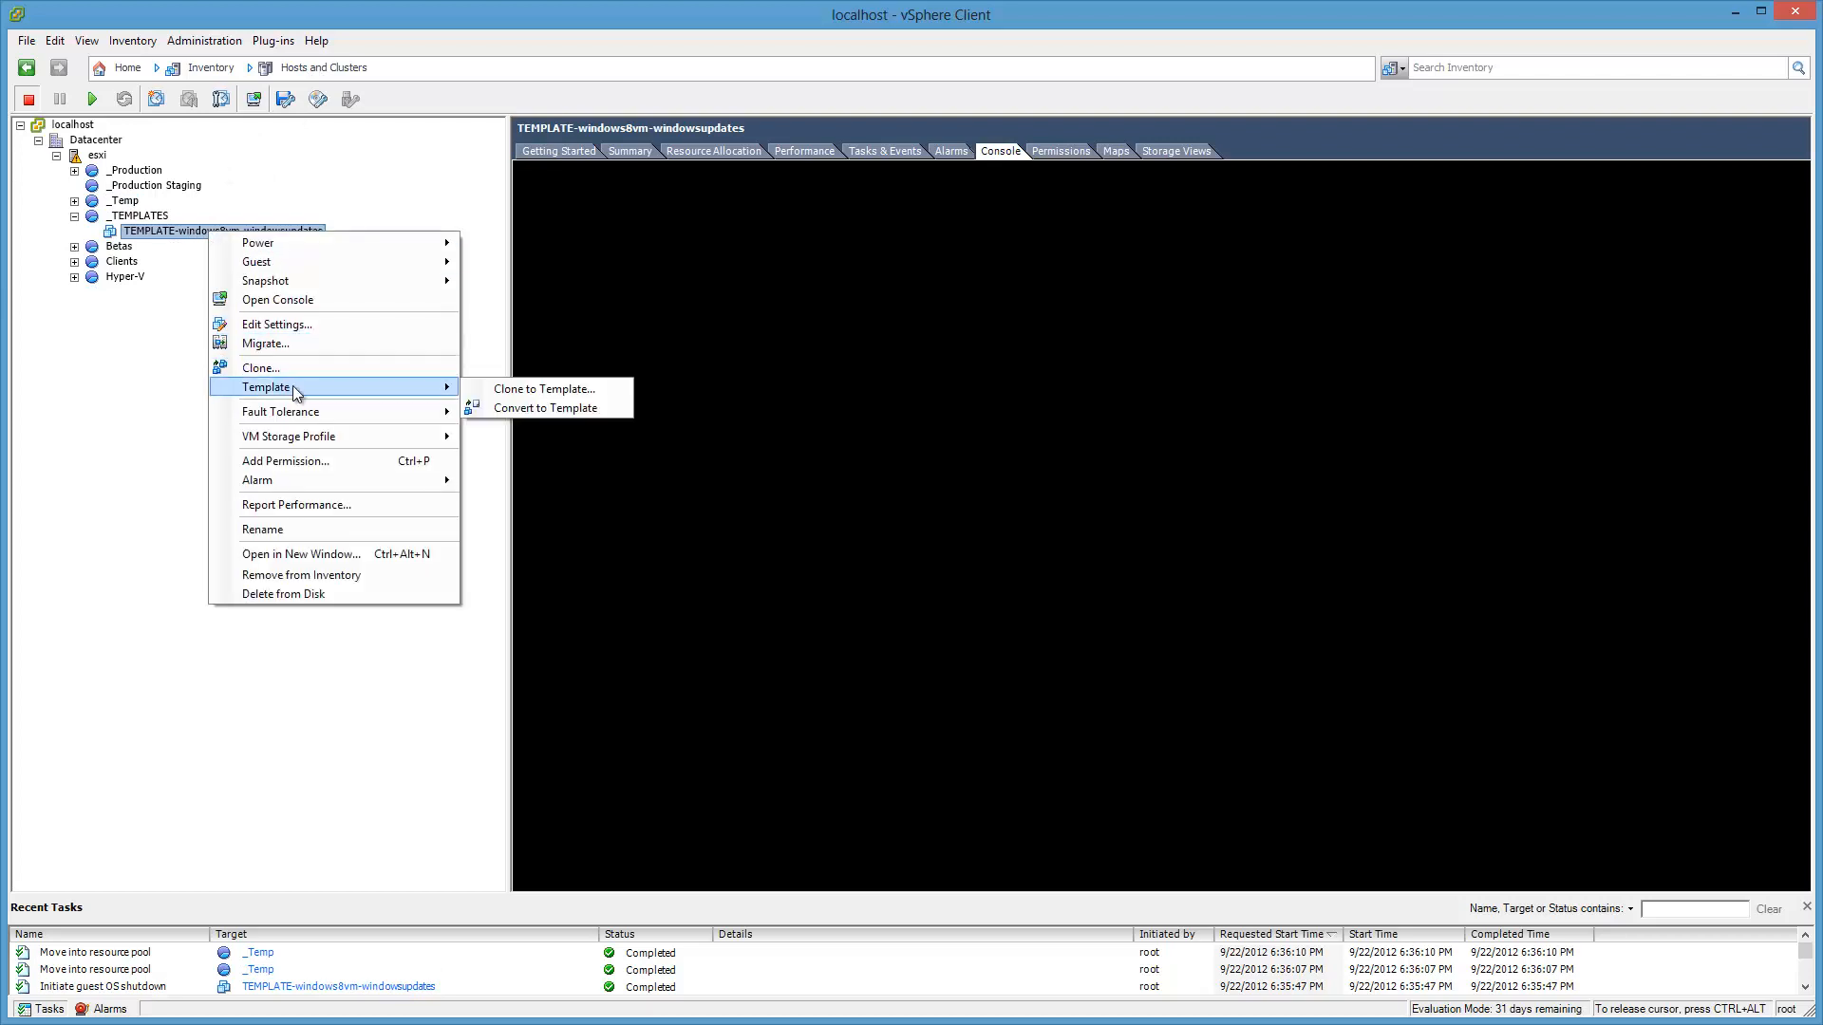
click(586, 410)
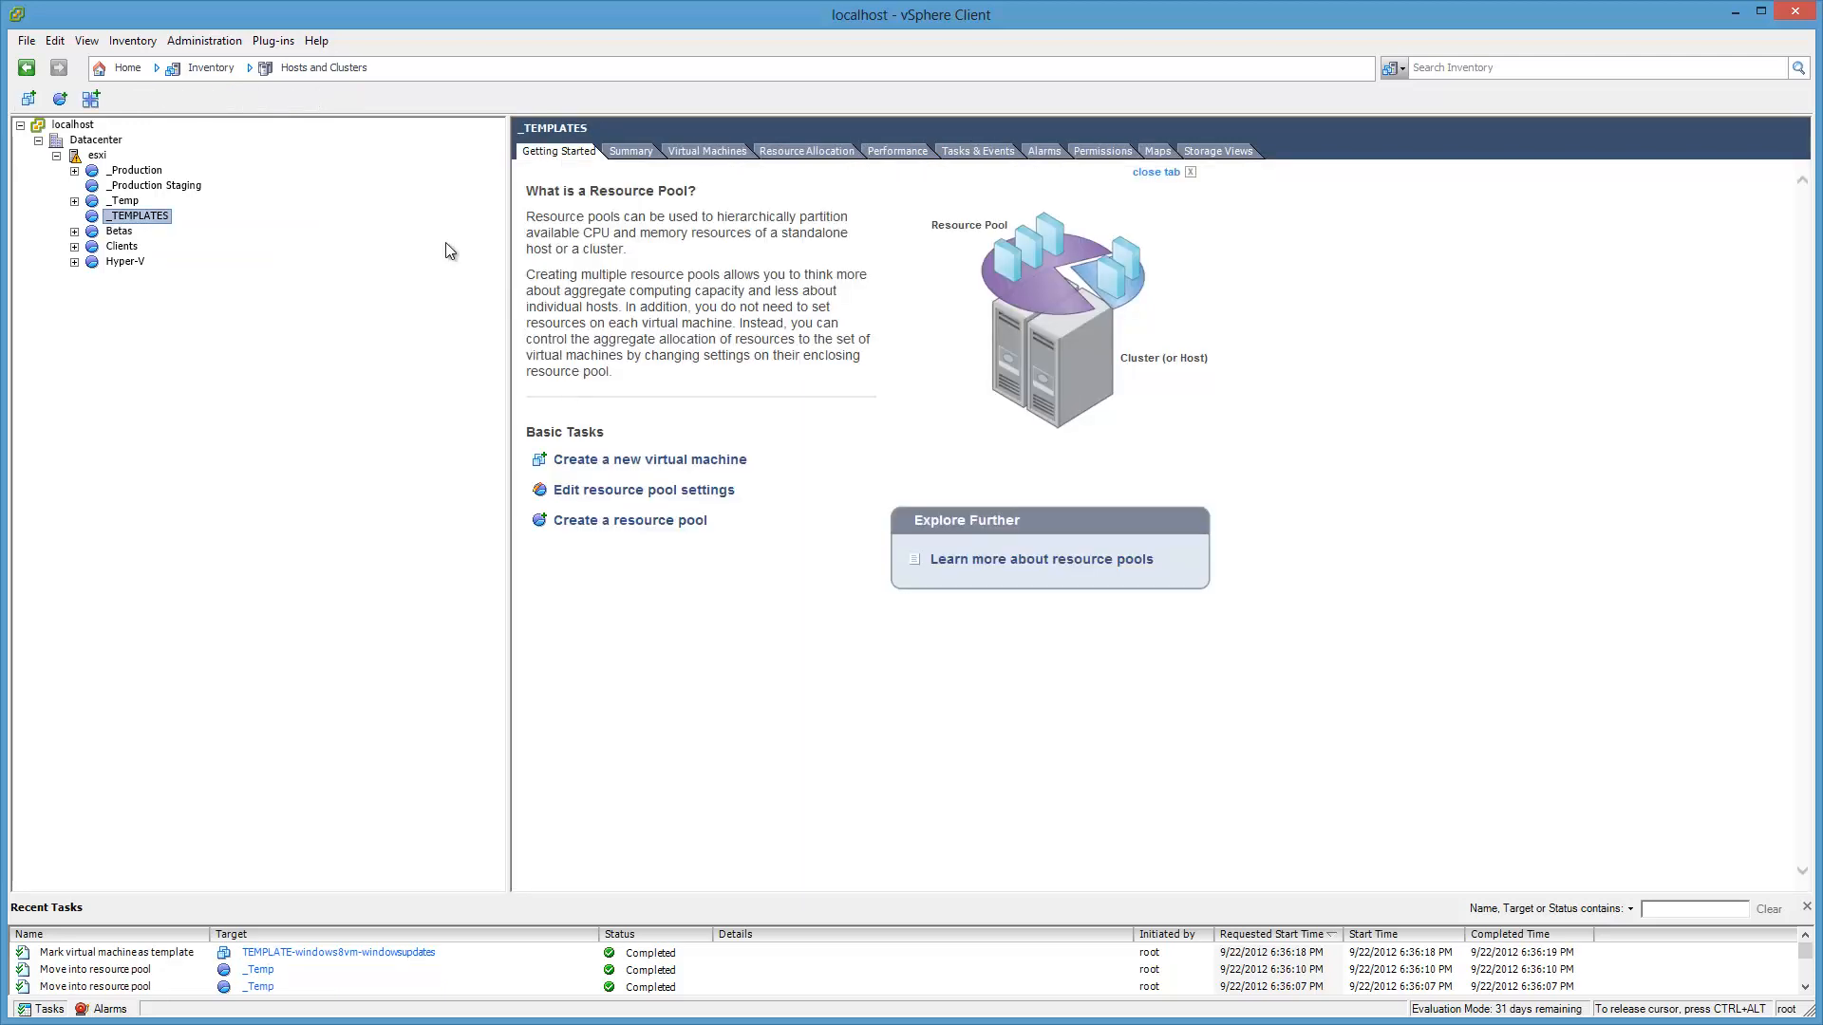
Step: Switch the inventory to VMs and Templates and select TEMPLATE-windows8vm-windowsupdates, keeping its name
click(296, 68)
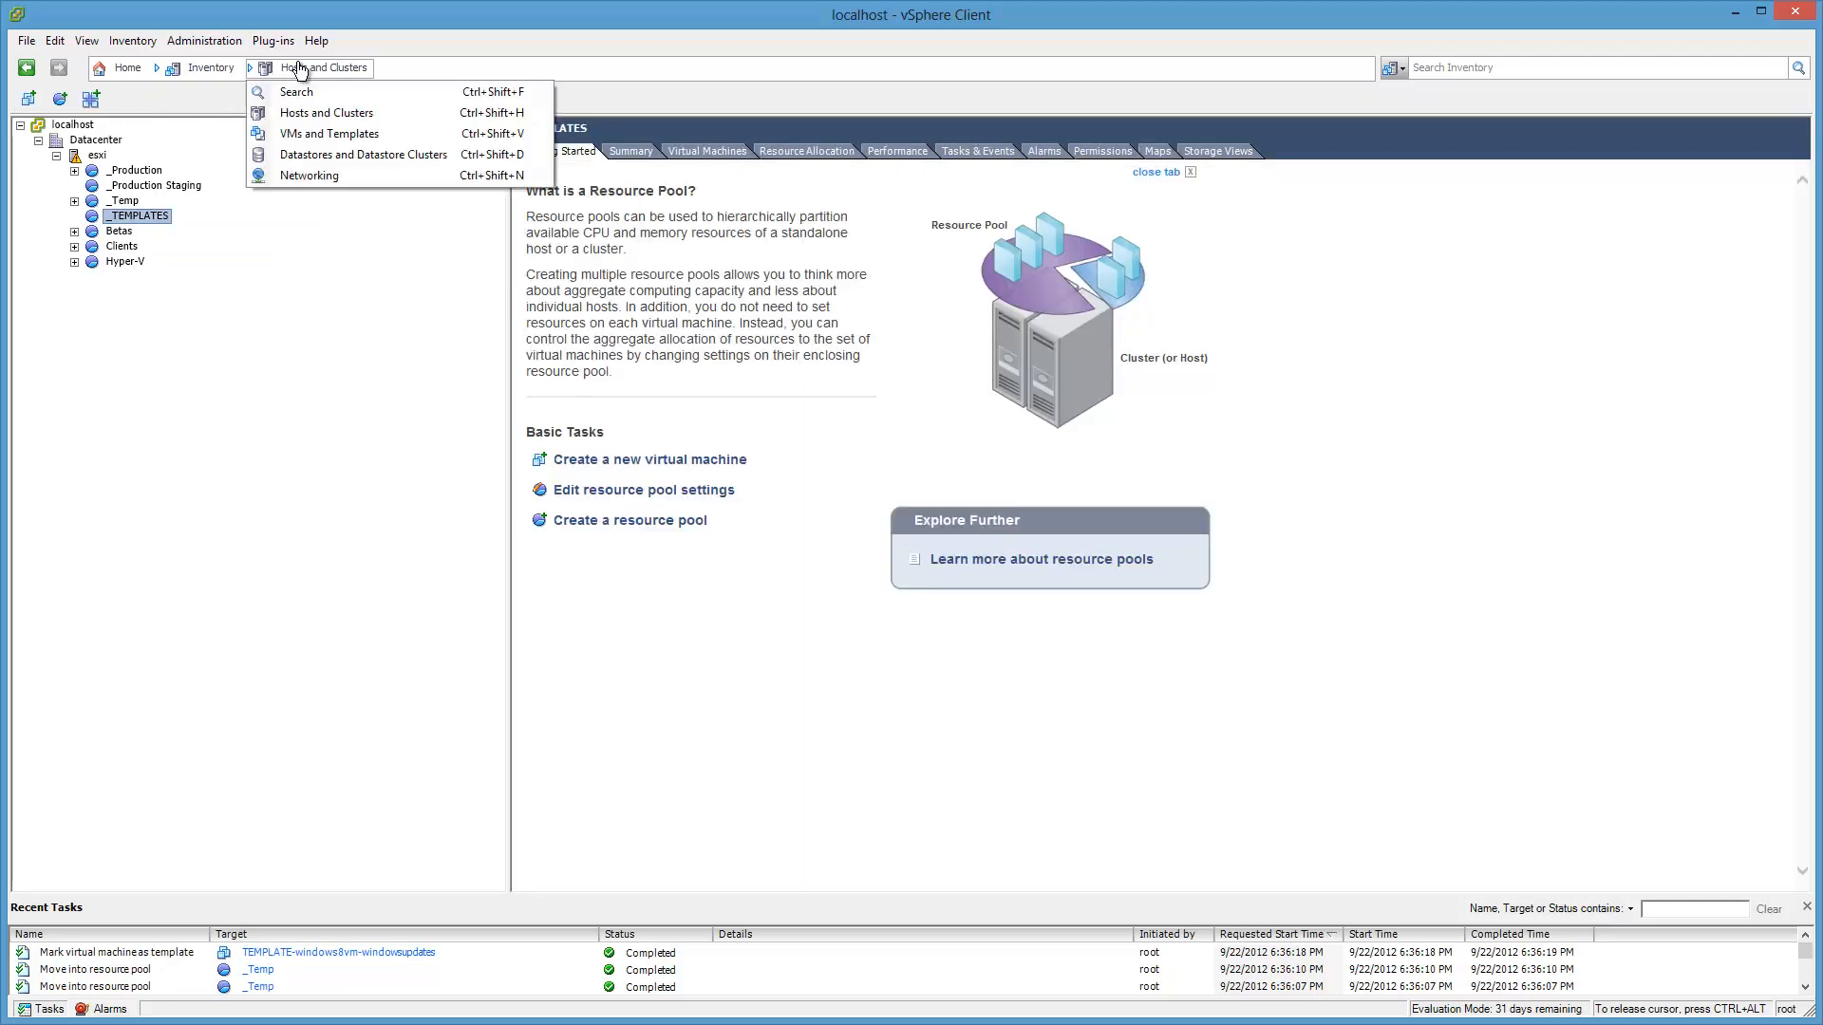
click(350, 143)
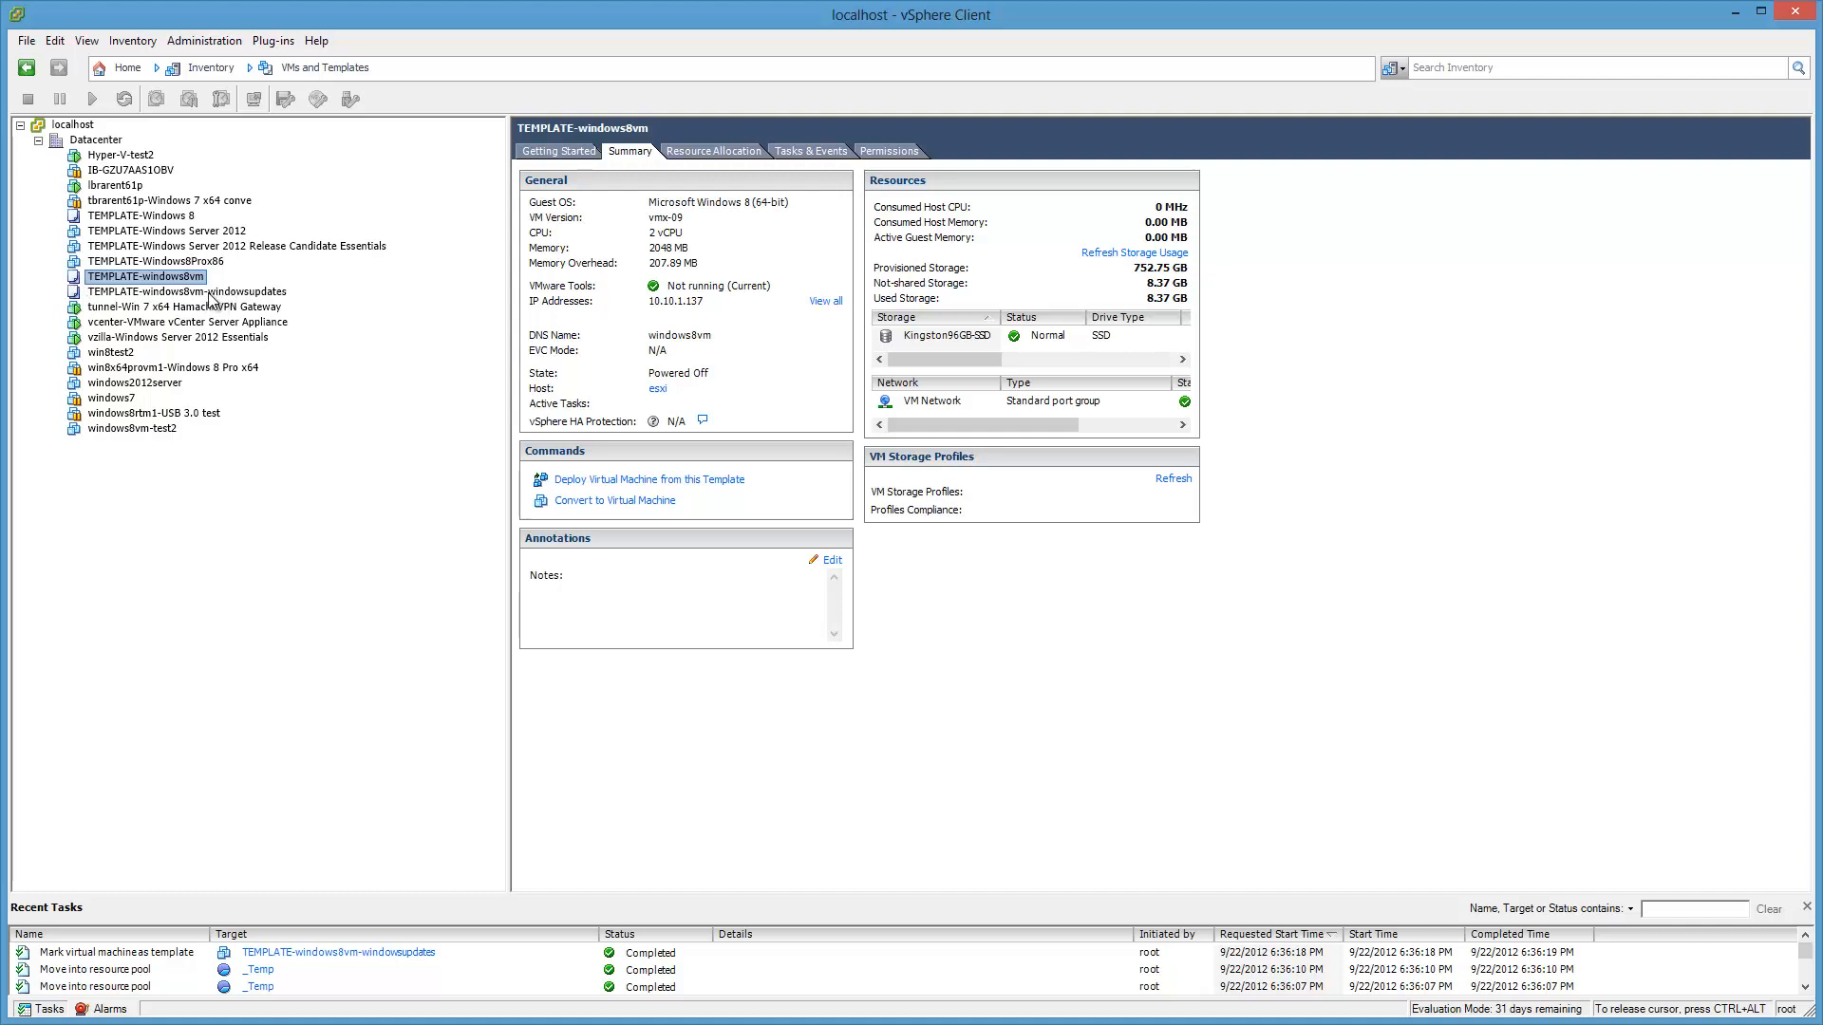
click(191, 293)
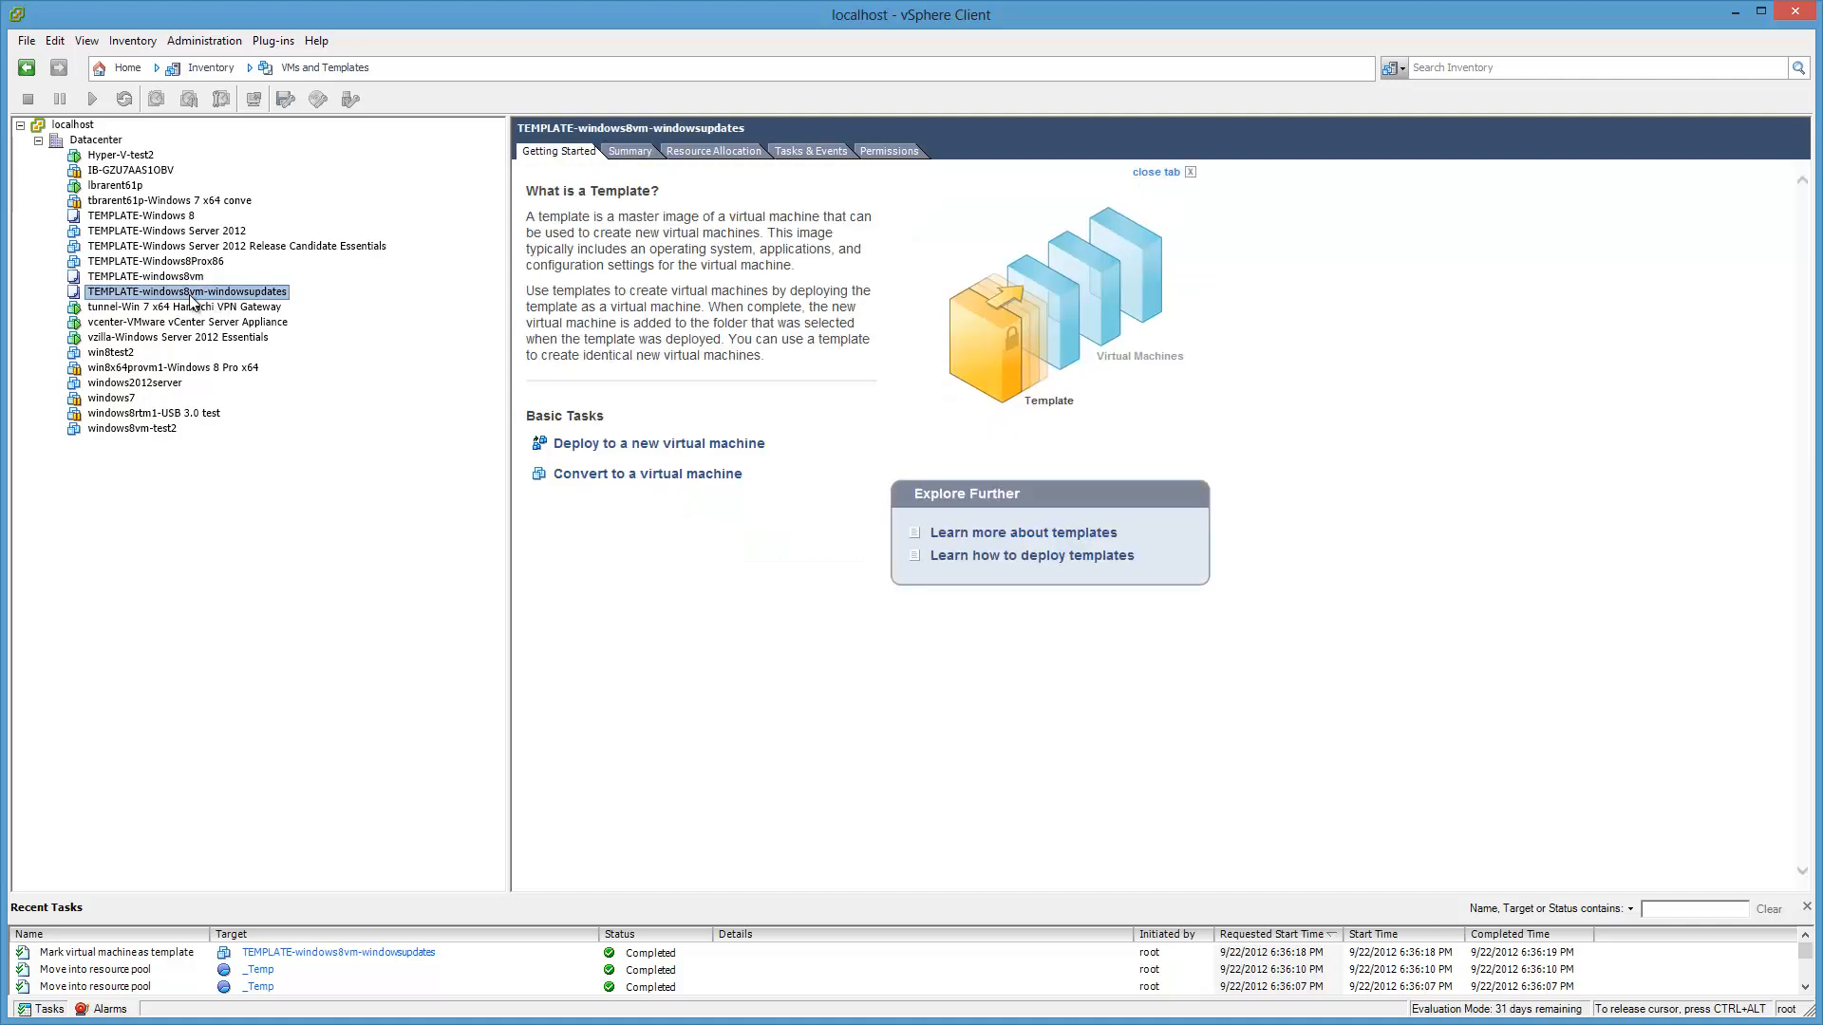
click(284, 296)
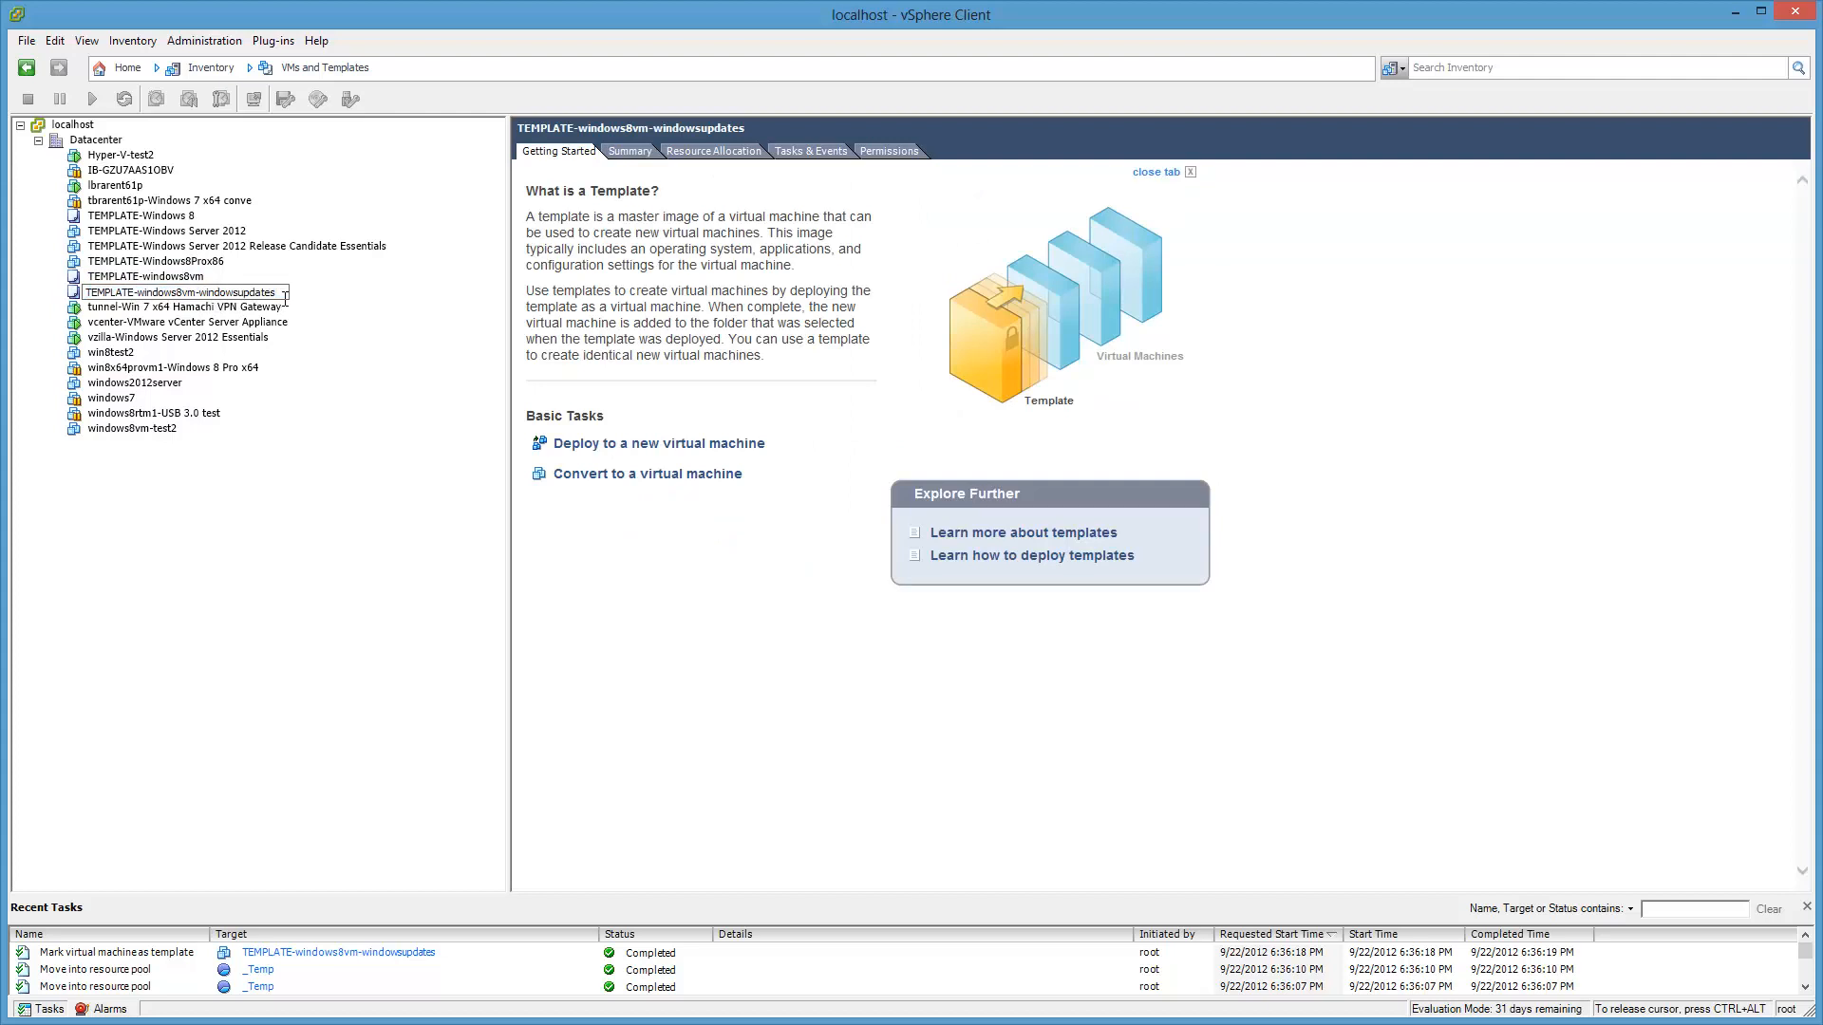
key(Escape)
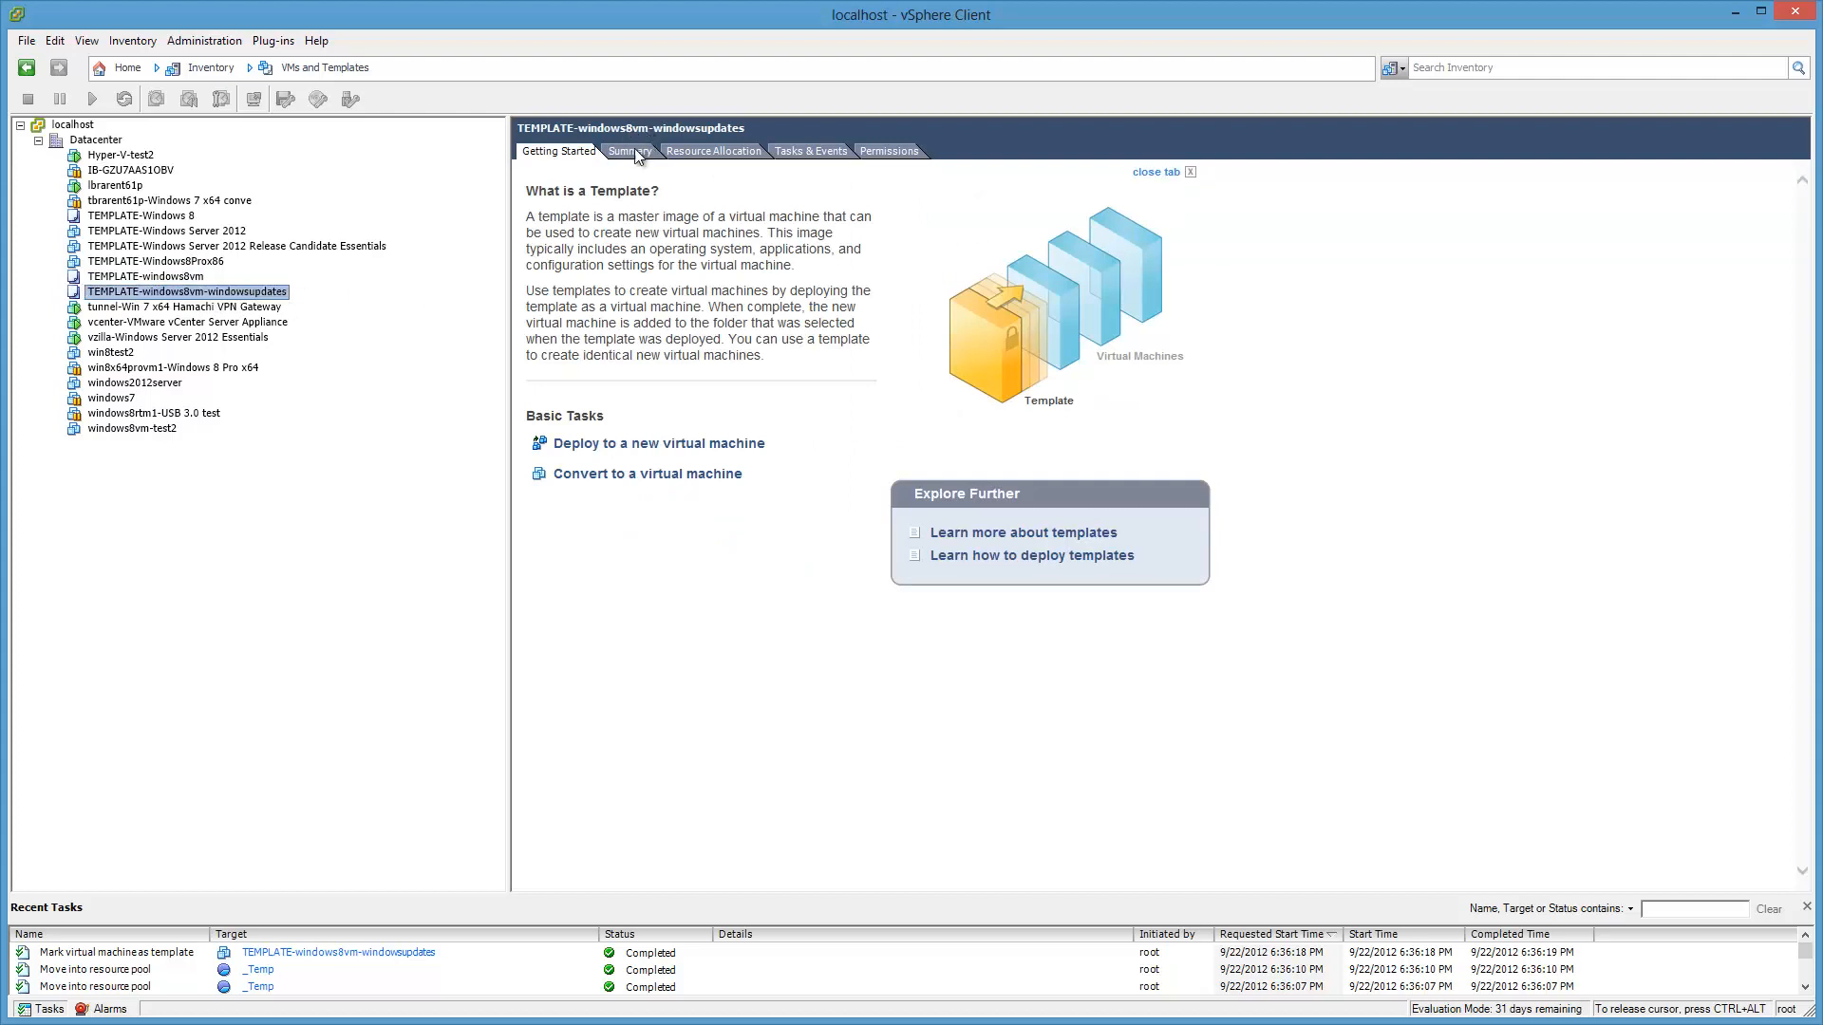
Step: Show the template's Summary and bring up actions for its LSI-RAID5 datastore
click(635, 151)
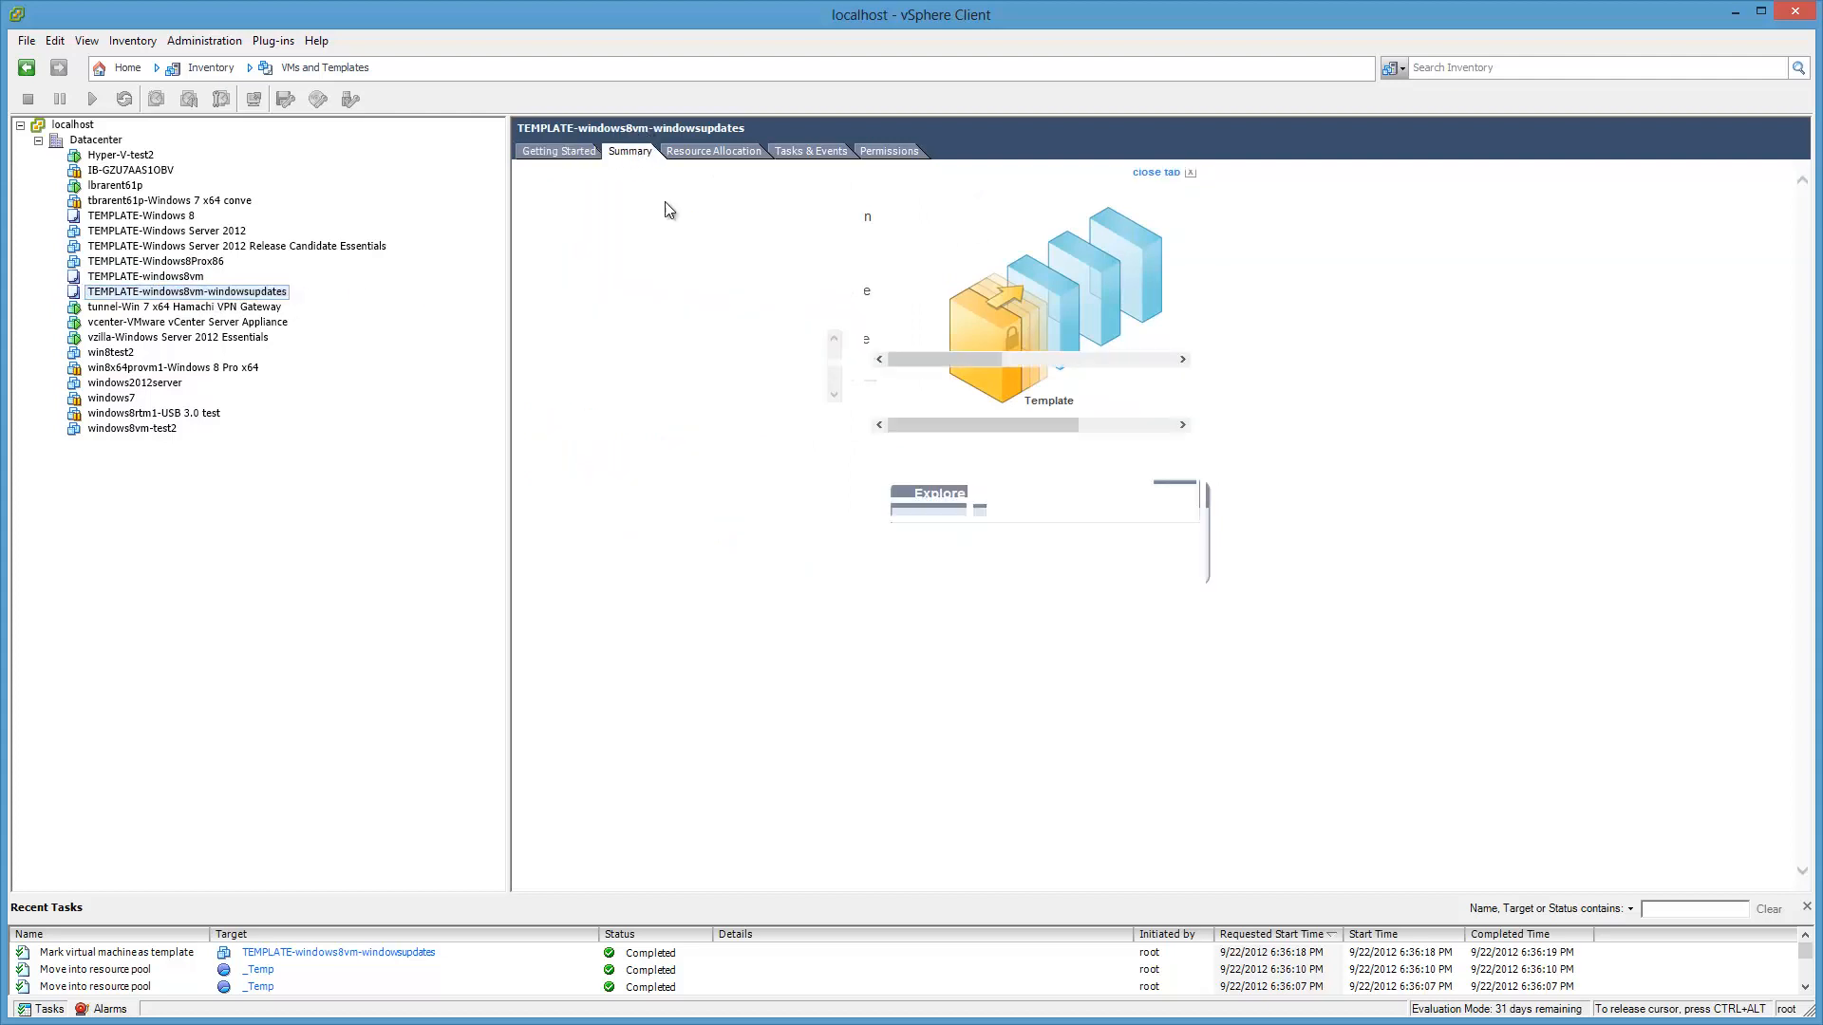
click(914, 336)
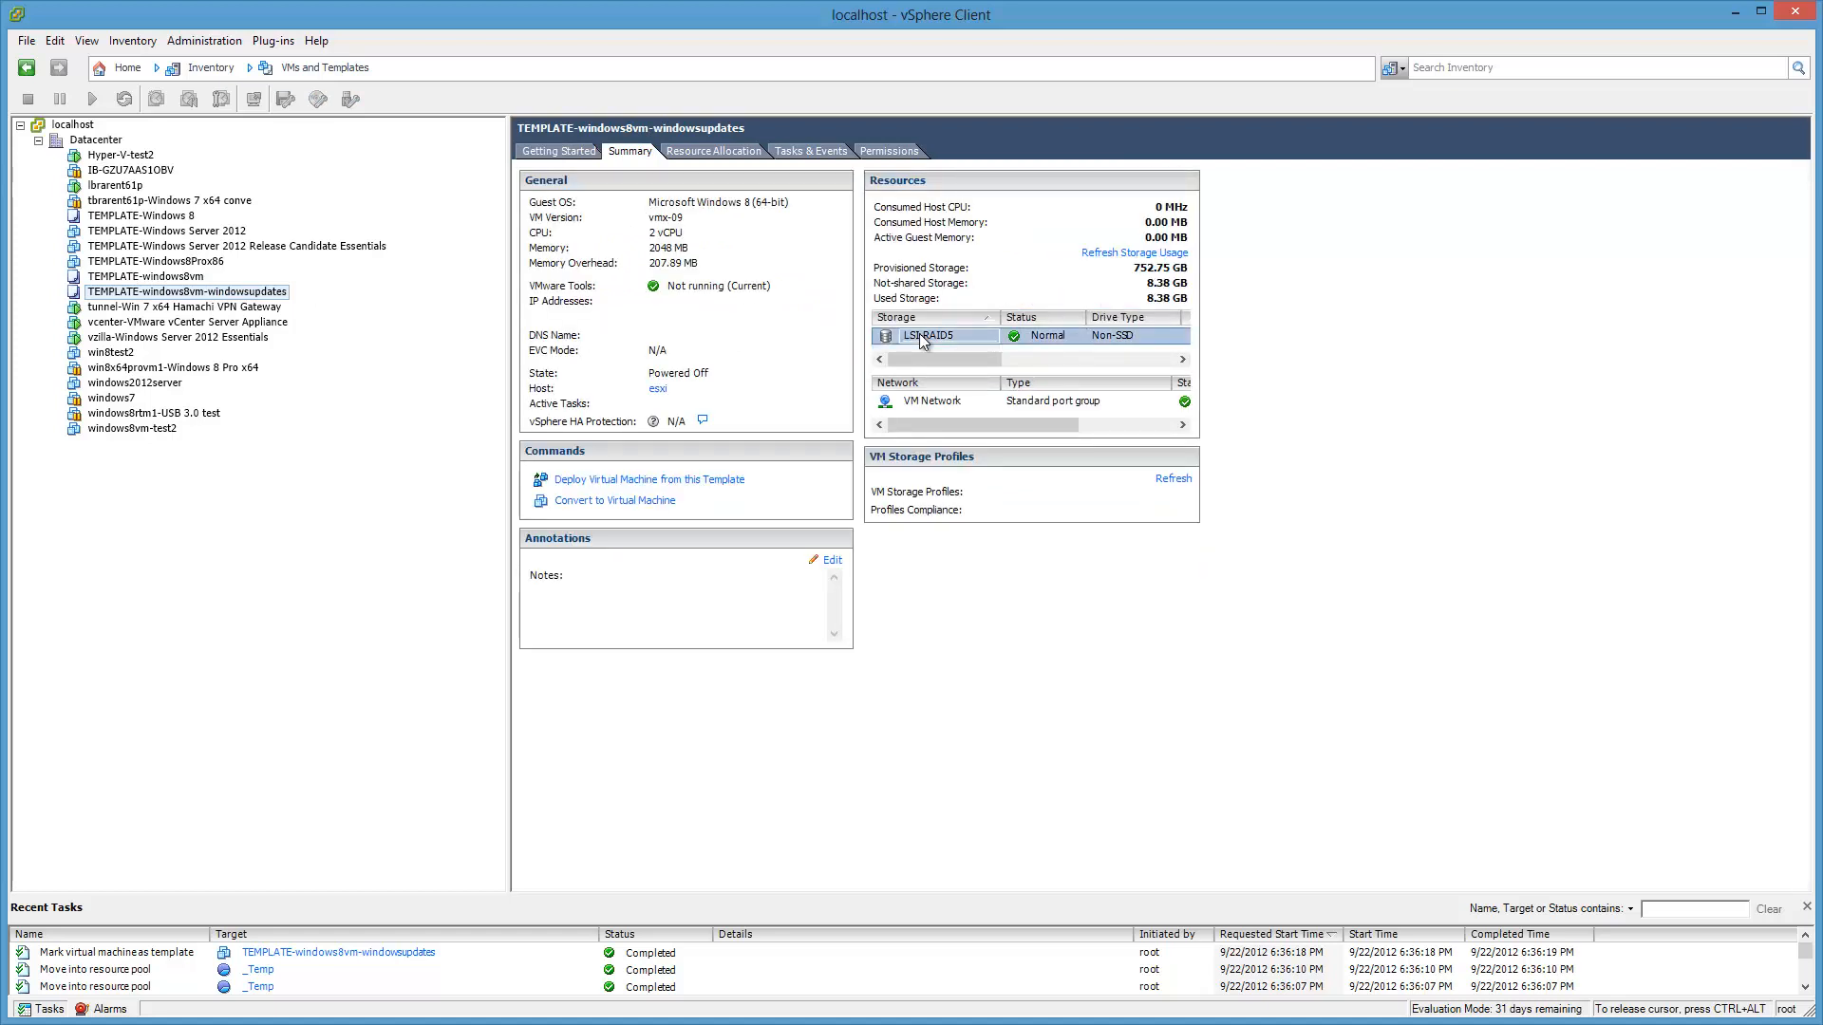
right_click(950, 346)
Step: Browse LSI-RAID5 sorted by name and open the TEMPLATE-windows8vm-windowsupdates folder
click(974, 355)
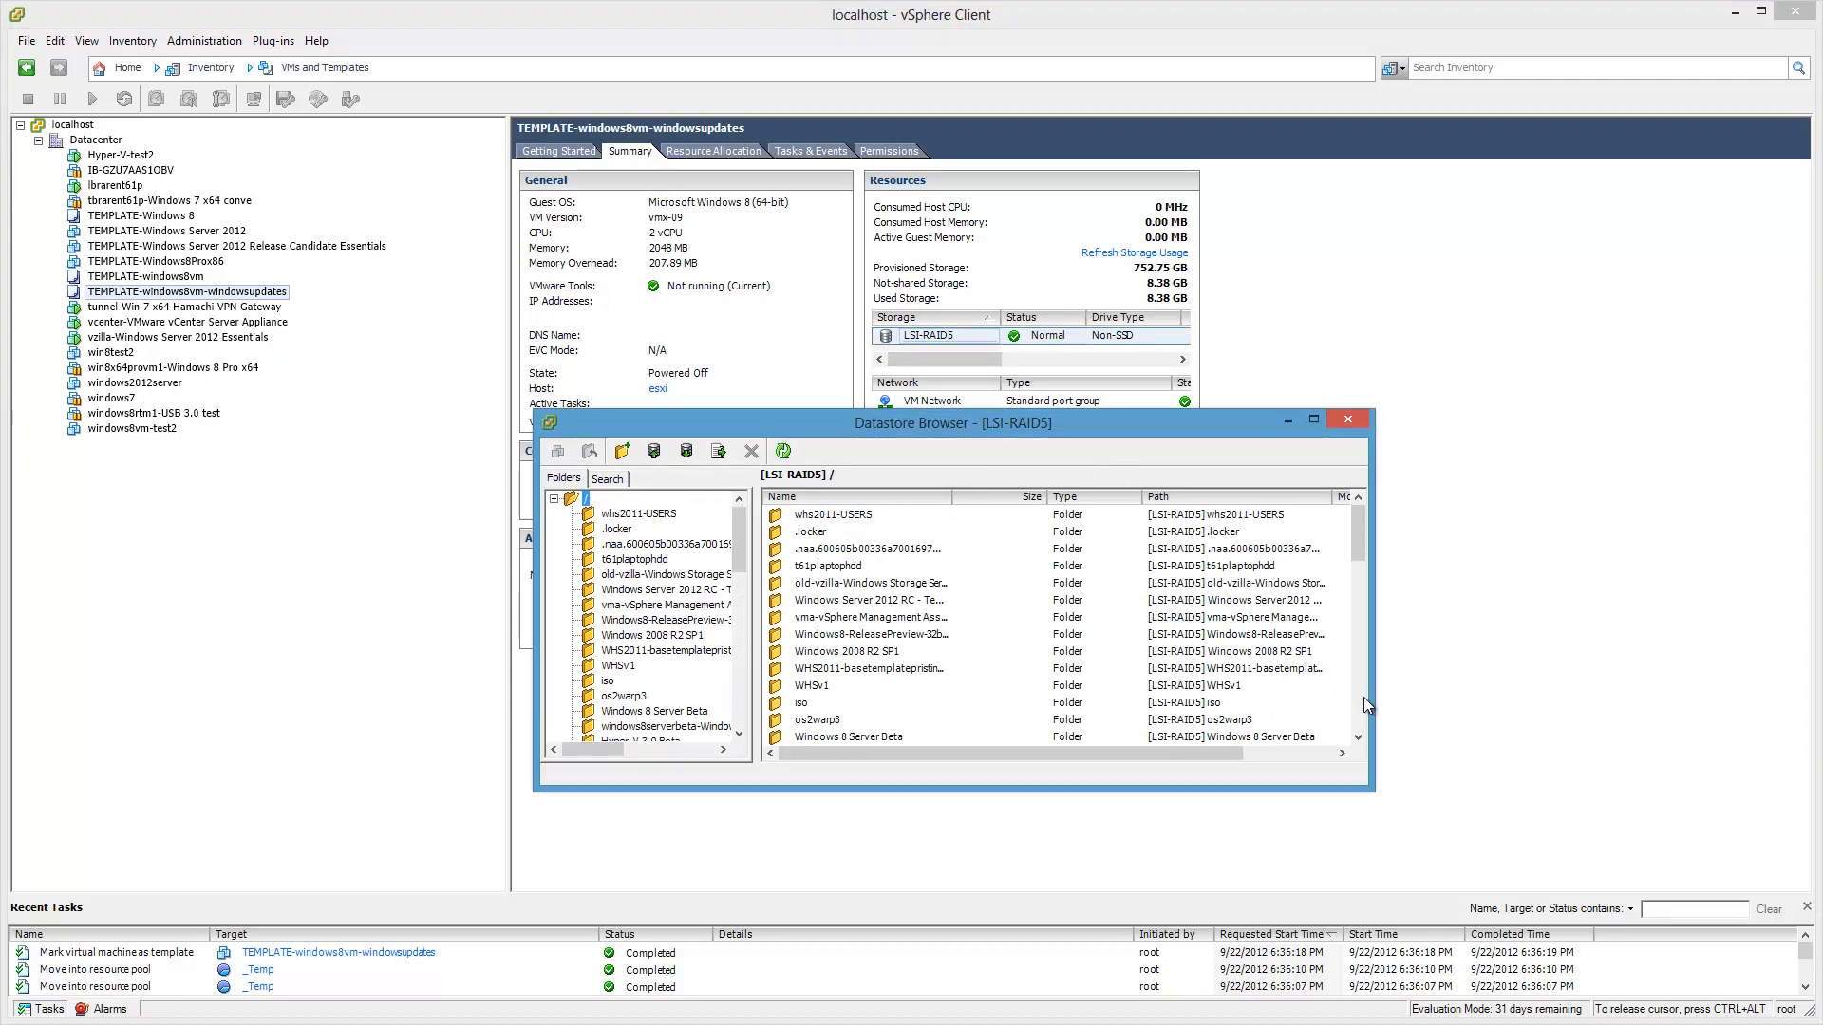
click(1303, 749)
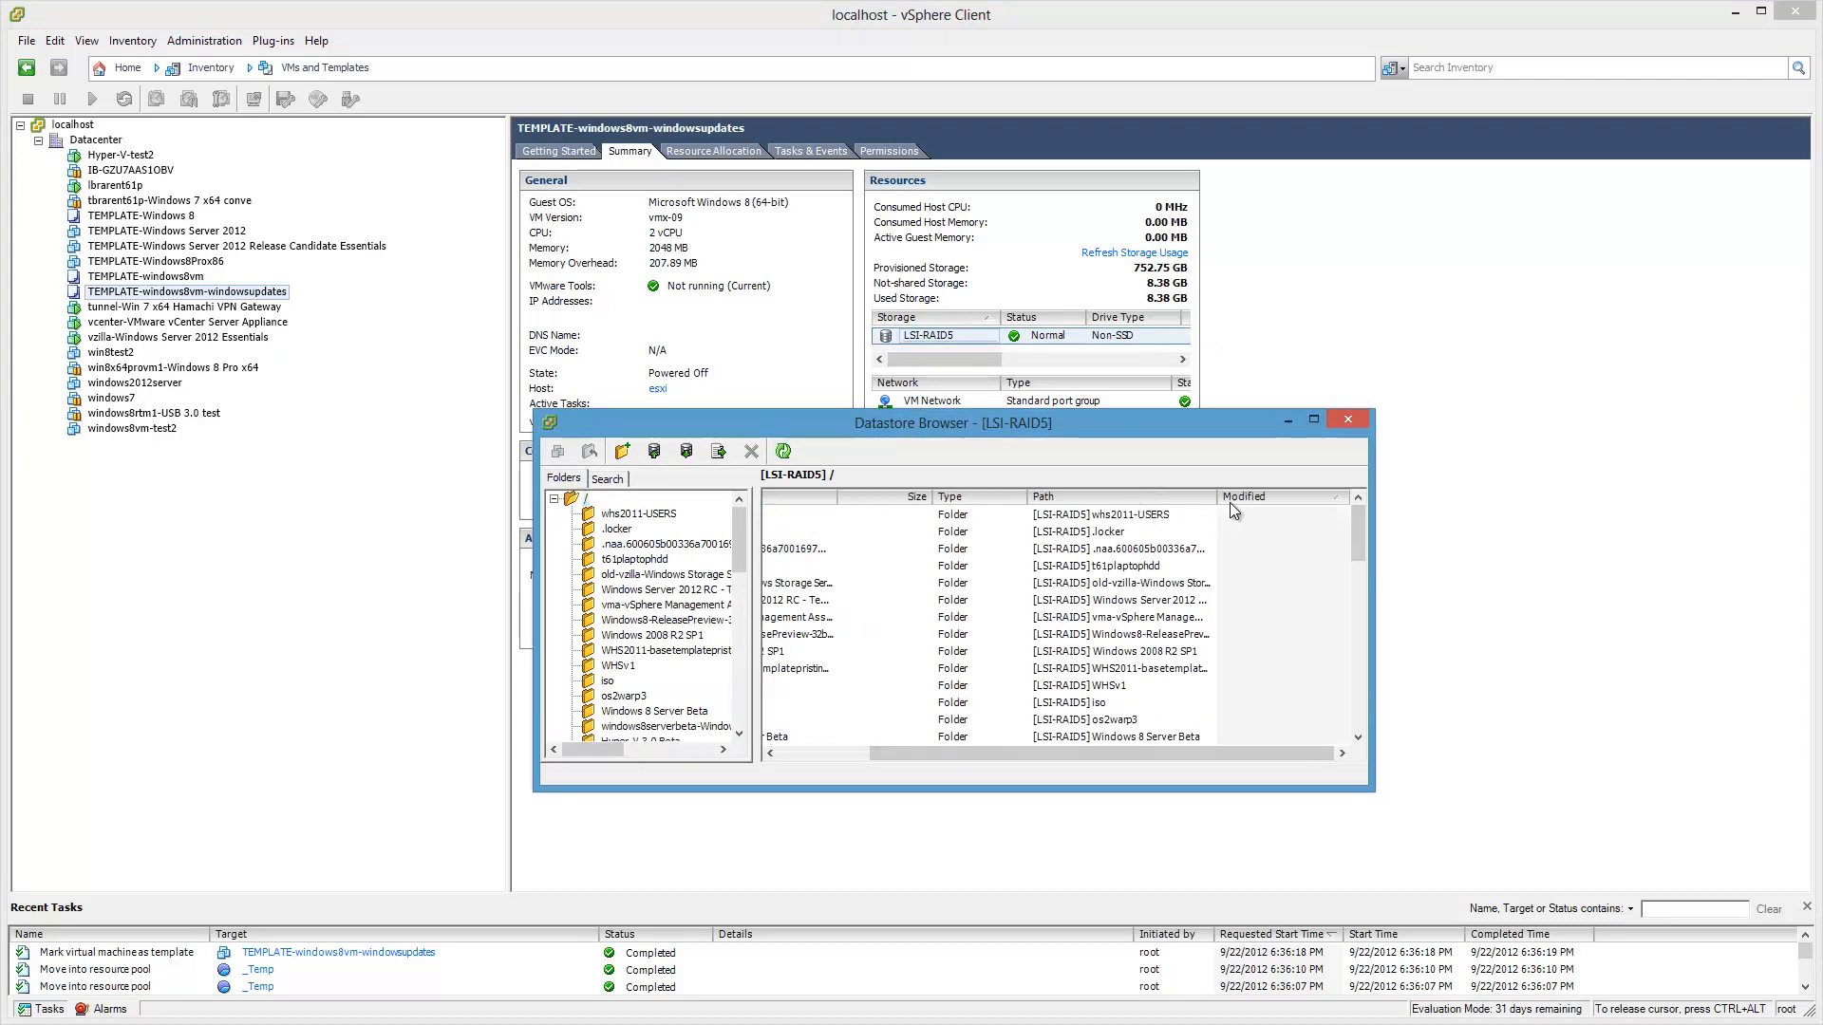
click(824, 754)
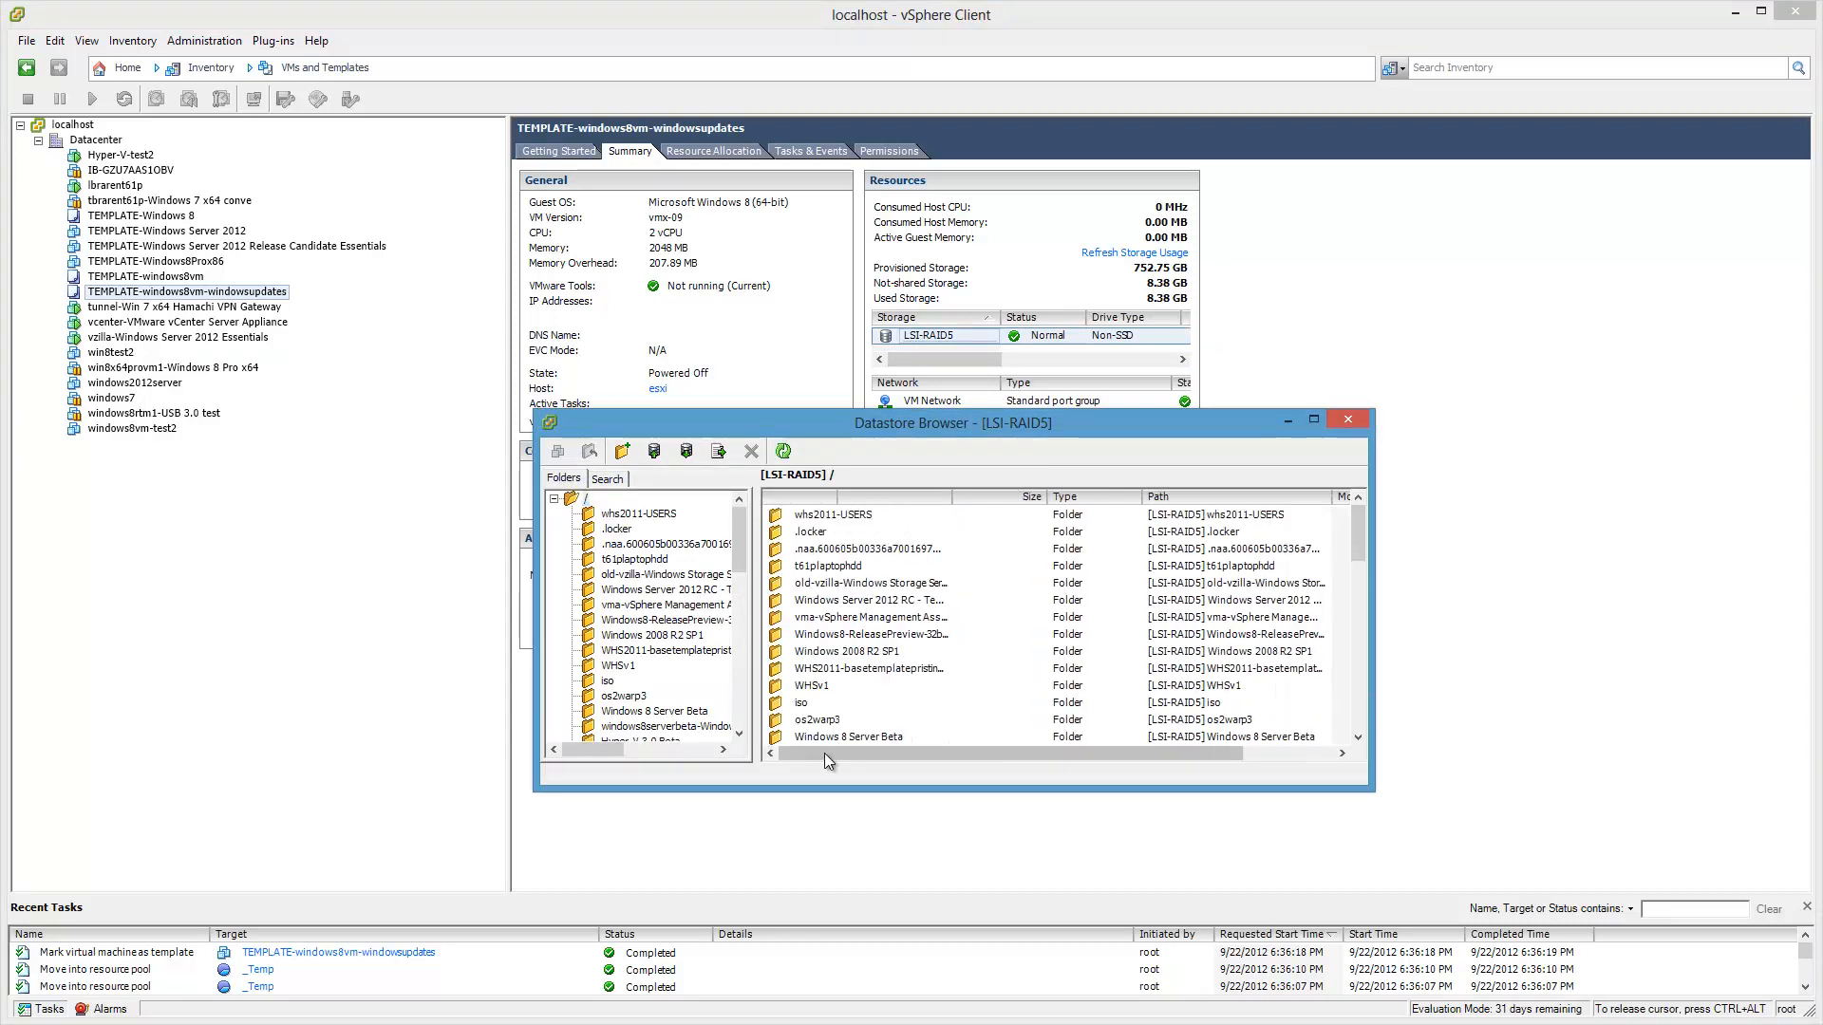
click(835, 494)
scroll(836, 574, down, 4)
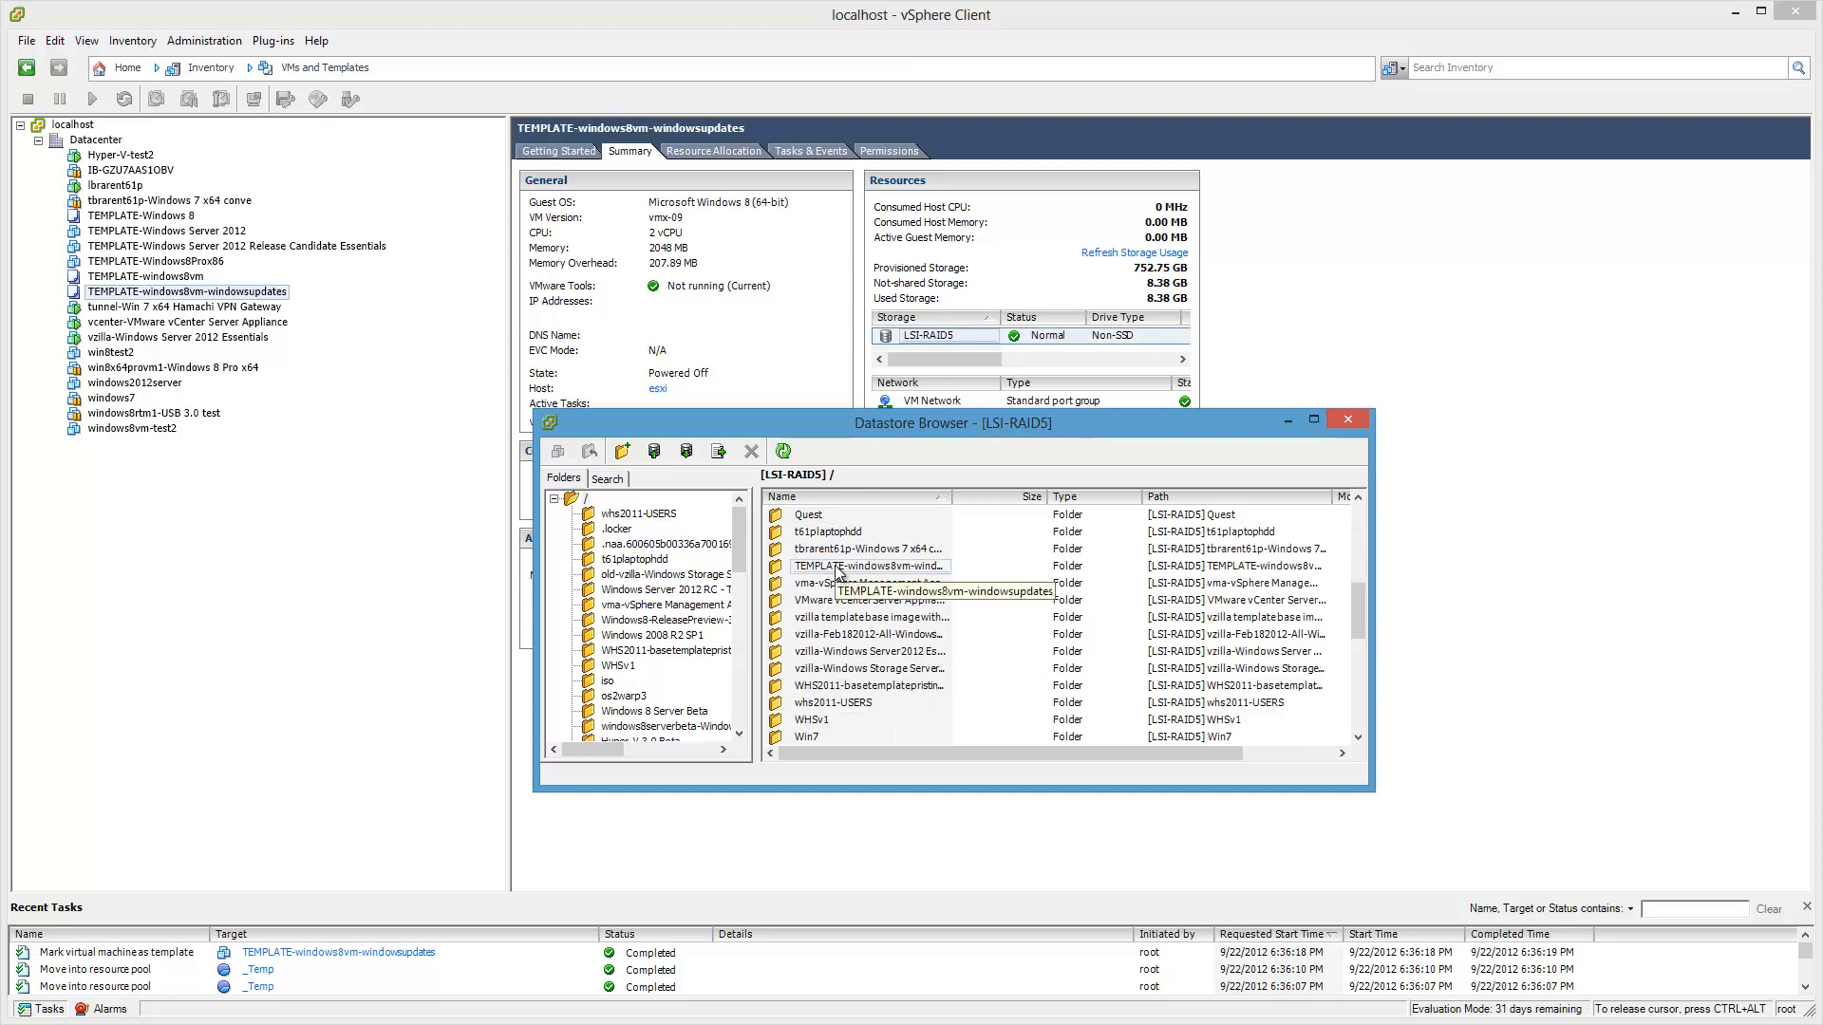
double_click(838, 568)
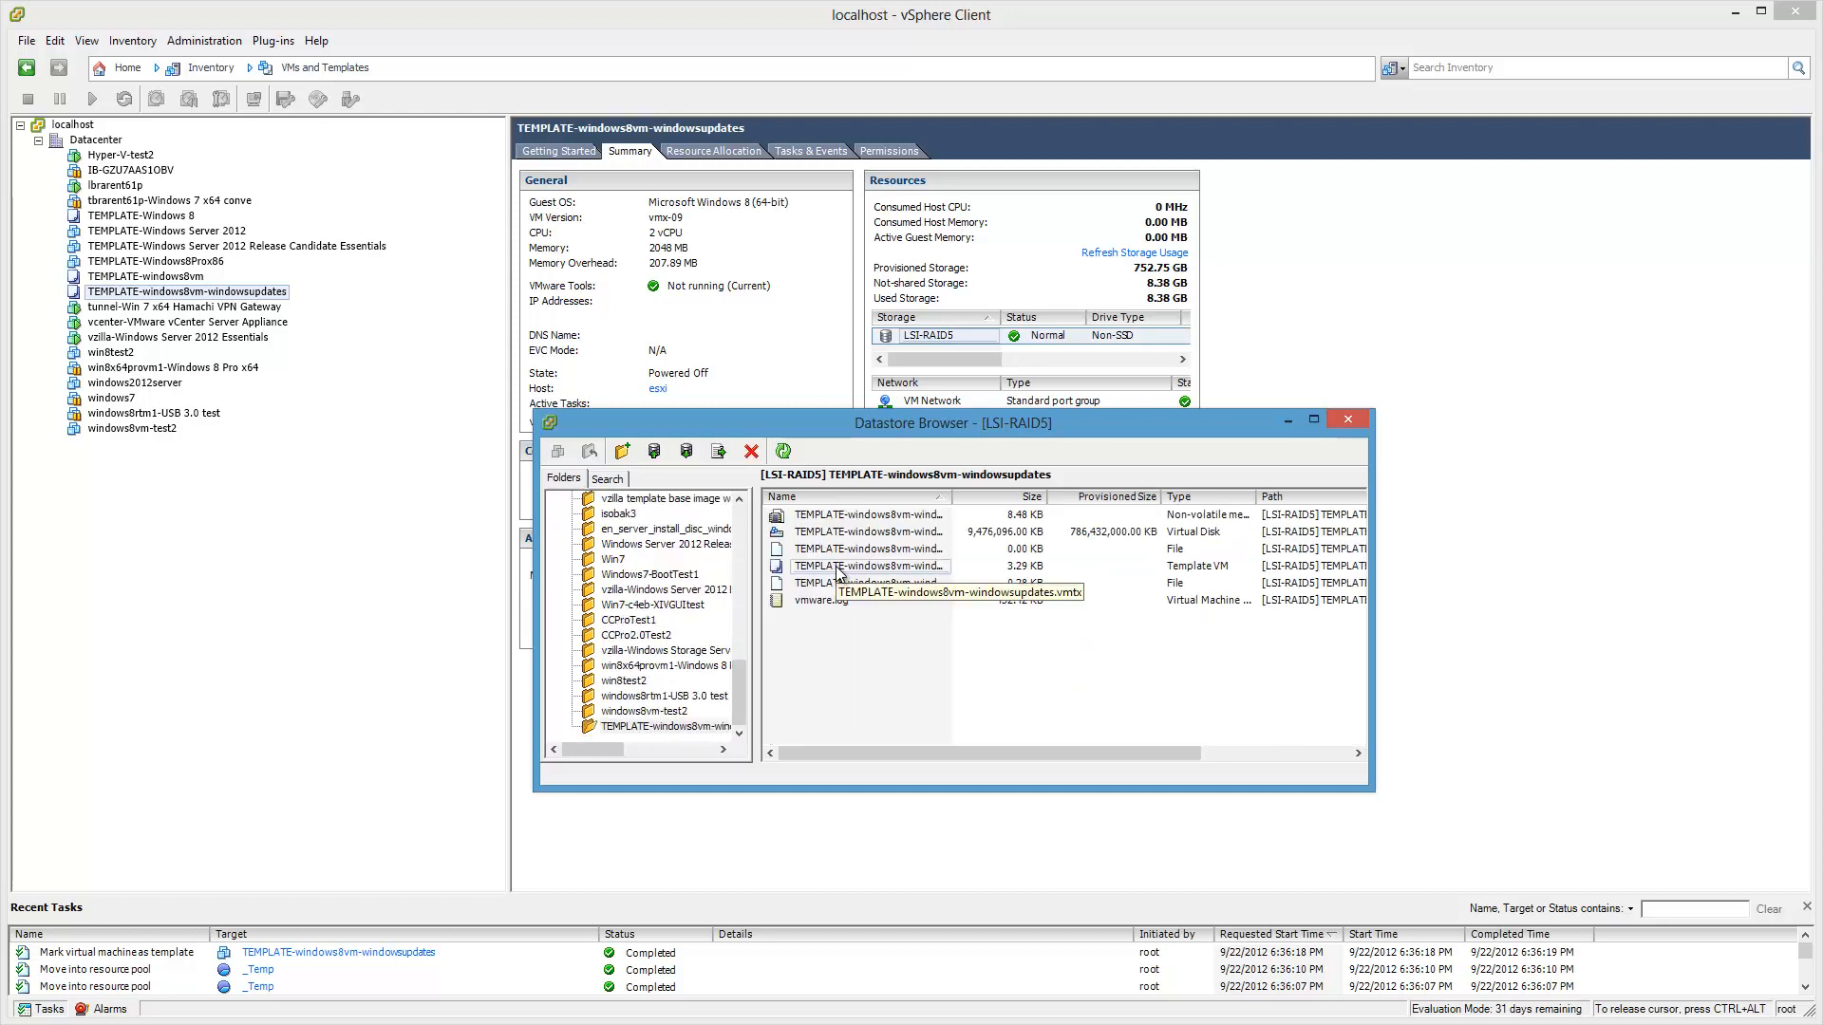
Step: Widen the browser's folder pane, move the browser aside, and return to the inventory window
click(1244, 754)
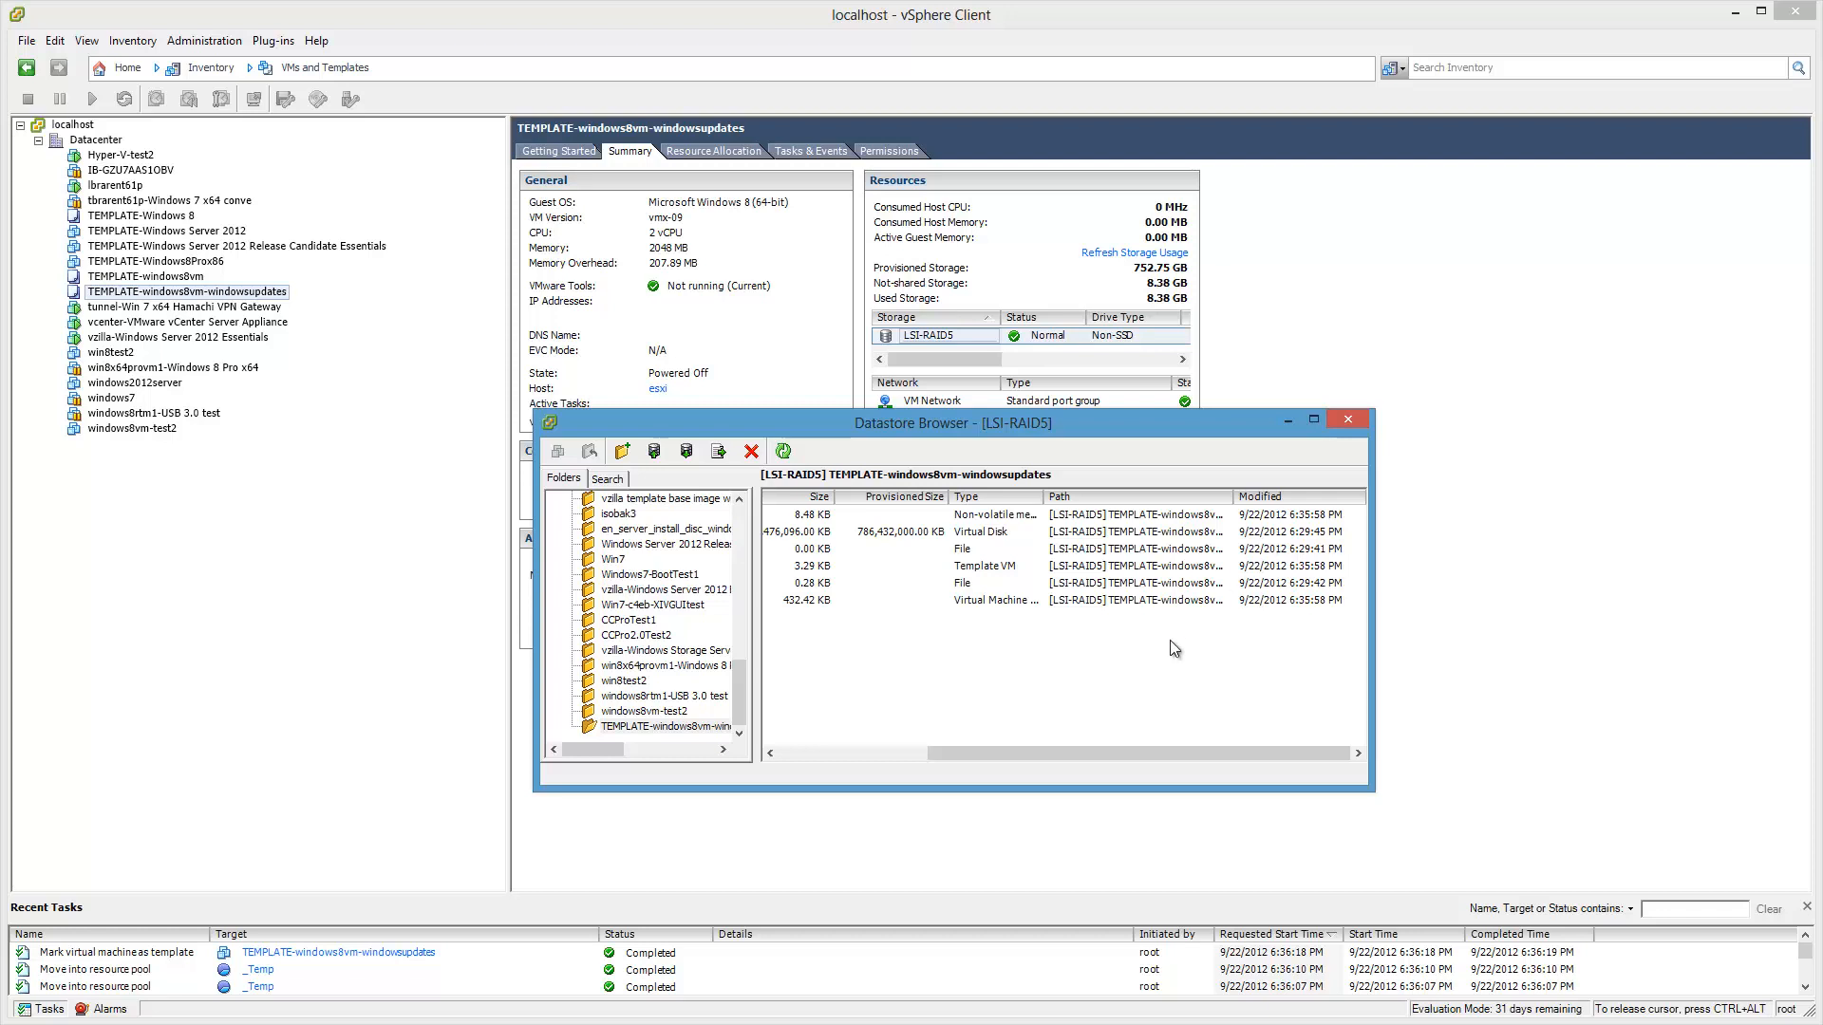
click(889, 755)
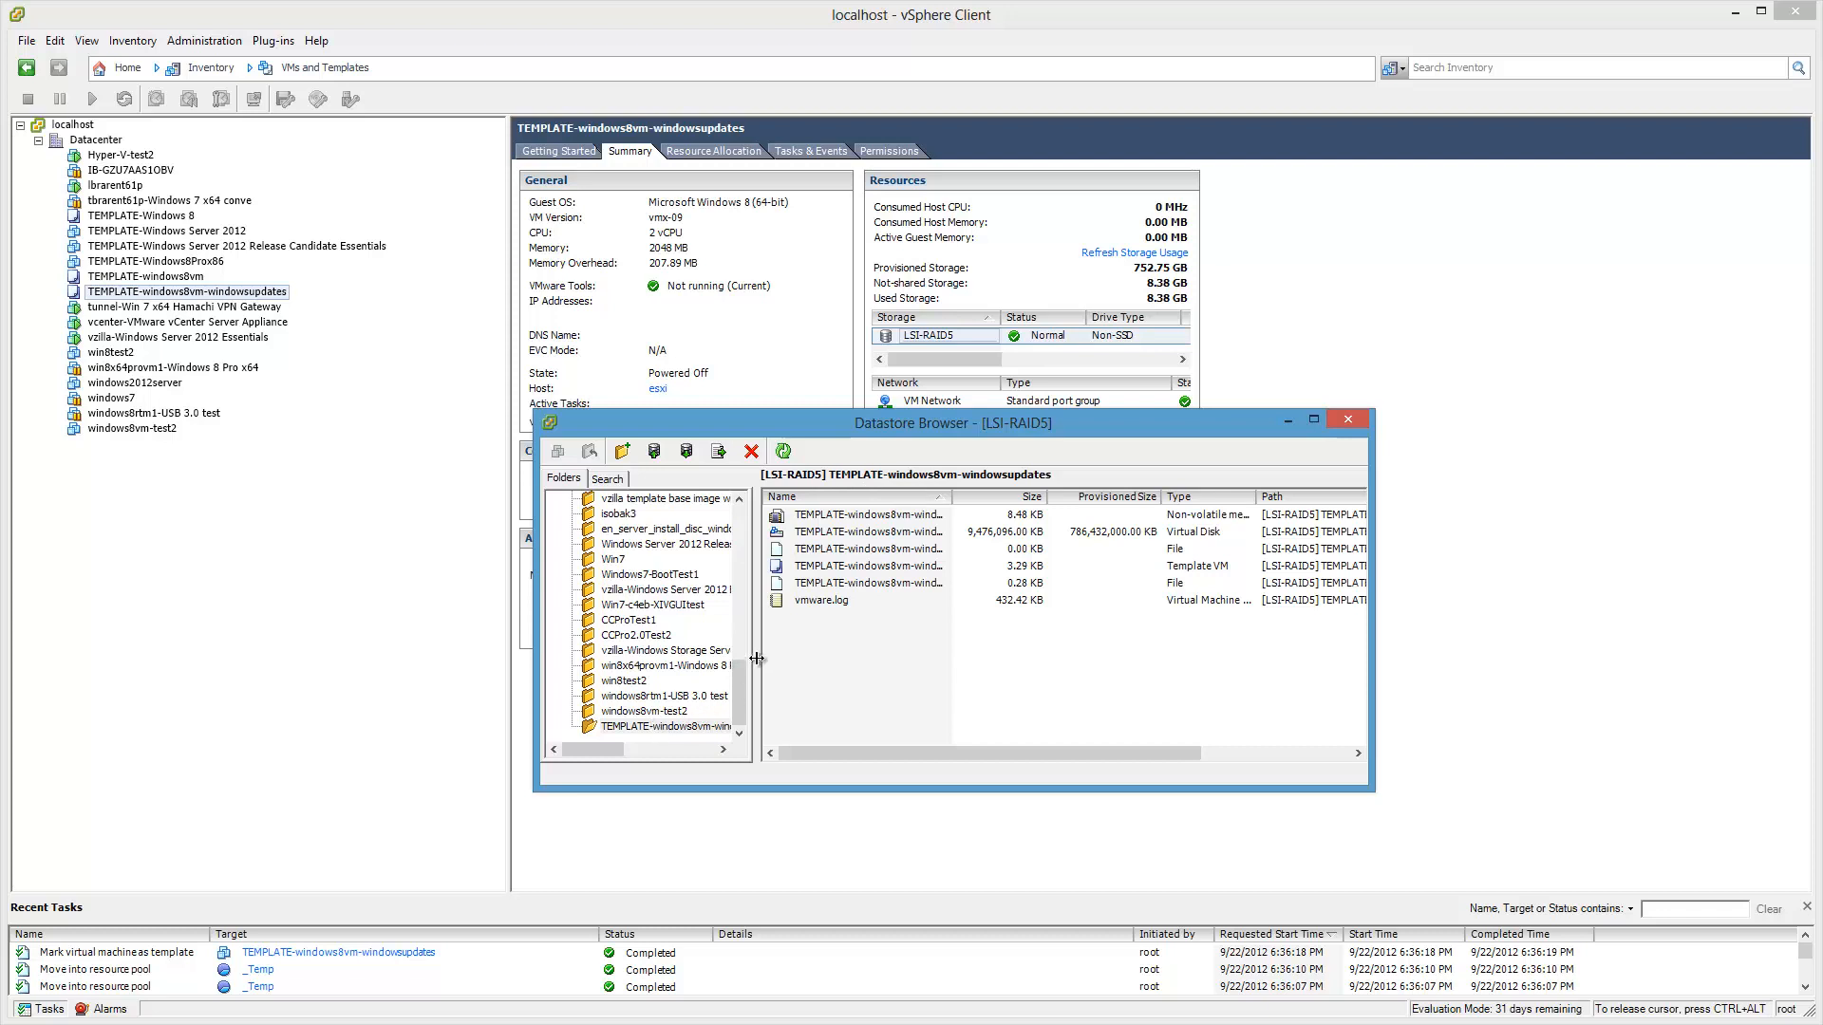
drag(757, 662, 889, 661)
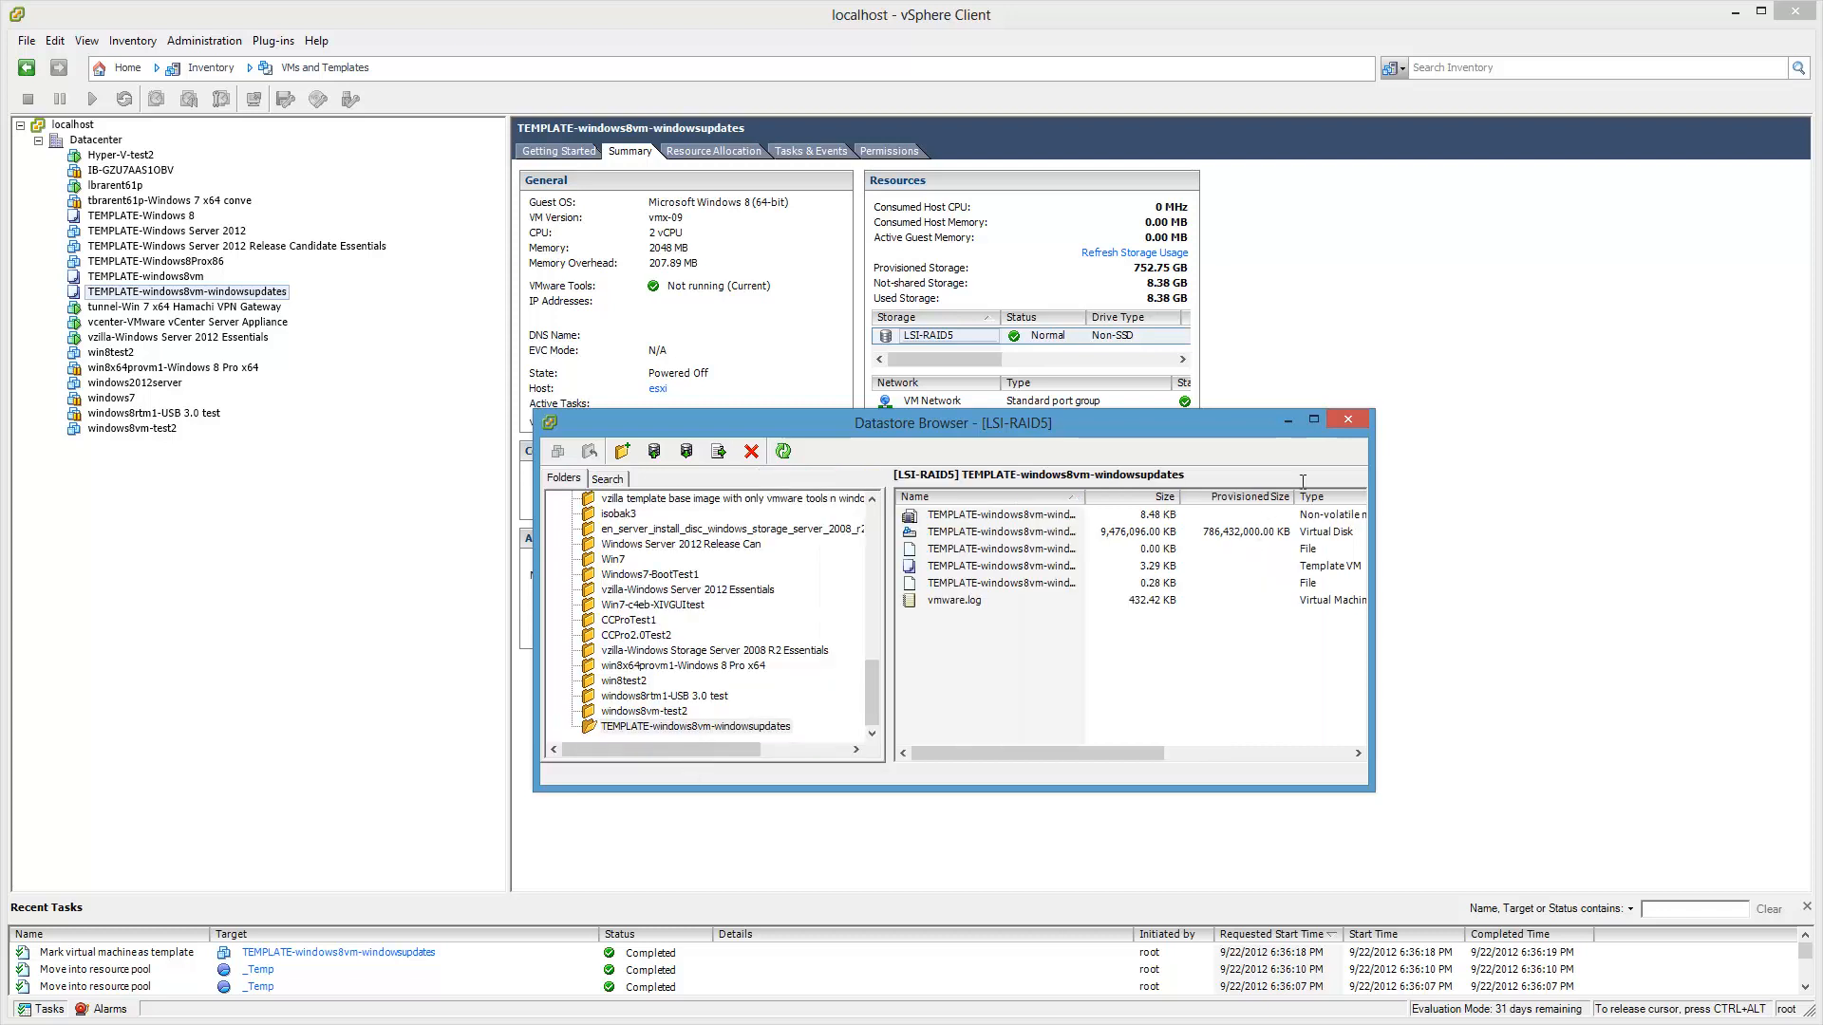
drag(1199, 429, 1785, 552)
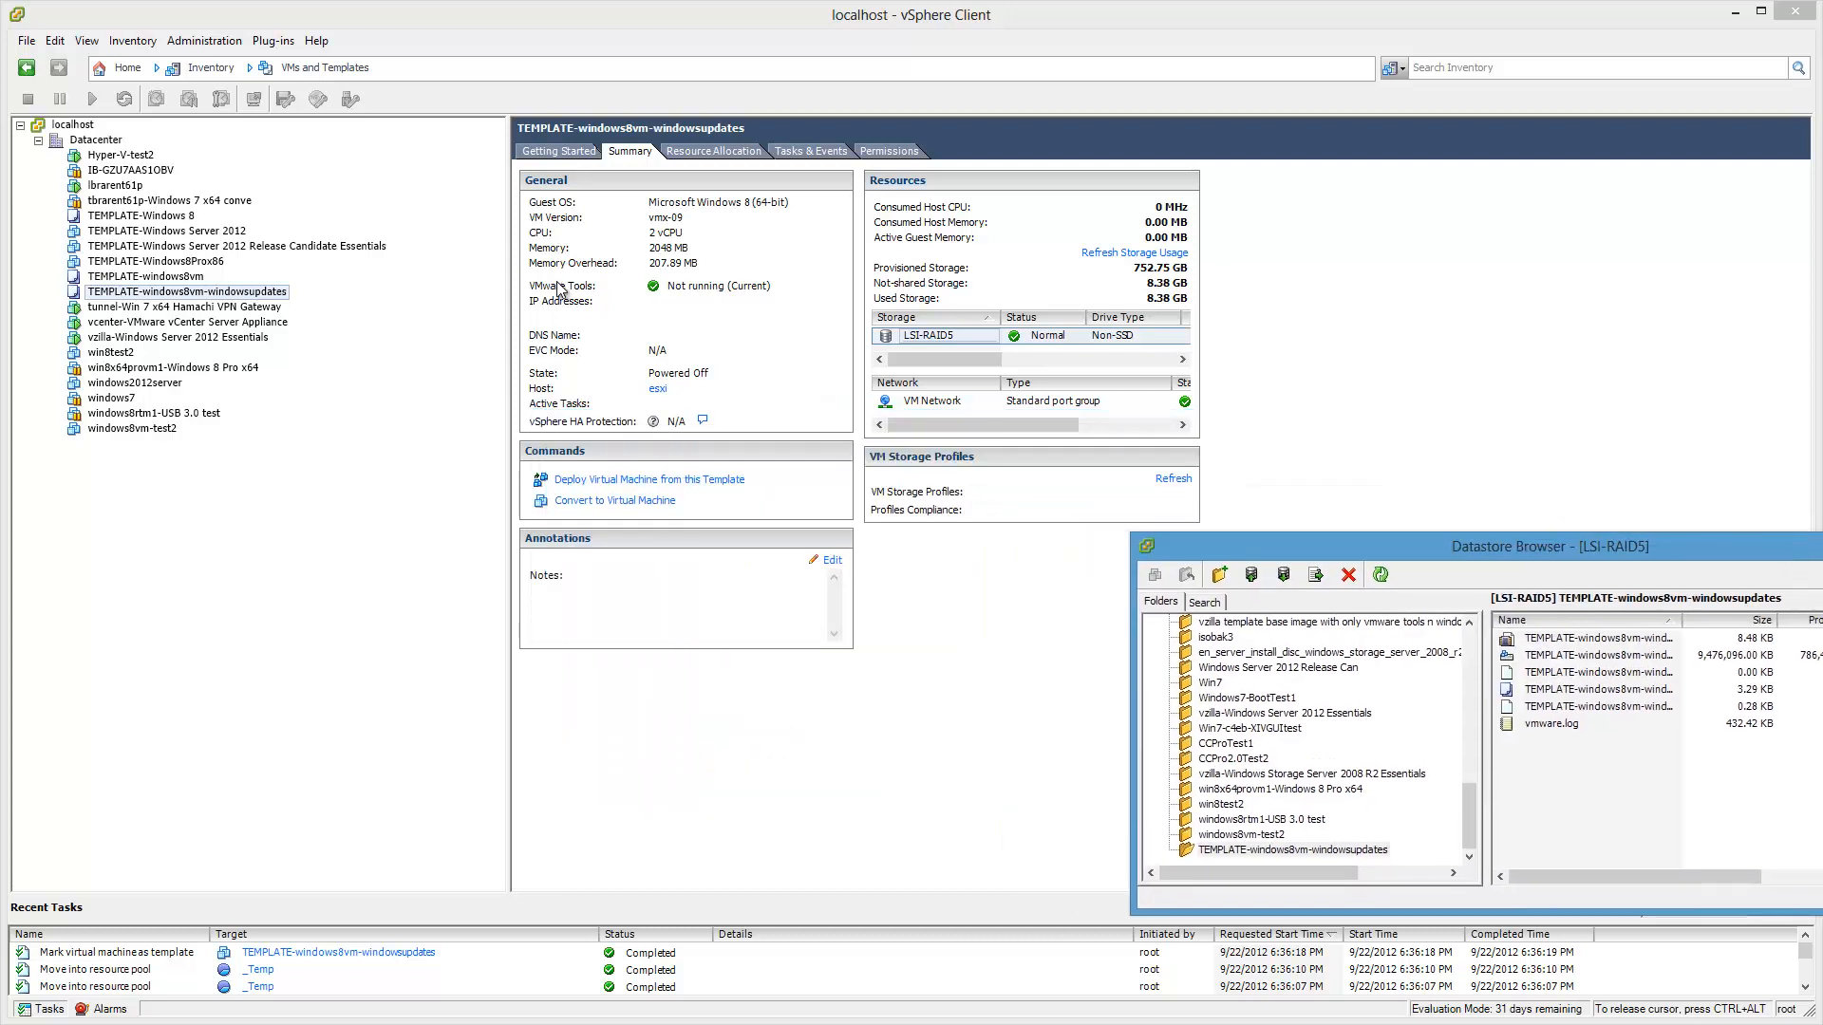
click(242, 297)
Step: Append -lastrun-09-22-2012 to the template name to rename it
click(241, 295)
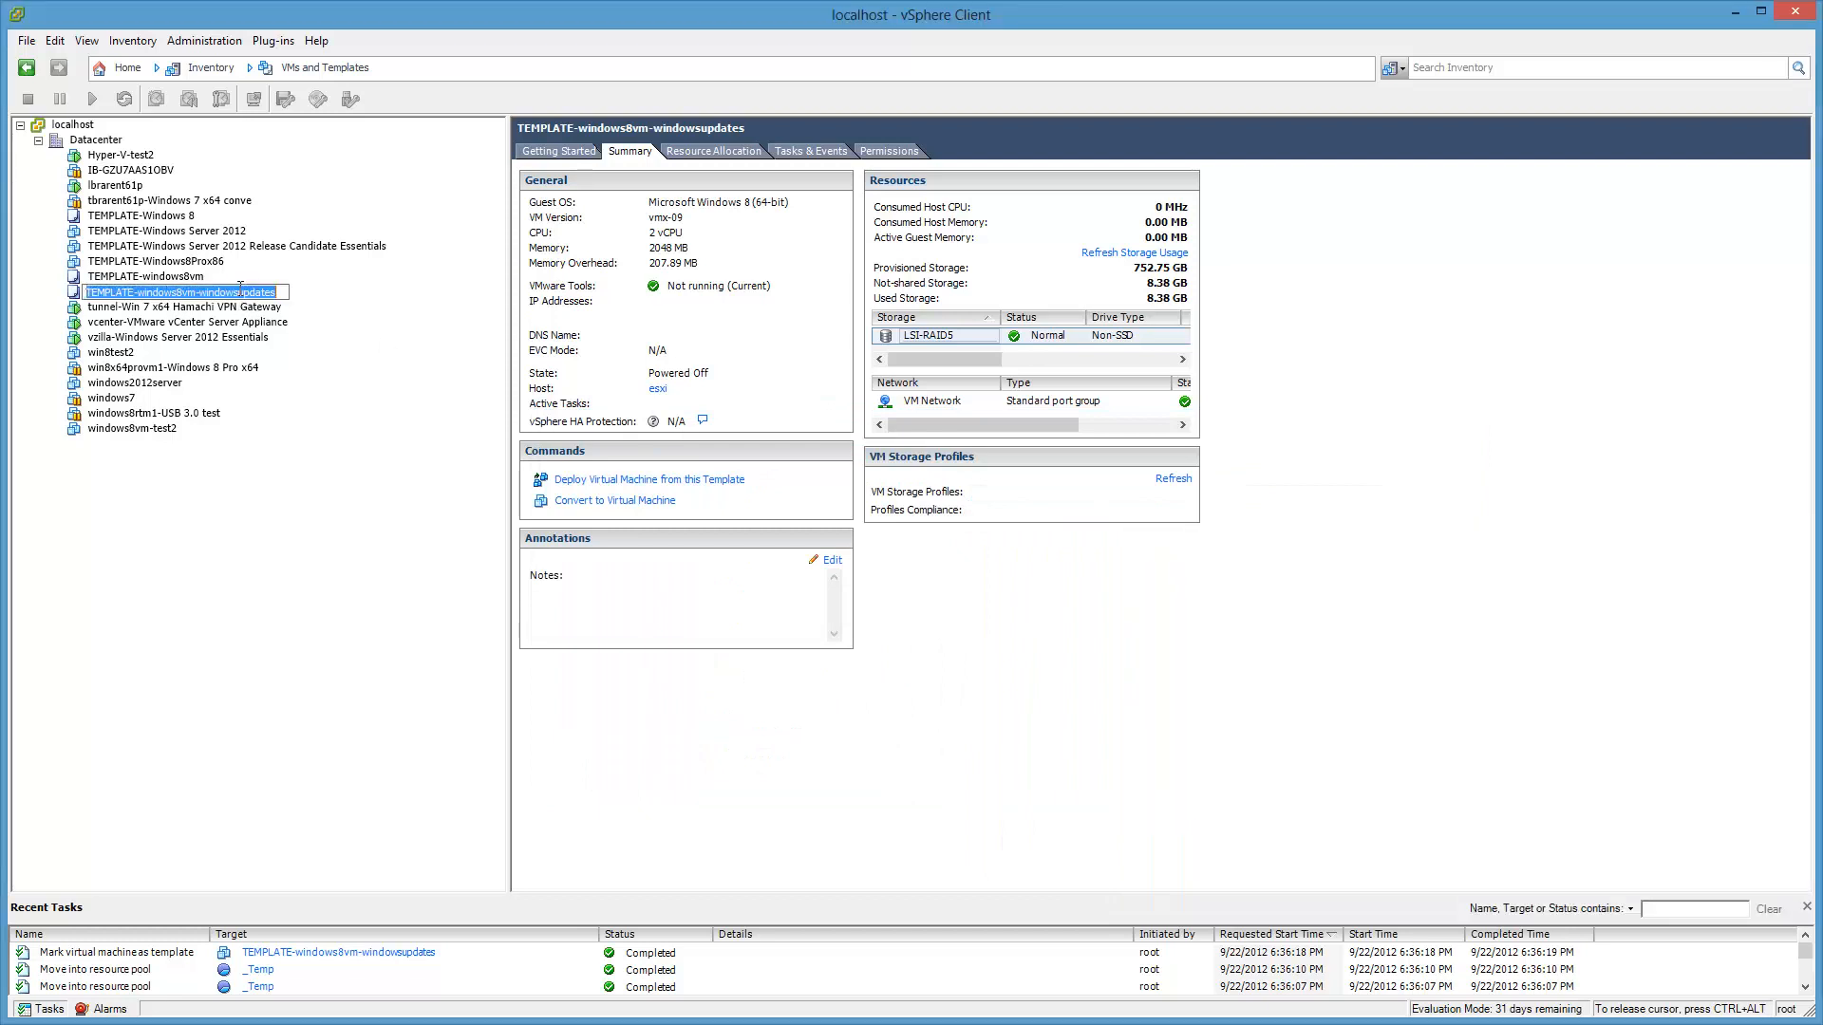
key(End)
text(-lastrun)
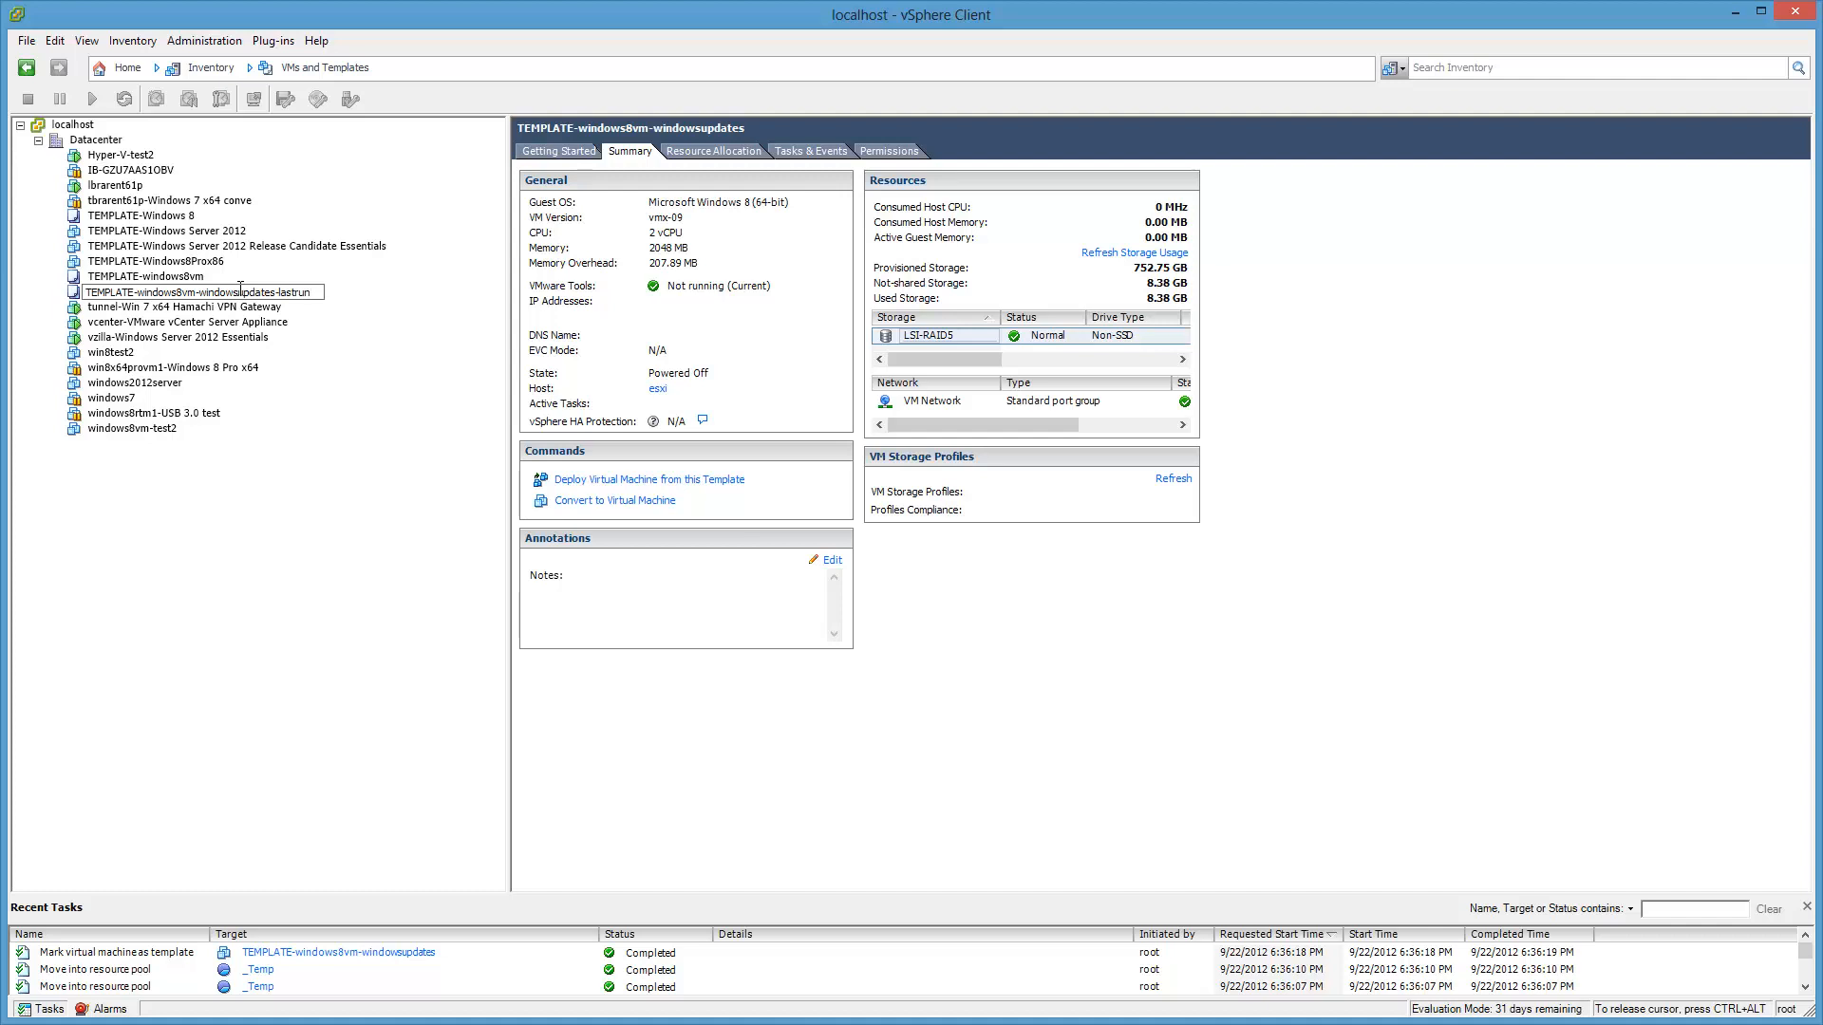
text(-09-22-2012)
key(Return)
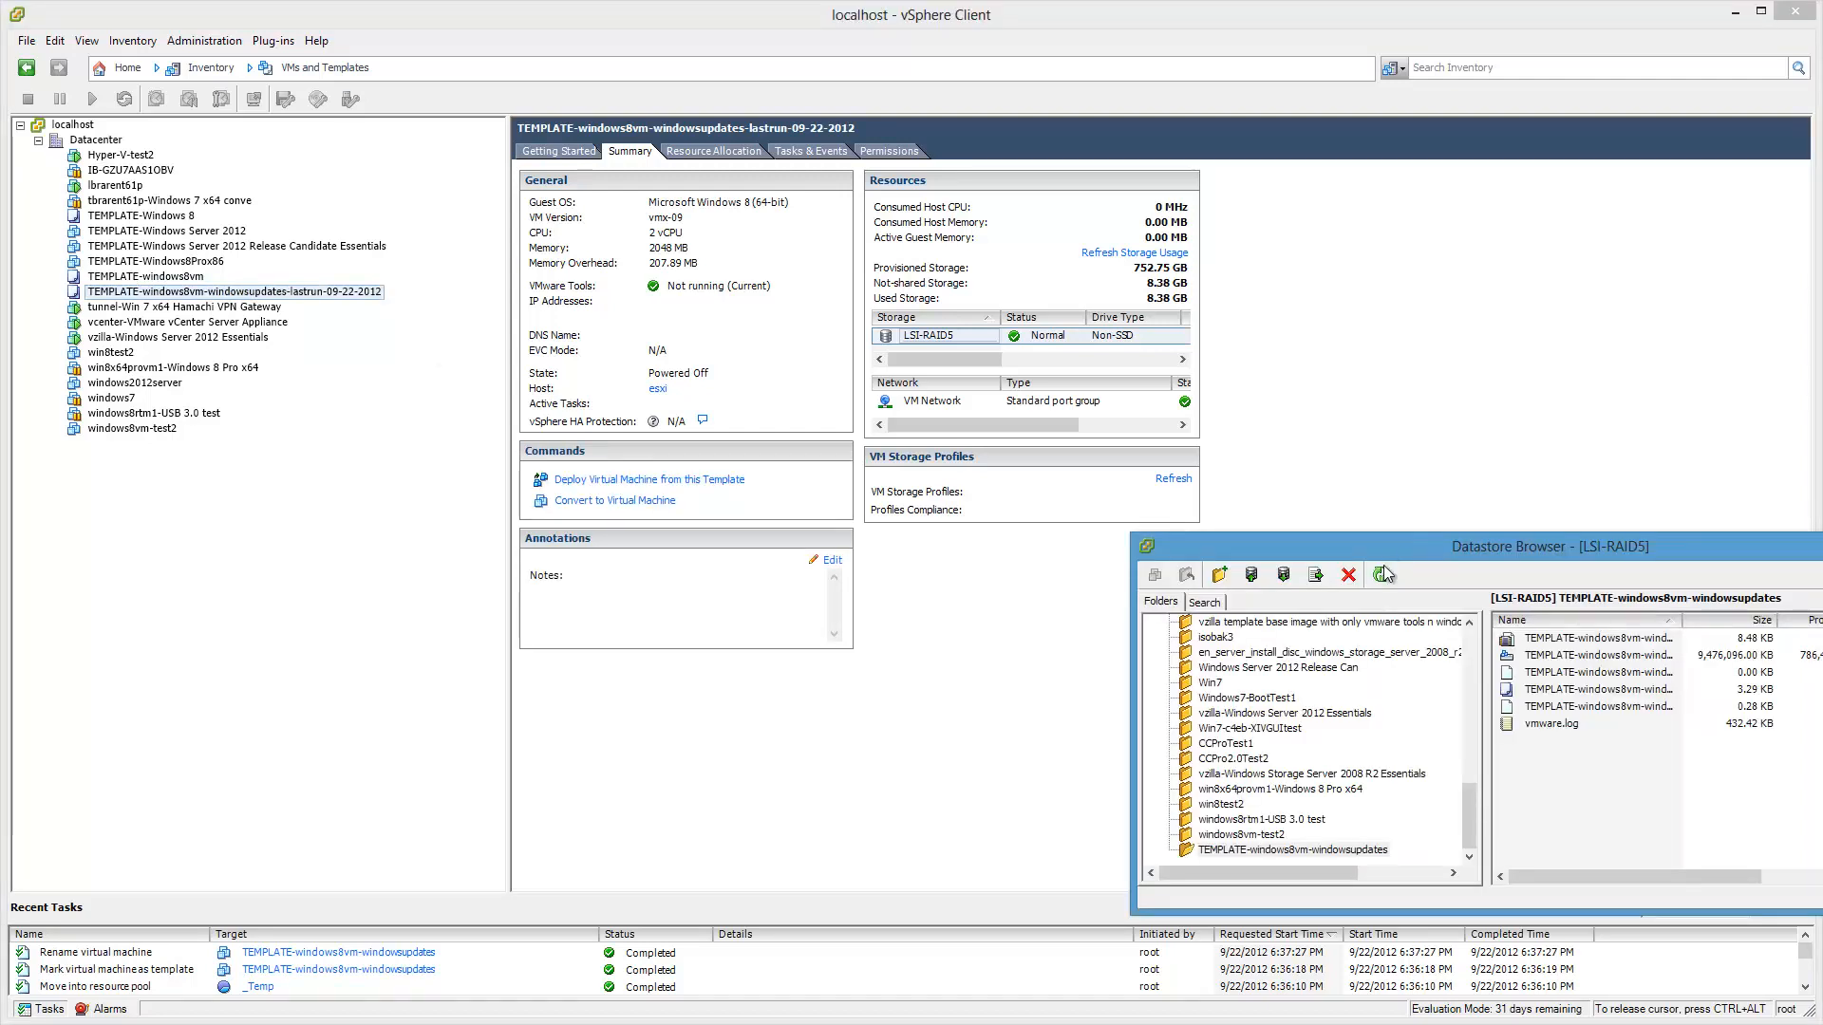
Step: Refresh and close the Datastore Browser, then reselect the renamed lastrun template
click(1381, 574)
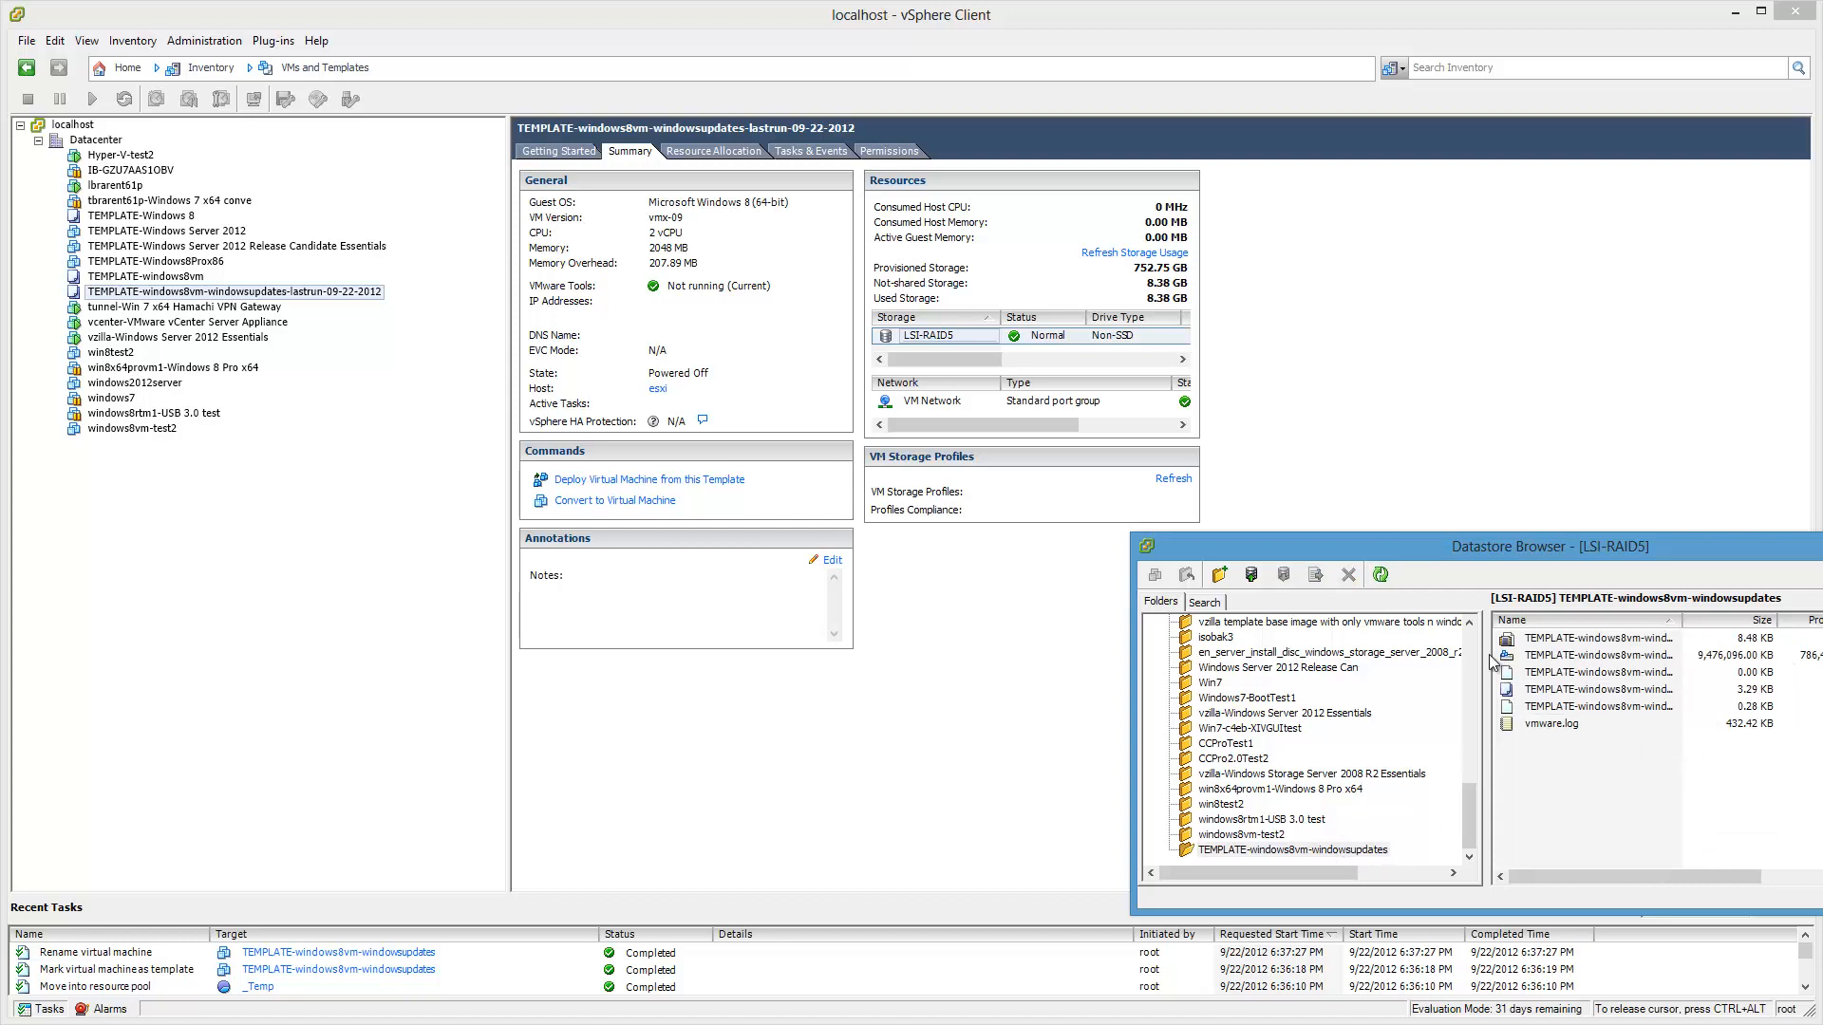
click(703, 800)
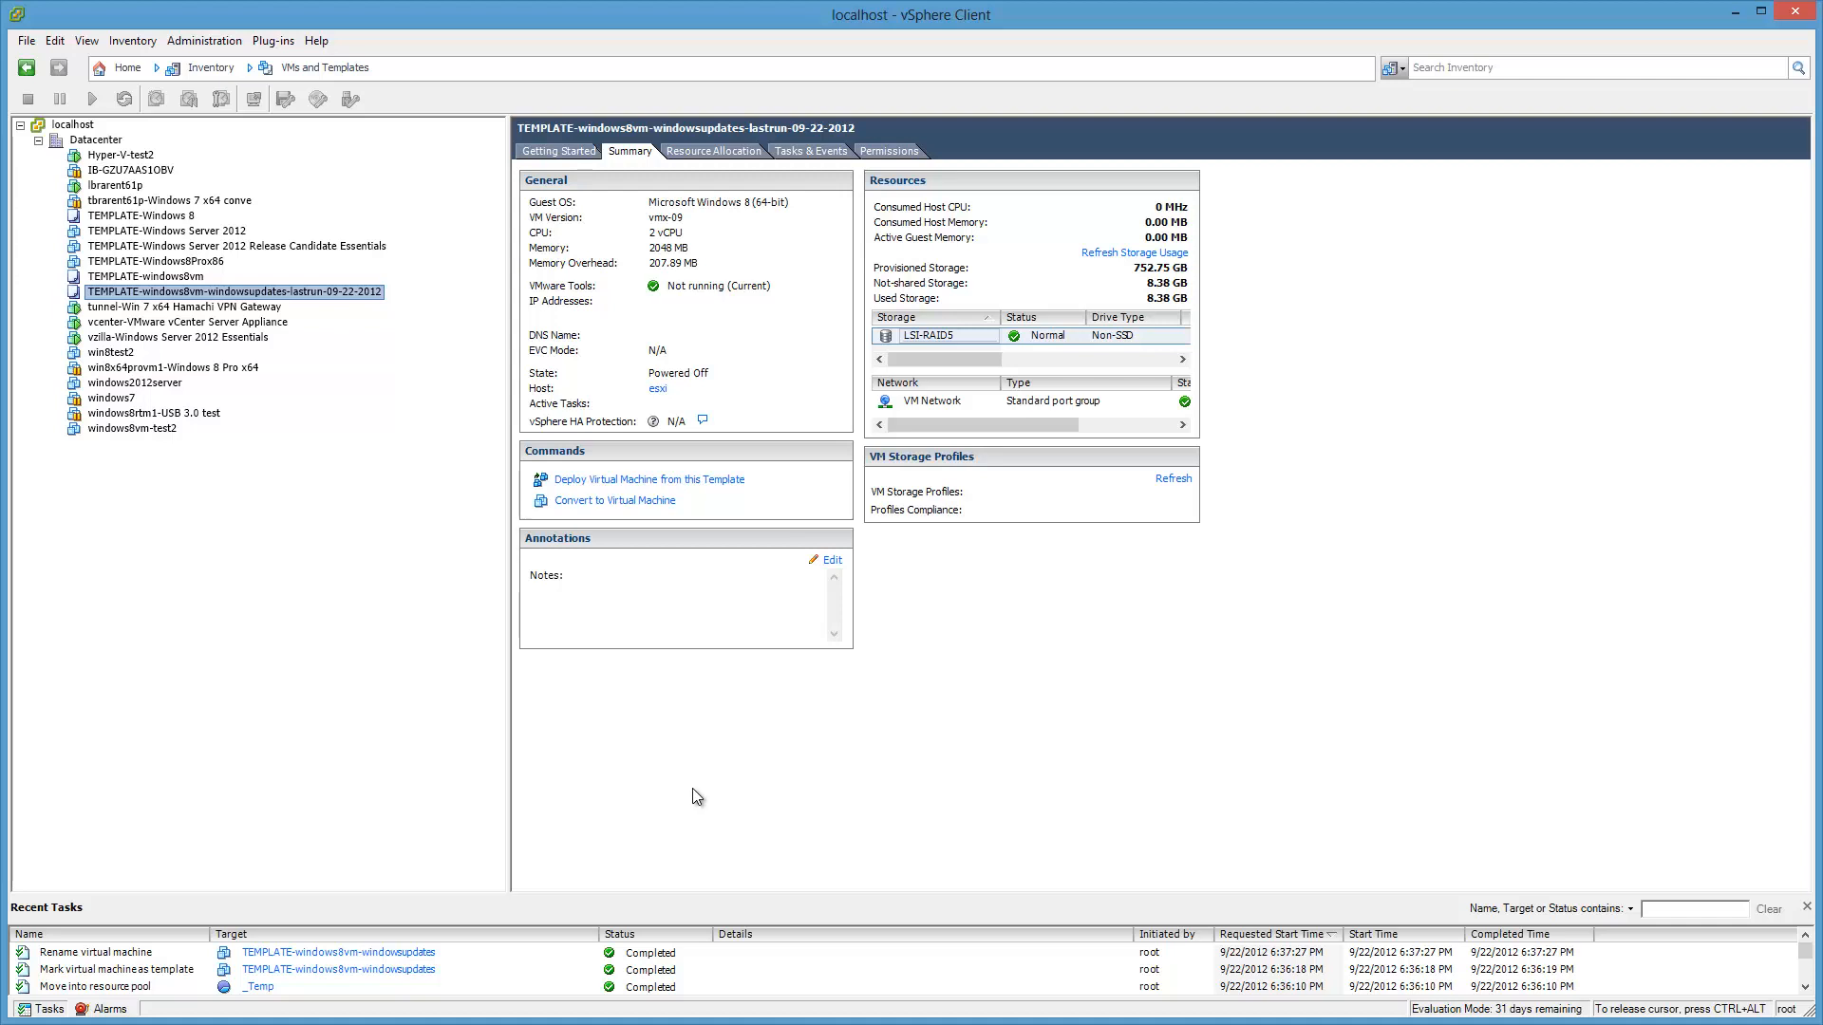
click(166, 293)
key(Up)
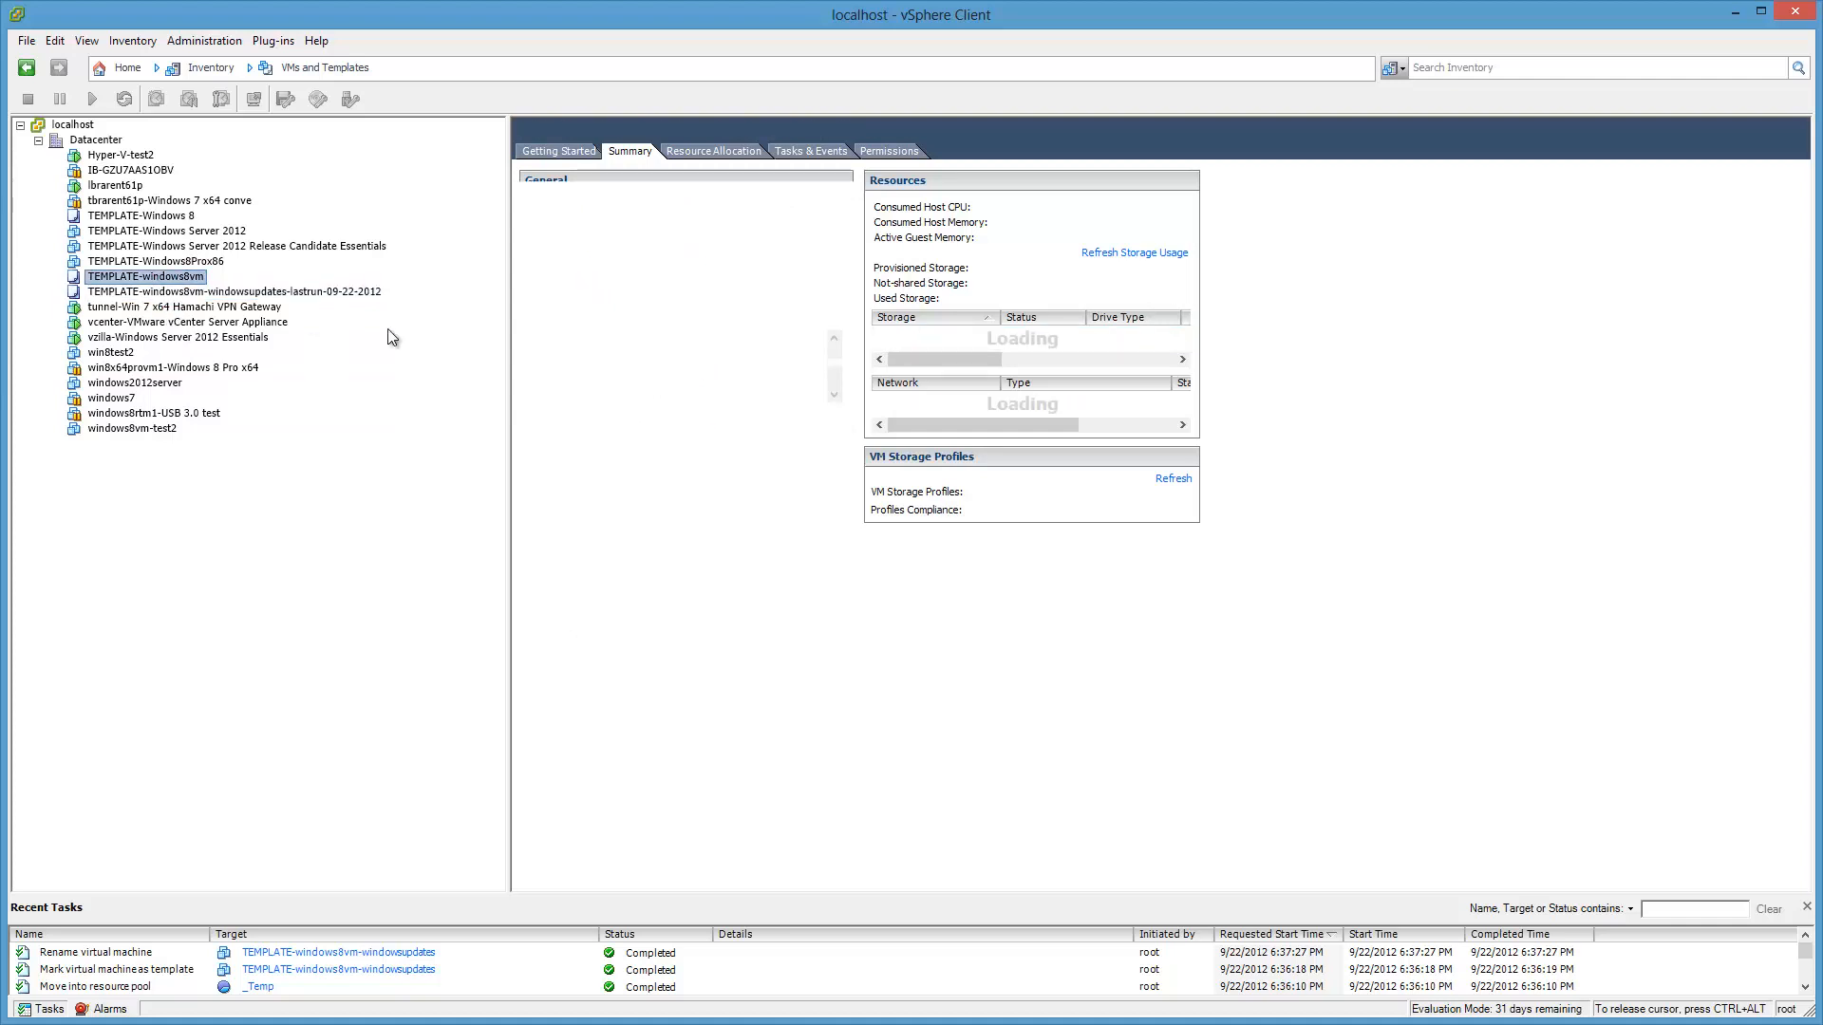
click(128, 292)
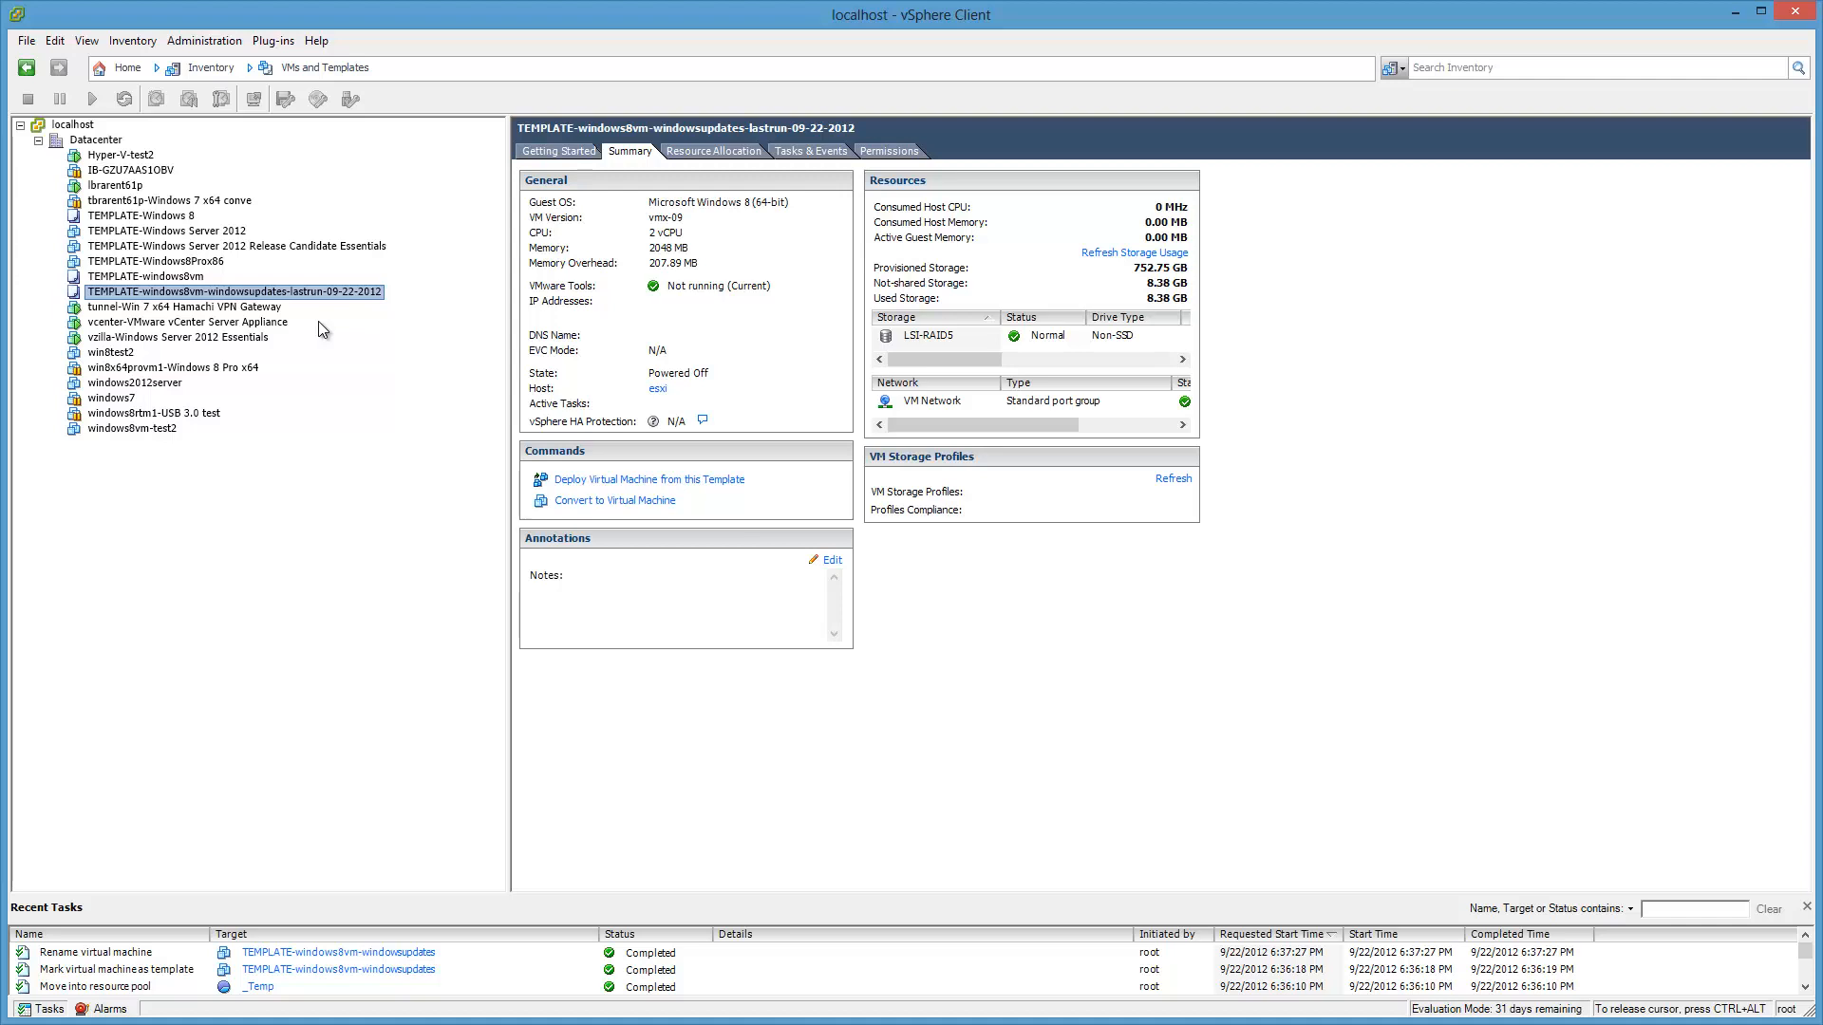
Step: Start deploying a new VM from the renamed template, naming it windows8vm
right_click(383, 302)
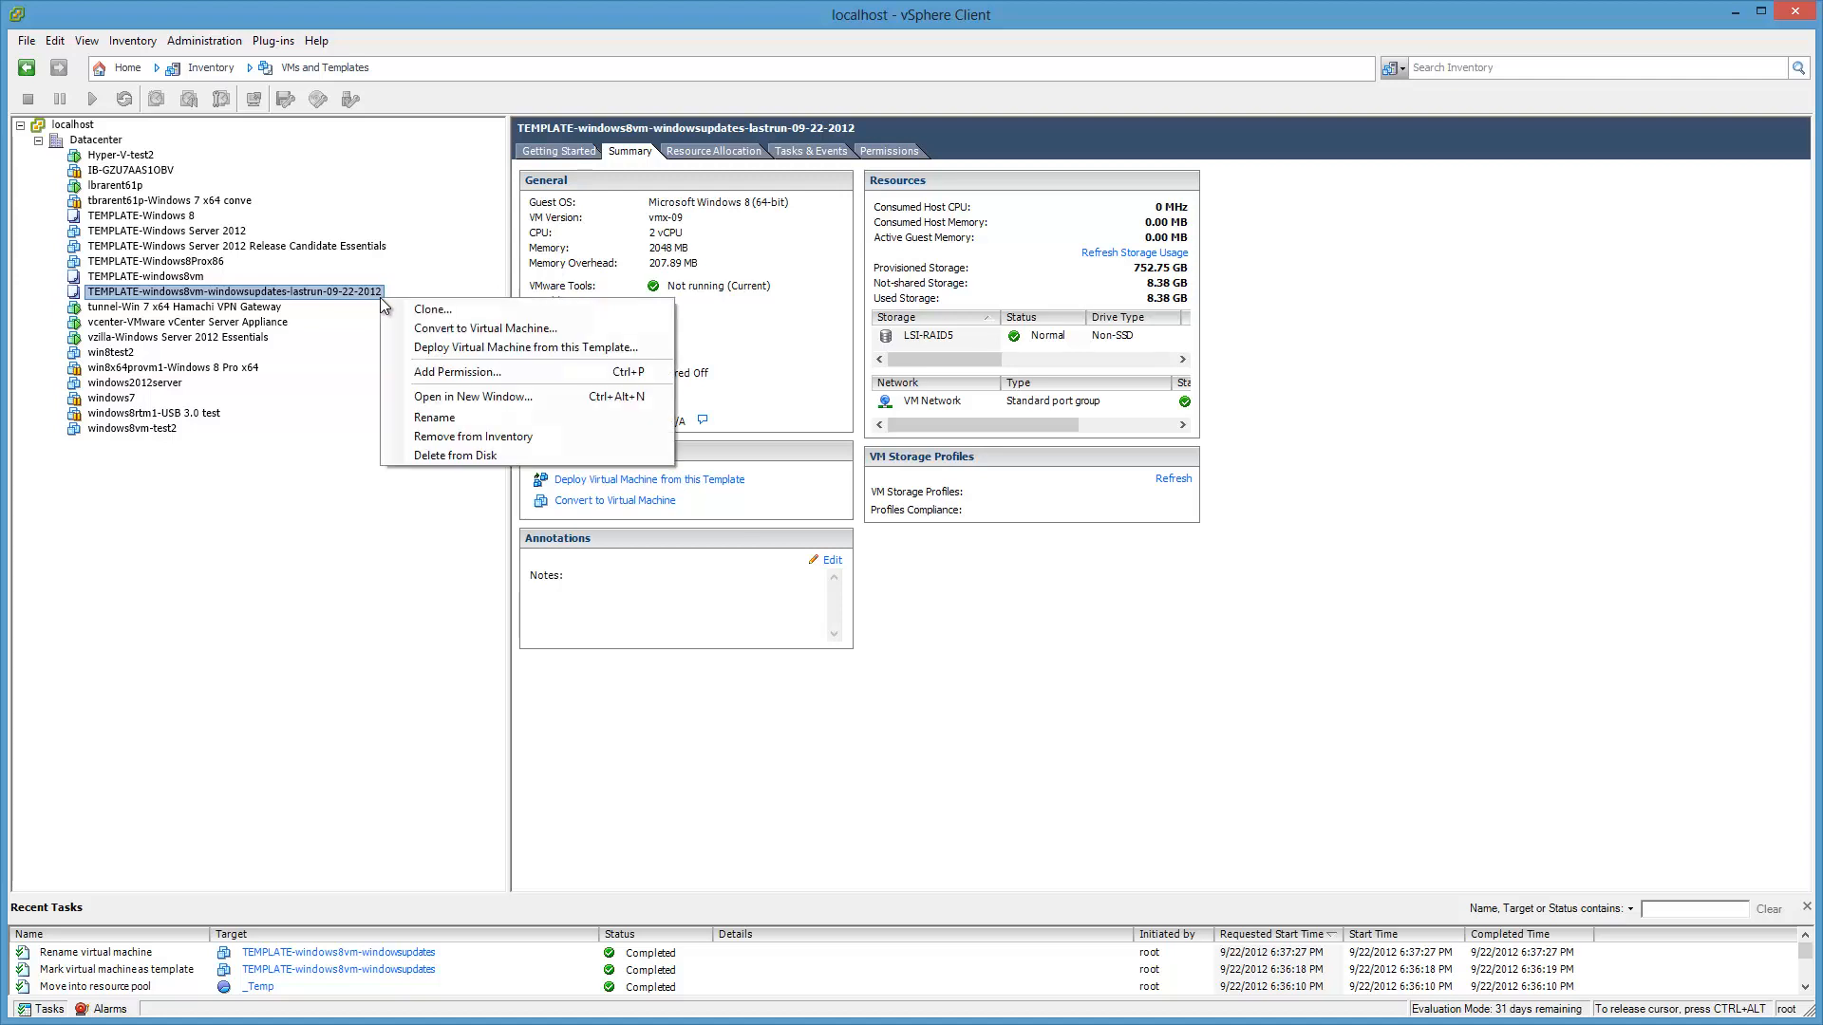
click(653, 349)
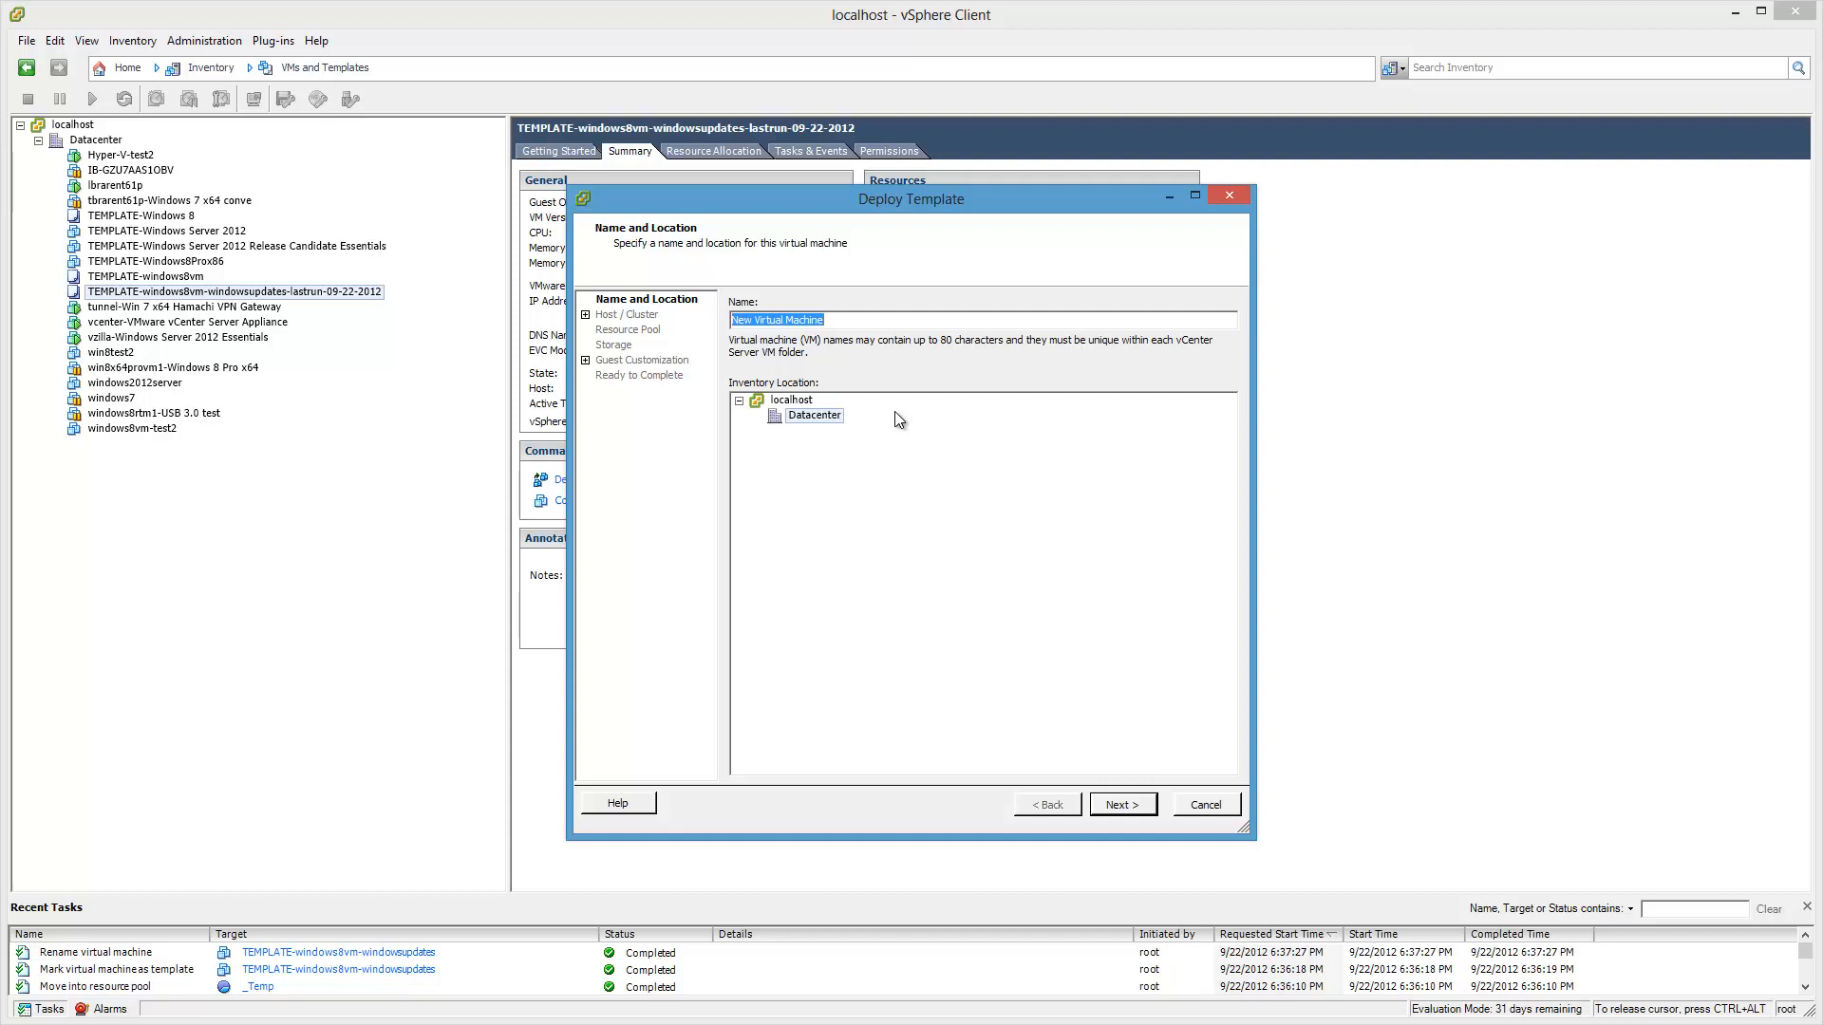
text(windows8vm)
text(-testing)
key(BackSpace)
key(BackSpace)
key(BackSpace)
key(BackSpace)
key(BackSpace)
key(BackSpace)
key(BackSpace)
Step: Place the new VM on host esxi, Clients pool and LSI-RAID5 datastore, then finish
click(1118, 807)
click(791, 319)
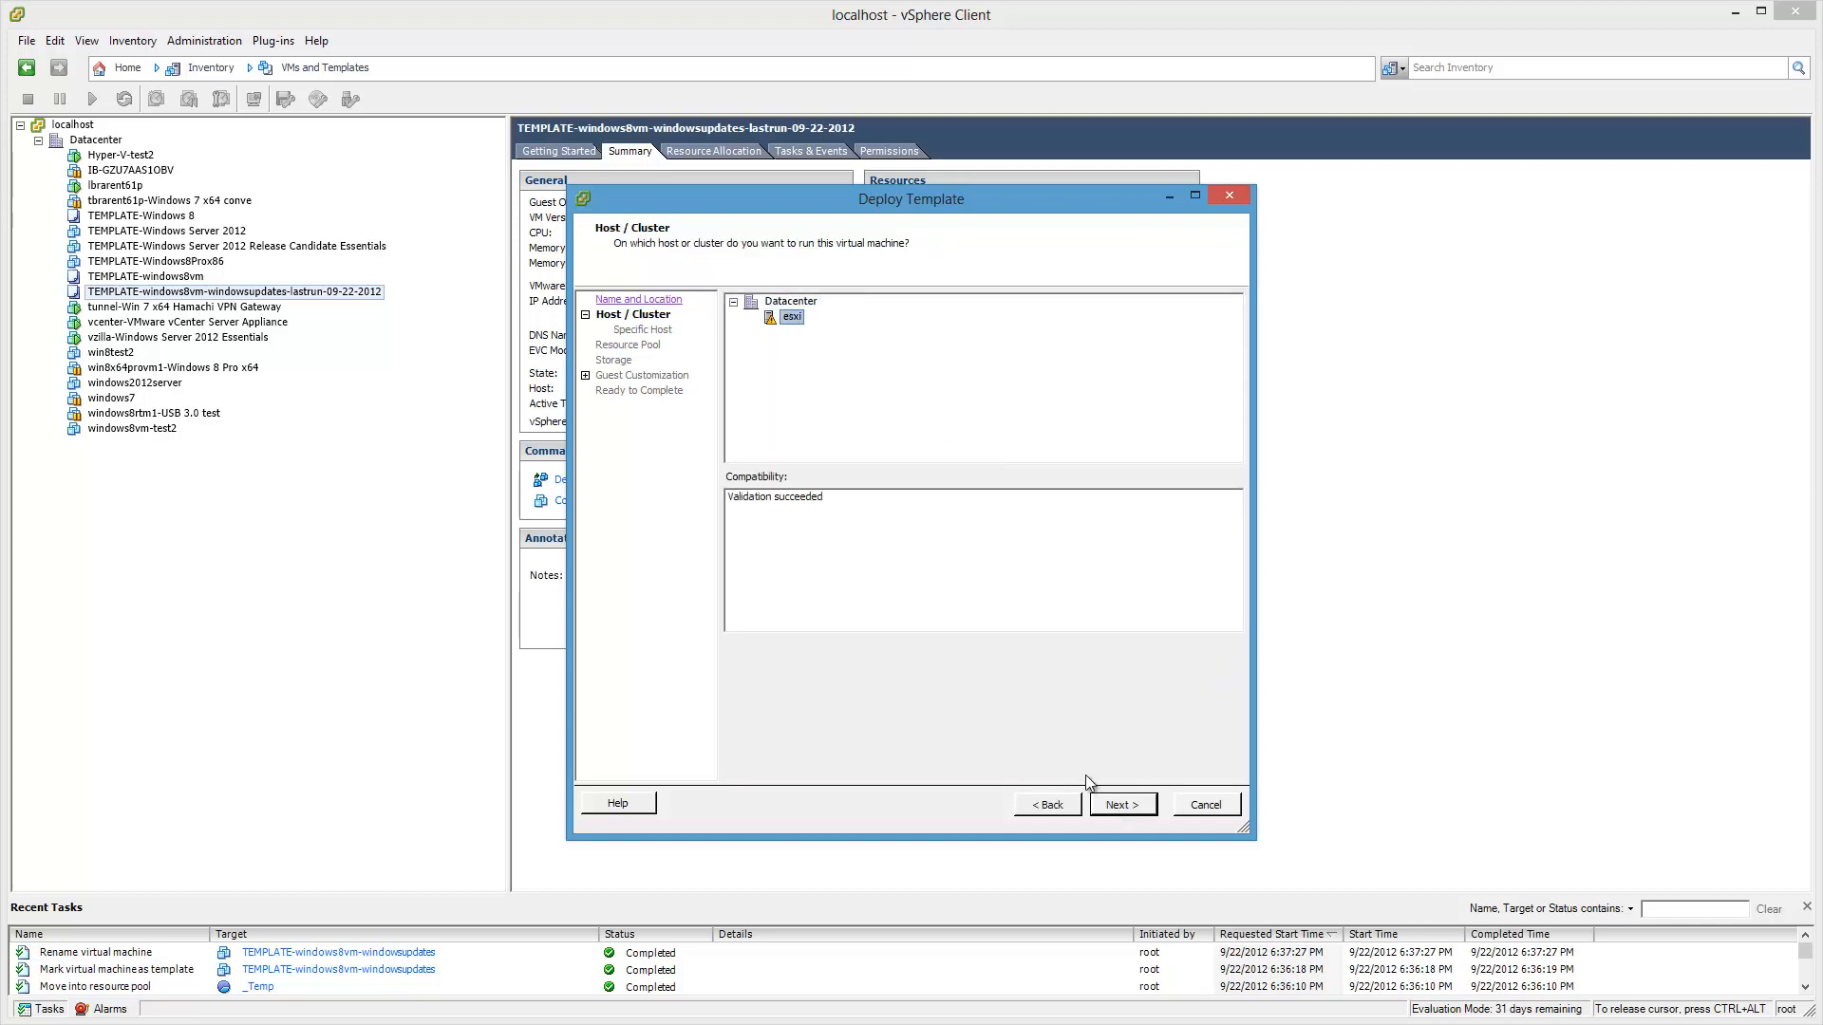
click(1122, 805)
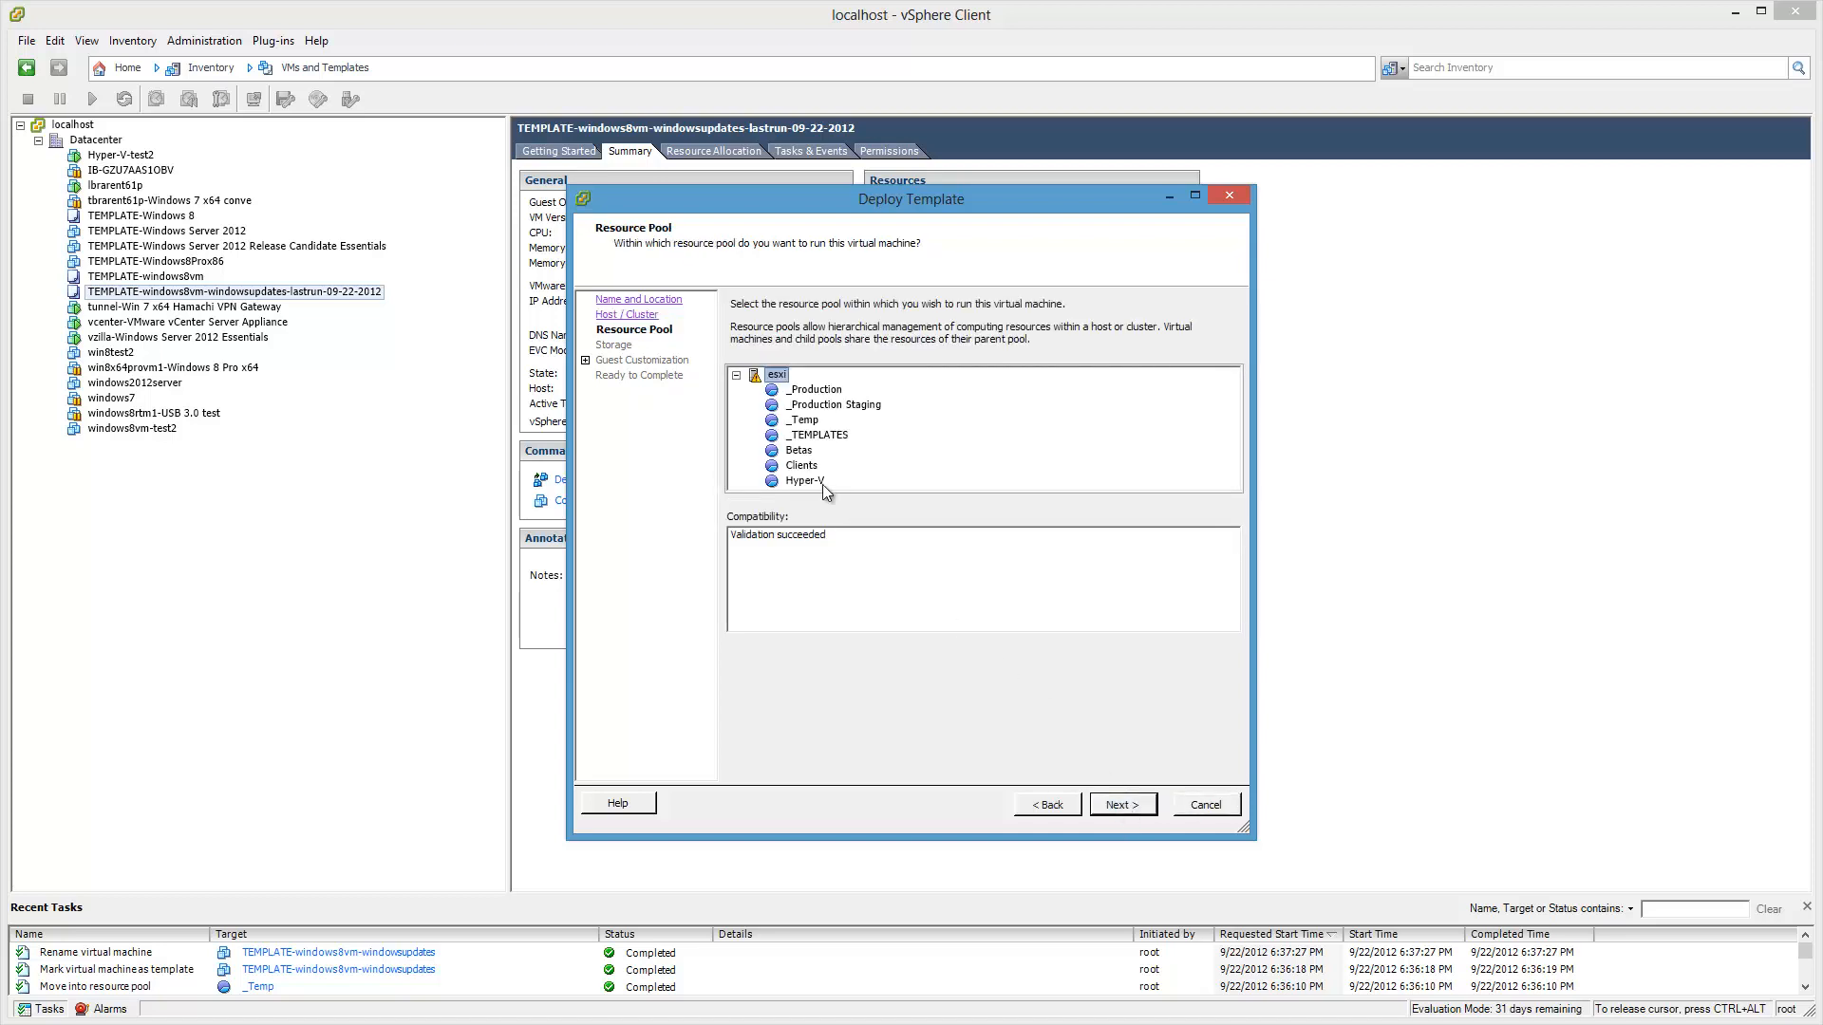
click(802, 465)
click(1136, 814)
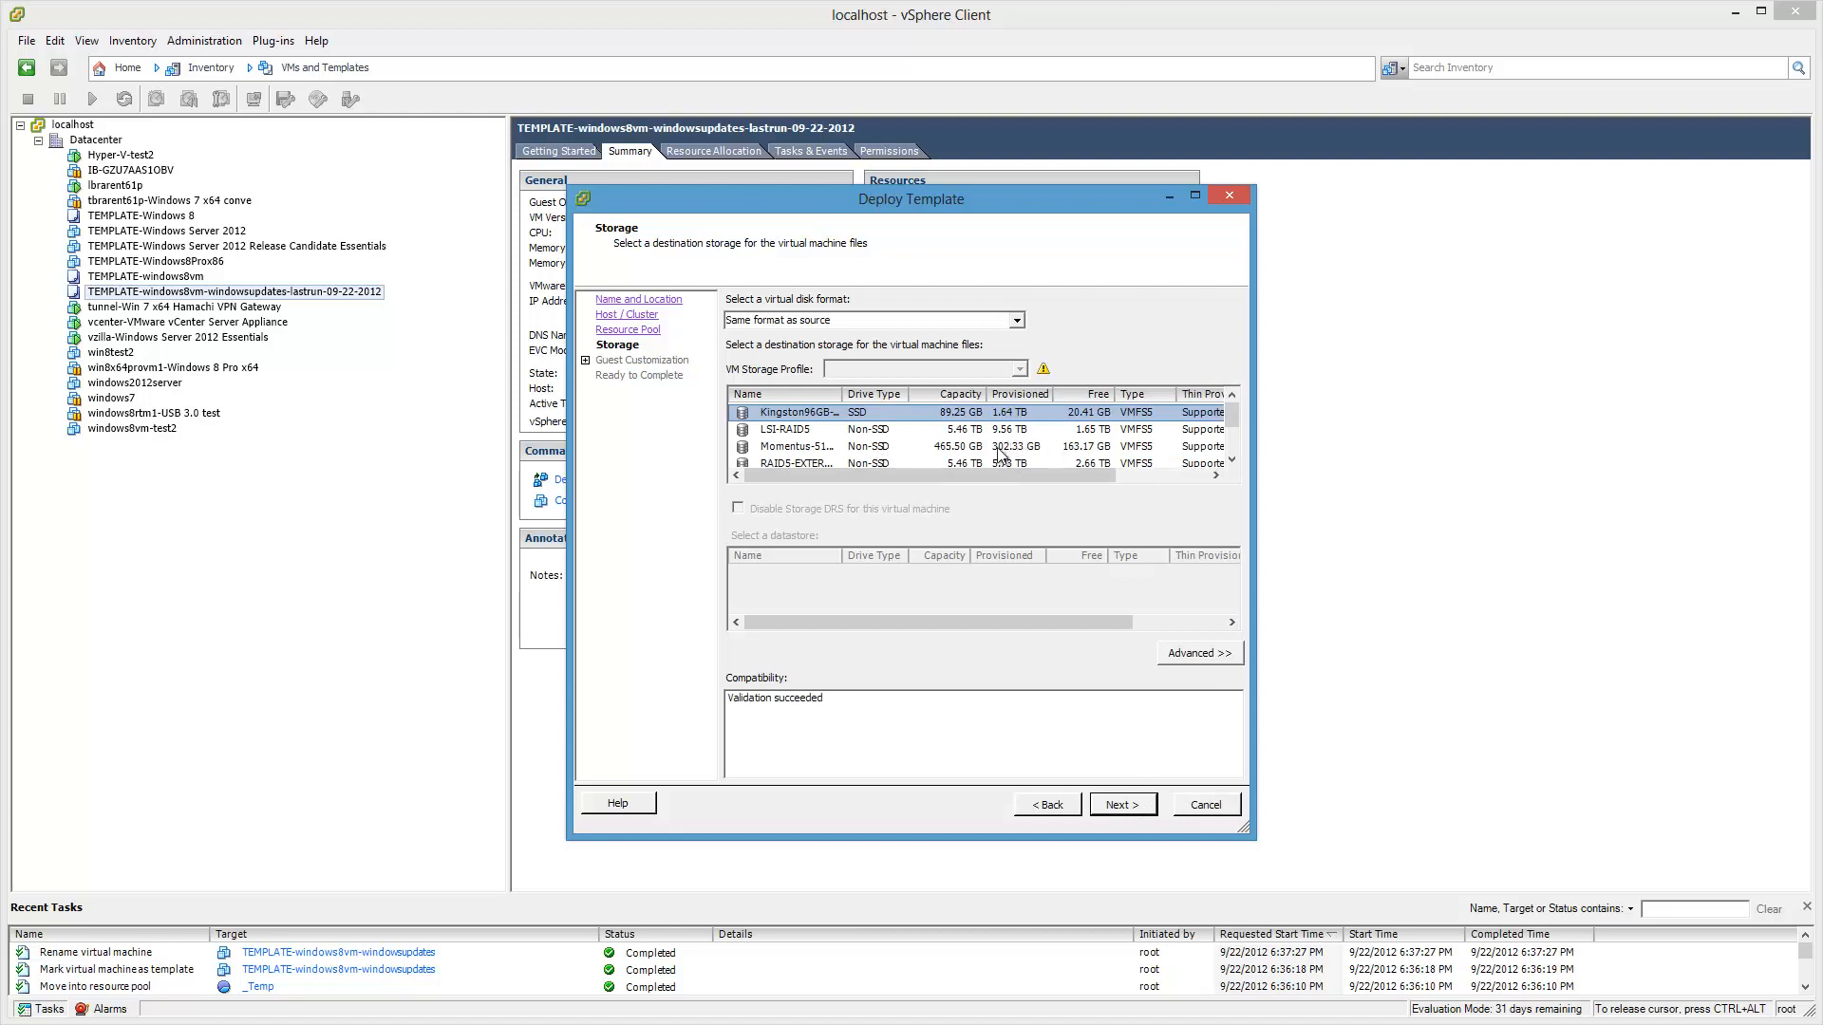
click(769, 435)
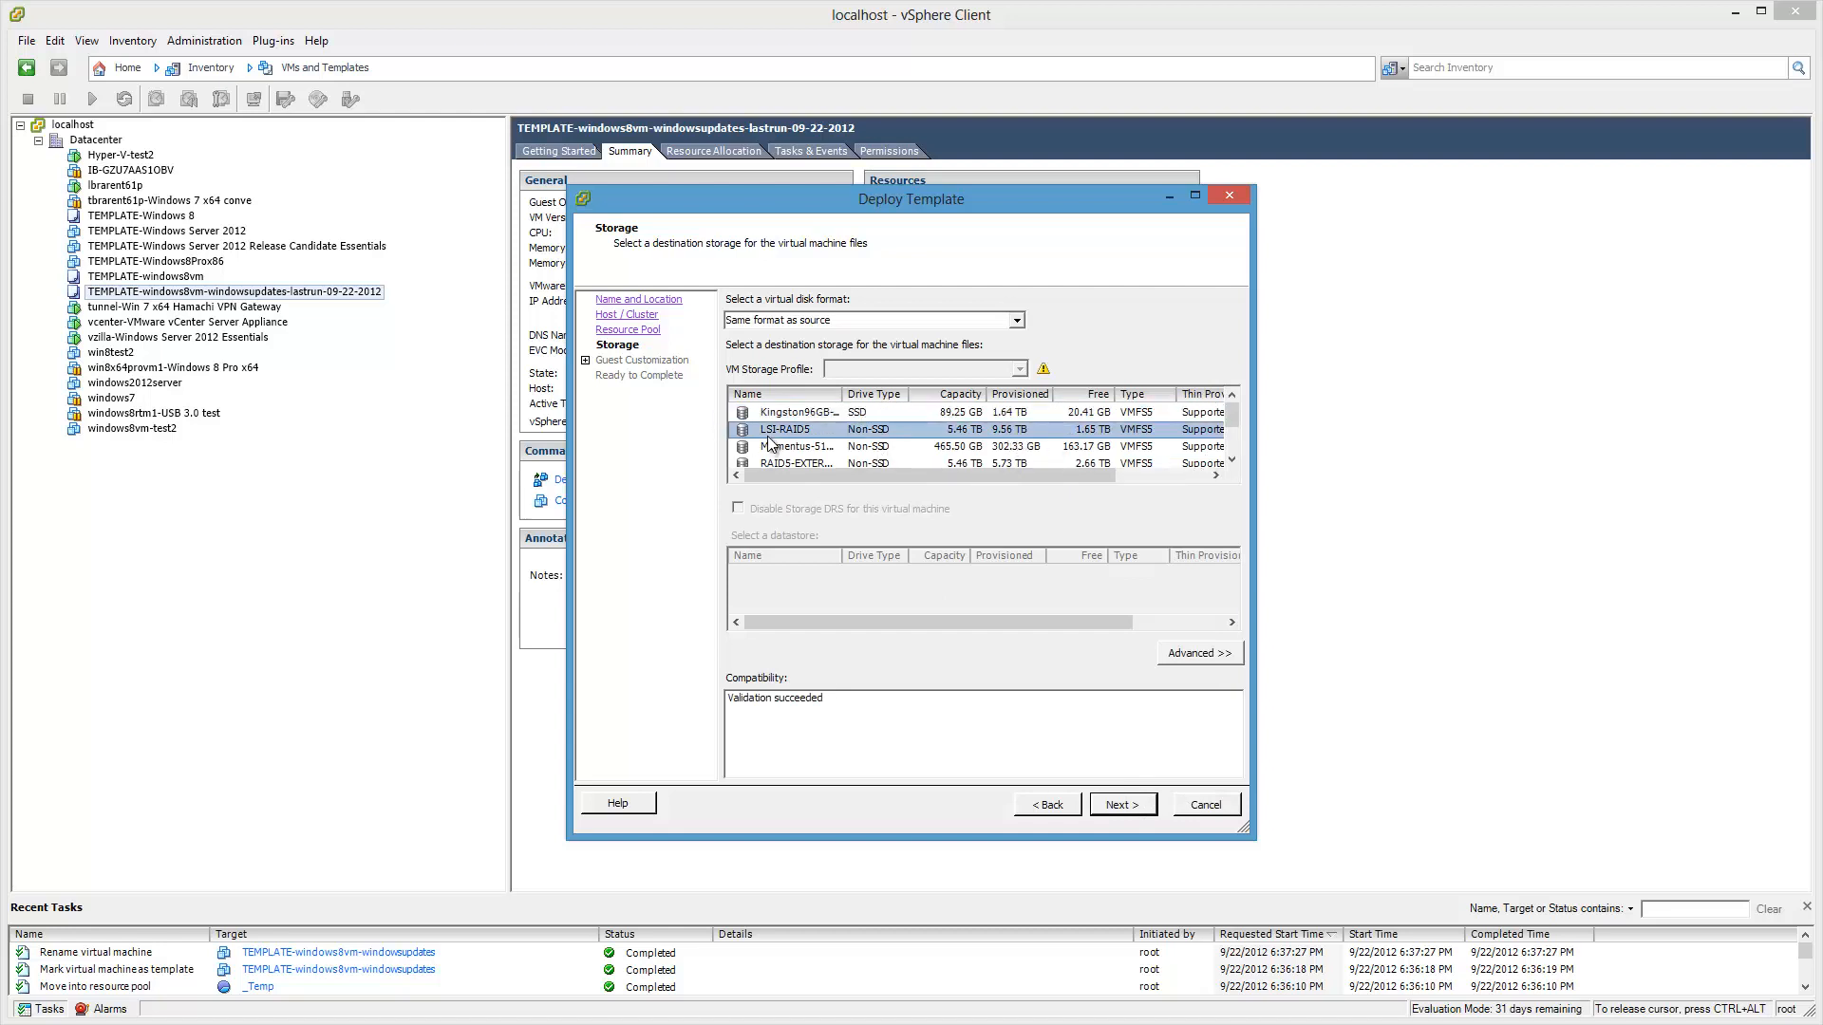
click(1122, 805)
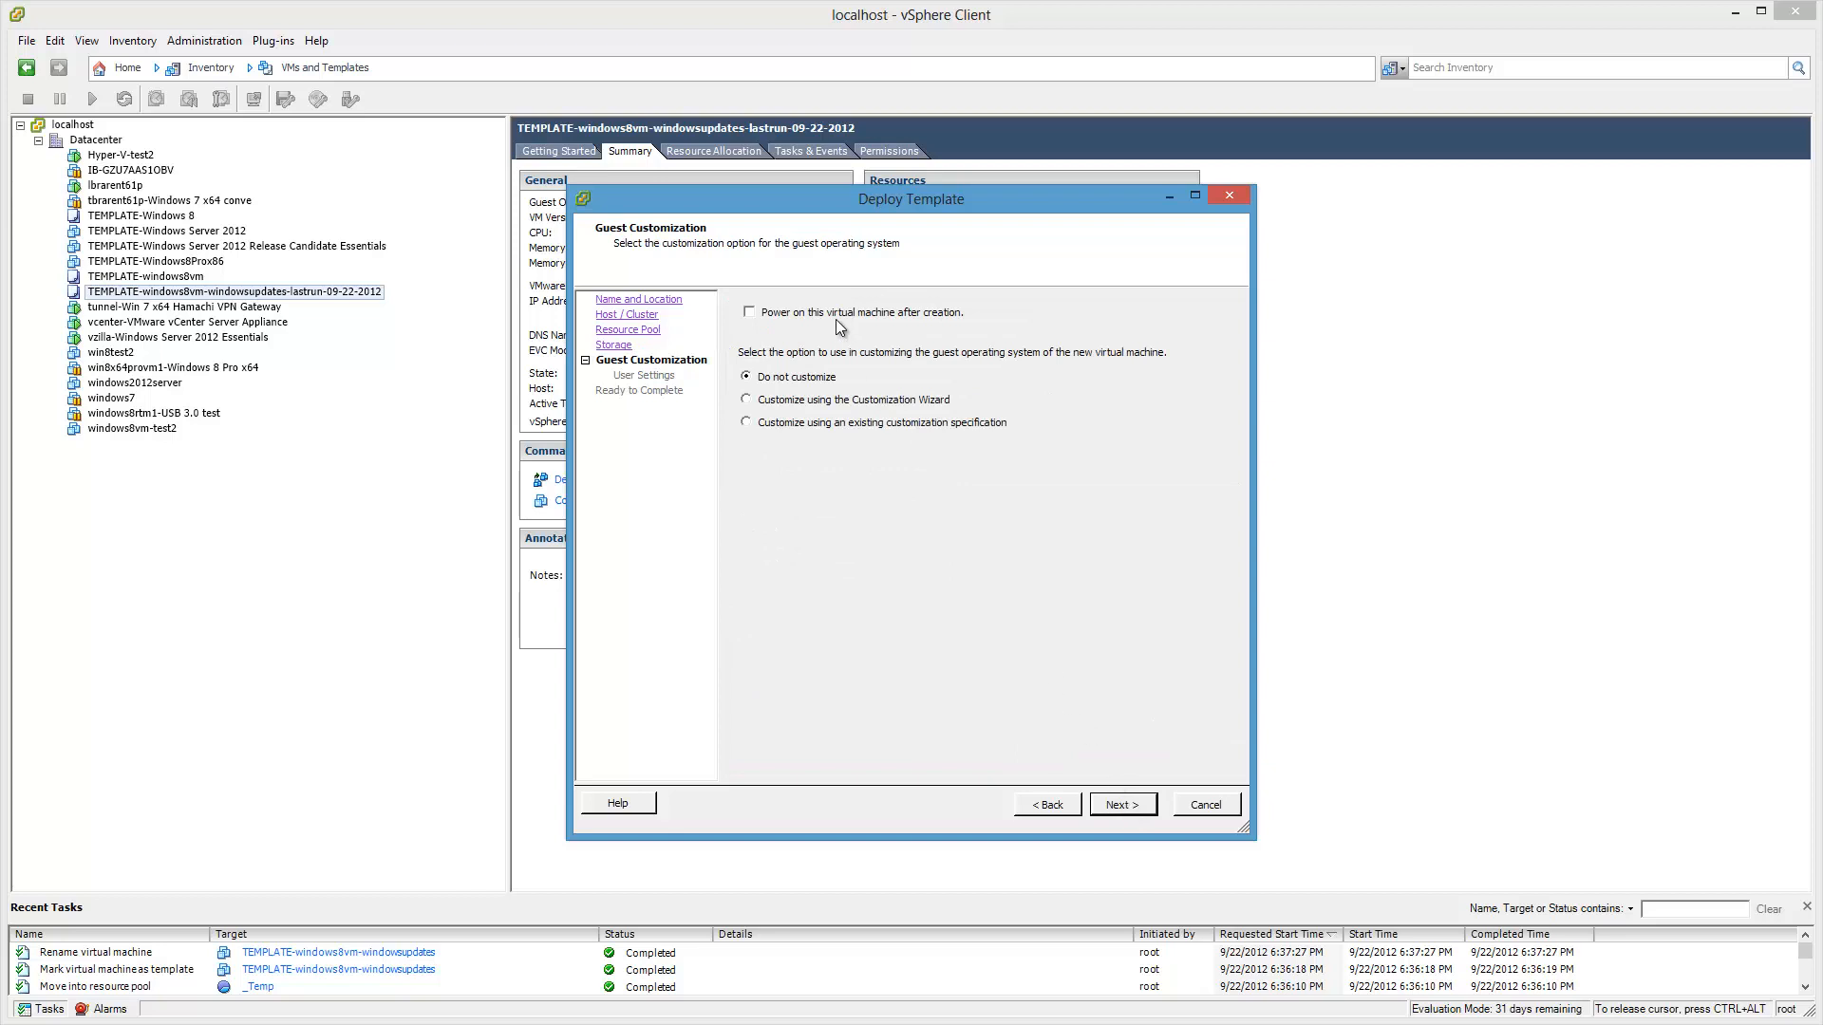
click(1131, 809)
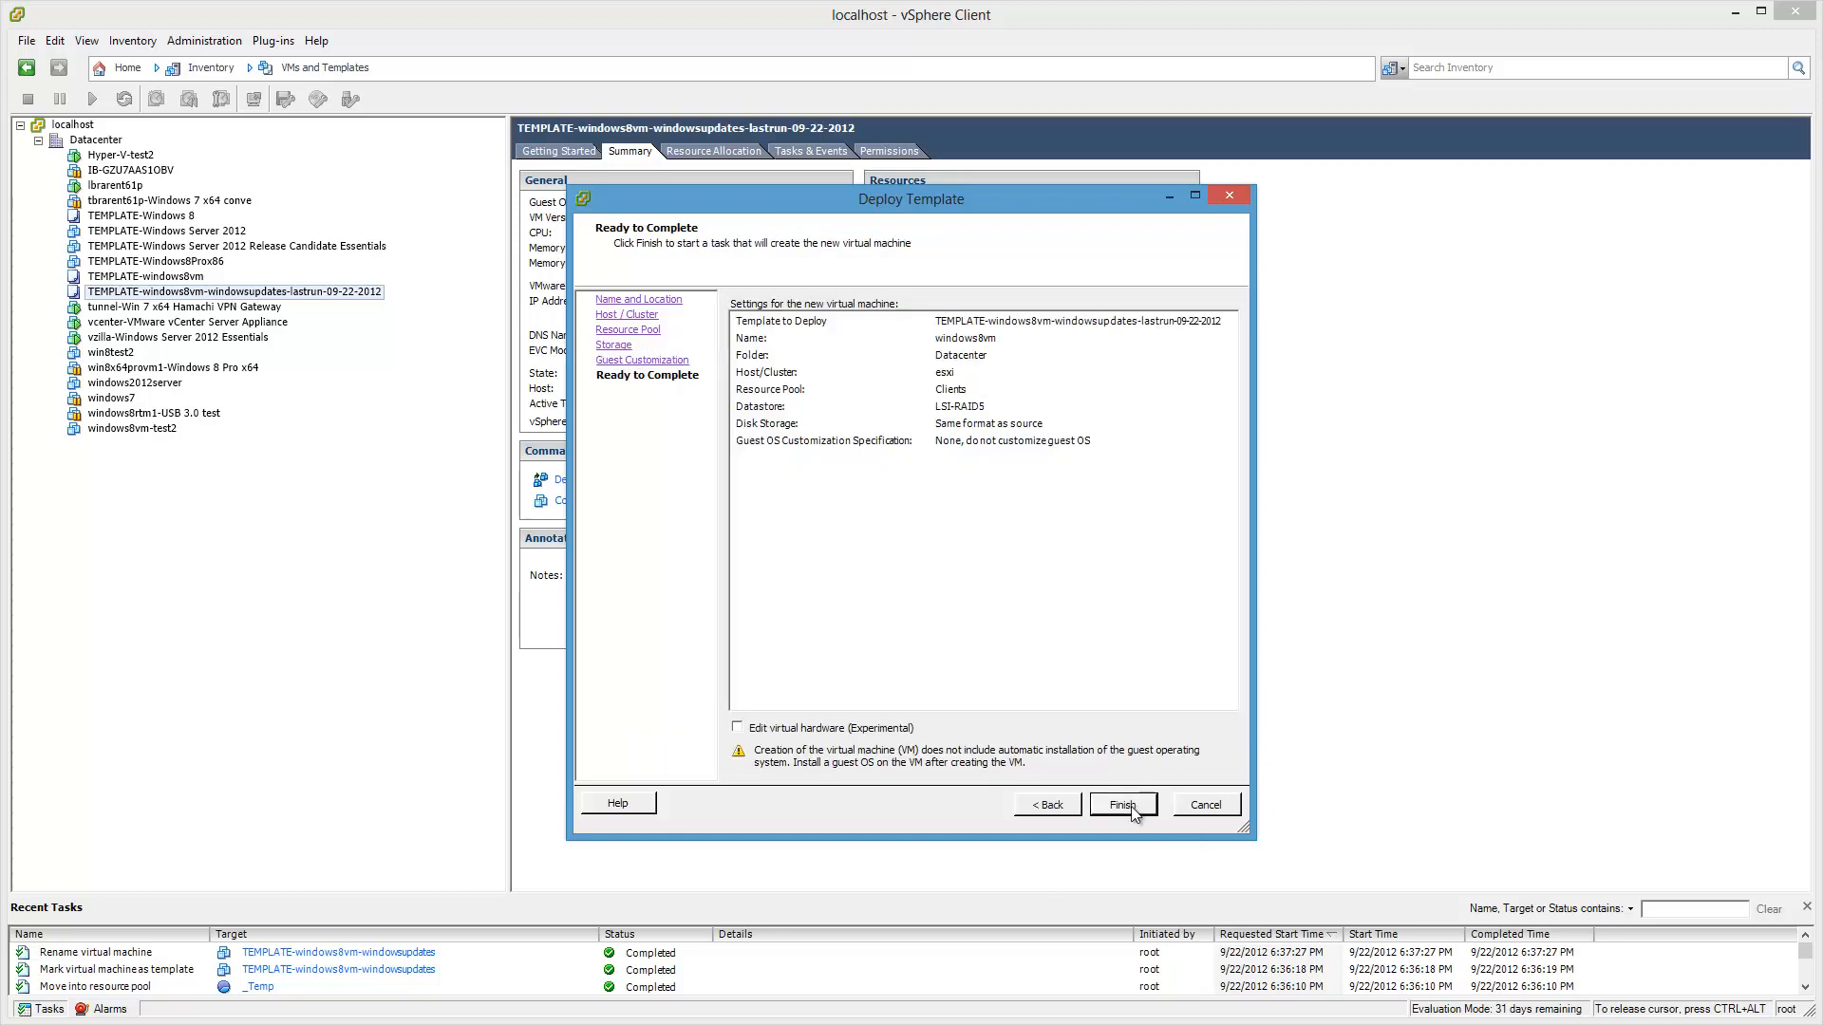
click(1140, 814)
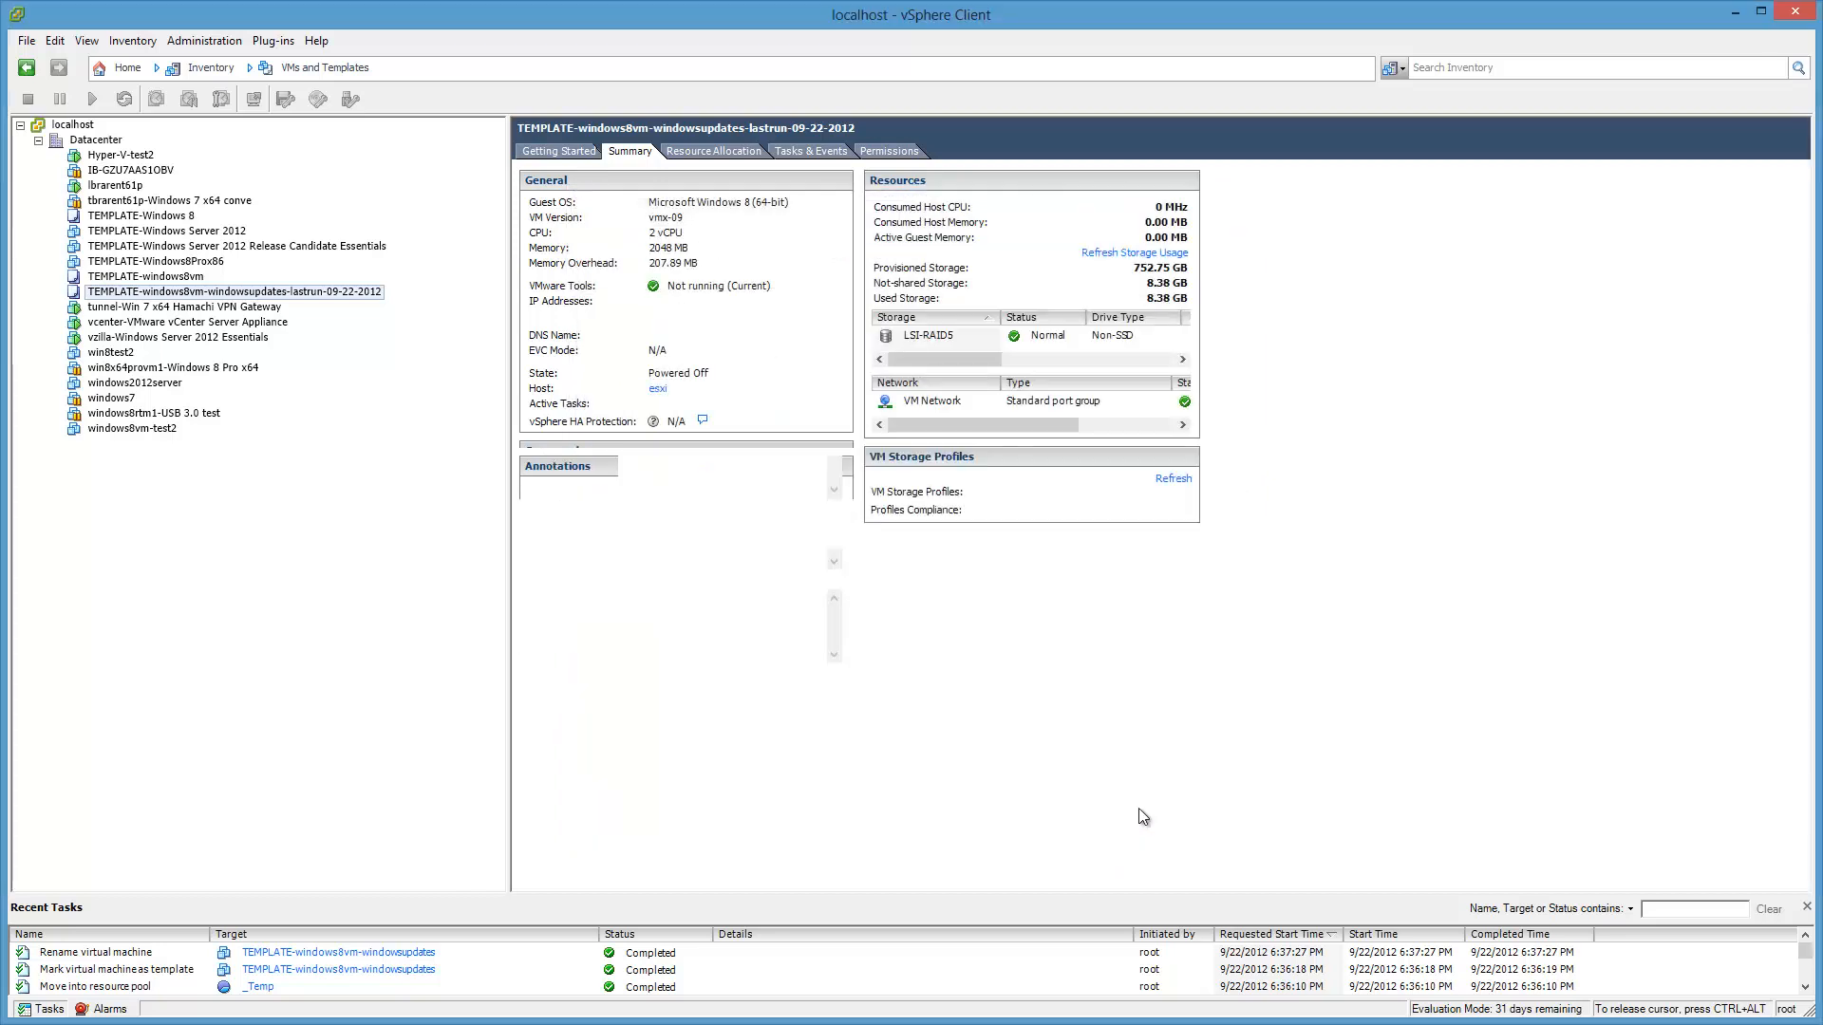